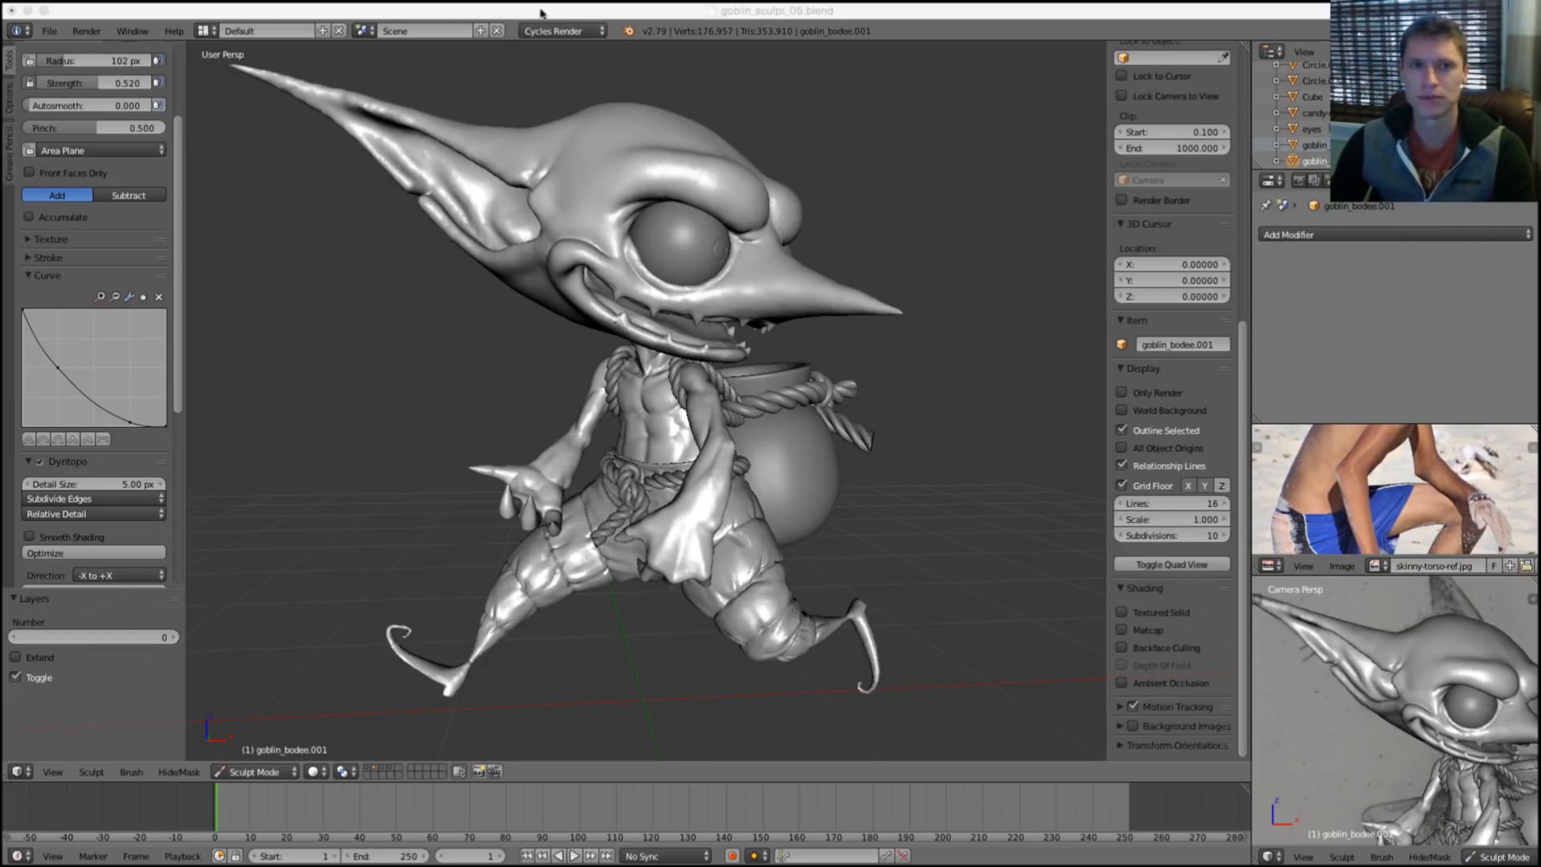
Examine the goblin sculpt from several angles, from the torso, rope belt and legs up to the face.
click(479, 10)
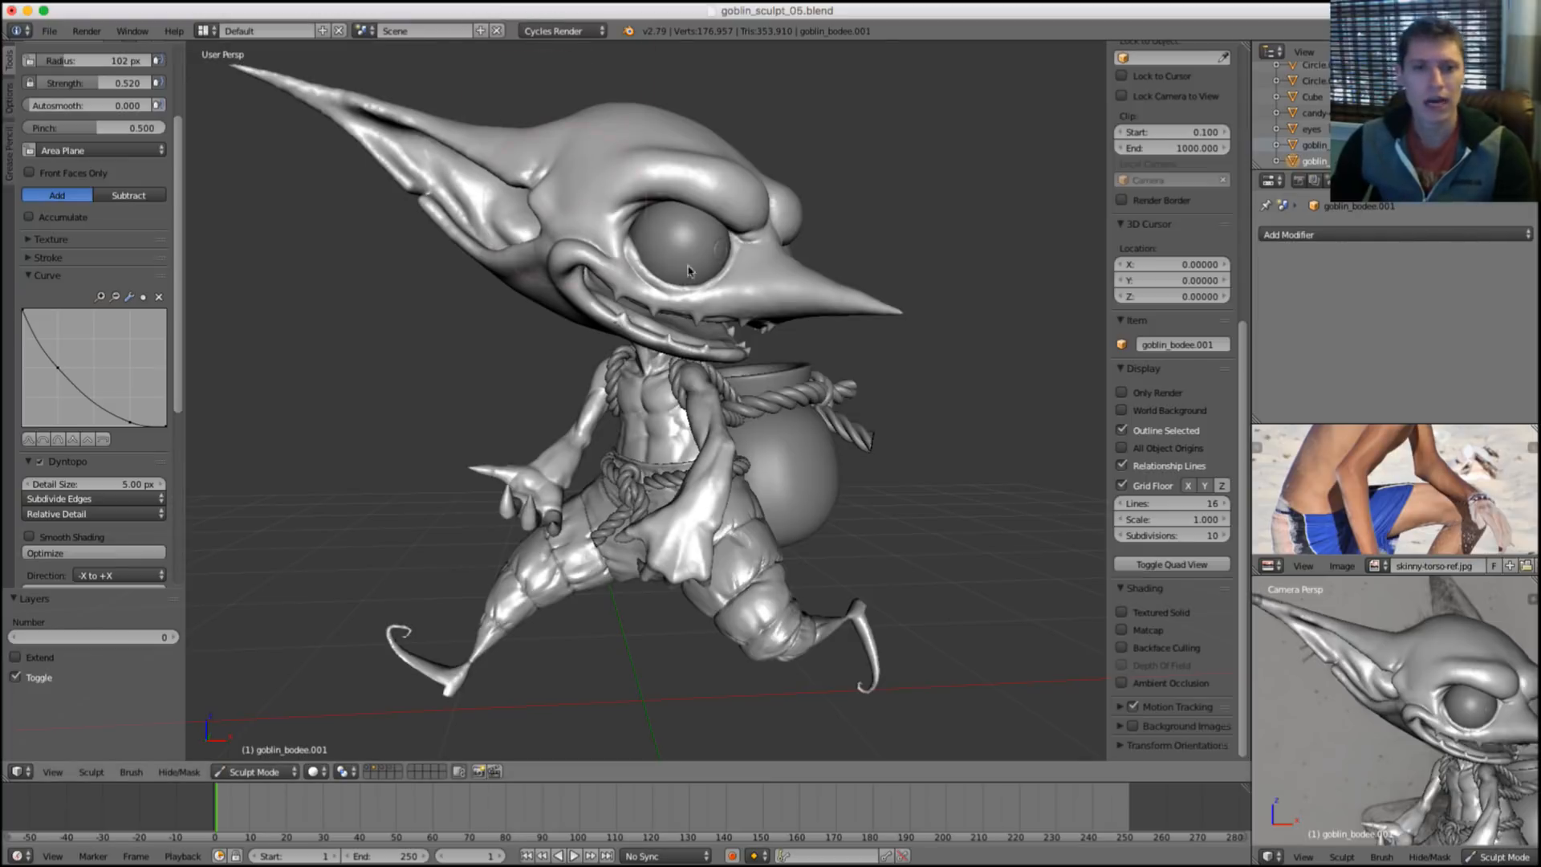
middle_drag(924, 454, 665, 320)
scroll(901, 440, up, 6)
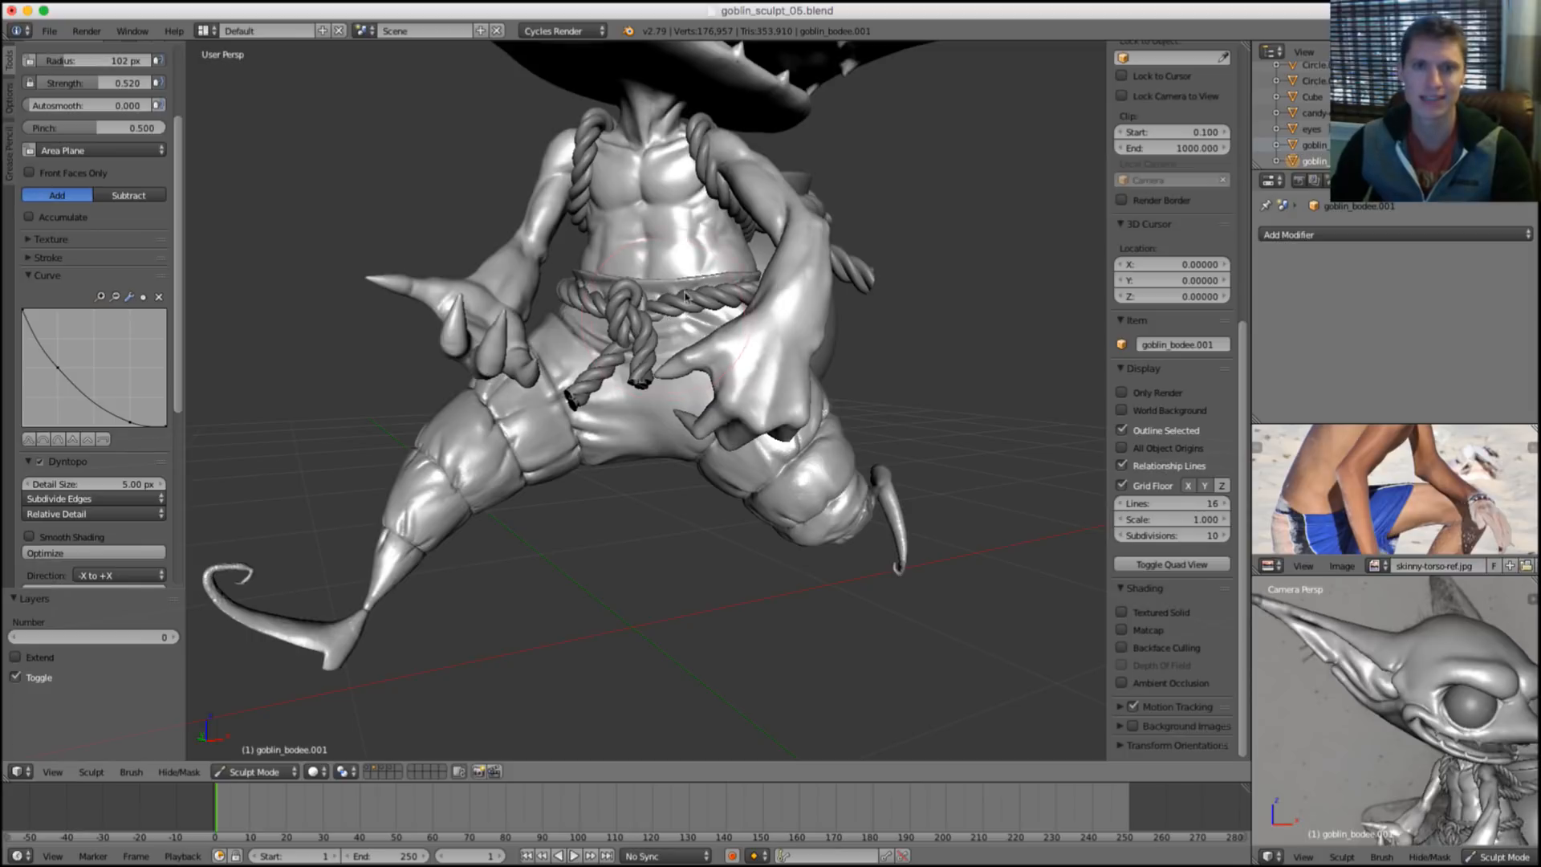
middle_drag(692, 291, 709, 350)
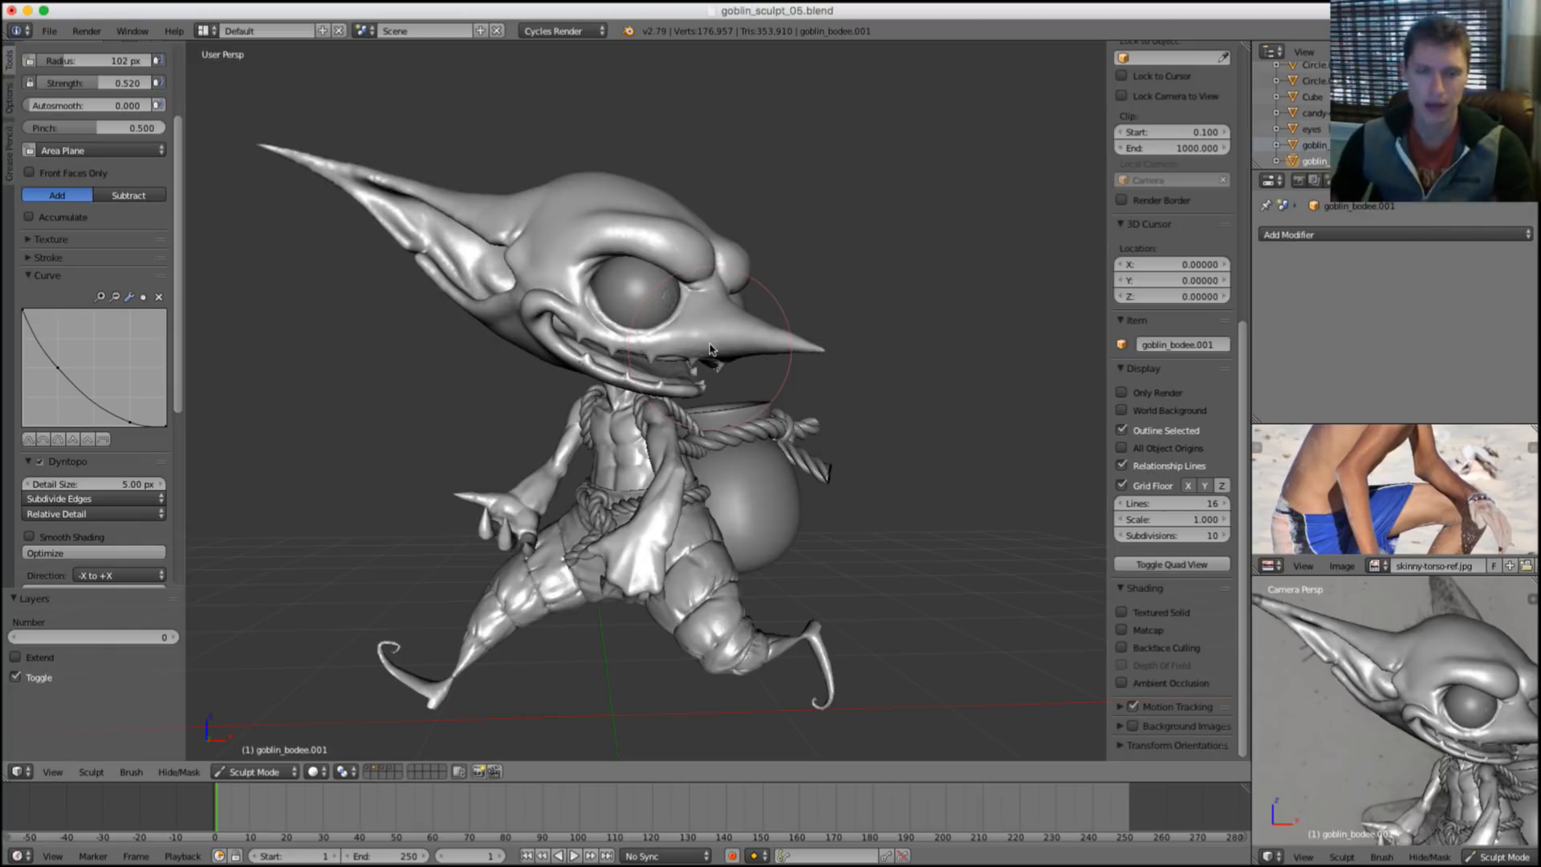
scroll(654, 323, up, 6)
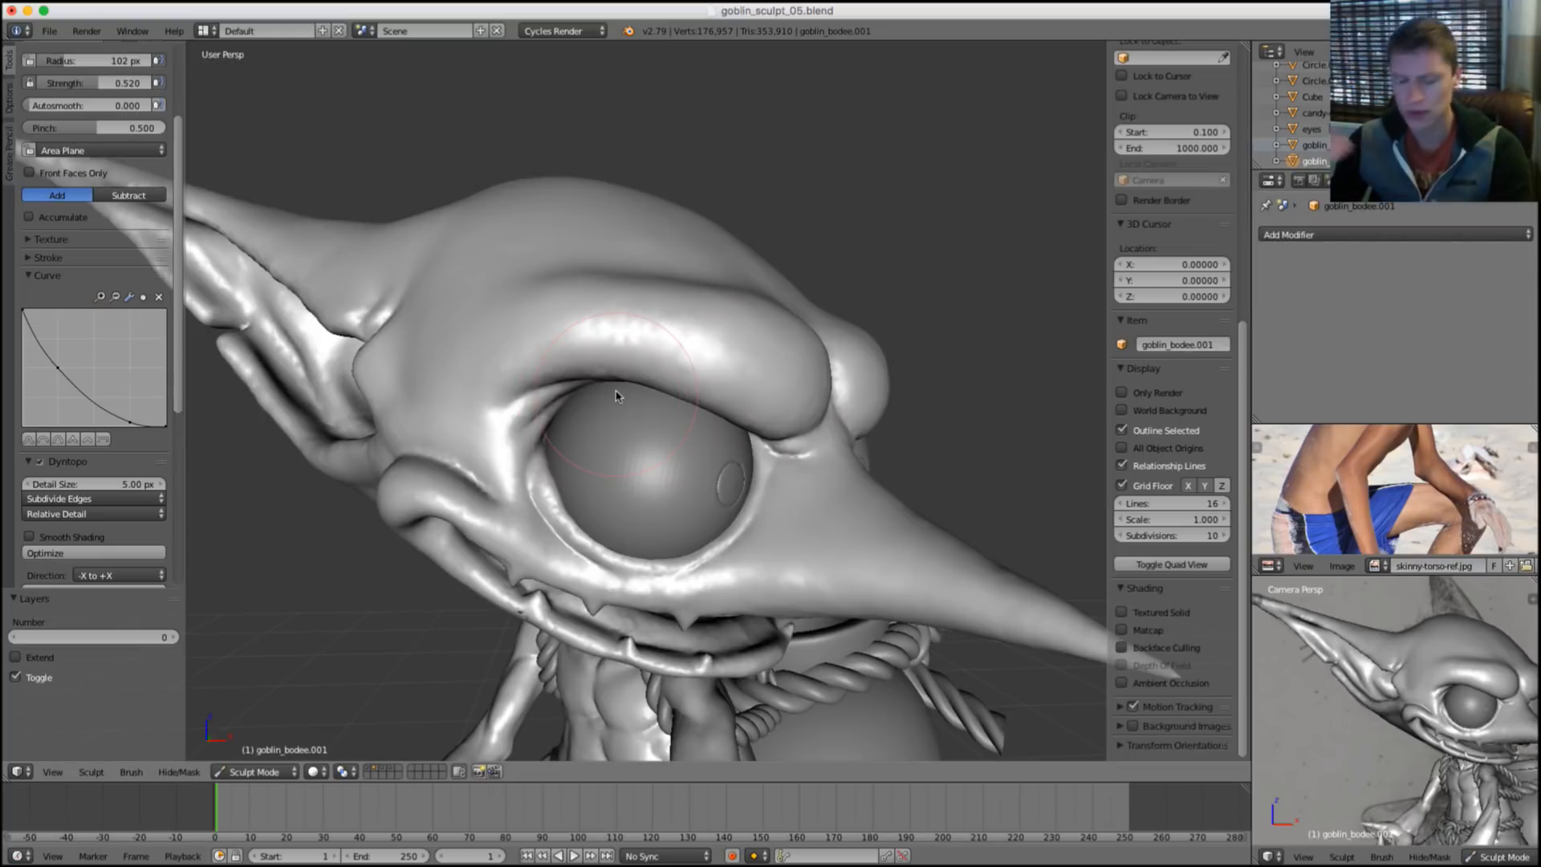
Show only the rope layer, maximize the camera view and examine the goblin's head, arms and pot in the reference drawing.
key(4)
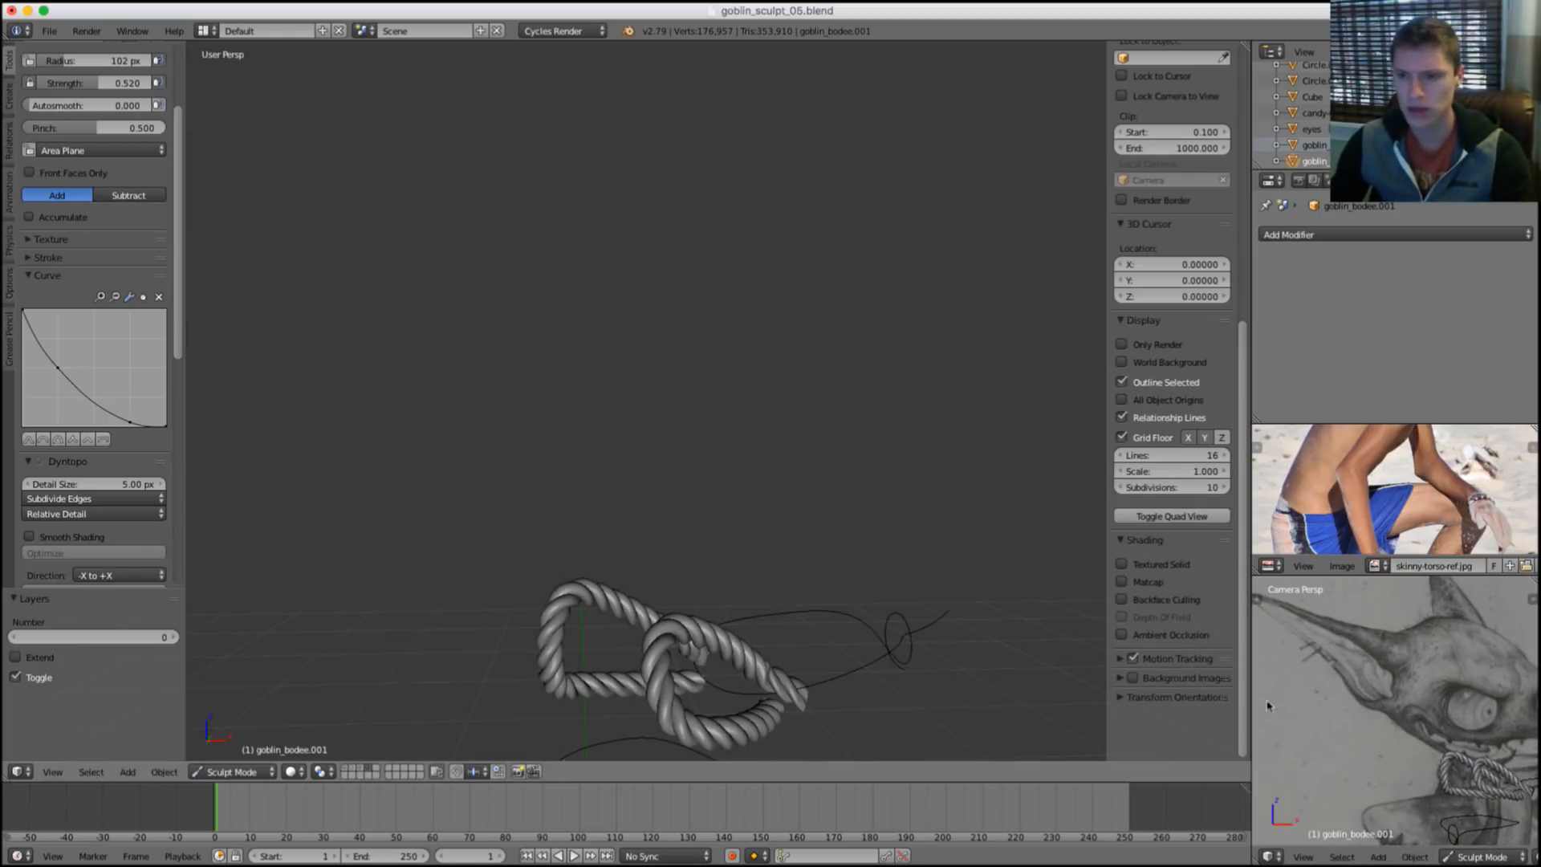
key(shift+space)
scroll(937, 481, down, 6)
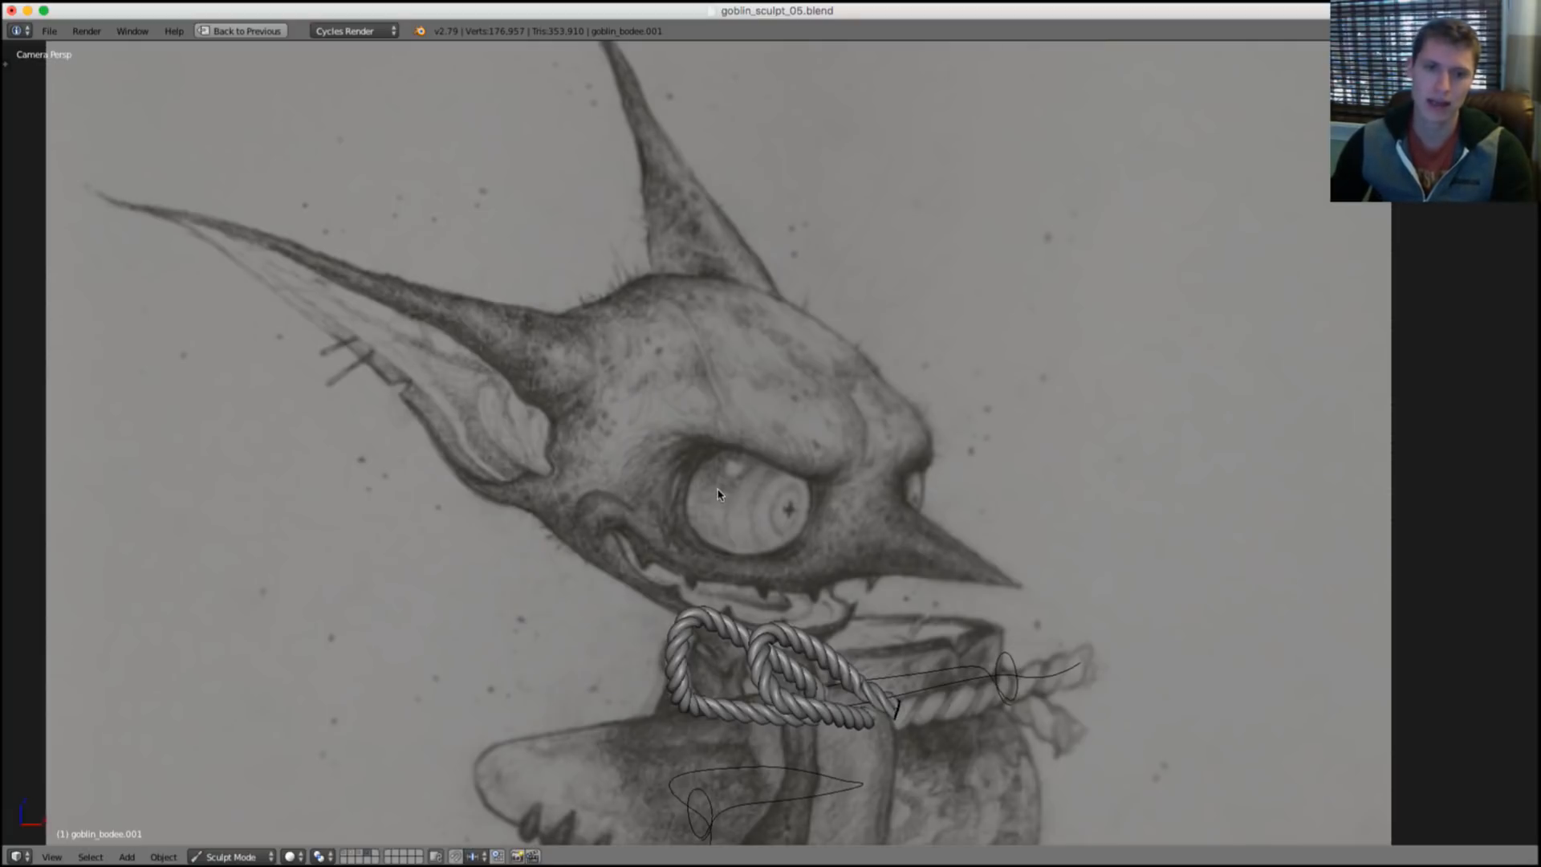
scroll(719, 494, up, 2)
shift+middle_drag(490, 586, 480, 645)
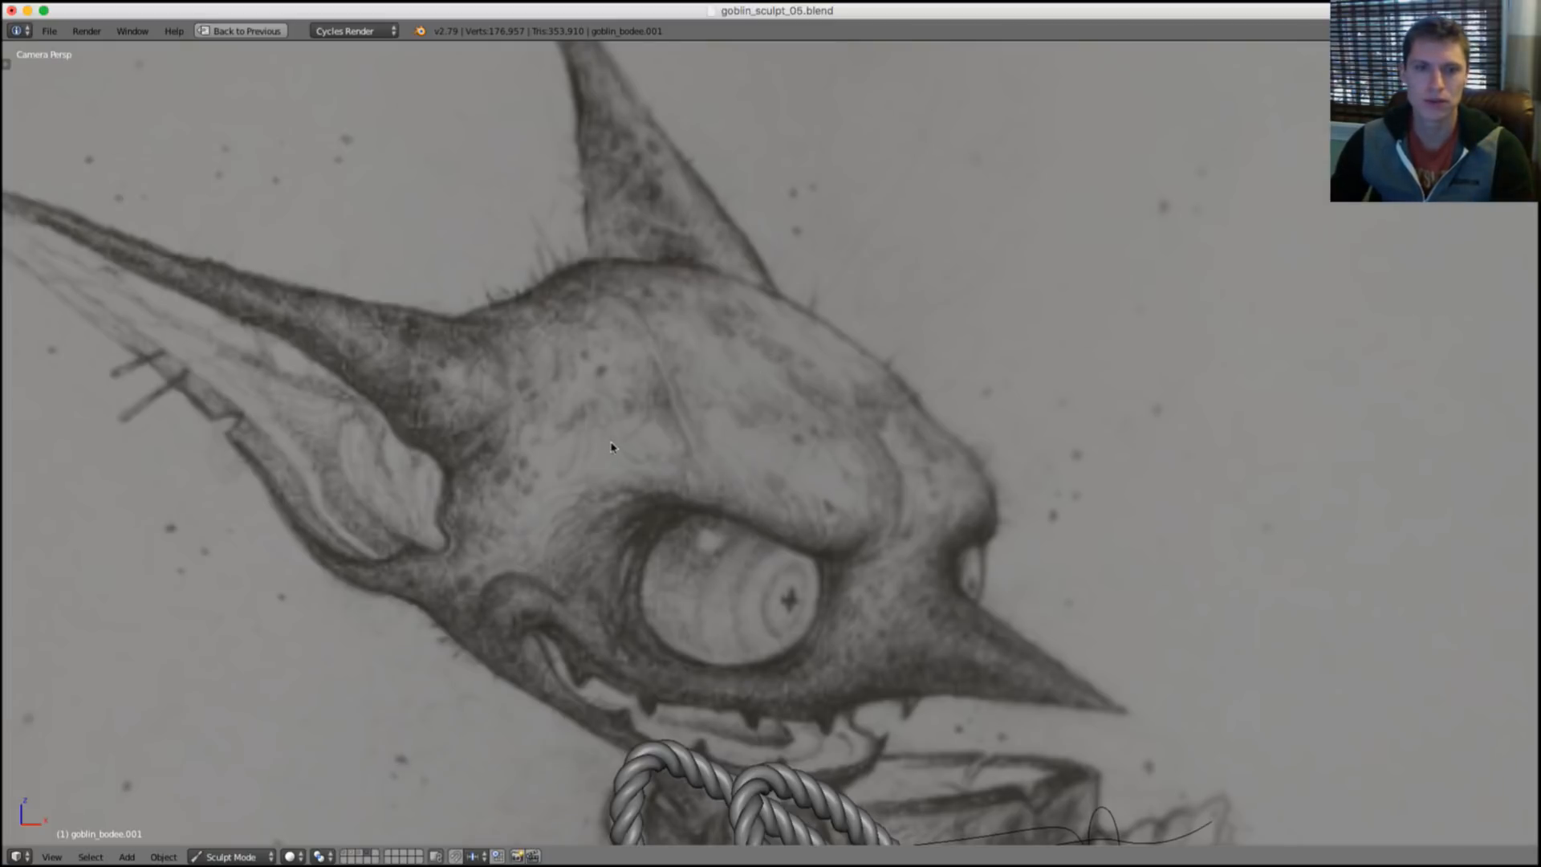
scroll(612, 447, down, 1)
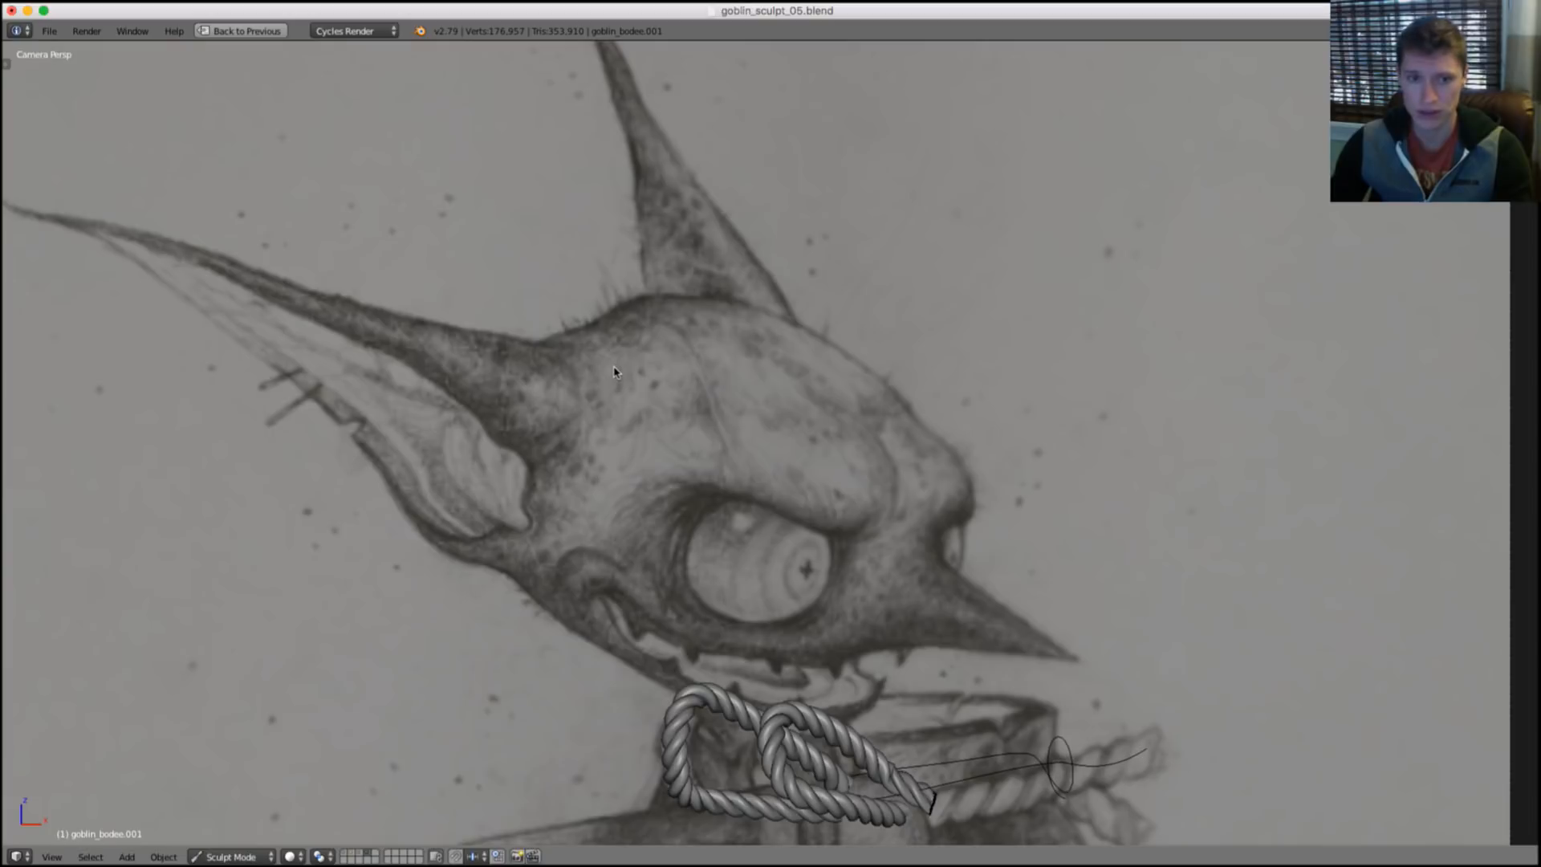
mouse_move(618, 369)
shift+middle_down()
mouse_move(590, 438)
mouse_move(566, 435)
shift+middle_up()
scroll(567, 435, up, 3)
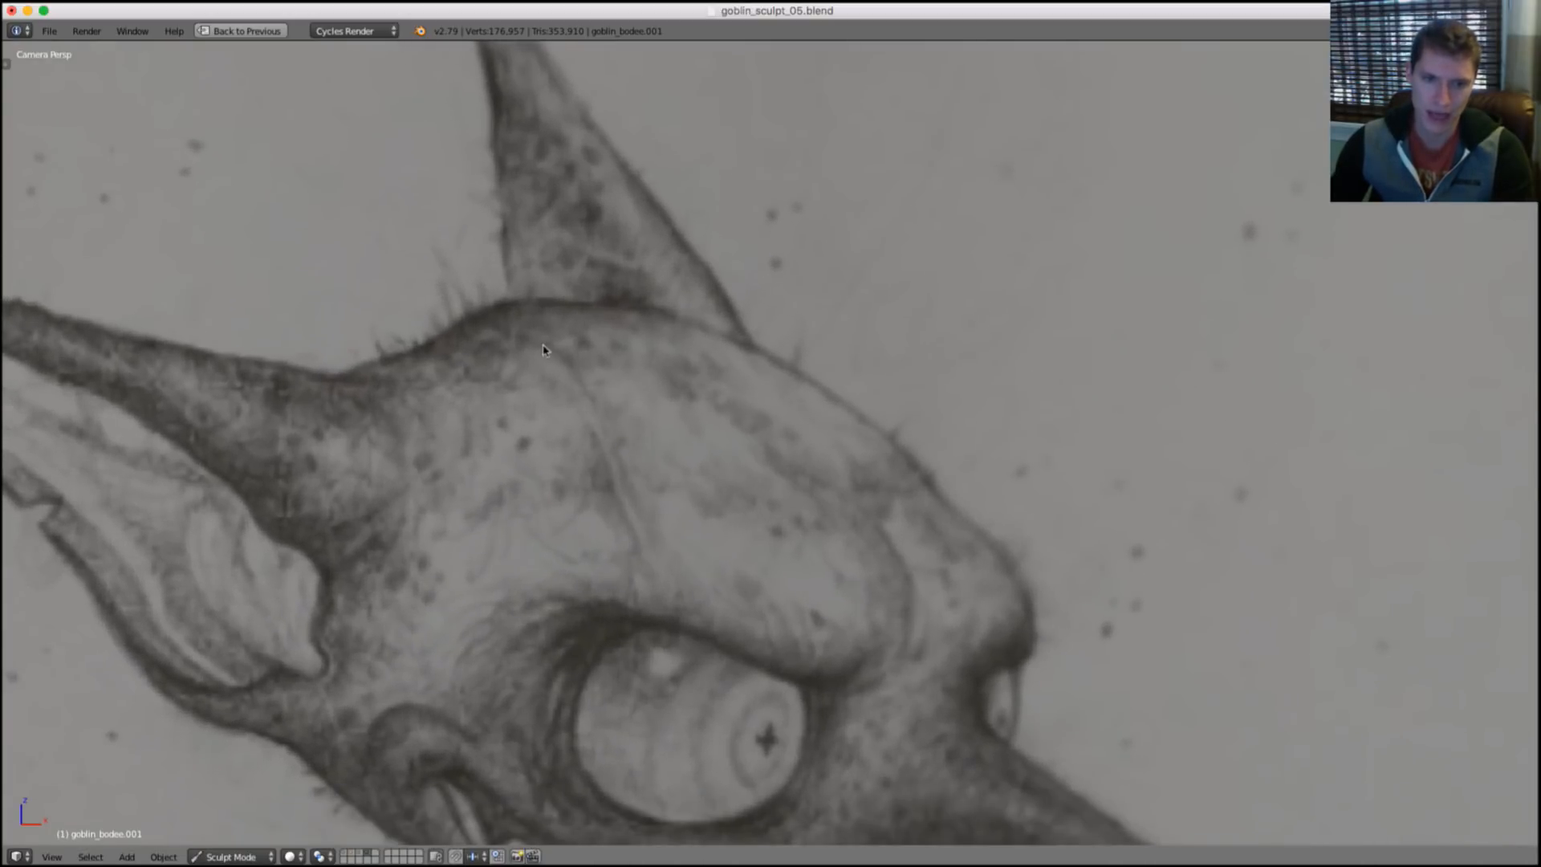
shift+middle_drag(631, 531, 540, 303)
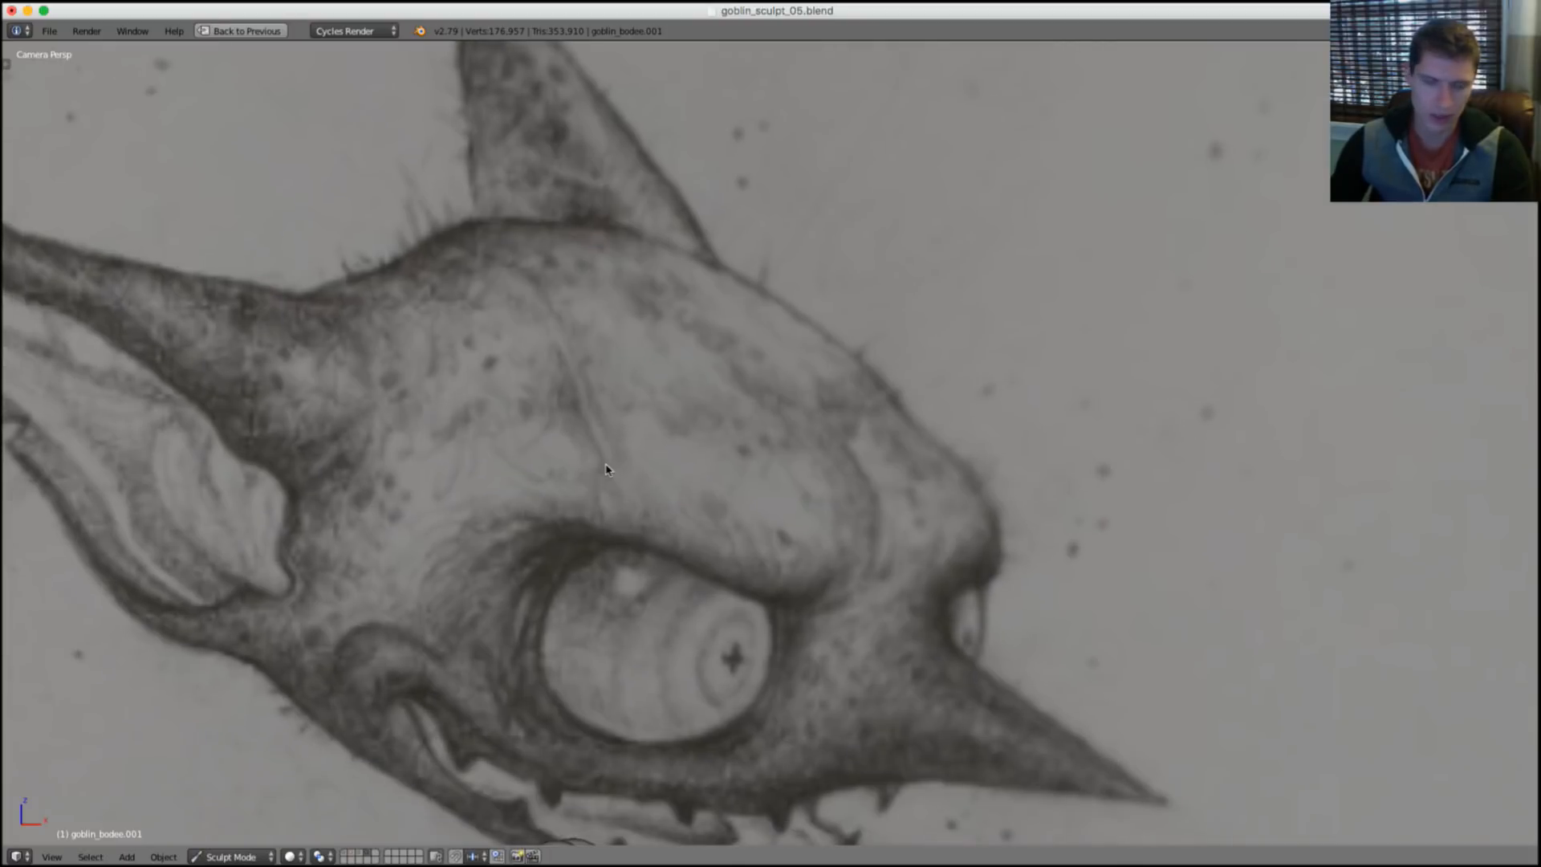
scroll(398, 459, up, 3)
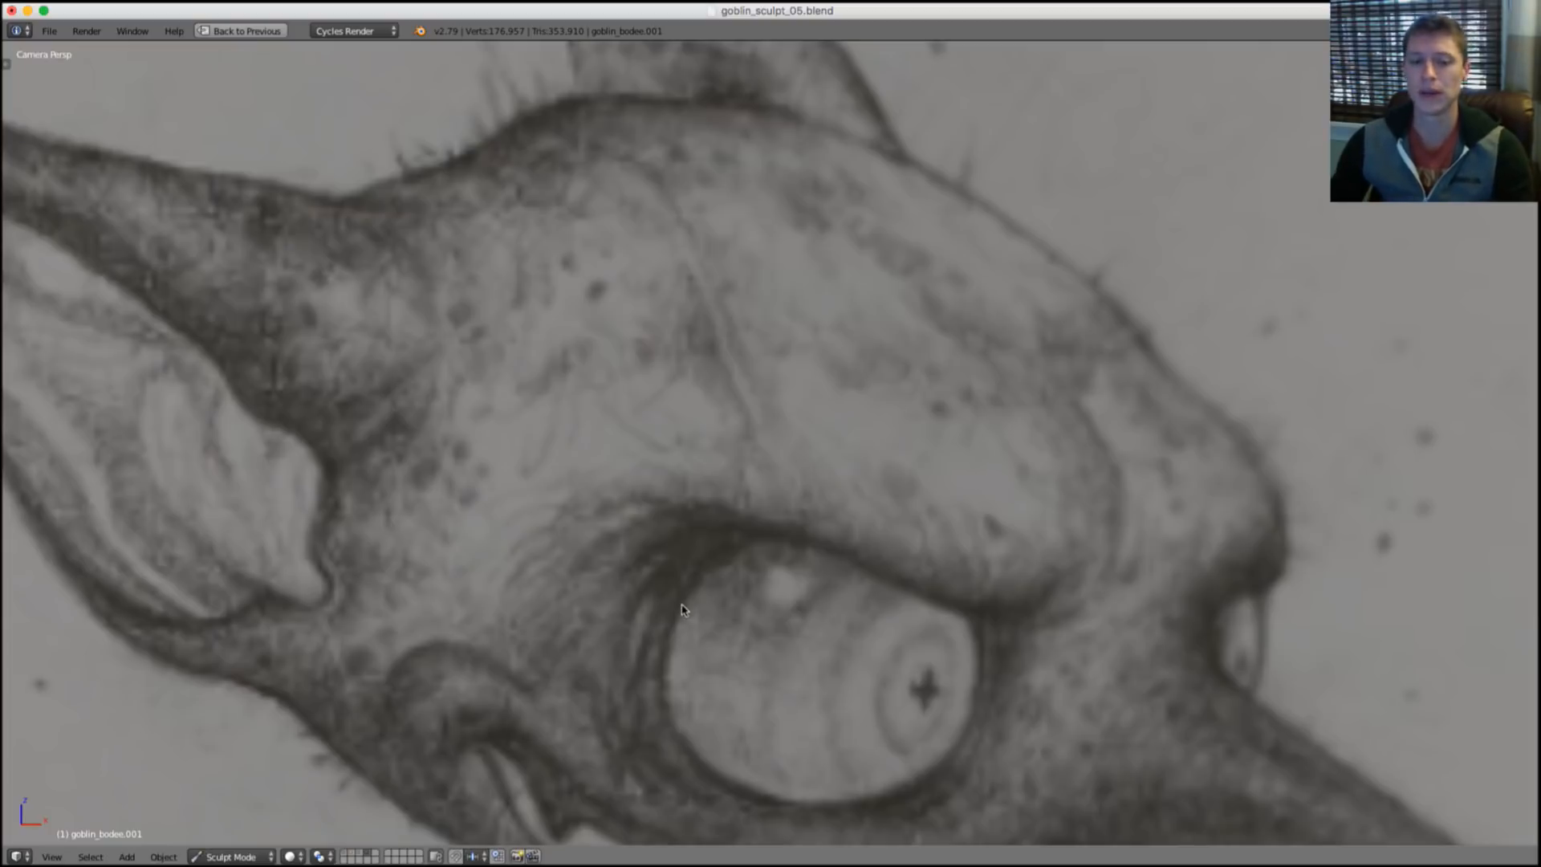
scroll(682, 610, down, 6)
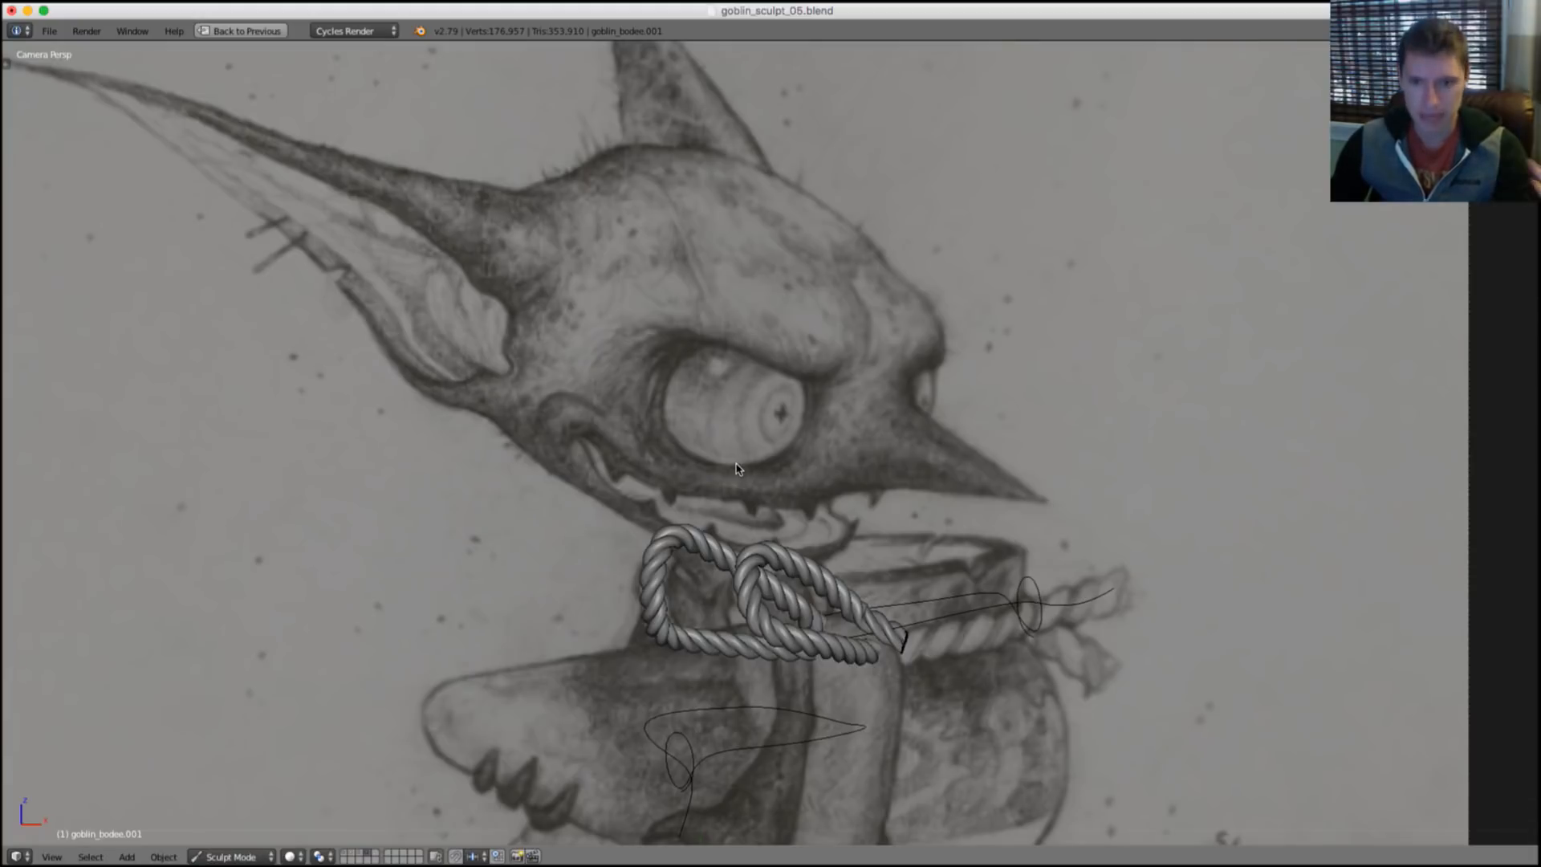
scroll(756, 598, down, 5)
scroll(756, 578, up, 6)
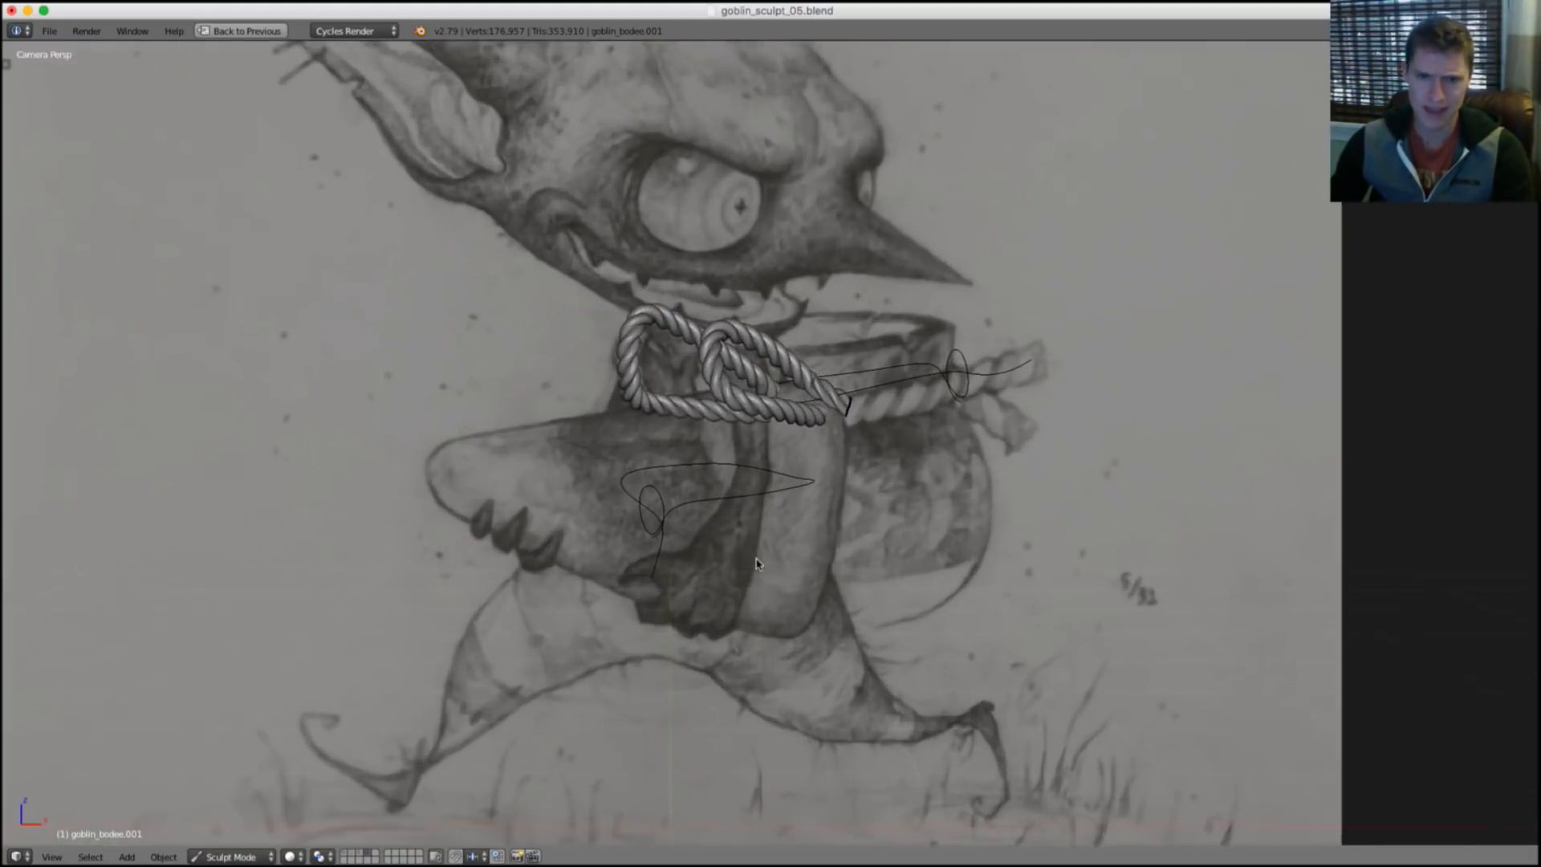
scroll(756, 564, up, 3)
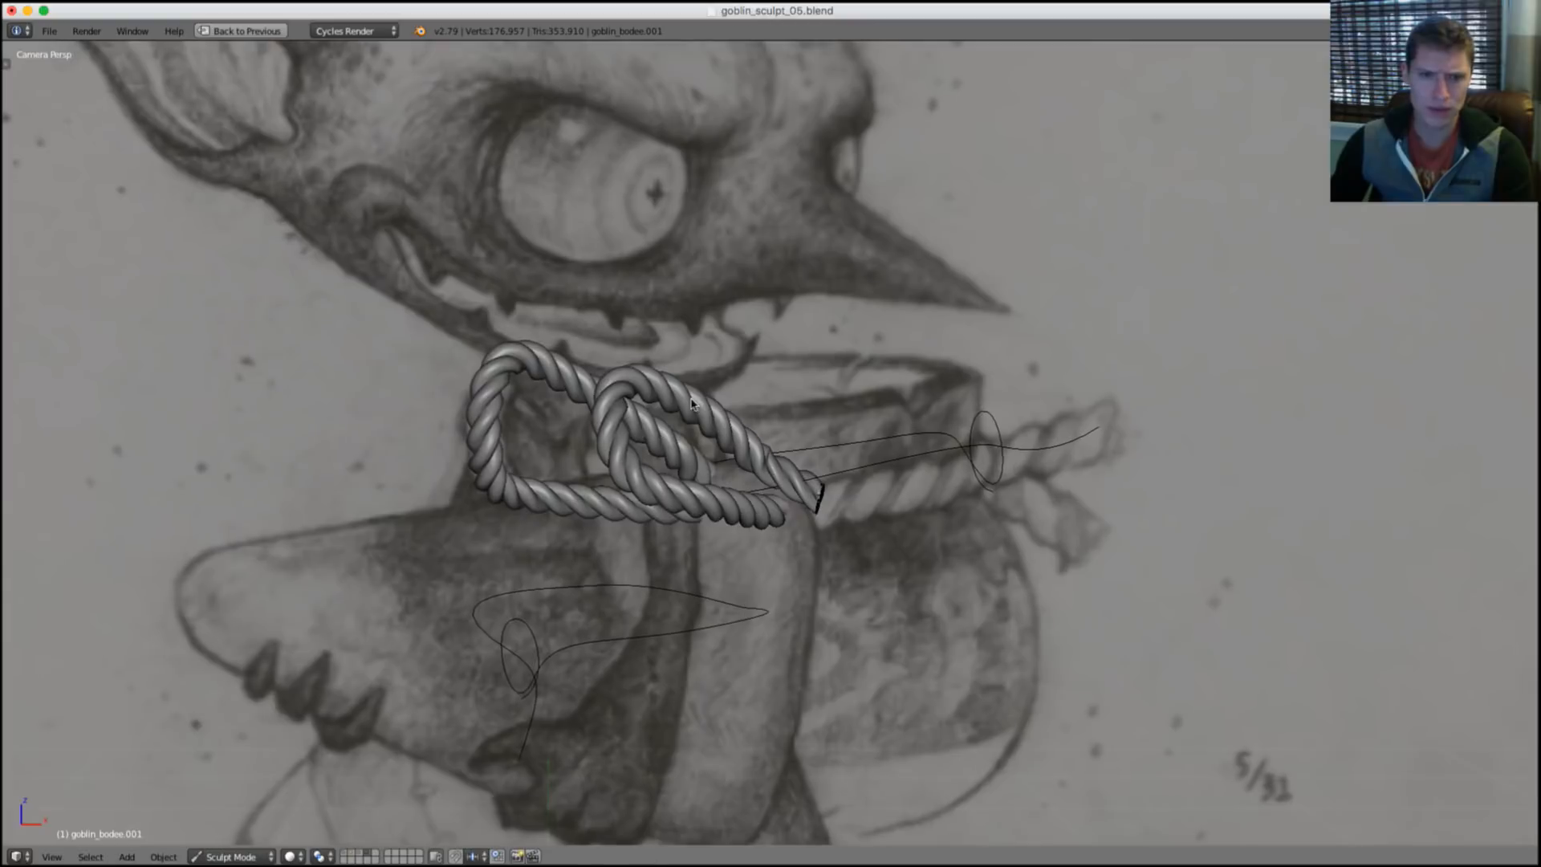
Switch to Object Mode, select the front shoulder rope loop and compare it with the reference drawing around the pot.
key(ctrl+Tab)
right_click(642, 390)
scroll(642, 391, up, 3)
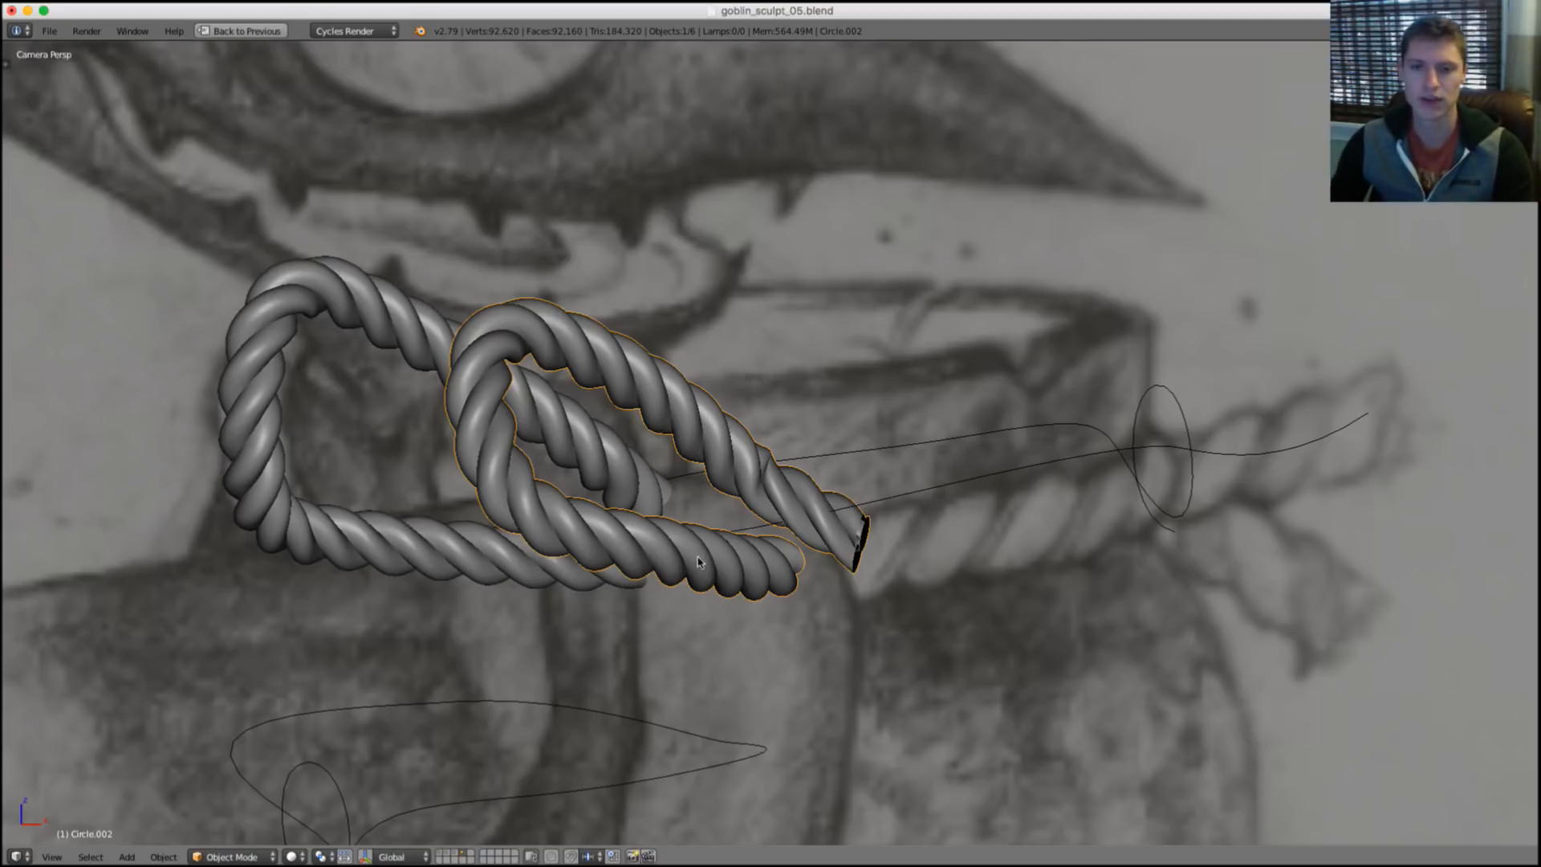
scroll(660, 507, down, 5)
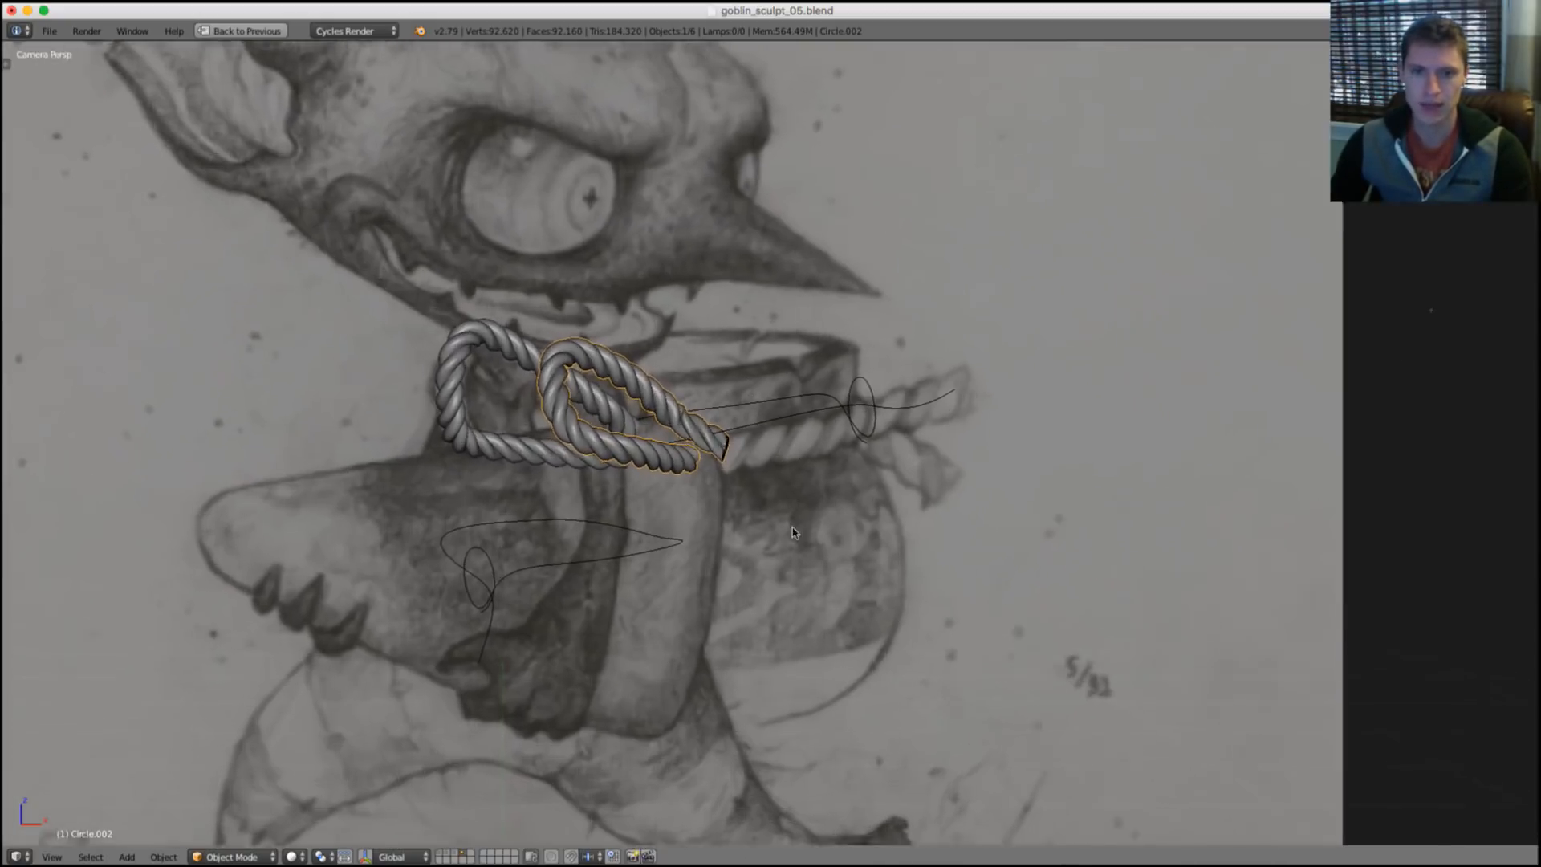
scroll(793, 532, up, 1)
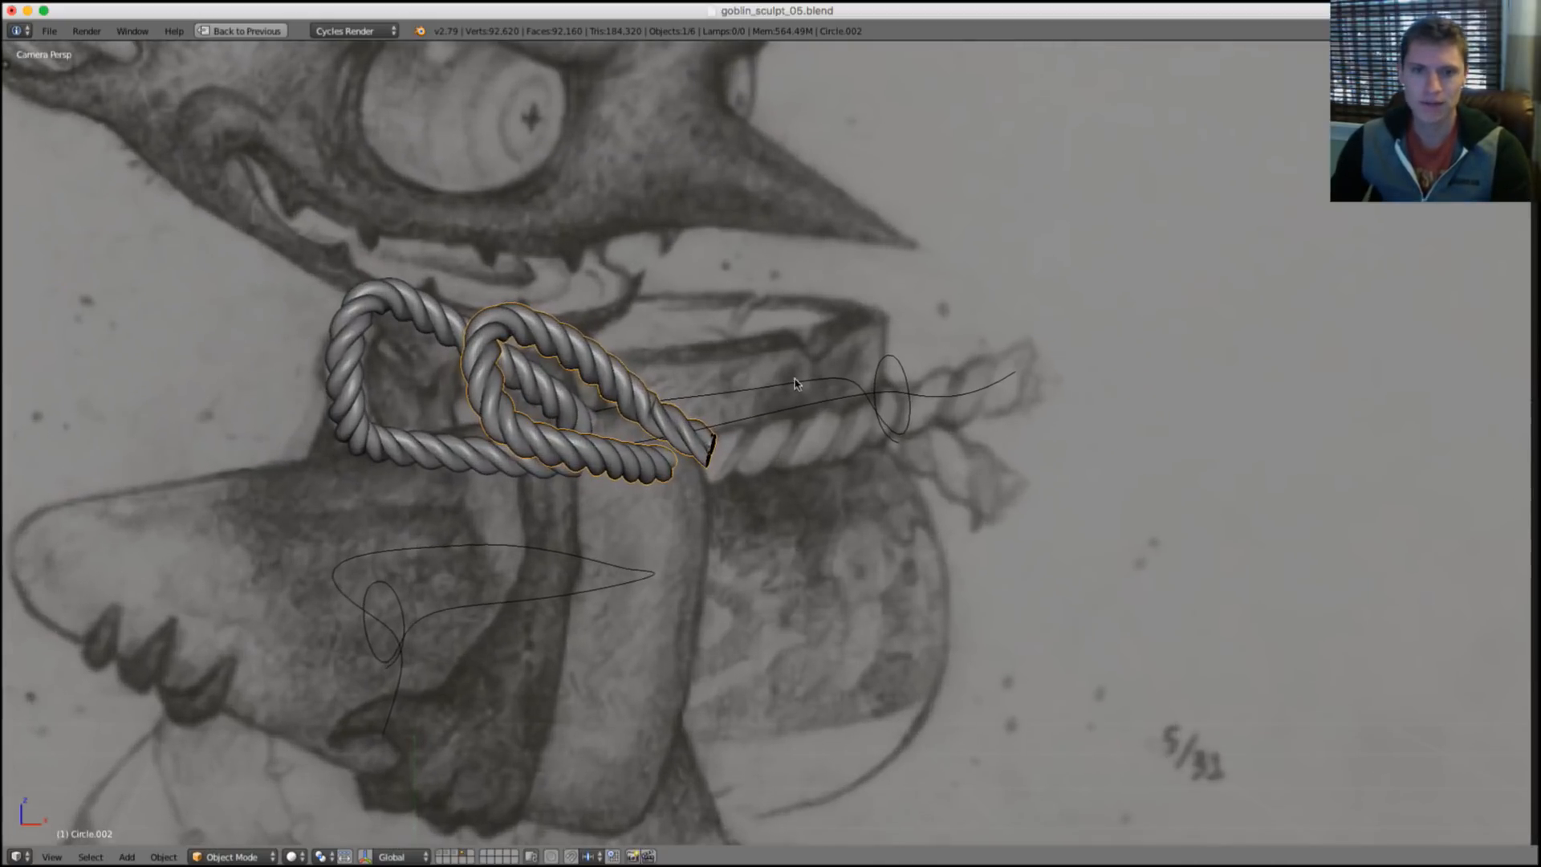
scroll(740, 457, up, 4)
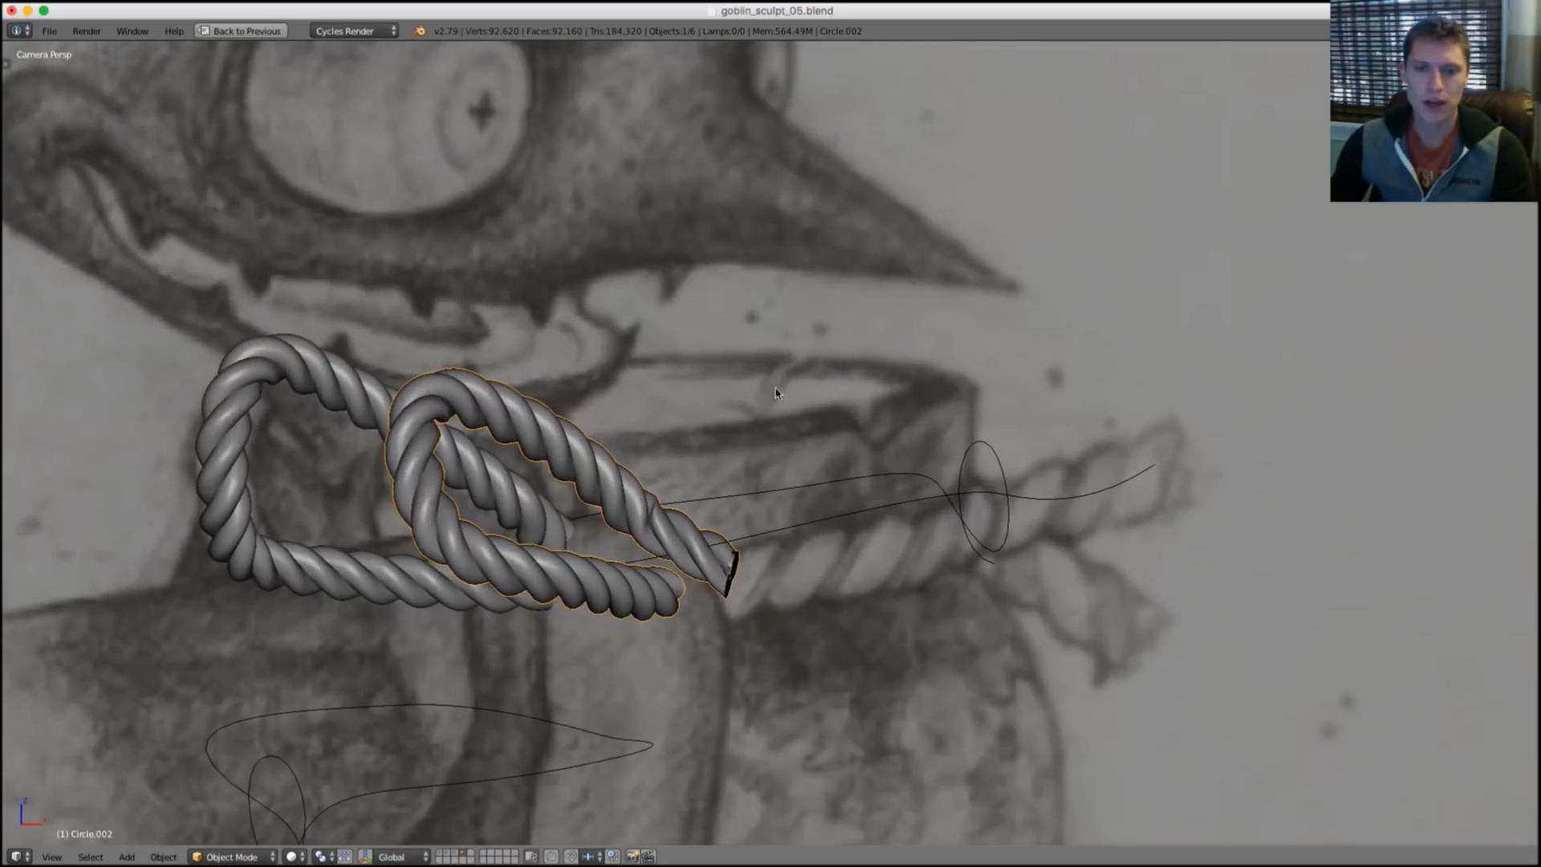
scroll(864, 447, down, 1)
scroll(883, 438, down, 1)
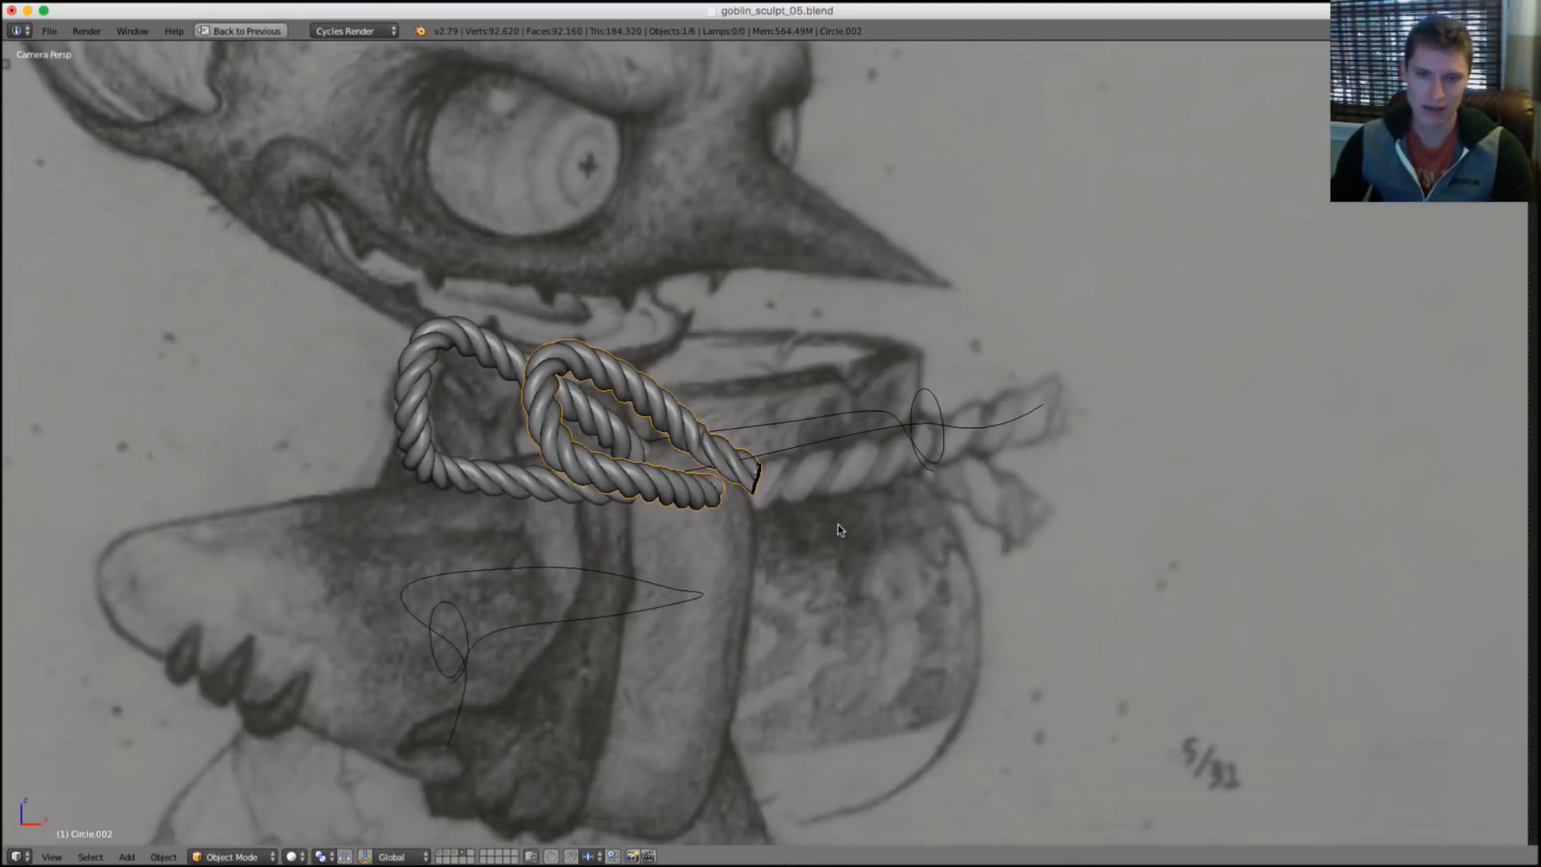
scroll(859, 482, down, 1)
scroll(851, 437, up, 1)
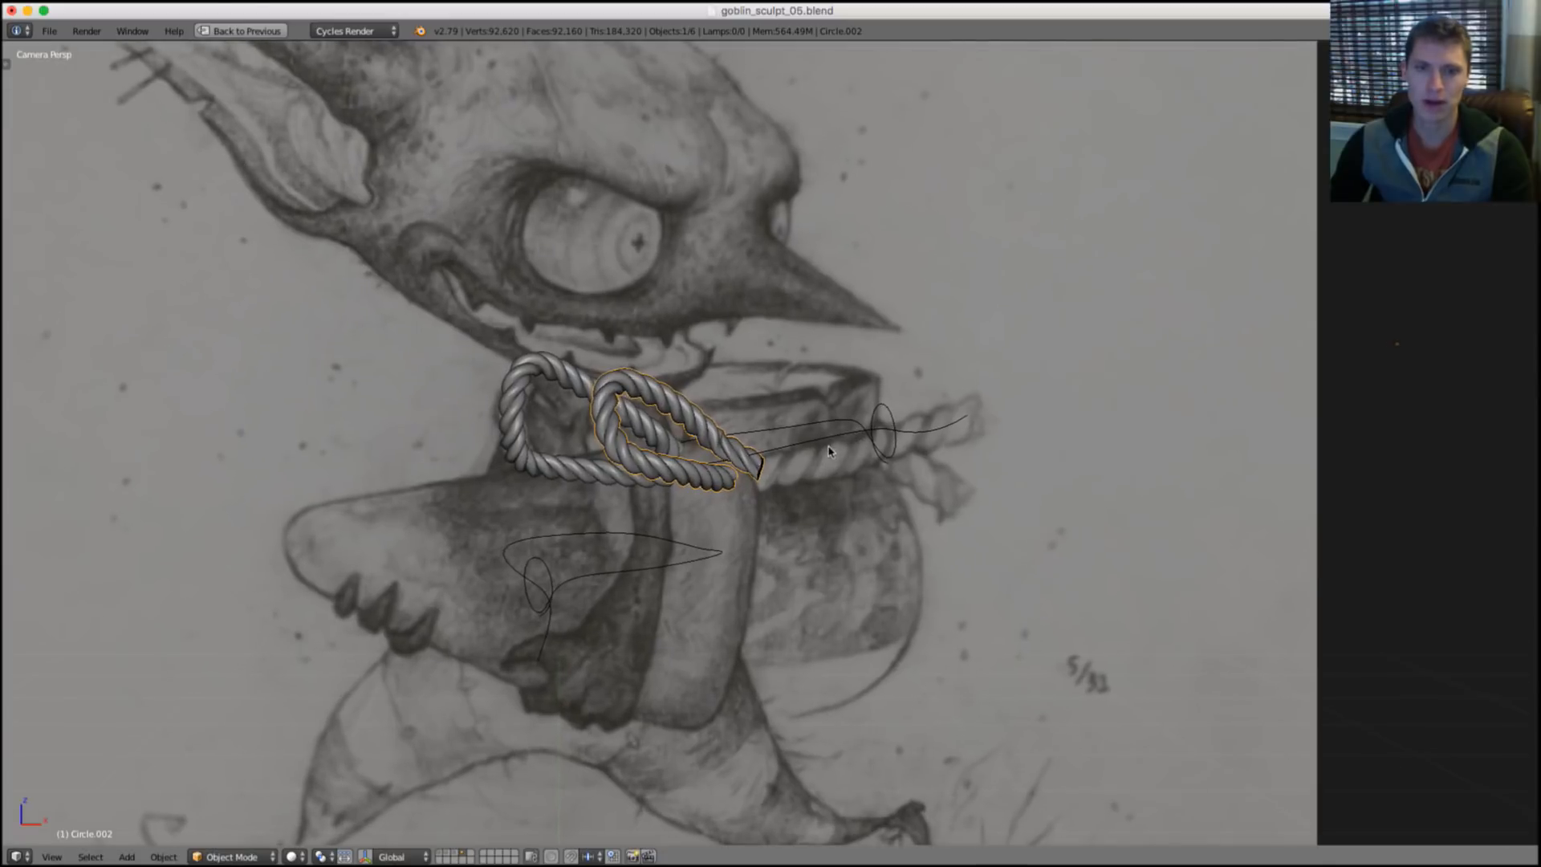
Restore the multi-editor layout, show all the model's parts again and examine the pot's opening and the rope tied around it.
key(ctrl+Up)
key(KP_0)
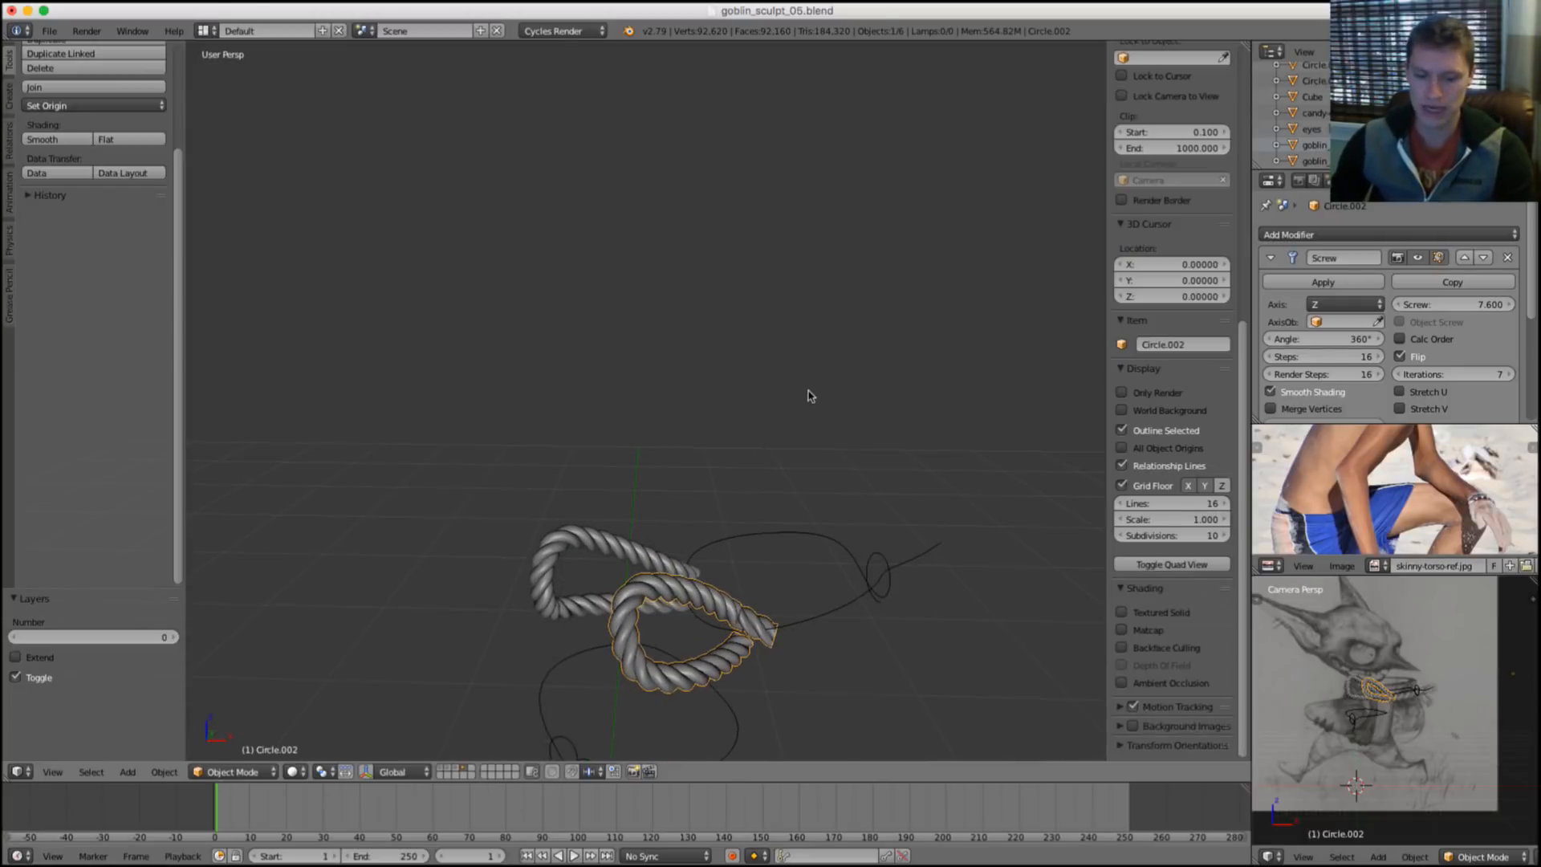
key(KP_Divide)
scroll(714, 457, up, 5)
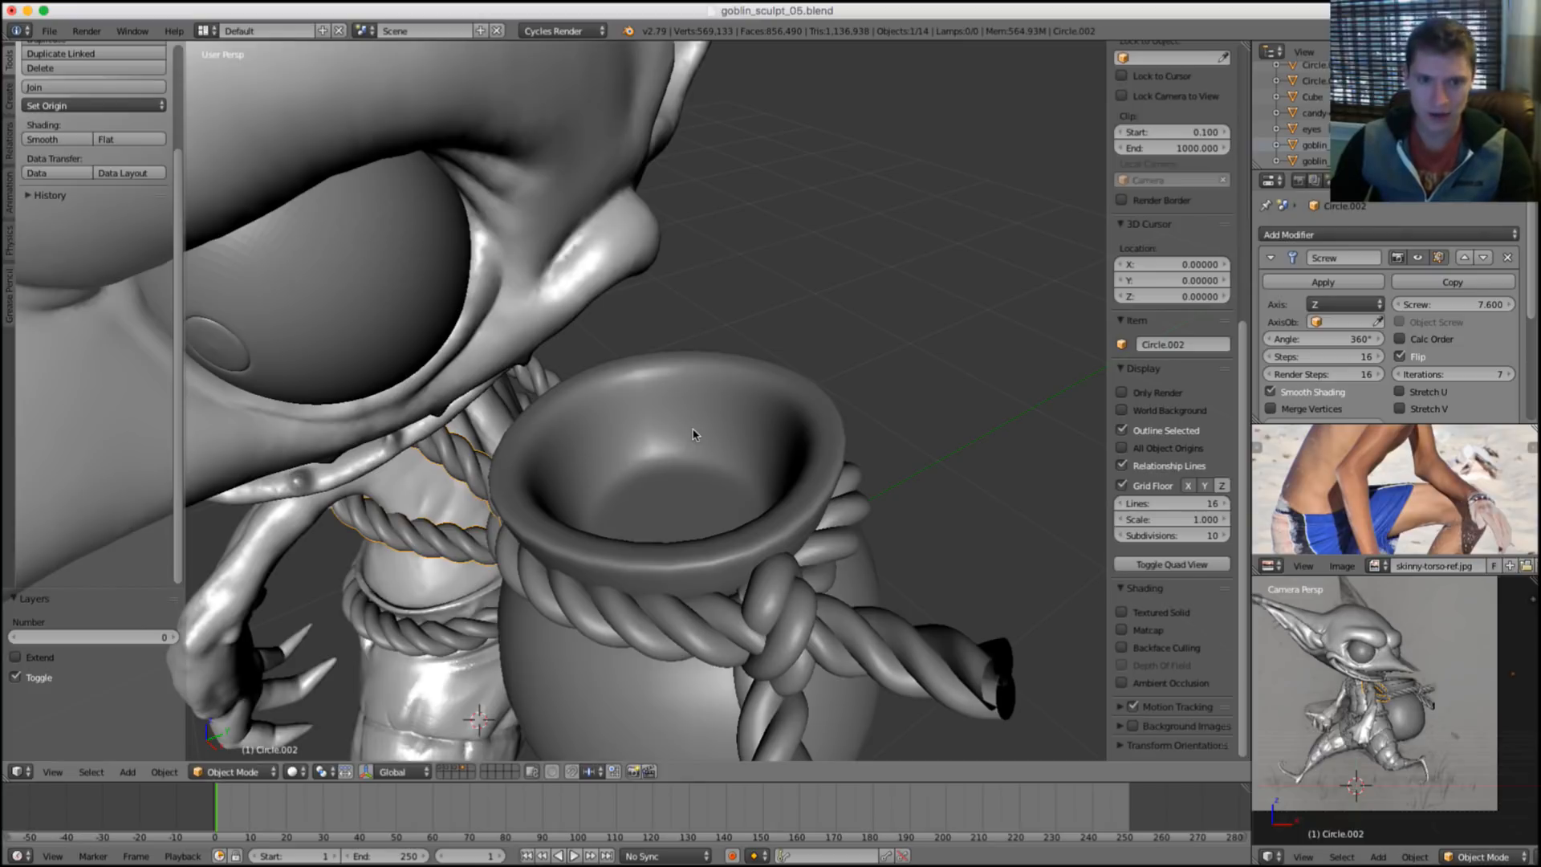
scroll(720, 393, down, 3)
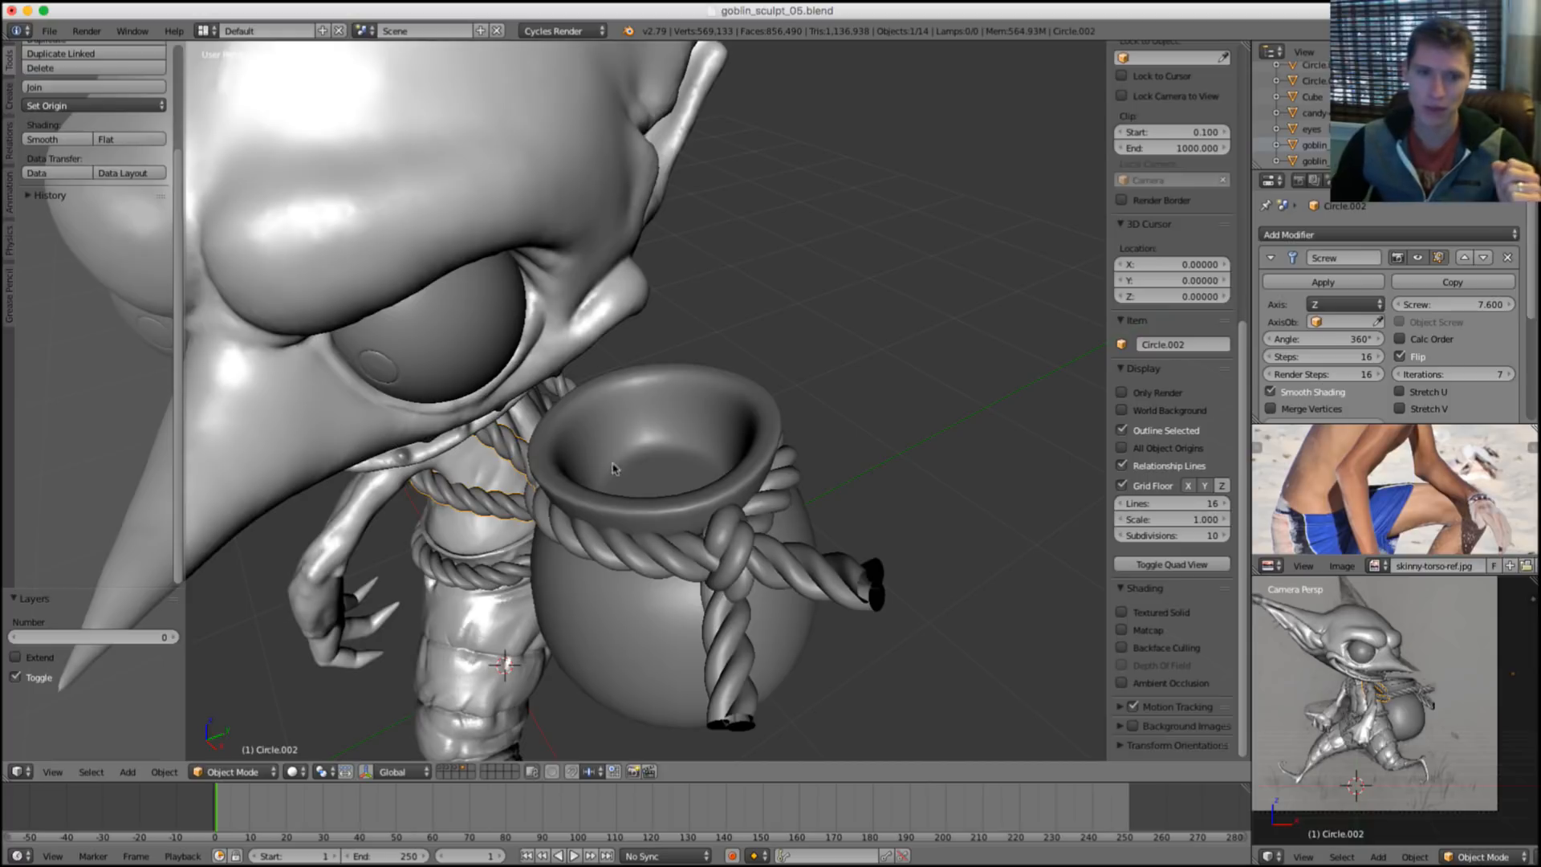
middle_drag(684, 436, 652, 427)
middle_drag(787, 372, 853, 335)
scroll(811, 365, up, 3)
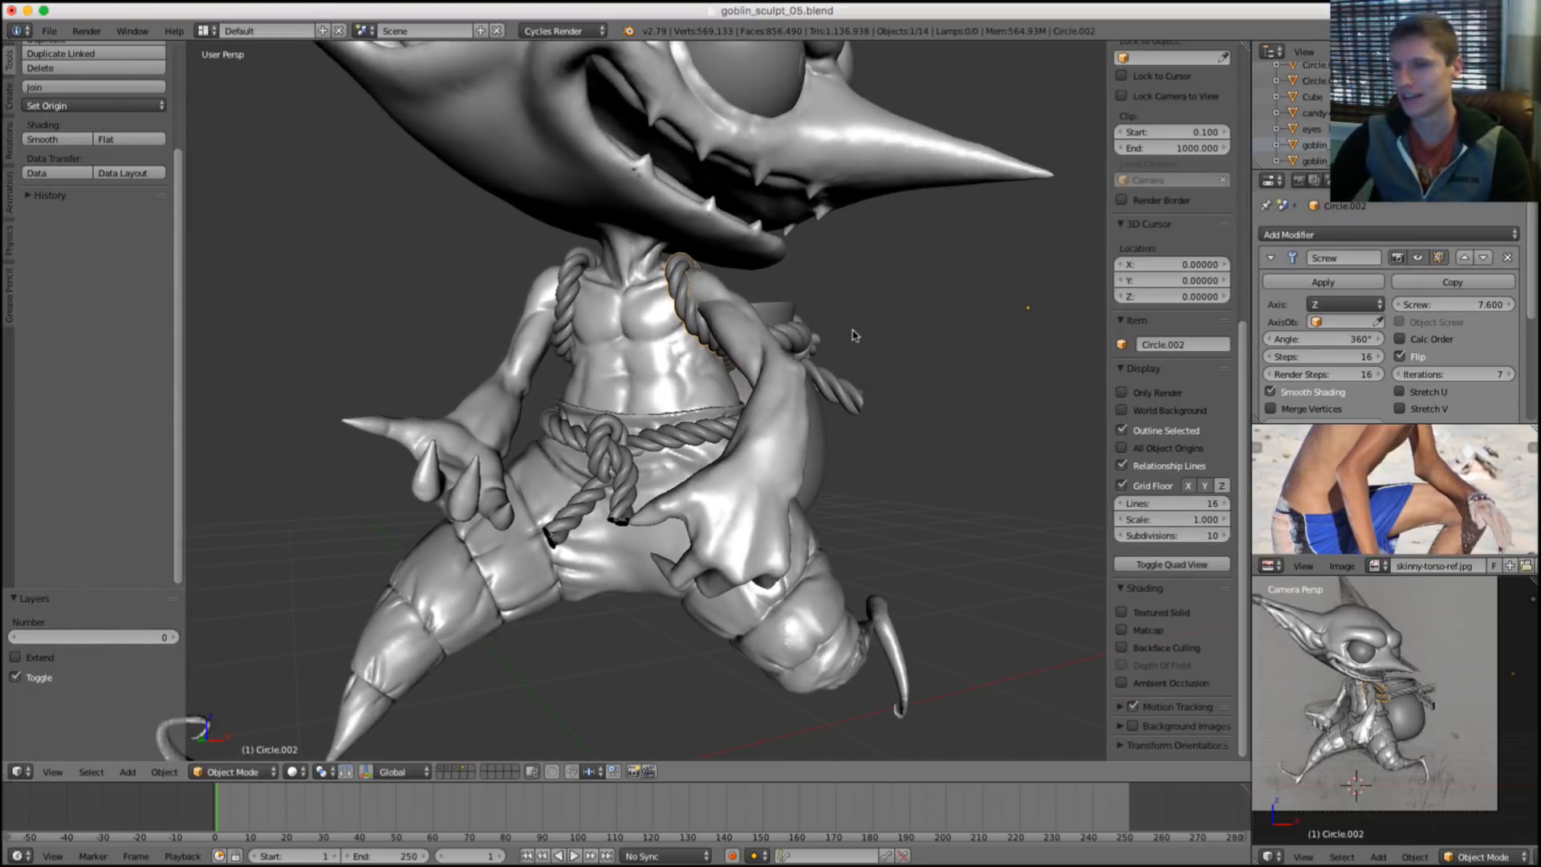
Examine the full goblin model from the side and front, checking how the head, torso and shoulder ropes read together.
middle_drag(615, 392, 754, 390)
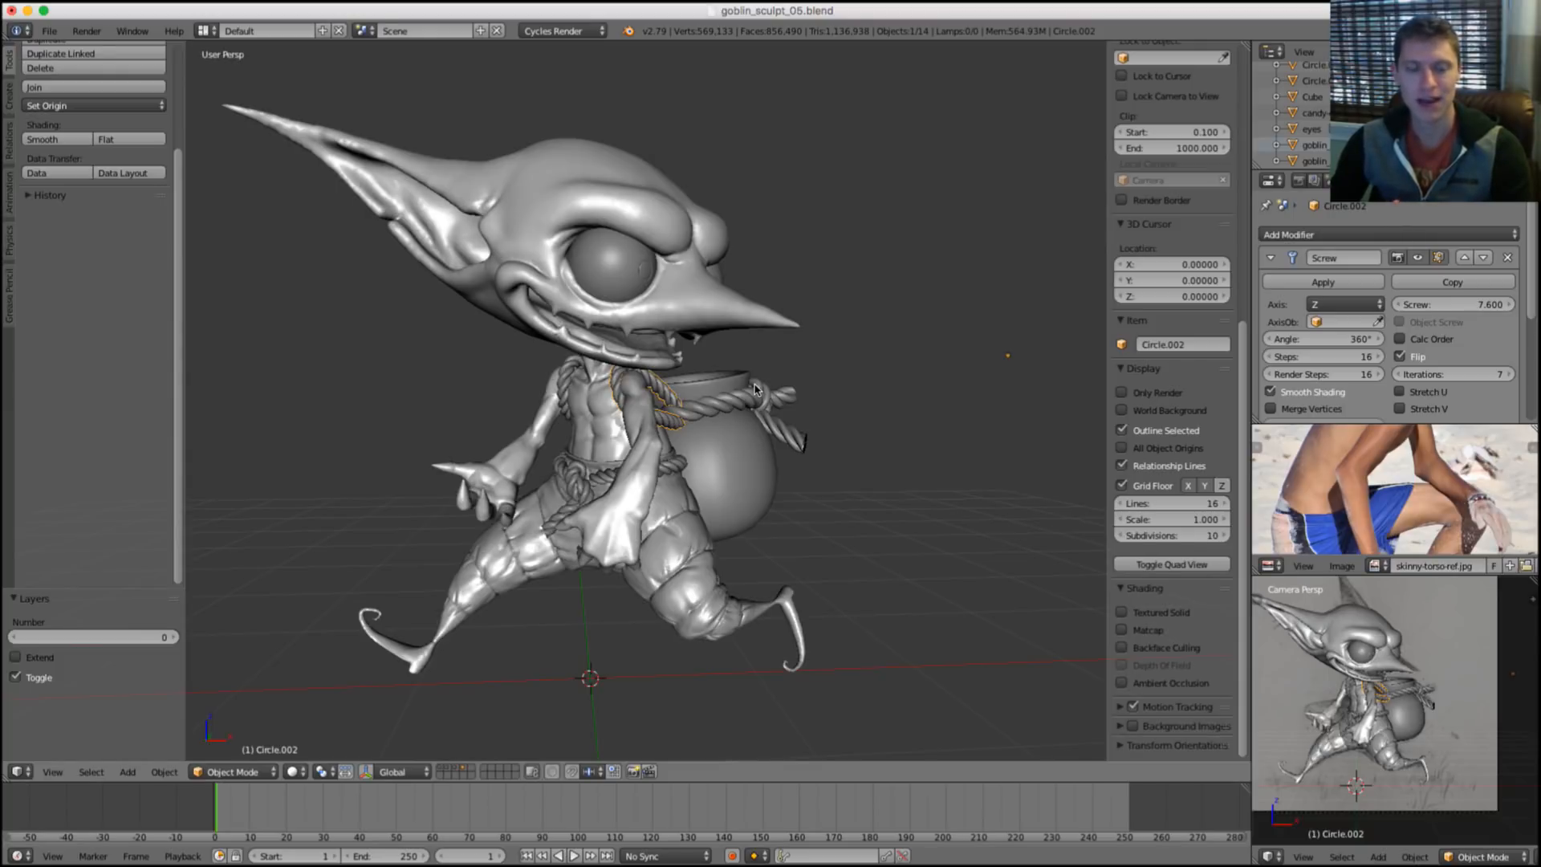
scroll(717, 436, up, 3)
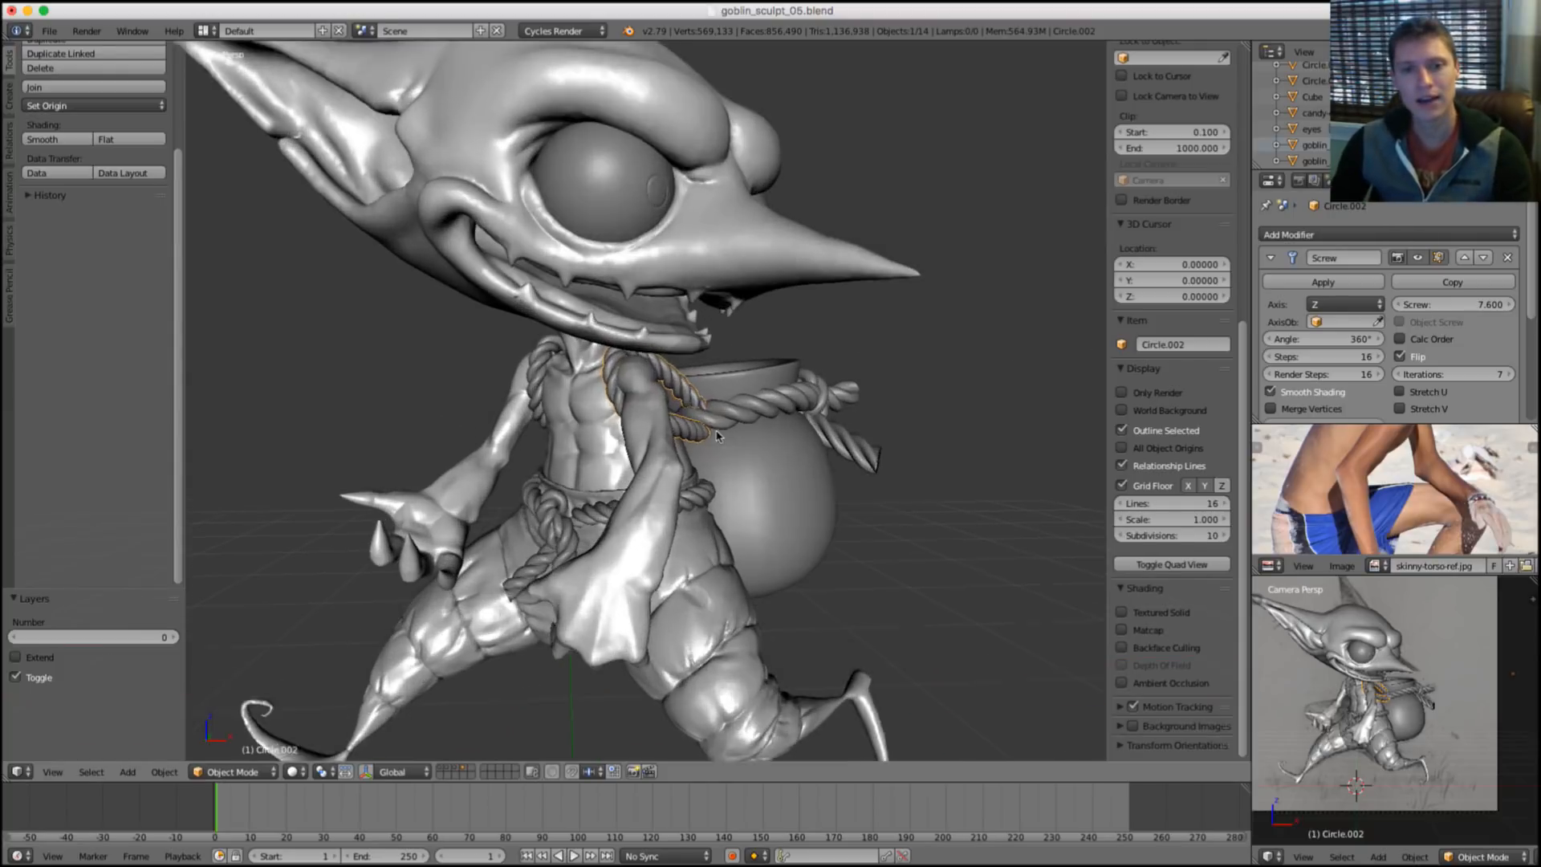
middle_drag(716, 435, 783, 387)
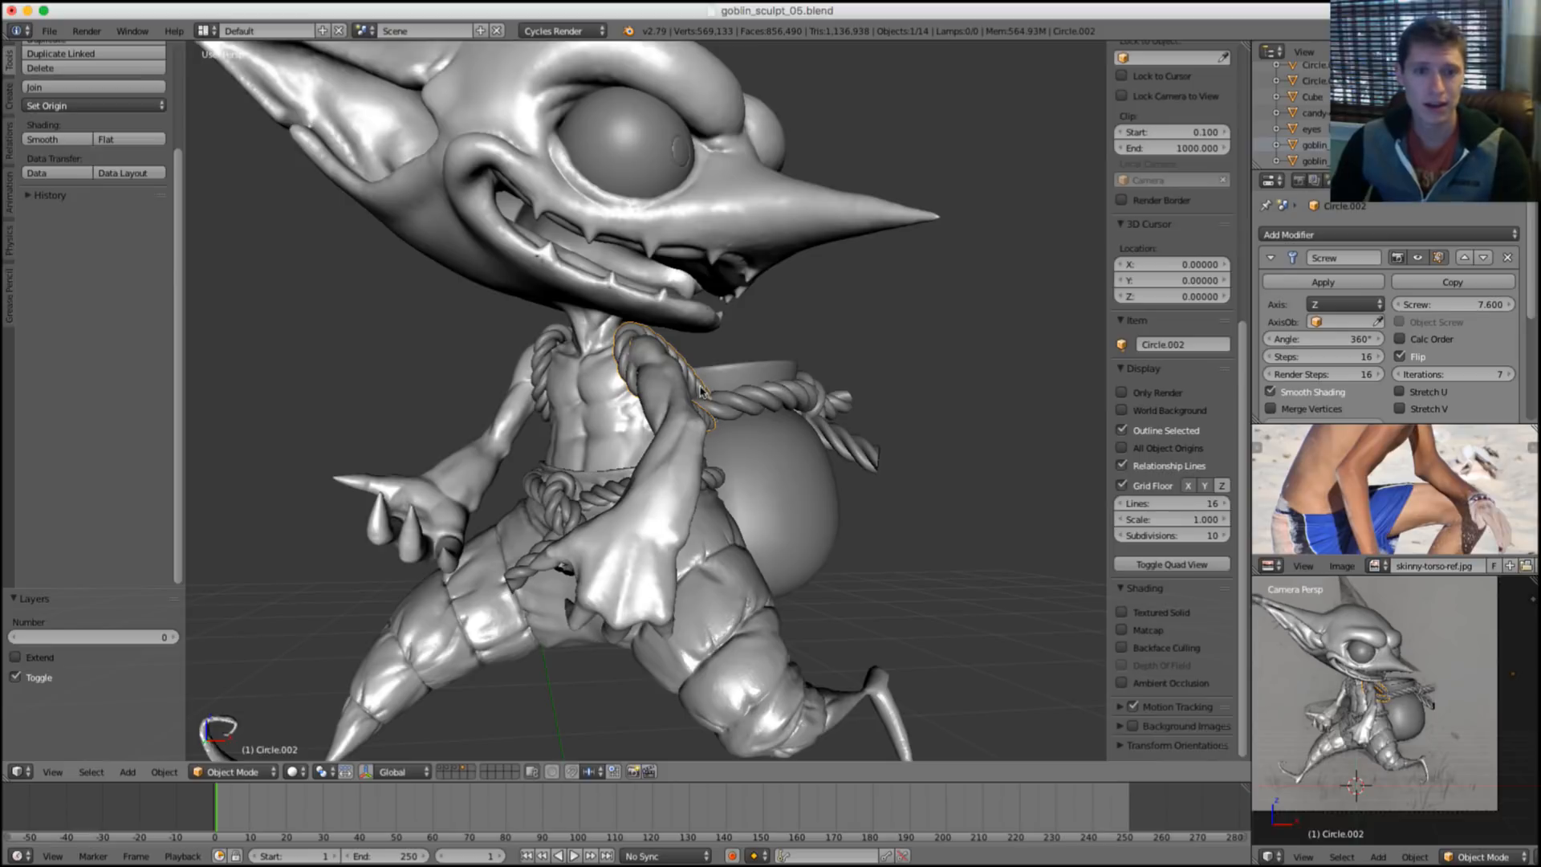
scroll(700, 391, down, 4)
middle_drag(700, 391, 773, 329)
scroll(665, 372, up, 2)
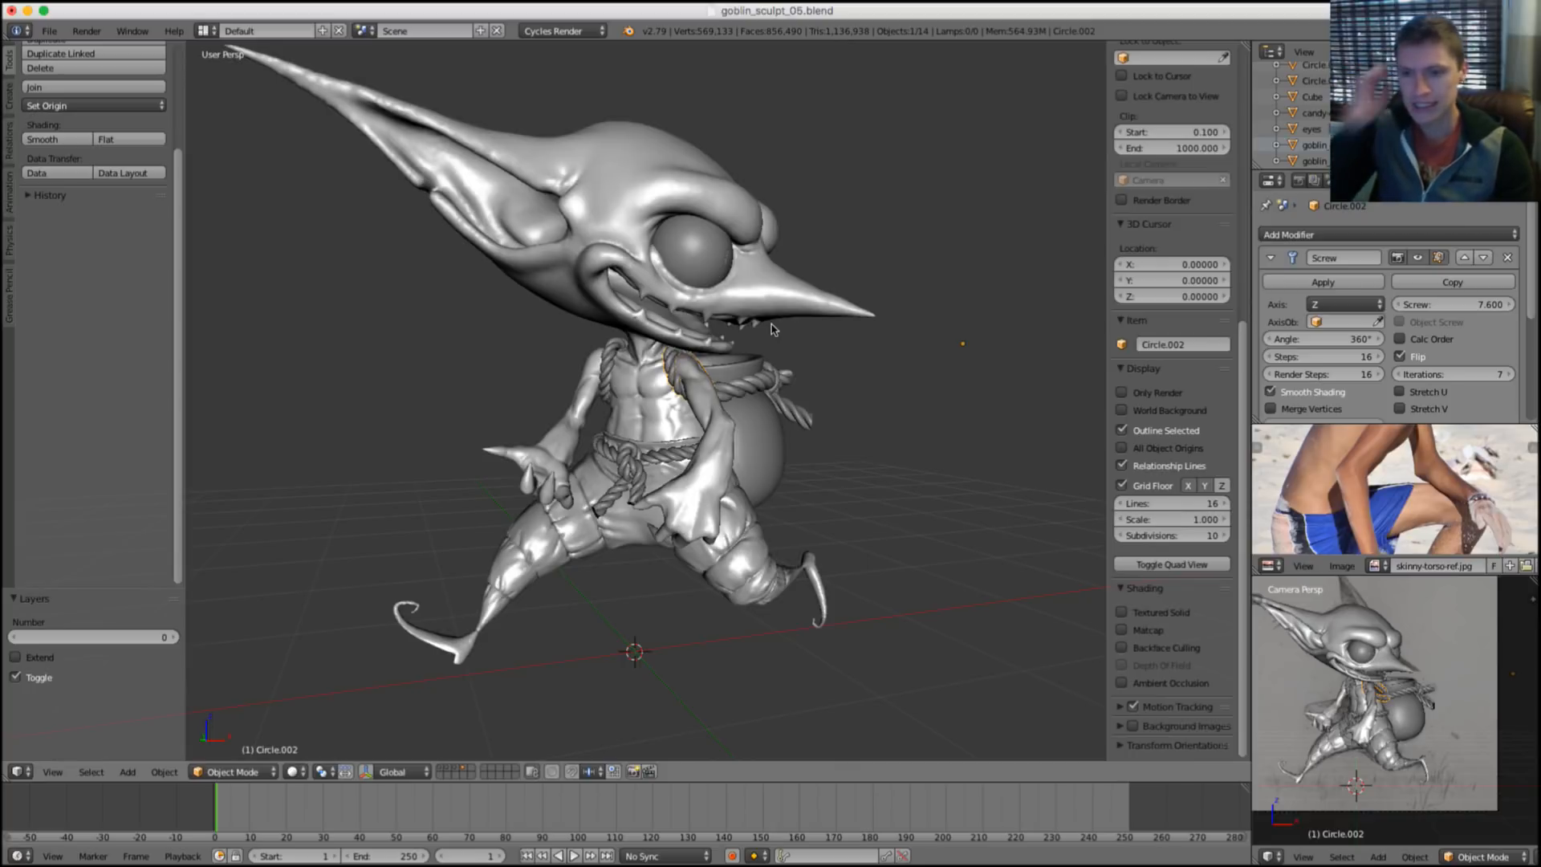
scroll(721, 334, up, 5)
Select the belt rope, the pot rope and the far shoulder rope in turn and examine how each wraps around the body.
right_click(695, 474)
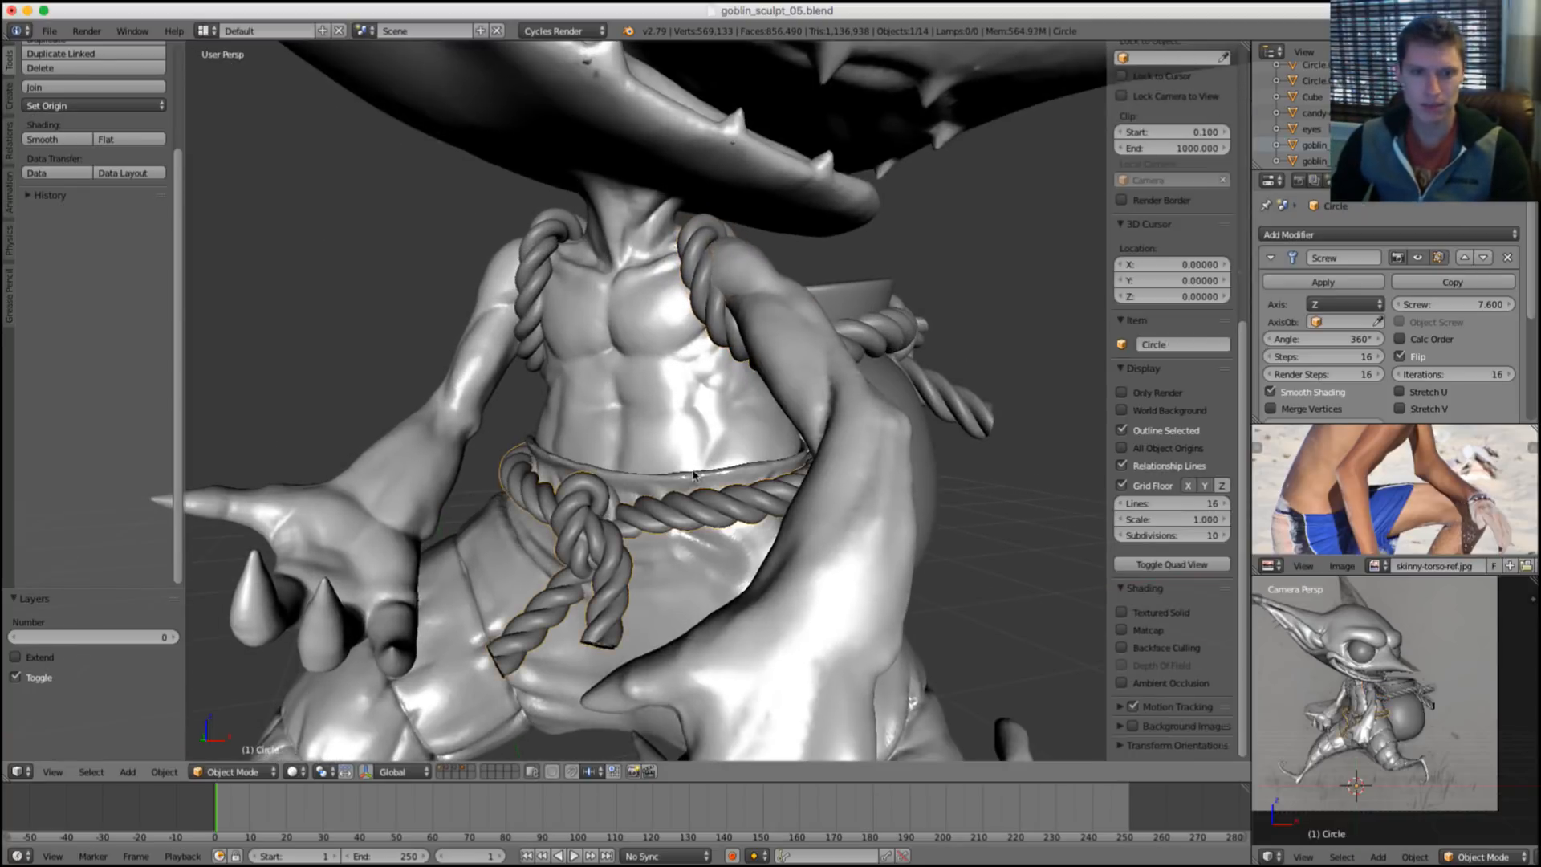
middle_drag(745, 452, 732, 403)
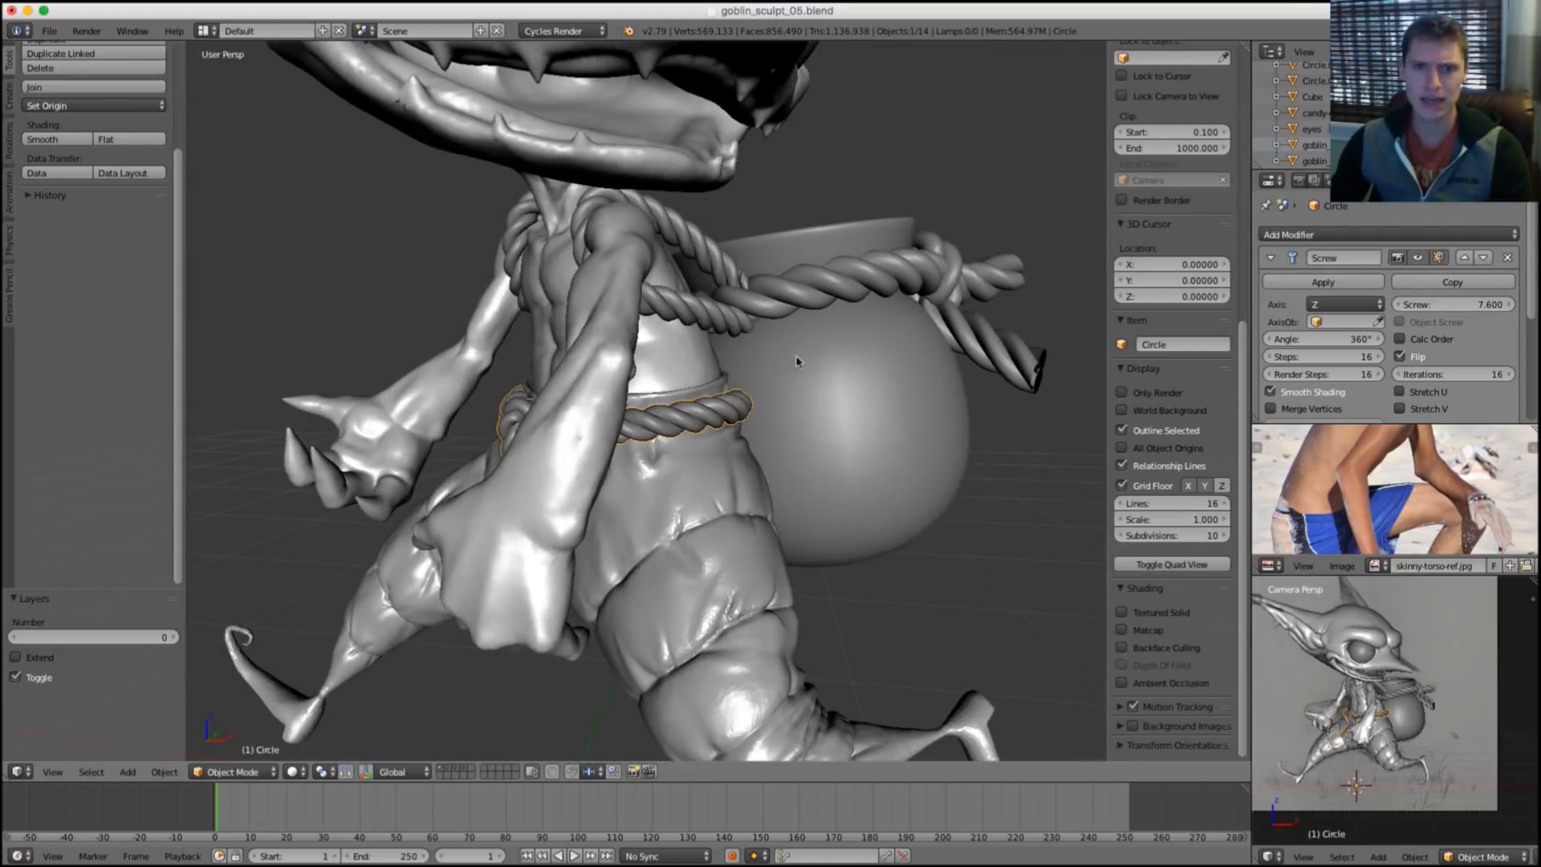
middle_drag(797, 361, 714, 467)
right_click(822, 385)
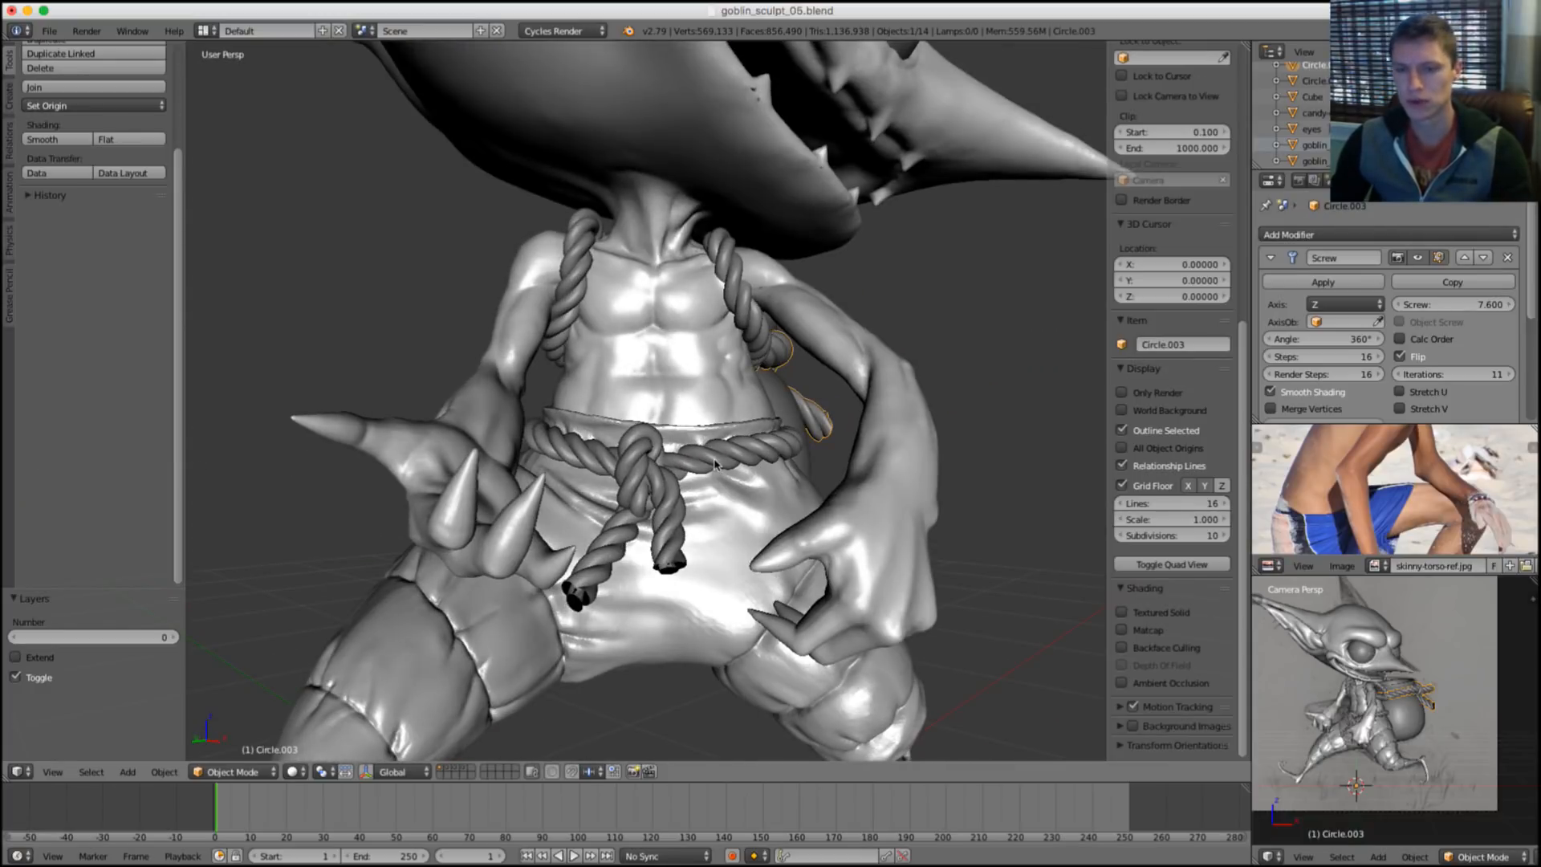
middle_drag(723, 464, 772, 391)
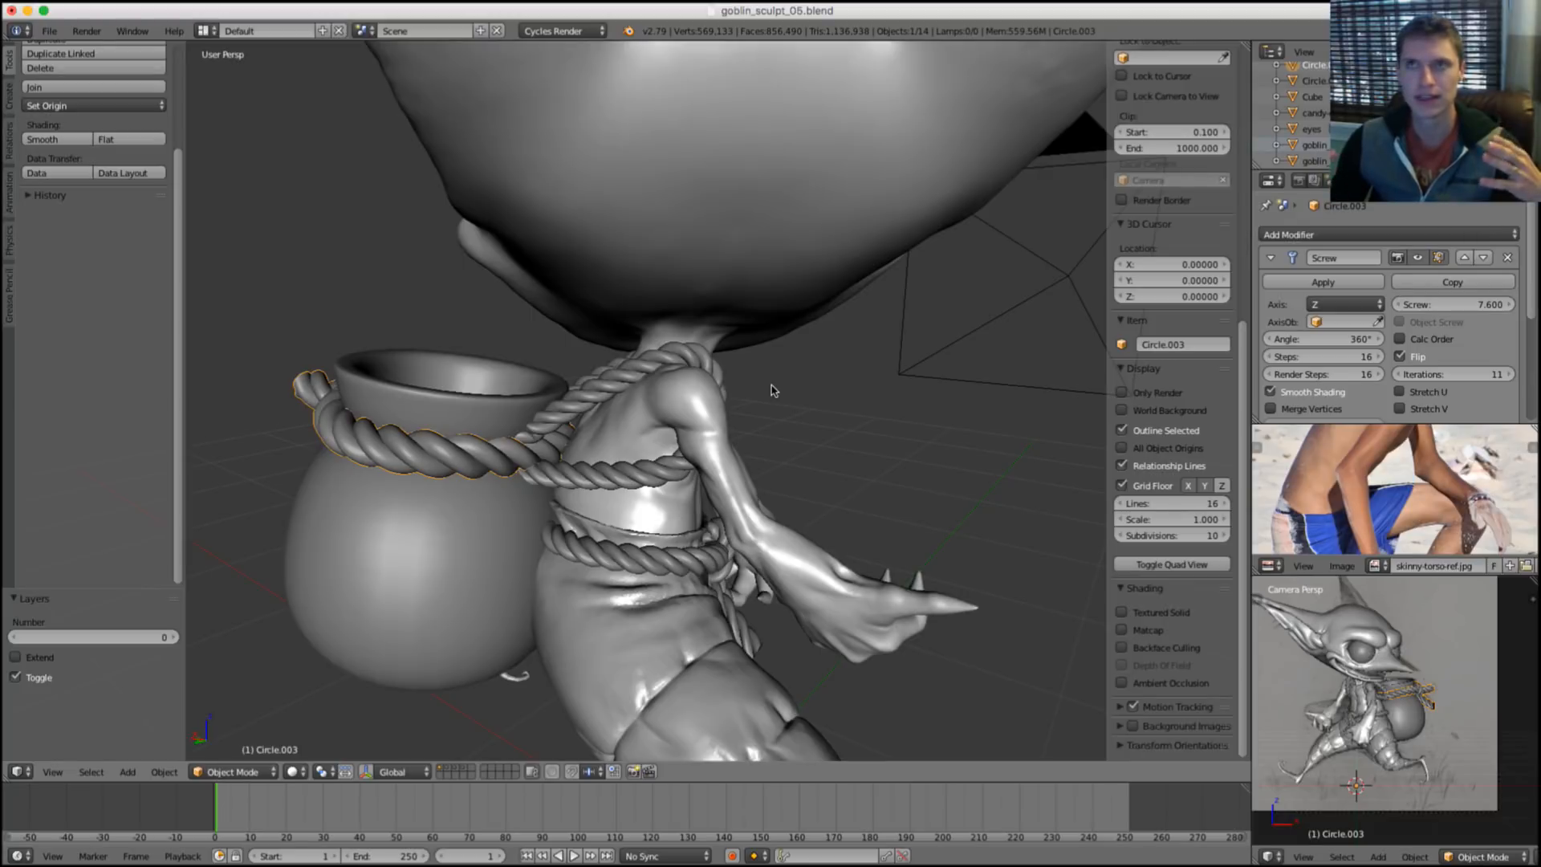
middle_drag(666, 334, 634, 373)
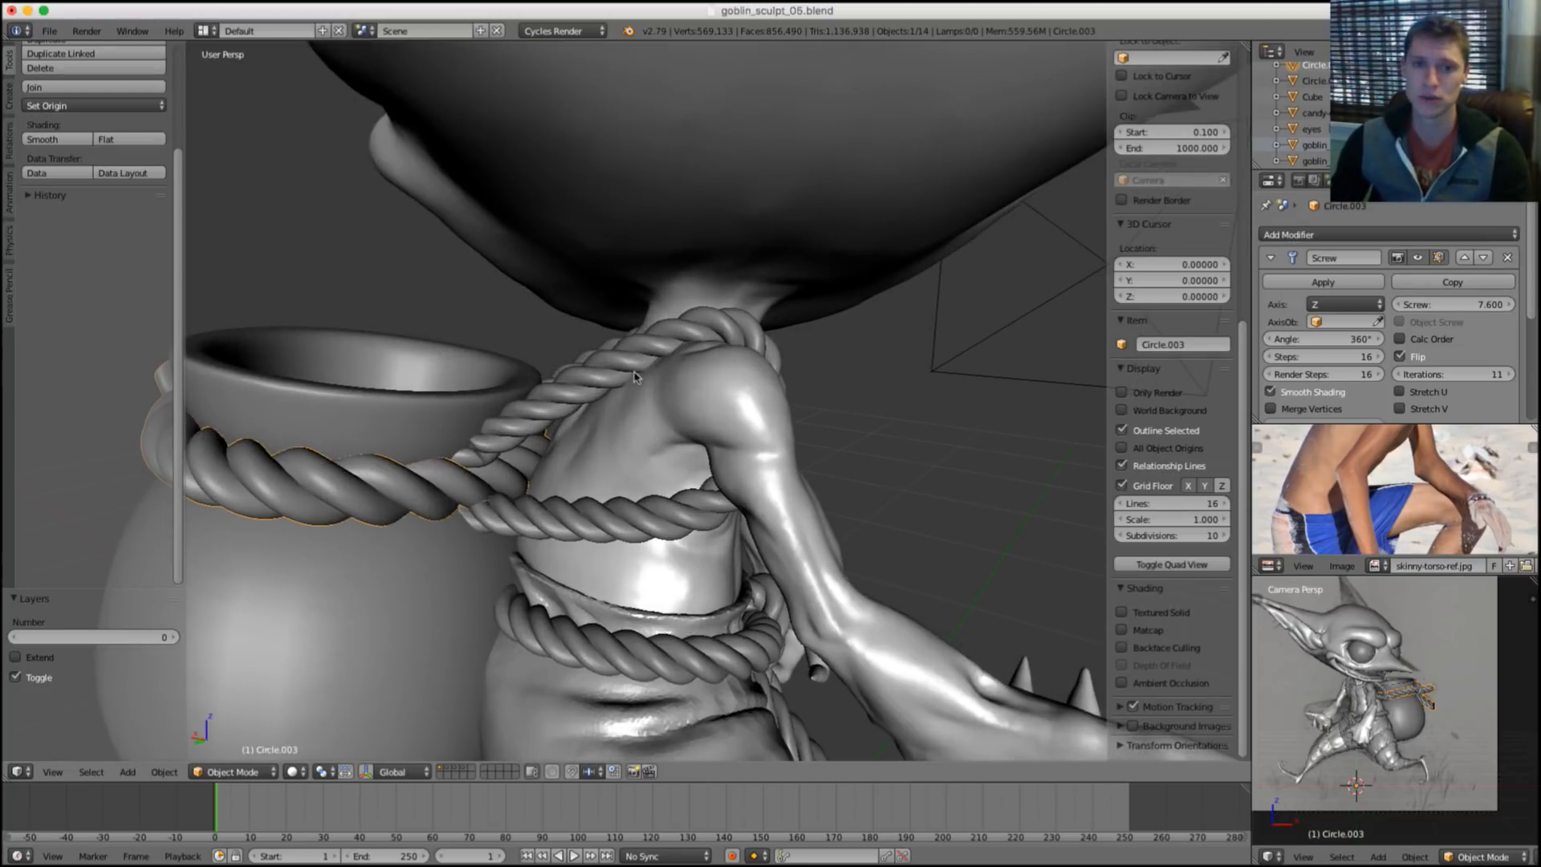
right_click(634, 373)
Save the scene over the existing goblin_sculpt_05.blend file.
scroll(883, 282, down, 1)
middle_drag(873, 301, 811, 325)
key(ctrl+s)
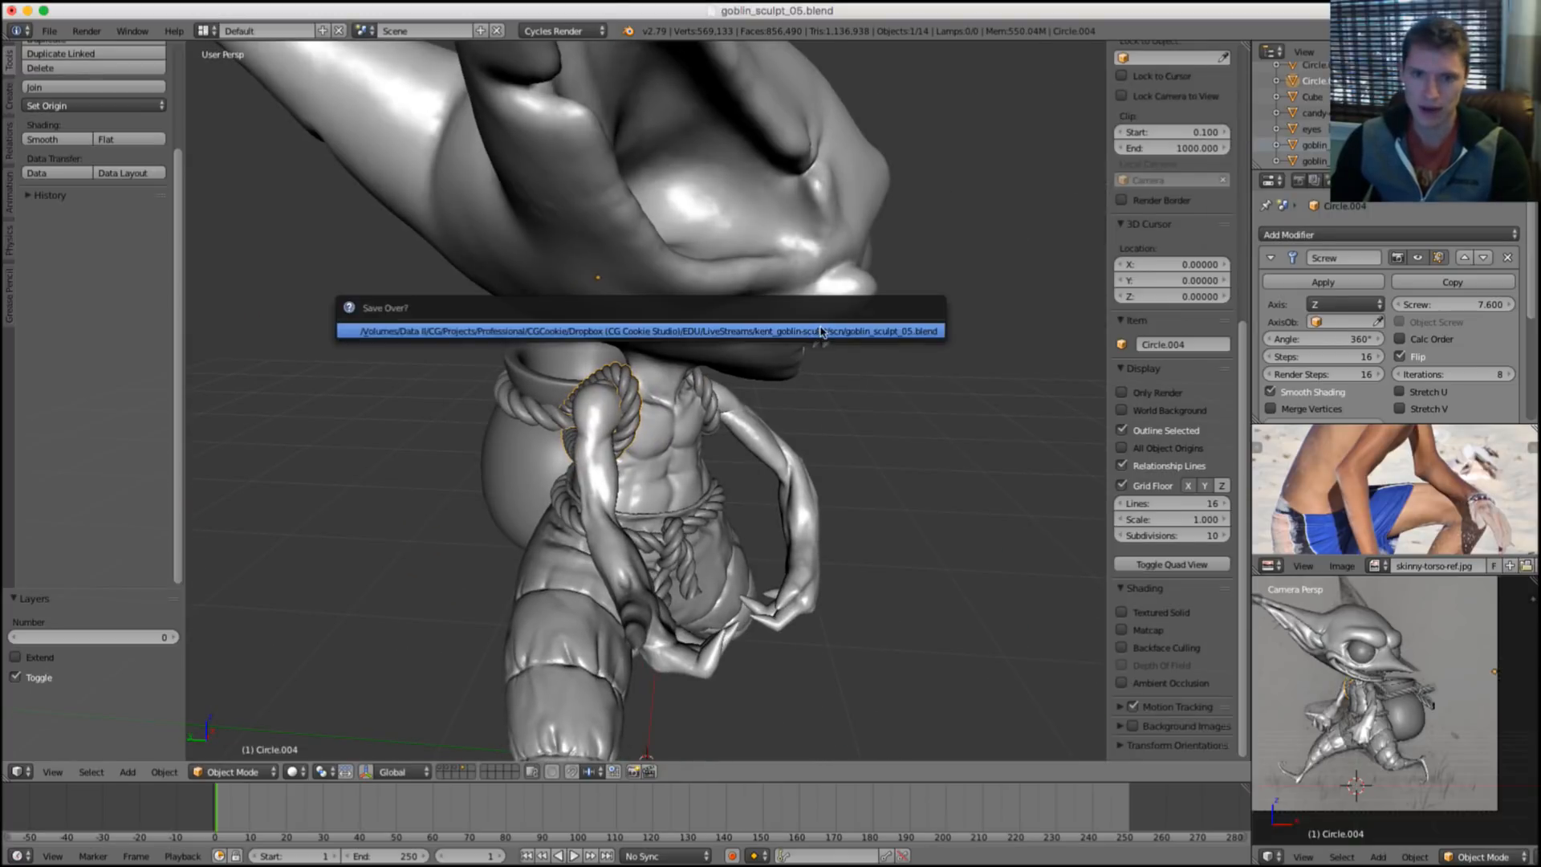
click(821, 331)
Save the scene as a new incremental version named goblin_sculpt_06.blend in the same folder.
key(ctrl+shift+s)
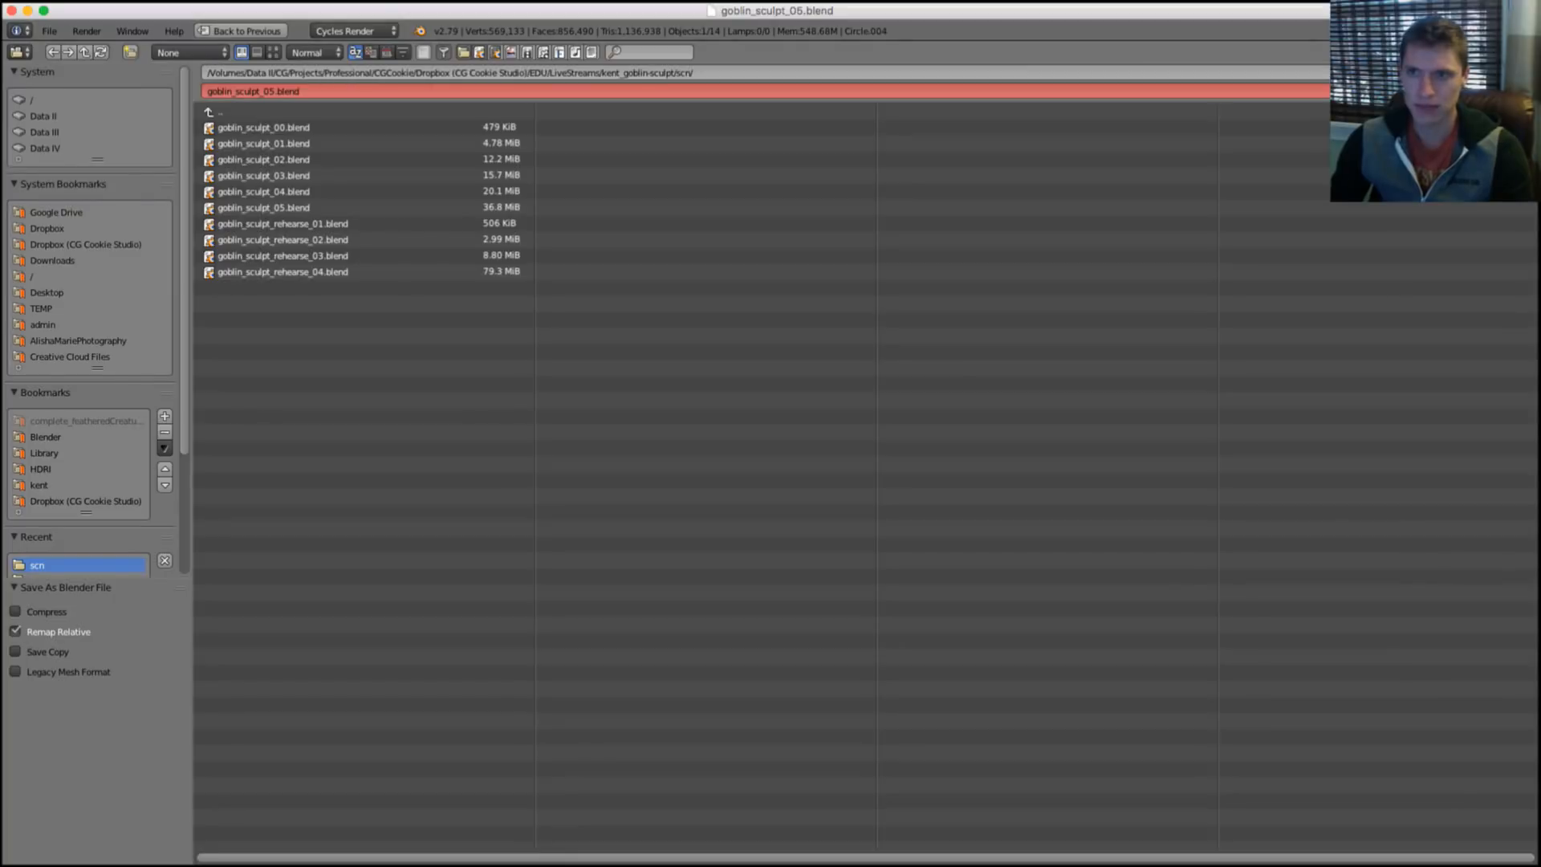
key(KP_Add)
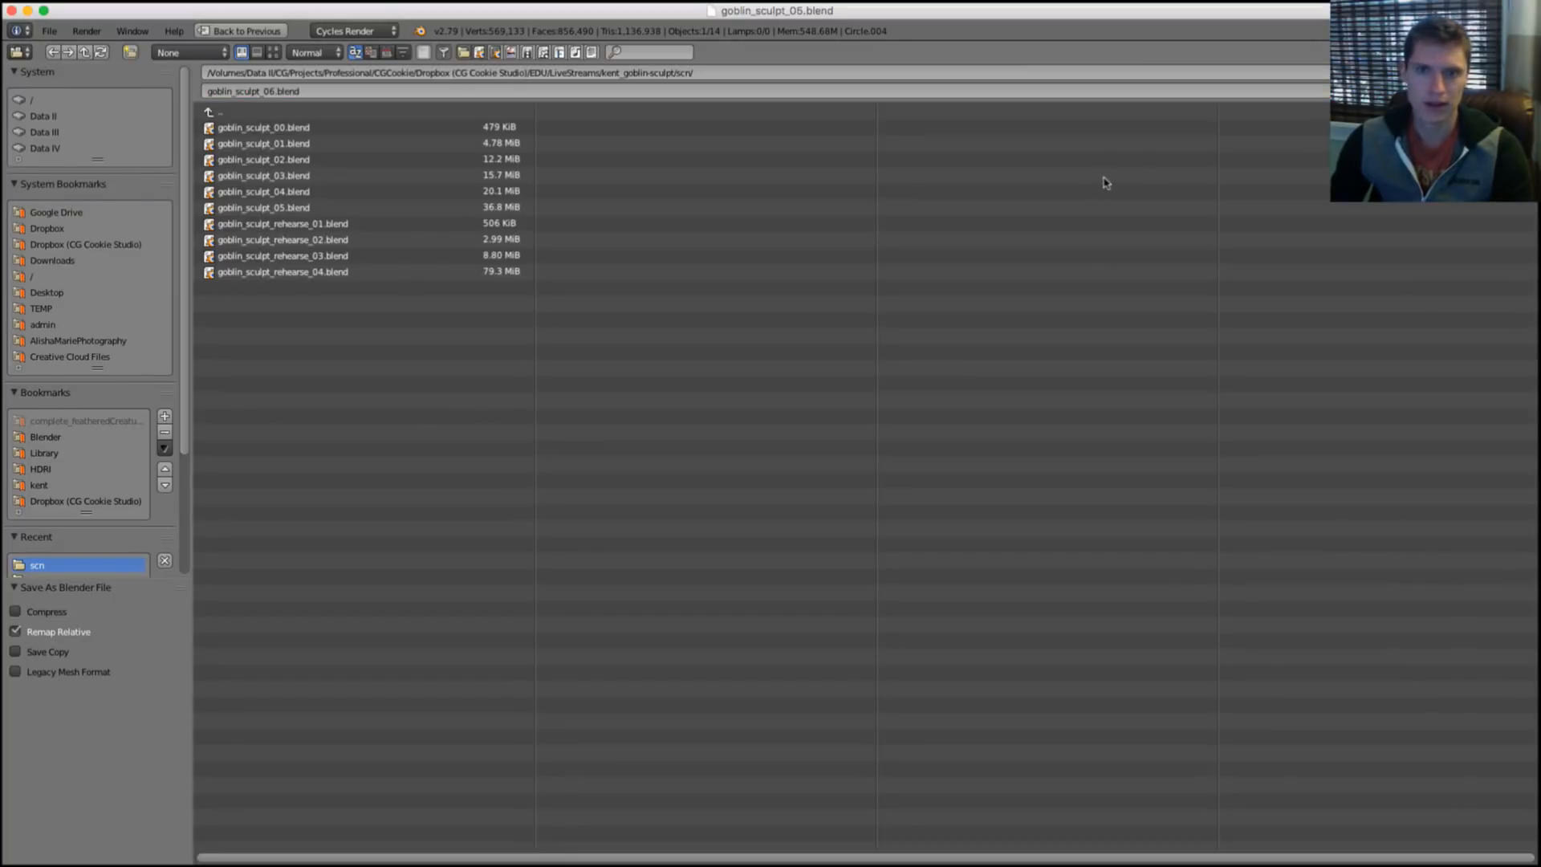
key(Return)
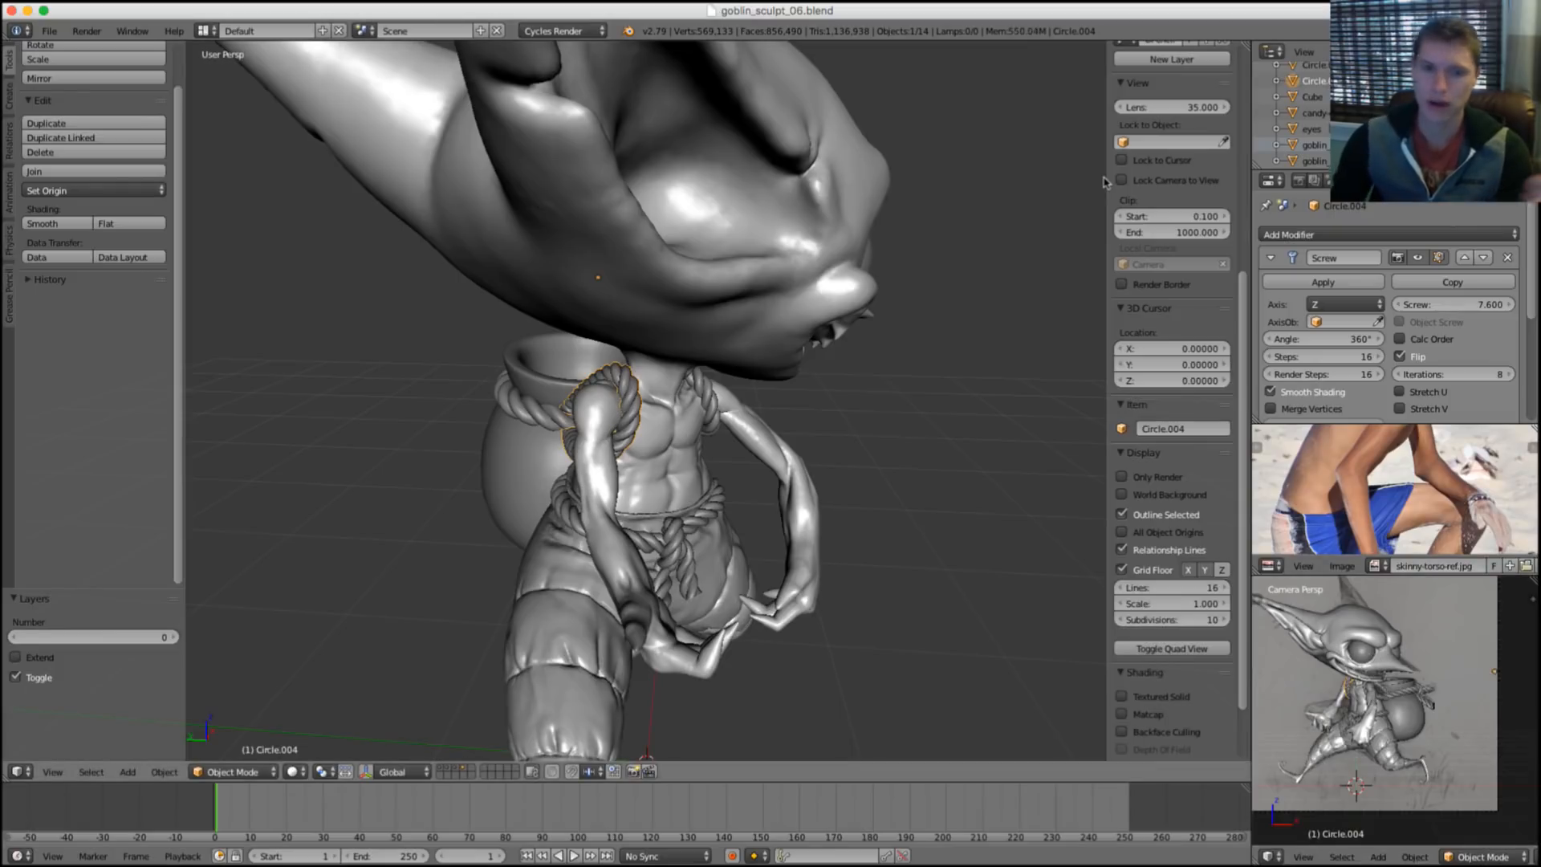
Clear the selection, select the belt rope and examine its knot and loose ends from the front.
middle_drag(592, 452, 731, 301)
key(a)
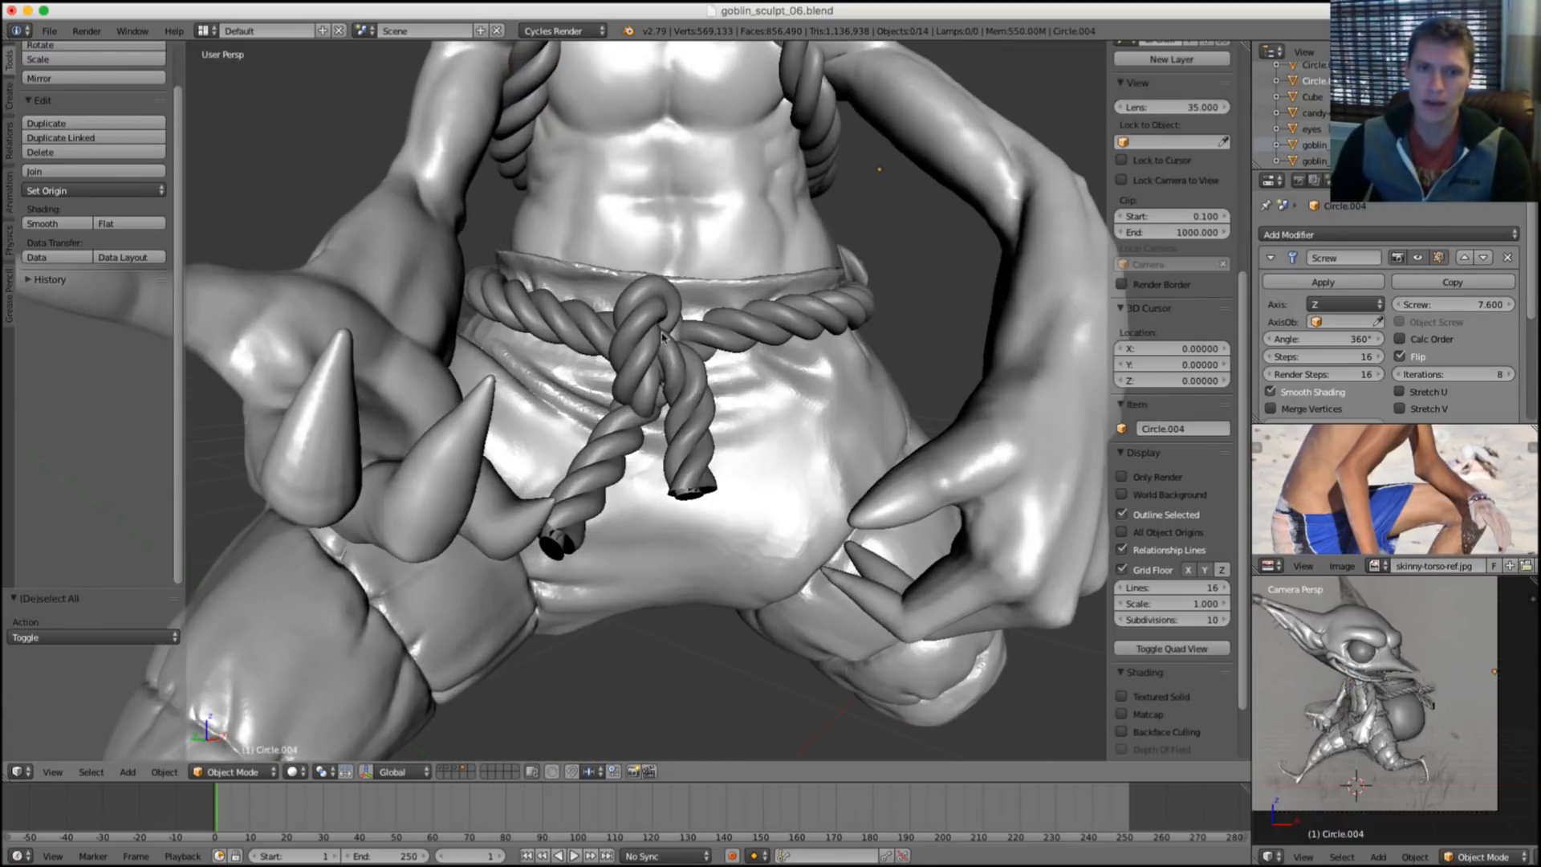
right_click(731, 301)
key(KP_Decimal)
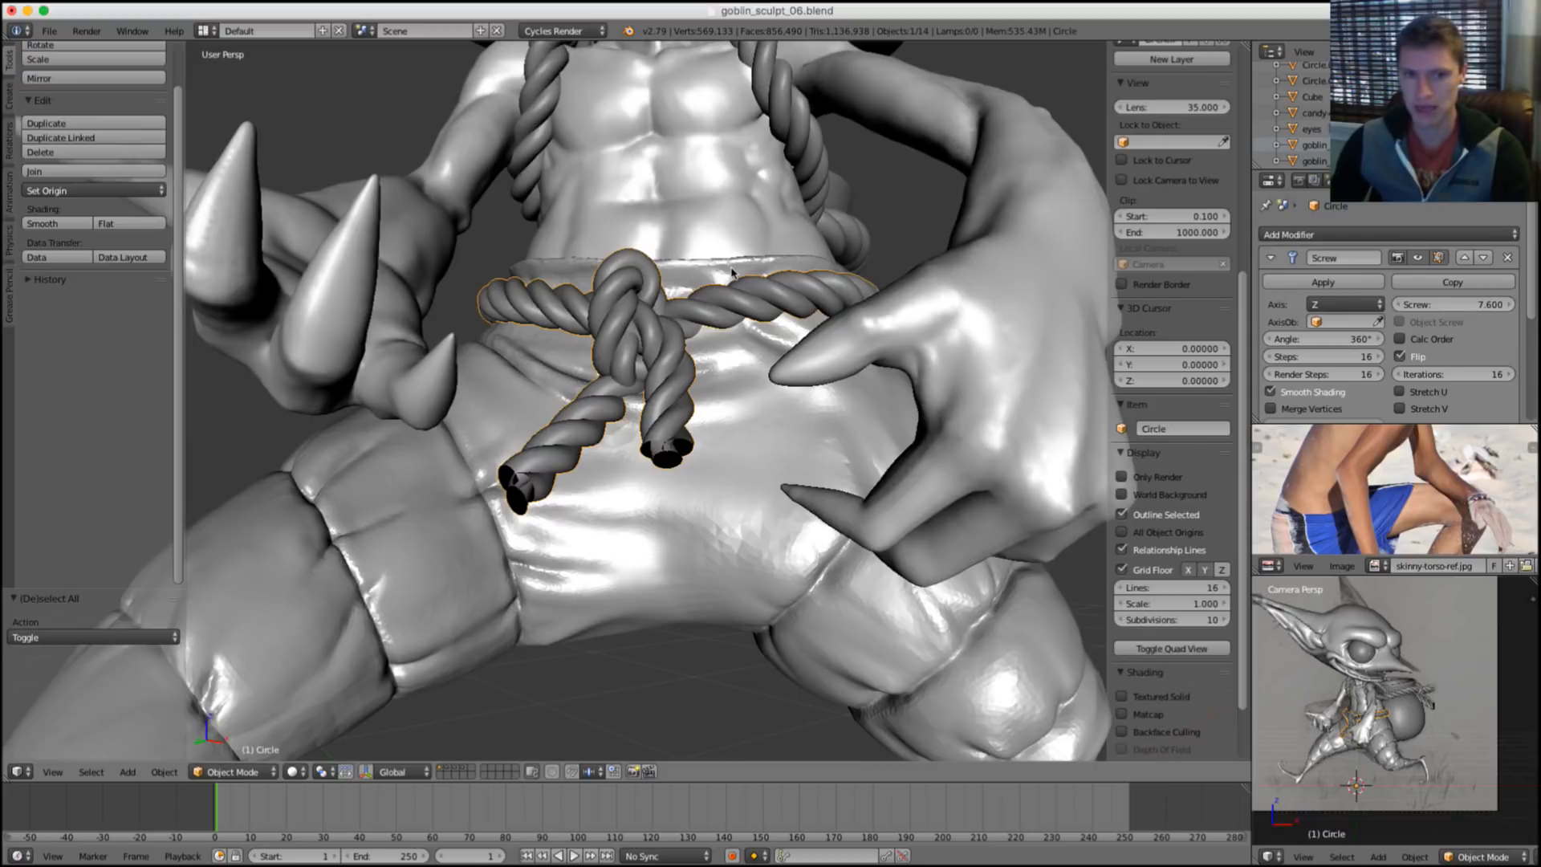
shift+middle_drag(752, 267, 739, 281)
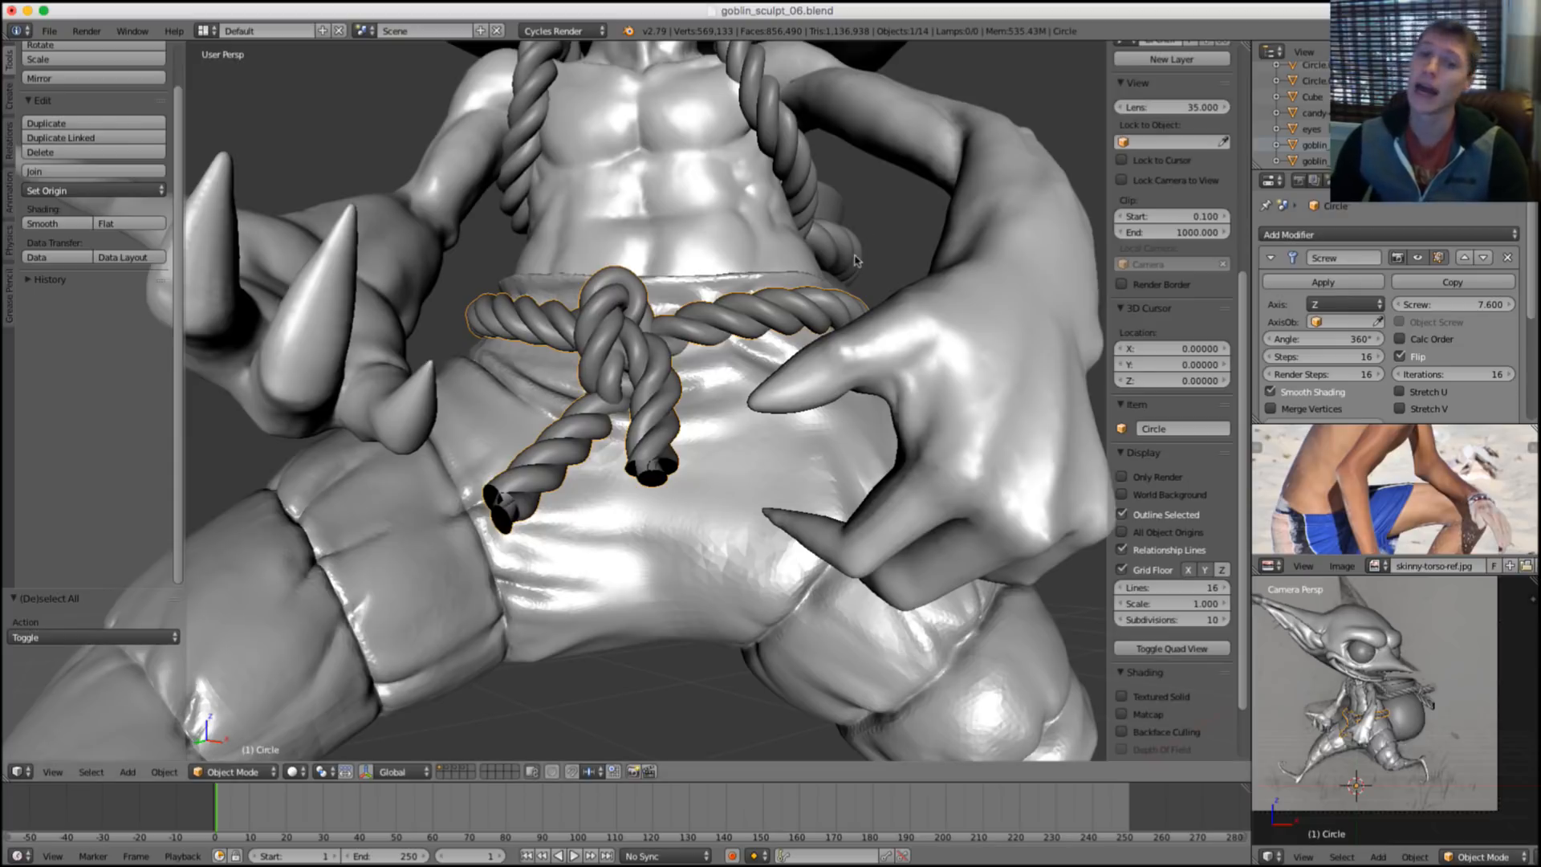
Examine the whole goblin from the three-quarter side, checking the head, torso, legs and the pot with its rope.
ctrl+middle_drag(856, 336, 857, 193)
shift+middle_drag(857, 193, 871, 465)
shift+middle_drag(864, 317, 846, 387)
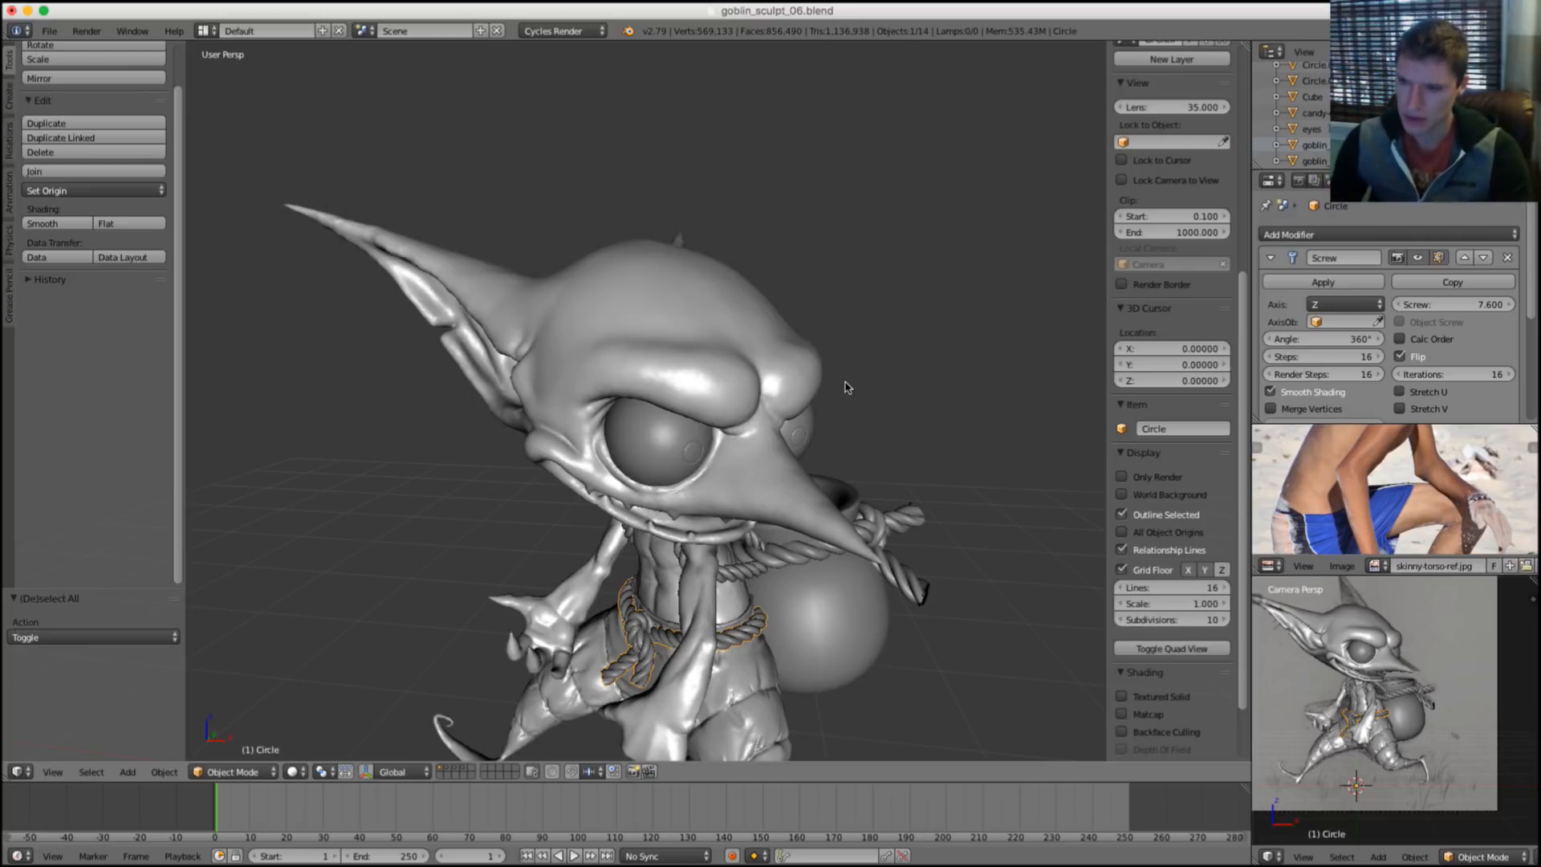
scroll(844, 383, down, 2)
middle_drag(845, 383, 825, 334)
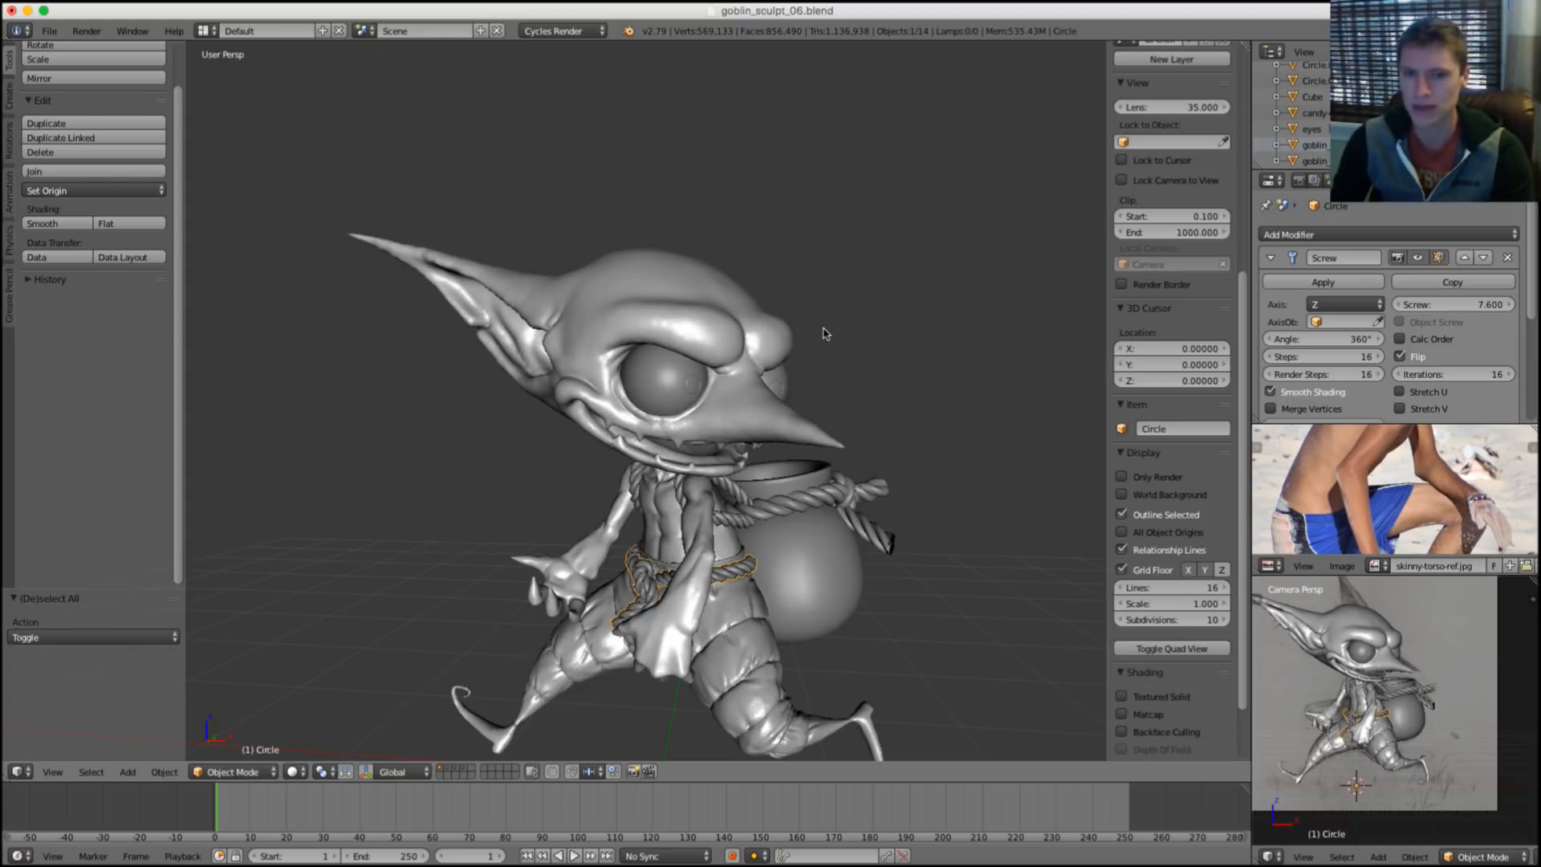
middle_drag(777, 380, 737, 334)
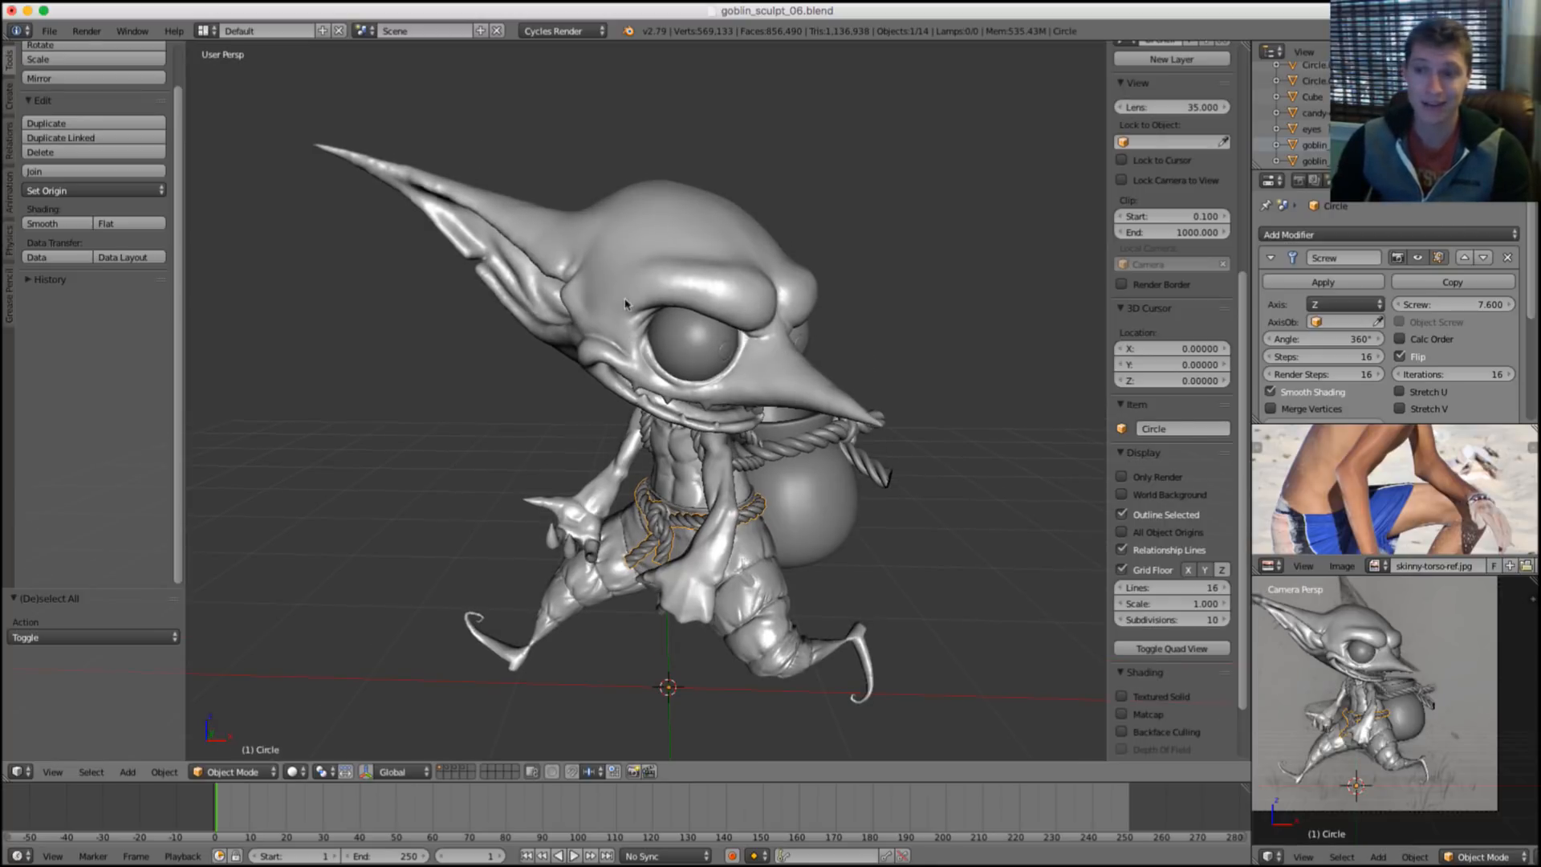
scroll(651, 303, up, 5)
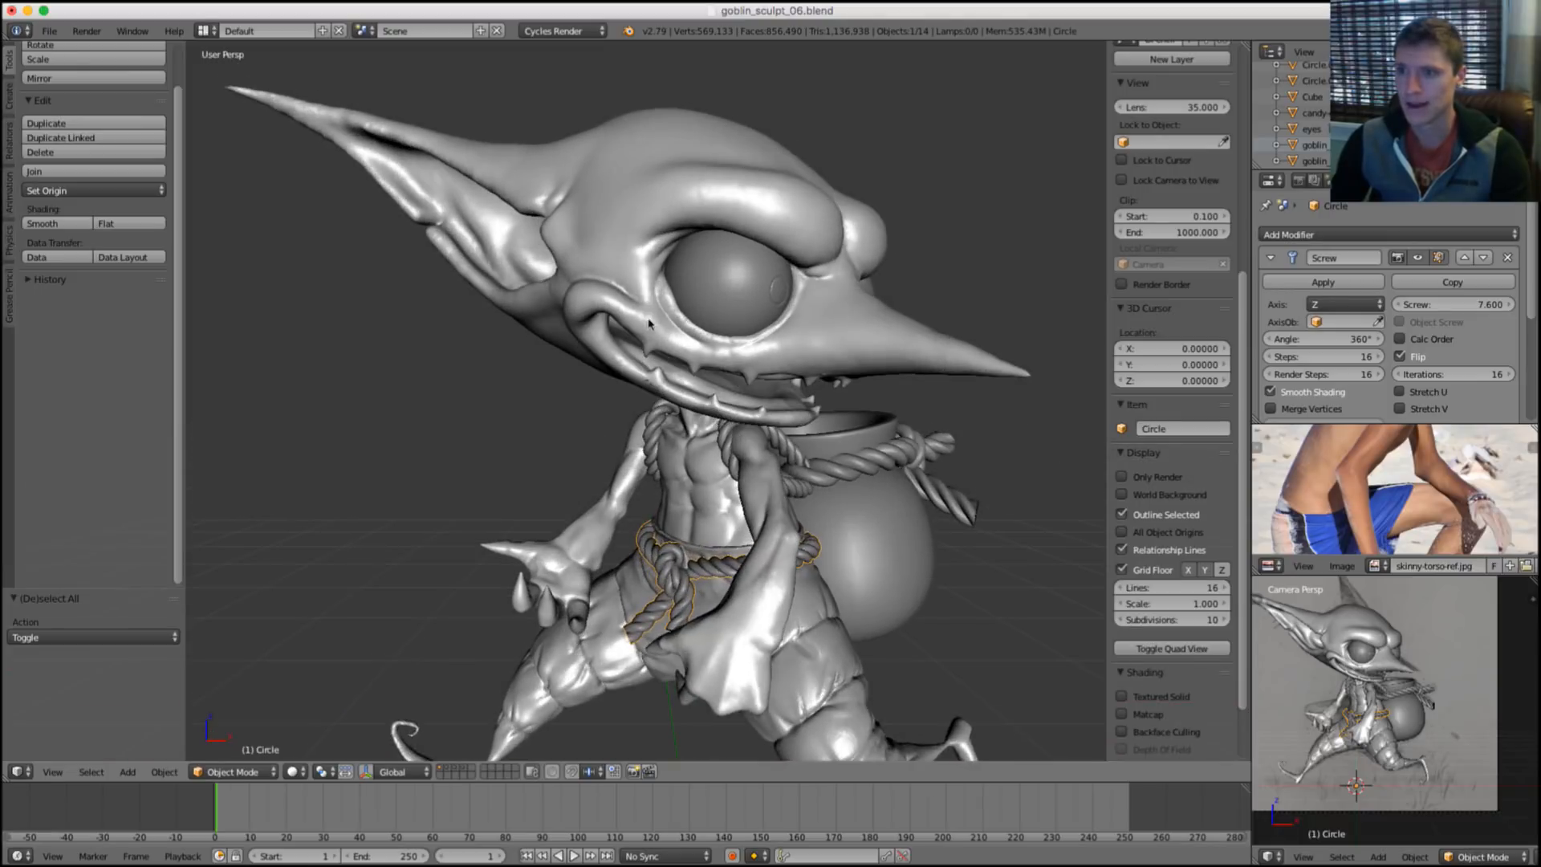
middle_drag(681, 250, 778, 258)
scroll(763, 291, up, 2)
scroll(763, 294, up, 1)
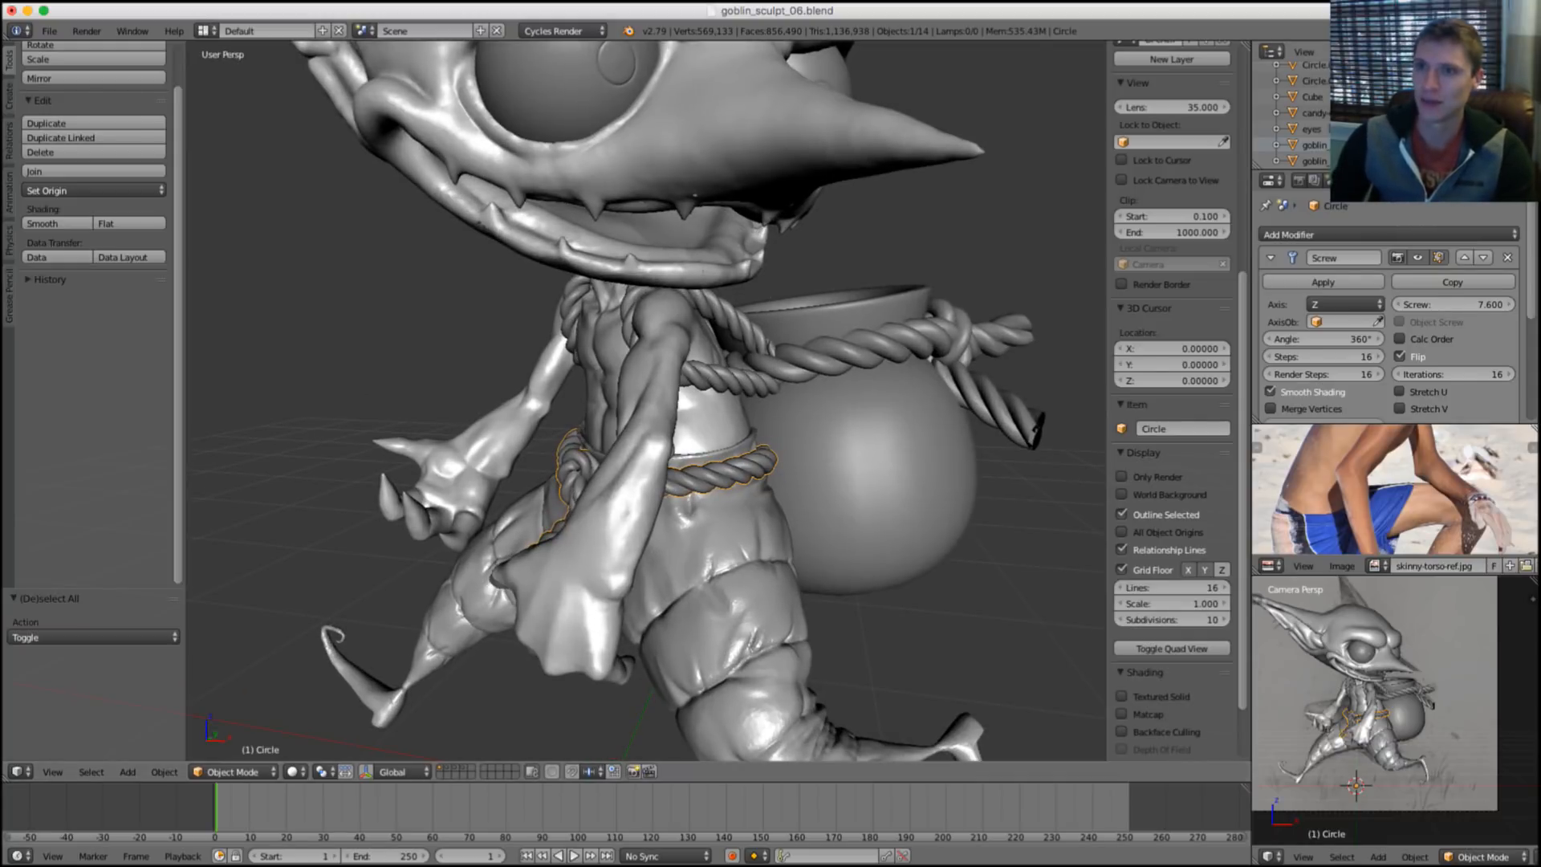
Bring back the hidden candy corn under the goblin's arm and check it and the pot from the front and above.
key(ctrl+z)
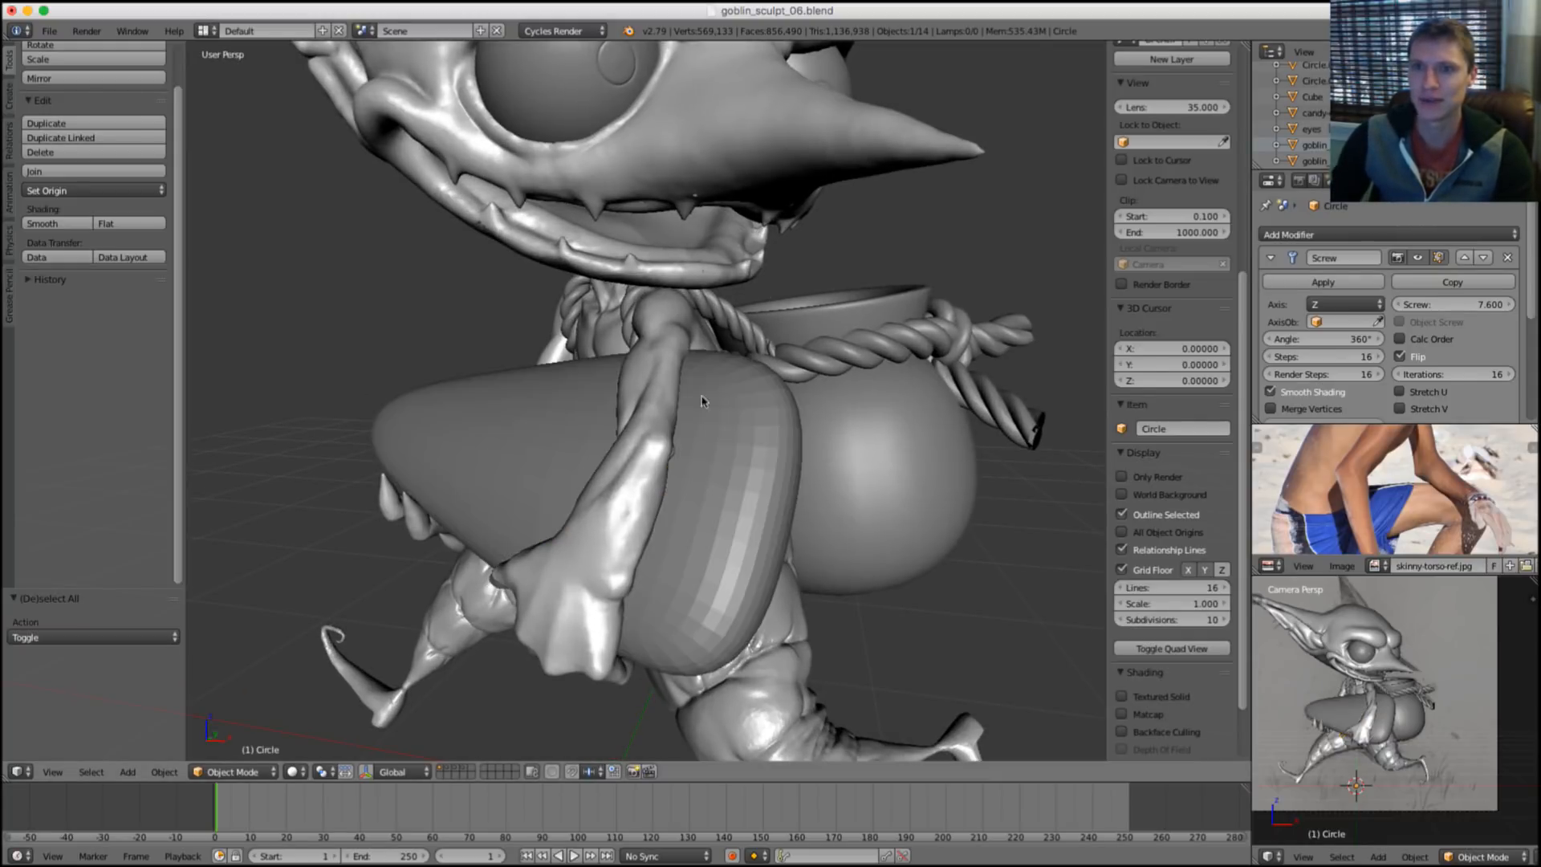
scroll(686, 342, down, 3)
scroll(804, 360, up, 1)
middle_drag(804, 360, 676, 409)
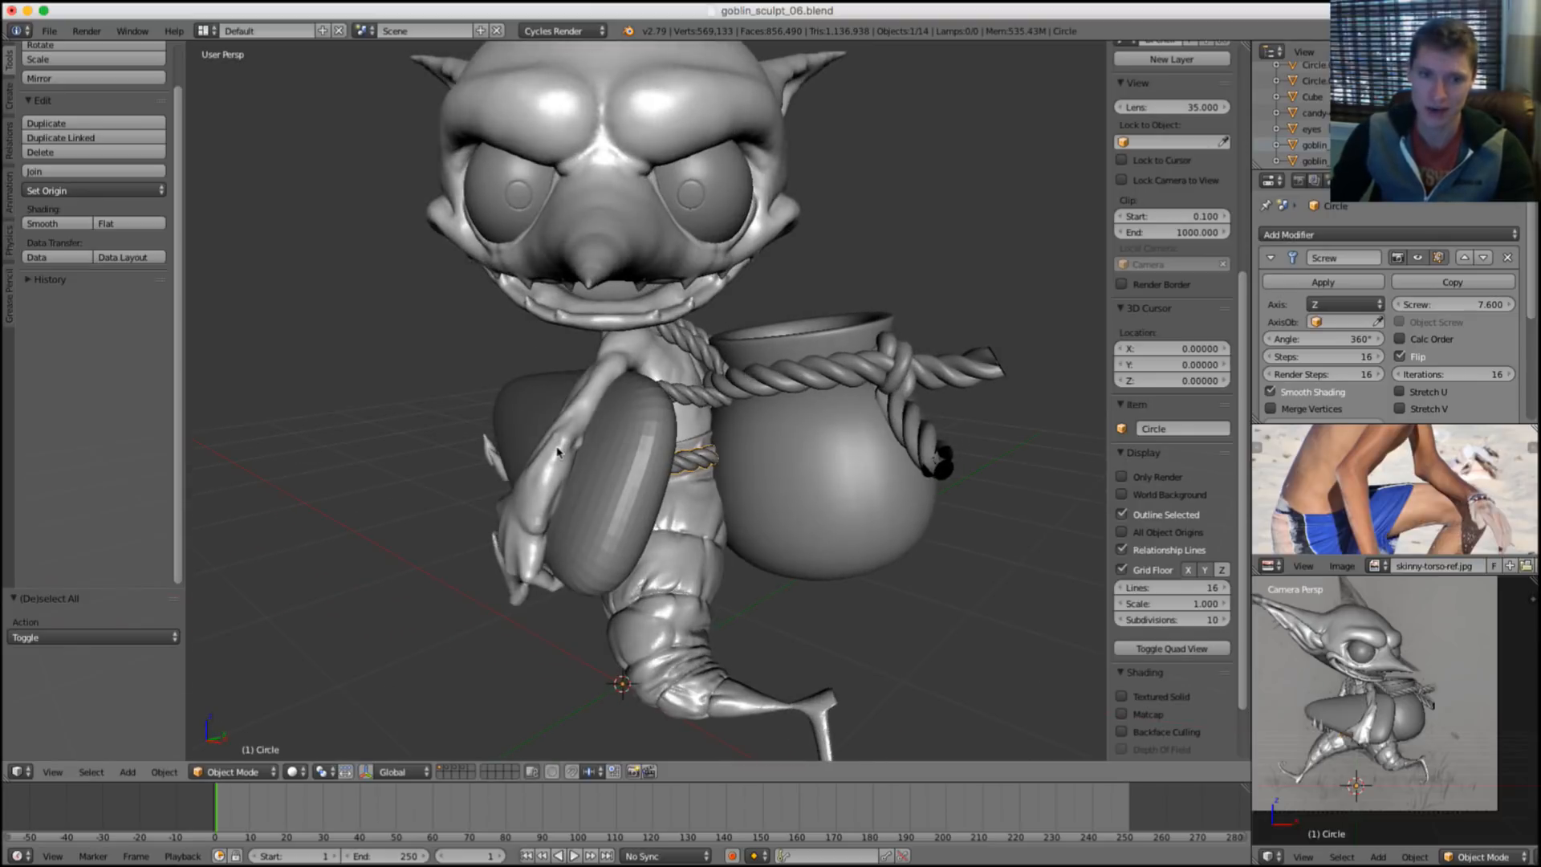
scroll(573, 451, up, 1)
middle_drag(602, 450, 557, 459)
middle_drag(708, 408, 841, 491)
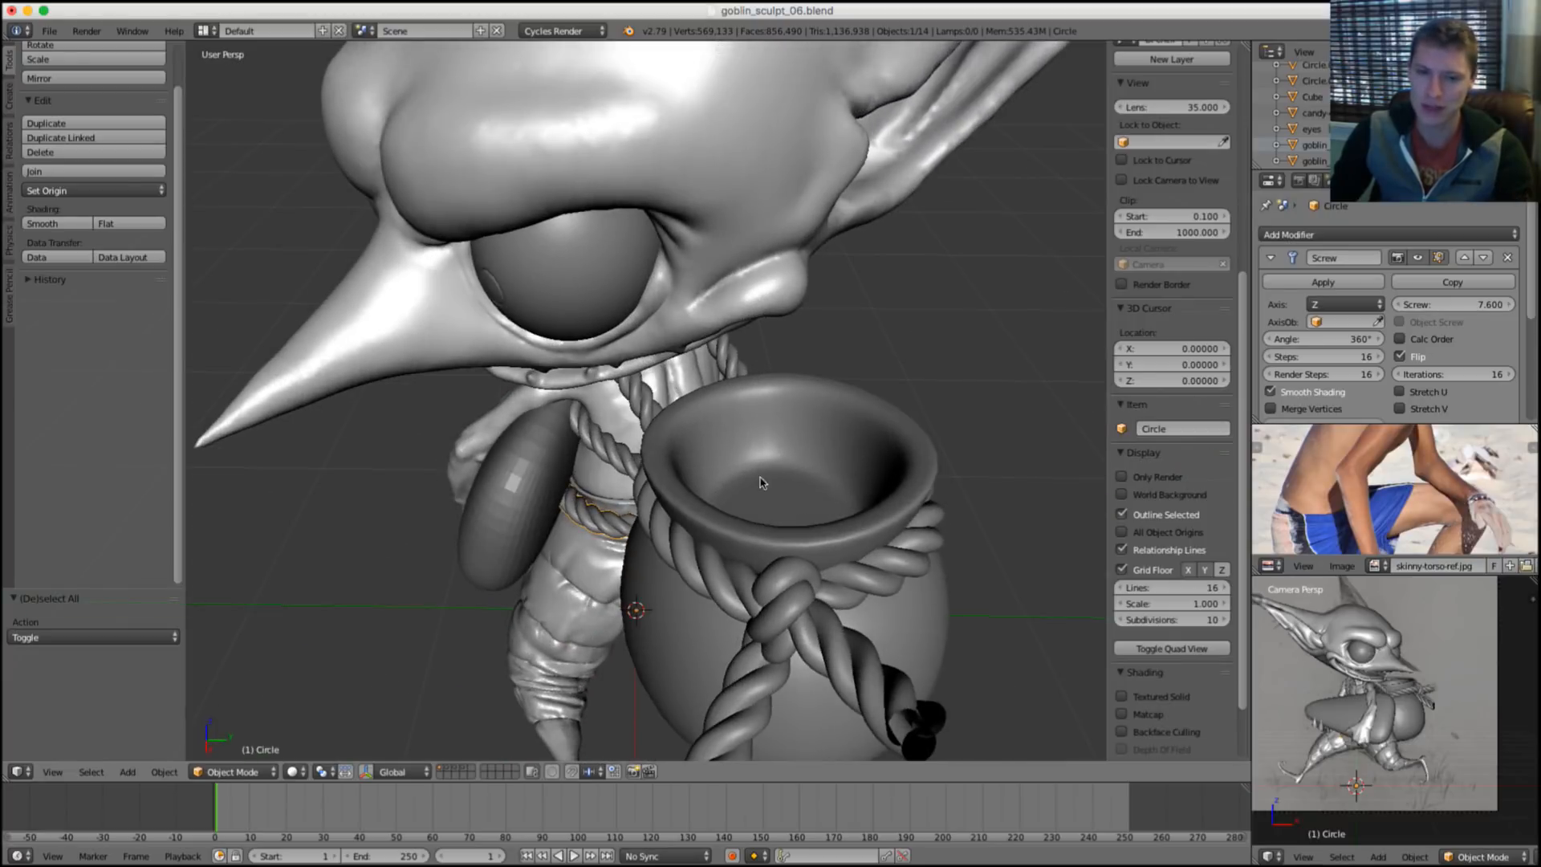
Examine the full goblin carrying the candy corn and pot from the side and front to judge the overall silhouette.
scroll(781, 476, down, 5)
middle_drag(747, 370, 859, 358)
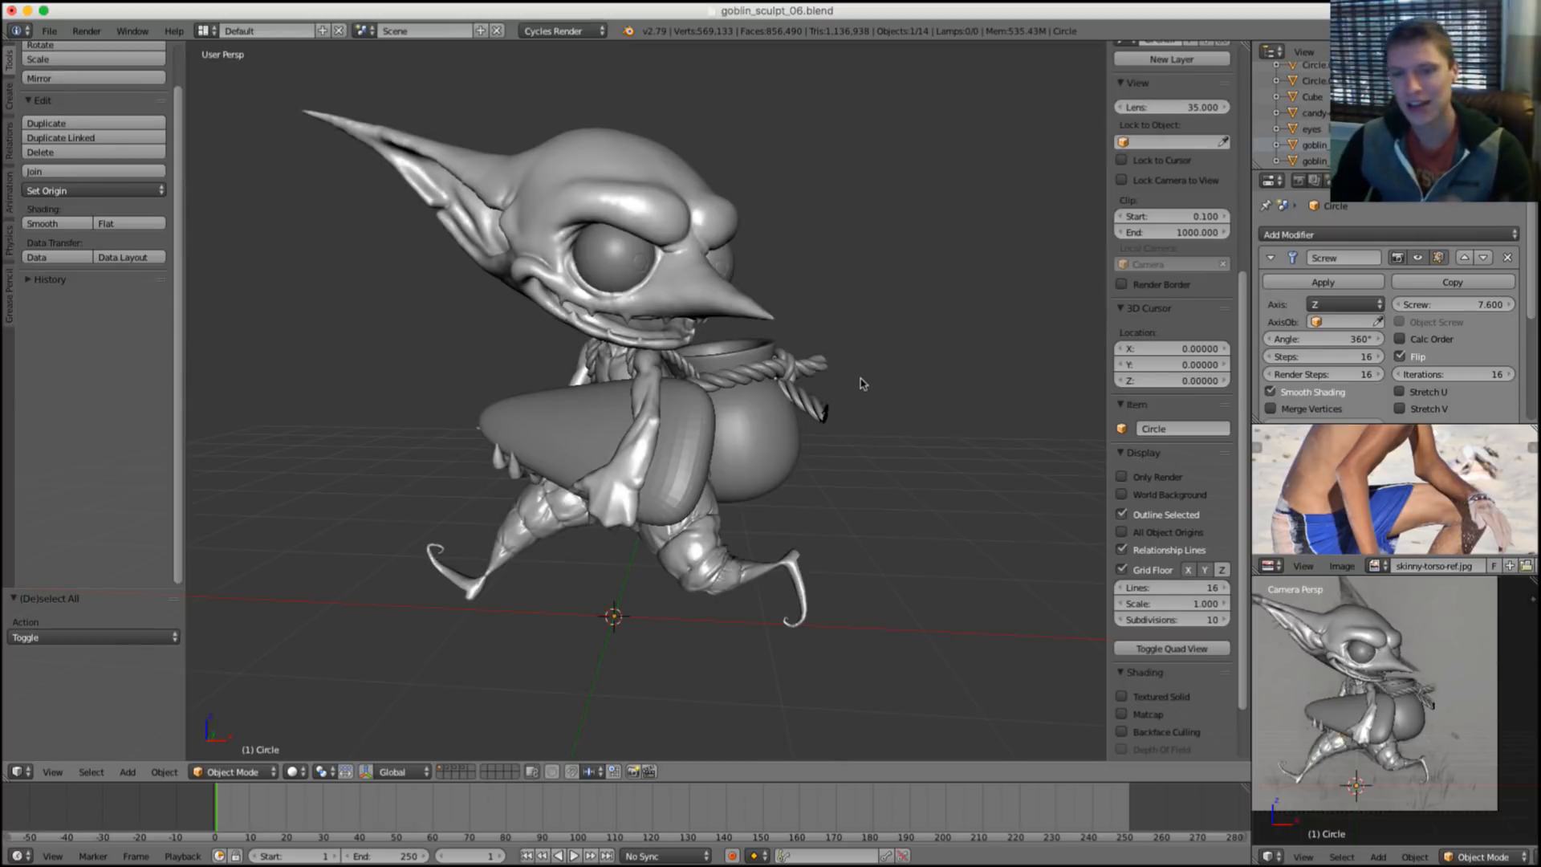
middle_drag(863, 402, 560, 483)
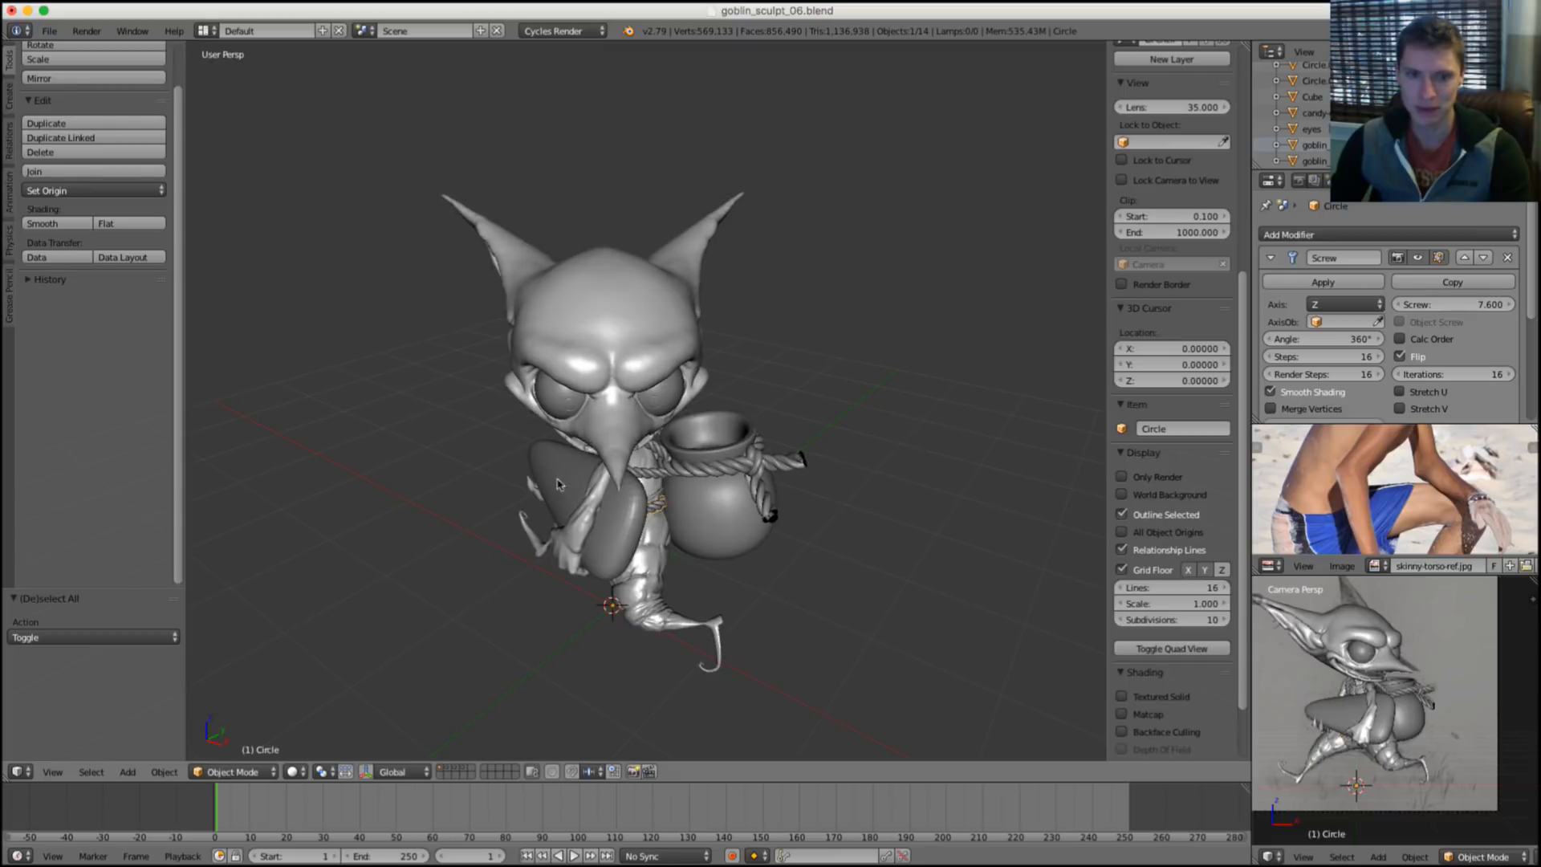
middle_drag(699, 423, 739, 379)
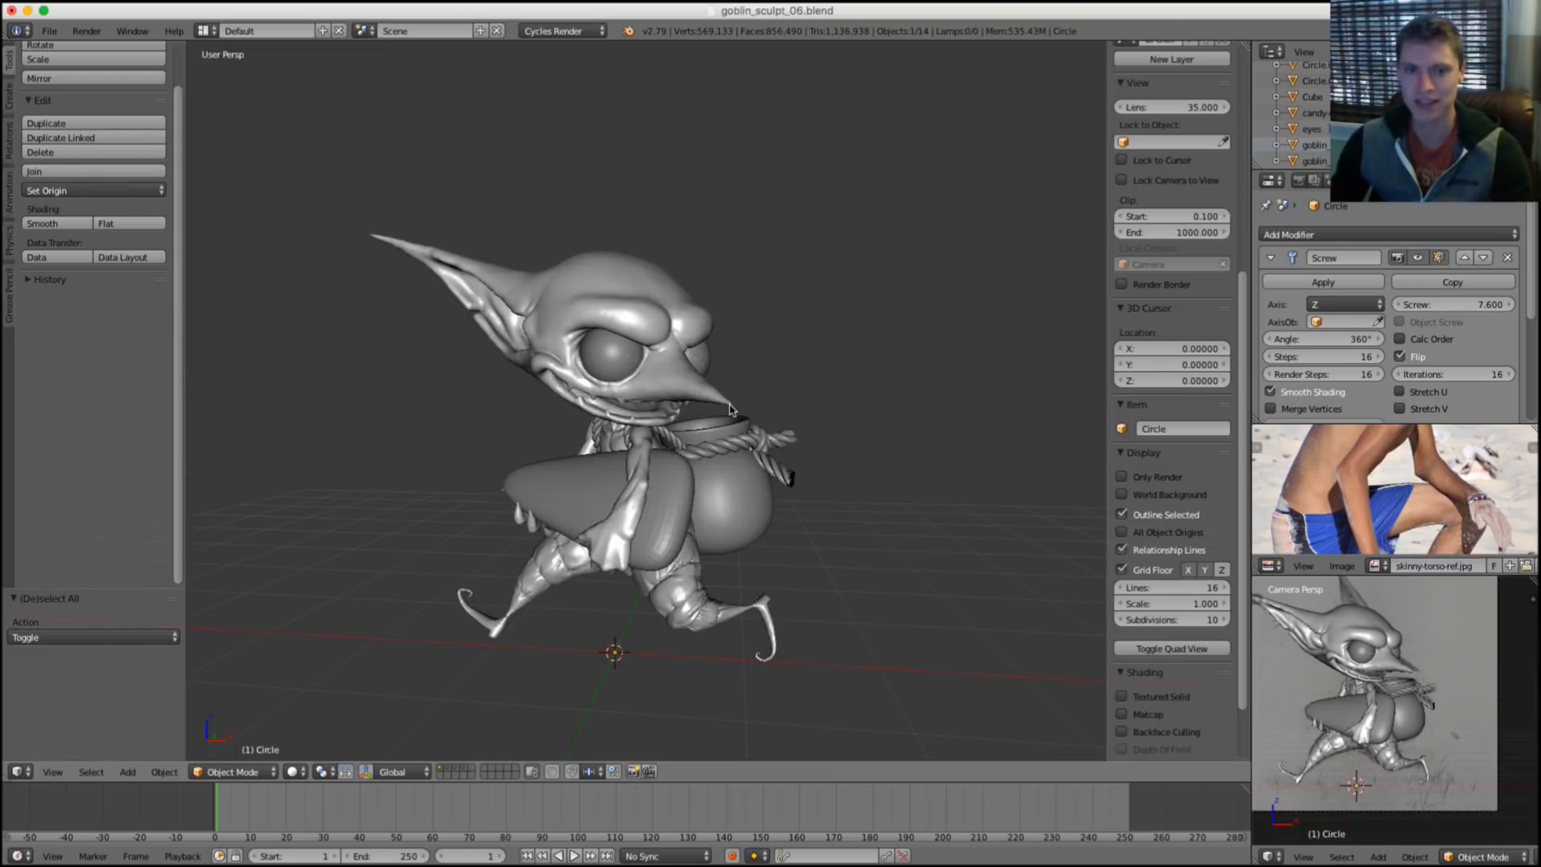
scroll(623, 434, up, 5)
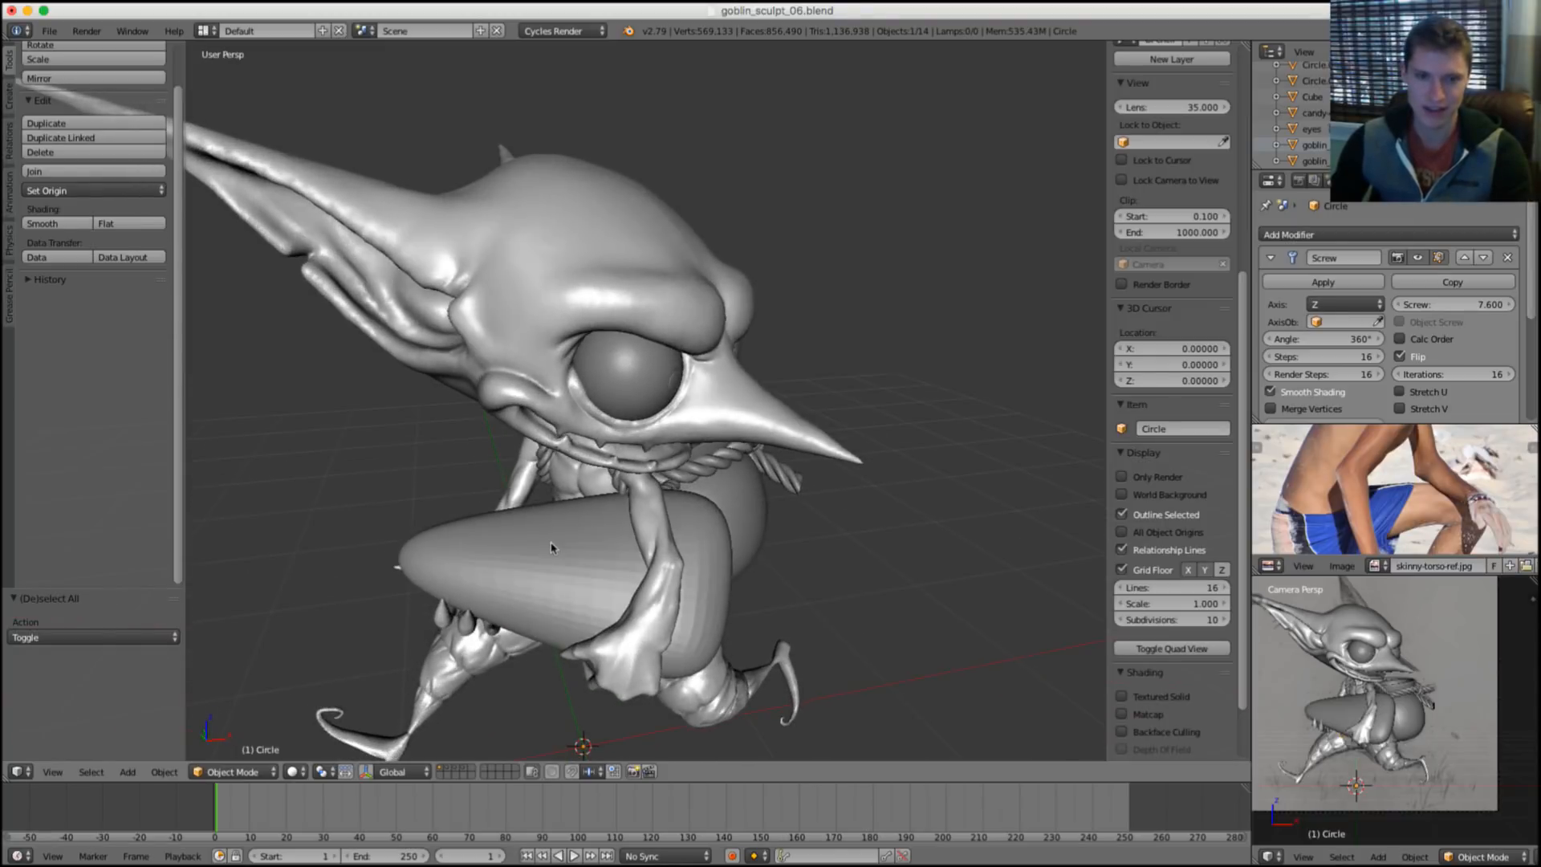
scroll(551, 547, down, 3)
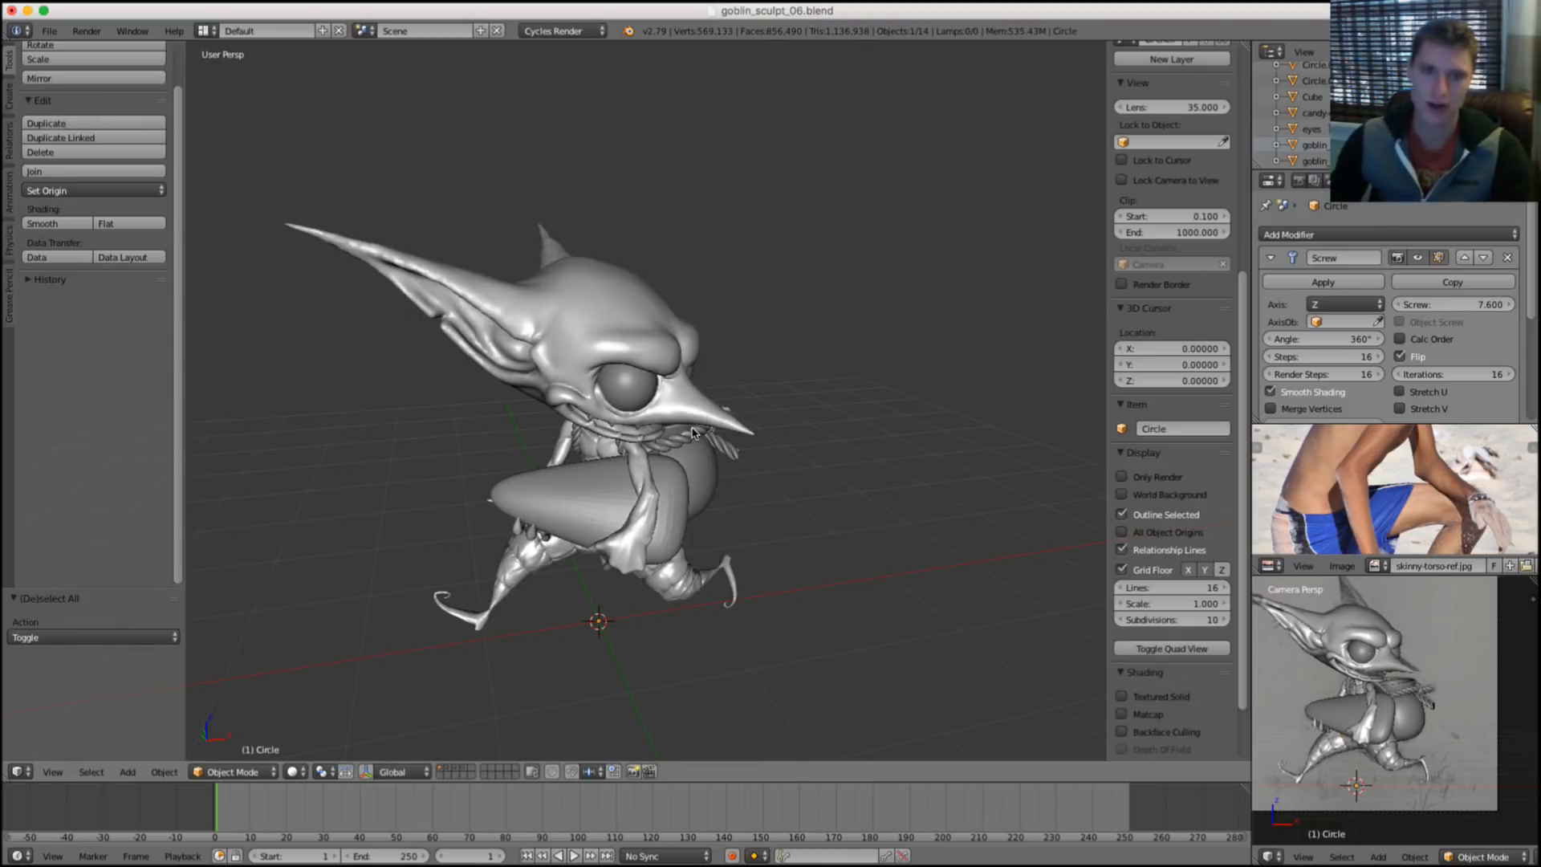
middle_drag(757, 386, 682, 370)
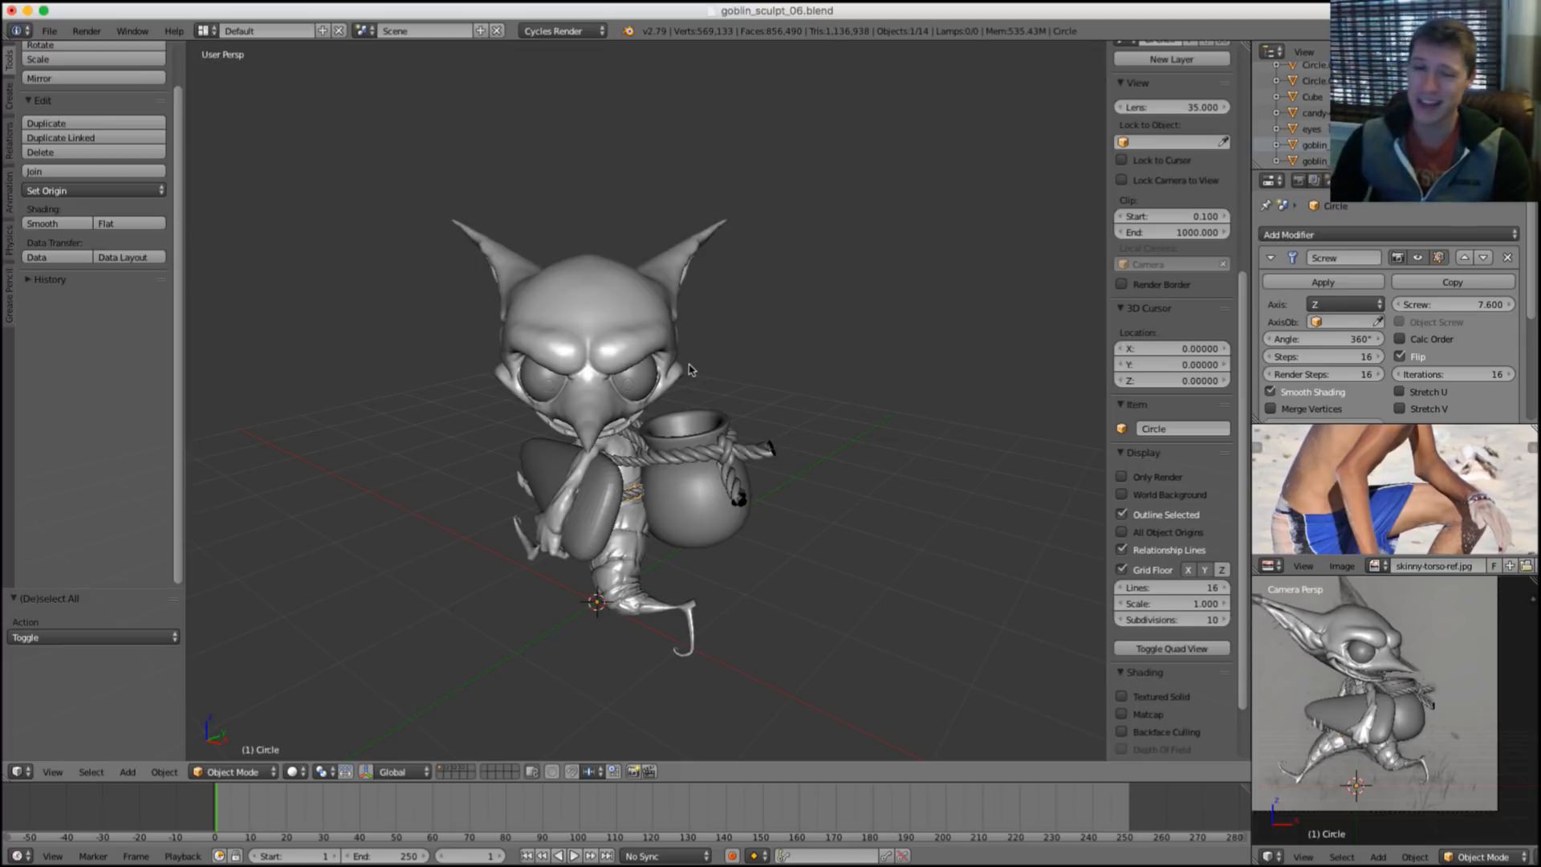
middle_drag(717, 361, 449, 514)
Duplicate the candy corn held under the goblin's arm and place the copy at the pot.
scroll(747, 442, up, 6)
right_click(437, 522)
scroll(520, 501, down, 2)
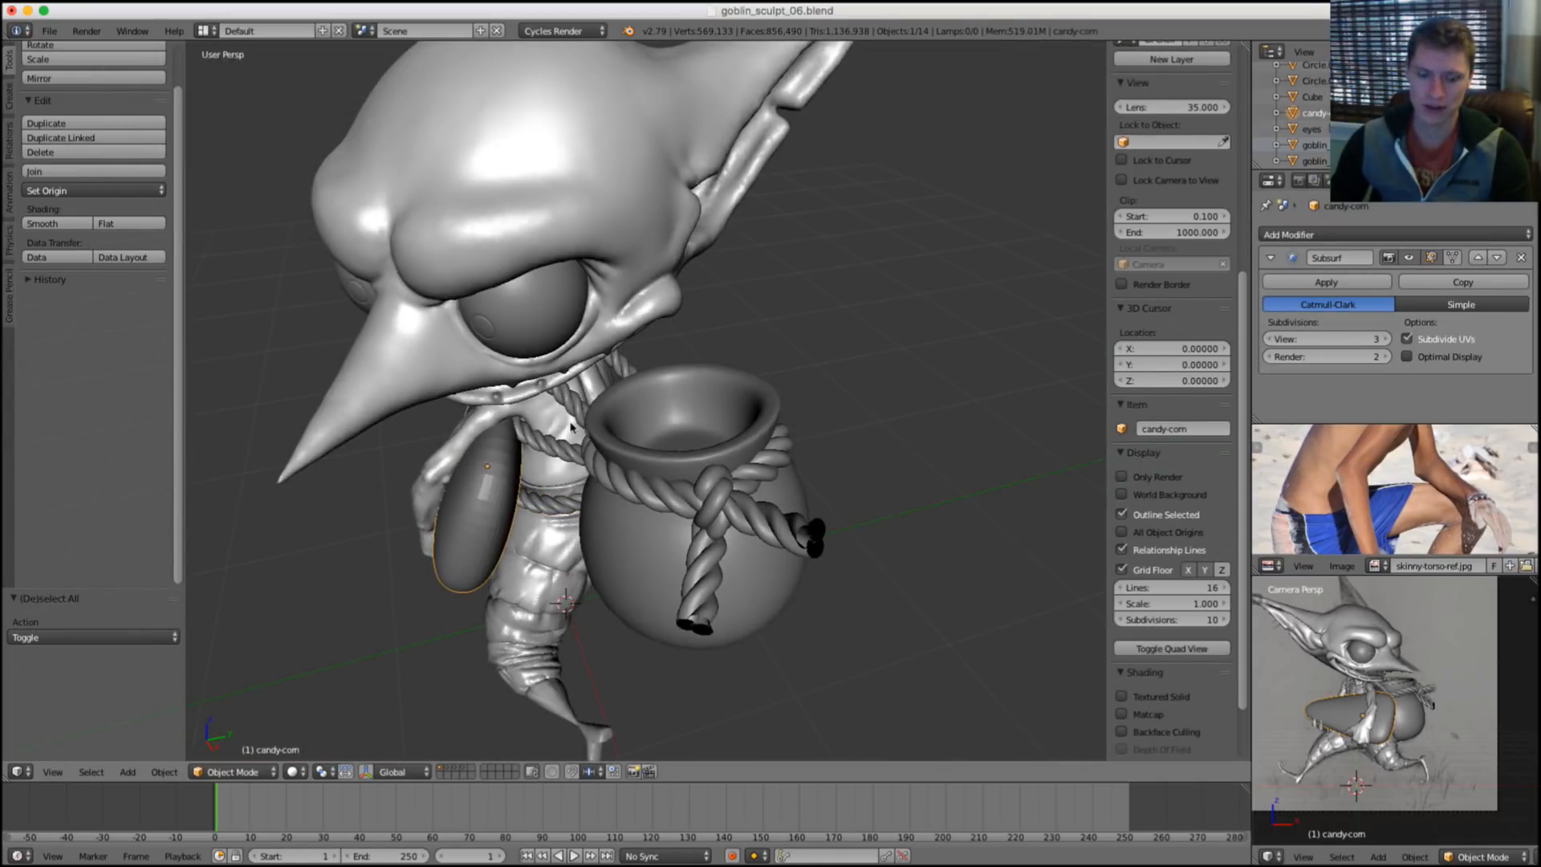
key(shift+d)
click(811, 415)
Rotate the copied candy corn to stand upright in the pot and scale it to about 0.806.
scroll(836, 382, up, 2)
middle_drag(871, 353, 833, 407)
key(r)
click(791, 374)
key(r)
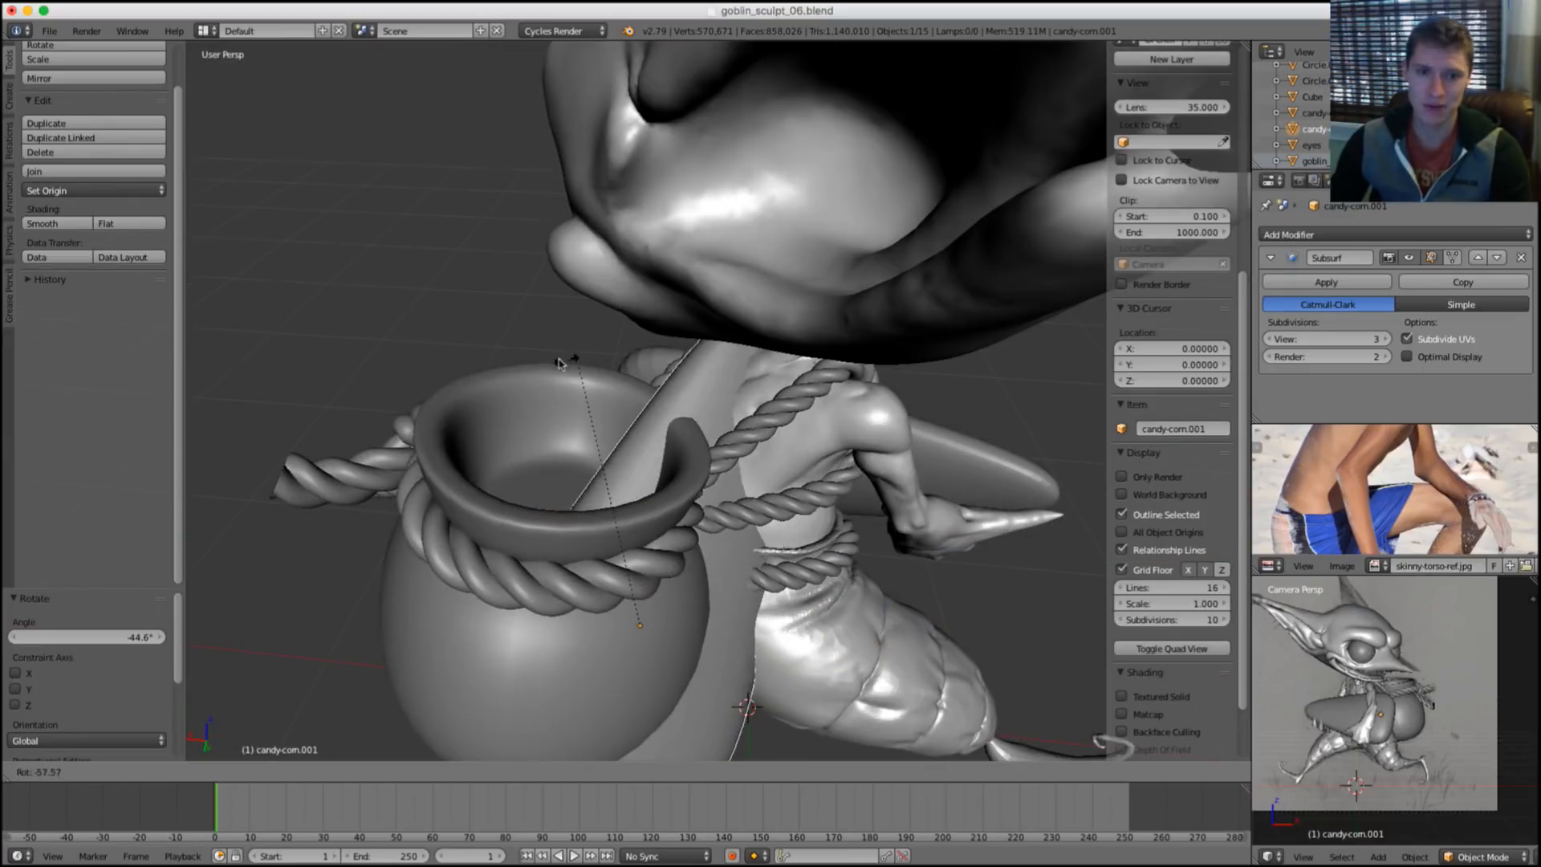
click(690, 350)
key(s)
click(786, 355)
Move and tilt the candy corn copy inside the pot so its tip sticks out beside the rim nearest the body.
key(g)
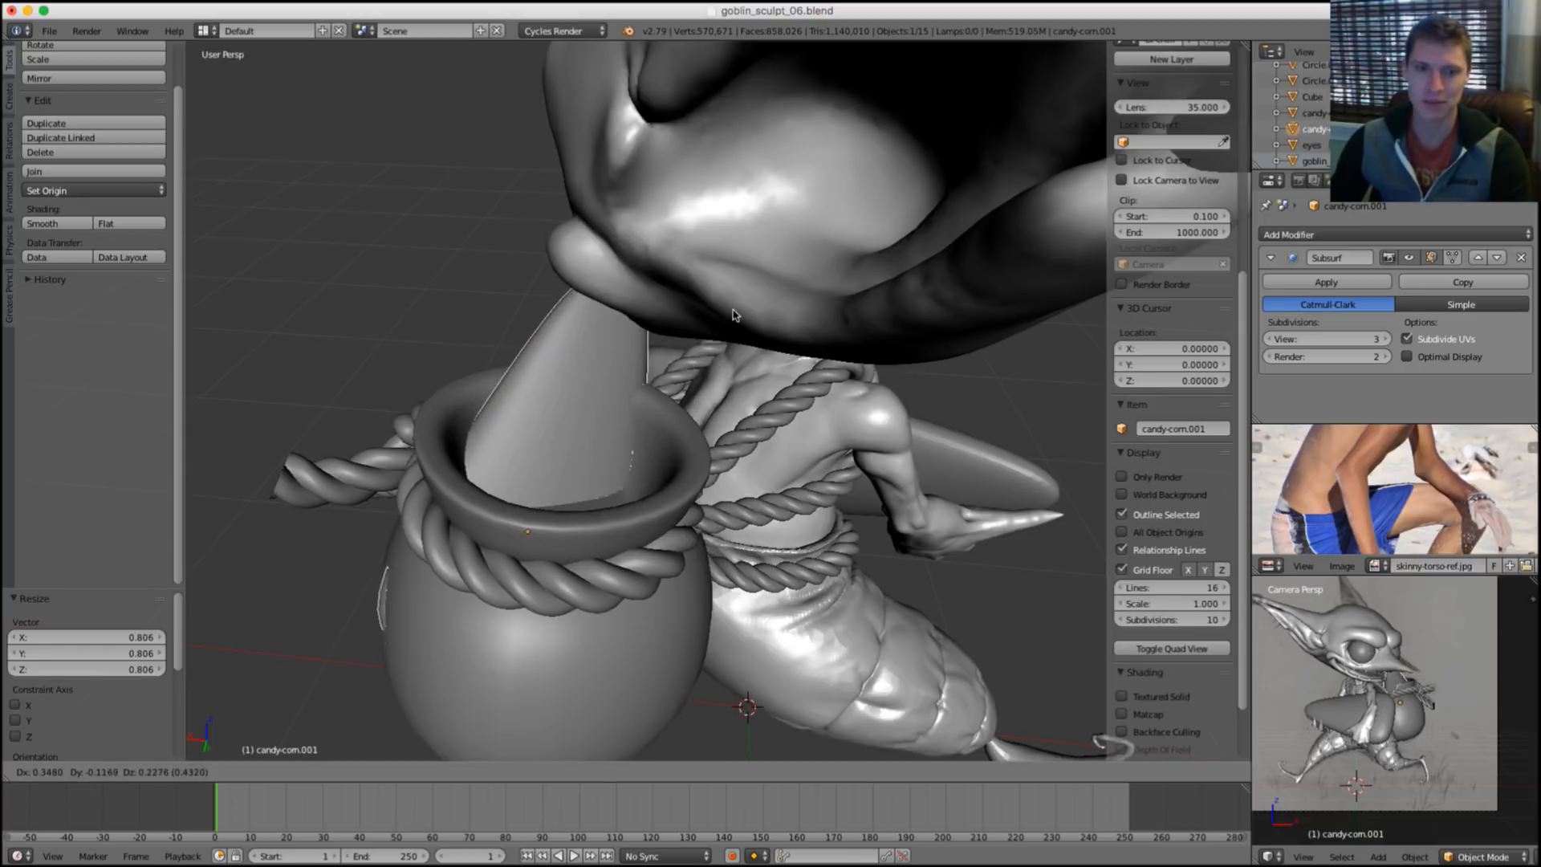
click(803, 354)
middle_drag(803, 353, 973, 296)
key(g)
click(1036, 344)
key(r)
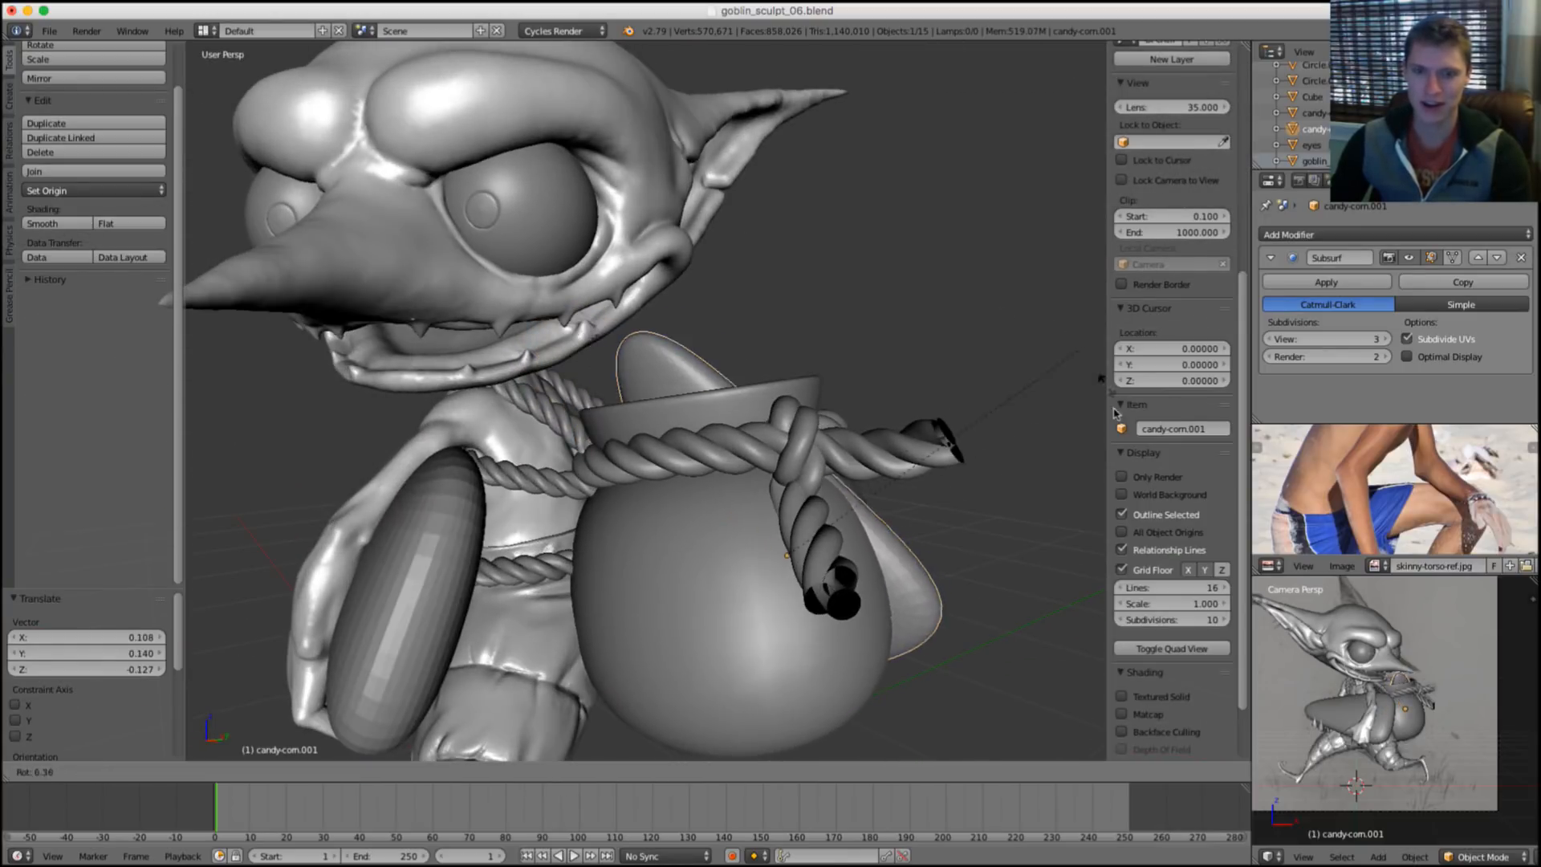
click(1070, 446)
key(g)
click(1022, 368)
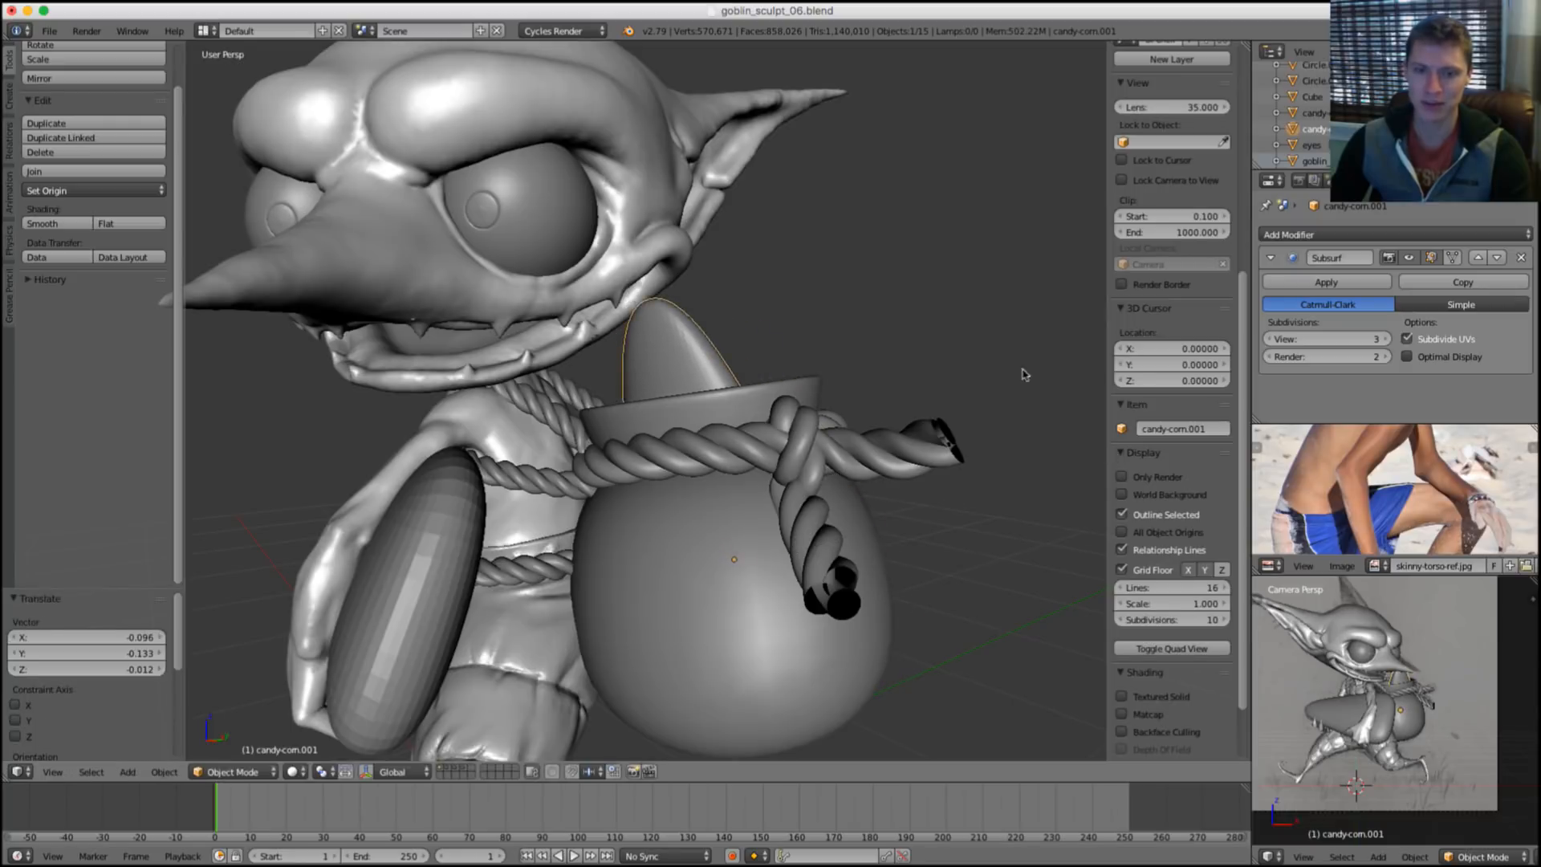
middle_drag(1022, 369, 1022, 289)
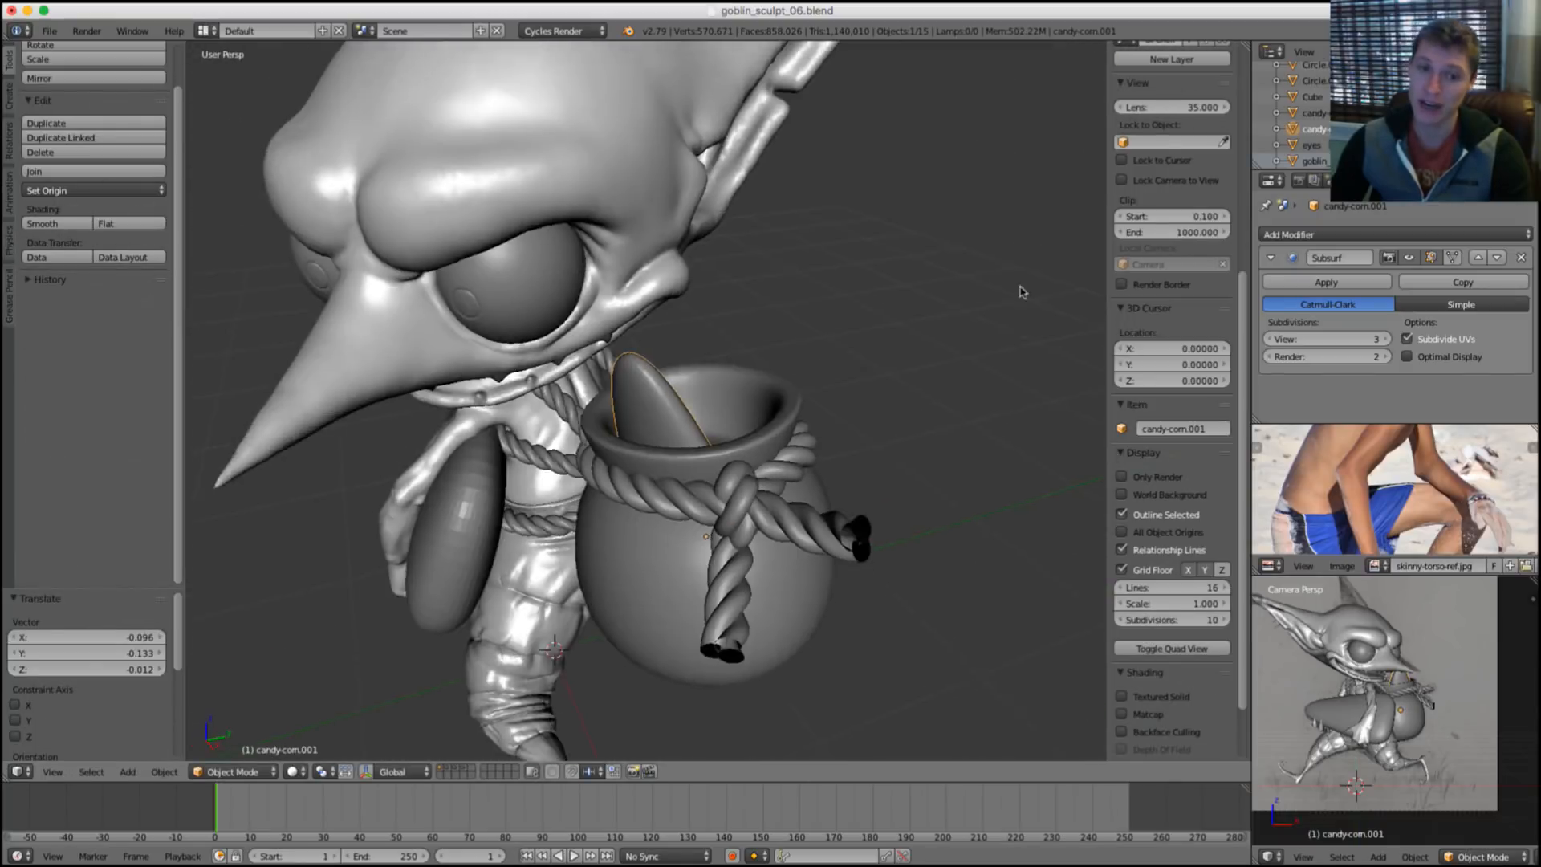
Duplicate the candy corn in the pot, place the second copy beside it and tilt it with a free trackball rotation.
scroll(884, 299, down, 3)
scroll(818, 313, up, 3)
middle_drag(819, 313, 776, 347)
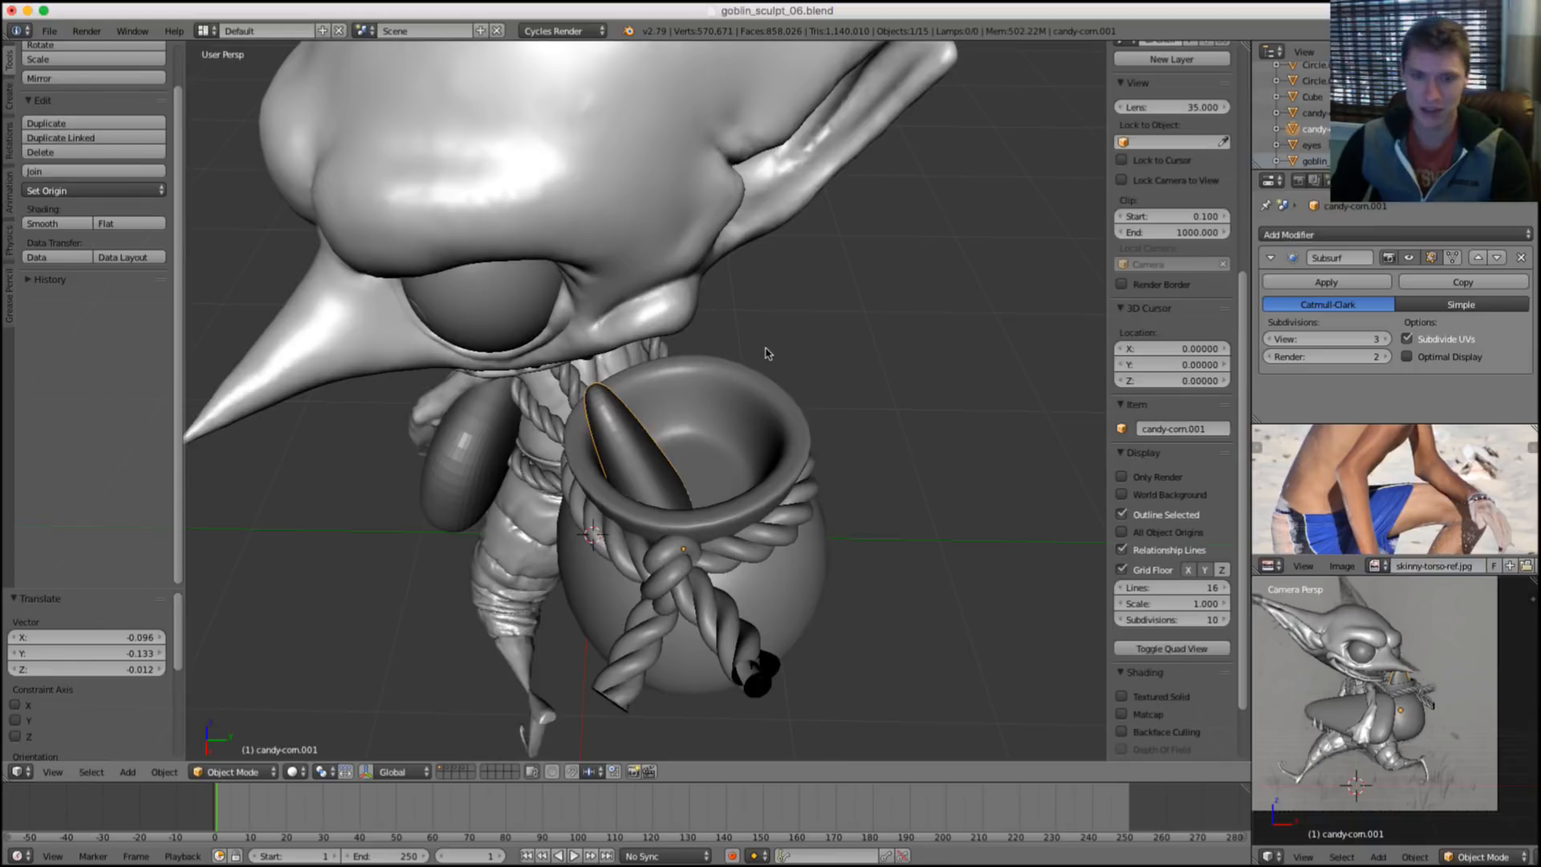
key(shift+d)
click(803, 341)
key(r)
key(r)
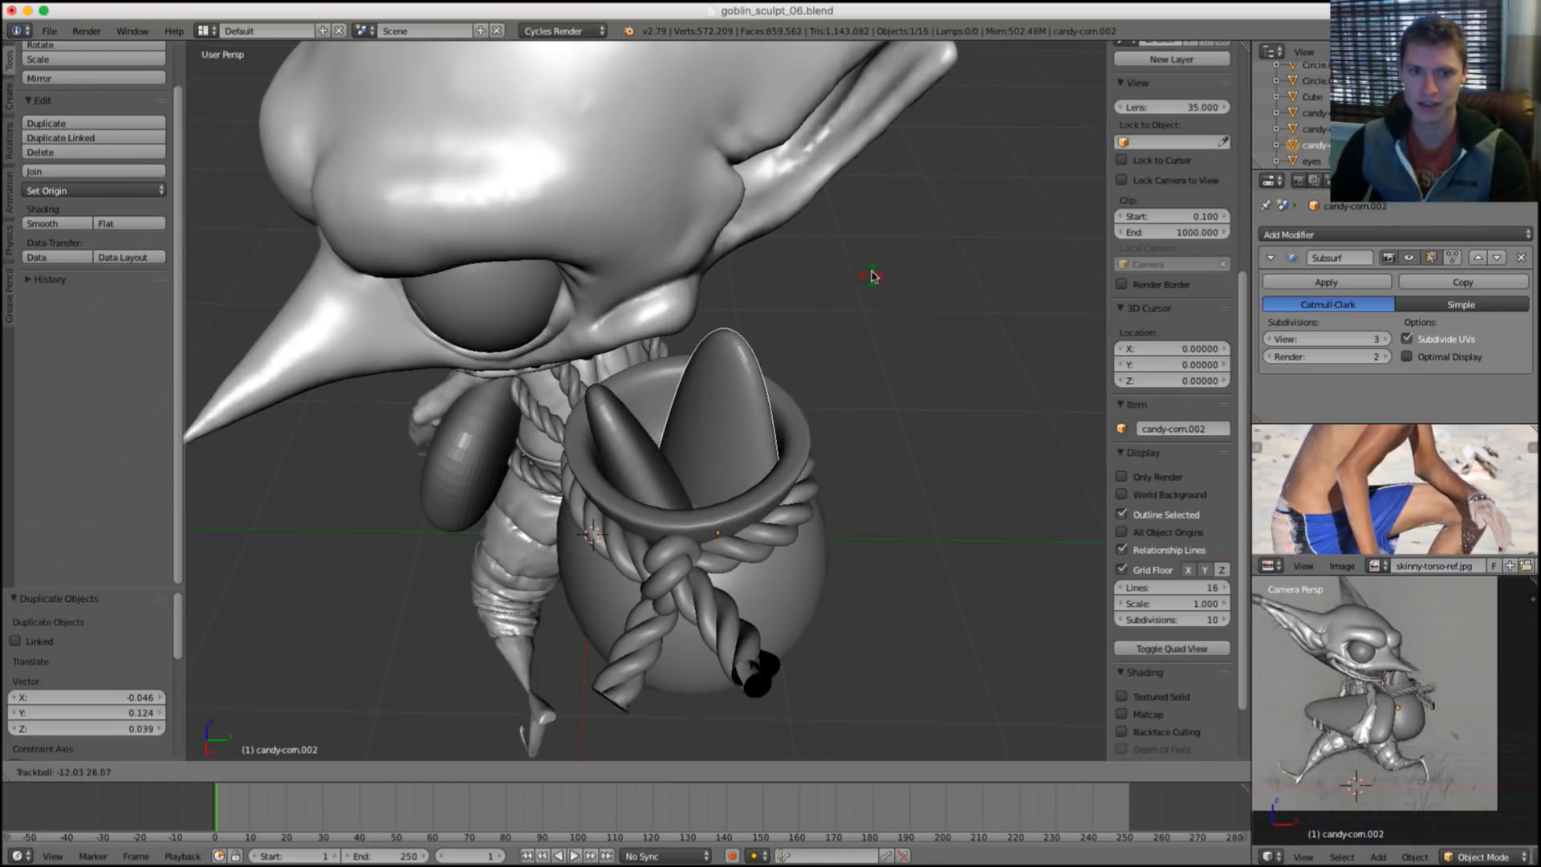
click(875, 277)
Rotate the second candy corn copy about 17.6° around the Z axis.
key(r)
key(z)
click(918, 305)
middle_drag(918, 305, 764, 268)
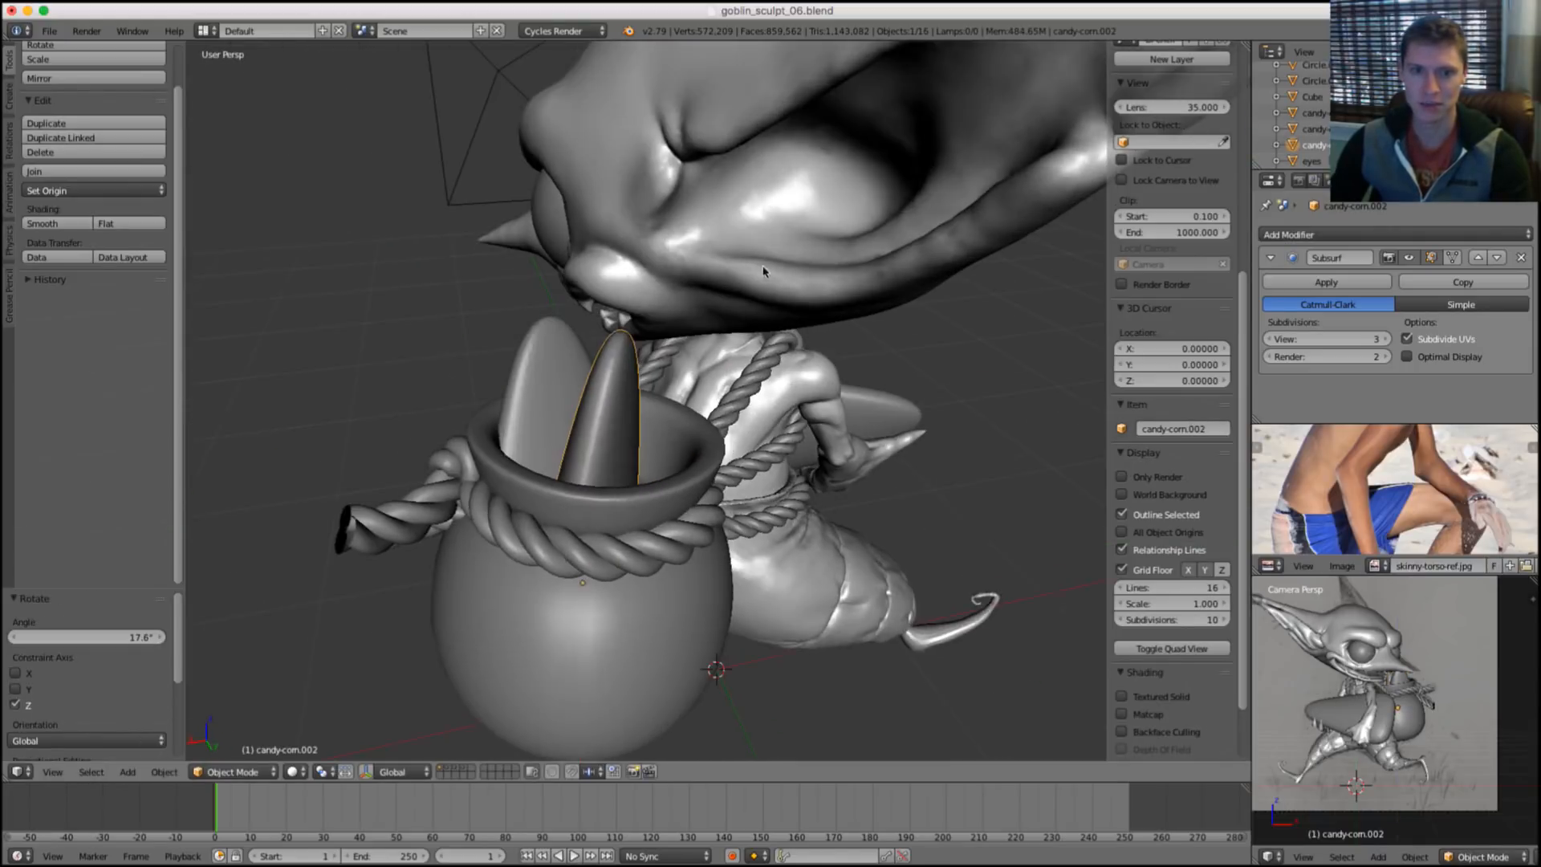
Shift the second candy corn copy within the pot's opening so it rests against the back rim beside the first.
key(g)
click(791, 299)
key(KP_Decimal)
key(g)
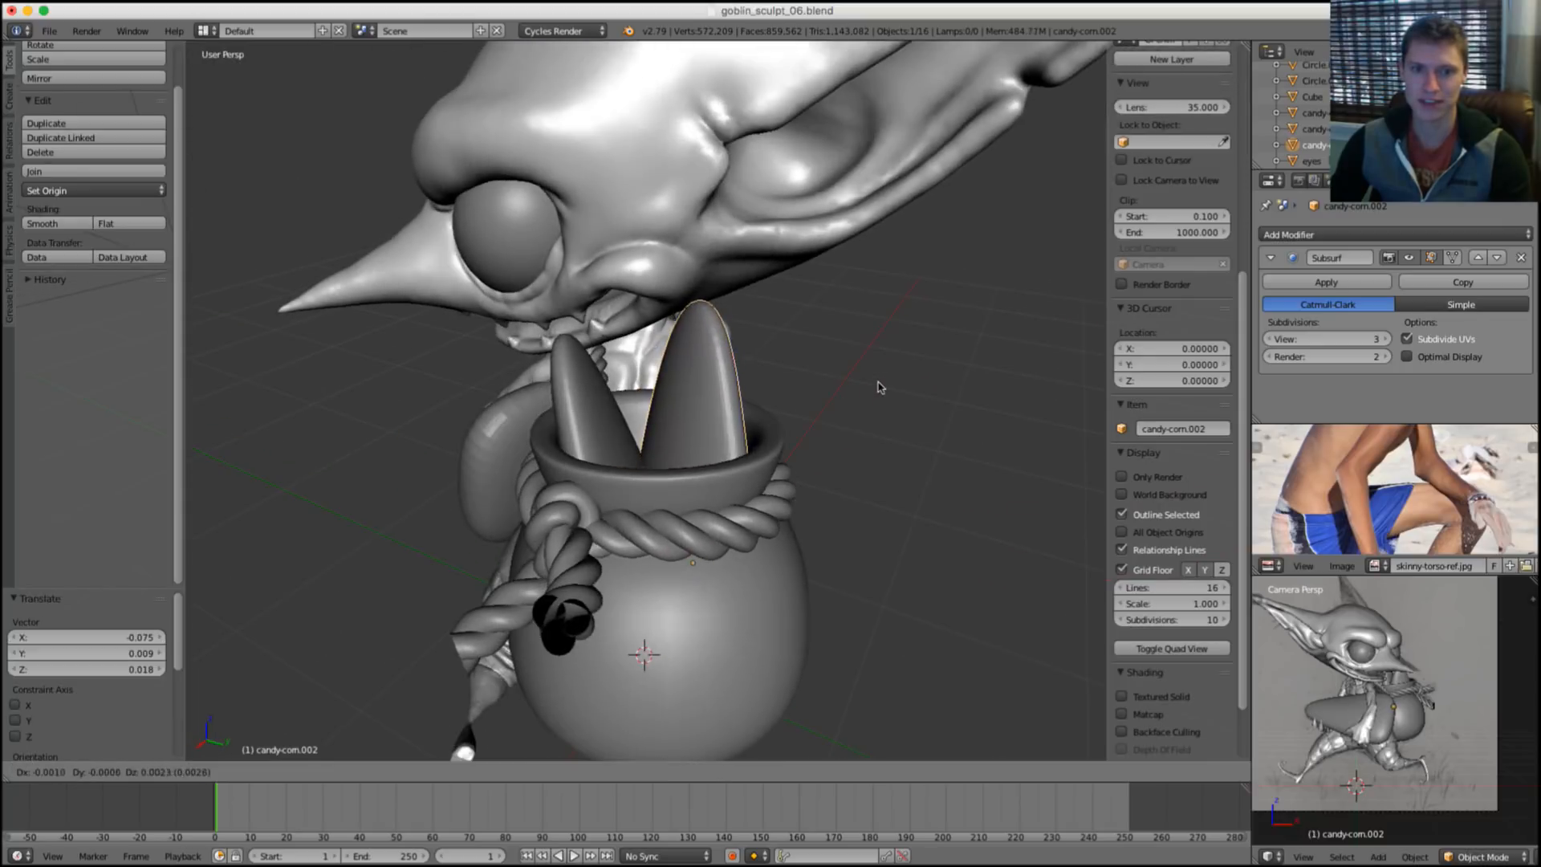
click(879, 379)
mouse_move(878, 379)
middle_down()
mouse_move(573, 362)
mouse_move(802, 509)
mouse_move(856, 388)
middle_up()
key(g)
click(793, 463)
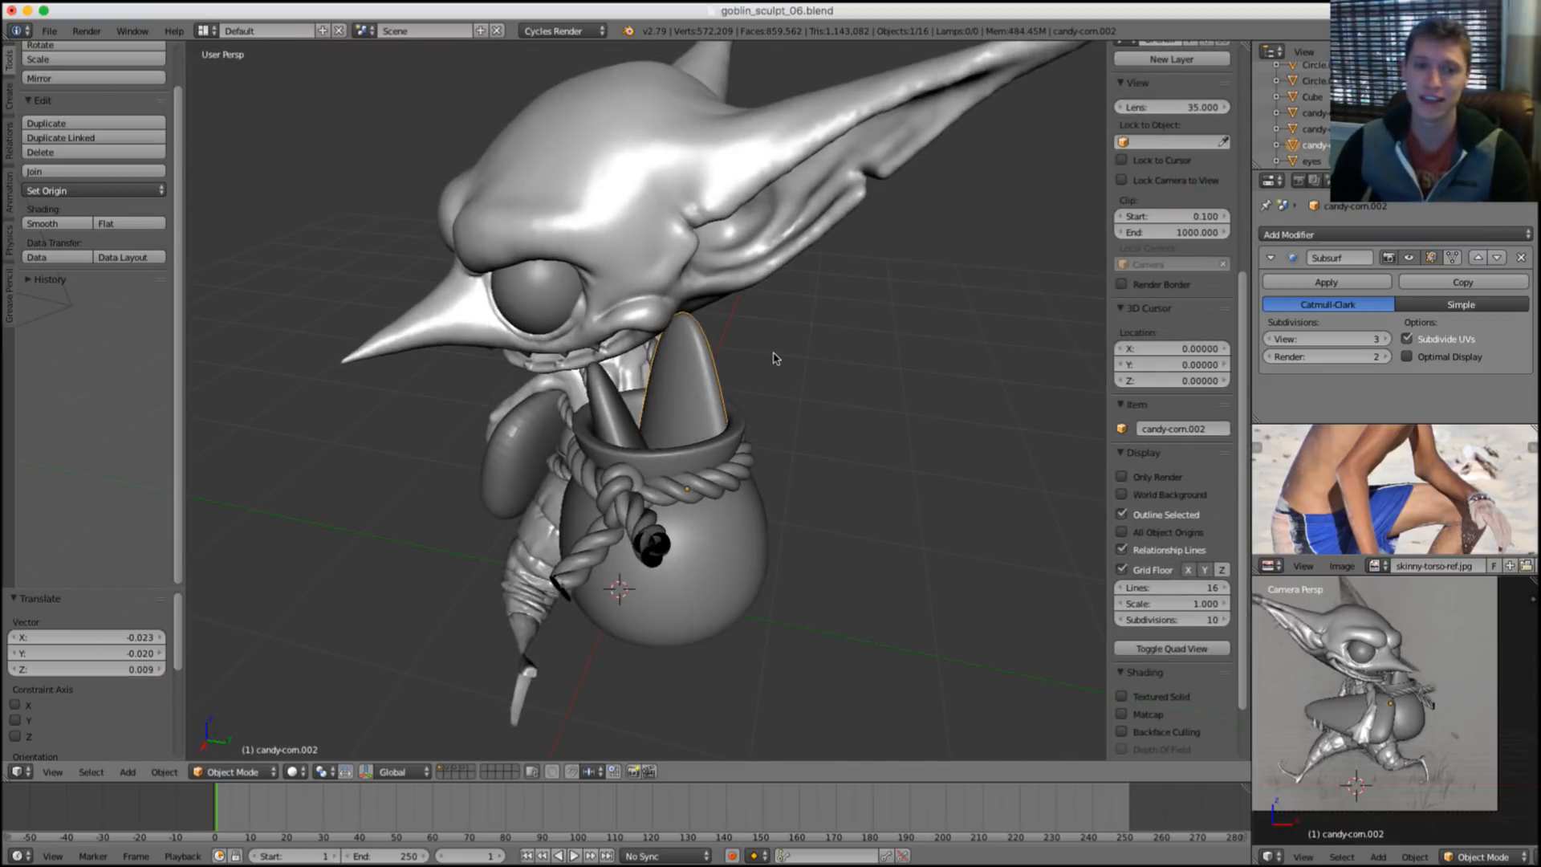
Duplicate the second candy corn toward the front of the pot and rotate the third copy about 88.5° around the Z axis.
key(shift+d)
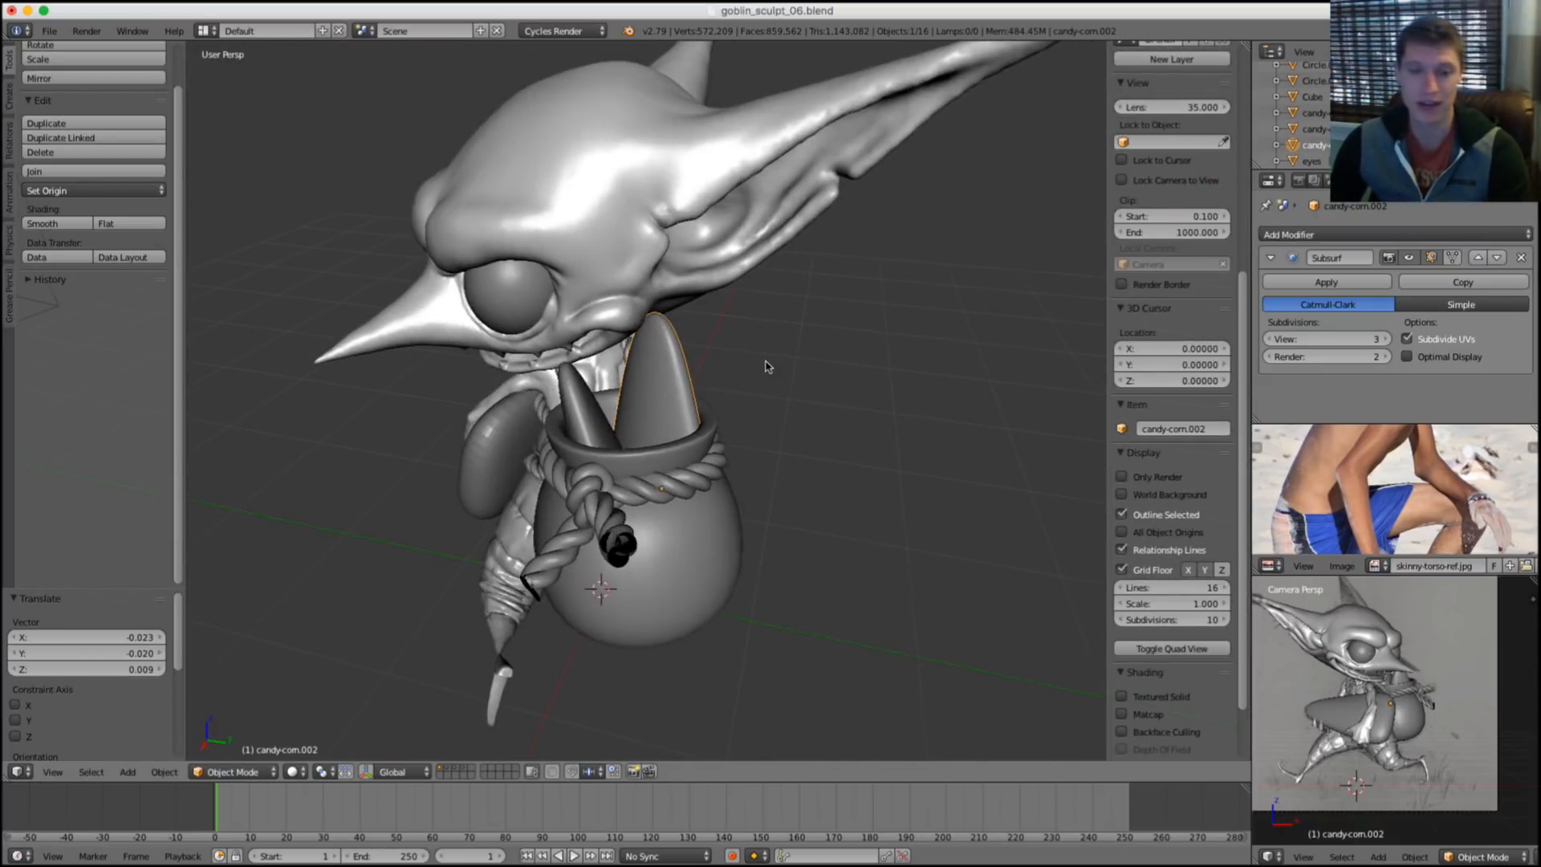
scroll(767, 365, up, 6)
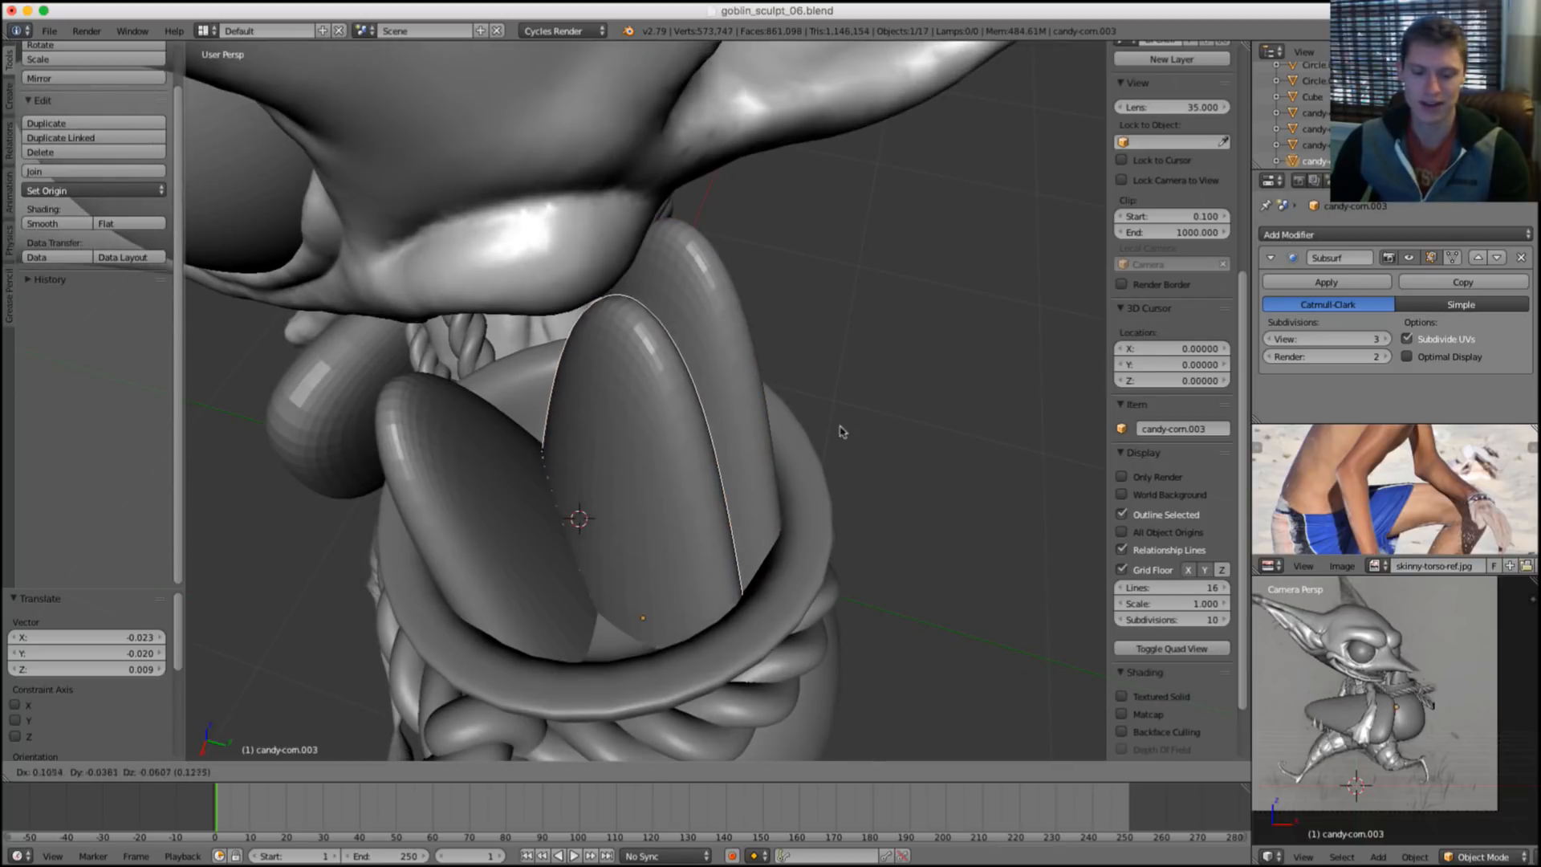
click(871, 492)
key(r)
key(z)
click(695, 662)
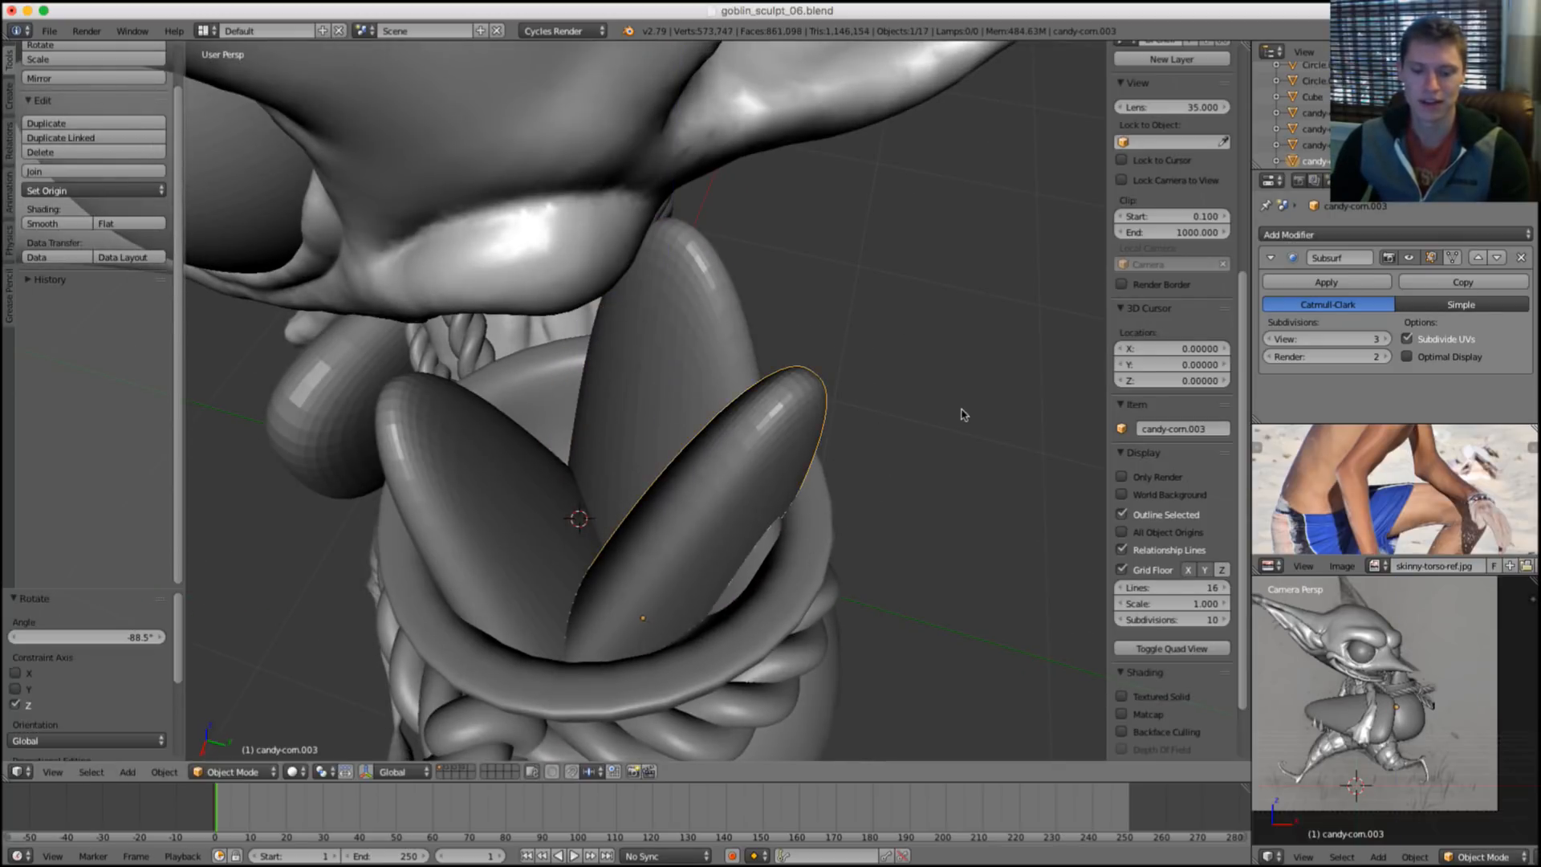
Tilt the third candy corn copy with a free trackball rotation and turn it about 85.4° around the Z axis.
key(r)
key(r)
click(932, 409)
mouse_move(932, 409)
middle_down()
mouse_move(836, 385)
mouse_move(873, 420)
mouse_move(922, 393)
middle_up()
key(r)
key(z)
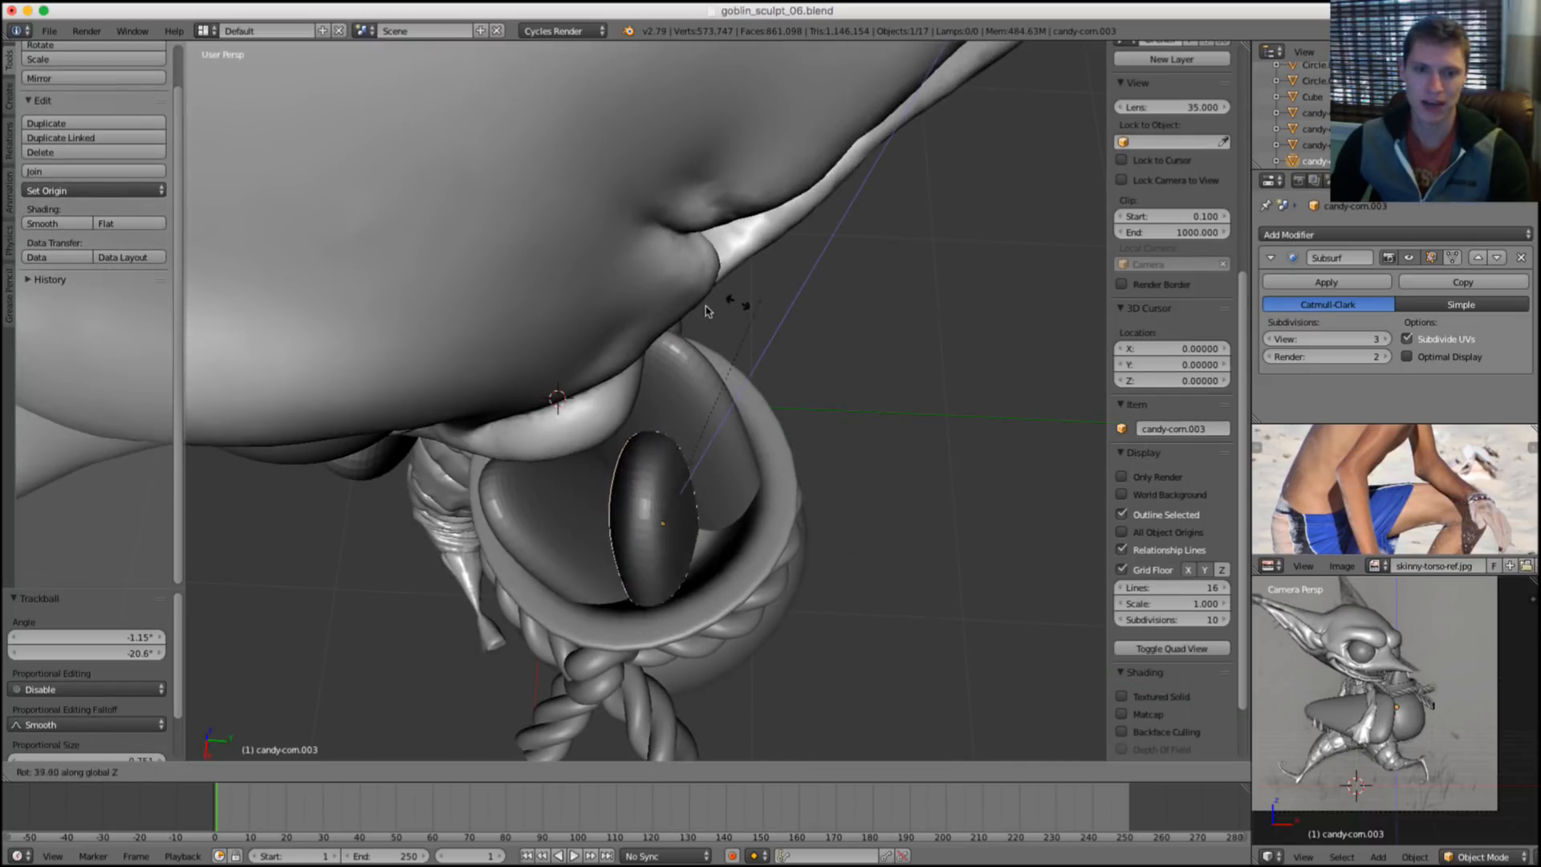
click(711, 402)
Nudge the third candy corn copy about -0.036 in X and -0.033 in Y inside the pot's opening and deselect everything.
middle_drag(711, 402, 816, 310)
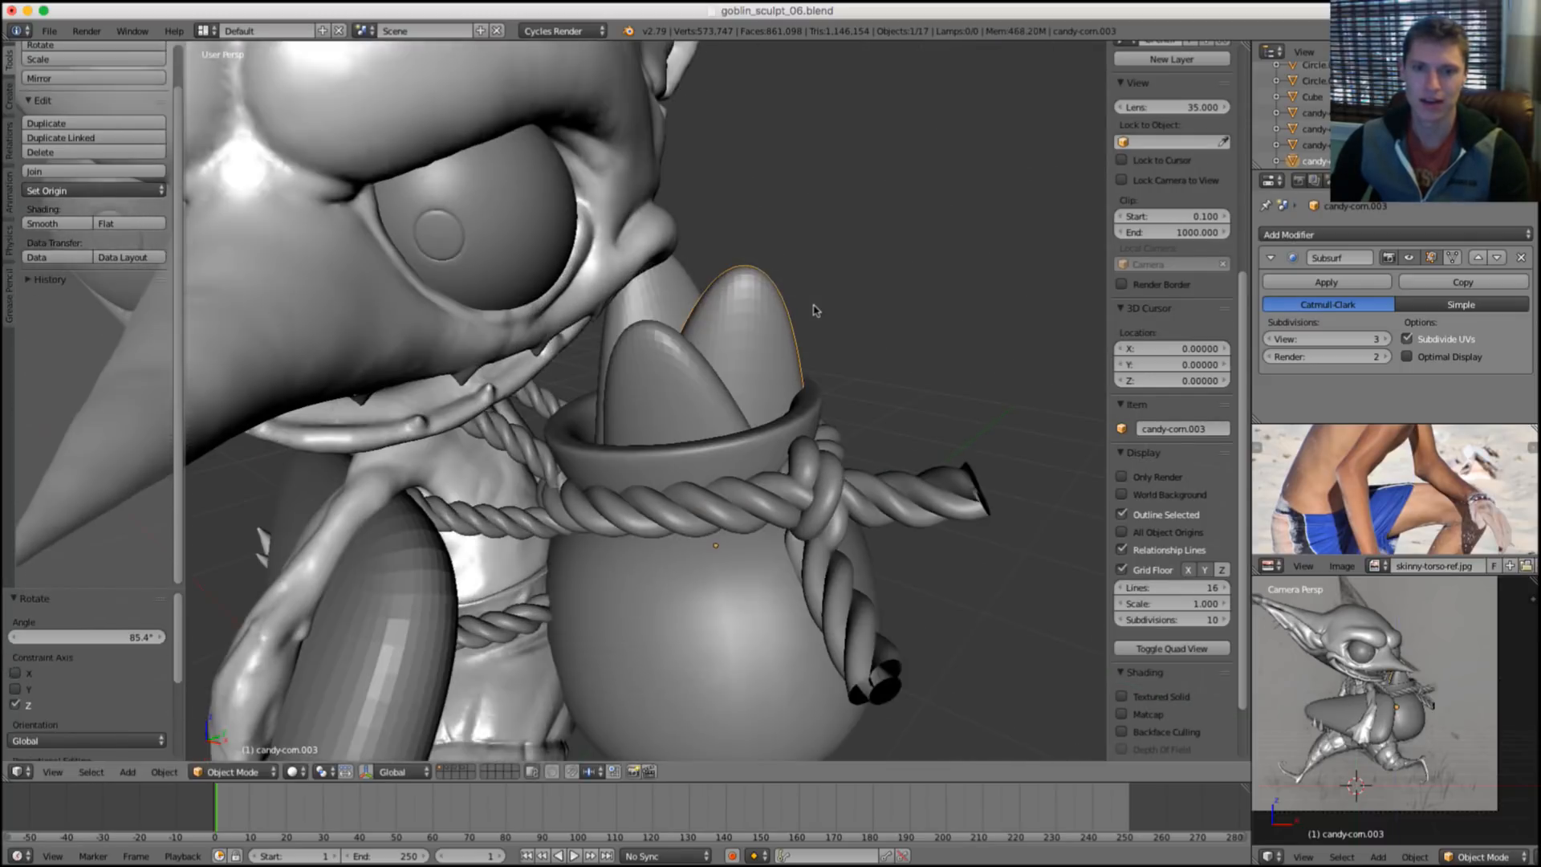
key(g)
click(811, 317)
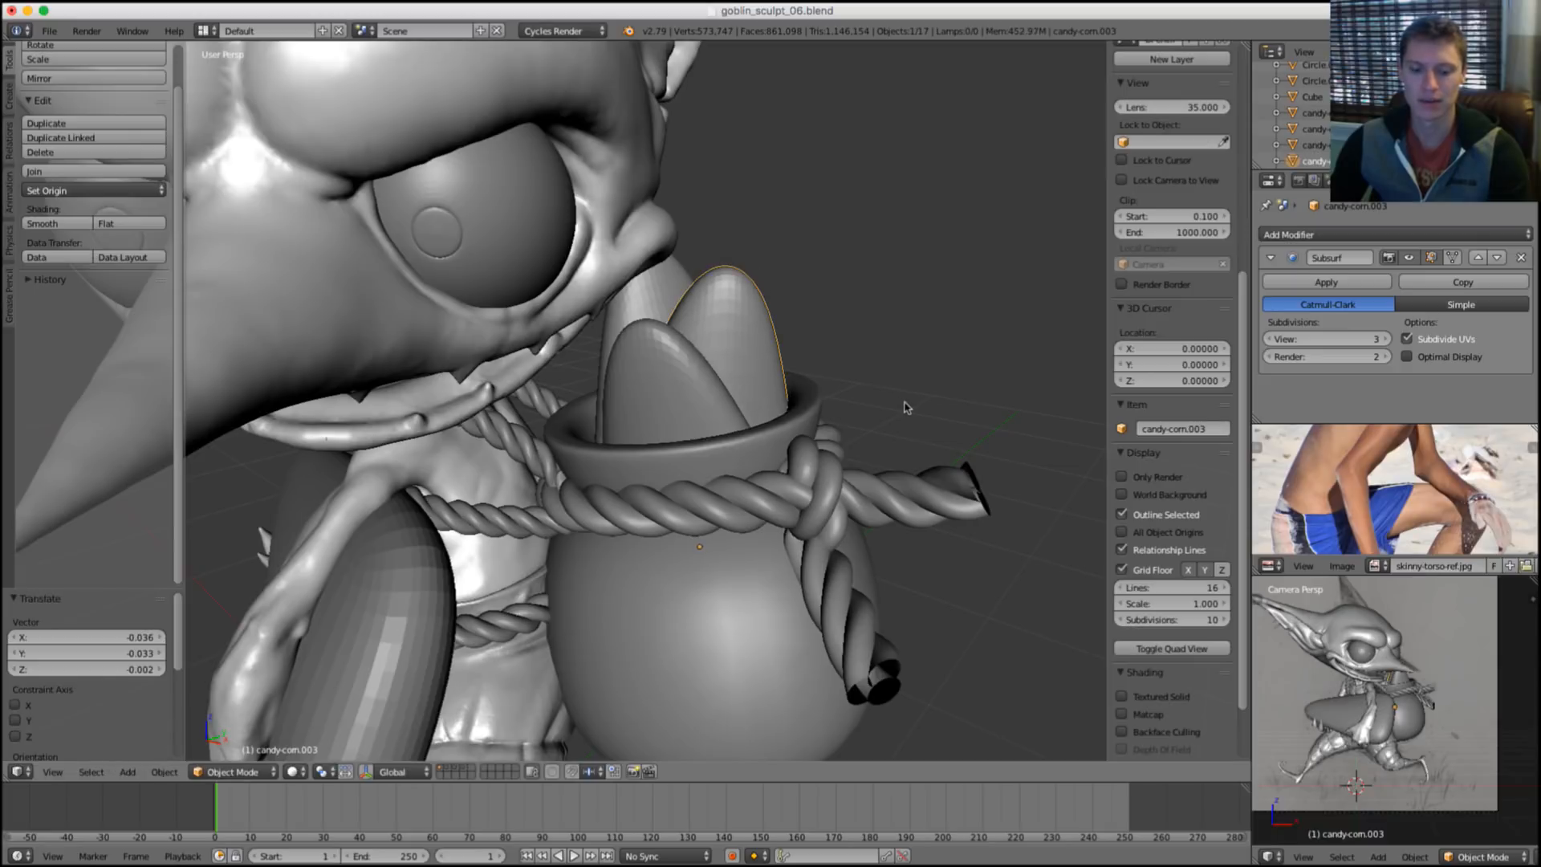
key(a)
Examine the whole goblin and its filled pot from several sides and select the large candy corn under its arm.
scroll(908, 354, down, 8)
middle_drag(908, 296, 815, 263)
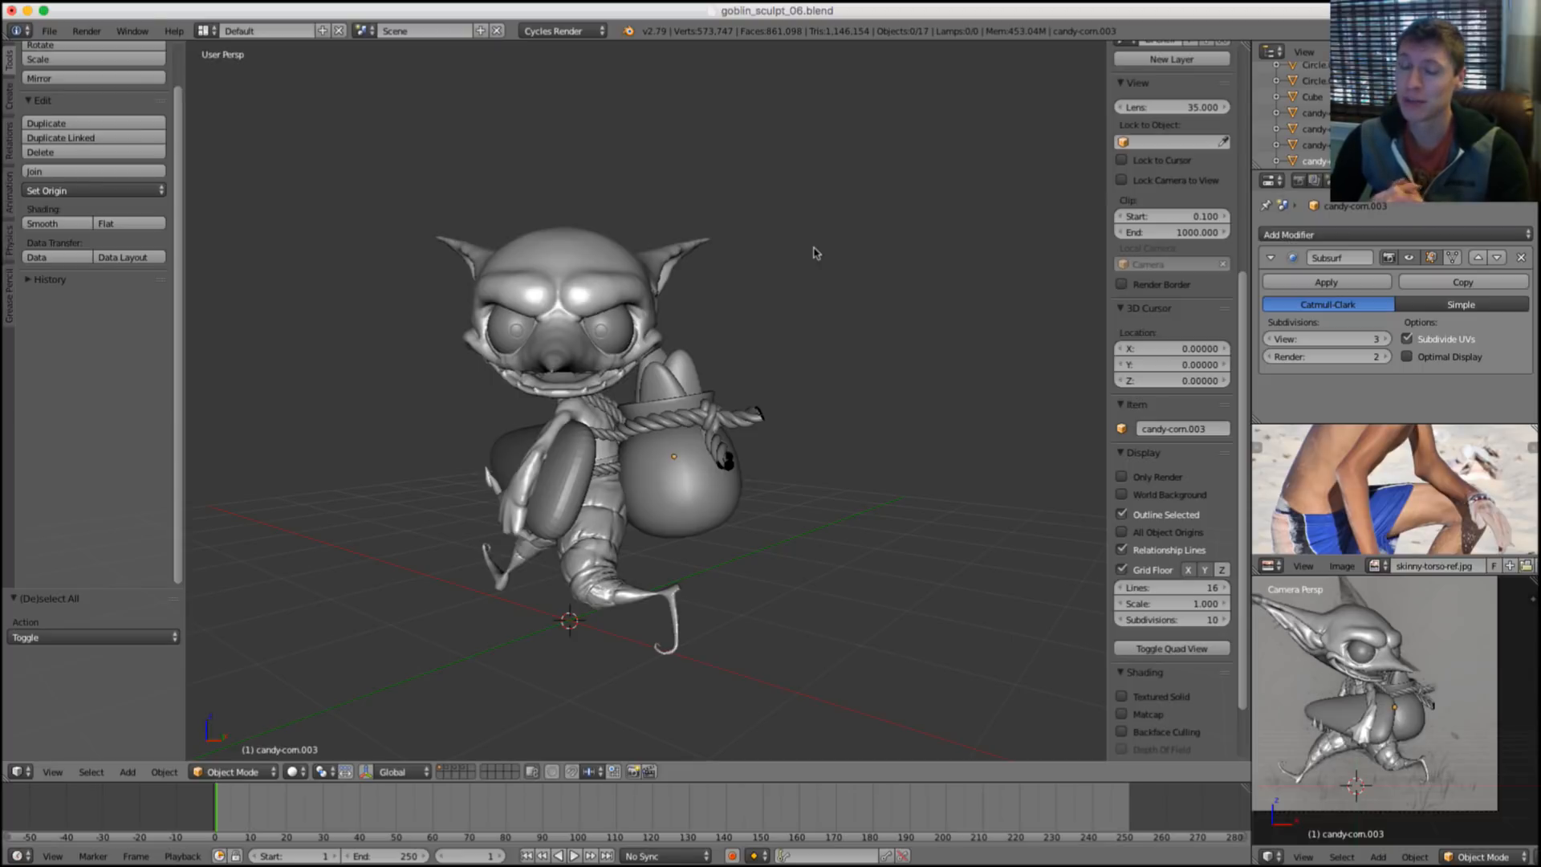
scroll(715, 321, up, 5)
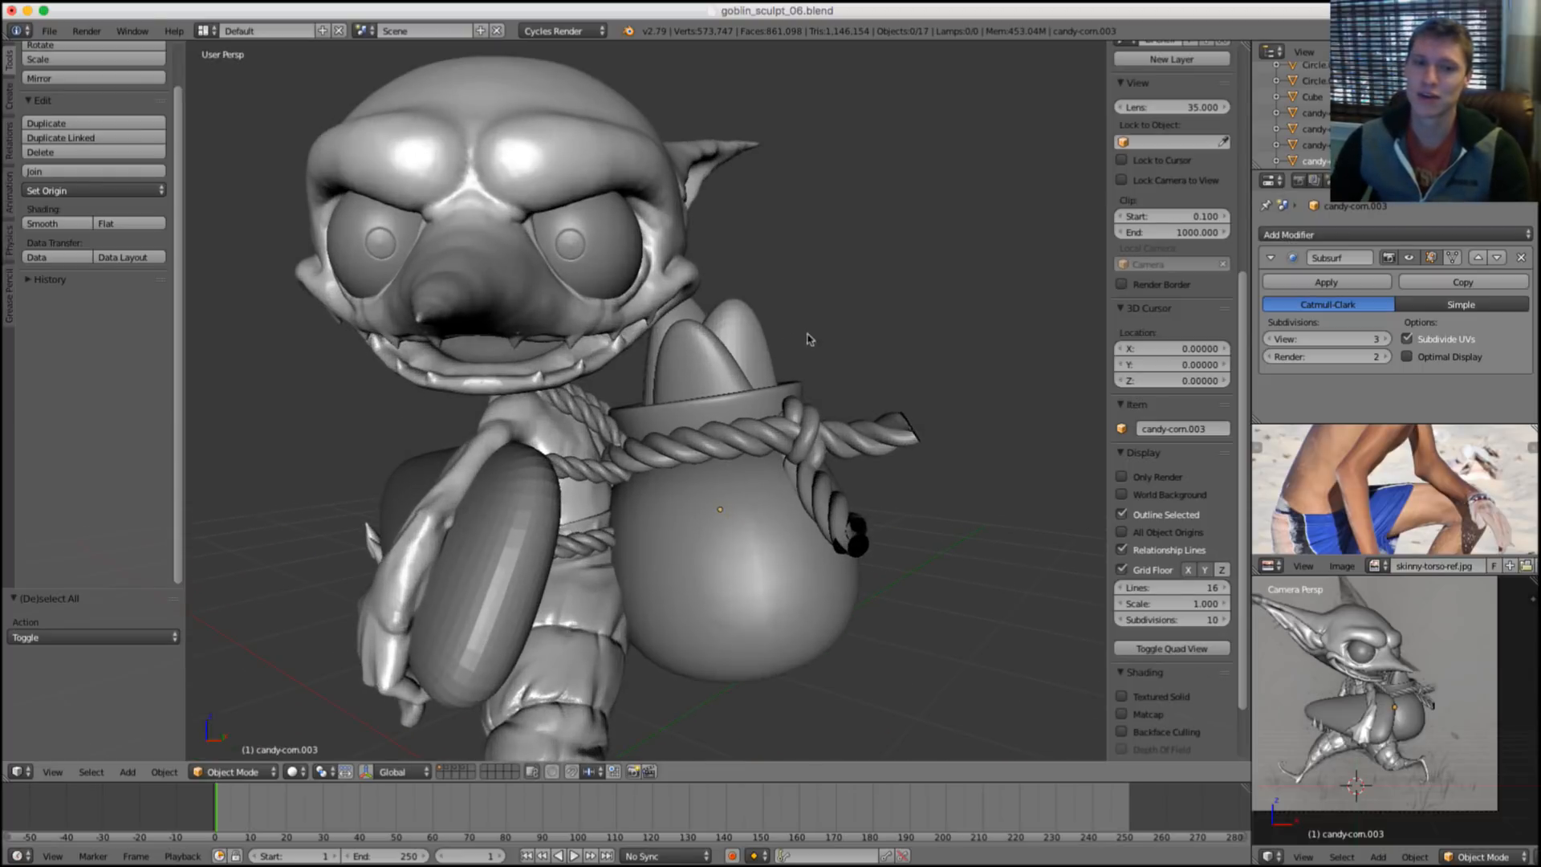
middle_drag(808, 339, 720, 337)
scroll(716, 337, down, 3)
middle_drag(719, 265, 665, 295)
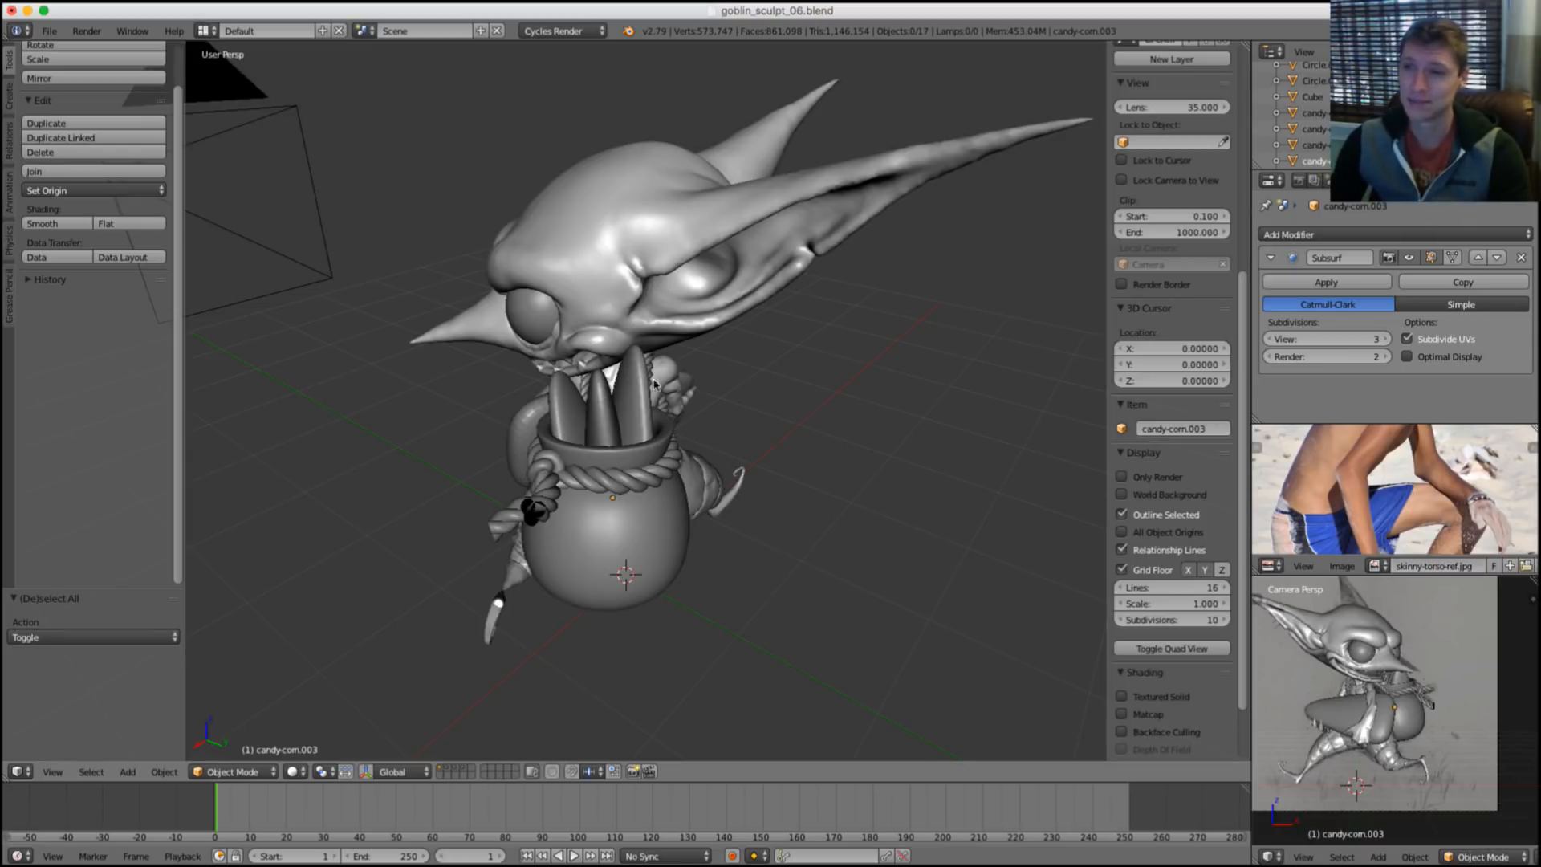
middle_drag(627, 381, 773, 341)
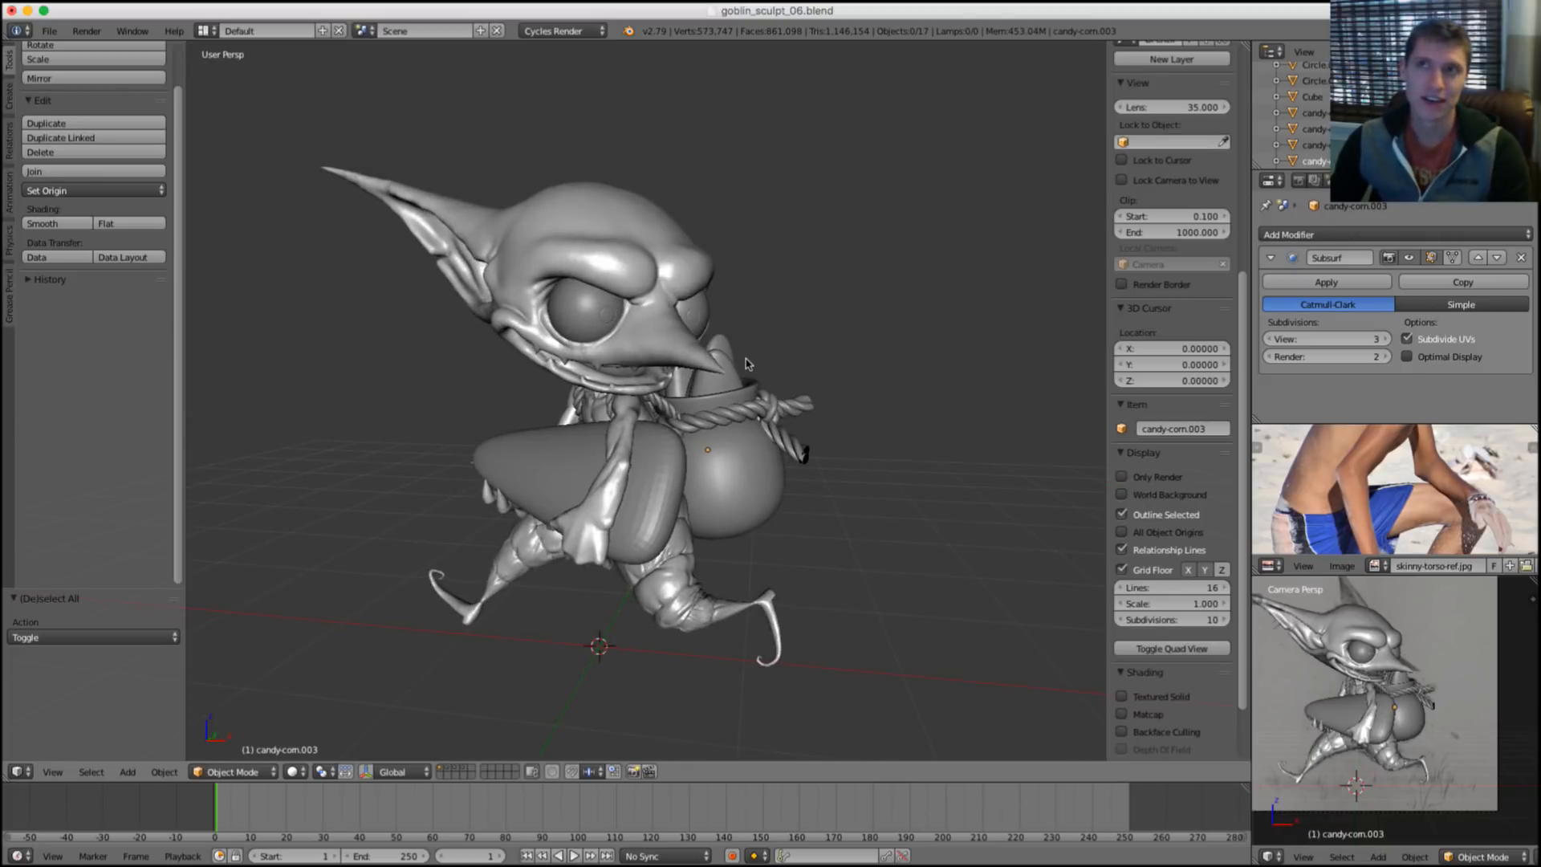
scroll(742, 364, up, 5)
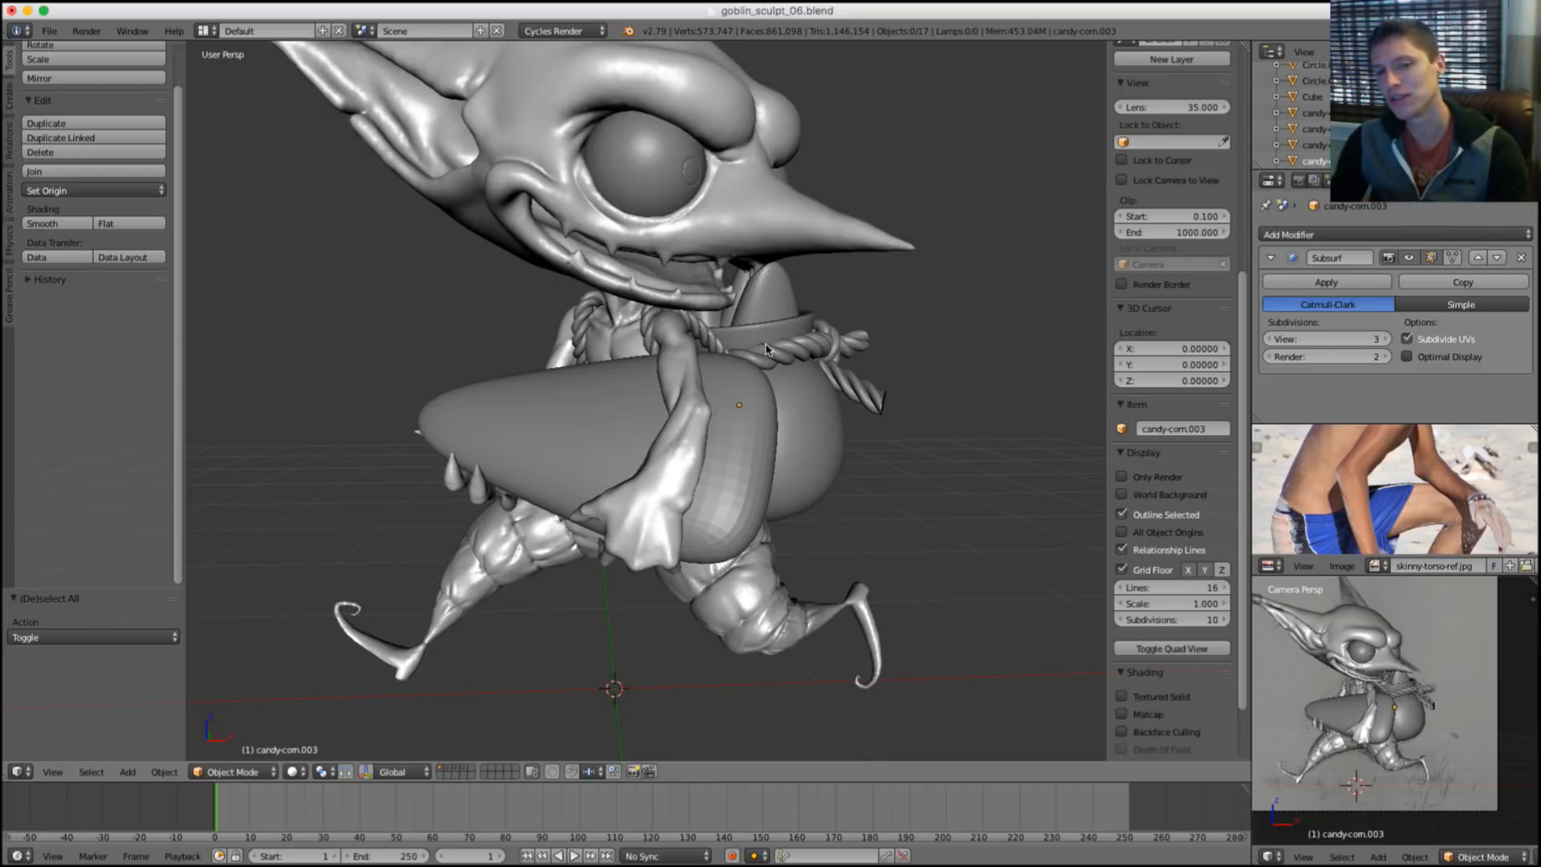
middle_drag(767, 349, 857, 394)
right_click(826, 433)
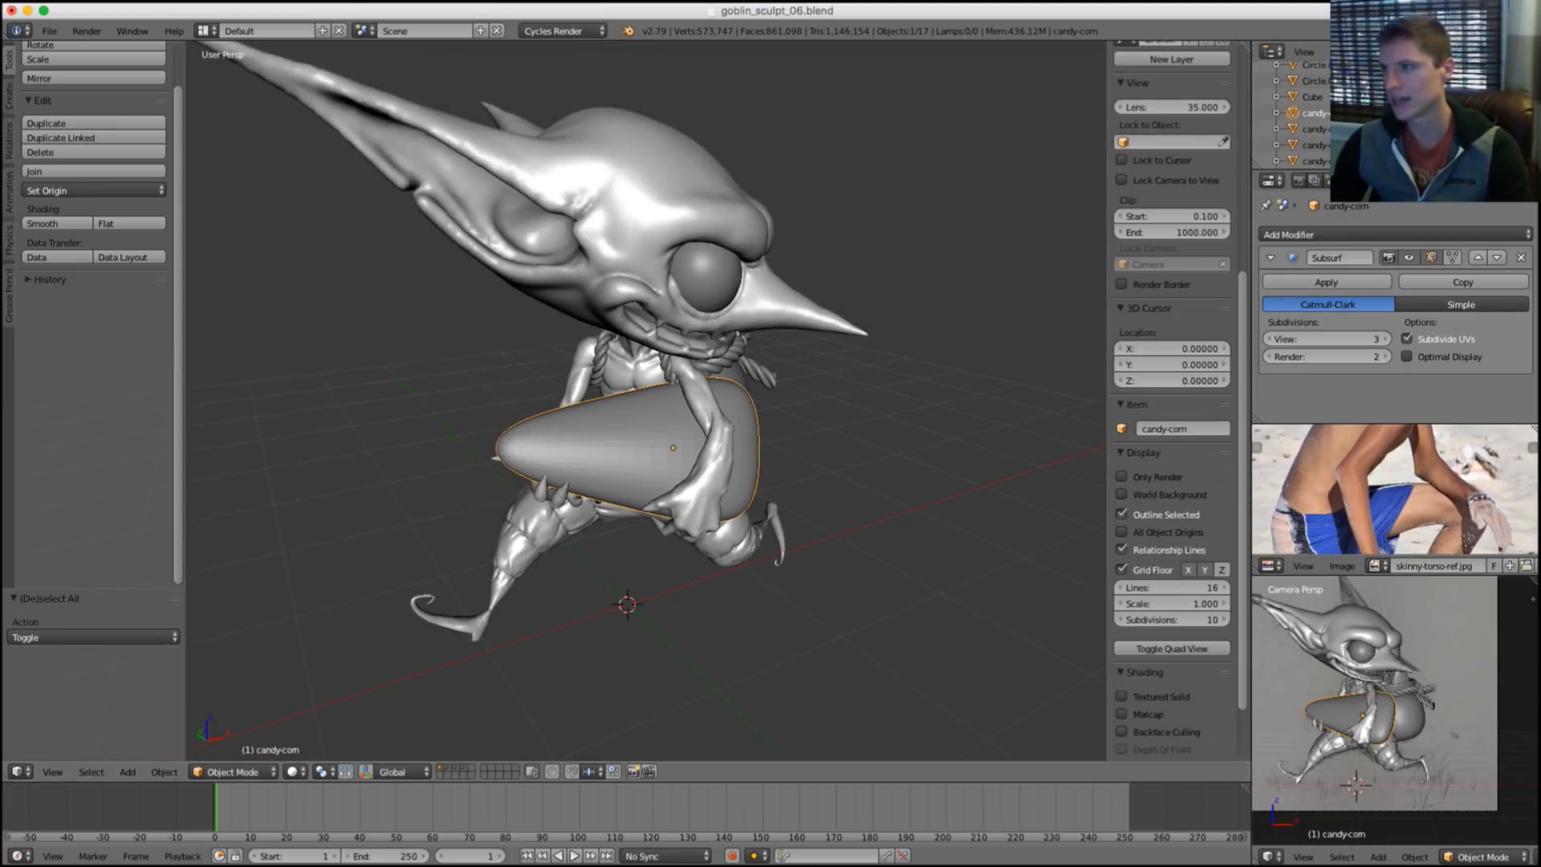
Switch to the web browser and open pixabay.com.
key(super+Tab)
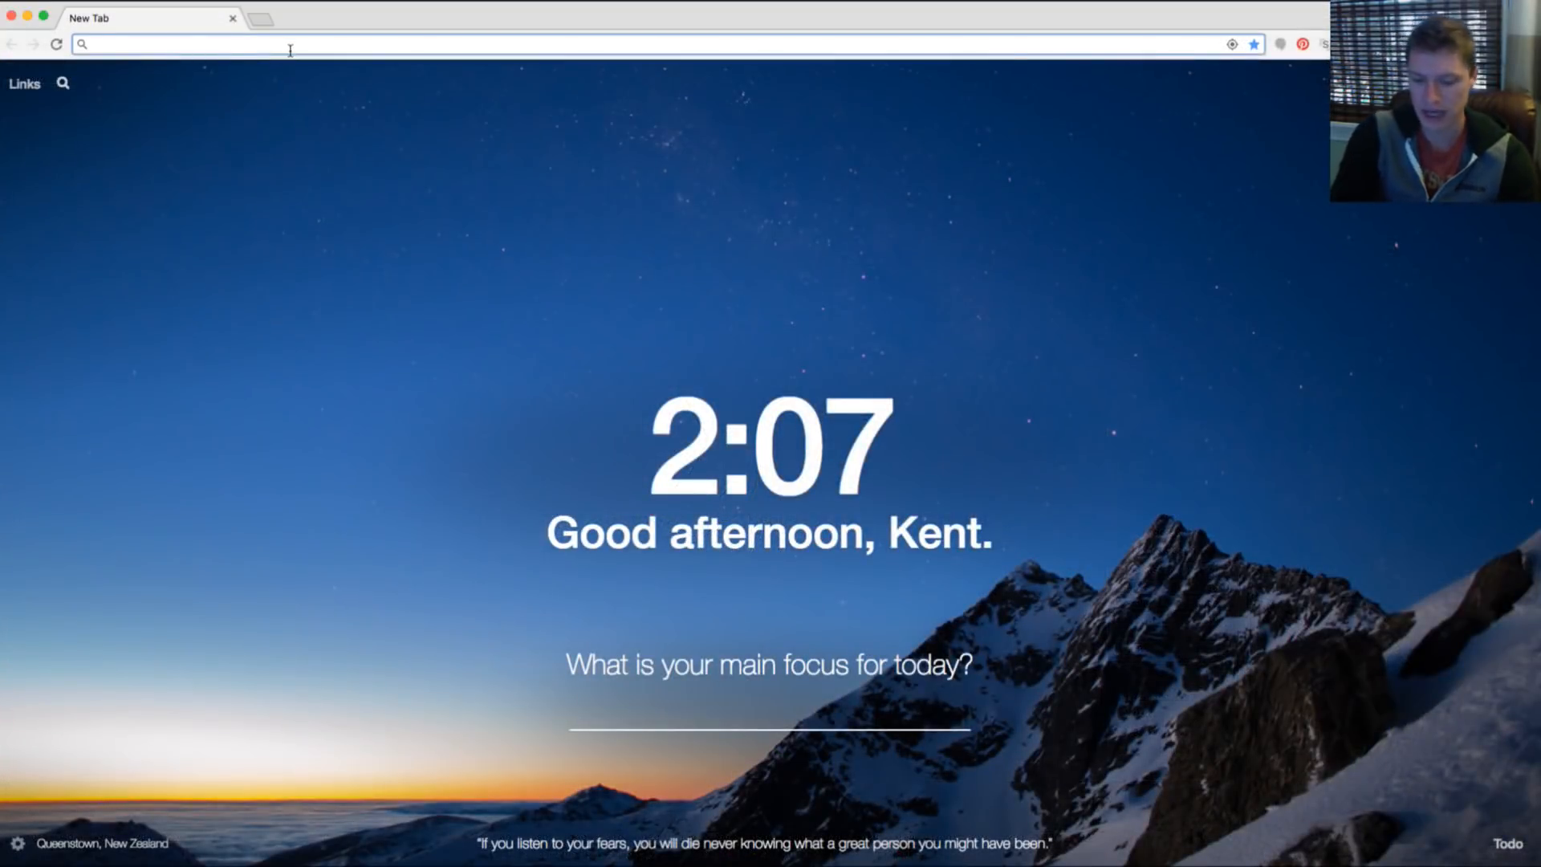
text(candy cor)
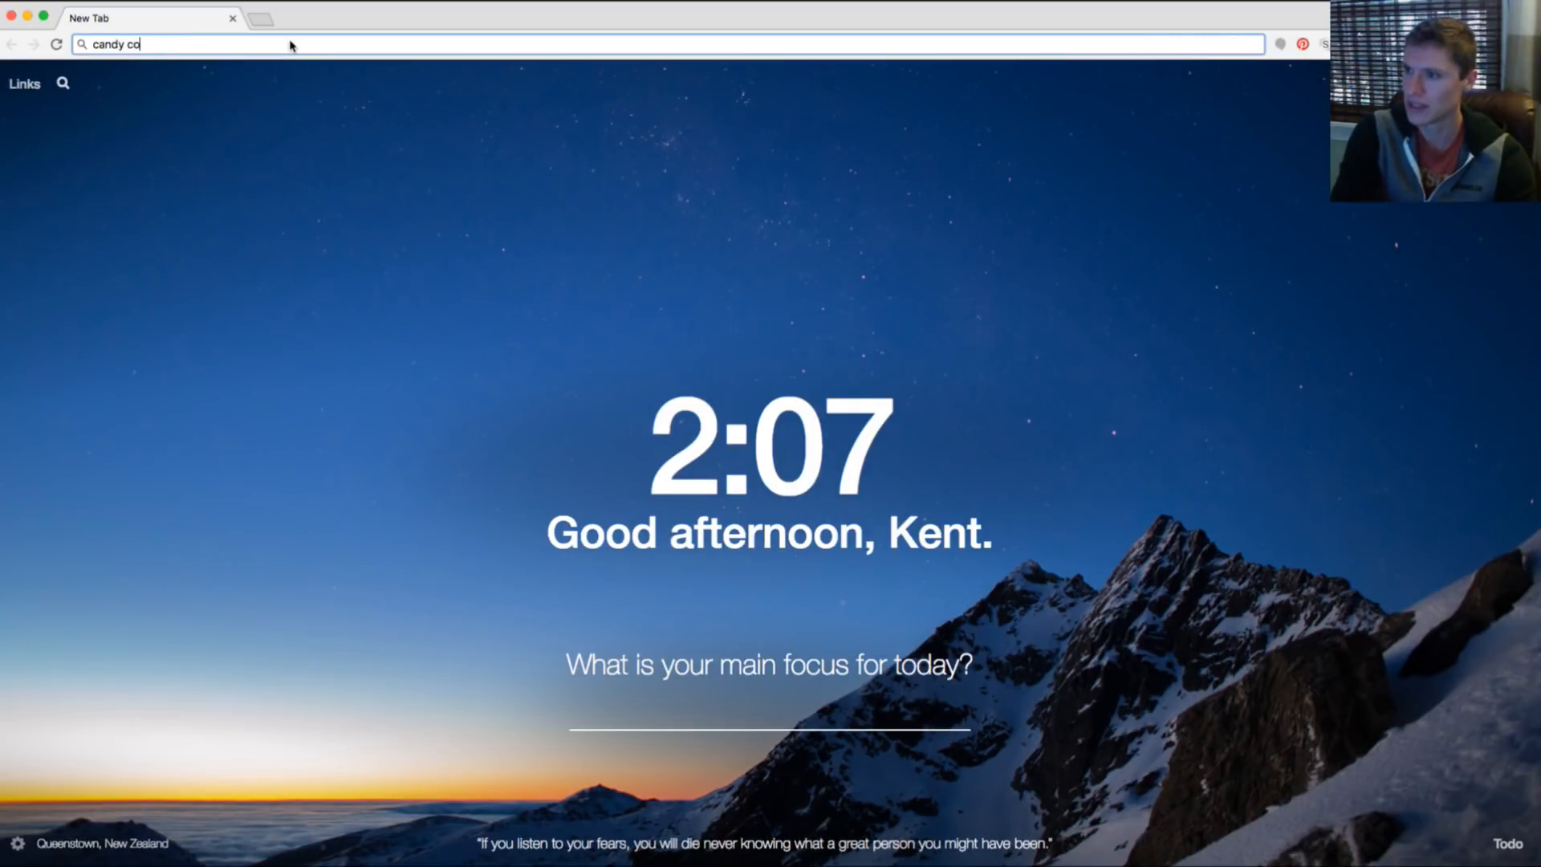
key(BackSpace)
key(BackSpace)
text(pixabay.com)
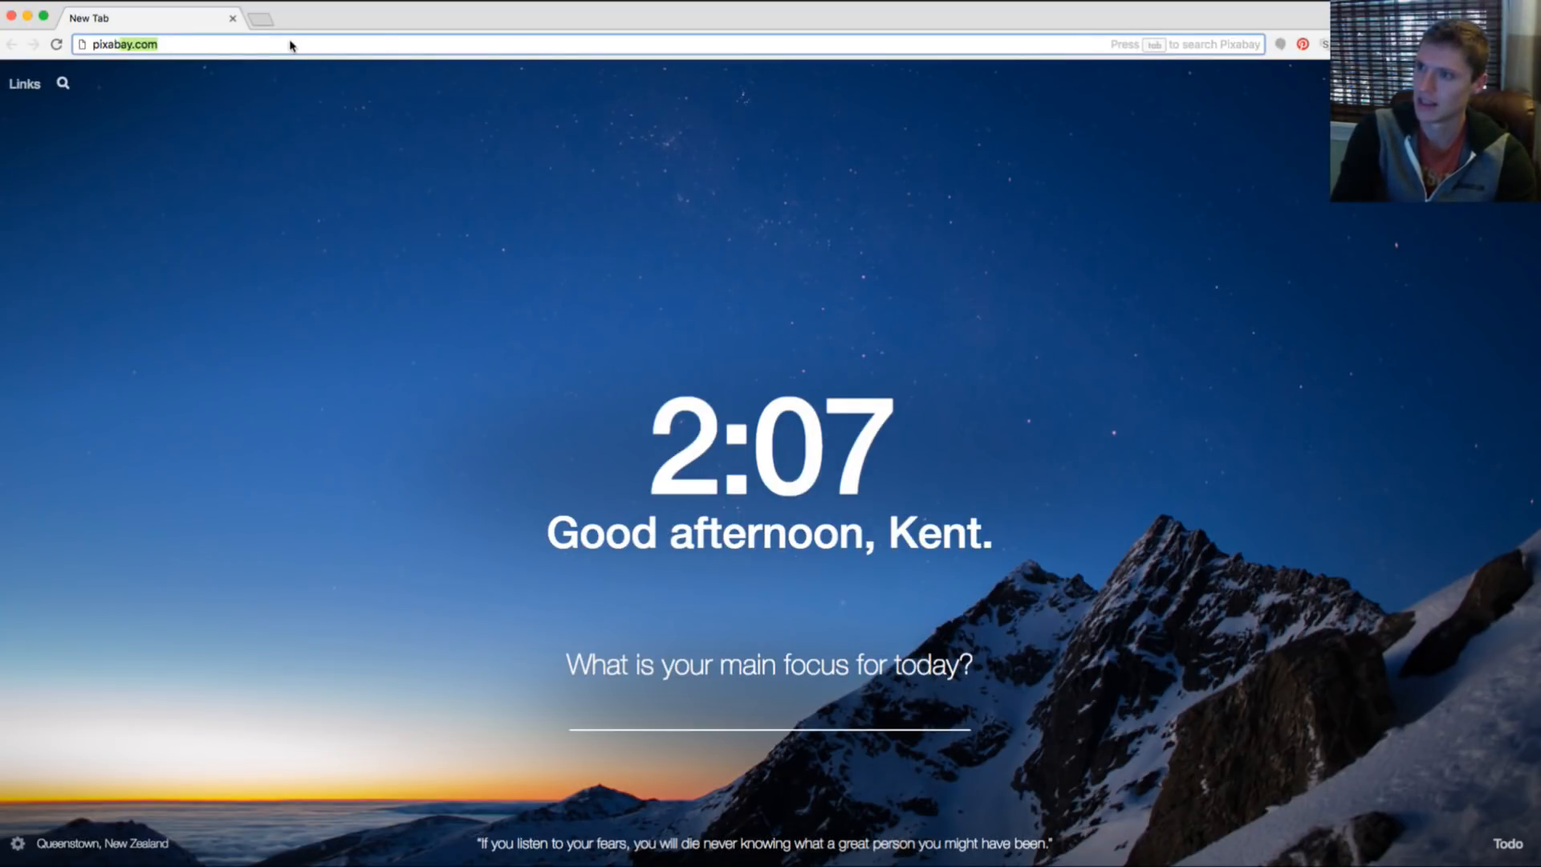
key(Return)
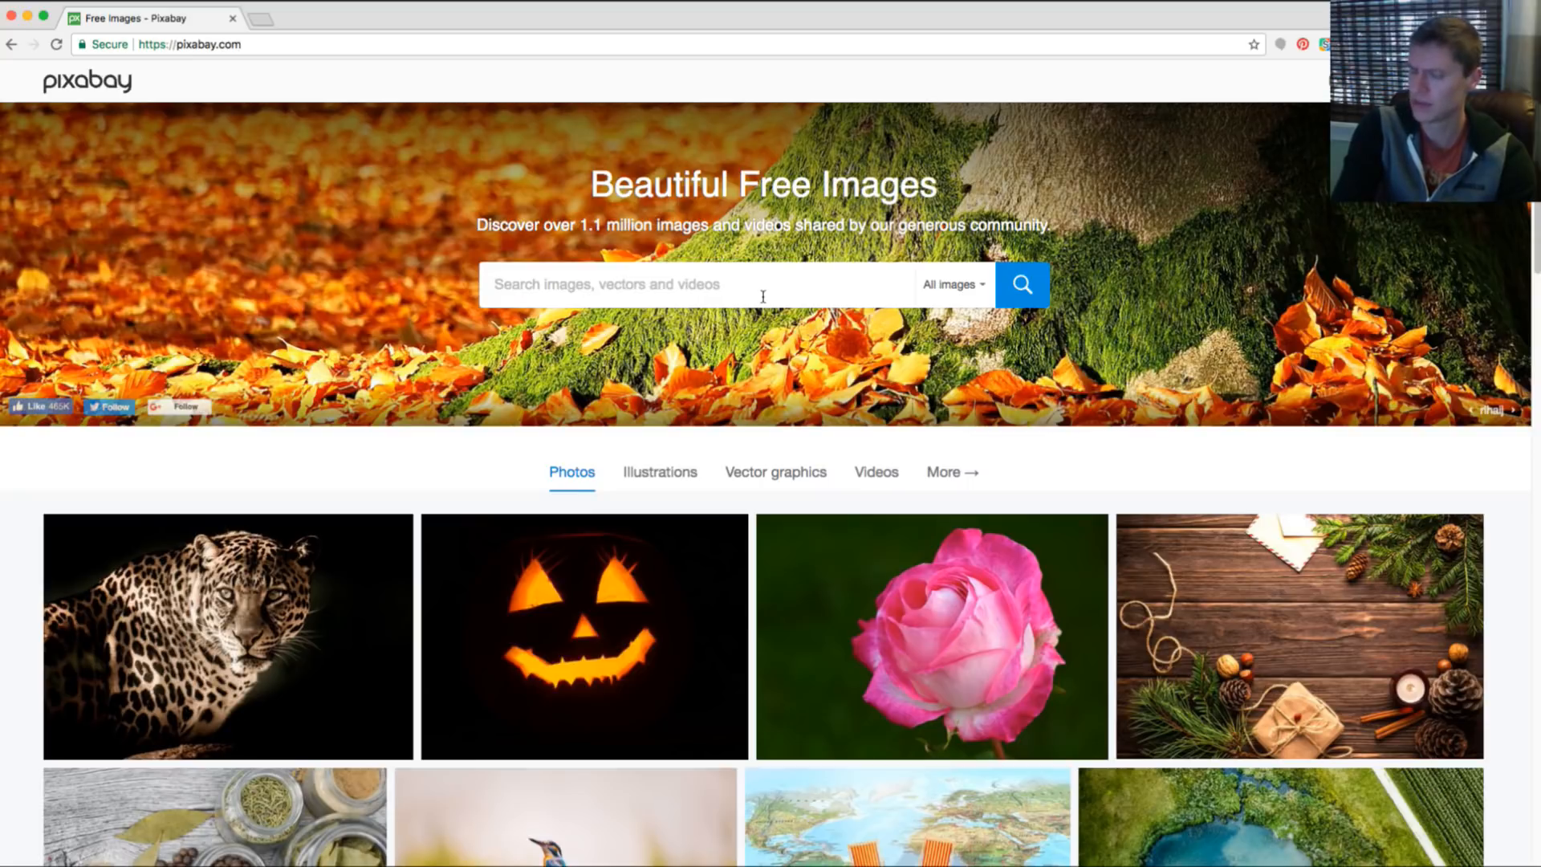
Search the Pixabay image library for "candy corn".
text(candy)
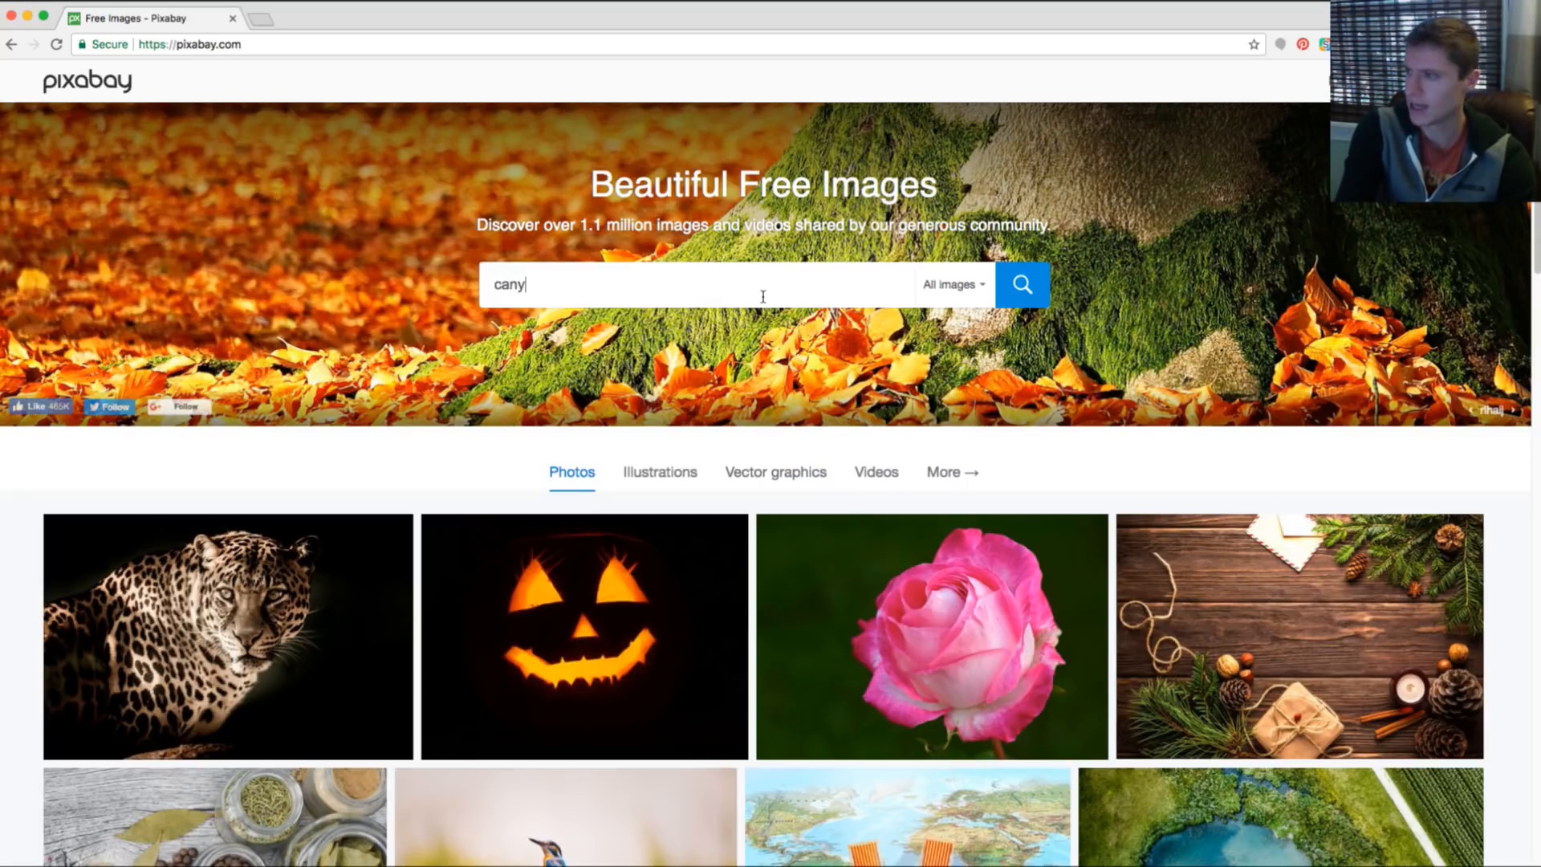
text( corn)
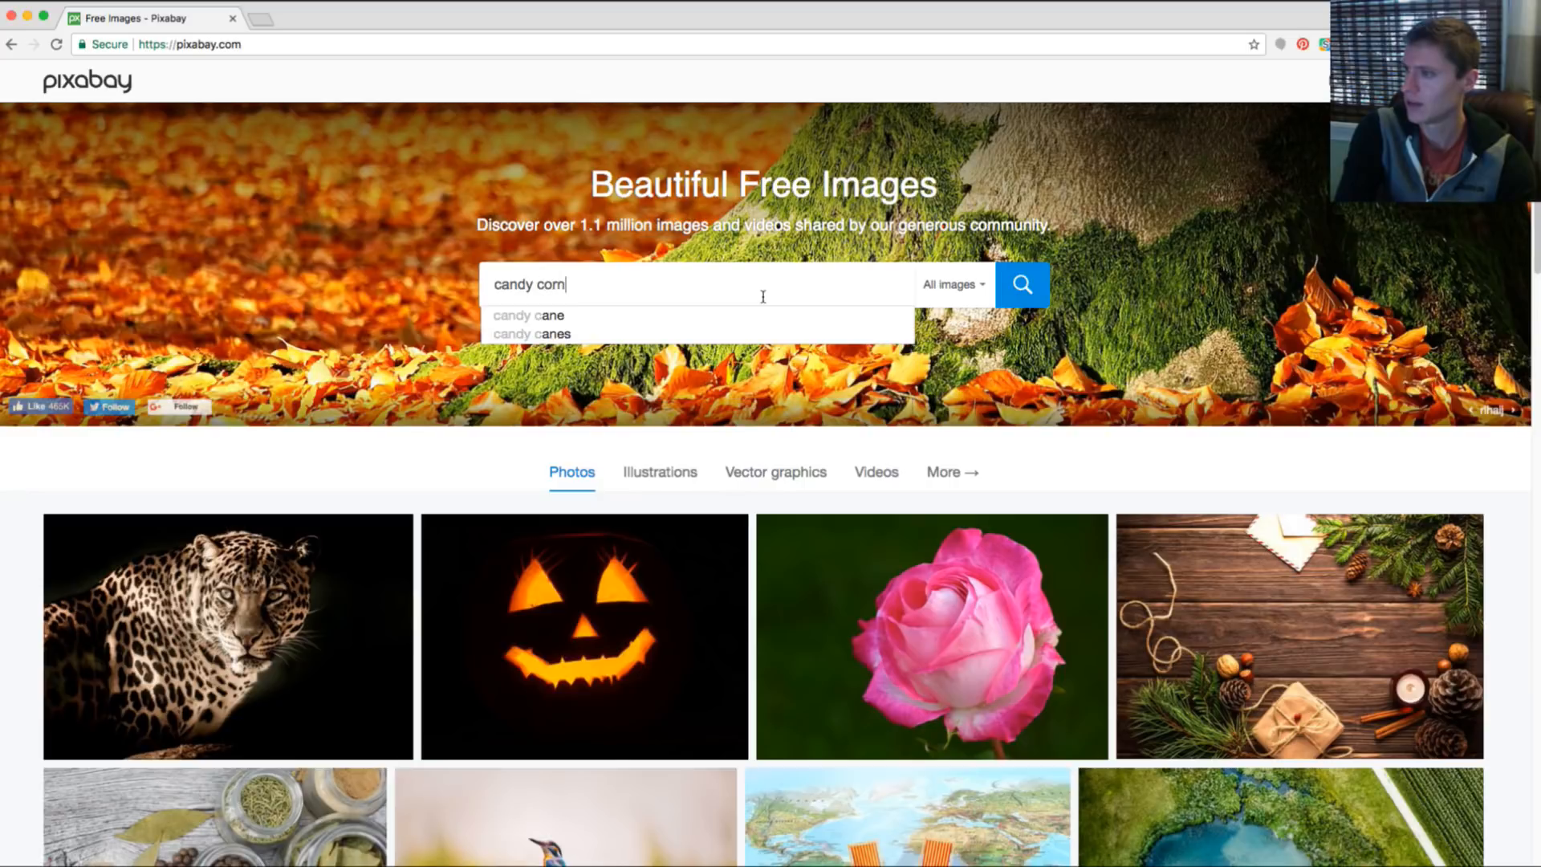
key(Return)
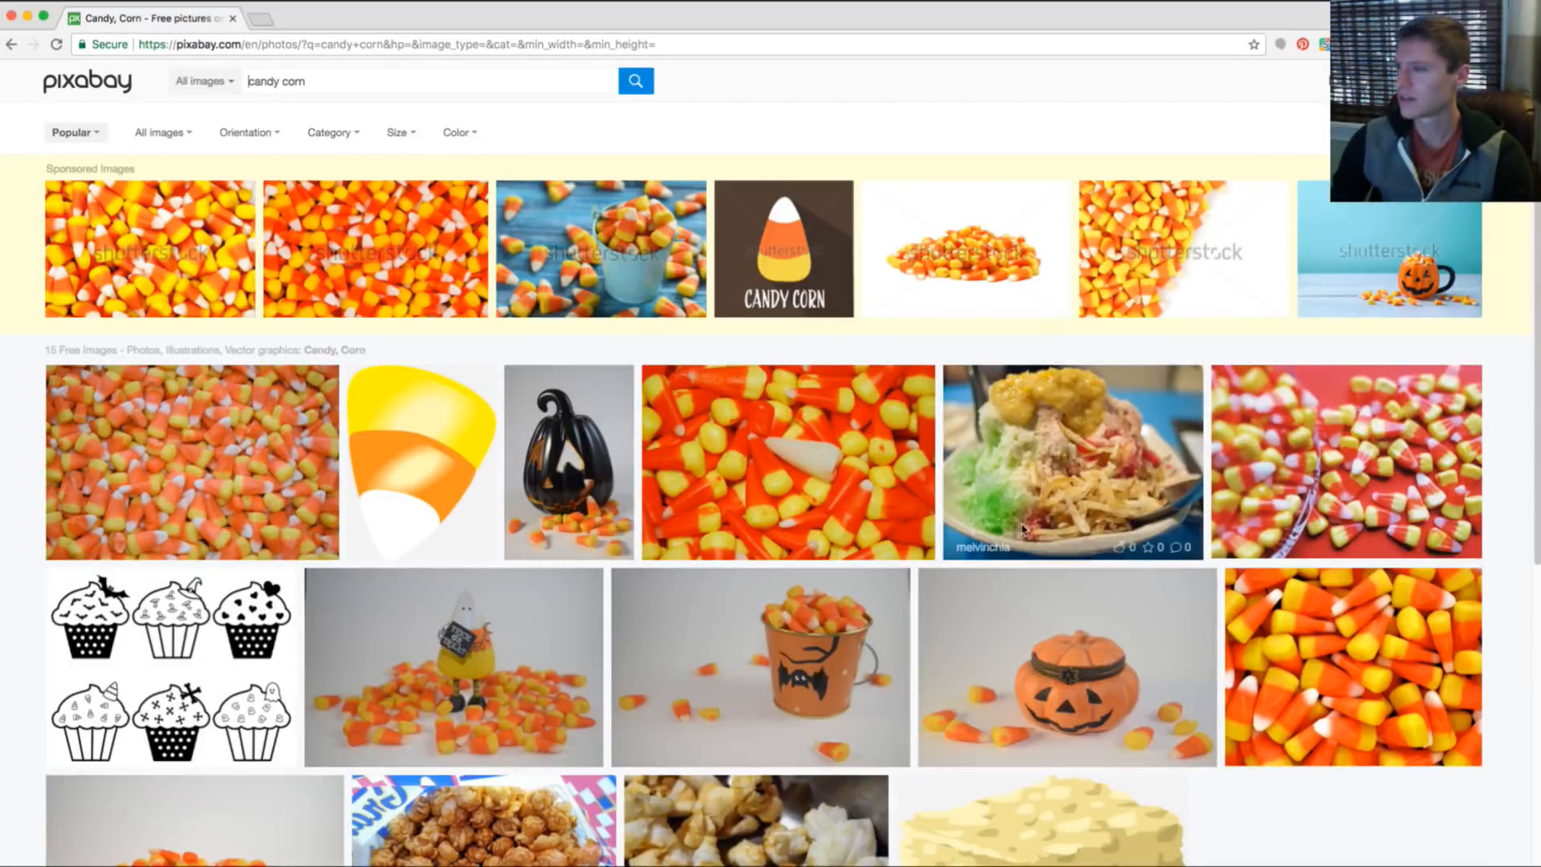
Look through the candy corn results, view the close-up photo of glossy orange and yellow pieces and return to the results.
scroll(404, 543, down, 1)
scroll(404, 543, down, 6)
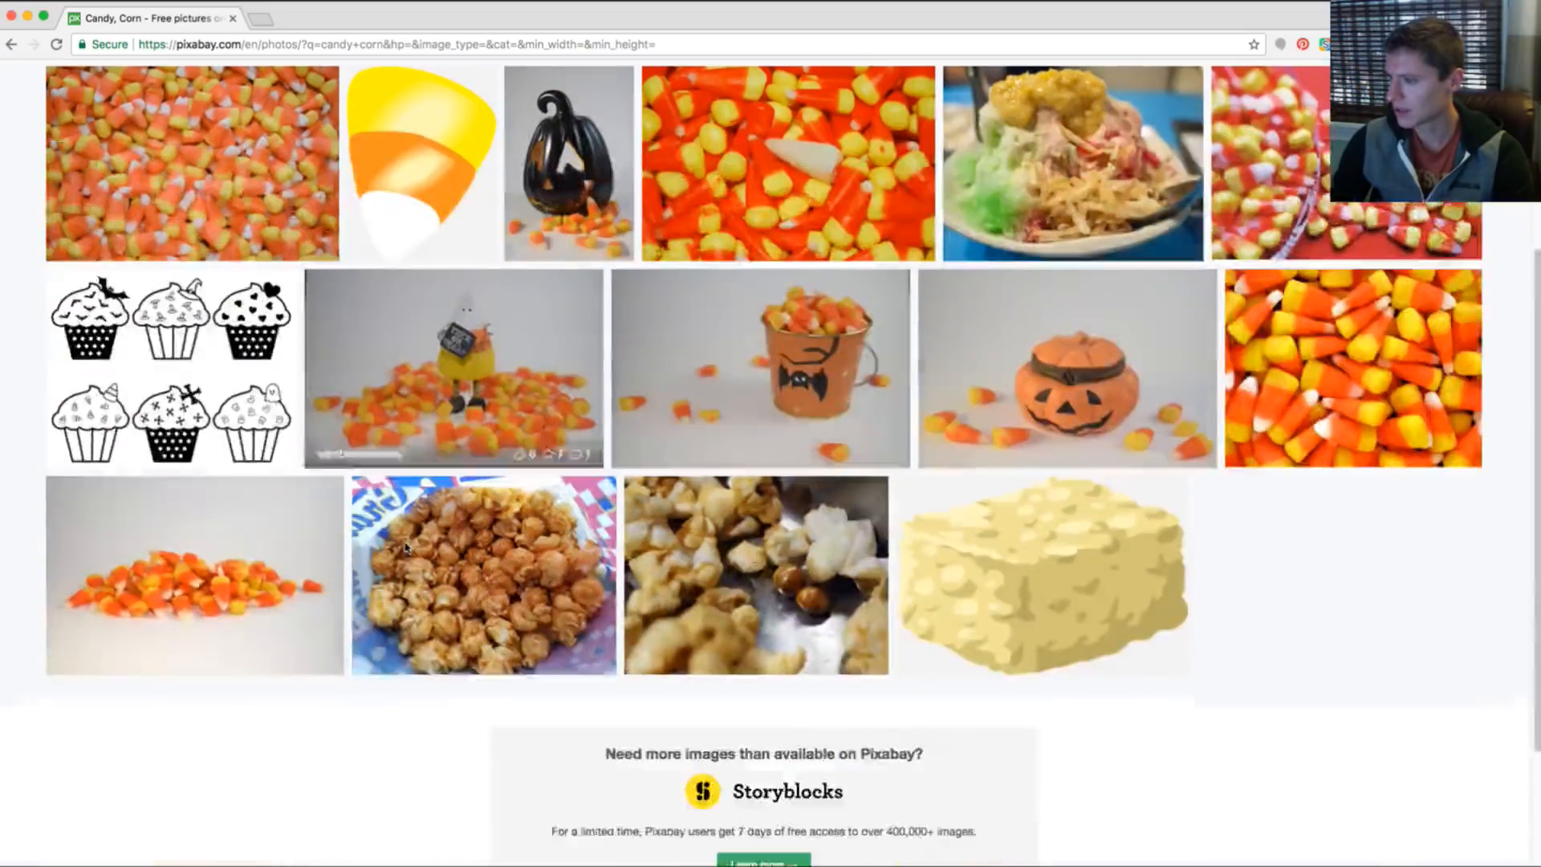
scroll(407, 540, up, 6)
click(1391, 665)
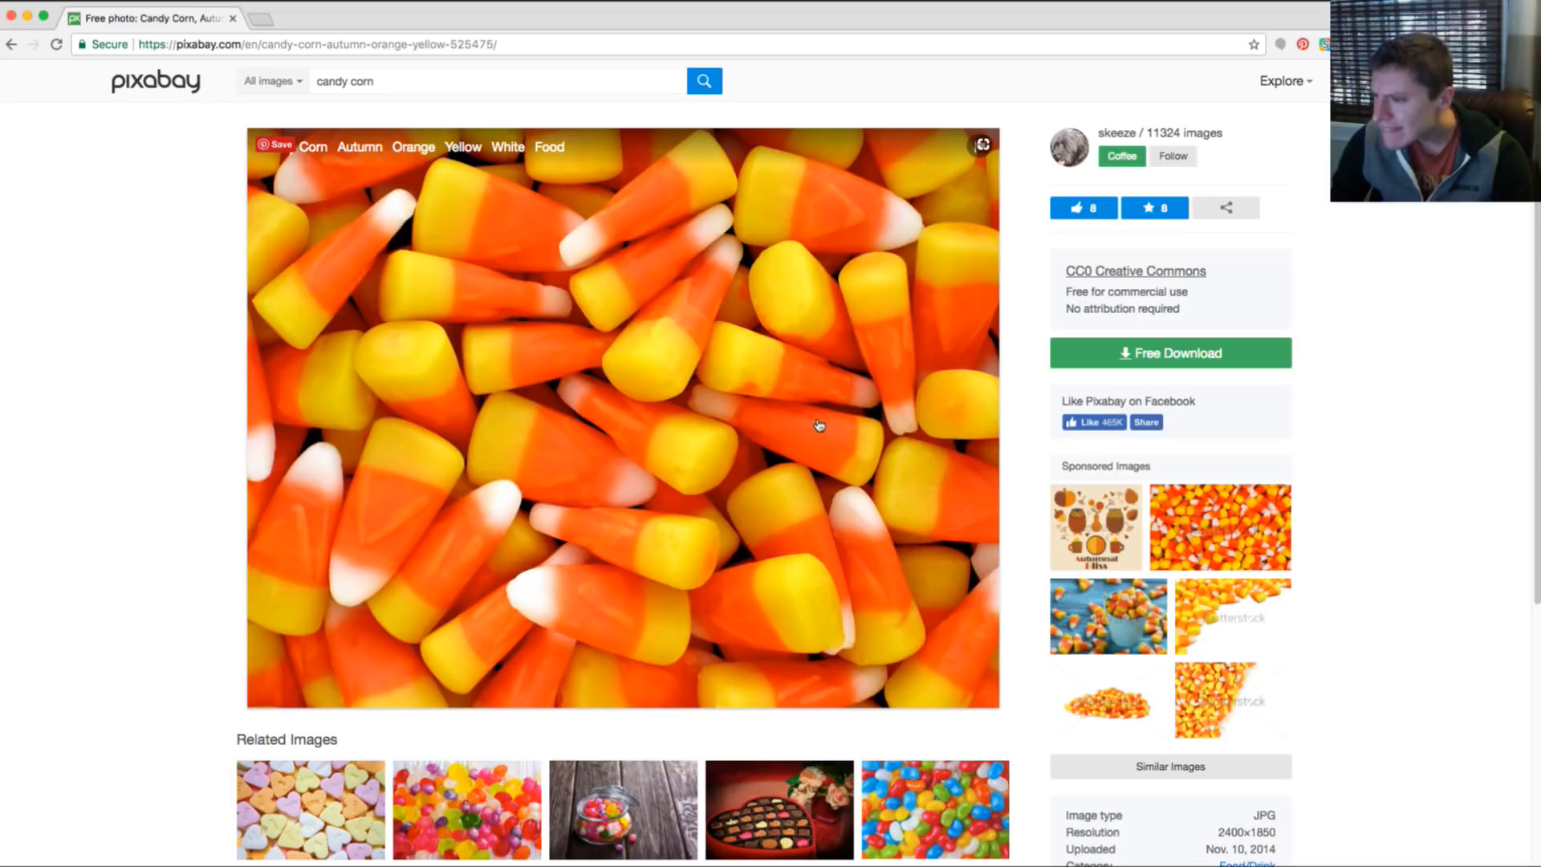
click(11, 44)
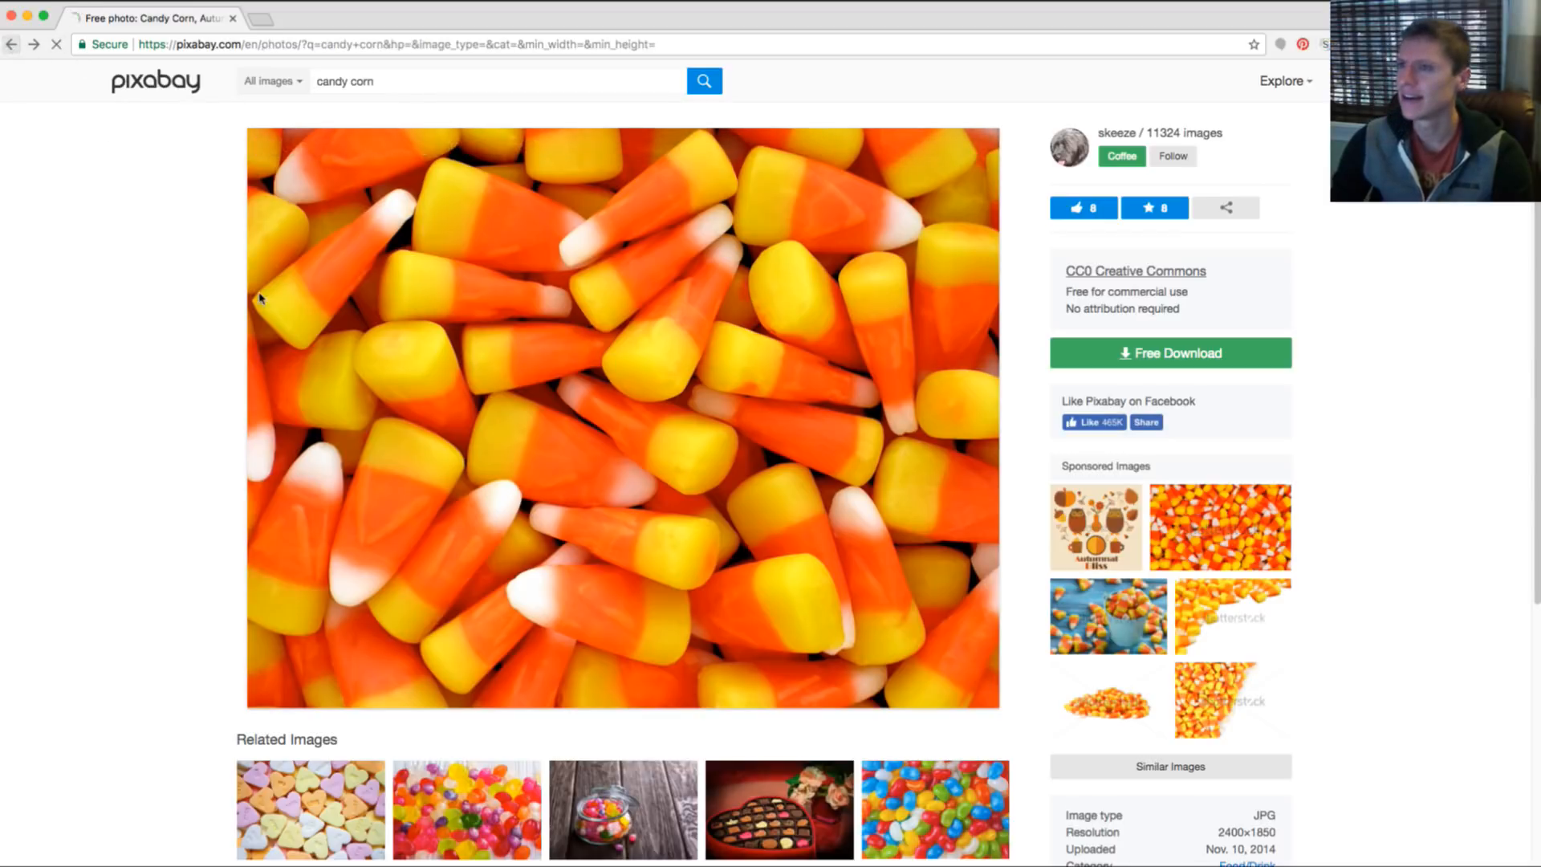
Open the first free candy corn photo in the results and view its 6000×4000 JPG version.
click(241, 443)
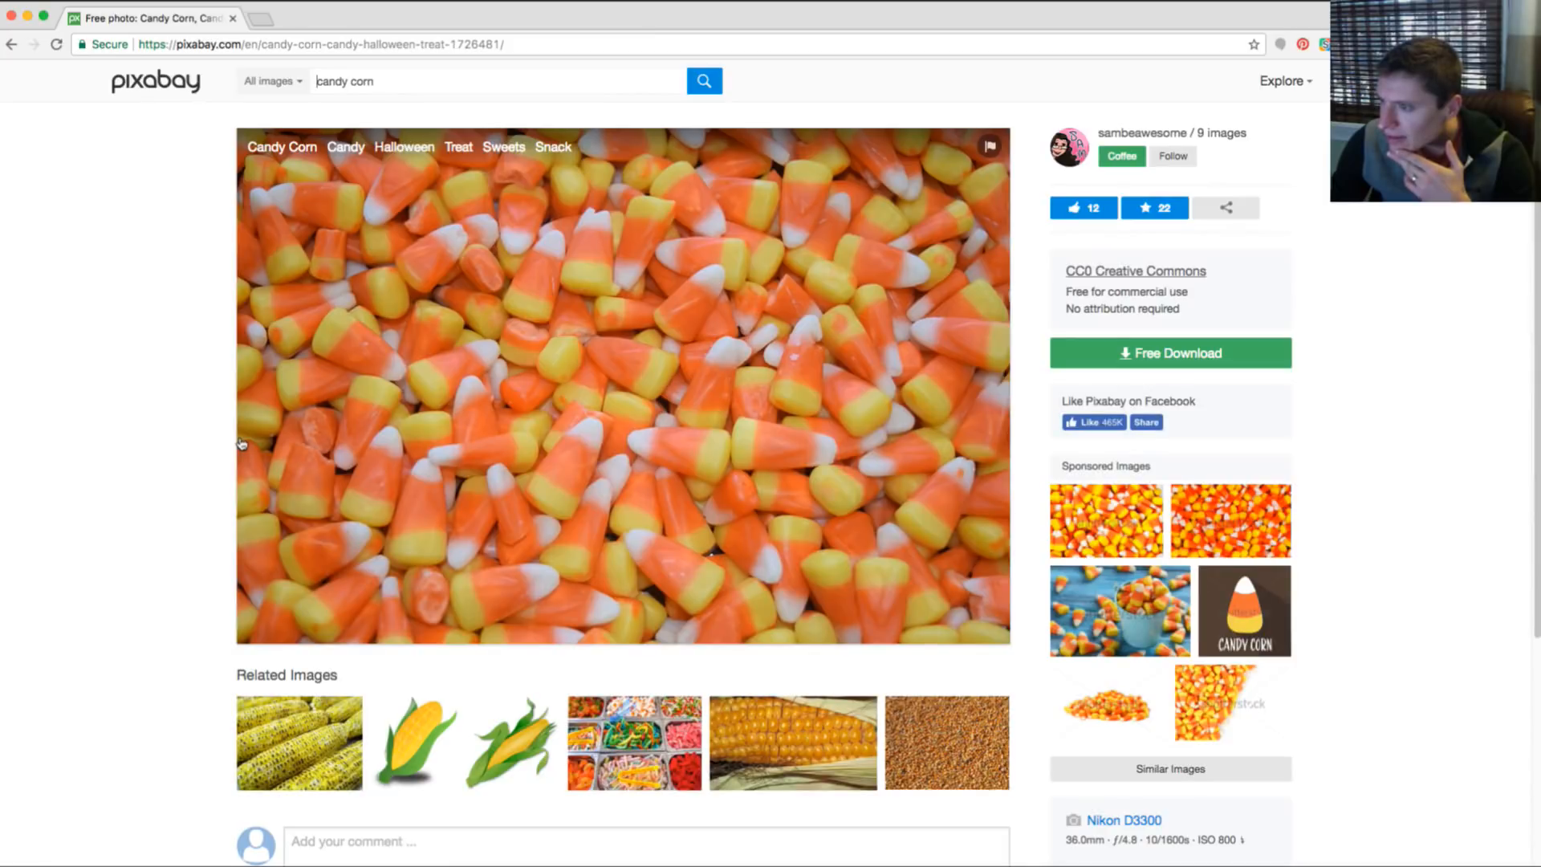
click(1170, 363)
click(1074, 475)
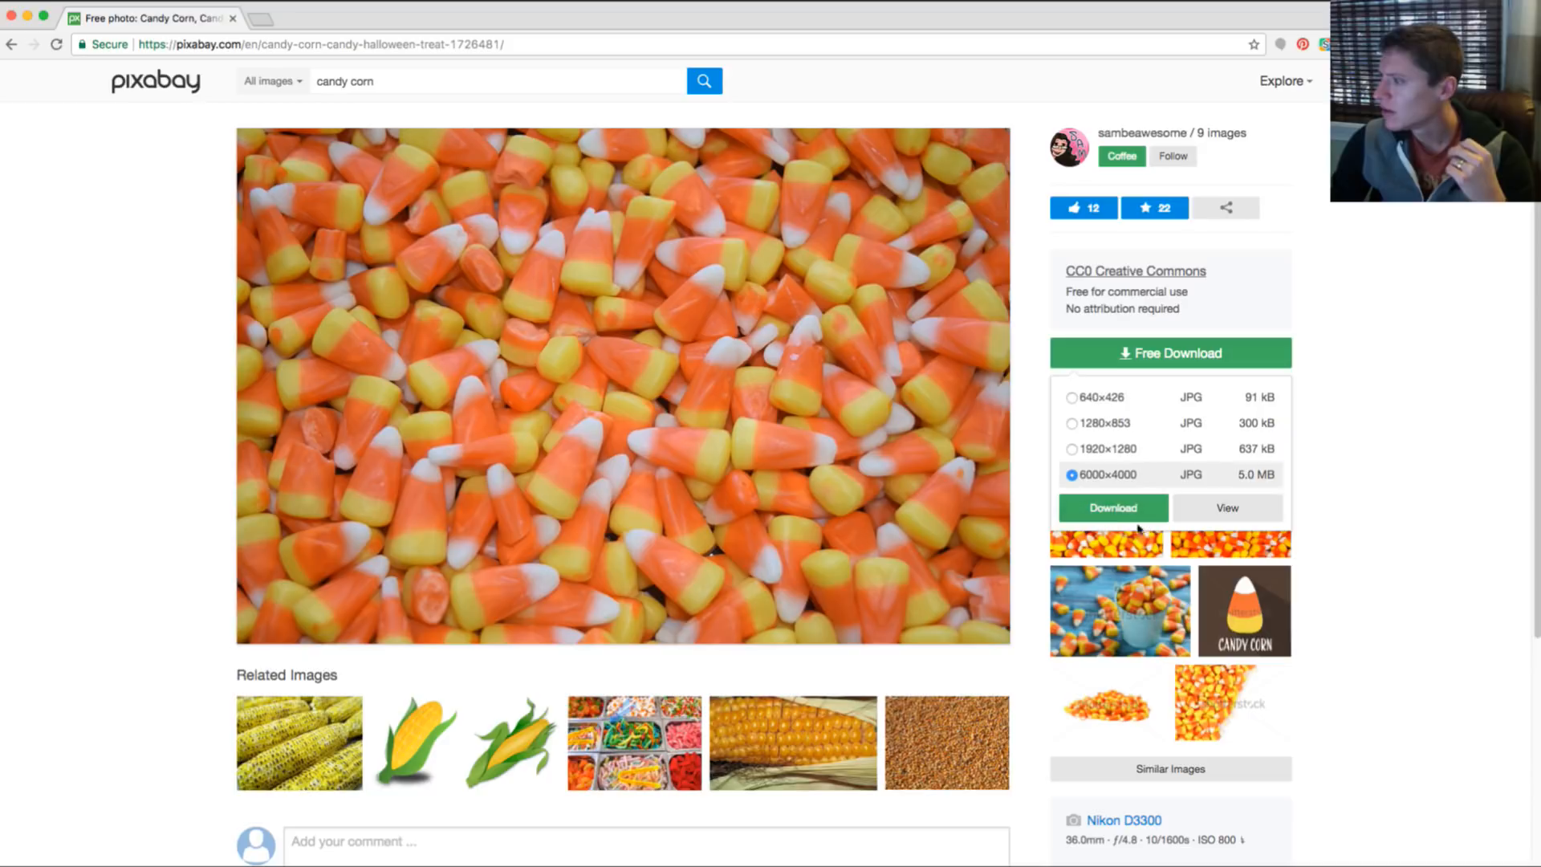
click(1260, 509)
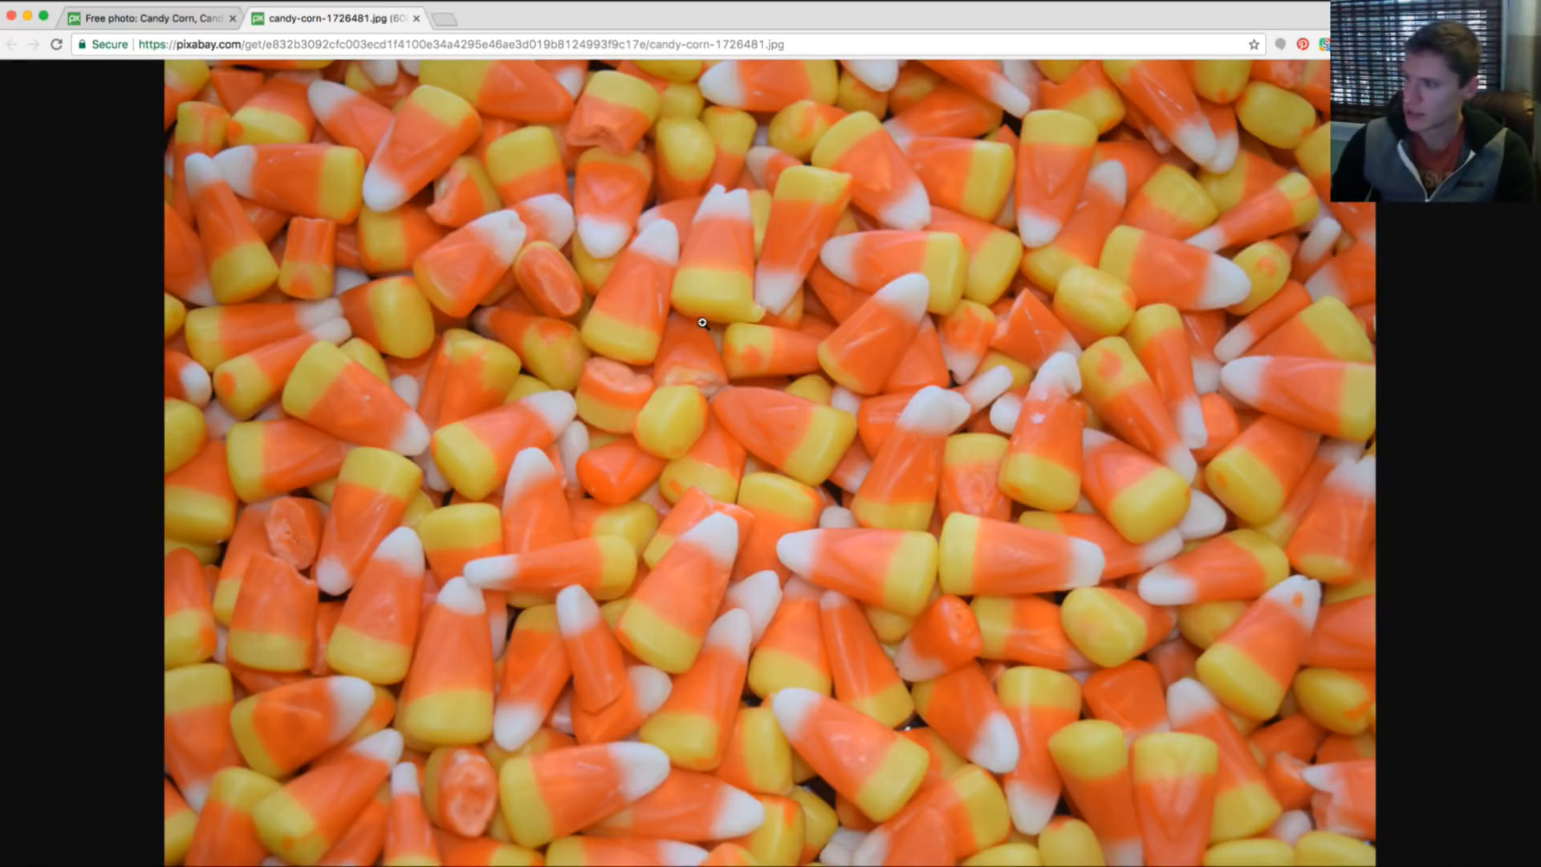
Examine the candy corn shapes and colour bands across the photo at full size and return to the fitted view.
click(589, 477)
scroll(588, 477, up, 10)
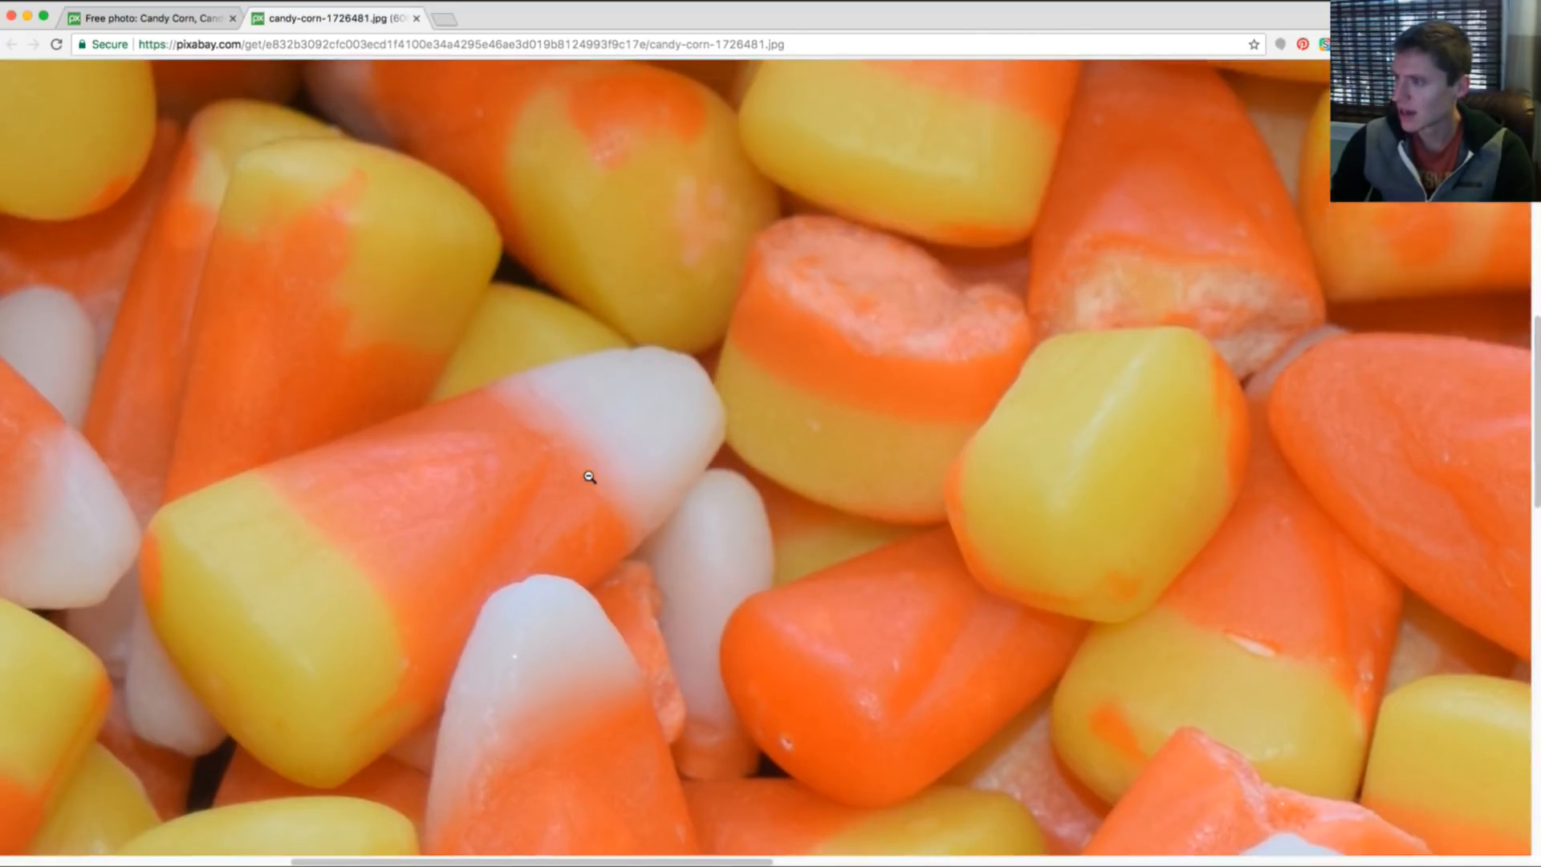
scroll(588, 477, up, 8)
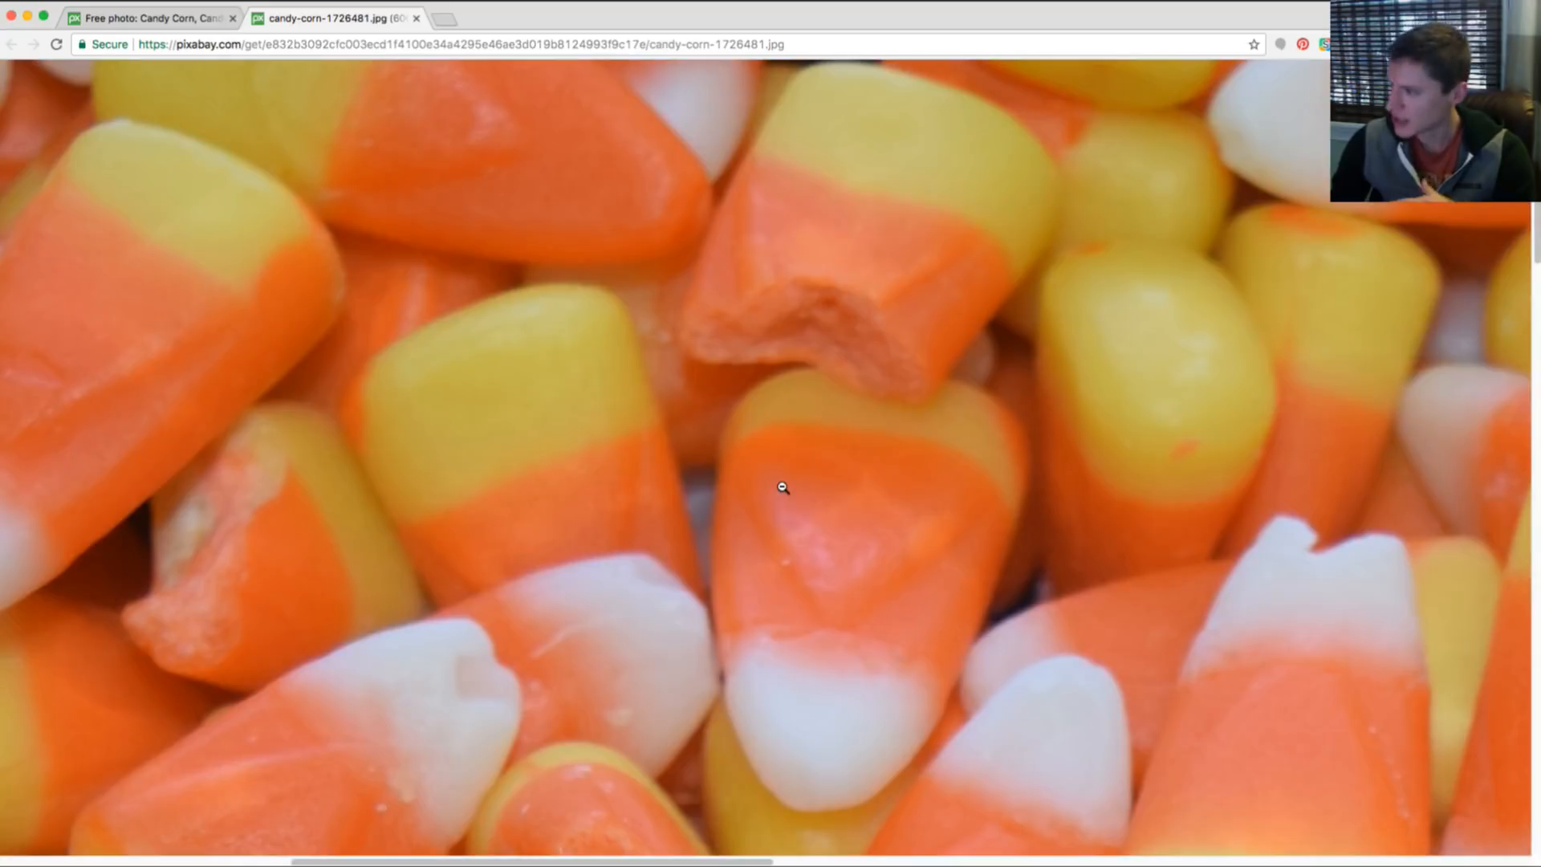
scroll(494, 446, up, 1)
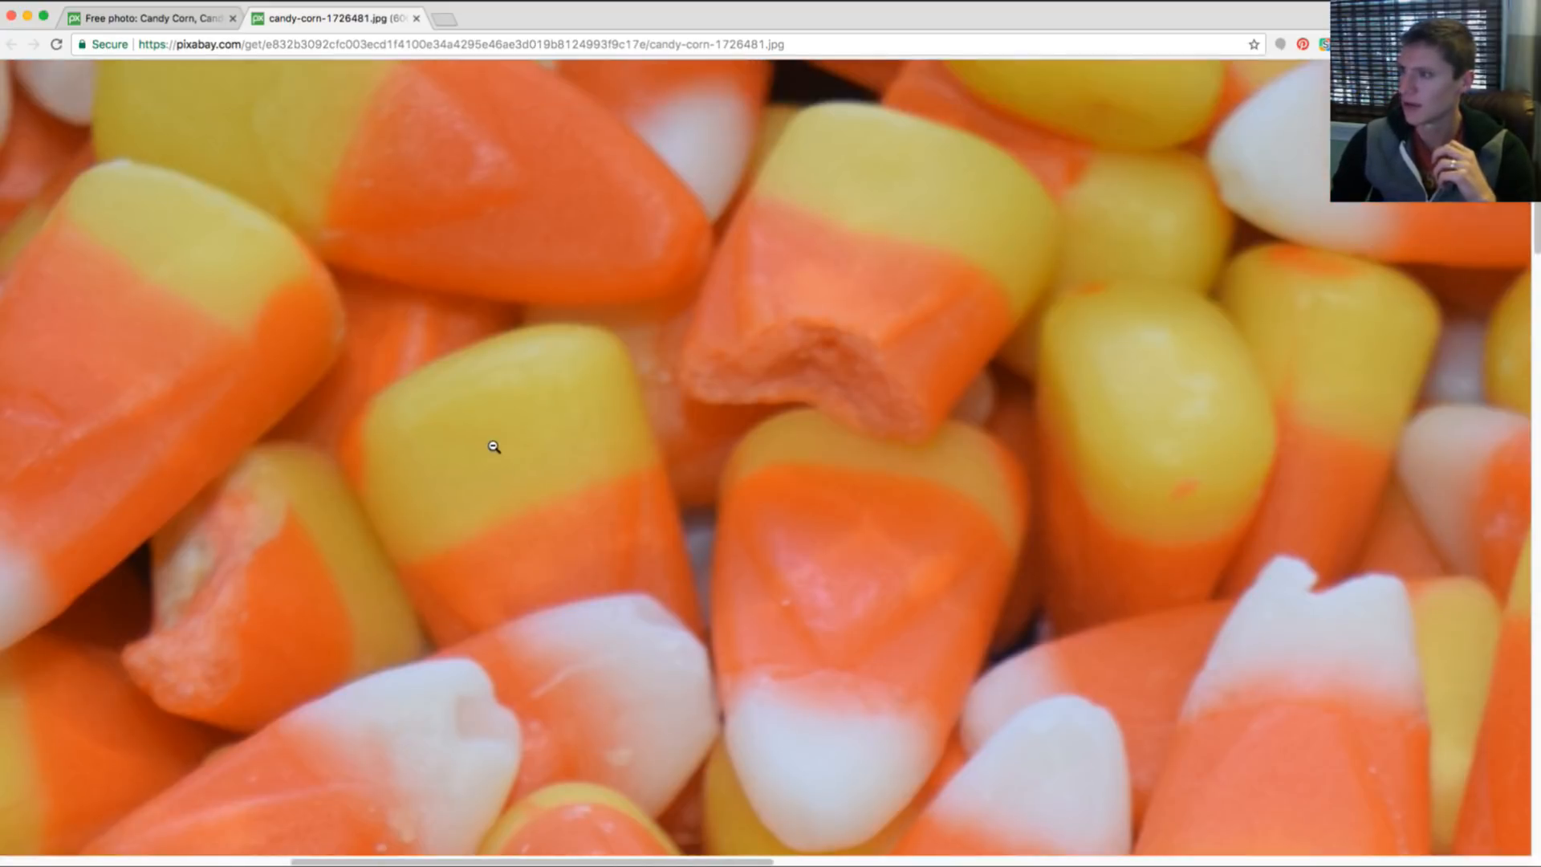
scroll(494, 446, down, 20)
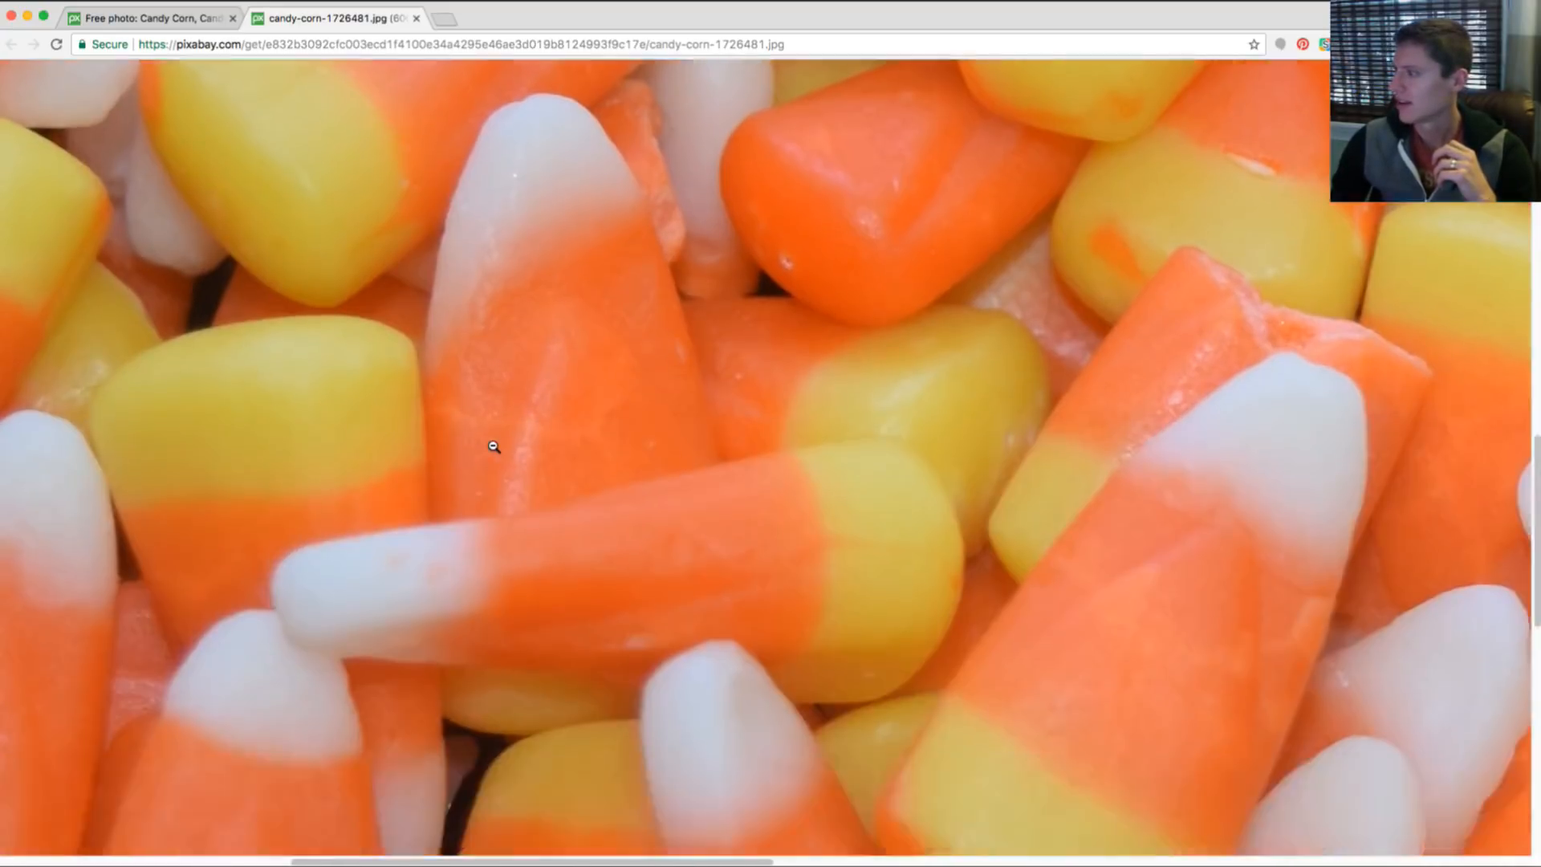
scroll(494, 446, down, 8)
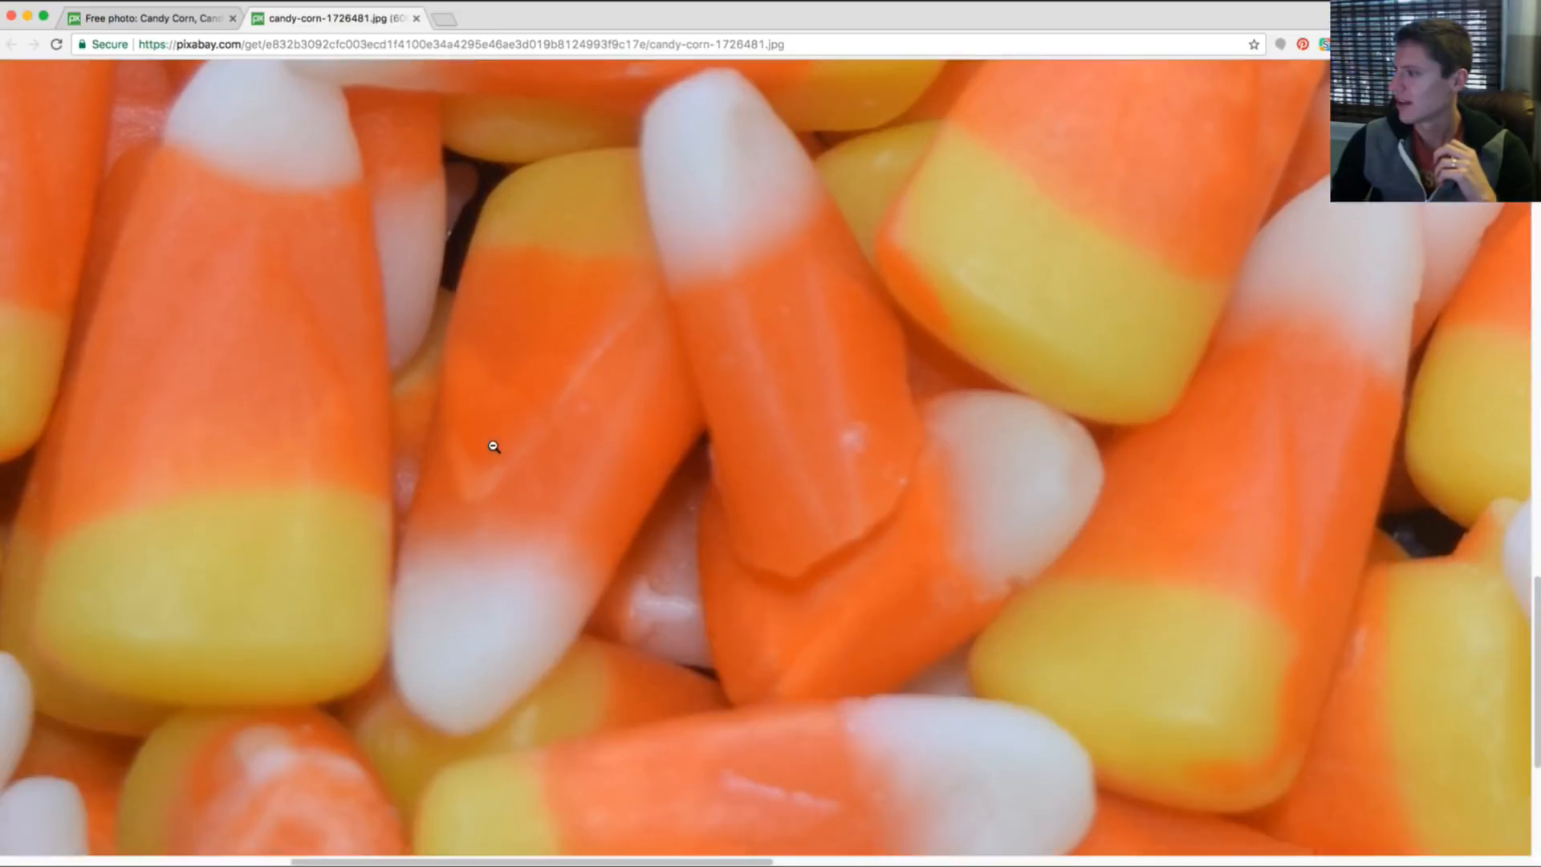
click(763, 444)
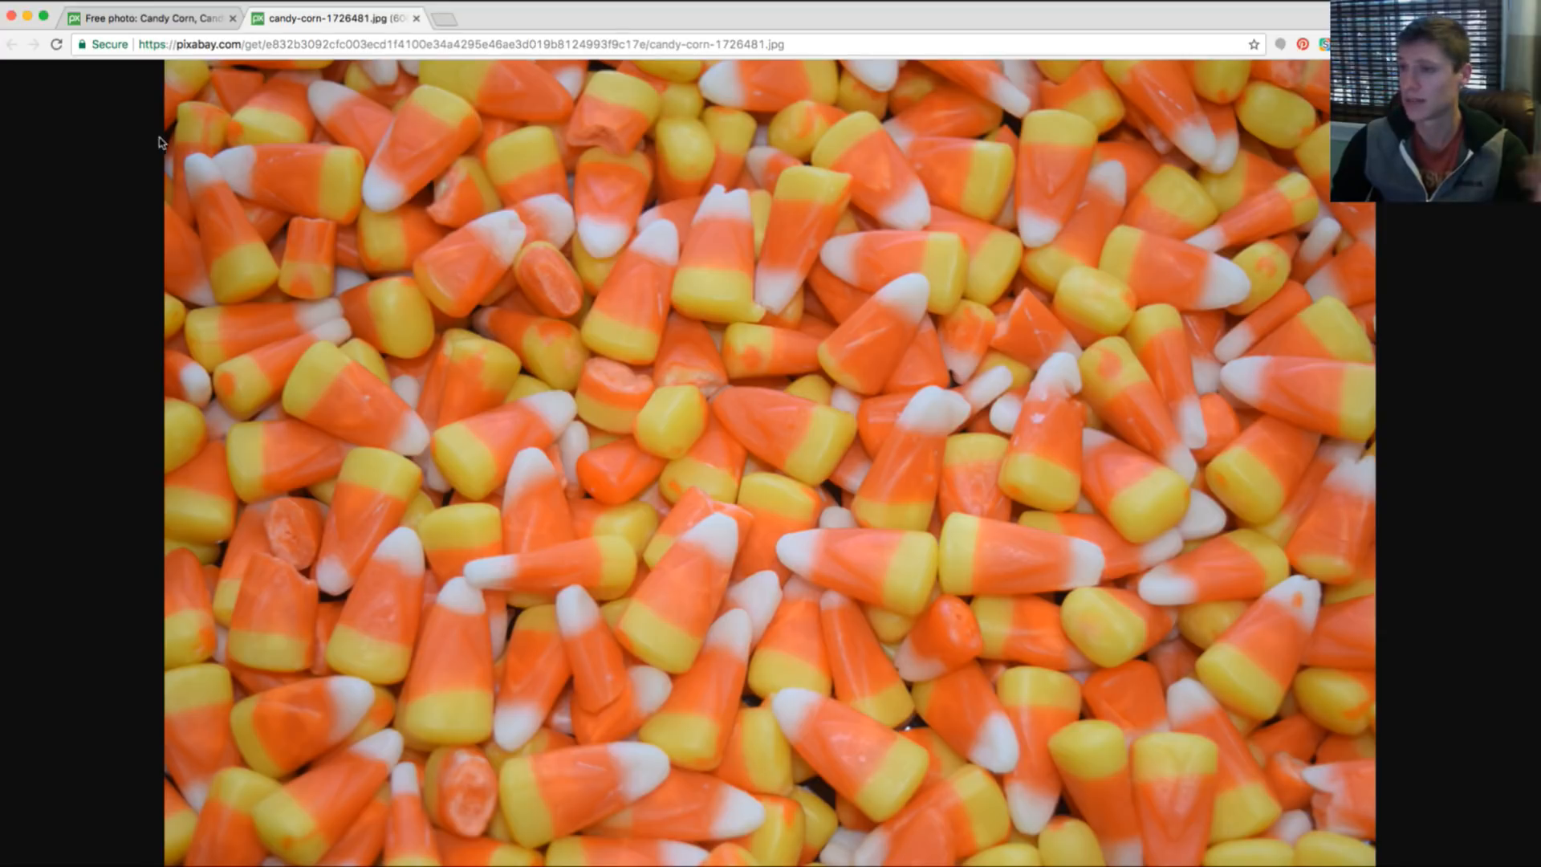
Open pexels.com in a new browser tab.
click(446, 19)
text(pex)
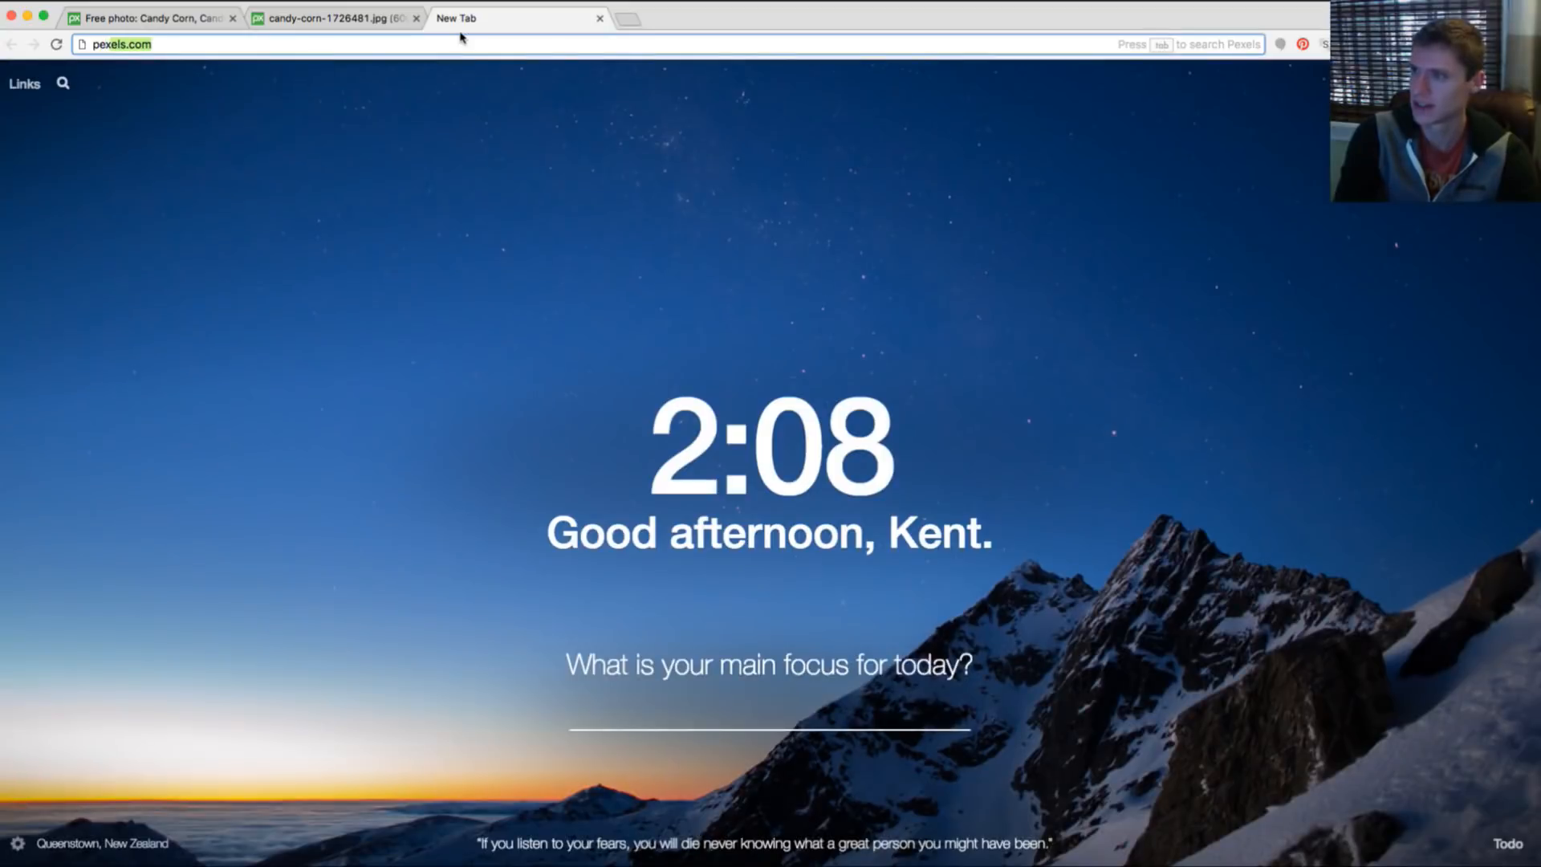
key(Return)
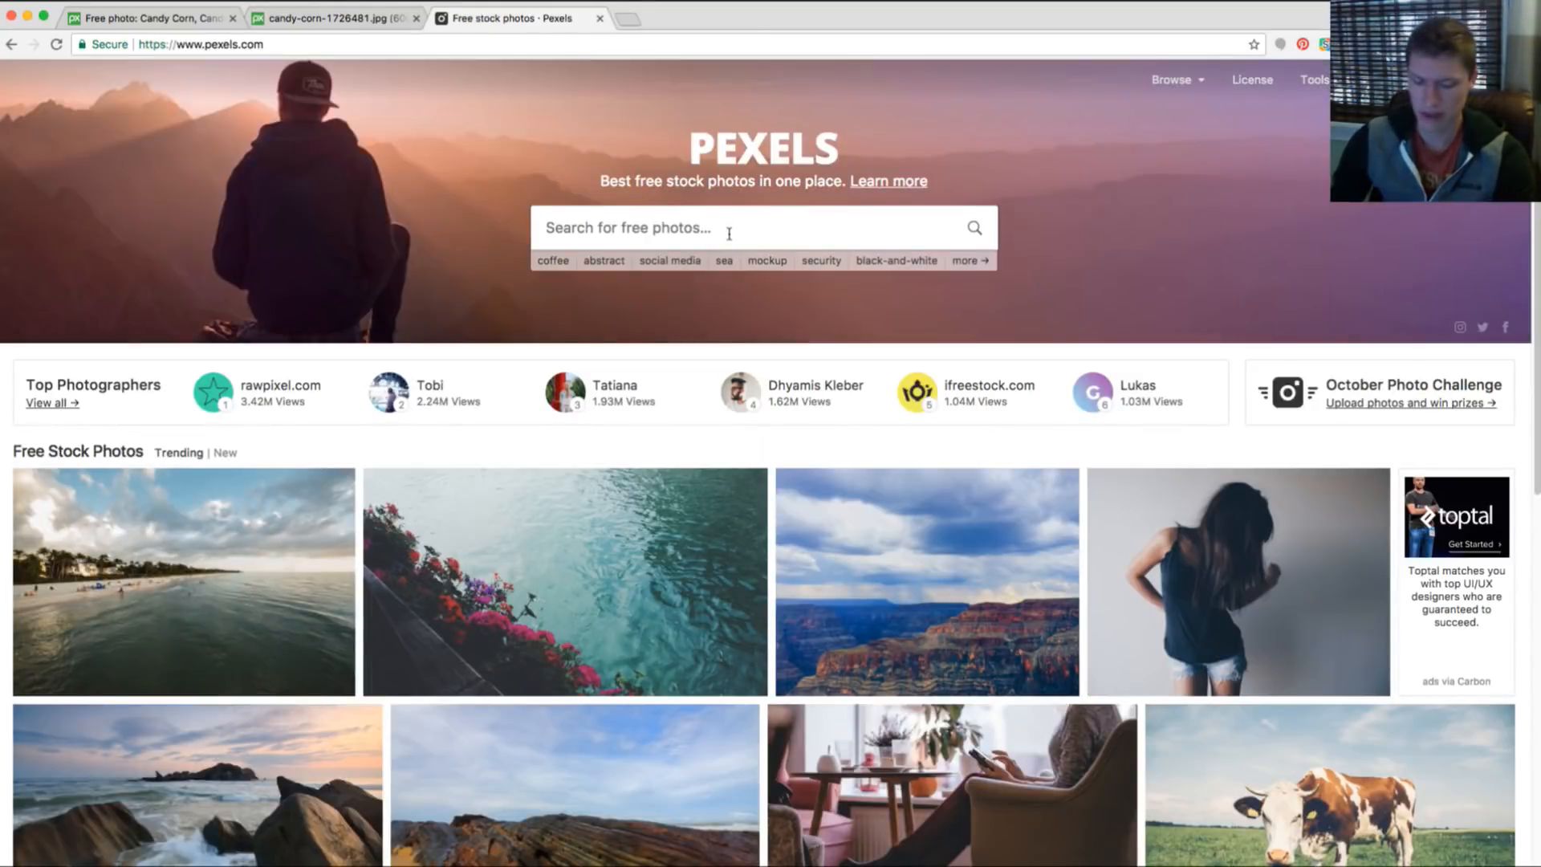
Search Pexels for "candy corn" and look through the photo results for a suitable reference.
text(candy corn)
key(Return)
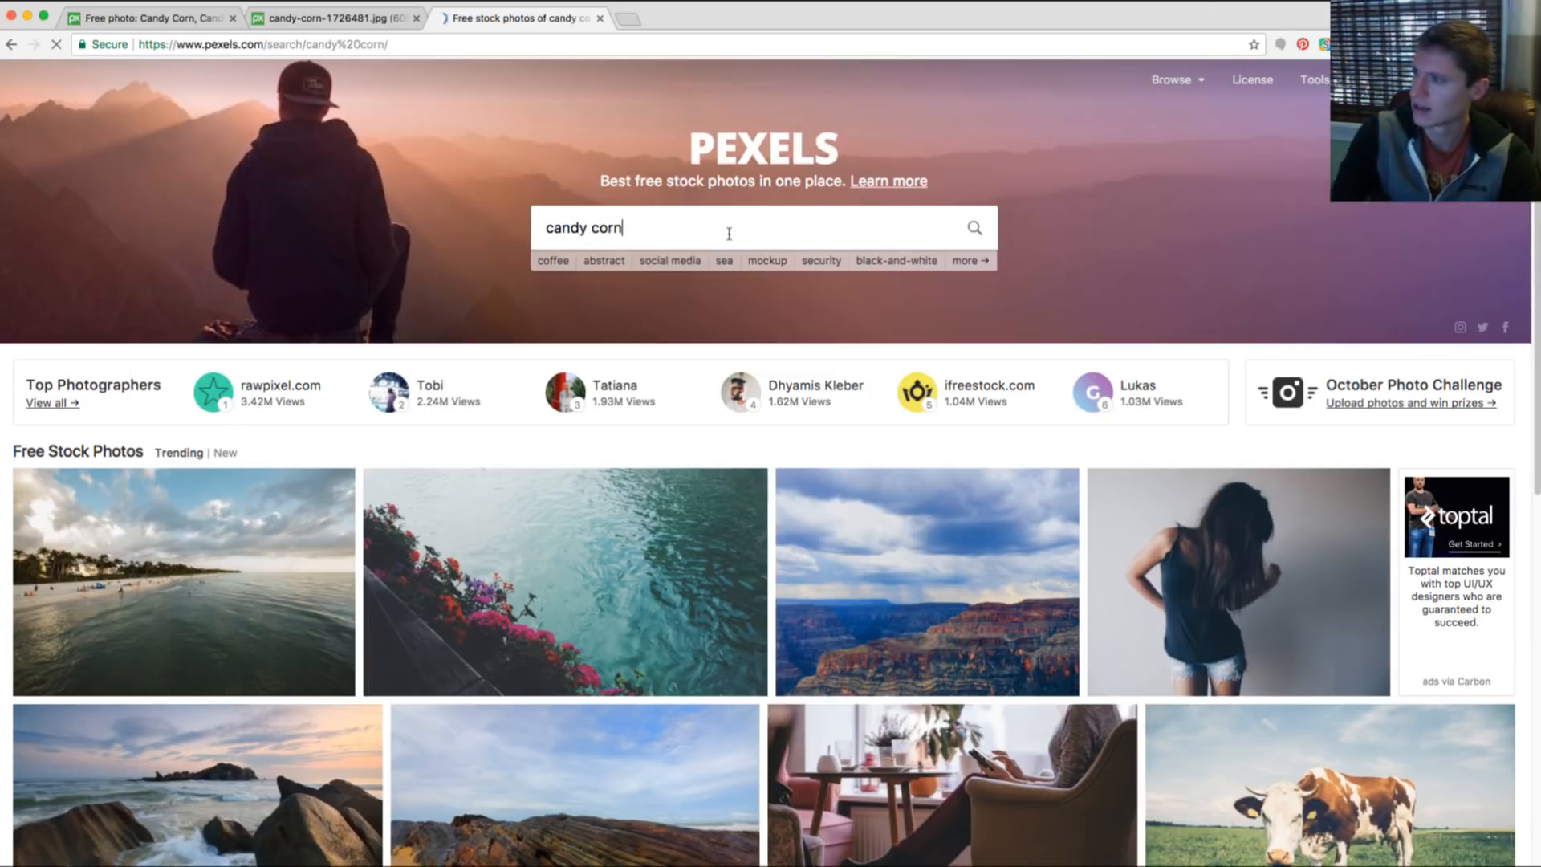
scroll(590, 354, down, 20)
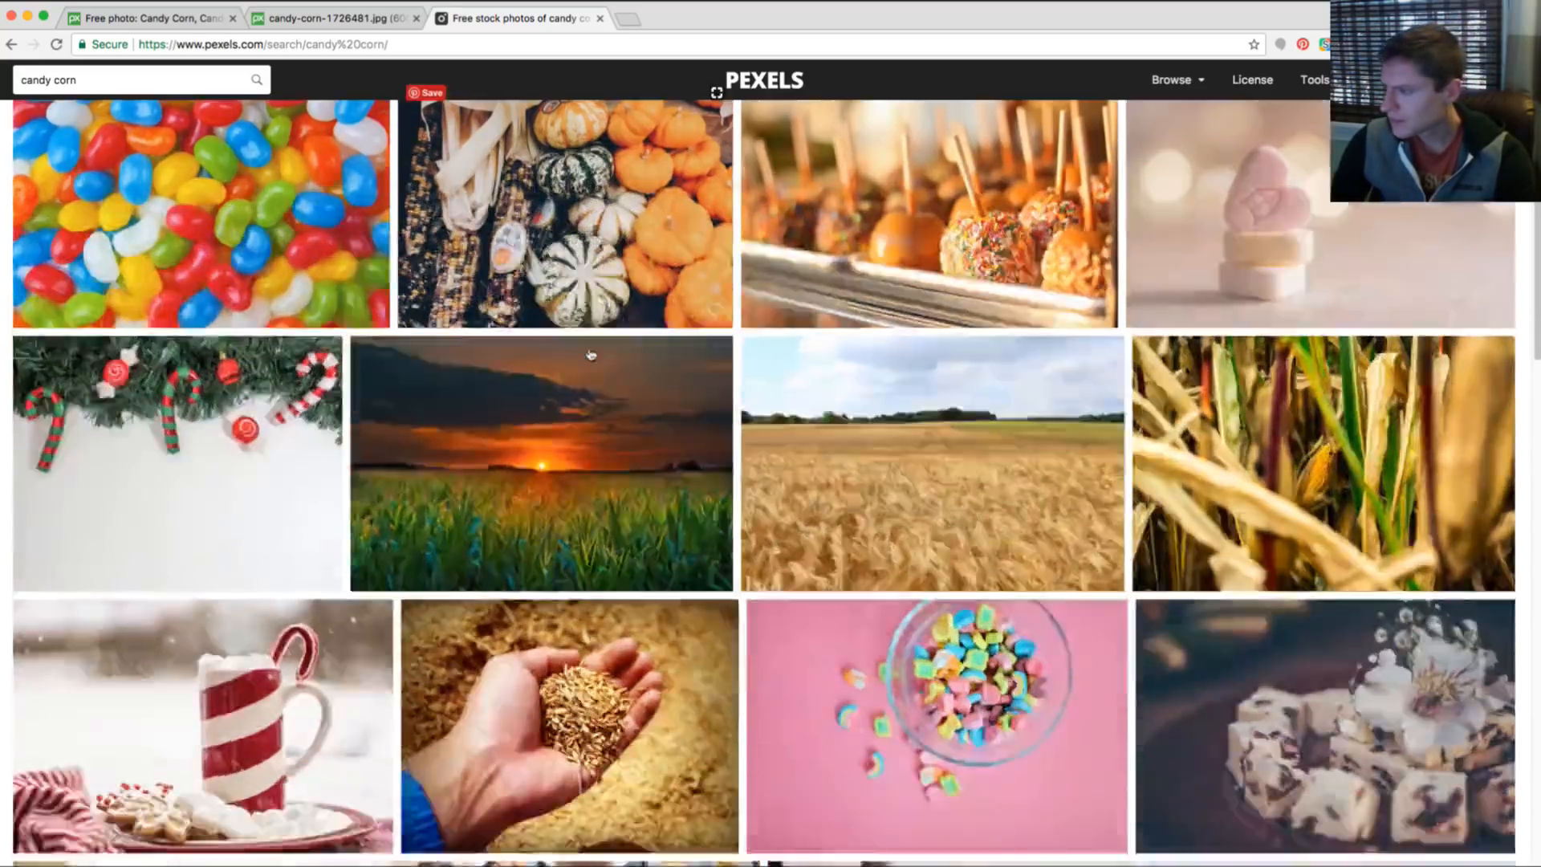
scroll(590, 354, down, 15)
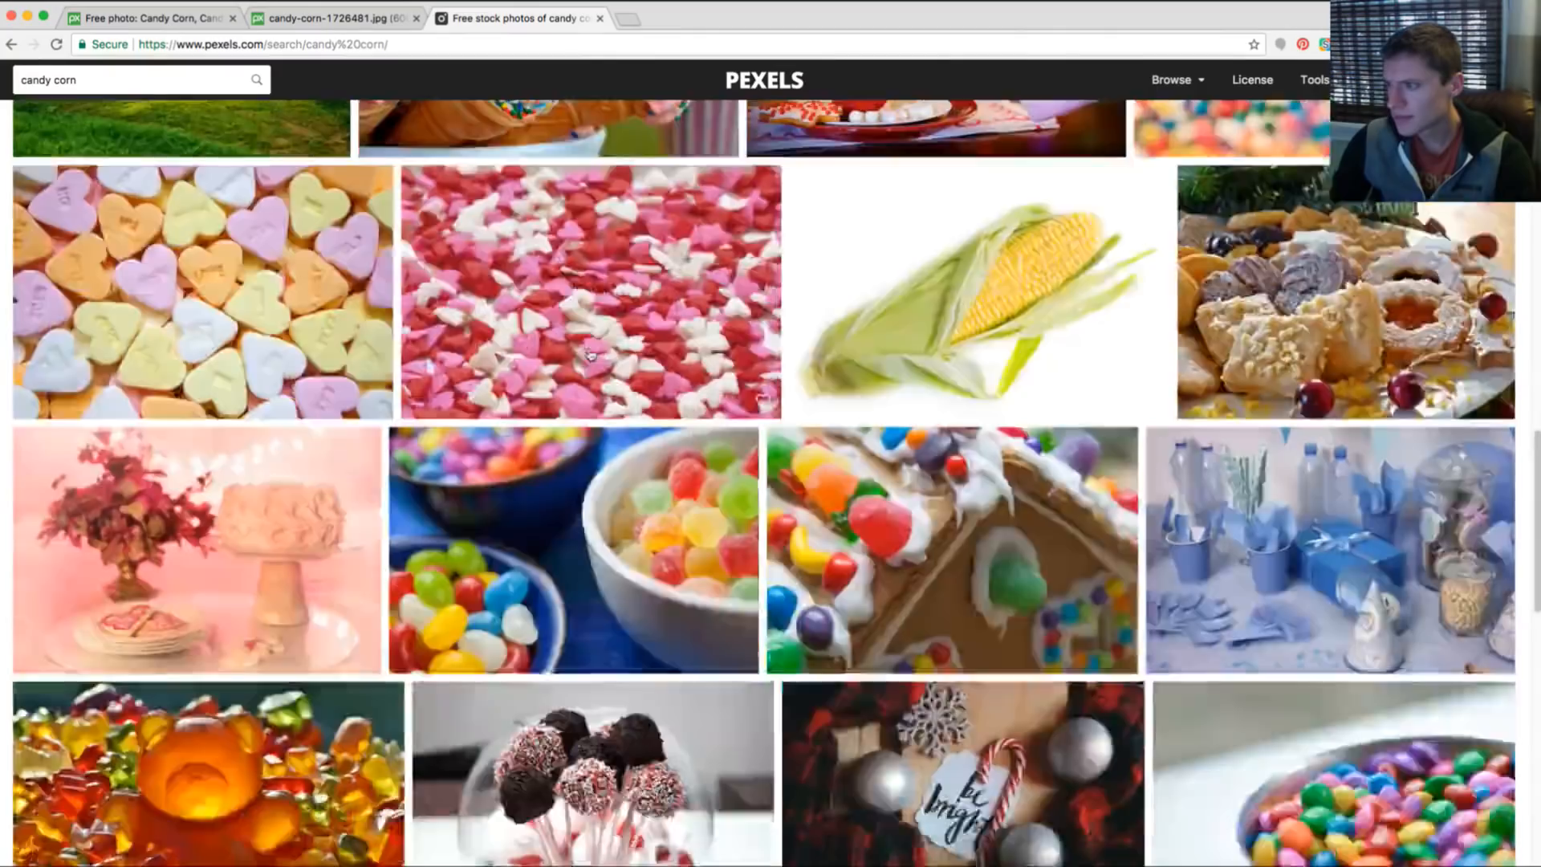
scroll(591, 354, down, 20)
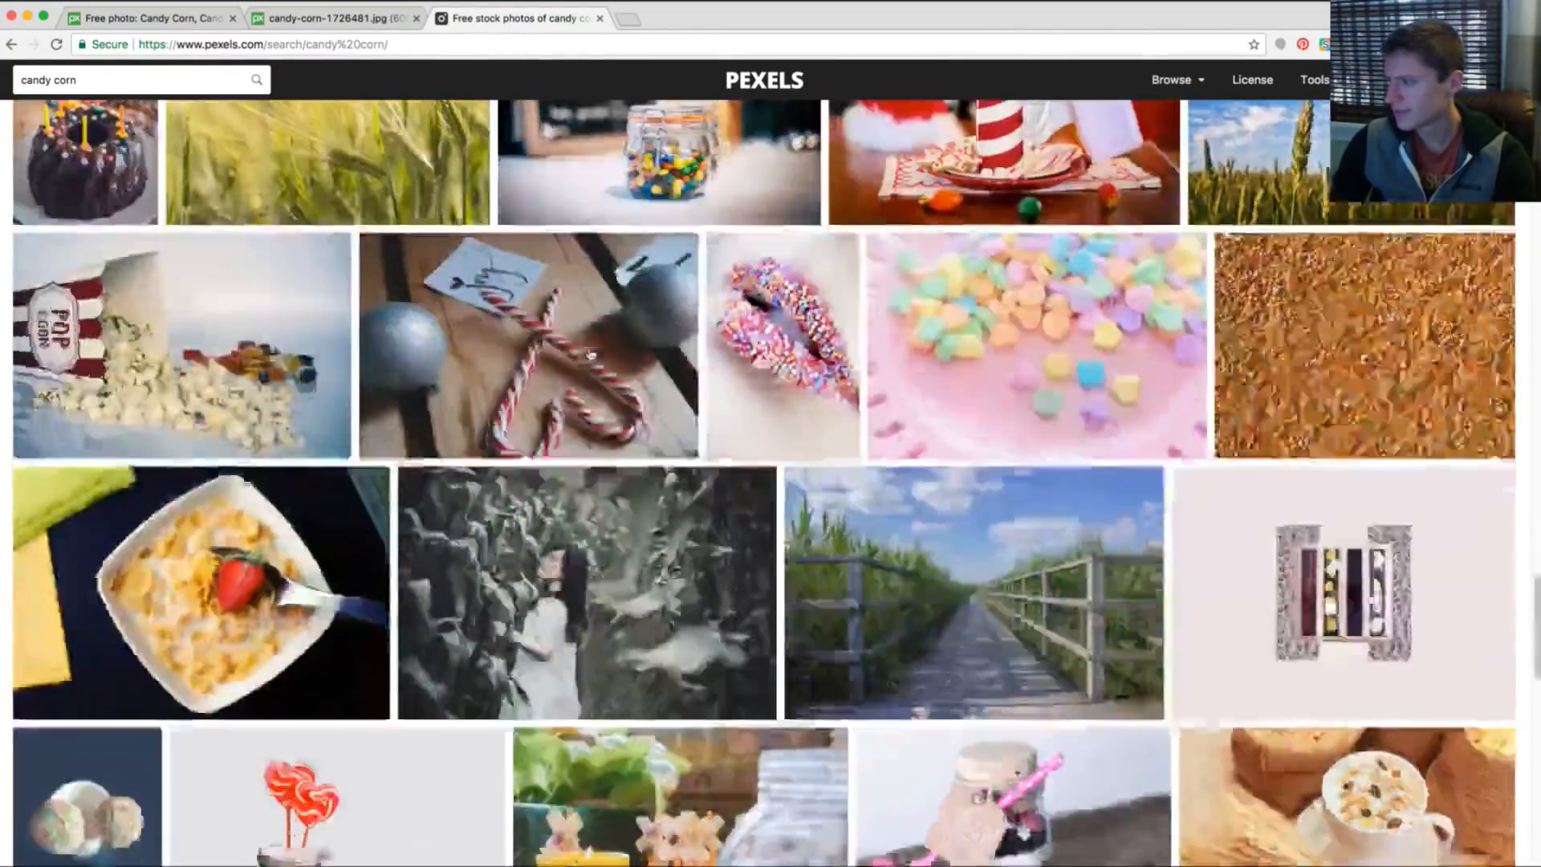
scroll(590, 354, down, 20)
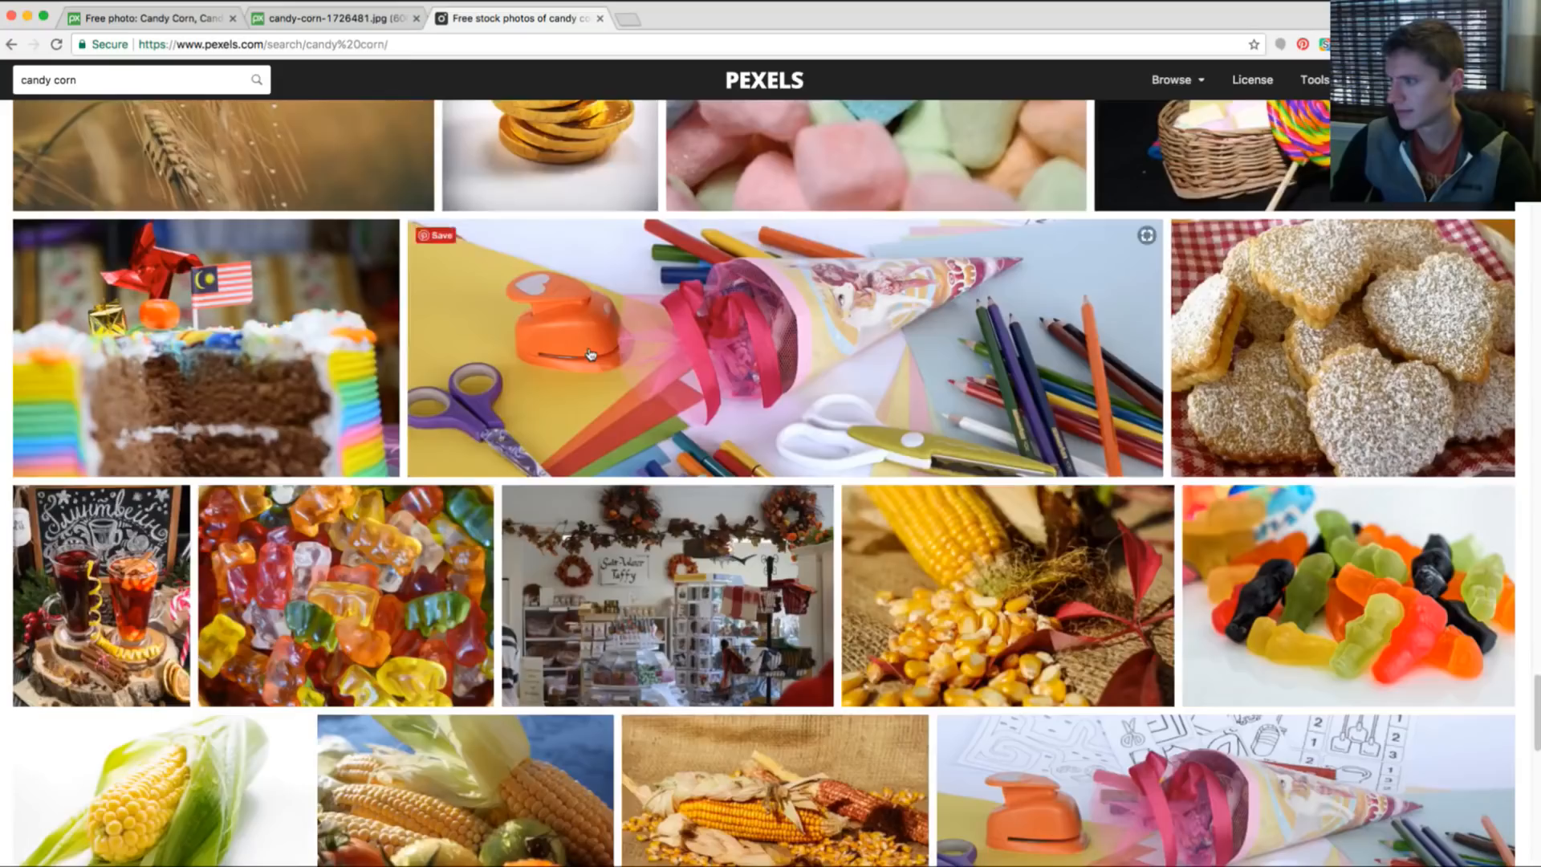
Look through the remaining Pexels results down to the sponsored candy corn photos for a usable reference.
scroll(590, 354, down, 20)
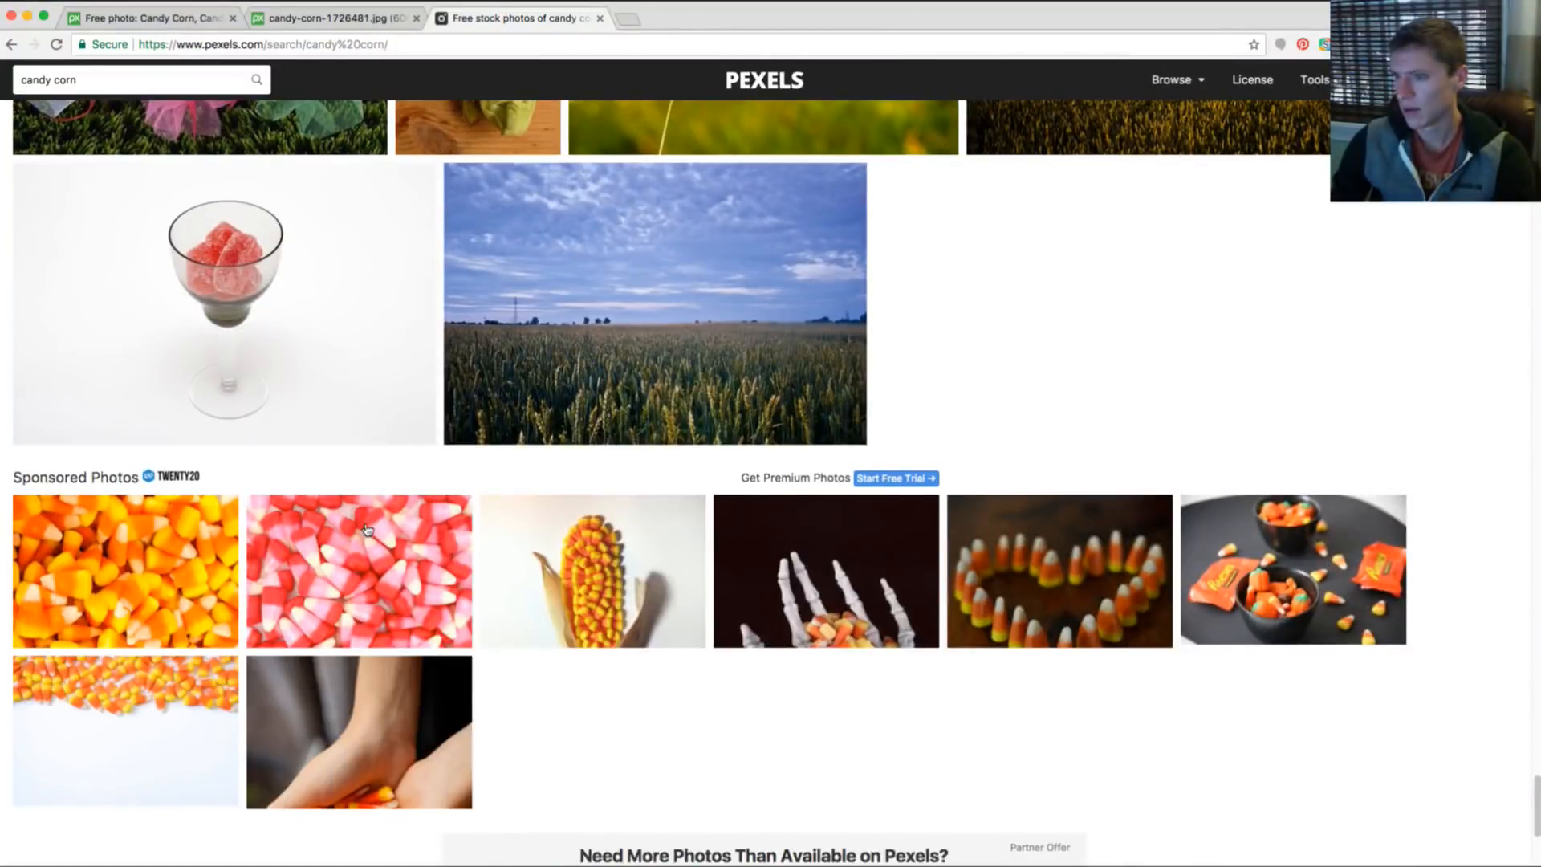
scroll(193, 551, down, 1)
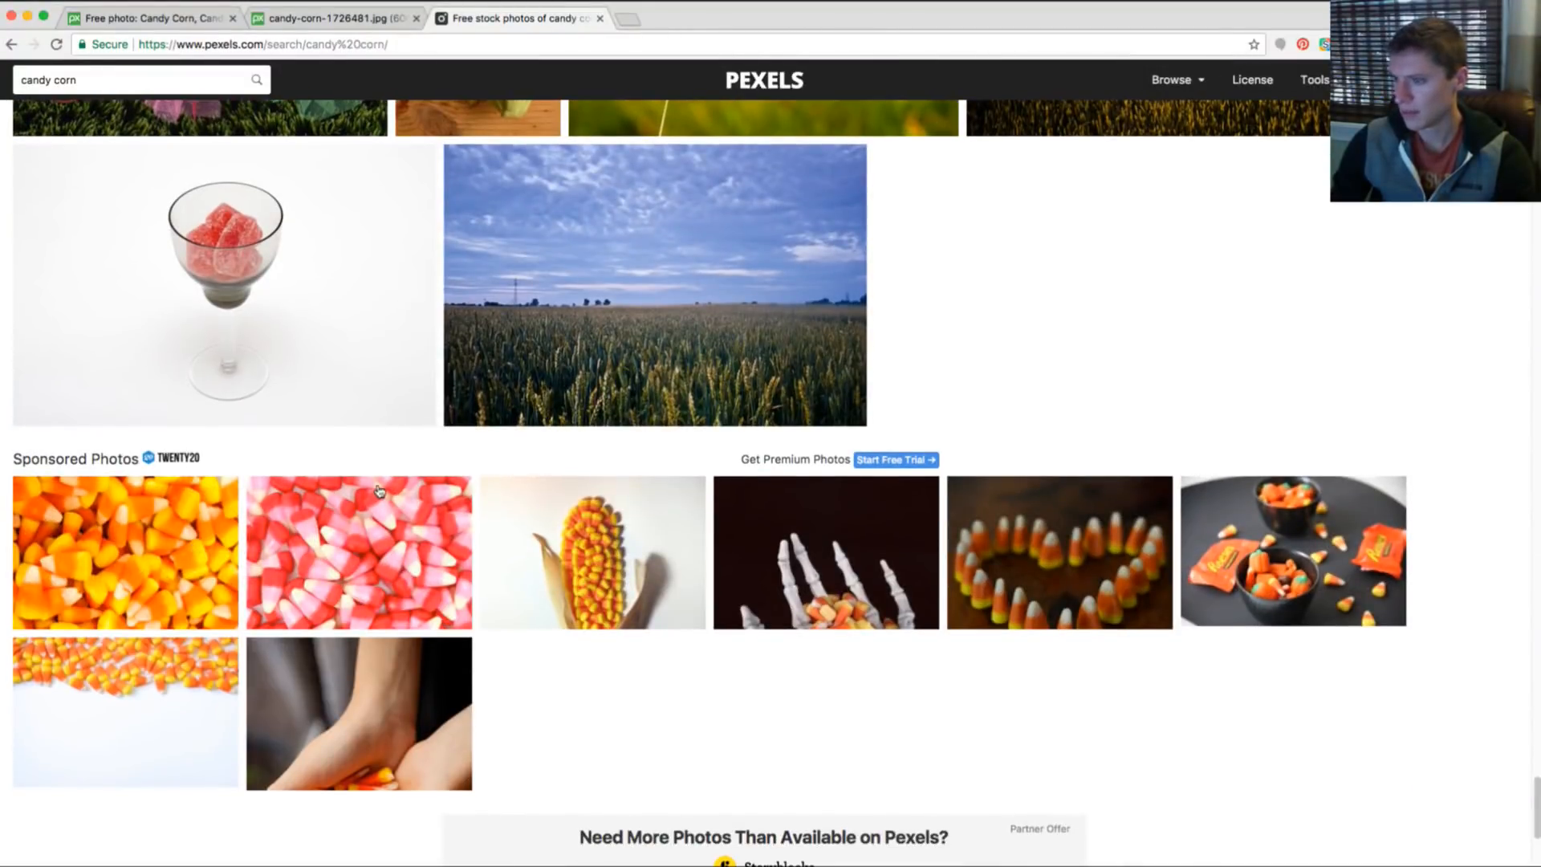
scroll(372, 331, up, 15)
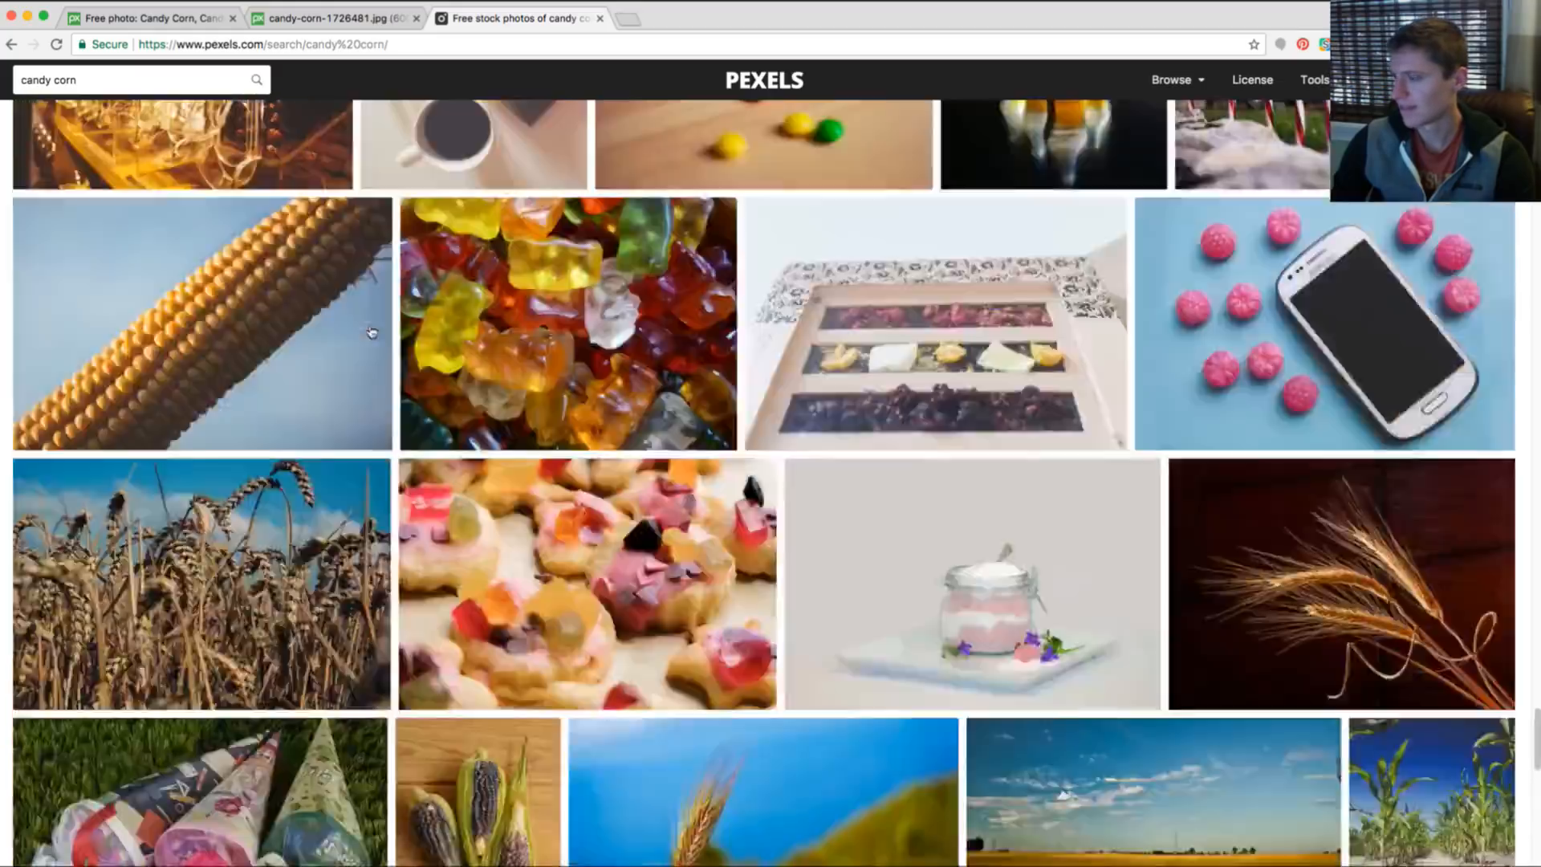
Return to the candy-corn-1726481.jpg photo and examine the candy corn's surface and edges at full size.
key(ctrl+shift+Tab)
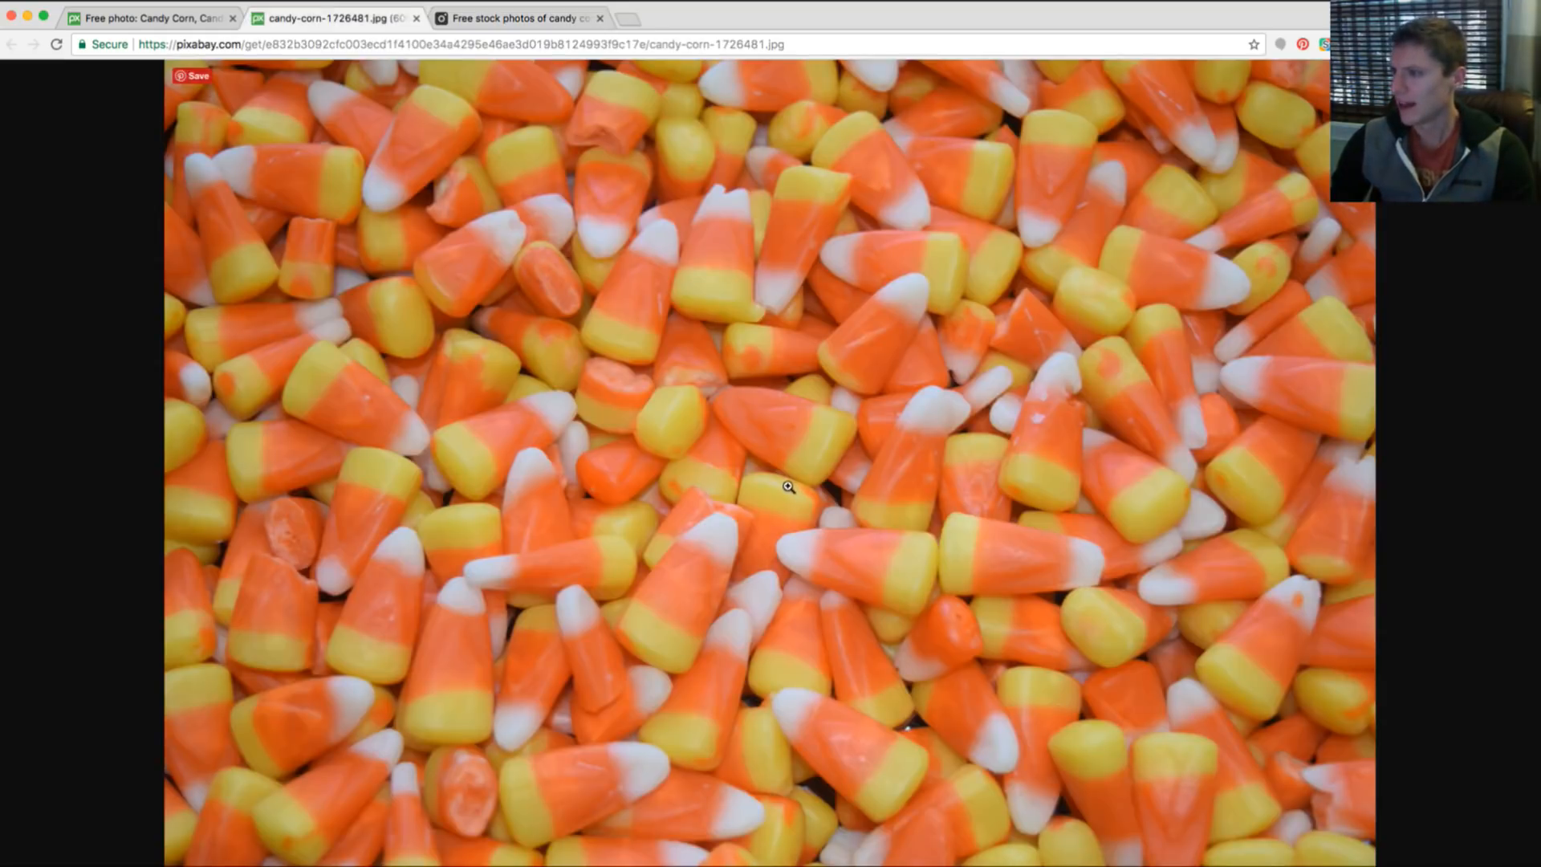
click(442, 272)
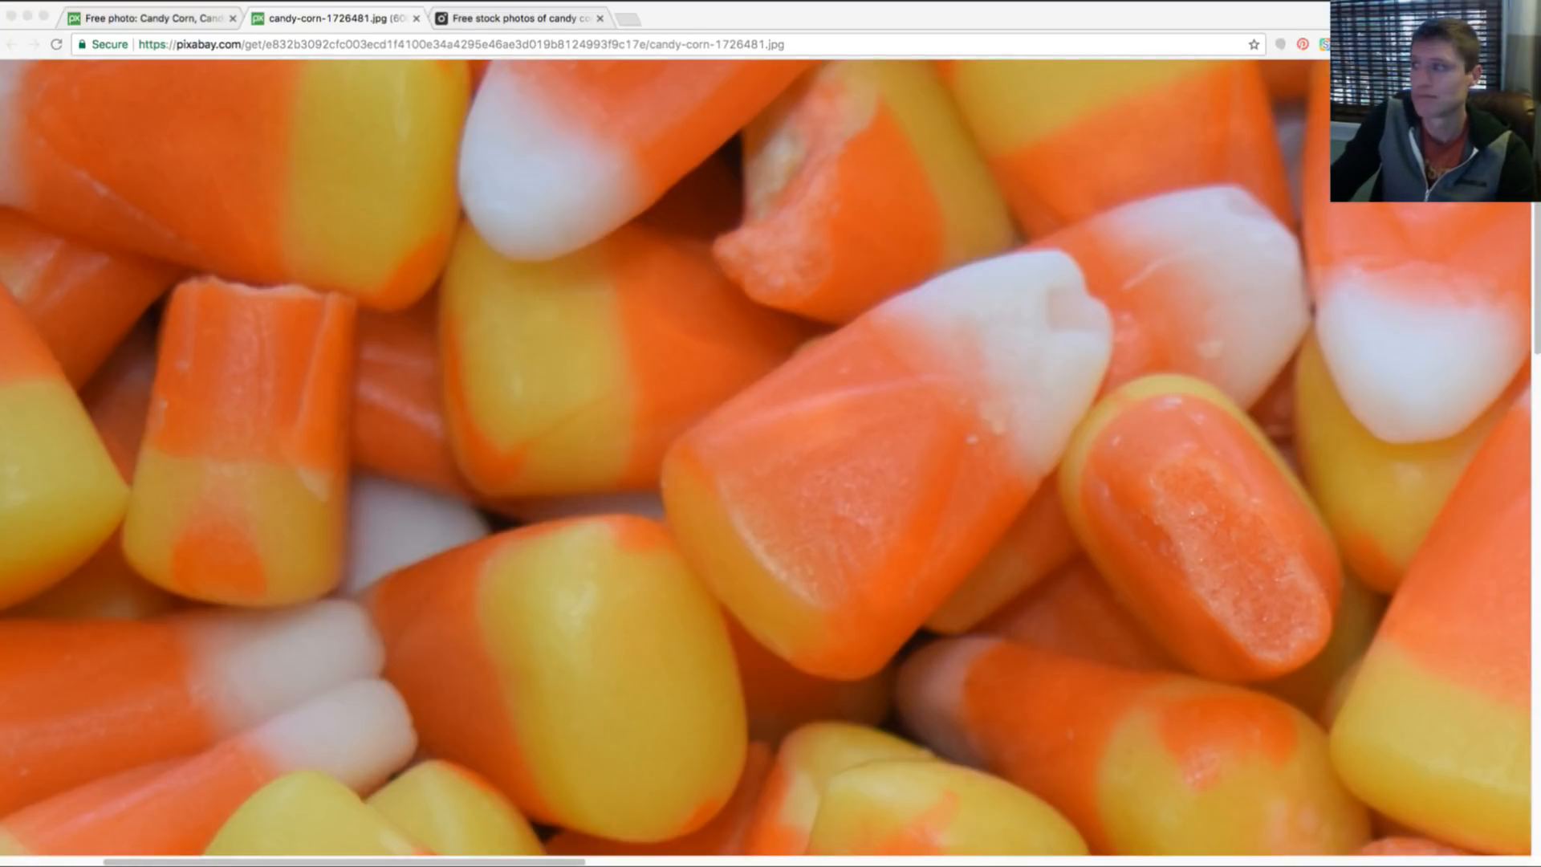
click(867, 19)
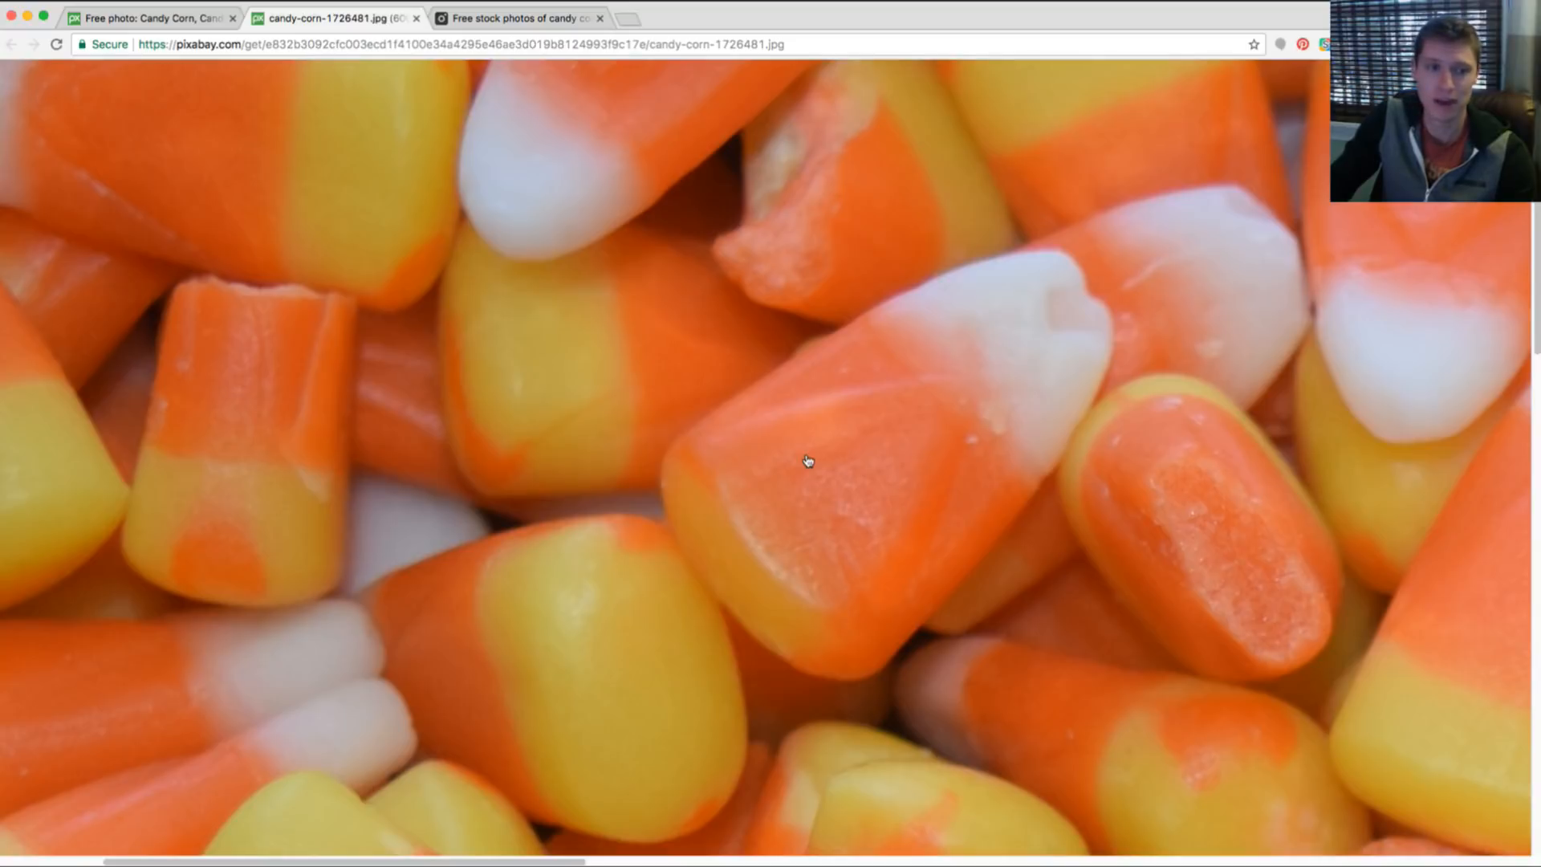
Switch to Blender and convert the large candy corn in the goblin's arms to a mesh, baking in its Subsurf modifier.
key(super+Tab)
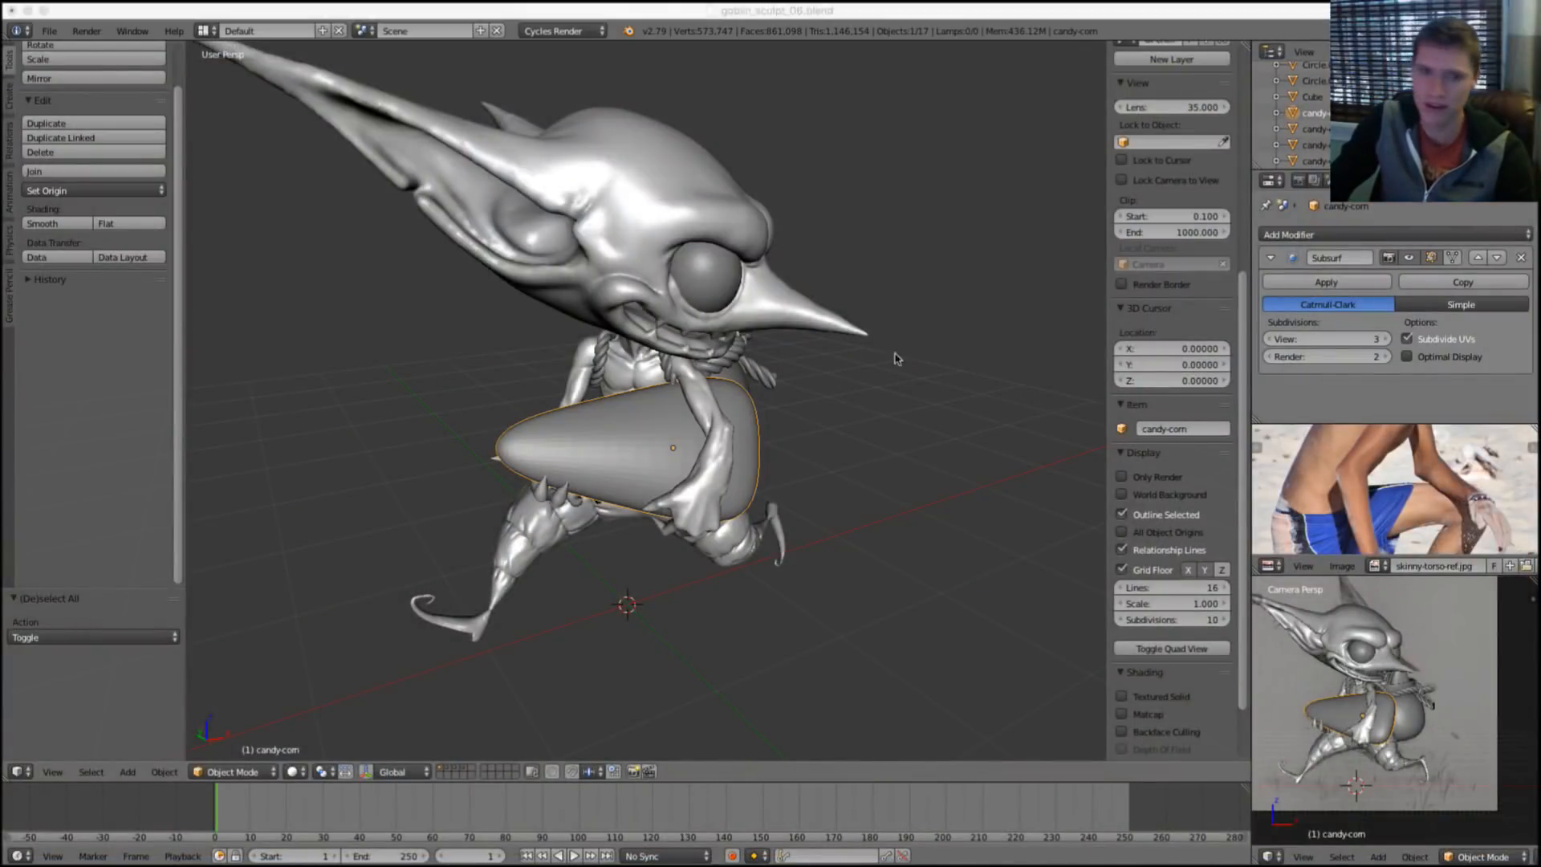
scroll(651, 434, up, 3)
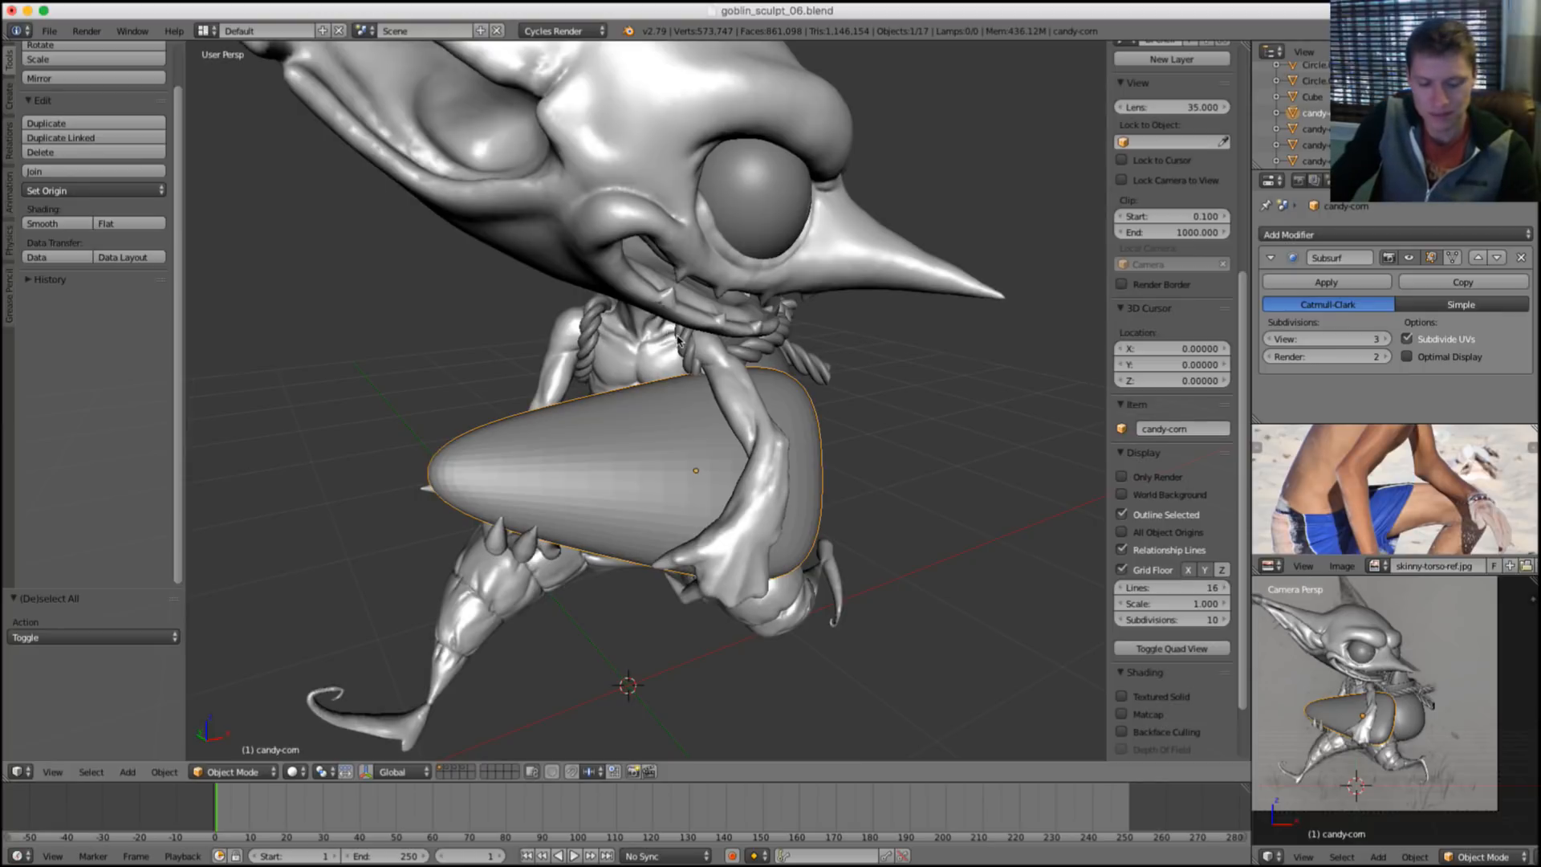
key(alt+c)
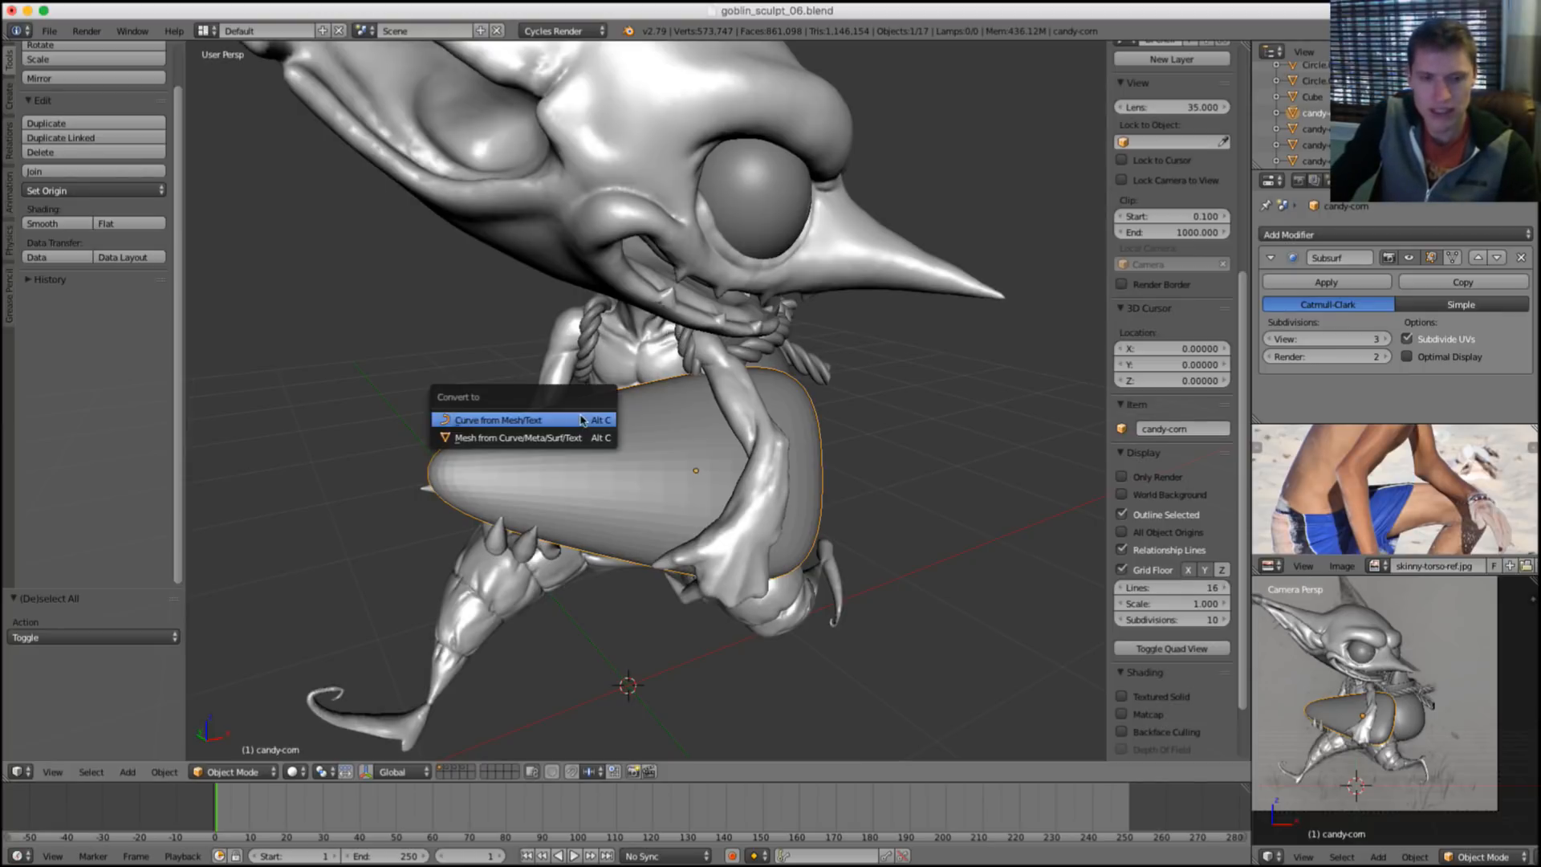
click(513, 438)
middle_drag(513, 439, 546, 365)
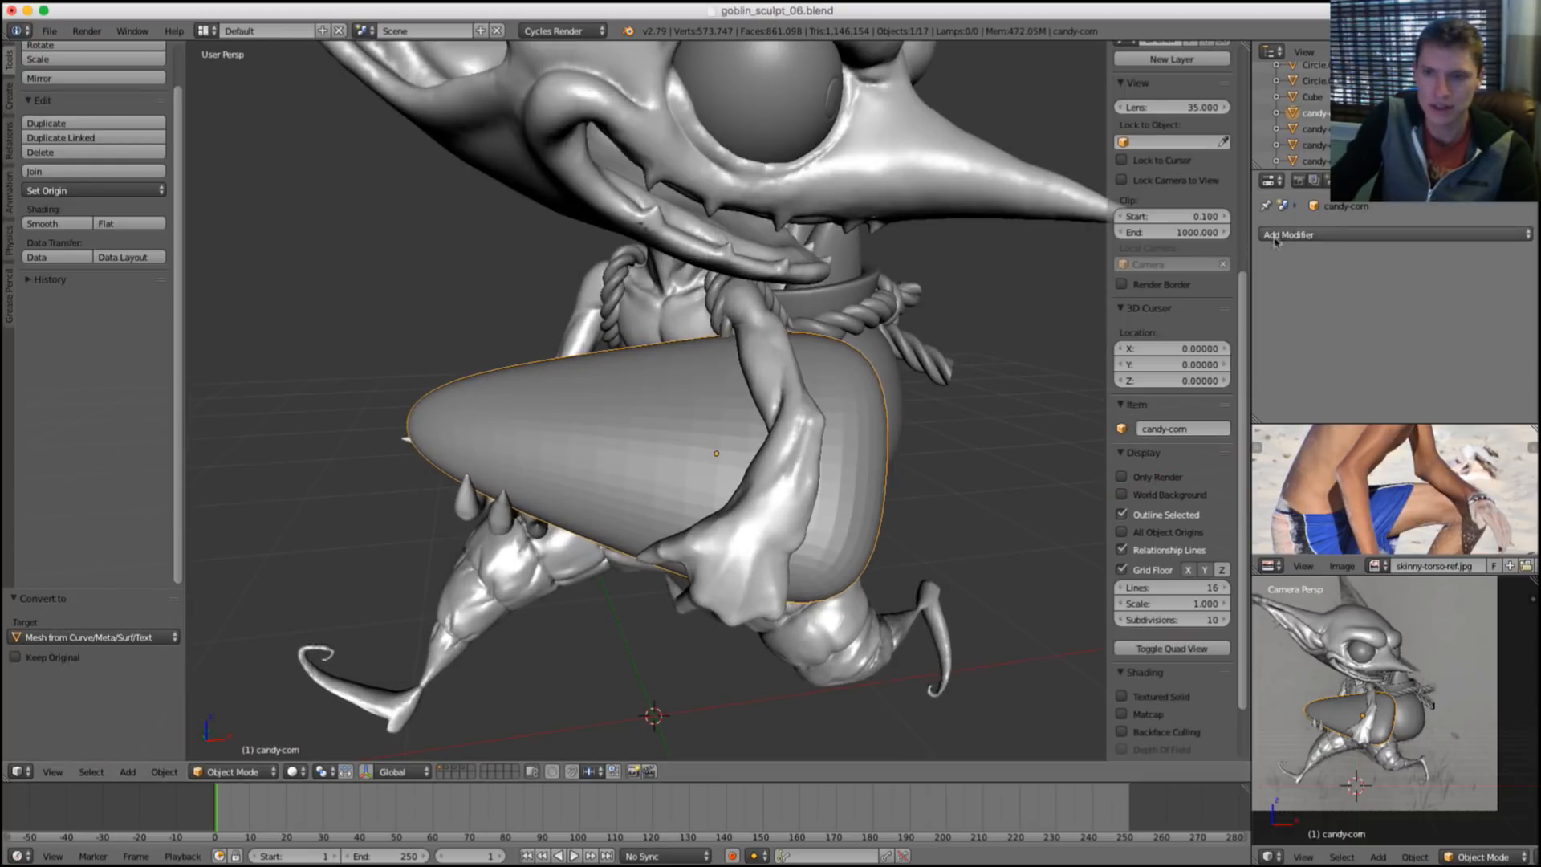
Put the candy corn into Sculpt Mode and choose the Clay Strips brush.
scroll(97, 362, up, 2)
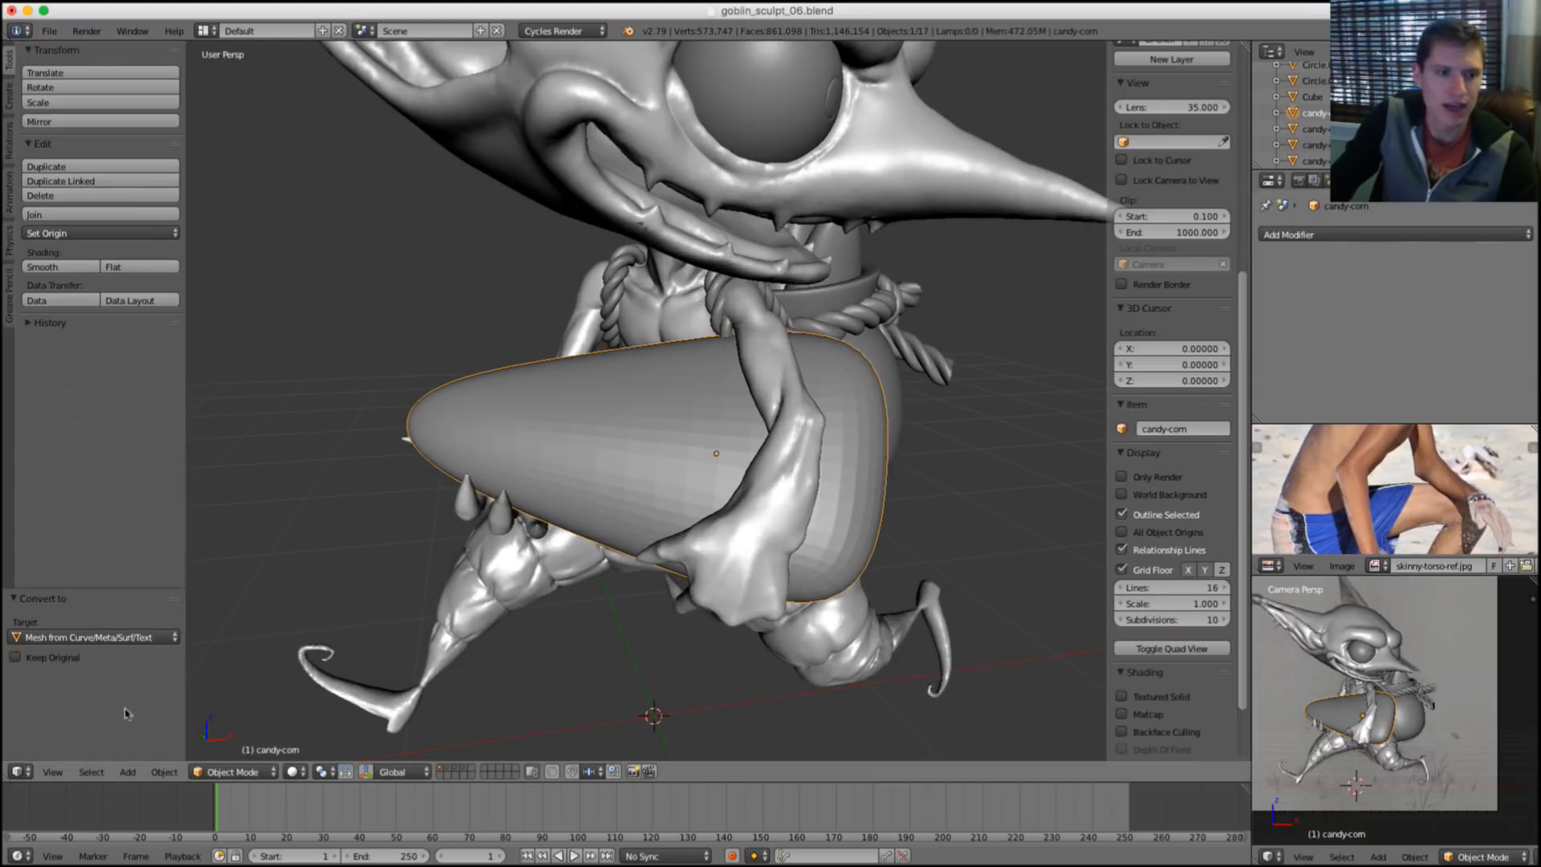
click(231, 771)
click(237, 717)
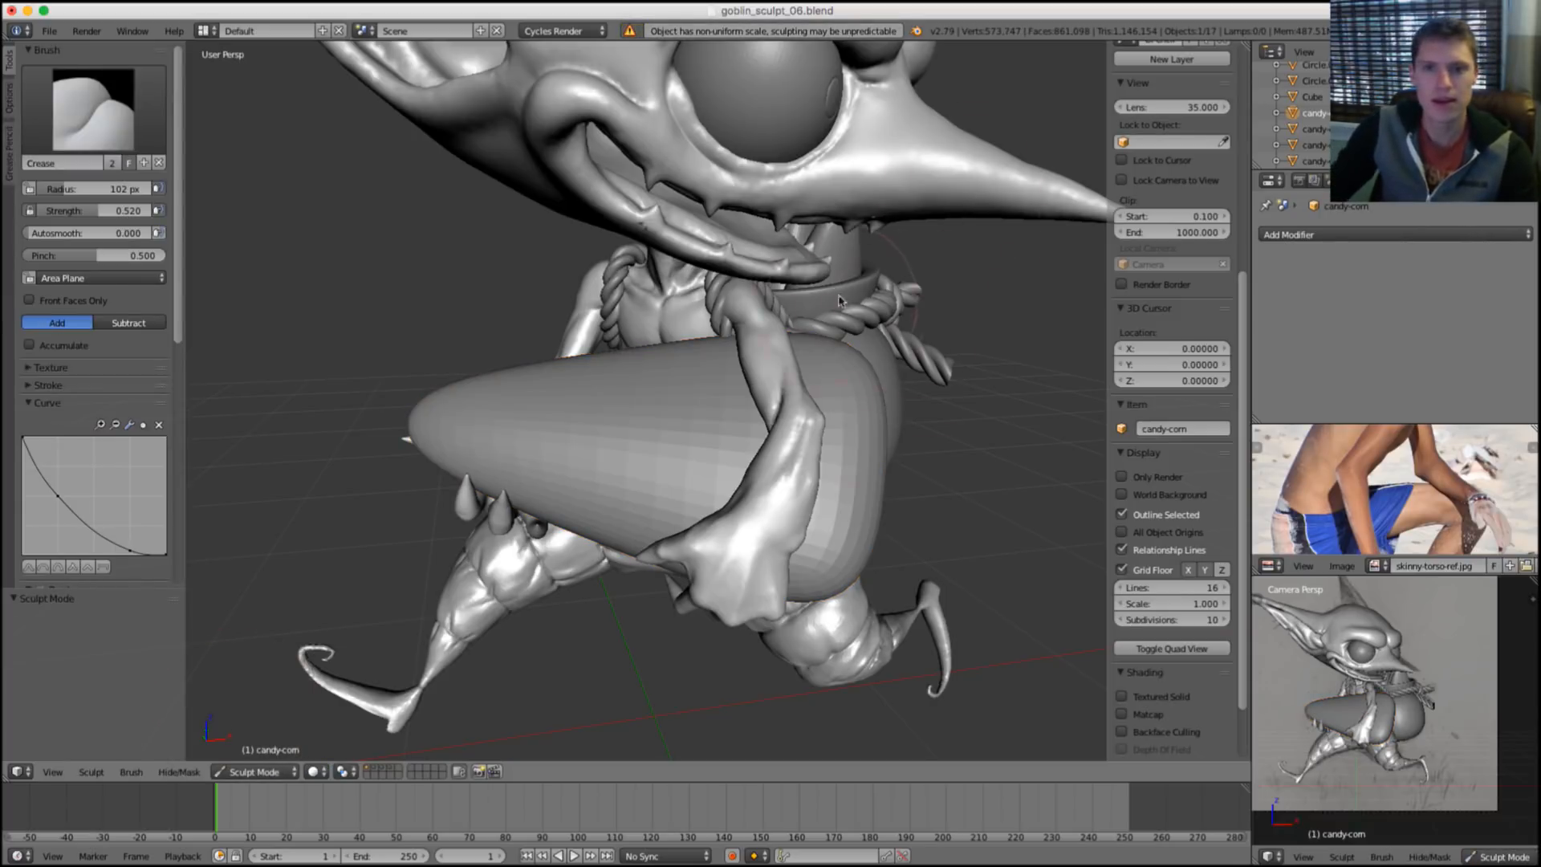
middle_drag(841, 294, 855, 321)
middle_drag(725, 338, 691, 321)
click(61, 127)
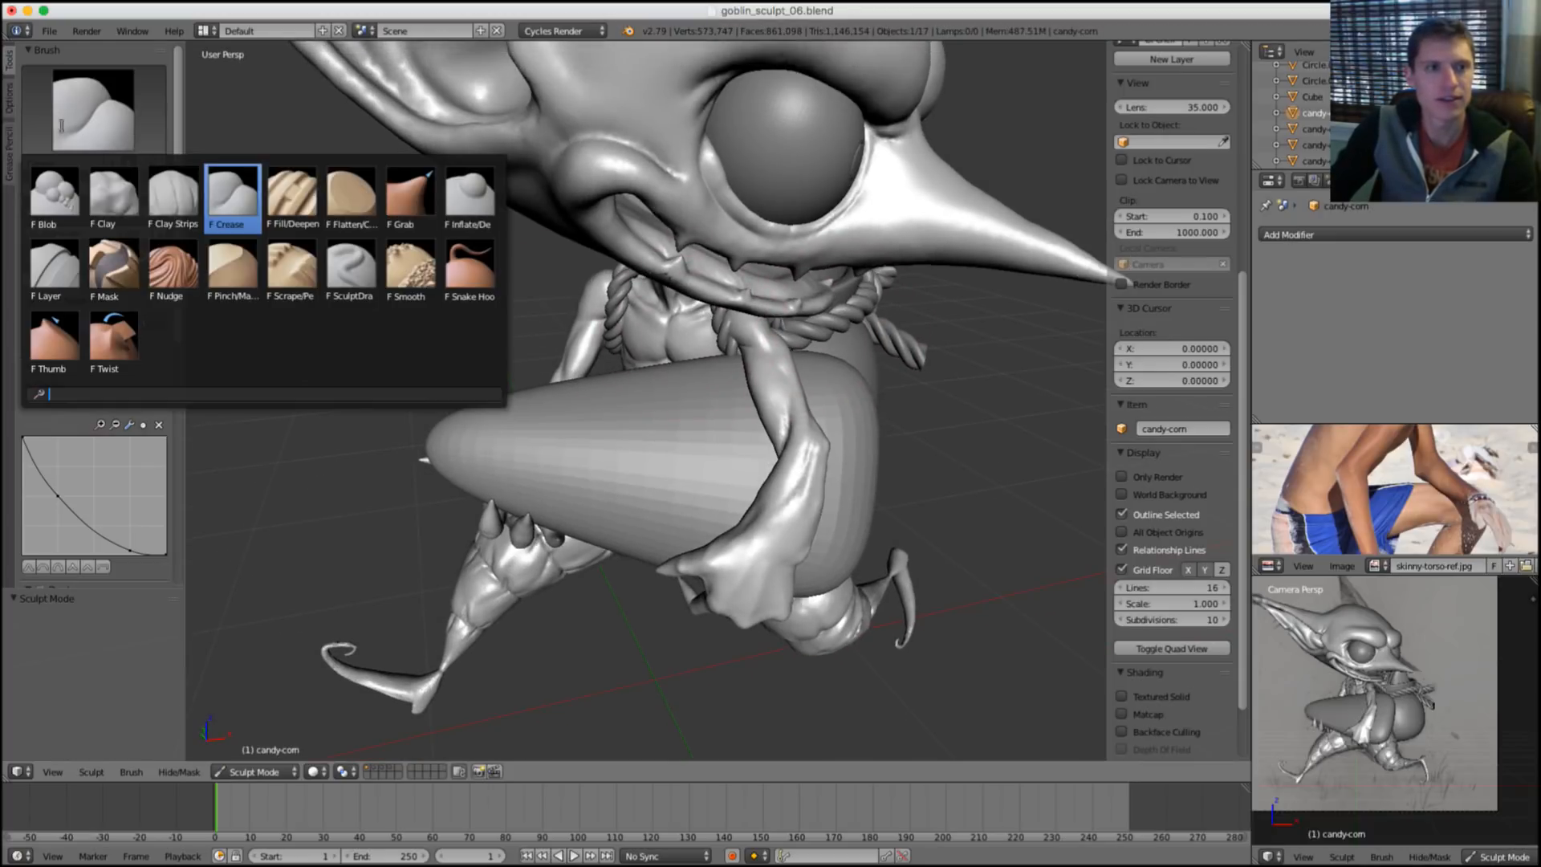
click(174, 201)
Set the Clay Strips brush to a strength of about 0.163 and a radius of about 110 px.
key(shift+f)
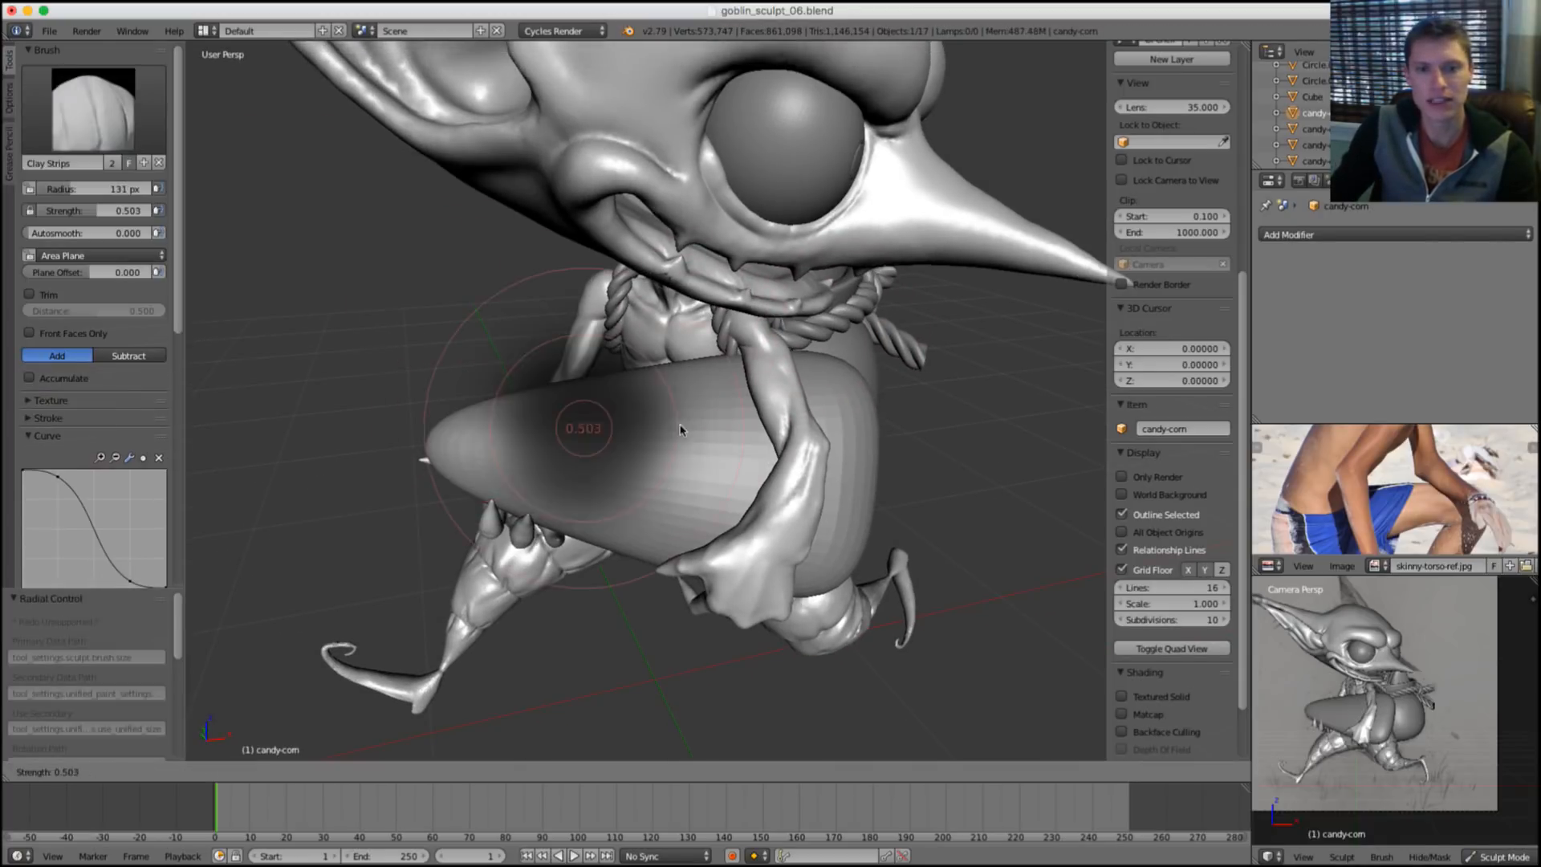
click(709, 430)
mouse_move(710, 431)
middle_down()
mouse_move(827, 448)
mouse_move(796, 451)
middle_up()
key(shift+f)
click(858, 451)
key(f)
click(825, 427)
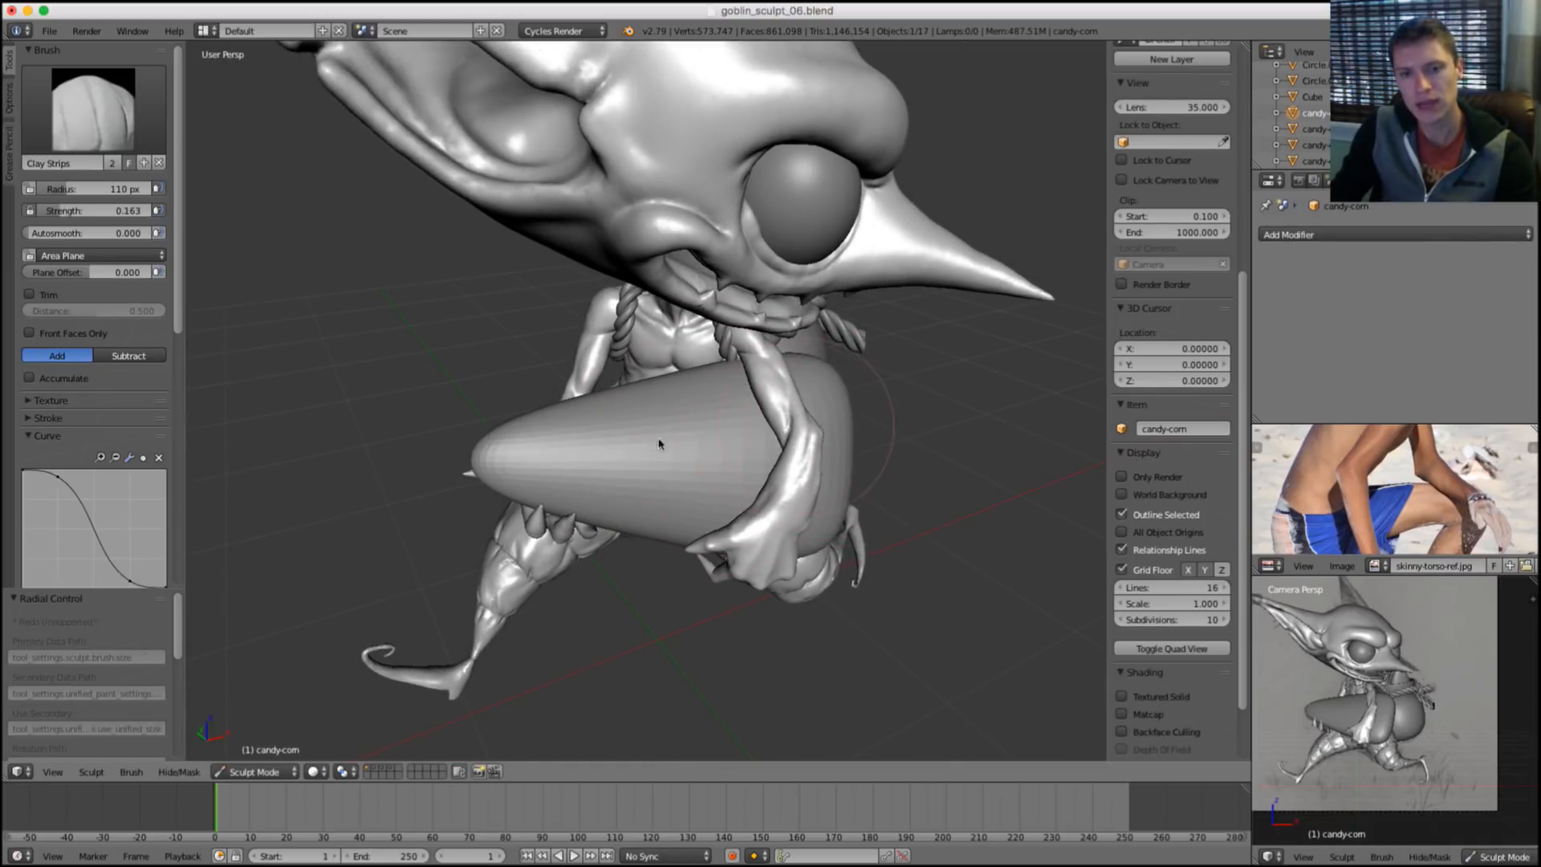
Enable Dyntopo on the candy corn and sculpt light Clay Strips strokes along its side after adjusting the brush size and strength.
scroll(58, 411, down, 5)
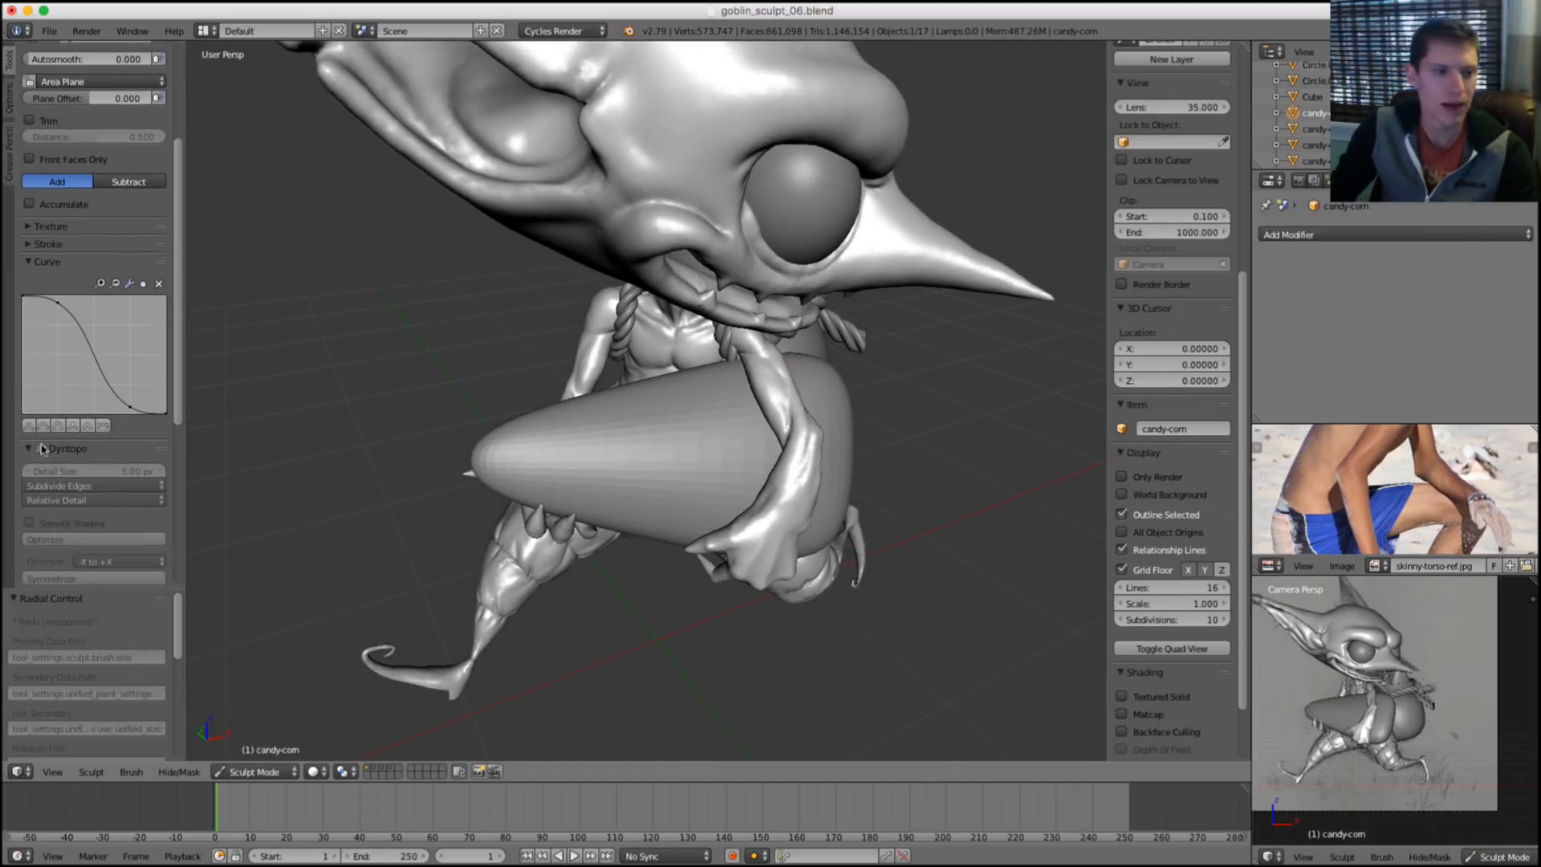
click(40, 449)
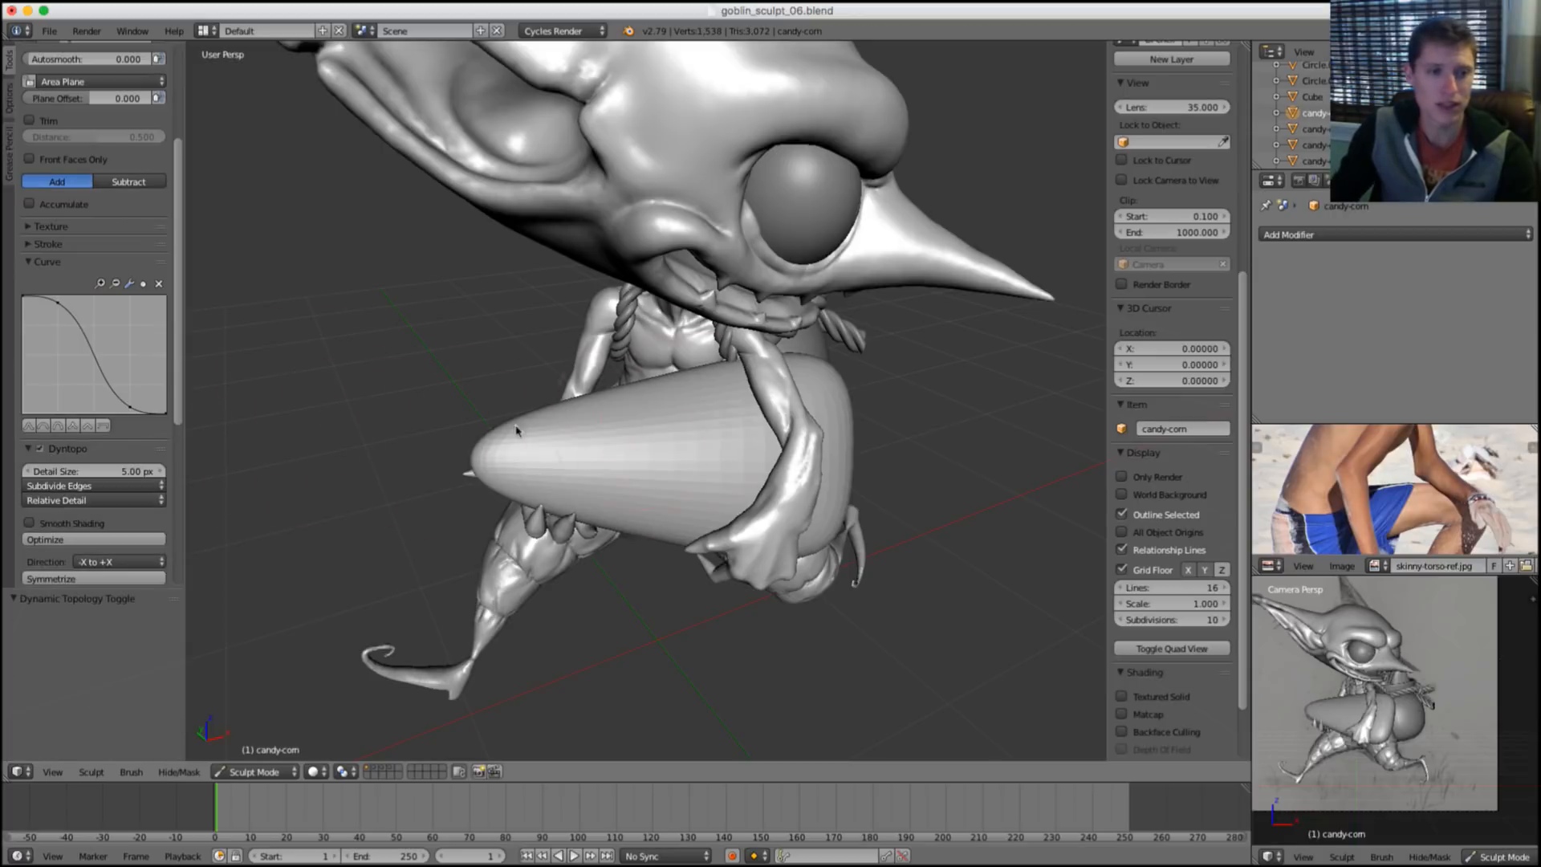
scroll(536, 414, up, 1)
key(f)
click(804, 447)
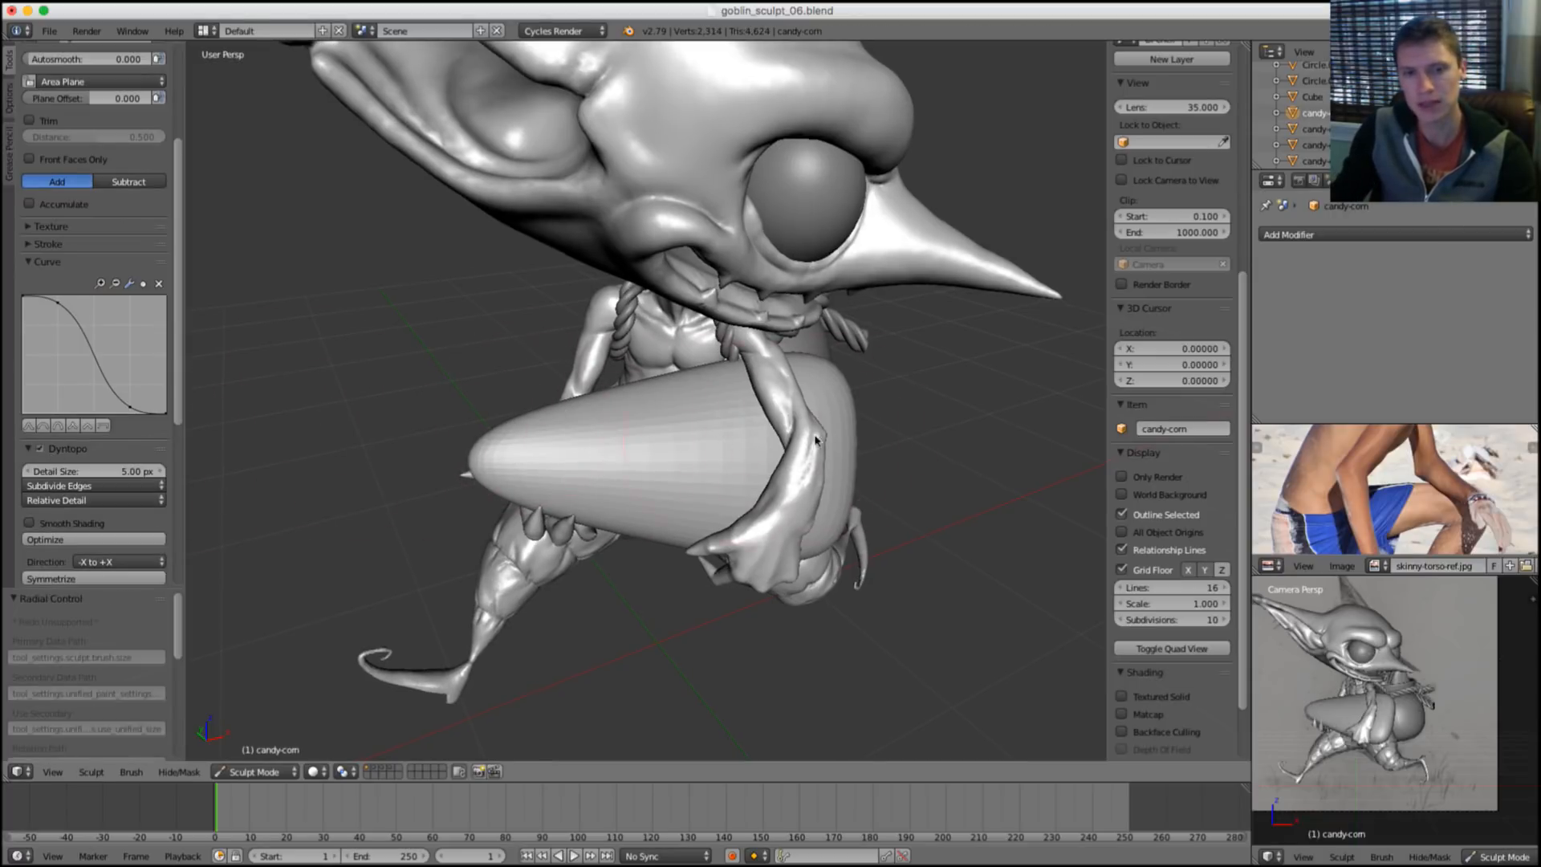
key(shift+f)
click(578, 457)
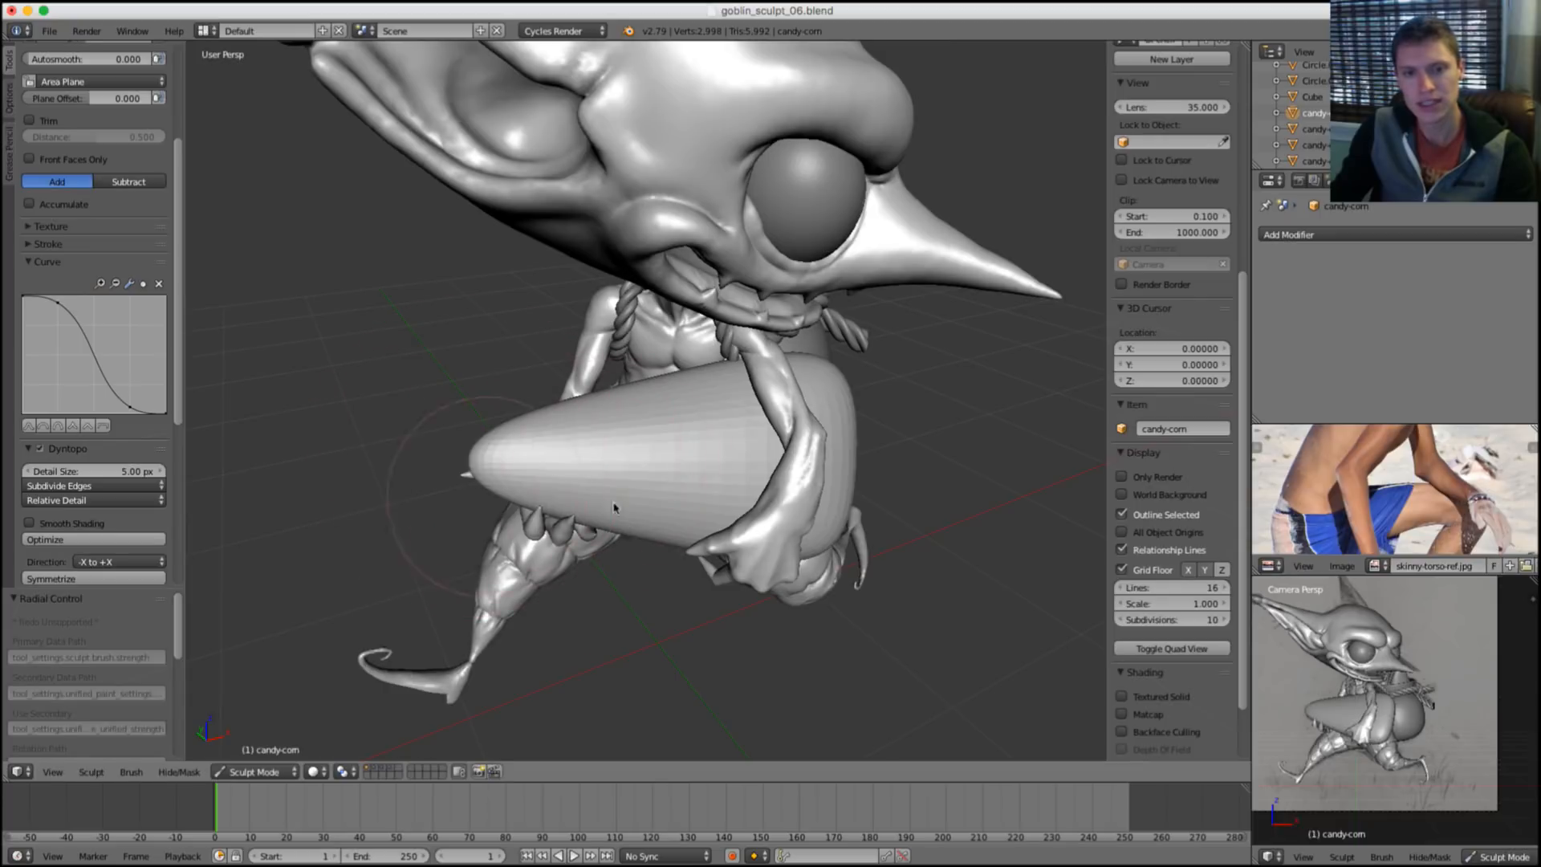
drag(614, 504, 836, 522)
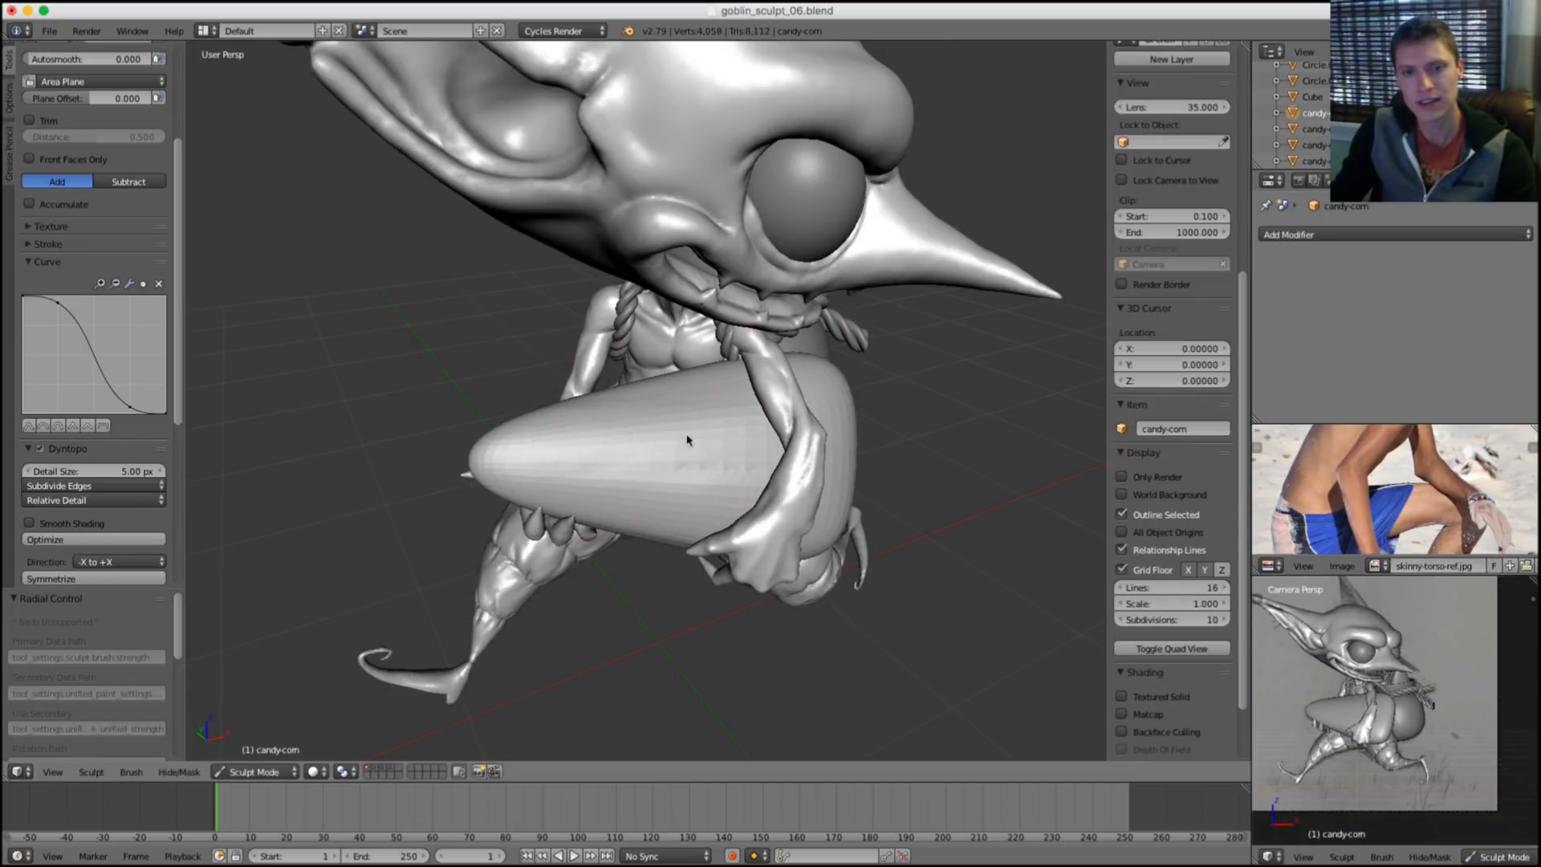
Set the Clay Strips strength to about 0.113, enlarge the brush, and continue light strokes over the candy corn.
mouse_move(687, 440)
middle_down()
mouse_move(818, 425)
mouse_move(650, 478)
mouse_move(763, 441)
mouse_move(815, 474)
middle_up()
key(shift+f)
click(751, 434)
key(f)
click(761, 450)
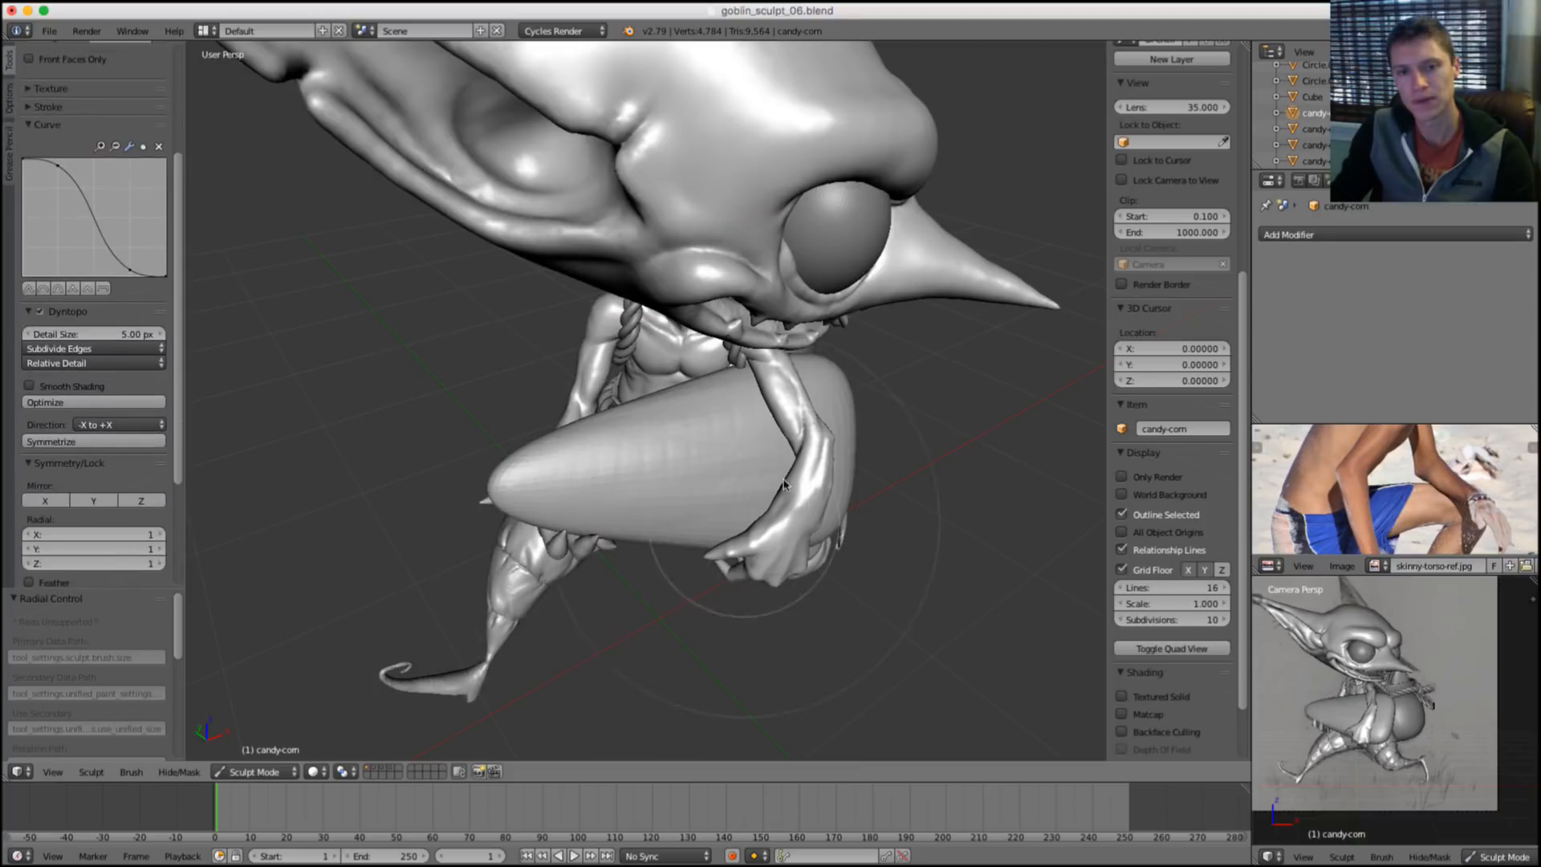
Set the Dyntopo detail size to 2 px and check the candy corn from a wider view.
scroll(637, 499, up, 3)
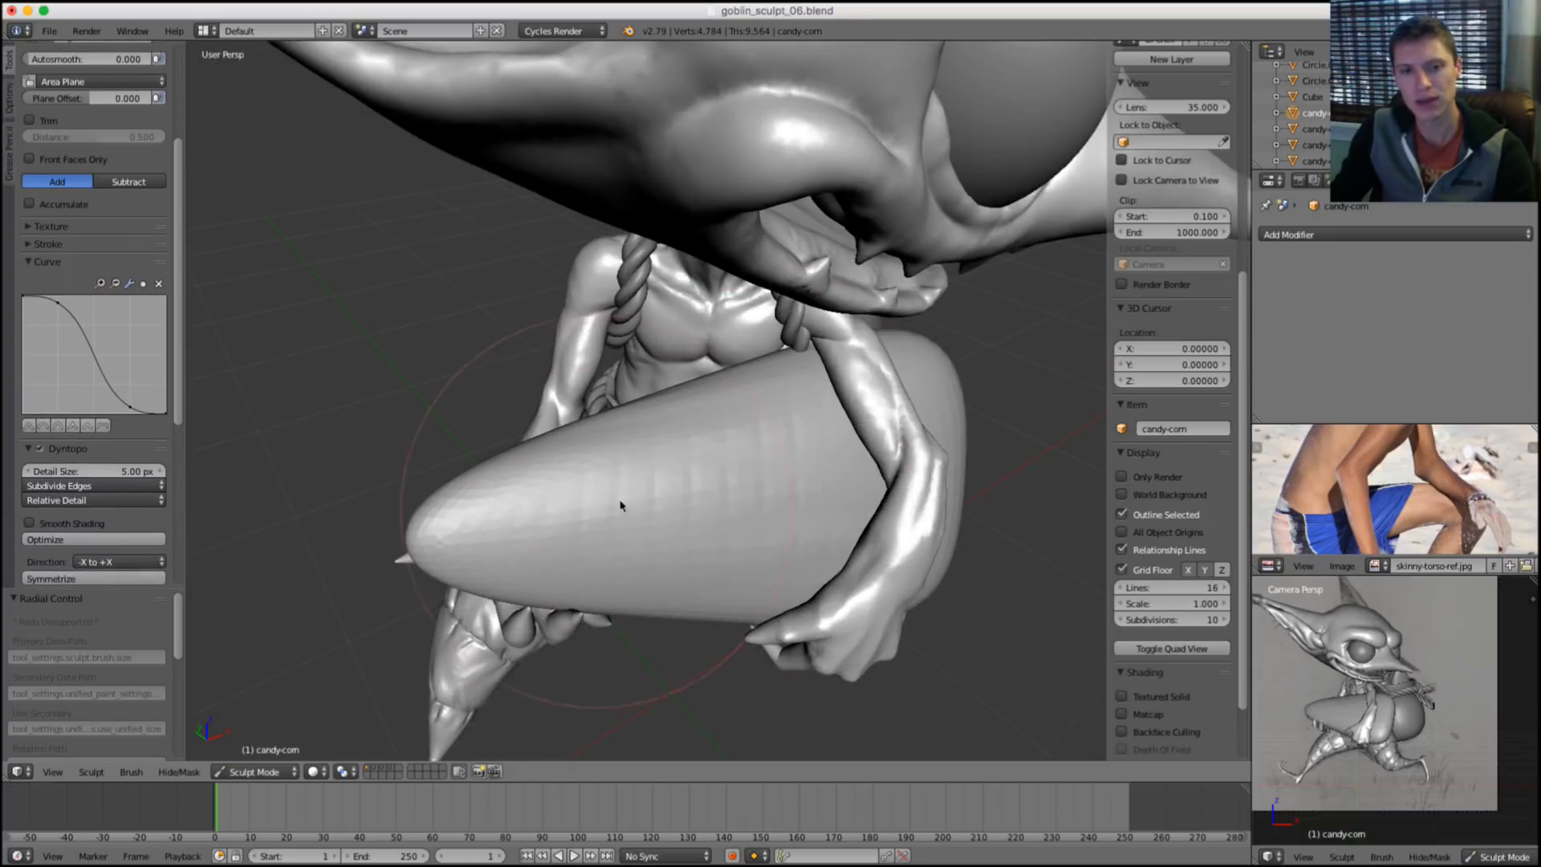
click(93, 471)
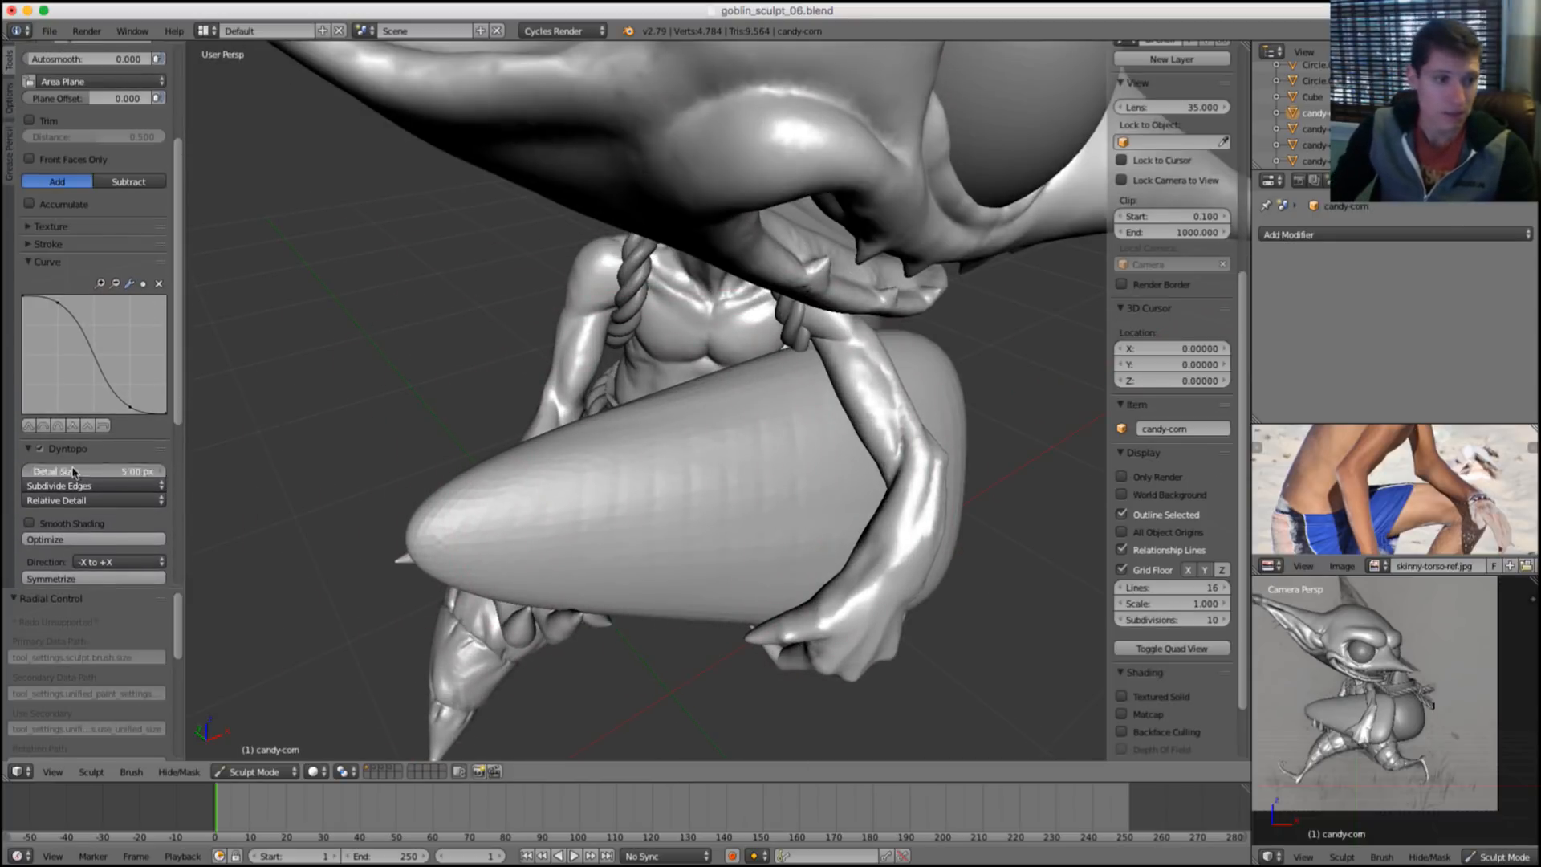
text(2)
key(Return)
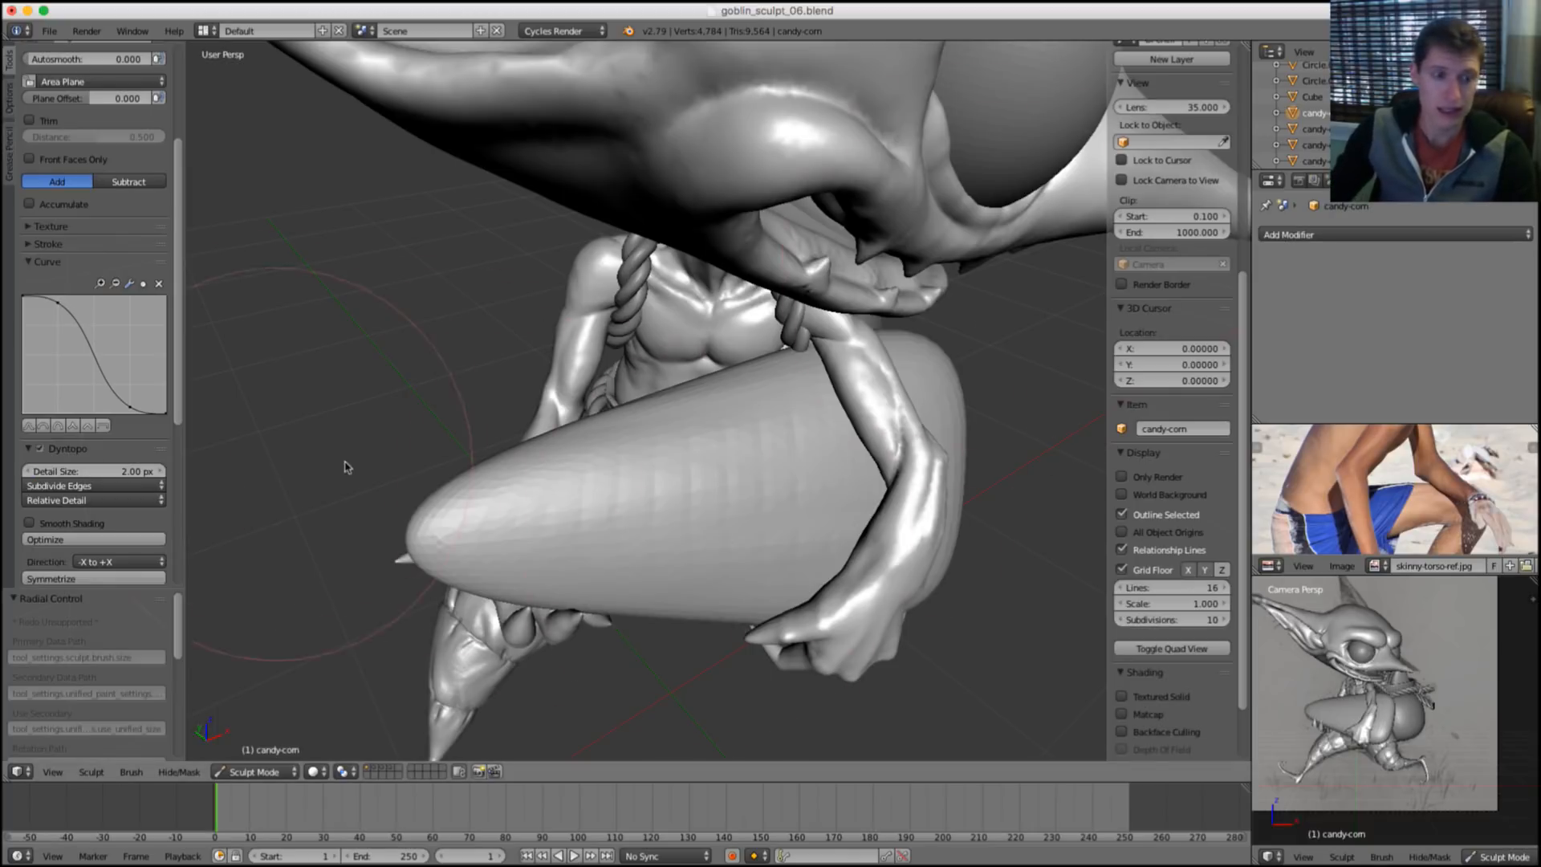
scroll(642, 401, down, 3)
key(KP_2)
key(KP_2)
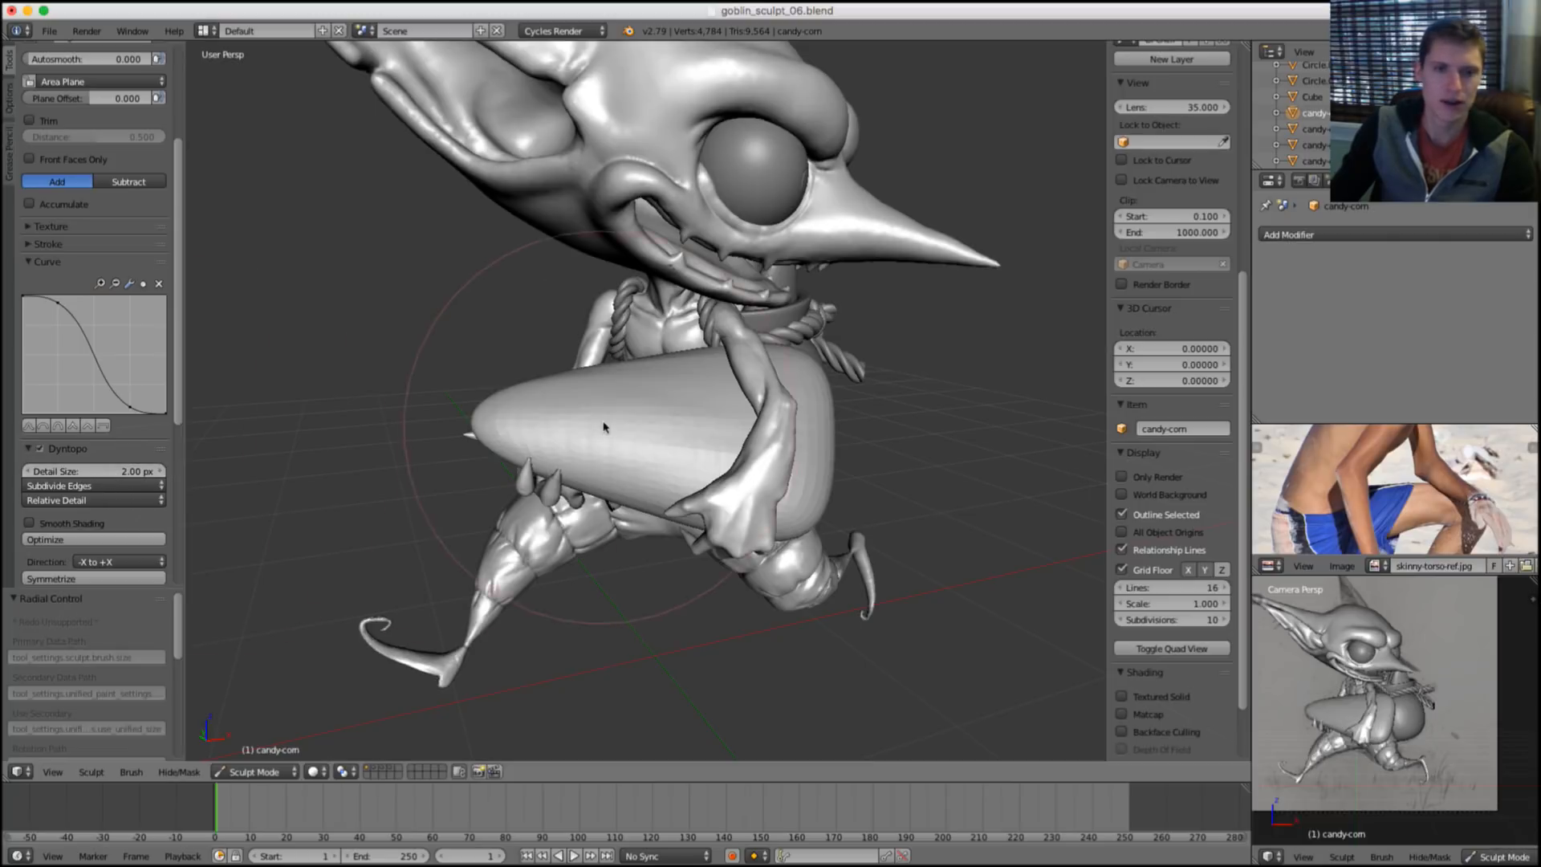
middle_drag(769, 401, 764, 423)
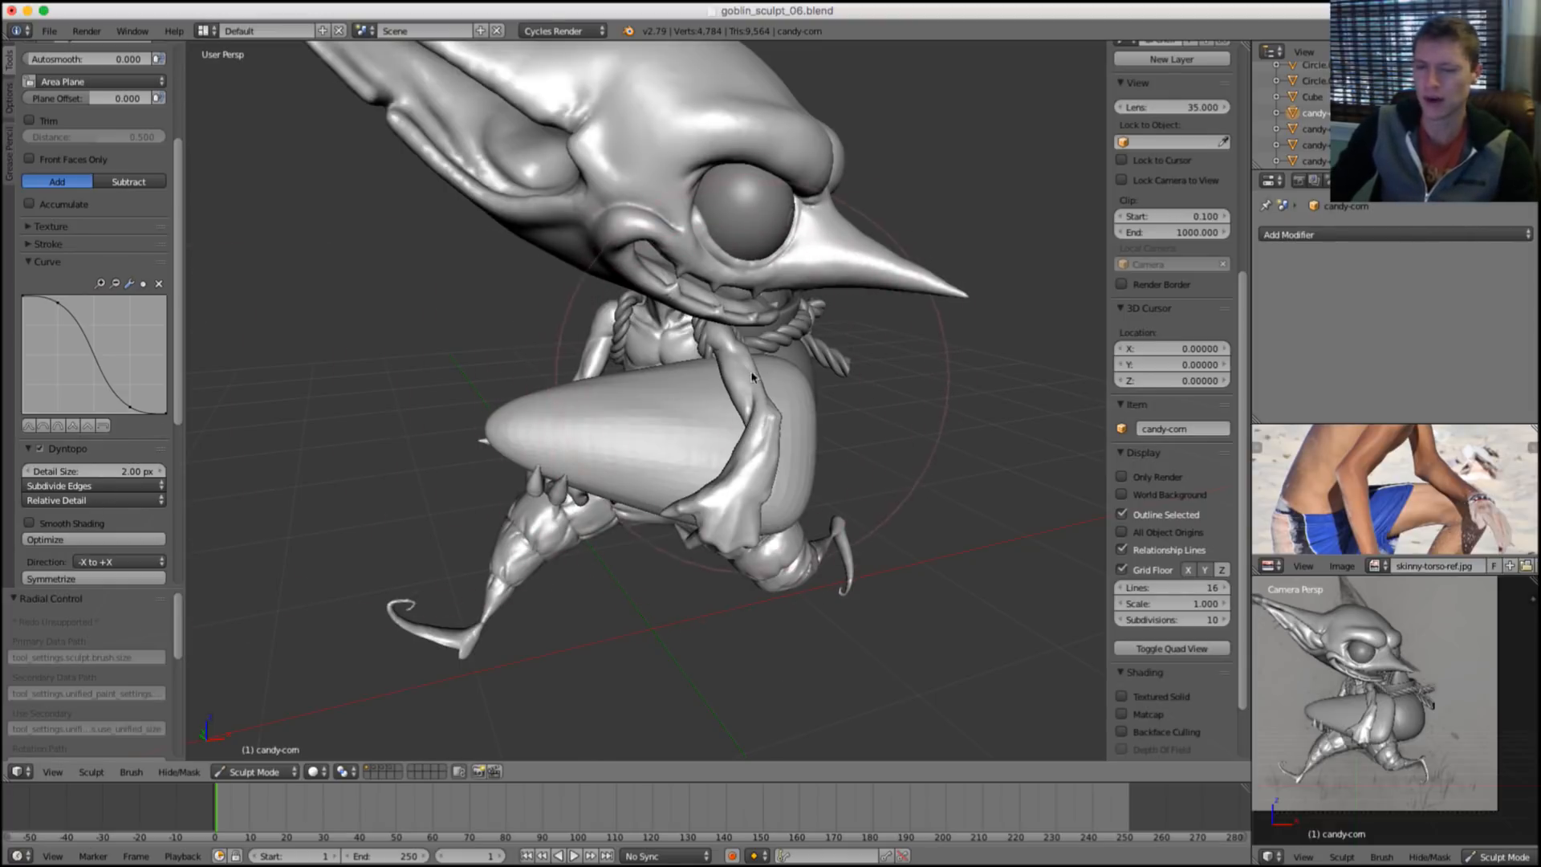
Reduce the Clay Strips radius to about 97 px and sculpt finer strokes on the candy corn's side.
scroll(642, 413, up, 2)
key(f)
click(613, 408)
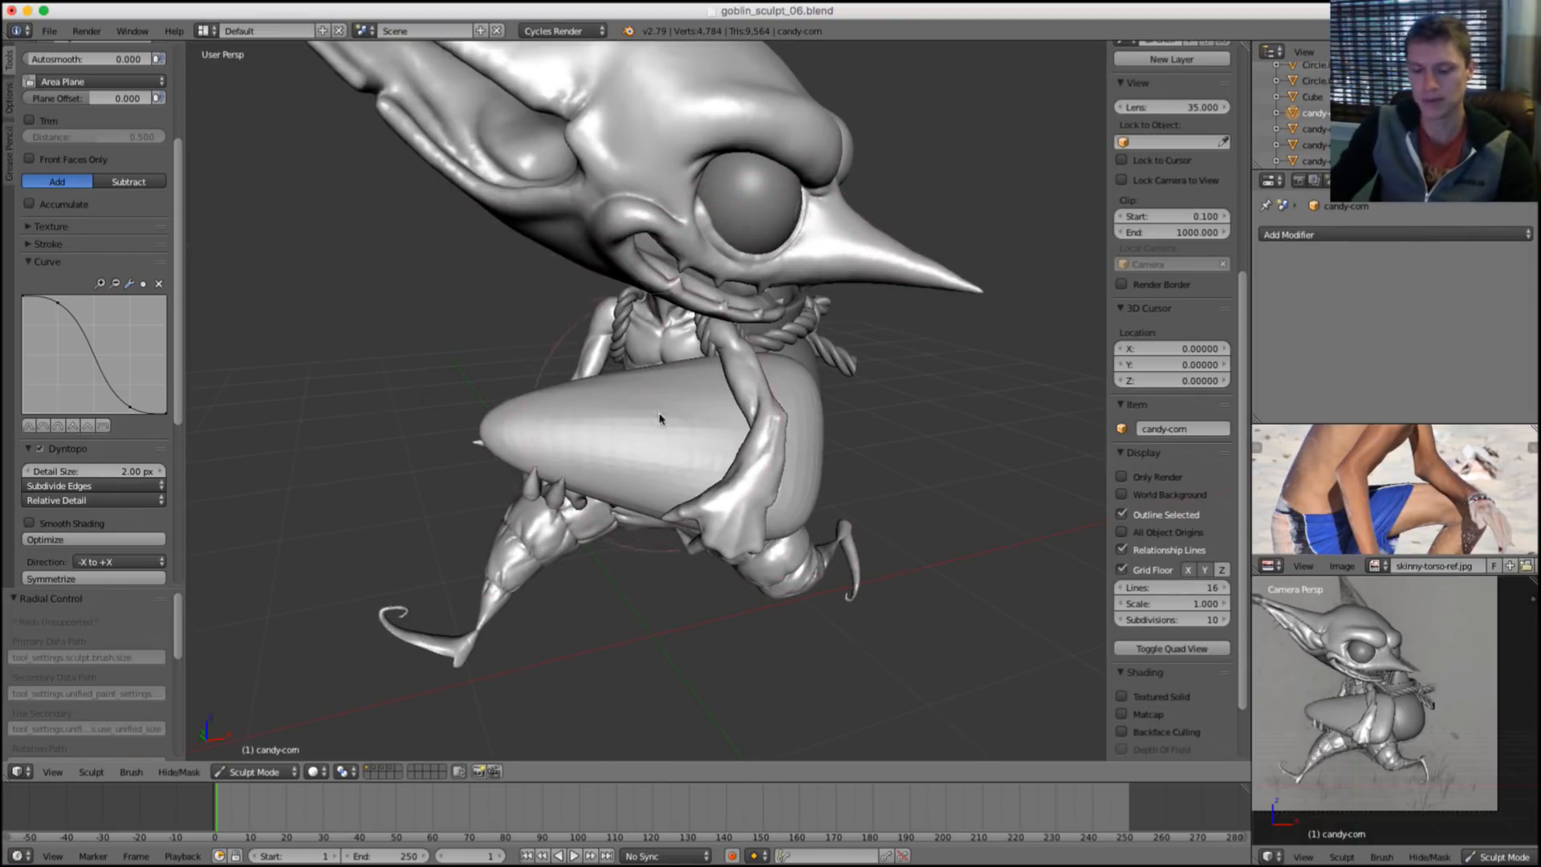
scroll(101, 202, up, 4)
scroll(102, 203, up, 3)
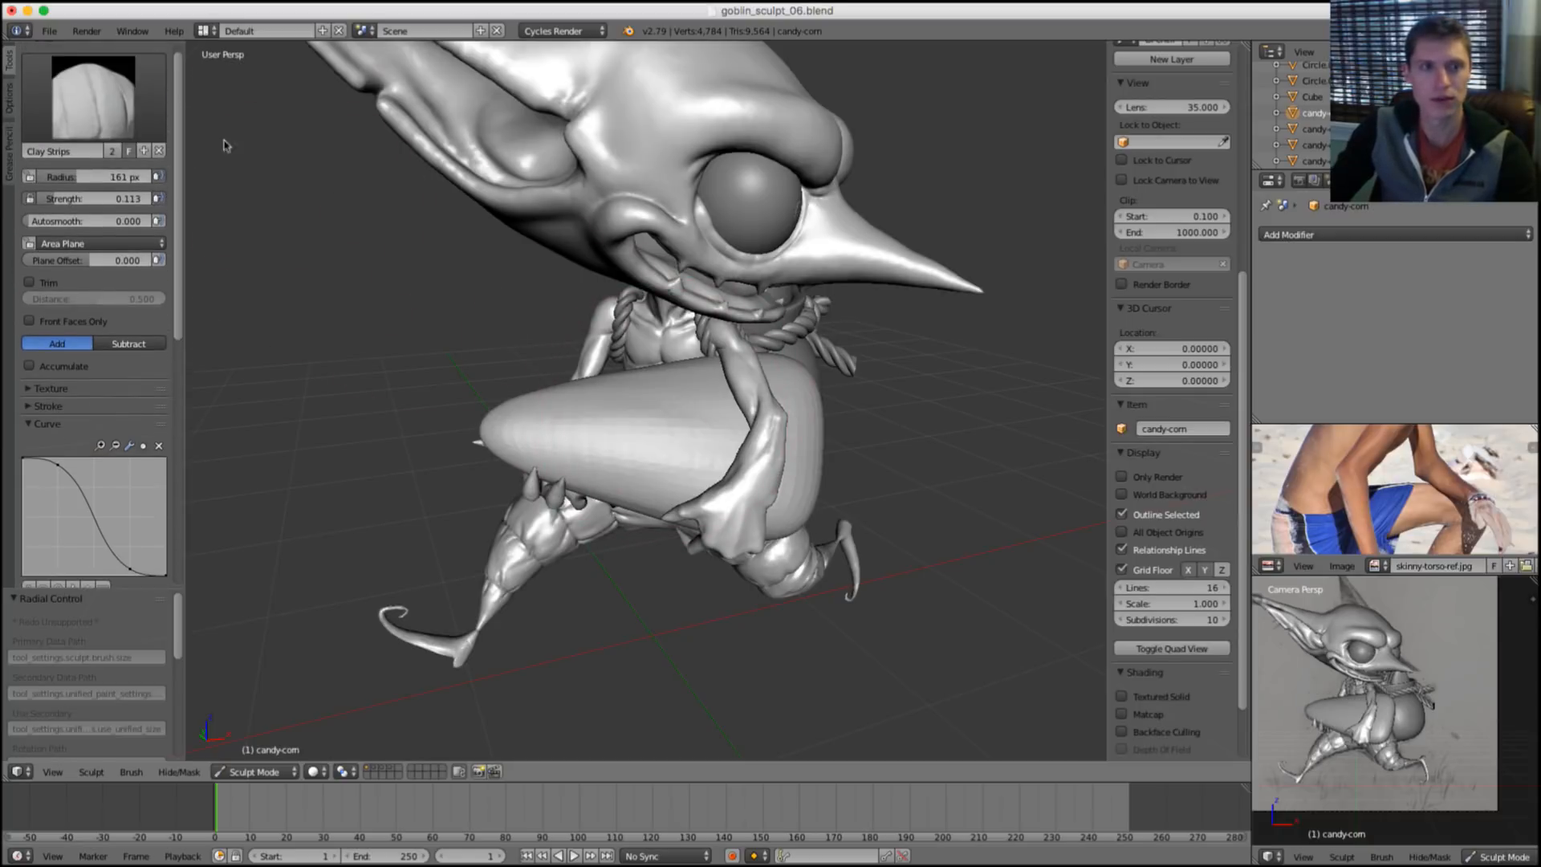
key(f)
click(474, 346)
scroll(560, 456, up, 2)
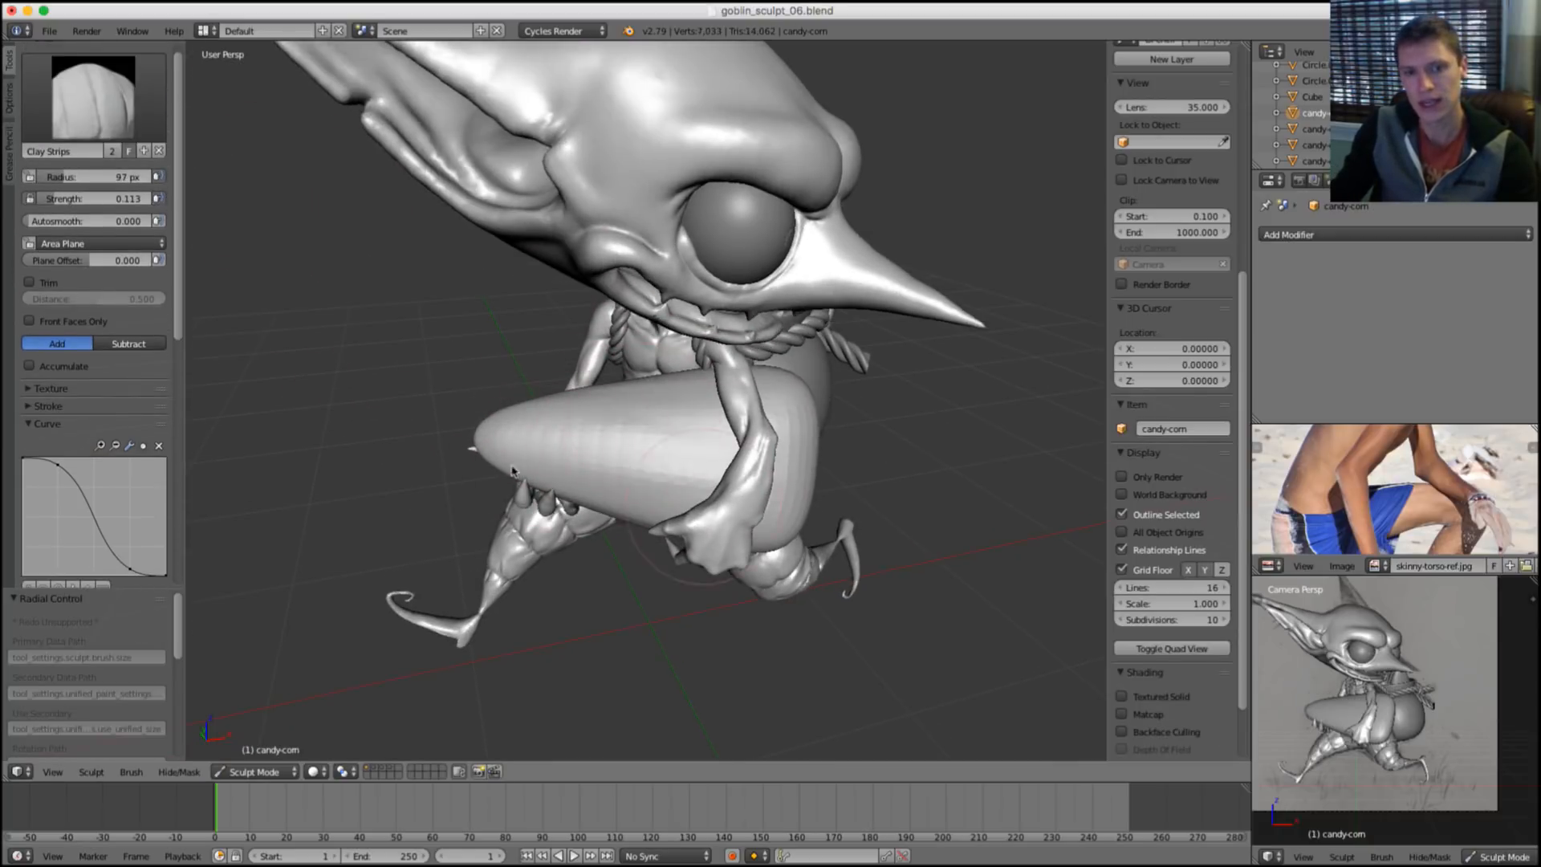
Raise the Clay Strips strength to about 0.285 and build up more strokes across the candy corn.
key(shift+f)
click(616, 435)
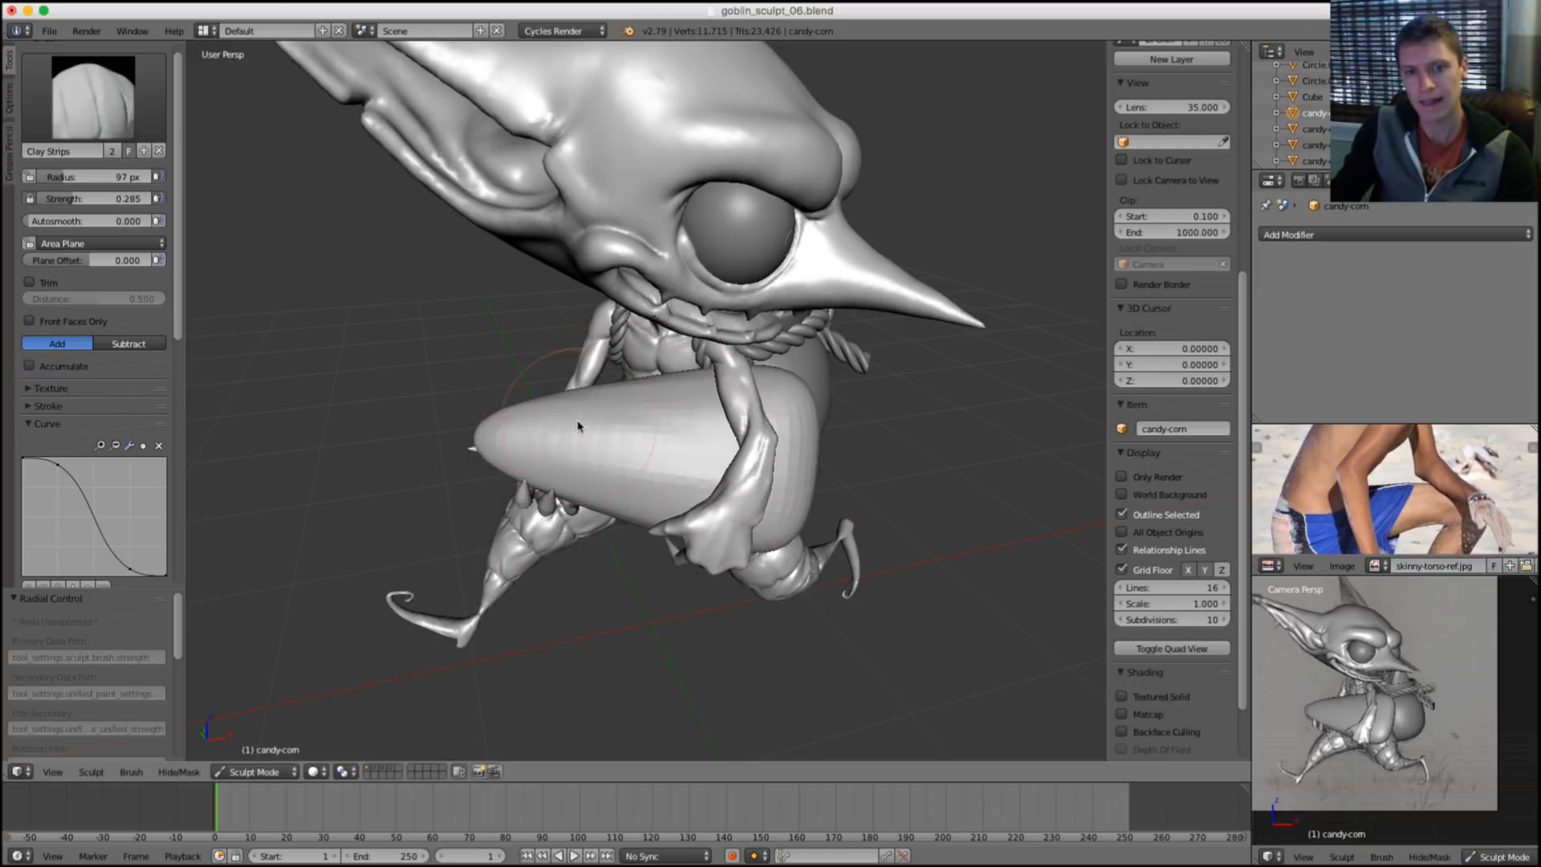
middle_drag(796, 440, 586, 454)
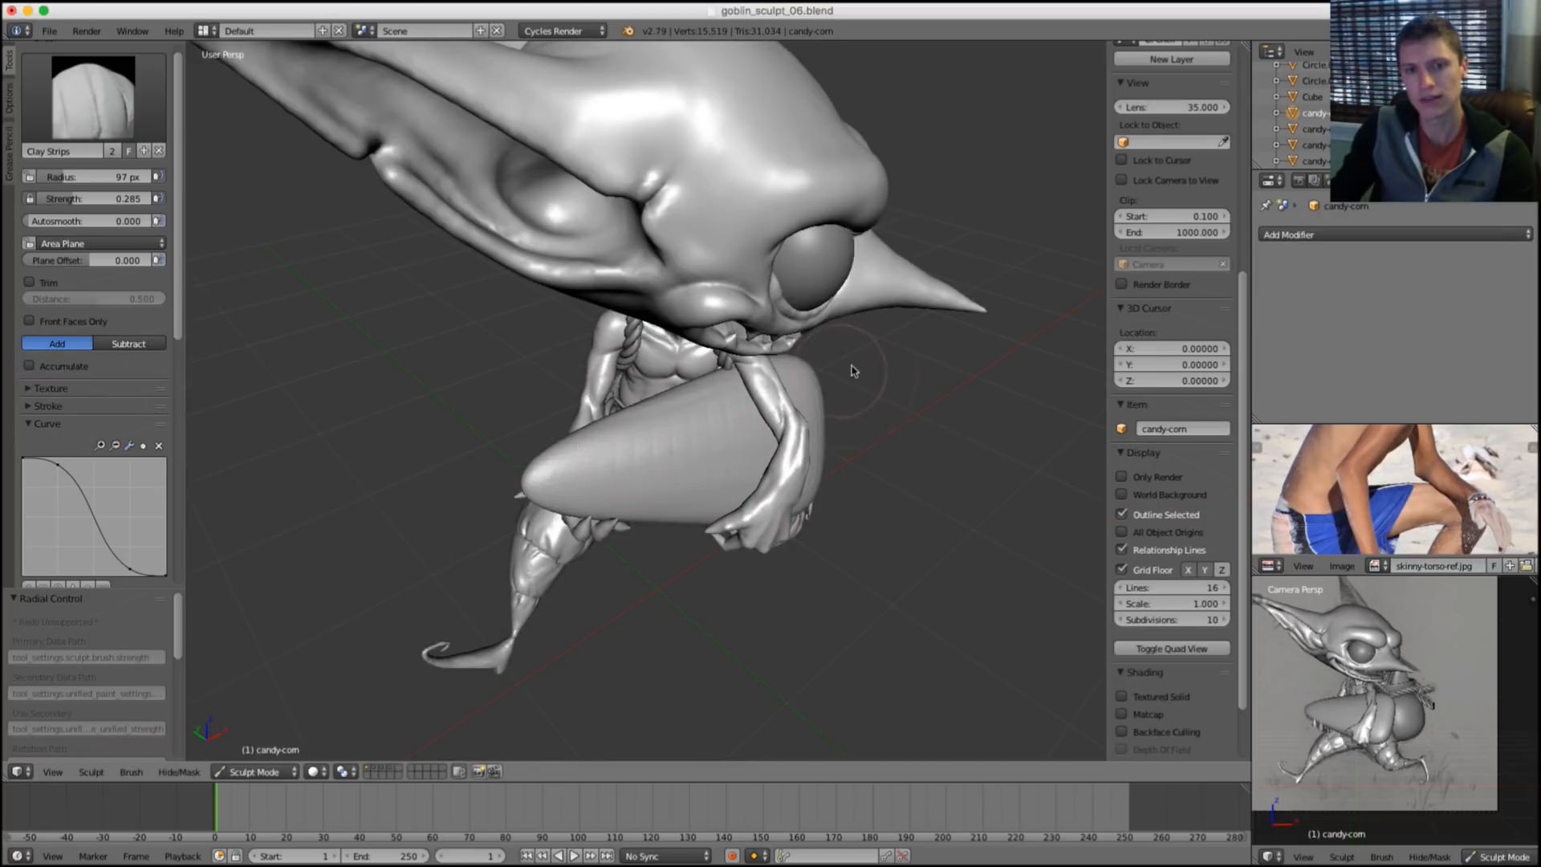
Isolate the candy corn in local view and set the Clay Strips radius to about 94 px.
key(KP_Divide)
key(f)
click(729, 399)
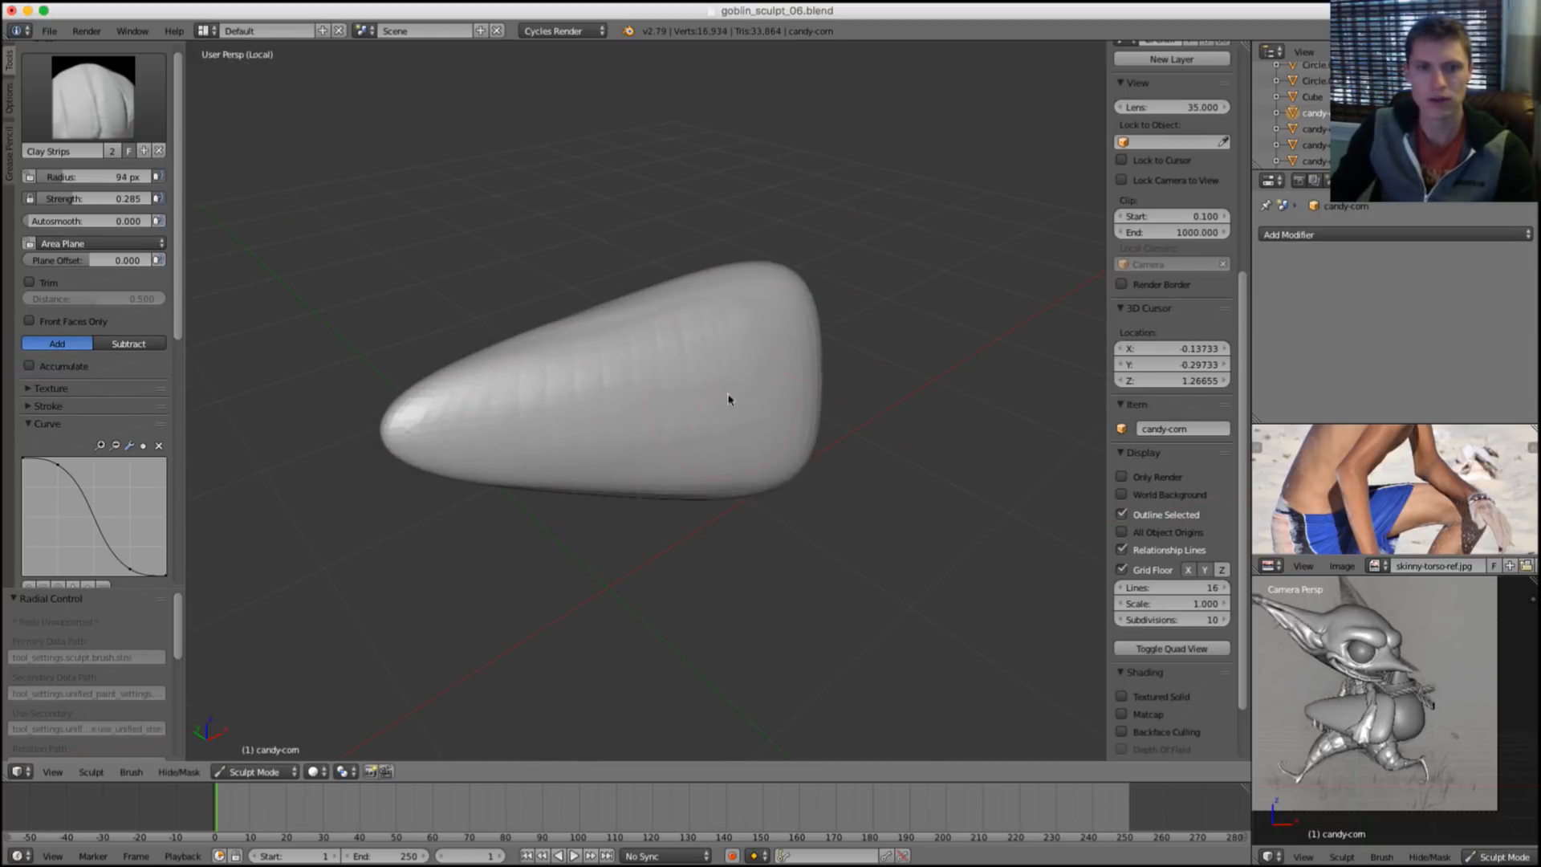
Set the Clay Strips strength to about 0.095 and radius to about 218 px, and smooth the candy corn toward its tip.
key(shift+f)
click(781, 388)
key(f)
click(863, 364)
mouse_move(714, 377)
shift+mouse_down()
mouse_move(595, 358)
mouse_move(421, 426)
mouse_move(464, 416)
mouse_move(411, 419)
shift+mouse_up()
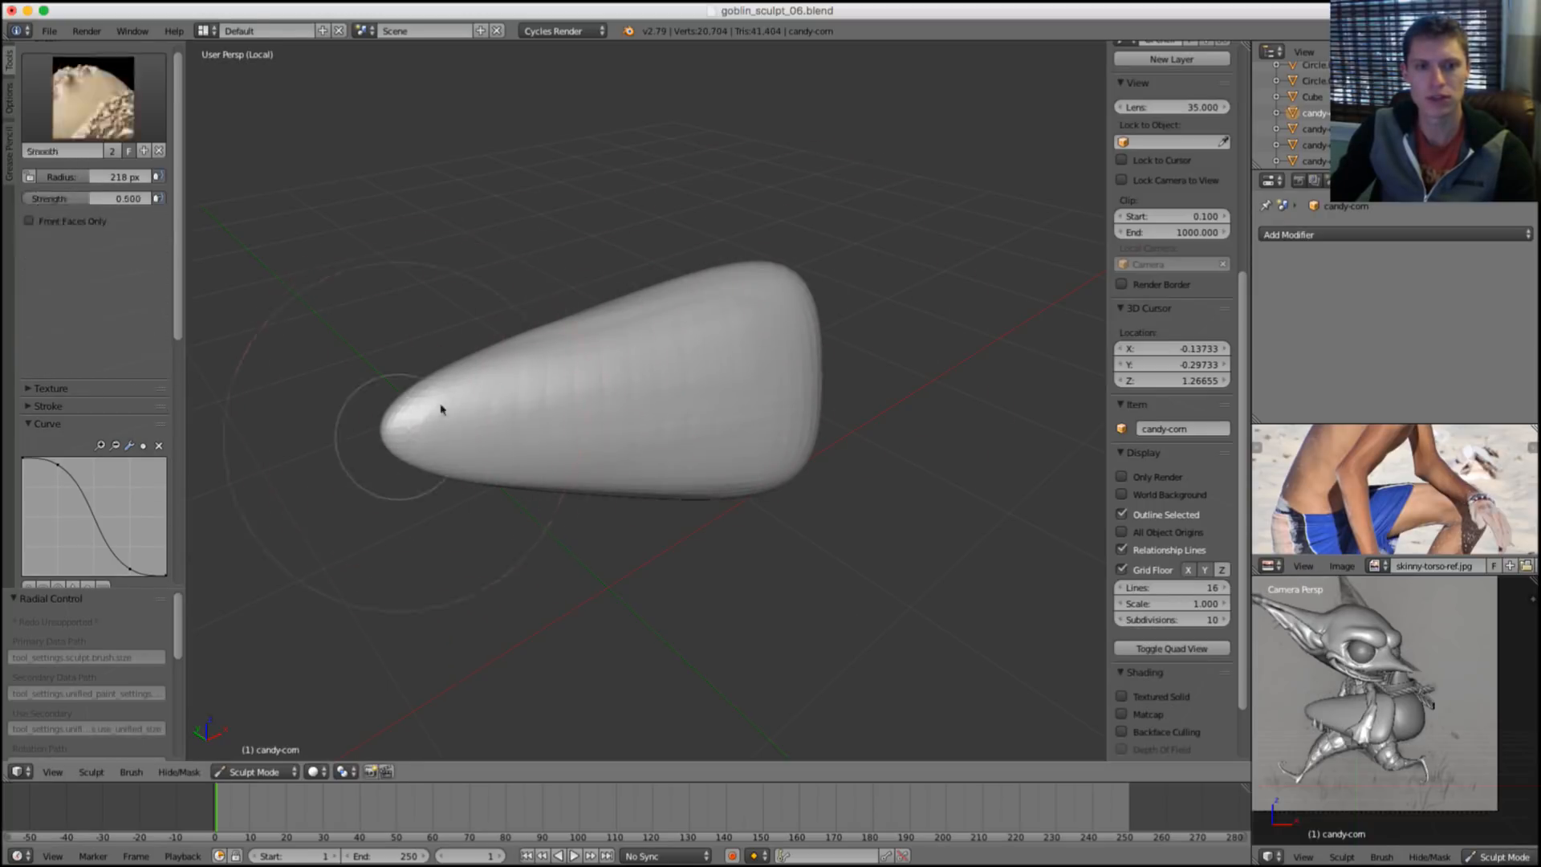
Sculpt and smooth the candy corn's other sides, enlarging the Clay Strips radius to about 294 px.
middle_drag(833, 441, 638, 416)
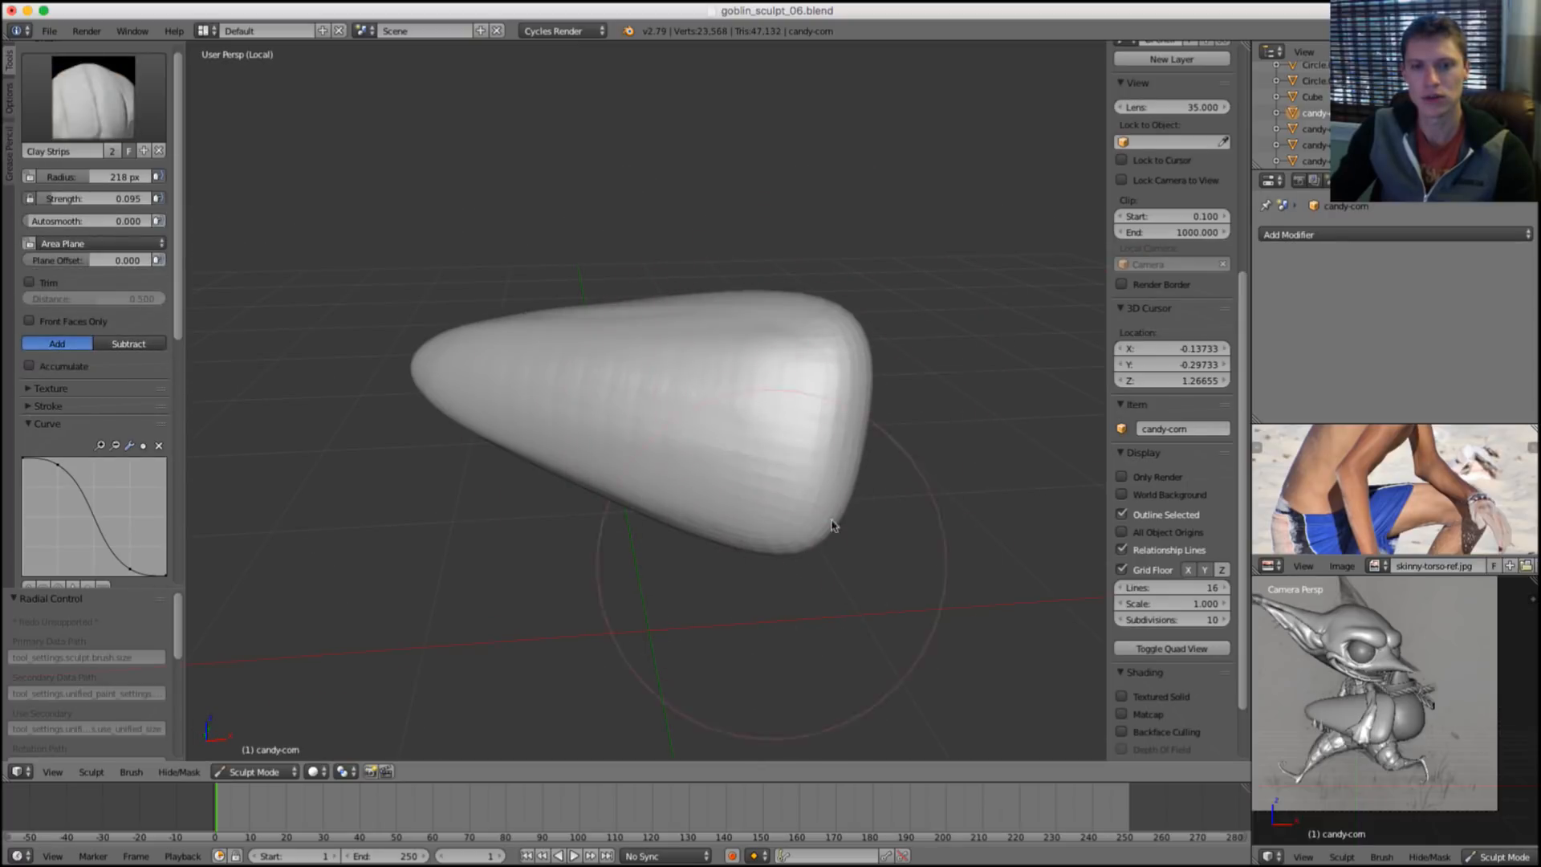
mouse_move(833, 522)
middle_down()
mouse_move(788, 361)
mouse_move(722, 345)
mouse_move(534, 378)
middle_up()
mouse_move(534, 378)
shift+mouse_down()
mouse_move(527, 437)
mouse_move(539, 427)
shift+mouse_up()
key(f)
click(656, 386)
middle_drag(683, 402, 749, 376)
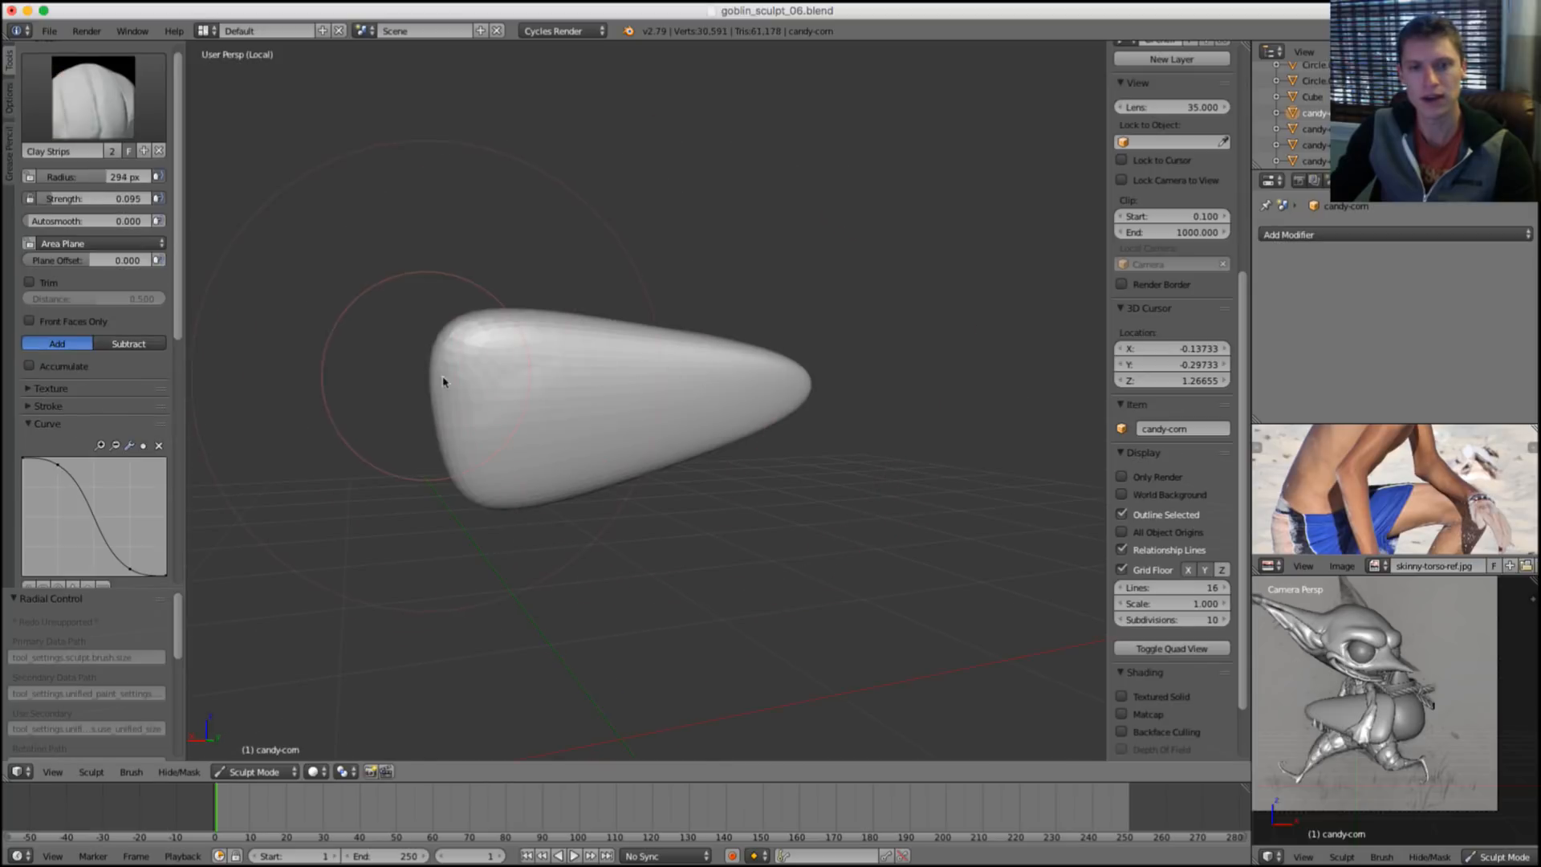
Set the Clay Strips radius to about 239 px and strength to about 0.538, and build up strokes along the candy corn's side.
drag(442, 381, 731, 362)
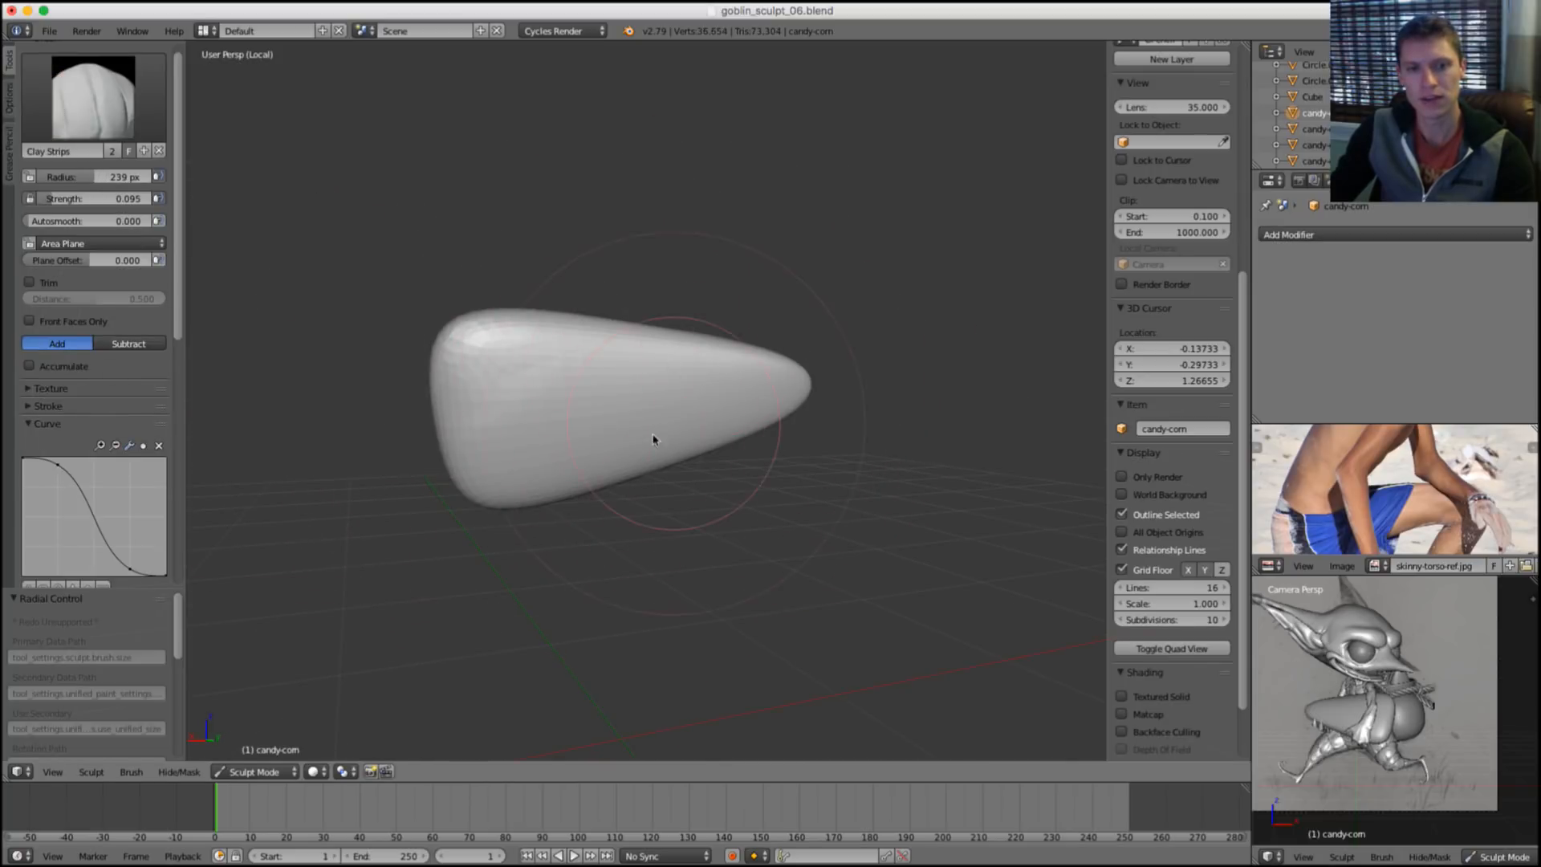
key(shift+f)
click(506, 441)
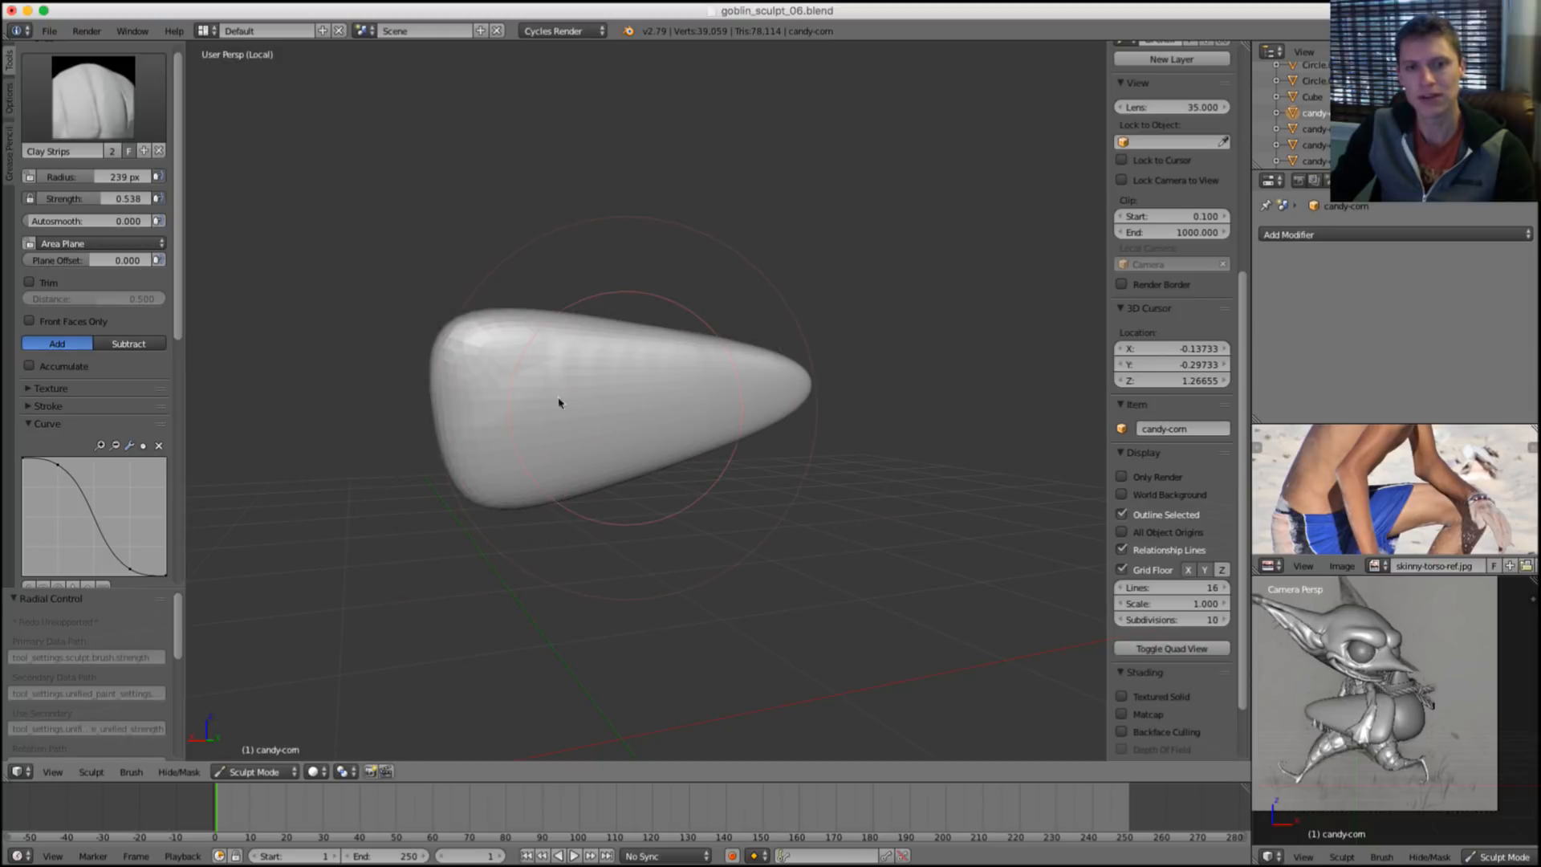
drag(465, 347, 677, 368)
middle_drag(677, 368, 801, 370)
drag(493, 358, 459, 360)
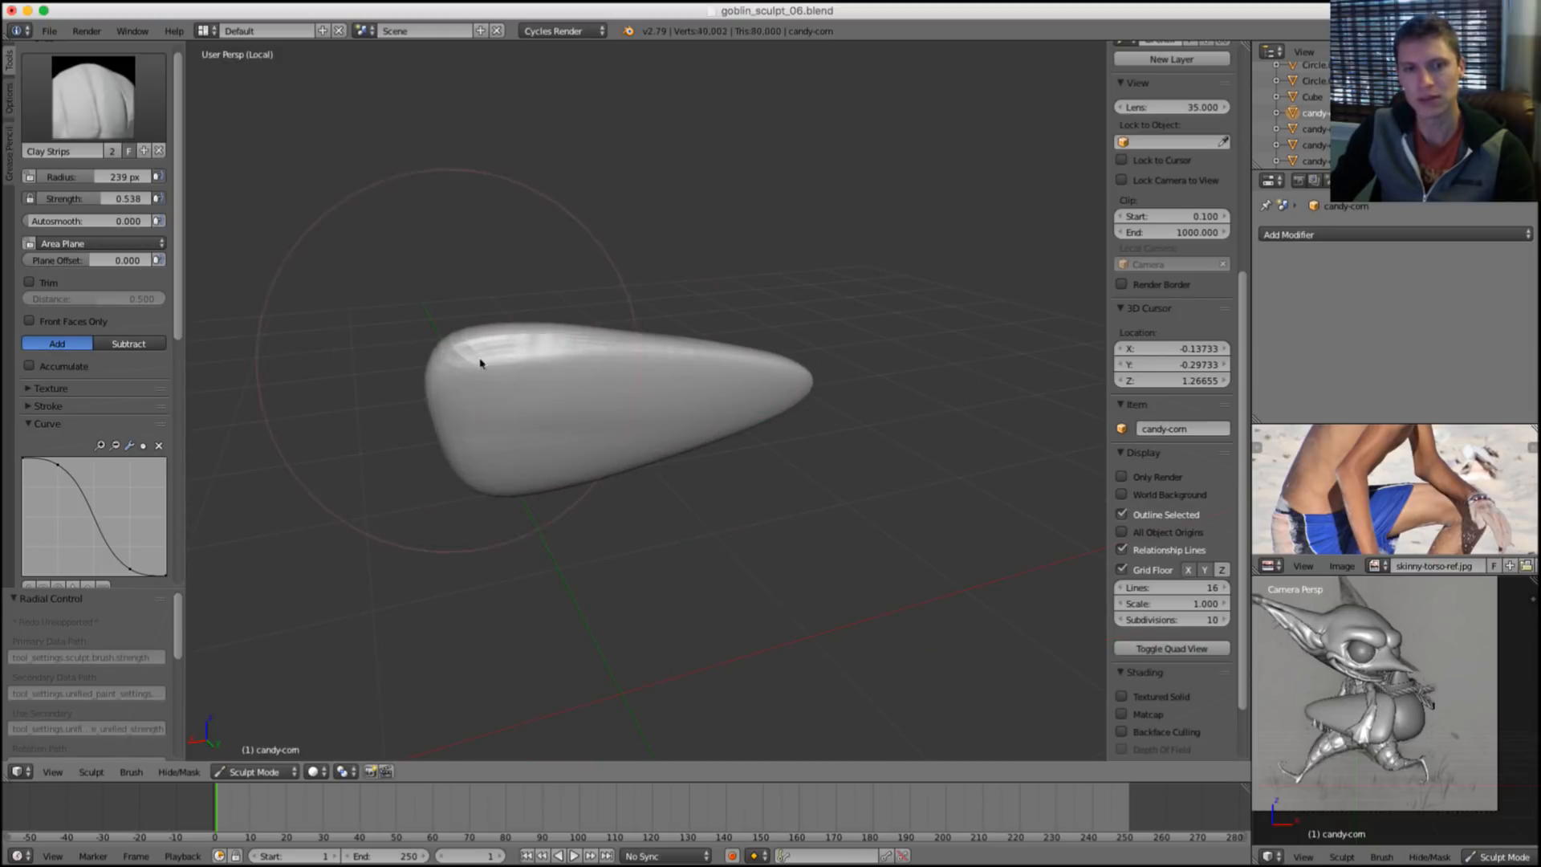
Smooth the strokes along the candy corn, set the Clay Strips radius to about 221 px, and sculpt along its lower side.
shift+drag(713, 345, 474, 348)
shift+drag(506, 419, 713, 405)
middle_drag(712, 404, 695, 357)
key(f)
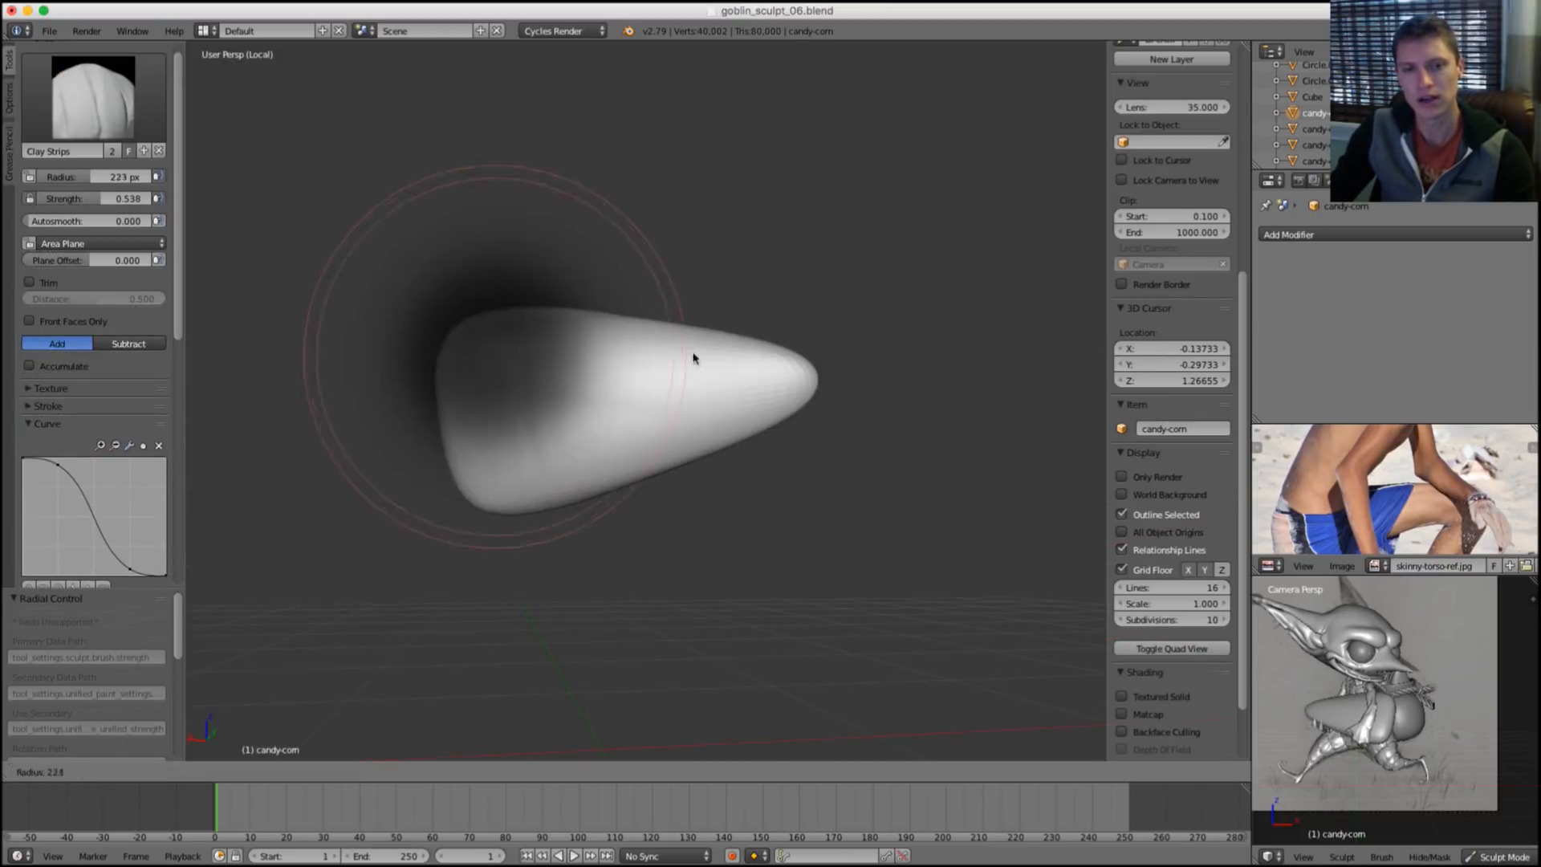
click(696, 358)
mouse_move(647, 450)
mouse_down()
mouse_move(471, 506)
mouse_move(537, 366)
mouse_move(500, 396)
mouse_move(733, 406)
mouse_up()
mouse_move(733, 406)
middle_down()
mouse_move(671, 431)
mouse_move(793, 383)
middle_up()
drag(571, 489, 722, 434)
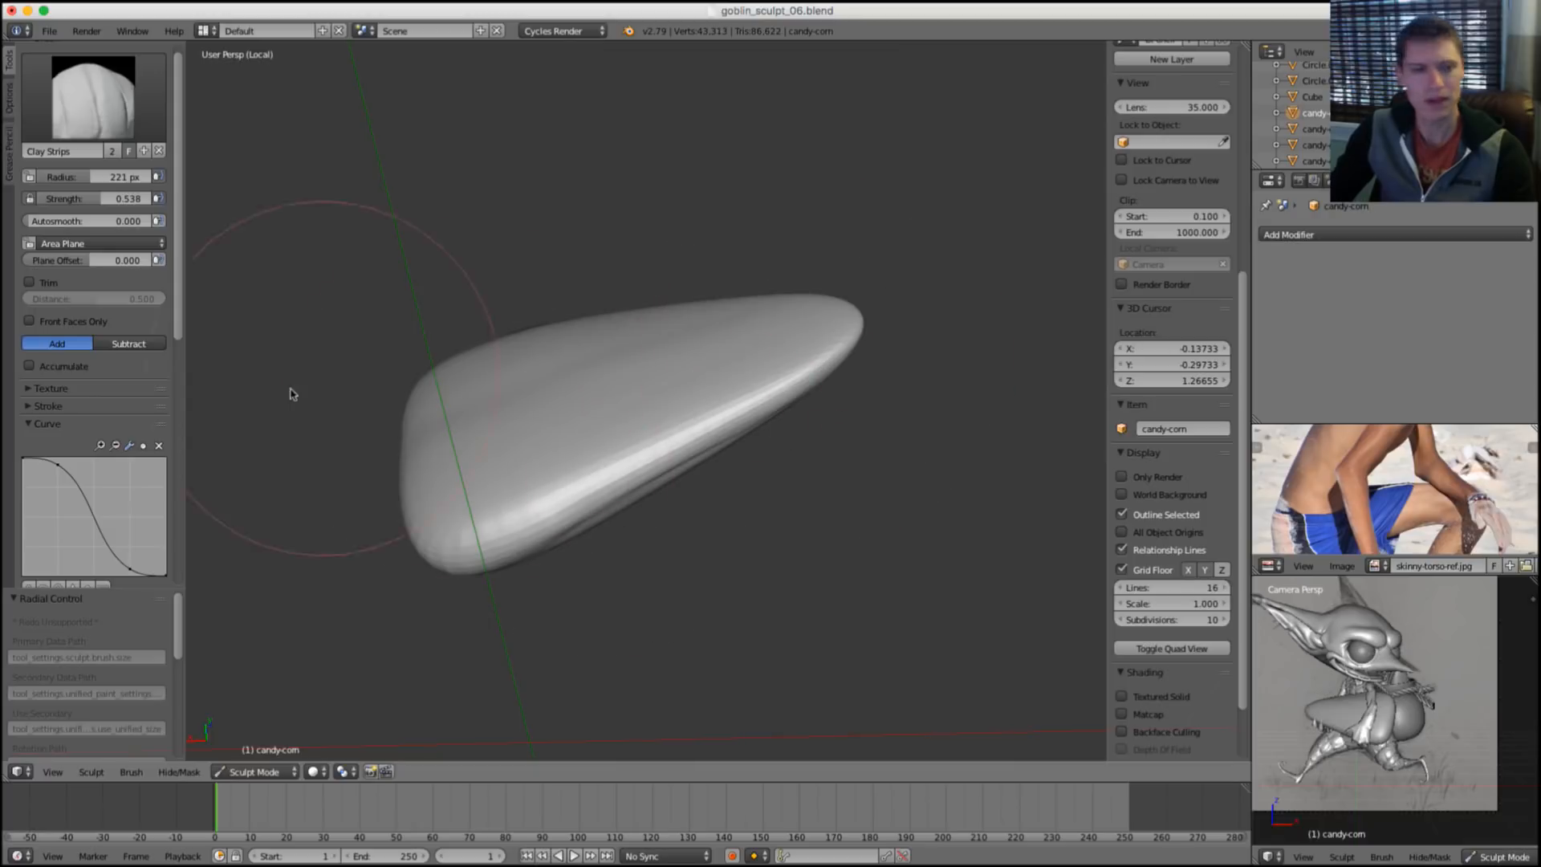
Set the Dyntopo detail refine method to Subdivide Collapse and sculpt over the candy corn near its tip.
scroll(93, 385, down, 6)
click(93, 433)
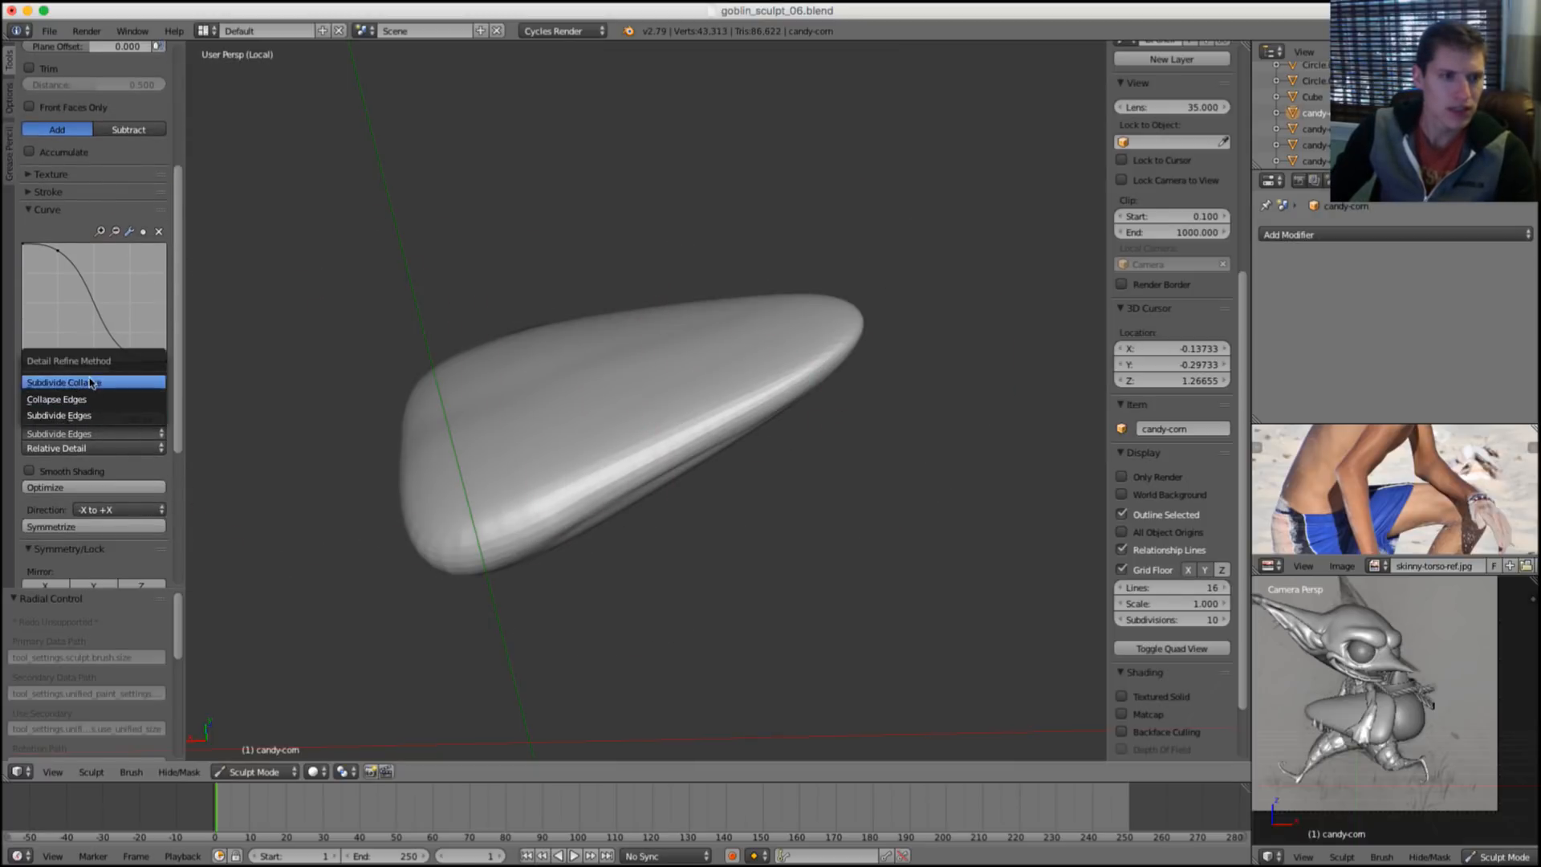
click(64, 383)
middle_drag(619, 451, 567, 406)
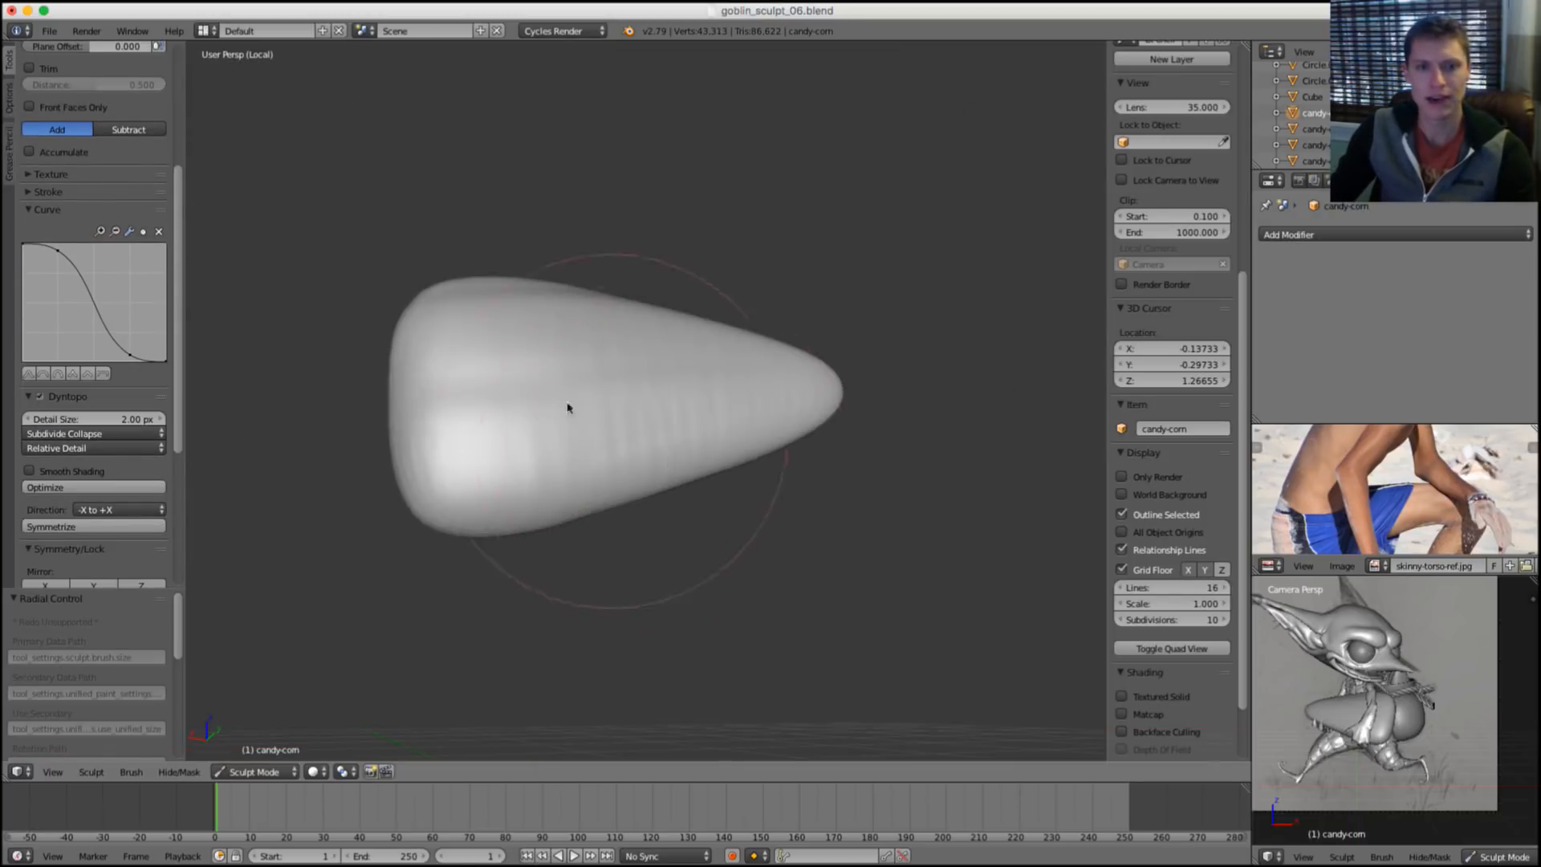
middle_drag(585, 347, 602, 471)
drag(758, 395, 815, 358)
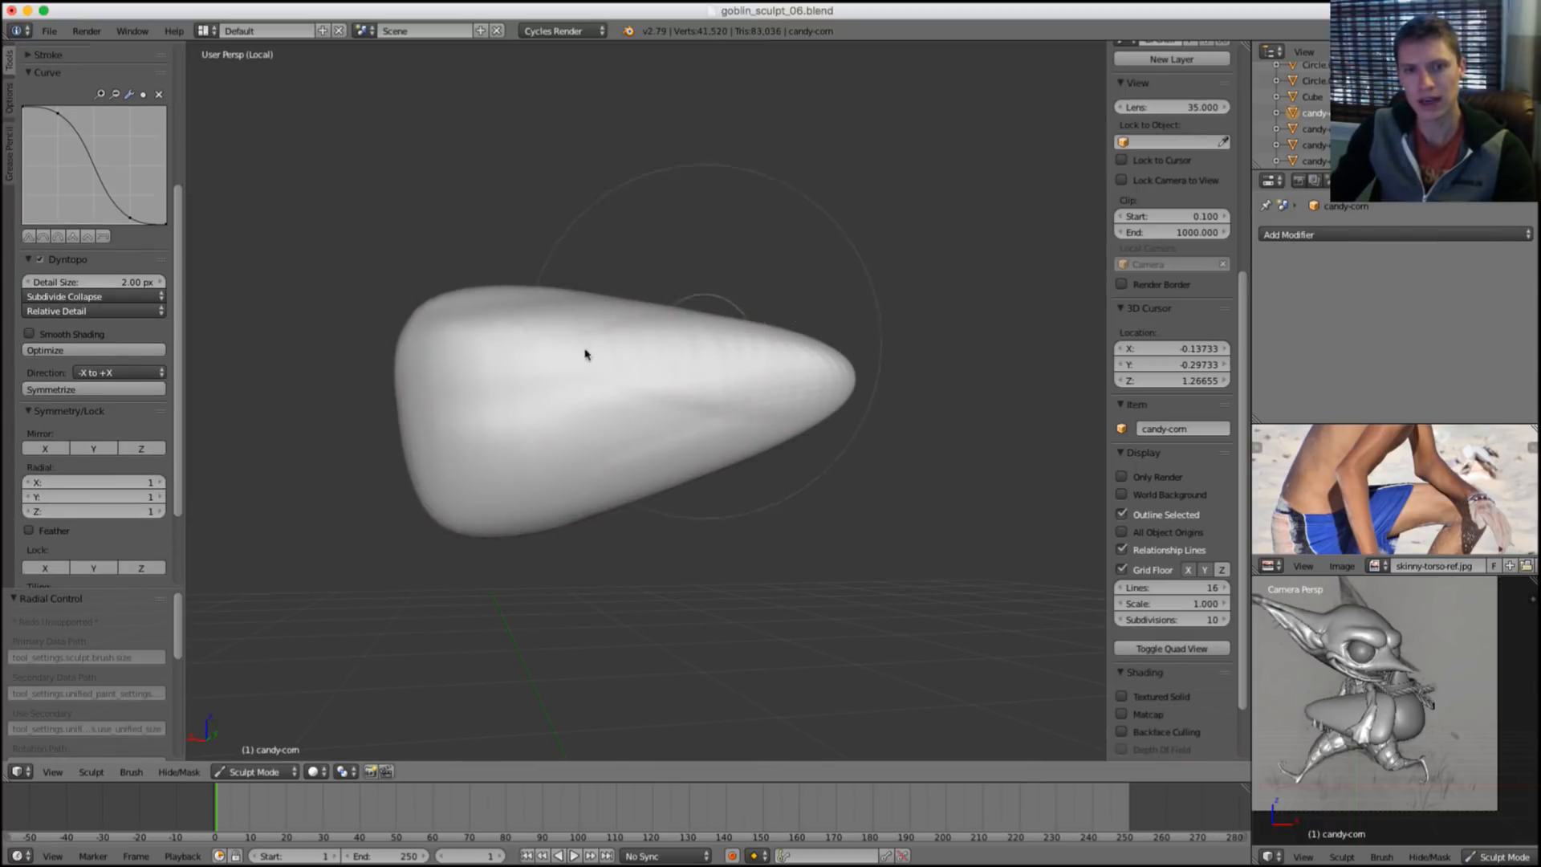
Rework the candy corn's other sides with Subdivide Collapse active, and reduce the Clay Strips radius.
middle_drag(778, 420, 704, 408)
scroll(781, 379, down, 3)
middle_drag(538, 452, 665, 423)
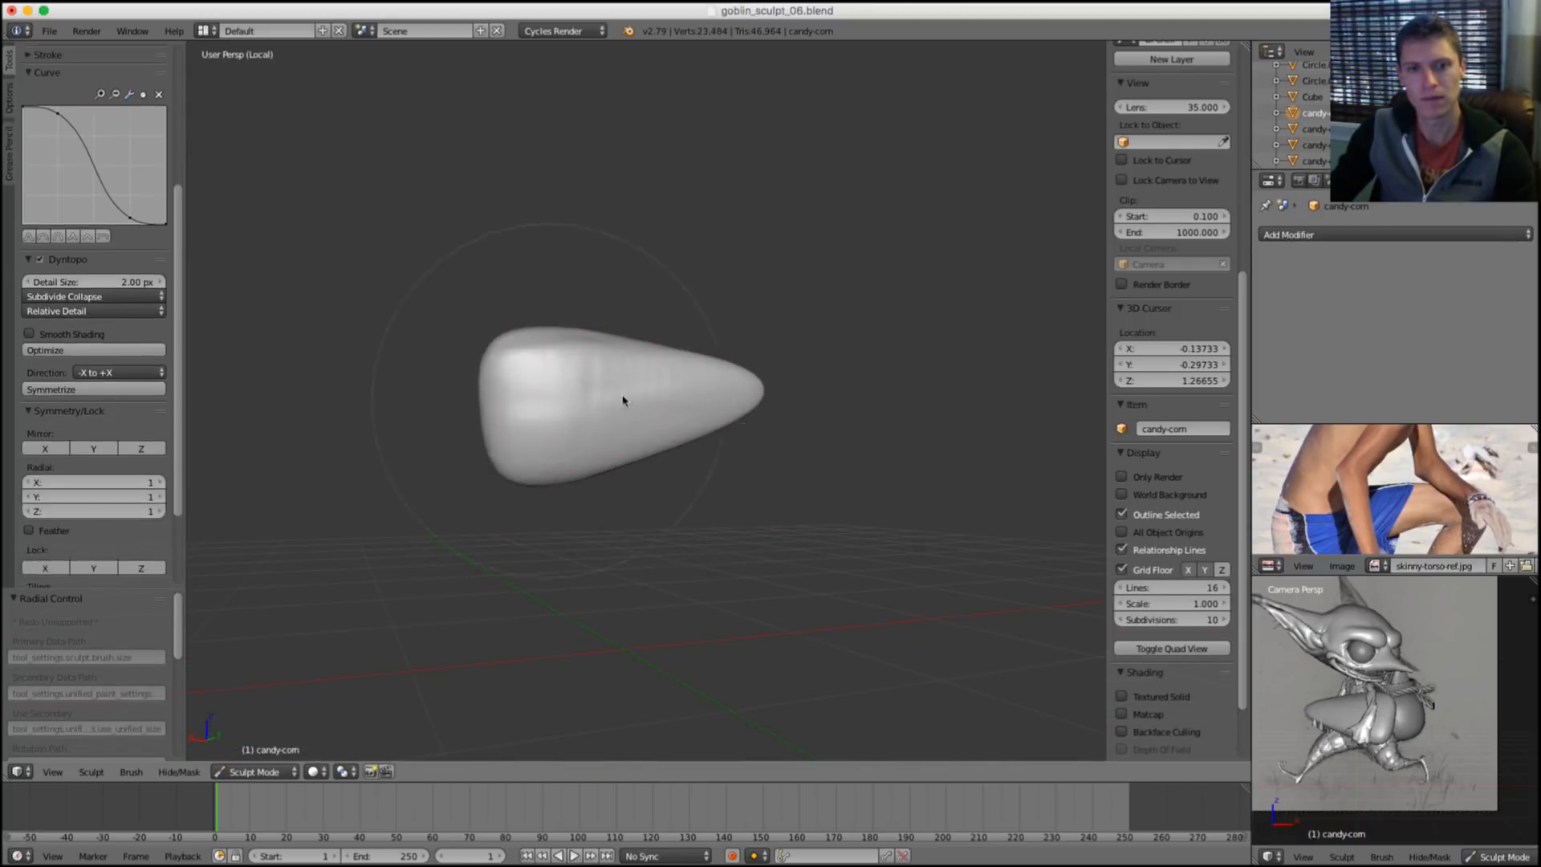
middle_drag(688, 419, 599, 421)
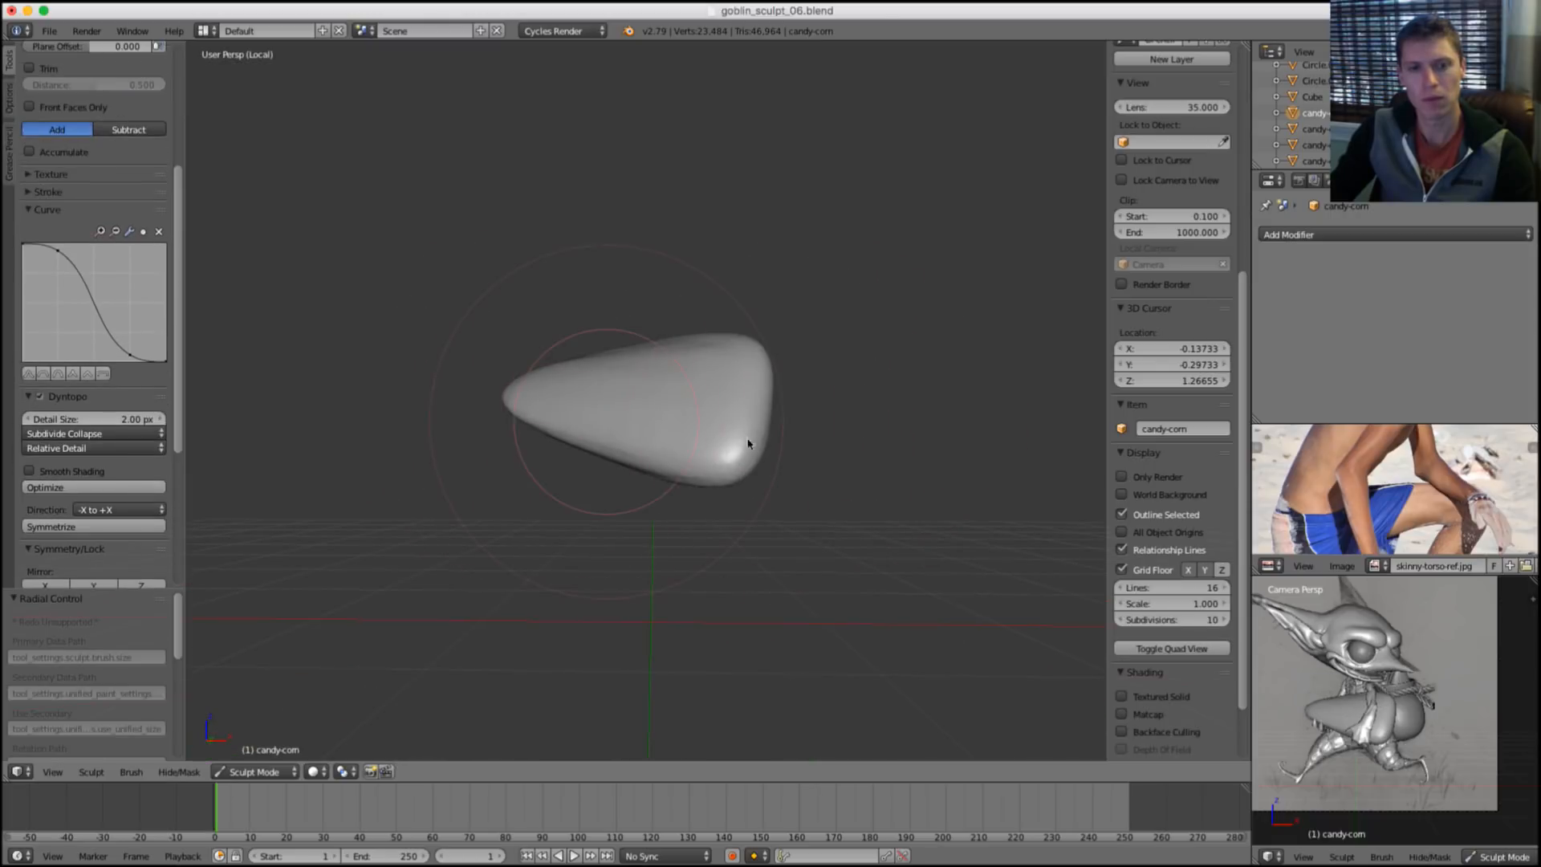
middle_drag(705, 424, 682, 423)
key(f)
key(Escape)
middle_drag(544, 399, 530, 420)
key(f)
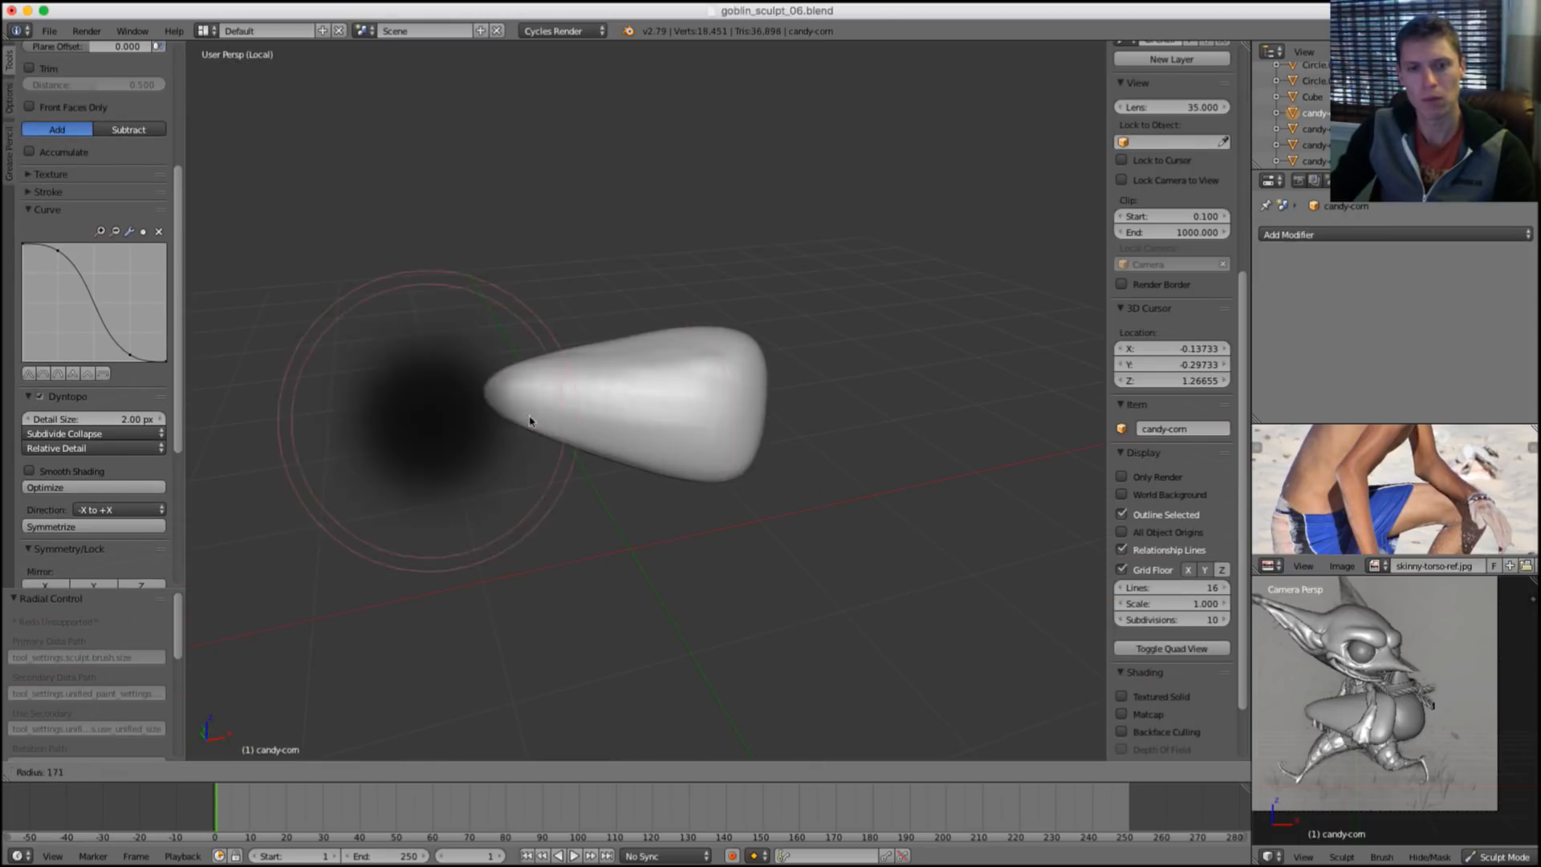
click(614, 420)
Sculpt long, subtle Clay Strips ridges between the candy corn's wide end and its middle.
middle_drag(756, 425, 629, 384)
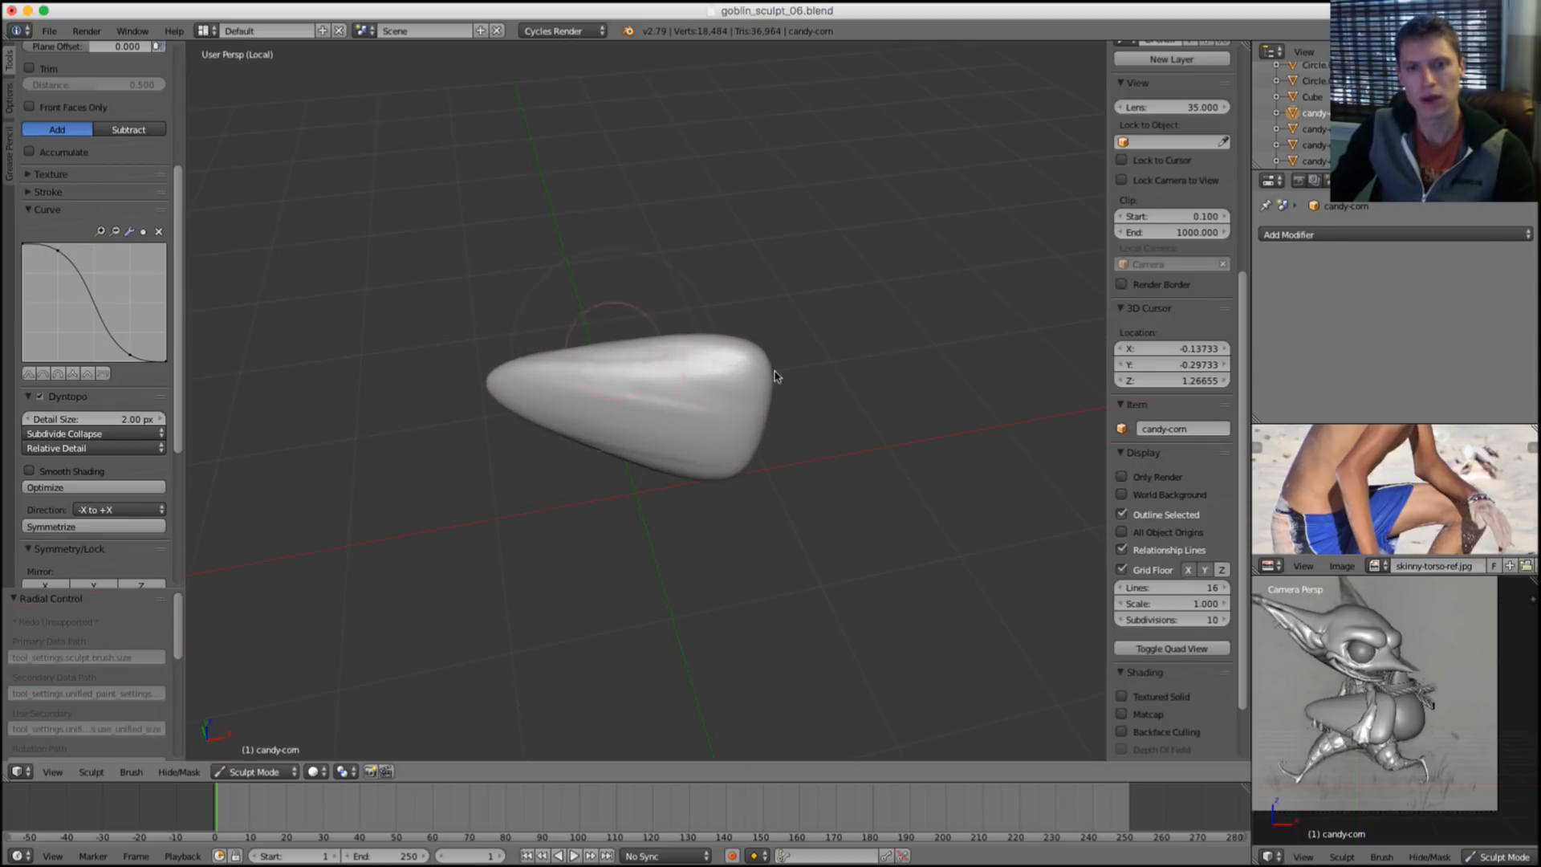
drag(774, 354, 595, 406)
middle_drag(773, 388, 583, 427)
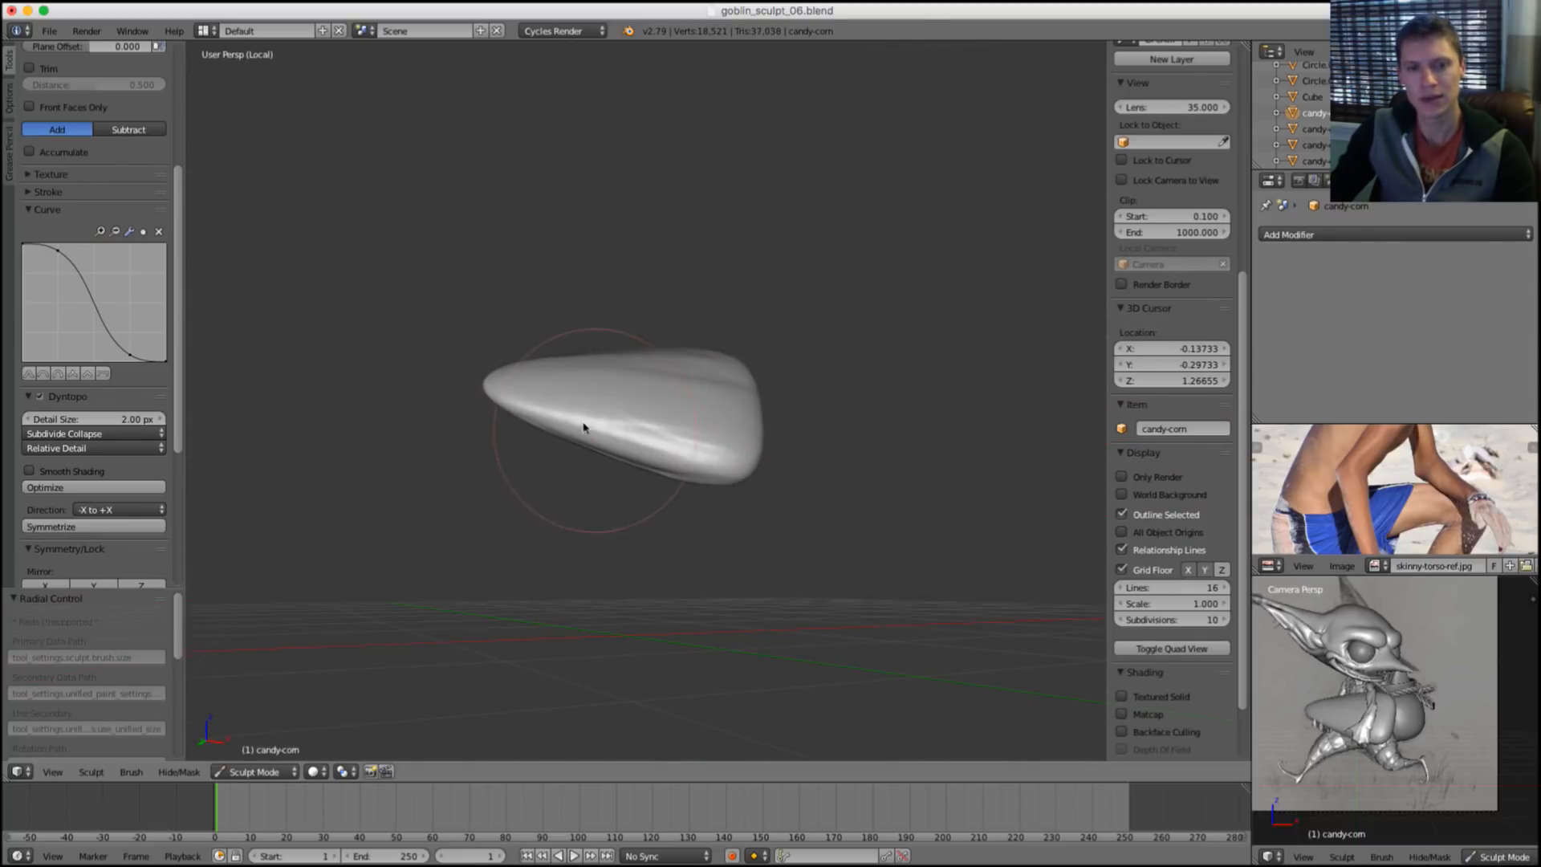
middle_drag(761, 466, 667, 444)
drag(667, 444, 692, 431)
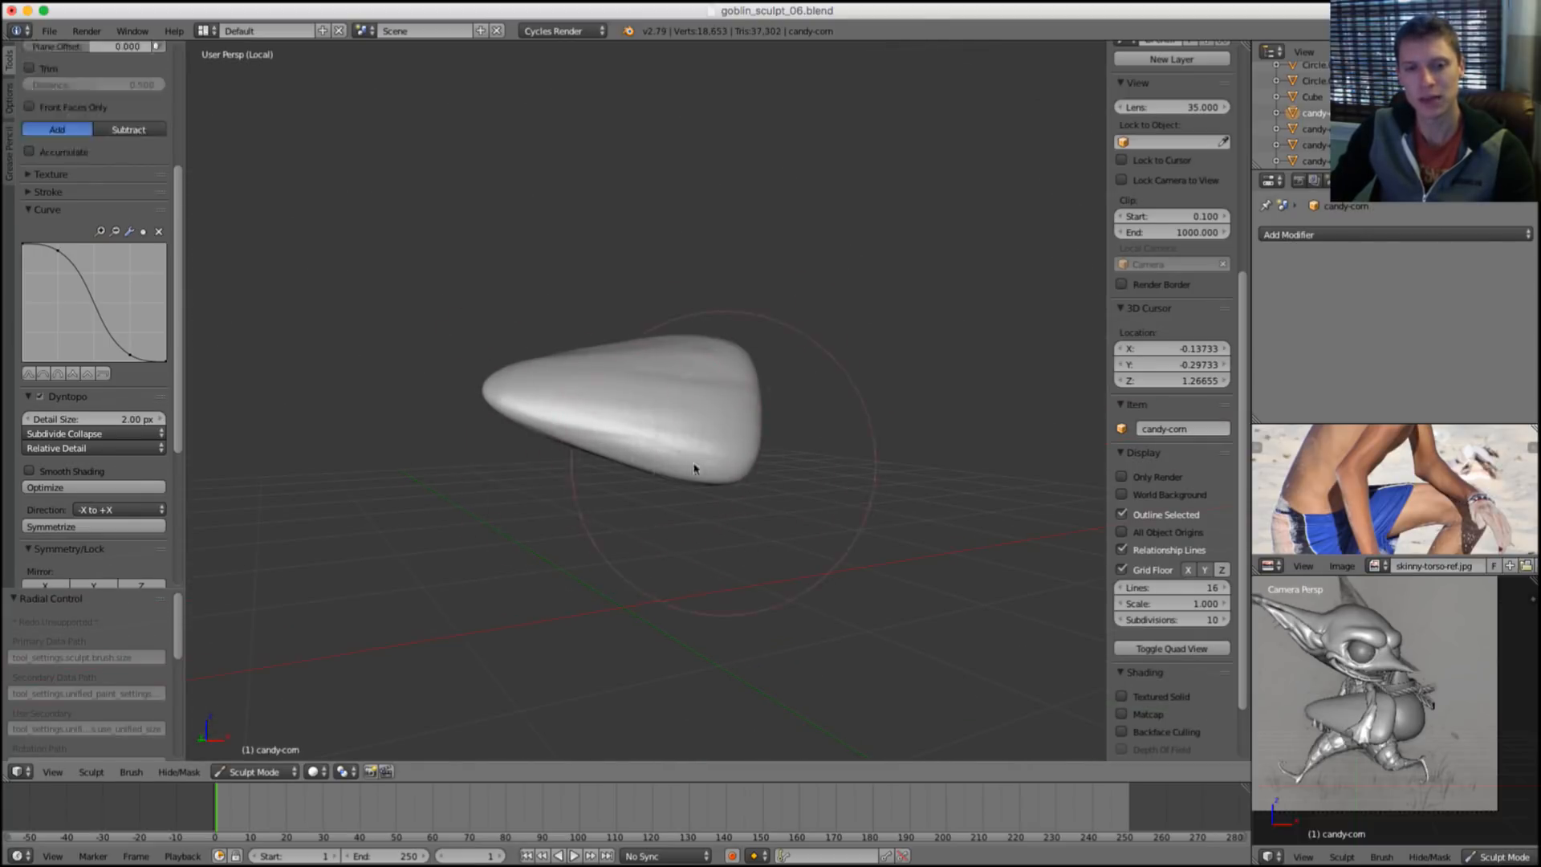
middle_drag(672, 385, 691, 362)
Switch to the Crease brush and carve diagonal creases across the candy corn's broad face toward its wide end.
key(shift)
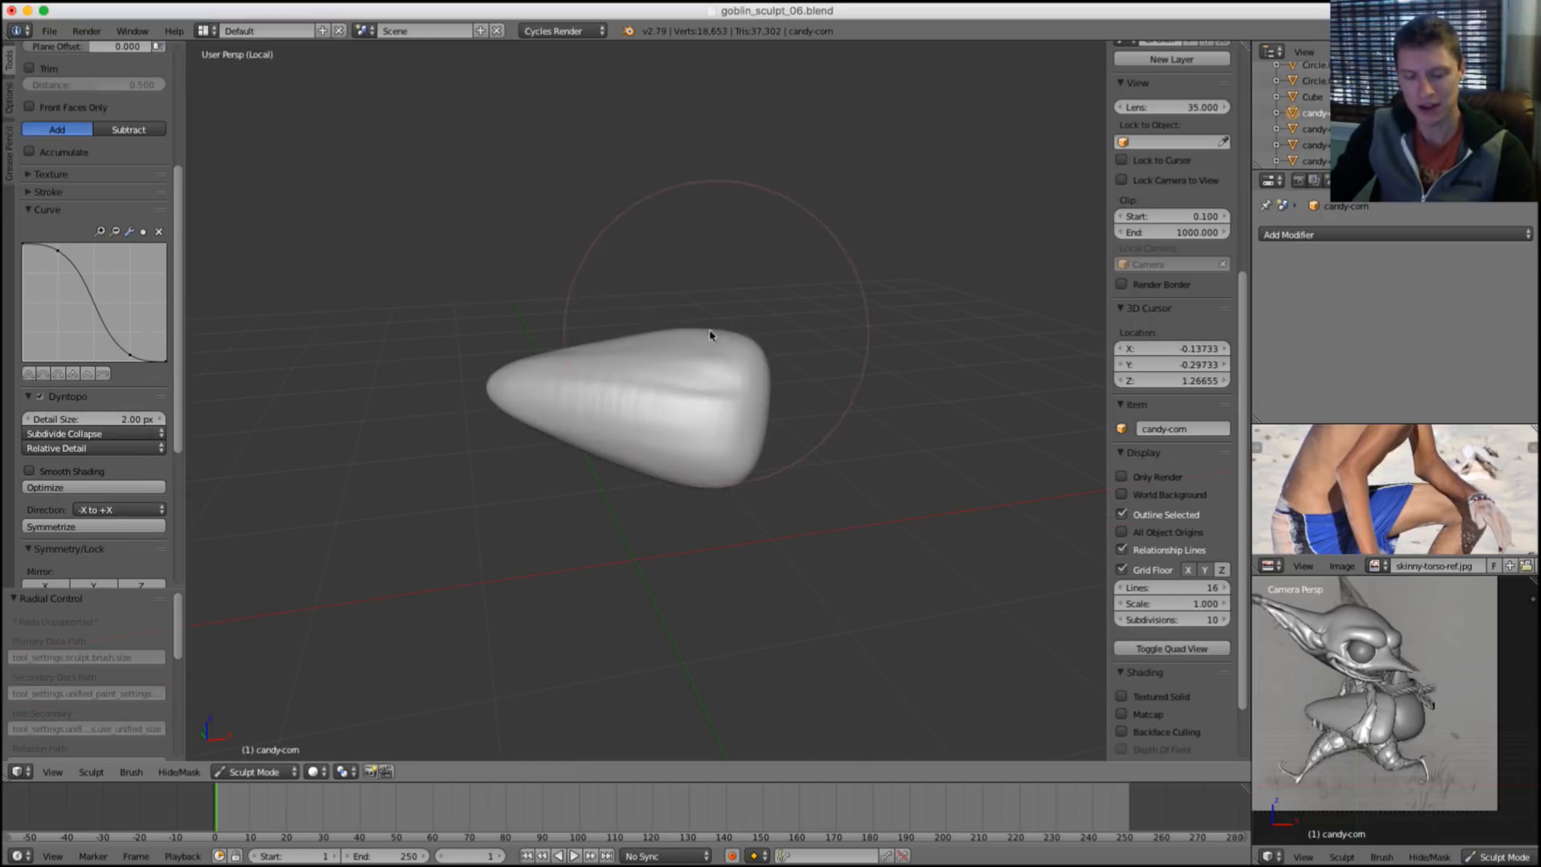
key(shift)
drag(682, 334, 682, 334)
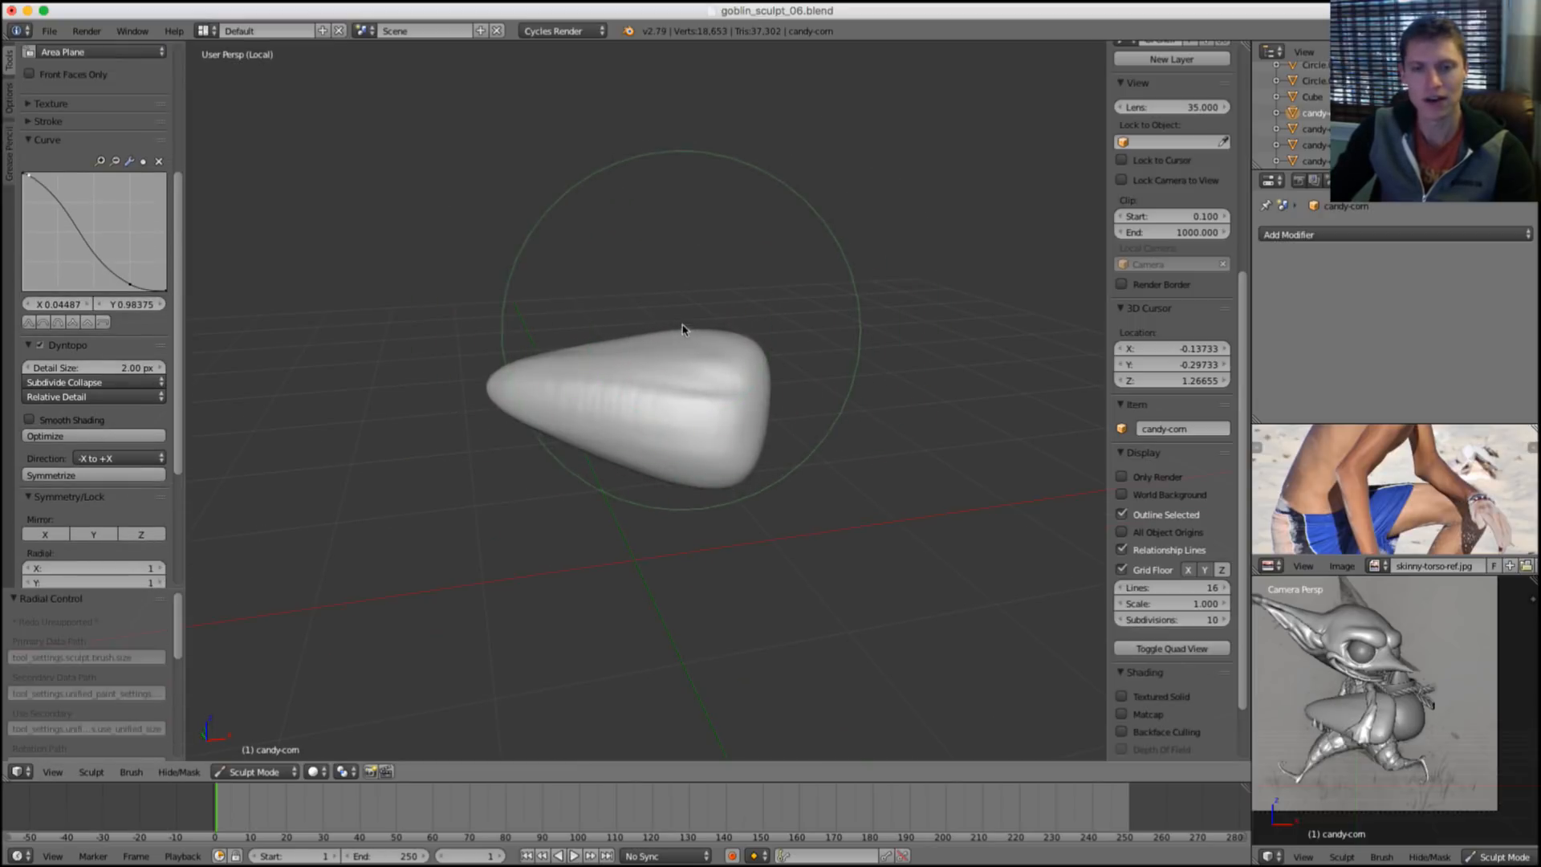
mouse_move(679, 474)
shift+mouse_down()
mouse_move(705, 497)
mouse_move(711, 483)
shift+mouse_up()
scroll(888, 399, down, 1)
scroll(733, 454, up, 4)
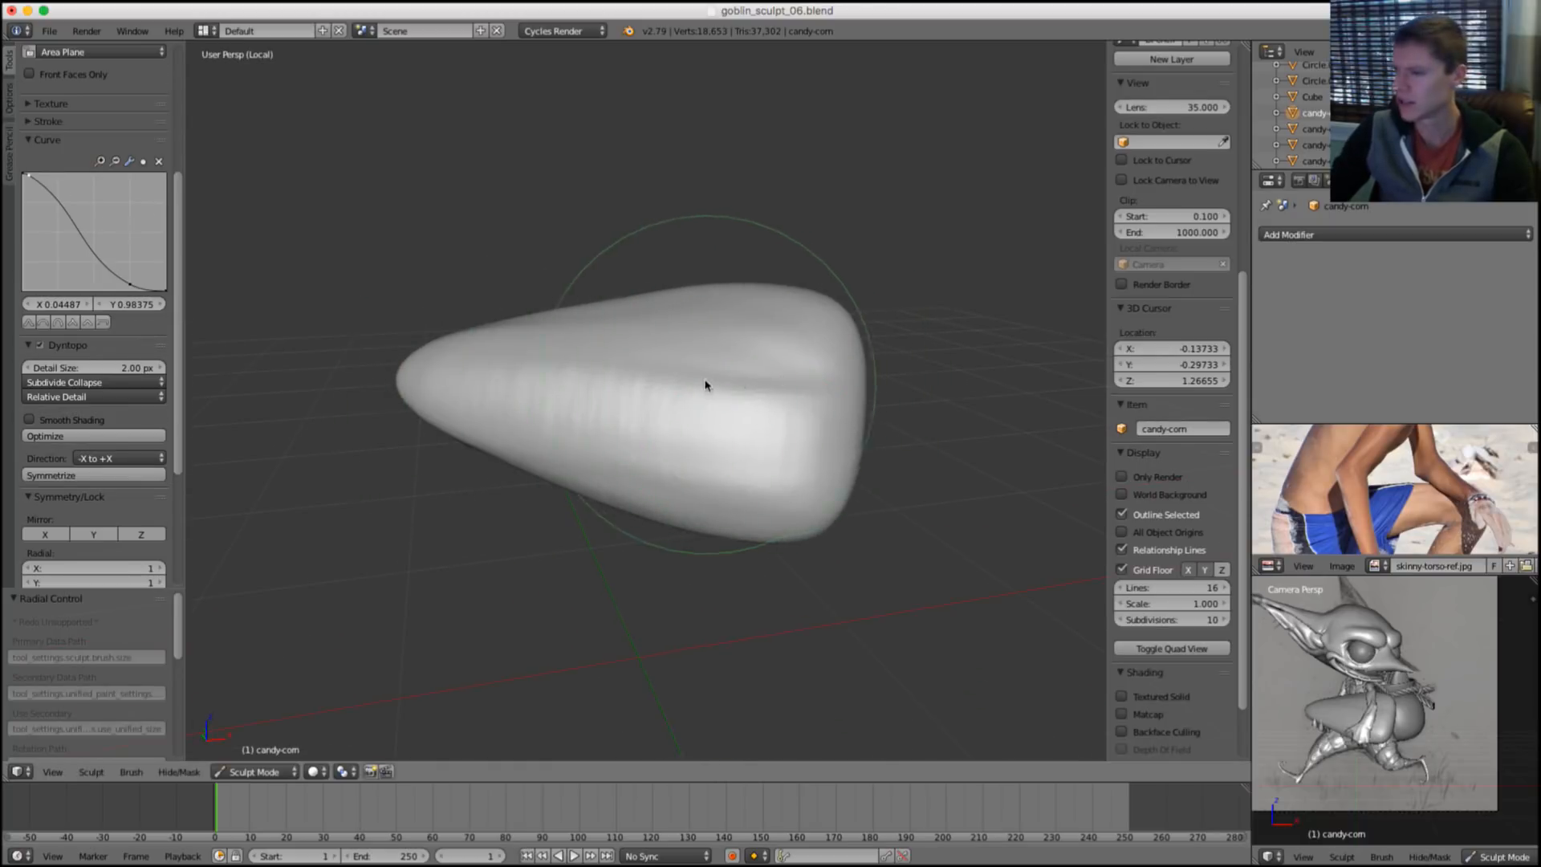
key(c)
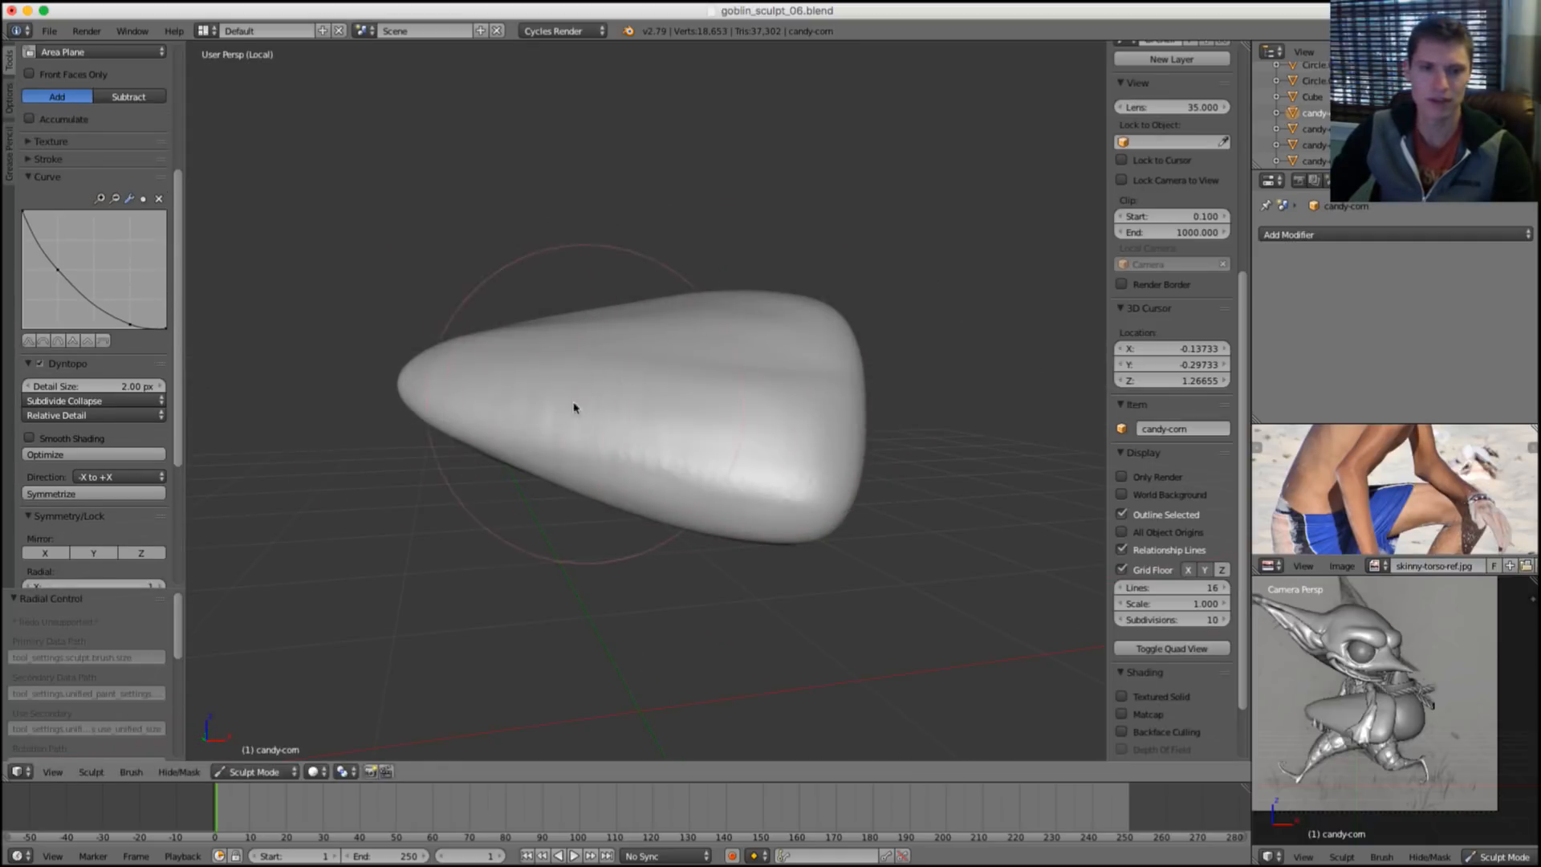
drag(575, 399, 562, 379)
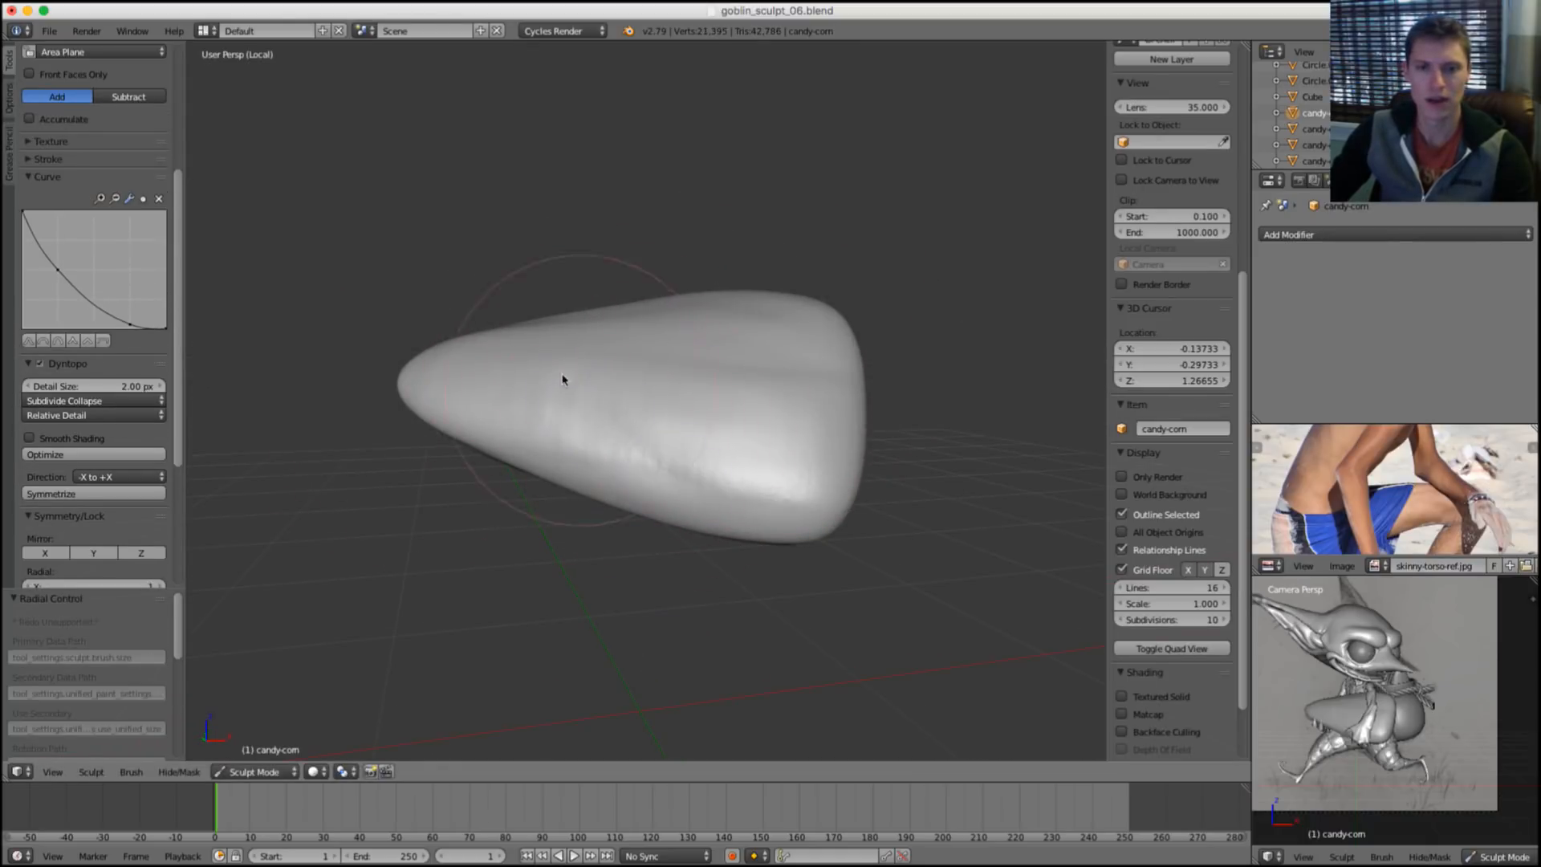
drag(727, 469, 610, 417)
middle_drag(610, 417, 668, 396)
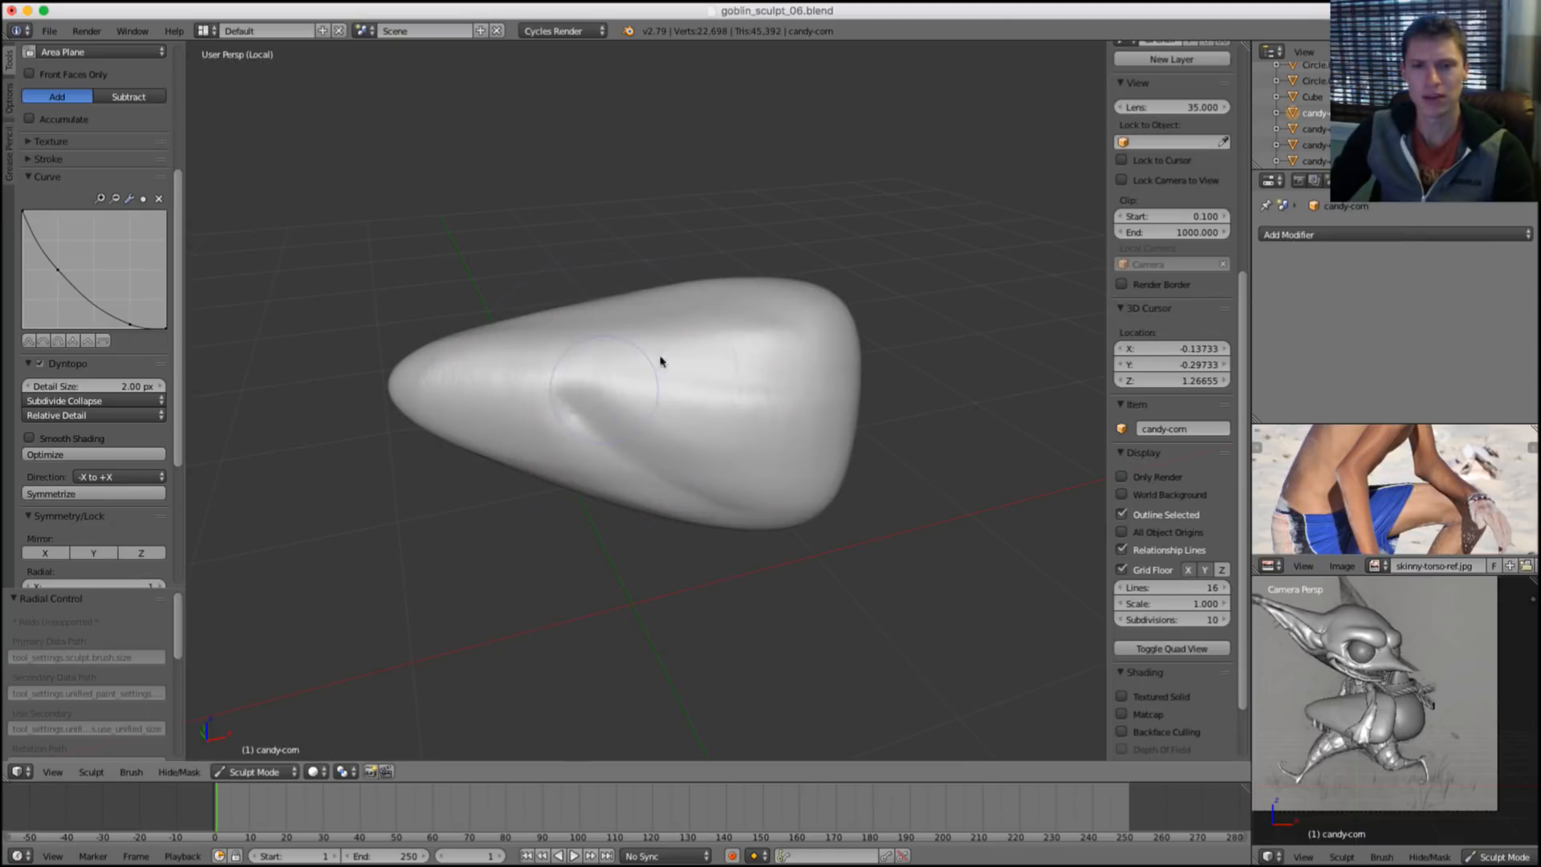
drag(661, 361, 802, 320)
Switch to Clay Strips with radius 126 px and strength 0.360, and build up the surface around the creases near the wide end.
key(s)
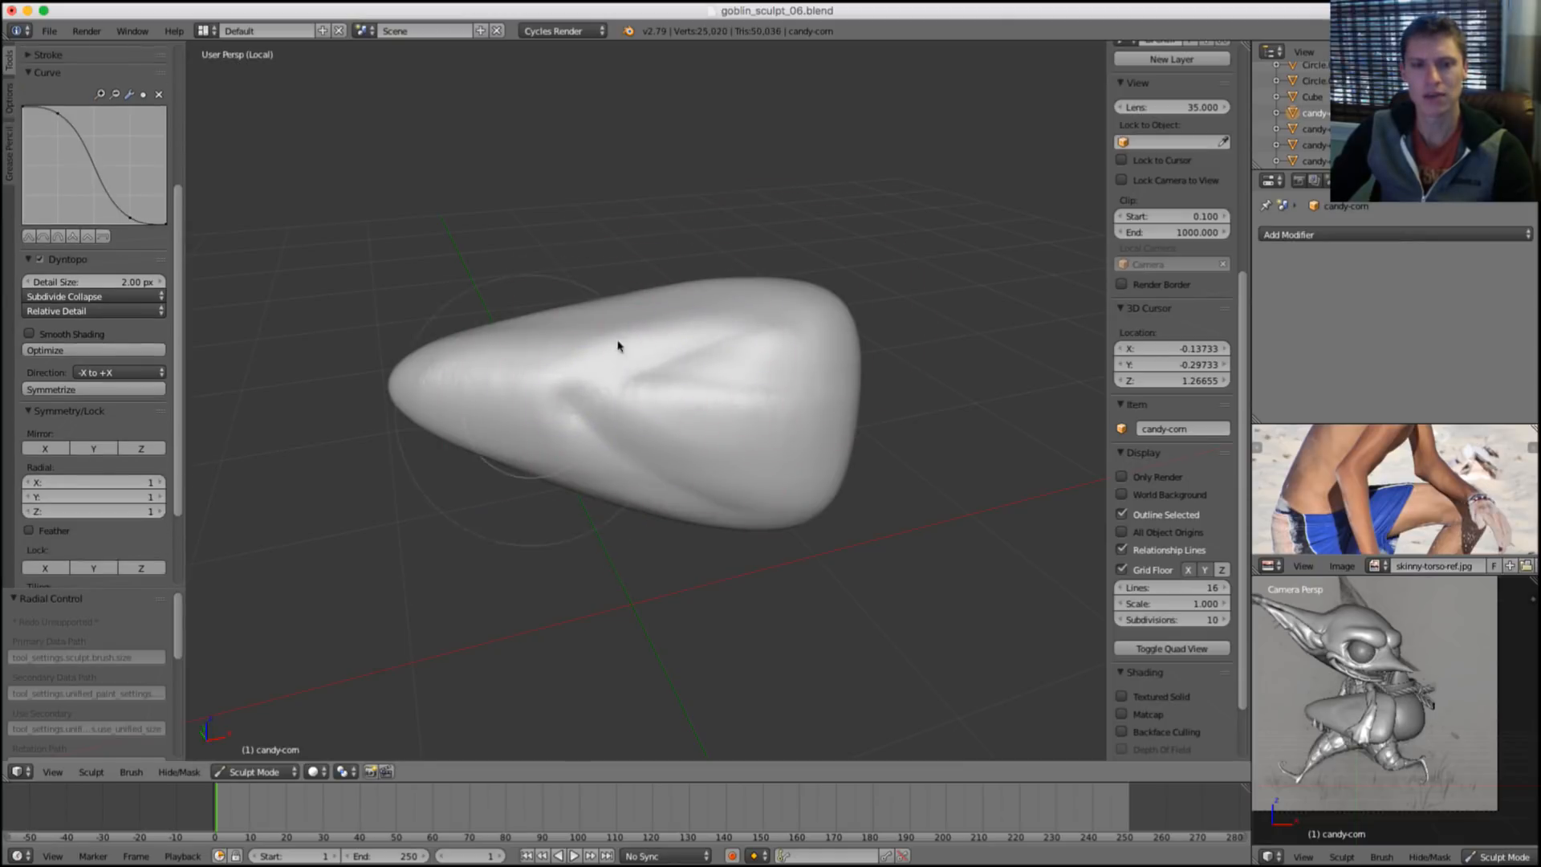
scroll(96, 321, up, 8)
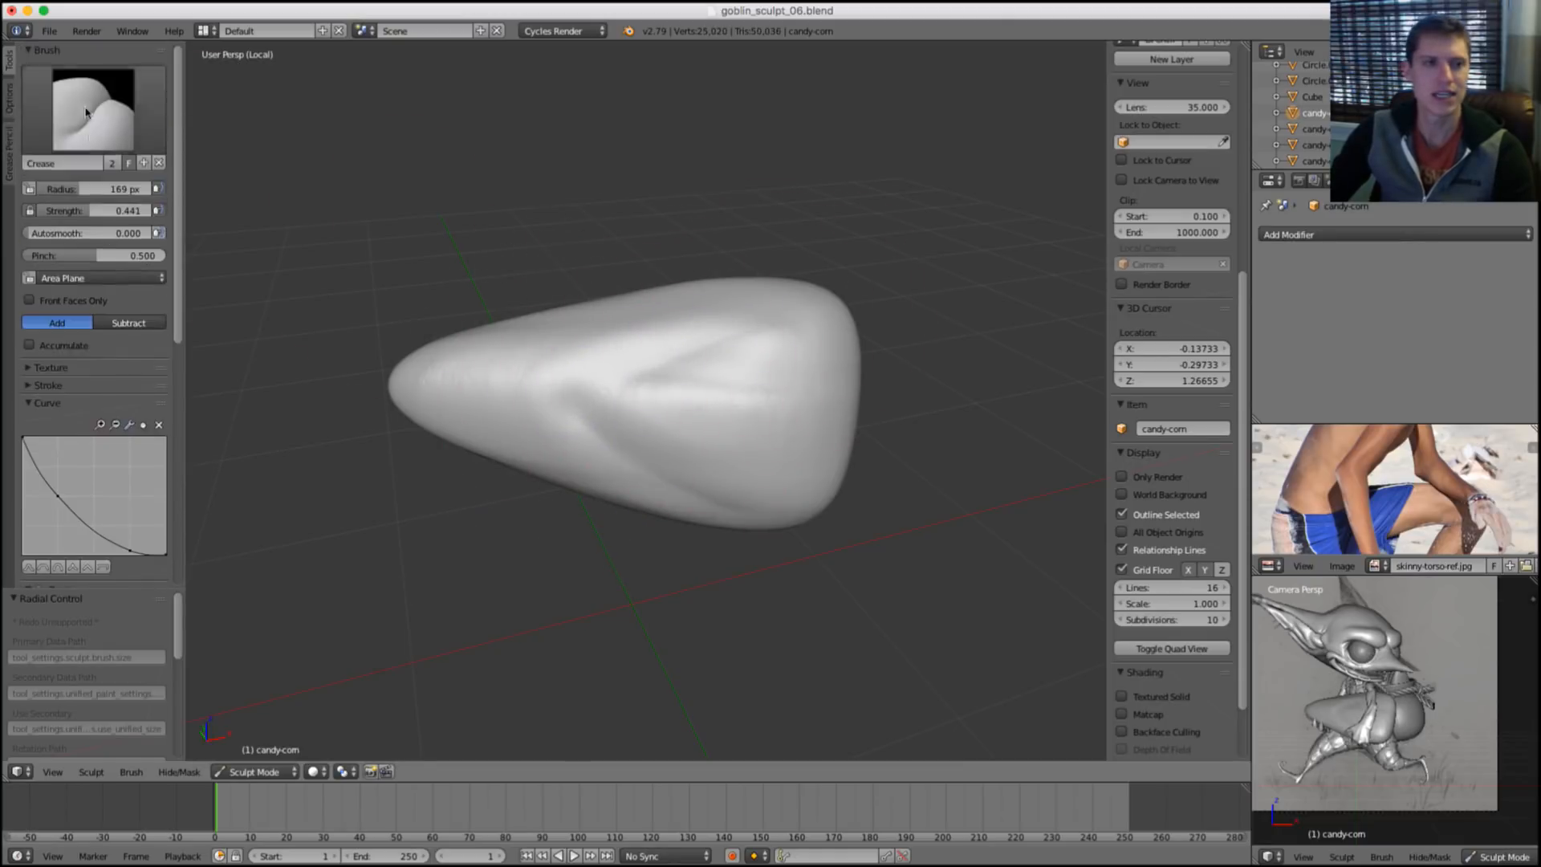
click(93, 110)
click(180, 188)
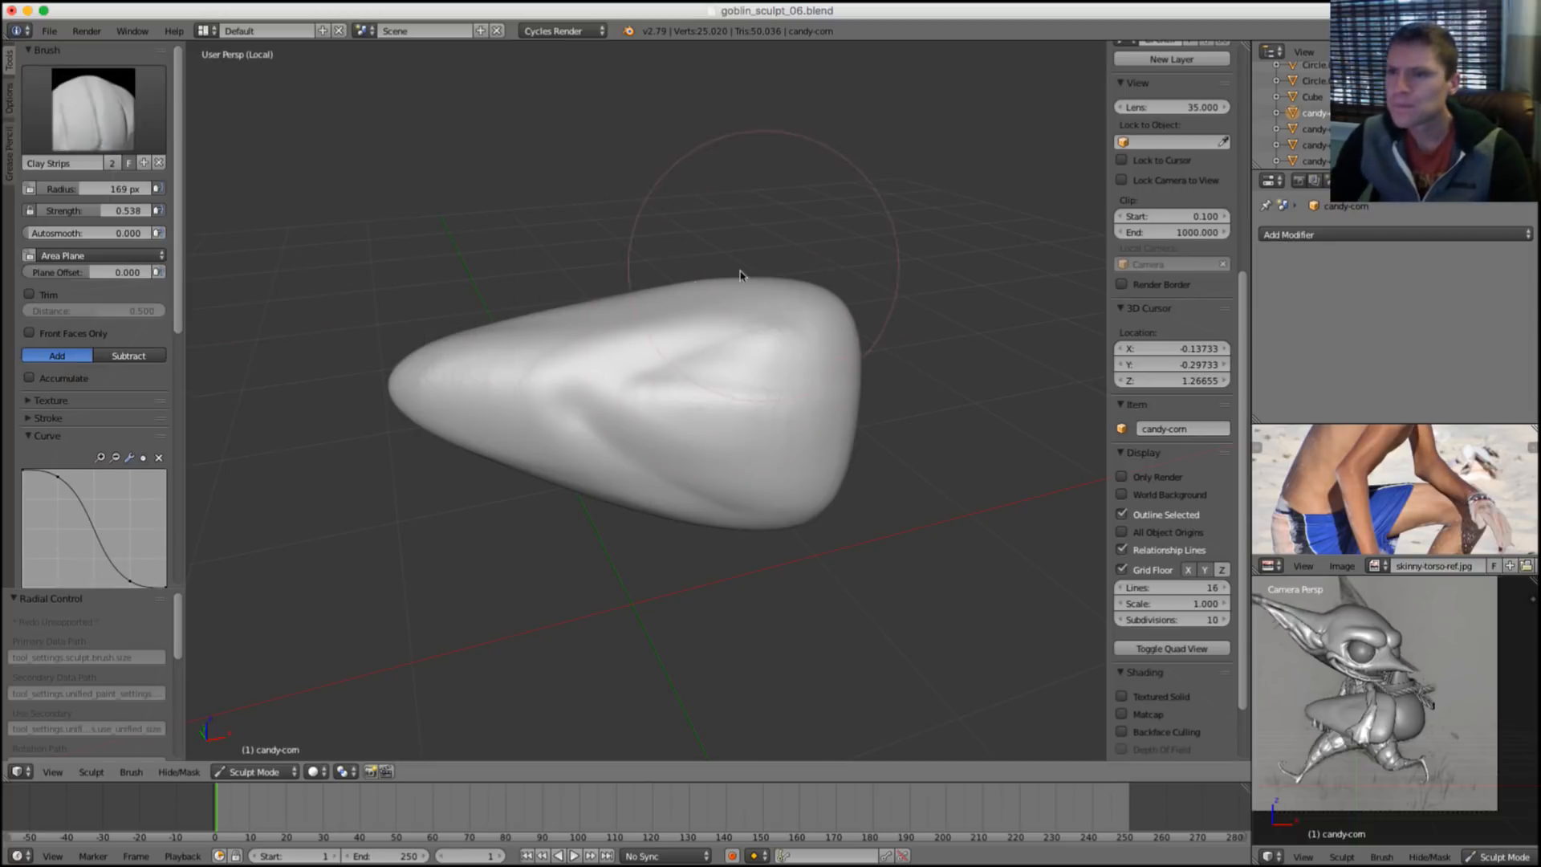
key(f)
click(729, 343)
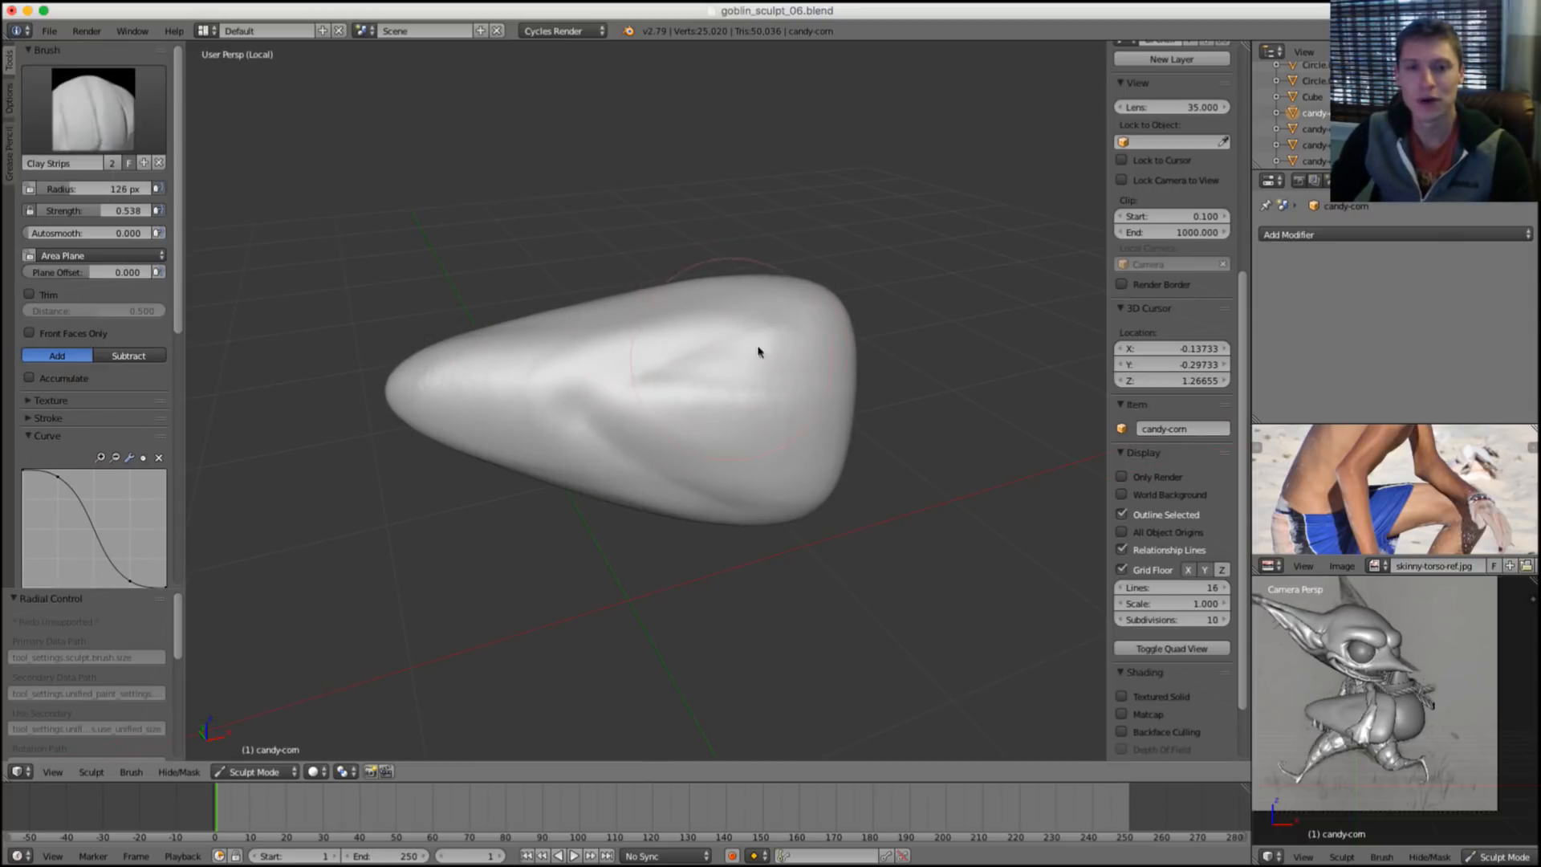
key(shift+f)
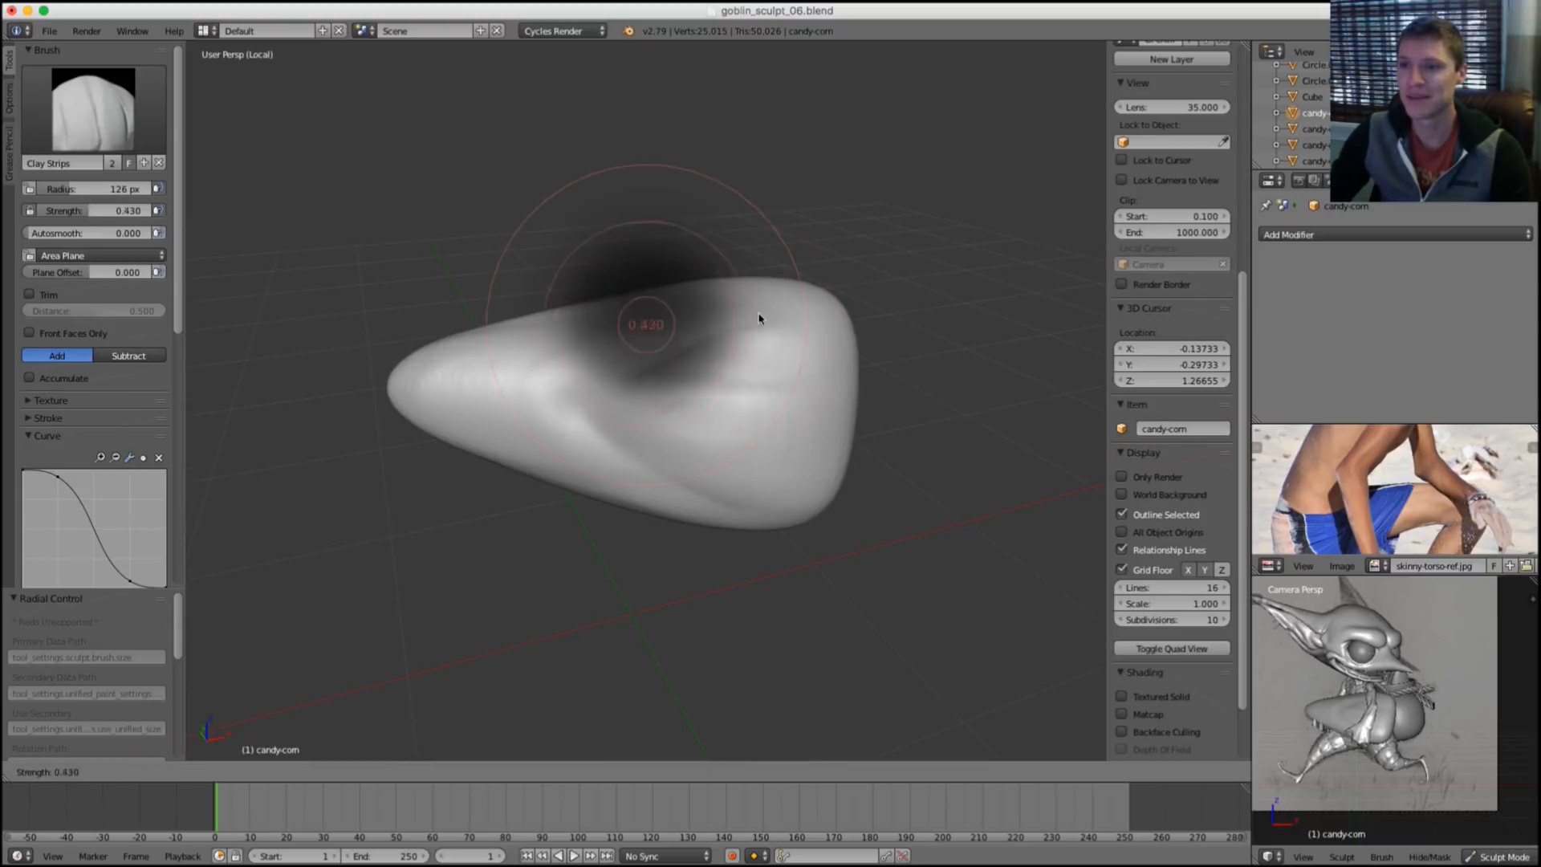
click(767, 321)
middle_drag(792, 321, 642, 380)
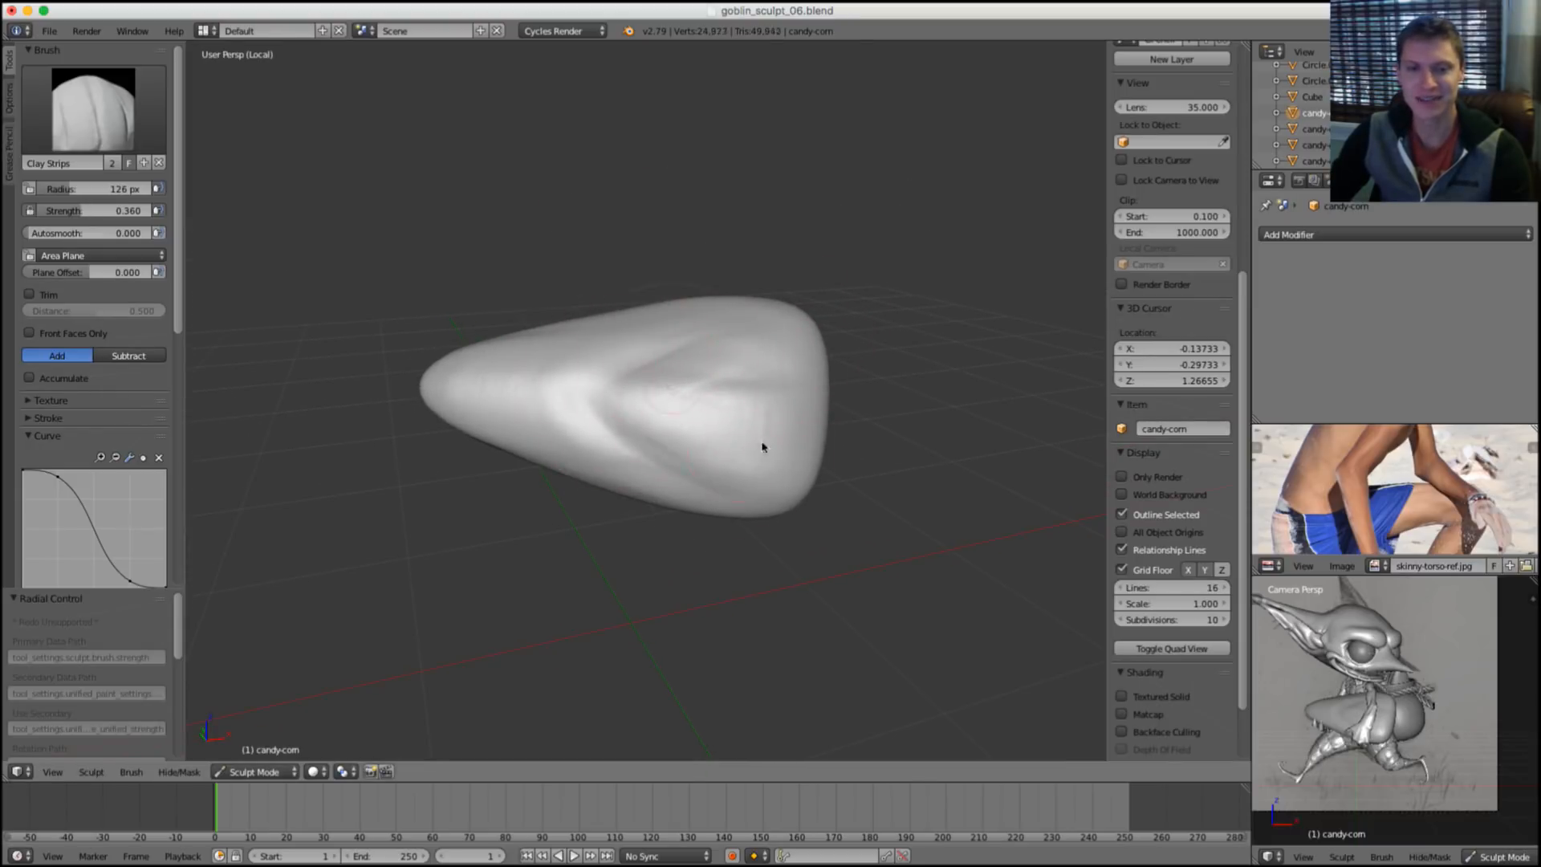
drag(791, 401, 753, 358)
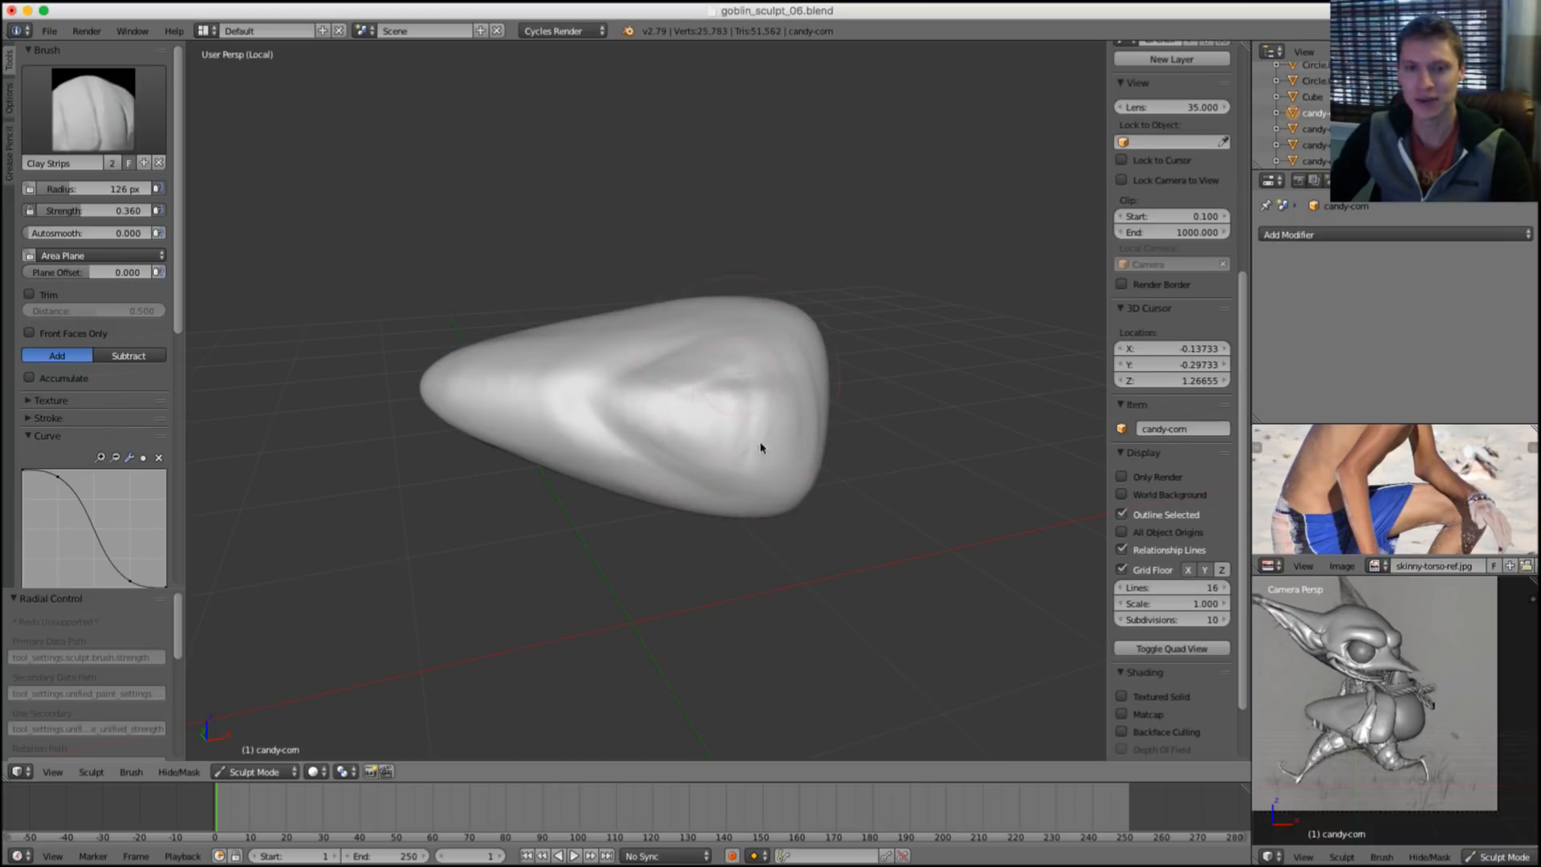
Smooth the new strokes, switch to the Crease brush at strength 0.296, and add creases on the candy corn's middle toward the tip.
key(s)
key(c)
mouse_move(767, 395)
middle_down()
mouse_move(802, 402)
mouse_move(751, 391)
mouse_move(729, 358)
mouse_move(739, 347)
mouse_move(729, 432)
middle_up()
key(shift+c)
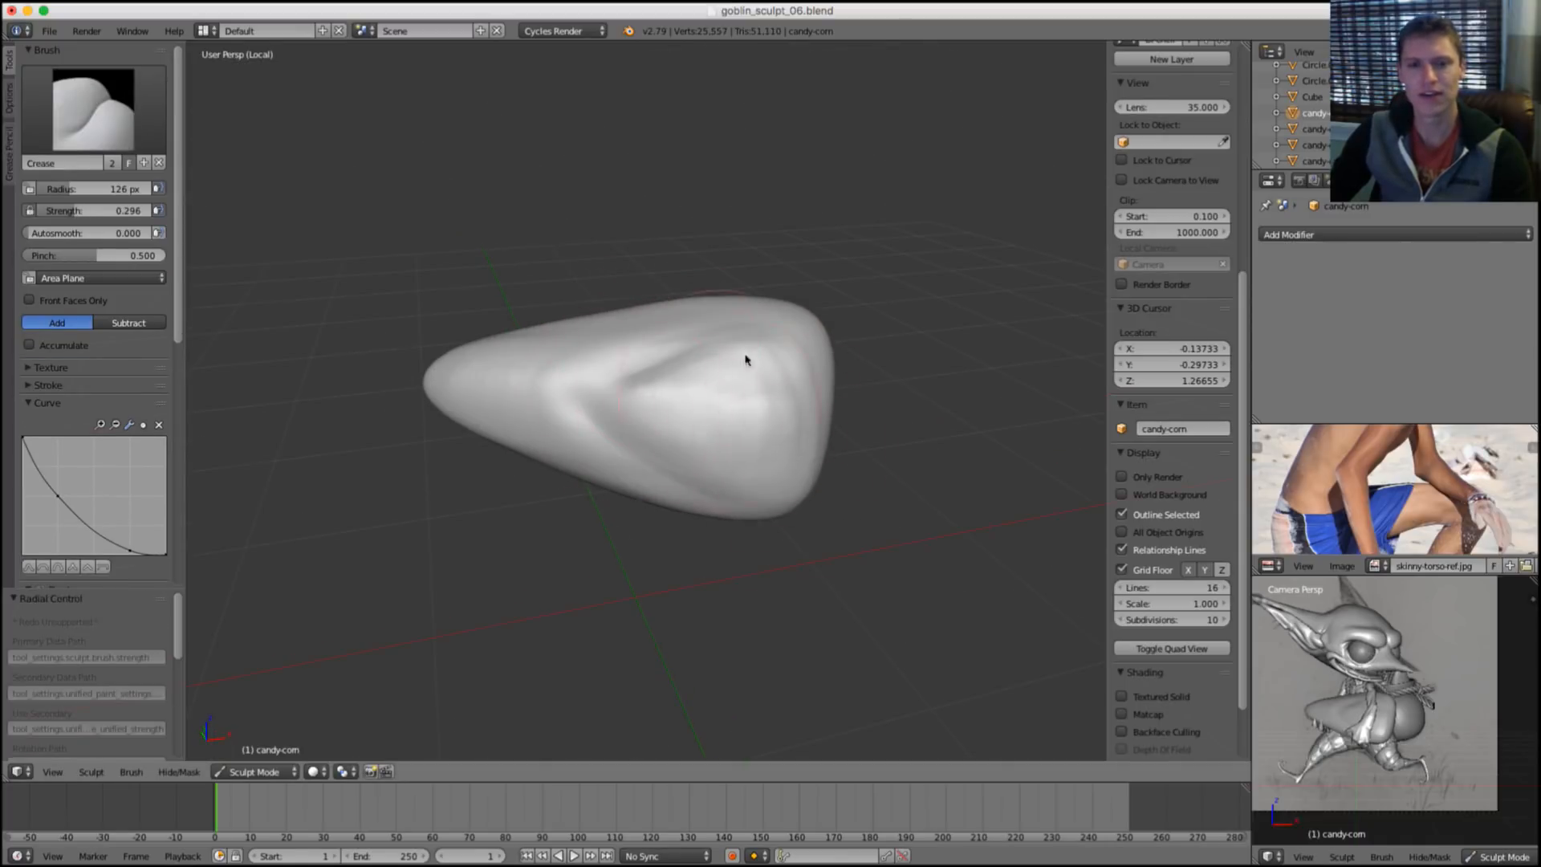
key(s)
key(shift+c)
mouse_move(809, 388)
middle_down()
mouse_move(833, 430)
mouse_move(819, 382)
mouse_move(651, 357)
middle_up()
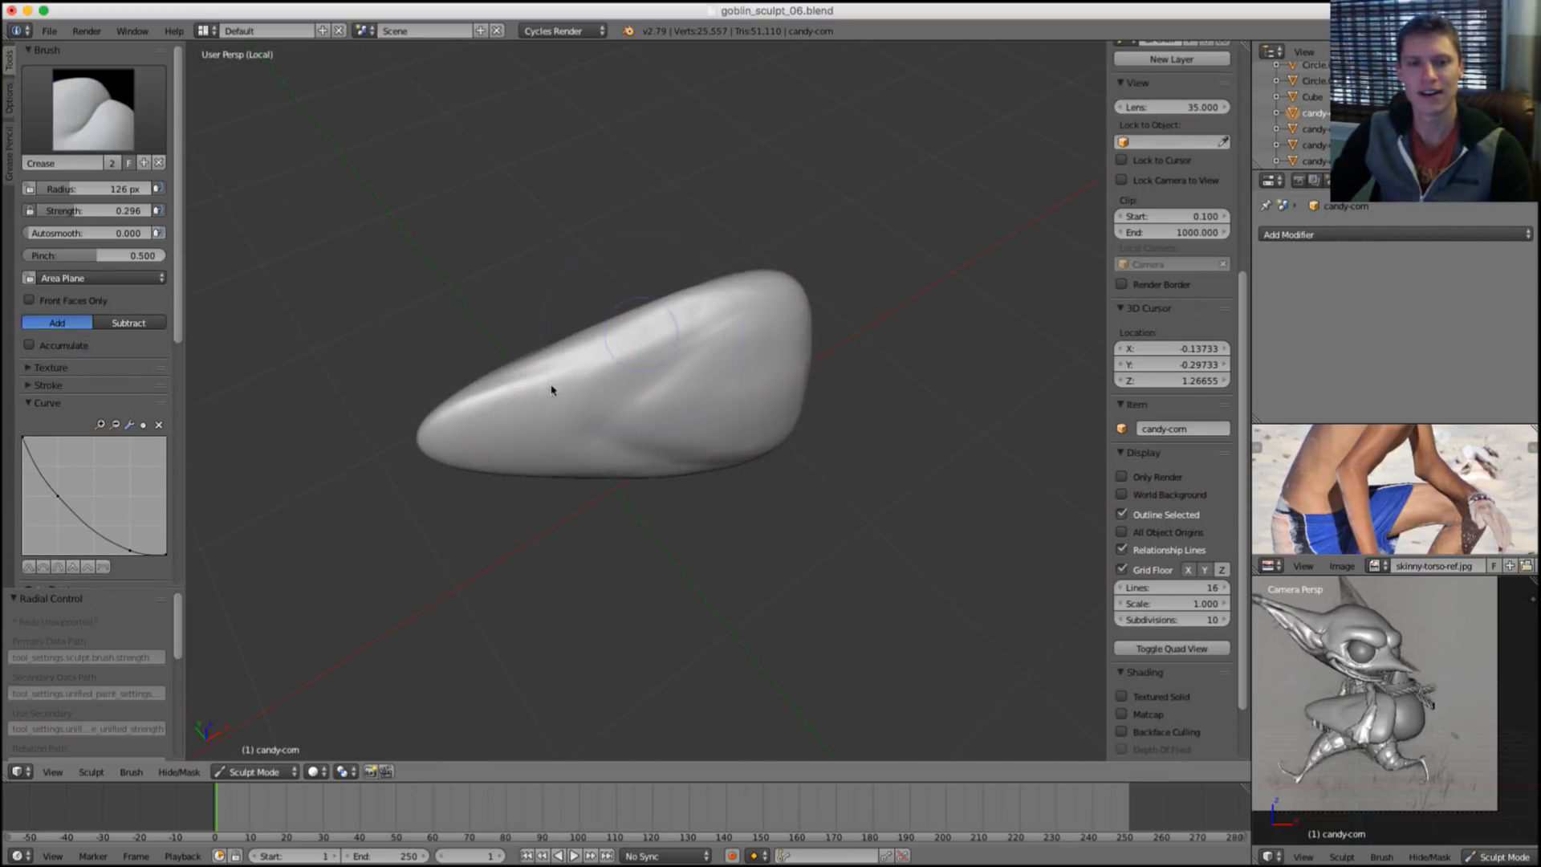
mouse_move(551, 391)
mouse_down()
mouse_move(560, 420)
mouse_move(572, 403)
mouse_up()
middle_drag(572, 403, 572, 393)
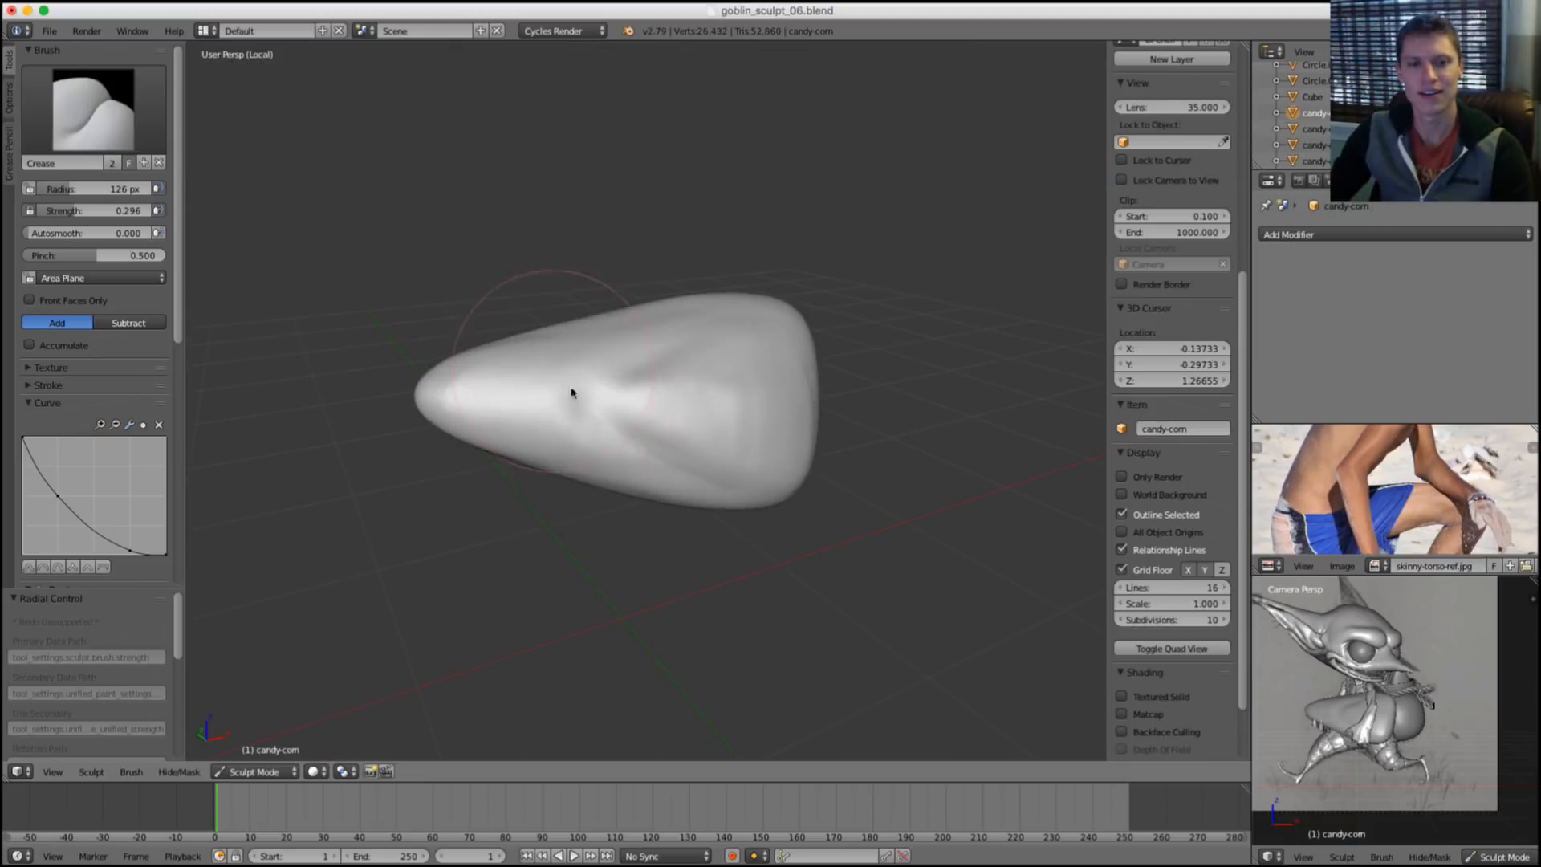
drag(638, 441, 629, 406)
mouse_move(629, 407)
middle_down()
mouse_move(637, 426)
mouse_move(641, 395)
mouse_move(621, 402)
middle_up()
Switch to the Clay Strips brush and set its radius to about 95 px for the candy corn's narrow edge.
key(f)
click(723, 337)
mouse_move(723, 338)
middle_down()
mouse_move(744, 344)
mouse_move(760, 296)
mouse_move(857, 257)
mouse_move(769, 293)
mouse_move(739, 289)
middle_up()
scroll(774, 290, down, 2)
click(93, 109)
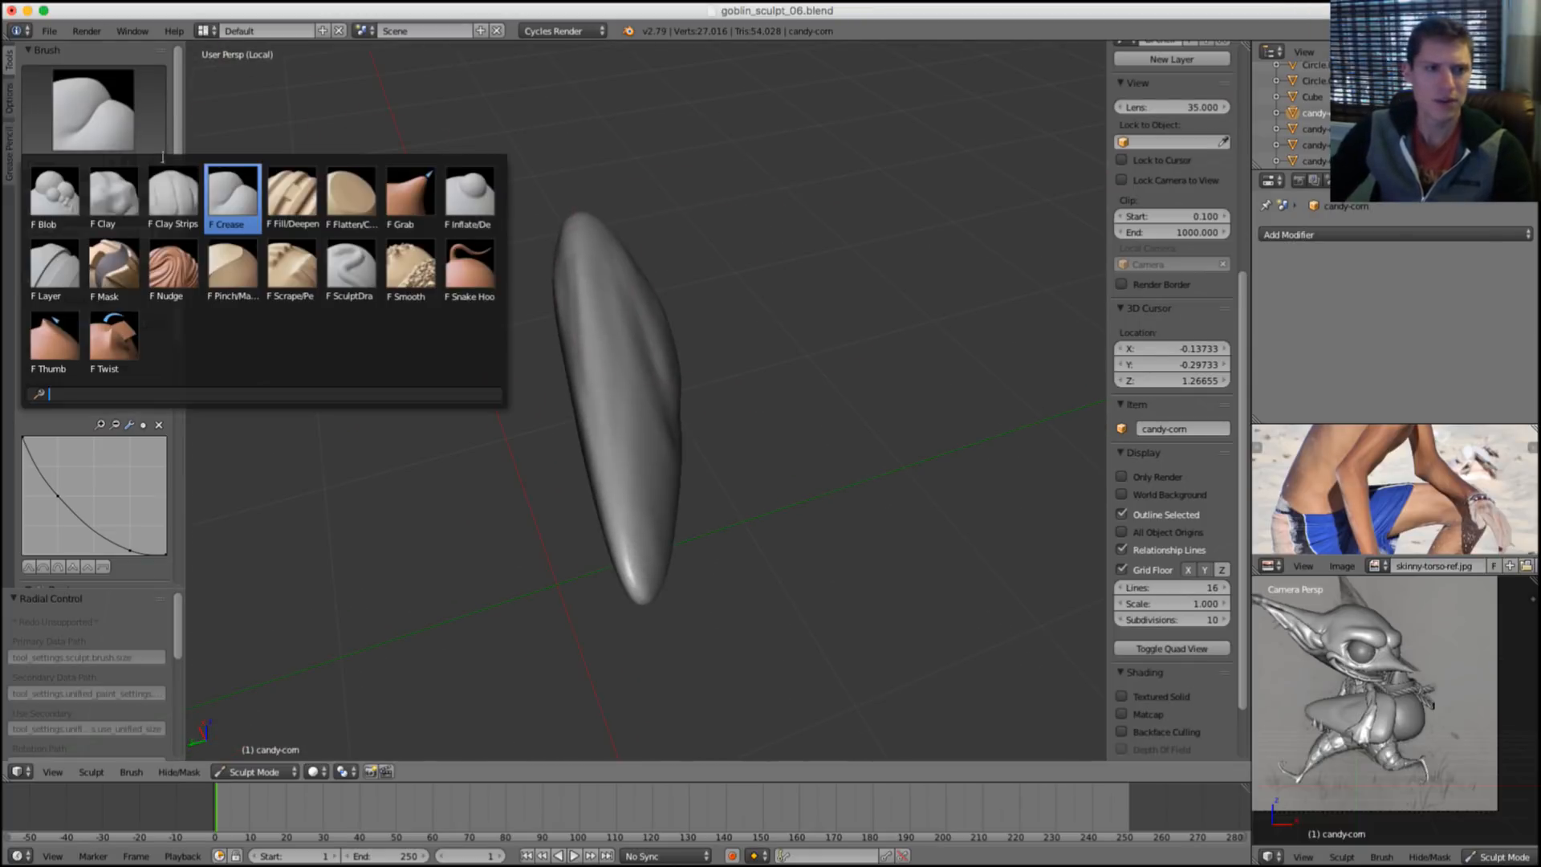
click(172, 194)
click(95, 110)
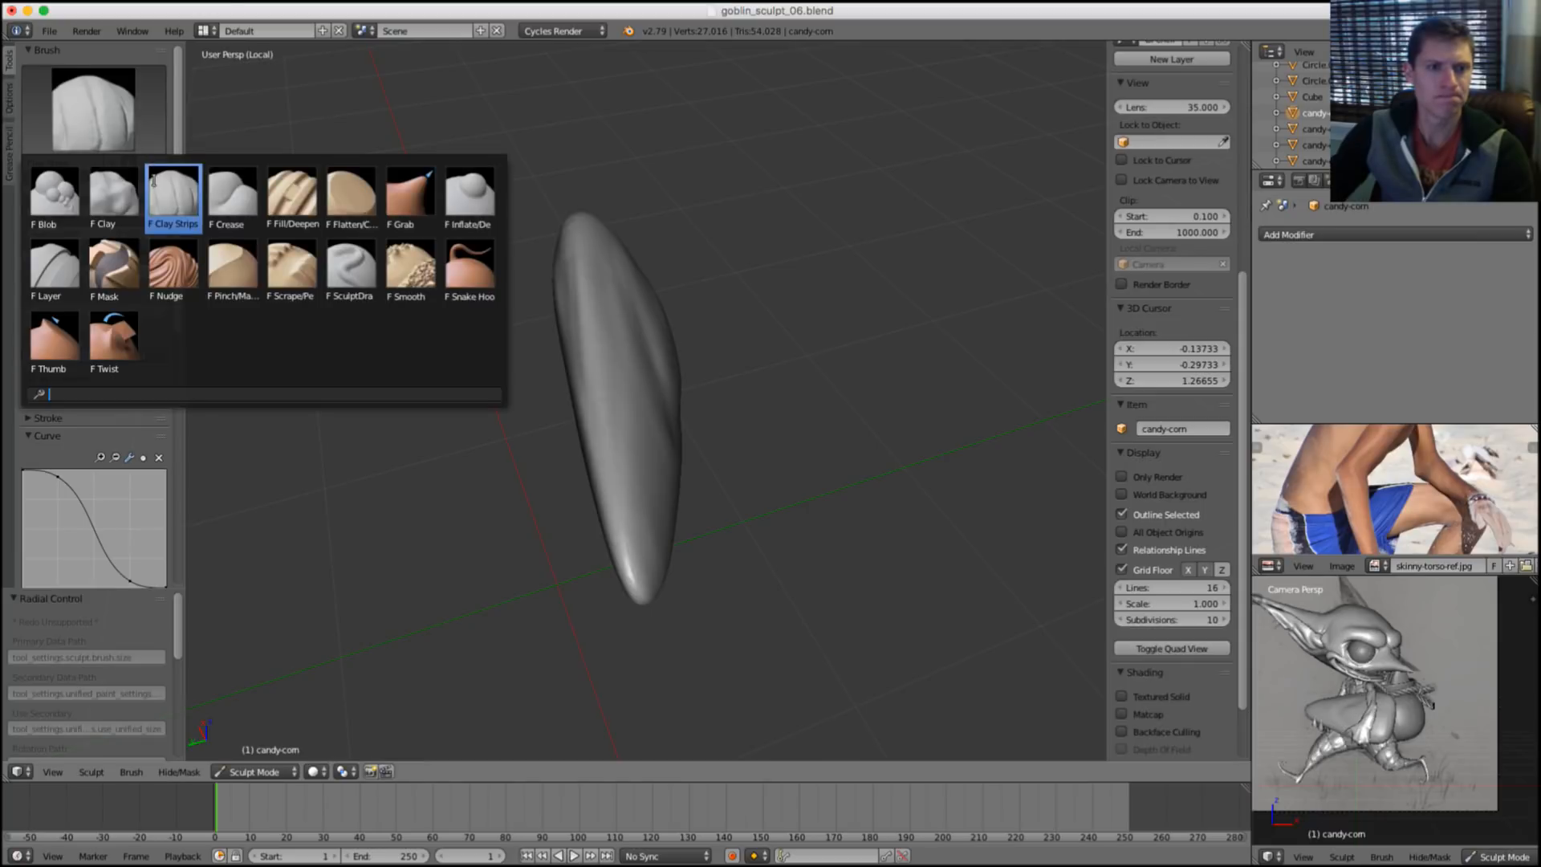
click(164, 187)
middle_drag(608, 281, 642, 356)
key(f)
click(602, 341)
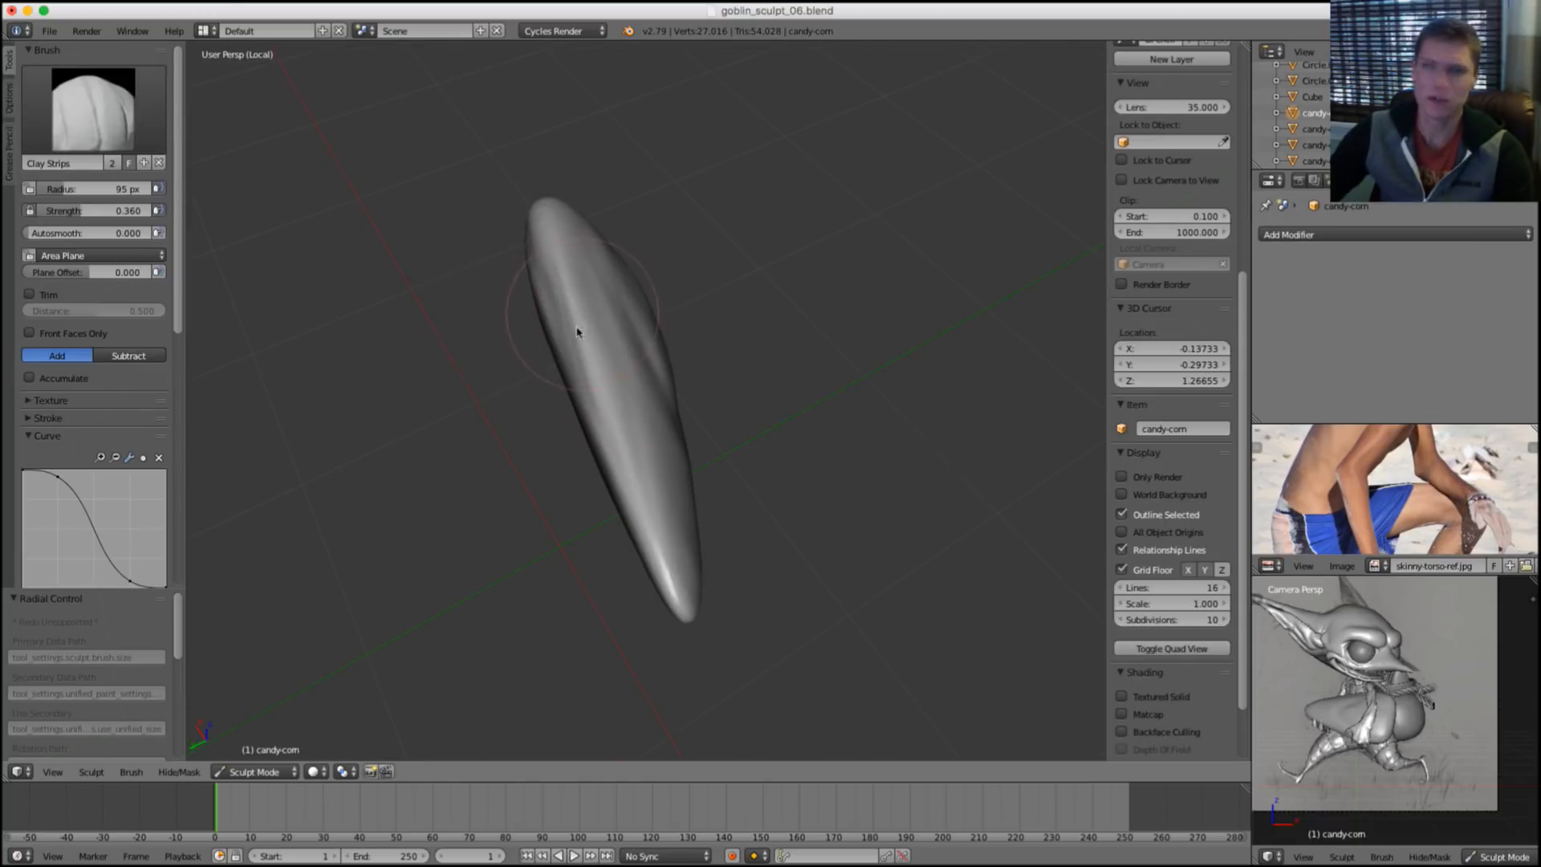
Set the Clay Strips radius to about 103 px, build up the candy corn's narrow edge, and lower the strength to 0.319.
key(f)
click(606, 310)
key(f)
click(569, 297)
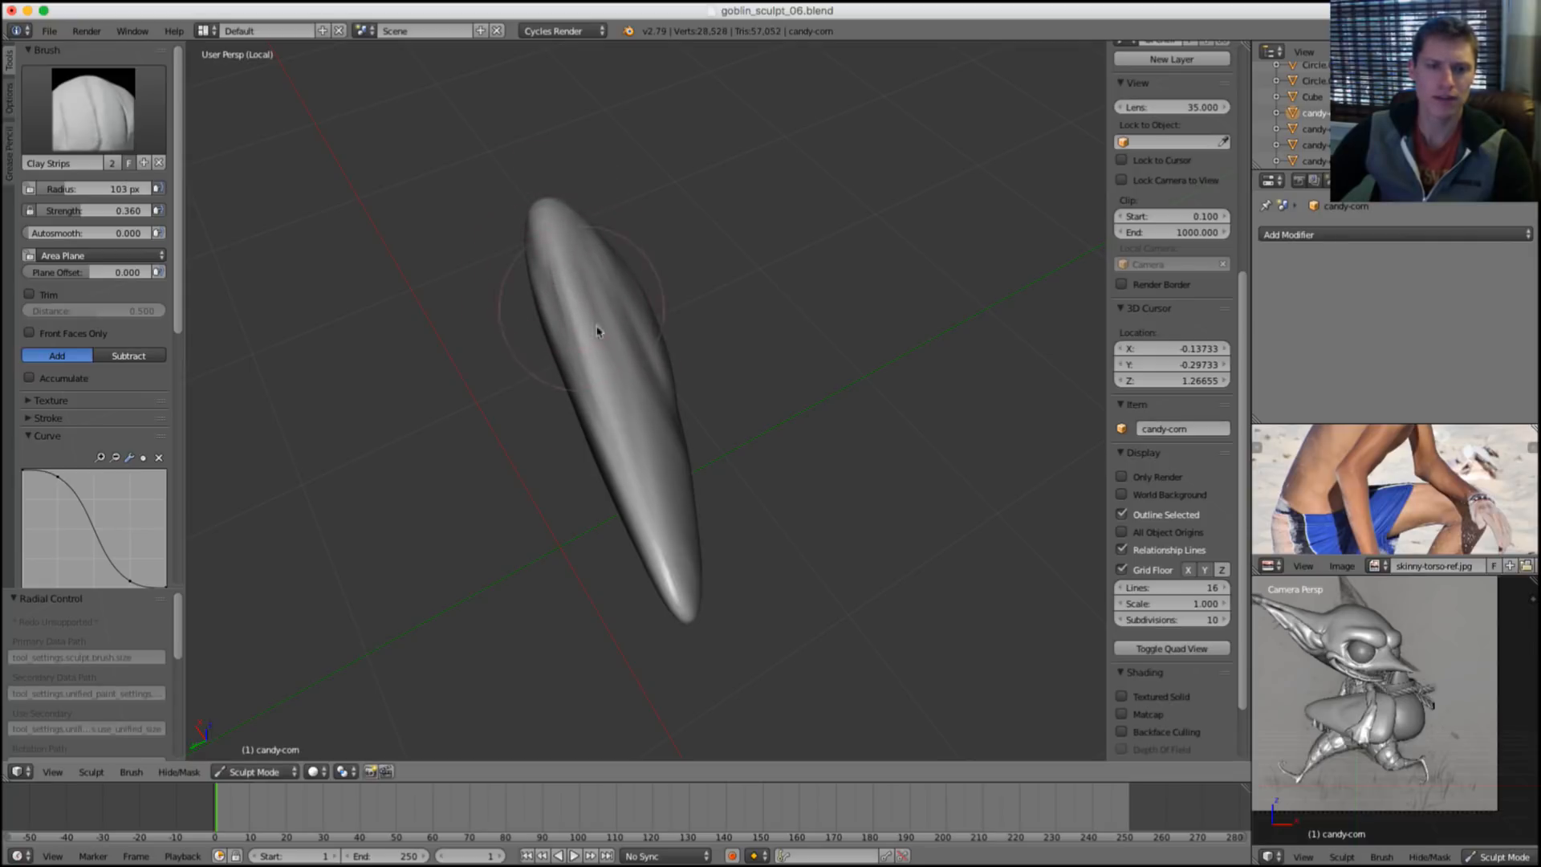
scroll(597, 330, down, 2)
key(shift+f)
click(613, 289)
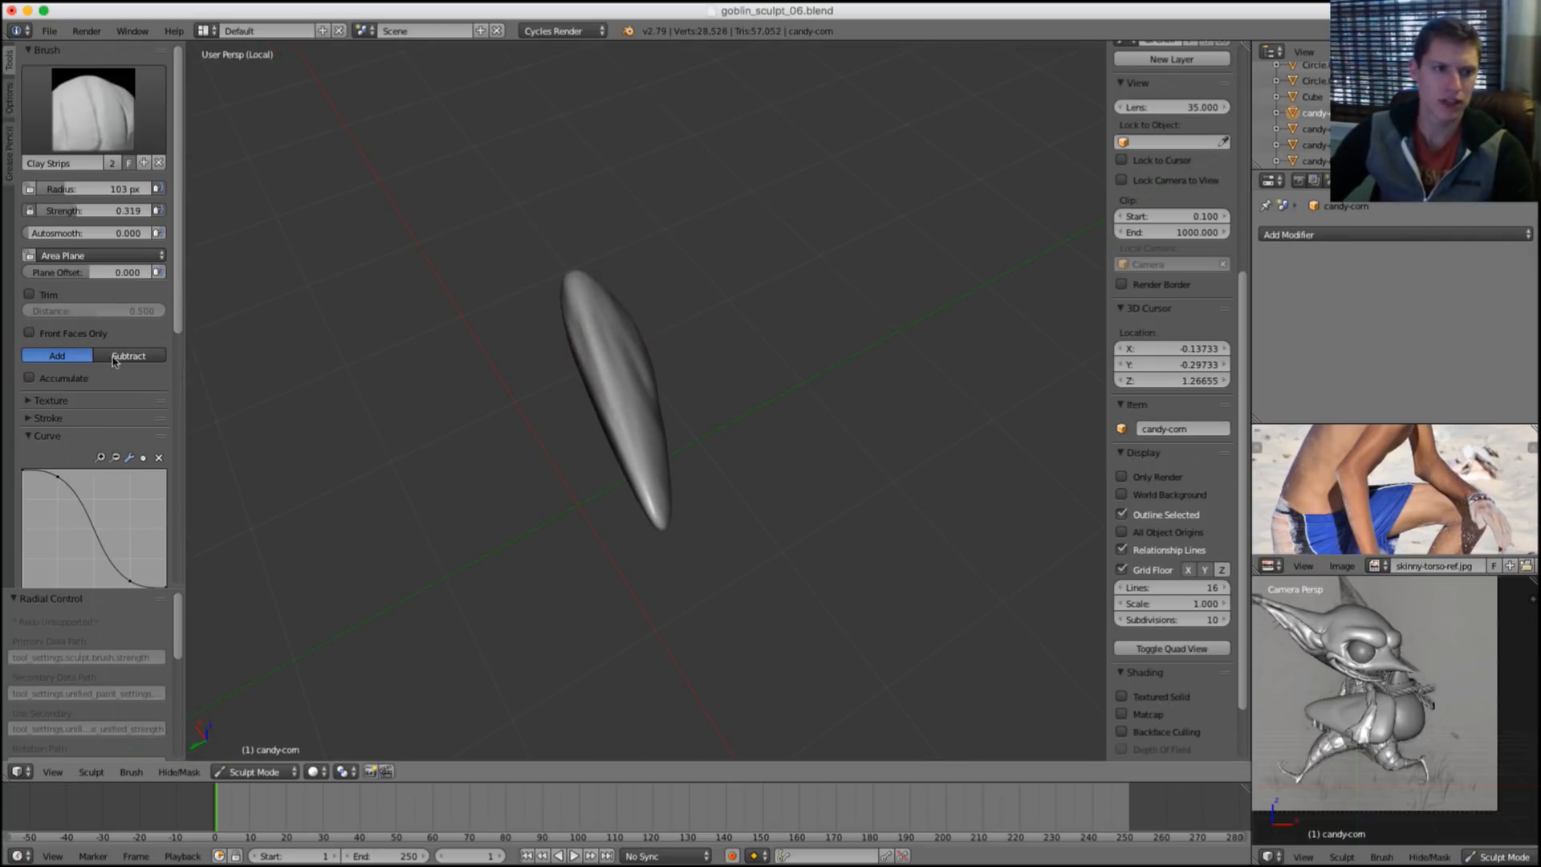
Set the Dyntopo detail size to 5 px and the Clay Strips radius to 127 px for the candy corn's narrow edge.
scroll(116, 362, down, 4)
click(94, 519)
text(5)
key(Return)
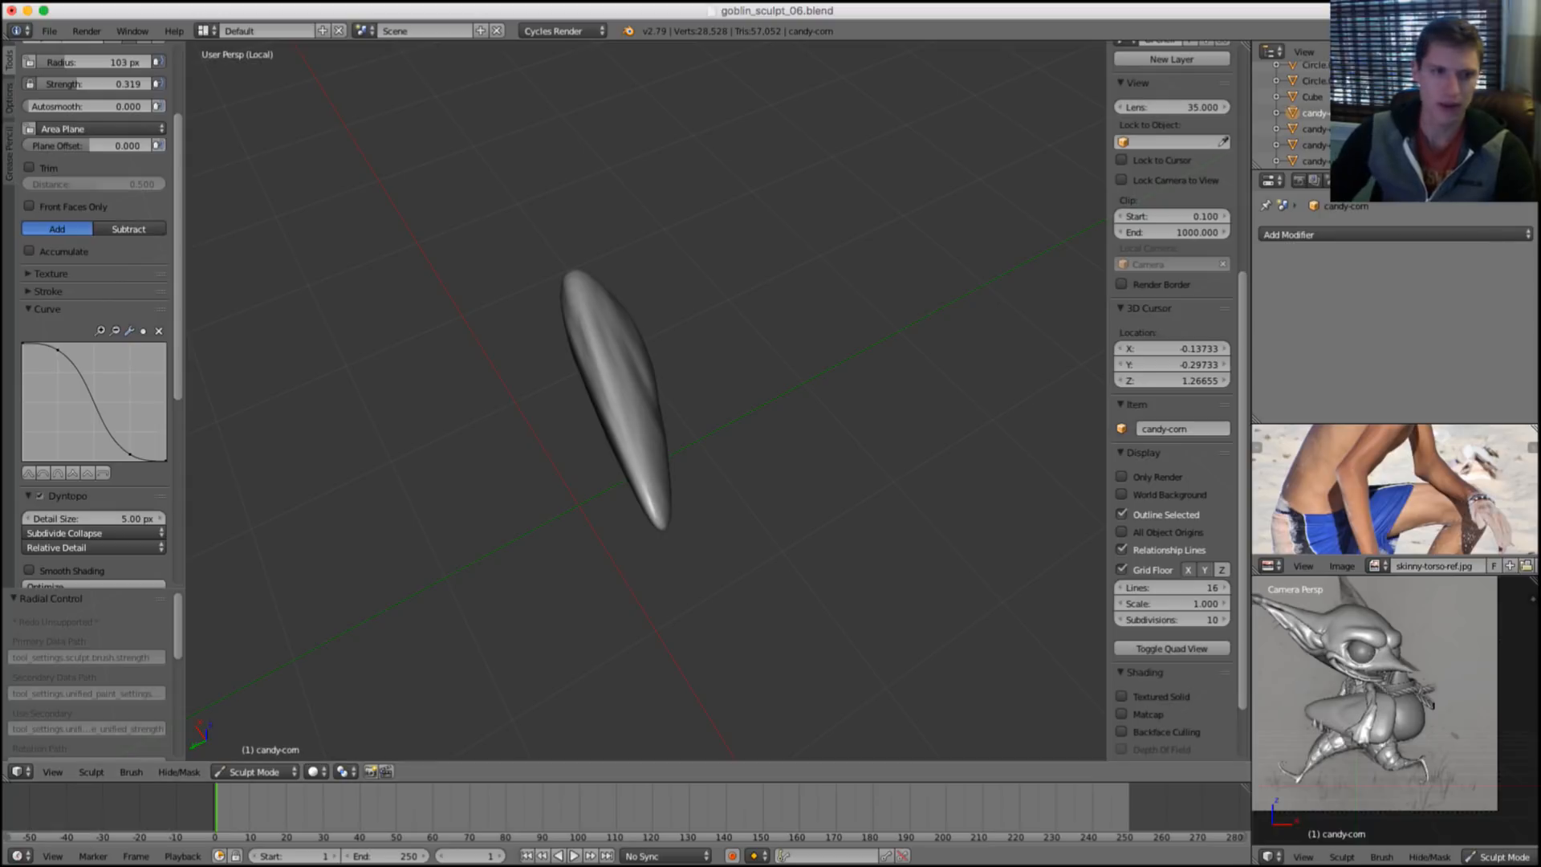
scroll(585, 388, up, 2)
key(f)
click(635, 344)
scroll(643, 345, down, 1)
Reduce the brush radius to 77 px and smooth the candy corn's narrow edge down to its end.
key(f)
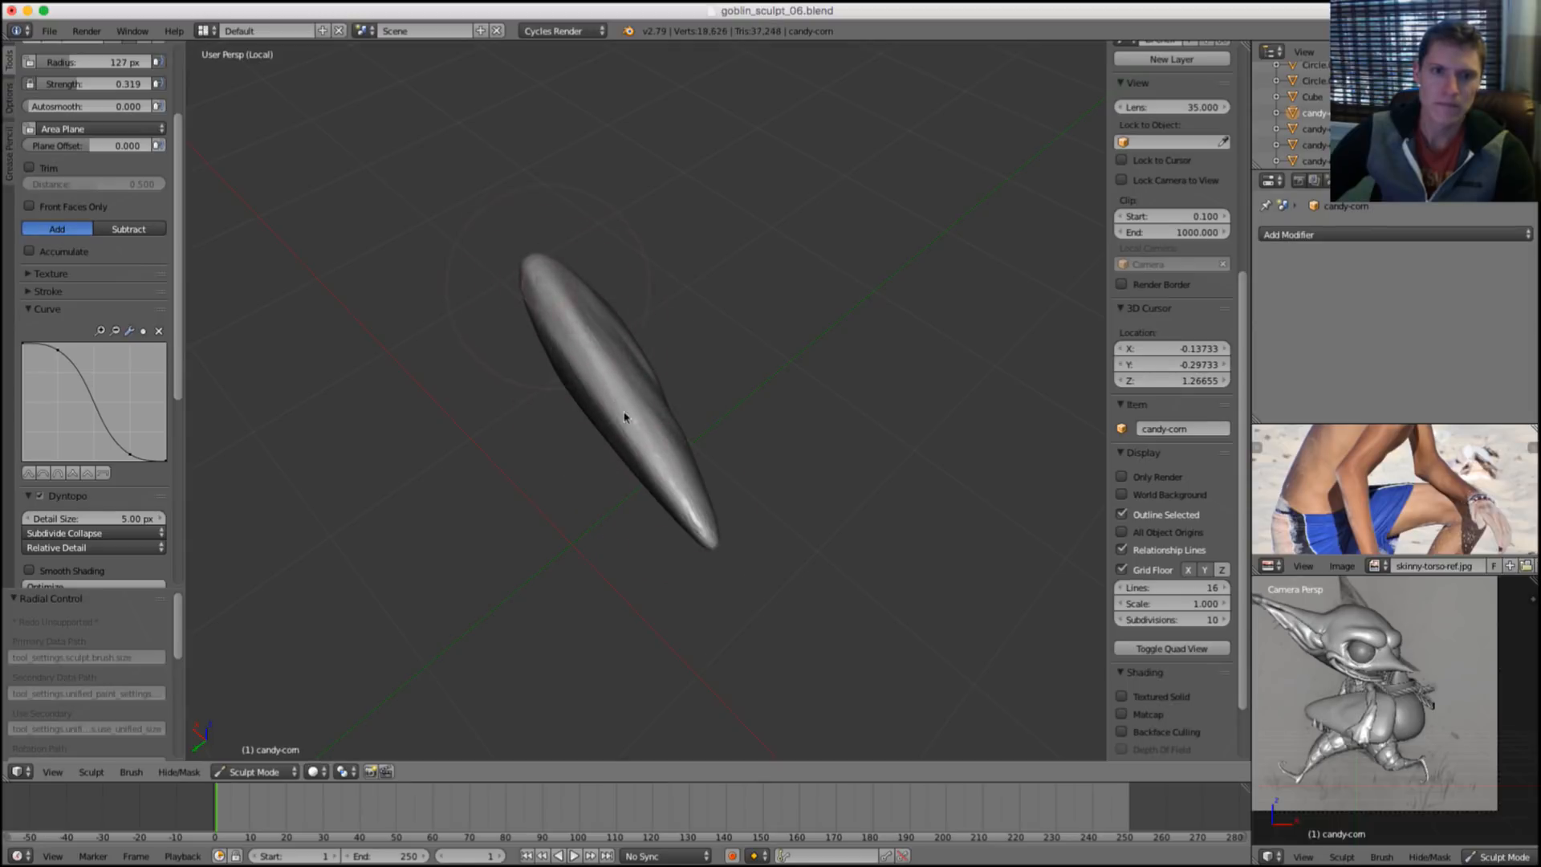
click(643, 327)
mouse_move(643, 327)
middle_down()
mouse_move(605, 337)
mouse_move(571, 292)
middle_up()
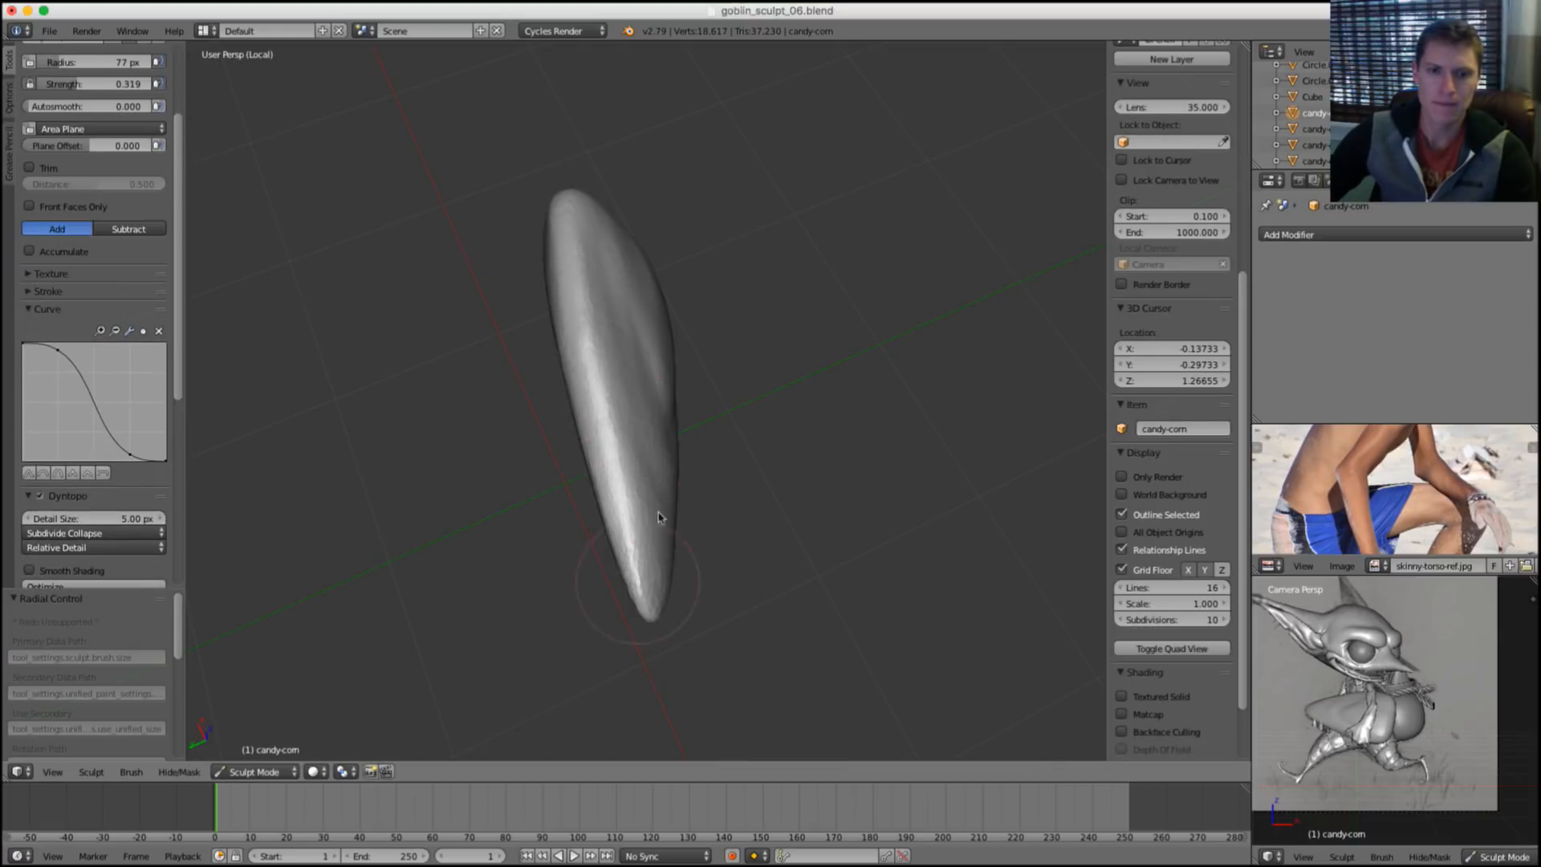
middle_drag(616, 598, 615, 495)
mouse_move(614, 496)
shift+mouse_down()
mouse_move(633, 543)
mouse_move(638, 523)
shift+mouse_up()
middle_drag(643, 502, 636, 403)
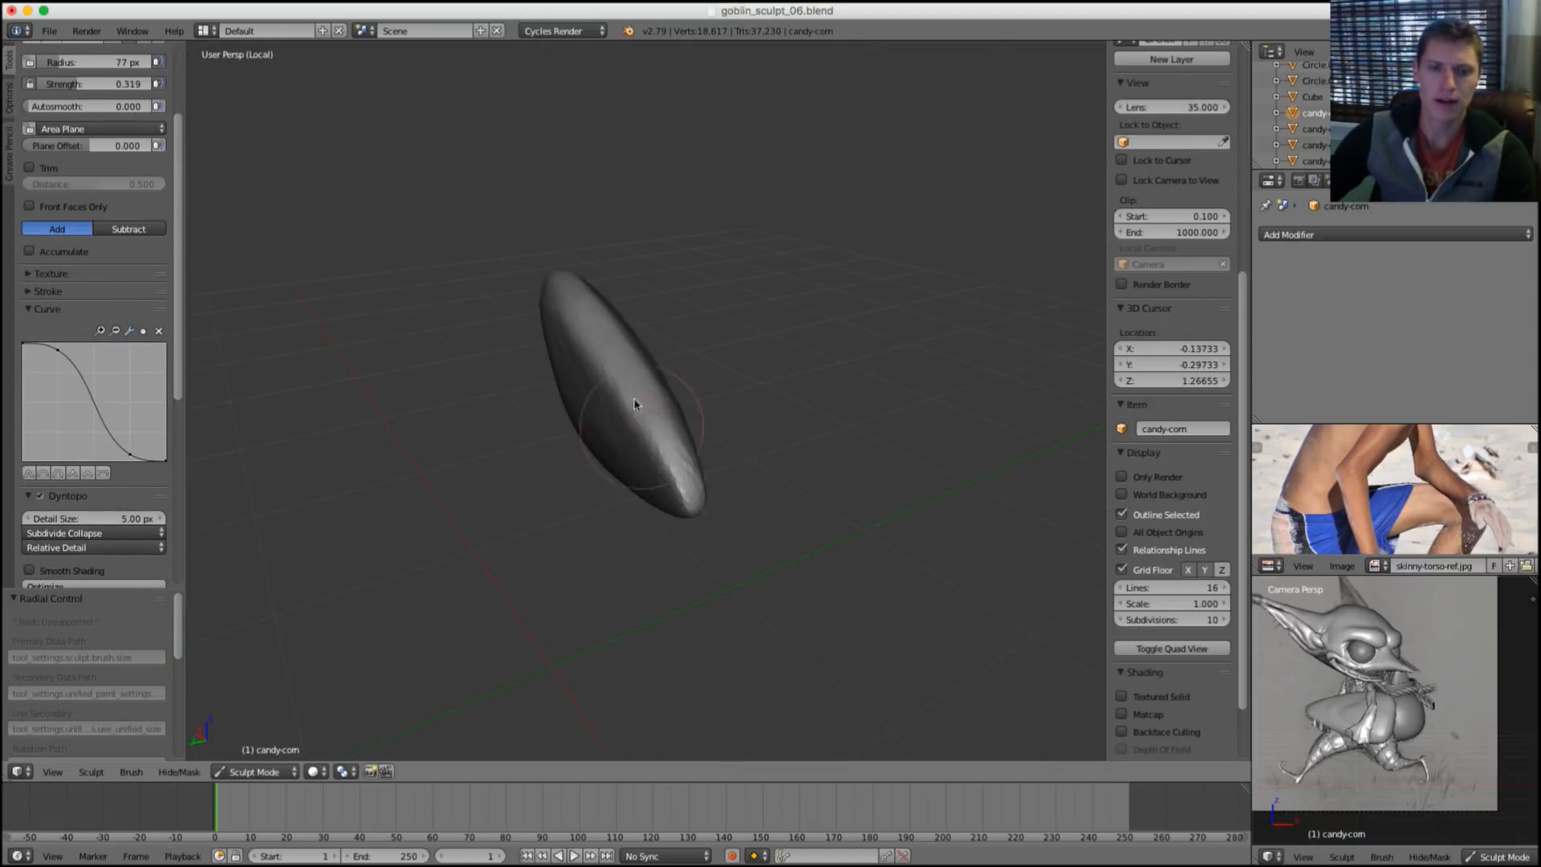
shift+drag(671, 469, 688, 520)
mouse_move(674, 423)
middle_down()
mouse_move(653, 347)
mouse_move(601, 277)
middle_up()
mouse_move(601, 277)
shift+mouse_down()
mouse_move(574, 255)
mouse_move(592, 348)
mouse_move(567, 259)
mouse_move(647, 486)
shift+mouse_up()
Set the Clay Strips radius to 102 px, build up along the candy corn's narrow side, and smooth the new stroke.
key(f)
click(656, 403)
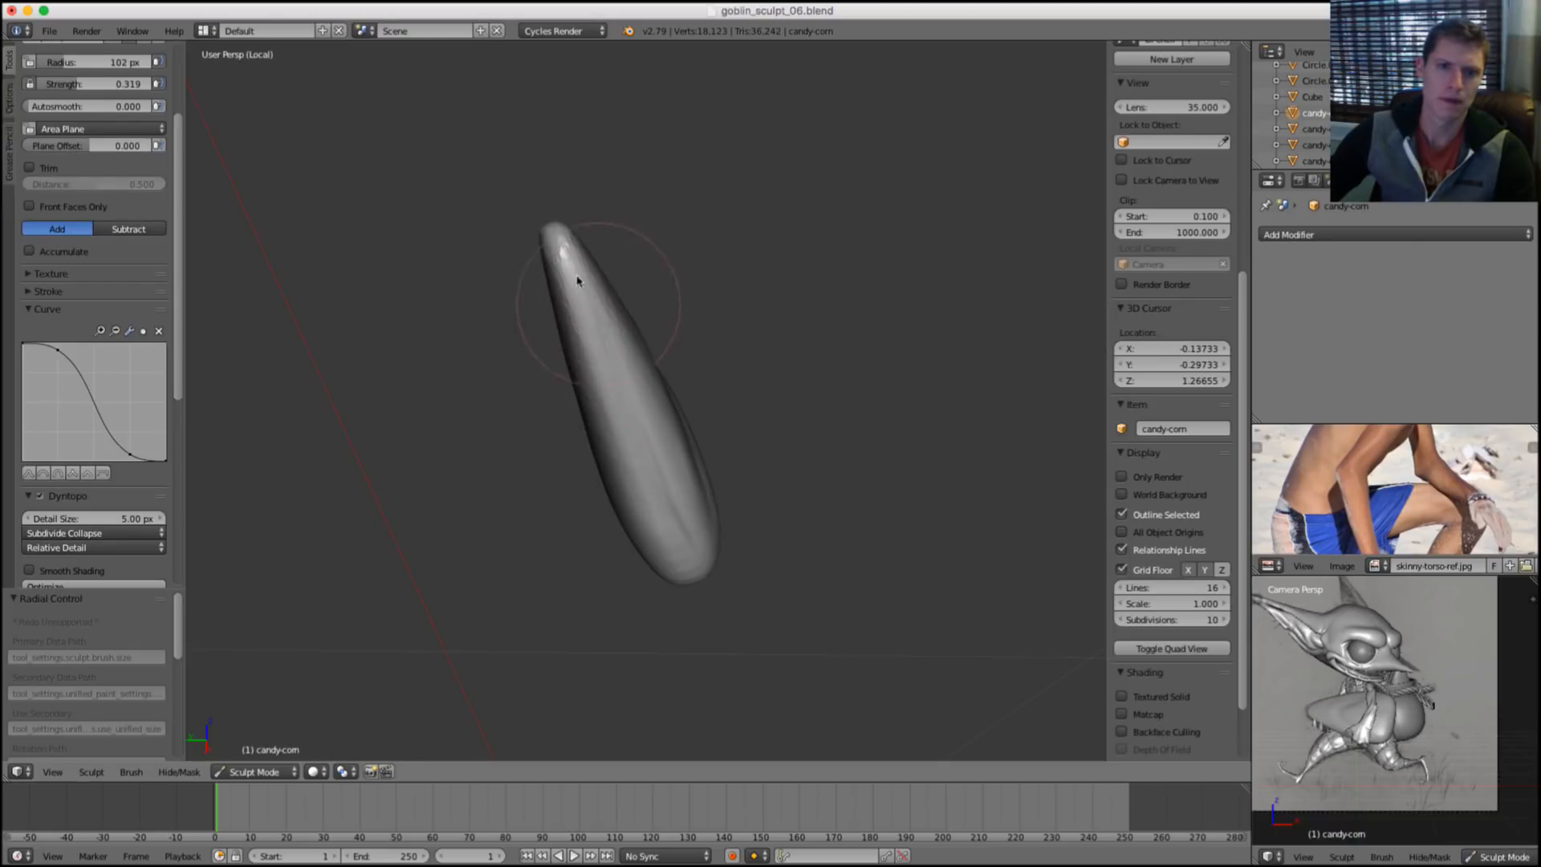
drag(578, 279, 652, 471)
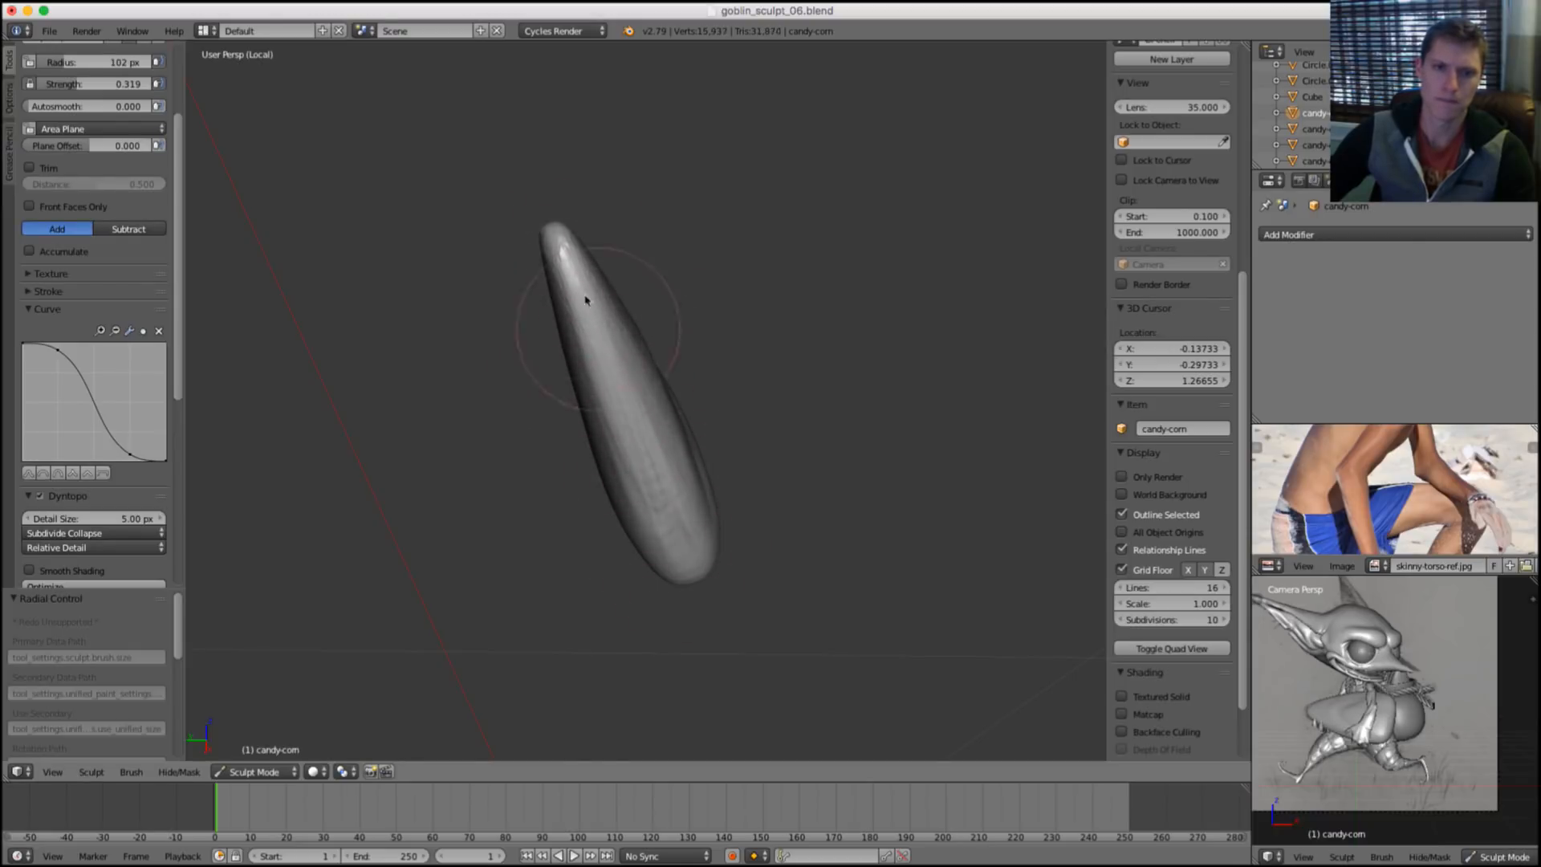
shift+drag(605, 337, 674, 533)
mouse_move(675, 533)
middle_down()
mouse_move(681, 327)
mouse_move(772, 294)
mouse_move(733, 286)
mouse_move(770, 324)
mouse_move(792, 316)
mouse_move(772, 344)
mouse_move(801, 334)
middle_up()
scroll(733, 344, up, 3)
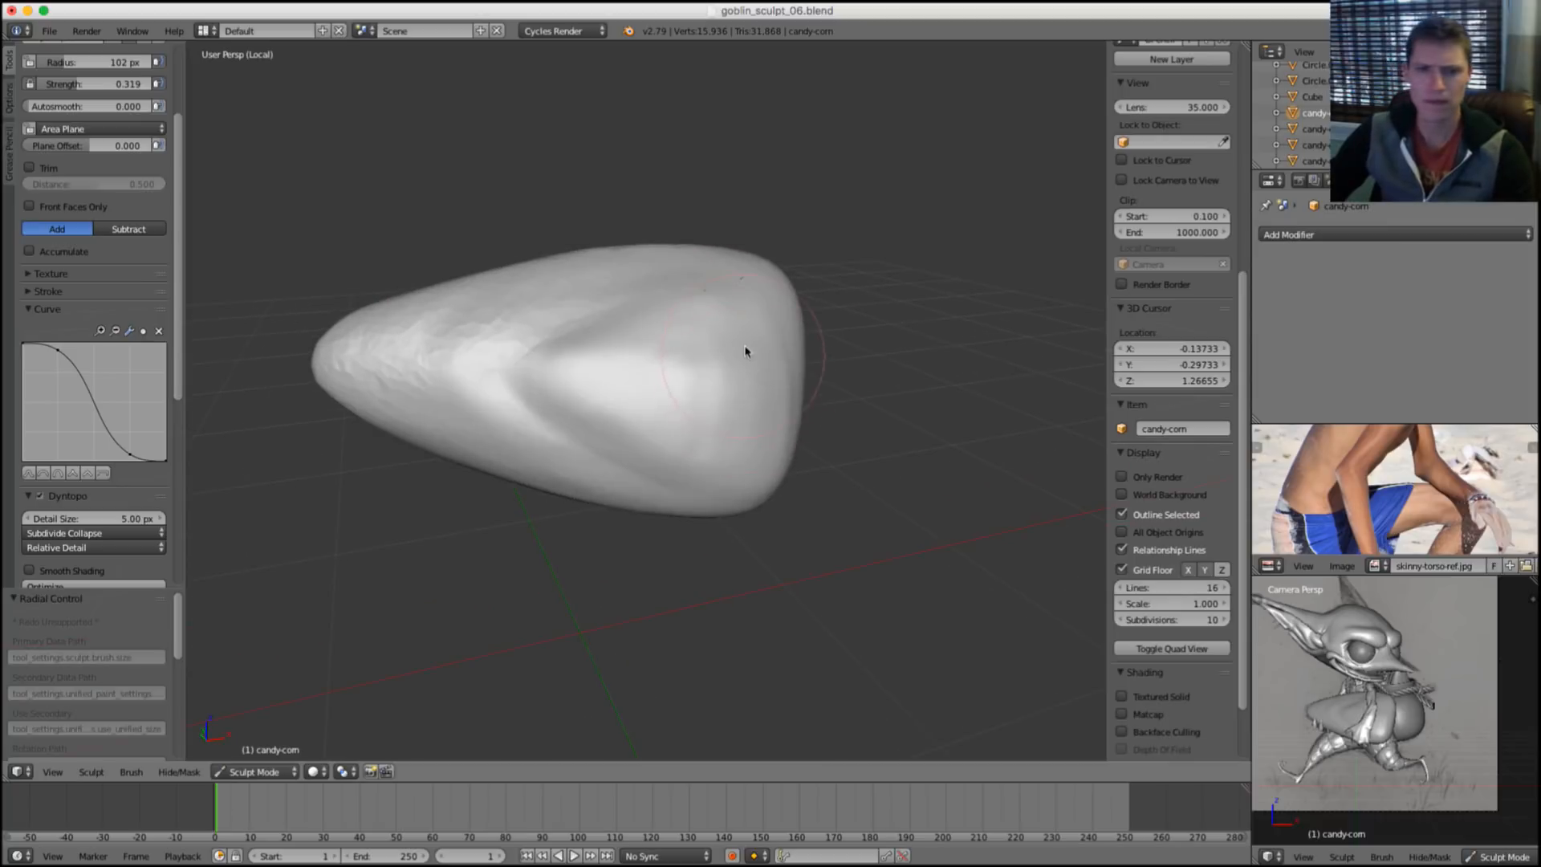
Switch to the Crease brush and set its radius to 119 px and strength to 0.303.
key(shift+c)
scroll(774, 321, down, 2)
key(shift+f)
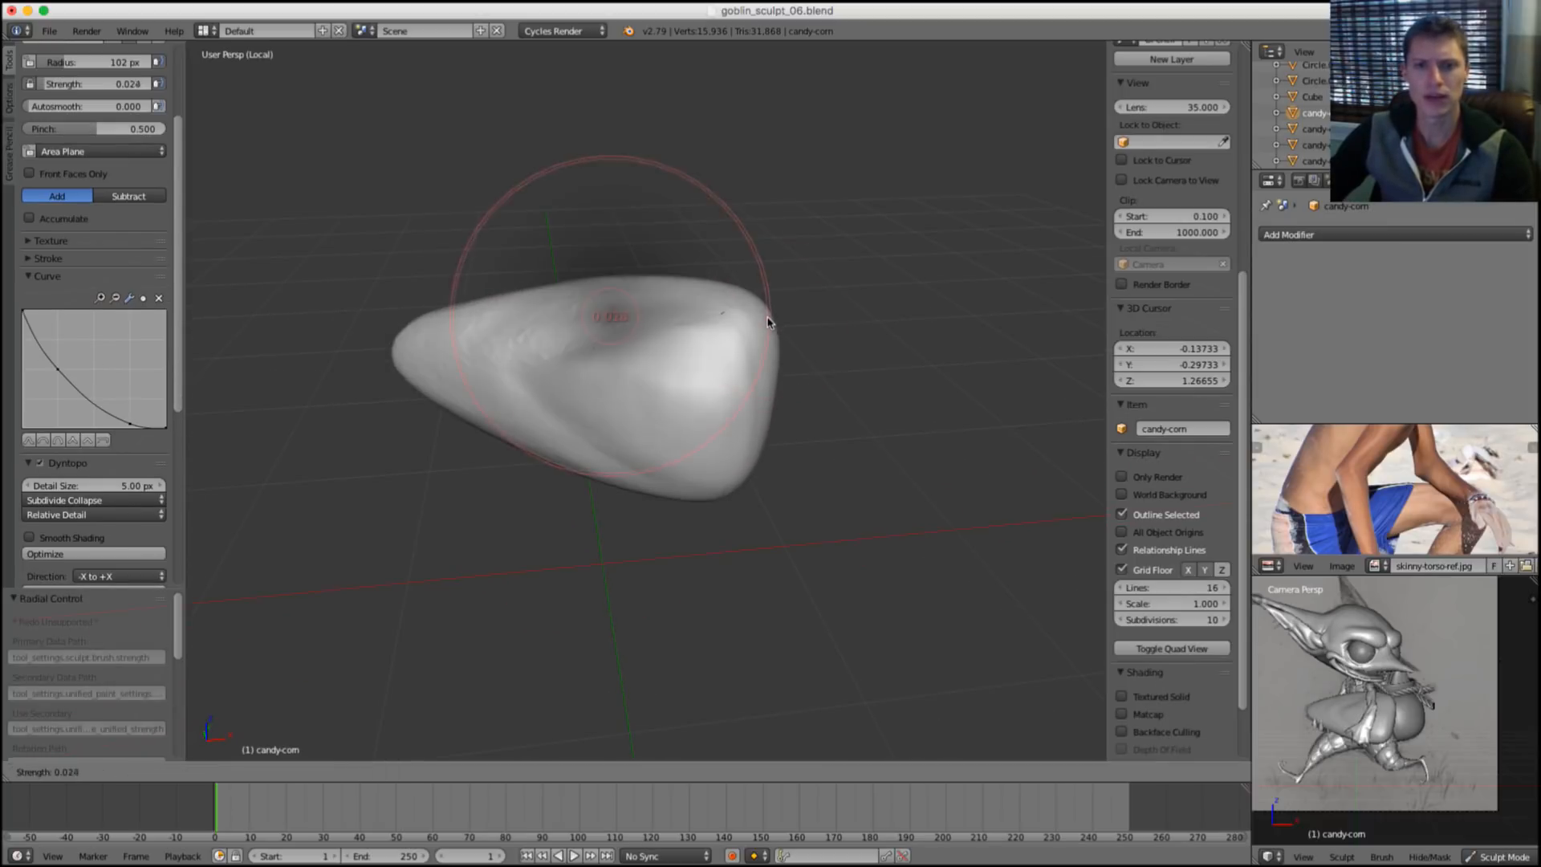
click(768, 319)
key(f)
click(768, 322)
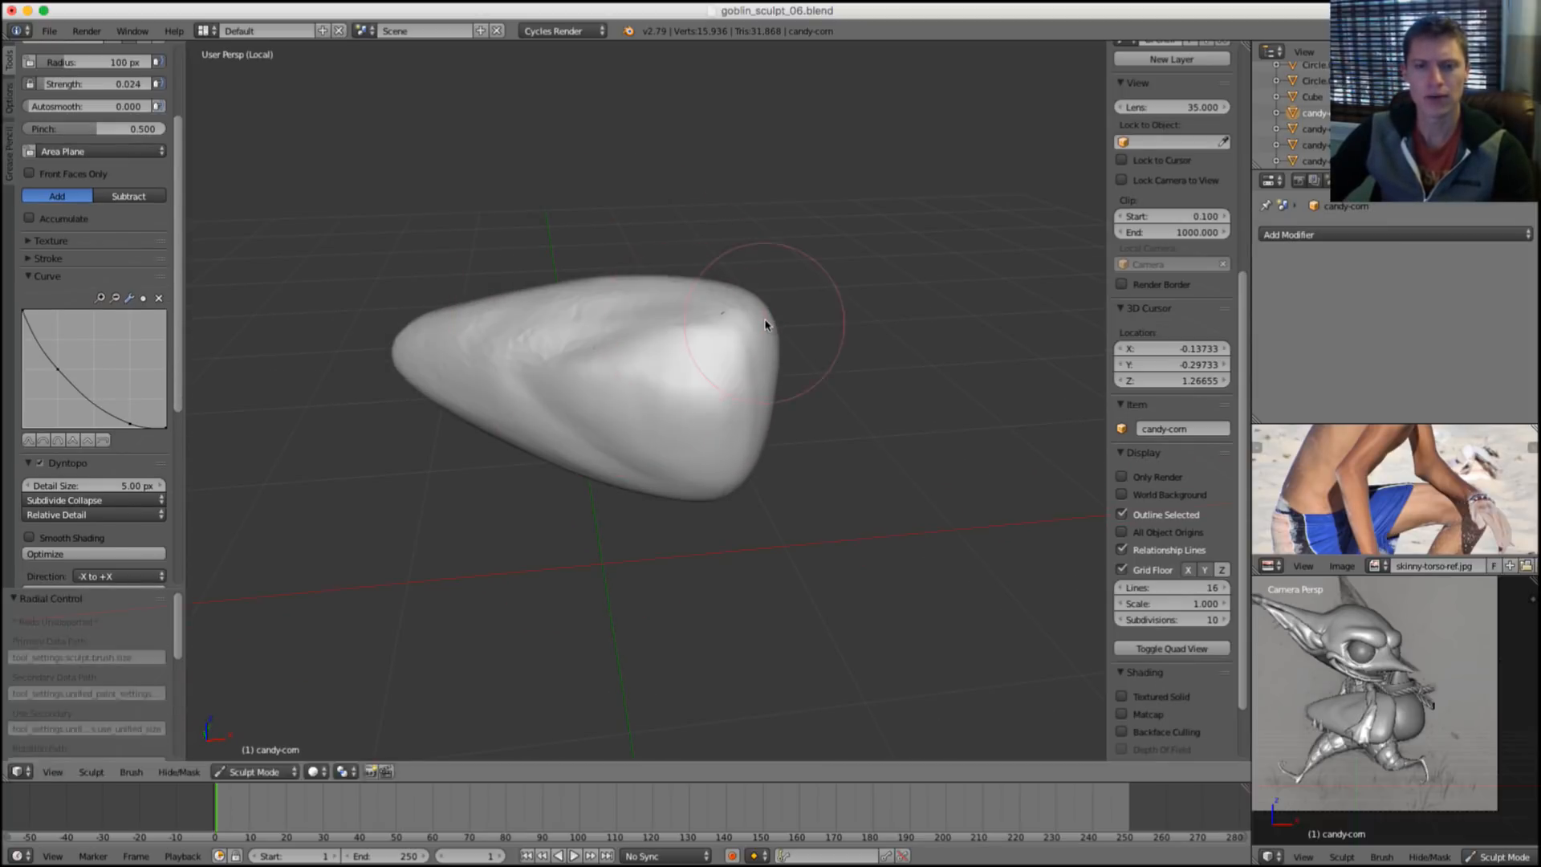
key(shift+f)
click(730, 321)
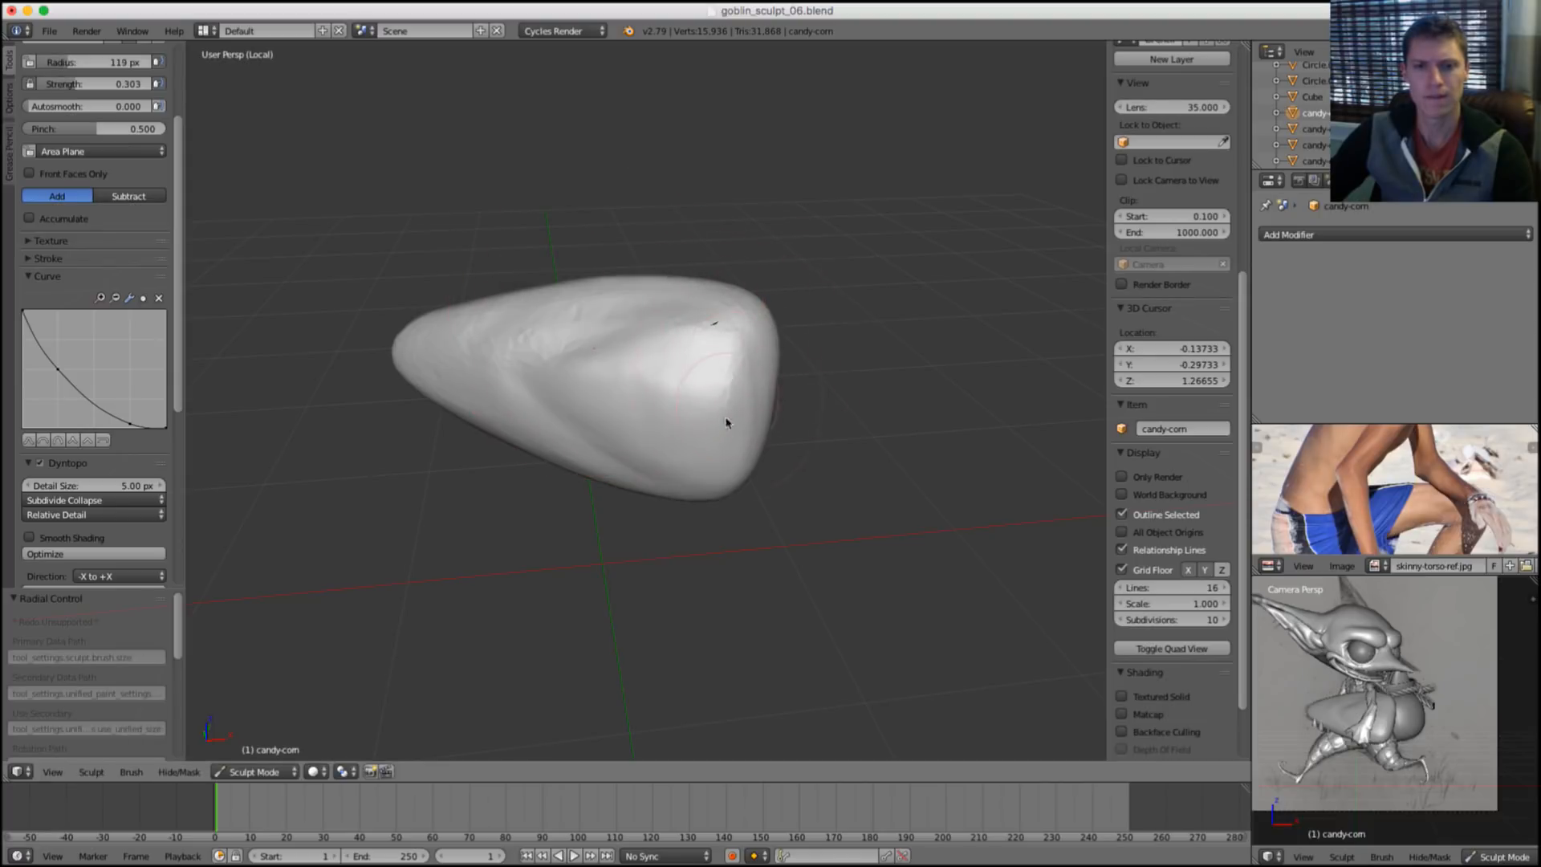
Work strokes along the edges of the candy corn's wide end from several sides to refine its rim.
drag(726, 302, 743, 465)
middle_drag(743, 465, 703, 363)
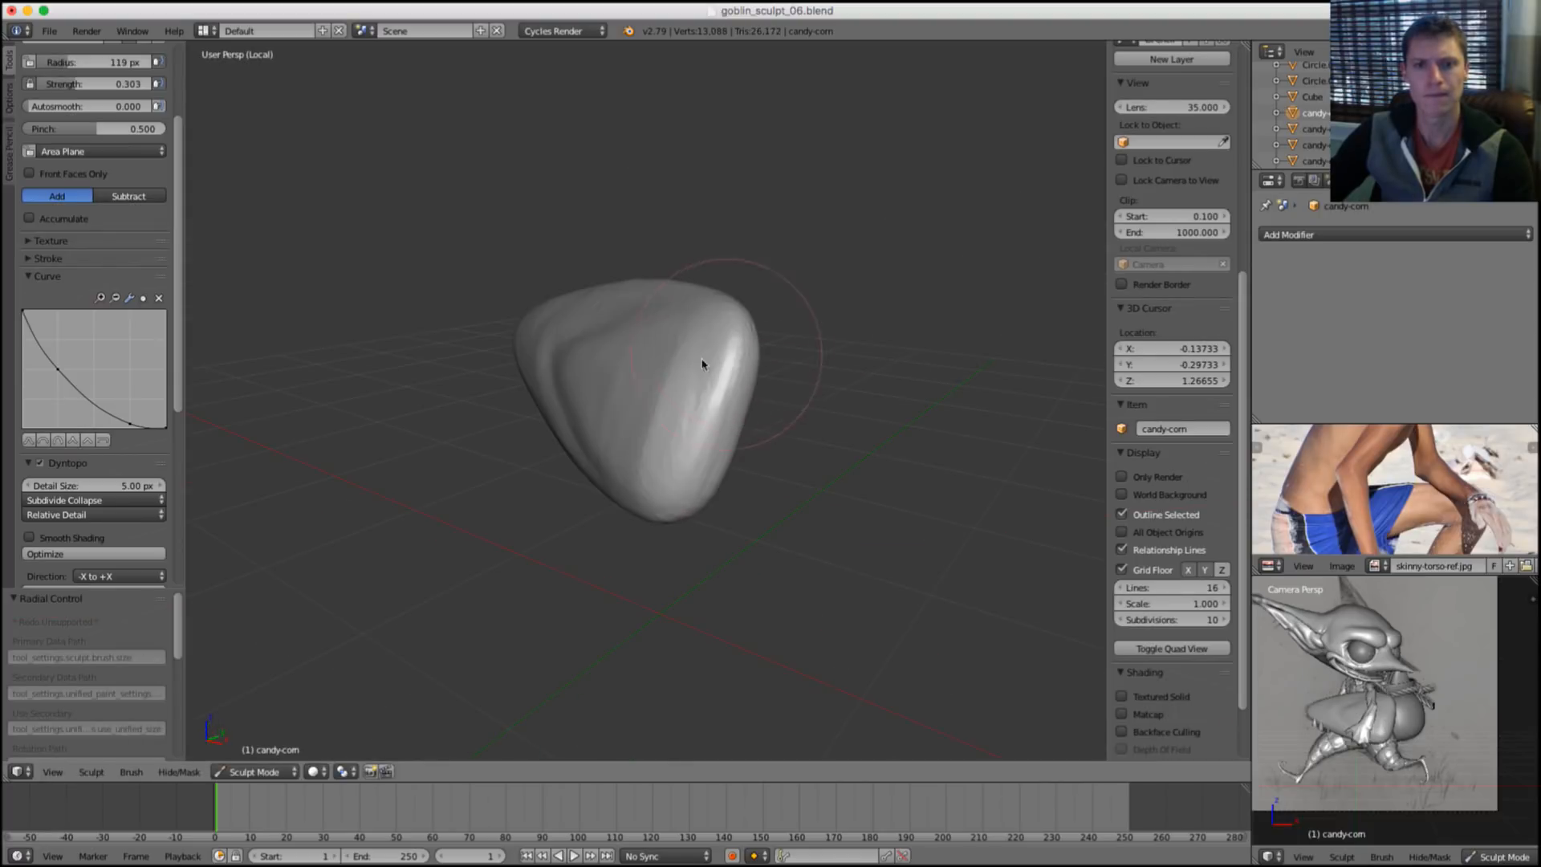
drag(668, 474, 701, 361)
mouse_move(788, 334)
middle_down()
mouse_move(602, 275)
mouse_move(573, 459)
middle_up()
mouse_move(573, 460)
mouse_down()
mouse_move(571, 314)
mouse_move(554, 430)
mouse_up()
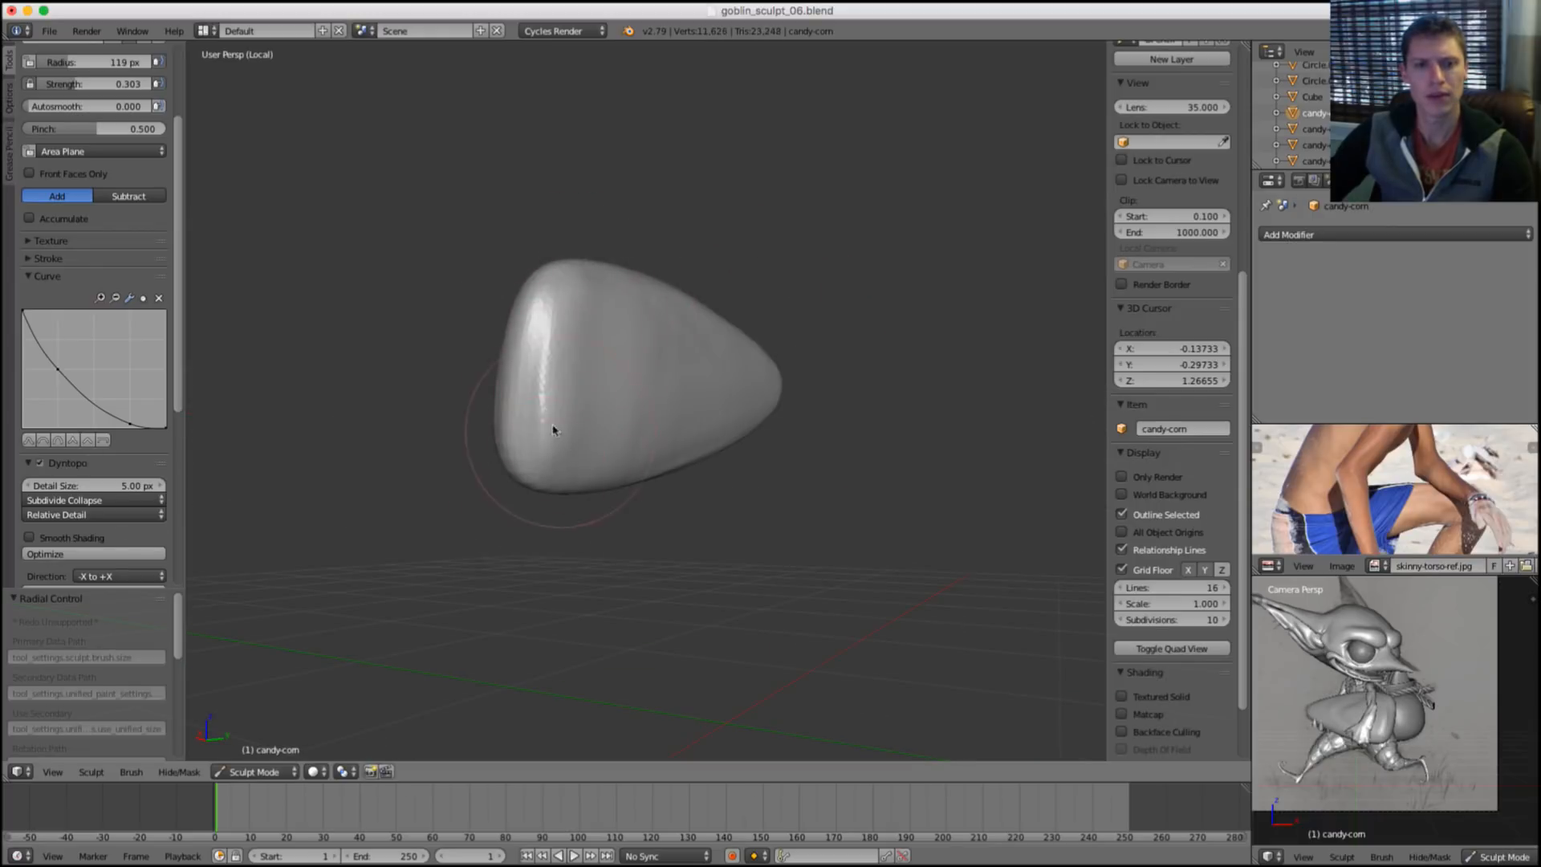
mouse_move(547, 368)
middle_down()
mouse_move(840, 330)
mouse_move(606, 354)
middle_up()
key(s)
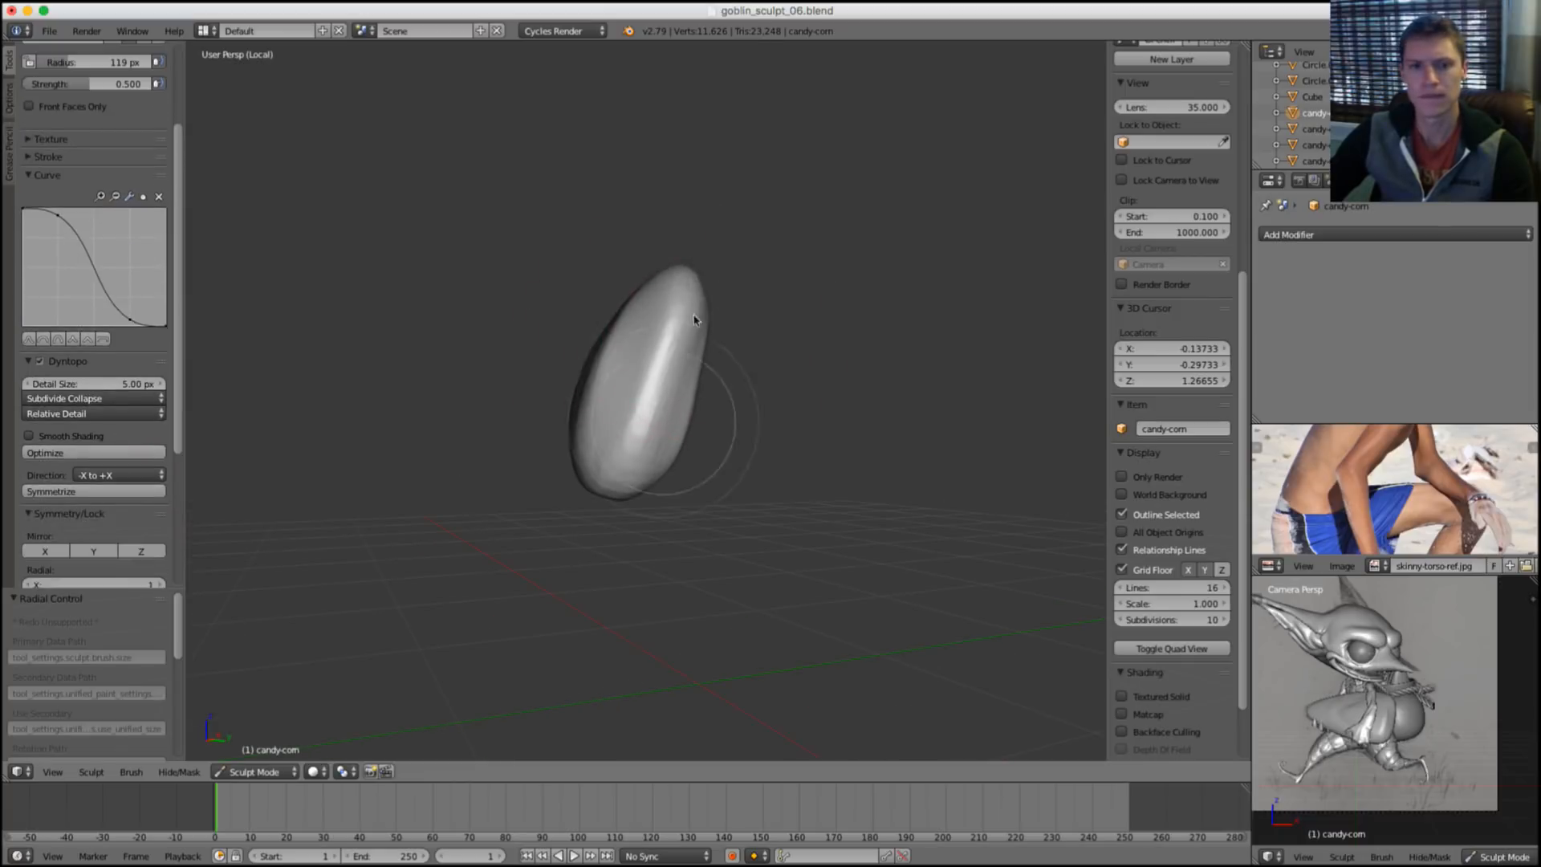
key(shift+c)
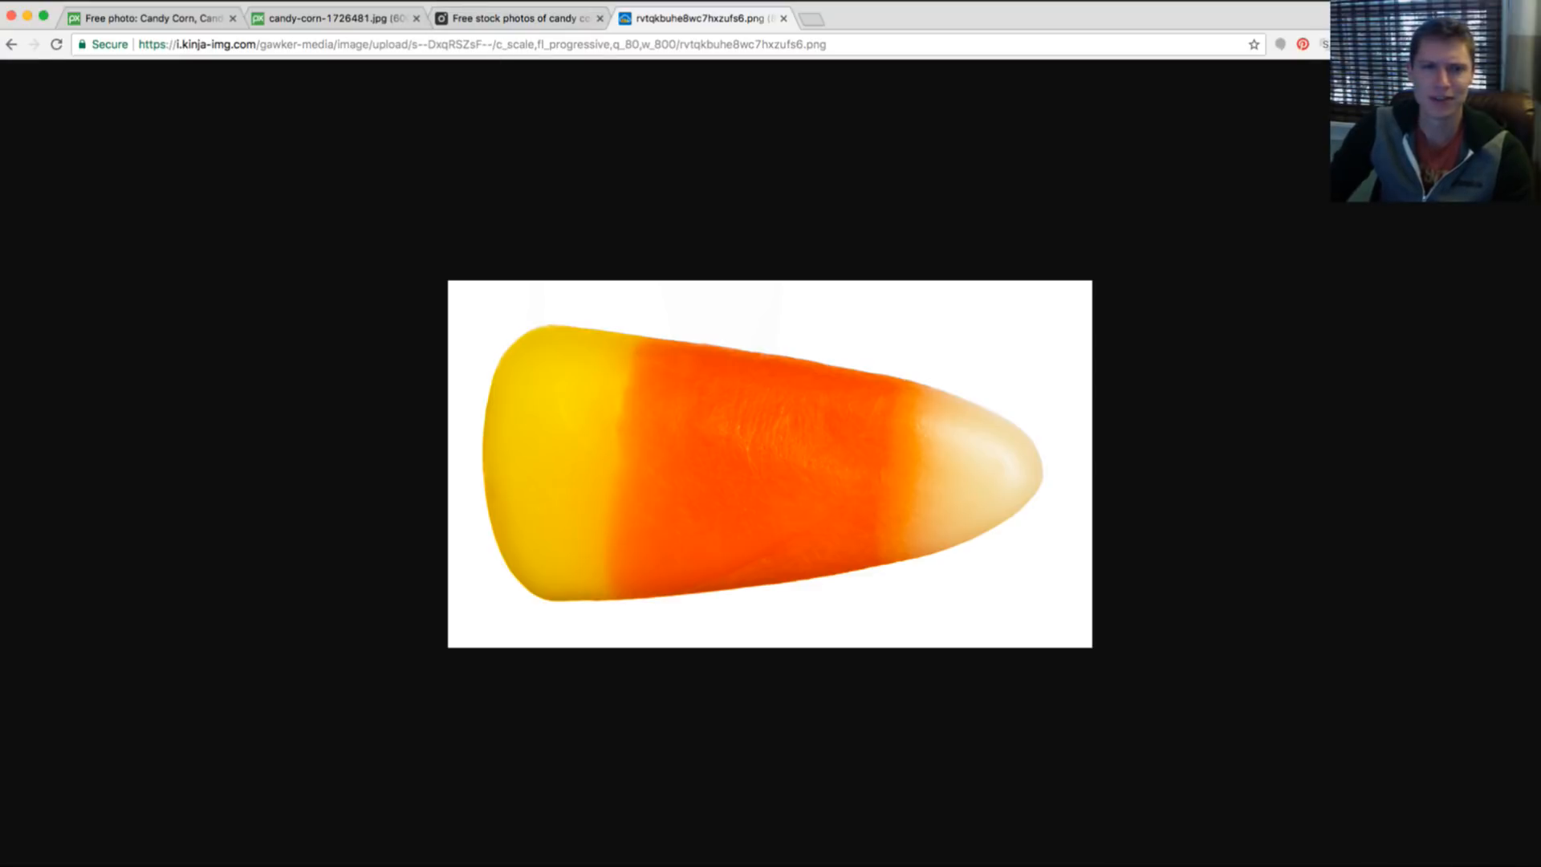
Return from the reference photo to Blender, choose the Grab brush, and nudge the candy corn's upper end near the goblin's shoulder.
key(super+Tab)
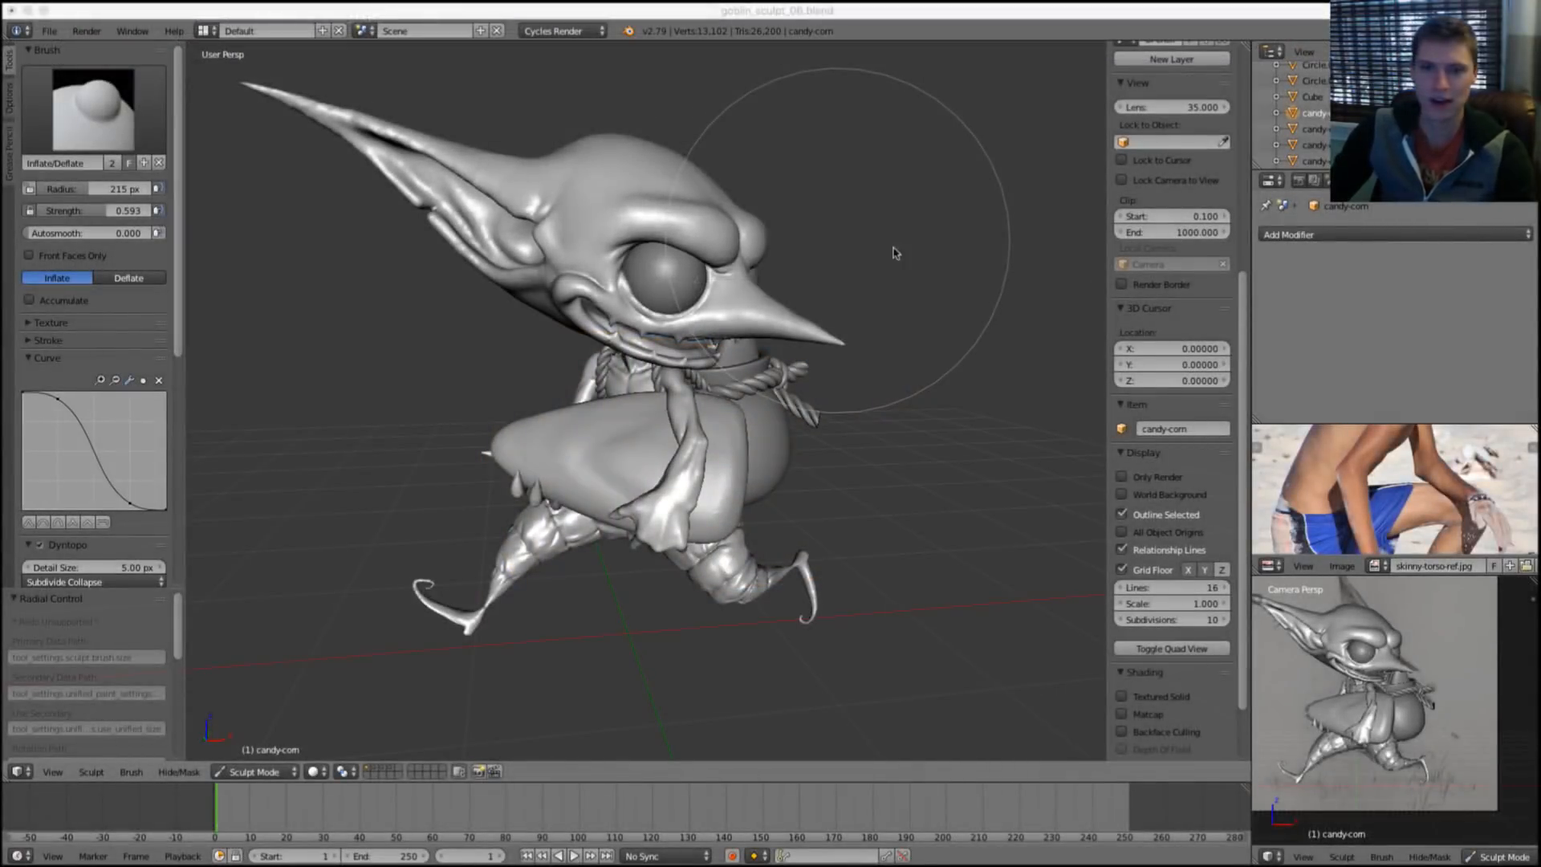
click(922, 317)
mouse_move(922, 318)
middle_down()
mouse_move(929, 333)
mouse_move(991, 294)
mouse_move(912, 316)
mouse_move(895, 304)
middle_up()
scroll(891, 348, up, 6)
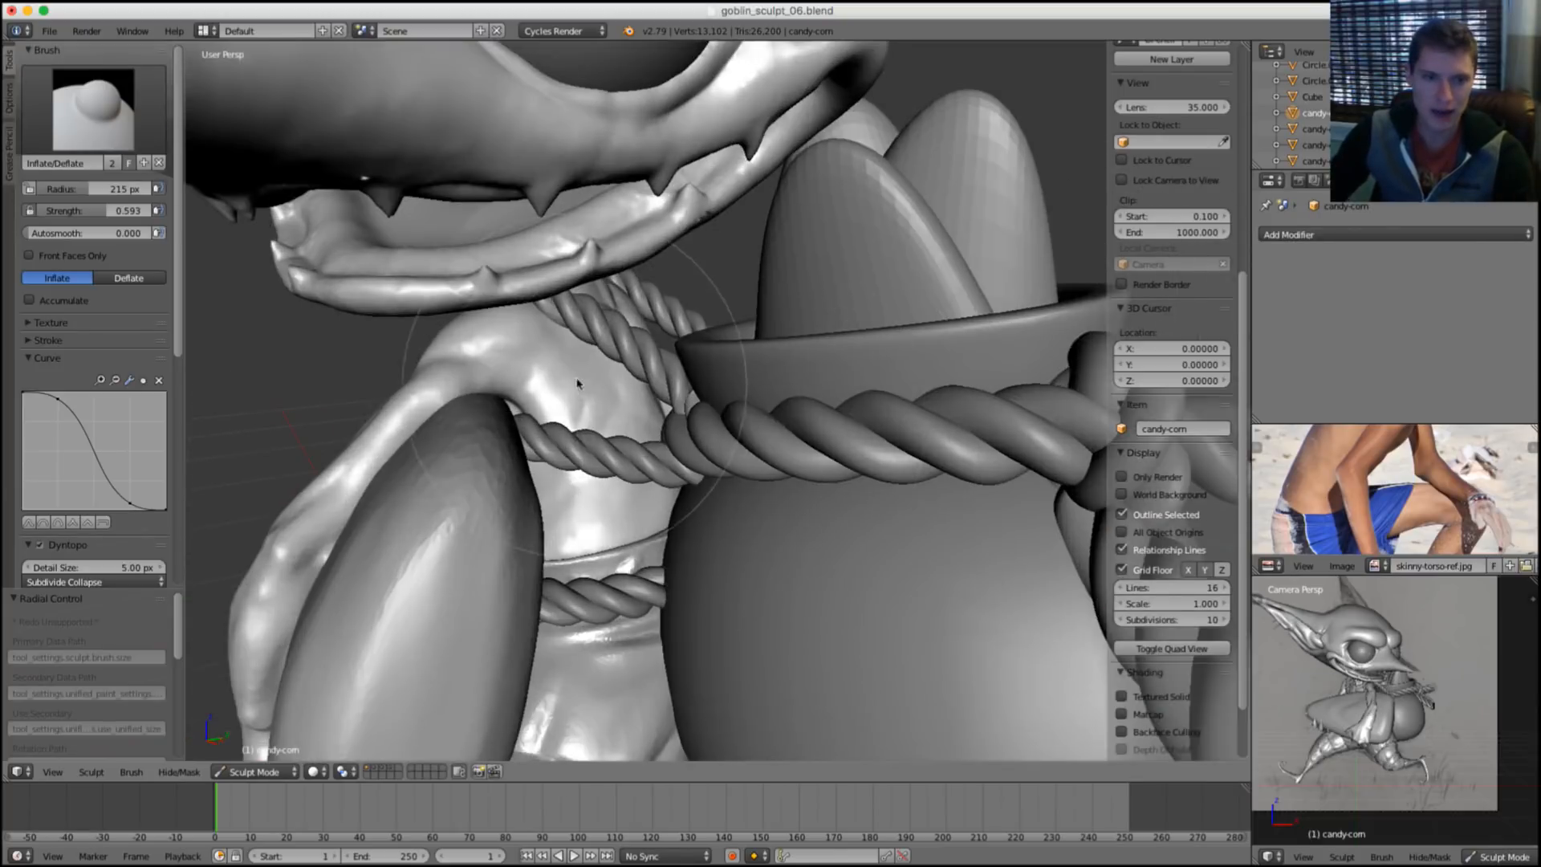
mouse_move(570, 386)
shift+middle_down()
mouse_move(570, 317)
mouse_move(440, 341)
shift+middle_up()
key(g)
drag(441, 340, 446, 366)
mouse_move(448, 362)
middle_down()
mouse_move(425, 409)
mouse_move(458, 447)
mouse_move(505, 364)
mouse_move(562, 313)
mouse_move(730, 293)
mouse_move(647, 410)
mouse_move(756, 363)
mouse_move(689, 381)
mouse_move(685, 321)
mouse_move(634, 325)
mouse_move(664, 306)
mouse_move(584, 331)
middle_up()
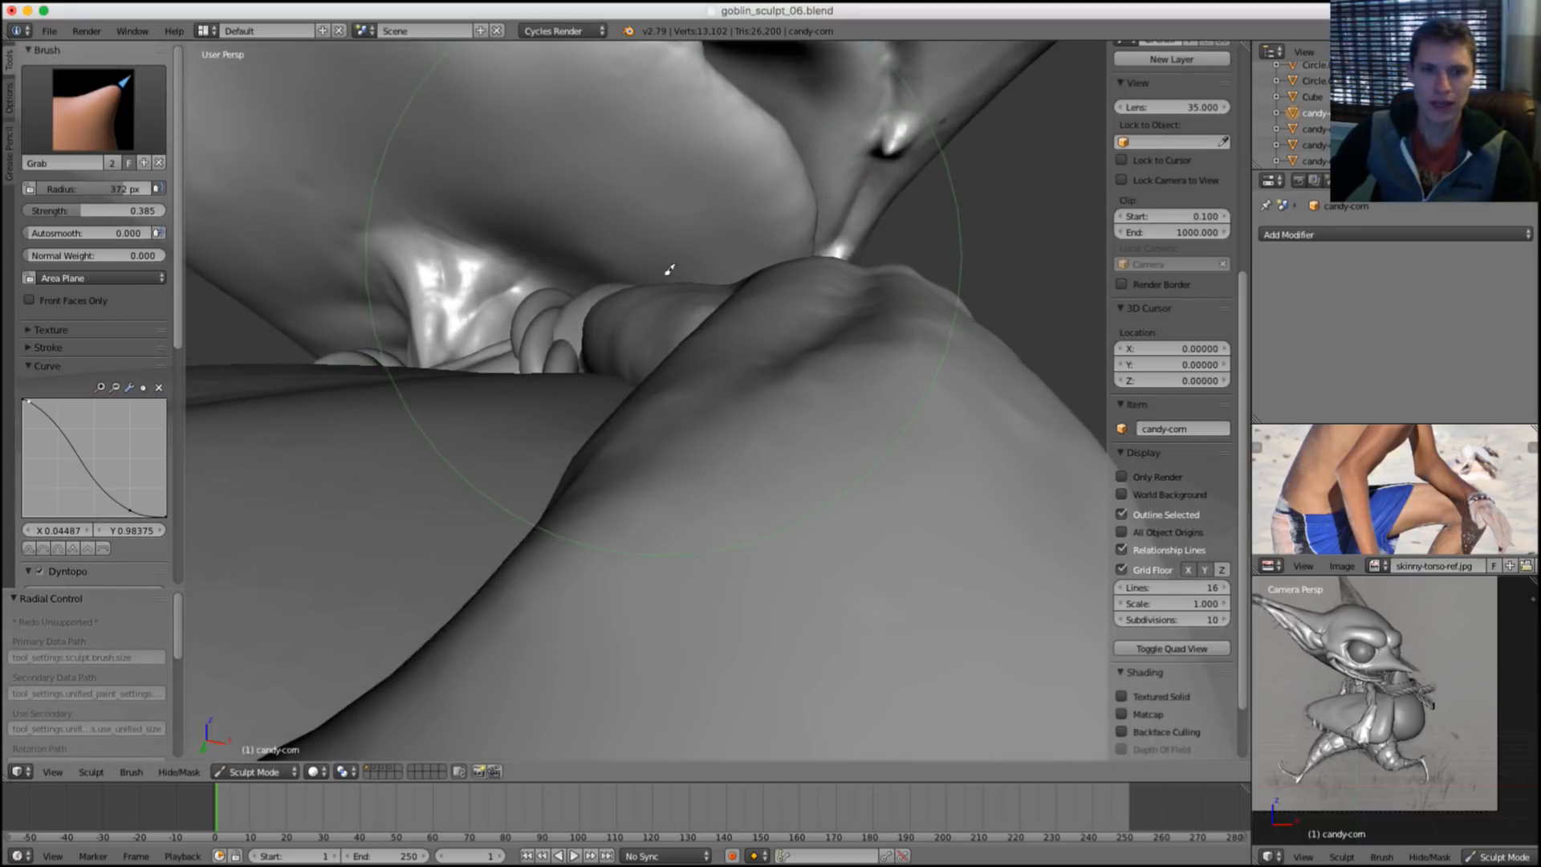
Sketch trial Grease Pencil lines marking the contour between the arm and the candy corn, and remove them.
mouse_move(663, 259)
mouse_down()
mouse_move(613, 316)
mouse_move(602, 372)
mouse_up()
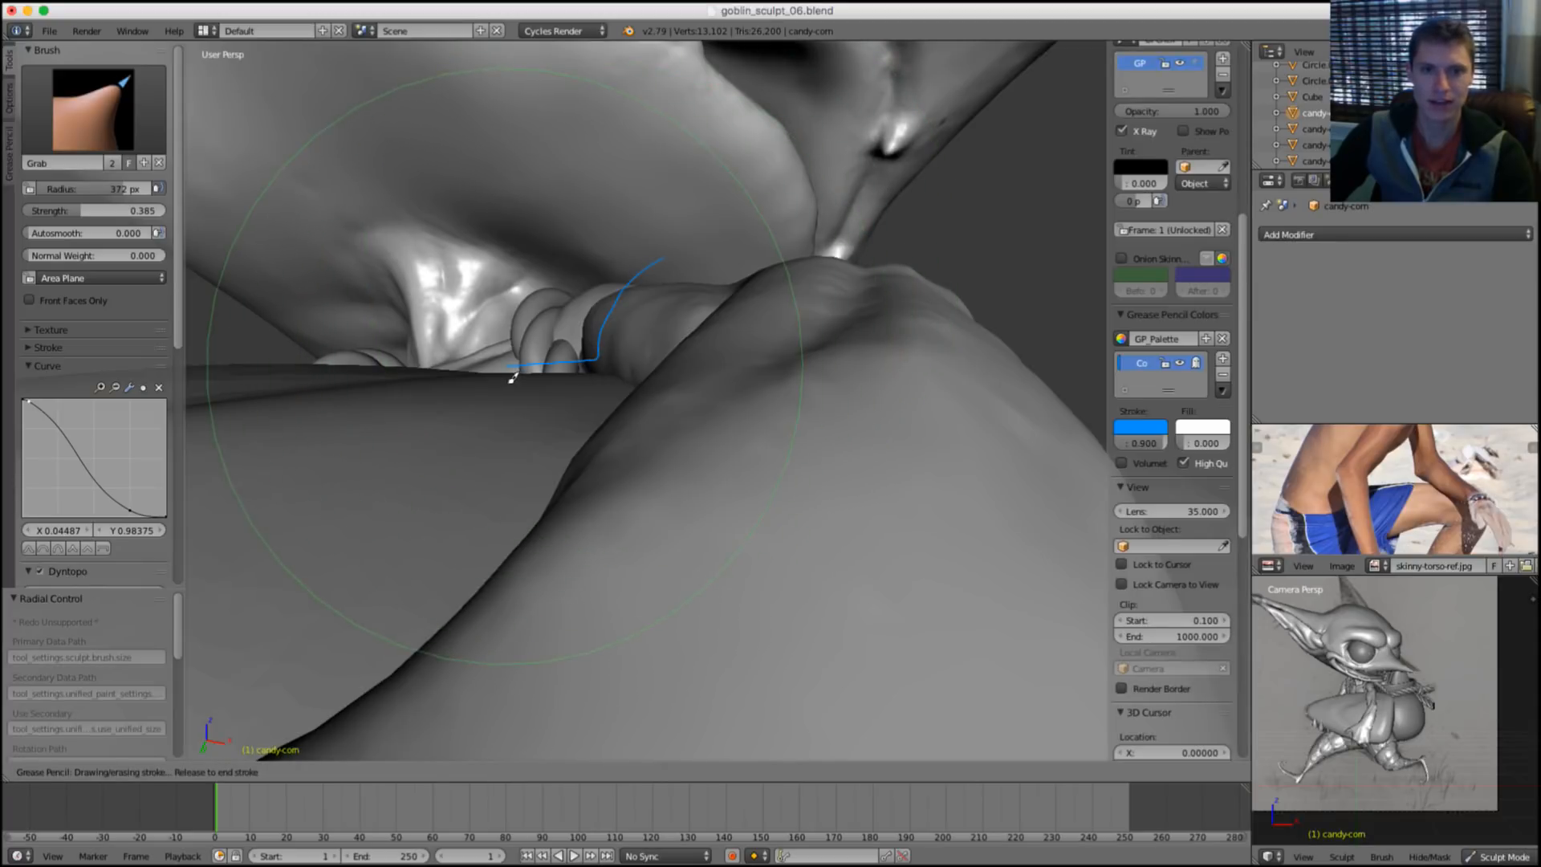
click(1242, 362)
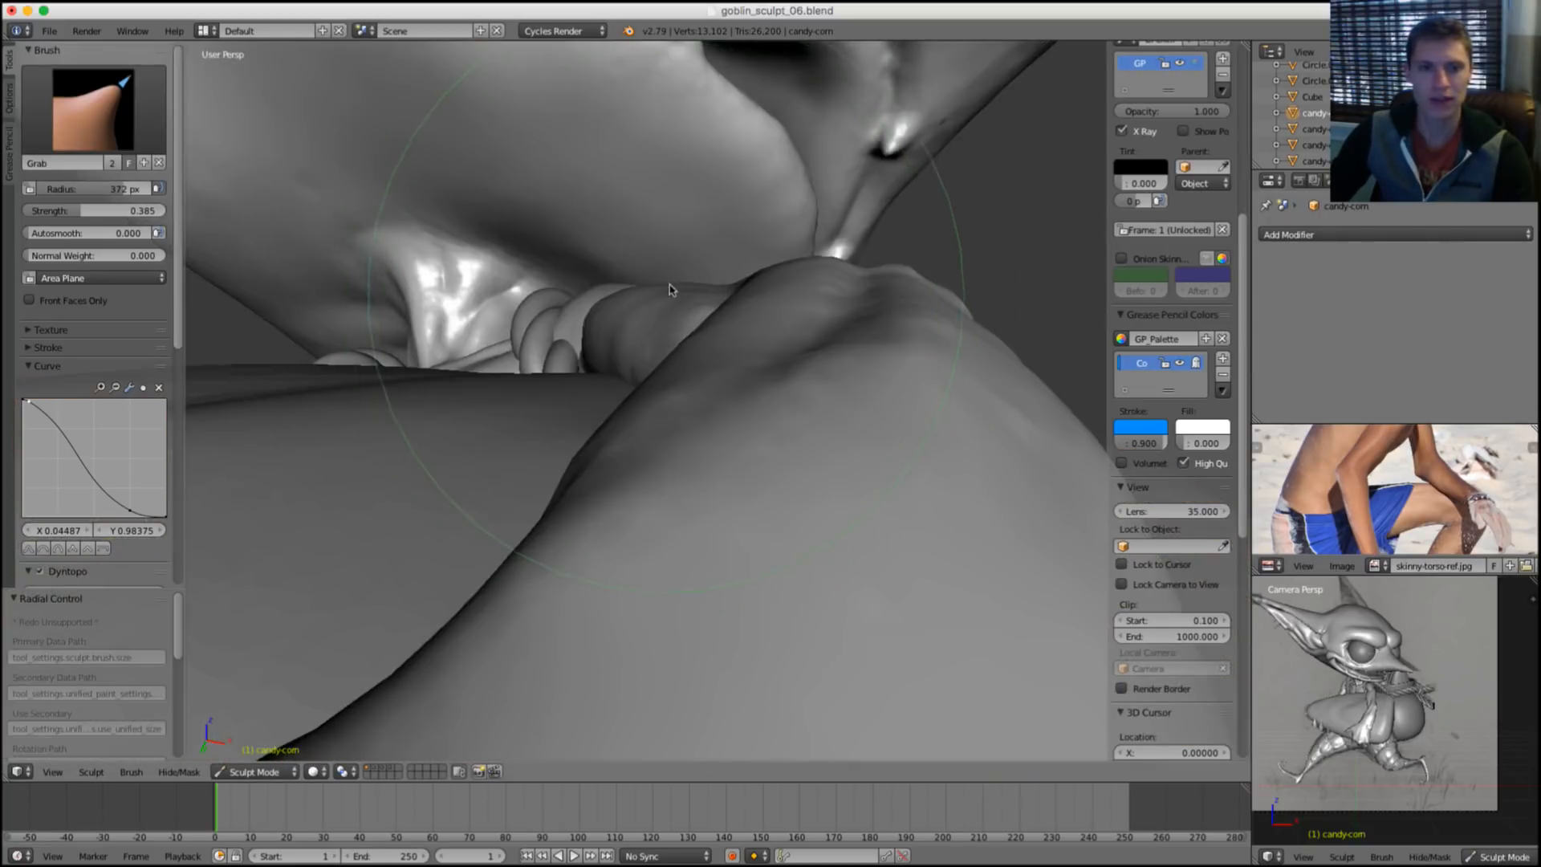
mouse_move(659, 270)
mouse_down()
mouse_move(602, 351)
mouse_move(599, 386)
mouse_move(490, 392)
mouse_up()
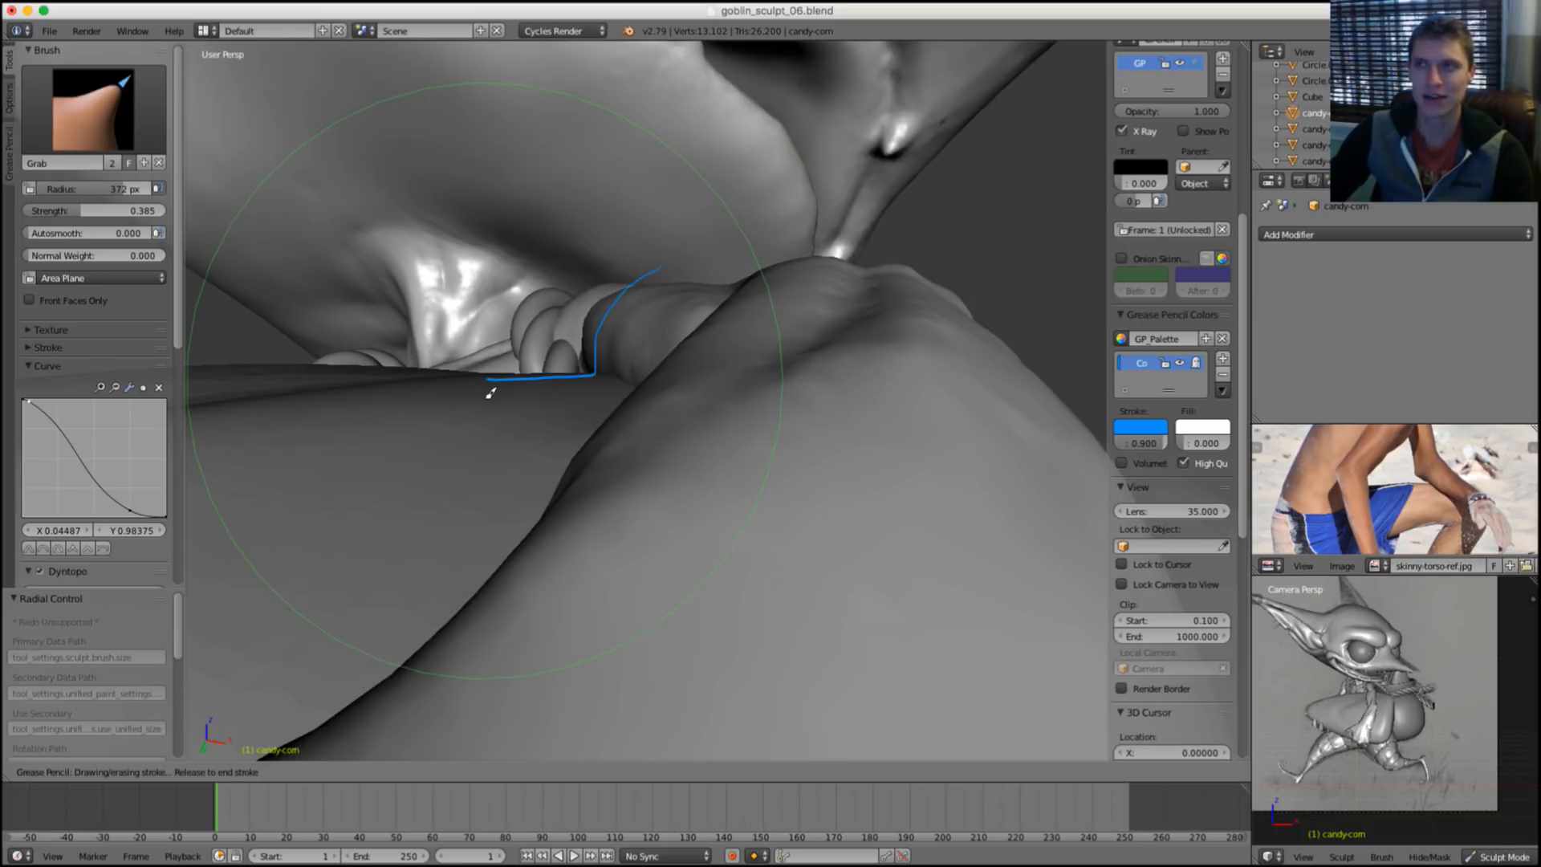
drag(490, 393, 492, 389)
key(ctrl+z)
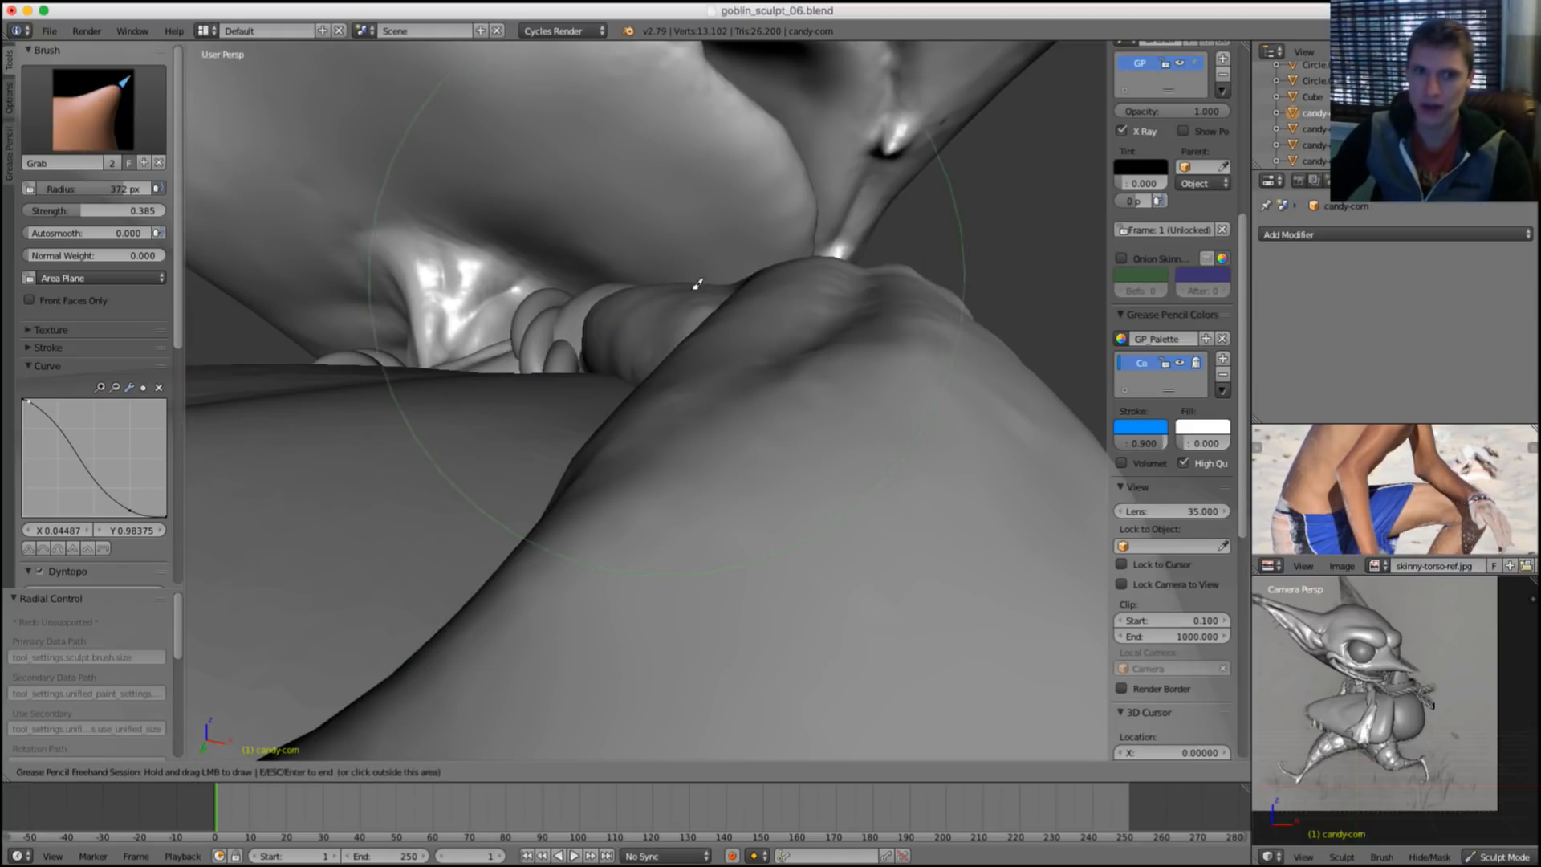
mouse_move(671, 263)
mouse_down()
mouse_move(642, 273)
mouse_move(592, 344)
mouse_move(643, 390)
mouse_move(482, 396)
mouse_up()
key(ctrl+z)
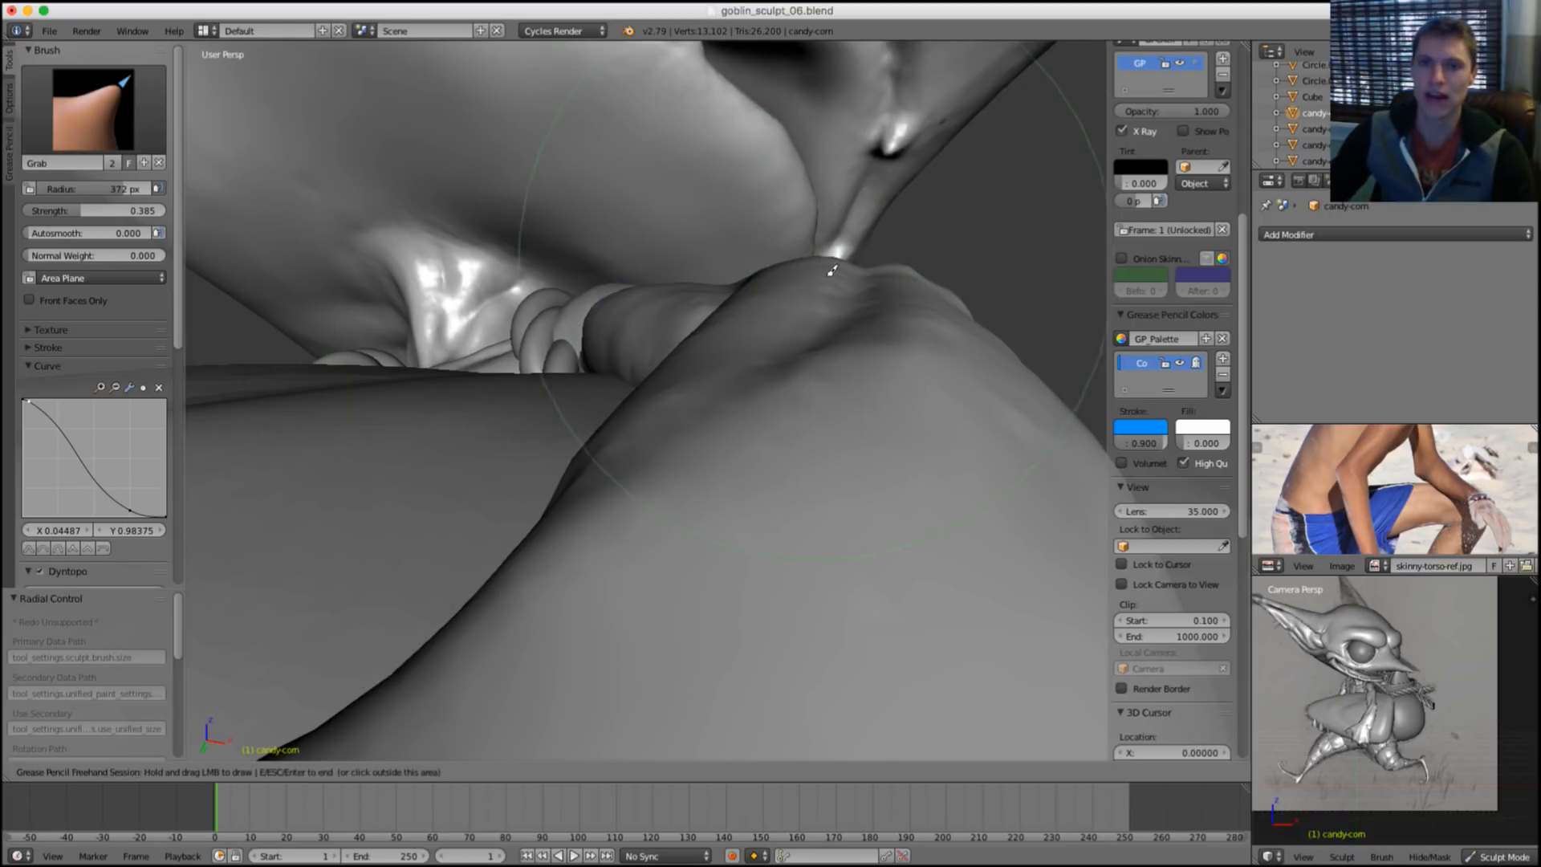
mouse_move(832, 271)
middle_down()
mouse_move(738, 377)
mouse_move(705, 367)
mouse_move(712, 420)
mouse_move(771, 327)
mouse_move(702, 441)
middle_up()
click(1228, 78)
Adjust the Grab brush radius to about 375 px where the candy corn meets the goblin's arm.
key(g)
key(f)
click(746, 294)
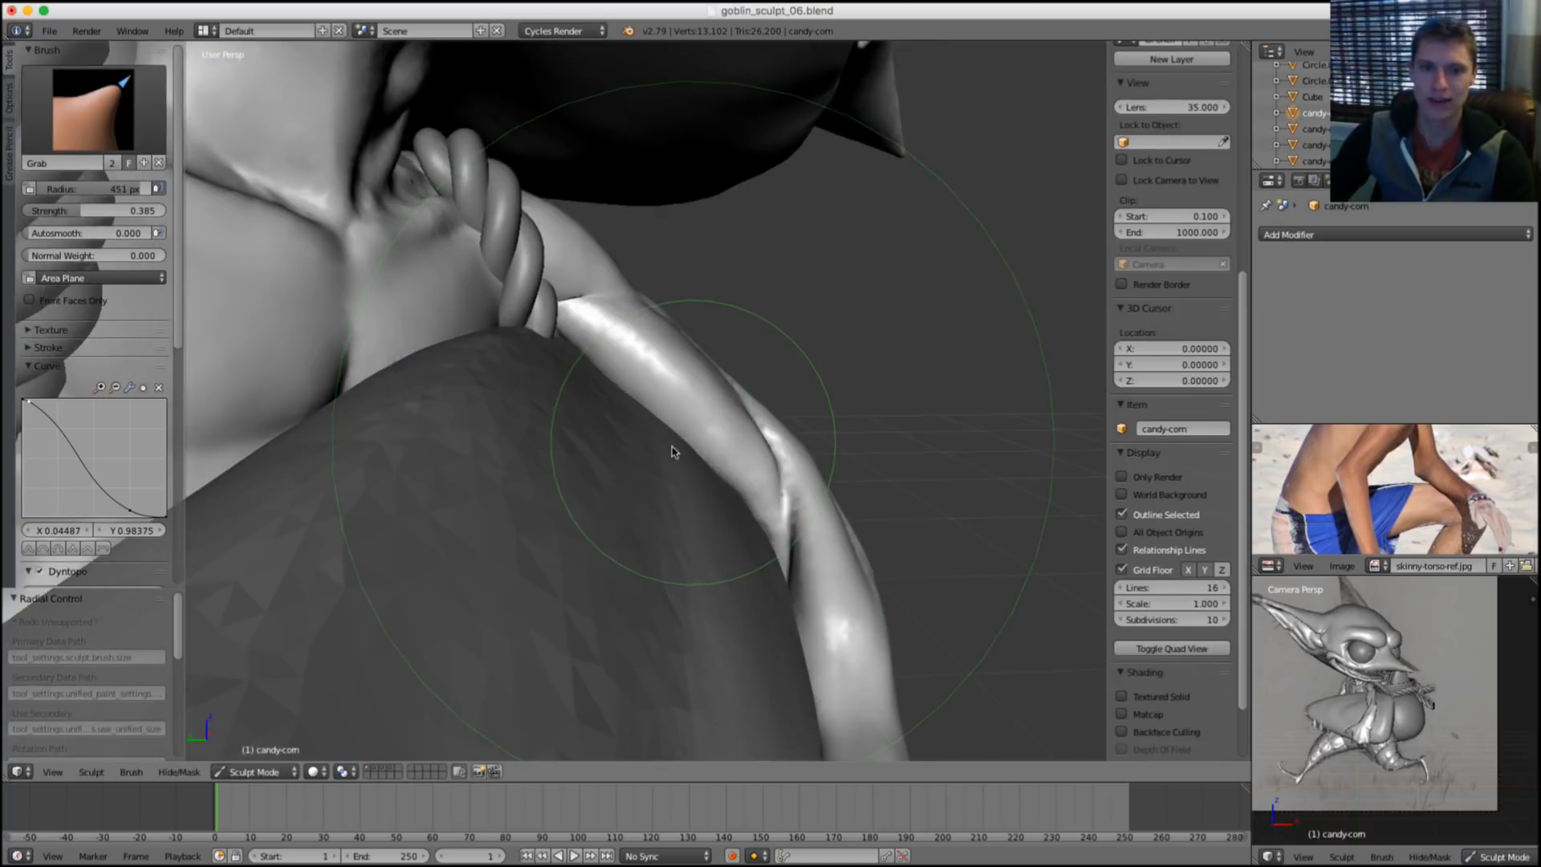
key(f)
click(861, 392)
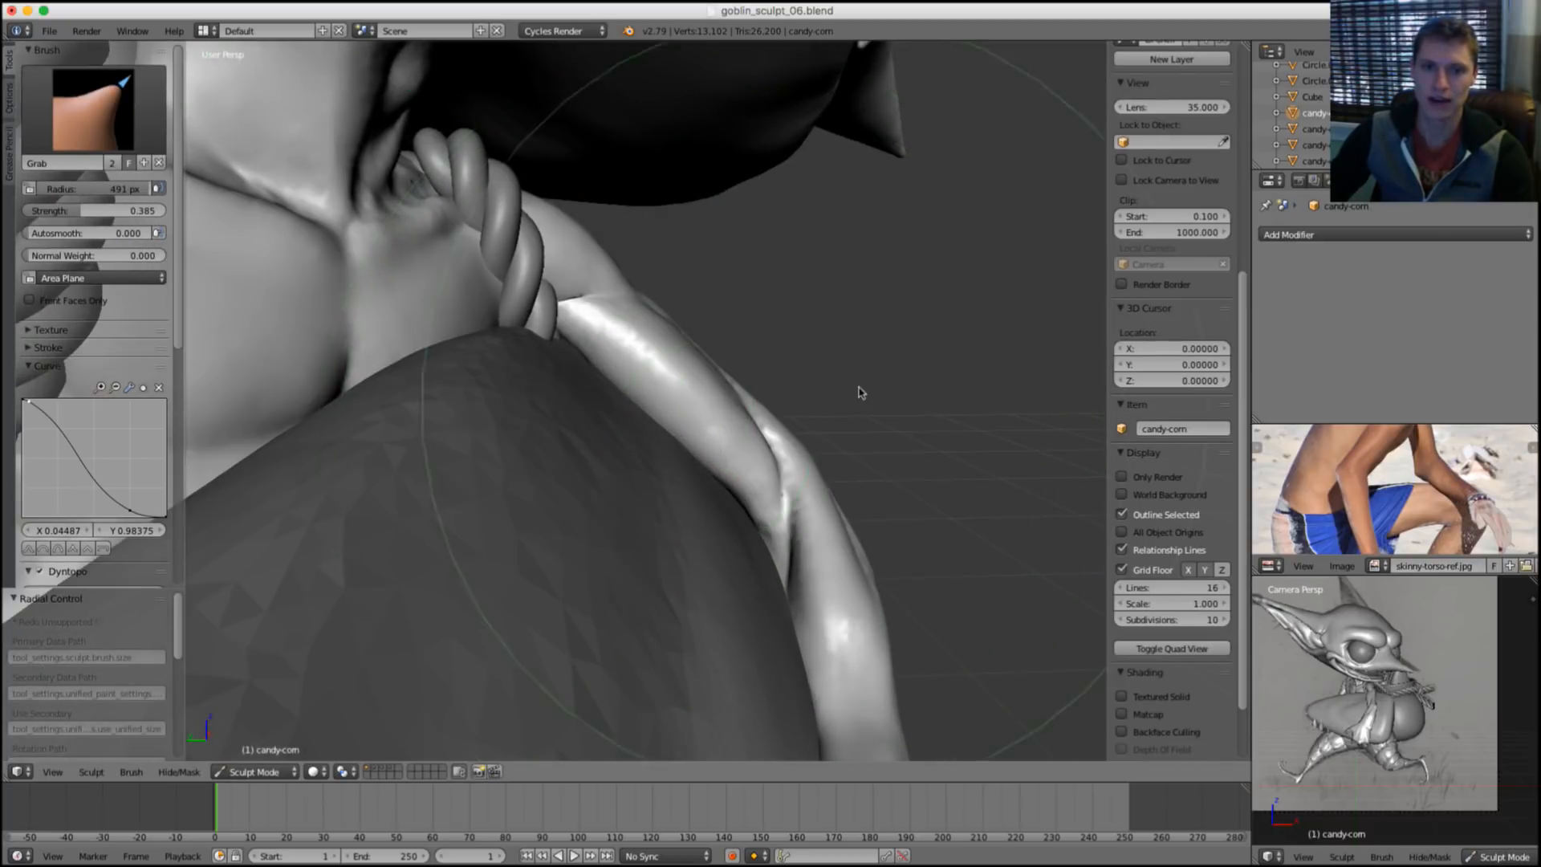
mouse_move(861, 392)
middle_down()
mouse_move(764, 341)
mouse_move(705, 371)
mouse_move(699, 417)
middle_up()
key(f)
click(686, 434)
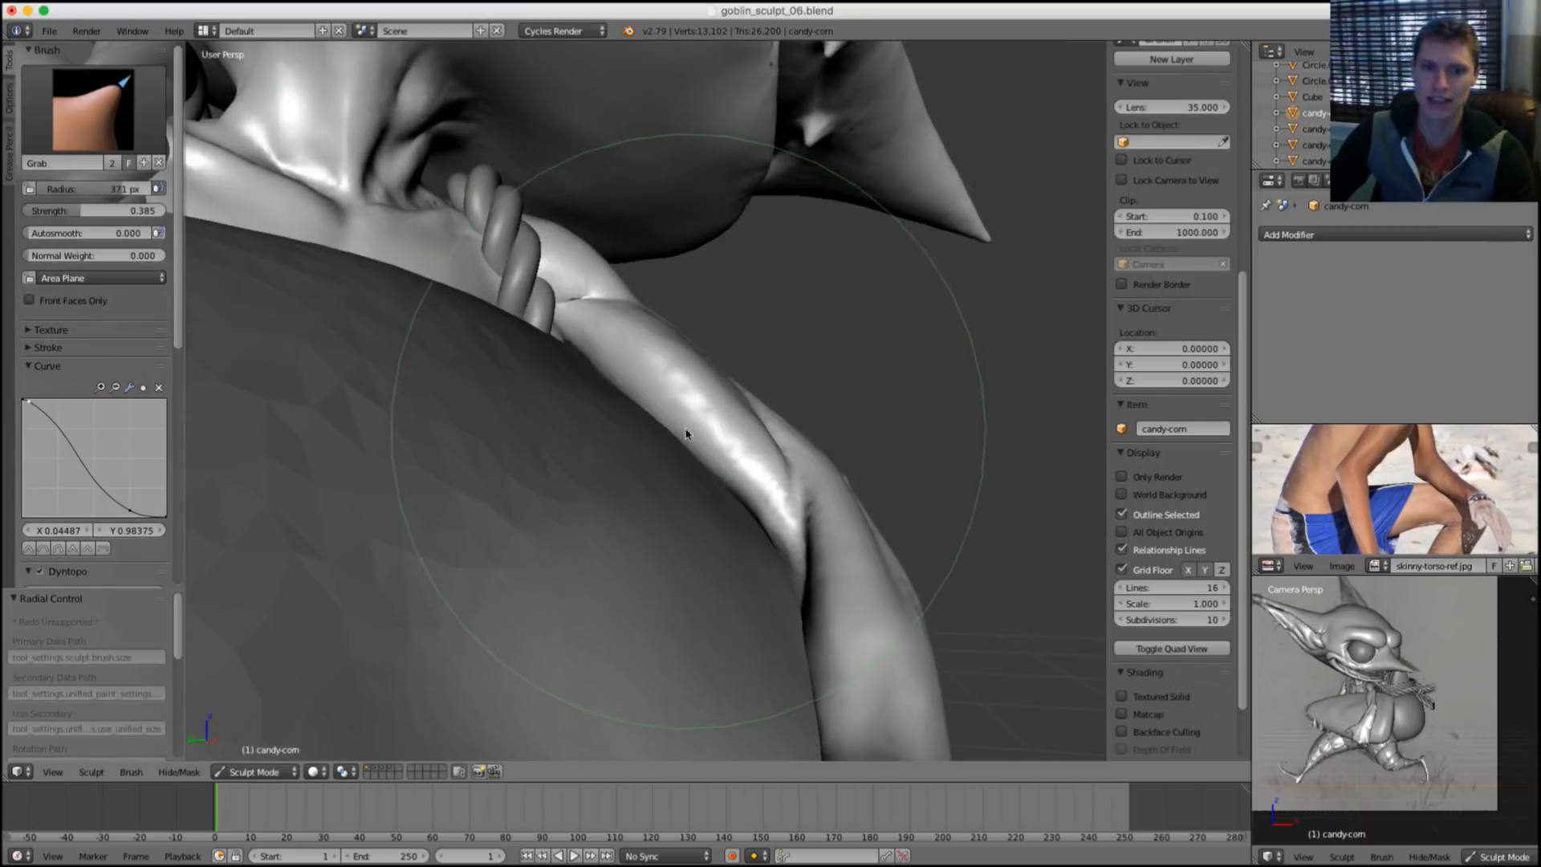
mouse_move(805, 382)
middle_down()
mouse_move(801, 368)
mouse_move(688, 441)
middle_up()
key(f)
click(770, 392)
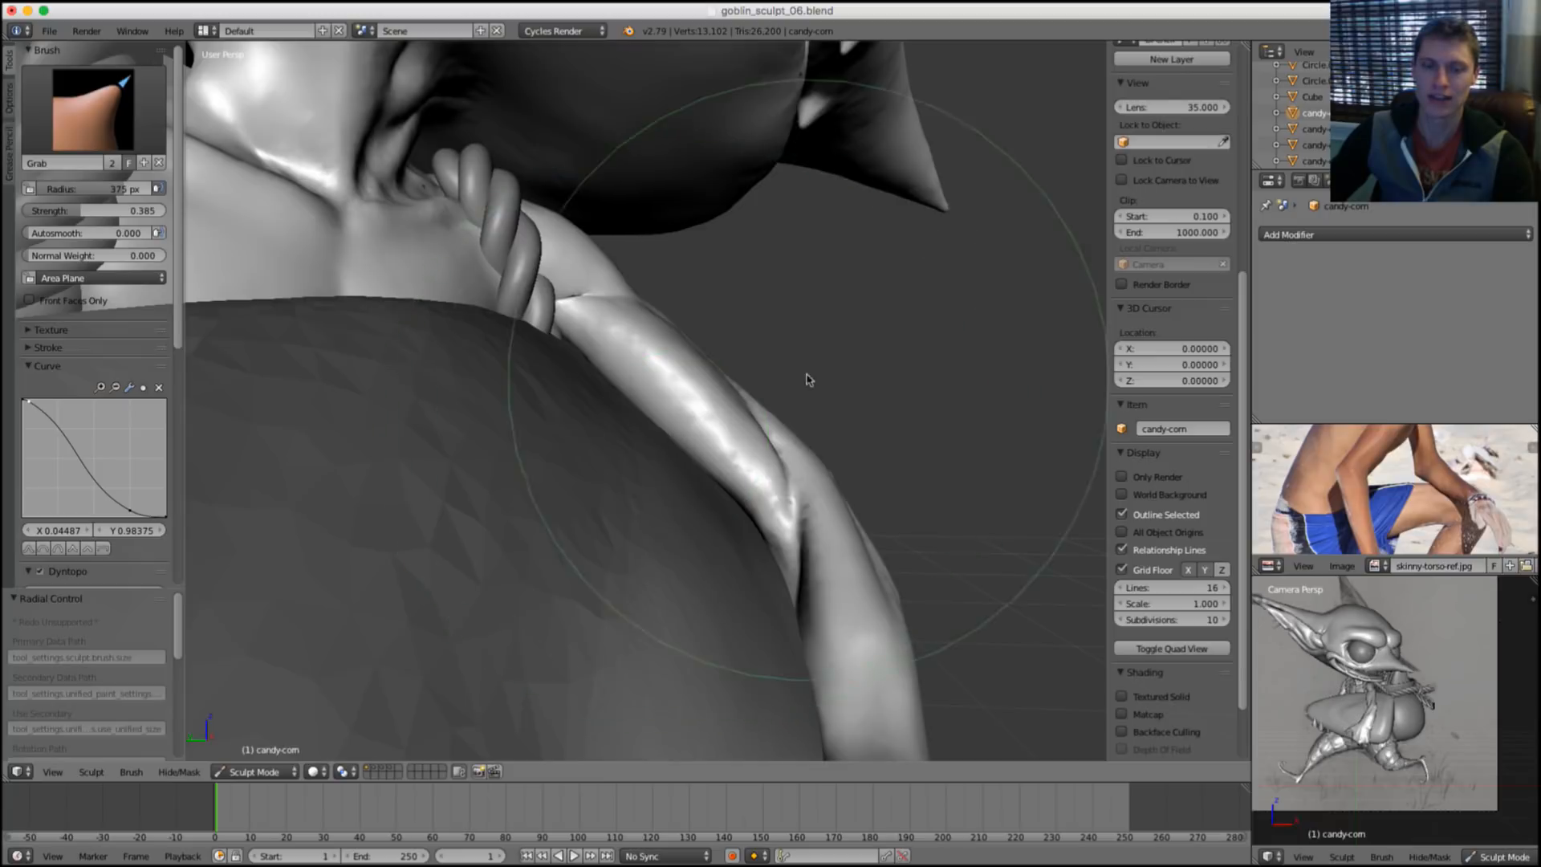
Examine how the candy corn sits against the goblin's arms, chest and sack from the front and sides.
middle_drag(809, 378, 726, 358)
middle_drag(695, 424, 795, 358)
scroll(634, 445, down, 5)
scroll(768, 351, up, 3)
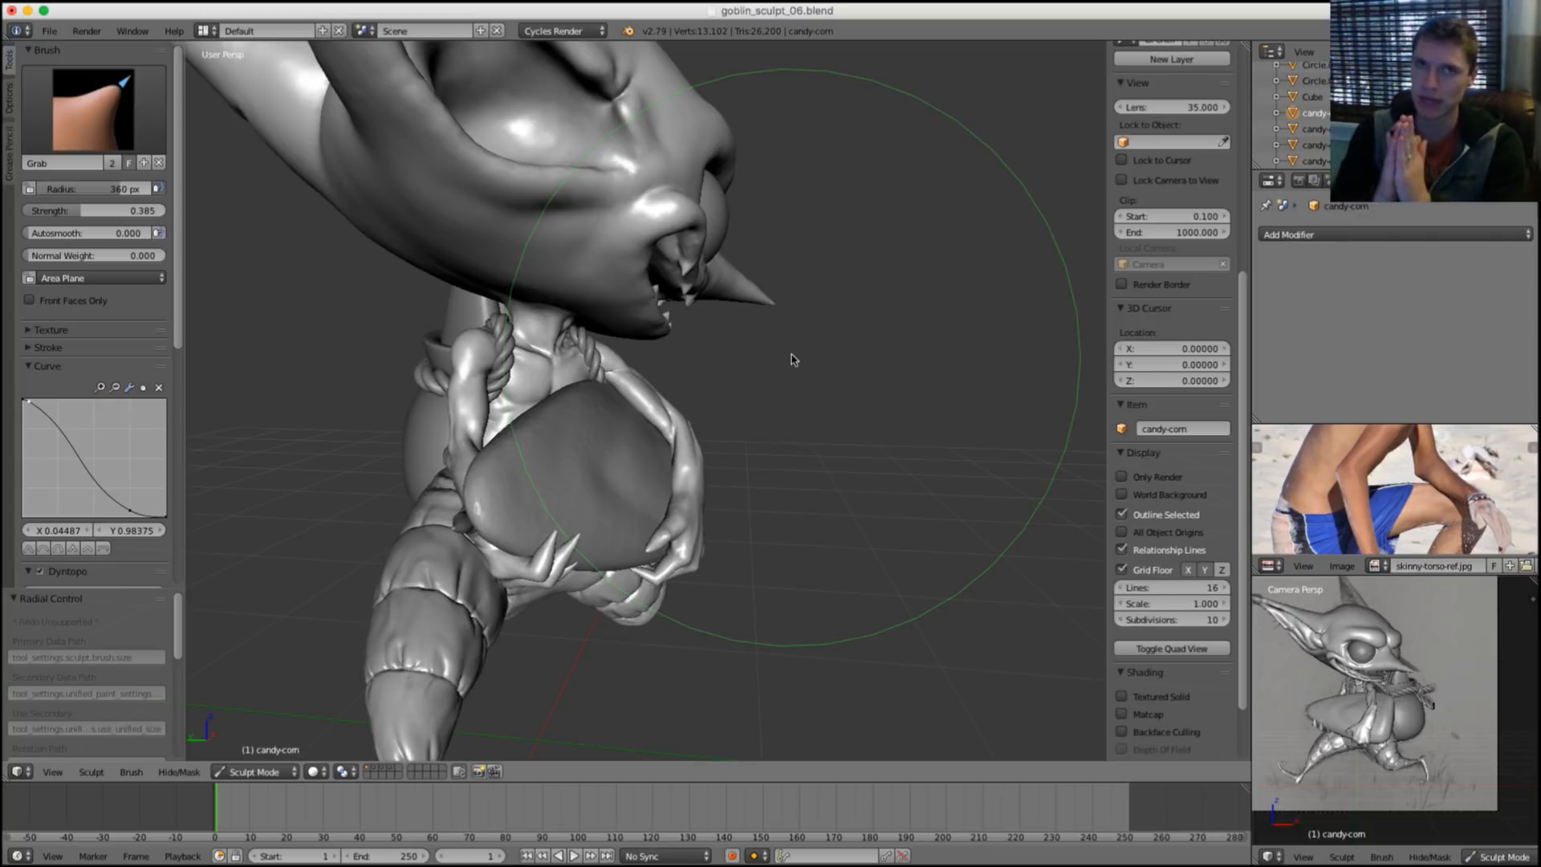
scroll(598, 335, up, 3)
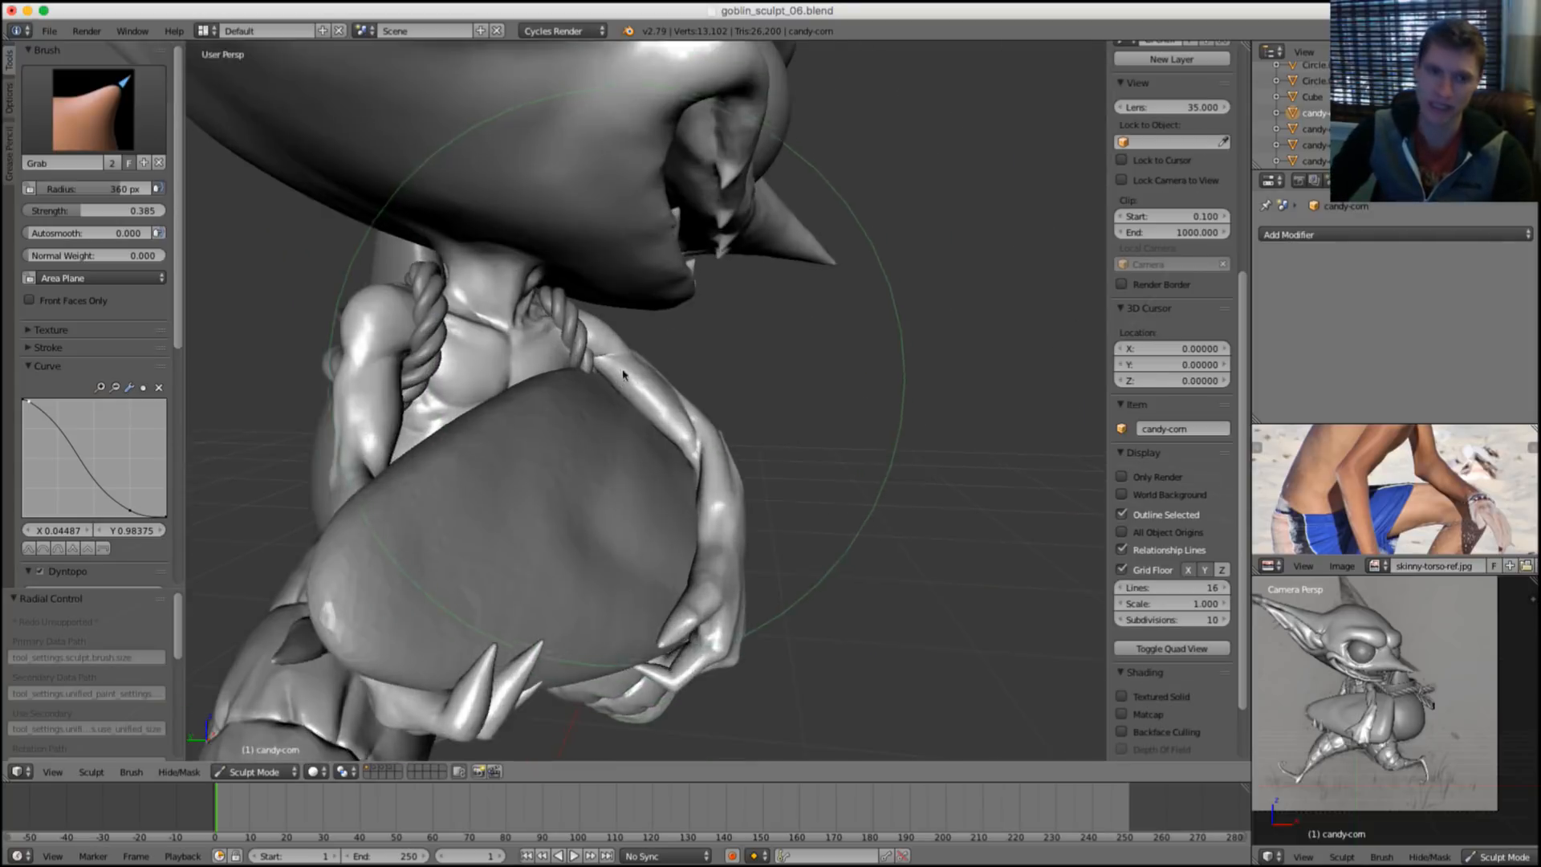
middle_drag(643, 353, 771, 280)
scroll(704, 440, down, 3)
scroll(770, 280, up, 2)
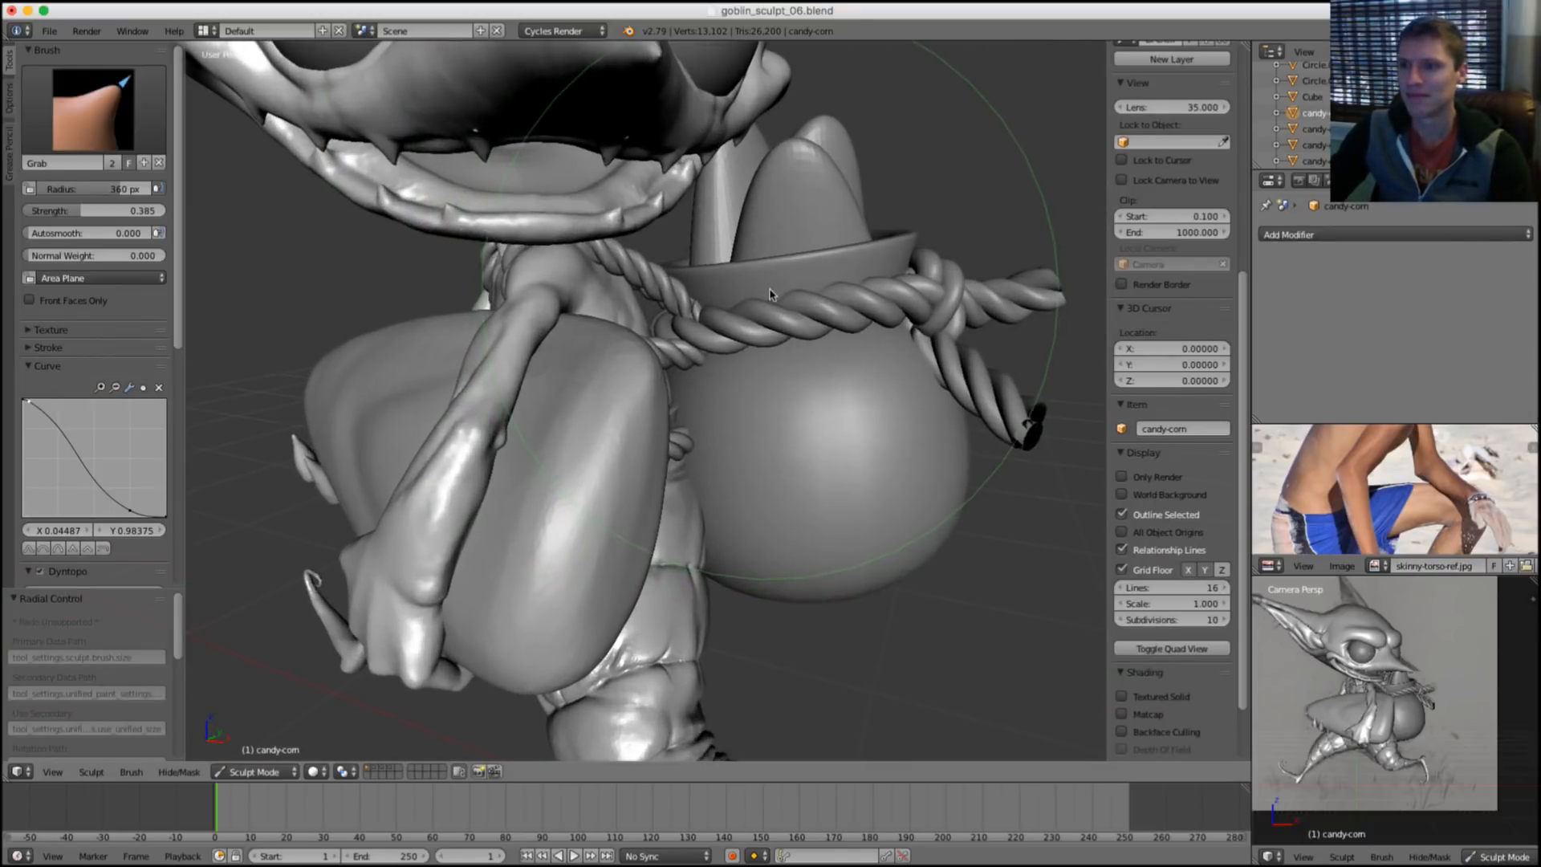
scroll(771, 291, down, 1)
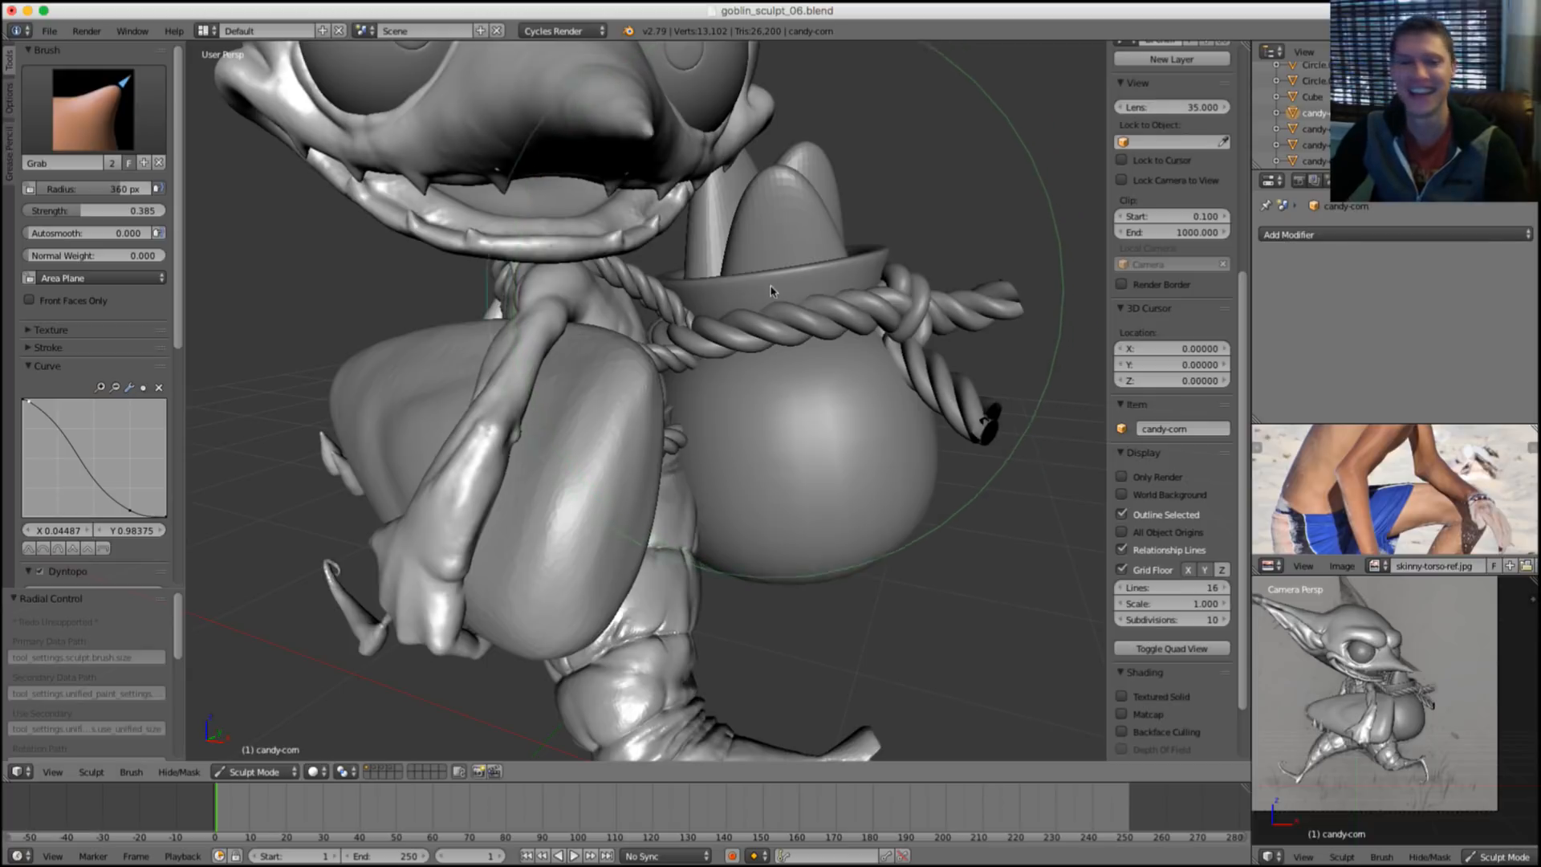
middle_drag(770, 291, 806, 382)
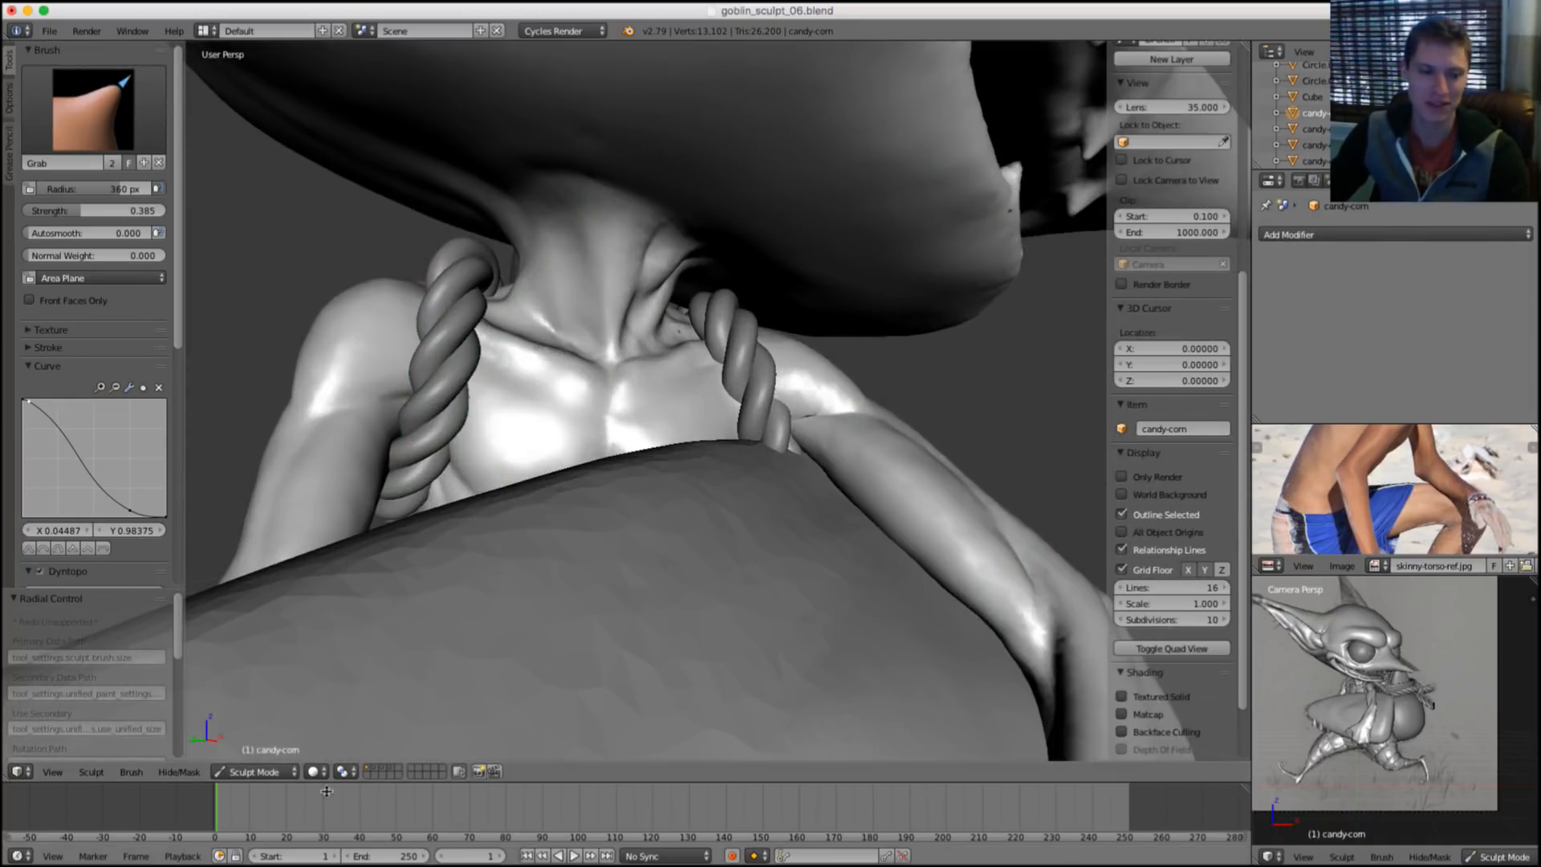
Examine the whole goblin with its candy corn, arms and sack from the front and both sides.
click(254, 771)
click(259, 751)
mouse_move(755, 289)
middle_down()
mouse_move(774, 274)
mouse_move(854, 337)
mouse_move(808, 289)
mouse_move(769, 303)
middle_up()
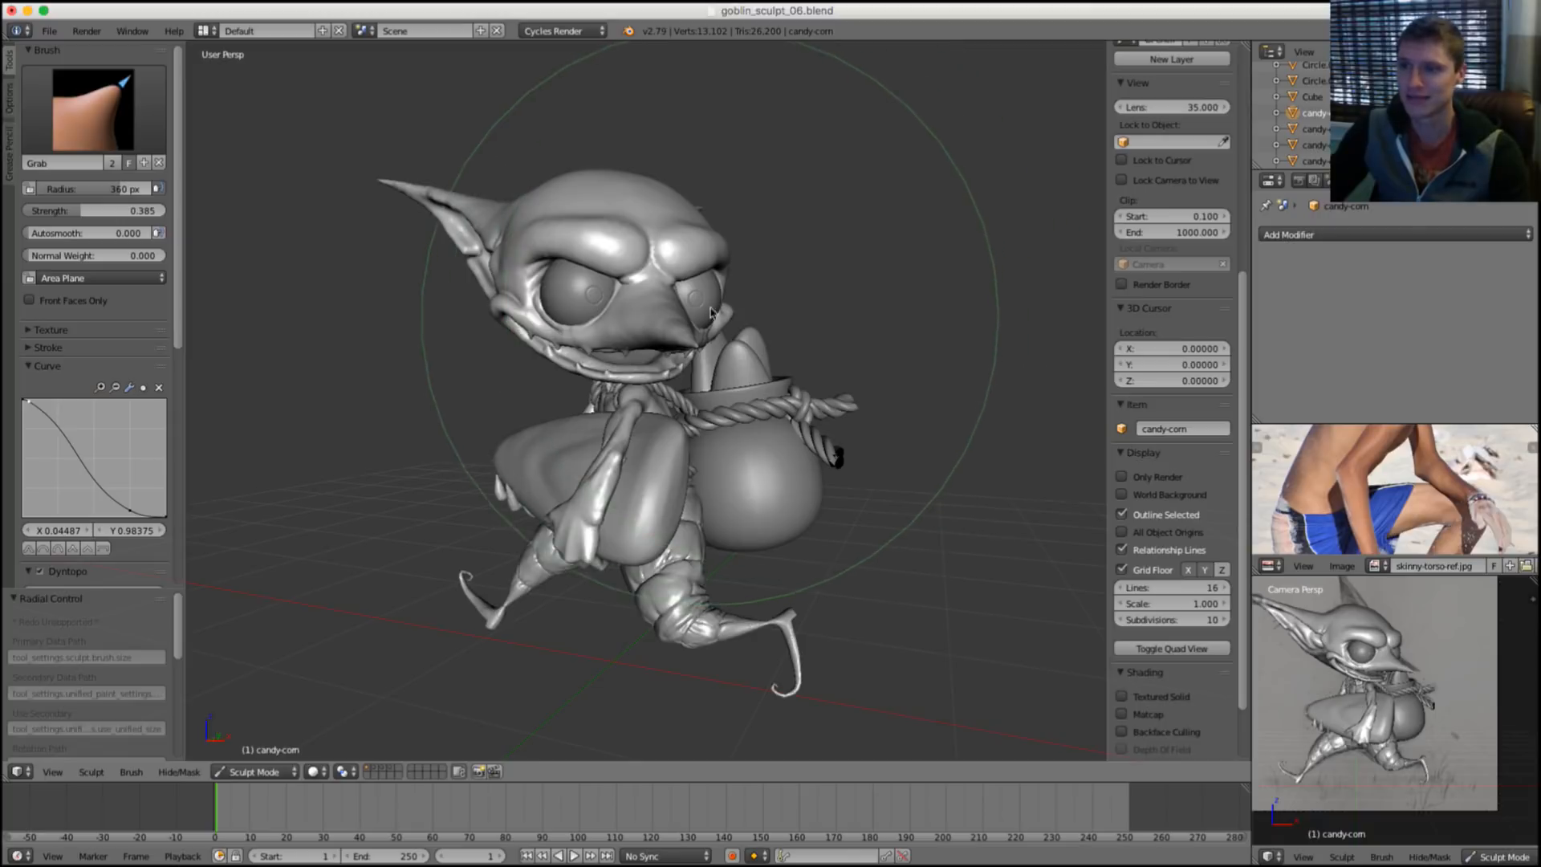
scroll(711, 312, up, 2)
middle_drag(722, 356, 736, 343)
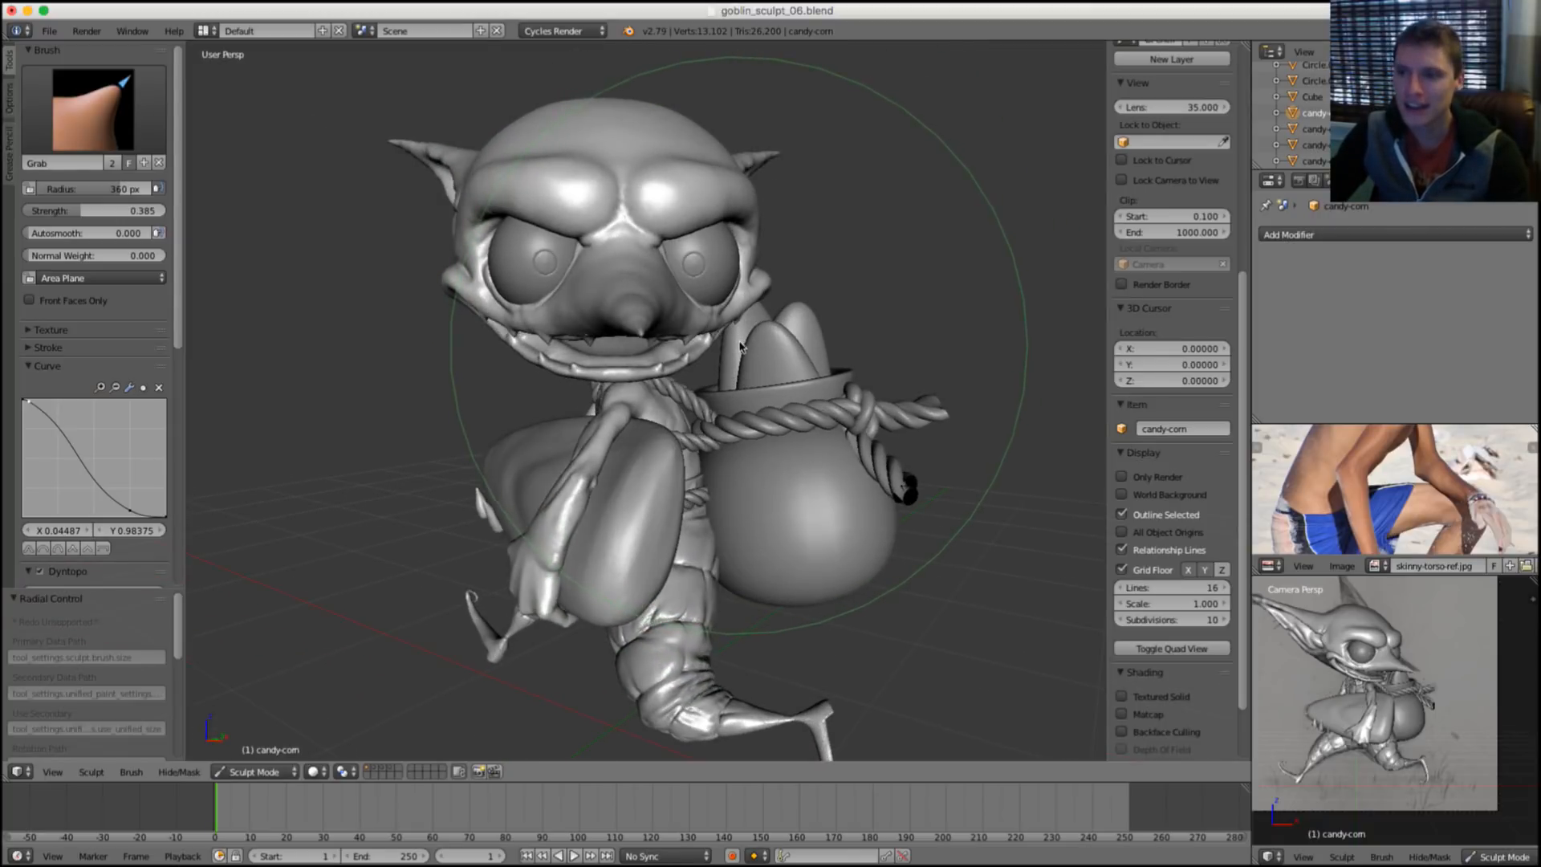
scroll(733, 388, down, 10)
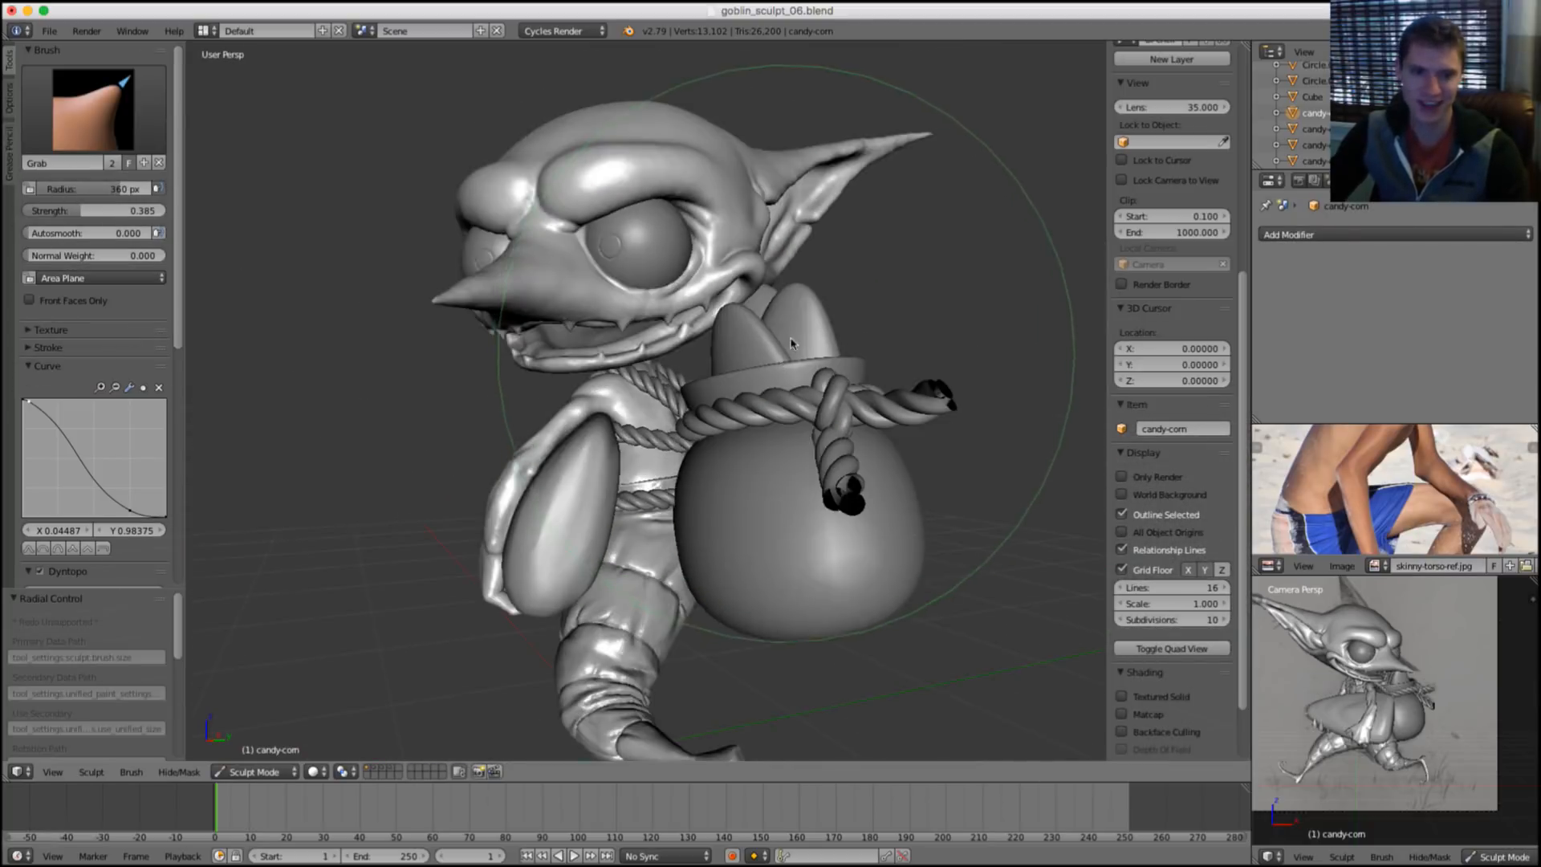
middle_drag(791, 343, 1012, 329)
mouse_move(413, 723)
middle_down()
mouse_move(449, 683)
mouse_move(362, 722)
middle_up()
Switch to Object Mode, hide the candy corn, and select and frame the rope tied around the goblin's waist.
click(281, 769)
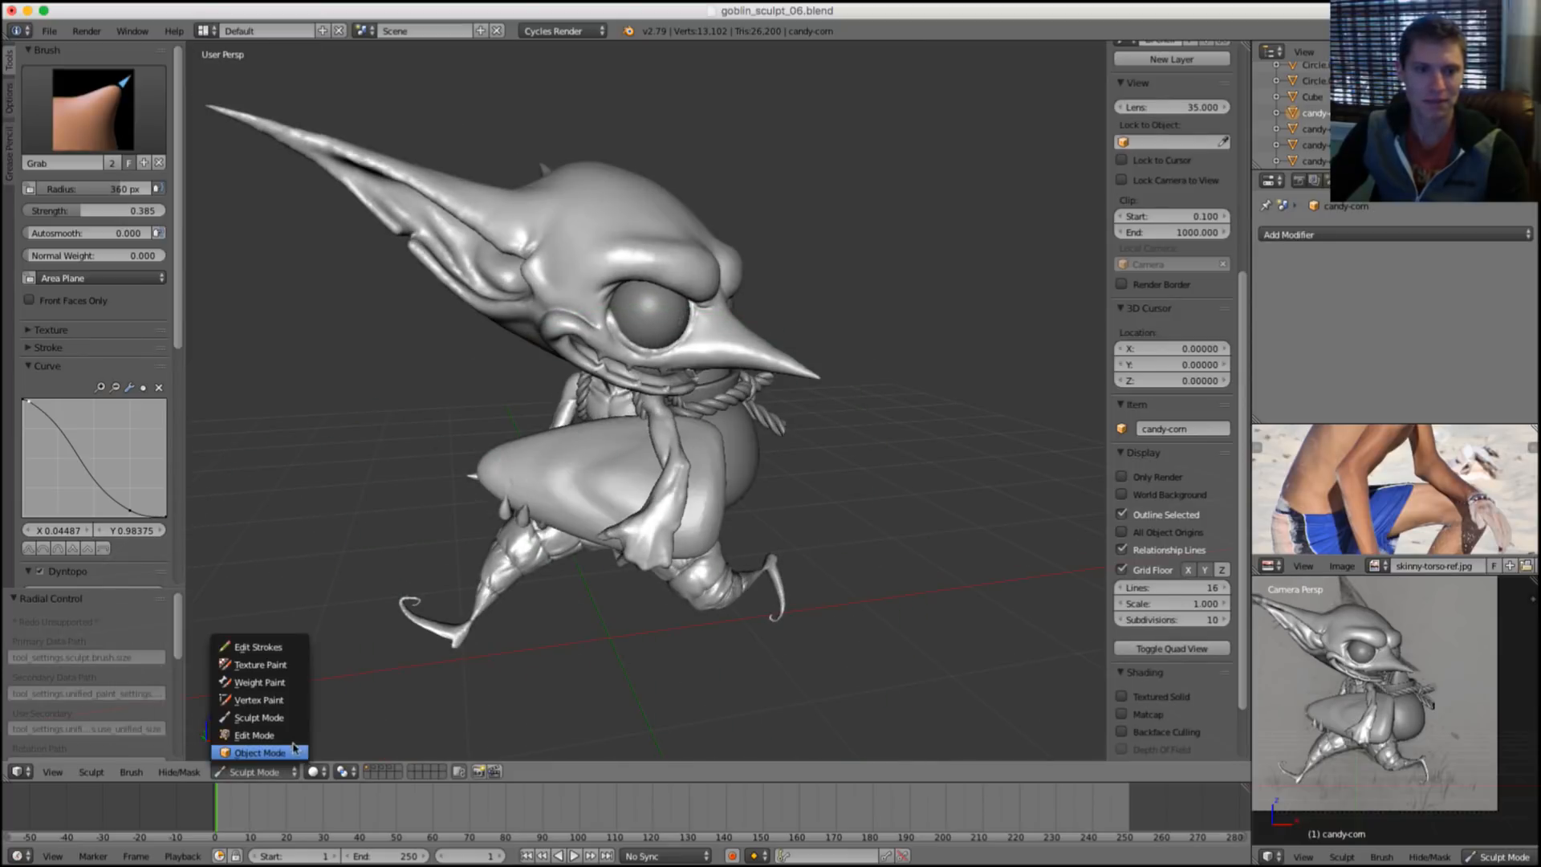
click(301, 752)
scroll(677, 366, up, 2)
right_click(677, 367)
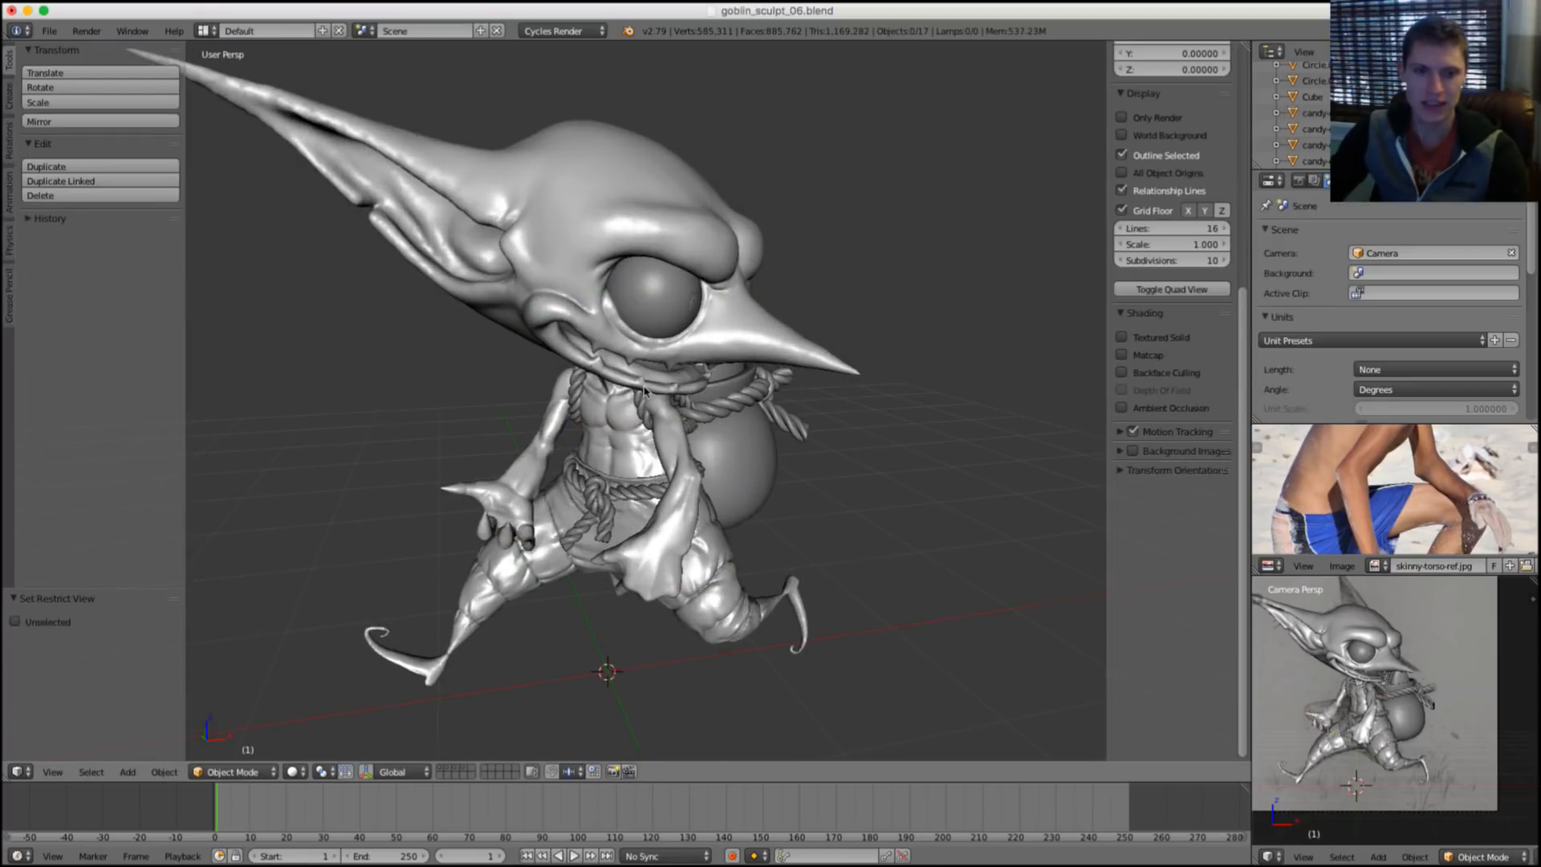
key(KP_Decimal)
middle_drag(669, 399, 789, 361)
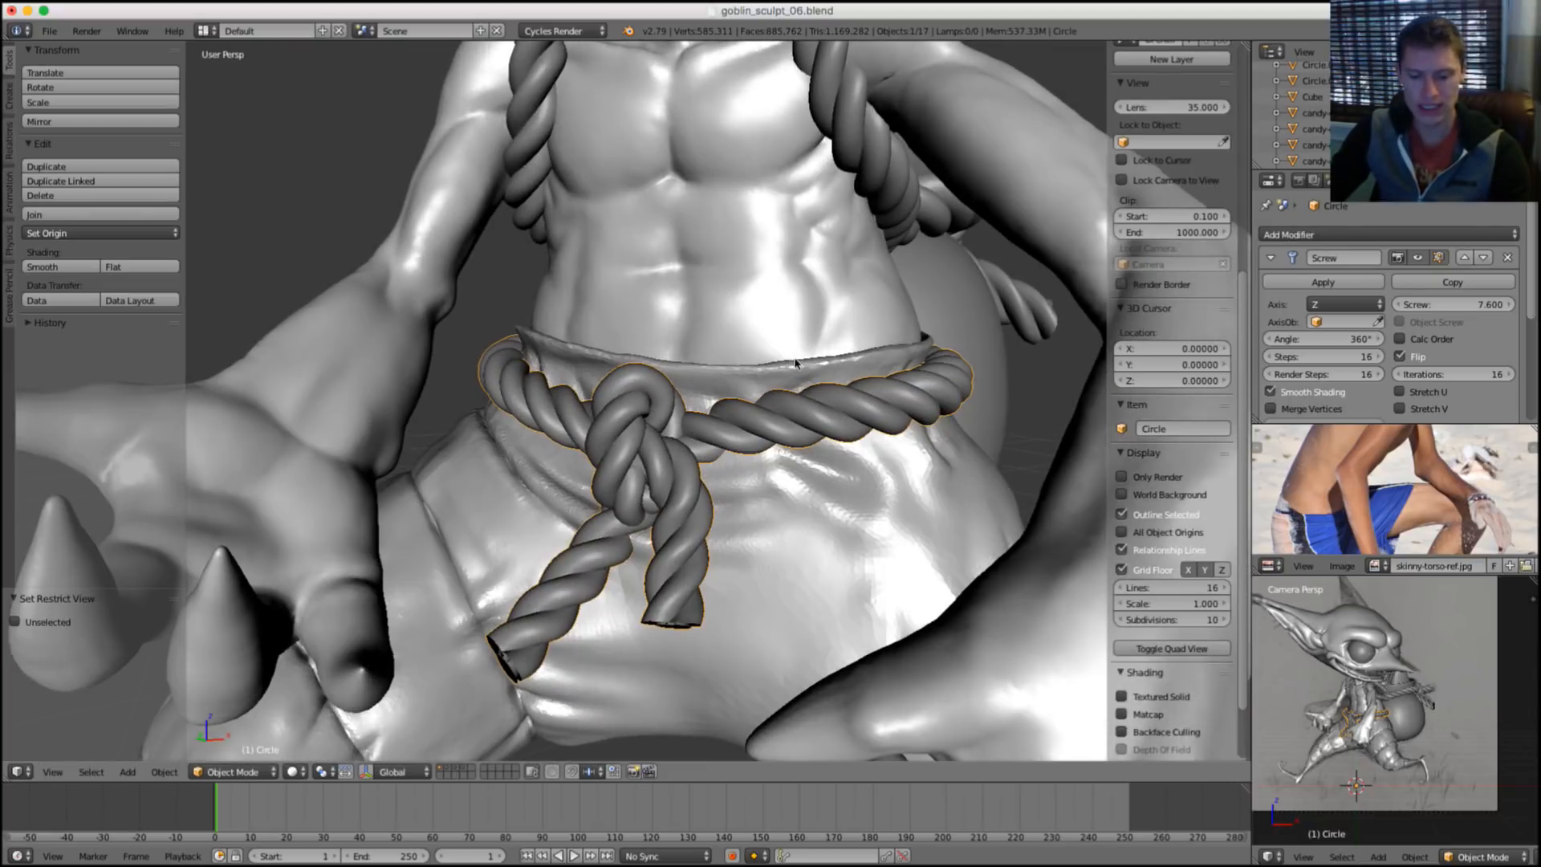
Convert the waist rope to a mesh so that its Screw modifier is applied.
key(alt+c)
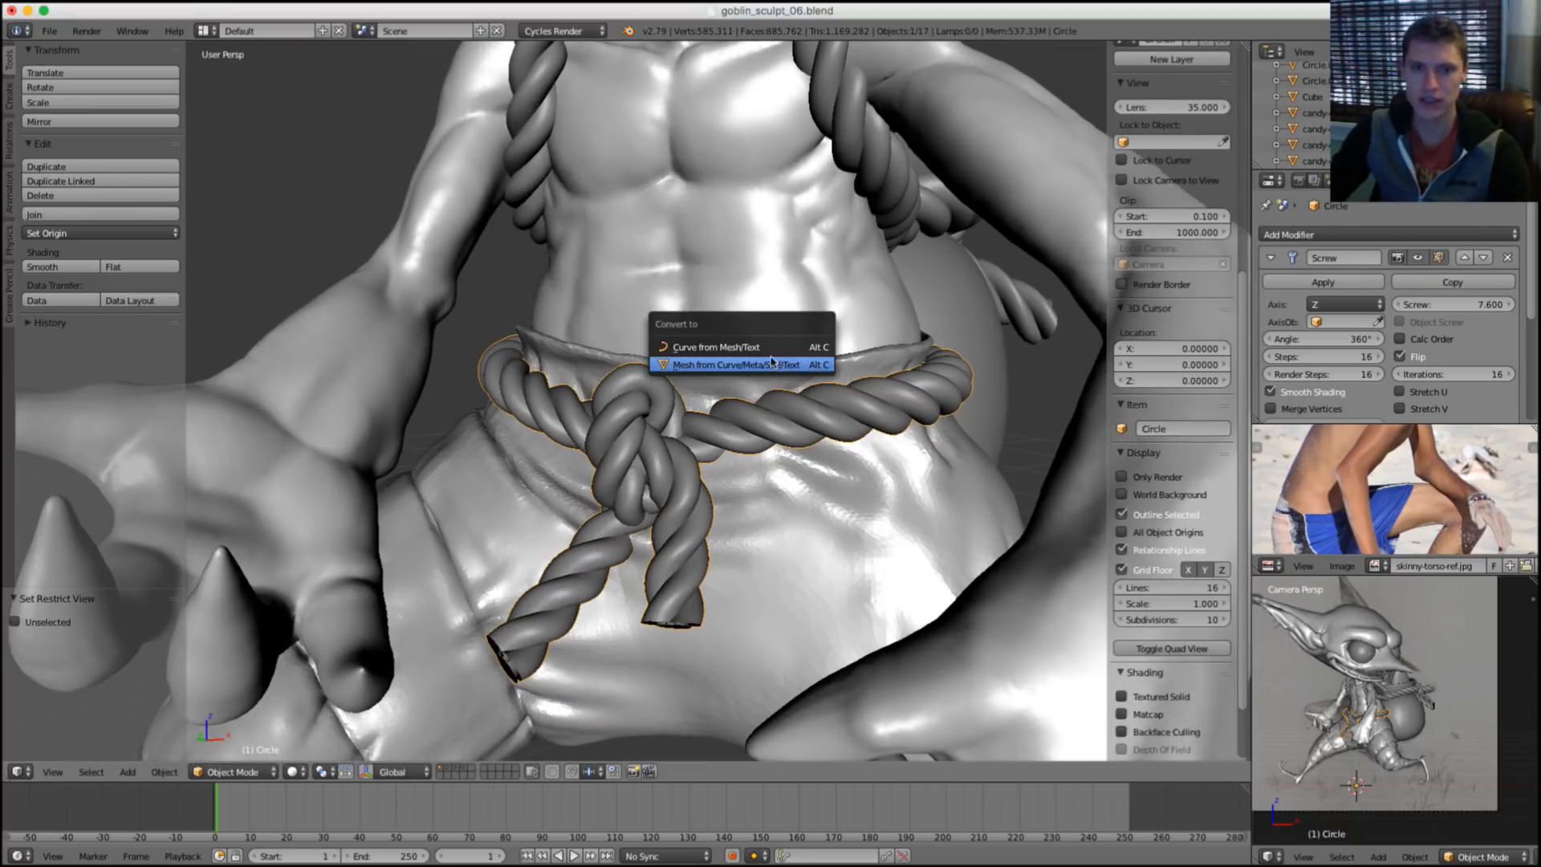
click(736, 365)
middle_drag(747, 400, 760, 432)
scroll(786, 474, up, 3)
In Edit Mode, fill the three open strand loops at the tip of the waist rope's longer hanging end with faces.
key(Tab)
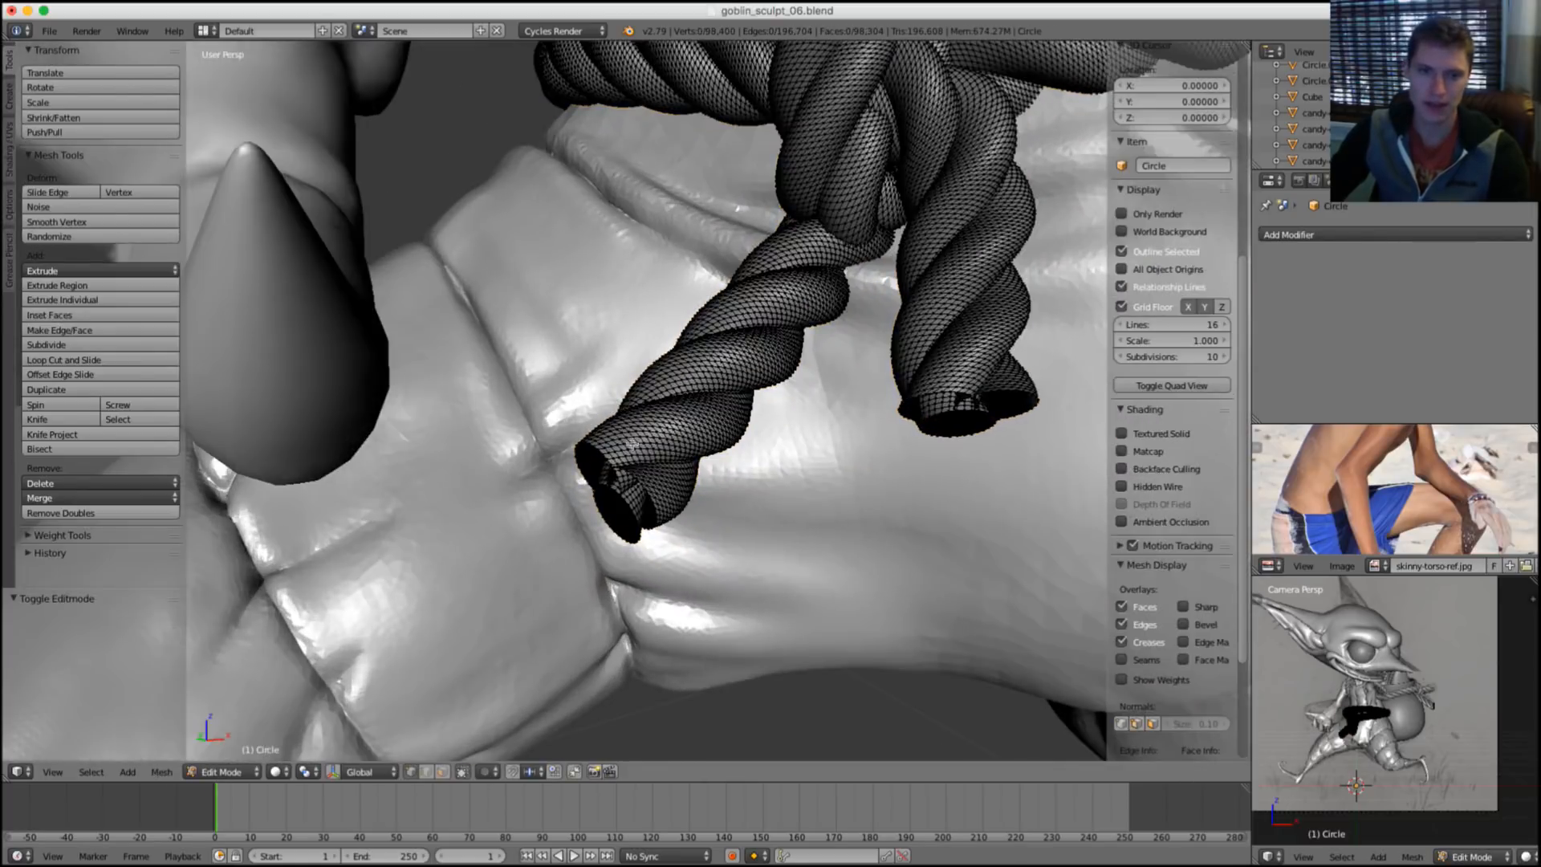
scroll(601, 487, up, 3)
alt+right_click(586, 495)
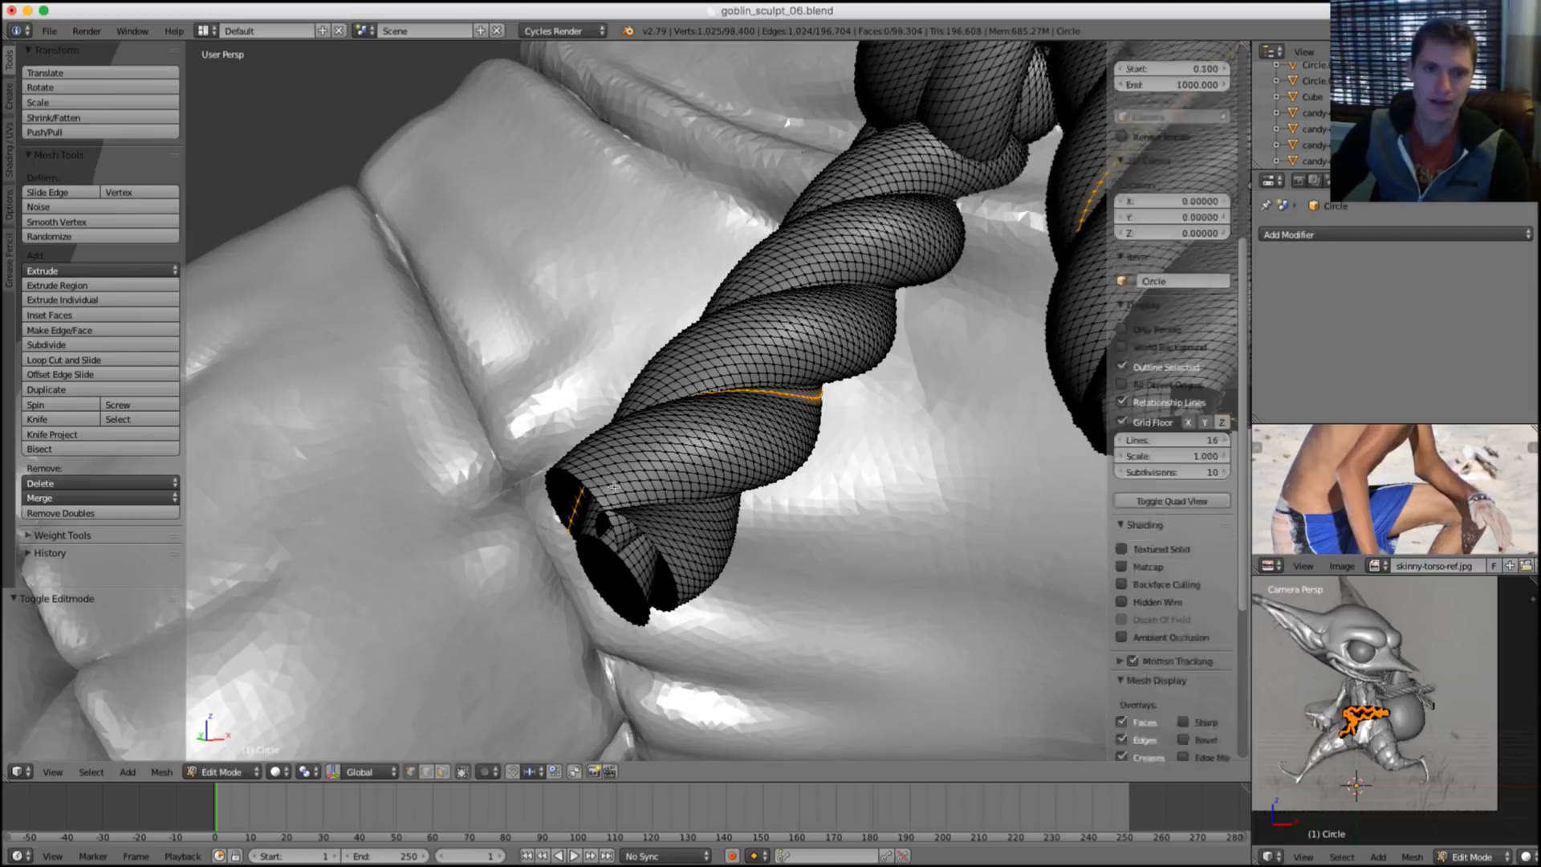
alt+right_click(586, 489)
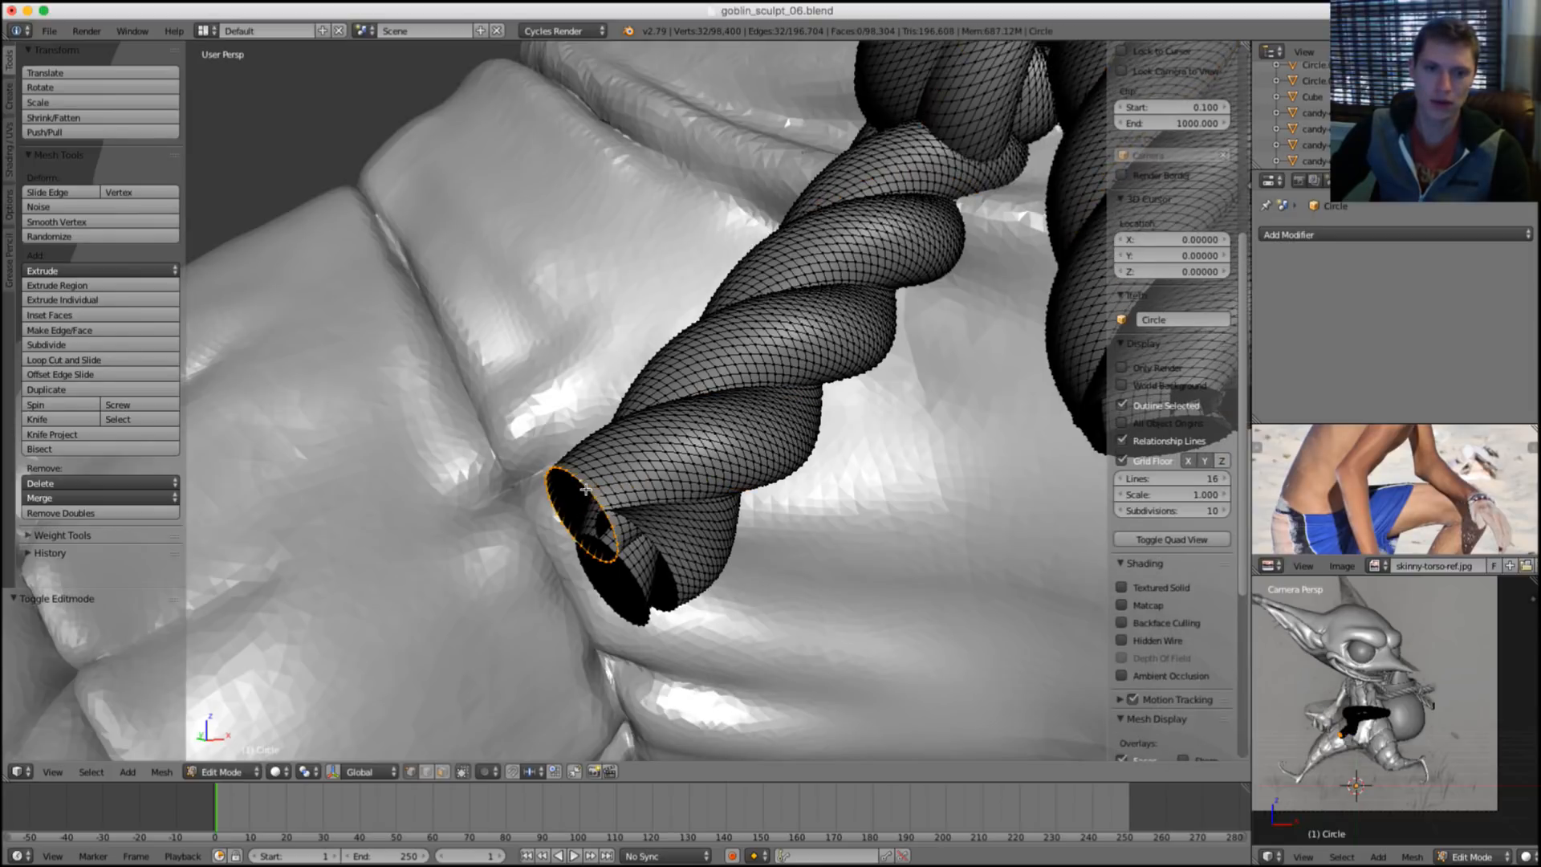
middle_drag(695, 349, 727, 384)
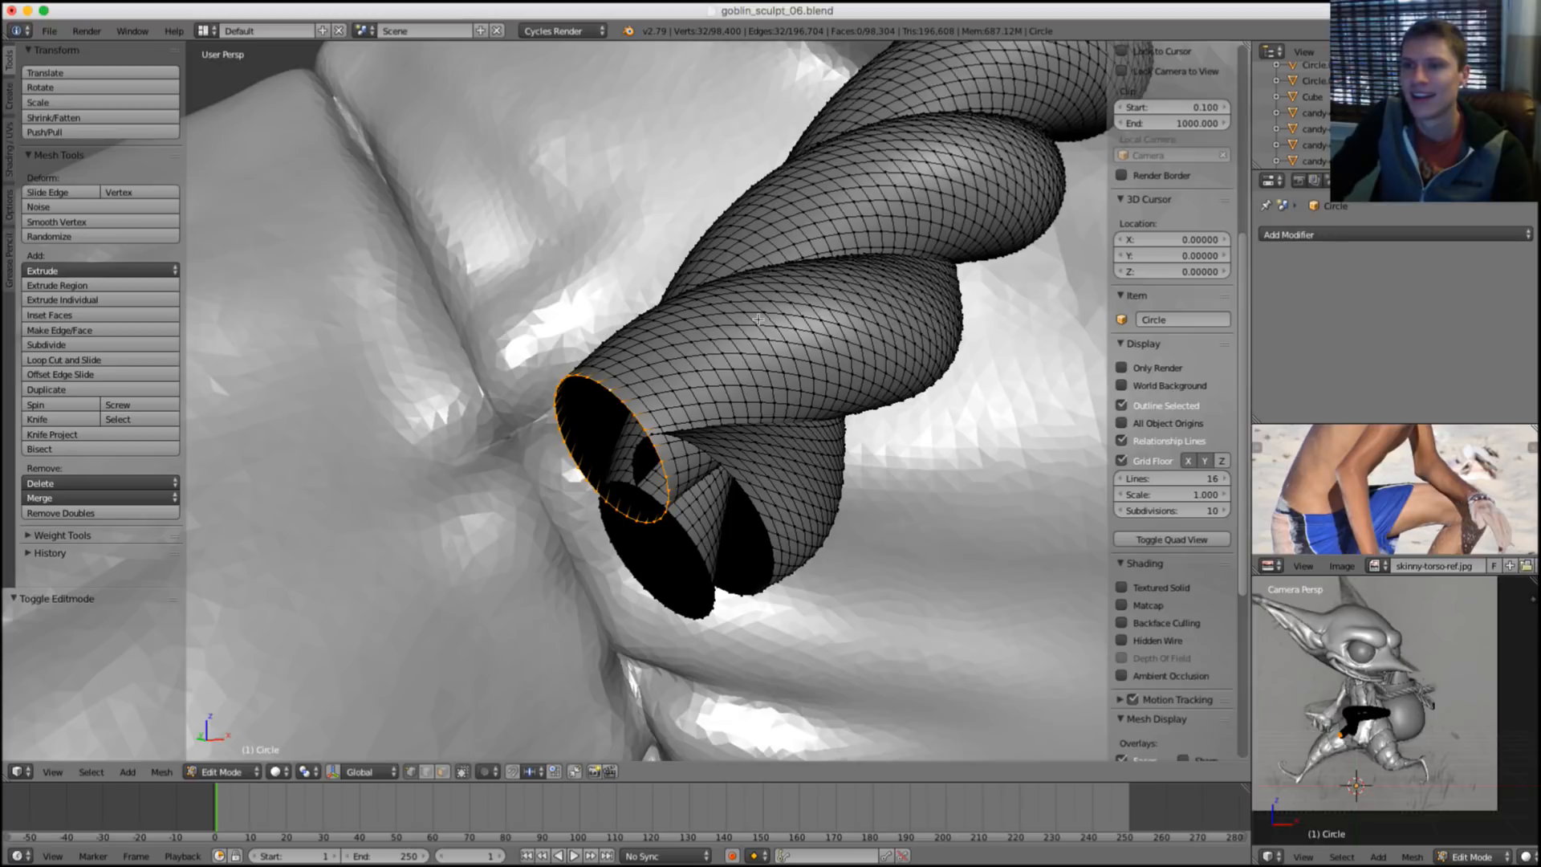
middle_drag(724, 310, 721, 297)
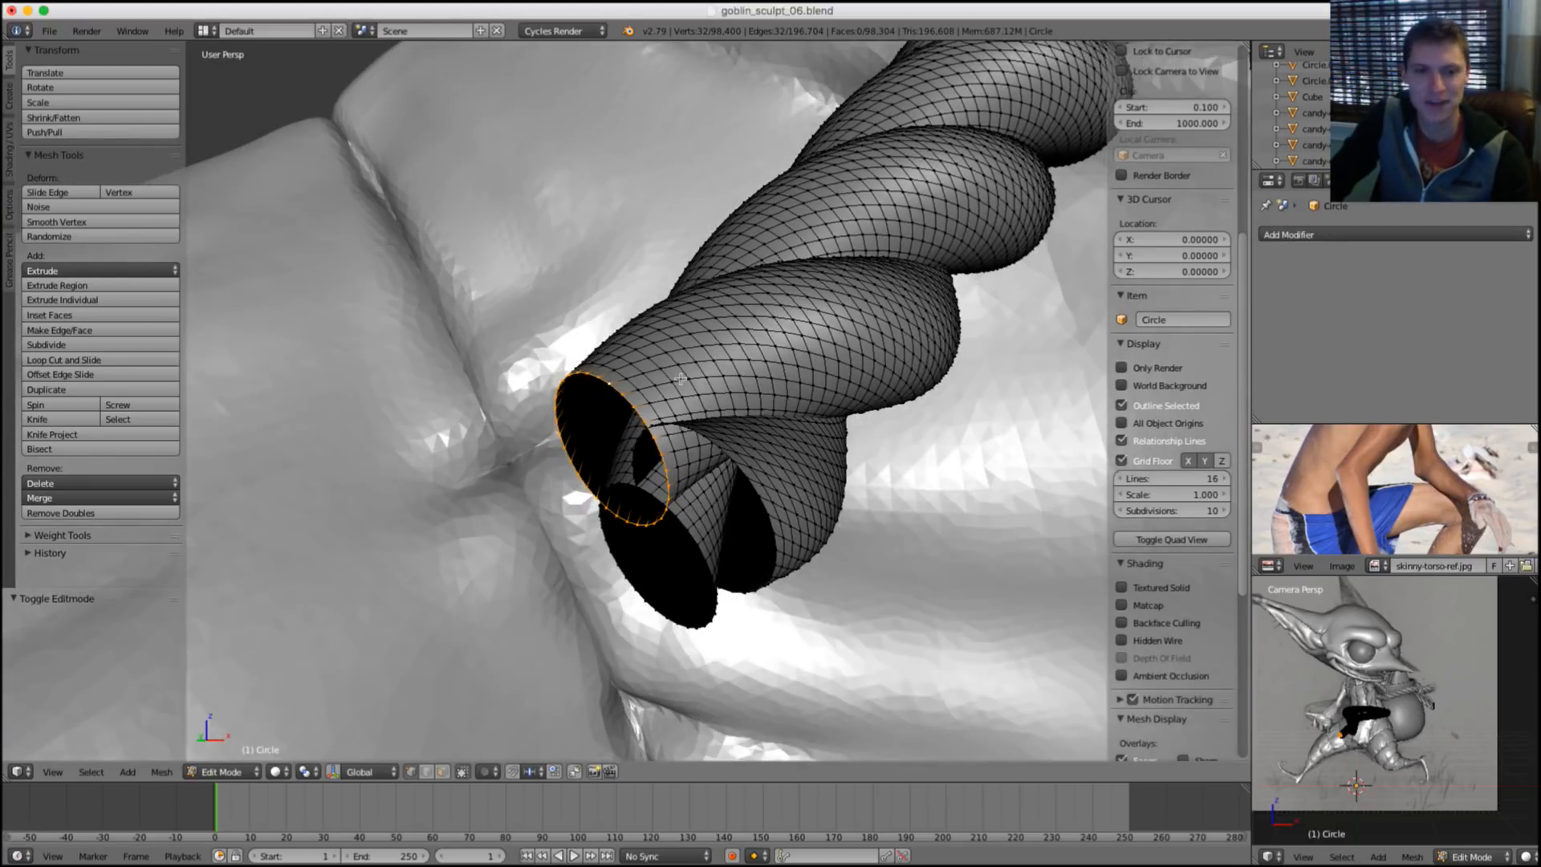
key(f)
middle_drag(679, 482, 688, 527)
alt+right_click(700, 523)
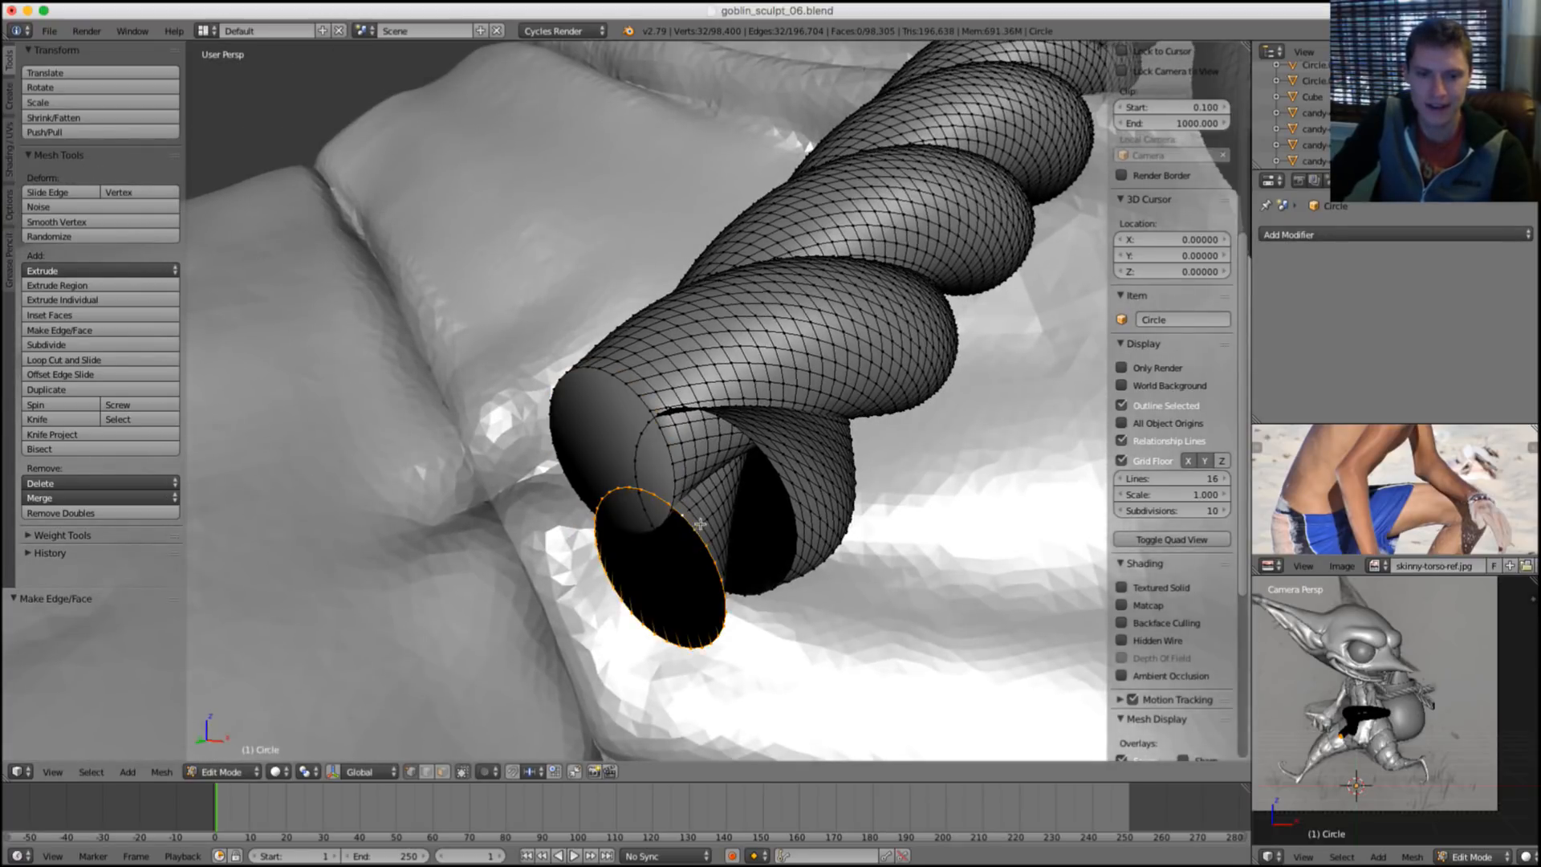
key(f)
alt+right_click(827, 489)
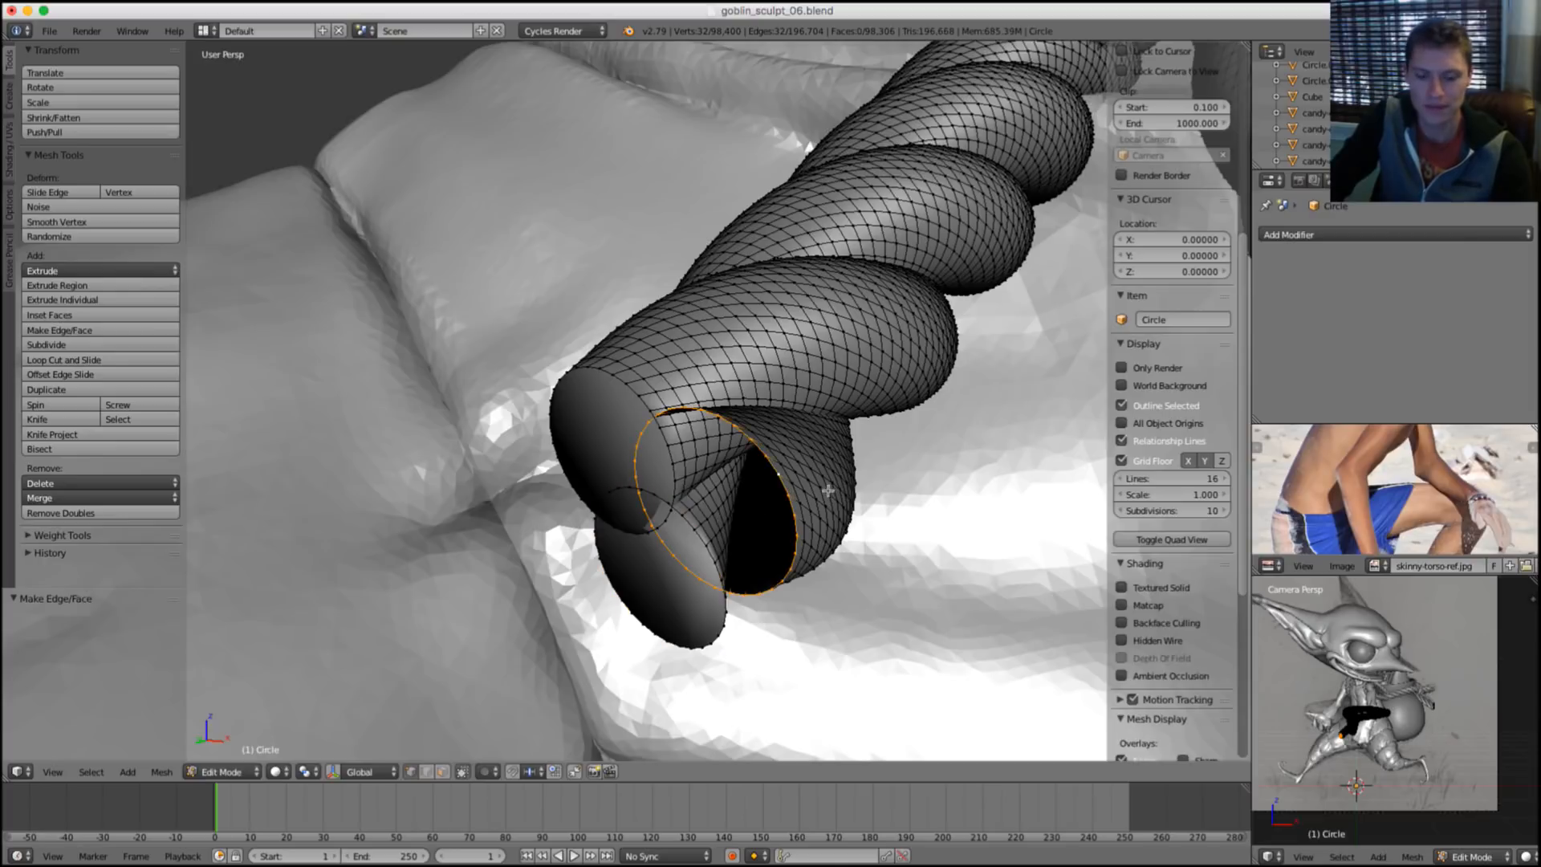
key(f)
middle_drag(781, 475, 719, 499)
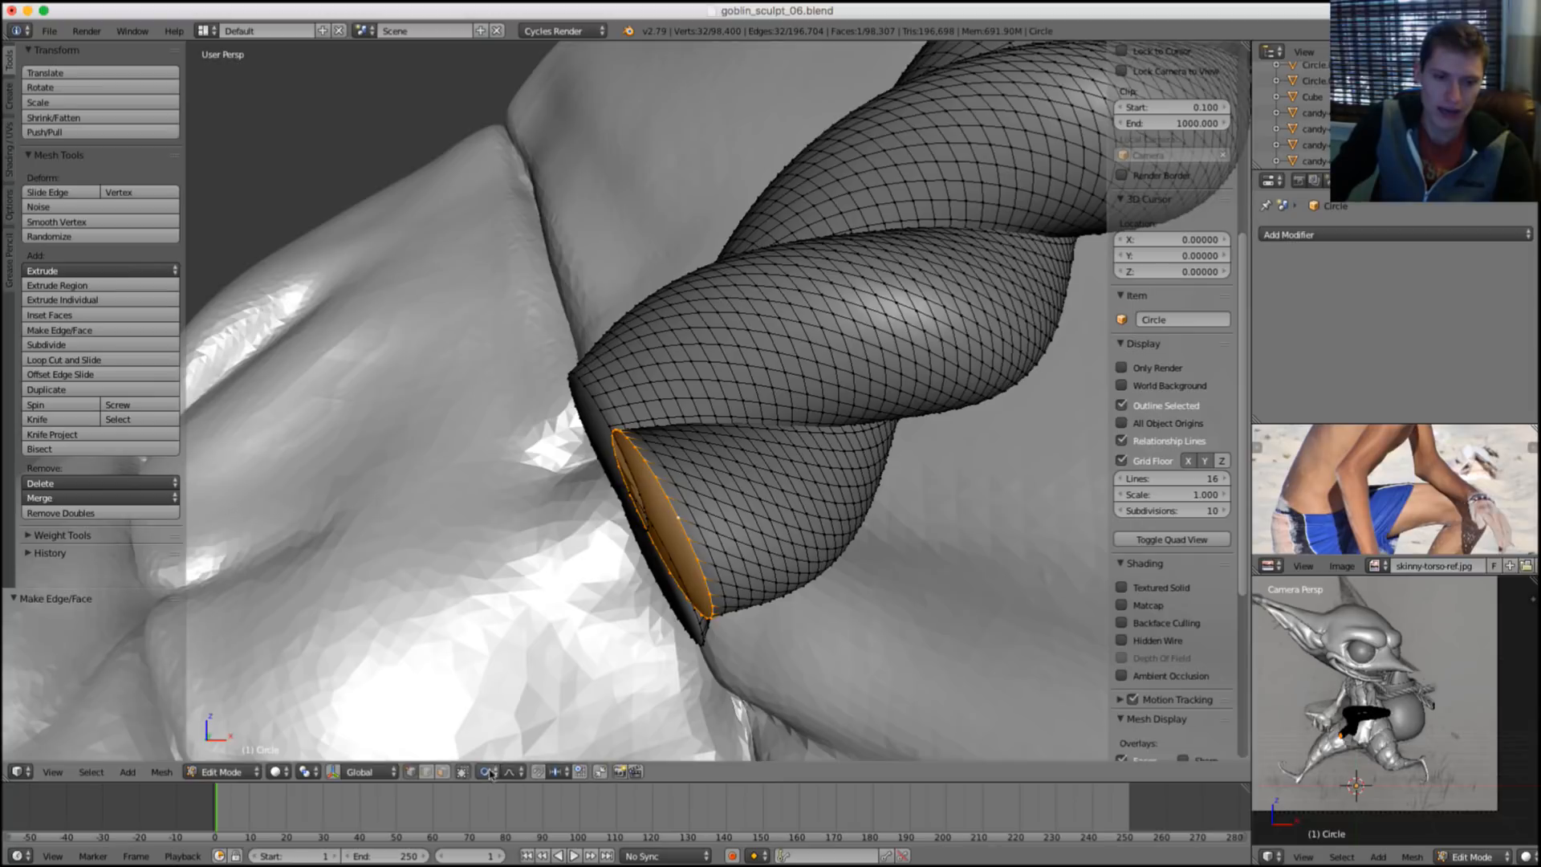
Turn on proportional editing and shift individual strand caps of the longer hanging rope end to stagger them, and return to Object Mode.
click(490, 773)
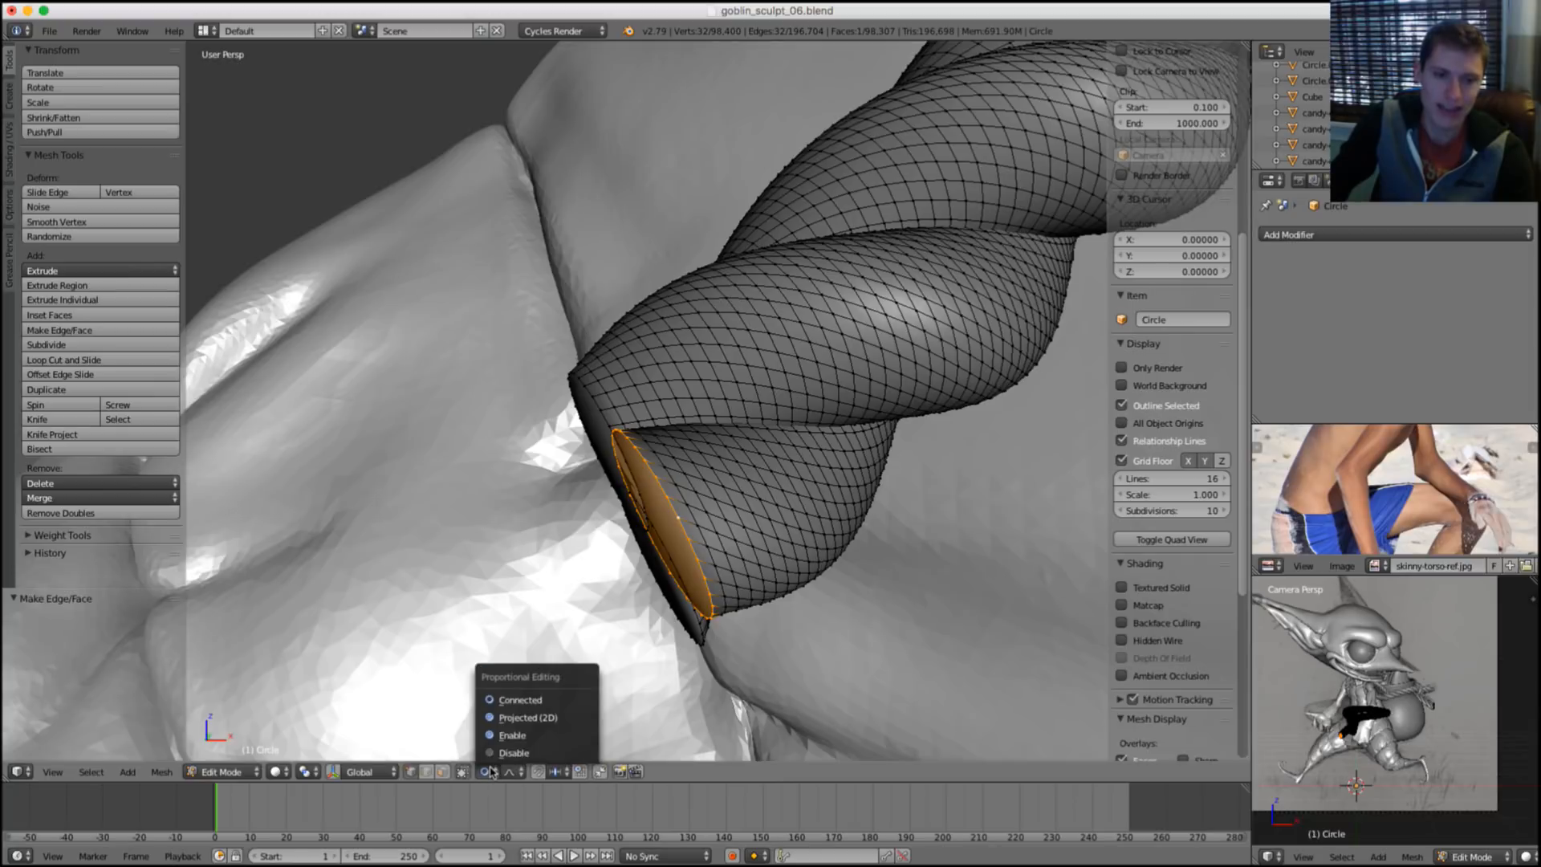
middle_drag(803, 524, 794, 530)
key(g)
click(812, 521)
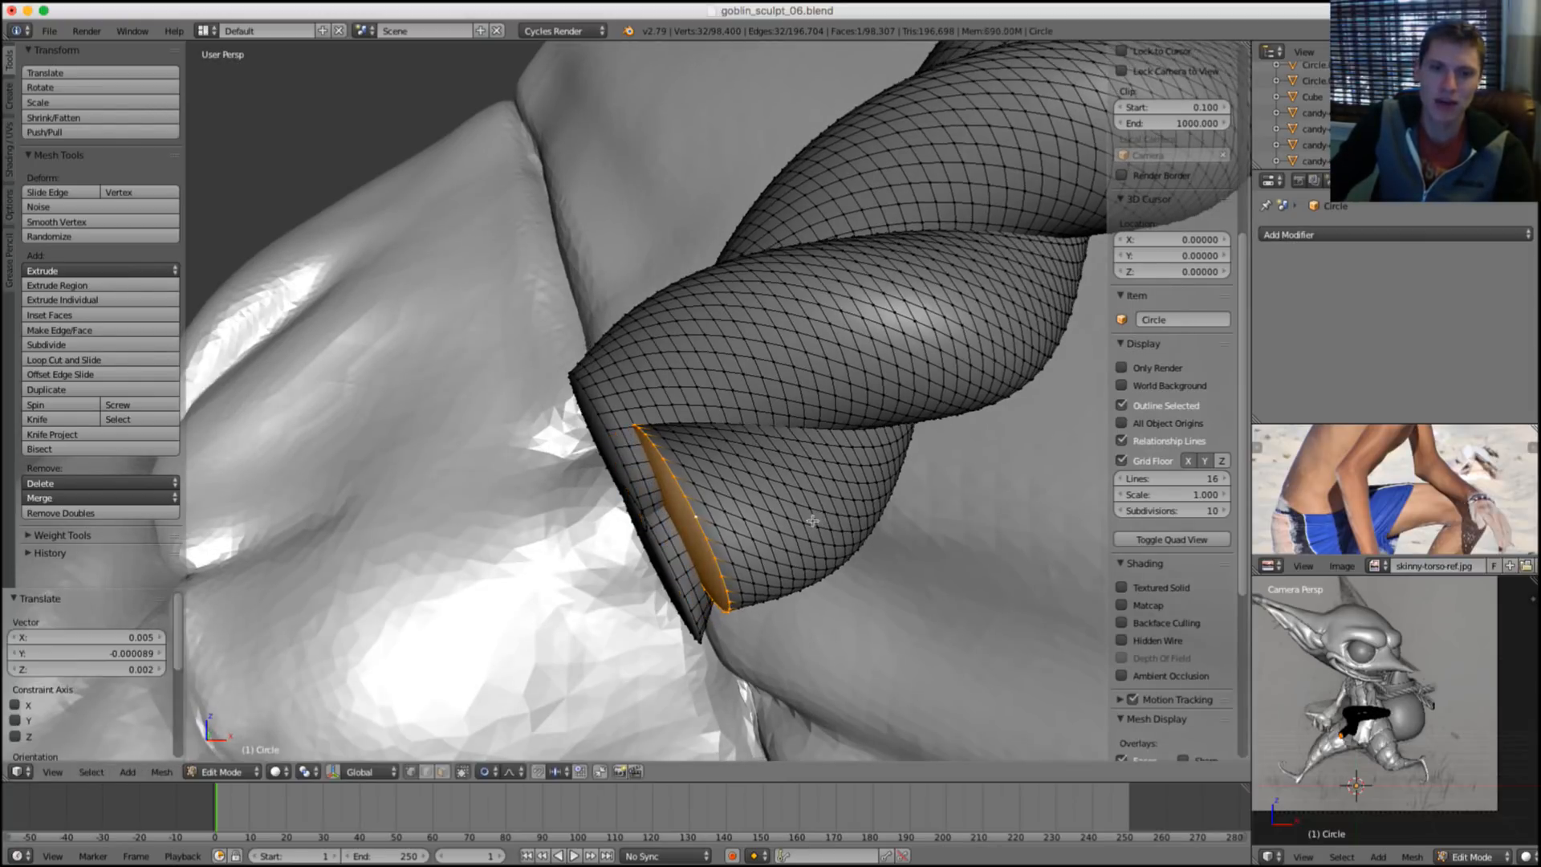
middle_drag(703, 455, 745, 313)
right_click(634, 438)
key(ctrl+Tab)
click(608, 461)
right_click(626, 482)
key(g)
click(692, 477)
key(Tab)
scroll(692, 477, down, 5)
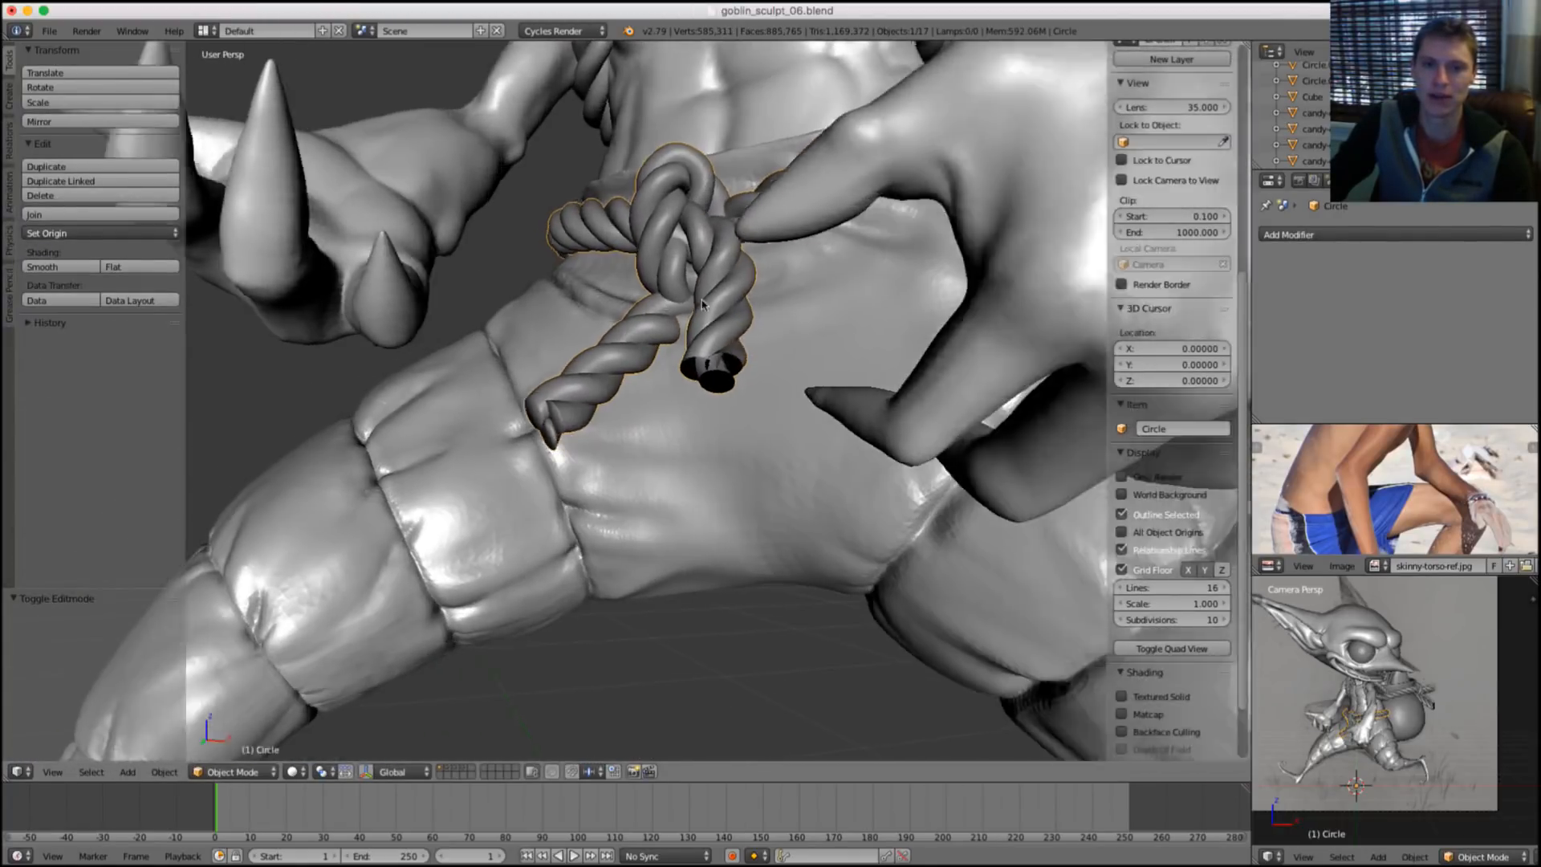
scroll(743, 320, up, 4)
right_click(762, 273)
key(ctrl+Tab)
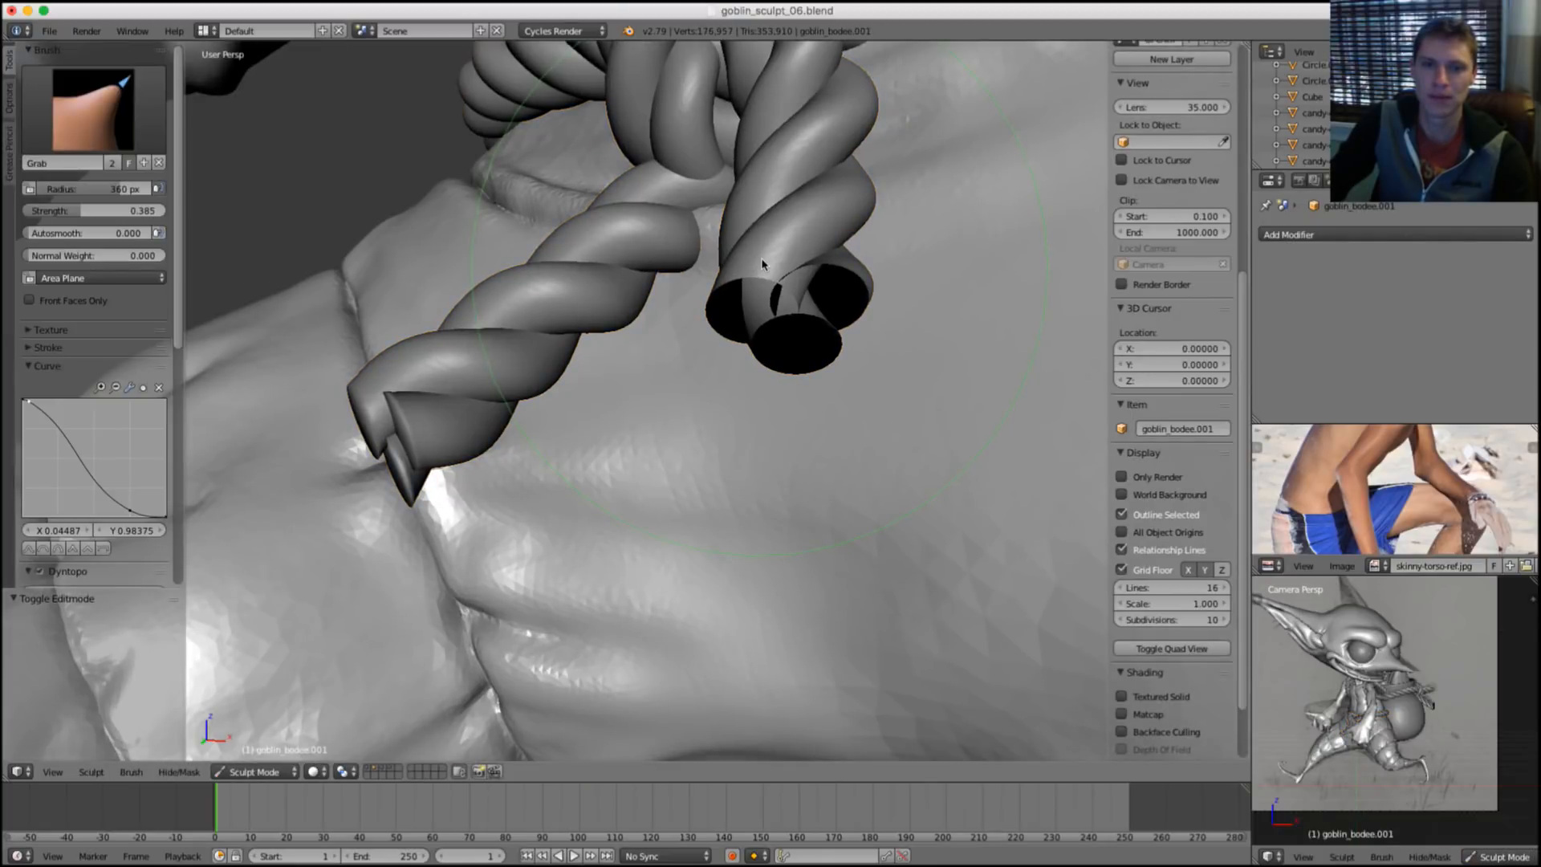
key(Tab)
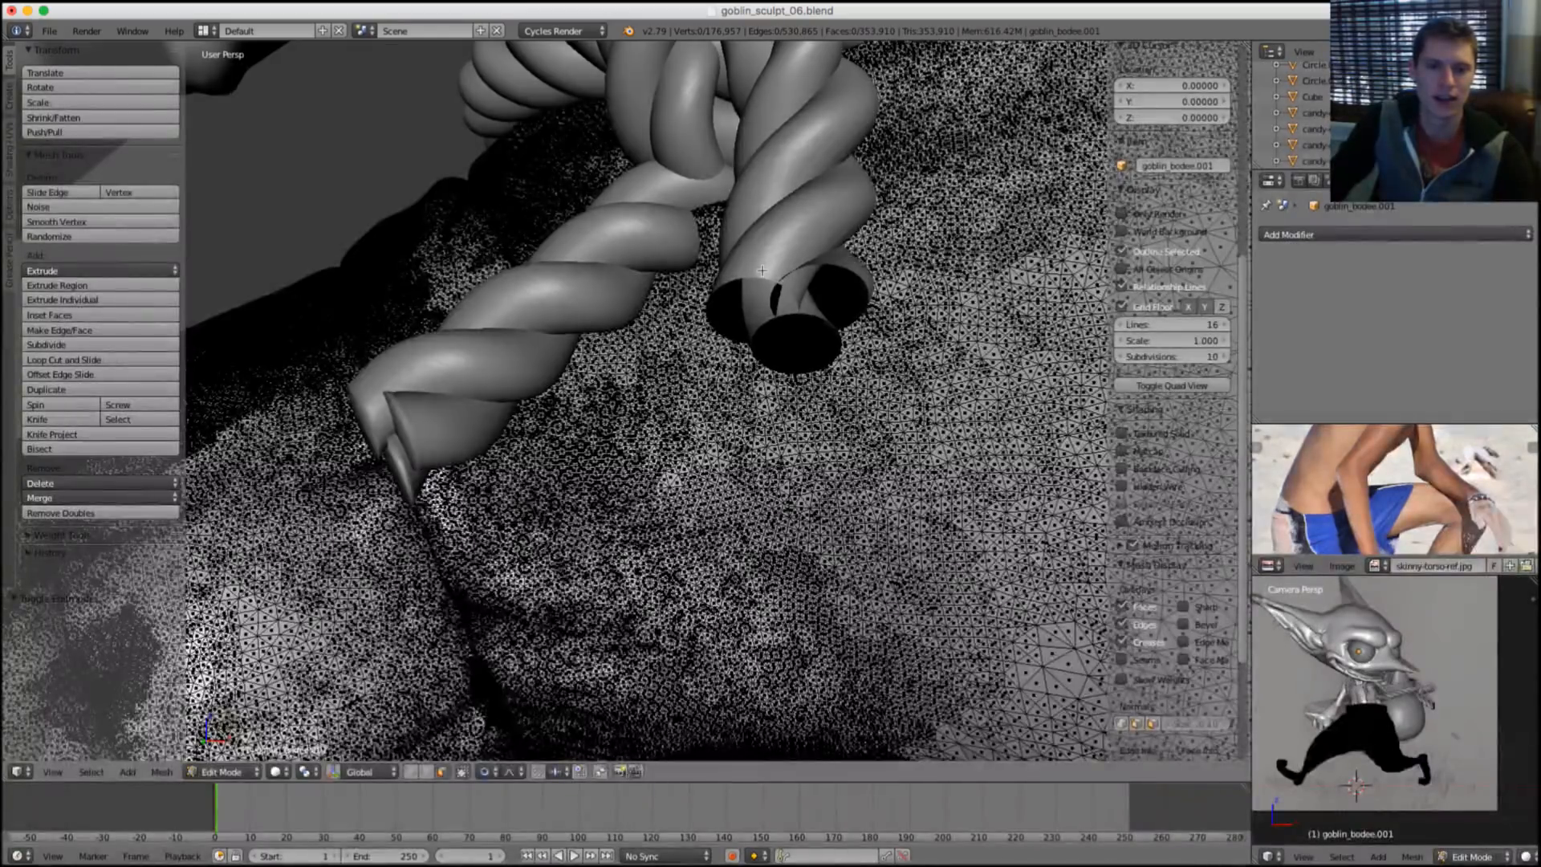
key(Tab)
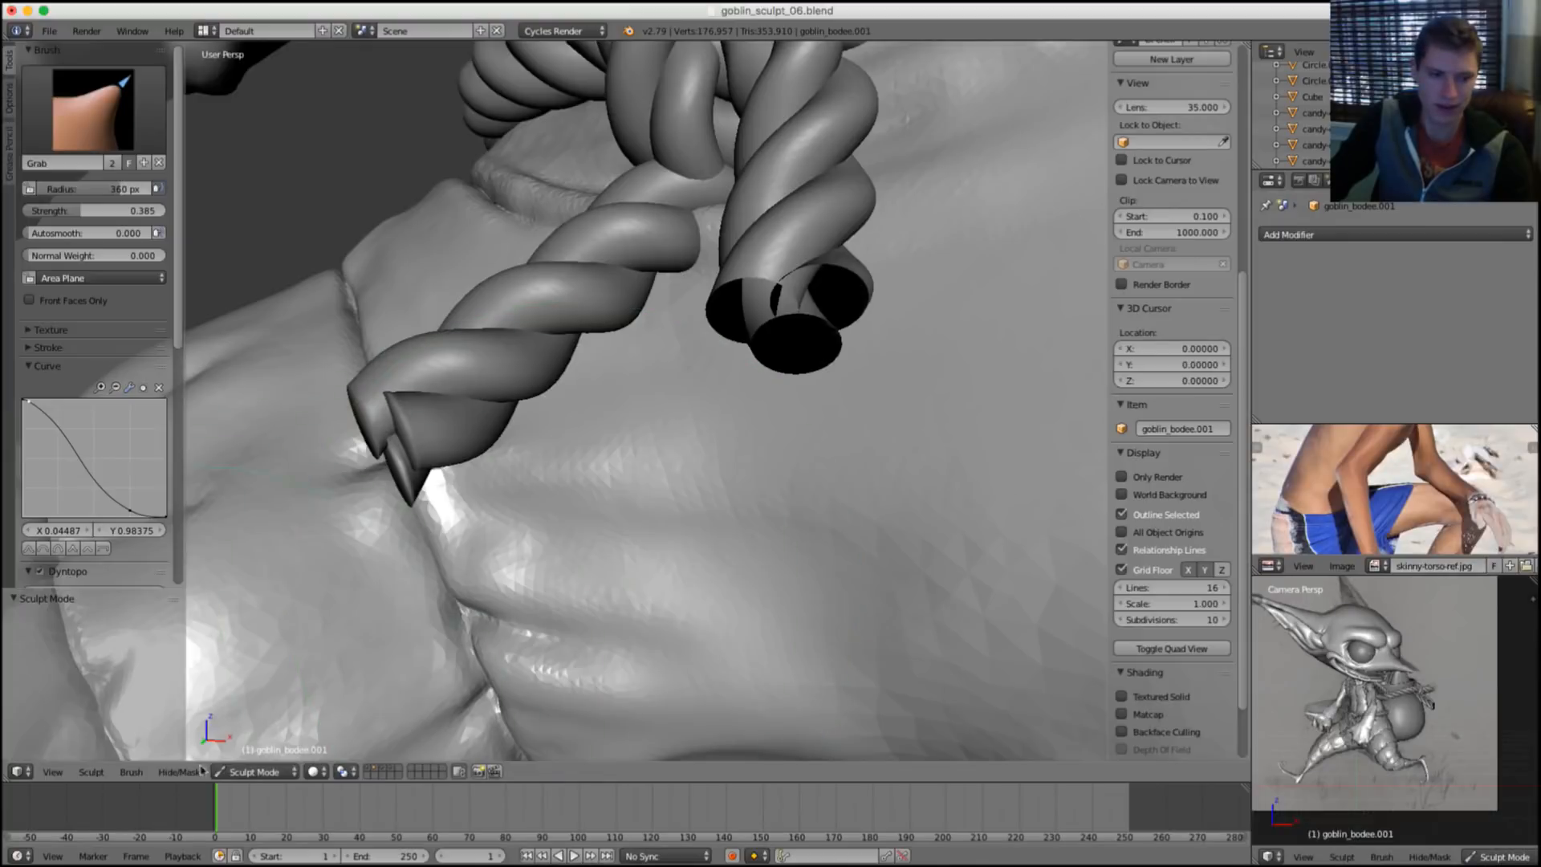
click(245, 771)
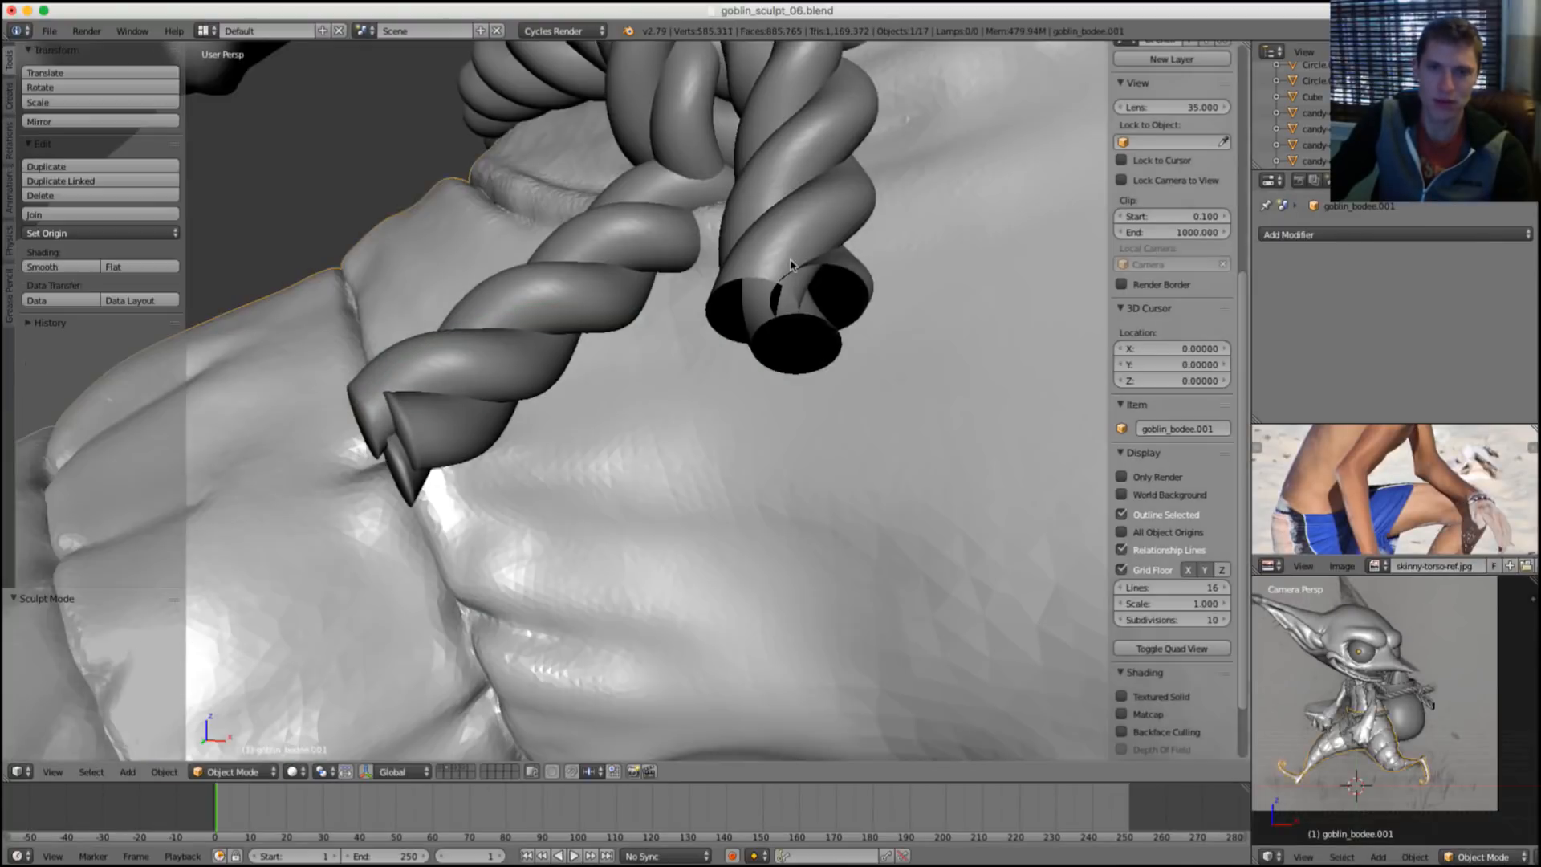
On the waist rope's shorter hanging end, fill the first open strand loop and move its cap by about 0.004, 0.004, 0.009.
right_click(793, 266)
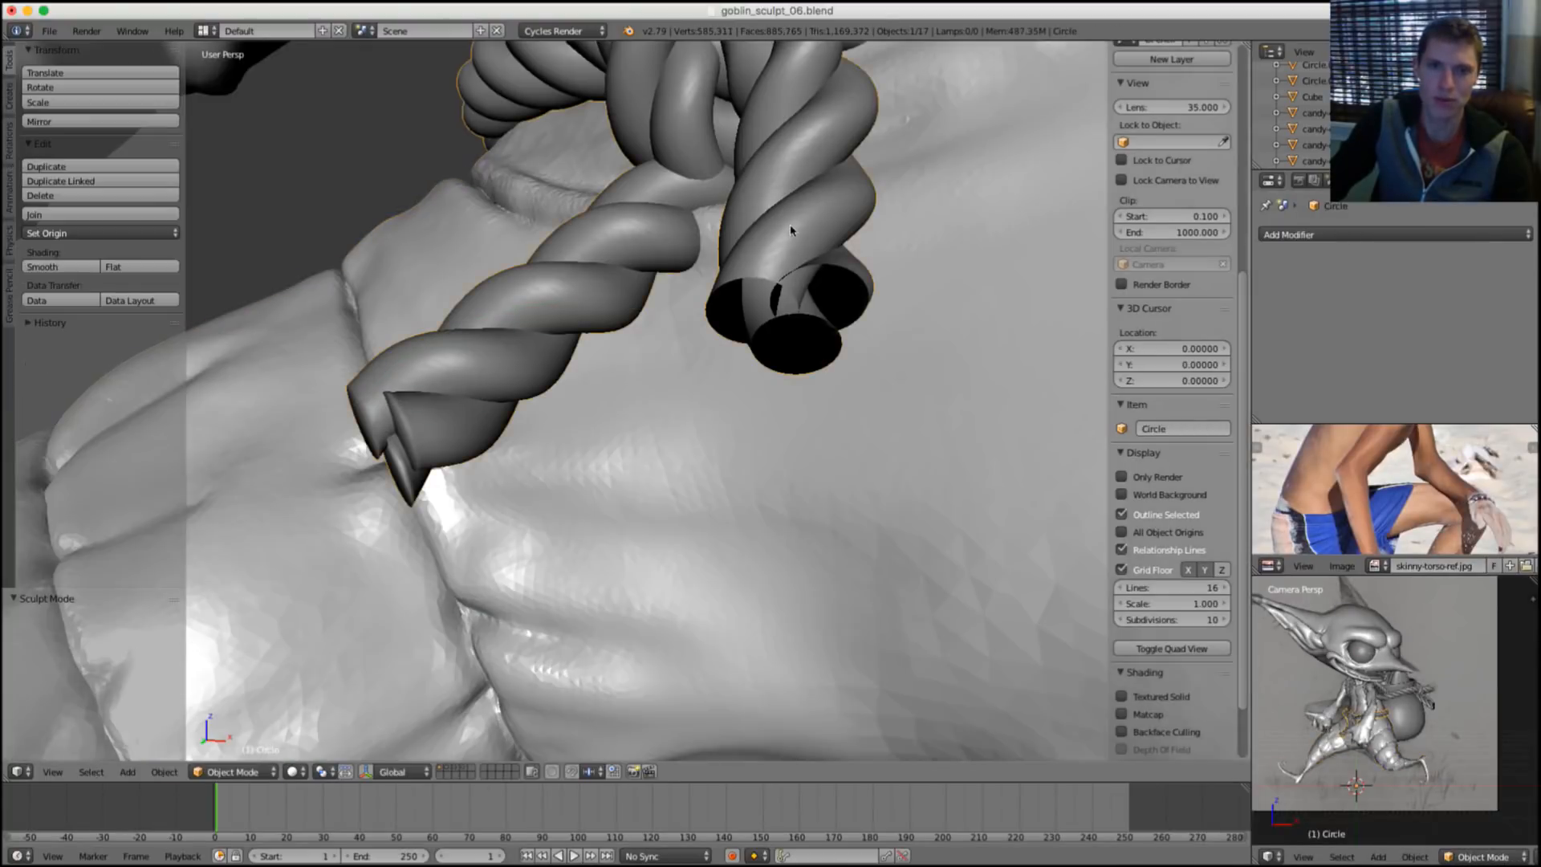
shift+middle_drag(793, 231, 691, 403)
key(Tab)
scroll(686, 410, up, 2)
key(ctrl+Tab)
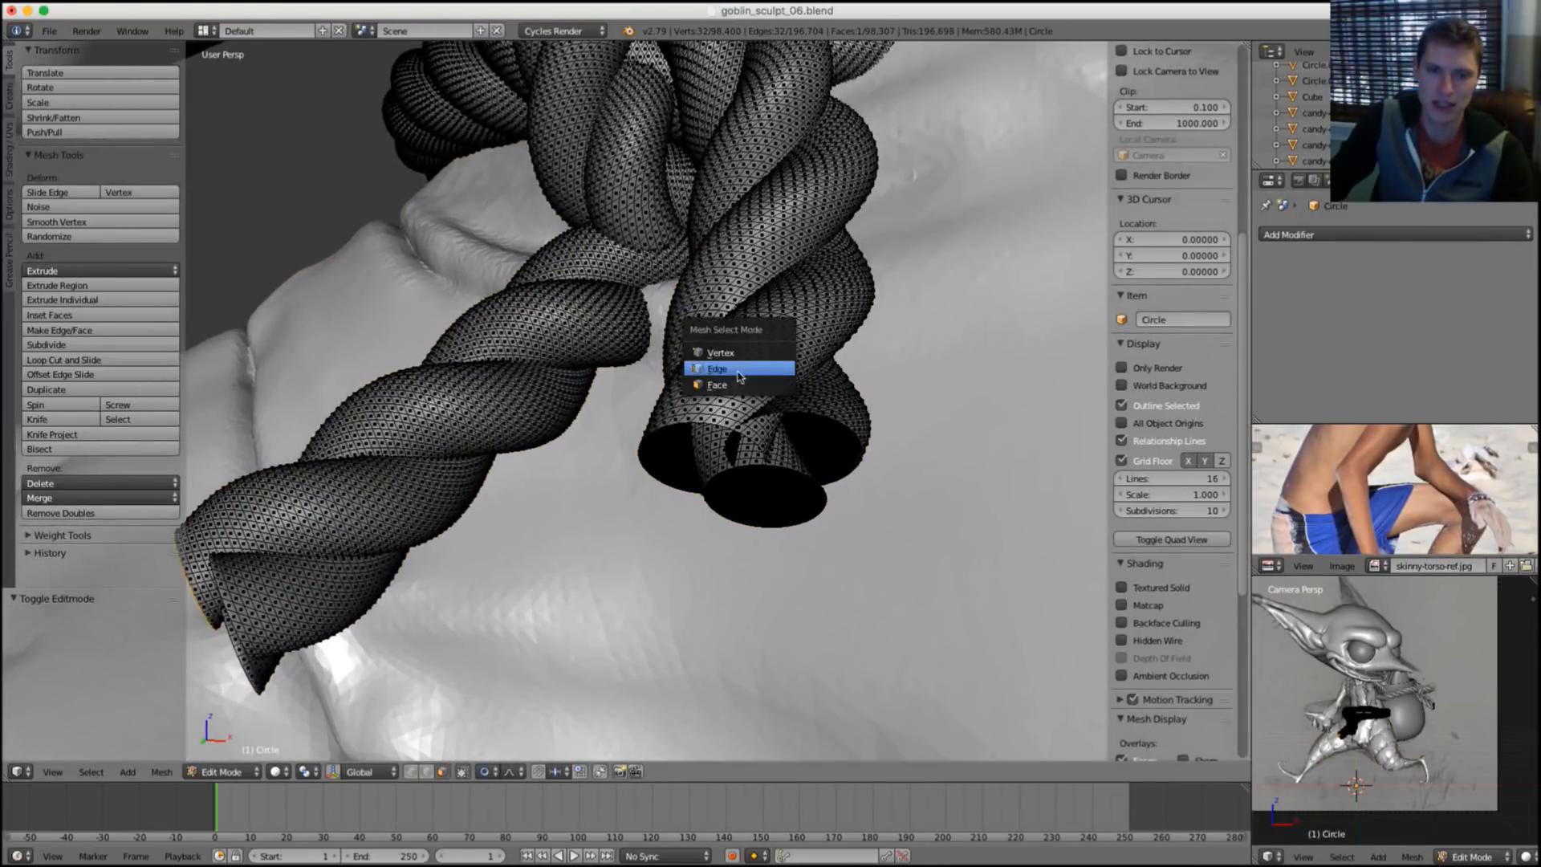
click(730, 364)
scroll(702, 437, up, 3)
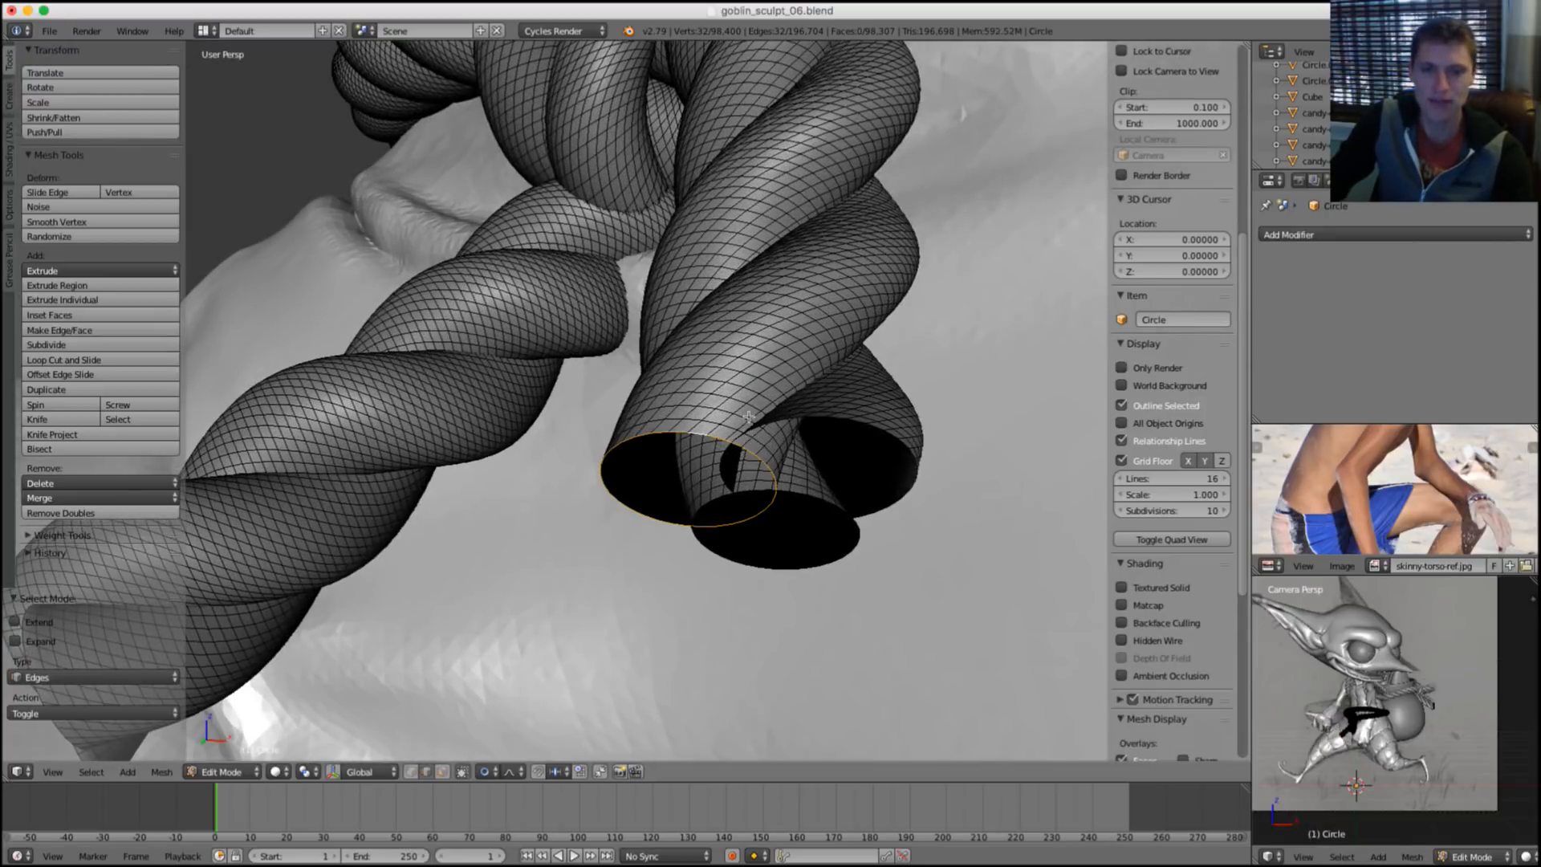
key(f)
middle_drag(752, 438, 703, 412)
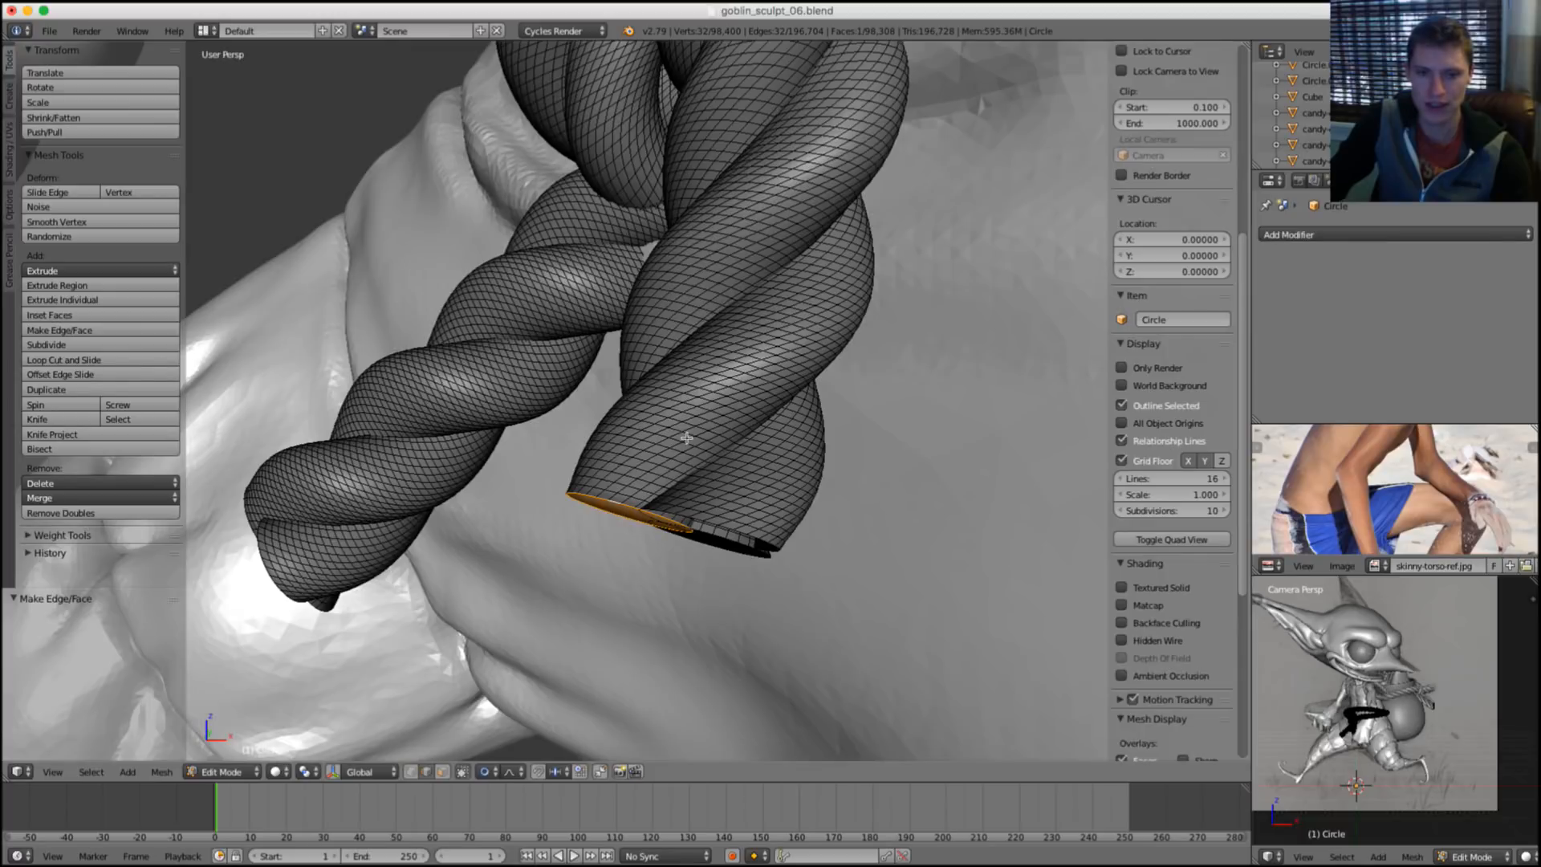
middle_drag(700, 423, 704, 420)
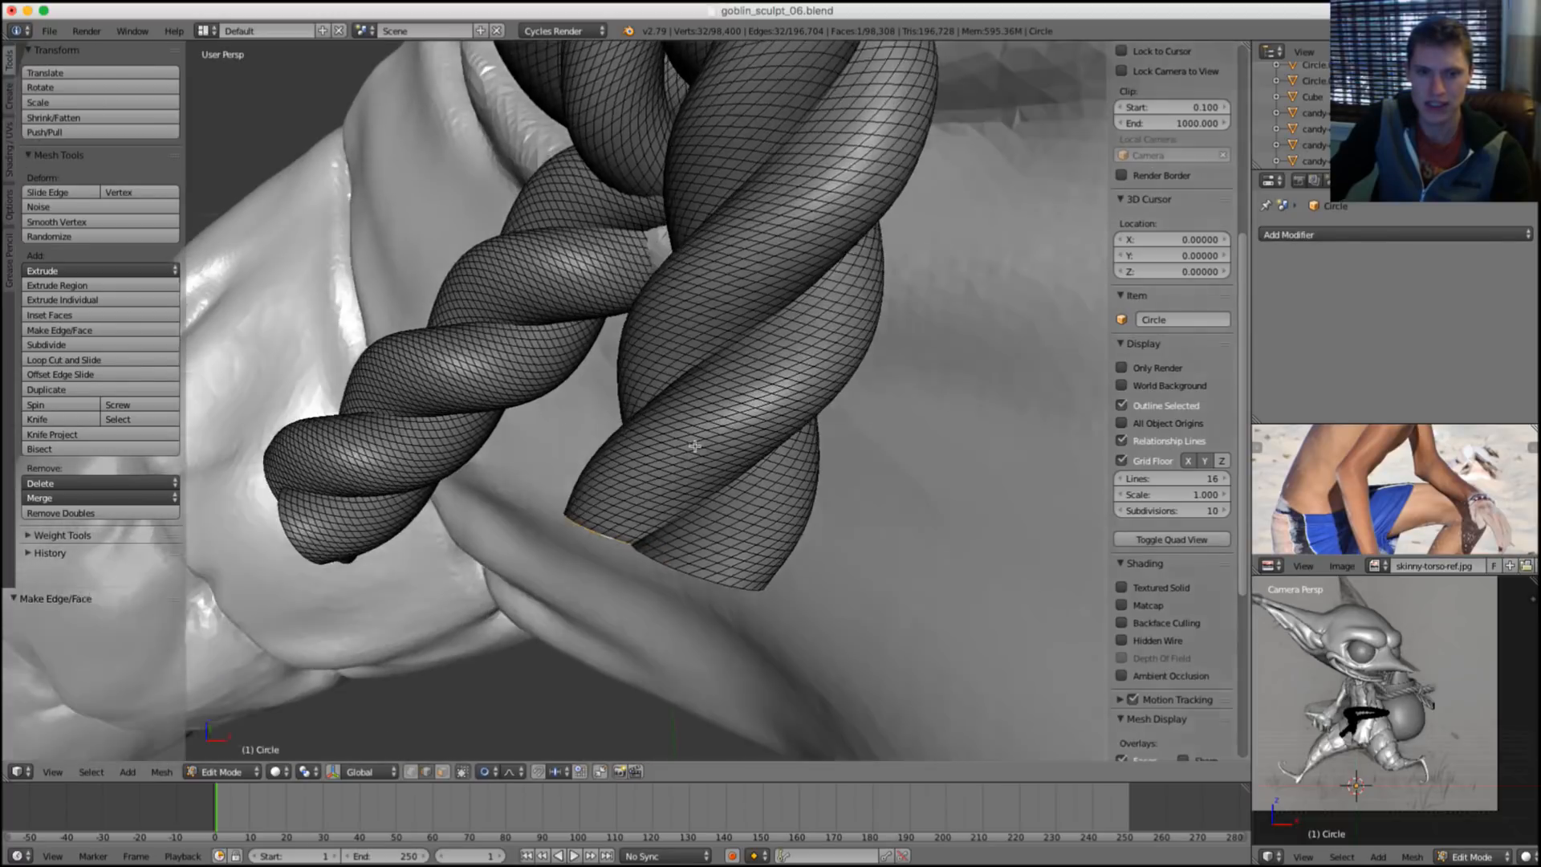
key(g)
click(705, 419)
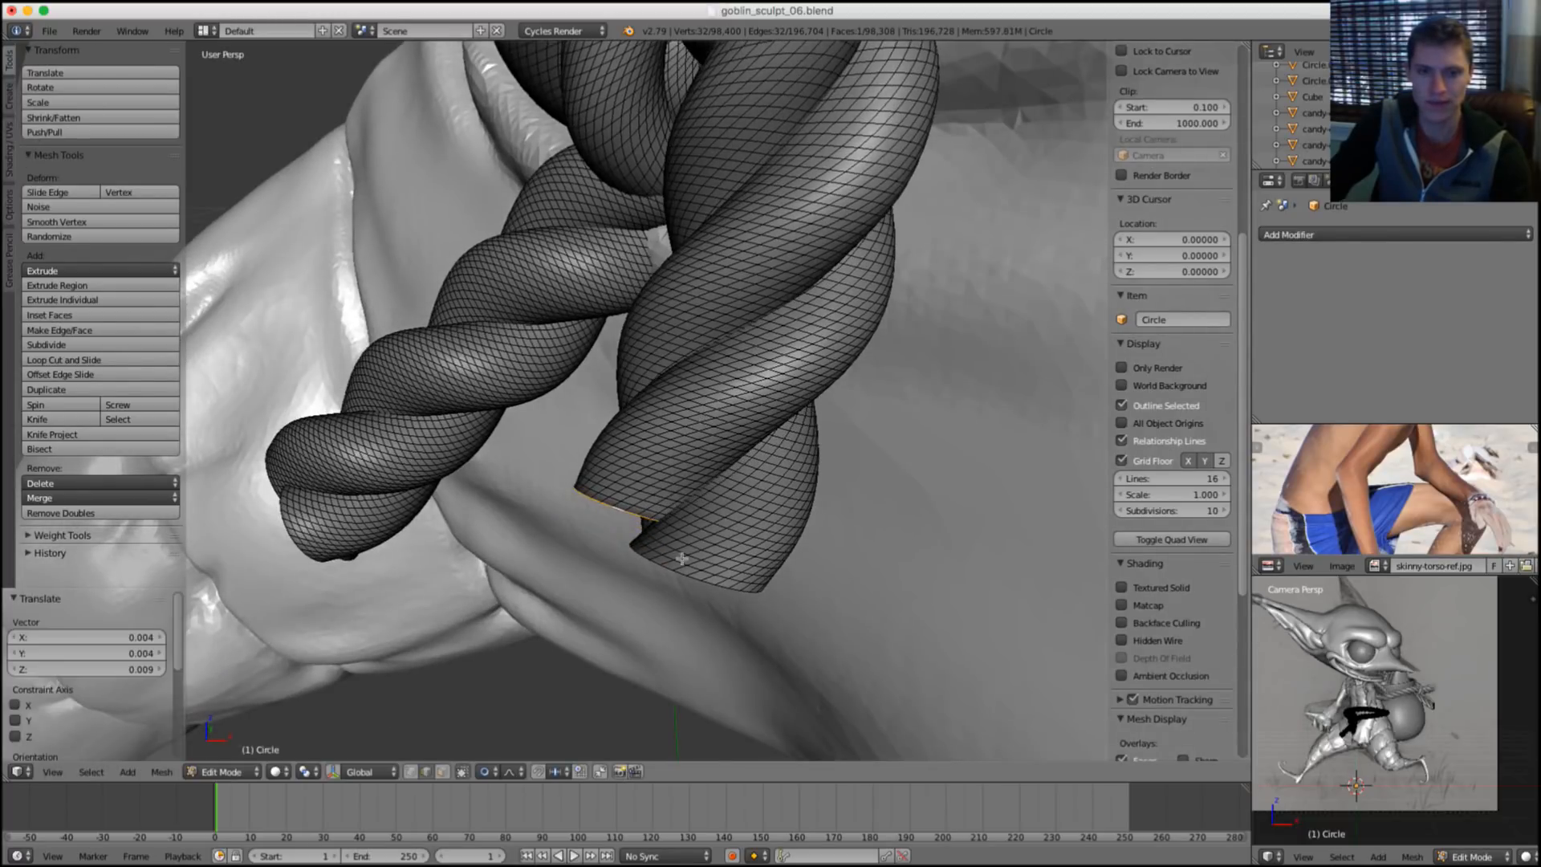
Fill the two remaining open strands of the shorter rope end, offsetting one cap by about 0.003, 0.001, 0.005, and leave Edit Mode.
middle_drag(720, 540, 801, 400)
key(f)
key(g)
click(771, 451)
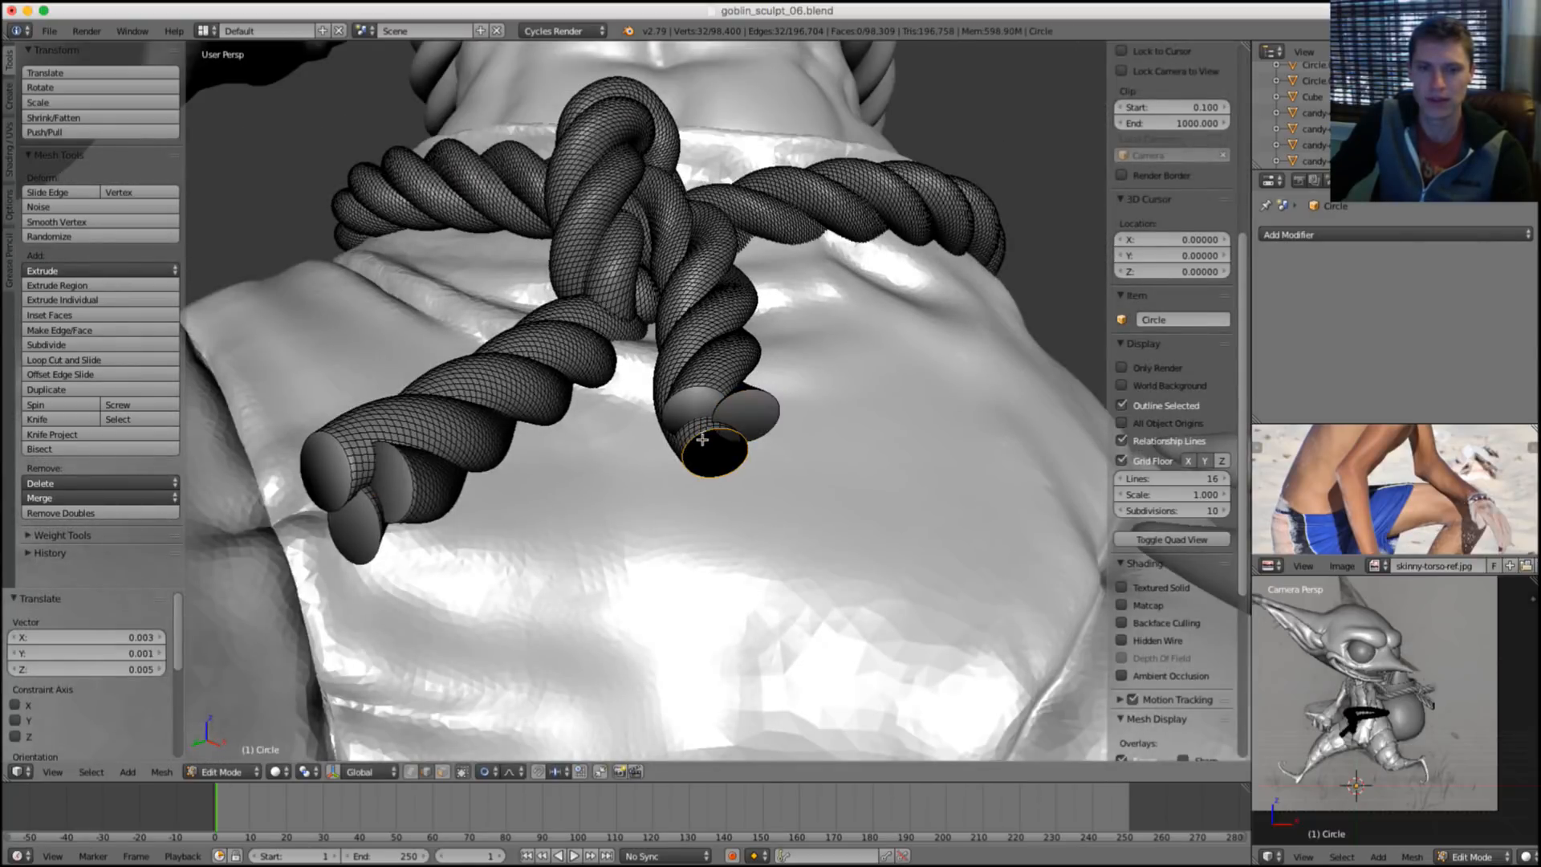
key(f)
key(Tab)
Examine the capped ends of the waist rope and how its strands intersect, from the front, sides and below.
middle_drag(785, 416, 729, 468)
scroll(730, 468, up, 2)
middle_drag(811, 391, 762, 401)
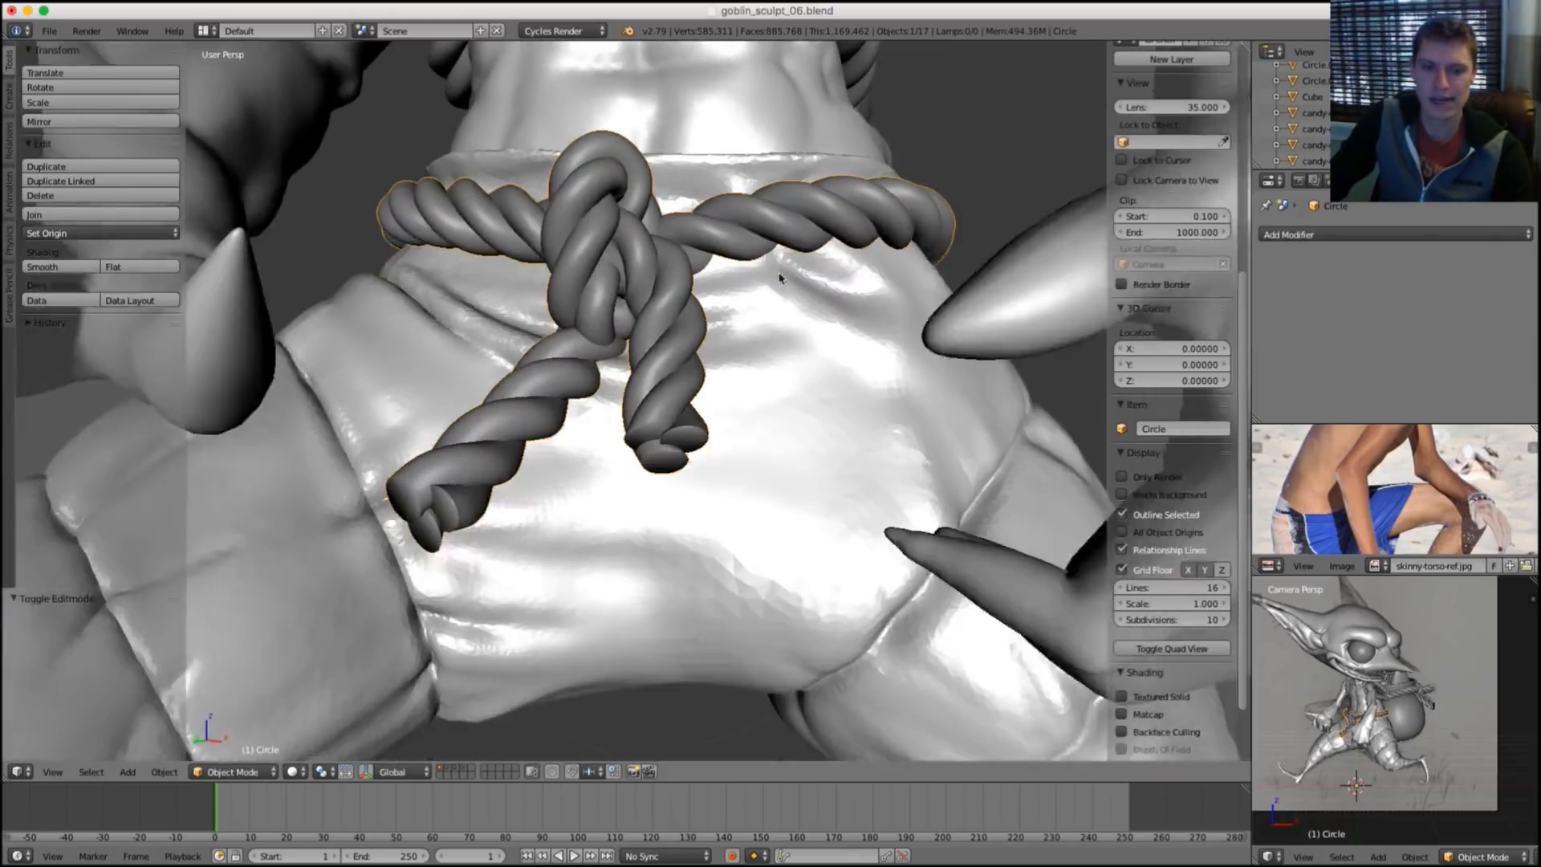
scroll(742, 409, up, 4)
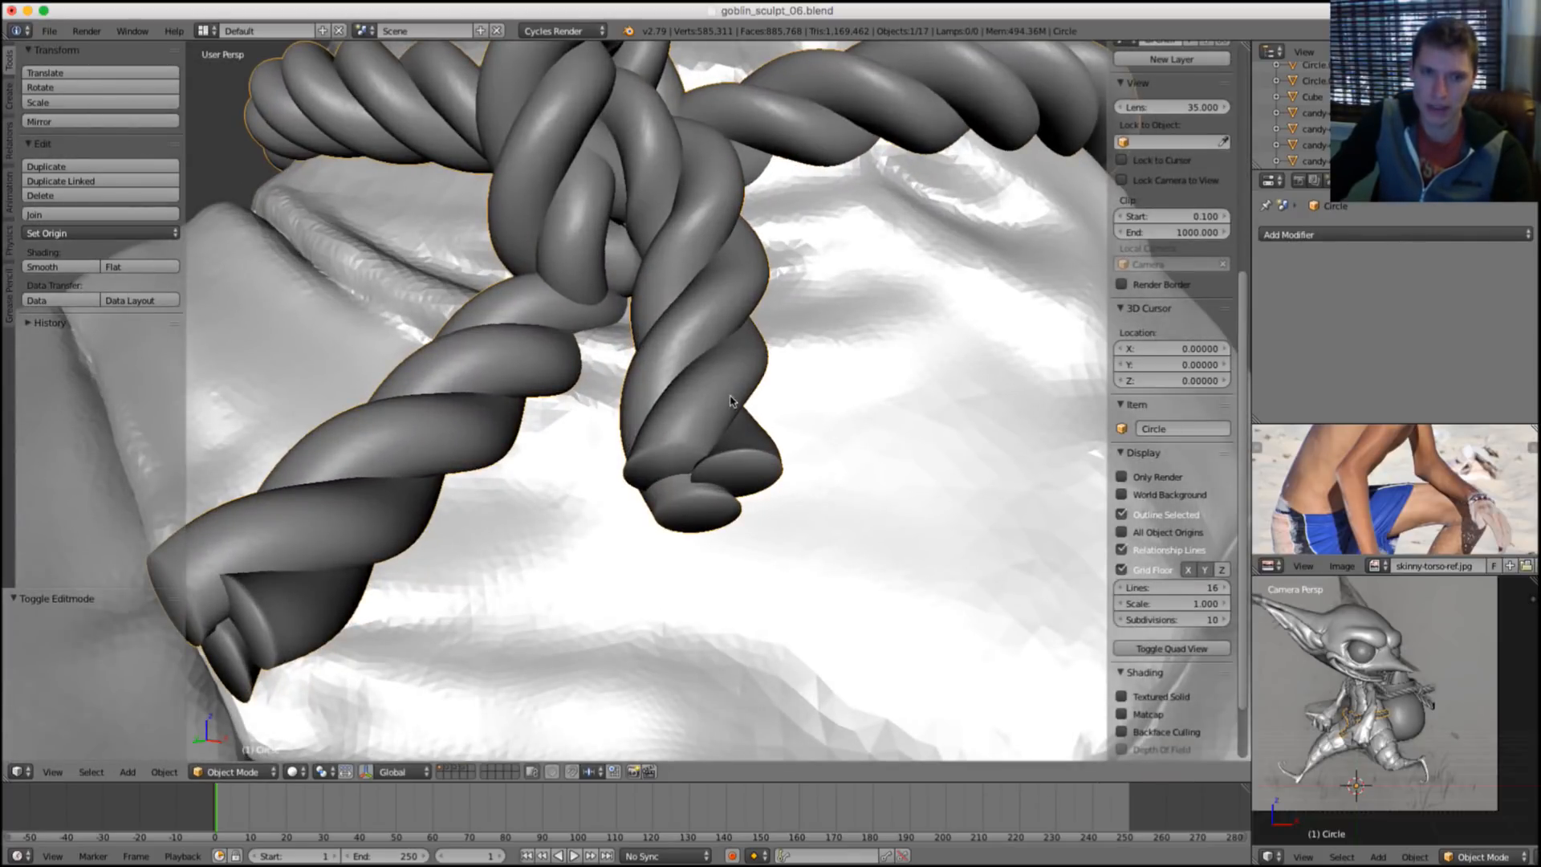
scroll(730, 399, down, 5)
middle_drag(730, 399, 623, 450)
scroll(623, 450, up, 5)
scroll(761, 469, up, 3)
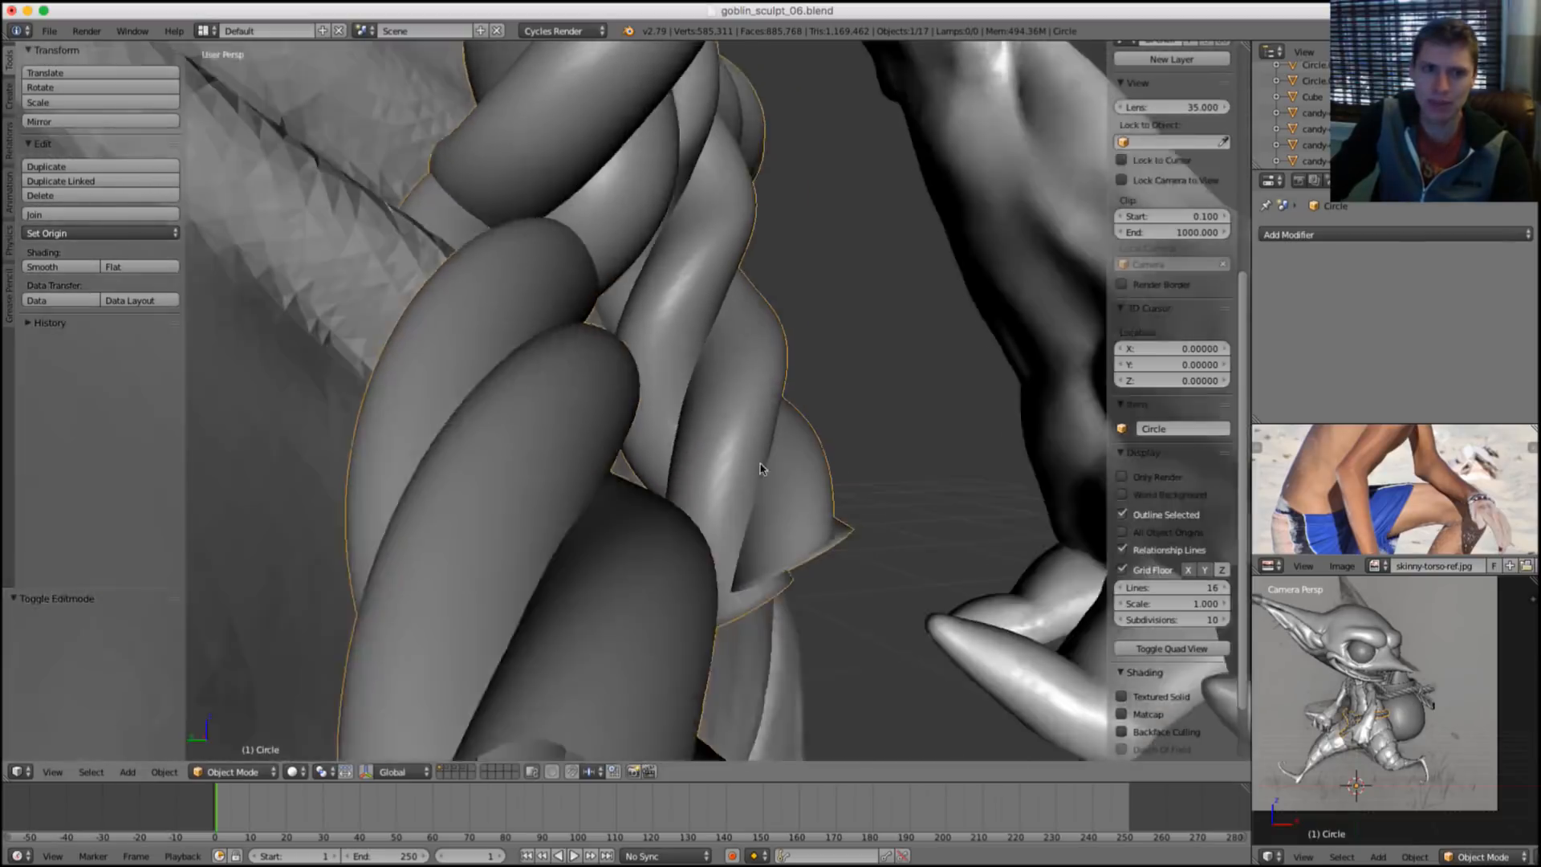
scroll(761, 469, down, 3)
middle_drag(761, 469, 660, 441)
scroll(669, 383, up, 2)
middle_drag(668, 383, 633, 412)
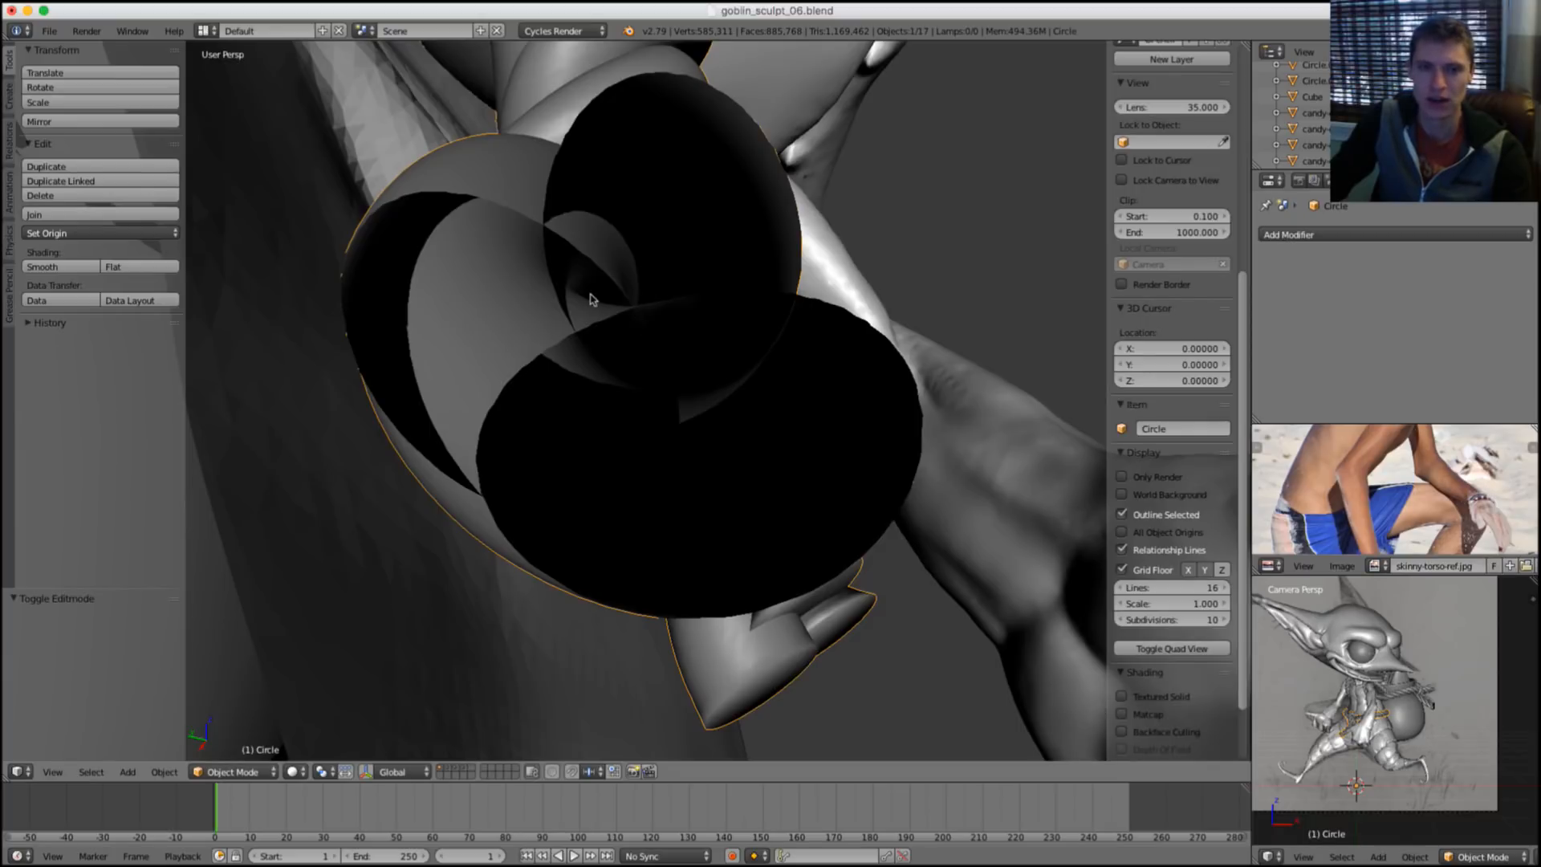
middle_drag(596, 285, 554, 334)
Add a Remesh modifier to the waist rope.
click(1314, 235)
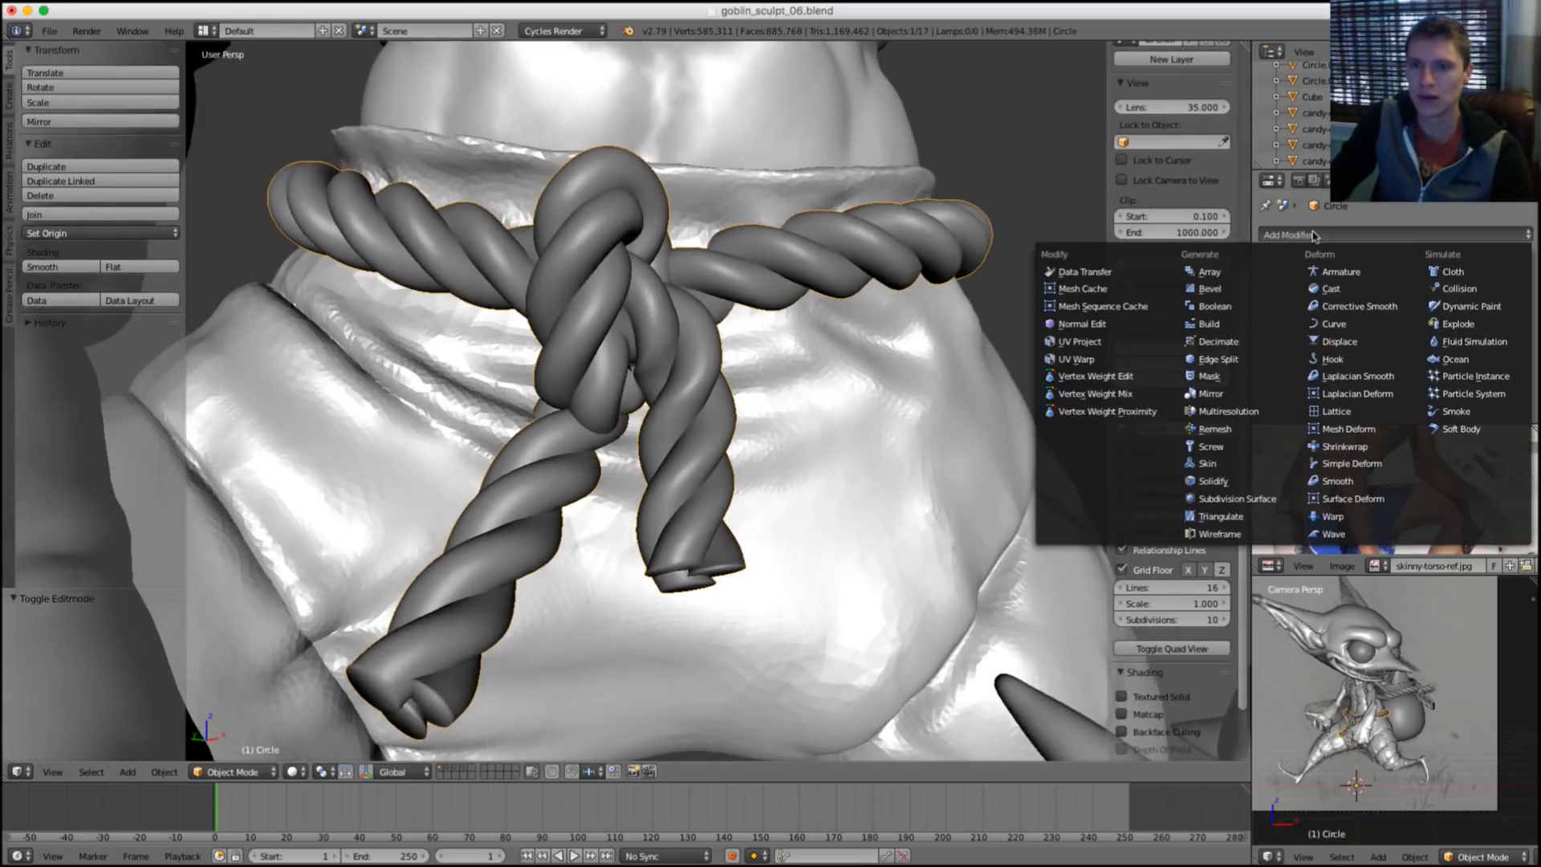
click(1232, 429)
scroll(919, 231, down, 4)
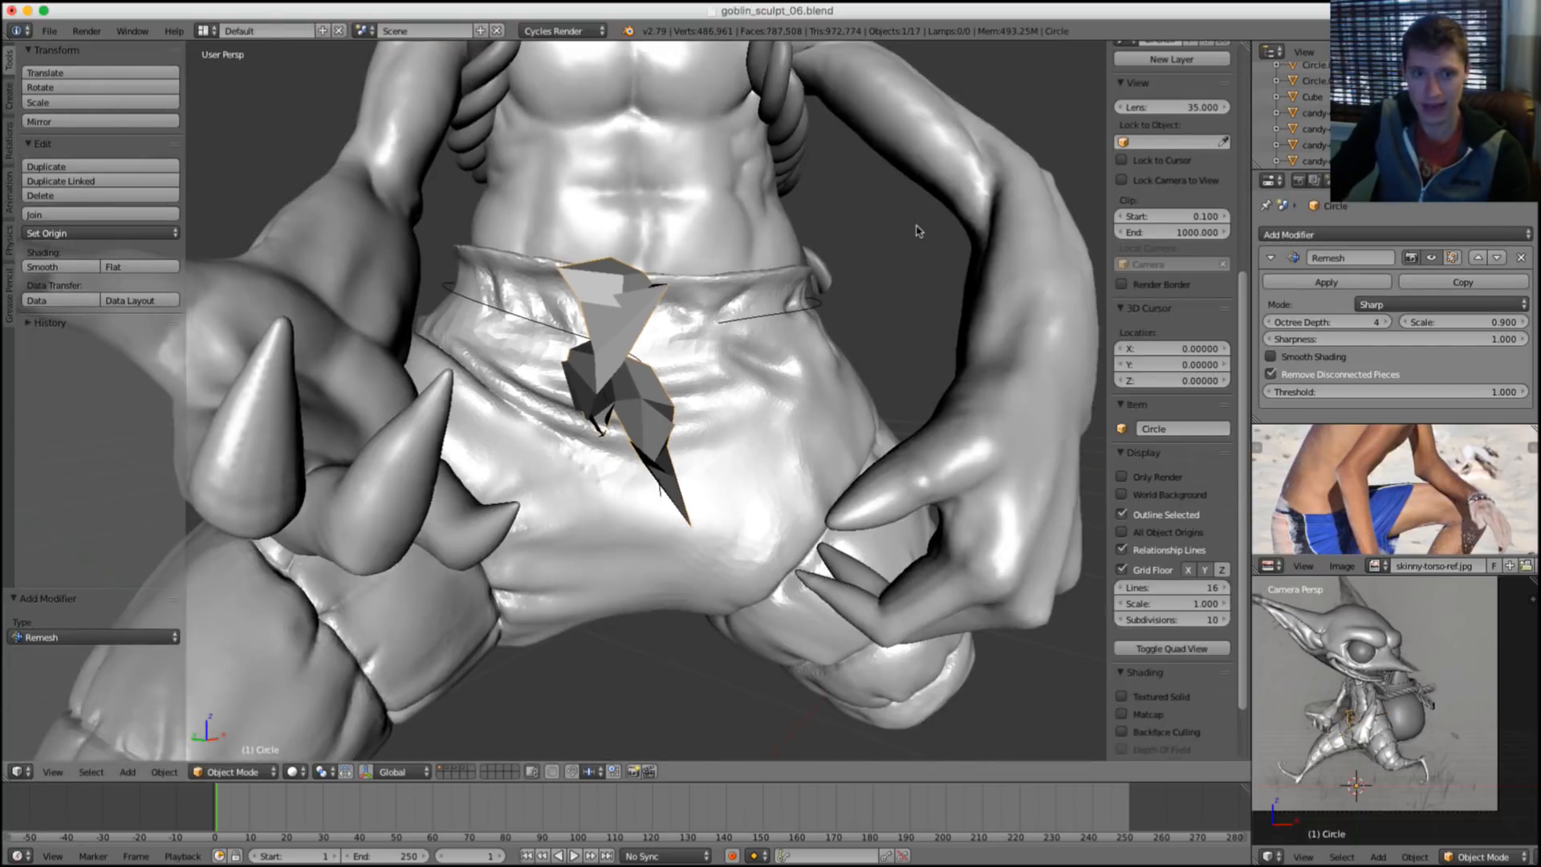
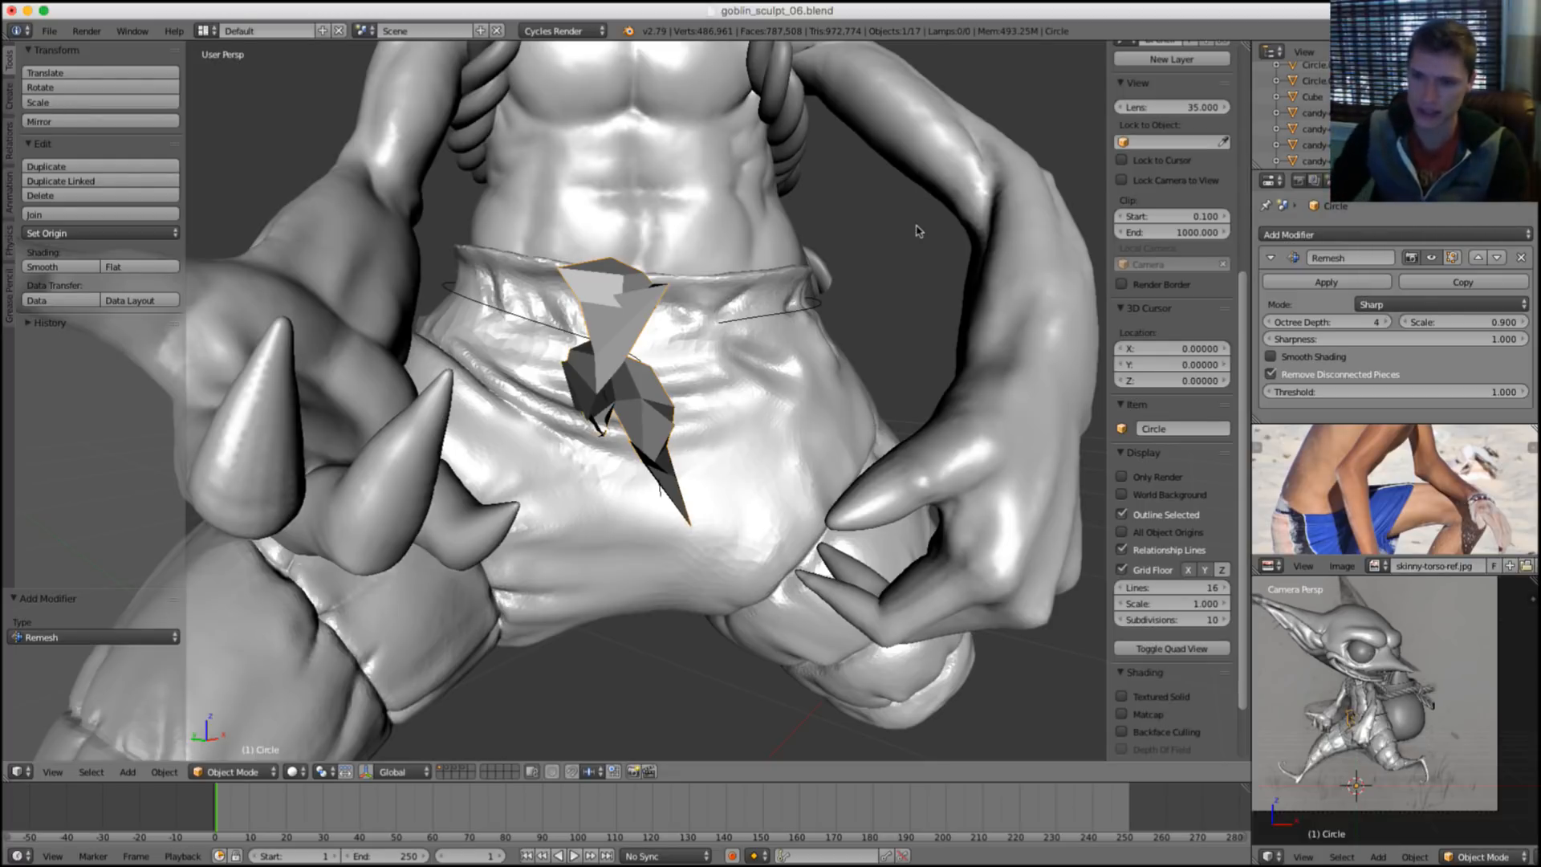
Set the waist rope's Remesh modifier to an octree depth of 6 and Smooth mode.
scroll(906, 234, up, 1)
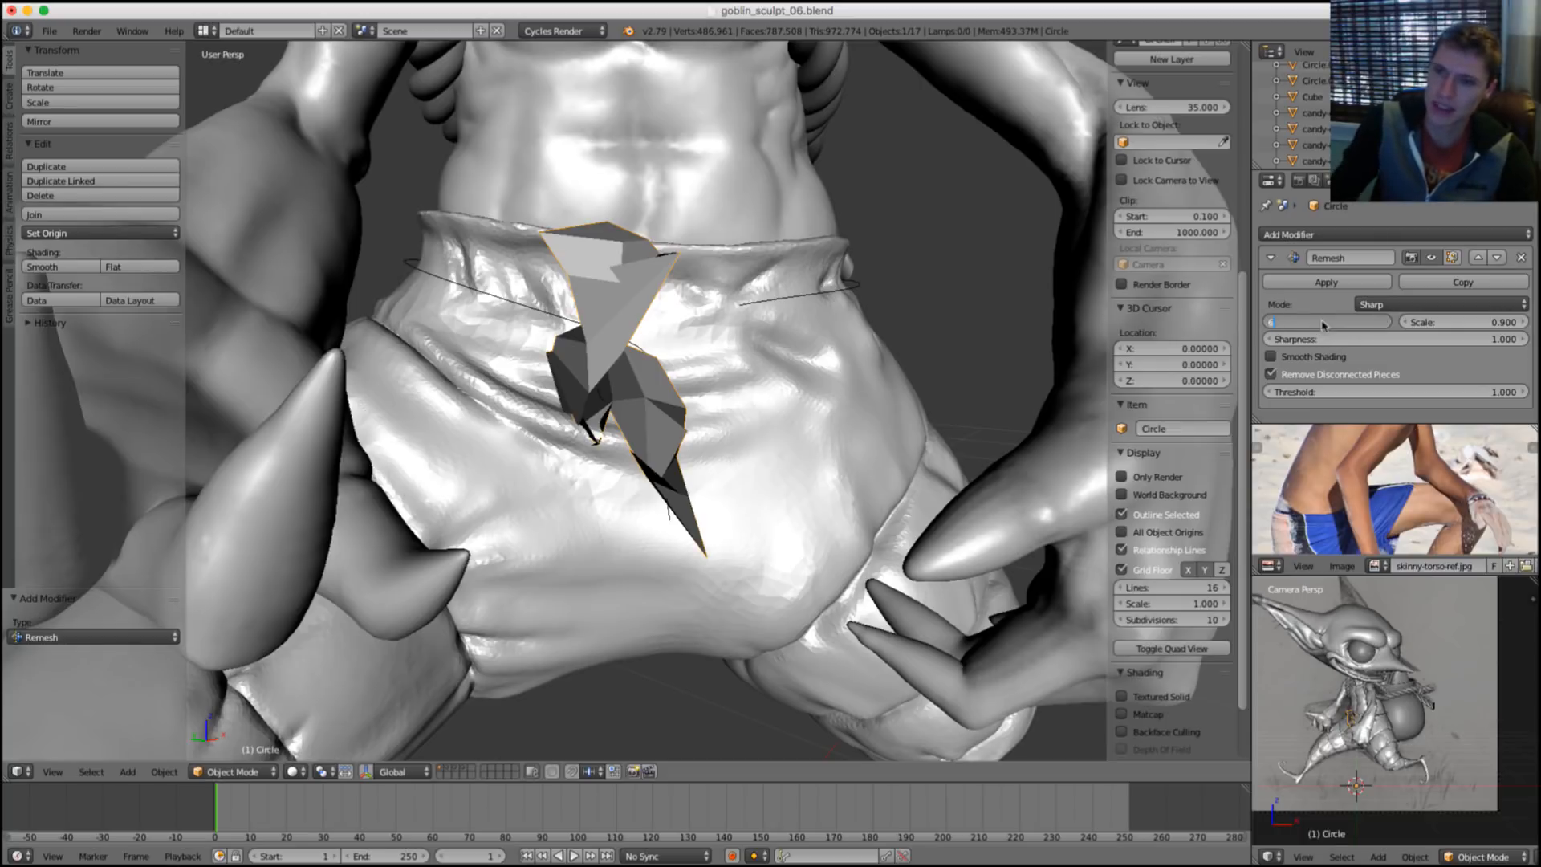
key(Return)
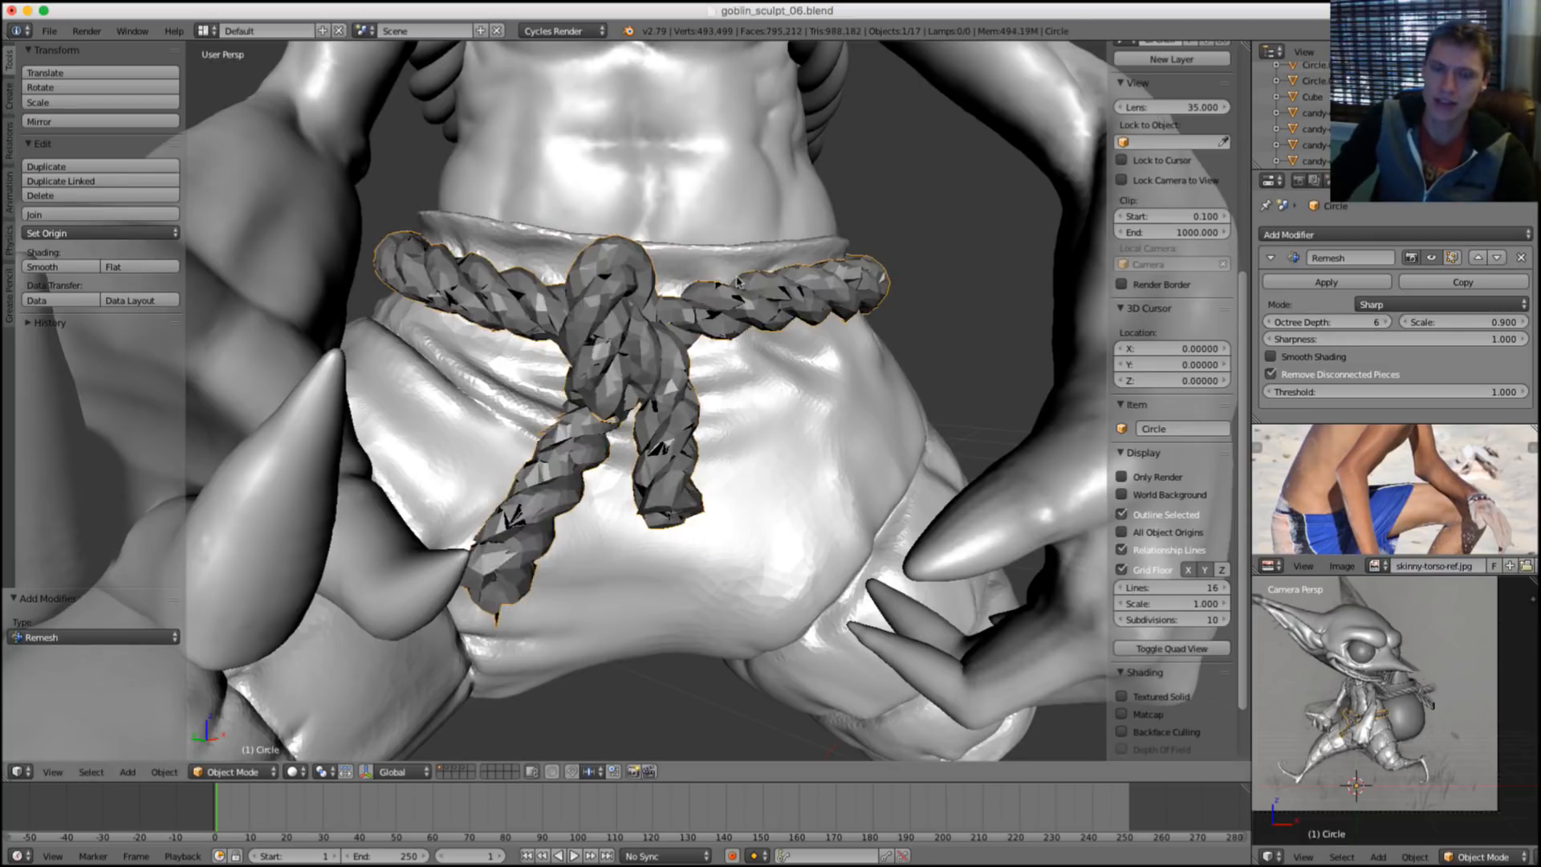
scroll(739, 281, up, 2)
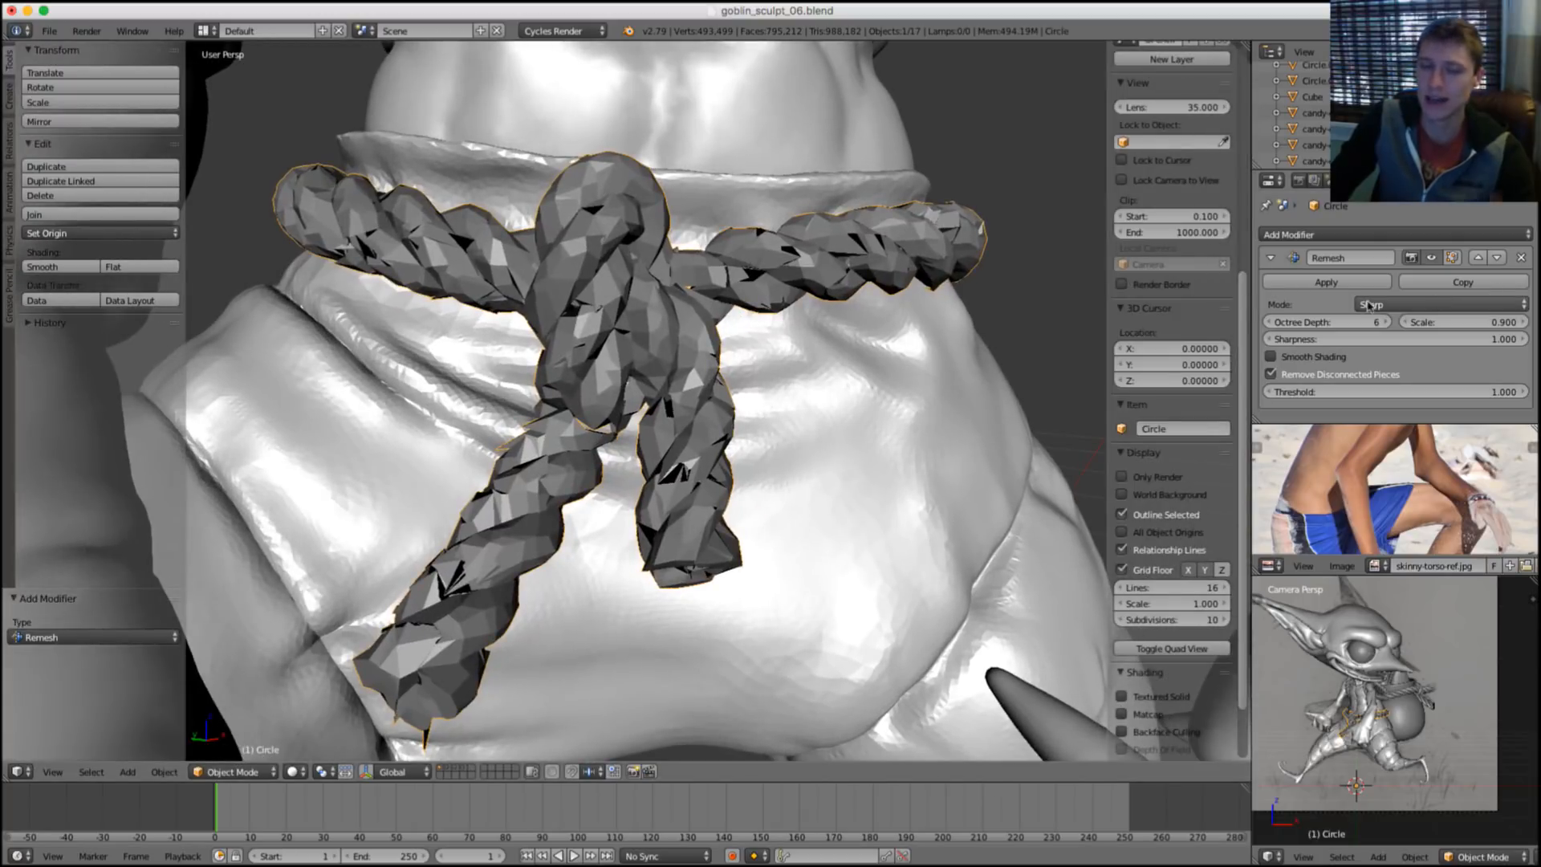
click(1402, 303)
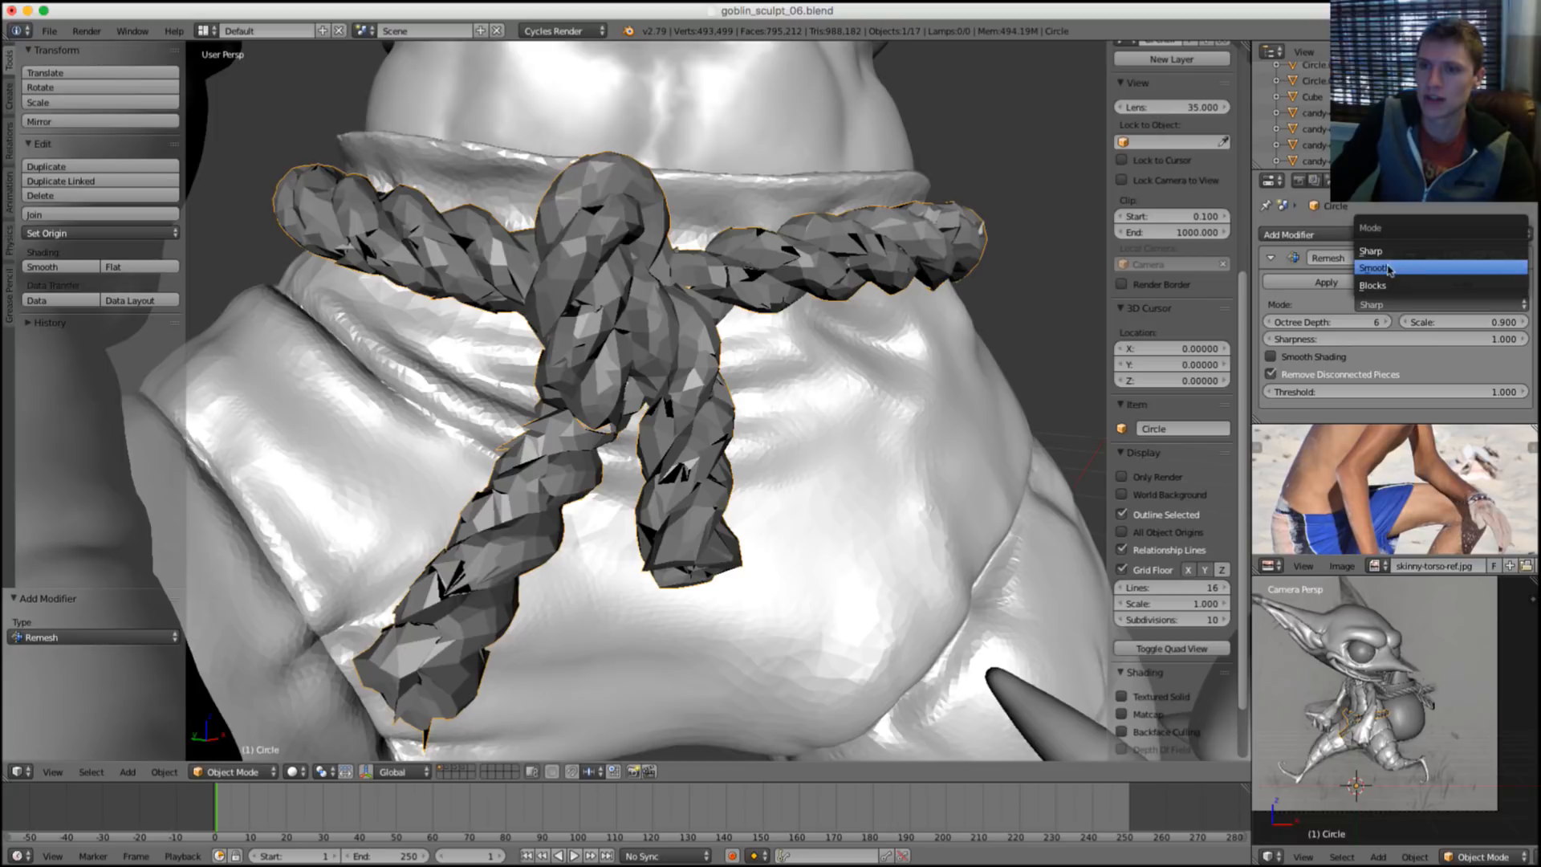
click(1389, 268)
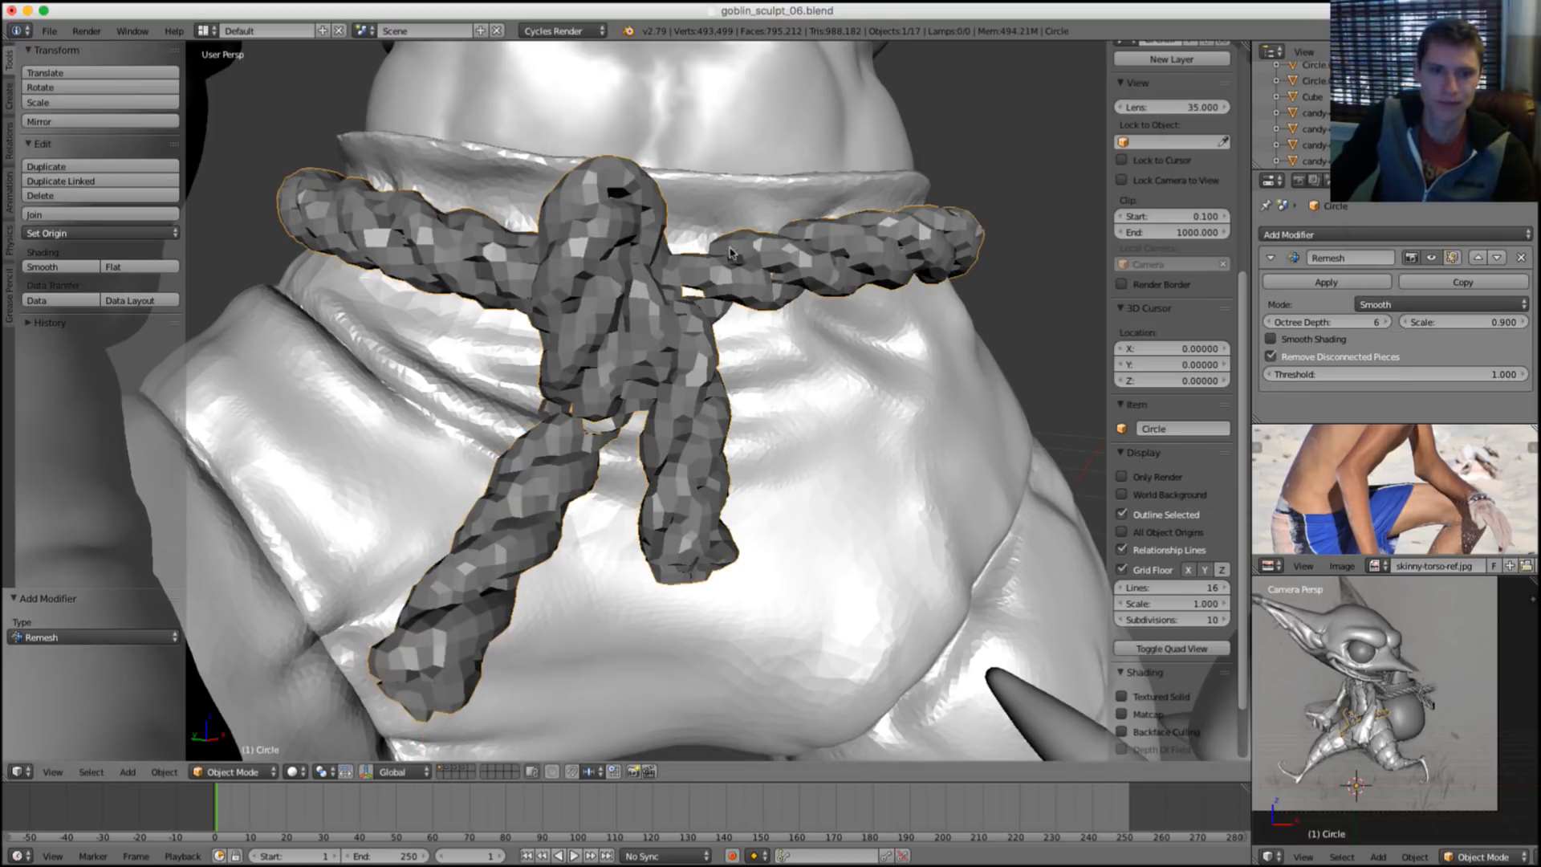
middle_drag(731, 254, 768, 246)
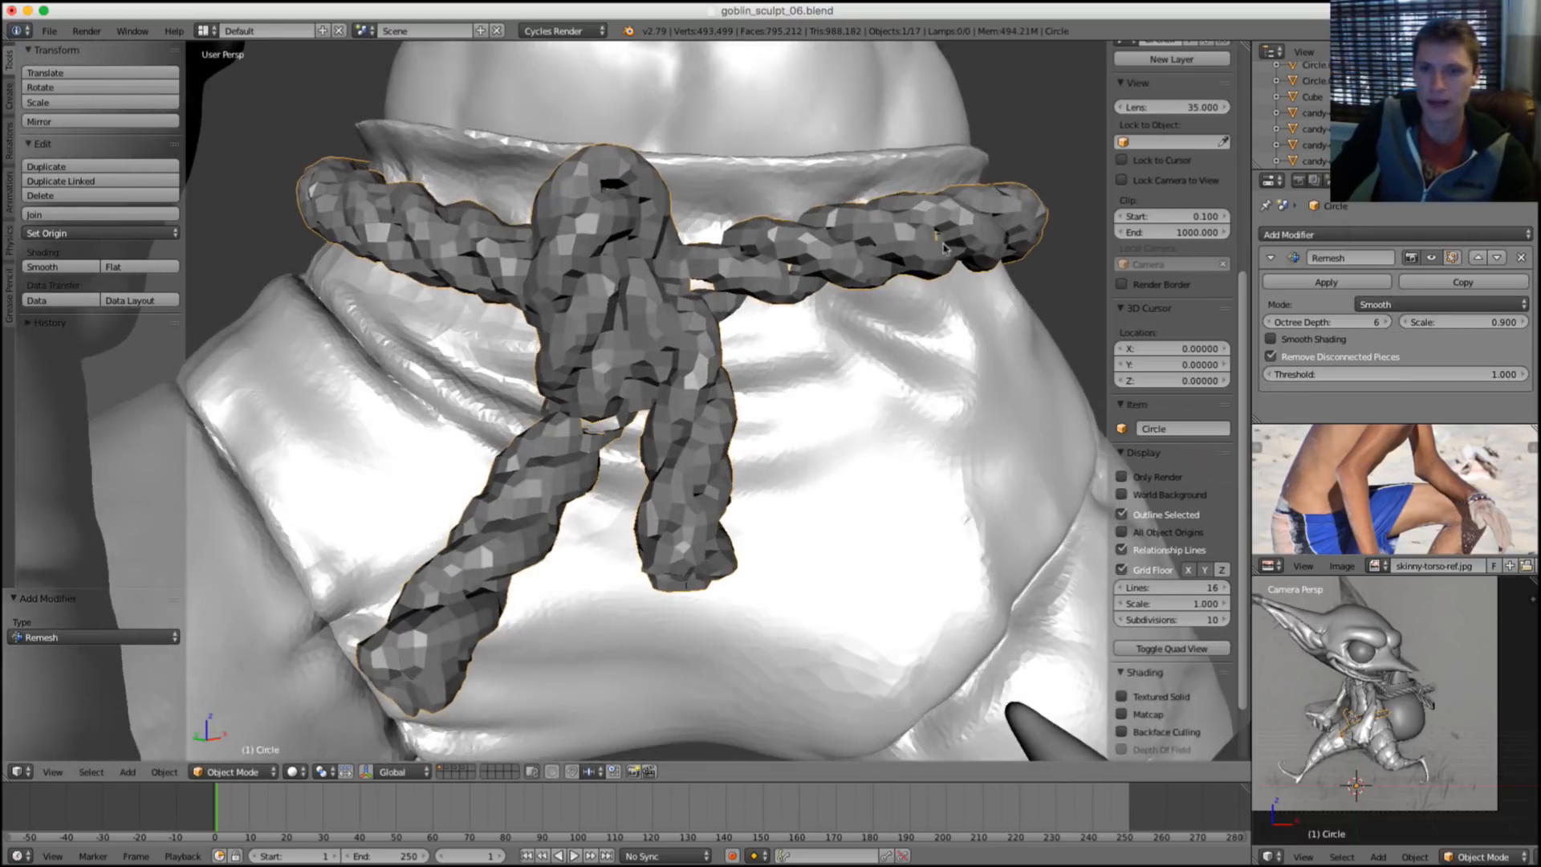
Raise the Remesh modifier's octree depth to 8.
click(1342, 323)
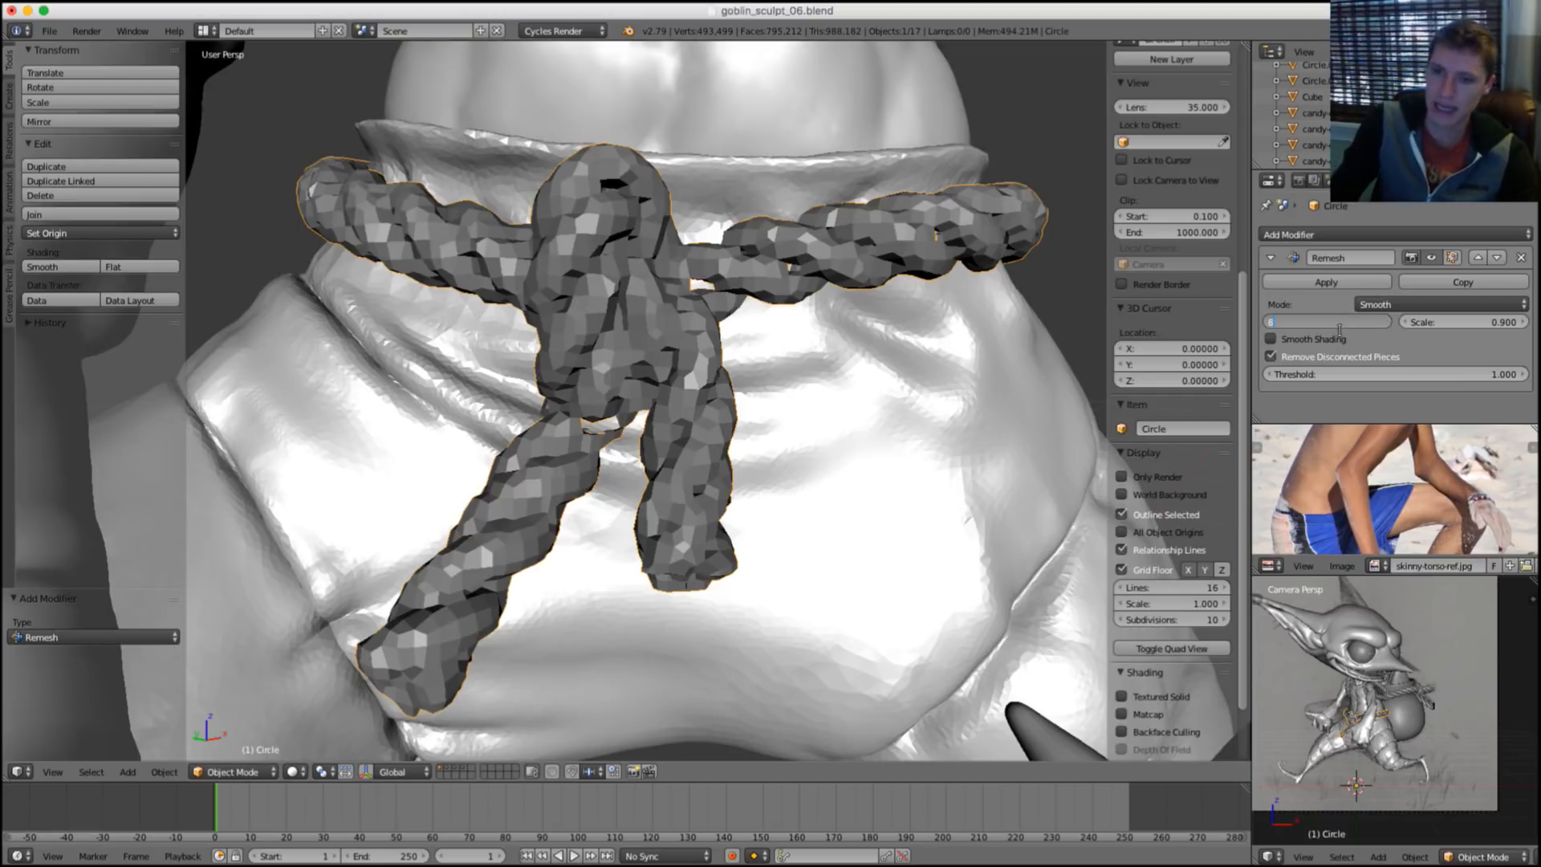
key(Return)
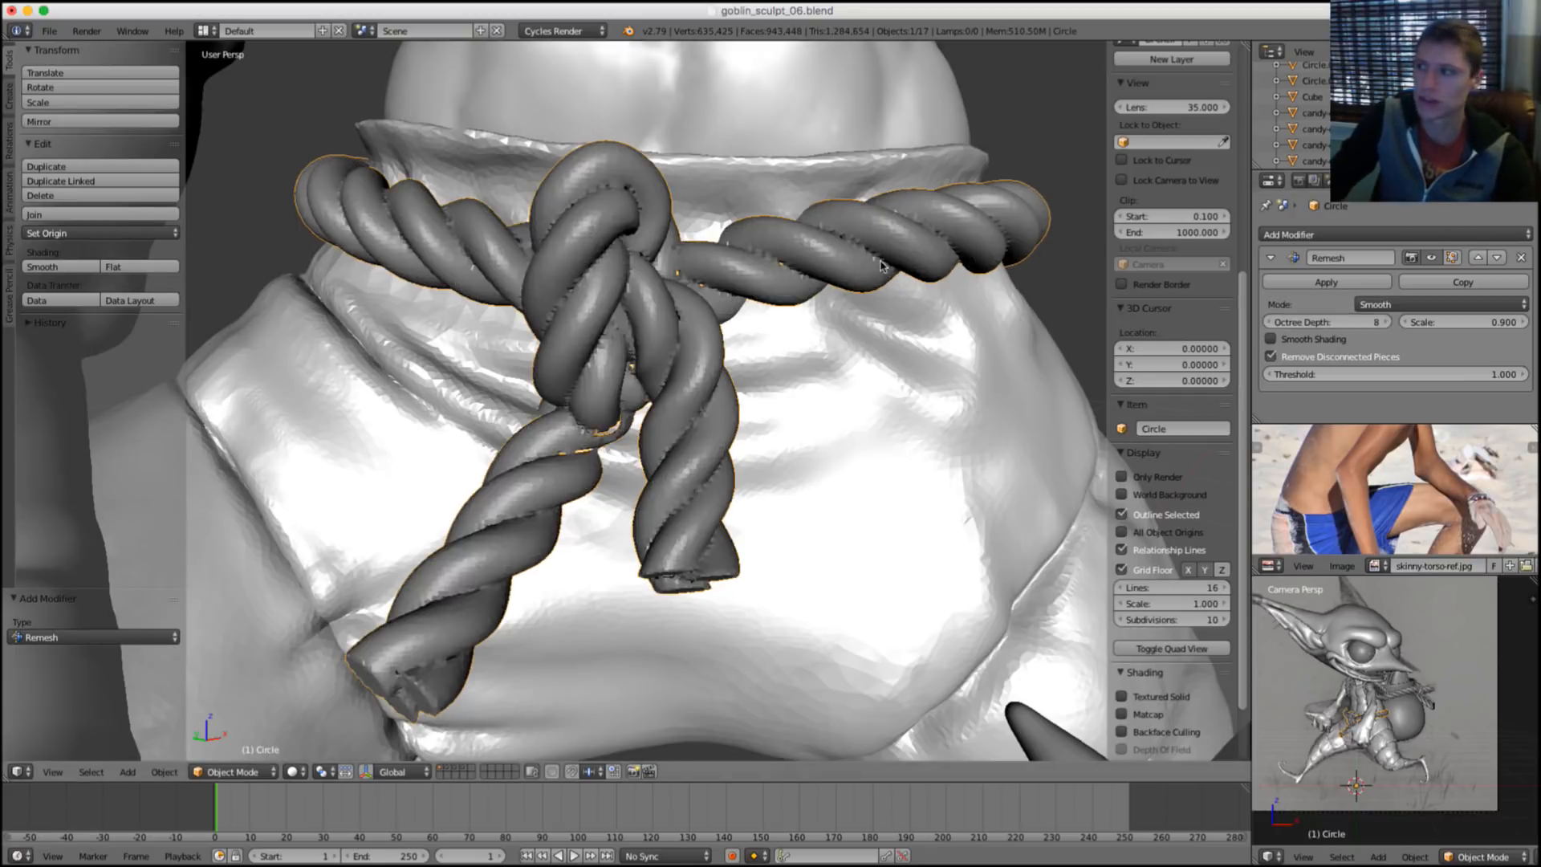
middle_drag(755, 273, 862, 308)
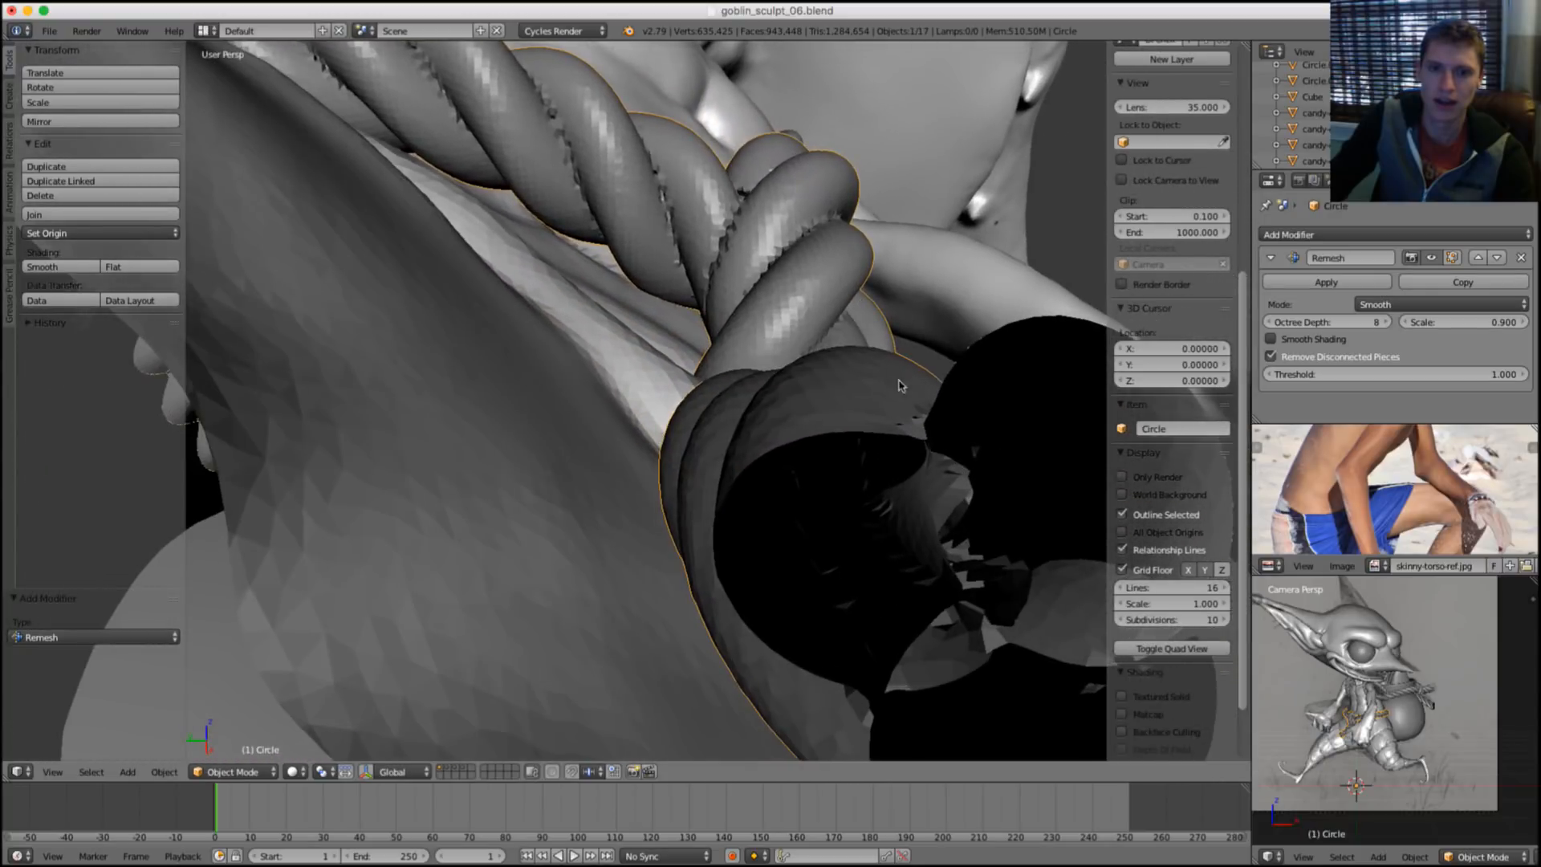
Isolate the waist rope in local view and check its remeshed strands inside and out.
middle_drag(913, 375, 651, 368)
scroll(767, 313, up, 8)
key(KP_Divide)
scroll(651, 368, up, 8)
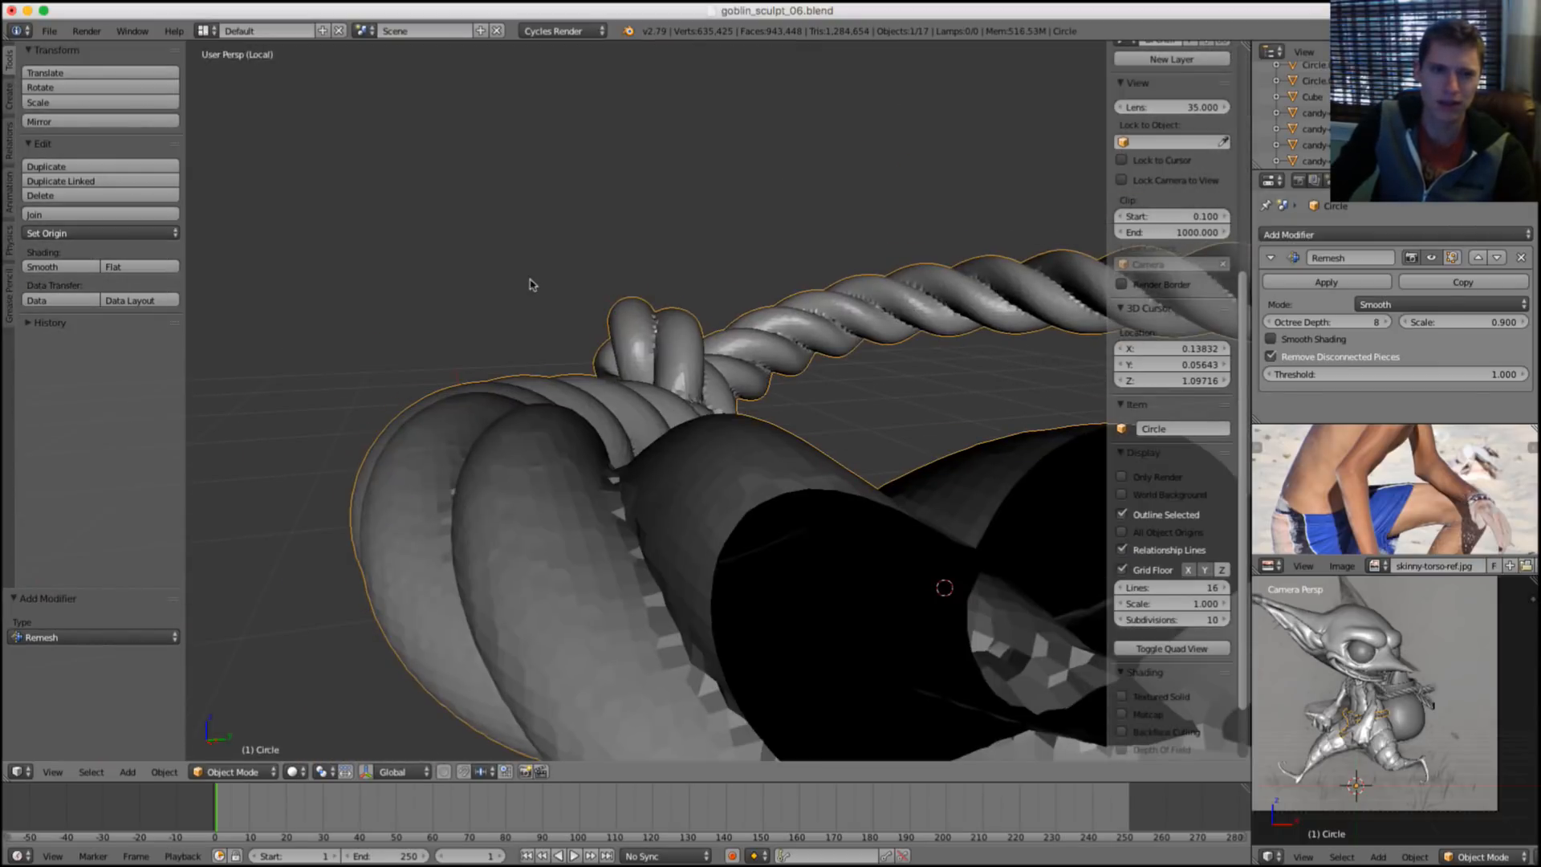
middle_drag(530, 284, 532, 306)
middle_drag(541, 387, 767, 306)
scroll(590, 353, down, 5)
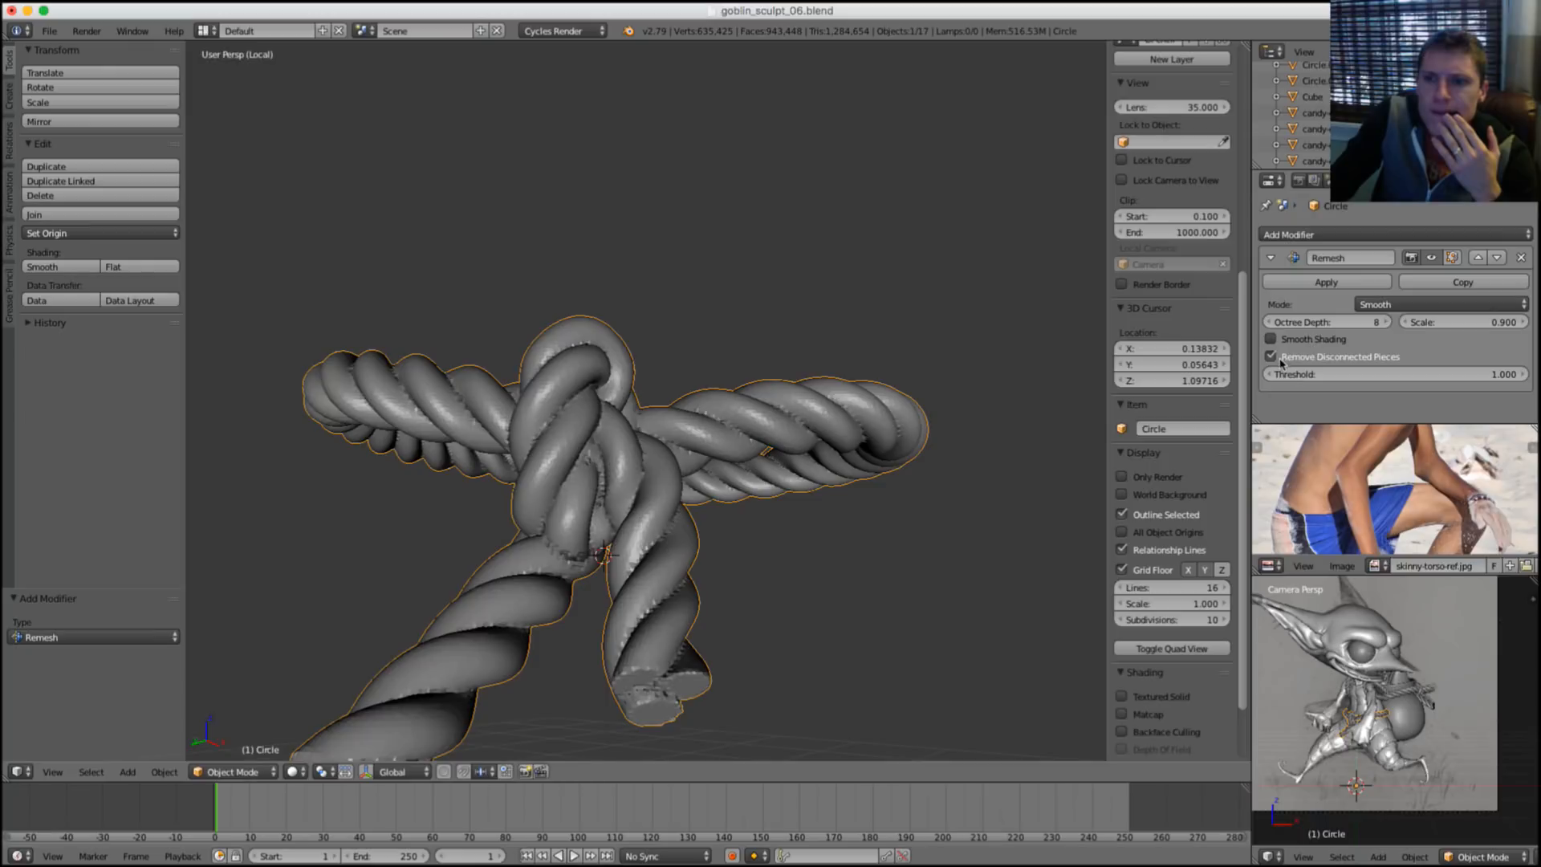
Set the Remesh modifier's octree depth to 9.
click(1365, 327)
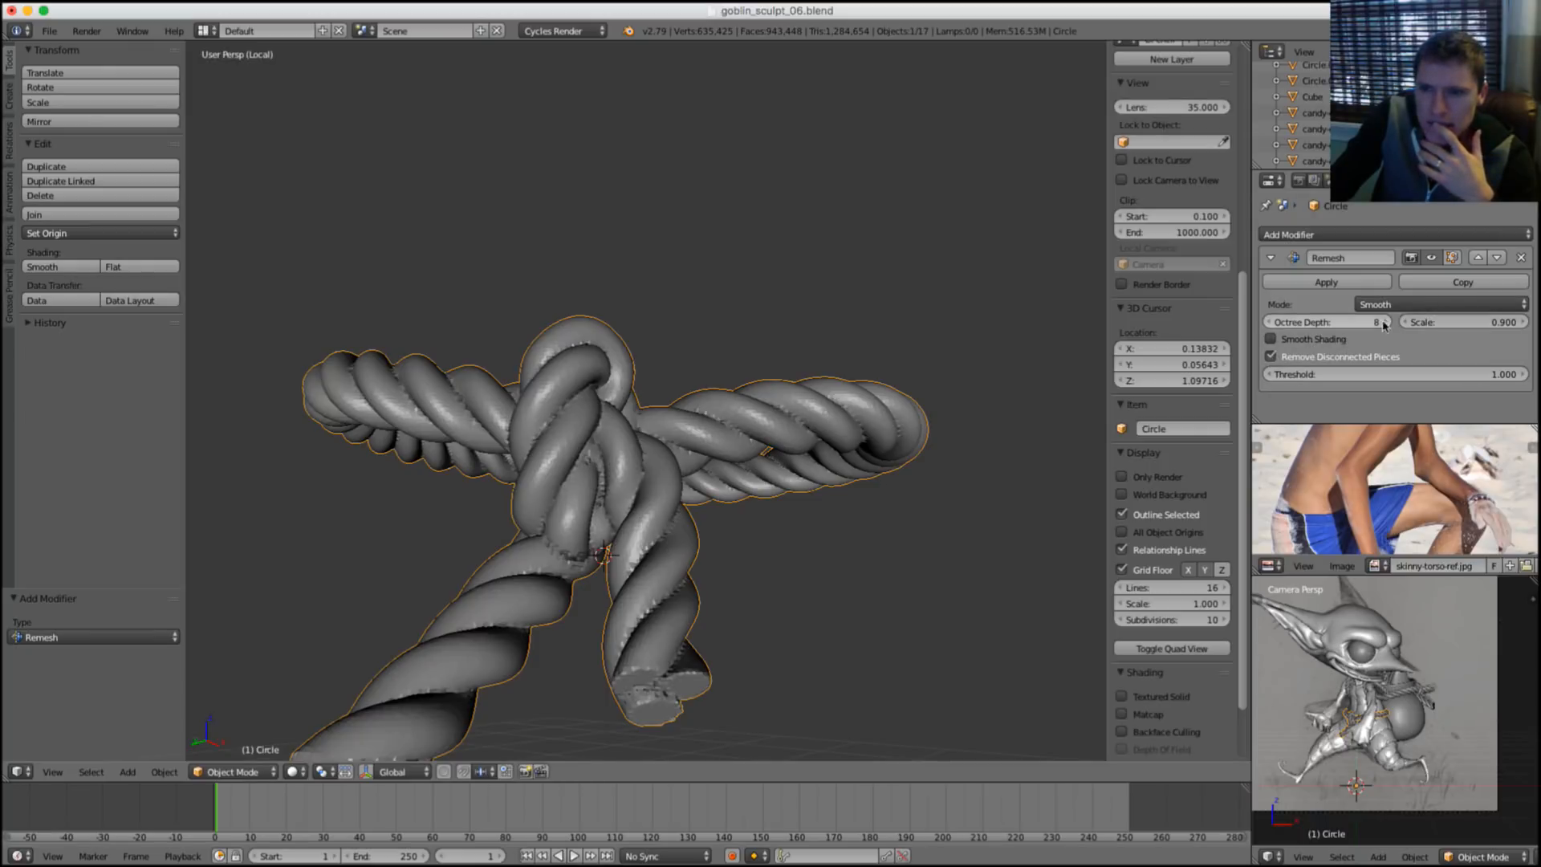
text(9)
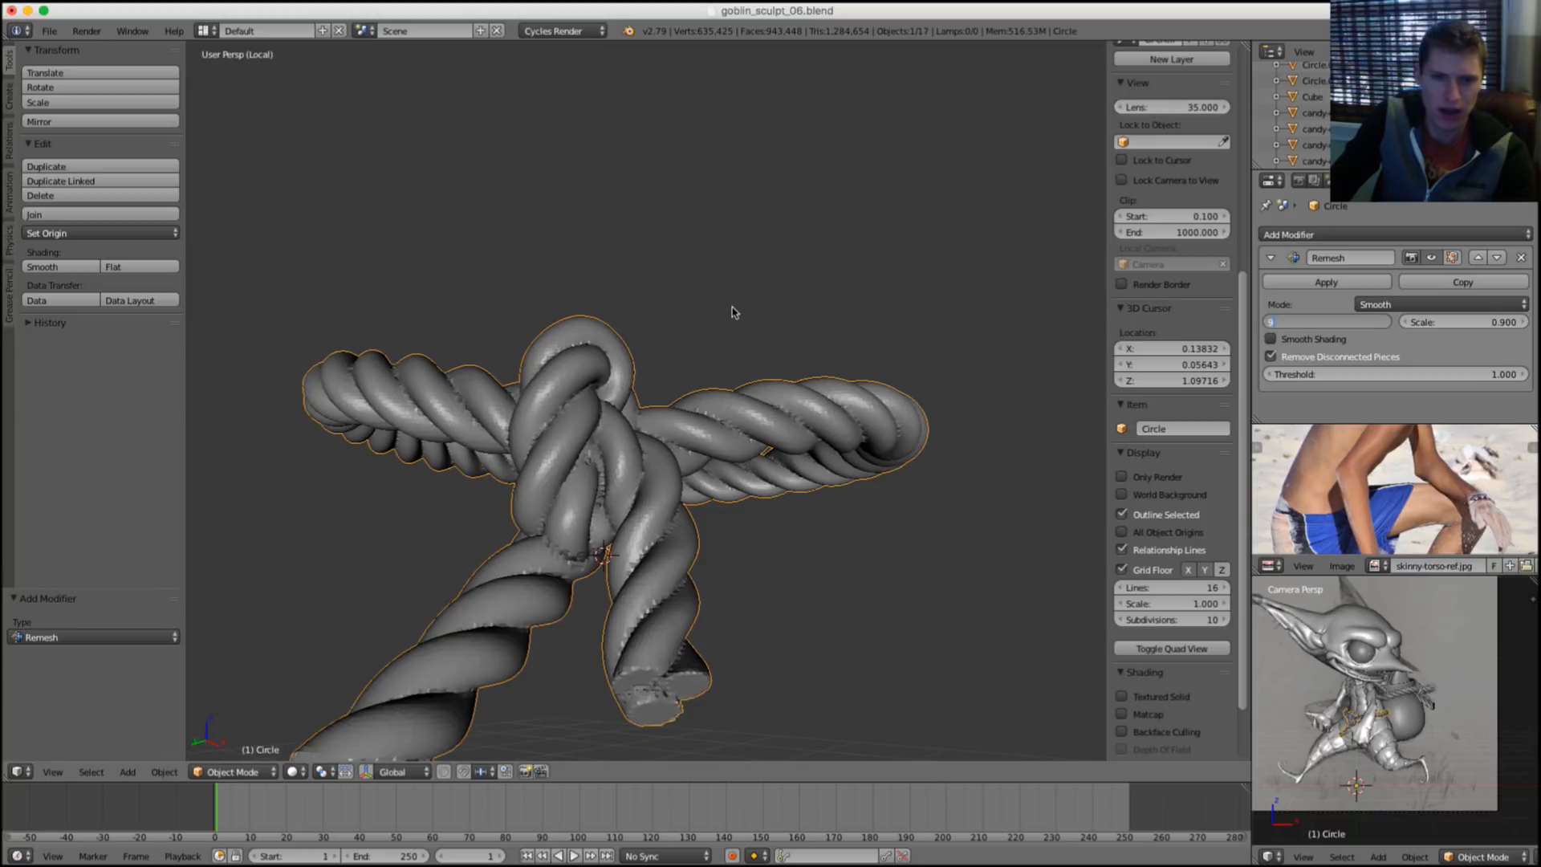
key(Return)
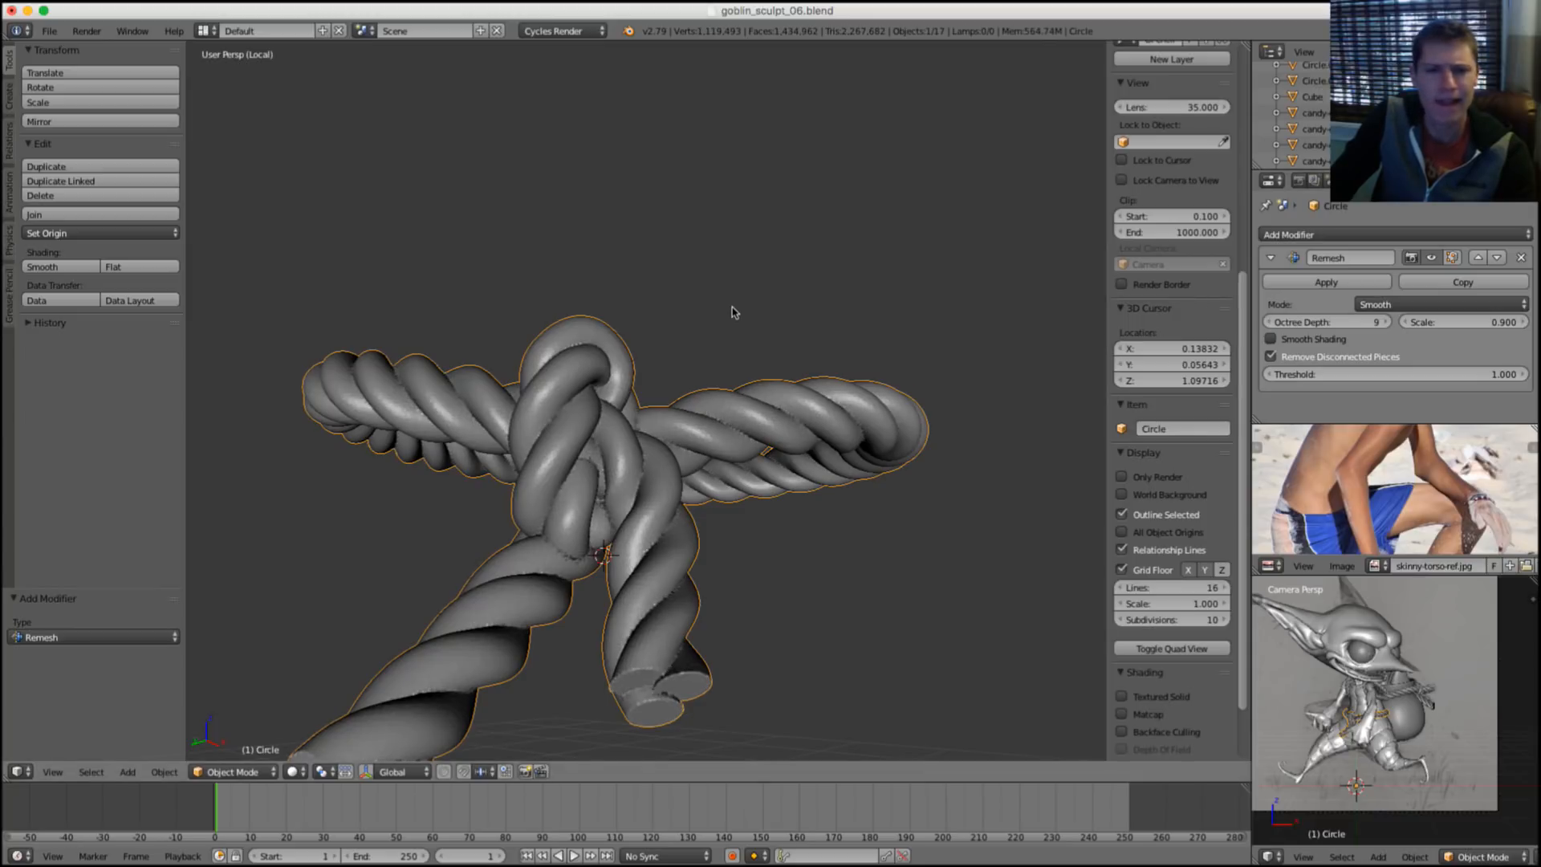
Examine the remeshed rope's capped ends, strand seams, hollow interior and knot from several angles.
middle_drag(676, 385, 829, 334)
scroll(676, 445, up, 4)
scroll(719, 442, up, 3)
scroll(720, 442, down, 3)
scroll(758, 436, up, 3)
scroll(758, 436, down, 2)
scroll(758, 514, down, 2)
scroll(778, 438, down, 2)
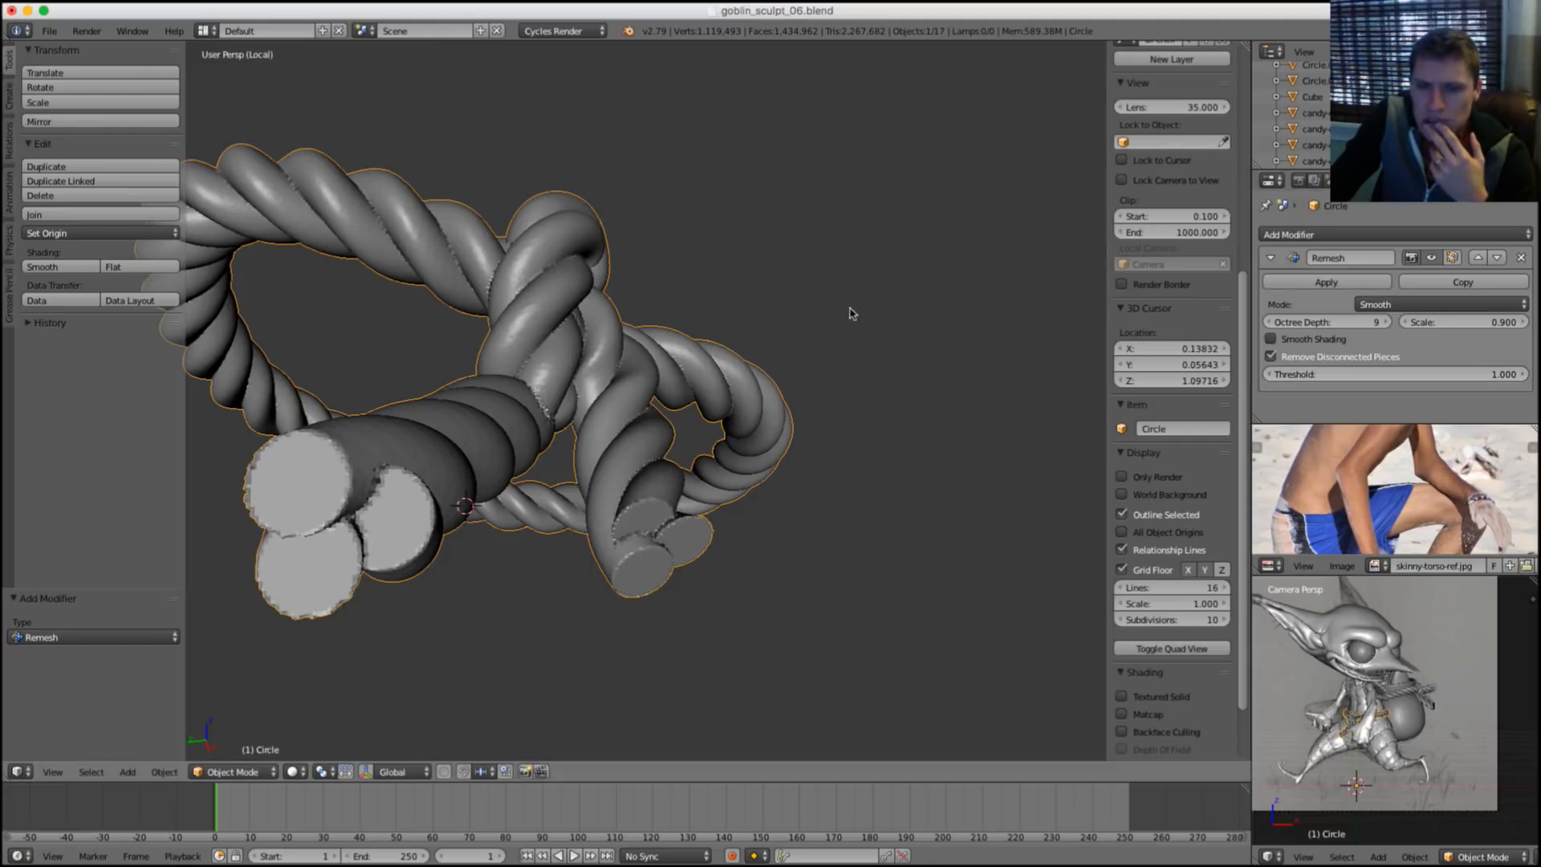
middle_drag(664, 265, 745, 301)
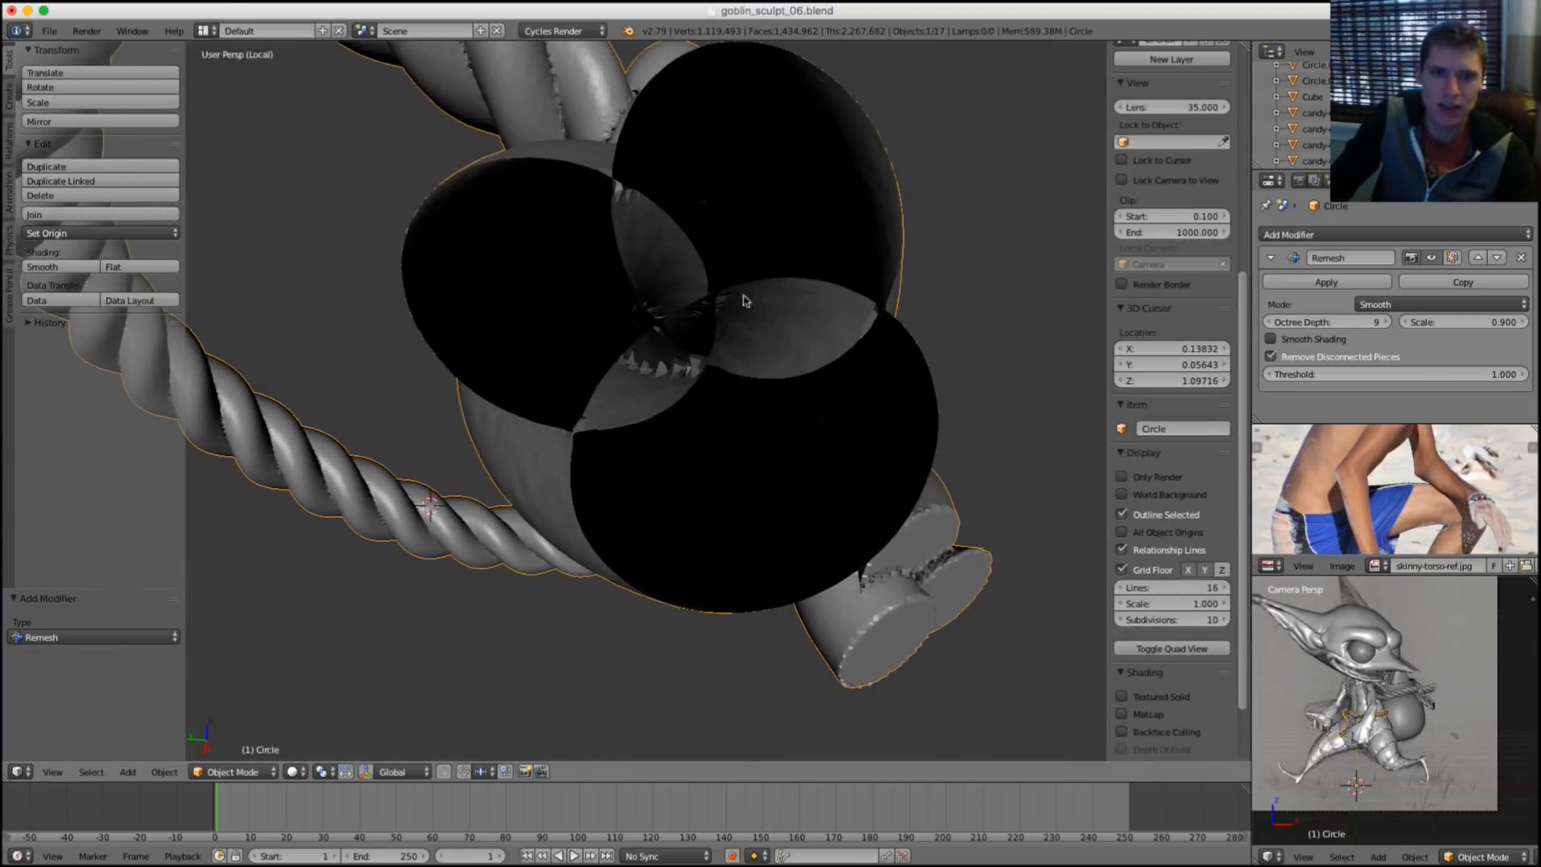
middle_drag(707, 391, 690, 373)
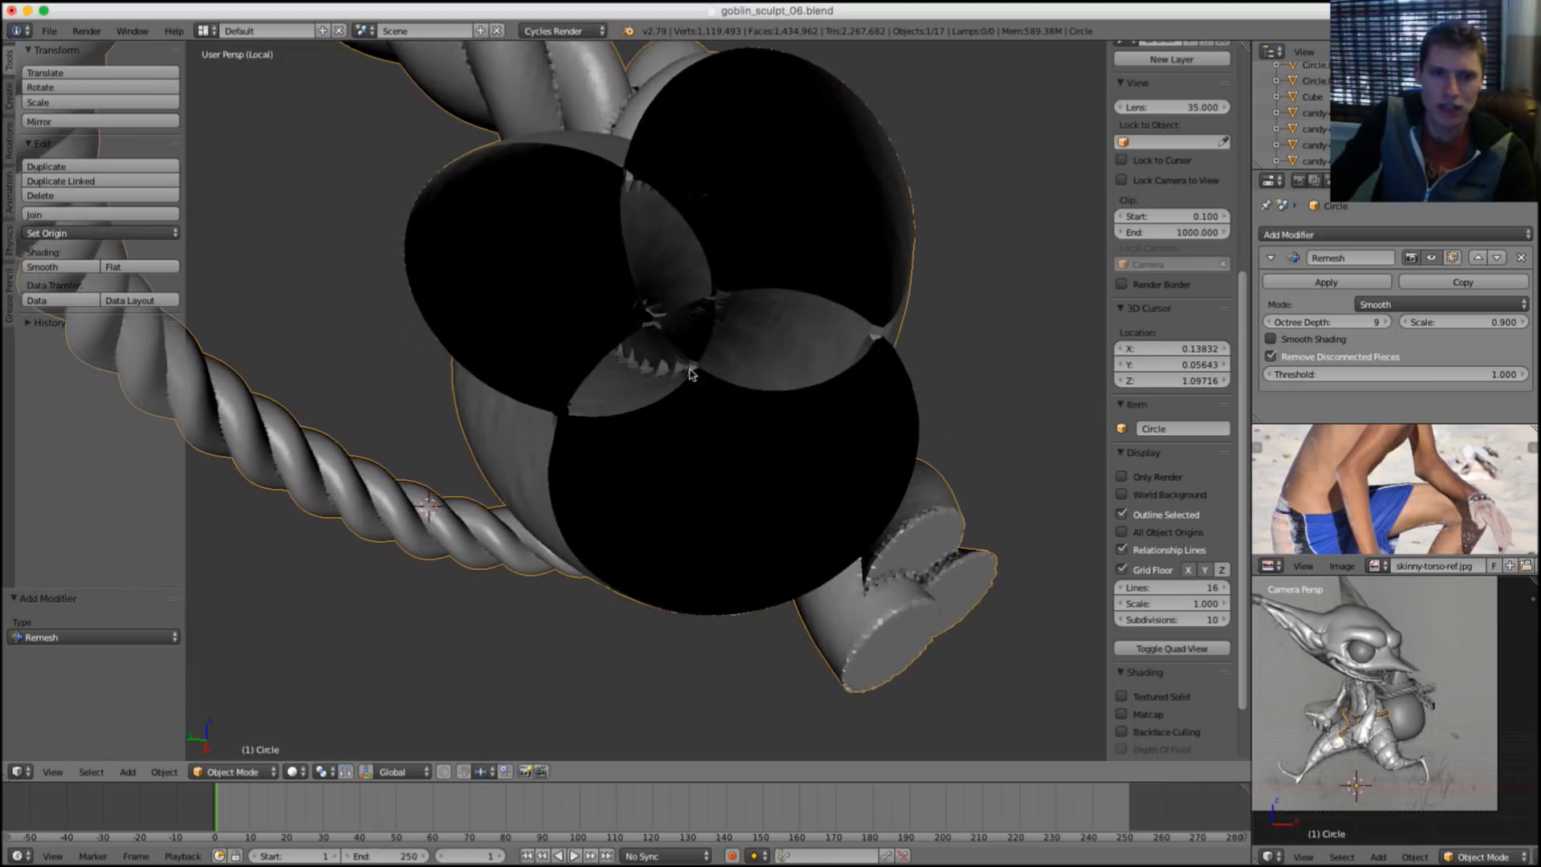
scroll(733, 317, down, 6)
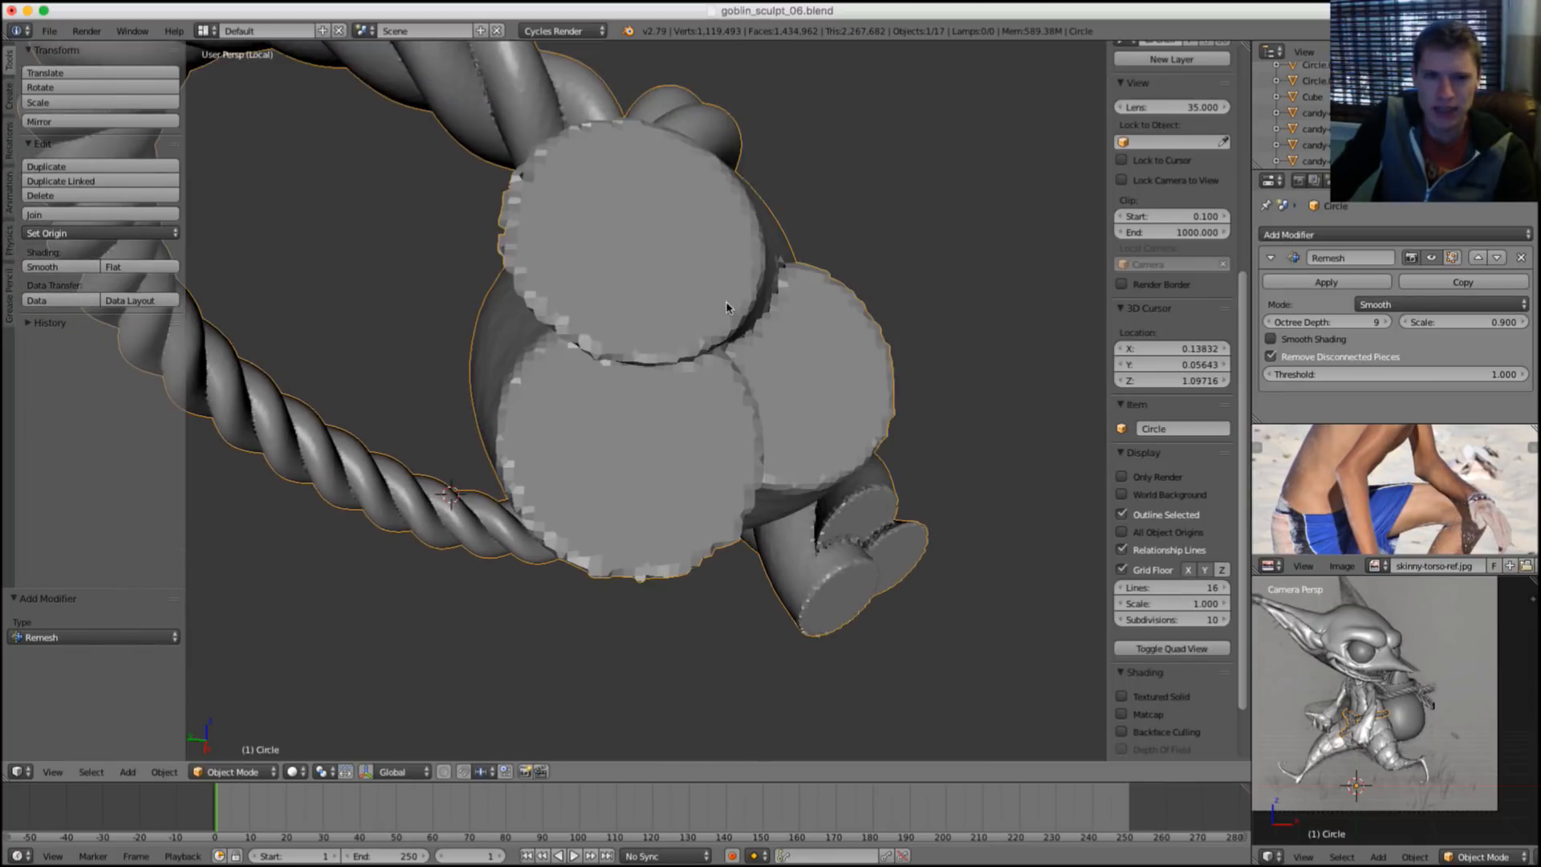
middle_drag(732, 317, 670, 299)
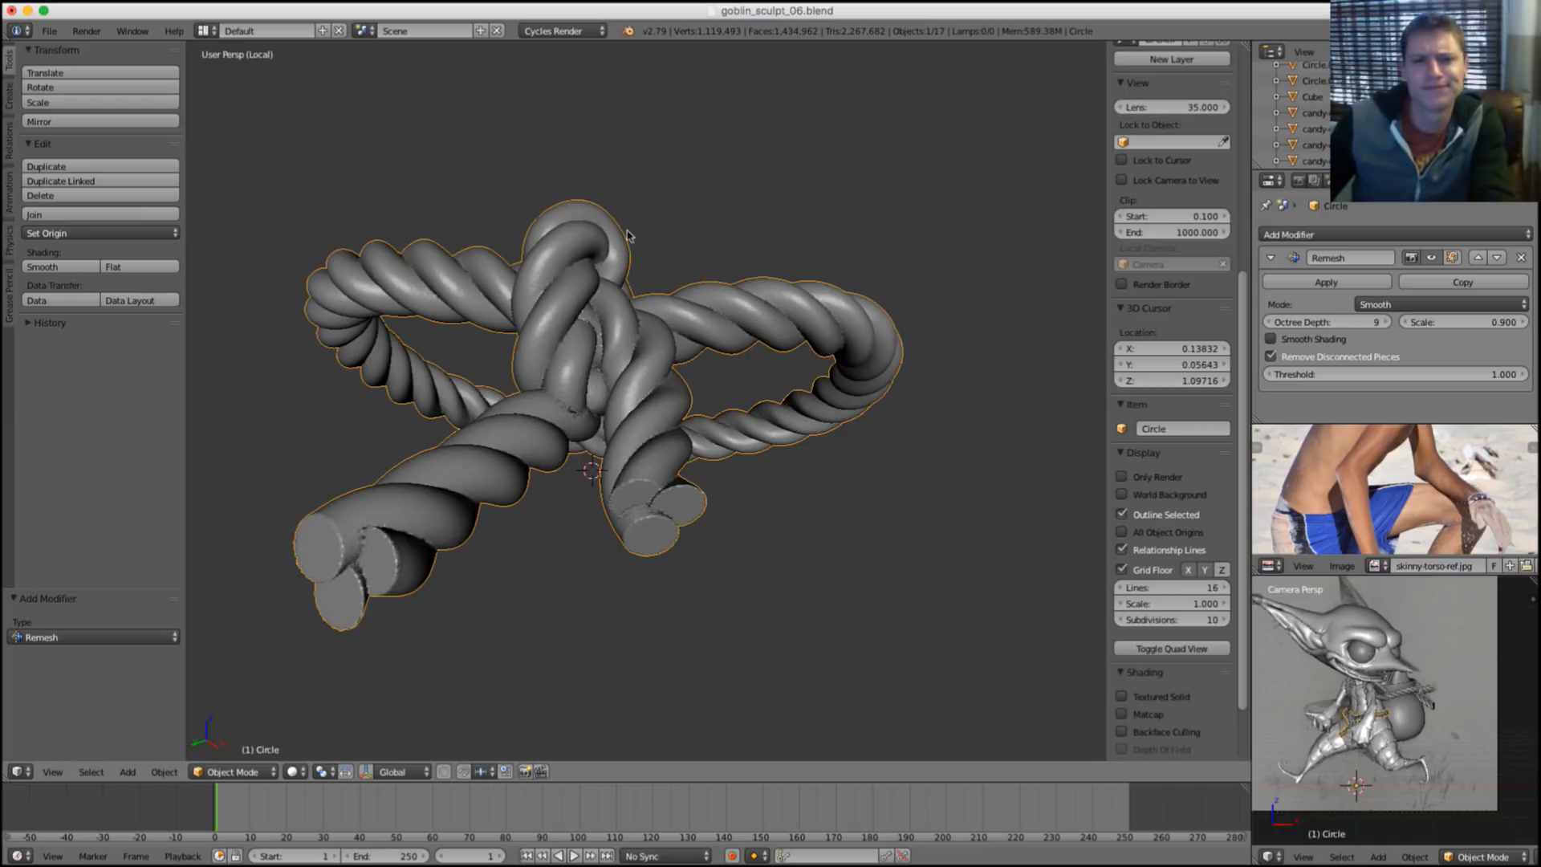
middle_drag(805, 258, 1044, 251)
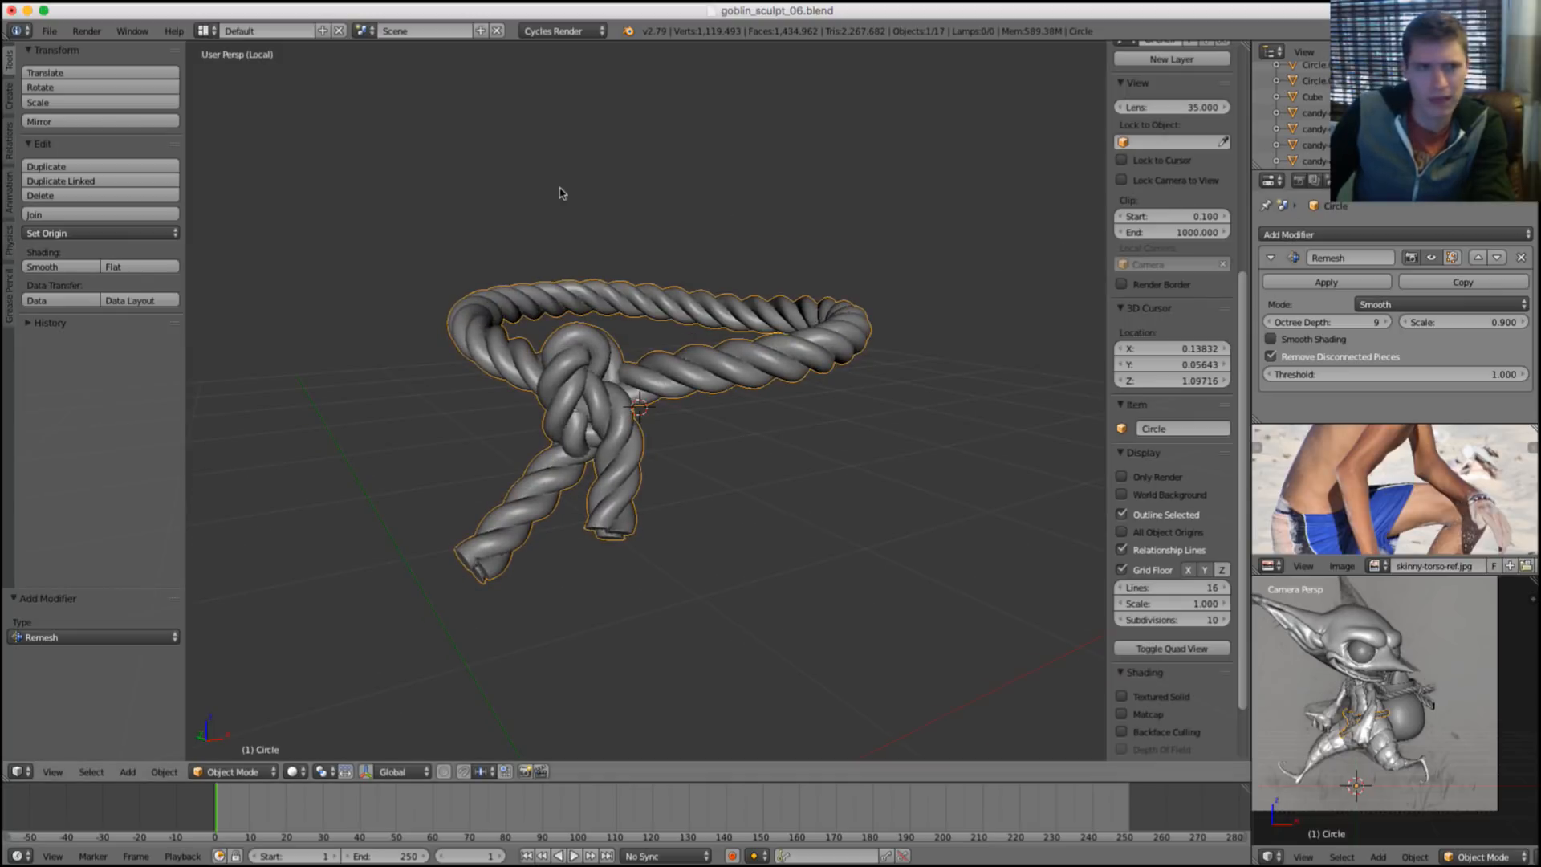
mouse_move(707, 269)
middle_down()
mouse_move(724, 238)
mouse_move(724, 252)
middle_up()
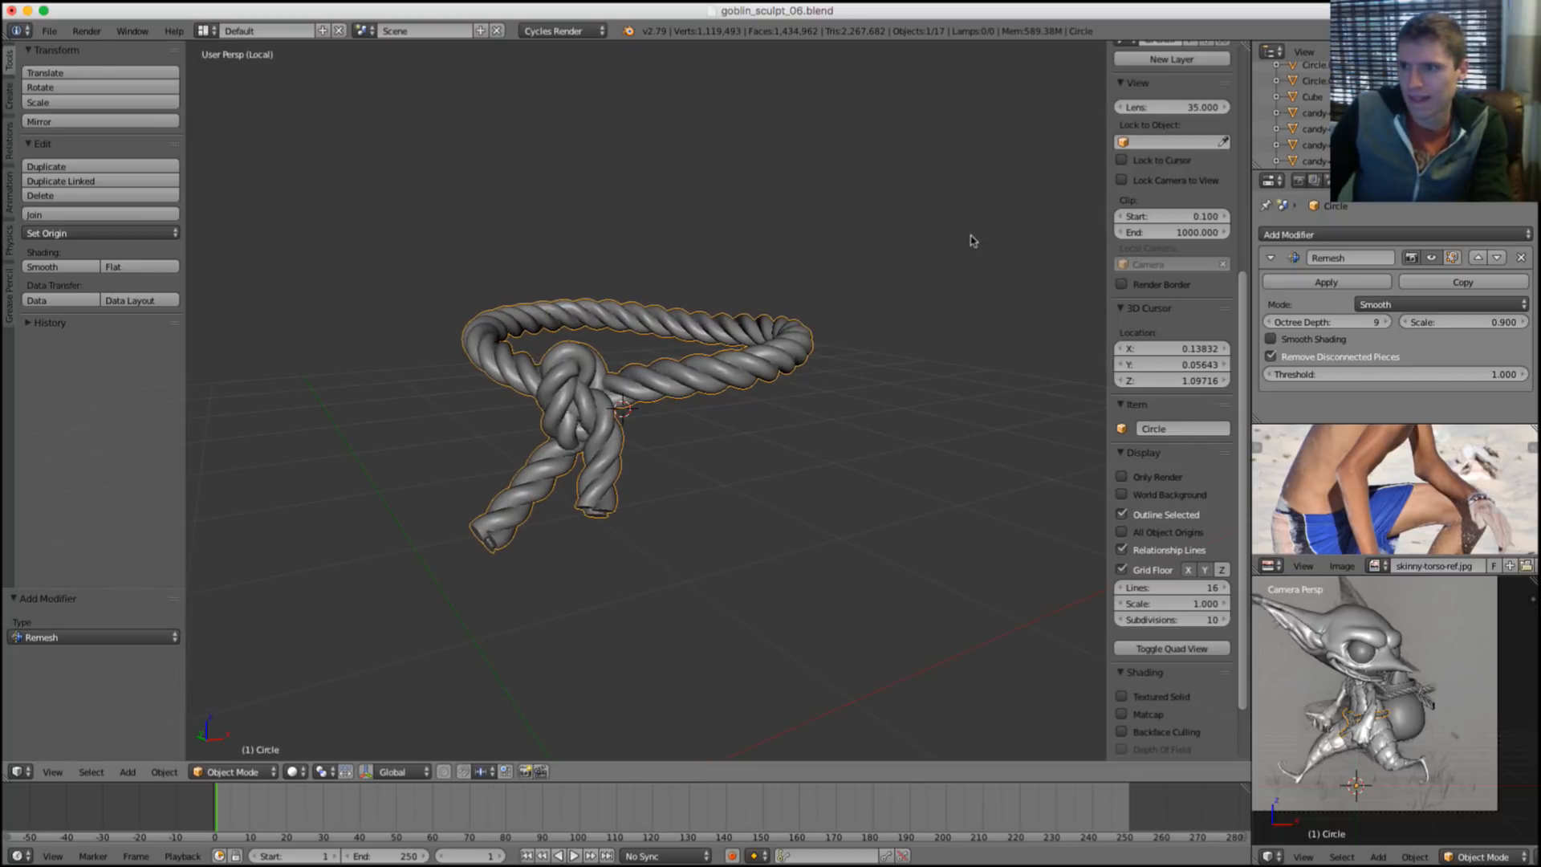
middle_drag(684, 302, 808, 248)
scroll(819, 257, up, 4)
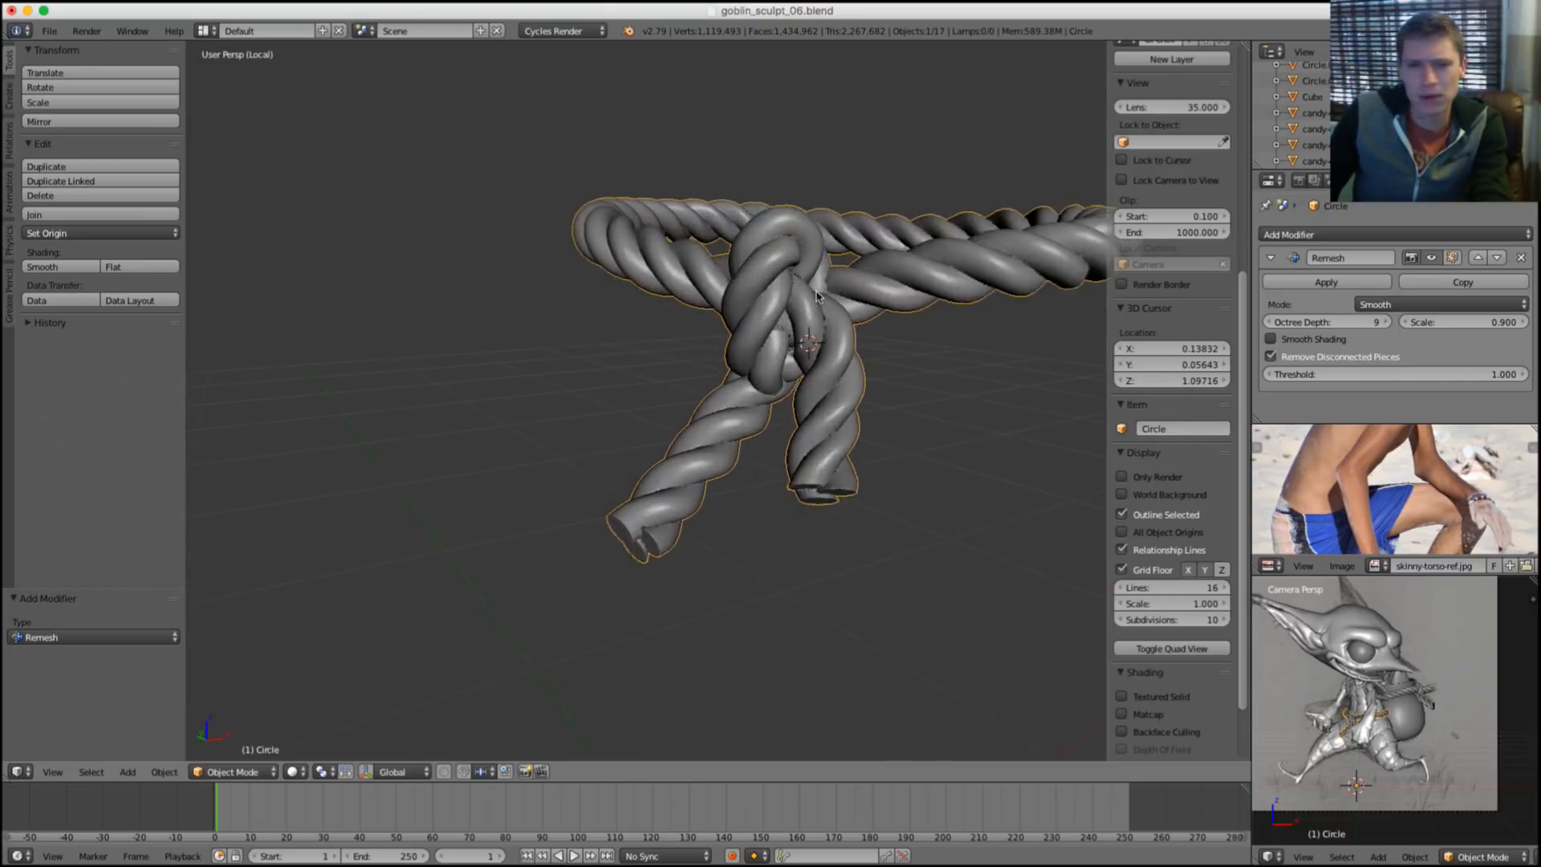
Apply the rope's scale and inspect the interior of its shorter hanging end.
key(ctrl+a)
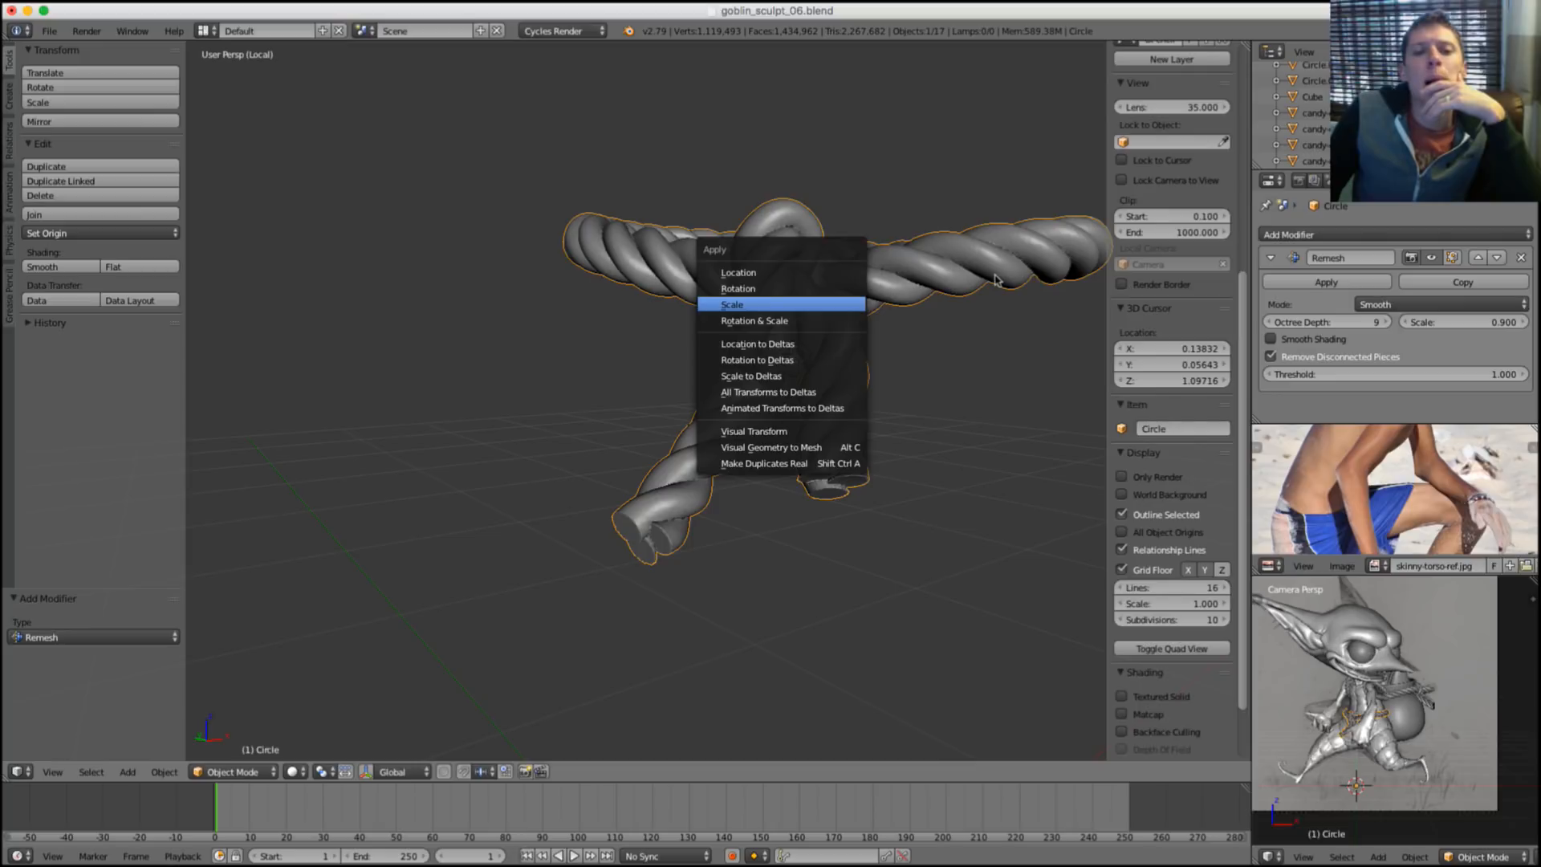
key(Return)
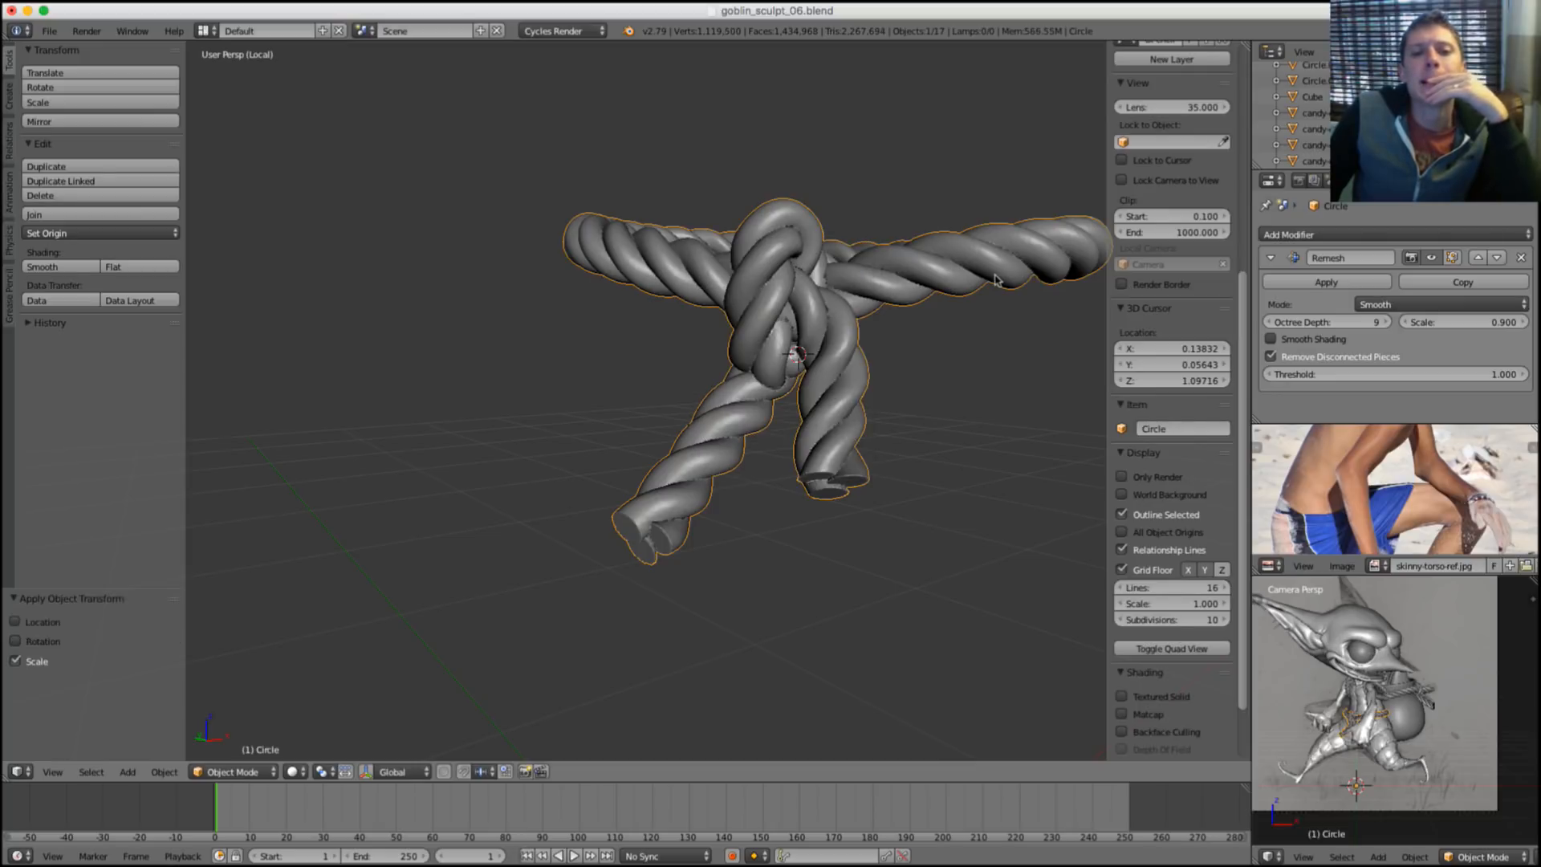
middle_drag(812, 305, 727, 362)
scroll(698, 392, up, 5)
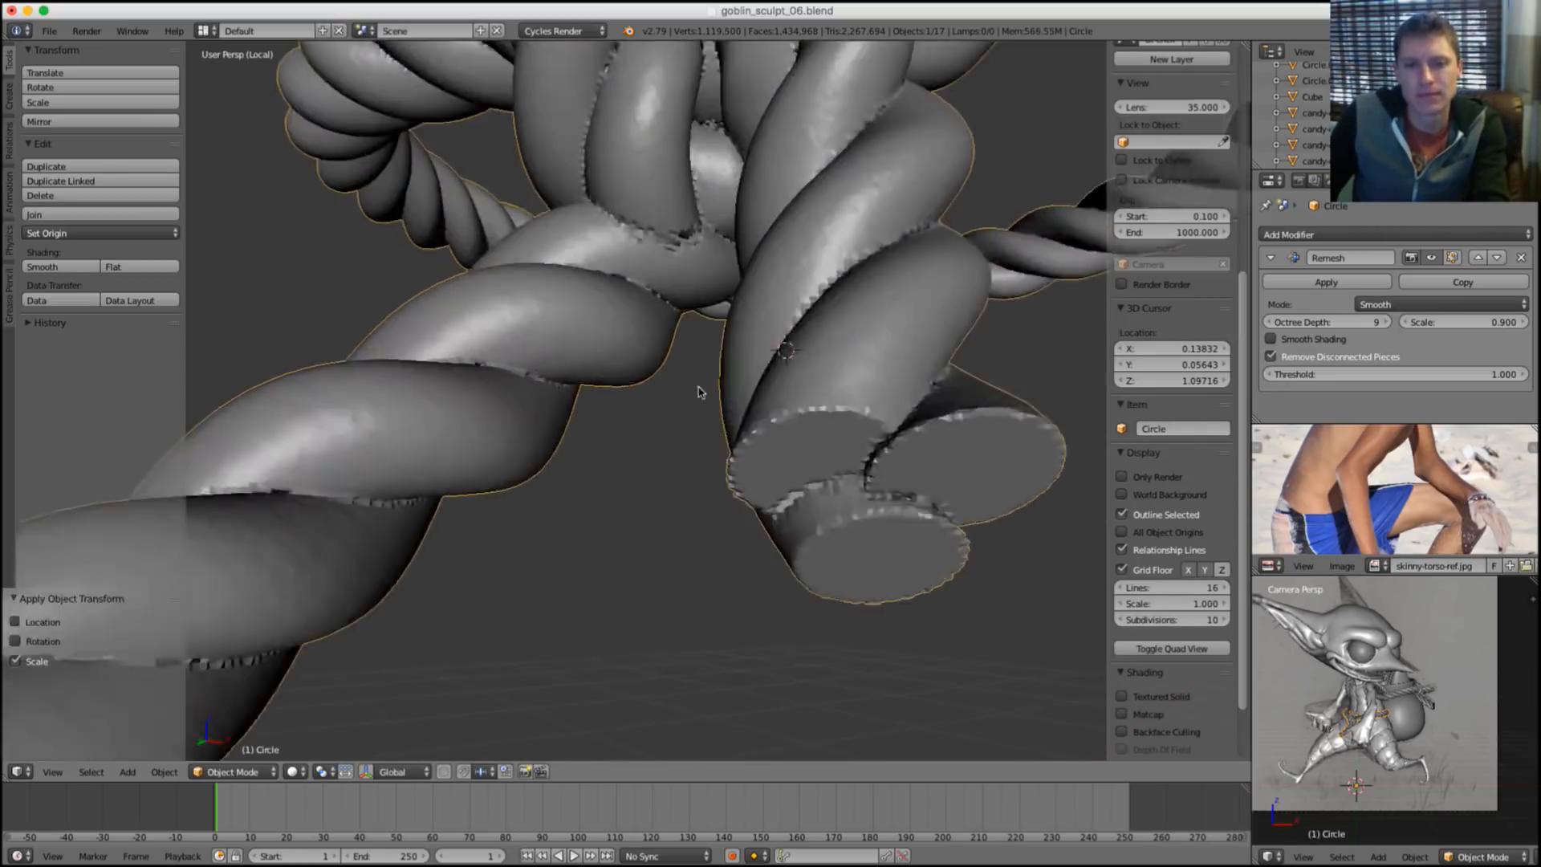
scroll(698, 391, up, 8)
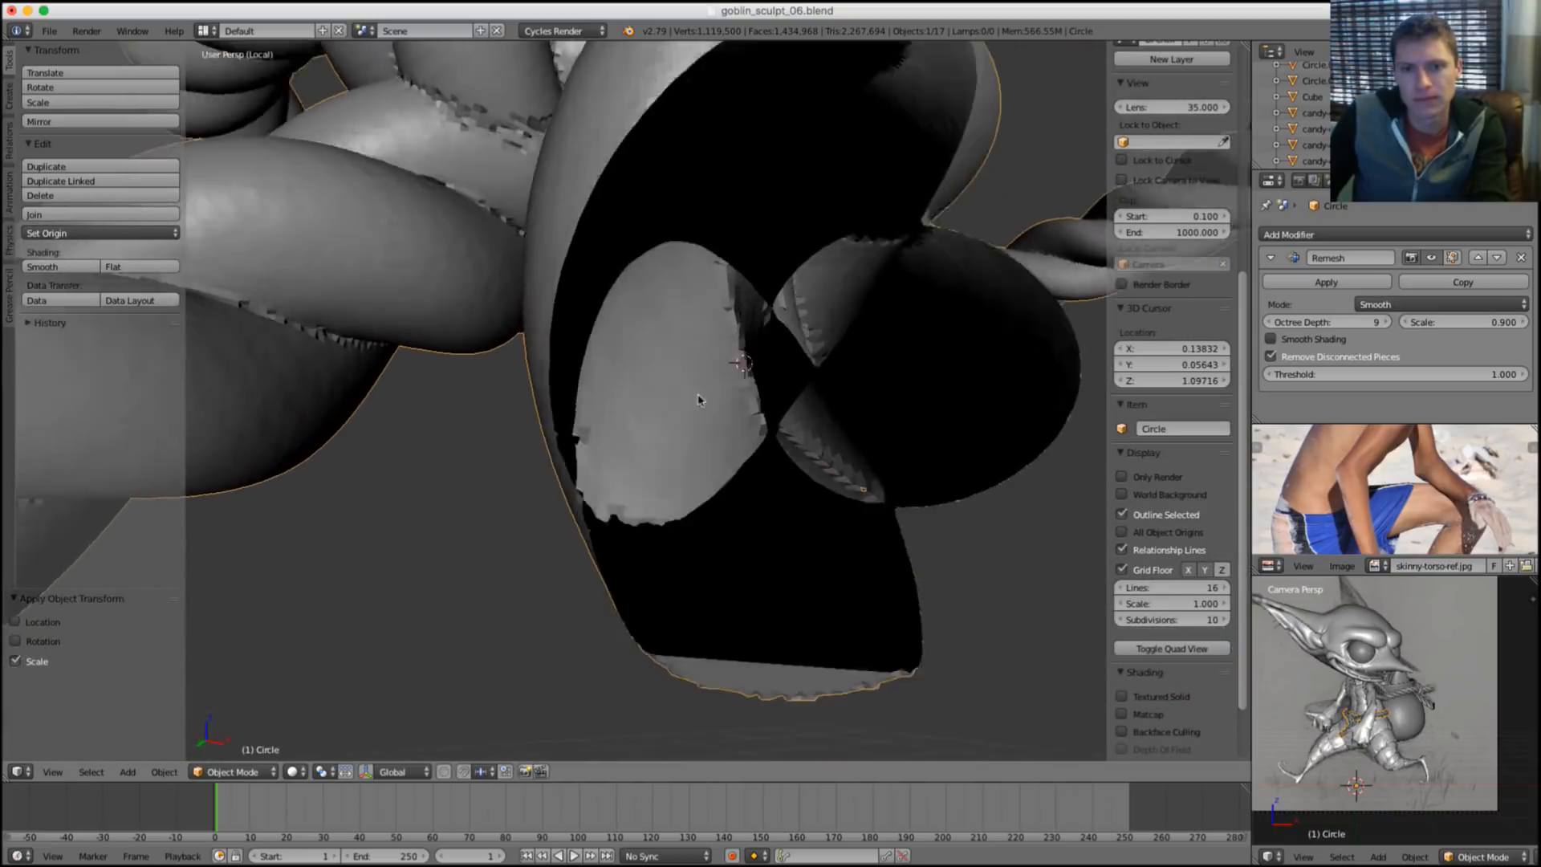
scroll(690, 378, down, 6)
scroll(701, 420, up, 3)
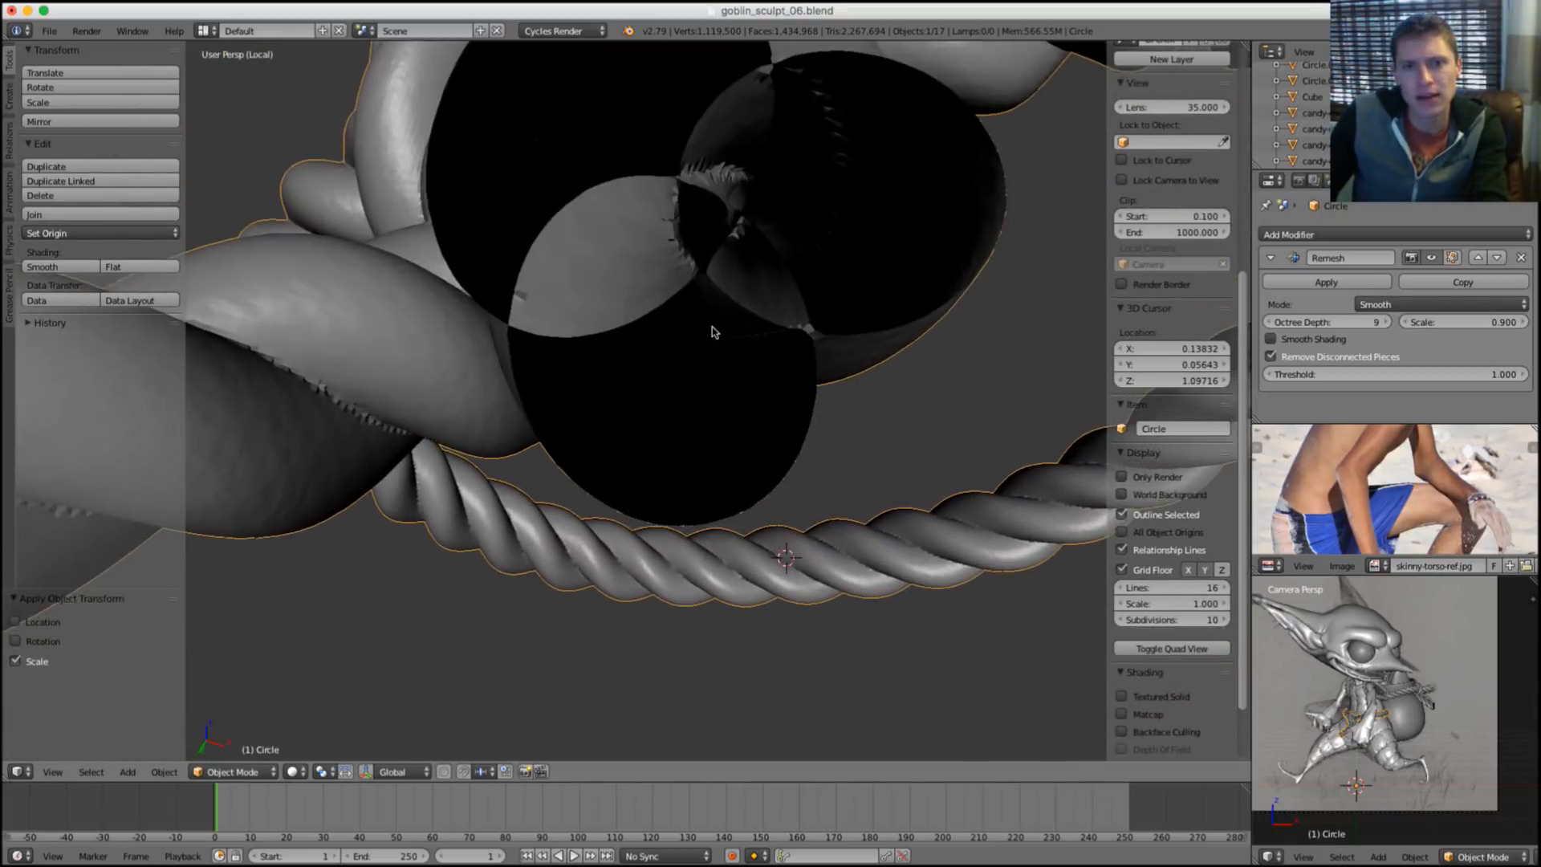
mouse_move(711, 326)
middle_down()
mouse_move(700, 384)
mouse_move(697, 347)
middle_up()
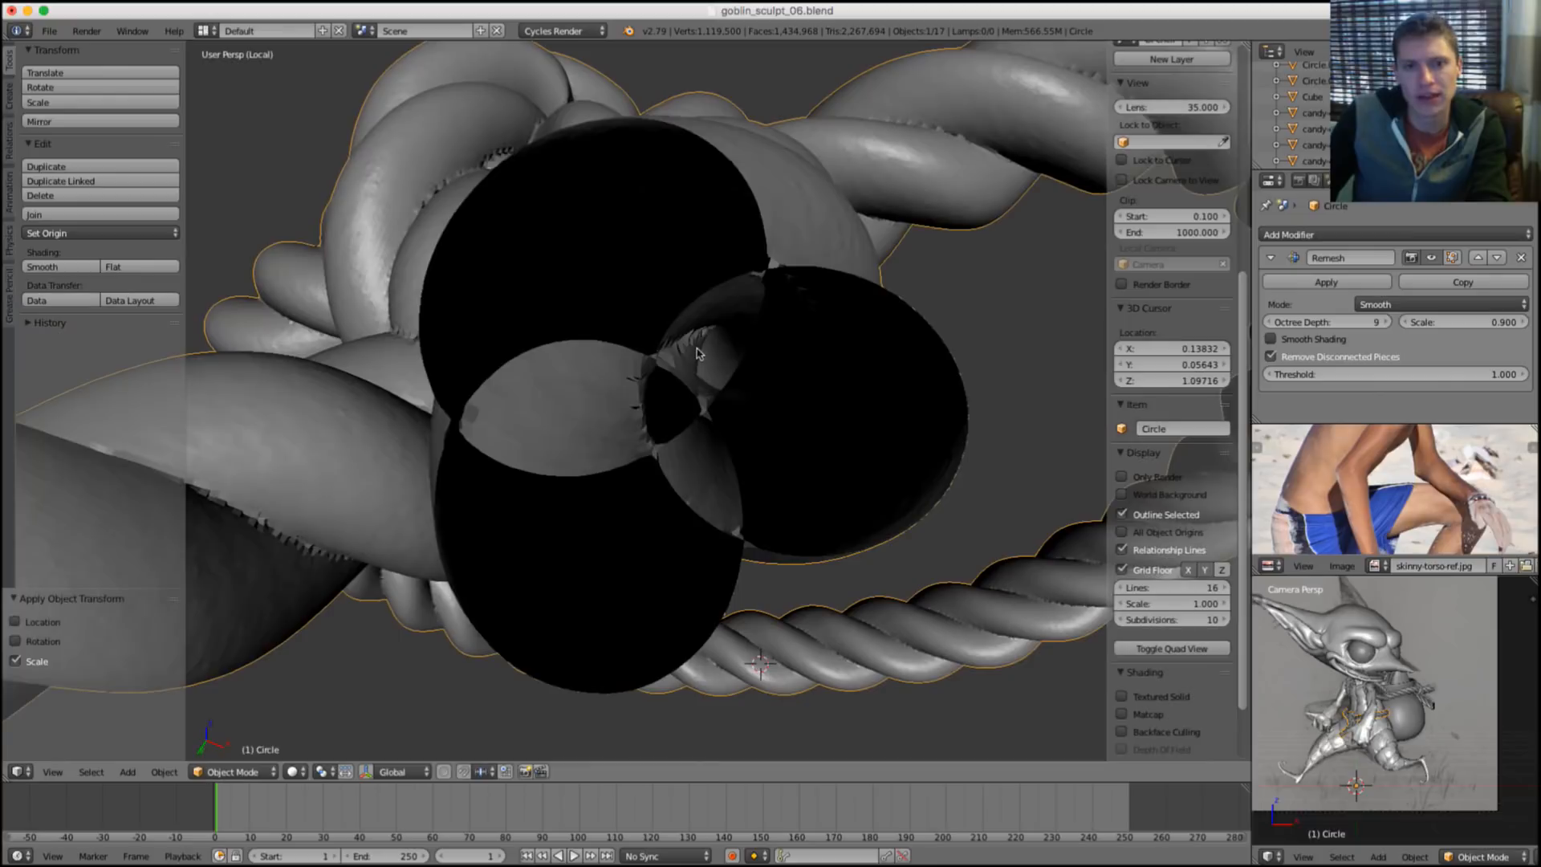
scroll(697, 350, down, 2)
middle_drag(697, 281, 720, 324)
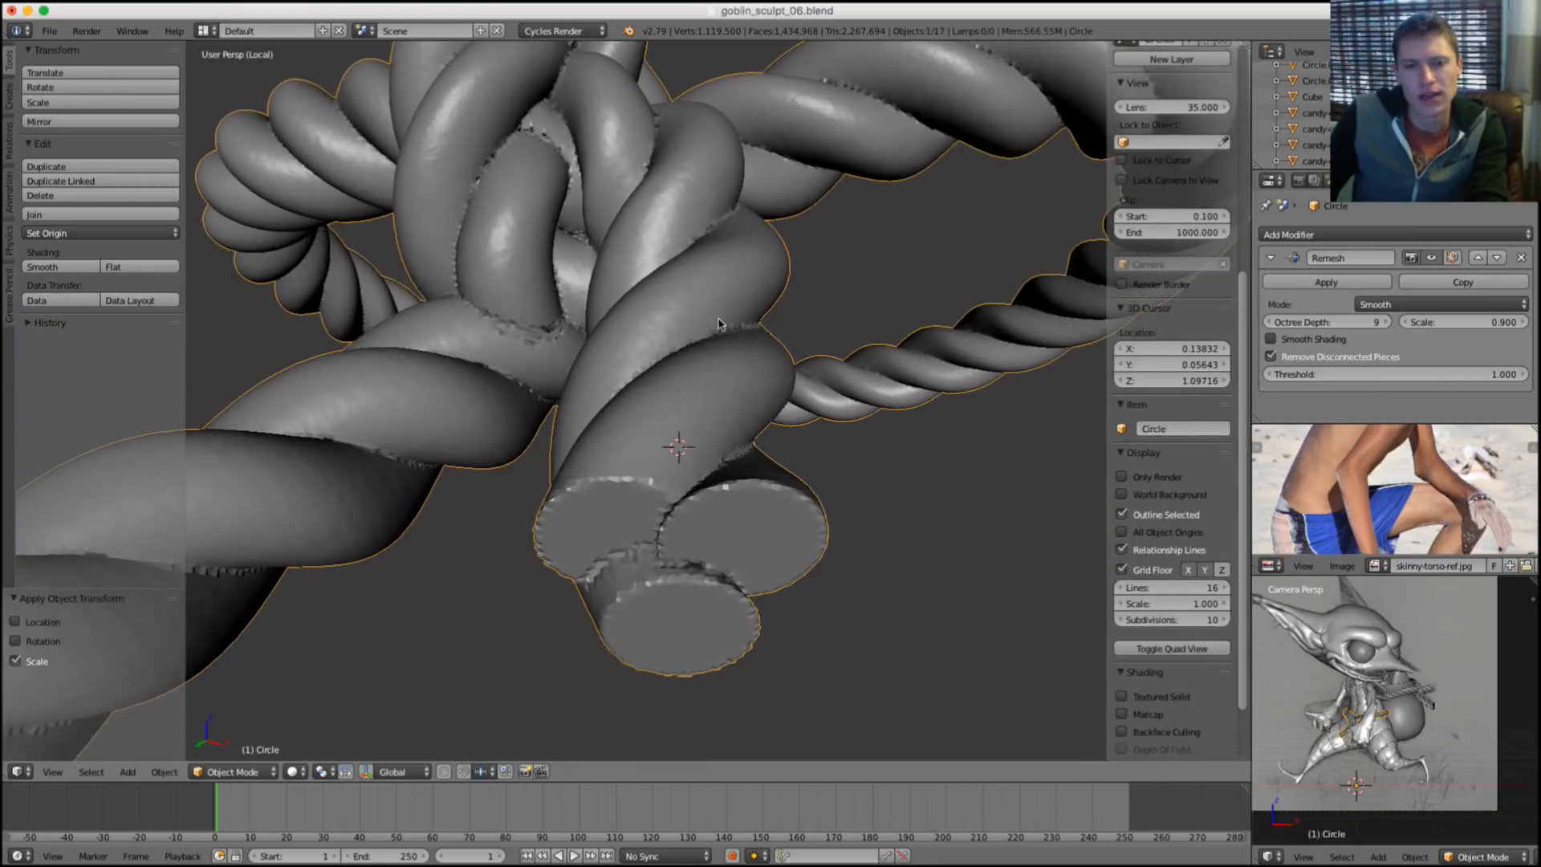
Turn off the viewport display of the waist rope's Remesh modifier.
click(1271, 258)
click(1273, 258)
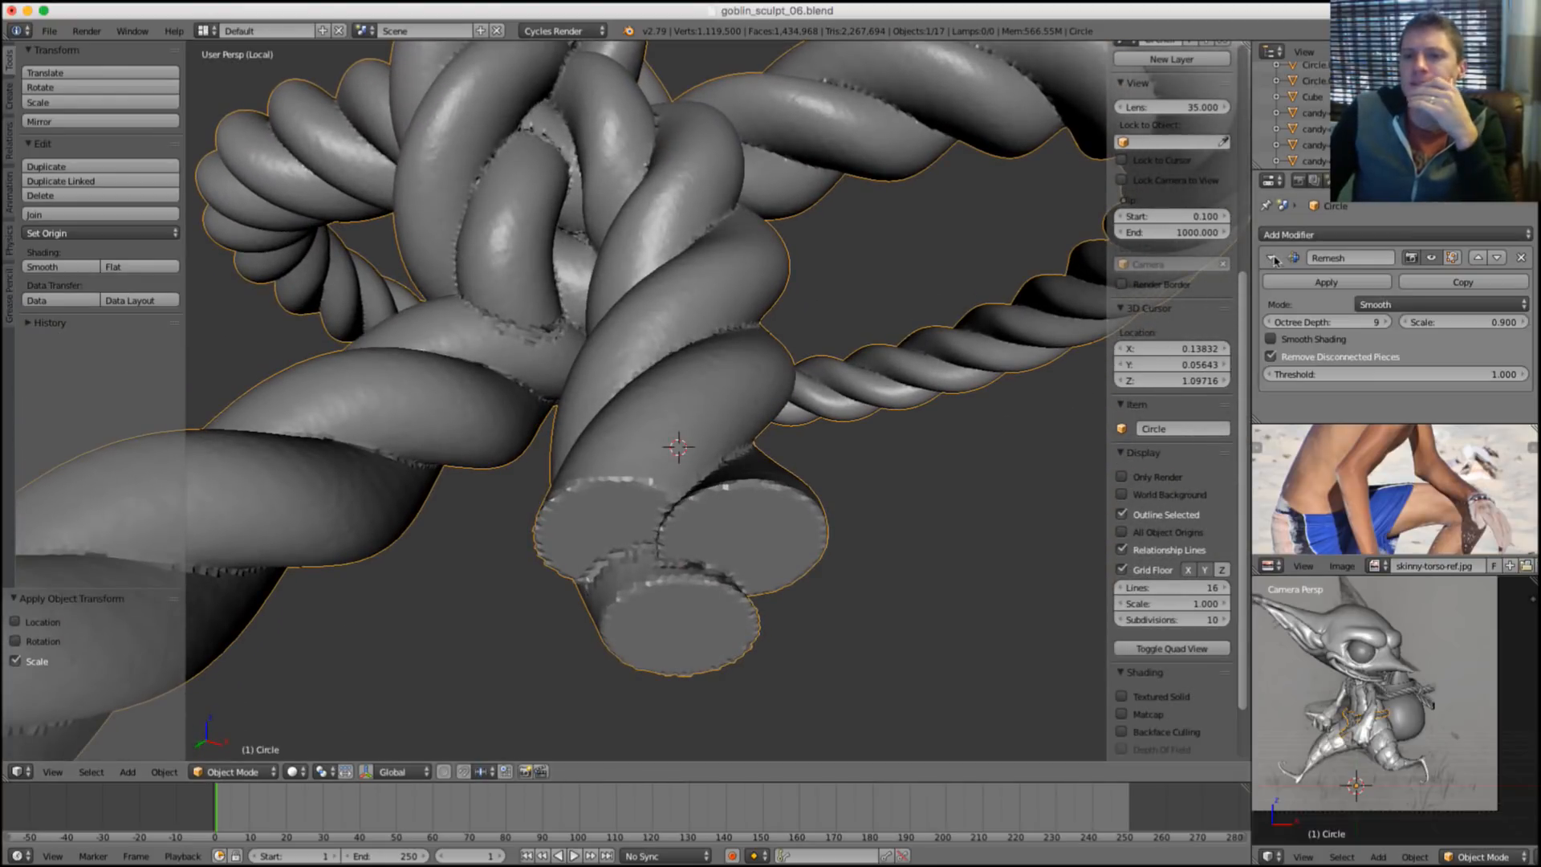
click(1334, 236)
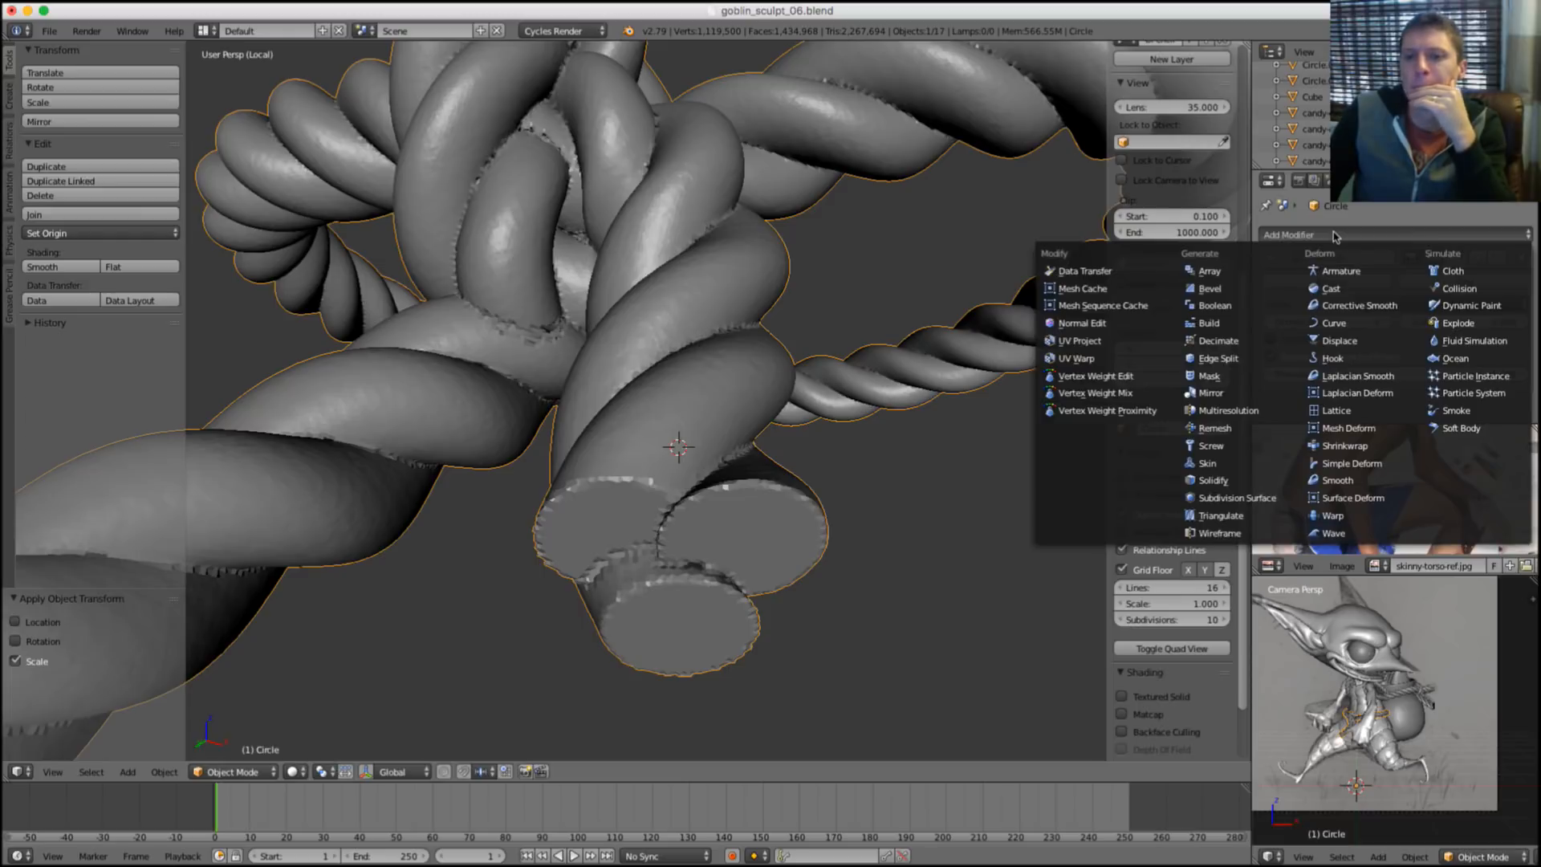
click(1335, 237)
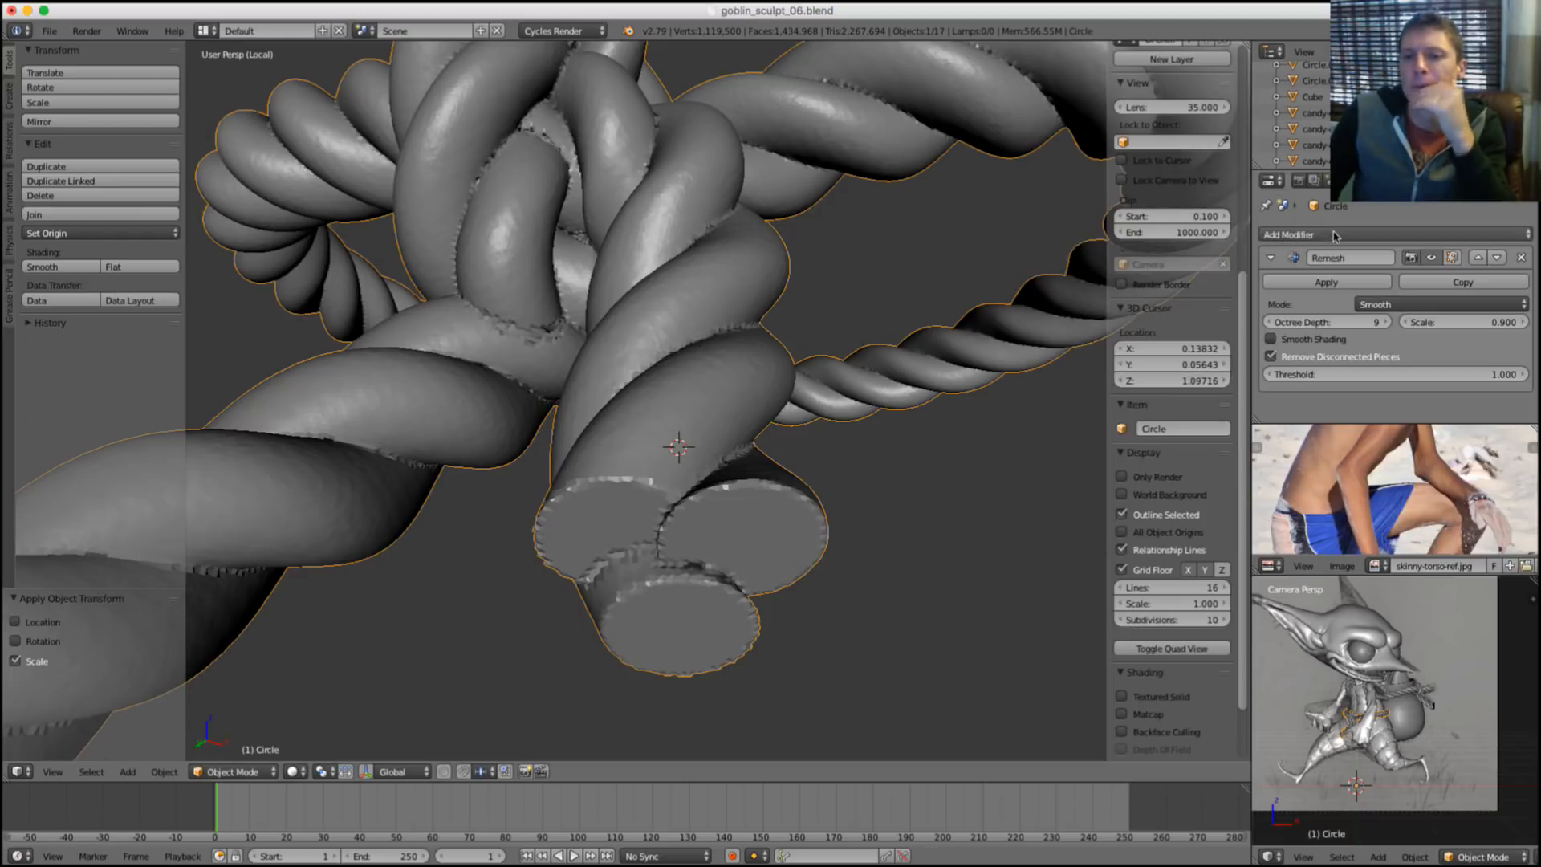
click(1523, 257)
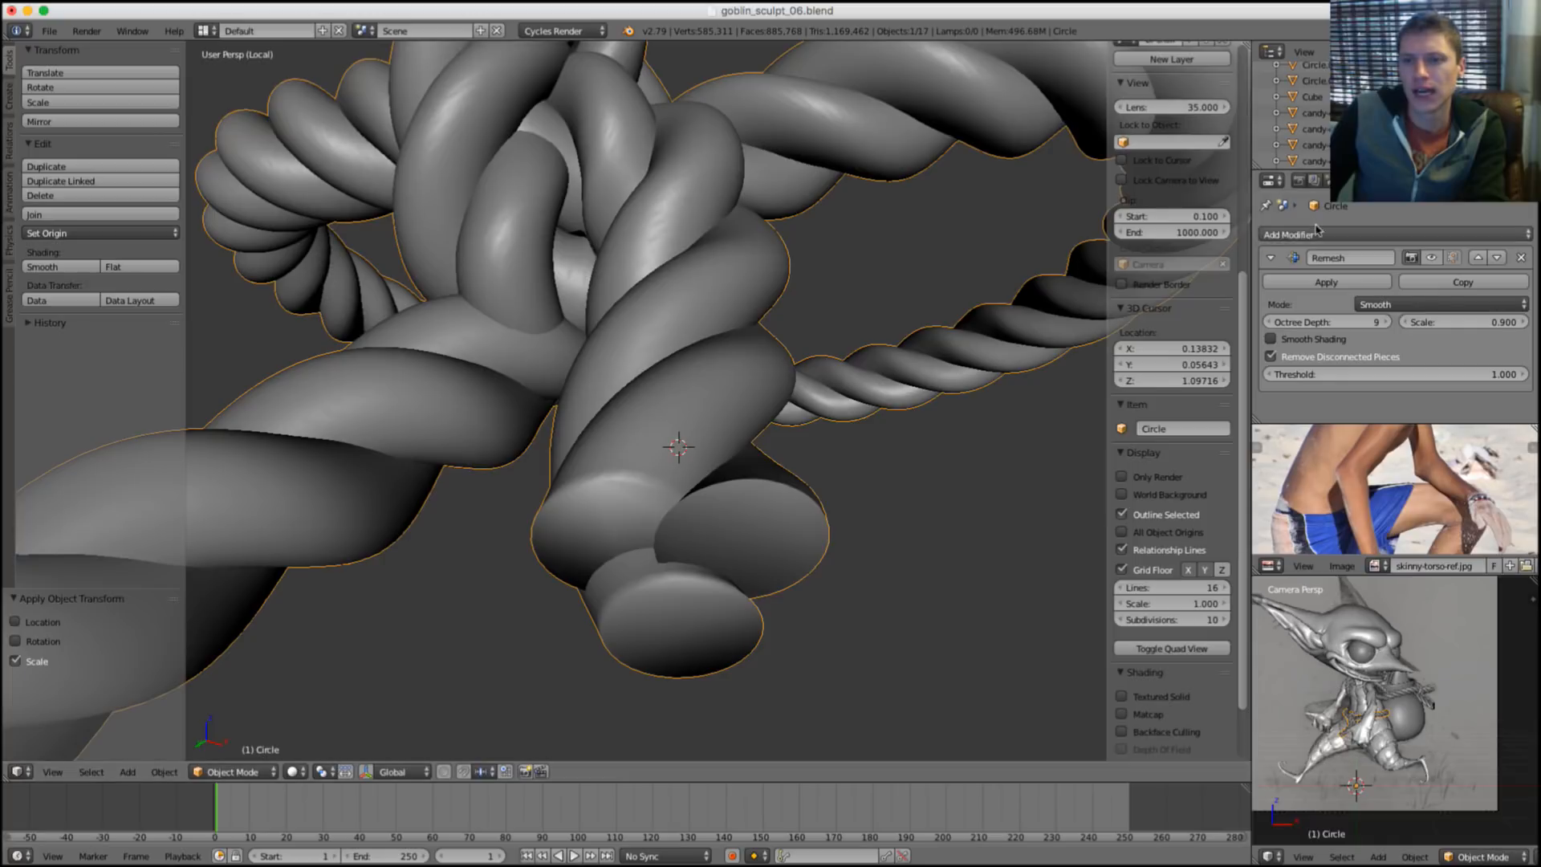
Try a Decimate modifier with a ratio of 0.5 on the rope, placed above the Remesh modifier.
click(1276, 234)
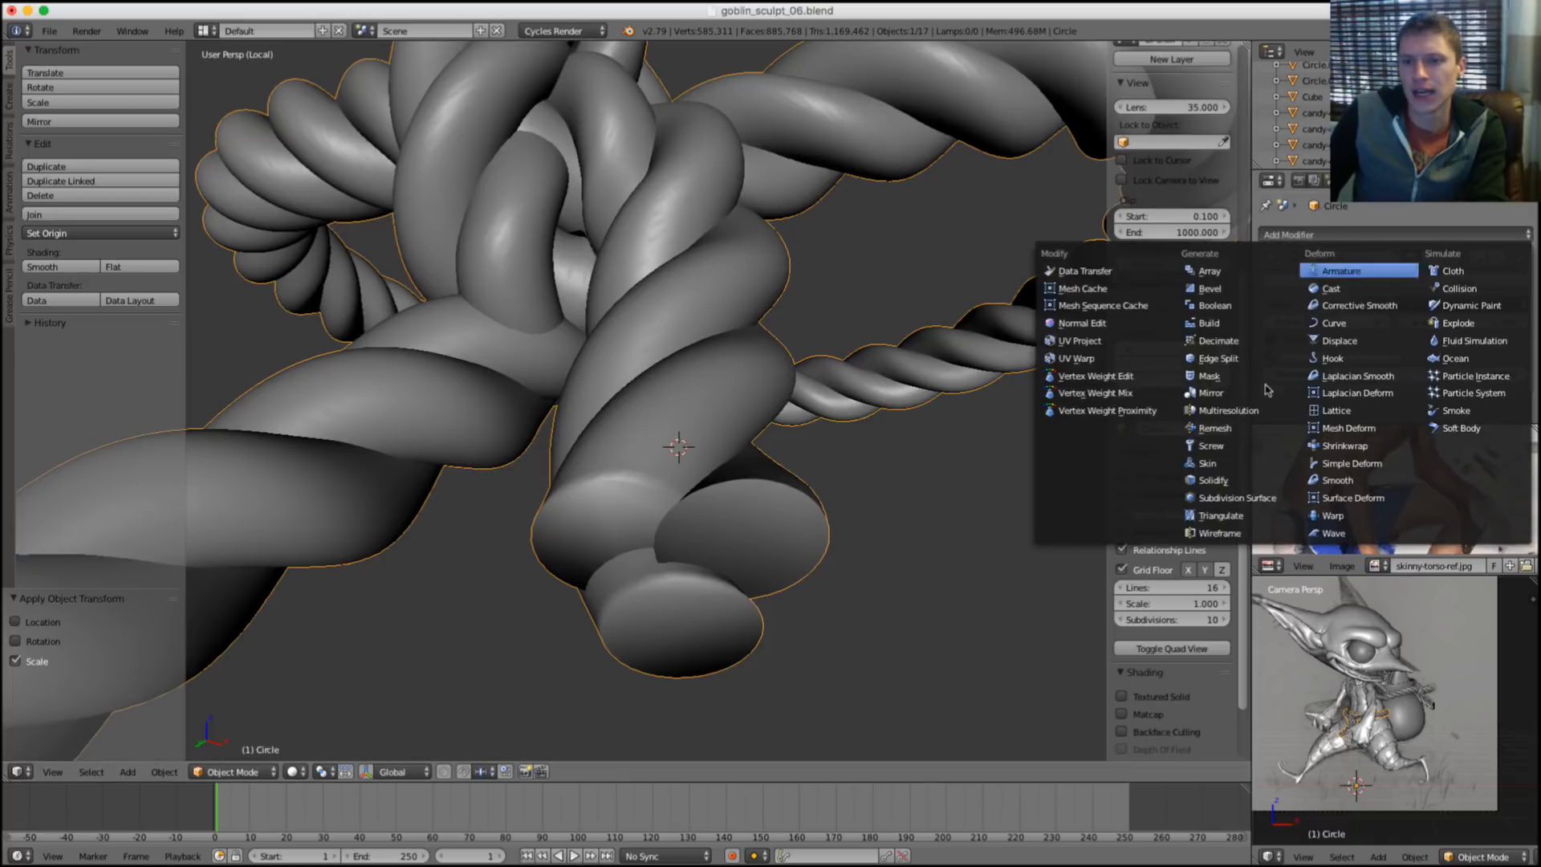
click(1242, 341)
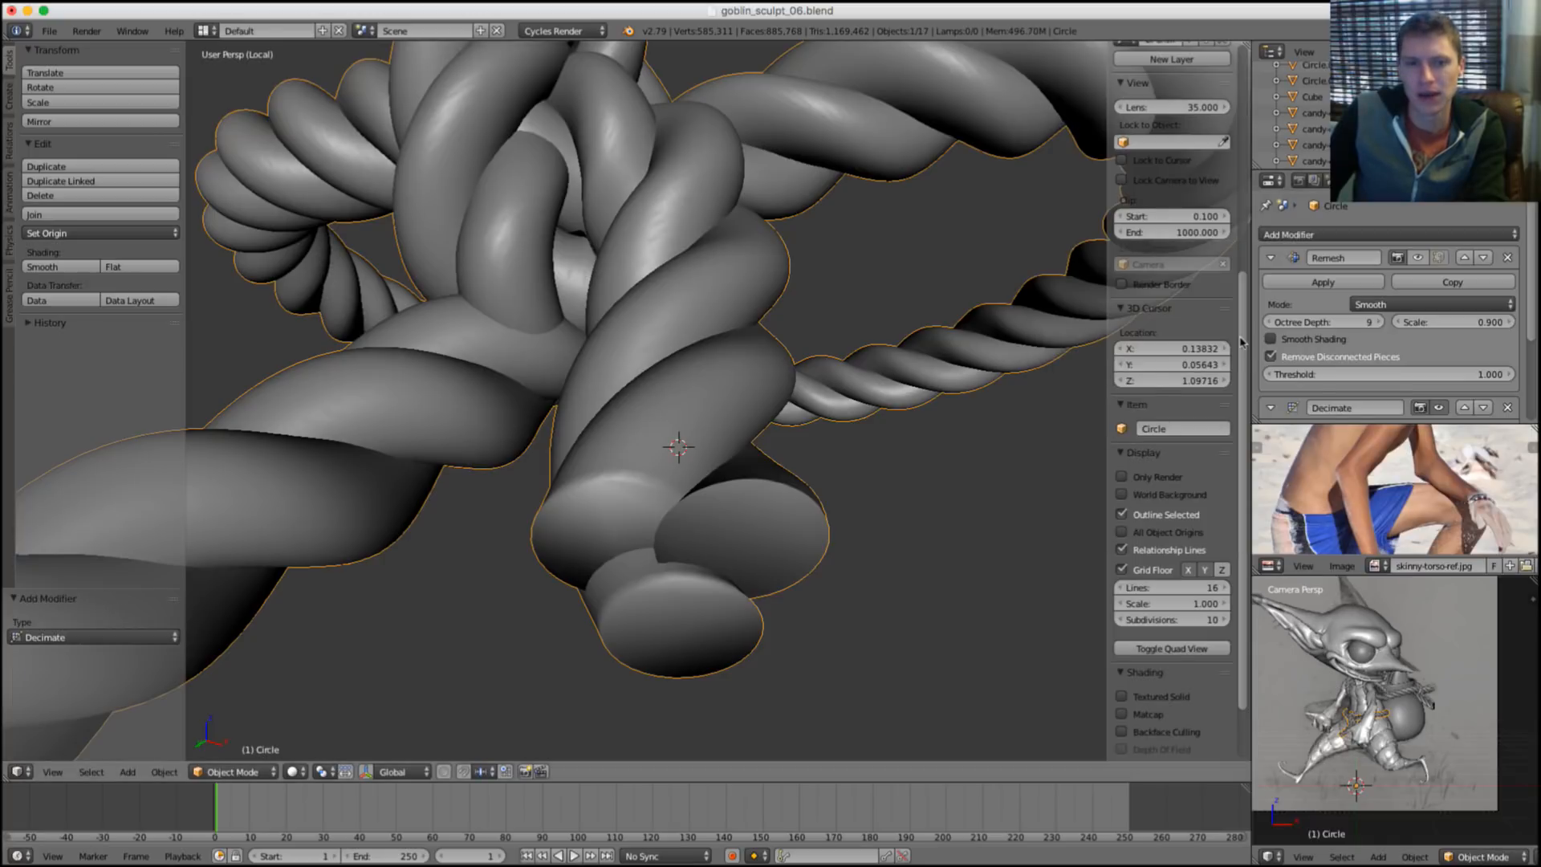
click(1464, 407)
click(1467, 326)
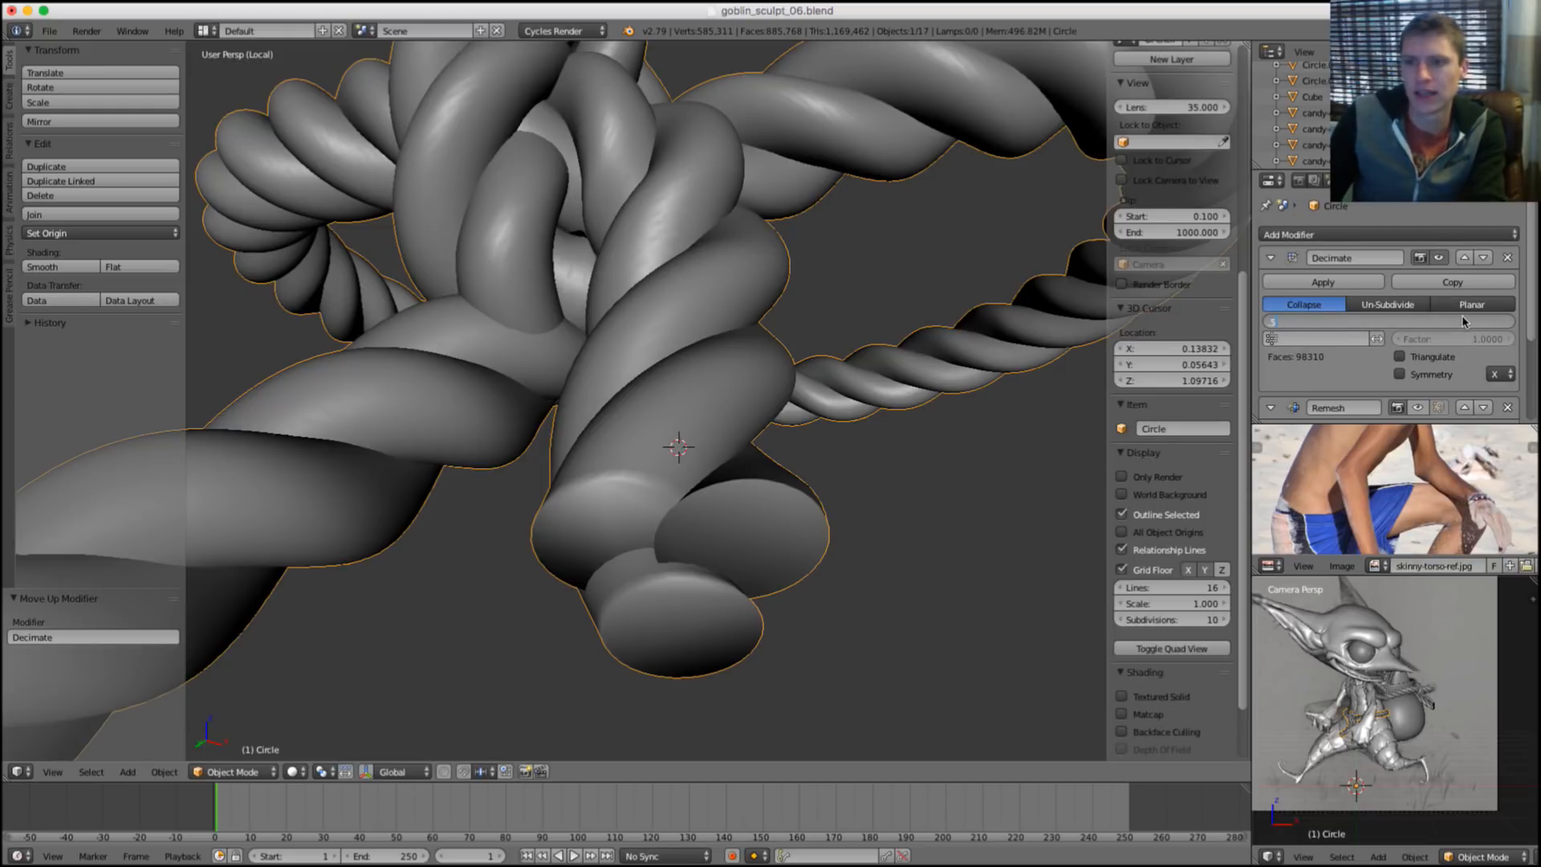
text(.5)
key(Return)
Inspect the decimated rope's wireframe, open ends and knot, and remove the Decimate modifier.
key(z)
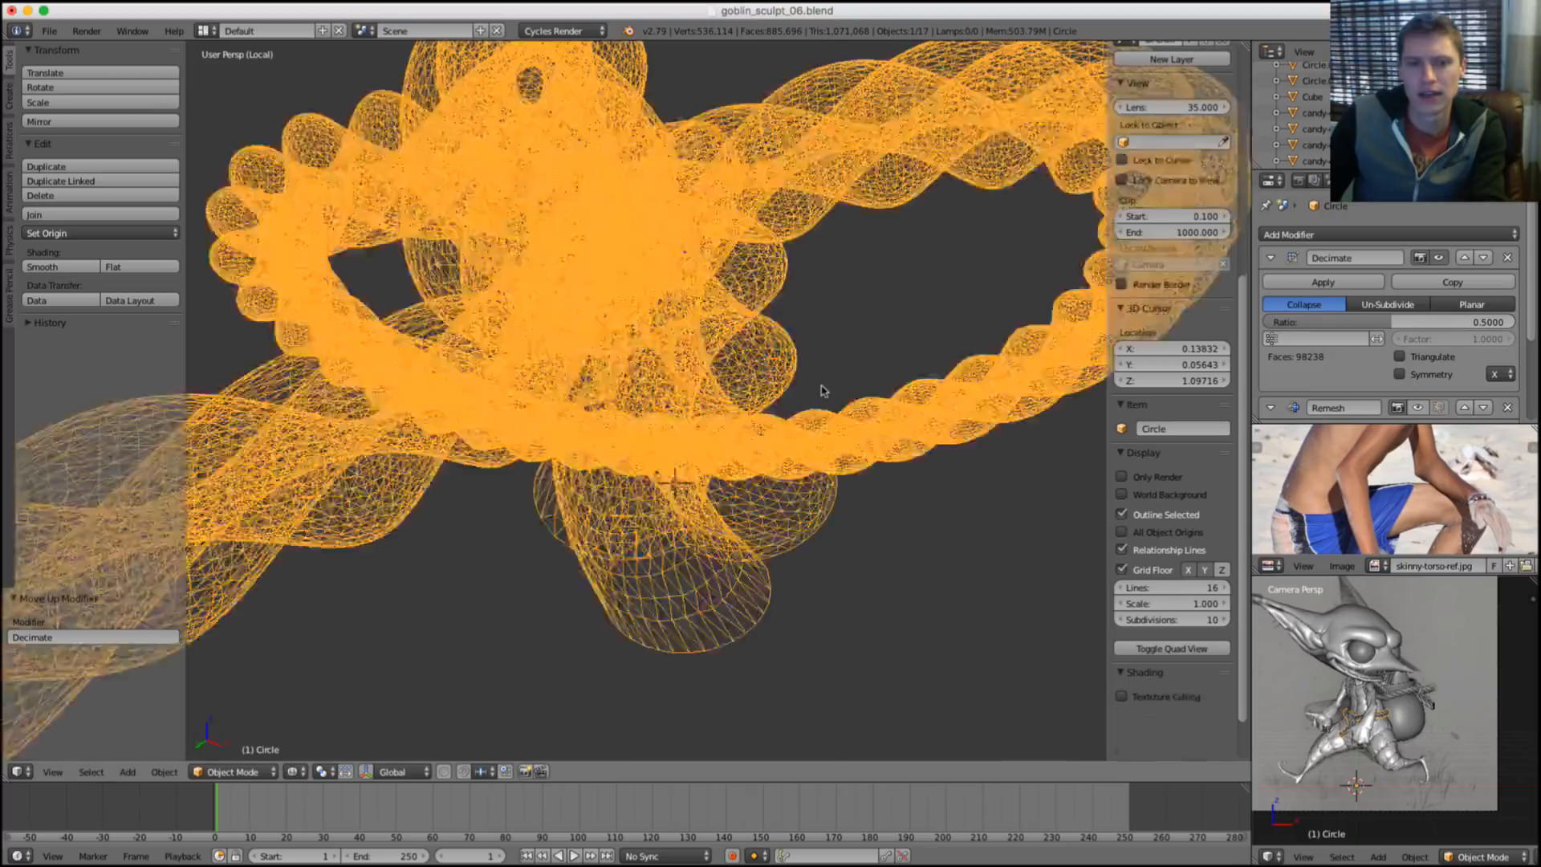
scroll(839, 367, down, 3)
key(z)
scroll(785, 396, up, 6)
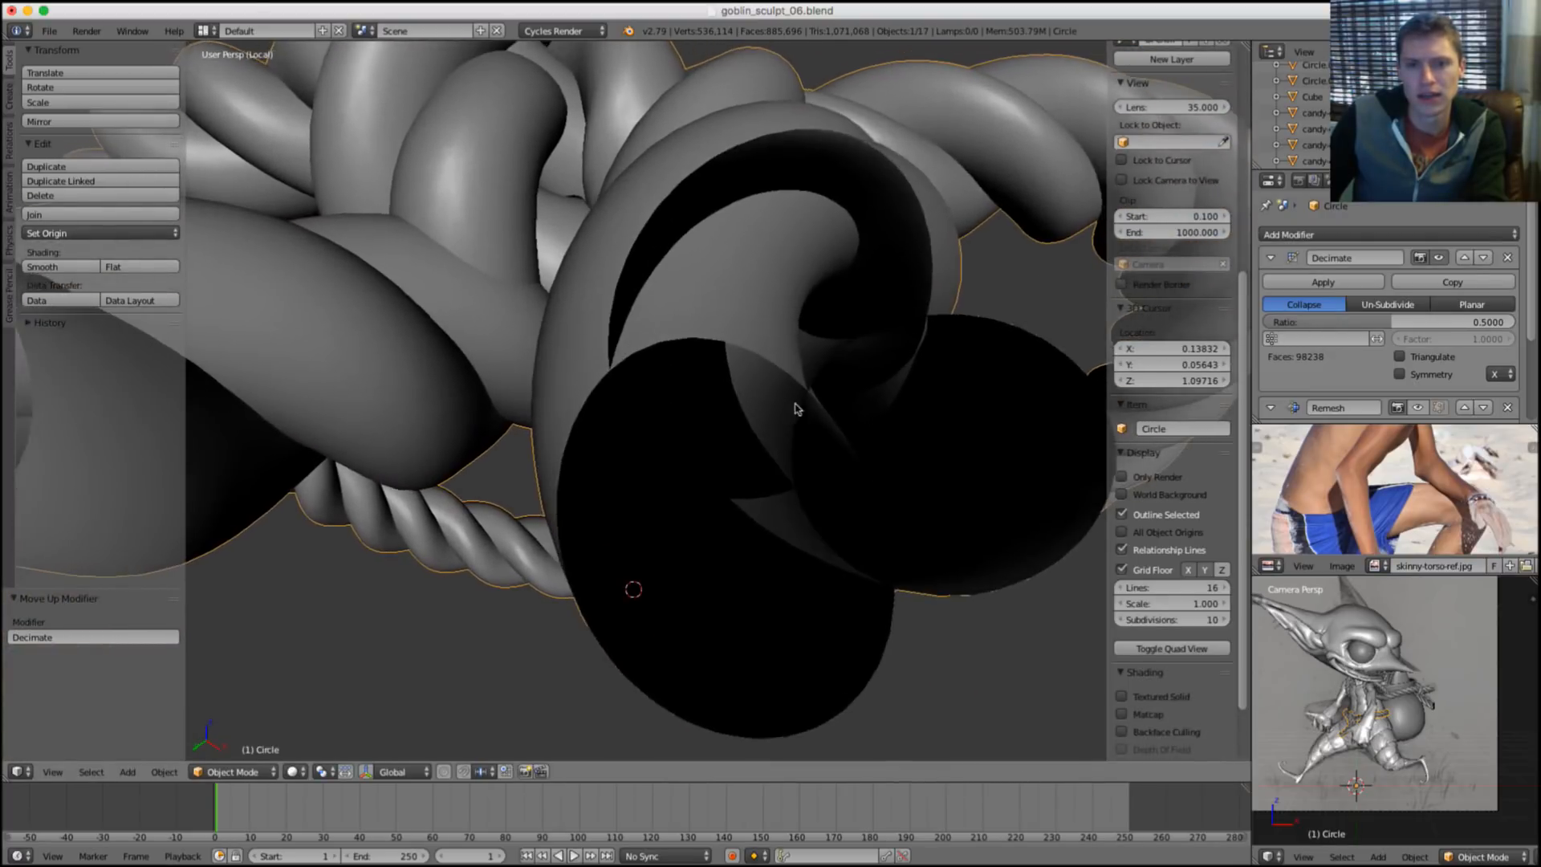
scroll(778, 404, down, 8)
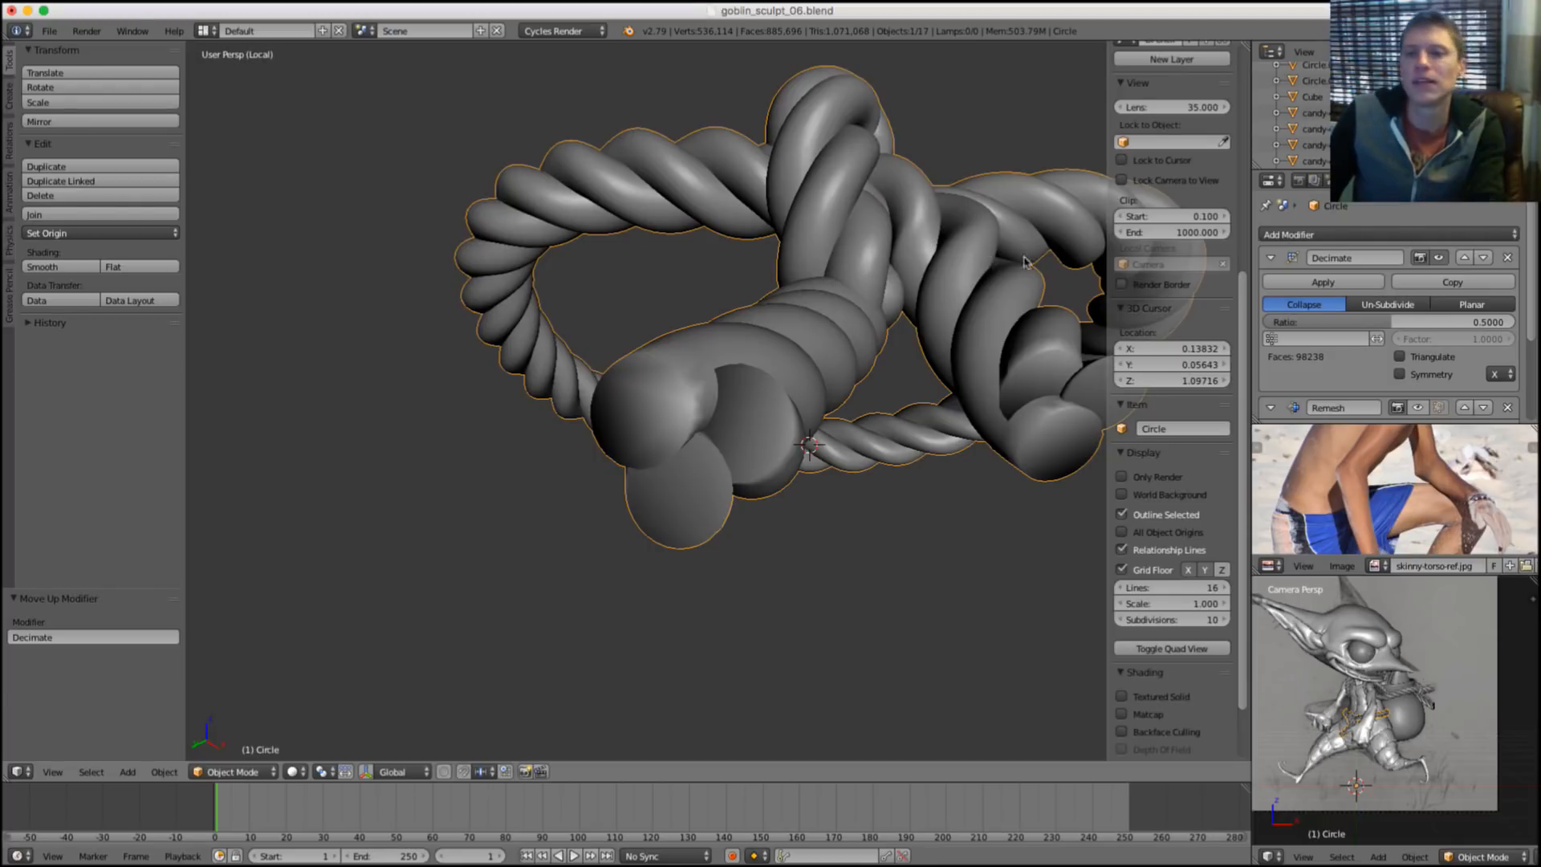
scroll(889, 271, down, 6)
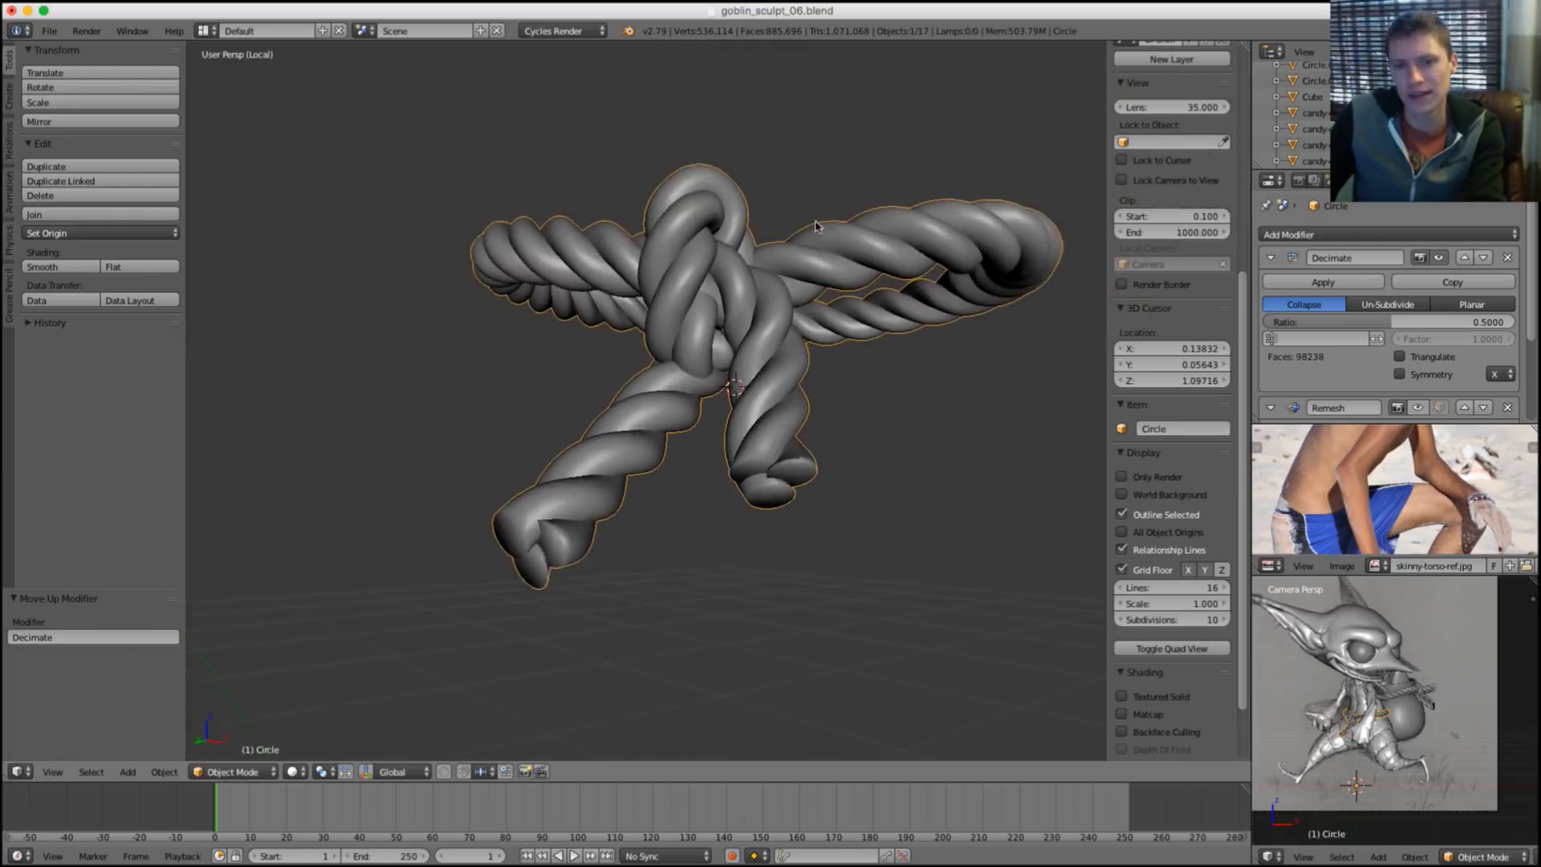
scroll(832, 200, up, 5)
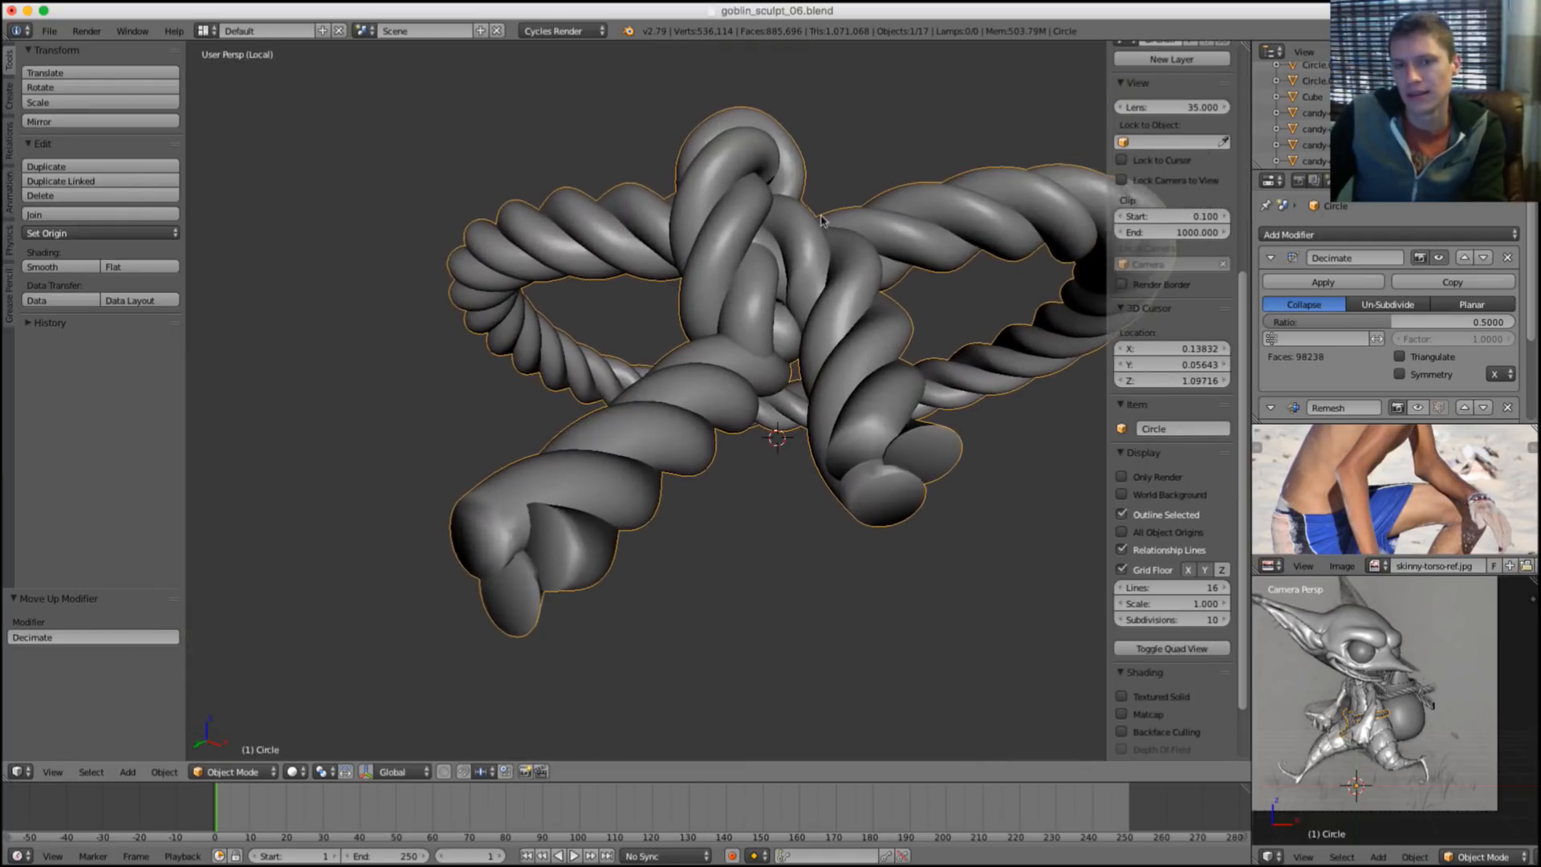
click(1508, 258)
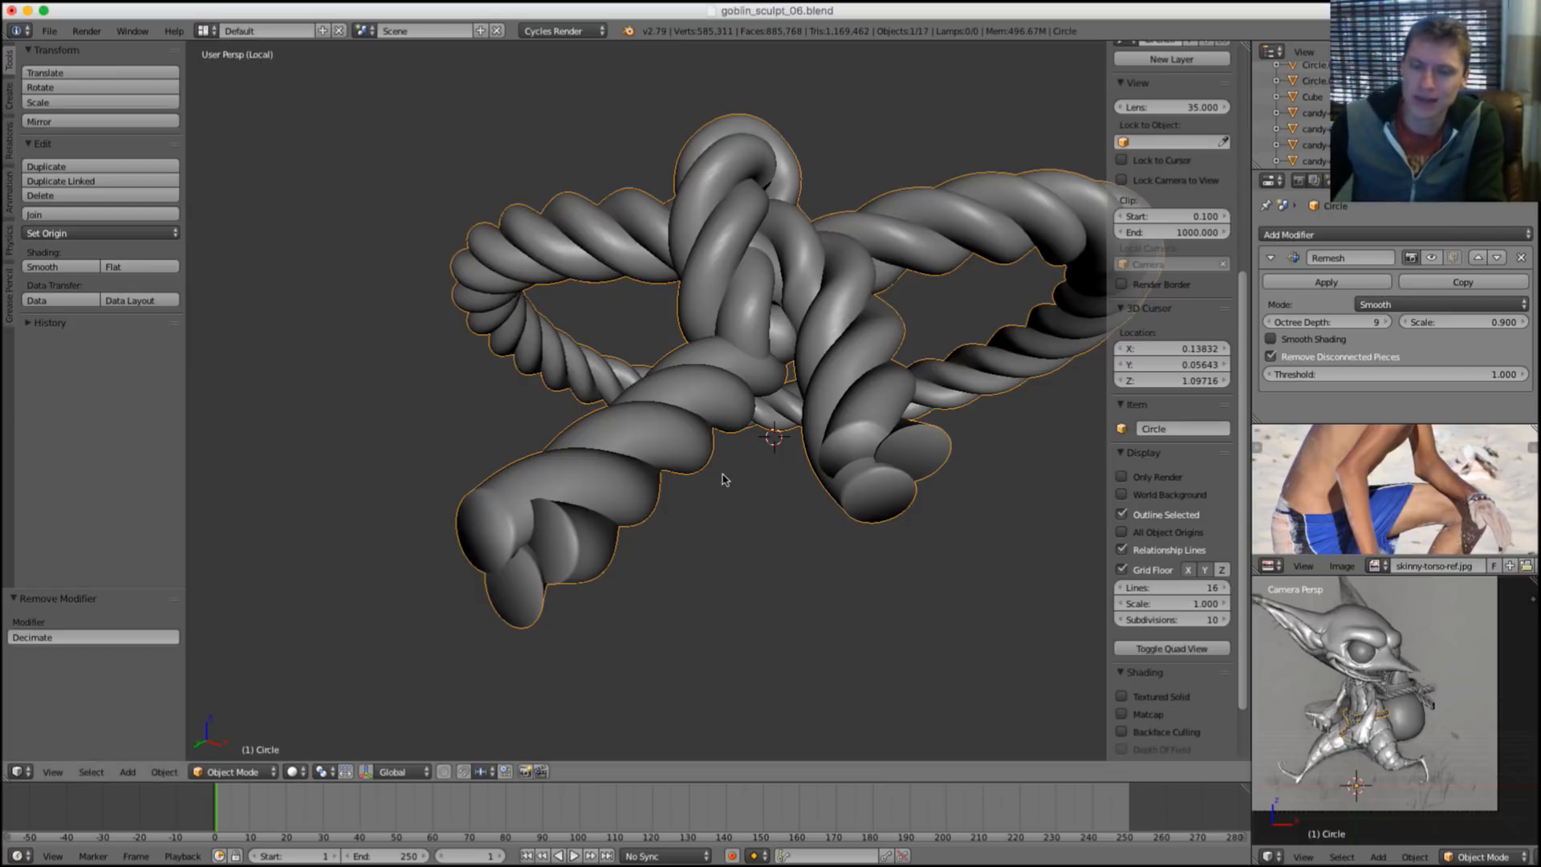
Separate the rope mesh by loose parts so each strand becomes its own object.
middle_drag(652, 477, 711, 463)
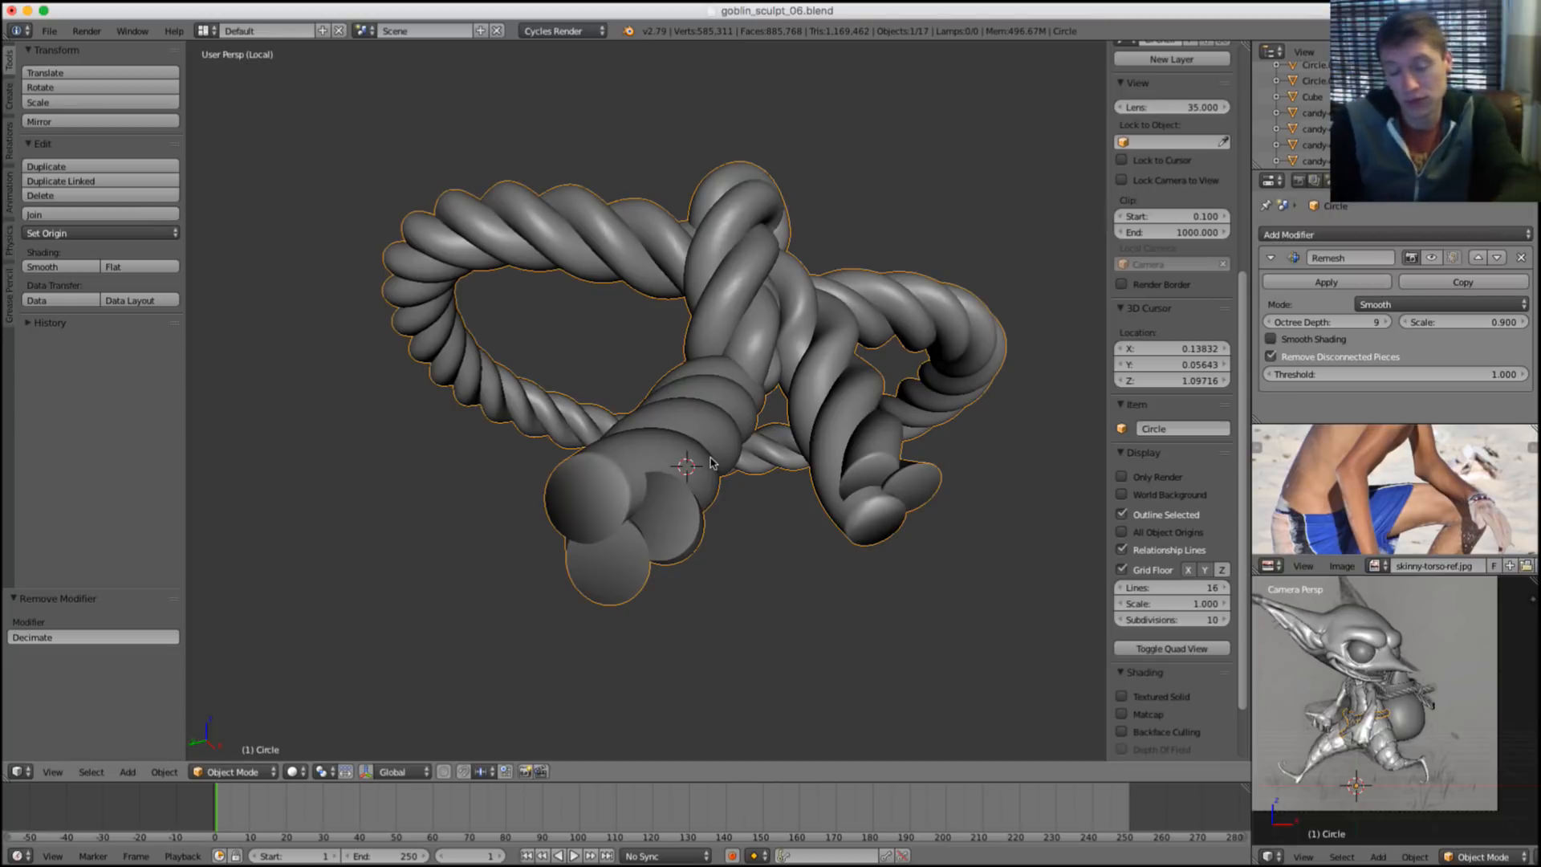
middle_drag(652, 438, 652, 446)
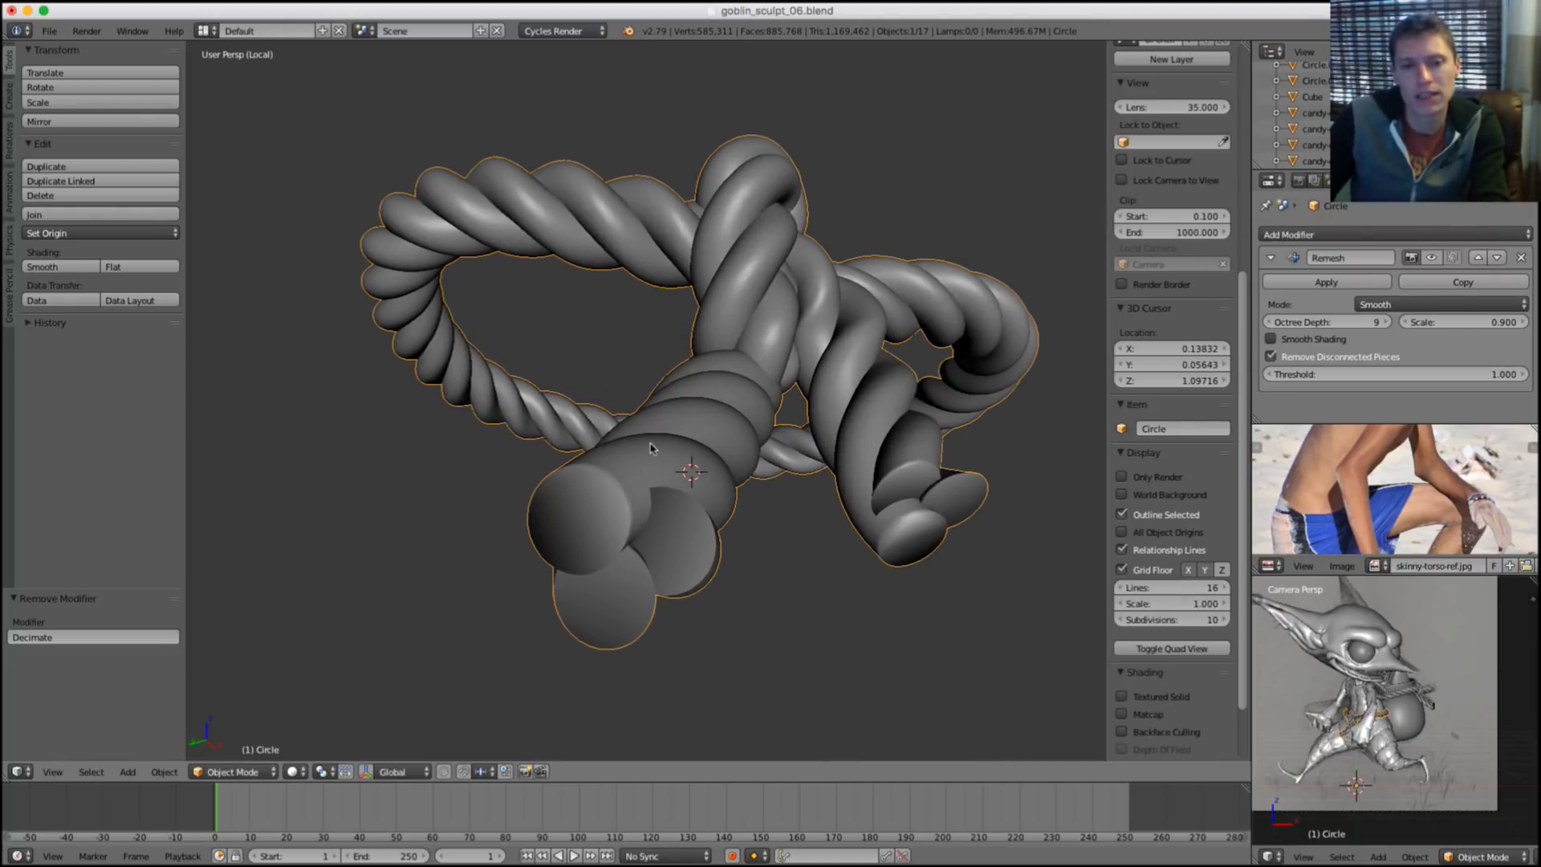
scroll(652, 454, up, 2)
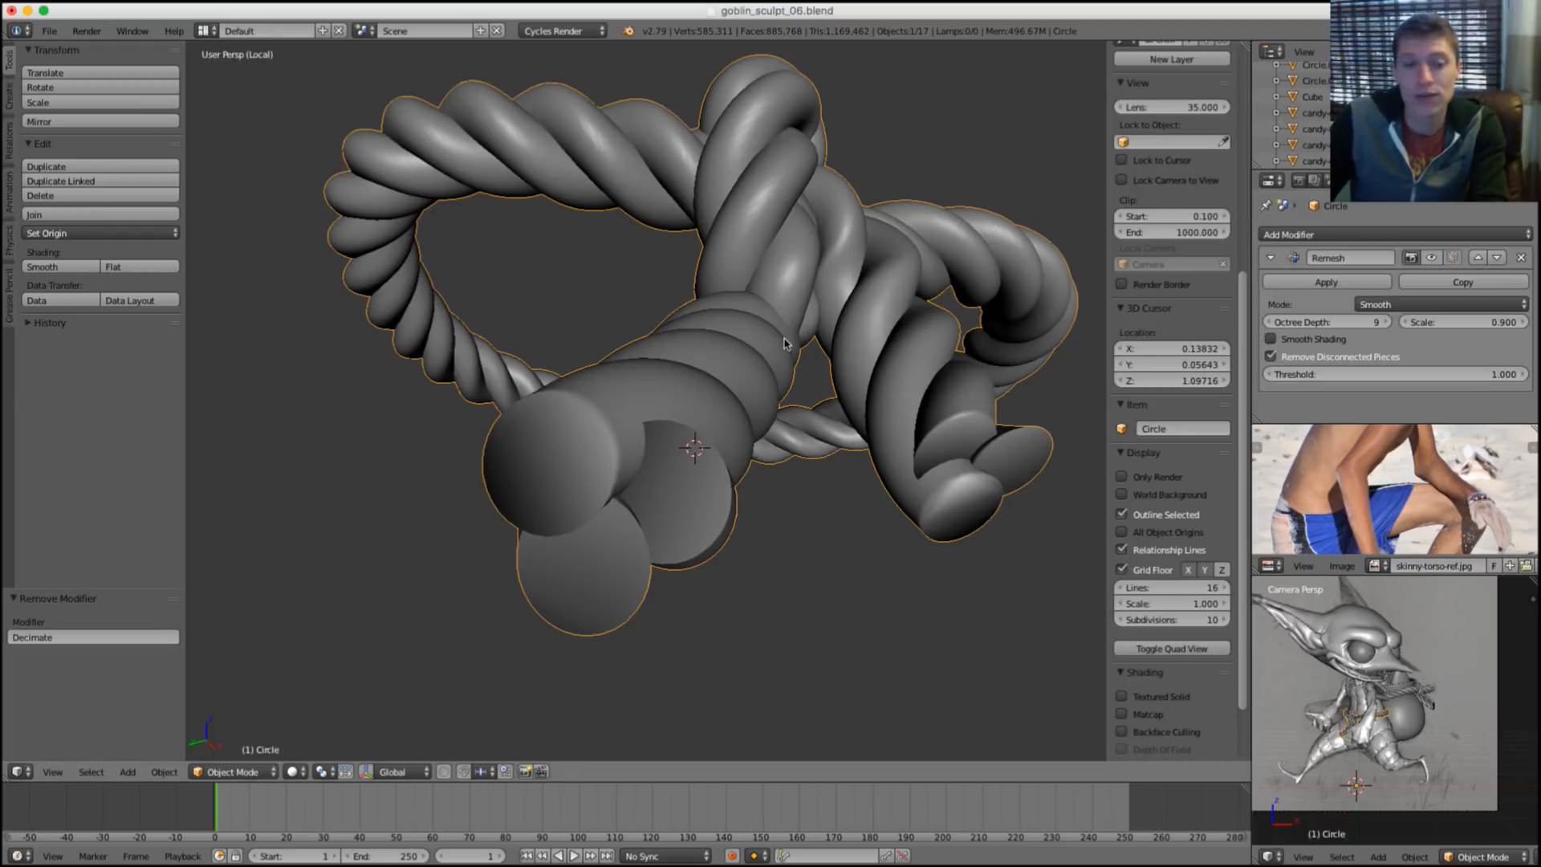
key(Tab)
right_click(655, 405)
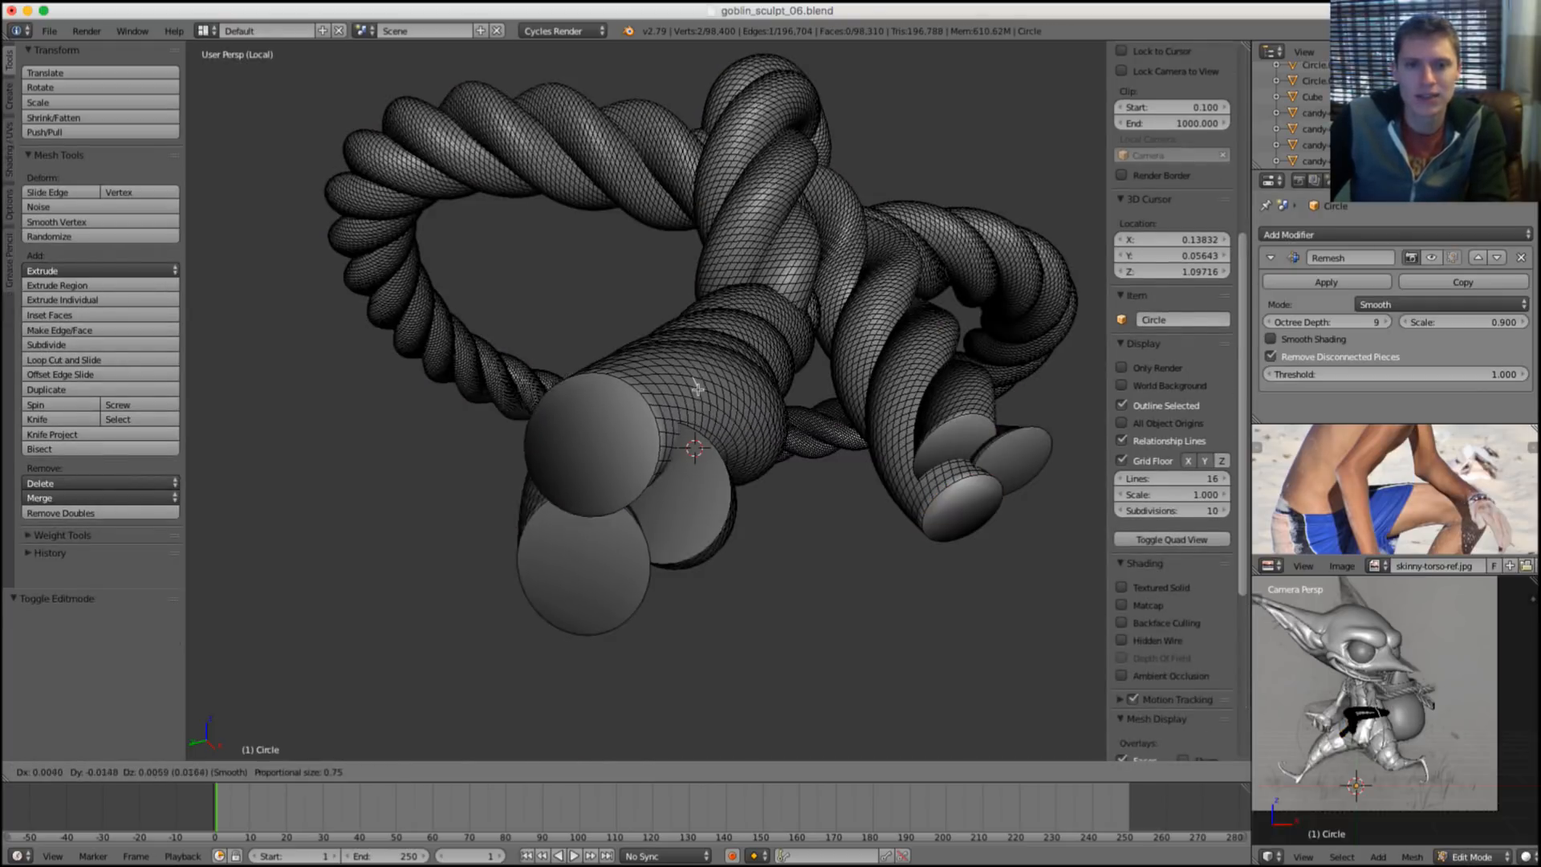
key(ctrl+l)
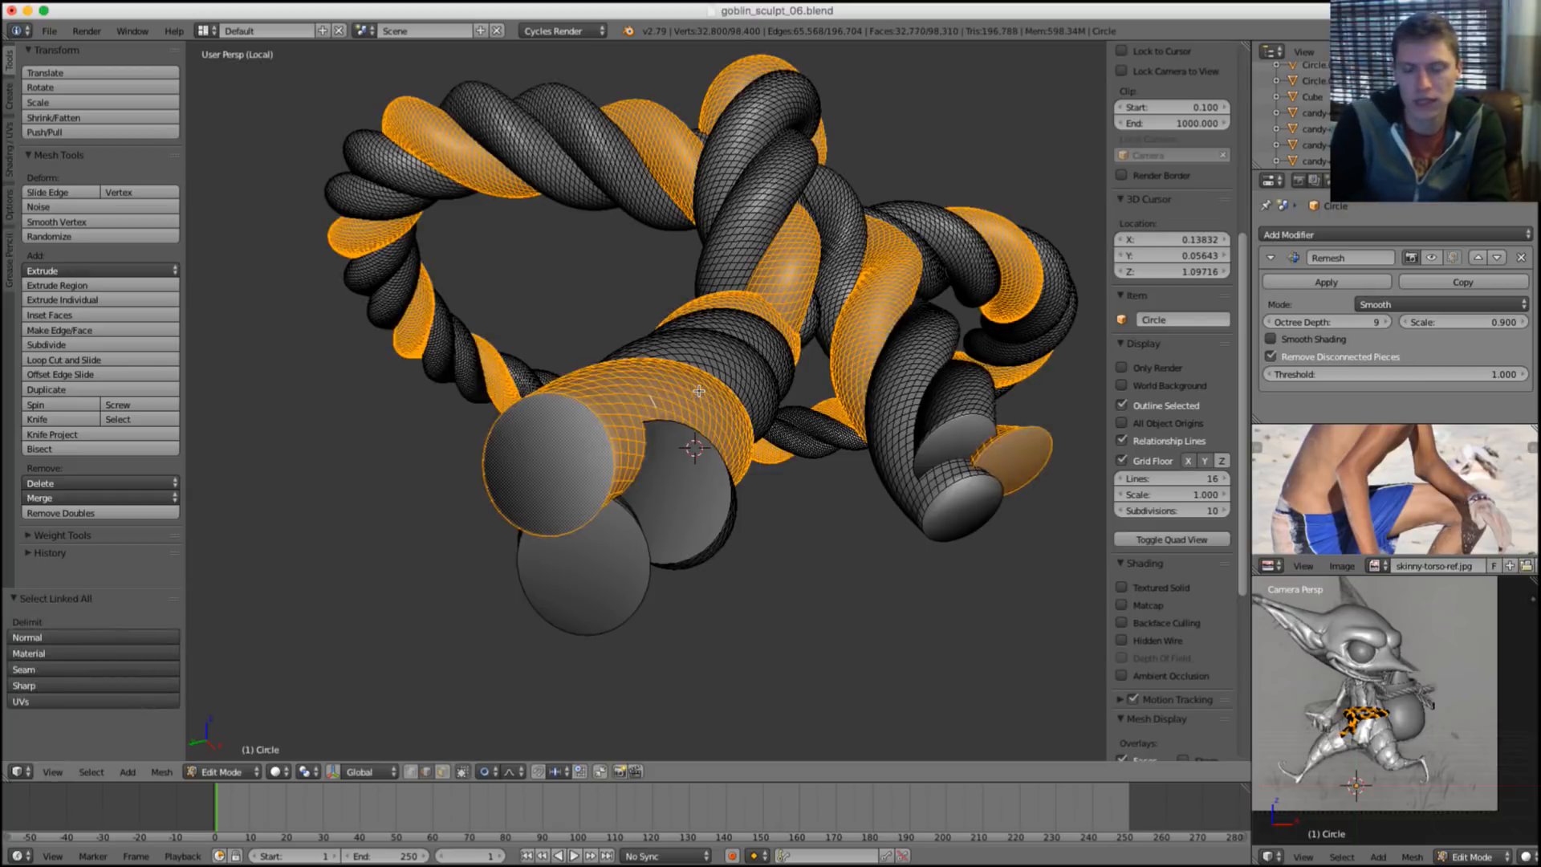
key(p)
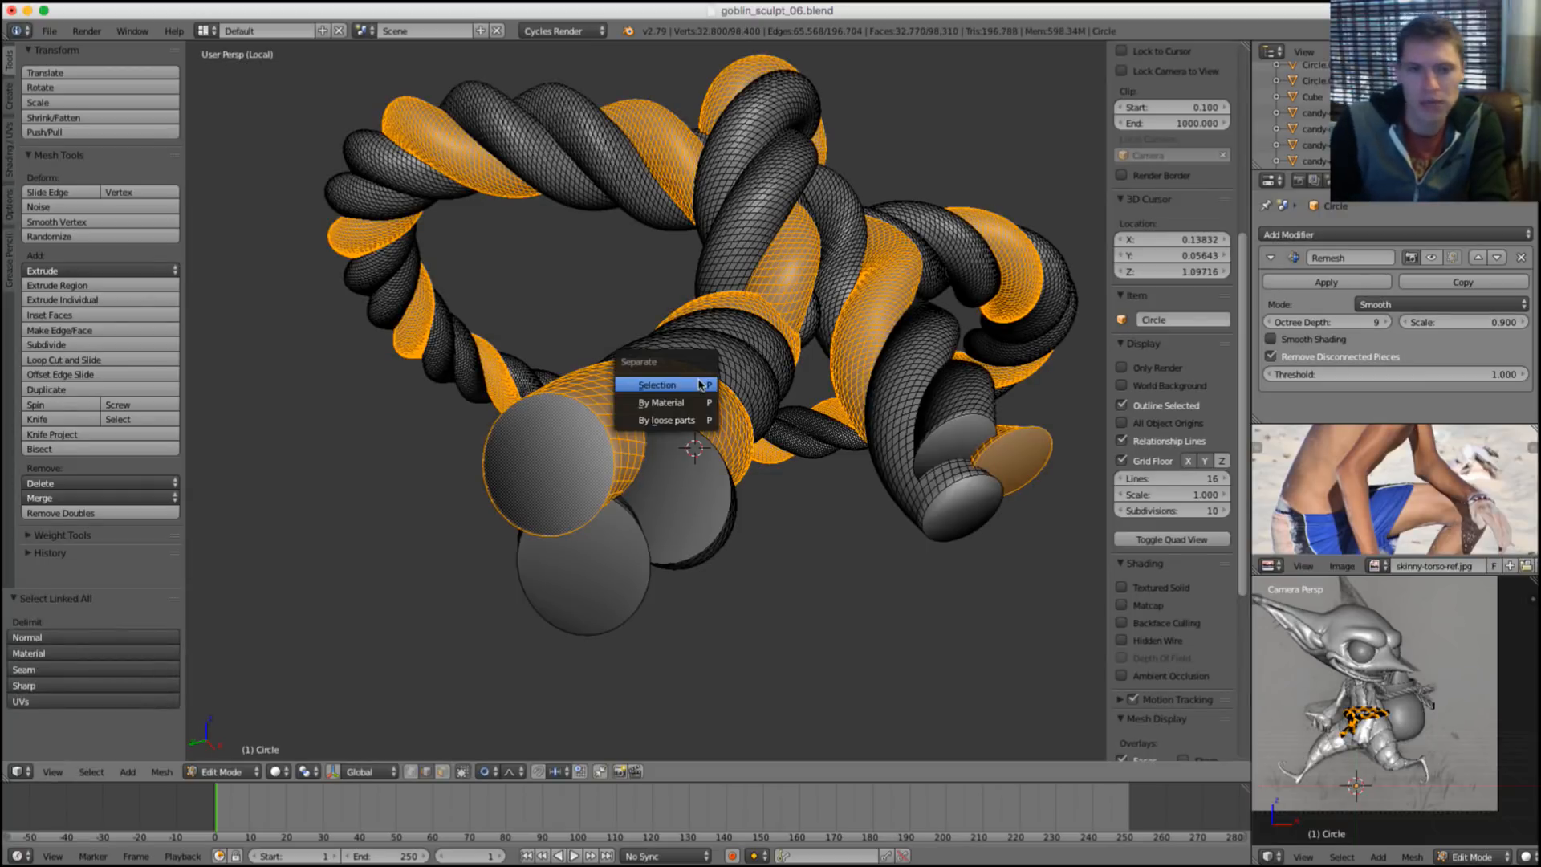
click(687, 422)
key(Tab)
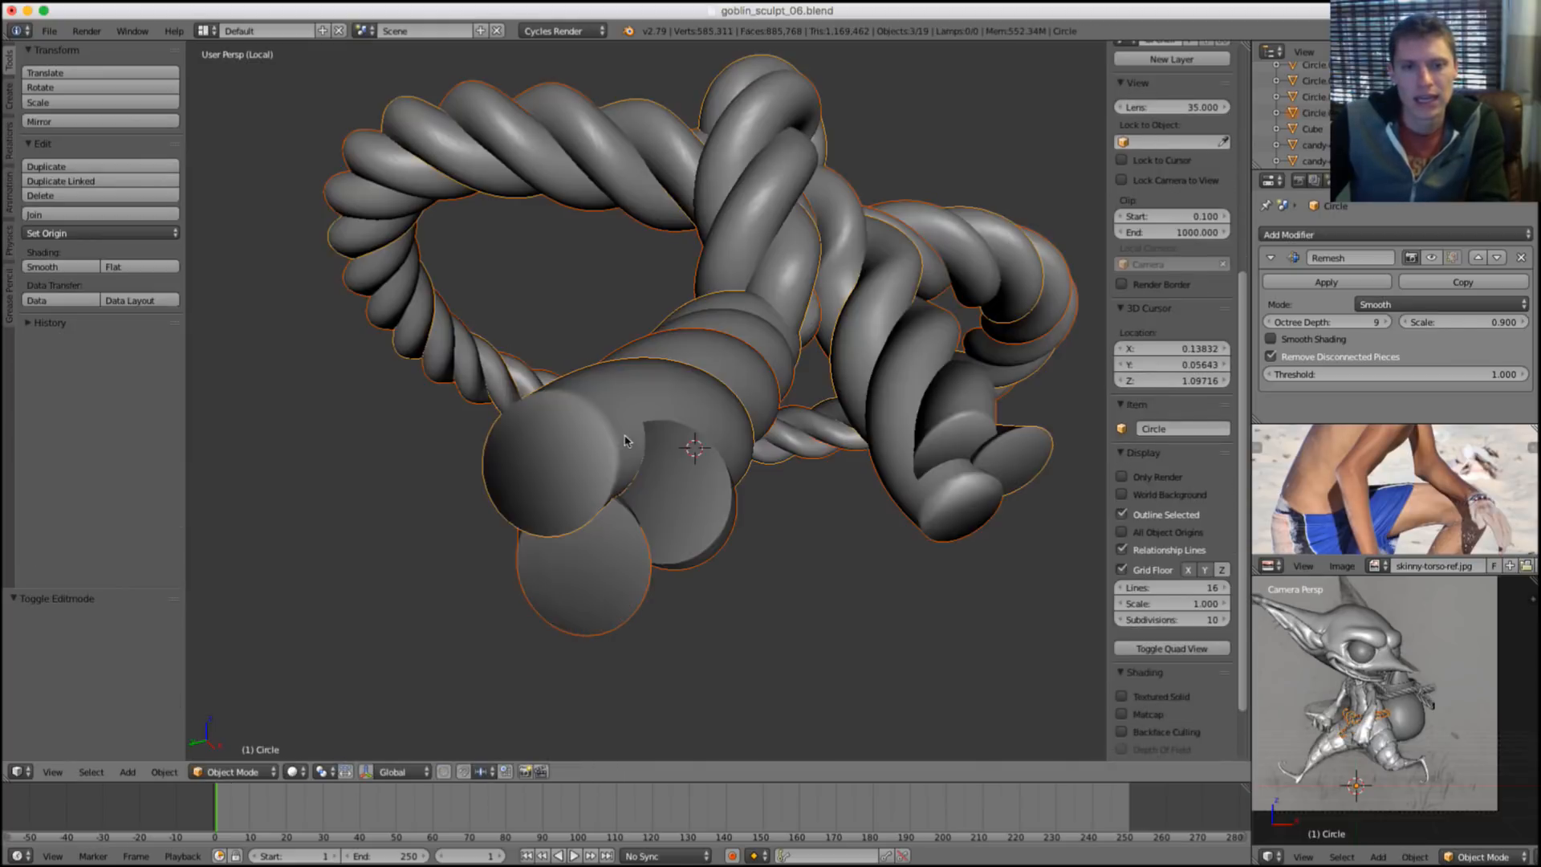
Select two neighbouring strands with Circle active and add a Boolean modifier to it, placed above Remesh.
right_click(595, 448)
shift+right_click(643, 394)
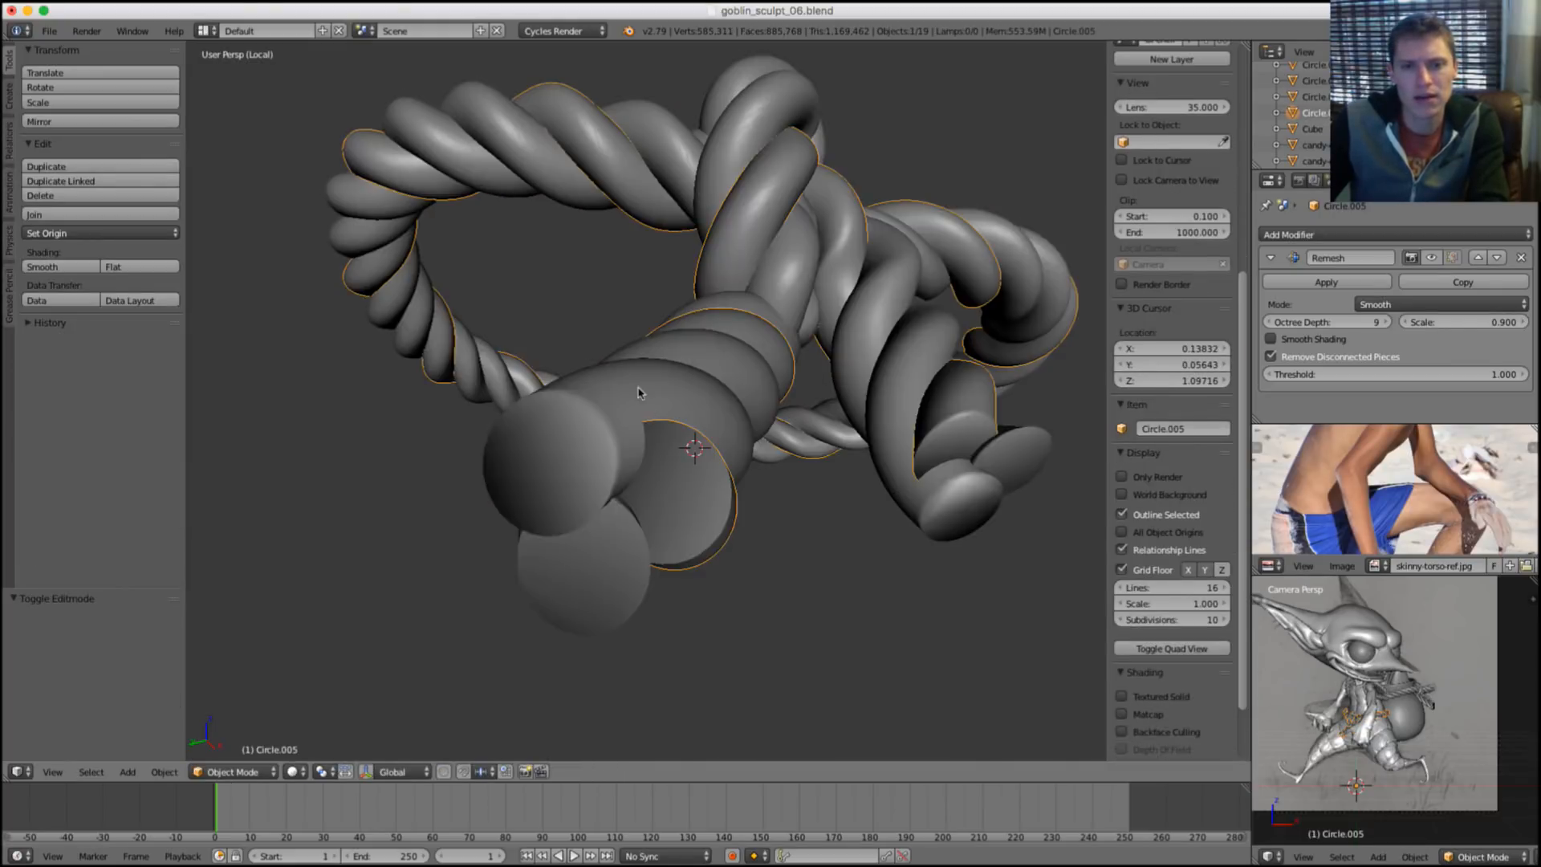
click(1363, 234)
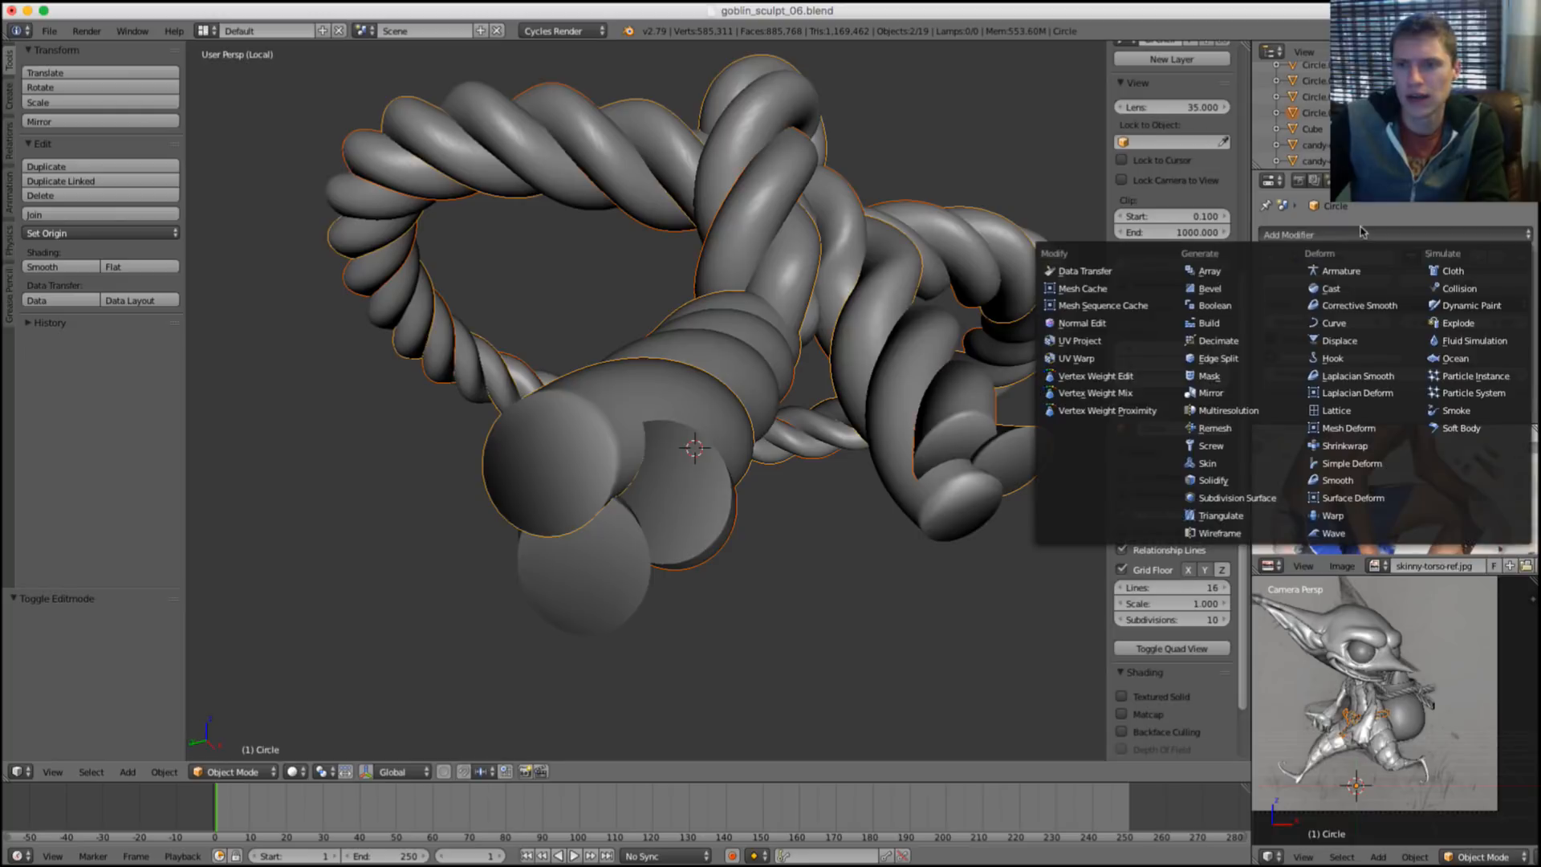
click(1215, 305)
click(1466, 408)
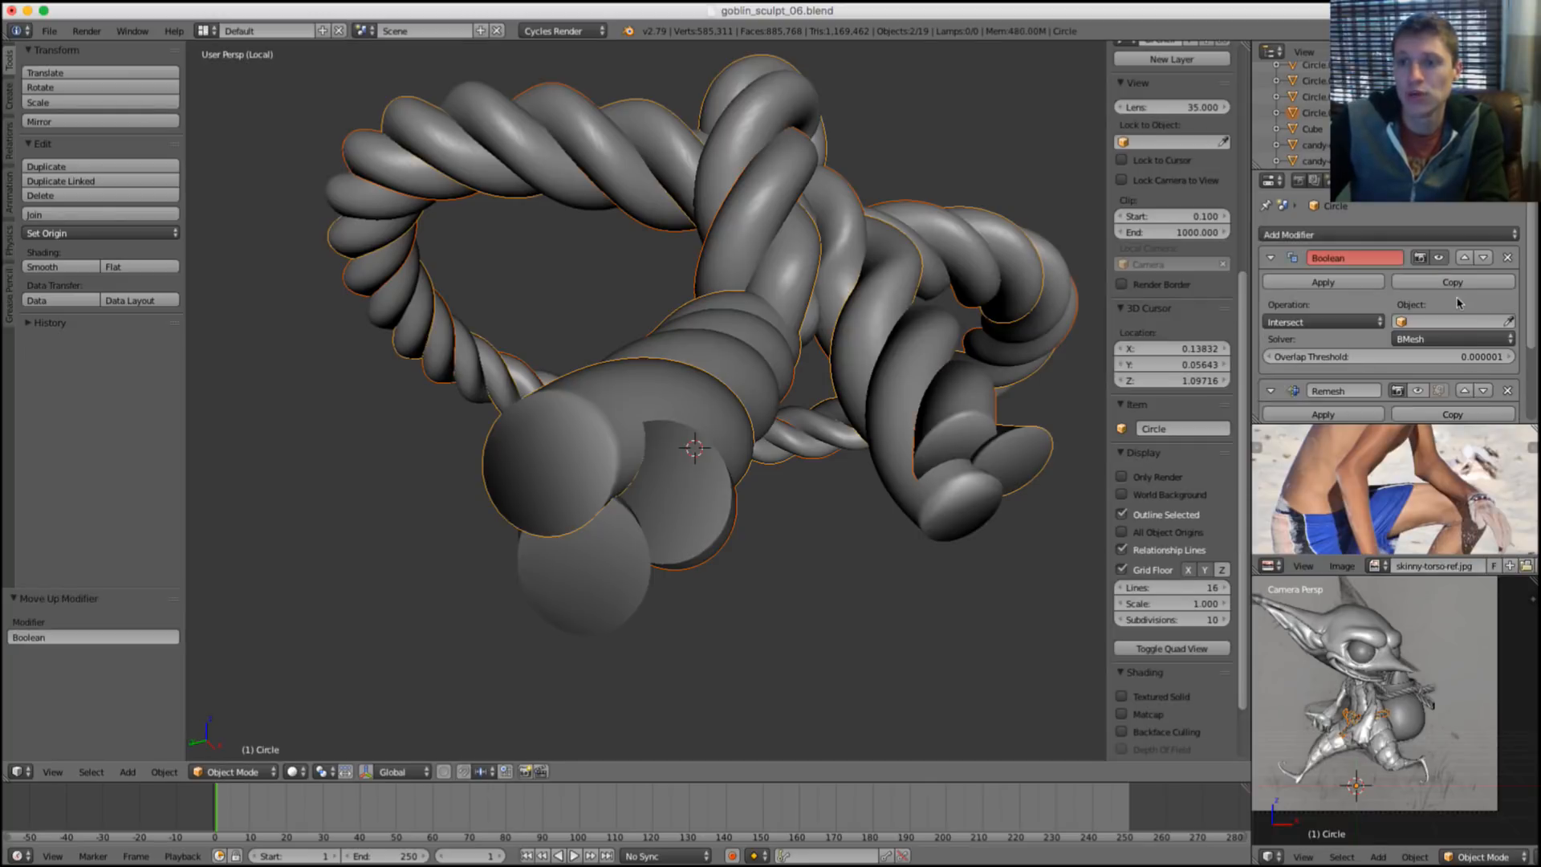
Set the Boolean modifier's target object to the Circle.005 strand and its operation to Union.
click(1508, 321)
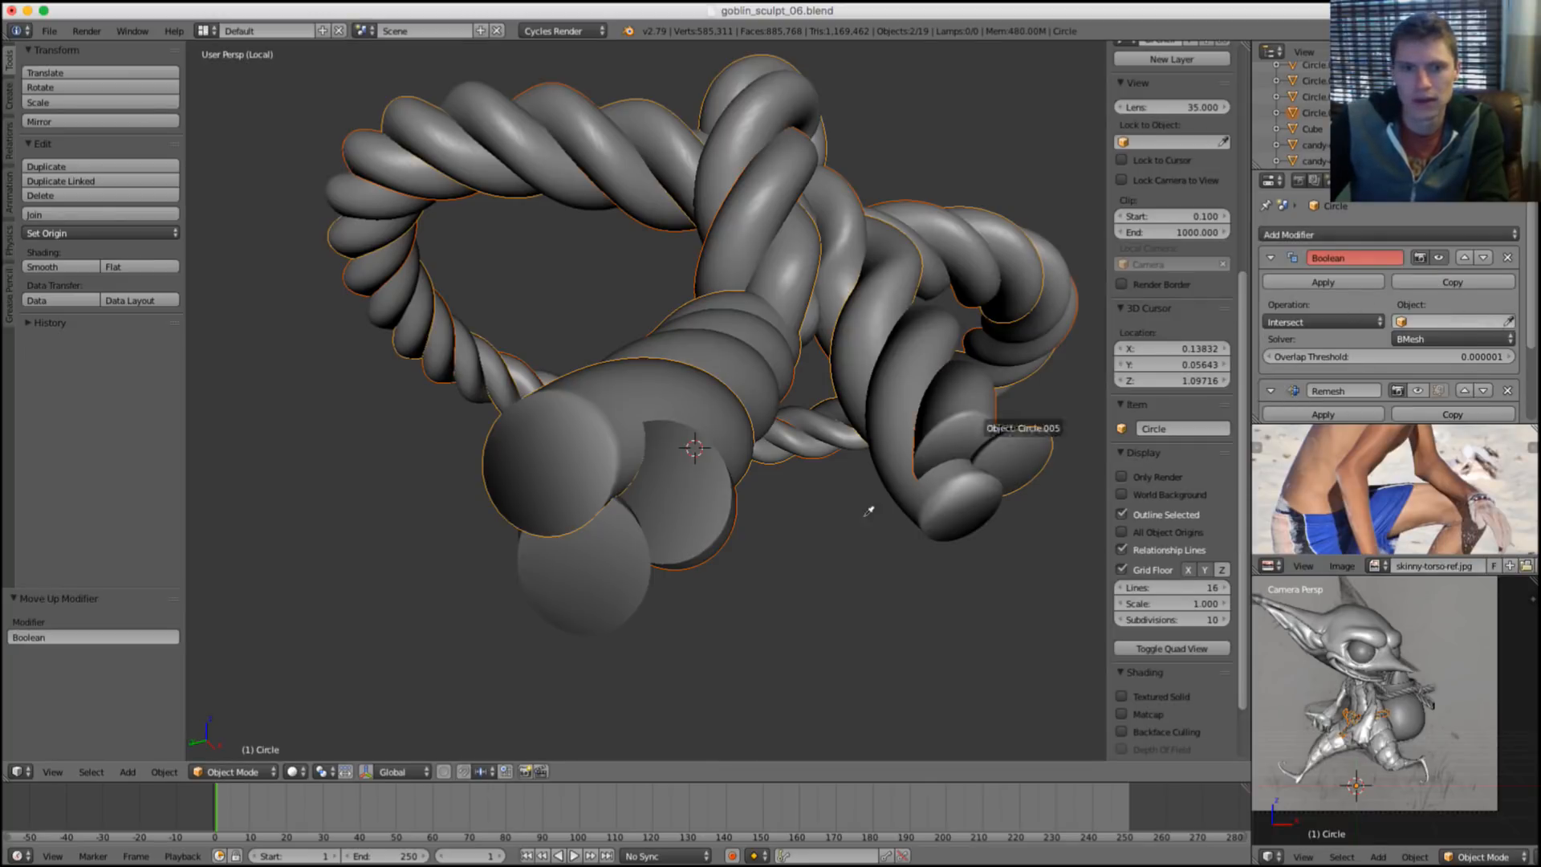
click(724, 528)
click(1323, 322)
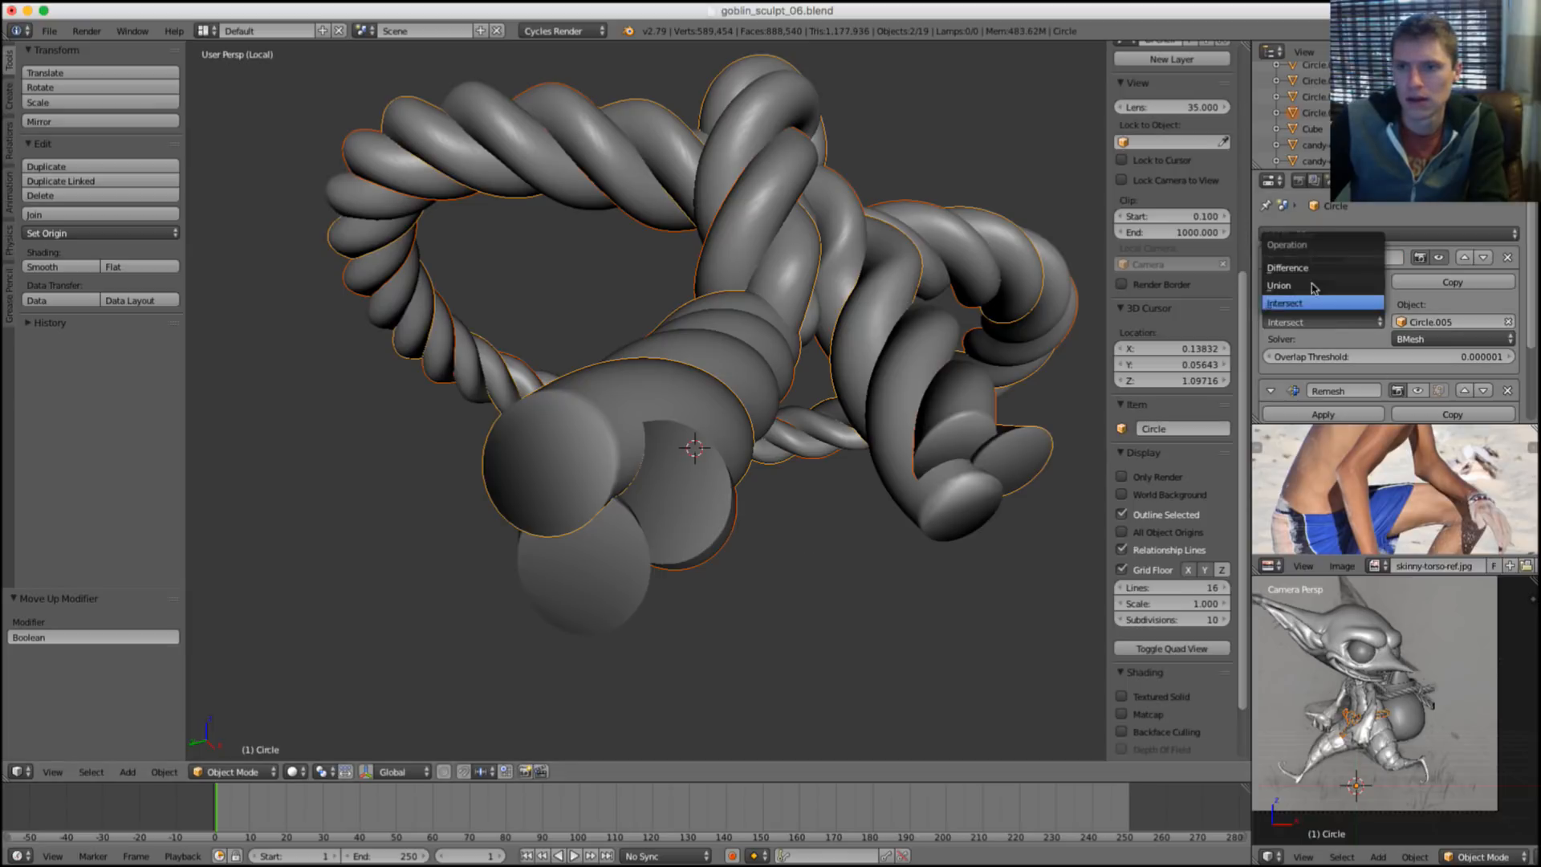
click(1311, 284)
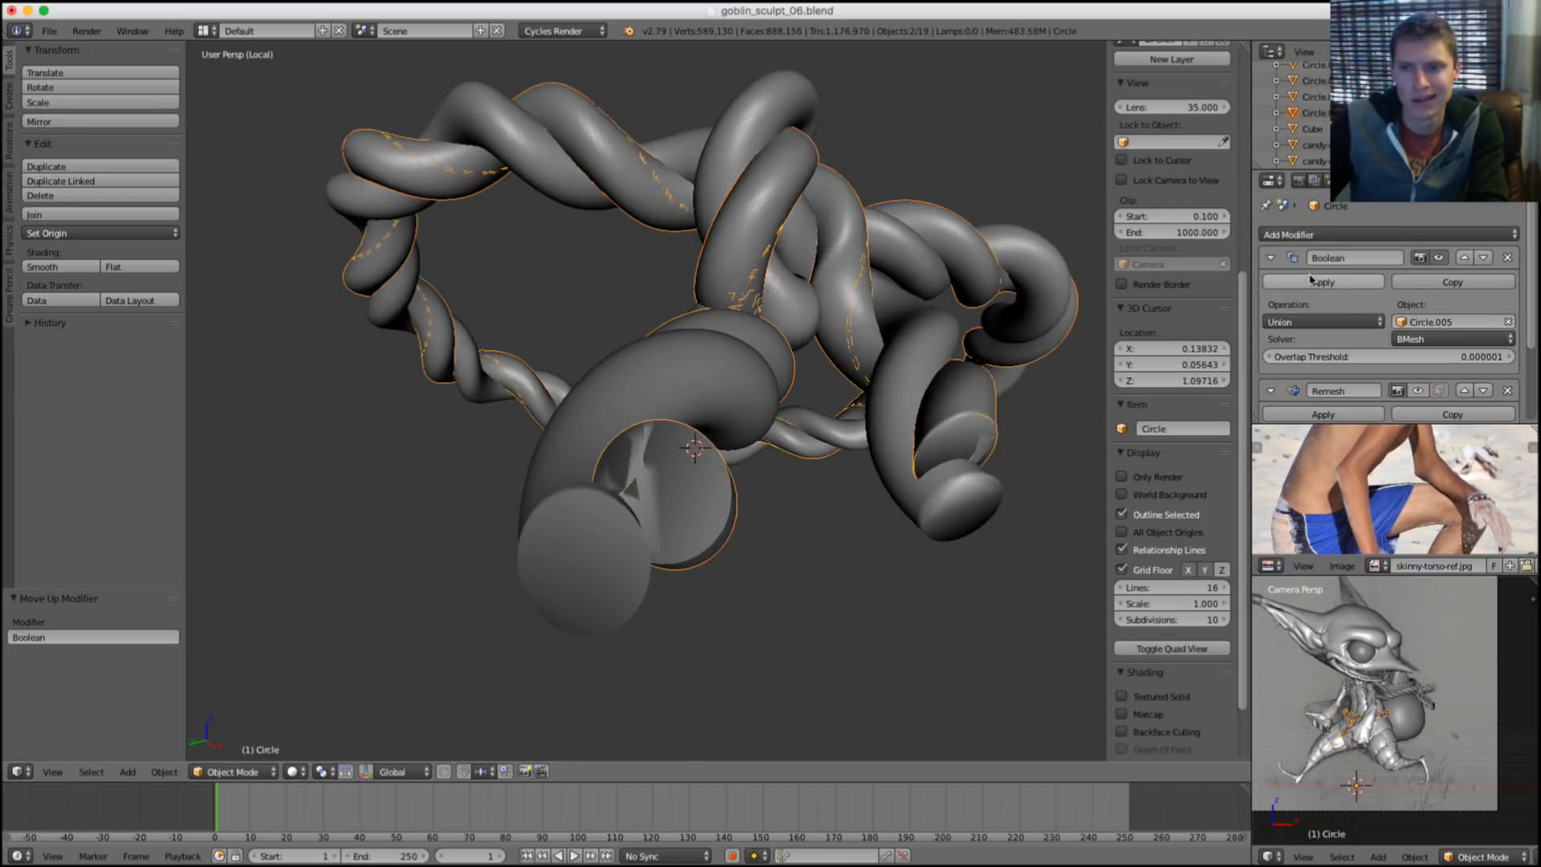
Switch the Boolean solver to Carve, check the joined strands, and apply the Boolean modifier.
click(1454, 339)
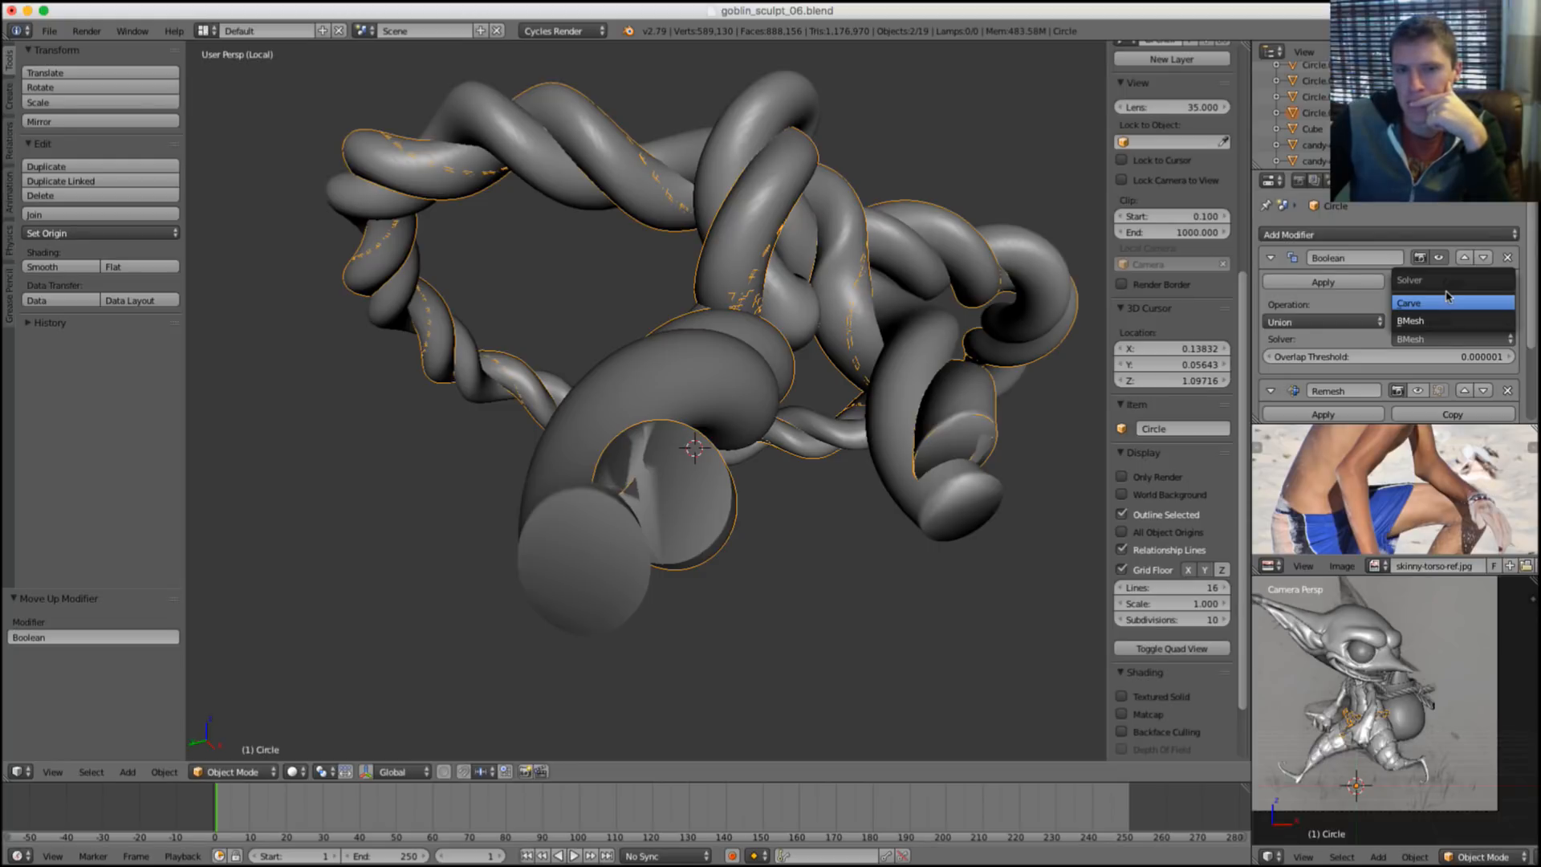
click(1448, 300)
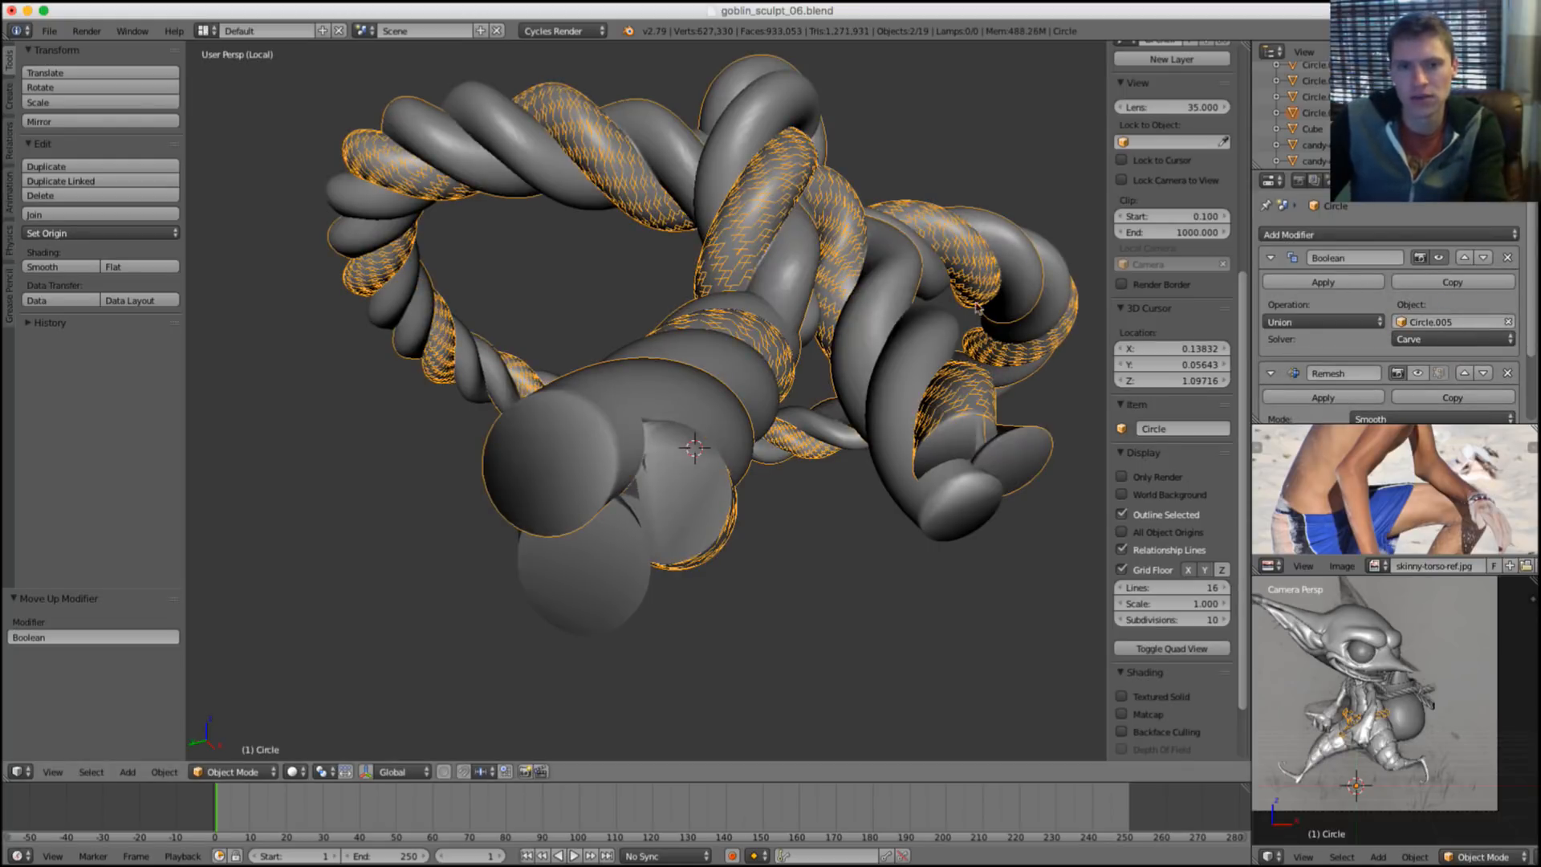
middle_drag(826, 331, 794, 377)
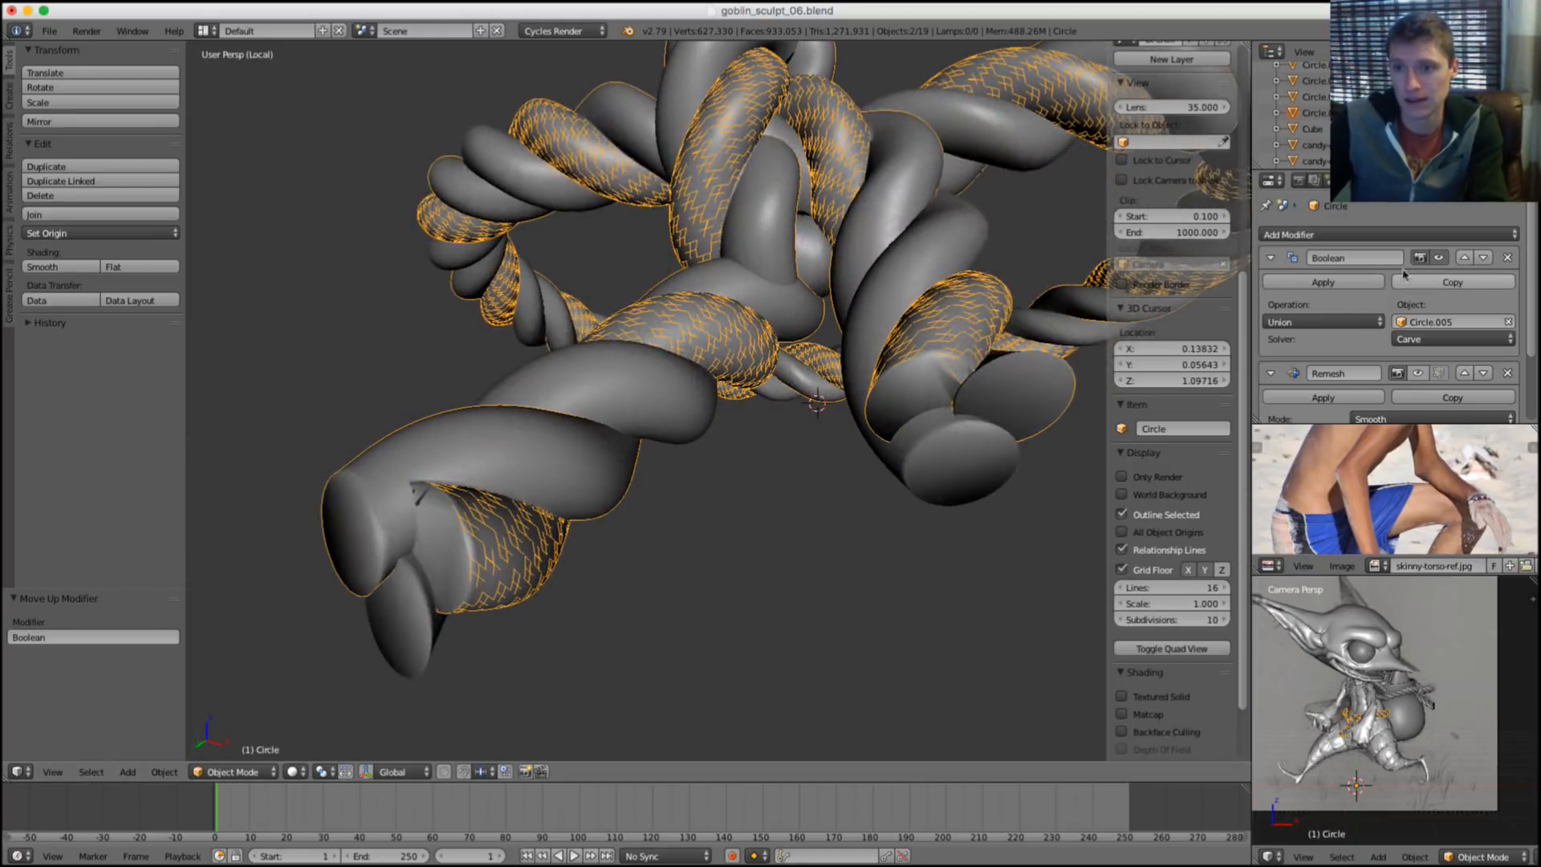
click(1357, 283)
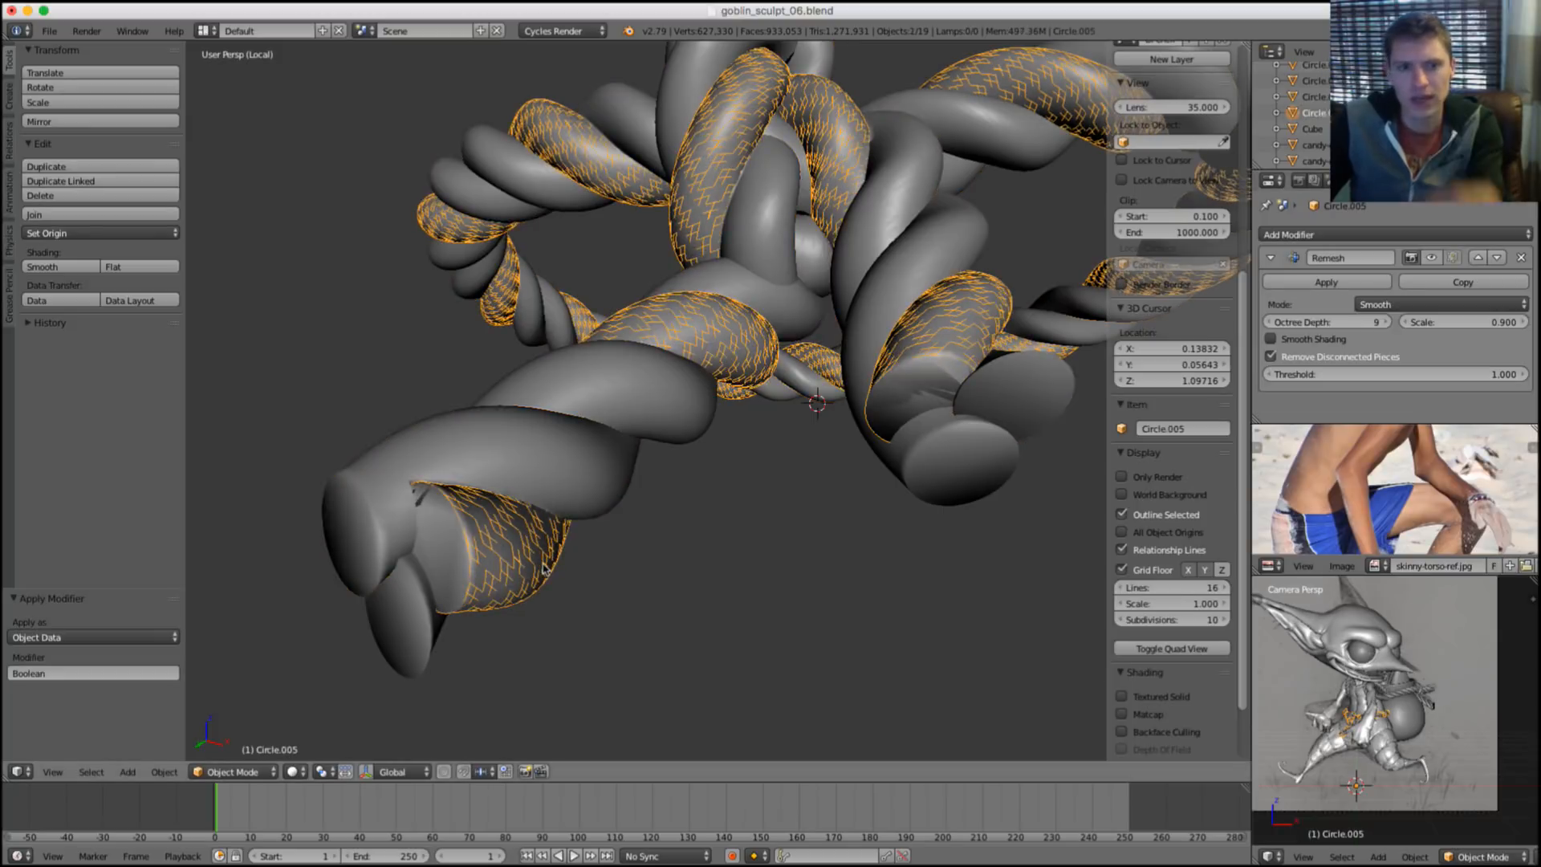
Delete the leftover Circle.005 strand that overlaps the merged rope.
key(x)
click(538, 569)
scroll(464, 499, down, 4)
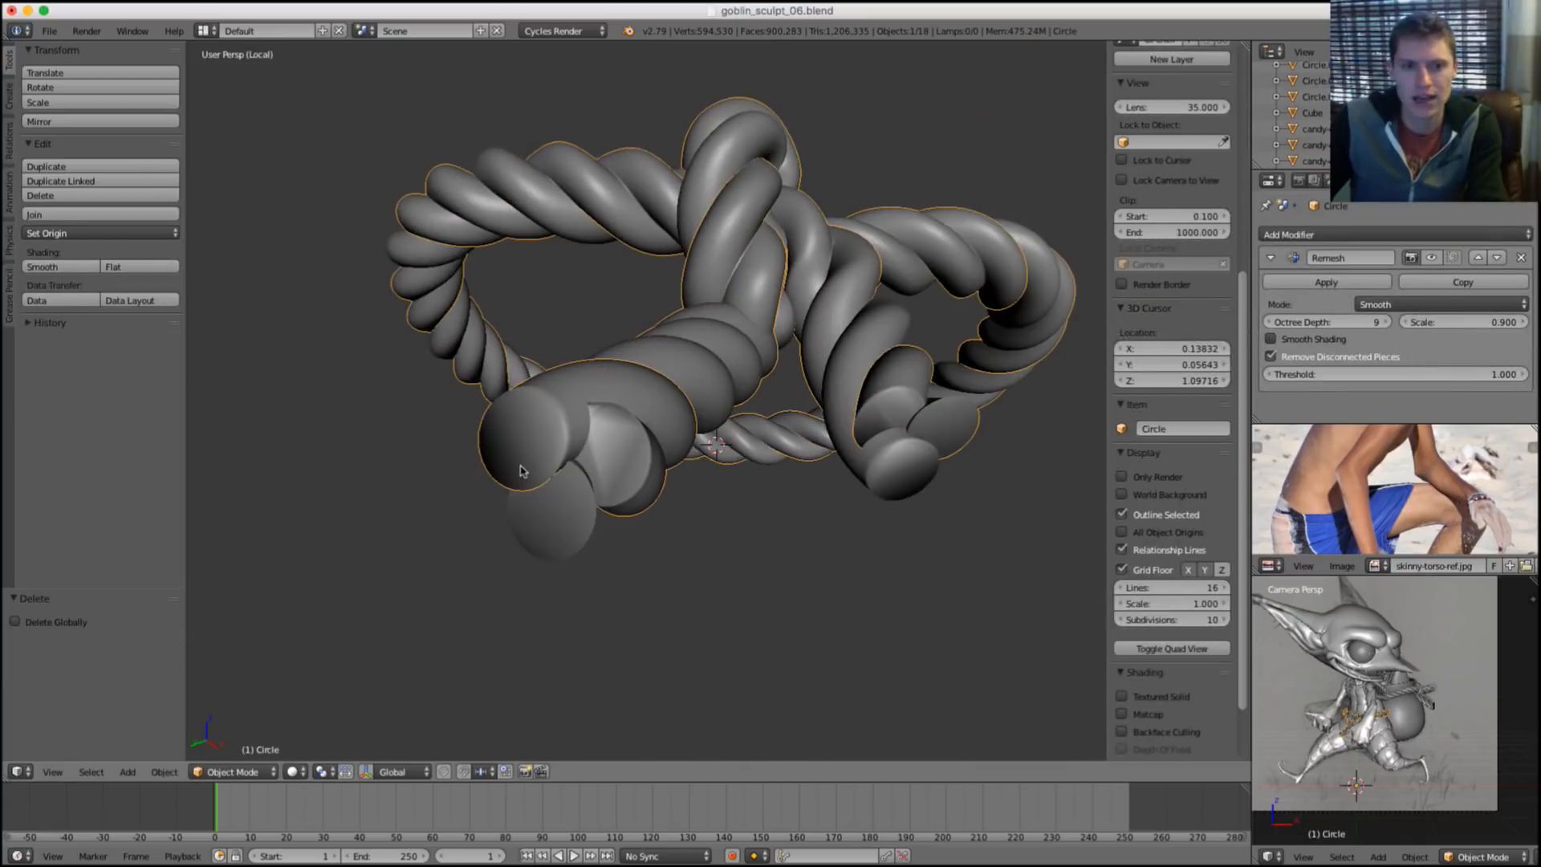
Select the merged Circle strands and add a Boolean modifier to them, placed above Remesh.
right_click(538, 528)
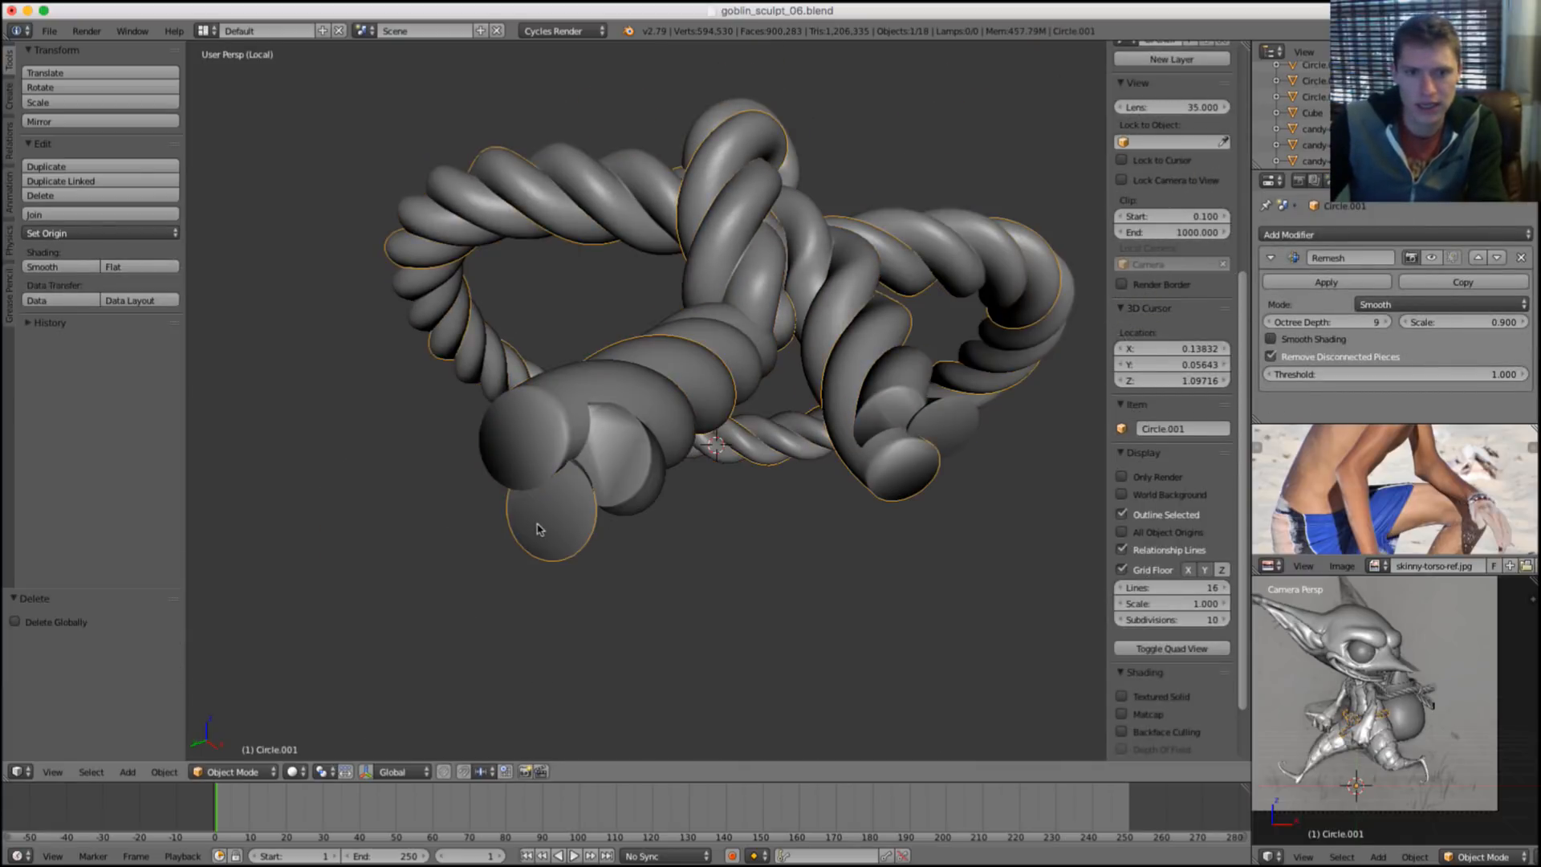
right_click(552, 427)
click(1389, 233)
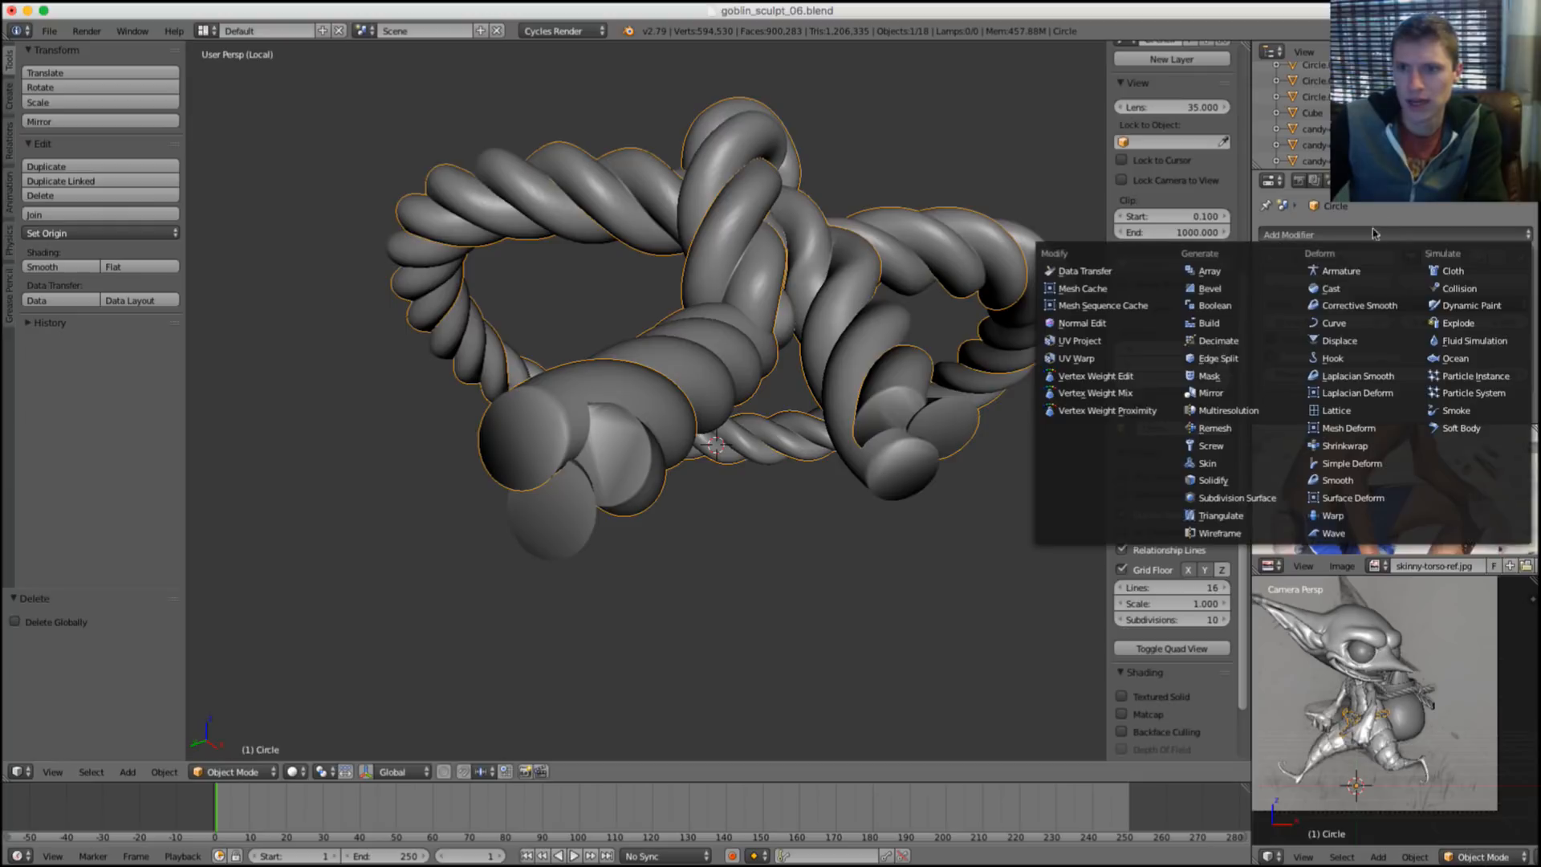
click(1225, 306)
click(1465, 407)
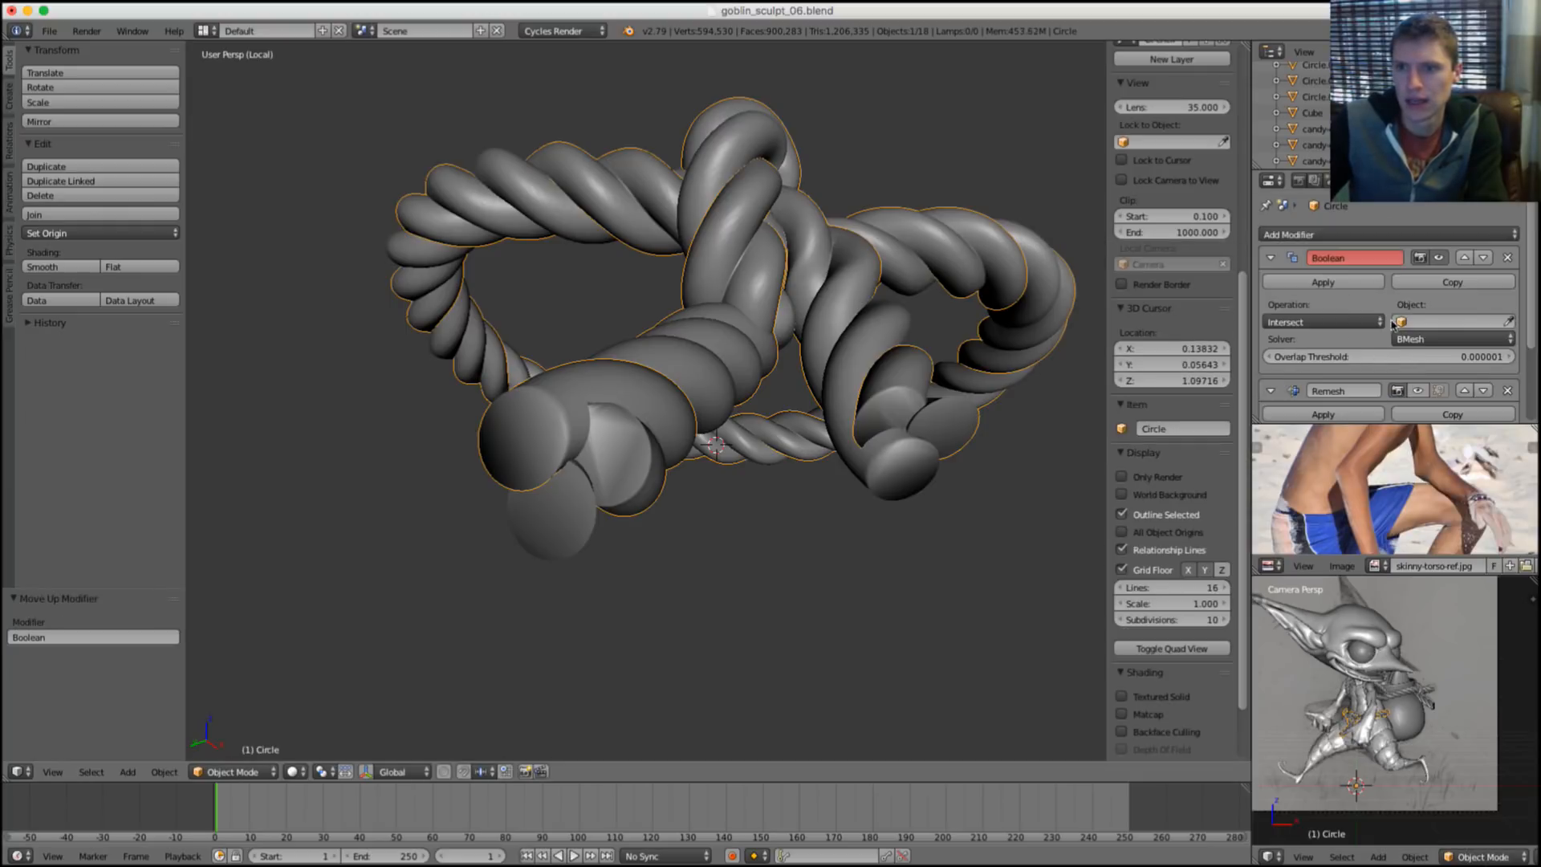
Try to unite the Circle strands with the Circle.001 strand, using the Carve solver and the Union operation.
click(1441, 322)
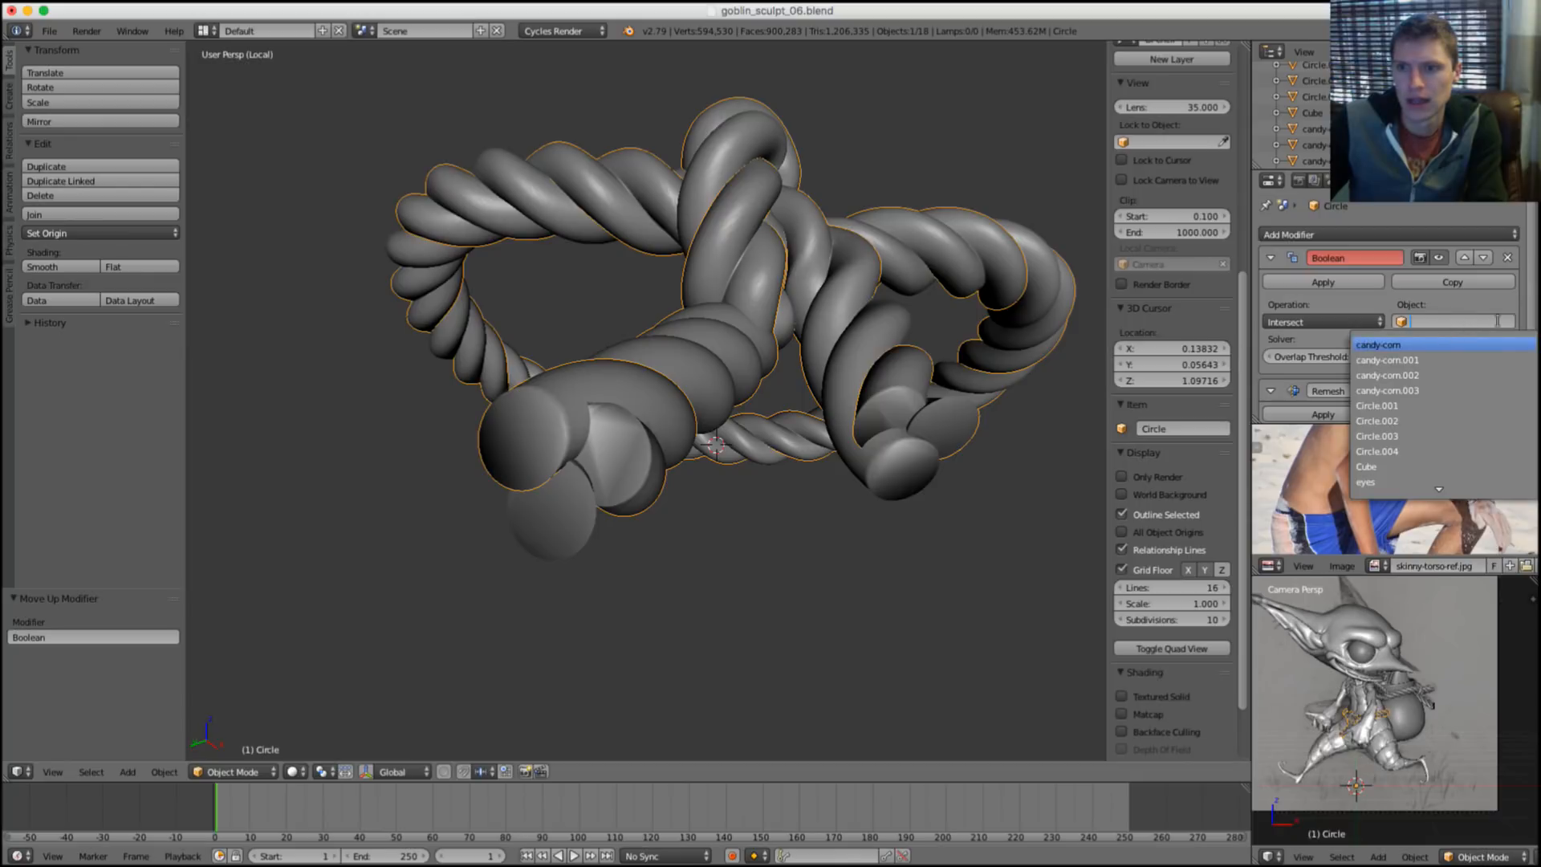
click(1509, 321)
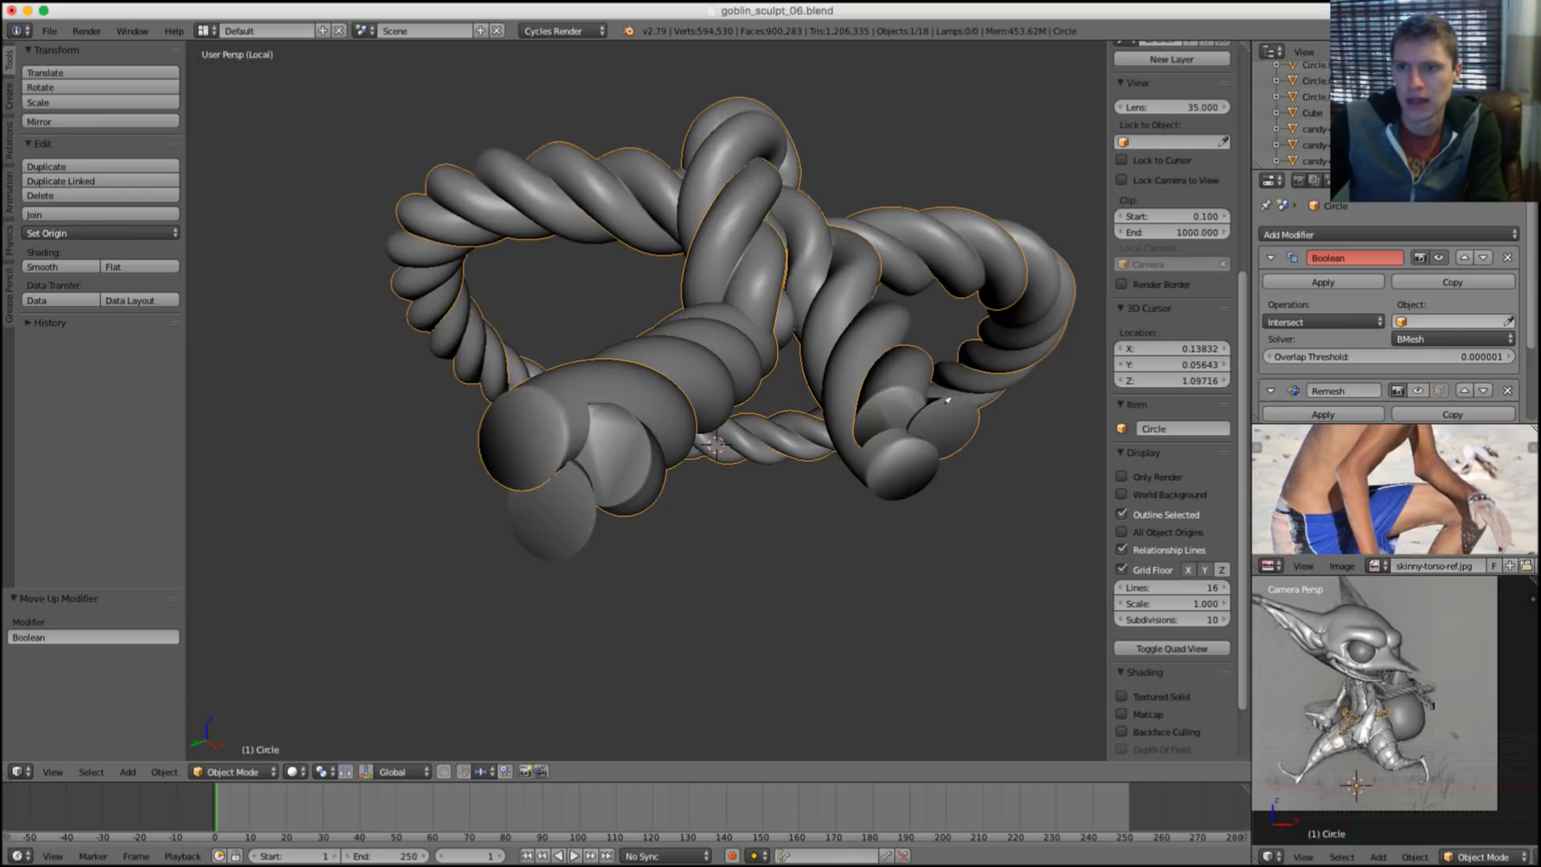
click(897, 470)
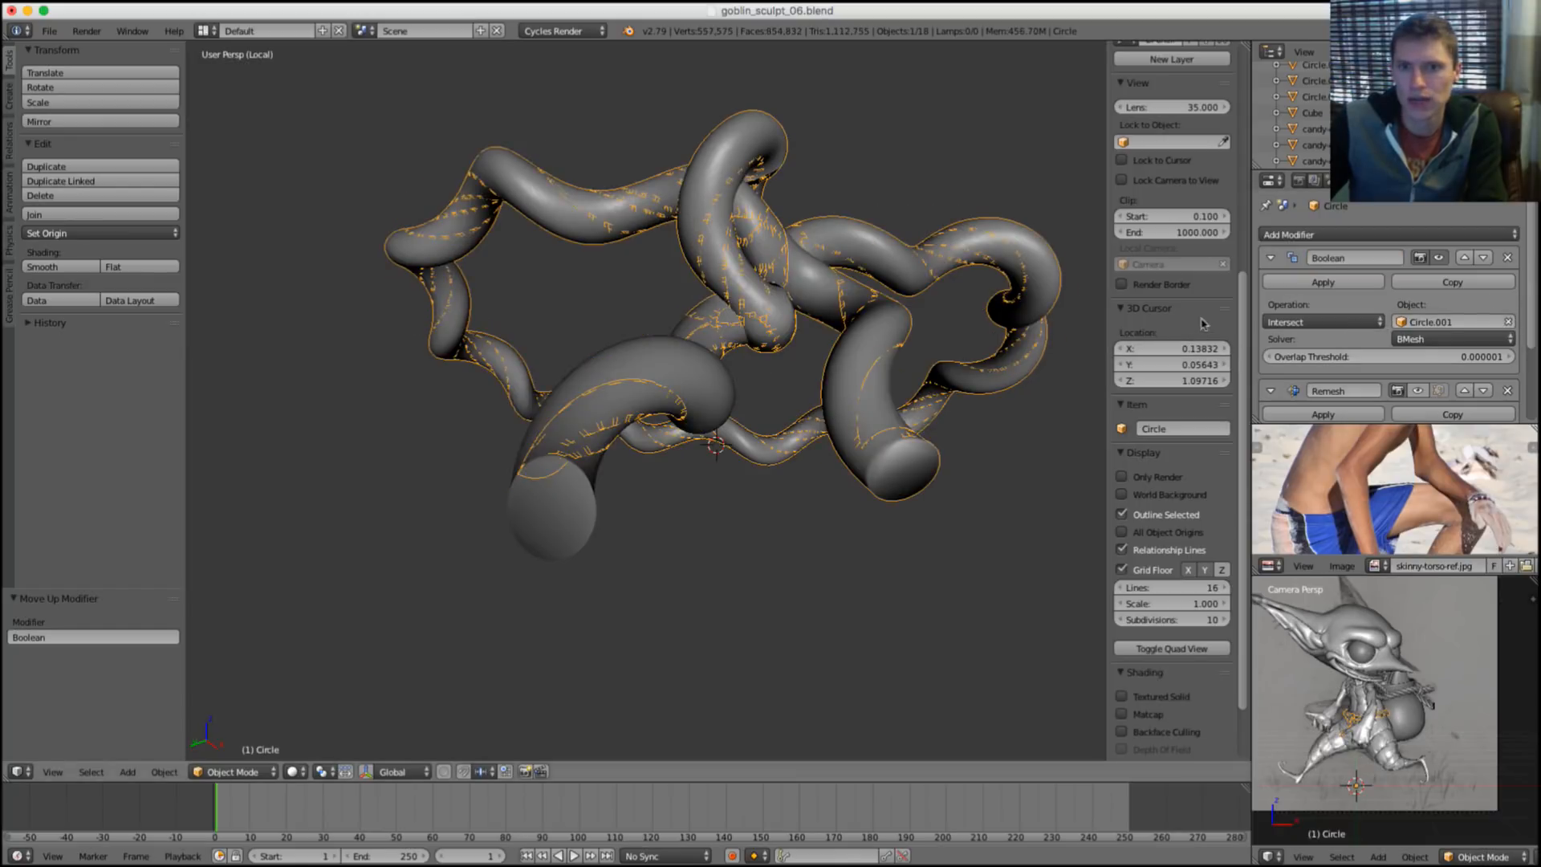
click(1453, 338)
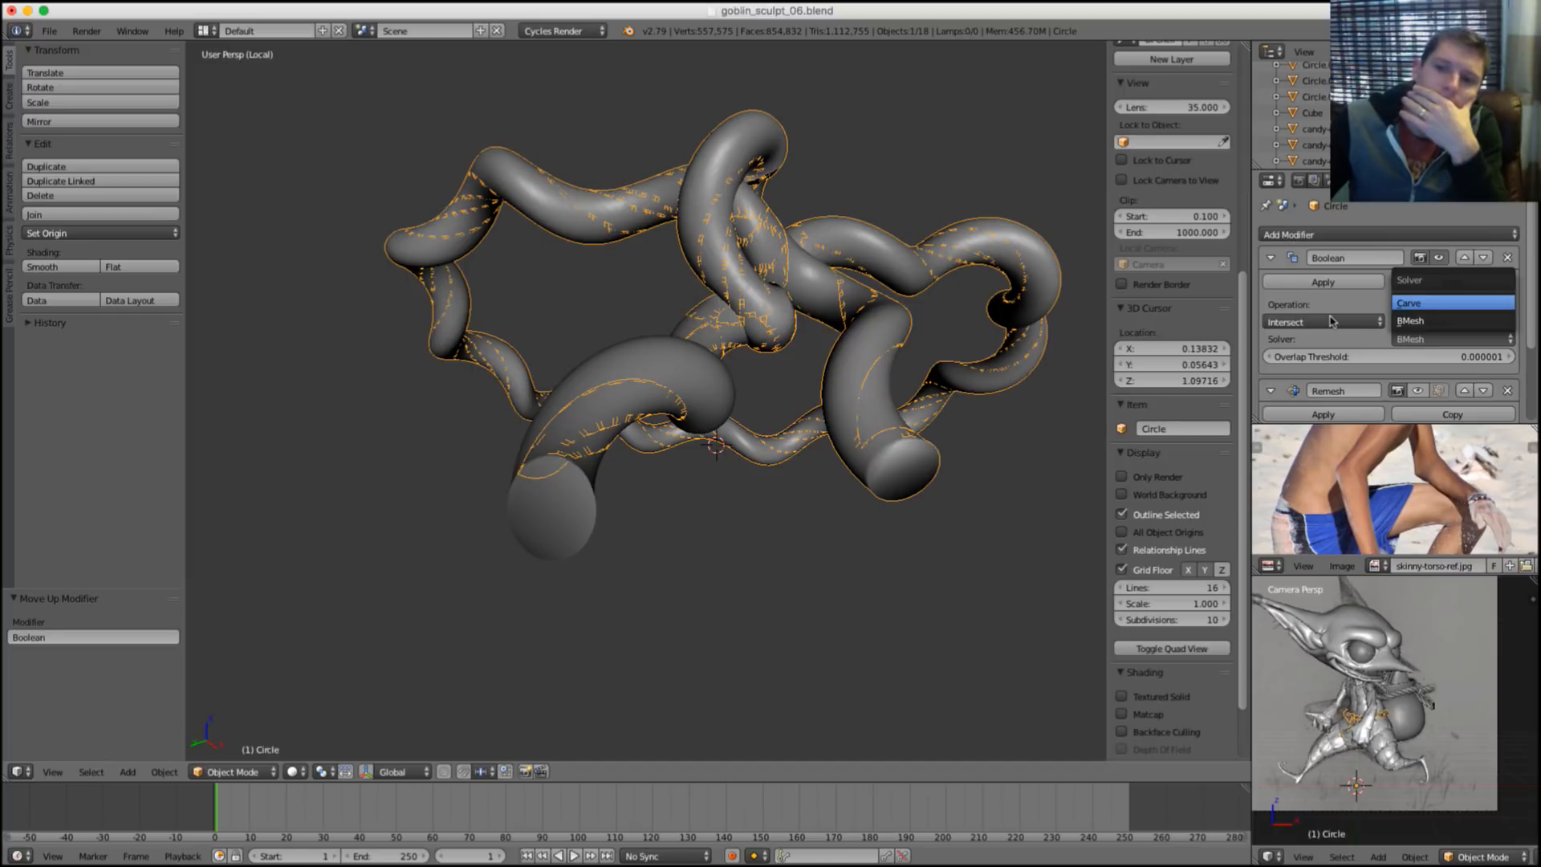
key(Return)
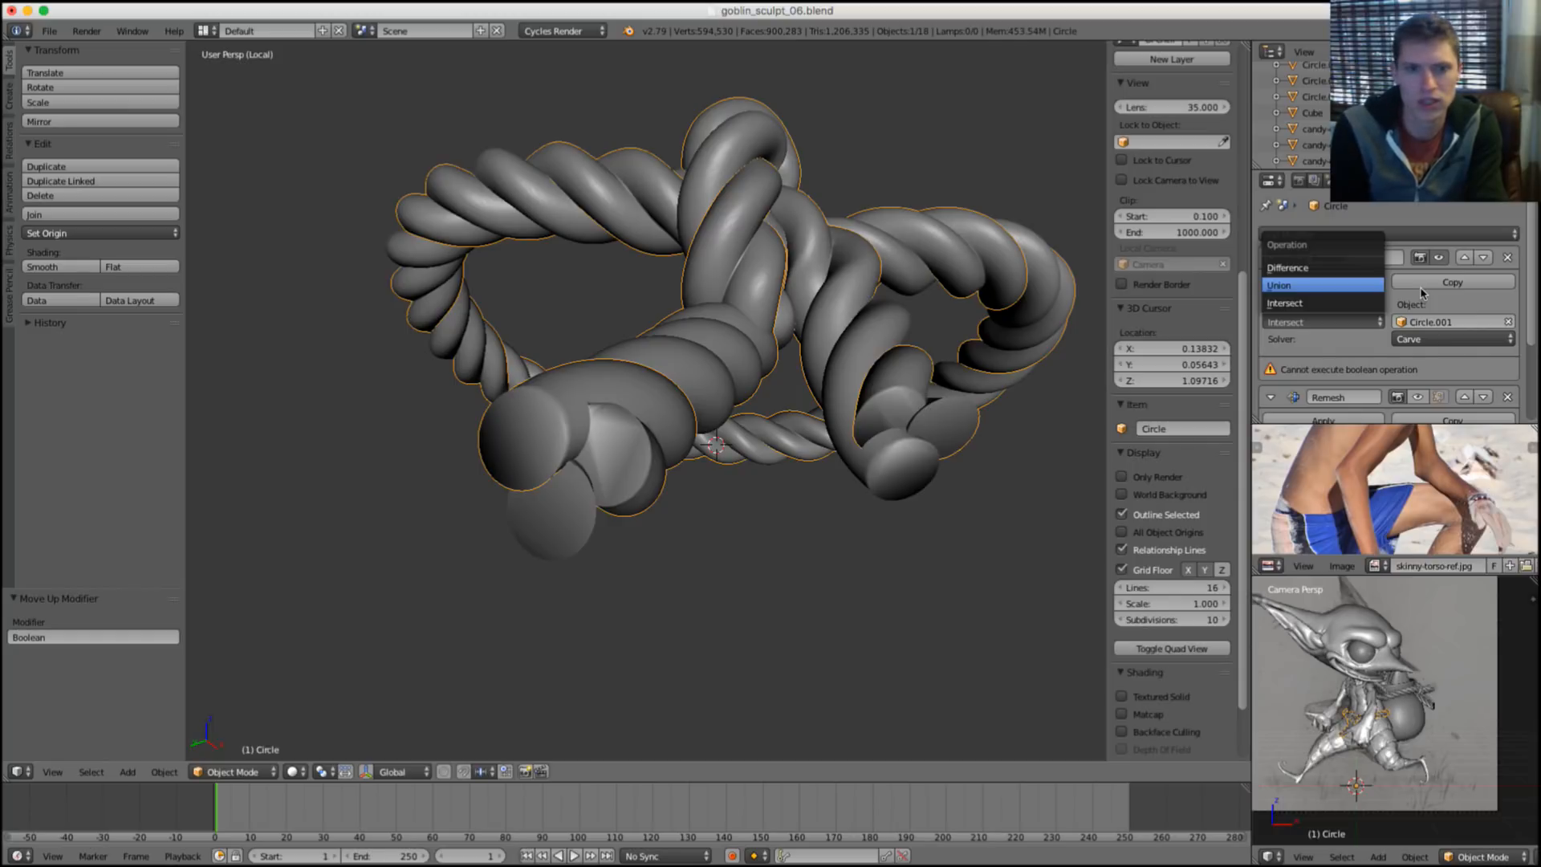
key(Return)
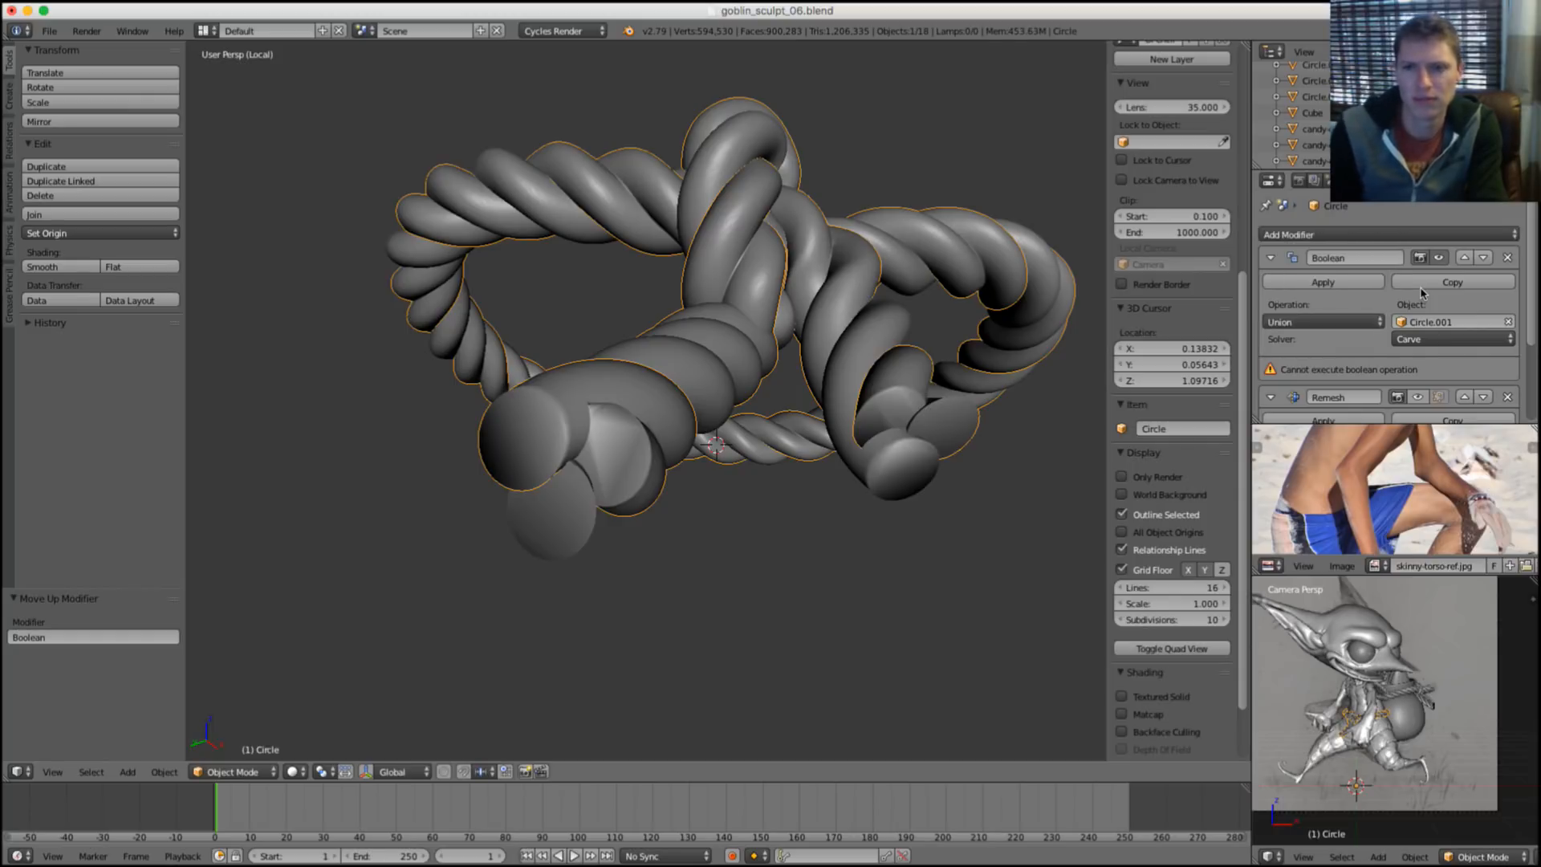
Examine the rope's knot and loose ends from several angles in wireframe and solid shading.
scroll(883, 338, up, 5)
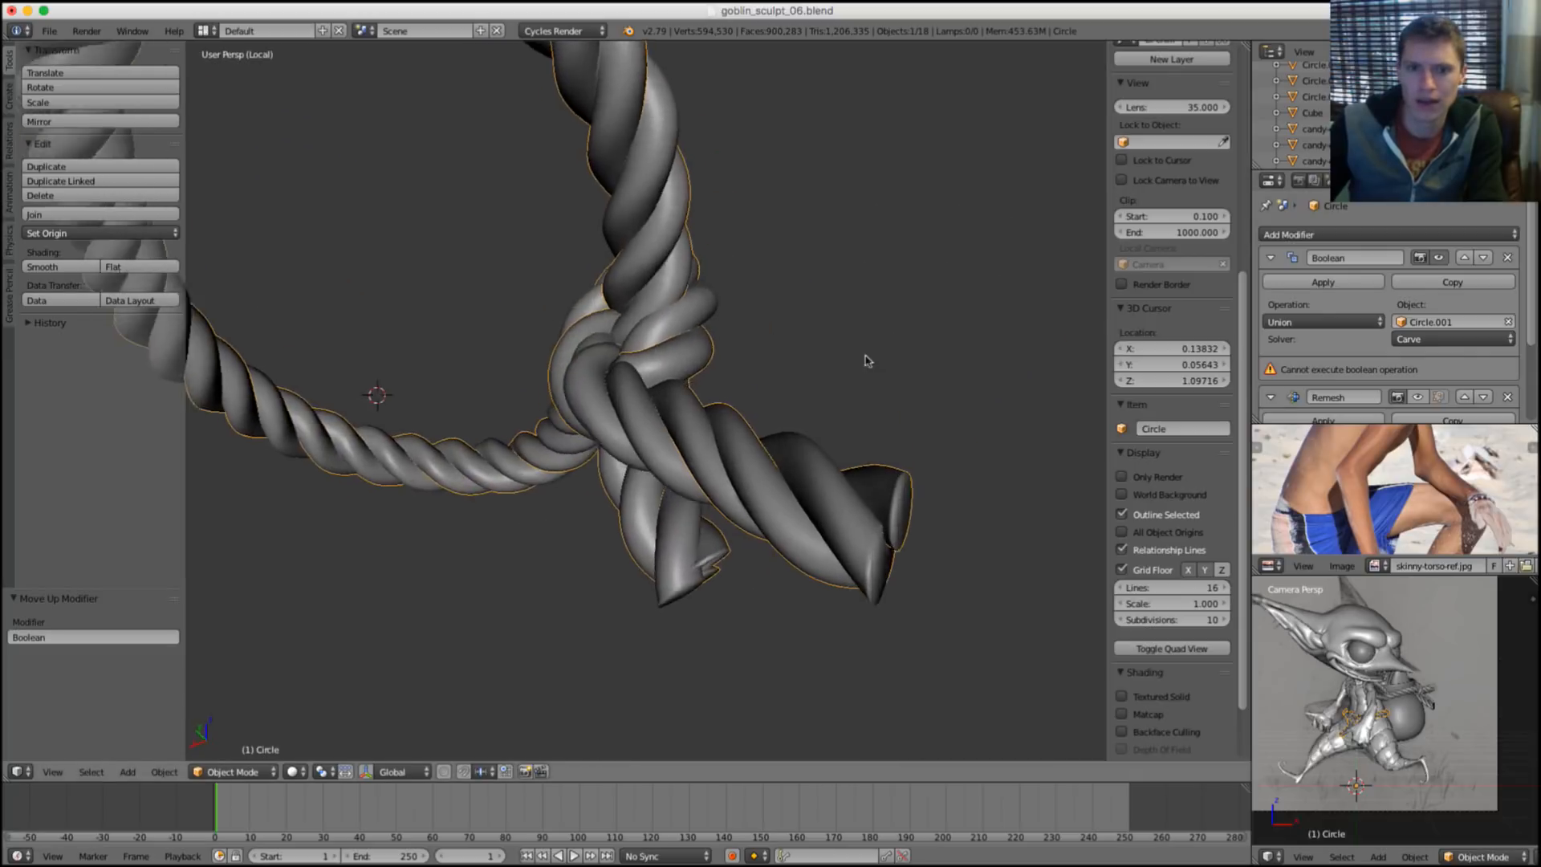
middle_drag(866, 361, 767, 298)
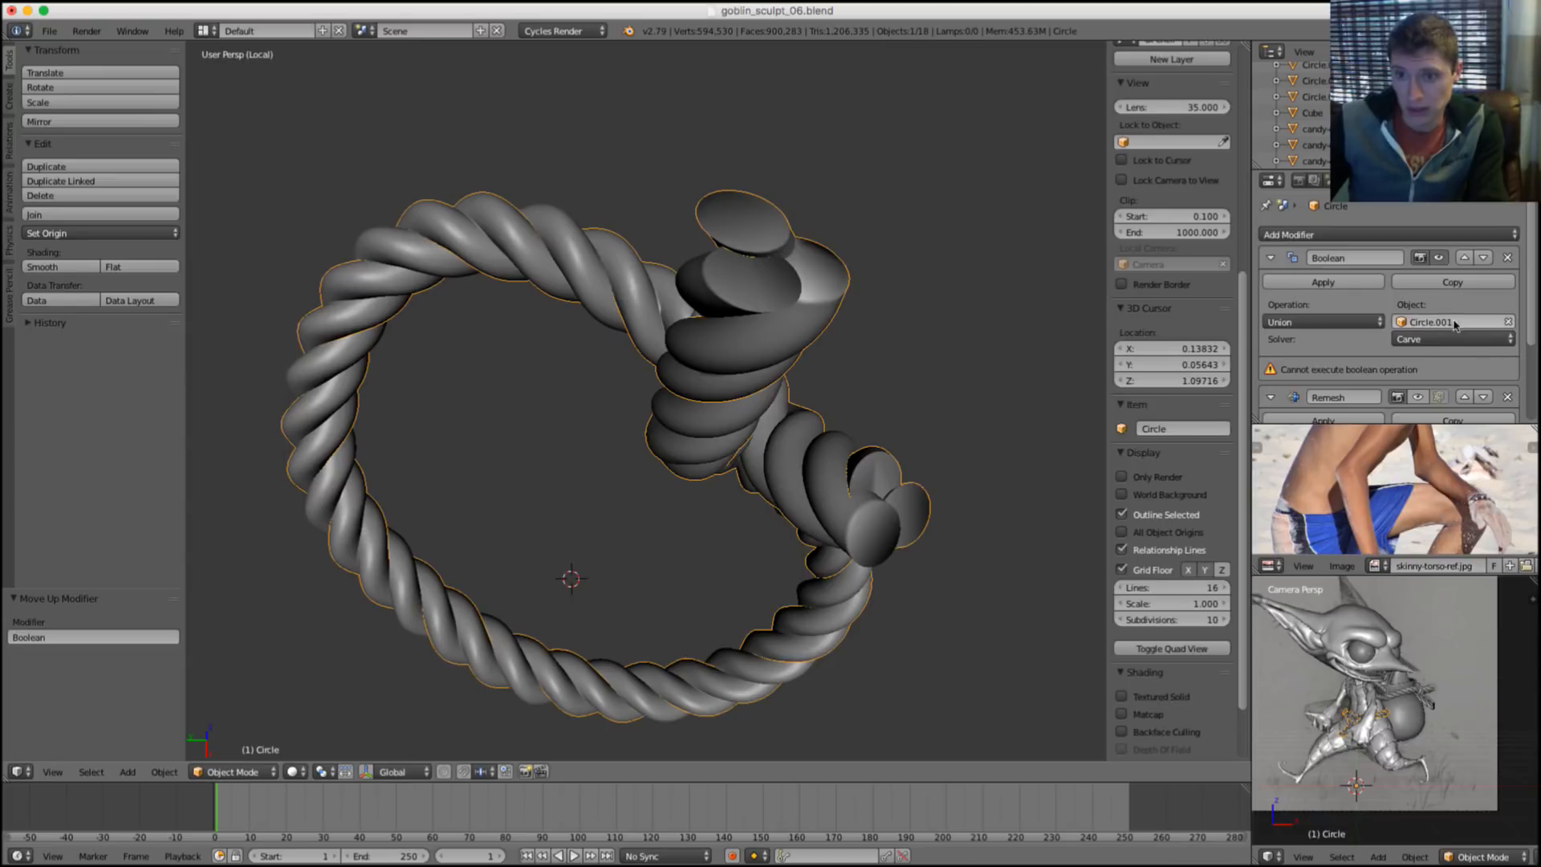
key(z)
mouse_move(814, 280)
middle_down()
mouse_move(837, 272)
mouse_move(799, 369)
middle_up()
middle_drag(904, 402, 867, 527)
key(z)
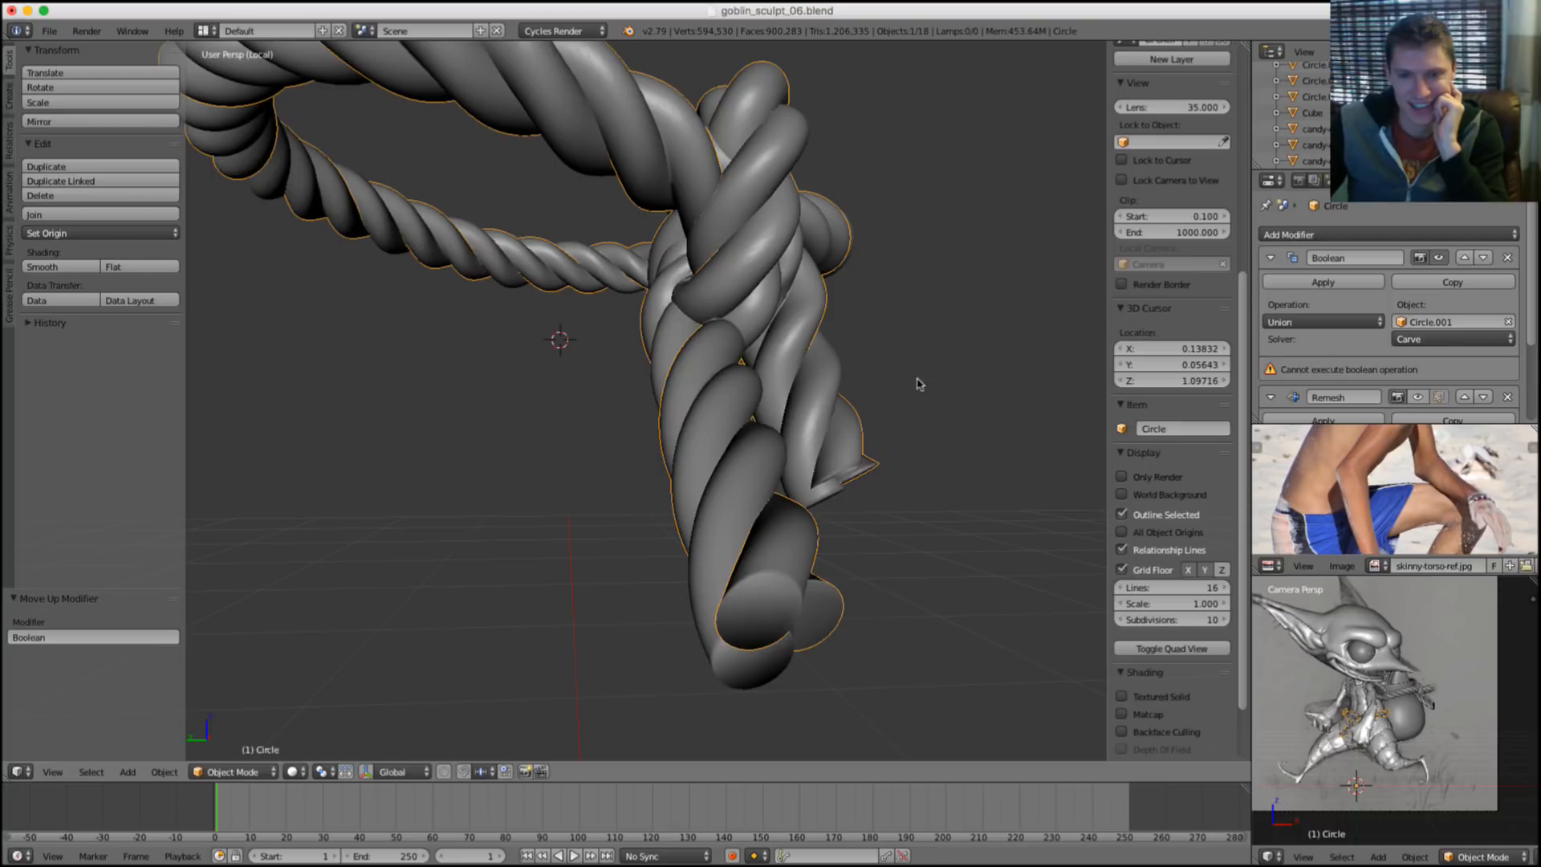
middle_drag(917, 377, 956, 325)
Remove the Boolean modifier from Circle and move the merged strands by about -0.006, -0.062 and 0.009 in X, Y and Z.
click(1508, 257)
key(g)
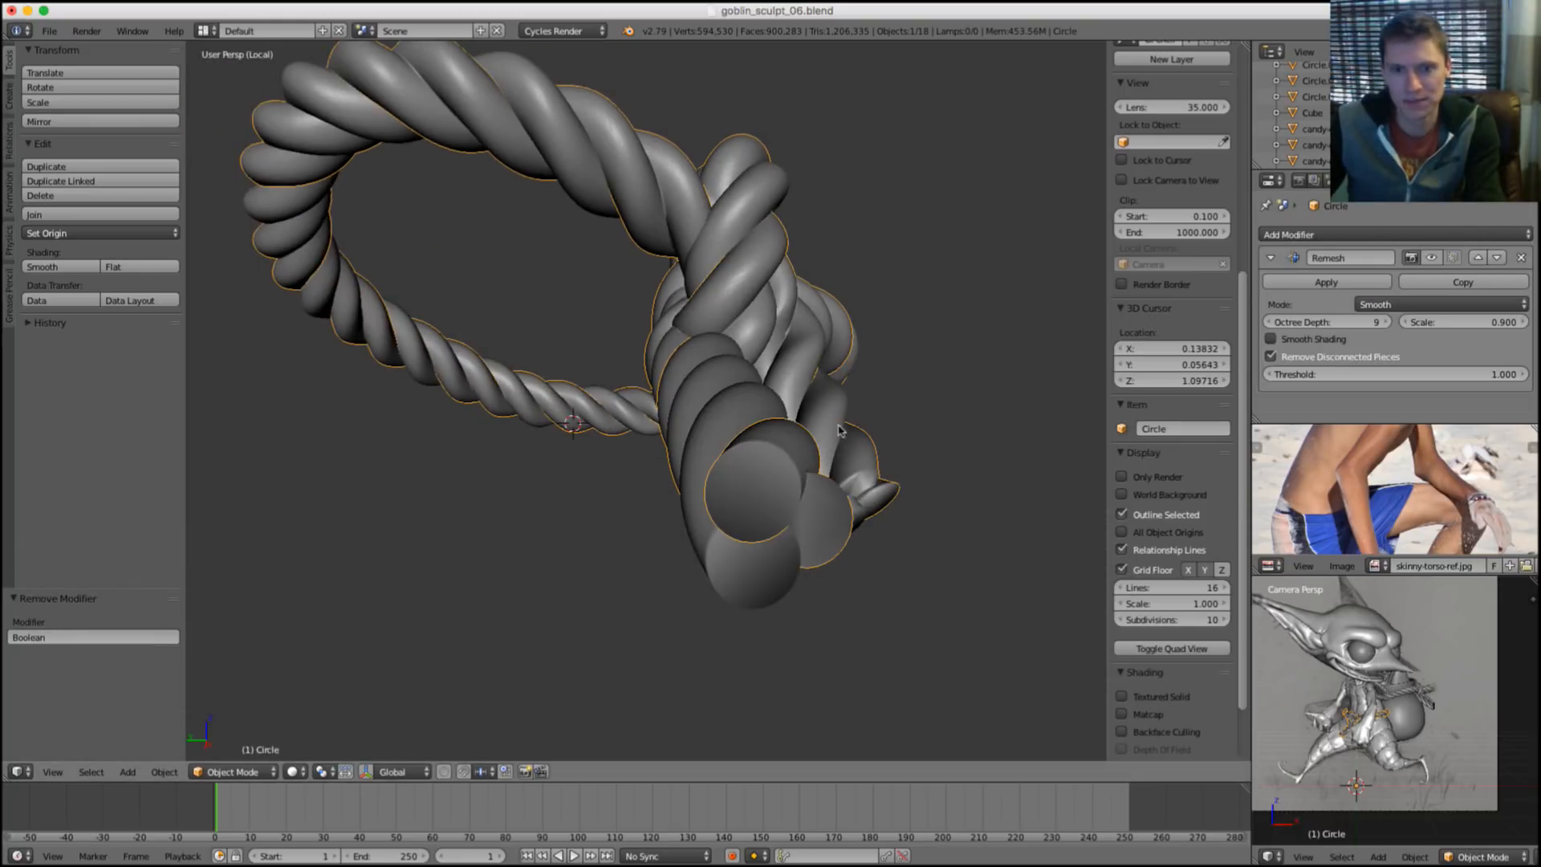
click(957, 380)
Examine the end caps of the merged strands up close from several angles, checking where the strands meet.
scroll(749, 402, up, 3)
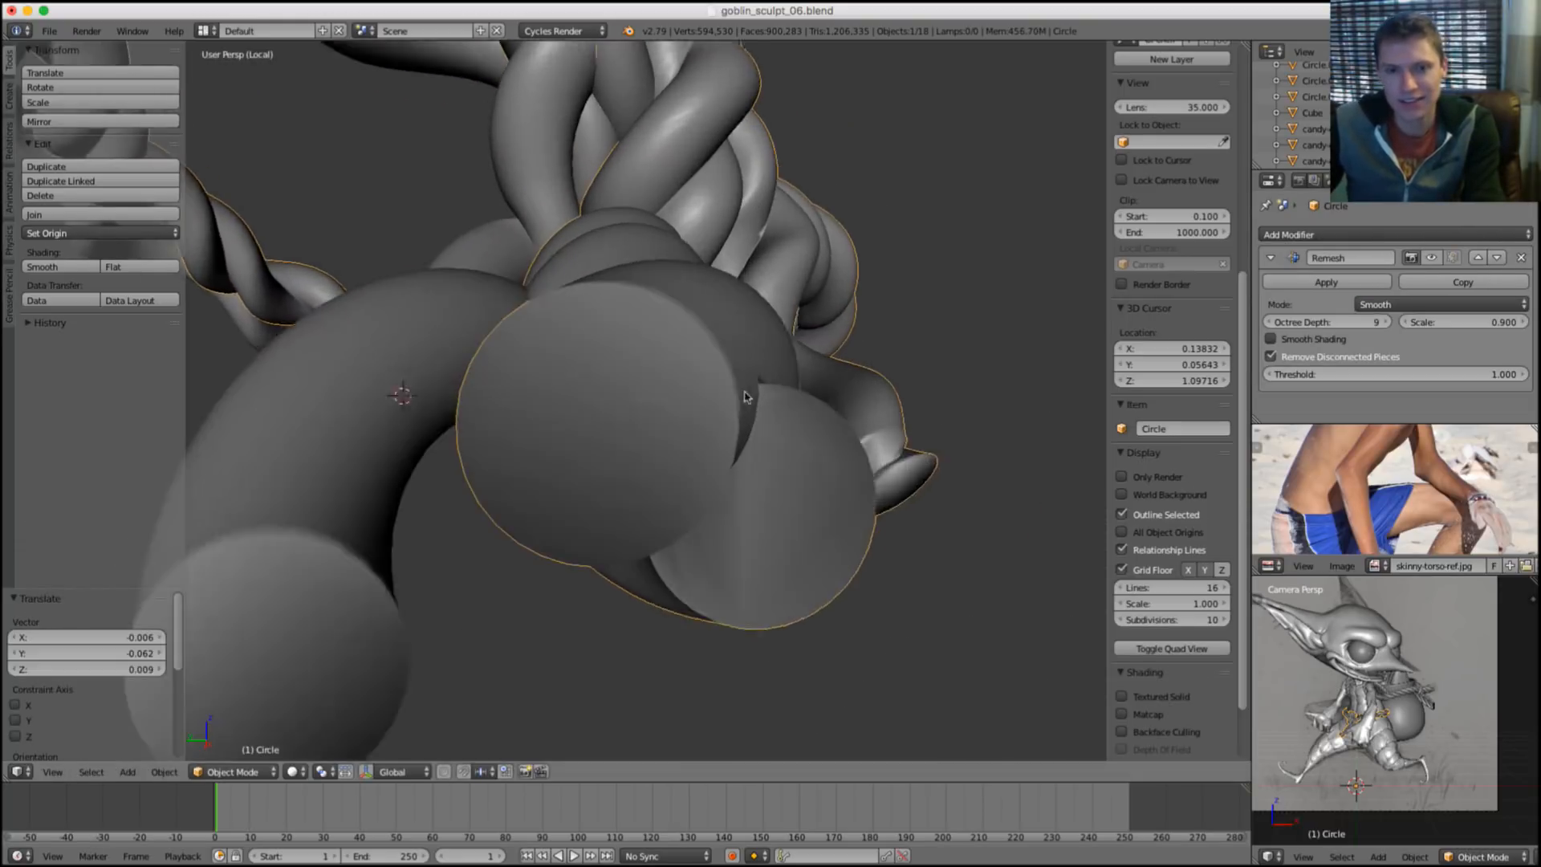
scroll(739, 417, up, 3)
middle_drag(739, 426, 740, 391)
scroll(740, 390, down, 6)
middle_drag(722, 337, 763, 471)
scroll(751, 566, up, 5)
middle_drag(751, 567, 605, 471)
scroll(688, 544, up, 6)
scroll(653, 400, down, 4)
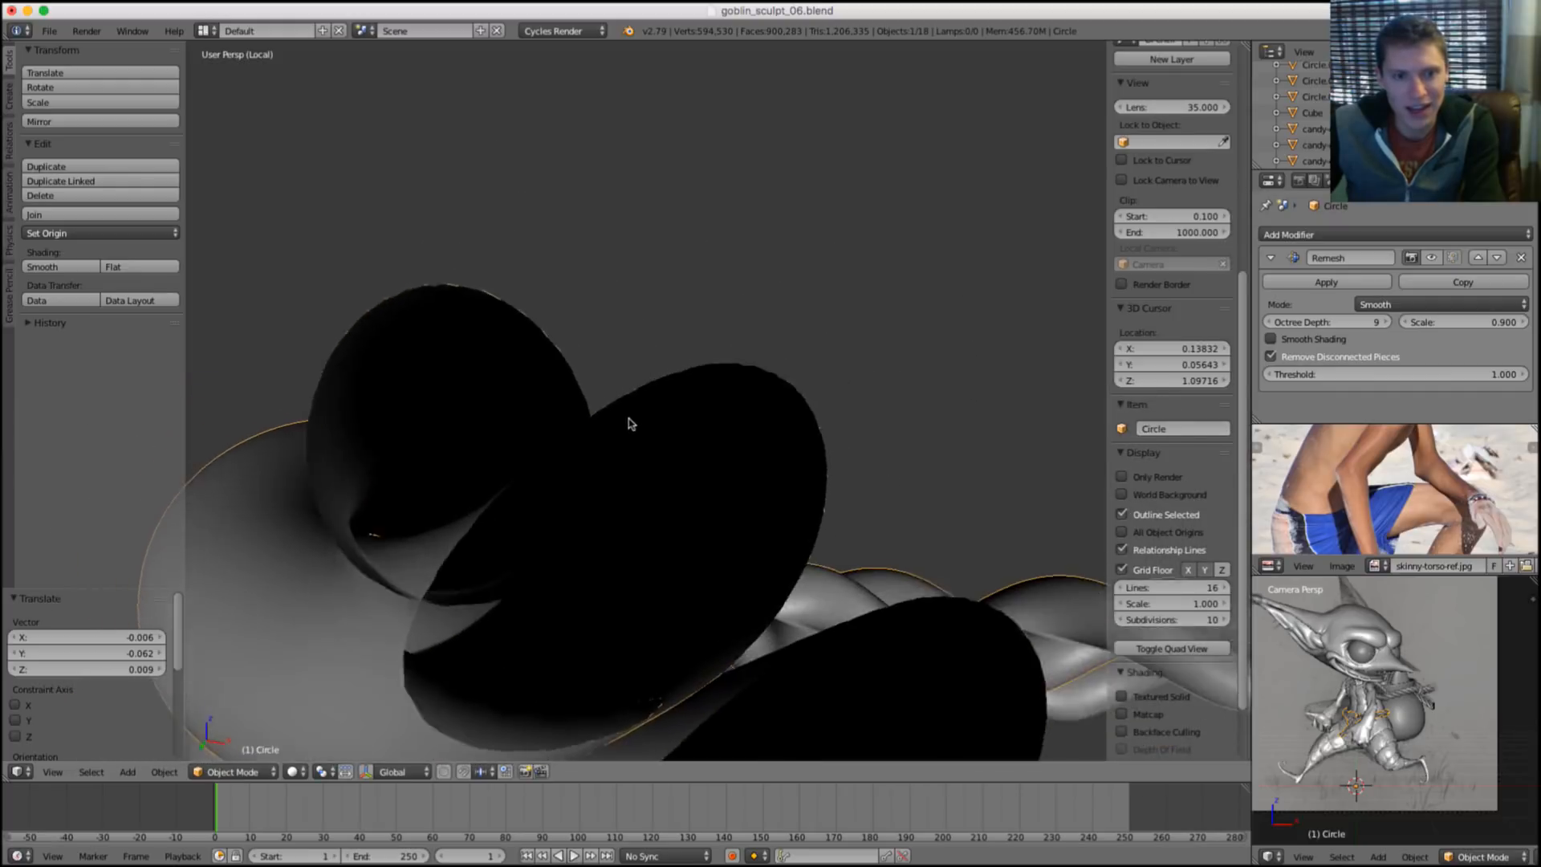
Examine the twisted rope belt's strands, knot and cut ends from several sides, including its mesh wireframe.
scroll(606, 411, down, 2)
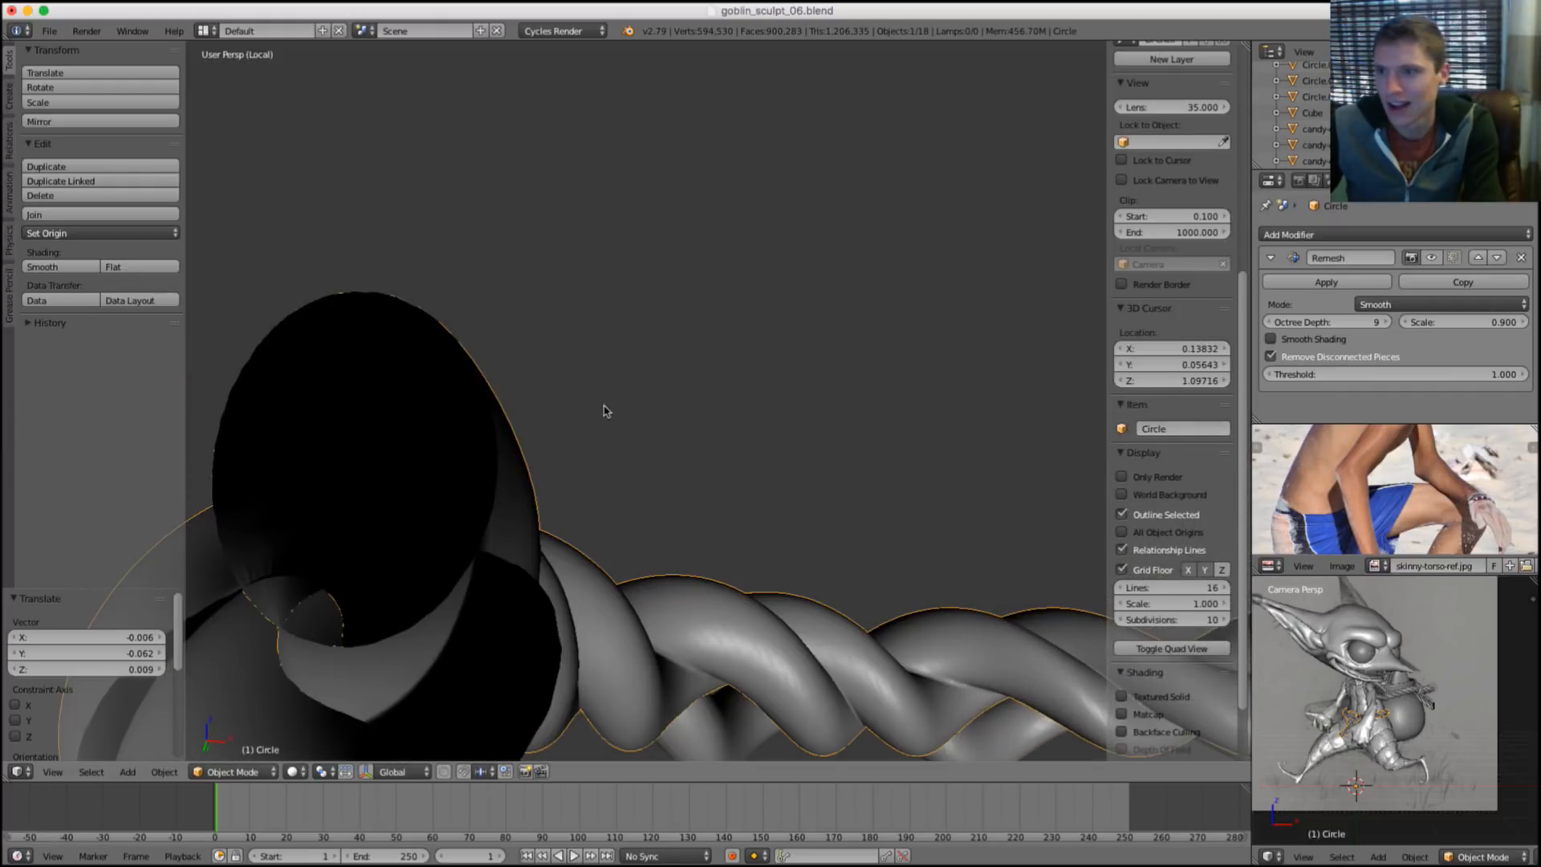
scroll(656, 448, down, 10)
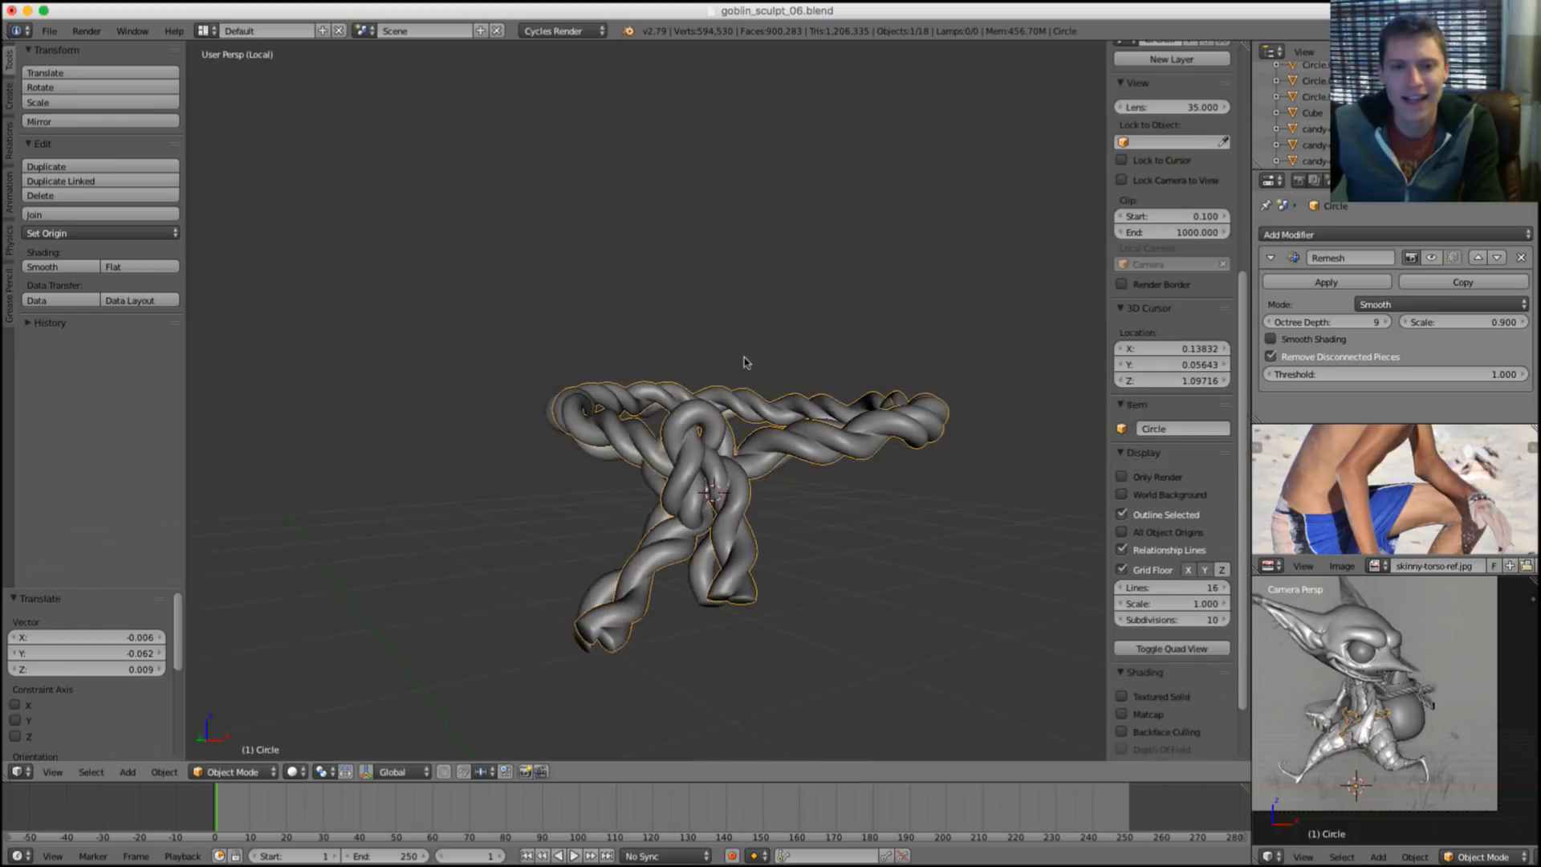
middle_drag(835, 428, 838, 414)
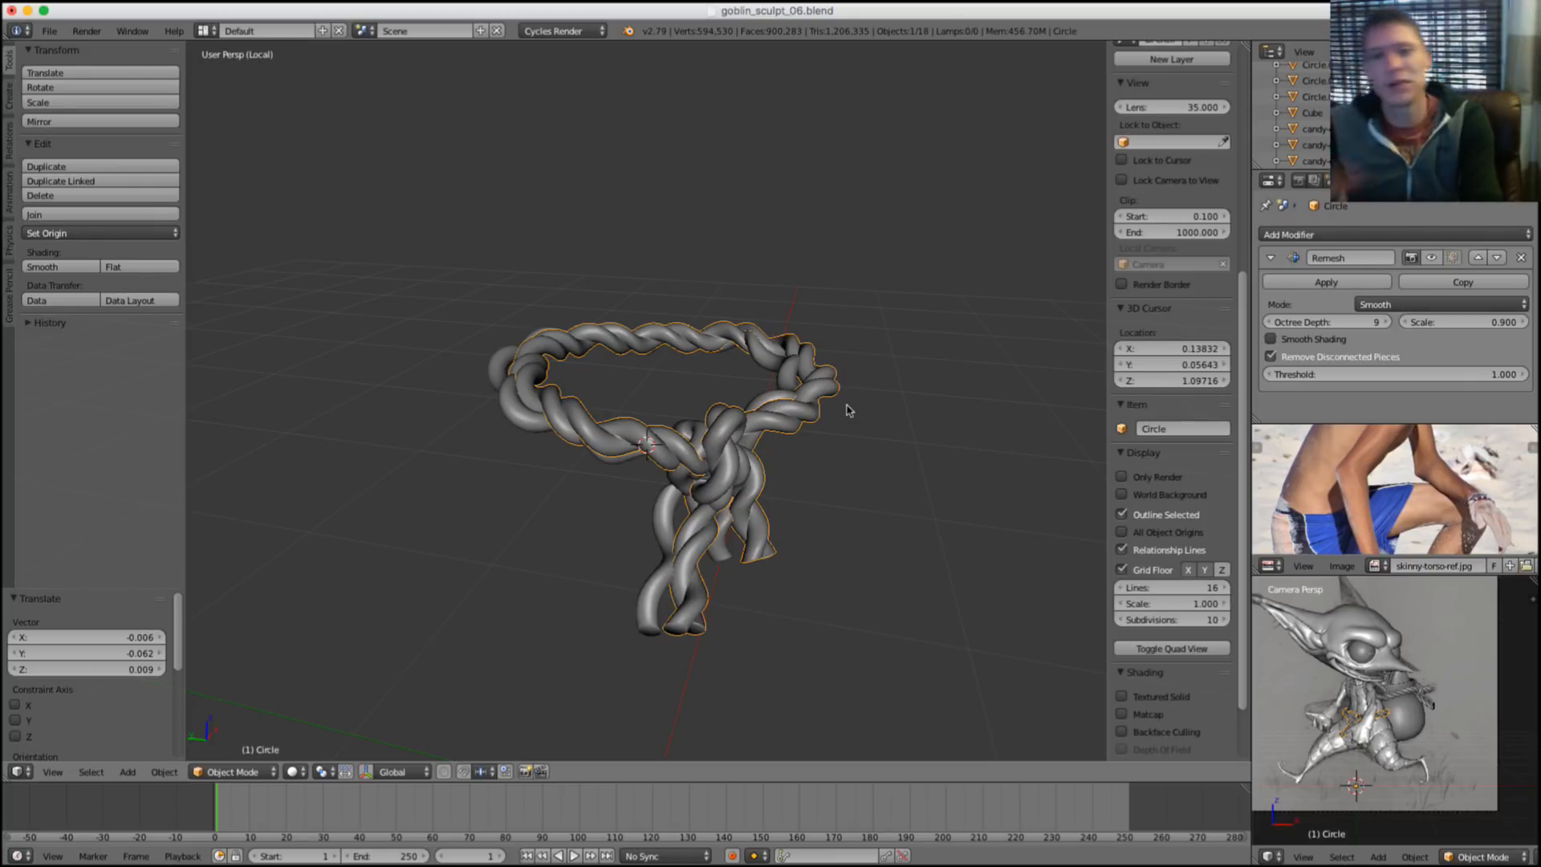
middle_drag(849, 410, 747, 534)
scroll(694, 350, up, 6)
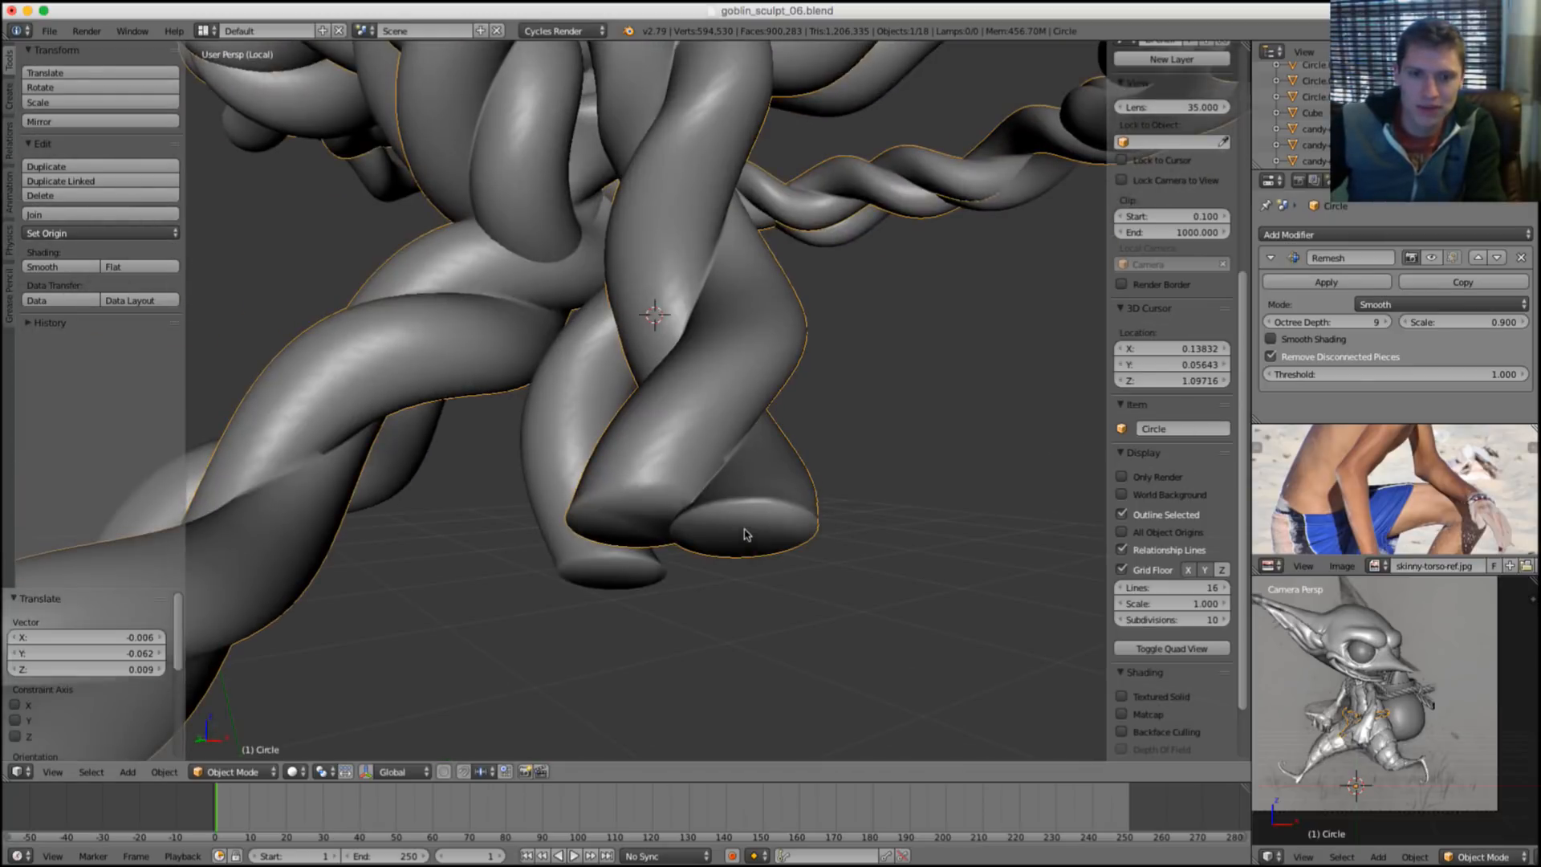
key(Tab)
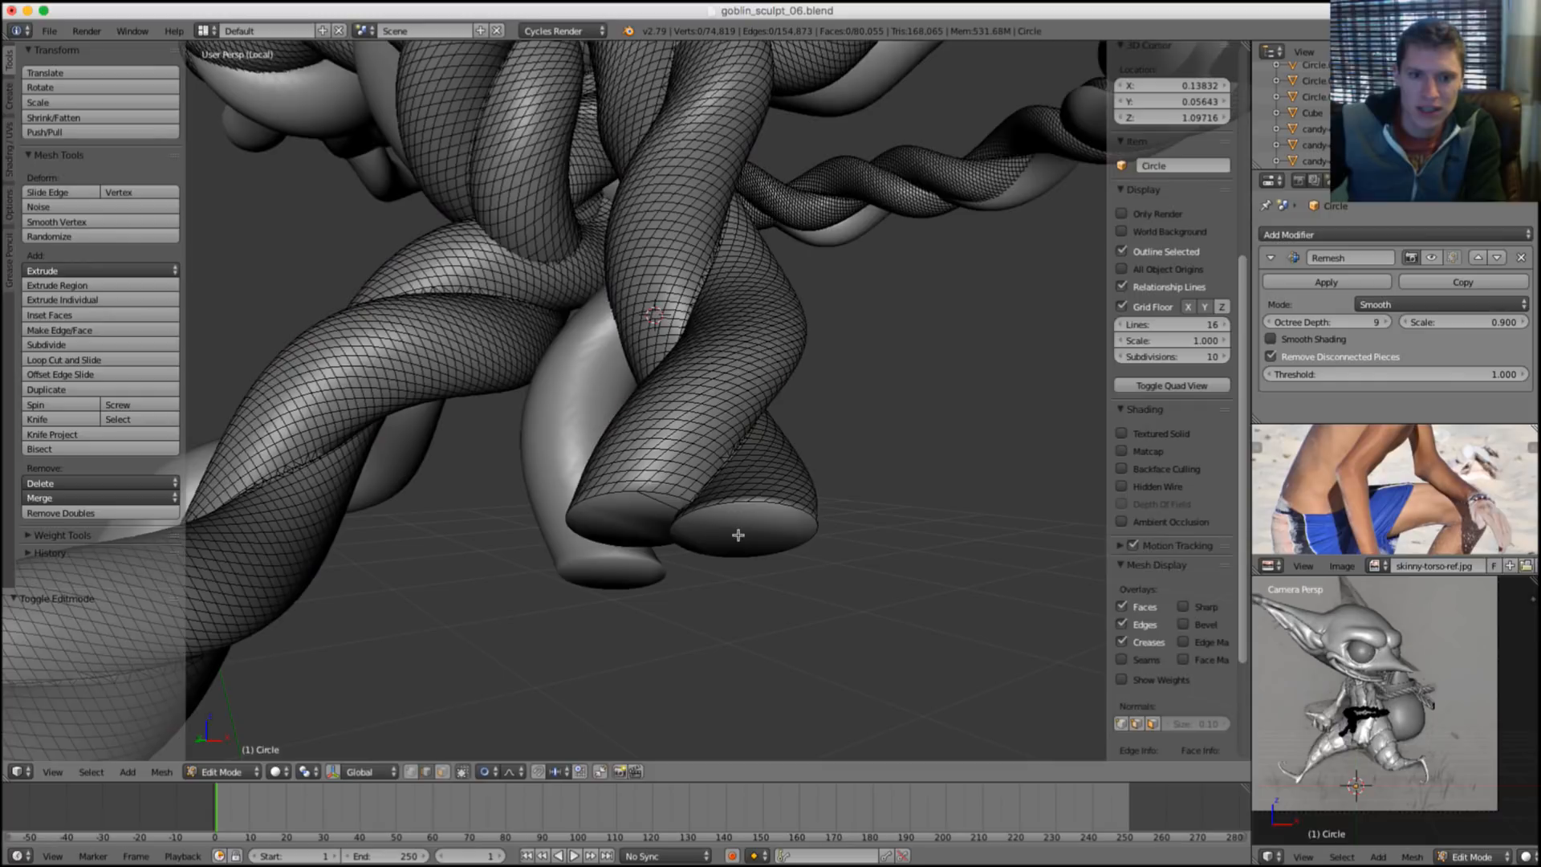
key(Tab)
key(KP_Decimal)
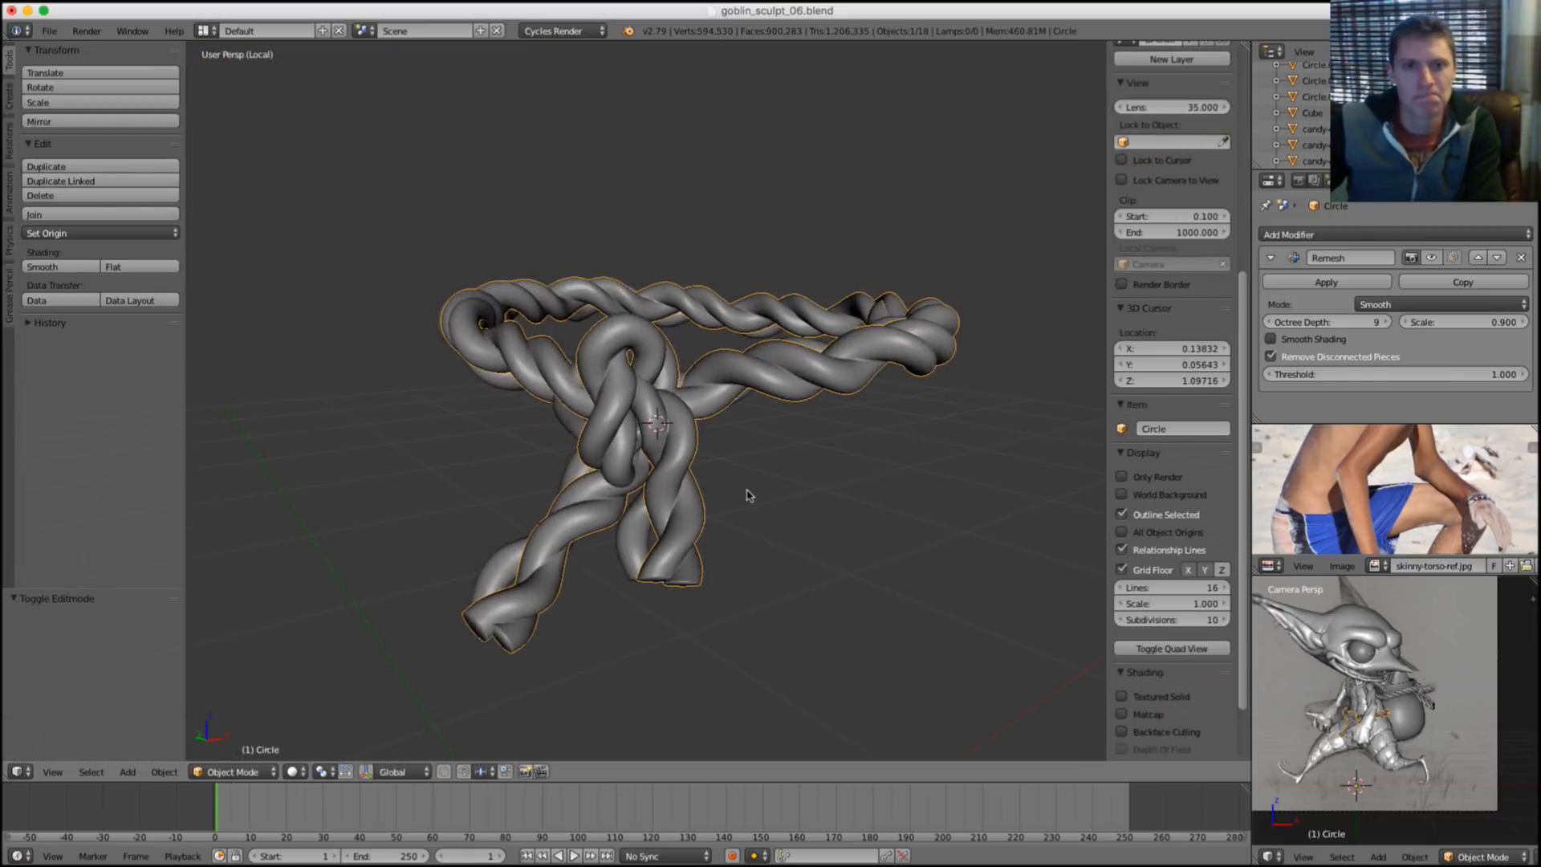
scroll(748, 486, down, 1)
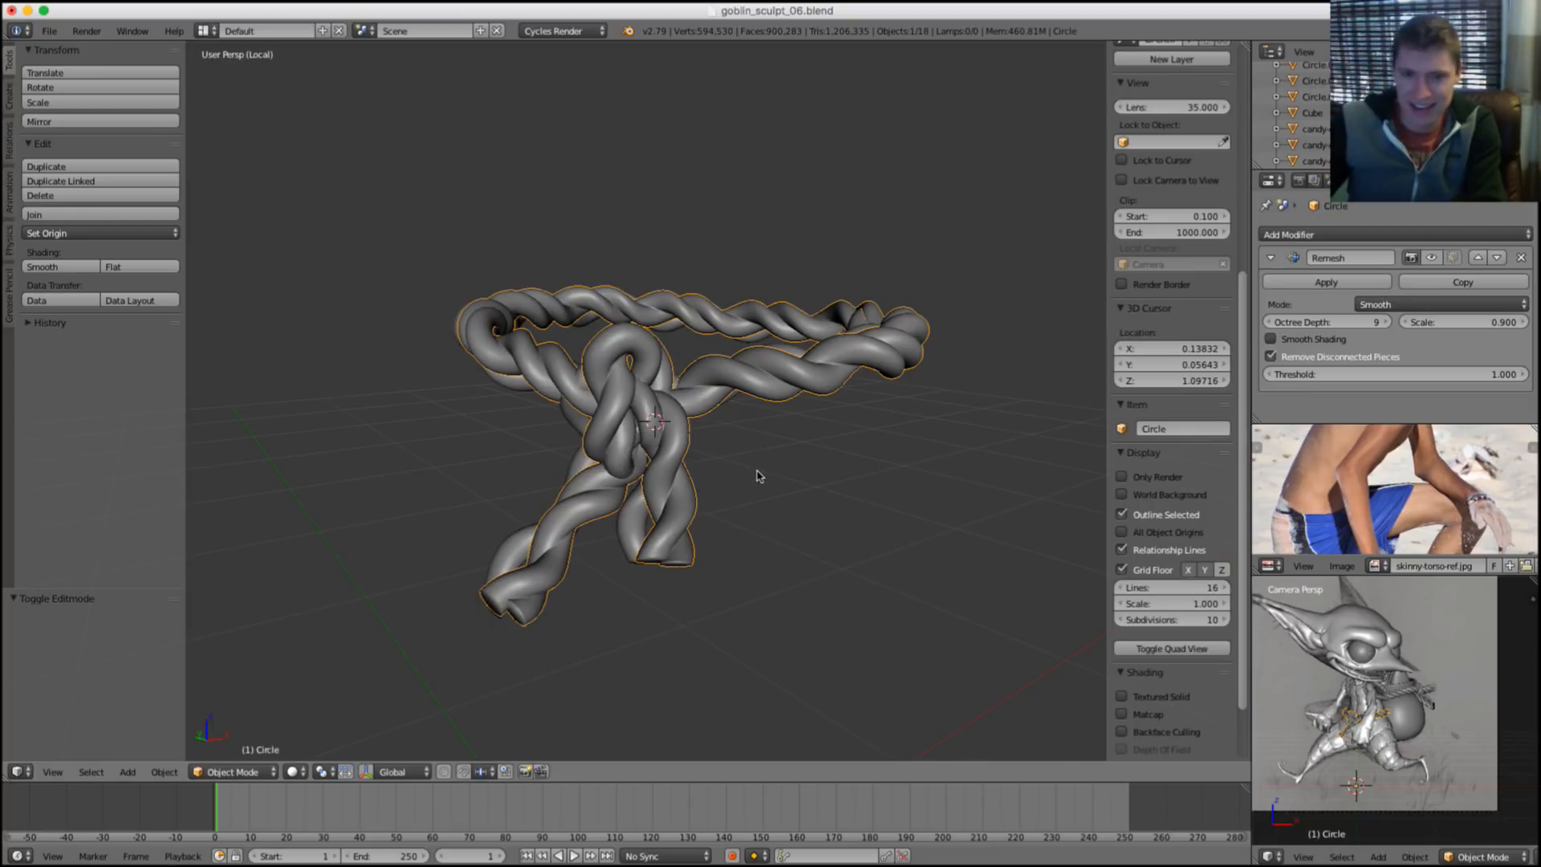
middle_drag(793, 393, 856, 375)
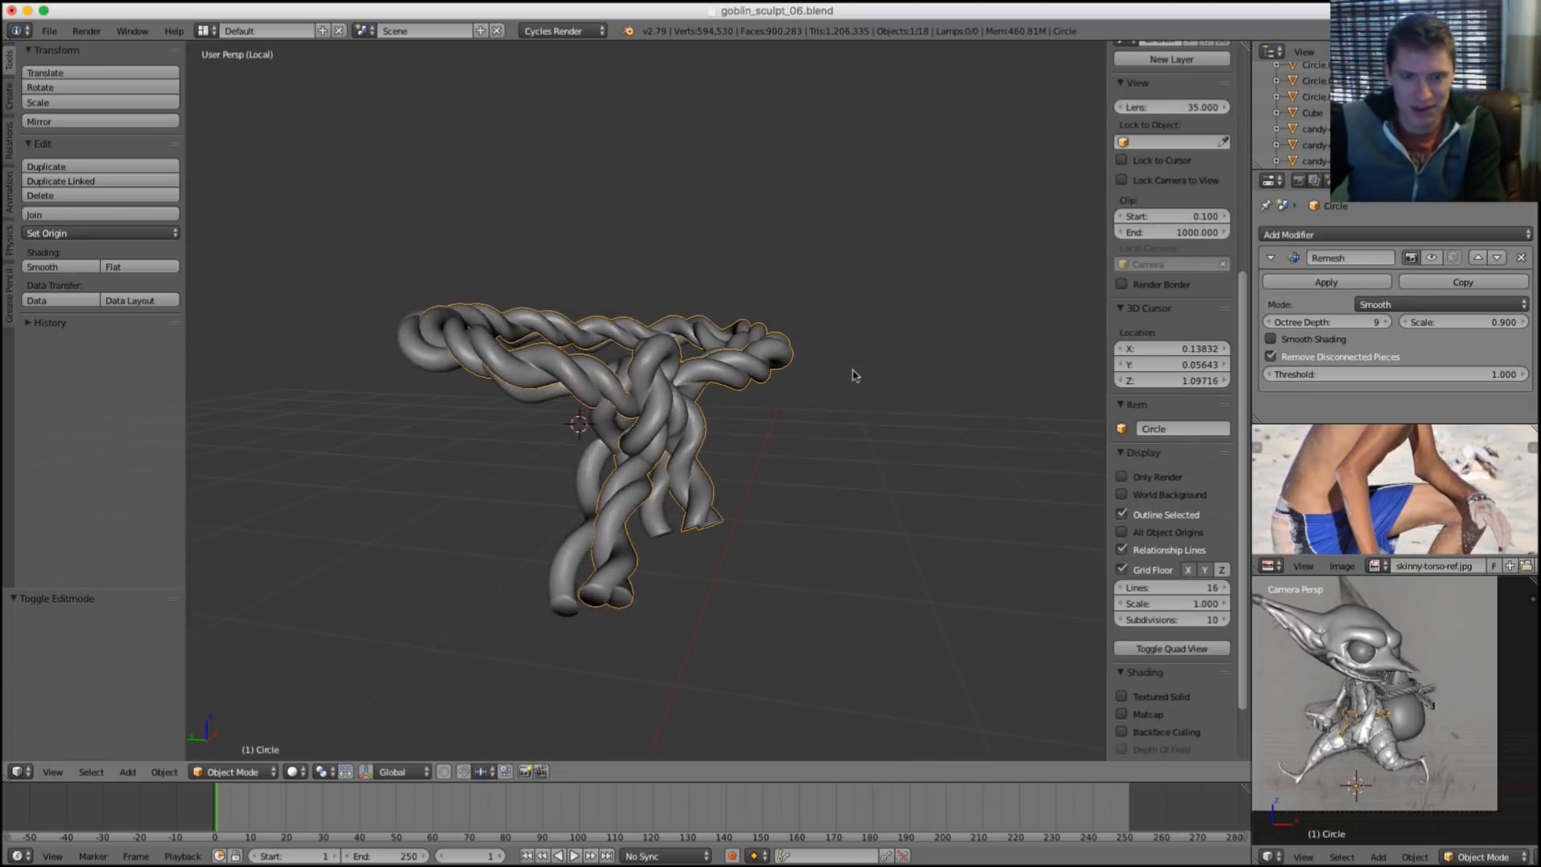
click(49, 30)
mouse_move(149, 83)
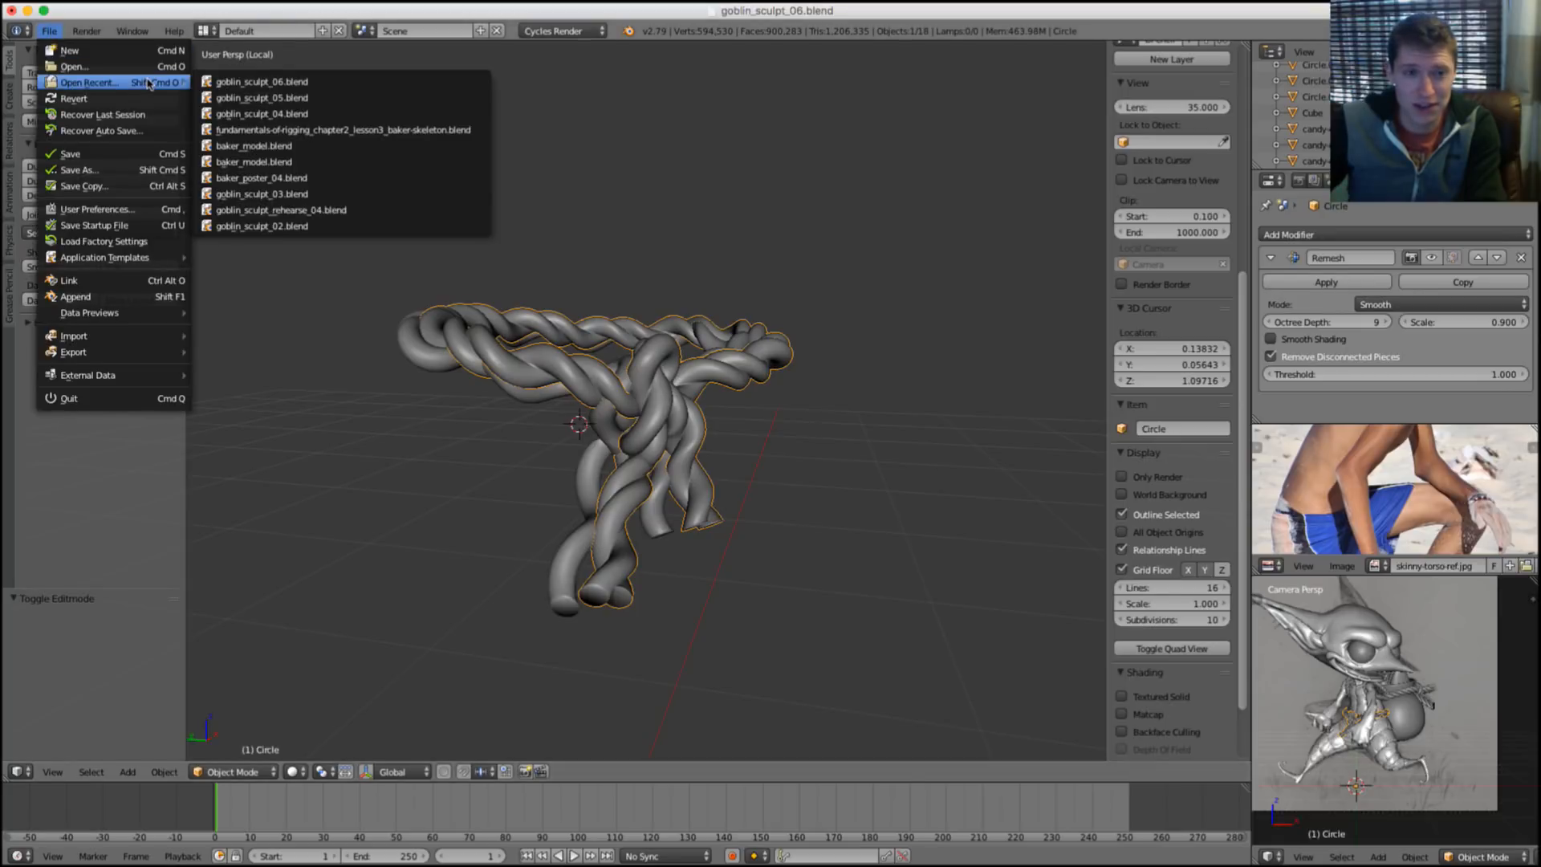
click(301, 81)
Leave the rope belt's local view to show the whole goblin scene, and deselect all objects.
middle_drag(863, 176, 781, 196)
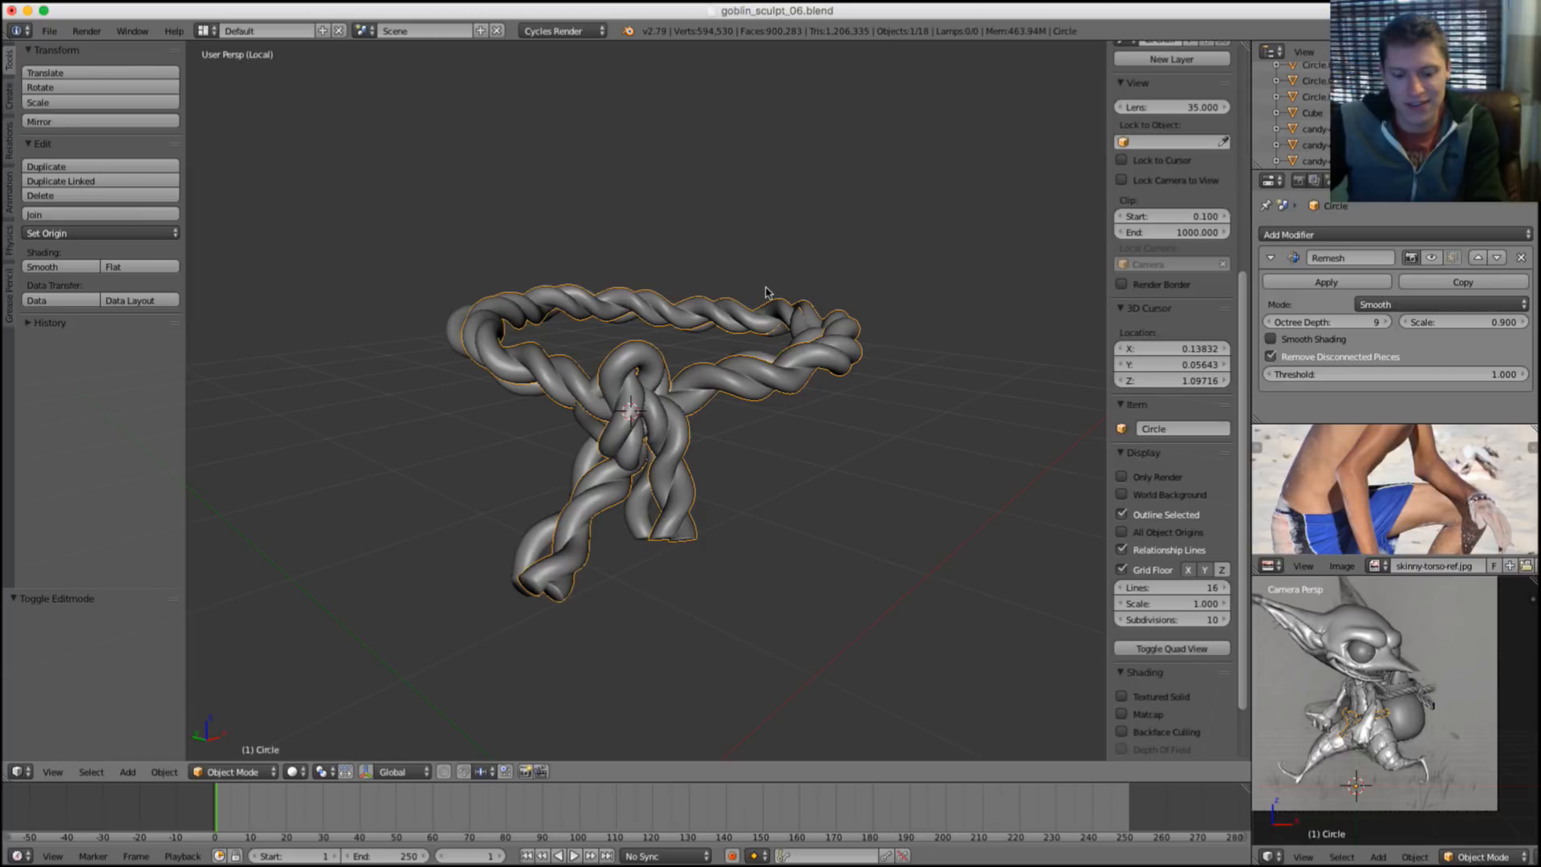
middle_drag(766, 292, 809, 286)
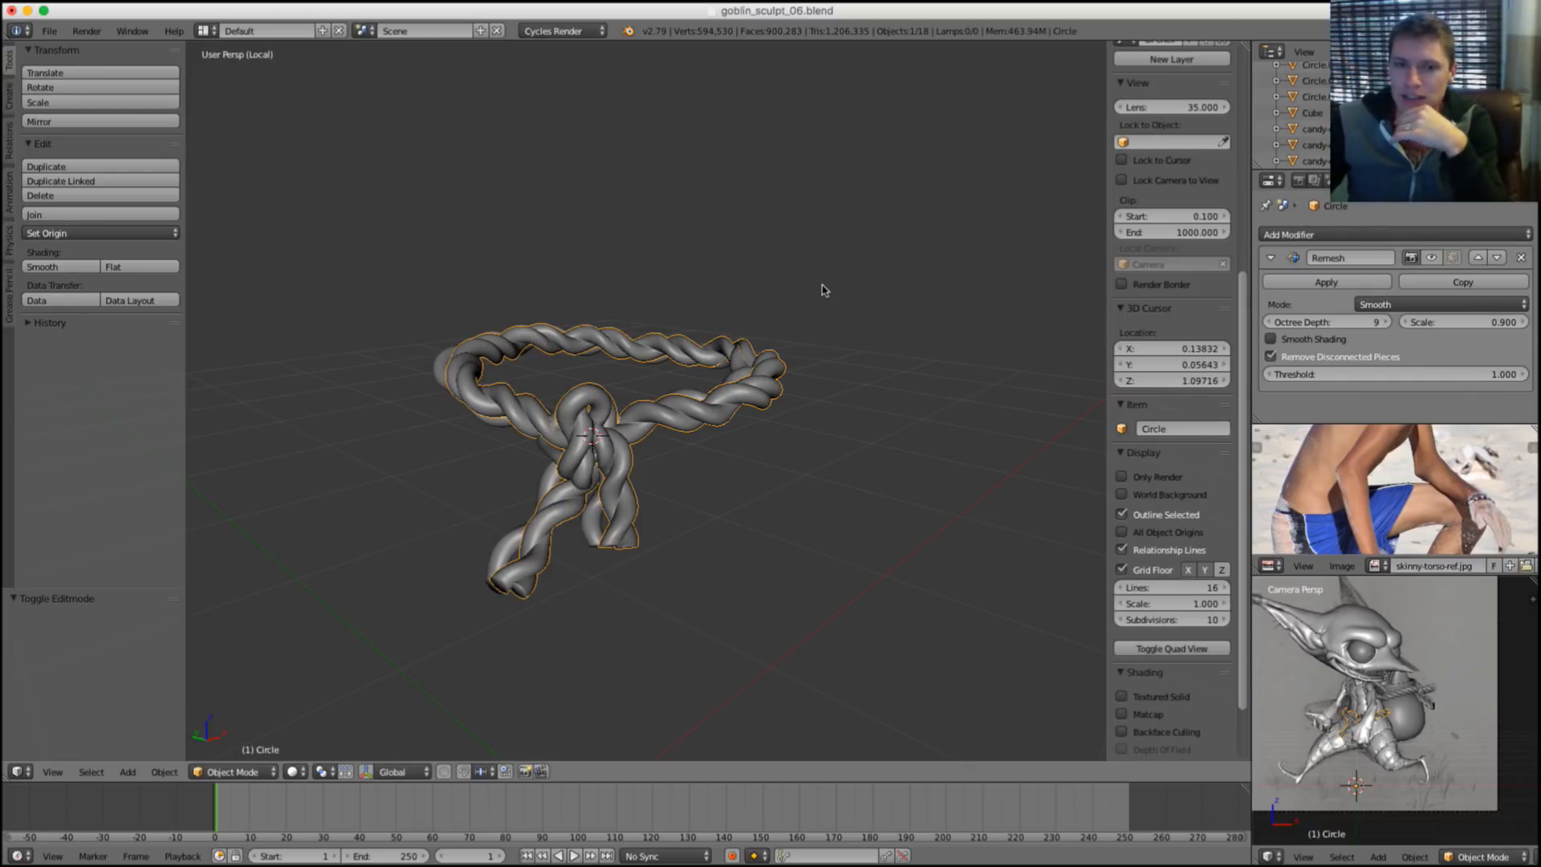
middle_drag(663, 354, 674, 312)
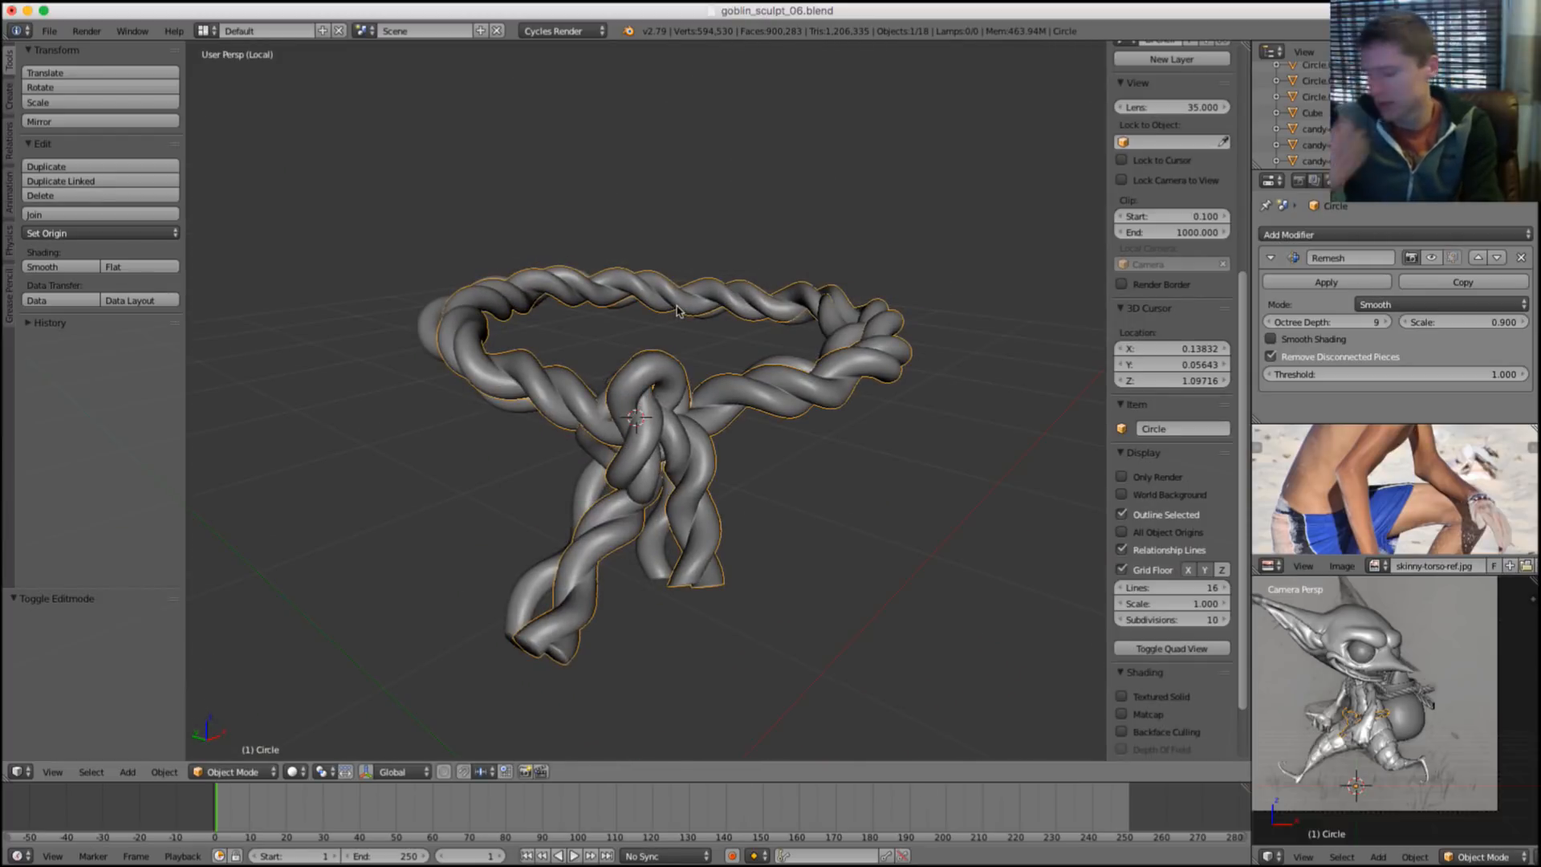
middle_drag(673, 341, 672, 343)
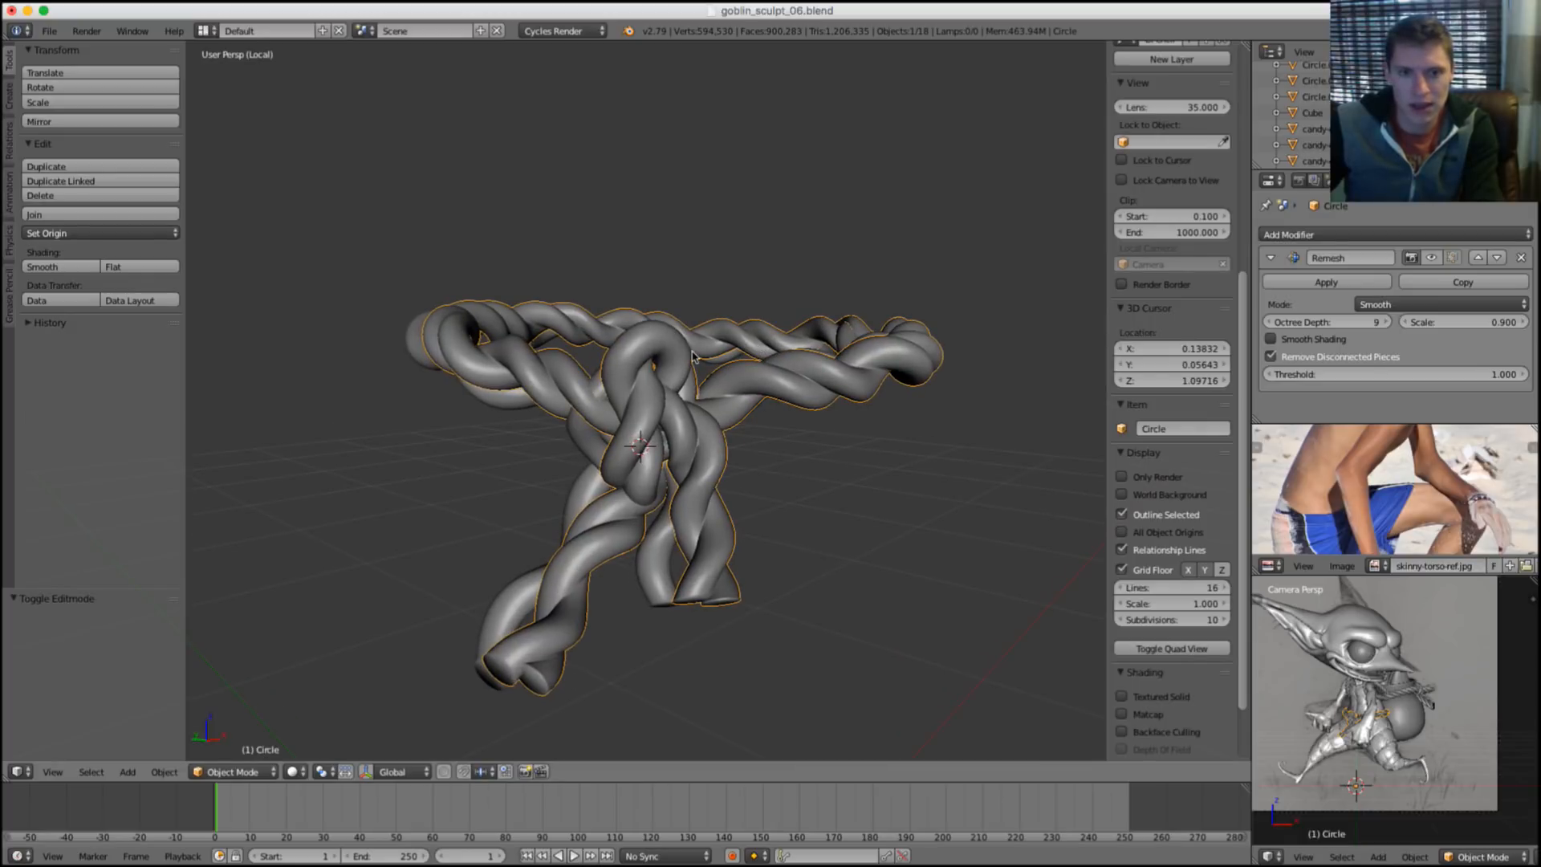
middle_drag(694, 356, 798, 343)
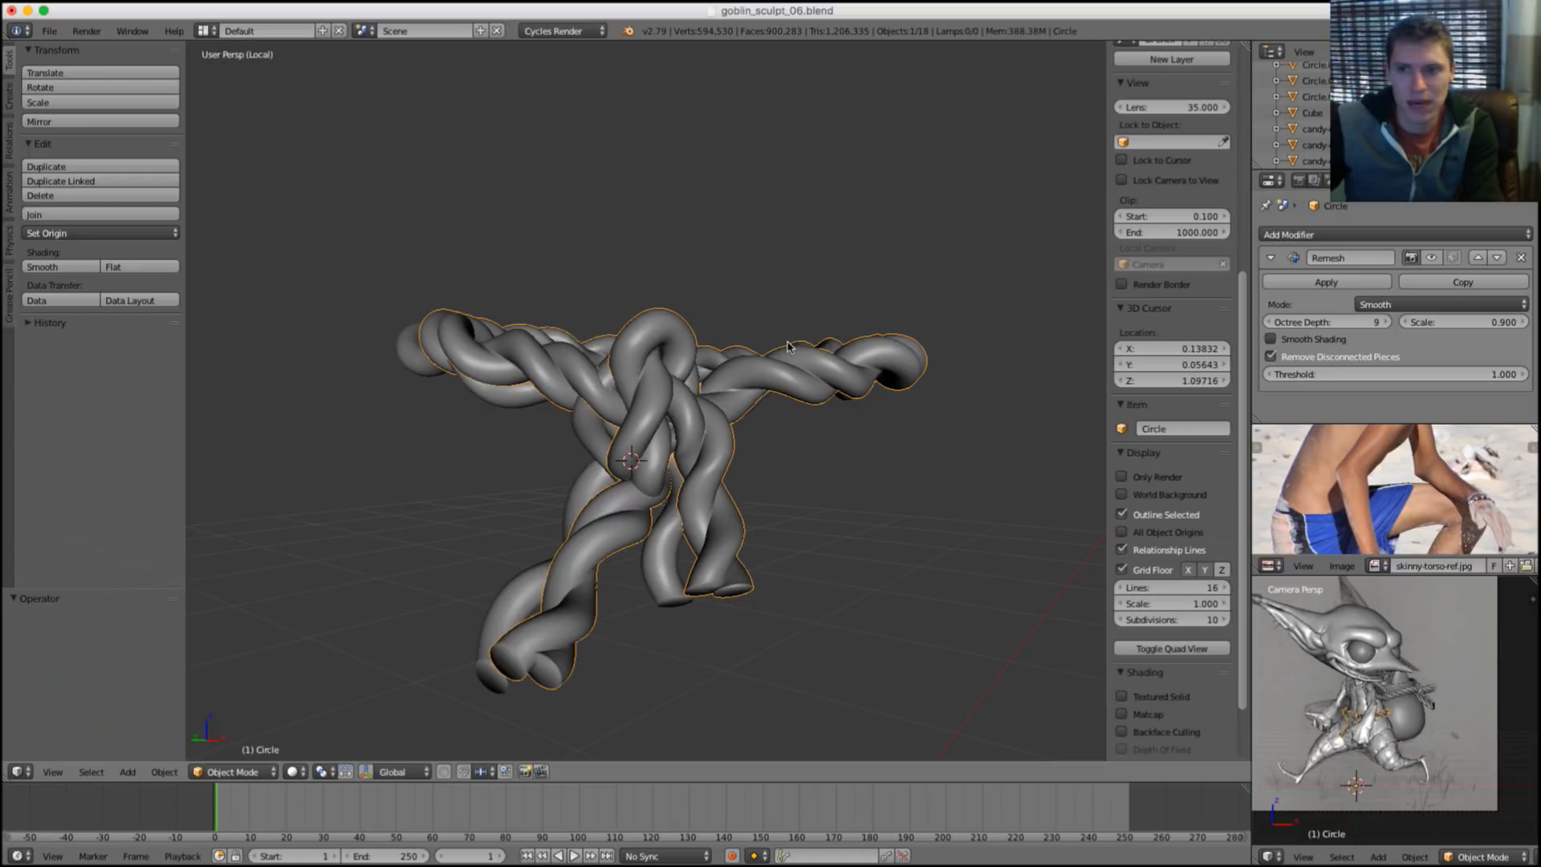
middle_drag(788, 346, 750, 340)
key(a)
scroll(763, 275, down, 3)
key(KP_Divide)
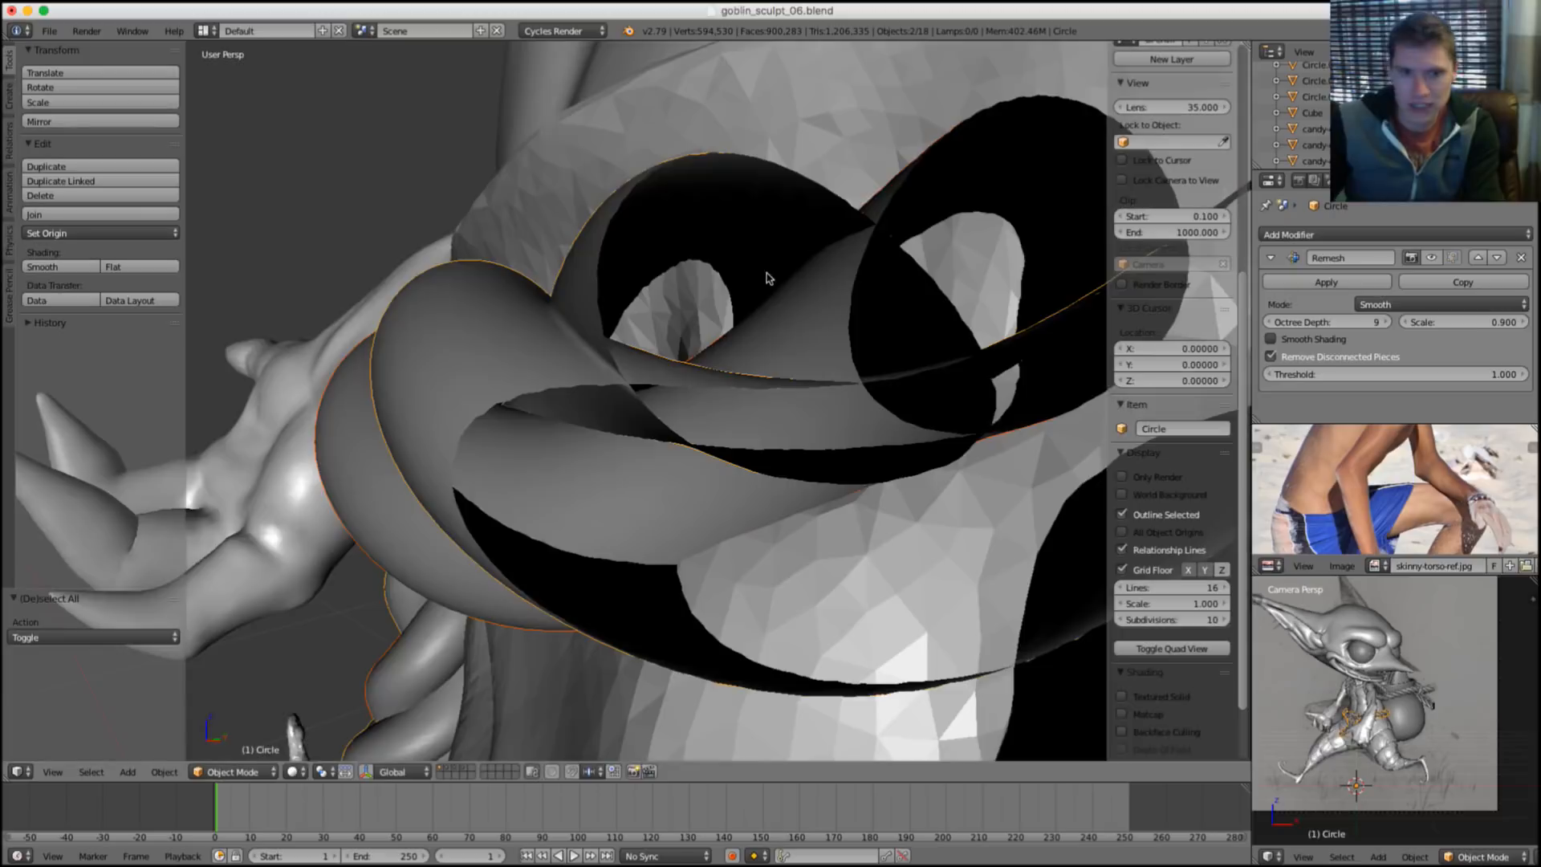
key(shift+c)
scroll(763, 338, up, 3)
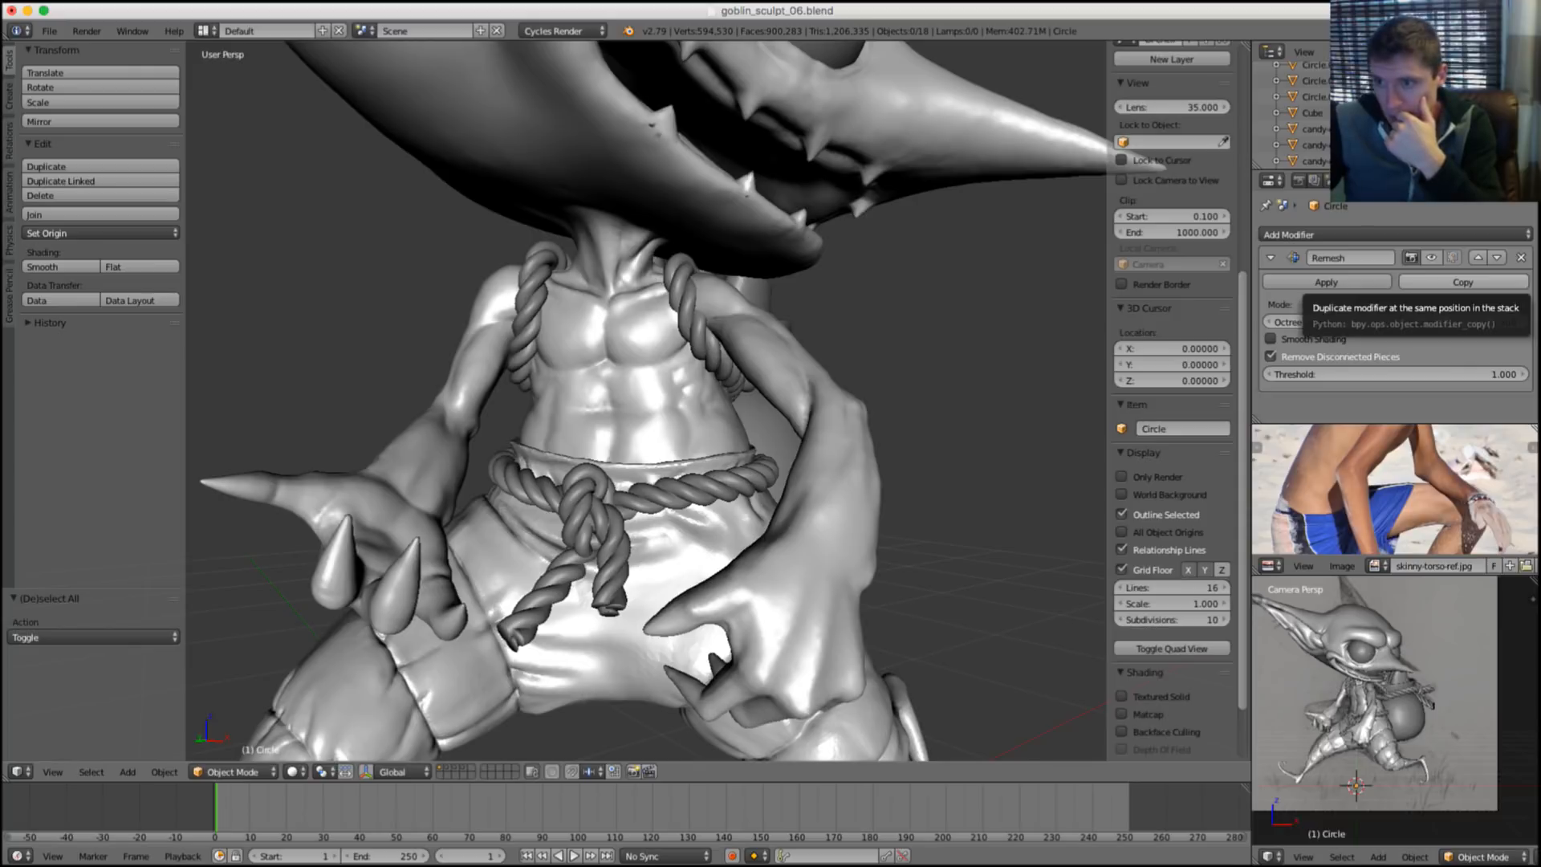
Examine the whole goblin sculpt from the front and side, checking the rope belt, torso, head and sack.
key(super+Tab)
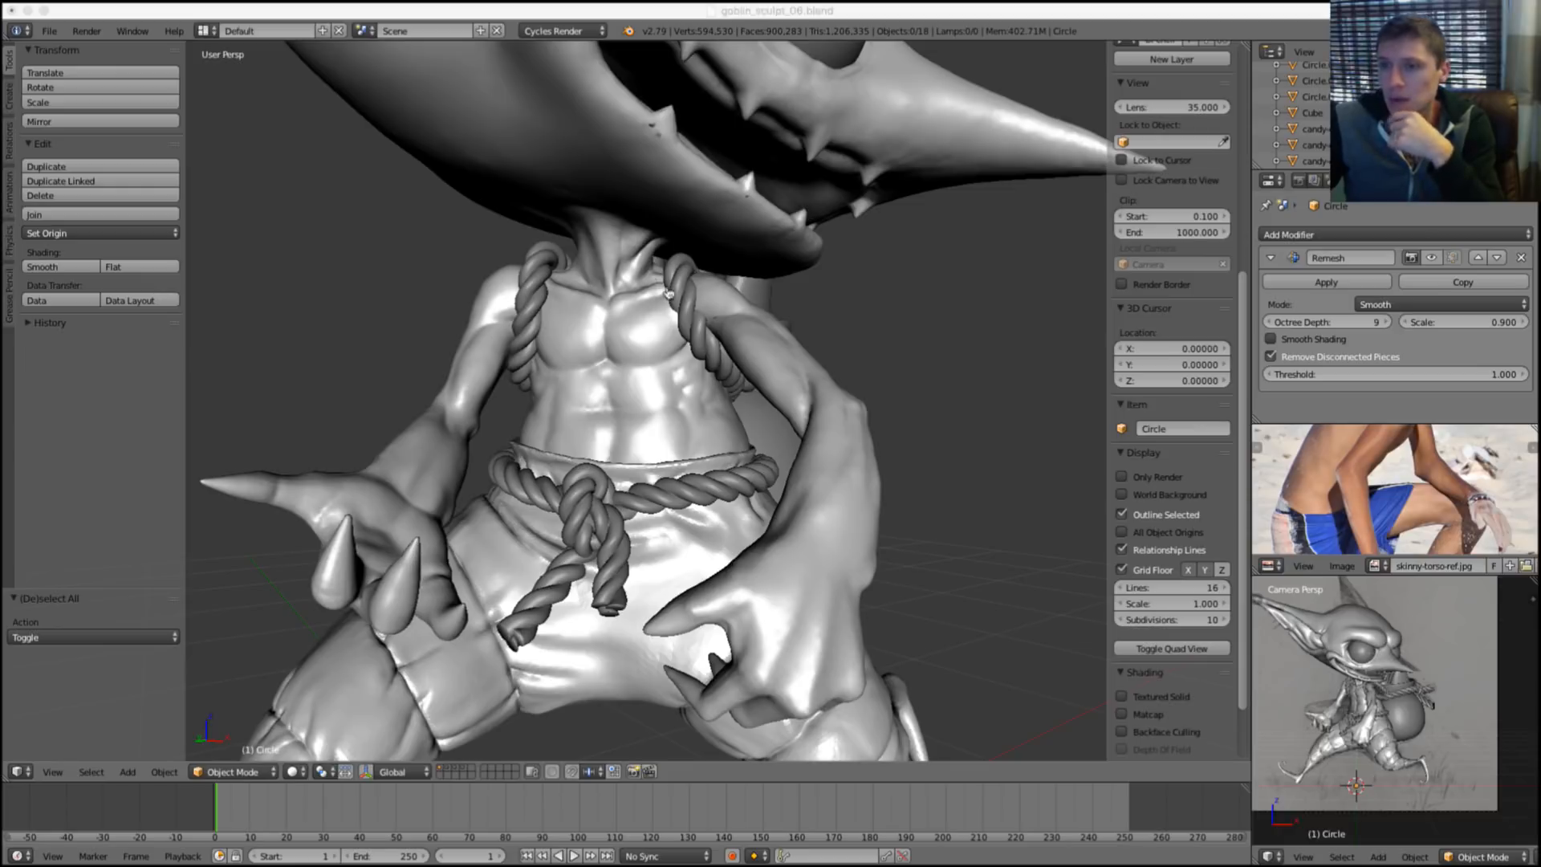
key(super+Tab)
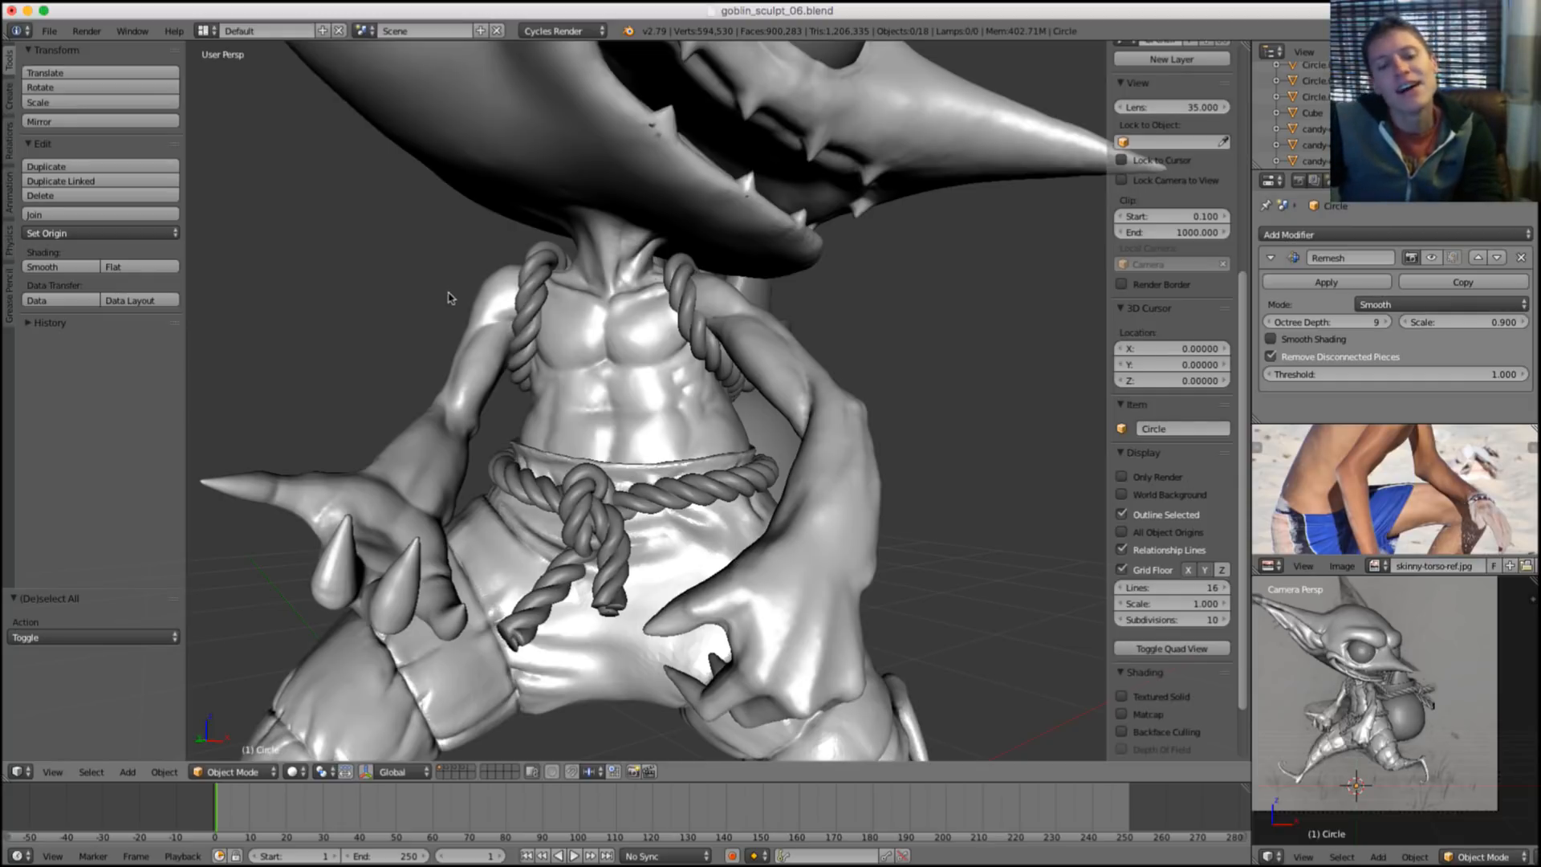
scroll(637, 330, down, 5)
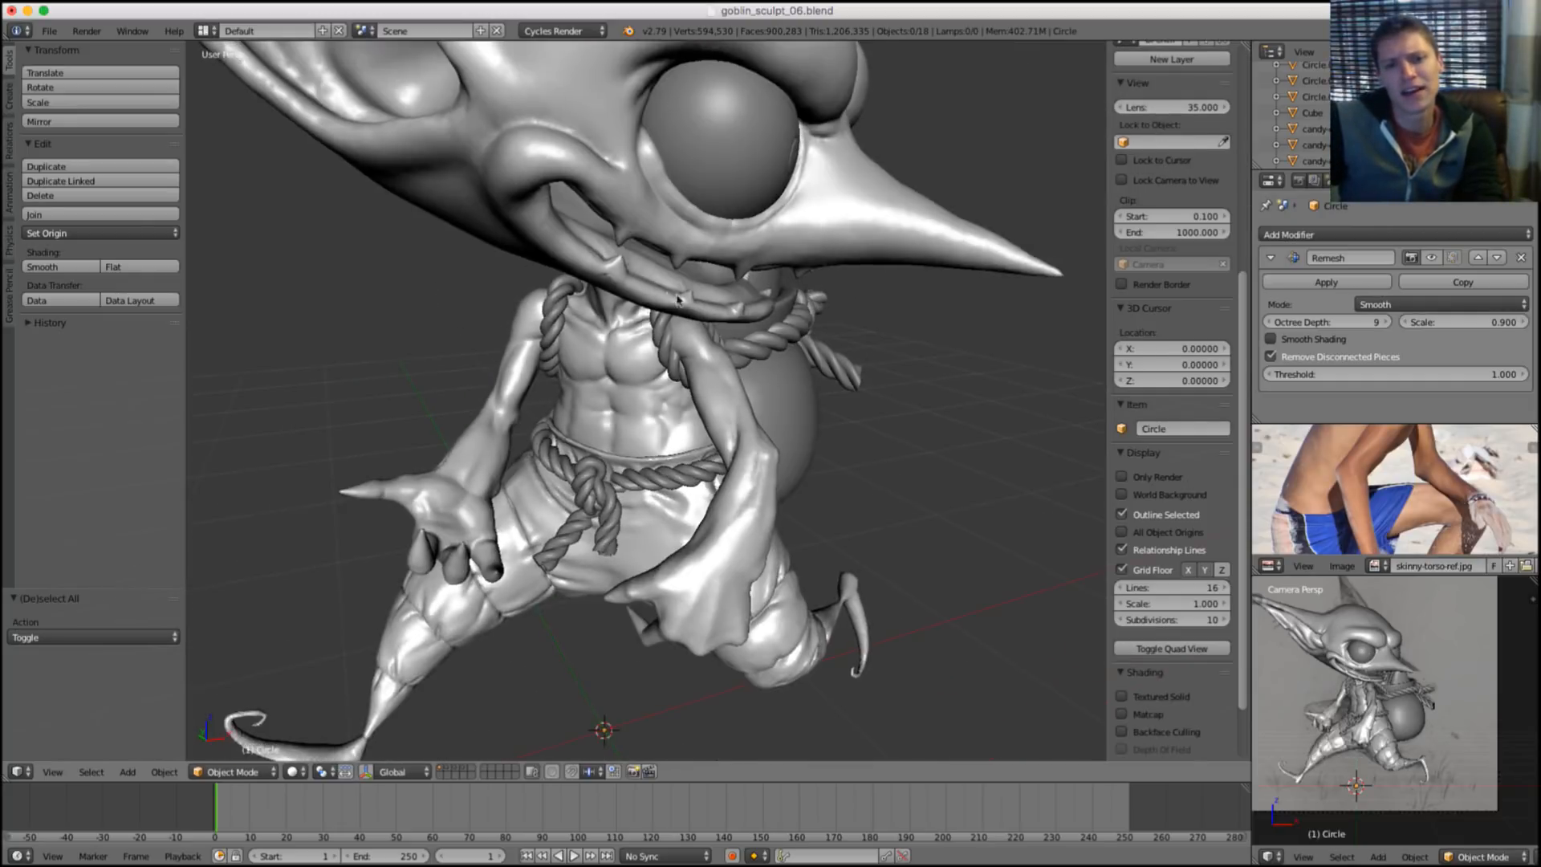
right_click(613, 478)
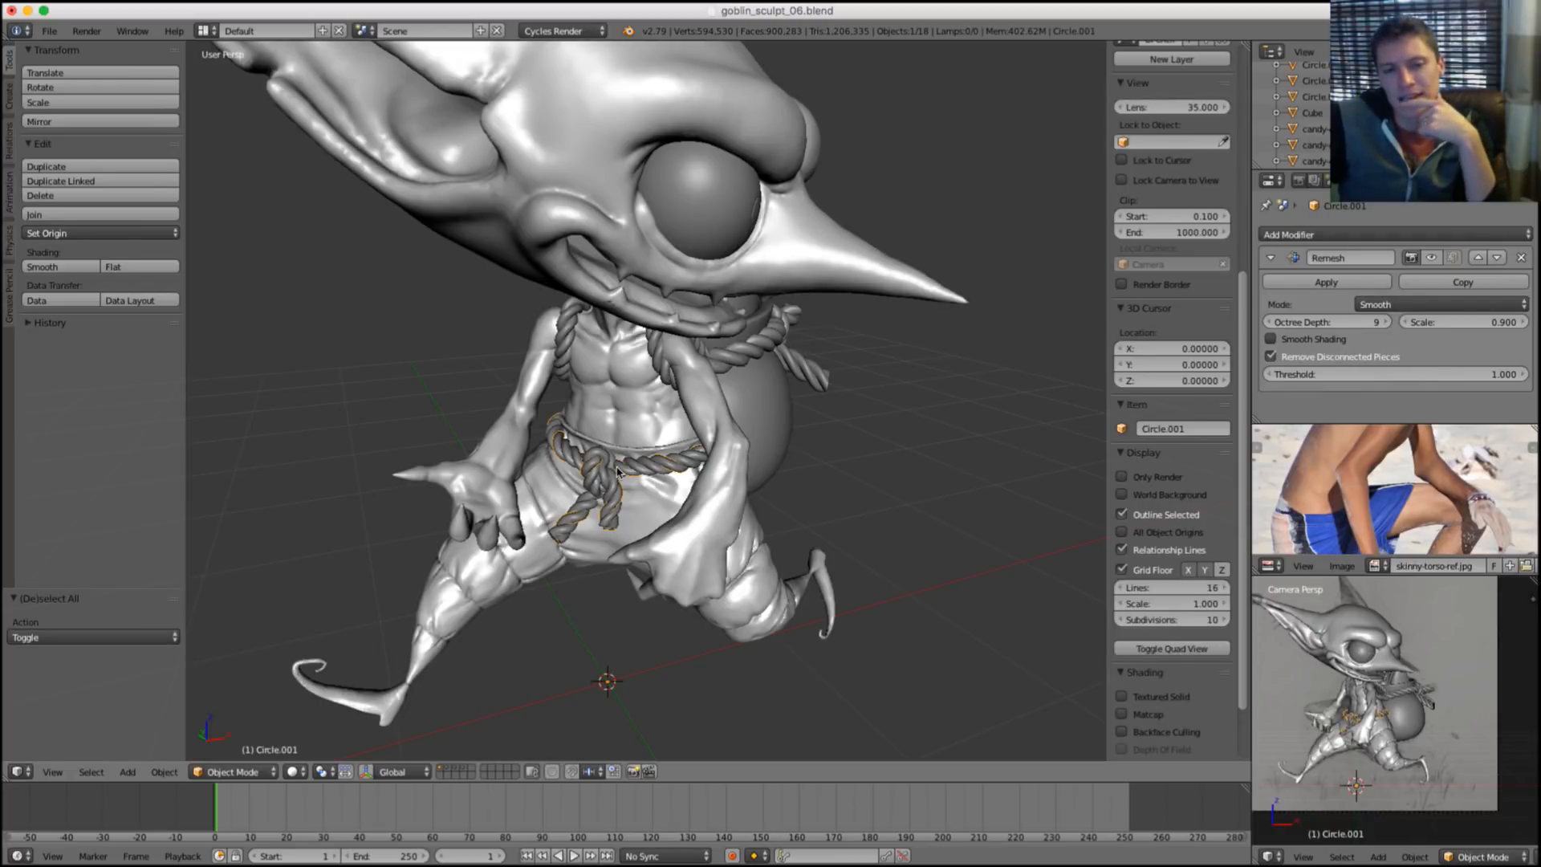
key(a)
scroll(618, 465, up, 3)
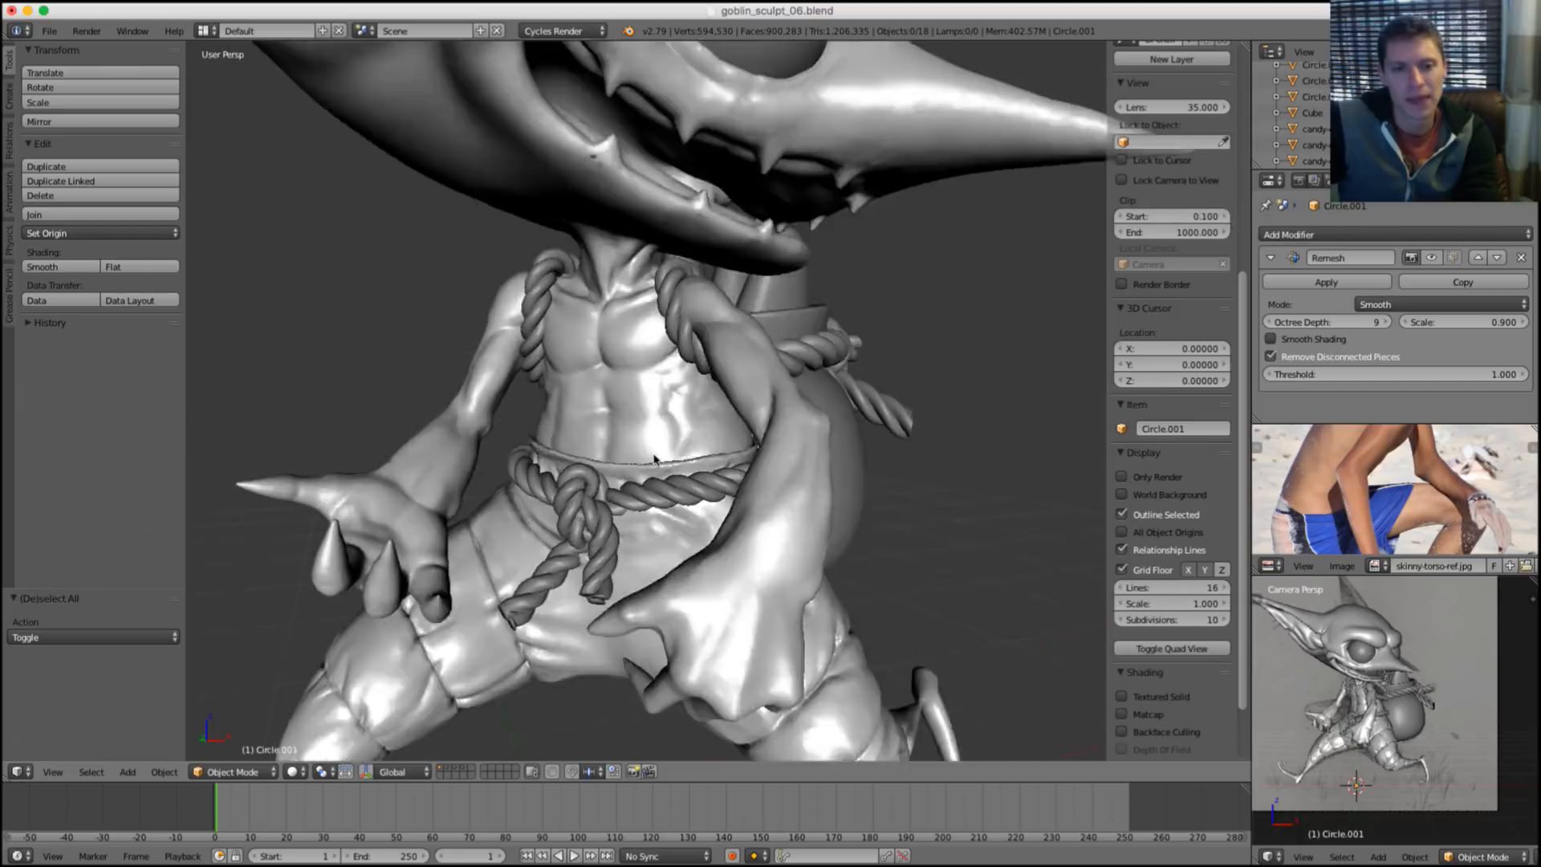
middle_drag(654, 459, 683, 479)
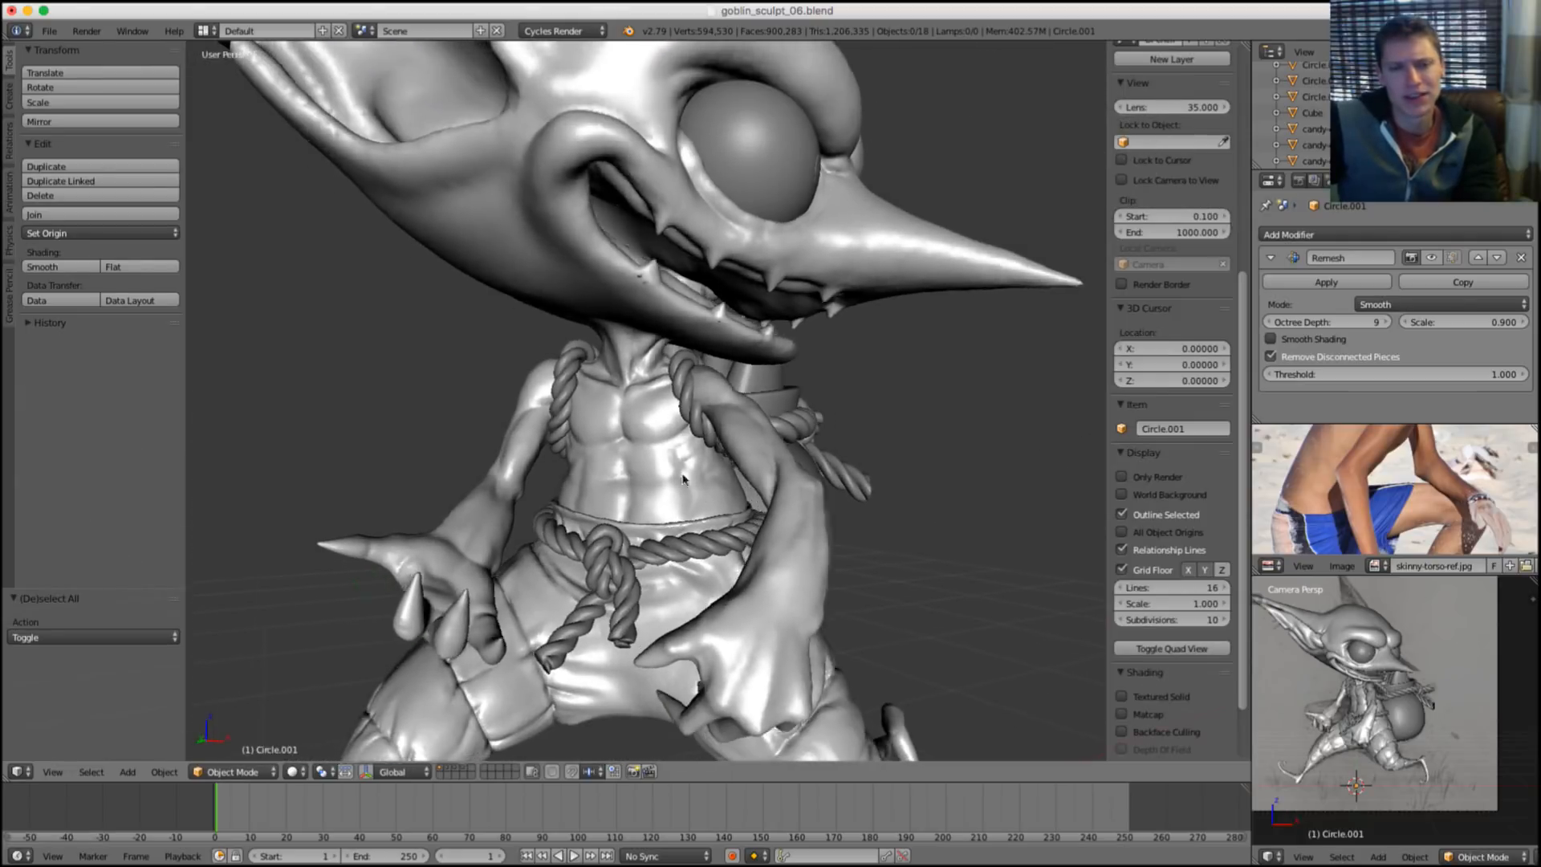
scroll(683, 479, down, 4)
middle_drag(931, 409, 874, 406)
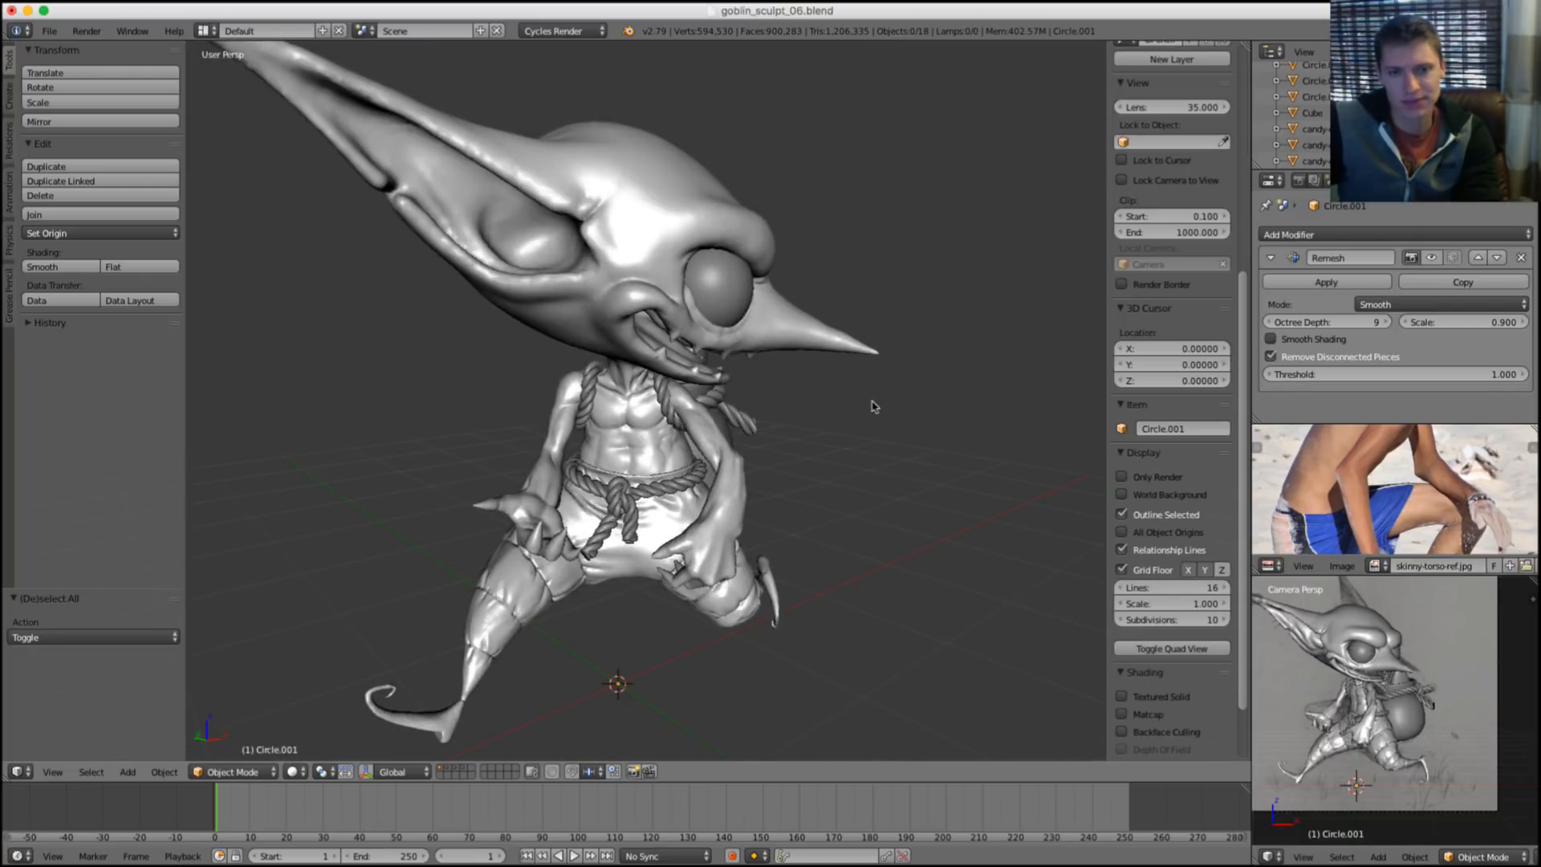
scroll(874, 405, up, 4)
right_click(763, 132)
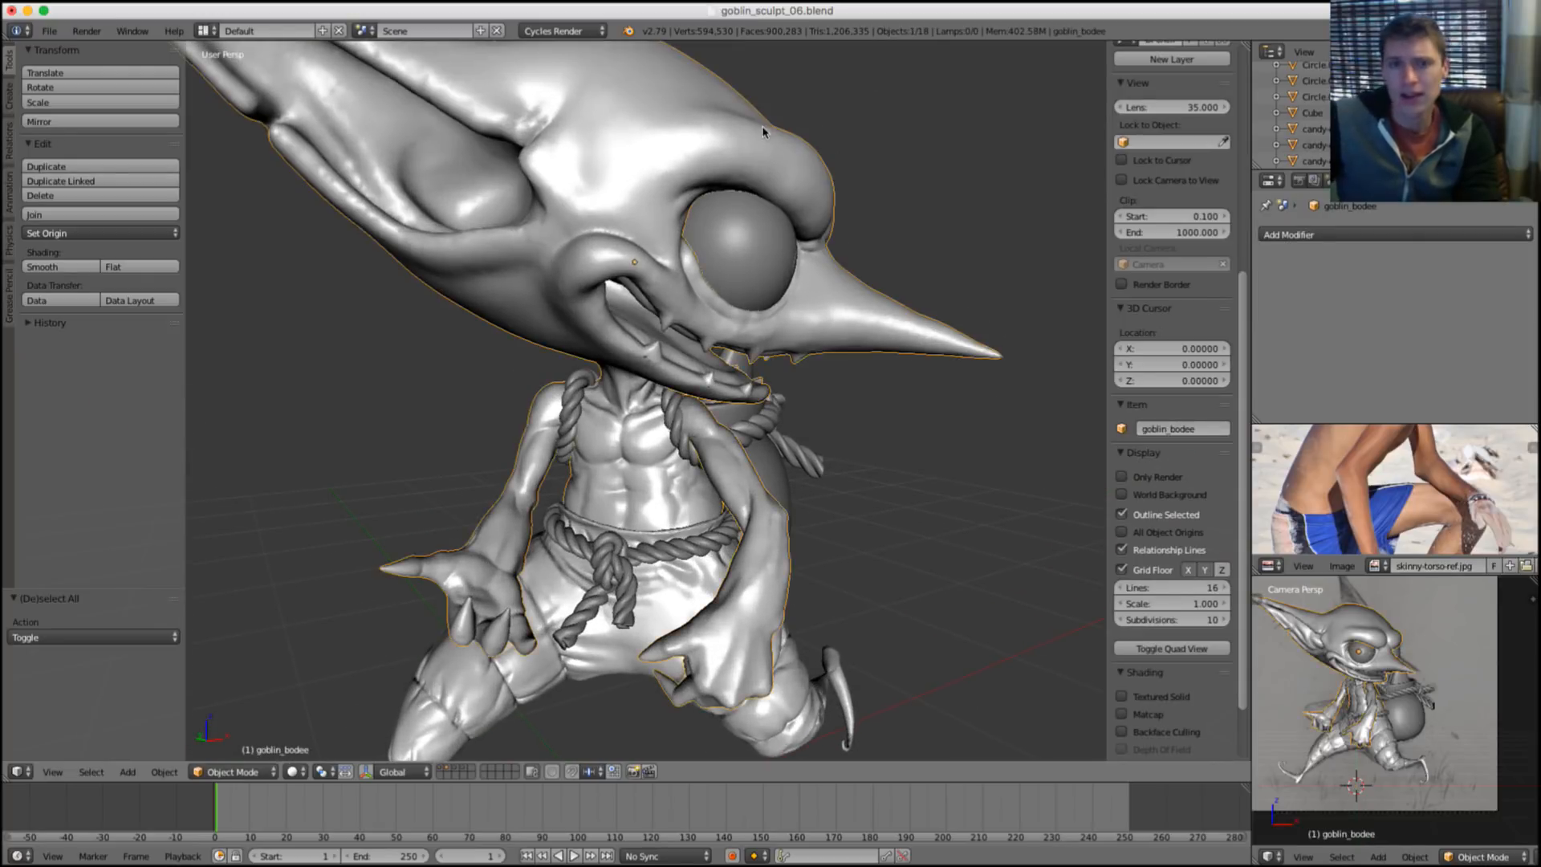
scroll(899, 277, down, 4)
middle_drag(898, 277, 847, 373)
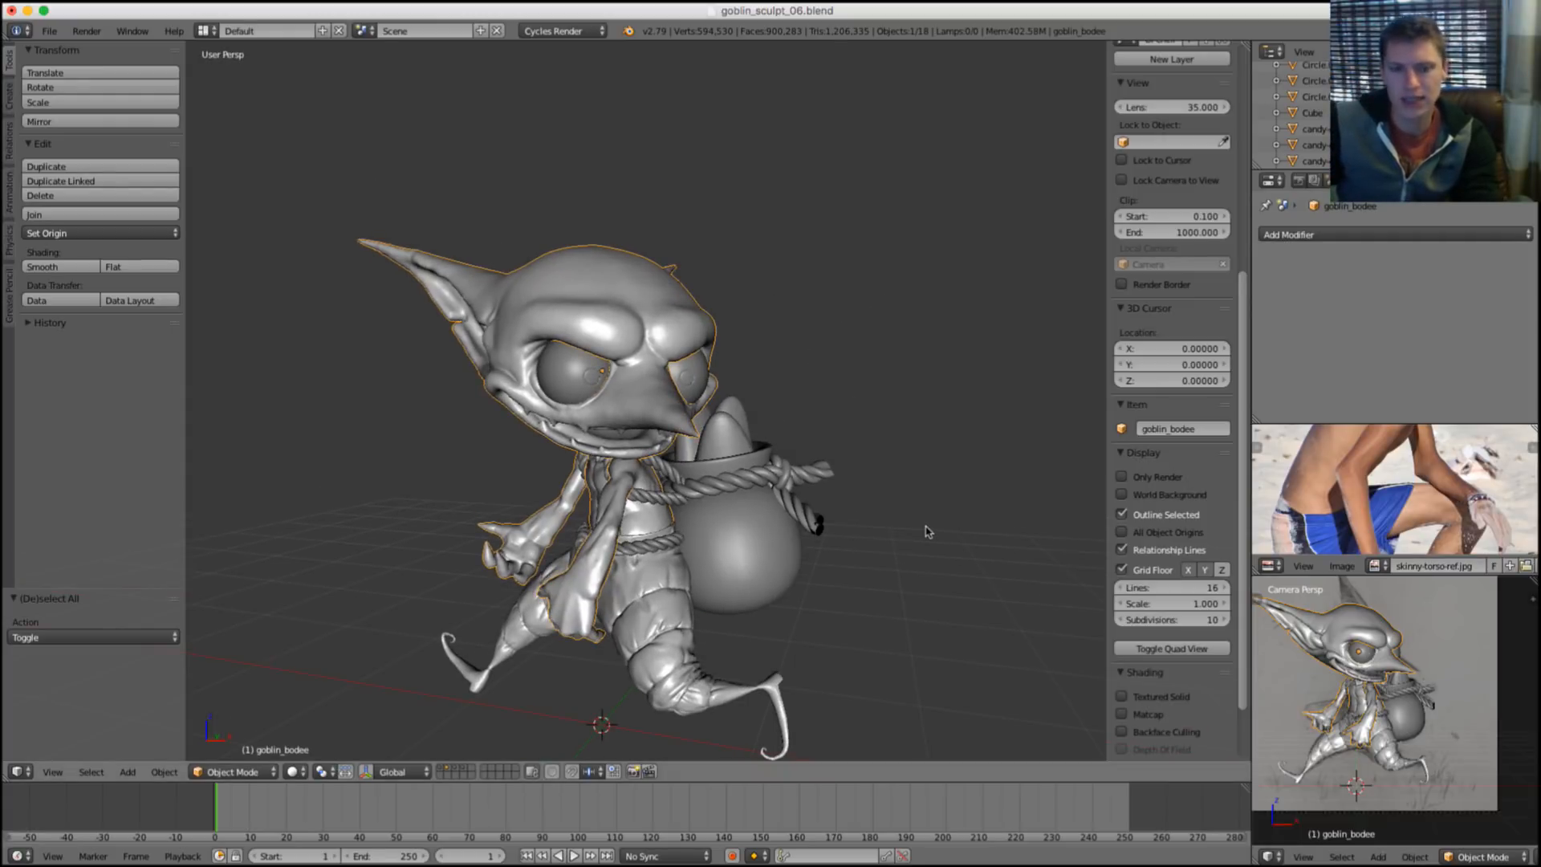
Temporarily hide the sculpt's layer and enlarge the camera view on the eye and brow of the reference drawing.
key(1)
scroll(1374, 761, up, 5)
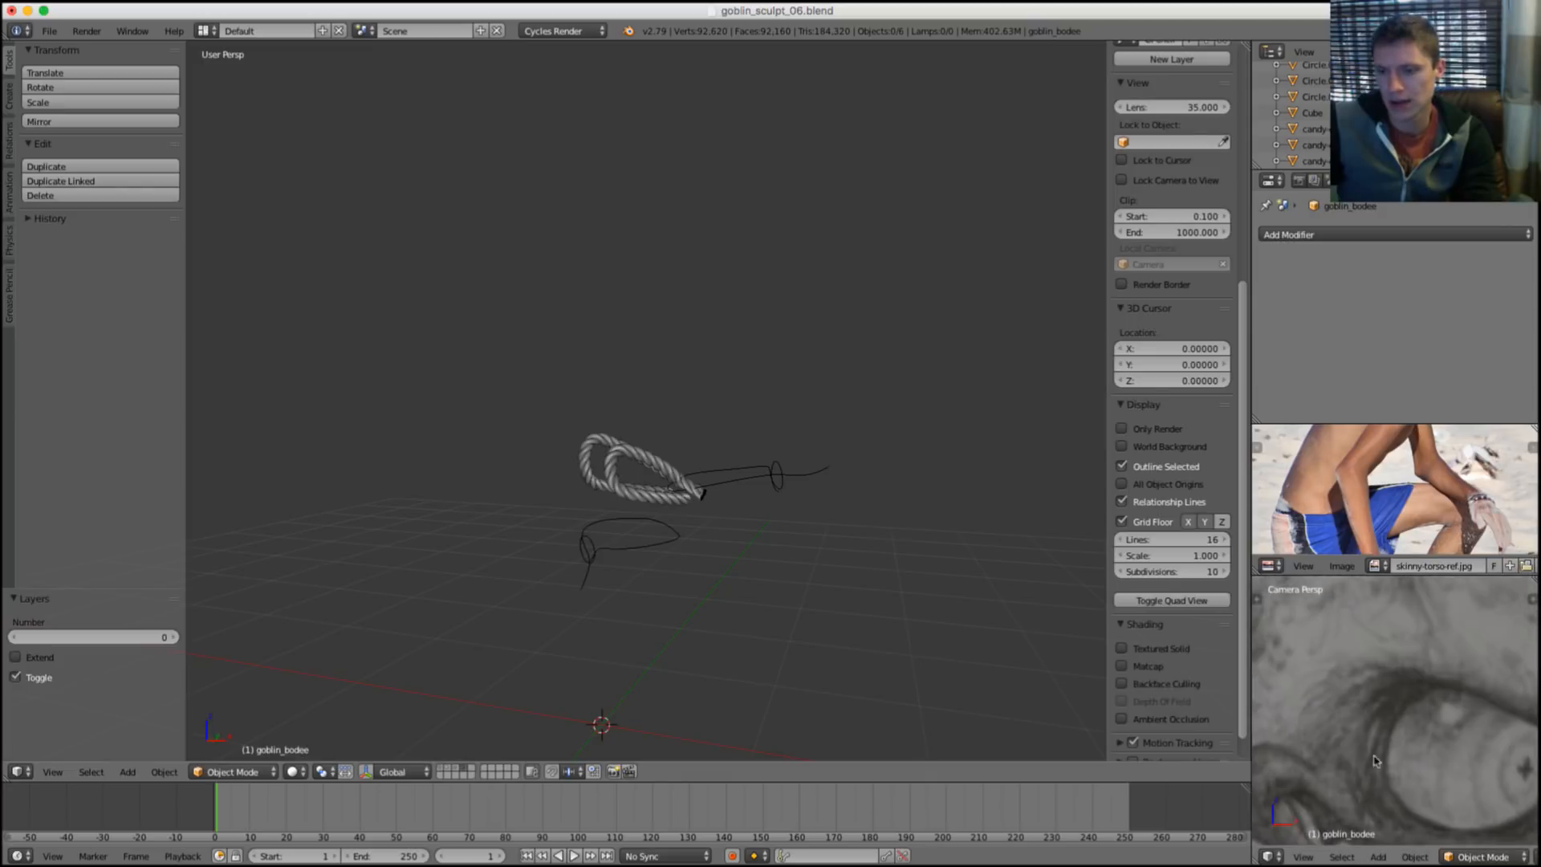
shift+scroll(1380, 707, up, 4)
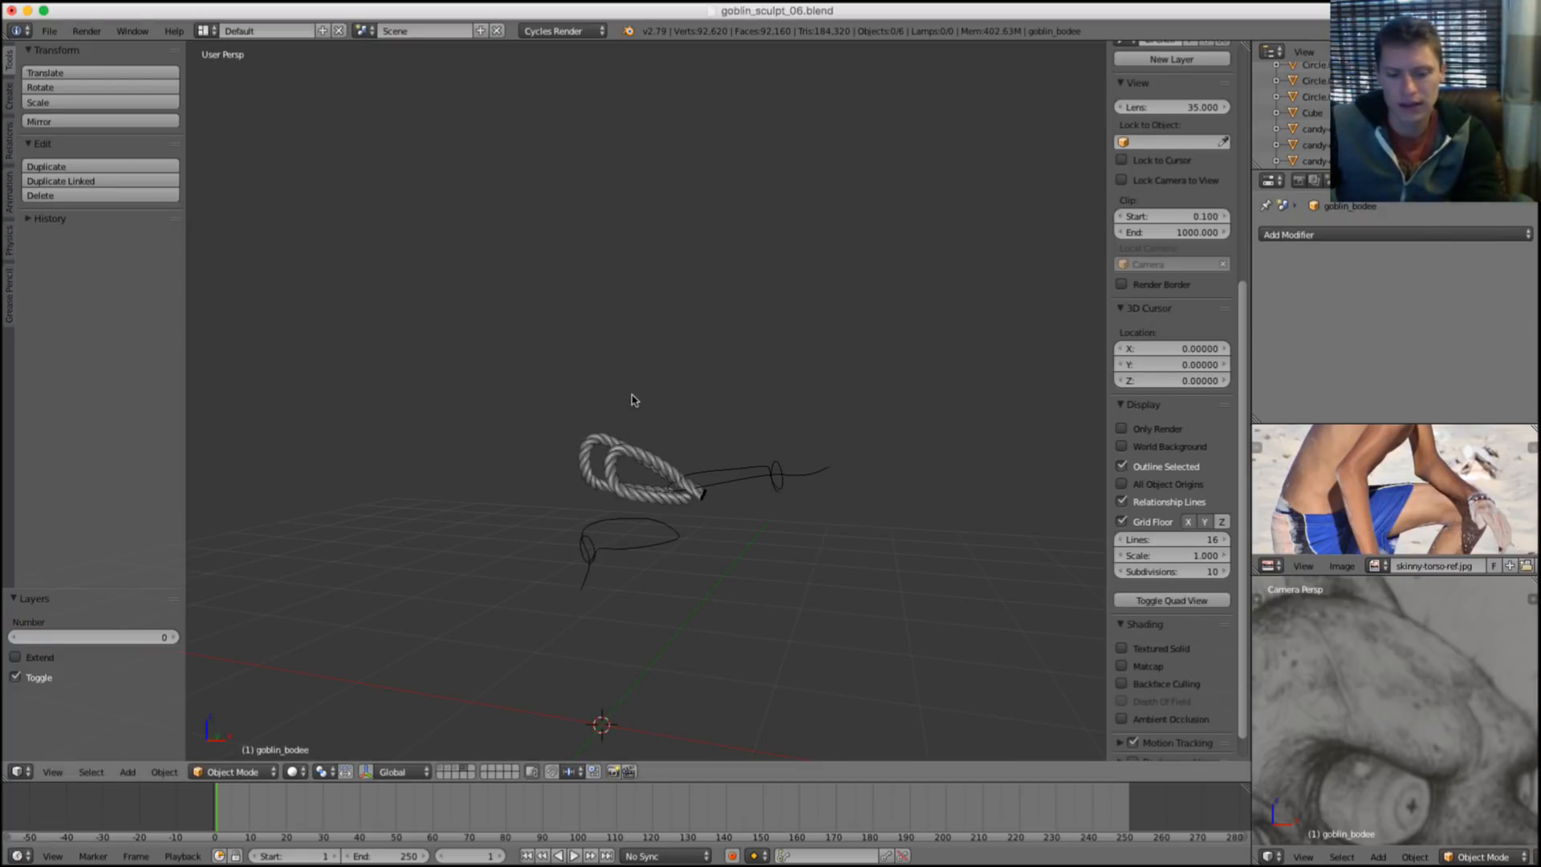
key(alt+h)
Select the goblin_bodee mesh and put it into Sculpt Mode.
key(a)
scroll(642, 341, up, 4)
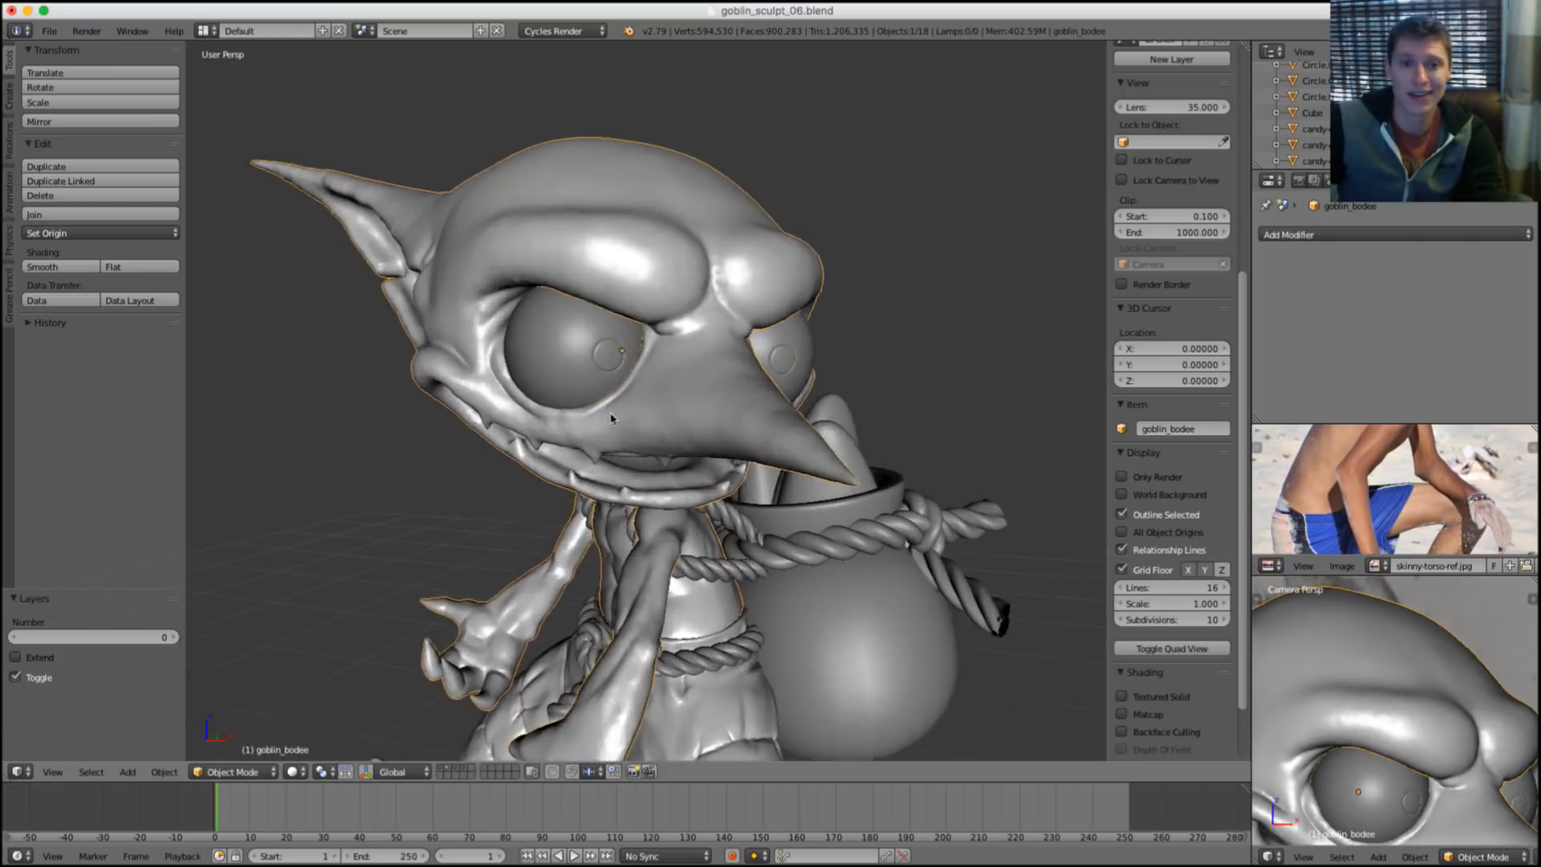
middle_drag(642, 341, 746, 391)
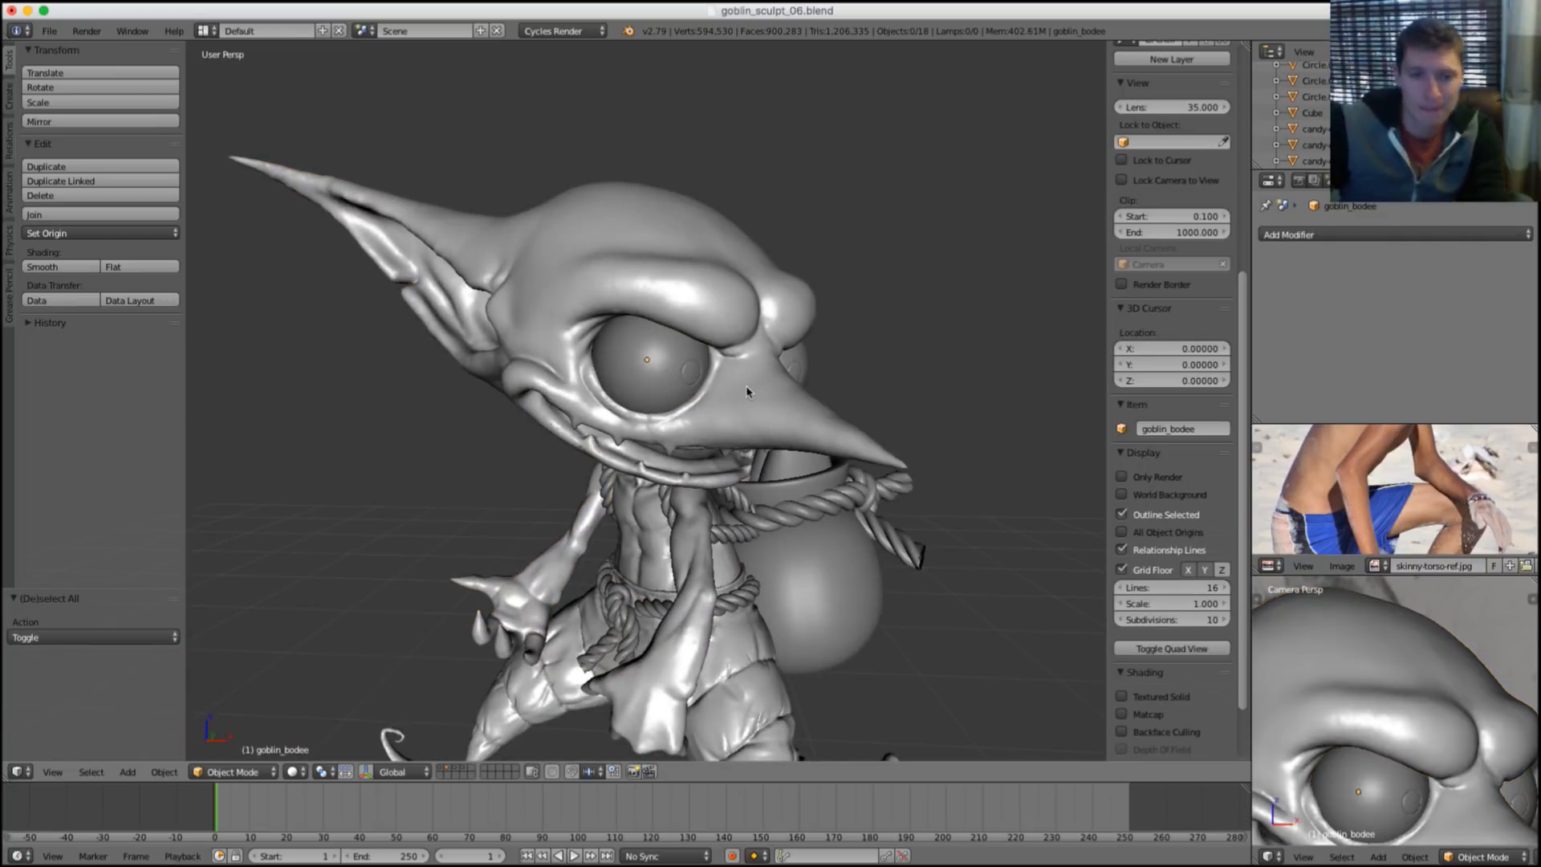
right_click(663, 464)
click(233, 772)
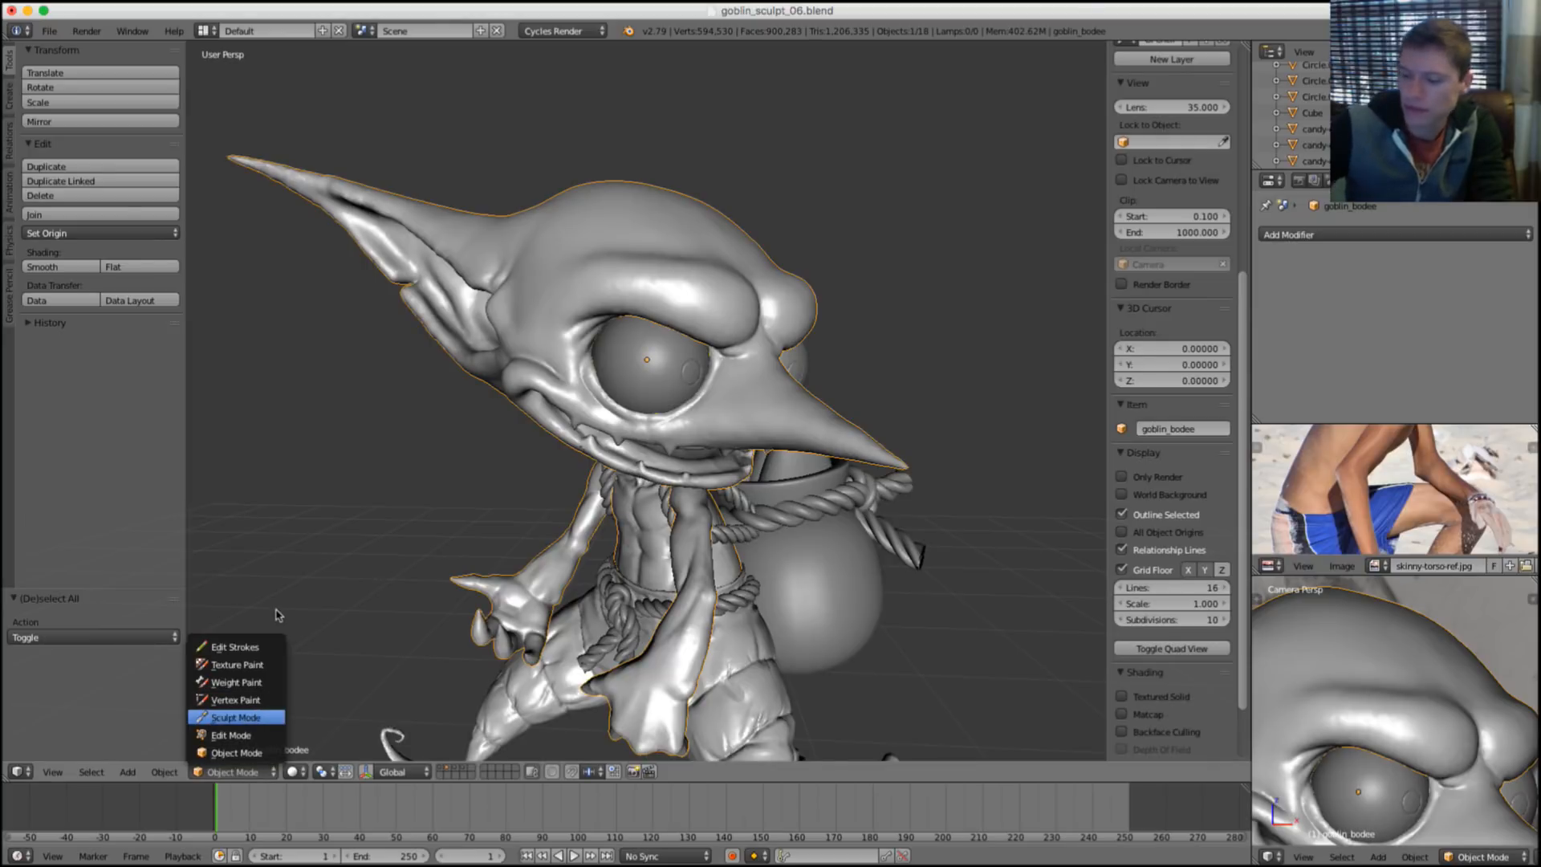
key(Return)
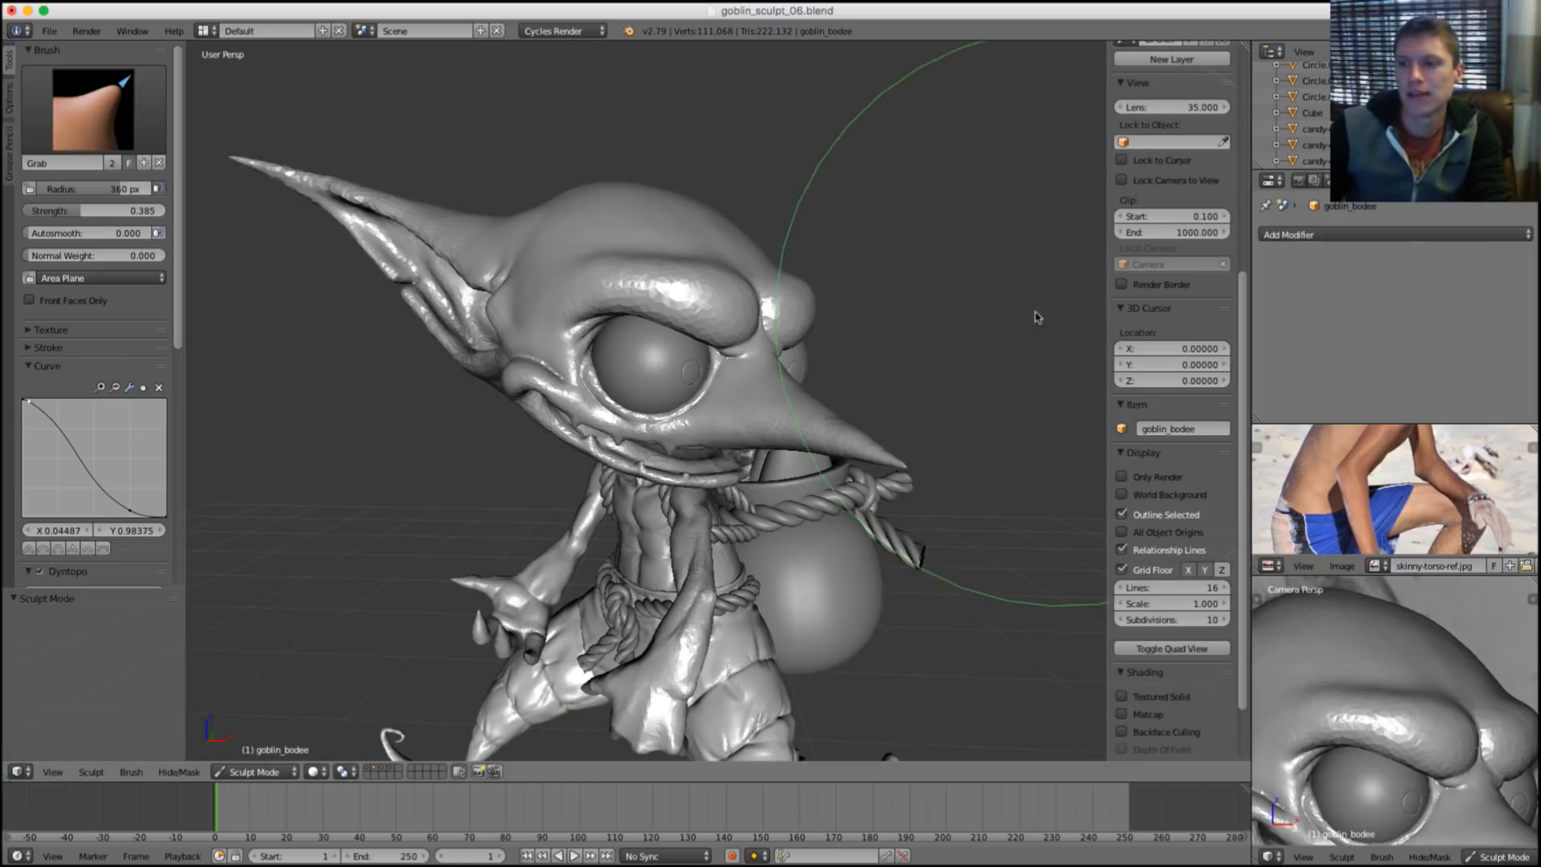
Switch to the Crease brush and set its radius to 197 px over the goblin's brow.
scroll(704, 562, down, 2)
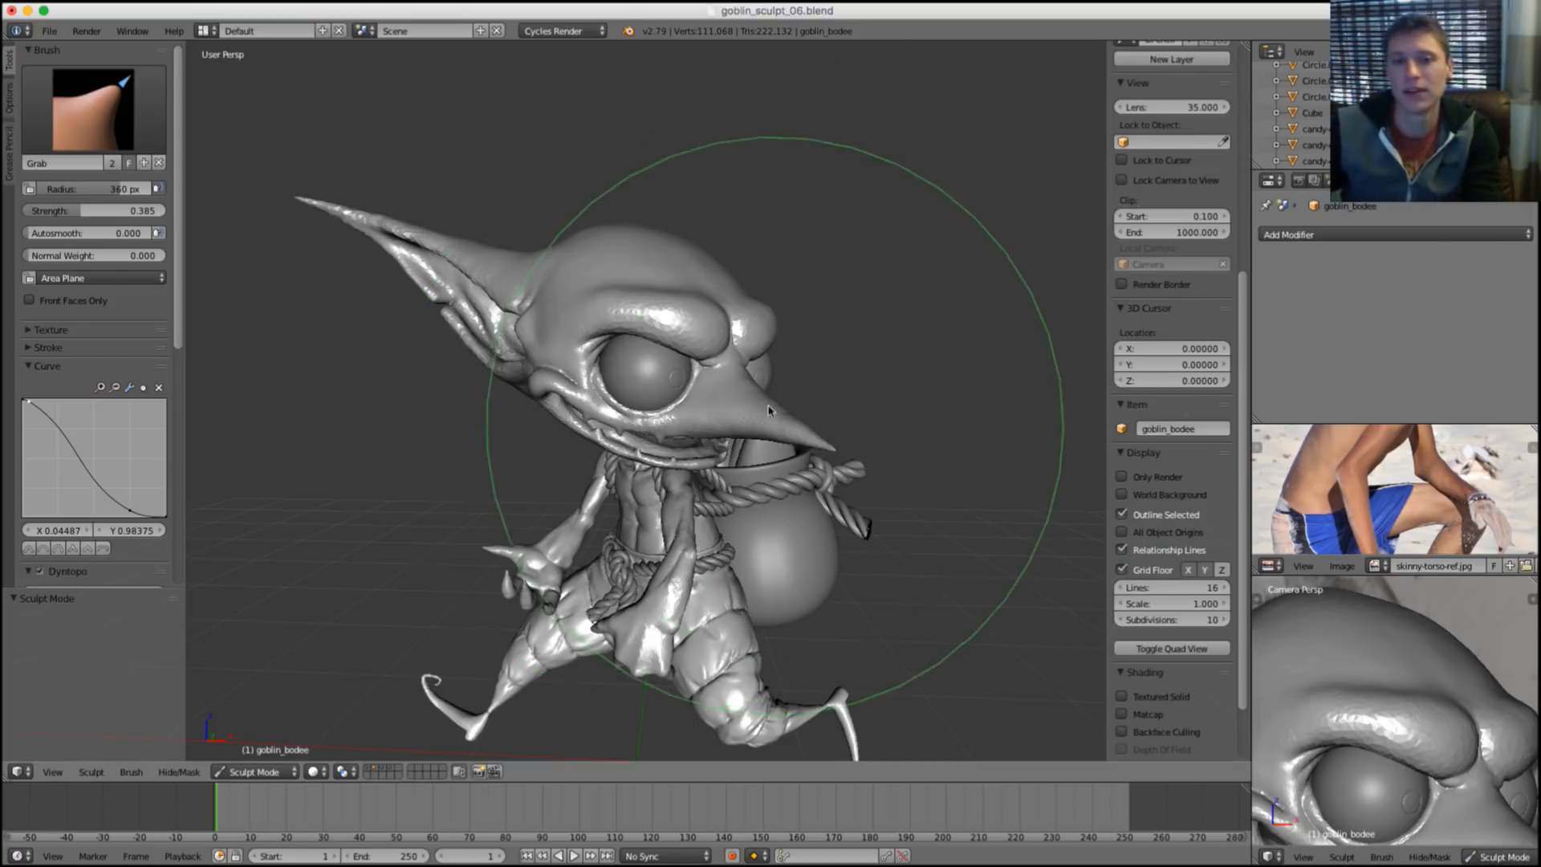
mouse_move(1025, 282)
middle_down()
mouse_move(802, 378)
mouse_move(752, 372)
middle_up()
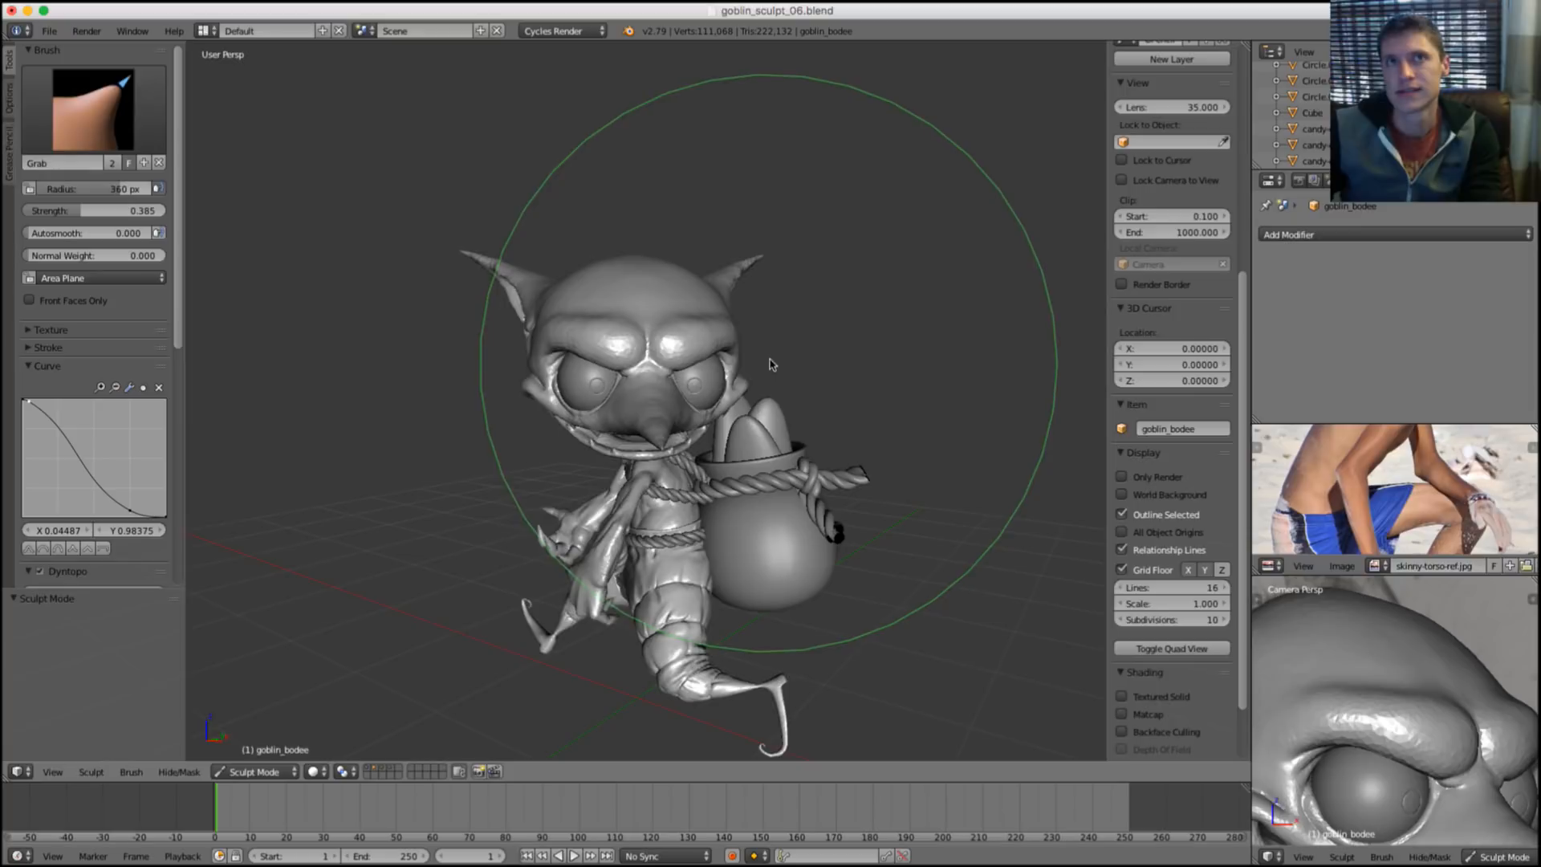
scroll(771, 366, up, 3)
scroll(775, 399, up, 4)
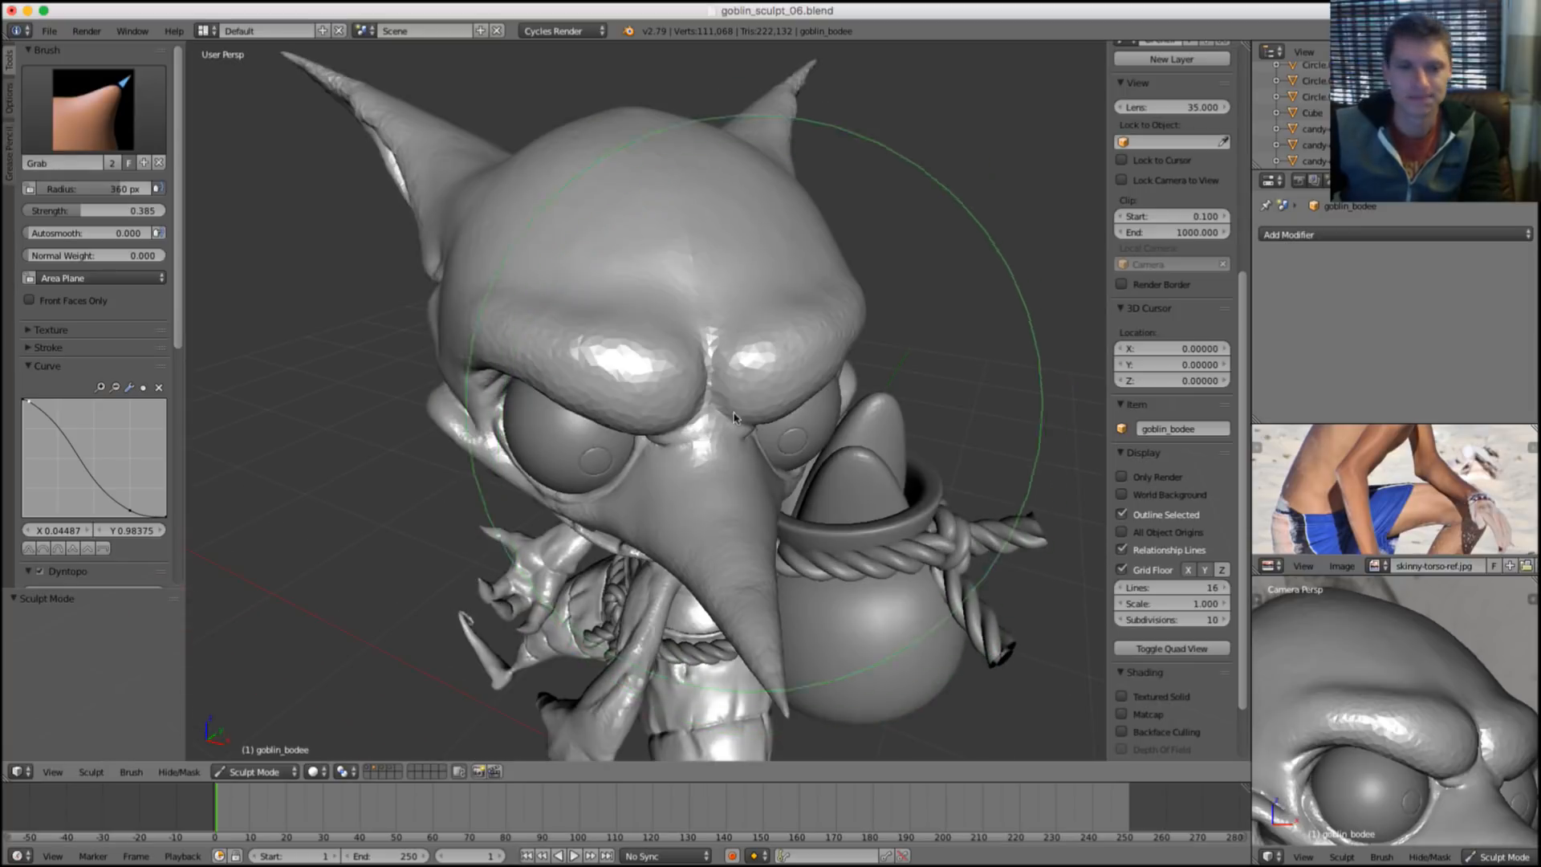
key(shift+c)
key(f)
click(574, 379)
scroll(610, 353, up, 3)
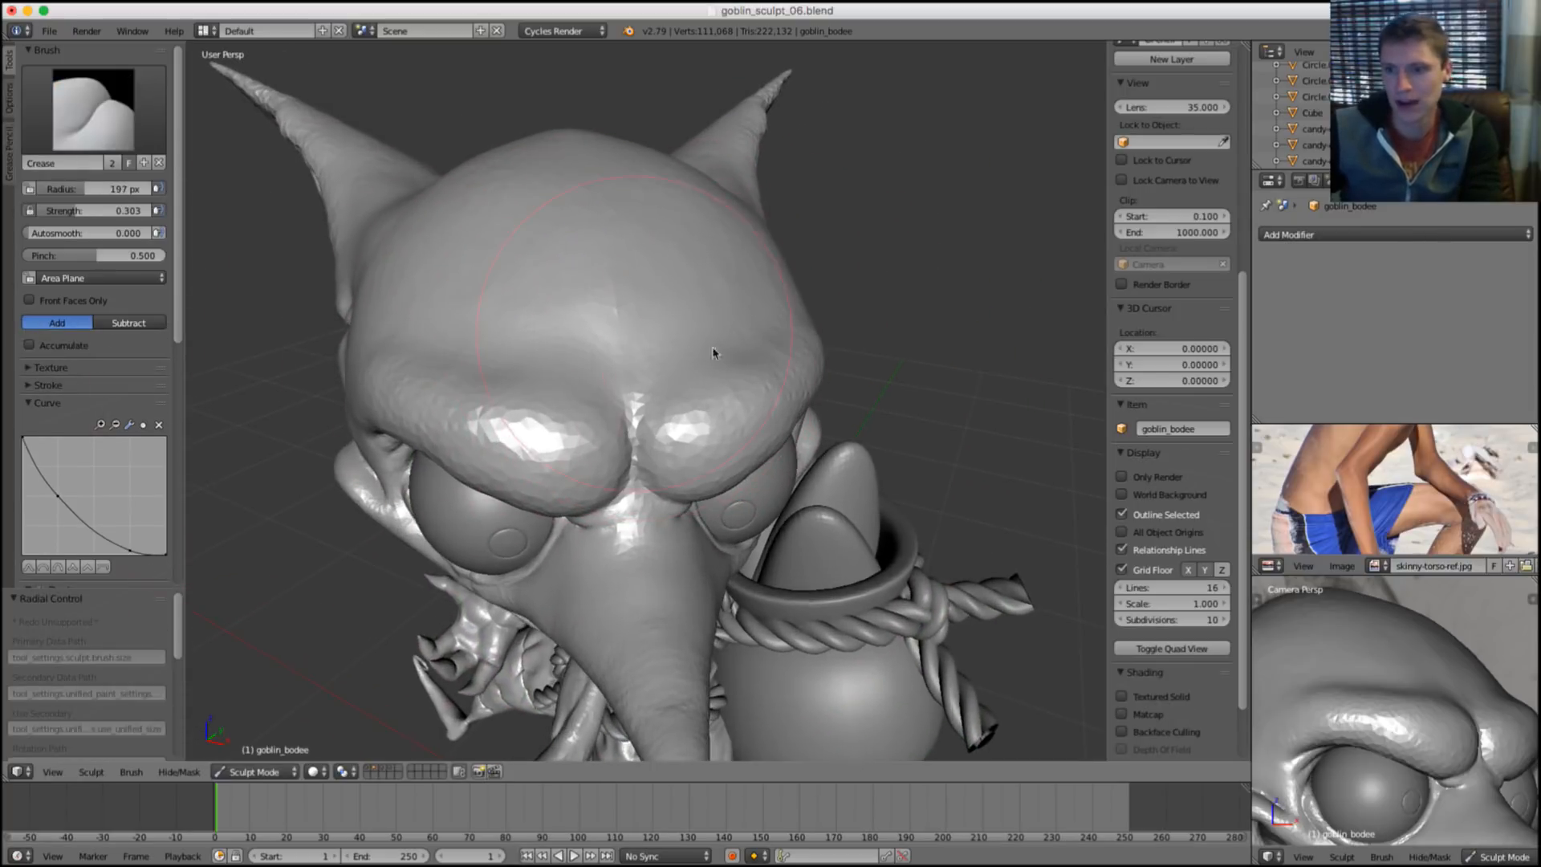
Switch to the Inflate/Deflate brush and set its radius to 128 px for work on the inner ear.
scroll(1519, 660, down, 2)
scroll(1520, 660, down, 5)
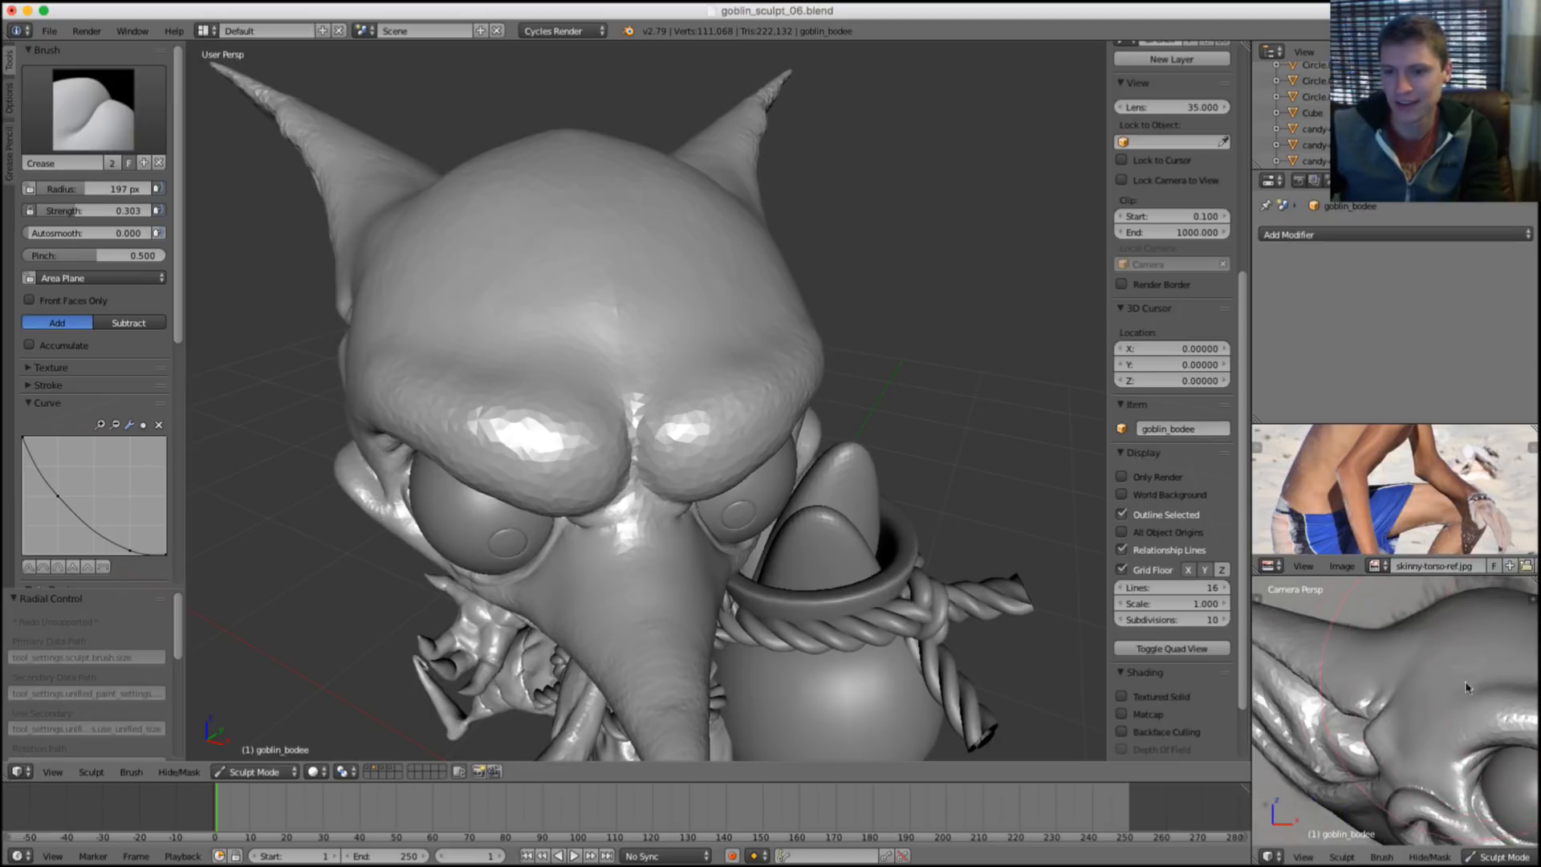
mouse_move(992, 577)
middle_down()
mouse_move(533, 326)
mouse_move(499, 349)
middle_up()
scroll(500, 348, up, 6)
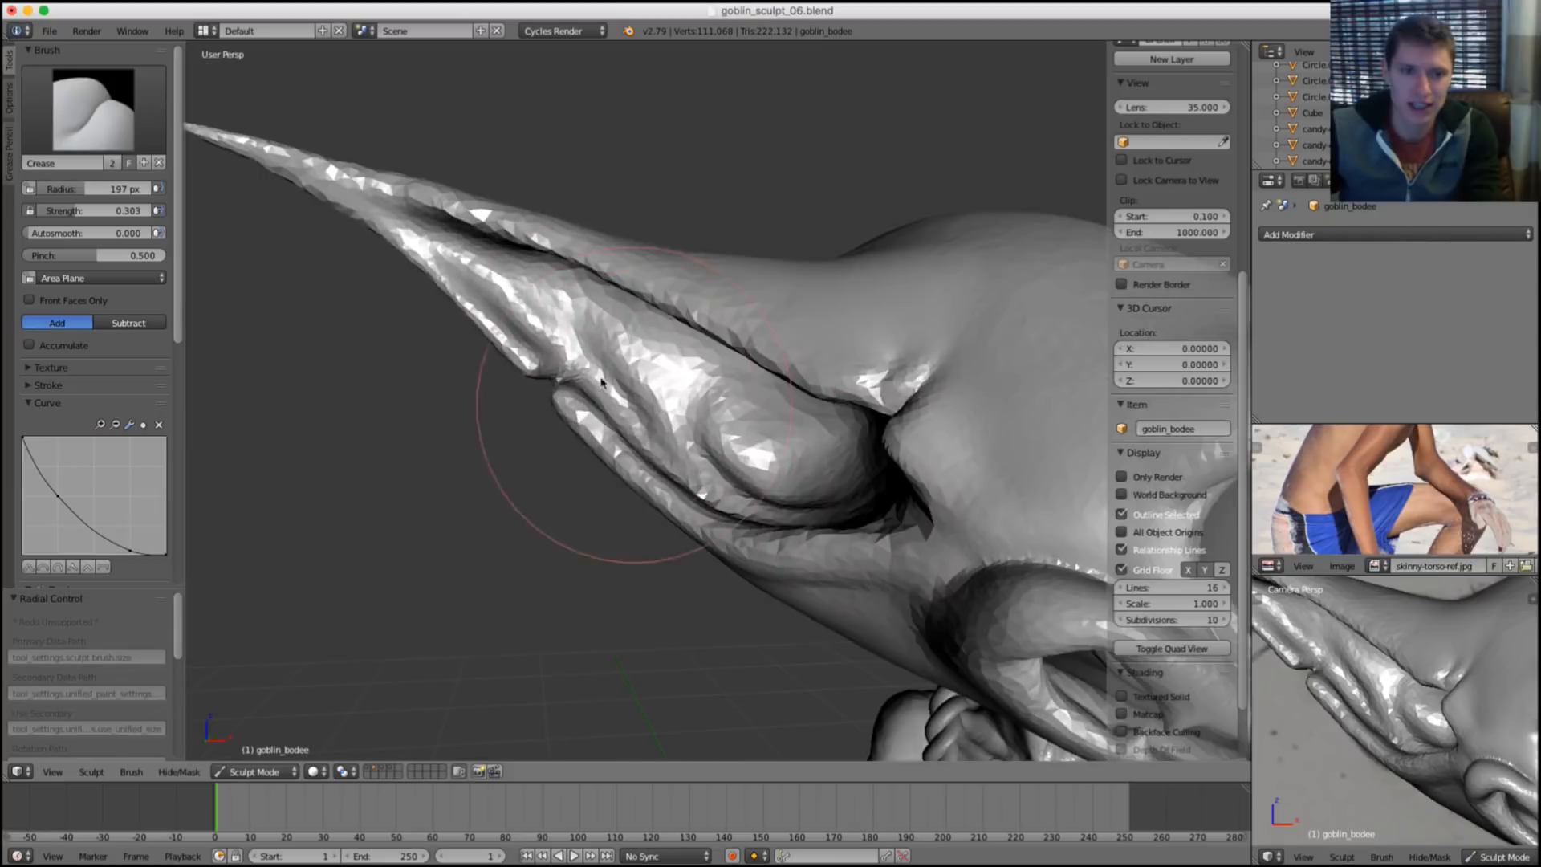
key(i)
key(f)
click(551, 345)
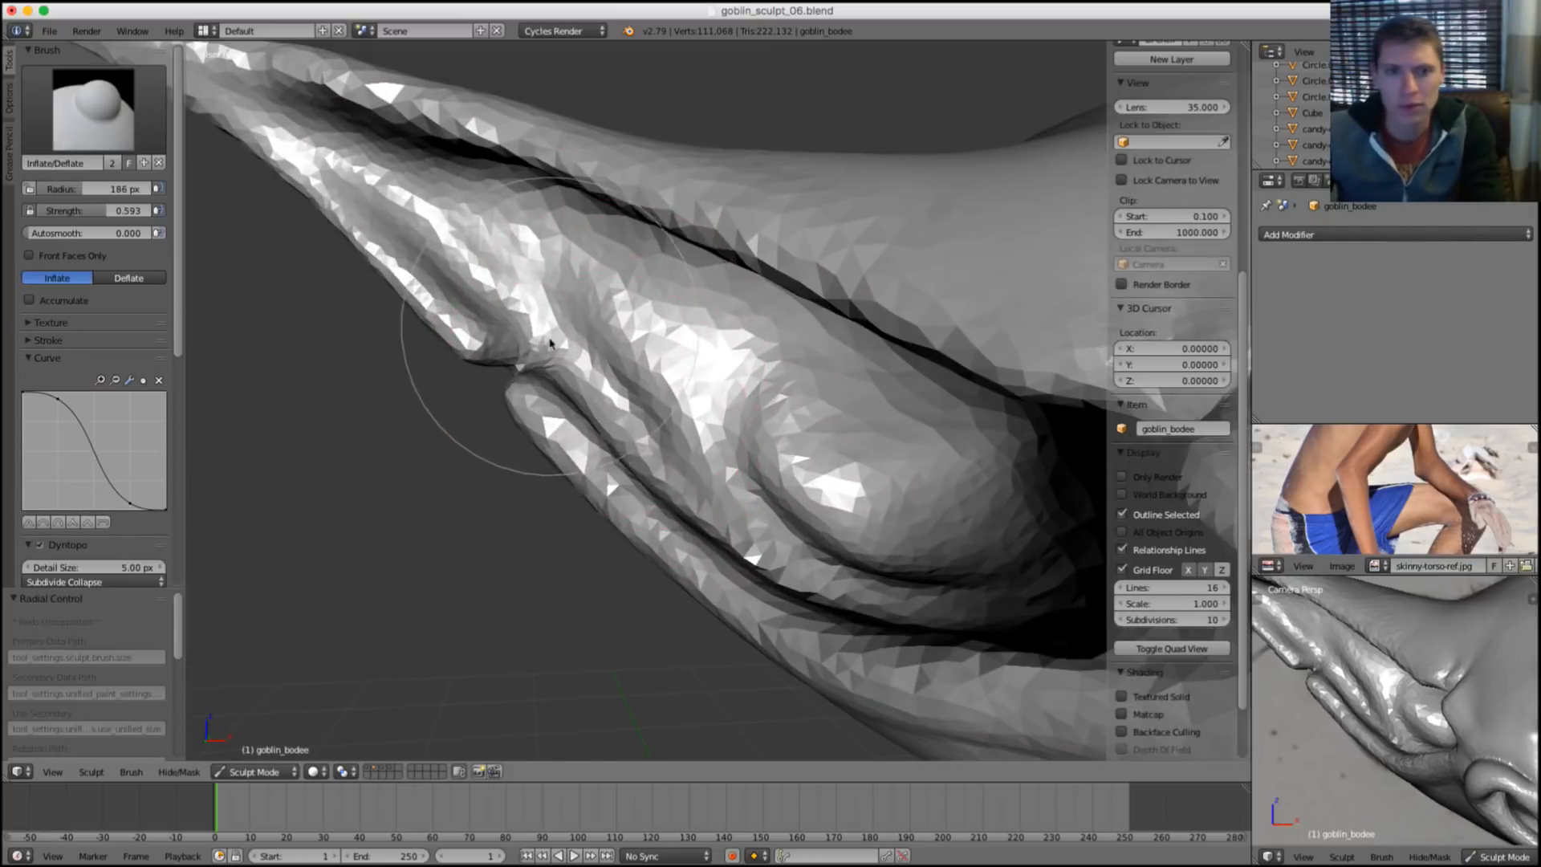
key(f)
mouse_move(551, 340)
middle_down()
mouse_move(518, 355)
mouse_move(557, 351)
middle_up()
click(482, 356)
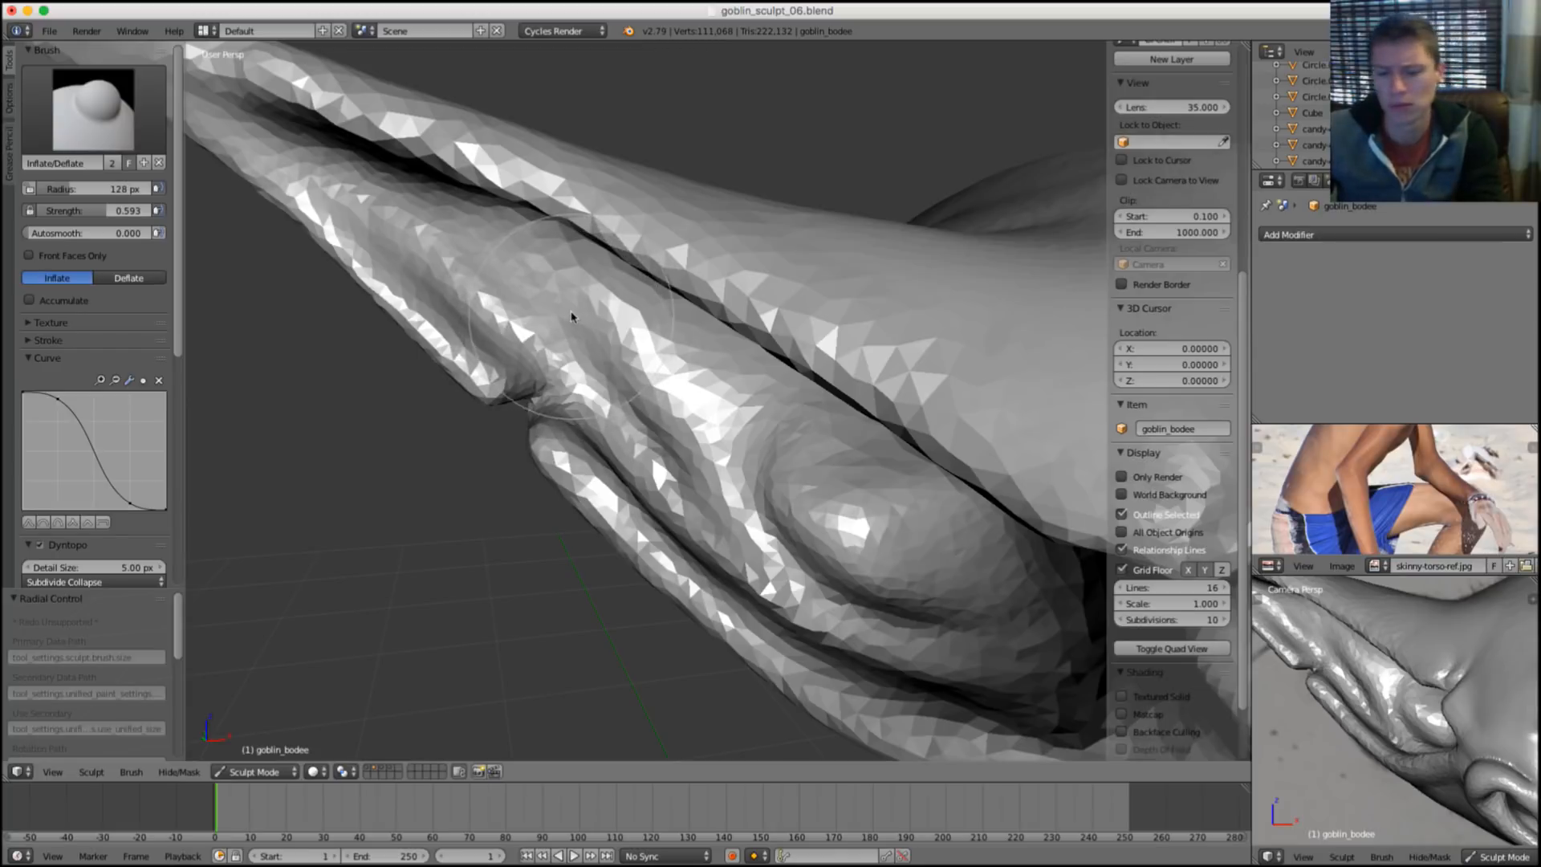
Set the Inflate brush strength to 0.606 and look over the Dyntopo settings and the inner ear folds.
key(i)
middle_drag(591, 359, 562, 357)
key(shift+f)
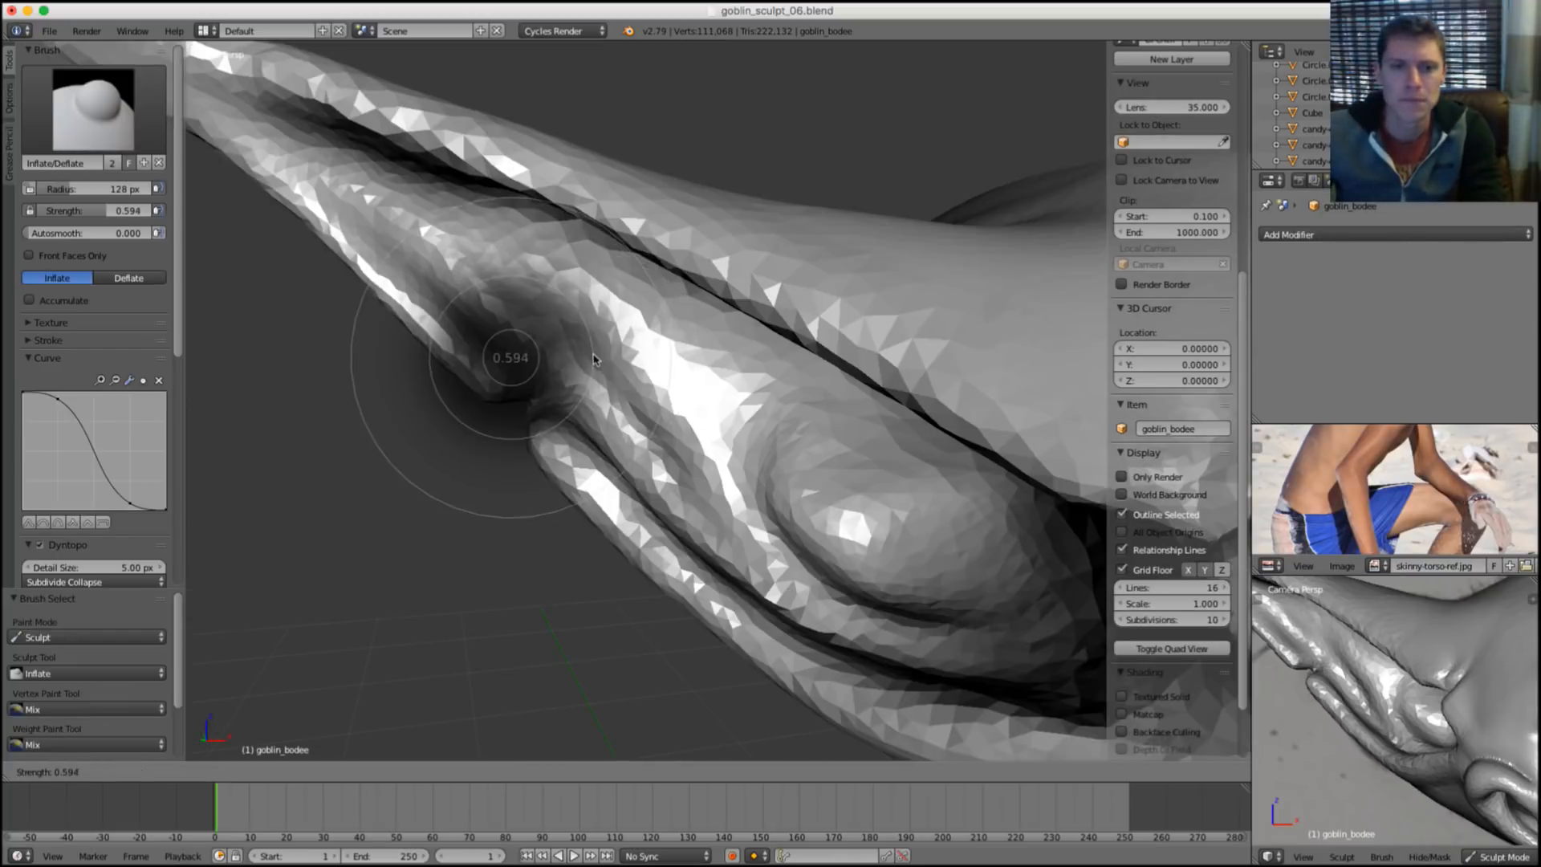
click(520, 357)
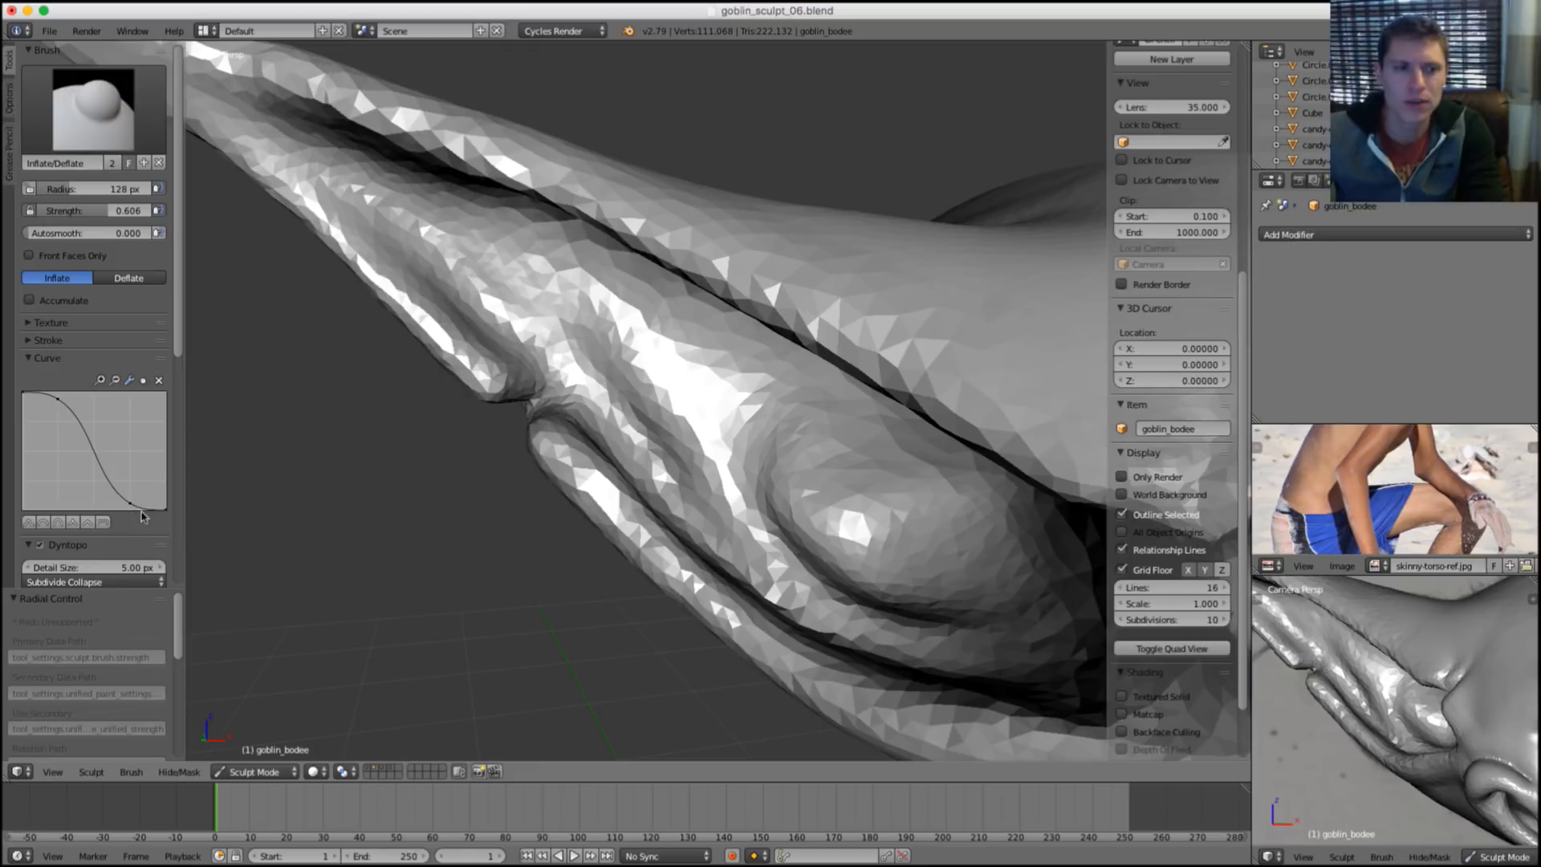
scroll(94, 483, down, 3)
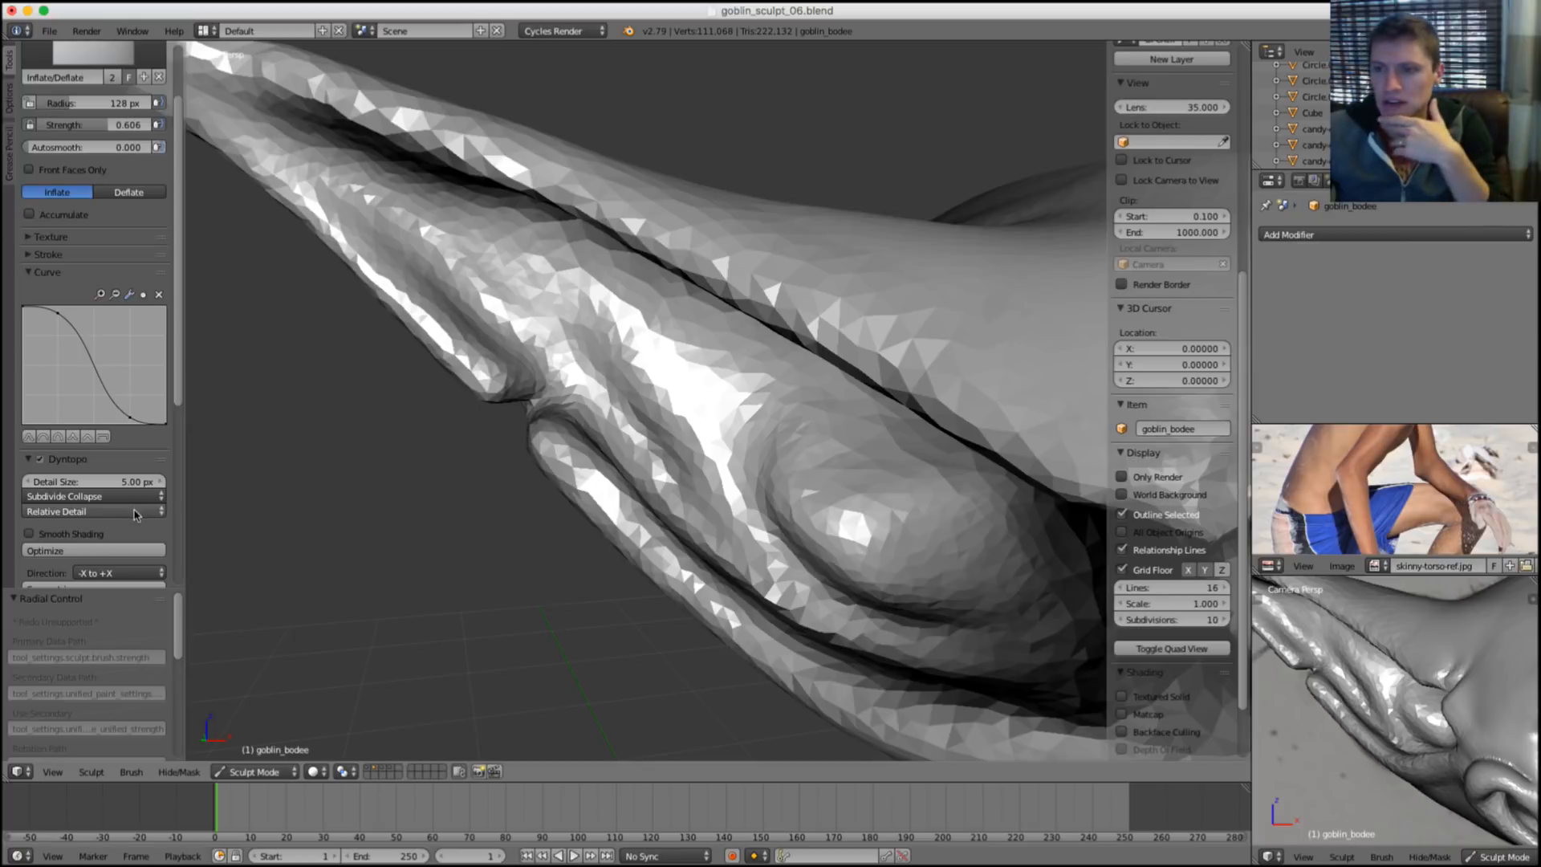
scroll(482, 369, down, 5)
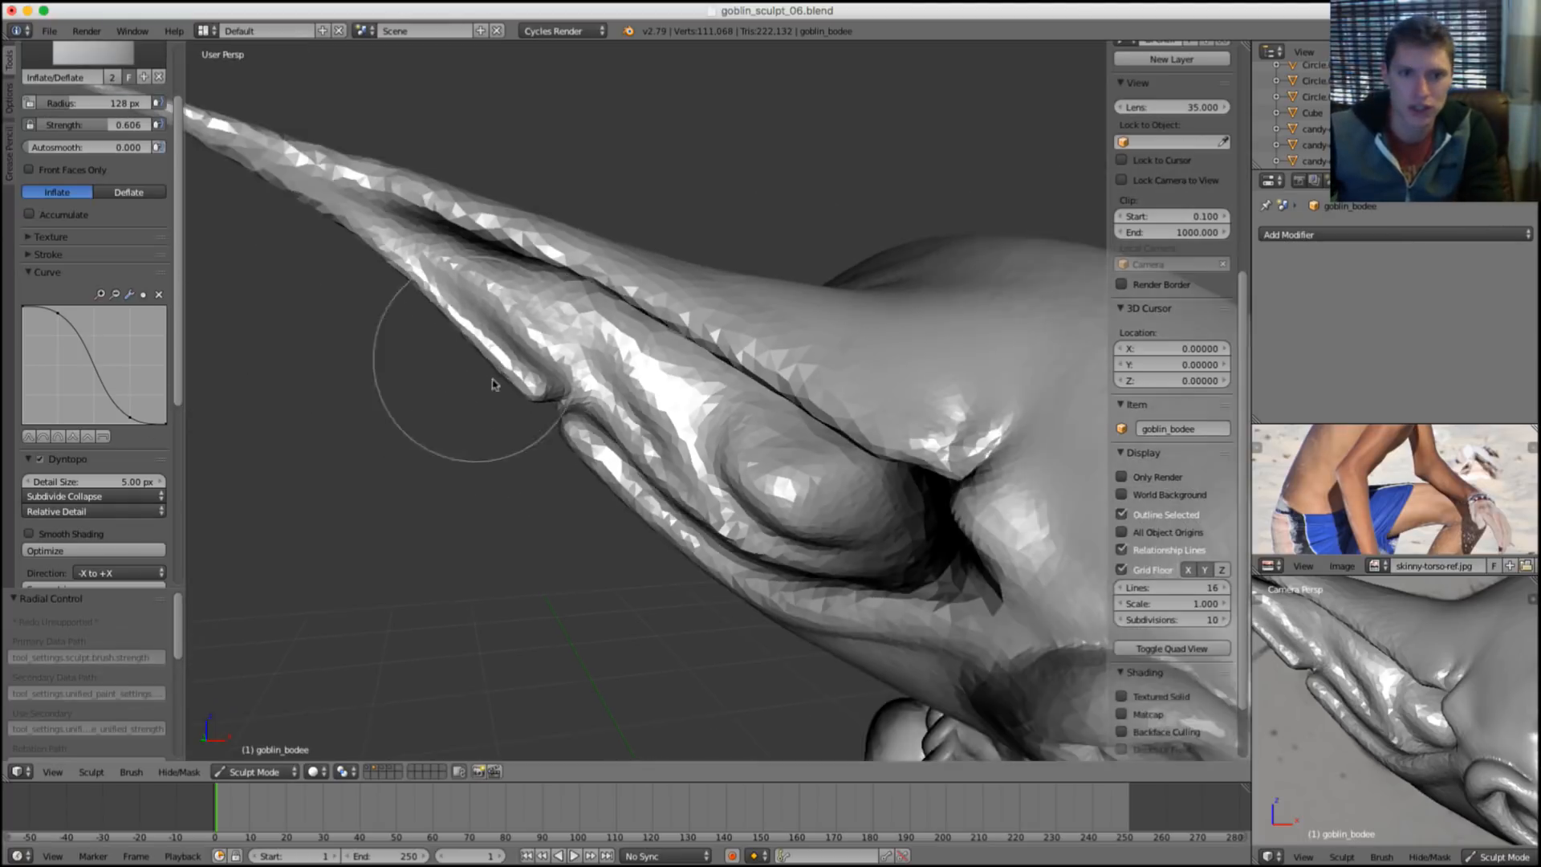
middle_drag(474, 347, 523, 344)
scroll(522, 344, up, 6)
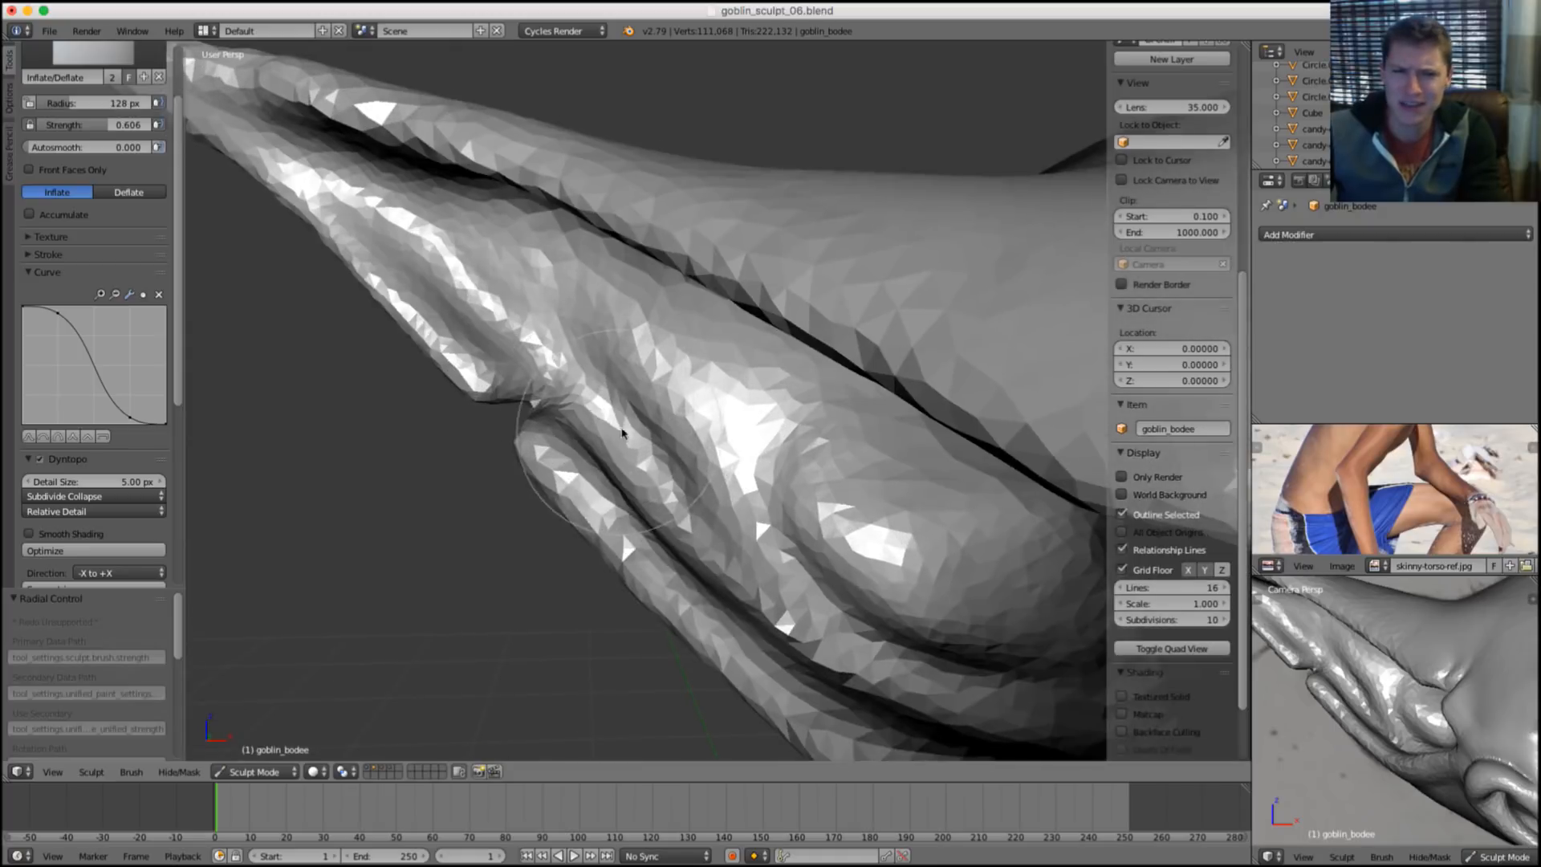
middle_drag(653, 463, 674, 378)
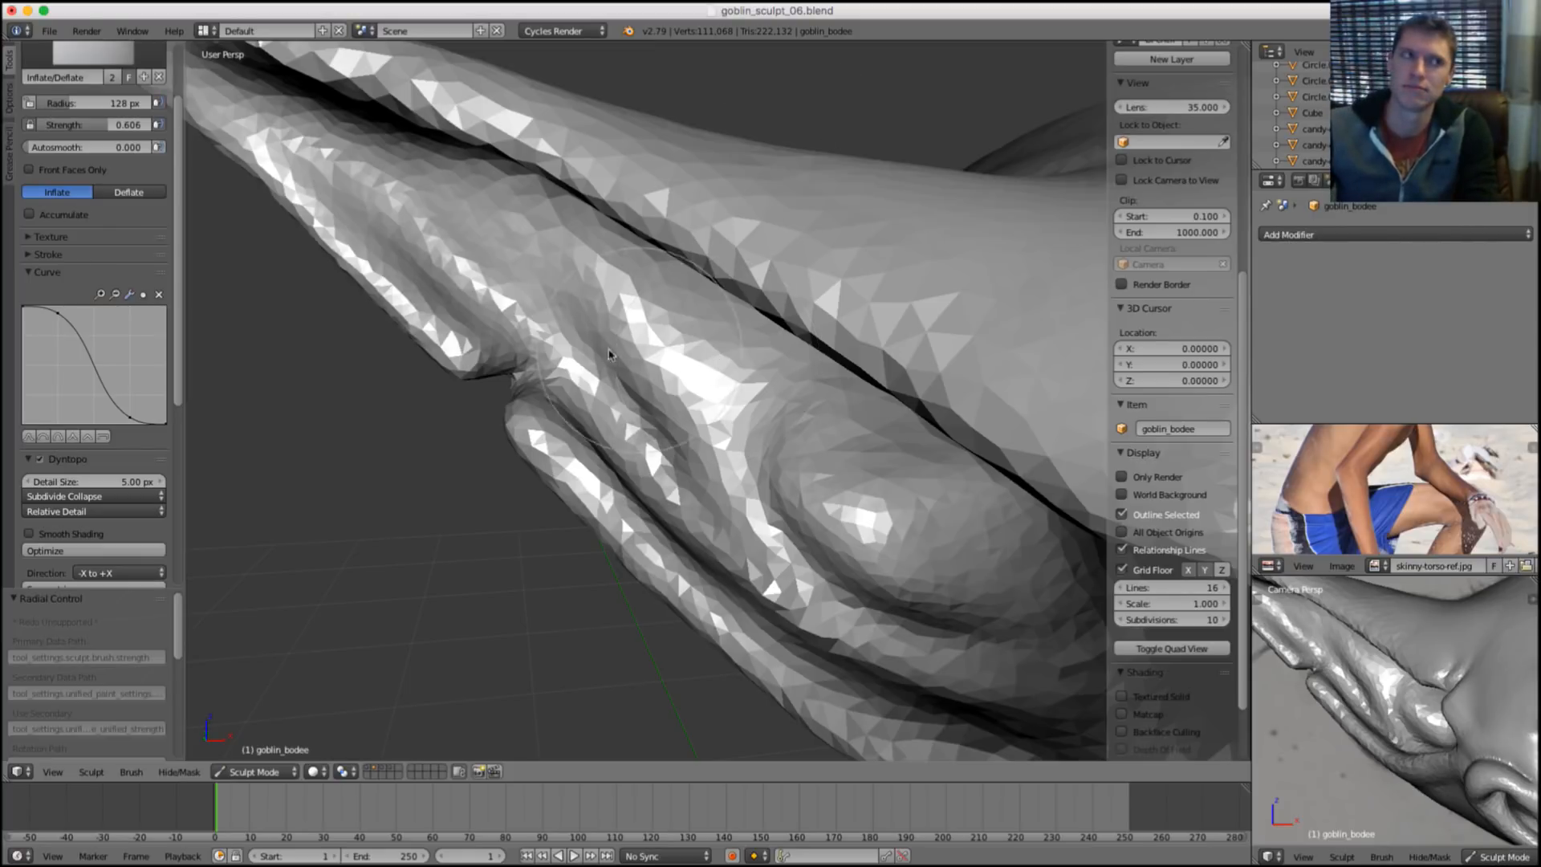
Set the Inflate brush strength to 0.539 and inflate the ridges and folds inside the ear.
mouse_move(673, 352)
middle_down()
mouse_move(646, 343)
mouse_move(681, 362)
middle_up()
key(shift+f)
click(663, 338)
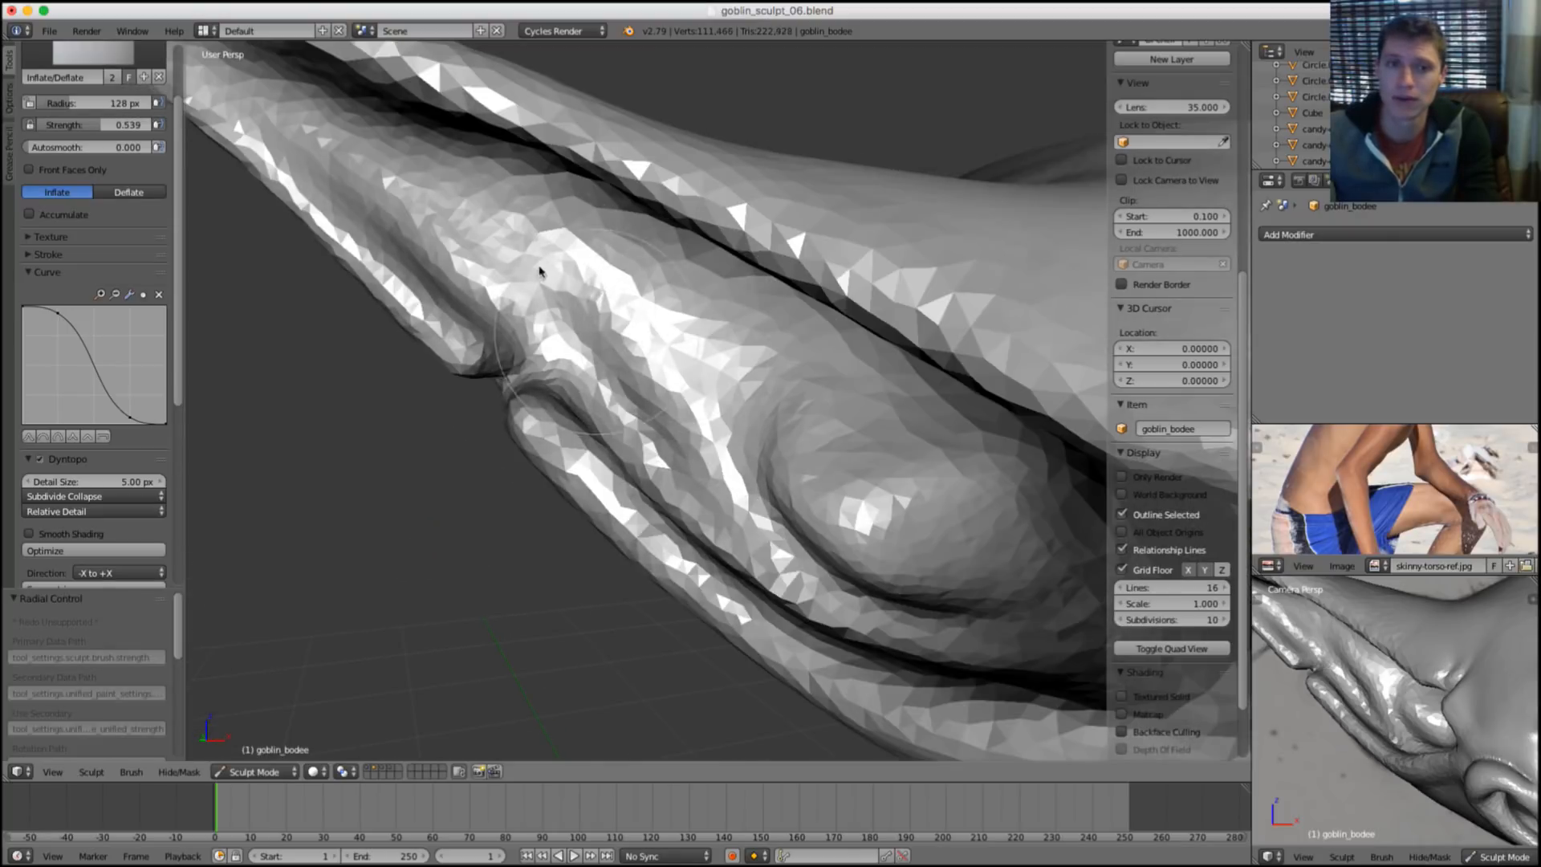
drag(604, 319, 562, 265)
middle_drag(562, 265, 530, 279)
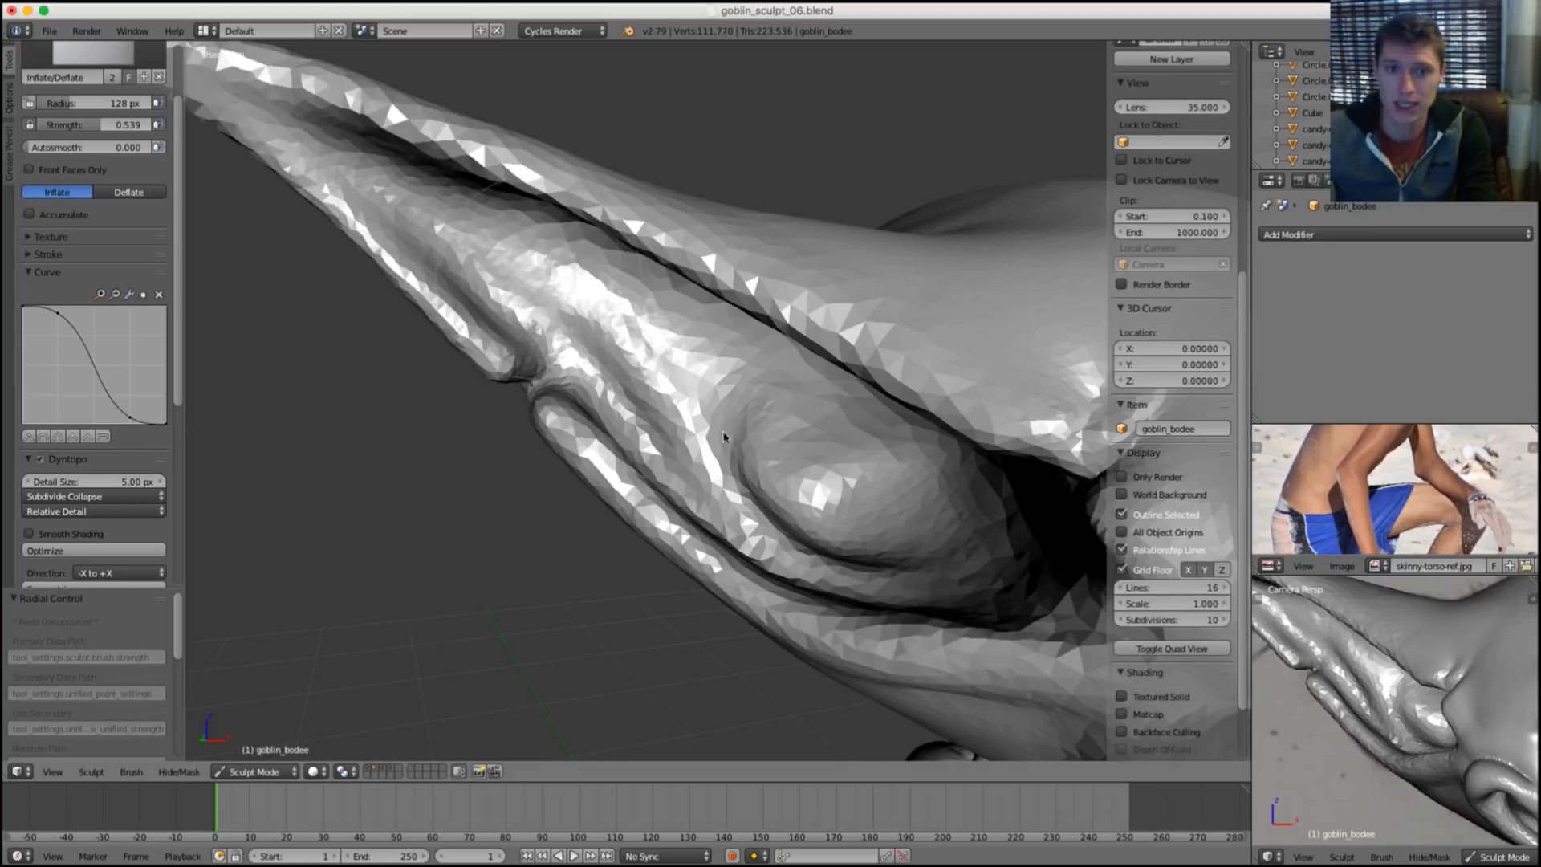
mouse_move(658, 354)
mouse_down()
mouse_move(747, 482)
mouse_move(859, 402)
mouse_up()
mouse_move(859, 402)
middle_down()
mouse_move(753, 367)
mouse_move(767, 376)
middle_up()
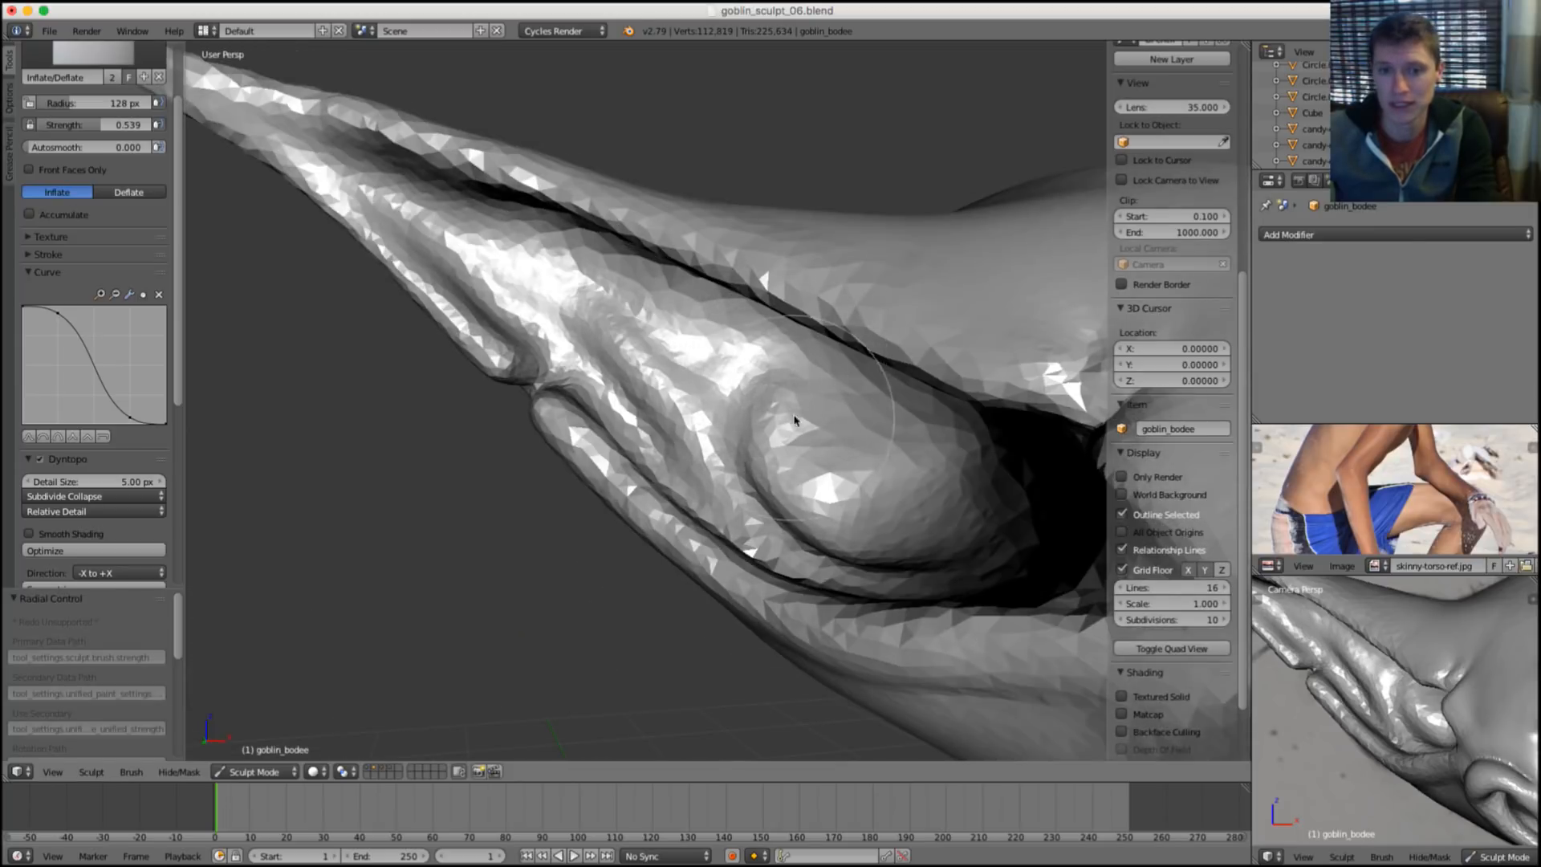
Check the ear against the reference drawing and inflate the inner ear bulb with a 115 px brush.
key(grave)
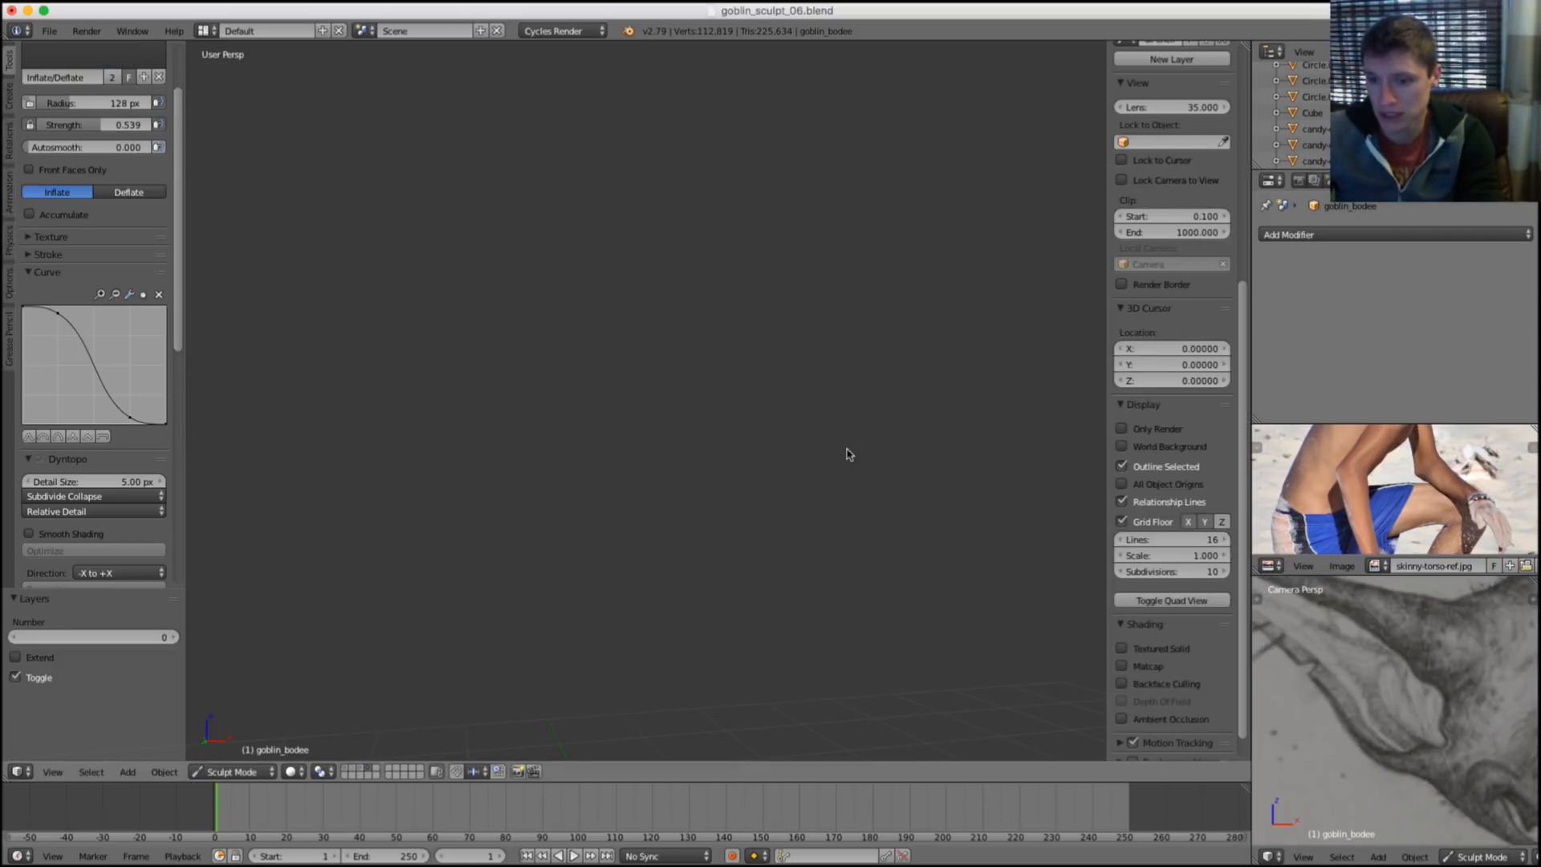
key(grave)
scroll(723, 343, up, 2)
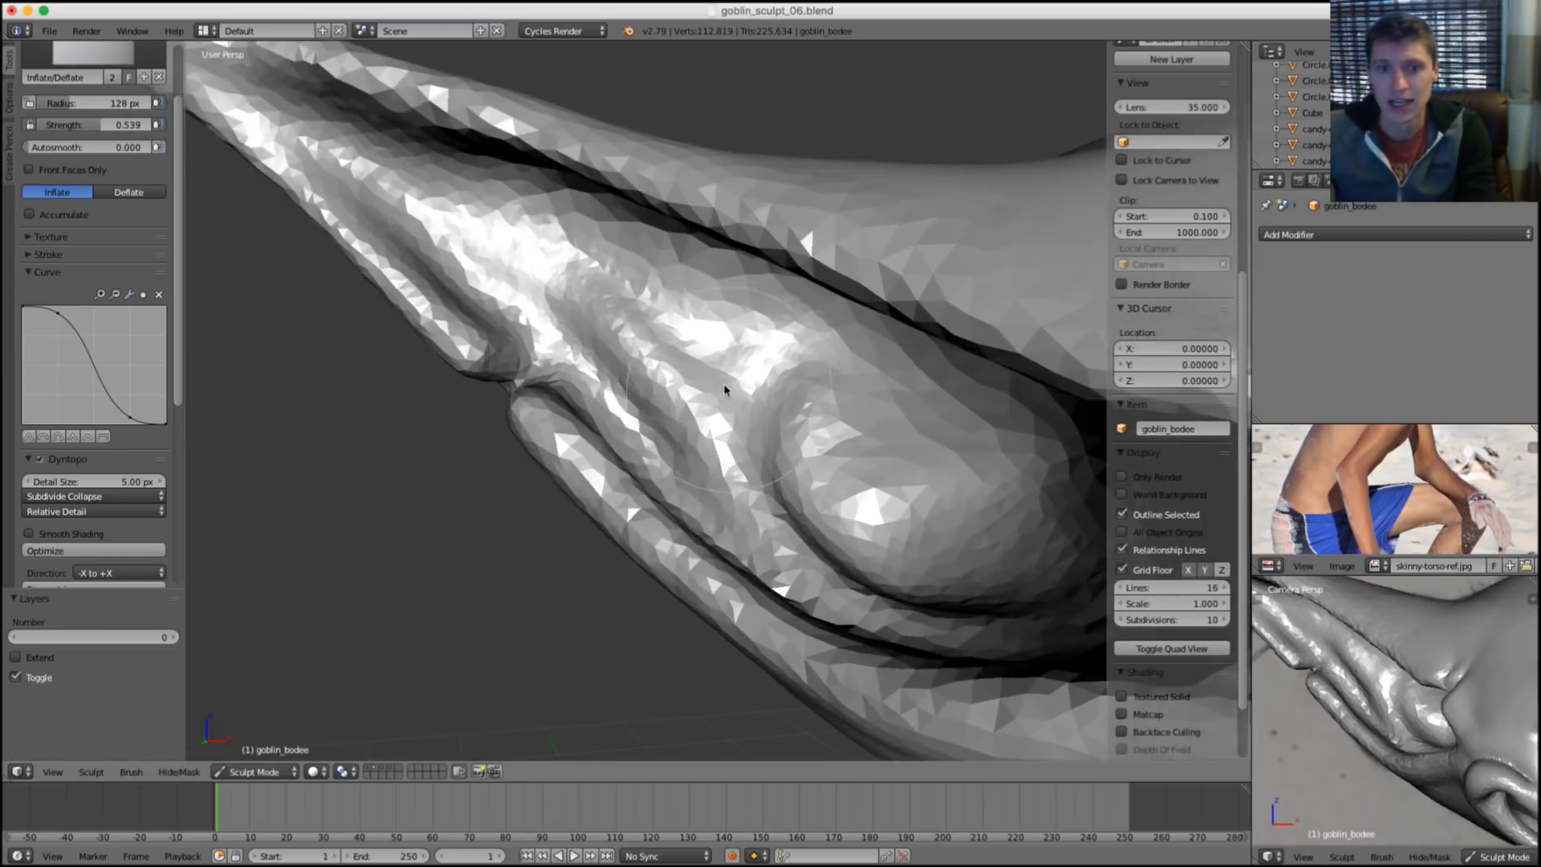
key(f)
click(722, 402)
scroll(722, 423, up, 4)
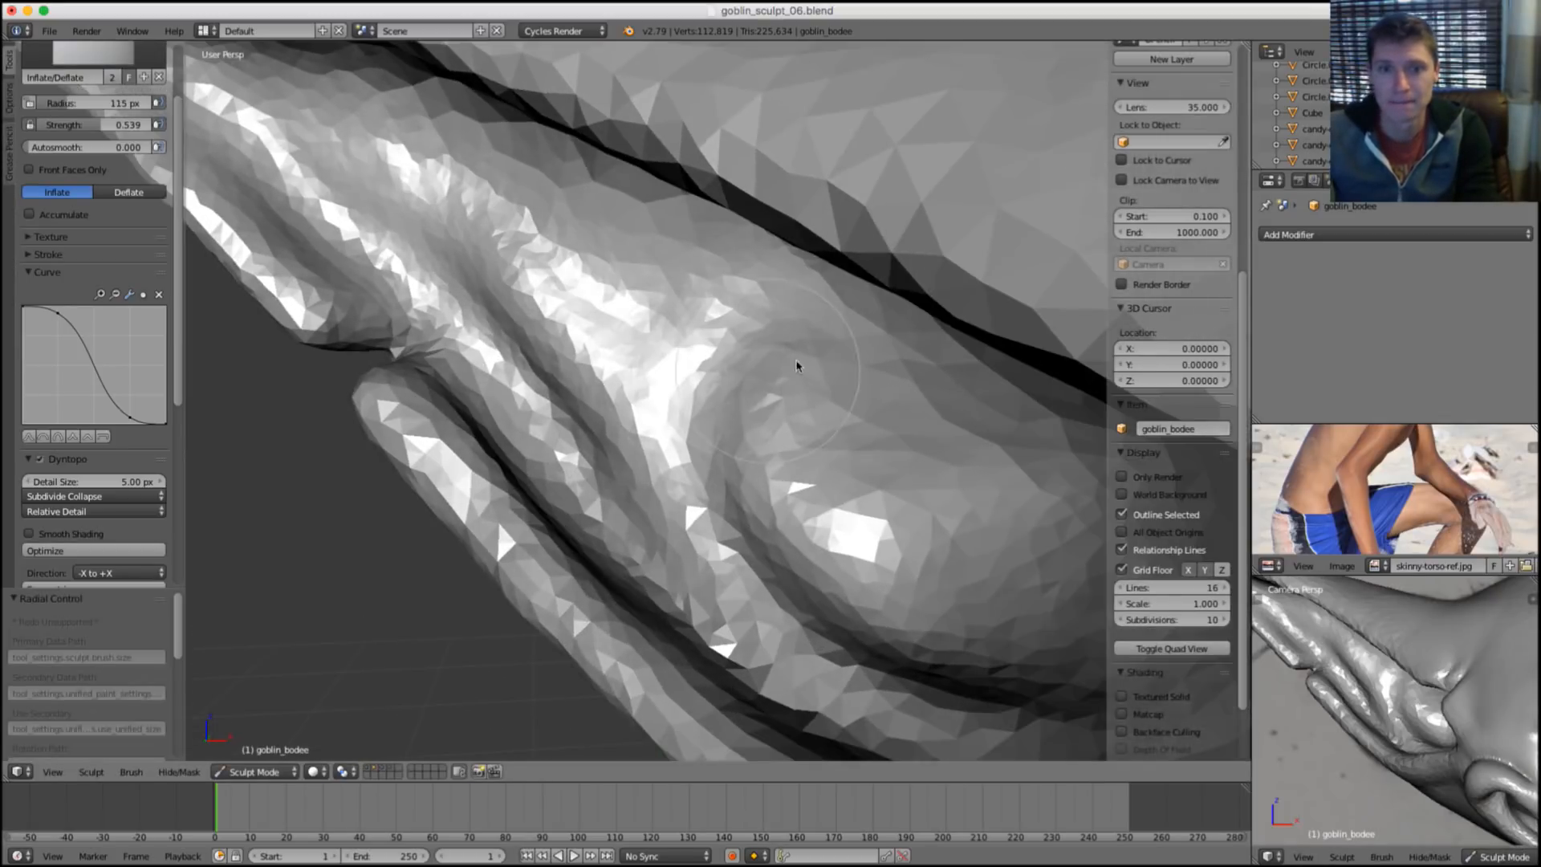
mouse_move(796, 366)
mouse_down()
mouse_move(792, 488)
mouse_move(812, 361)
mouse_move(792, 498)
mouse_move(835, 538)
mouse_up()
Set the brush radius to 148 px and smooth the bulb and surrounding folds of the inner ear.
key(f)
click(867, 547)
middle_drag(868, 547, 761, 430)
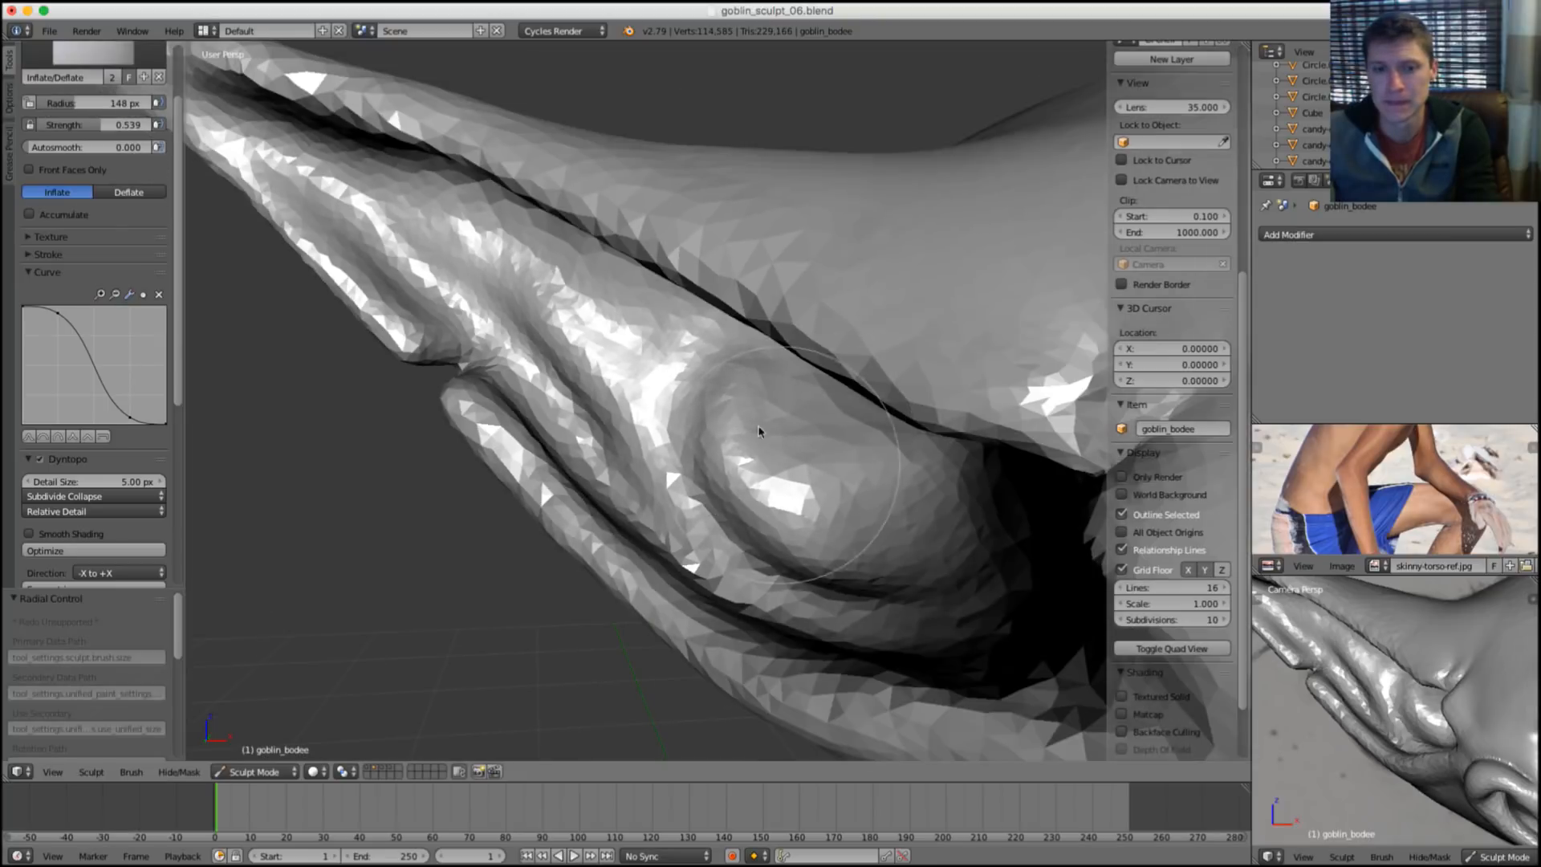
shift+middle_drag(798, 498, 698, 454)
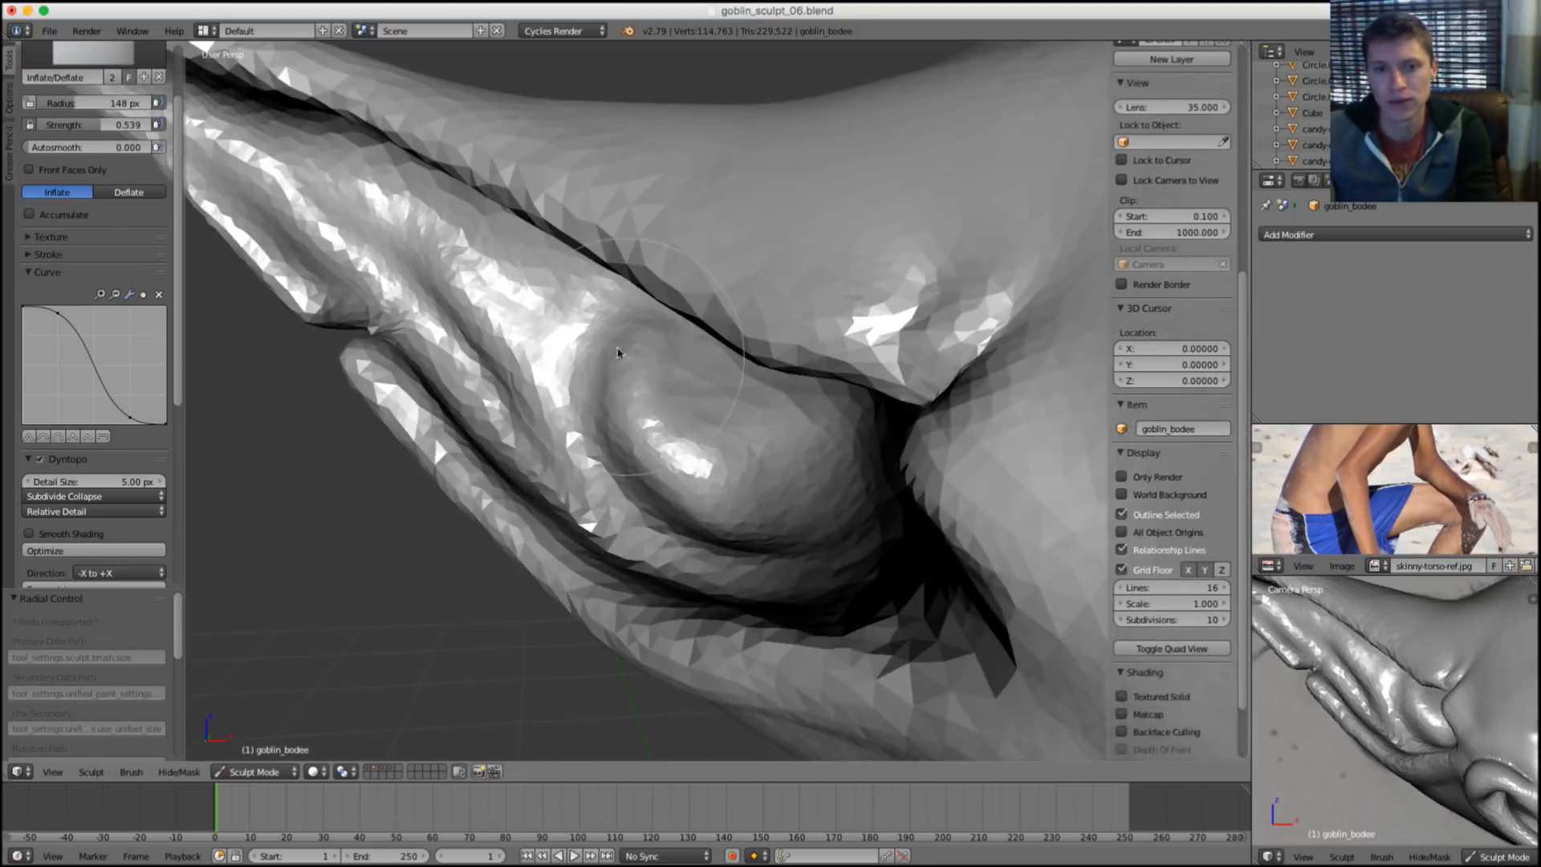
mouse_move(619, 351)
shift+mouse_down()
mouse_move(733, 499)
mouse_move(674, 426)
shift+mouse_up()
mouse_move(425, 280)
shift+mouse_down()
mouse_move(404, 215)
mouse_move(450, 345)
mouse_move(434, 361)
shift+mouse_up()
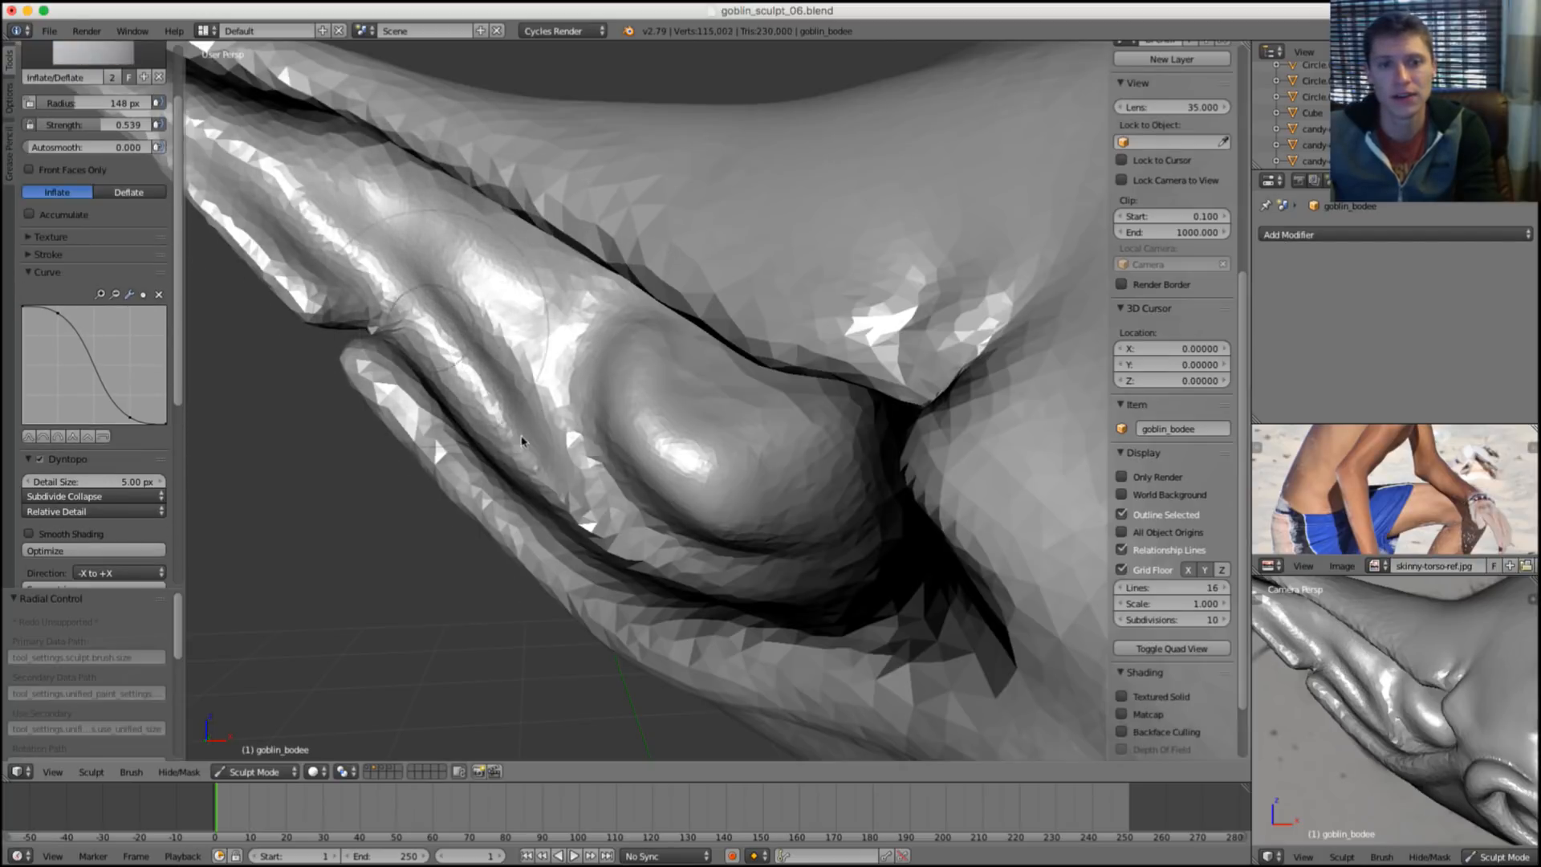
mouse_move(638, 516)
shift+mouse_down()
mouse_move(598, 474)
mouse_move(614, 502)
shift+mouse_up()
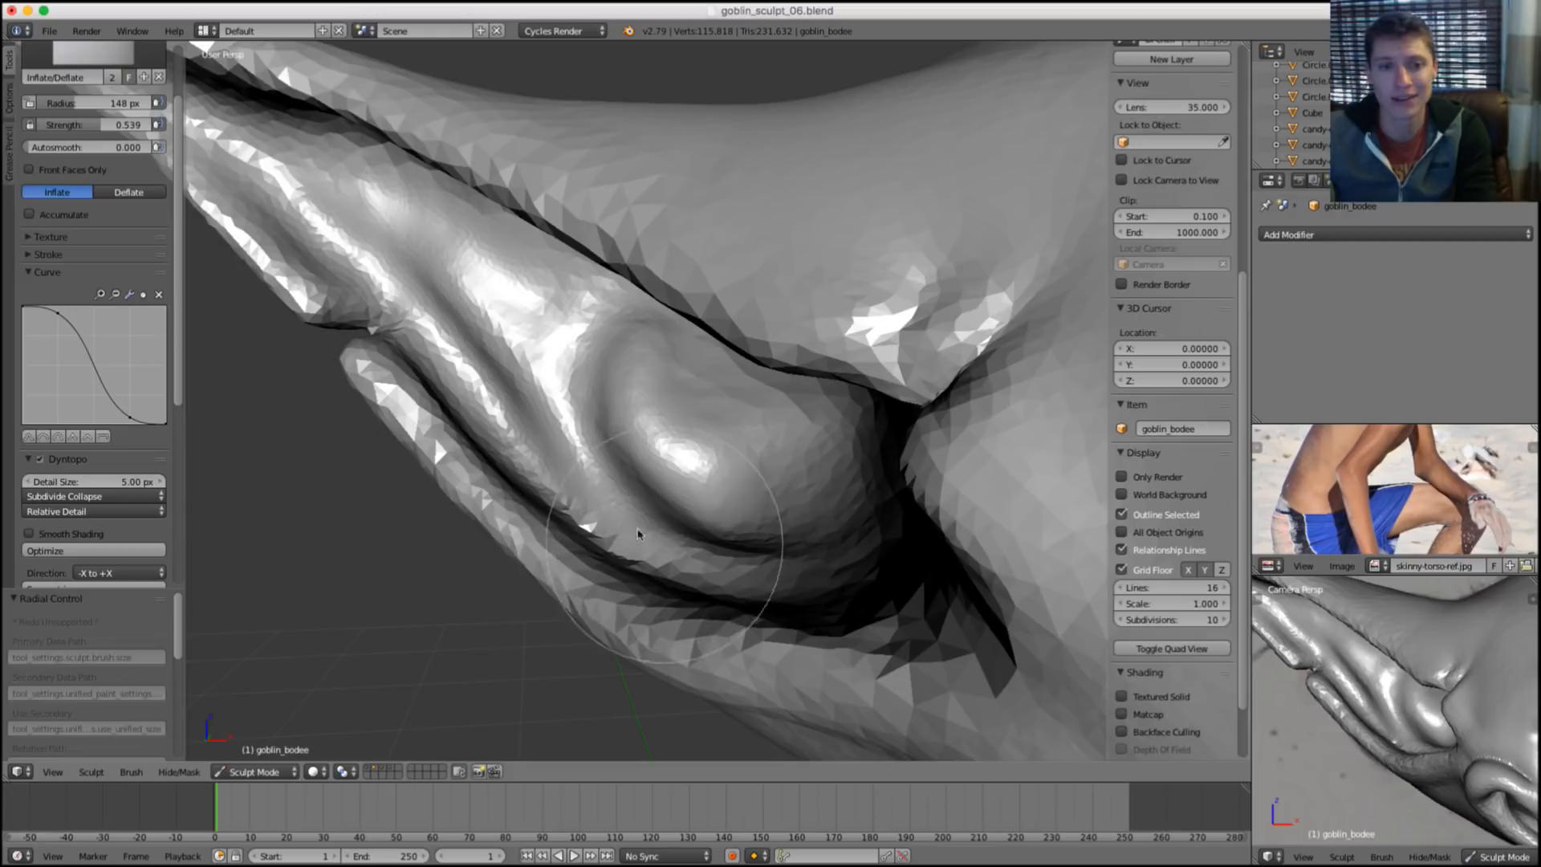
Smooth the faceted lower outer rim of the ear along its length.
mouse_move(740, 507)
ctrl+middle_down()
mouse_move(745, 365)
mouse_move(777, 540)
mouse_move(616, 492)
ctrl+middle_up()
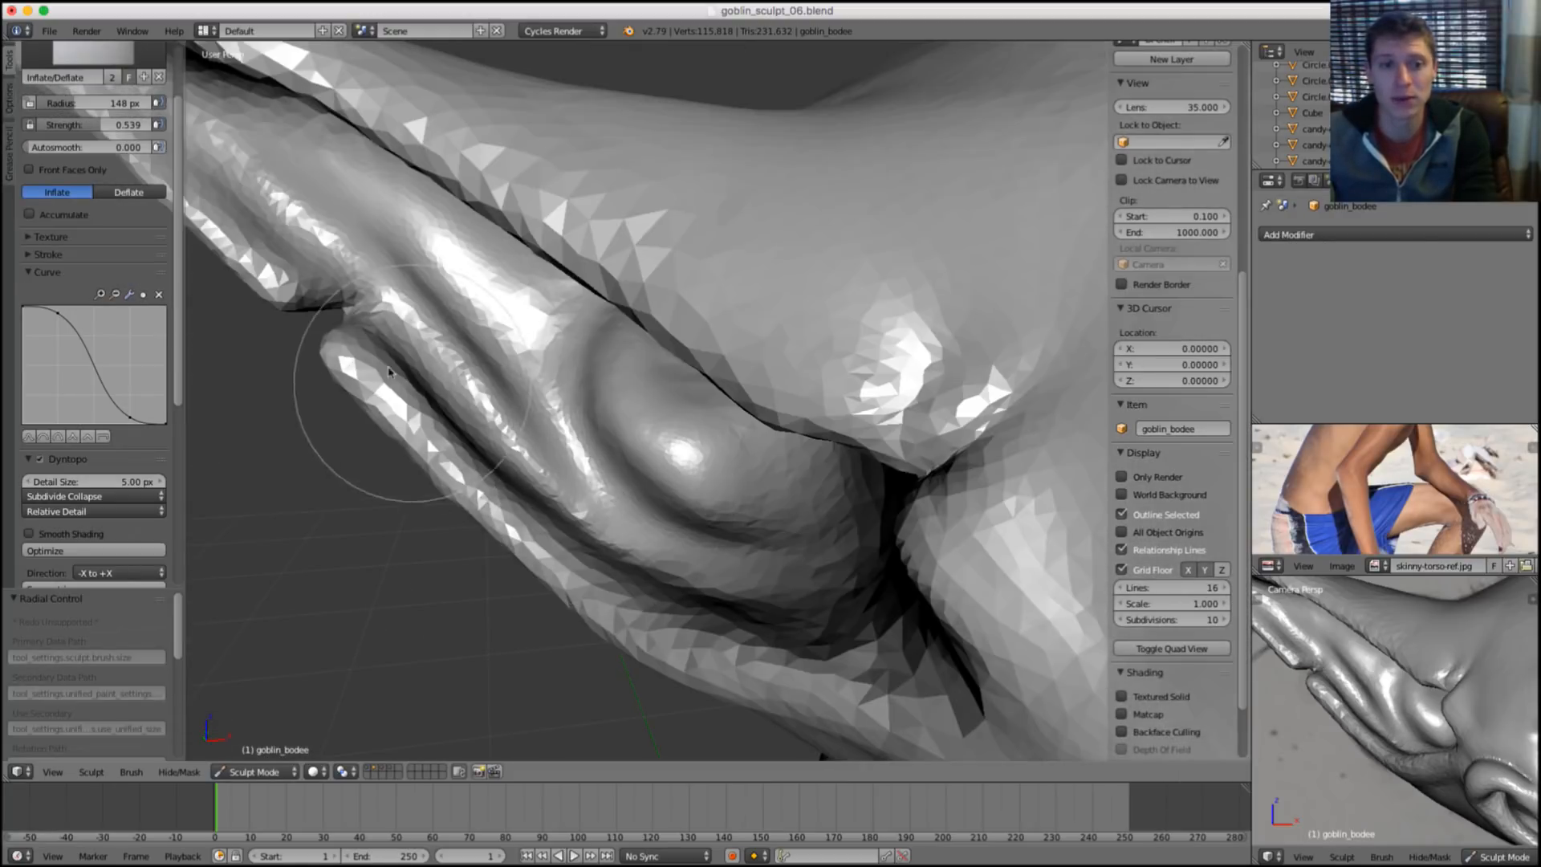
drag(345, 352, 602, 571)
mouse_move(325, 381)
mouse_down()
mouse_move(602, 585)
mouse_move(706, 585)
mouse_up()
middle_drag(744, 499, 724, 481)
ctrl+middle_drag(723, 618, 694, 565)
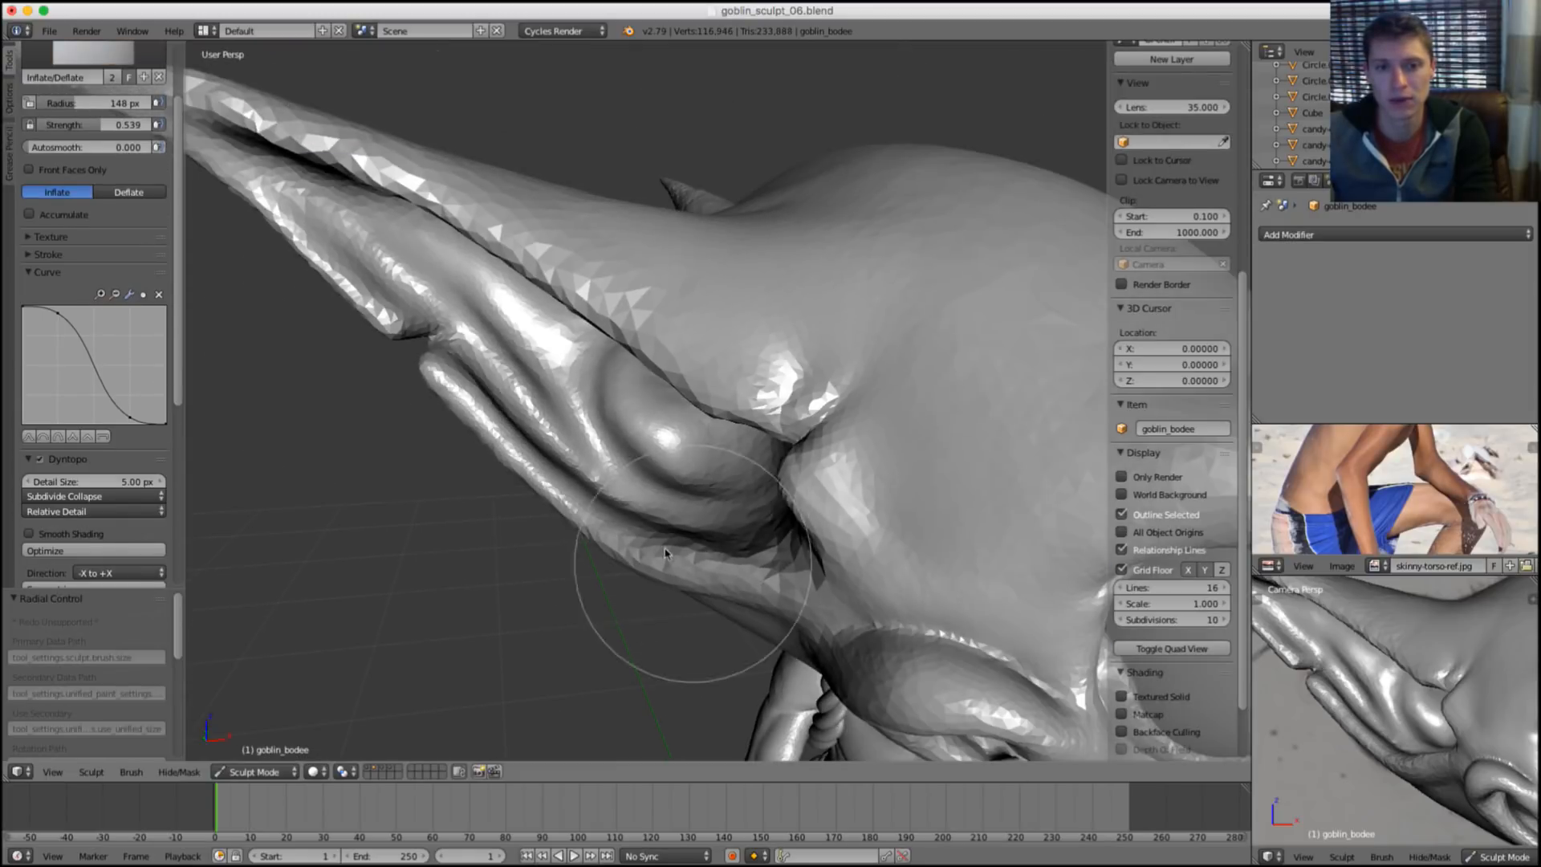
mouse_move(586, 509)
mouse_down()
mouse_move(731, 566)
mouse_move(660, 541)
mouse_up()
Switch to the Snake Hook brush and give it a smooth S-shaped falloff curve.
mouse_move(705, 516)
middle_down()
mouse_move(722, 406)
mouse_move(791, 450)
mouse_move(851, 455)
mouse_move(816, 484)
middle_up()
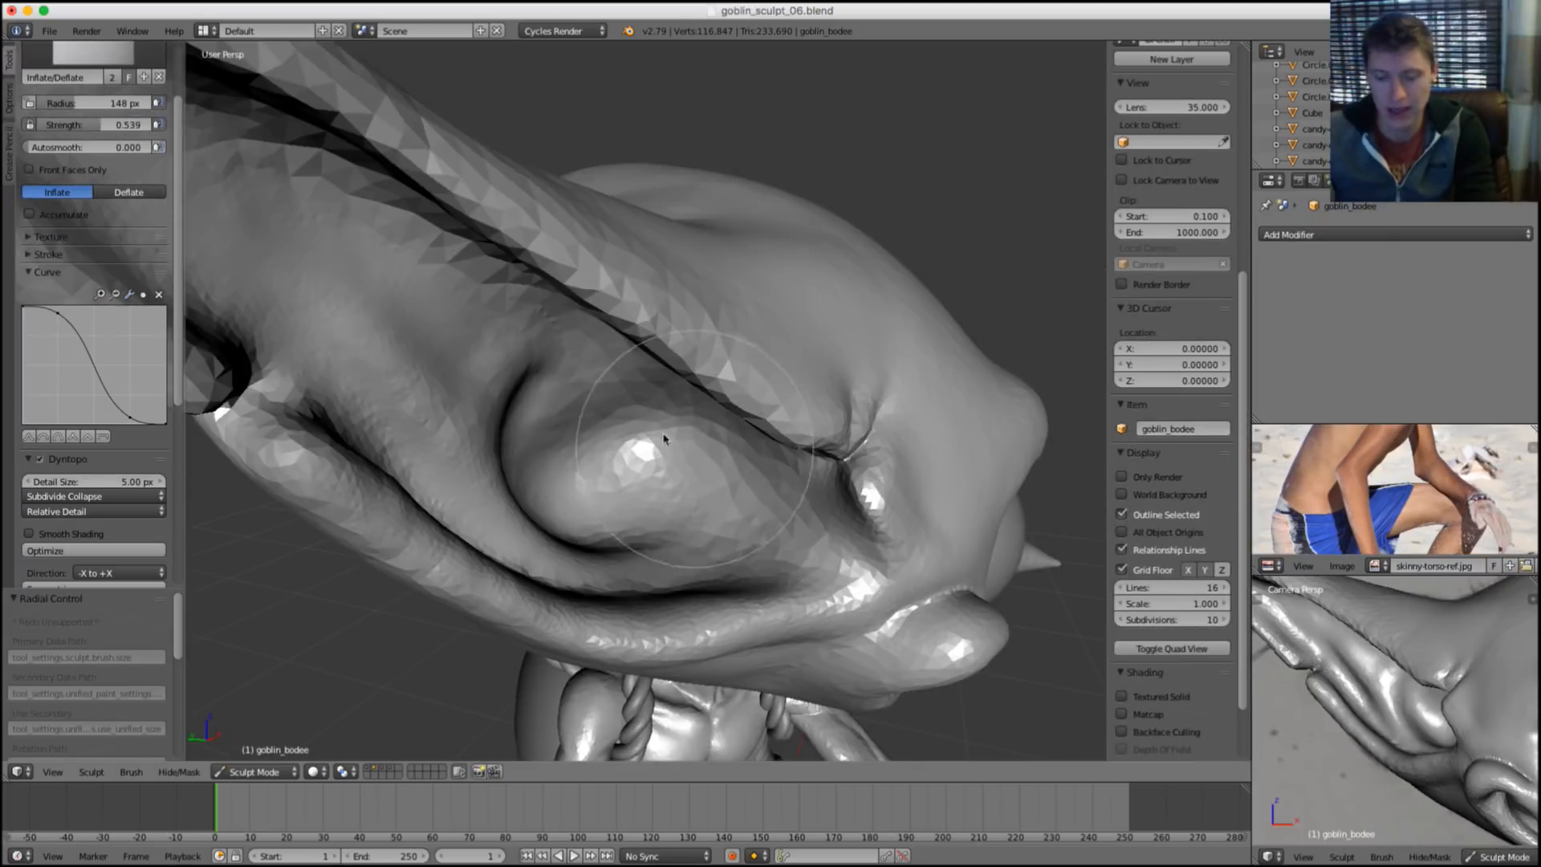
key(g)
middle_drag(739, 372, 719, 364)
click(93, 53)
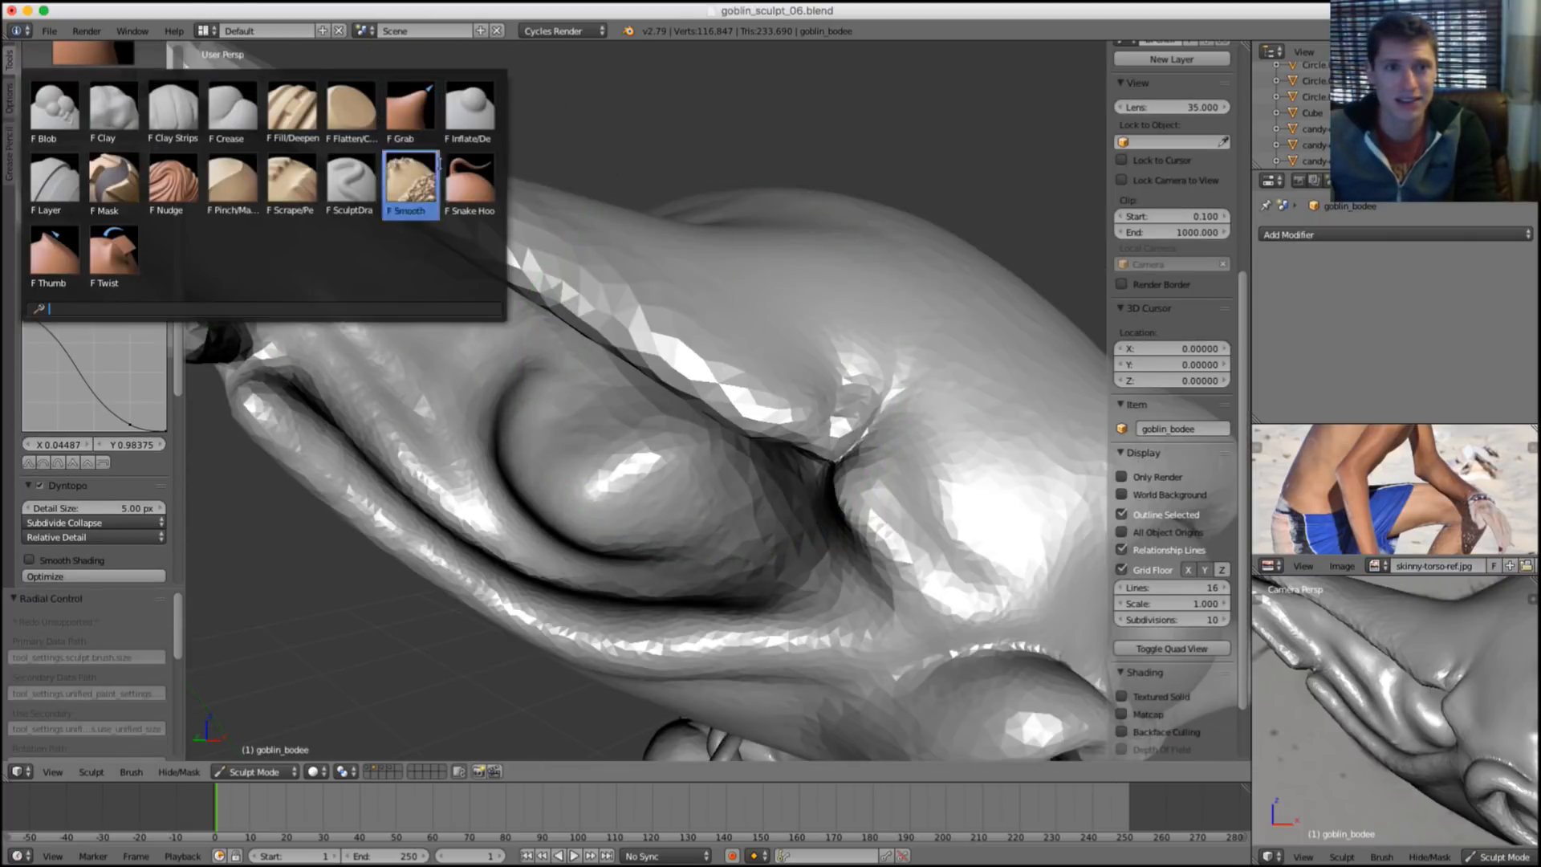
click(411, 186)
click(739, 365)
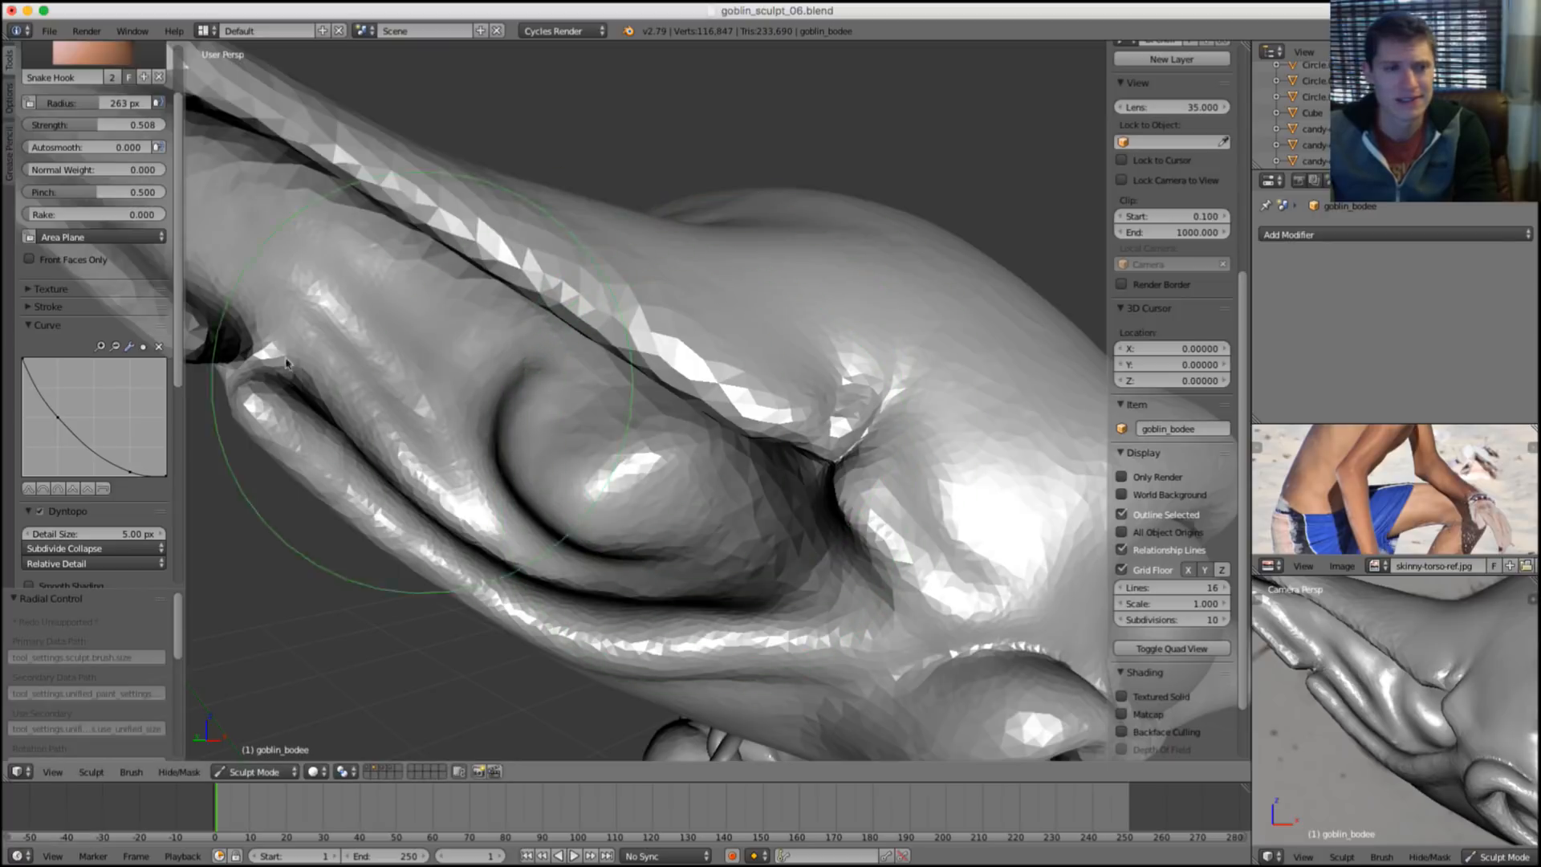
click(42, 365)
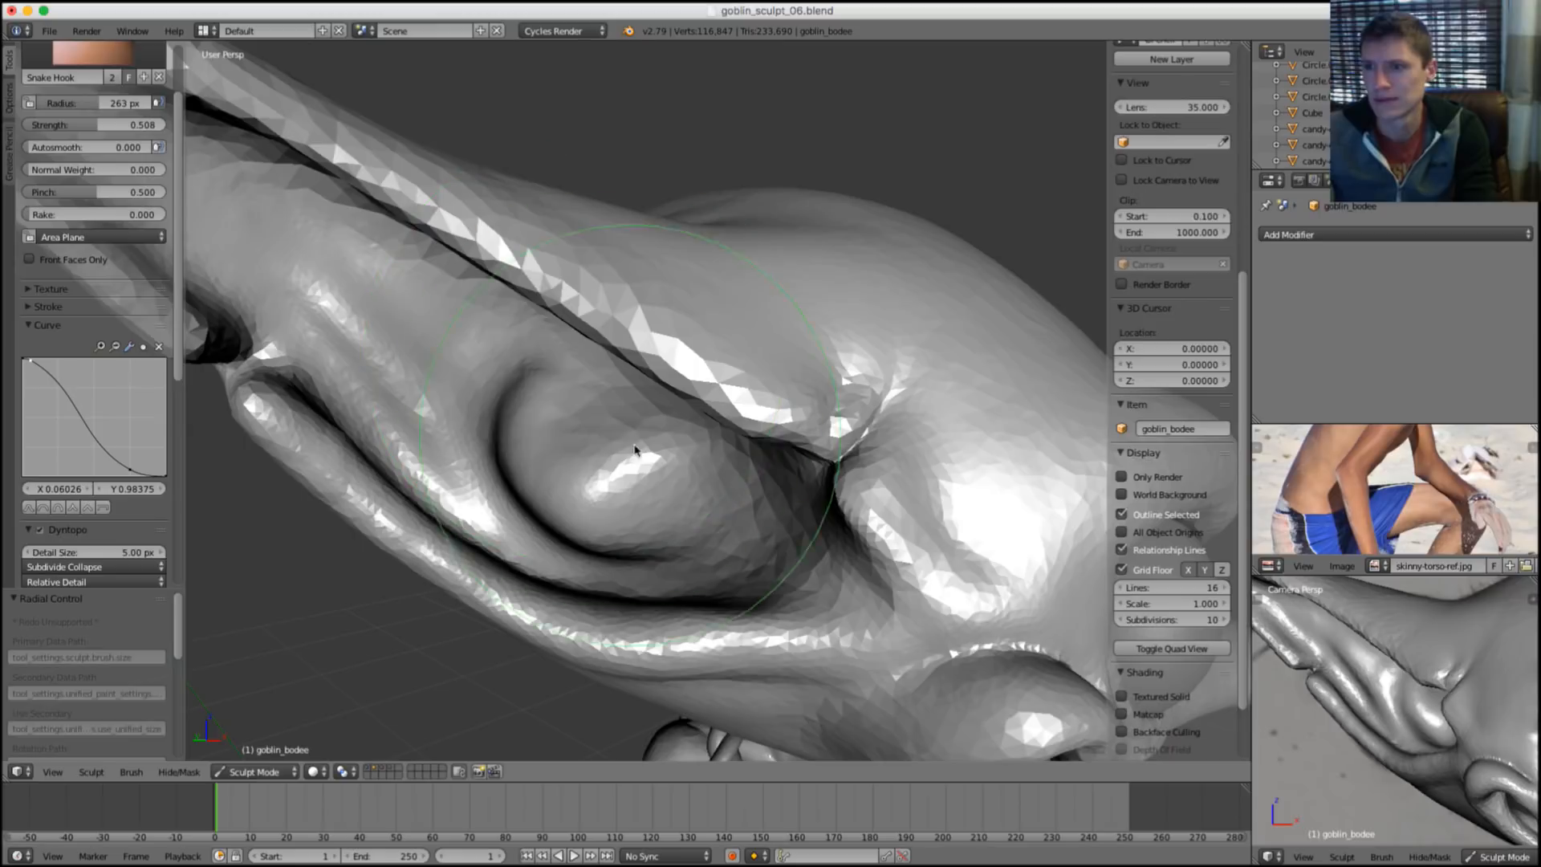
Try pulling the inner ear bulb upward with the Snake Hook brush at a 288 px radius.
scroll(654, 422, down, 4)
scroll(555, 399, up, 3)
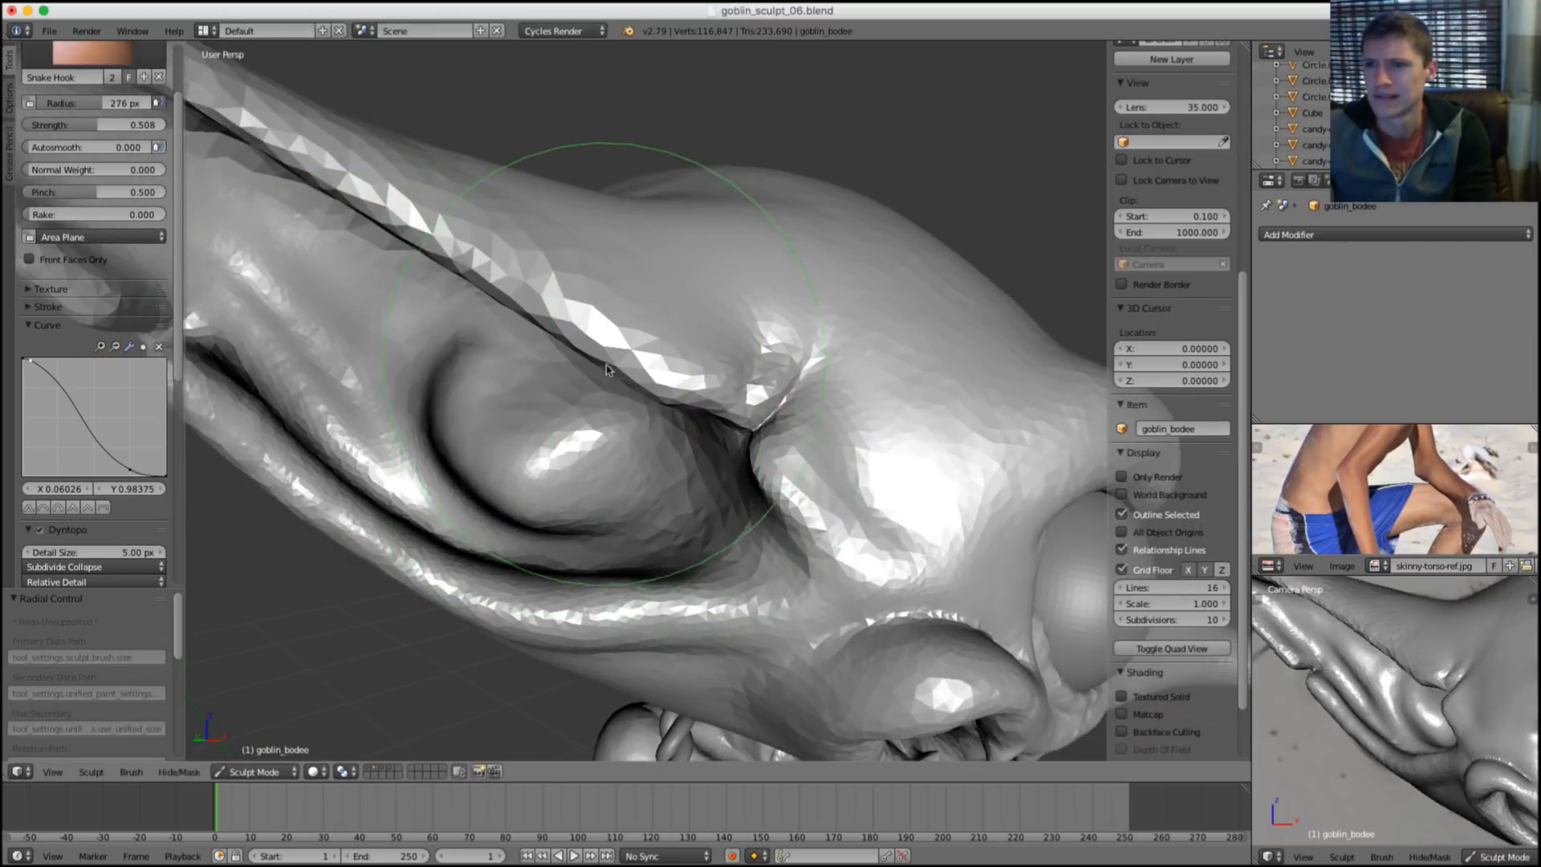
scroll(595, 401, up, 3)
scroll(731, 438, down, 2)
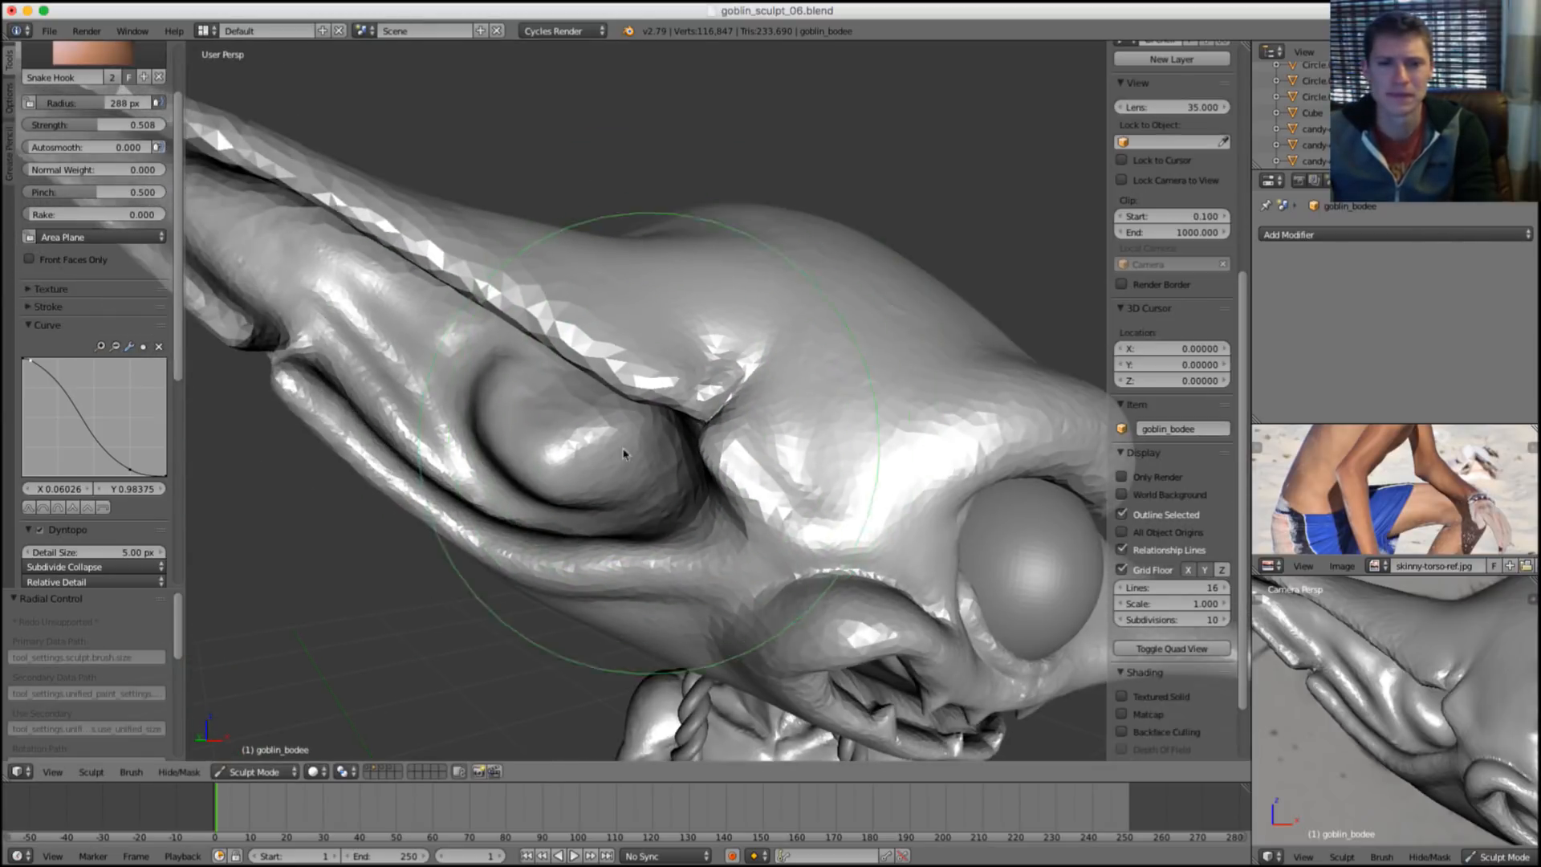
mouse_move(626, 451)
mouse_down()
mouse_move(692, 463)
mouse_move(637, 391)
mouse_up()
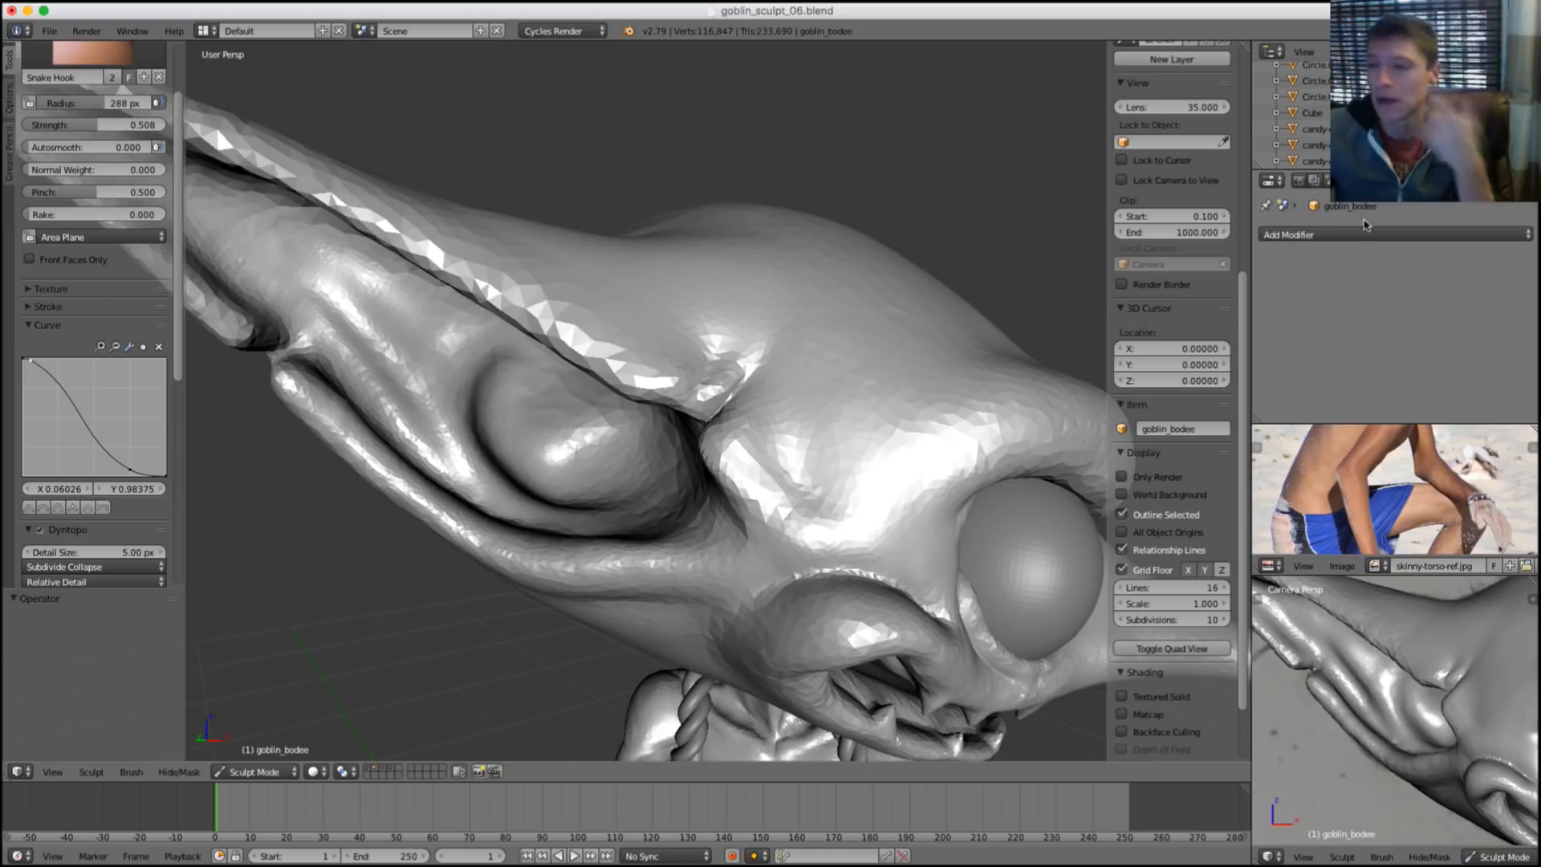
Switch to the Inflate/Deflate brush at a 186 px radius and thicken the long inner ear fold toward the ear tip.
scroll(469, 347, up, 3)
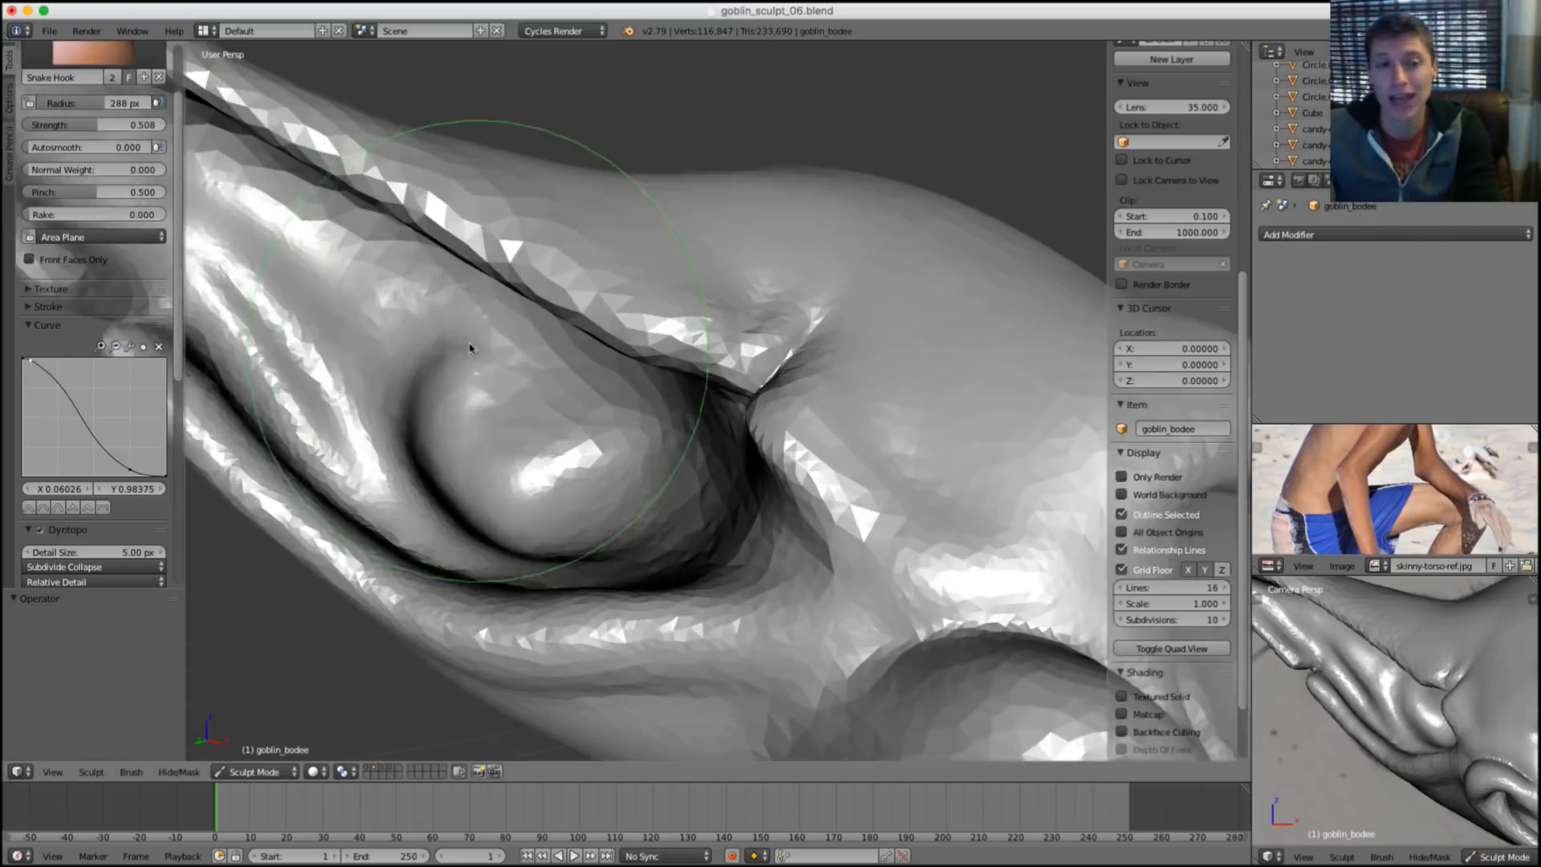
key(f)
click(420, 320)
scroll(471, 344, up, 5)
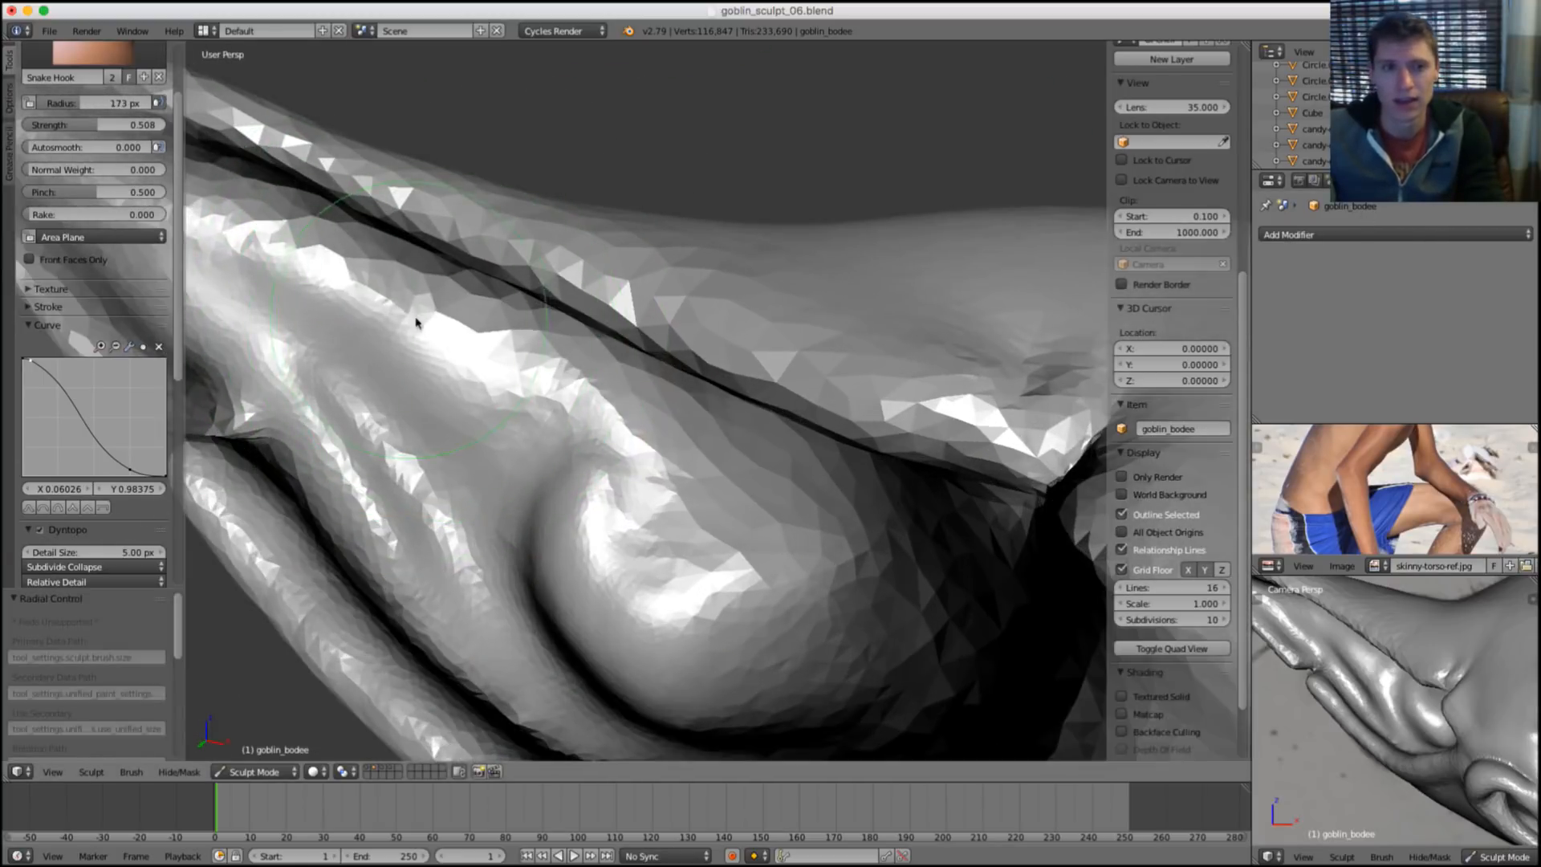
scroll(409, 315, down, 2)
key(i)
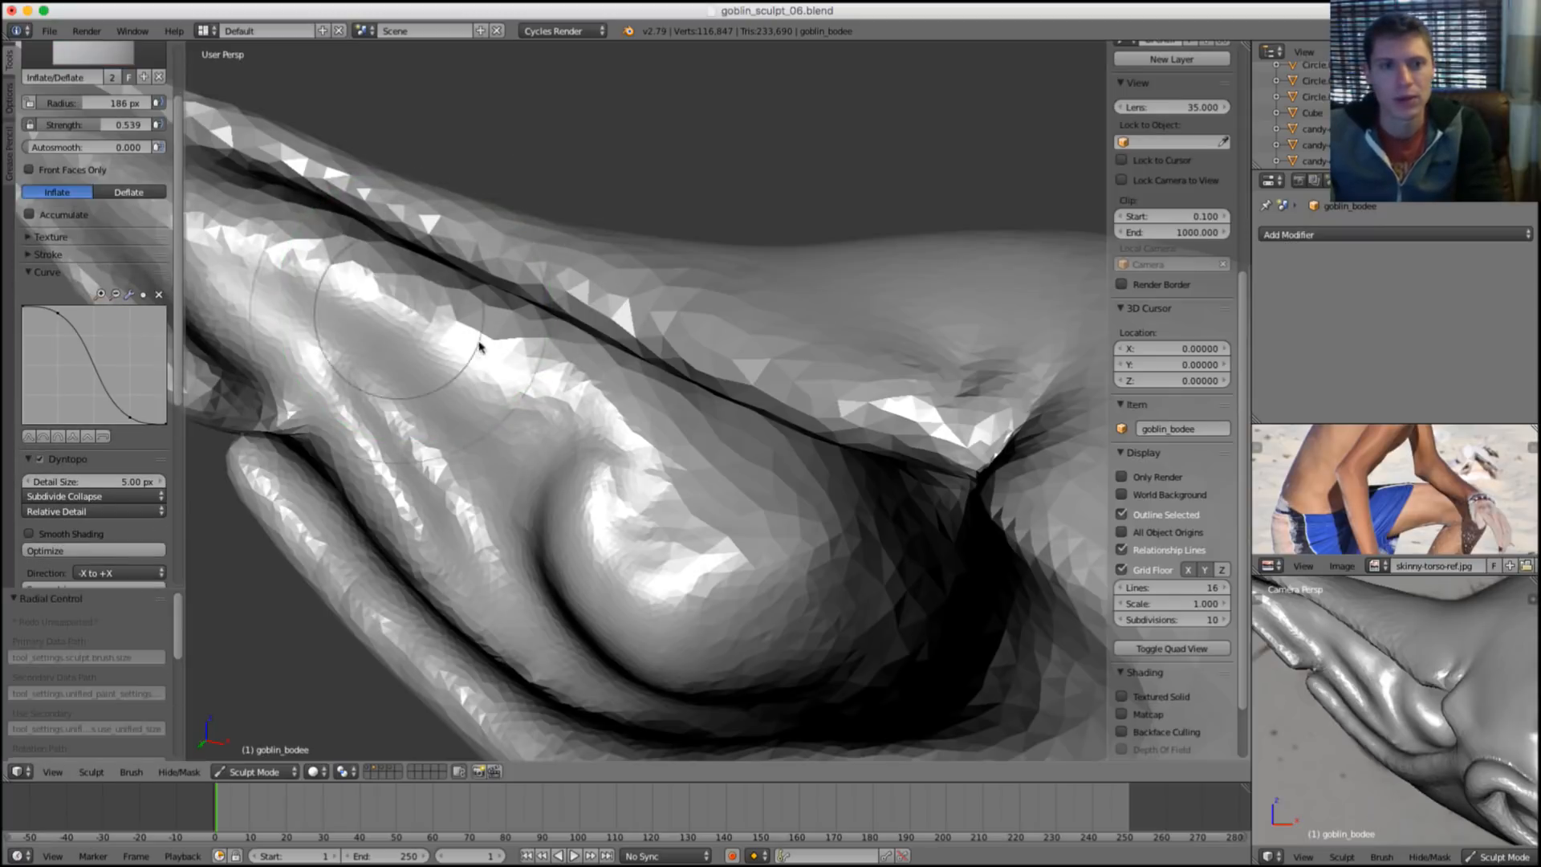
mouse_move(480, 347)
mouse_down()
mouse_move(340, 292)
mouse_move(320, 265)
mouse_up()
mouse_move(474, 334)
middle_down()
mouse_move(371, 277)
mouse_move(289, 268)
middle_up()
drag(321, 289, 245, 239)
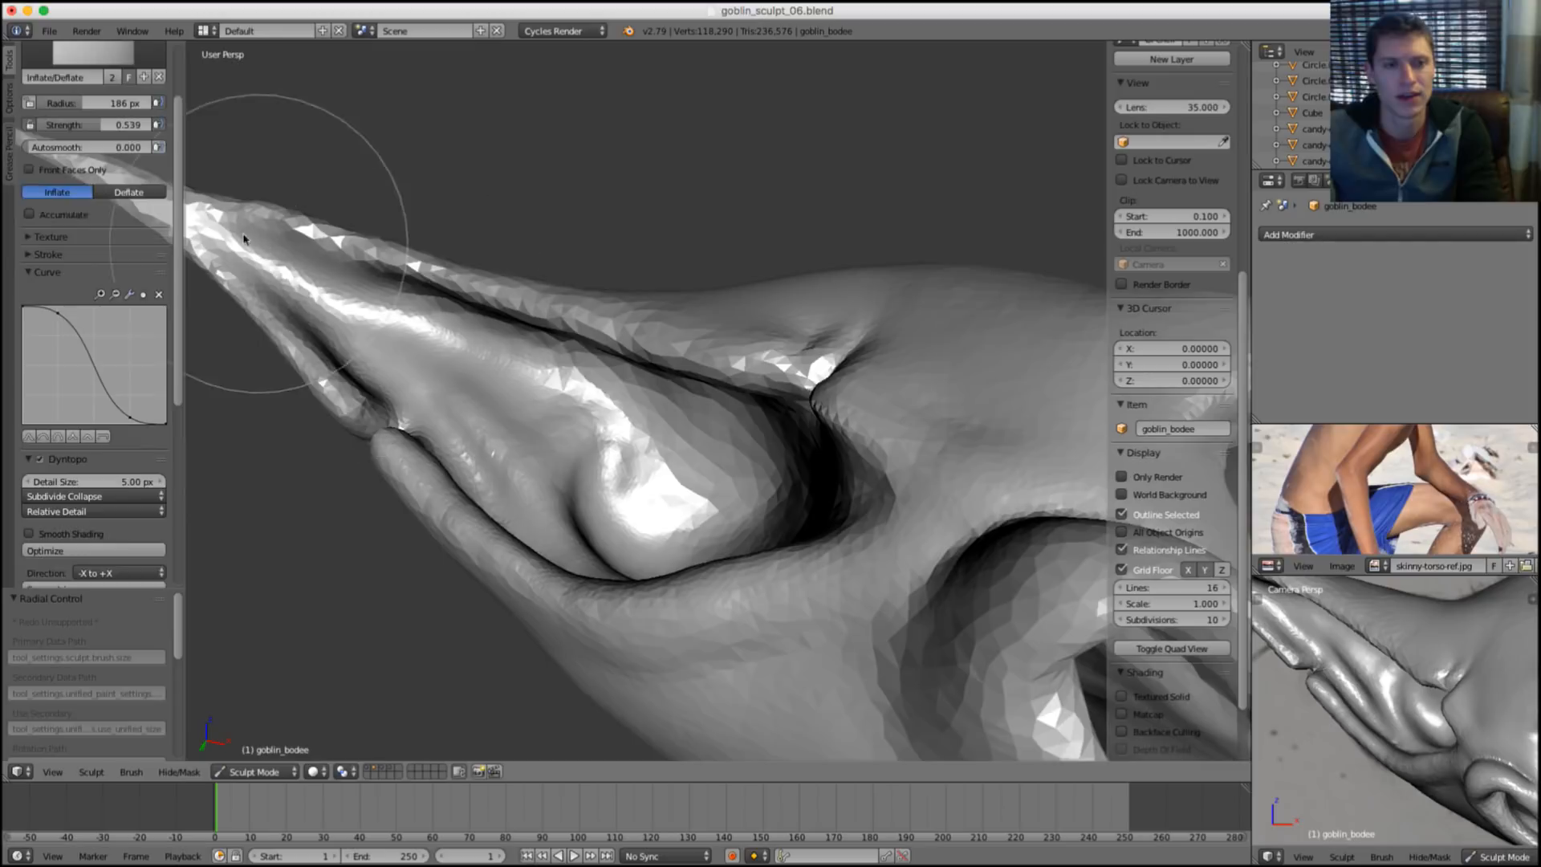
middle_drag(402, 241, 345, 265)
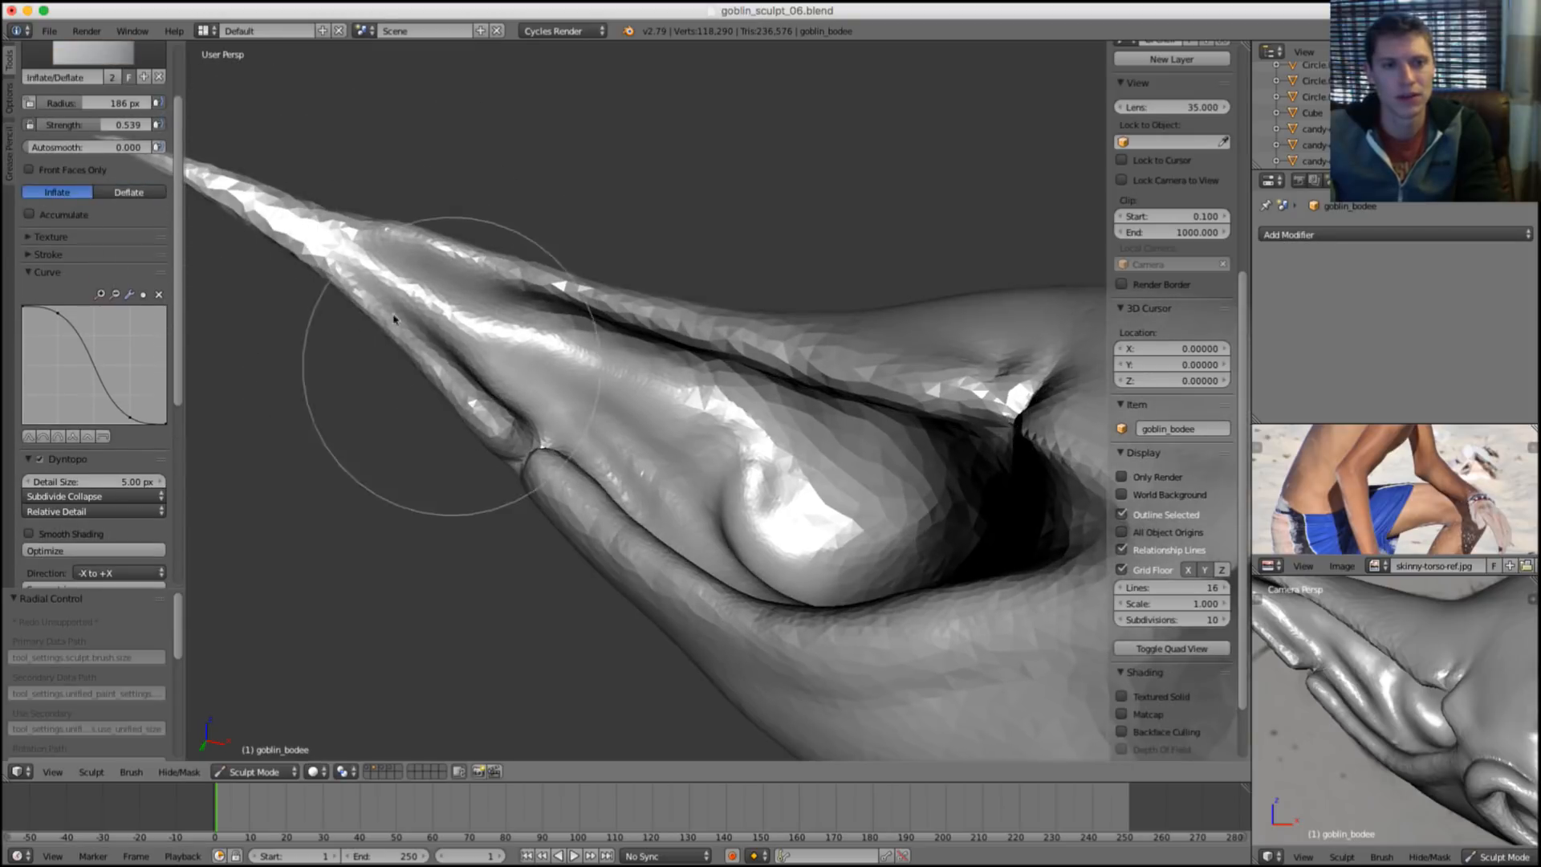
Inflate and smooth the upper outer rim of the ear down to where it meets the head.
mouse_move(493, 332)
middle_down()
mouse_move(648, 211)
mouse_move(613, 195)
mouse_move(643, 264)
middle_up()
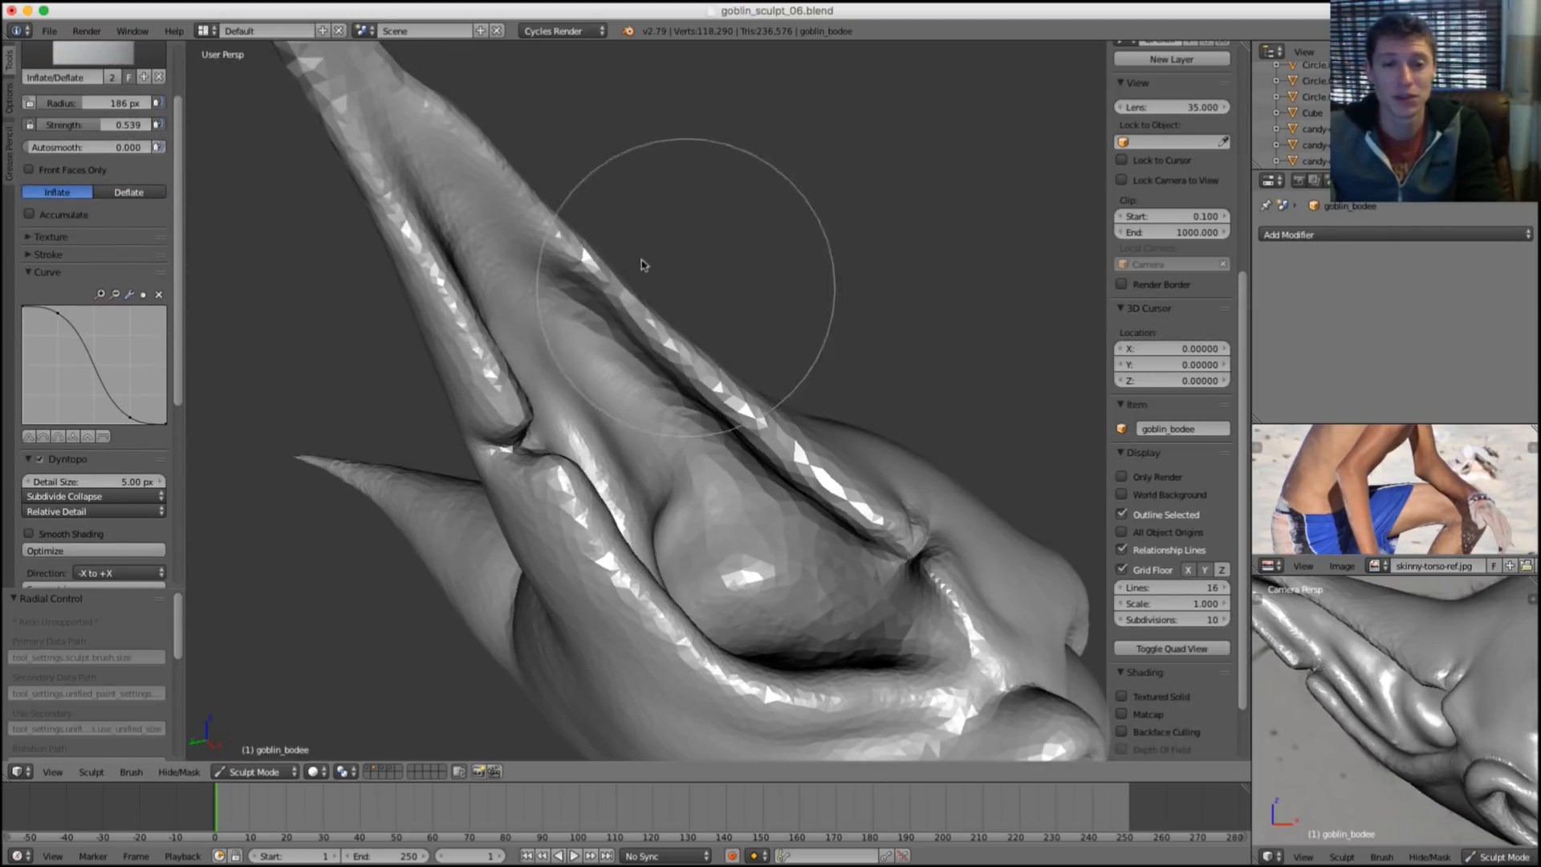
drag(630, 281, 722, 369)
drag(598, 256, 791, 434)
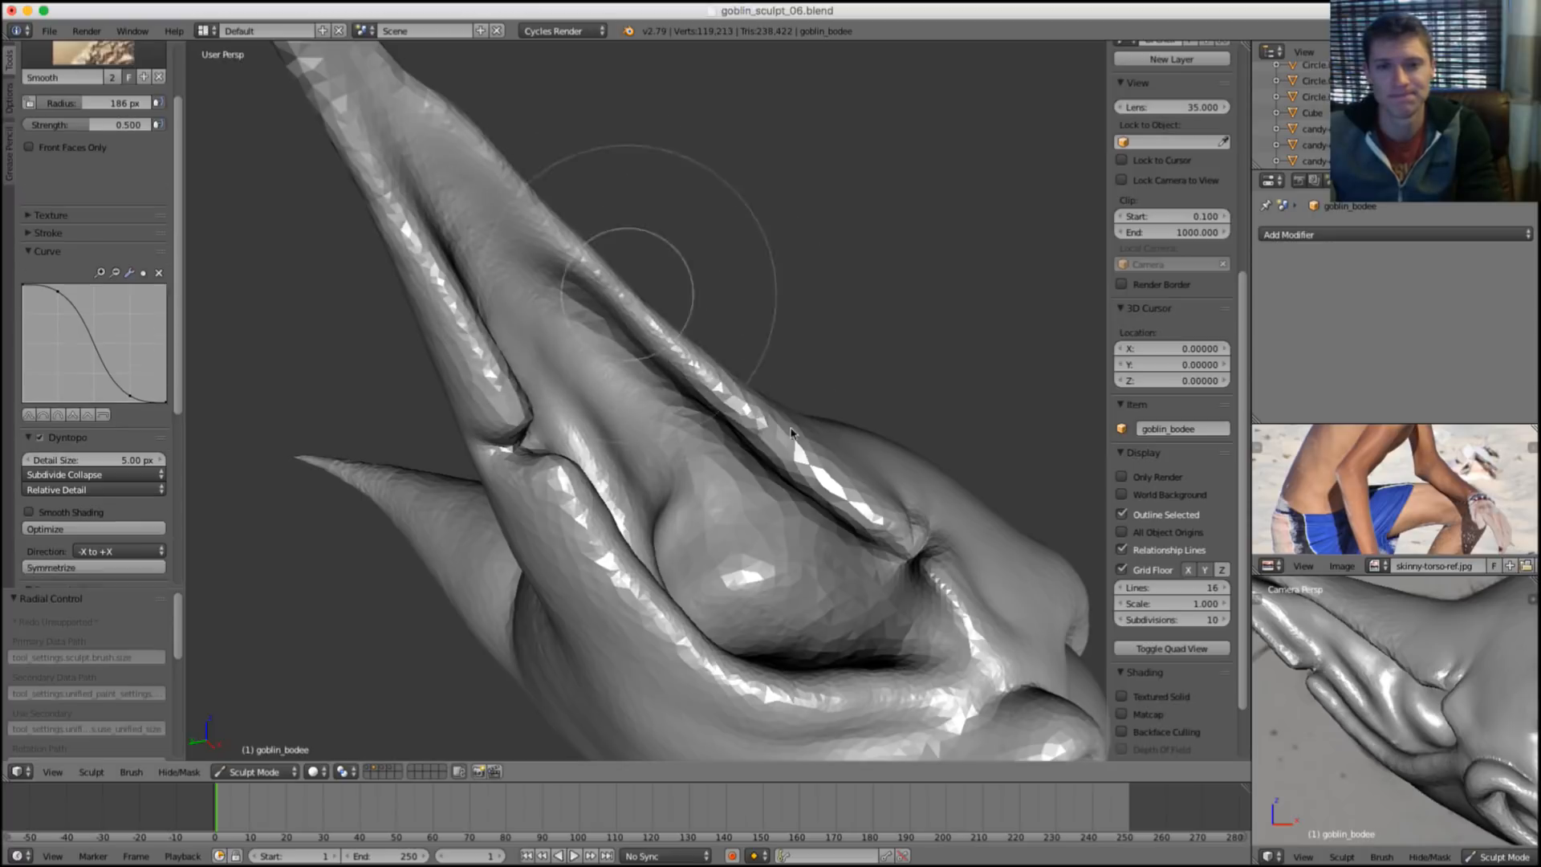
mouse_move(878, 447)
middle_down()
mouse_move(819, 358)
mouse_move(787, 362)
middle_up()
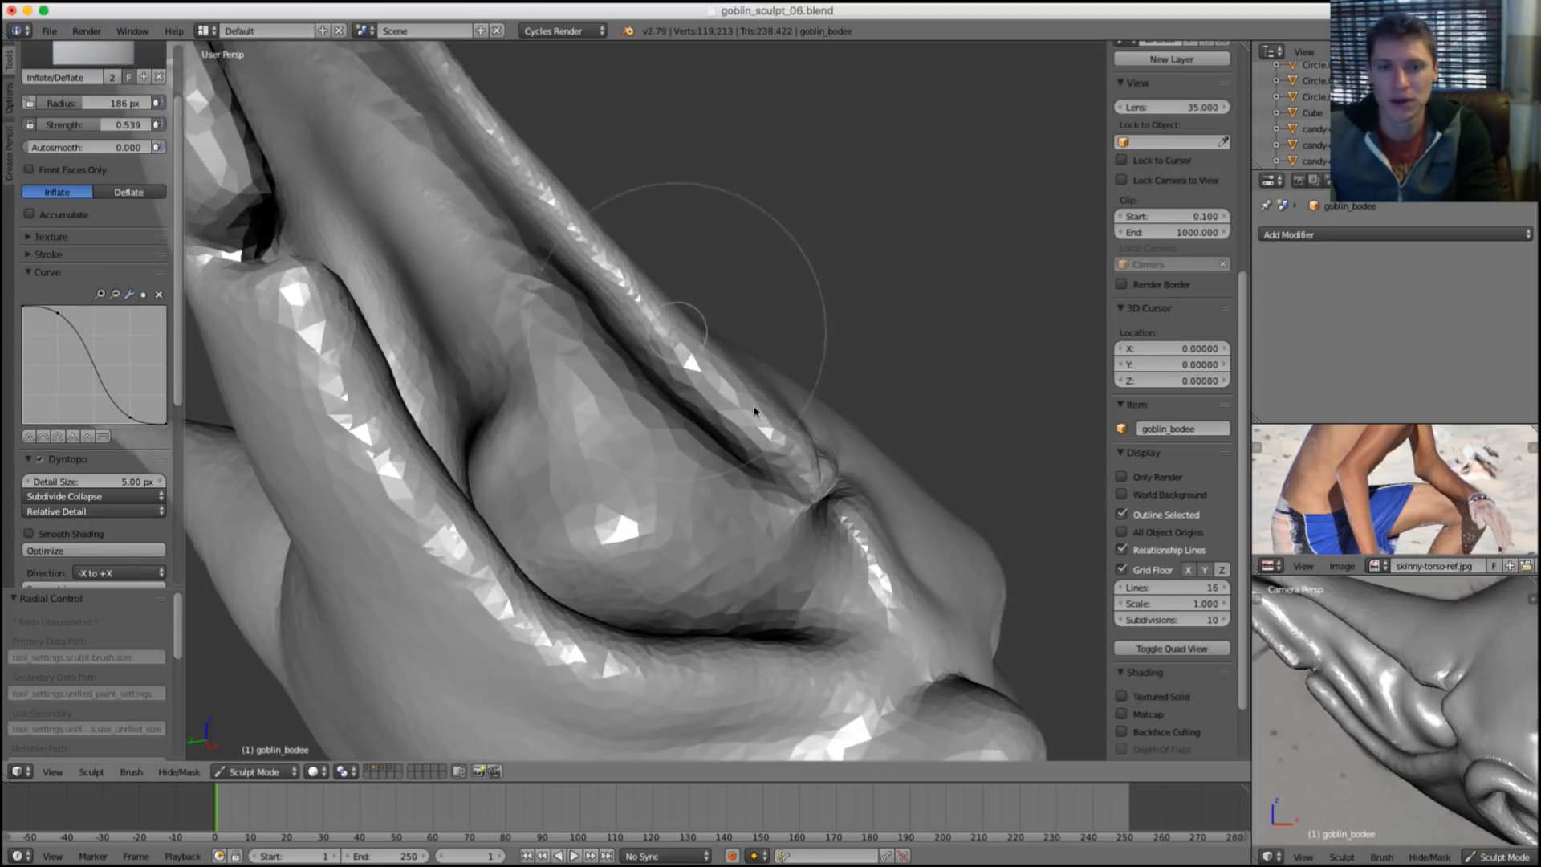
drag(755, 412, 791, 431)
Set the brush radius to 154 px and smooth the faceted upper ear rim along its length.
middle_drag(712, 320, 602, 277)
key(f)
click(576, 258)
shift+drag(514, 181, 598, 353)
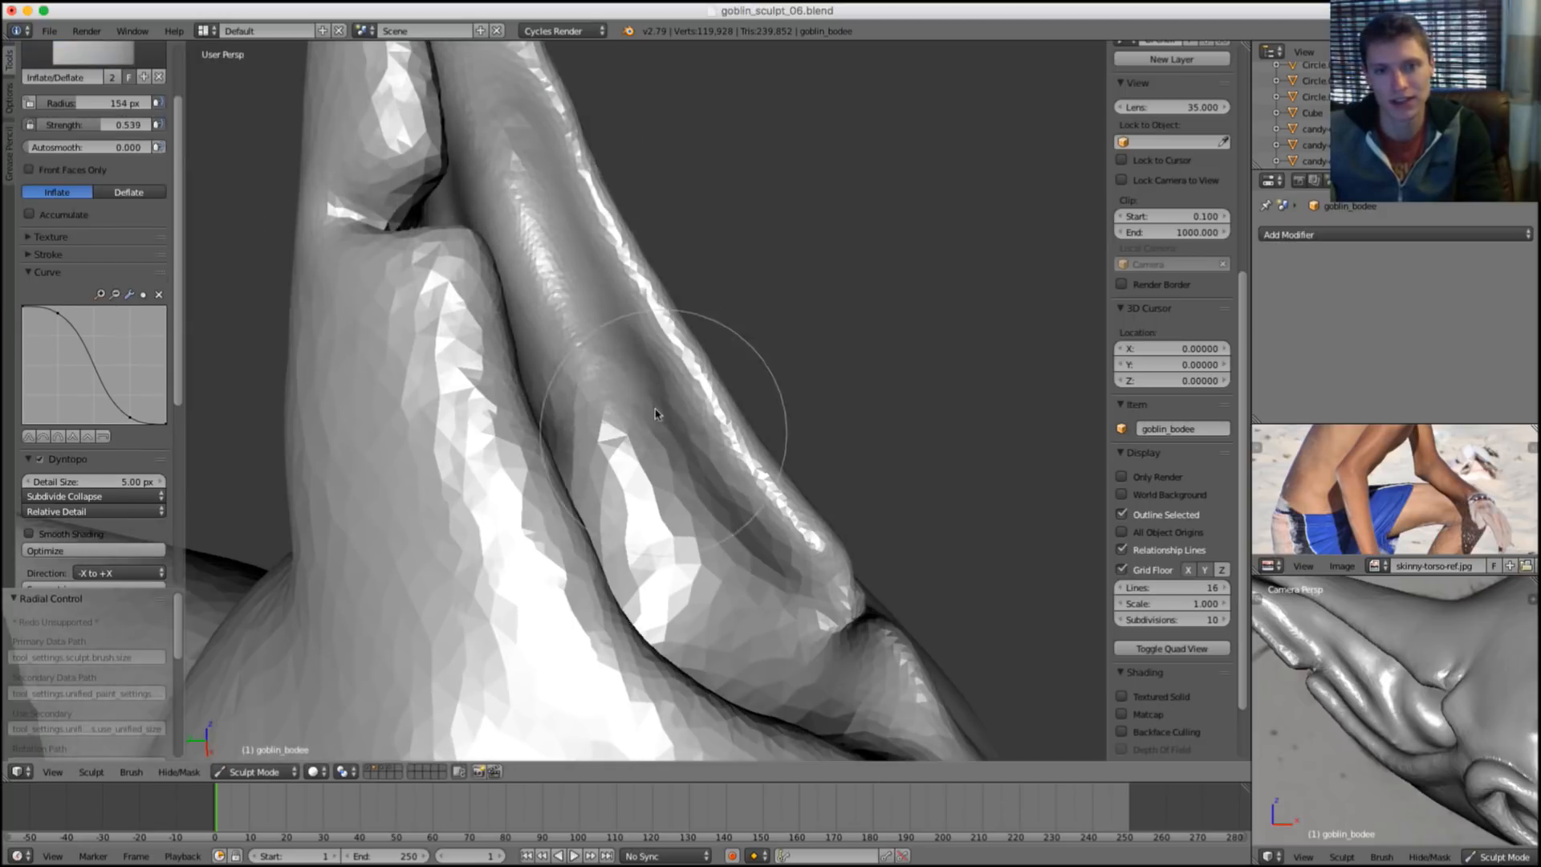
Set the brush radius to 231 px, then inflate and smooth the top of the inner ear bulb beside the upper rim.
middle_drag(798, 362, 598, 291)
key(f)
click(622, 291)
mouse_move(509, 252)
mouse_down()
mouse_move(647, 403)
mouse_move(557, 348)
mouse_move(594, 438)
mouse_move(616, 416)
mouse_up()
key(shift+s)
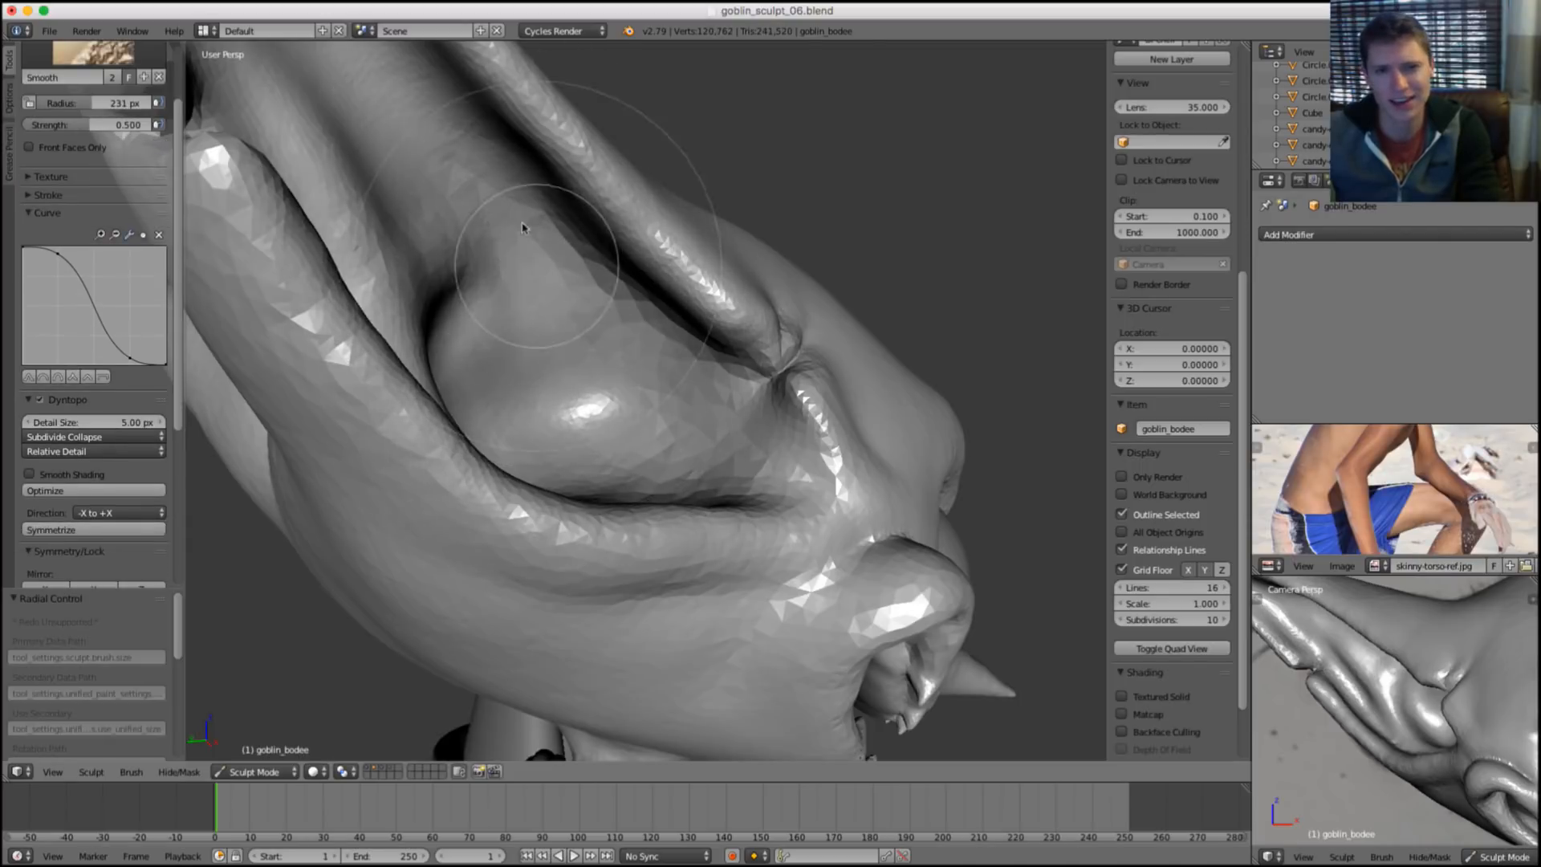
mouse_move(606, 302)
shift+mouse_down()
mouse_move(661, 406)
mouse_move(683, 411)
shift+mouse_up()
Examine the ear and the whole head from several angles to judge the shape of the inner bulb.
mouse_move(715, 418)
middle_down()
mouse_move(667, 417)
mouse_move(630, 392)
mouse_move(654, 207)
mouse_move(785, 368)
middle_up()
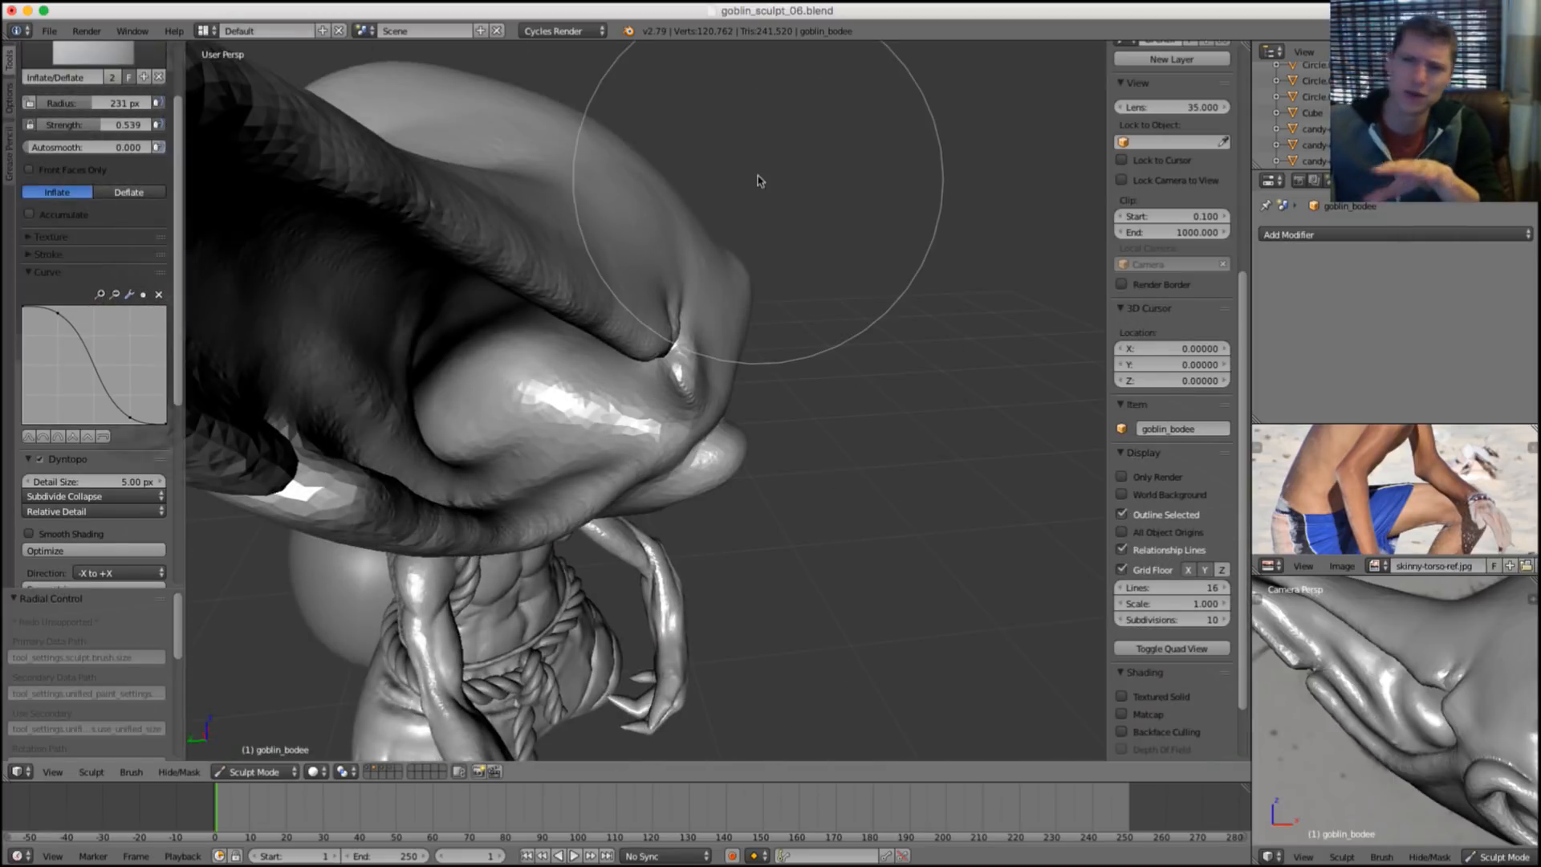
mouse_move(760, 180)
middle_down()
mouse_move(738, 308)
mouse_move(647, 345)
mouse_move(688, 343)
middle_up()
scroll(784, 292, down, 5)
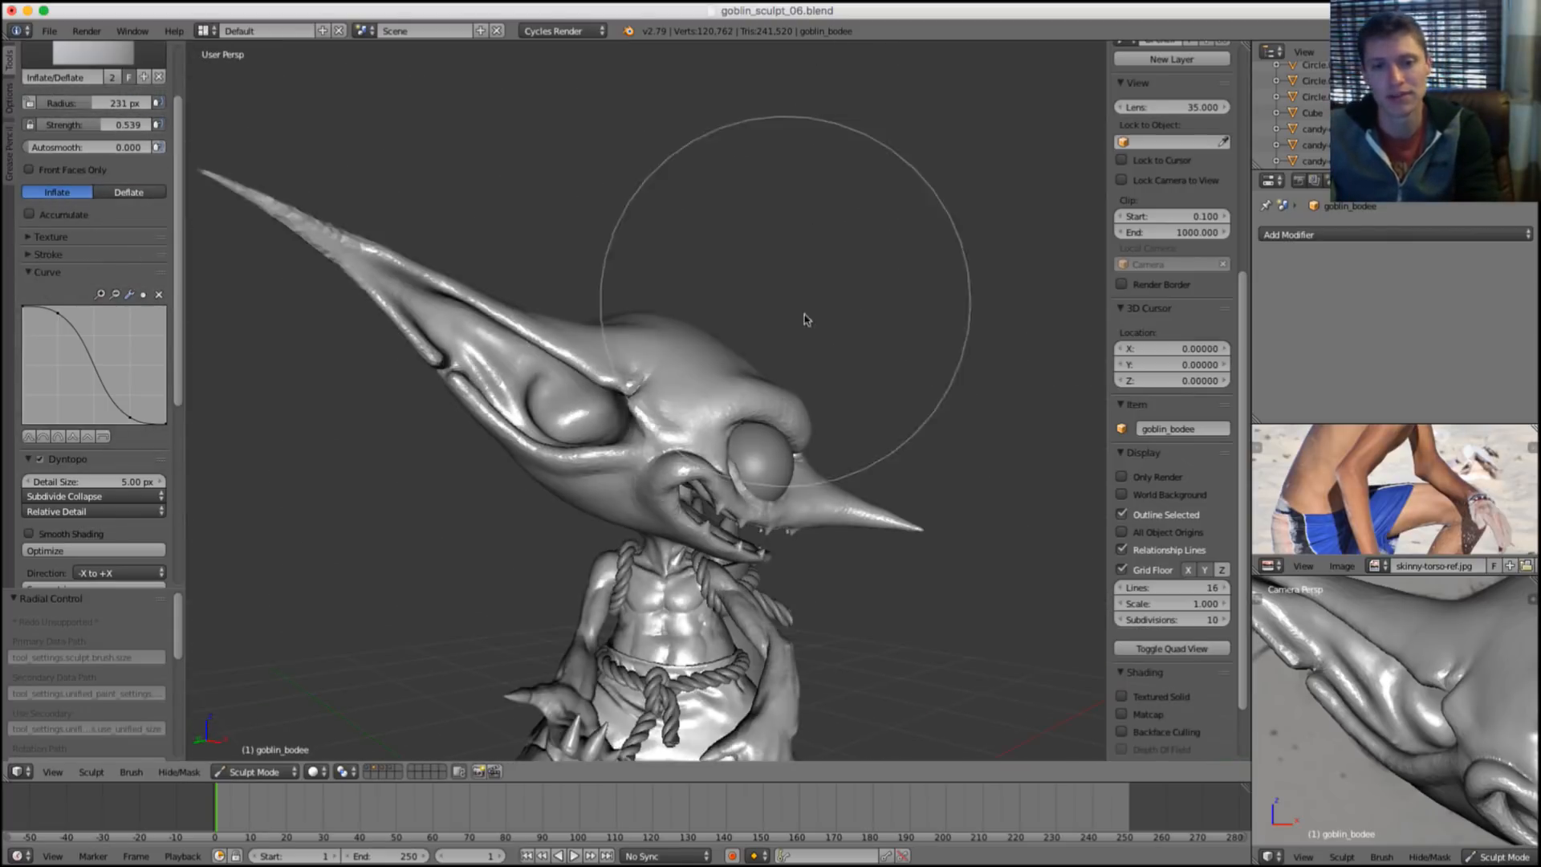
middle_drag(805, 320, 707, 312)
scroll(707, 312, up, 6)
scroll(96, 201, up, 3)
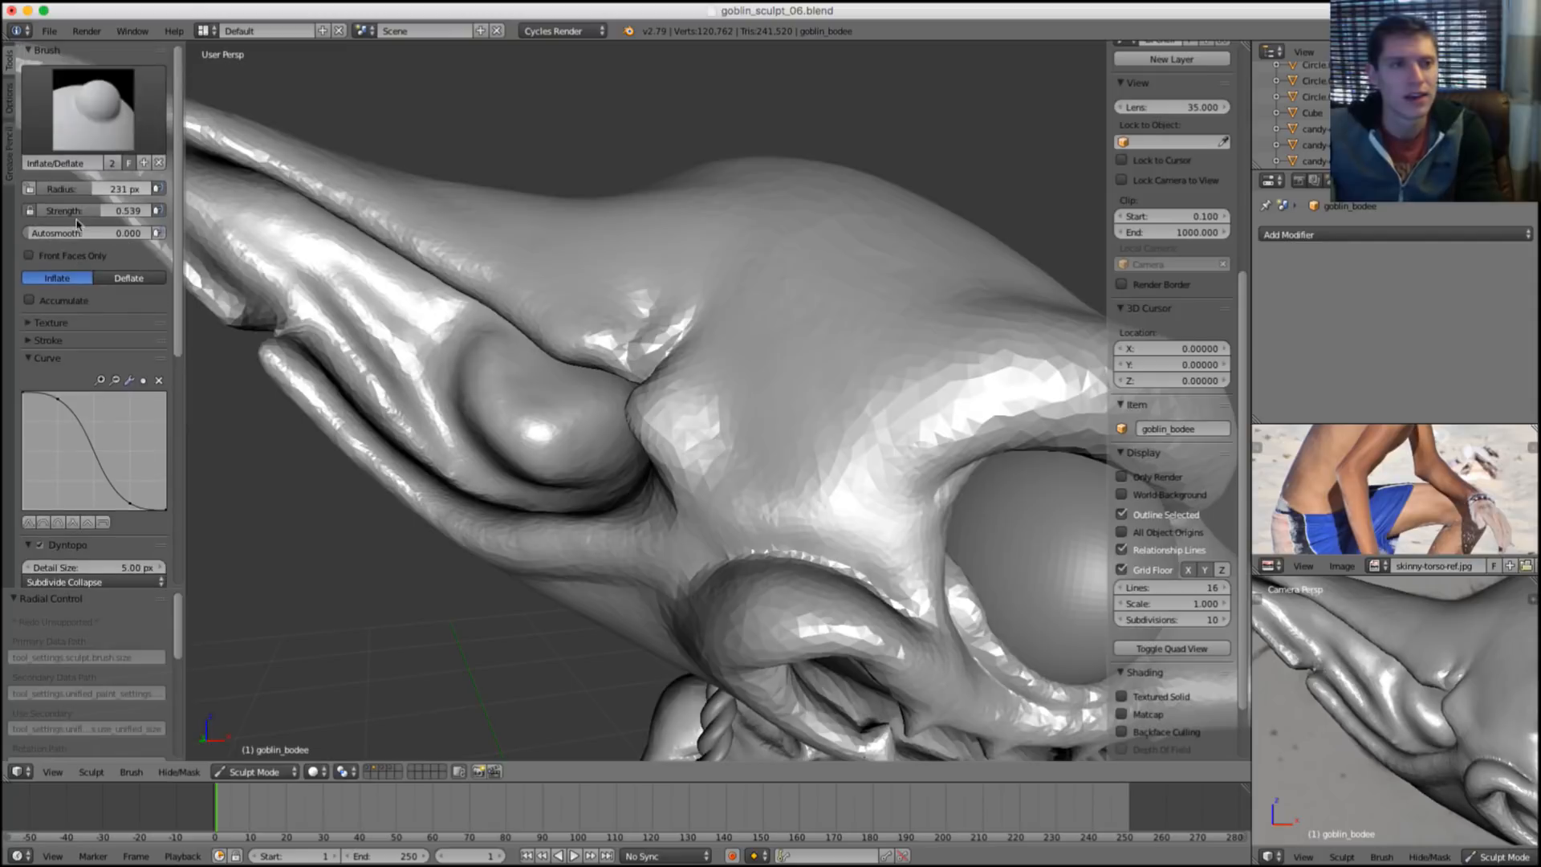
Change from the Snake Hook to the Grab brush and check the head's mesh in wireframe display.
click(93, 108)
click(476, 279)
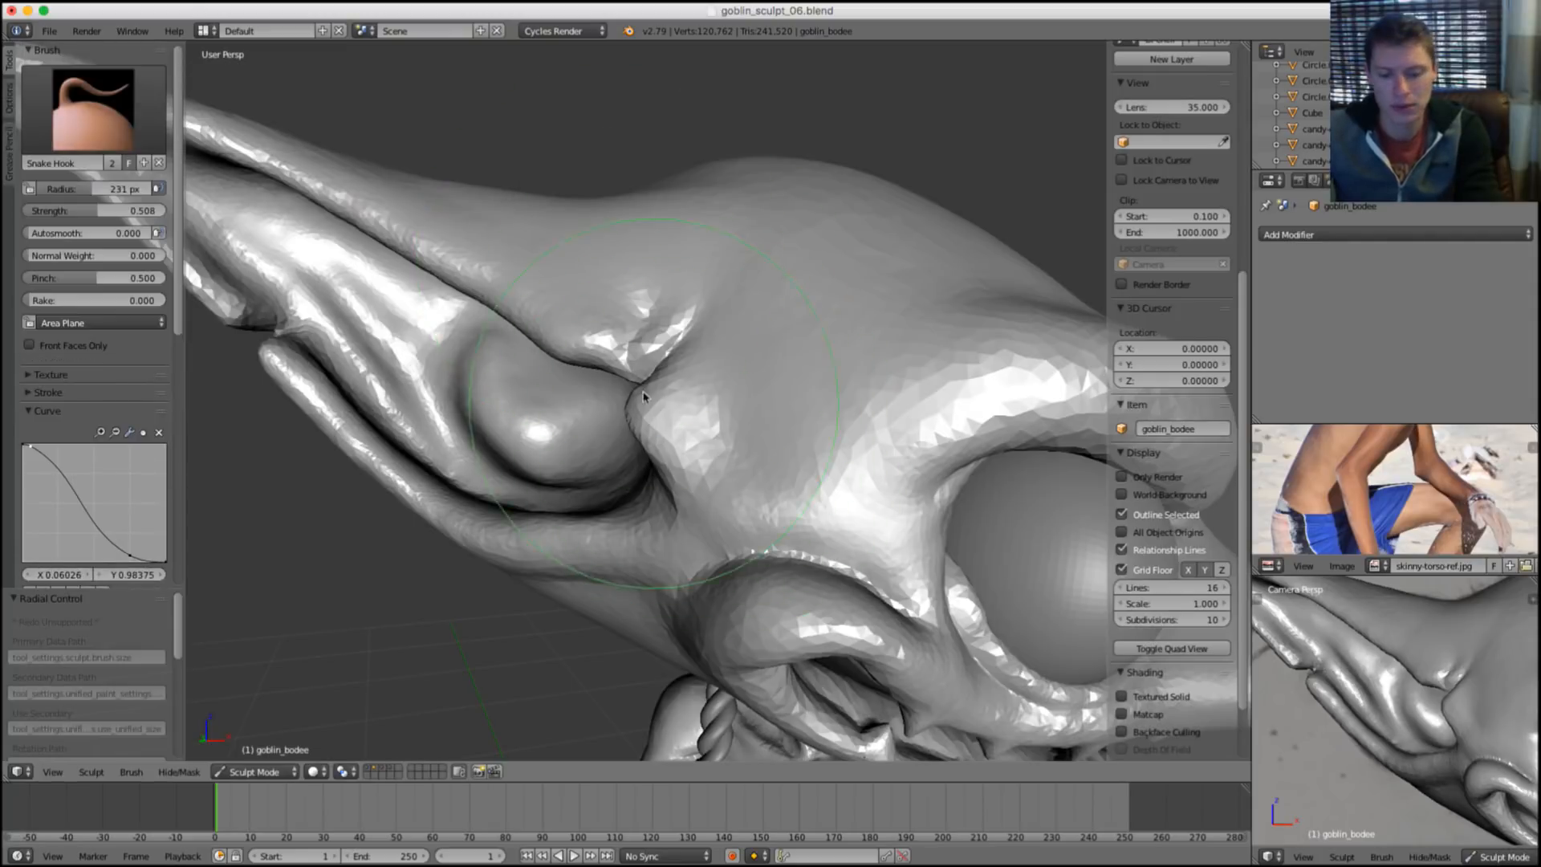
key(g)
middle_drag(674, 426, 726, 334)
scroll(726, 333, down, 5)
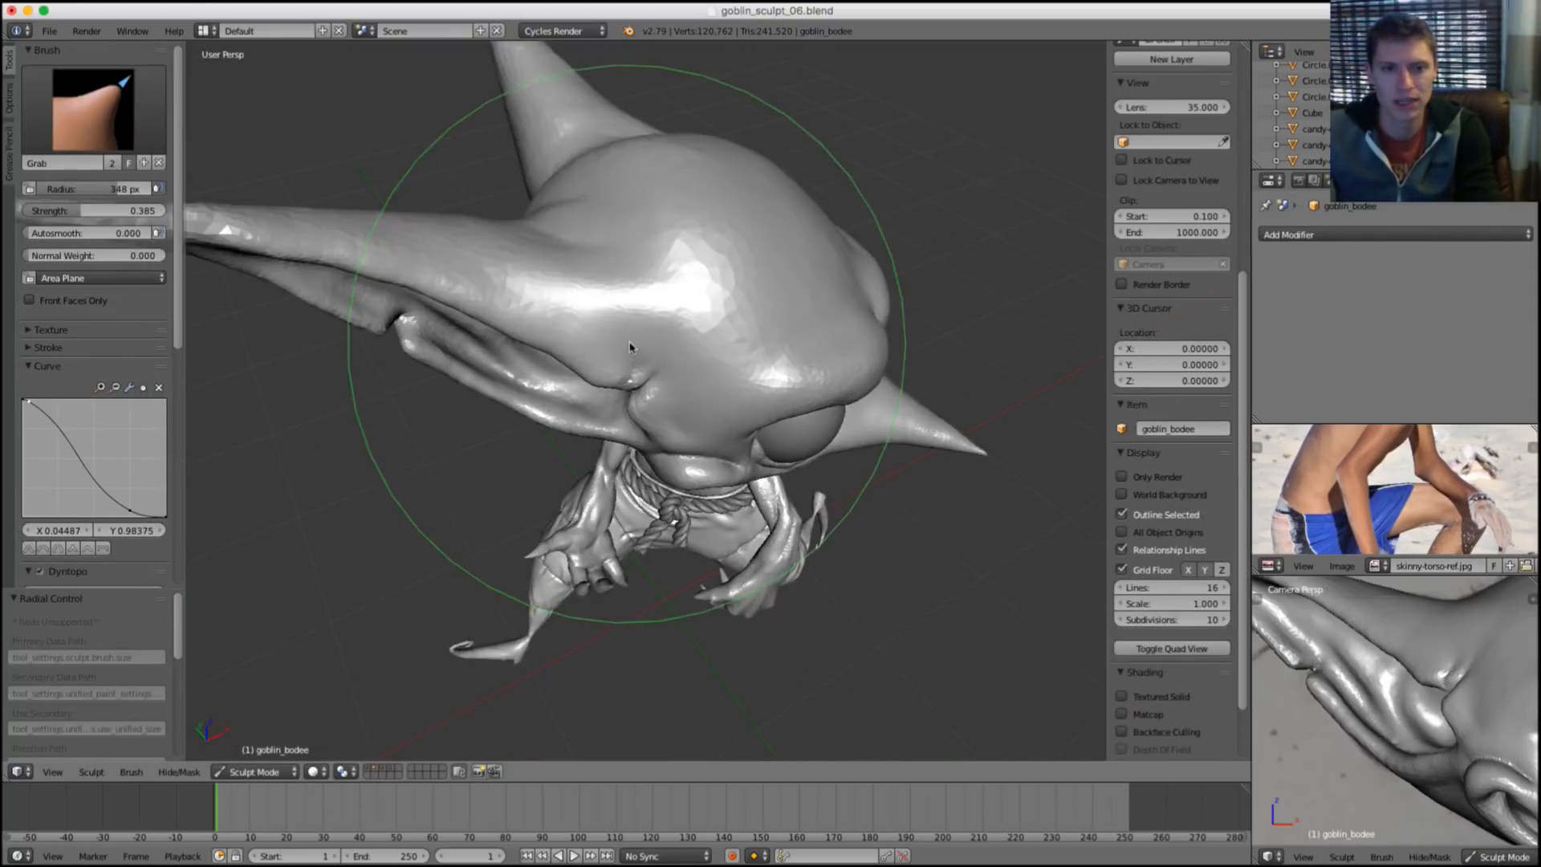
key(z)
mouse_move(633, 348)
middle_down()
mouse_move(671, 319)
mouse_move(591, 353)
mouse_move(643, 346)
middle_up()
key(z)
scroll(642, 345, up, 5)
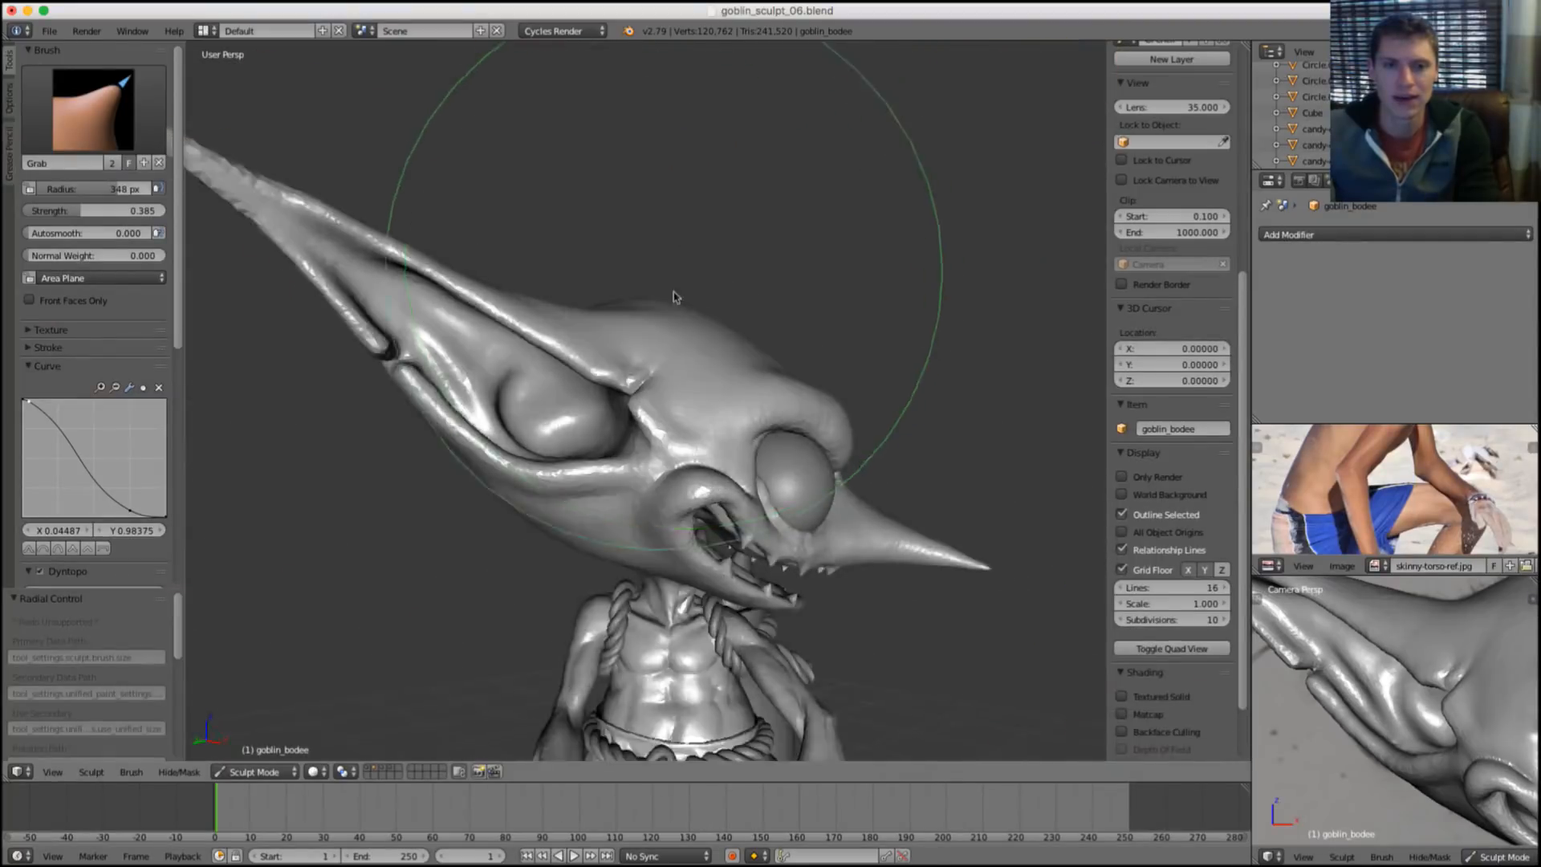
Inflate the inner ear bulb with the Inflate/Deflate brush at a 142 px radius and 0.878 strength.
key(f)
click(489, 426)
middle_drag(490, 426, 540, 426)
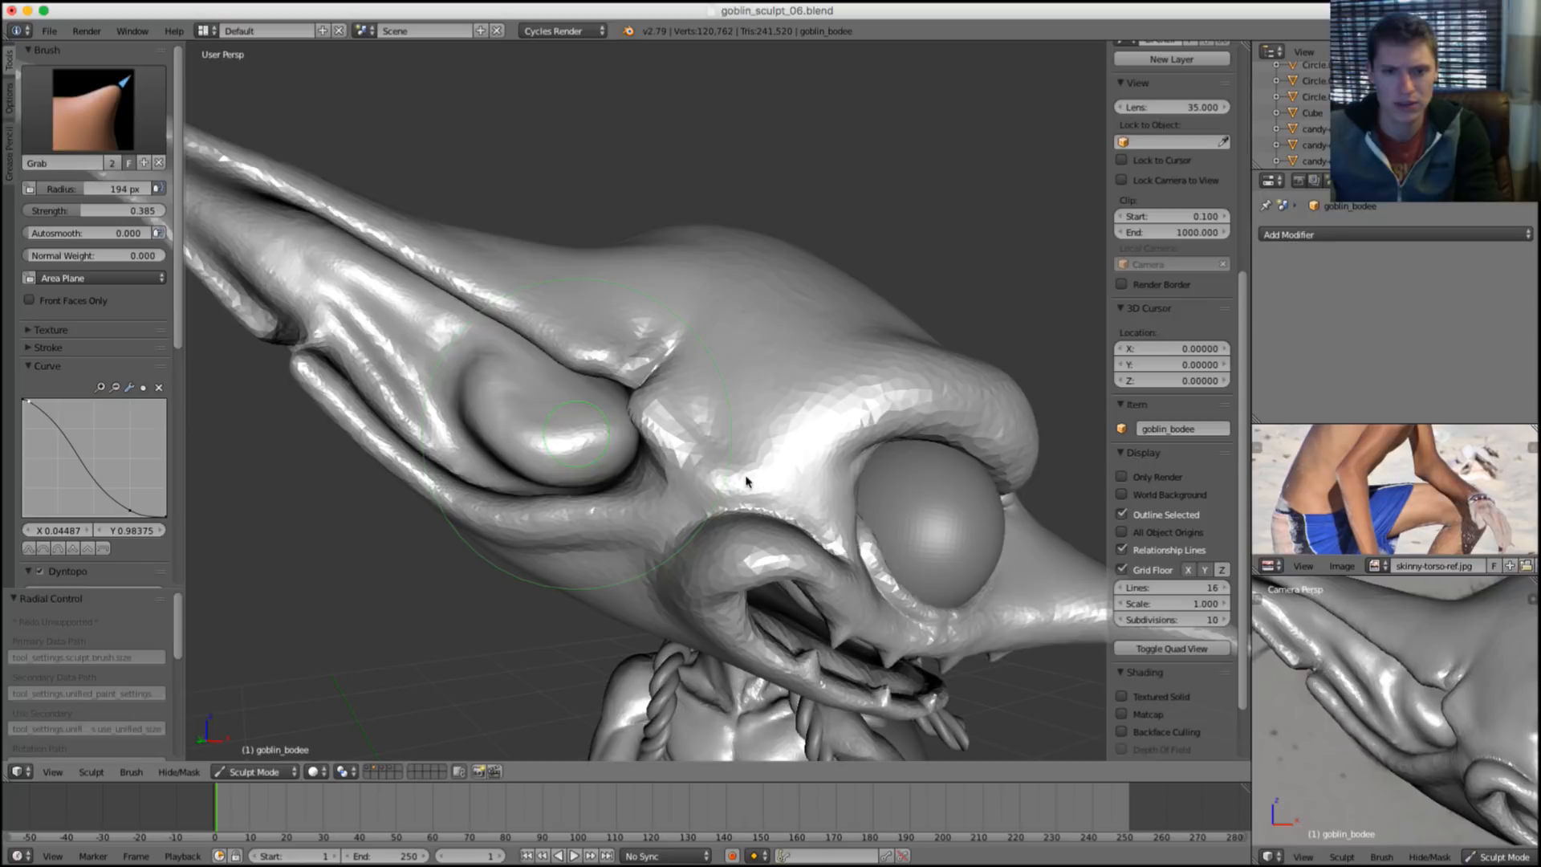
mouse_move(733, 473)
middle_down()
mouse_move(764, 313)
mouse_move(730, 395)
mouse_move(603, 420)
middle_up()
key(i)
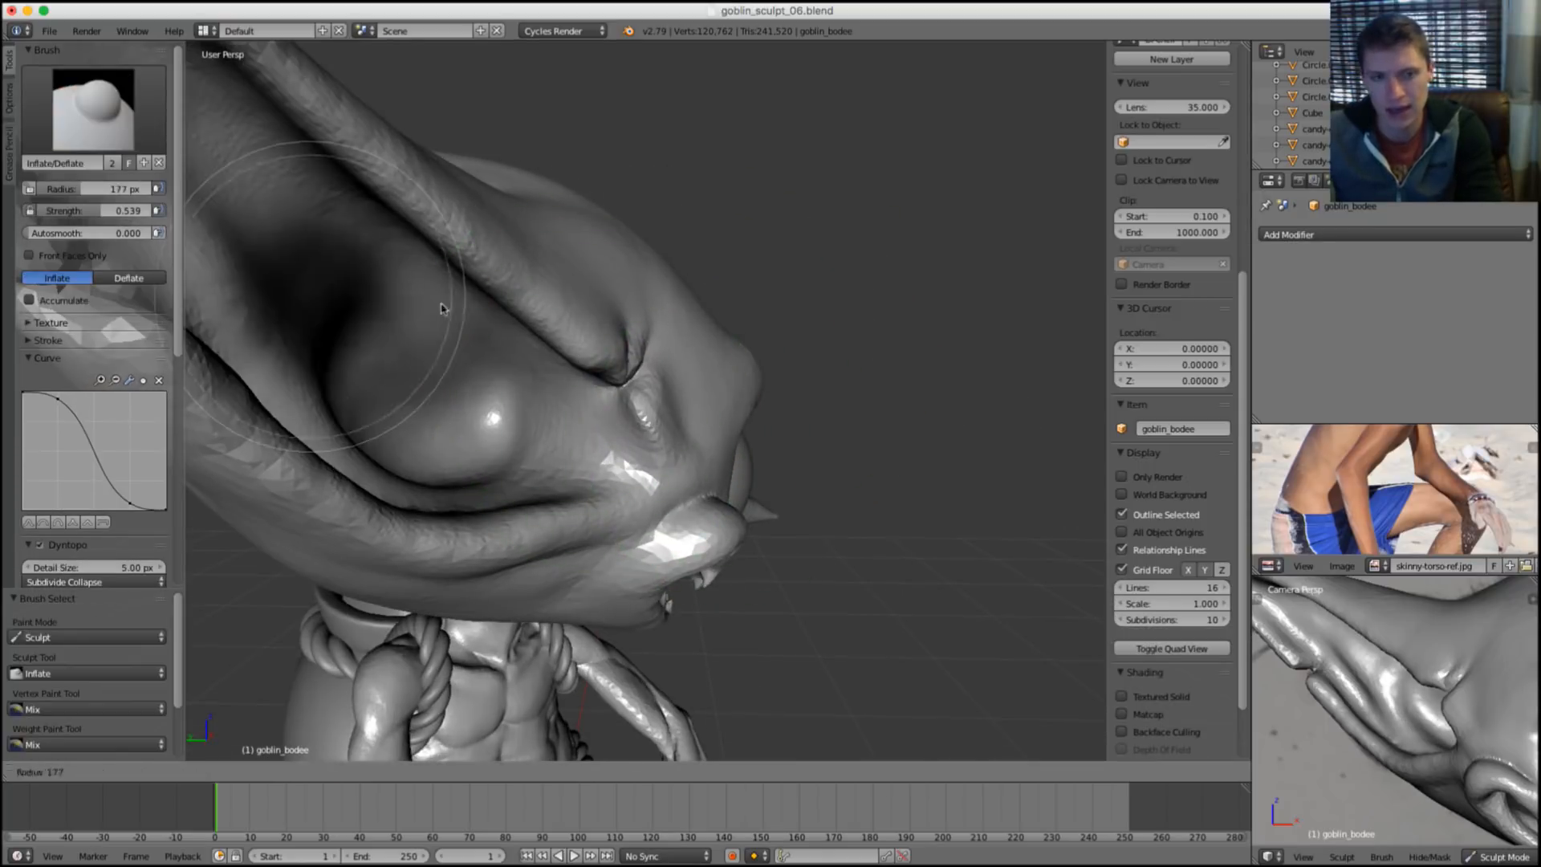
middle_drag(581, 329, 583, 435)
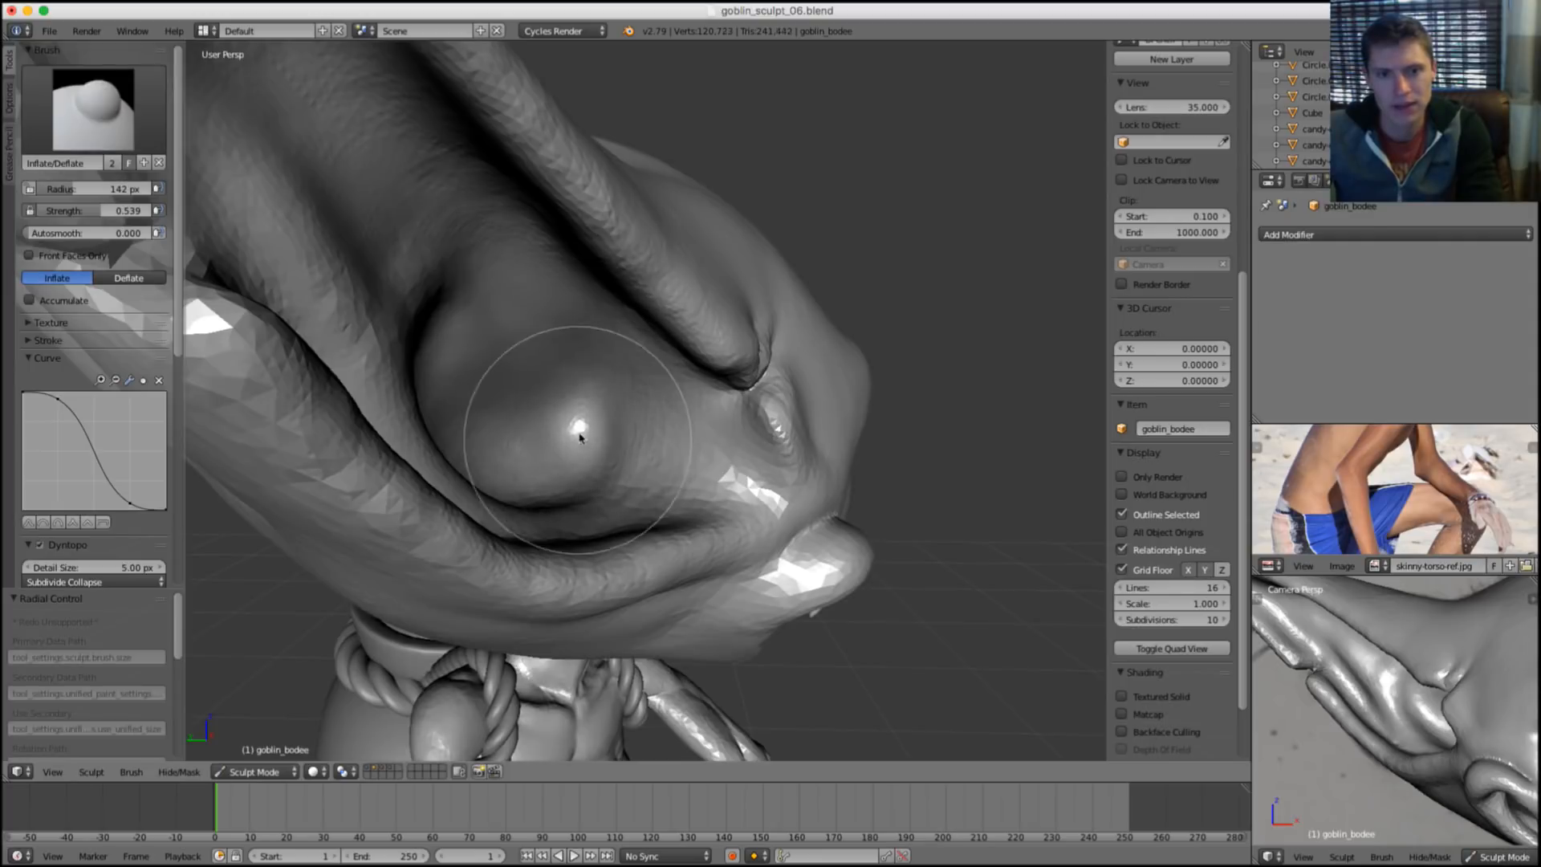
key(shift+f)
click(619, 436)
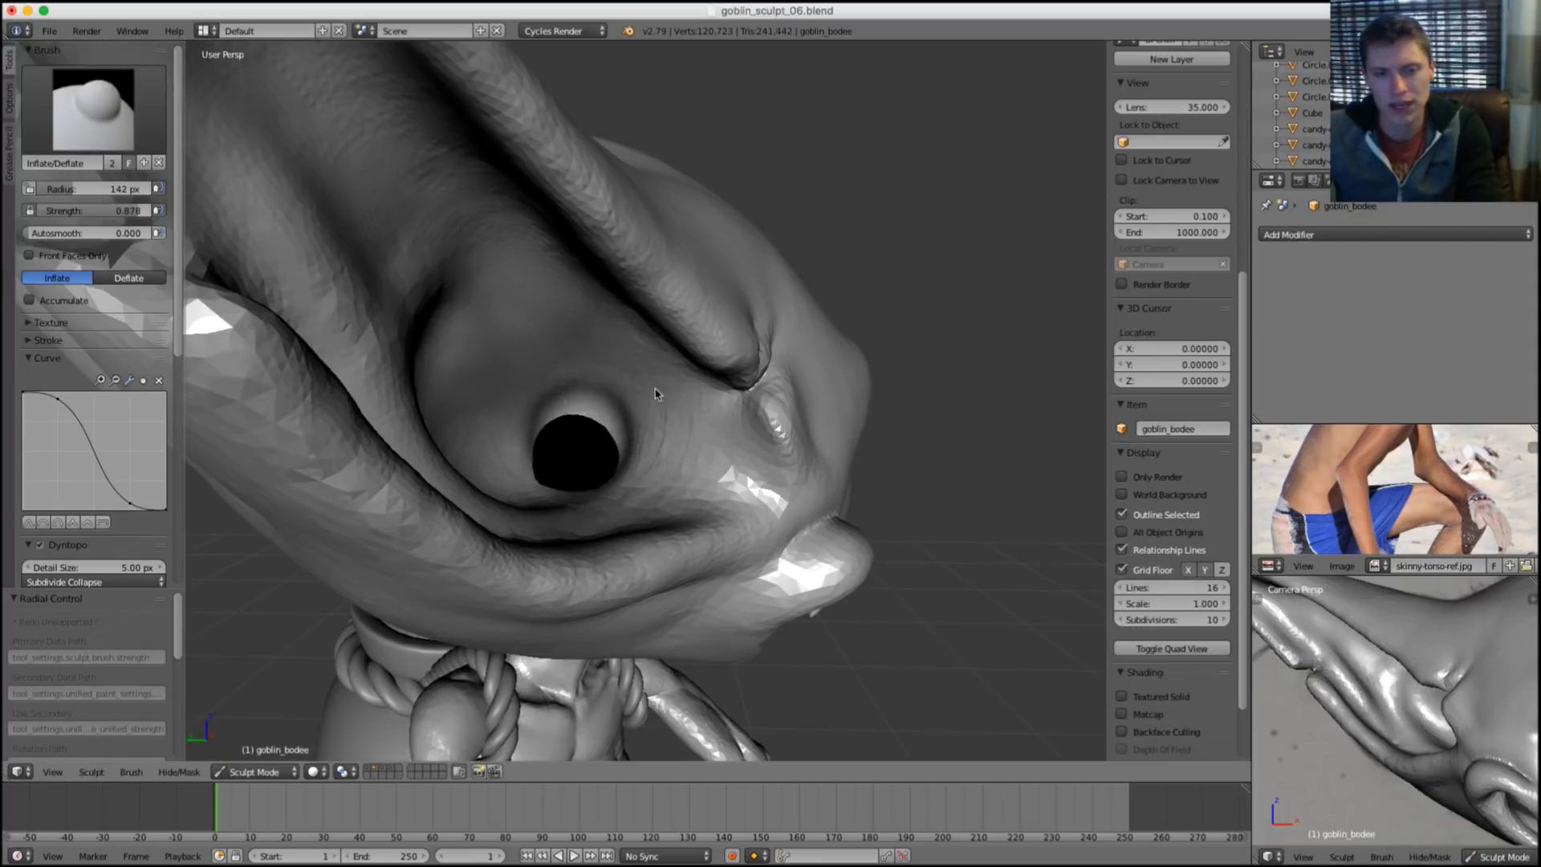
Inspect the inner ear mesh in wireframe and undo the last inflate stroke on the bulb.
middle_drag(655, 394, 755, 349)
scroll(662, 324, down, 5)
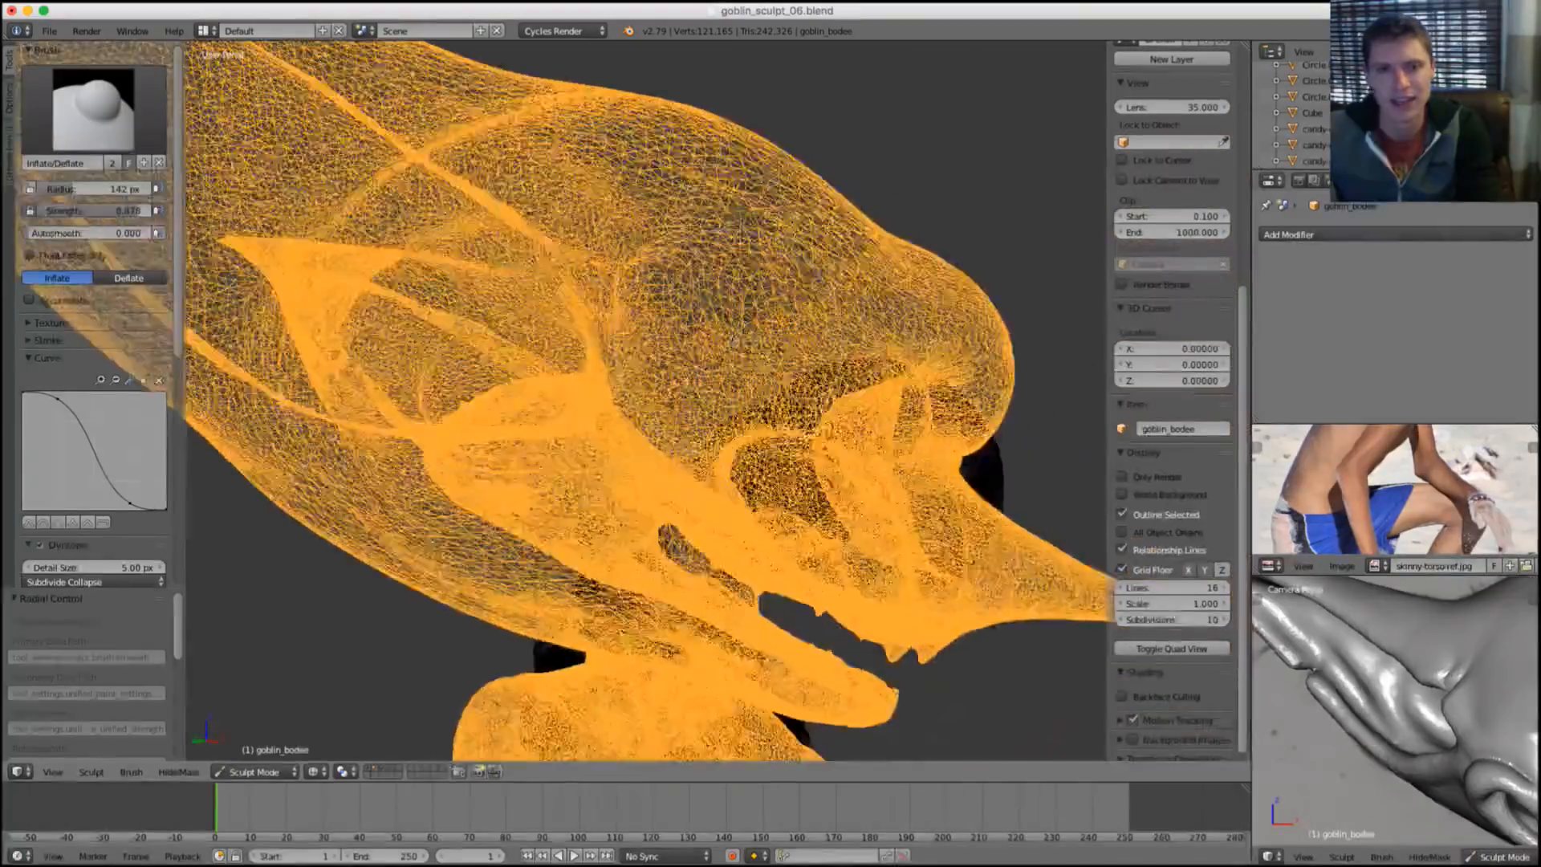
key(z)
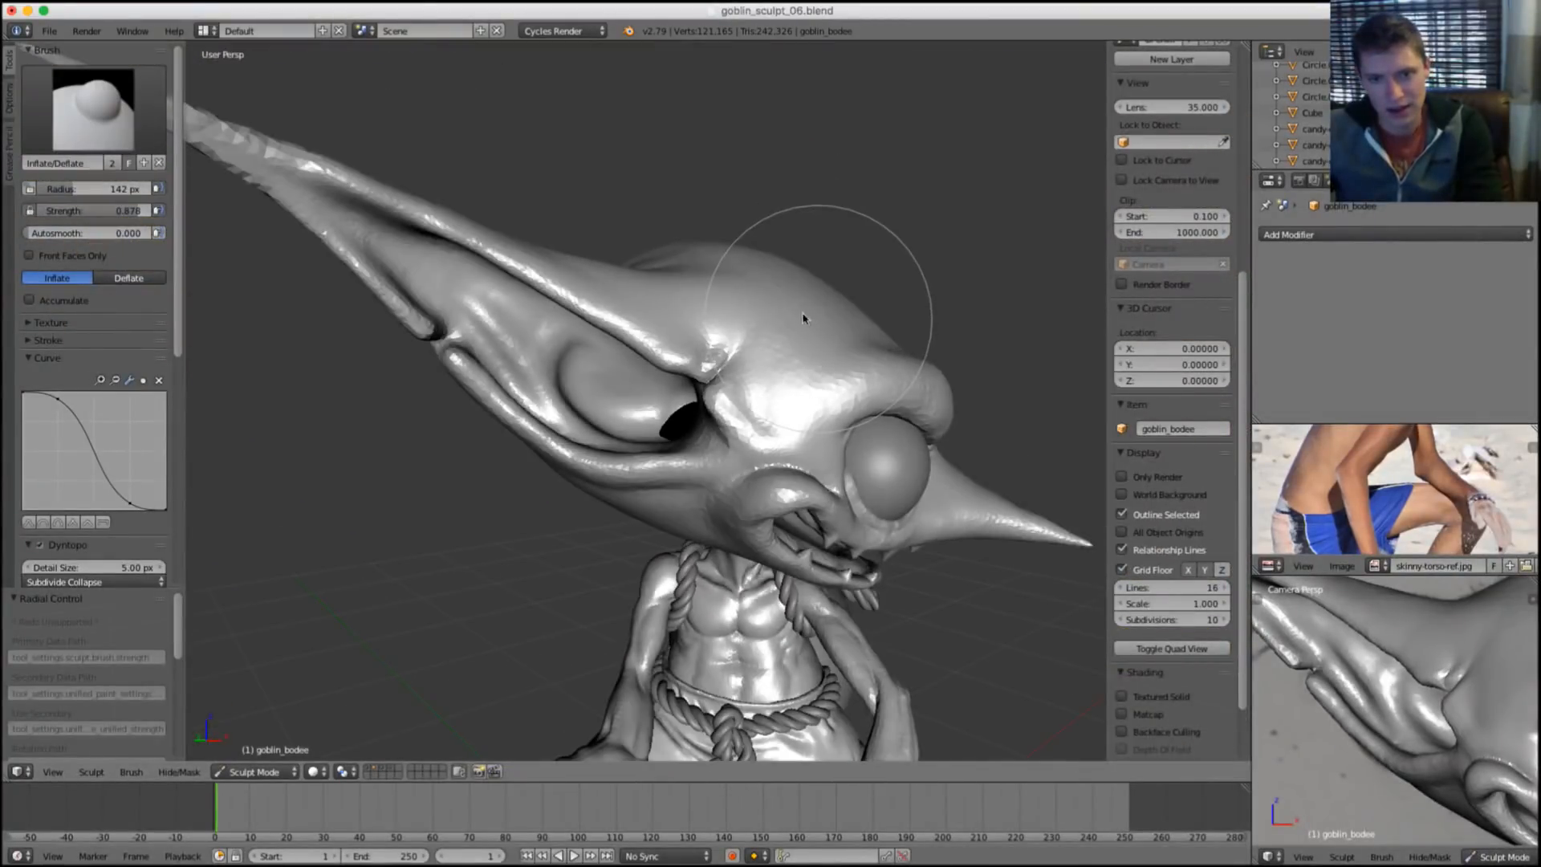
drag(804, 319, 795, 332)
middle_drag(721, 351, 683, 341)
Set the brush radius to 180 px and smooth the bulging surface inside the goblin's mouth.
scroll(683, 341, up, 10)
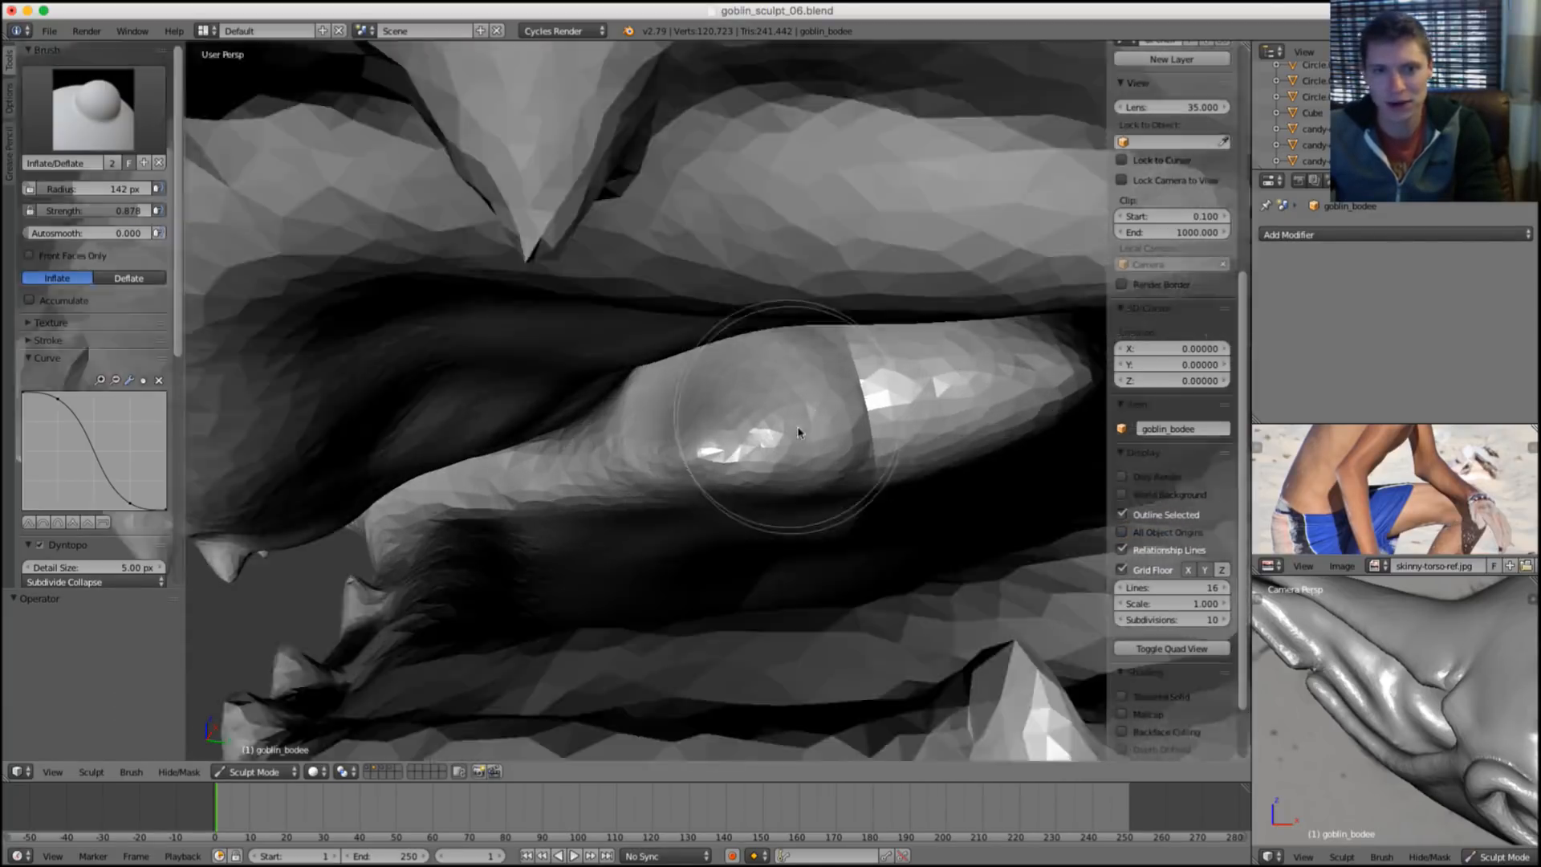
scroll(798, 433, up, 2)
key(f)
click(834, 413)
mouse_move(841, 409)
shift+mouse_down()
mouse_move(747, 418)
mouse_move(790, 440)
shift+mouse_up()
scroll(802, 420, down, 4)
middle_drag(802, 420, 716, 417)
shift+drag(715, 417, 702, 436)
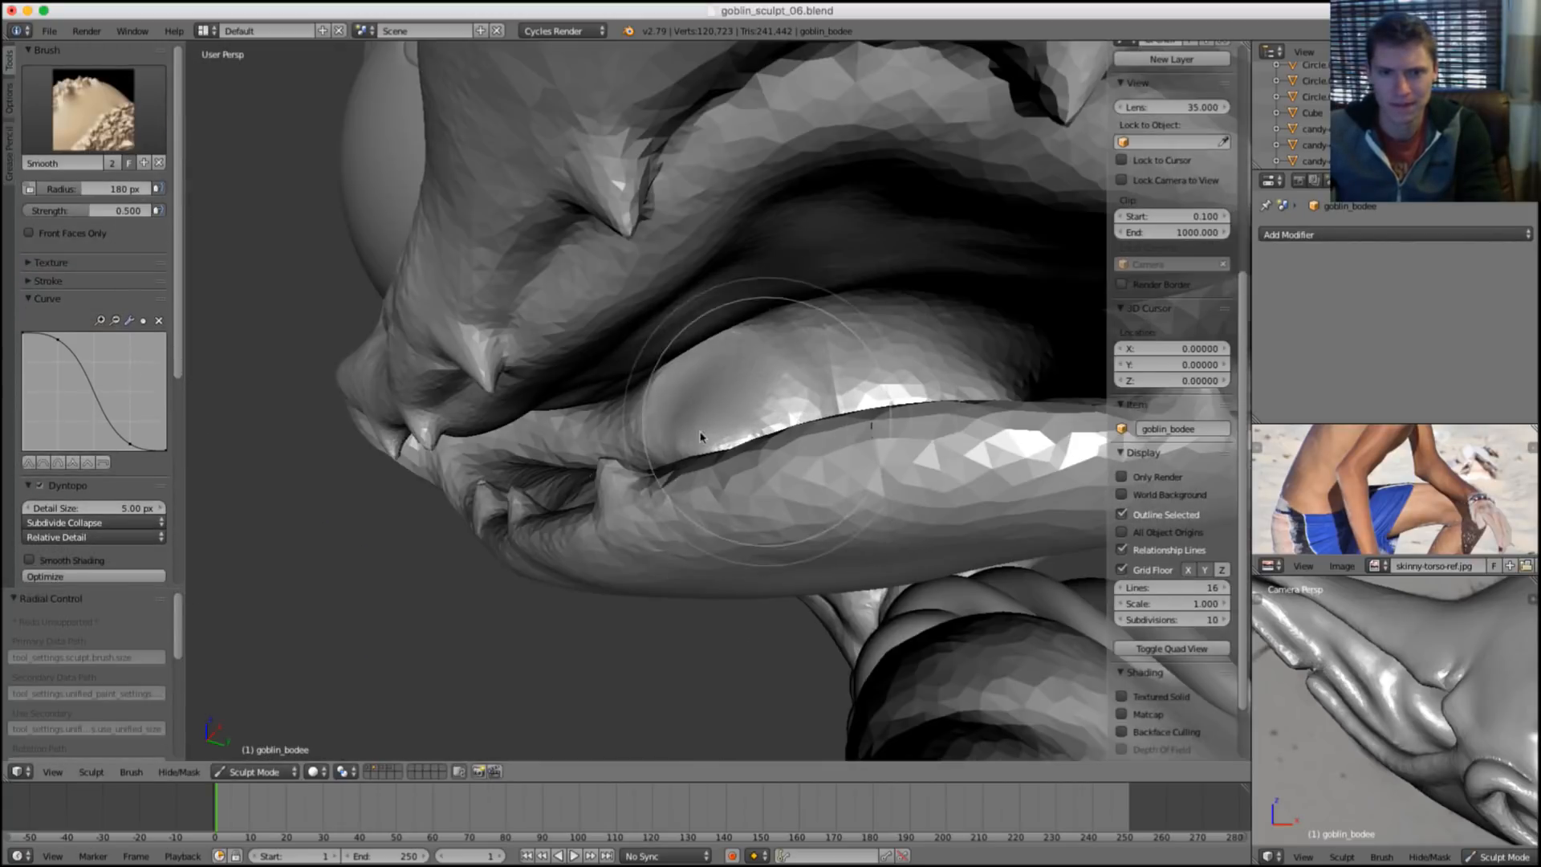
Restrict the Inflate/Deflate brush to front faces only and enlarge its radius to 237 px for the inner ear bulb.
mouse_move(702, 436)
middle_down()
mouse_move(785, 411)
mouse_move(763, 425)
middle_up()
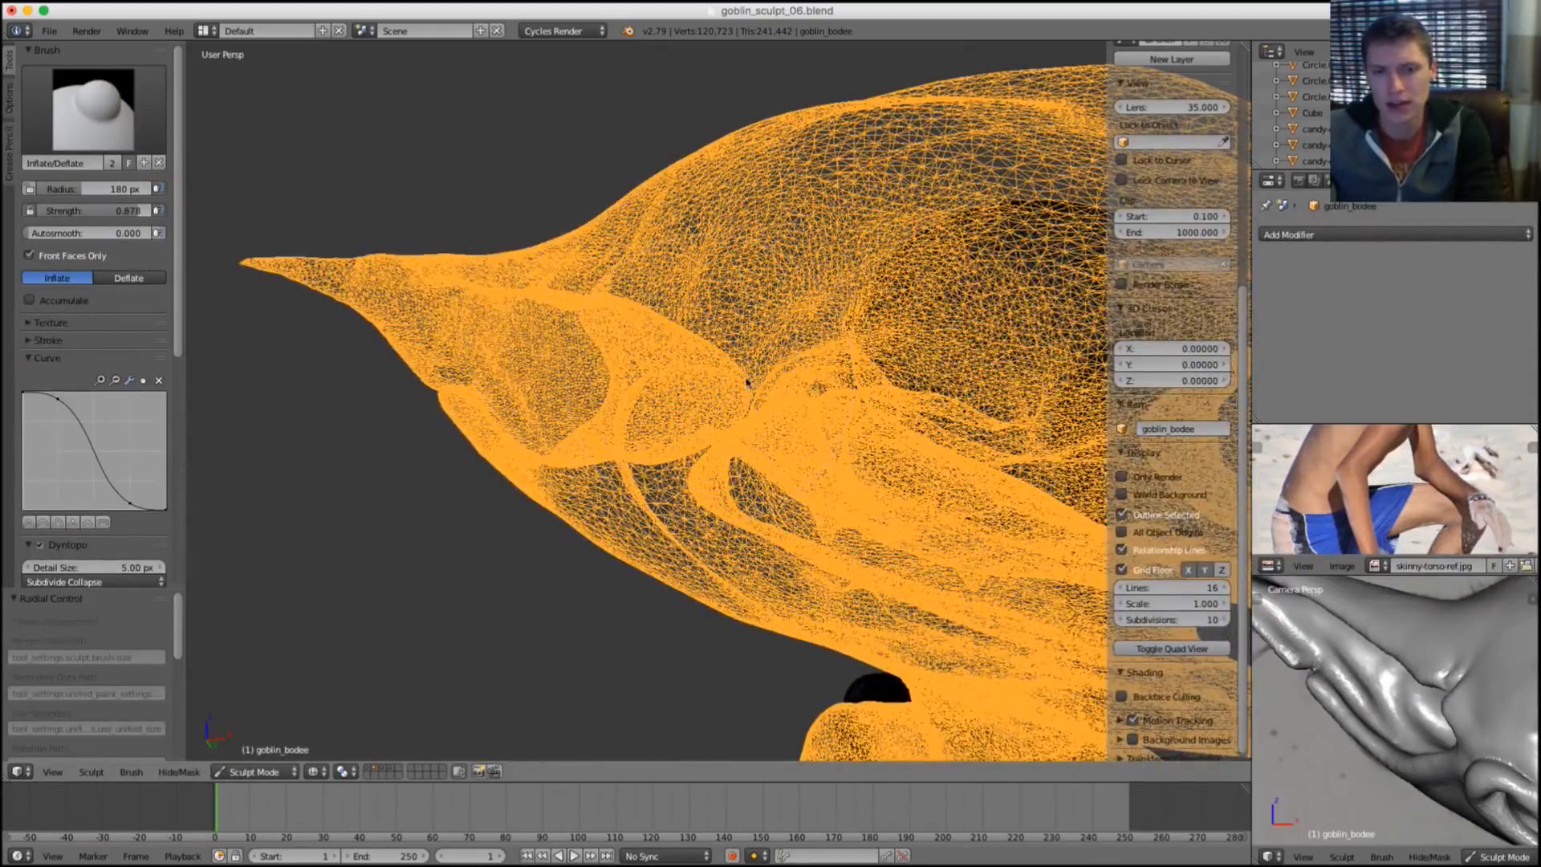
middle_drag(747, 383, 823, 416)
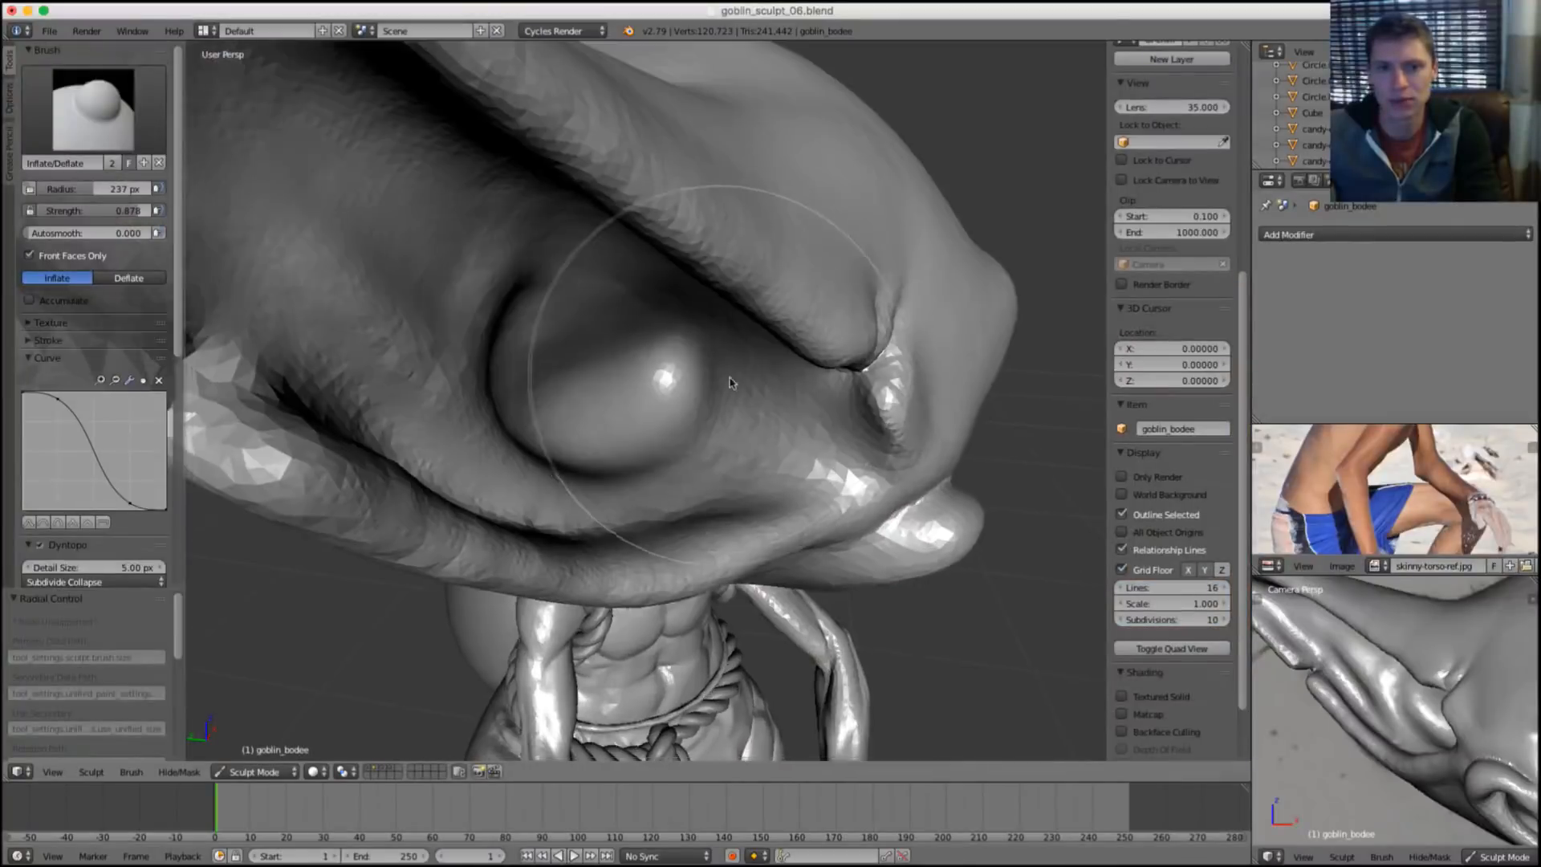
Switch to the Grab brush at 293 px with front faces only, and undo the last inflation of the ear bulb.
key(g)
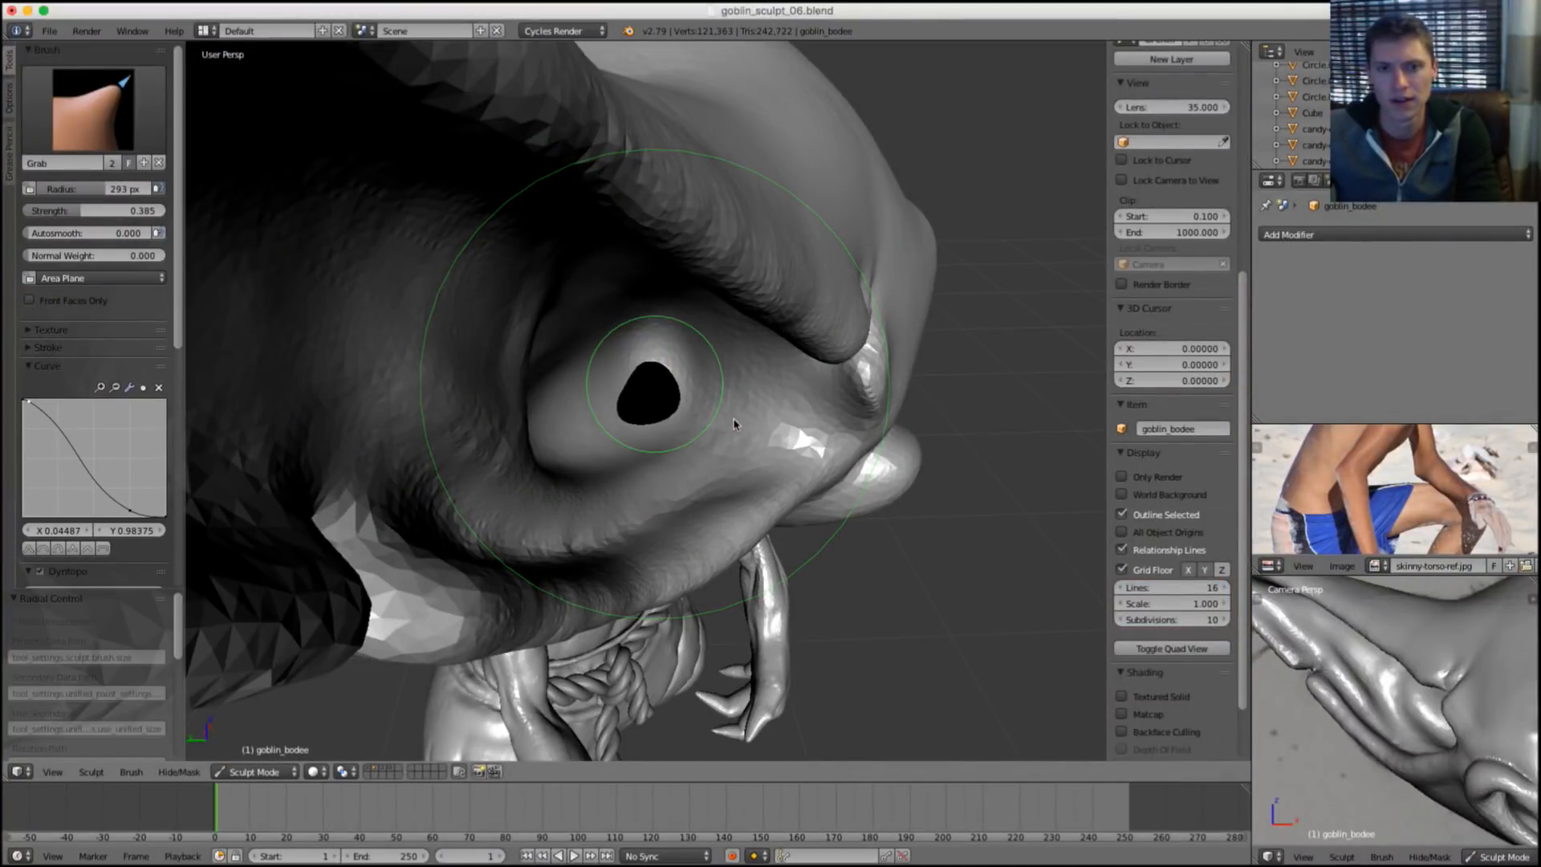
middle_drag(734, 424, 750, 382)
drag(750, 382, 746, 385)
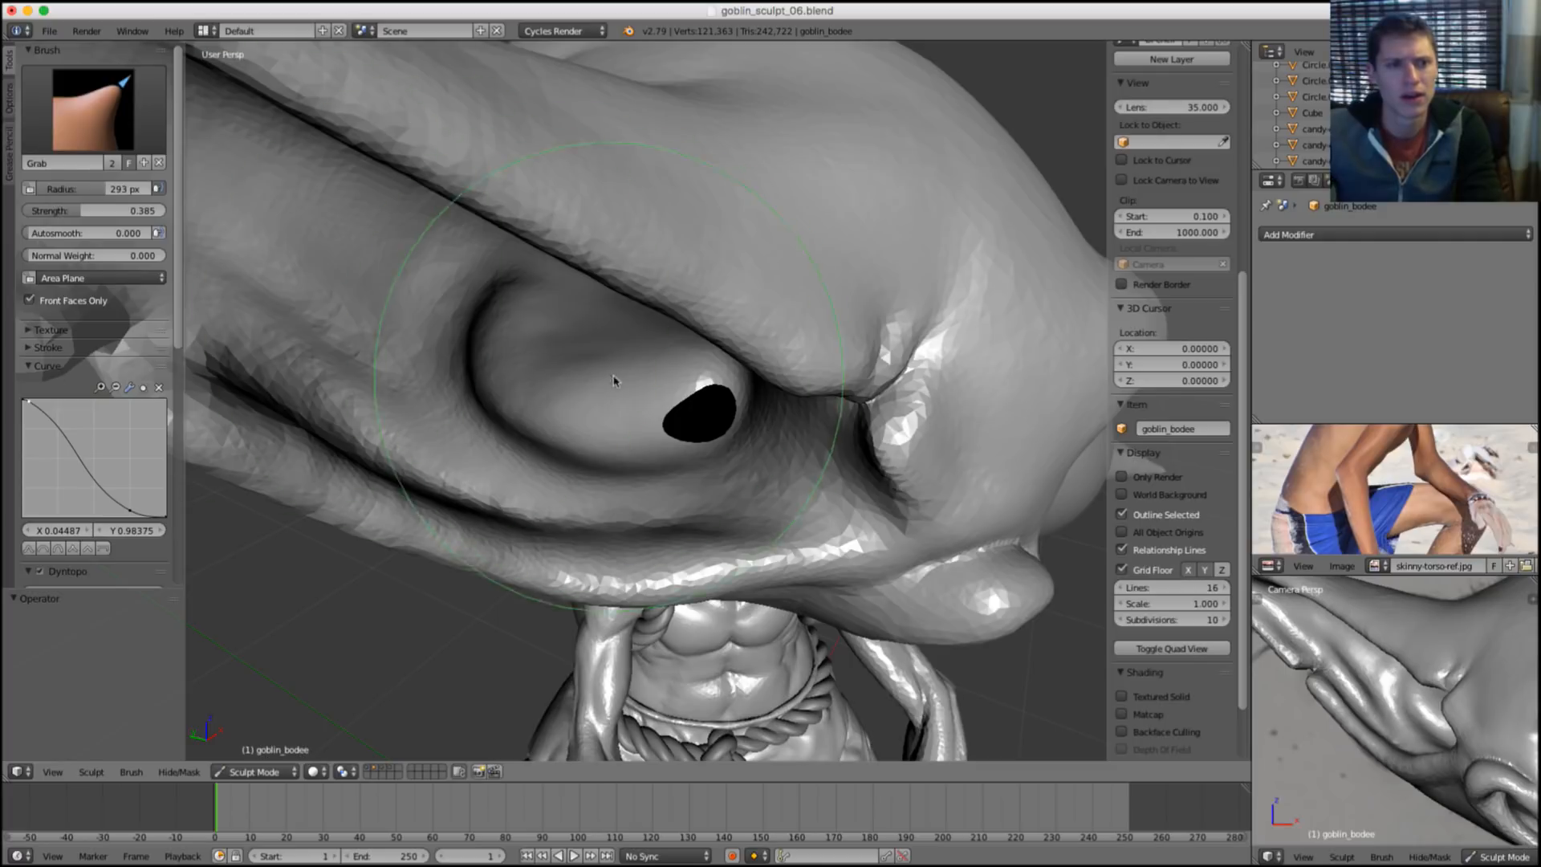
key(ctrl+z)
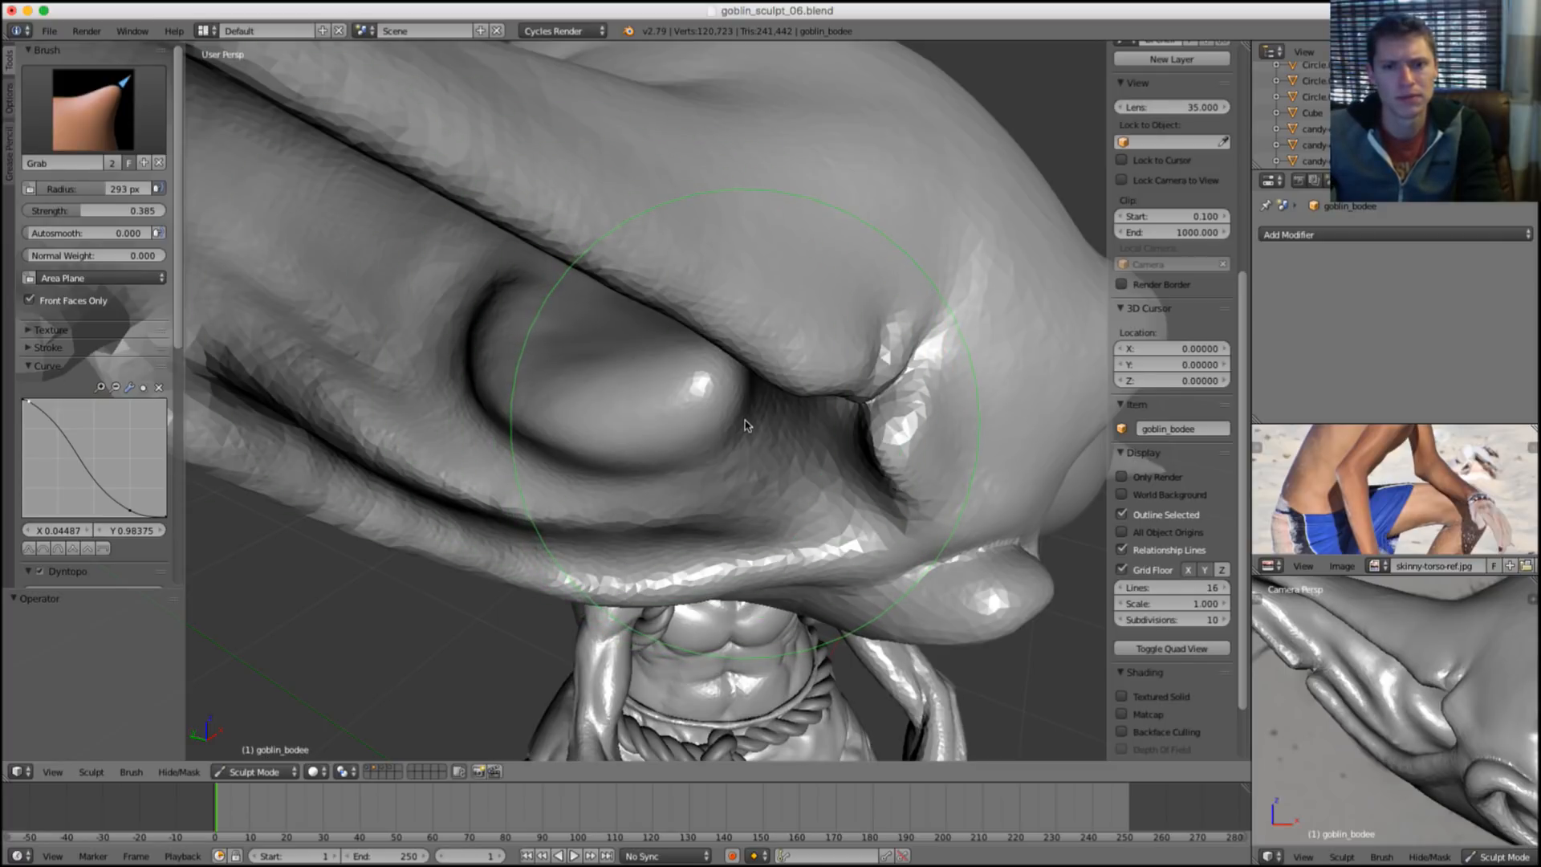
Move the front end of the inner ear bulb toward the head with the Grab brush at a 293 px radius.
middle_drag(696, 384, 729, 422)
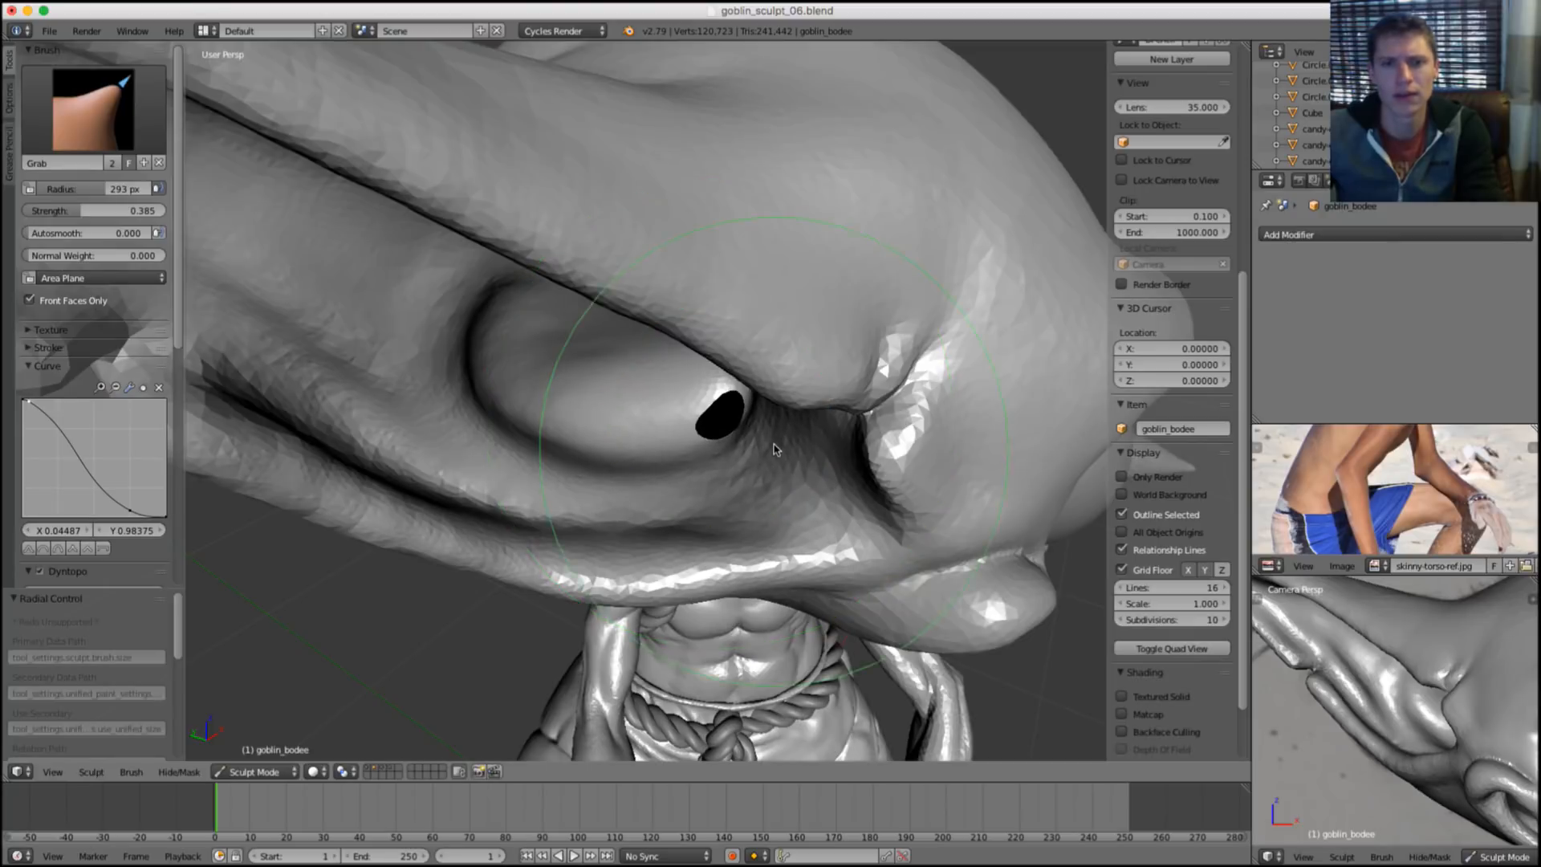
mouse_move(554, 360)
middle_down()
mouse_move(739, 389)
mouse_move(741, 366)
mouse_move(712, 386)
middle_up()
scroll(707, 380, down, 4)
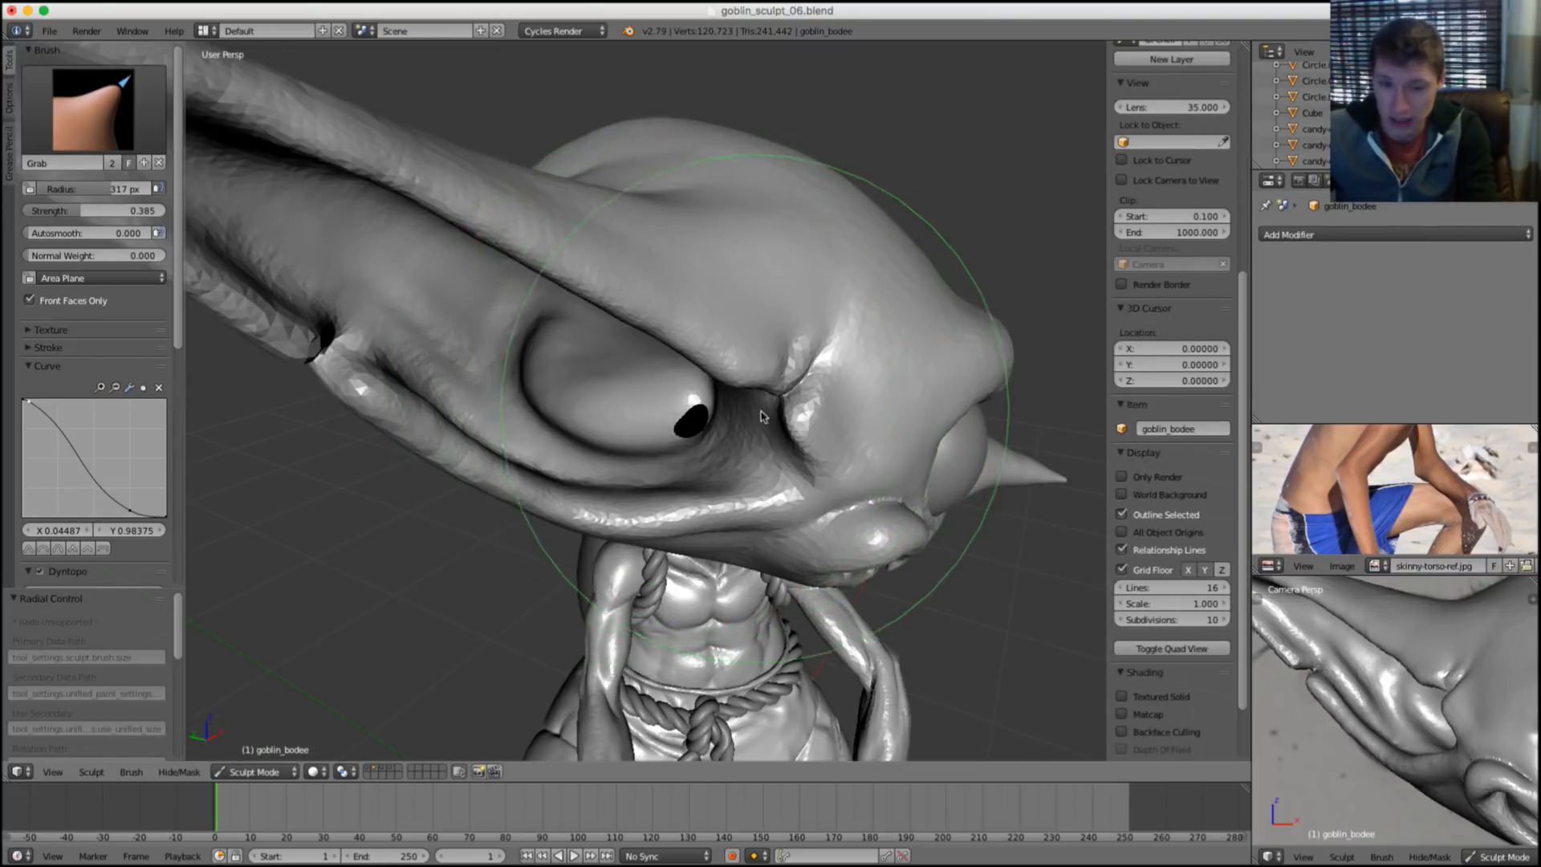
scroll(762, 416, up, 5)
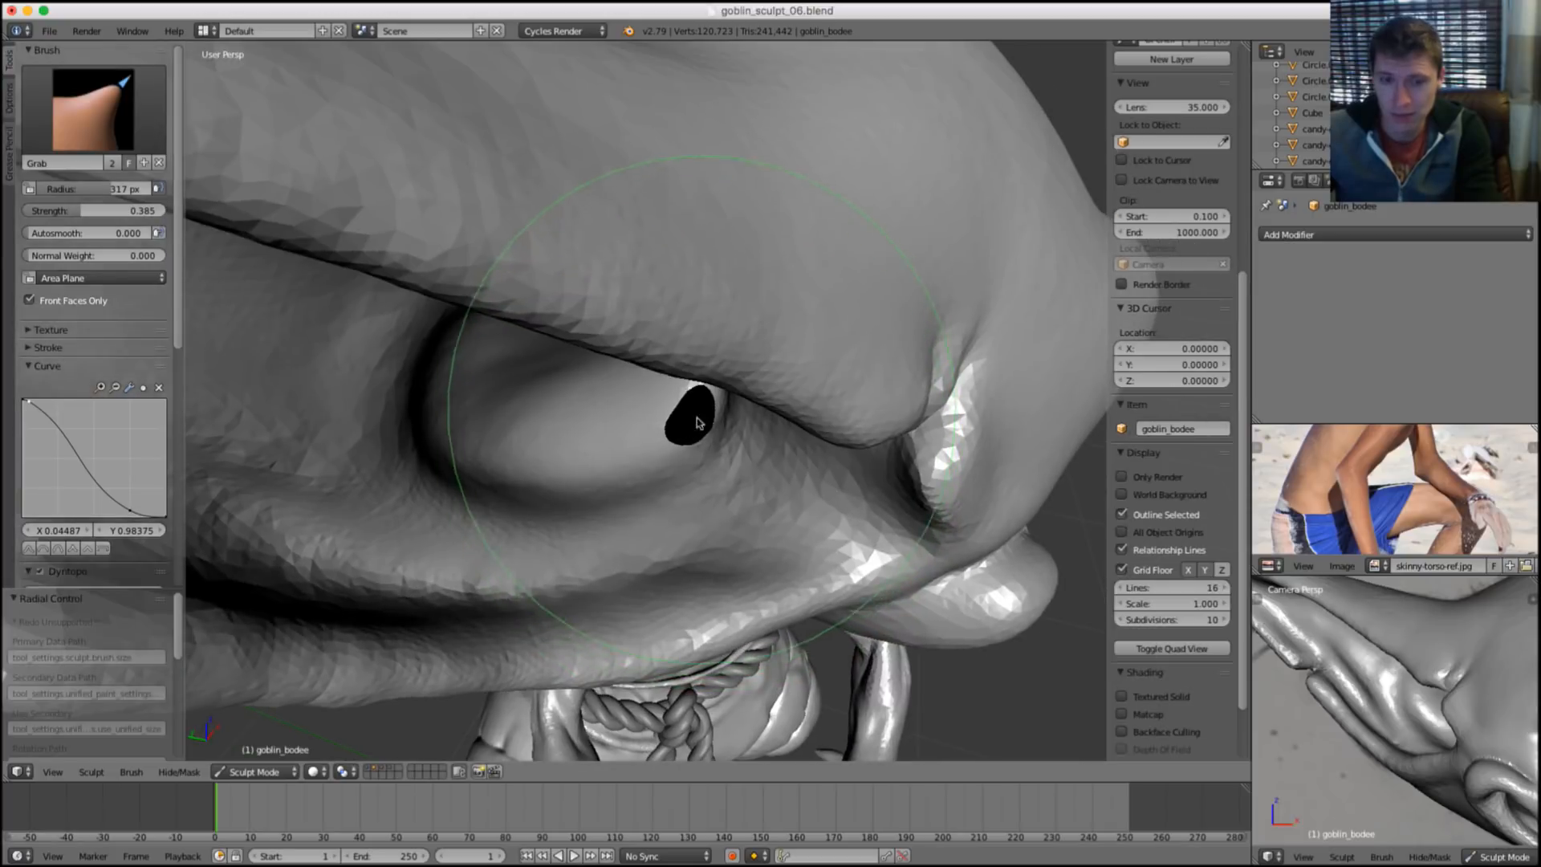
middle_drag(704, 415, 705, 407)
scroll(648, 393, down, 5)
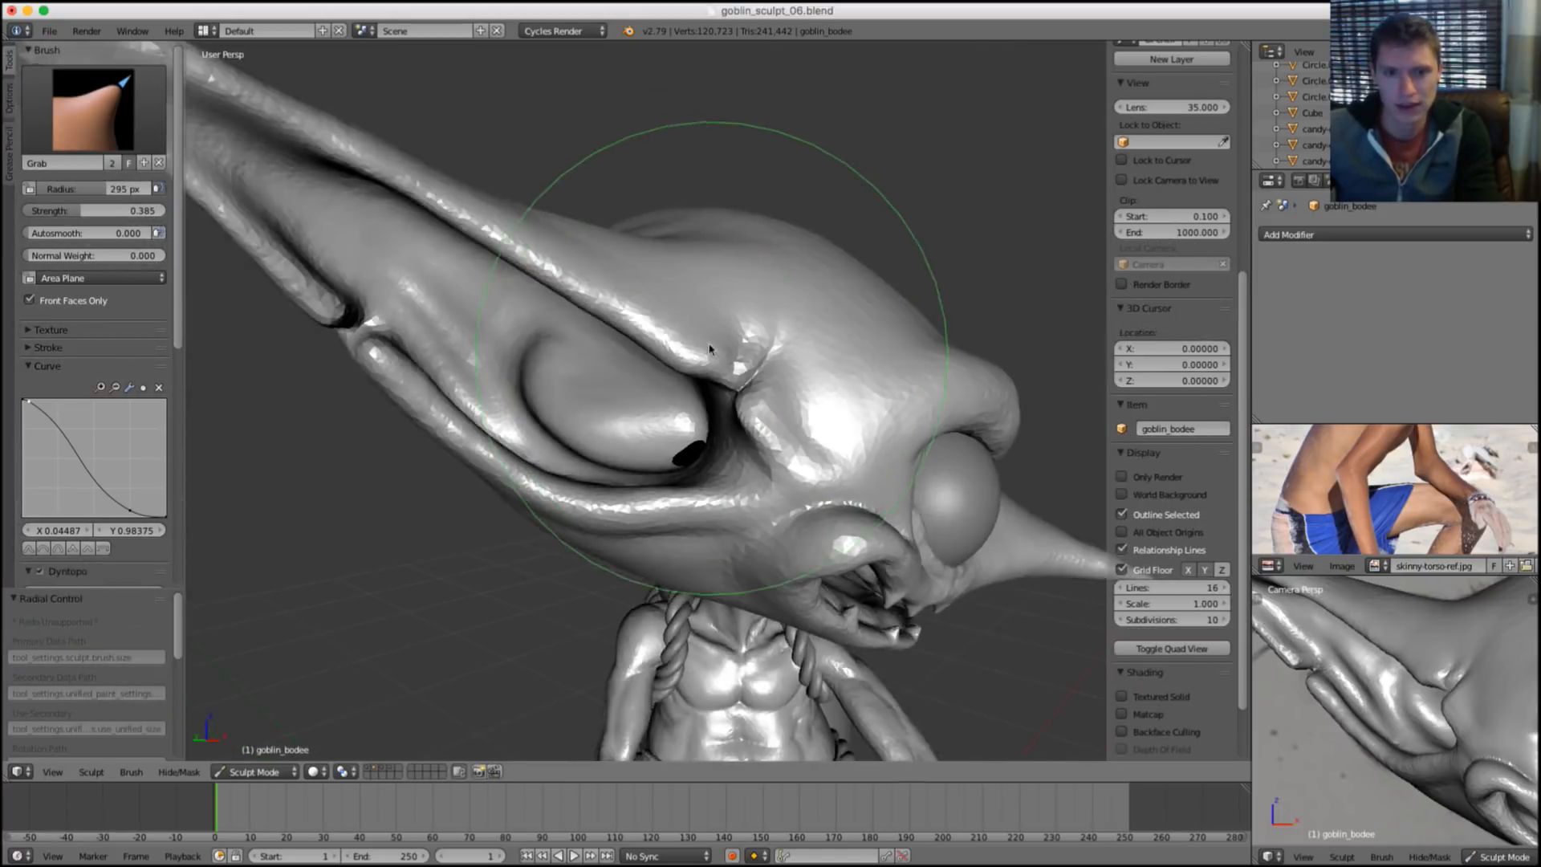
middle_drag(710, 349, 689, 369)
Inflate the front end of the inner ear bulb around the hole with the Inflate/Deflate brush at a 159 px radius.
key(g)
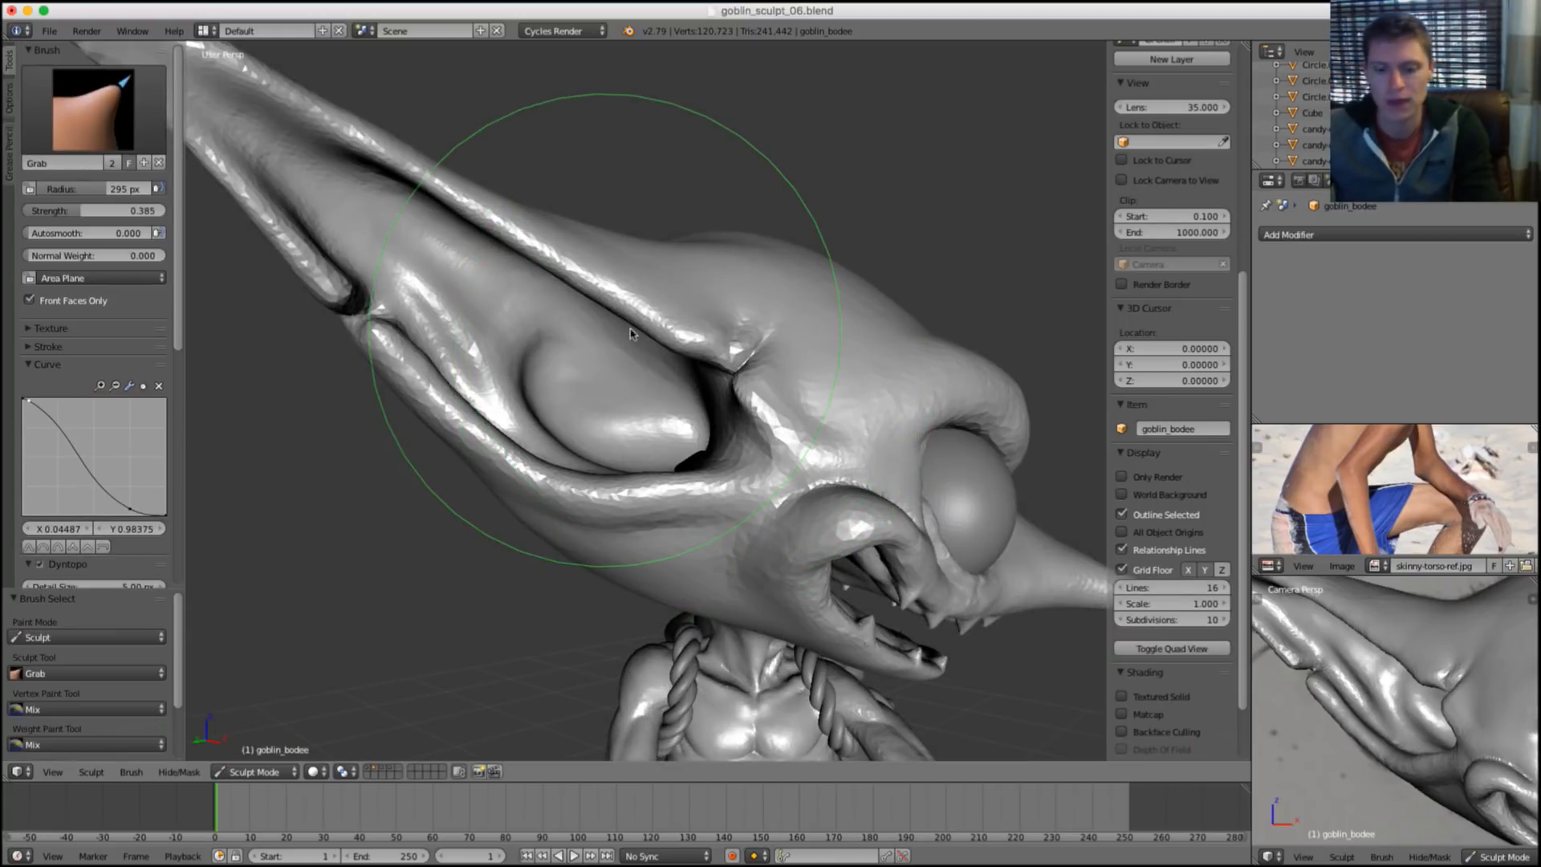
key(i)
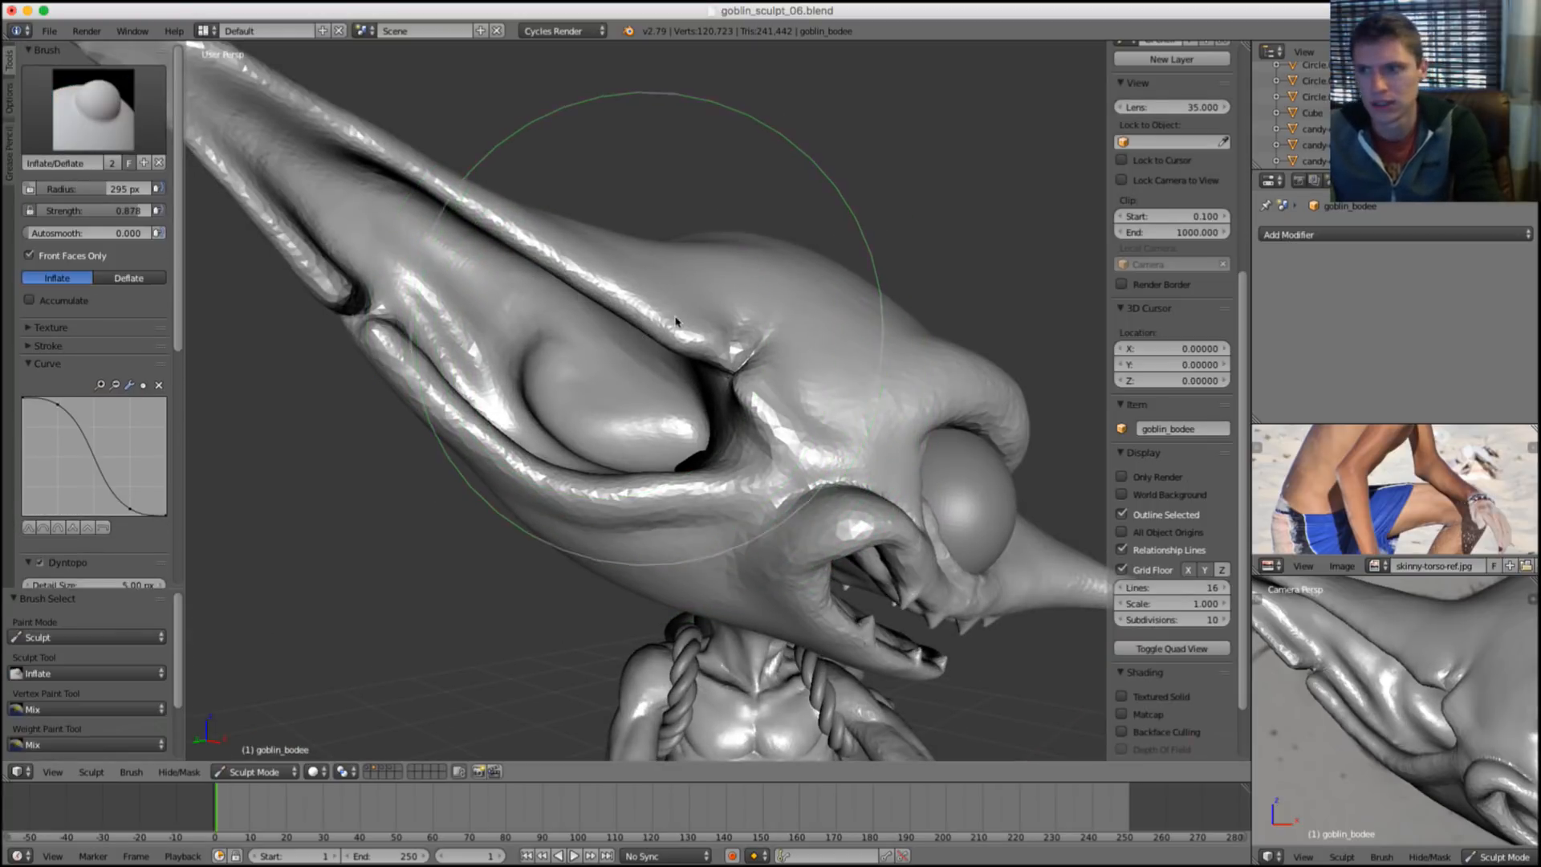
scroll(713, 350, up, 2)
scroll(713, 350, up, 3)
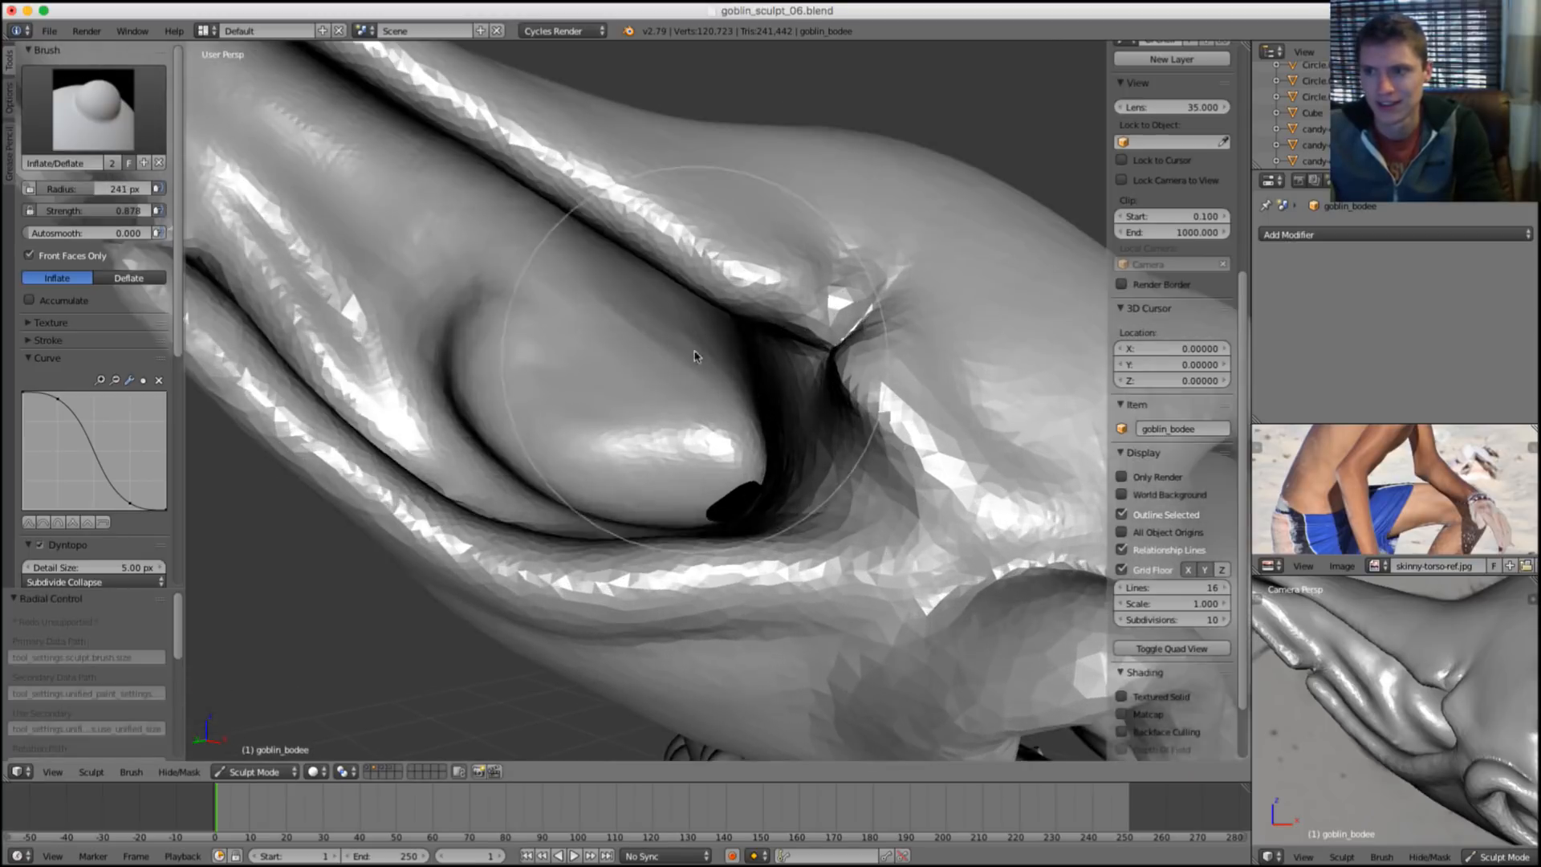
key(f)
click(694, 352)
scroll(694, 351, up, 3)
key(f)
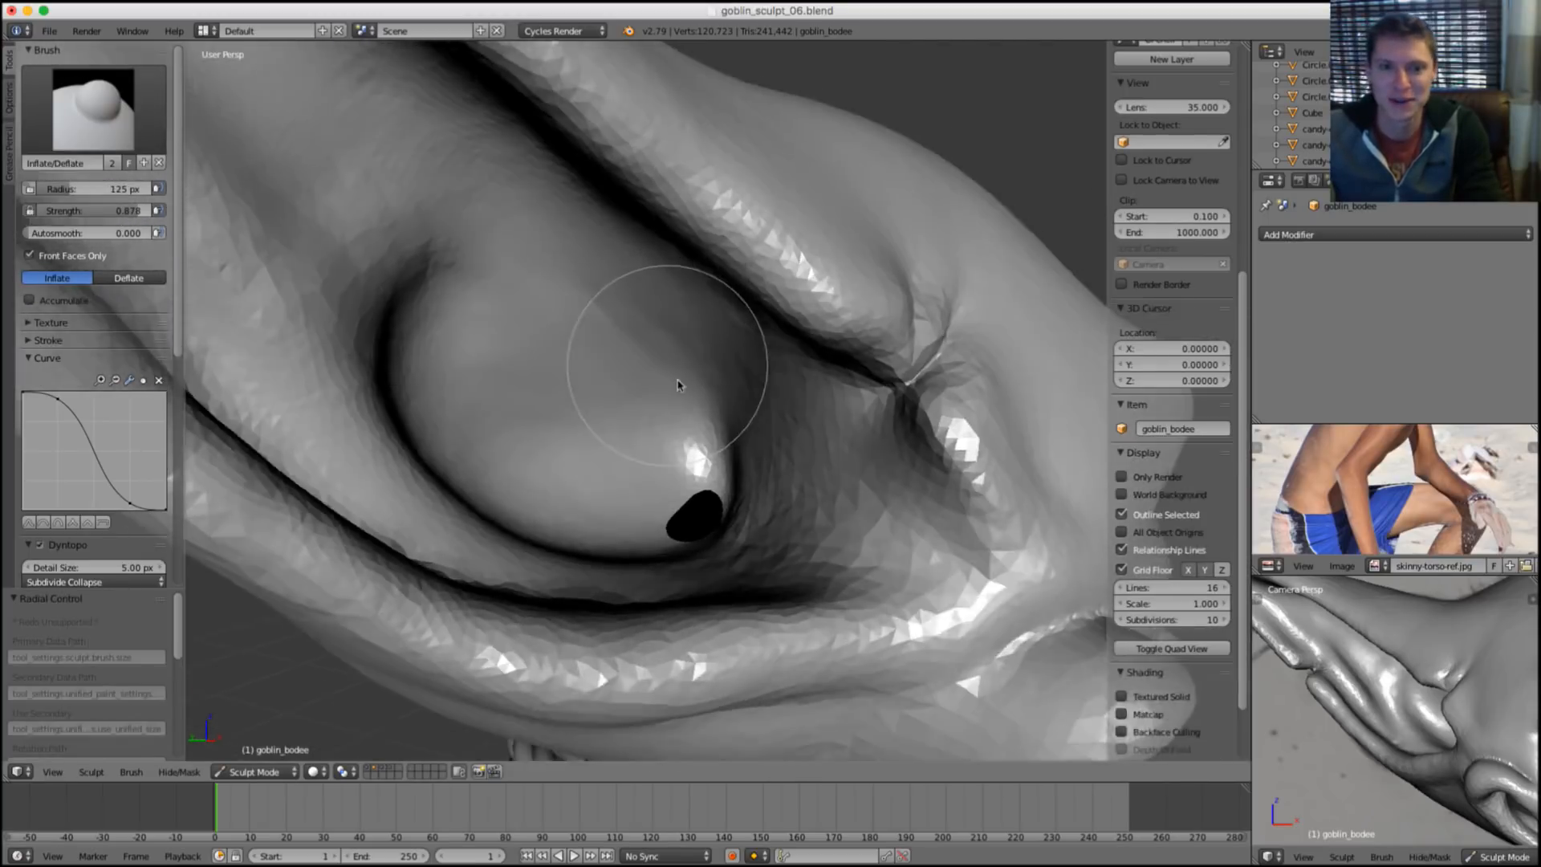
click(708, 347)
scroll(734, 385, up, 2)
scroll(753, 404, down, 1)
key(f)
click(657, 433)
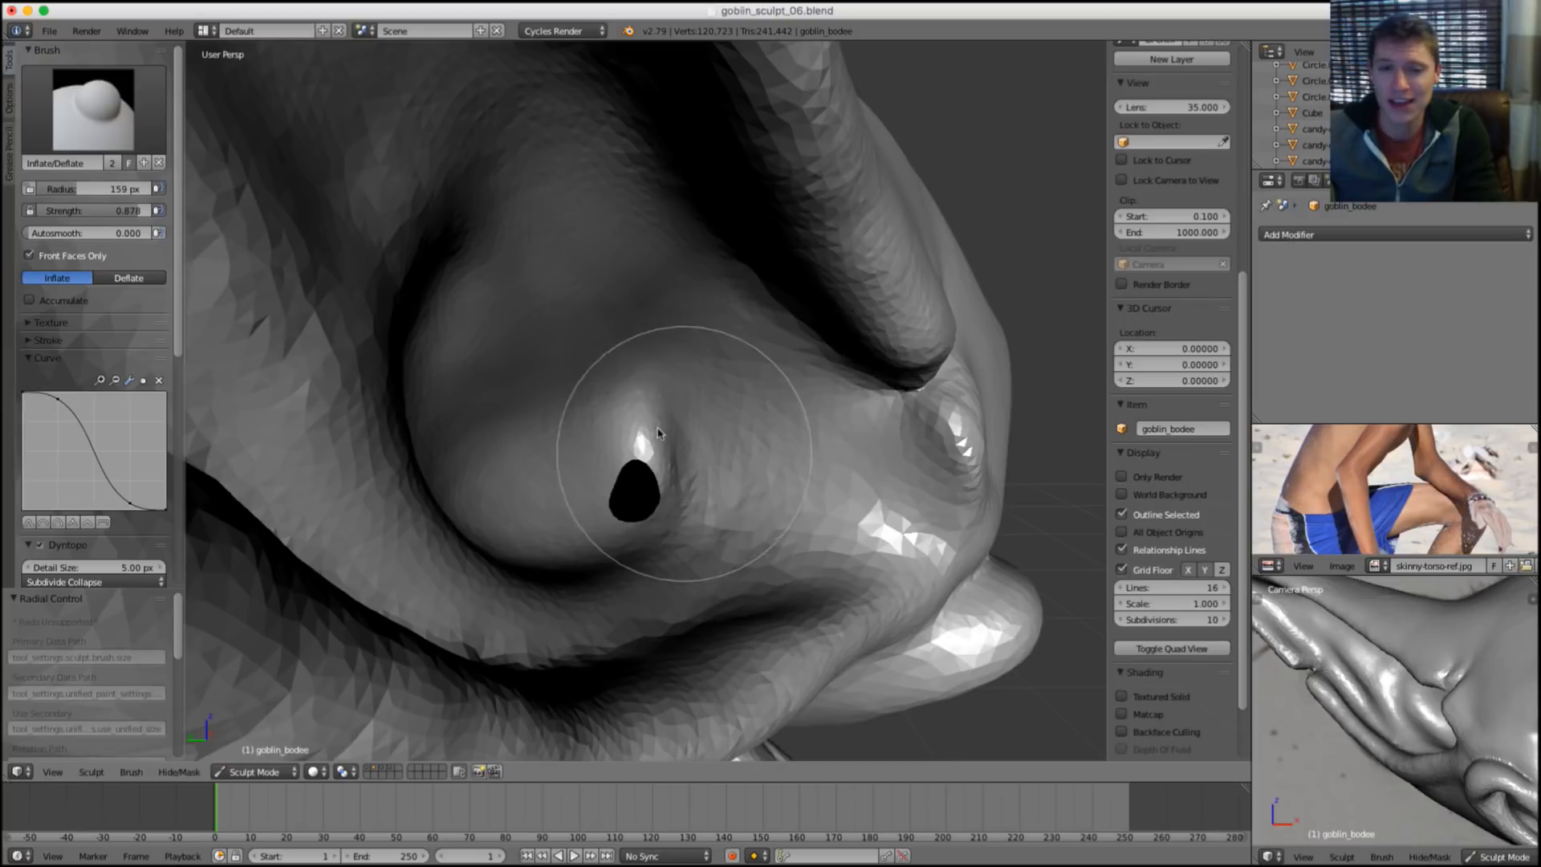
scroll(743, 449, up, 1)
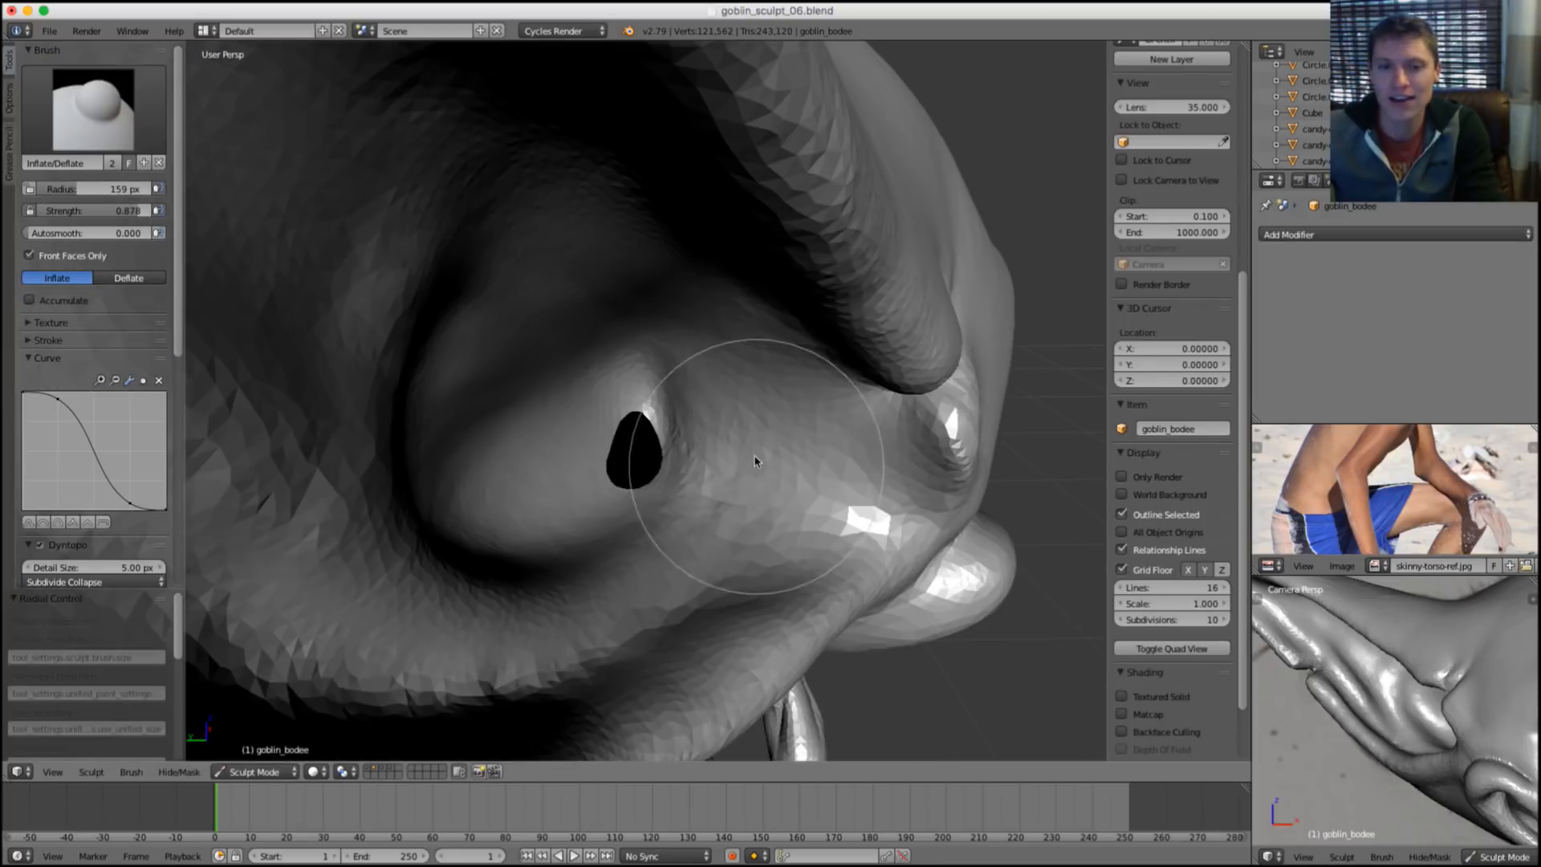
Shift the front end of the inner ear bulb with the Grab brush at a 397 px radius.
key(f)
click(805, 399)
scroll(775, 399, up, 1)
key(g)
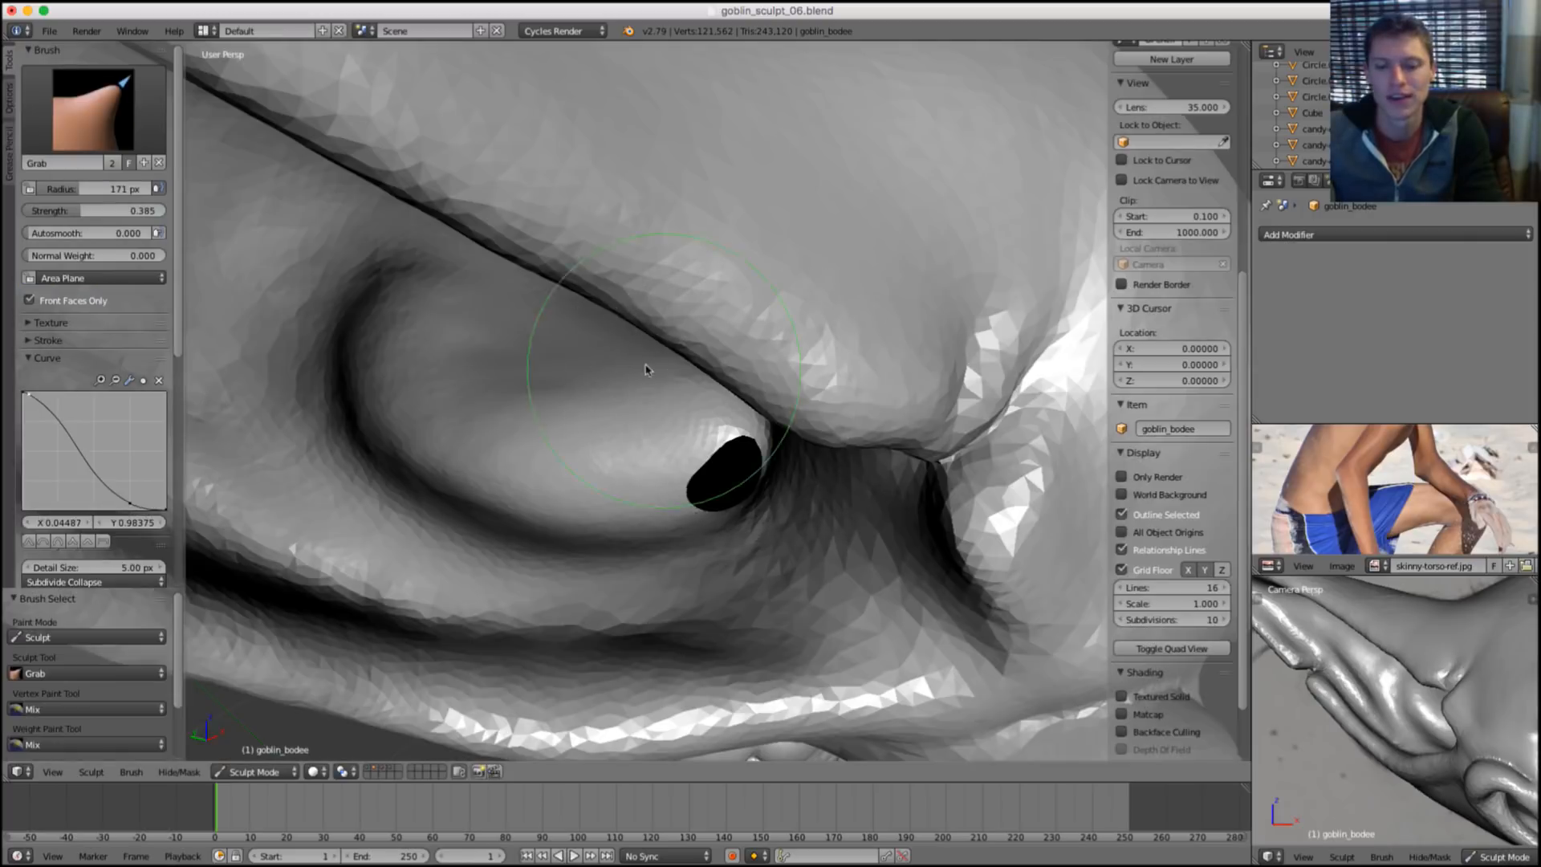
scroll(863, 402, down, 2)
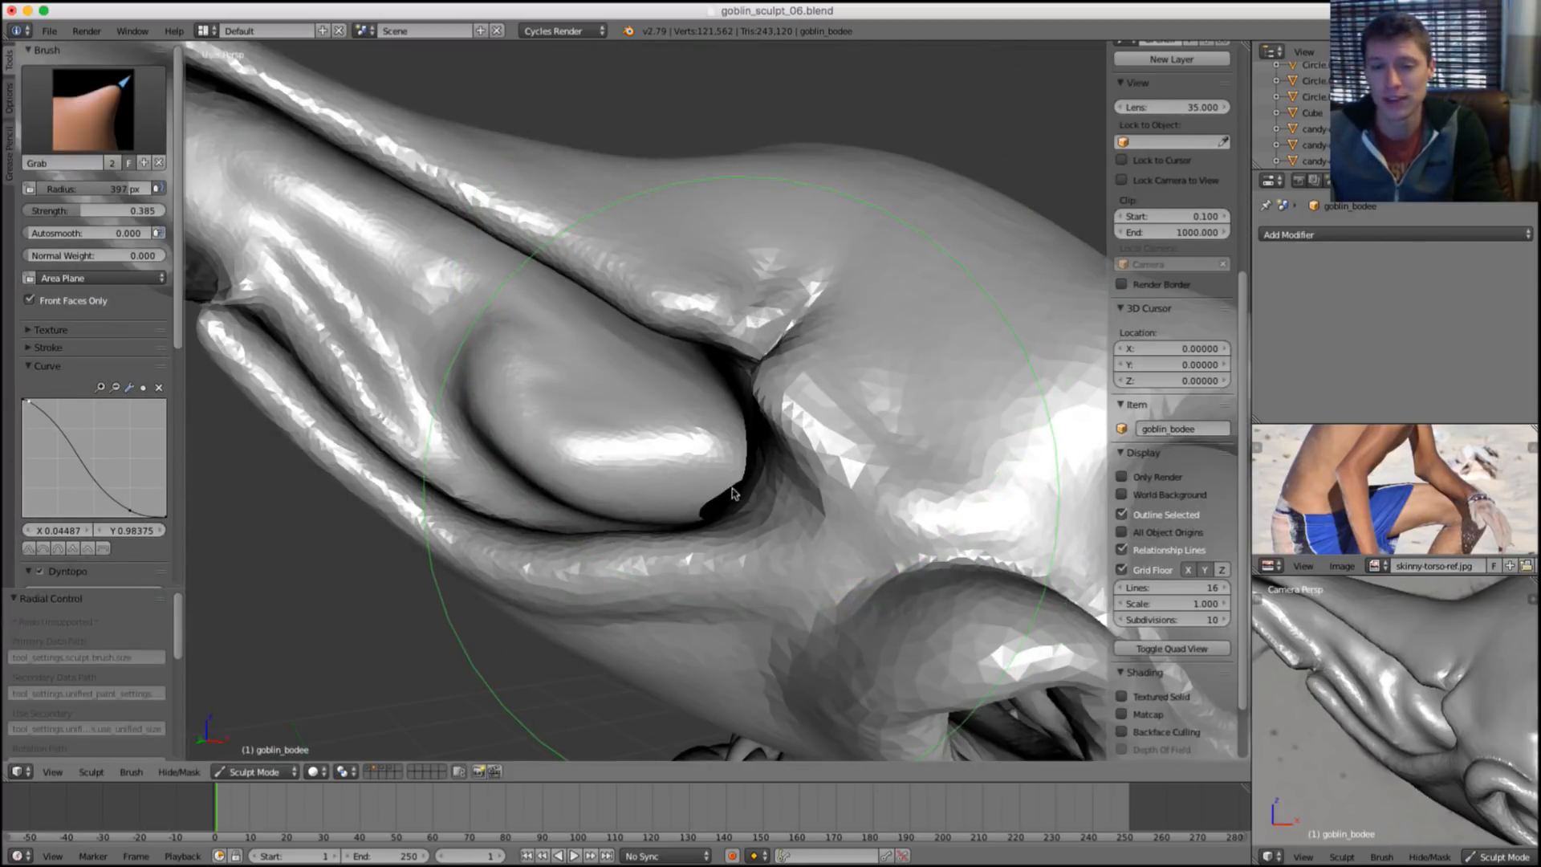
mouse_move(713, 482)
mouse_down()
mouse_move(728, 485)
mouse_move(694, 467)
mouse_up()
Try to pull the front end of the ear bulb away from the head with the Grab brush and undo the stroke.
middle_drag(695, 441, 738, 480)
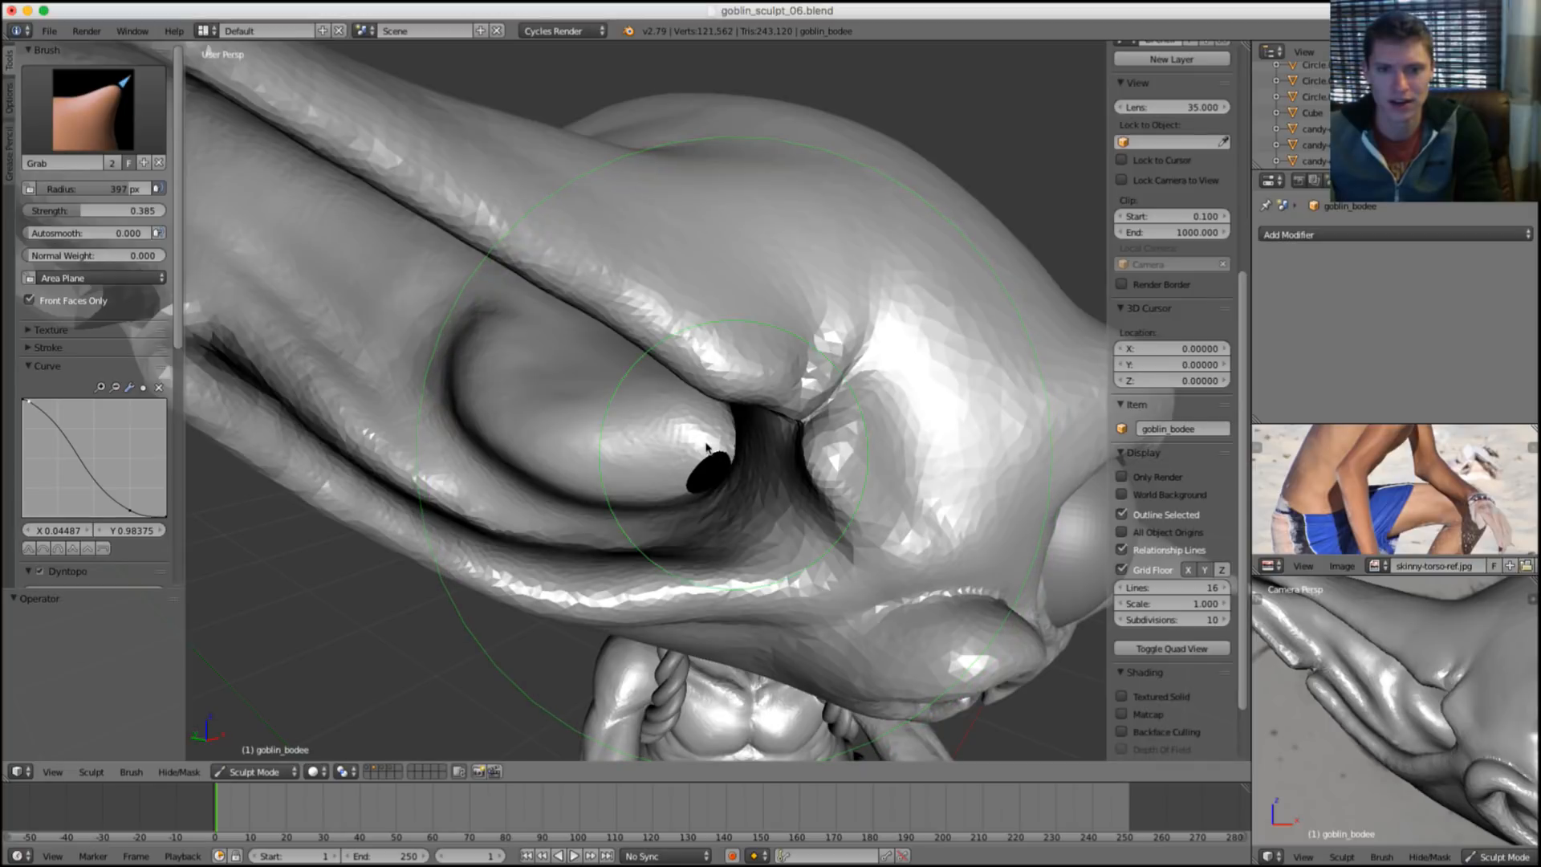
drag(705, 443, 664, 447)
middle_drag(735, 444, 410, 358)
key(ctrl+z)
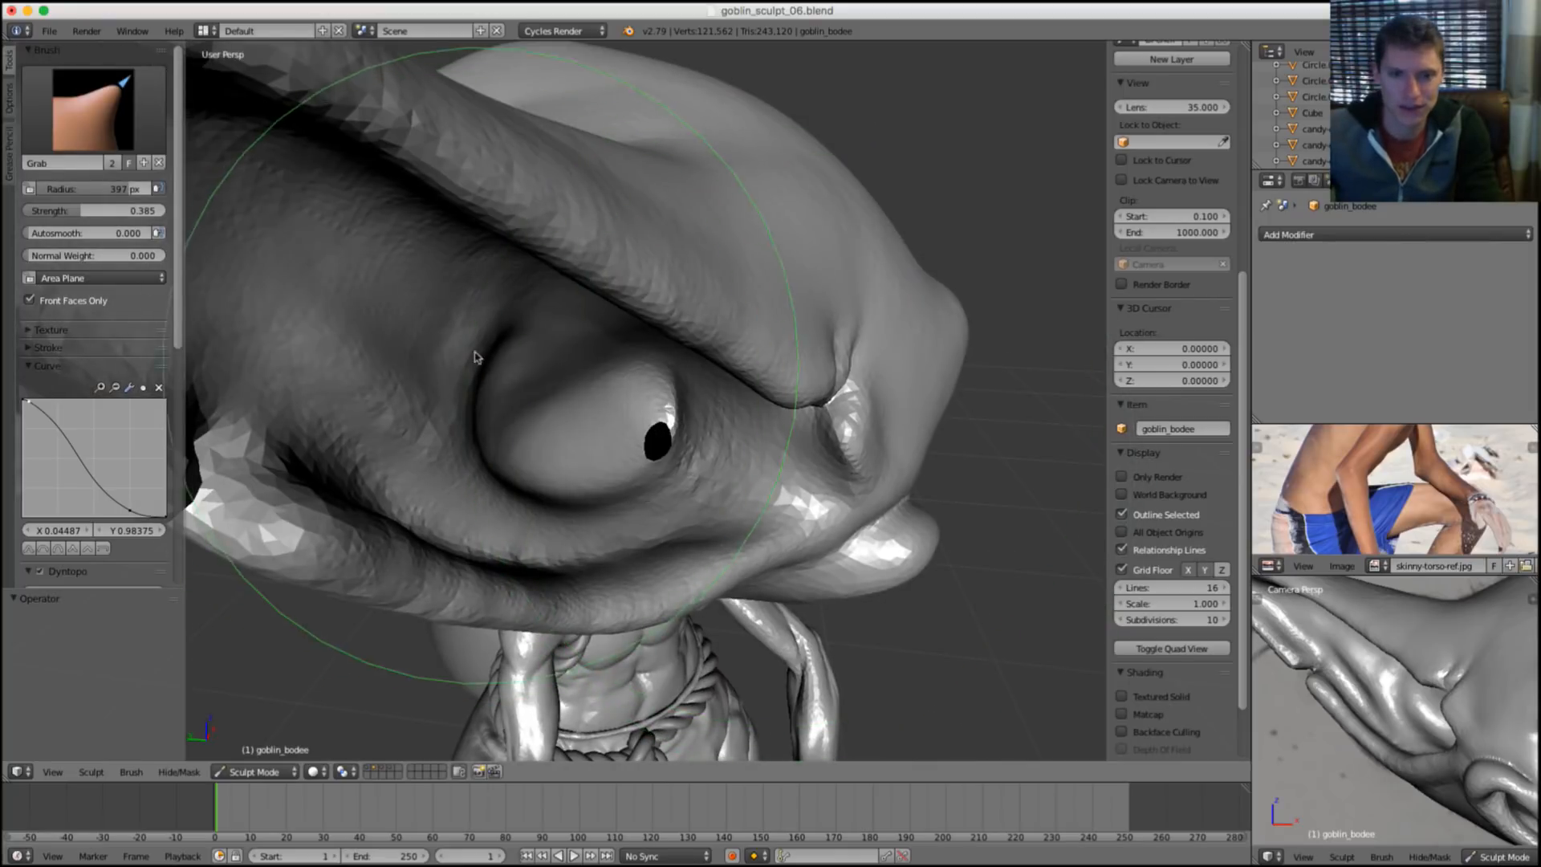
Smooth the surface around the hole at the front of the ear bulb with a 335 px brush radius.
mouse_move(682, 401)
middle_down()
mouse_move(625, 395)
mouse_move(710, 435)
middle_up()
key(f)
click(628, 421)
scroll(663, 438, up, 2)
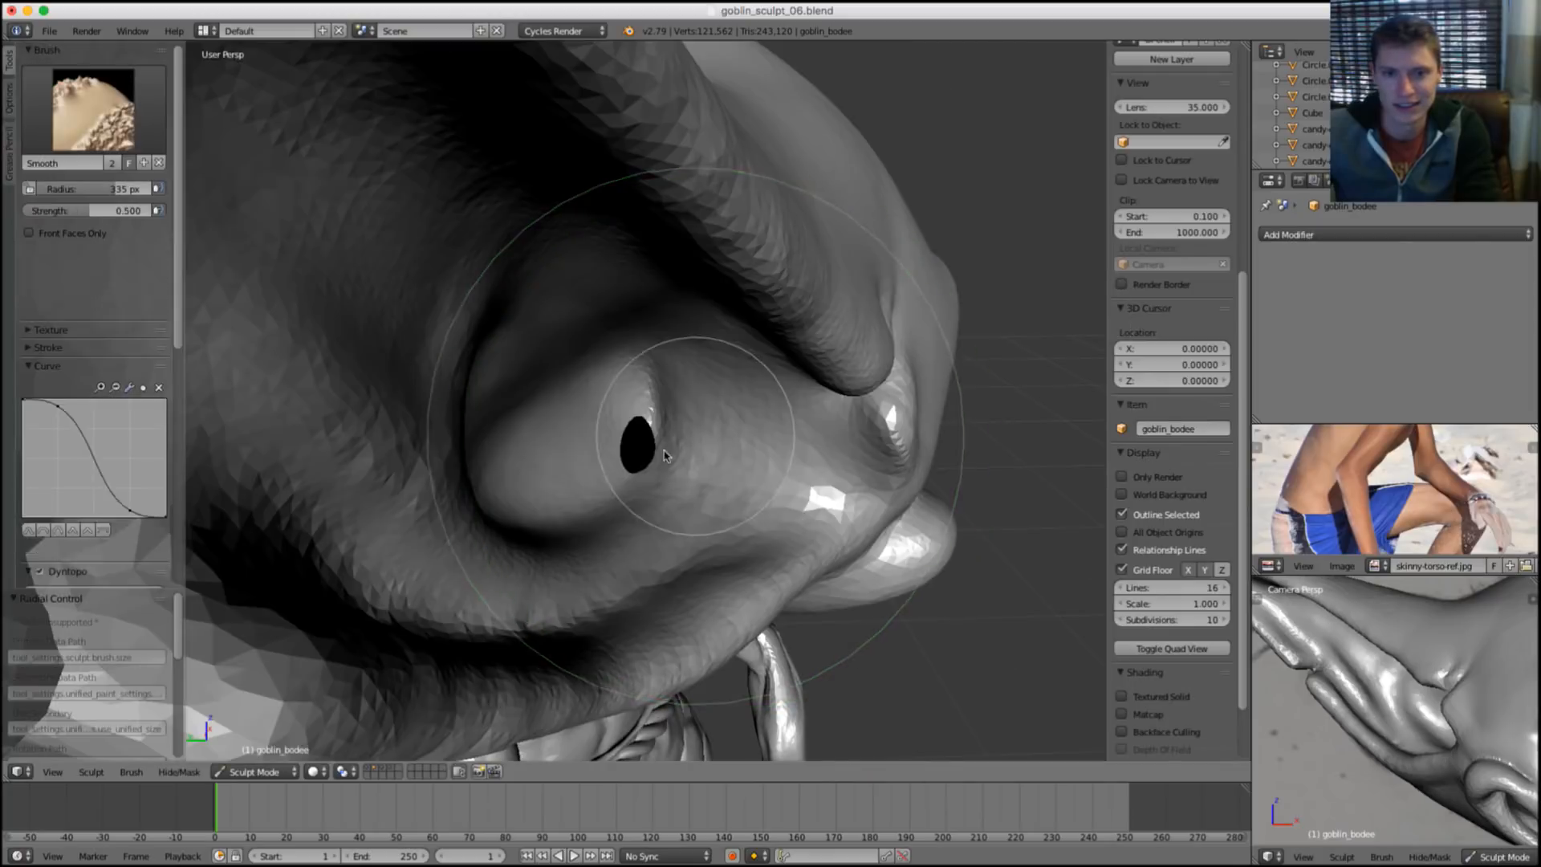
shift+drag(699, 438, 610, 451)
Inflate the back and middle of the inner ear bulb with the Inflate/Deflate brush at a 199 px radius.
mouse_move(657, 407)
middle_down()
mouse_move(608, 403)
mouse_move(699, 358)
middle_up()
key(i)
key(f)
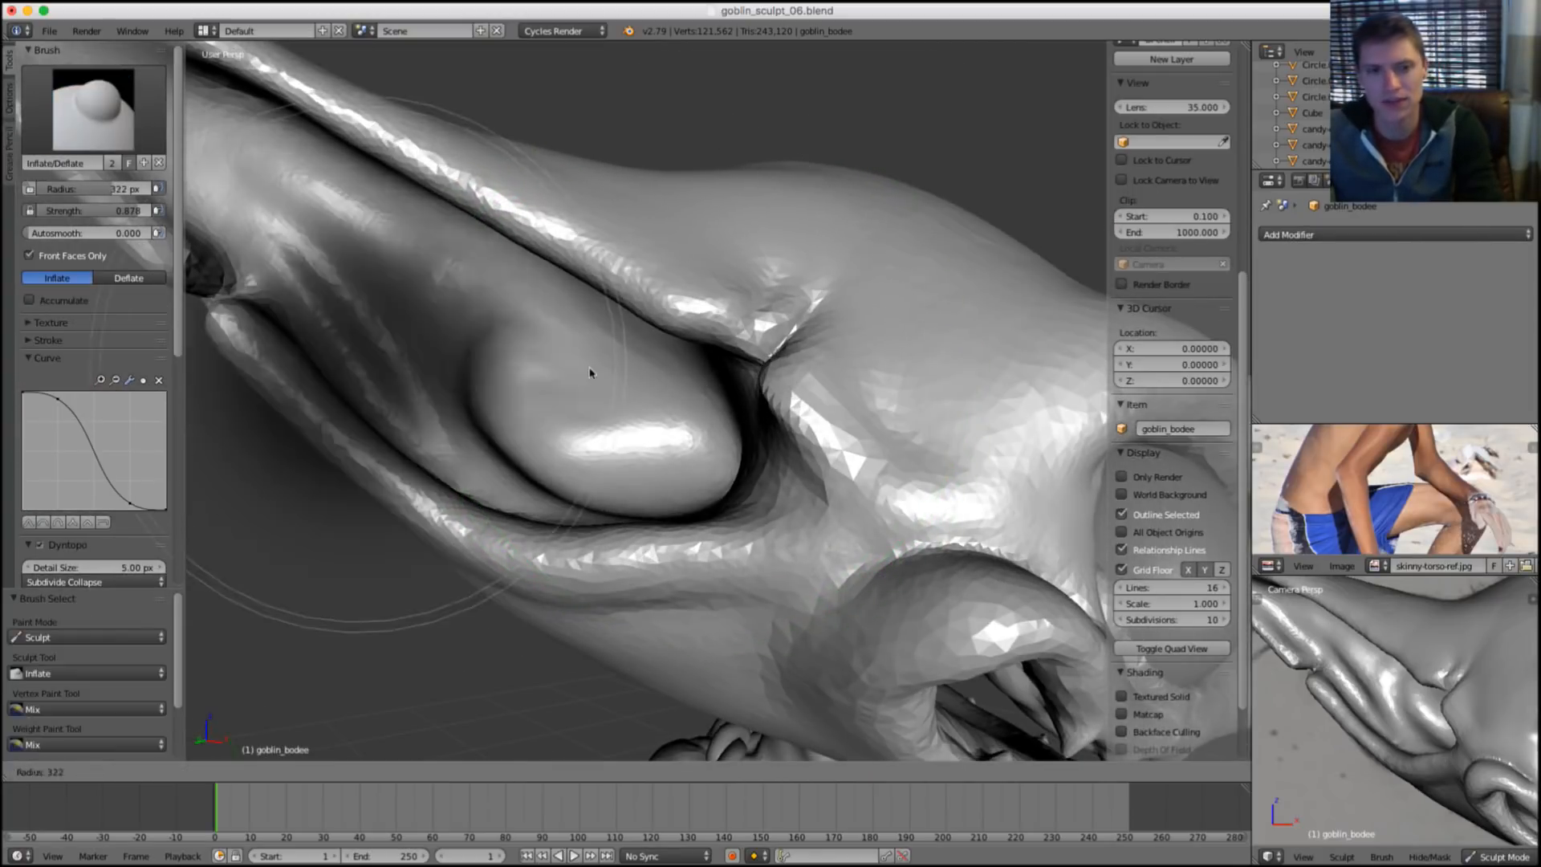
click(561, 372)
scroll(598, 409, up, 3)
middle_drag(554, 385, 588, 369)
drag(524, 415, 493, 447)
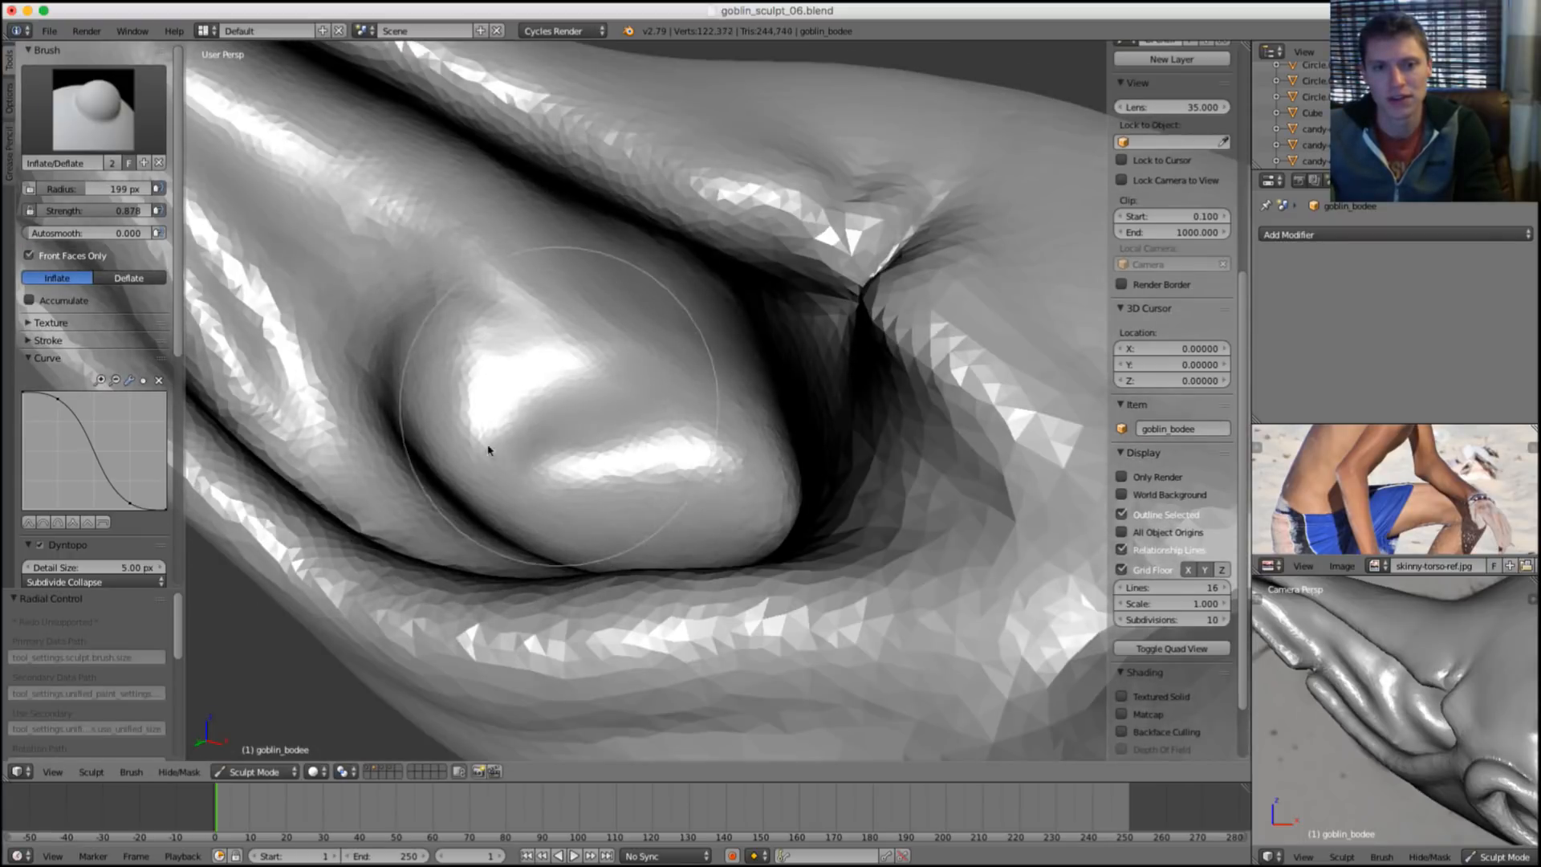
mouse_move(629, 393)
middle_down()
mouse_move(731, 383)
mouse_move(740, 361)
middle_up()
mouse_move(740, 361)
mouse_down()
mouse_move(746, 449)
mouse_move(774, 491)
mouse_move(645, 386)
mouse_up()
Carve a curved crease across the inner ear bulb, using a 132 px brush radius.
middle_drag(631, 442, 710, 474)
mouse_move(710, 474)
ctrl+middle_down()
mouse_move(705, 403)
mouse_move(626, 348)
ctrl+middle_up()
key(f)
click(527, 405)
drag(599, 377, 605, 382)
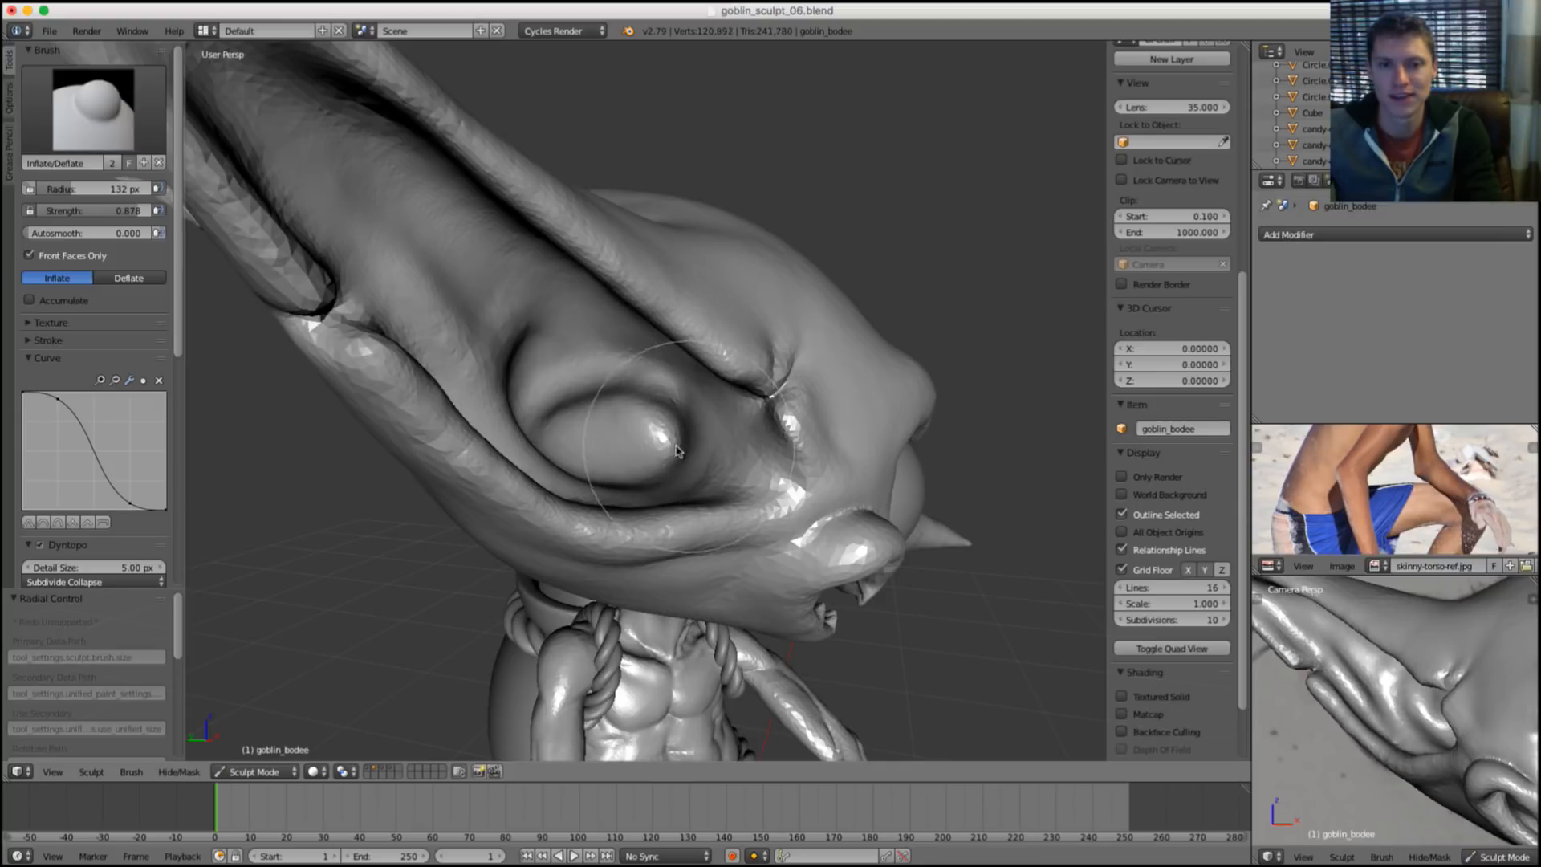
Refine the crease near the front of the ear bulb with the brush radius set to 80 px.
mouse_move(684, 440)
middle_down()
mouse_move(700, 433)
mouse_move(609, 437)
mouse_move(661, 382)
mouse_move(623, 371)
mouse_move(656, 384)
middle_up()
key(f)
click(634, 389)
click(711, 436)
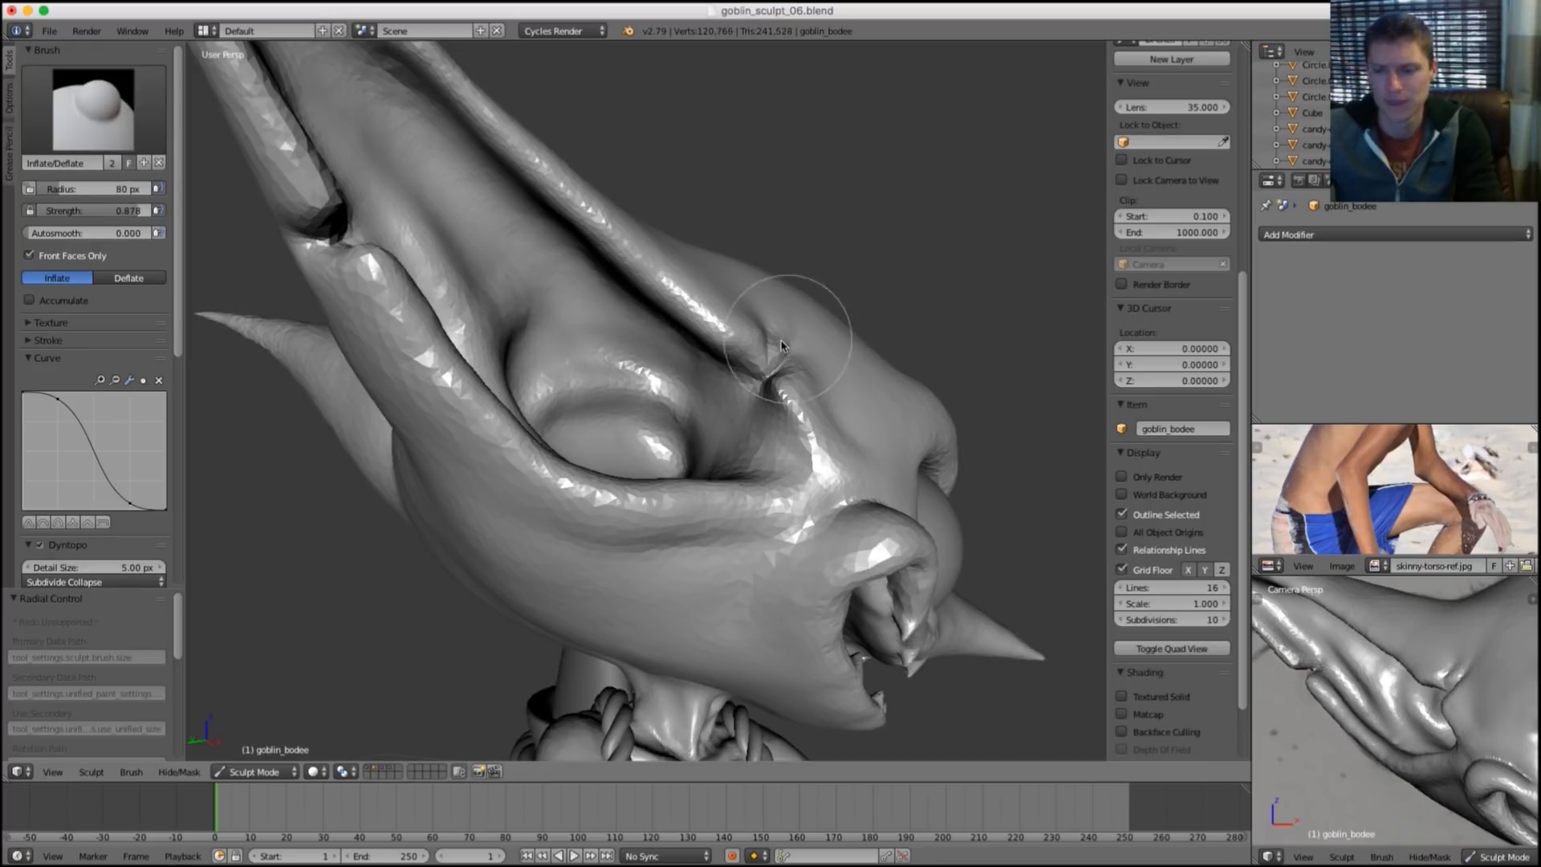
key(grave)
key(ctrl+z)
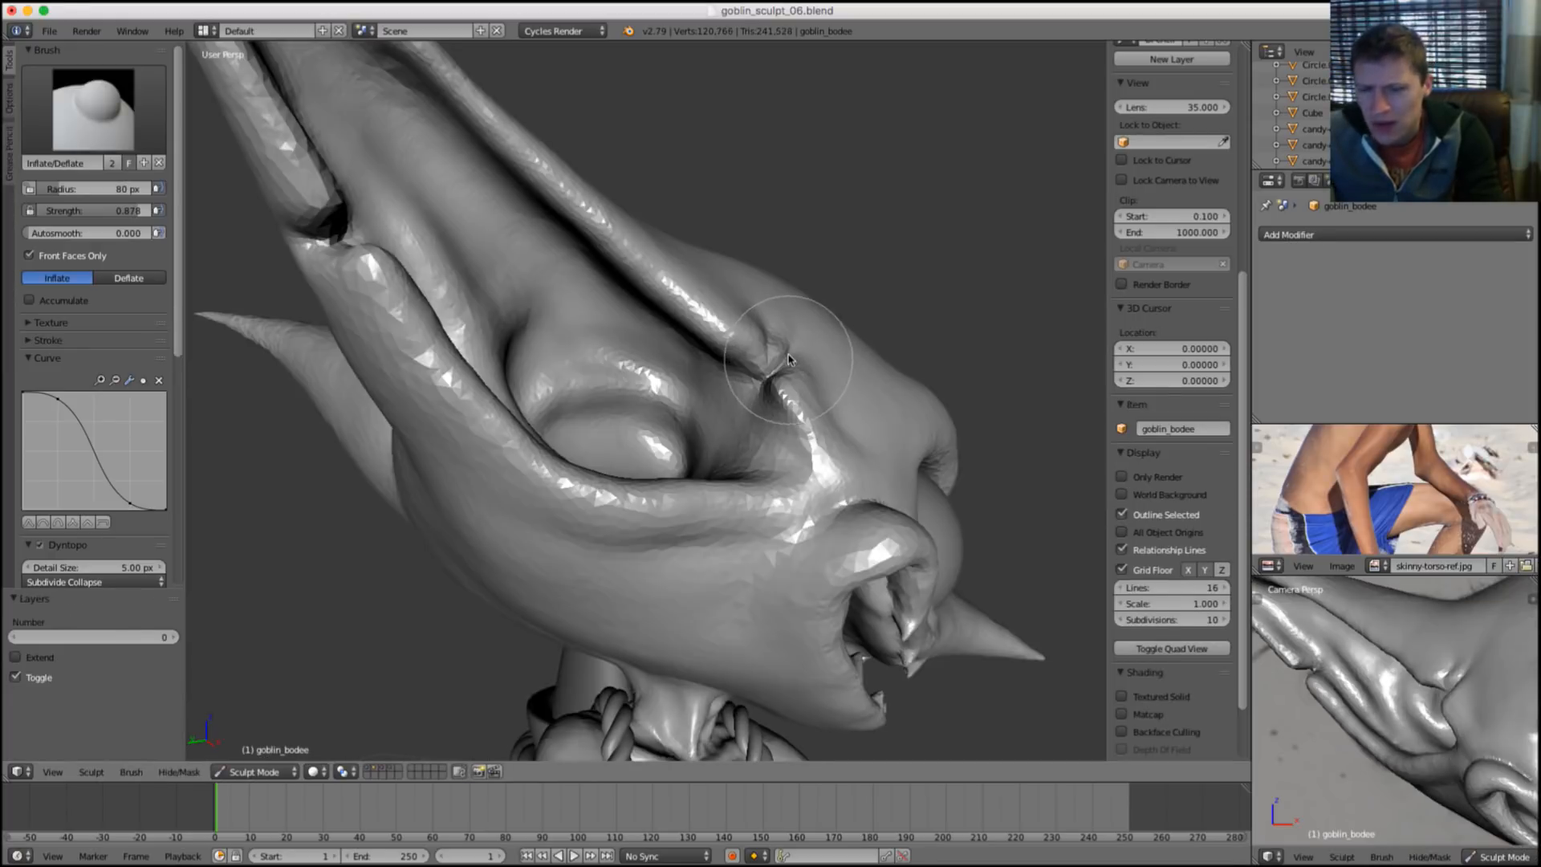
key(grave)
key(ctrl+z)
Build up the folds around the back and lower edge of the inner ear bulb with the Inflate/Deflate brush at 97 px.
middle_drag(783, 359, 658, 377)
scroll(594, 391, up, 3)
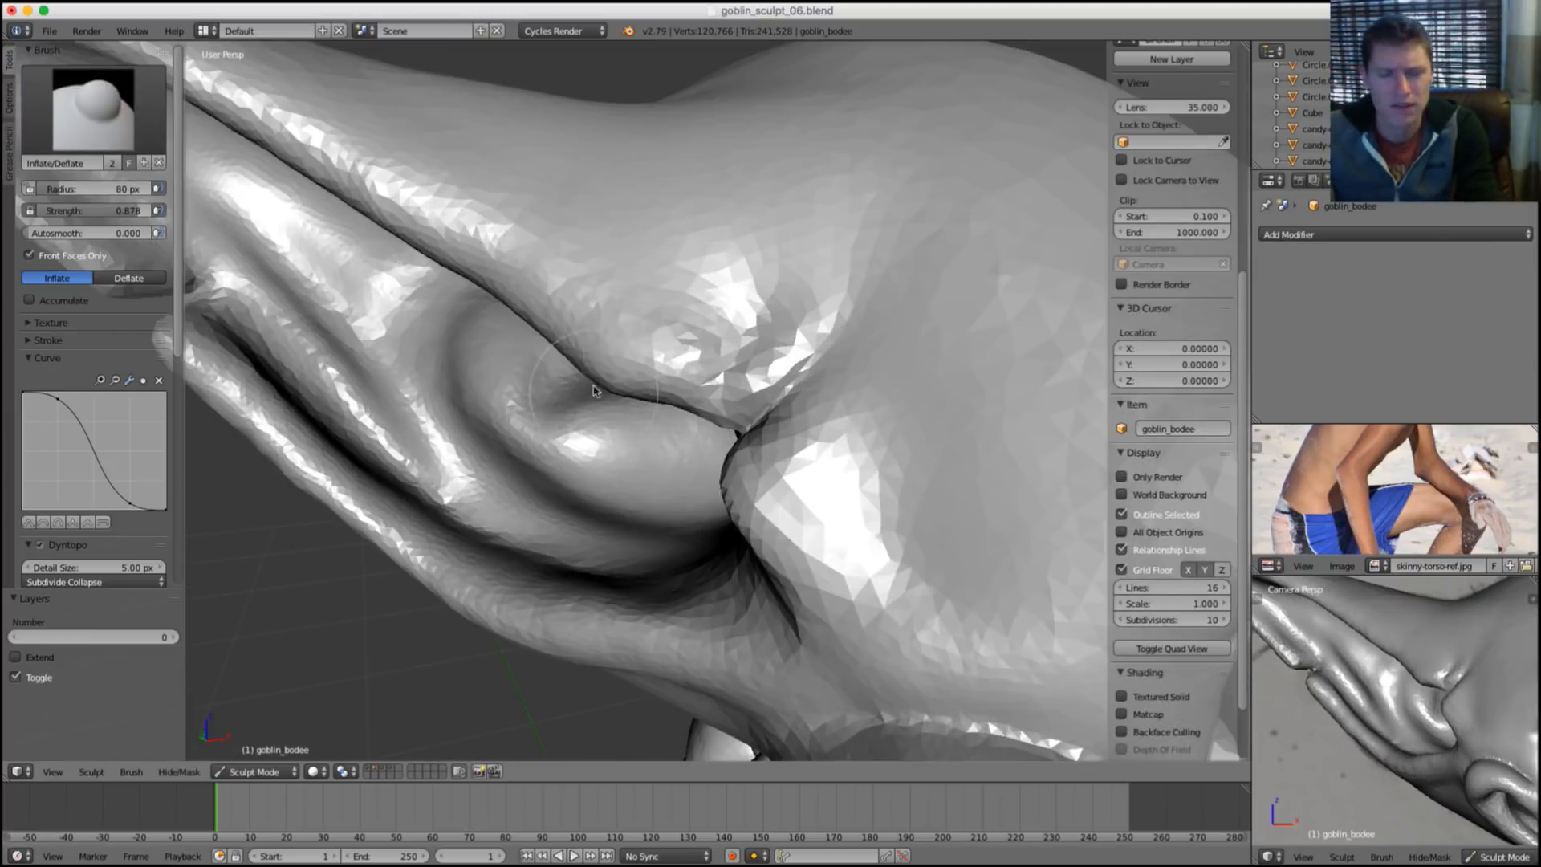
drag(576, 369, 495, 313)
key(f)
click(497, 309)
scroll(509, 276, down, 3)
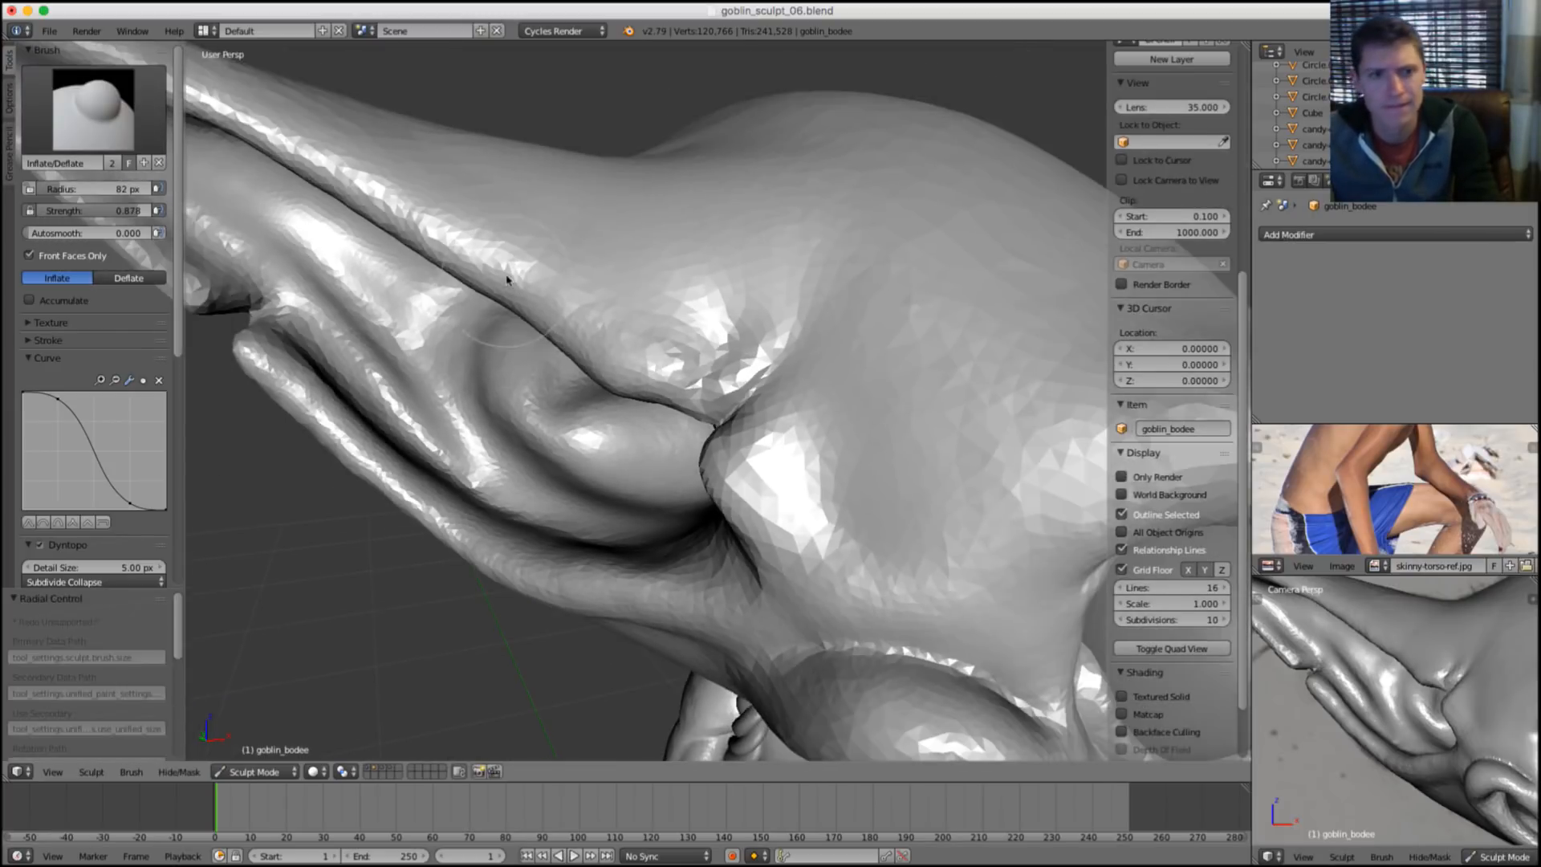
key(f)
scroll(588, 302, up, 4)
middle_drag(589, 303, 575, 280)
key(f)
click(590, 281)
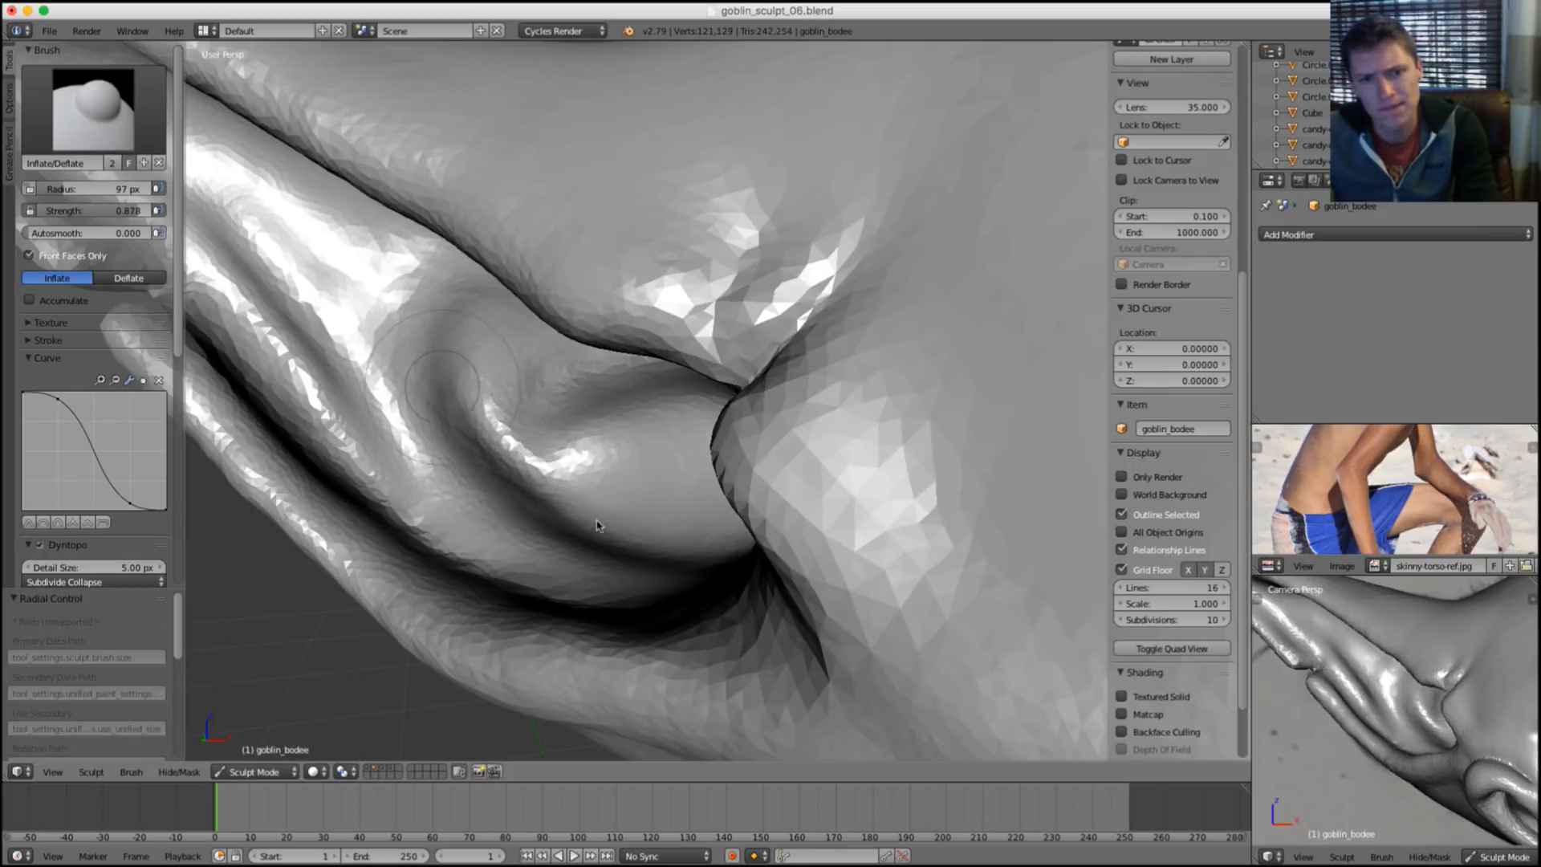
middle_drag(700, 457, 551, 496)
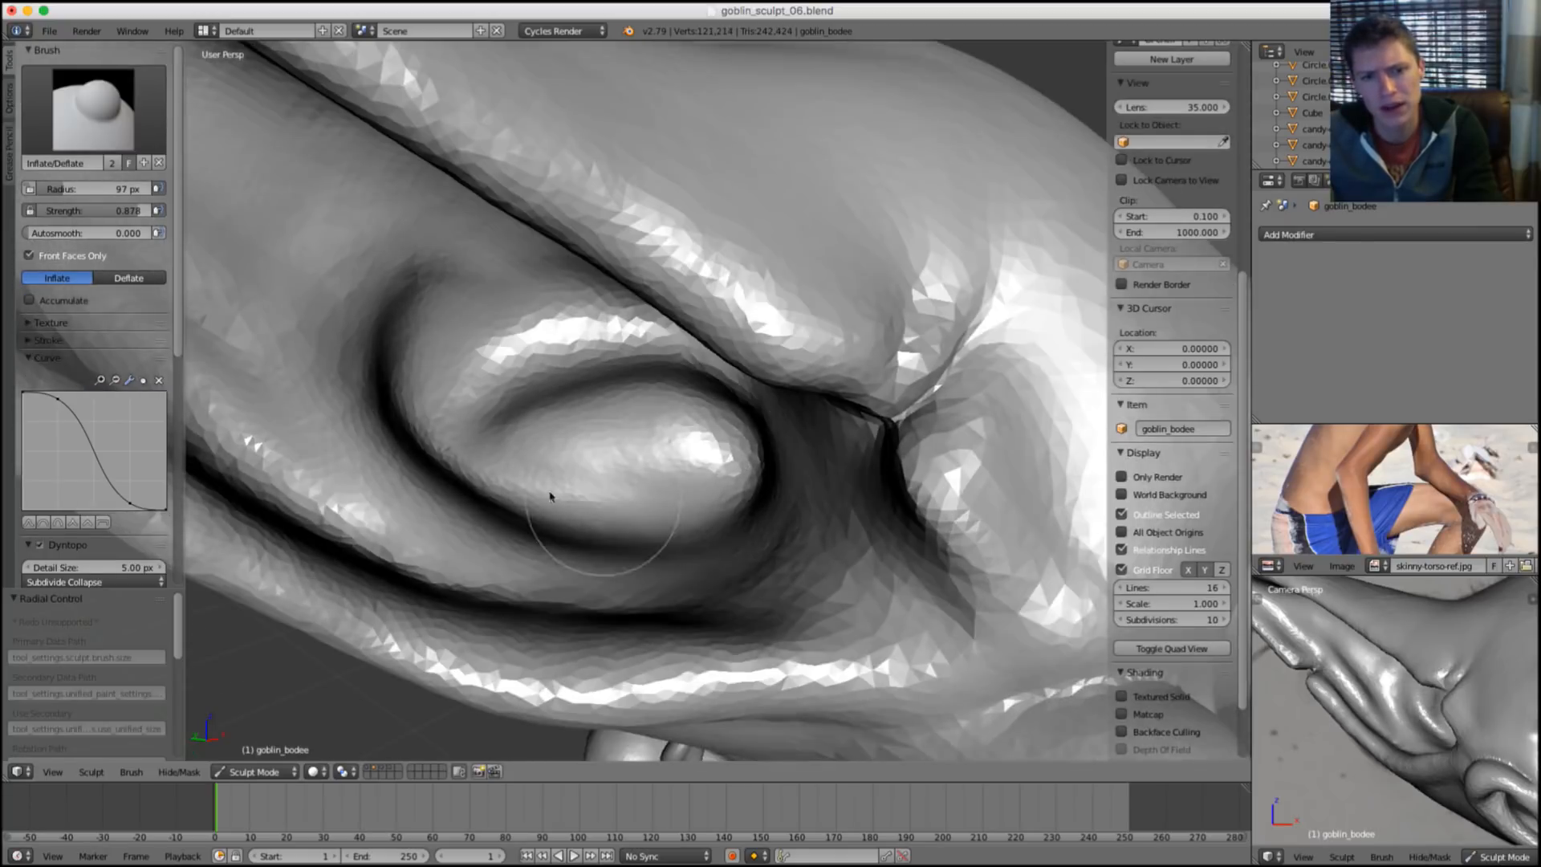
drag(607, 528, 697, 522)
Set the brush strength to 0.998 and radius to 143 px, and inflate the front of the ear bulb to cover the hole.
scroll(697, 522, down, 2)
mouse_move(697, 522)
middle_down()
mouse_move(664, 462)
mouse_move(673, 435)
middle_up()
key(f)
click(664, 450)
key(shift+f)
click(657, 437)
key(f)
click(684, 441)
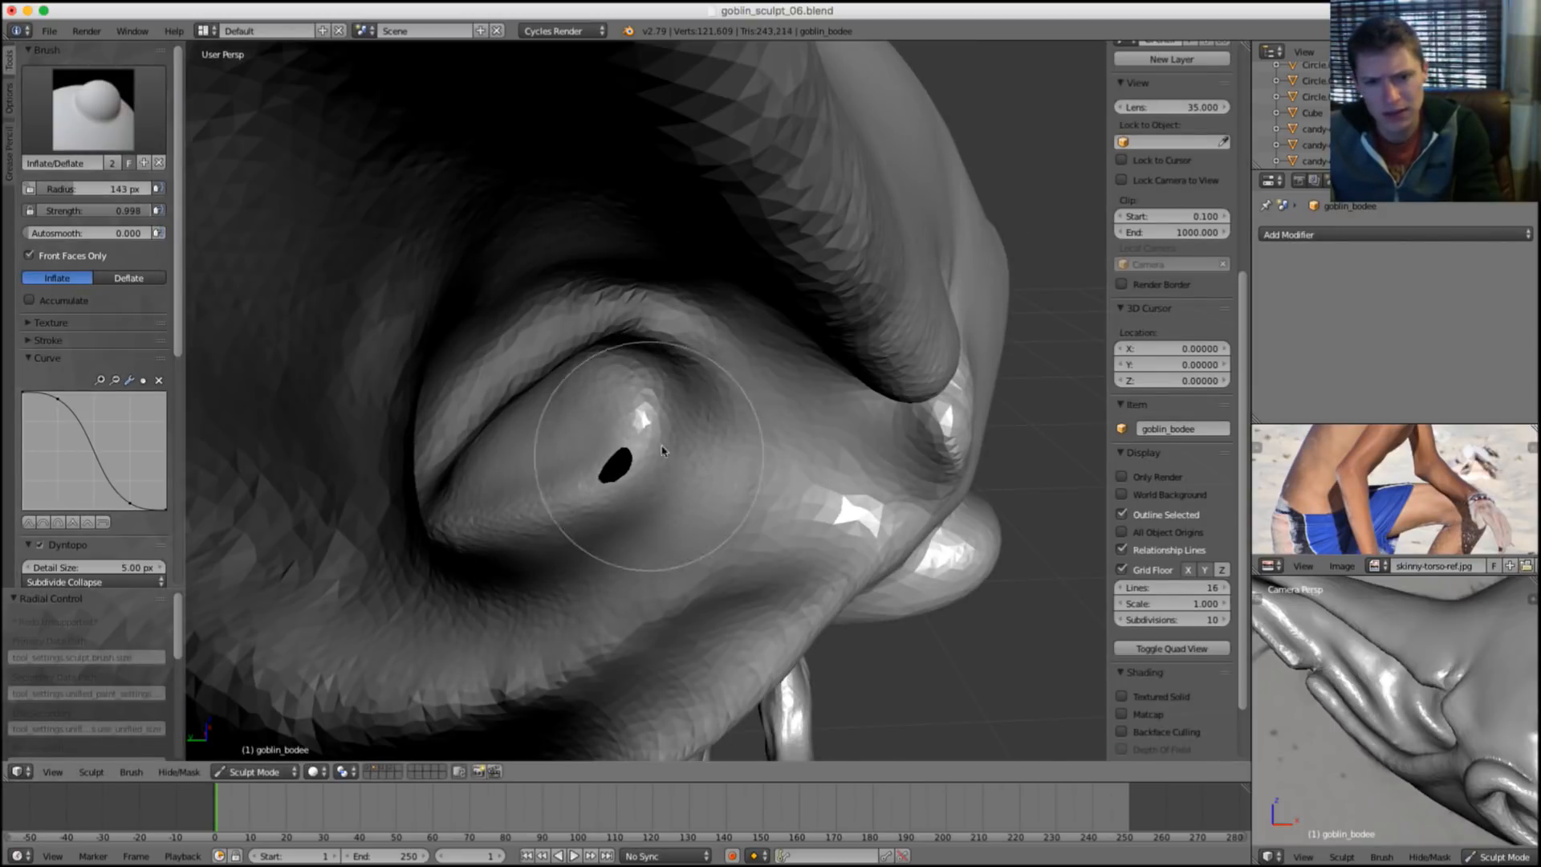
drag(689, 480, 671, 485)
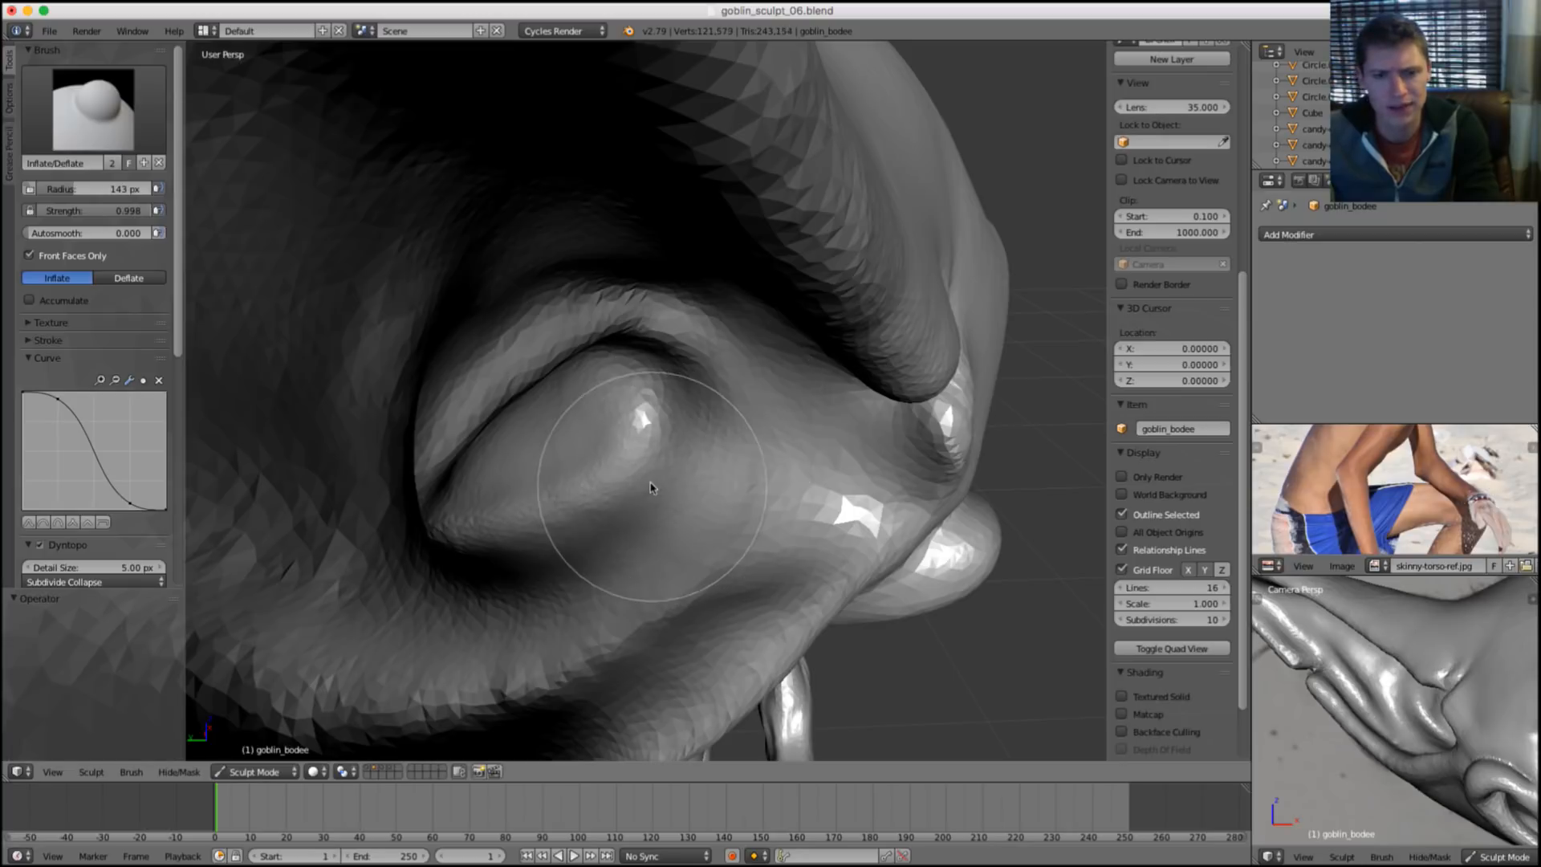
Smooth the bulging surface inside the goblin's mouth with the brush radius set to 241 px.
key(f)
click(706, 434)
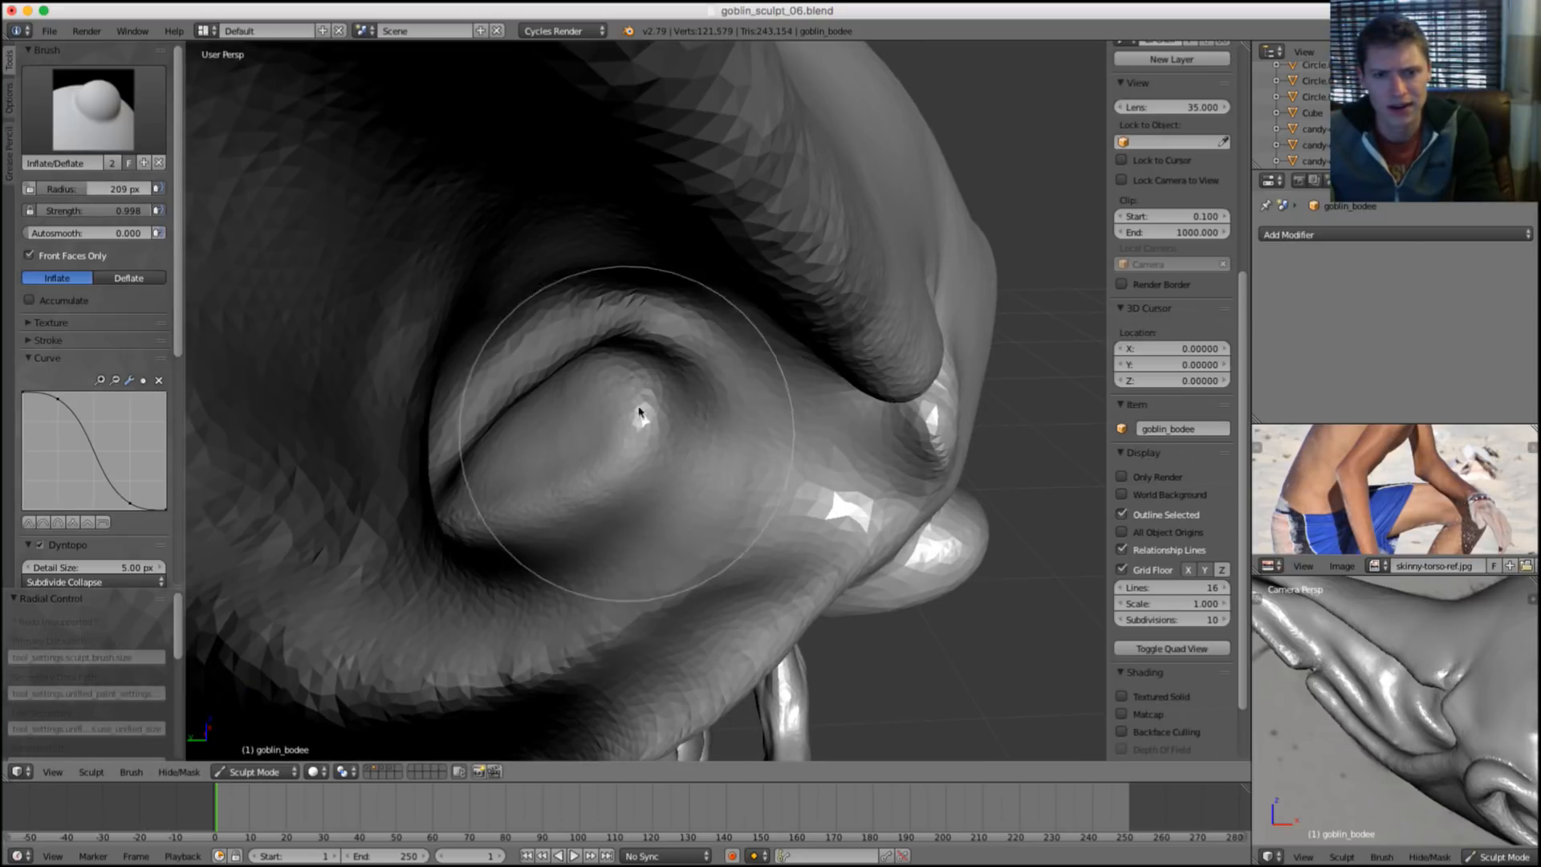
mouse_move(750, 436)
middle_down()
mouse_move(678, 340)
mouse_move(733, 310)
mouse_move(784, 334)
mouse_move(762, 454)
middle_up()
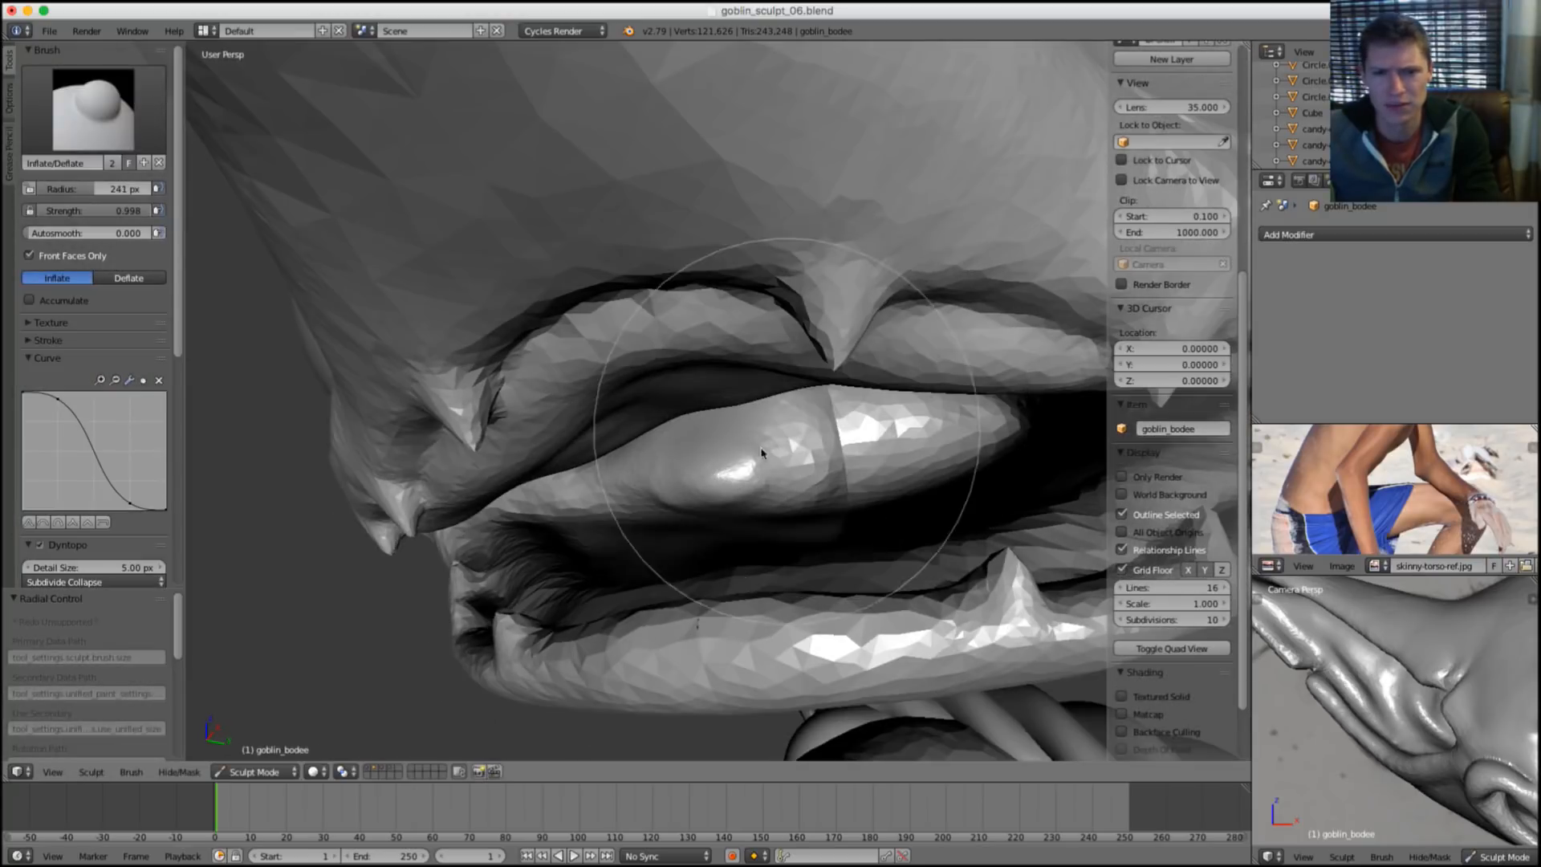
mouse_move(720, 480)
shift+mouse_down()
mouse_move(733, 368)
mouse_move(743, 489)
mouse_move(733, 457)
mouse_move(819, 458)
shift+mouse_up()
mouse_move(819, 457)
middle_down()
mouse_move(854, 420)
mouse_move(909, 404)
mouse_move(798, 406)
mouse_move(826, 441)
mouse_move(791, 399)
mouse_move(695, 441)
middle_up()
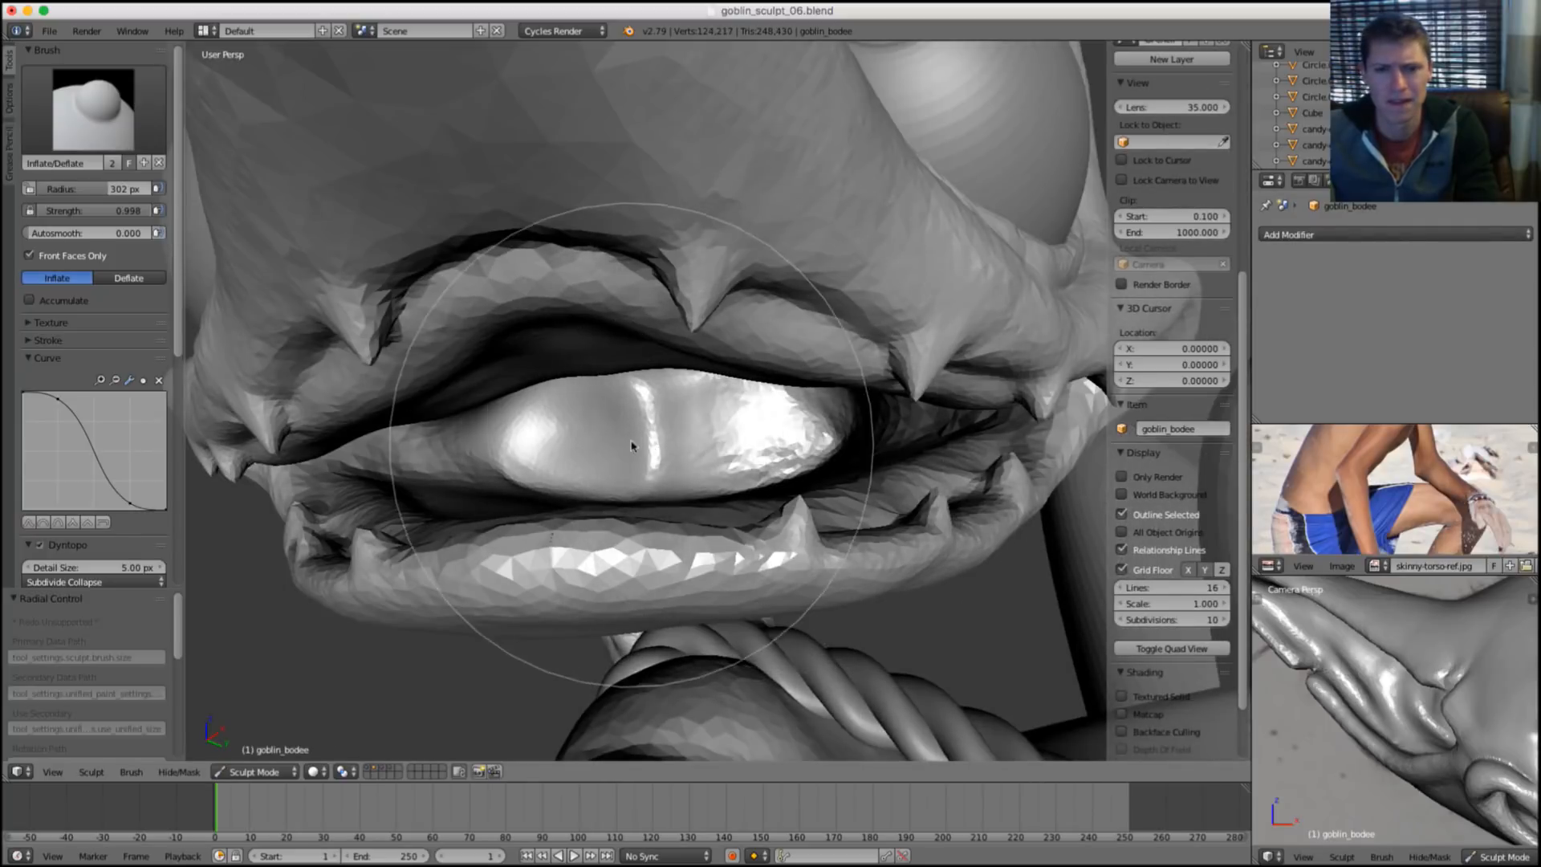
Enlarge the brush radius to 302 px and even out the remaining ridges across the bulge inside the mouth.
shift+drag(689, 445, 702, 431)
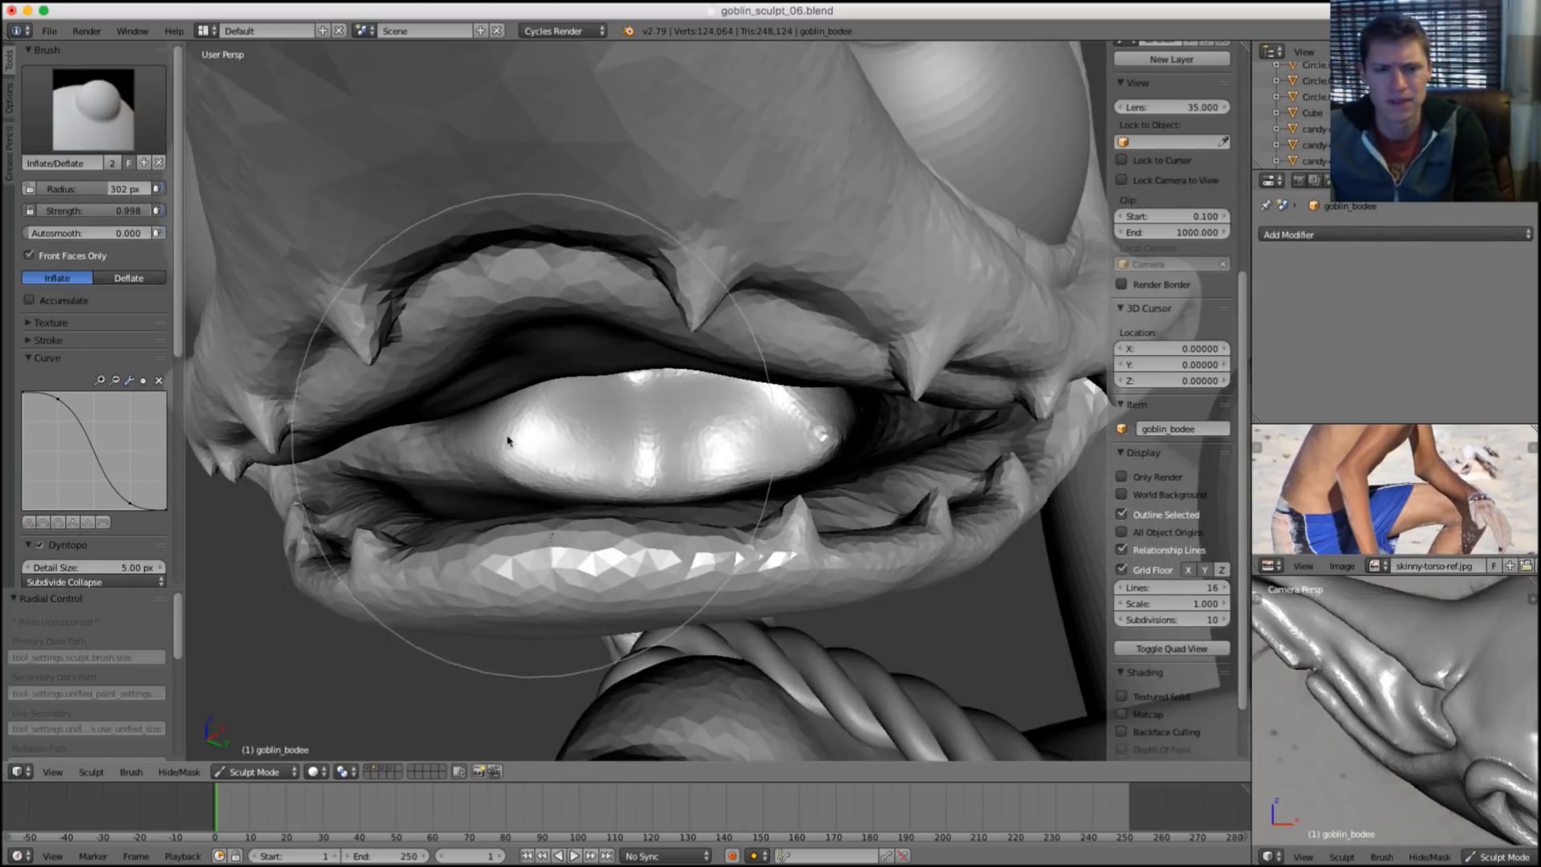
drag(412, 454, 618, 436)
middle_drag(619, 437, 836, 372)
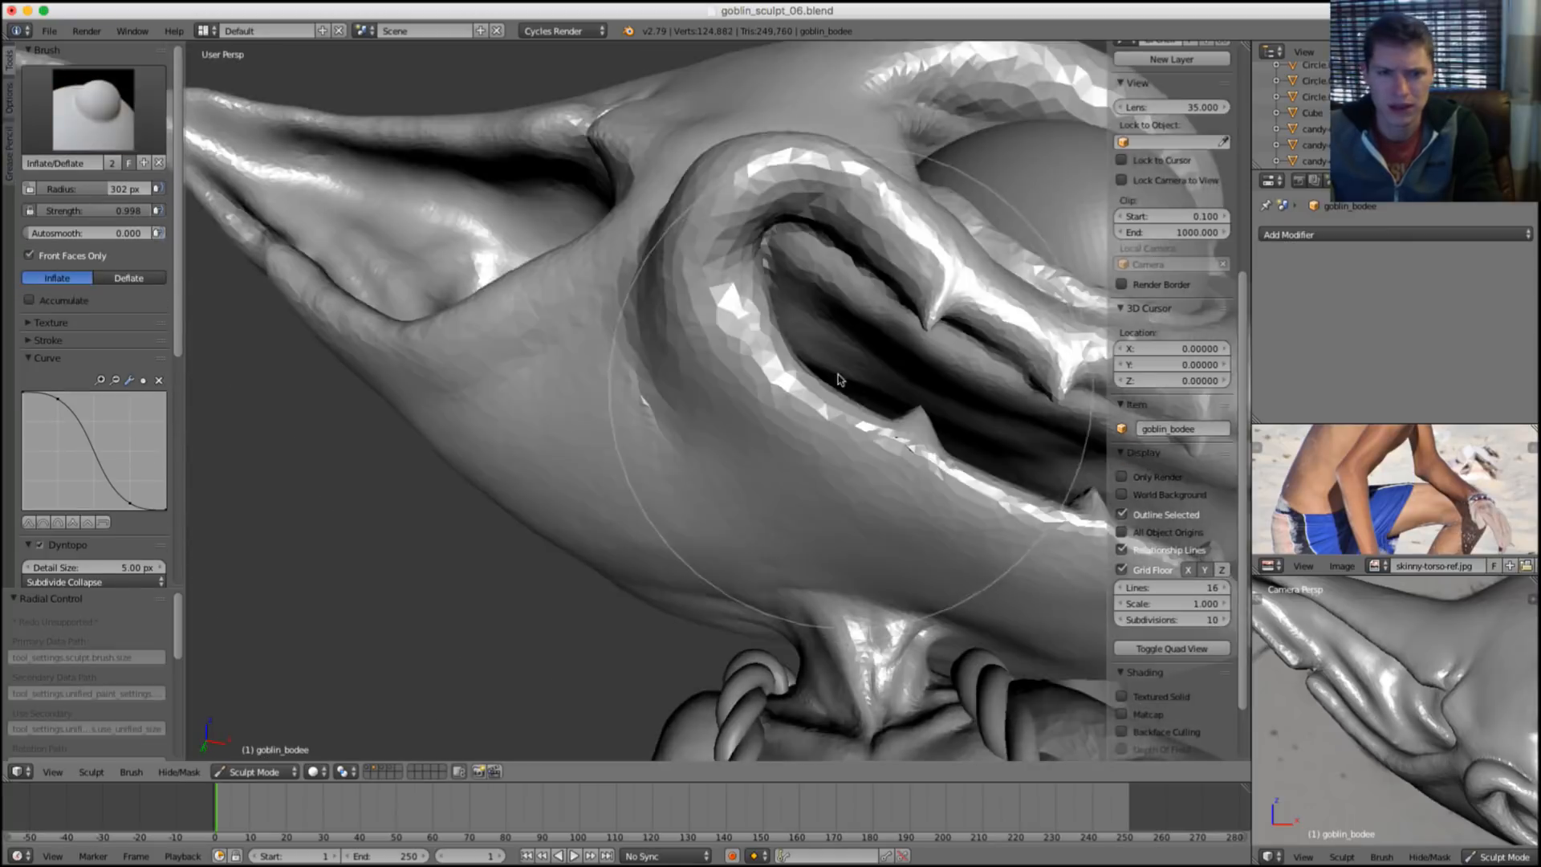
scroll(729, 365, down, 3)
middle_drag(729, 365, 691, 423)
scroll(691, 423, up, 4)
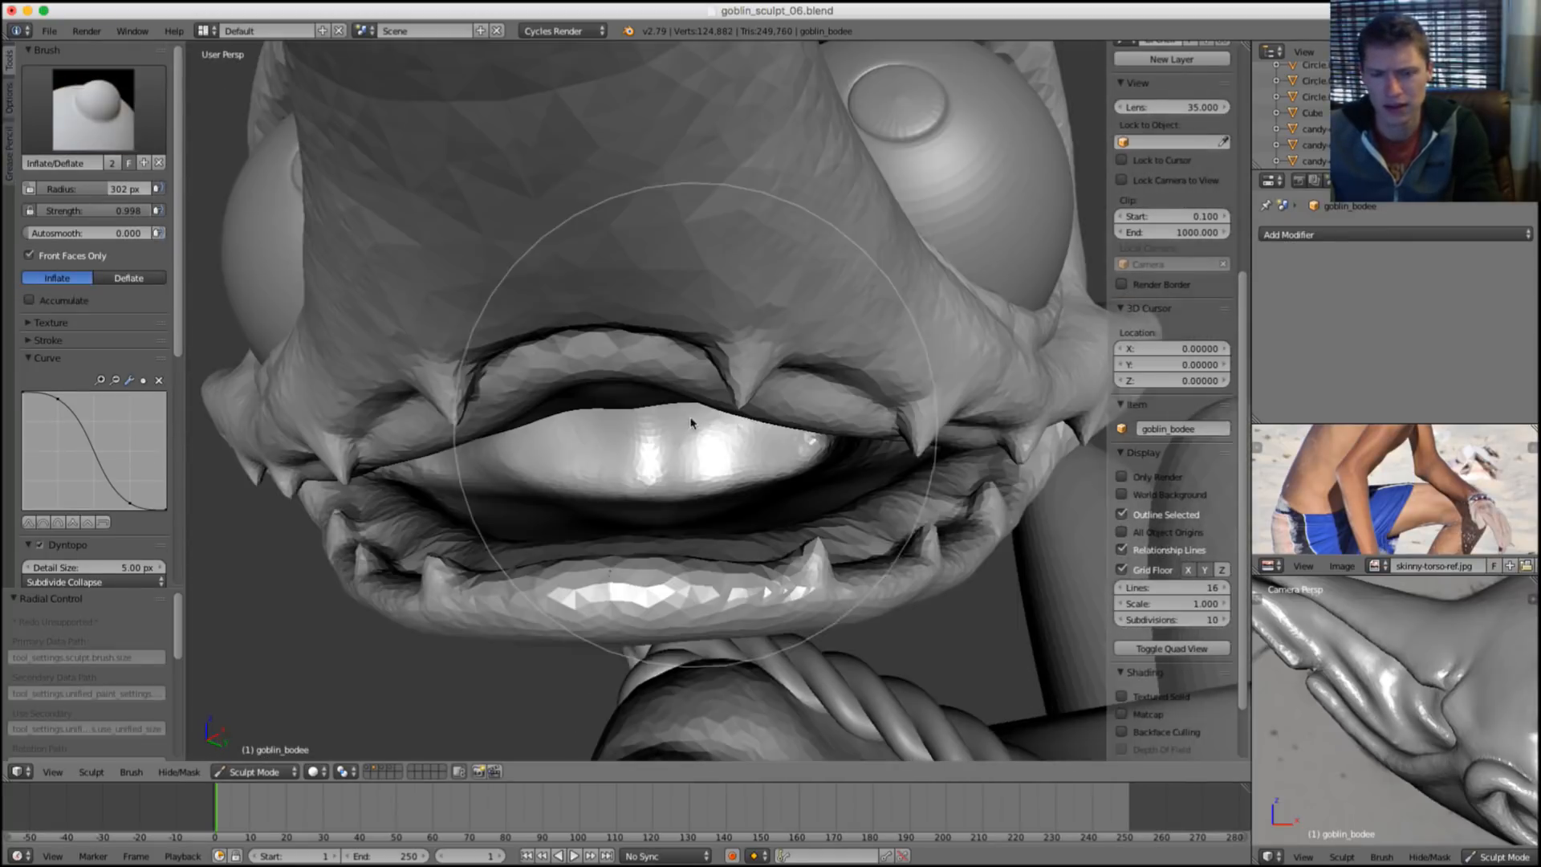
middle_drag(584, 480, 463, 471)
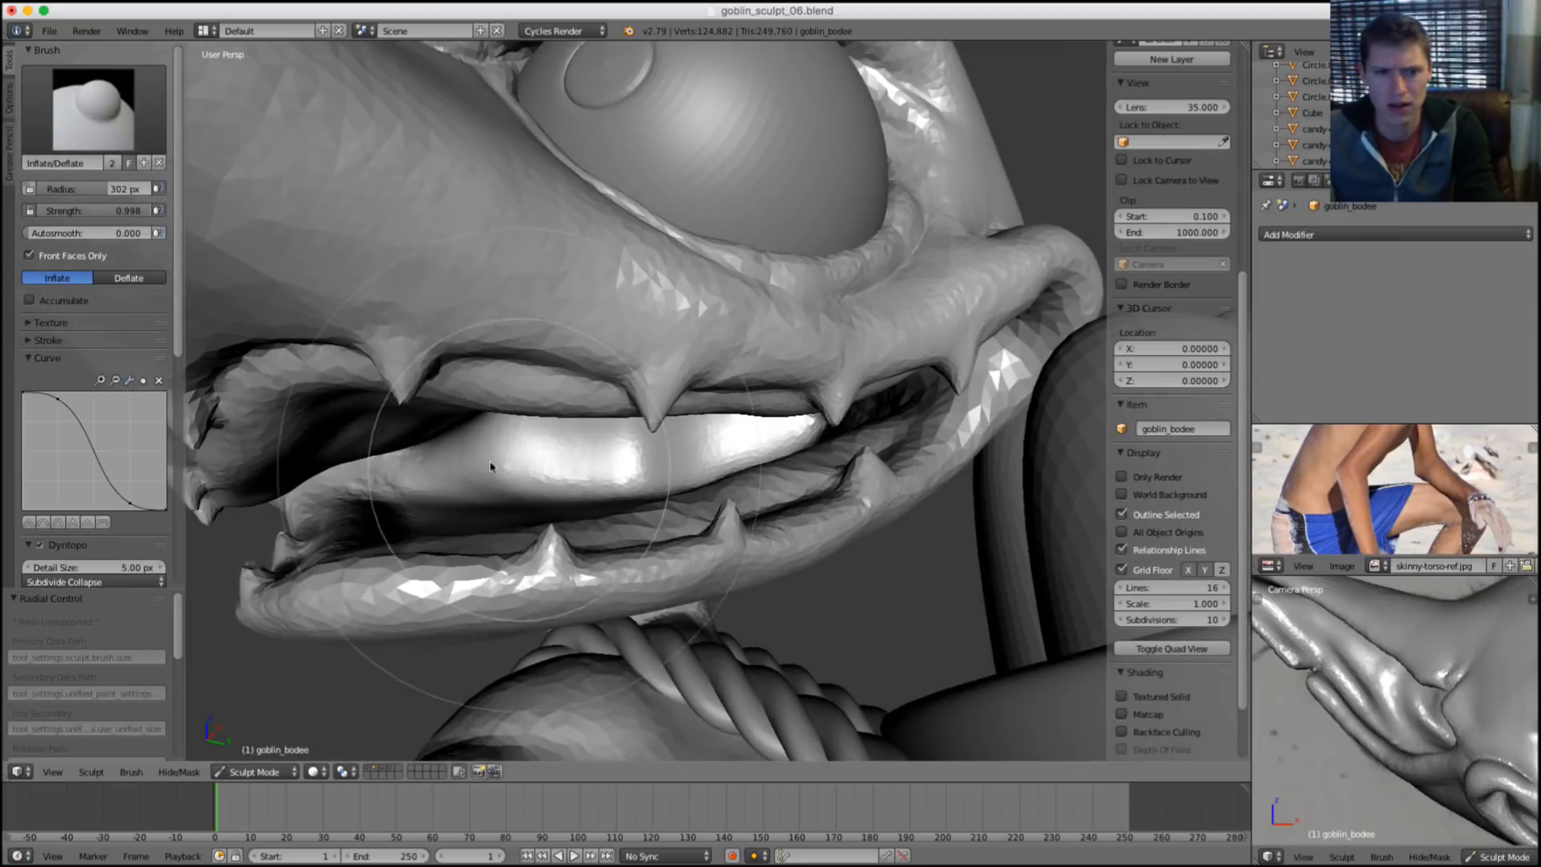
drag(491, 467, 578, 441)
middle_drag(578, 441, 754, 448)
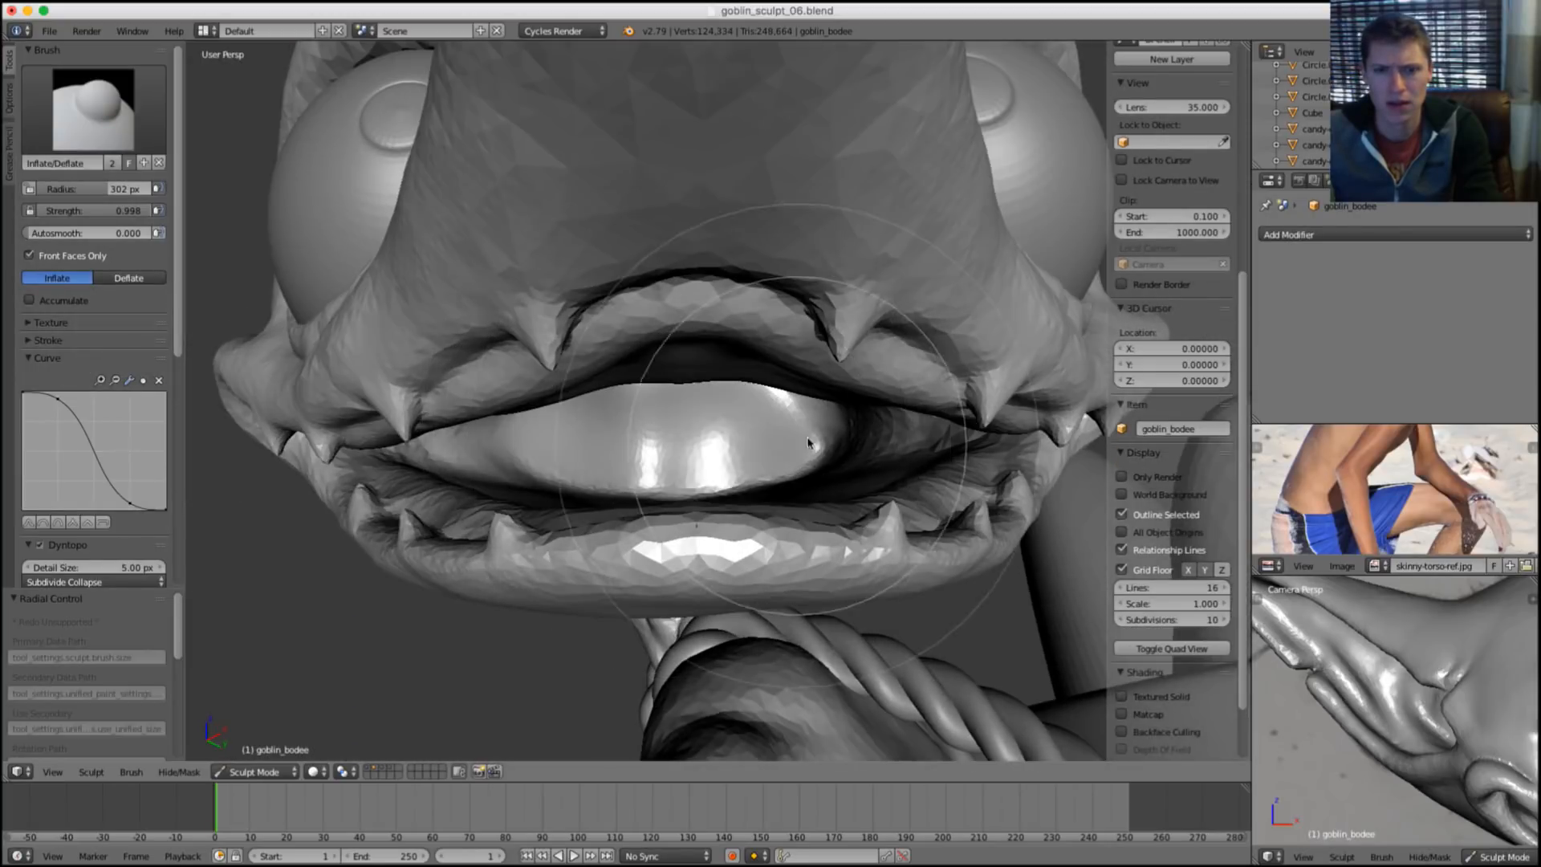
Examine the whole goblin and its reshaped ear from several angles, and list the recently opened files.
scroll(706, 241, down, 5)
middle_drag(705, 241, 812, 286)
scroll(771, 265, down, 5)
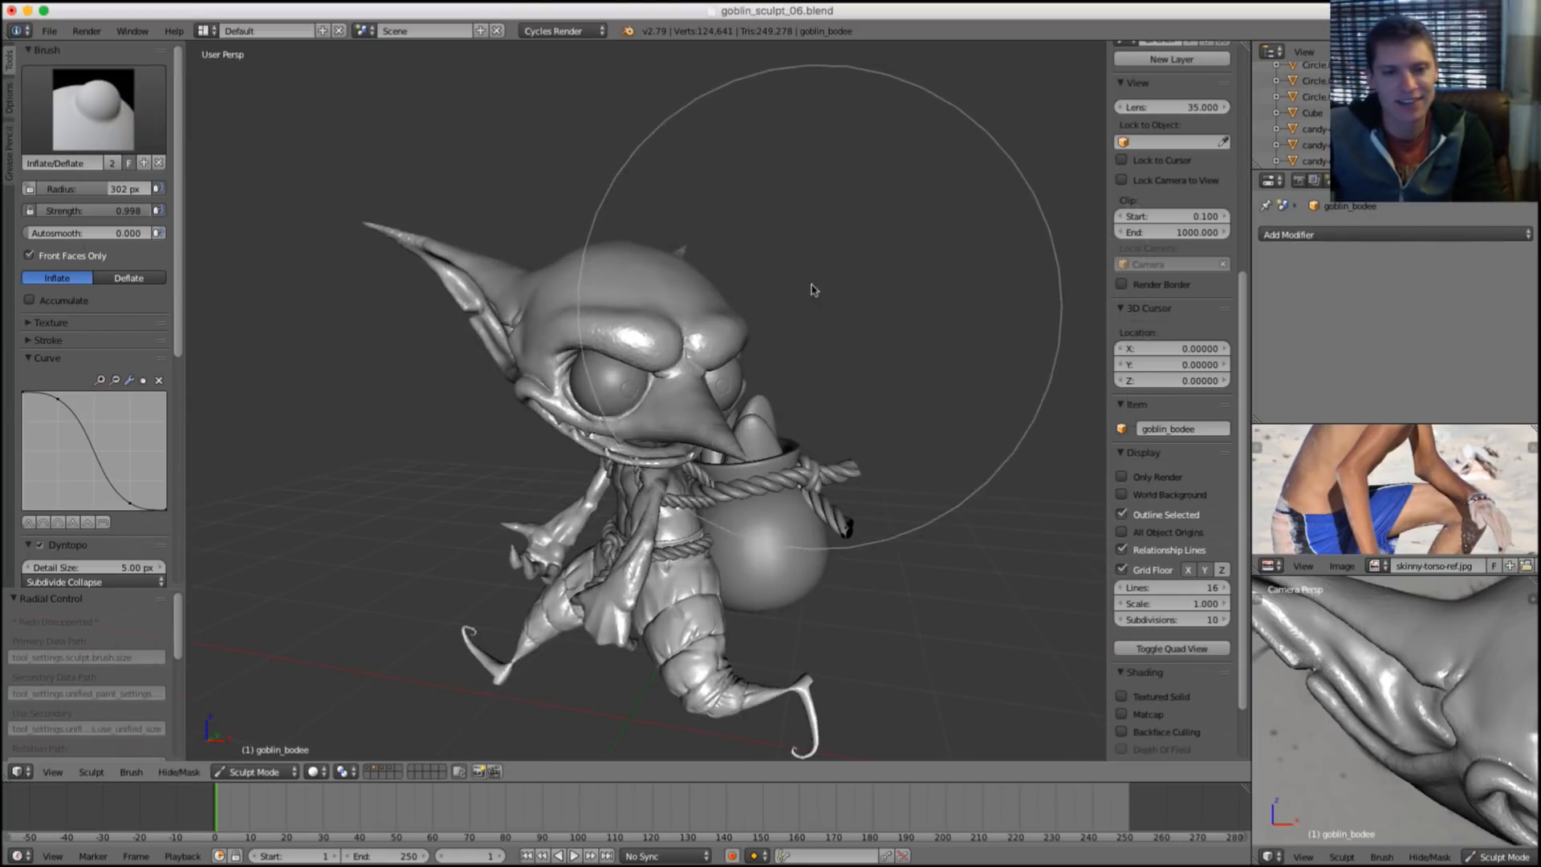
scroll(811, 286, up, 3)
scroll(477, 114, up, 4)
middle_drag(544, 152, 530, 186)
click(48, 31)
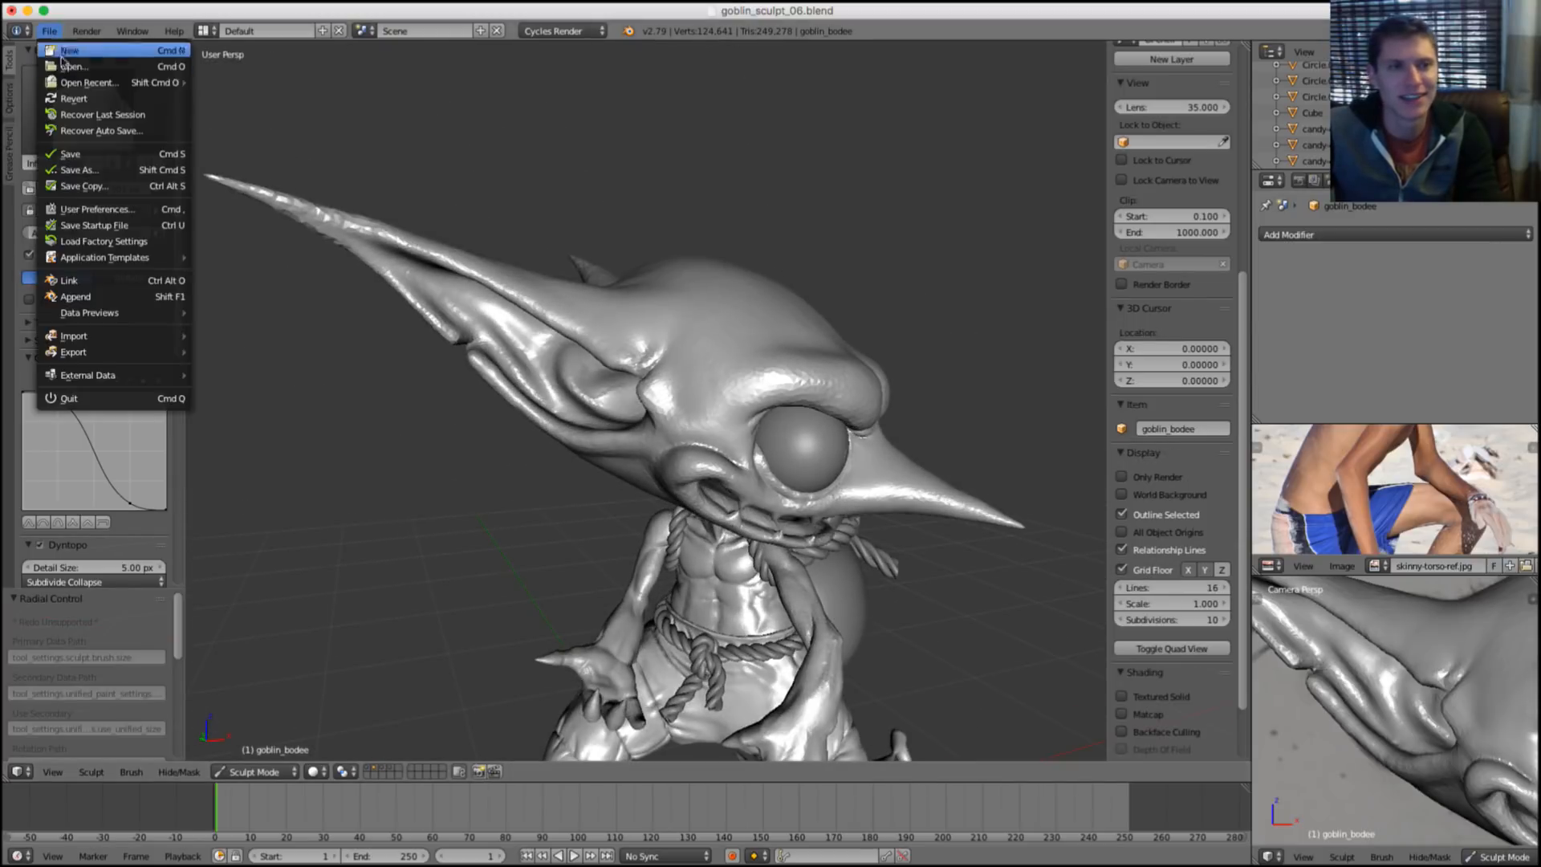
mouse_move(110, 86)
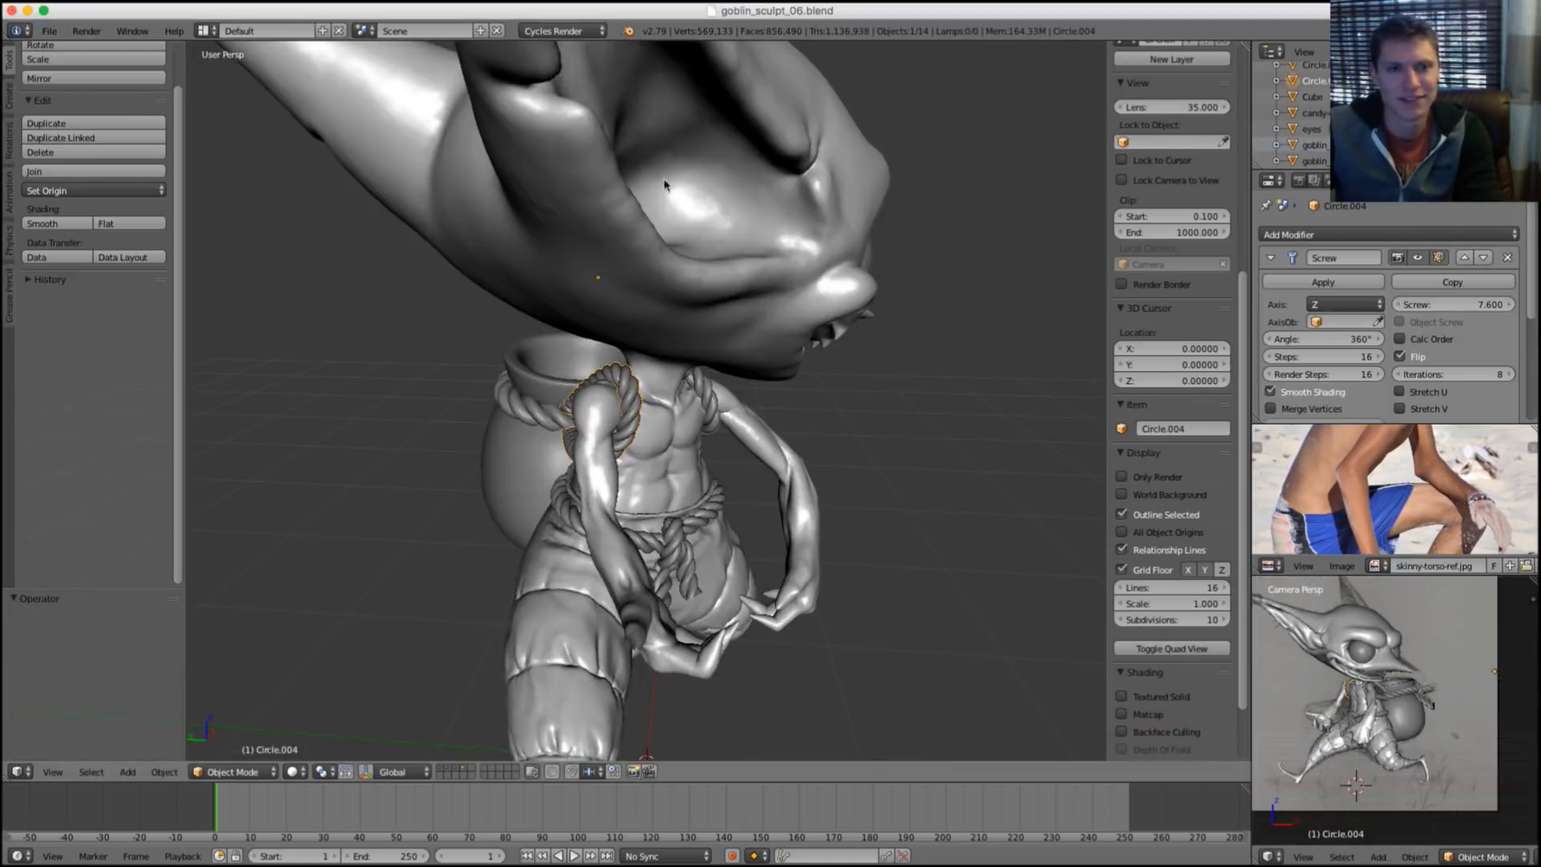
Deselect all objects in the goblin scene in Object Mode.
middle_drag(745, 253, 702, 281)
key(a)
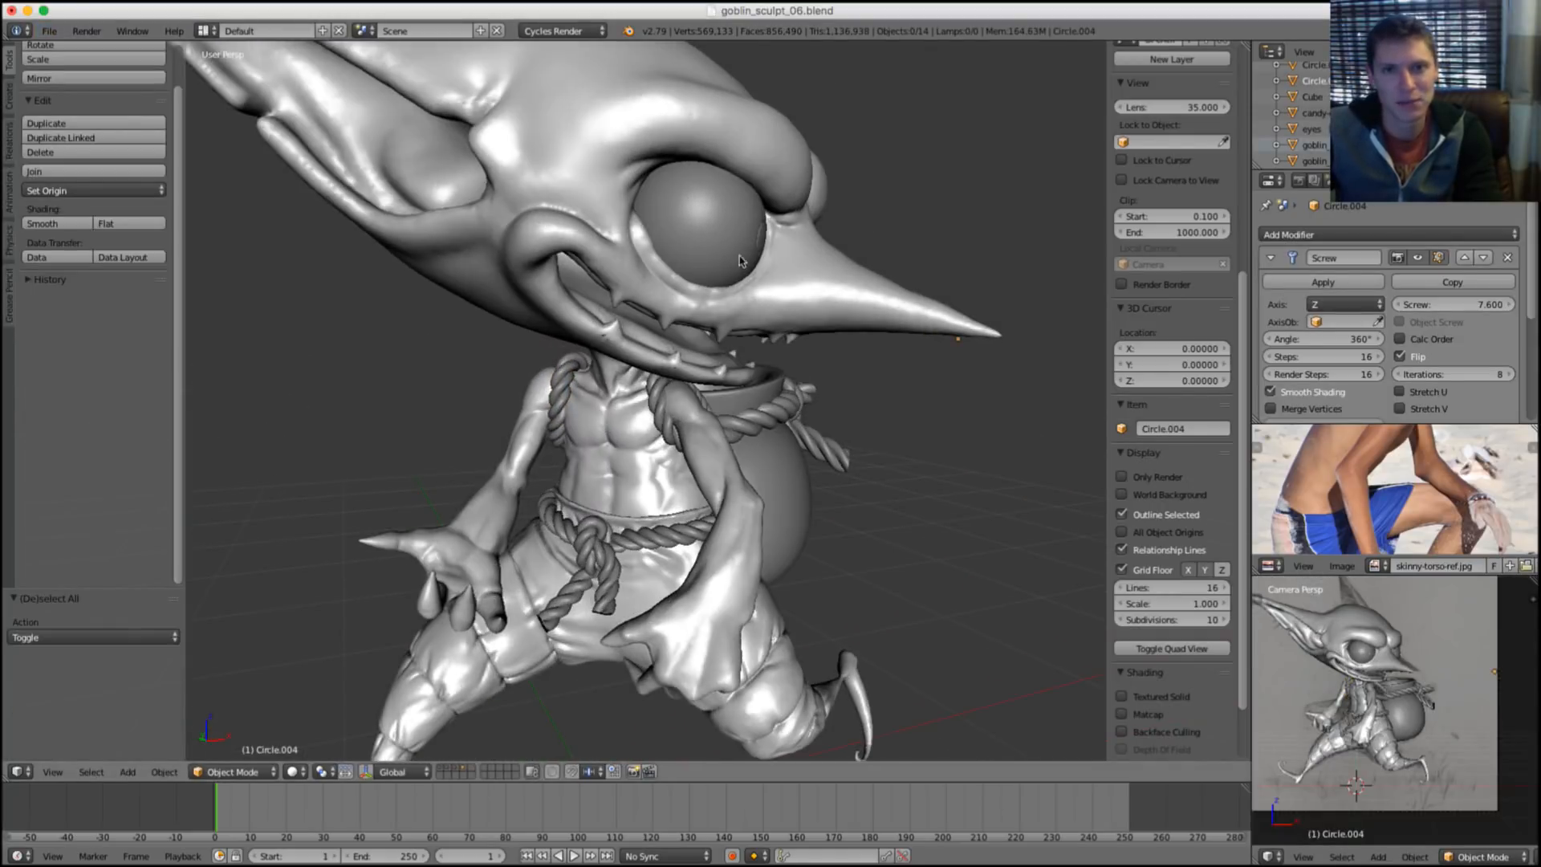
scroll(740, 259, down, 2)
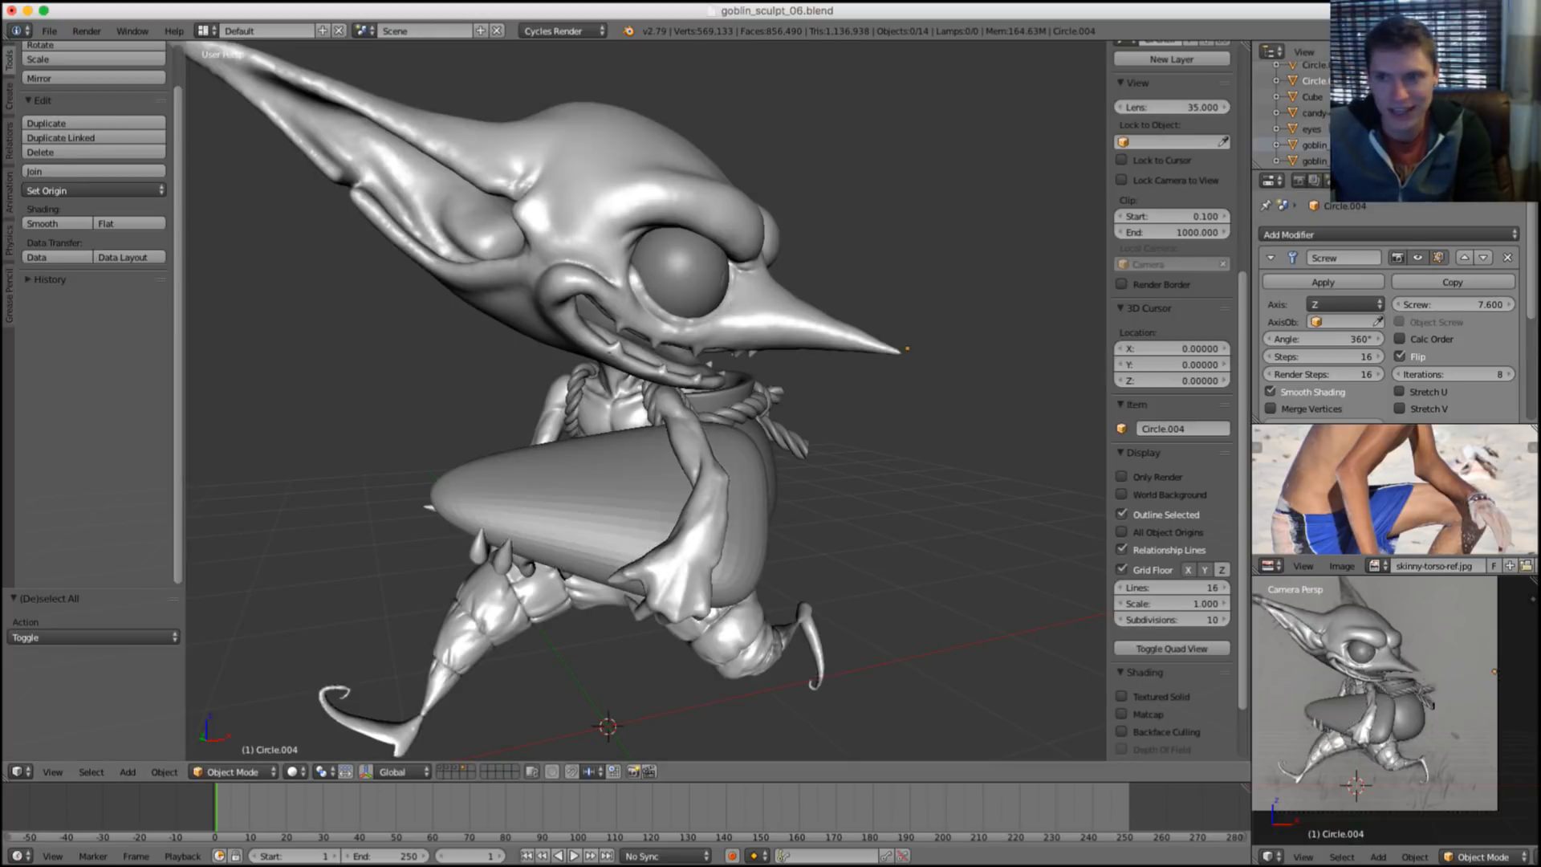
Hide the large tapered shape that covers the goblin's torso.
click(1485, 129)
click(1485, 129)
click(1485, 81)
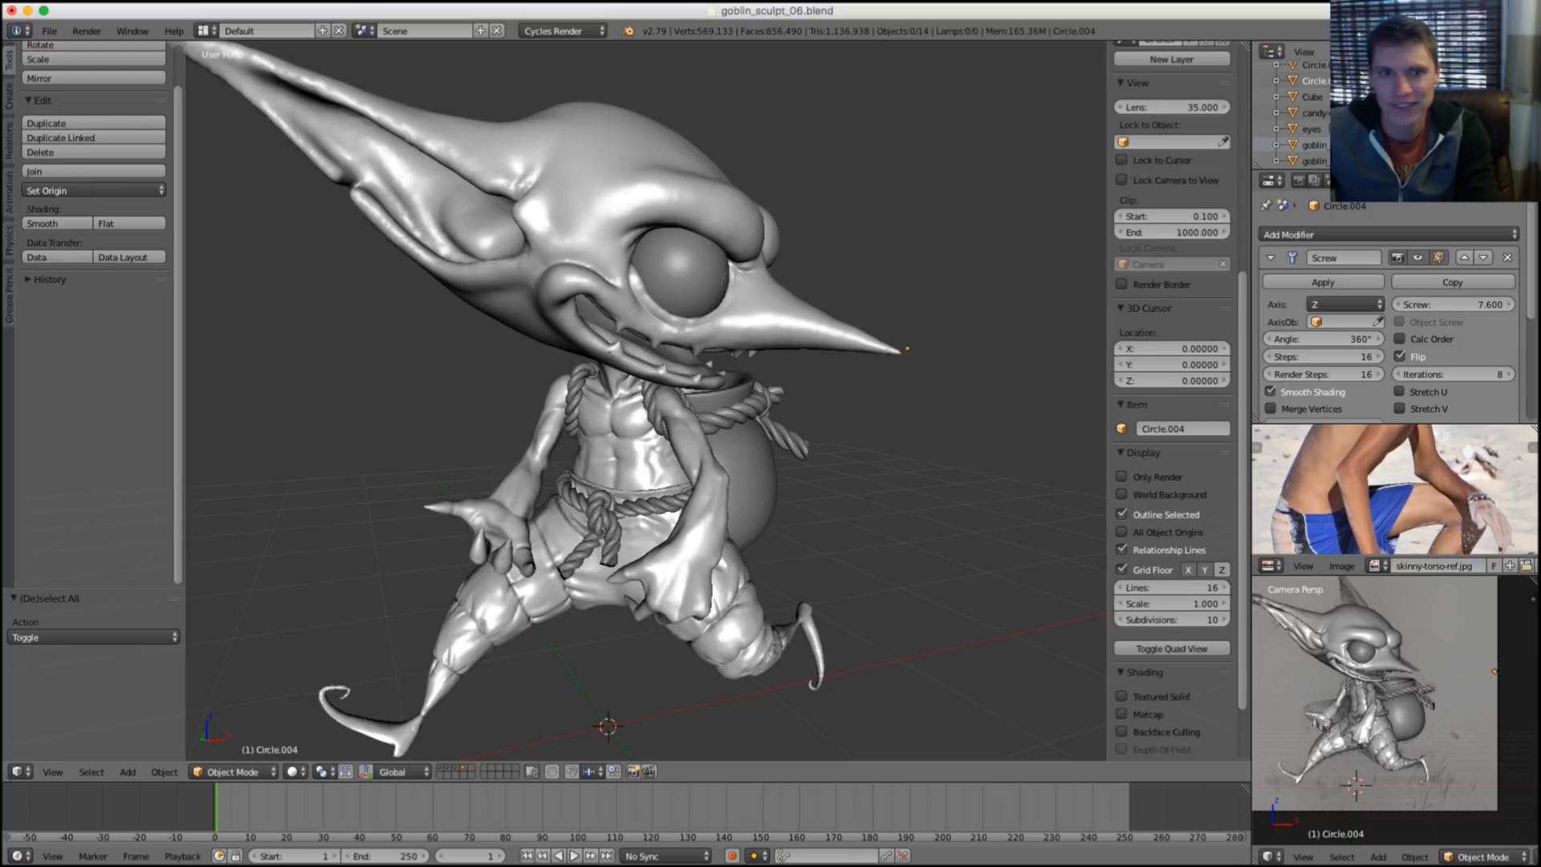
Select the goblin_bodee mesh and switch it to Sculpt Mode.
middle_drag(682, 213, 497, 265)
scroll(585, 241, up, 5)
right_click(519, 266)
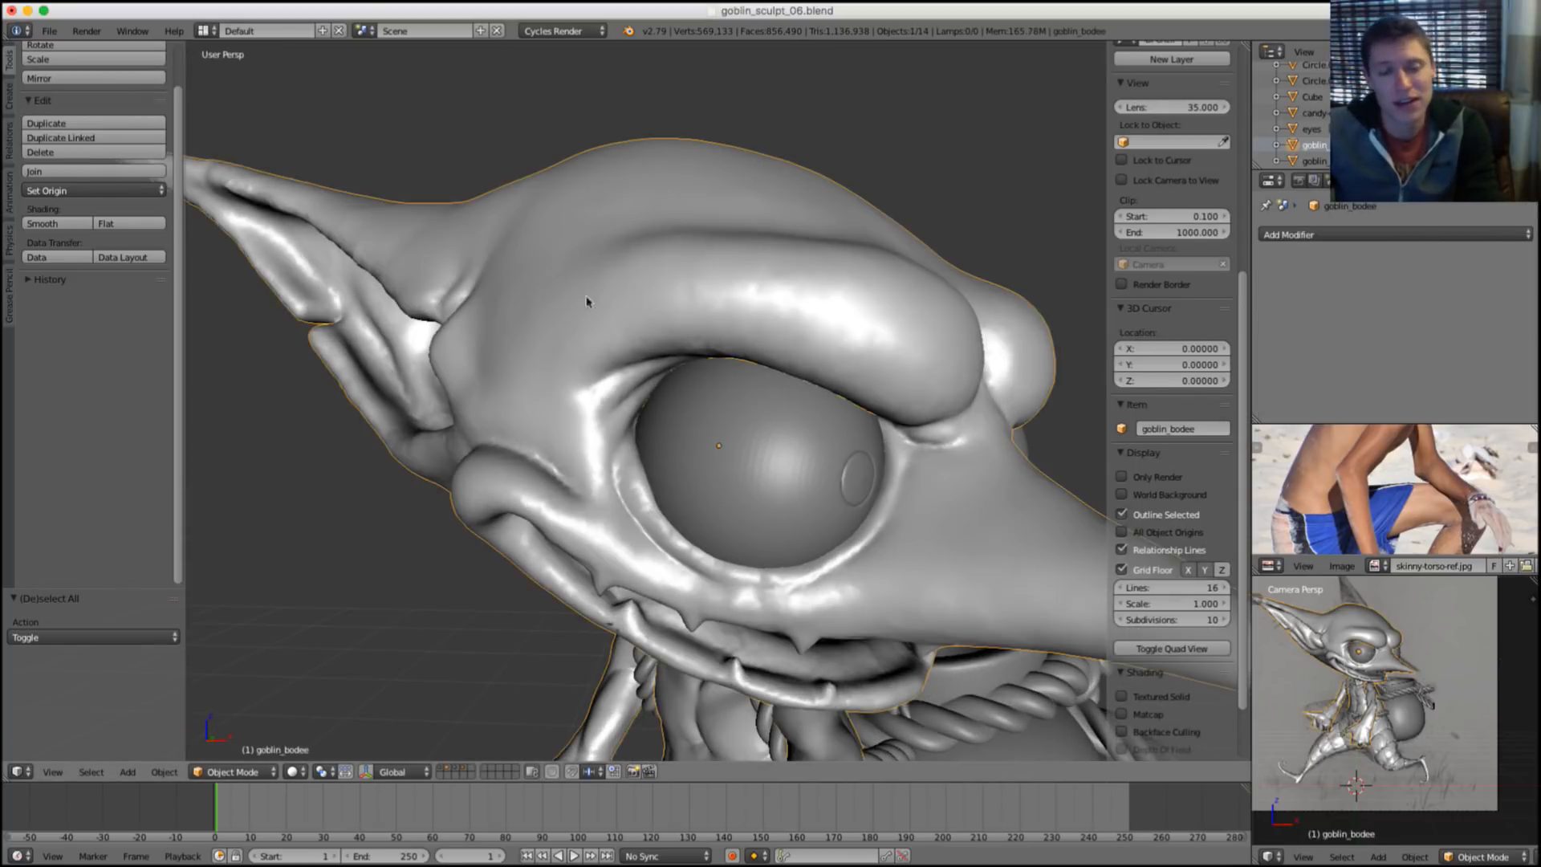
scroll(753, 258, down, 5)
middle_drag(757, 231, 753, 240)
scroll(751, 257, up, 3)
middle_drag(685, 280, 679, 342)
scroll(692, 321, up, 4)
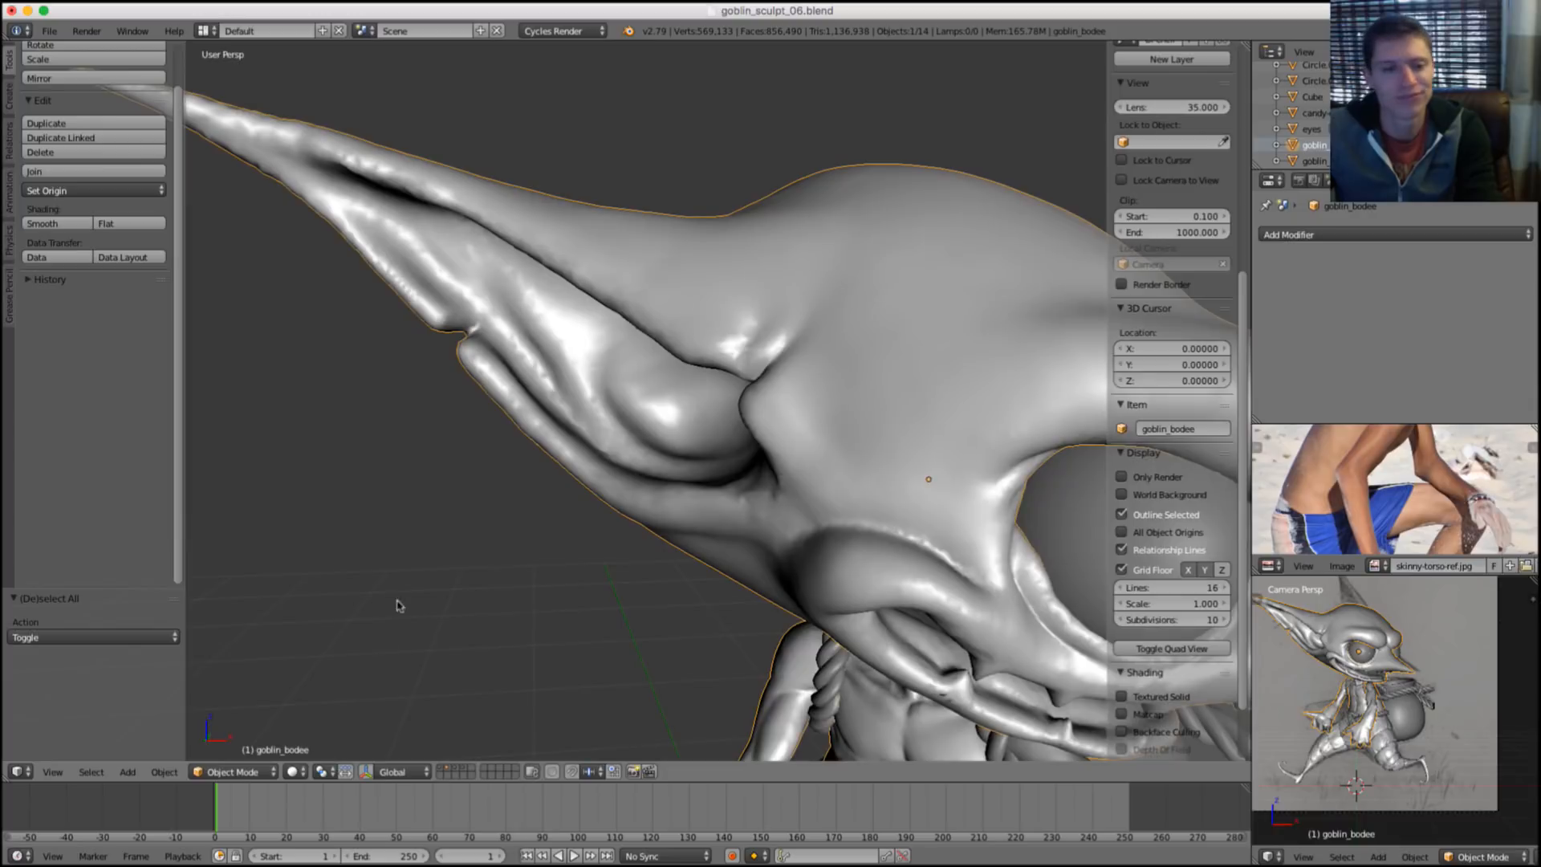
click(241, 773)
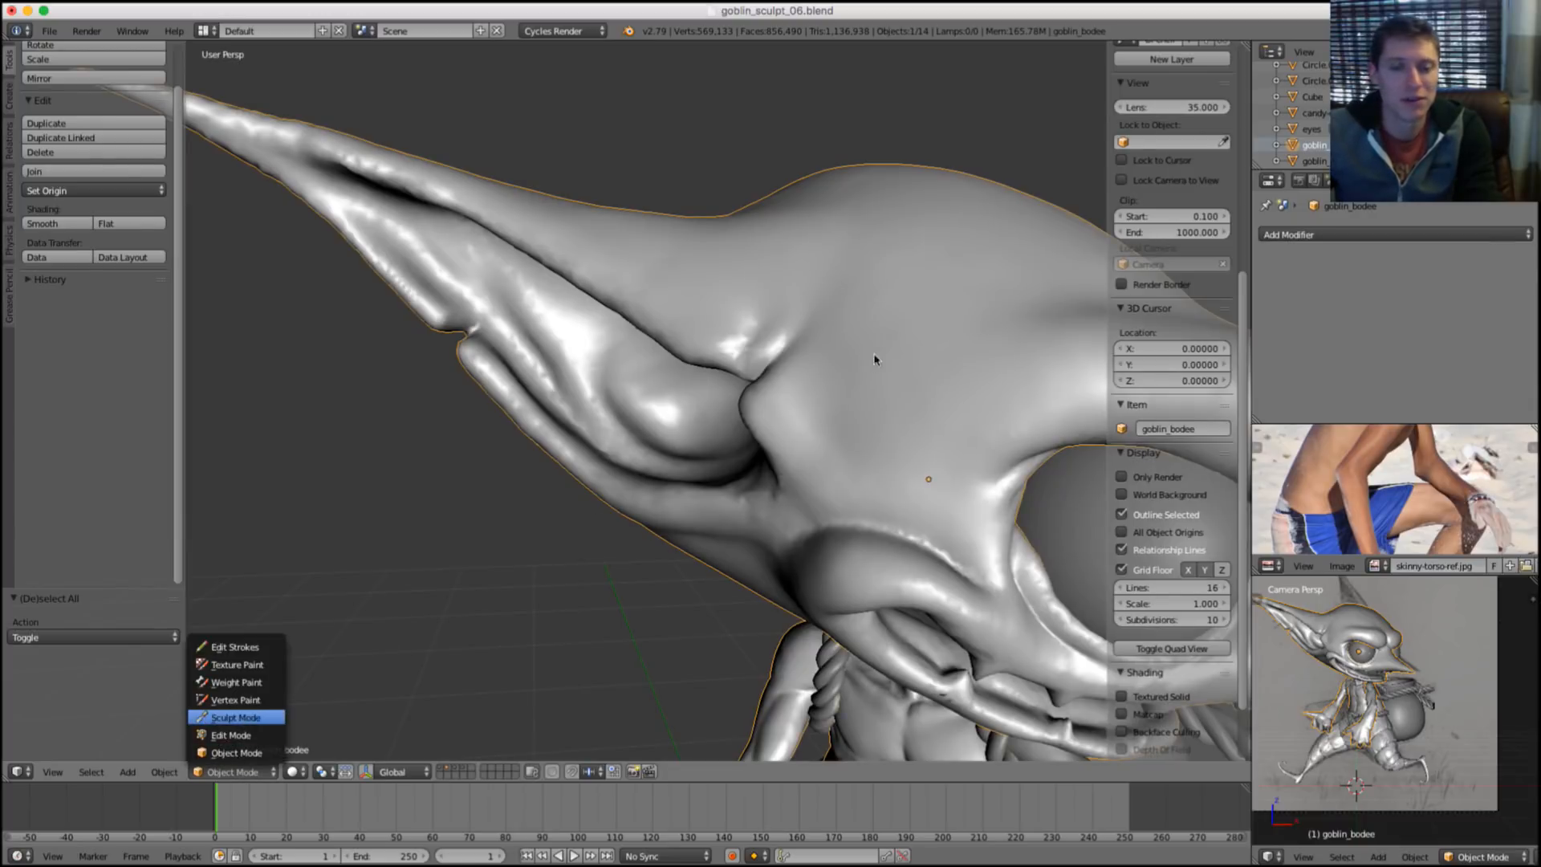
key(Return)
middle_drag(781, 402, 684, 362)
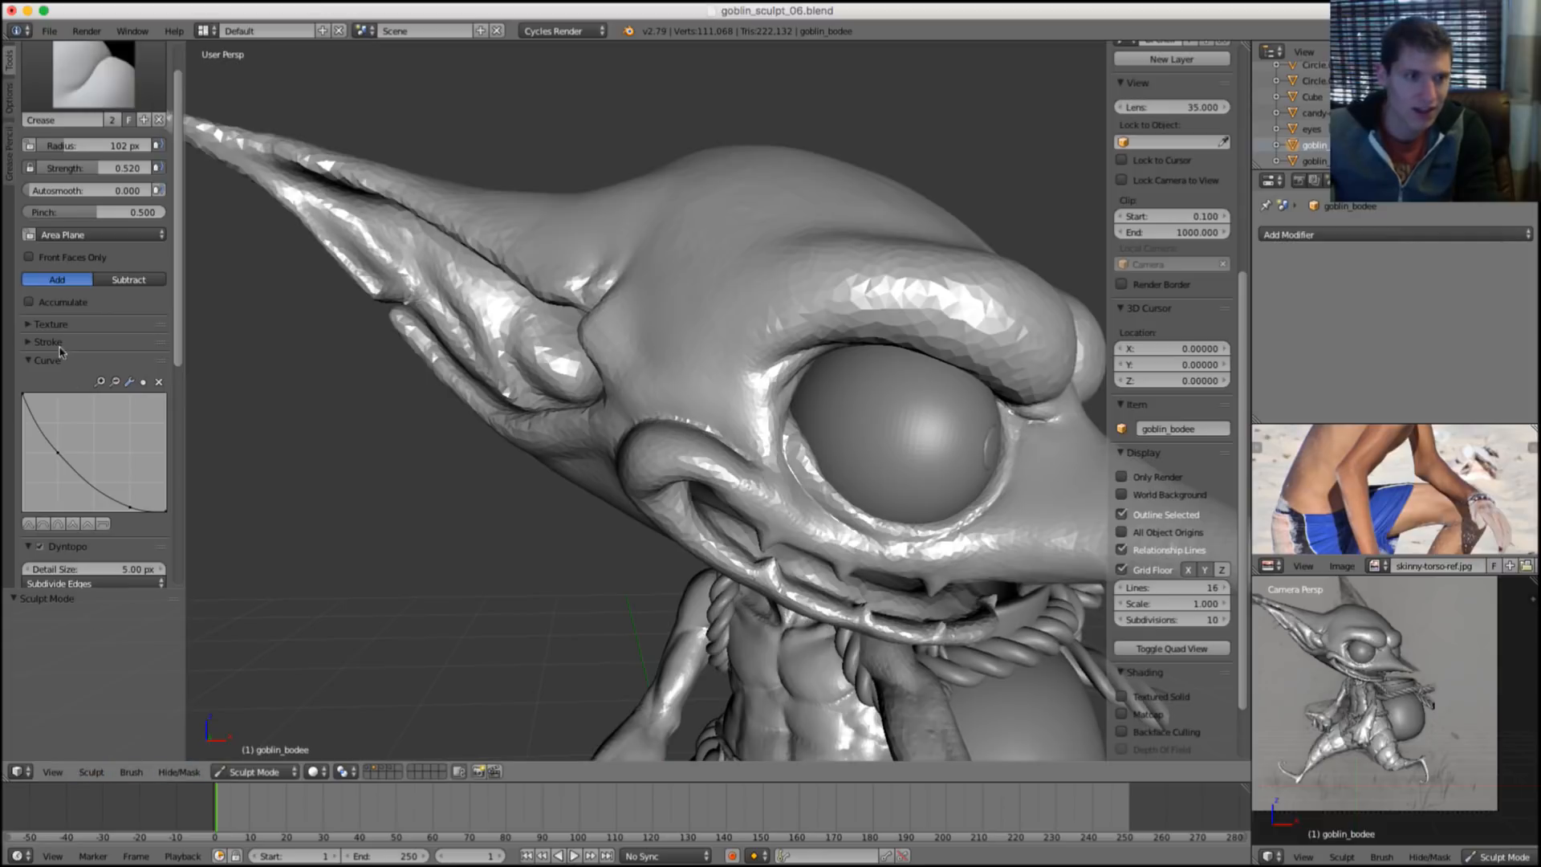
Choose the Grab brush and adjust its radius and strength over the folds of the inner ear.
scroll(60, 351, down, 10)
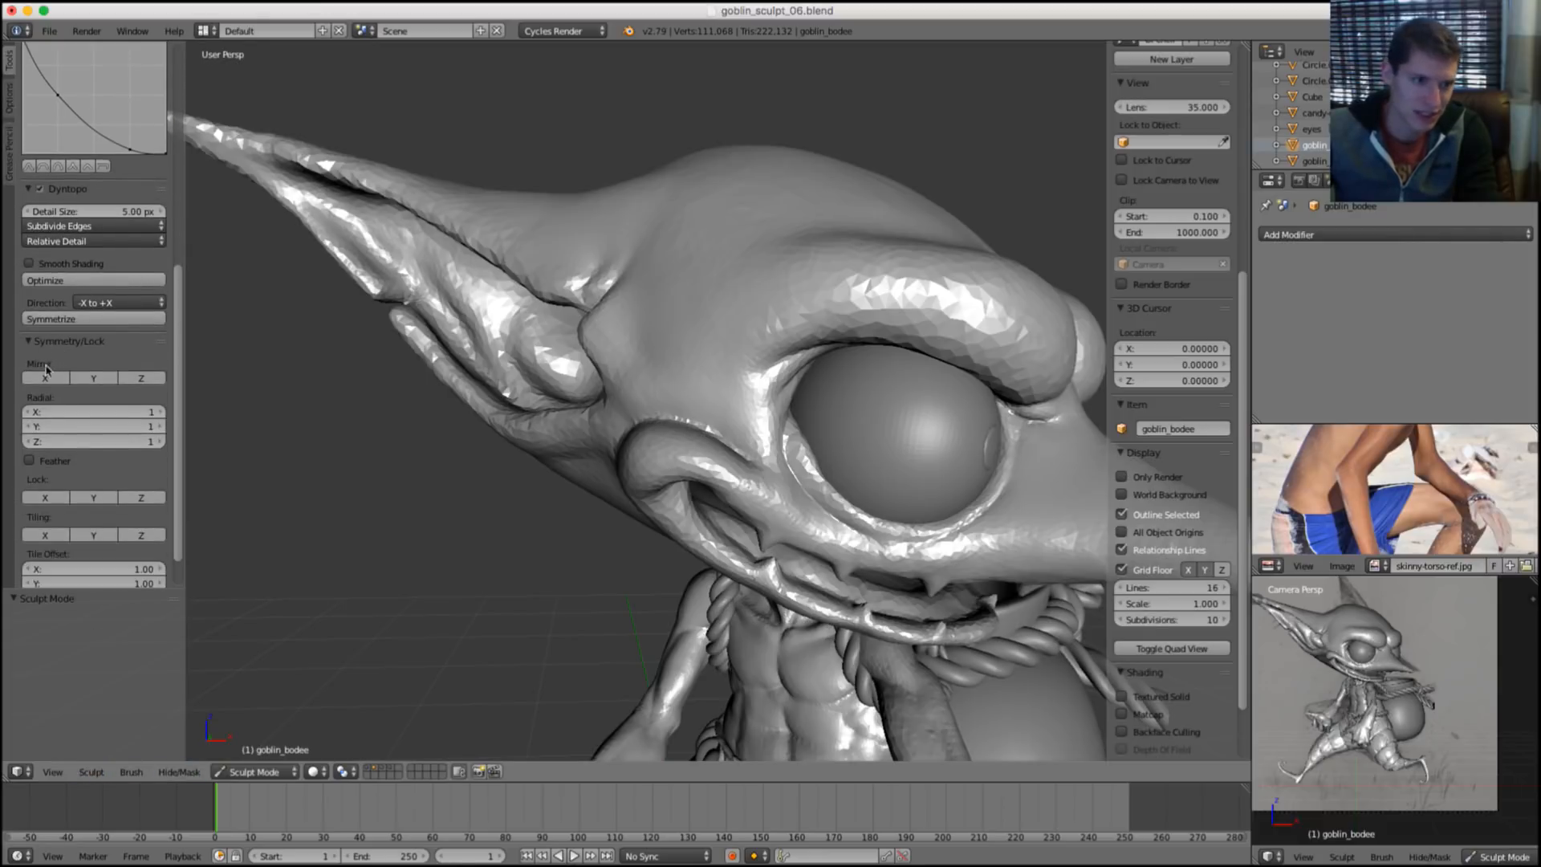
middle_drag(673, 305, 720, 389)
scroll(657, 329, up, 5)
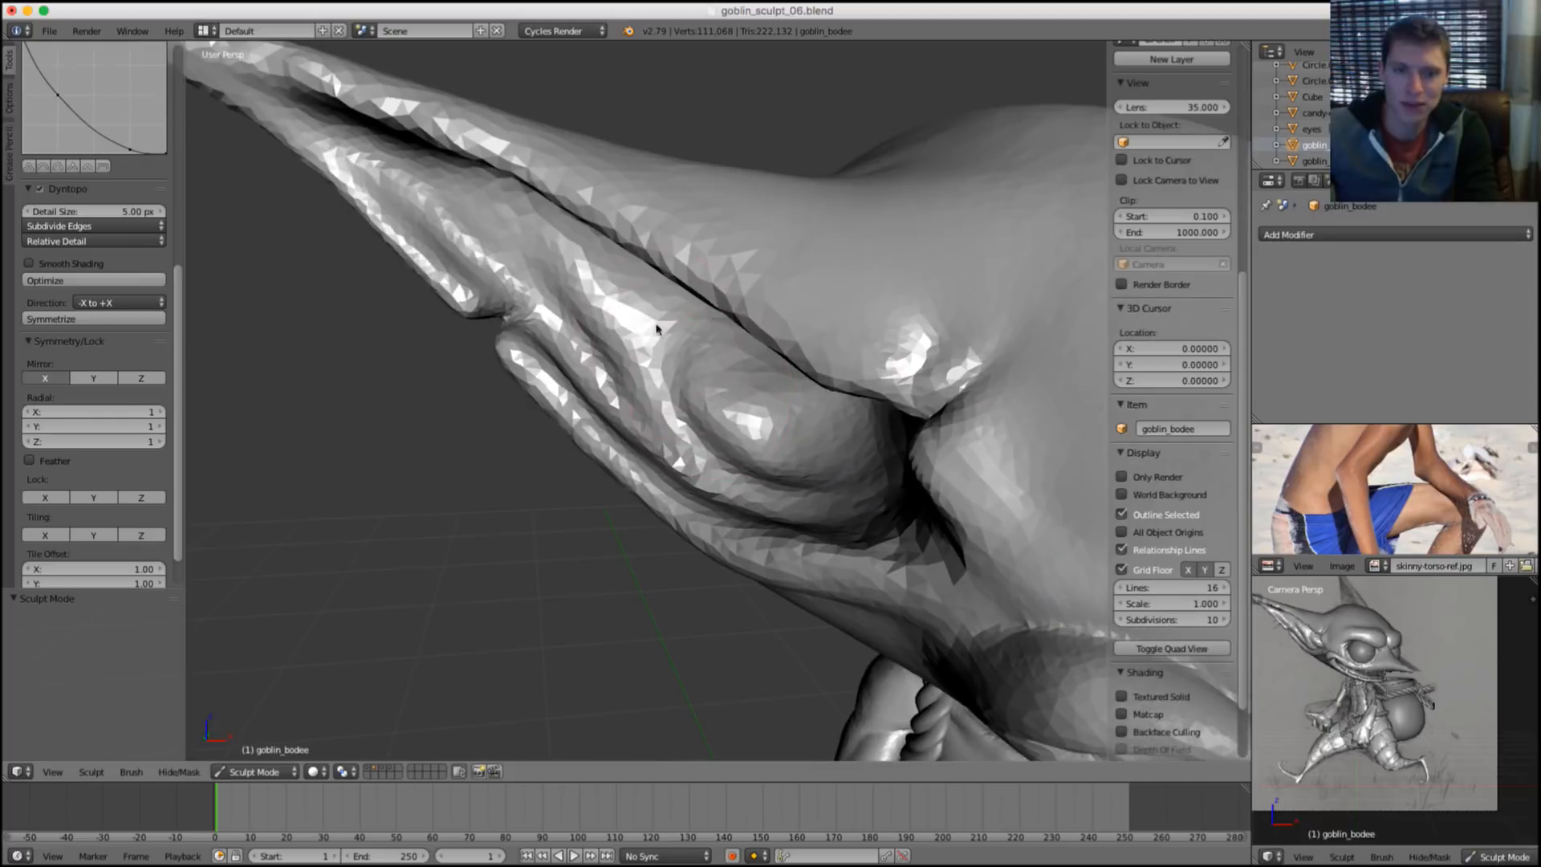
key(g)
key(f)
click(682, 252)
mouse_move(679, 257)
middle_down()
mouse_move(655, 330)
mouse_move(643, 308)
mouse_move(642, 289)
mouse_move(678, 281)
mouse_move(708, 315)
middle_up()
key(f)
click(654, 286)
key(shift+f)
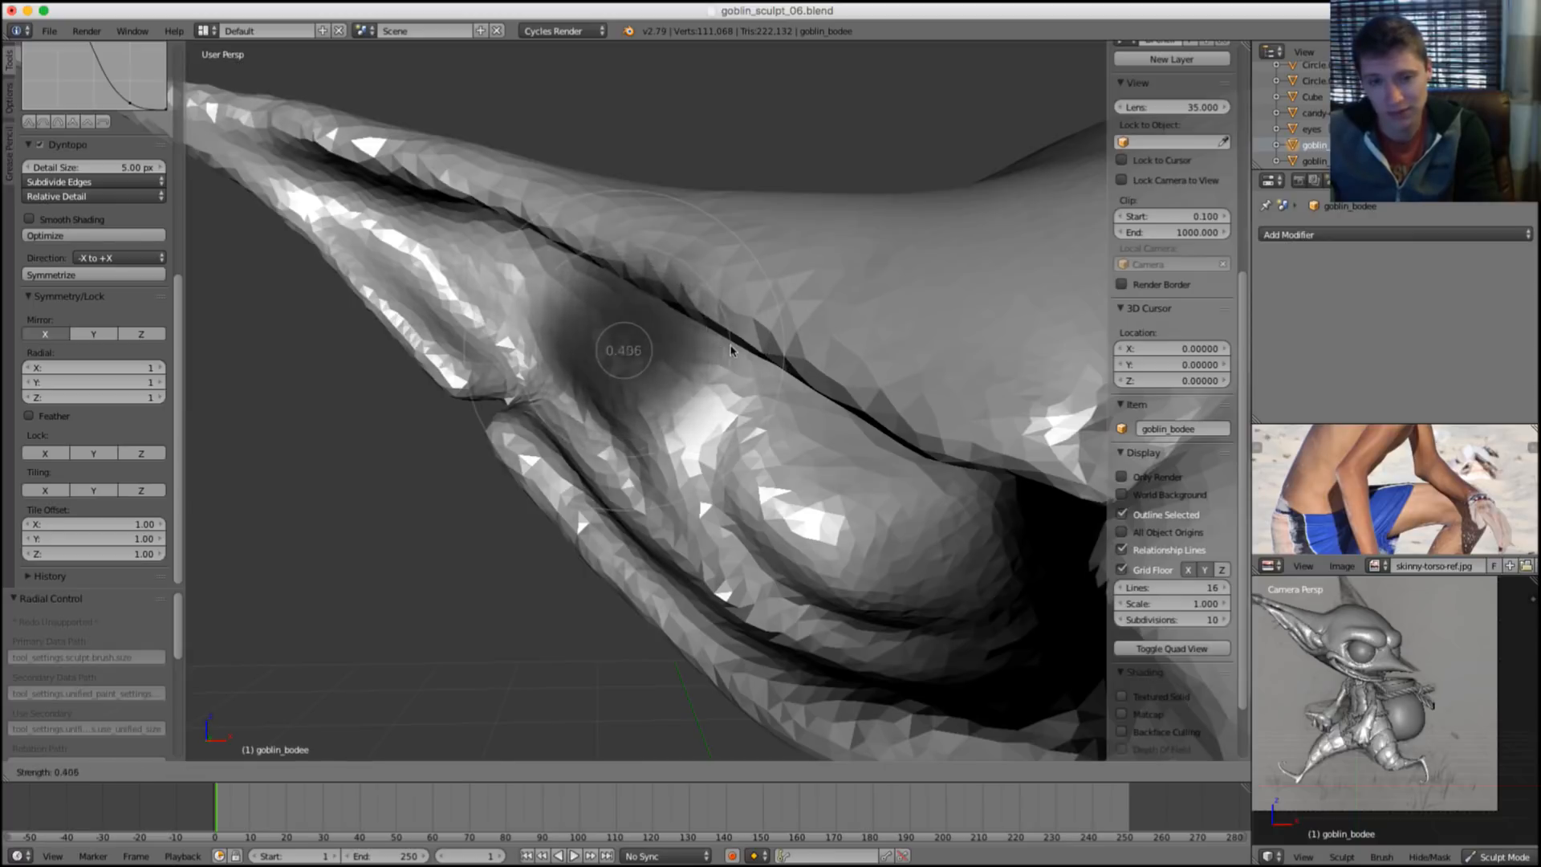
click(753, 394)
Switch to the Inflate/Deflate brush, set its strength to 0.214 and resize it over the inner ear.
middle_drag(753, 394, 663, 427)
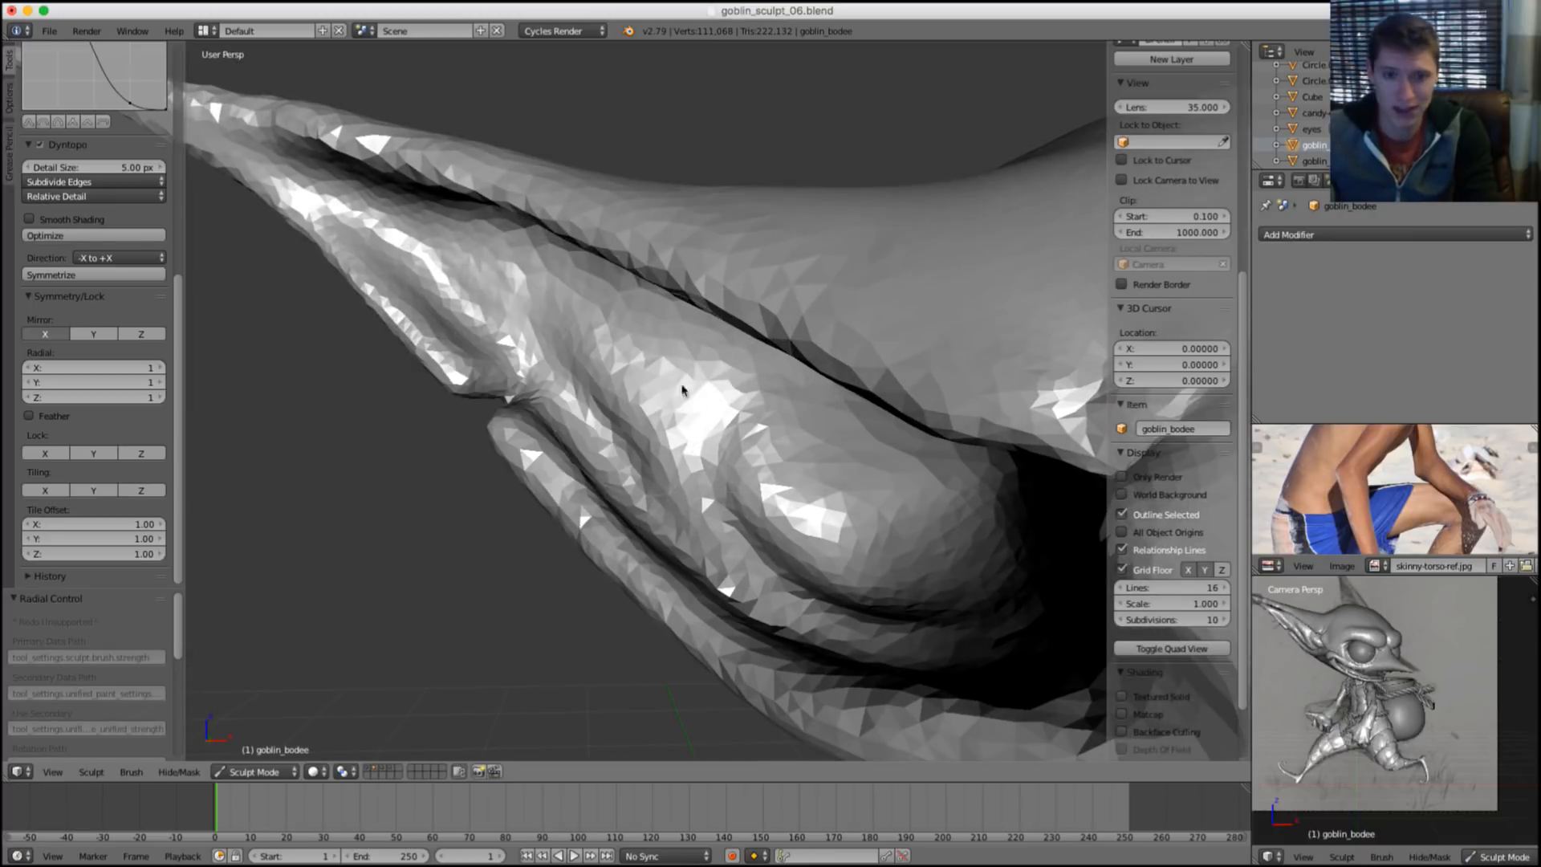
scroll(48, 196, up, 8)
scroll(48, 196, up, 5)
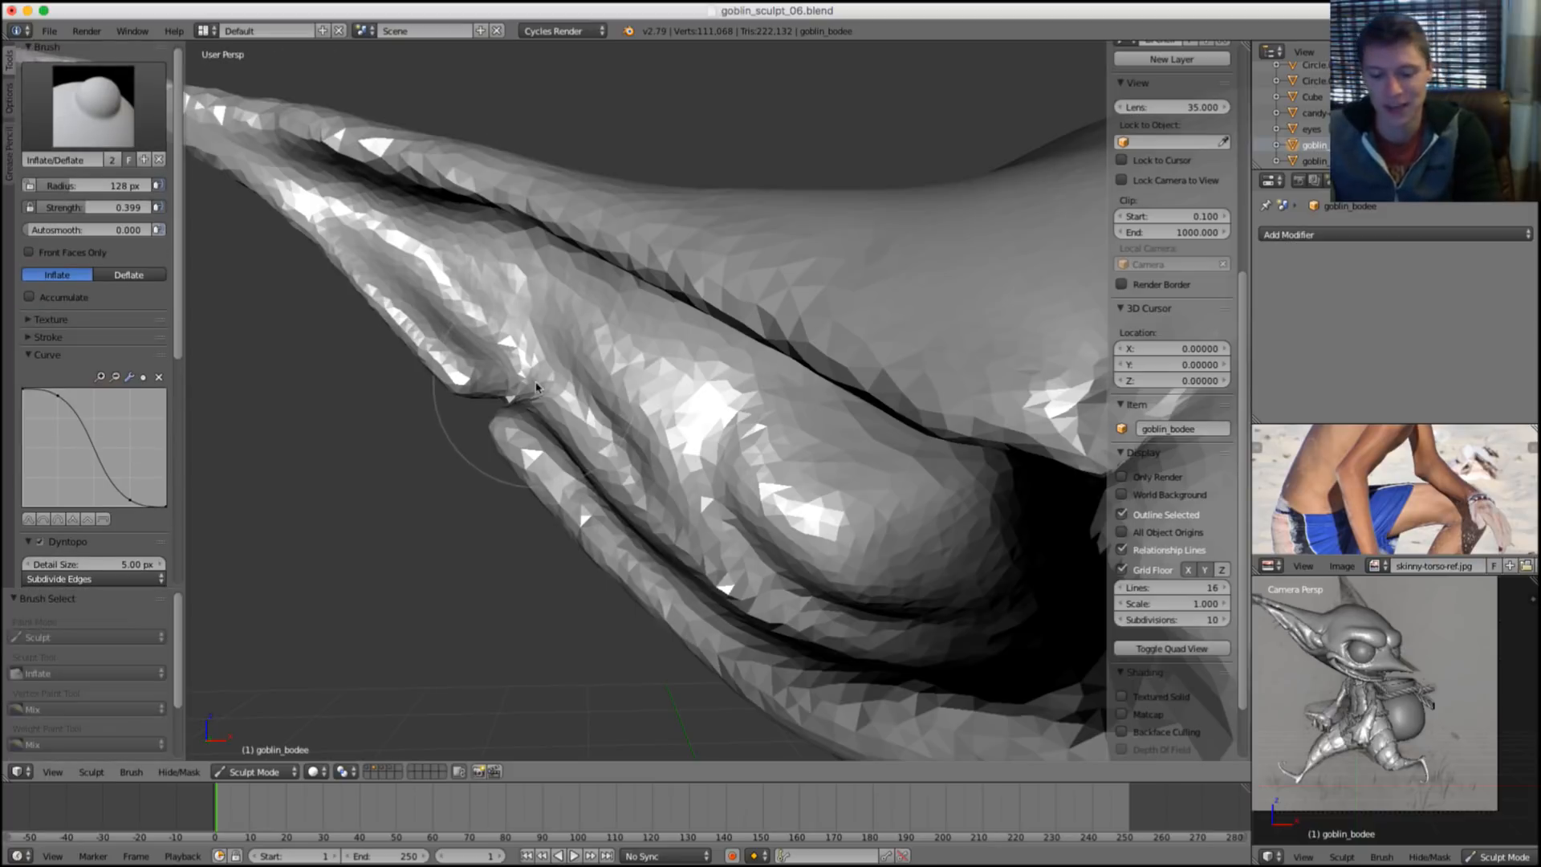
key(shift+f)
click(574, 358)
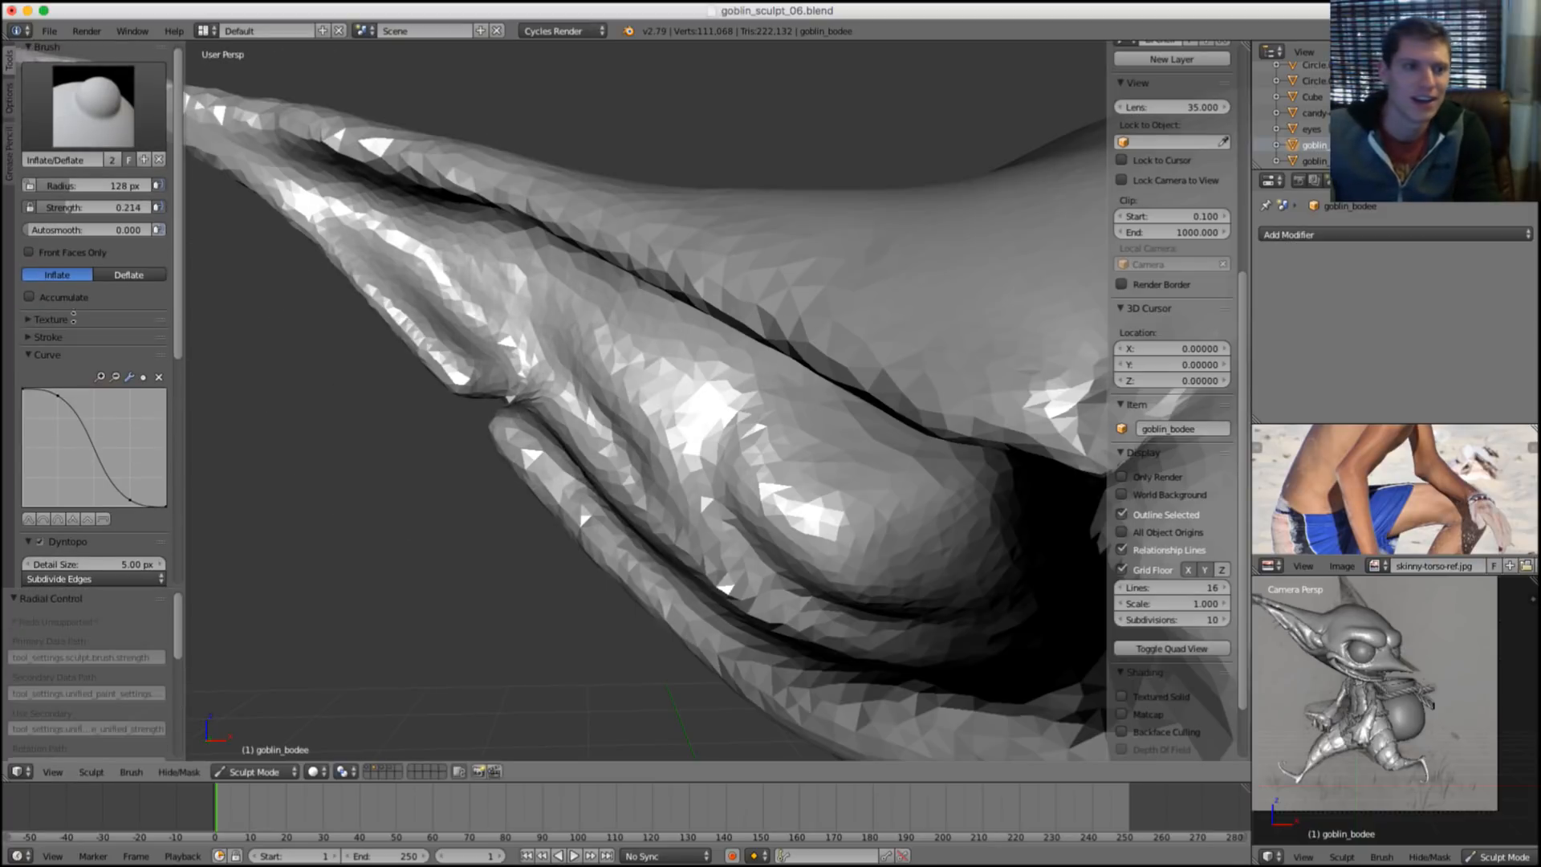
scroll(73, 318, down, 5)
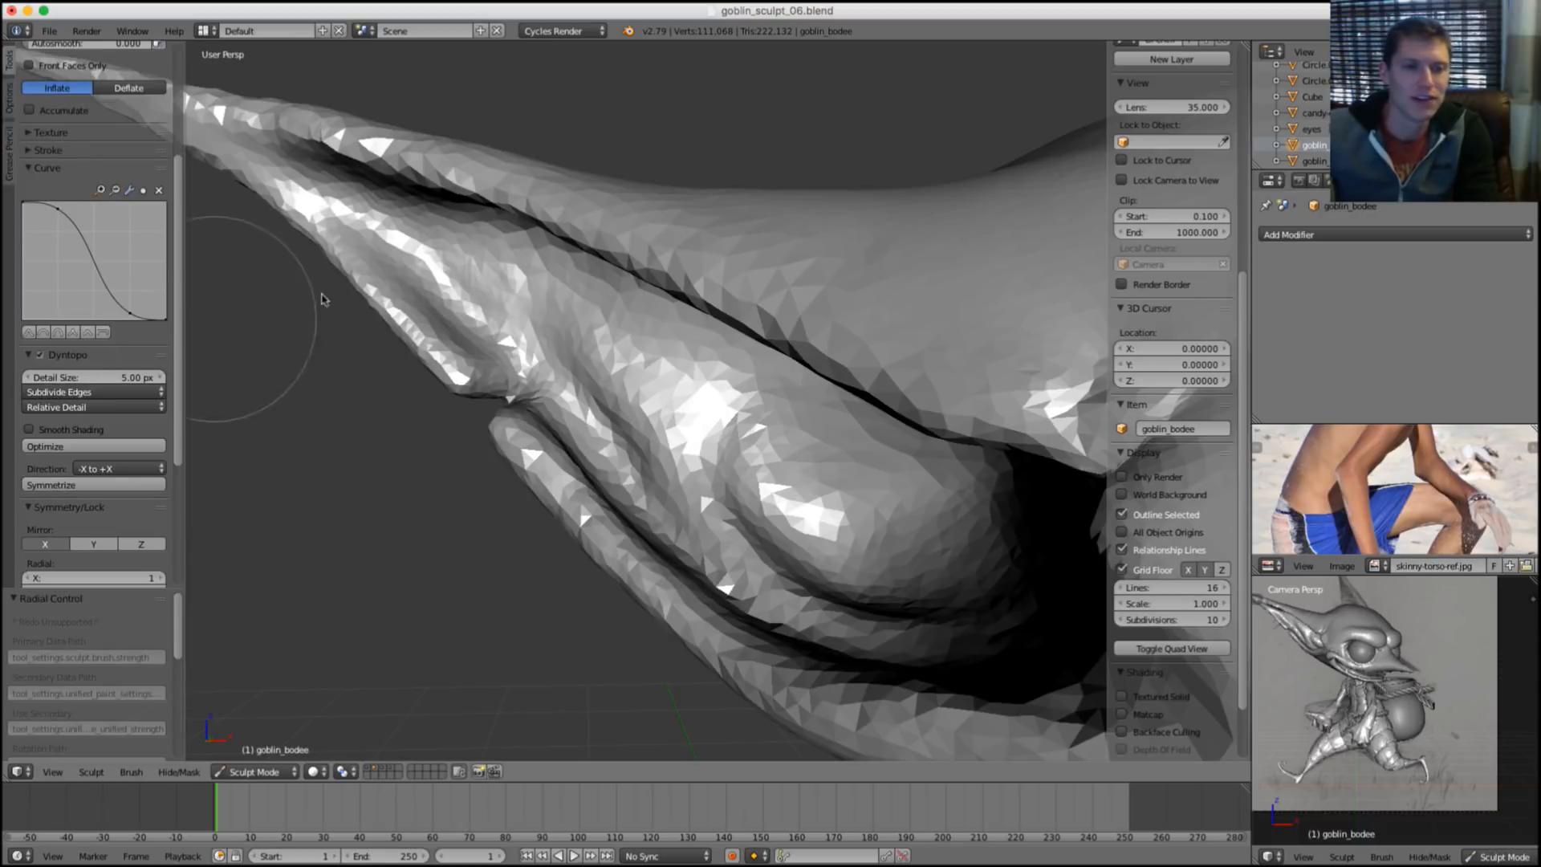
key(f)
click(665, 351)
middle_drag(664, 349, 666, 330)
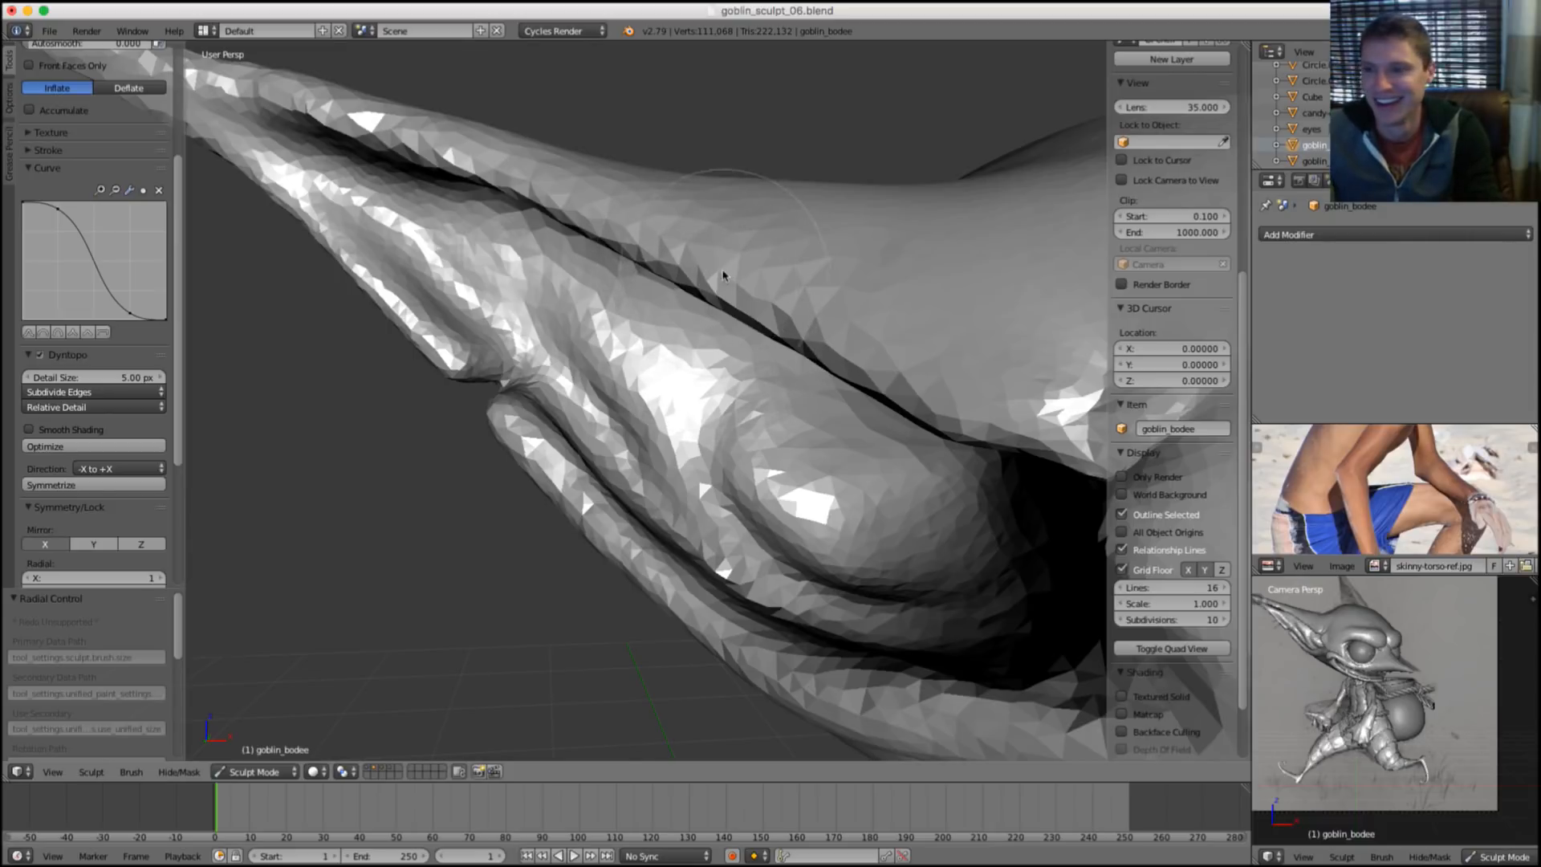
Examine the goblin's ear, mouth, jaw and head from several angles.
middle_drag(721, 276, 667, 300)
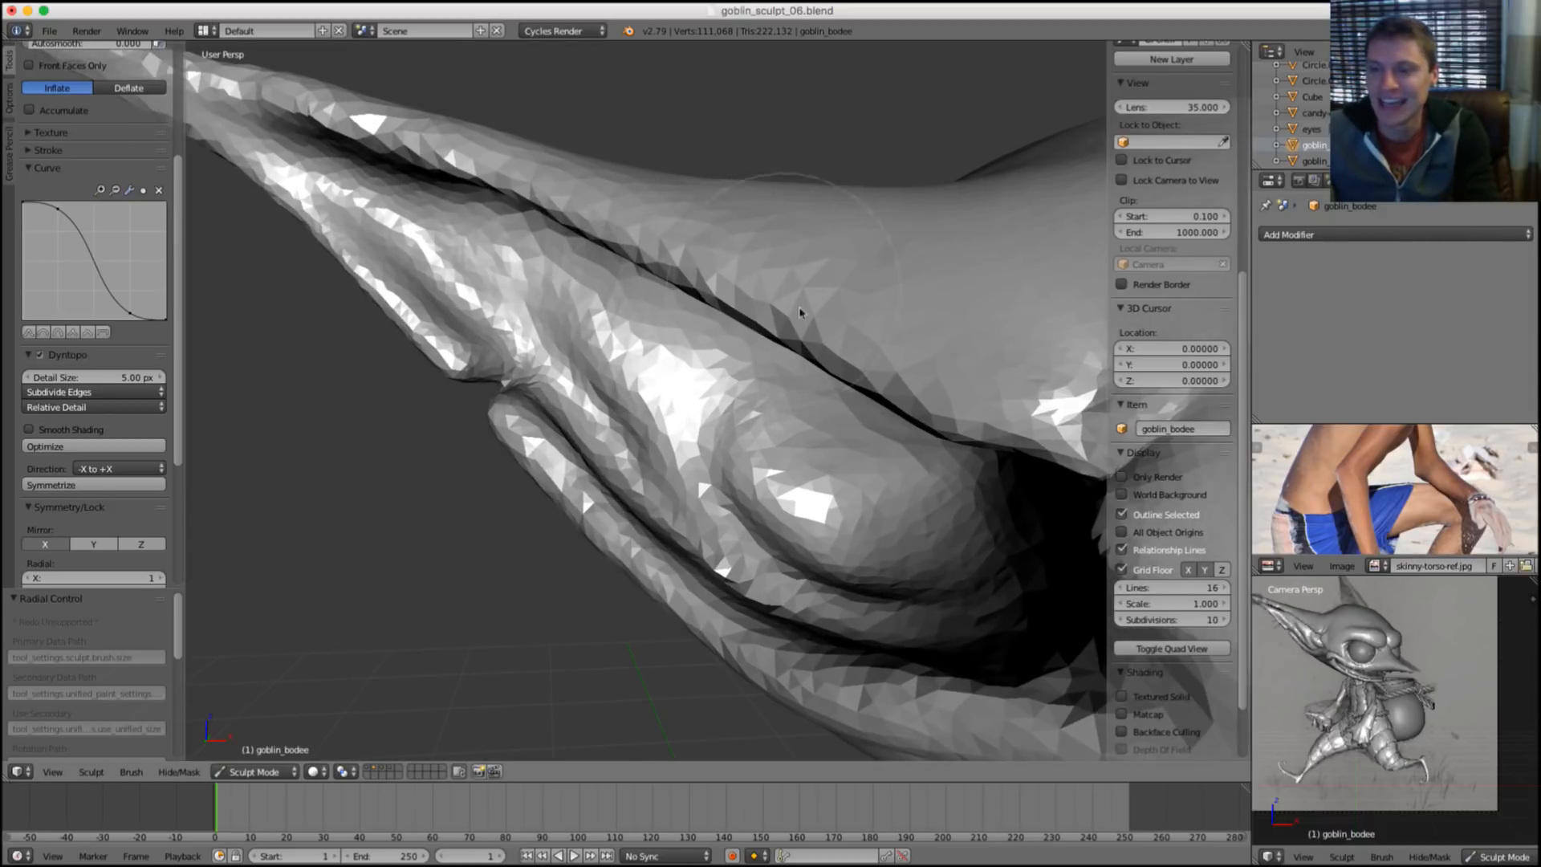
scroll(800, 313, down, 6)
mouse_move(819, 292)
middle_down()
mouse_move(751, 275)
mouse_move(783, 289)
middle_up()
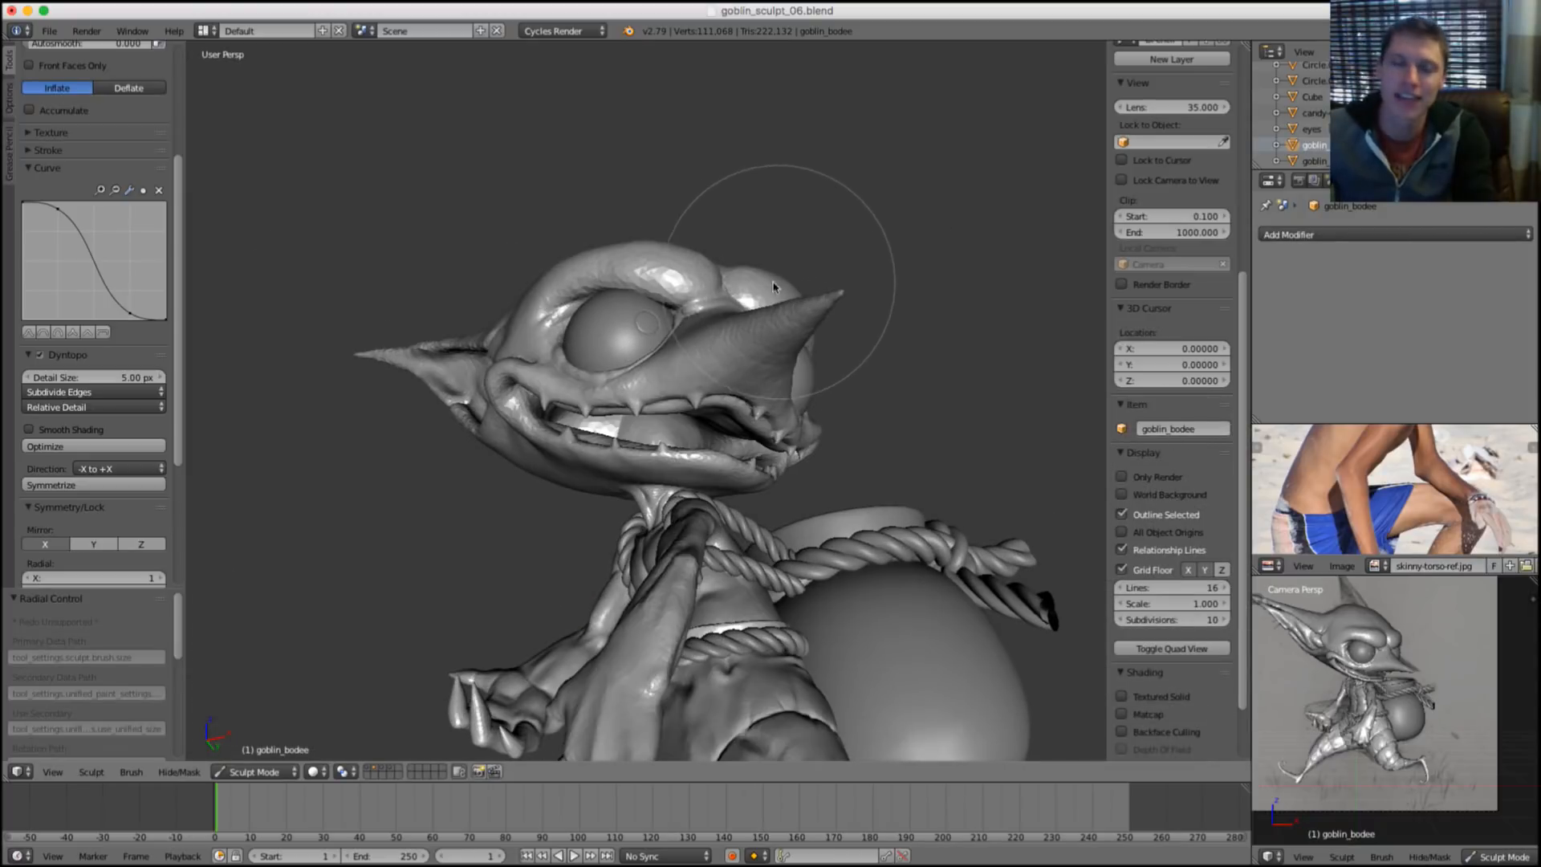
scroll(722, 249, up, 5)
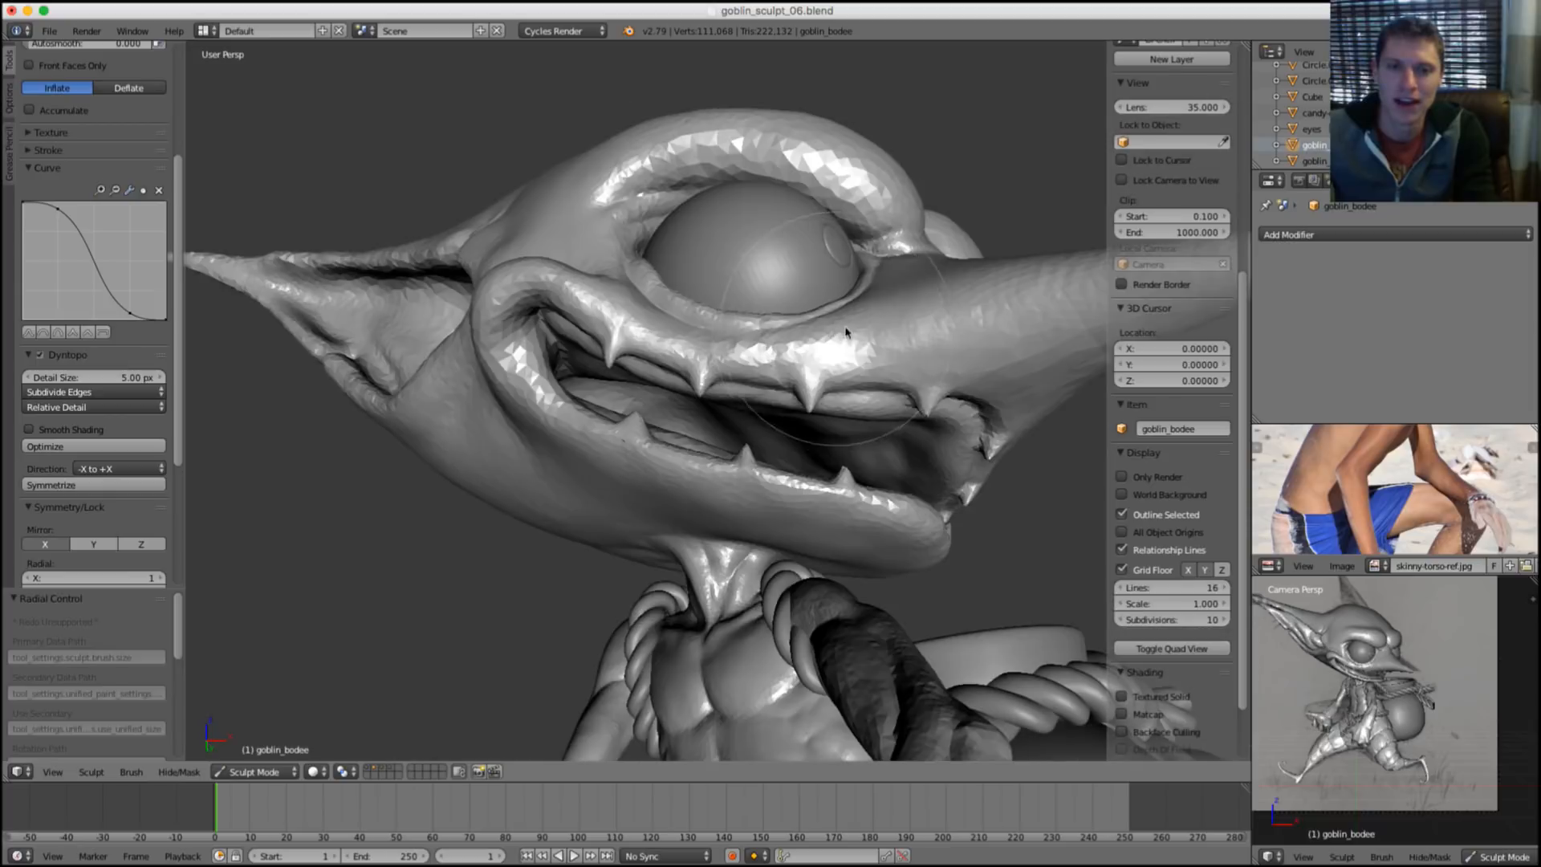
scroll(872, 264, down, 8)
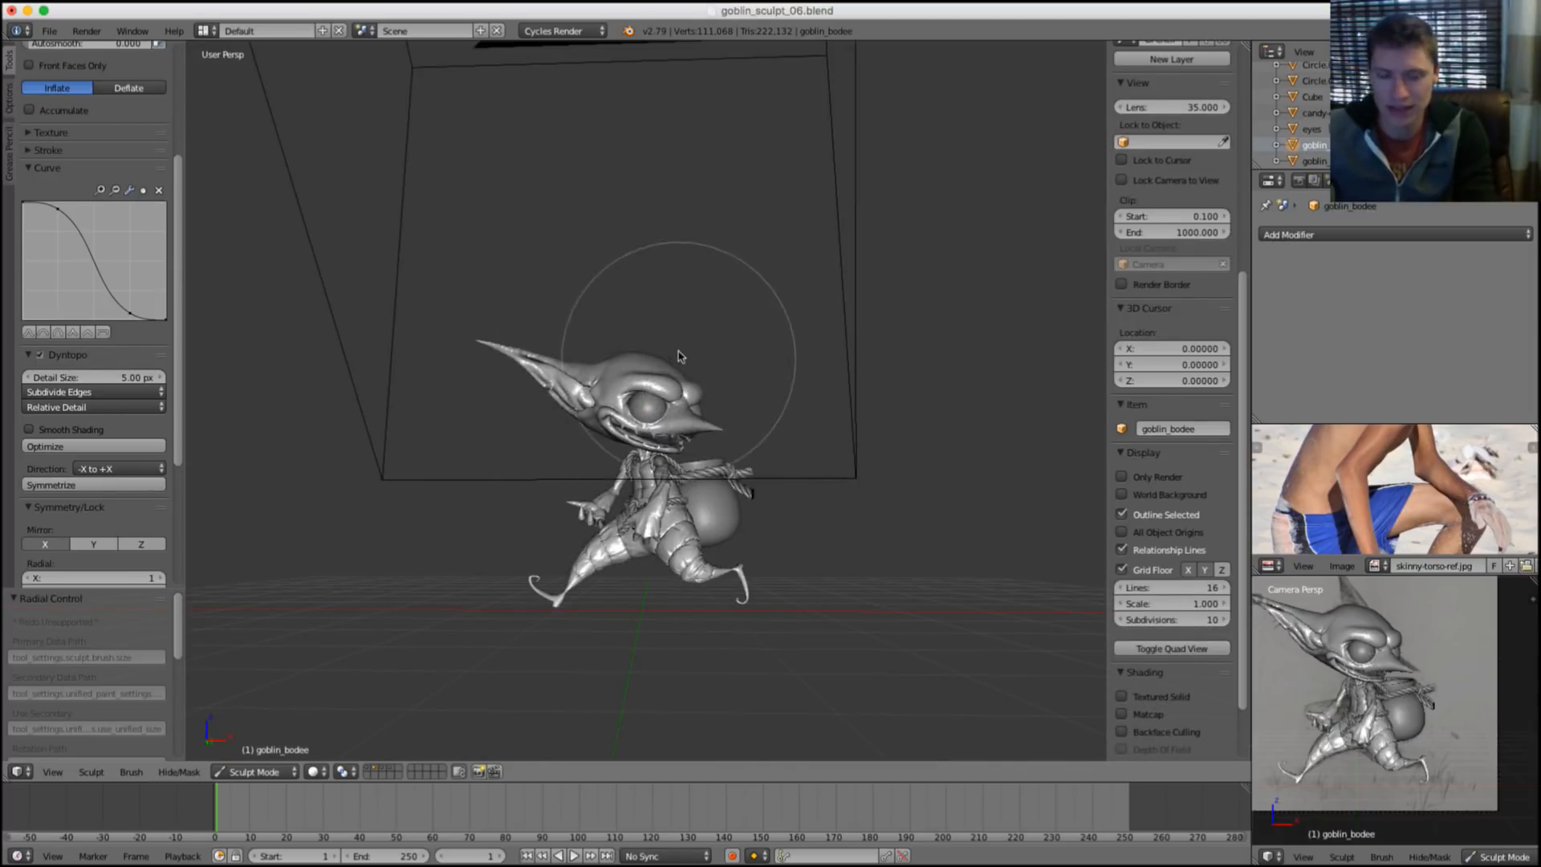
scroll(679, 357, up, 6)
middle_drag(678, 357, 586, 206)
scroll(591, 372, up, 3)
middle_drag(591, 372, 864, 441)
scroll(692, 358, up, 2)
middle_drag(692, 358, 535, 369)
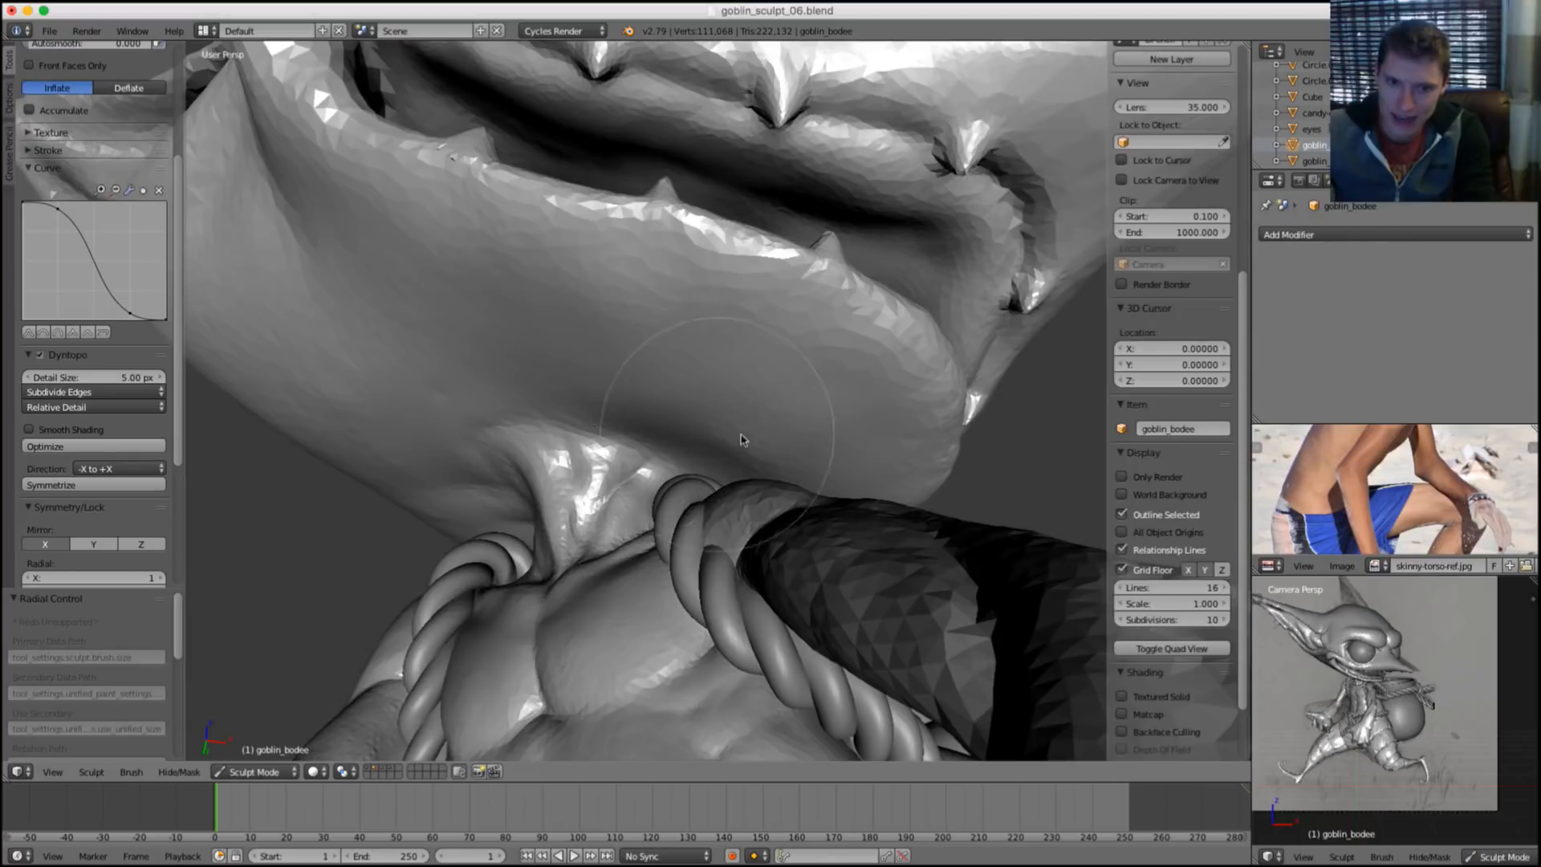
scroll(742, 439, down, 5)
mouse_move(742, 440)
middle_down()
mouse_move(860, 292)
mouse_move(811, 386)
mouse_move(840, 334)
mouse_move(770, 342)
middle_up()
middle_drag(675, 337, 707, 265)
scroll(654, 344, up, 5)
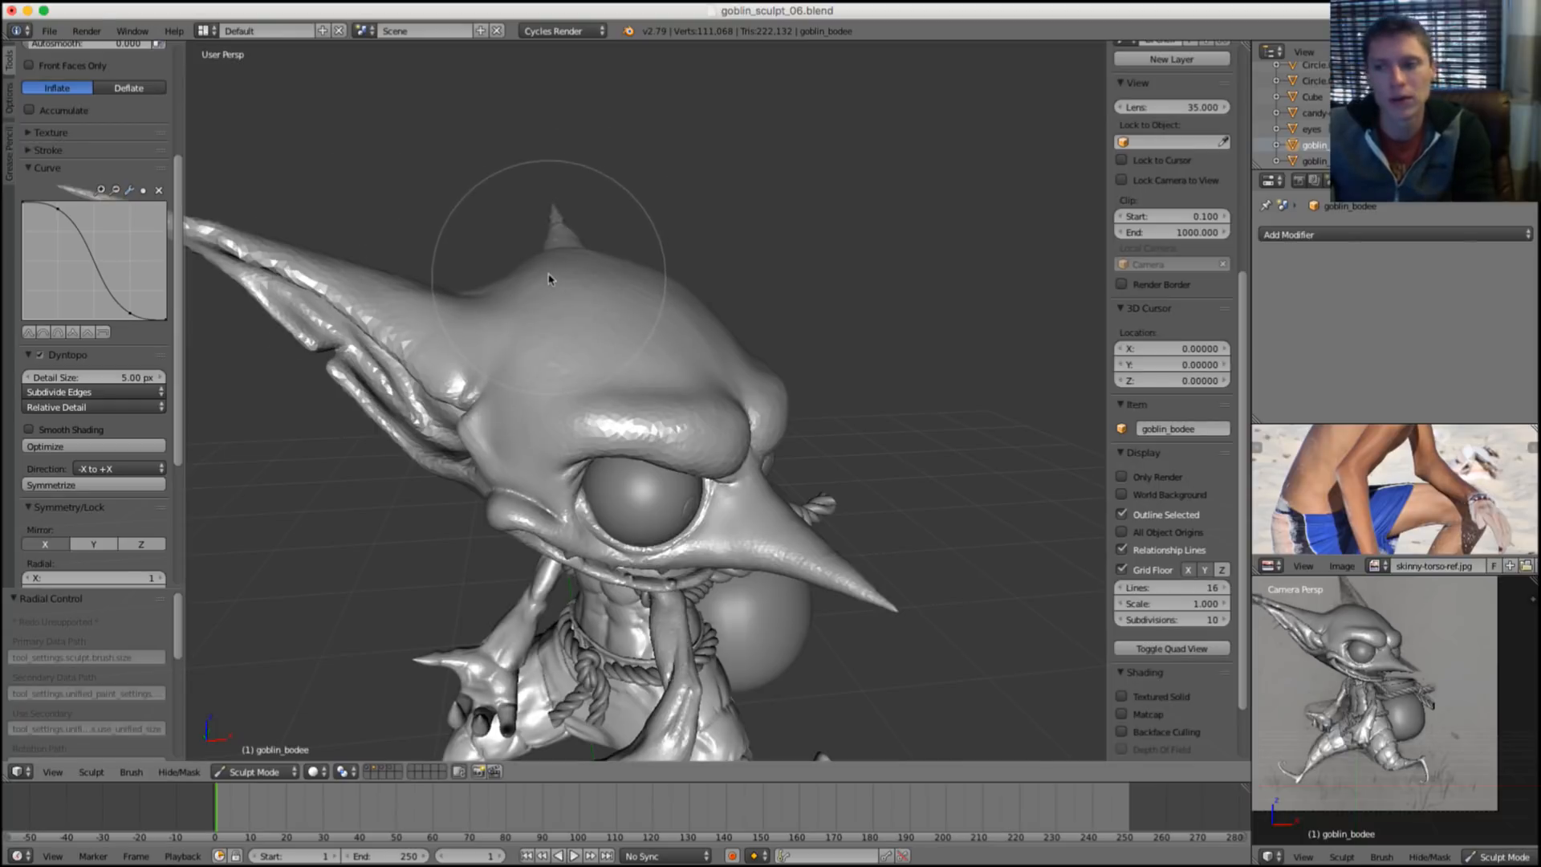
middle_drag(556, 277, 595, 218)
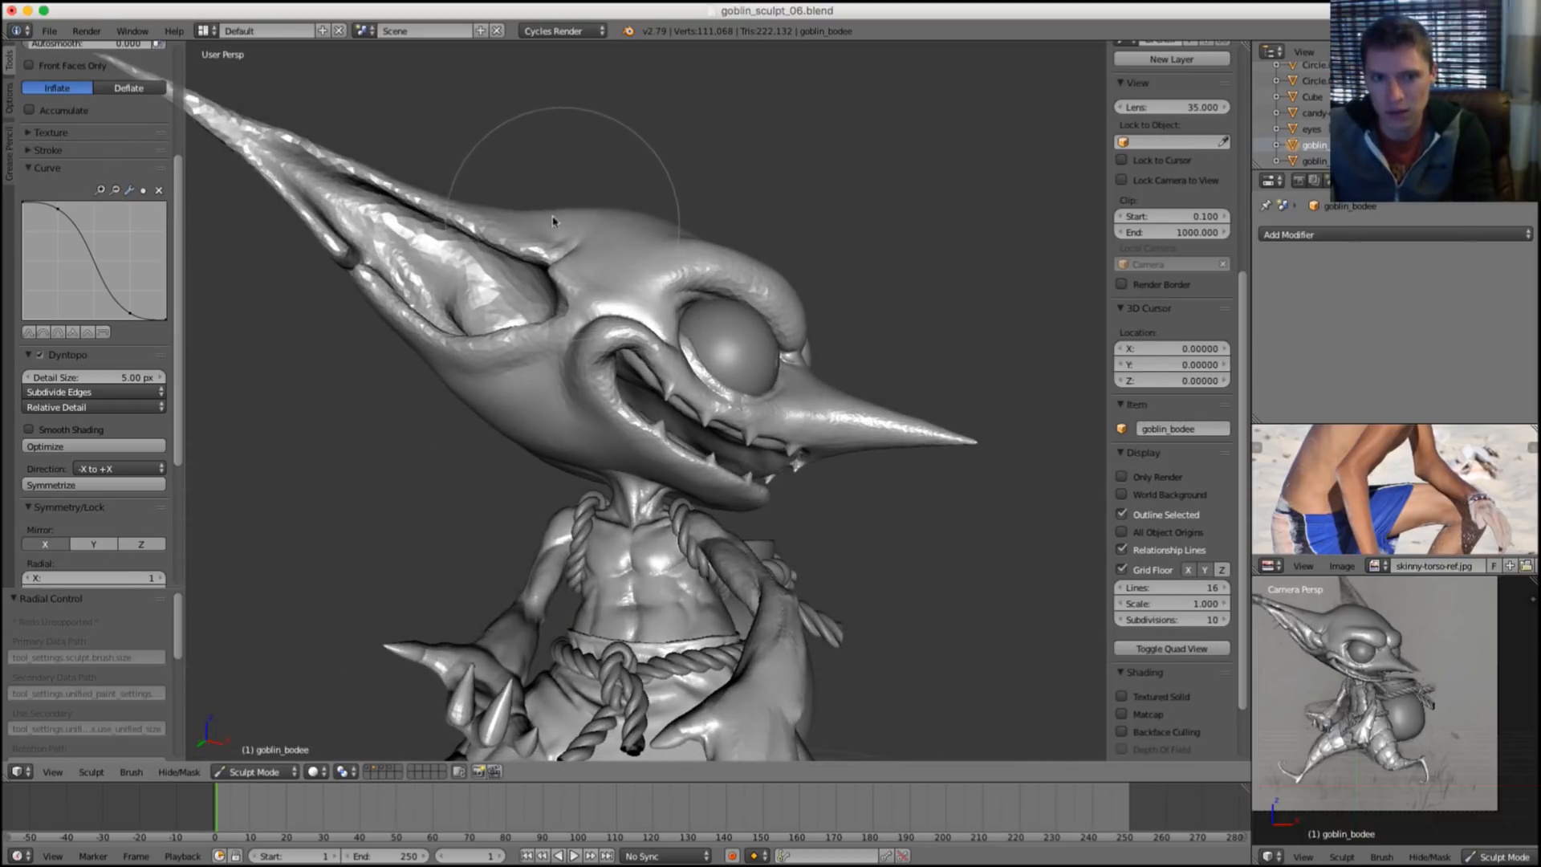
Adjust the brush strength and smooth the long fold beside the rounded bulge in the inner ear.
scroll(553, 220, up, 8)
key(shift+f)
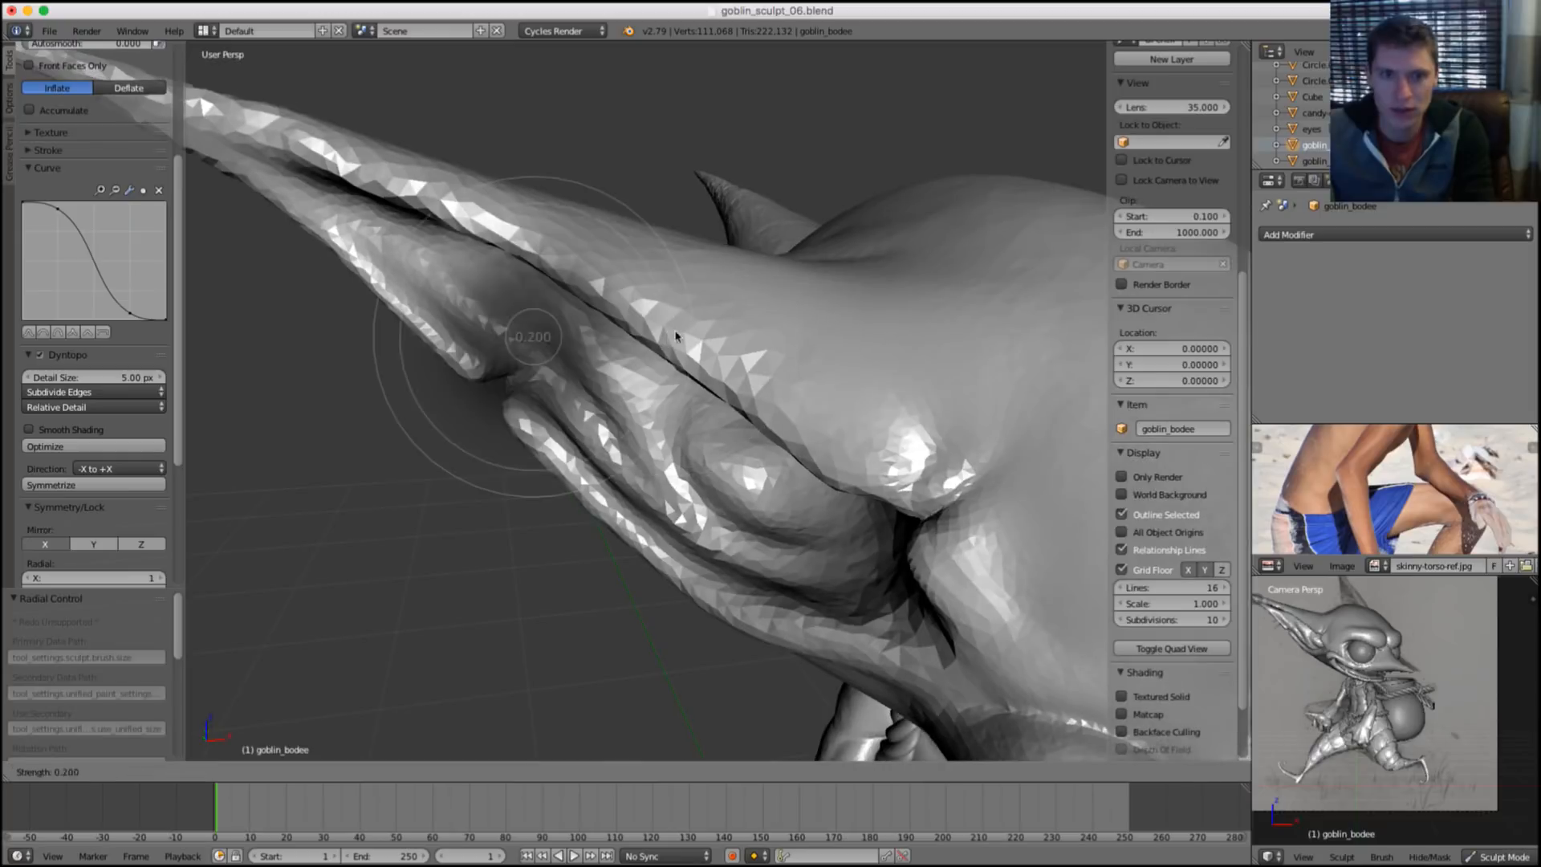
scroll(683, 334, up, 1)
scroll(599, 339, up, 3)
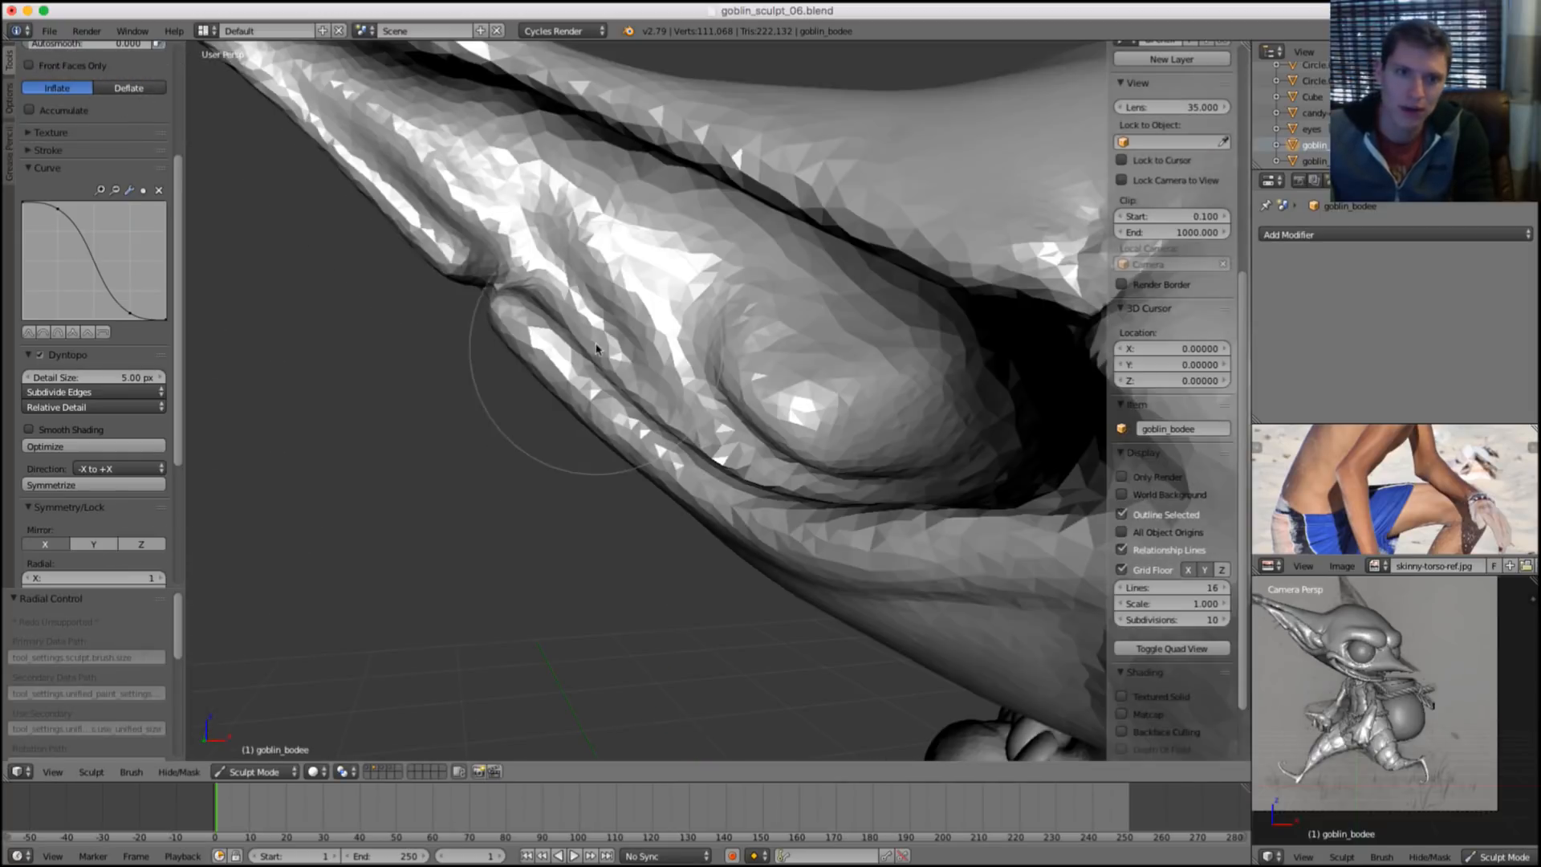
click(599, 339)
middle_drag(585, 354, 623, 337)
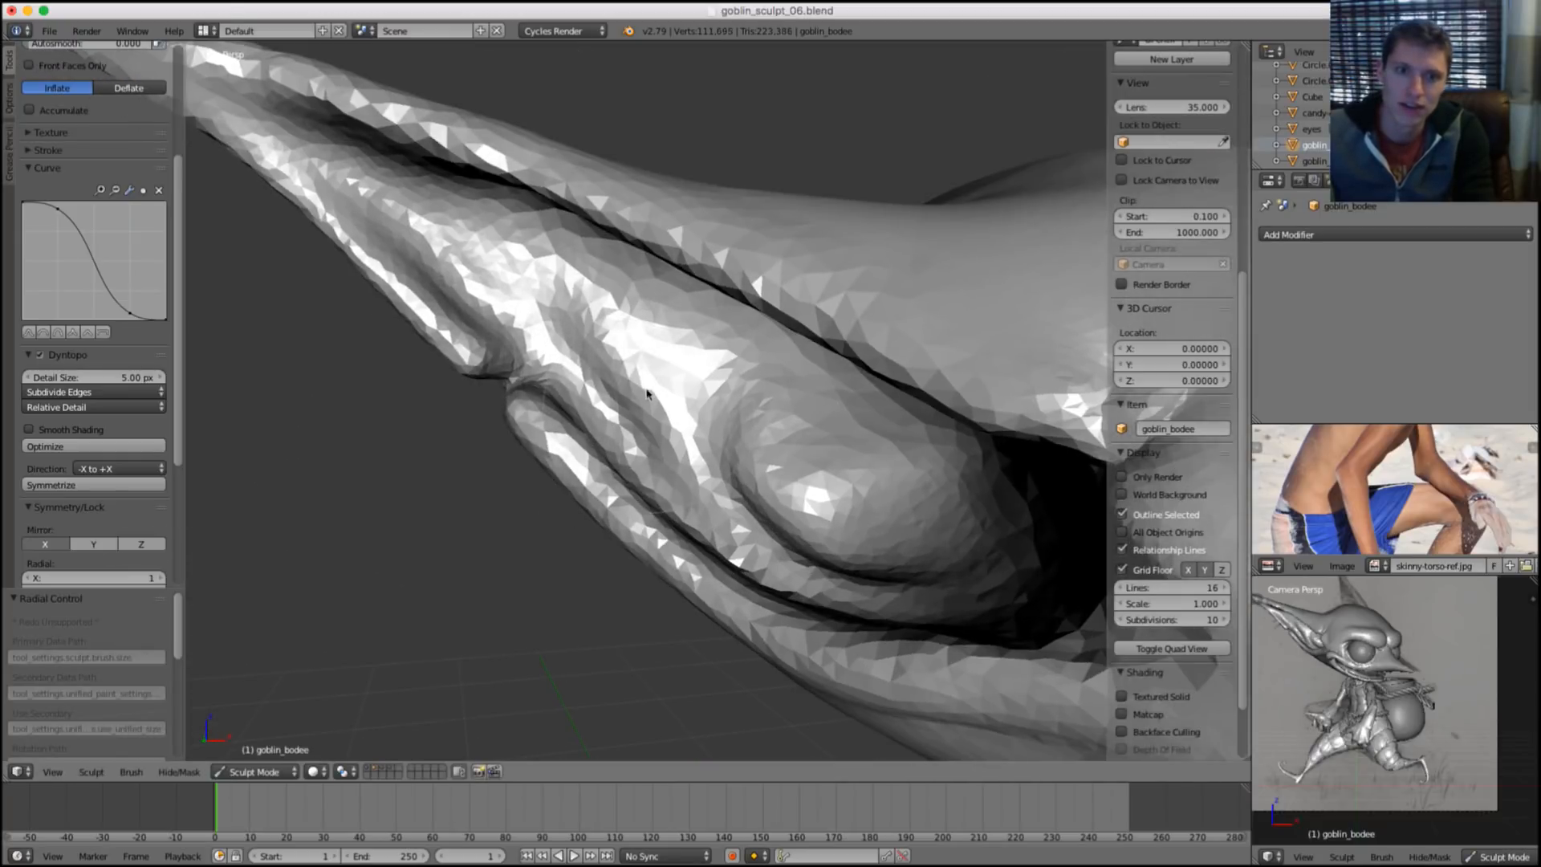
mouse_move(590, 306)
shift+mouse_down()
mouse_move(702, 482)
mouse_move(682, 490)
shift+mouse_up()
shift+drag(640, 430, 694, 490)
middle_drag(769, 462, 719, 441)
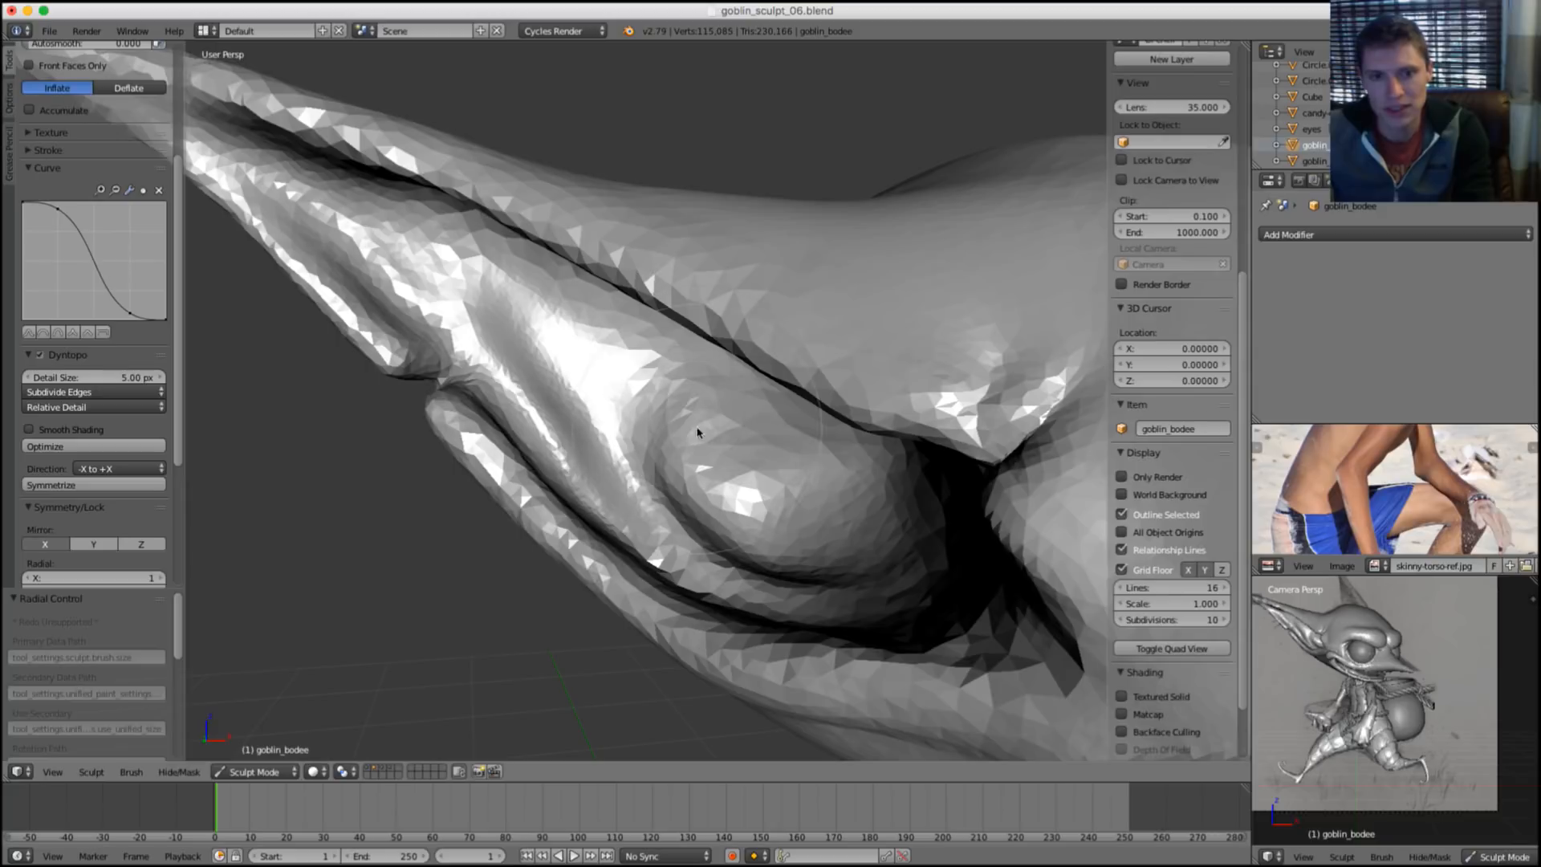
Readjust the brush strength and inflate the rounded bulge inside the ear near its opening.
key(shift+f)
click(695, 490)
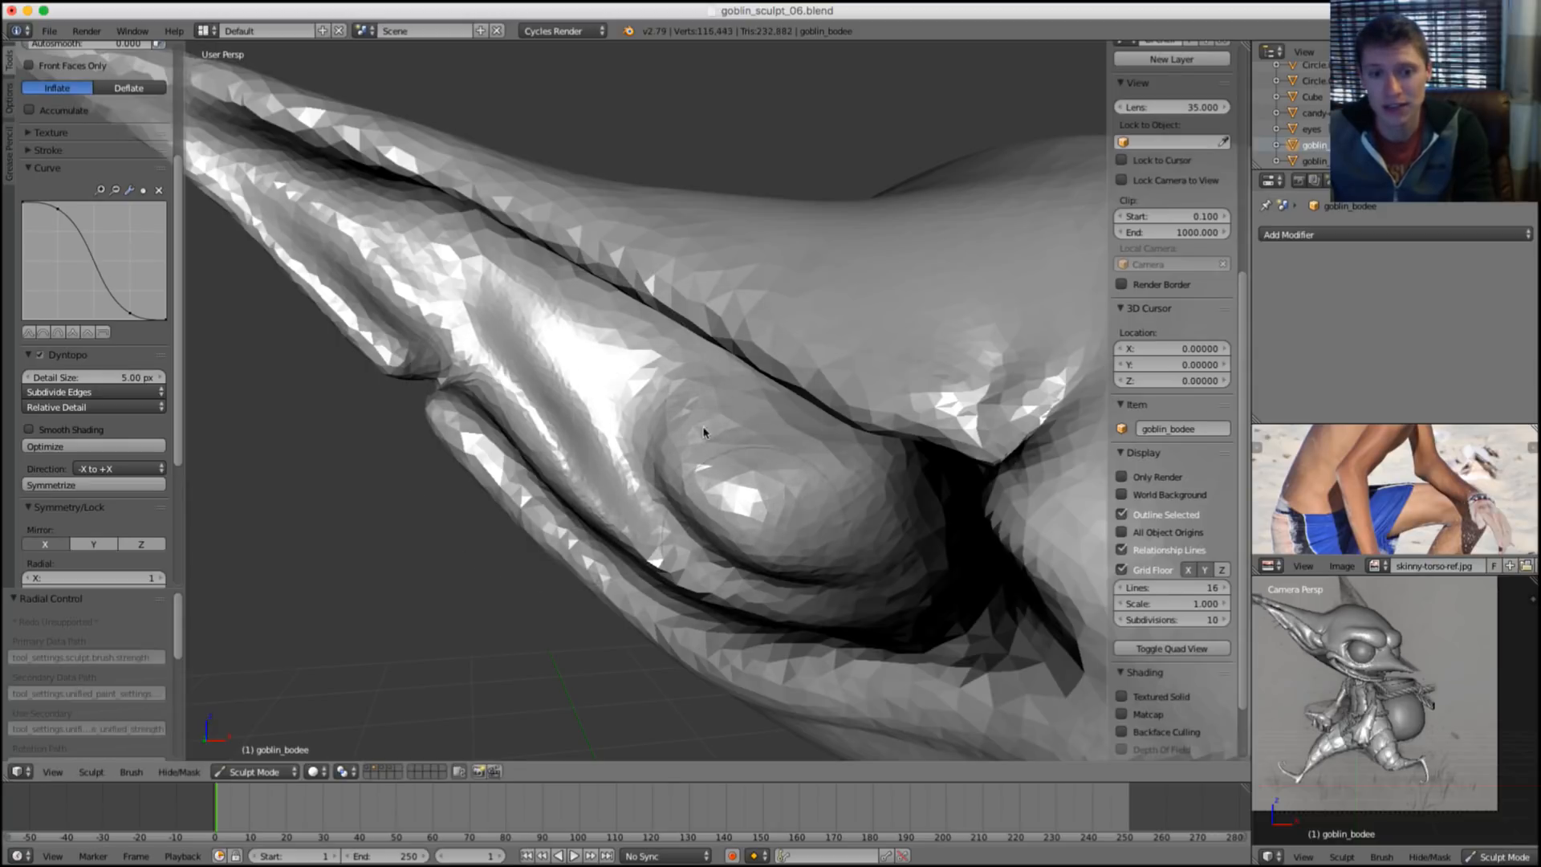
mouse_move(704, 432)
middle_down()
mouse_move(826, 420)
mouse_move(770, 450)
middle_up()
drag(875, 450, 899, 506)
mouse_move(771, 474)
middle_down()
mouse_move(851, 449)
mouse_move(836, 441)
middle_up()
scroll(829, 411, up, 3)
Try a further Inflate stroke on the inner ear bulge with a readjusted brush radius and strength, and undo it.
key(f)
click(835, 418)
key(shift+f)
click(827, 456)
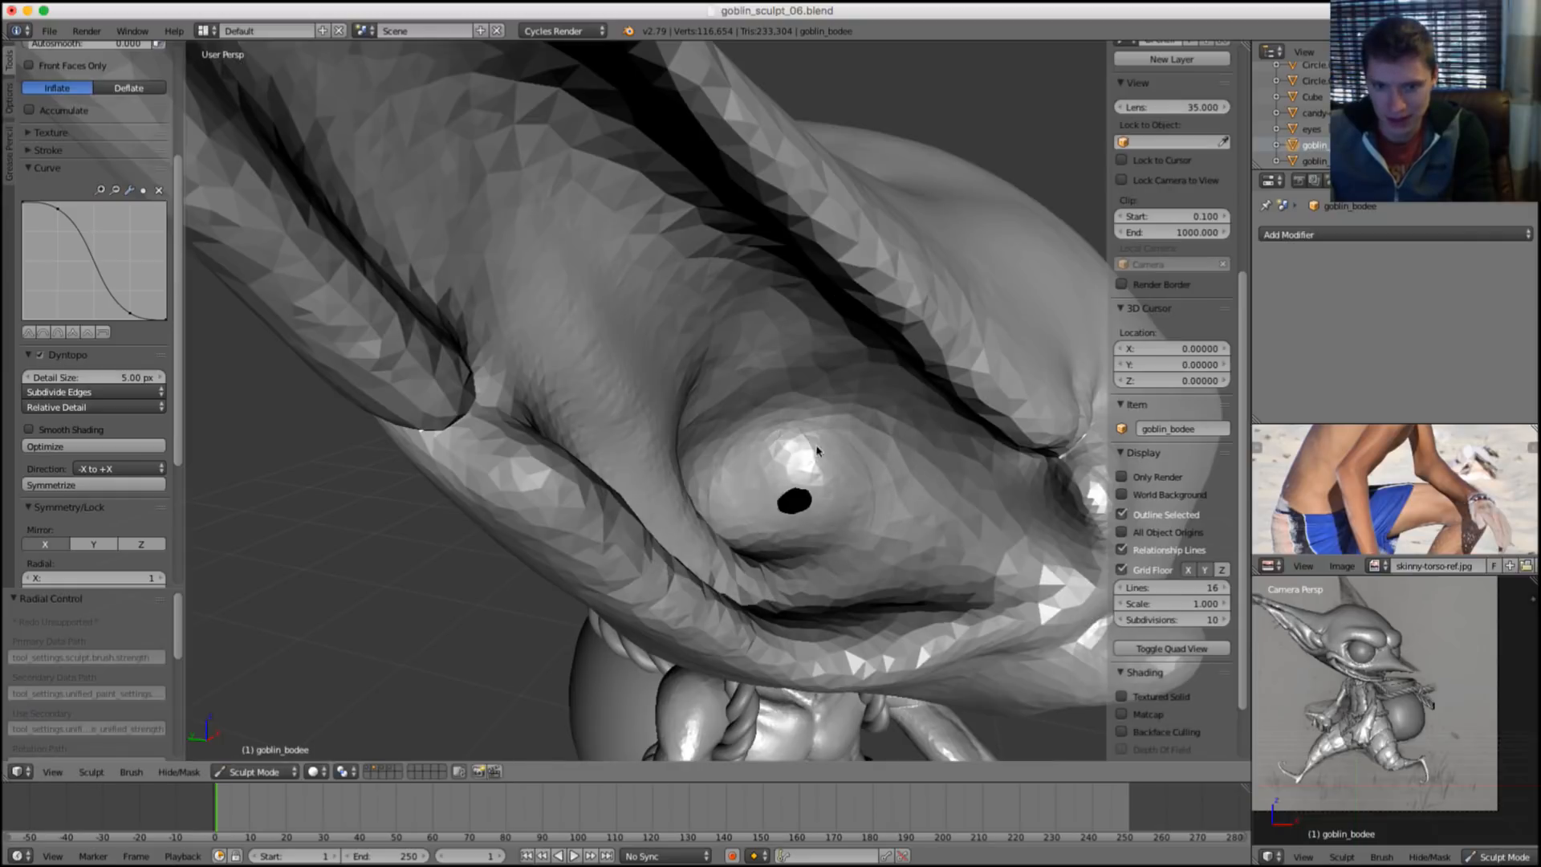
drag(817, 451, 788, 457)
mouse_move(787, 458)
middle_down()
mouse_move(833, 420)
mouse_move(856, 447)
mouse_move(775, 321)
mouse_move(670, 348)
mouse_move(726, 346)
middle_up()
key(ctrl+z)
Try to rework the bulge inside the mouth with a resized Inflate brush, and undo the stroke.
scroll(853, 447, down, 5)
scroll(775, 314, up, 3)
scroll(780, 337, up, 6)
key(f)
click(698, 334)
key(f)
click(755, 347)
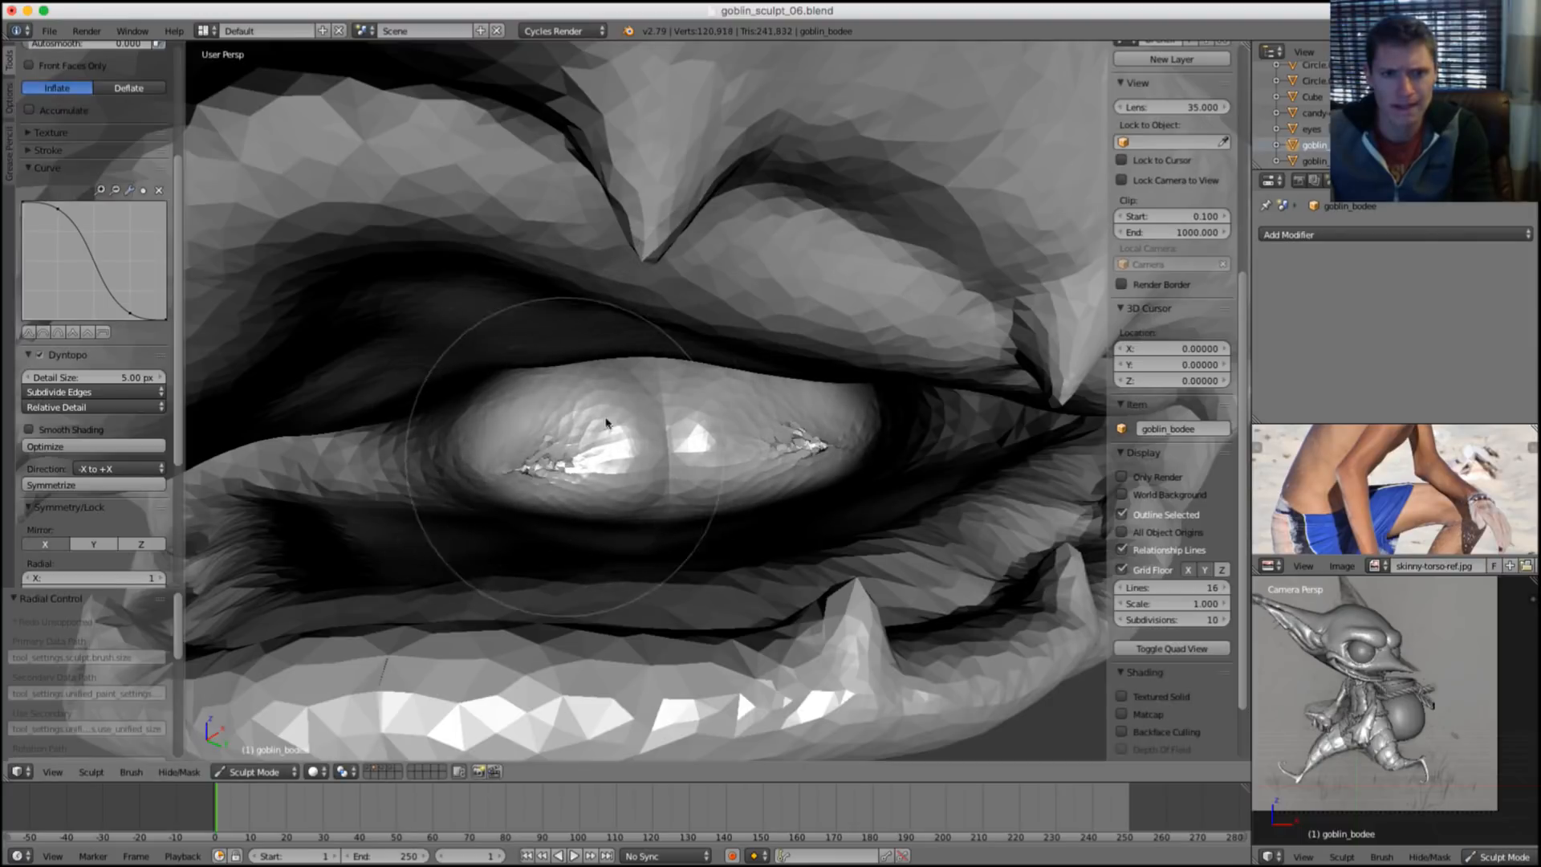
key(ctrl+z)
Set the Dyntopo detail refine method to Subdivide Collapse and smooth the bulge inside the mouth.
click(90, 392)
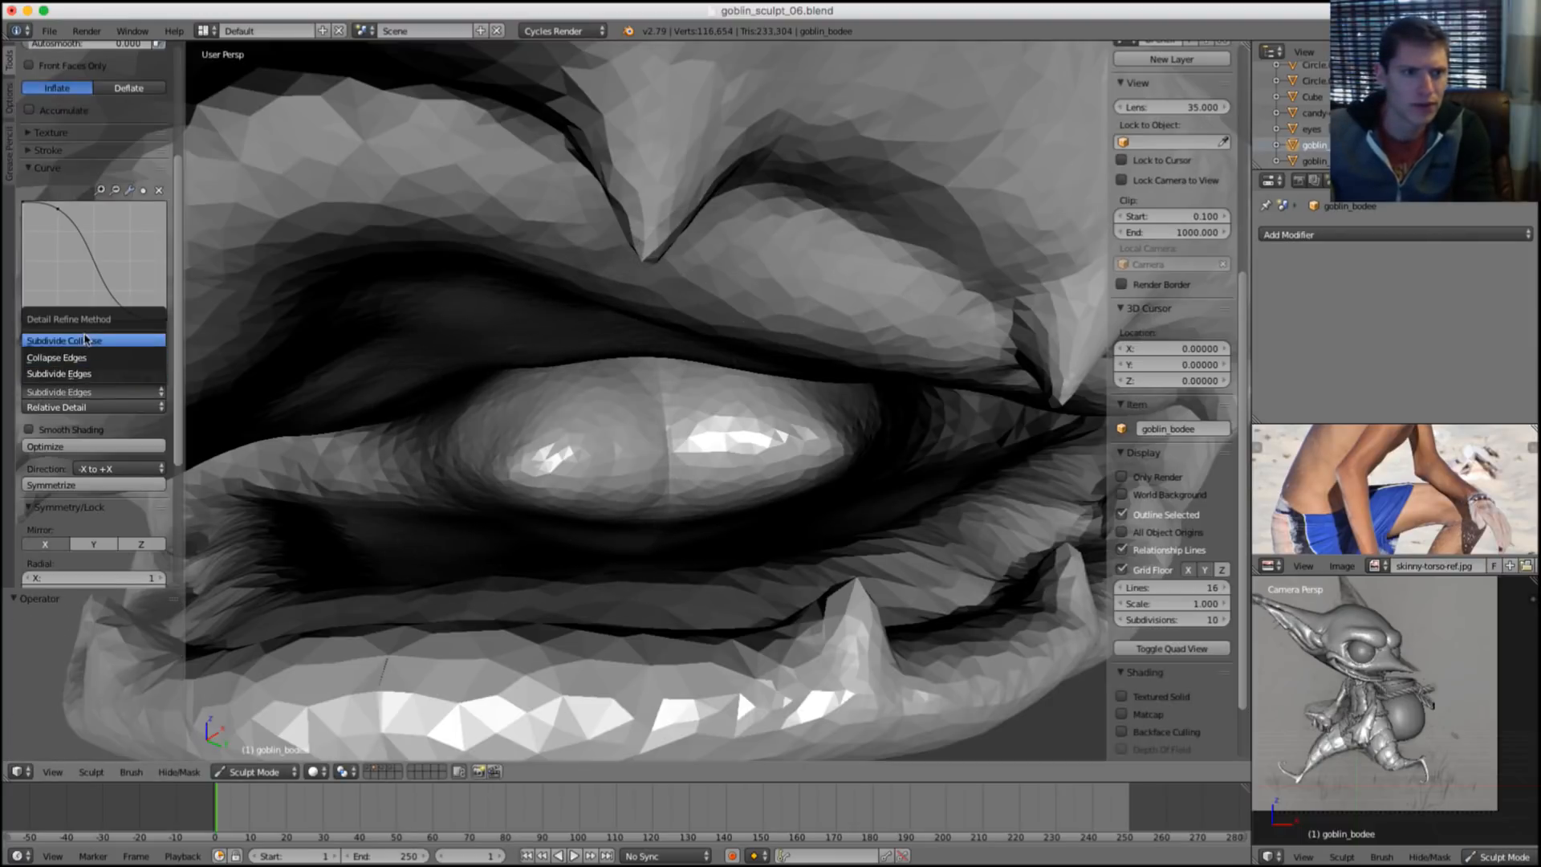
click(86, 340)
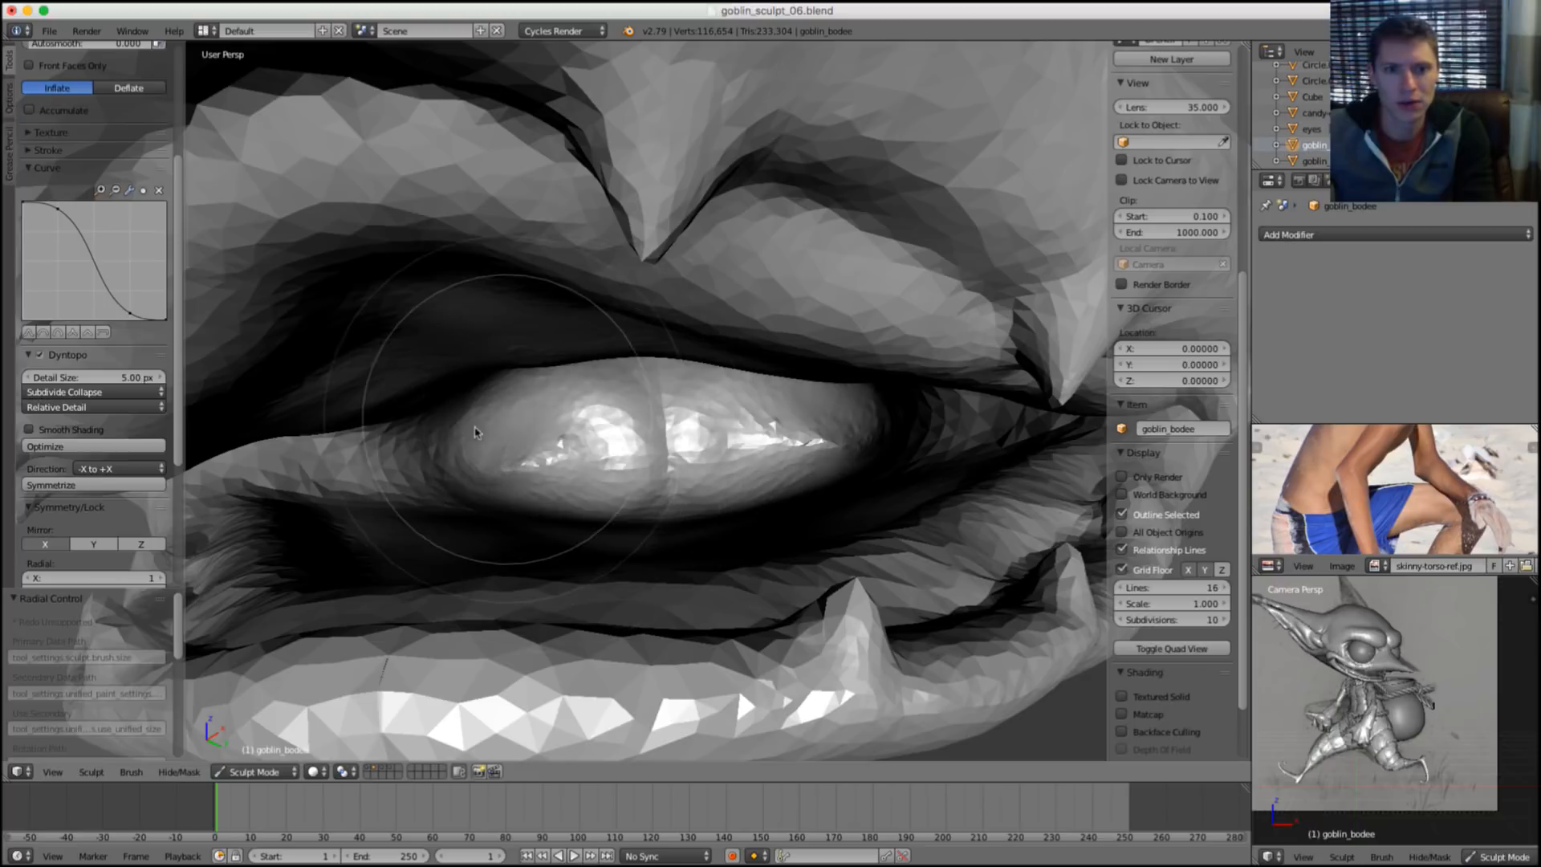
shift+drag(475, 433, 599, 453)
Inspect the mouth's mesh in wireframe display, return to solid display and work over the small dimple on the bulge.
key(z)
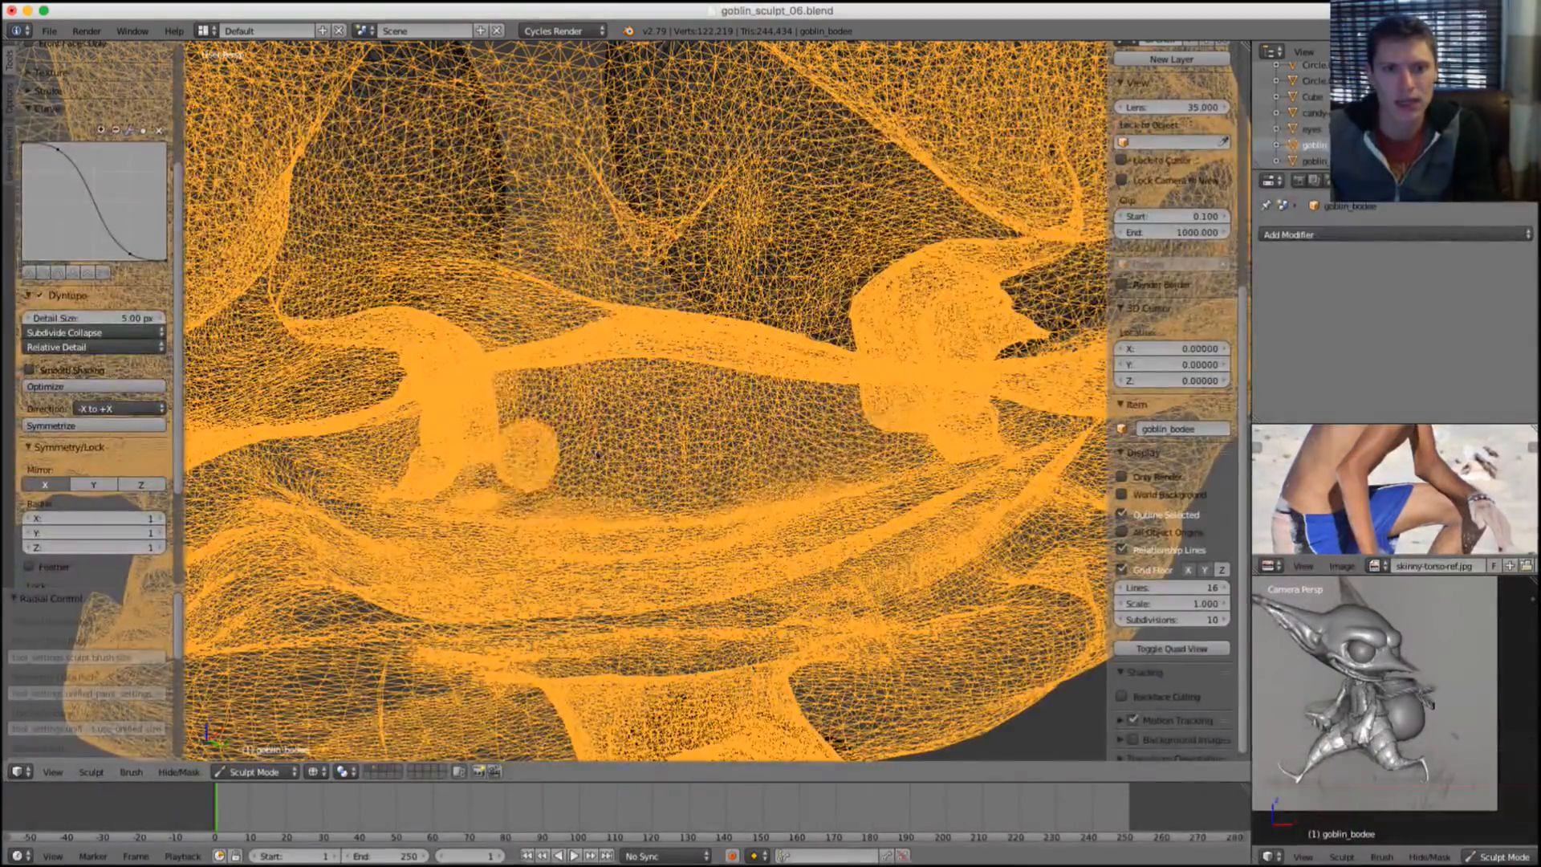
middle_drag(593, 449, 458, 474)
key(z)
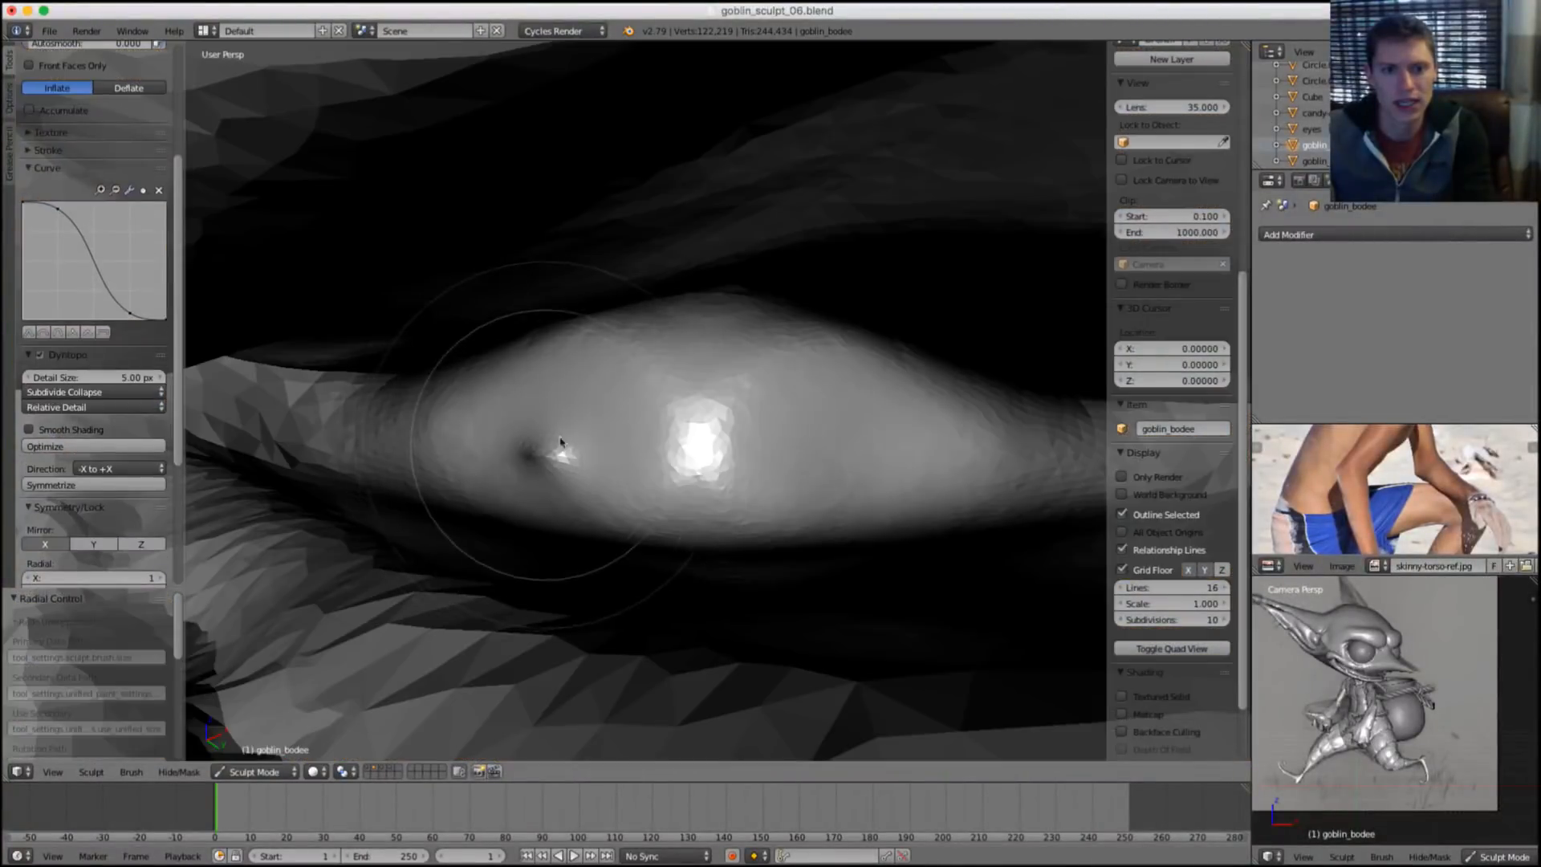
key(z)
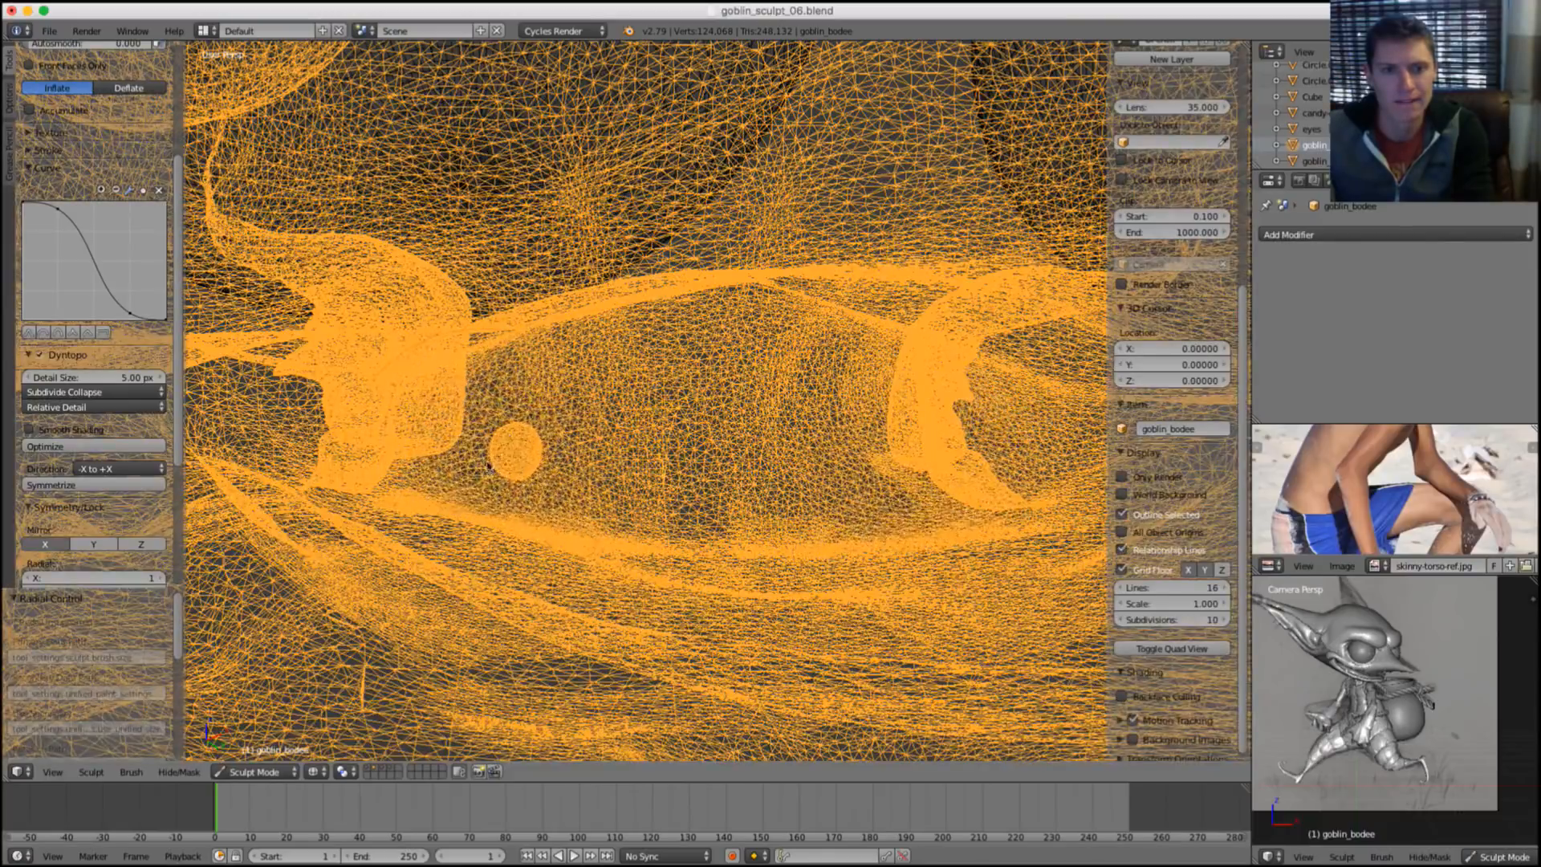
key(z)
drag(546, 450, 526, 456)
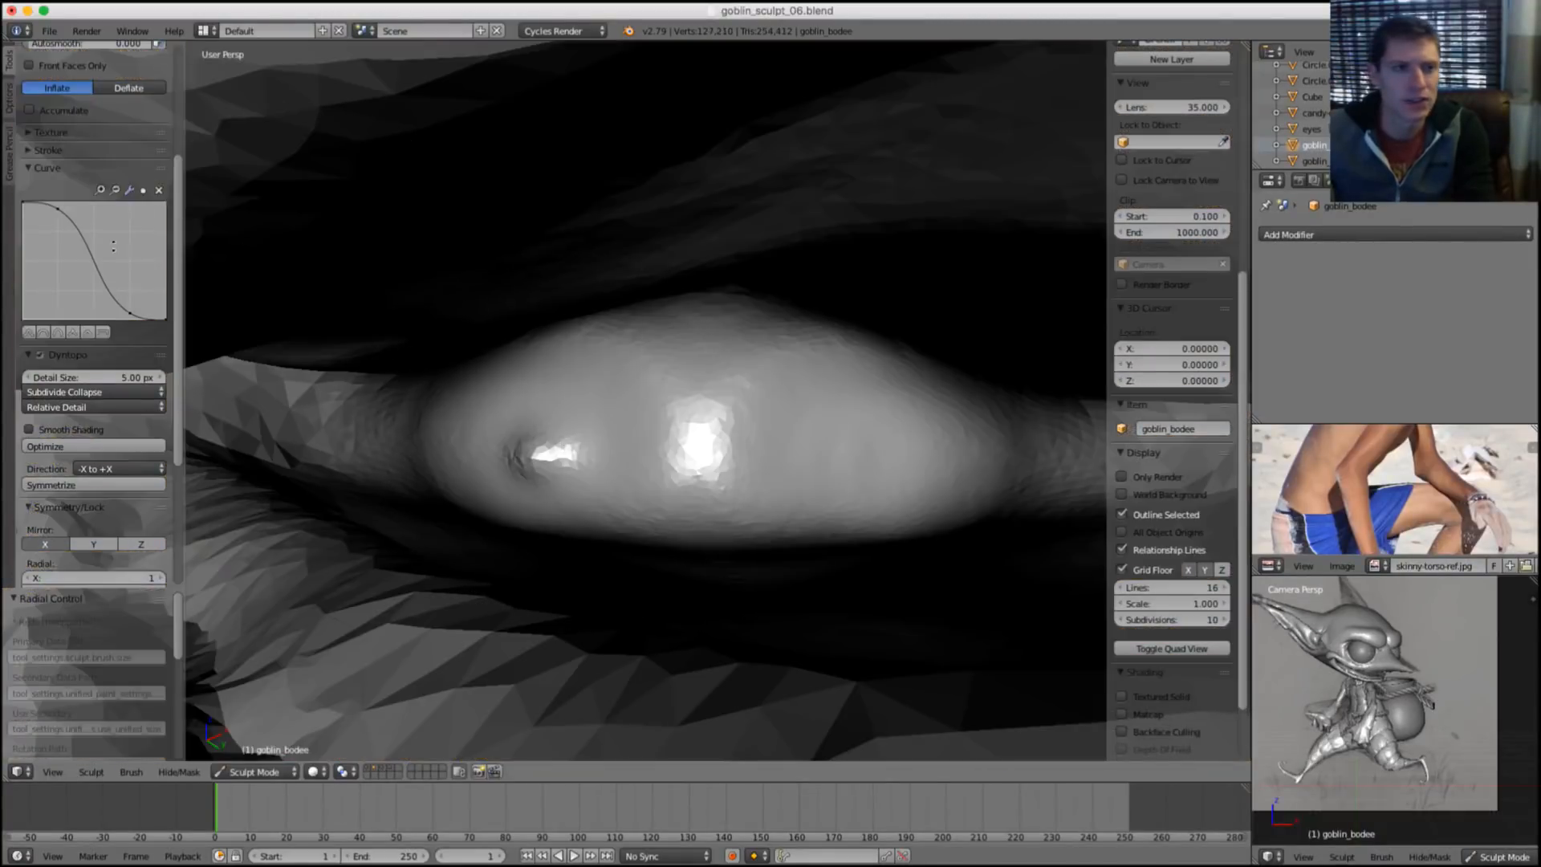
Set the Dyntopo detail size to 10 px and work over the dimpled bulge inside the mouth.
scroll(118, 303, up, 1)
text(10)
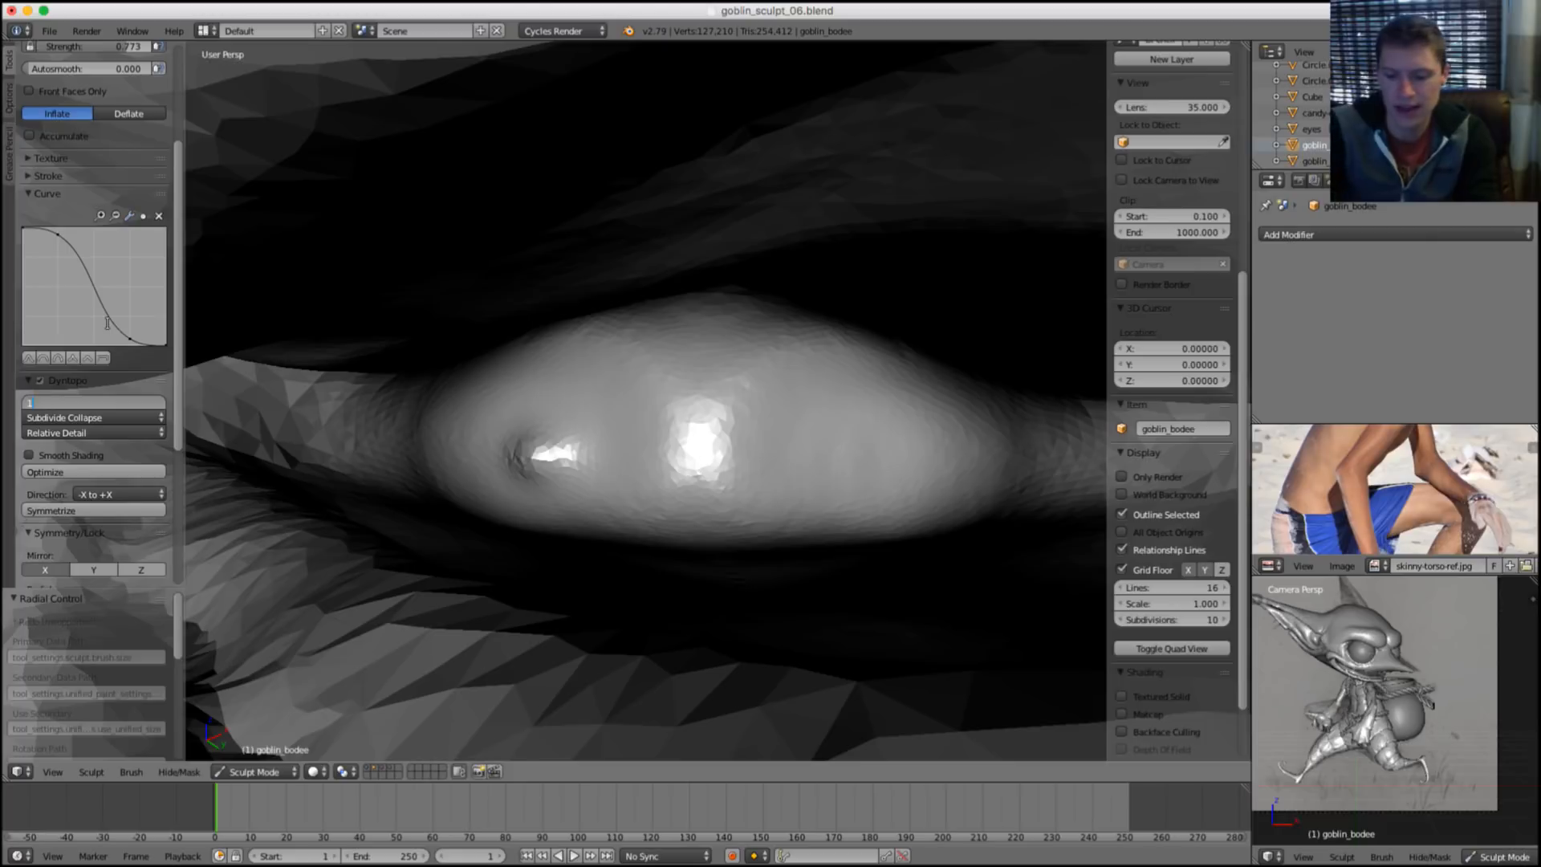
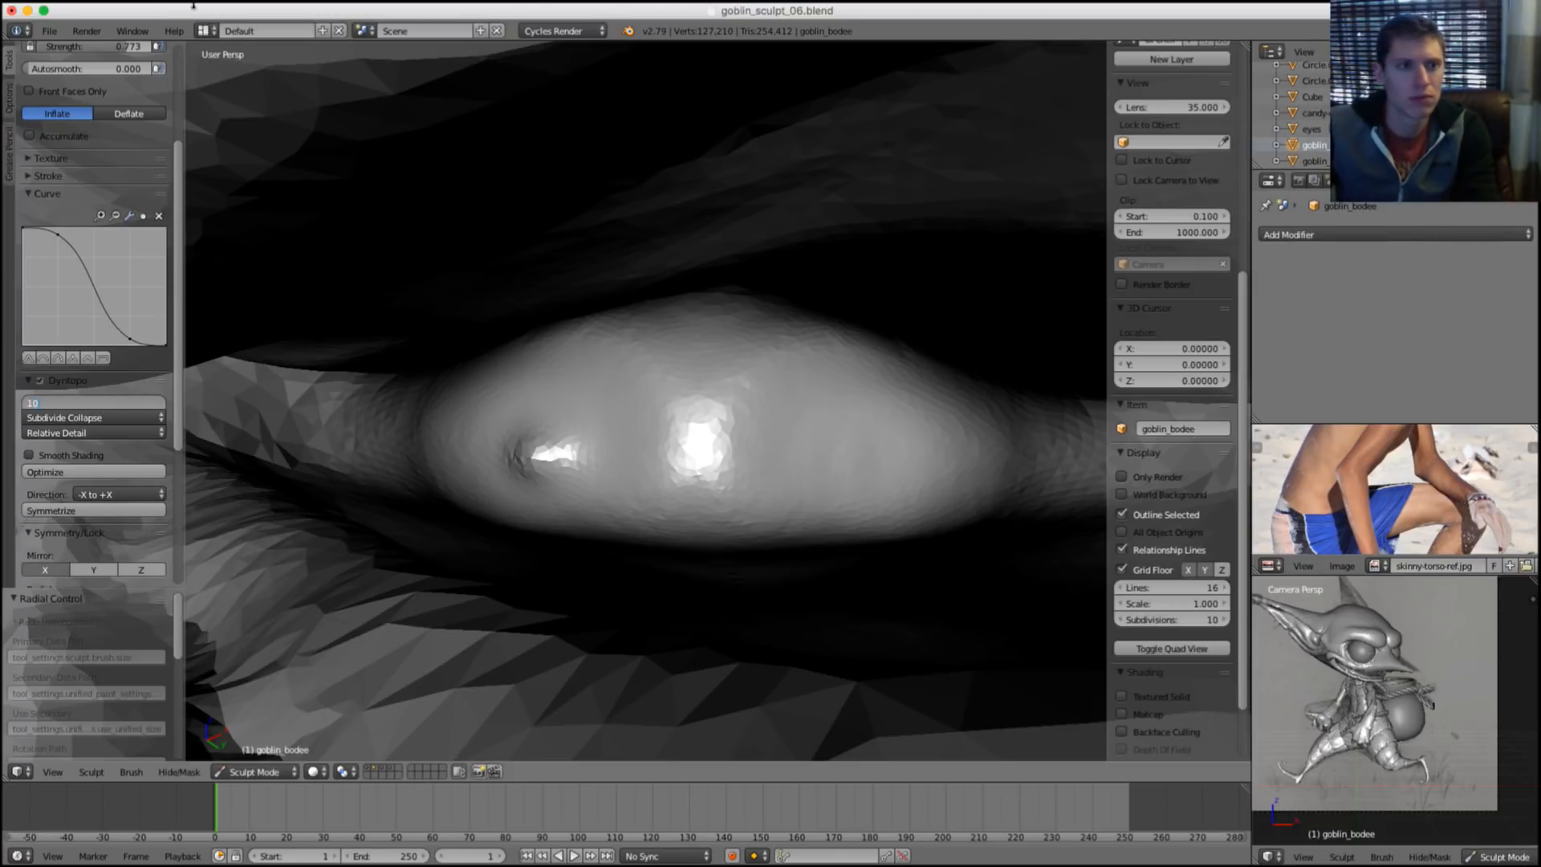
key(Return)
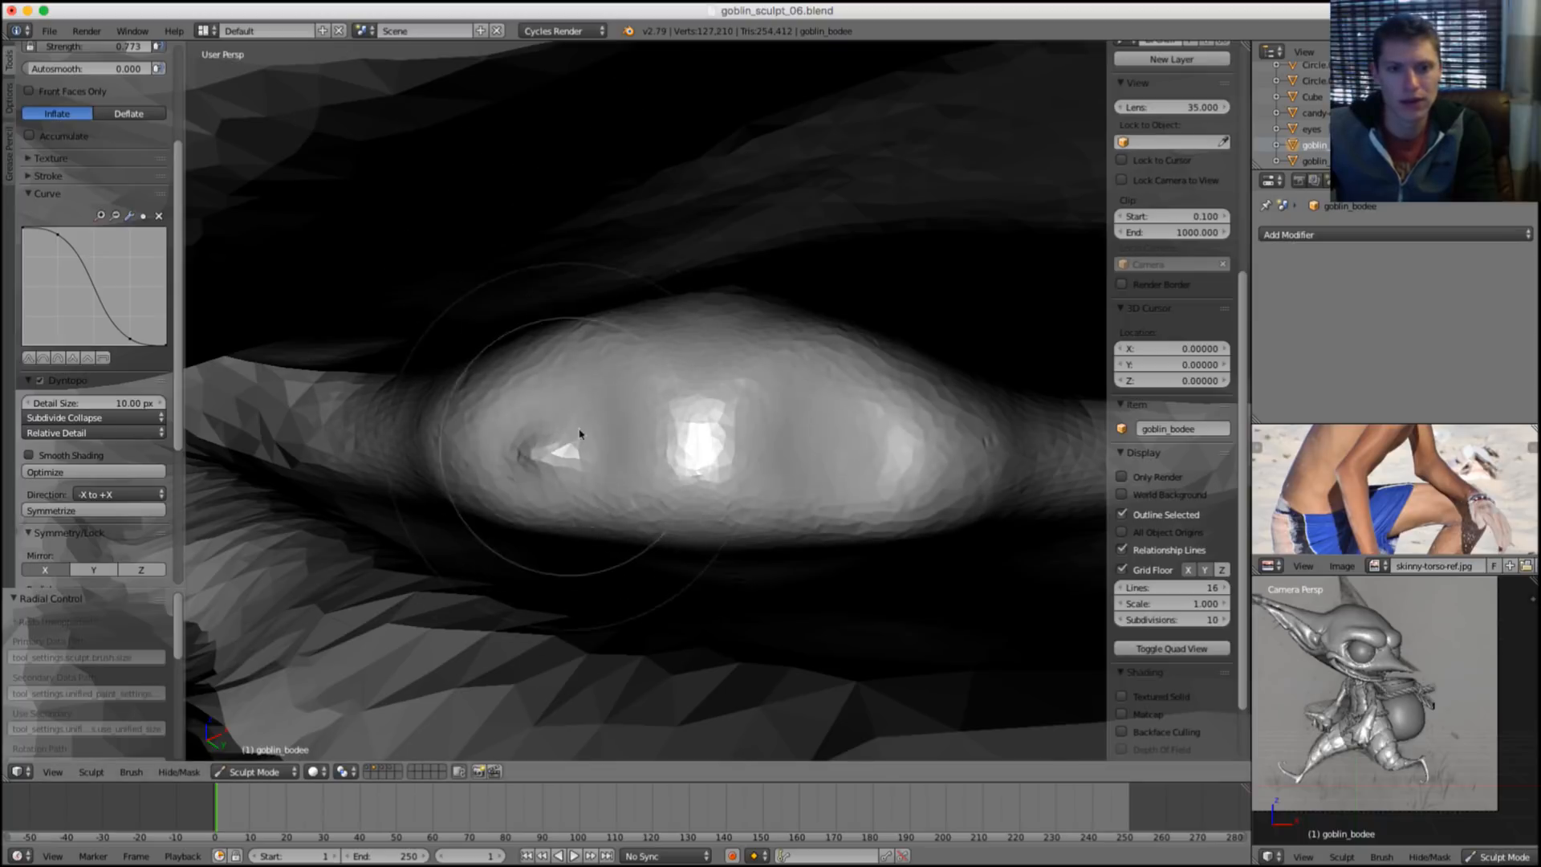
Show the mesh in wireframe, enter Edit Mode and select a vertex on the small loose ball inside the mouth.
key(z)
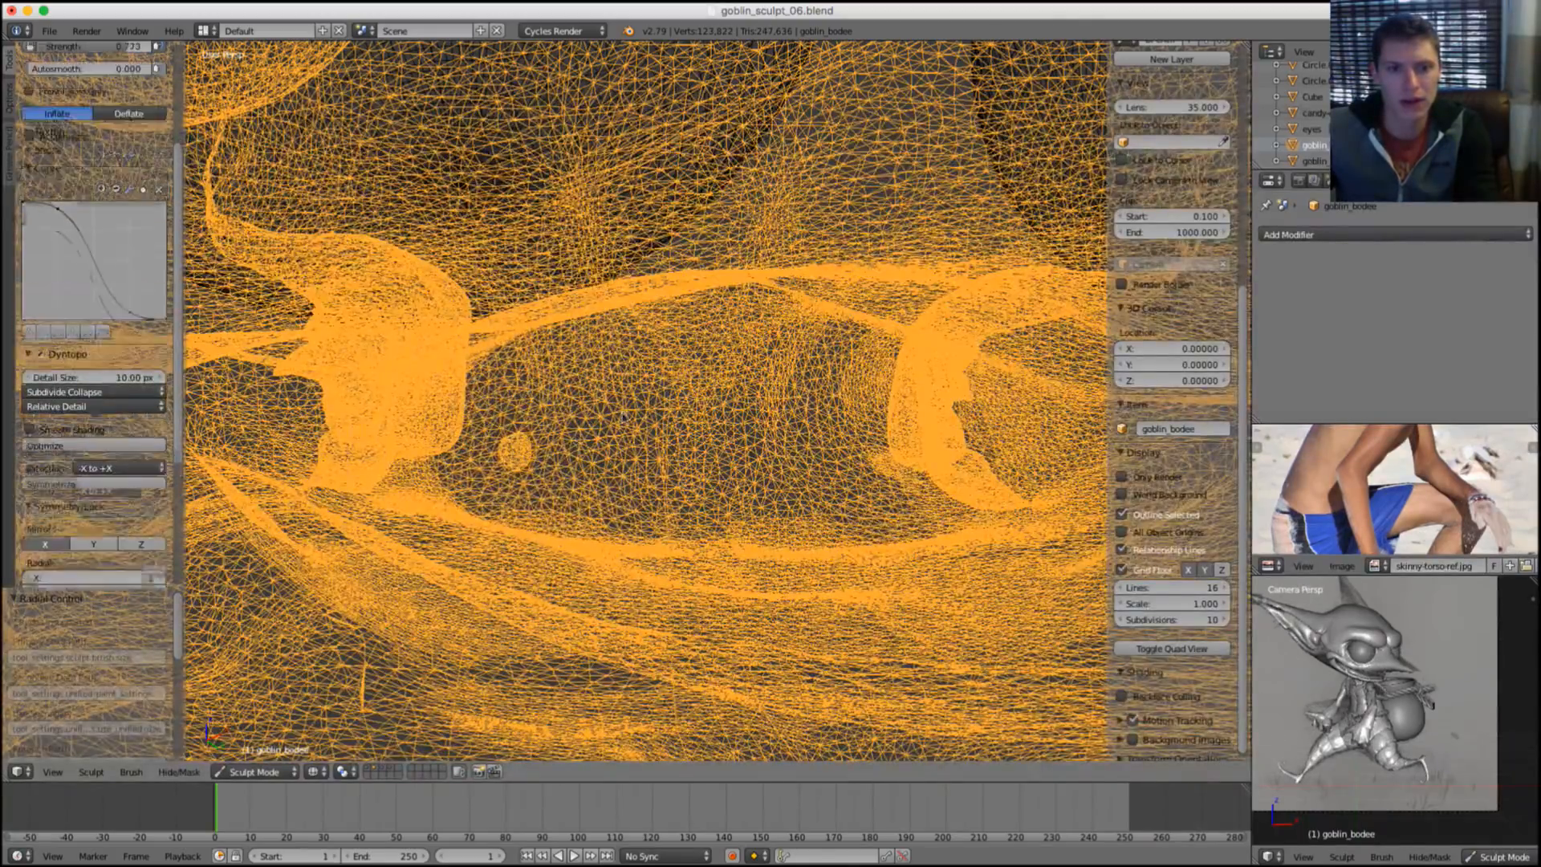
middle_drag(624, 417, 660, 446)
scroll(684, 434, up, 5)
key(Tab)
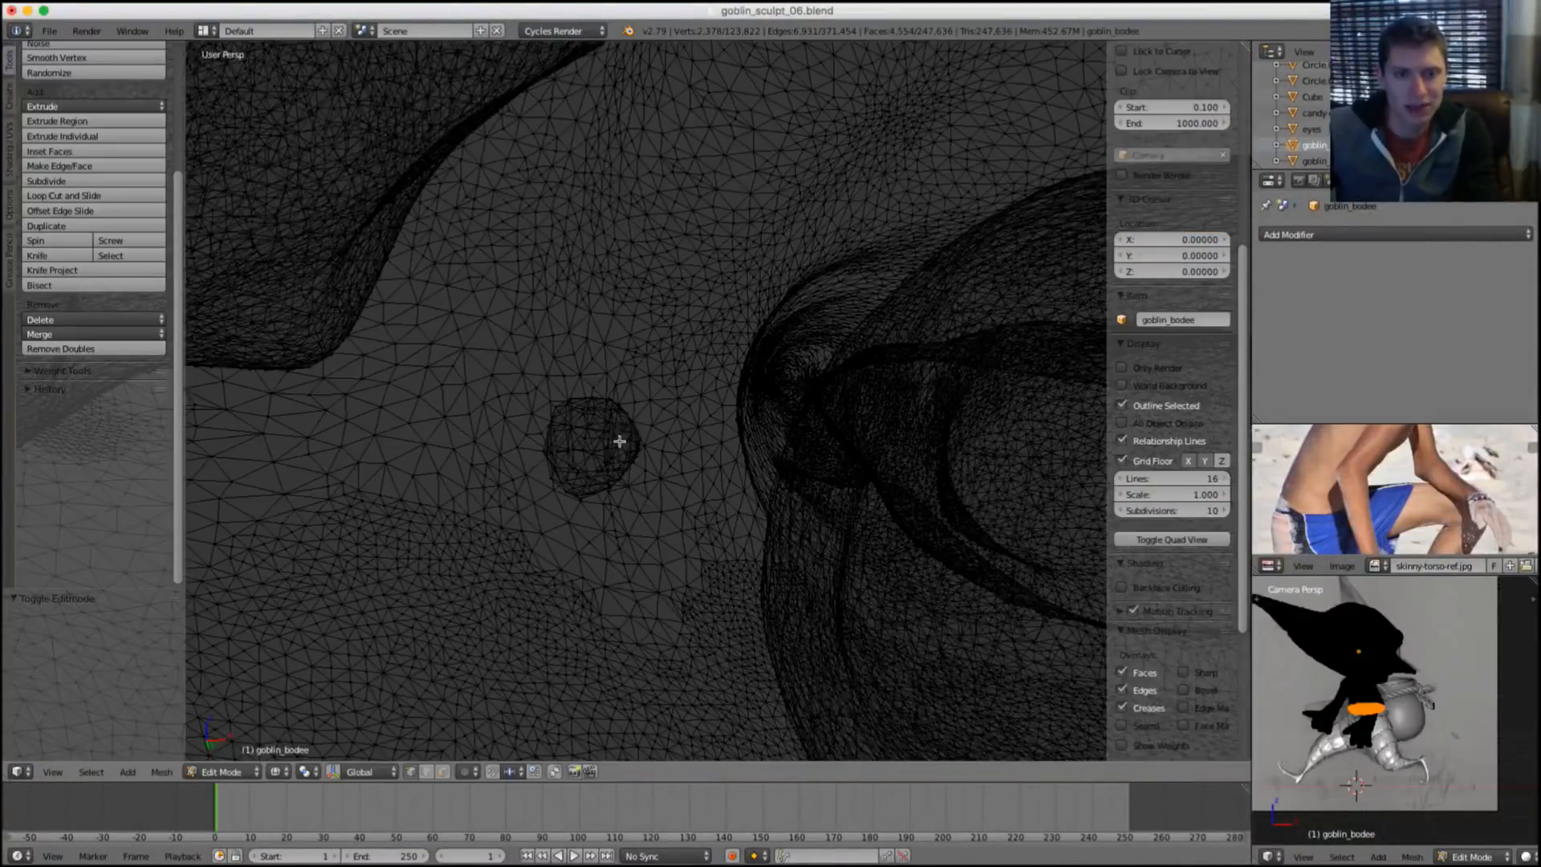
right_click(626, 426)
key(g)
key(x)
key(z)
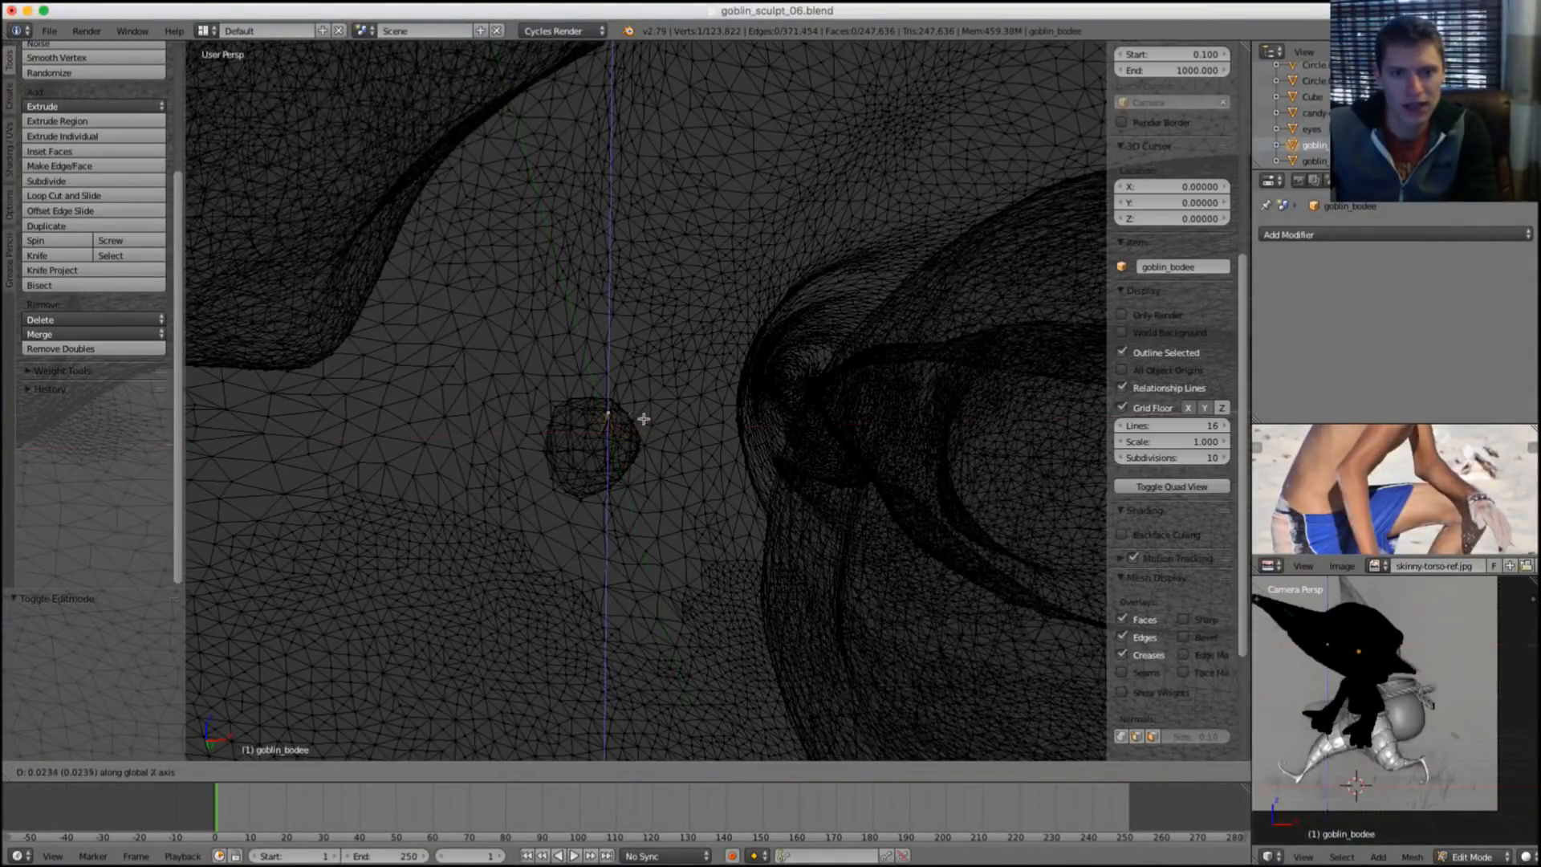
right_click(624, 426)
Select all geometry linked to the picked vertex of the small ball and delete its vertices.
middle_drag(624, 425, 652, 365)
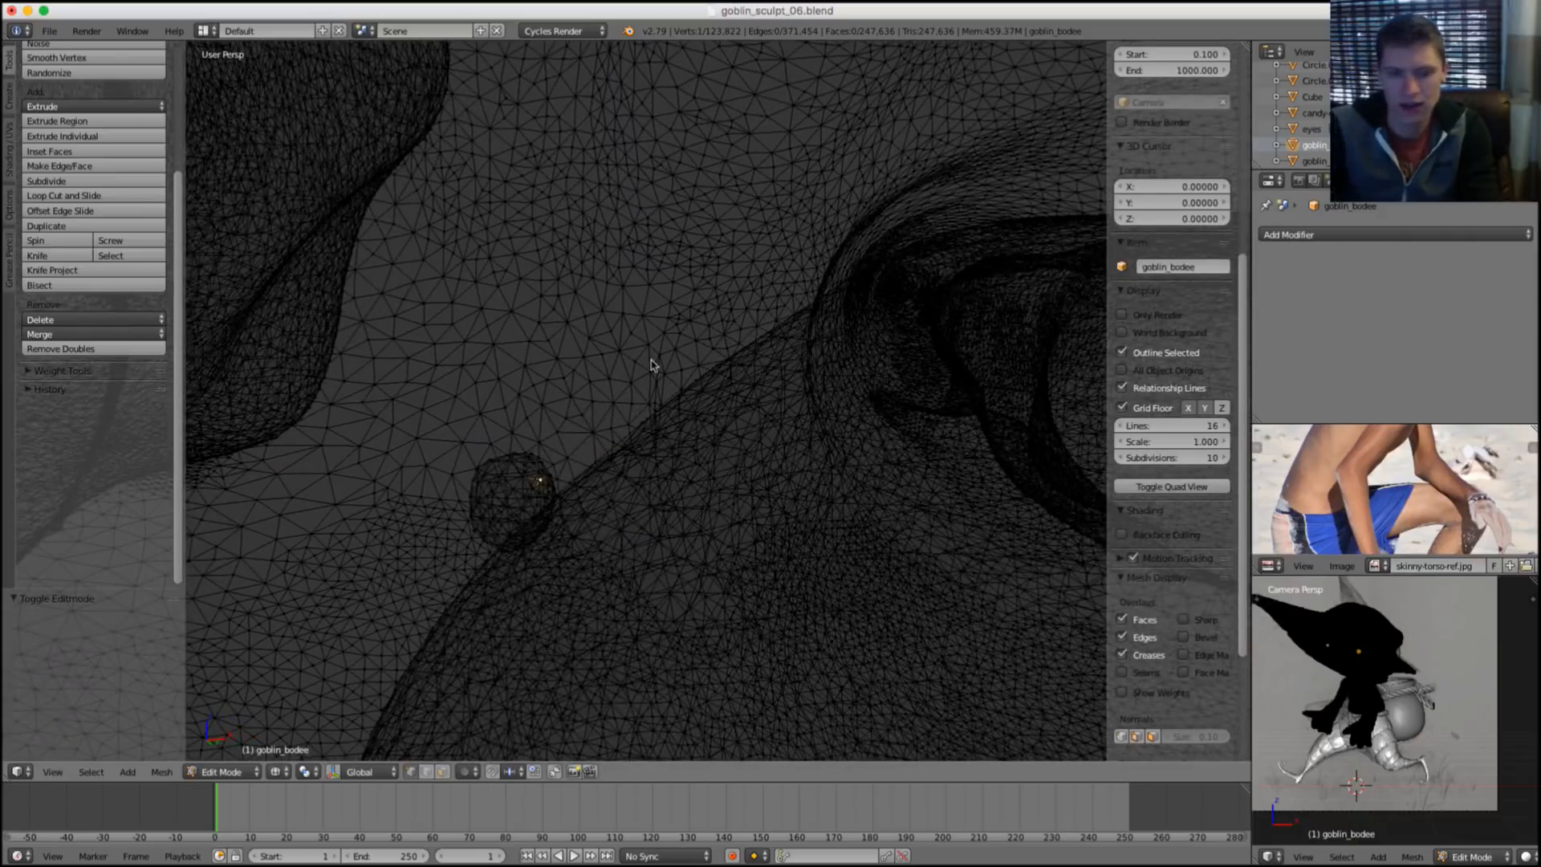
key(ctrl+l)
key(x)
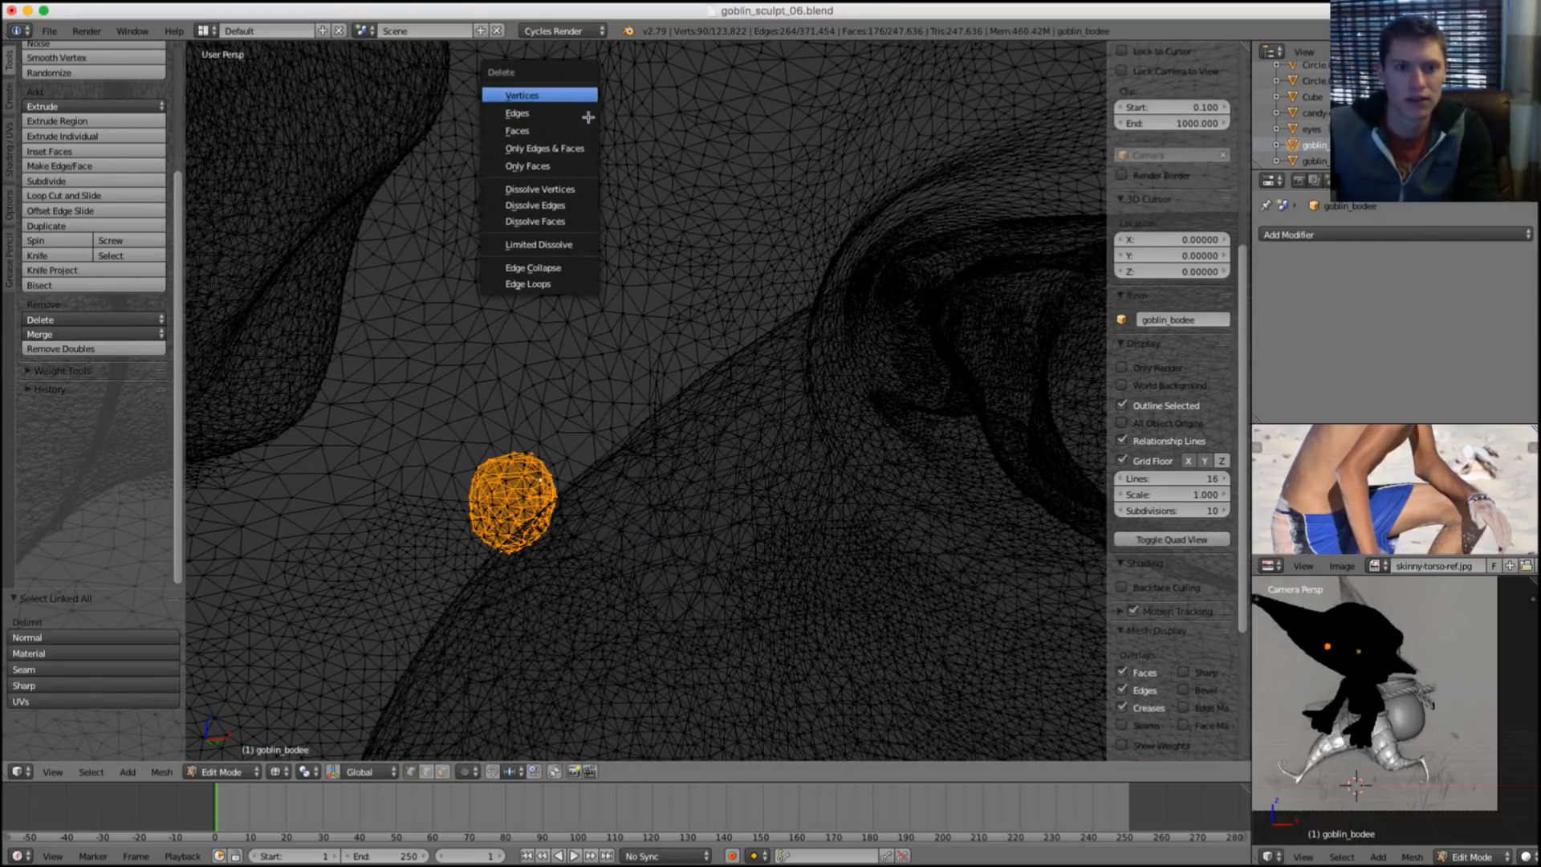
key(Return)
middle_drag(847, 425, 746, 355)
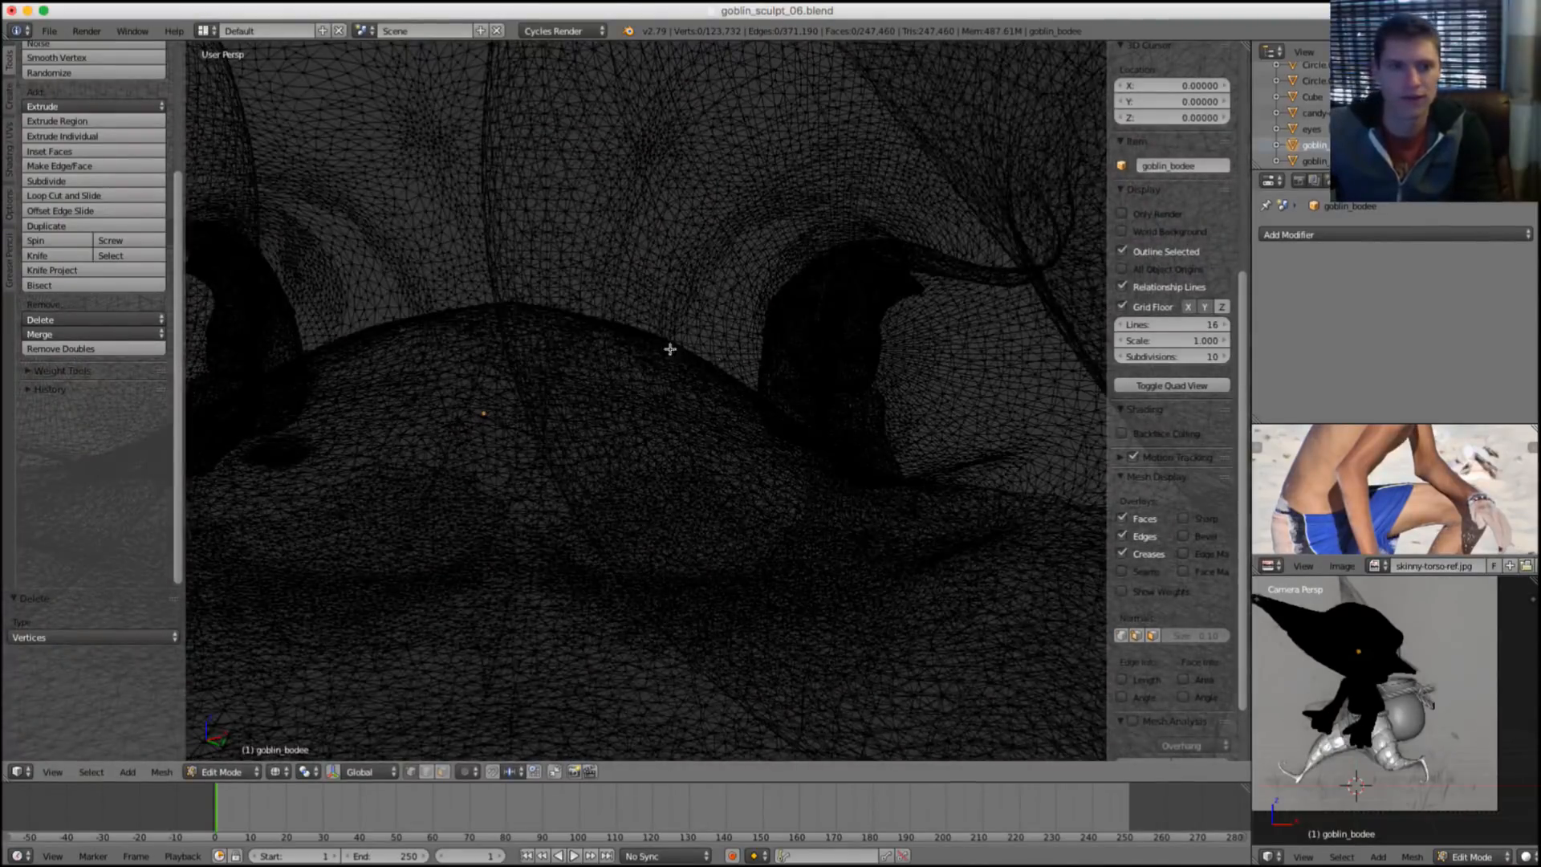
Return to Sculpt Mode in solid display and even out the bulge inside the mouth with a brush radius of 294 px.
key(Tab)
key(z)
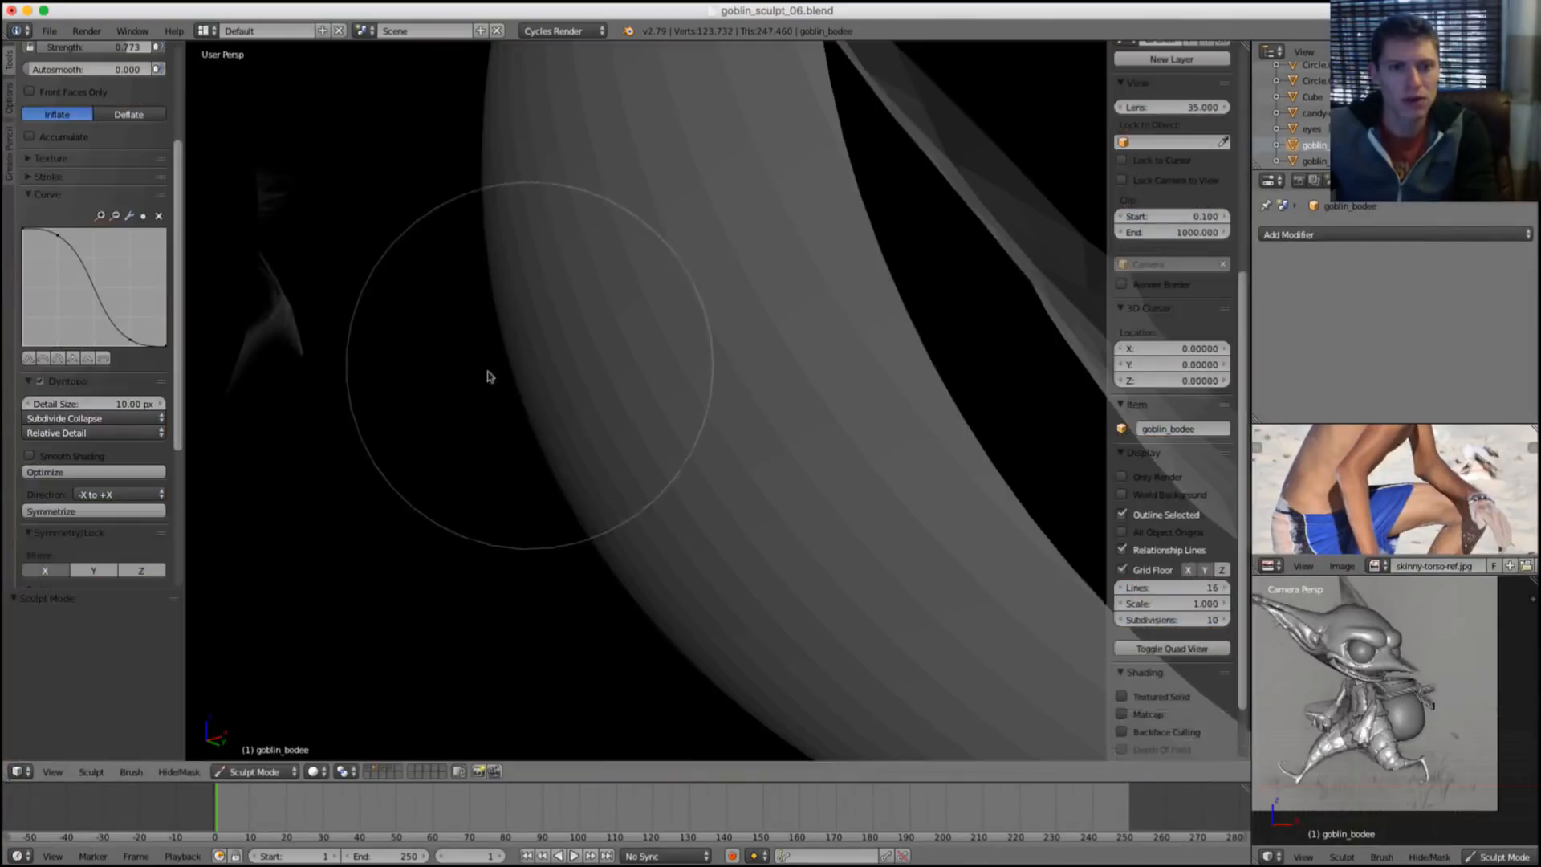
scroll(667, 316, down, 12)
scroll(744, 340, up, 4)
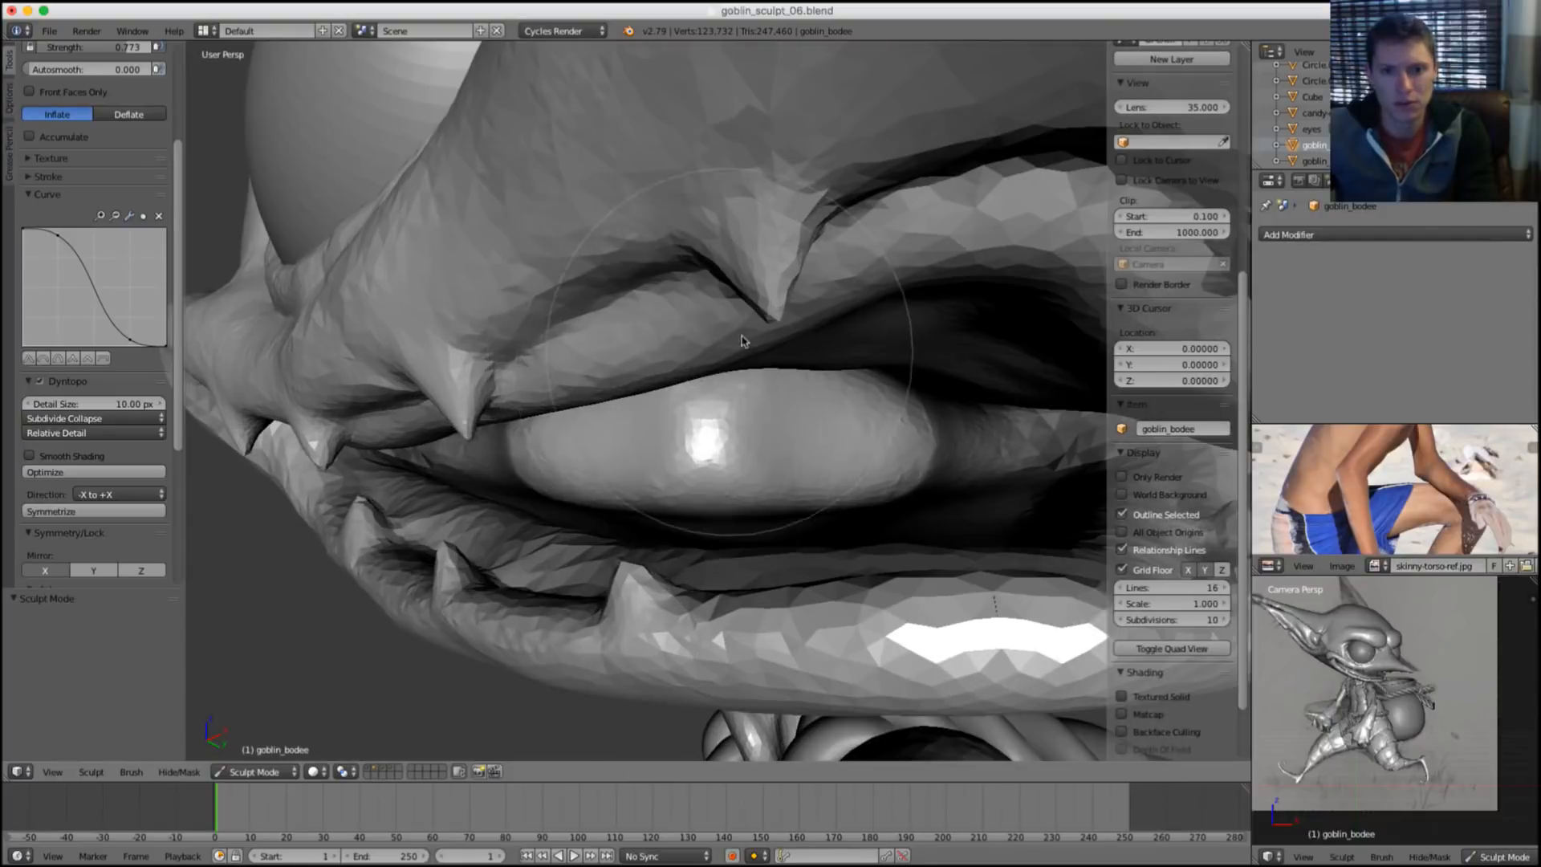
key(f)
click(795, 344)
middle_drag(795, 344, 827, 369)
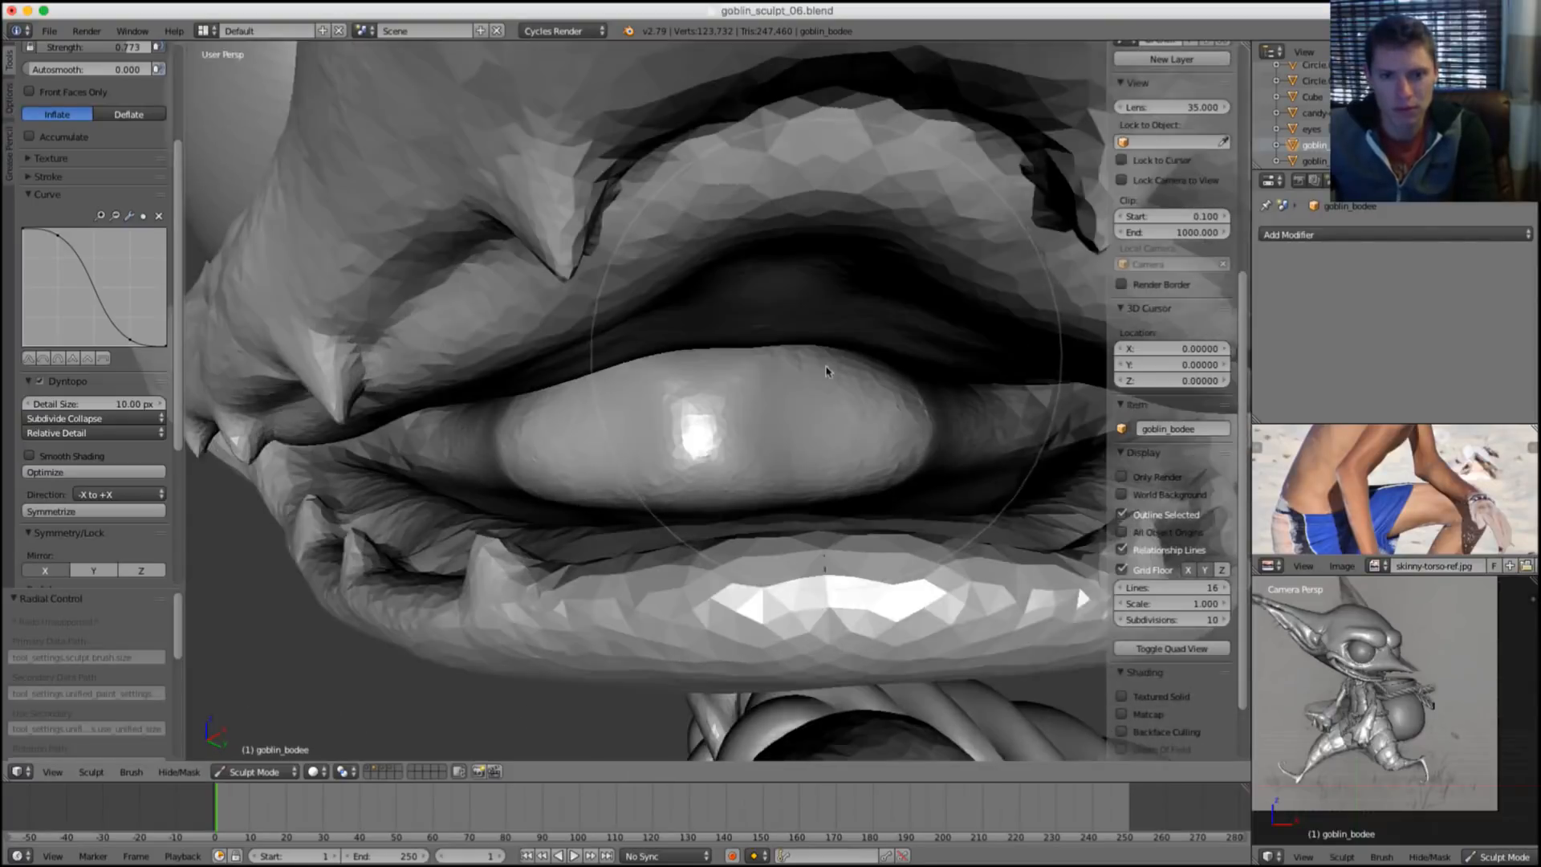
scroll(827, 369, up, 3)
key(f)
mouse_move(509, 468)
mouse_down()
mouse_move(533, 417)
mouse_move(688, 427)
mouse_move(728, 483)
mouse_move(543, 461)
mouse_move(585, 516)
mouse_move(681, 408)
mouse_move(661, 433)
mouse_move(688, 420)
mouse_up()
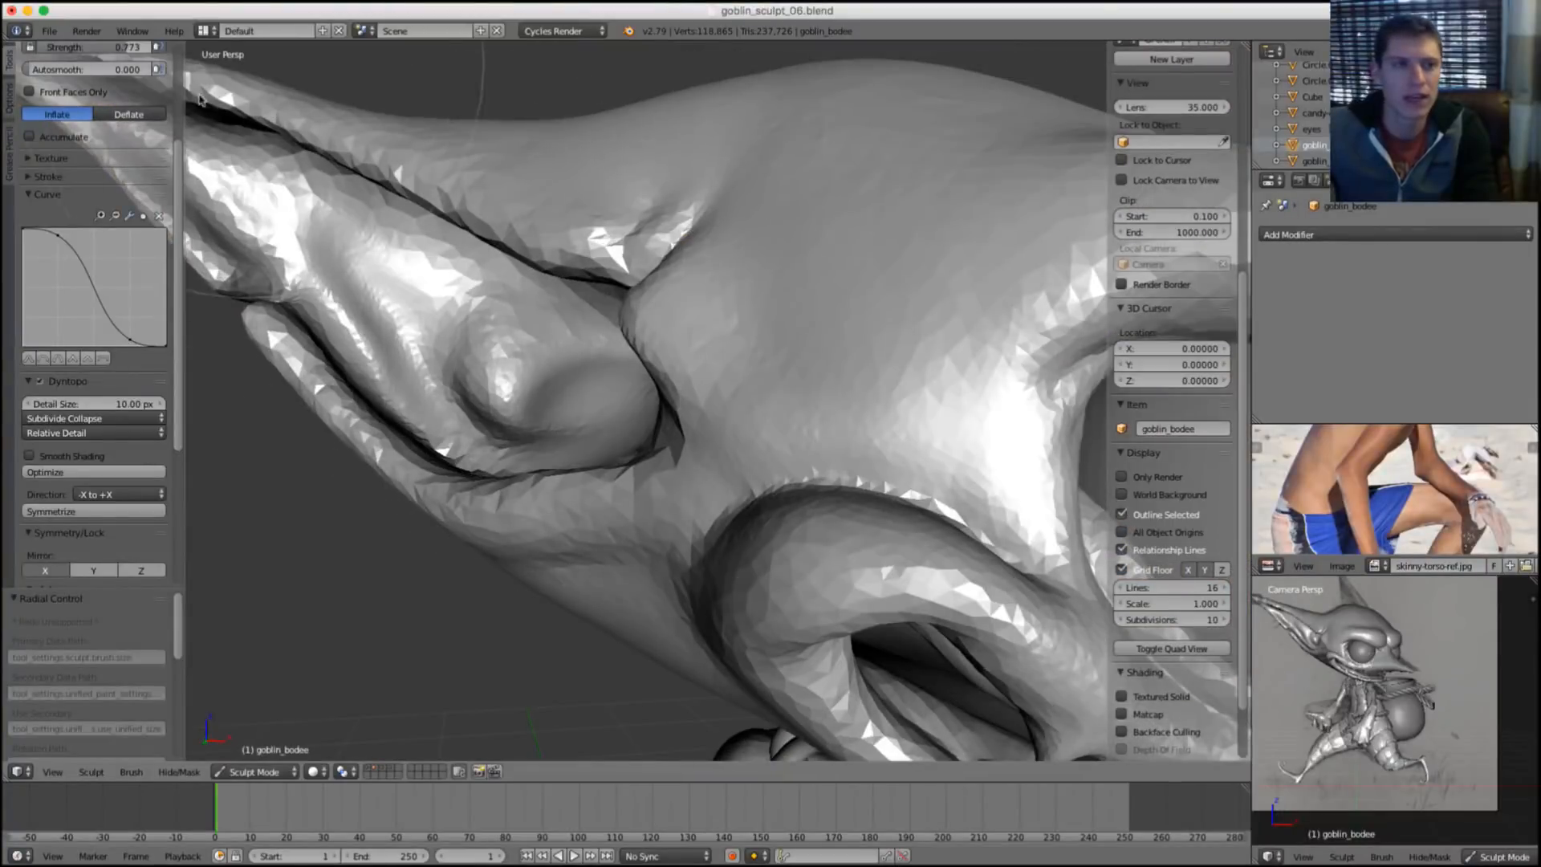
Switch to the Snake Hook brush, shape its falloff into an S-curve starting at X 0.05, and set the radius to 291 px.
scroll(97, 160, up, 5)
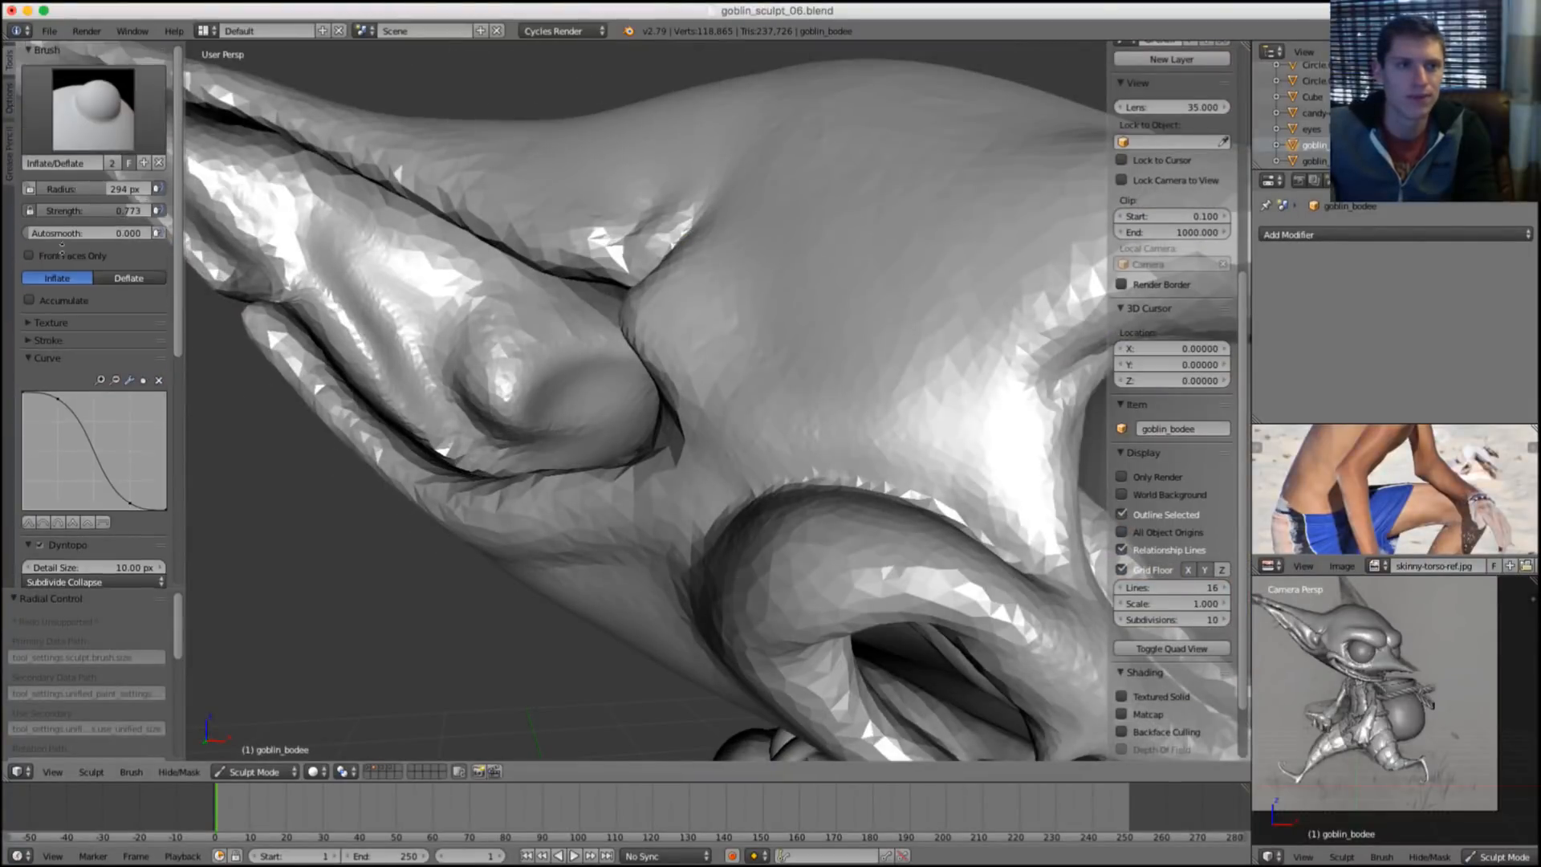
click(93, 108)
click(450, 259)
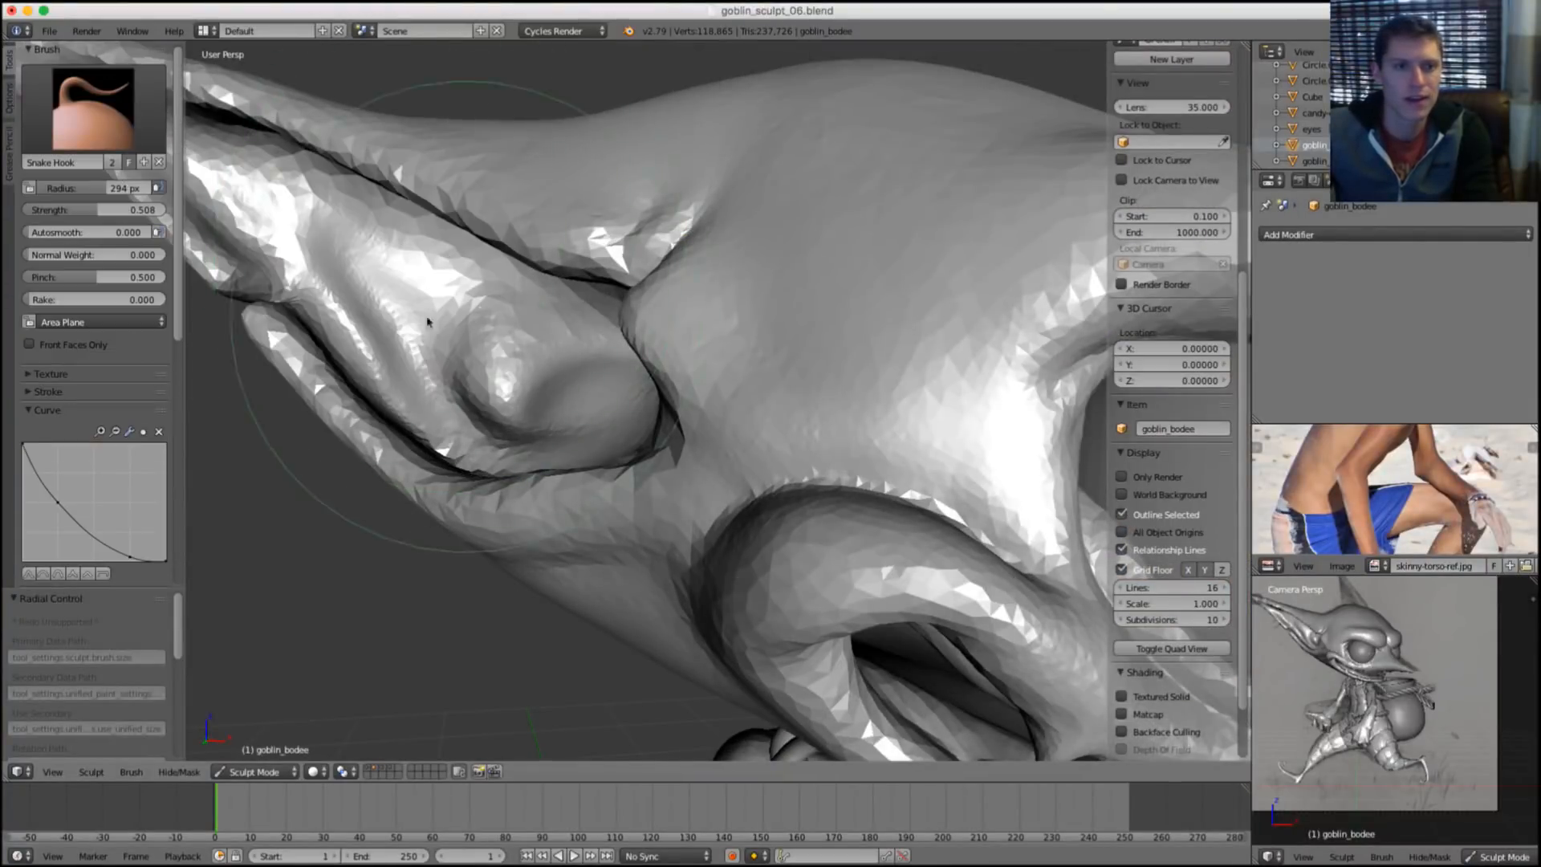
key(f)
click(403, 321)
scroll(482, 335, up, 2)
scroll(628, 409, down, 2)
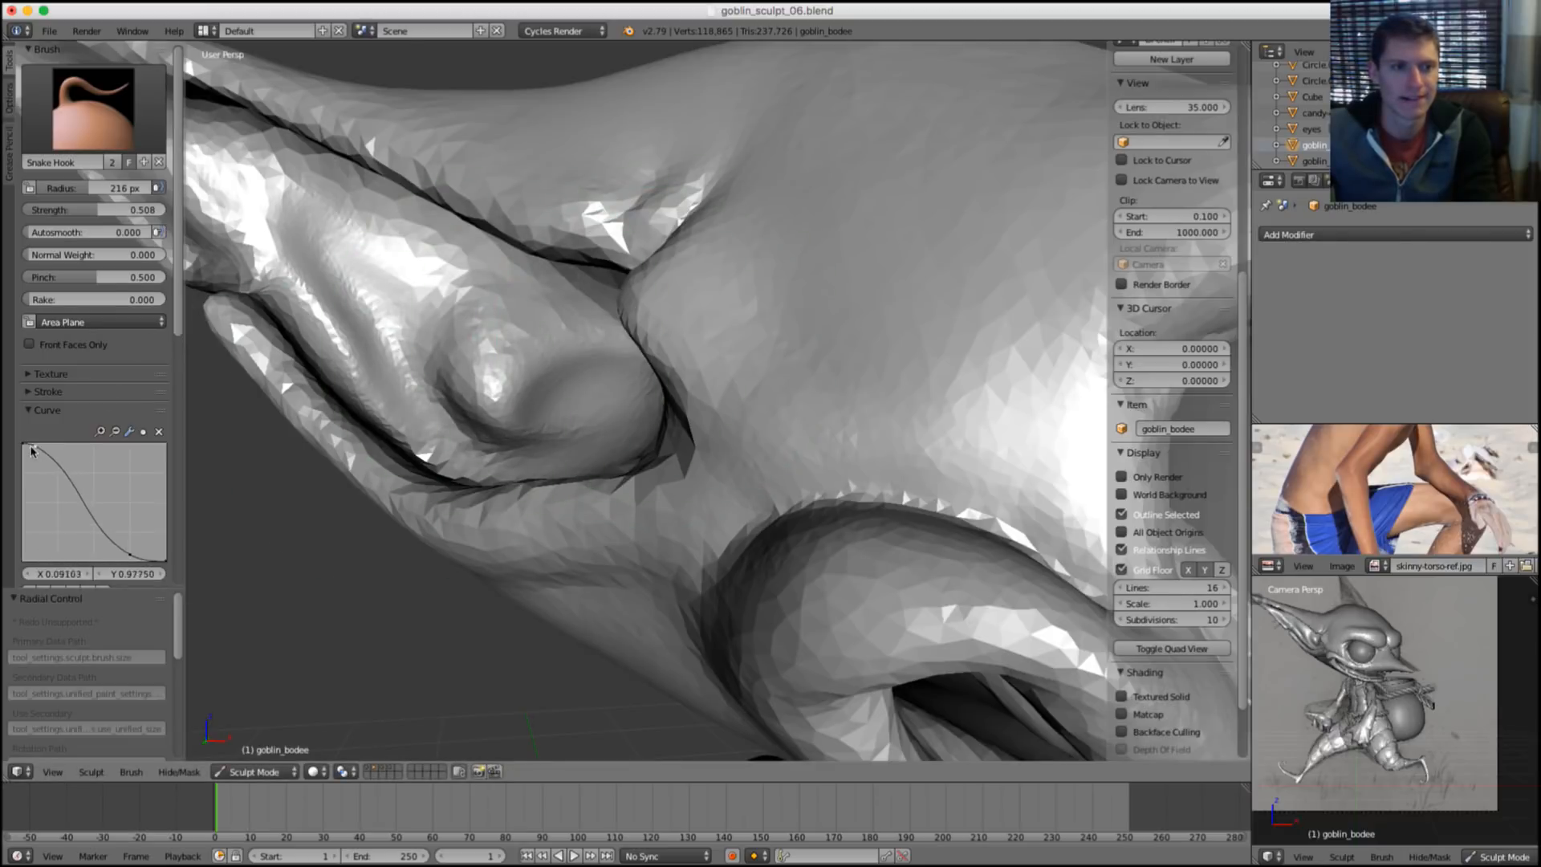
click(469, 353)
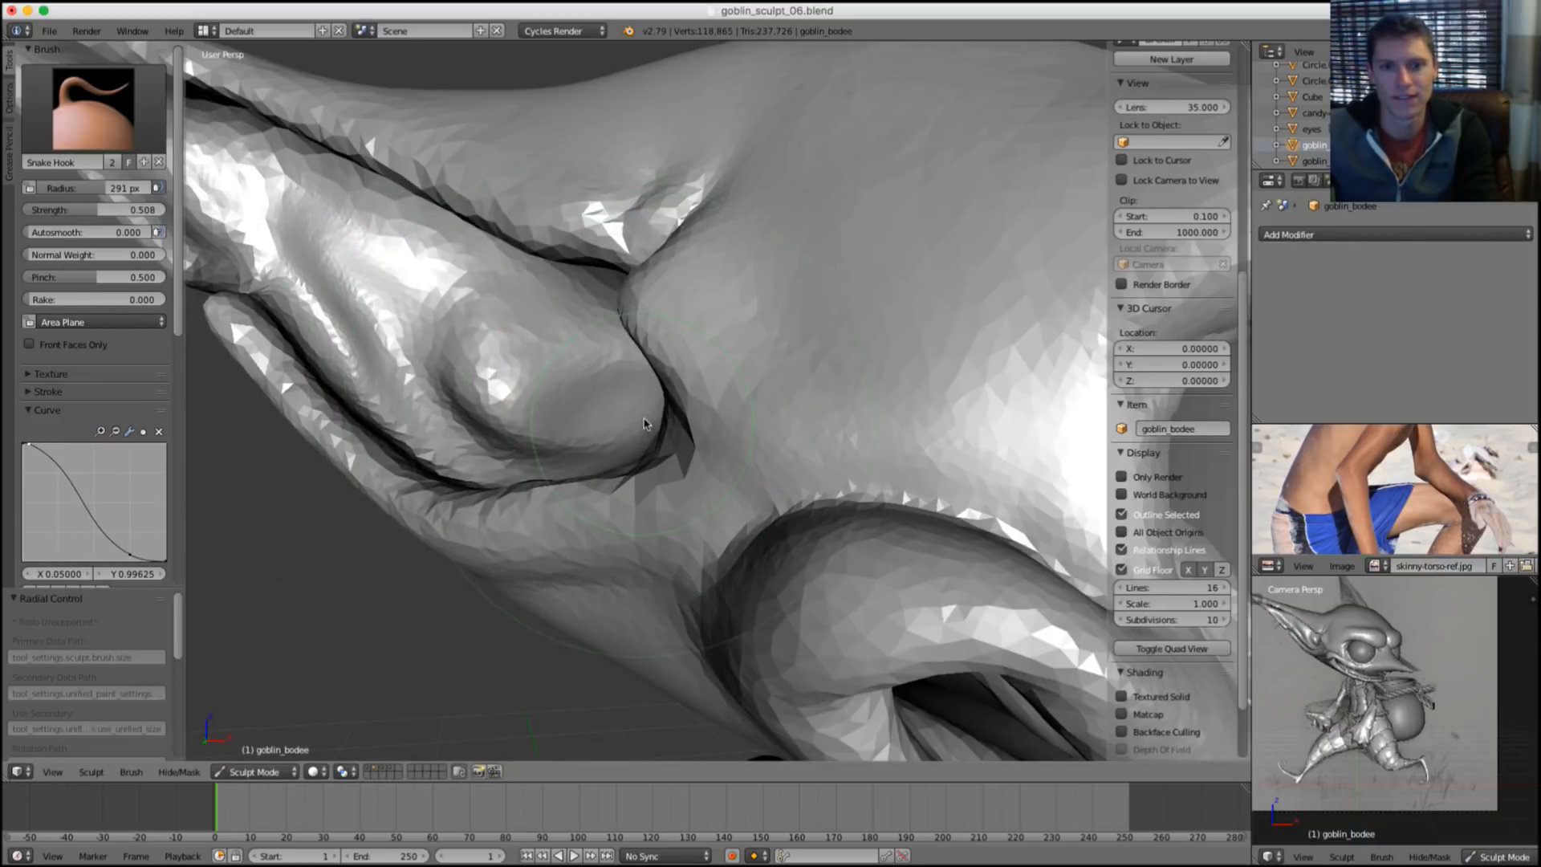
Pull the inner ear bulge toward the head with Snake Hook at 218 px and check the mesh in wireframe.
drag(611, 398, 712, 448)
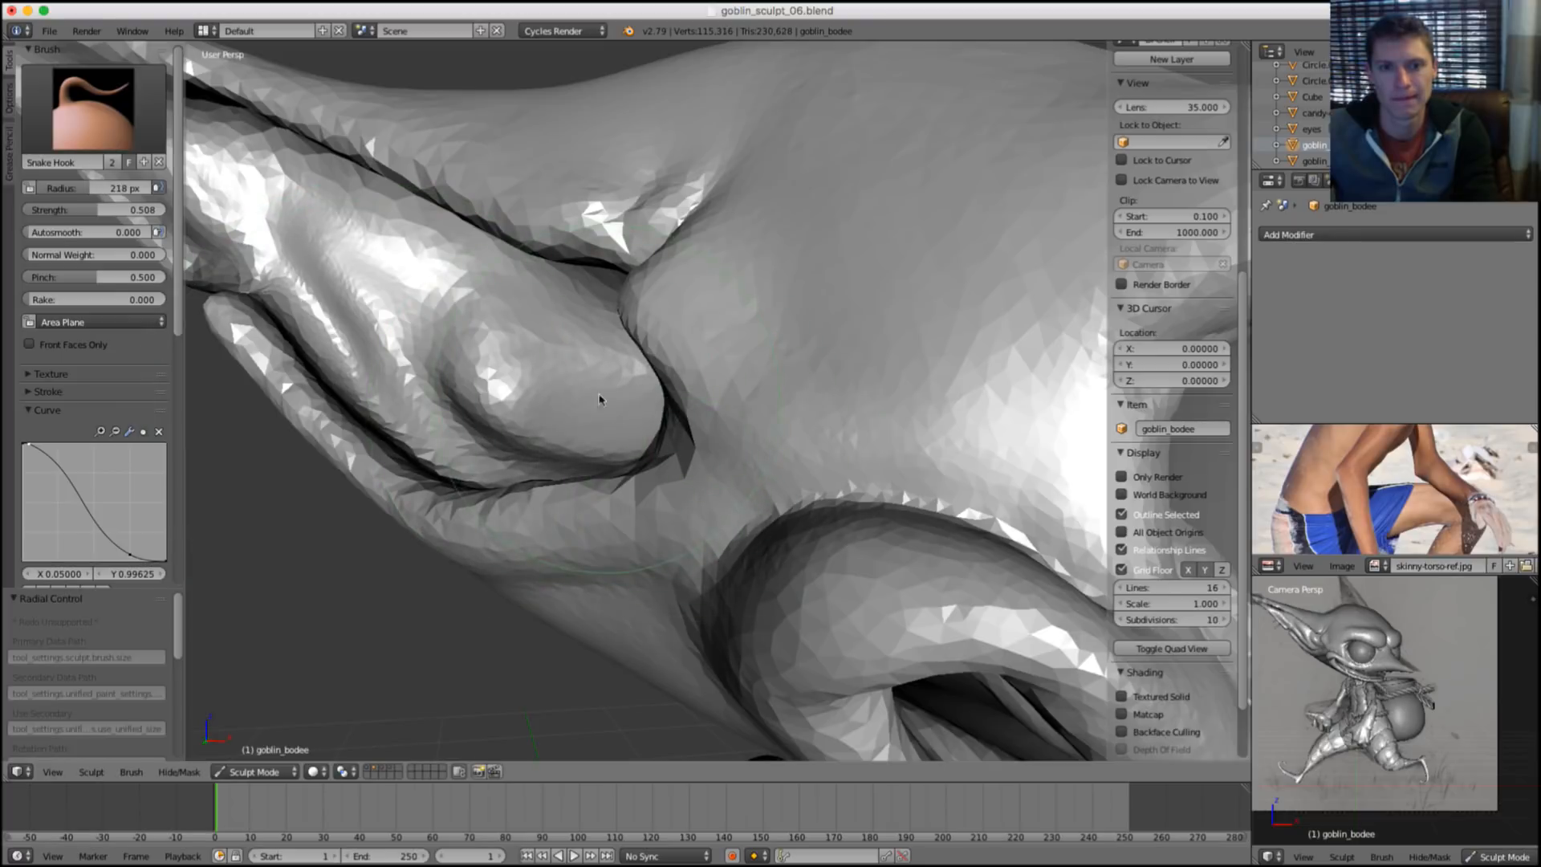
drag(599, 399, 667, 437)
key(z)
mouse_move(753, 362)
middle_down()
mouse_move(860, 369)
mouse_move(768, 394)
middle_up()
key(z)
scroll(861, 369, down, 4)
scroll(769, 393, up, 5)
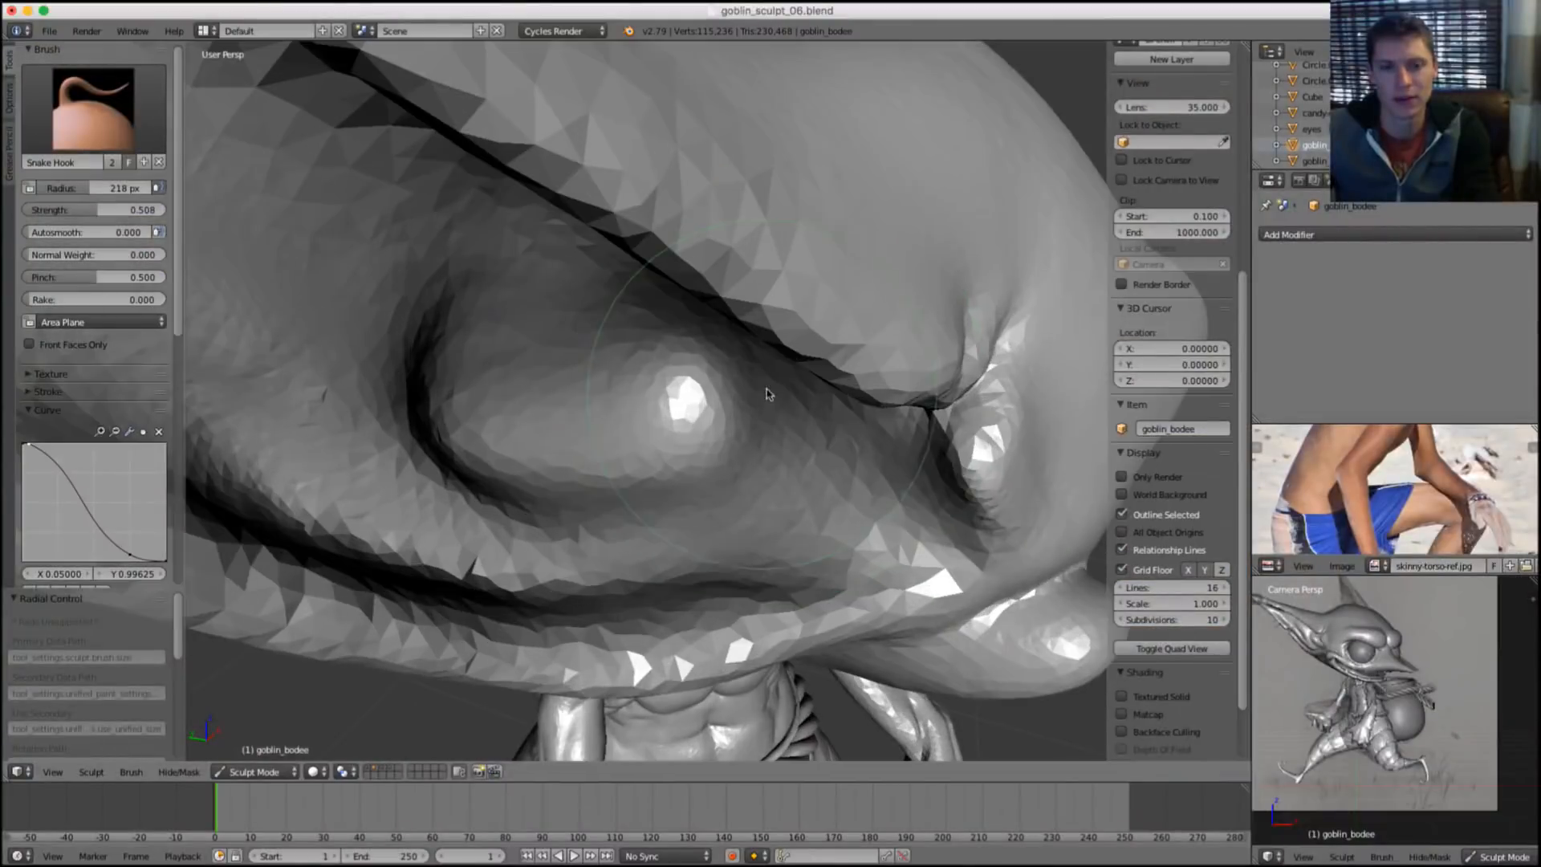
Set the Dyntopo detail size to 5 px and switch to the Inflate/Deflate brush with a radius of 147 px.
scroll(96, 522, down, 3)
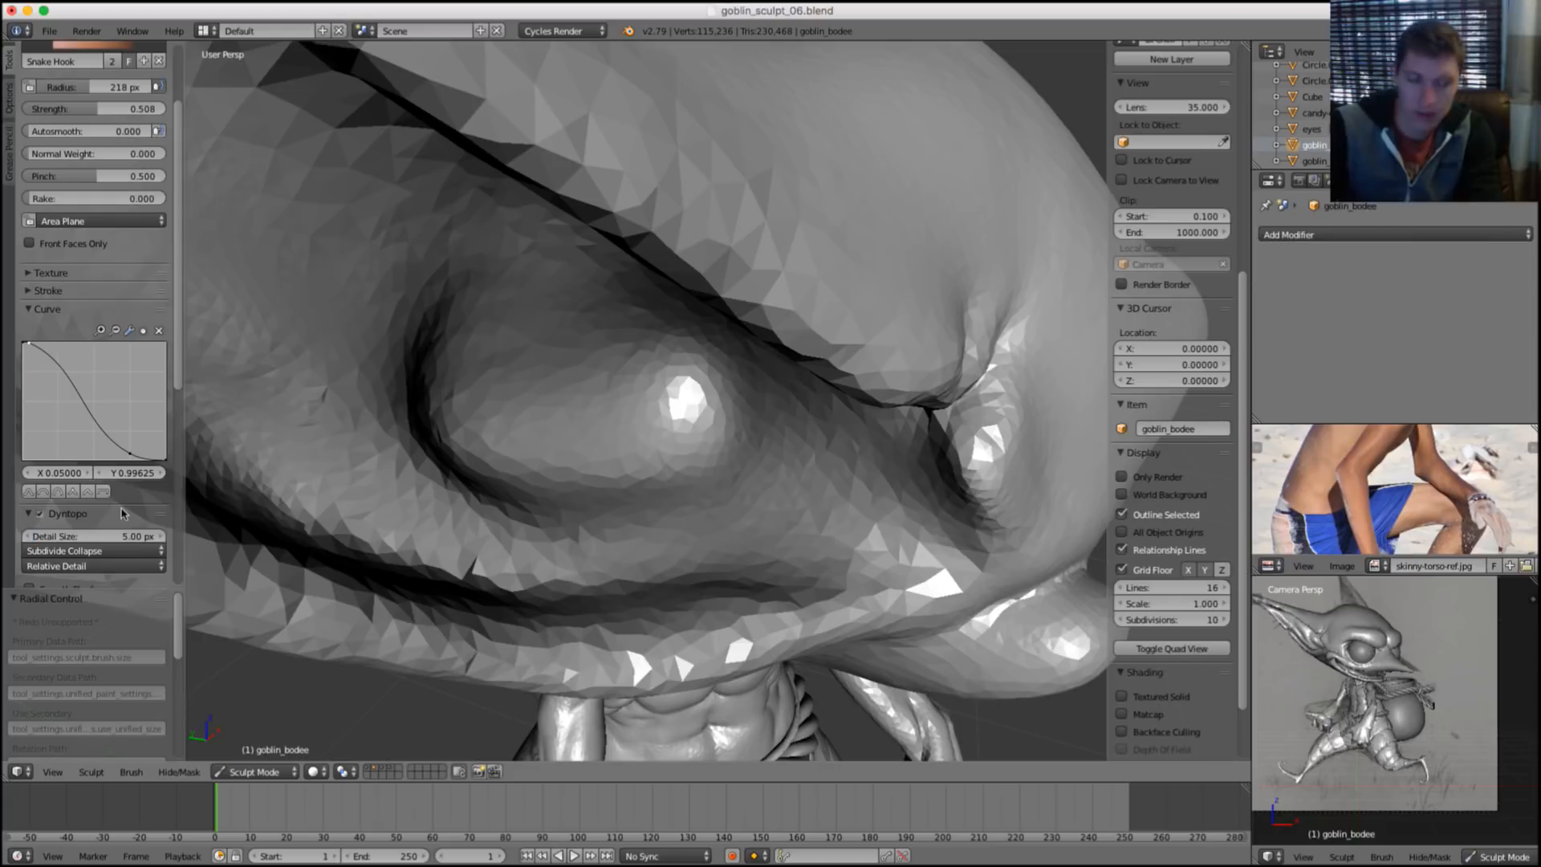
middle_drag(182, 125, 191, 176)
scroll(104, 145, up, 3)
click(94, 105)
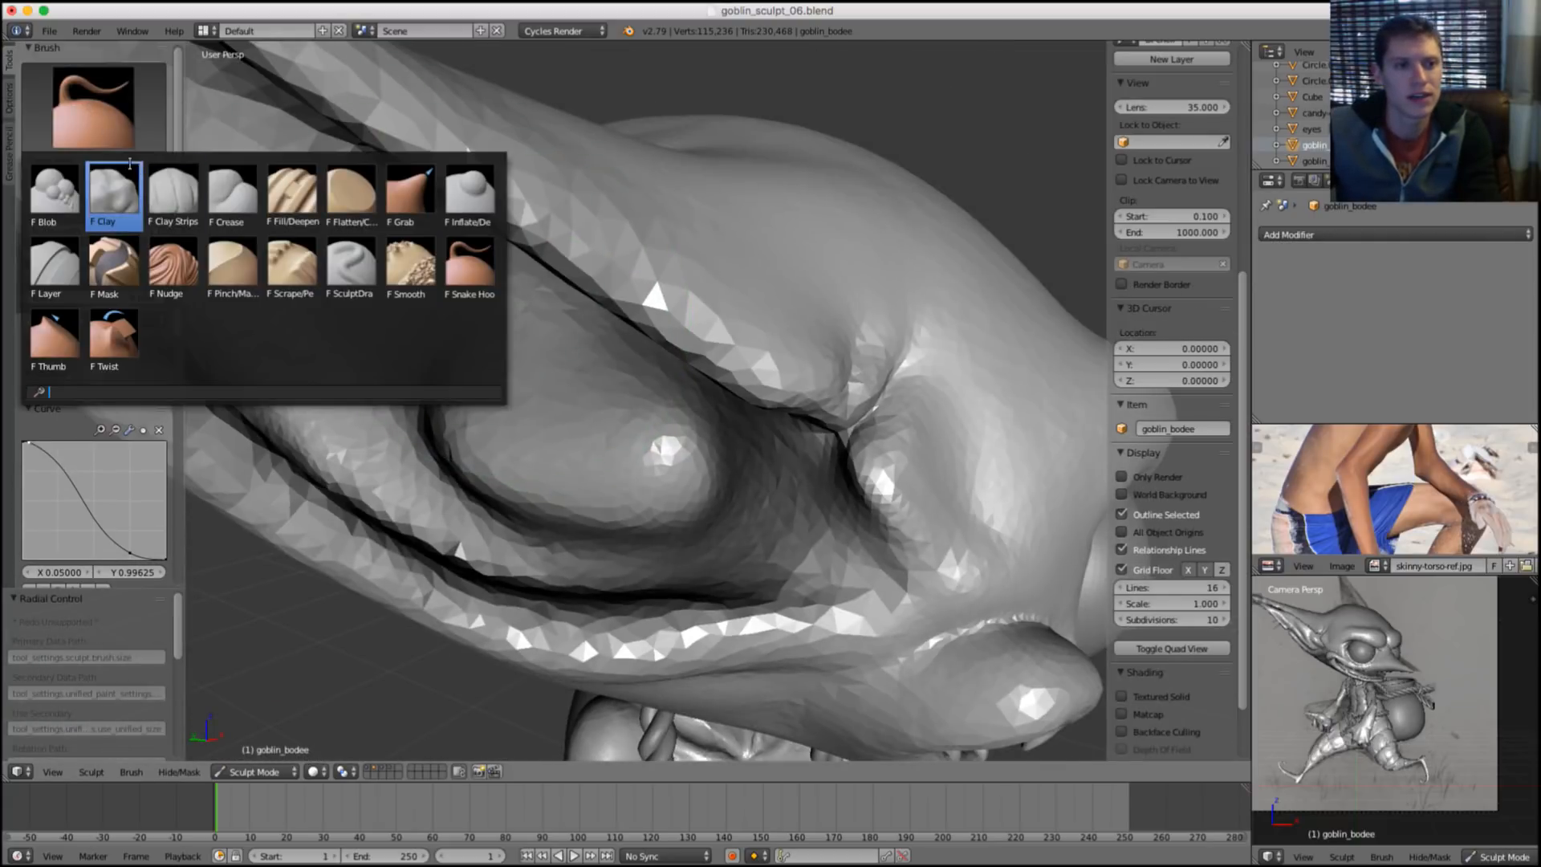
key(i)
mouse_move(643, 268)
middle_down()
mouse_move(629, 233)
mouse_move(536, 221)
middle_up()
scroll(450, 289, up, 4)
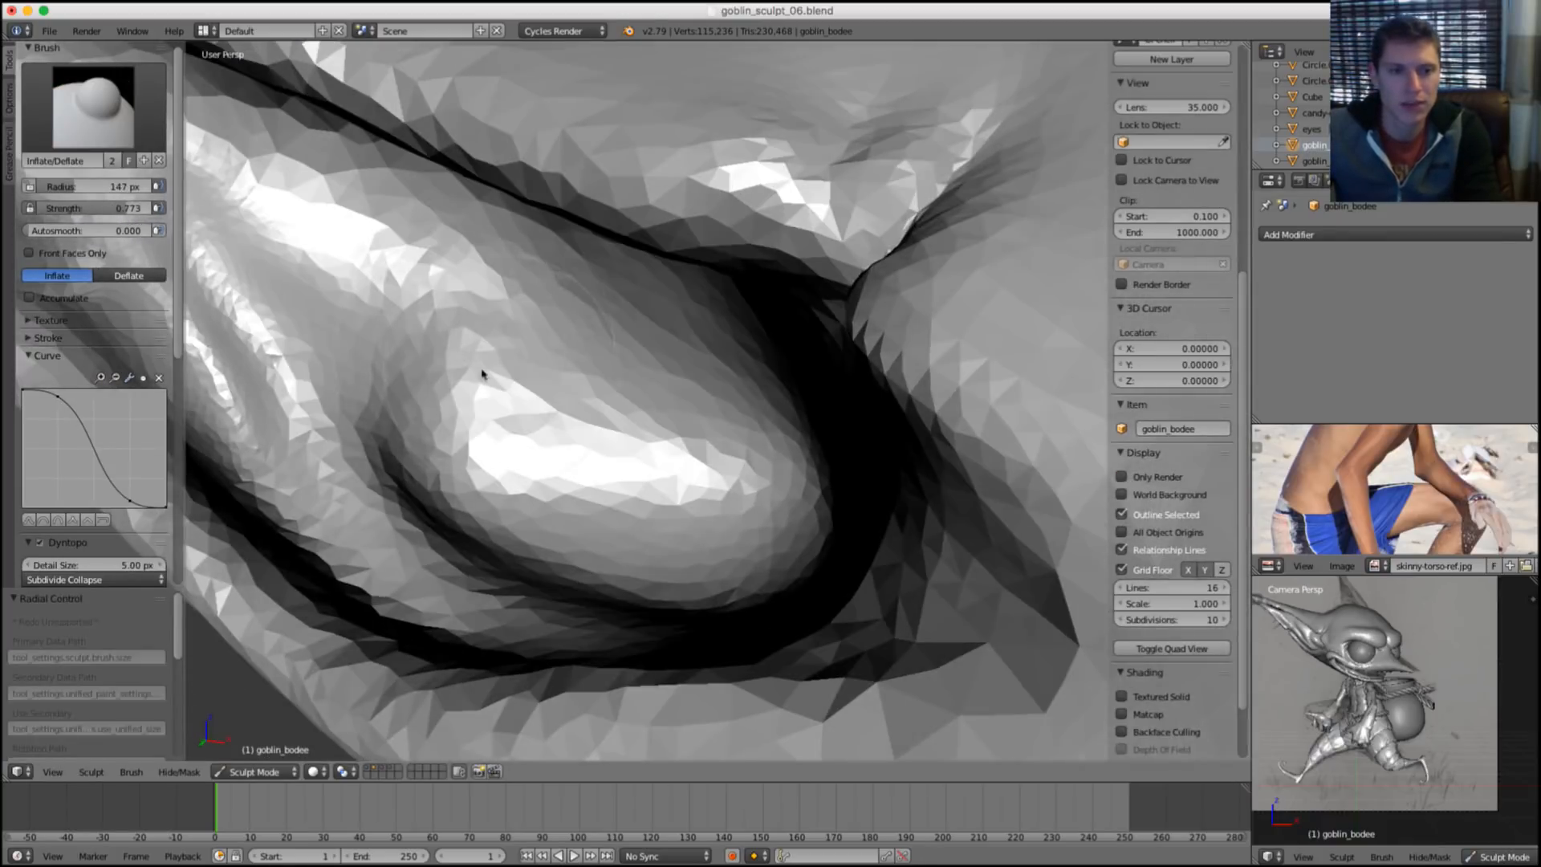
Inflate the outer end and lower edge of the inner ear bulge and review the head from several angles.
mouse_move(482, 378)
mouse_down()
mouse_move(479, 316)
mouse_move(474, 419)
mouse_move(498, 494)
mouse_up()
middle_drag(499, 494, 439, 372)
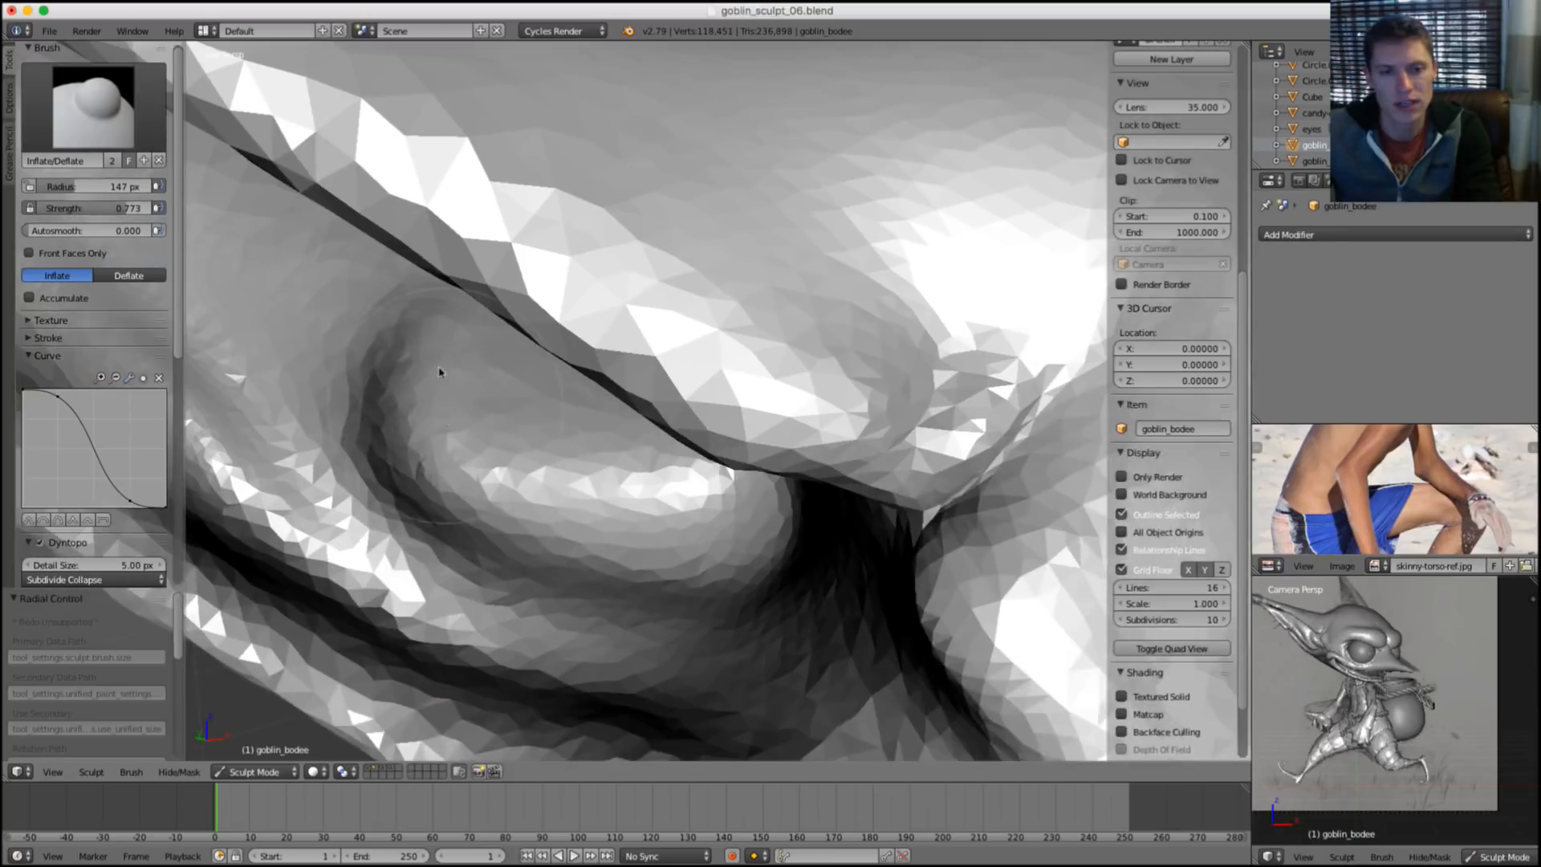
mouse_move(530, 566)
mouse_down()
mouse_move(522, 513)
mouse_move(643, 591)
mouse_move(659, 578)
mouse_up()
mouse_move(659, 578)
middle_down()
mouse_move(678, 522)
mouse_move(599, 567)
middle_up()
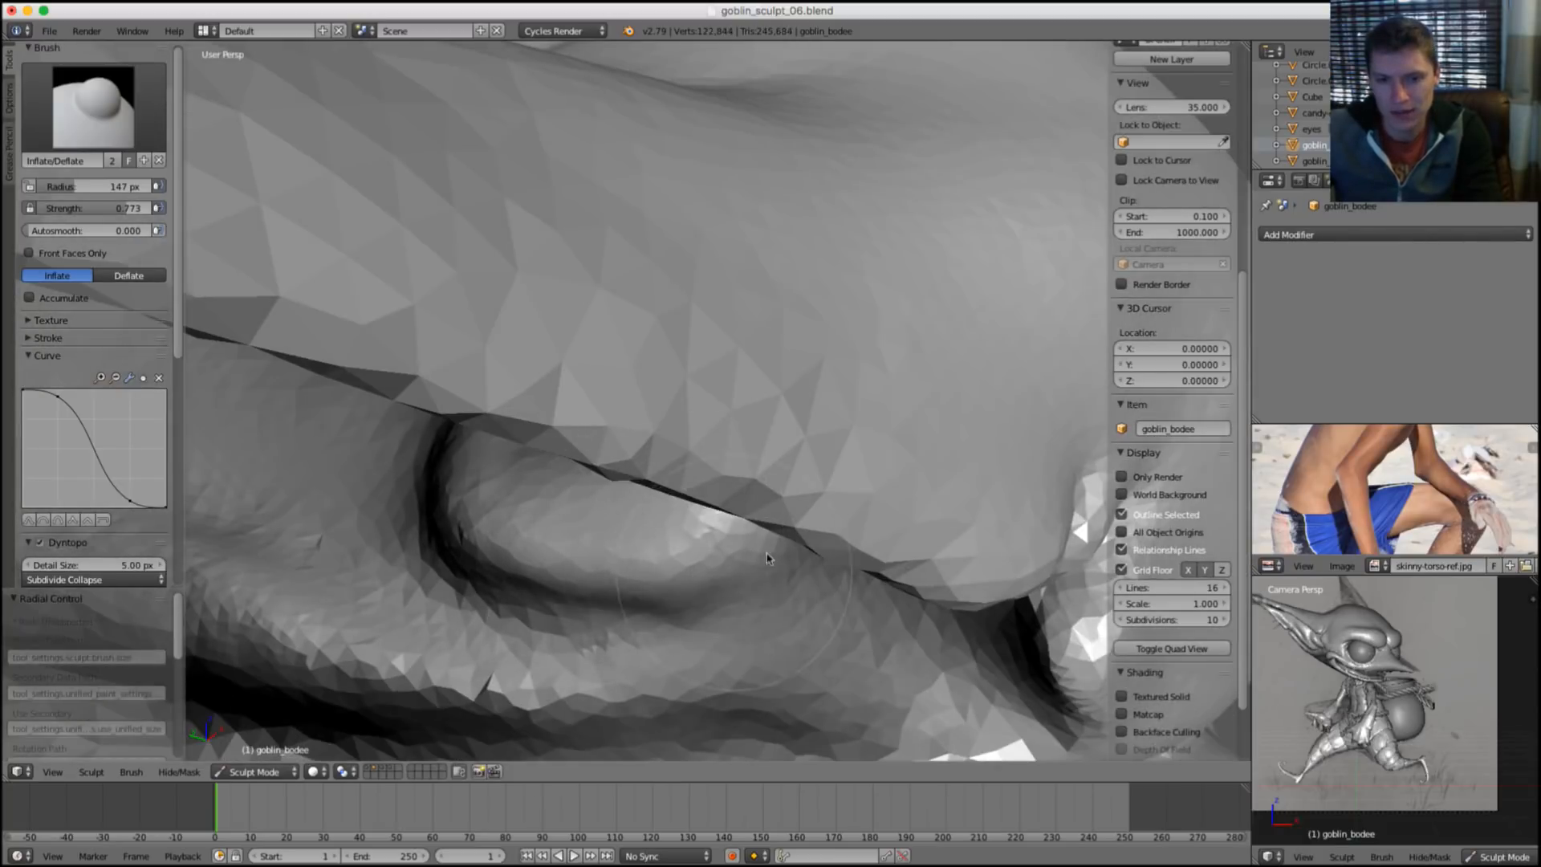
middle_drag(767, 558, 761, 514)
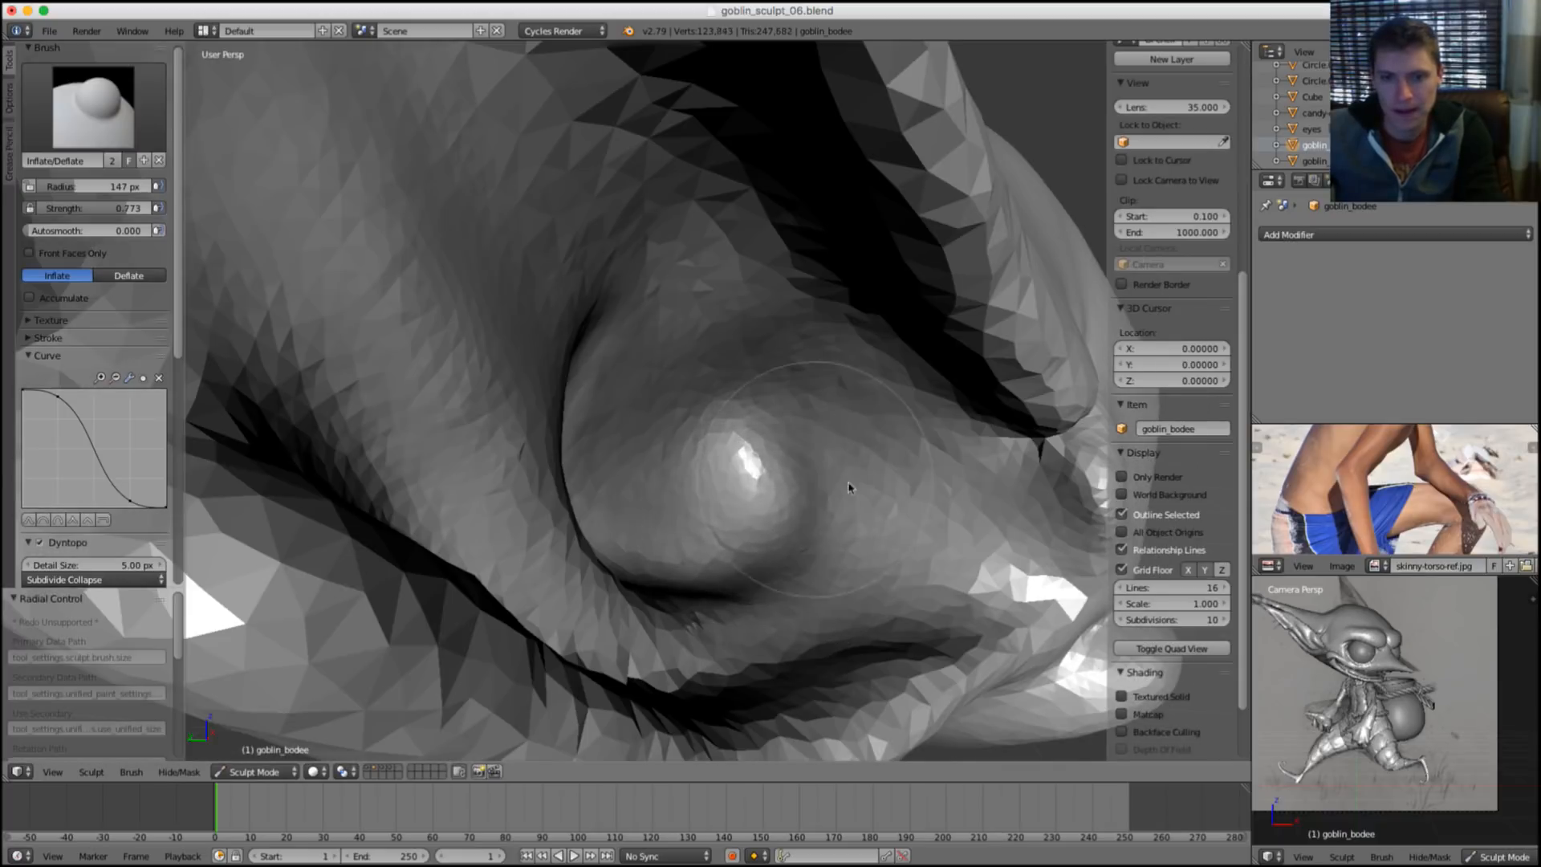
middle_drag(849, 488, 676, 368)
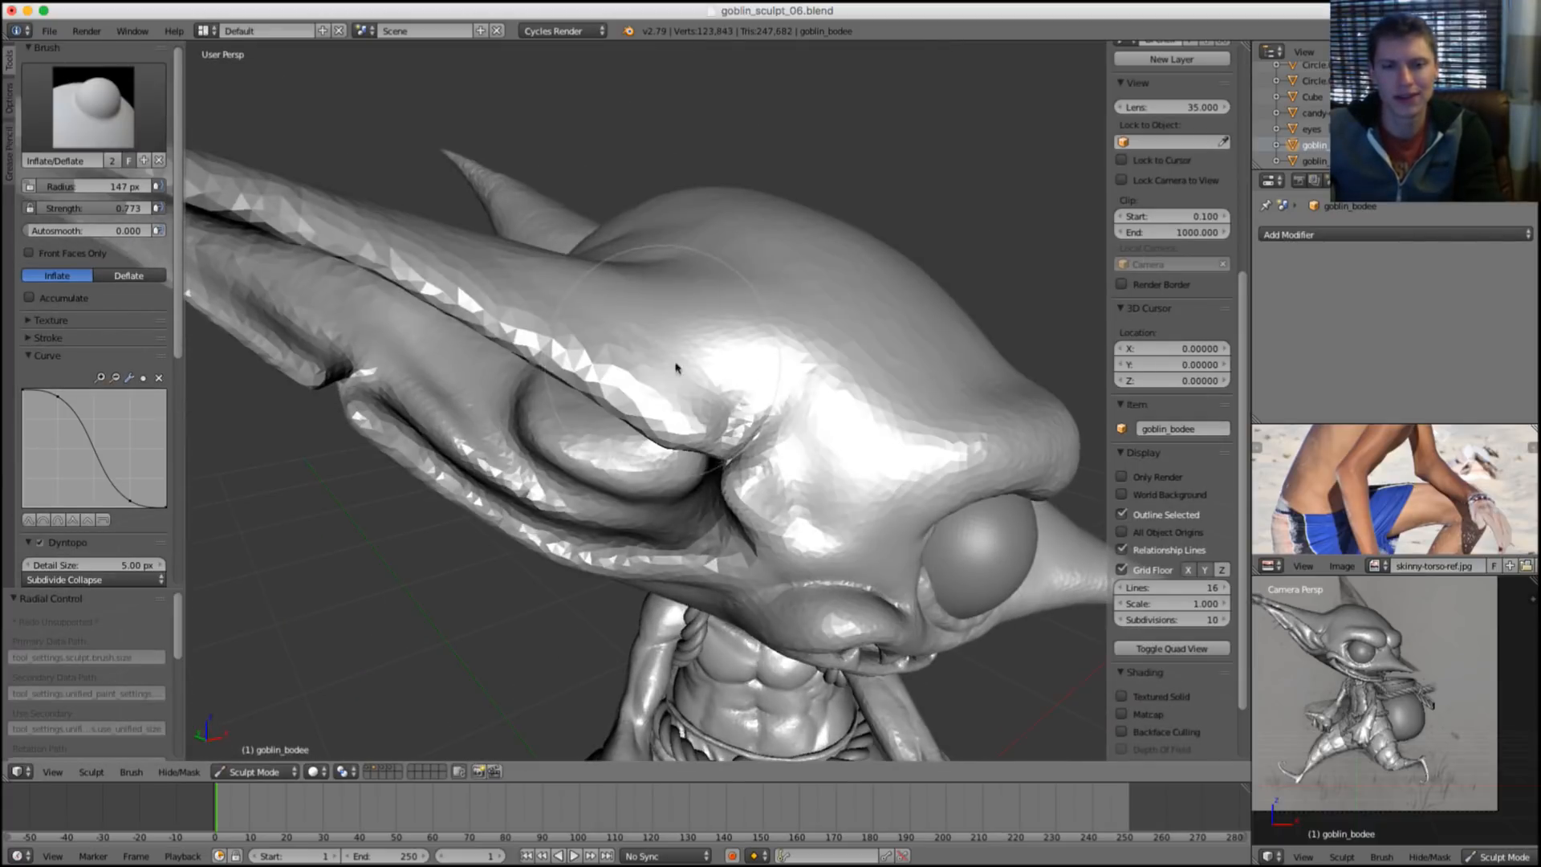
middle_drag(582, 350, 468, 309)
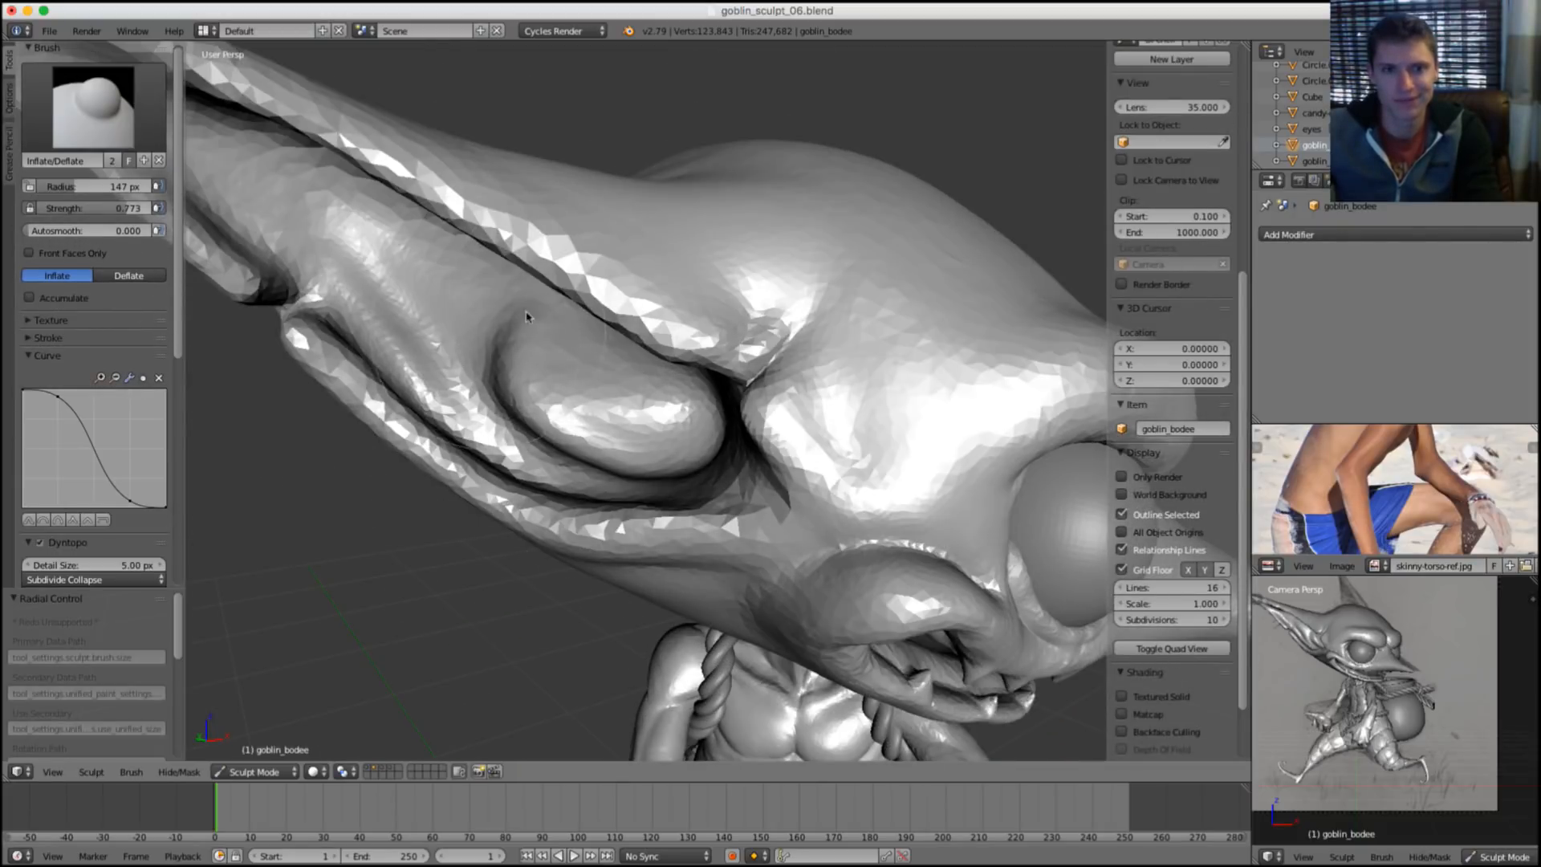
Enlarge the Inflate brush to 243 px and build up a rounded lobe at the bulge's end nearest the head.
scroll(599, 399, up, 6)
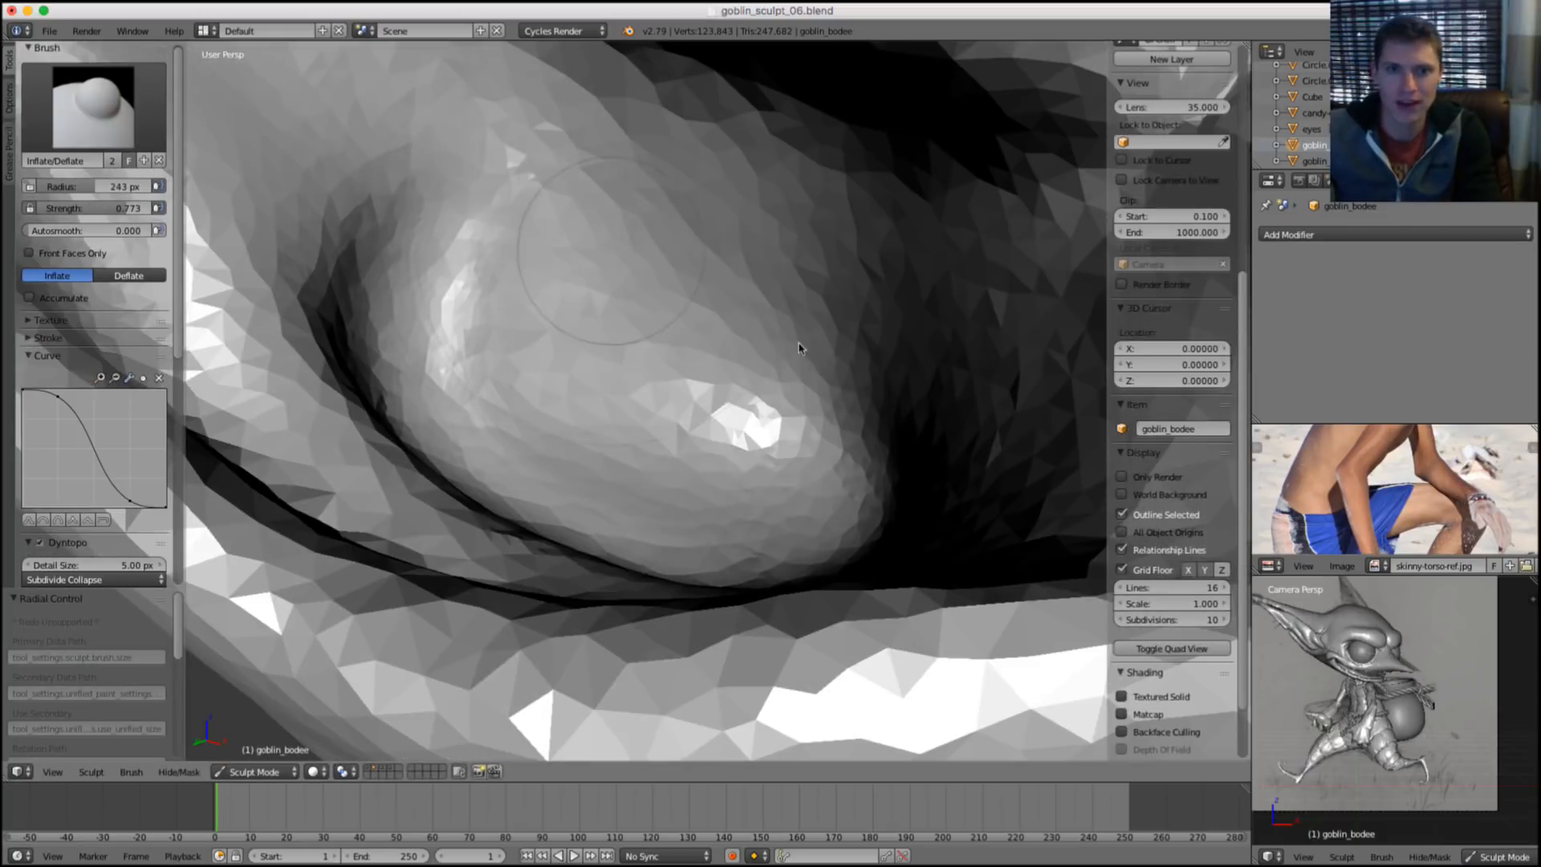
mouse_move(761, 303)
mouse_down()
mouse_move(859, 421)
mouse_move(862, 449)
mouse_up()
middle_drag(862, 449, 894, 448)
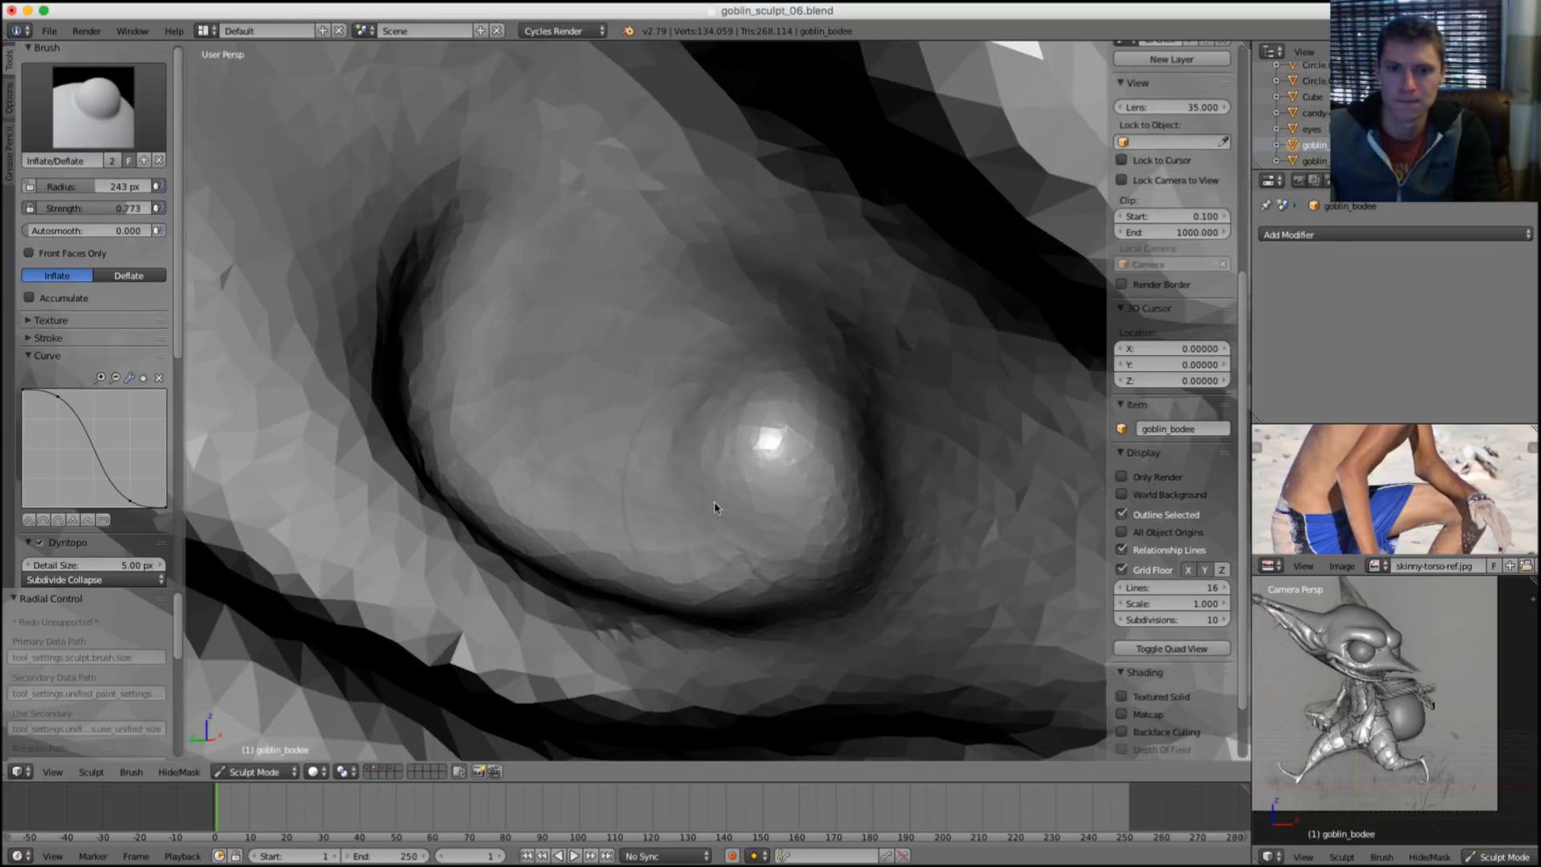
drag(800, 329, 676, 369)
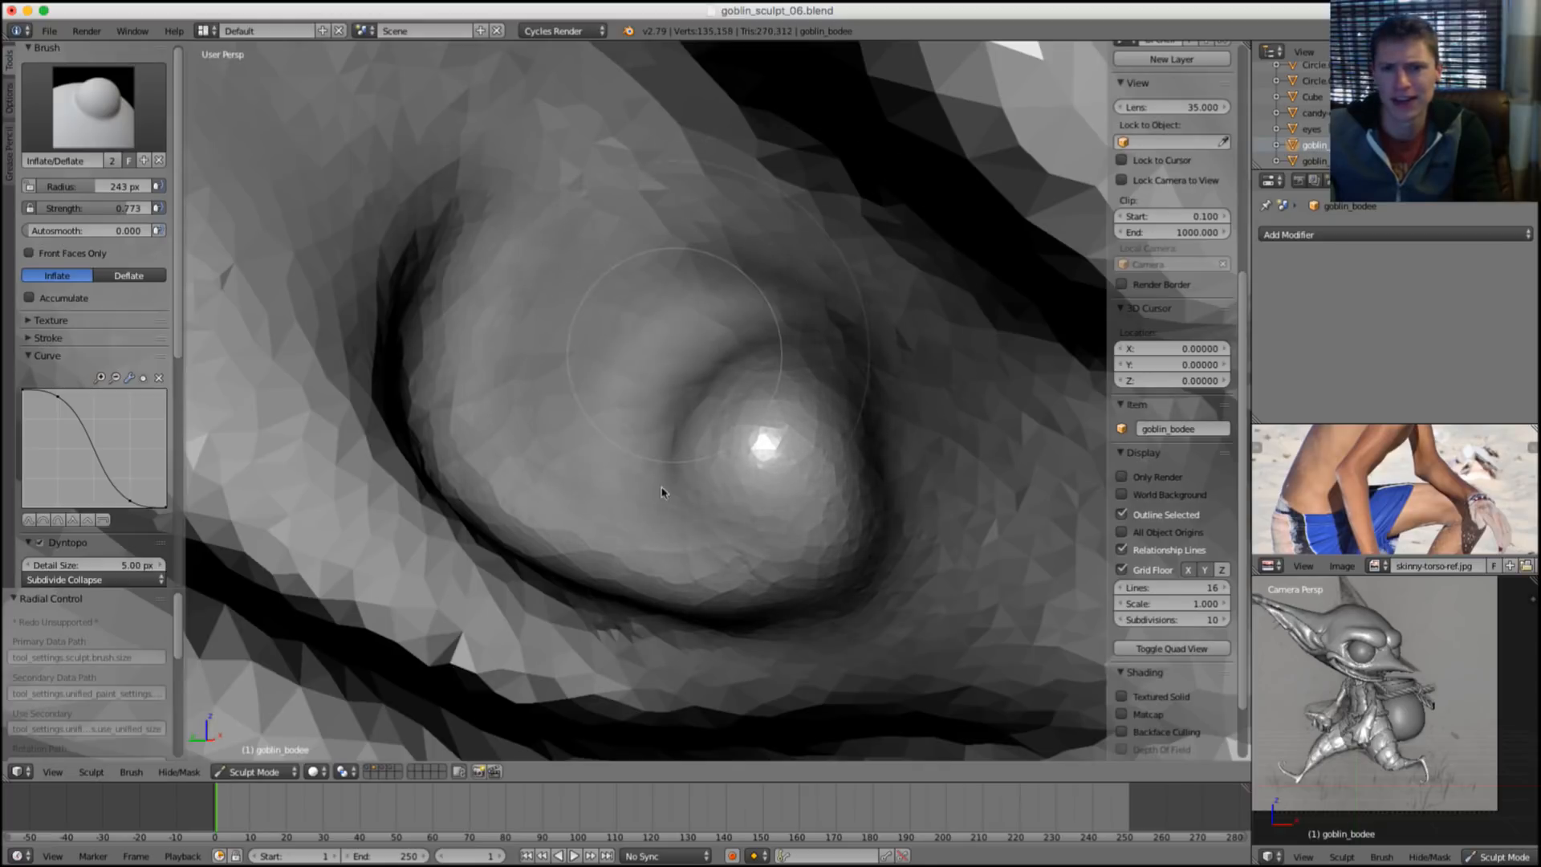
drag(662, 491, 705, 313)
scroll(705, 313, down, 4)
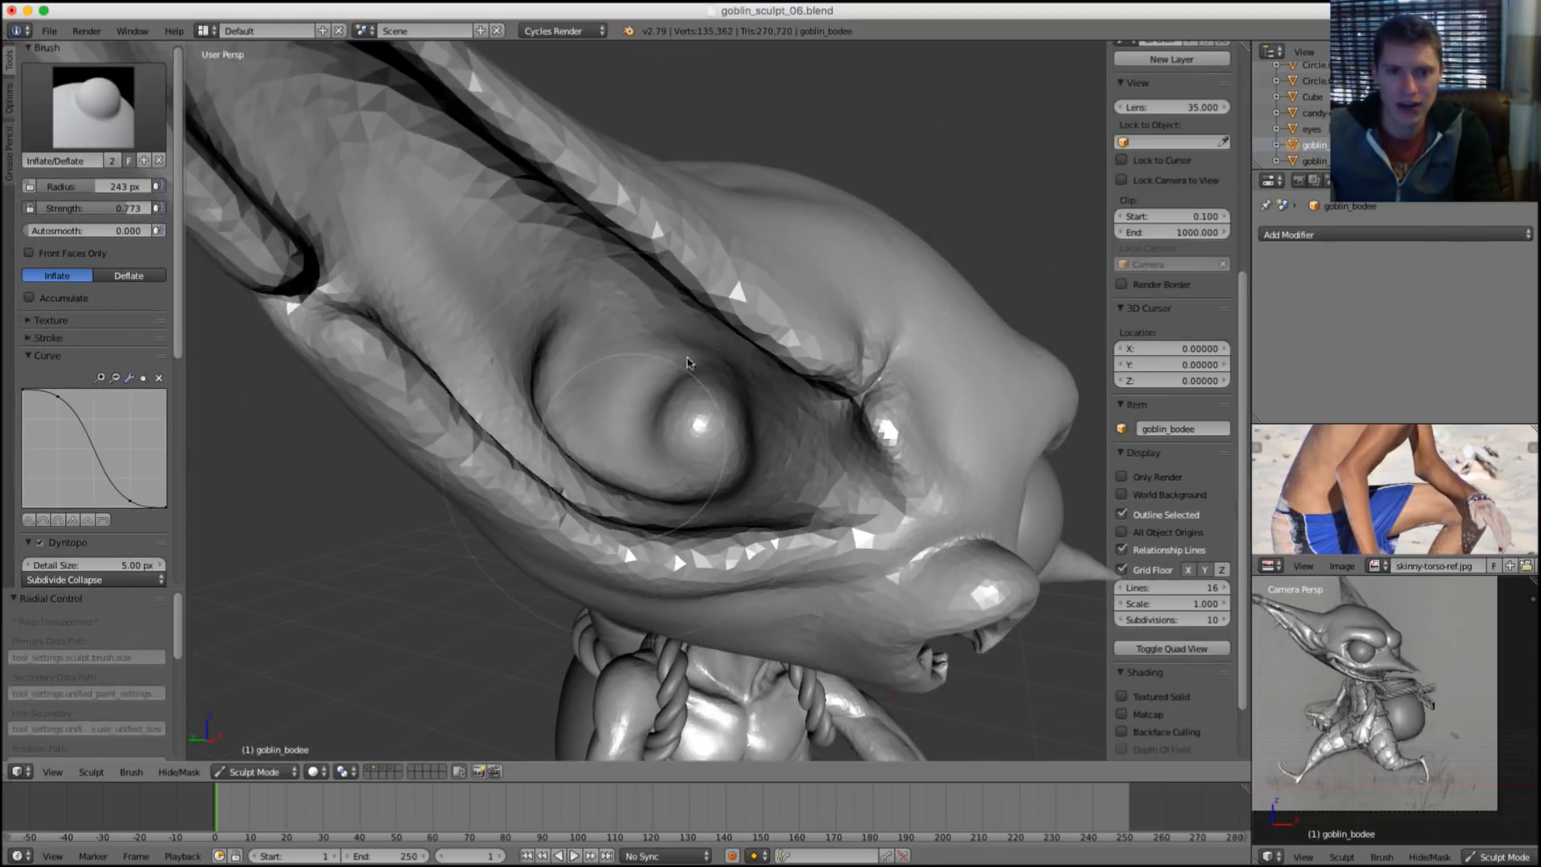
Work over the surface around the inner ear lobe with the brush radius reduced to 211 px and 176 px.
middle_drag(750, 376, 744, 368)
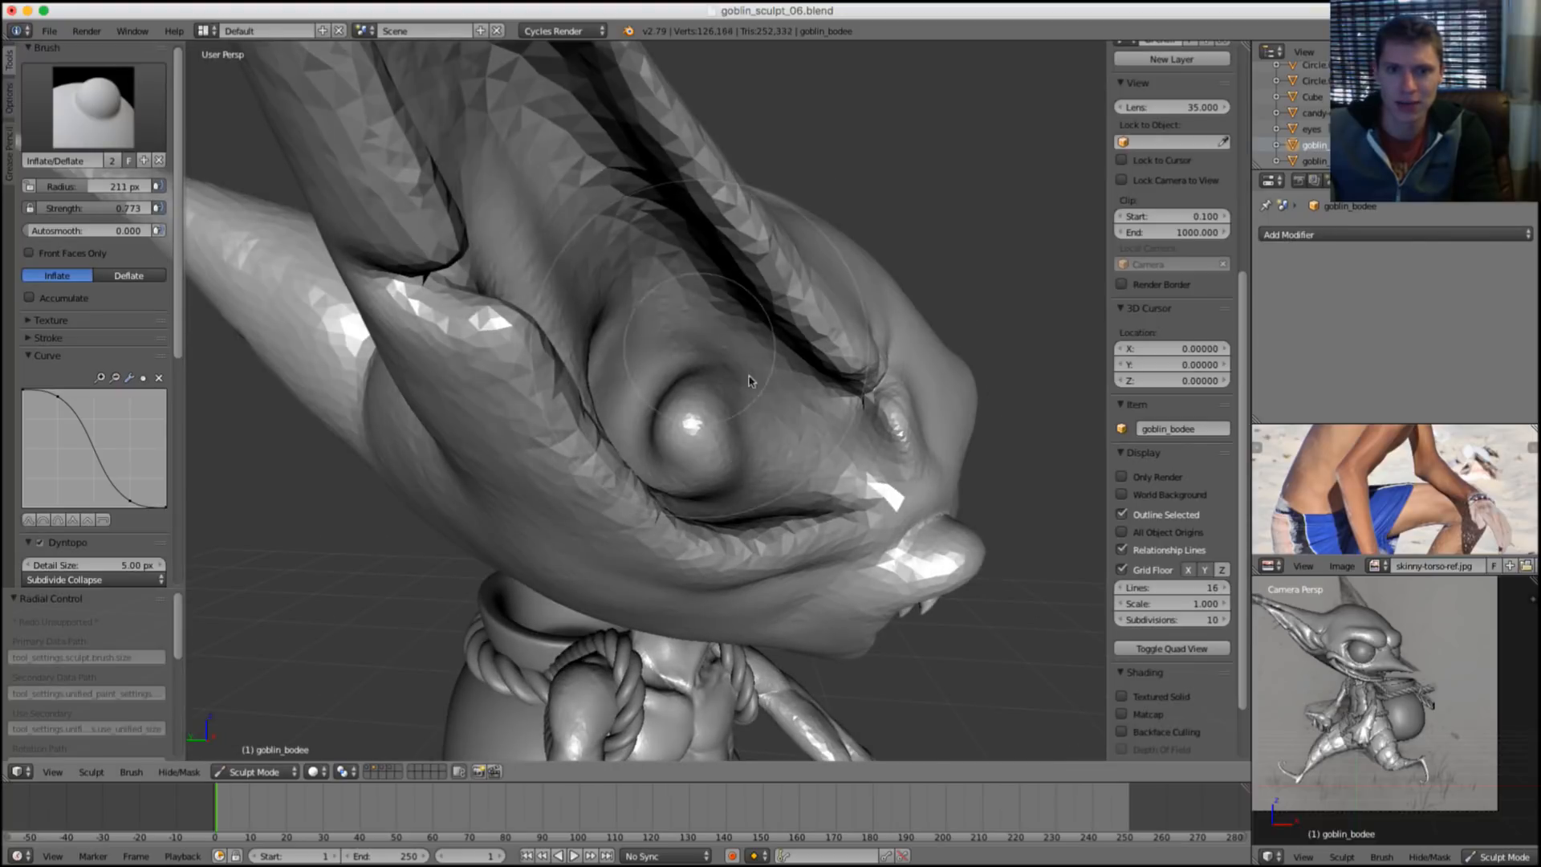
click(749, 375)
drag(610, 353, 548, 374)
key(f)
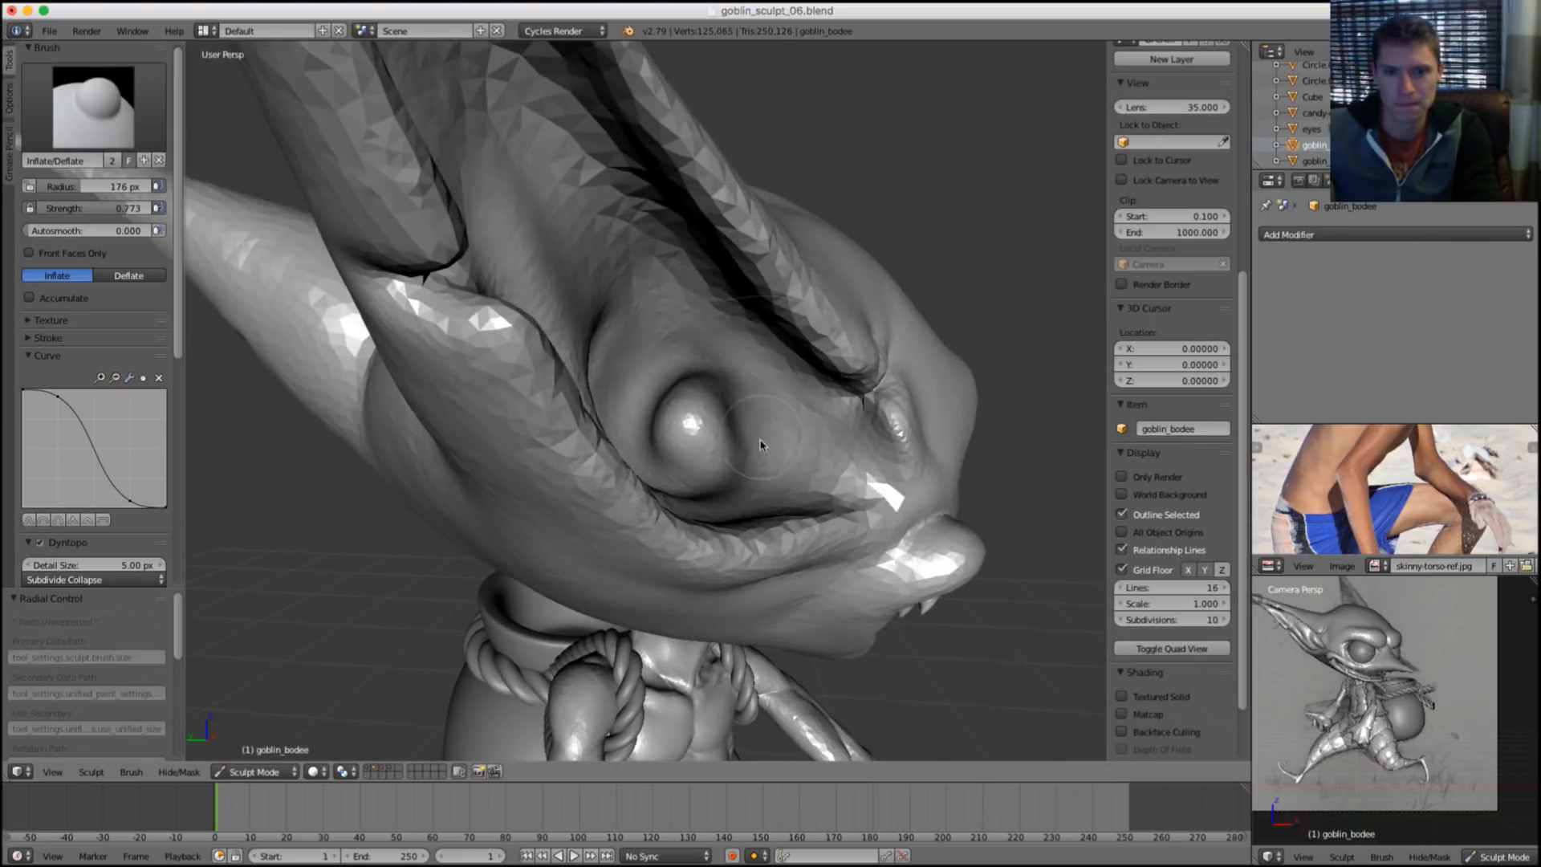
drag(763, 445, 763, 381)
Reduce the Inflate/Deflate brush radius to 115 px and check the inner ear lobe from the side of the head.
mouse_move(819, 393)
middle_down()
mouse_move(755, 374)
mouse_move(847, 379)
mouse_move(794, 395)
mouse_move(790, 353)
middle_up()
key(f)
click(798, 380)
scroll(833, 392, up, 1)
scroll(833, 391, up, 1)
scroll(805, 296, down, 5)
scroll(801, 380, up, 4)
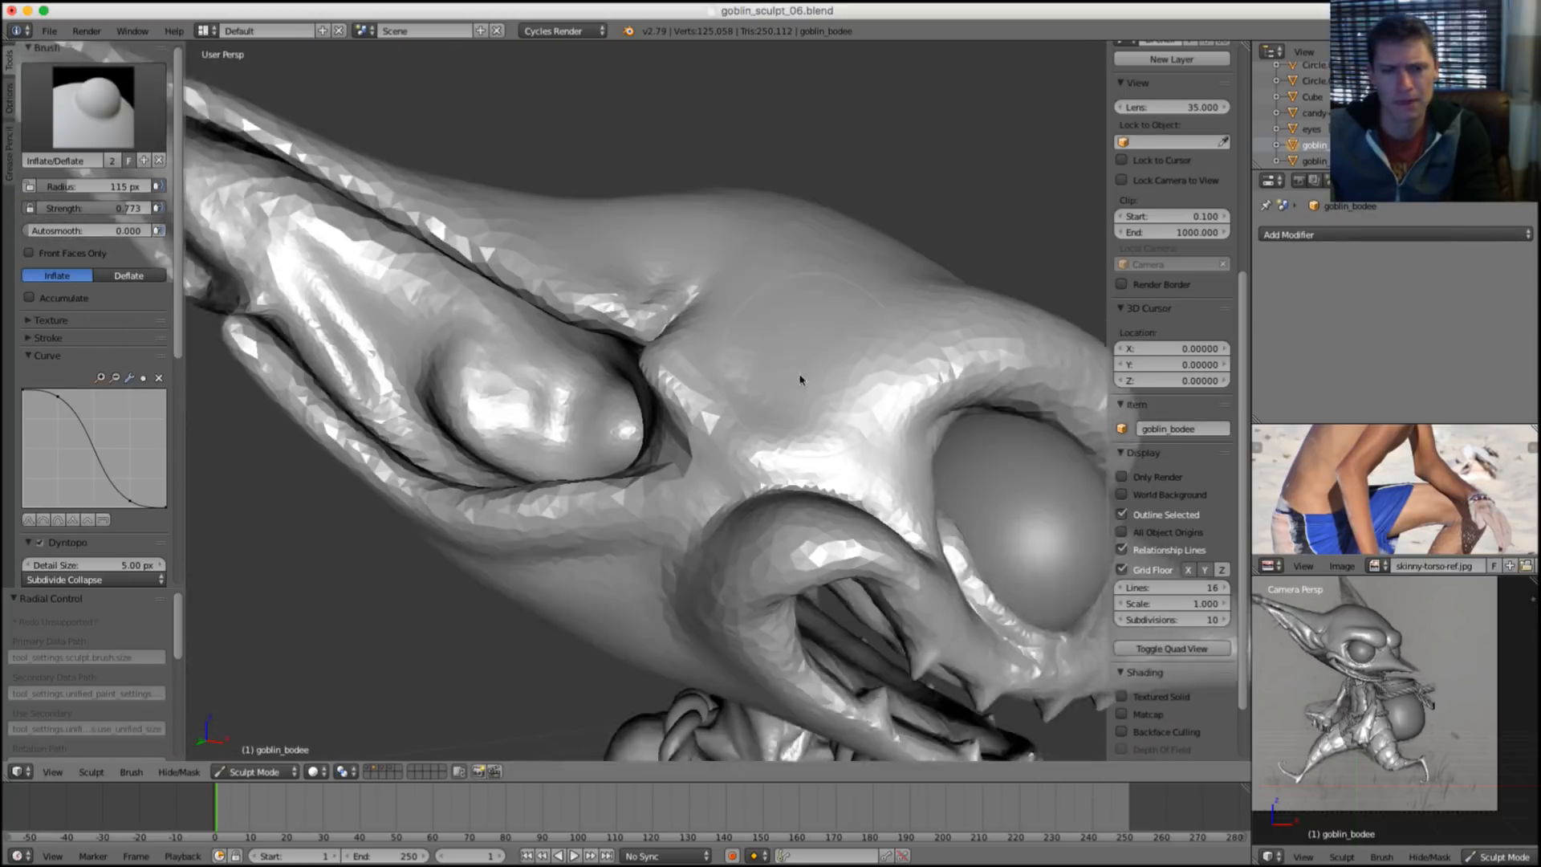
Switch to the Snake Hook brush and rework the ear rim where it meets the head, using radii of 206, 160 and 150 px.
scroll(801, 380, up, 1)
key(g)
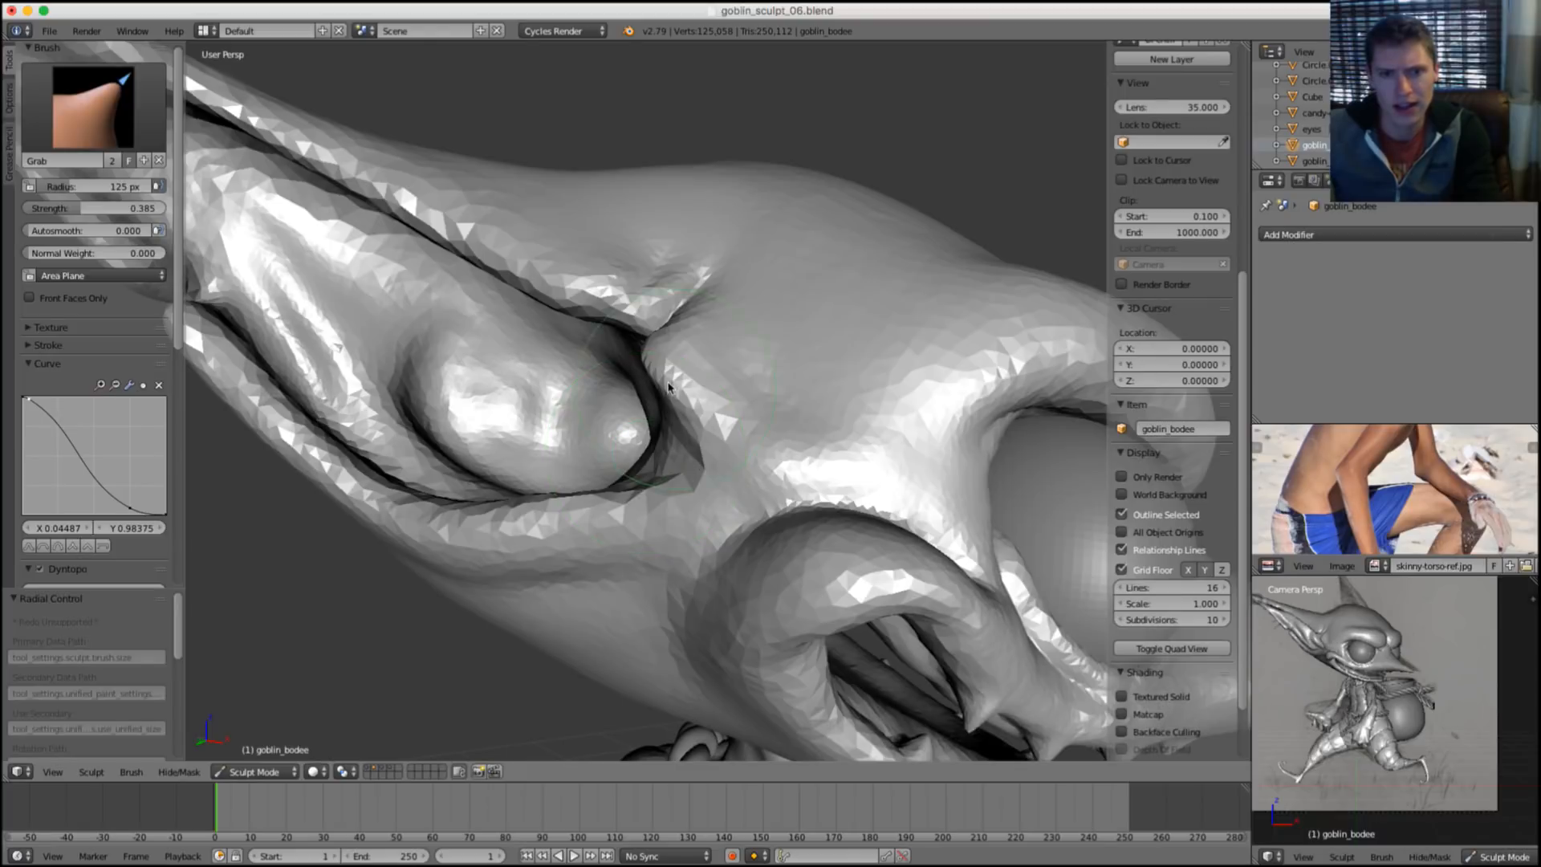
click(118, 136)
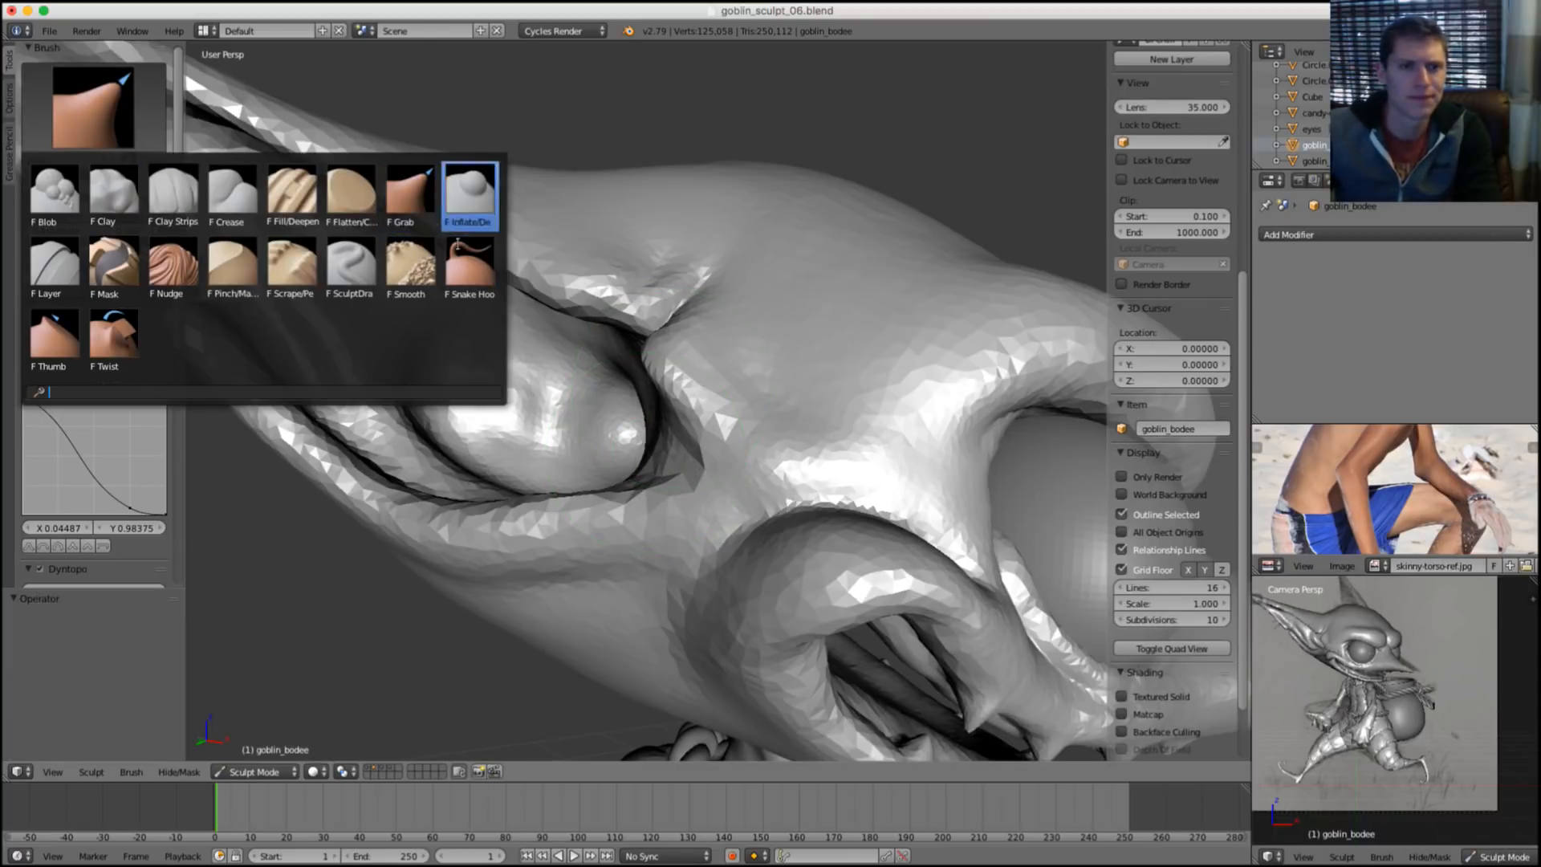
click(470, 265)
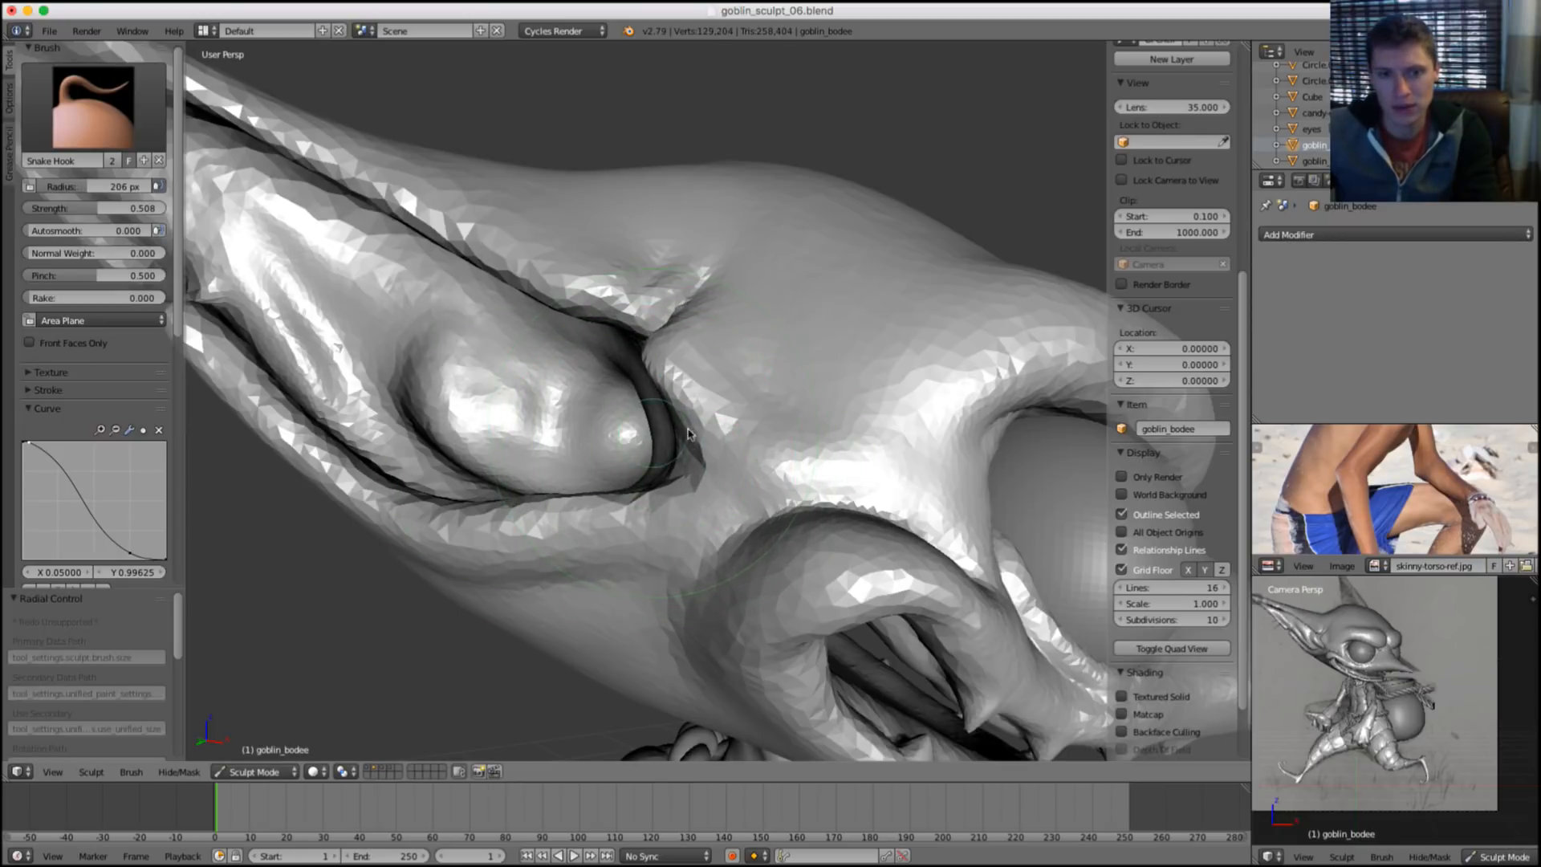
scroll(770, 429, down, 5)
scroll(616, 370, up, 4)
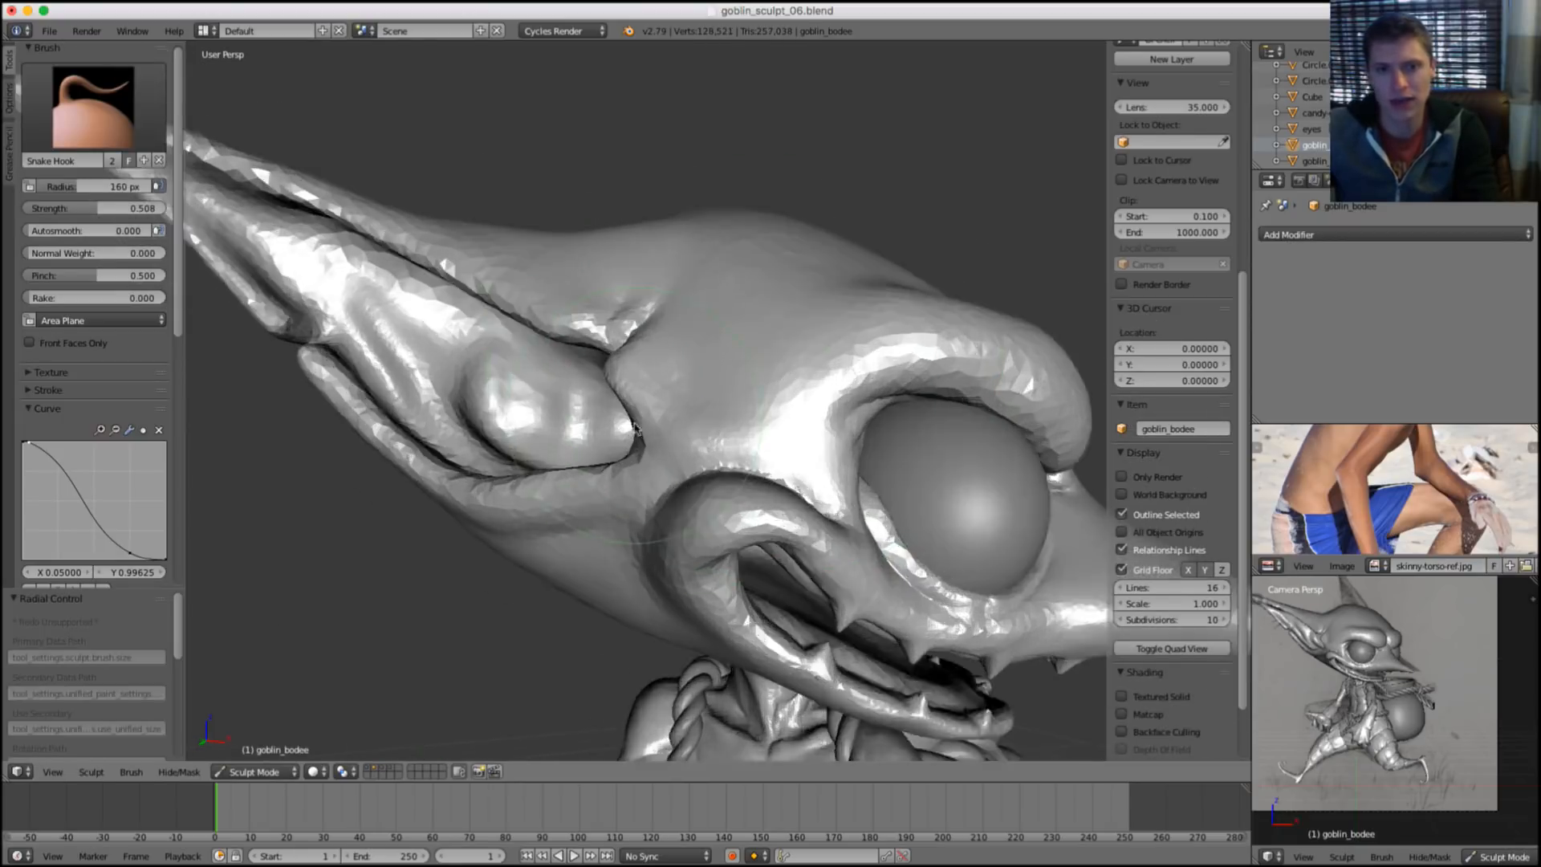
middle_drag(601, 390, 610, 484)
scroll(792, 361, down, 8)
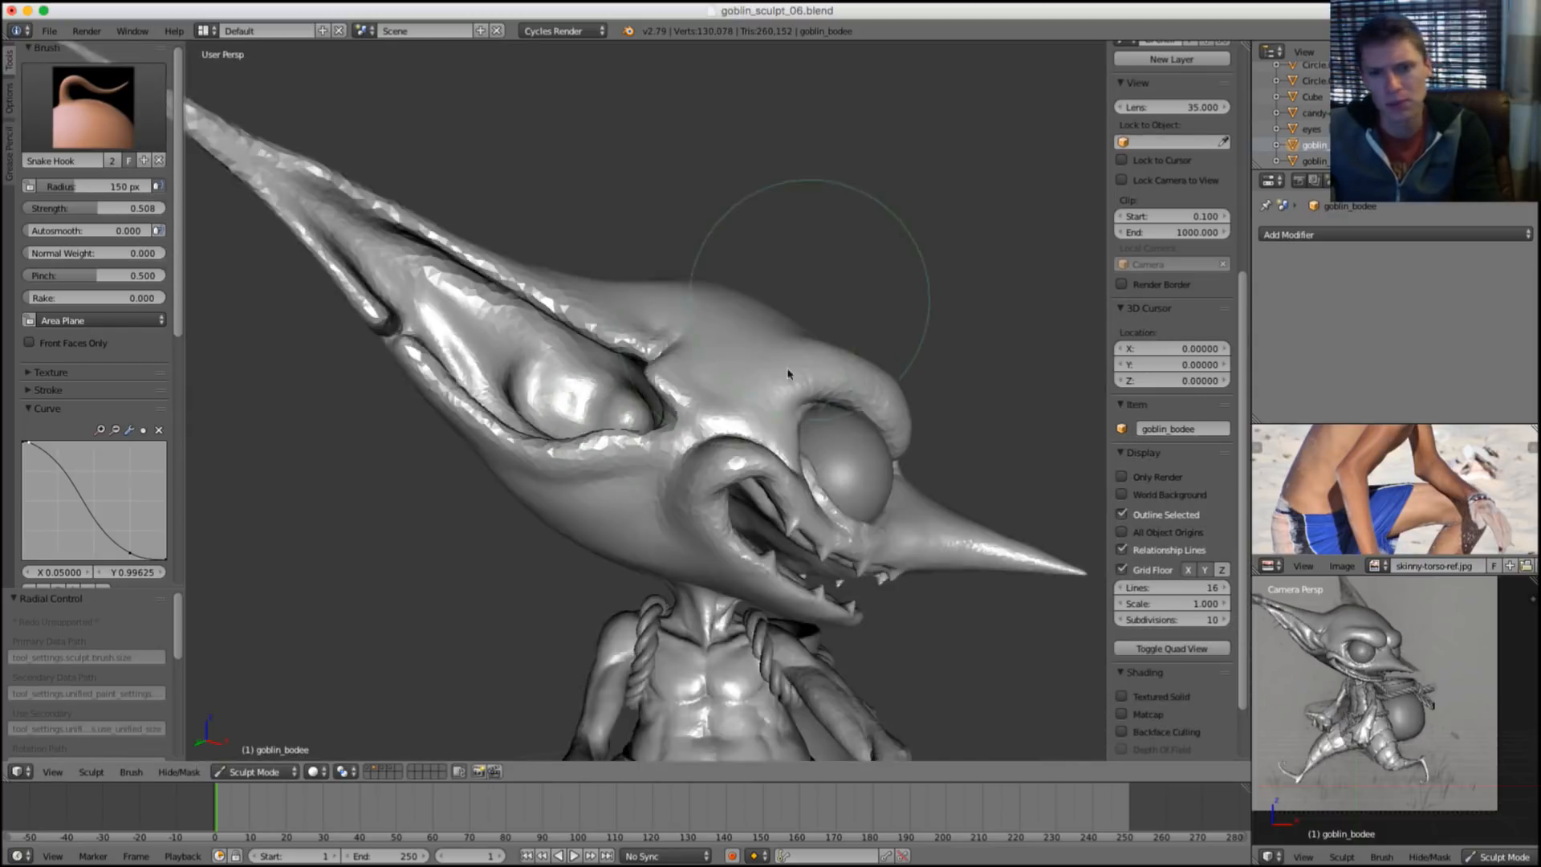
Examine the goblin's ear, brow and face from several angles and distances.
middle_drag(791, 361, 826, 275)
scroll(825, 276, up, 4)
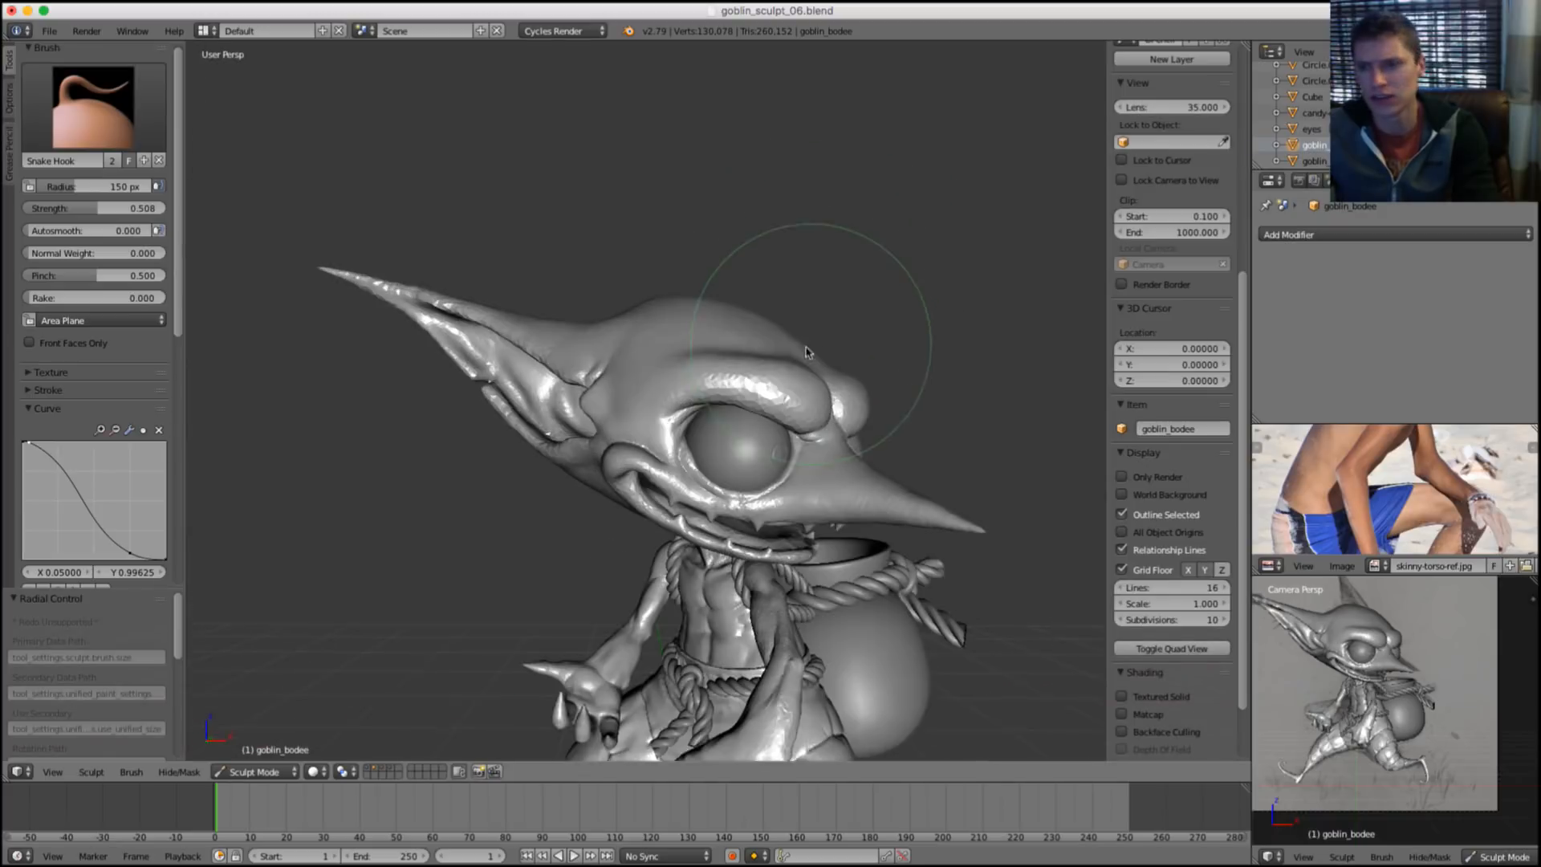
scroll(750, 258, up, 3)
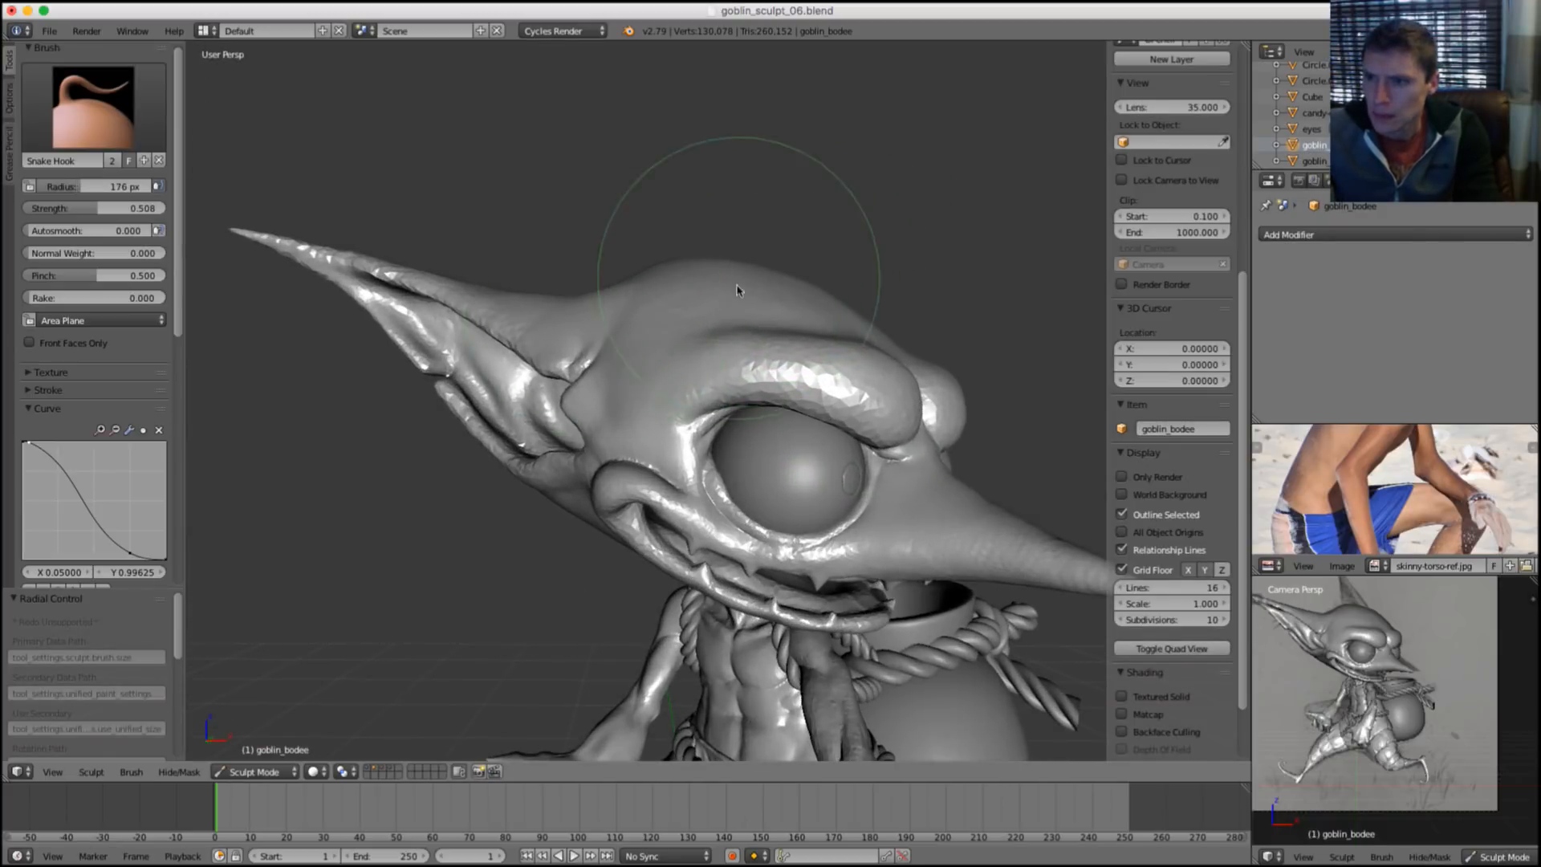
scroll(740, 304, up, 2)
scroll(742, 313, up, 4)
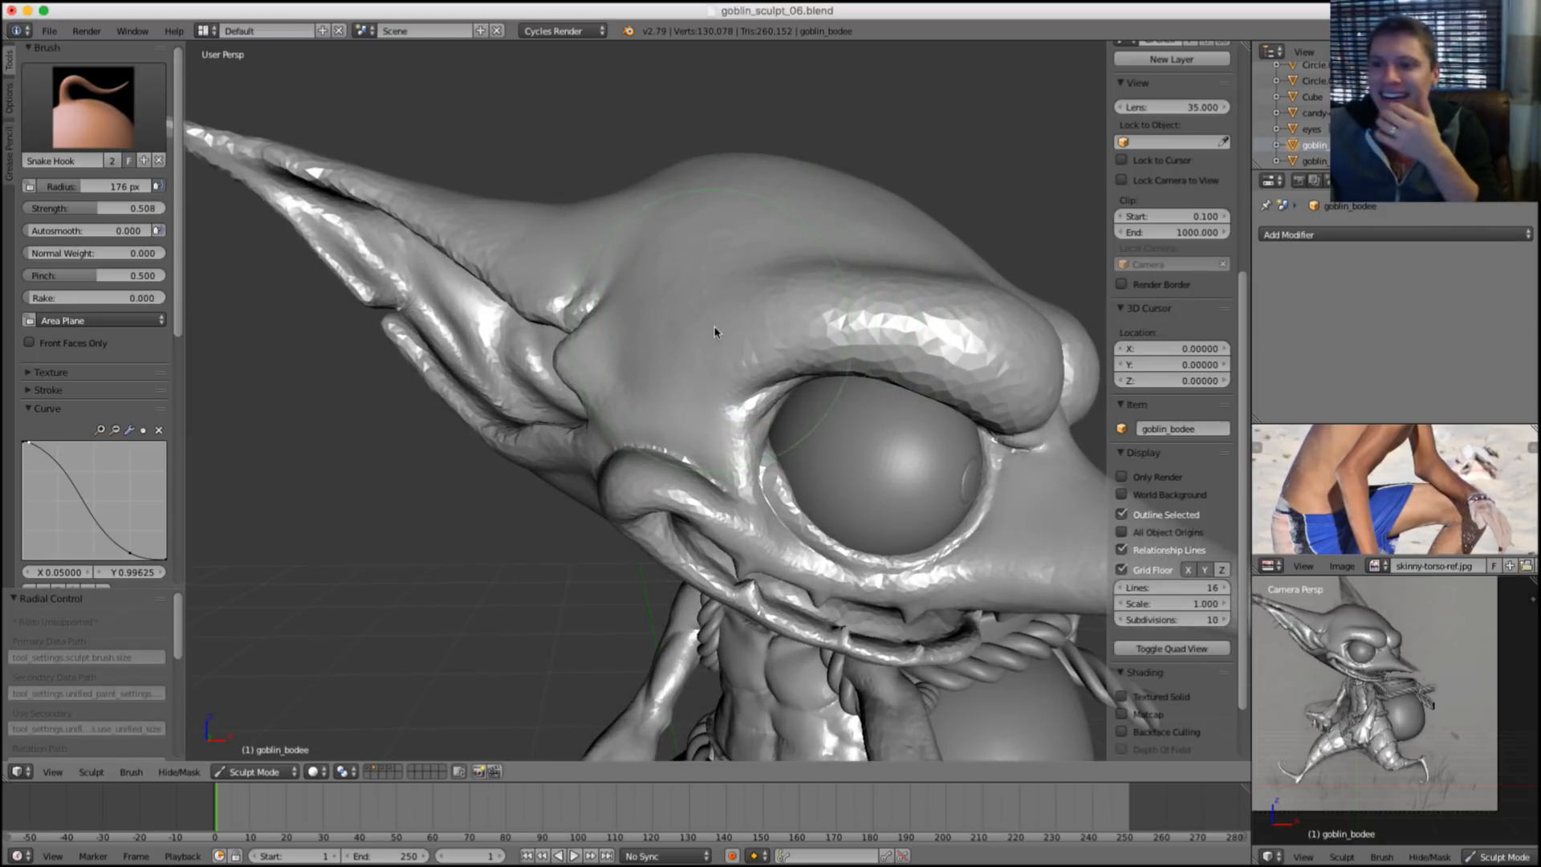
middle_drag(715, 332, 709, 328)
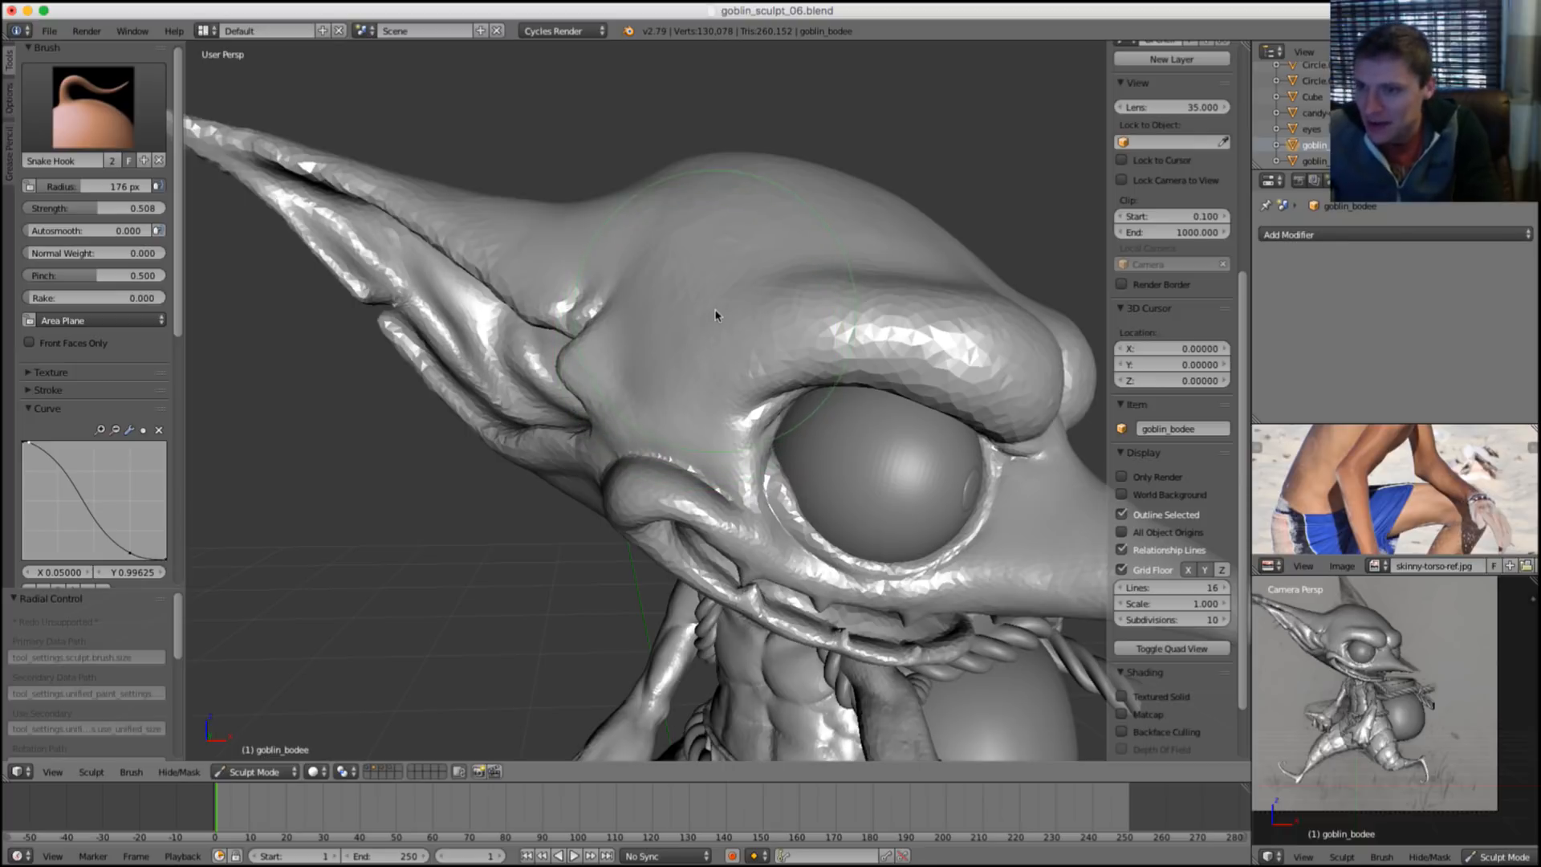
middle_drag(649, 323, 633, 360)
scroll(629, 371, up, 5)
Switch back to the Inflate/Deflate brush and smooth the inner ear surface between the outer notch and the rounded bulge.
key(i)
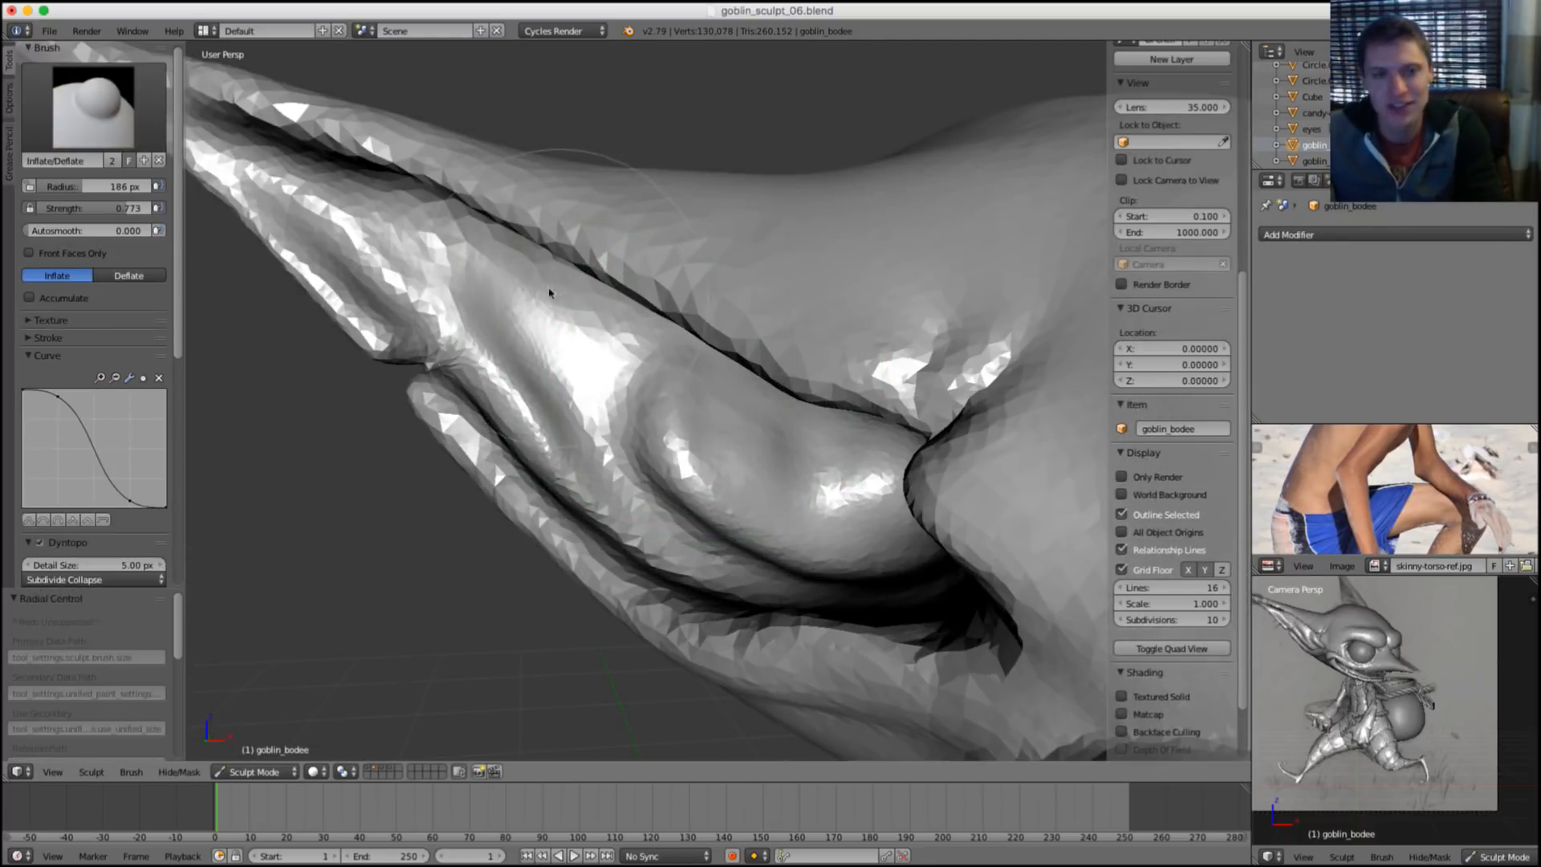
scroll(562, 309, up, 3)
mouse_move(452, 289)
middle_down()
mouse_move(589, 320)
mouse_move(551, 268)
middle_up()
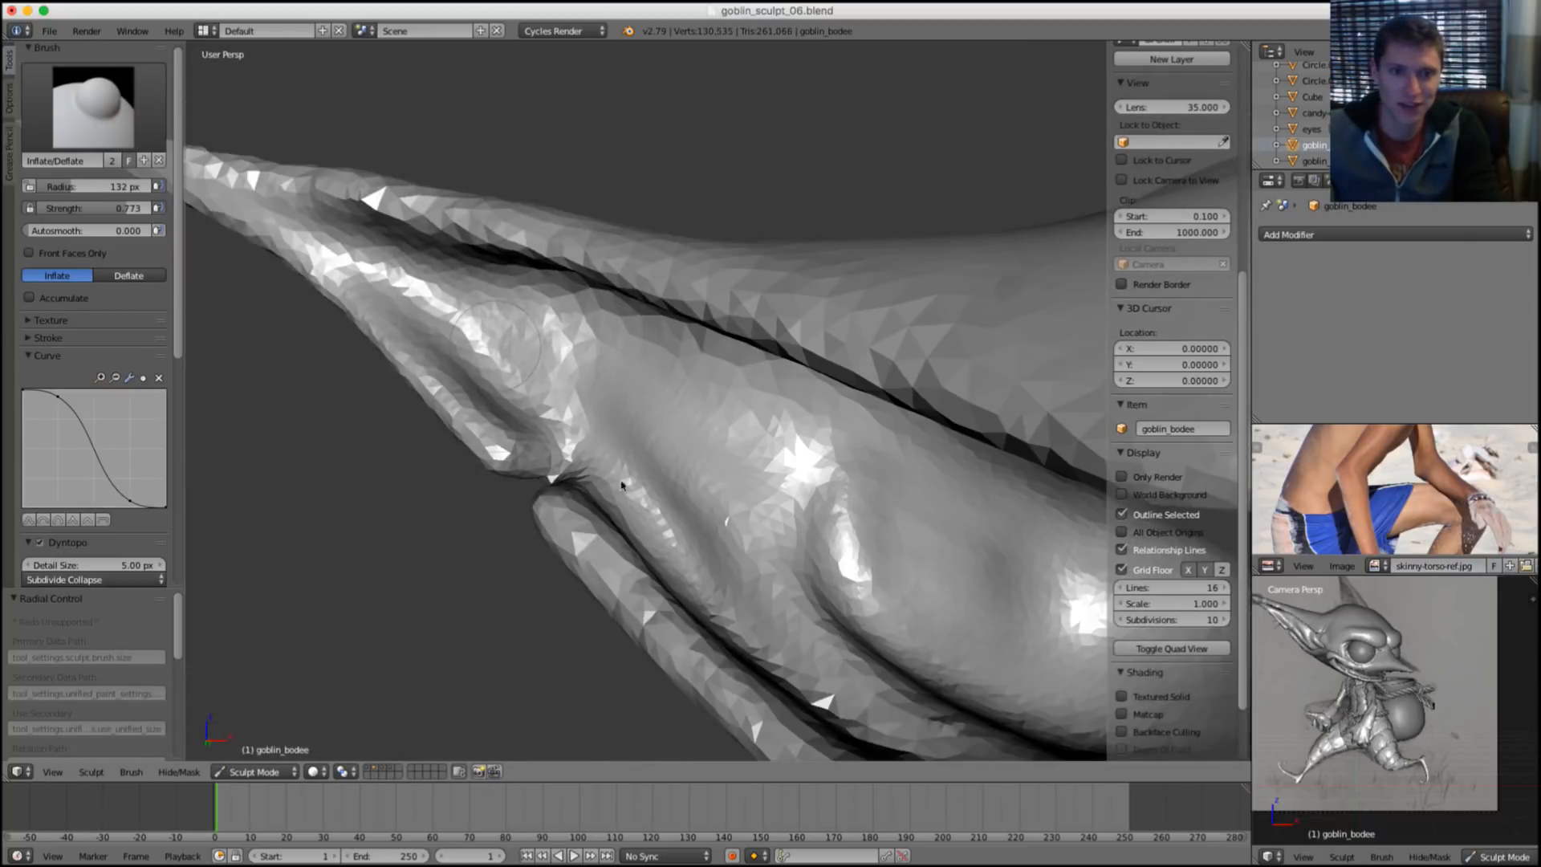
shift+drag(557, 370, 729, 414)
scroll(642, 385, down, 2)
middle_drag(674, 358, 787, 368)
shift+drag(558, 324, 840, 543)
middle_drag(840, 547, 892, 398)
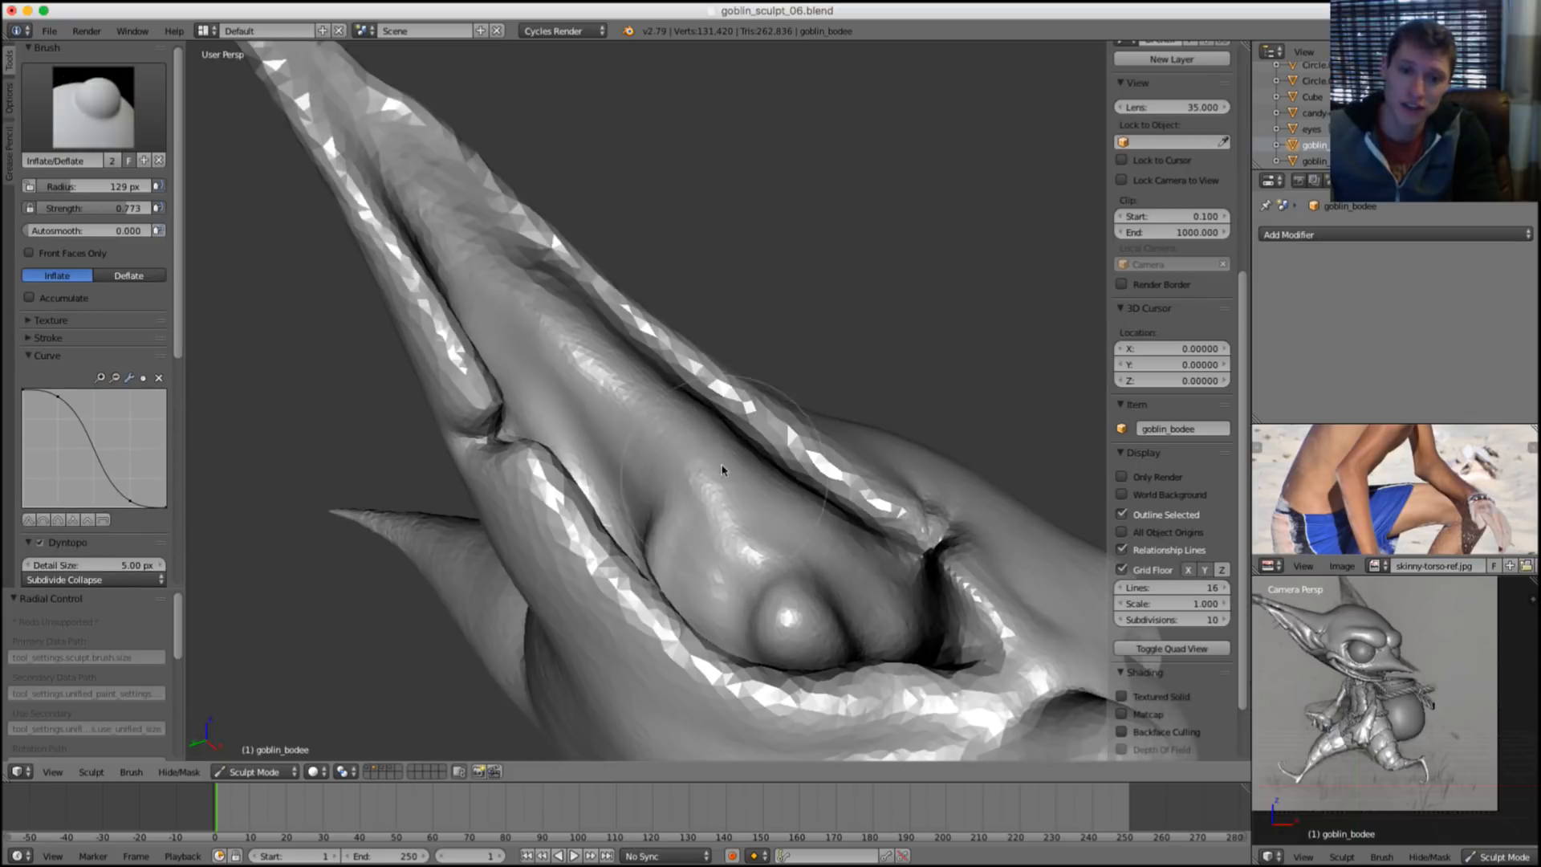
Refine the surface between the inner ear lobe and the head with the Inflate/Deflate radius reduced to 104 px and 80 px.
scroll(859, 464, down, 3)
key(f)
mouse_move(859, 463)
middle_down()
mouse_move(814, 451)
mouse_move(749, 535)
mouse_move(803, 451)
middle_up()
click(820, 450)
scroll(821, 450, up, 3)
key(f)
click(790, 449)
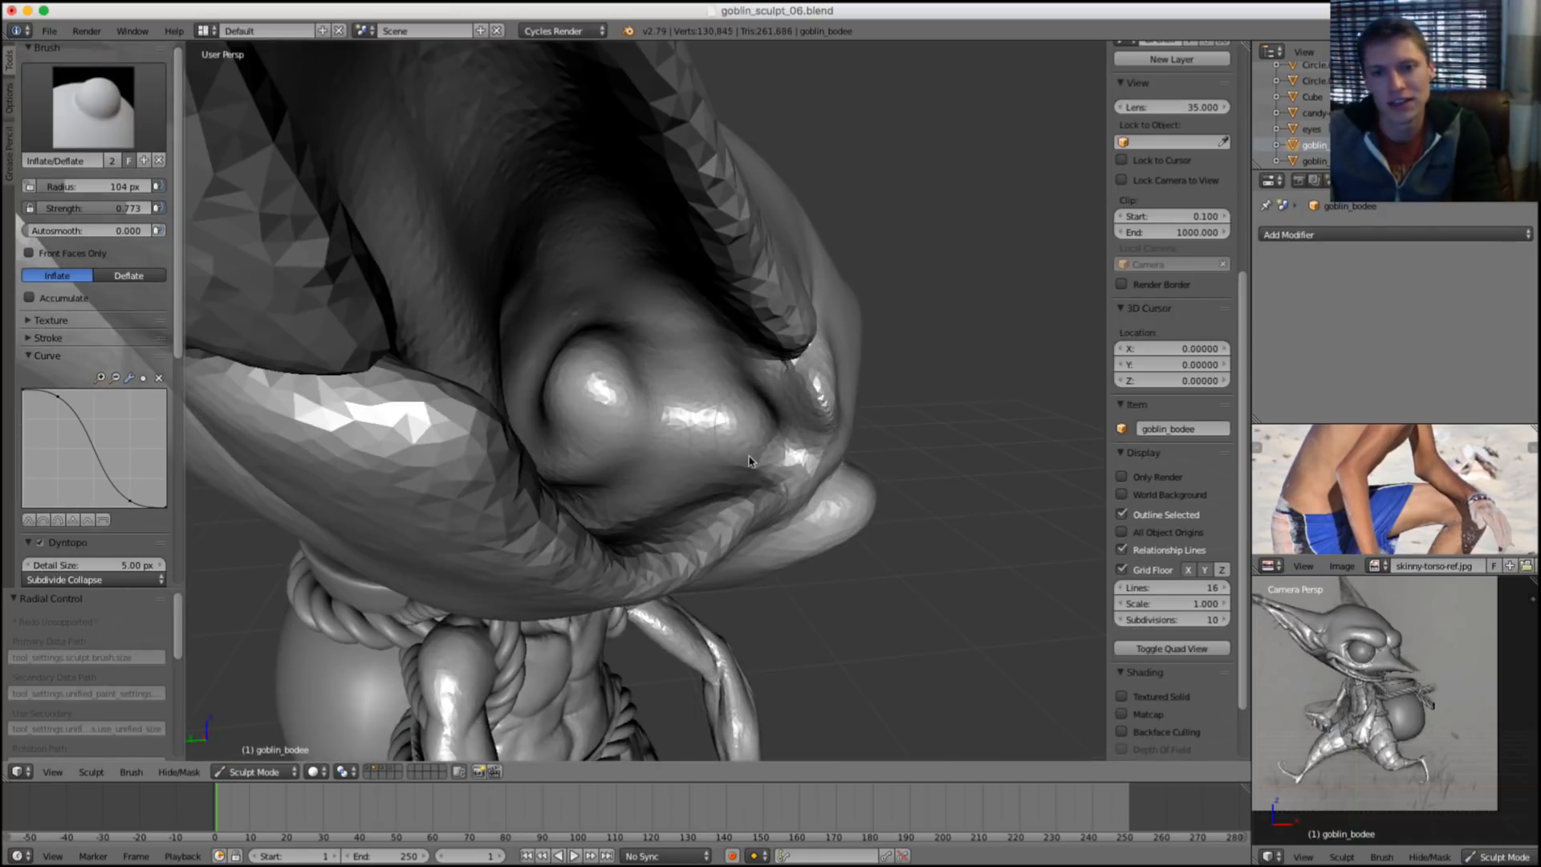
mouse_move(801, 444)
middle_down()
mouse_move(750, 430)
mouse_move(747, 412)
mouse_move(780, 401)
middle_up()
key(f)
click(764, 402)
scroll(879, 454, down, 3)
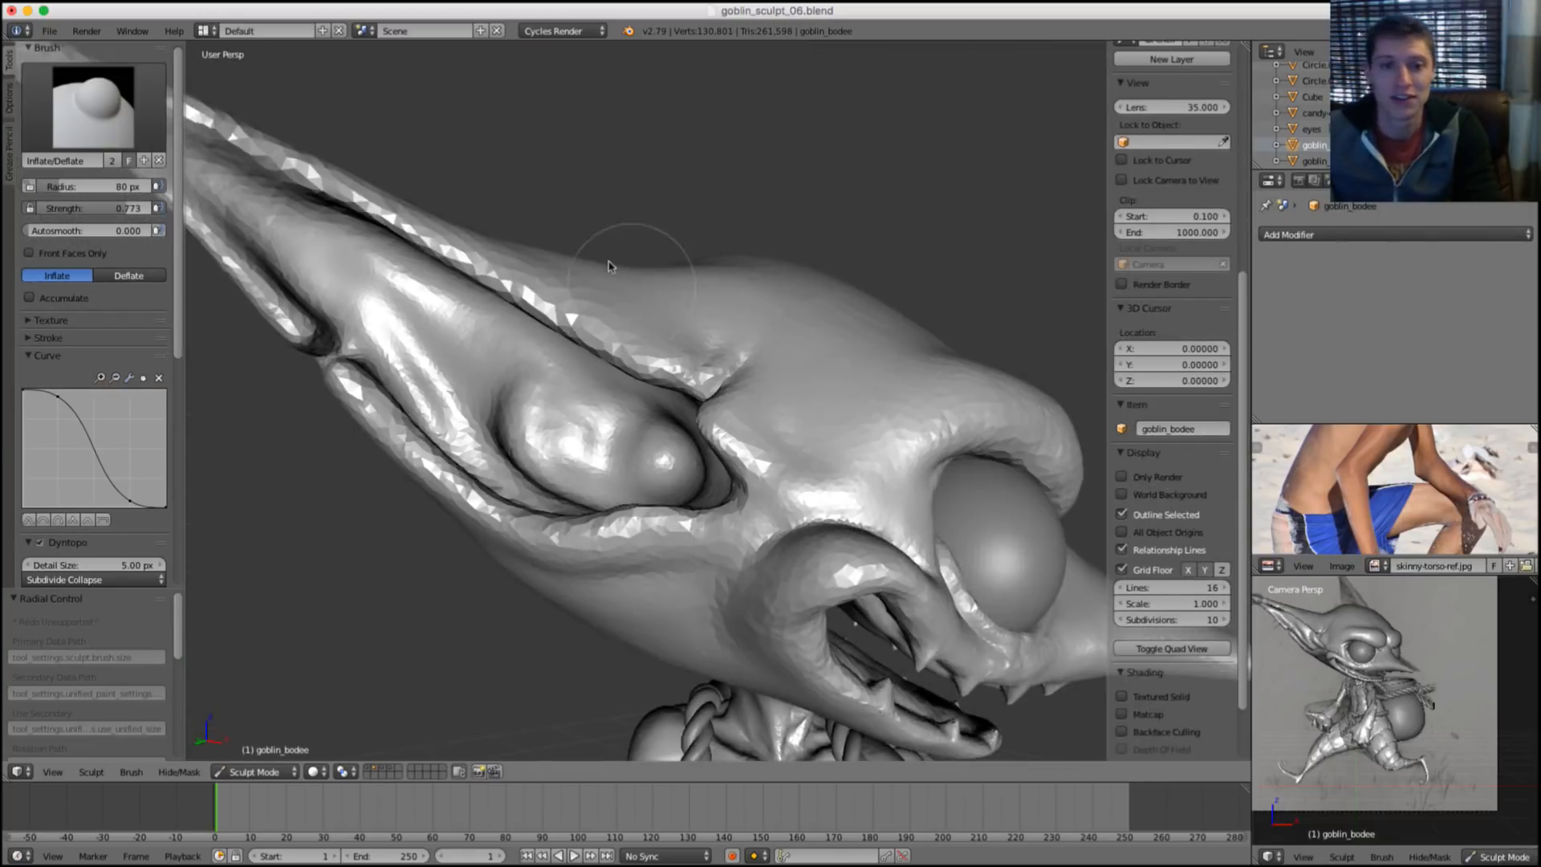
Set the Inflate/Deflate radius to 84 px and build up a narrow ridge along the upper inner ear down to the bulge.
mouse_move(636, 258)
middle_down()
mouse_move(705, 320)
mouse_move(626, 310)
middle_up()
key(f)
click(626, 309)
scroll(689, 394, up, 3)
middle_drag(689, 394, 598, 377)
key(f)
click(530, 391)
drag(532, 374, 779, 472)
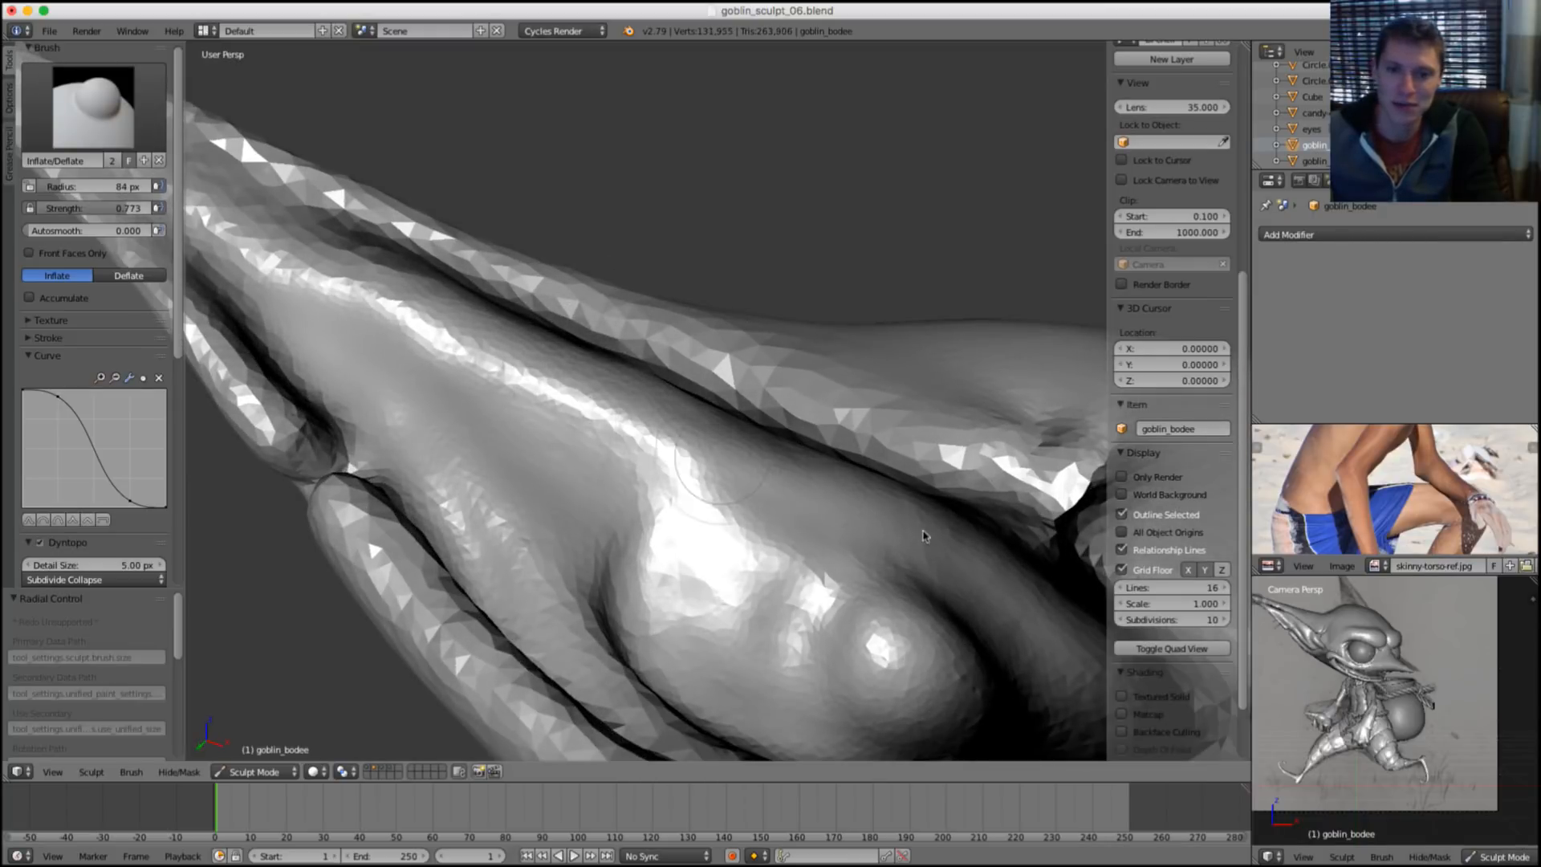
middle_drag(797, 412, 784, 471)
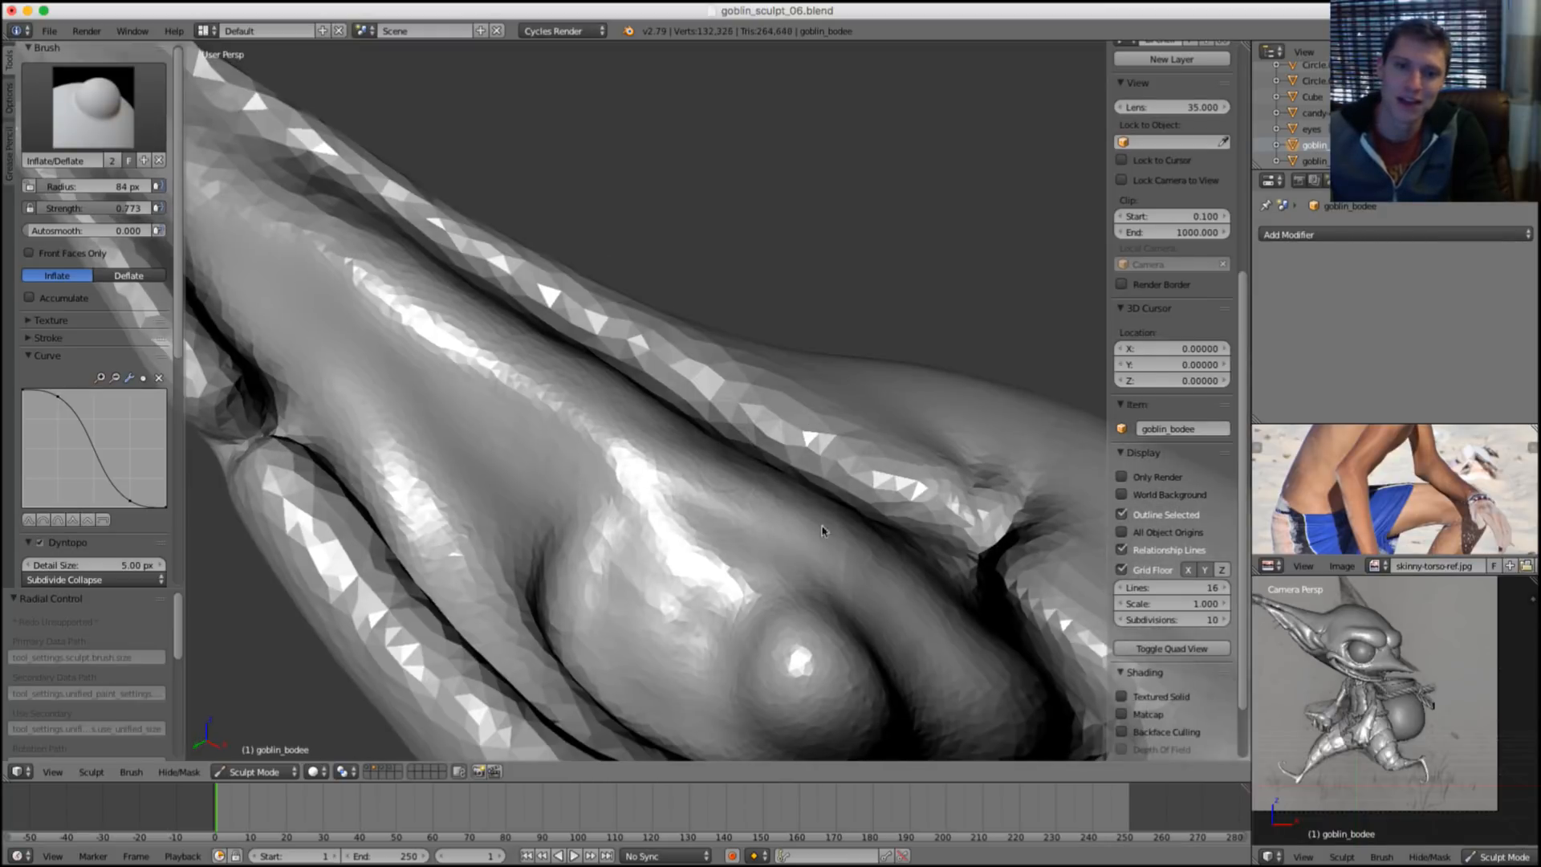
Enlarge the Inflate/Deflate brush to 185 px and thicken the thin outer end of the ear.
mouse_move(822, 530)
middle_down()
mouse_move(715, 316)
mouse_move(690, 386)
mouse_move(623, 396)
mouse_move(607, 357)
middle_up()
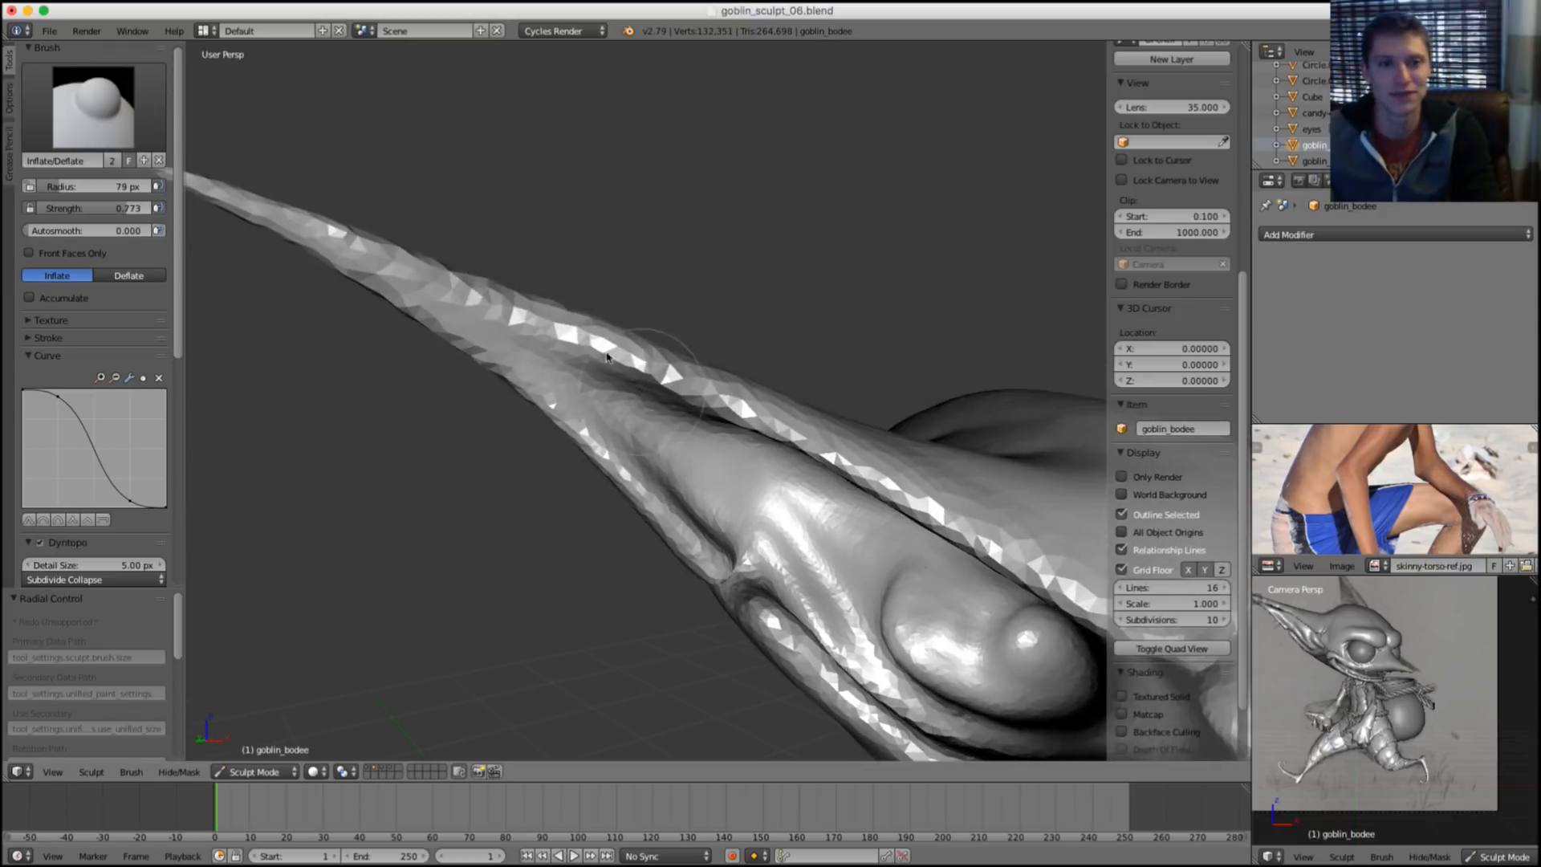
key(f)
click(791, 326)
middle_drag(791, 327, 662, 320)
drag(420, 292, 325, 250)
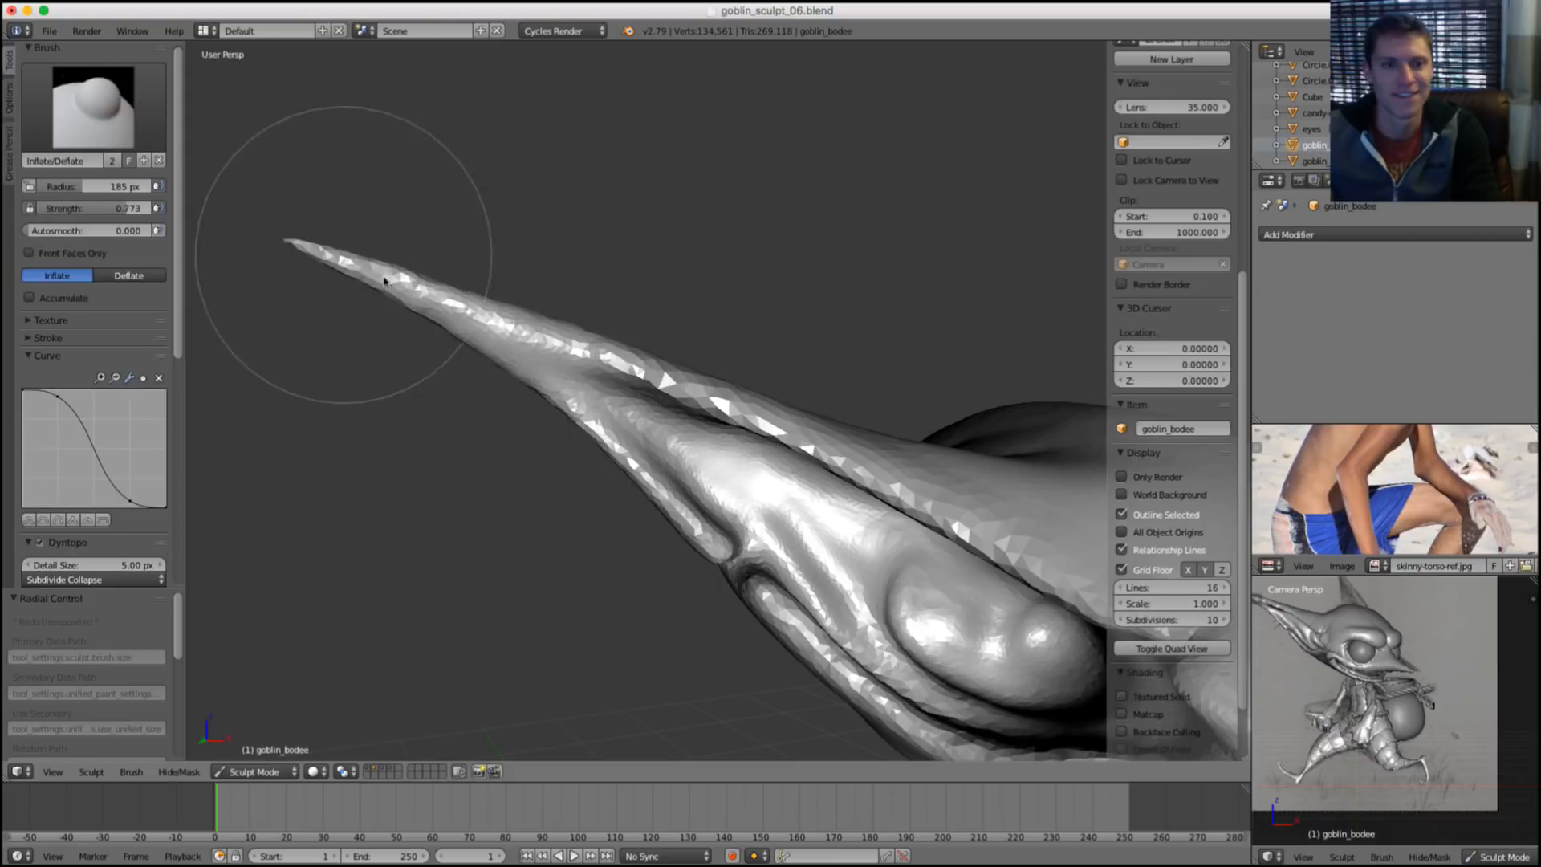
Inflate the pointed end of the ear further with a 354 px radius and smooth its surface.
mouse_move(303, 190)
middle_down()
mouse_move(617, 317)
mouse_move(616, 296)
middle_up()
key(f)
click(709, 295)
key(f)
click(620, 283)
mouse_move(473, 283)
mouse_down()
mouse_move(653, 359)
mouse_move(629, 361)
mouse_move(629, 300)
mouse_move(551, 321)
mouse_up()
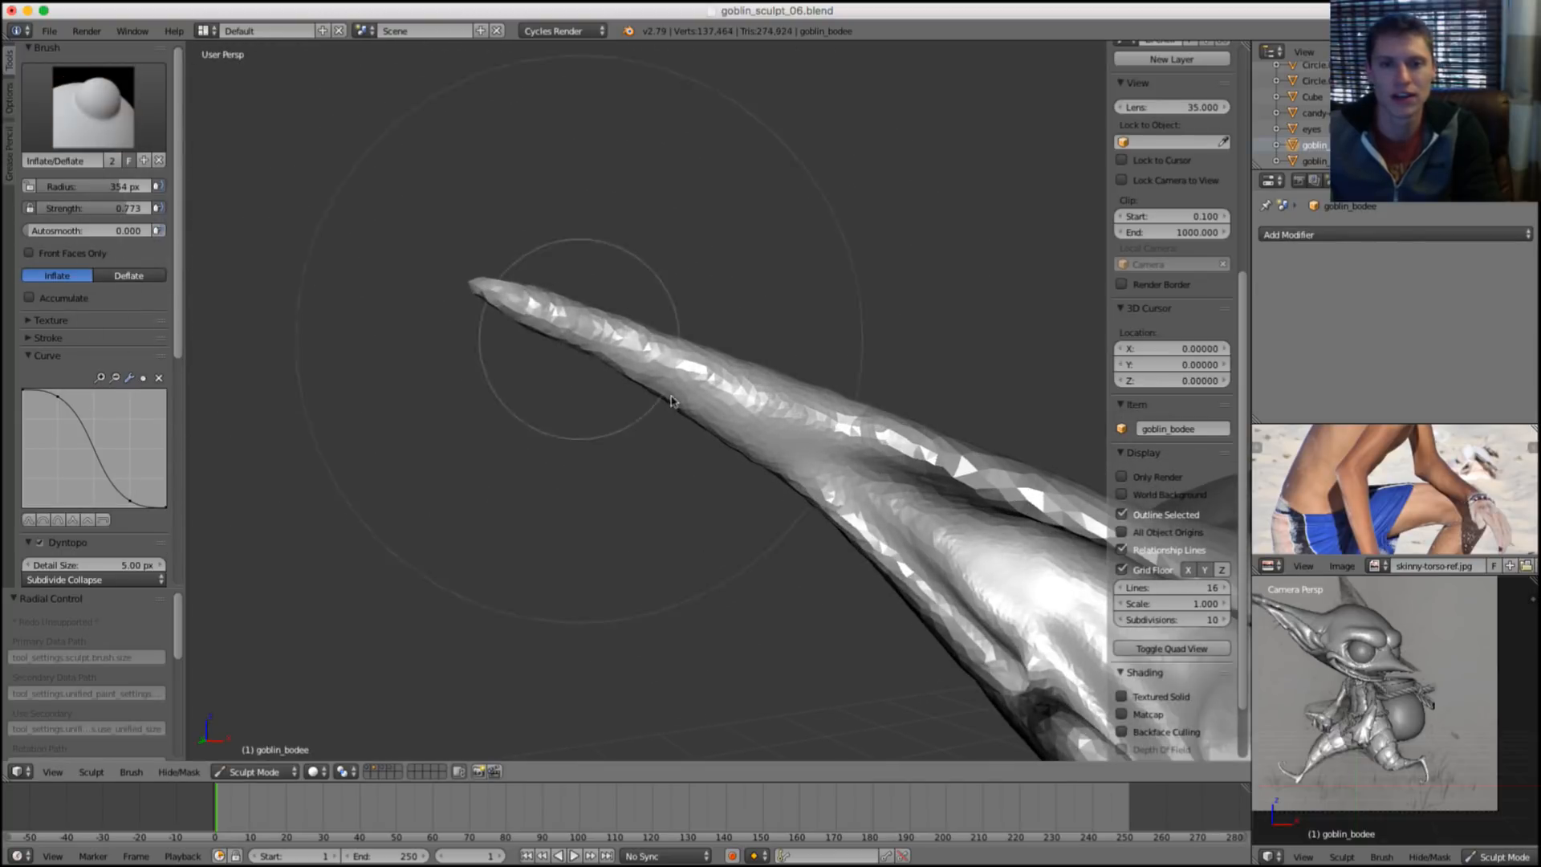
key(s)
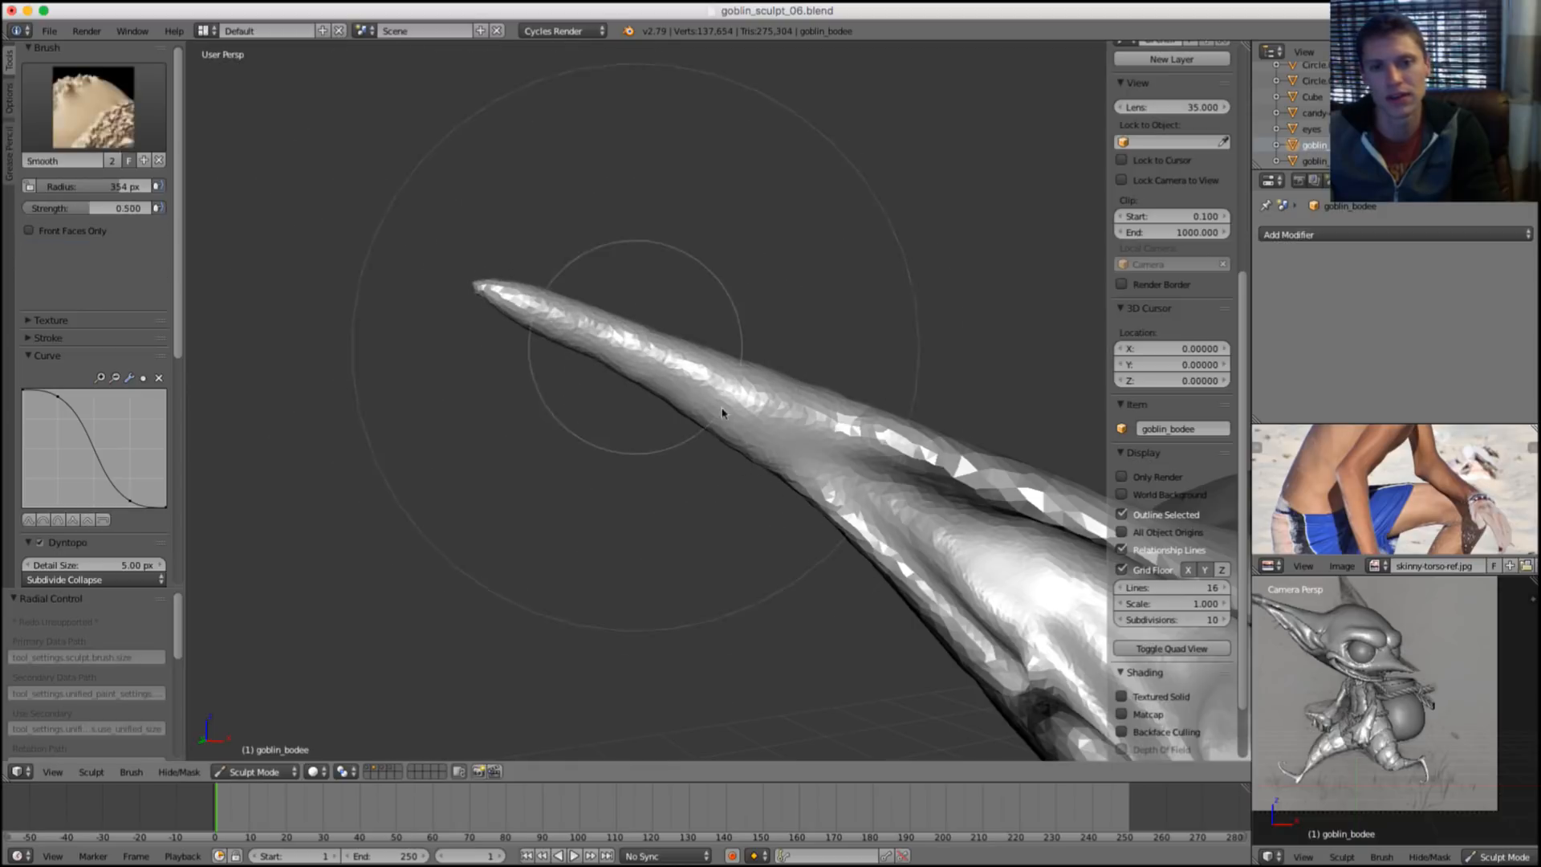
key(i)
Round and smooth the very tip of the ear with the Inflate/Deflate brush at radii of 309 px and 206 px.
mouse_move(723, 413)
middle_down()
mouse_move(827, 258)
mouse_move(524, 232)
middle_up()
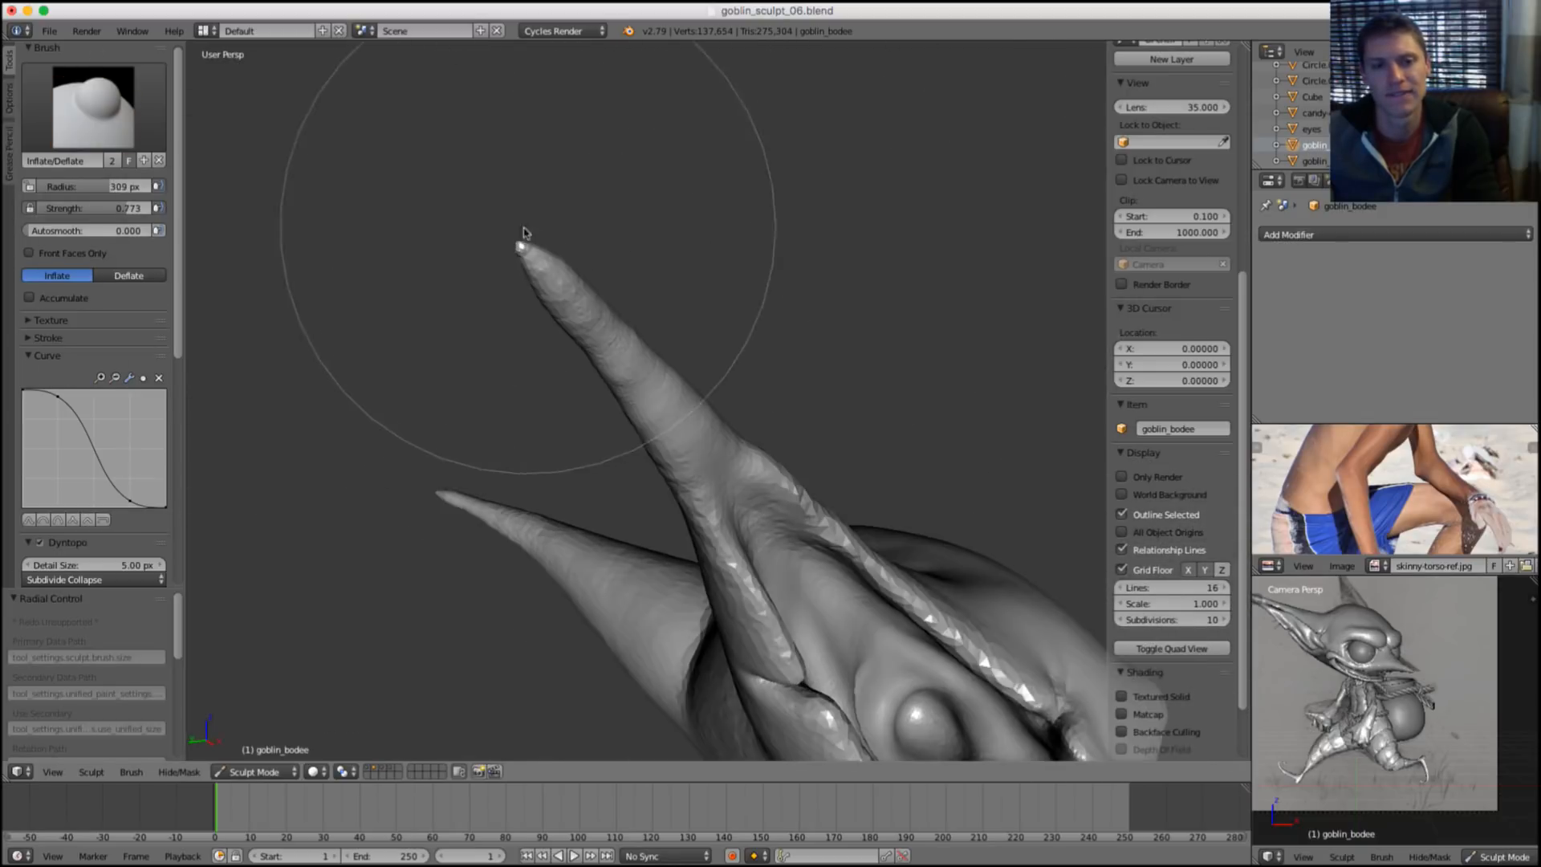
key(f)
click(475, 225)
middle_drag(517, 284, 552, 386)
ctrl+middle_drag(552, 385, 575, 354)
key(f)
click(556, 346)
drag(595, 356, 580, 374)
shift+drag(589, 374, 587, 395)
ctrl+middle_drag(624, 349, 660, 309)
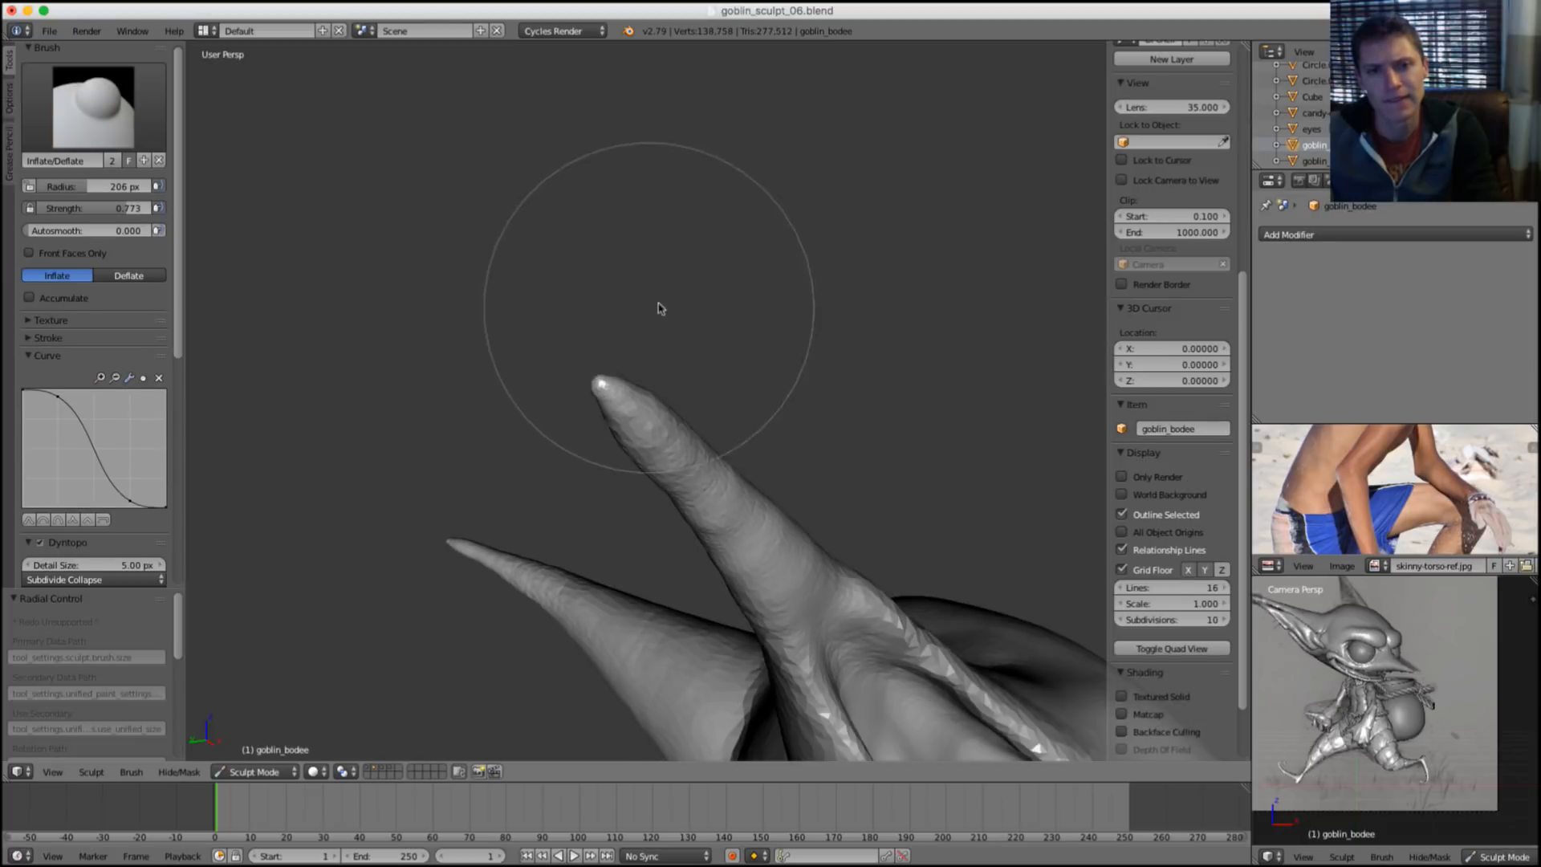
drag(583, 412, 628, 379)
middle_drag(709, 362, 608, 375)
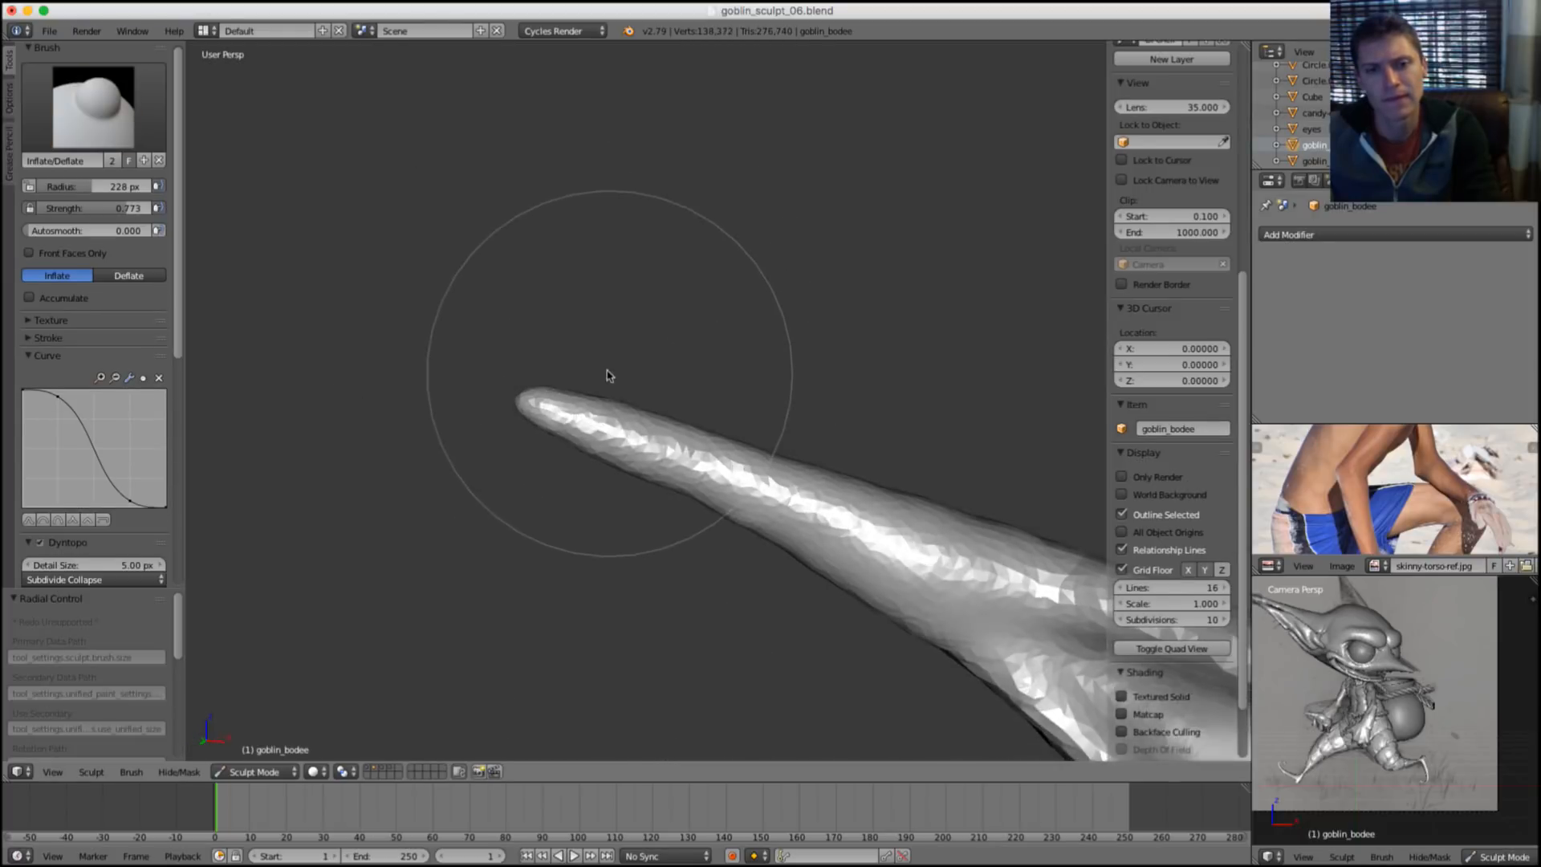
Set the Inflate/Deflate radius to 239 px and fill out the lower edge of the ear behind its tip.
key(f)
click(623, 371)
mouse_move(760, 379)
ctrl+middle_down()
mouse_move(777, 348)
mouse_move(839, 438)
ctrl+middle_up()
shift+middle_drag(839, 437, 571, 367)
key(f)
click(570, 359)
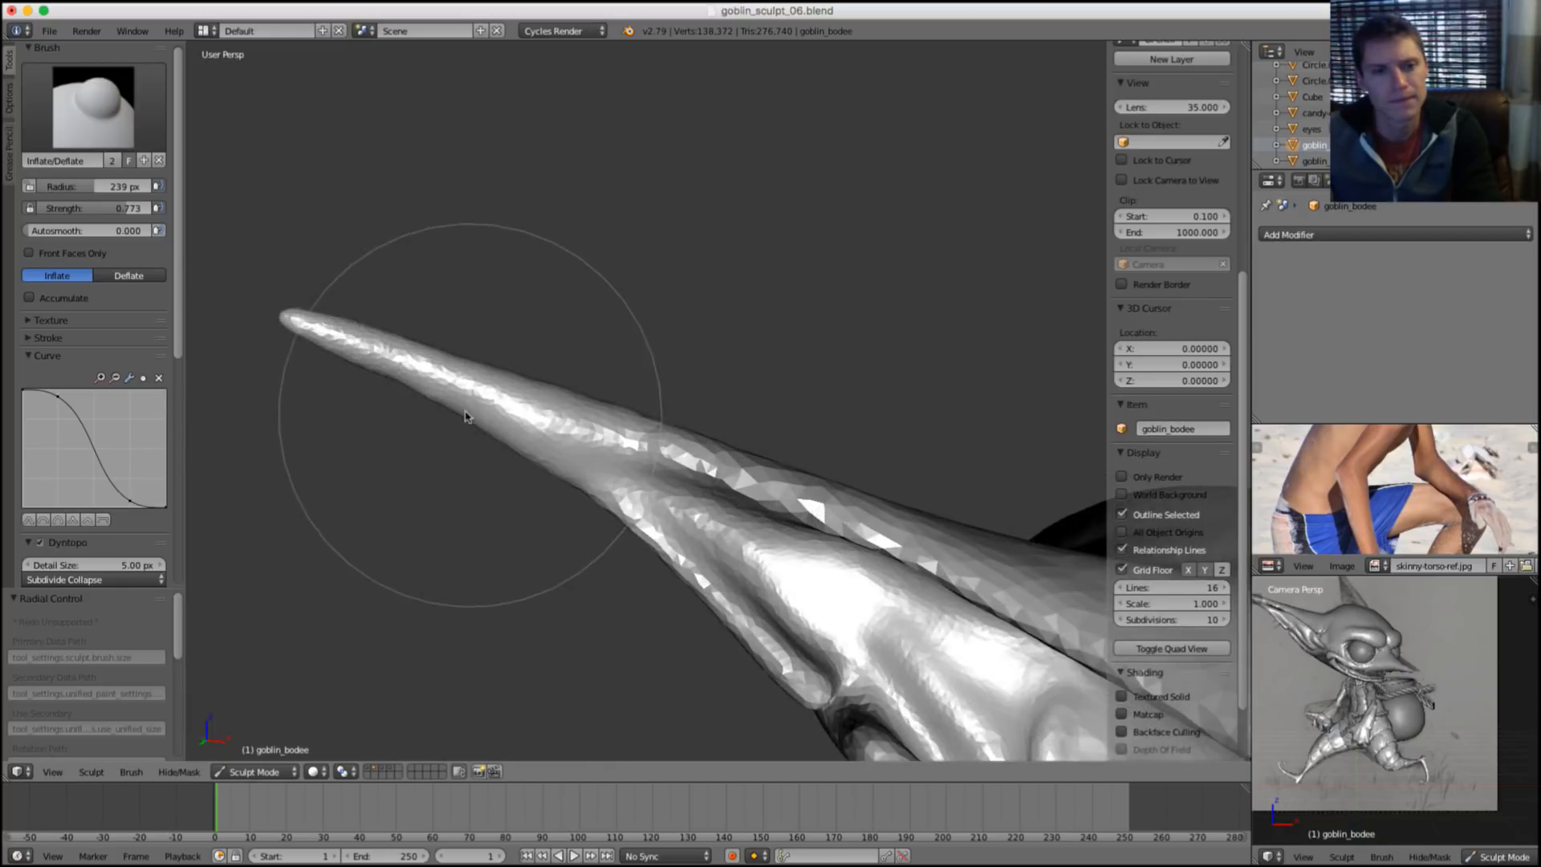
mouse_move(461, 410)
mouse_down()
mouse_move(447, 354)
mouse_move(420, 406)
mouse_move(434, 399)
mouse_up()
mouse_move(434, 399)
middle_down()
mouse_move(654, 217)
mouse_move(791, 268)
mouse_move(681, 281)
mouse_move(611, 321)
mouse_move(599, 305)
mouse_move(612, 289)
middle_up()
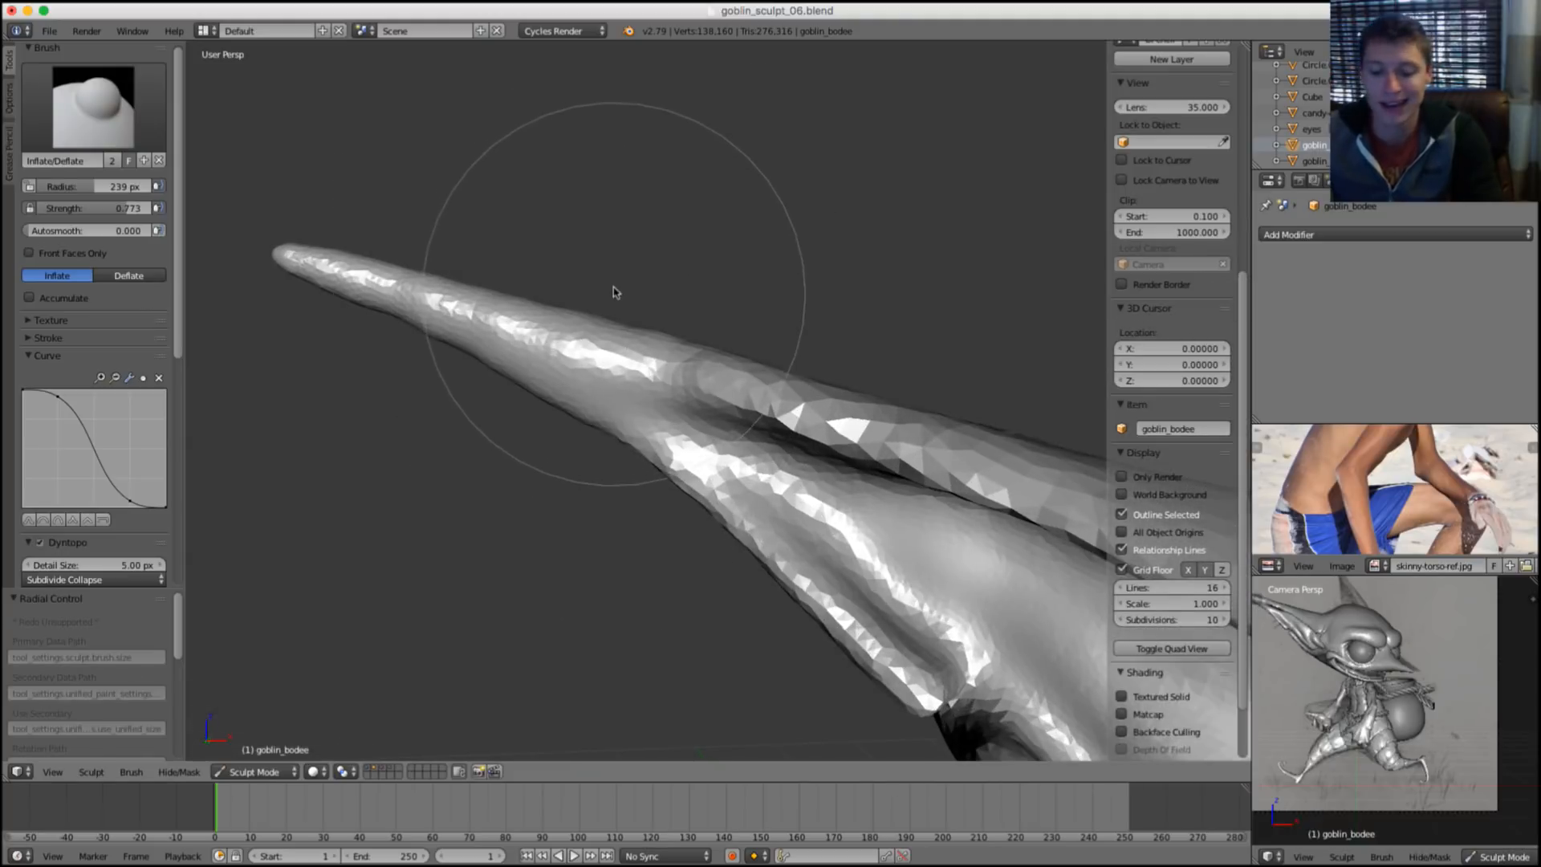
Reduce the Inflate/Deflate radius to 89 px and raise a thin ridge along the outer ear, with the radius ending at 69 px.
key(i)
key(f)
click(522, 320)
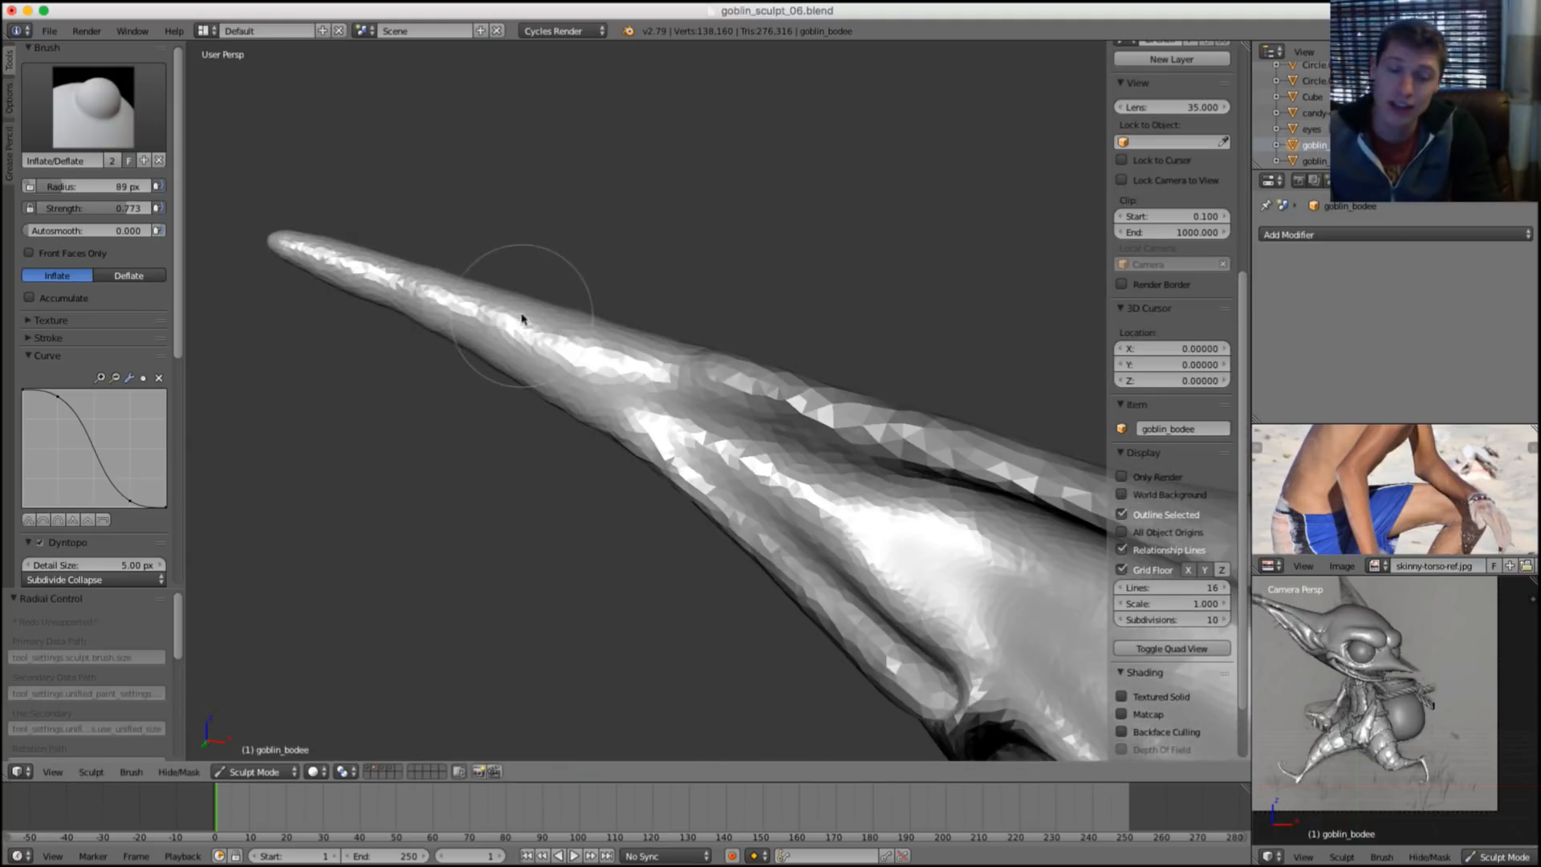
drag(532, 345, 544, 354)
key(f)
click(613, 347)
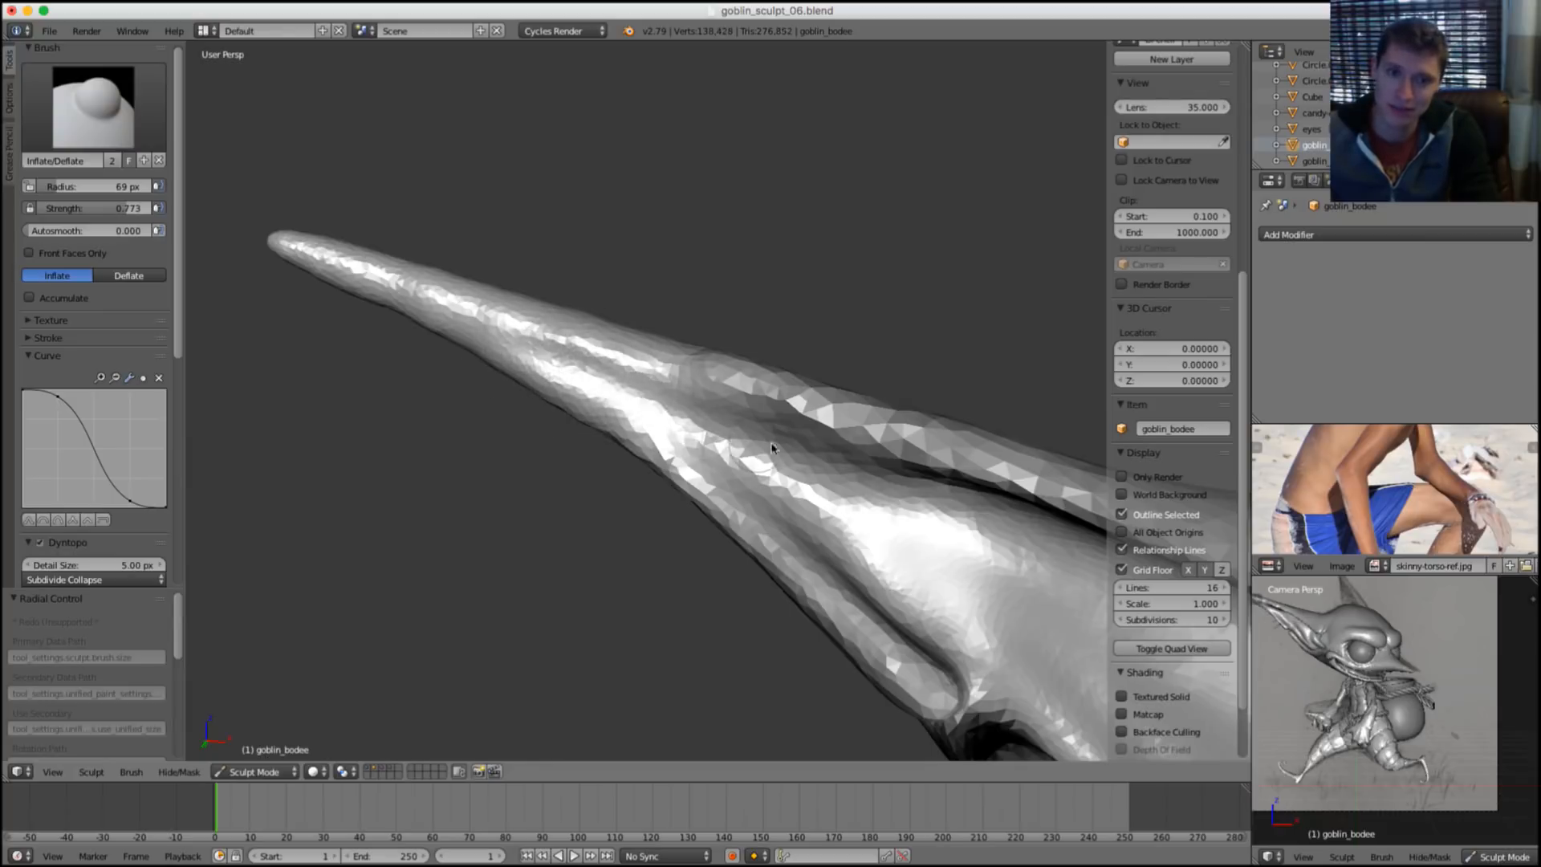
Blend the start of the ear's upper rim and inner fold into the outer end with a 77 px Inflate/Deflate brush.
scroll(772, 448, down, 2)
drag(702, 358, 730, 381)
scroll(737, 412, up, 3)
scroll(733, 334, down, 2)
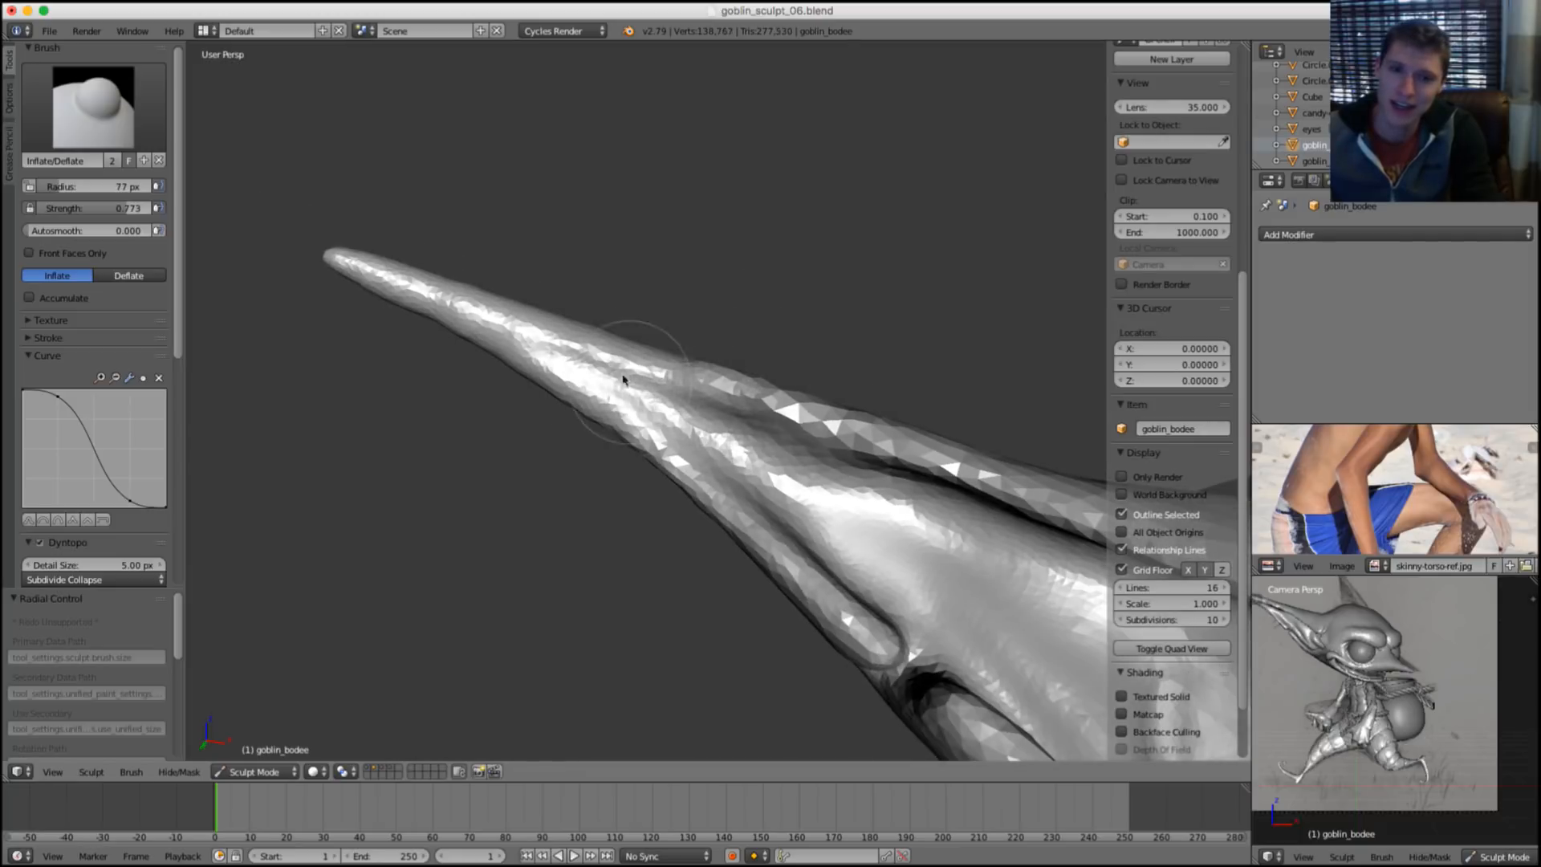
middle_drag(697, 459, 624, 394)
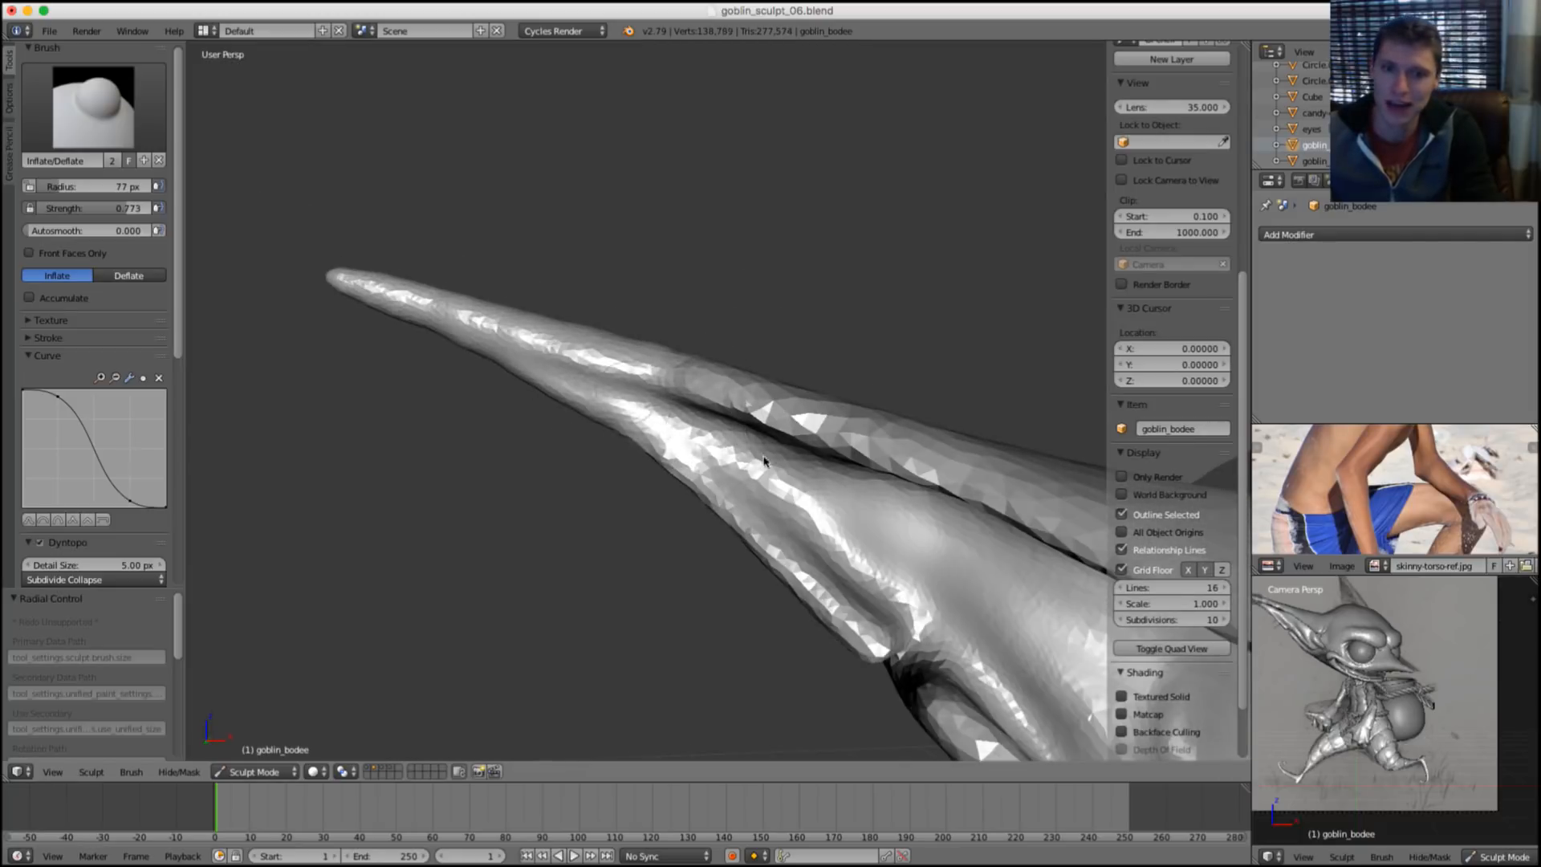
click(684, 378)
mouse_move(765, 462)
middle_down()
mouse_move(684, 378)
mouse_move(774, 354)
mouse_move(774, 406)
mouse_move(714, 346)
mouse_move(683, 422)
middle_up()
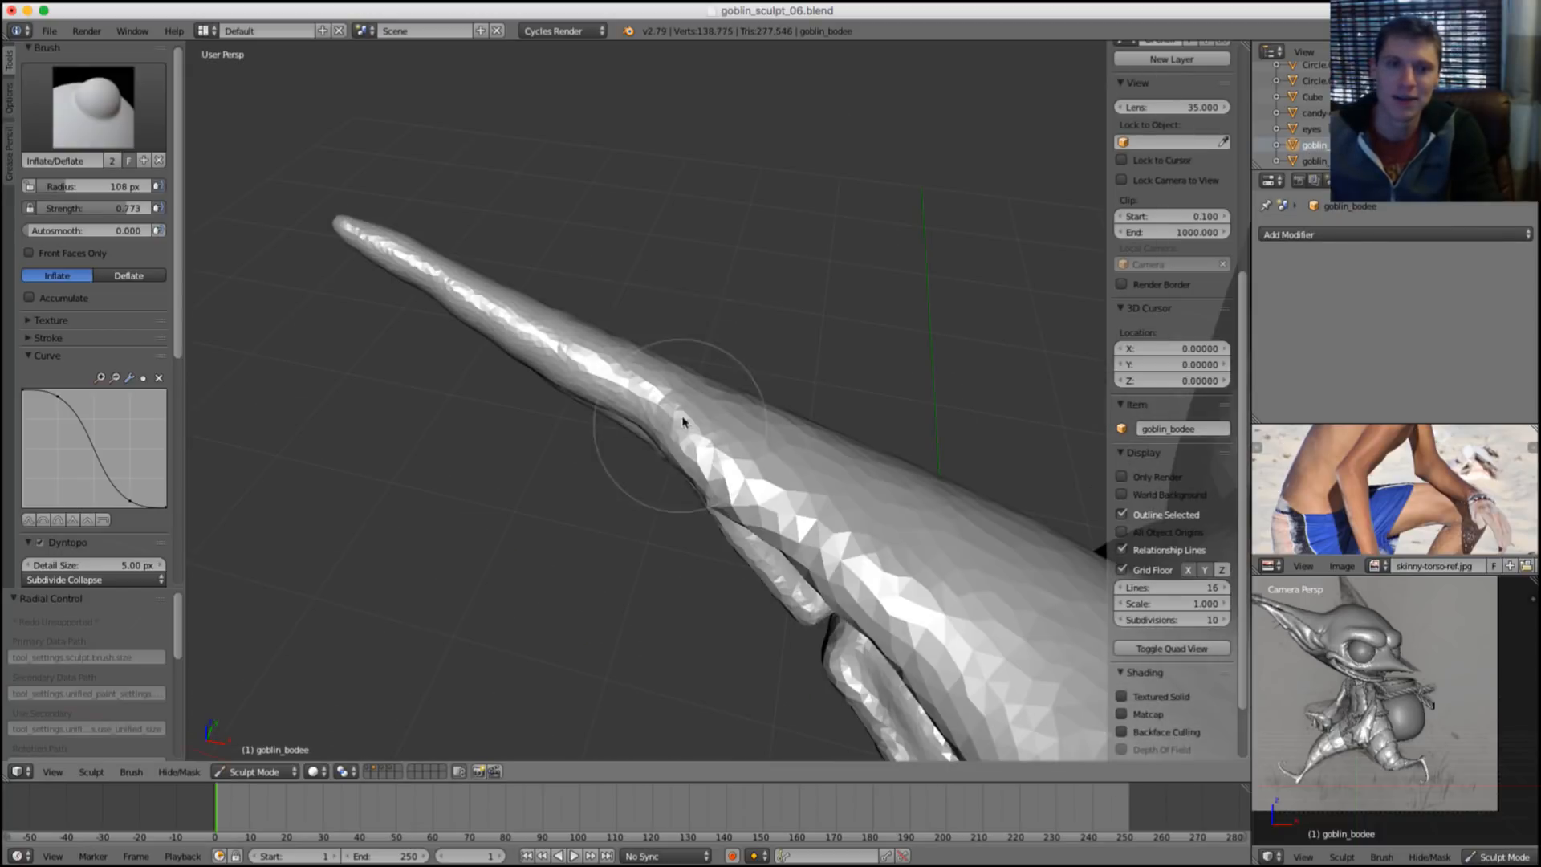
Try the Grab and Smooth brushes along the edge of the outer ear and check its silhouette against the head.
key(g)
middle_drag(643, 275, 657, 286)
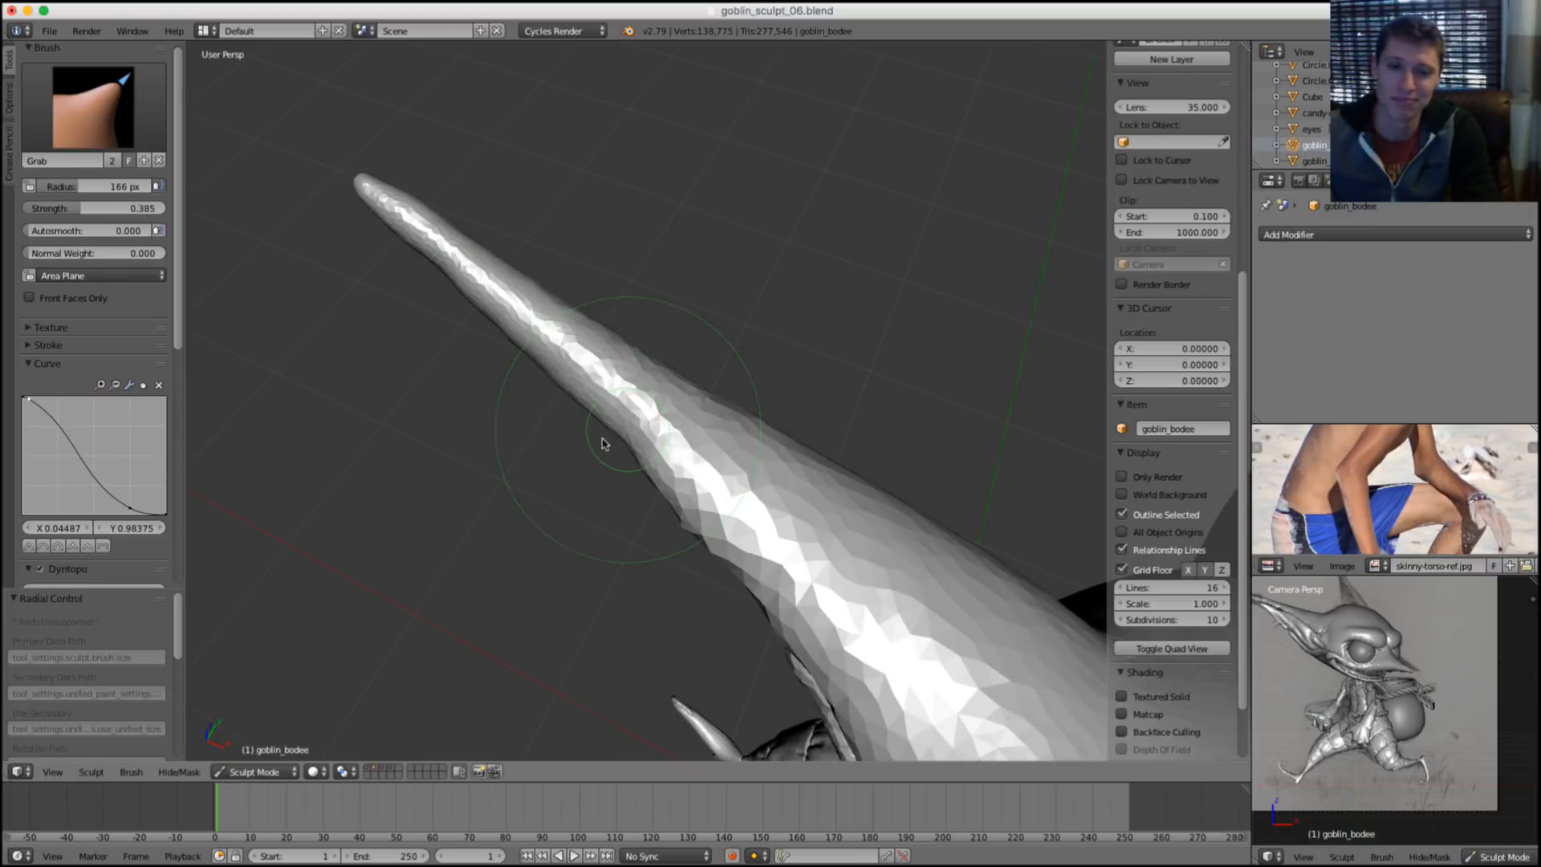
key(shift+s)
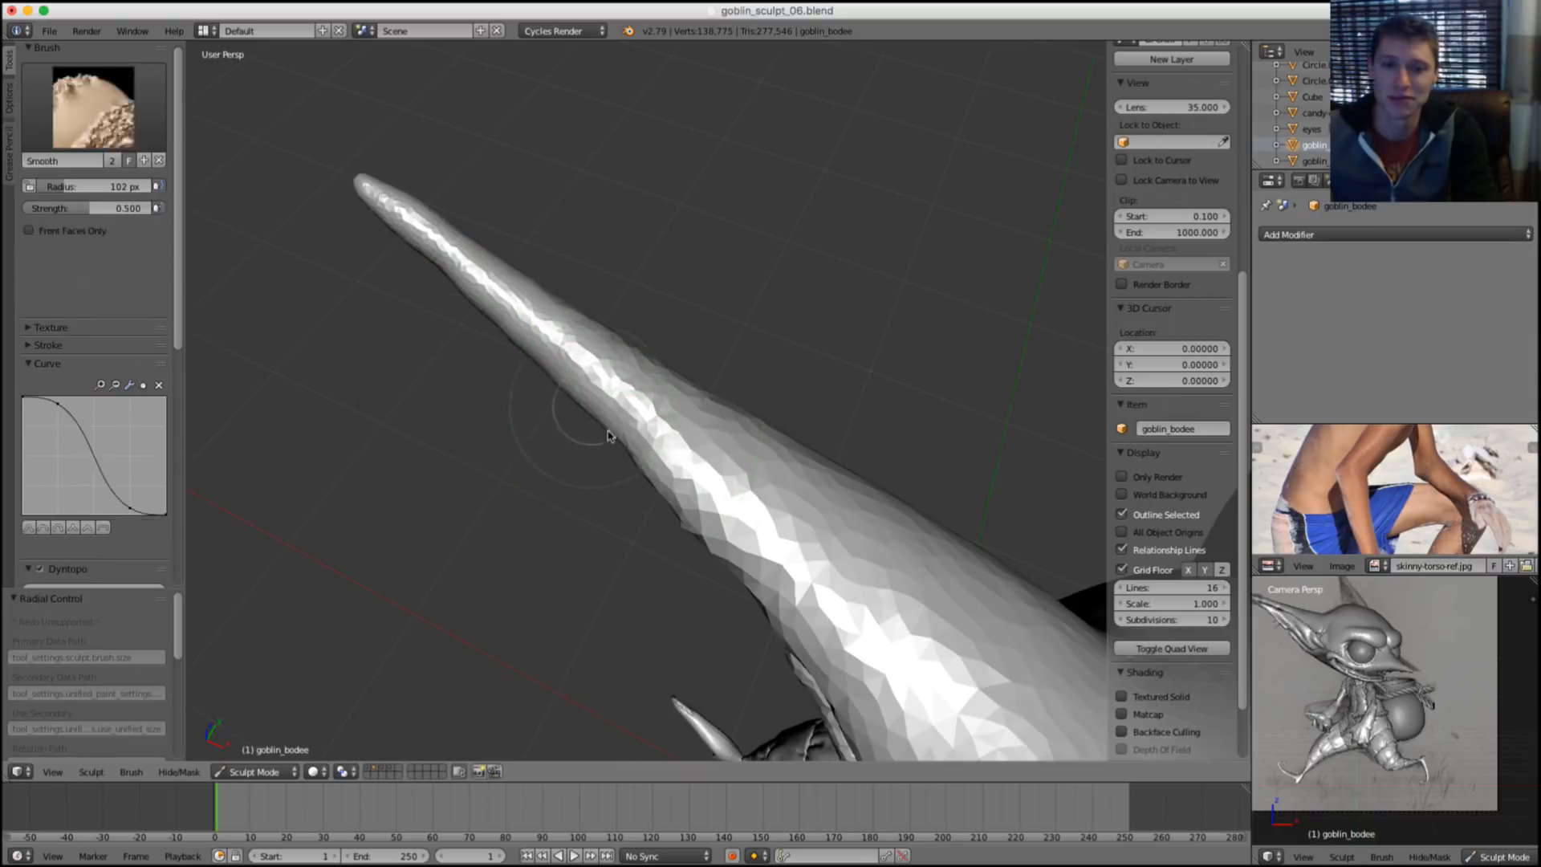
key(g)
mouse_move(667, 426)
middle_down()
mouse_move(709, 314)
mouse_move(678, 426)
mouse_move(744, 344)
mouse_move(827, 374)
middle_up()
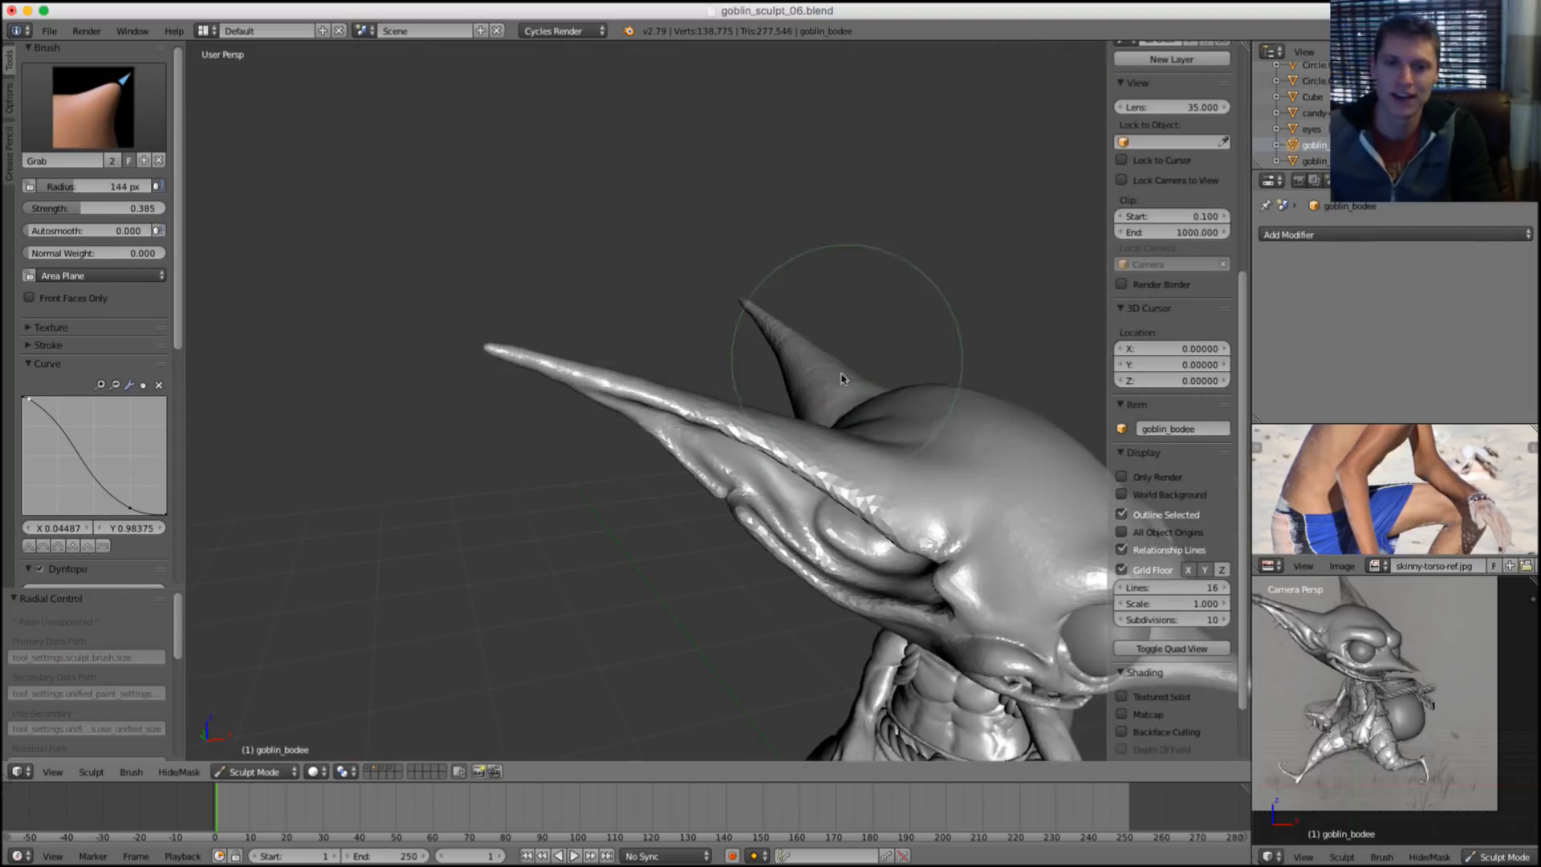
Switch to the Inflate/Deflate brush with a radius of 162 px and thicken the outer part of the ear.
key(i)
key(f)
click(754, 326)
middle_drag(754, 325, 729, 455)
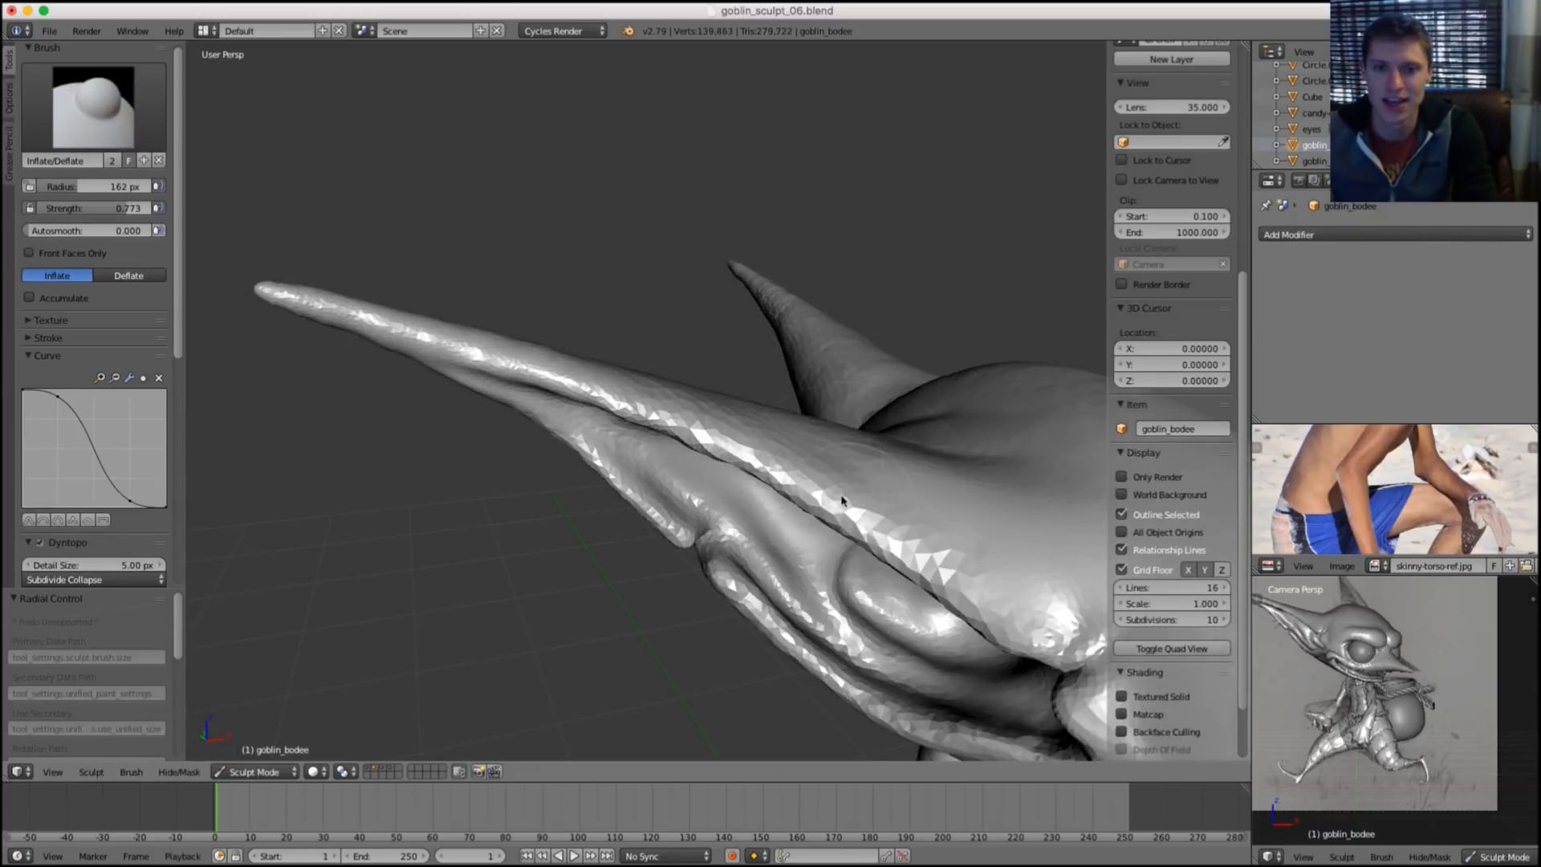
Smooth the outer ear's upper rim and the back of the ear, raising the brush radius to 199 px.
shift+drag(664, 412, 798, 472)
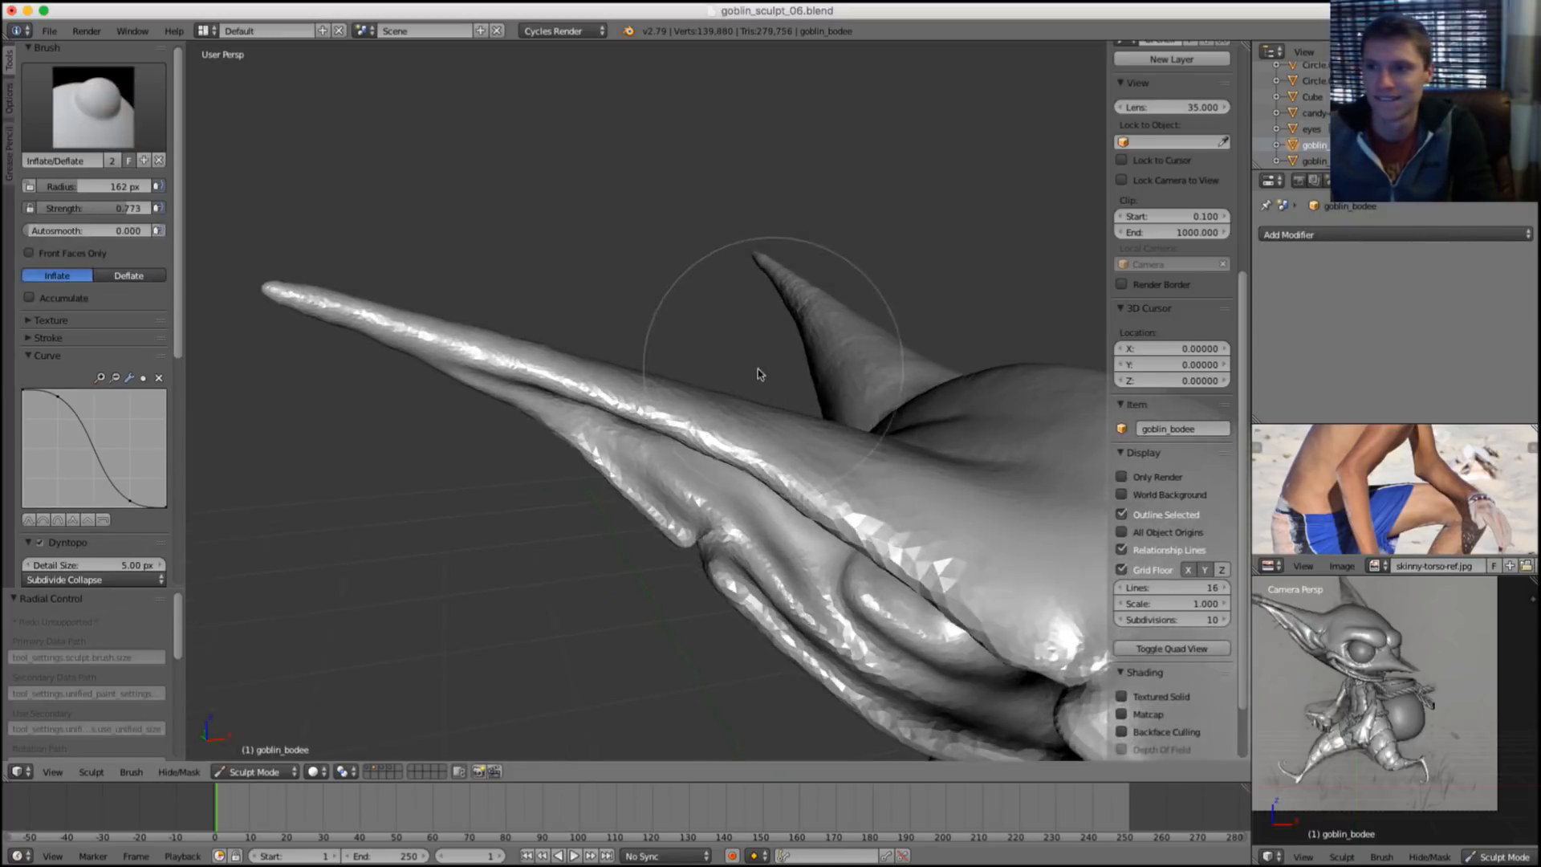
mouse_move(760, 374)
middle_down()
mouse_move(699, 378)
mouse_move(688, 441)
middle_up()
key(f)
click(728, 380)
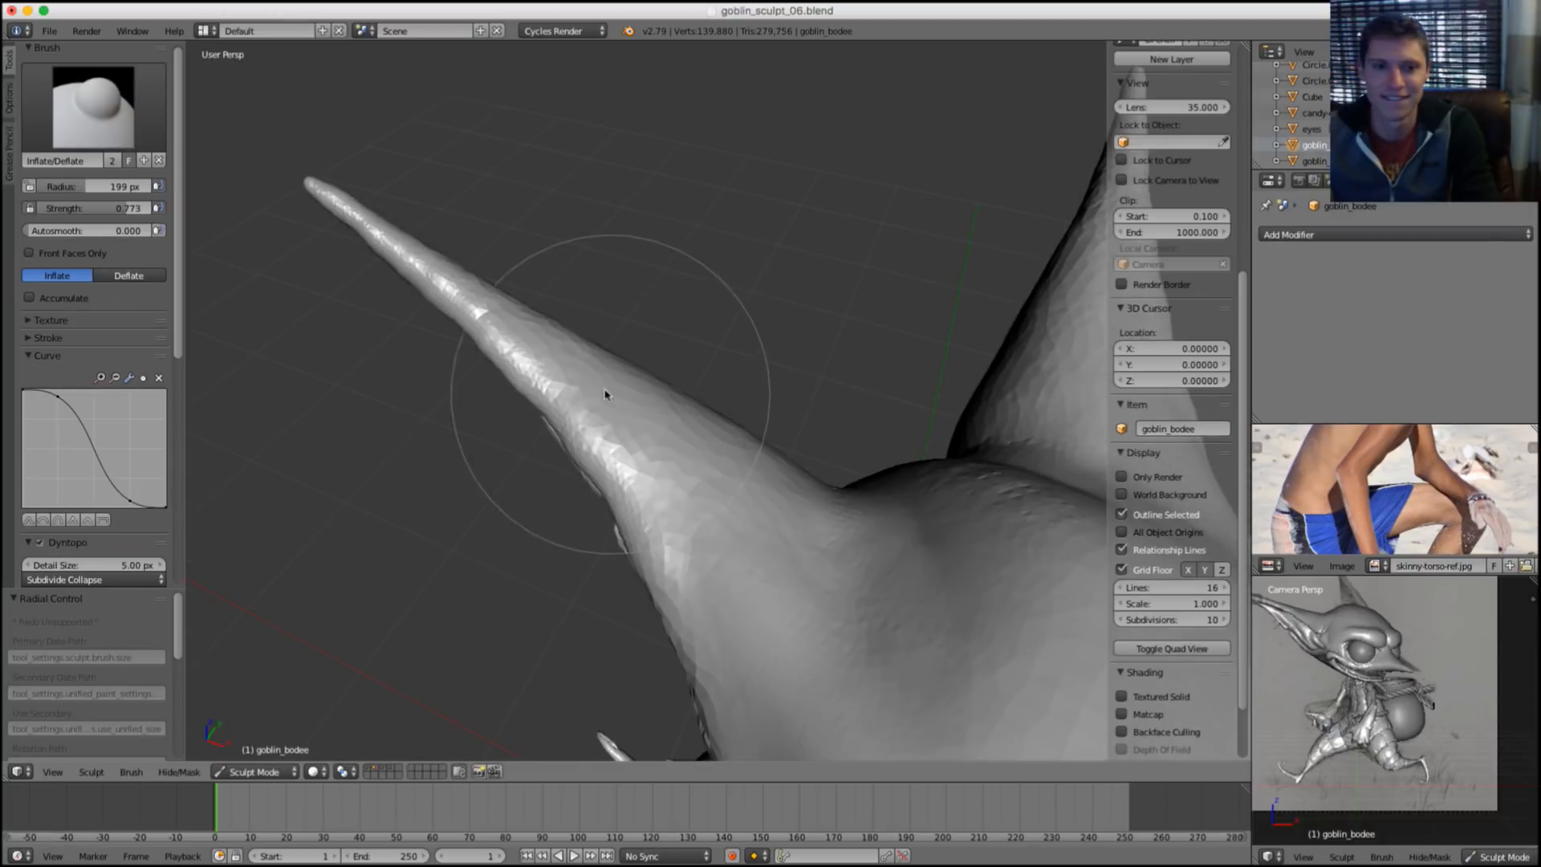
mouse_move(606, 394)
middle_down()
mouse_move(730, 299)
mouse_move(674, 385)
middle_up()
key(i)
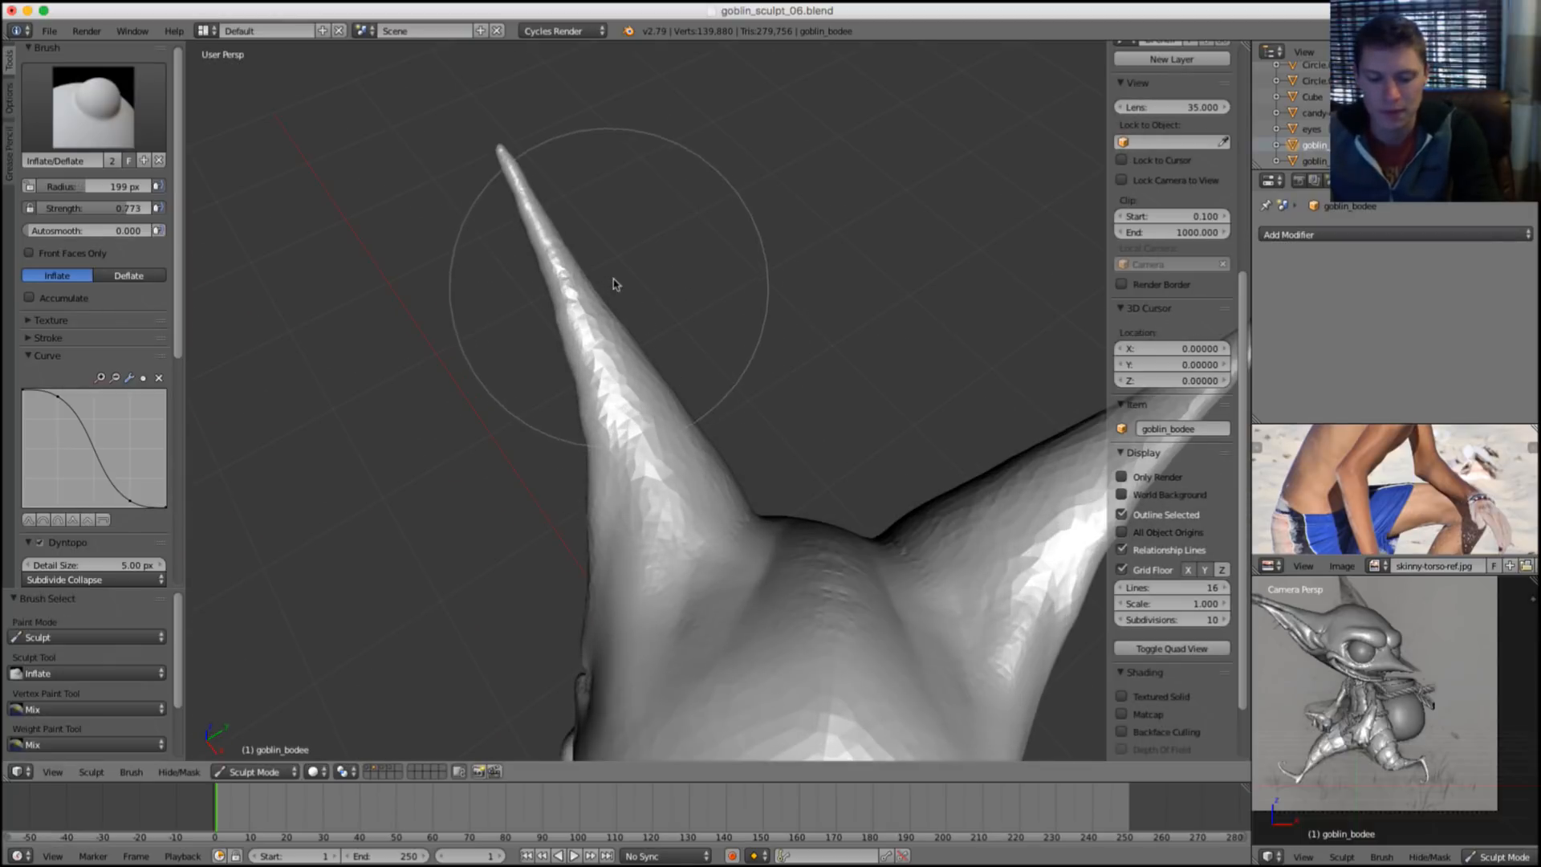
drag(612, 281, 600, 273)
Smooth the surface along the back of the ear up toward its tip with a 200 px brush radius.
middle_drag(610, 268, 572, 265)
key(f)
click(752, 251)
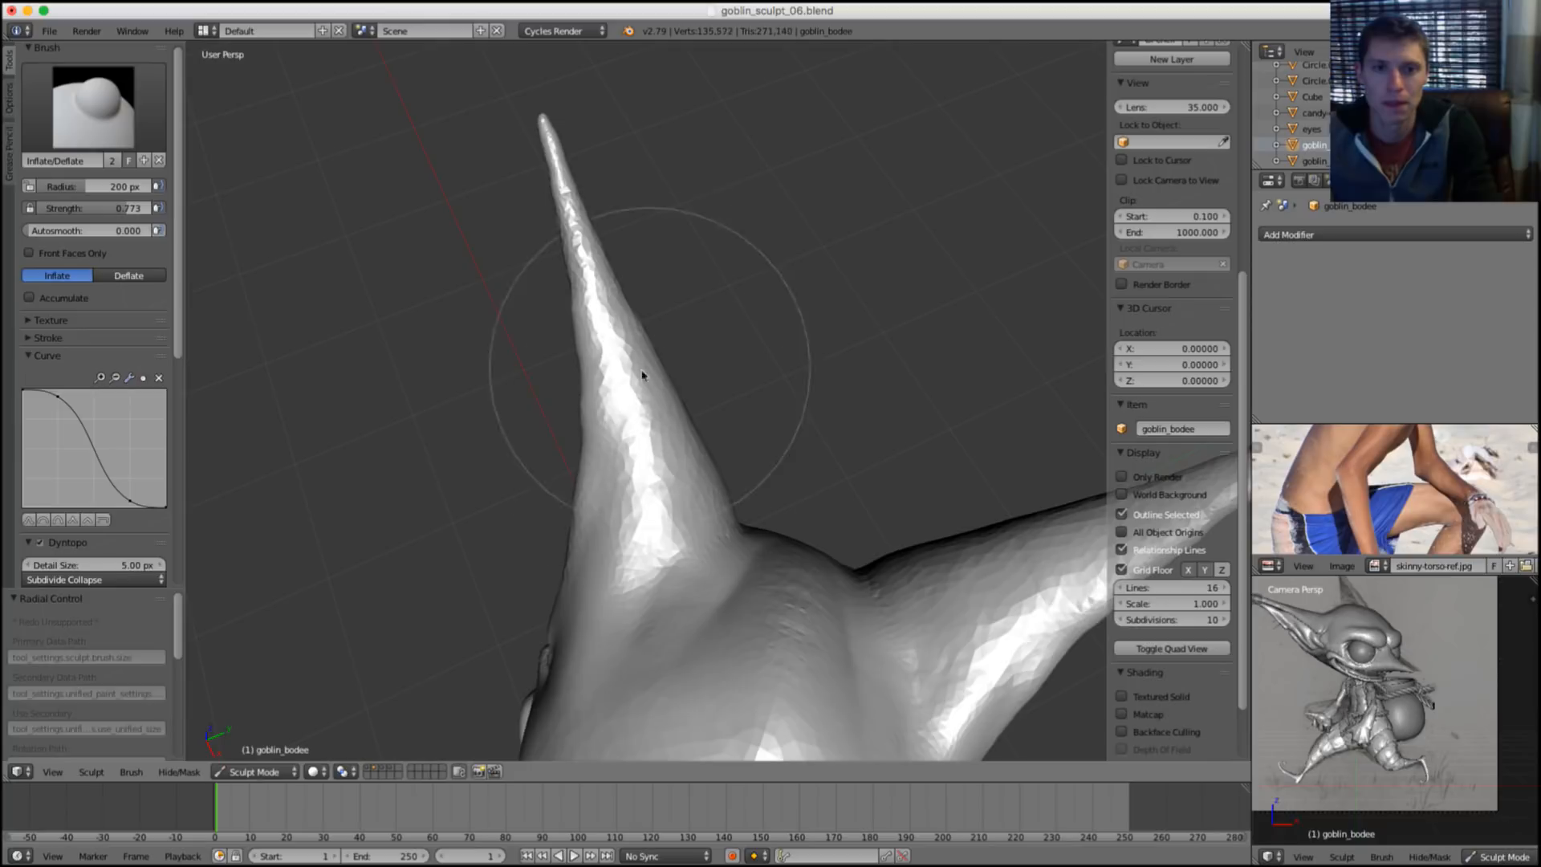
key(shift+s)
drag(619, 313, 602, 252)
key(i)
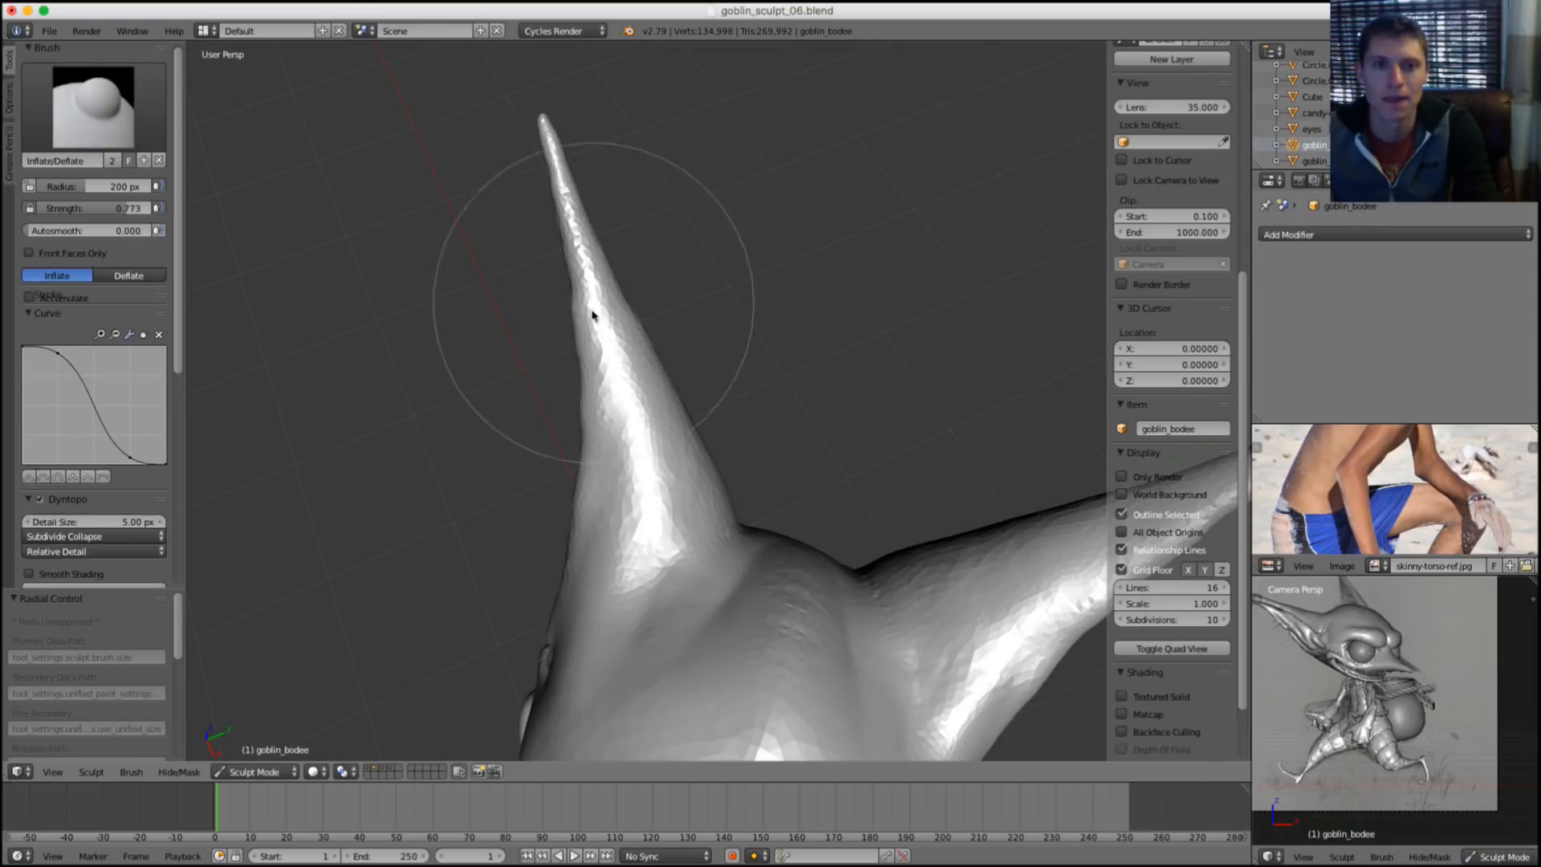
Set the Dyntopo detail refine method to Subdivide Edges.
mouse_move(591, 316)
middle_down()
mouse_move(791, 213)
mouse_move(854, 317)
mouse_move(786, 268)
middle_up()
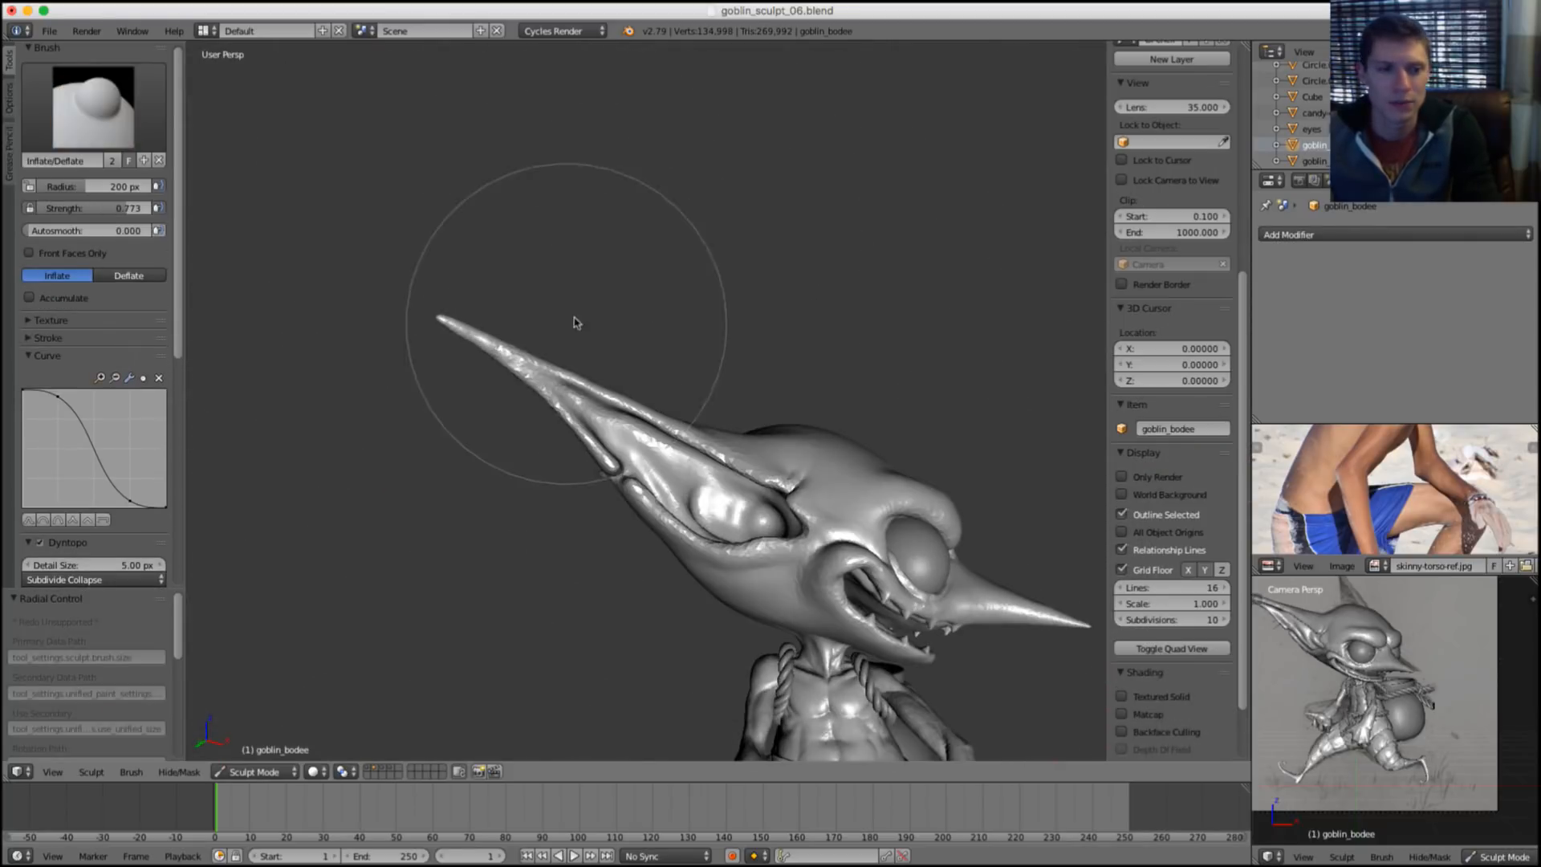
scroll(76, 498, down, 3)
click(73, 497)
click(64, 480)
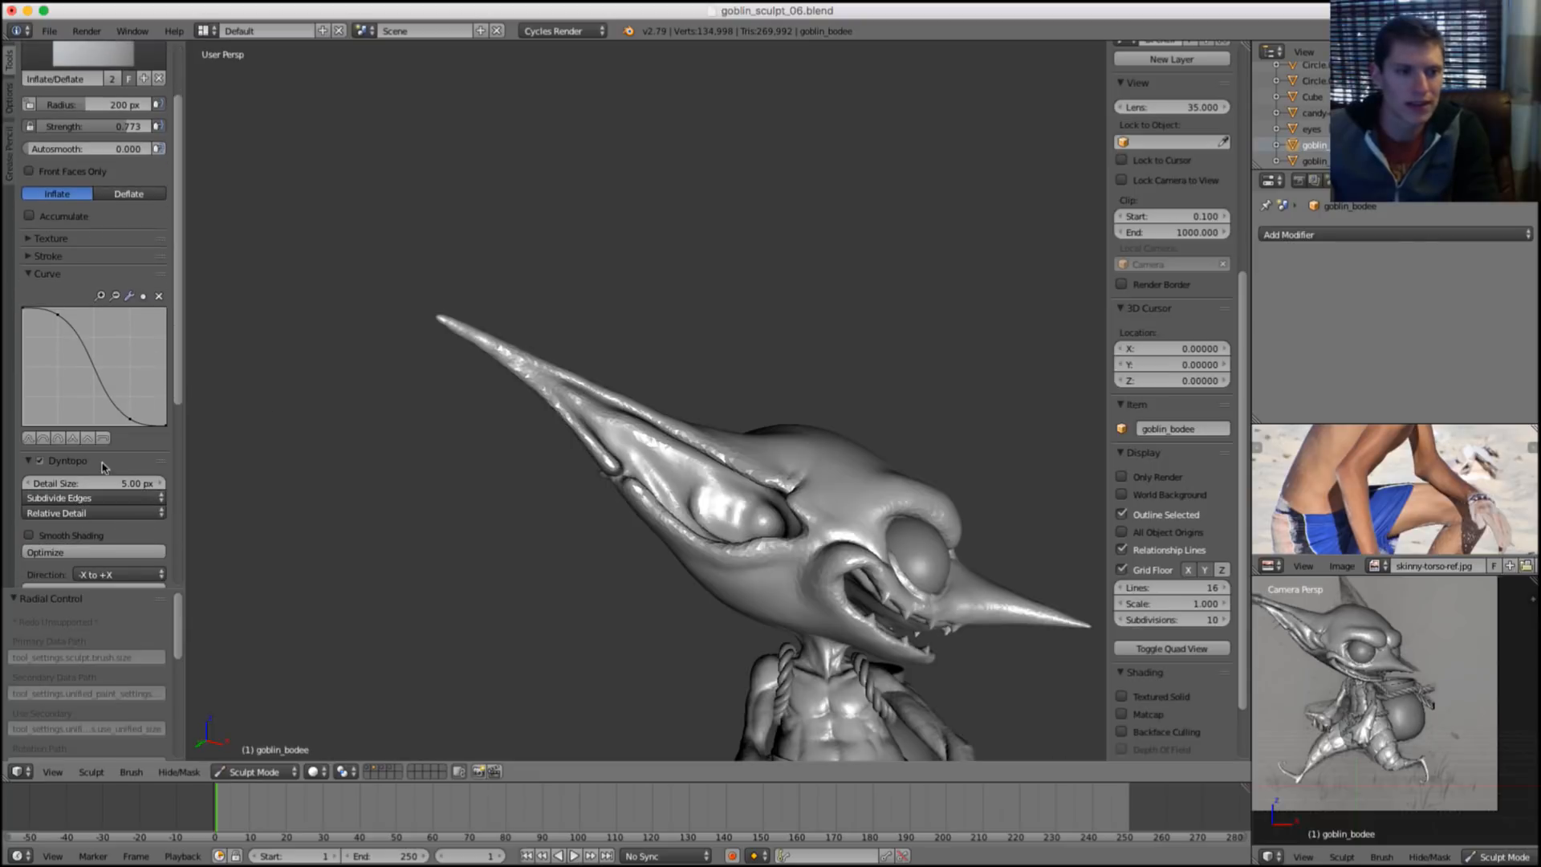
Try to thicken the lower edge of the outer ear with a 183 px Inflate/Deflate brush.
middle_drag(707, 377, 740, 389)
scroll(654, 447, up, 5)
key(f)
click(572, 312)
middle_drag(572, 311, 566, 304)
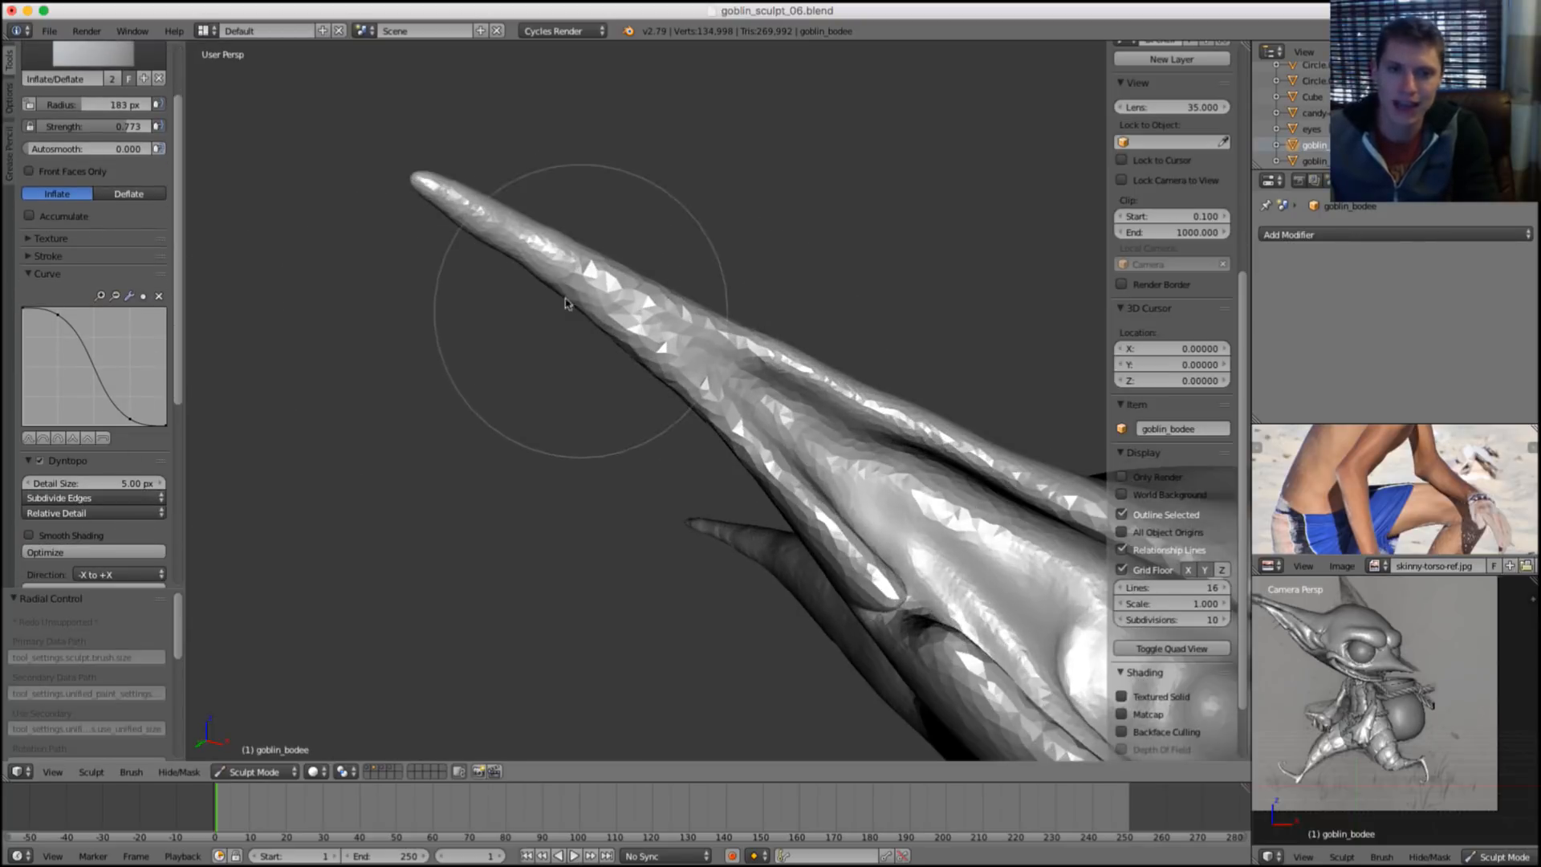
drag(611, 321, 793, 479)
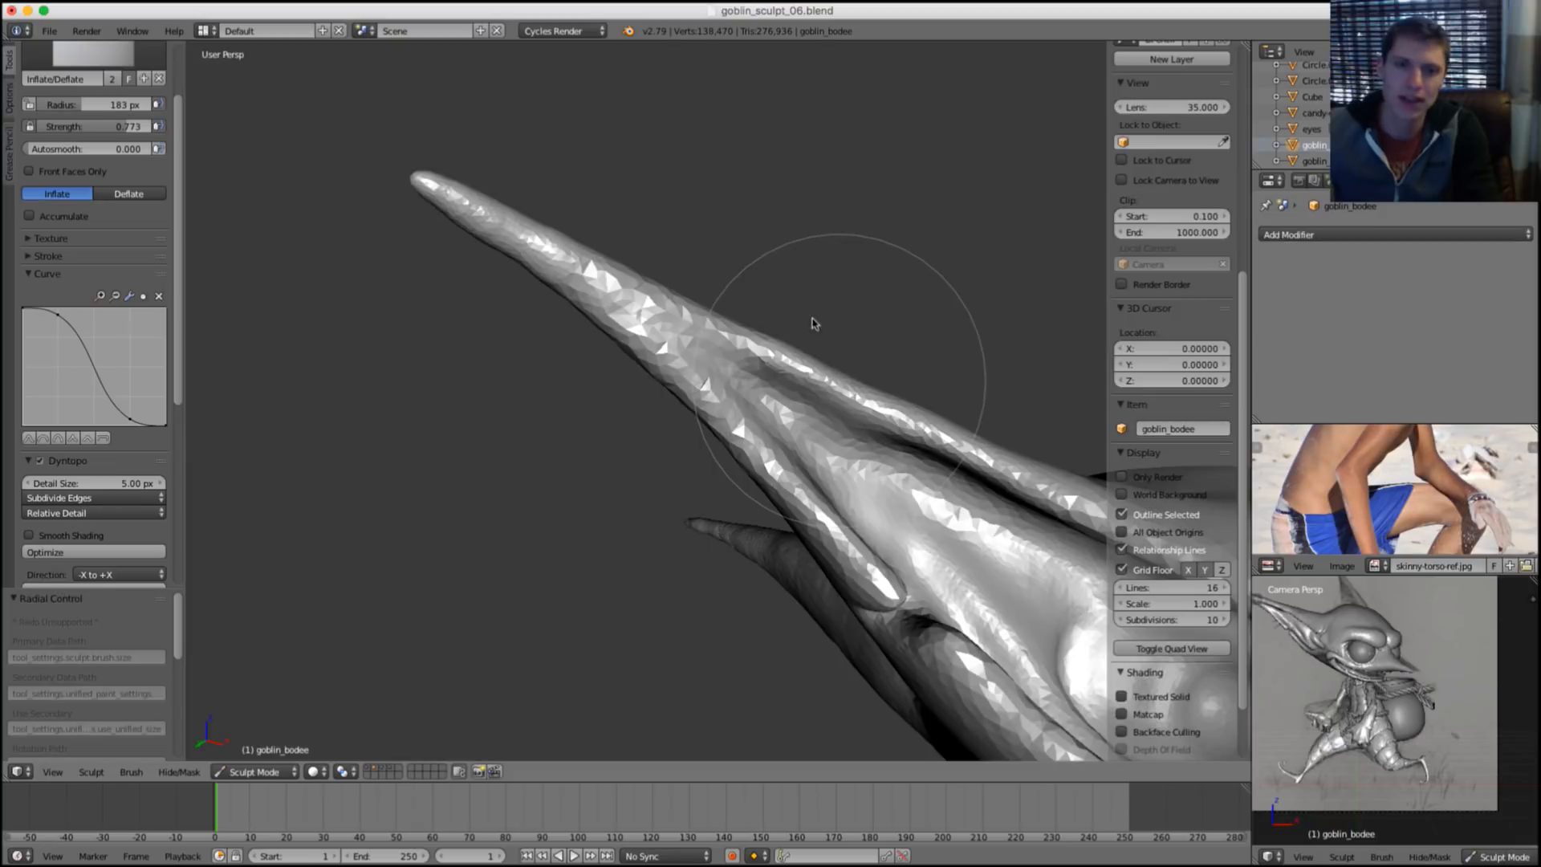
key(ctrl+z)
key(ctrl+z)
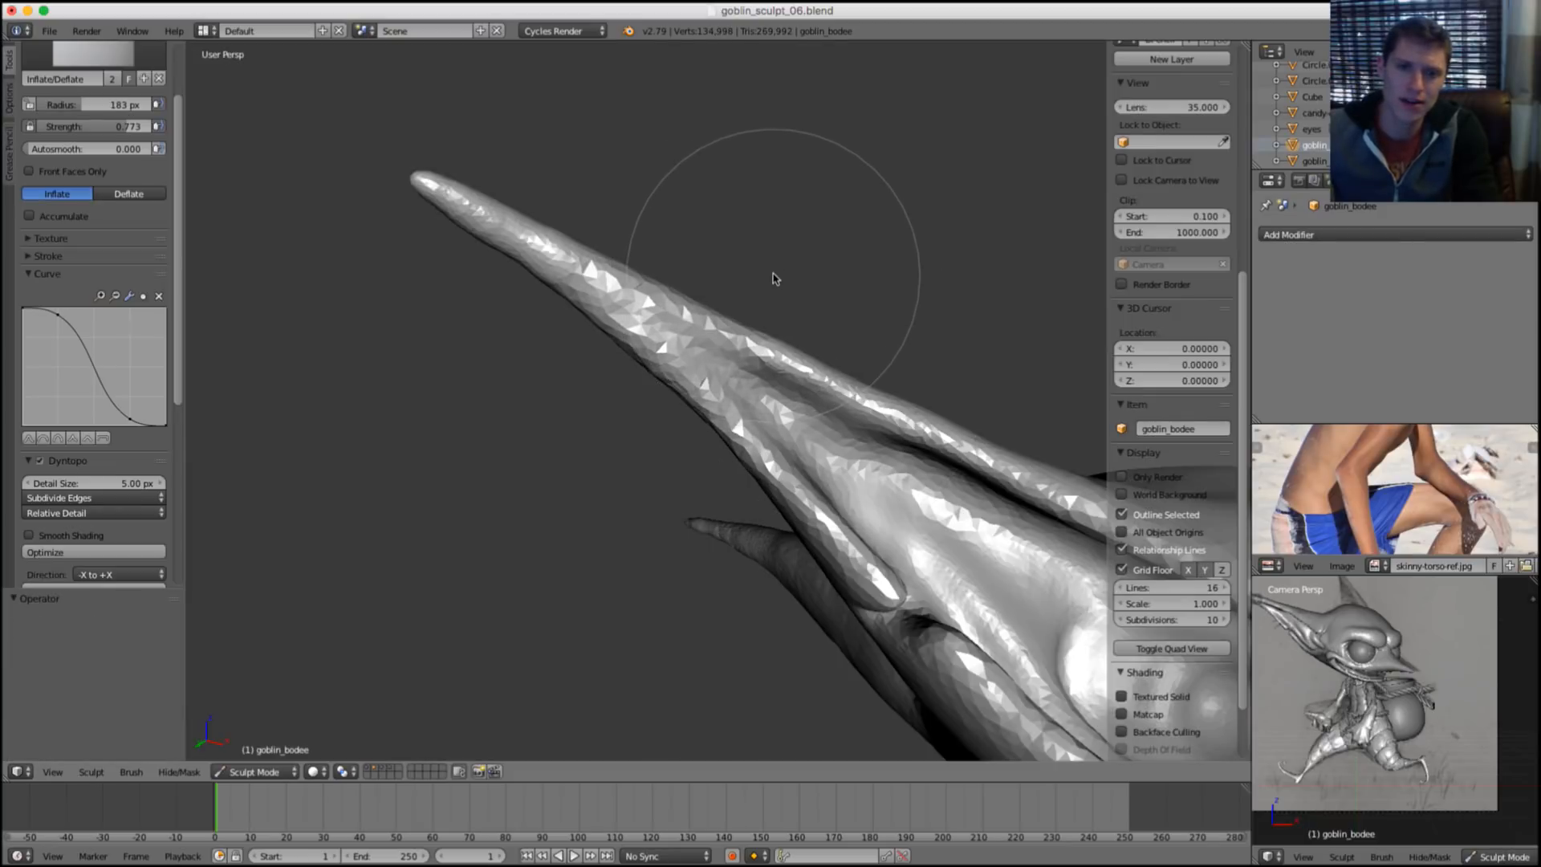
Set the Inflate/Deflate brush to 251 px and strength 0.567 and thicken the back of the ear down to its base.
middle_drag(764, 279, 783, 296)
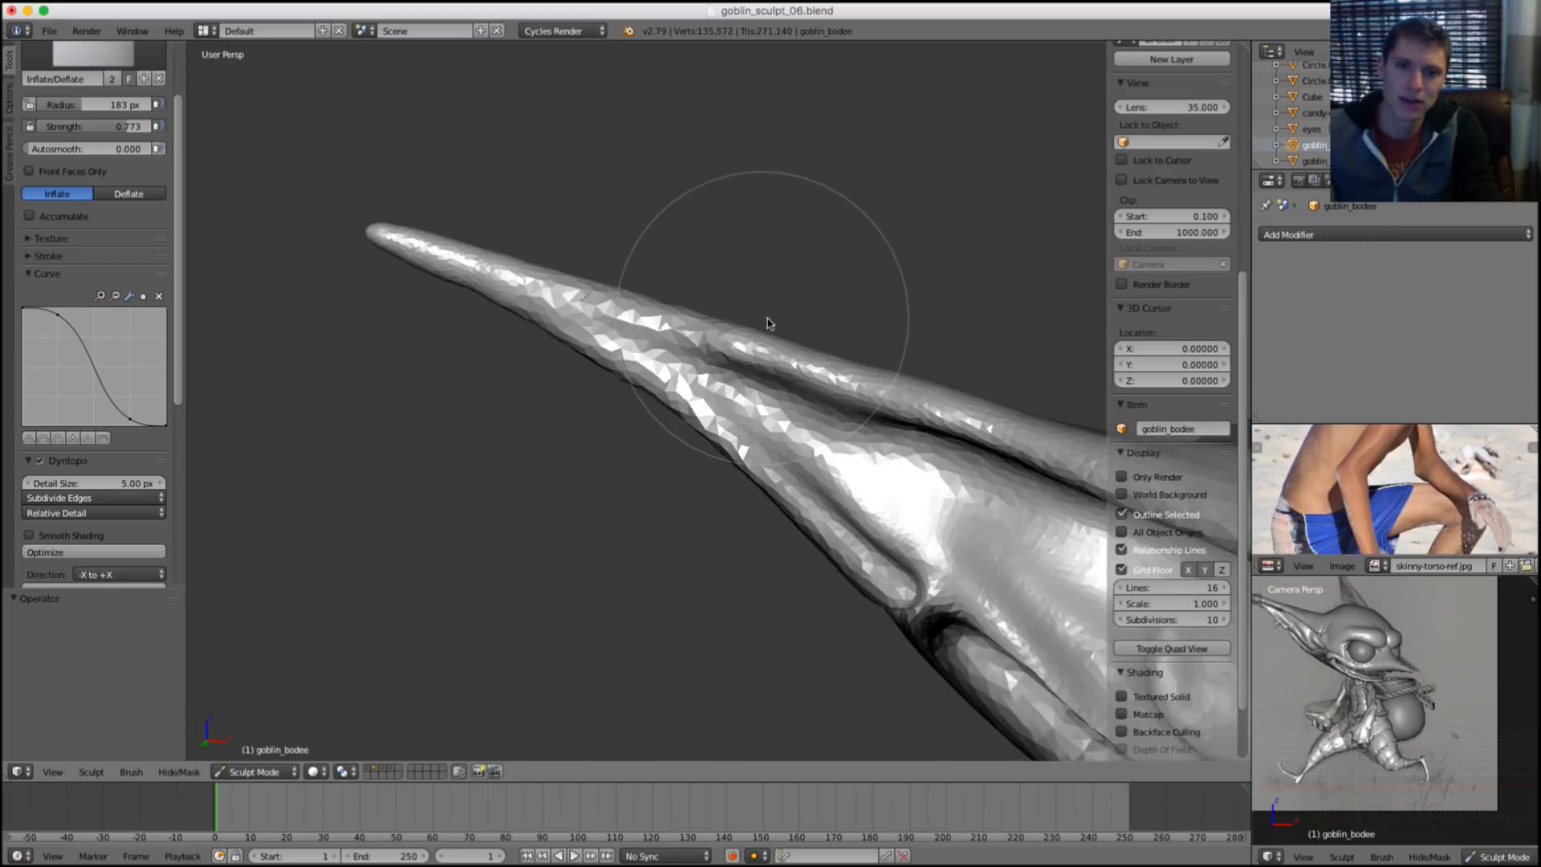
mouse_move(768, 324)
mouse_down()
mouse_move(773, 336)
mouse_move(787, 255)
mouse_up()
mouse_move(787, 255)
middle_down()
mouse_move(695, 396)
mouse_move(693, 372)
mouse_move(612, 431)
middle_up()
key(f)
click(726, 357)
key(shift+f)
click(594, 450)
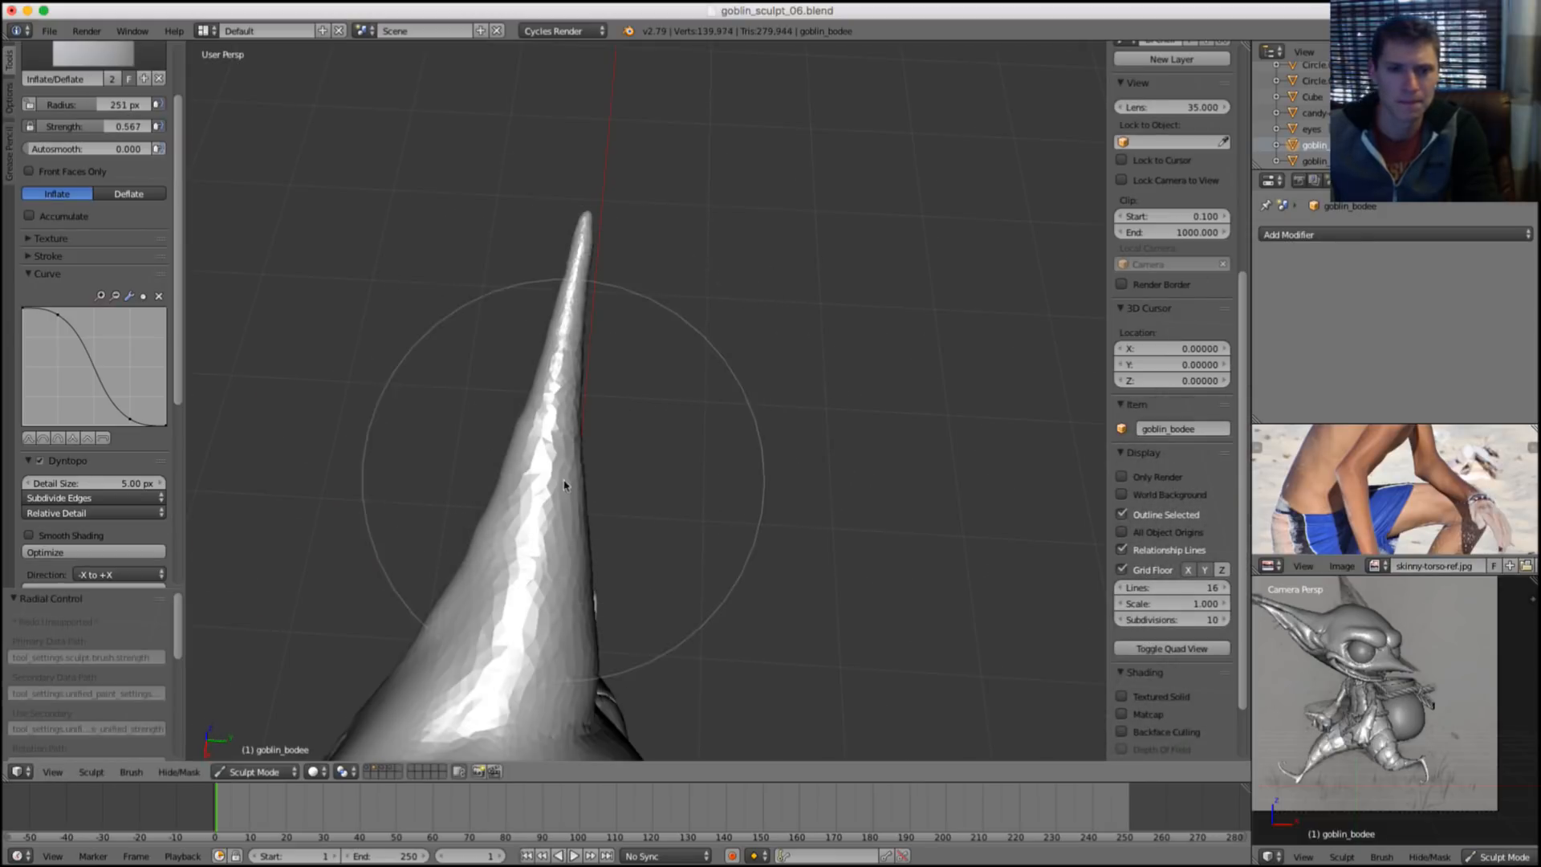
mouse_move(564, 485)
middle_down()
mouse_move(561, 441)
mouse_move(567, 533)
mouse_move(585, 325)
middle_up()
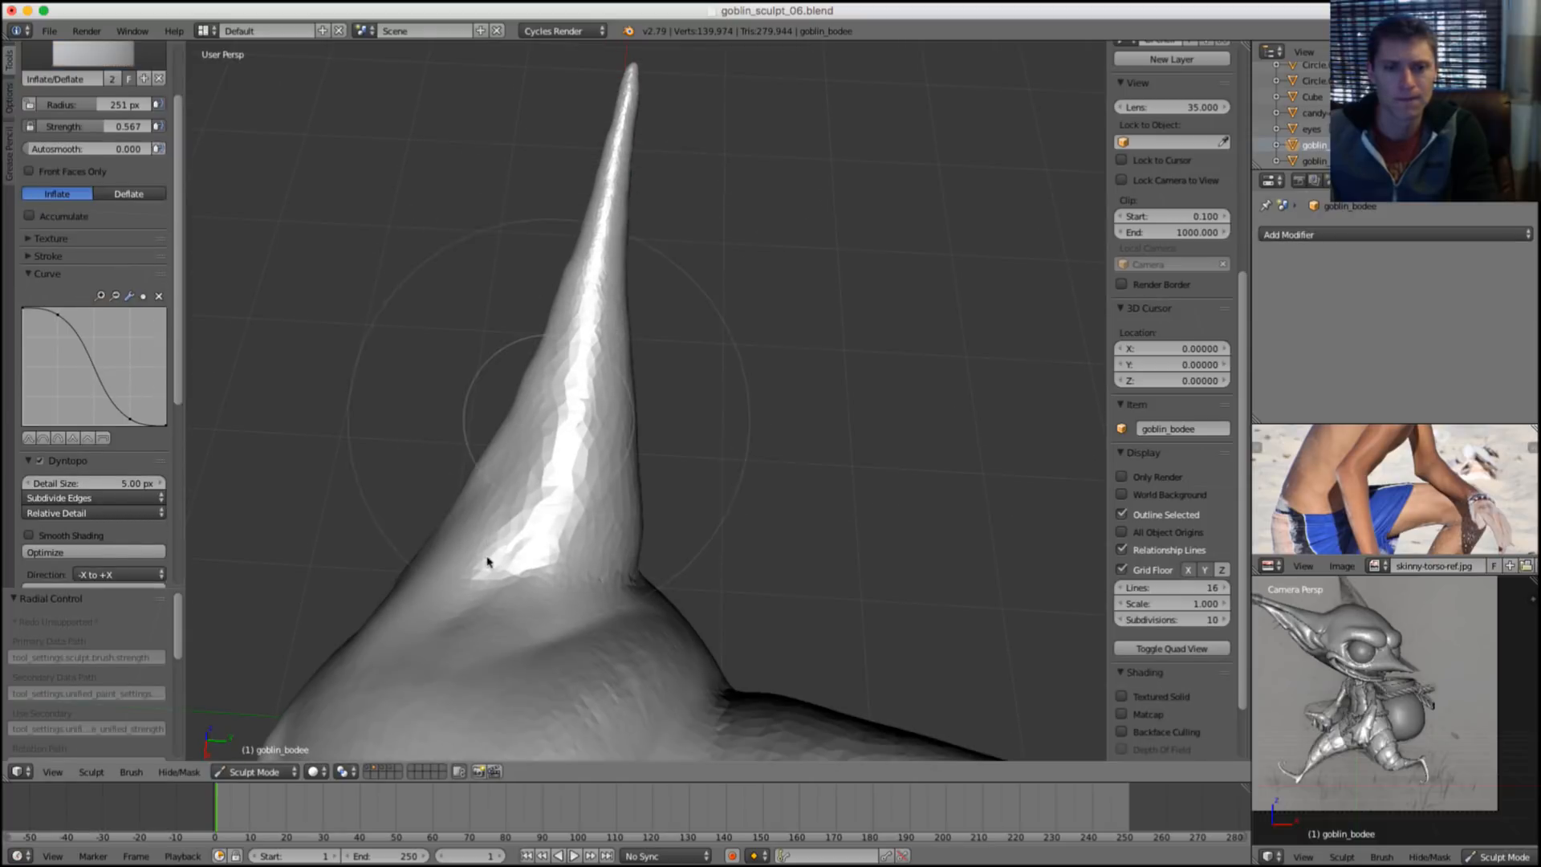
middle_drag(630, 516, 528, 450)
mouse_move(649, 413)
mouse_down()
mouse_move(653, 378)
mouse_move(688, 362)
mouse_move(733, 292)
mouse_move(652, 345)
mouse_up()
mouse_move(653, 345)
middle_down()
mouse_move(688, 354)
mouse_move(651, 311)
mouse_move(640, 366)
middle_up()
Switch to the Crease brush with a radius of 116 px and start a fold where the back of the ear meets the head.
key(shift+c)
key(f)
click(491, 358)
scroll(568, 321, up, 3)
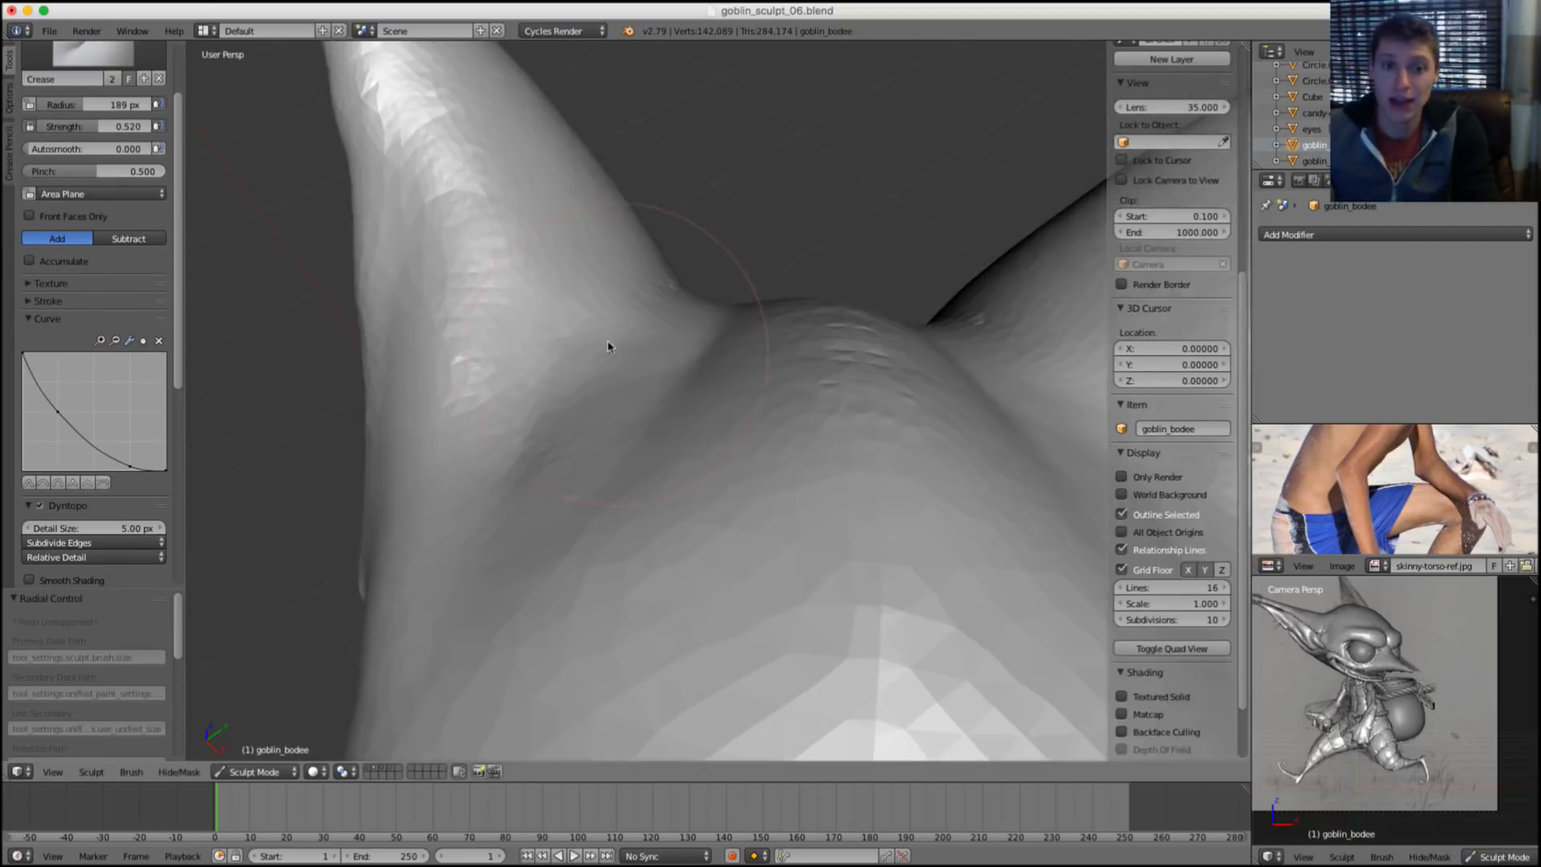
mouse_move(569, 321)
middle_down()
mouse_move(520, 356)
mouse_move(707, 384)
middle_up()
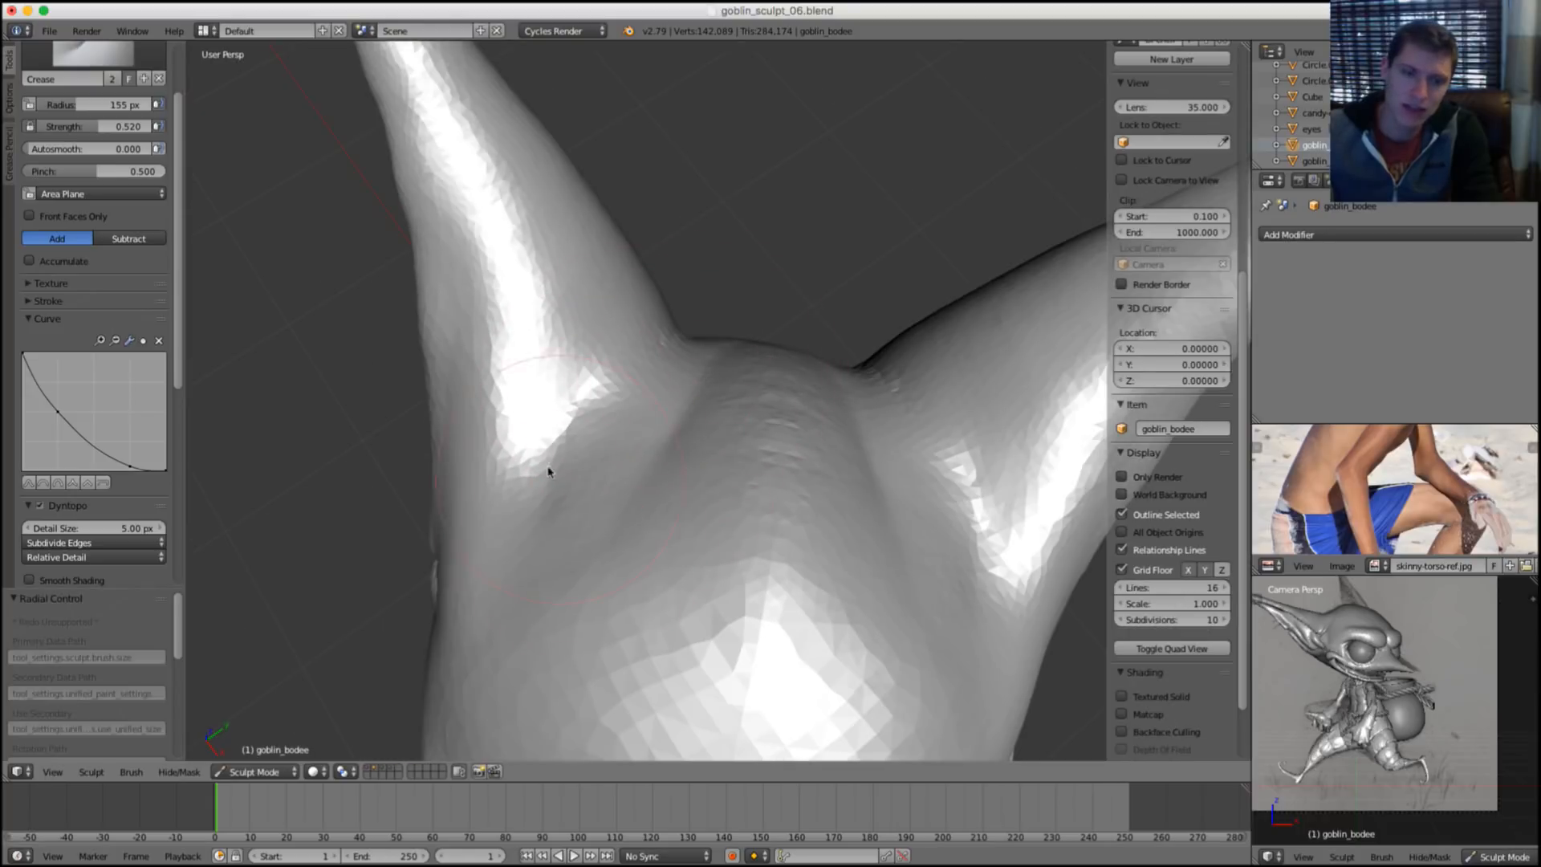
middle_drag(518, 451, 571, 378)
scroll(568, 386, up, 4)
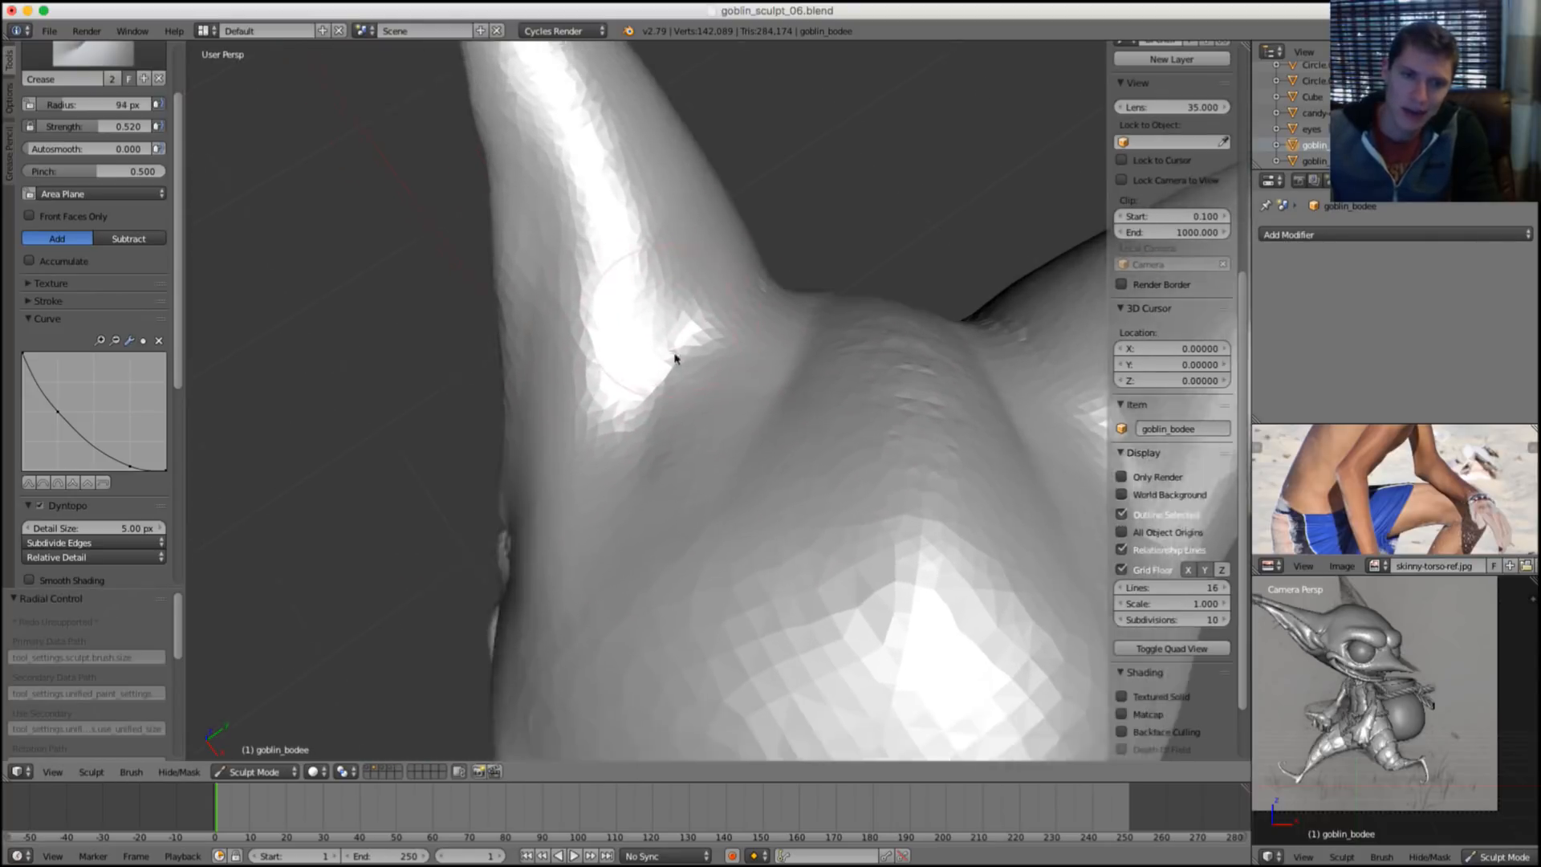
key(f)
click(603, 407)
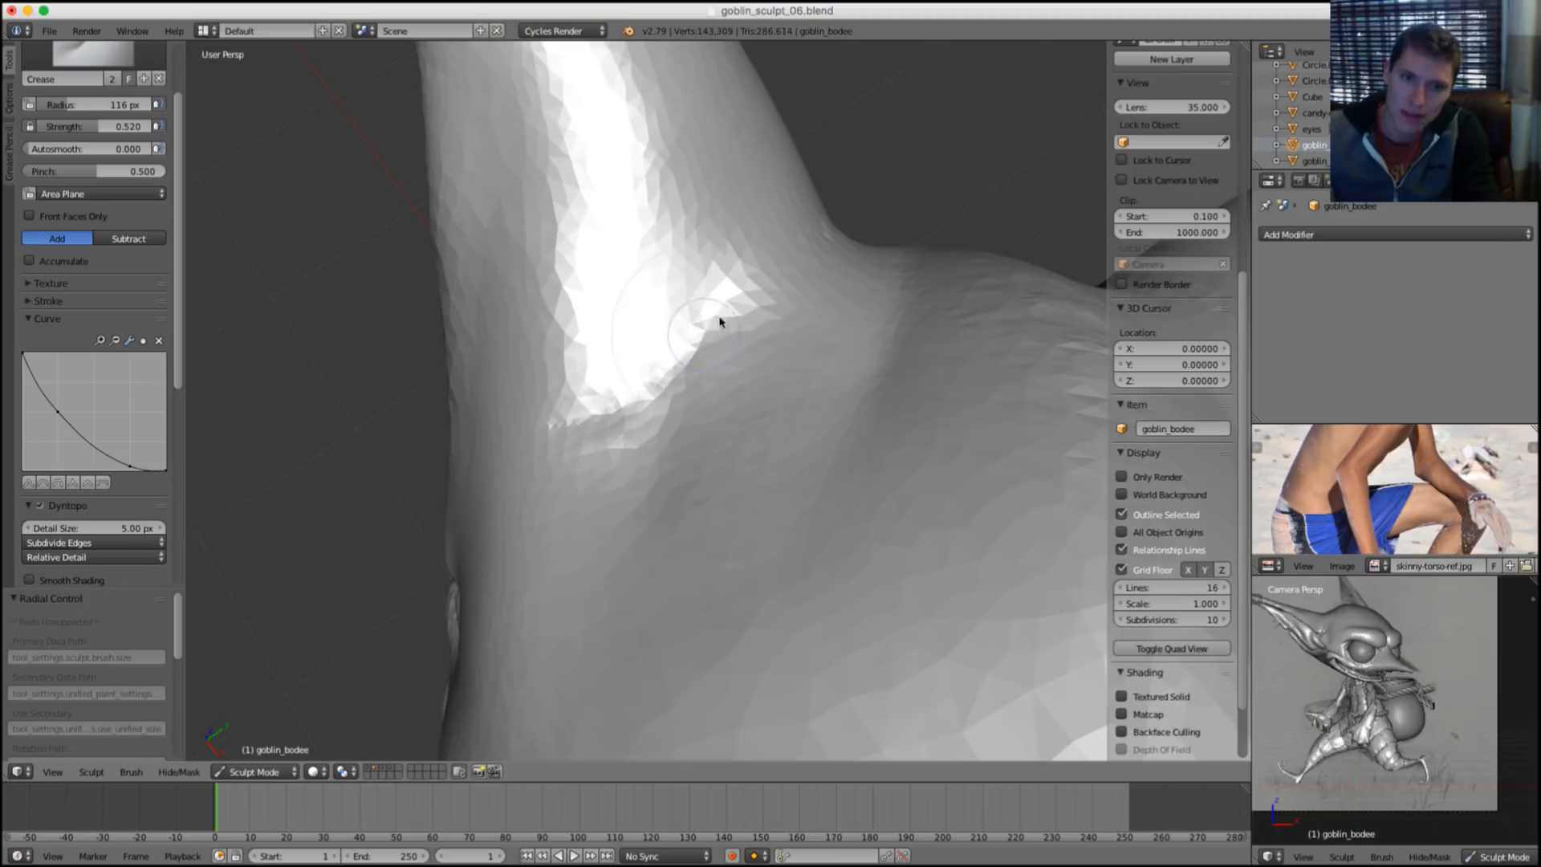
Extend and sharpen the crease across the ear's base toward the top of the head.
scroll(749, 315, down, 3)
middle_drag(802, 354, 682, 436)
drag(681, 436, 801, 402)
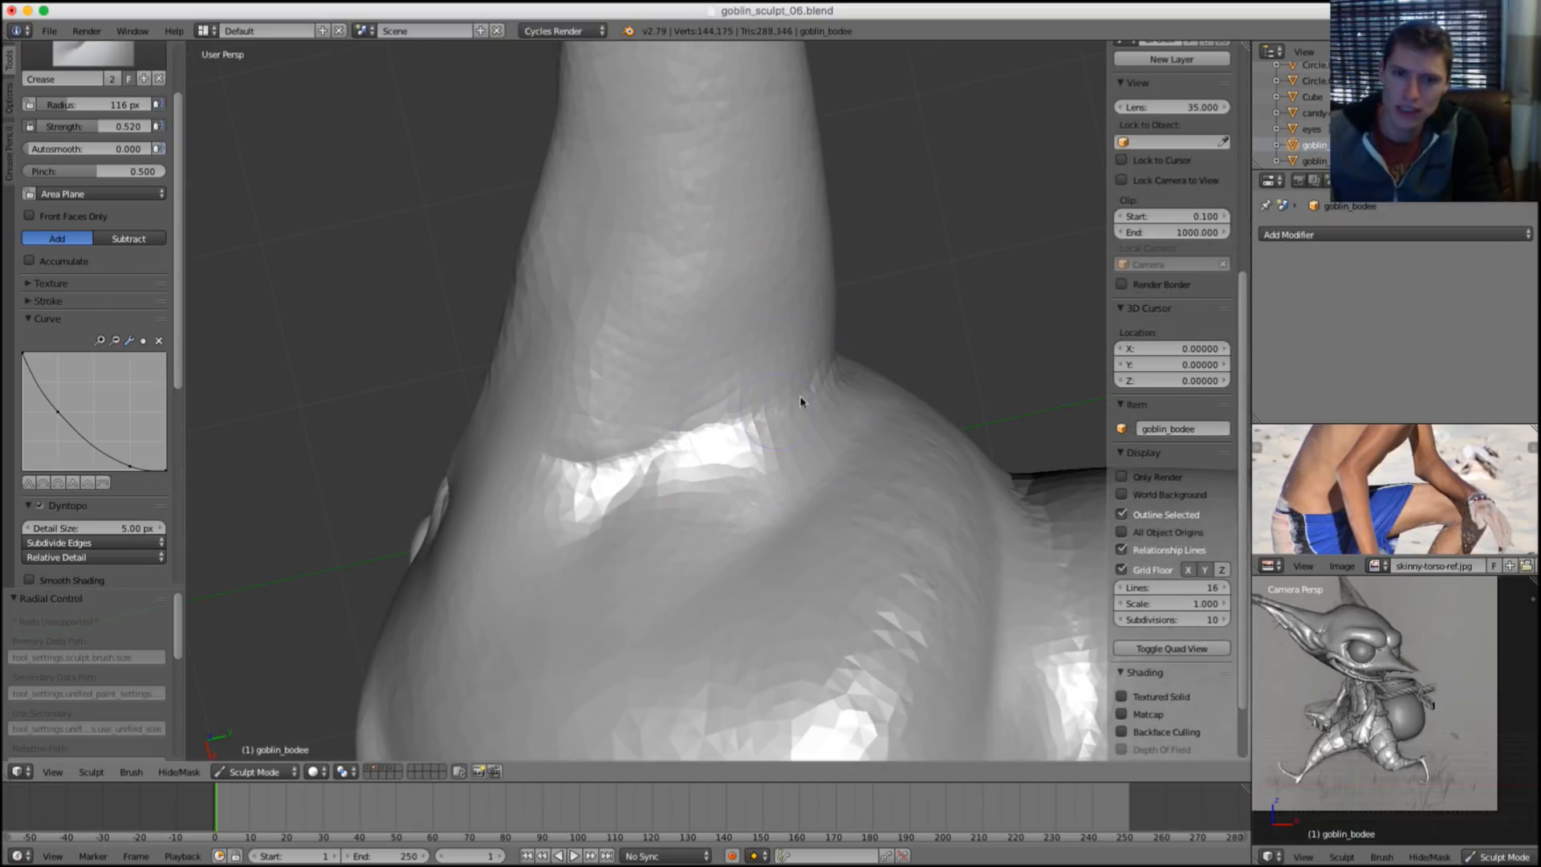
middle_drag(706, 438, 694, 318)
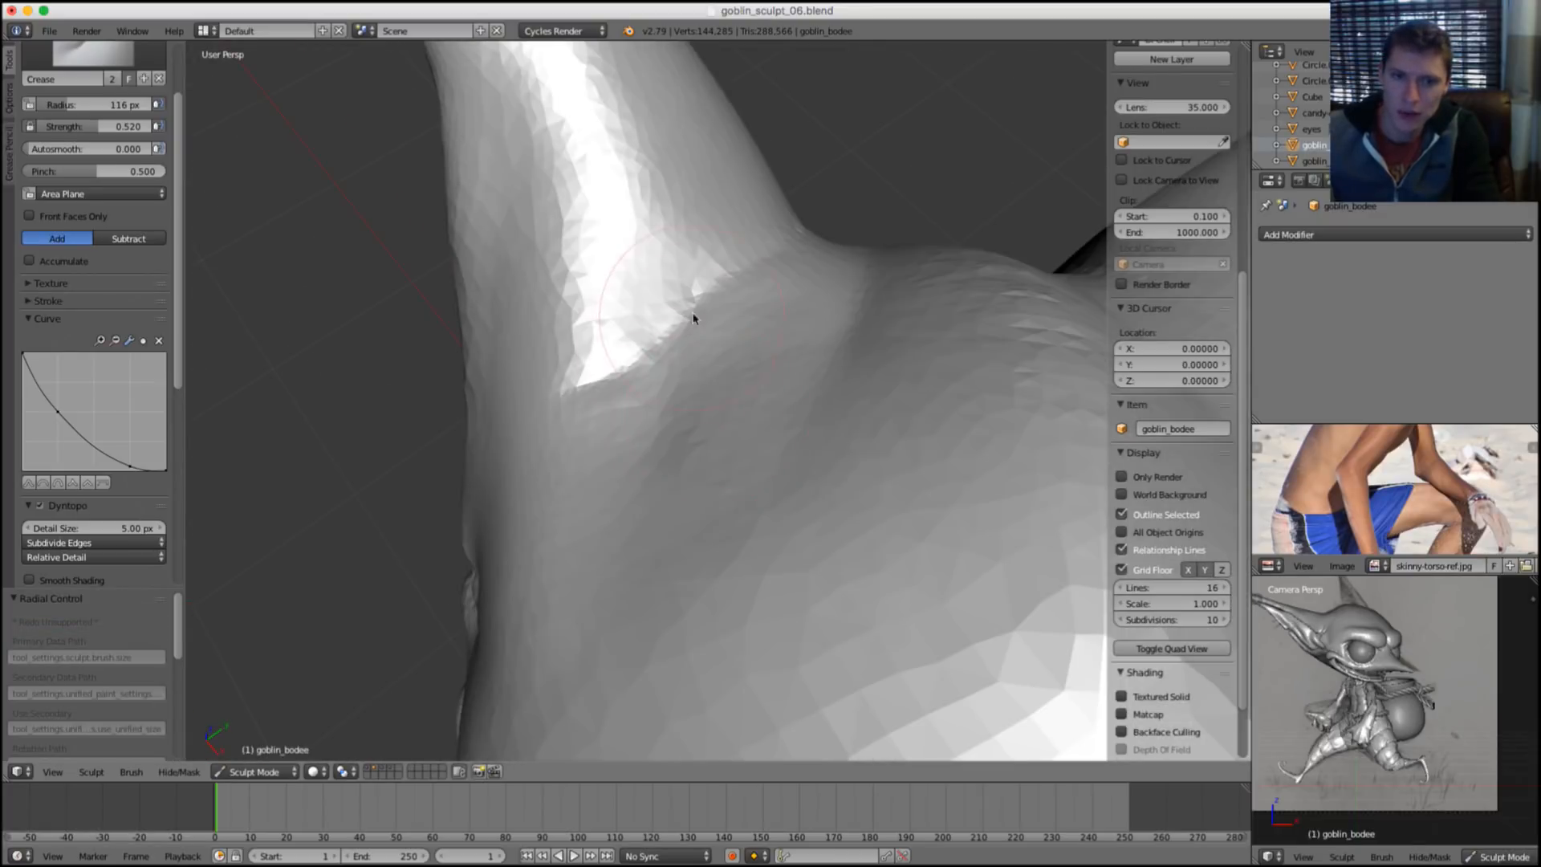
scroll(710, 395, up, 2)
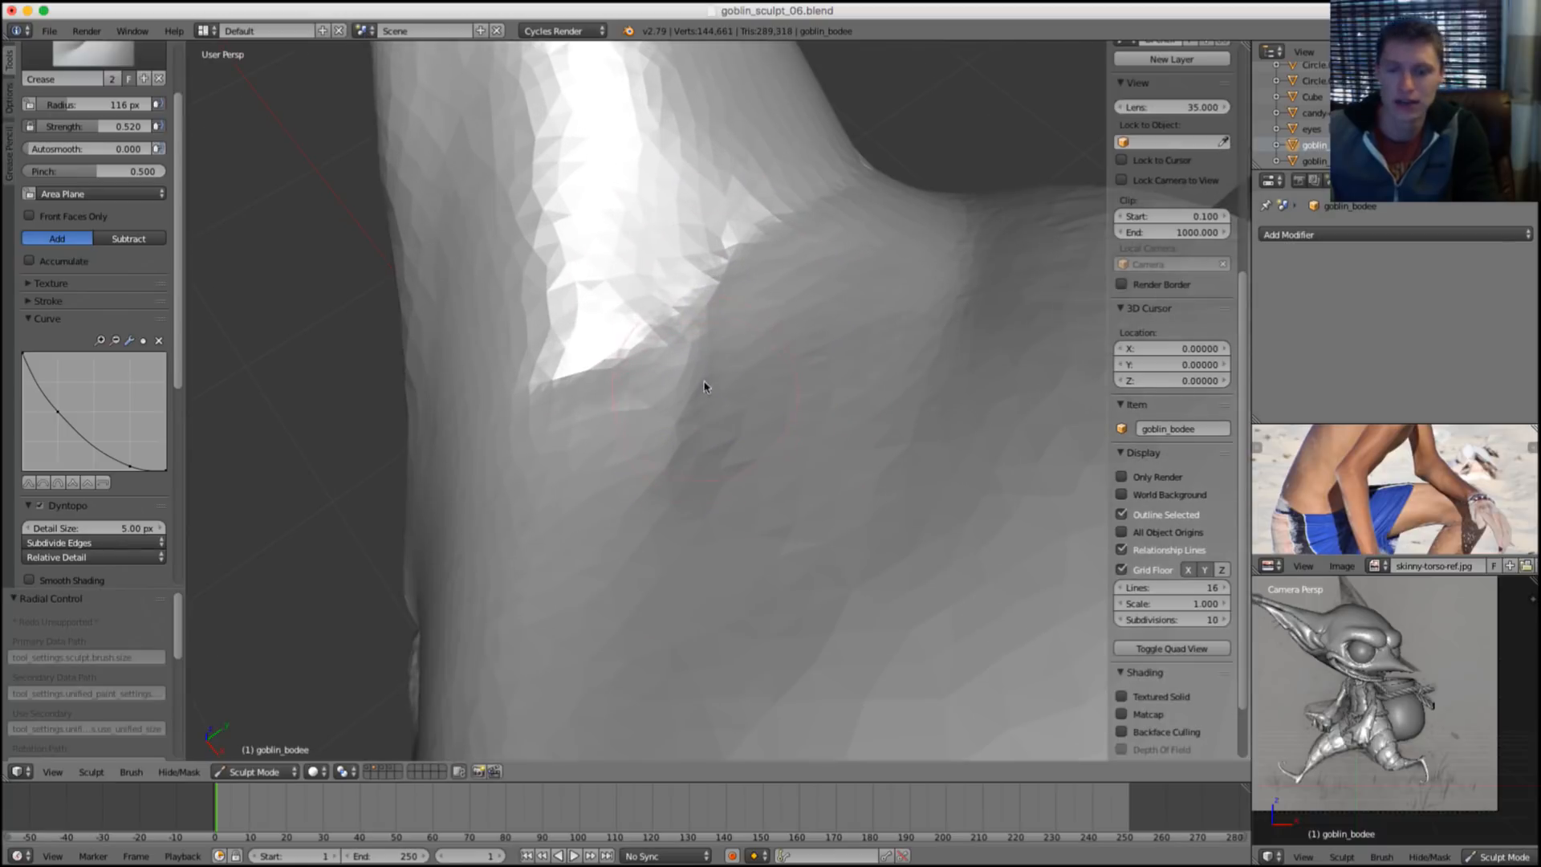
Tighten the fold at the ear's base with the Pinch/Magnify brush at a radius of 113 px.
key(p)
key(f)
click(755, 327)
middle_drag(755, 327, 789, 304)
key(f)
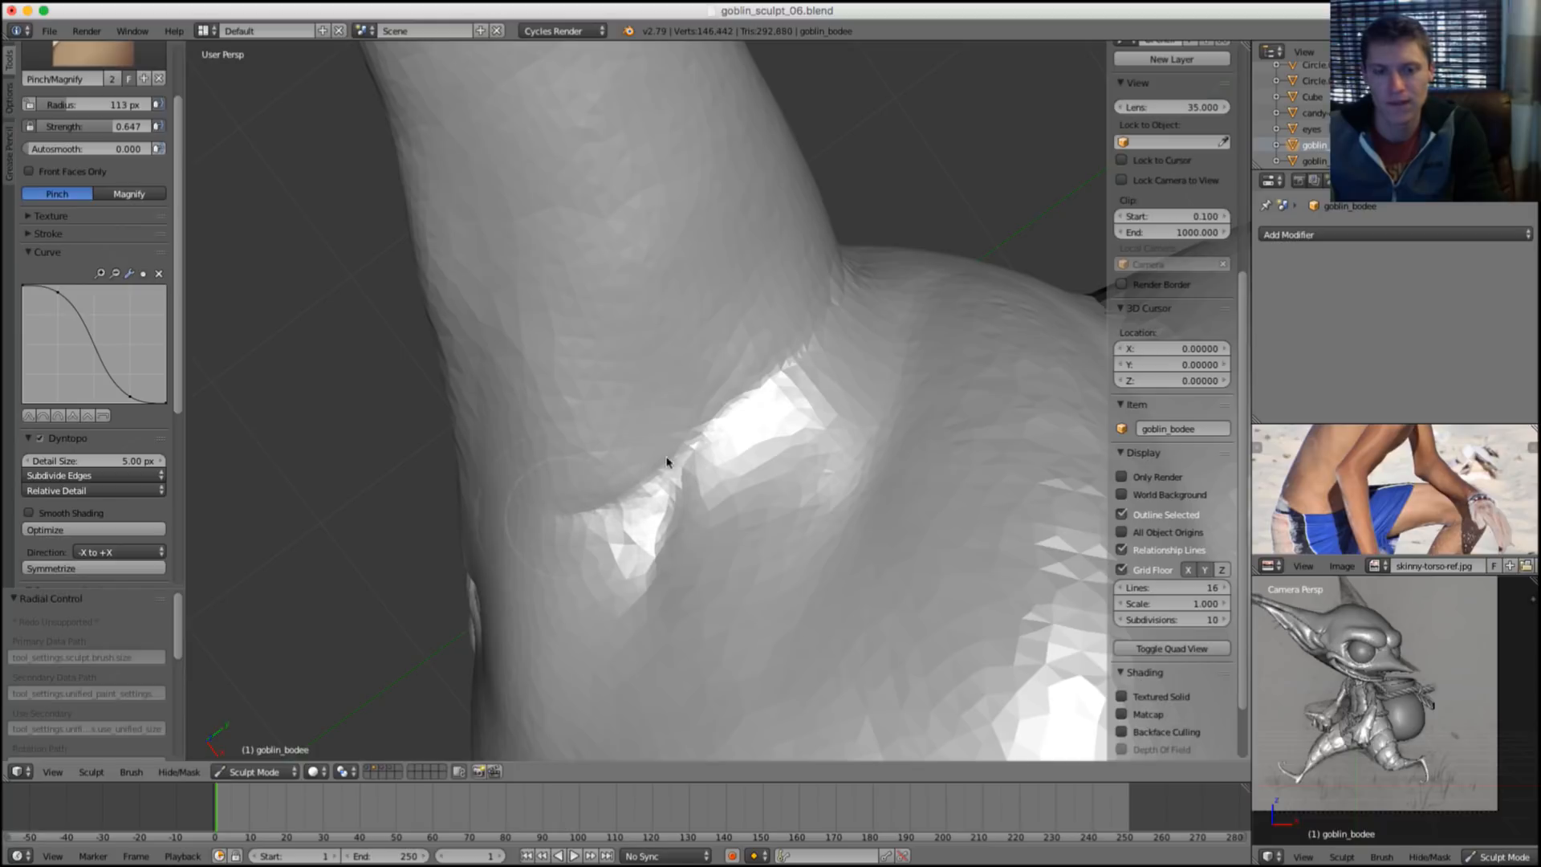
Enlarge the brush radius to 154 px and smooth the pinched fold between the ear and the head.
scroll(634, 610, down, 2)
key(f)
click(710, 382)
mouse_move(631, 474)
shift+mouse_down()
mouse_move(604, 500)
mouse_move(612, 533)
mouse_move(747, 390)
shift+mouse_up()
middle_drag(748, 394, 757, 343)
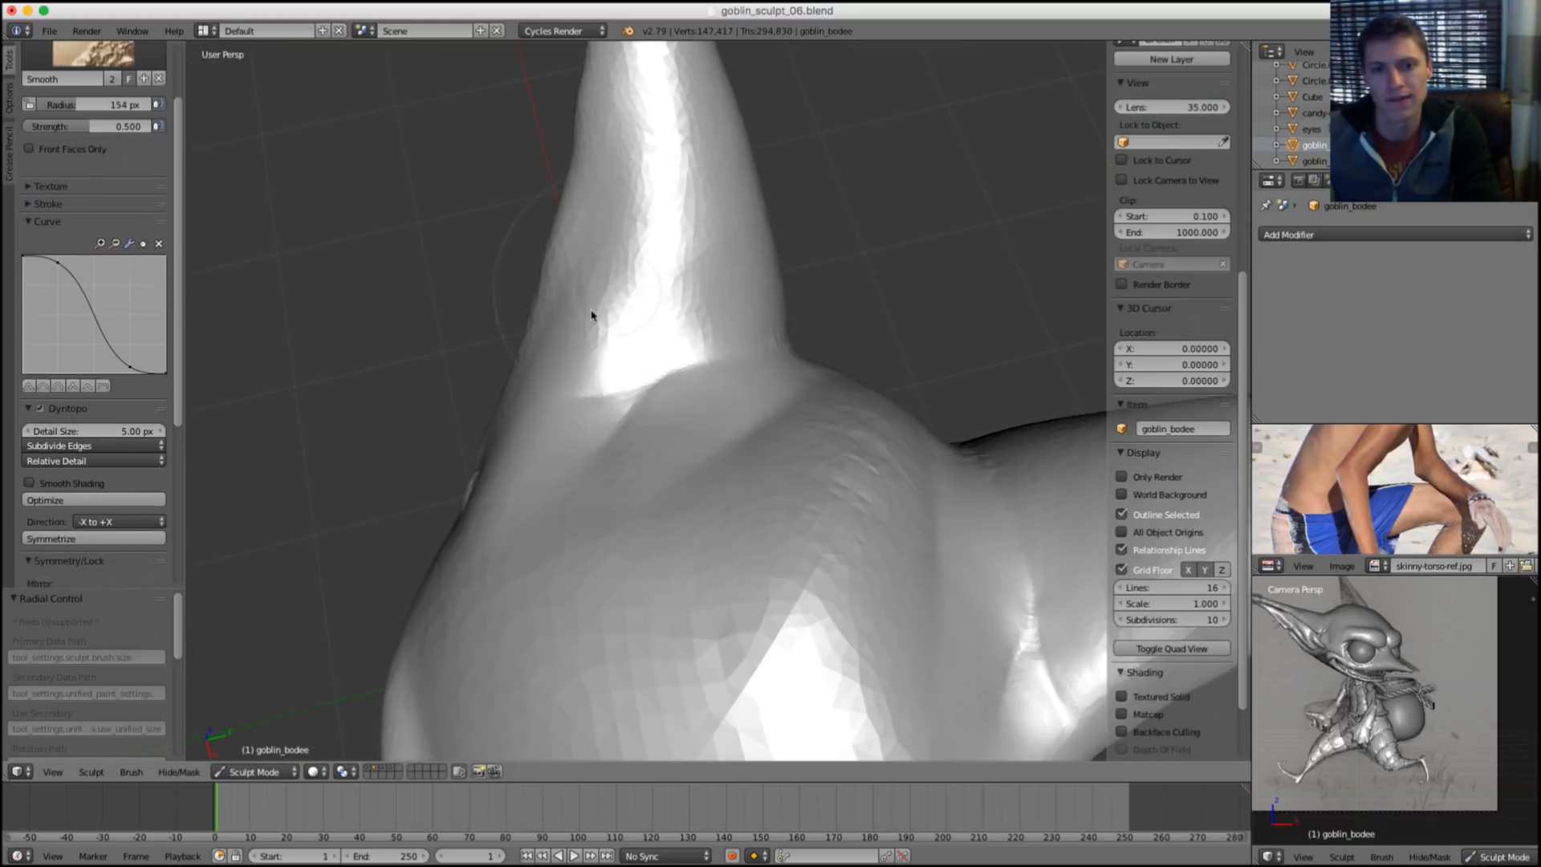
Switch to the 154 px Inflate/Deflate brush and fill out the back of the ear near its base.
middle_drag(592, 316, 730, 399)
scroll(808, 340, up, 2)
middle_drag(808, 340, 788, 334)
key(i)
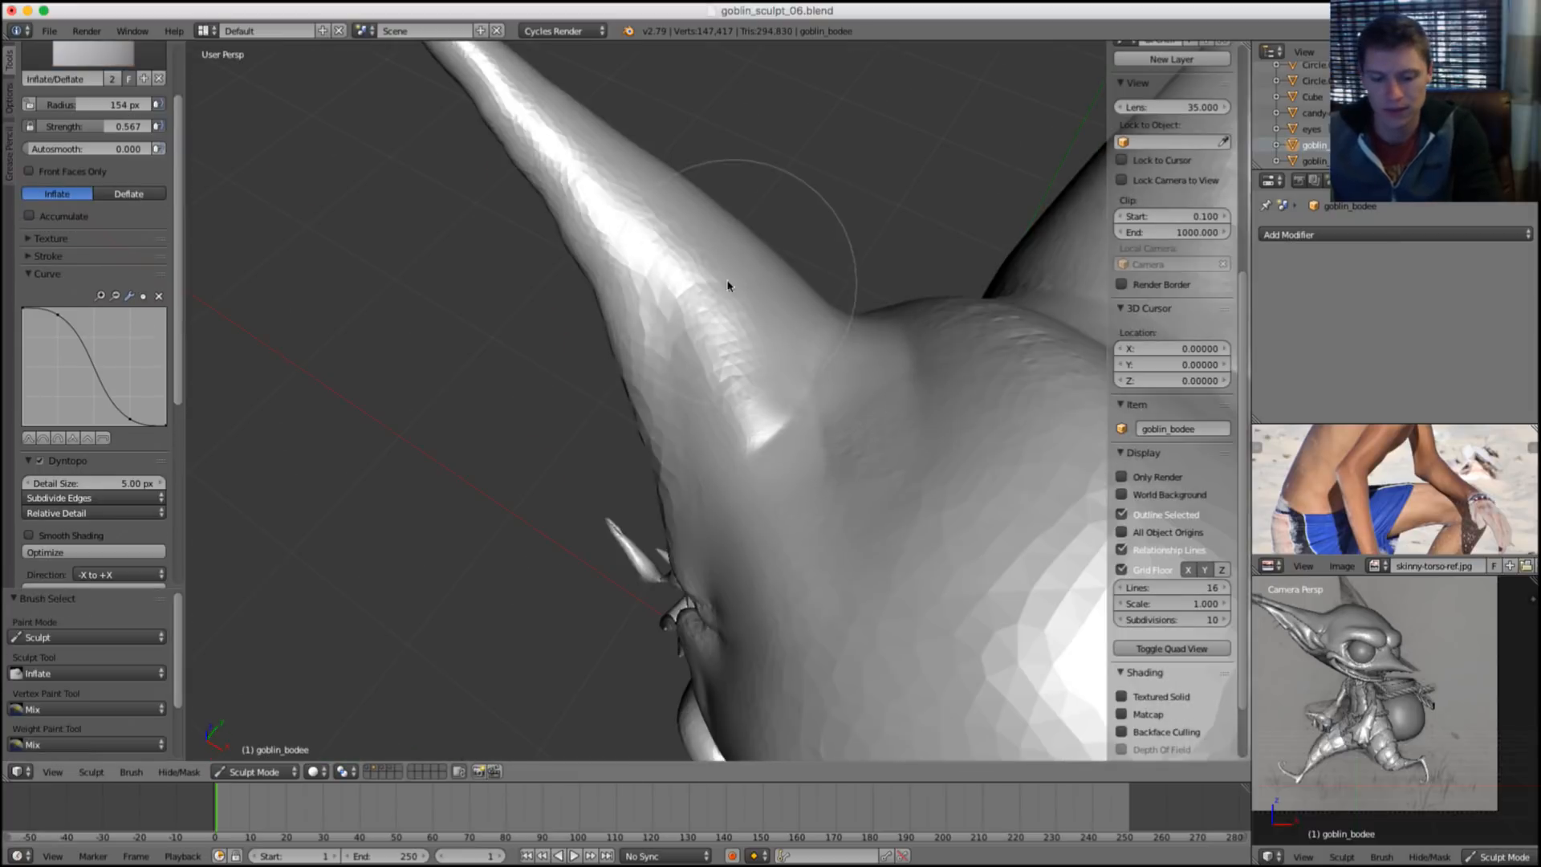
mouse_move(699, 379)
middle_down()
mouse_move(752, 360)
mouse_move(699, 344)
mouse_move(747, 326)
mouse_move(719, 385)
mouse_move(656, 378)
middle_up()
Switch to the Crease brush, reduce its strength to 0.399 and work the form behind the ear's upper rim.
key(shift+c)
key(f)
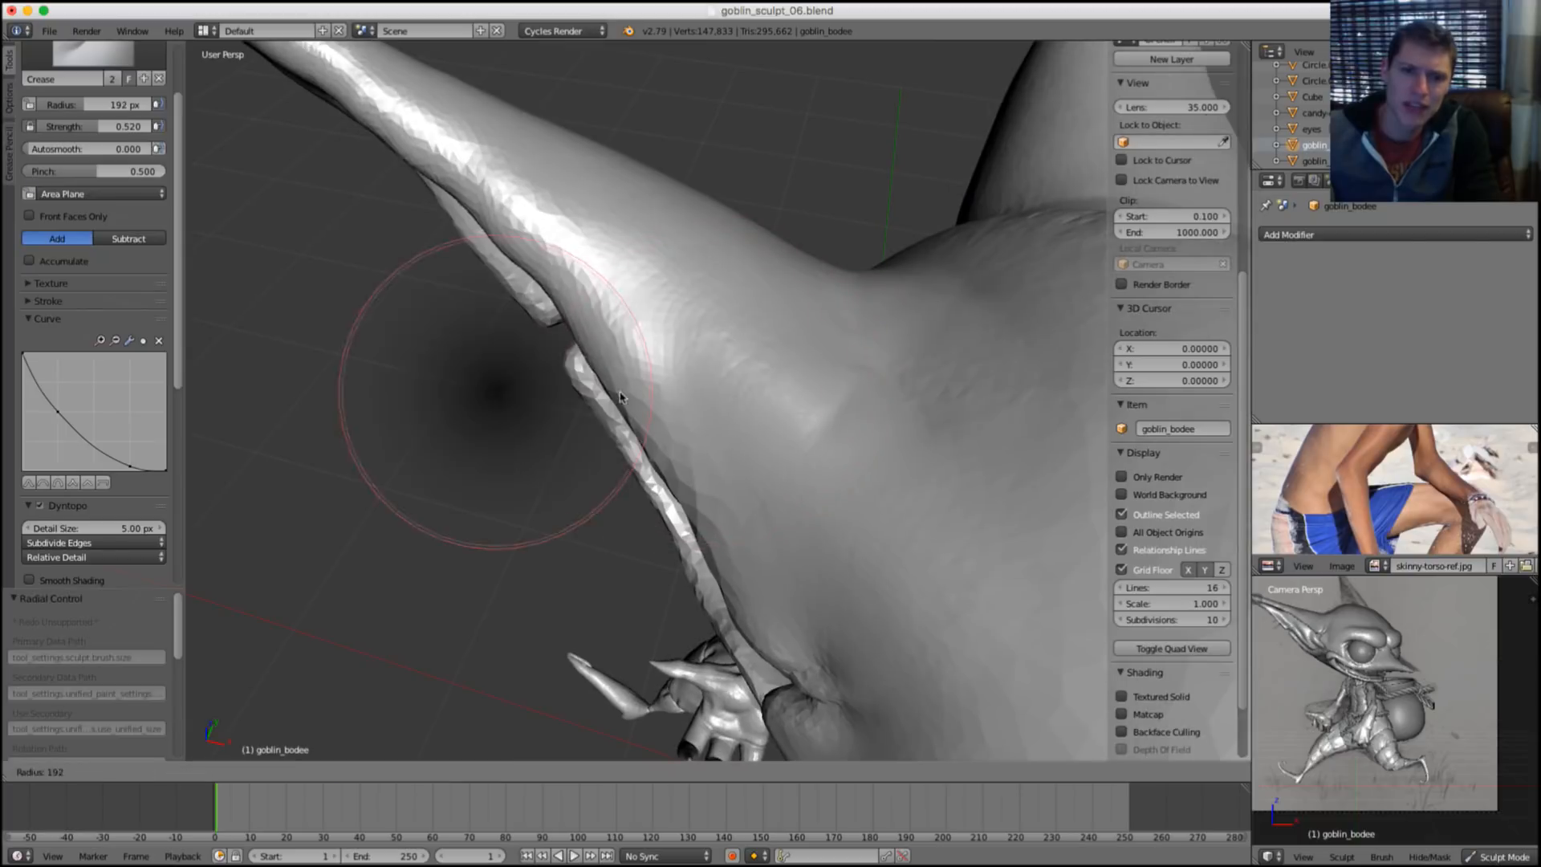
click(630, 396)
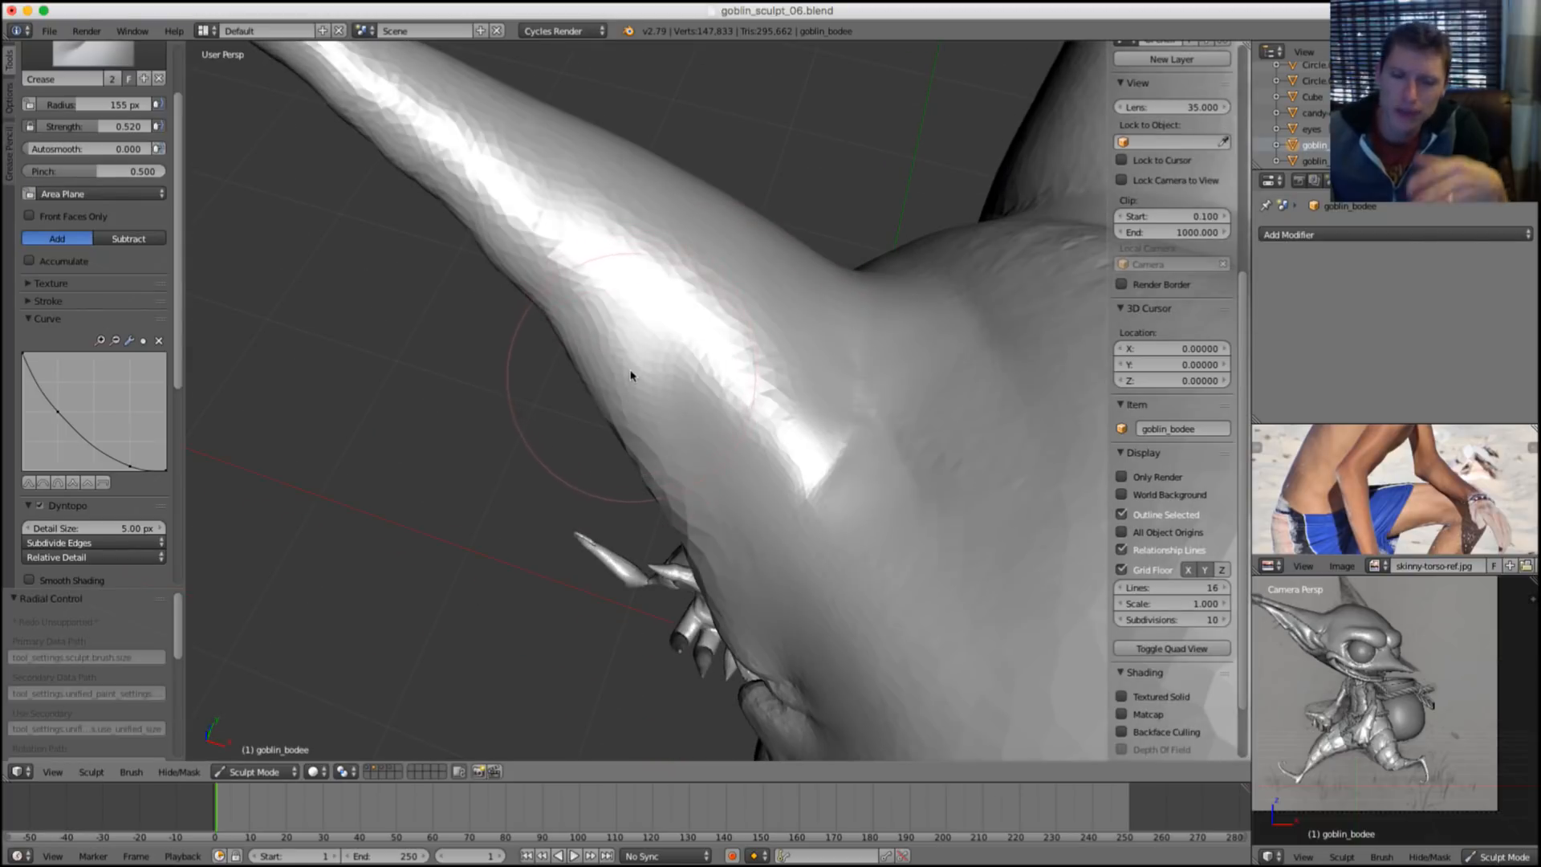
mouse_move(616, 392)
middle_down()
mouse_move(650, 347)
mouse_move(702, 385)
mouse_move(757, 382)
mouse_move(754, 420)
mouse_move(784, 389)
mouse_move(706, 395)
middle_up()
key(f)
click(718, 400)
key(shift+f)
click(737, 414)
Crease behind the upper rim toward the front root of the ear, with the radius ending at 120 px.
key(f)
click(772, 406)
key(f)
click(752, 455)
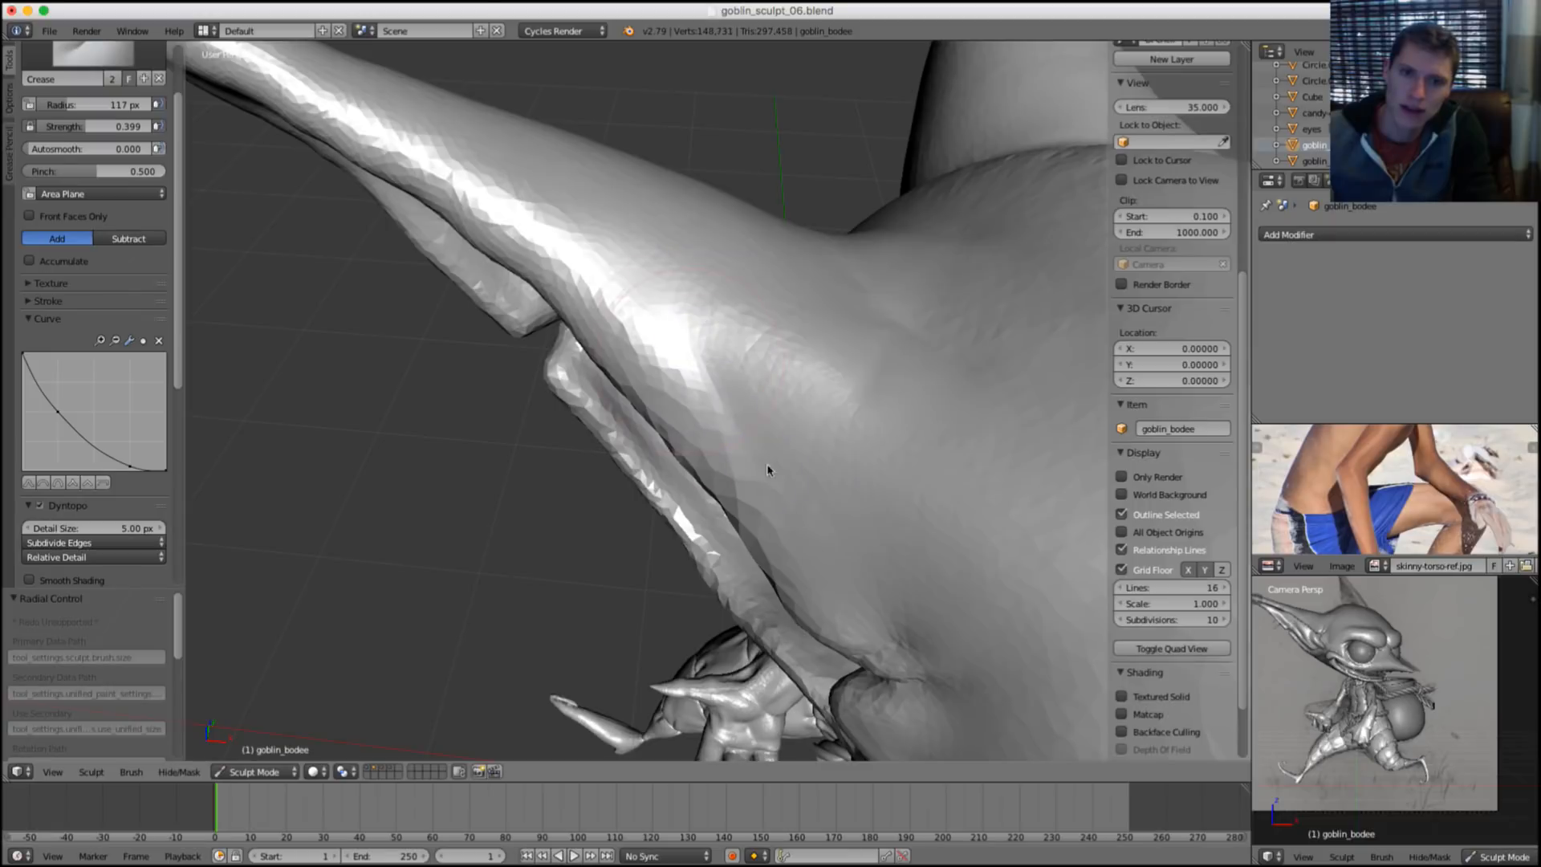
drag(768, 470, 755, 449)
mouse_move(754, 450)
middle_down()
mouse_move(771, 430)
mouse_move(758, 390)
middle_up()
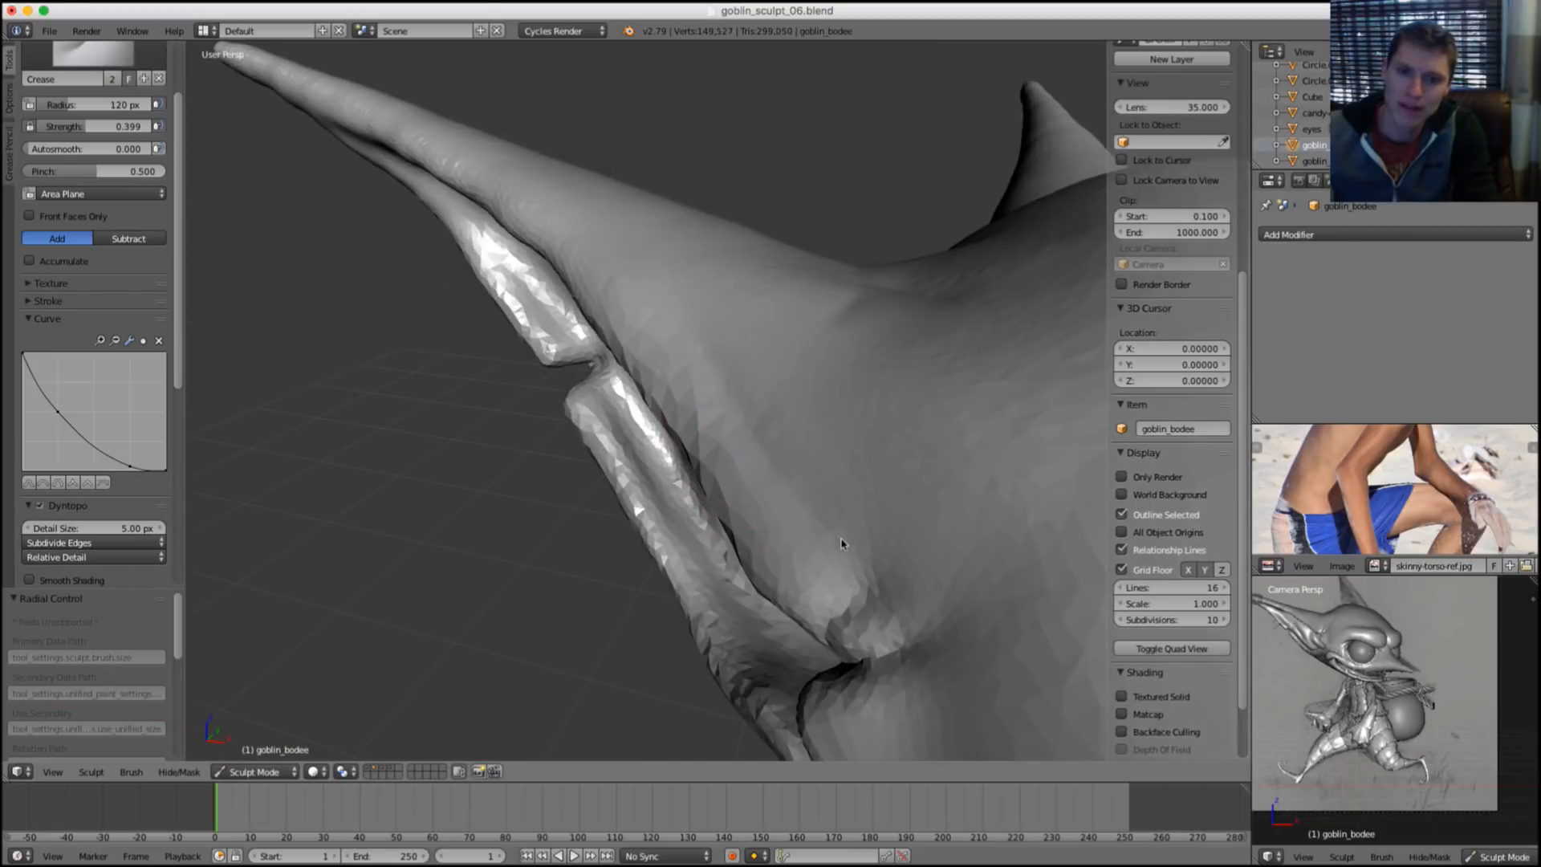
Switch to the Inflate/Deflate brush and build up the ridge behind the ear's upper rim, with the radius ending at 125 px.
mouse_move(768, 445)
middle_down()
mouse_move(788, 451)
mouse_move(784, 399)
mouse_move(768, 404)
middle_up()
key(f)
click(767, 430)
key(i)
scroll(781, 391, up, 1)
key(f)
click(751, 404)
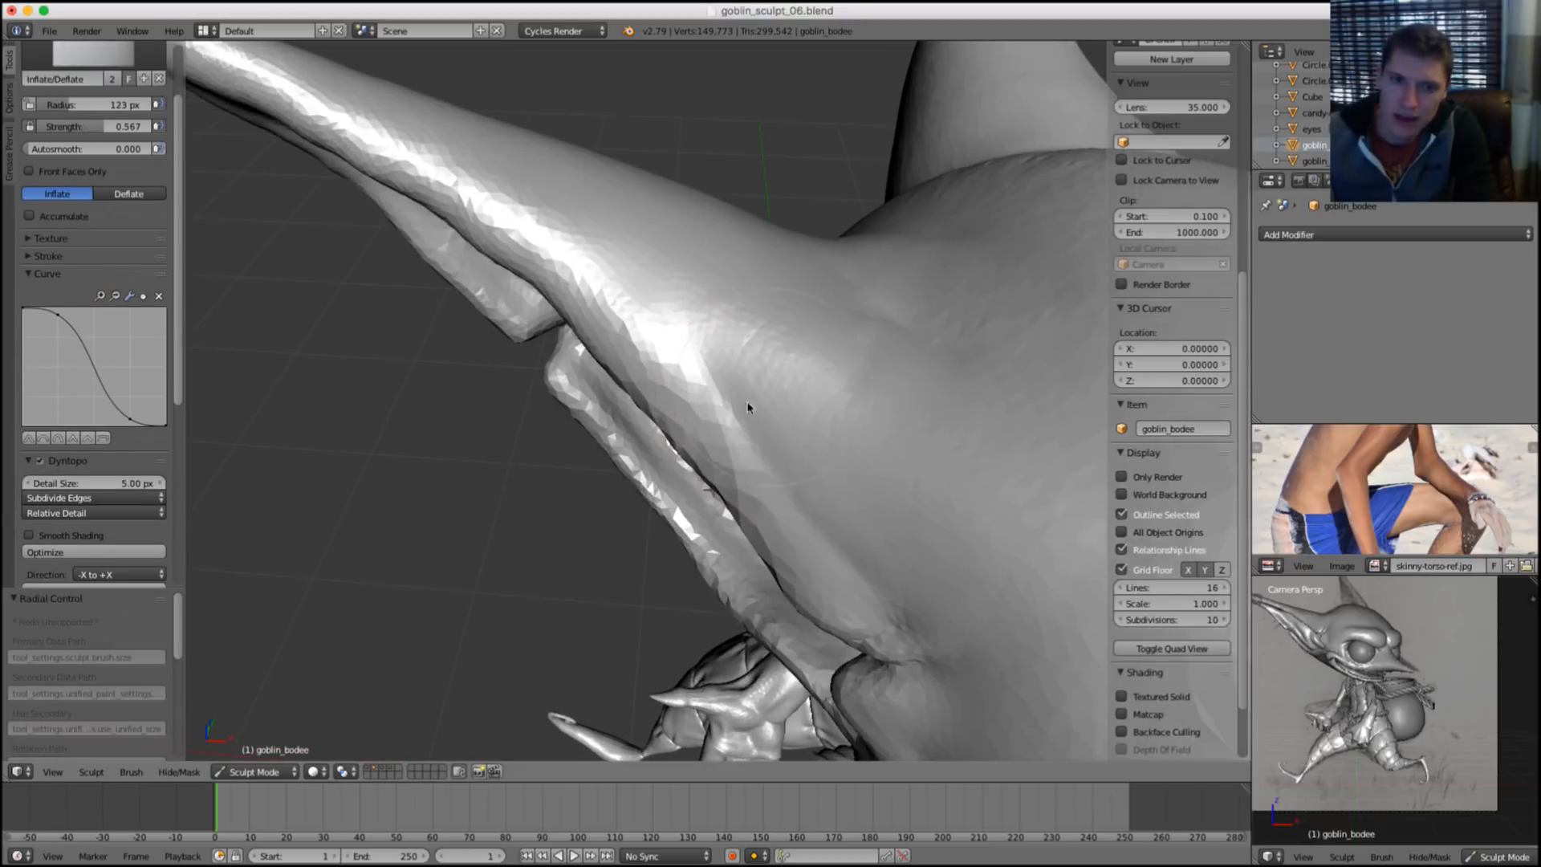
mouse_move(750, 407)
mouse_down()
mouse_move(712, 375)
mouse_move(799, 461)
mouse_up()
key(f)
click(819, 422)
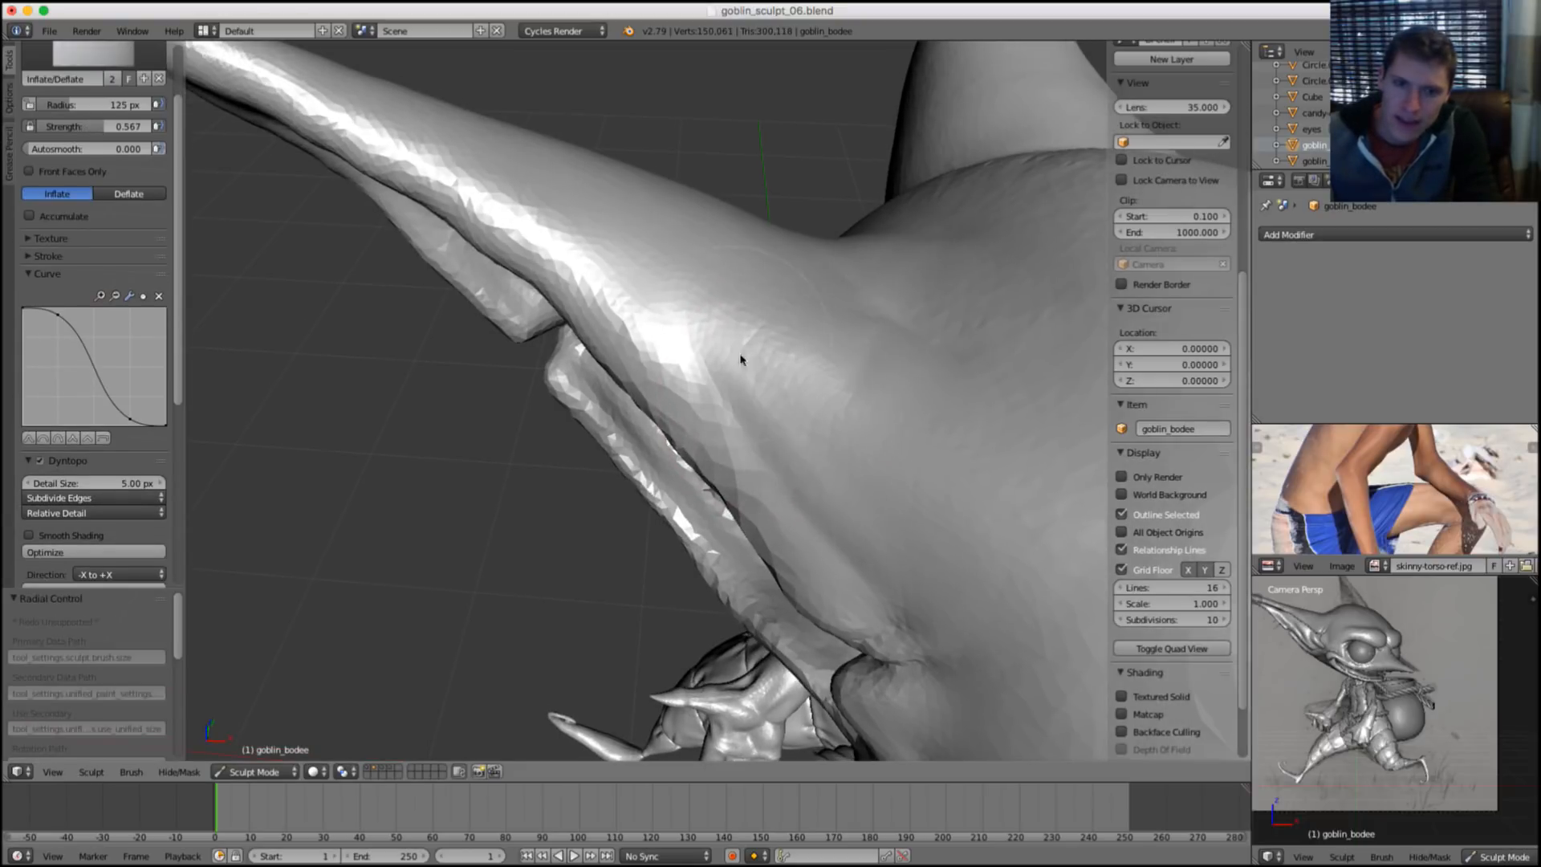
Smooth the ridge and the upper rim down to the ear's root with a brush radius of about 126 px.
shift+drag(739, 358, 839, 475)
middle_drag(840, 475, 796, 381)
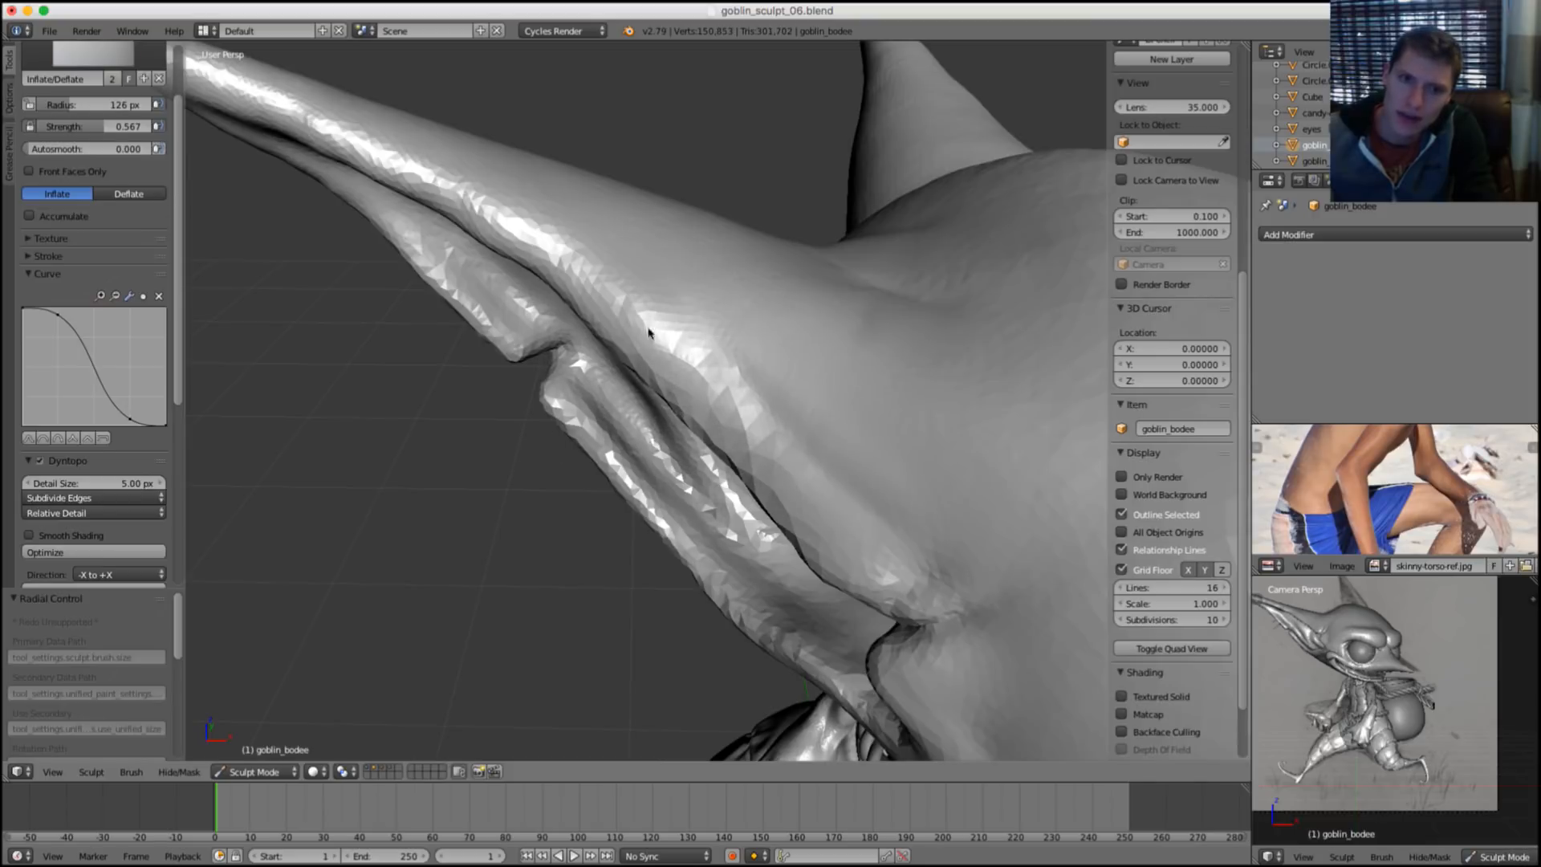
shift+drag(649, 332, 819, 538)
middle_drag(843, 586, 683, 297)
shift+drag(837, 407, 835, 406)
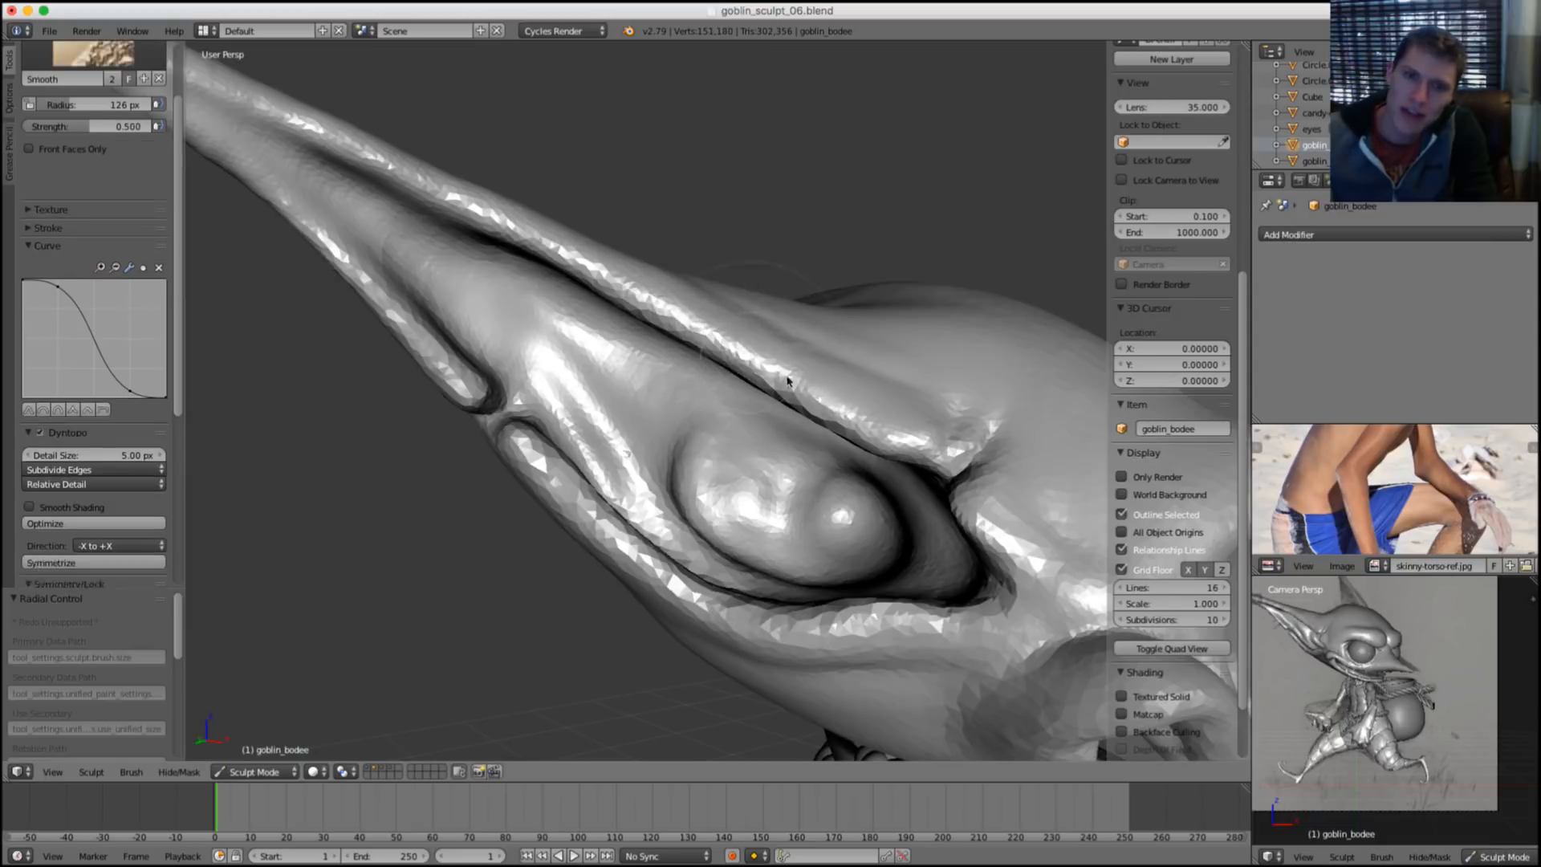
Inflate and smooth the inner ear fold beneath the upper rim with a 156 px brush.
mouse_move(835, 406)
middle_down()
mouse_move(850, 341)
mouse_move(767, 403)
middle_up()
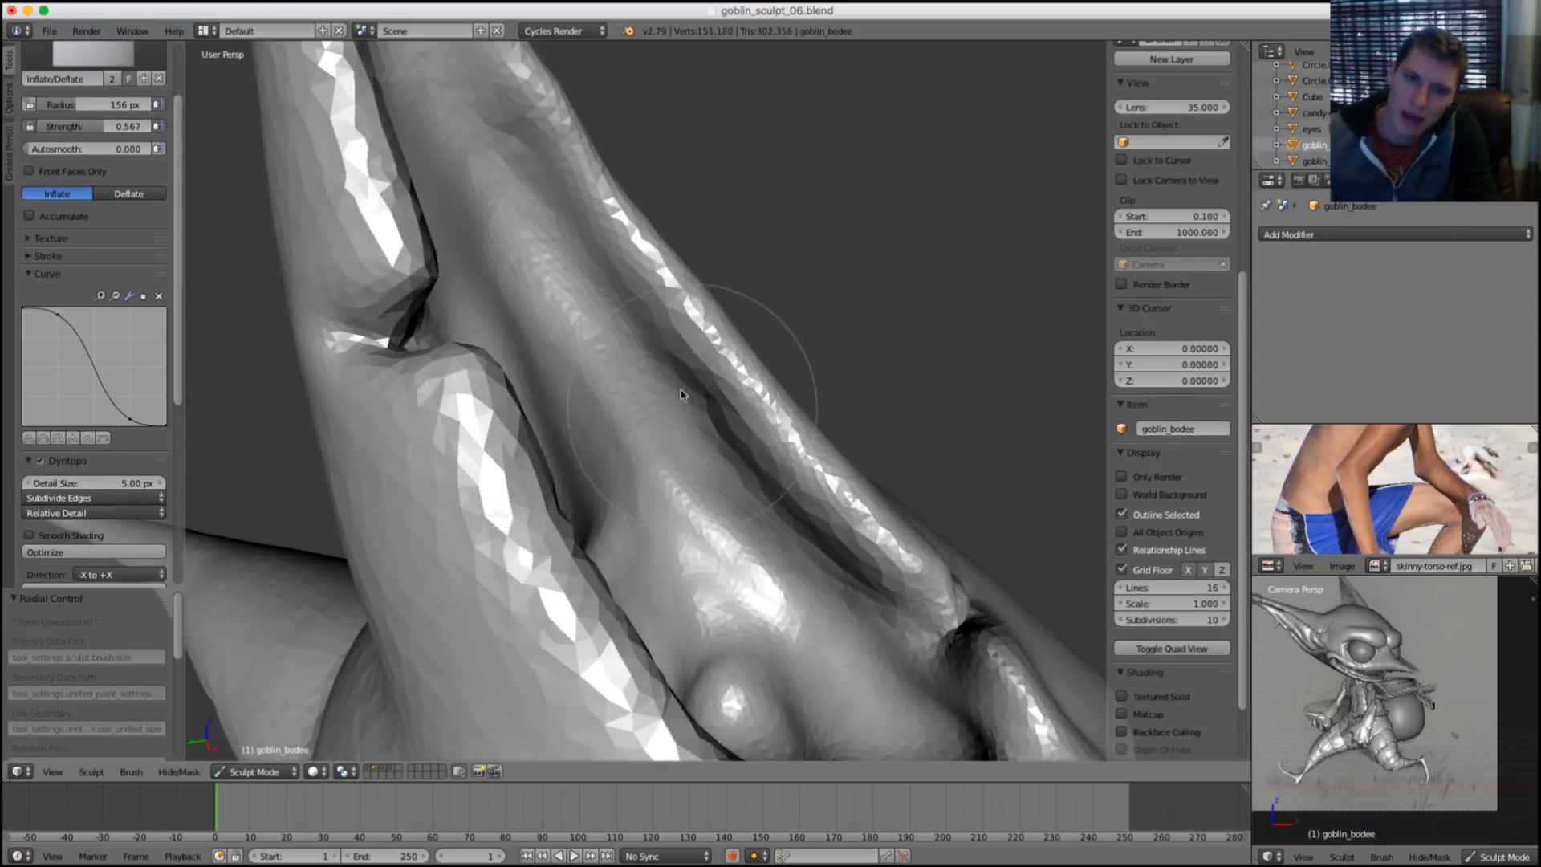
shift+drag(809, 551, 809, 512)
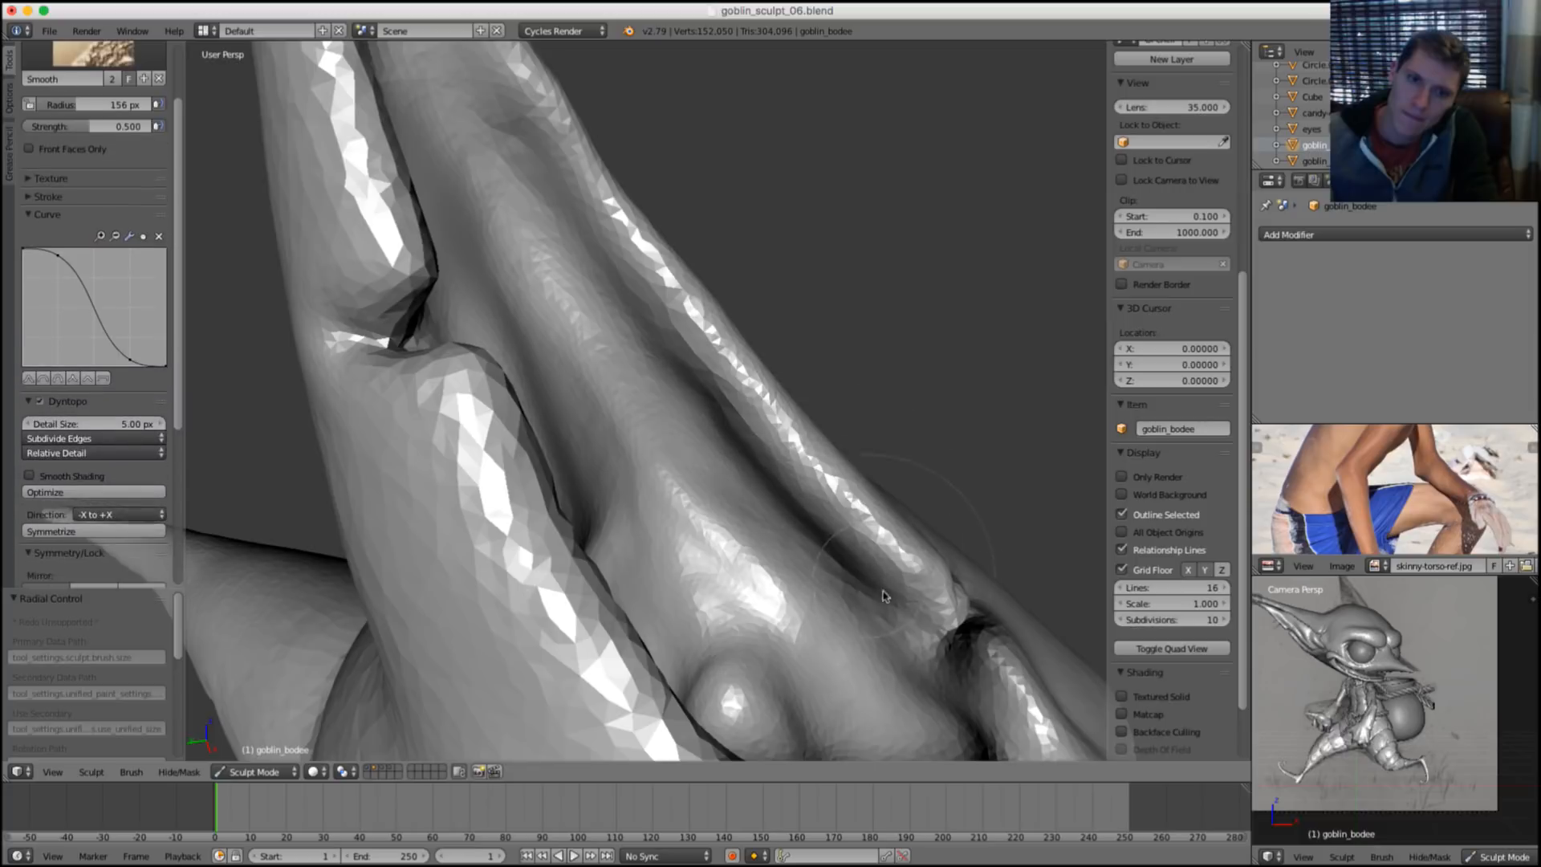
middle_drag(808, 512, 827, 401)
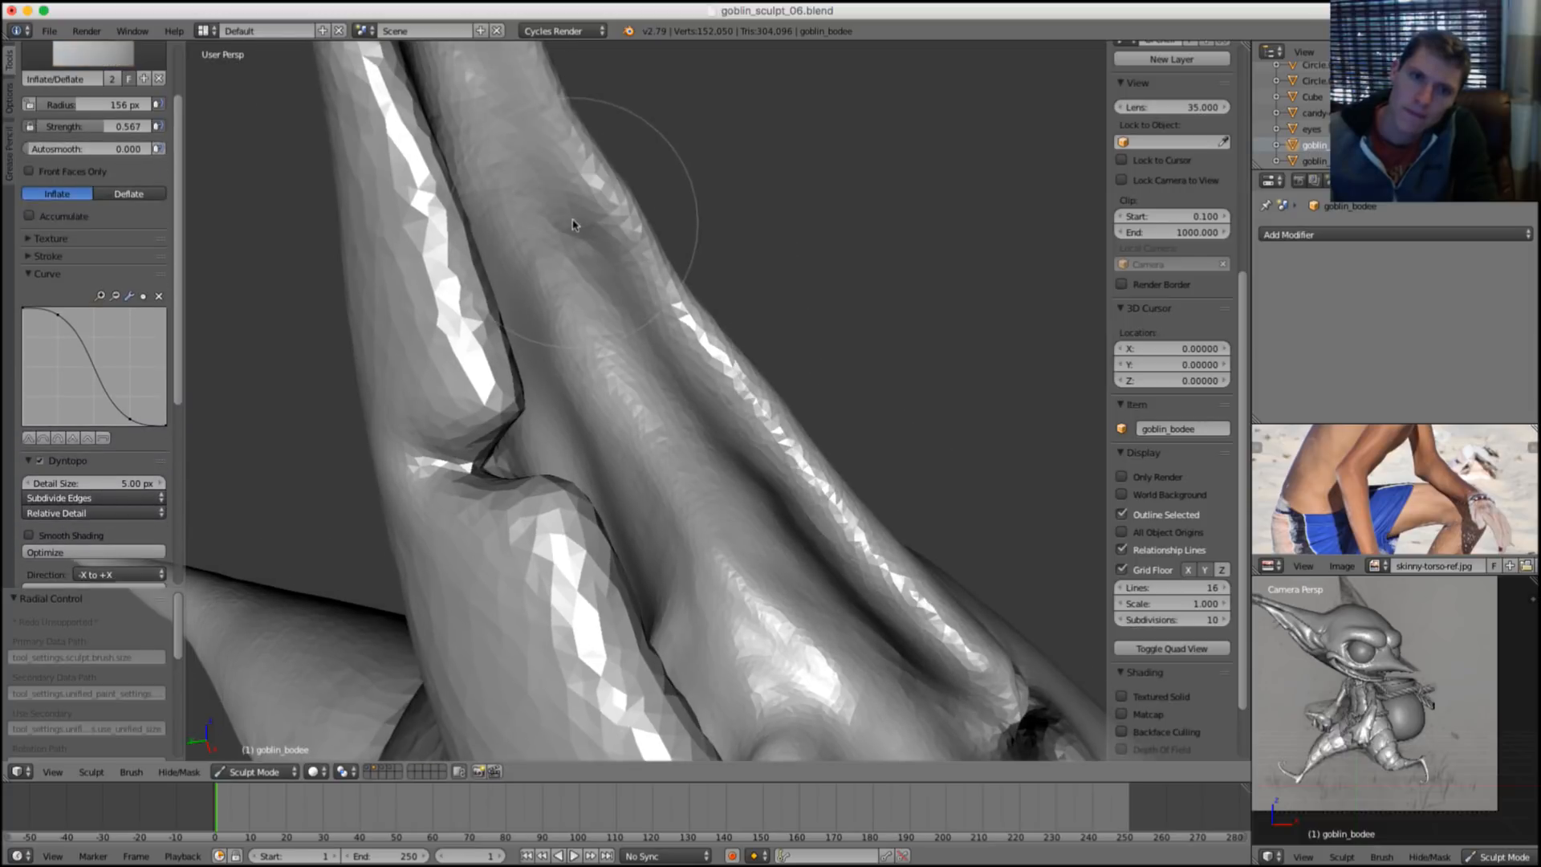
drag(623, 283, 629, 260)
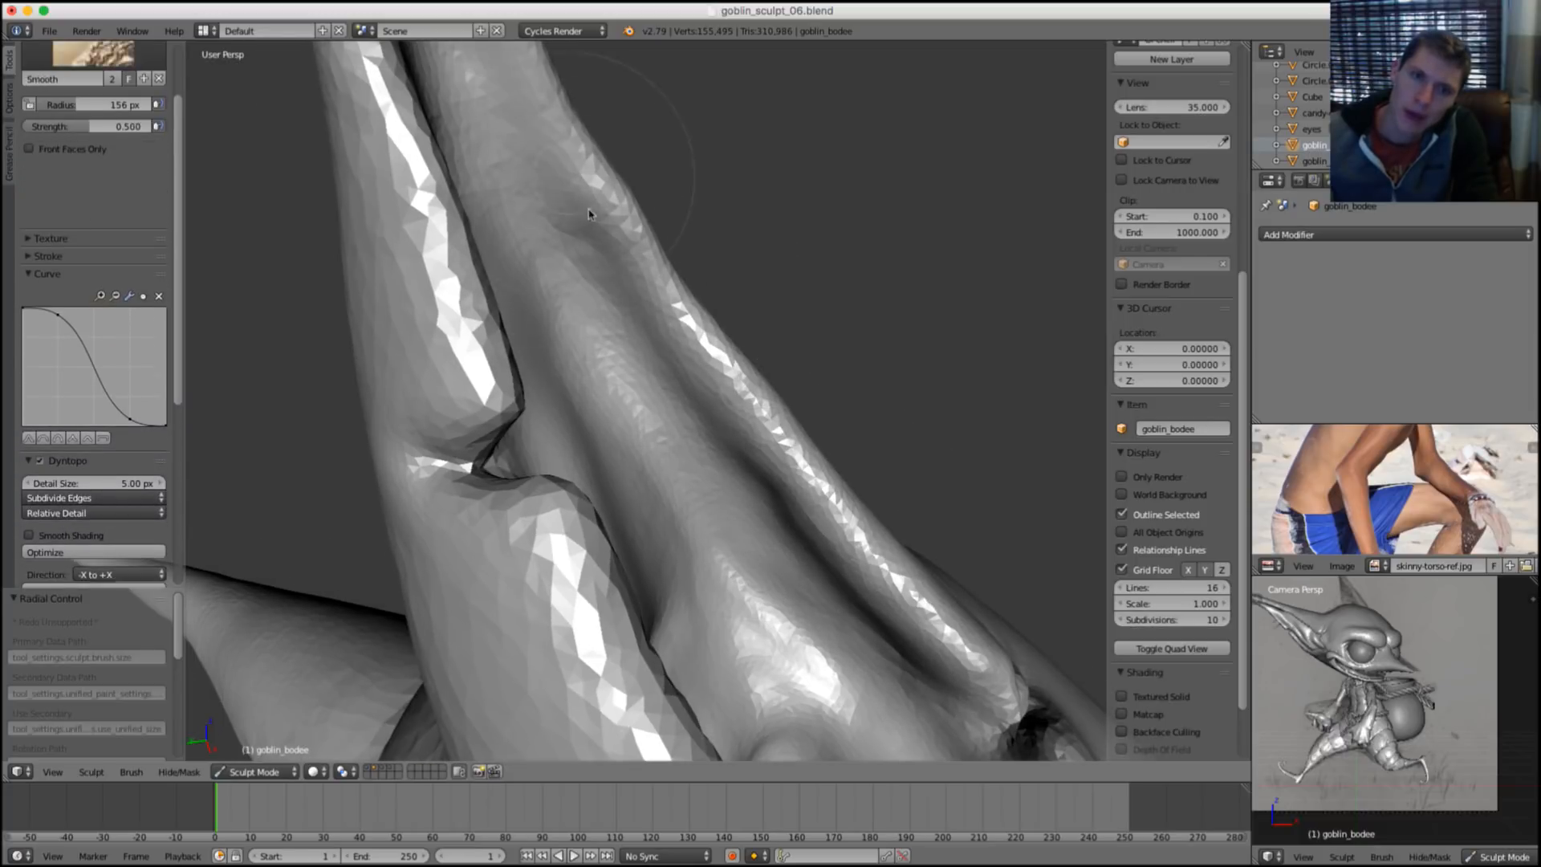
Inflate the ear's lower rim behind the notch with the Inflate/Deflate brush at a radius of about 160 px.
scroll(883, 401, down, 4)
mouse_move(738, 226)
middle_down()
mouse_move(729, 286)
mouse_move(750, 286)
mouse_move(675, 327)
mouse_move(769, 302)
mouse_move(842, 240)
mouse_move(808, 334)
mouse_move(826, 224)
middle_up()
scroll(843, 325, up, 3)
scroll(647, 441, up, 5)
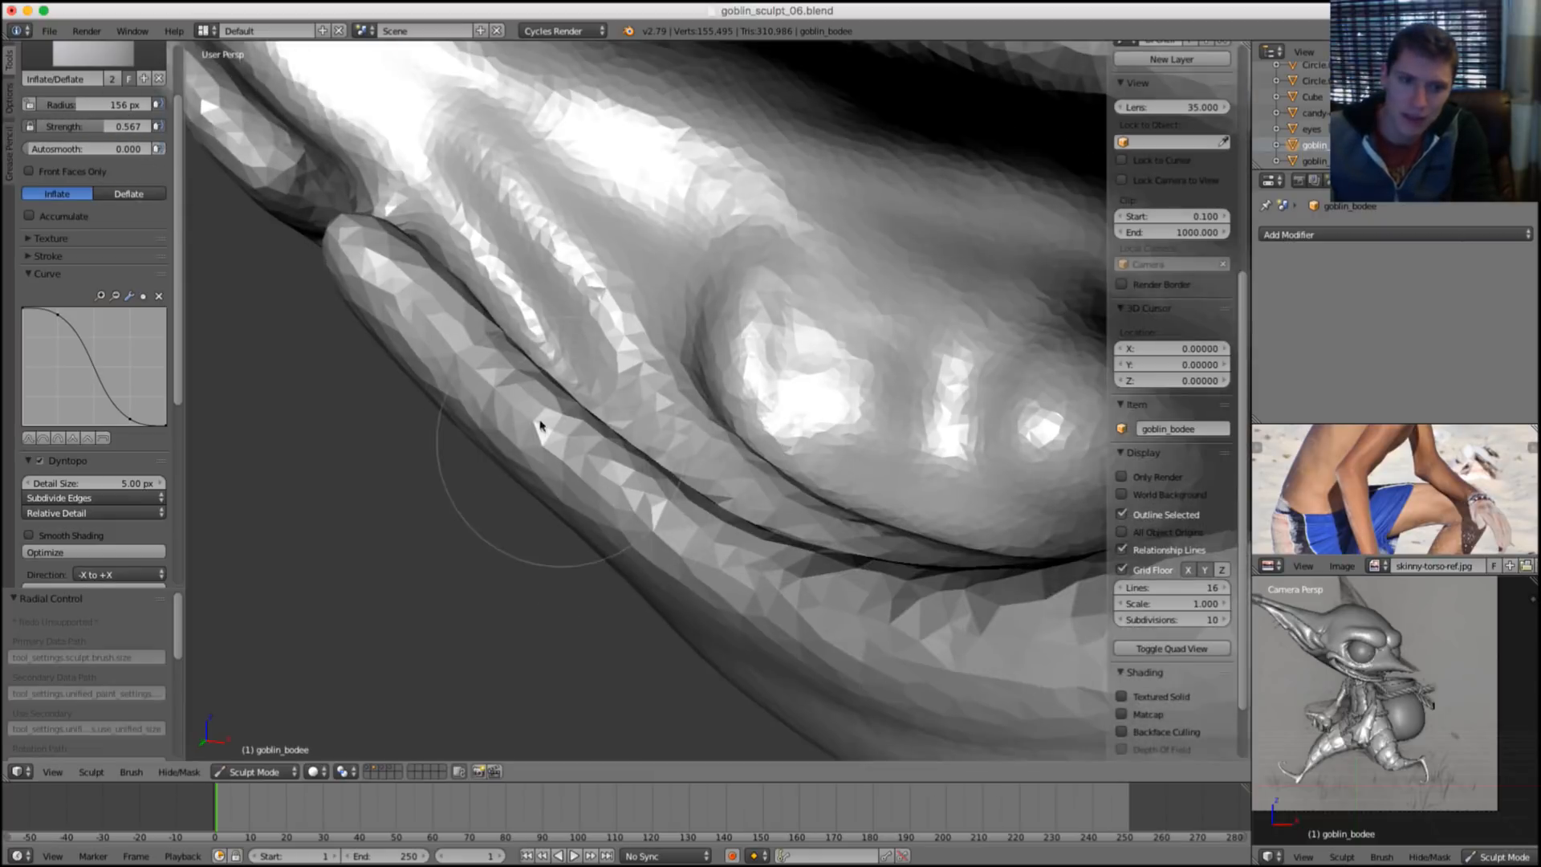
middle_drag(540, 423, 654, 430)
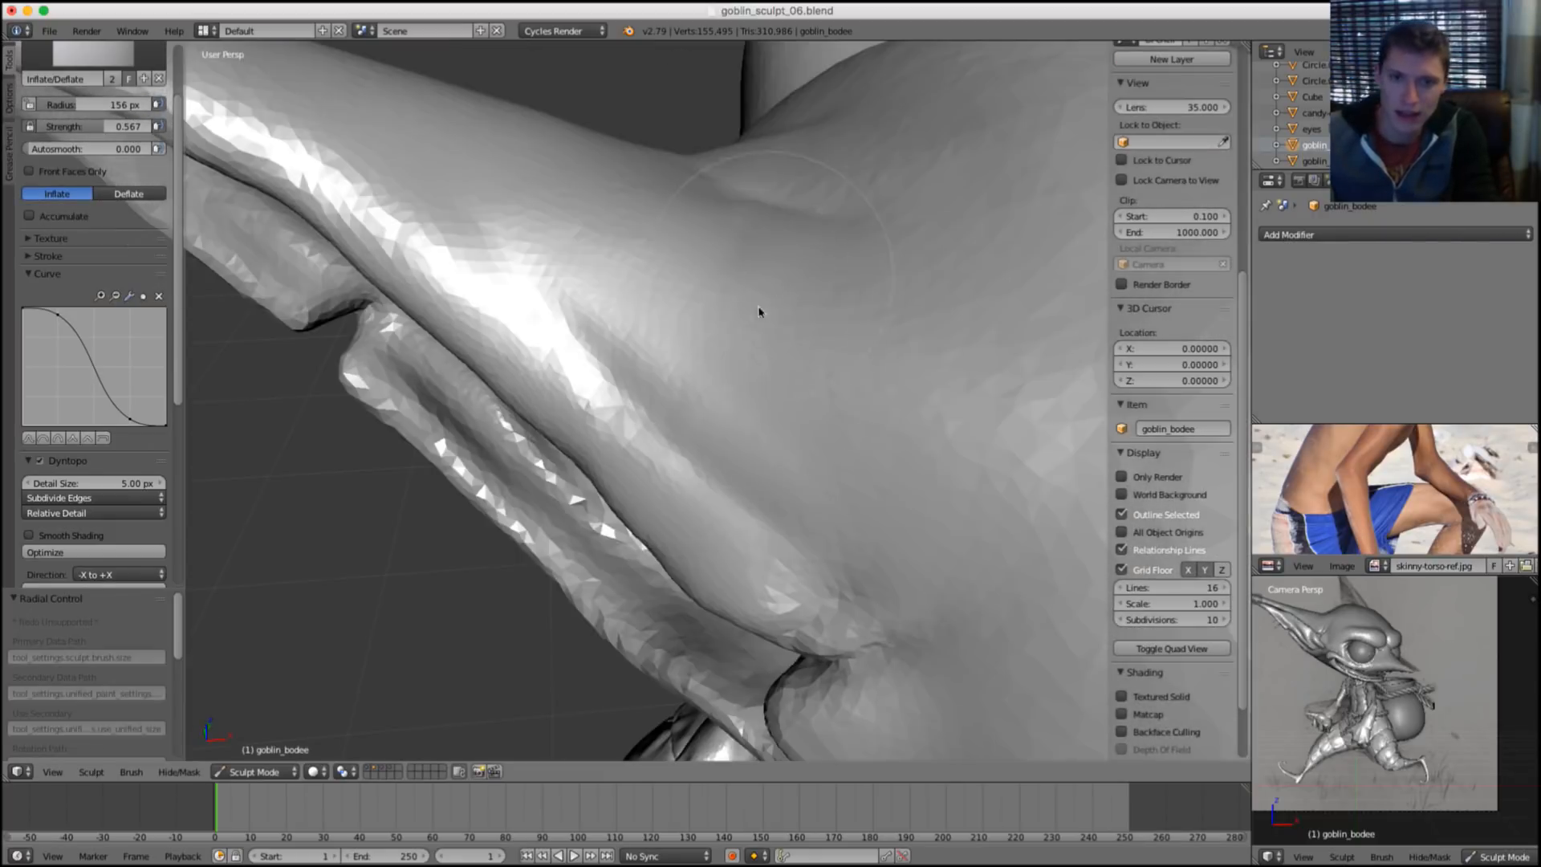
scroll(759, 311, down, 3)
mouse_move(759, 311)
middle_down()
mouse_move(613, 412)
mouse_move(629, 396)
middle_up()
scroll(531, 395, up, 5)
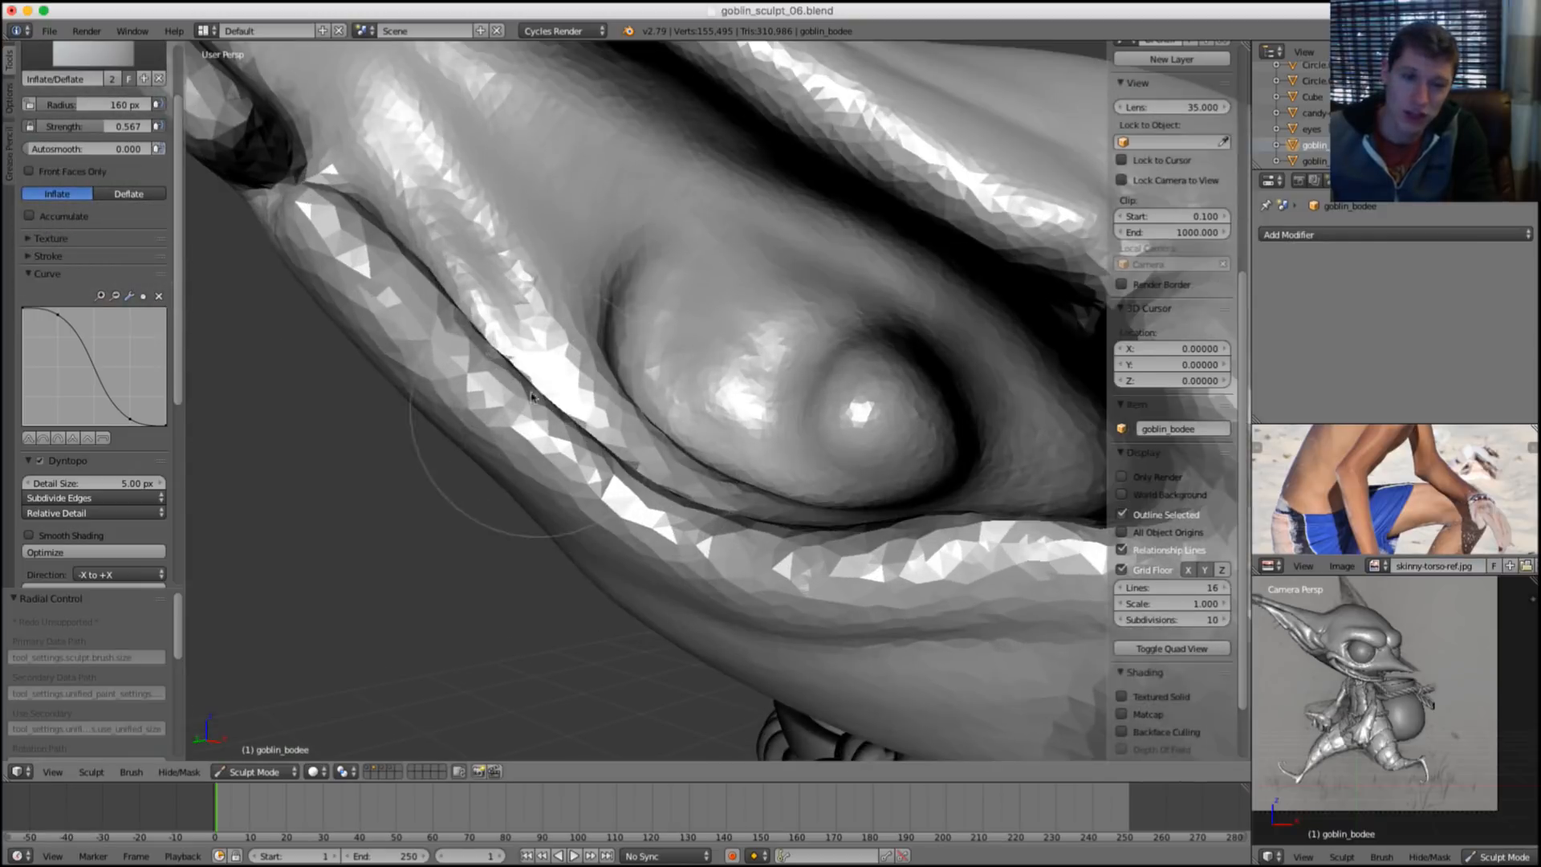
drag(531, 396, 345, 311)
Smooth the lower rim from the notch to the ear's root with a 184 px brush.
middle_drag(361, 321, 432, 301)
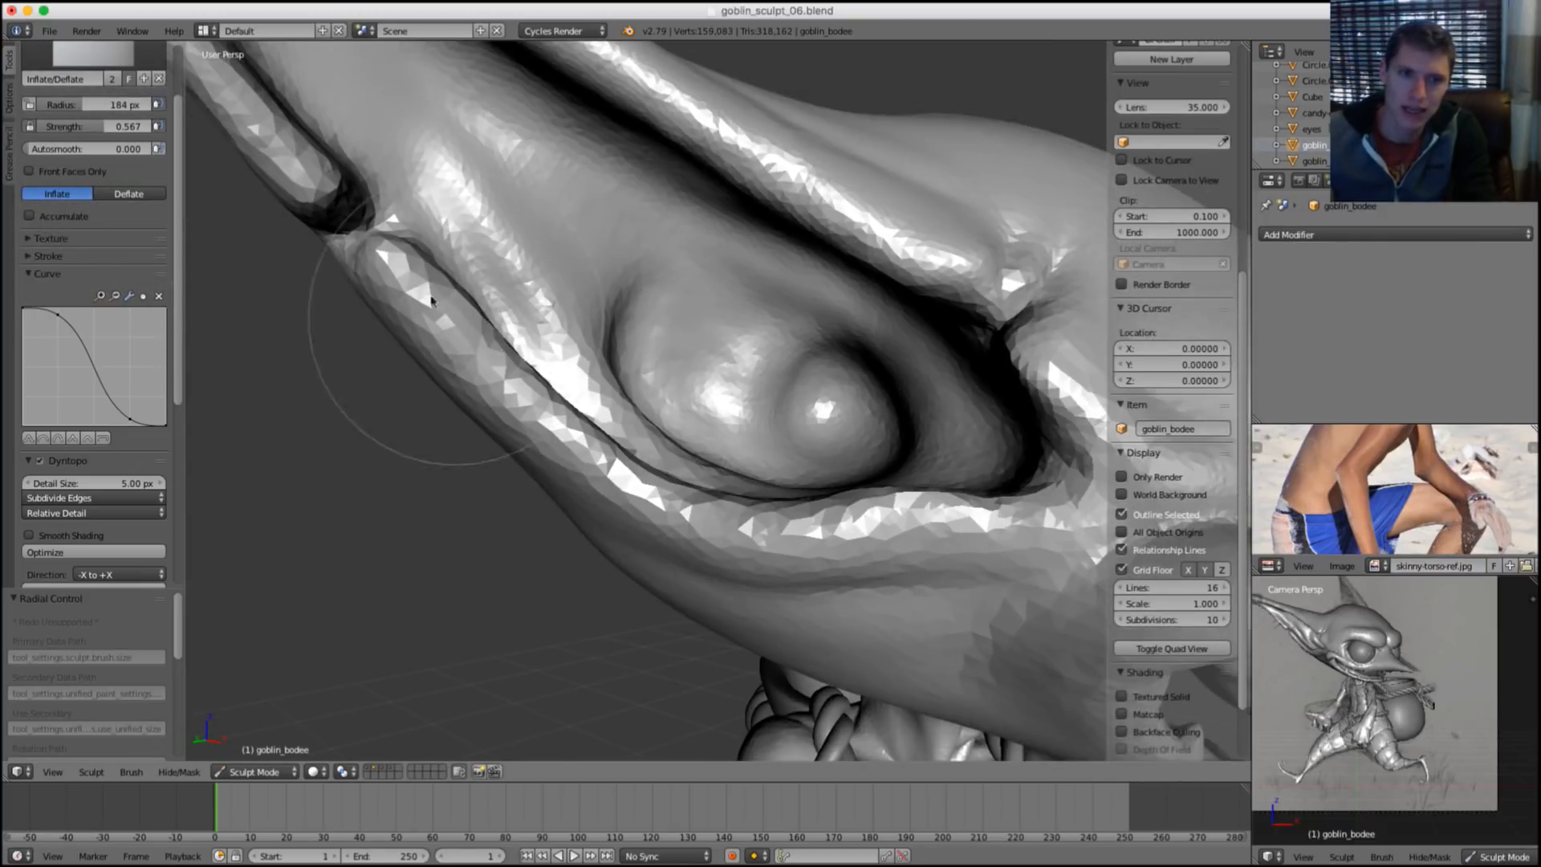
mouse_move(466, 341)
shift+mouse_down()
mouse_move(424, 290)
mouse_move(627, 476)
mouse_move(681, 504)
mouse_move(771, 526)
mouse_move(932, 514)
shift+mouse_up()
middle_drag(931, 514, 775, 554)
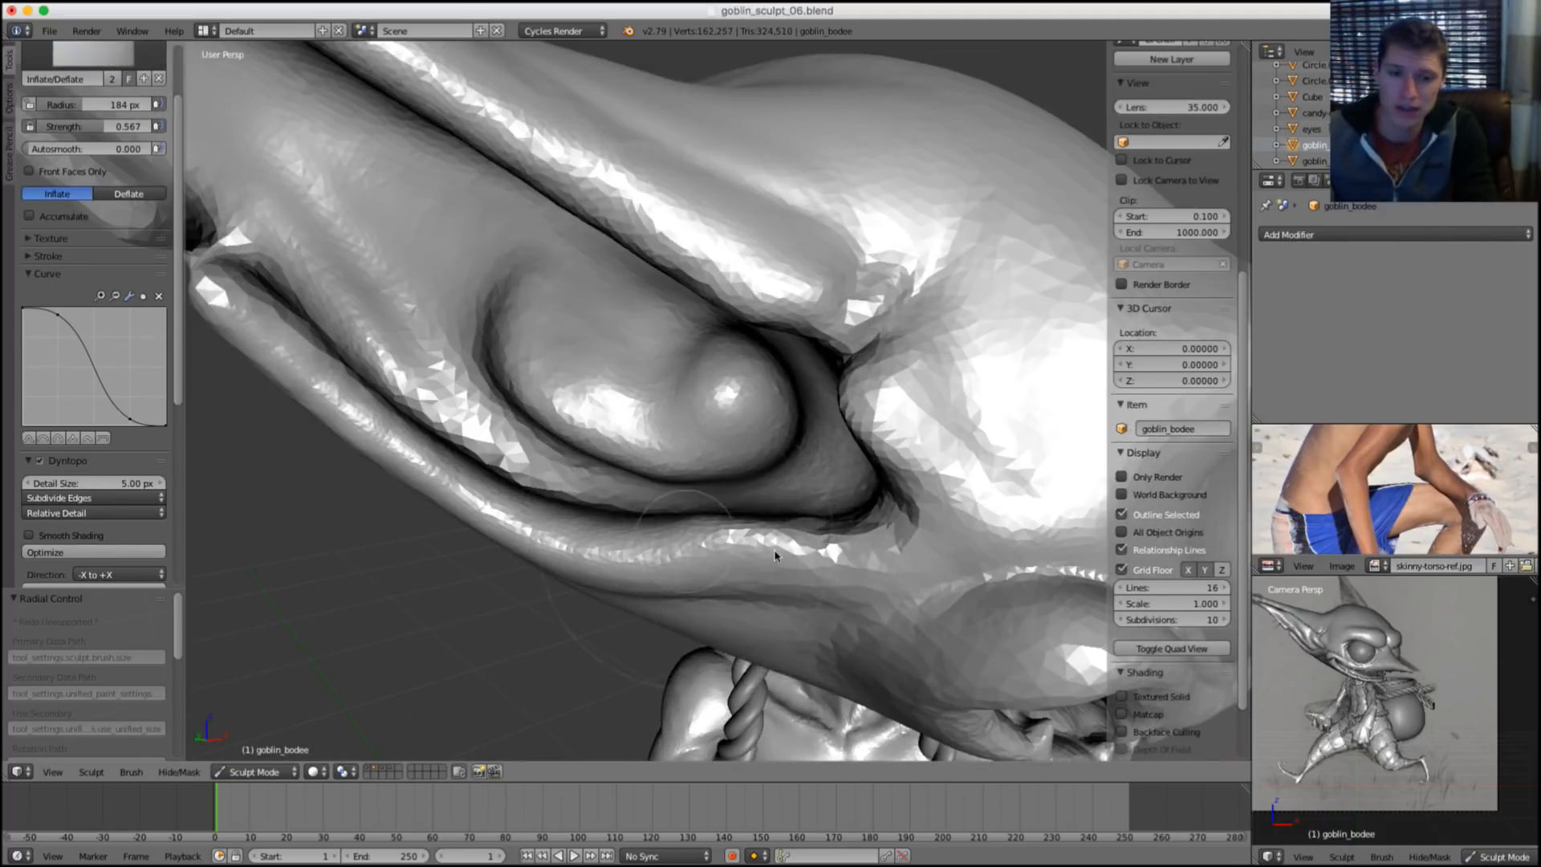
shift+drag(867, 557, 767, 534)
Switch to the Crease brush with a 168 px radius for the ear's lower folds.
scroll(748, 278, down, 4)
mouse_move(743, 482)
middle_down()
mouse_move(748, 278)
mouse_move(791, 241)
mouse_move(706, 208)
middle_up()
scroll(823, 388, up, 4)
key(shift+c)
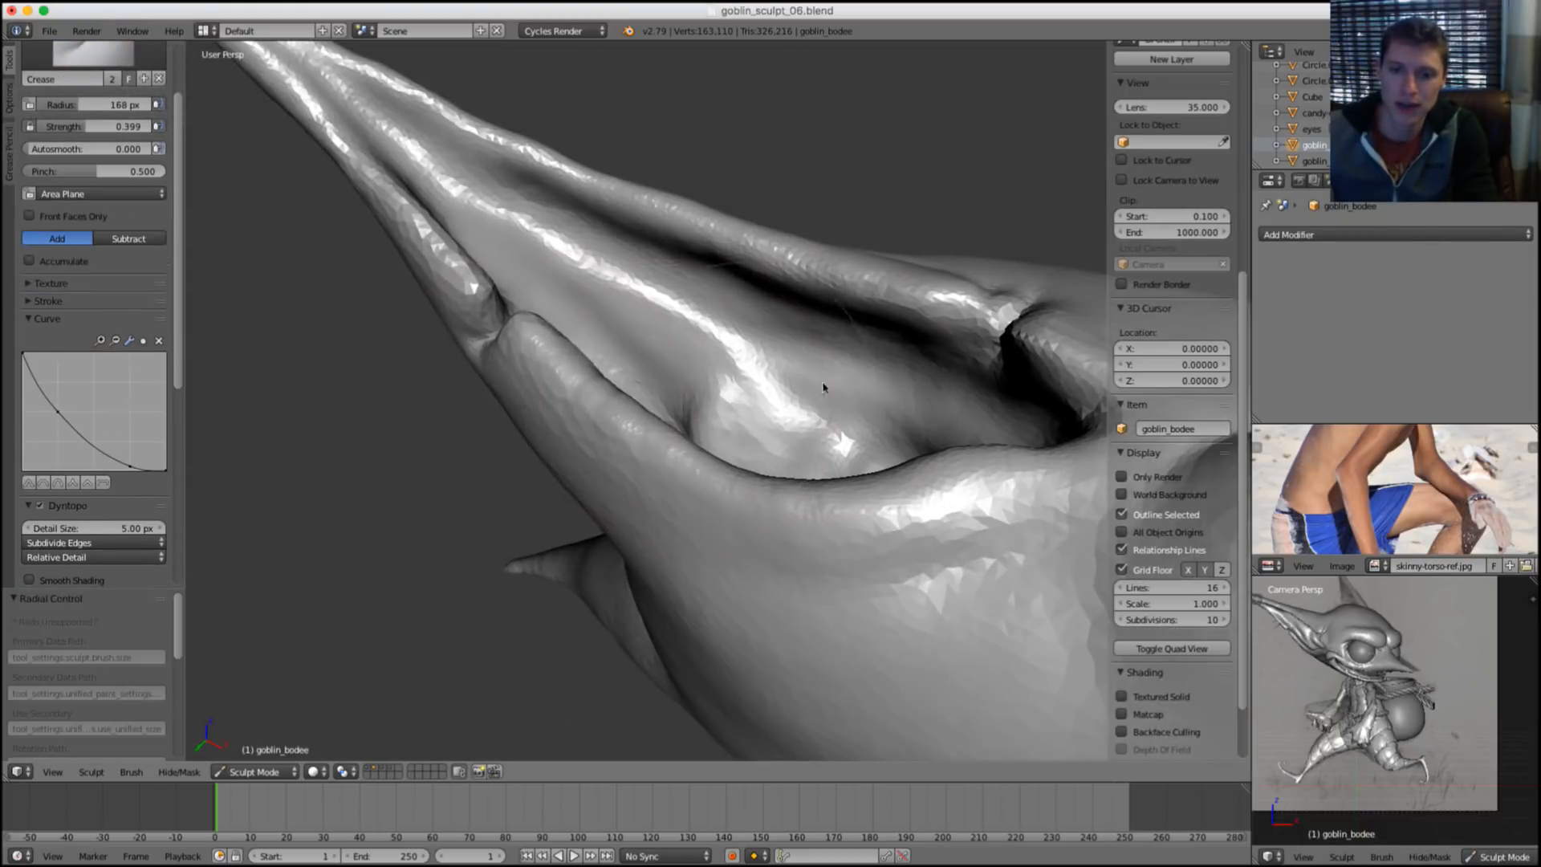
middle_drag(823, 388, 743, 359)
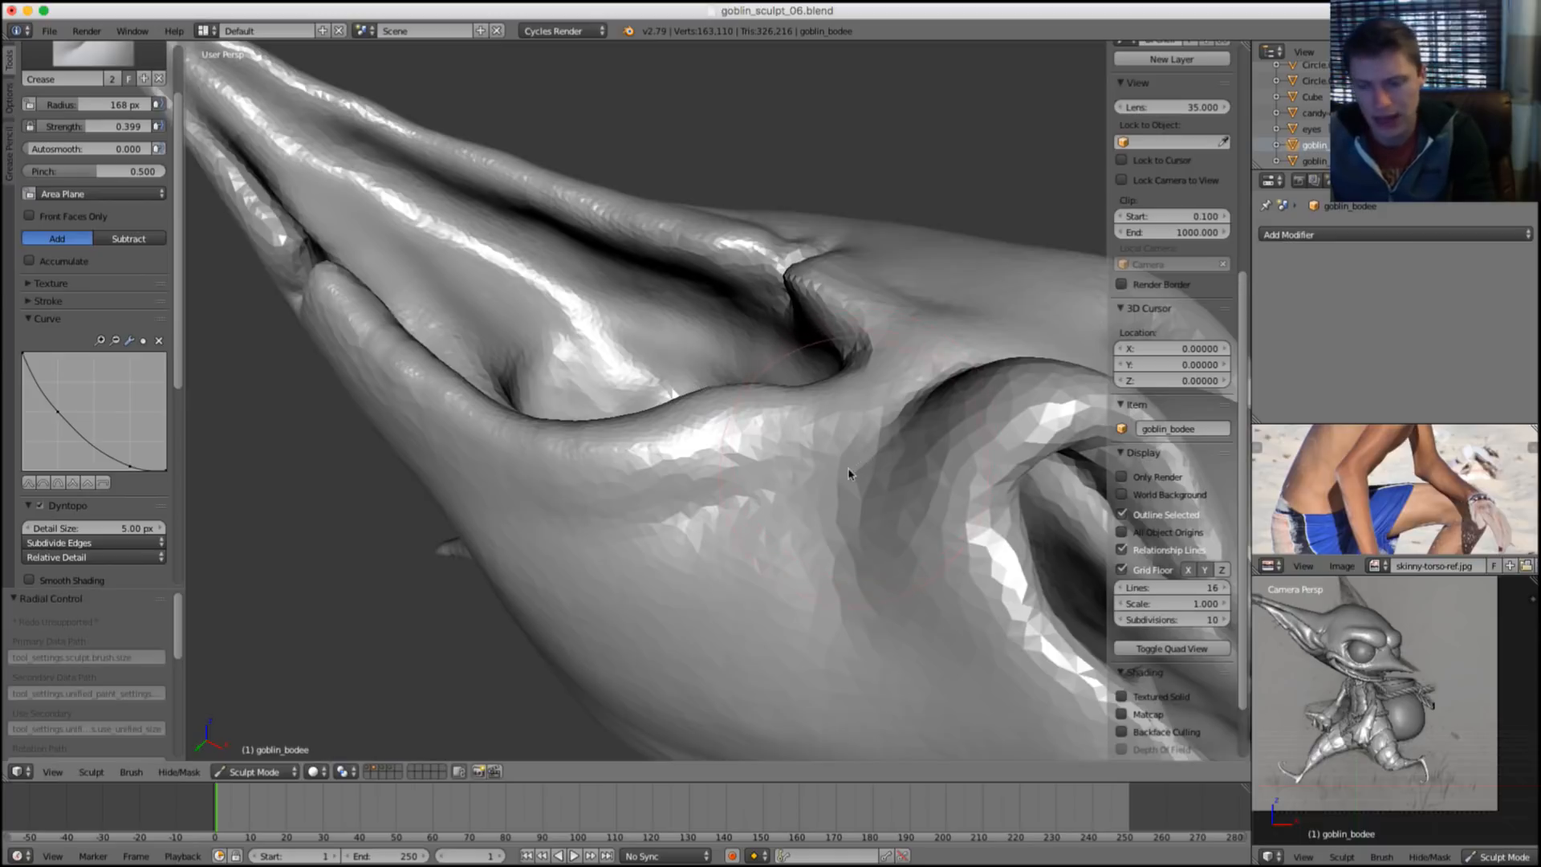
Examine the ear in the reference drawing through the camera view with the sculpt hidden, and return to the sculpt.
key(0)
scroll(1383, 640, up, 6)
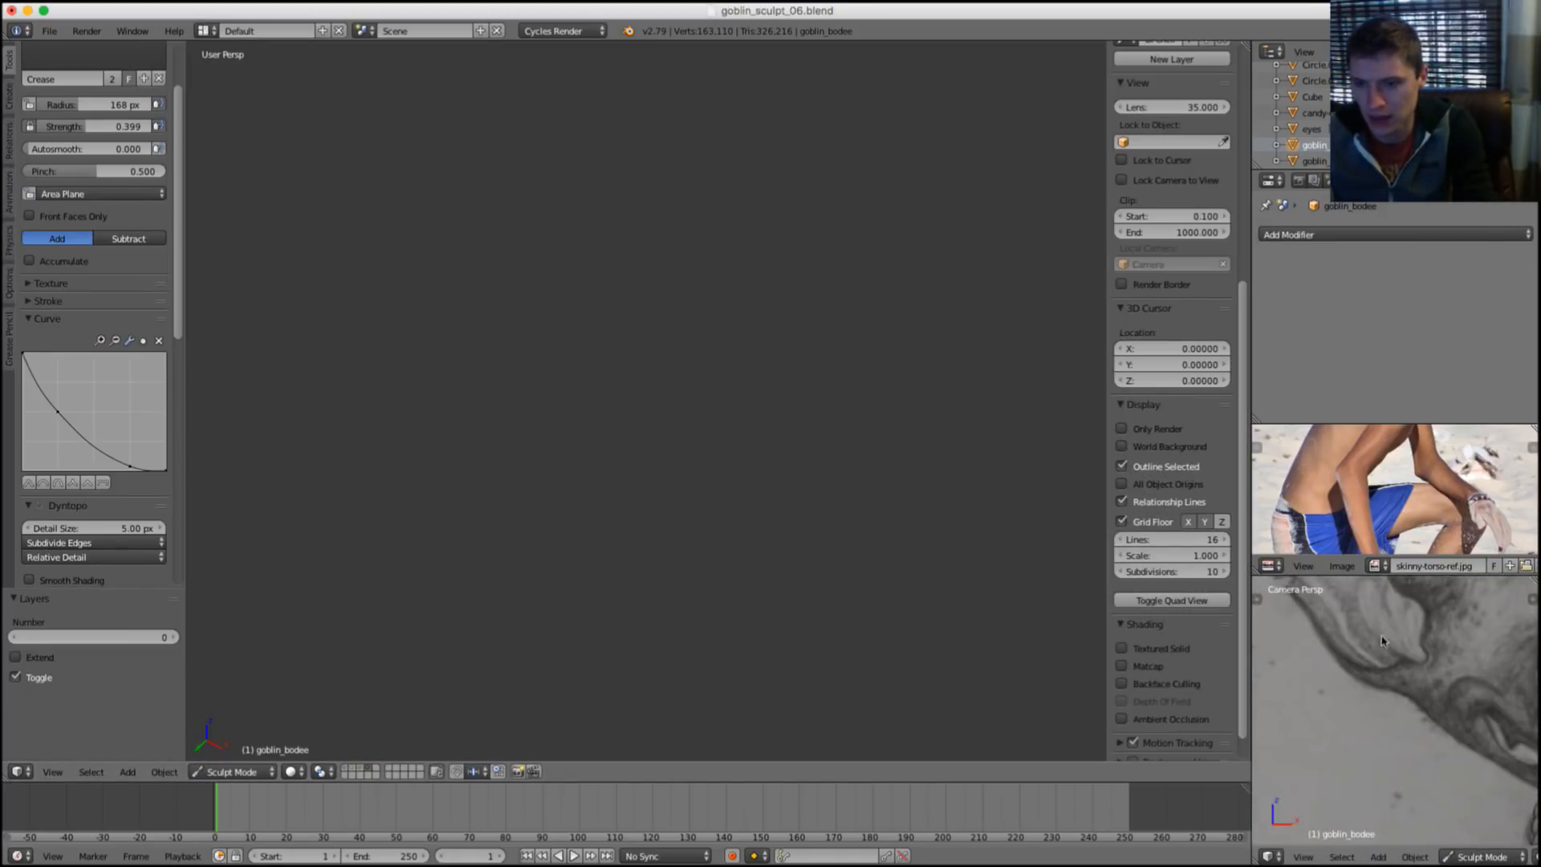
scroll(1464, 719, up, 3)
shift+middle_drag(1382, 639, 1340, 654)
scroll(1418, 705, down, 6)
scroll(1402, 718, up, 4)
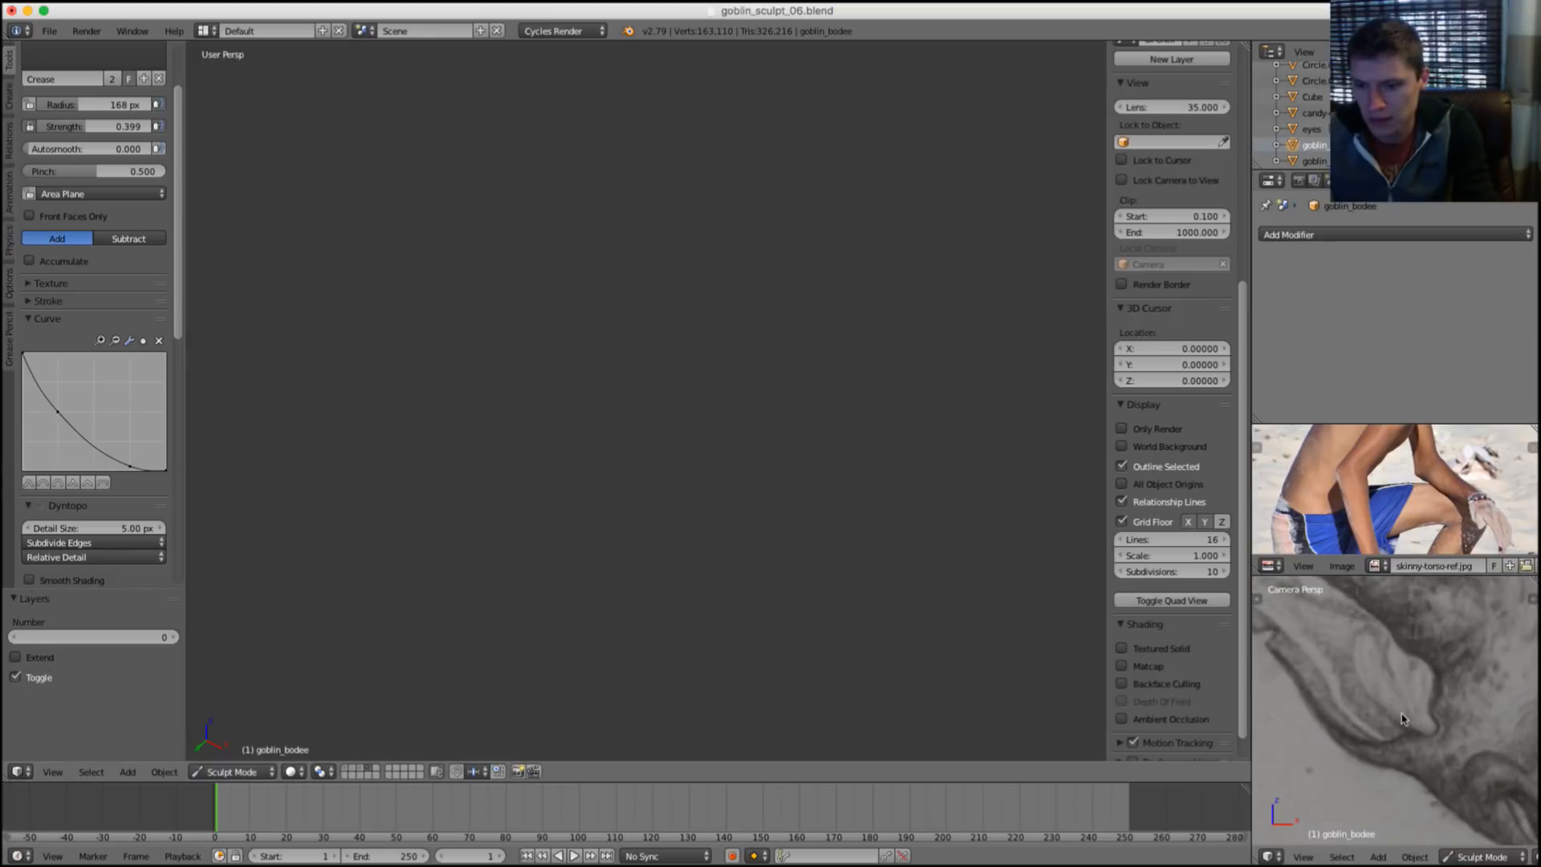
scroll(1402, 719, up, 3)
key(grave)
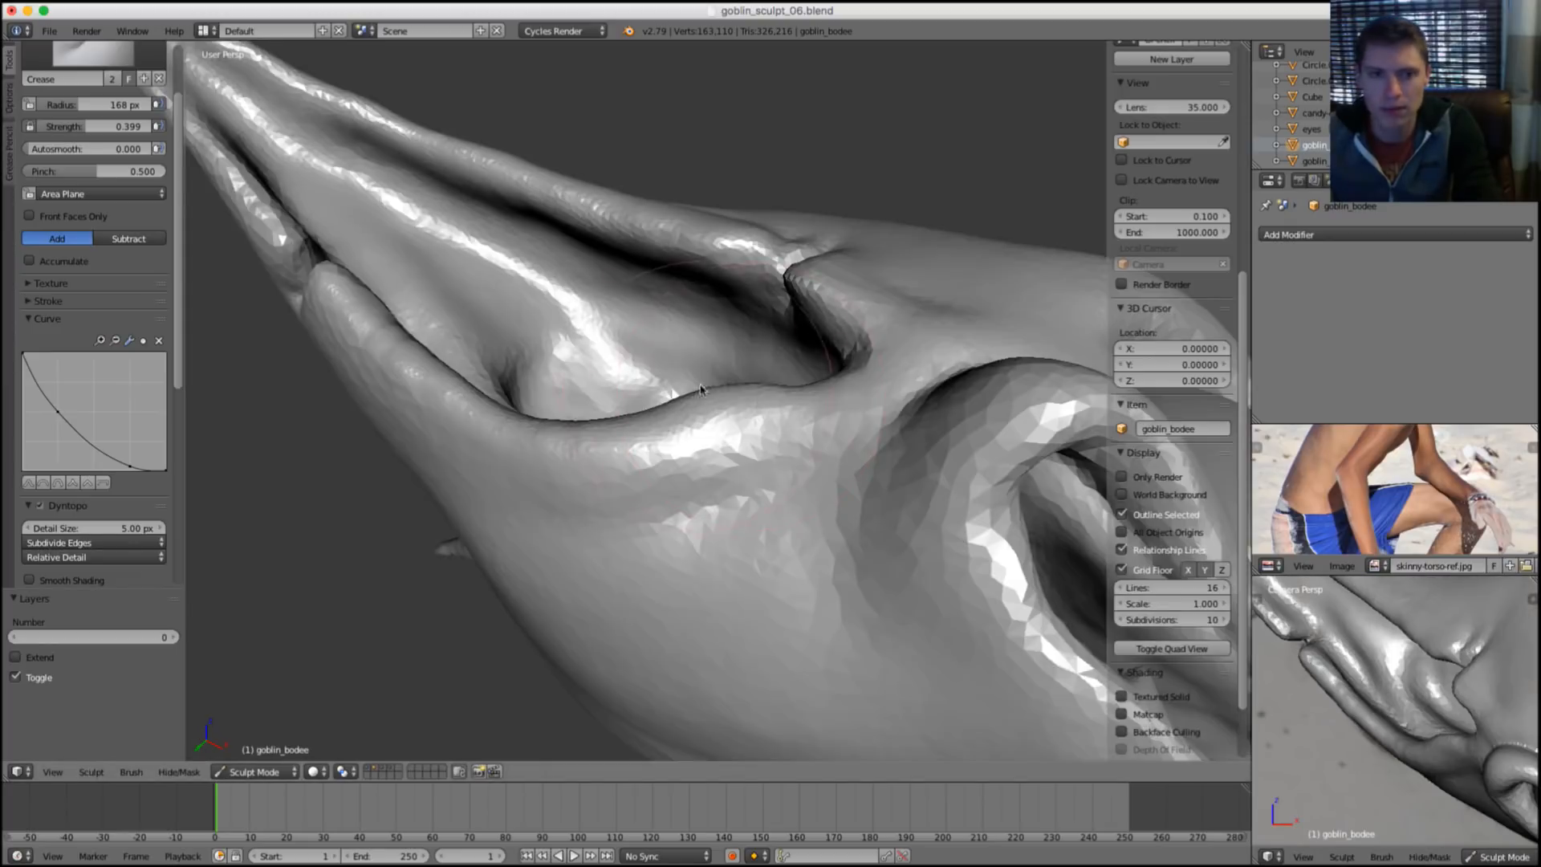
Crease along the fold just inside the lower rim, starting below the notch, with a 107 px radius.
mouse_move(705, 391)
middle_down()
mouse_move(551, 451)
mouse_move(678, 523)
mouse_move(642, 482)
middle_up()
scroll(678, 523, up, 3)
key(f)
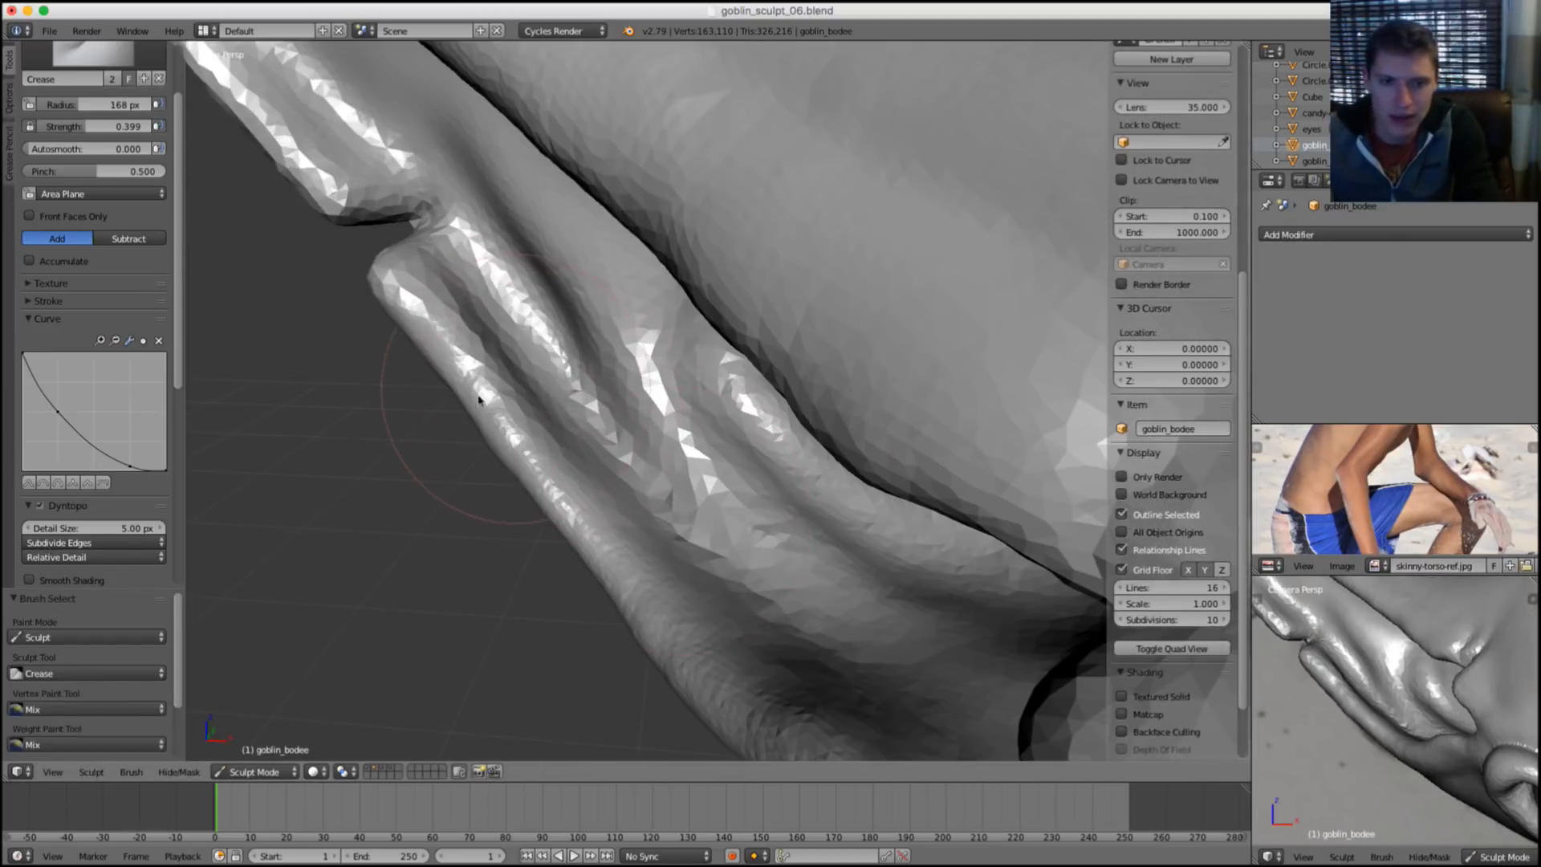
click(394, 345)
key(f)
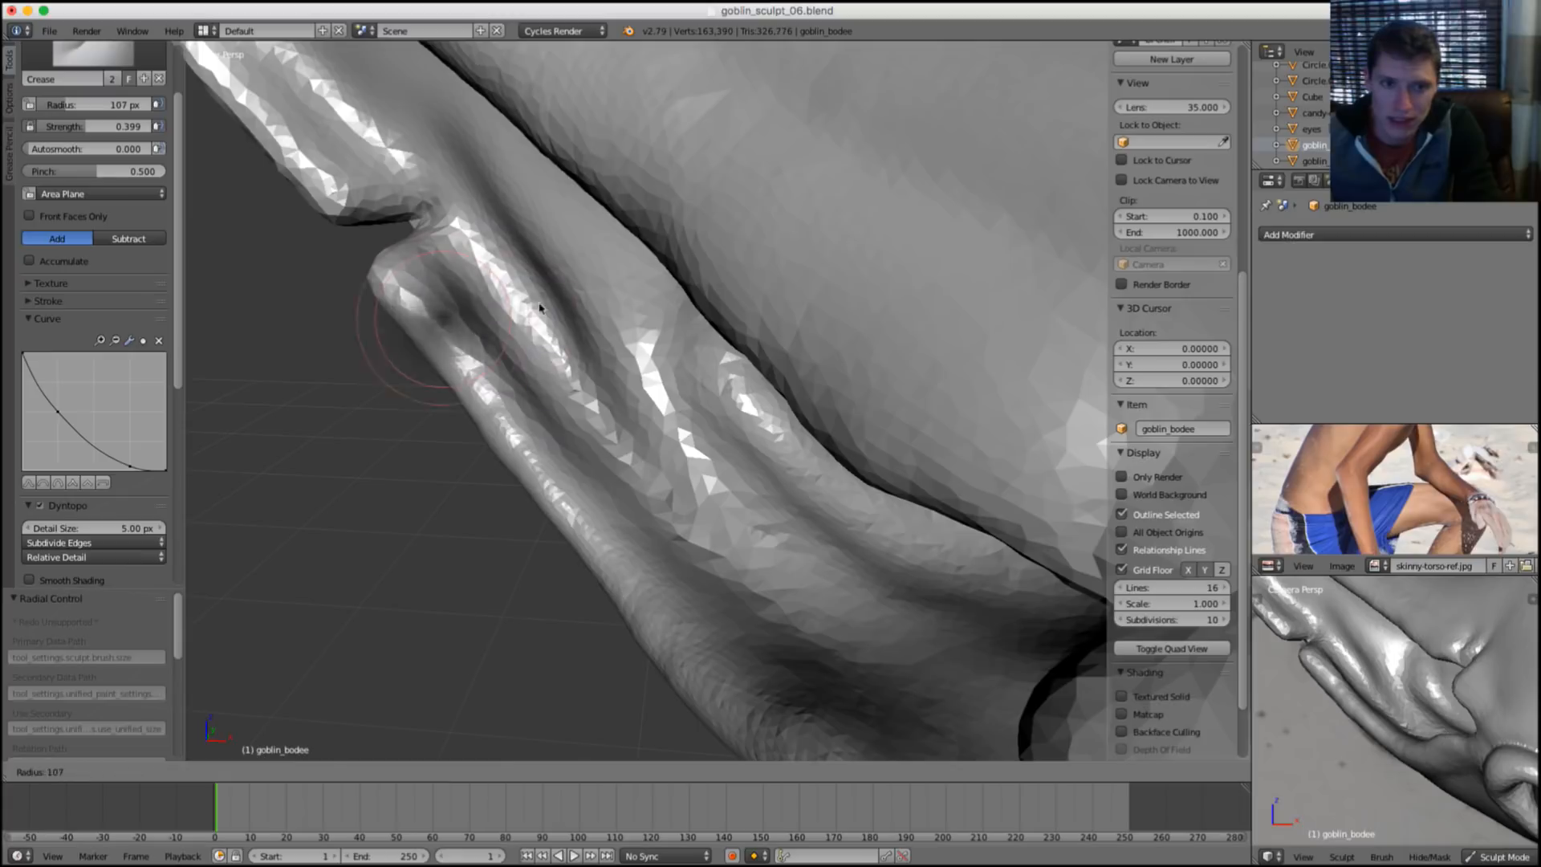
click(560, 377)
drag(502, 317, 612, 475)
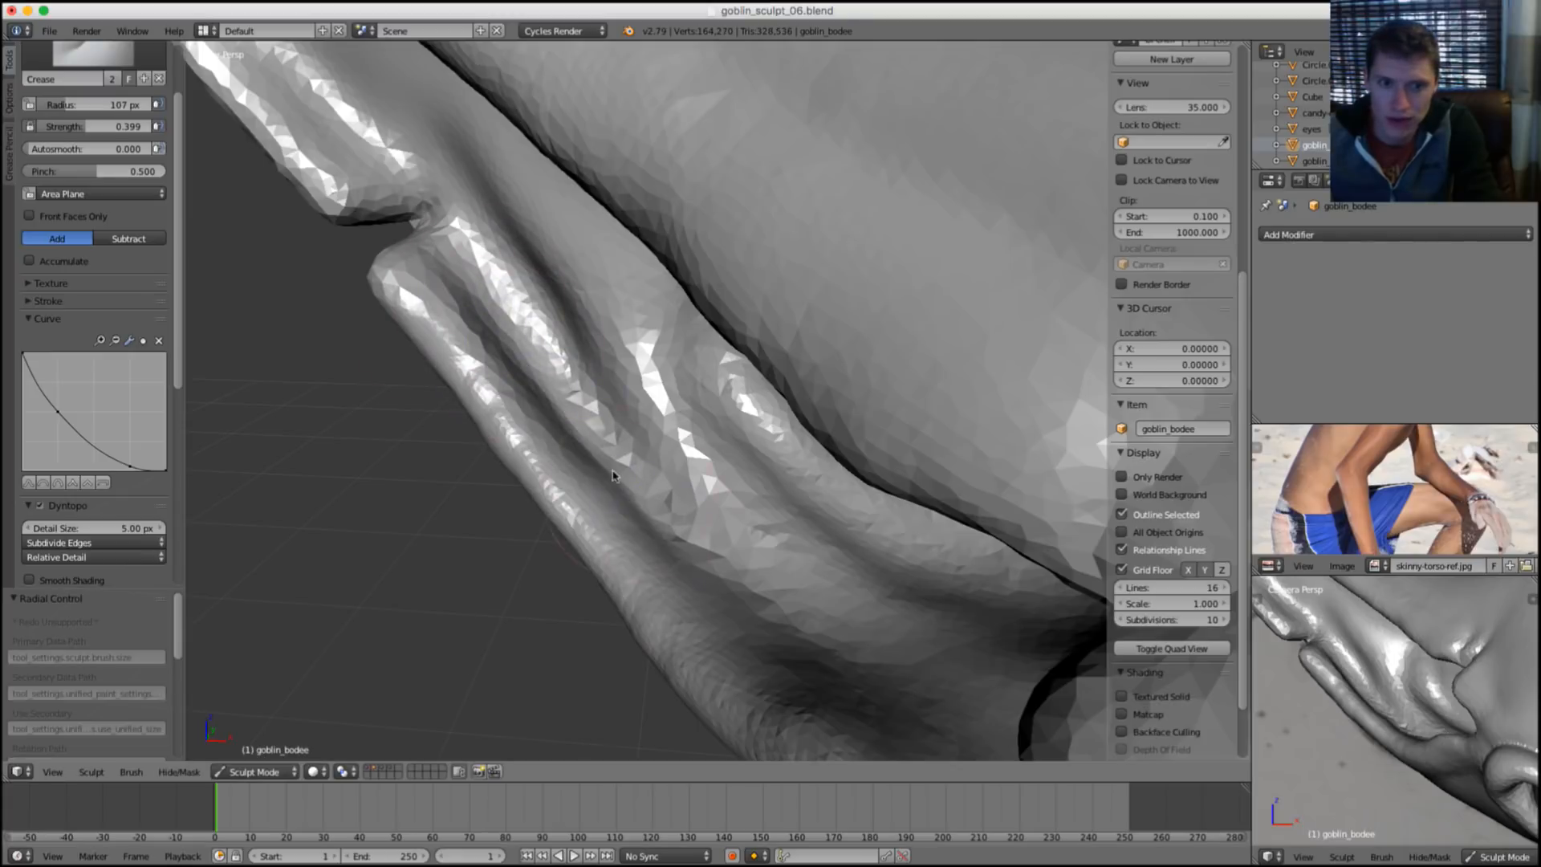
Continue the 107 px crease from the end of the lower fold toward the ear's root.
middle_drag(670, 434, 560, 361)
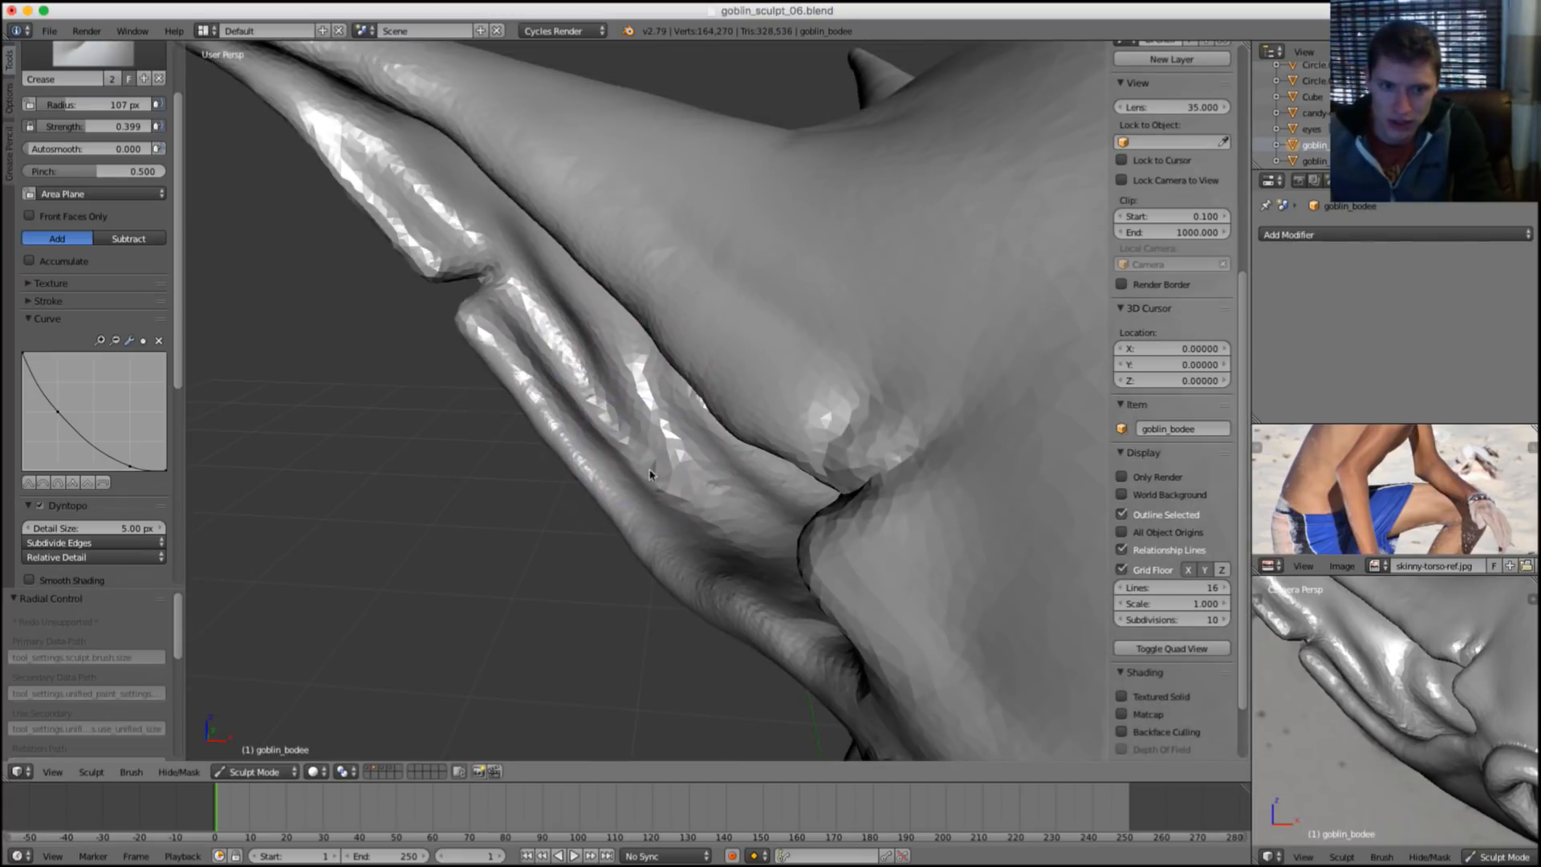
click(651, 474)
click(769, 563)
middle_drag(769, 563, 539, 360)
click(662, 470)
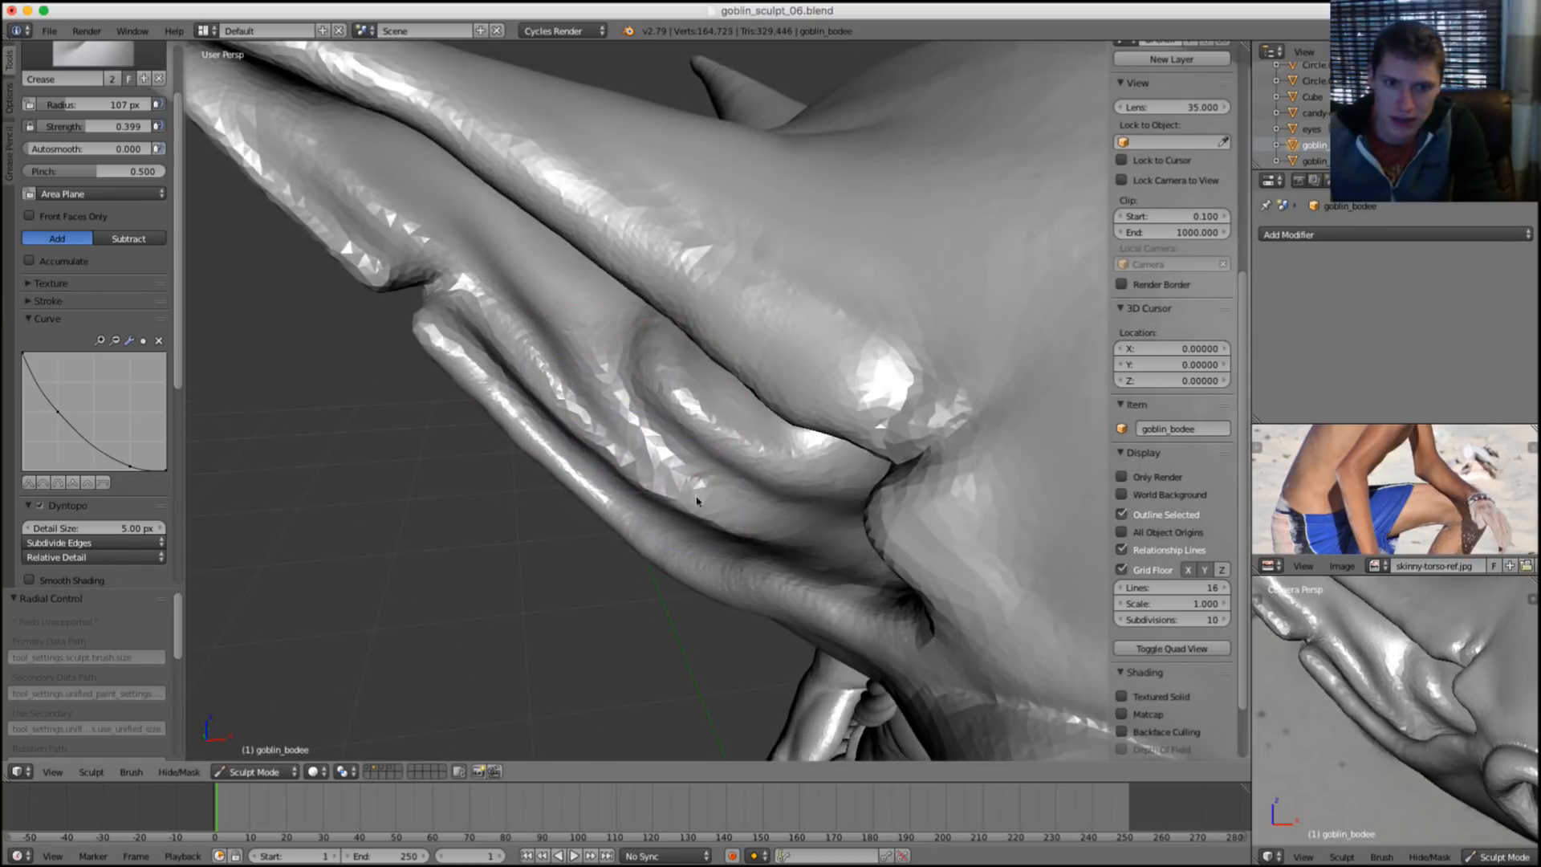
Sharpen the lower inner fold along its length with the Crease brush at an 88 px radius.
key(f)
scroll(634, 472, up, 3)
drag(603, 472, 762, 577)
middle_drag(665, 506, 626, 482)
key(s)
key(shift+c)
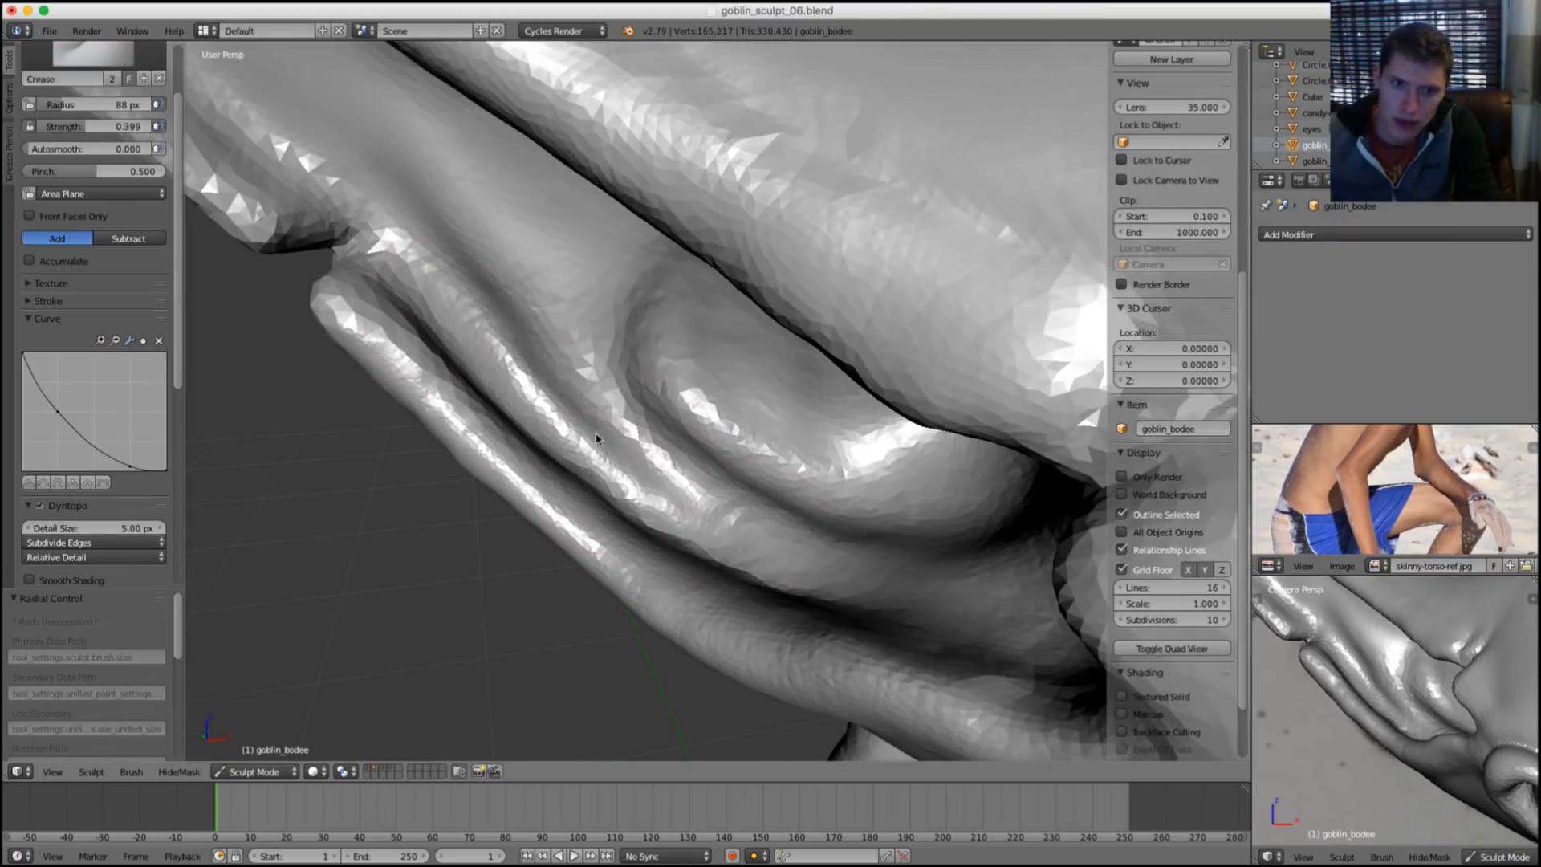
Define the front end of the lower inner fold beneath the inner ear mound with a 74 px crease.
scroll(508, 397, up, 3)
drag(686, 520, 785, 552)
mouse_move(841, 570)
middle_down()
mouse_move(819, 541)
mouse_move(664, 482)
middle_up()
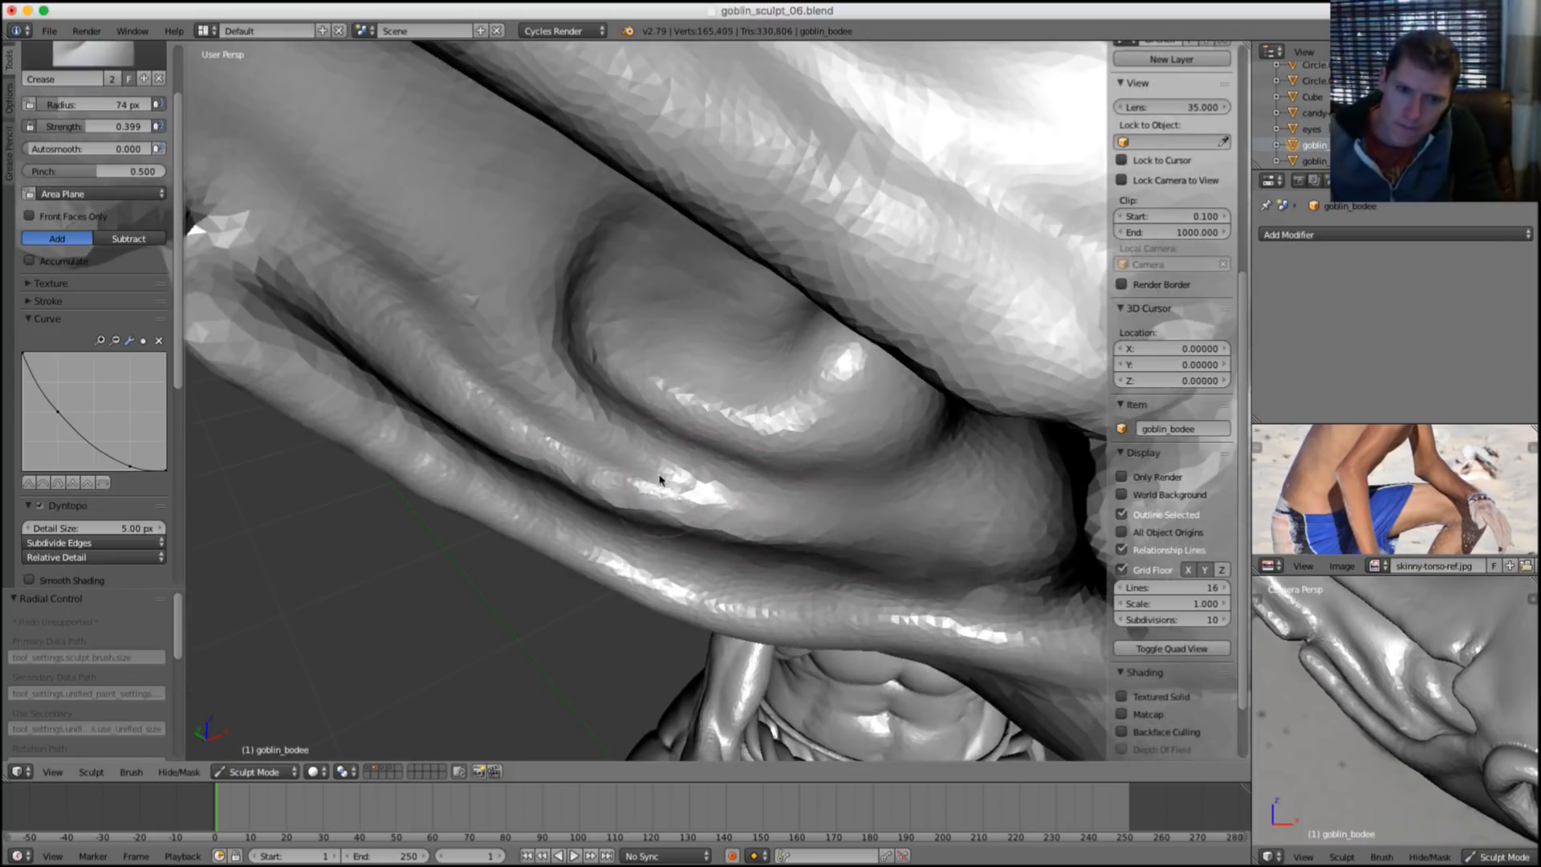
mouse_move(664, 482)
mouse_down()
mouse_move(809, 517)
mouse_move(753, 505)
mouse_up()
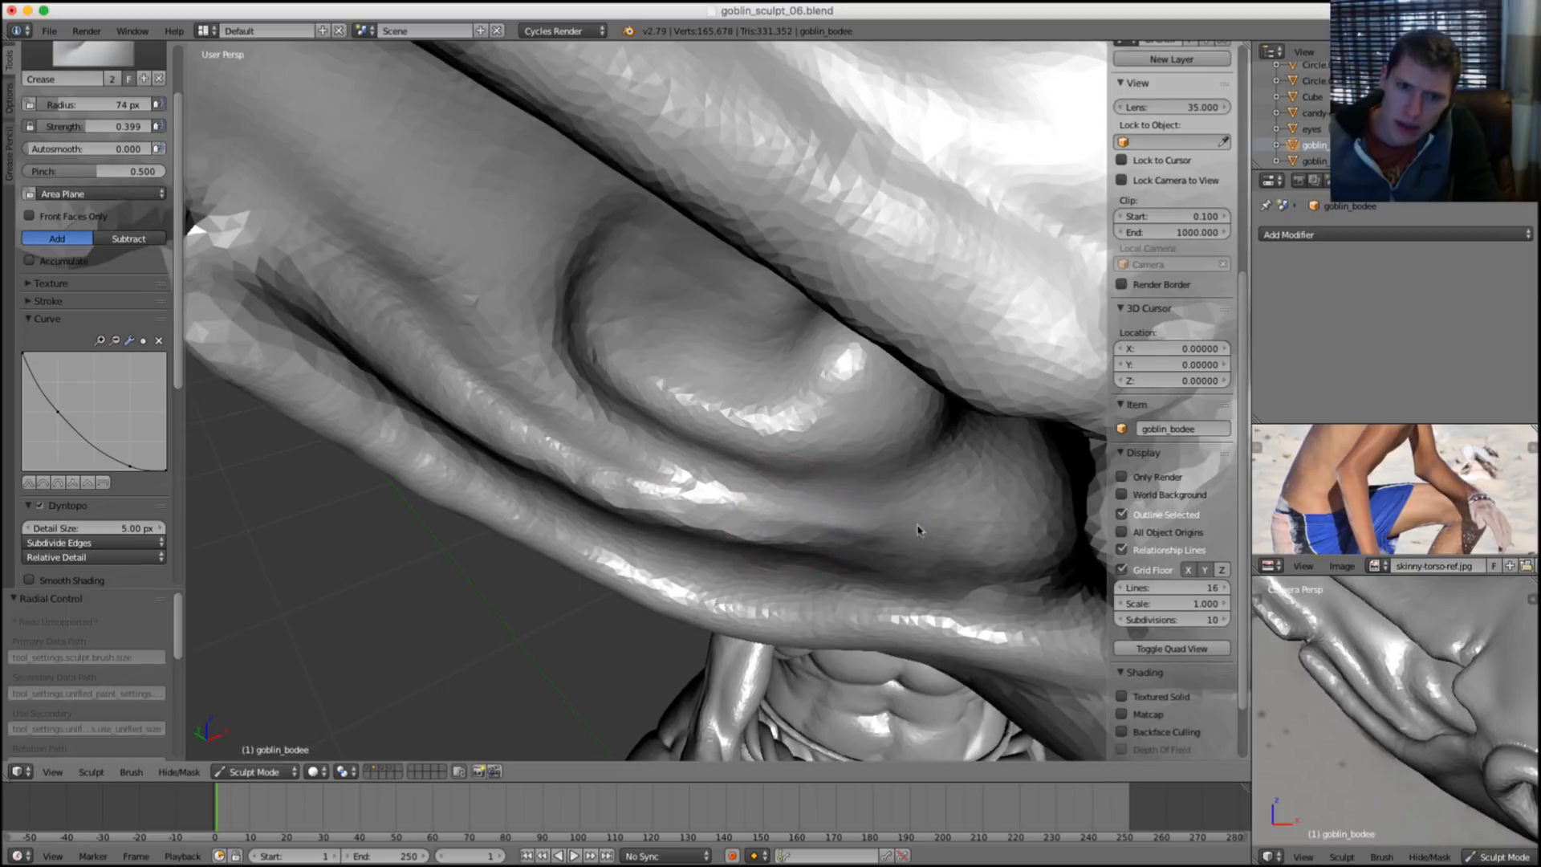
Set the brush radius to 128 px and smooth the front end of the lower fold into the ear's hollow.
middle_drag(884, 504, 906, 484)
key(f)
click(941, 484)
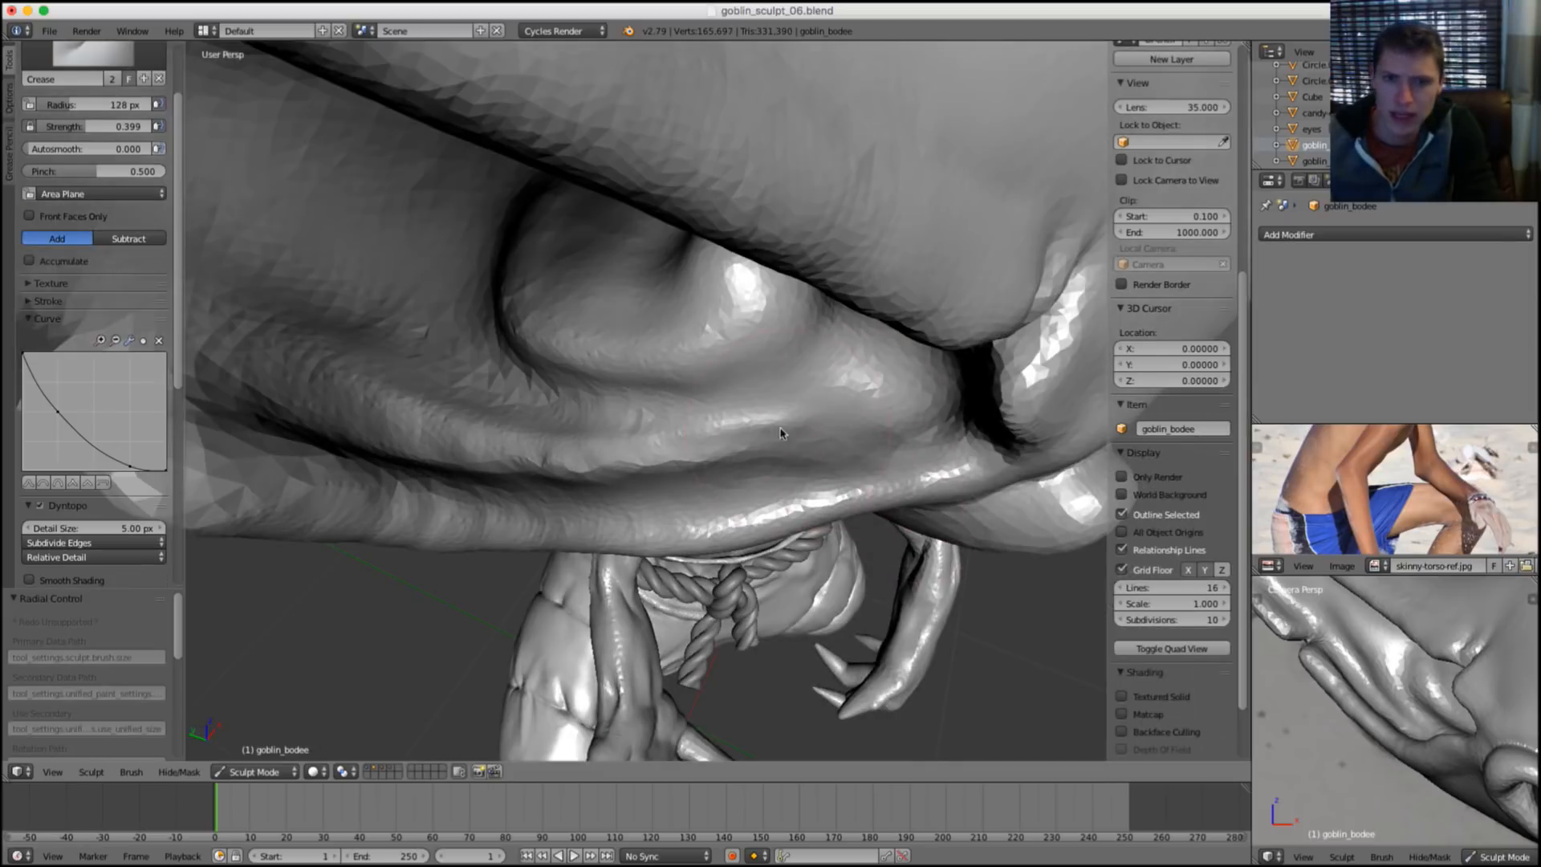
shift+drag(781, 433, 853, 413)
mouse_move(853, 412)
middle_down()
mouse_move(858, 343)
mouse_move(736, 365)
middle_up()
ctrl+middle_drag(762, 444, 711, 492)
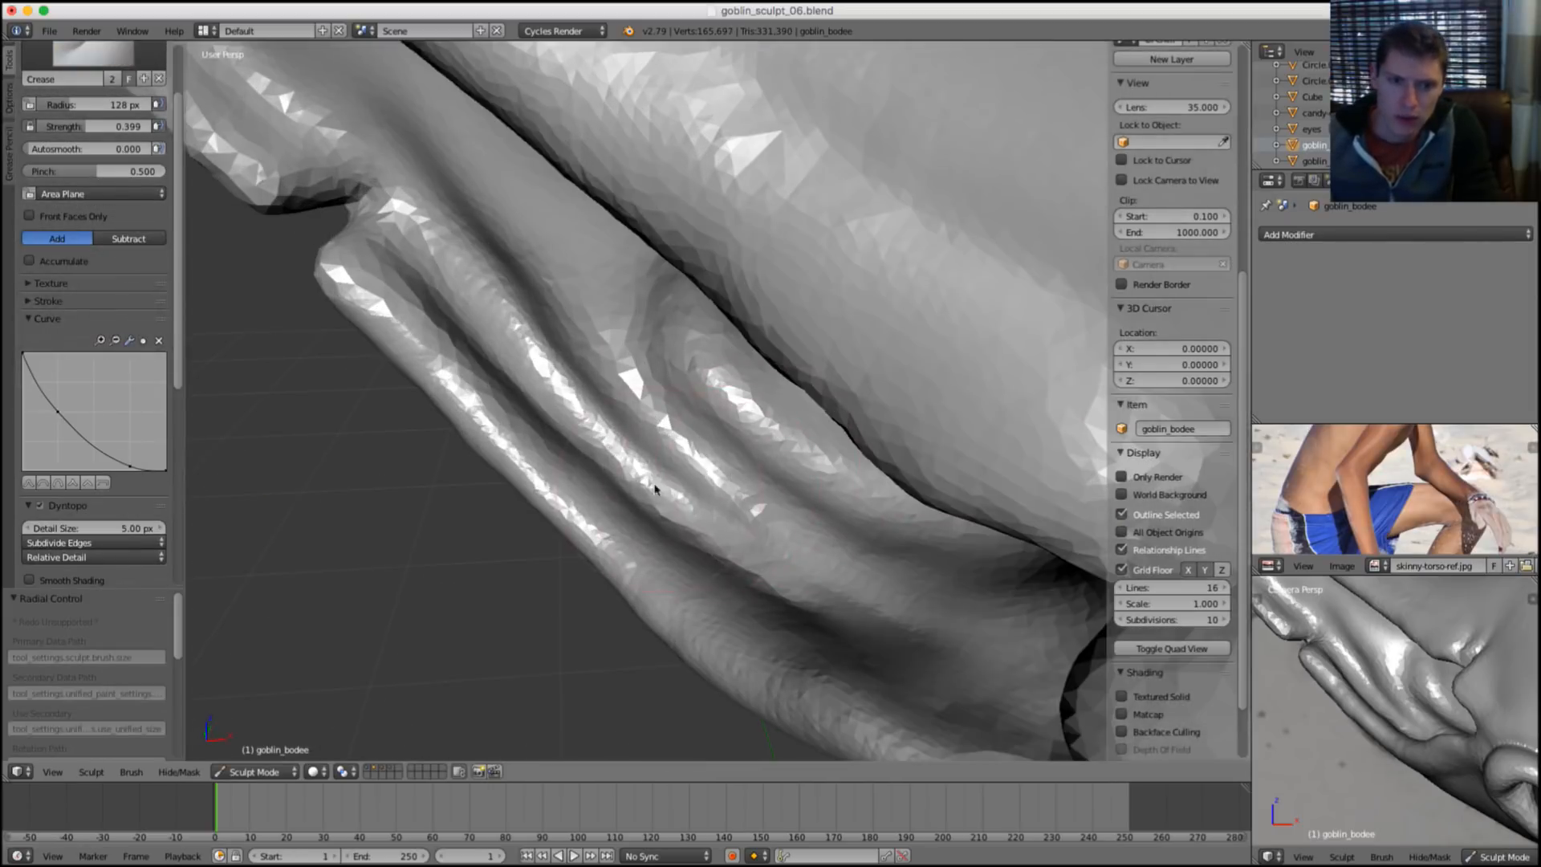
Switch to the Inflate/Deflate brush and build up the lower fold near the ear's root with a 111 px radius.
middle_drag(799, 549, 678, 497)
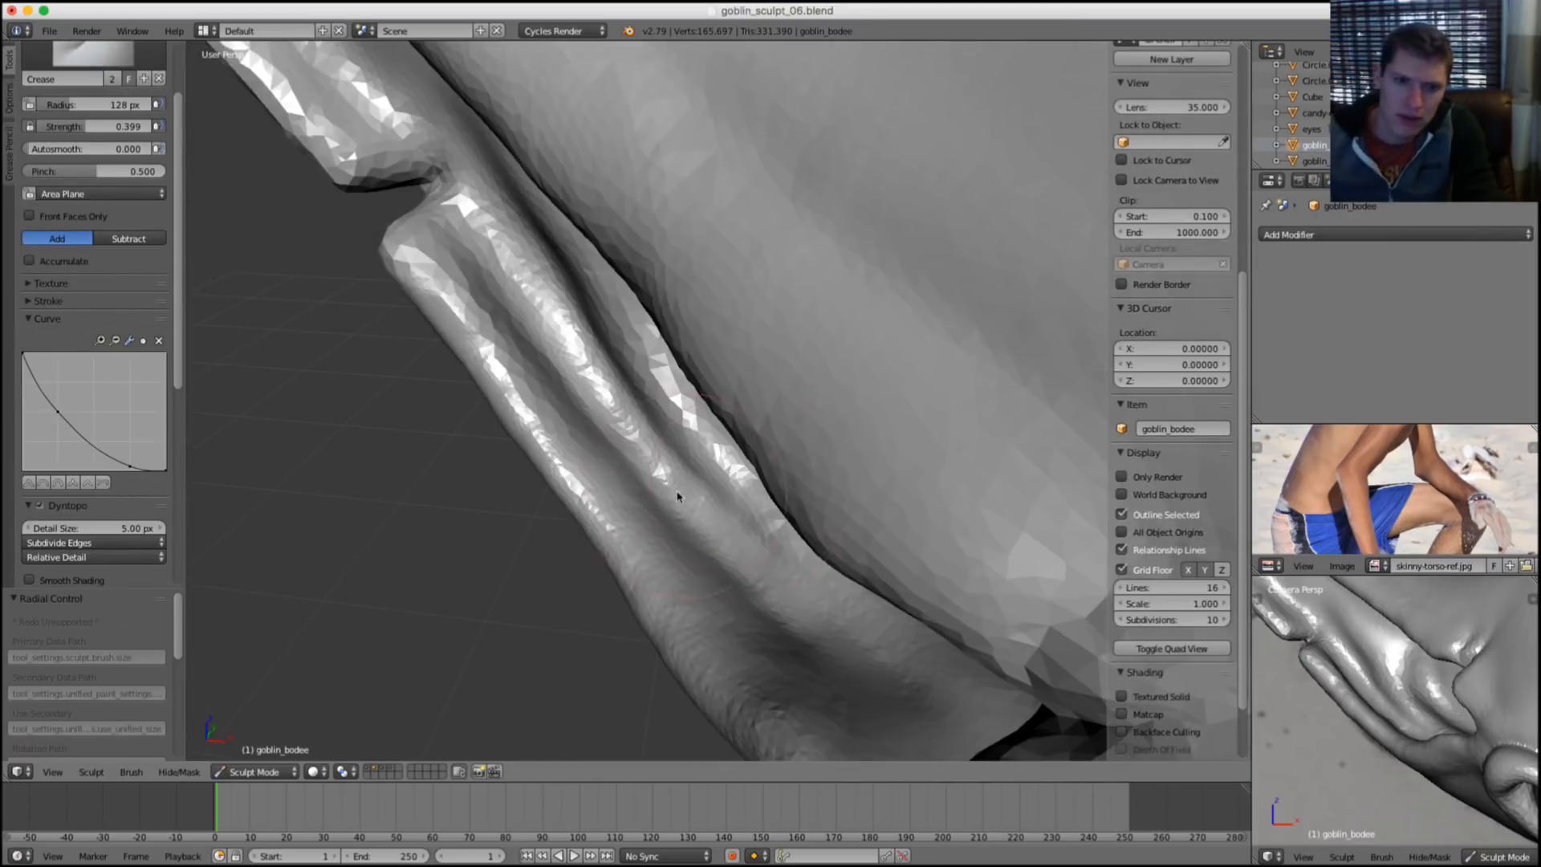
key(i)
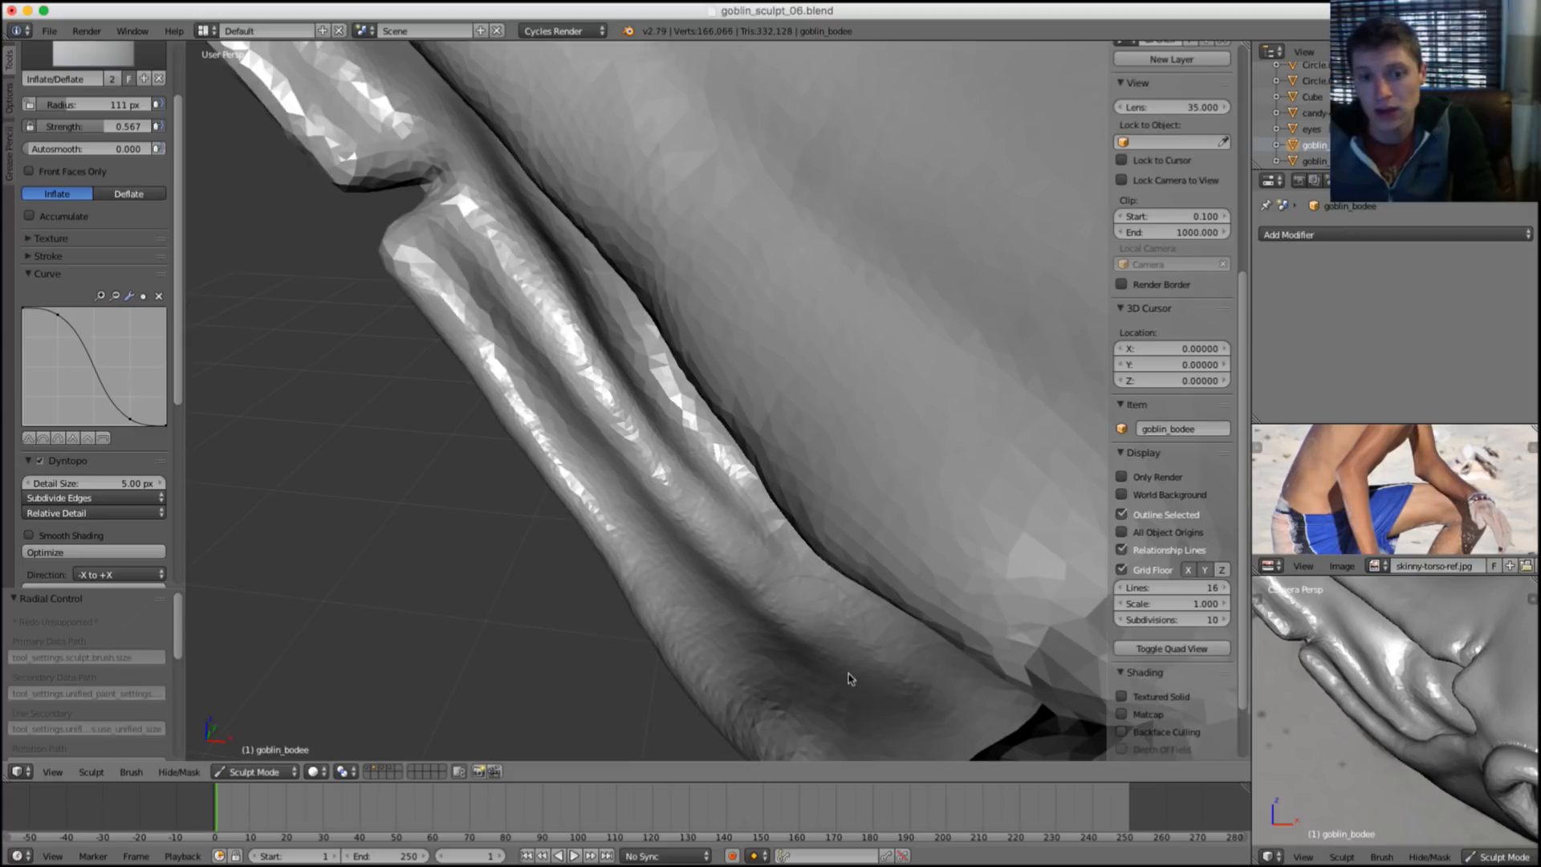
drag(851, 678, 731, 634)
Inspect the reshaped ear against the goblin's whole head and body from several angles.
scroll(688, 354, down, 8)
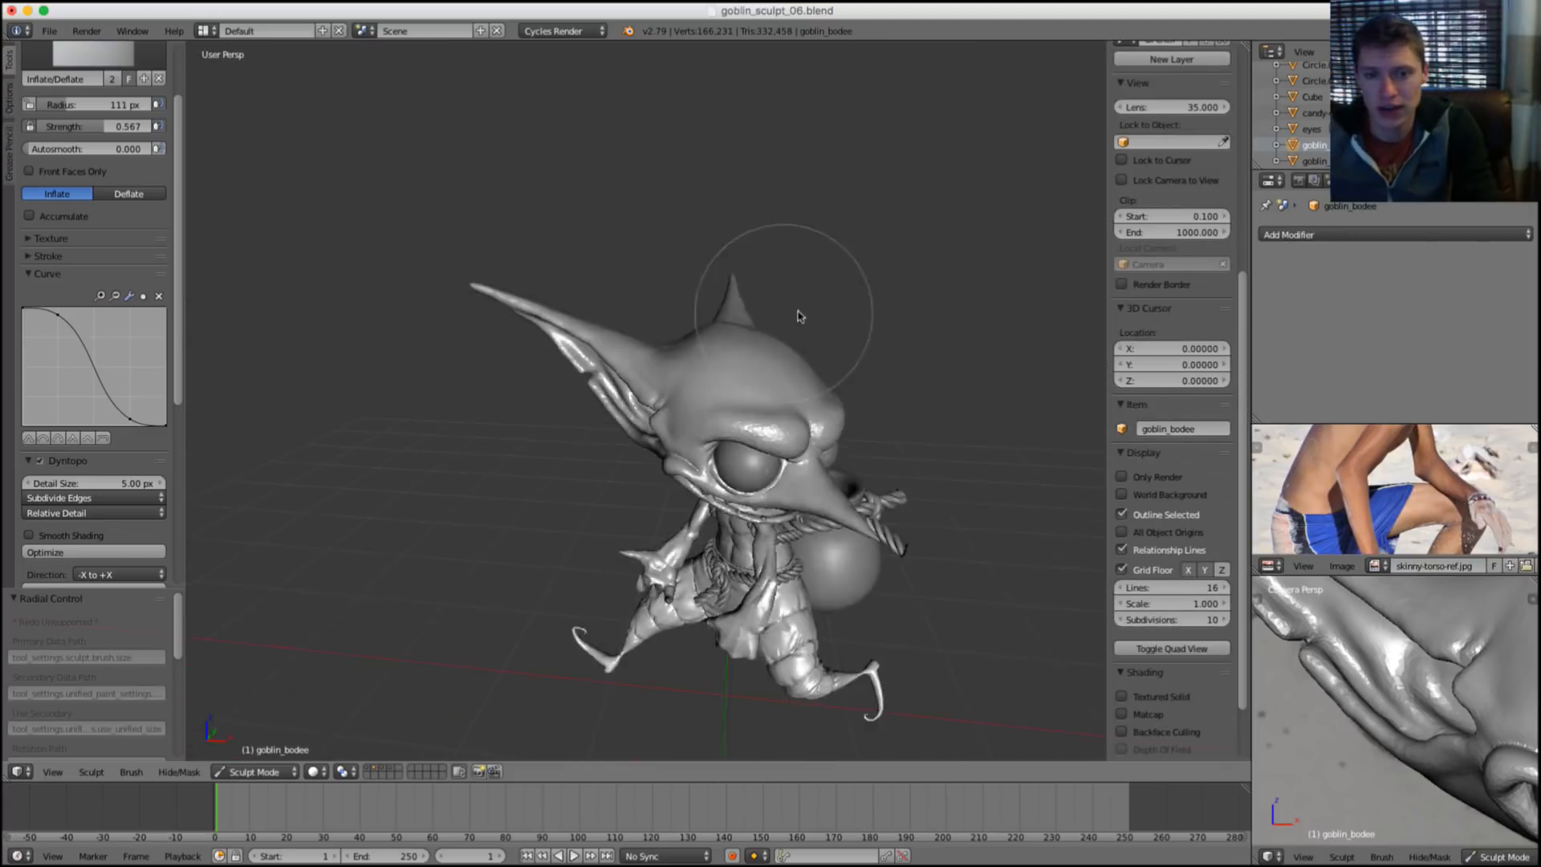
mouse_move(799, 316)
middle_down()
mouse_move(867, 297)
mouse_move(787, 282)
mouse_move(802, 303)
mouse_move(688, 329)
middle_up()
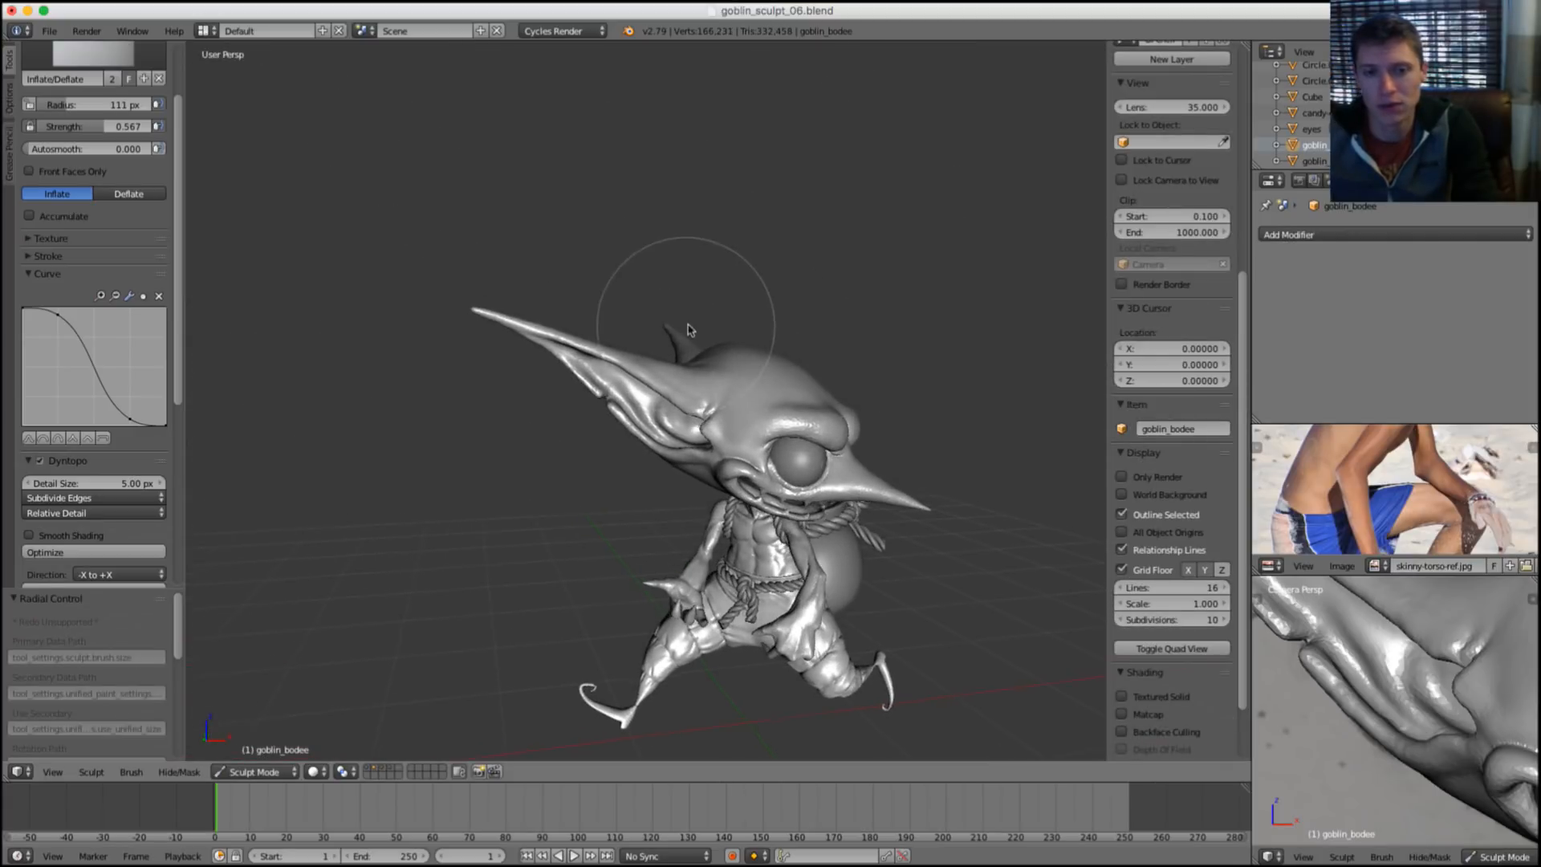
scroll(763, 424, up, 5)
mouse_move(880, 415)
middle_down()
mouse_move(664, 364)
mouse_move(743, 311)
middle_up()
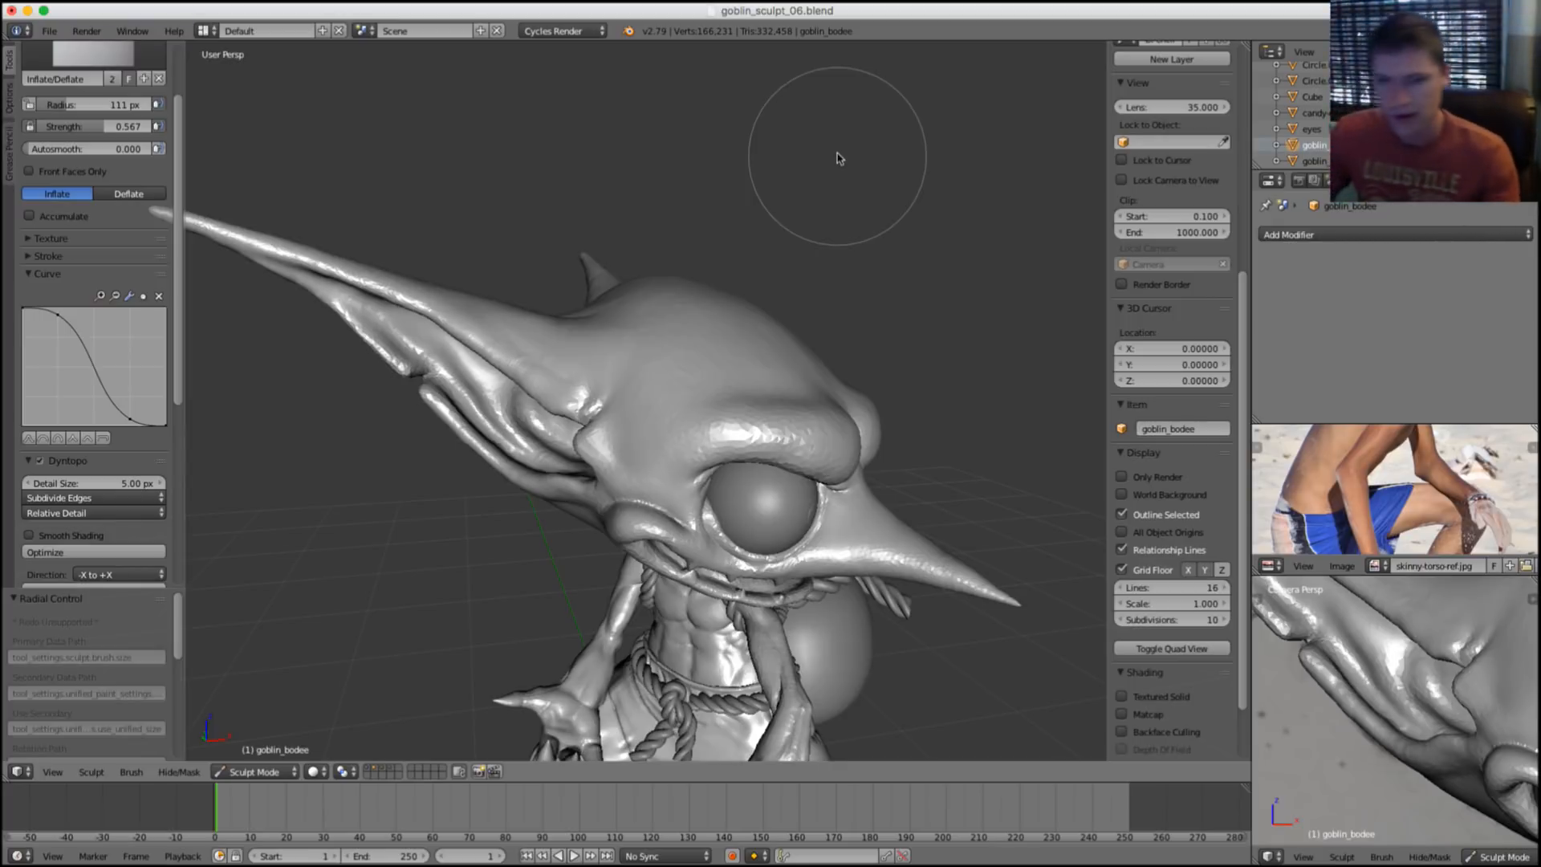
mouse_move(929, 326)
middle_down()
mouse_move(794, 294)
mouse_move(802, 275)
middle_up()
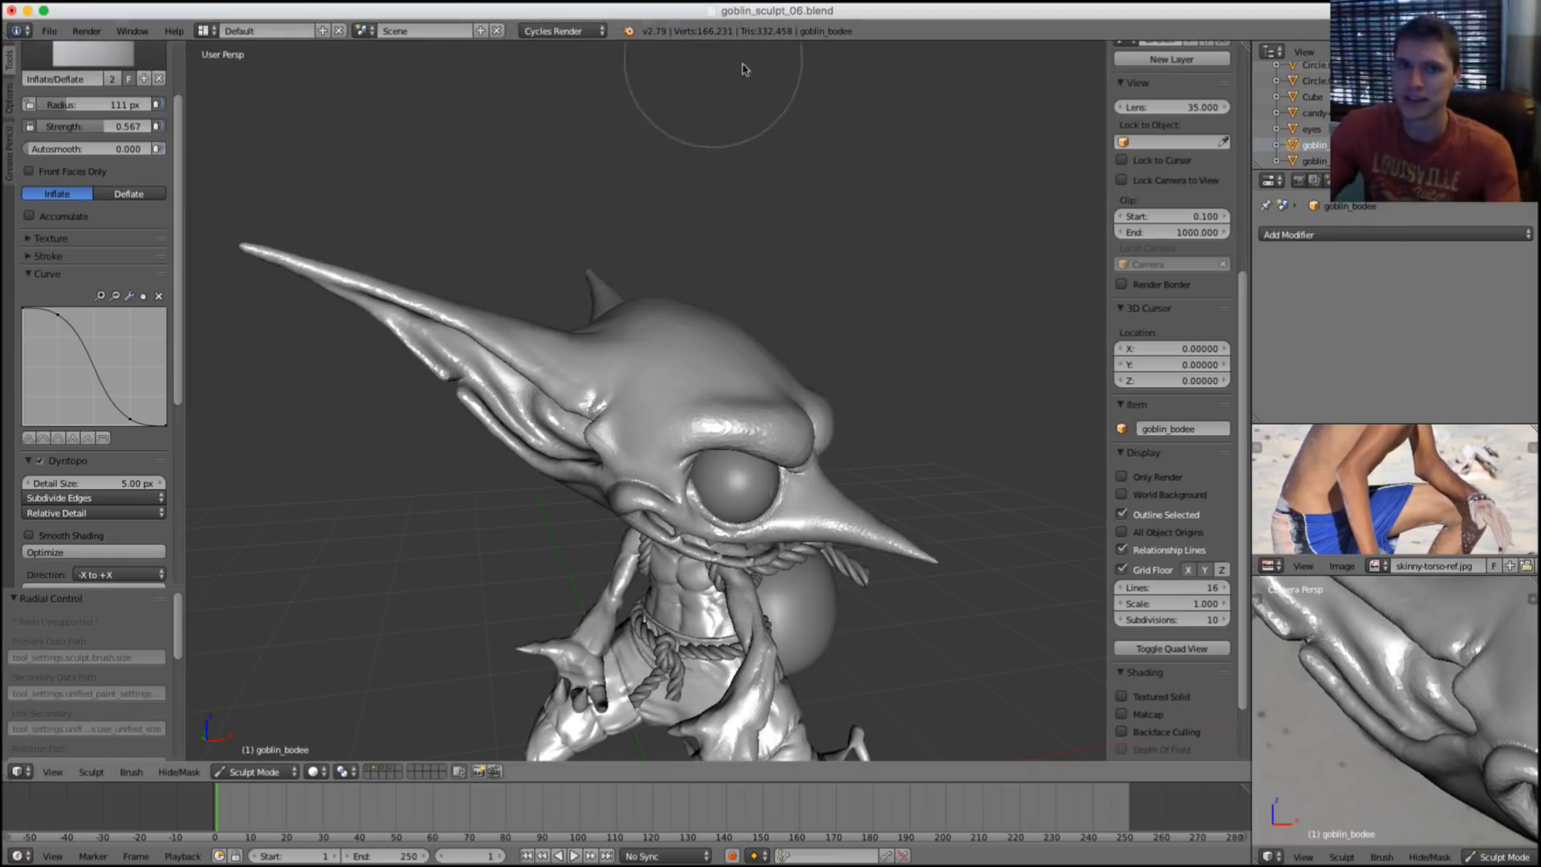
scroll(739, 212, up, 8)
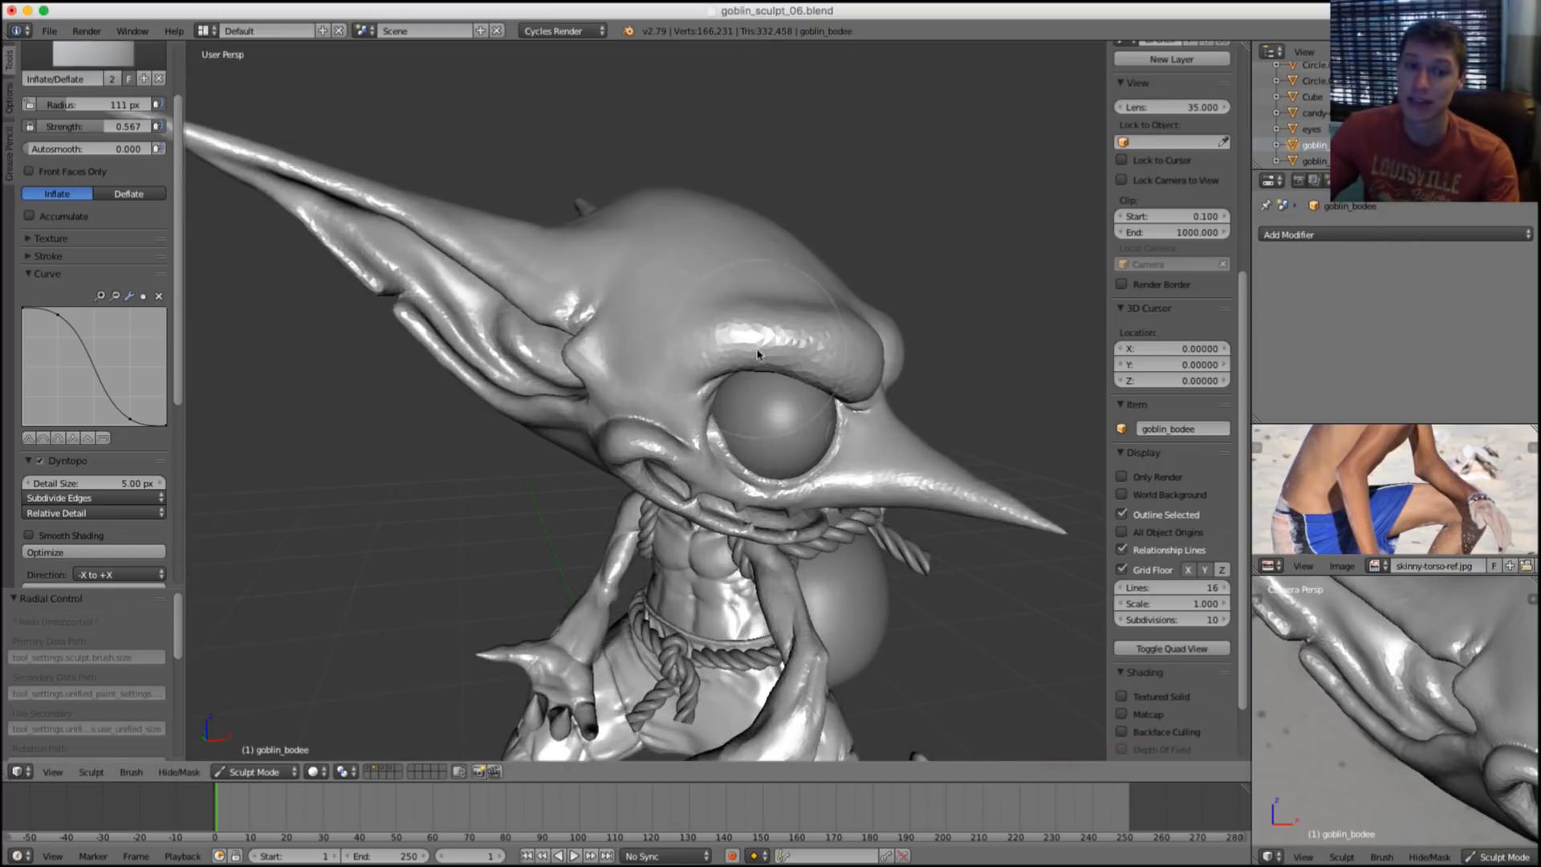
Inflate the back edge of the inner ear mound, adjusting the brush radius down to about 89 px.
scroll(612, 300, up, 5)
key(f)
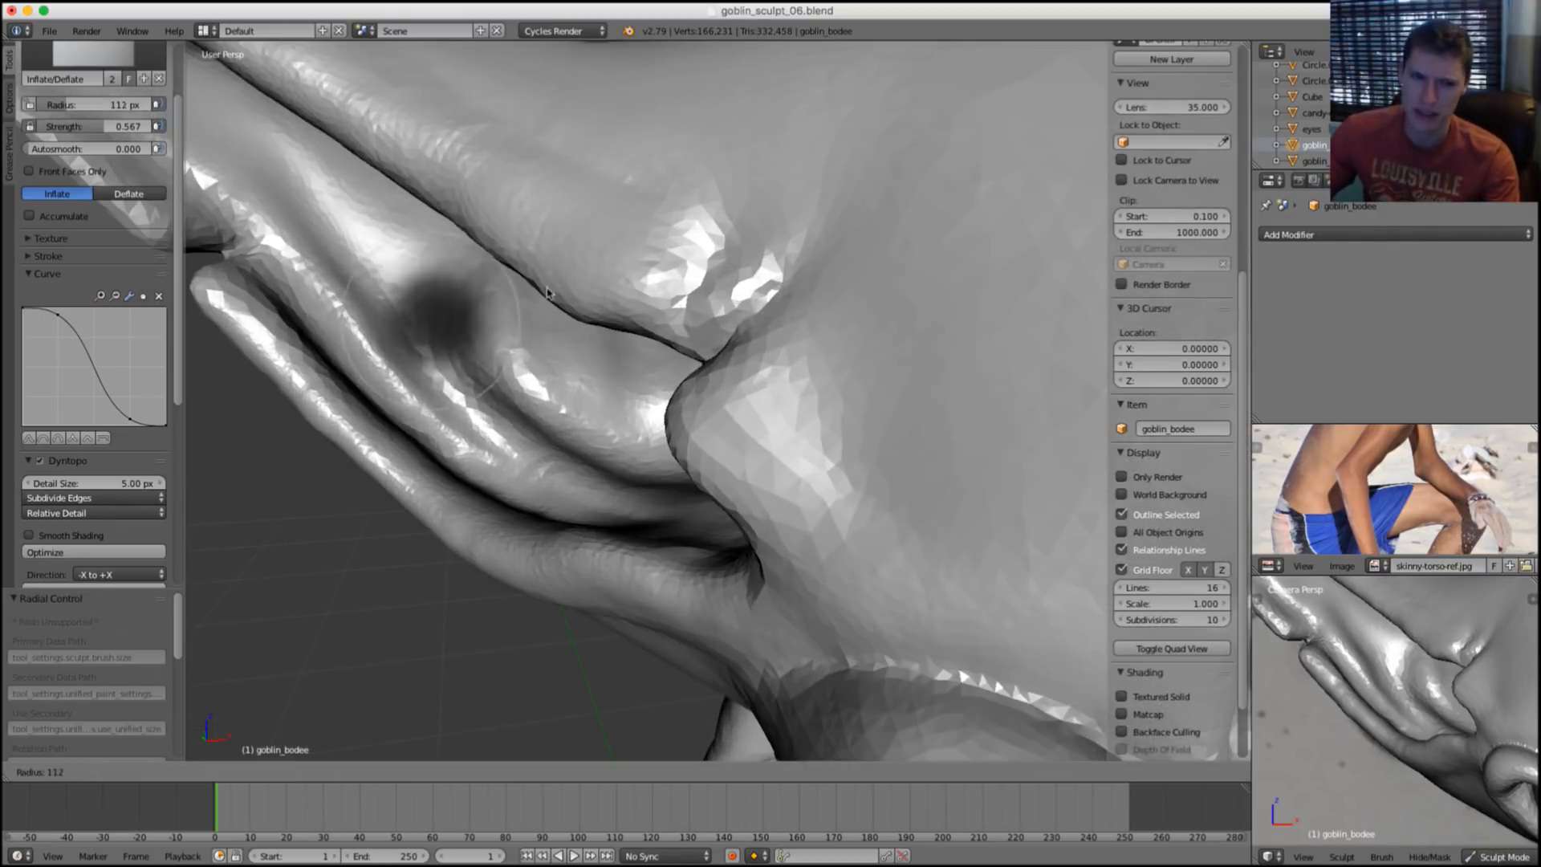
click(549, 339)
key(f)
click(489, 313)
scroll(533, 334, up, 4)
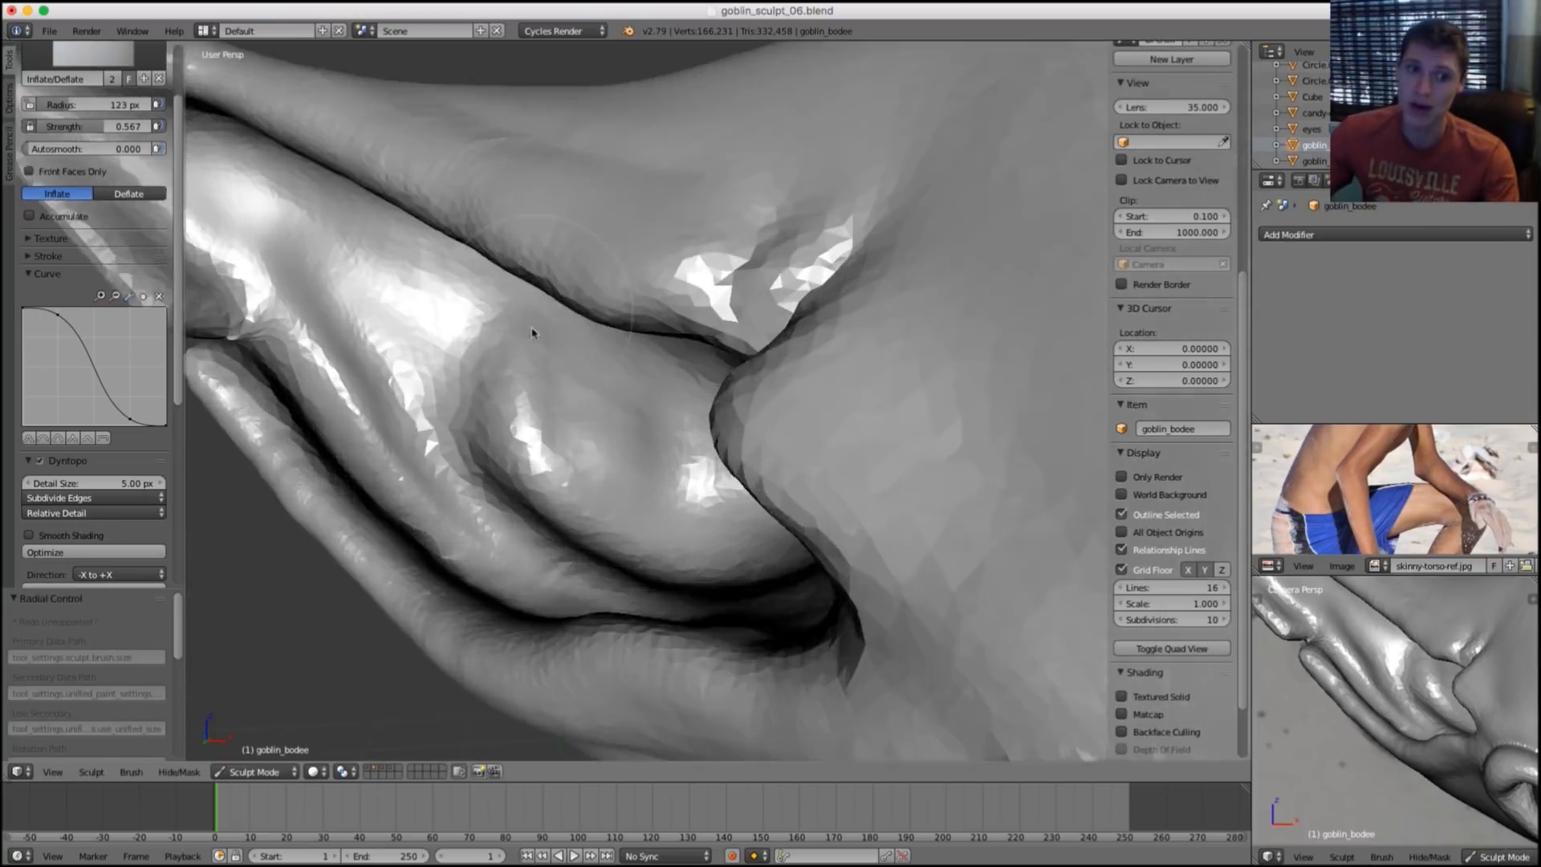
drag(508, 470, 537, 488)
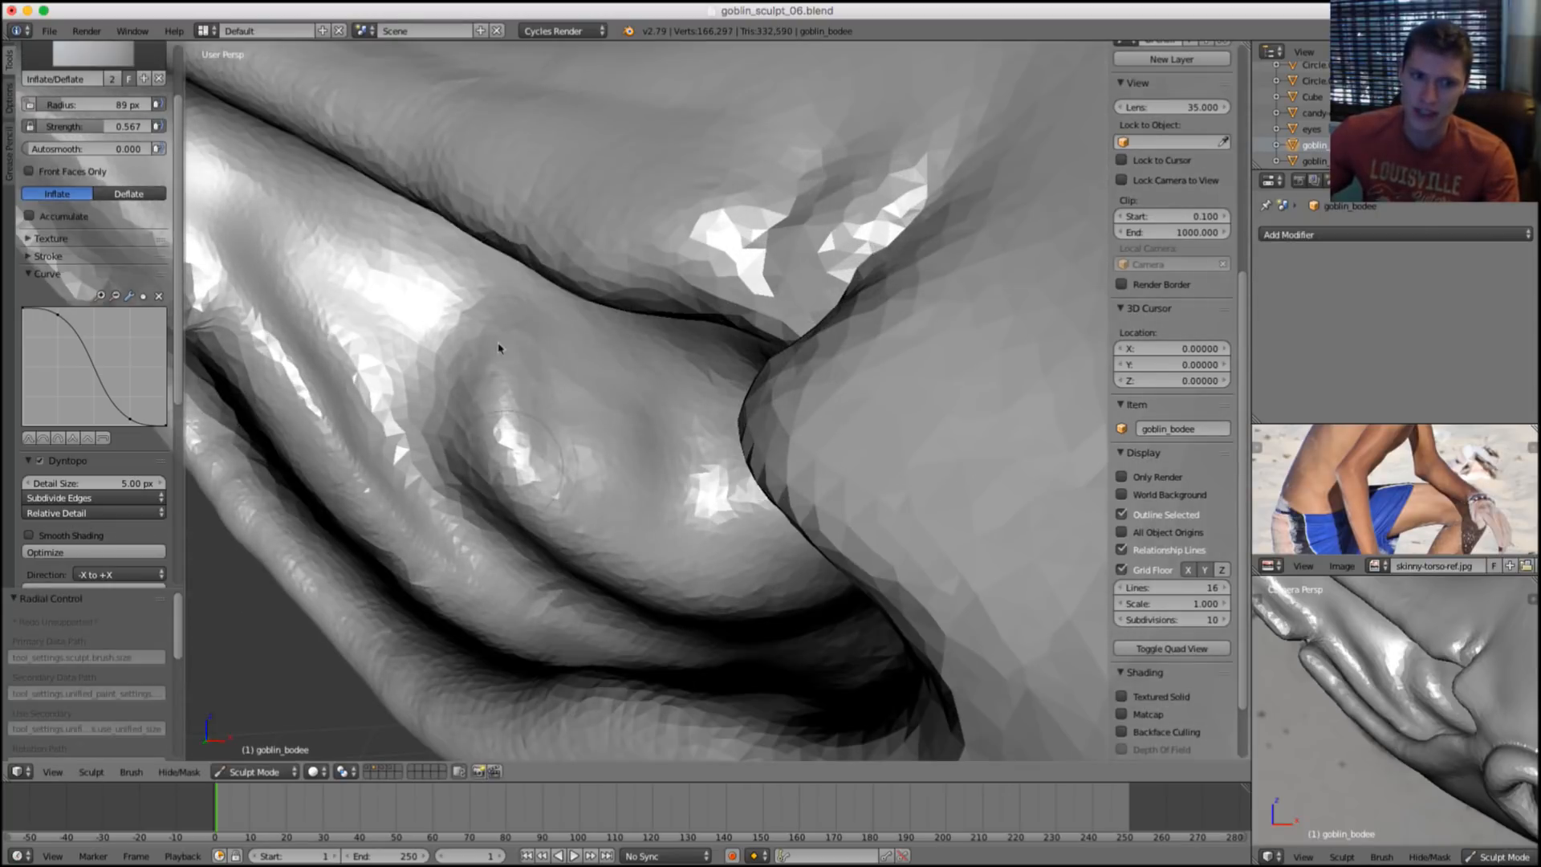
Build up the curved rear edge of the inner ear mound with a 94 px Inflate brush.
drag(499, 353, 539, 482)
key(f)
click(530, 351)
drag(491, 378, 491, 476)
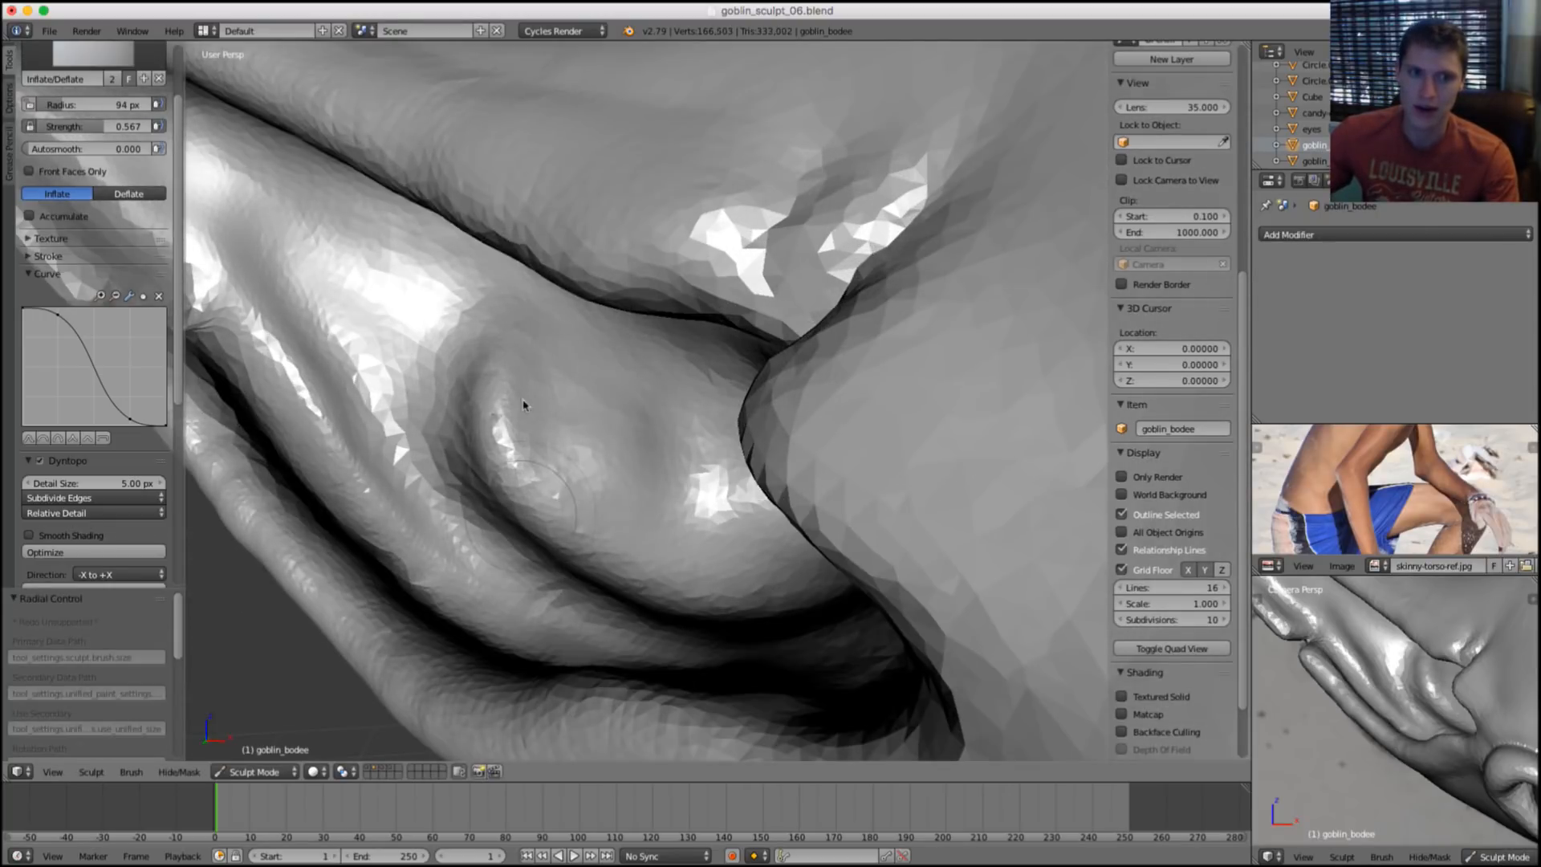
Set the brush radius to 112 px and inflate the middle of the inner ear mound.
middle_drag(565, 475, 571, 423)
key(f)
click(569, 383)
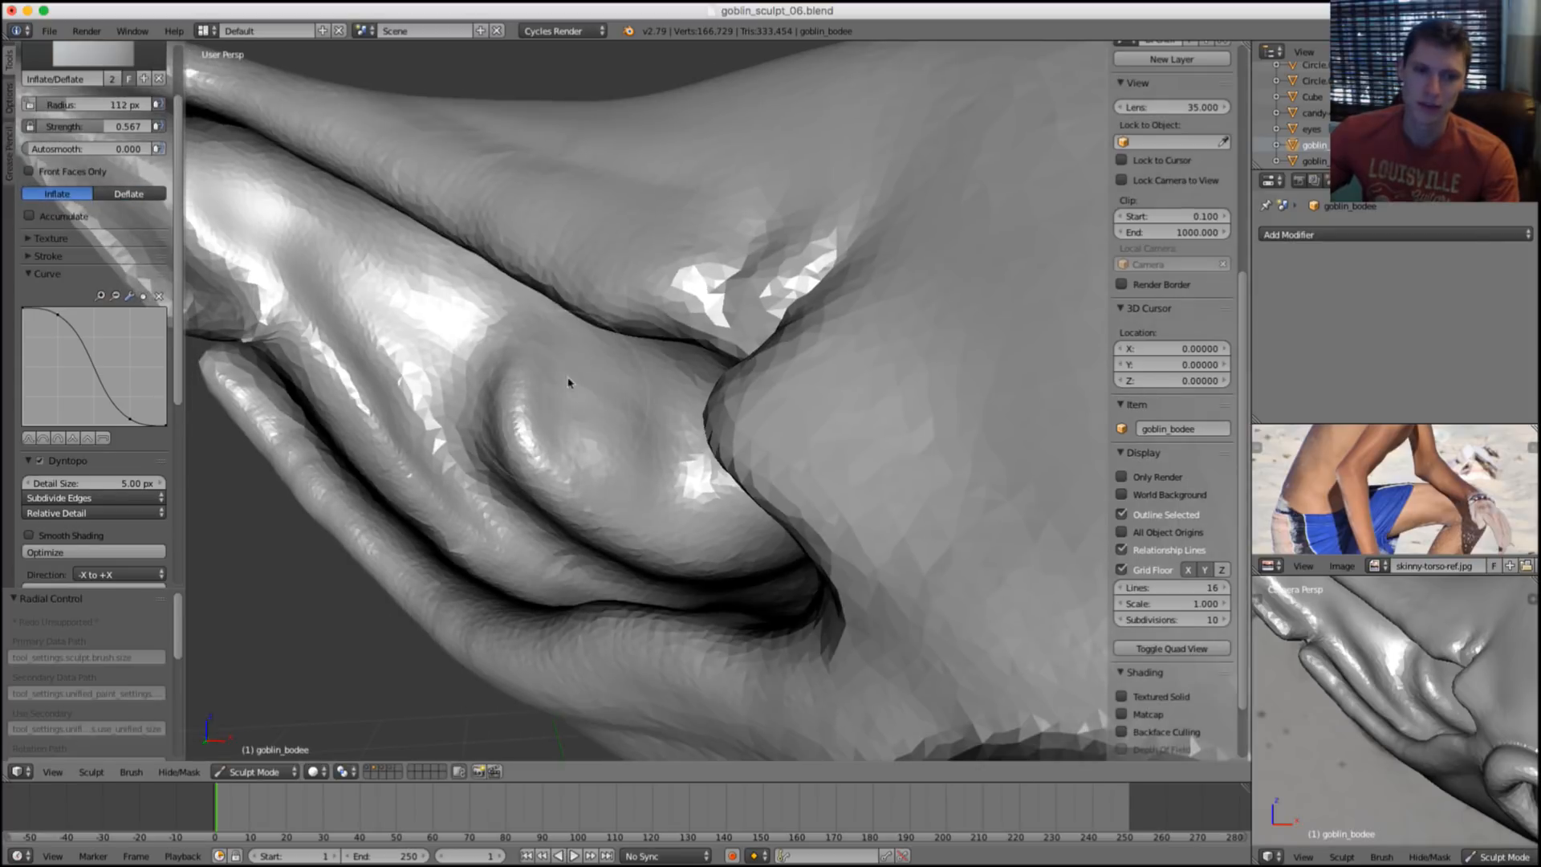
mouse_move(567, 451)
mouse_down()
mouse_move(578, 388)
mouse_move(586, 426)
mouse_up()
Inflate the area above the small round bump in the inner ear with a 76 px brush.
scroll(595, 401, up, 3)
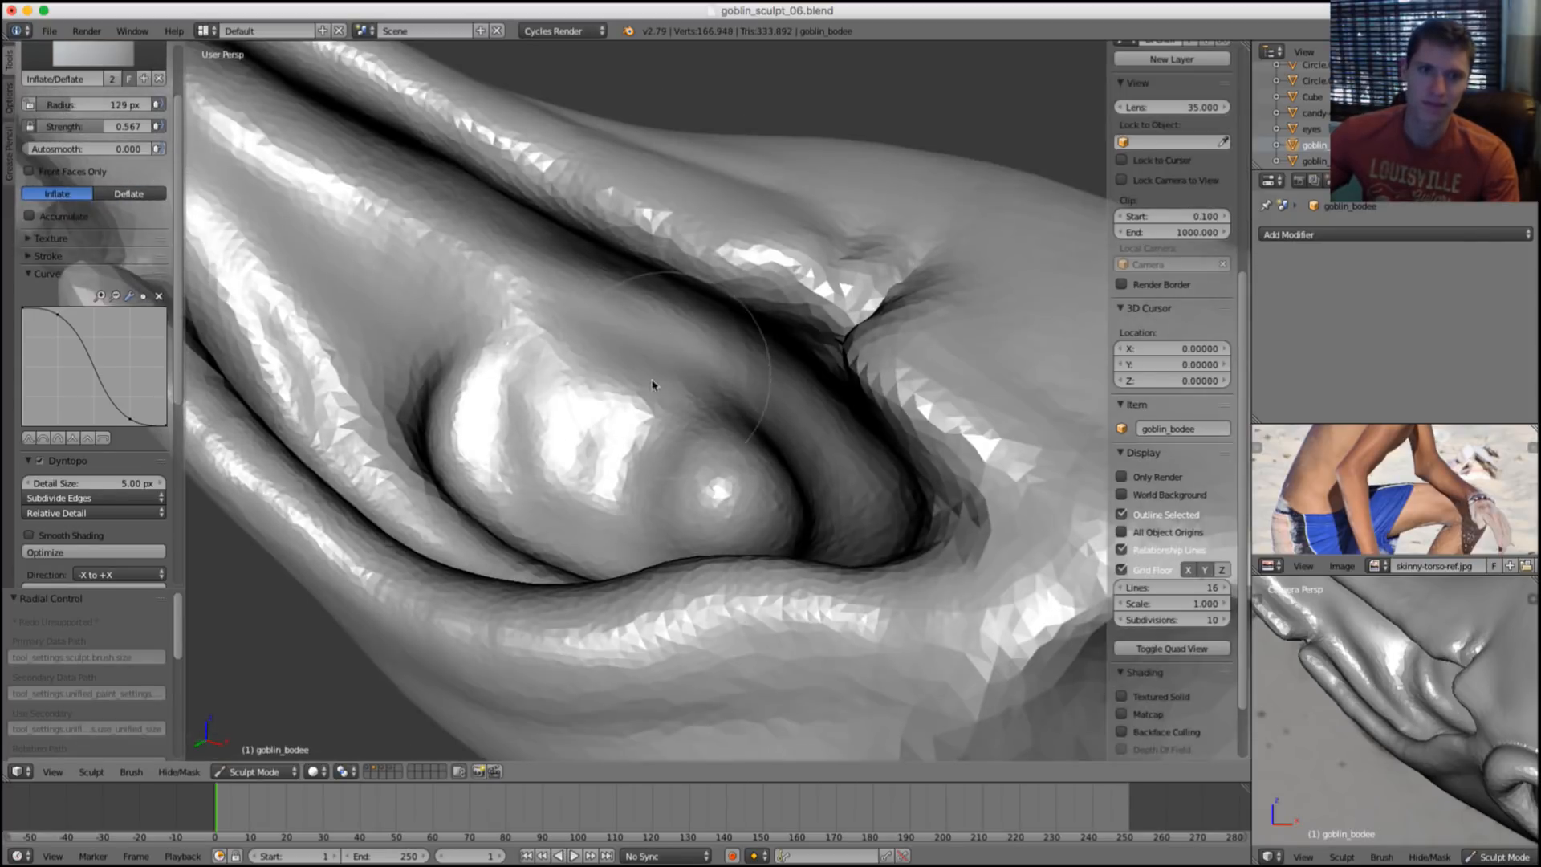
key(f)
click(625, 415)
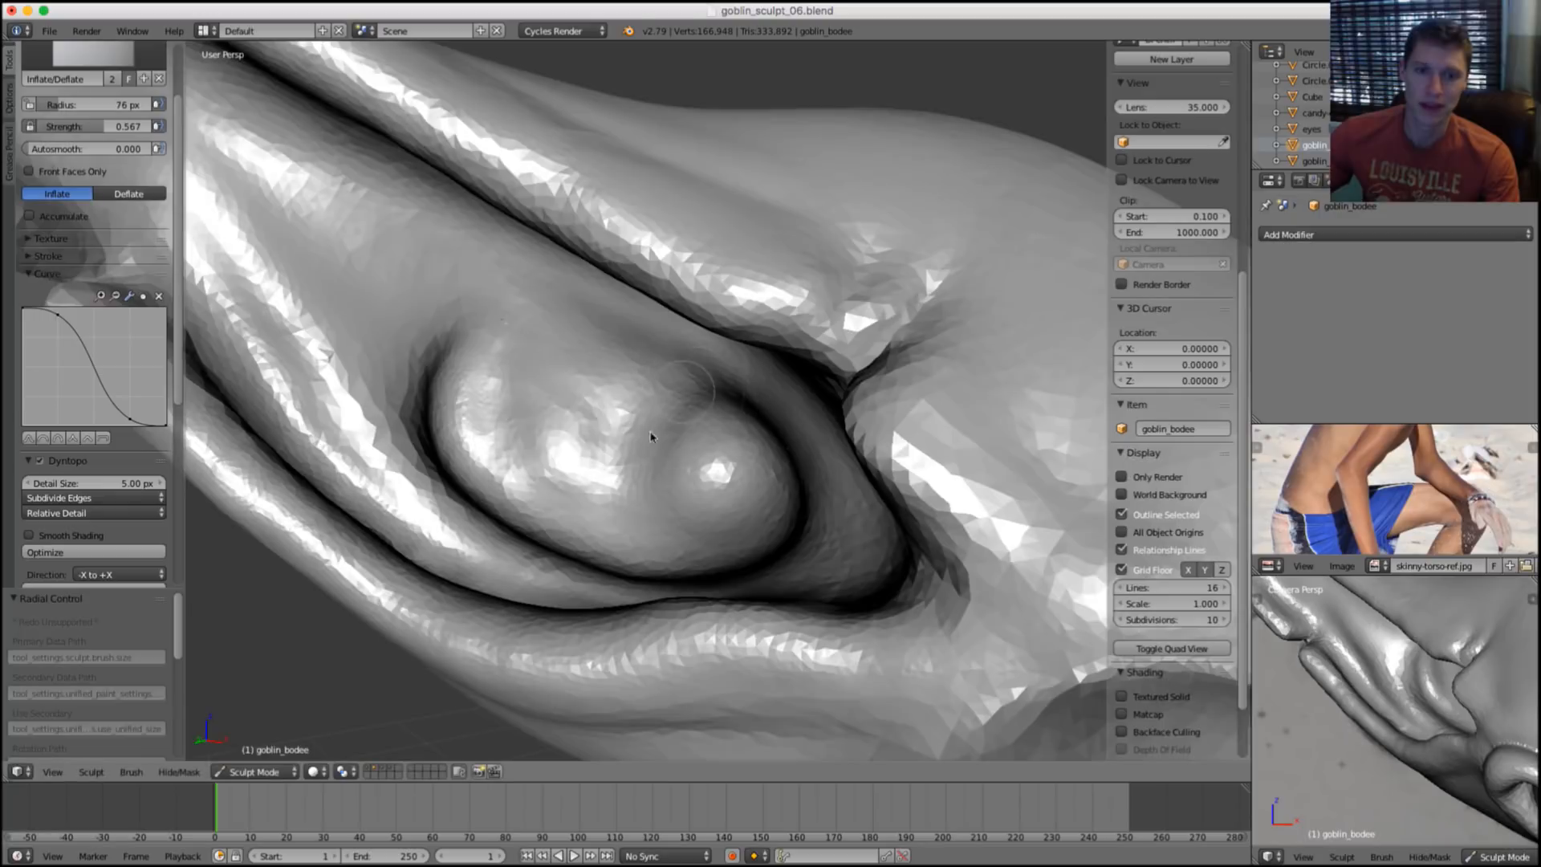
drag(685, 391, 723, 369)
middle_drag(723, 369, 750, 351)
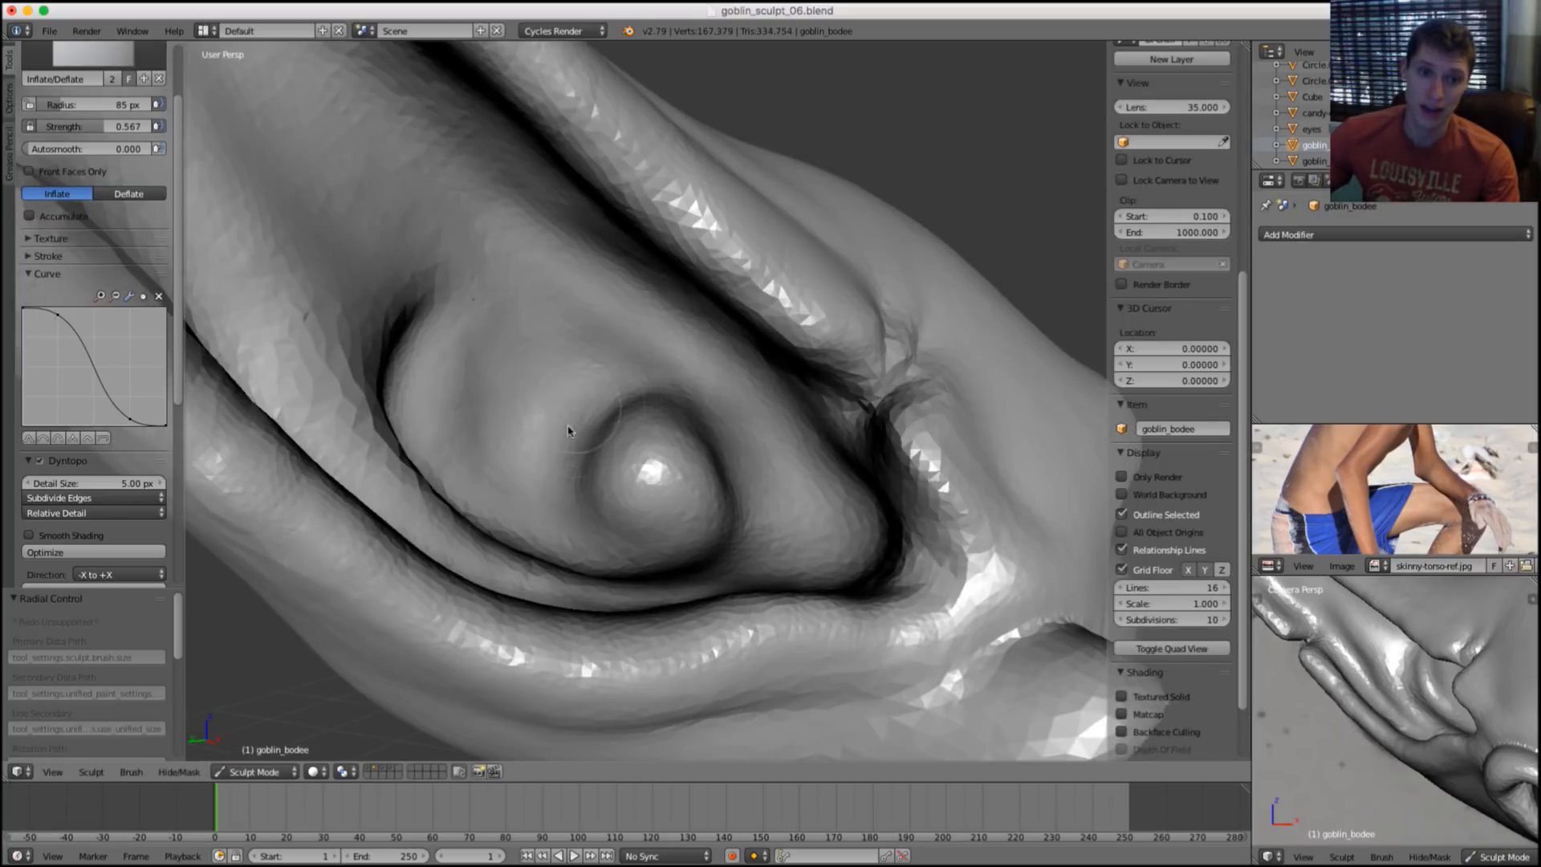
Inflate the fold in front of the small round bump in the inner ear, enlarging the brush radius to 100 px.
drag(729, 427, 713, 382)
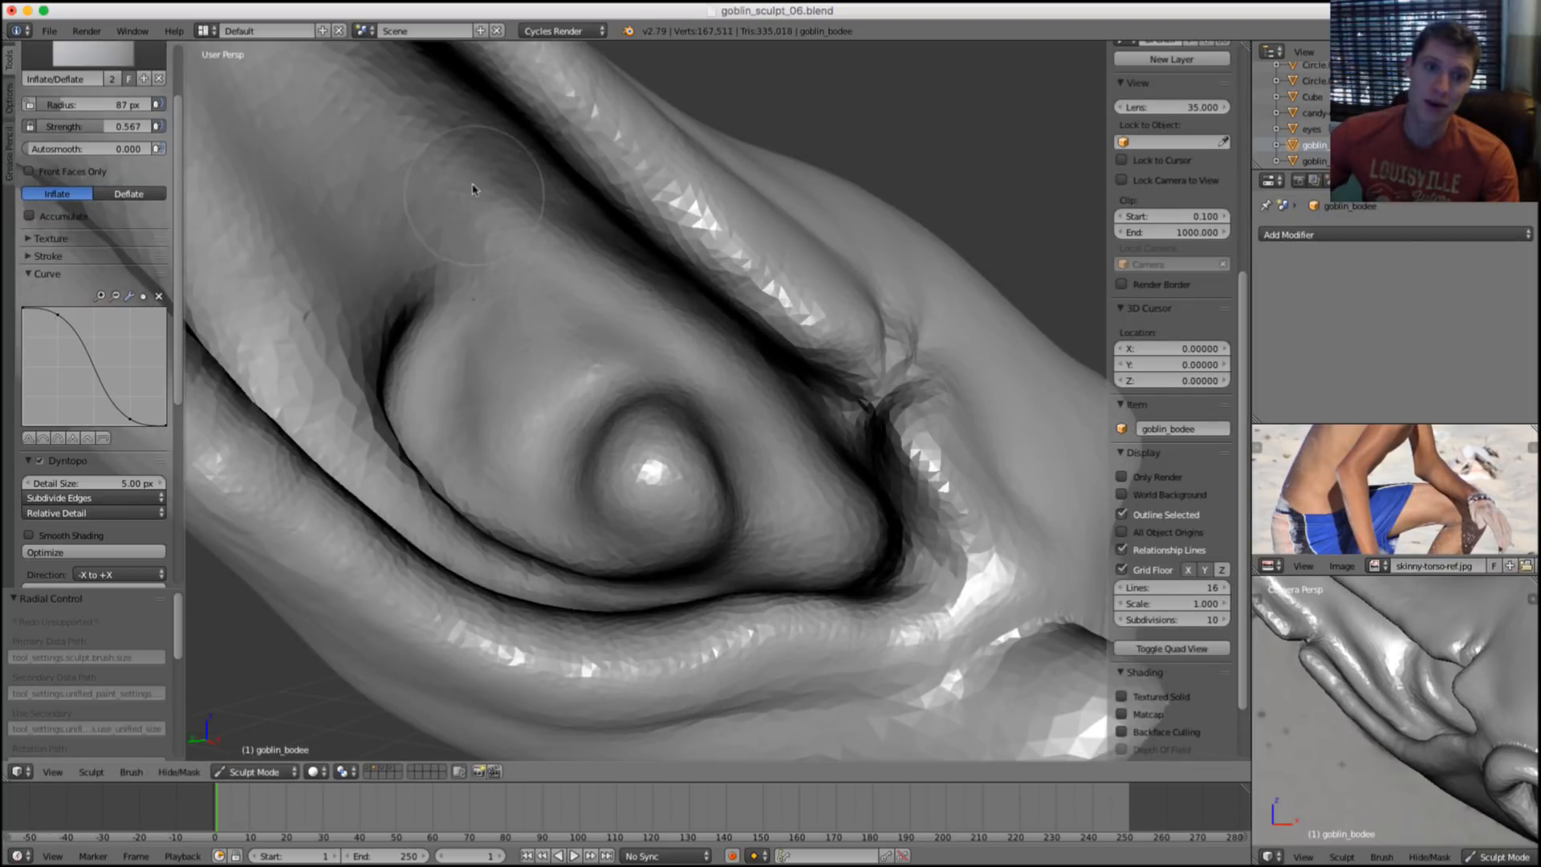
key(f)
click(520, 225)
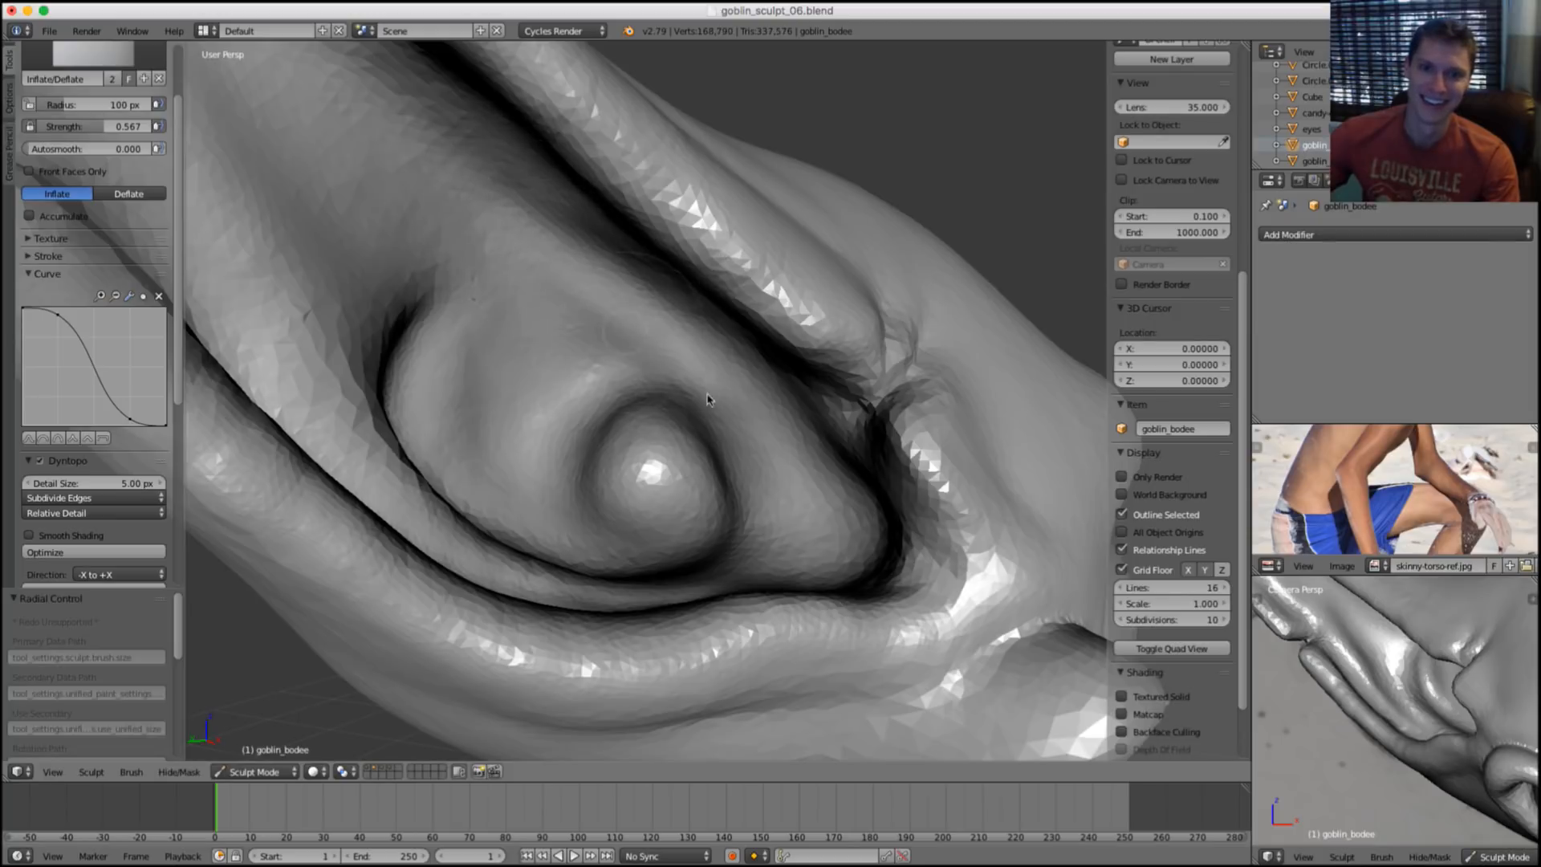
drag(708, 399, 726, 506)
Raise the Inflate strength to 0.725 and build up the surface between the round bump and the front fold.
middle_drag(811, 474, 778, 466)
key(shift+f)
click(758, 462)
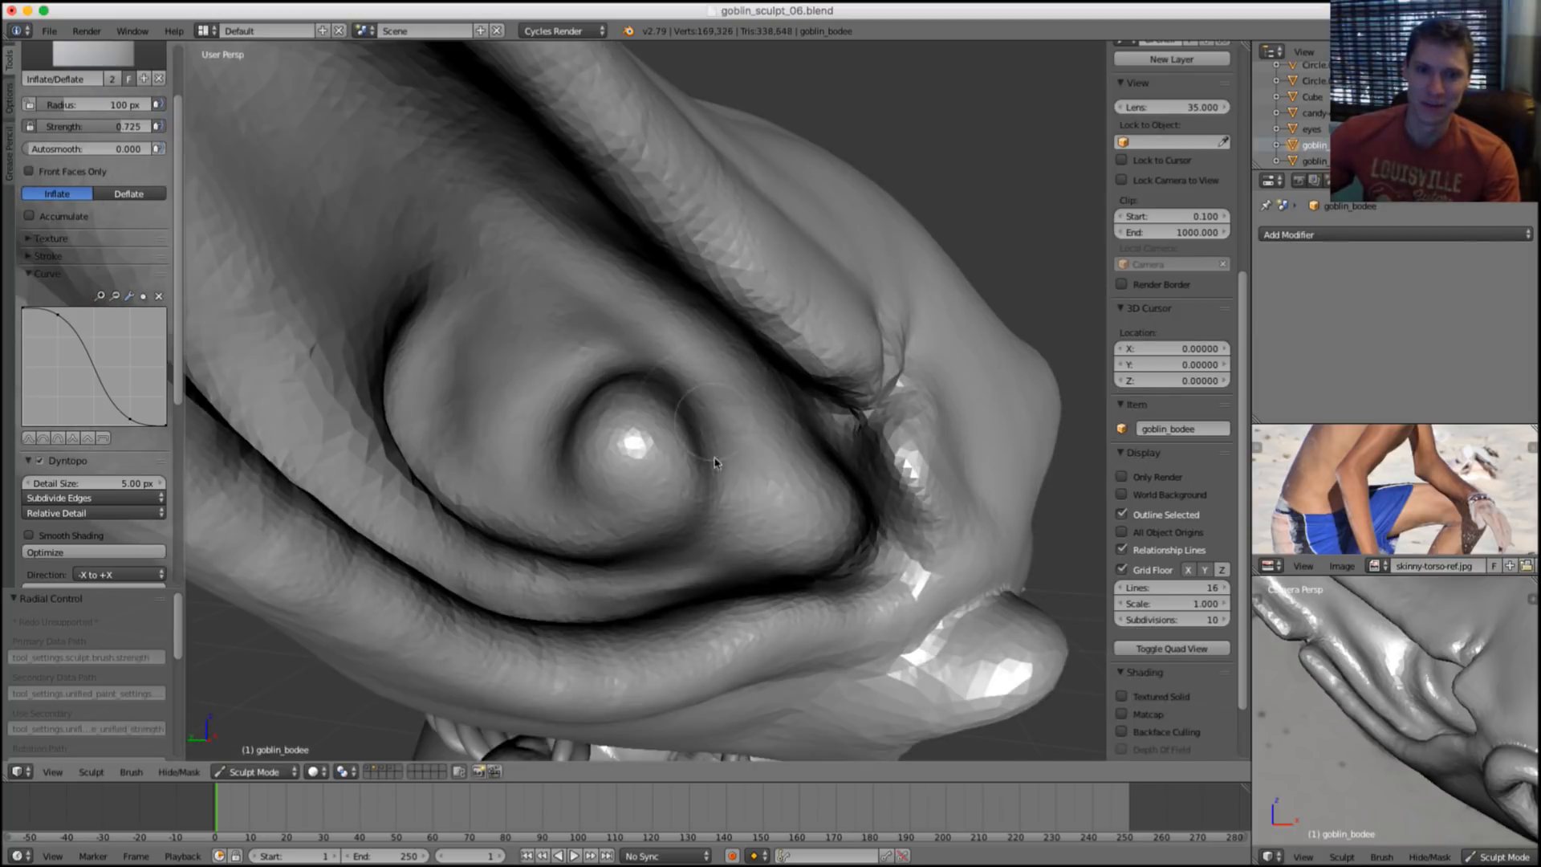
mouse_move(715, 462)
mouse_down()
mouse_move(733, 519)
mouse_move(711, 387)
mouse_move(754, 386)
mouse_up()
Inflate the front end of the inner ear fold into a raised ridge with a brush radius of about 101 px.
key(f)
click(695, 460)
mouse_move(777, 539)
mouse_down()
mouse_move(785, 422)
mouse_move(835, 449)
mouse_up()
mouse_move(835, 450)
middle_down()
mouse_move(705, 442)
mouse_move(726, 458)
mouse_move(820, 432)
mouse_move(843, 450)
mouse_move(816, 466)
middle_up()
key(f)
click(869, 451)
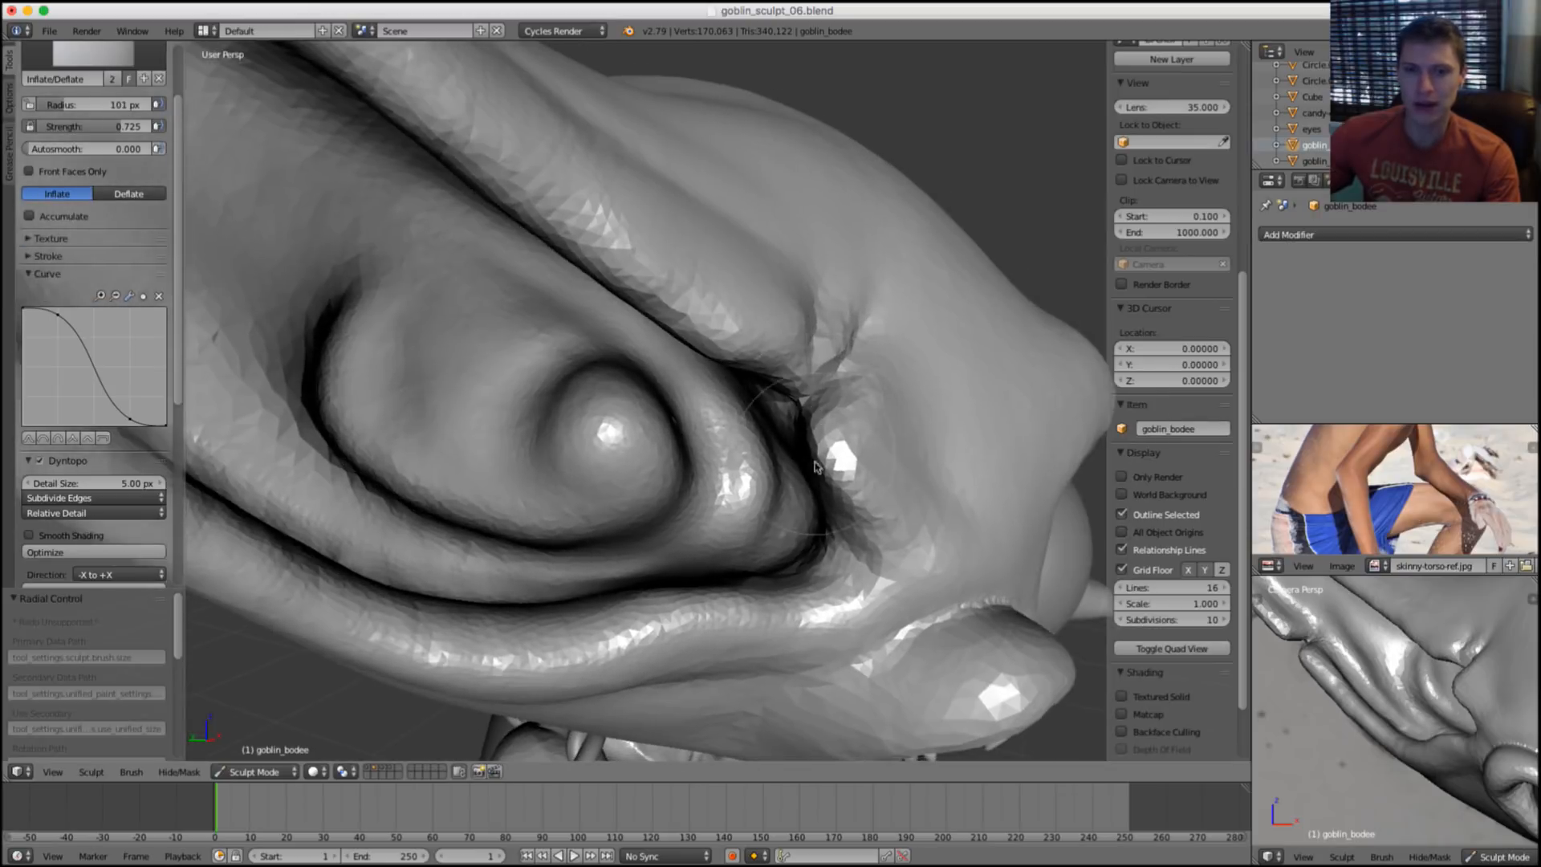
Set the brush radius to 104 px and inflate the ridge directly in front of the small round bump.
scroll(881, 334, down, 7)
scroll(877, 323, up, 1)
scroll(867, 346, up, 6)
key(f)
click(811, 402)
mouse_move(811, 402)
middle_down()
mouse_move(765, 417)
mouse_move(618, 343)
middle_up()
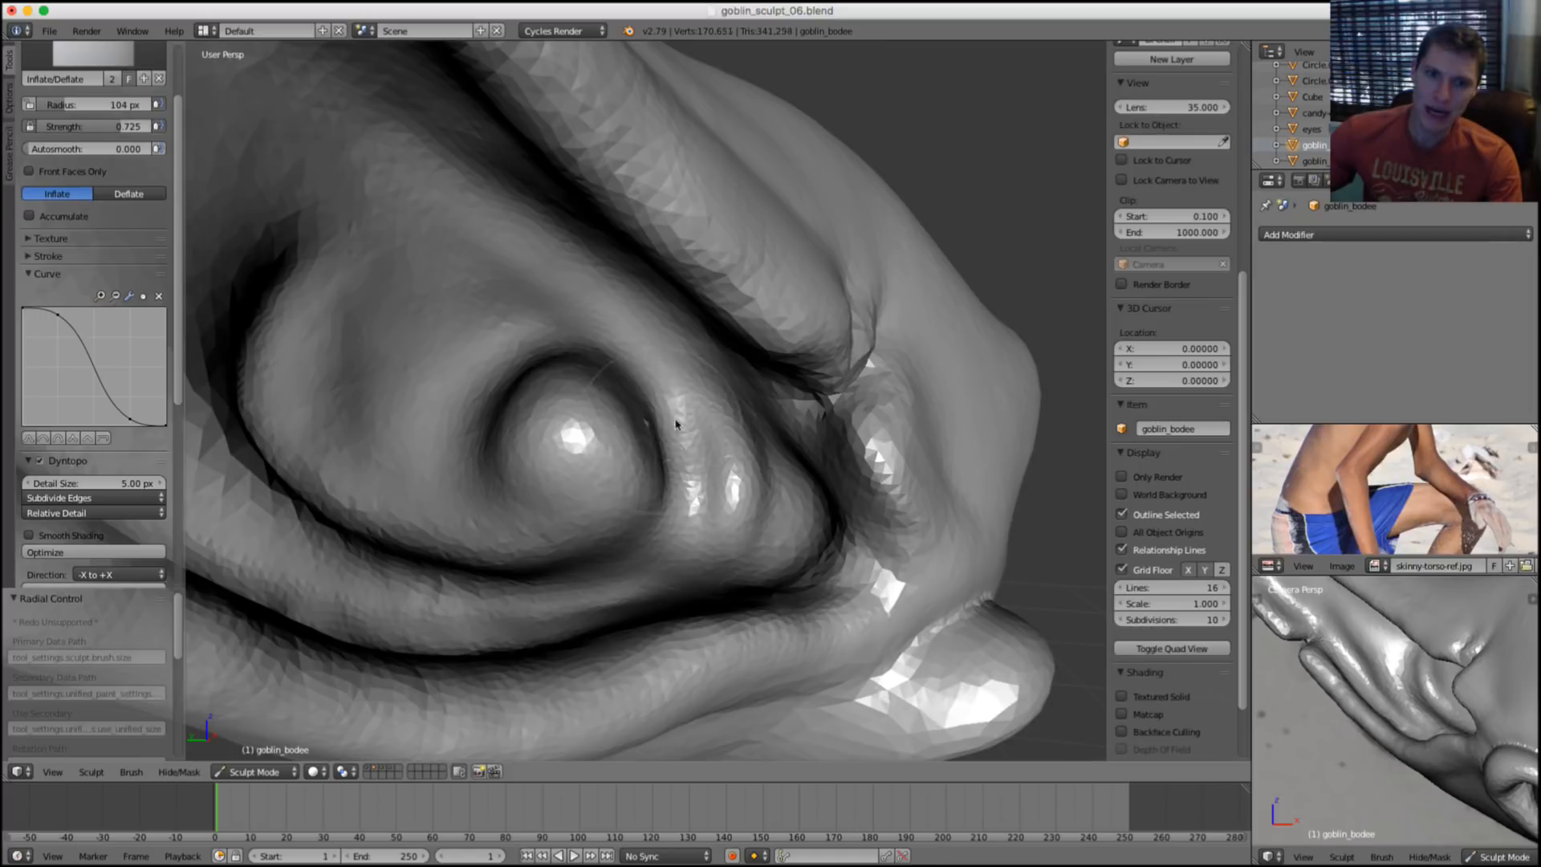
Check the whole ear against the head, and inflate the rear edge of the inner ear mound with a 73 px brush.
mouse_move(676, 424)
middle_down()
mouse_move(661, 474)
mouse_move(688, 311)
mouse_move(562, 261)
mouse_move(414, 257)
middle_up()
scroll(661, 474, down, 4)
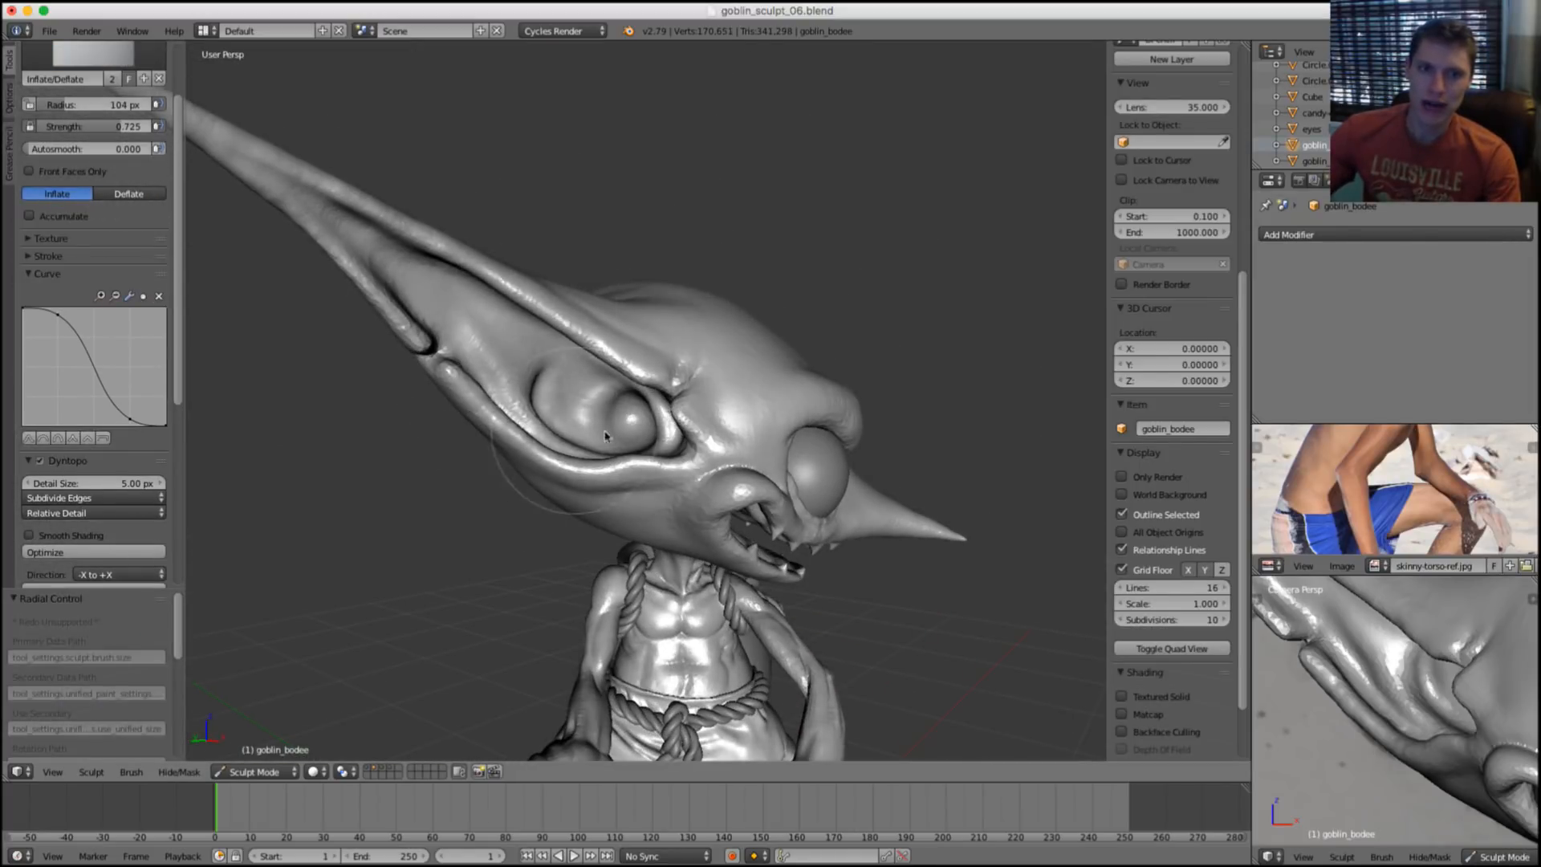
mouse_move(663, 389)
middle_down()
mouse_move(656, 333)
mouse_move(688, 313)
middle_up()
scroll(688, 313, down, 2)
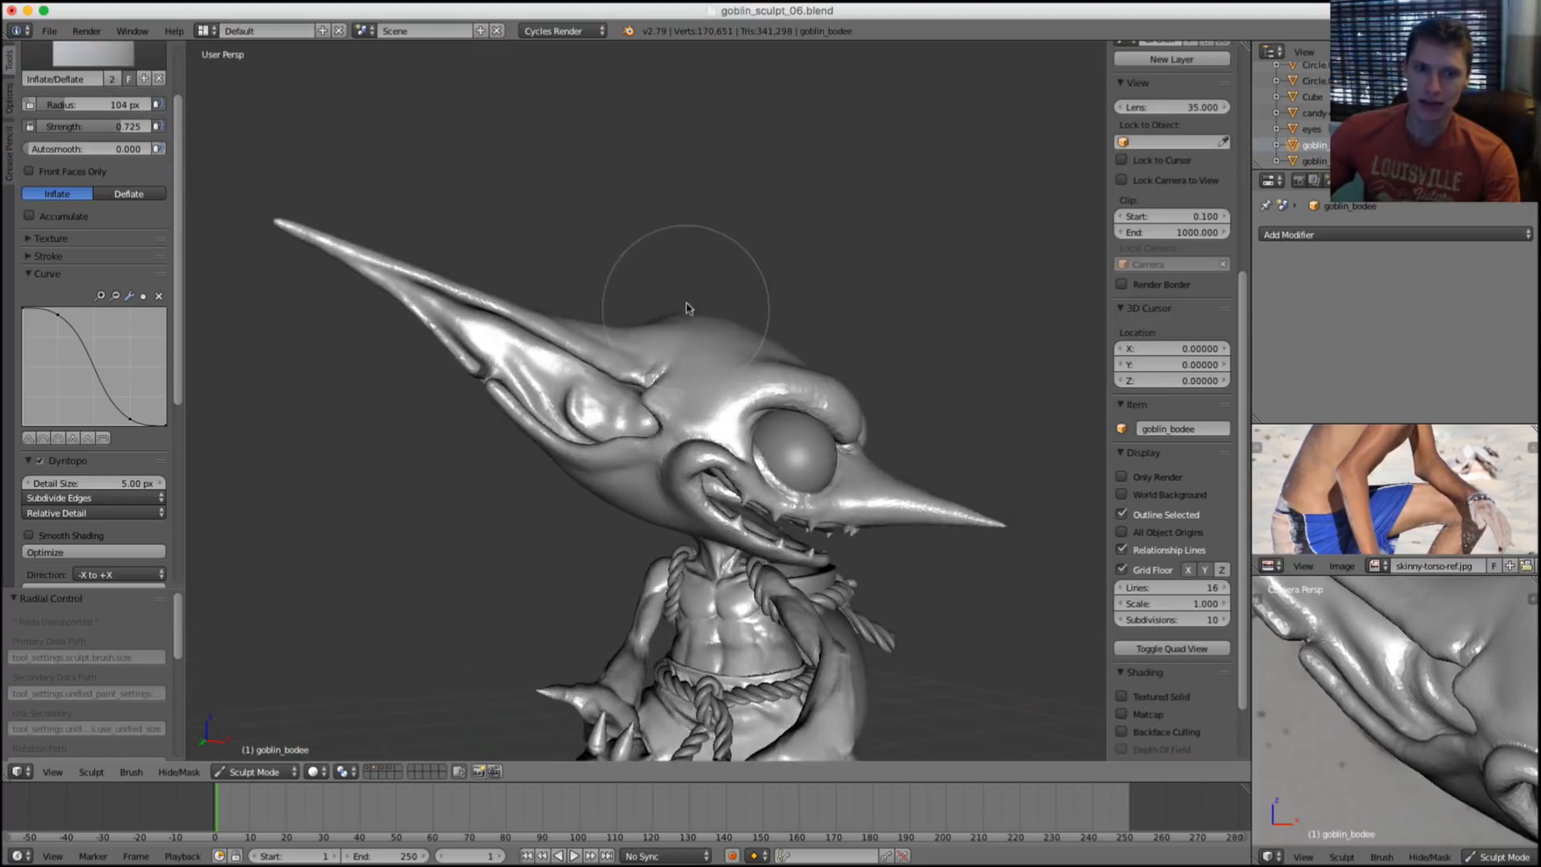
scroll(617, 381, up, 6)
key(f)
click(588, 379)
mouse_move(588, 379)
middle_down()
mouse_move(708, 411)
mouse_move(648, 384)
middle_up()
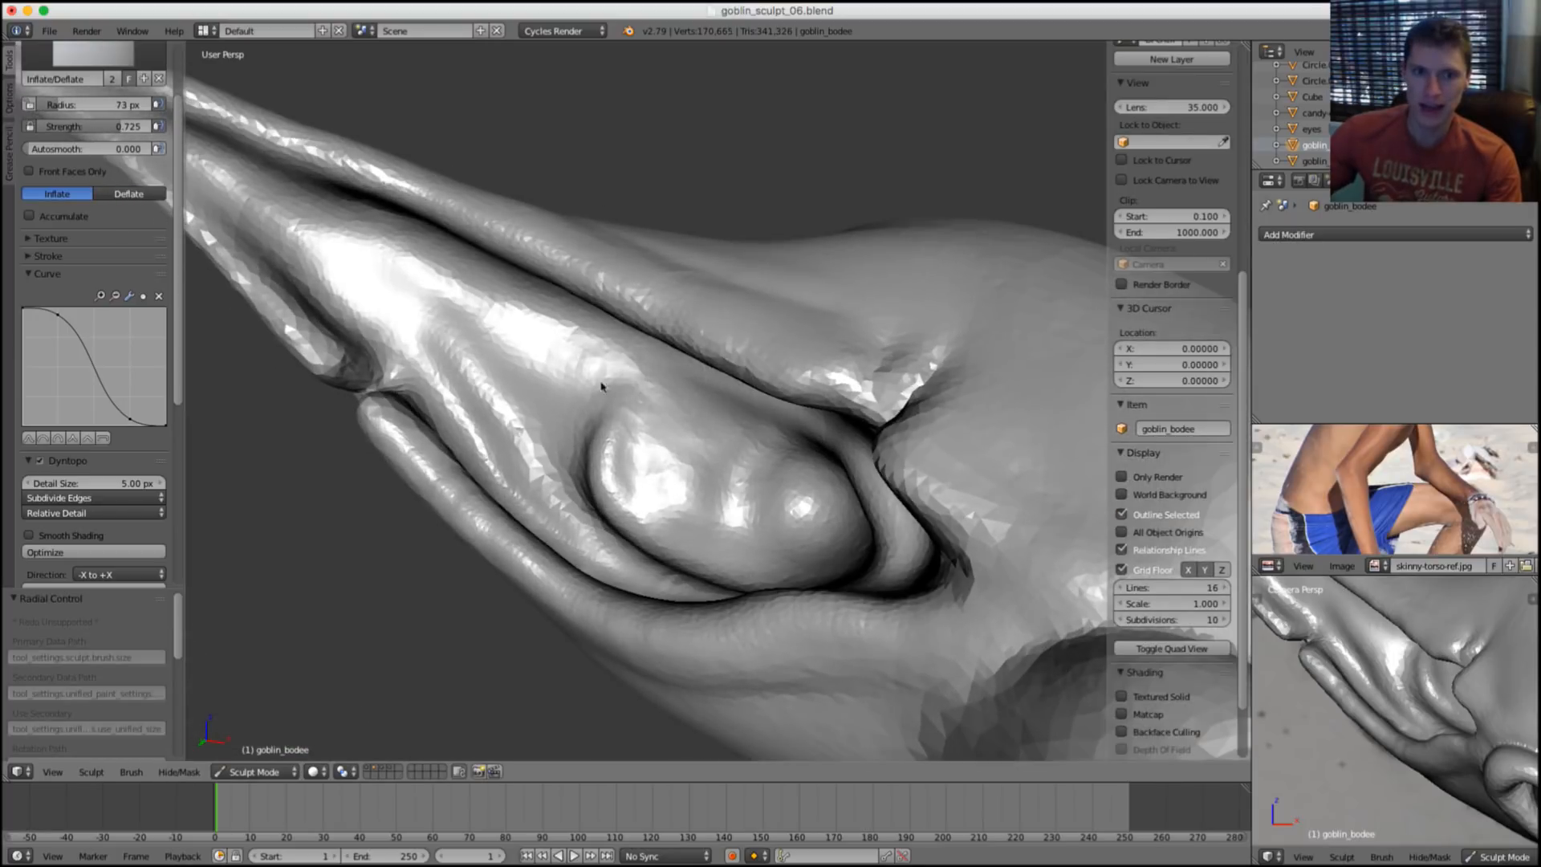
drag(582, 444, 579, 430)
Set the brush radius to 76 px and inflate the inner ear surface above the start of the narrow folds.
key(f)
mouse_move(579, 430)
middle_down()
mouse_move(567, 361)
mouse_move(610, 365)
mouse_move(570, 375)
middle_up()
click(570, 363)
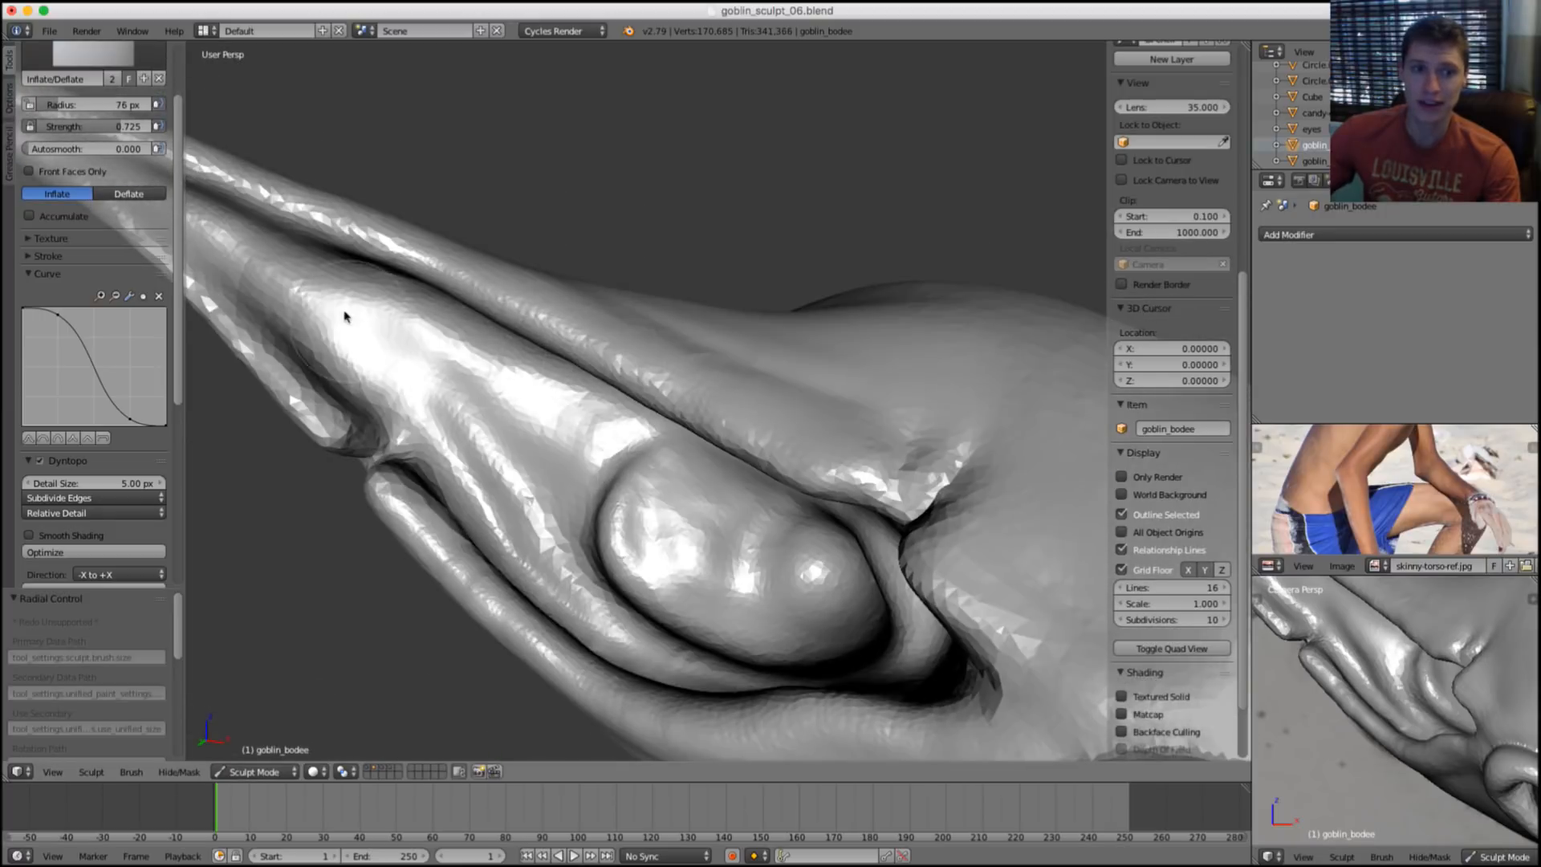
mouse_move(432, 378)
mouse_down()
mouse_move(396, 345)
mouse_move(450, 373)
mouse_up()
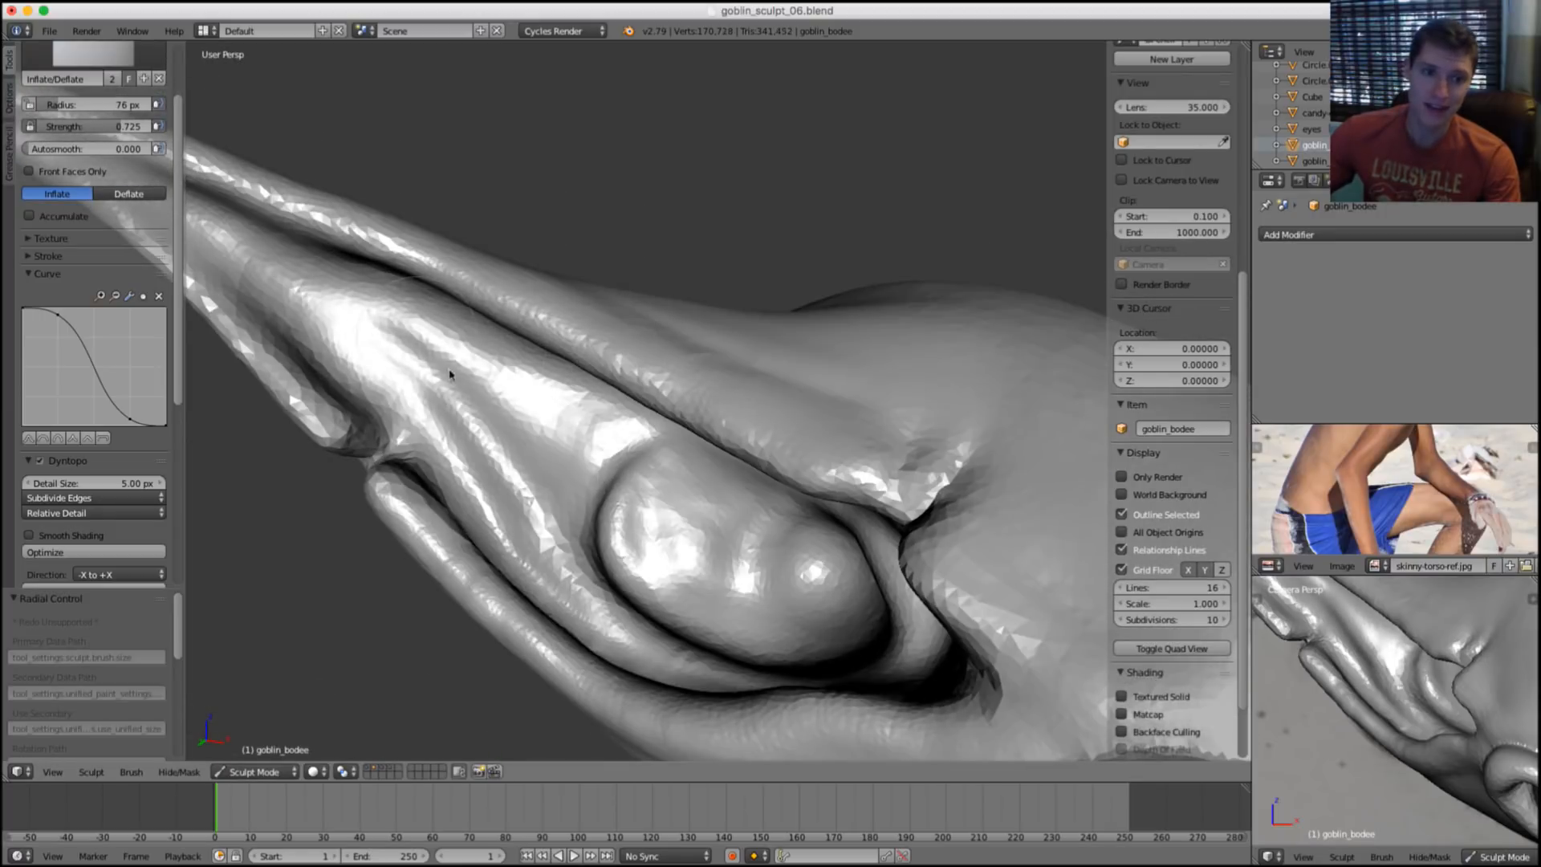
Inflate the narrow fold behind the inner ear mound with a 54 px brush, and enlarge the brush radius to 78 px.
middle_drag(533, 536, 527, 458)
key(f)
click(464, 448)
mouse_move(465, 447)
mouse_down()
mouse_move(558, 599)
mouse_move(507, 509)
mouse_up()
mouse_move(507, 510)
middle_down()
mouse_move(523, 413)
mouse_move(458, 440)
middle_up()
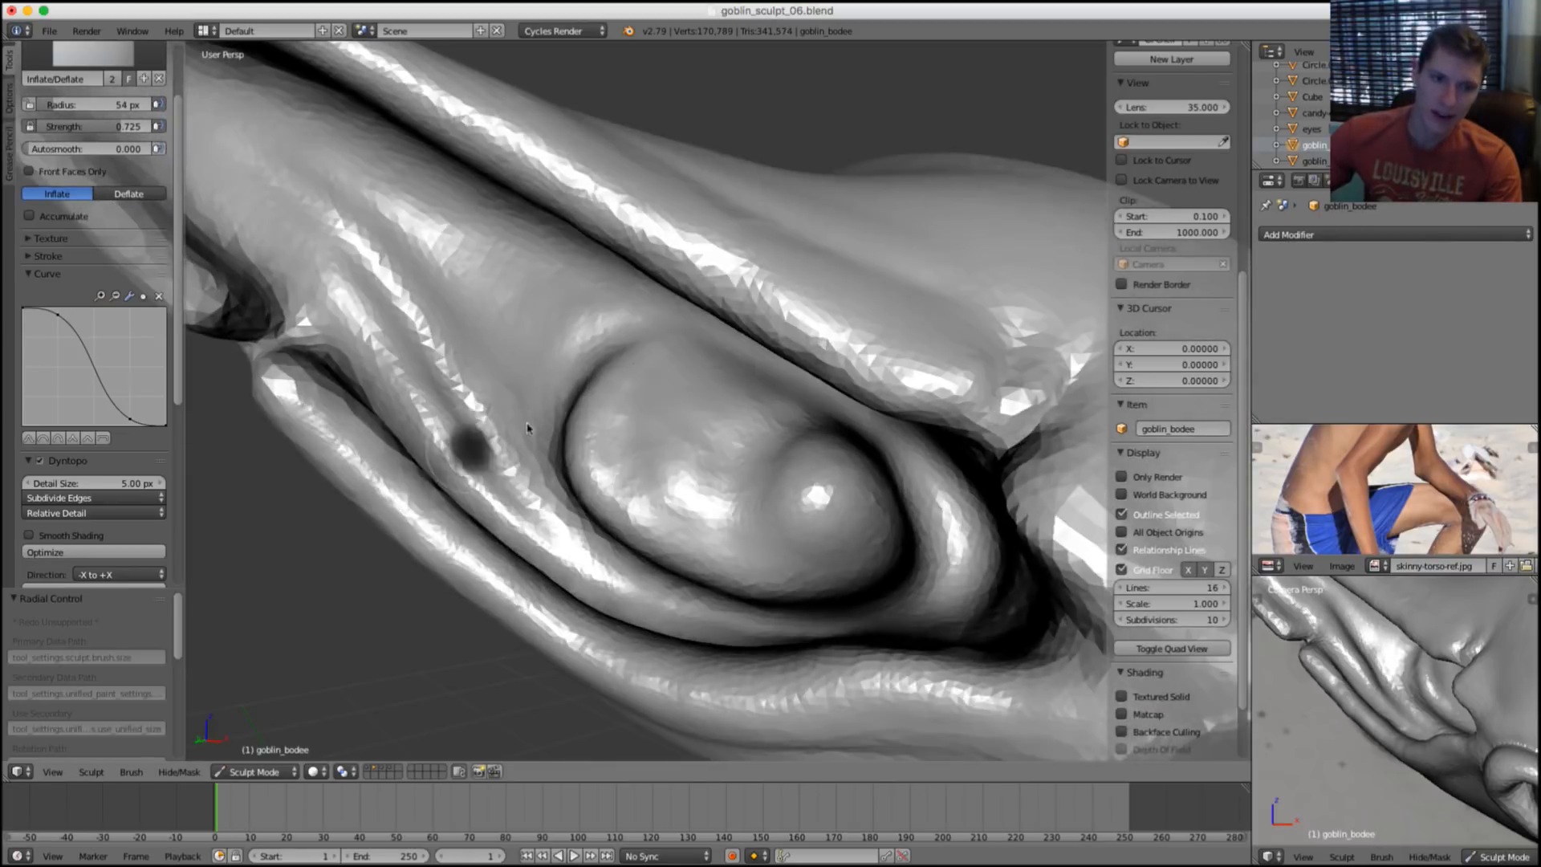
key(f)
click(587, 545)
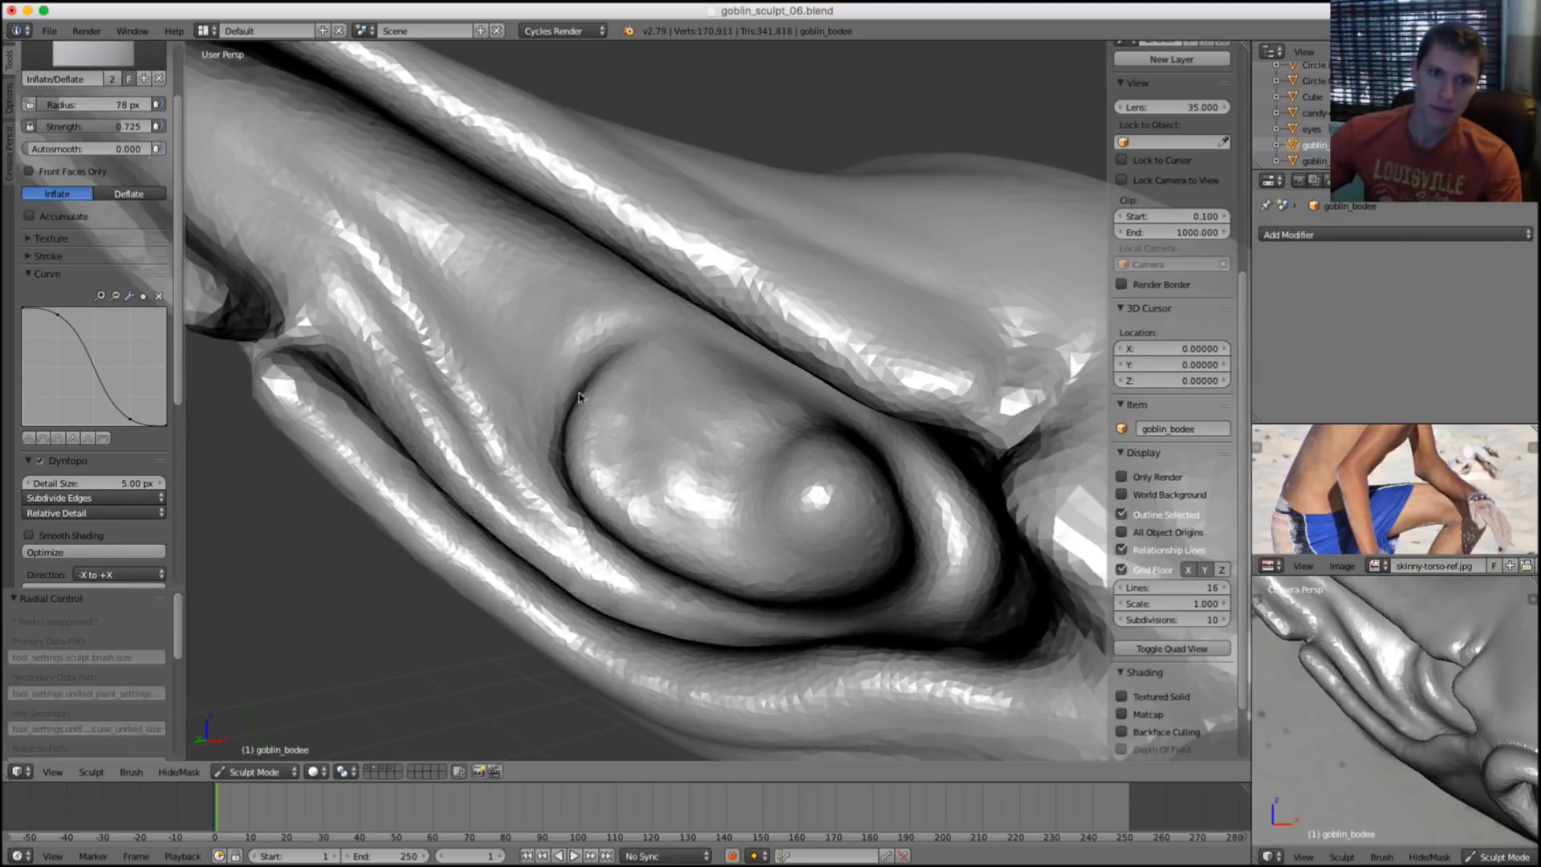
Inflate the large rounded form inside the goblin's ear using a 128 px brush radius.
middle_drag(579, 396, 451, 244)
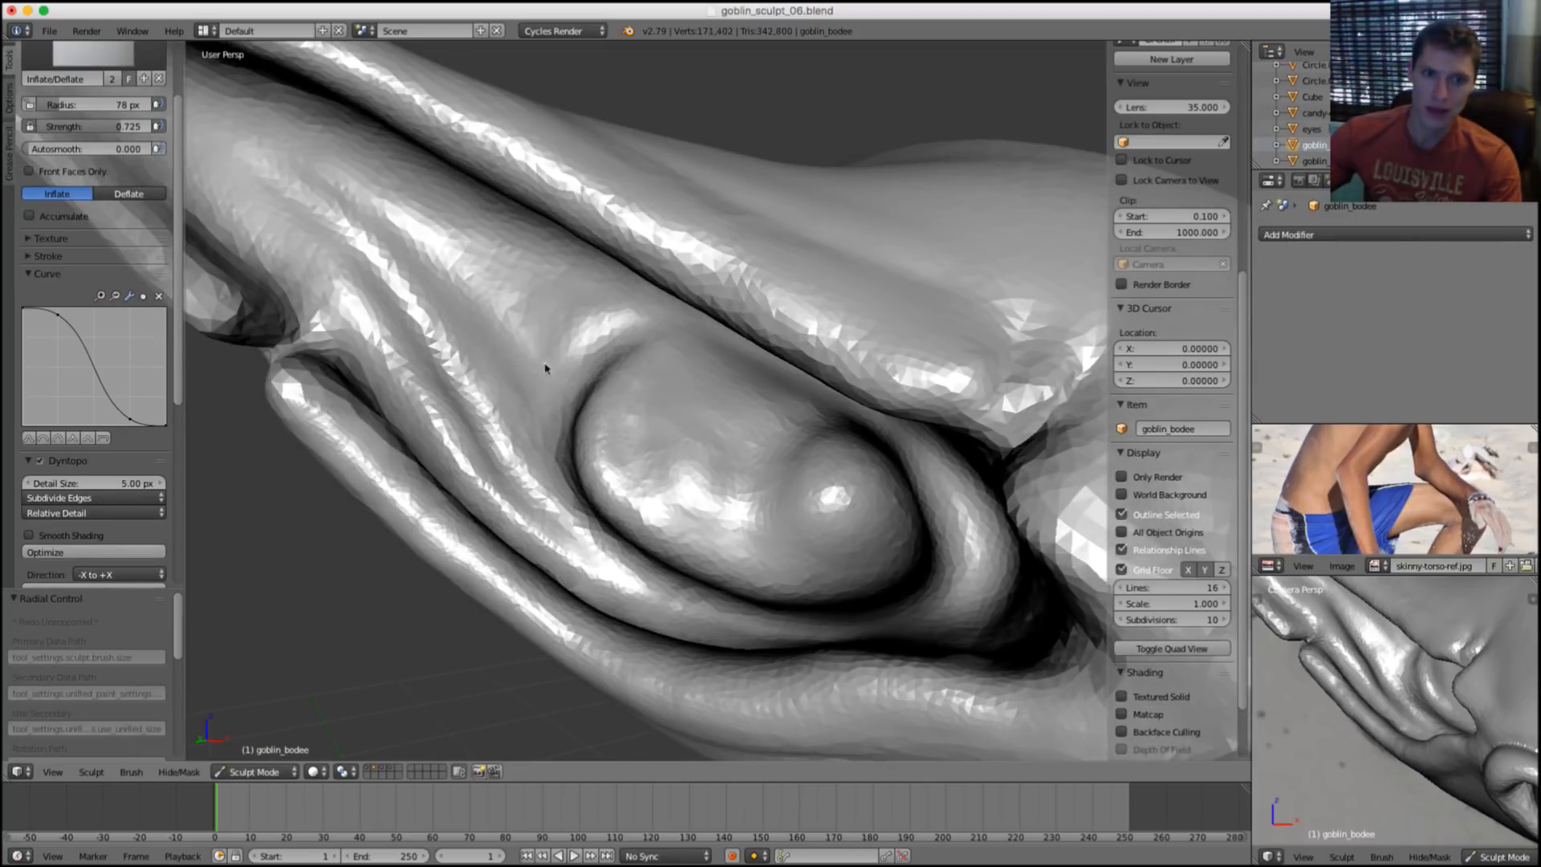
key(f)
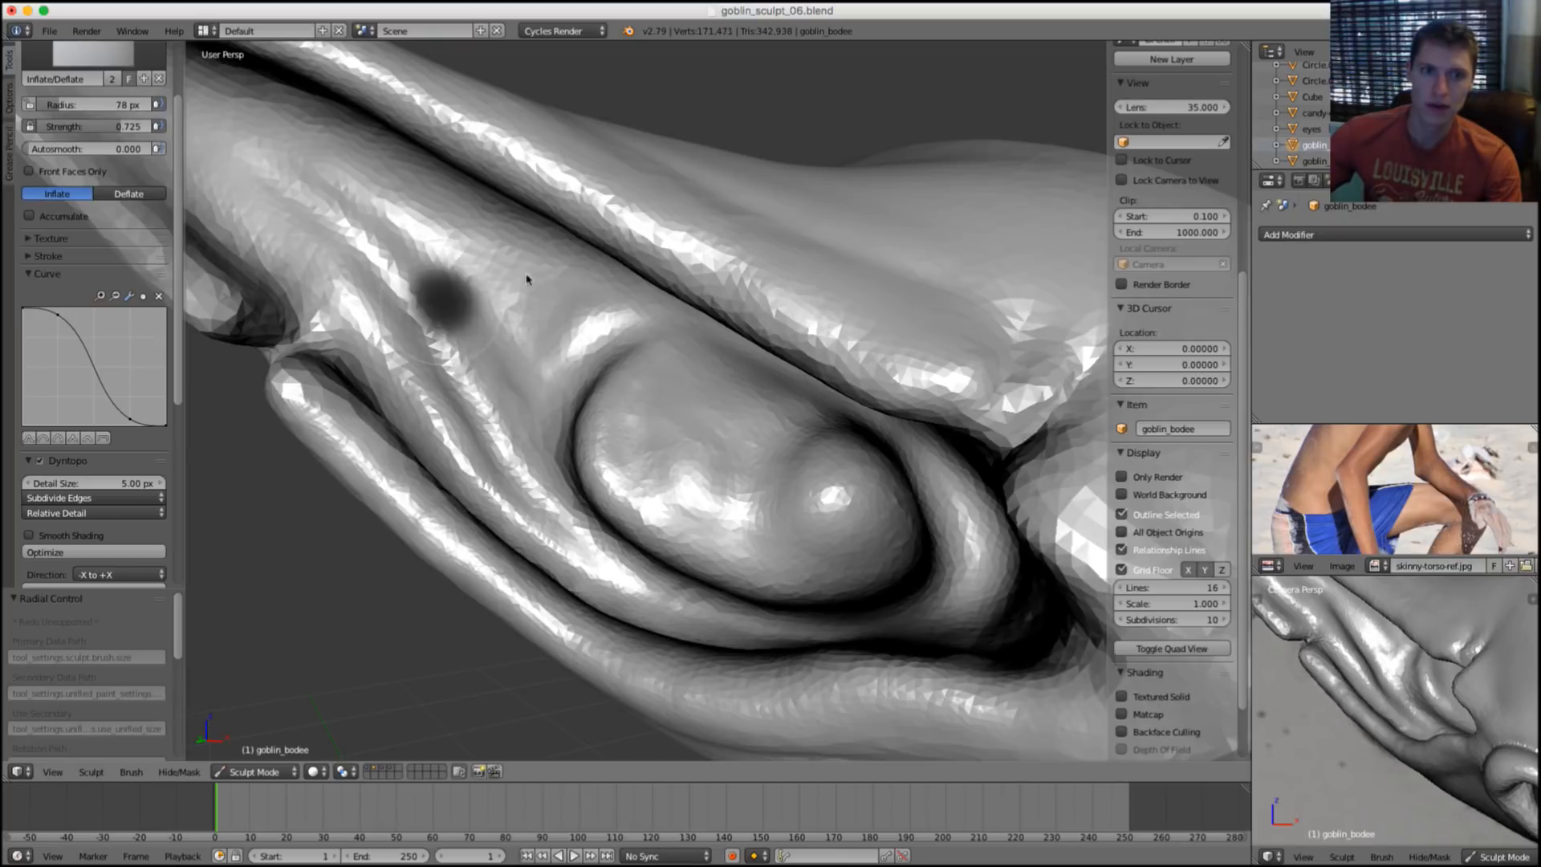
click(526, 275)
scroll(787, 285, down, 4)
middle_drag(787, 285, 688, 258)
scroll(642, 313, up, 5)
middle_drag(598, 366, 509, 503)
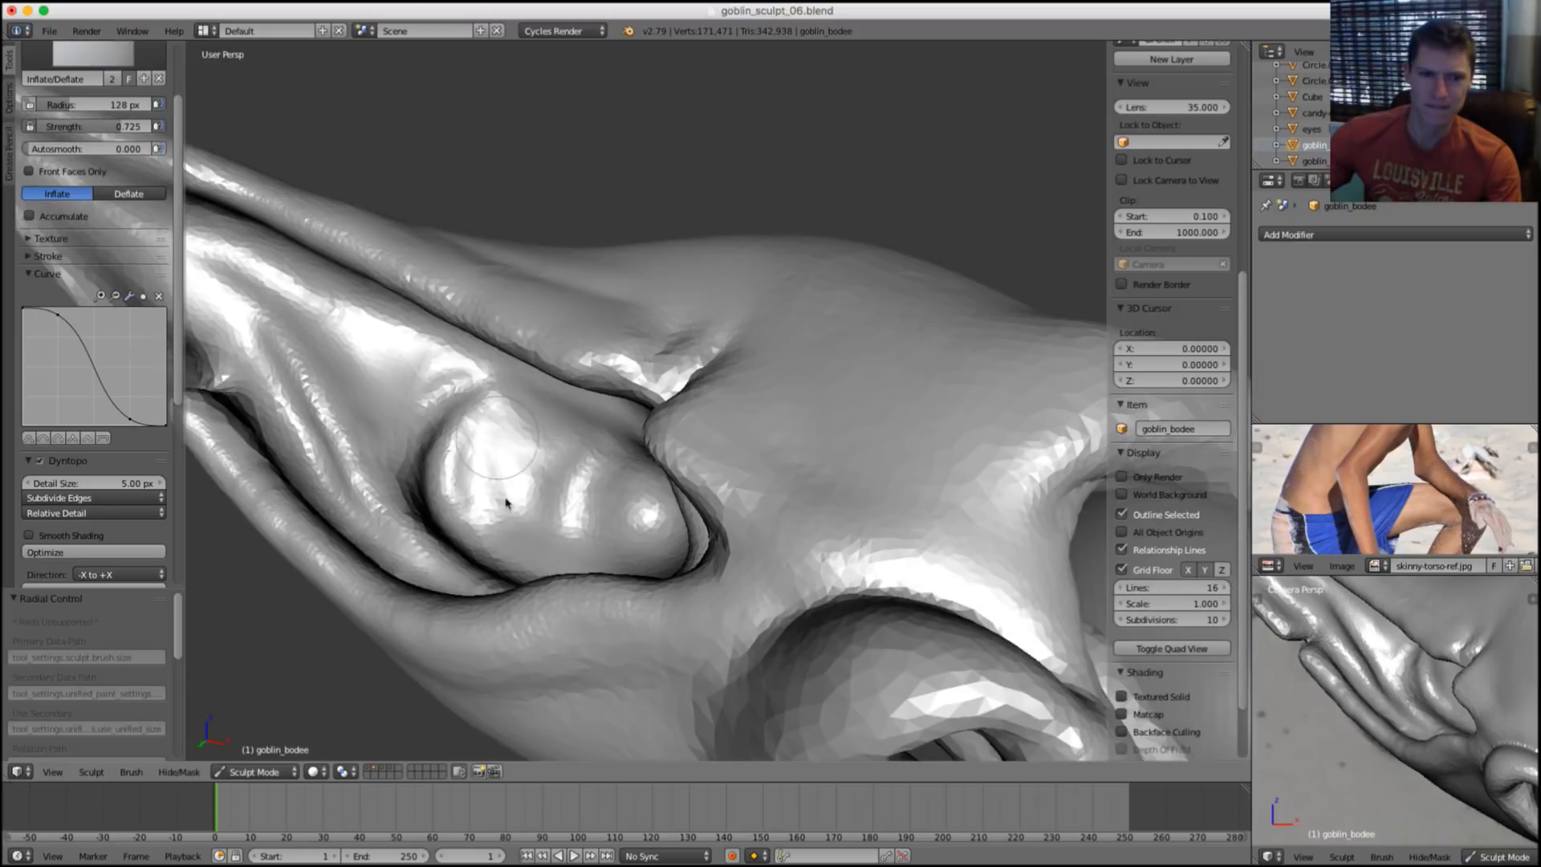
mouse_move(509, 503)
mouse_down()
mouse_move(544, 440)
mouse_move(497, 474)
mouse_up()
Inflate the area around the small knob in the inner ear to add volume beside it.
mouse_move(497, 474)
middle_down()
mouse_move(672, 397)
mouse_move(637, 420)
mouse_move(653, 441)
mouse_move(586, 461)
middle_up()
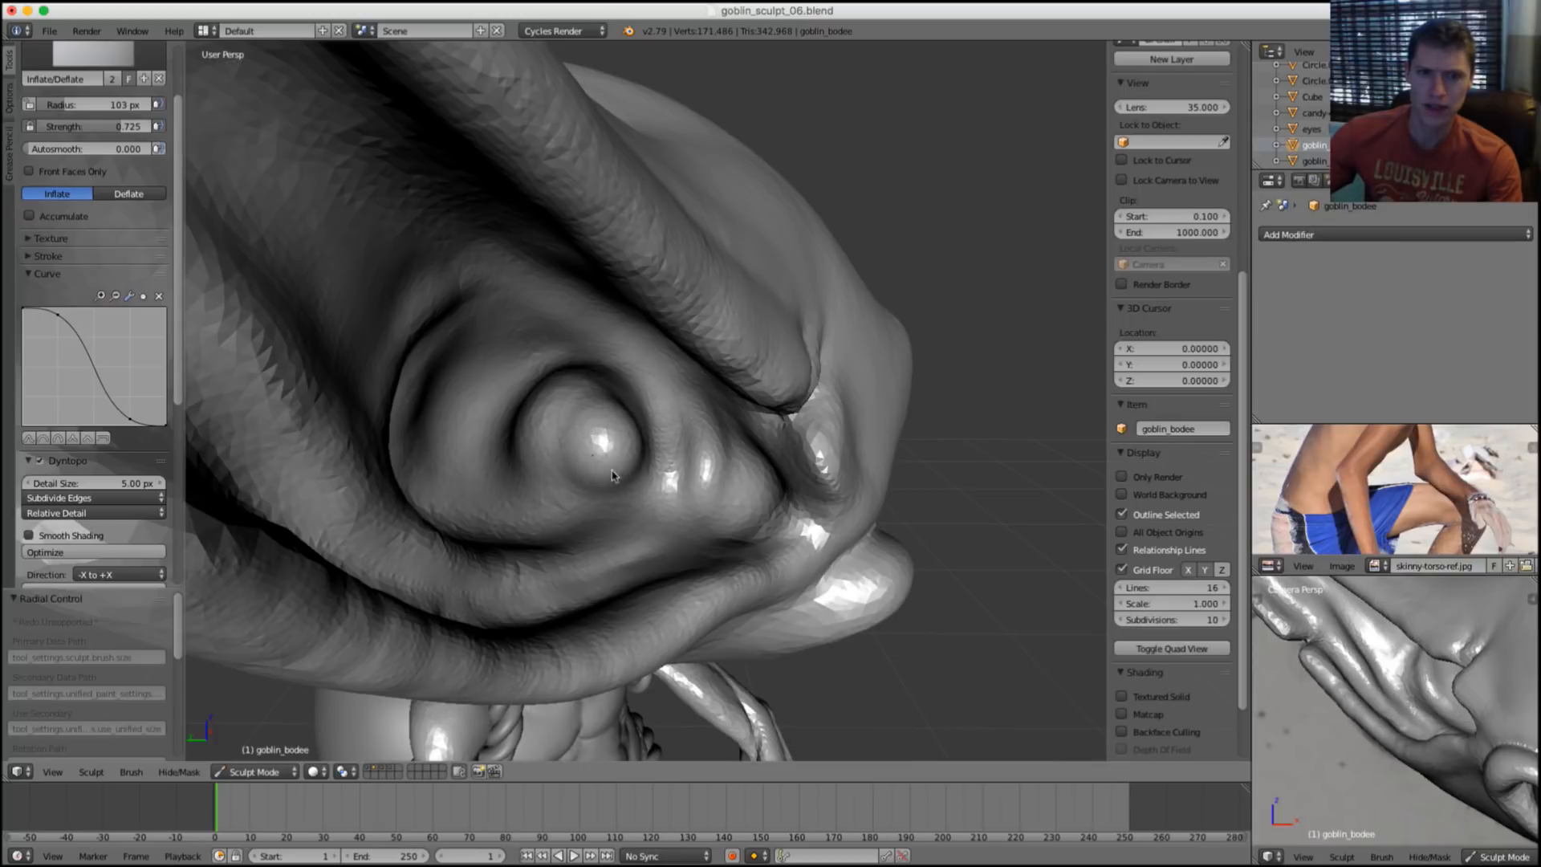
mouse_move(640, 428)
mouse_down()
mouse_move(602, 454)
mouse_move(678, 406)
mouse_up()
middle_drag(678, 407, 731, 388)
scroll(792, 289, down, 5)
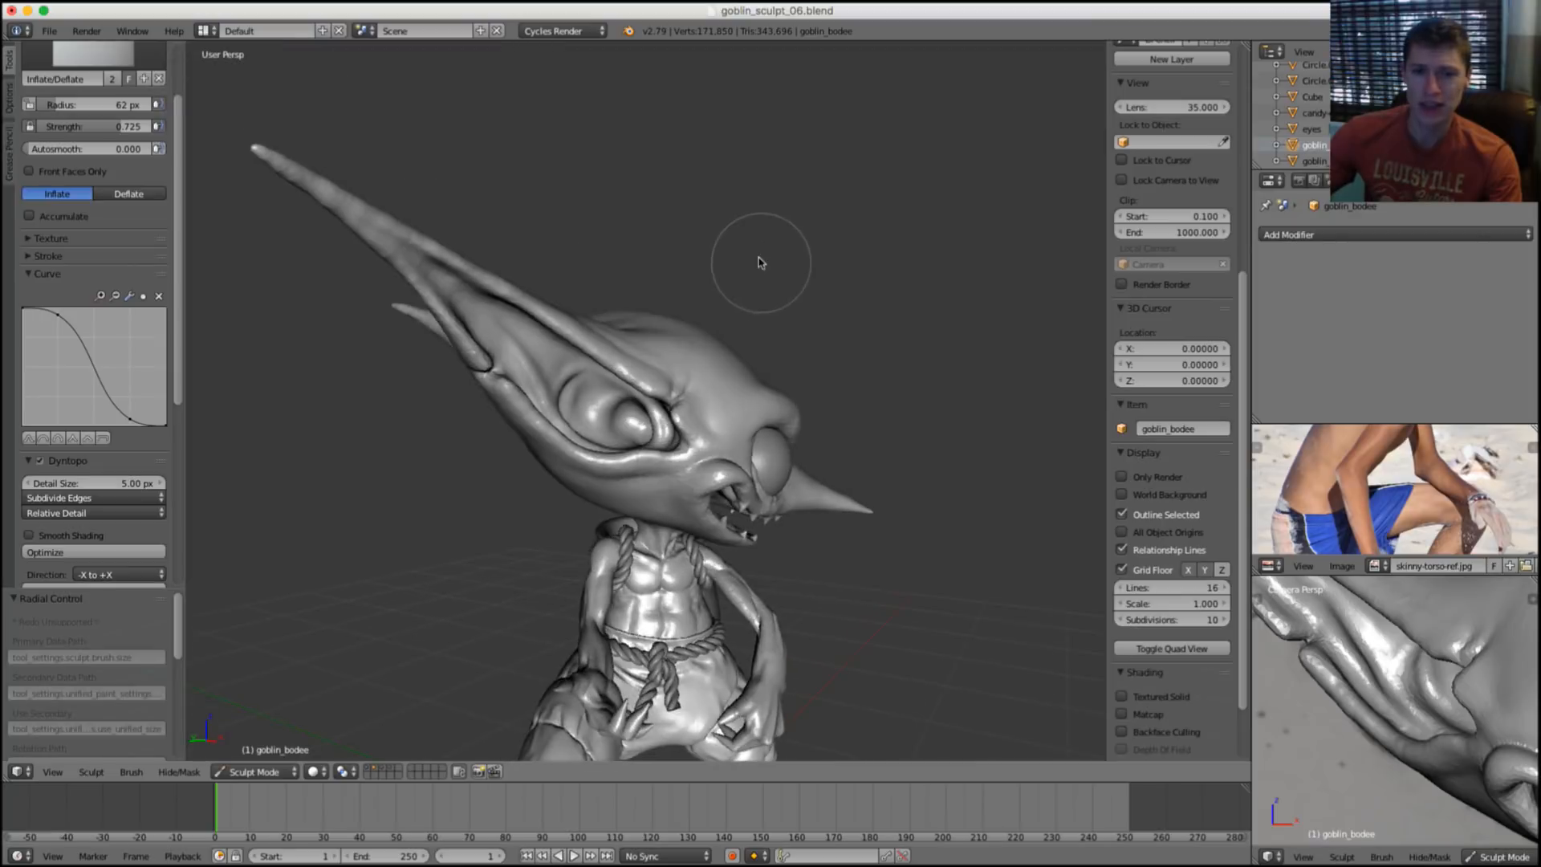
Inflate a smaller bump on the inner-ear knob, starting with a 61 px brush radius.
scroll(760, 258, up, 7)
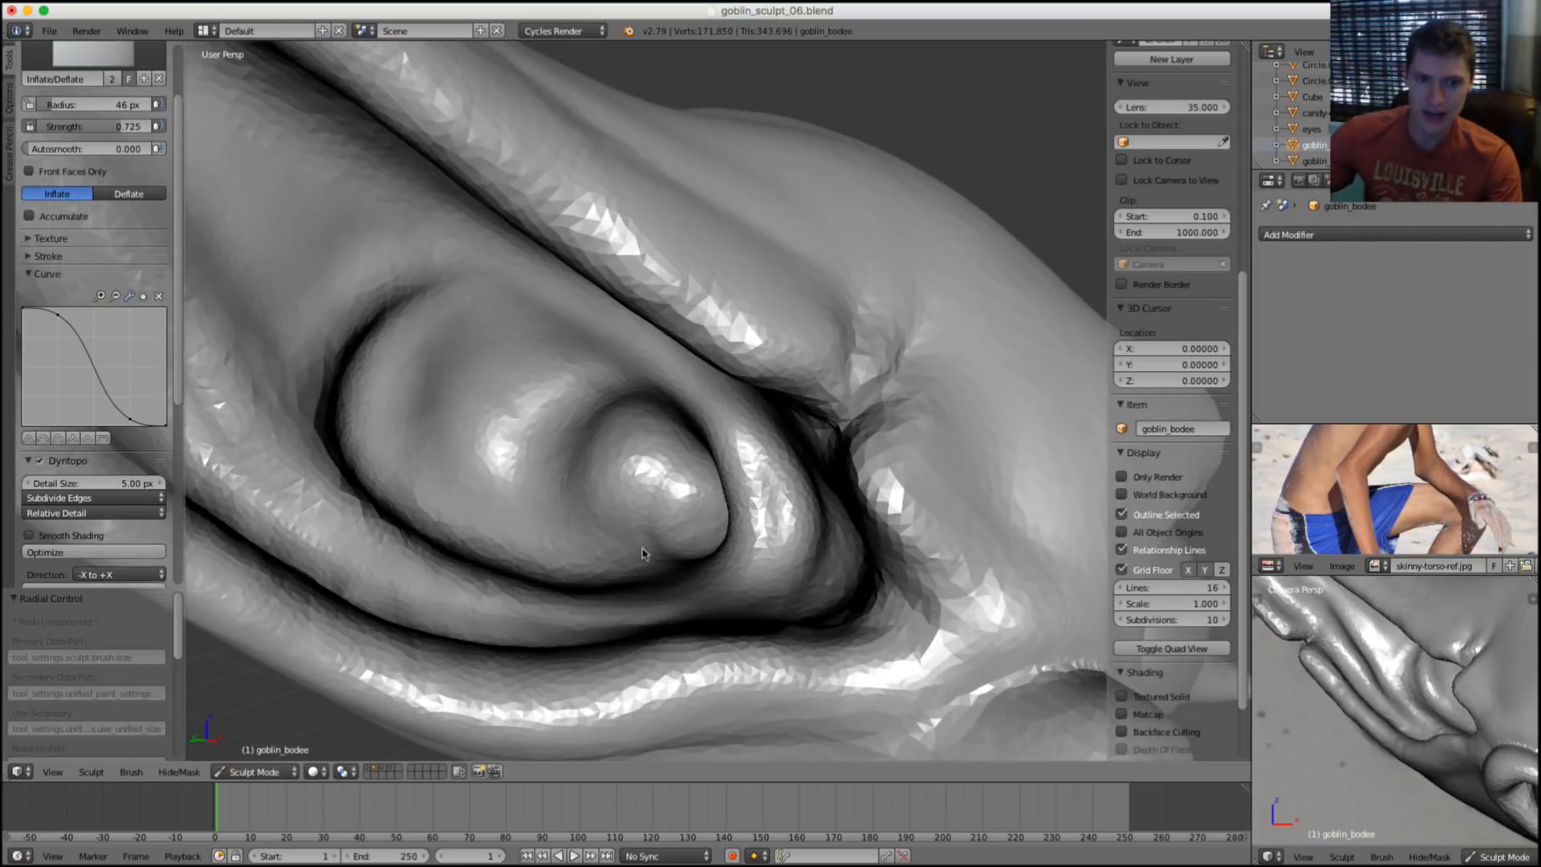
key(f)
click(688, 464)
drag(688, 464, 668, 450)
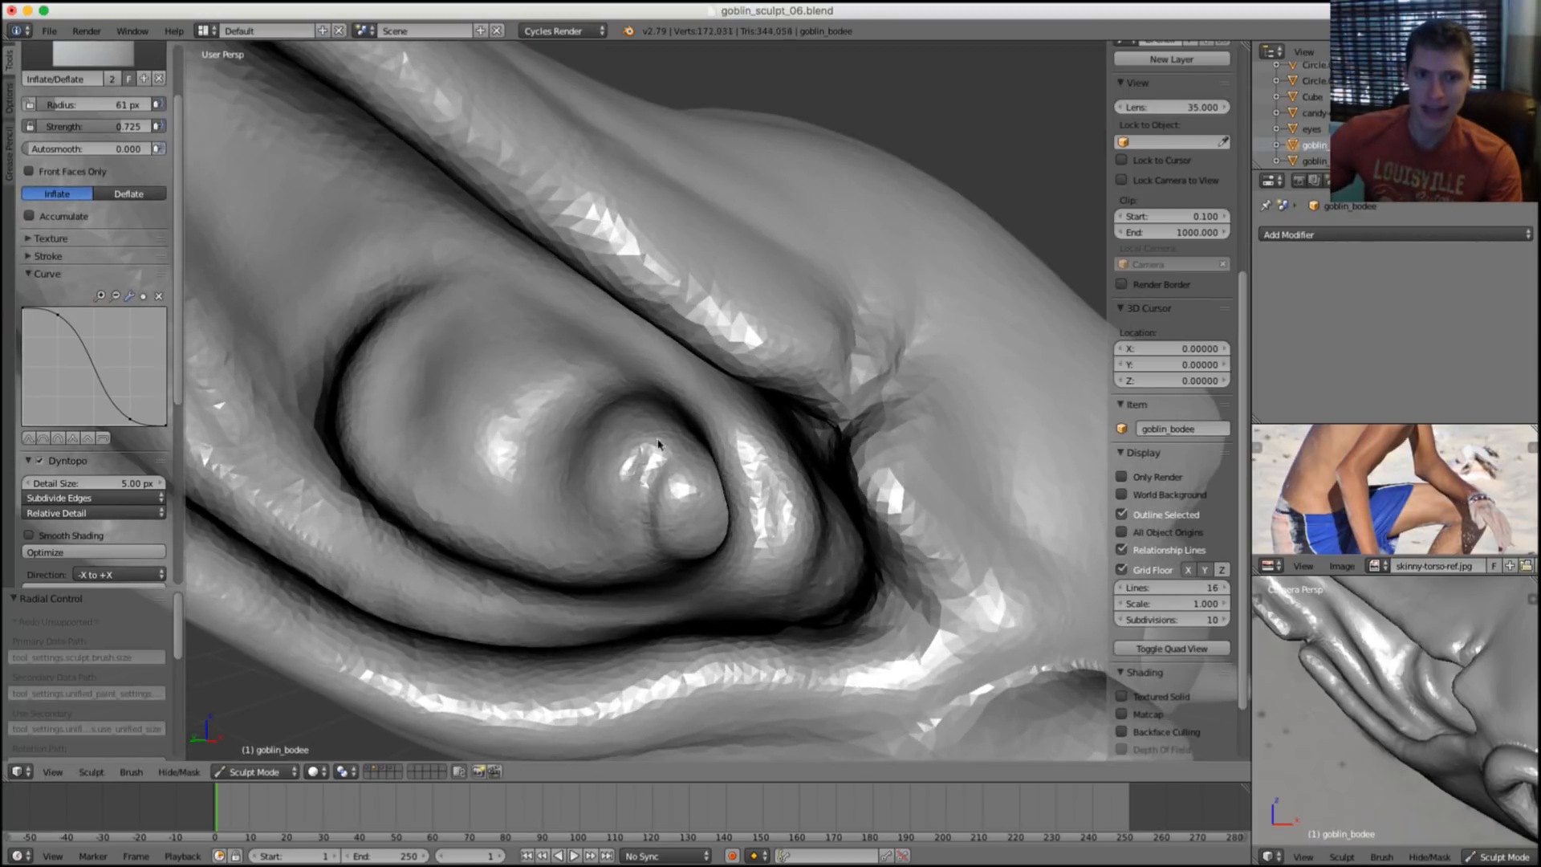
drag(652, 468, 652, 482)
middle_drag(651, 481, 650, 509)
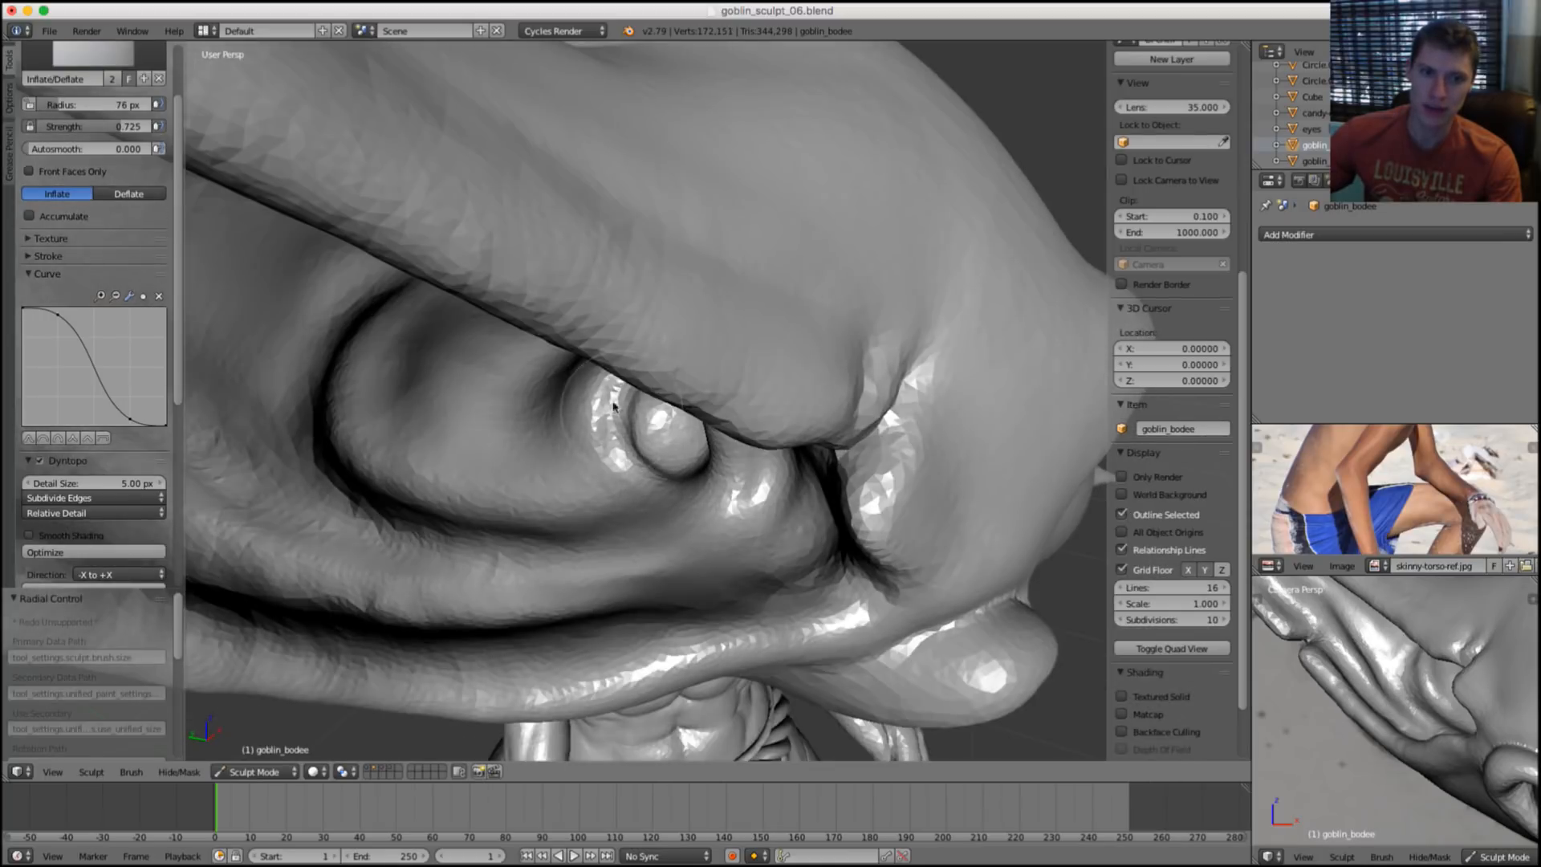
Examine the ear and head from several angles and distances to judge the overall shape.
scroll(614, 405, down, 2)
middle_drag(619, 482, 678, 389)
scroll(781, 375, down, 6)
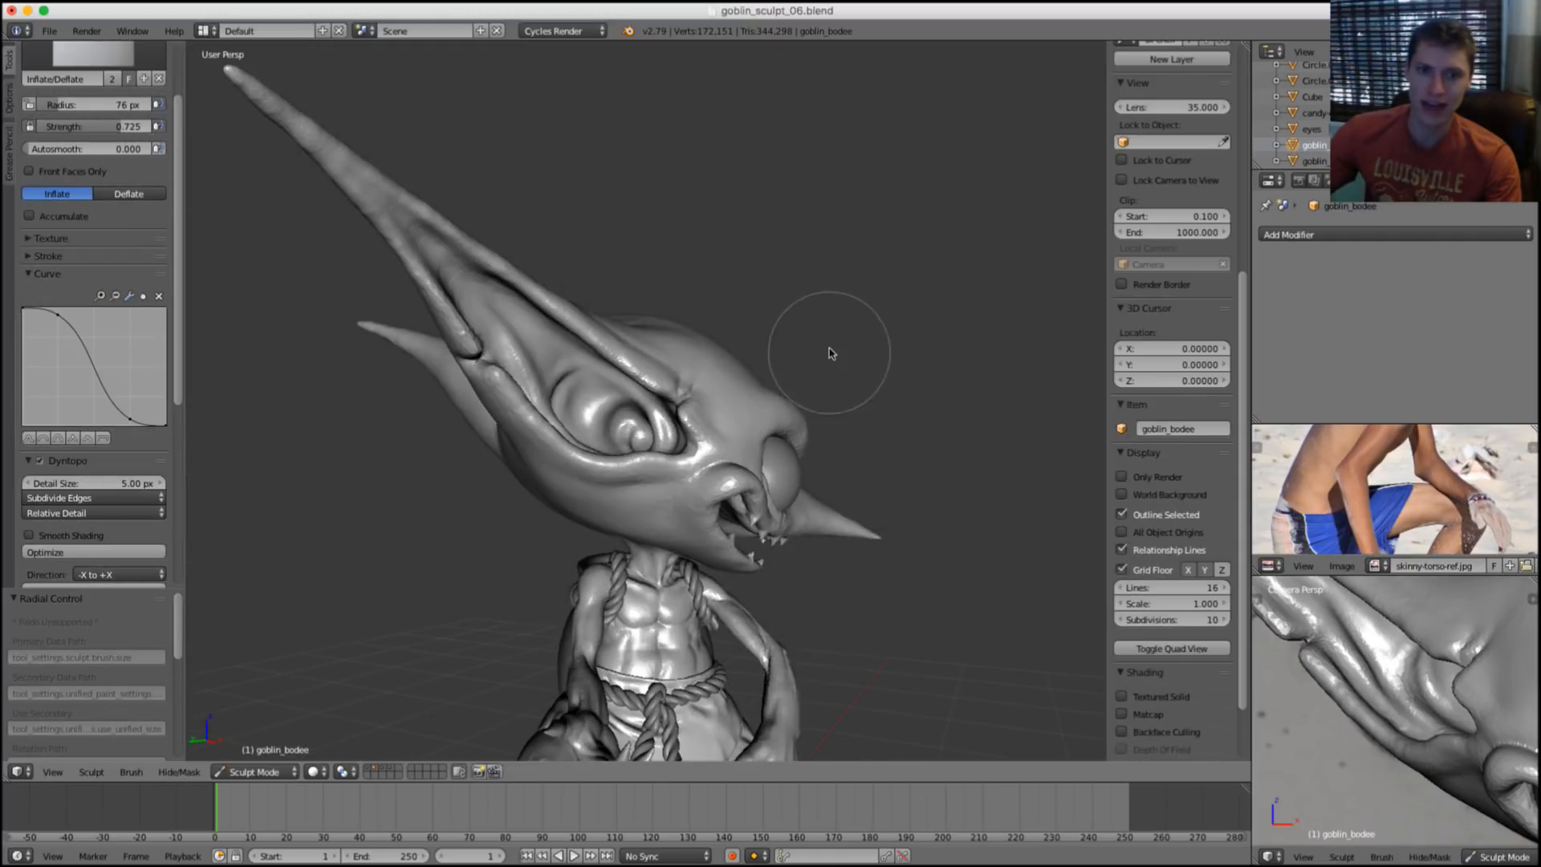
scroll(831, 353, down, 2)
middle_drag(819, 300, 829, 316)
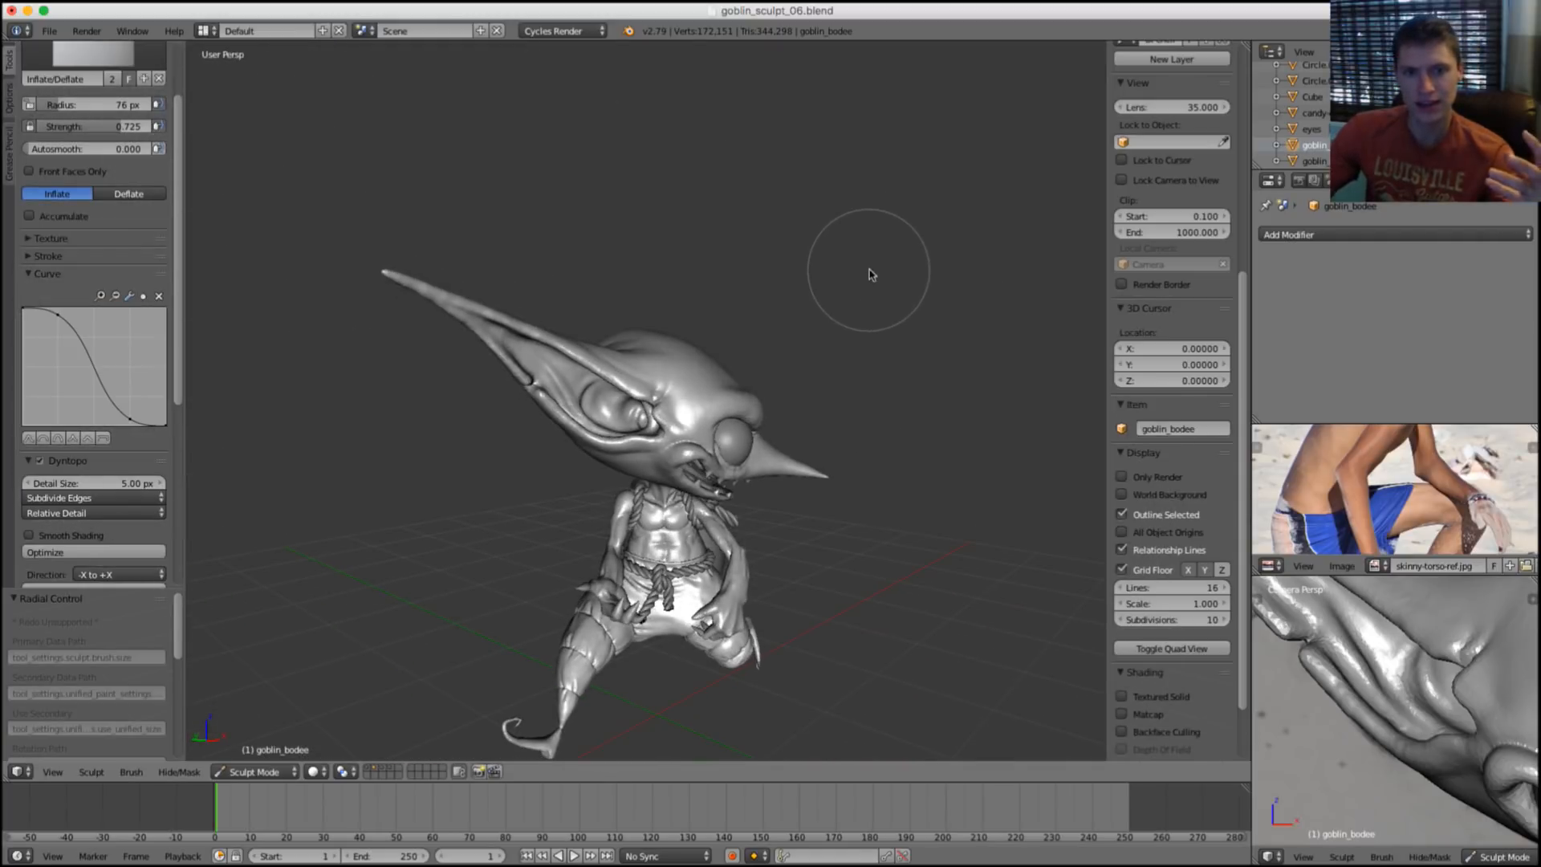
middle_drag(765, 295, 766, 407)
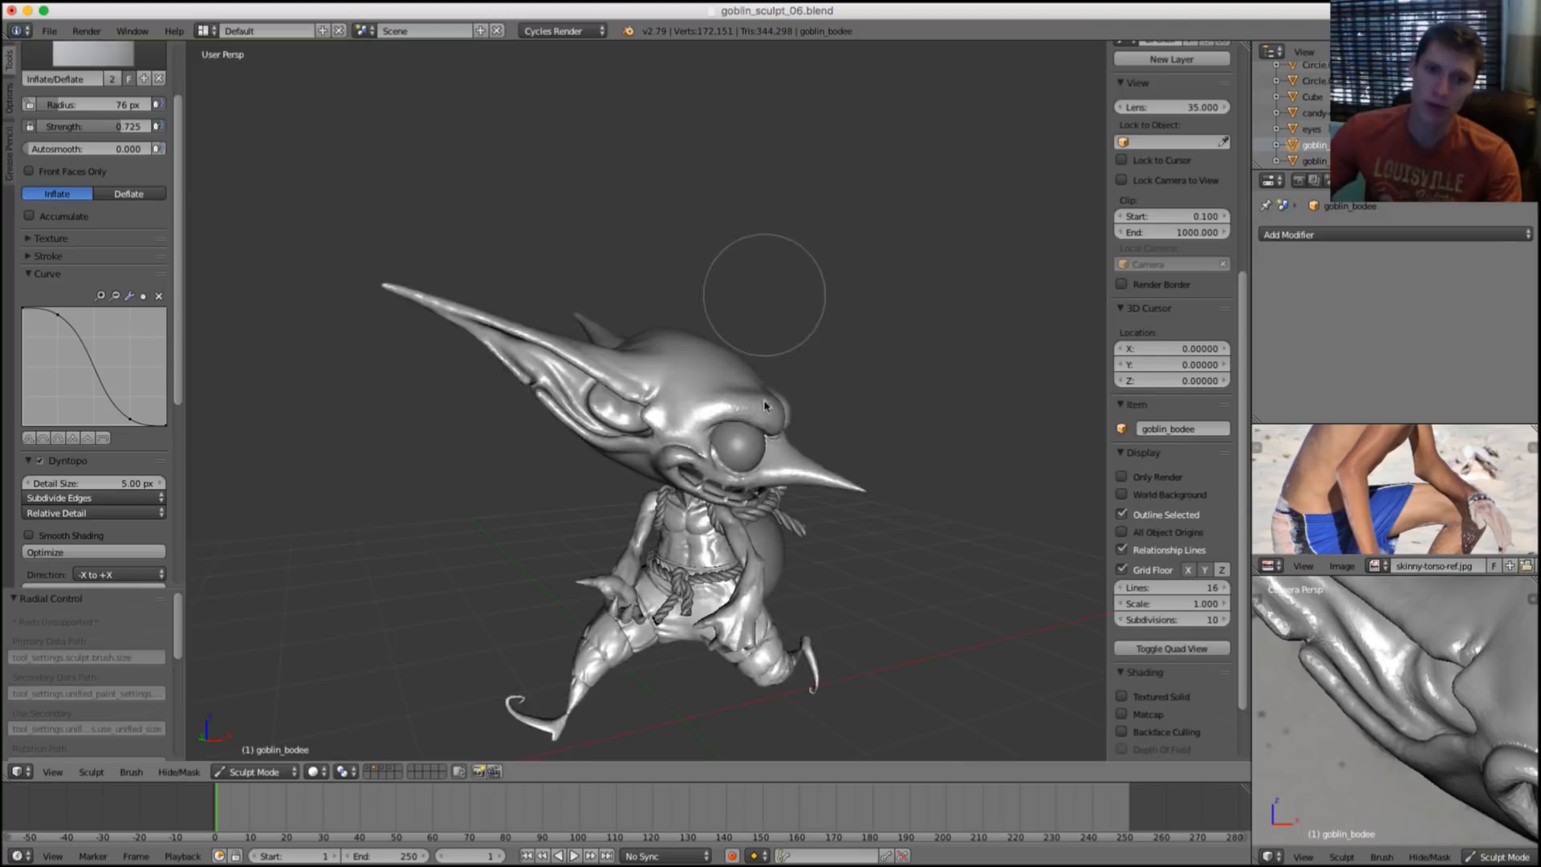
scroll(765, 407, up, 6)
scroll(783, 352, down, 8)
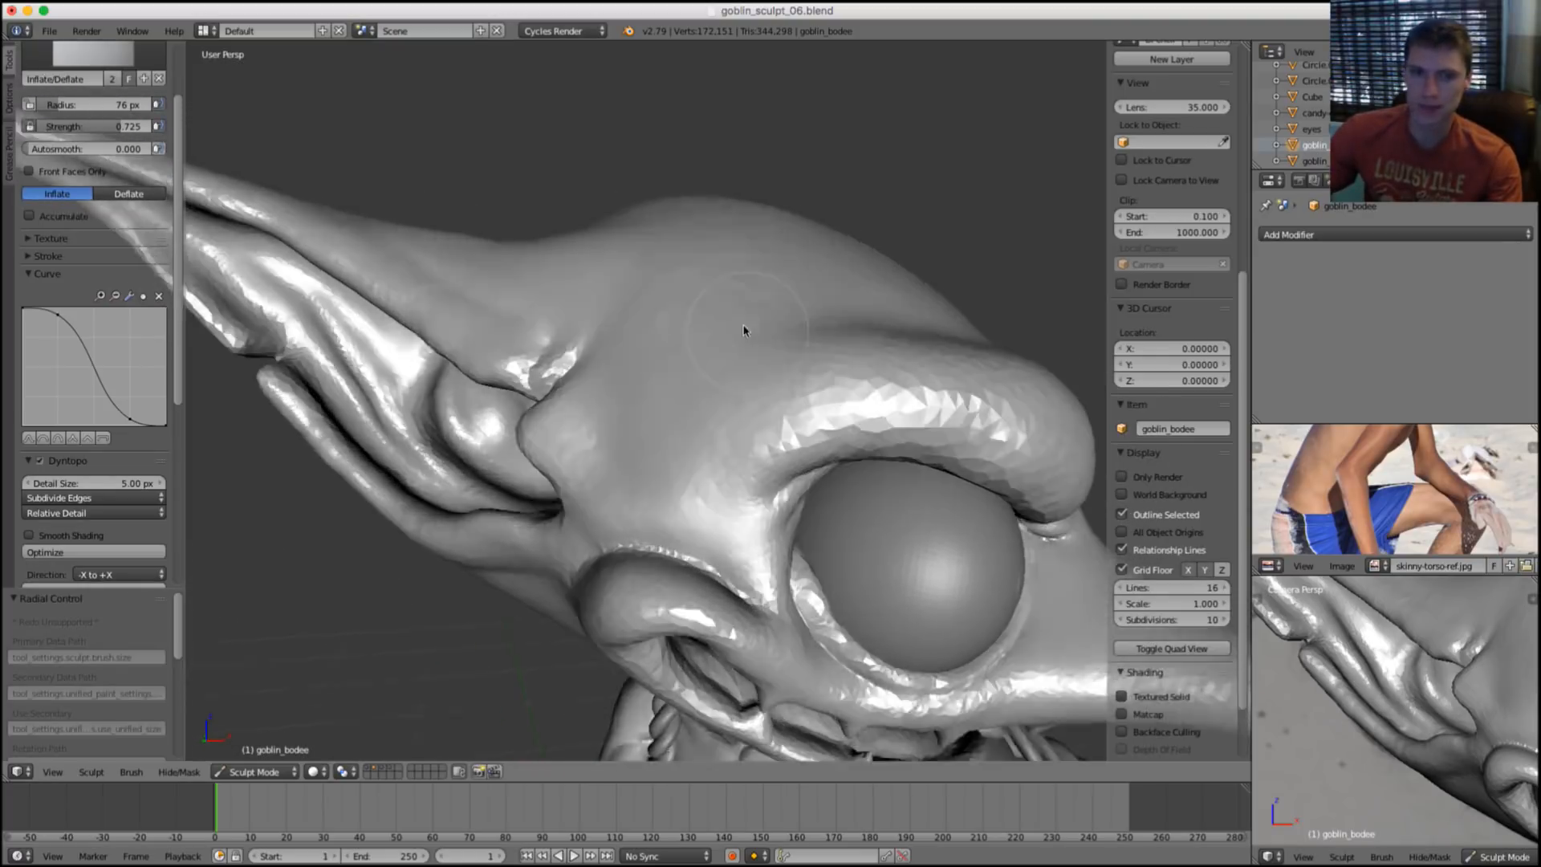
middle_drag(814, 285, 870, 373)
scroll(869, 373, up, 5)
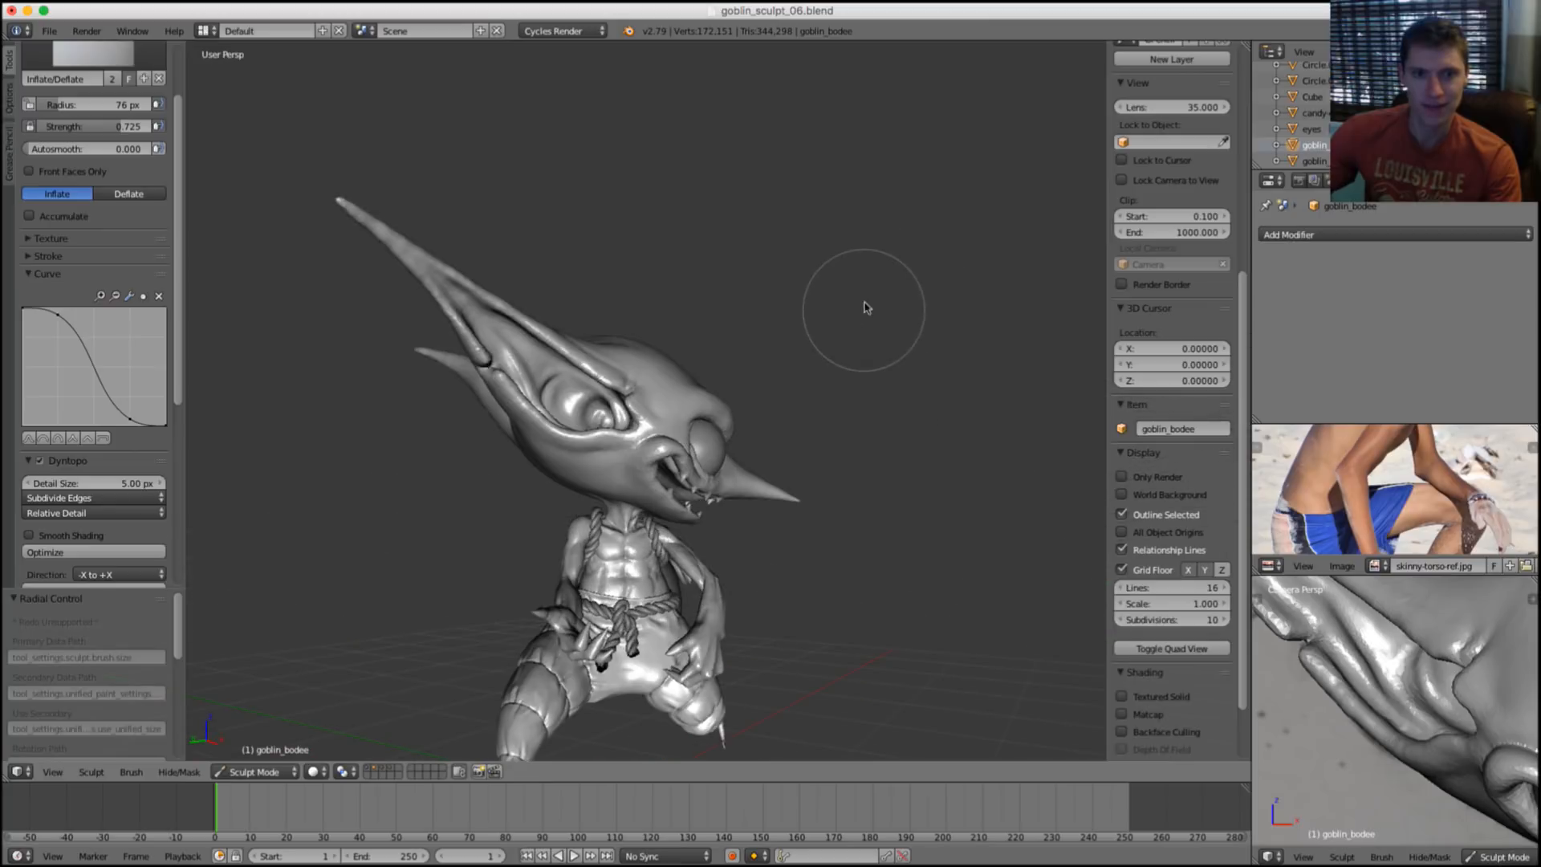
middle_drag(871, 261, 809, 324)
Inflate the top of the ear base and the adjoining skull with a 152 px brush radius.
scroll(807, 324, up, 5)
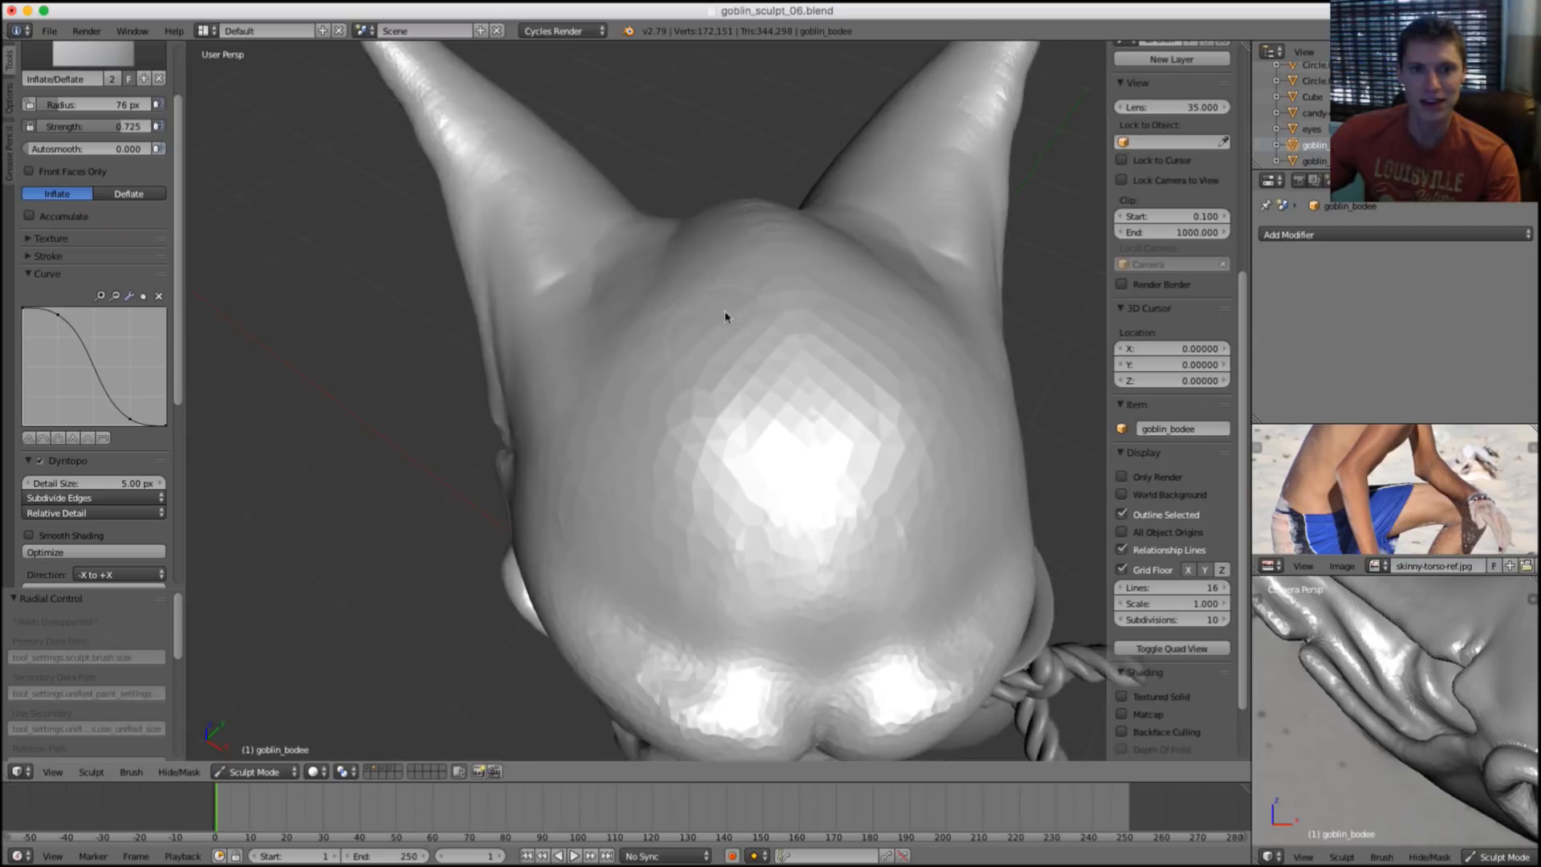
key(f)
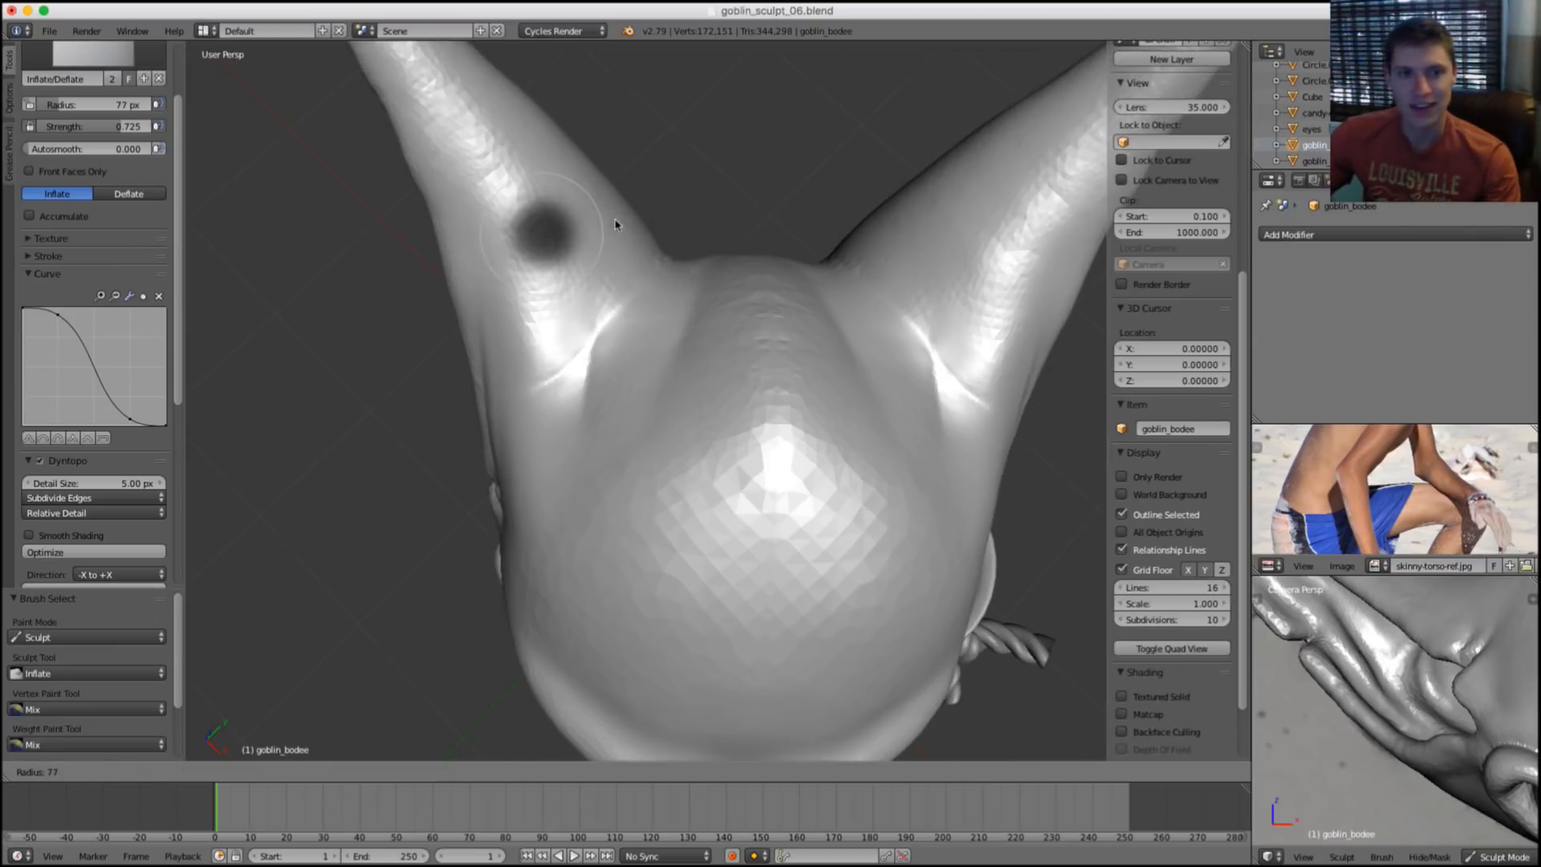
click(616, 227)
scroll(640, 255, up, 3)
key(f)
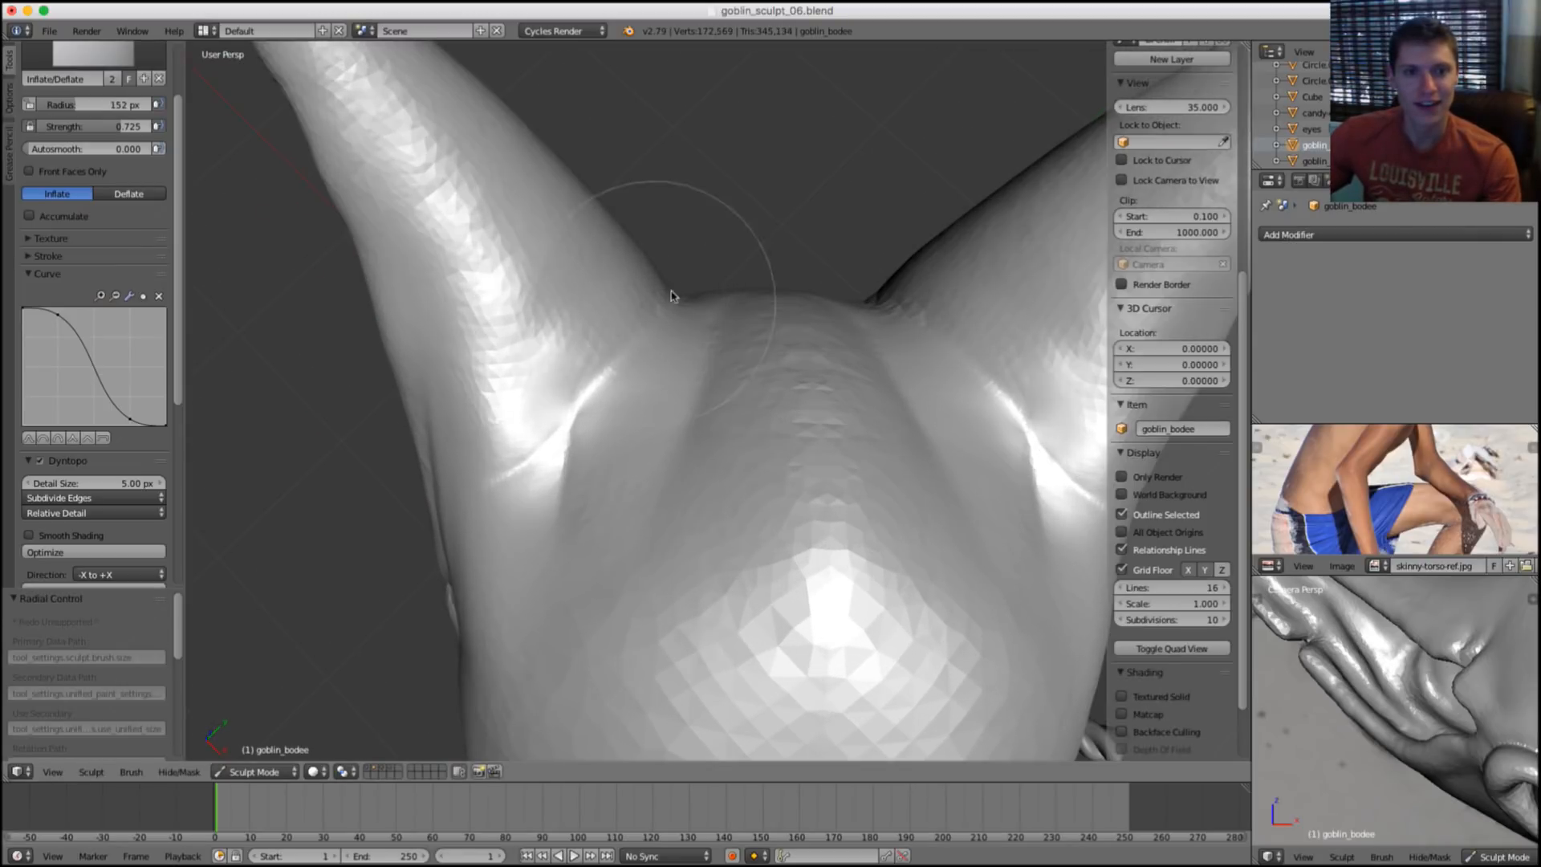
click(561, 371)
drag(561, 372, 596, 356)
drag(530, 424, 614, 365)
middle_drag(699, 370, 651, 451)
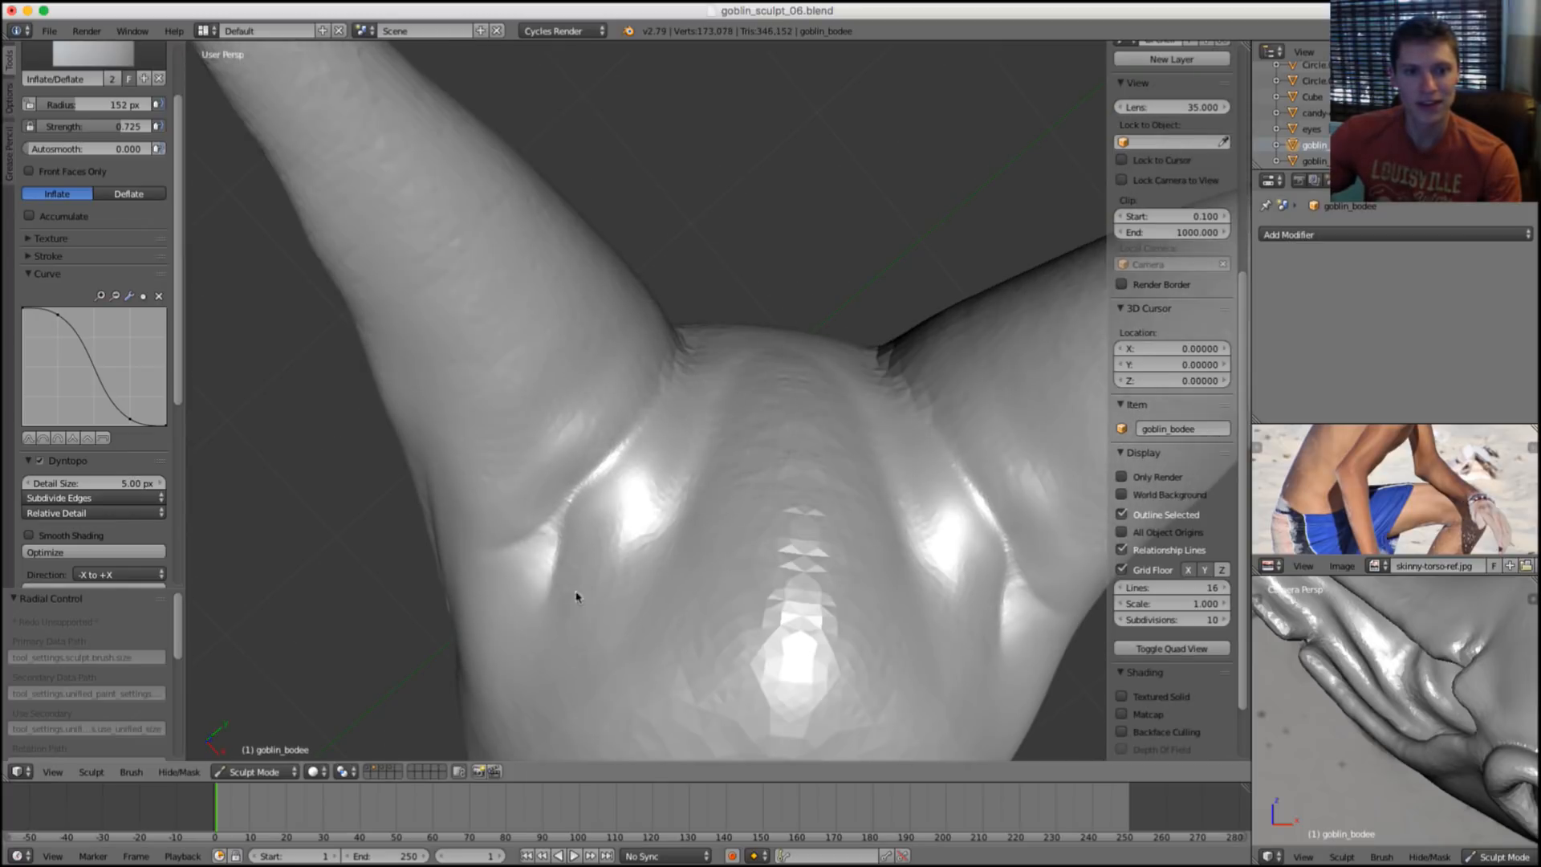
drag(575, 599, 629, 561)
mouse_move(629, 561)
middle_down()
mouse_move(732, 401)
mouse_move(877, 386)
mouse_move(733, 361)
middle_up()
Crease the seam where the ear's upper side meets the skull, with brush strength 0.239.
scroll(877, 385, down, 4)
key(shift+c)
key(shift+f)
click(705, 350)
scroll(619, 379, up, 5)
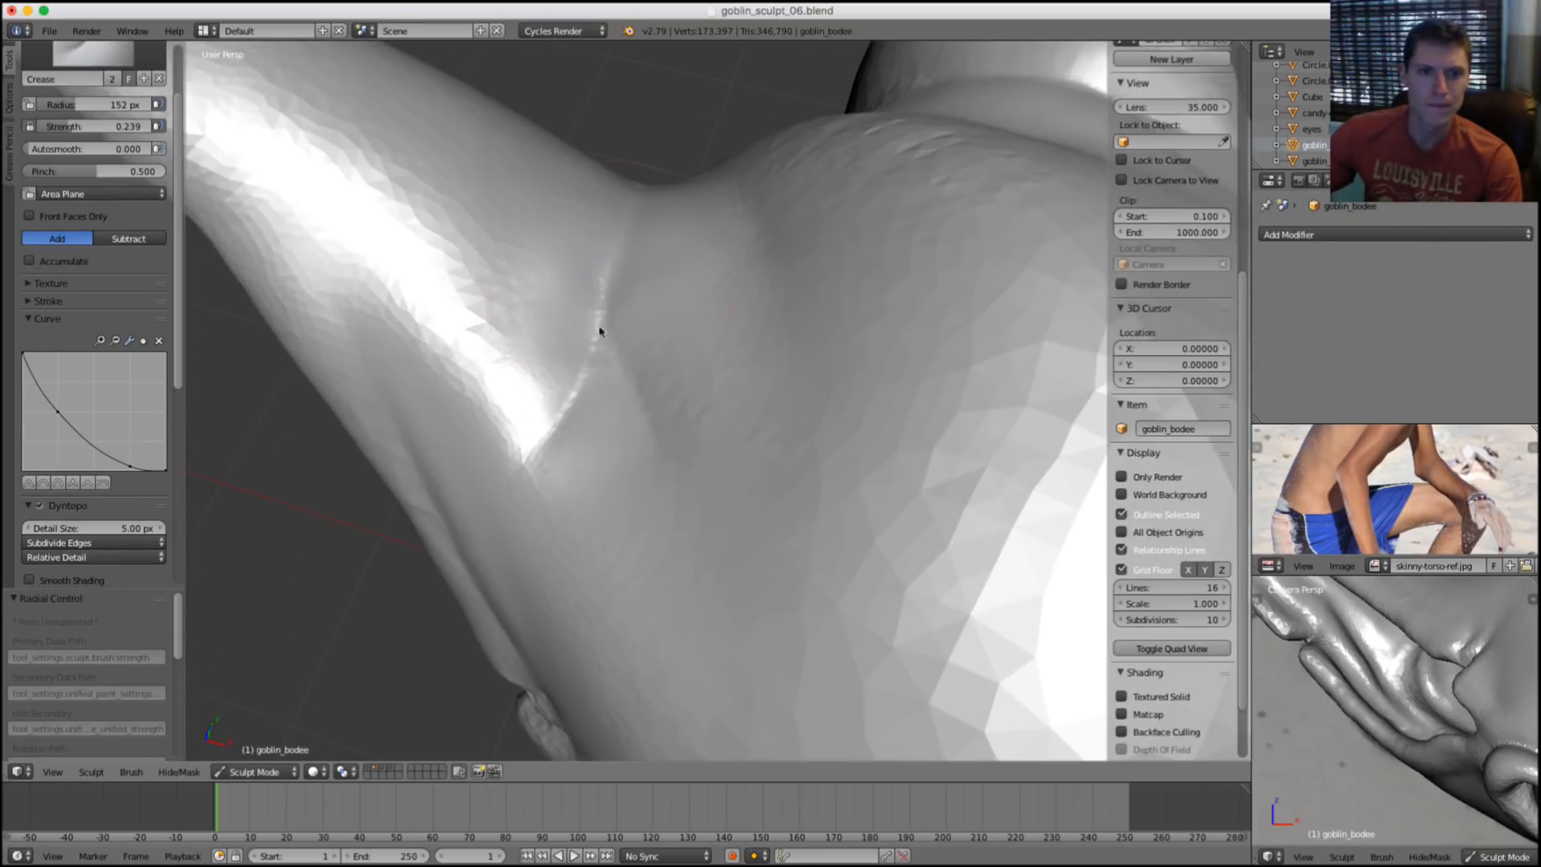
drag(626, 365, 674, 417)
scroll(674, 417, down, 5)
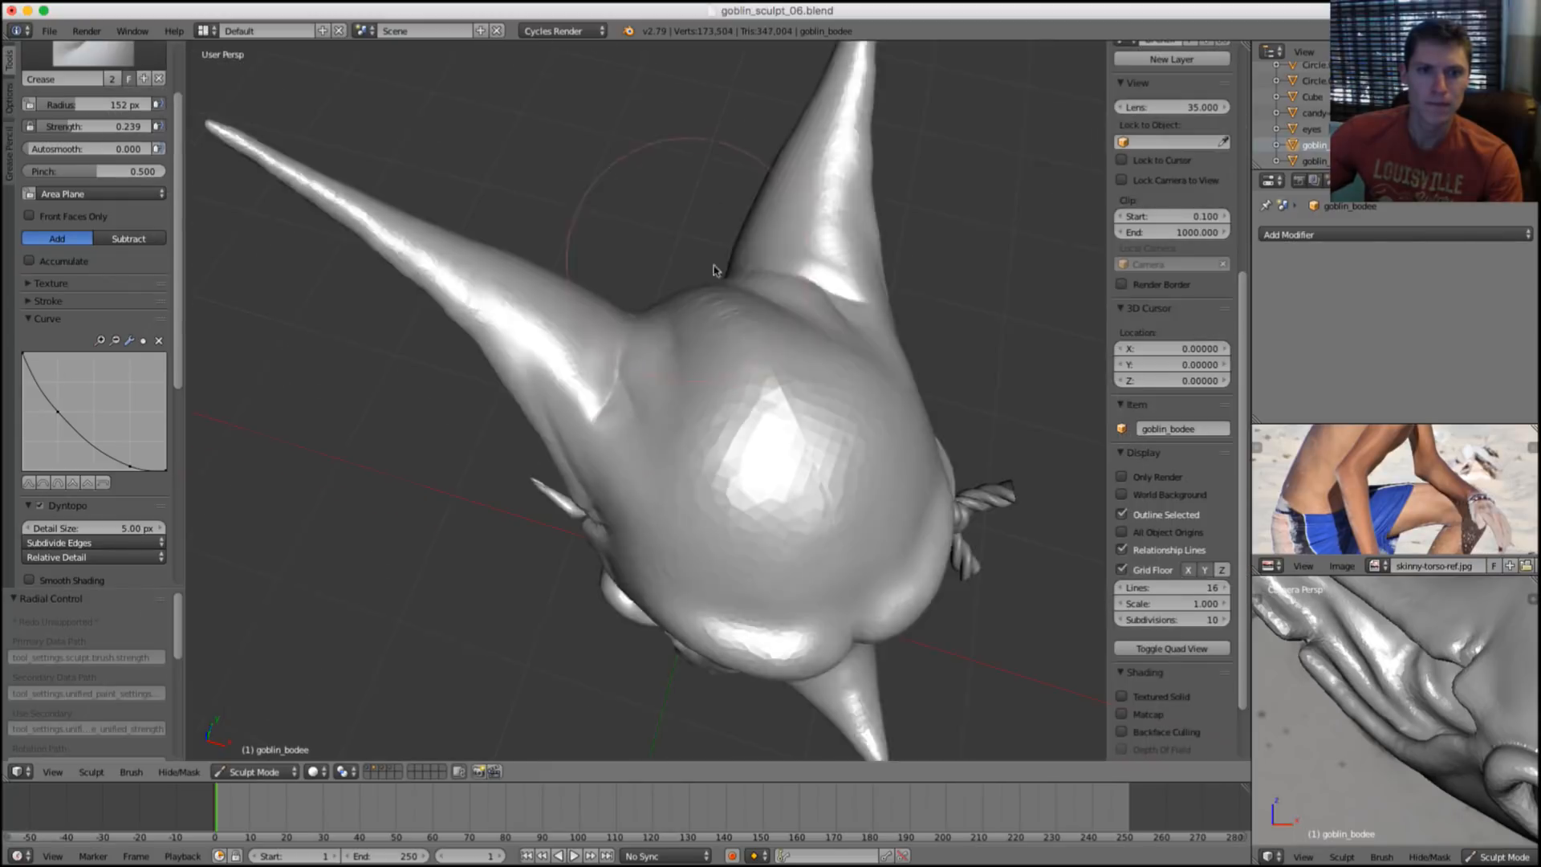
Continue creasing the seam around the back of the ear base with a 160 px brush radius.
mouse_move(666, 161)
middle_down()
mouse_move(705, 155)
mouse_move(888, 282)
mouse_move(888, 252)
mouse_move(950, 246)
middle_up()
scroll(778, 220, down, 3)
scroll(687, 318, up, 5)
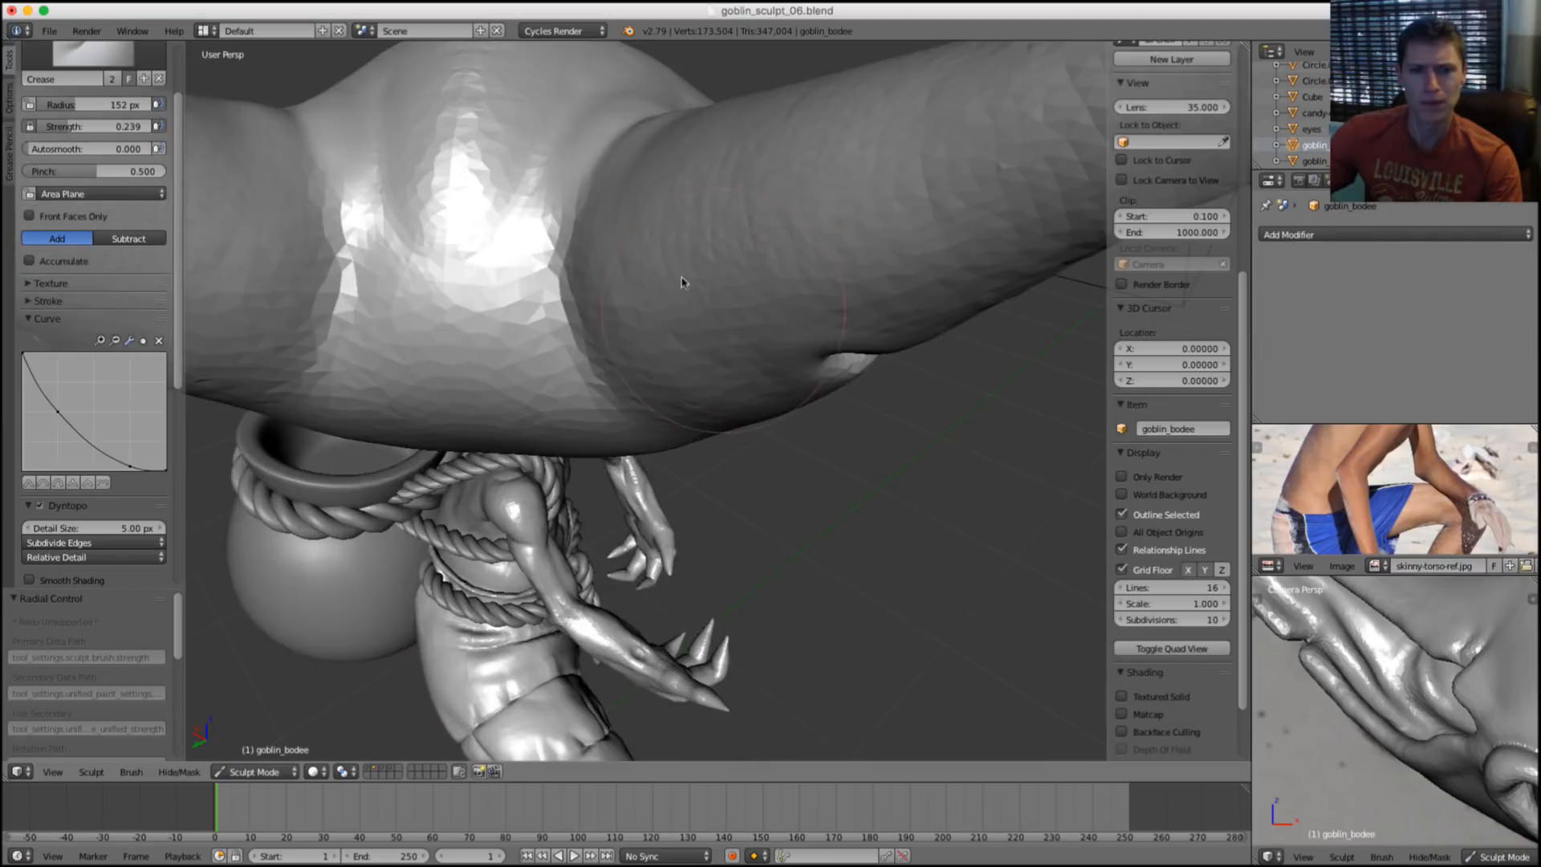
mouse_move(685, 283)
middle_down()
mouse_move(658, 323)
mouse_move(671, 327)
middle_up()
key(f)
click(678, 327)
scroll(666, 323, down, 2)
scroll(658, 297, up, 2)
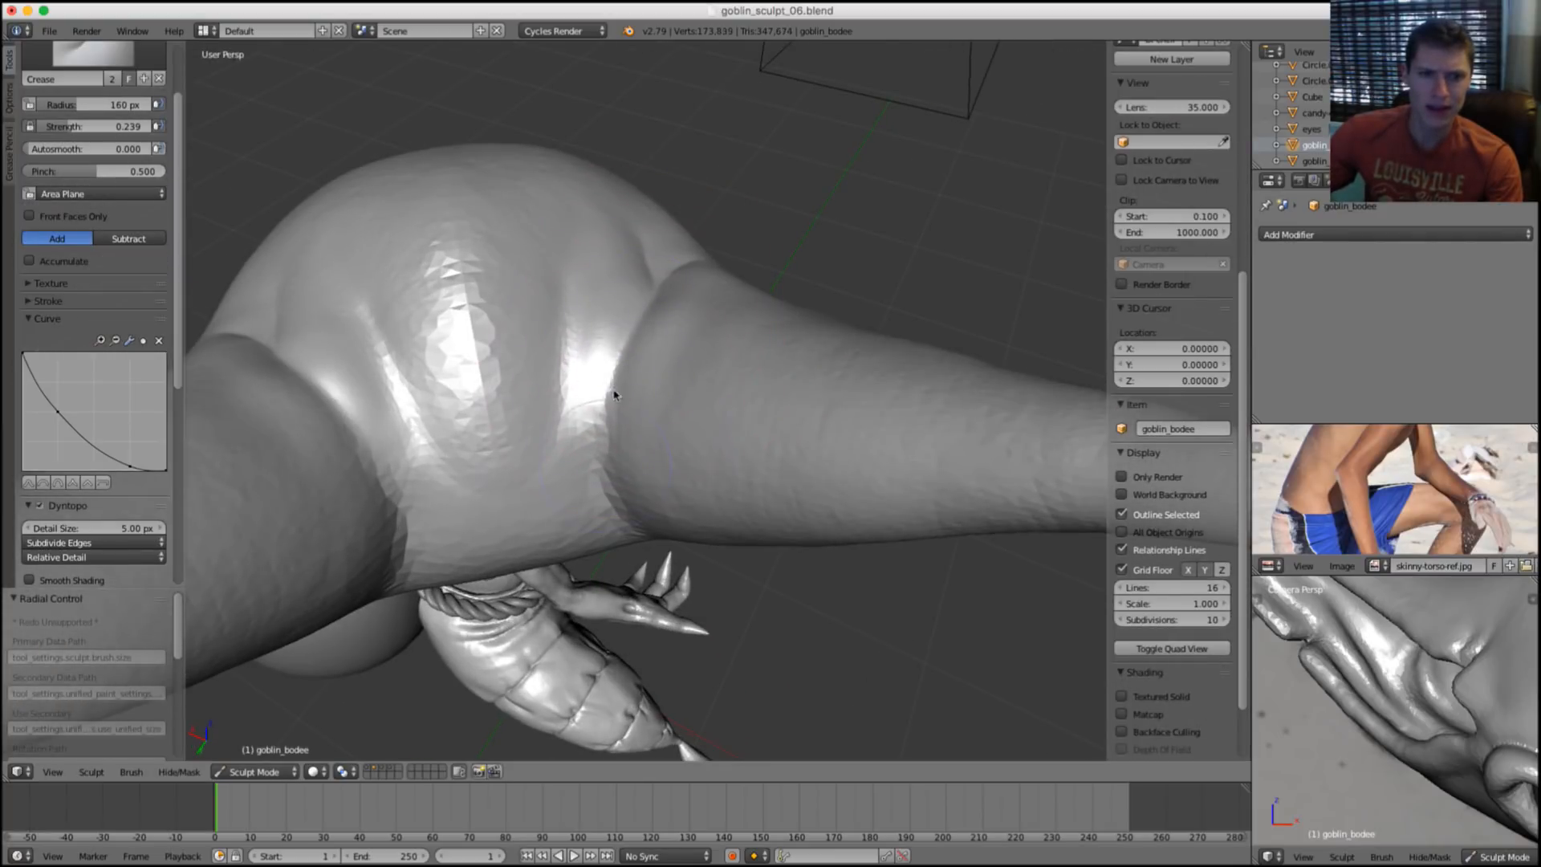
middle_drag(662, 326, 662, 280)
Inflate the back of the head with a 208 px brush radius and smooth its surface between the ears.
key(i)
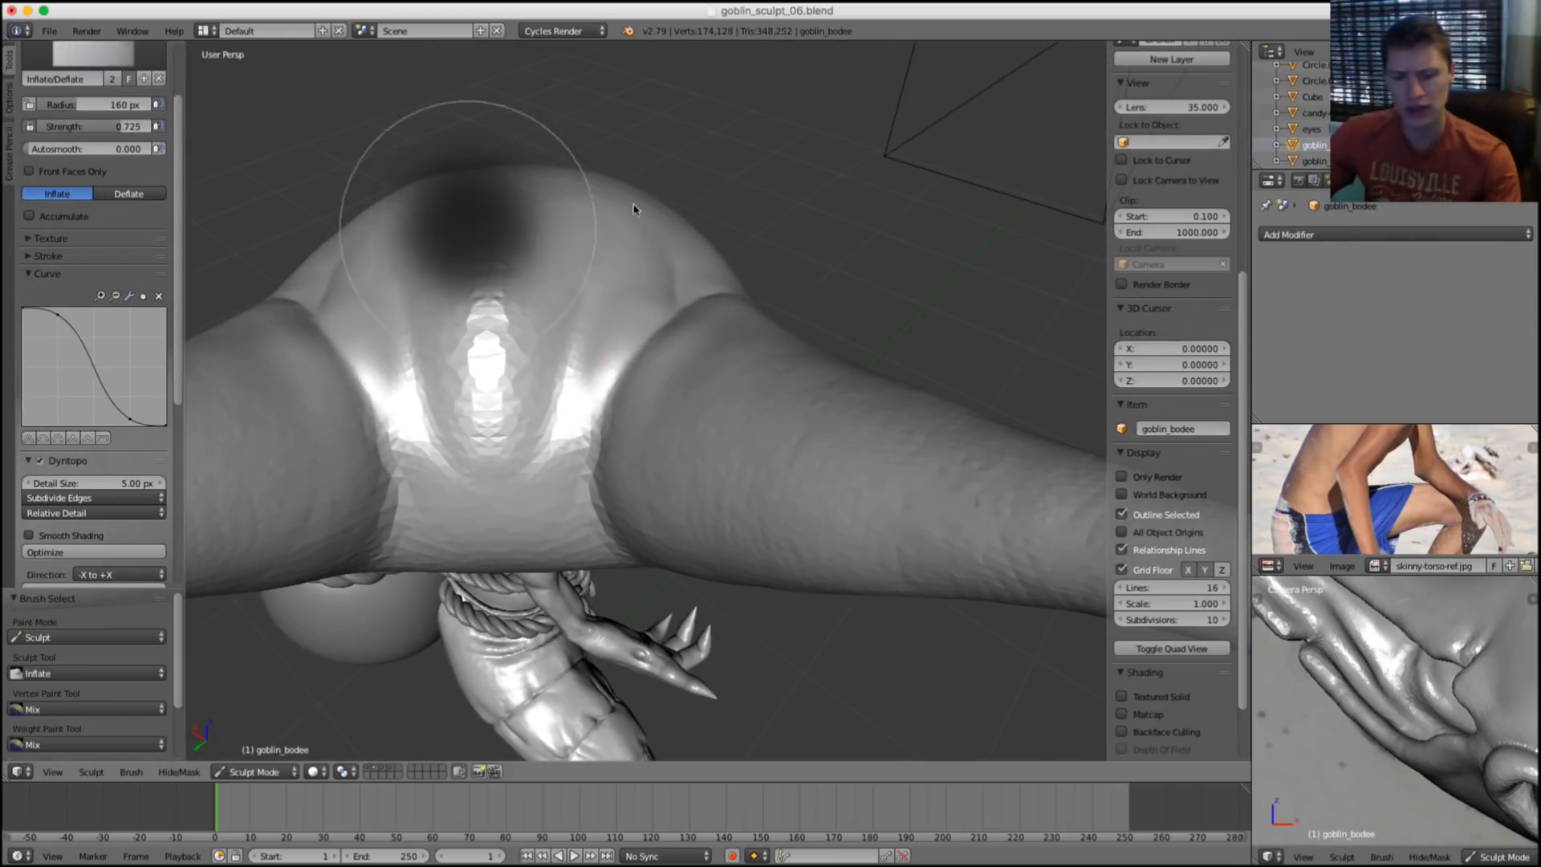
key(f)
click(628, 217)
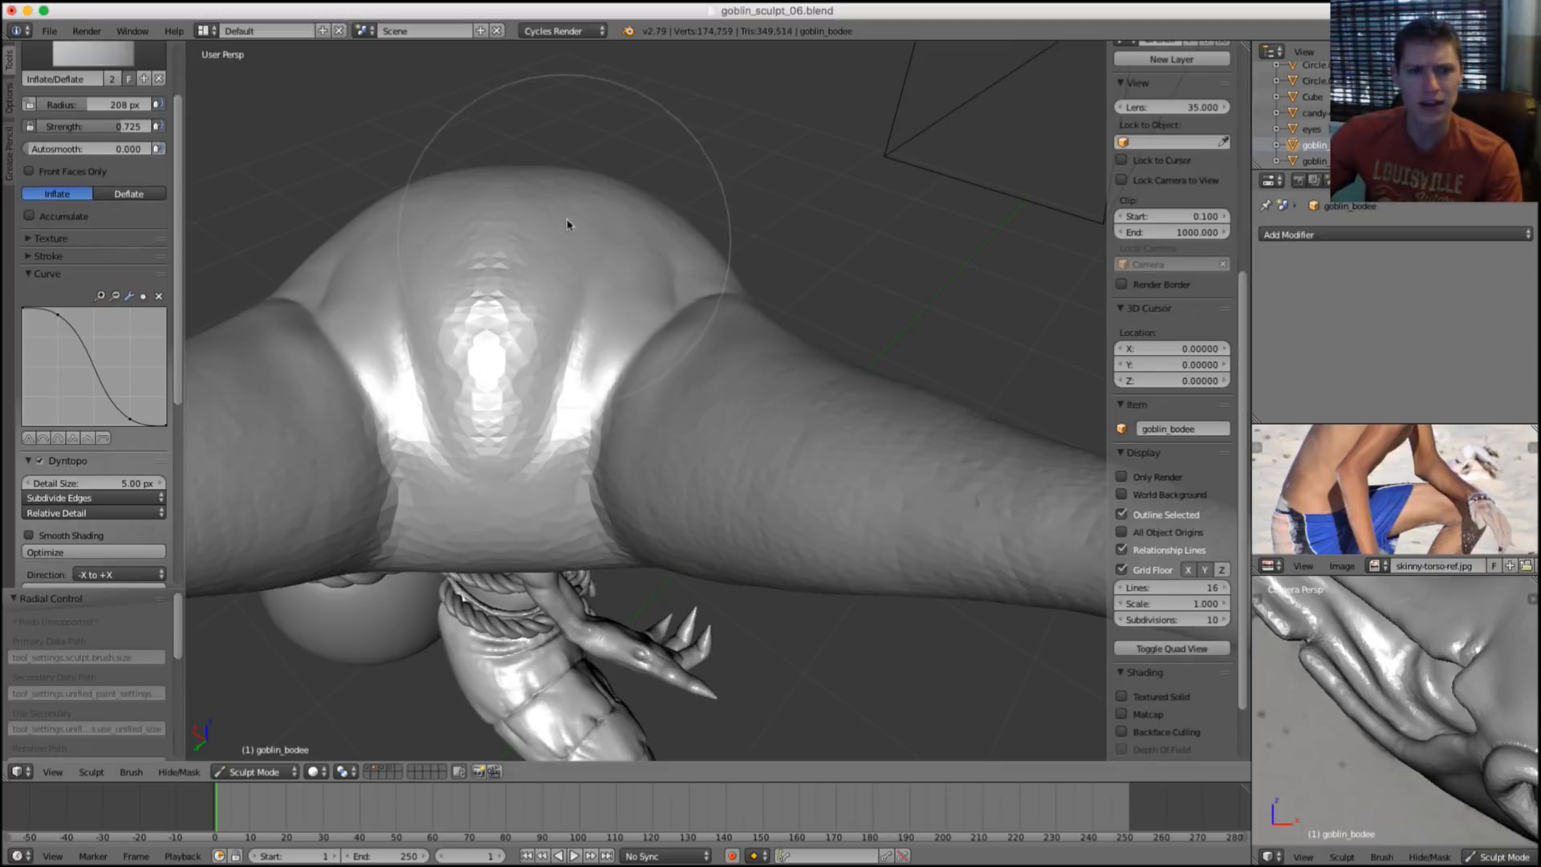
mouse_move(530, 321)
shift+mouse_down()
mouse_move(492, 354)
mouse_move(498, 327)
shift+mouse_up()
middle_drag(488, 409, 542, 275)
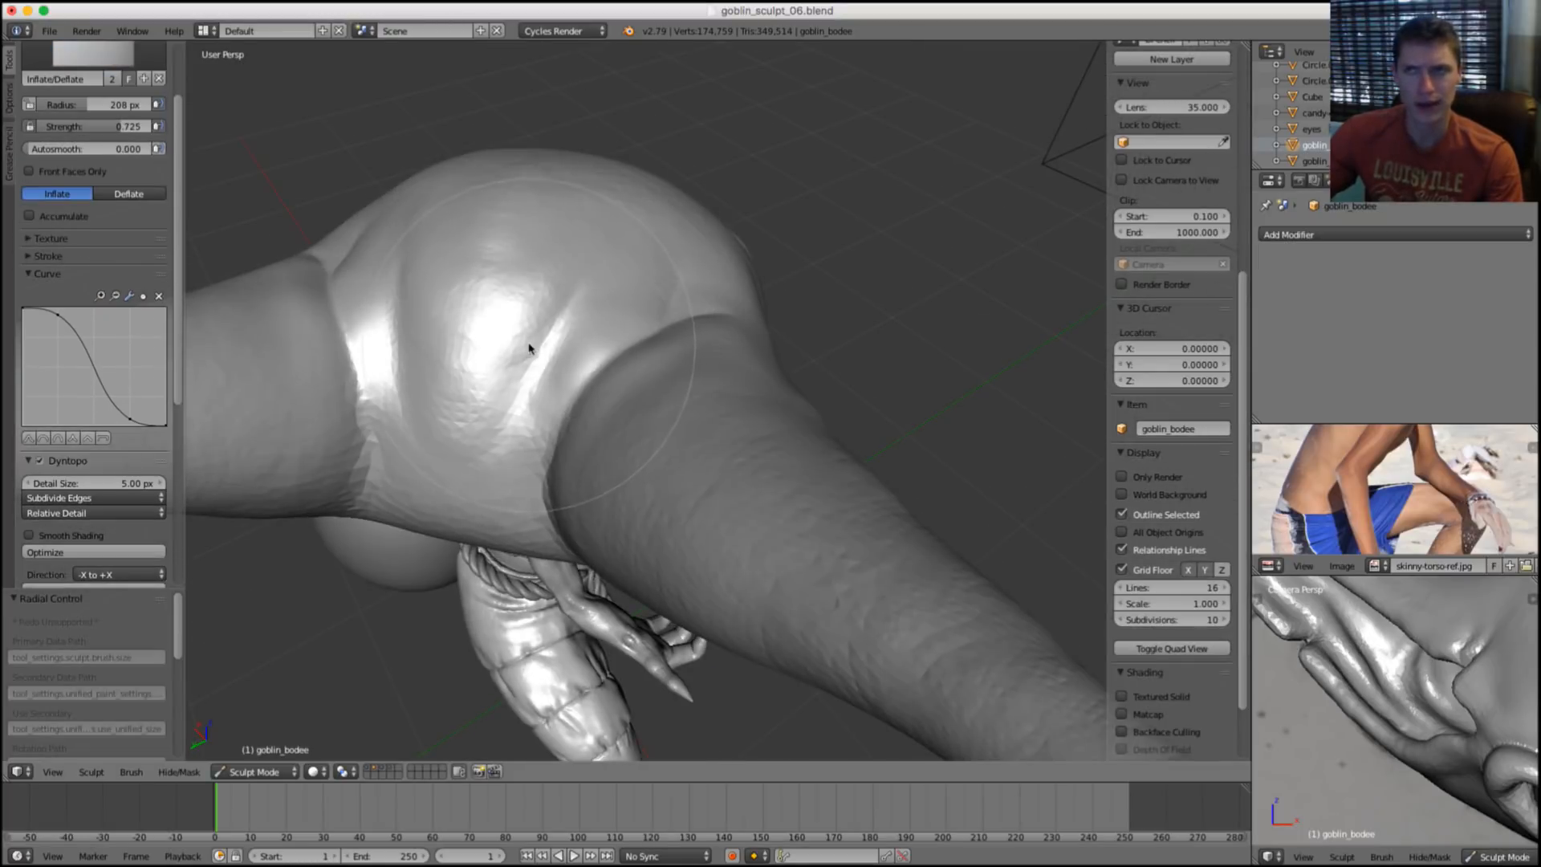
Reduce the Inflate/Deflate brush radius to 81 px over the ear base.
key(f)
click(474, 351)
mouse_move(474, 351)
middle_down()
mouse_move(450, 370)
mouse_move(431, 275)
mouse_move(515, 326)
mouse_move(509, 256)
mouse_move(482, 282)
mouse_move(463, 368)
middle_up()
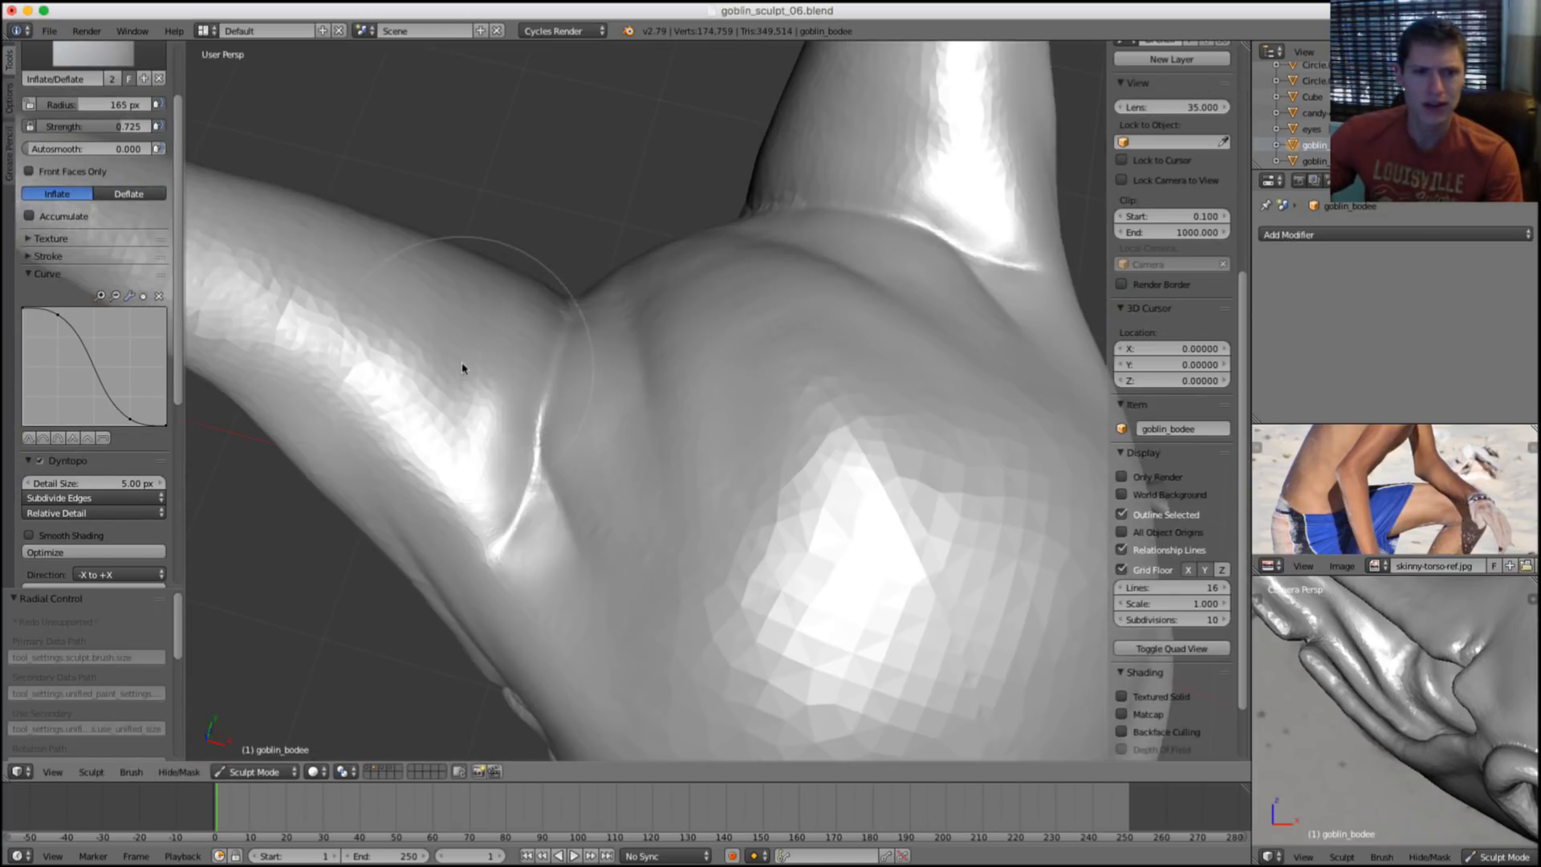
key(f)
click(492, 276)
middle_drag(492, 275, 517, 284)
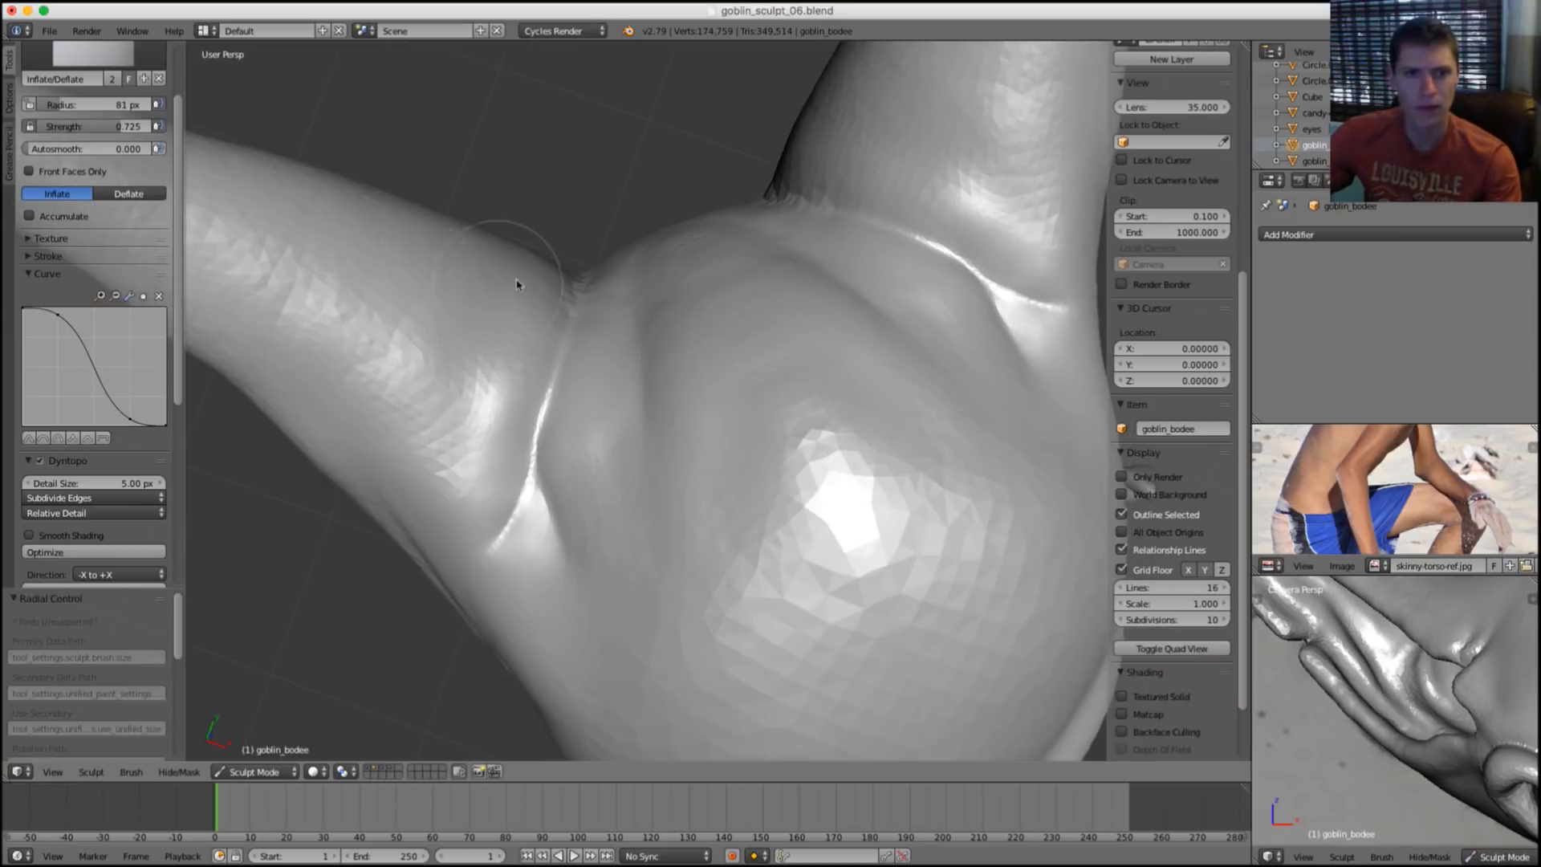
Compare the sculpted ear base with the reference drawing by alternating between layer 10 and layer 1.
key(0)
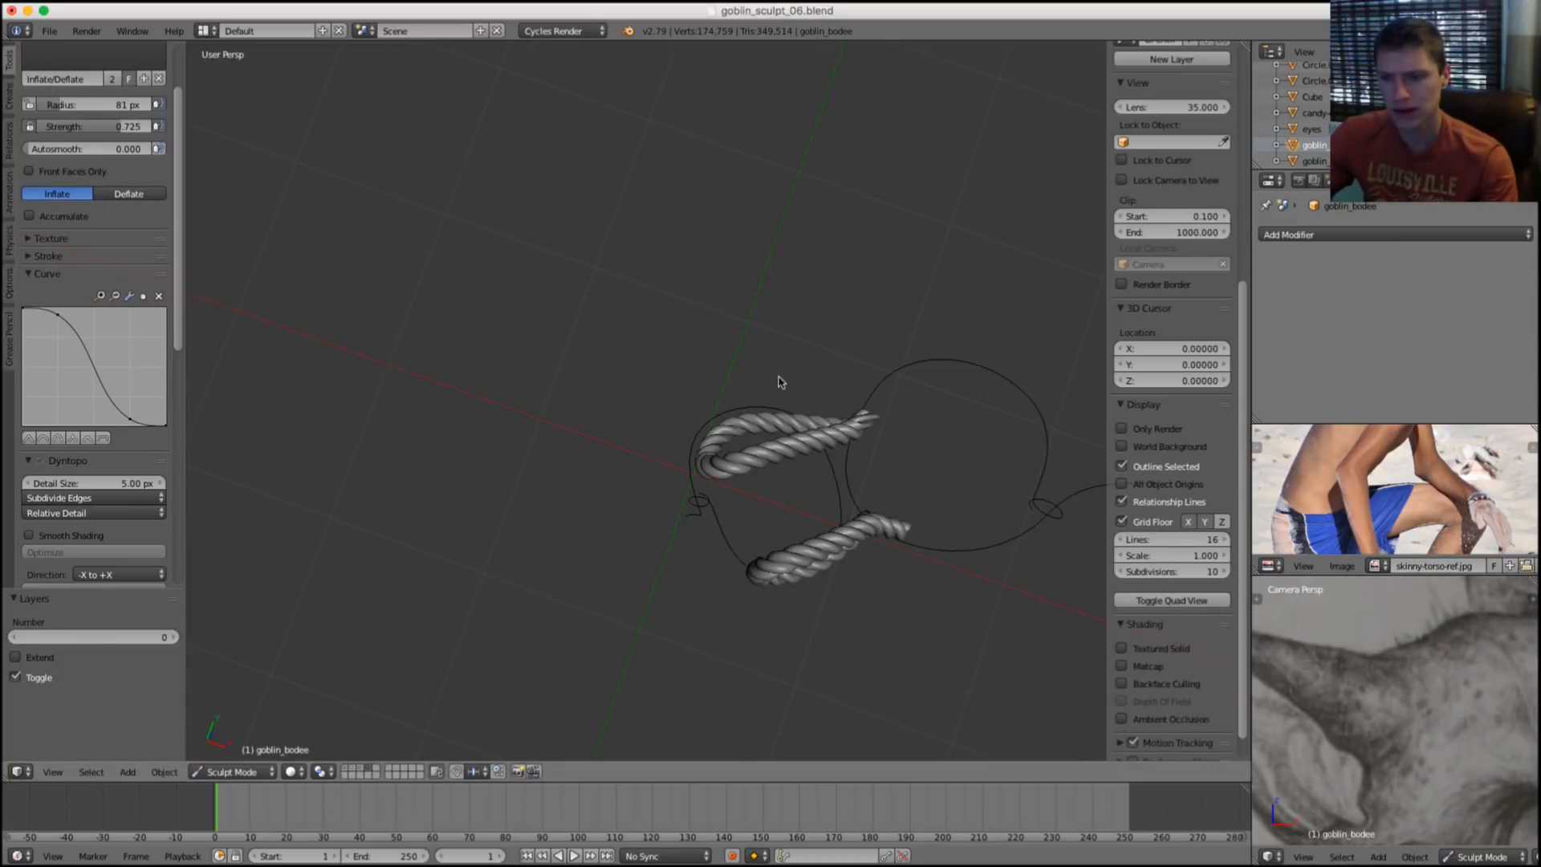
key(1)
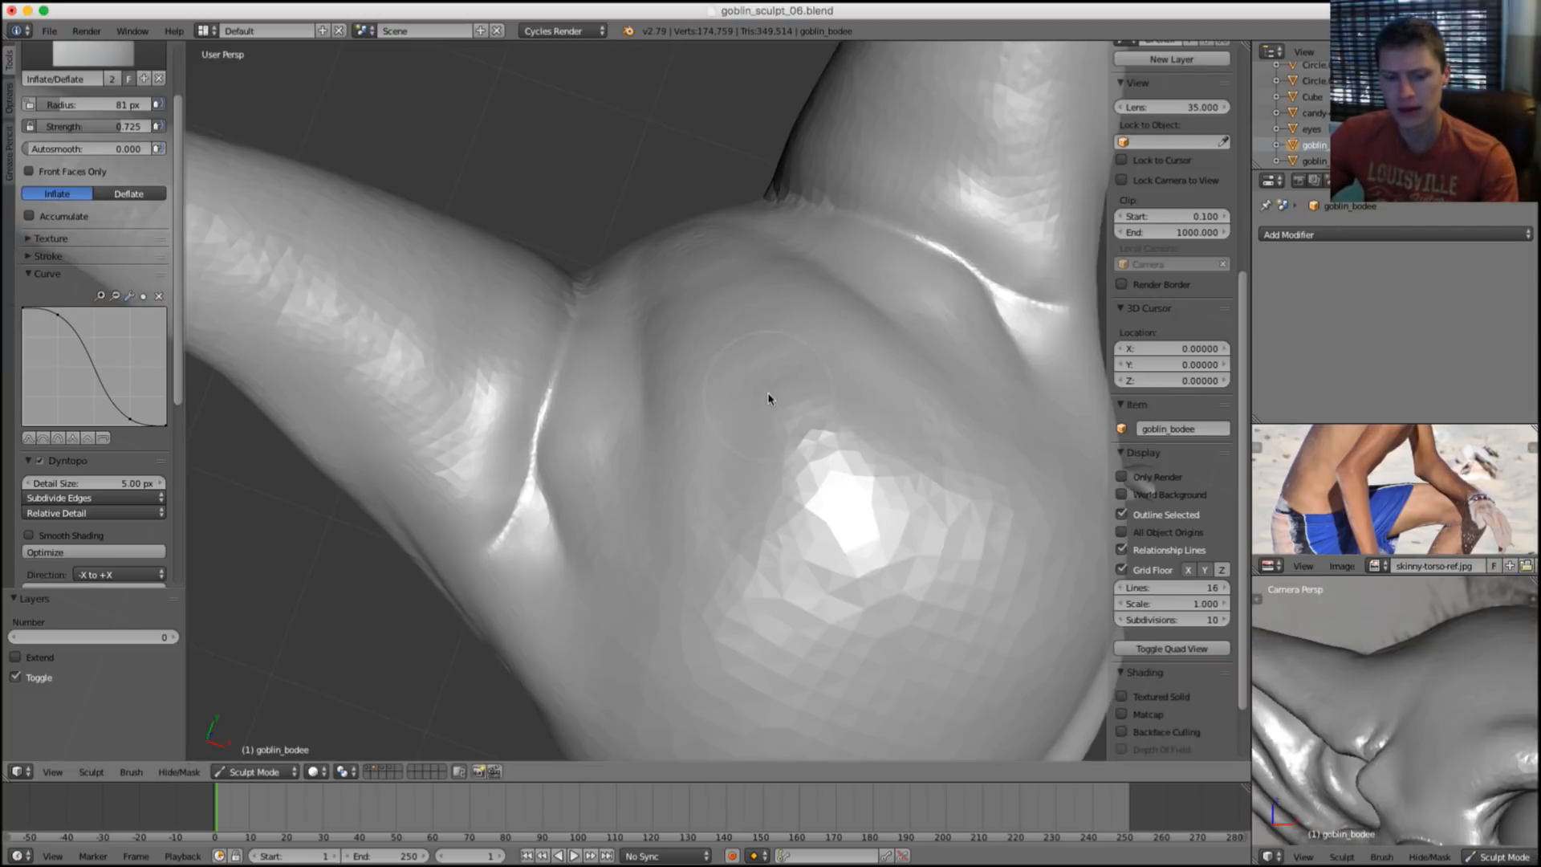
key(0)
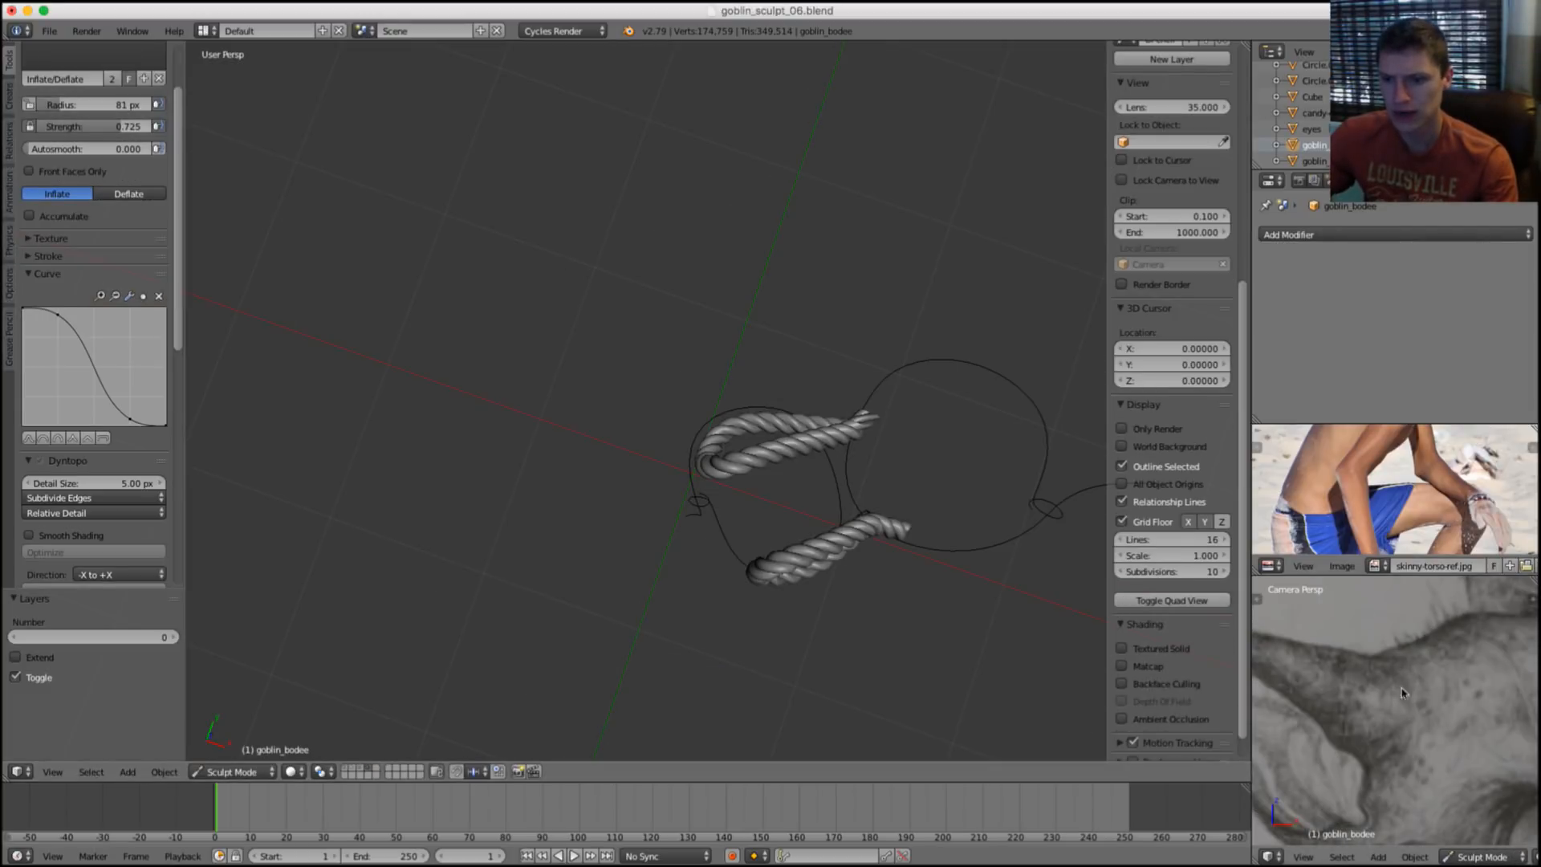
key(1)
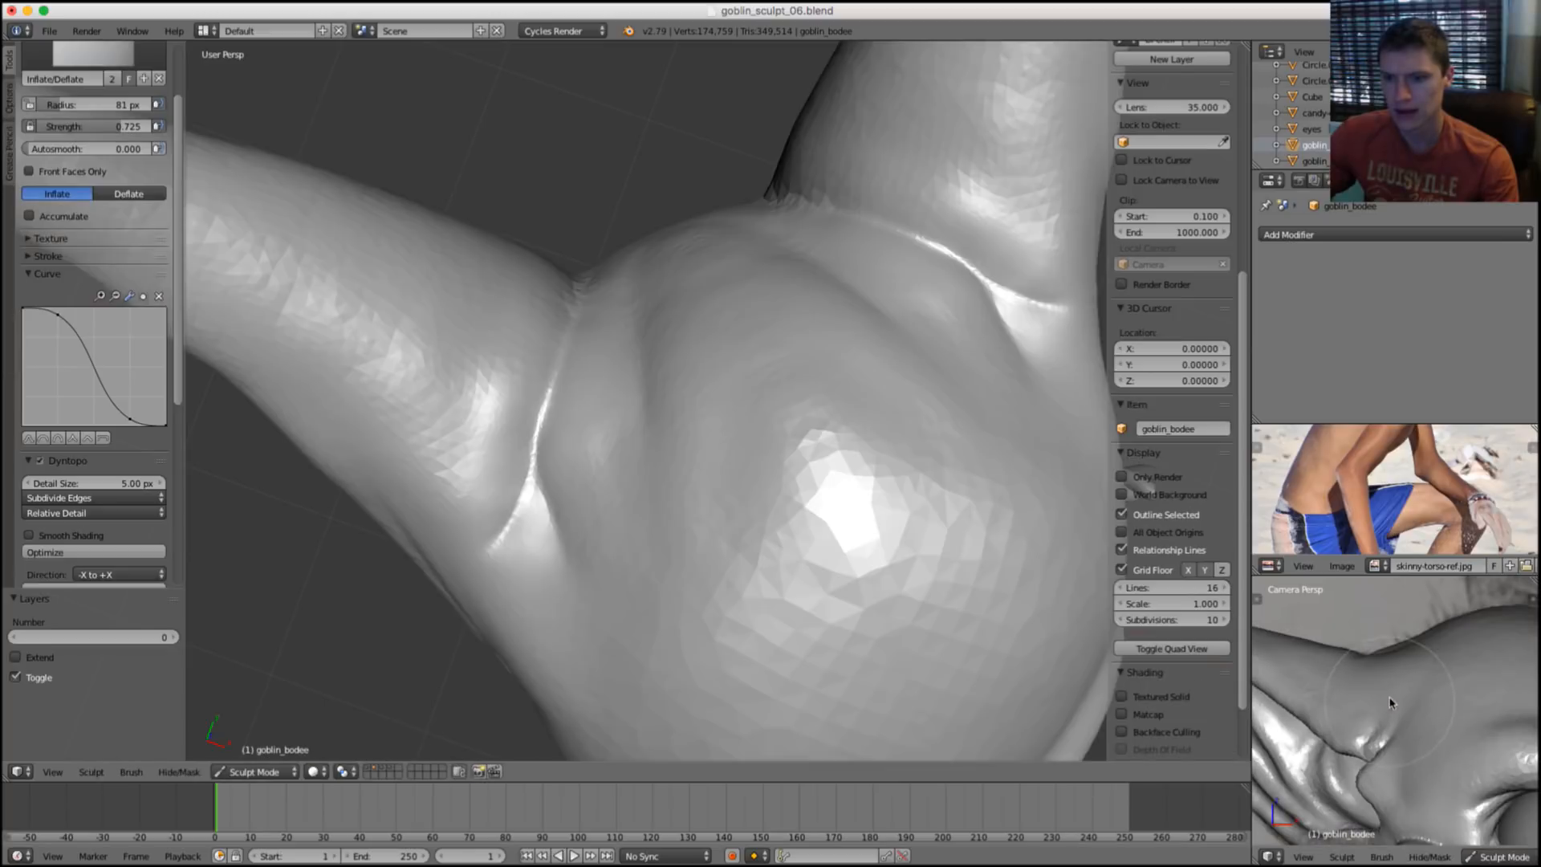
Crease the ear-to-skull transition above the front of the ear with a 162 px brush radius and soften it with Smooth.
middle_drag(688, 382, 687, 576)
key(shift+c)
key(f)
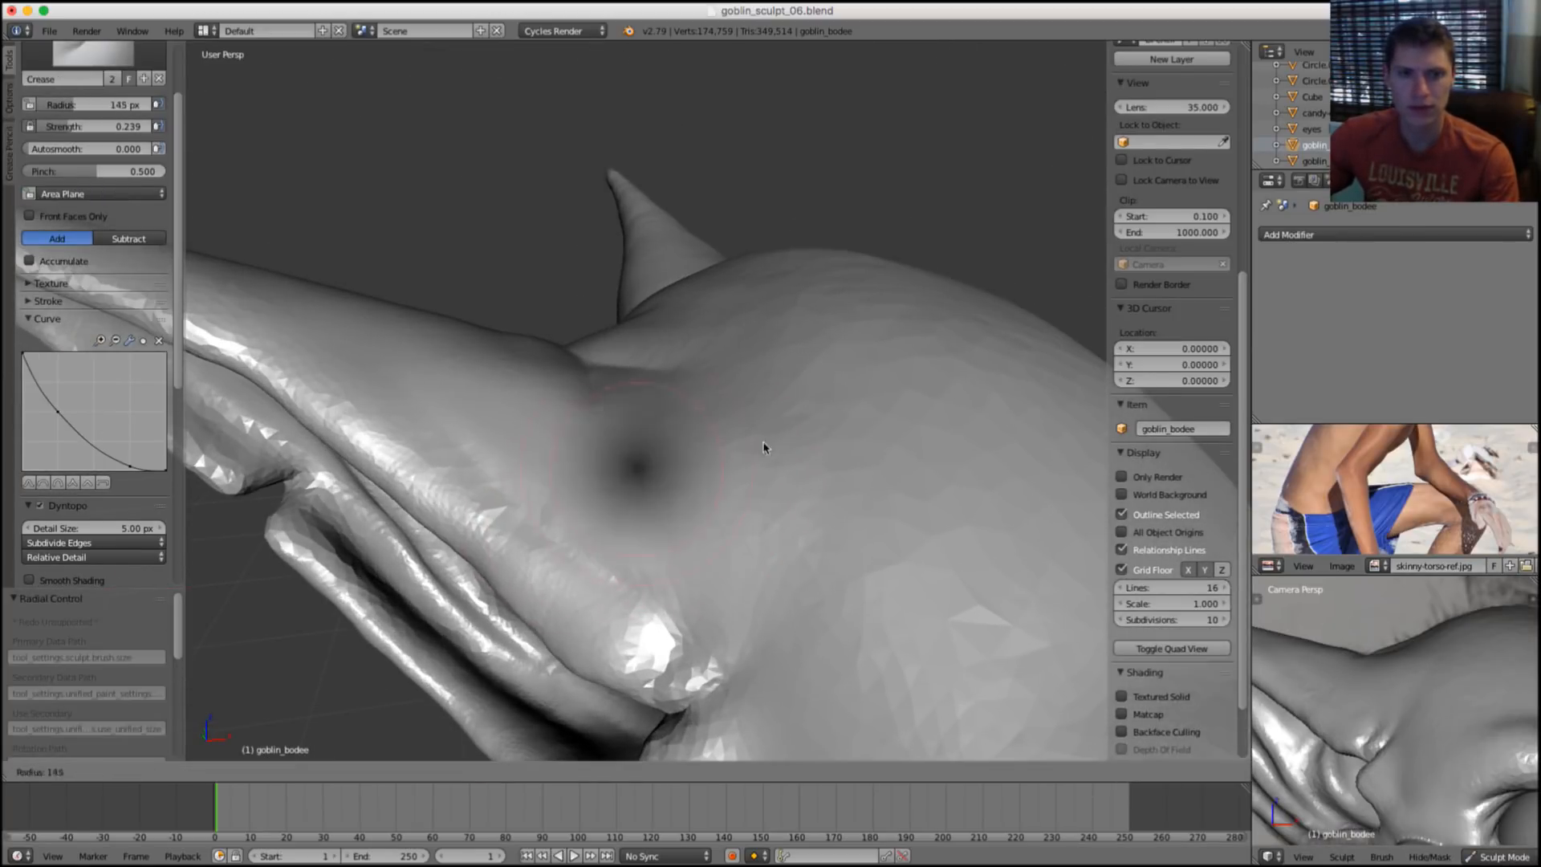
click(764, 444)
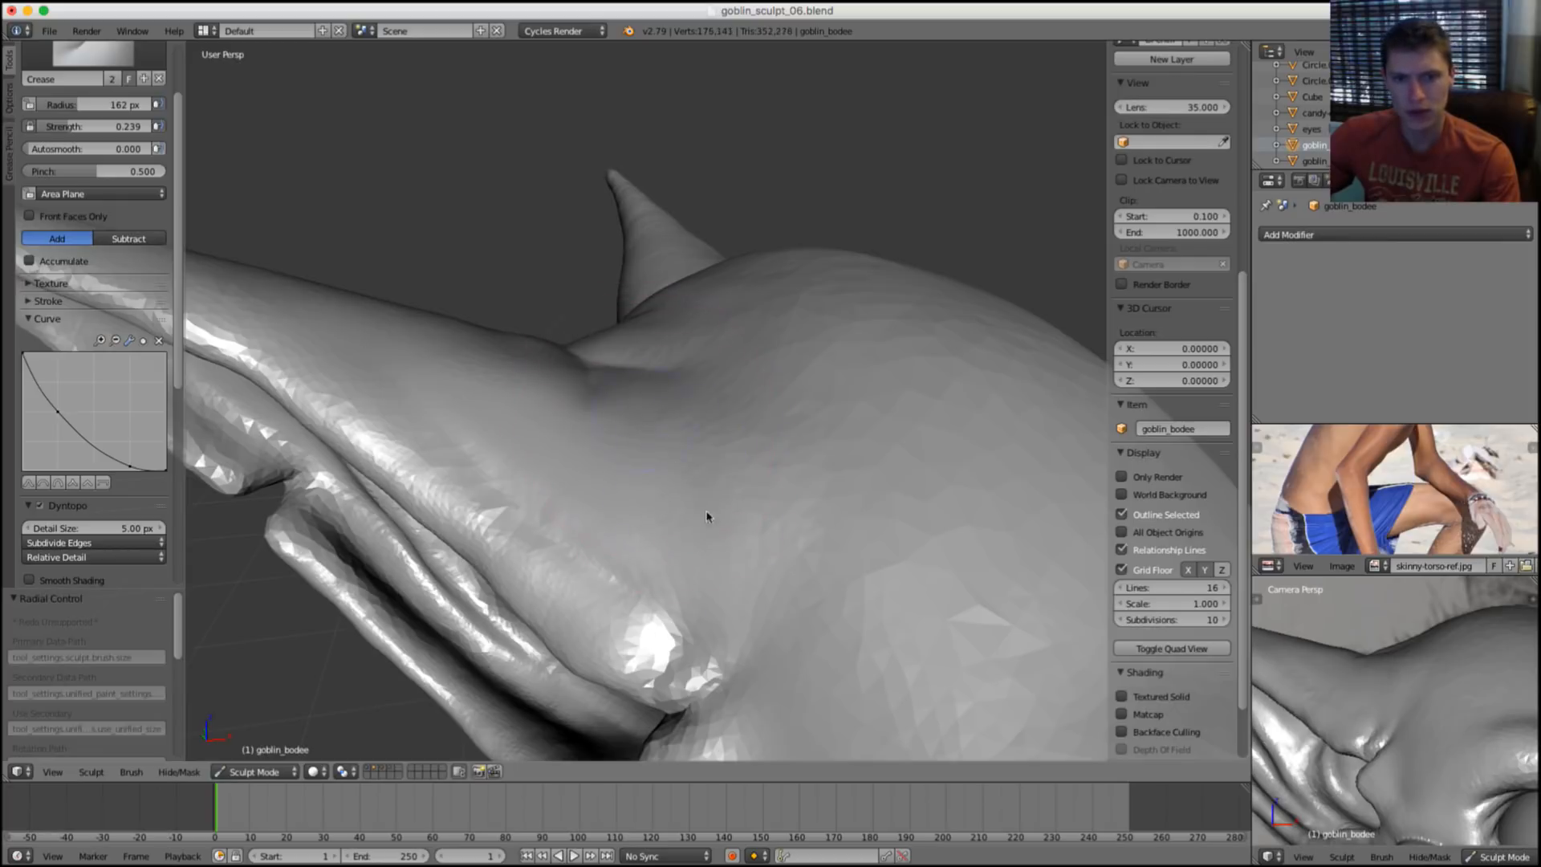
drag(715, 570, 672, 454)
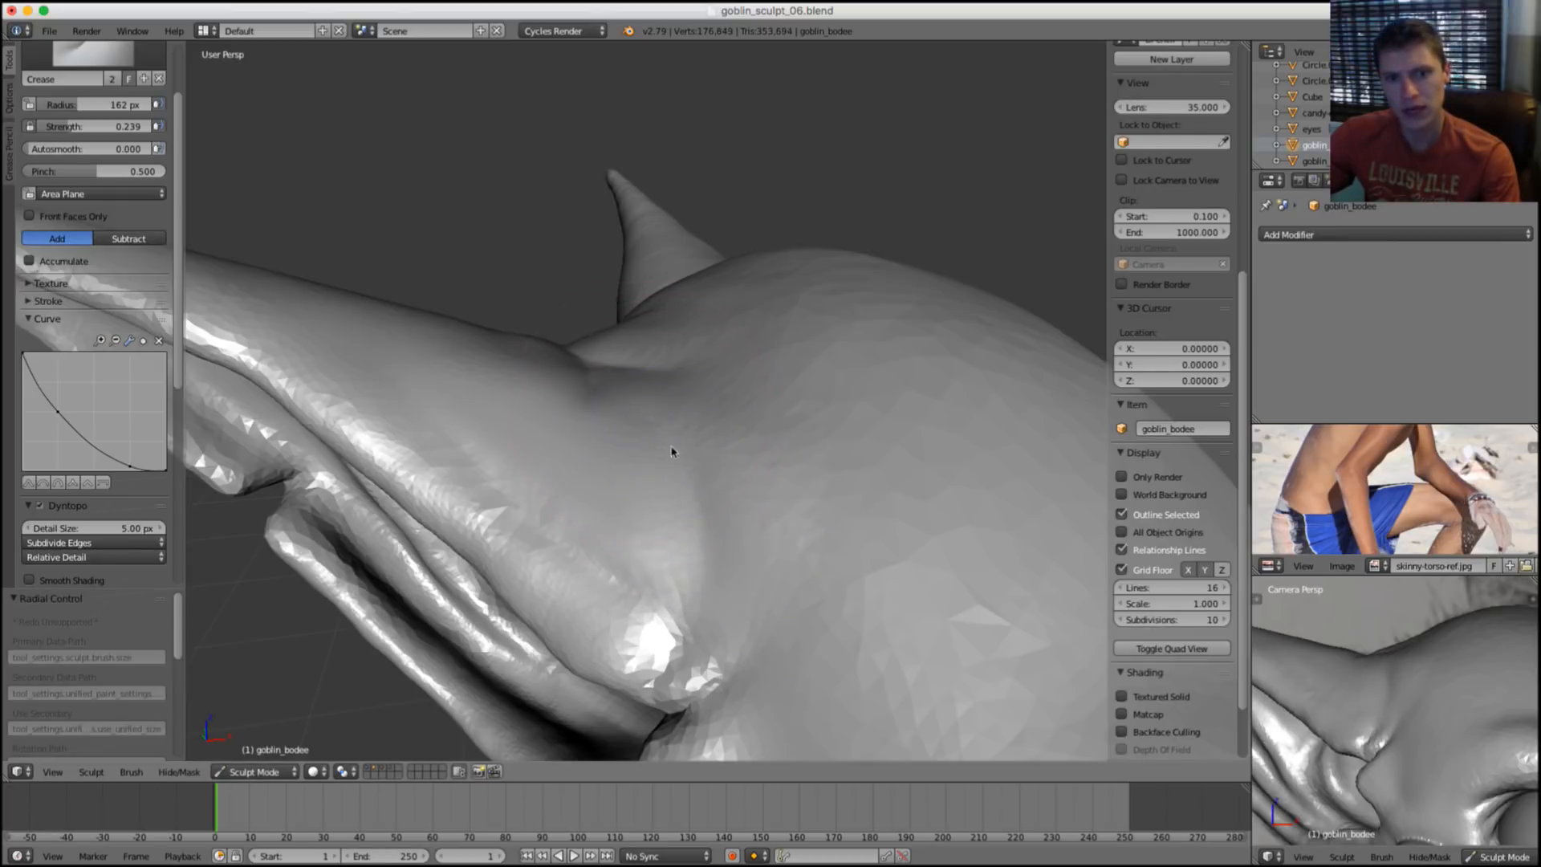
drag(706, 552, 643, 471)
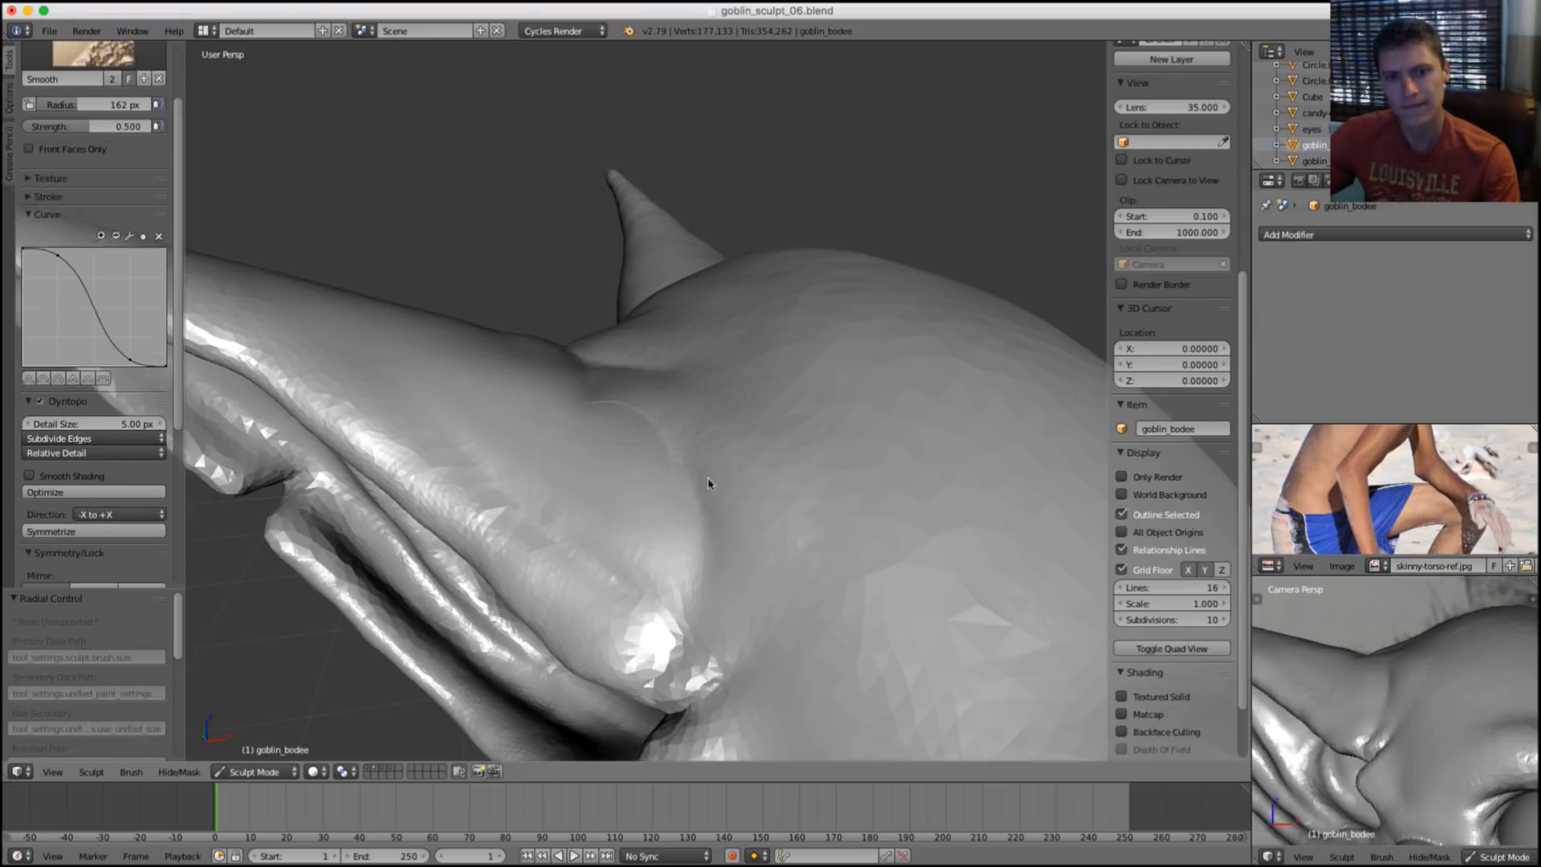
scroll(705, 449, down, 3)
middle_drag(713, 450, 647, 436)
scroll(552, 479, up, 3)
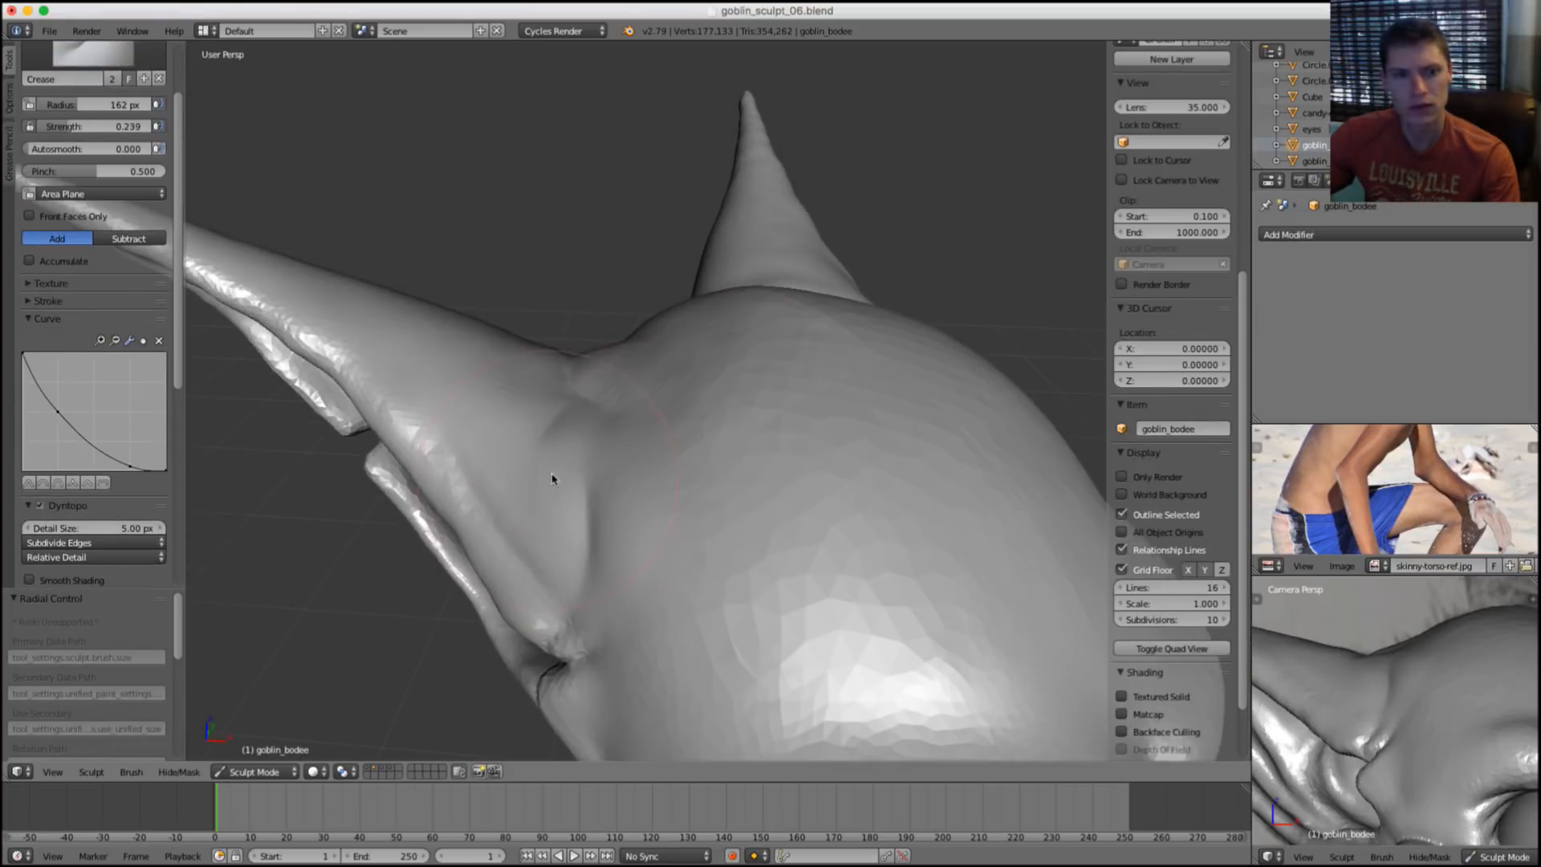
Inflate the upper rim of the ear with a 114 px brush radius.
mouse_move(369, 428)
middle_down()
mouse_move(509, 450)
mouse_move(551, 372)
mouse_move(516, 362)
middle_up()
key(s)
key(x)
key(i)
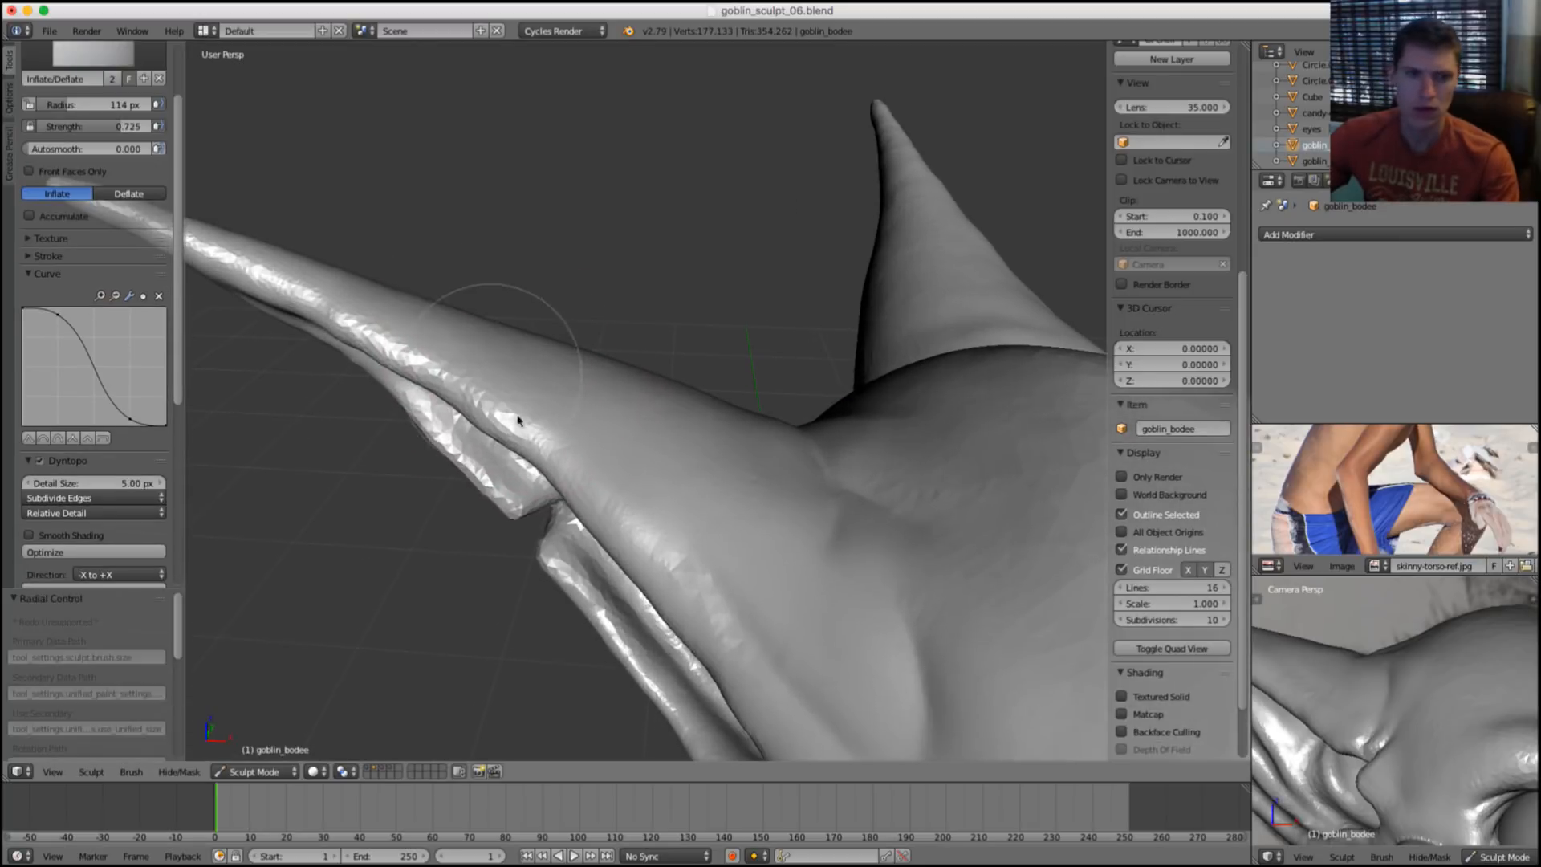
drag(518, 420, 526, 442)
Crease the back surface of the ear with a 100 px brush radius and soften it with Smooth.
mouse_move(594, 495)
middle_down()
mouse_move(595, 354)
mouse_move(664, 457)
mouse_move(573, 320)
mouse_move(402, 337)
middle_up()
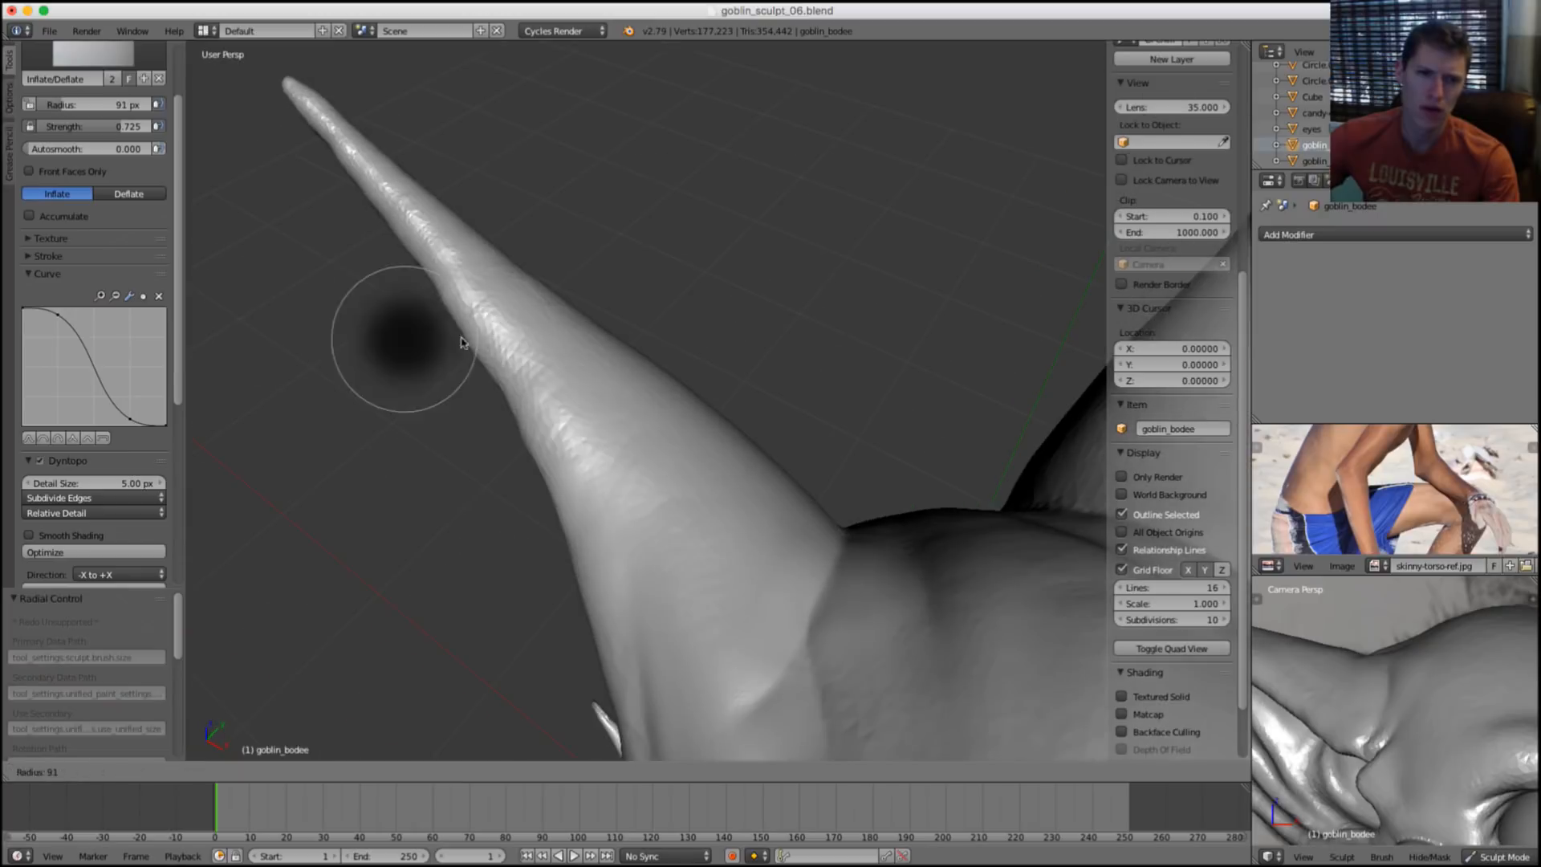
key(shift+c)
key(f)
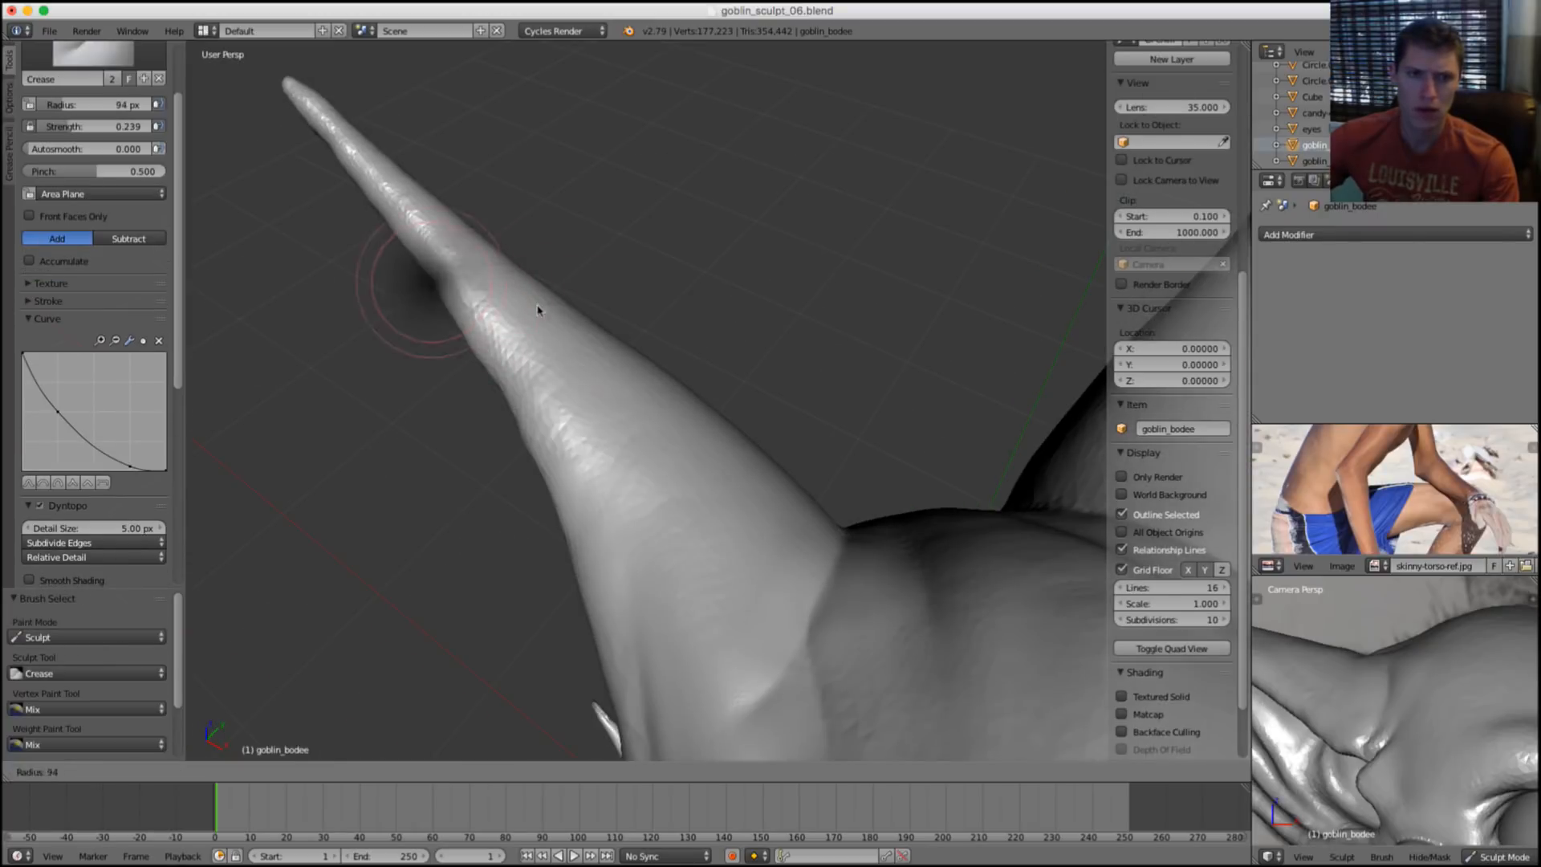
click(533, 310)
drag(534, 356, 507, 308)
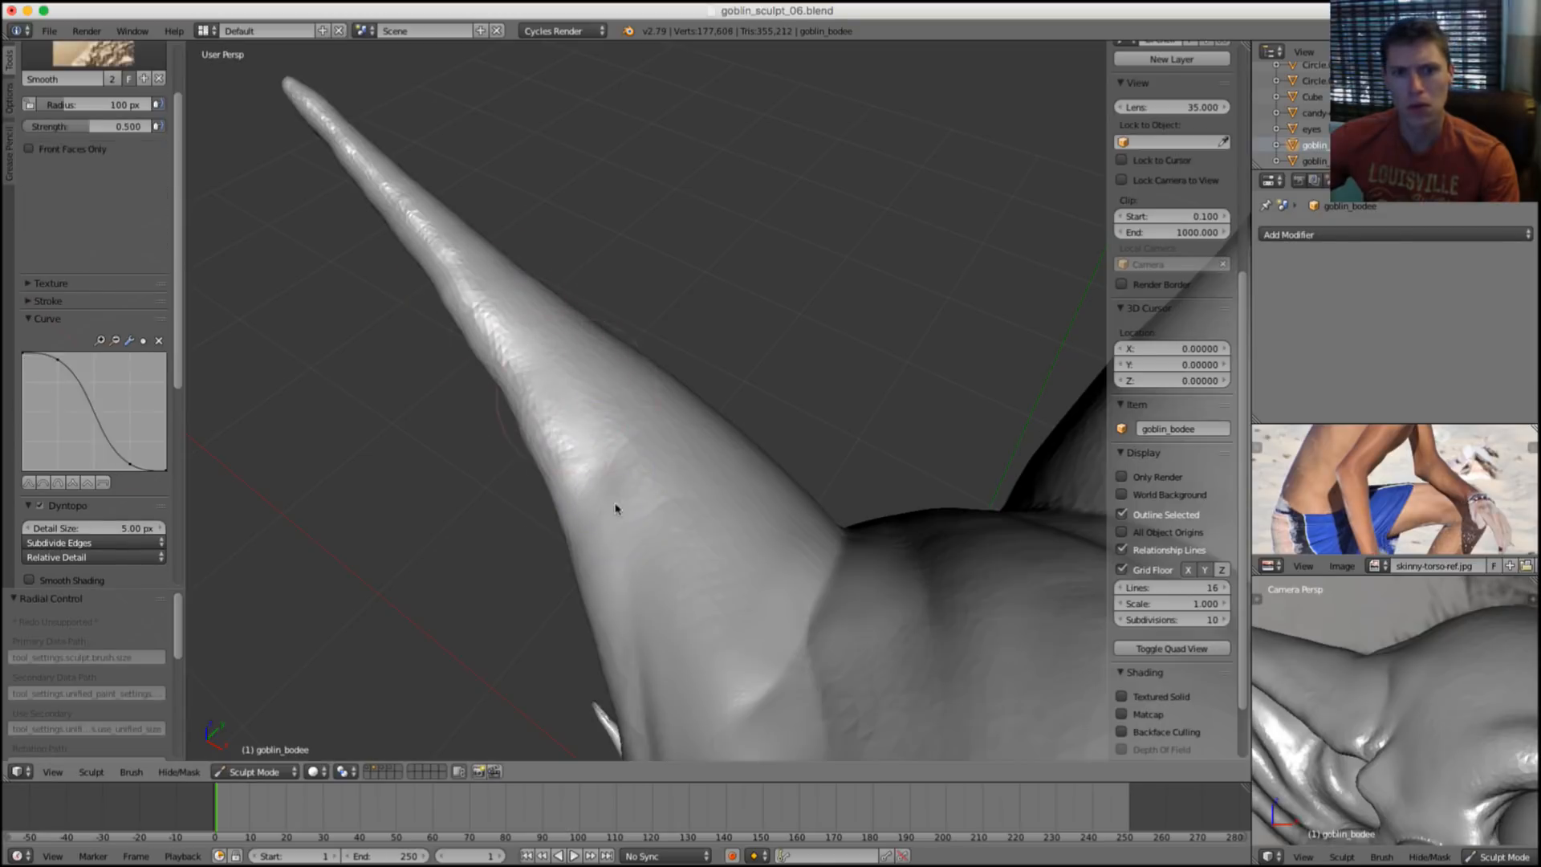
Crease the junction between the end of the ear's upper rim and the skull.
mouse_move(612, 430)
middle_down()
mouse_move(714, 261)
mouse_move(637, 258)
mouse_move(712, 248)
mouse_move(798, 306)
mouse_move(899, 287)
mouse_move(923, 265)
middle_up()
scroll(792, 368, up, 6)
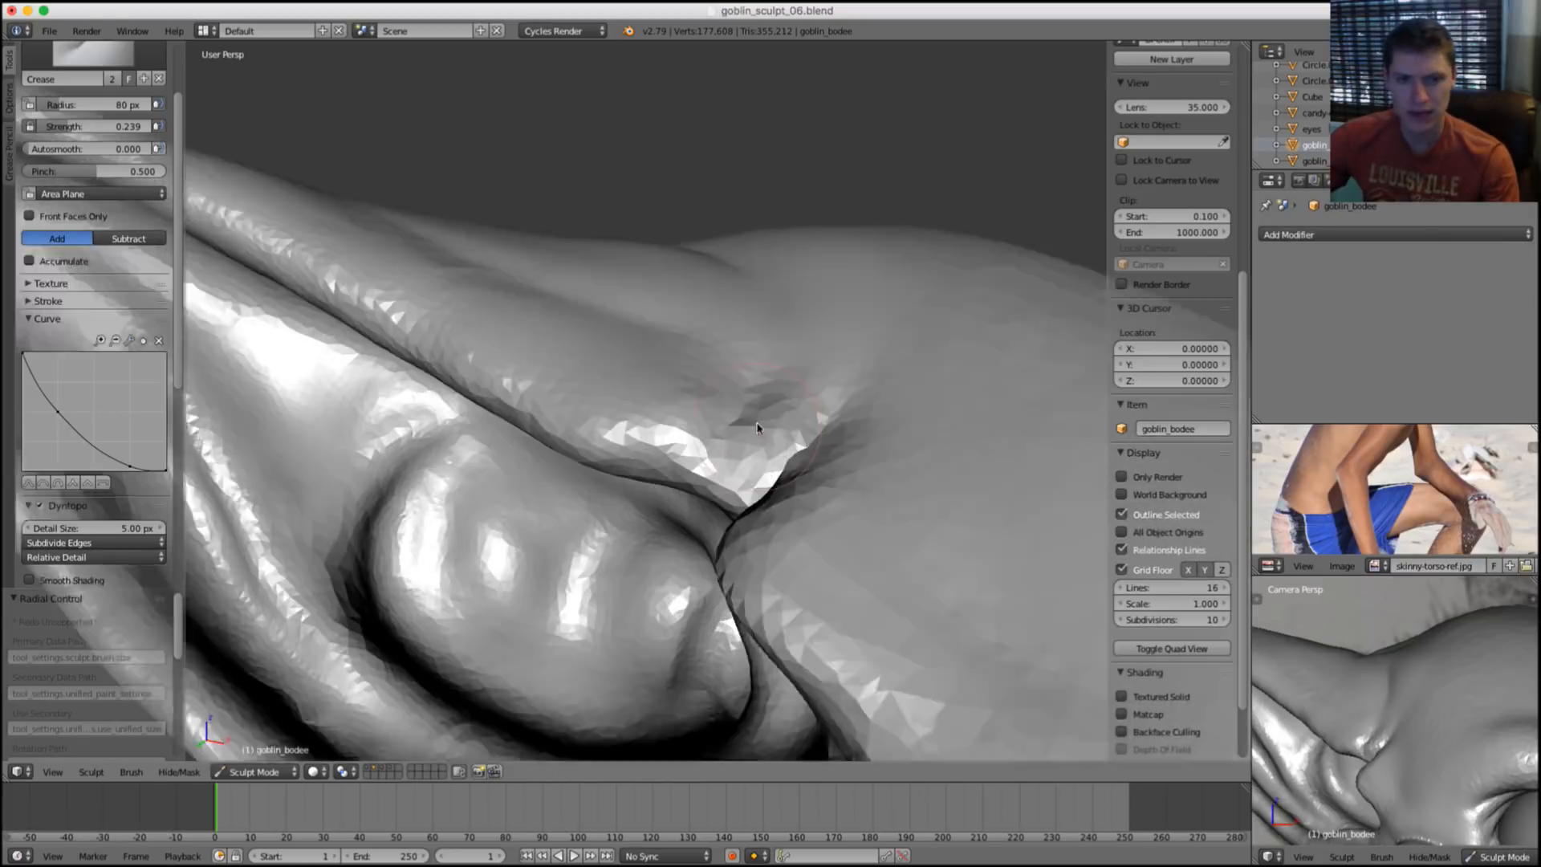
scroll(757, 424, up, 1)
key(f)
click(730, 421)
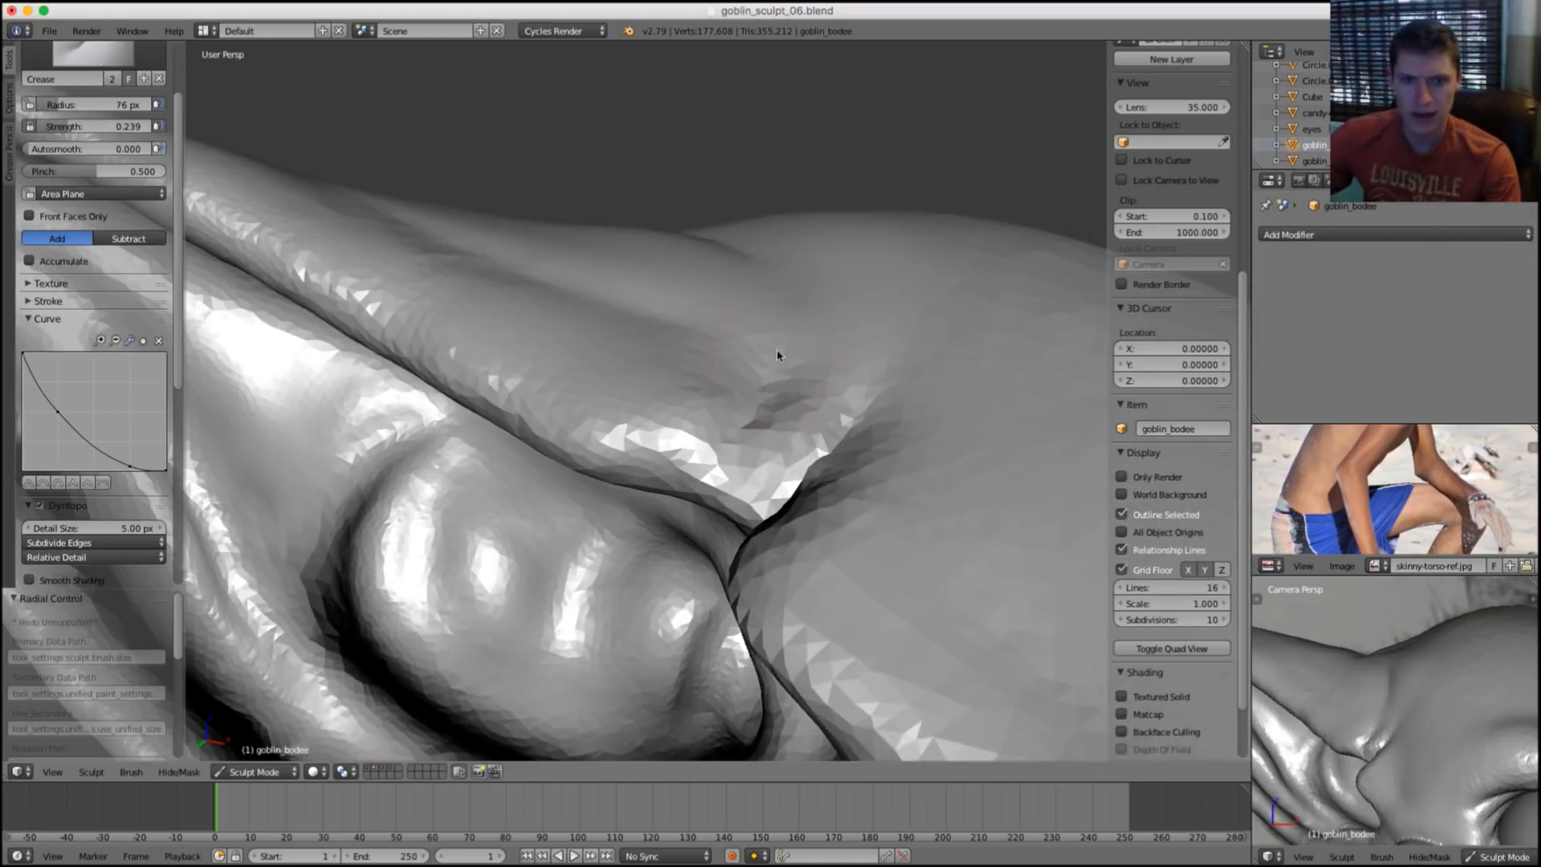
middle_drag(794, 376, 767, 407)
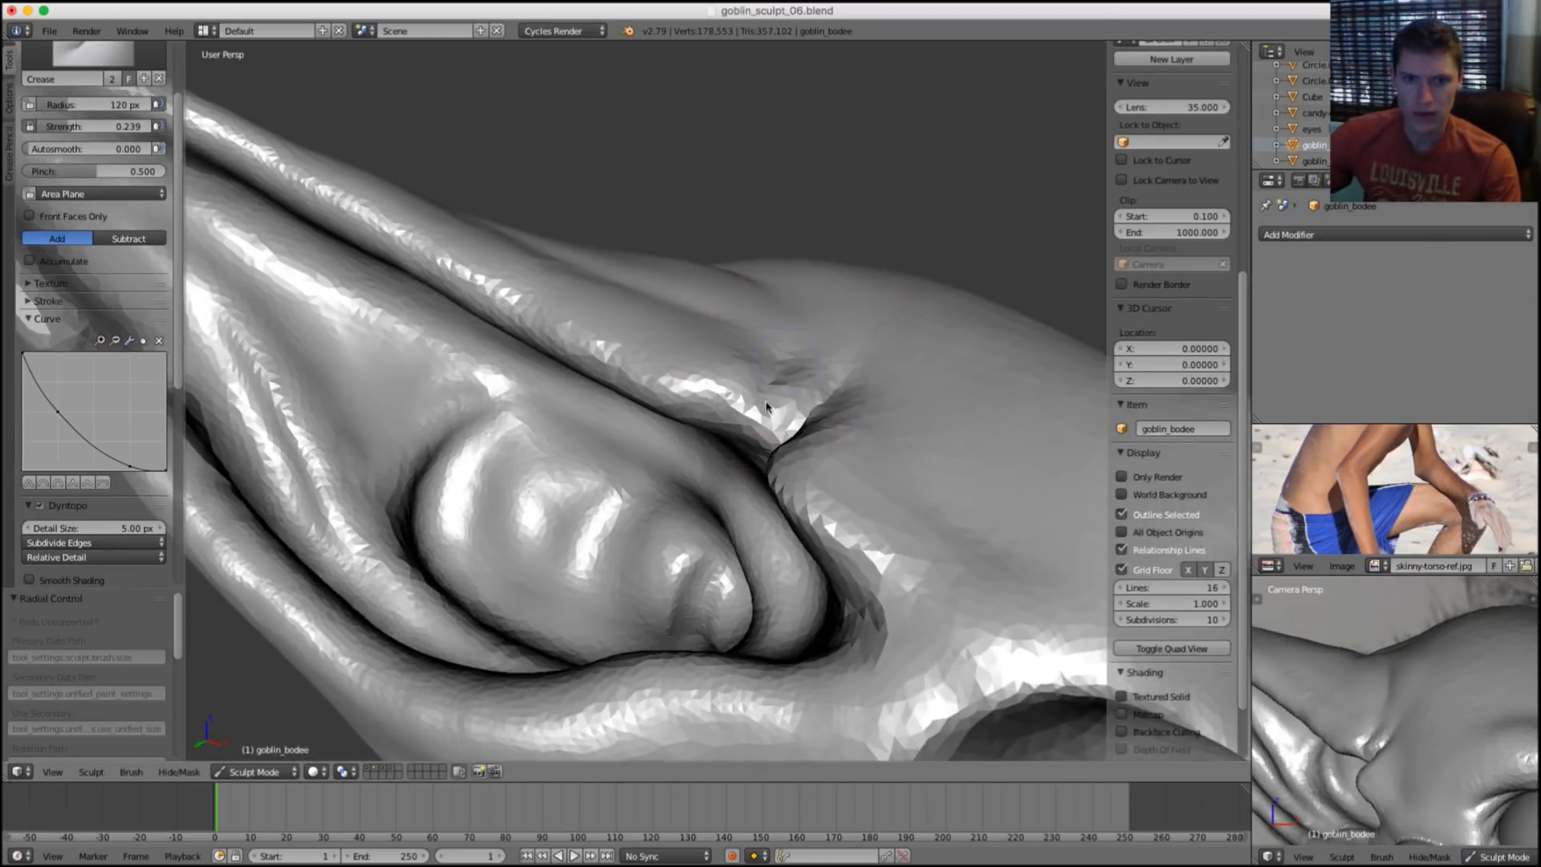
Inflate the small fold at the ear-to-skull junction, enlarging the brush radius from 120 to 210 px.
key(i)
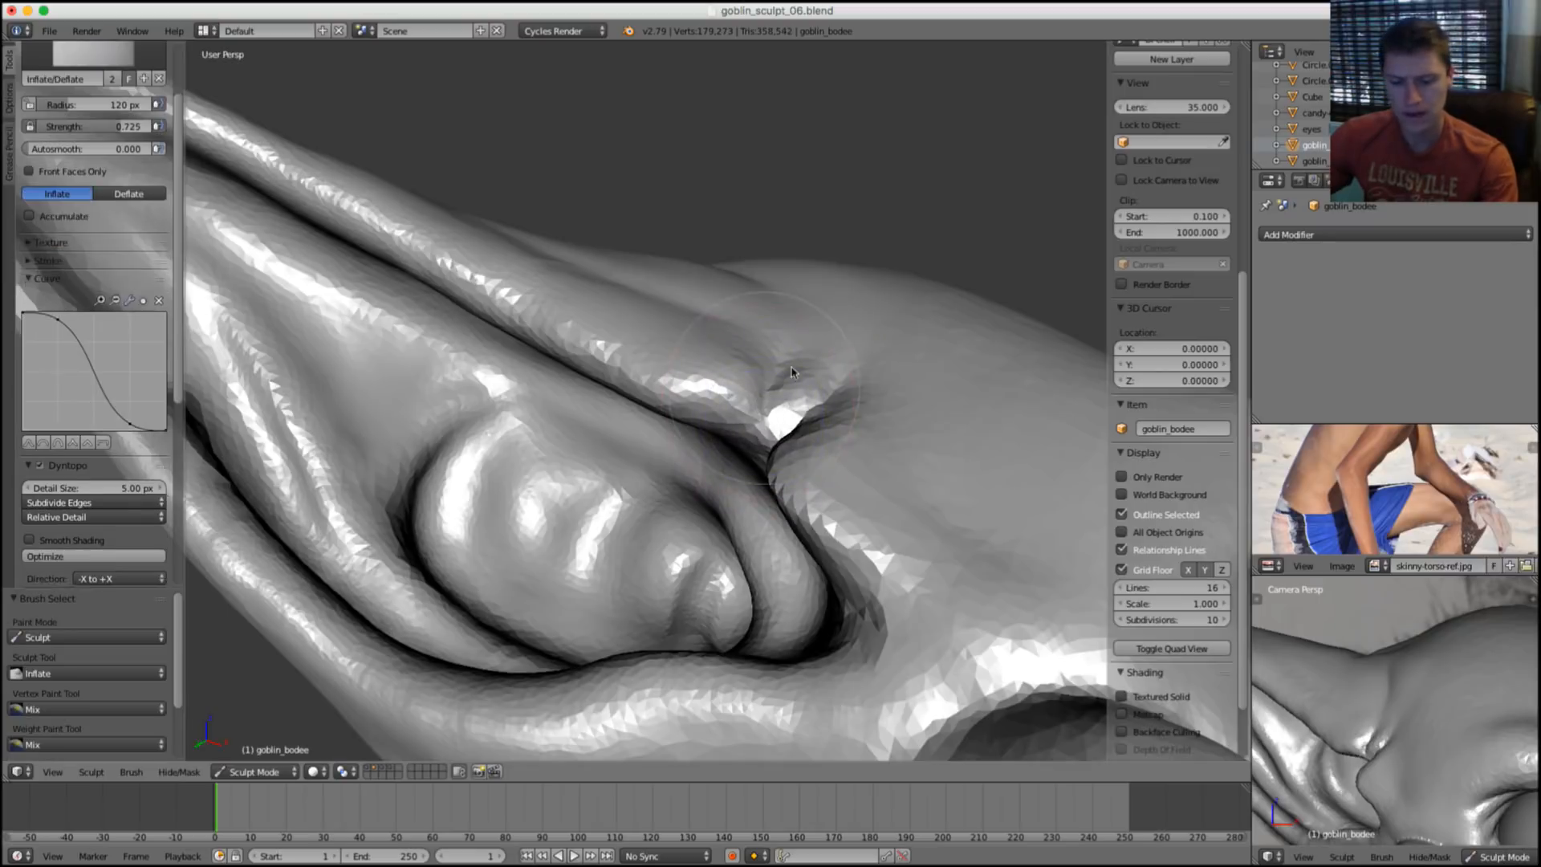
key(f)
click(871, 317)
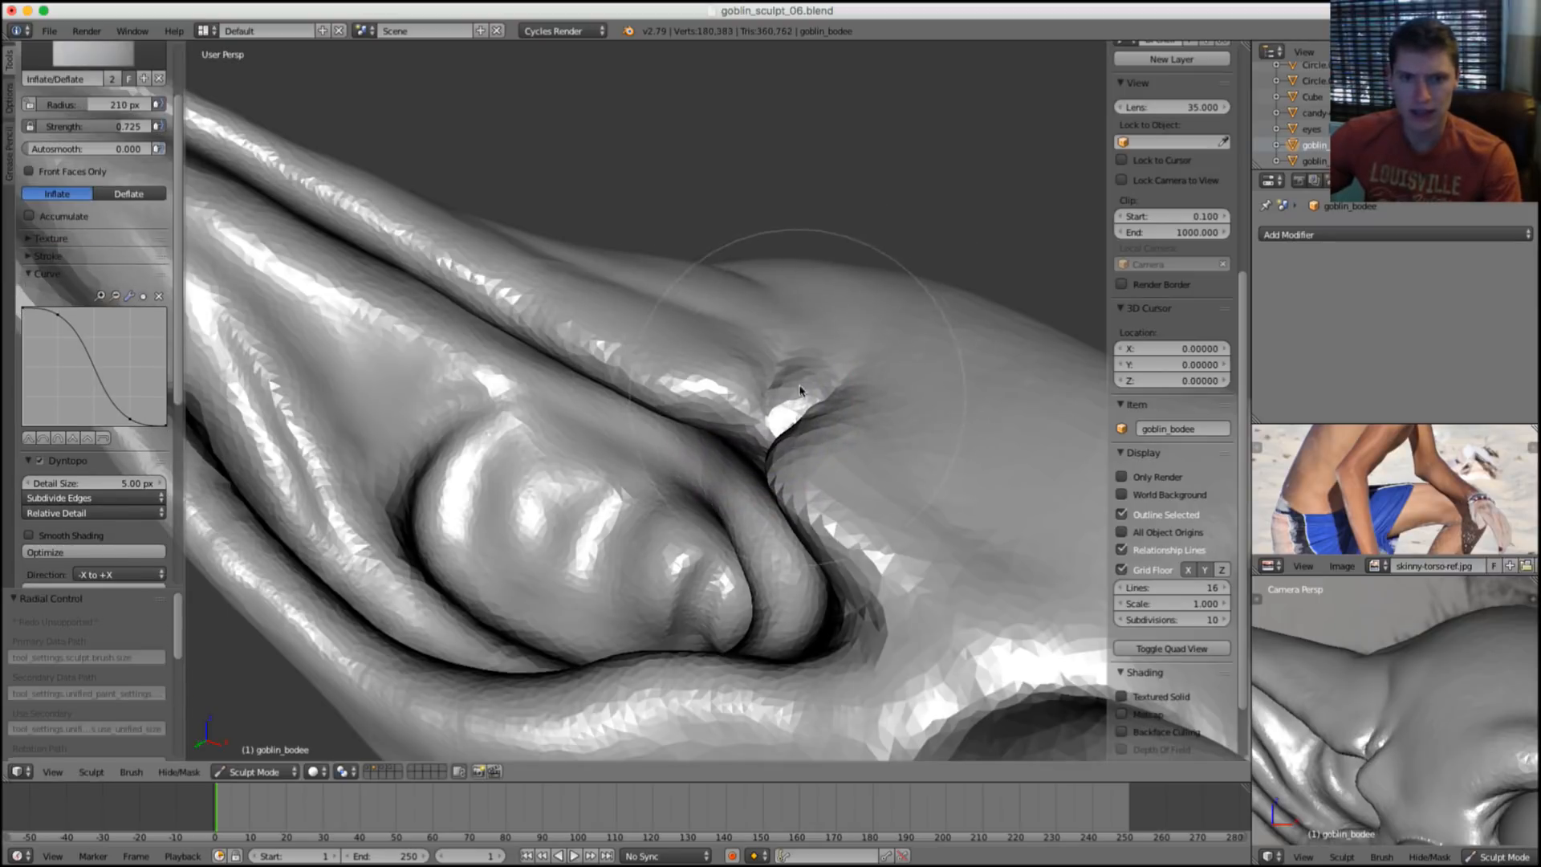
Deepen the creases around the small fold at the ear base with Crease radii of 145, 134 and 117 px.
mouse_move(795, 413)
middle_down()
mouse_move(927, 461)
mouse_move(826, 406)
mouse_move(707, 420)
mouse_move(720, 291)
middle_up()
key(shift+c)
scroll(719, 447, up, 3)
drag(715, 275, 712, 279)
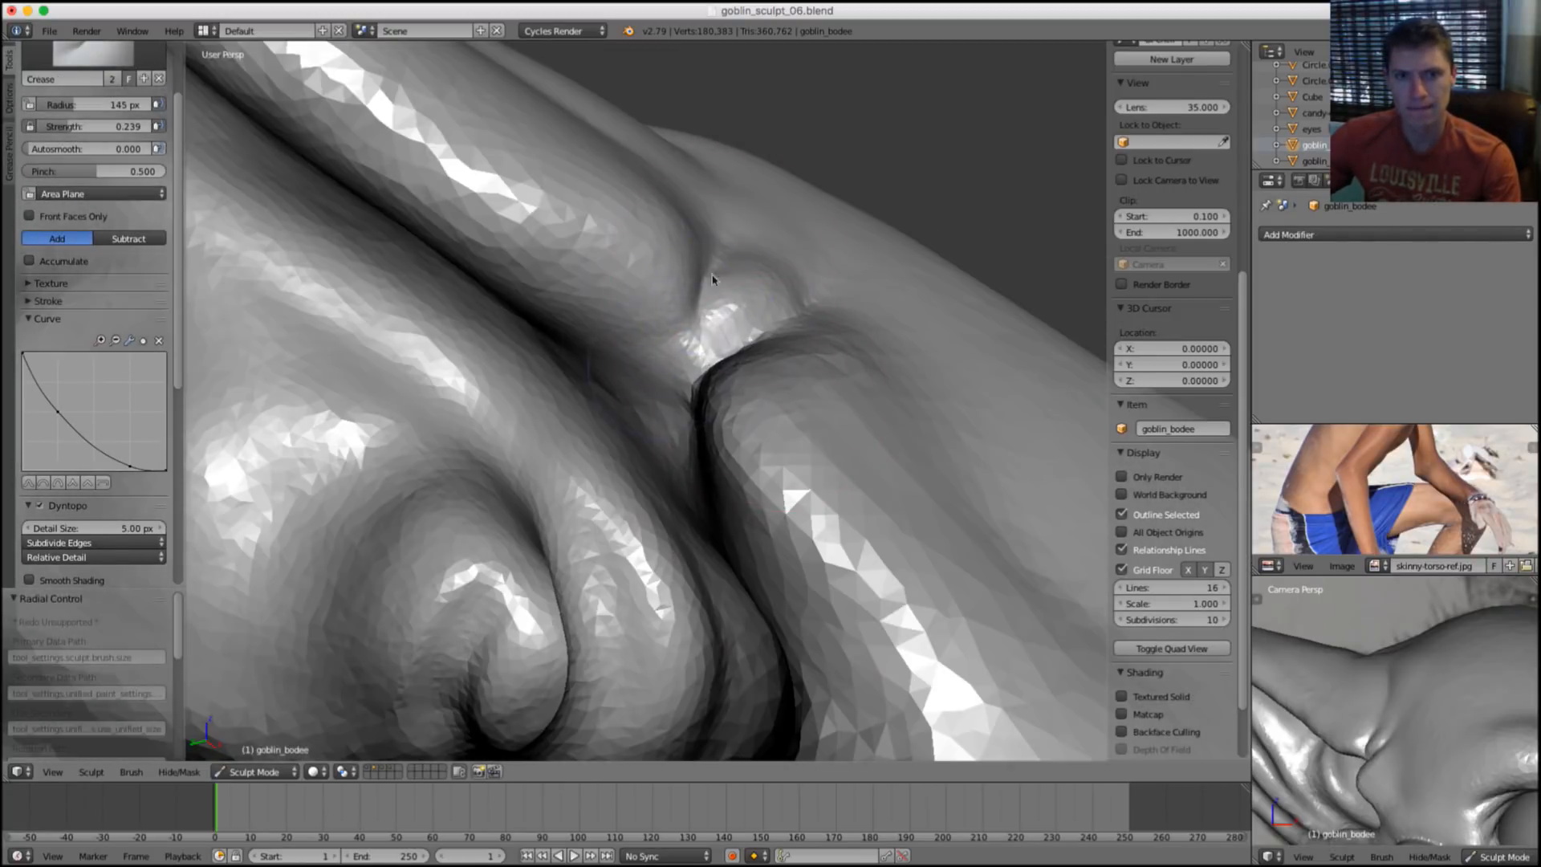
middle_drag(725, 314, 788, 292)
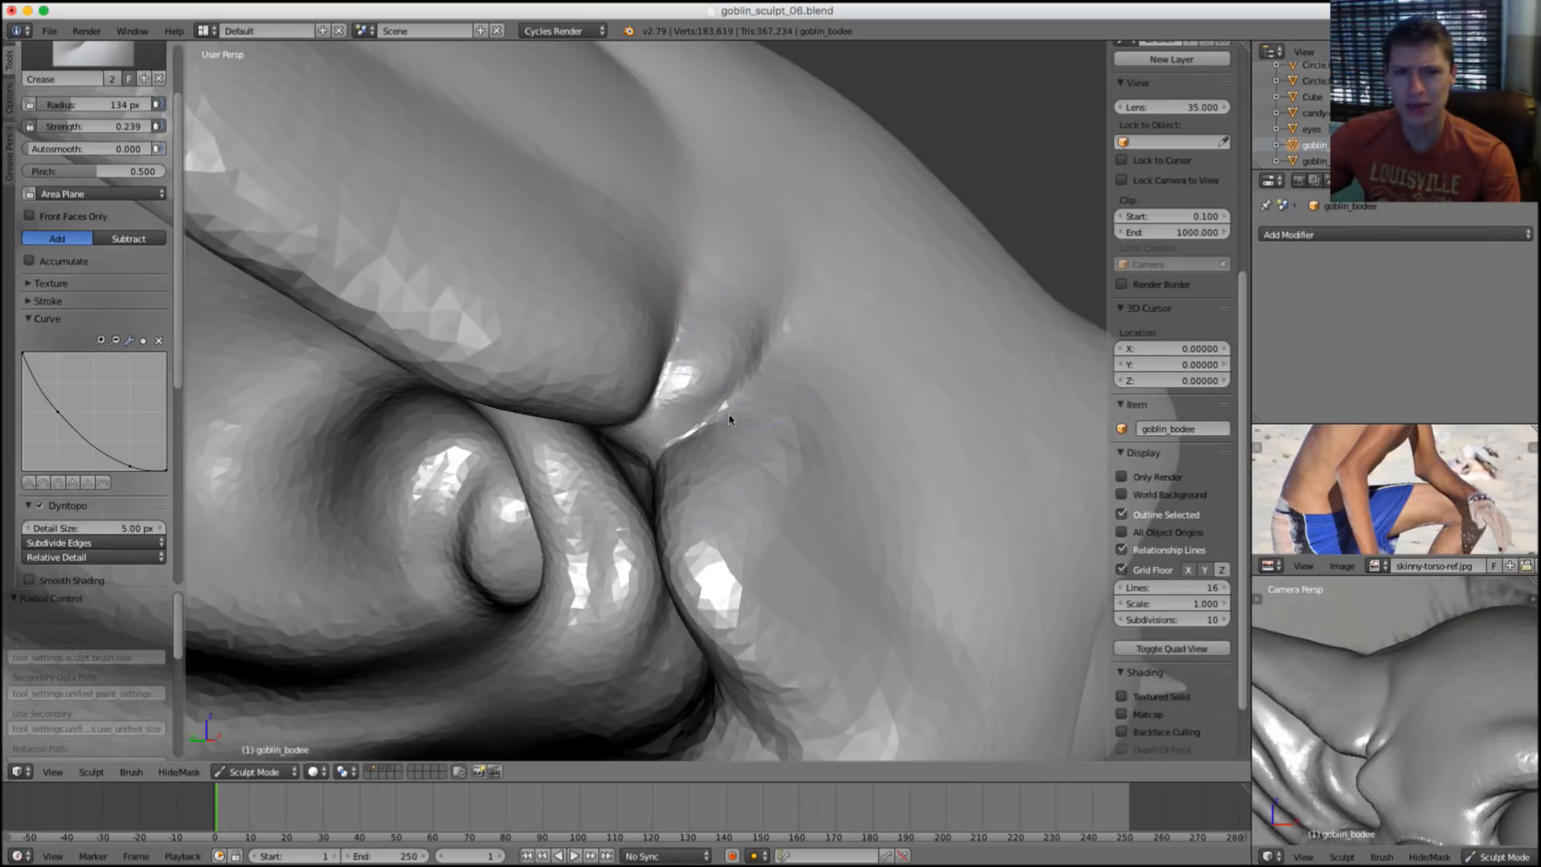
middle_drag(729, 419, 834, 374)
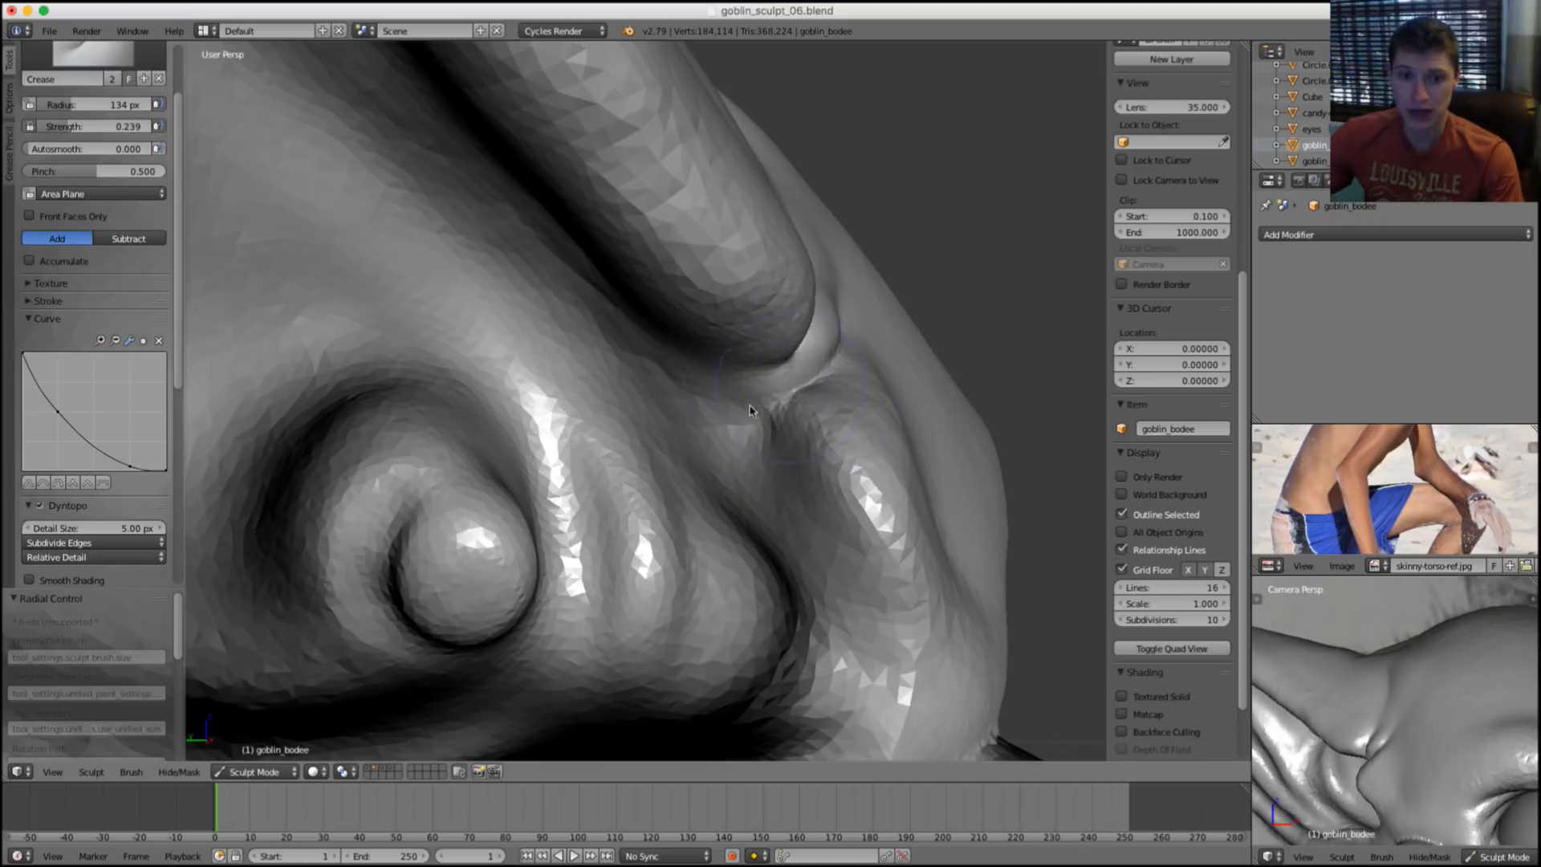
middle_drag(834, 424, 682, 397)
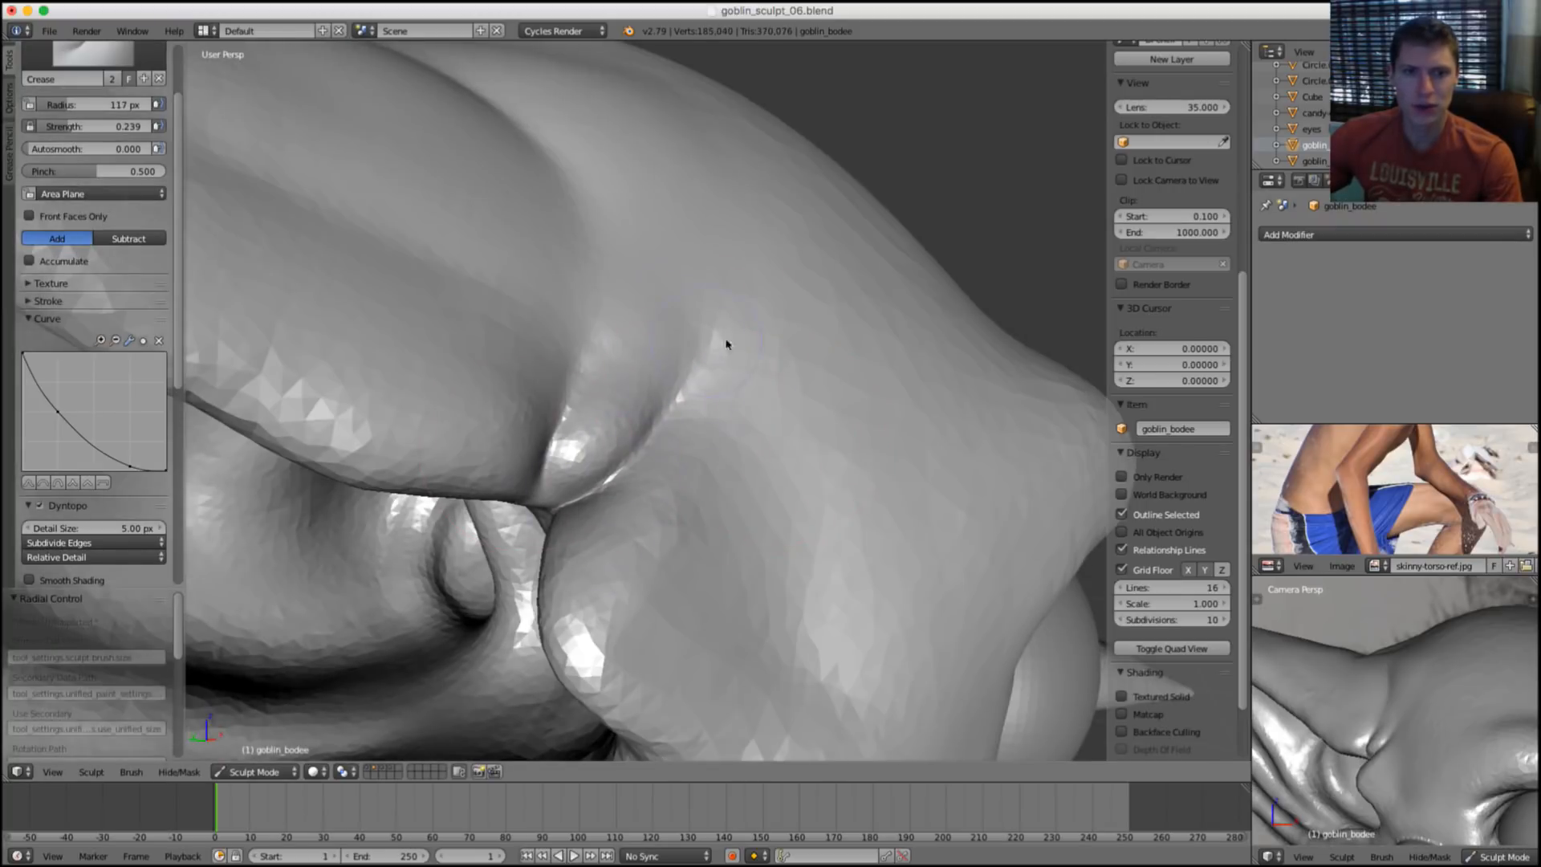
Smooth the small fold between the ear rim and the skull with a 117 px brush radius.
scroll(712, 364, down, 5)
middle_drag(712, 364, 800, 330)
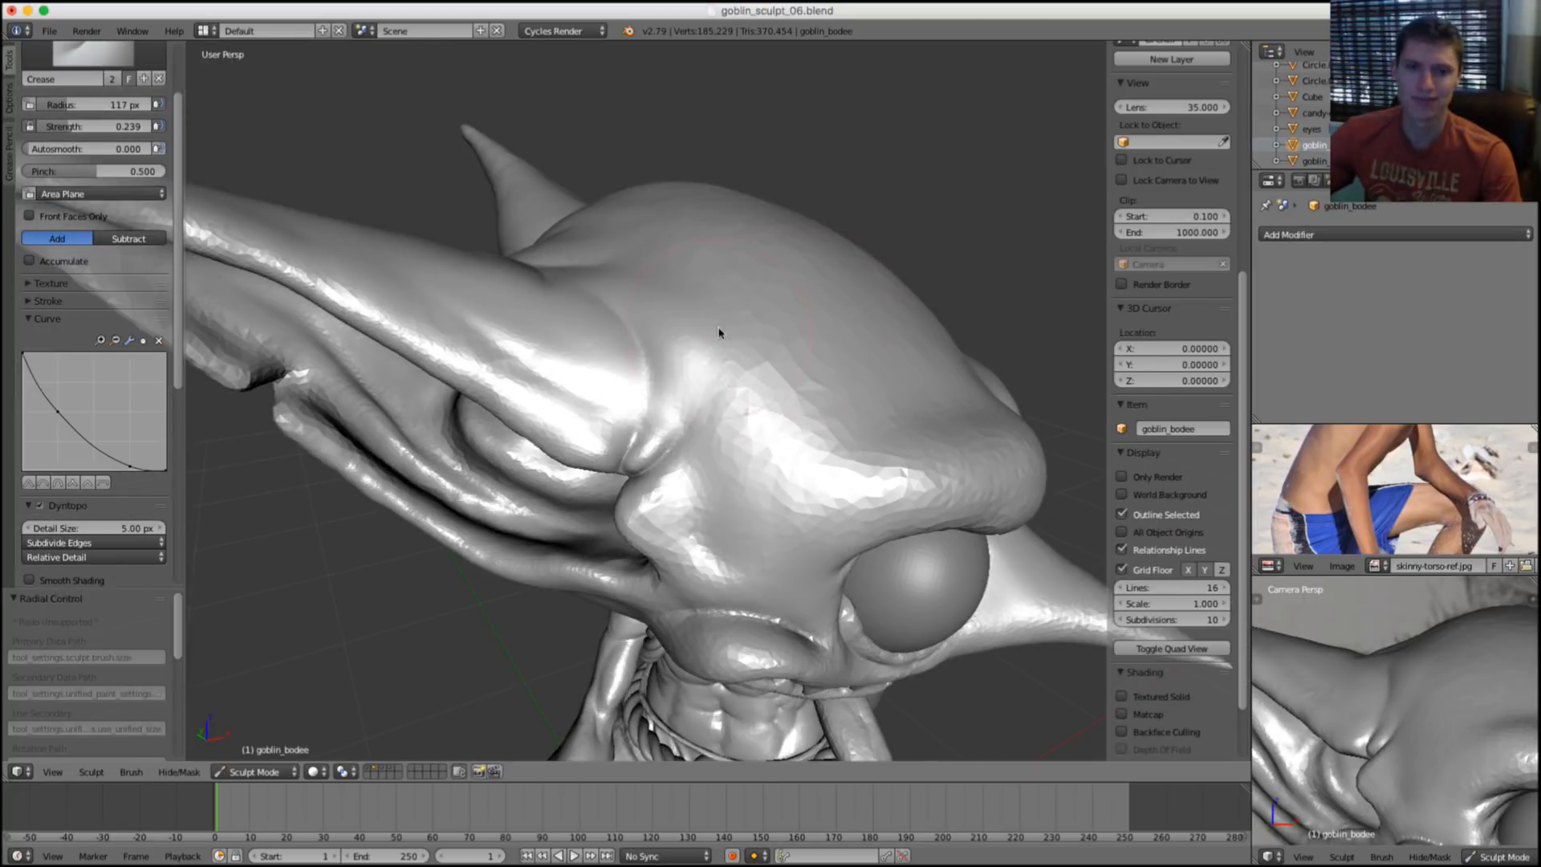
scroll(653, 361, up, 4)
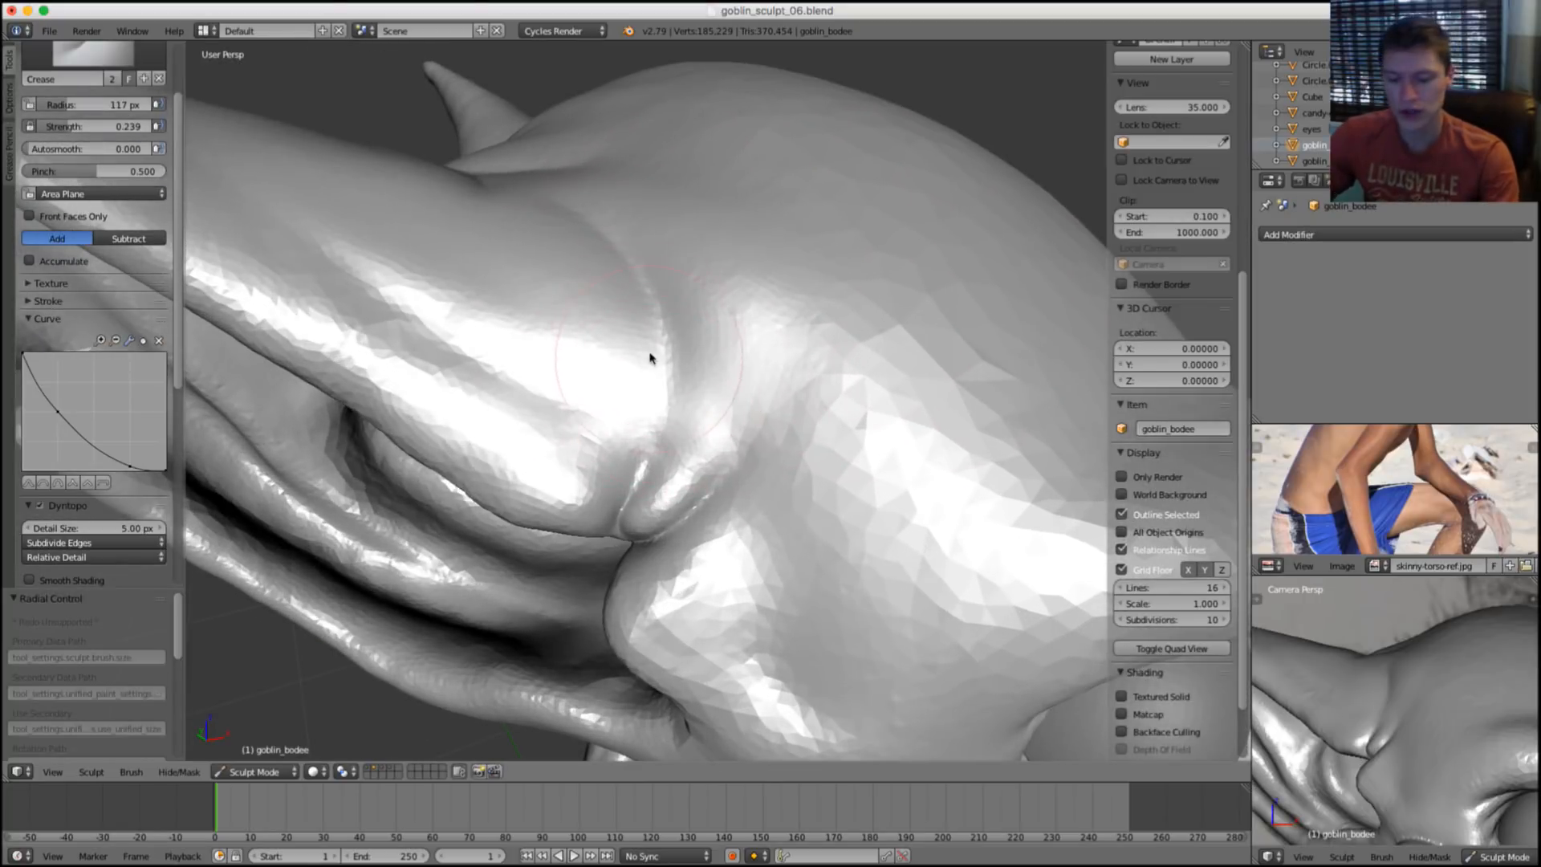
key(s)
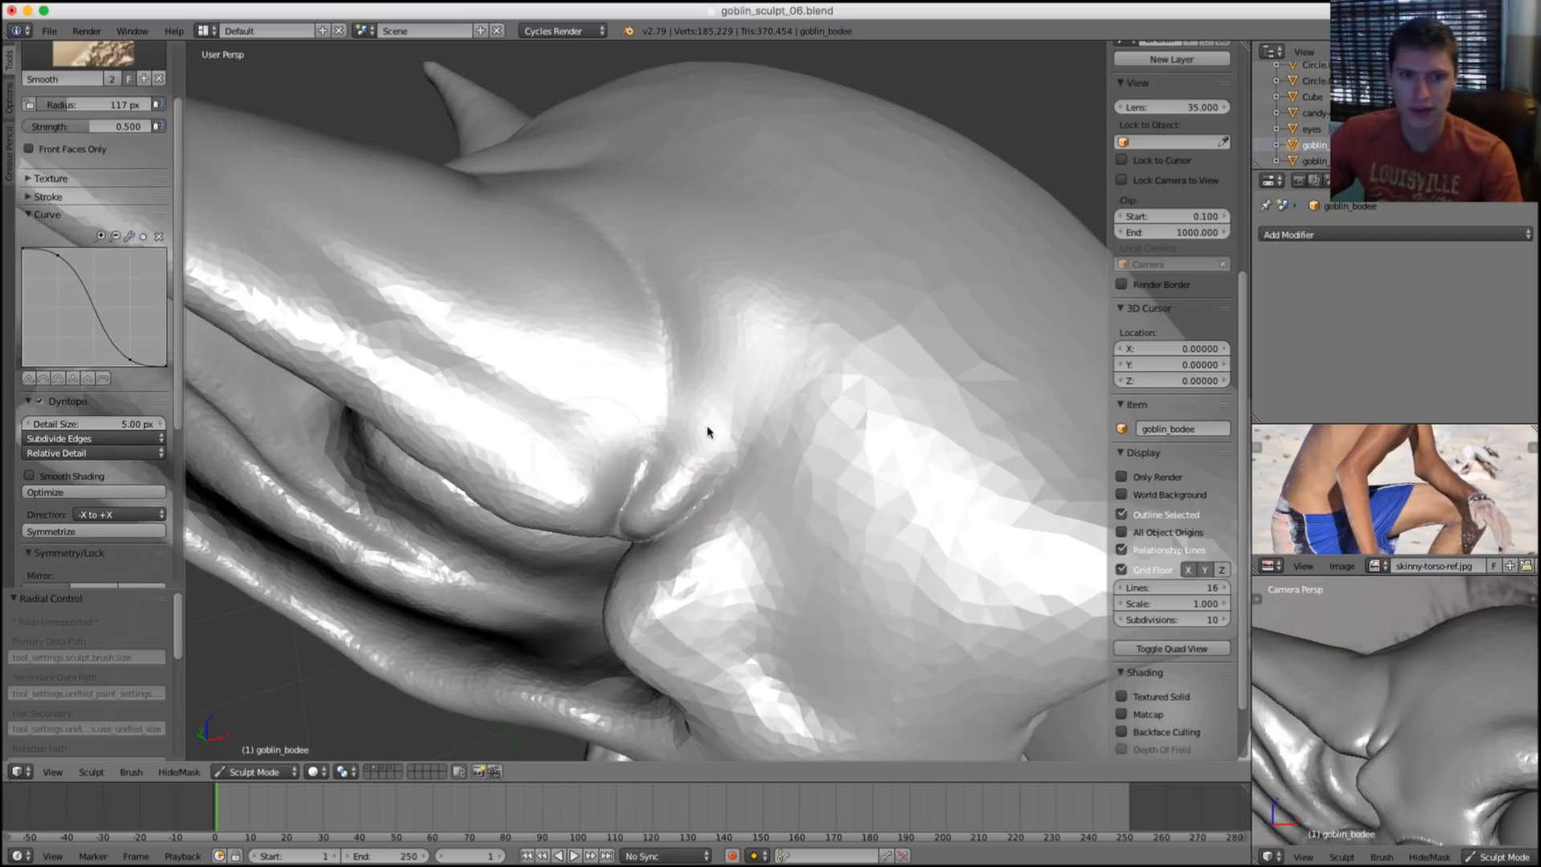
Sharpen the groove beside the ear-base fold using a 79 px Crease radius at strength 0.531.
key(shift+c)
mouse_move(724, 479)
middle_down()
mouse_move(791, 393)
mouse_move(757, 396)
mouse_move(766, 283)
middle_up()
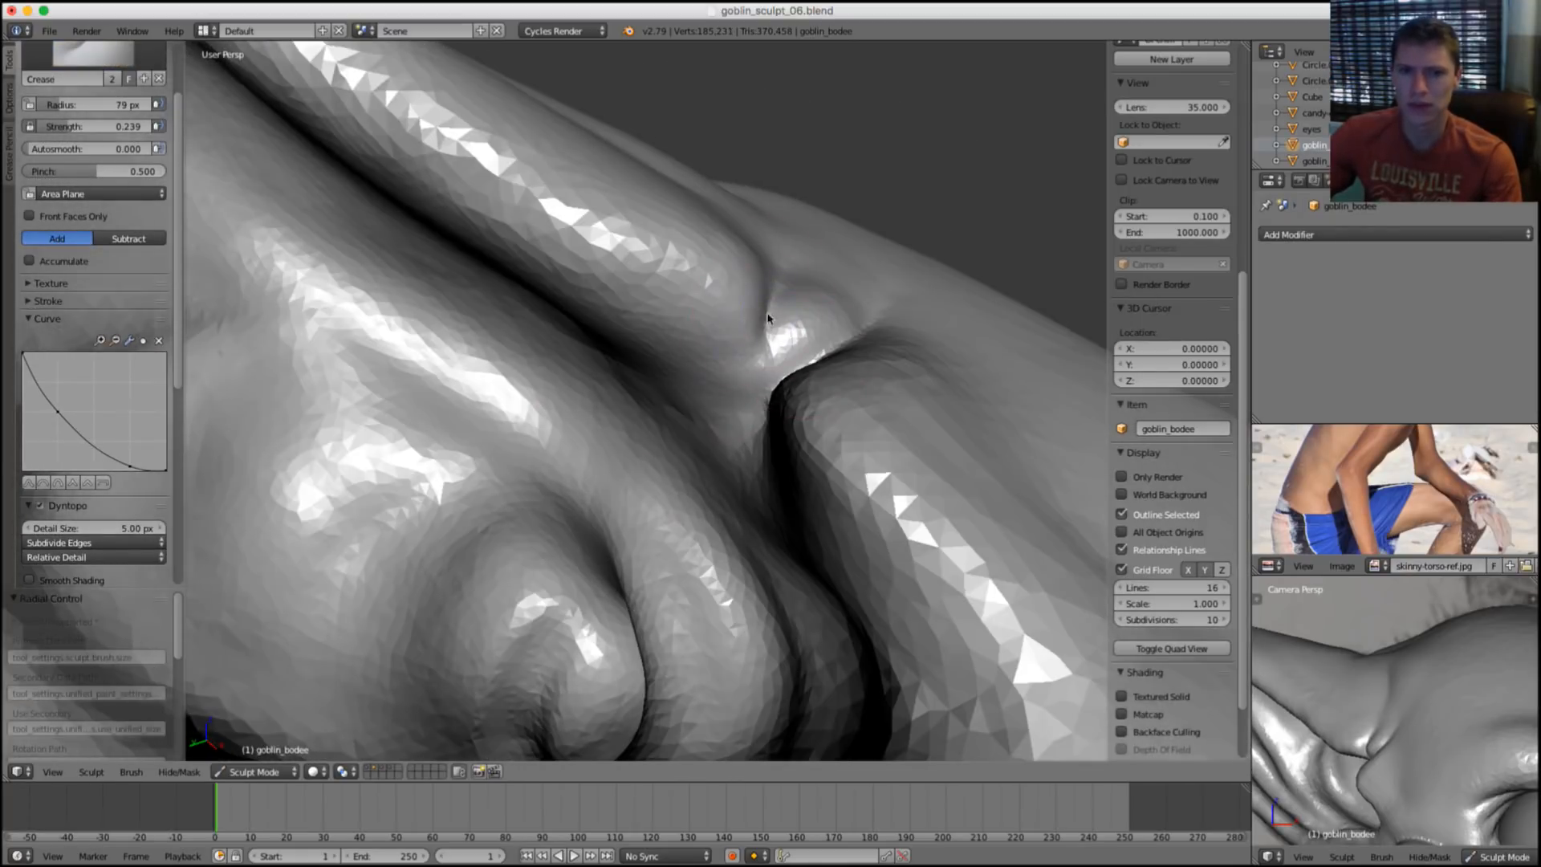
key(shift+f)
click(775, 315)
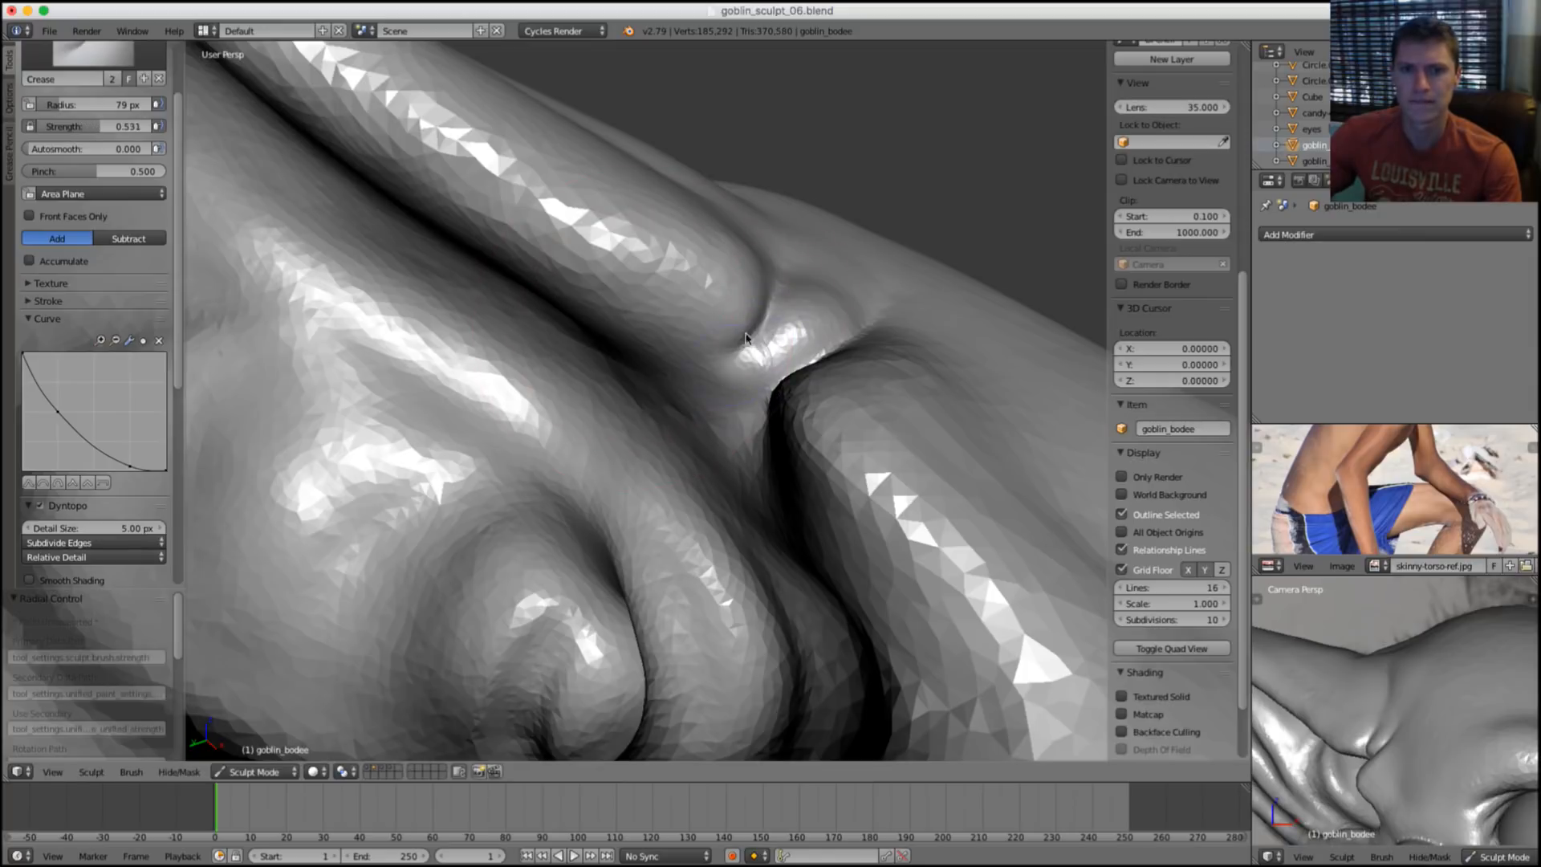
middle_drag(862, 301, 873, 447)
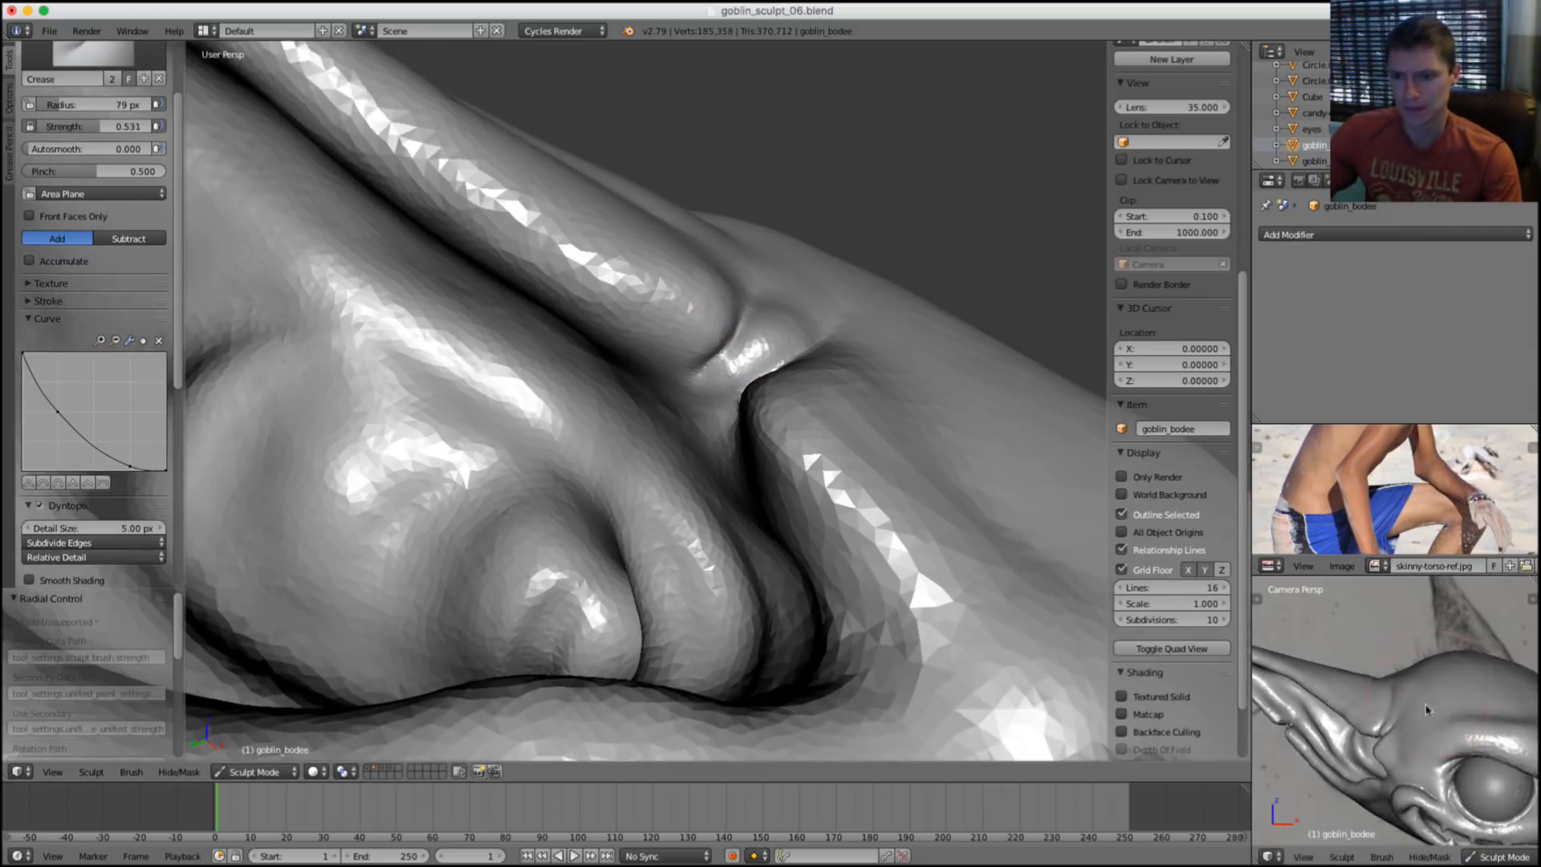
Compare the ear base with the reference drawing in the camera view by toggling the visible layers.
key(grave)
key(grave)
key(grave)
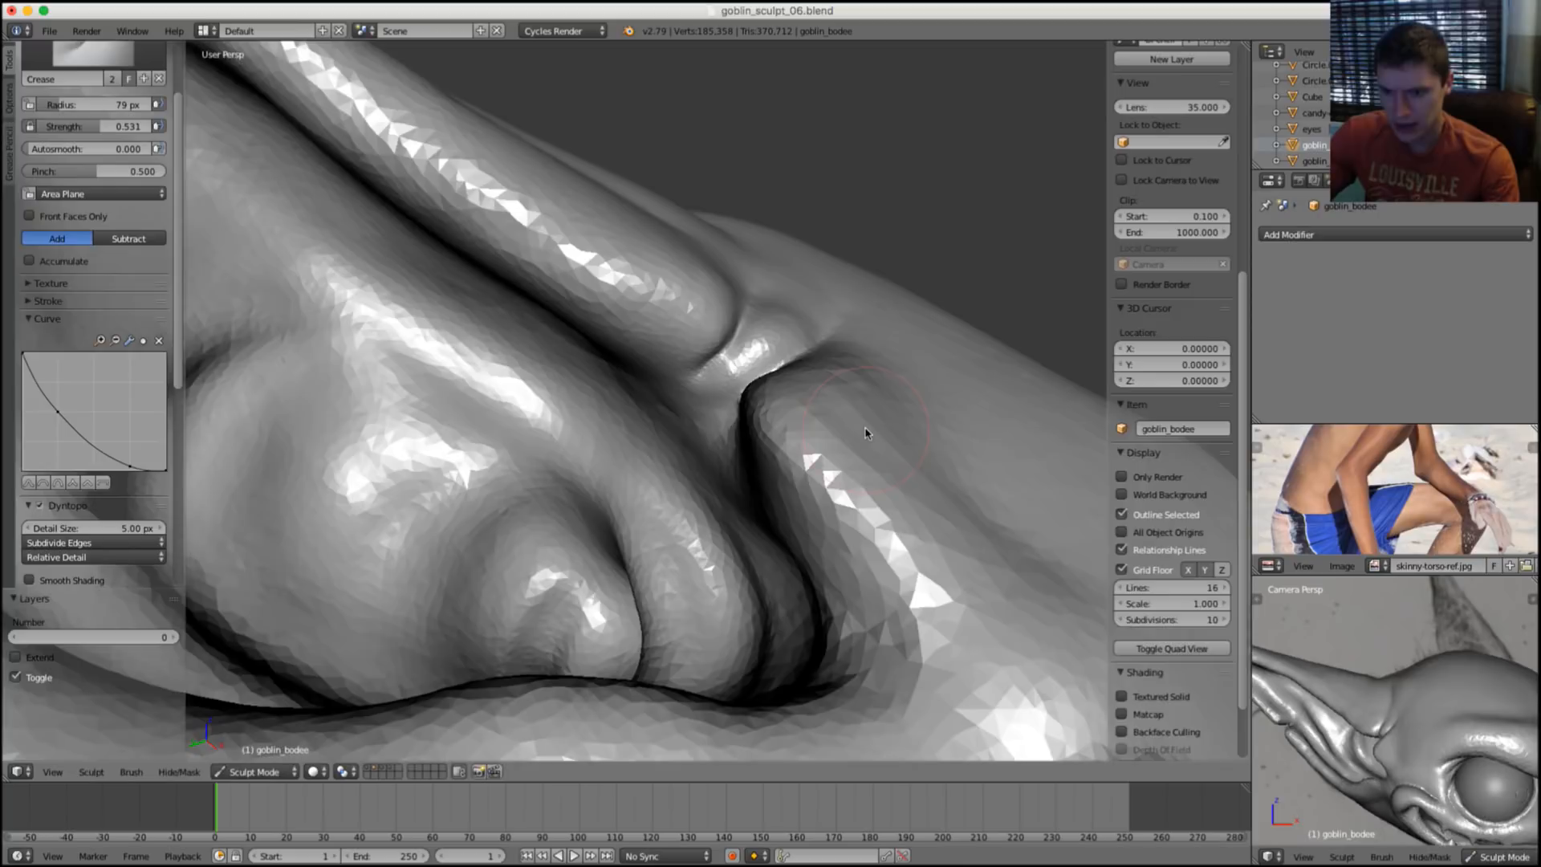
key(grave)
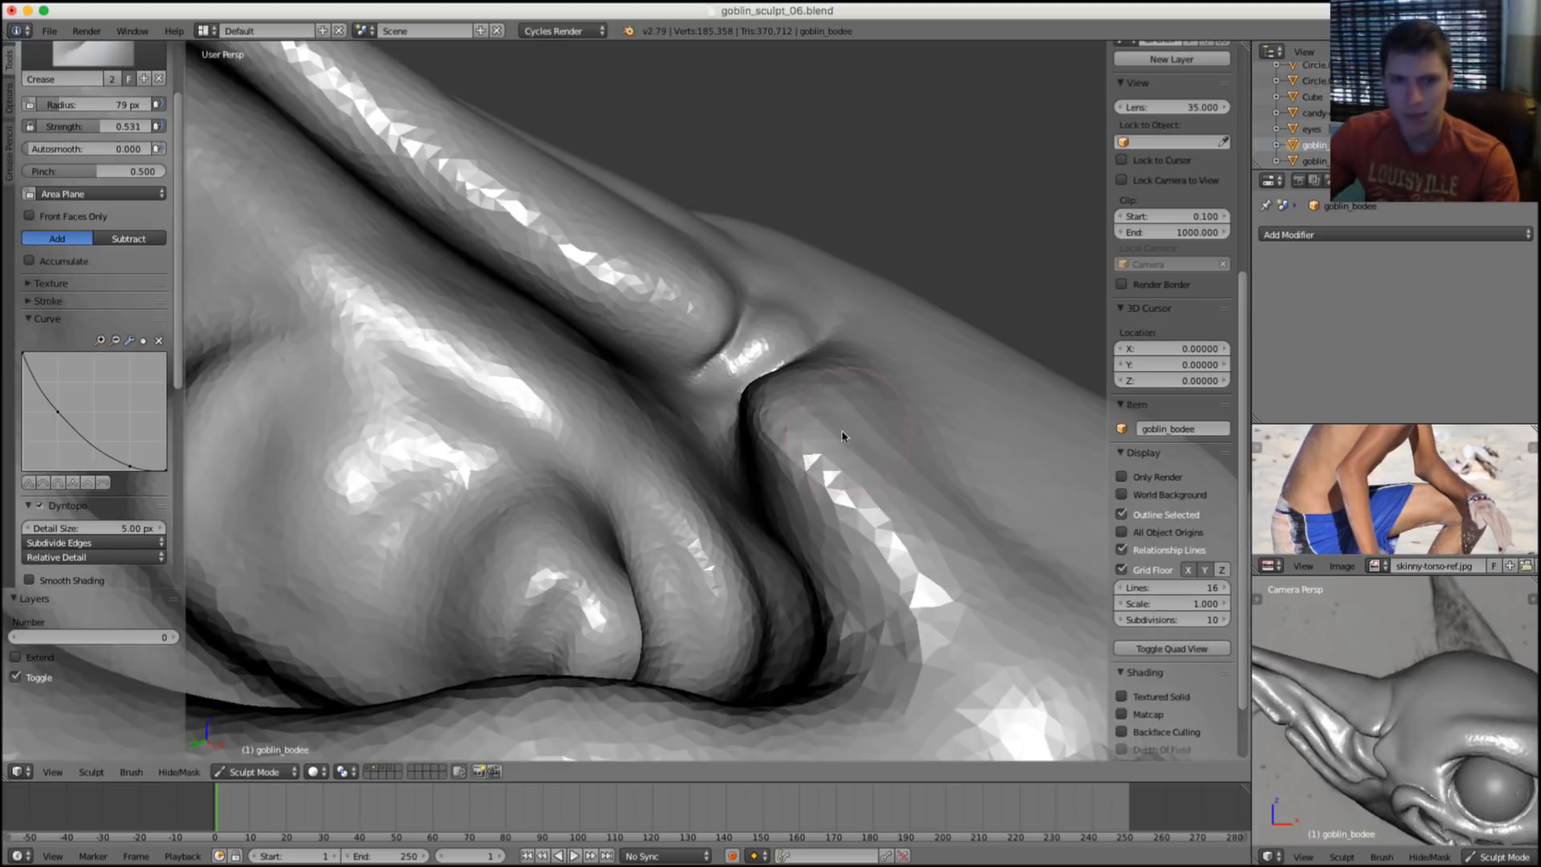
Nudge the front of the ear base against the skull using Grab with a 343 px radius.
scroll(842, 436, down, 5)
middle_drag(823, 402, 763, 388)
key(g)
key(f)
click(755, 333)
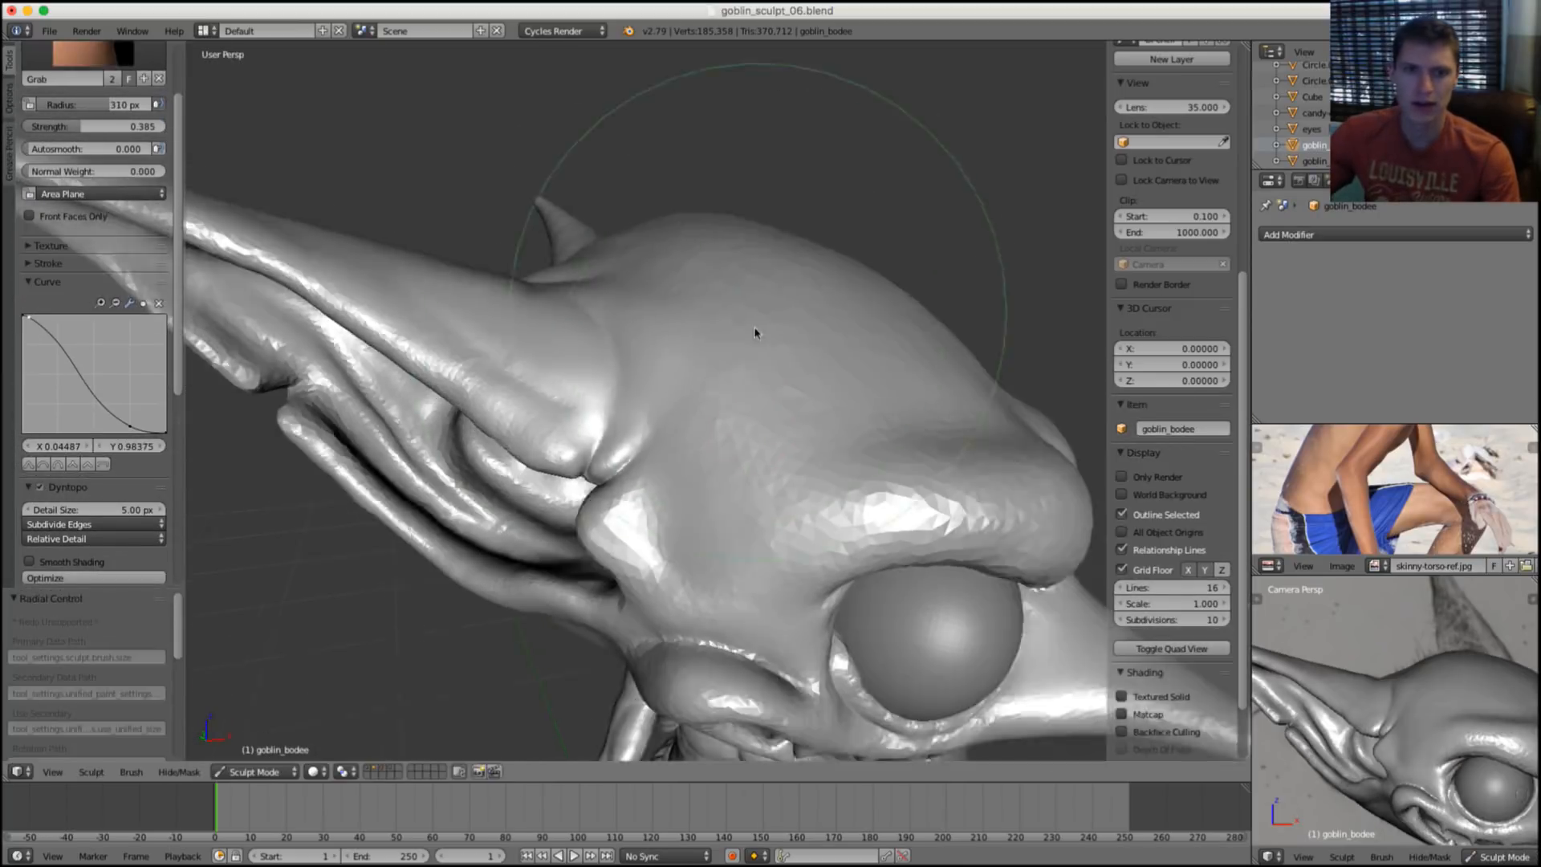
middle_drag(755, 334, 640, 410)
key(f)
click(619, 415)
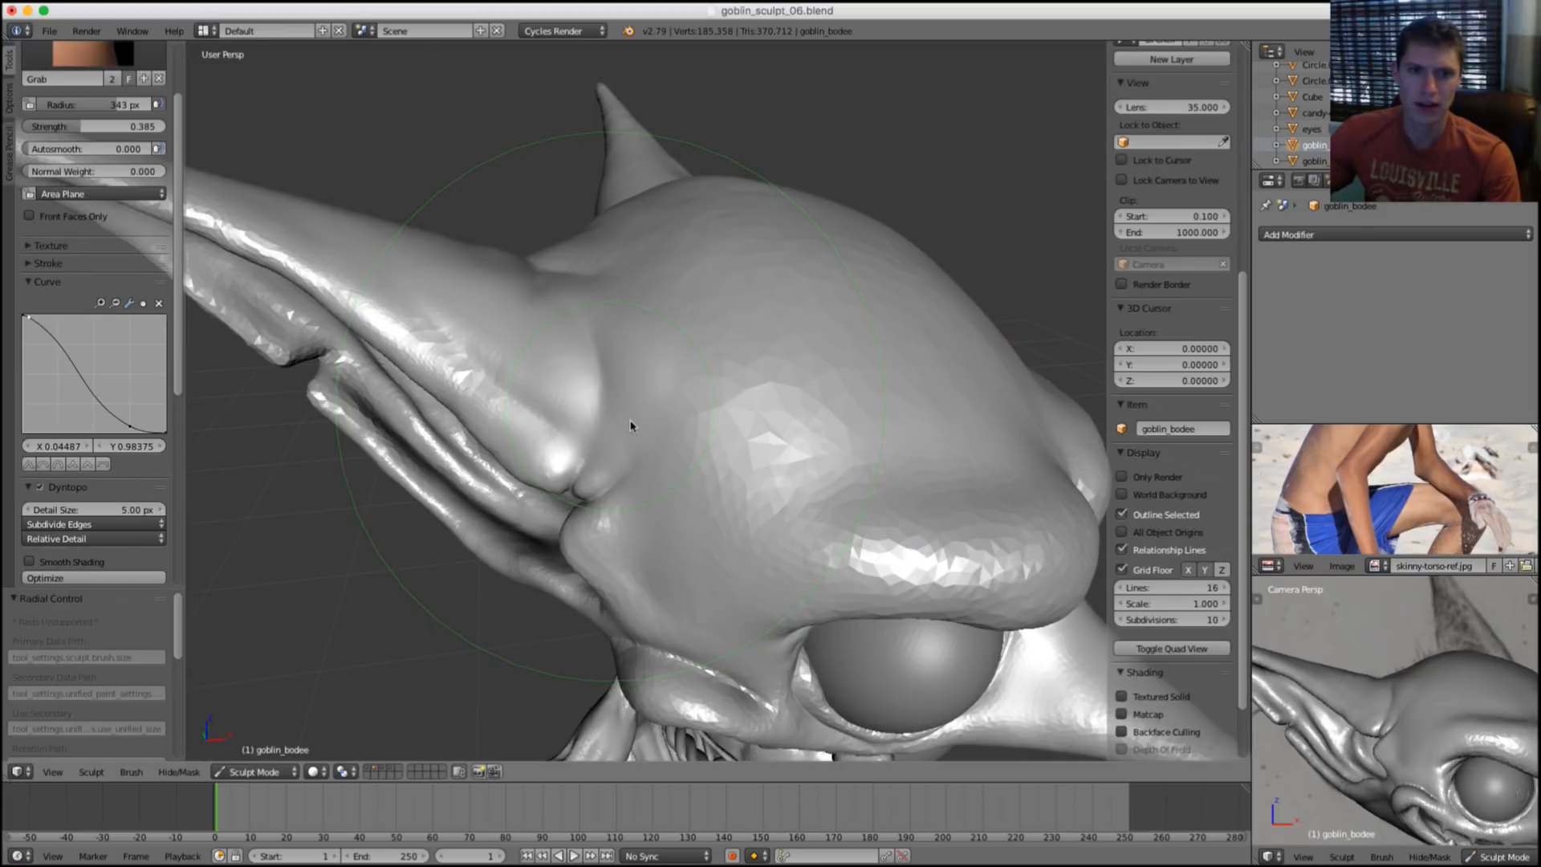
drag(636, 430, 636, 435)
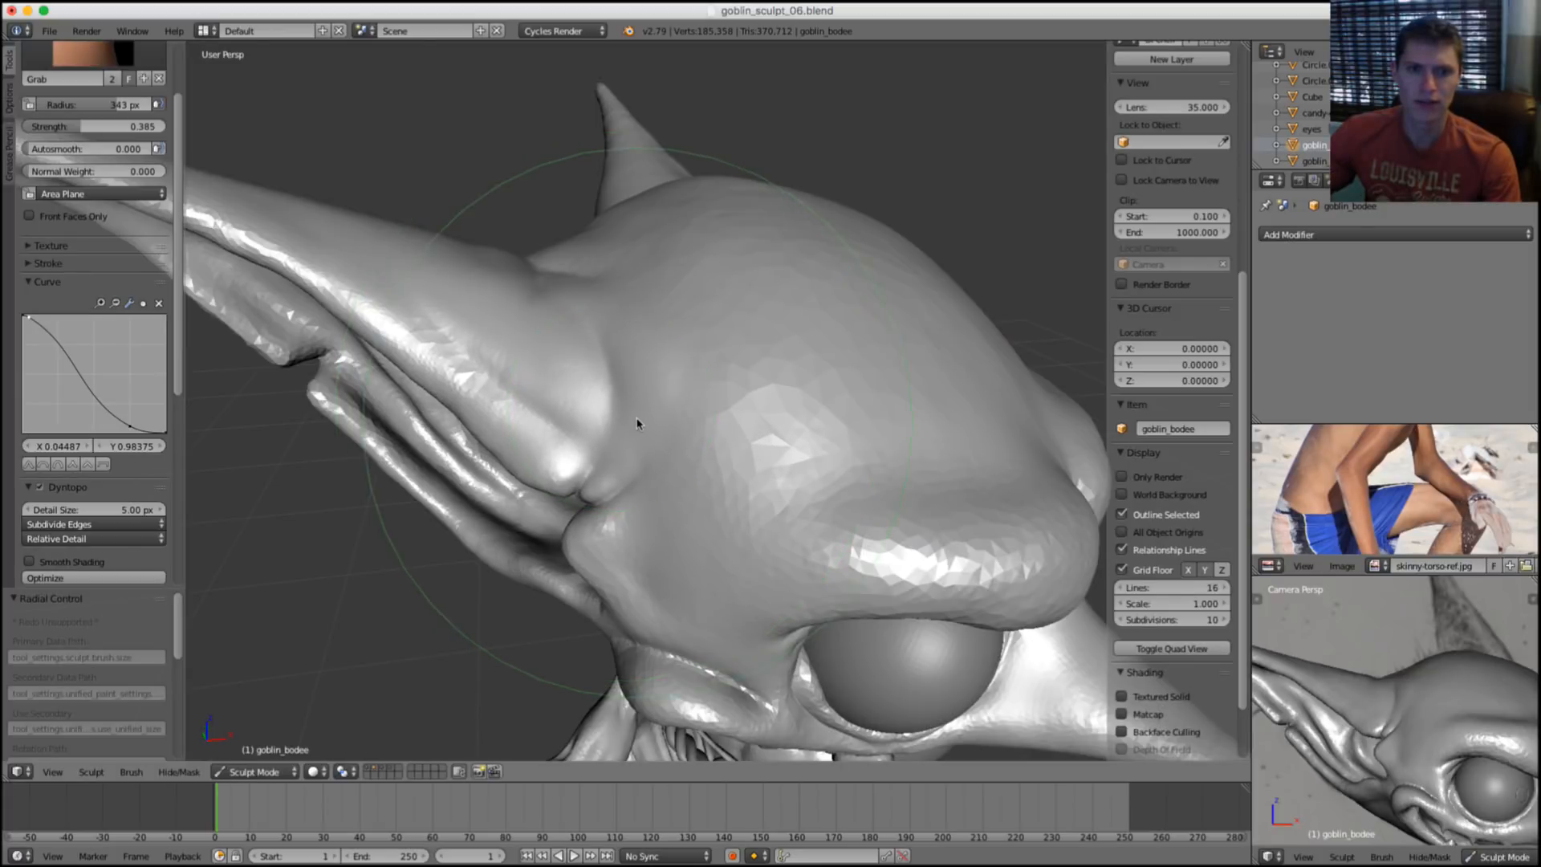
Show layer 2 and examine the reference drawing's skull, horn, brow and eye socket in the camera view.
scroll(816, 302, down, 2)
middle_drag(815, 302, 736, 416)
scroll(678, 288, down, 2)
scroll(794, 391, up, 4)
key(2)
key(1)
key(2)
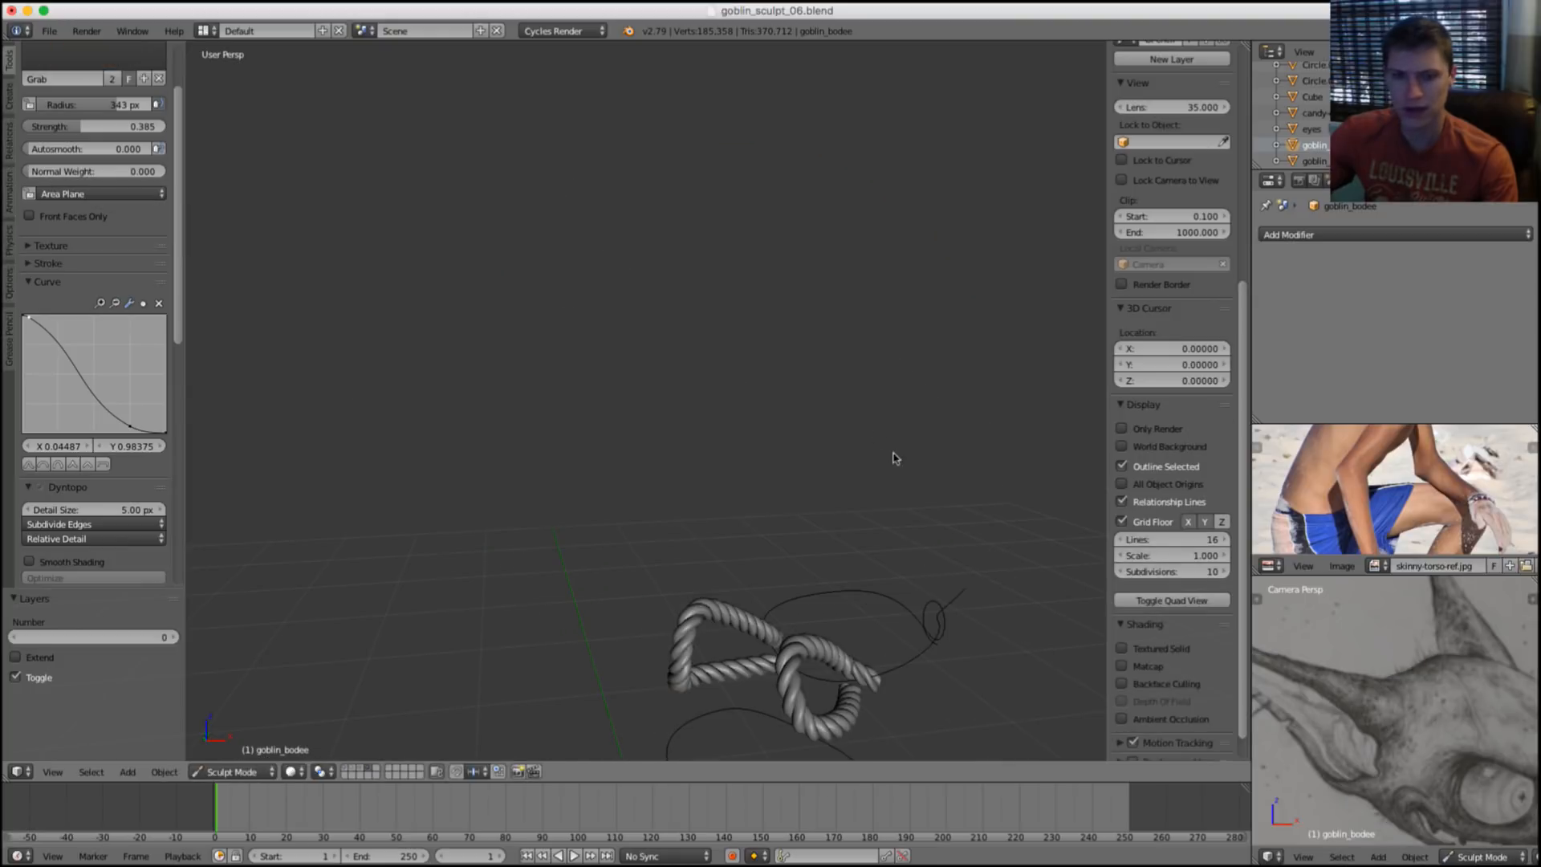
mouse_move(893, 449)
shift+middle_down()
mouse_move(810, 380)
mouse_move(821, 386)
shift+middle_up()
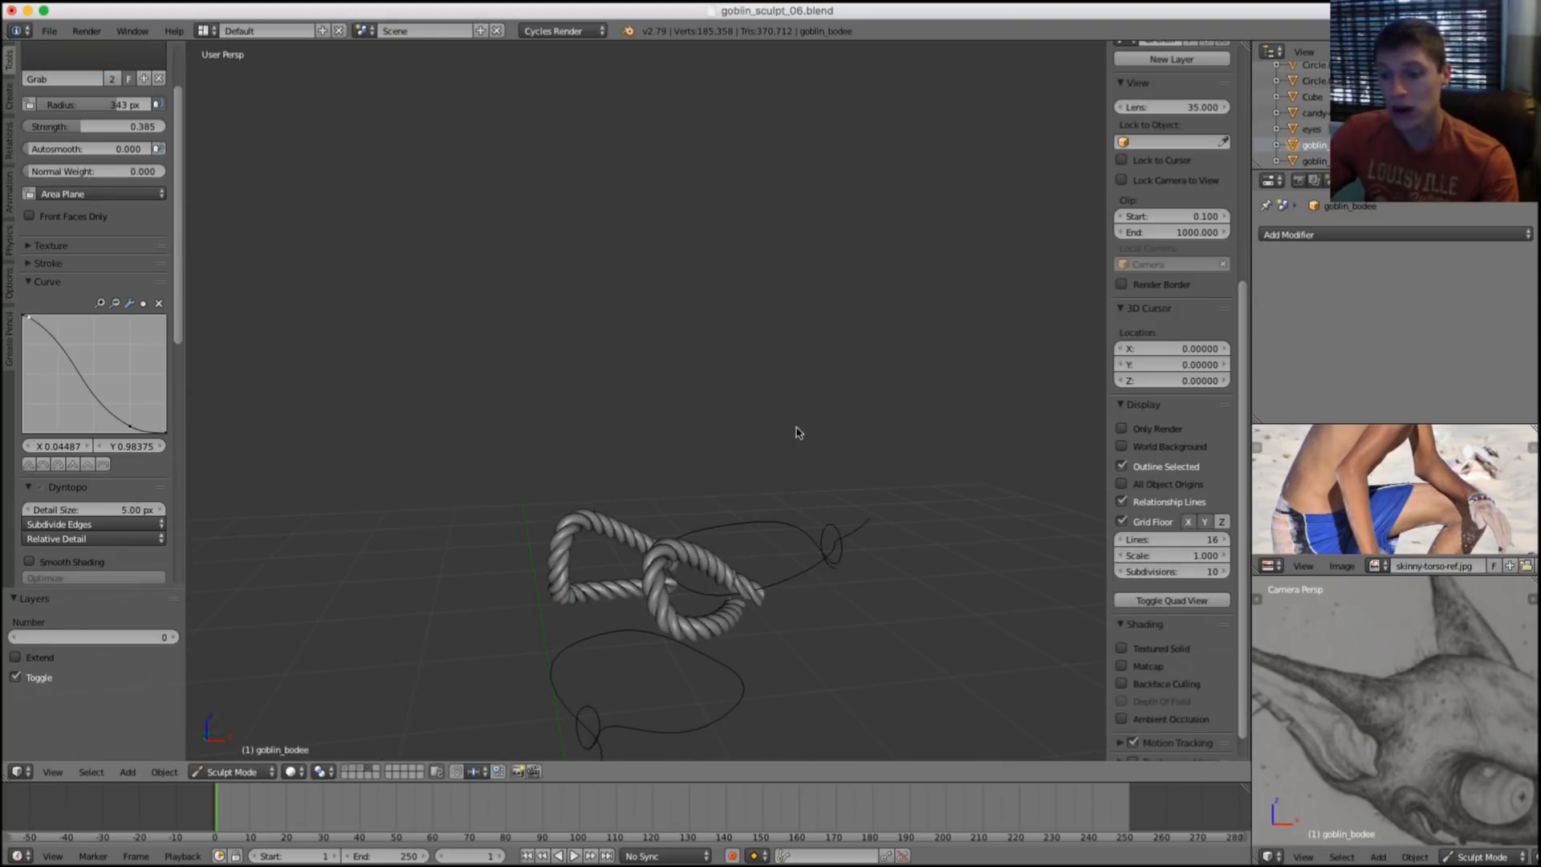
mouse_move(1423, 689)
shift+middle_down()
mouse_move(1362, 678)
mouse_move(1347, 656)
shift+middle_up()
scroll(1362, 677, up, 4)
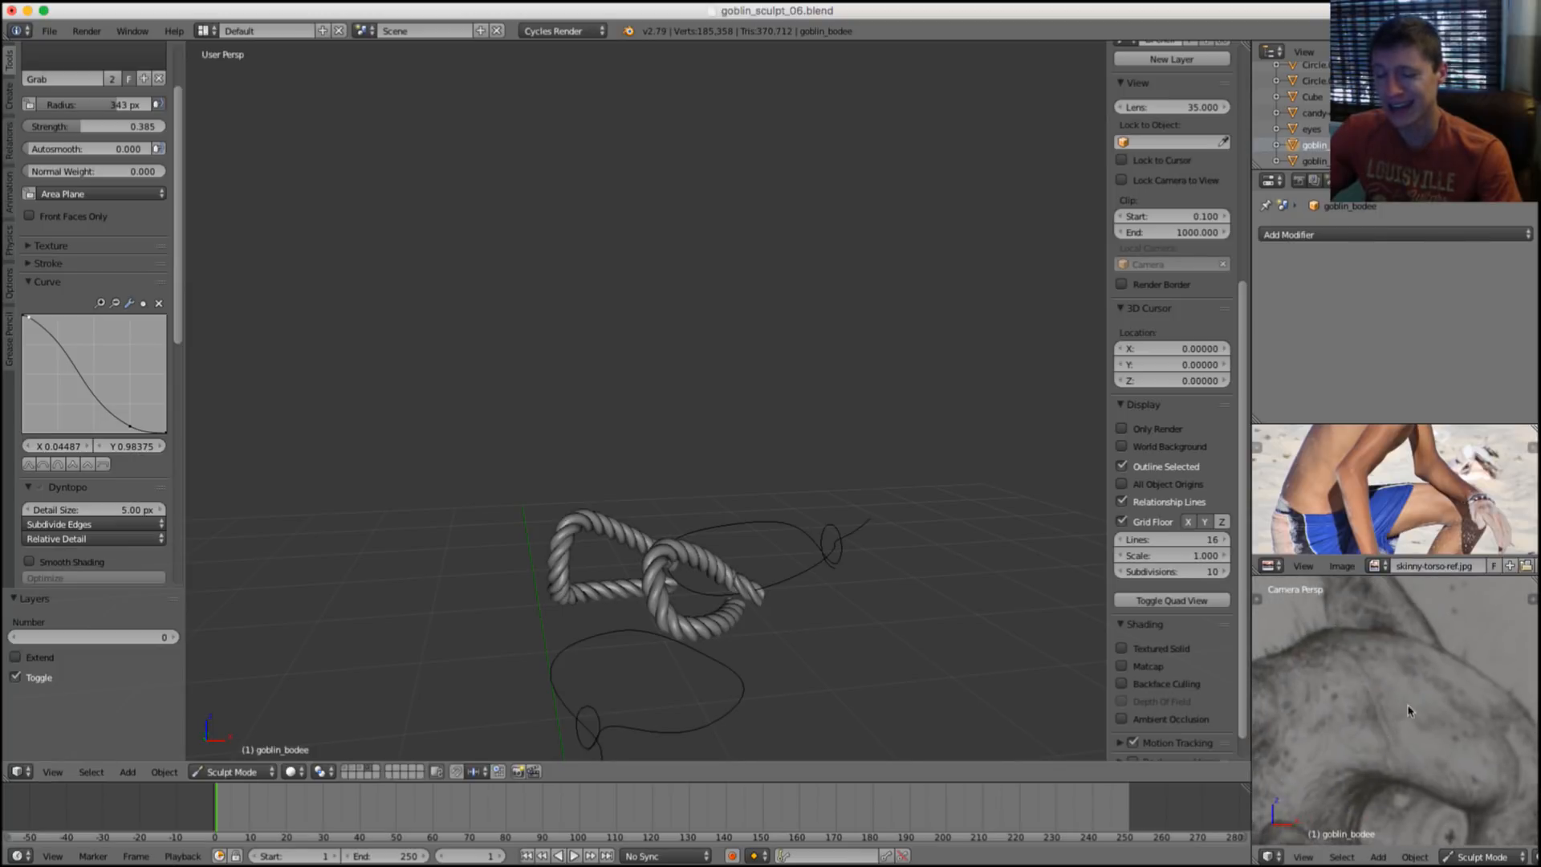
scroll(1409, 710, down, 3)
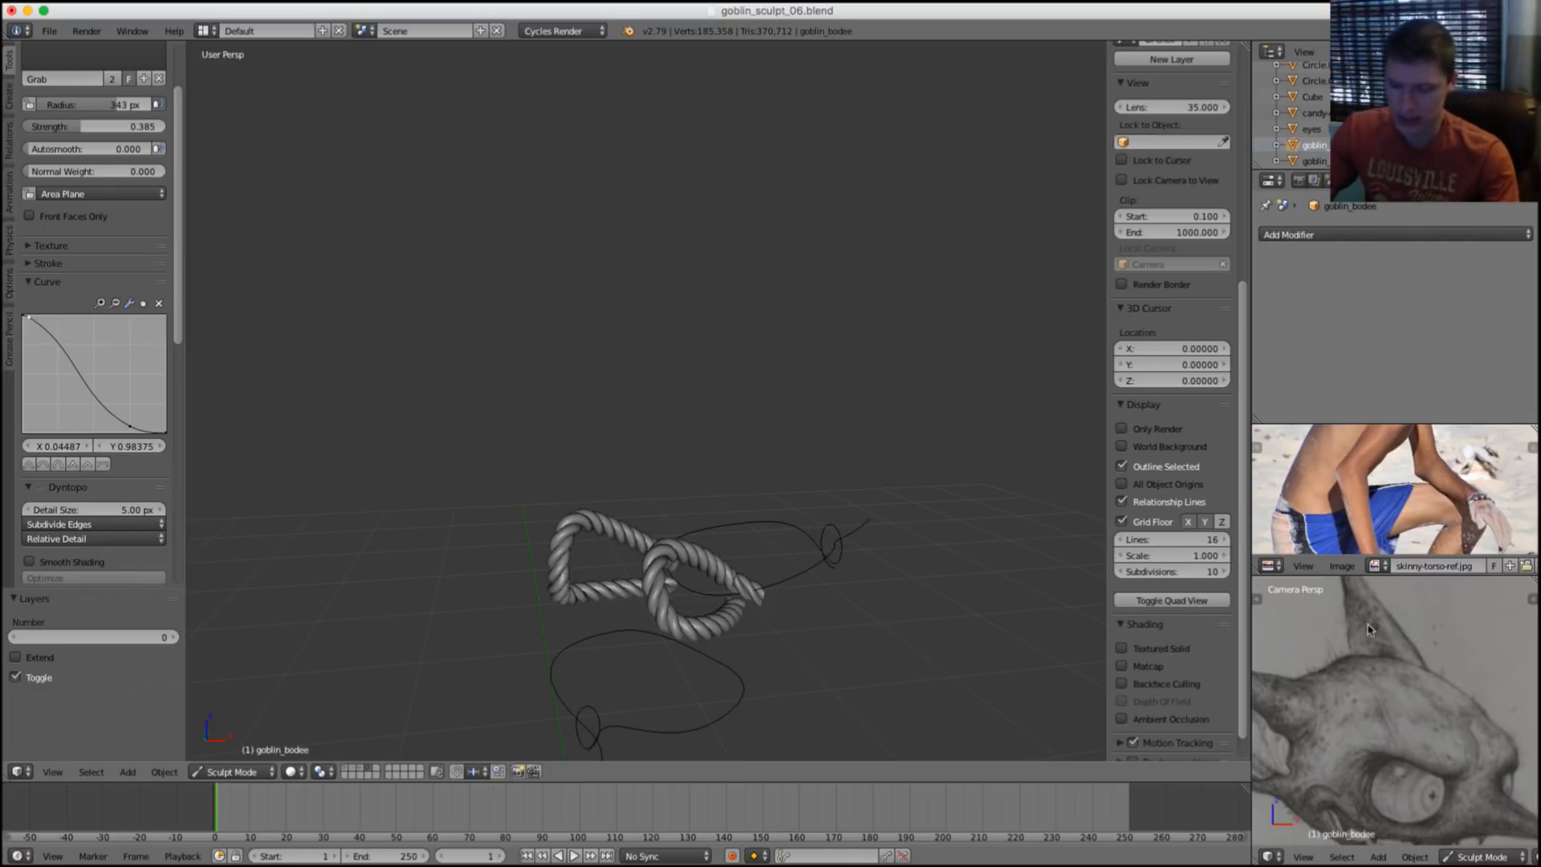
scroll(1452, 676, up, 4)
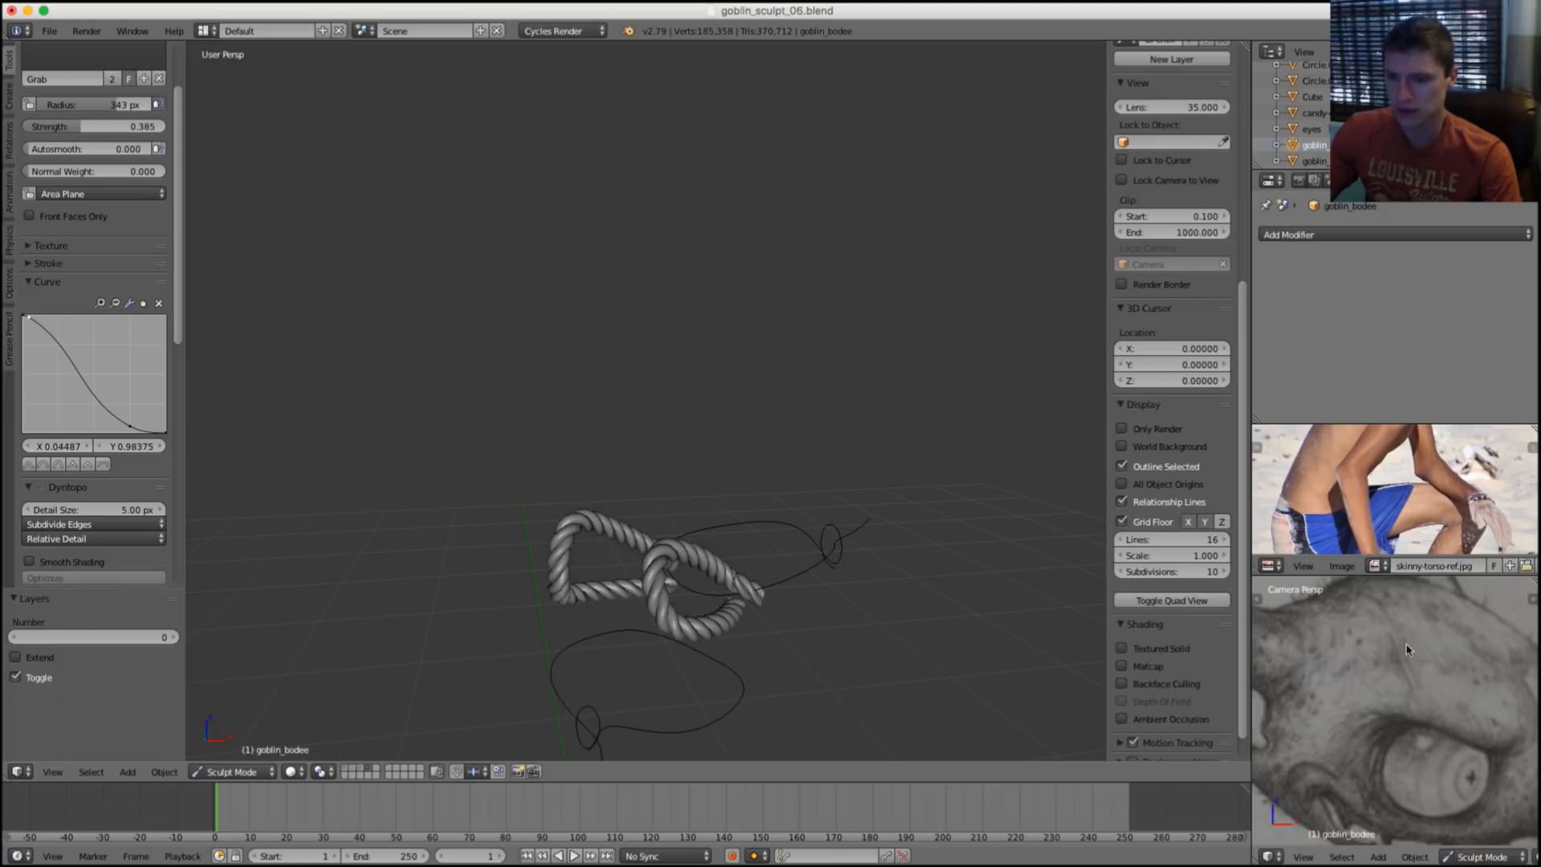
scroll(1421, 685, down, 1)
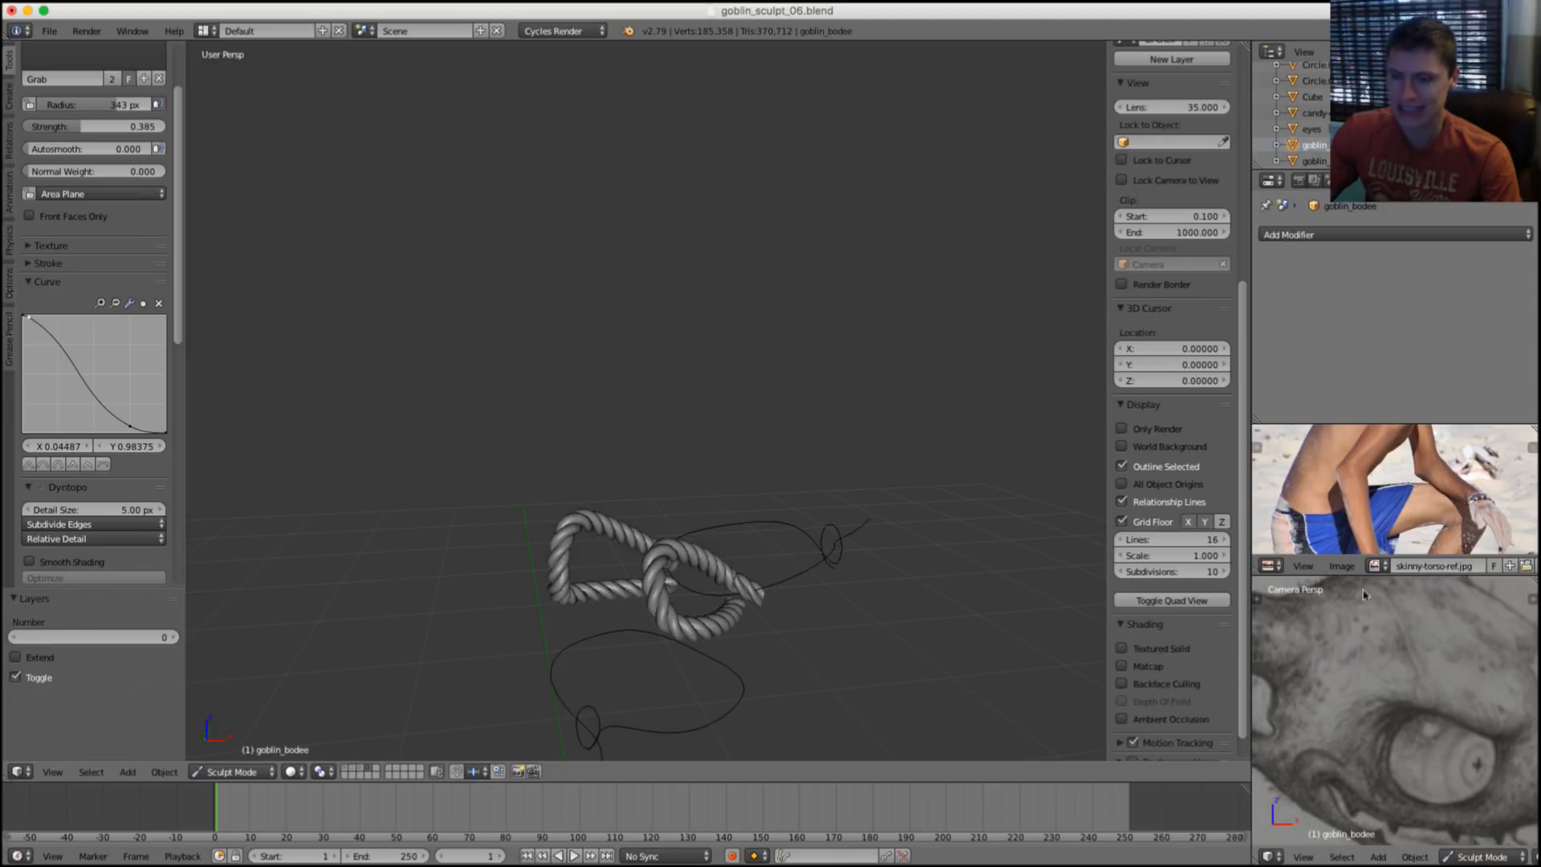
Bring the brow and eye socket into close view and set up the Crease brush with a 118 px radius.
middle_drag(543, 378, 634, 370)
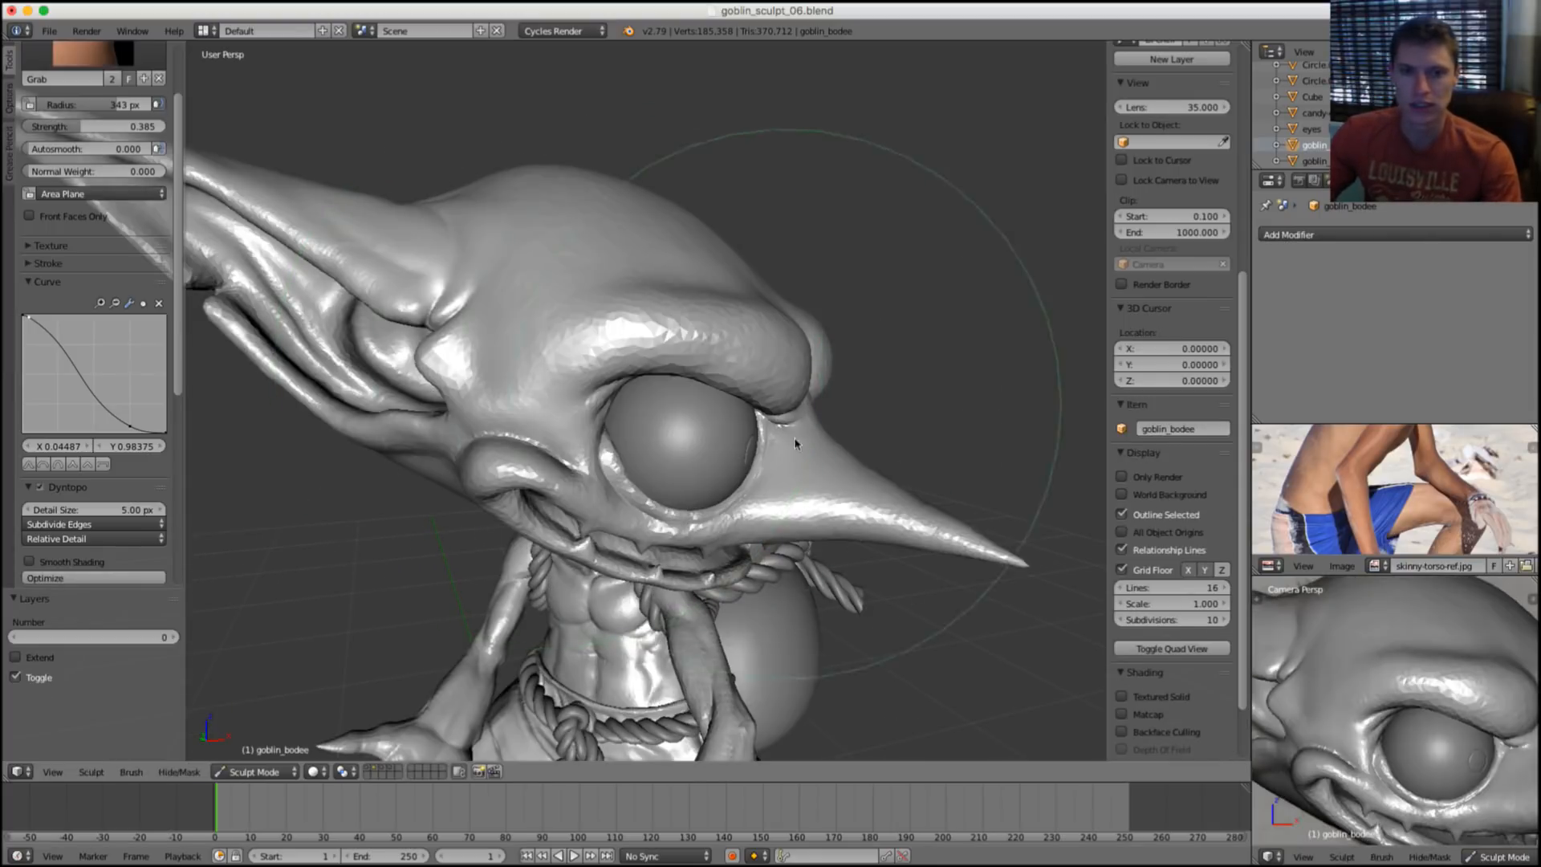
mouse_move(791, 436)
middle_down()
mouse_move(988, 334)
mouse_move(723, 436)
middle_up()
scroll(722, 436, up, 2)
key(shift+c)
key(f)
click(592, 352)
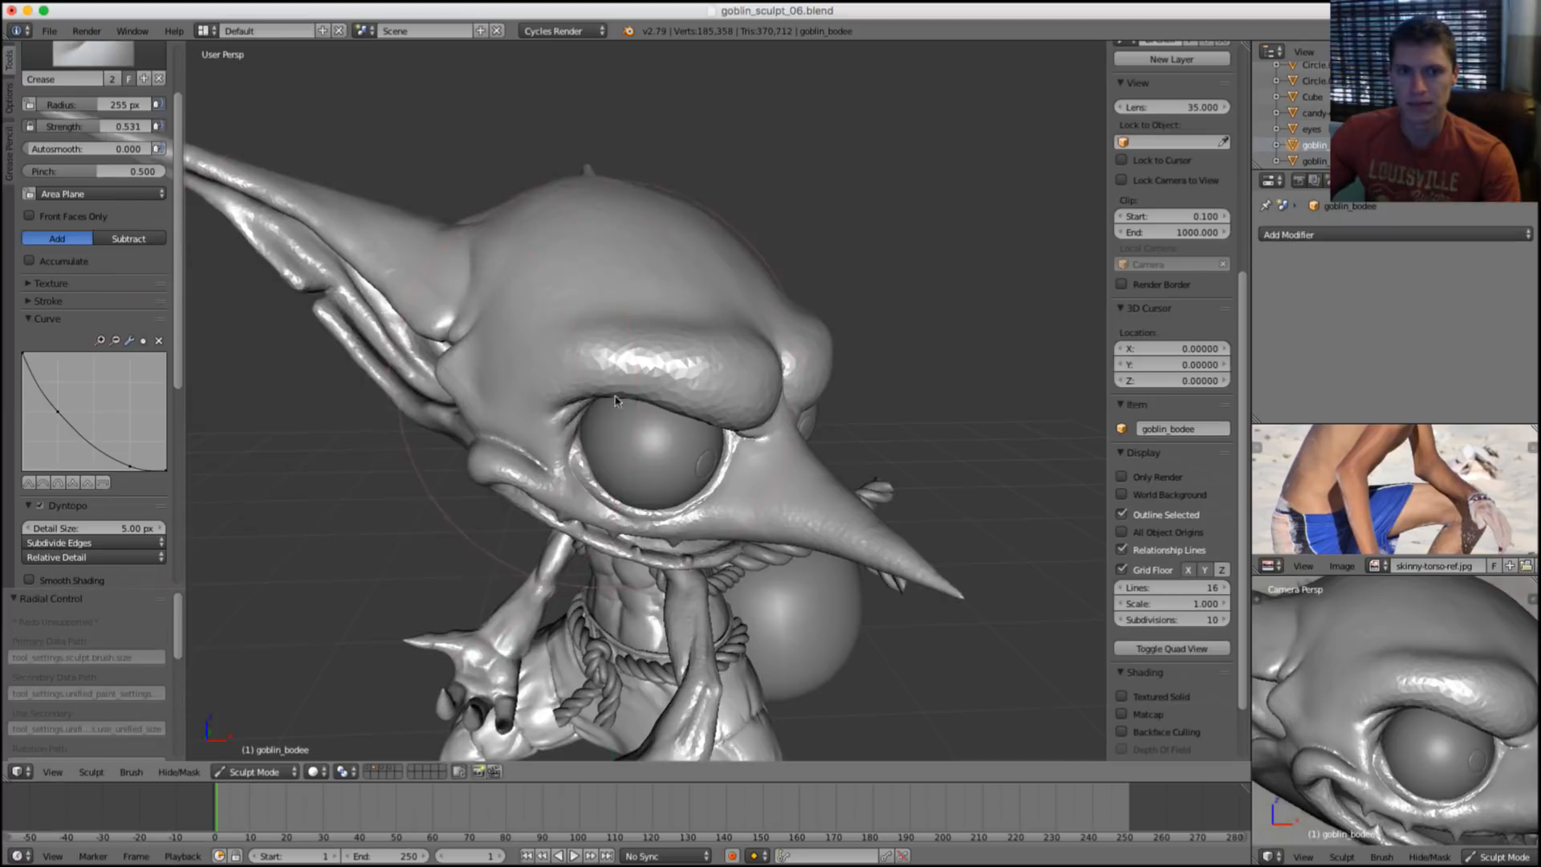
scroll(593, 352, up, 3)
scroll(593, 351, up, 3)
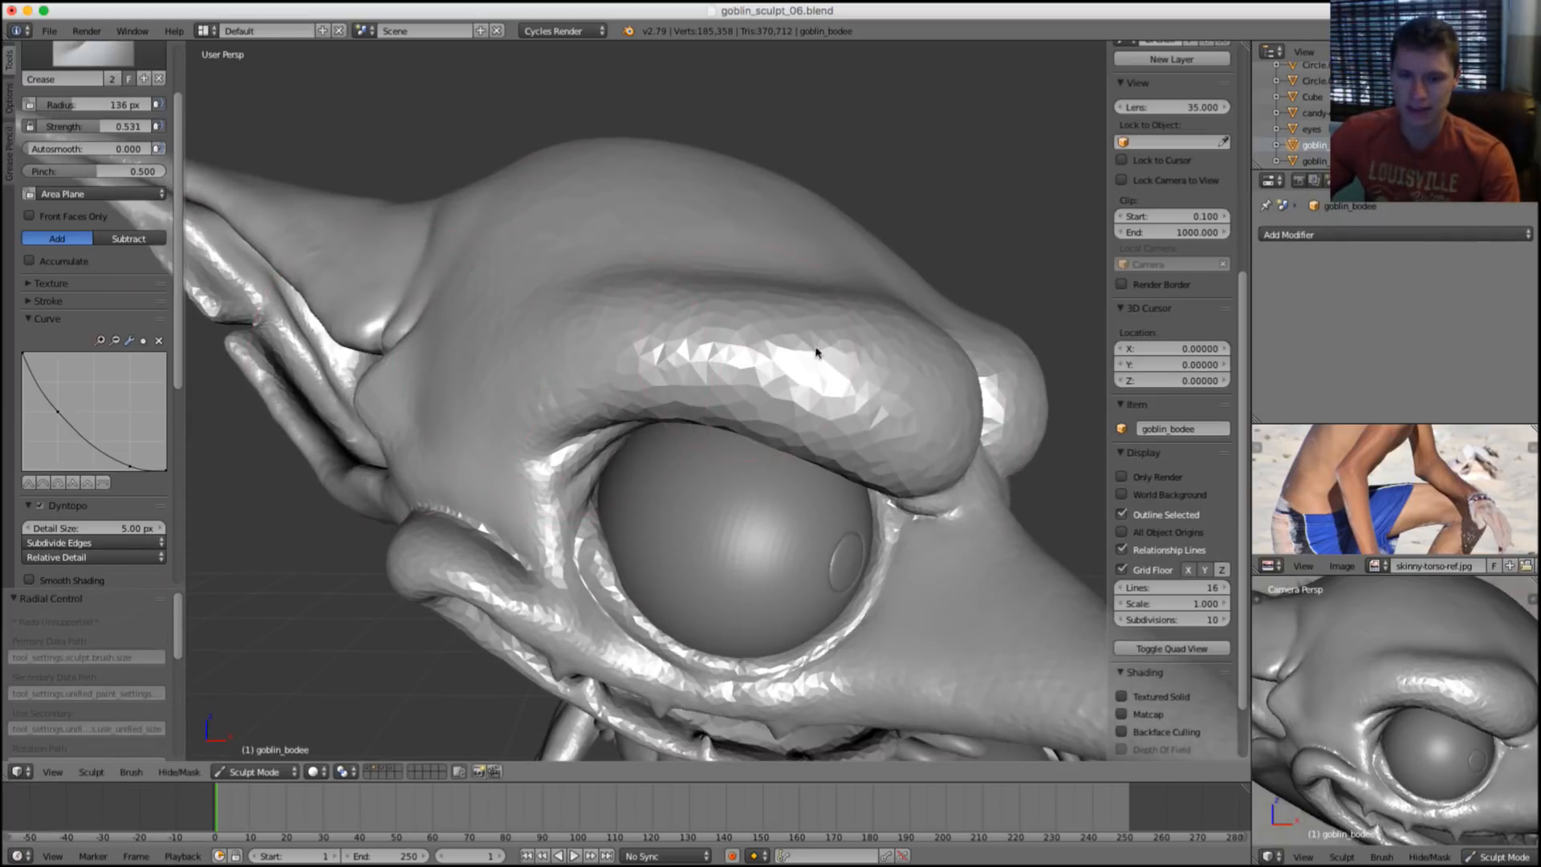
middle_drag(731, 431, 712, 414)
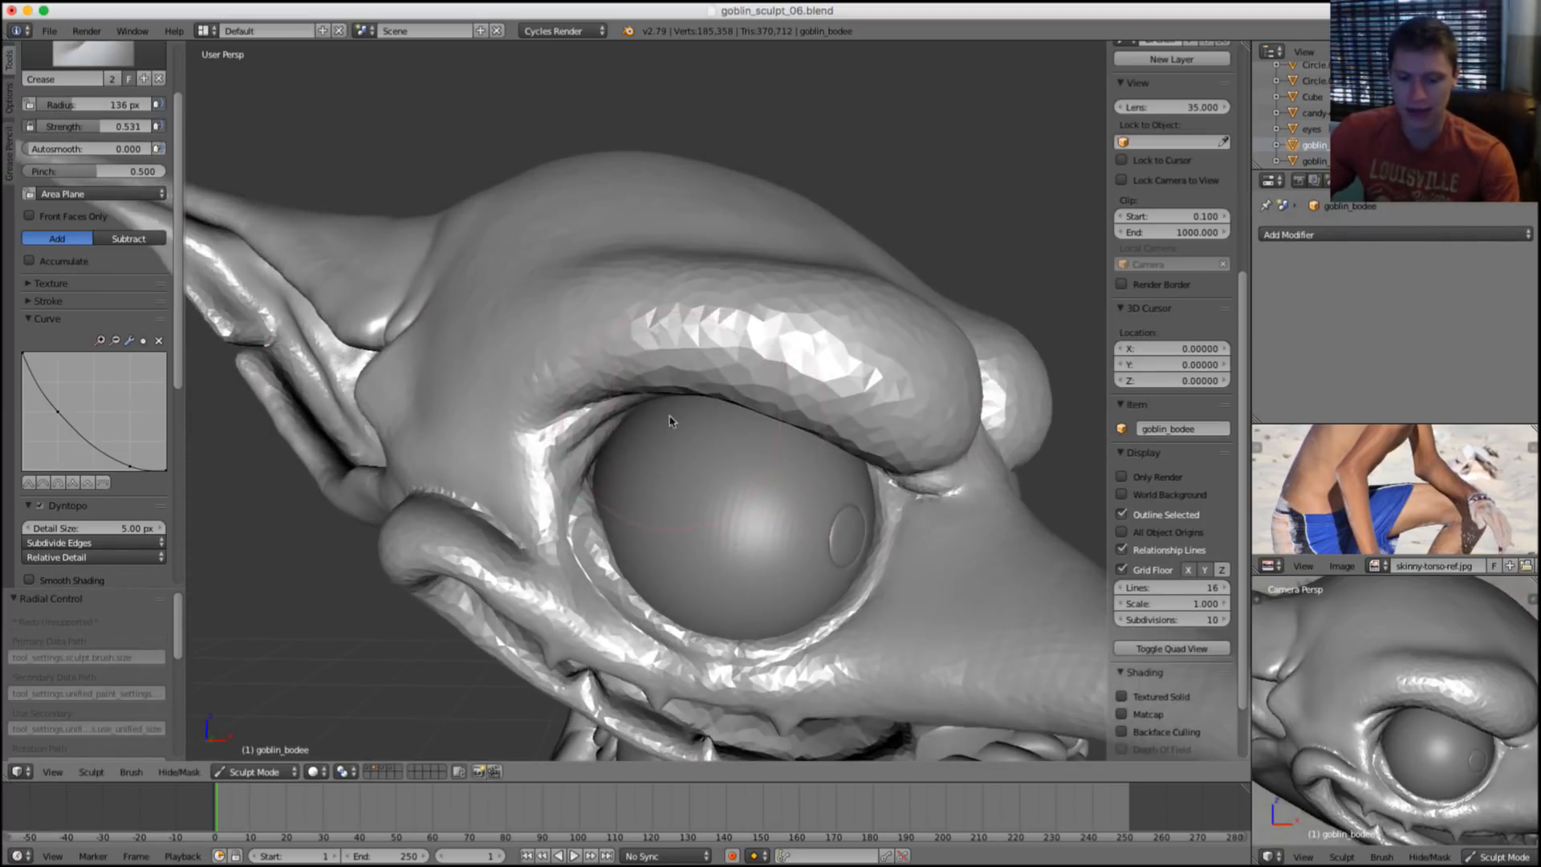
key(f)
click(658, 419)
Compare the eye socket's outer corner with the reference drawing in the camera view by toggling the visible layers.
key(2)
key(grave)
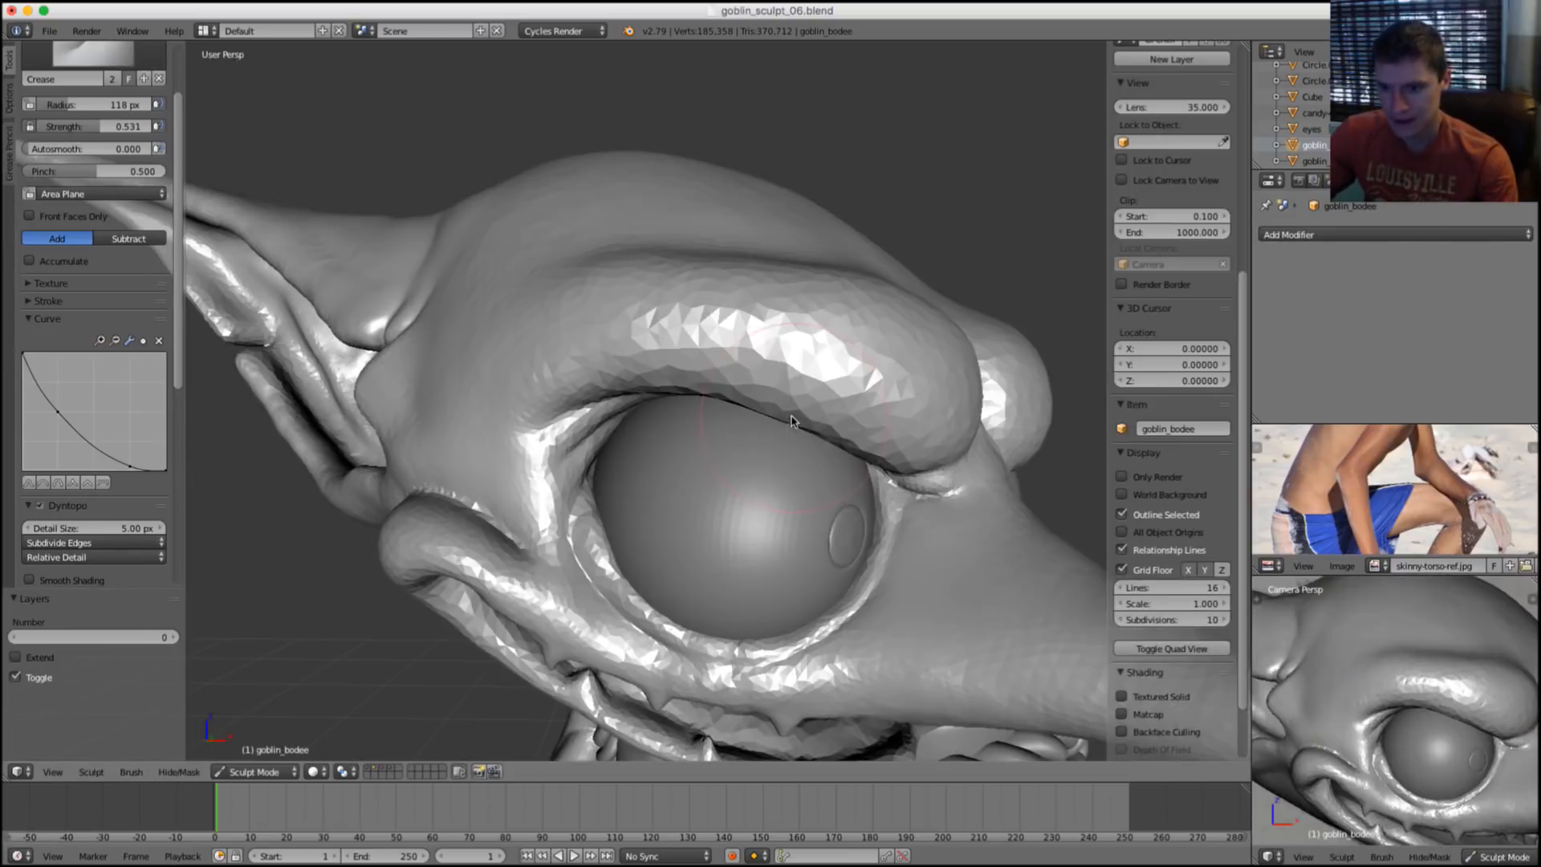
key(2)
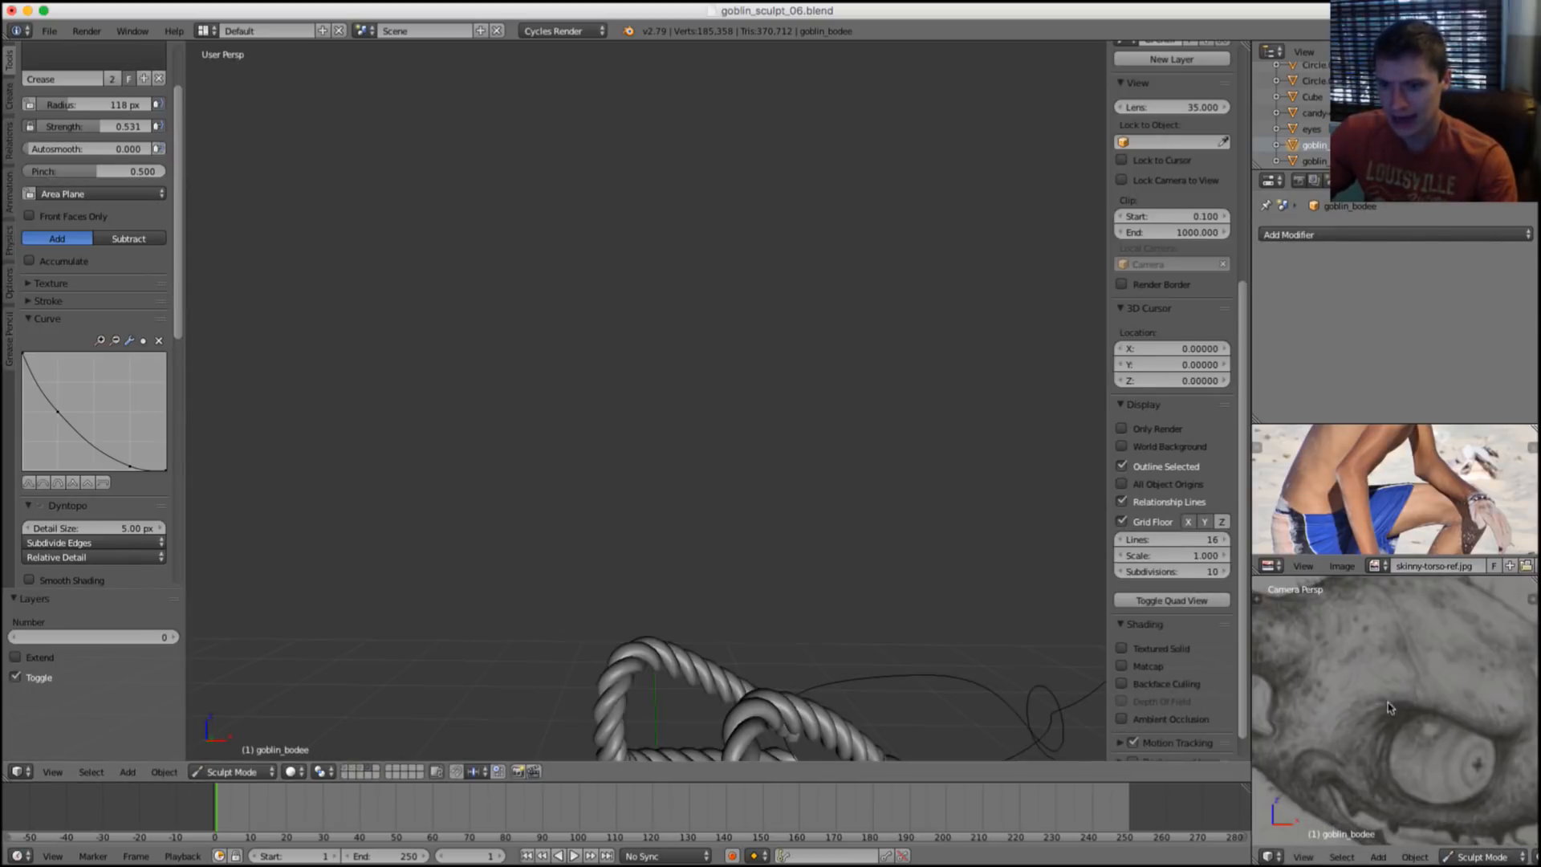
key(grave)
key(2)
scroll(1412, 666, up, 3)
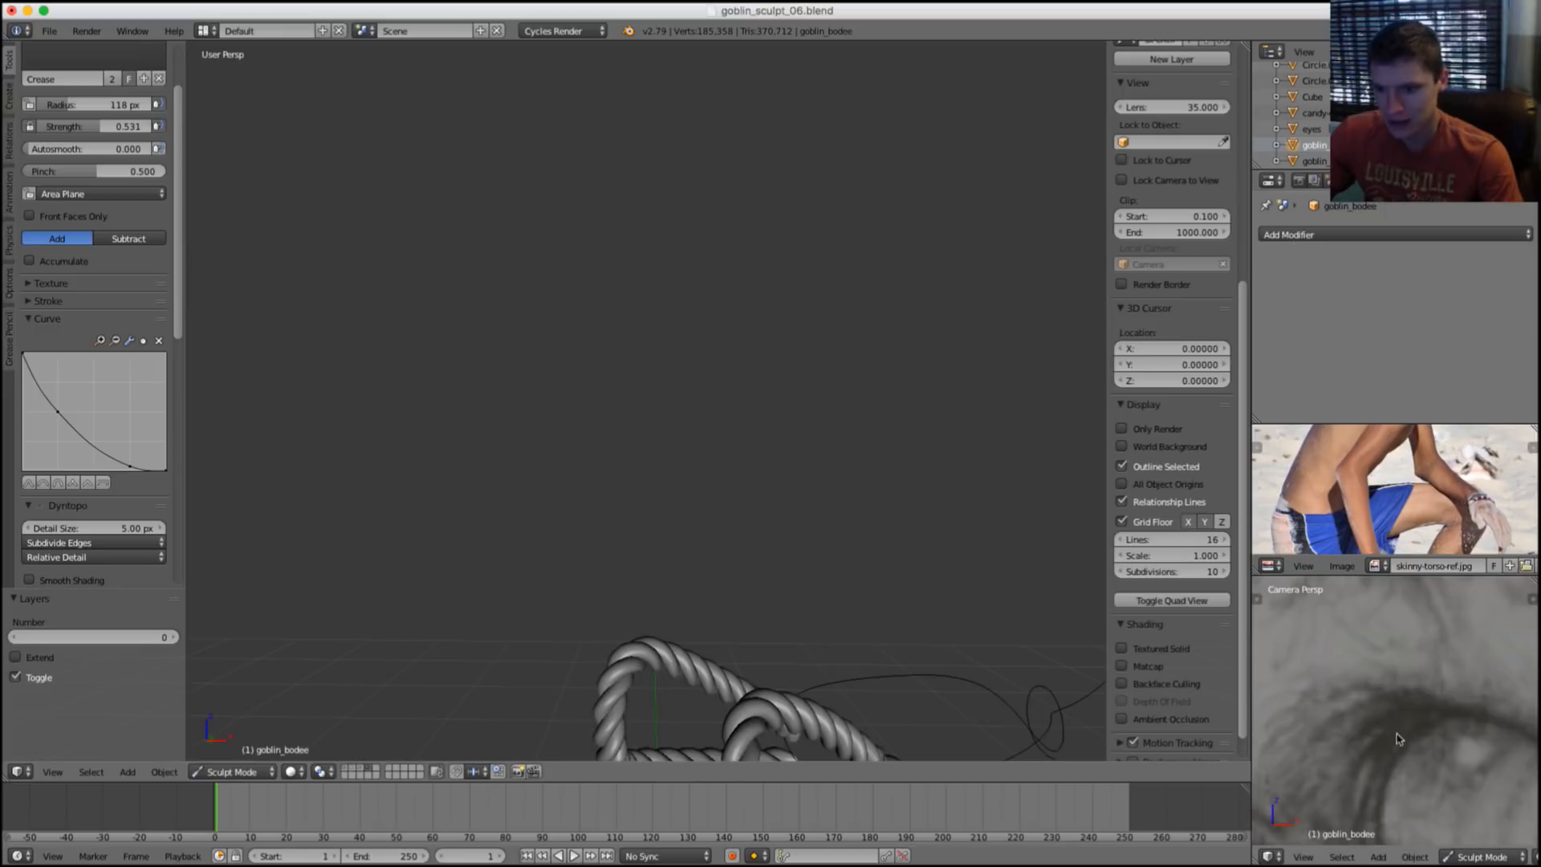
key(grave)
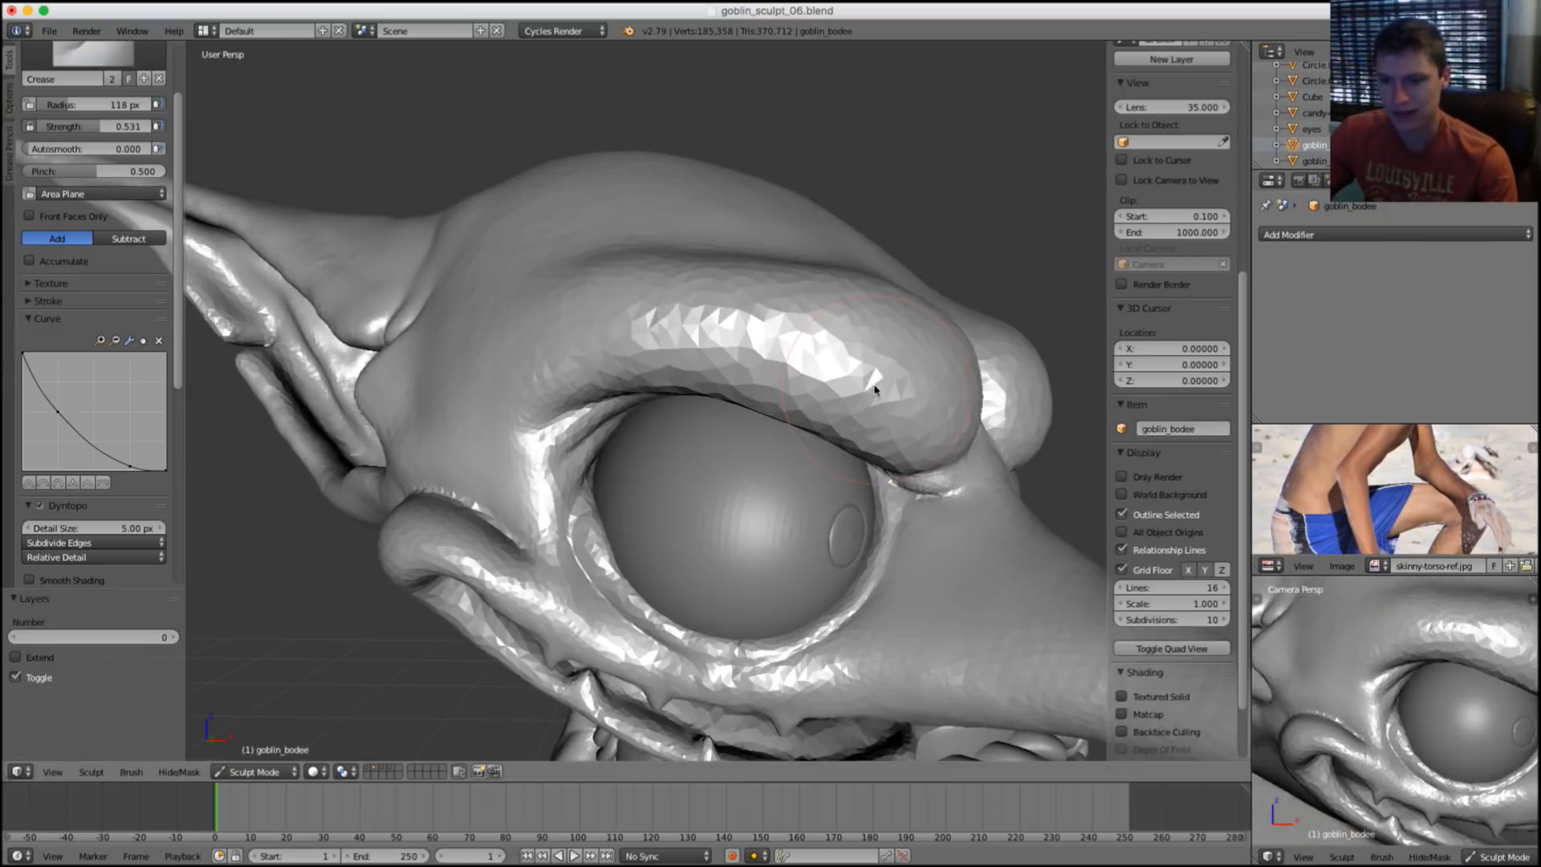
key(2)
key(grave)
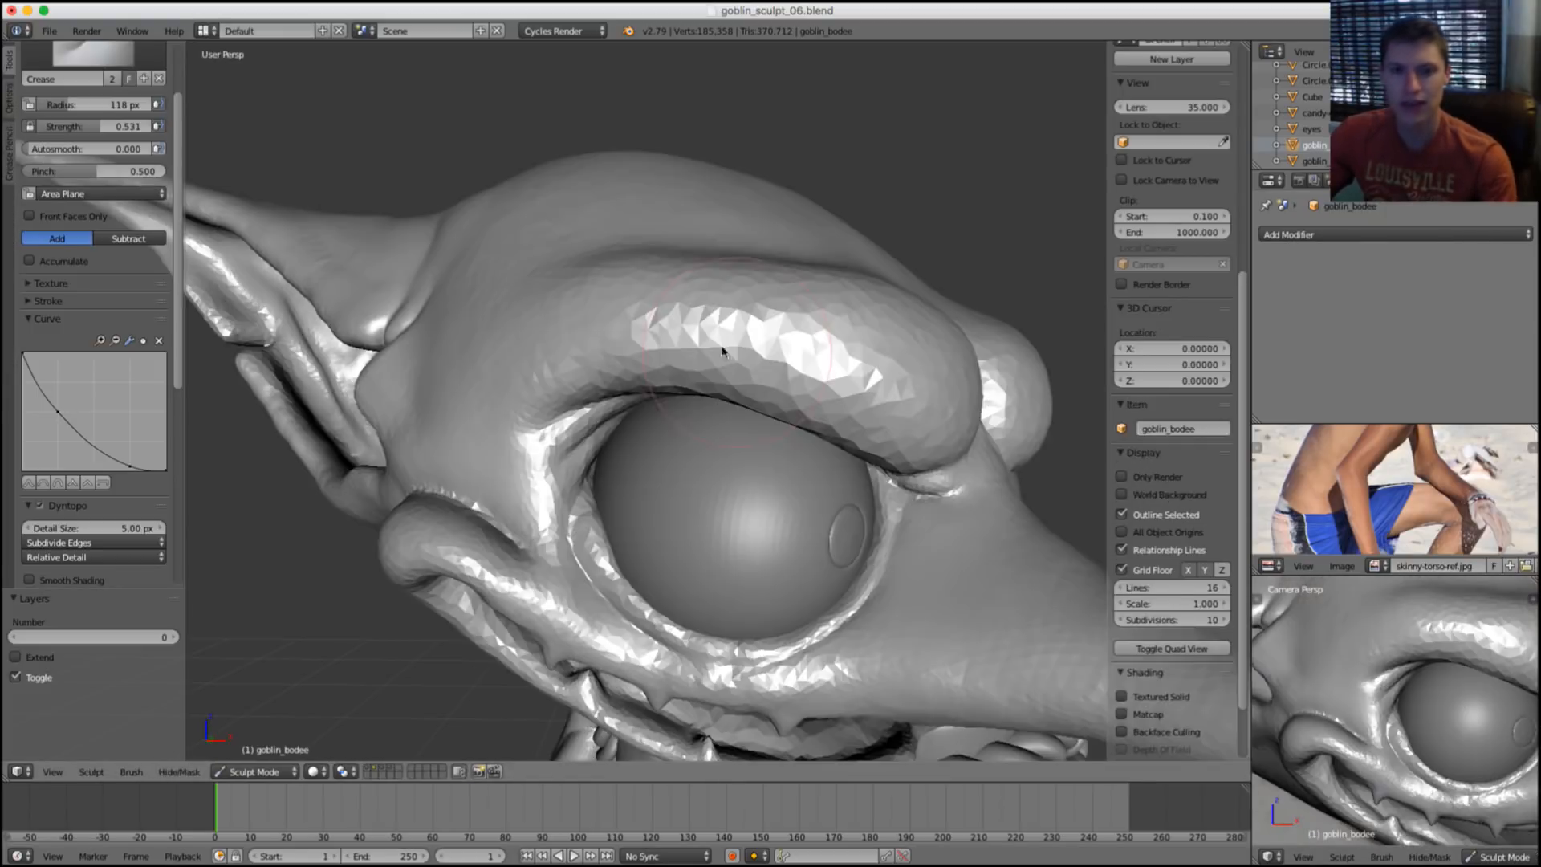
Crease the eyelid skin beside the eyeball at the outer eye corner using a 63 px radius at strength 0.531.
scroll(642, 385, up, 5)
key(f)
click(591, 395)
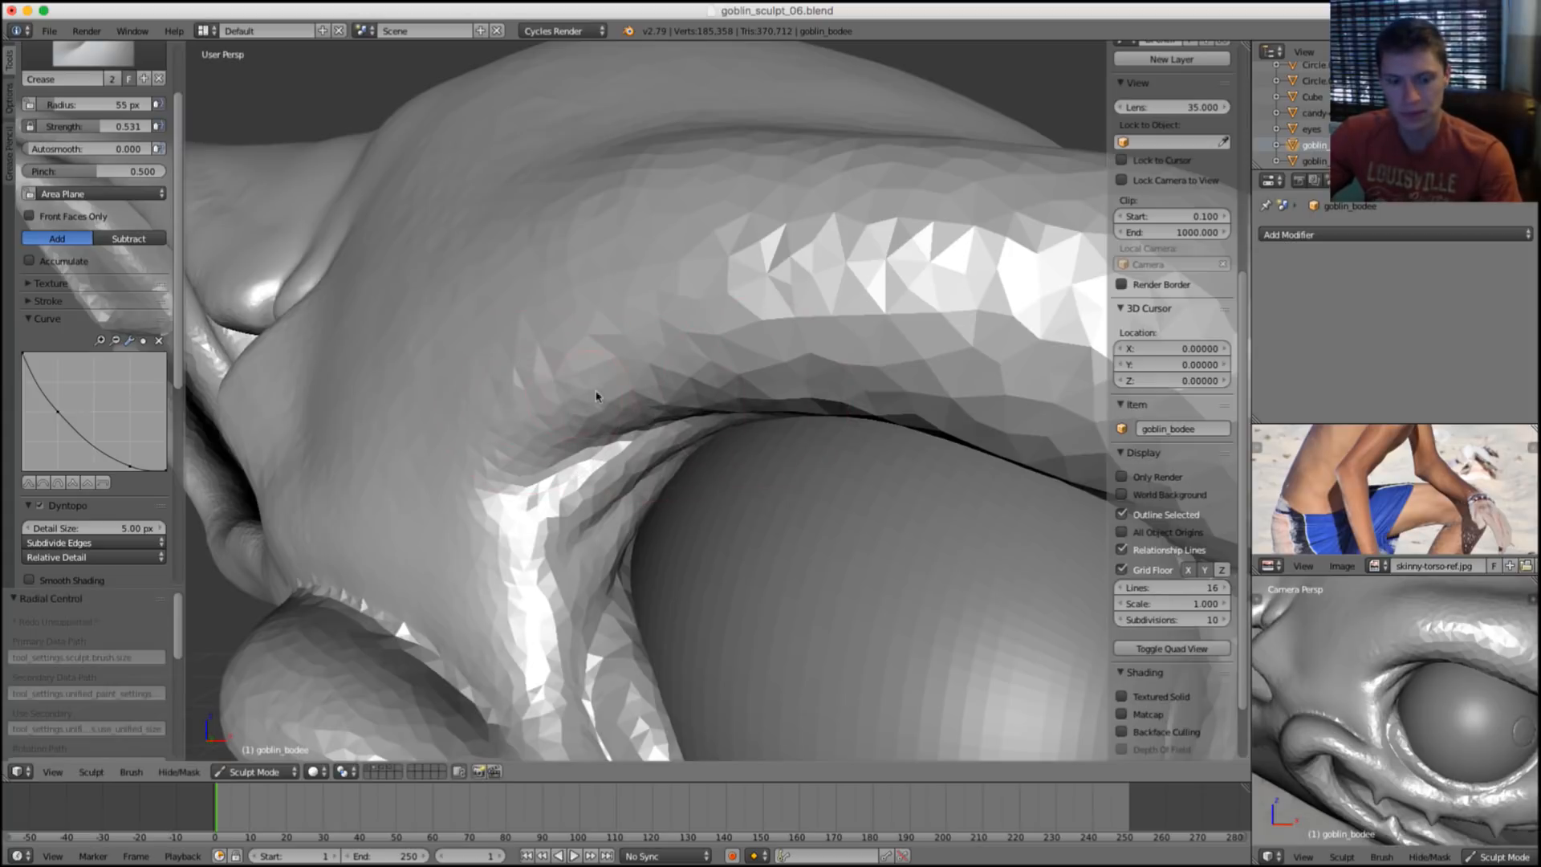
scroll(591, 396, up, 2)
scroll(554, 369, up, 2)
key(f)
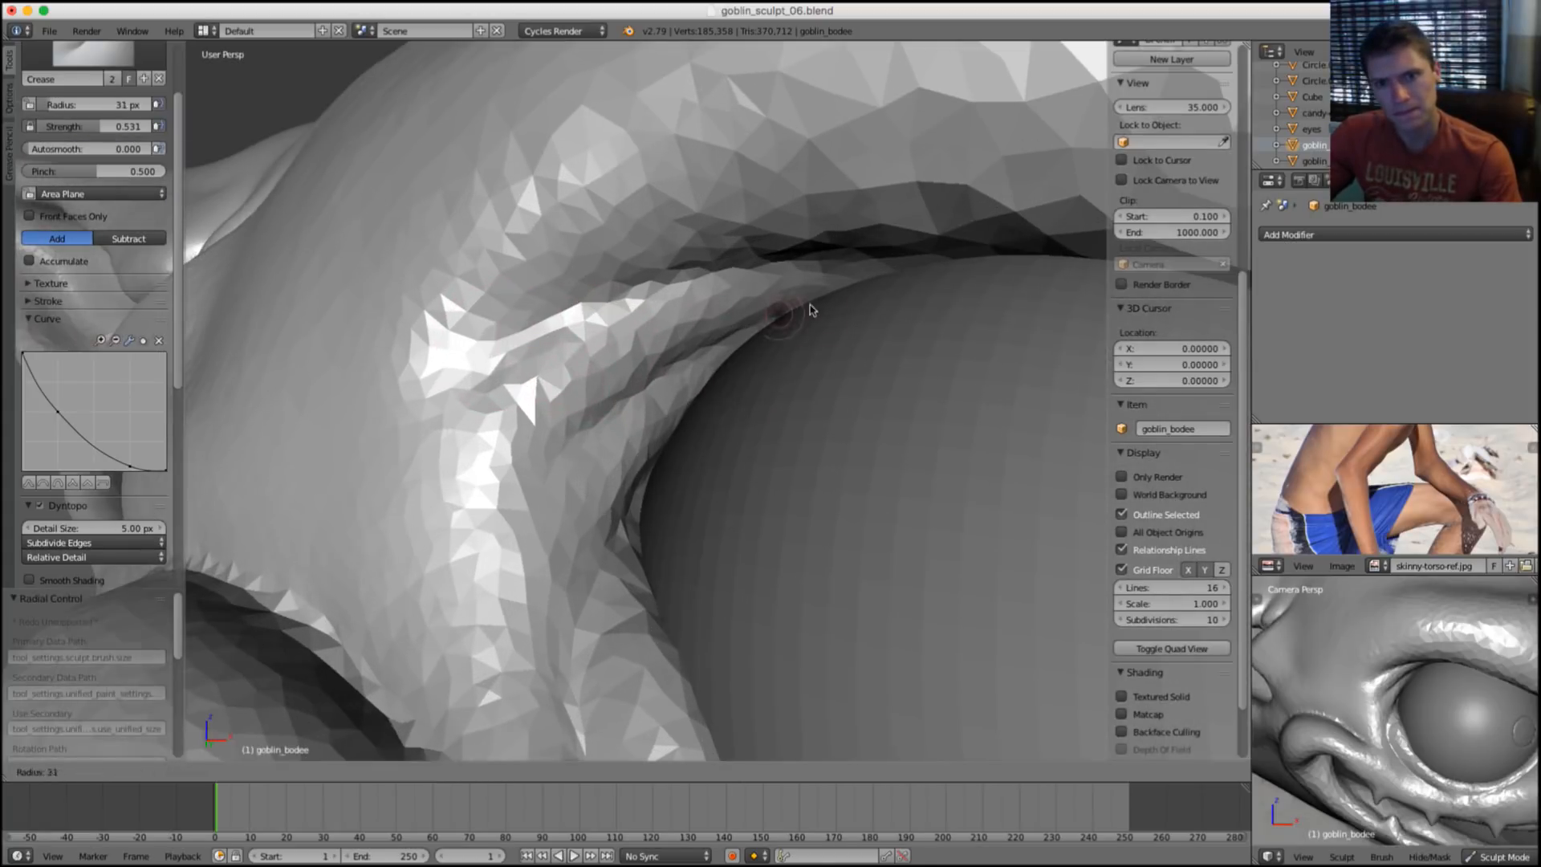
click(823, 320)
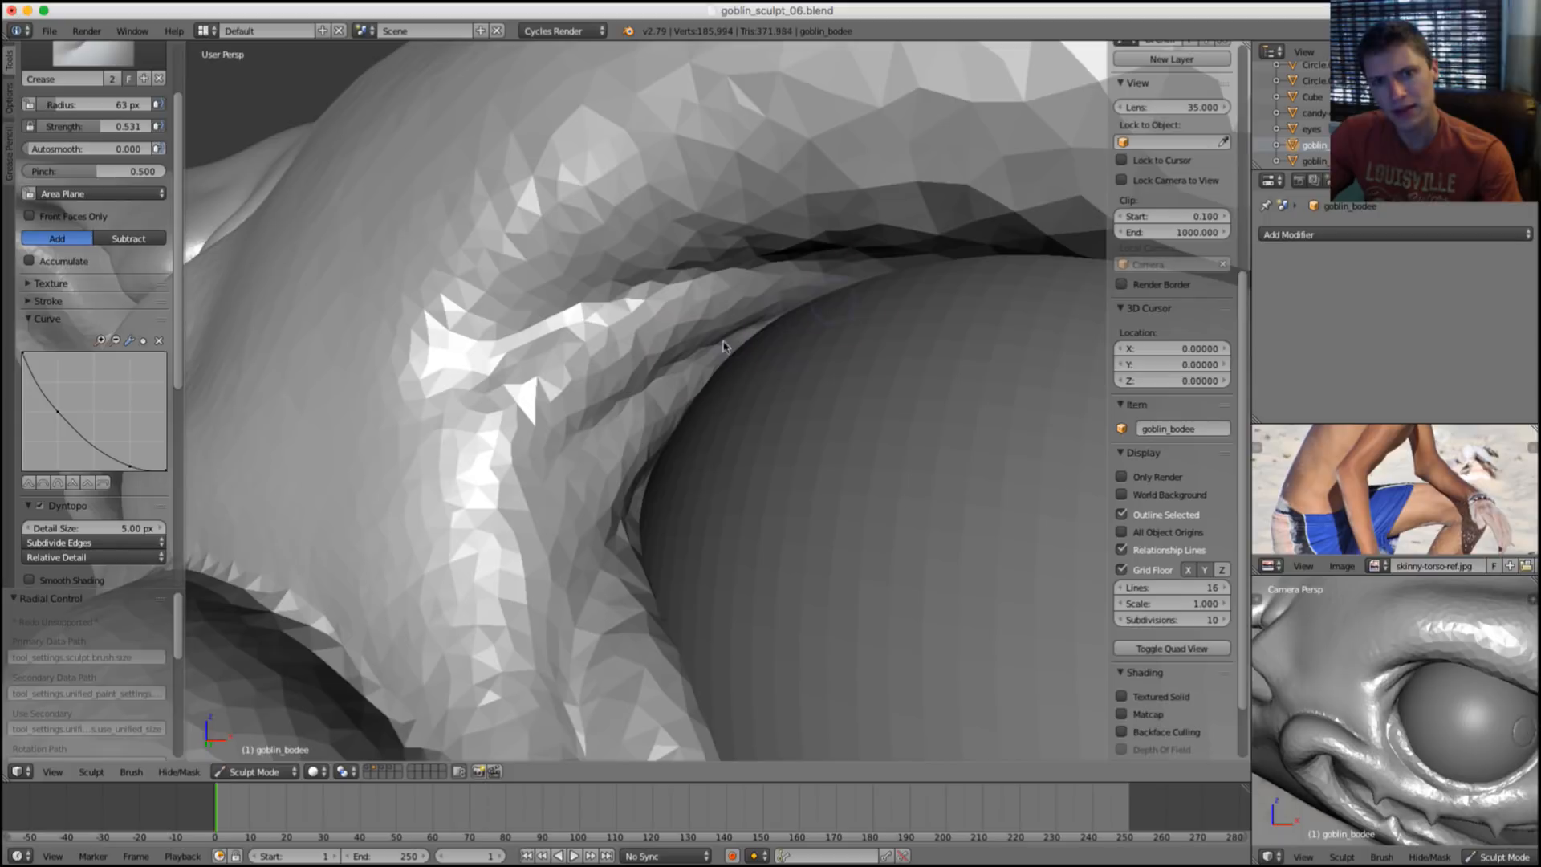
scroll(723, 345, down, 5)
scroll(738, 357, up, 4)
drag(677, 366, 643, 381)
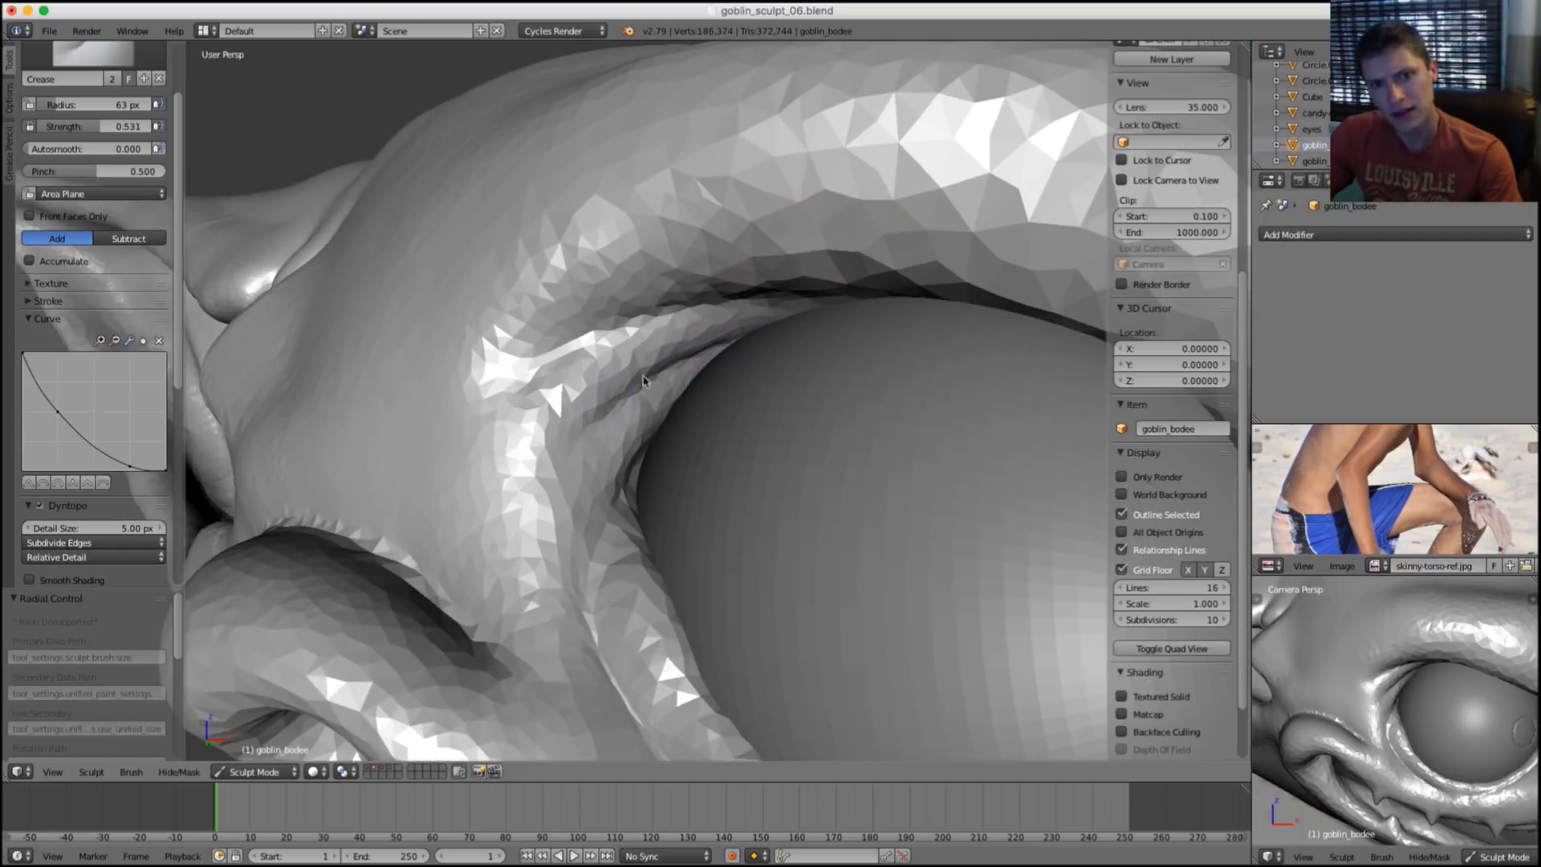
Extend the creasing along the upper eyelid under the brow and down the outer edge of the eyeball.
drag(783, 331, 771, 336)
middle_drag(770, 336, 663, 327)
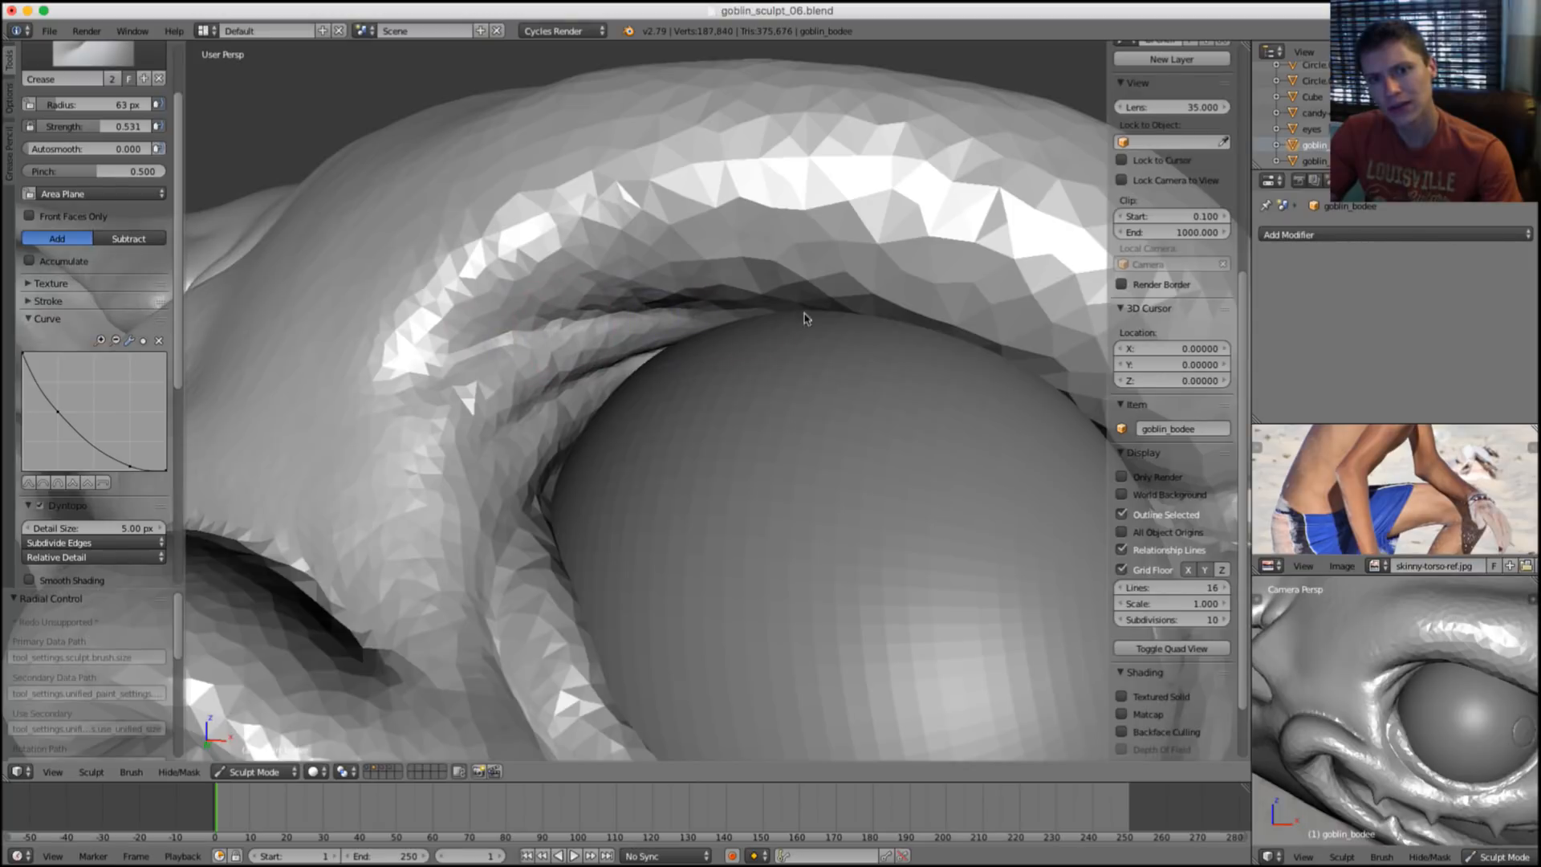
drag(805, 318, 881, 320)
drag(696, 308, 671, 313)
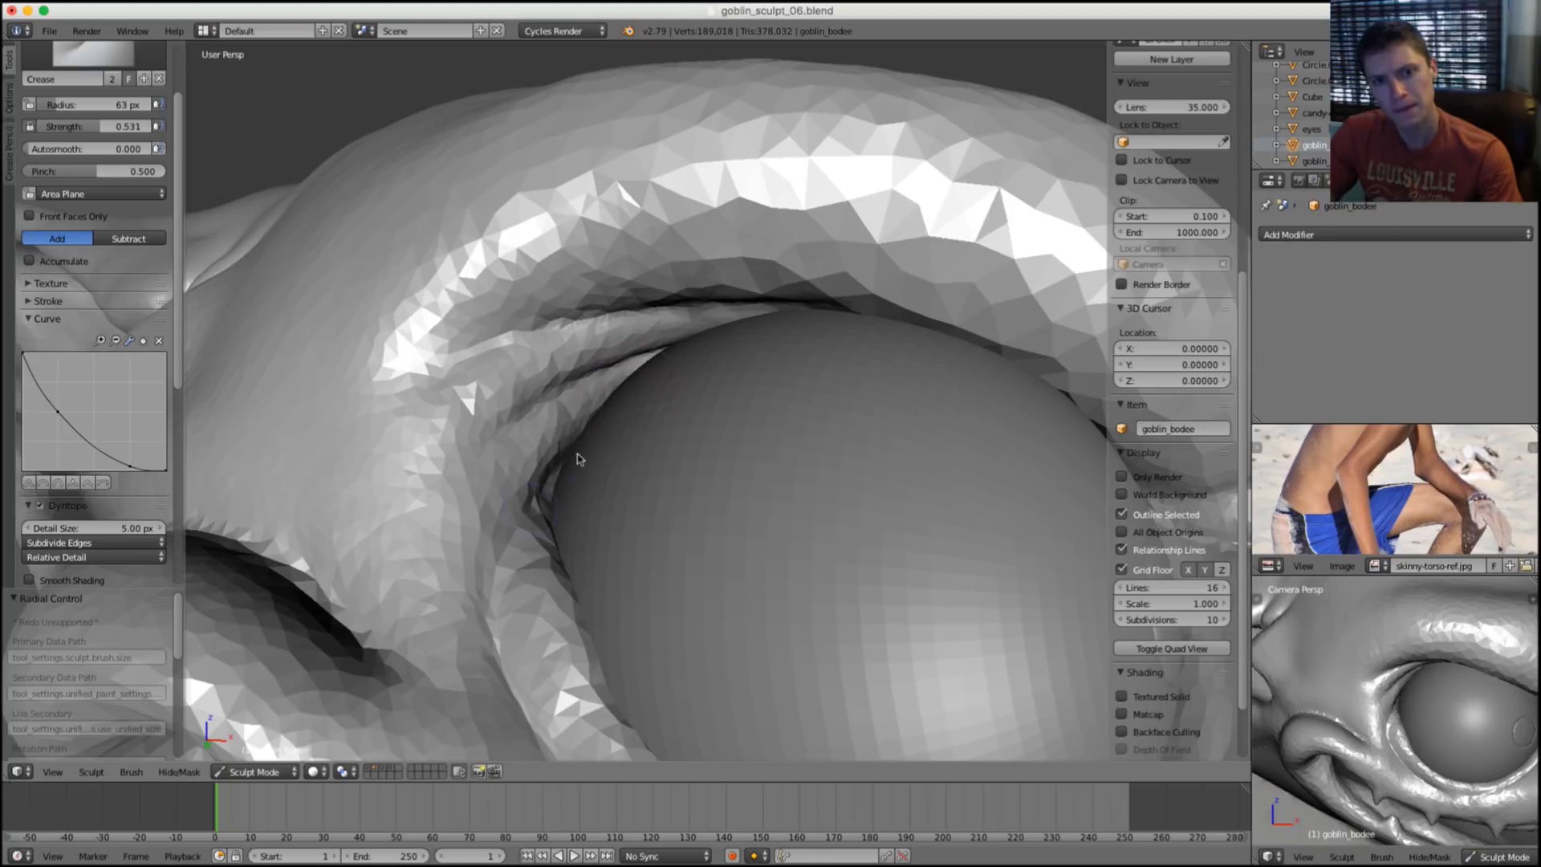
drag(586, 436, 513, 557)
Soften the new eyelid creases at the outer eye corner using Smooth with a 191 px radius at strength 0.500.
scroll(603, 495, down, 4)
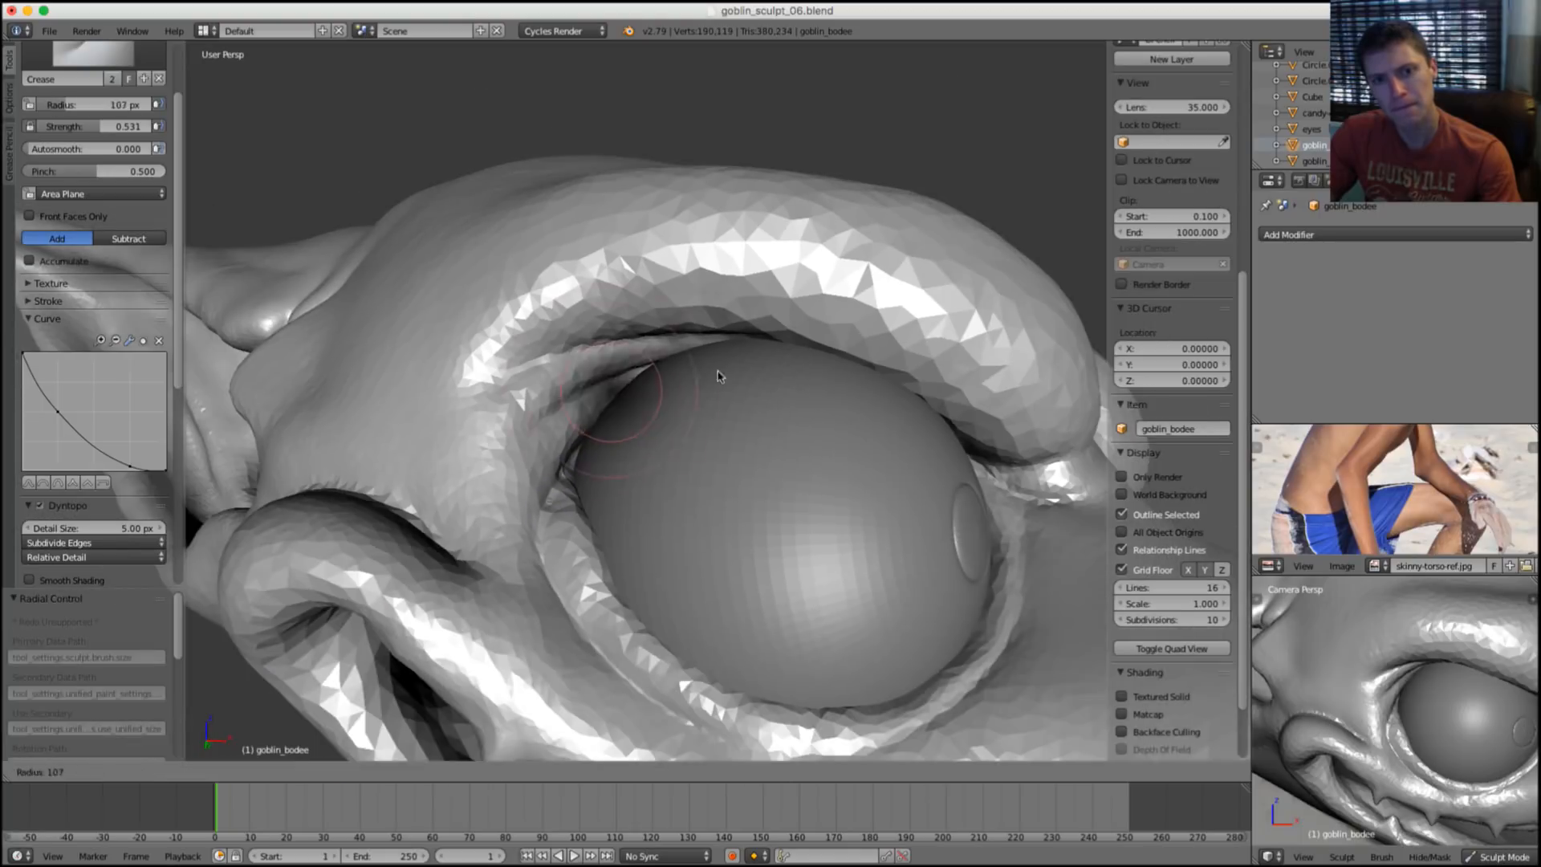
key(s)
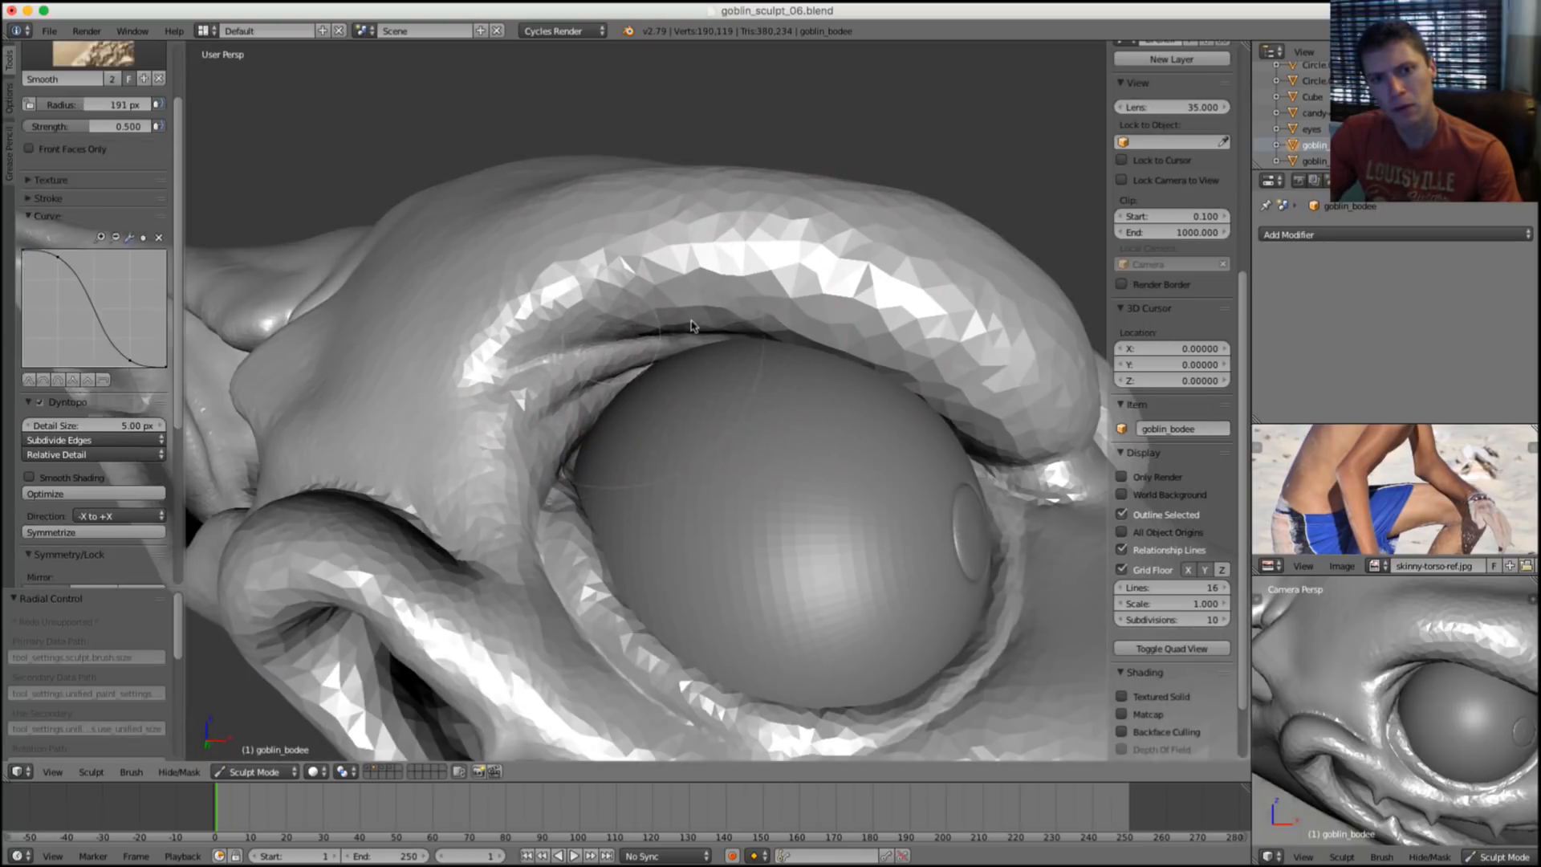
Sculpt fine folds into the outer upper eyelid along the eyeball using Crease with a 73 px radius at strength 0.531.
key(shift+c)
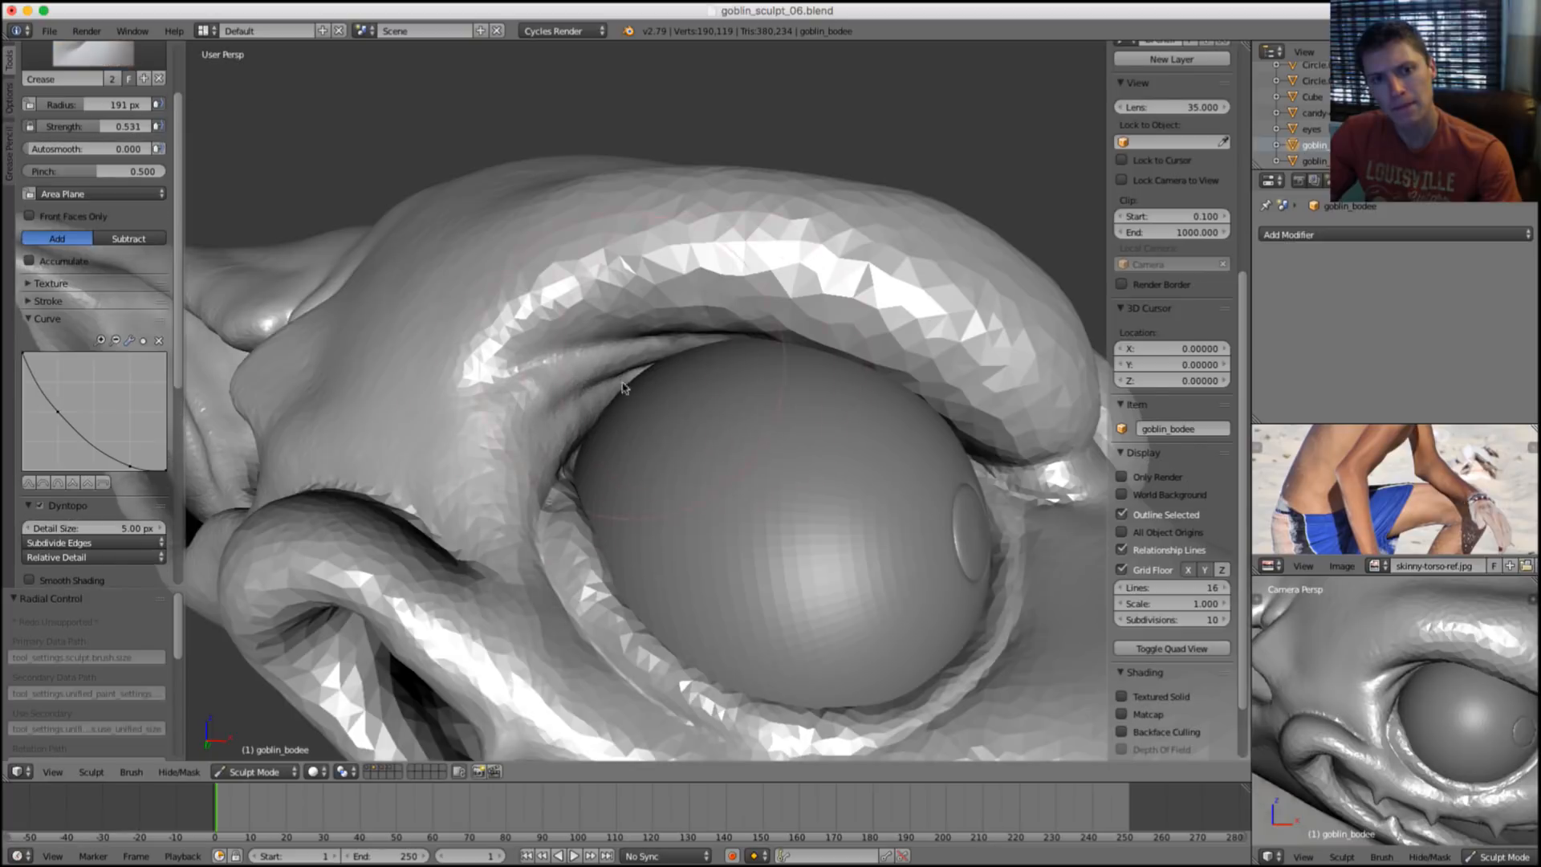
scroll(715, 361, up, 2)
scroll(561, 388, up, 3)
scroll(643, 394, up, 2)
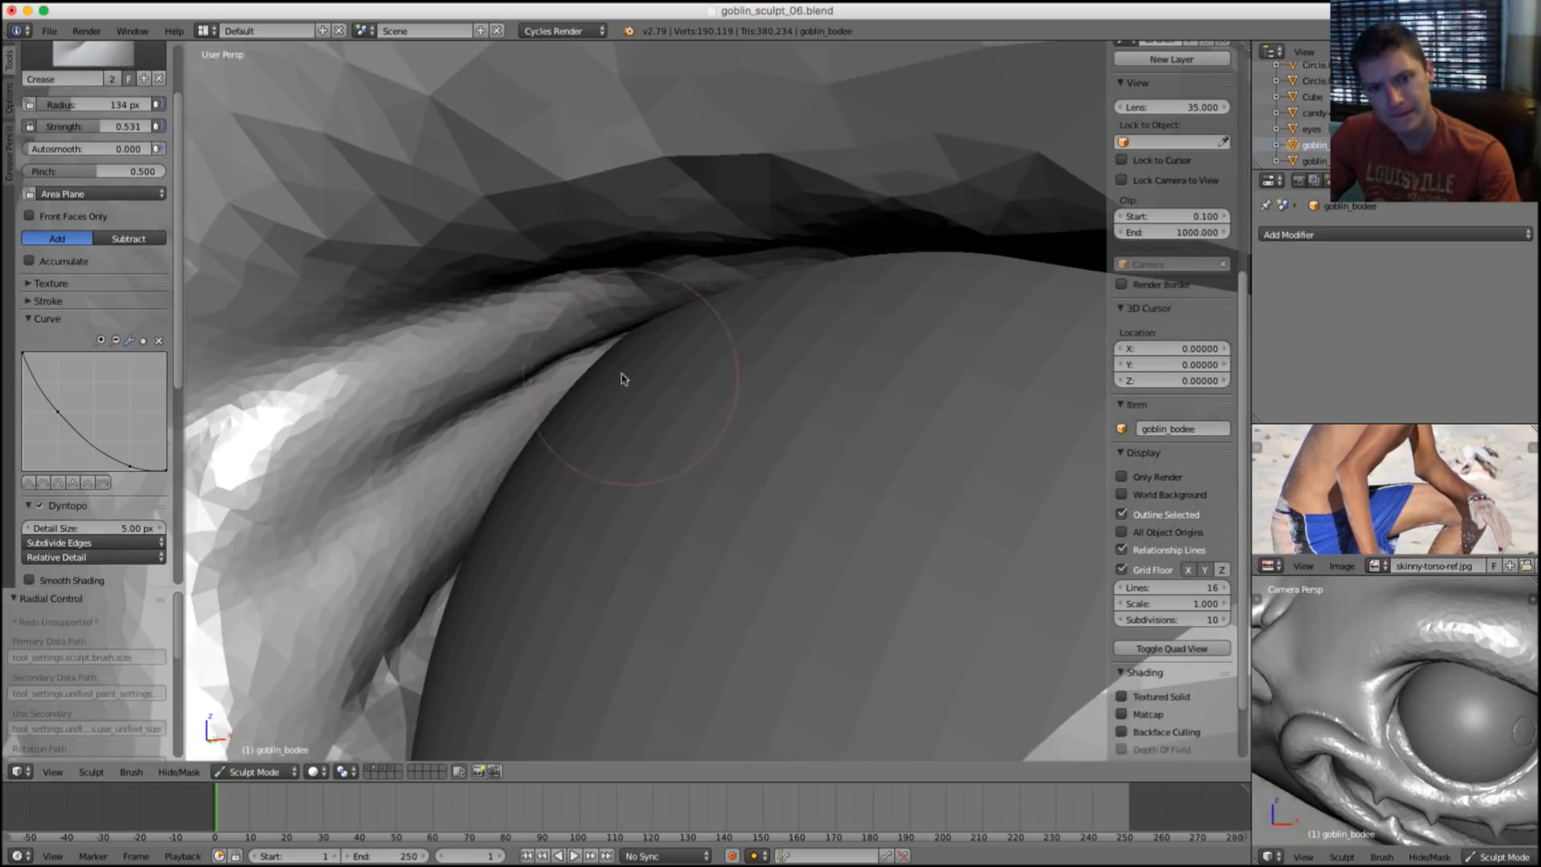
key(f)
click(683, 288)
key(f)
click(684, 287)
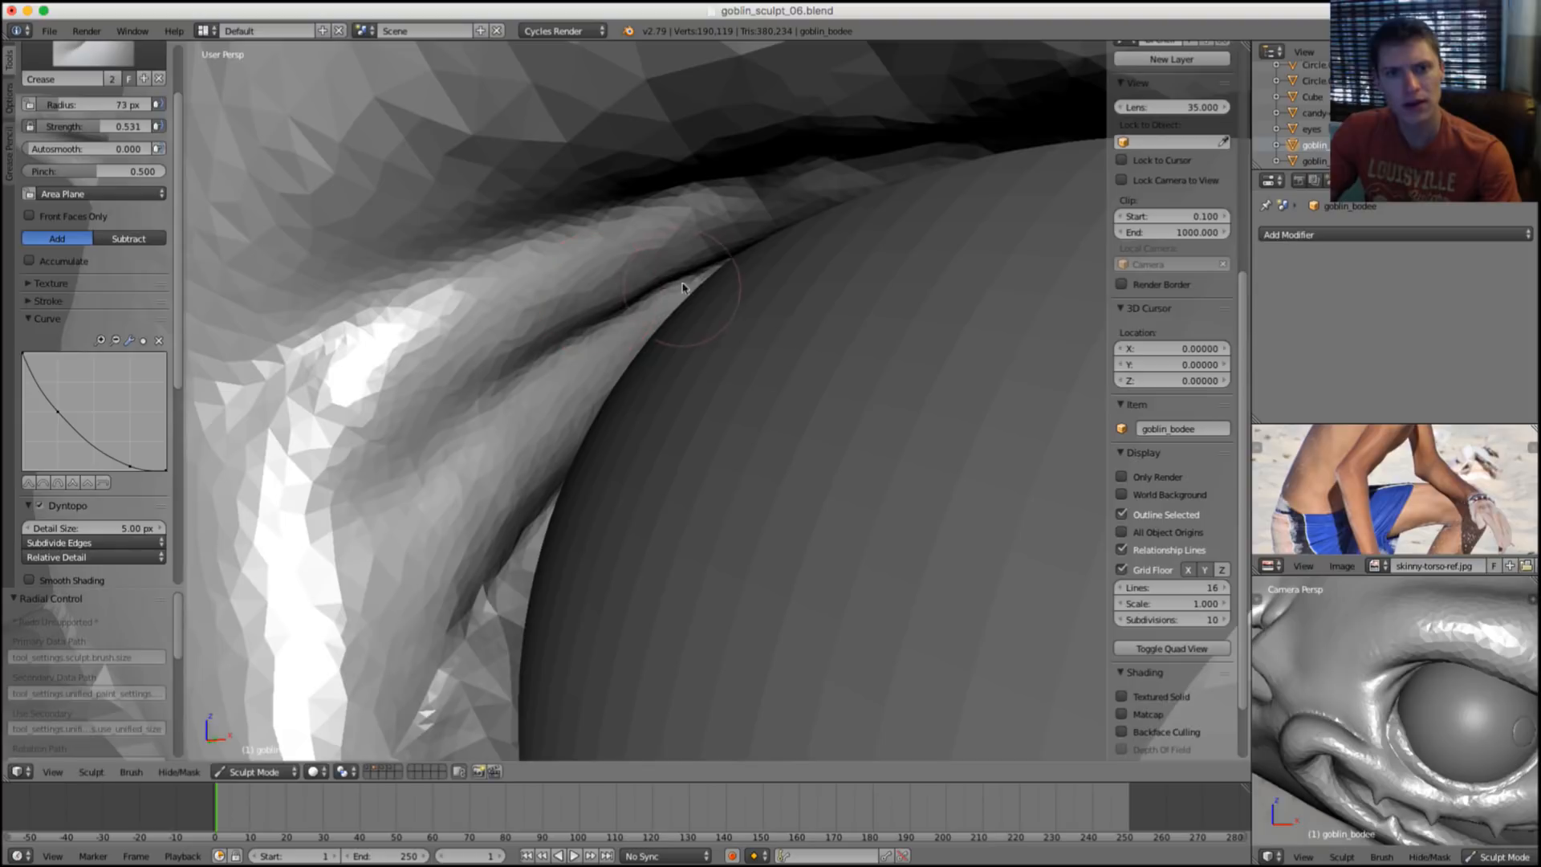
drag(429, 518, 544, 389)
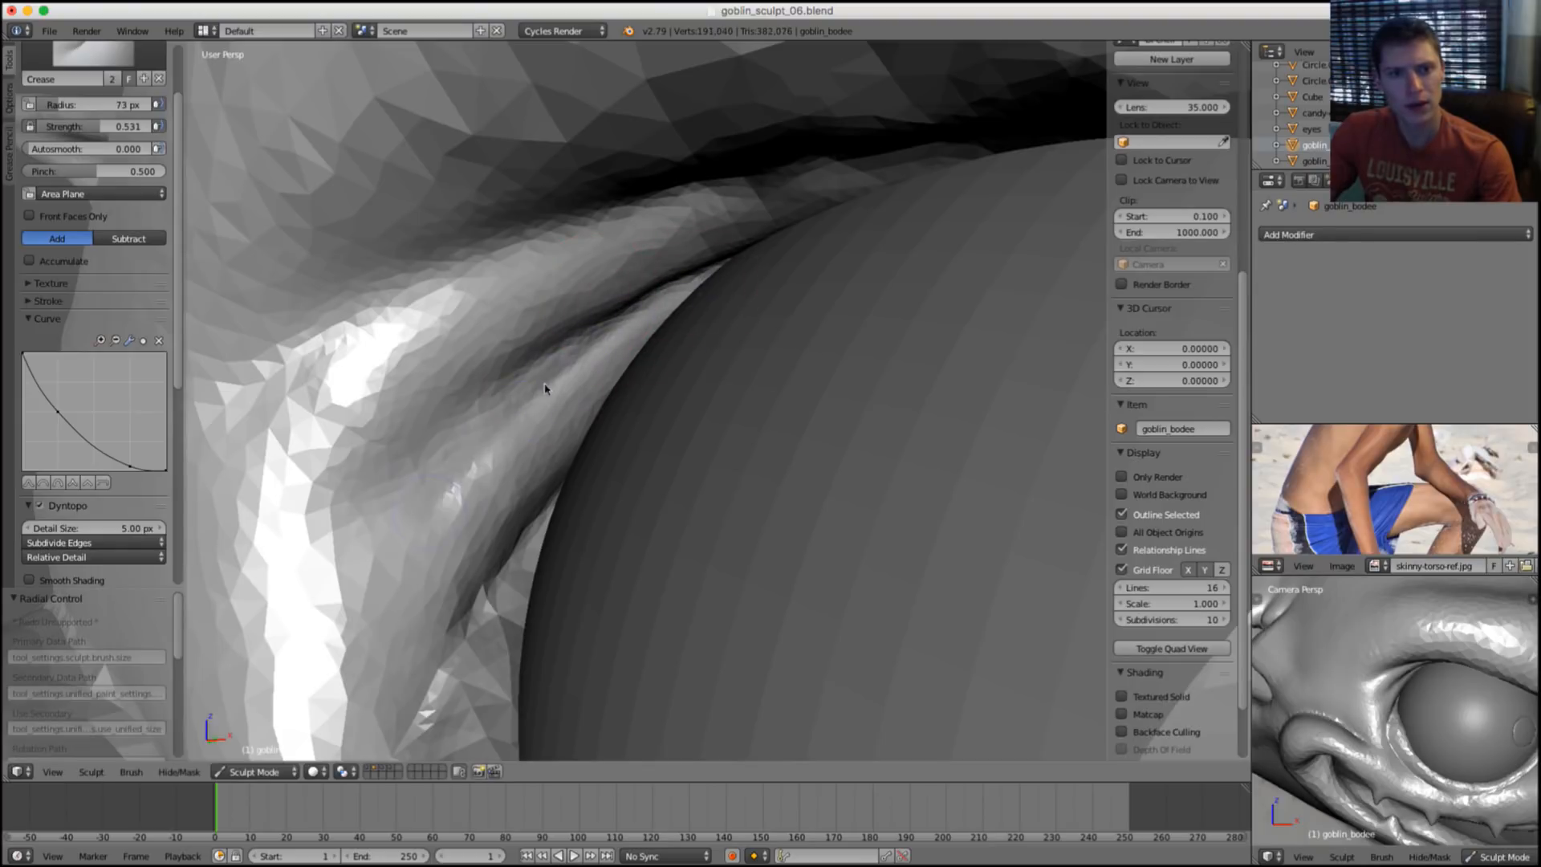
drag(491, 451, 399, 593)
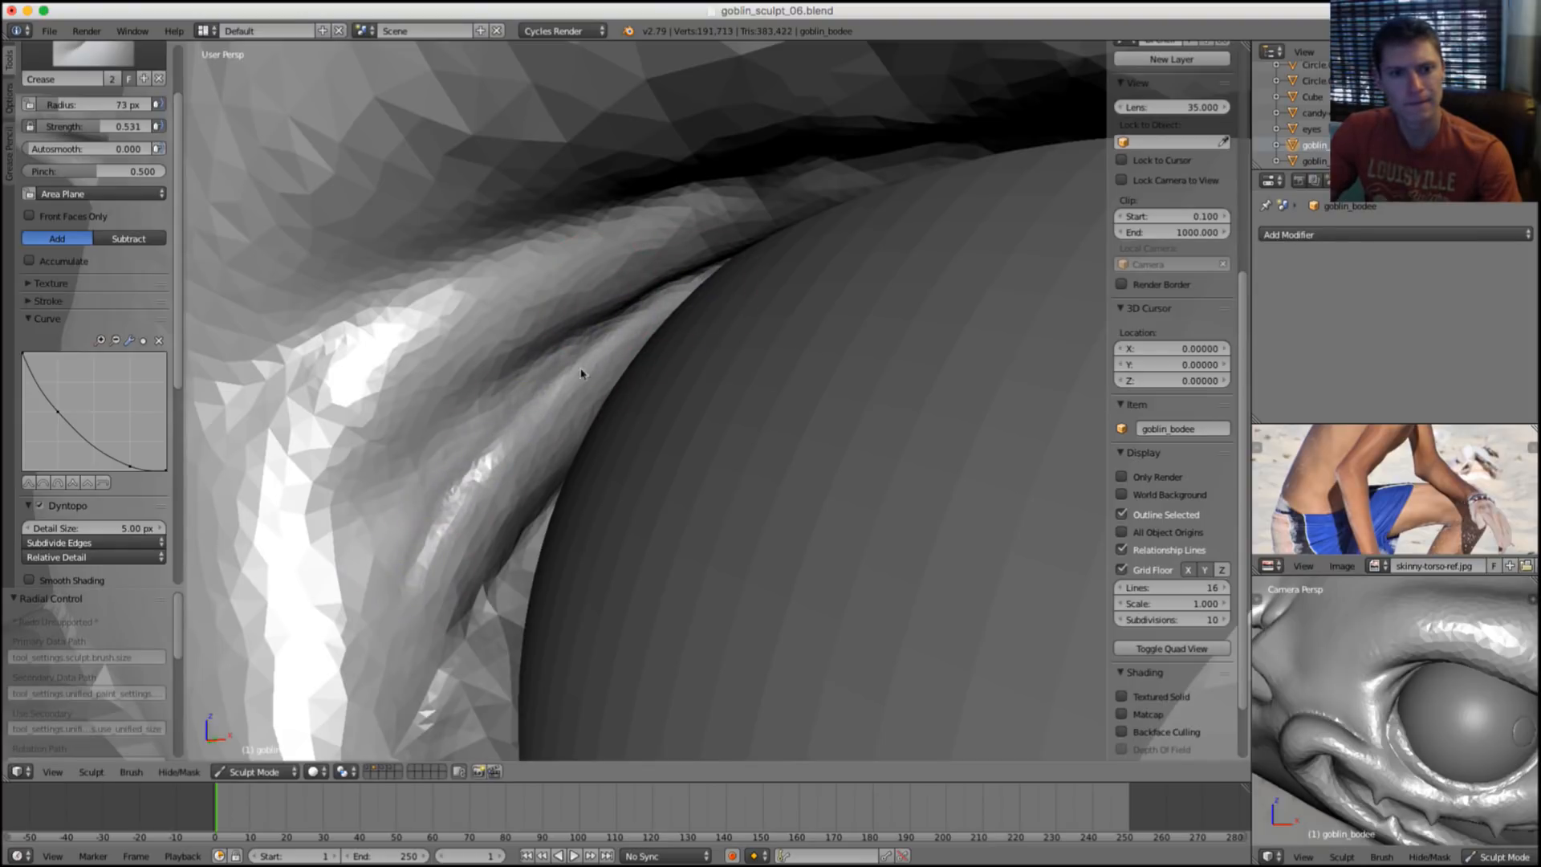
mouse_move(717, 282)
mouse_down()
mouse_move(568, 378)
mouse_move(489, 462)
mouse_up()
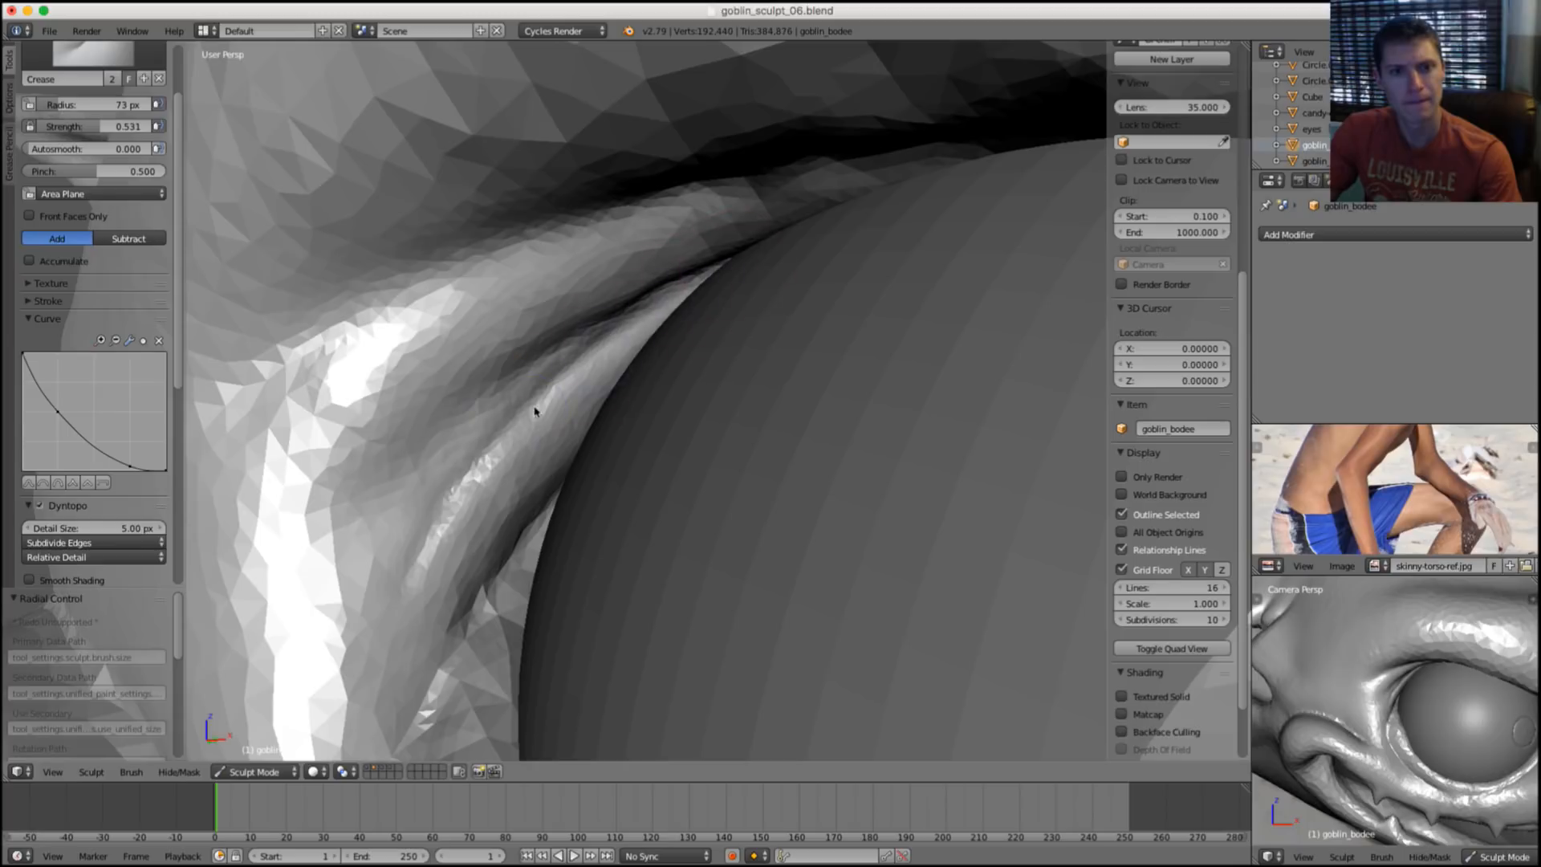
drag(535, 412, 478, 485)
mouse_move(664, 310)
mouse_down()
mouse_move(516, 437)
mouse_move(468, 506)
mouse_up()
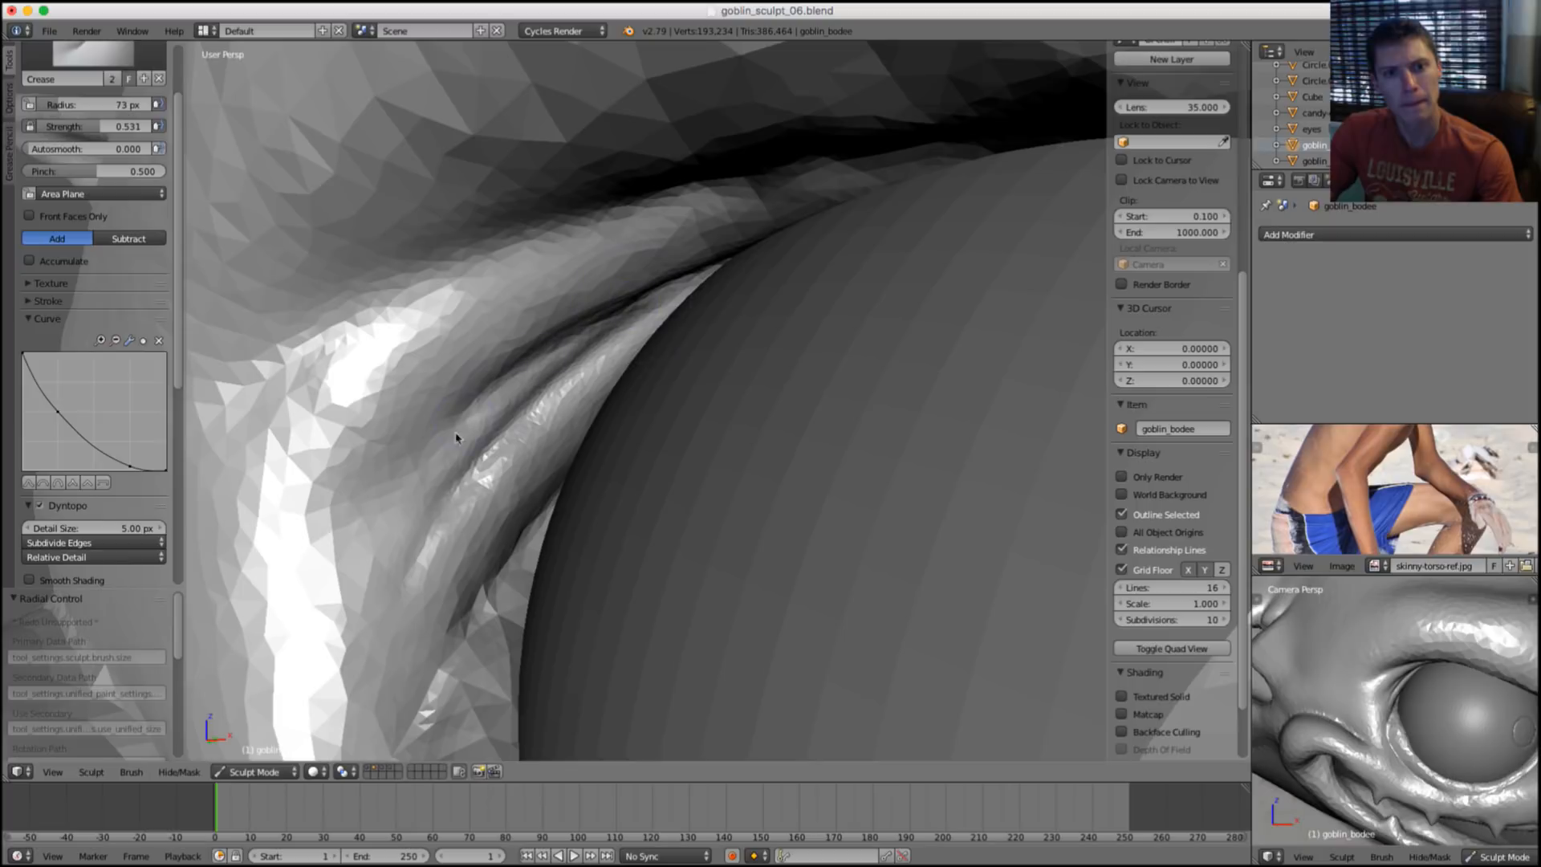
Plump up the narrow eyelid folds beside the eyeball using Inflate with a 113 px radius at strength 0.725.
key(i)
middle_drag(611, 385, 578, 385)
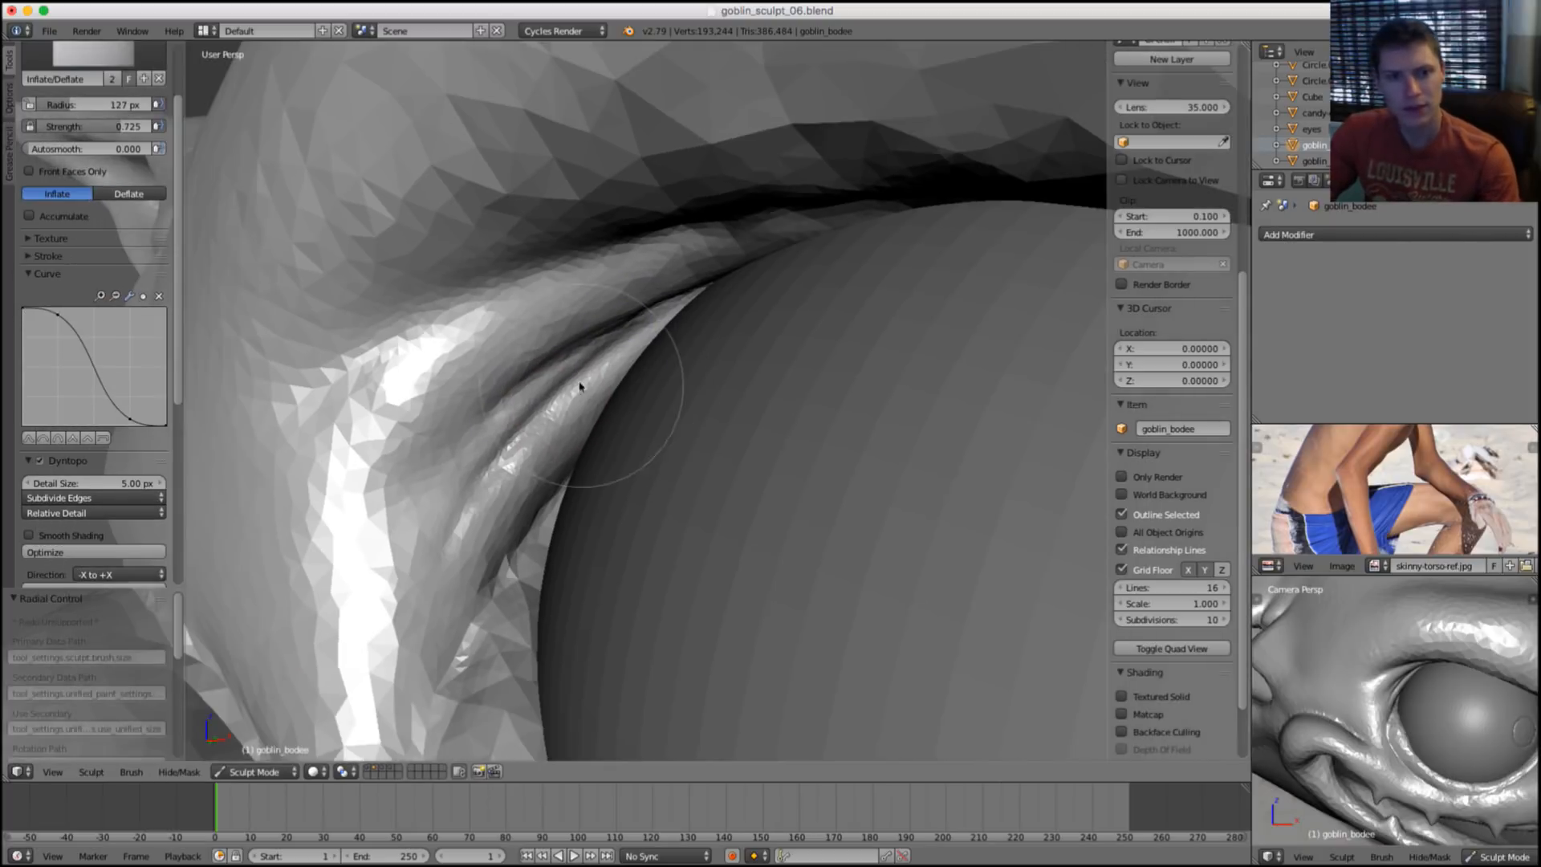
key(f)
click(534, 373)
drag(511, 415, 553, 380)
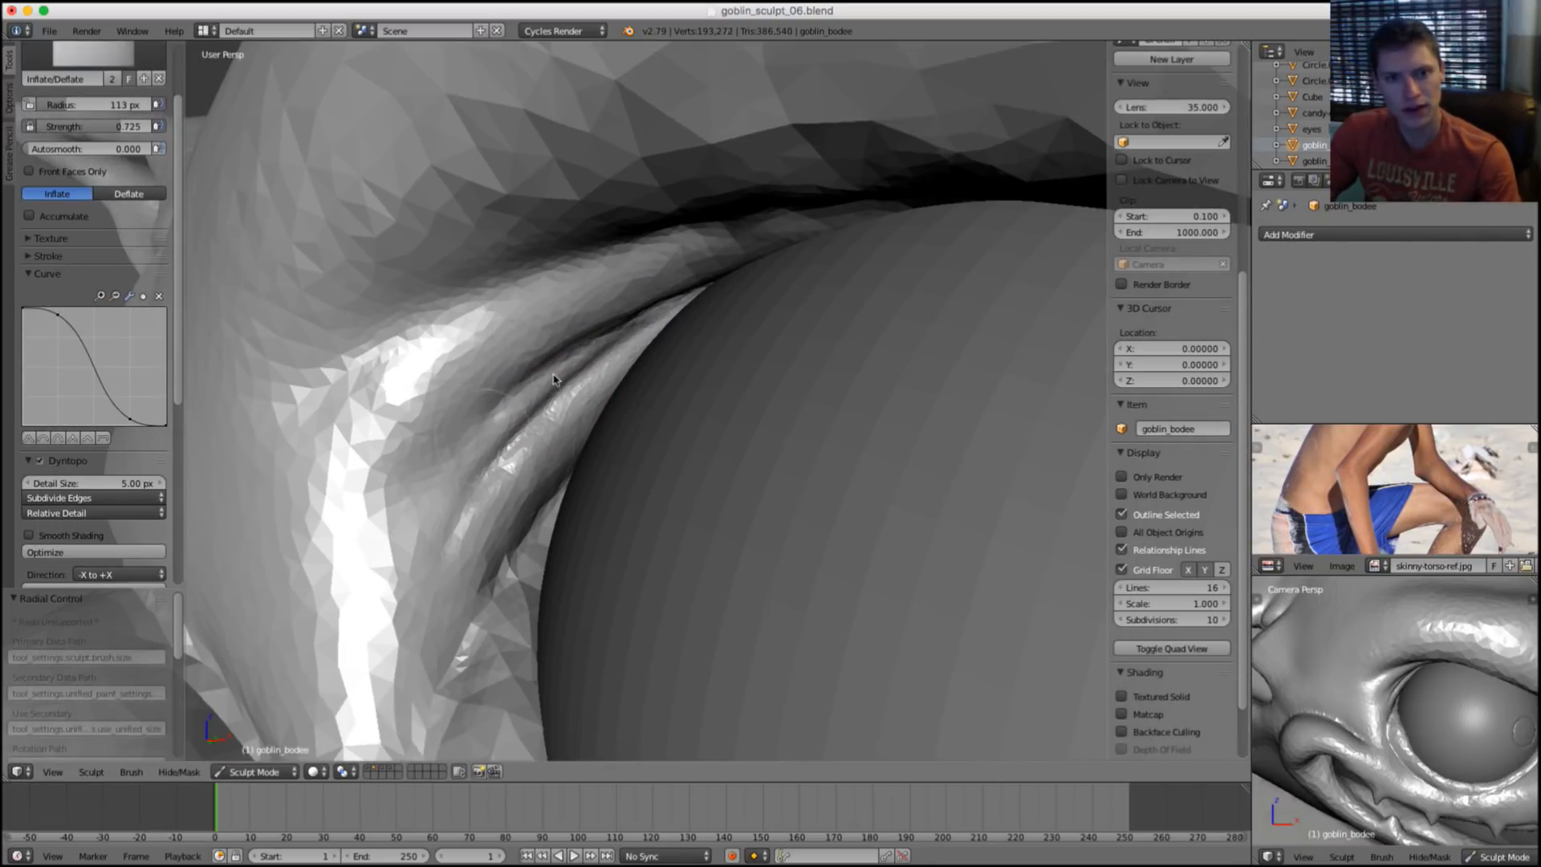
mouse_move(411, 554)
mouse_down()
mouse_move(698, 310)
mouse_move(674, 325)
mouse_up()
mouse_move(564, 423)
mouse_down()
mouse_move(492, 522)
mouse_move(592, 388)
mouse_move(672, 391)
mouse_up()
Inflate the upper folds between the brow and the eyeball using a 93 px radius at strength 0.725.
scroll(673, 391, down, 5)
mouse_move(673, 390)
middle_down()
mouse_move(661, 369)
mouse_move(633, 367)
middle_up()
scroll(661, 369, up, 5)
scroll(634, 367, up, 2)
key(f)
click(618, 368)
mouse_move(722, 377)
mouse_down()
mouse_move(819, 361)
mouse_move(561, 420)
mouse_move(533, 450)
mouse_move(543, 459)
mouse_up()
drag(765, 377, 623, 423)
middle_drag(743, 353, 682, 248)
drag(672, 241, 585, 284)
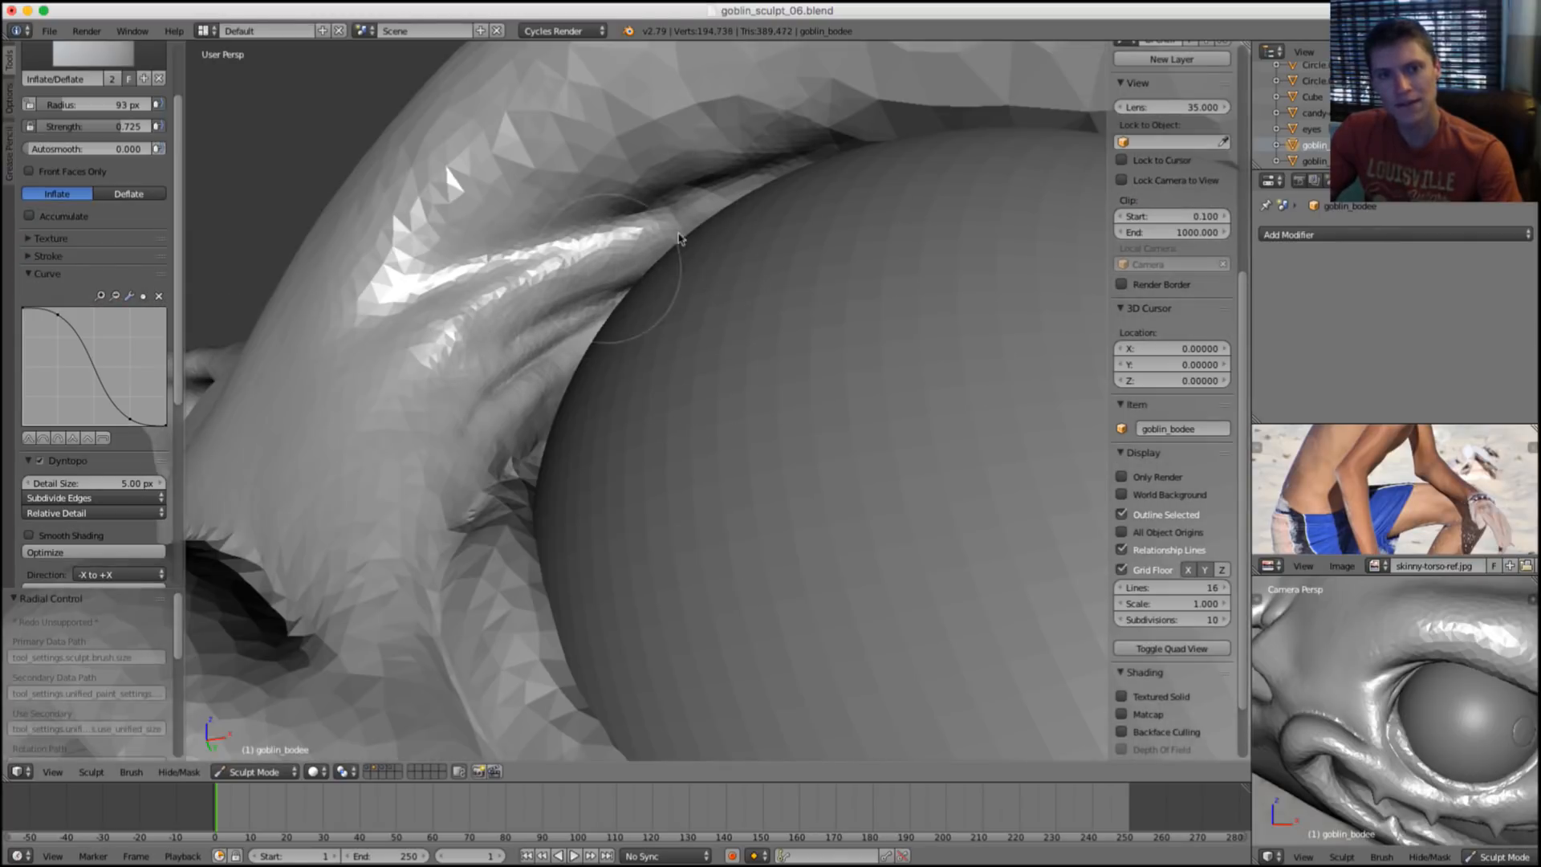
drag(651, 236, 427, 369)
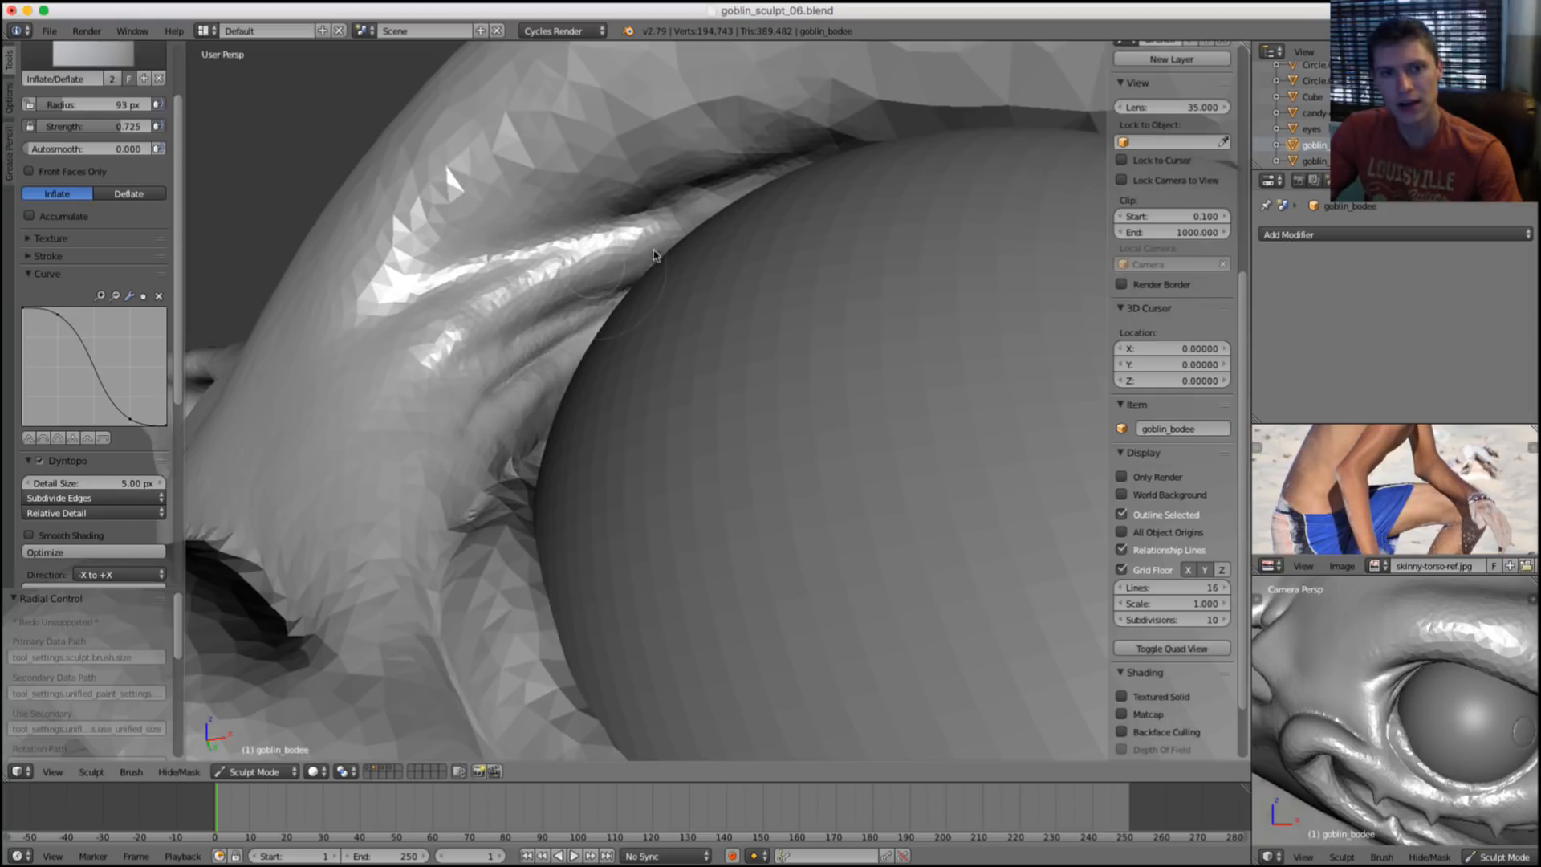
Return to the Crease brush and set its radius to 64 px for the folds at the outer eye corner.
scroll(423, 354, down, 3)
middle_drag(423, 354, 656, 302)
key(shift+c)
scroll(571, 306, up, 5)
scroll(585, 326, down, 1)
key(f)
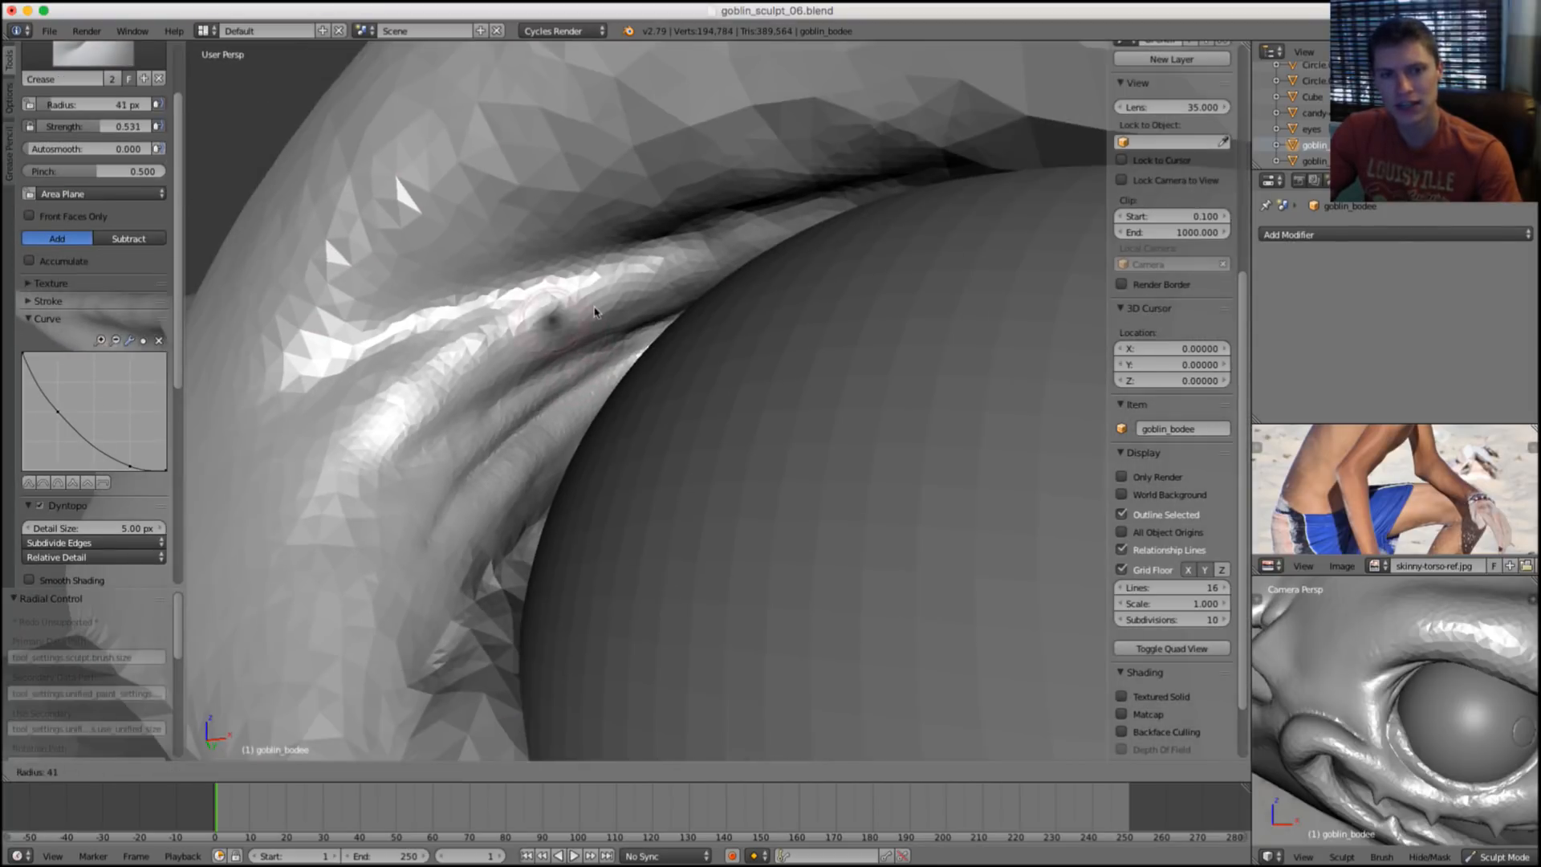
click(595, 314)
Try a Crease stroke along the upper eyelid fold beside the eyeball, and undo it.
drag(587, 319, 640, 316)
key(ctrl+z)
key(ctrl+z)
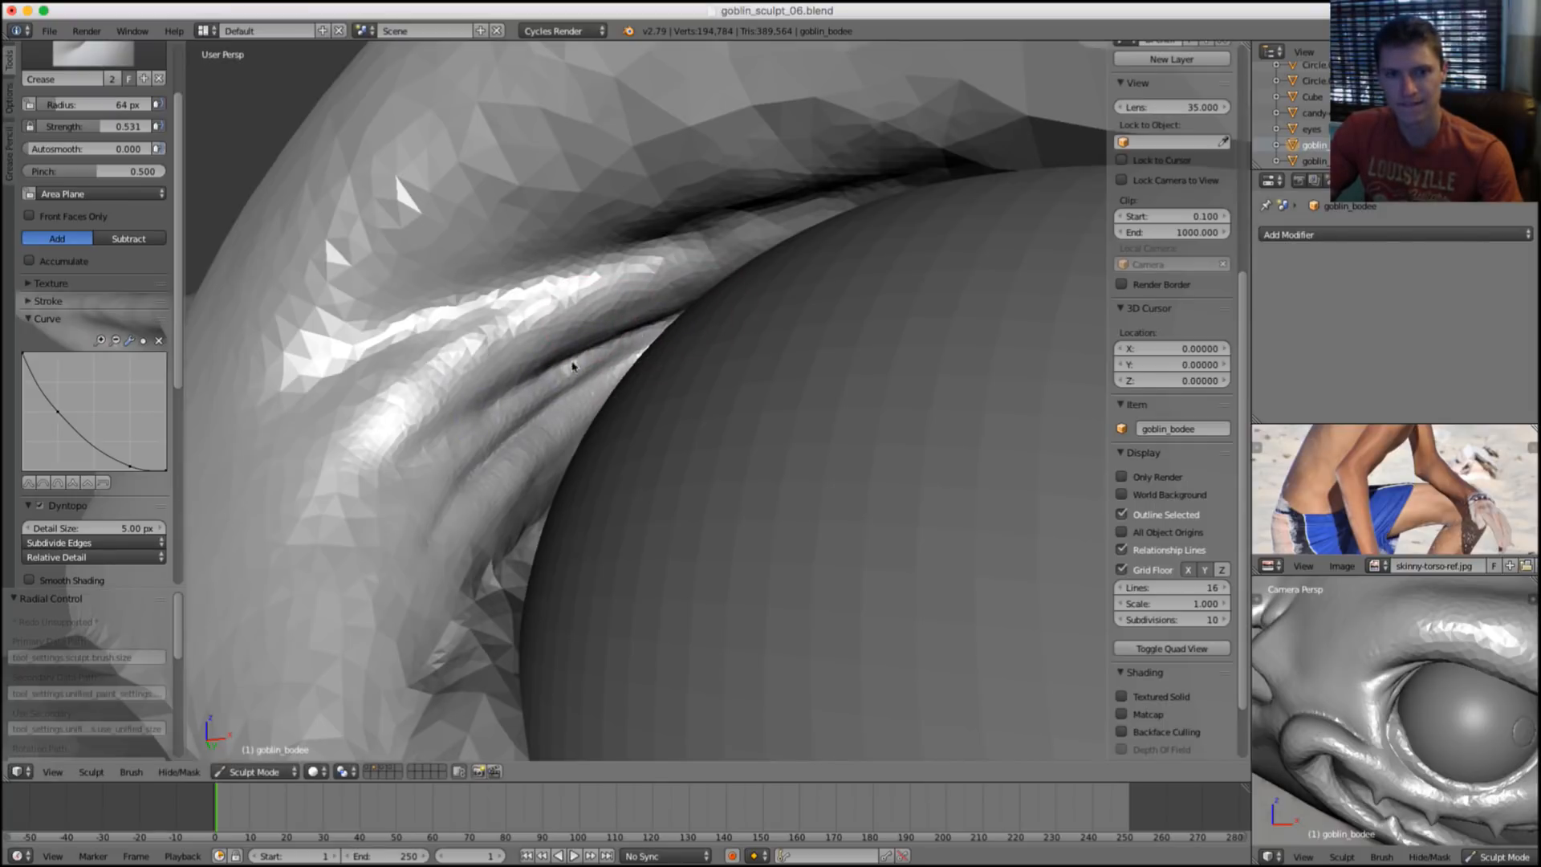
Sharpen the grooves between the outer eyelid folds beside the eyeball using Crease with a 58 px radius.
scroll(701, 251, down, 4)
middle_drag(701, 251, 733, 320)
scroll(733, 320, up, 5)
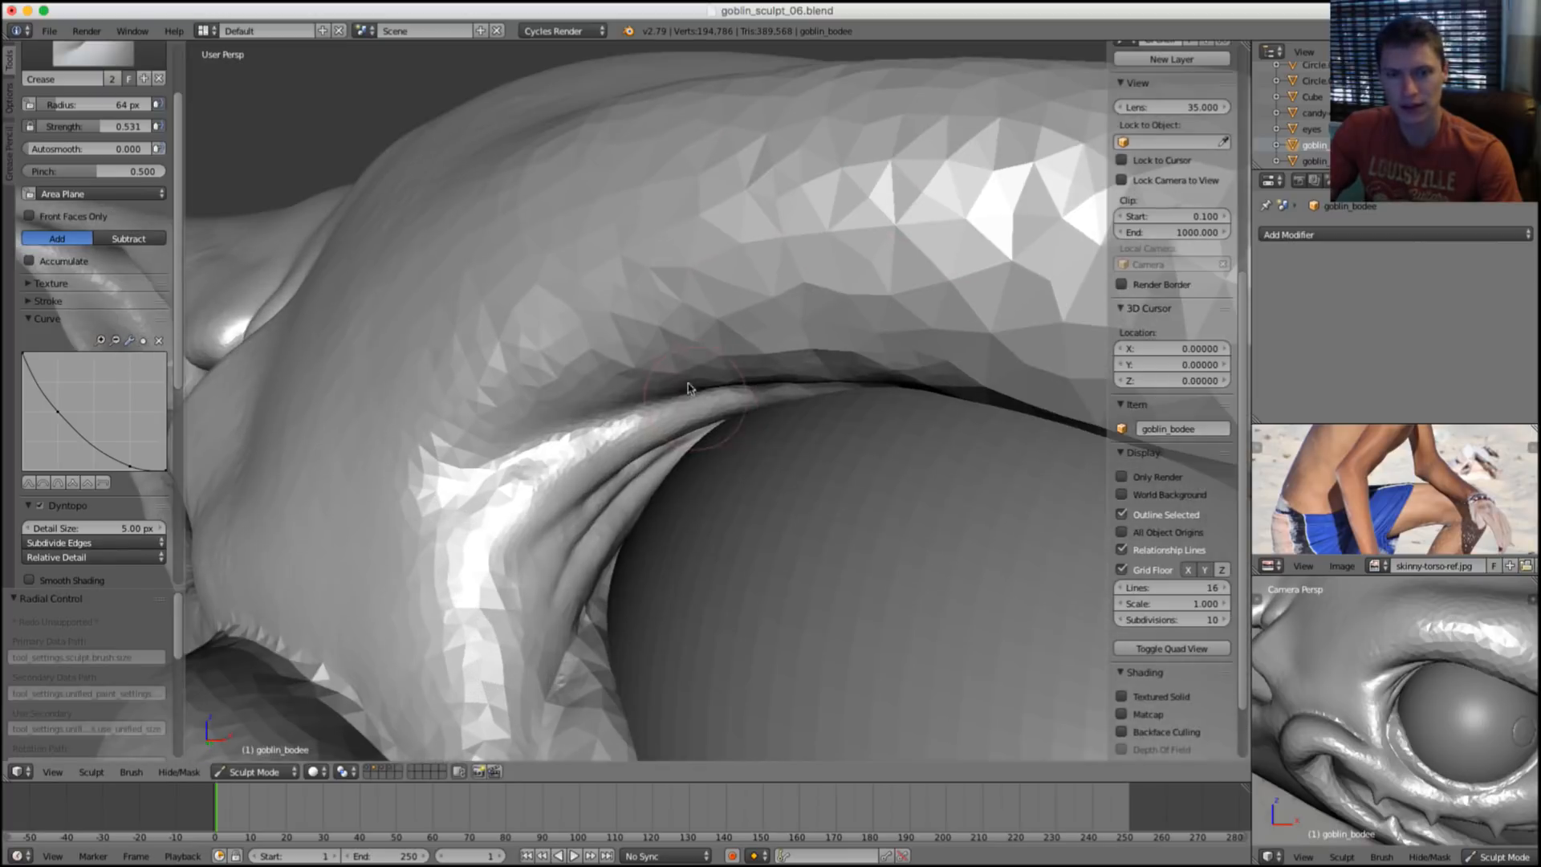
key(f)
click(688, 378)
scroll(688, 377, up, 3)
key(f)
click(735, 472)
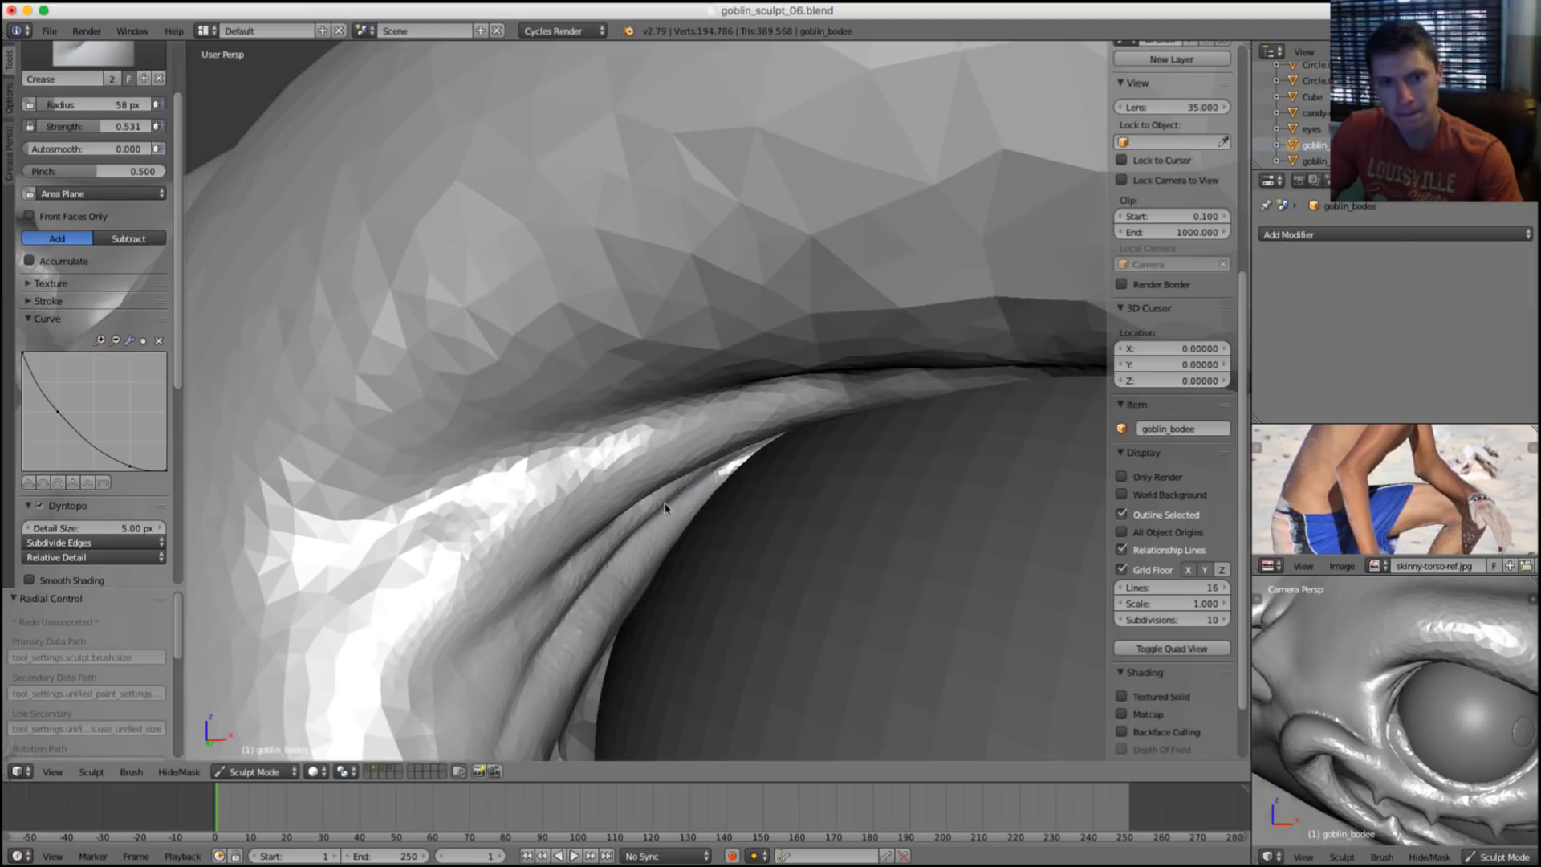
mouse_move(665, 507)
middle_down()
mouse_move(765, 424)
mouse_move(750, 386)
middle_up()
key(f)
click(790, 281)
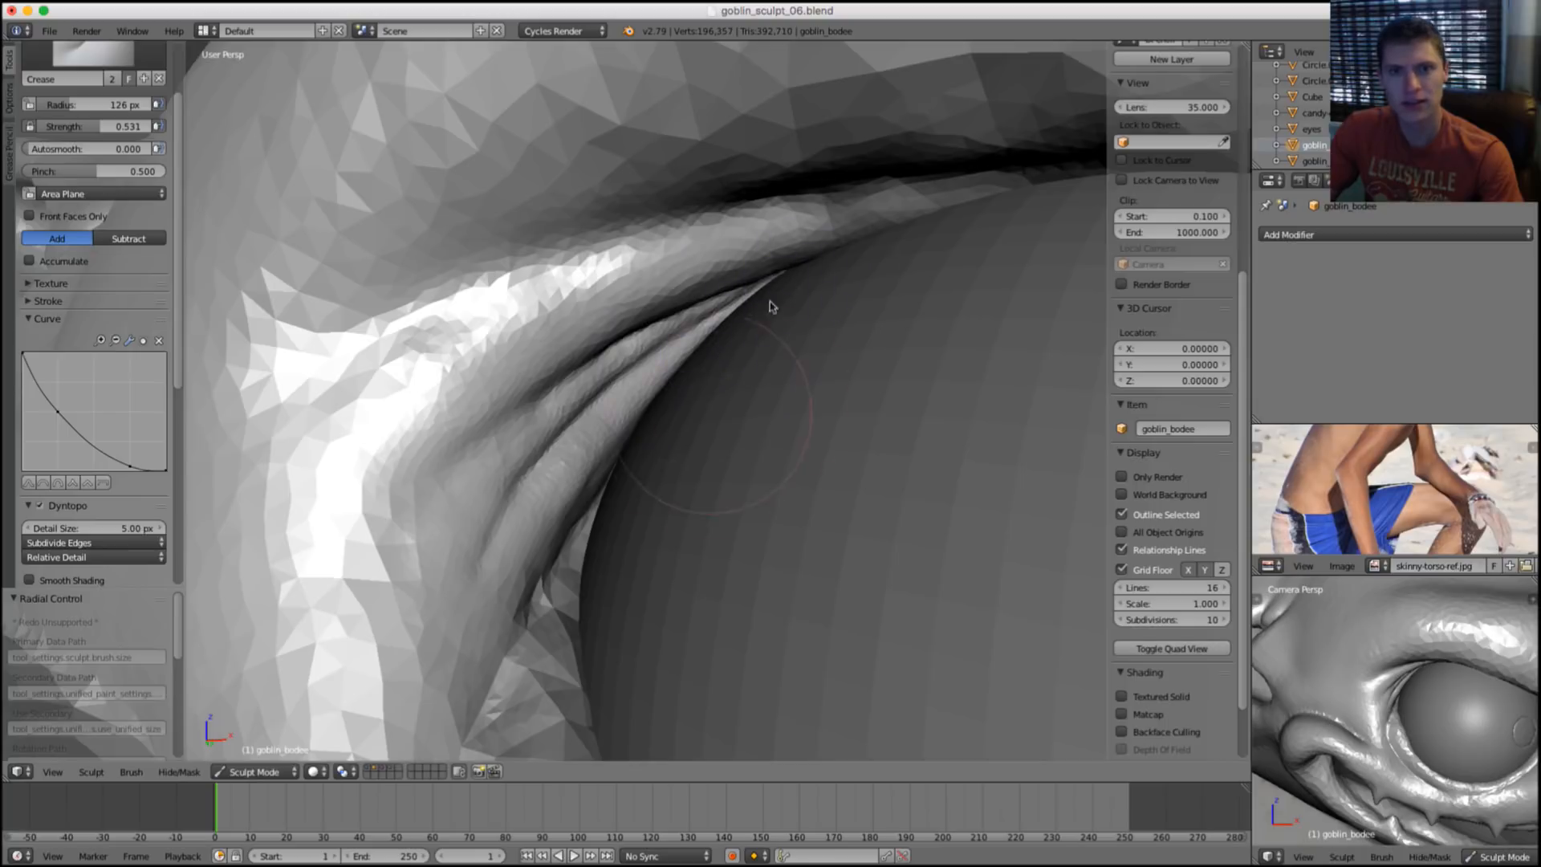
Crease the lowest outer eyelid folds where they meet the eyeball, using a 94 px radius at strength 0.531.
scroll(772, 308, down, 8)
mouse_move(773, 309)
middle_down()
mouse_move(826, 334)
mouse_move(778, 334)
middle_up()
scroll(660, 427, up, 5)
key(f)
click(520, 432)
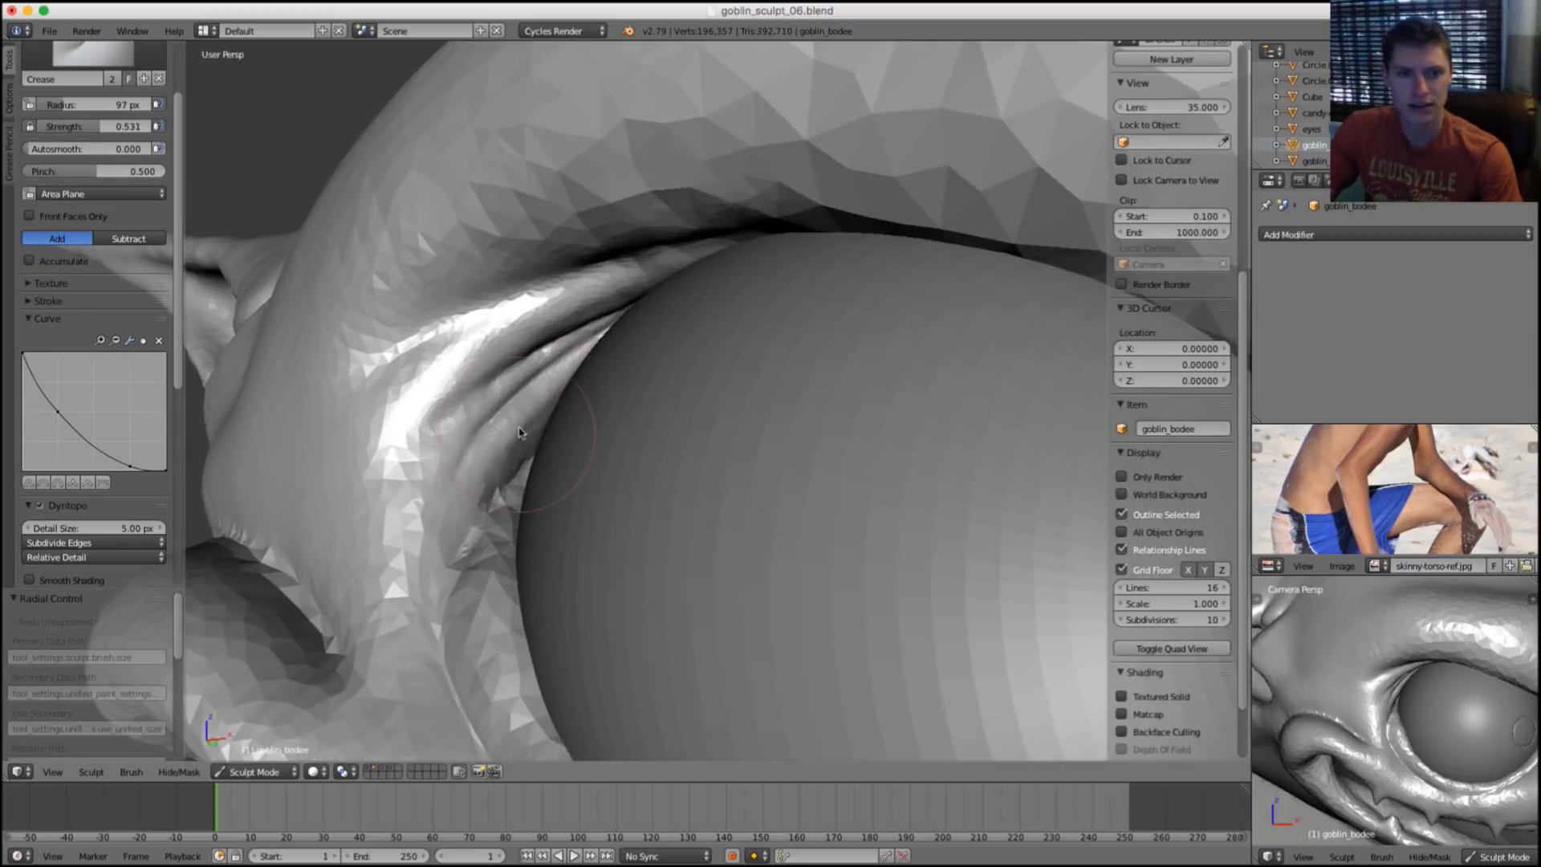
middle_drag(518, 433, 572, 419)
middle_drag(585, 341, 575, 341)
key(f)
click(629, 287)
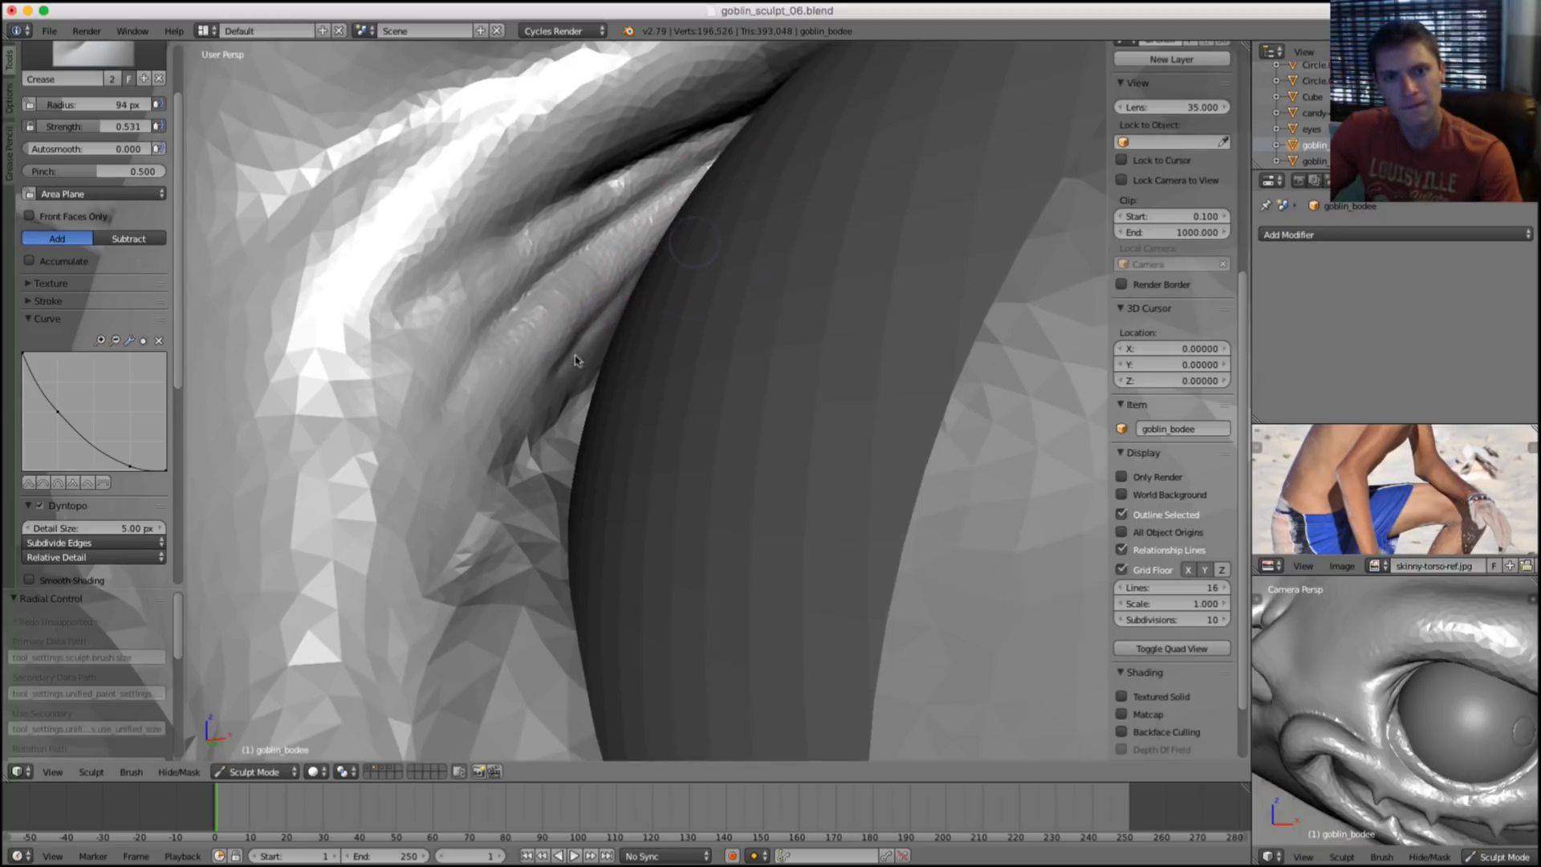
mouse_move(573, 364)
mouse_down()
mouse_move(562, 378)
mouse_move(701, 217)
mouse_up()
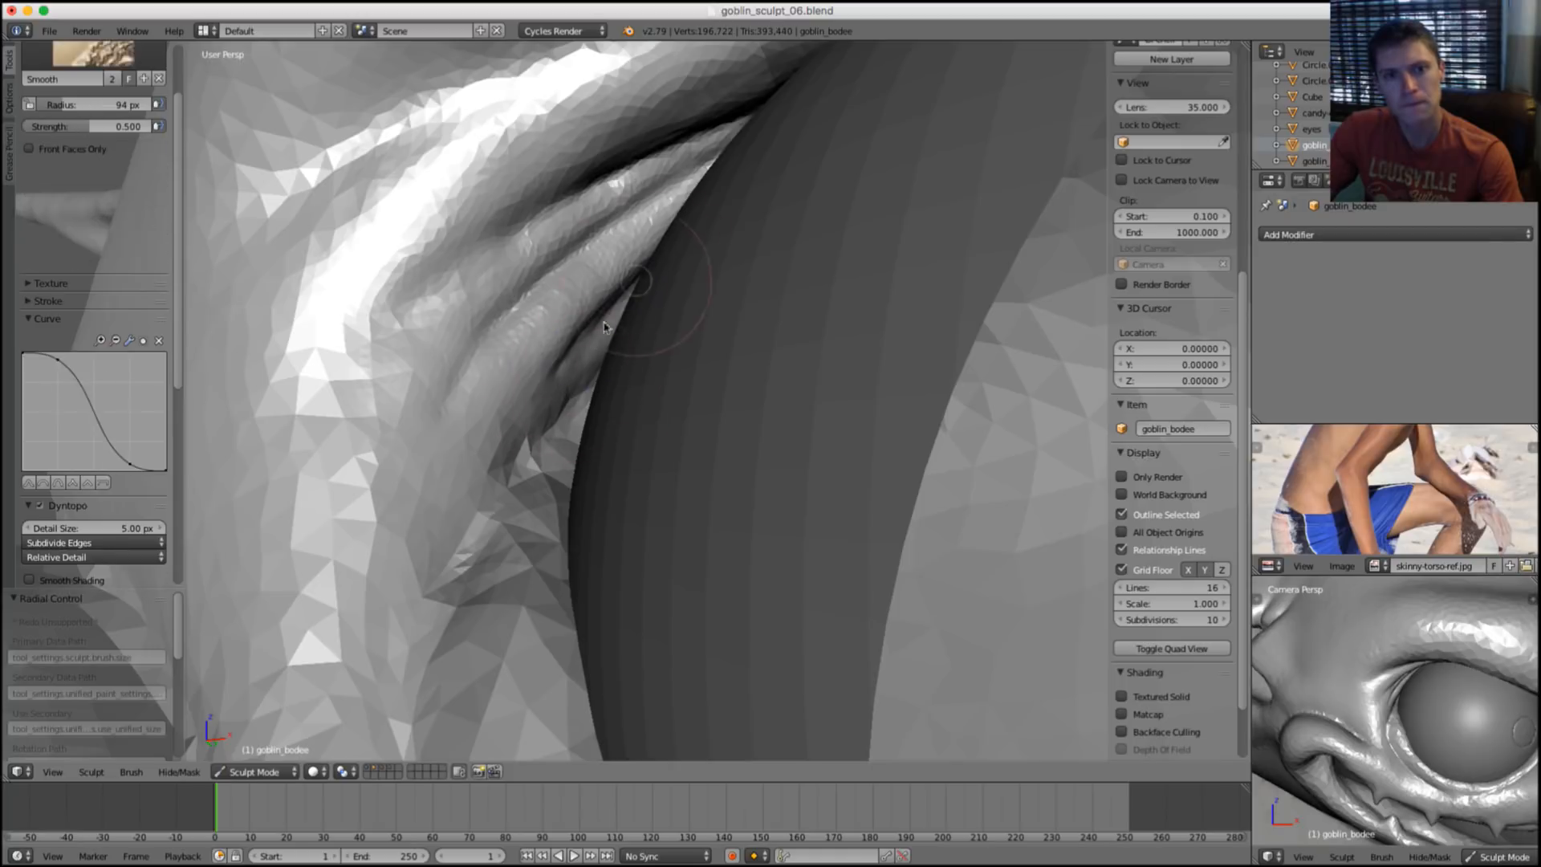
drag(549, 453, 590, 385)
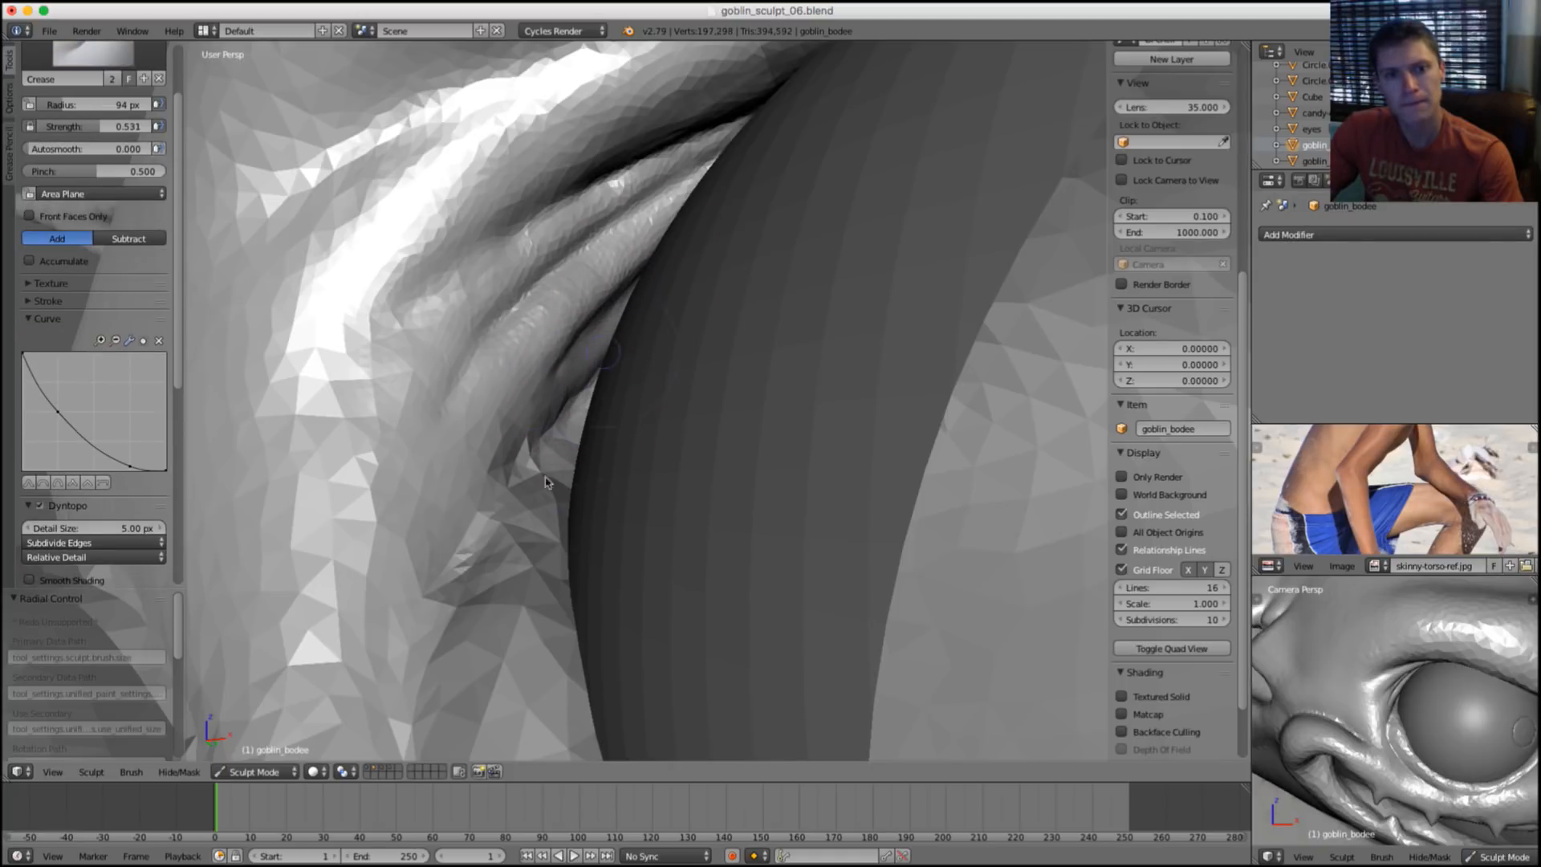
Compare the goblin's whole head and outer eye corner with the reference drawing by switching visible layers.
scroll(610, 361, down, 6)
middle_drag(626, 346, 731, 302)
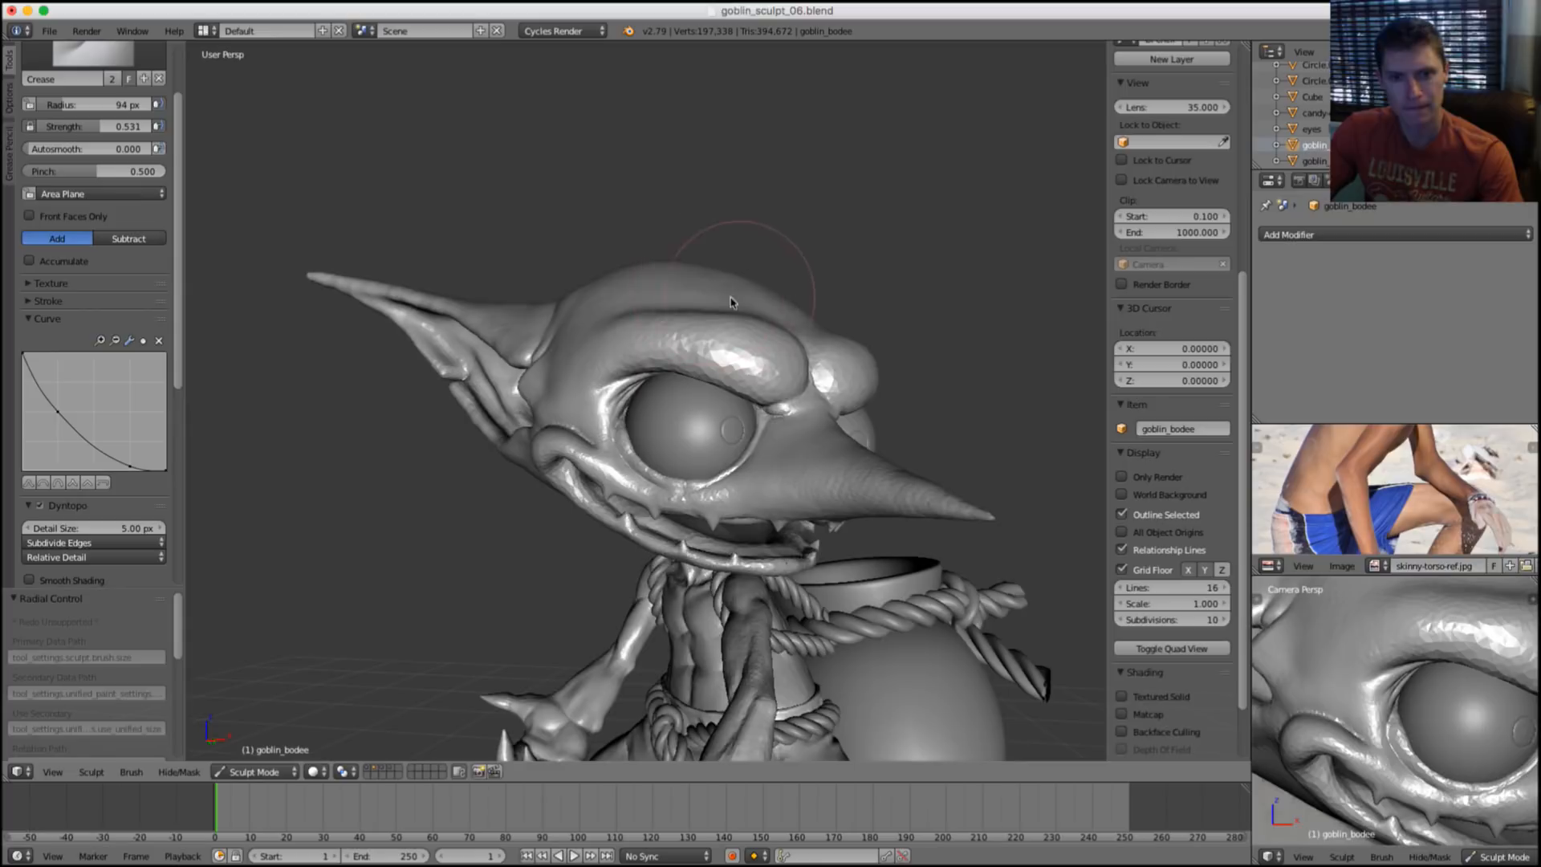
key(2)
key(grave)
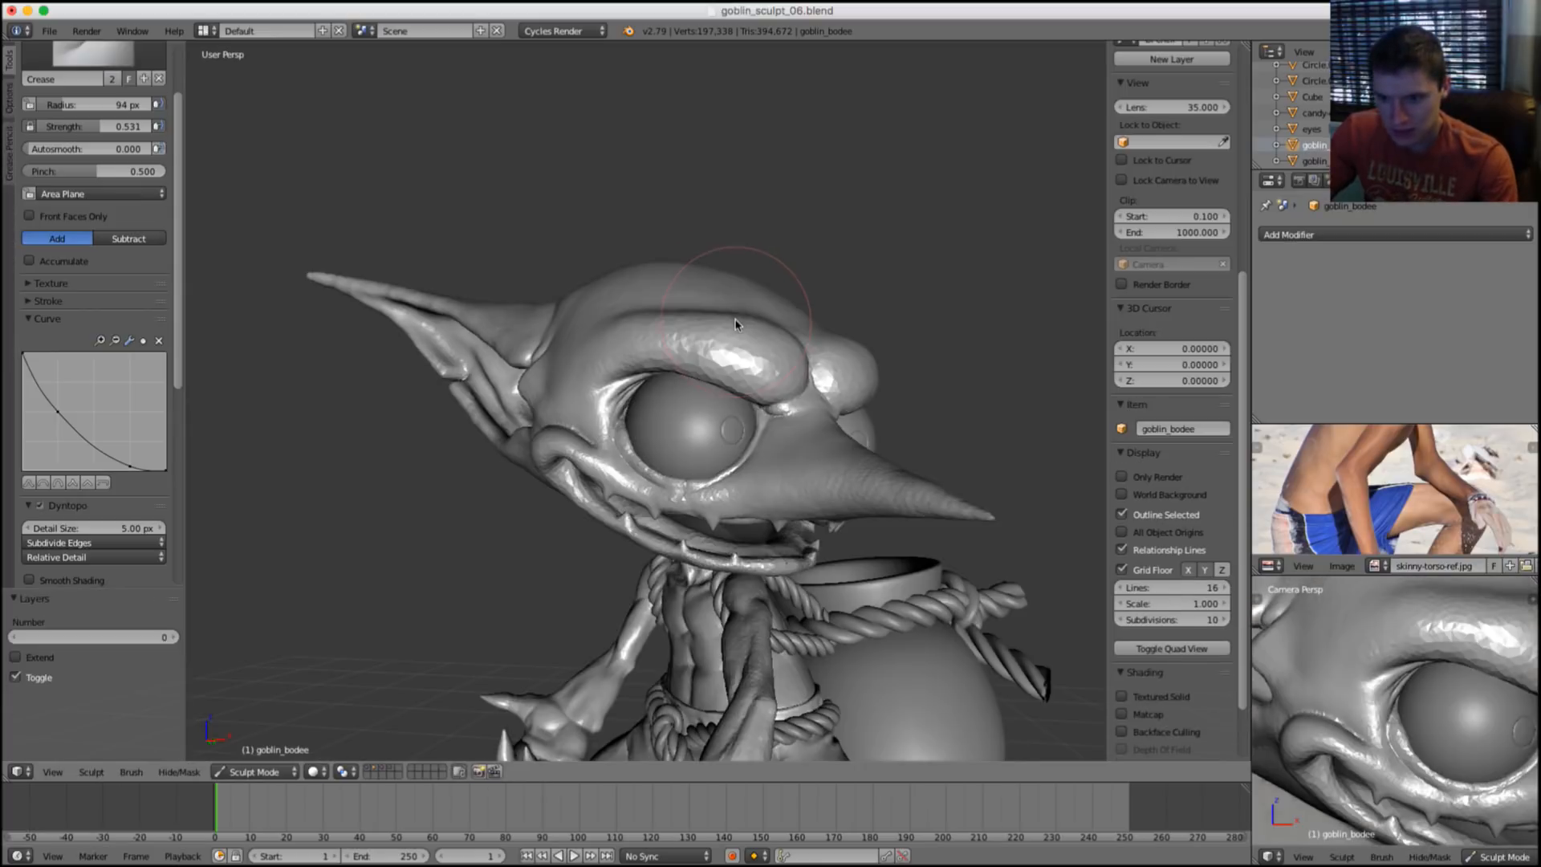
key(2)
key(grave)
scroll(668, 321, up, 3)
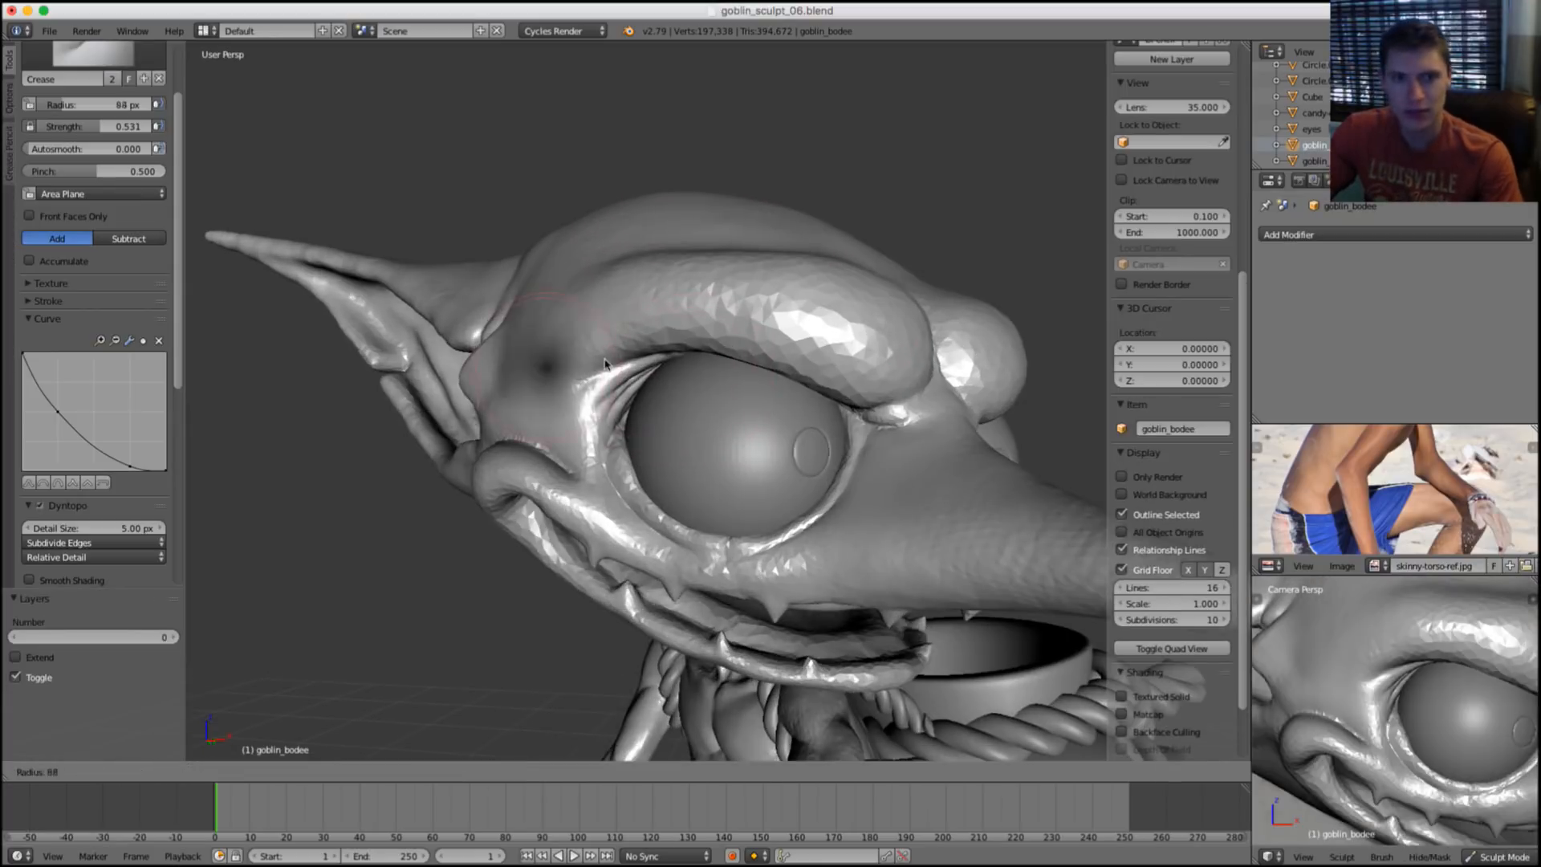
key(f)
click(698, 325)
scroll(705, 328, up, 4)
scroll(704, 328, up, 3)
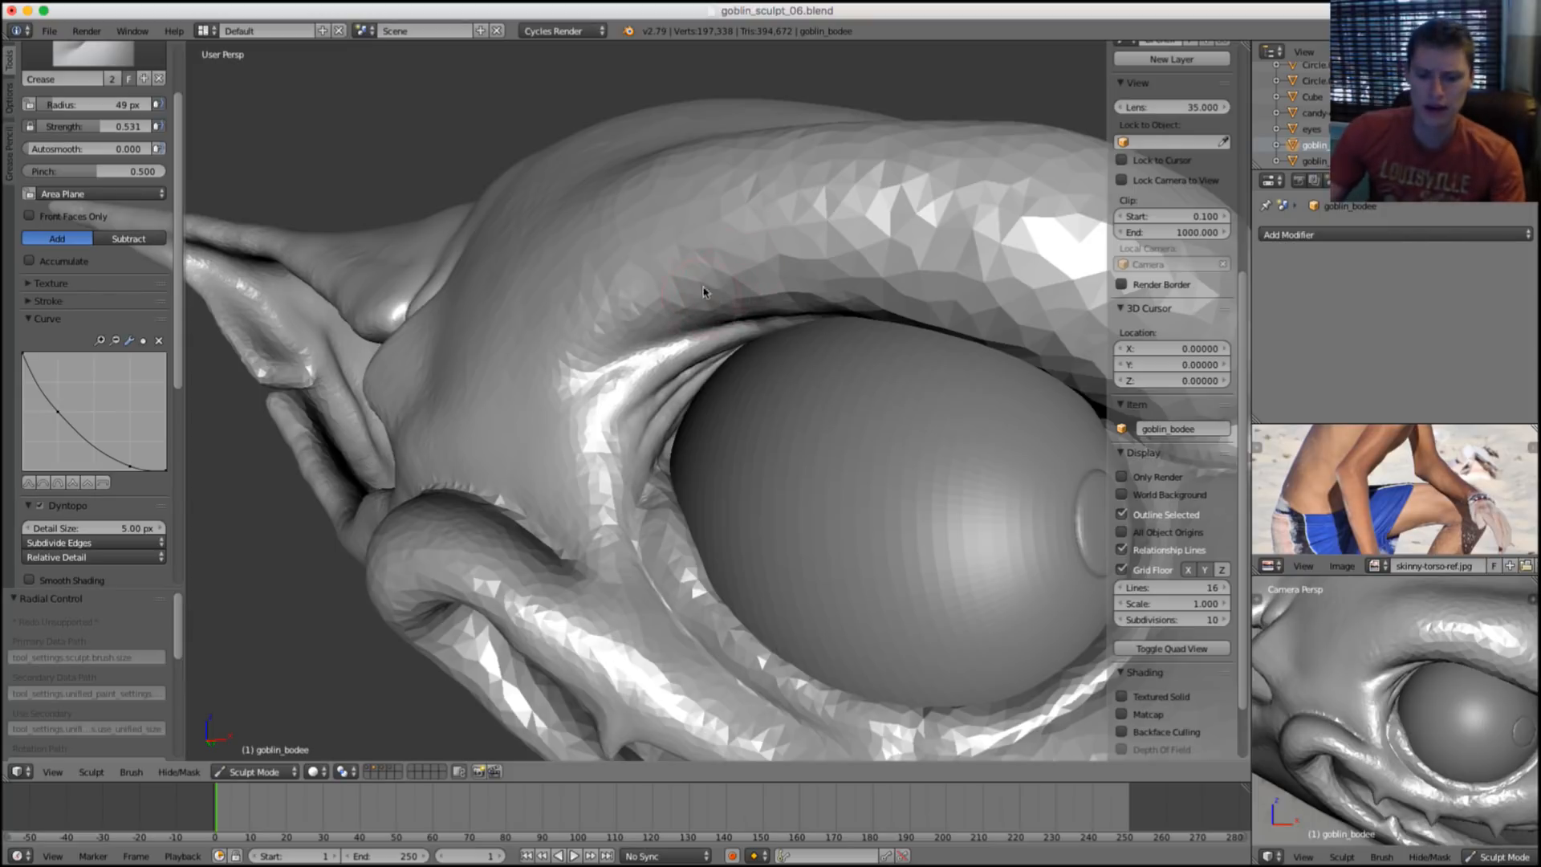
Deepen the groove between the brow ridge and the upper eyelid fold using Crease with an 82 px radius.
key(f)
mouse_move(695, 305)
middle_down()
mouse_move(705, 360)
mouse_move(705, 315)
mouse_move(757, 324)
mouse_move(791, 289)
middle_up()
click(690, 316)
key(f)
click(713, 317)
scroll(723, 322, up, 2)
key(f)
click(783, 281)
key(f)
click(938, 275)
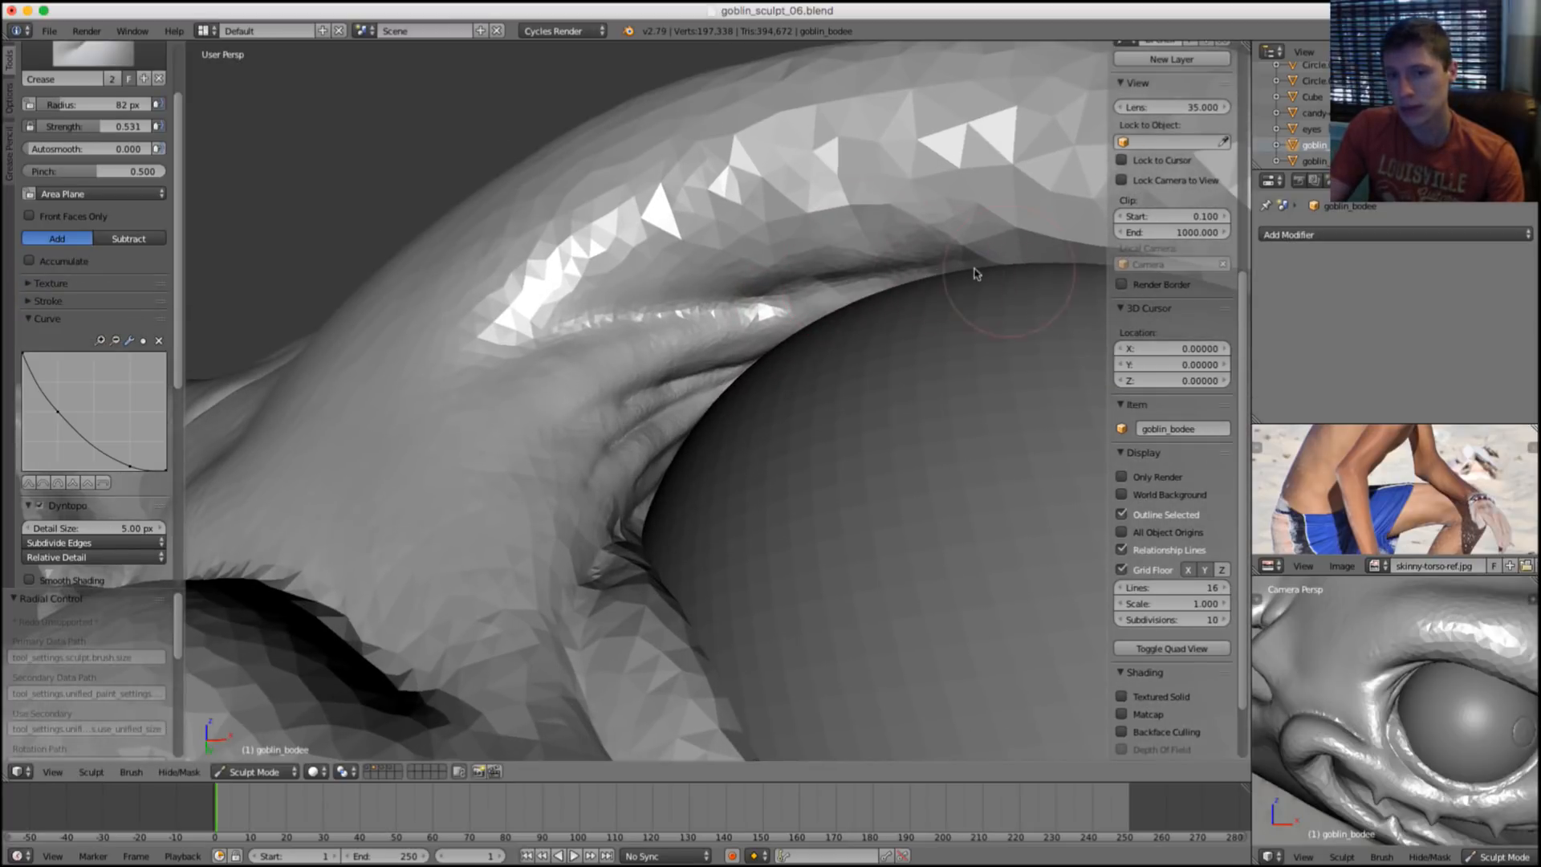
drag(822, 293, 842, 295)
middle_drag(841, 295, 861, 298)
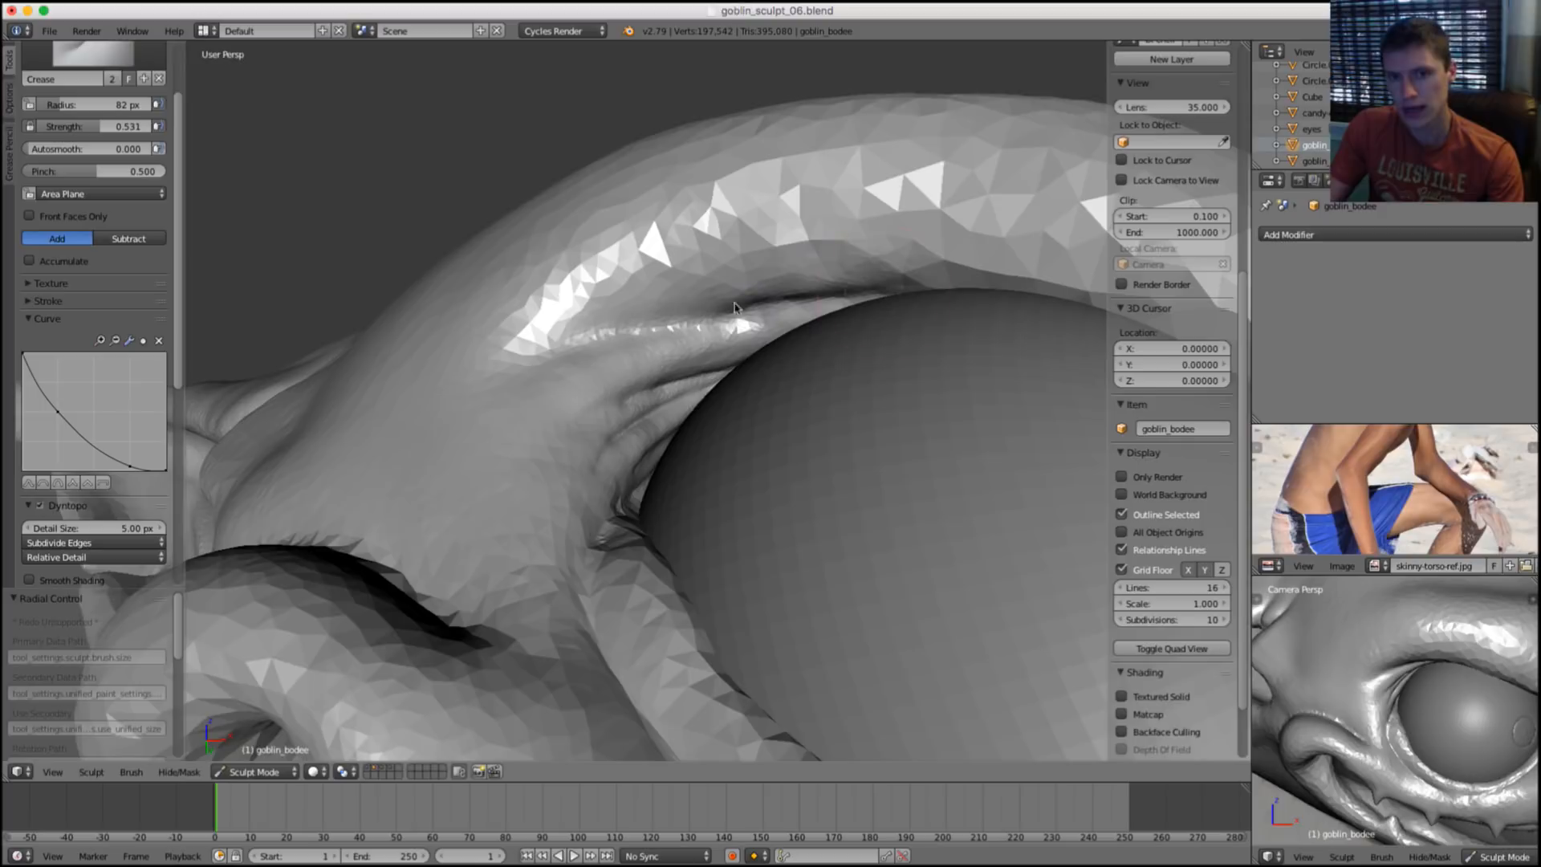
drag(728, 312, 601, 328)
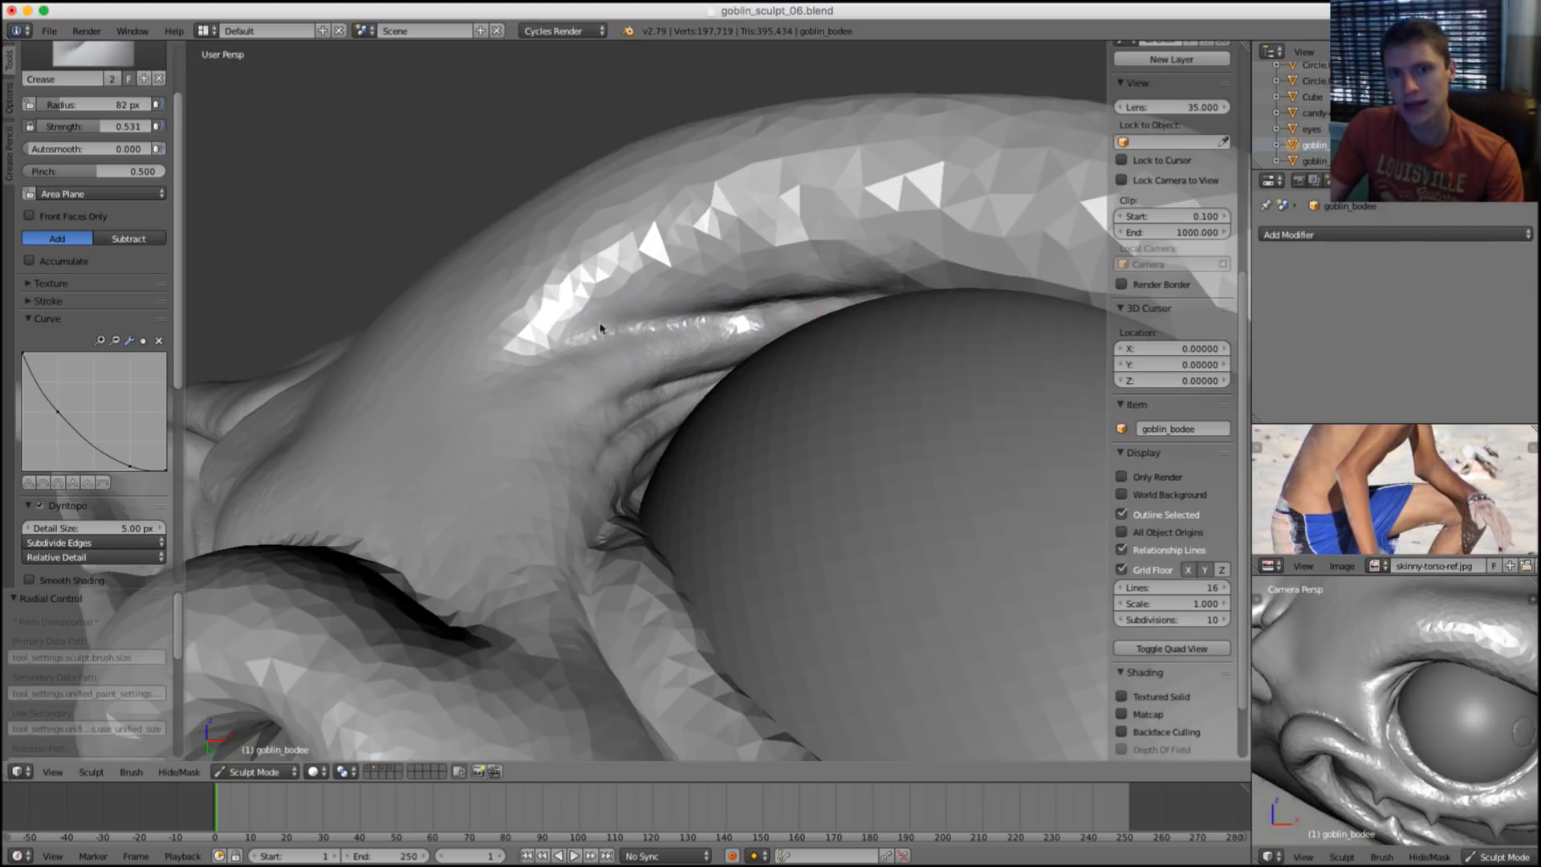
drag(705, 316, 516, 345)
Carve a Crease groove along the upper eyelid fold beneath the brow toward the outer eye corner, using a 79 px radius.
scroll(700, 332, down, 5)
mouse_move(719, 306)
middle_down()
mouse_move(752, 346)
mouse_move(693, 308)
mouse_move(685, 337)
middle_up()
key(f)
click(685, 306)
scroll(686, 351, up, 5)
key(f)
click(686, 322)
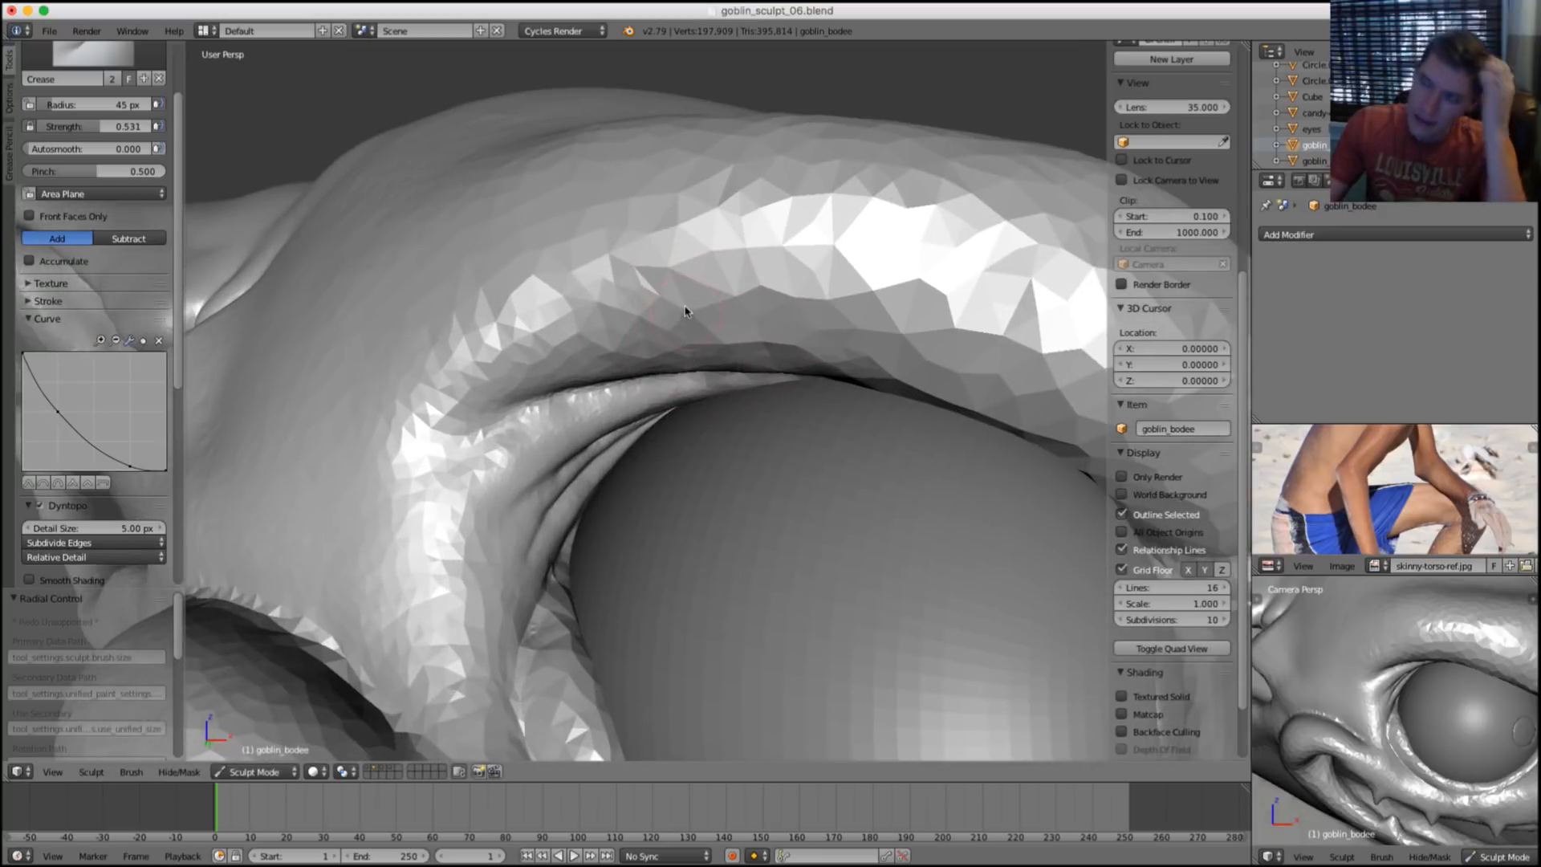
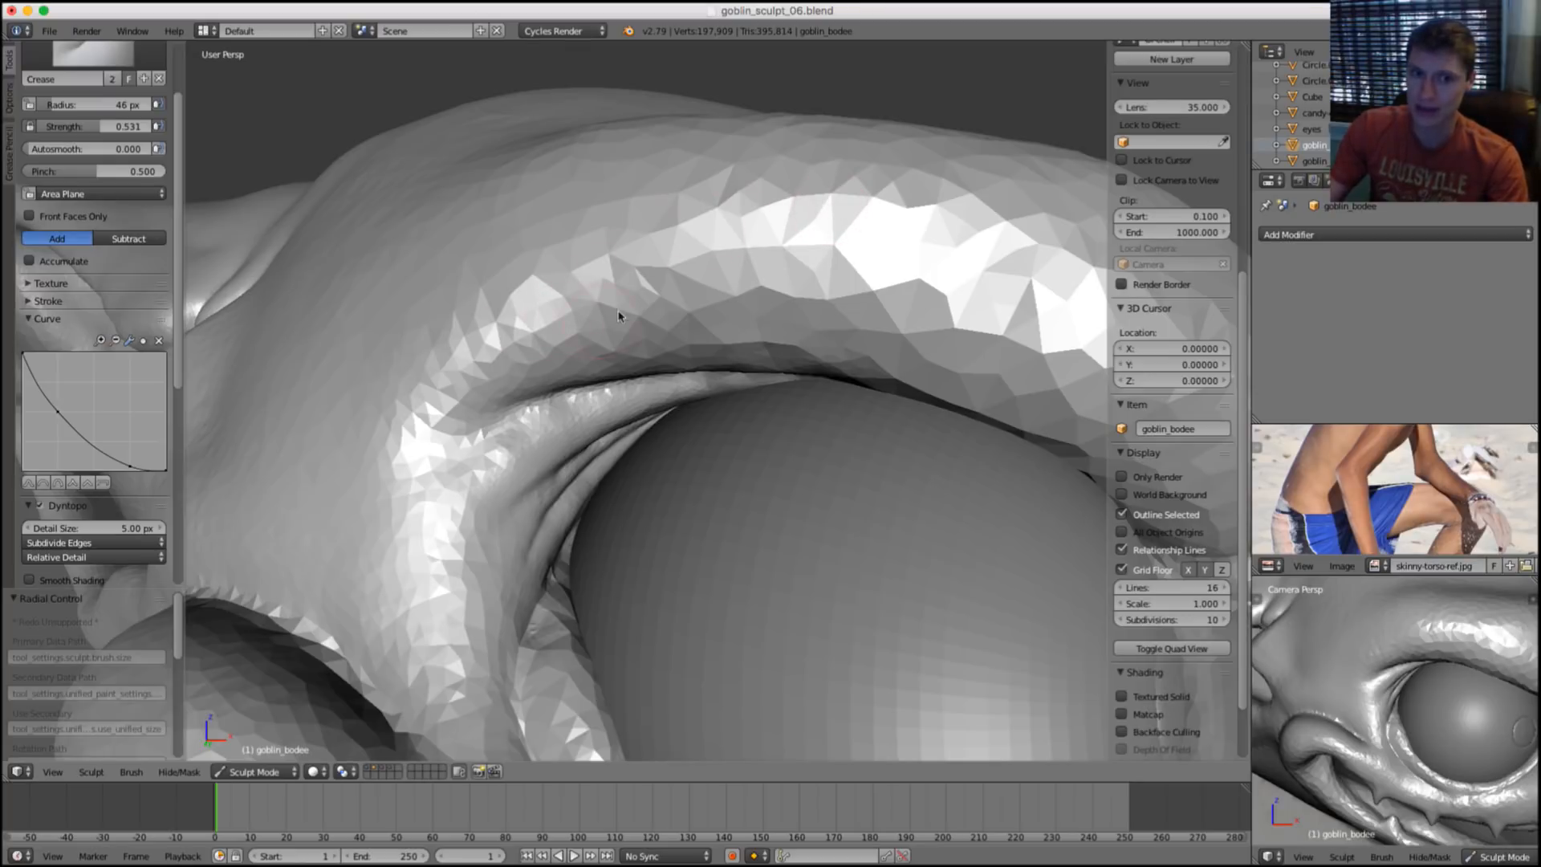
mouse_move(619, 317)
middle_down()
mouse_move(671, 334)
mouse_move(633, 313)
middle_up()
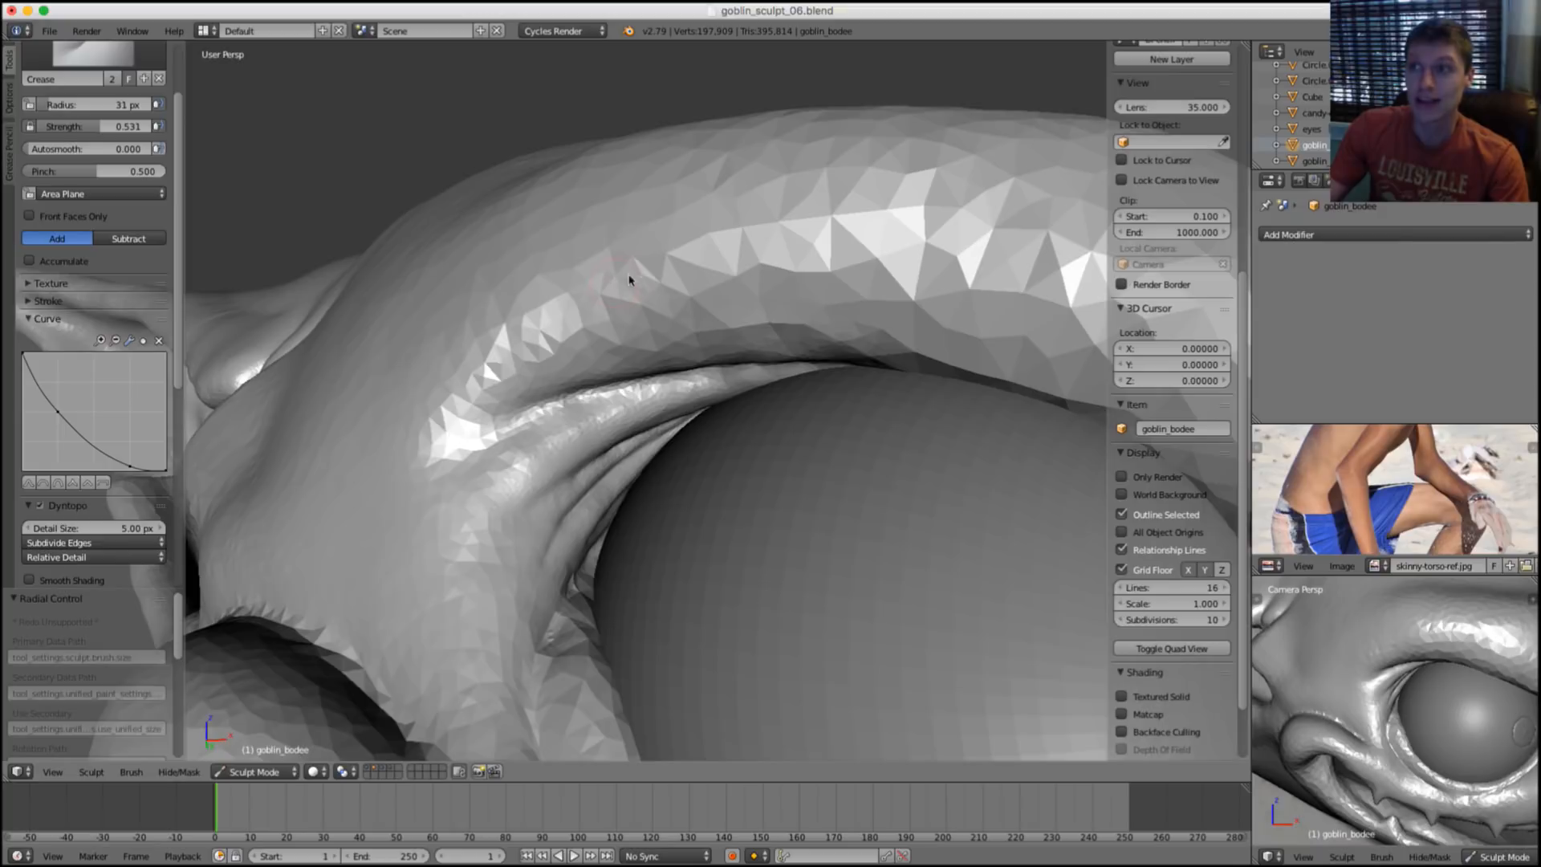
scroll(566, 318, up, 2)
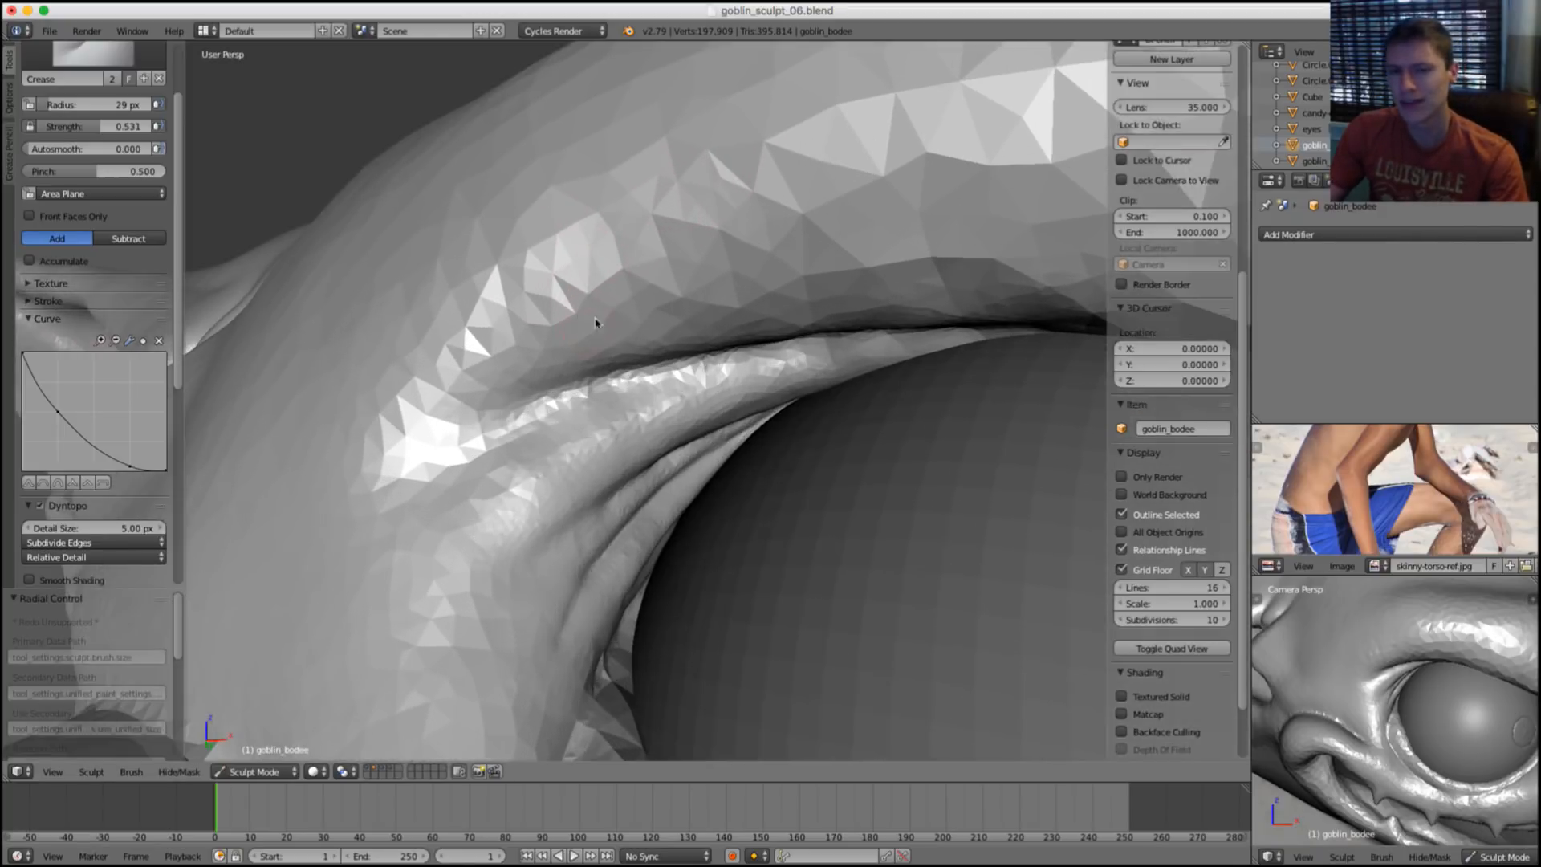
mouse_move(732, 334)
middle_down()
mouse_move(791, 309)
mouse_move(805, 281)
middle_up()
key(f)
click(823, 286)
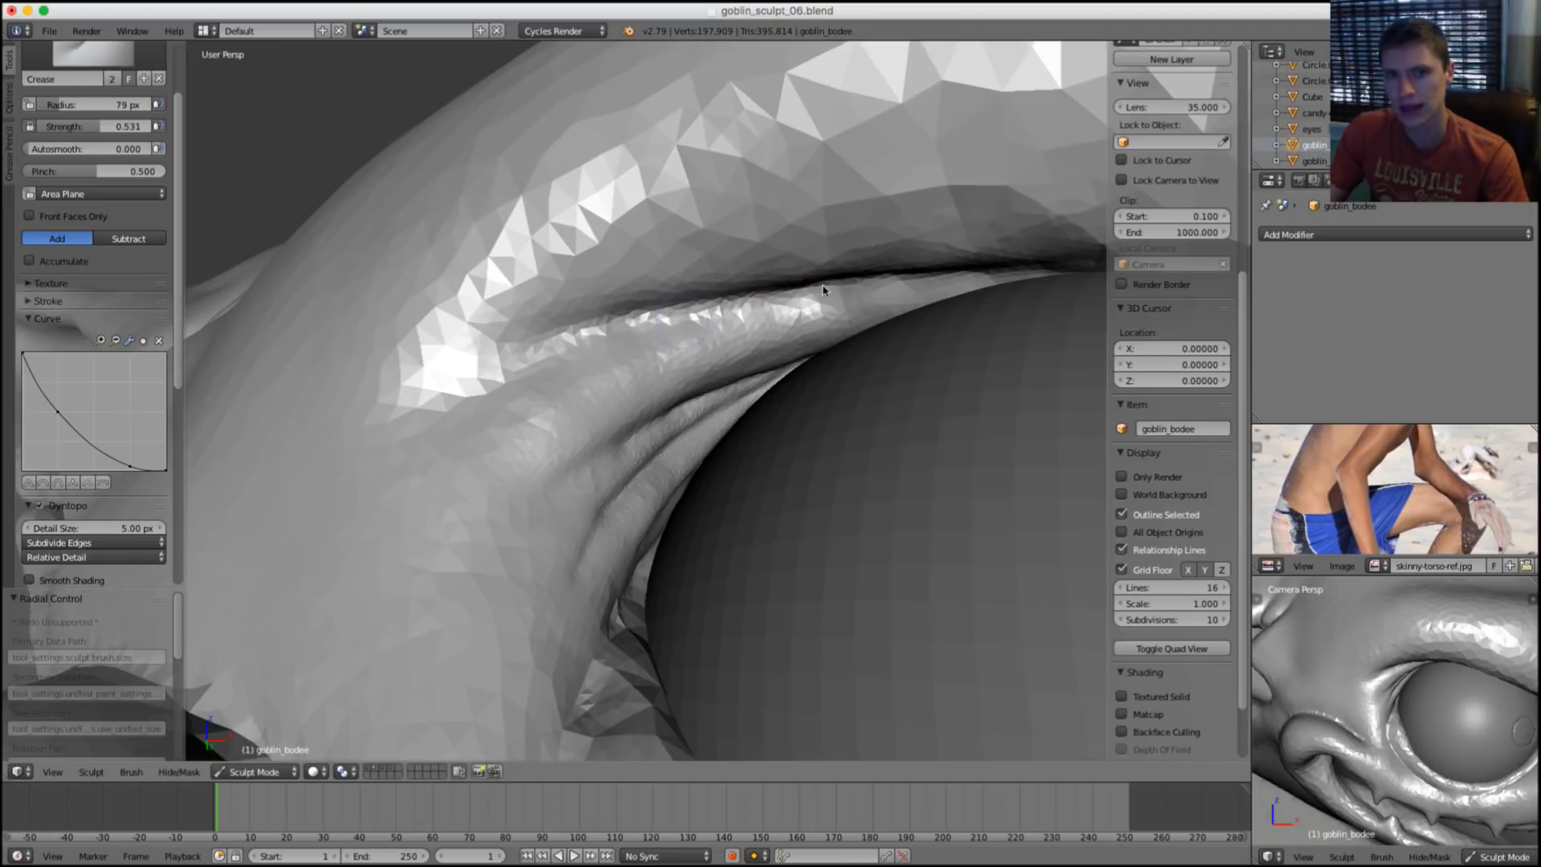
drag(699, 320, 555, 376)
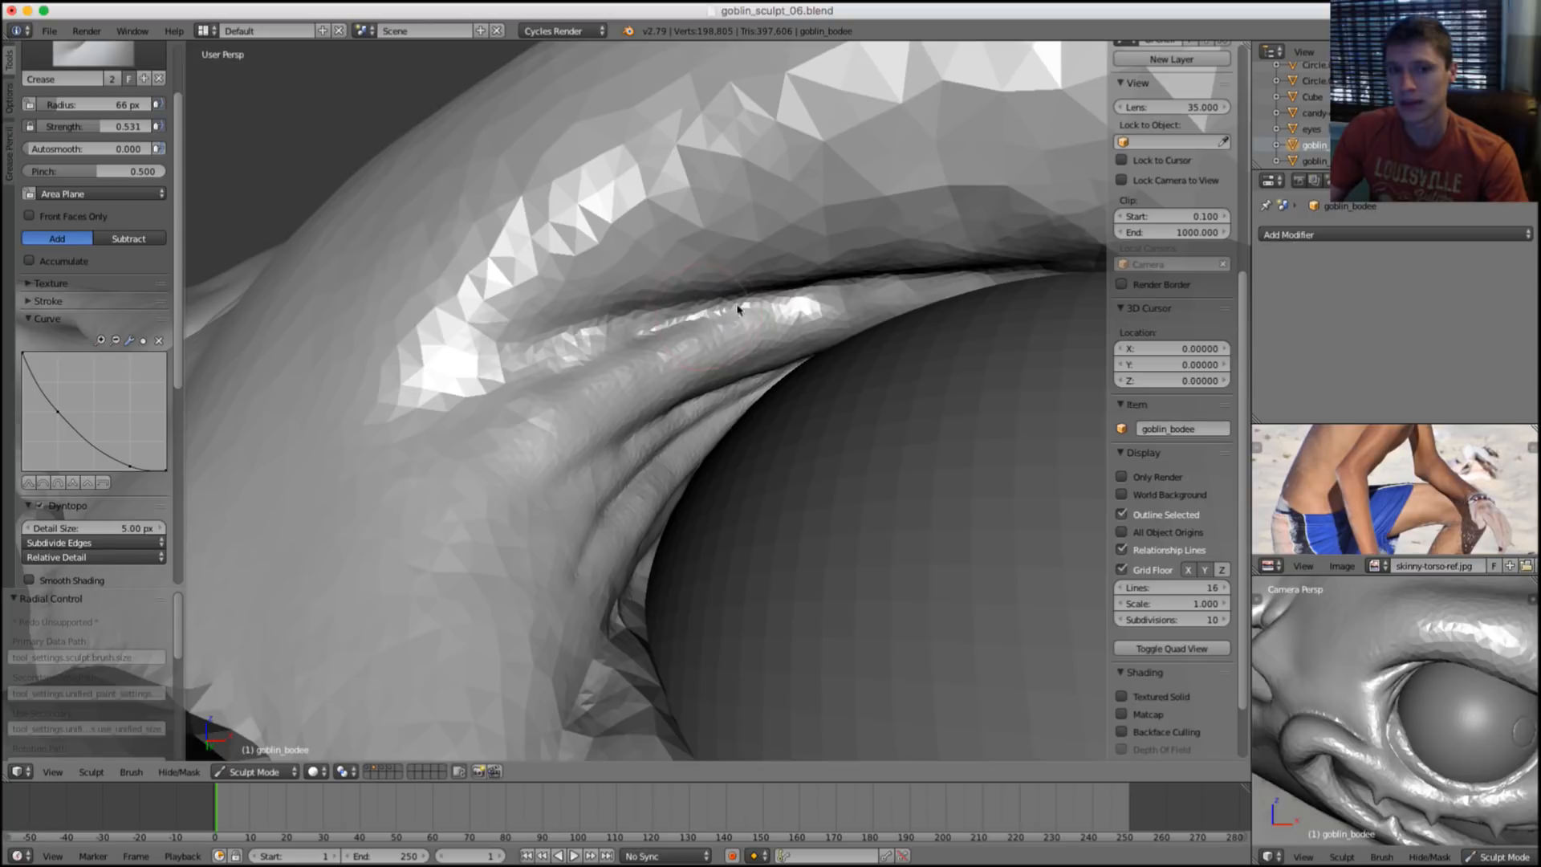
Extend the upper eyelid crease inward along the top of the eyeball, reducing the brush radius to 42 px.
drag(738, 309, 859, 290)
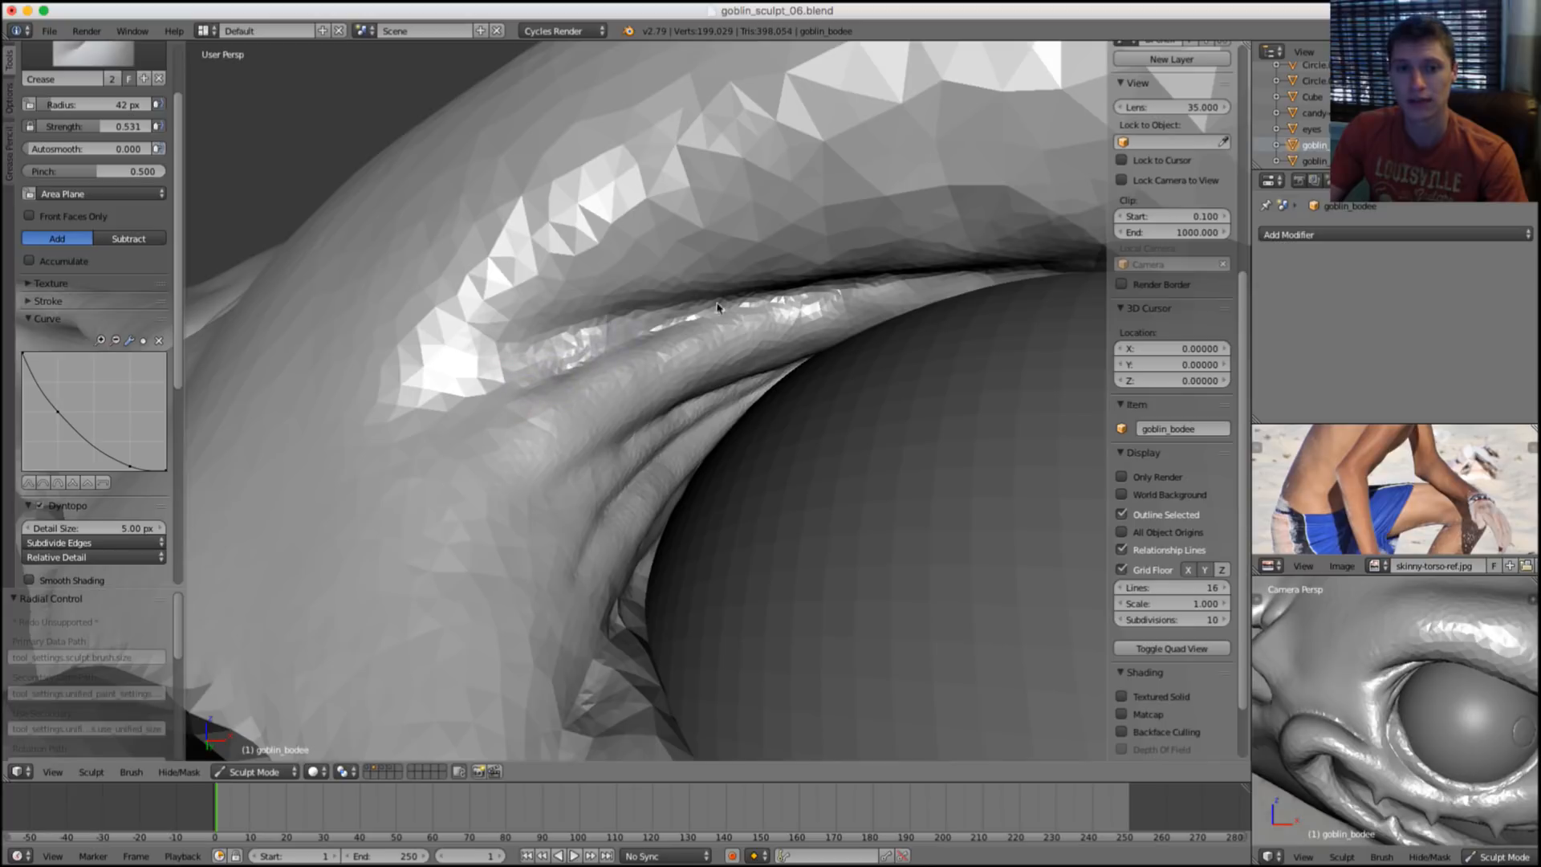
drag(796, 295, 990, 292)
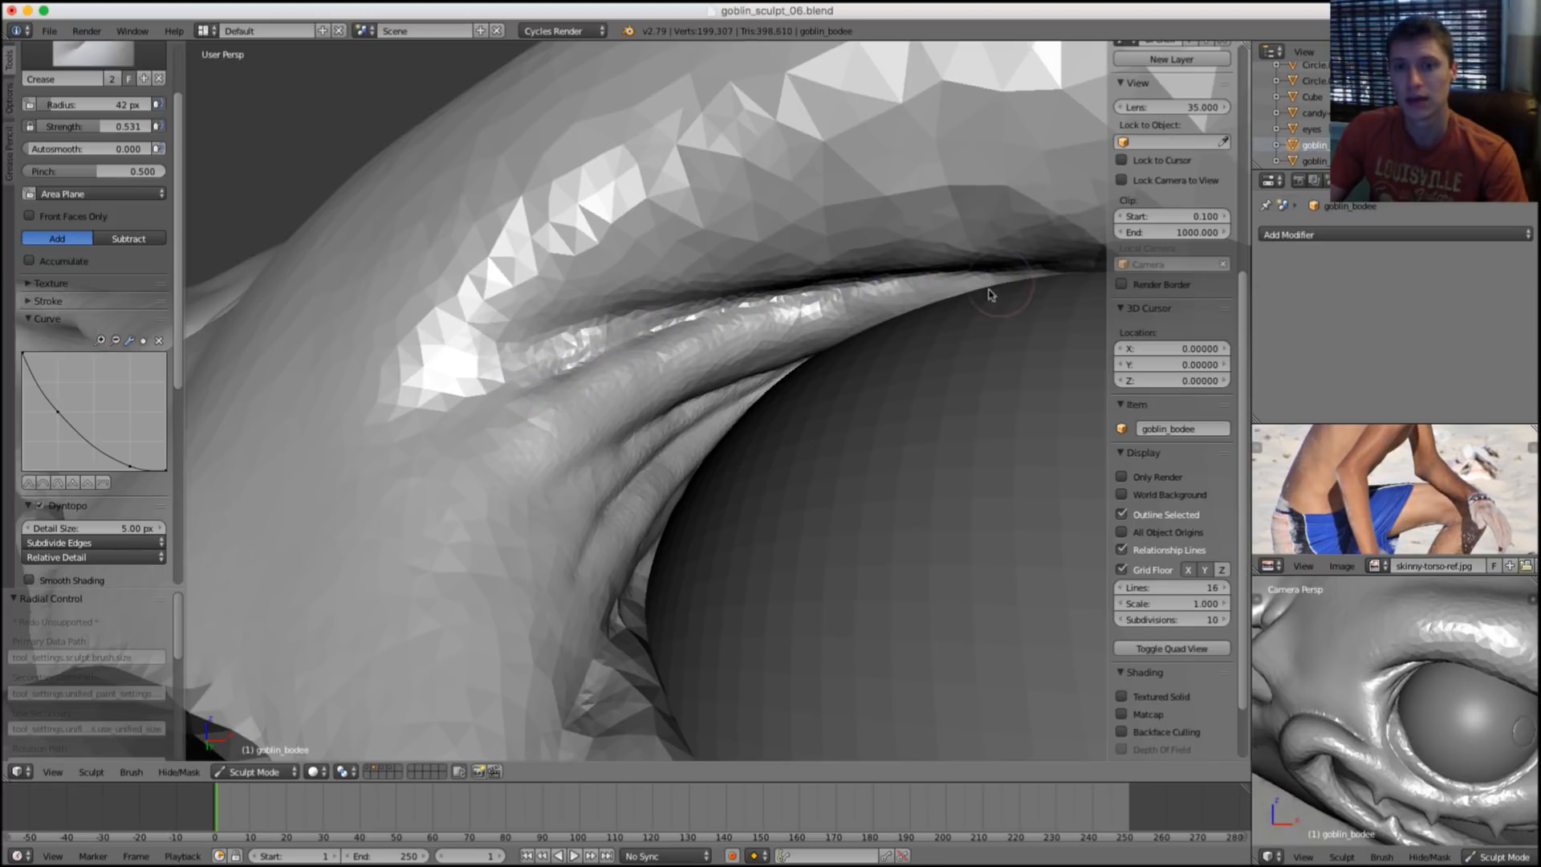
scroll(802, 251, down, 4)
scroll(778, 344, up, 4)
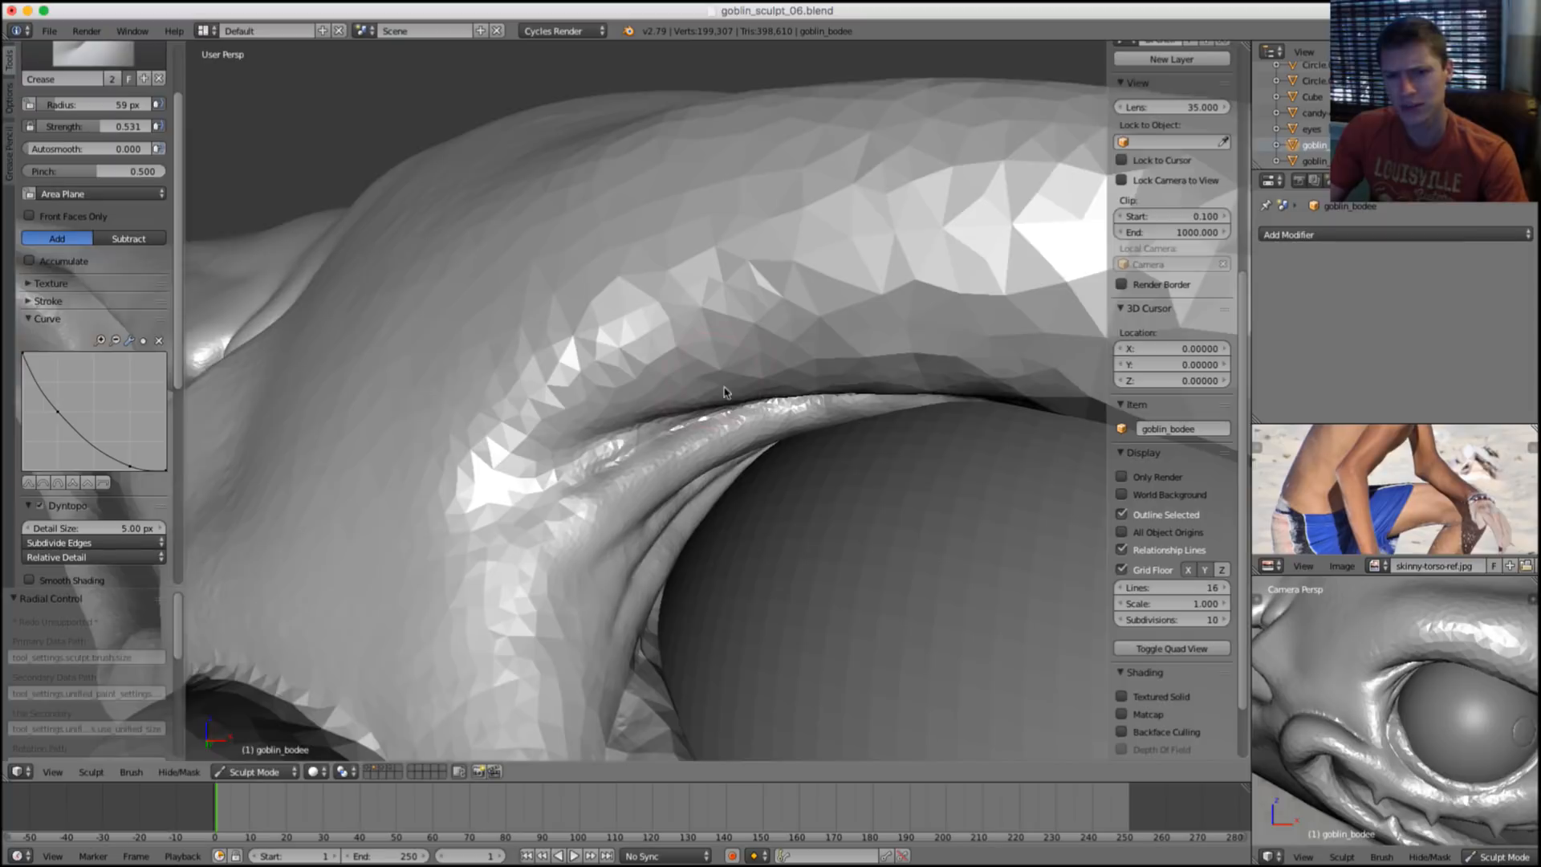
Inflate the thin fold between the brow and the upper eyelid using an 83 px radius at strength 0.725.
mouse_move(671, 394)
middle_down()
mouse_move(713, 372)
mouse_move(653, 339)
middle_up()
key(i)
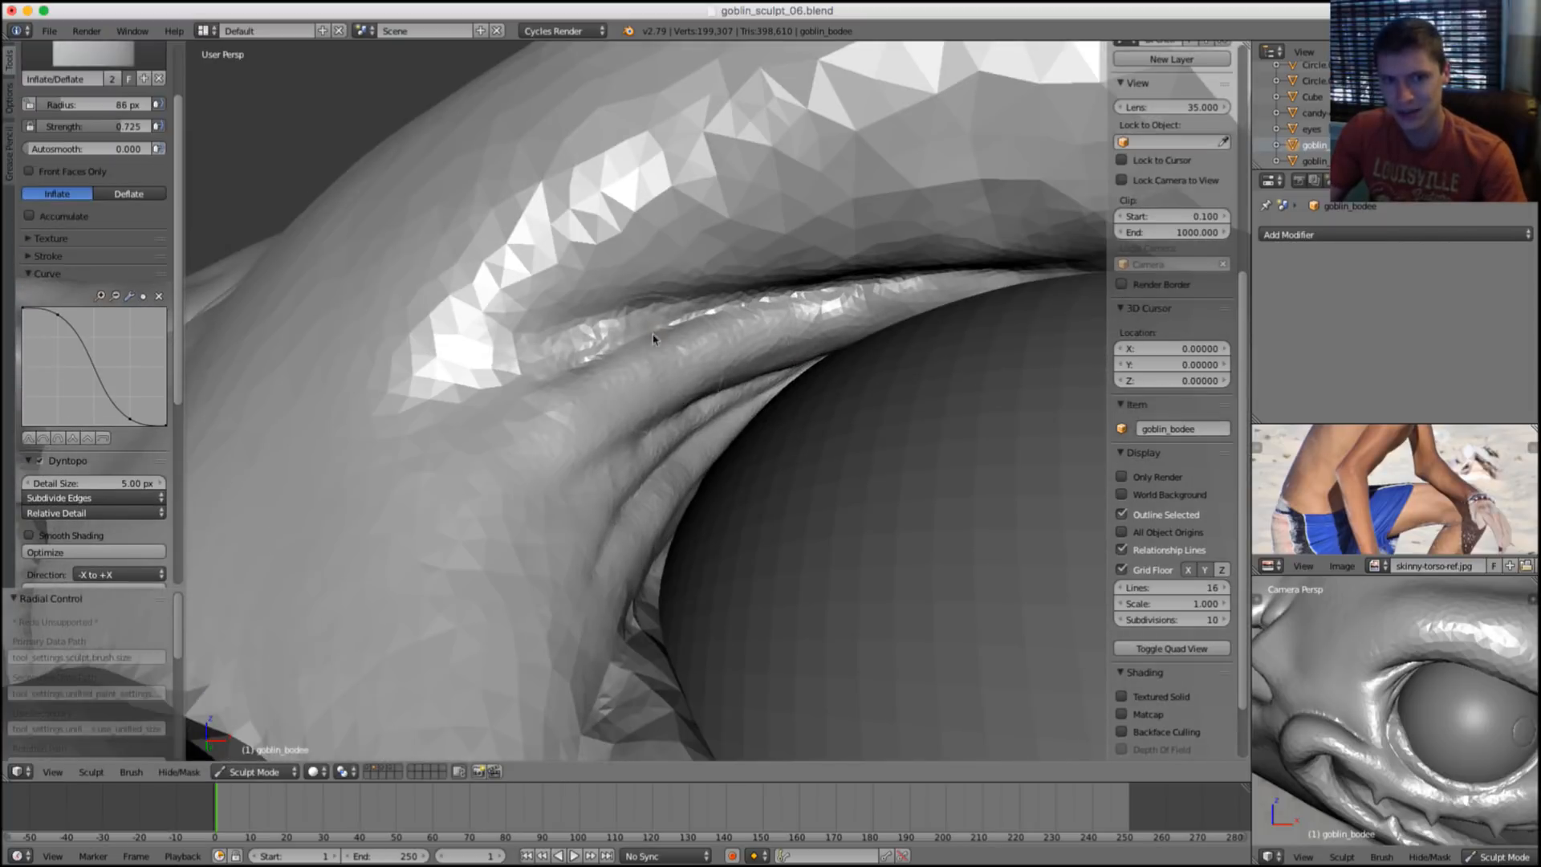
drag(581, 336, 681, 307)
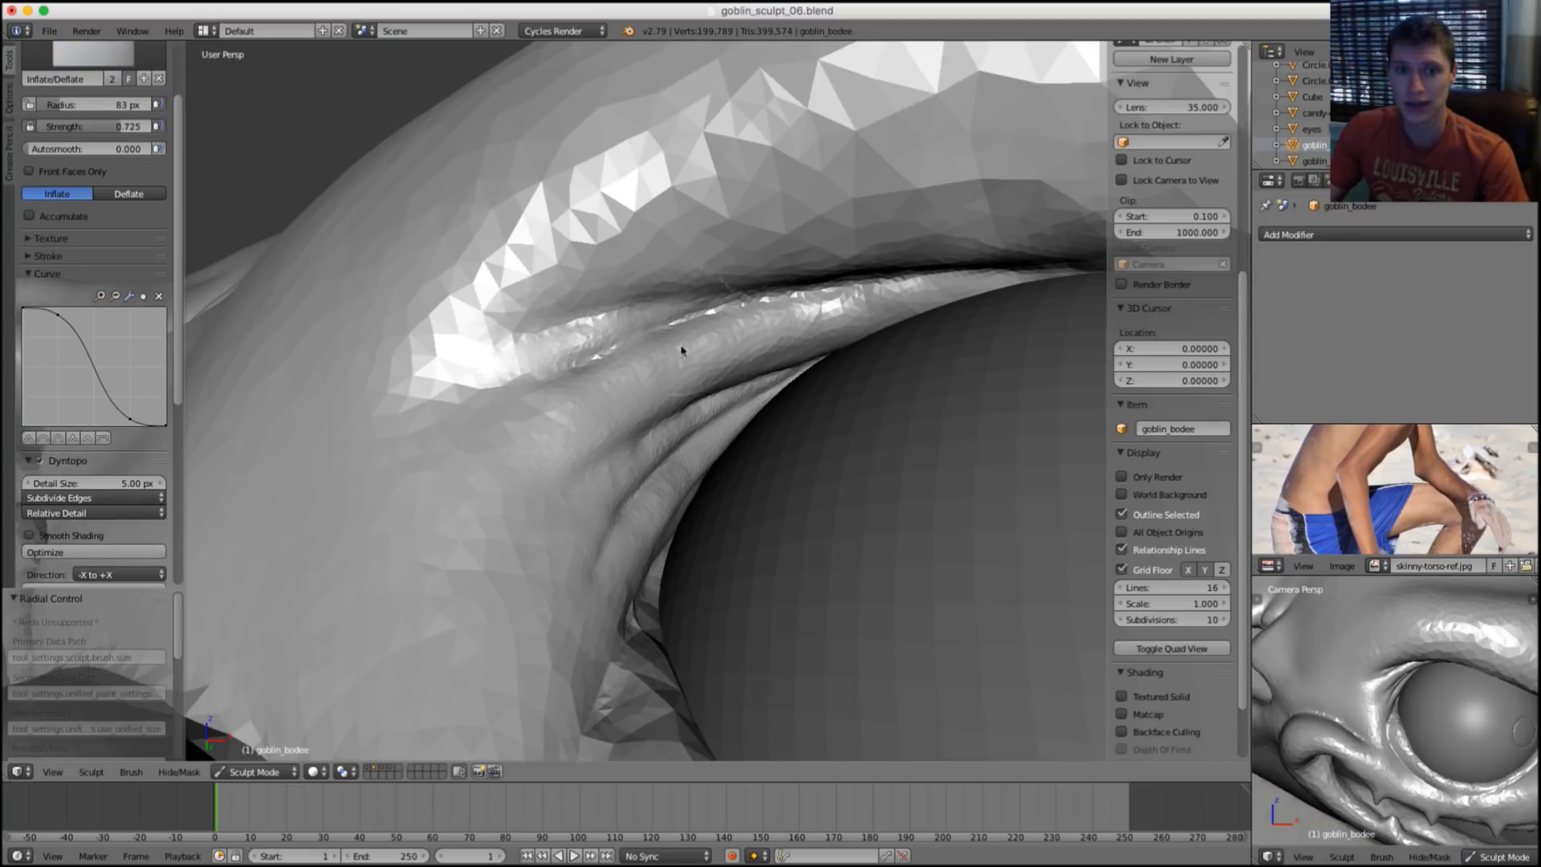
Inflate the brow ridge above the eye from the outer corner inward, using a 227 px radius at strength 0.725.
scroll(694, 337, down, 5)
scroll(748, 358, down, 6)
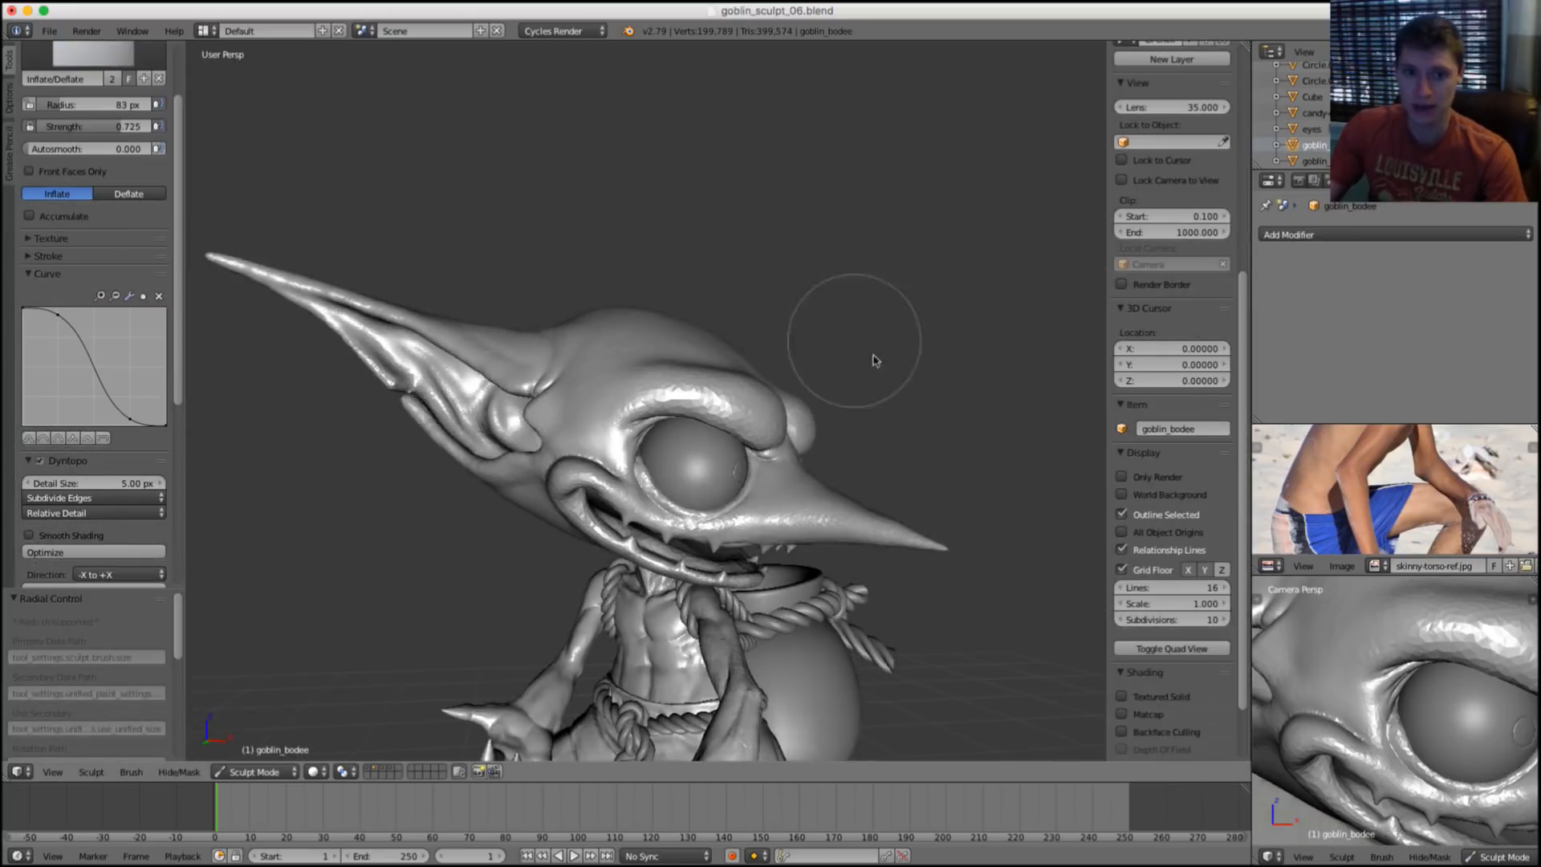
scroll(803, 377, up, 5)
scroll(777, 399, up, 1)
key(f)
click(843, 378)
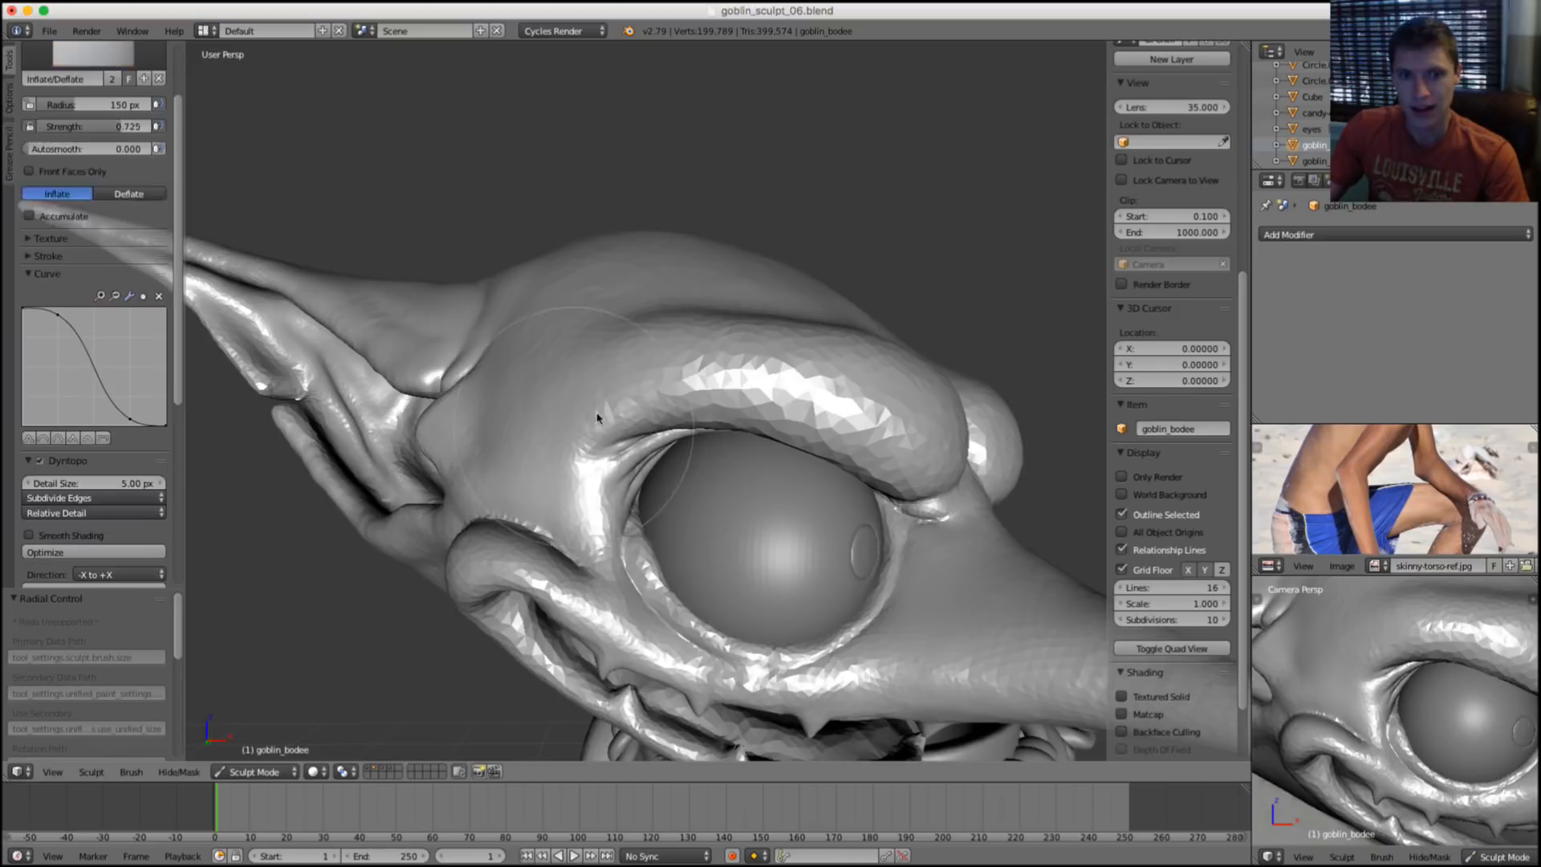
scroll(752, 385, up, 1)
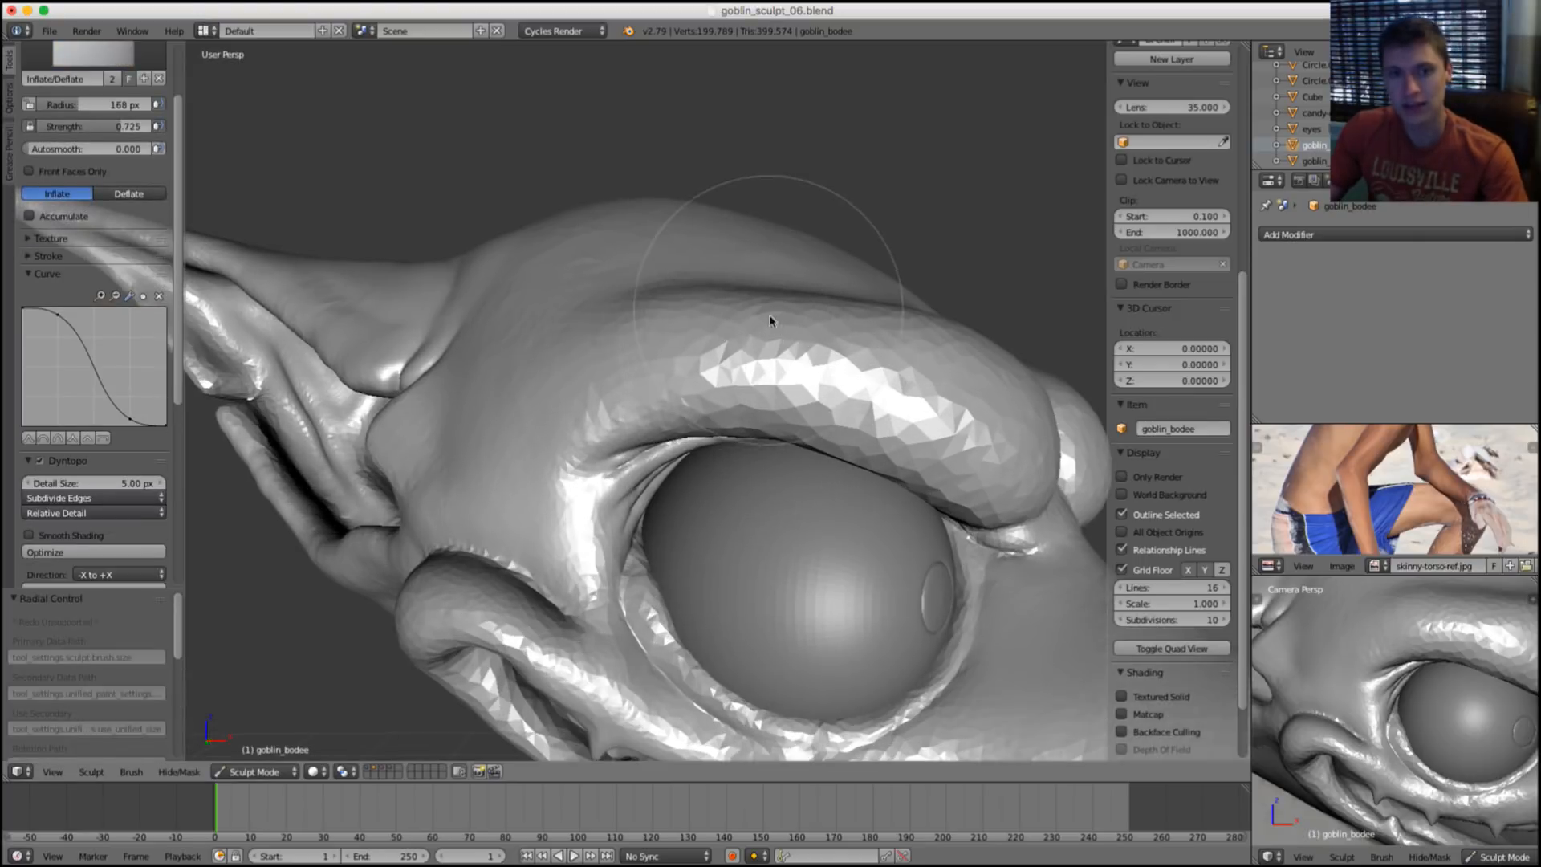
scroll(763, 321, up, 1)
key(f)
click(752, 347)
scroll(752, 347, up, 1)
key(f)
click(699, 329)
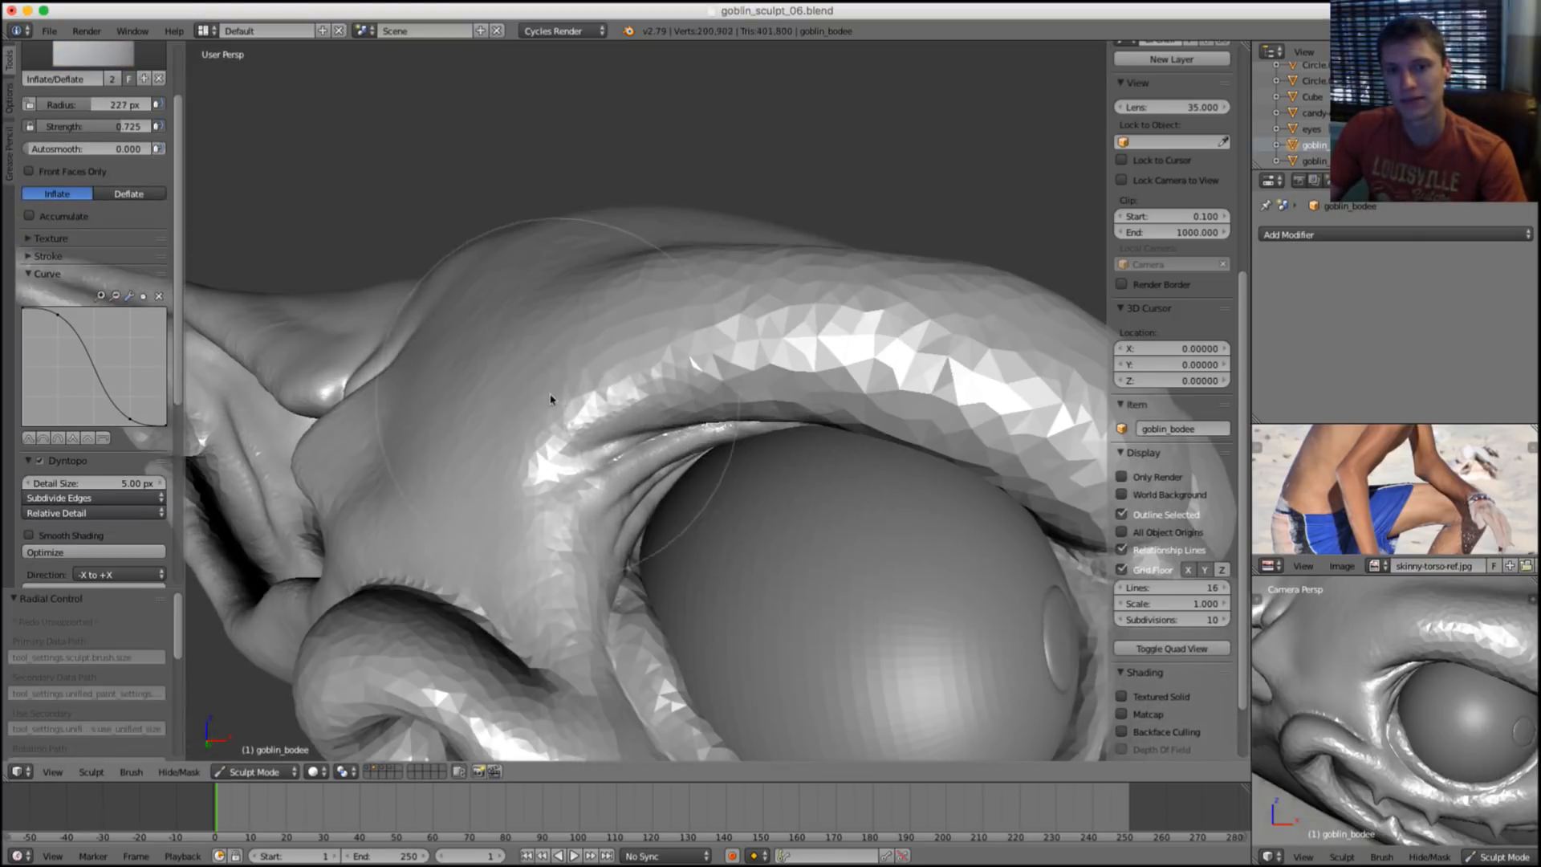
mouse_move(845, 382)
mouse_down()
mouse_move(918, 402)
mouse_move(561, 410)
mouse_move(846, 364)
mouse_move(724, 384)
mouse_move(1000, 414)
mouse_up()
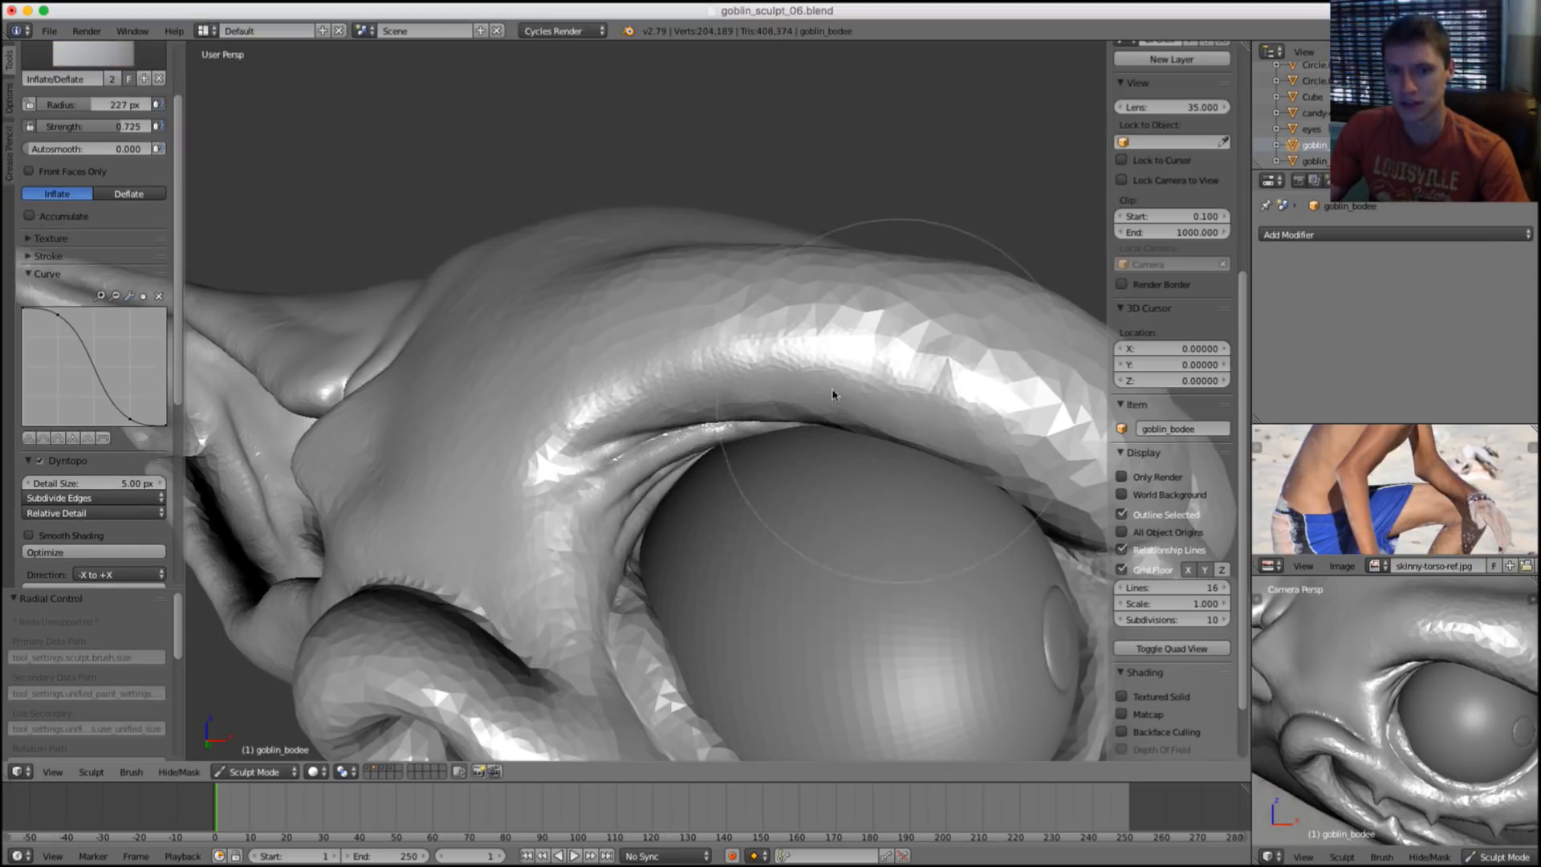
Continue inflating the brow ridge above the eyeball with a 200 px radius.
key(f)
click(602, 401)
scroll(634, 400, up, 1)
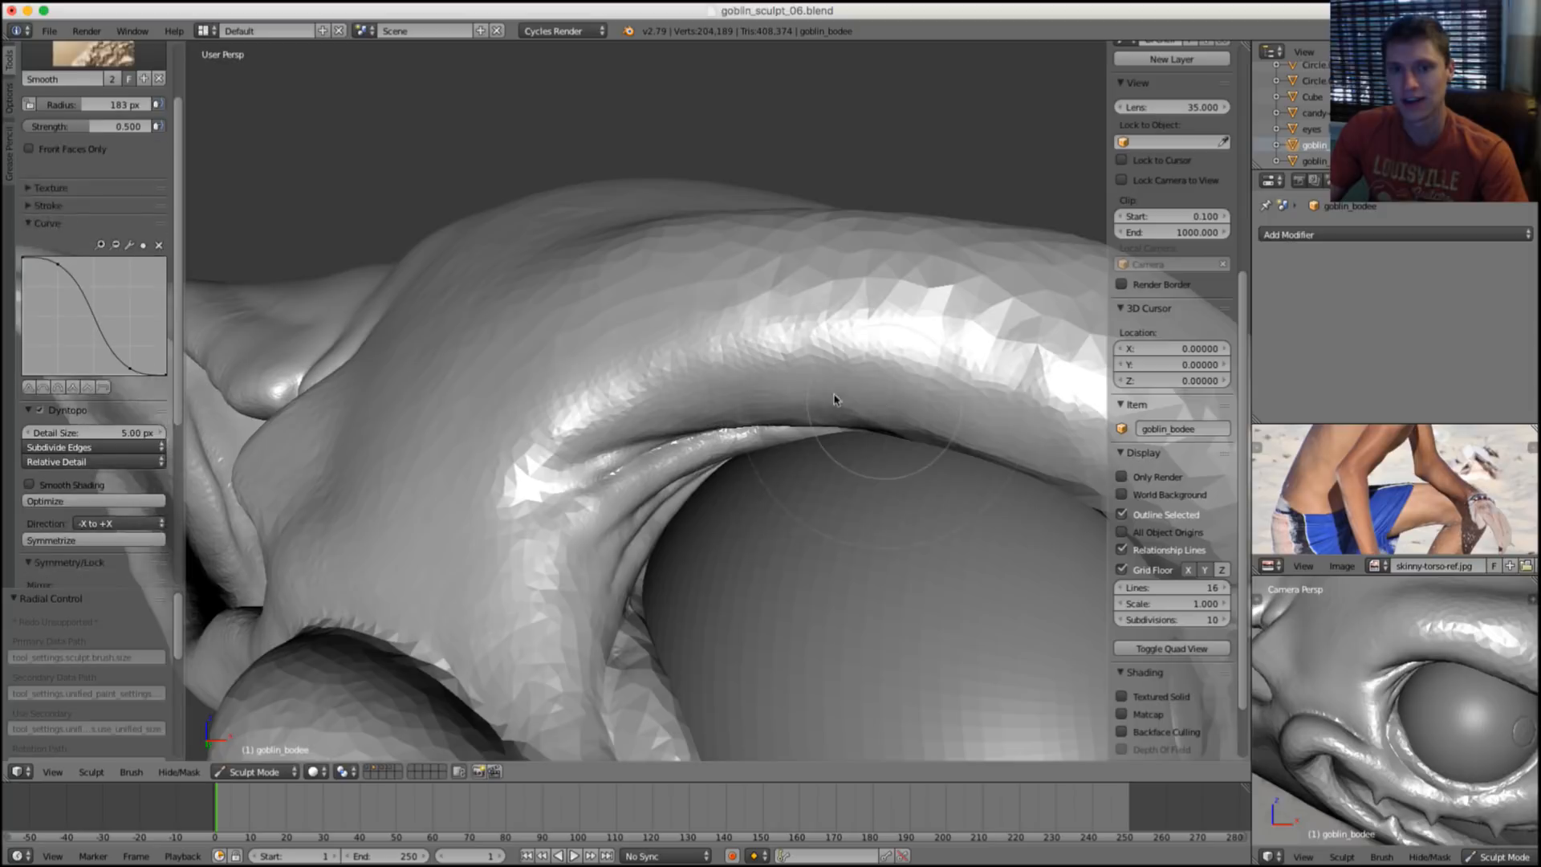
scroll(812, 350, down, 2)
middle_drag(769, 360, 734, 389)
key(f)
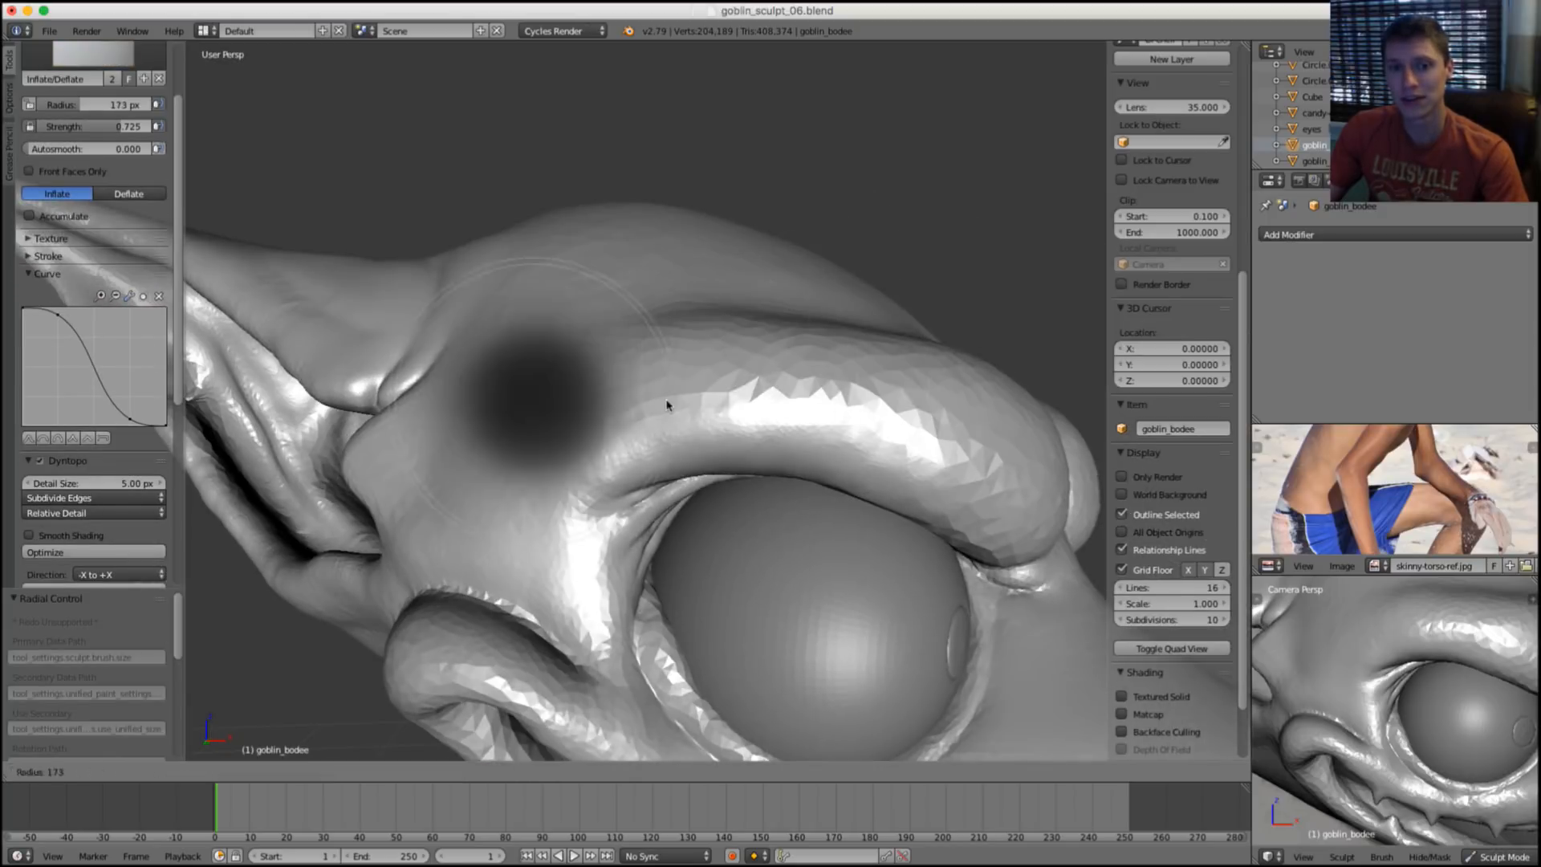
click(684, 406)
scroll(652, 387, down, 1)
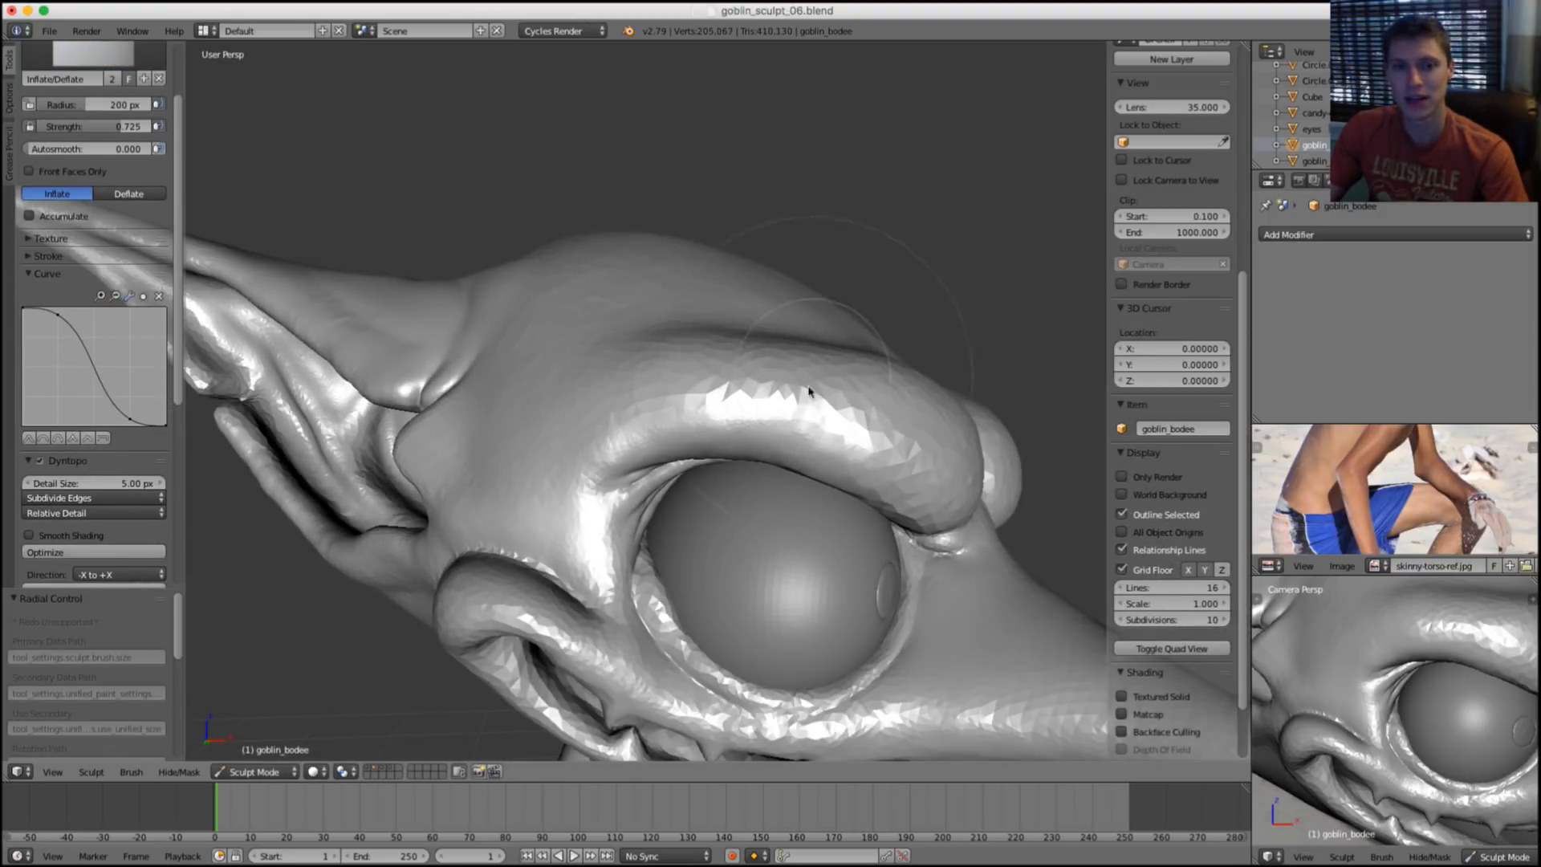
Smooth the faceted surface of the brow ridge using a 200 px radius at strength 0.500.
key(shift)
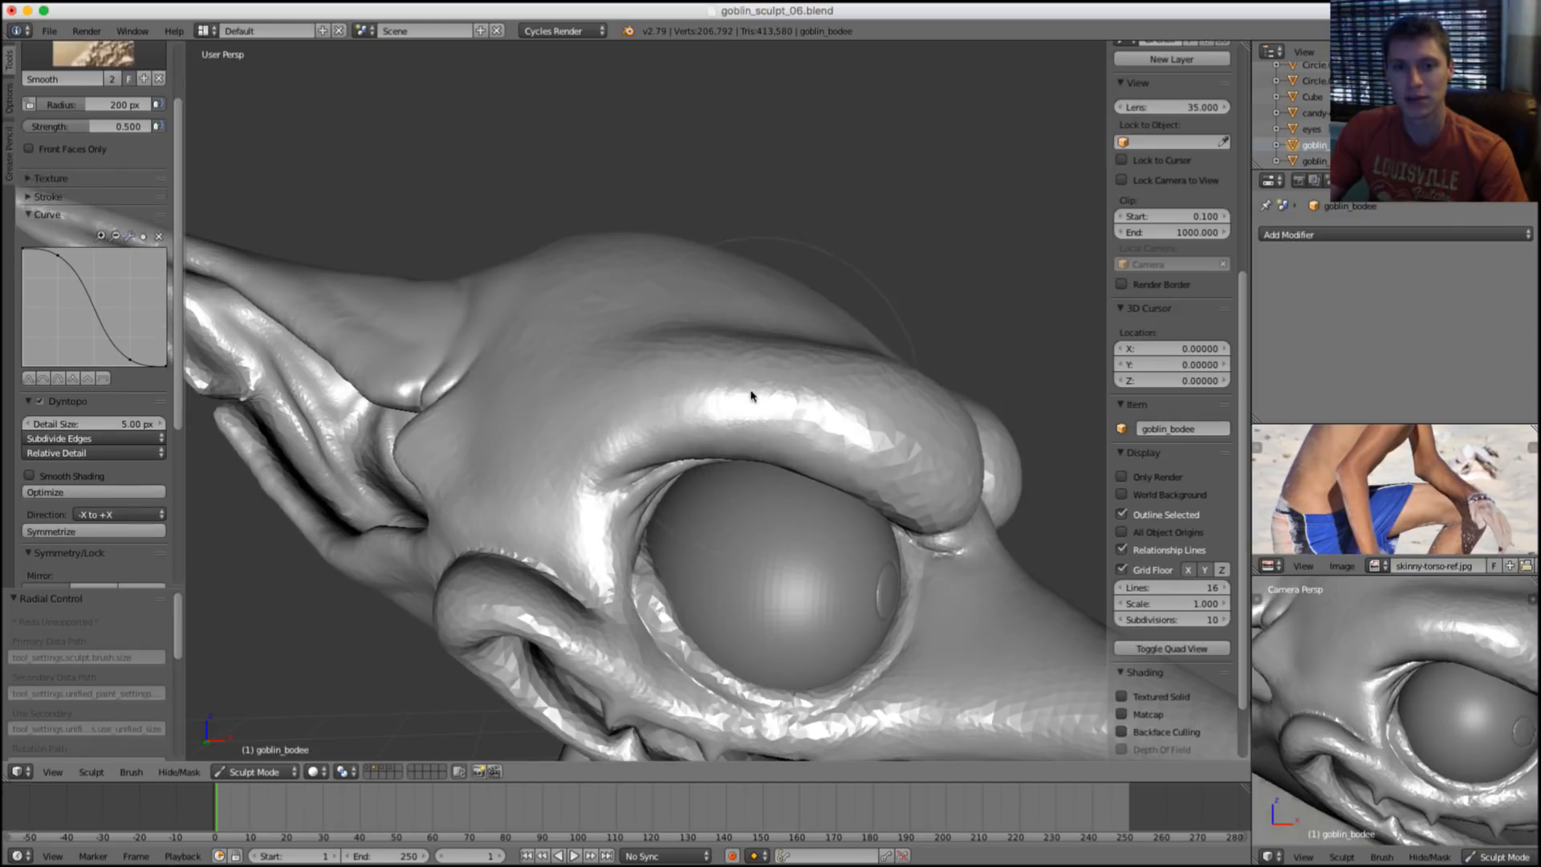
mouse_move(751, 392)
shift+mouse_down()
mouse_move(927, 486)
mouse_move(935, 473)
shift+mouse_up()
shift+drag(881, 388, 797, 366)
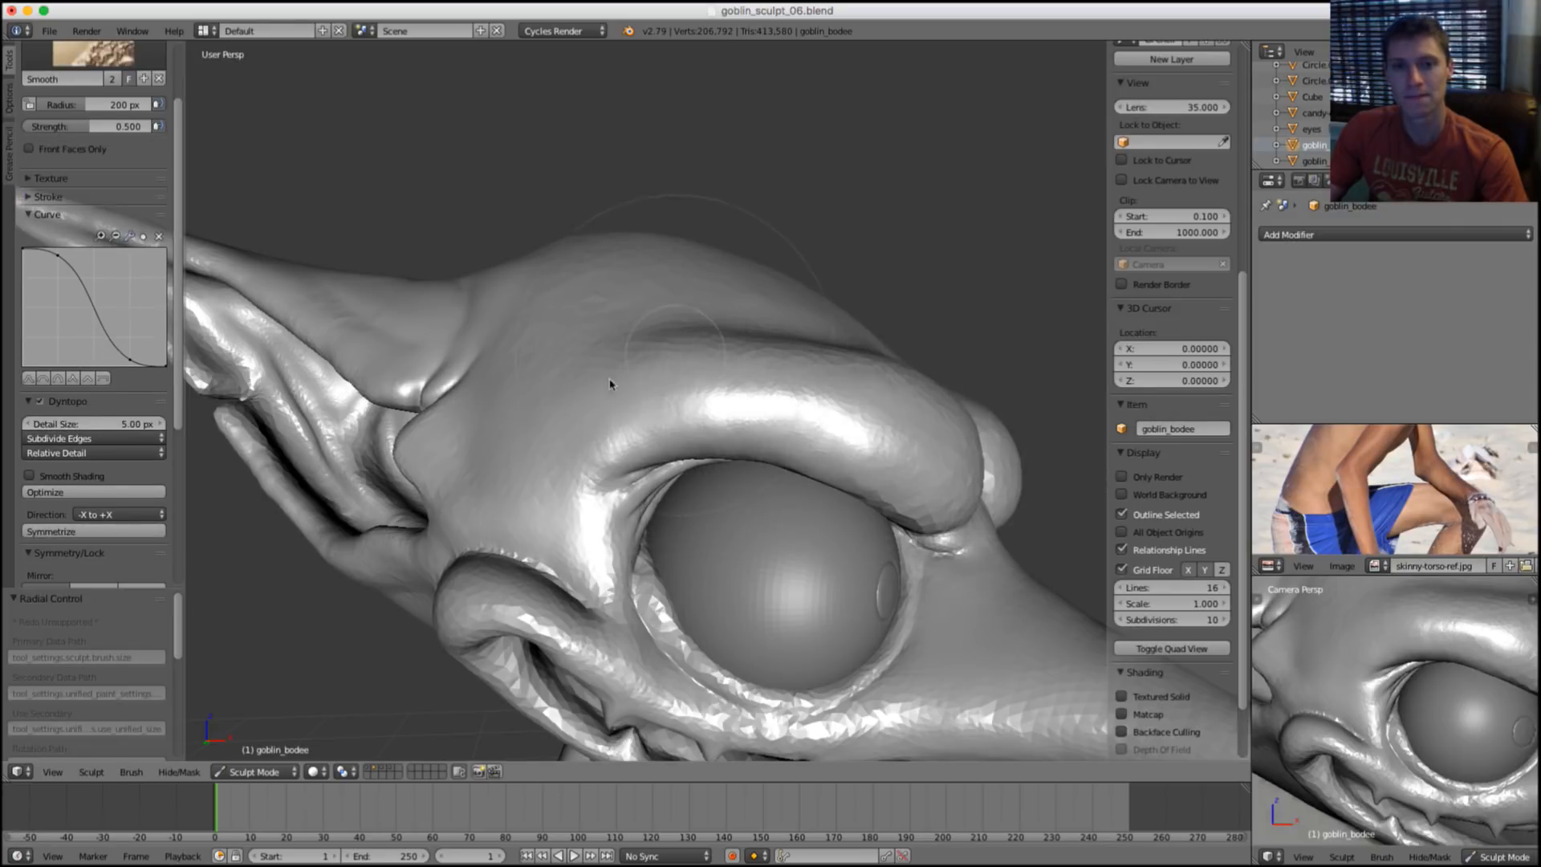
Check the reshaped brow against the reference drawing by switching layers, and return to the sculpt's layer.
scroll(812, 330, down, 6)
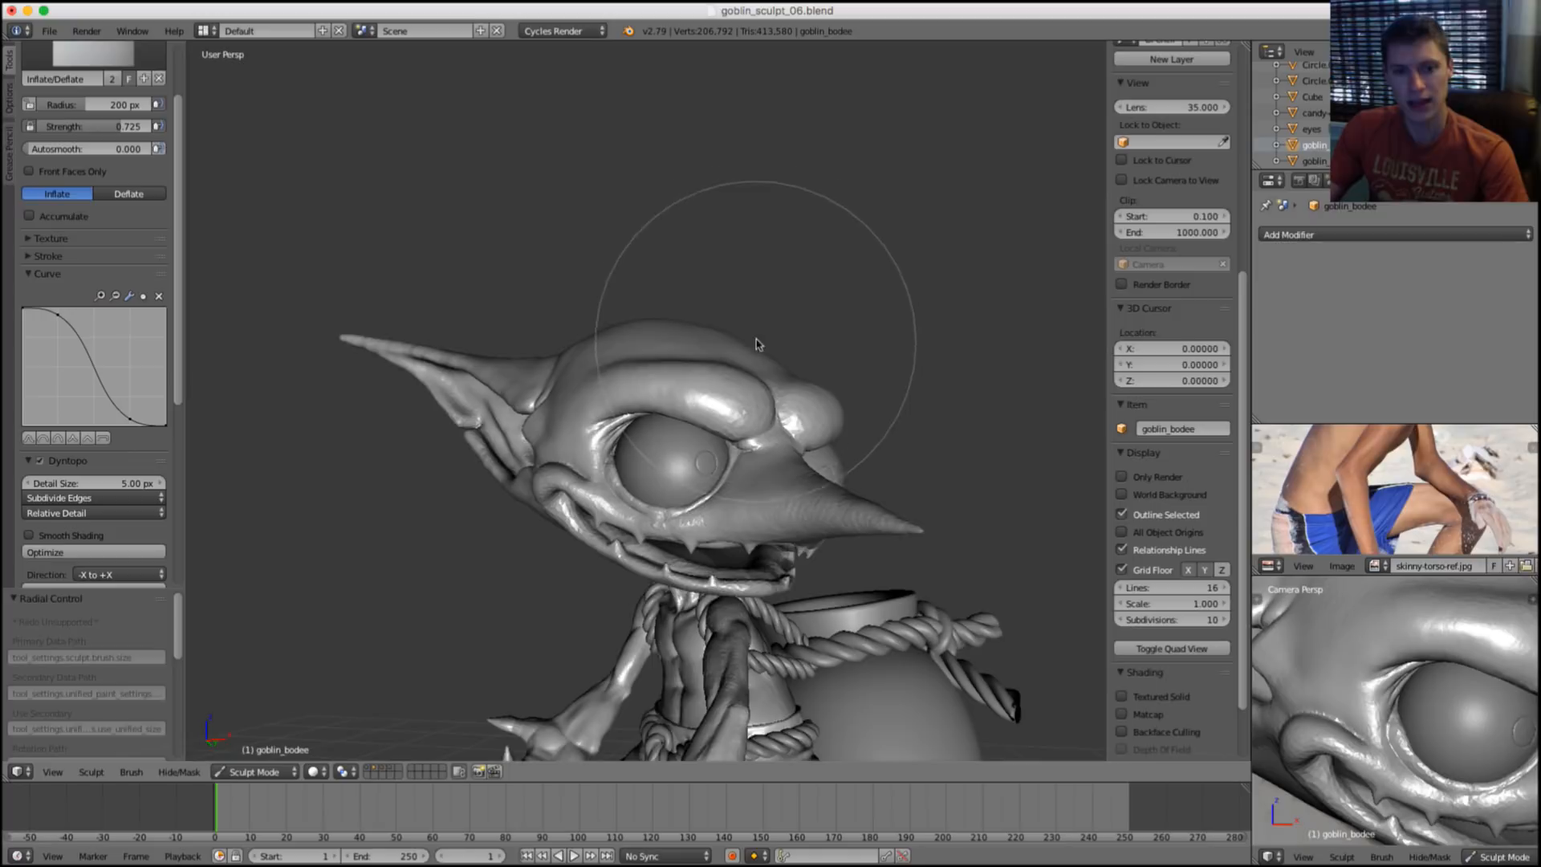
key(2)
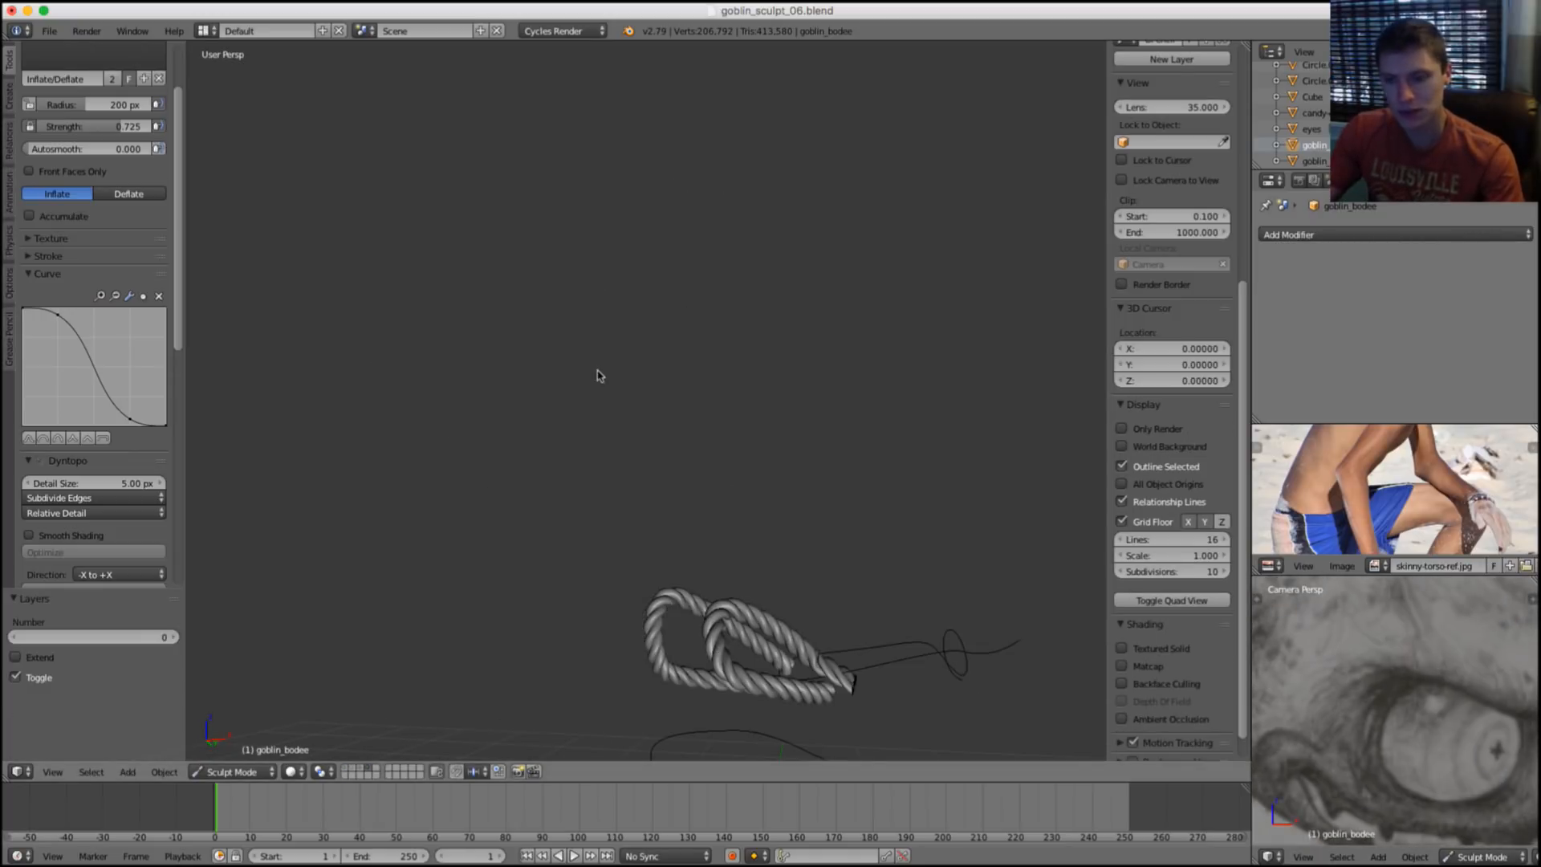
key(1)
key(2)
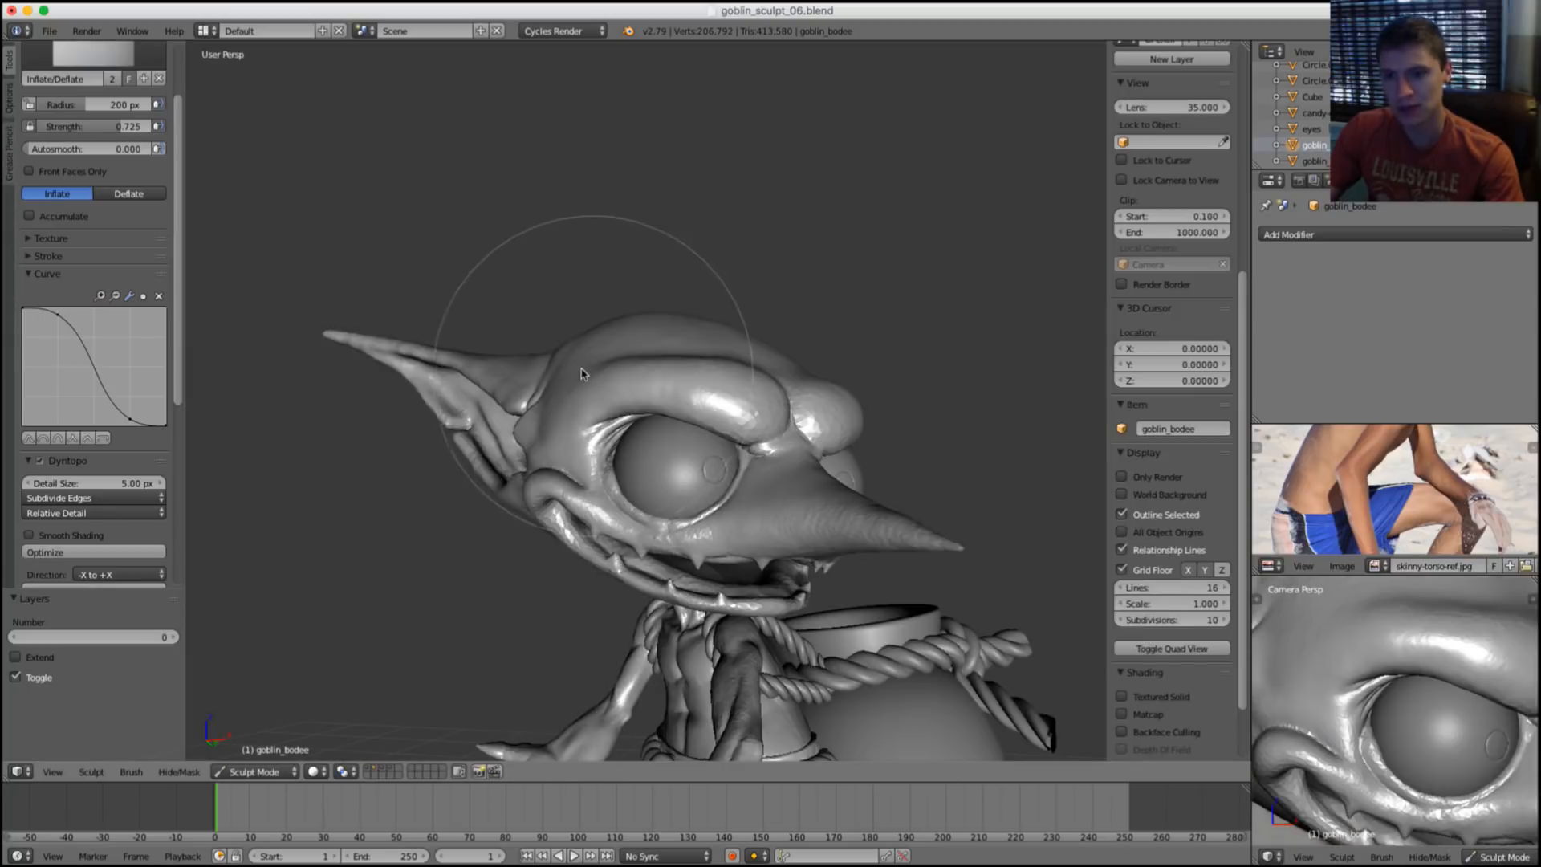
Crease the groove beneath the outer part of the lower eyelid at strength 0.531.
key(1)
scroll(593, 414, up, 3)
key(f)
click(679, 405)
scroll(678, 406, up, 4)
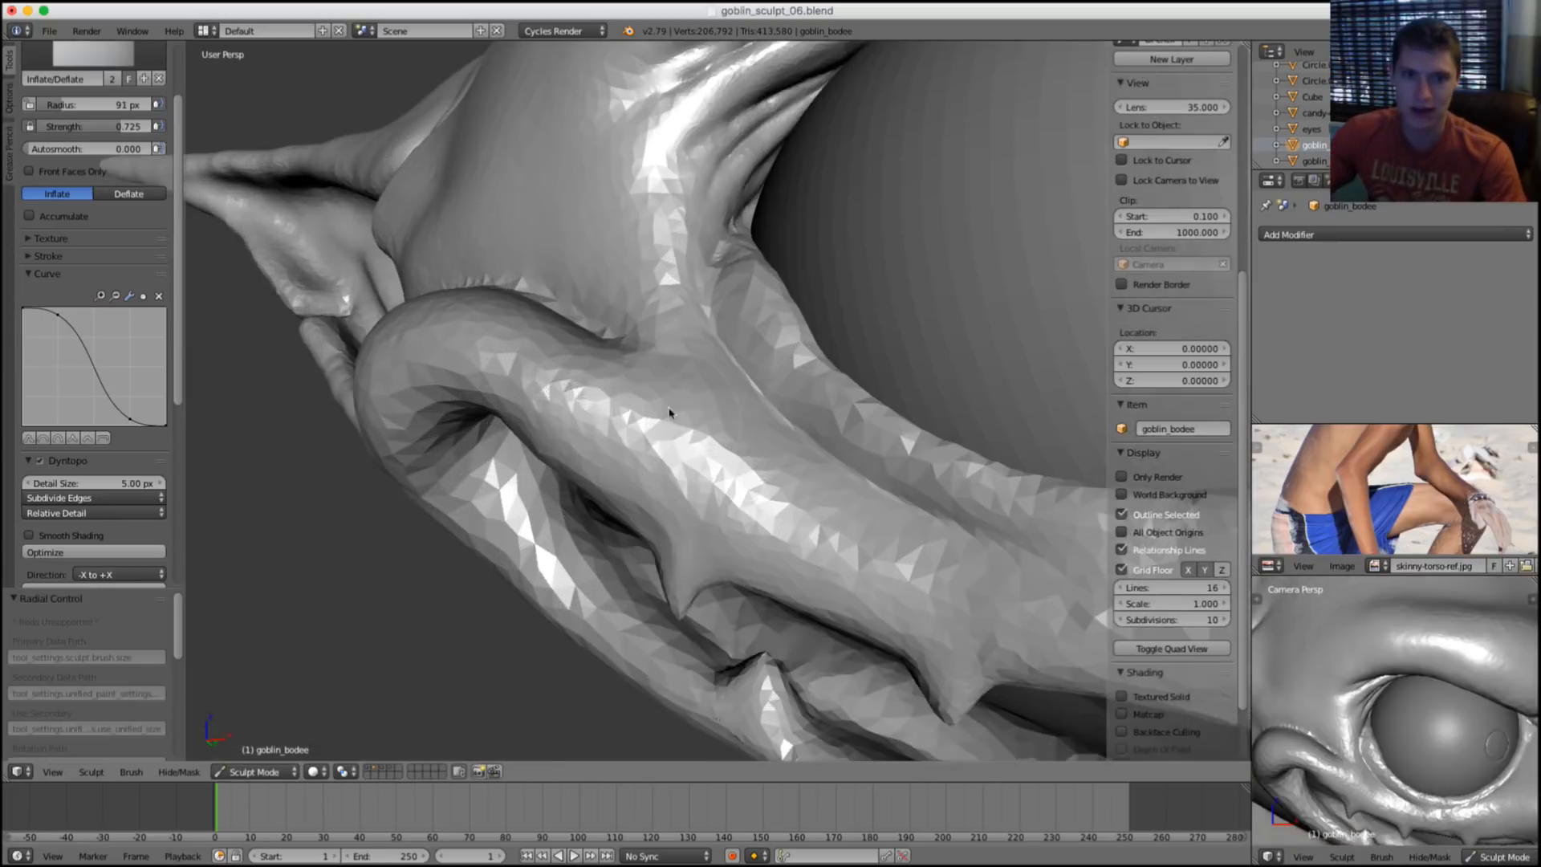
scroll(679, 405, up, 2)
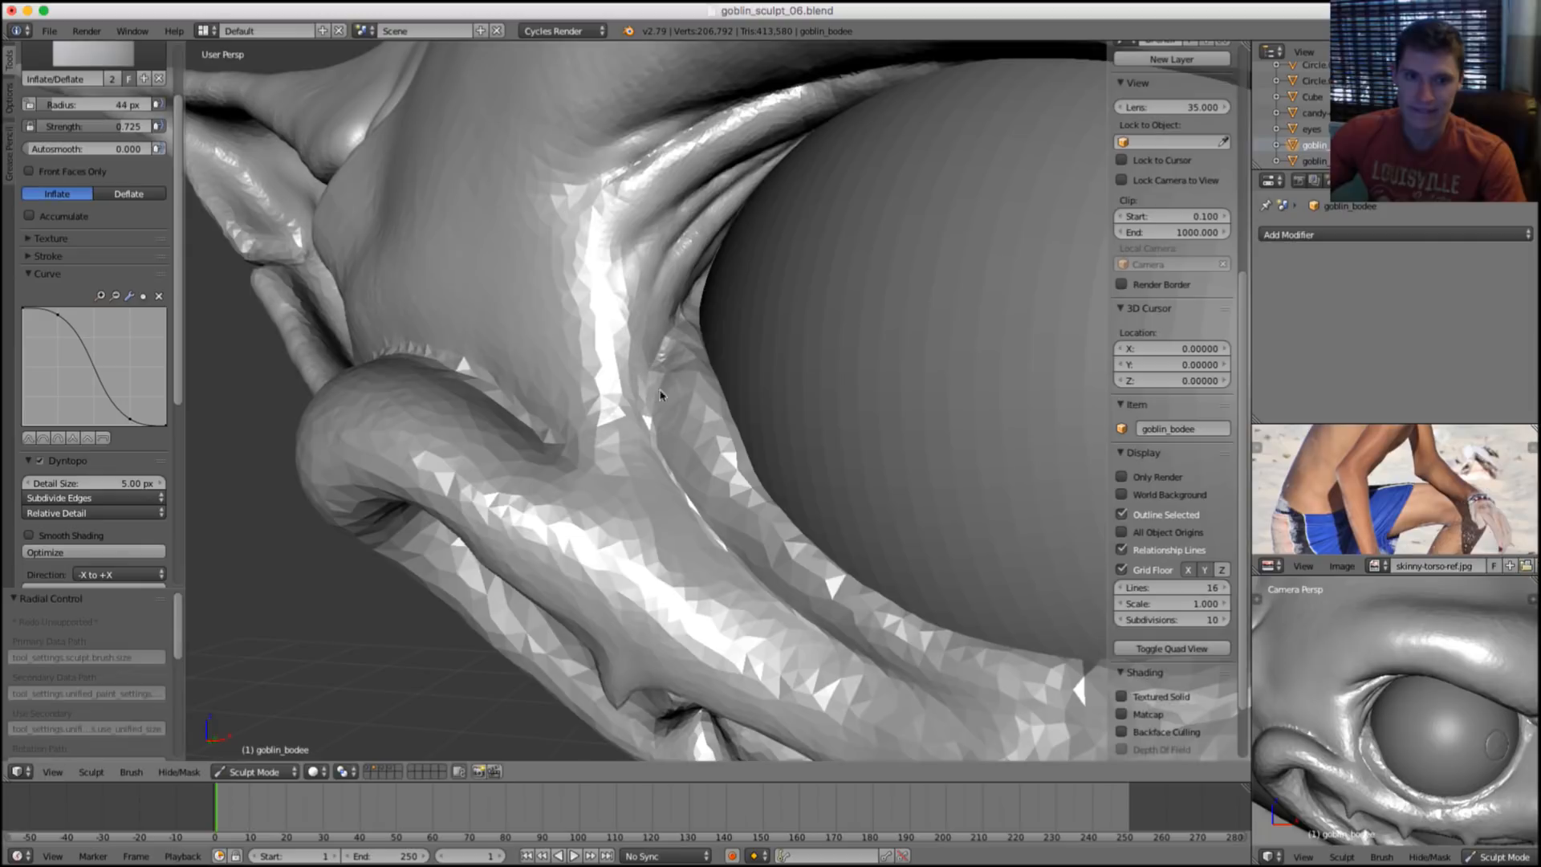
key(shift+c)
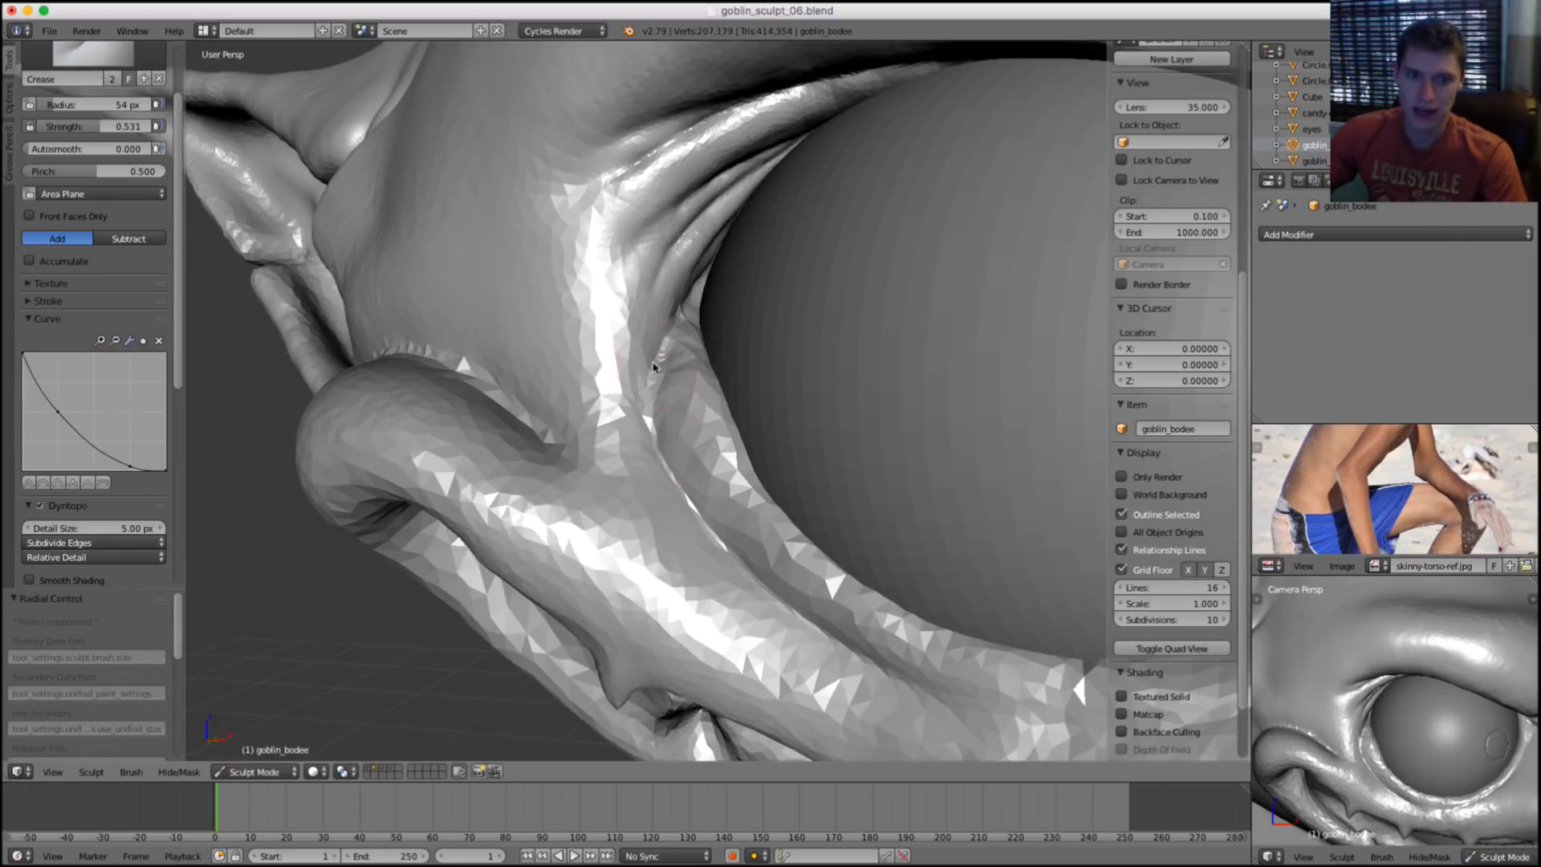
key(f)
mouse_move(655, 367)
mouse_down()
mouse_move(663, 473)
mouse_move(694, 486)
mouse_up()
click(674, 411)
middle_drag(747, 535, 673, 442)
Crease a second fold line along the lower eyelid from the outer corner downward, using a 54 px radius.
key(f)
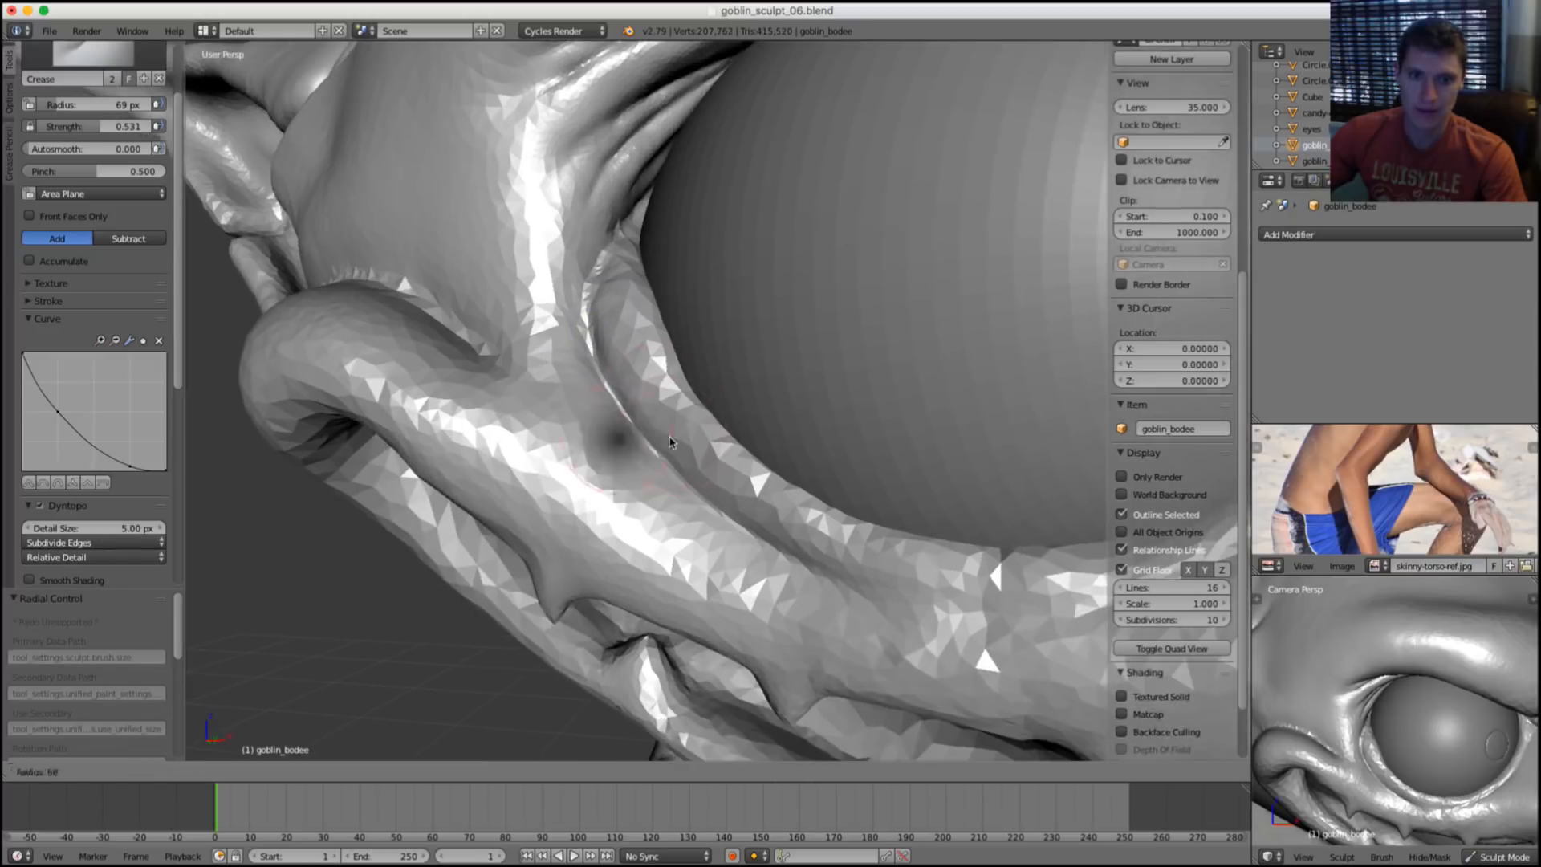
click(668, 440)
middle_drag(653, 389, 652, 395)
key(f)
click(646, 392)
key(f)
click(647, 386)
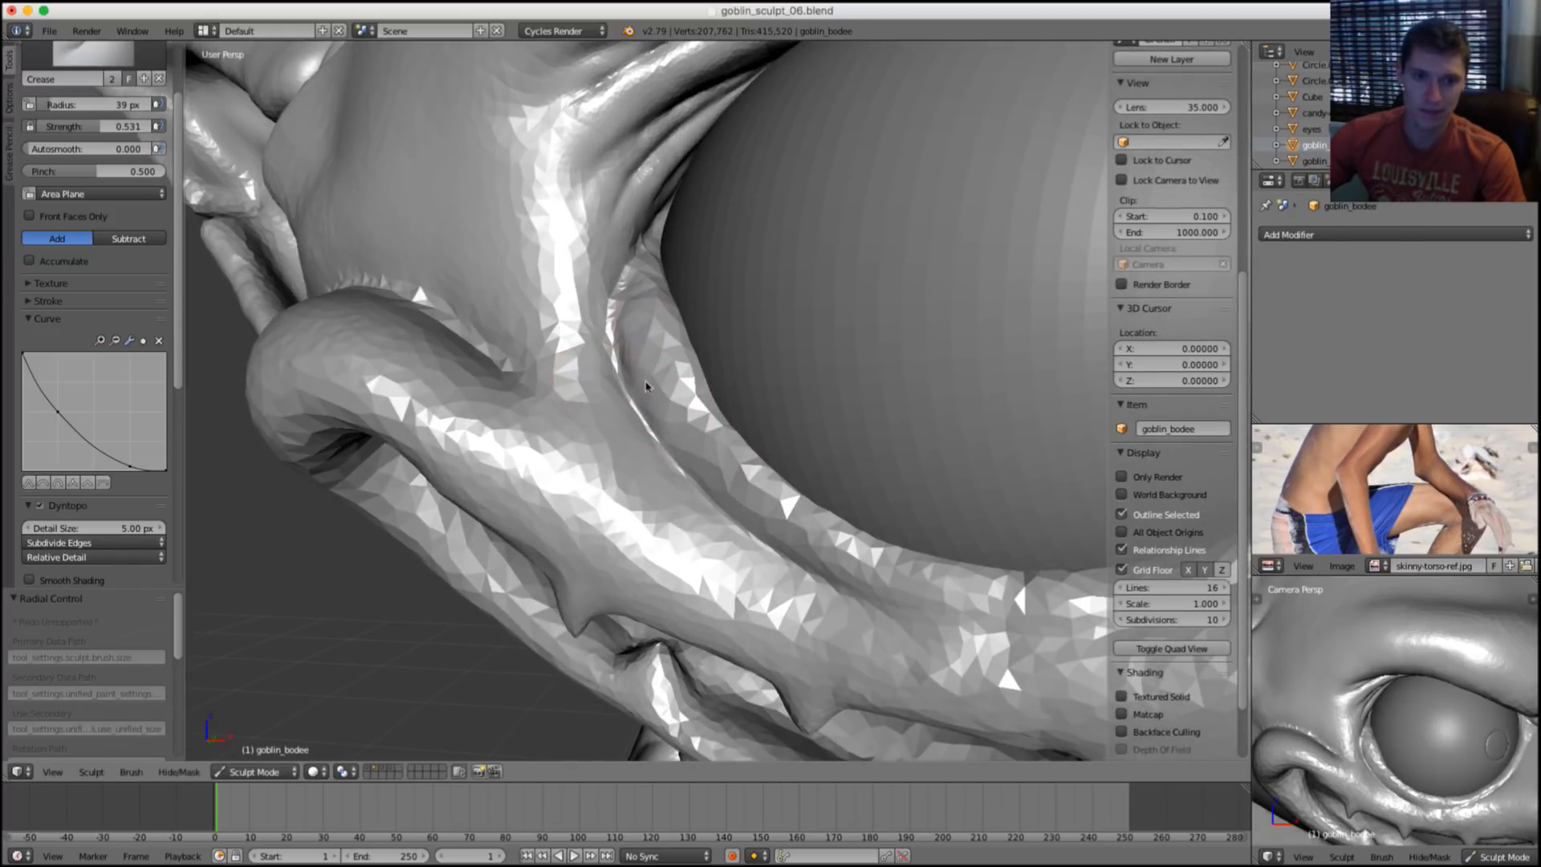
key(f)
click(642, 353)
drag(648, 343, 634, 291)
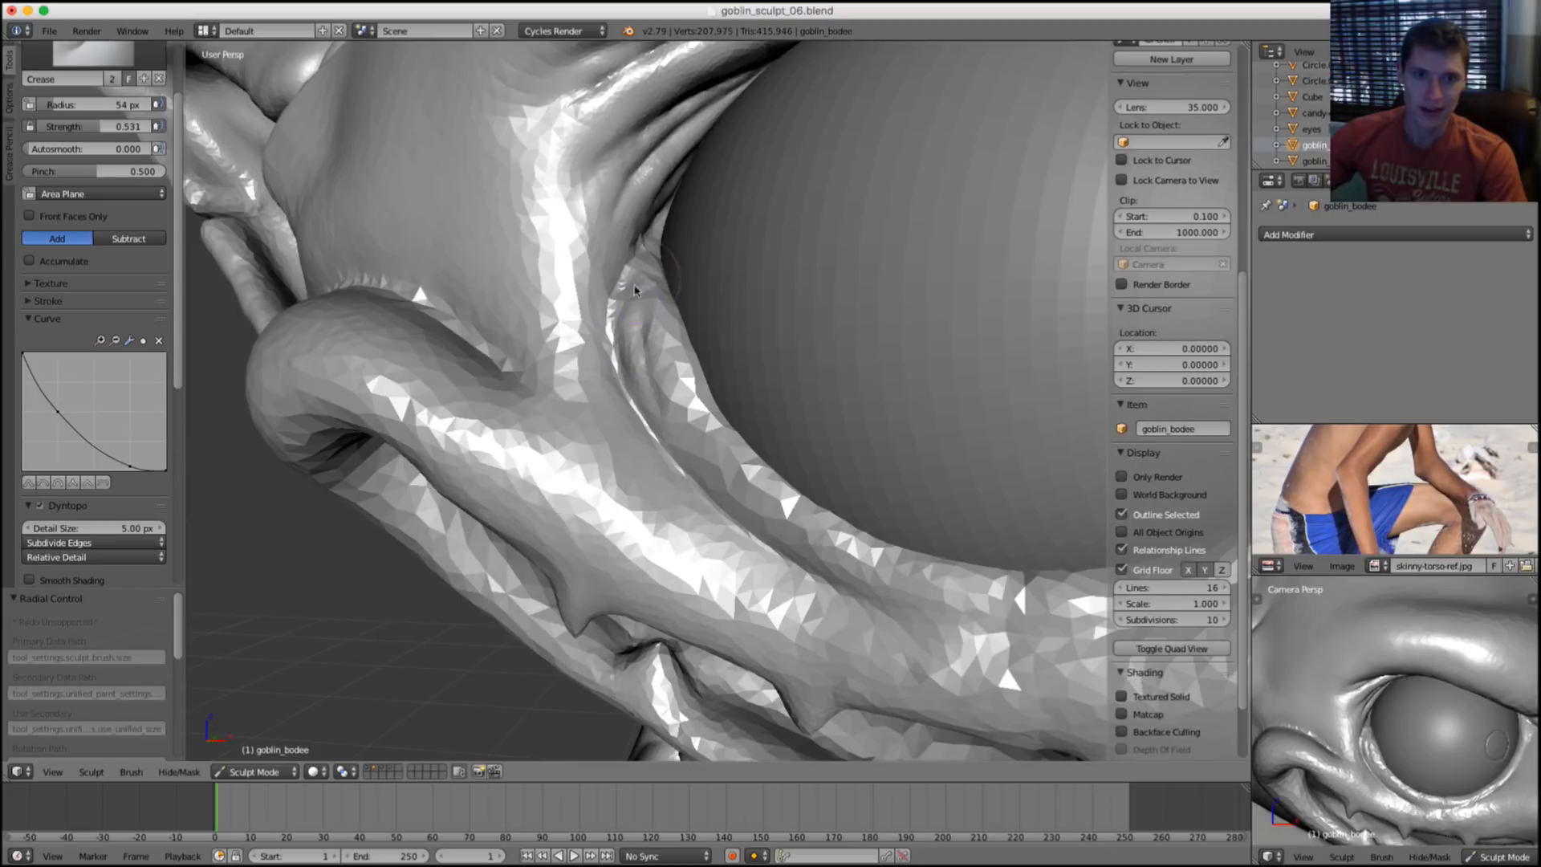
mouse_move(660, 362)
mouse_down()
mouse_move(686, 454)
mouse_move(783, 562)
mouse_move(833, 554)
mouse_up()
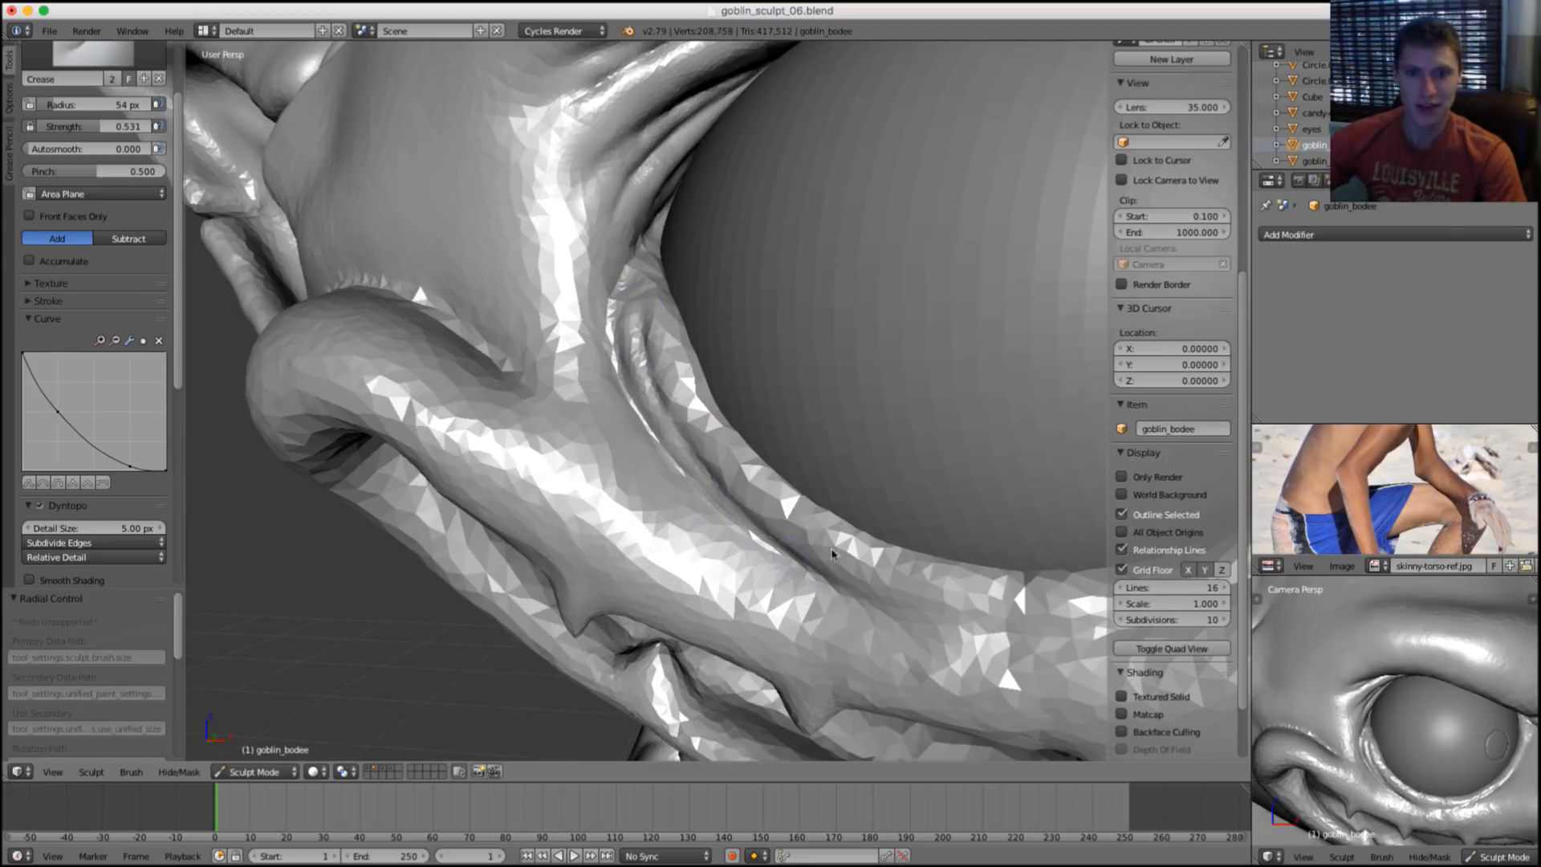
Deepen the new lower eyelid fold with a 50 px Crease brush.
middle_drag(770, 361, 777, 379)
key(f)
click(737, 373)
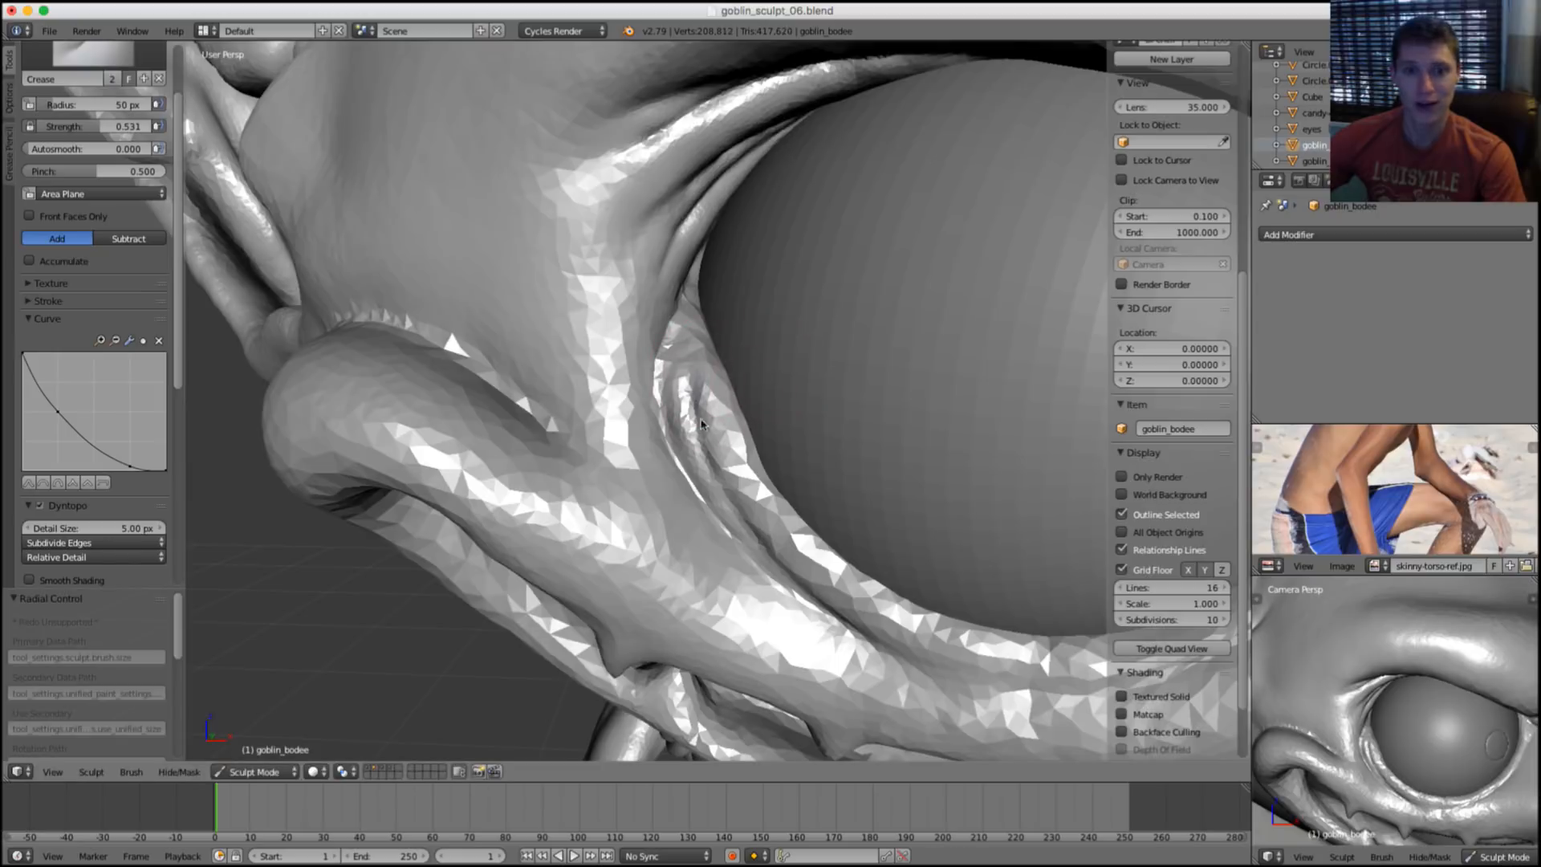
drag(706, 459, 791, 566)
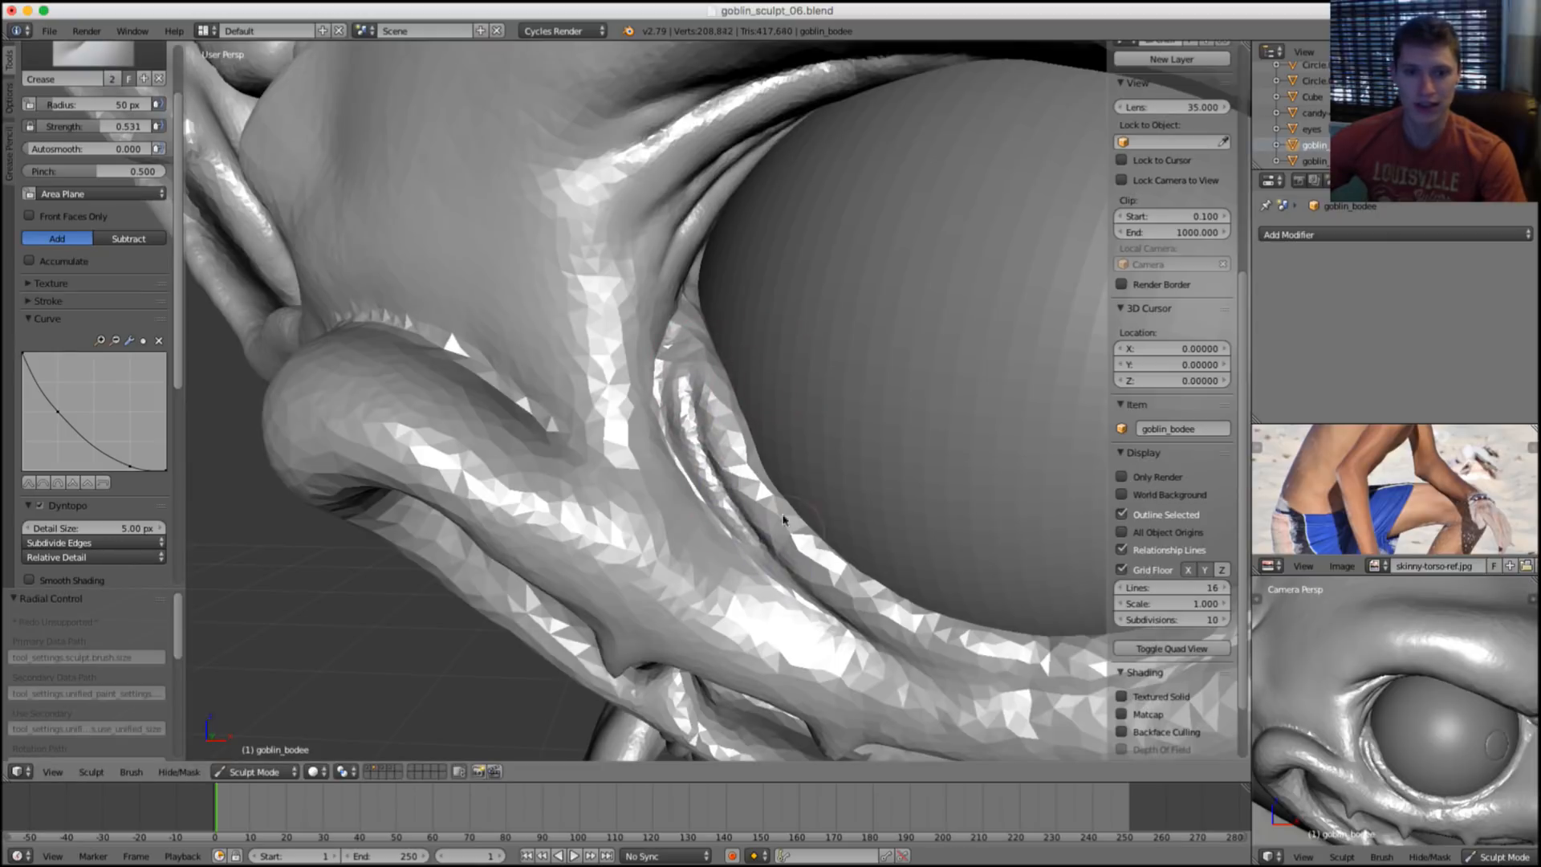
Smooth the creased lower eyelid folds along the outer side of the eyeball.
mouse_move(791, 566)
middle_down()
mouse_move(740, 340)
mouse_move(675, 330)
middle_up()
key(f)
click(586, 321)
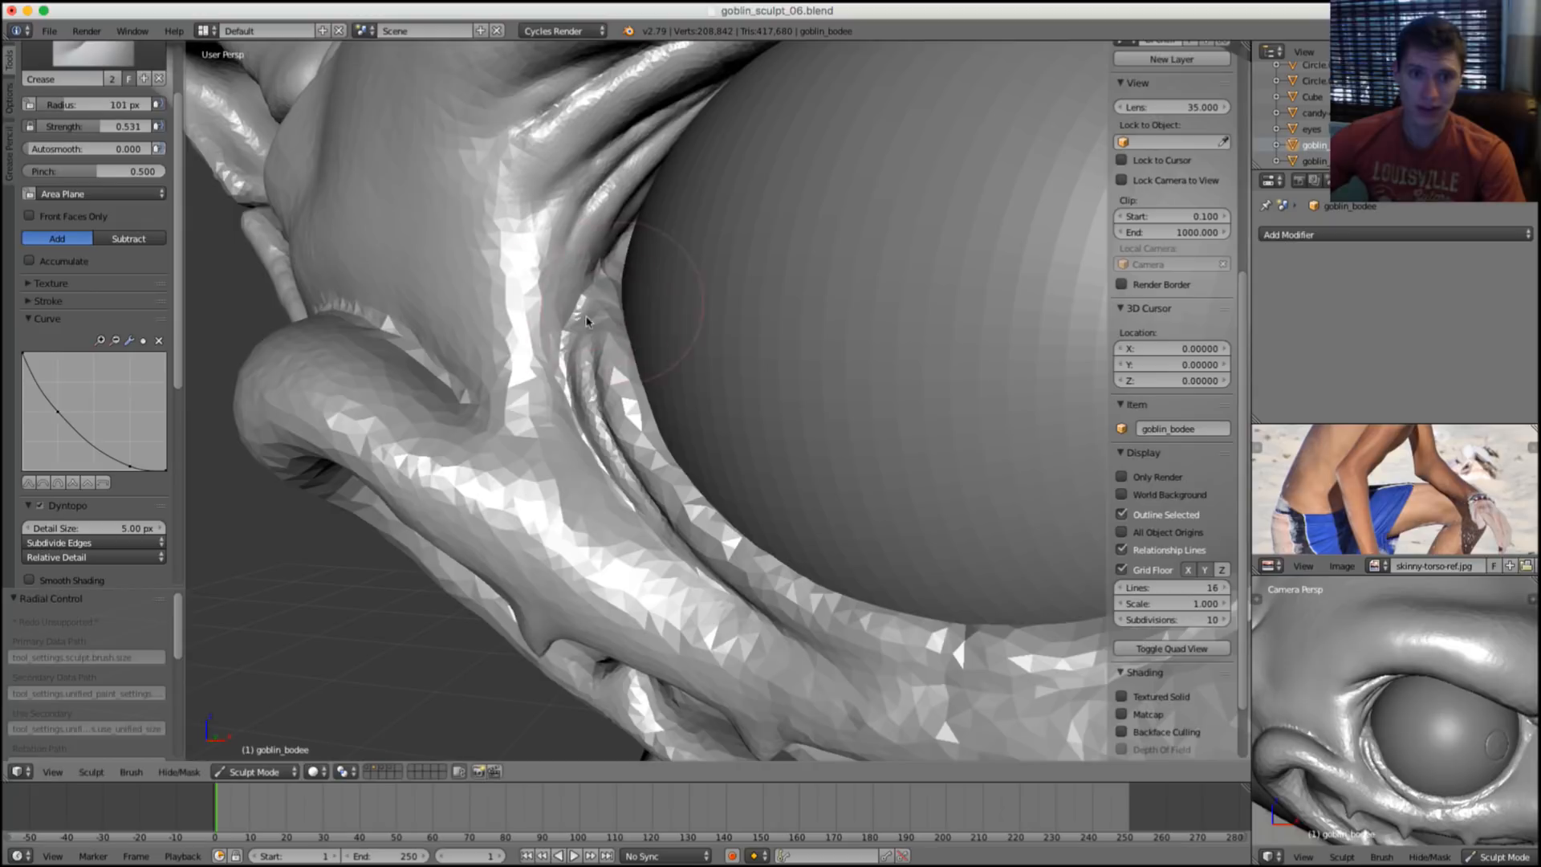
shift+drag(594, 402, 683, 490)
Build up the outer eye corner with a 60 px Clay brush at strength 0.473, and crease it with a 53 px radius.
mouse_move(640, 347)
middle_down()
mouse_move(653, 334)
mouse_move(636, 338)
middle_up()
key(c)
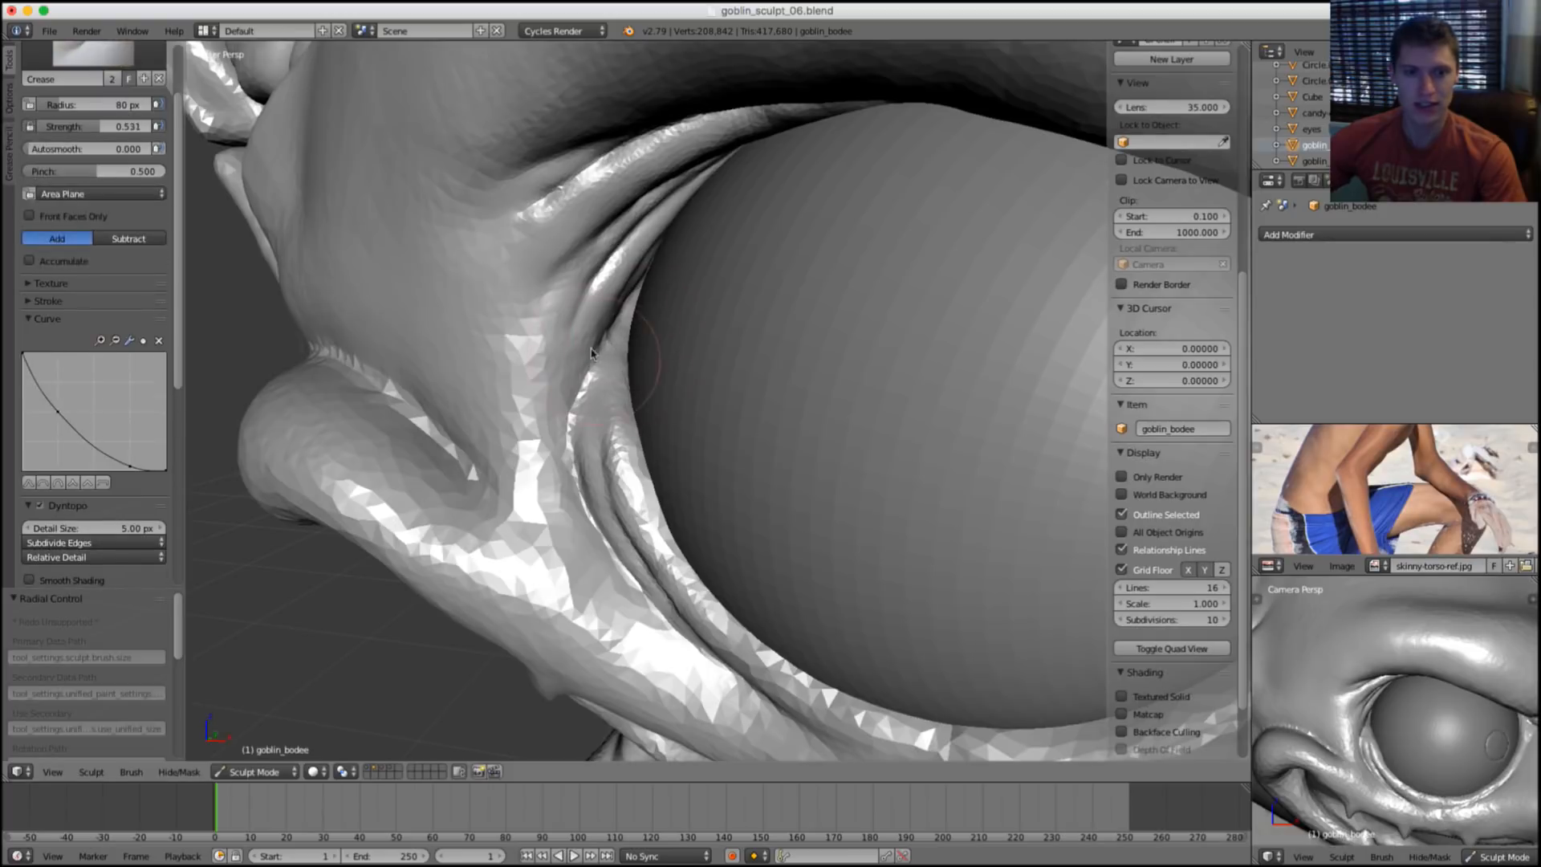
key(shift+f)
click(602, 322)
key(f)
click(626, 297)
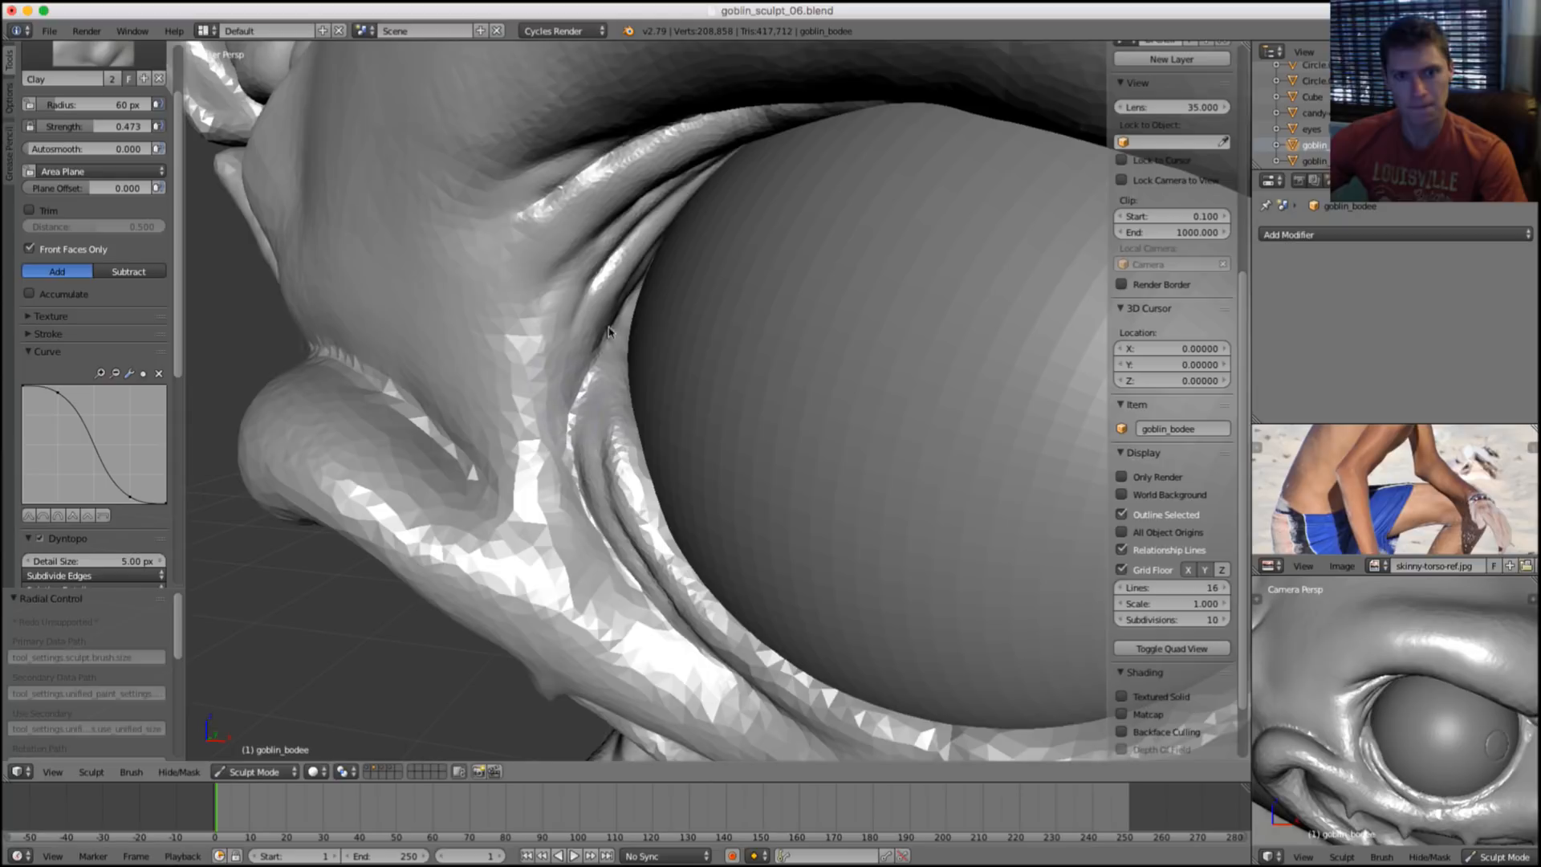
key(shift+c)
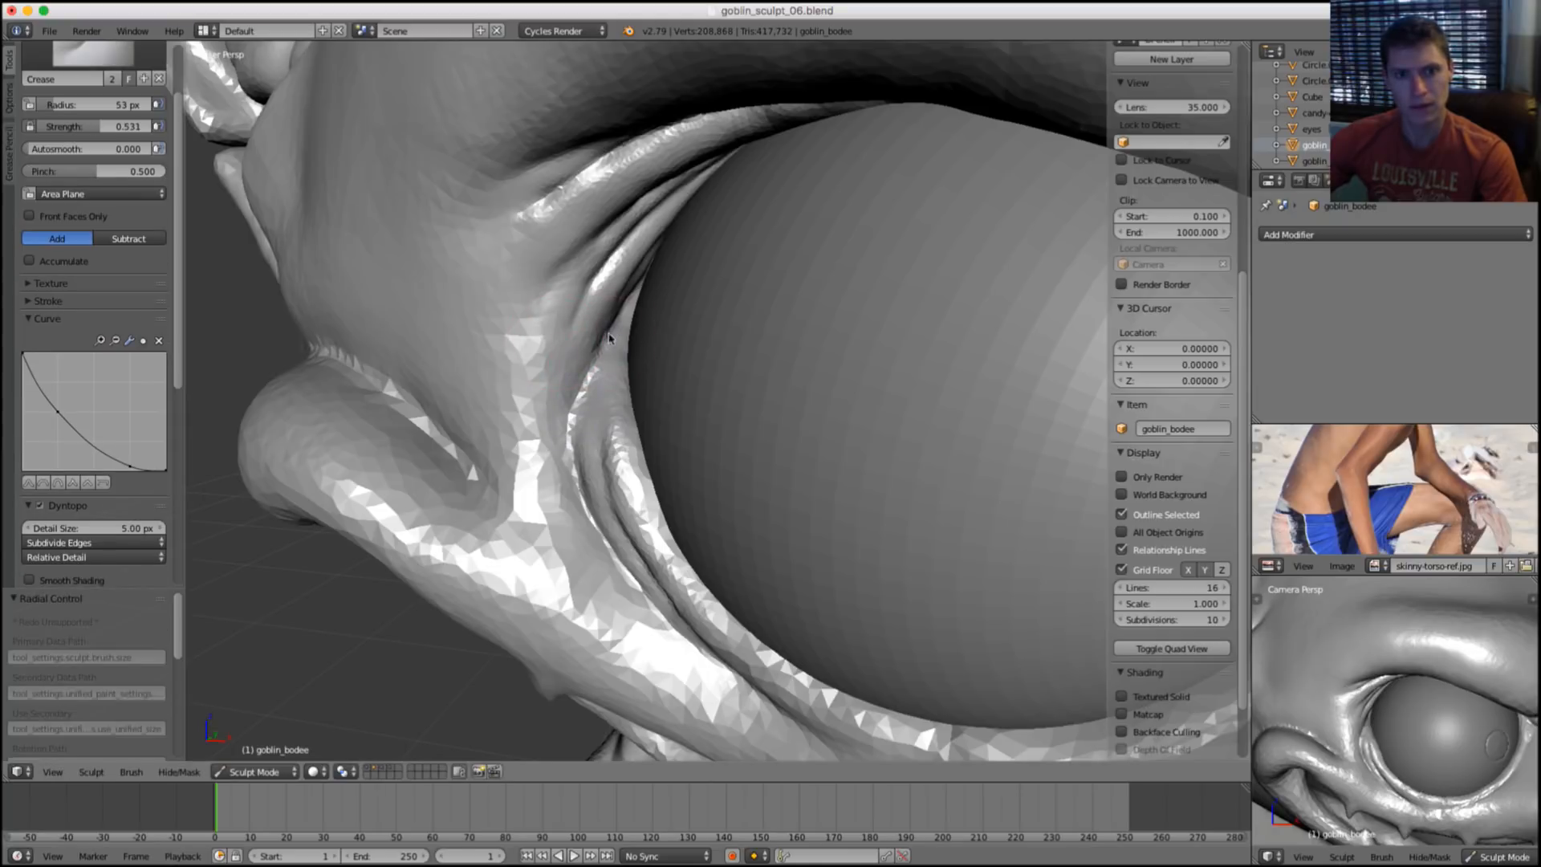
Inflate the skin beside the outer eye corner using a 204 px radius at strength 0.725.
scroll(705, 265, down, 8)
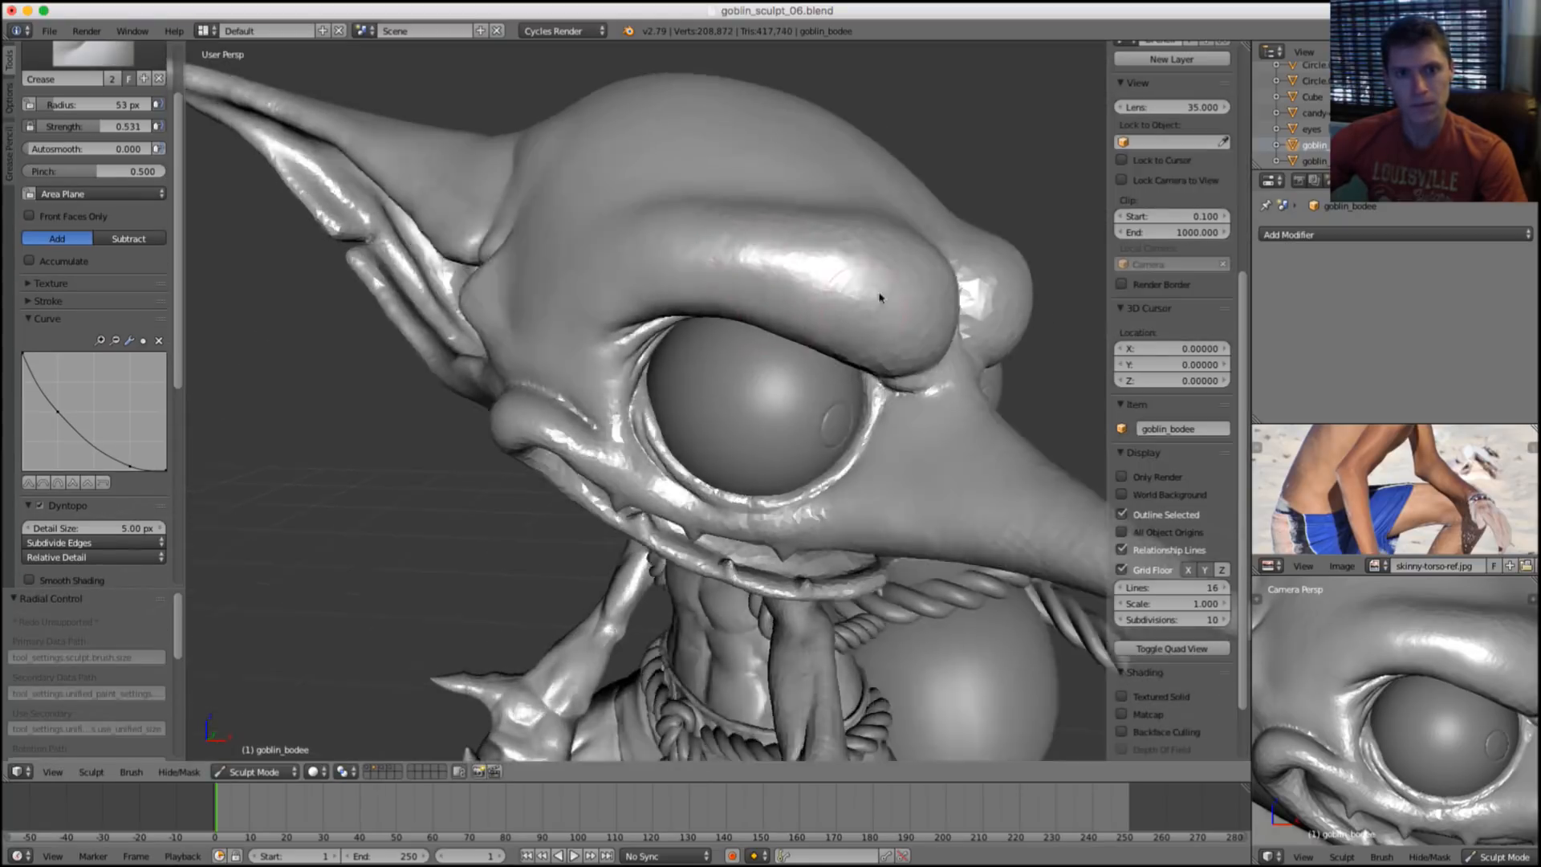
key(f)
click(806, 256)
scroll(708, 347, up, 8)
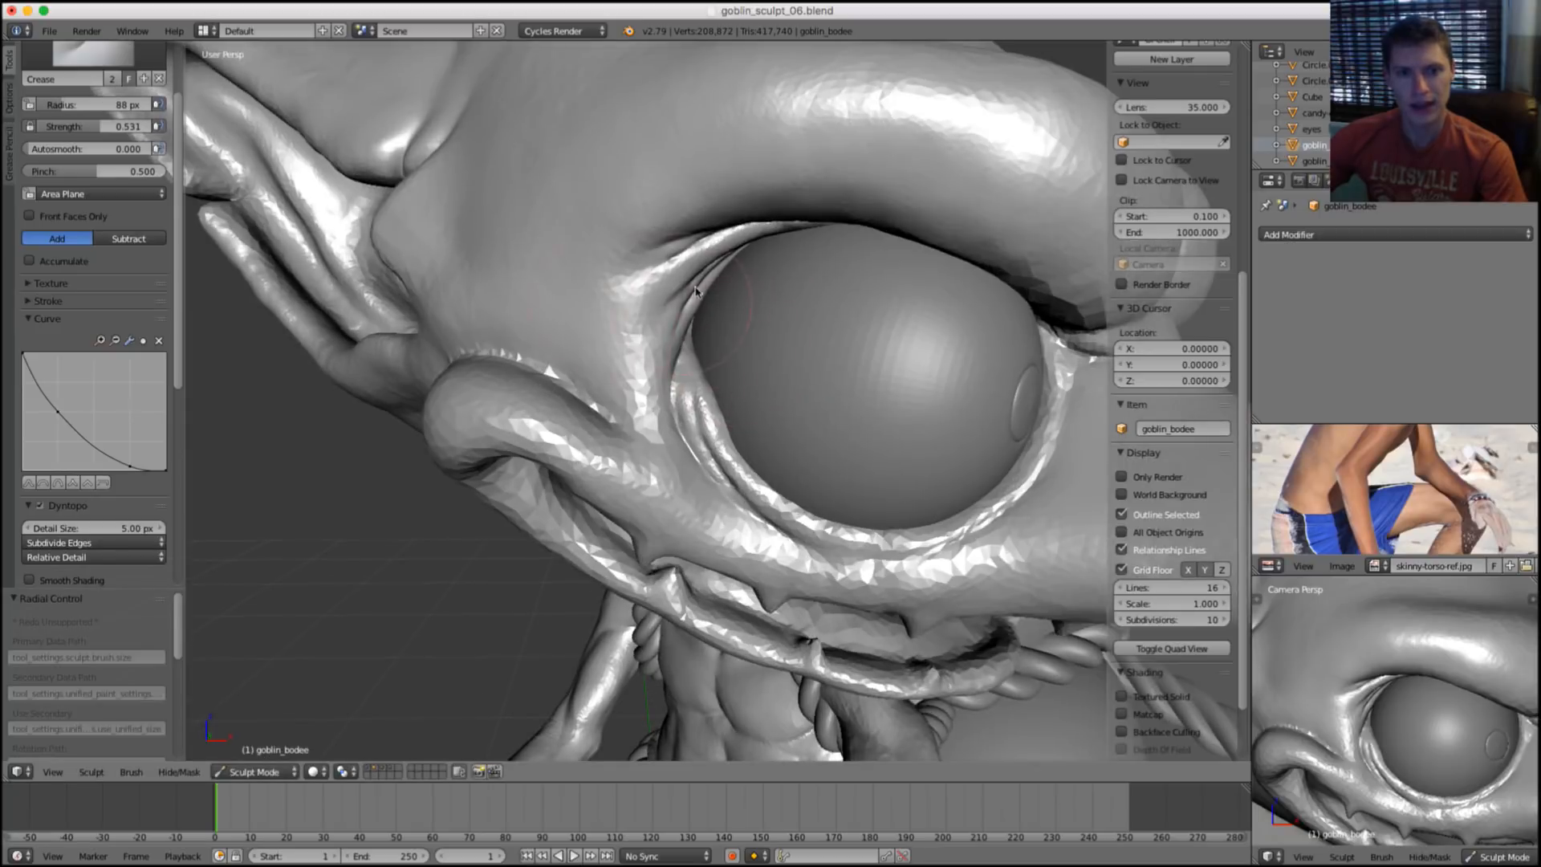
scroll(696, 290, up, 2)
key(f)
click(633, 344)
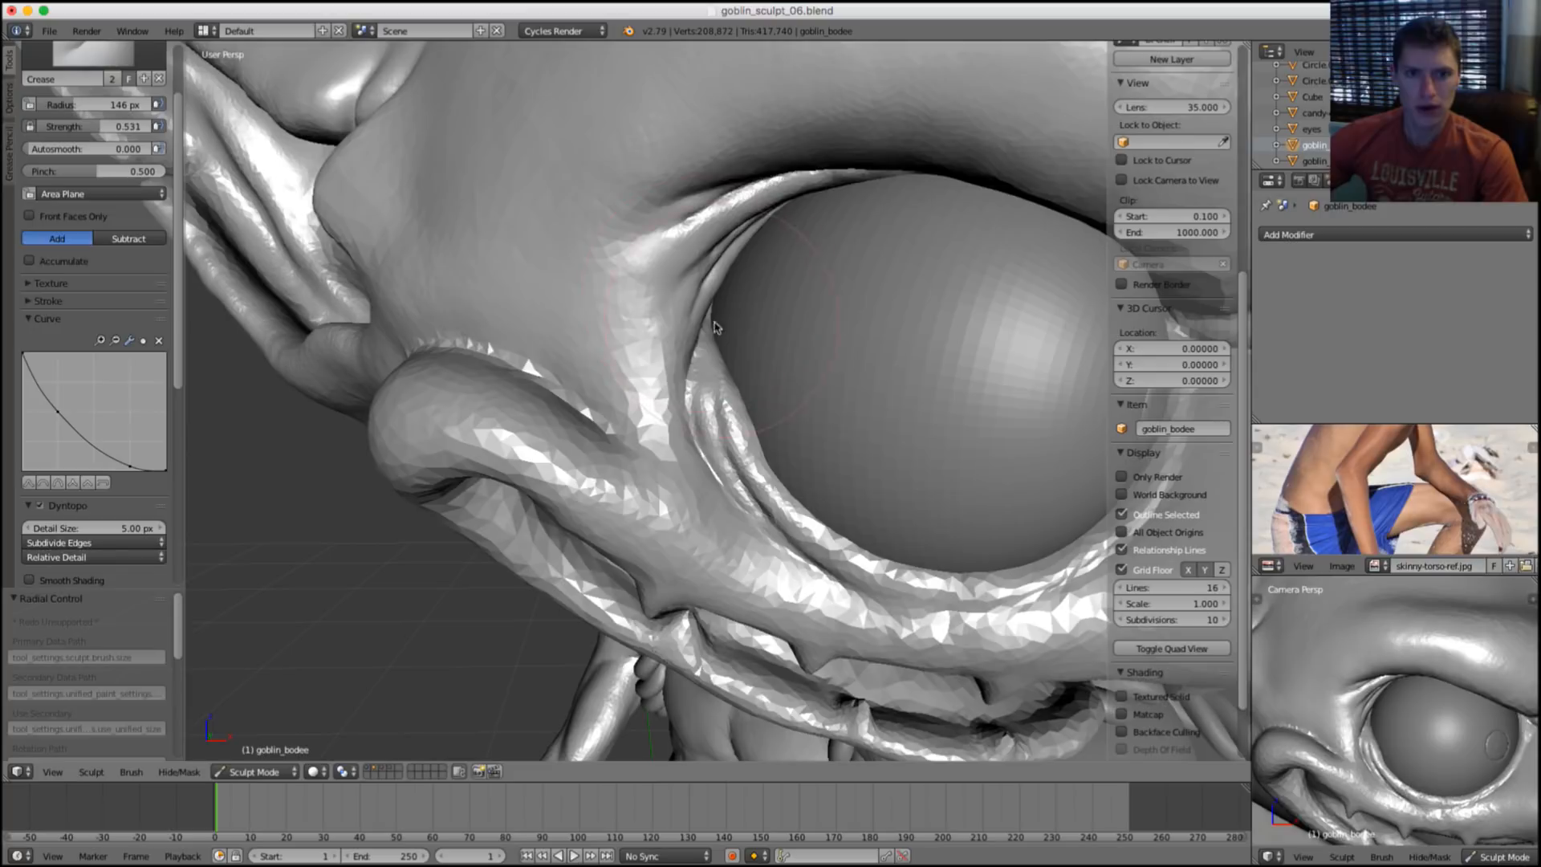
key(i)
drag(653, 292, 619, 268)
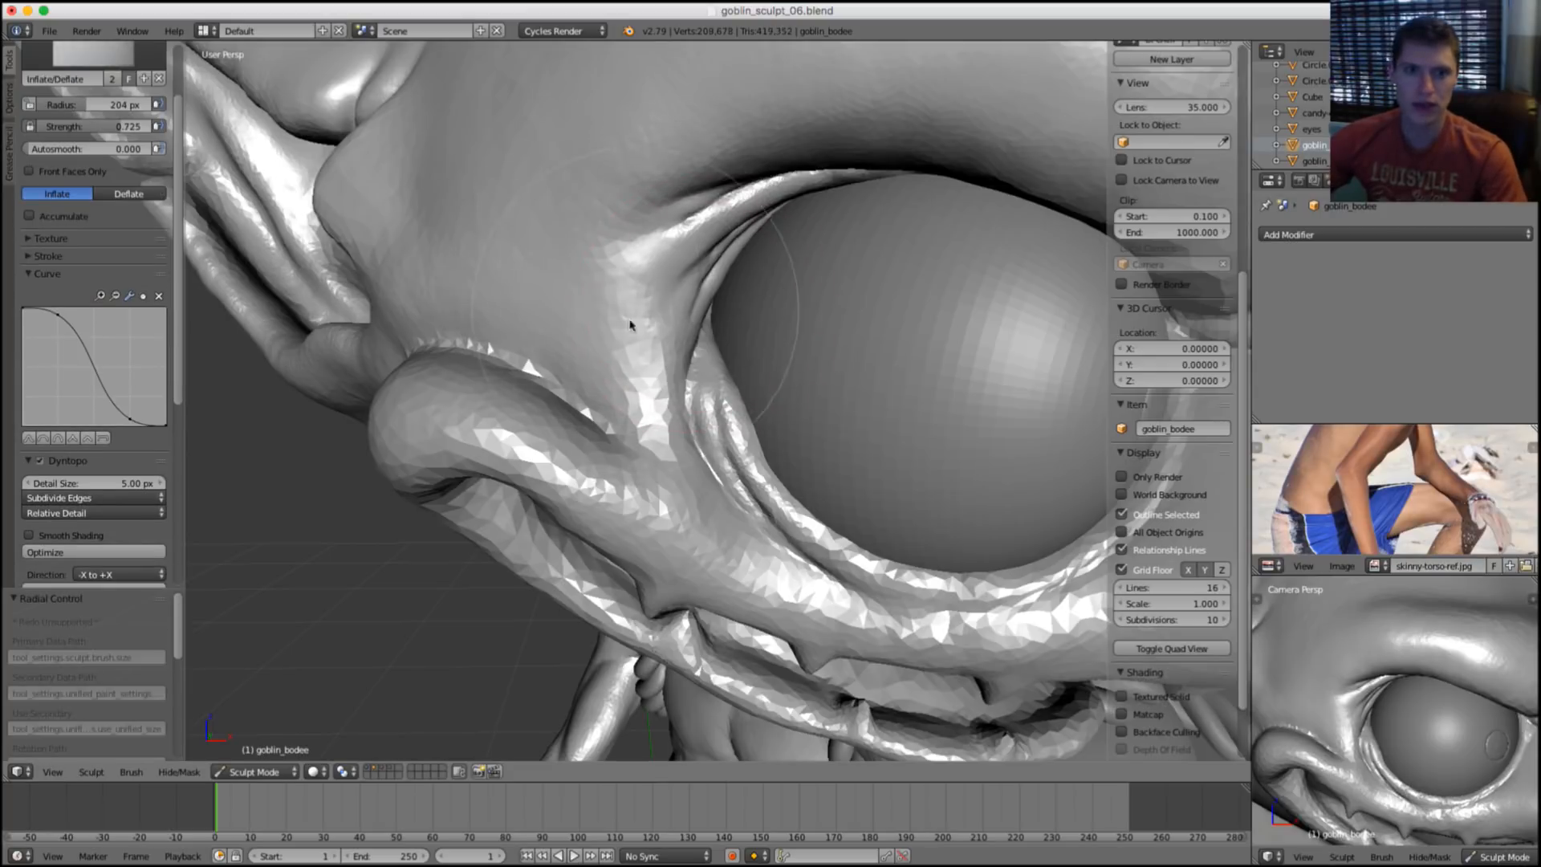
Crease the seam above the bulging mouth corner toward the eye, using a 77 px radius at strength 0.531.
mouse_move(655, 387)
middle_down()
mouse_move(688, 423)
mouse_move(606, 370)
mouse_move(643, 377)
mouse_move(626, 337)
mouse_move(671, 441)
middle_up()
key(shift+c)
key(f)
click(714, 456)
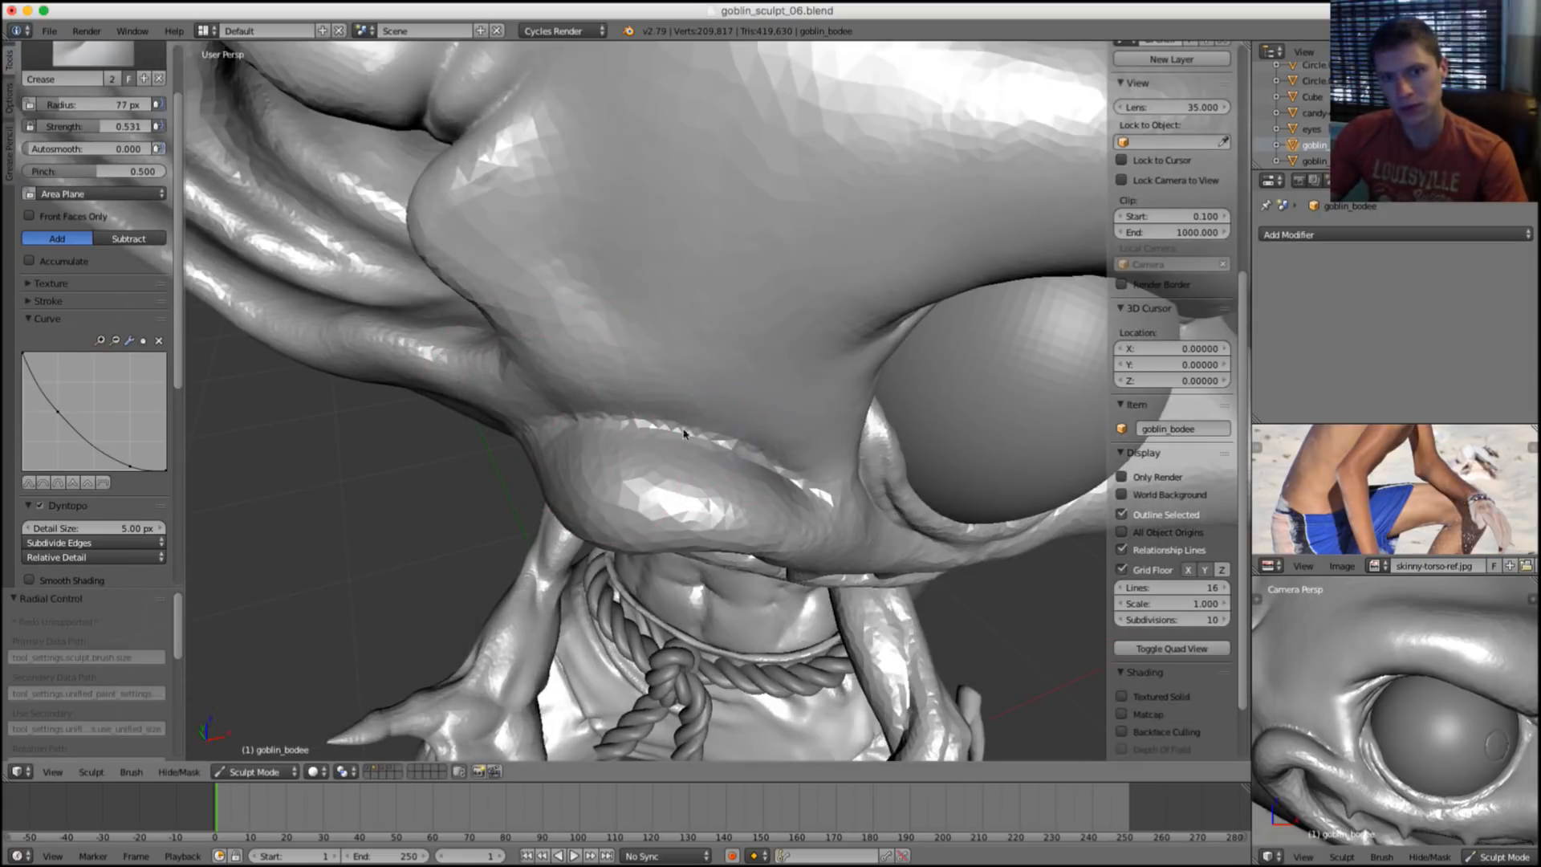
mouse_move(684, 434)
mouse_down()
mouse_move(670, 426)
mouse_move(684, 432)
mouse_up()
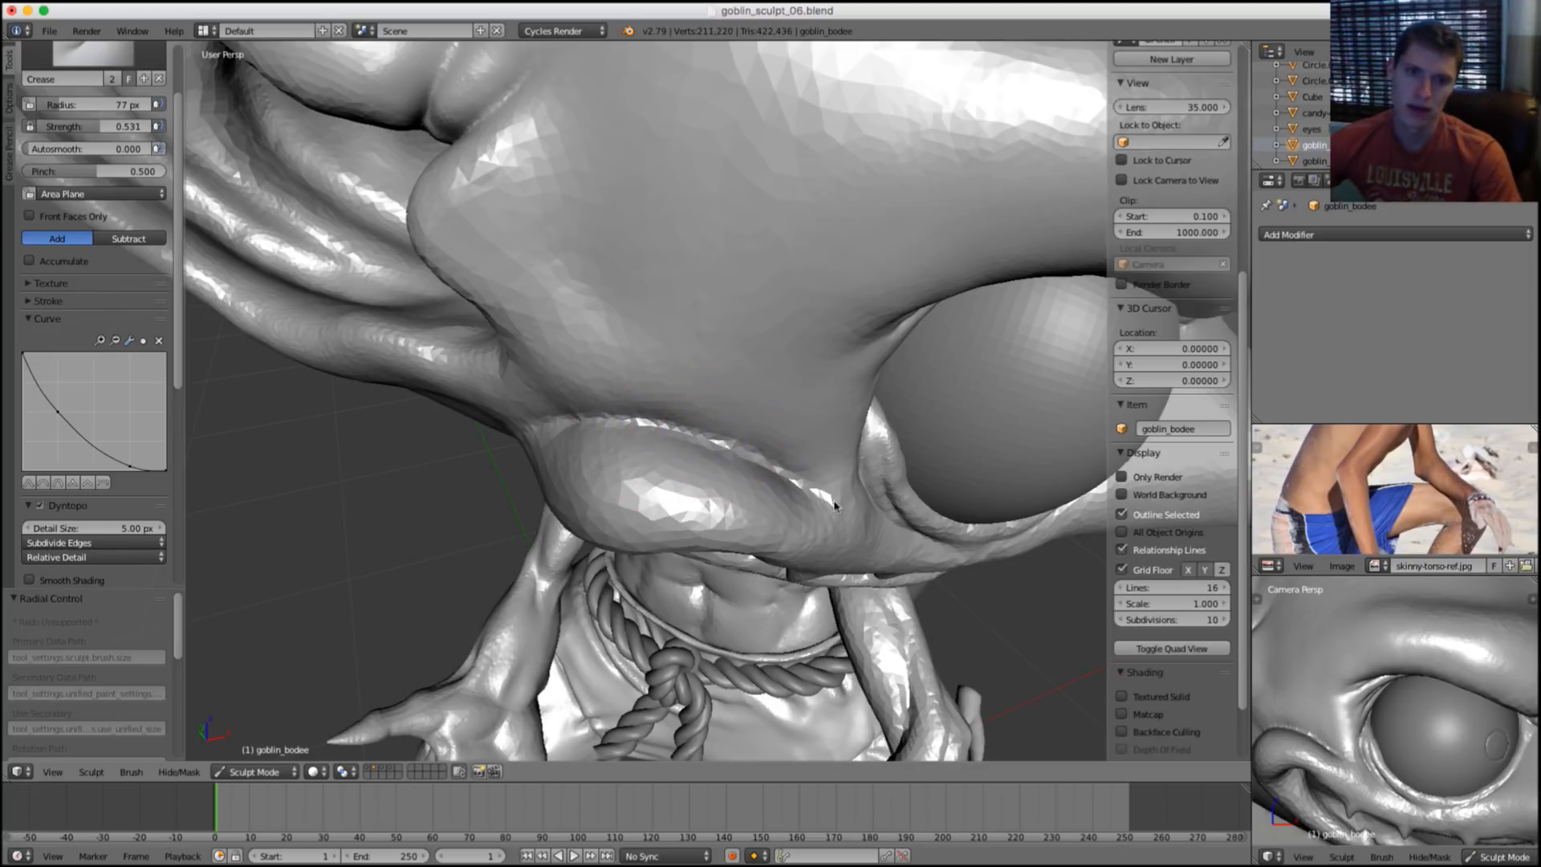
Pinch the seam above the mouth corner into a tight line, using a 110 px radius at strength 0.647.
mouse_move(764, 461)
middle_down()
mouse_move(673, 386)
mouse_move(766, 392)
middle_up()
key(p)
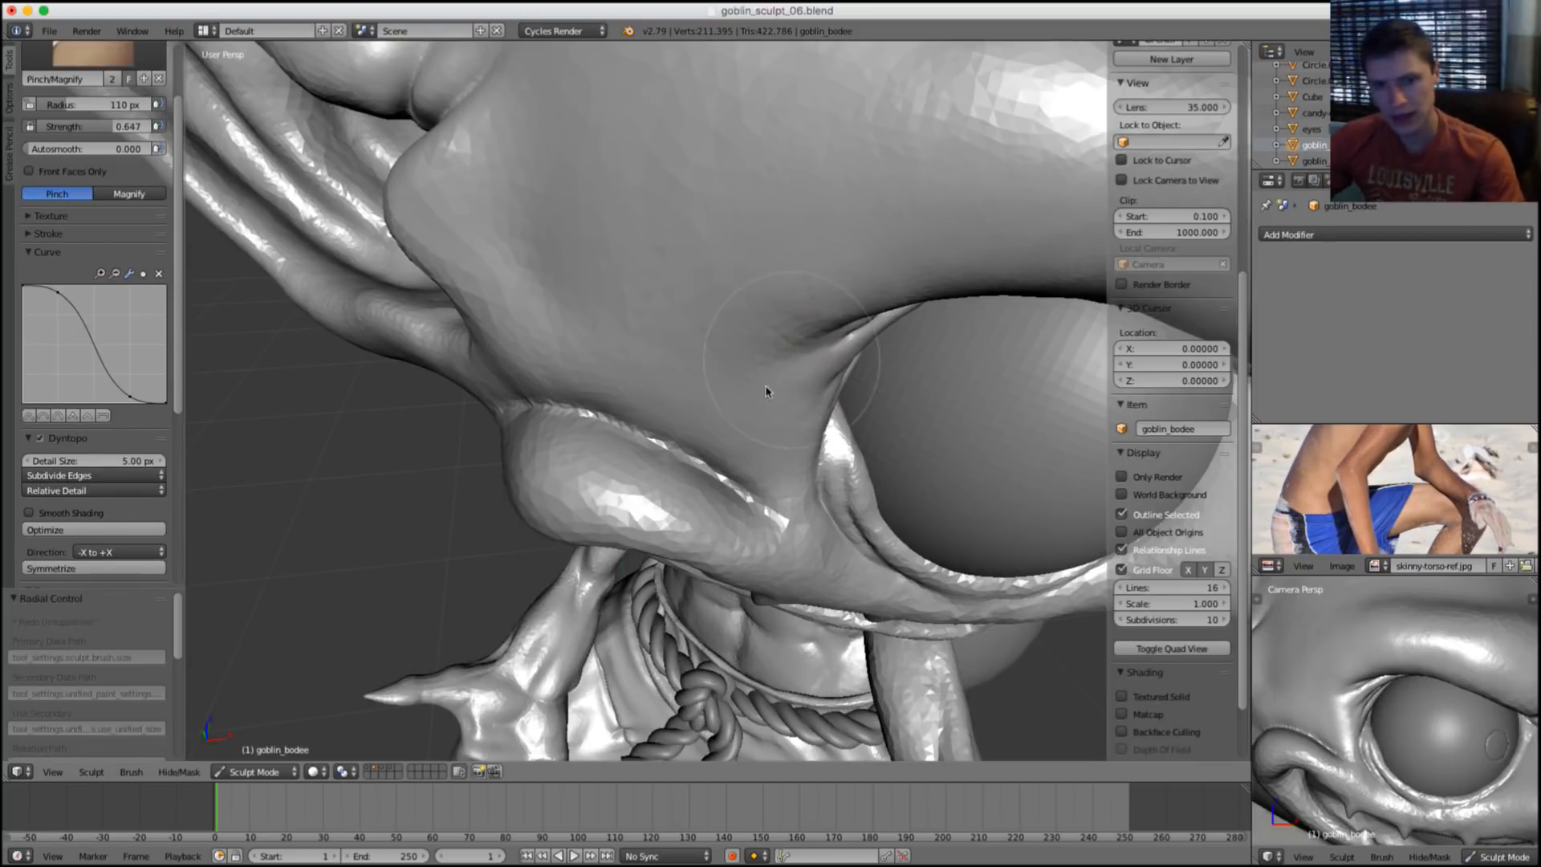
drag(751, 481, 687, 457)
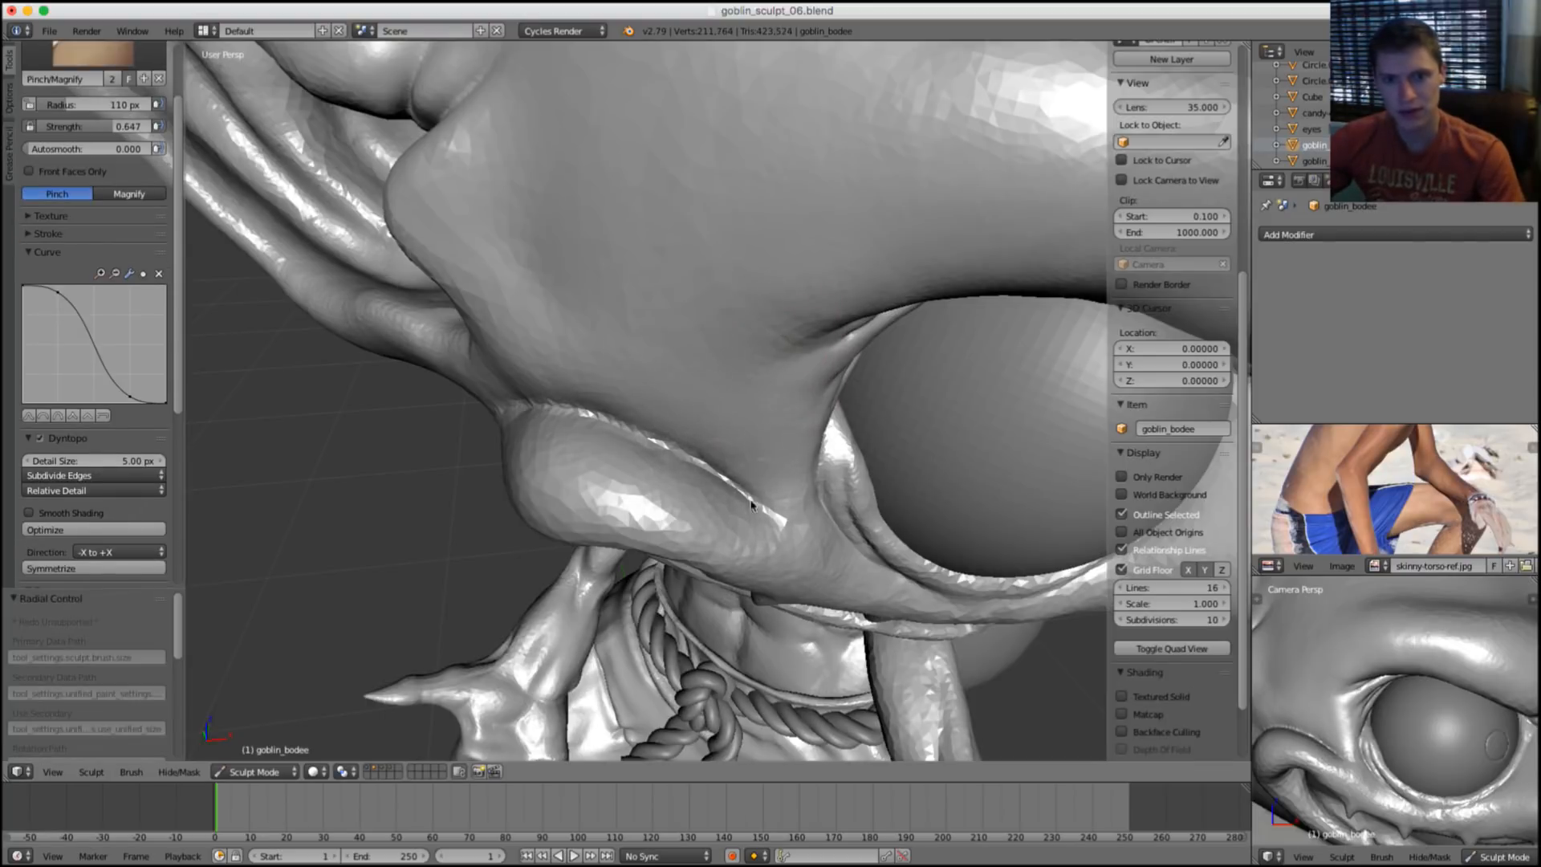
middle_drag(751, 504, 750, 450)
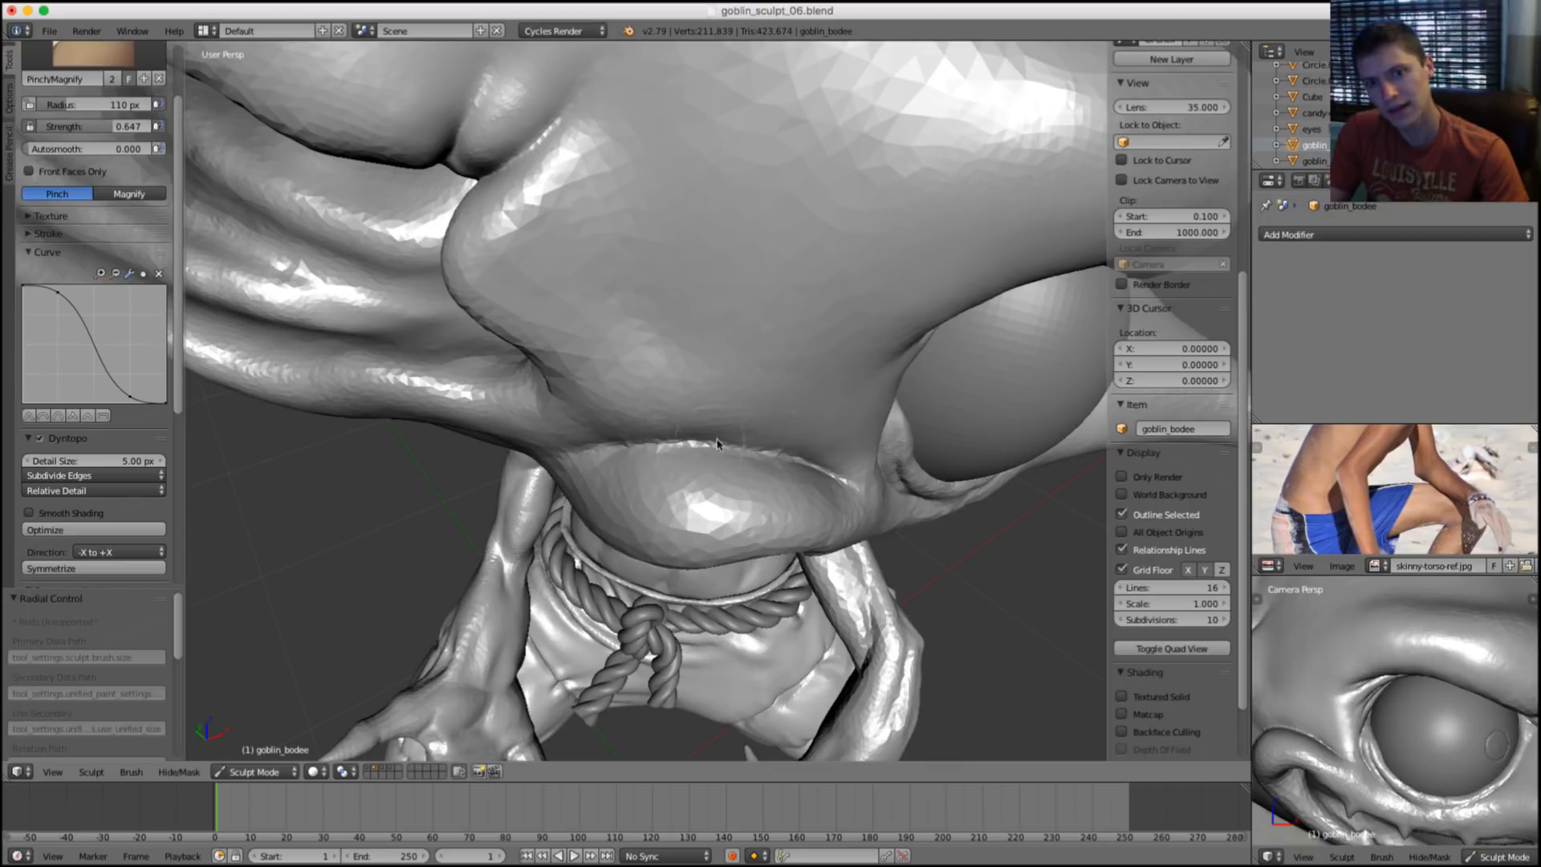
middle_drag(815, 470, 629, 450)
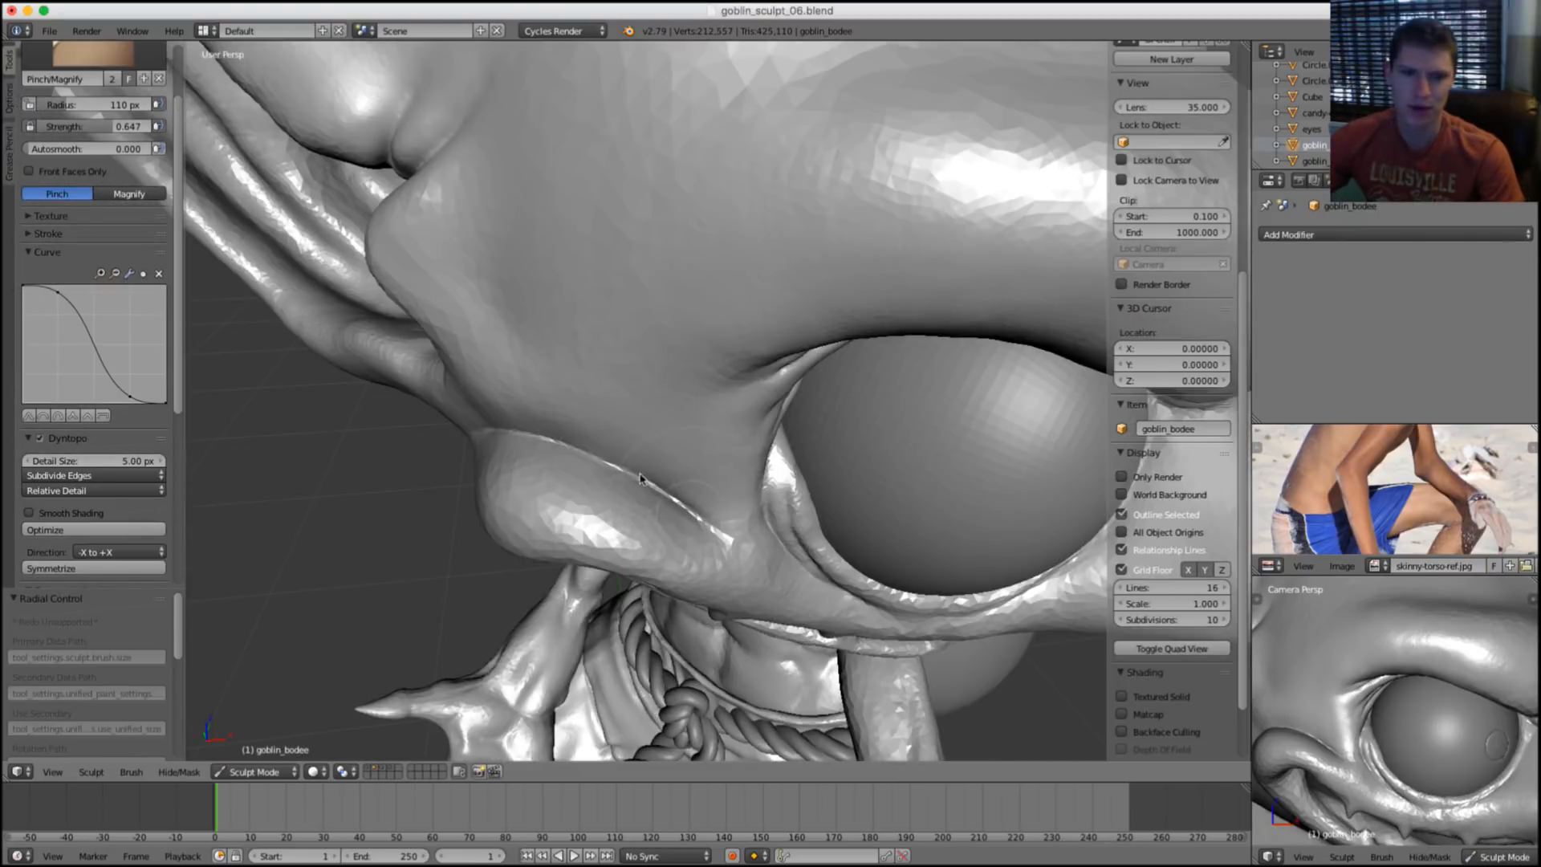
drag(750, 560, 703, 436)
Inflate the flesh along the pinched seam above the mouth corner using a 161 px radius at strength 0.725.
key(g)
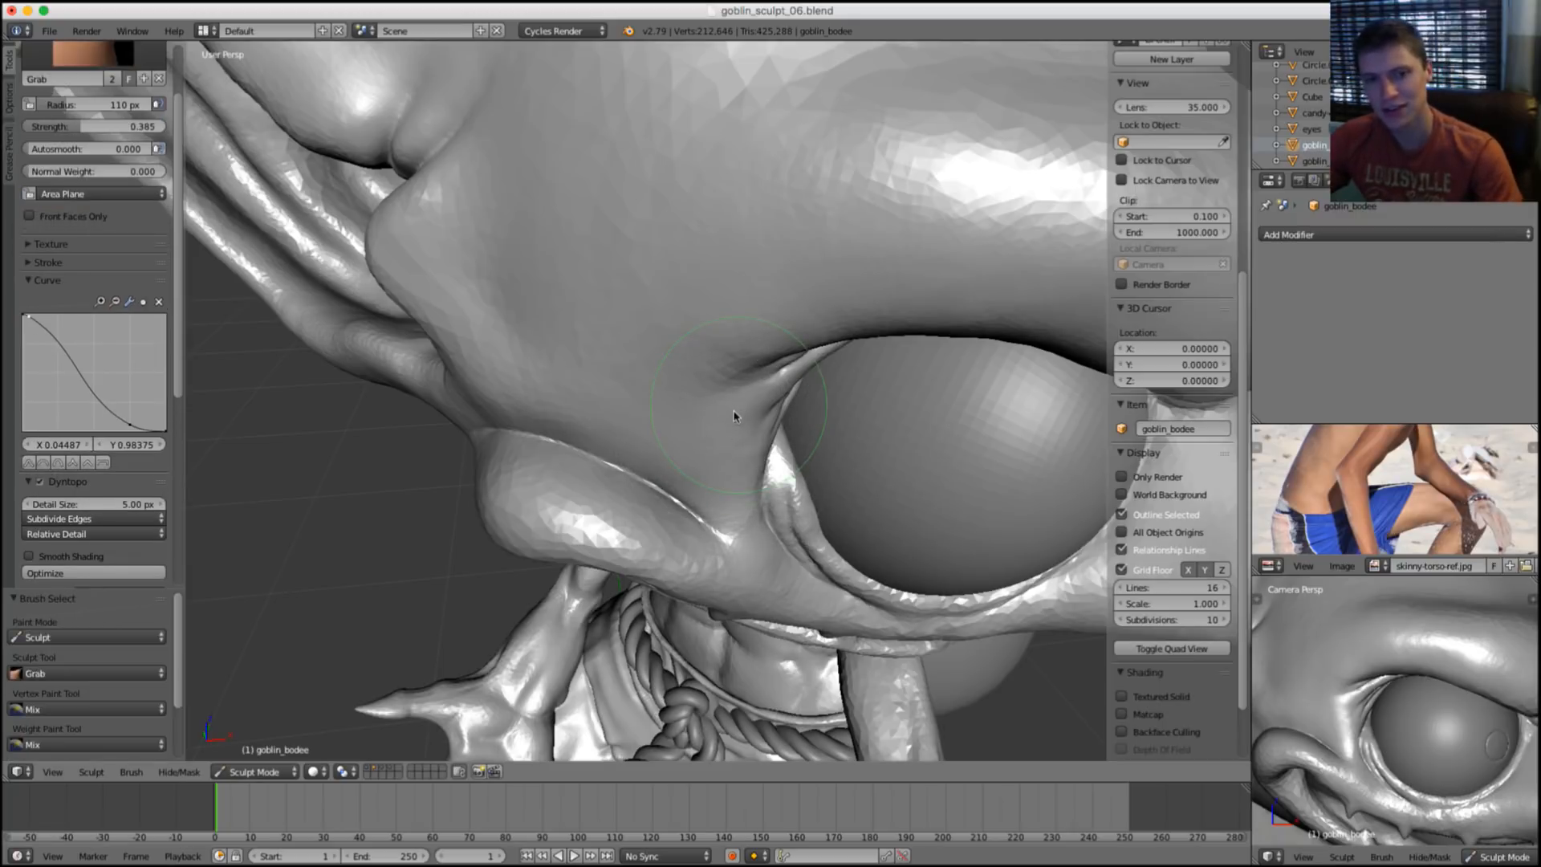
mouse_move(738, 424)
middle_down()
mouse_move(681, 426)
mouse_move(578, 475)
middle_up()
key(i)
key(f)
click(729, 388)
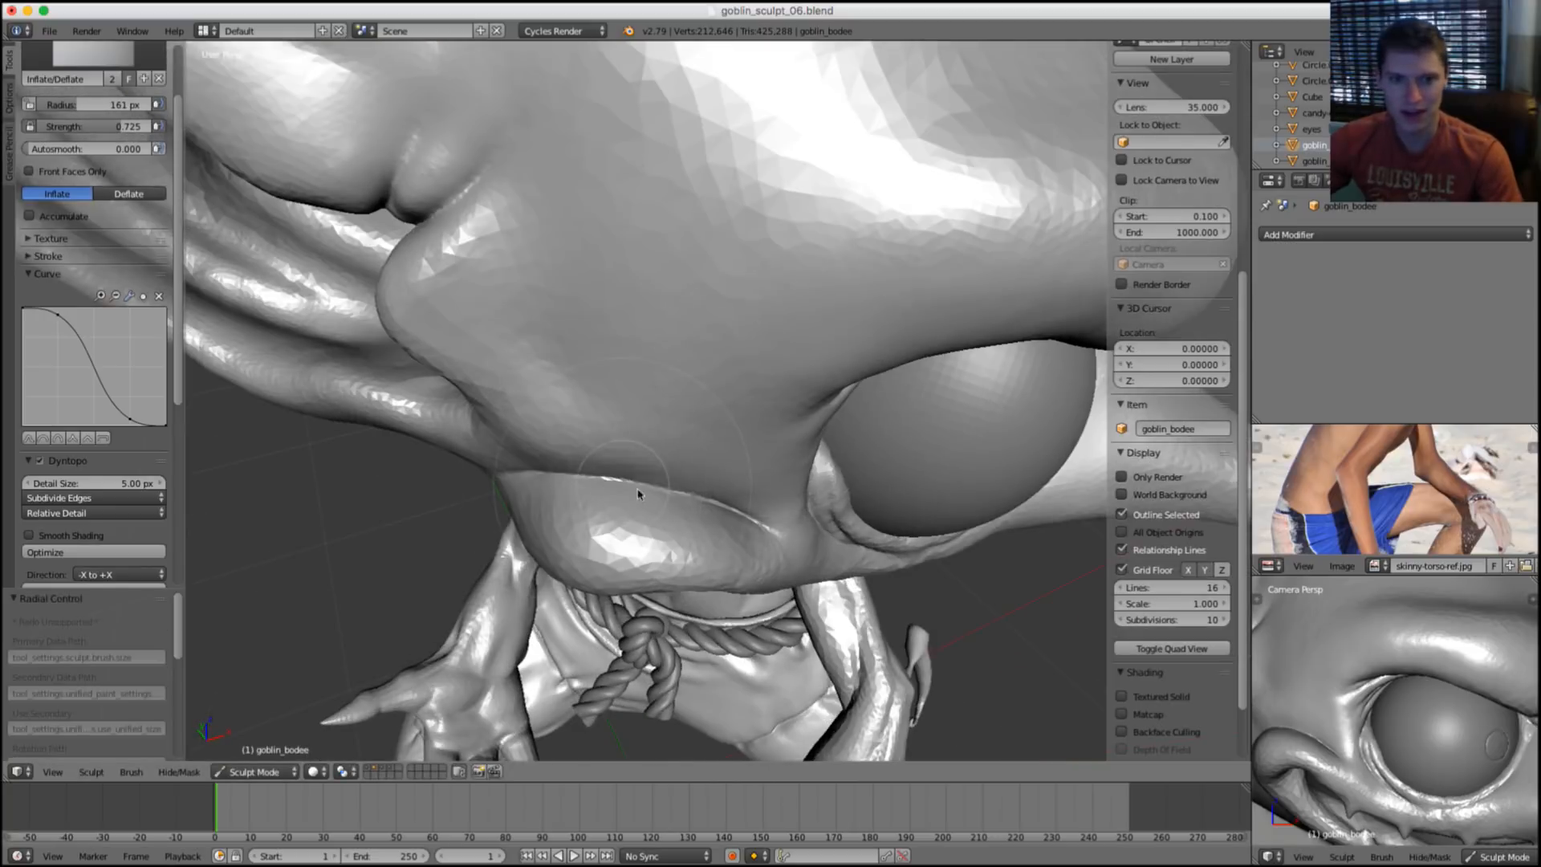
drag(670, 495, 750, 533)
middle_drag(749, 533, 664, 466)
drag(664, 465, 722, 447)
mouse_move(722, 448)
middle_down()
mouse_move(798, 447)
mouse_move(773, 312)
middle_up()
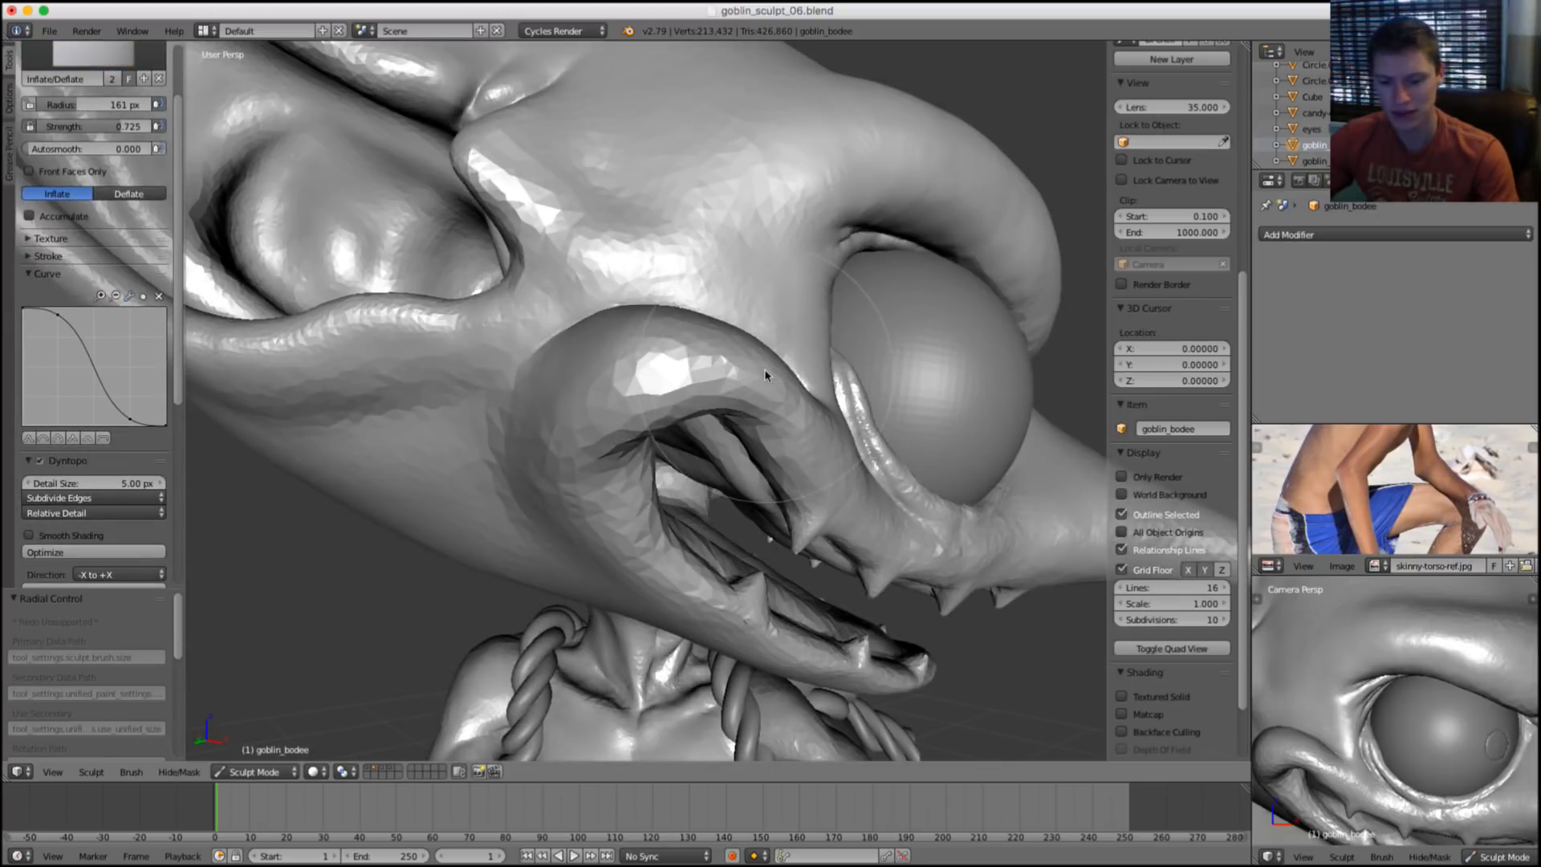
Inflate the curled lip at the mouth corner with a 227 px radius, and smooth its faceted surface at strength 0.500.
key(i)
key(f)
click(826, 311)
mouse_move(726, 370)
mouse_down()
mouse_move(654, 376)
mouse_move(627, 354)
mouse_up()
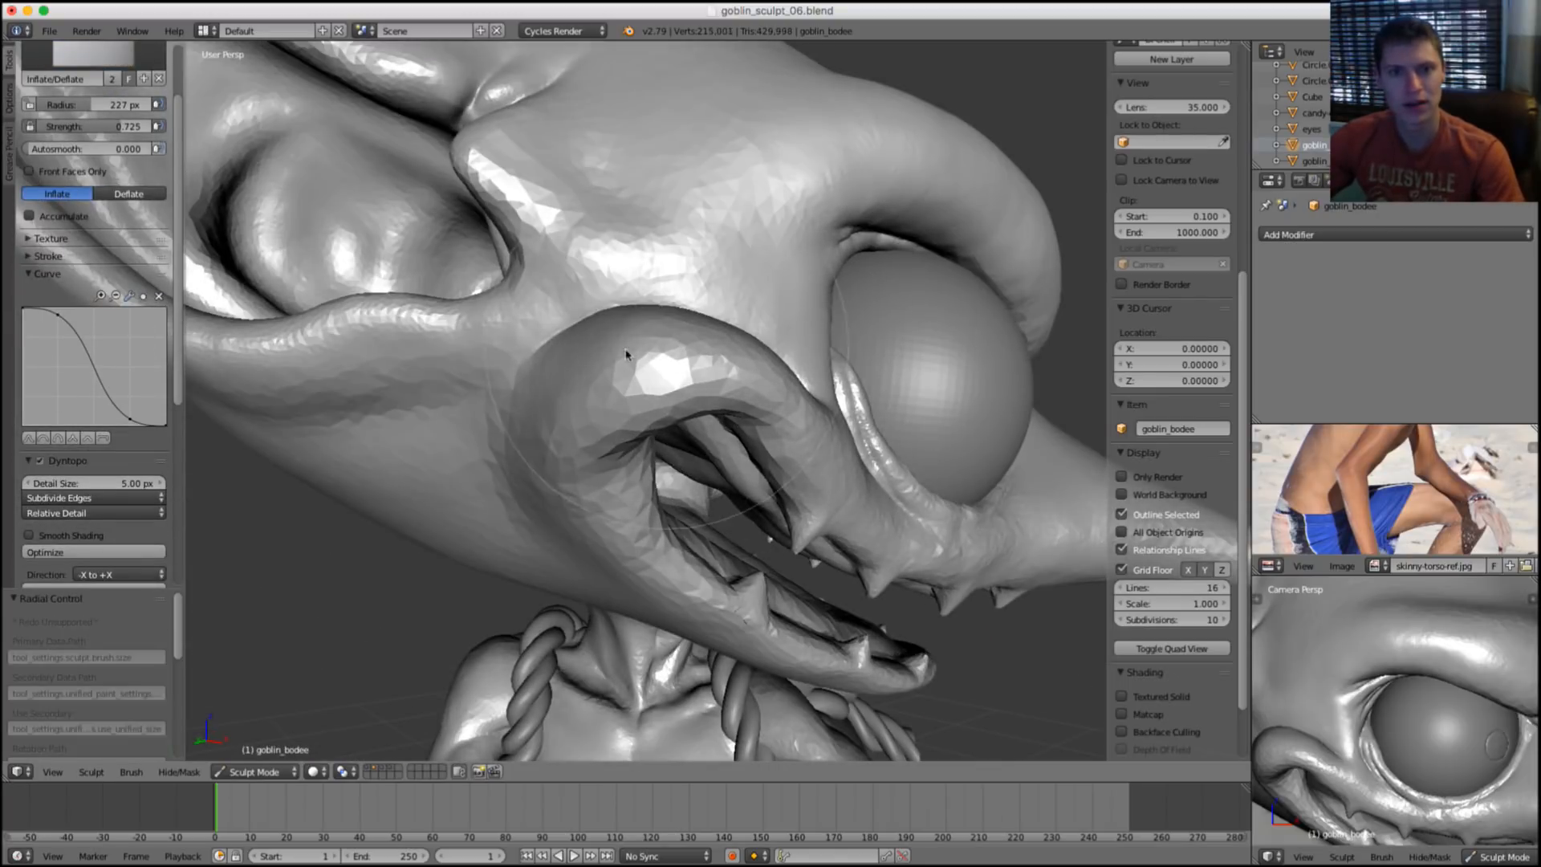
mouse_move(542, 410)
mouse_down()
mouse_move(540, 364)
mouse_move(592, 347)
mouse_move(691, 361)
mouse_up()
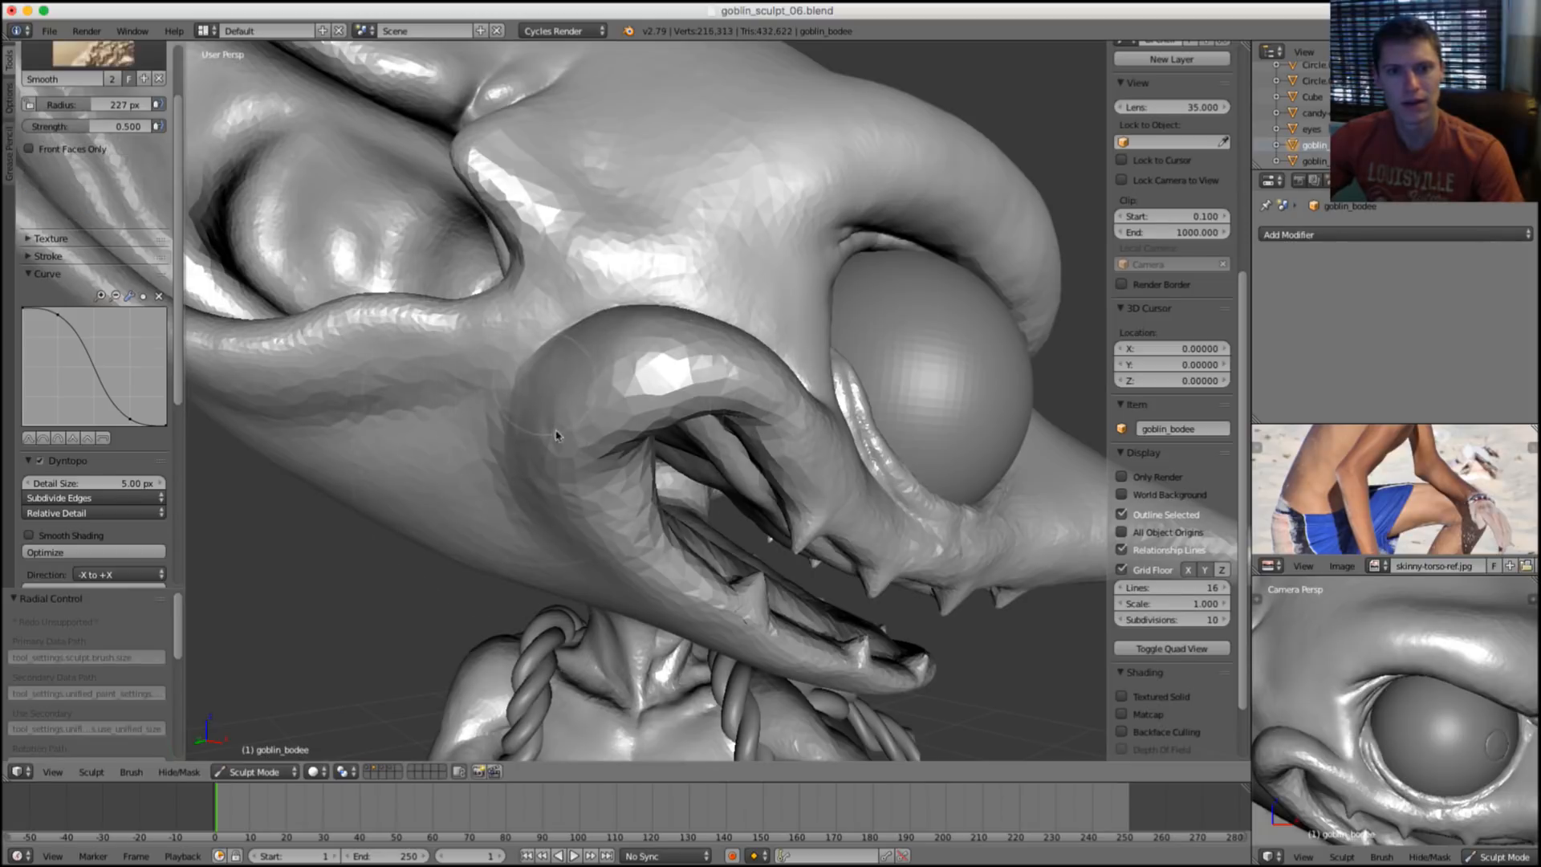
middle_drag(719, 372, 706, 347)
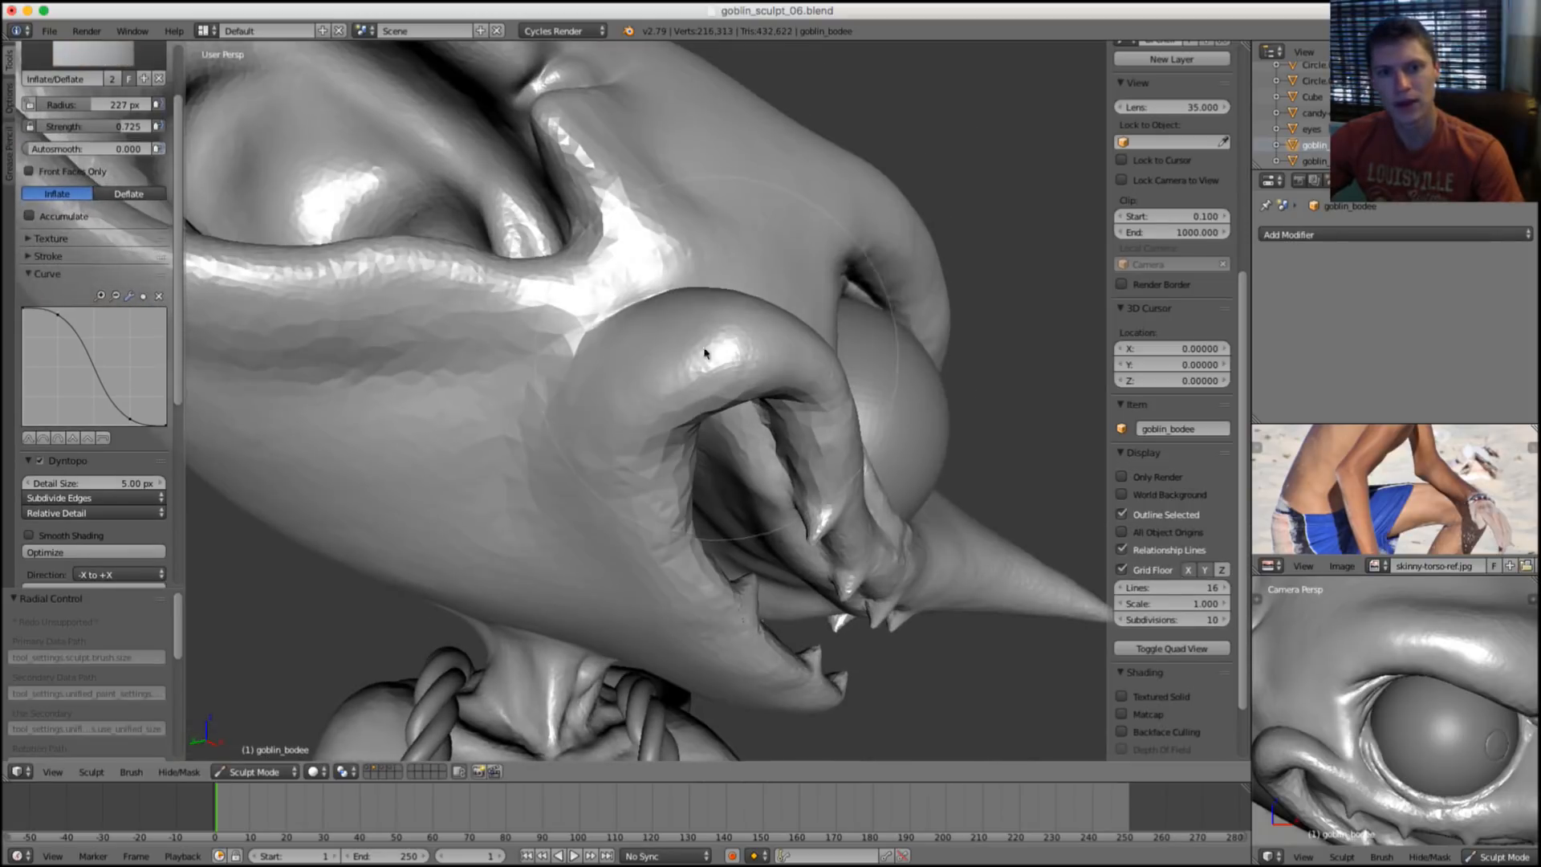
mouse_move(595, 515)
shift+mouse_down()
mouse_move(654, 505)
mouse_move(704, 410)
mouse_move(654, 406)
shift+mouse_up()
Crease the boundary between the cheek and the curled mouth corner, using 83 px and 130 px radii at strength 0.531.
middle_drag(533, 447, 571, 382)
key(shift+c)
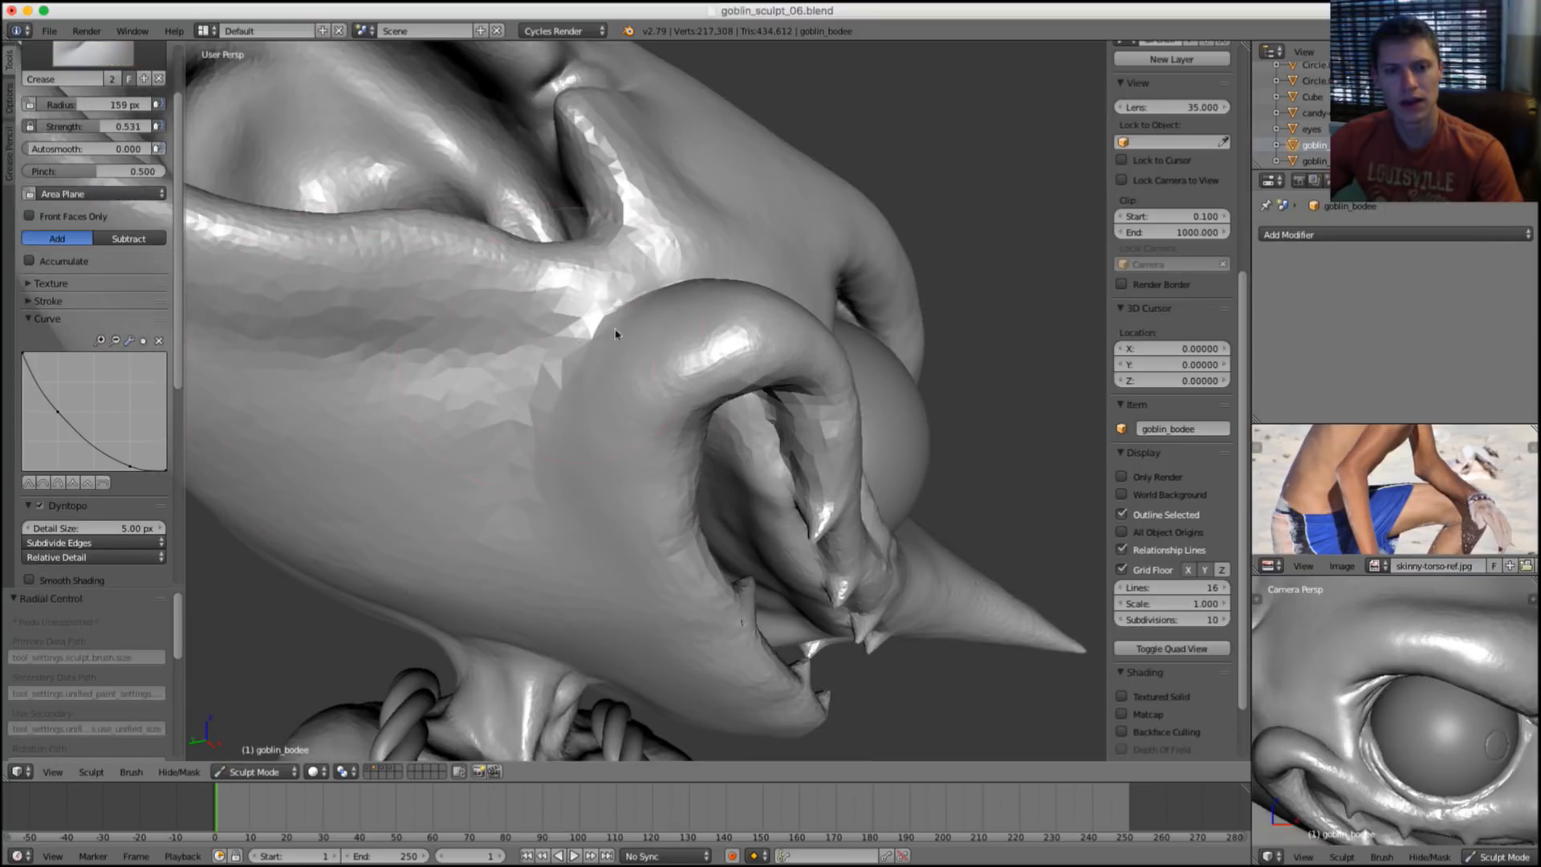
mouse_move(617, 286)
middle_down()
mouse_move(513, 359)
mouse_move(571, 341)
middle_up()
key(f)
click(450, 364)
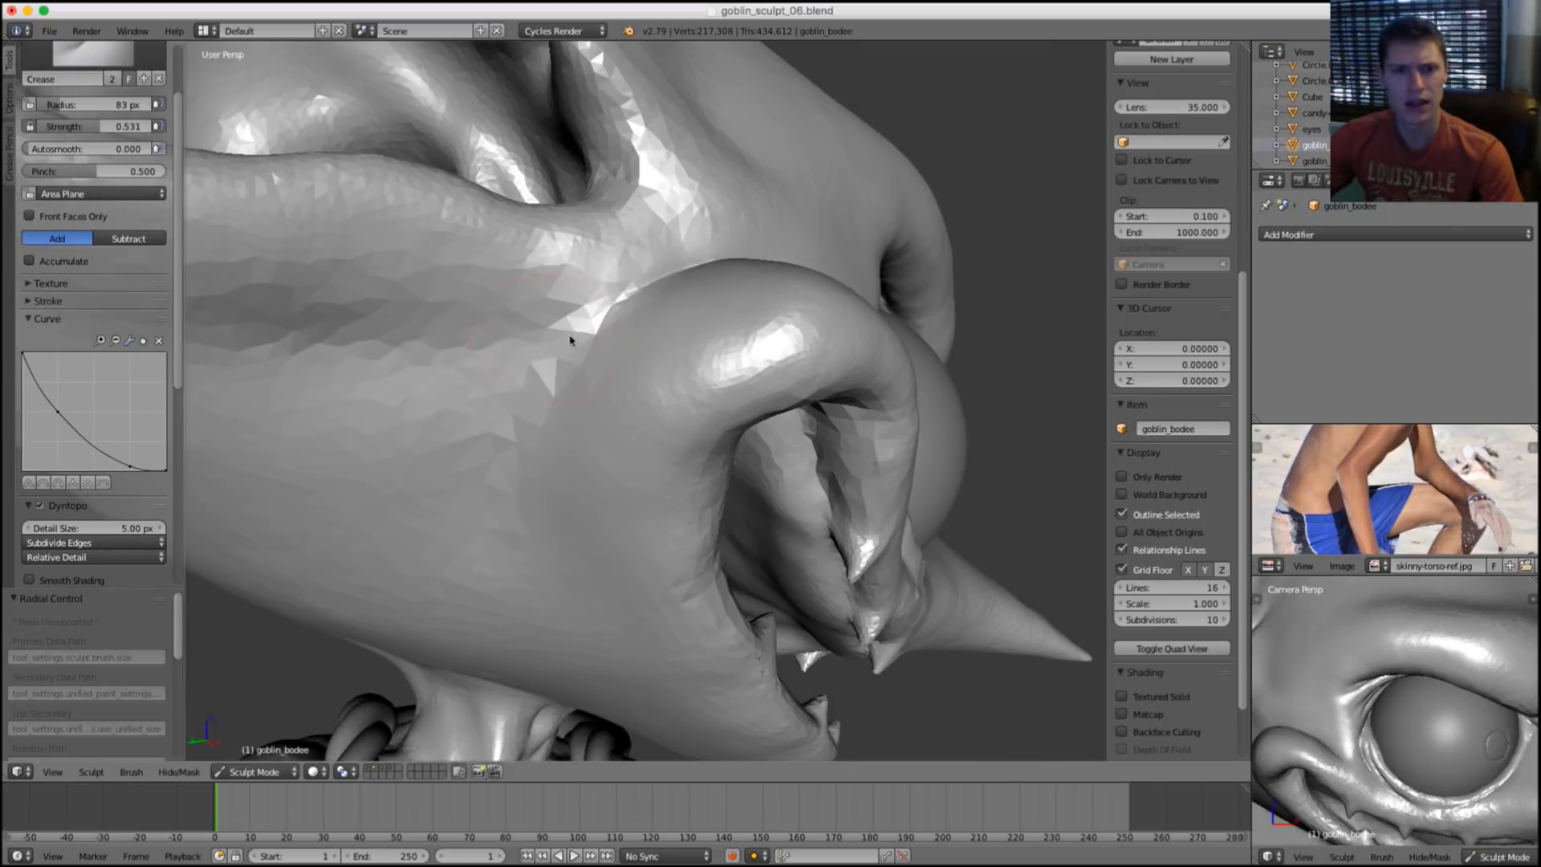
mouse_move(639, 291)
mouse_down()
mouse_move(557, 334)
mouse_move(557, 354)
mouse_up()
key(f)
click(602, 347)
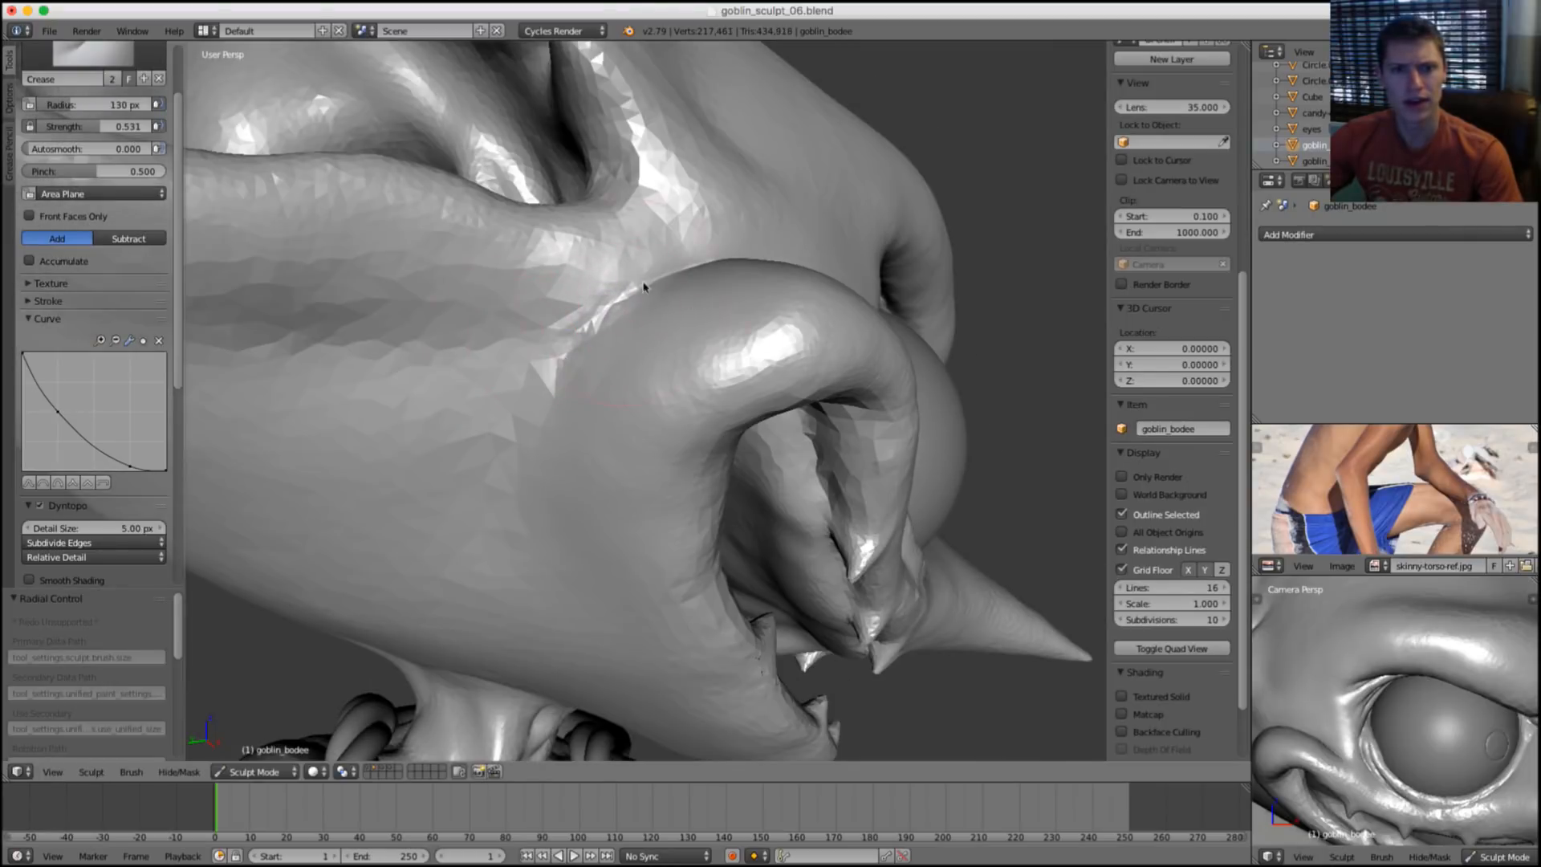
drag(640, 286, 586, 336)
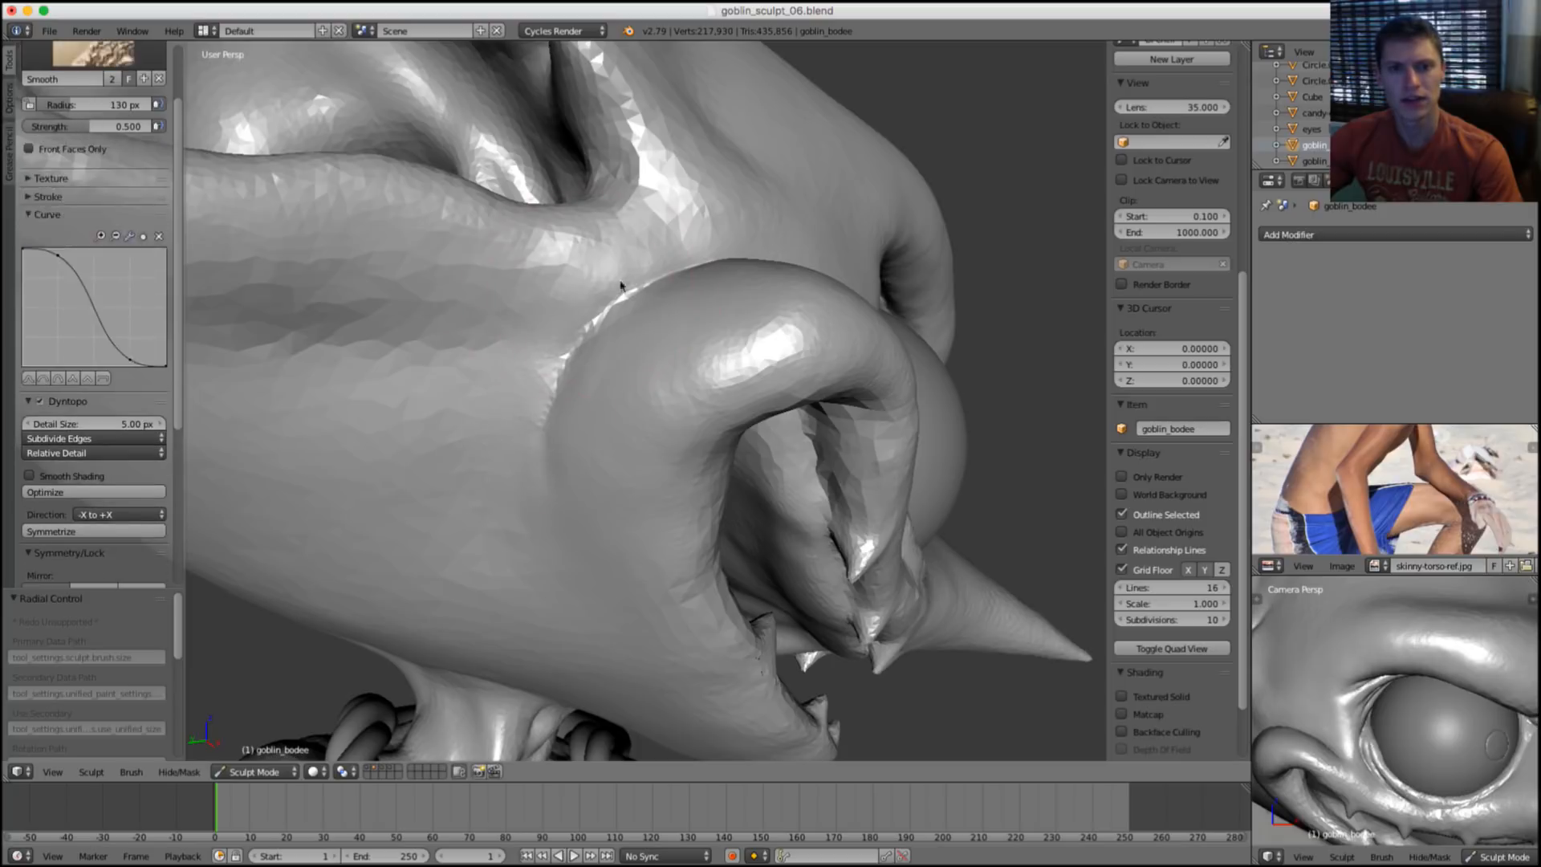
Deepen the crease between the cheek and the curled mouth corner, using radii from 64 px to 101 px at strength 0.531.
key(f)
click(525, 327)
drag(584, 339, 546, 437)
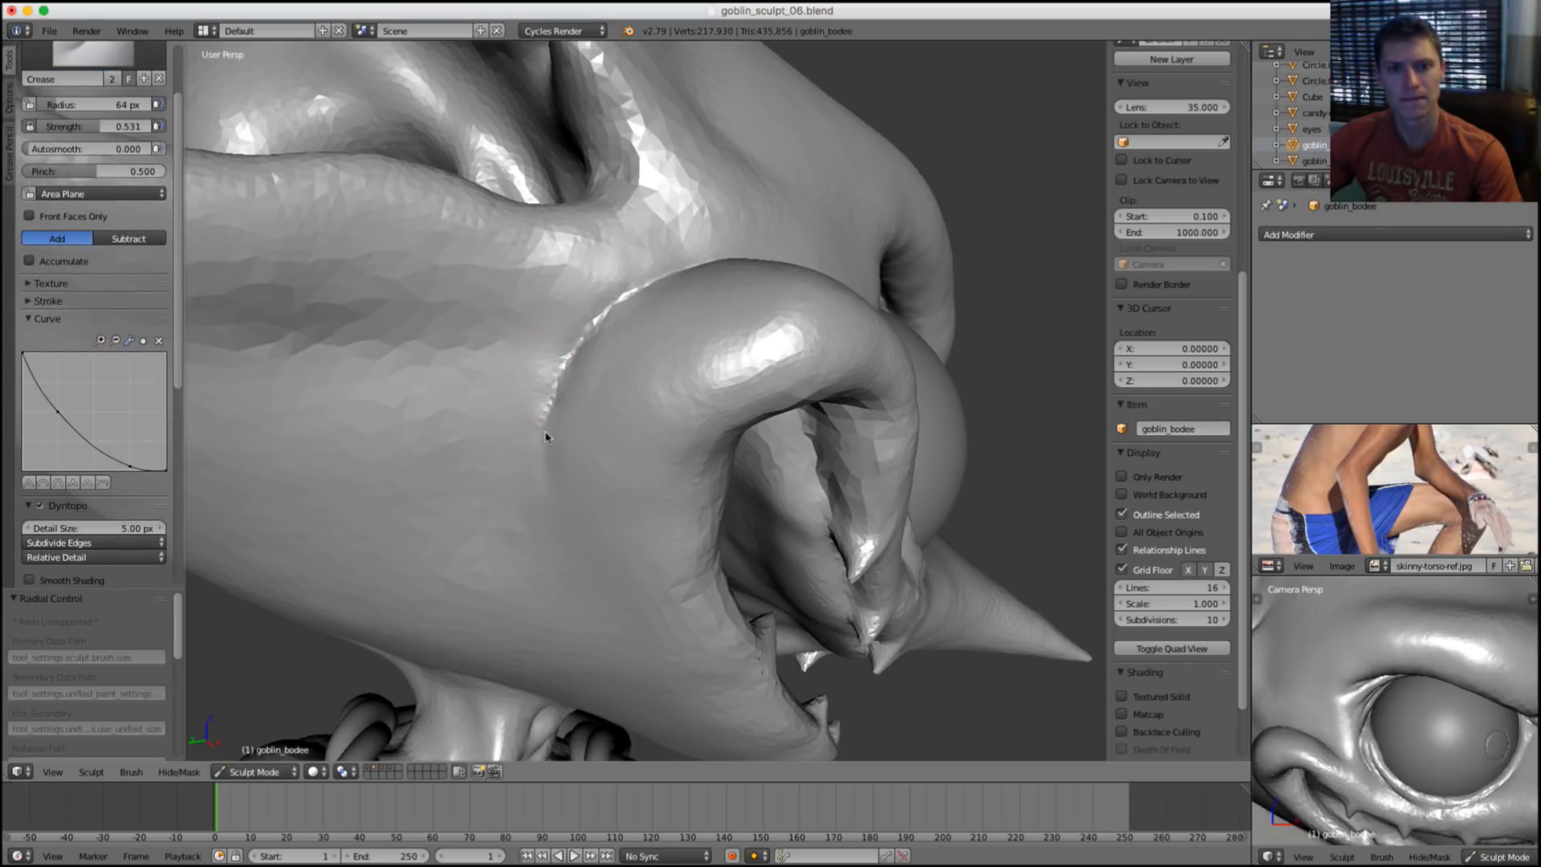
scroll(564, 369, up, 3)
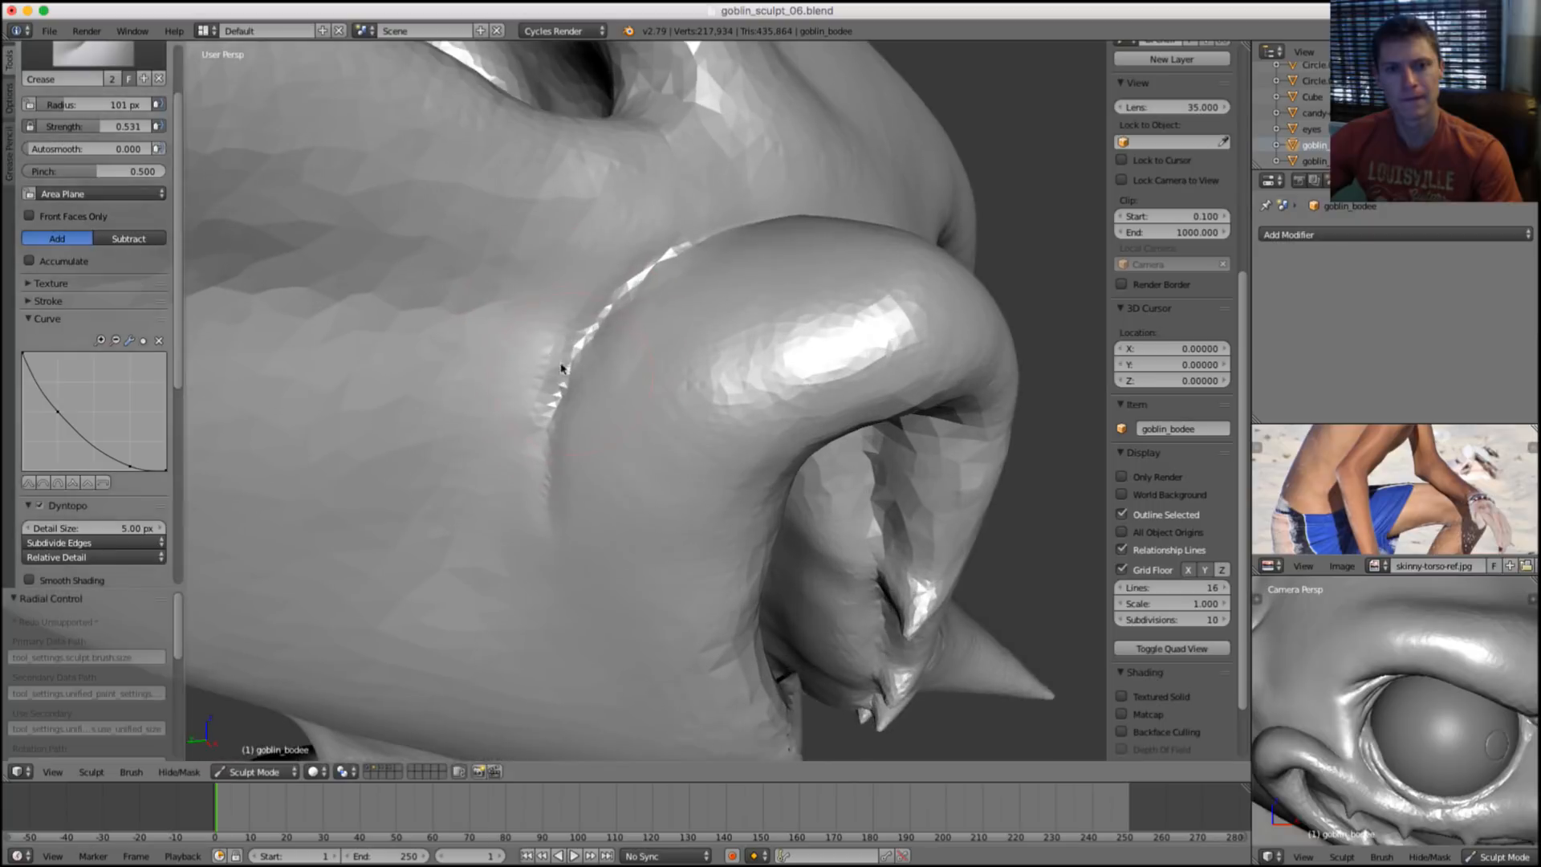
drag(536, 436, 610, 293)
drag(515, 463, 610, 293)
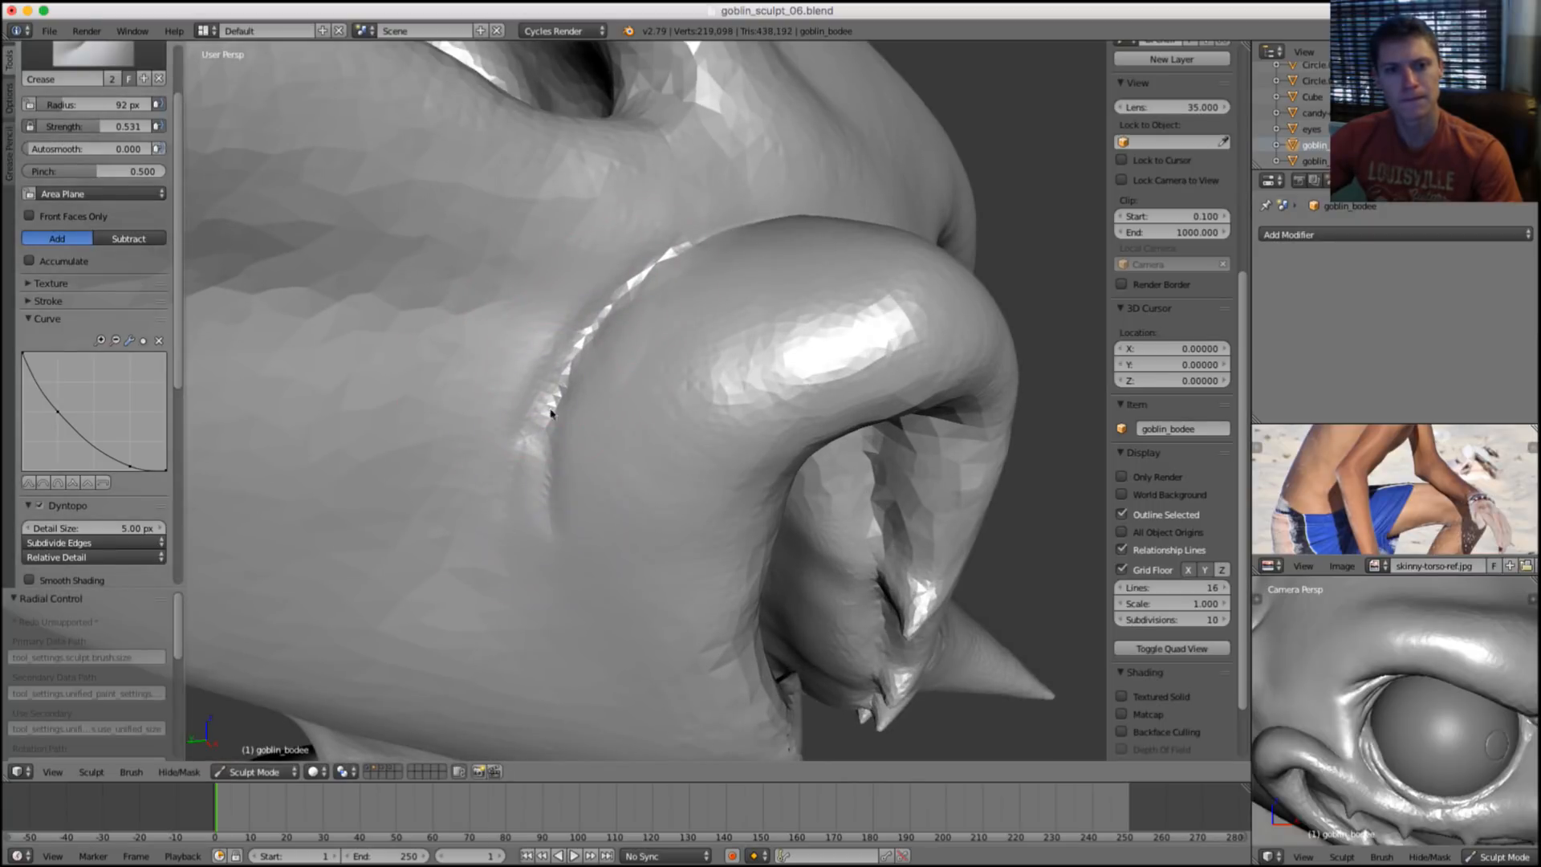
drag(561, 406, 551, 506)
scroll(578, 503, up, 2)
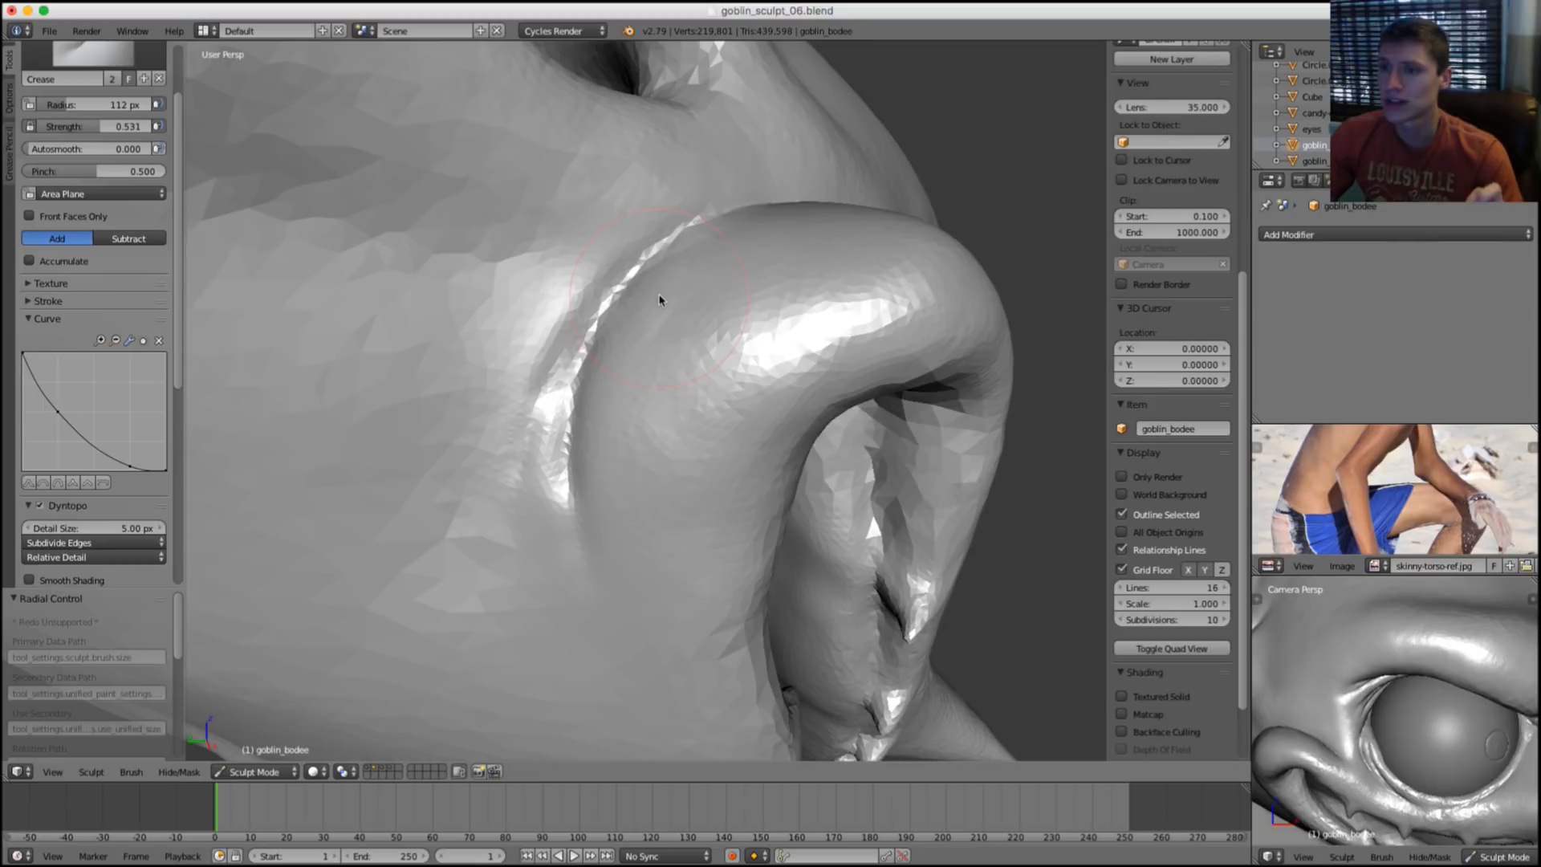
Crease a second thin fold line on the cheek beside the mouth-corner seam, using 40 px and 65 px radii.
key(f)
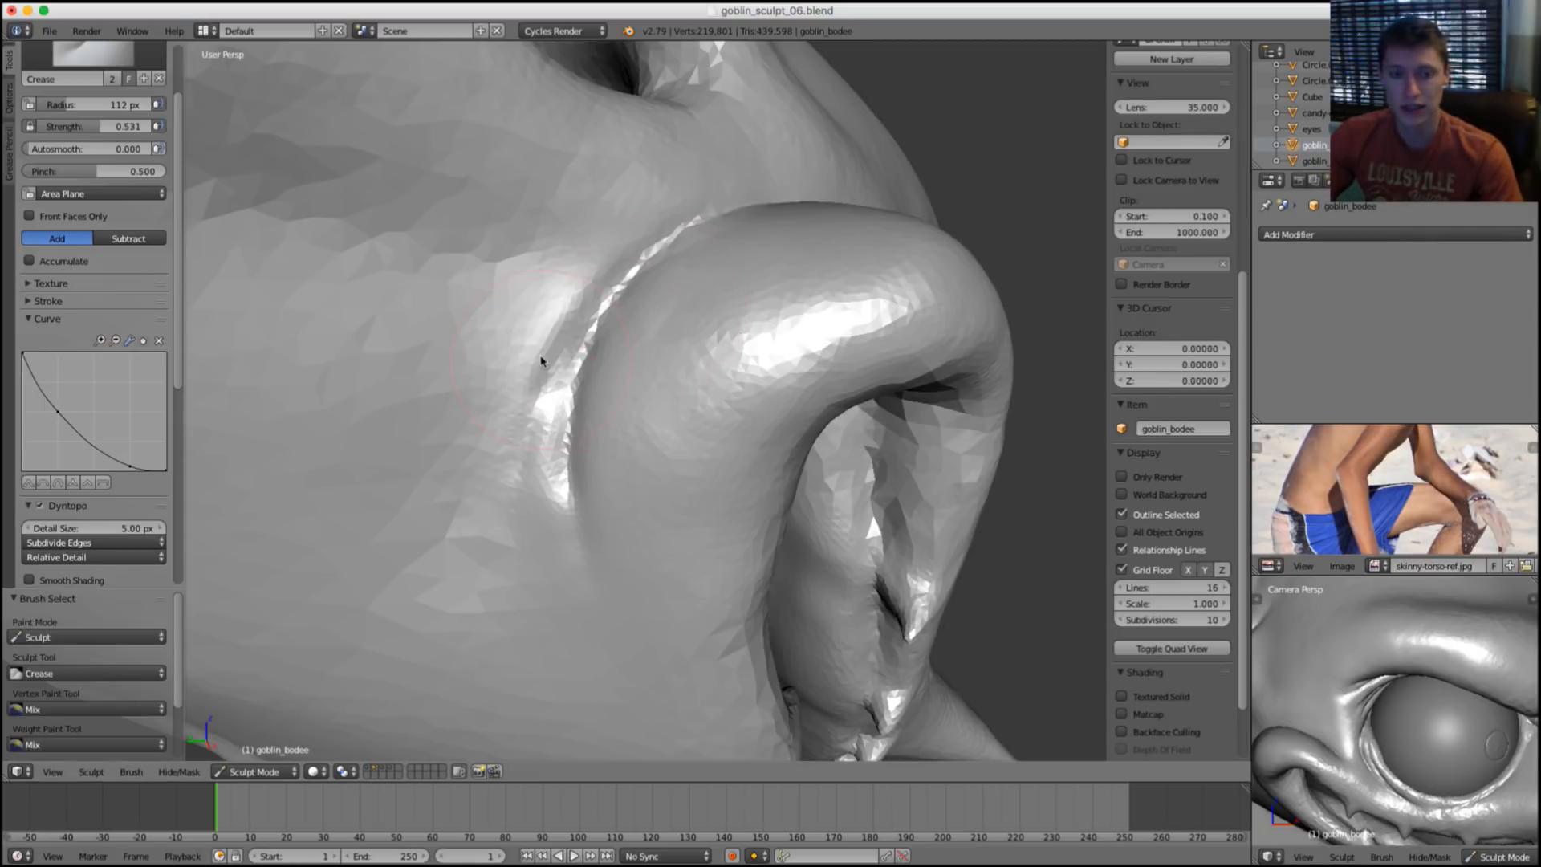
click(493, 357)
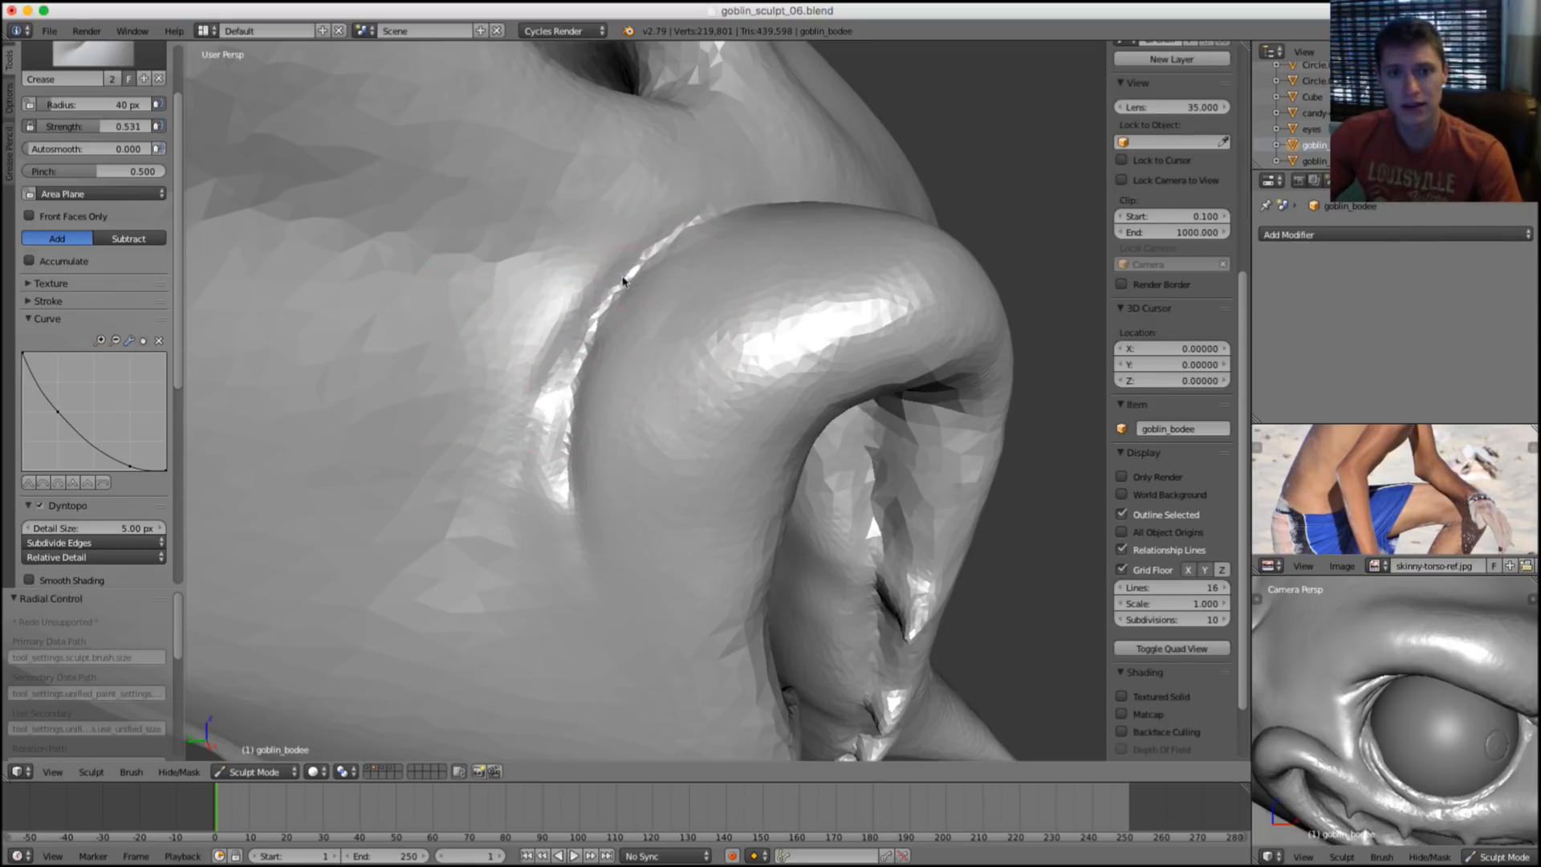
mouse_move(623, 281)
mouse_down()
mouse_move(566, 354)
mouse_move(550, 420)
mouse_up()
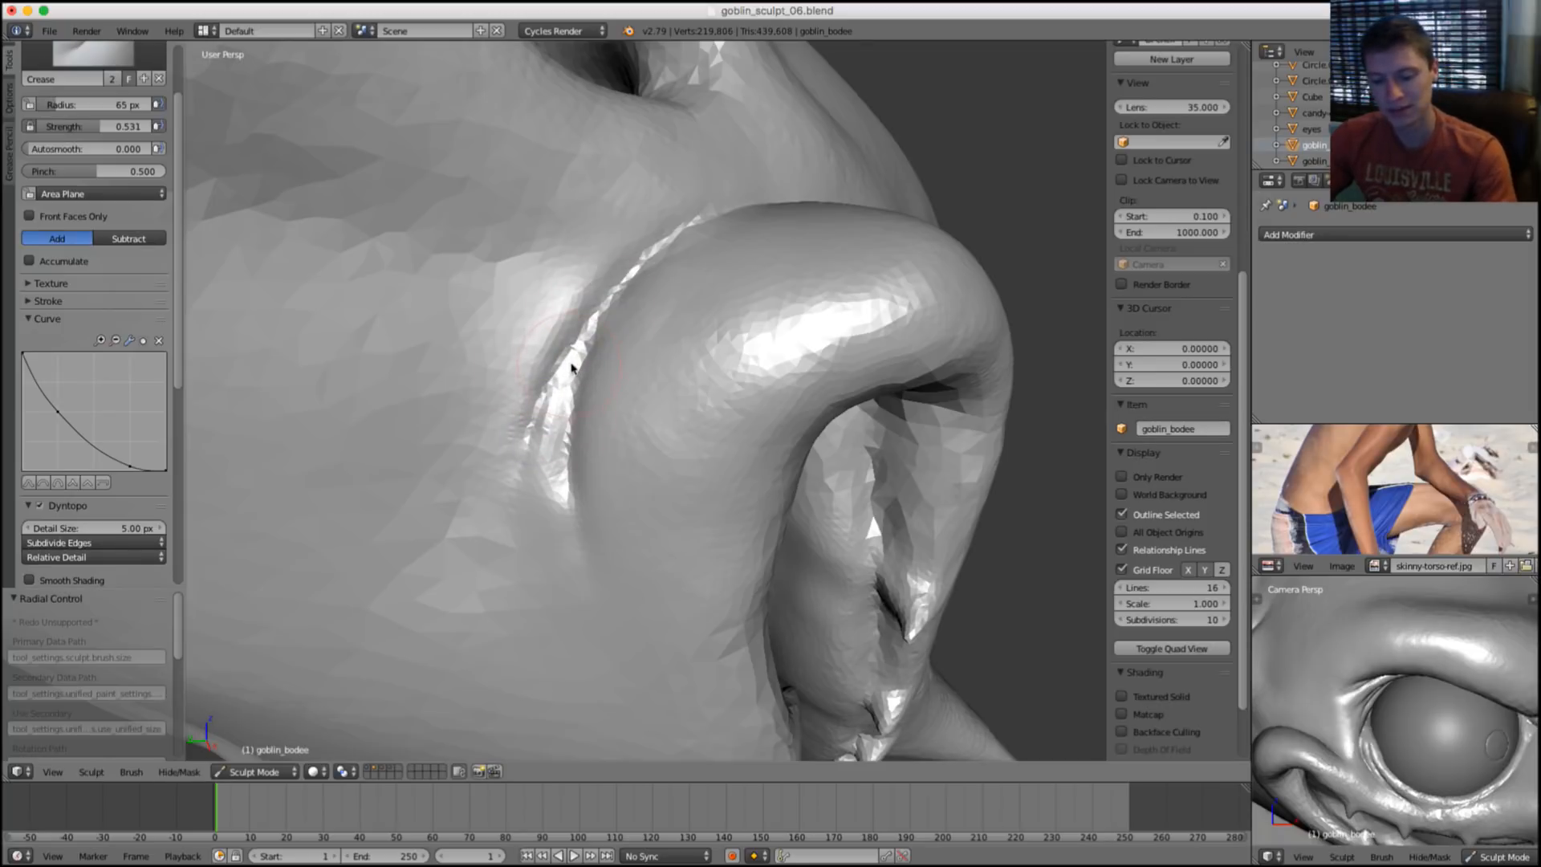
Inflate the narrow strip of flesh between the two fold lines behind the mouth corner, using 61 px and 81 px radii at strength 0.725.
key(i)
drag(538, 460, 552, 406)
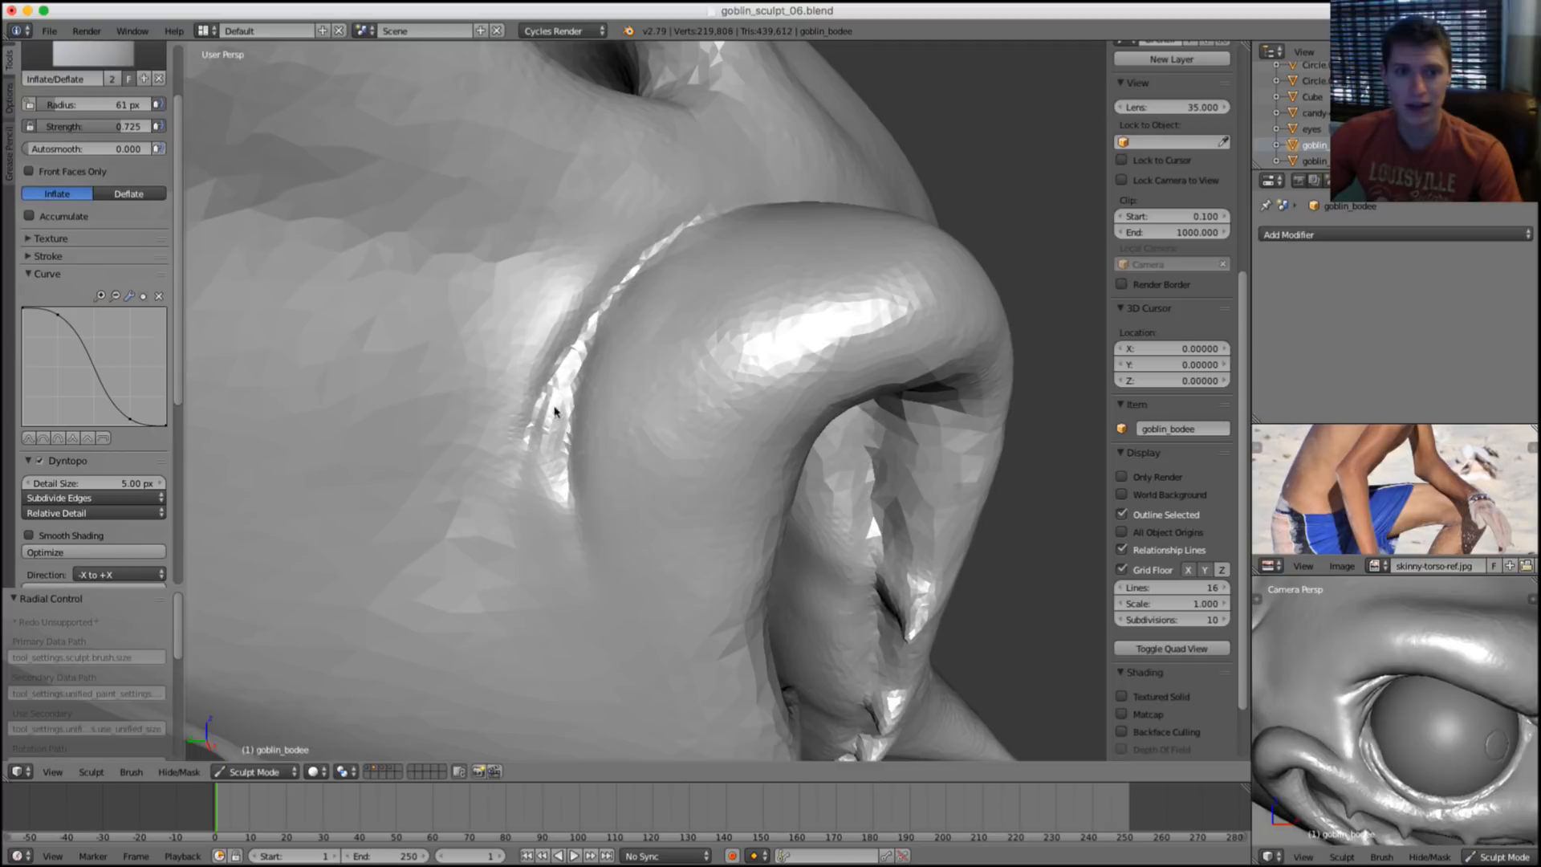
middle_drag(565, 375, 601, 288)
mouse_move(557, 455)
mouse_down()
mouse_move(566, 377)
mouse_move(559, 504)
mouse_move(592, 310)
mouse_move(569, 464)
mouse_up()
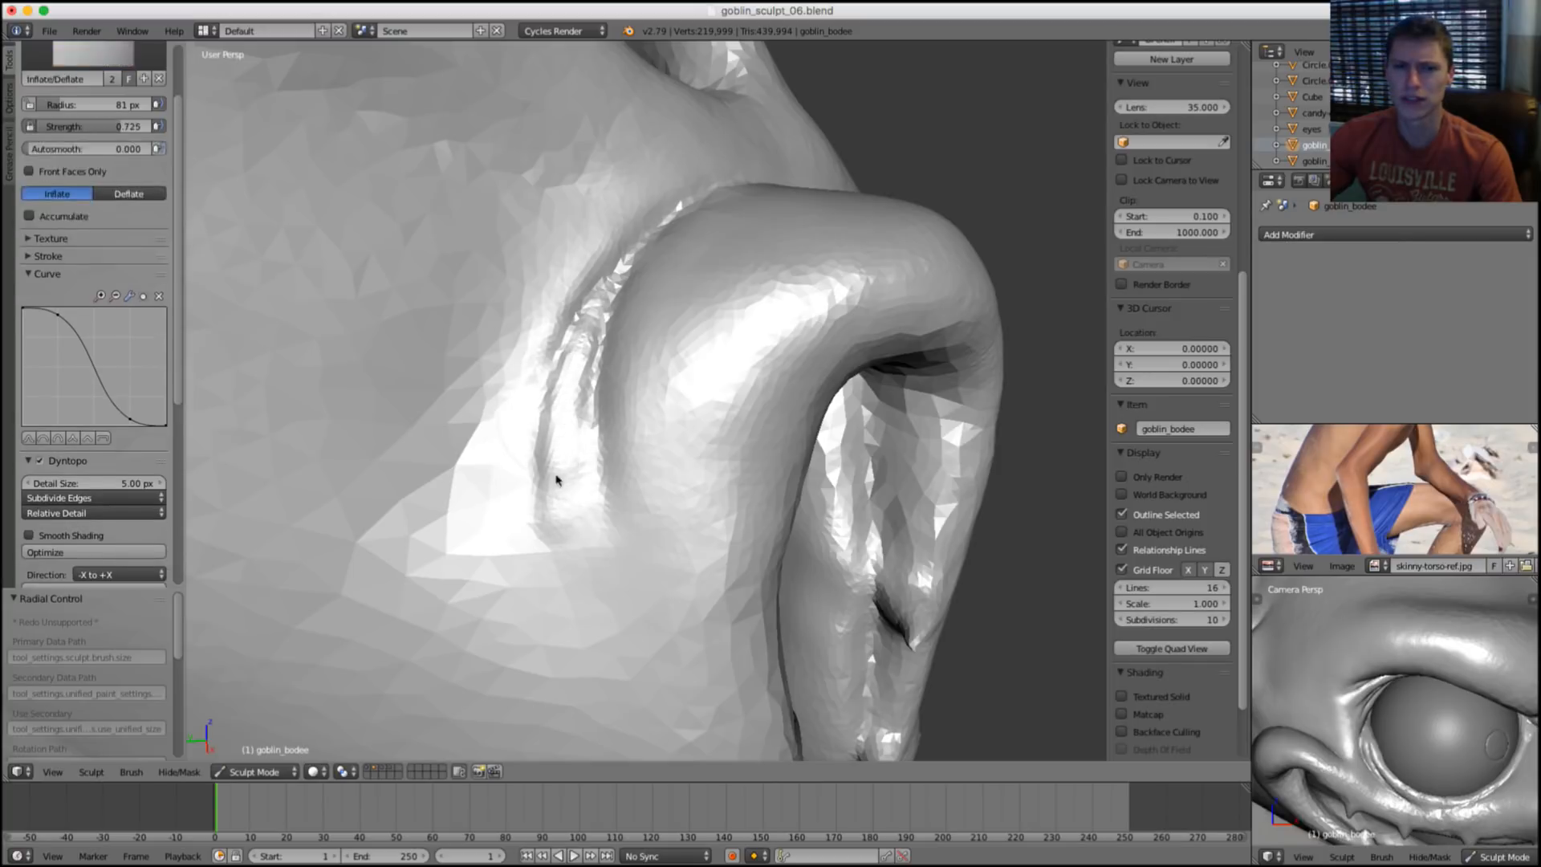
Pinch the fold behind the mouth corner into a sharper ridge, using a 79 px radius at strength 0.647.
middle_drag(677, 399, 491, 401)
key(p)
key(f)
click(491, 401)
scroll(486, 409, up, 1)
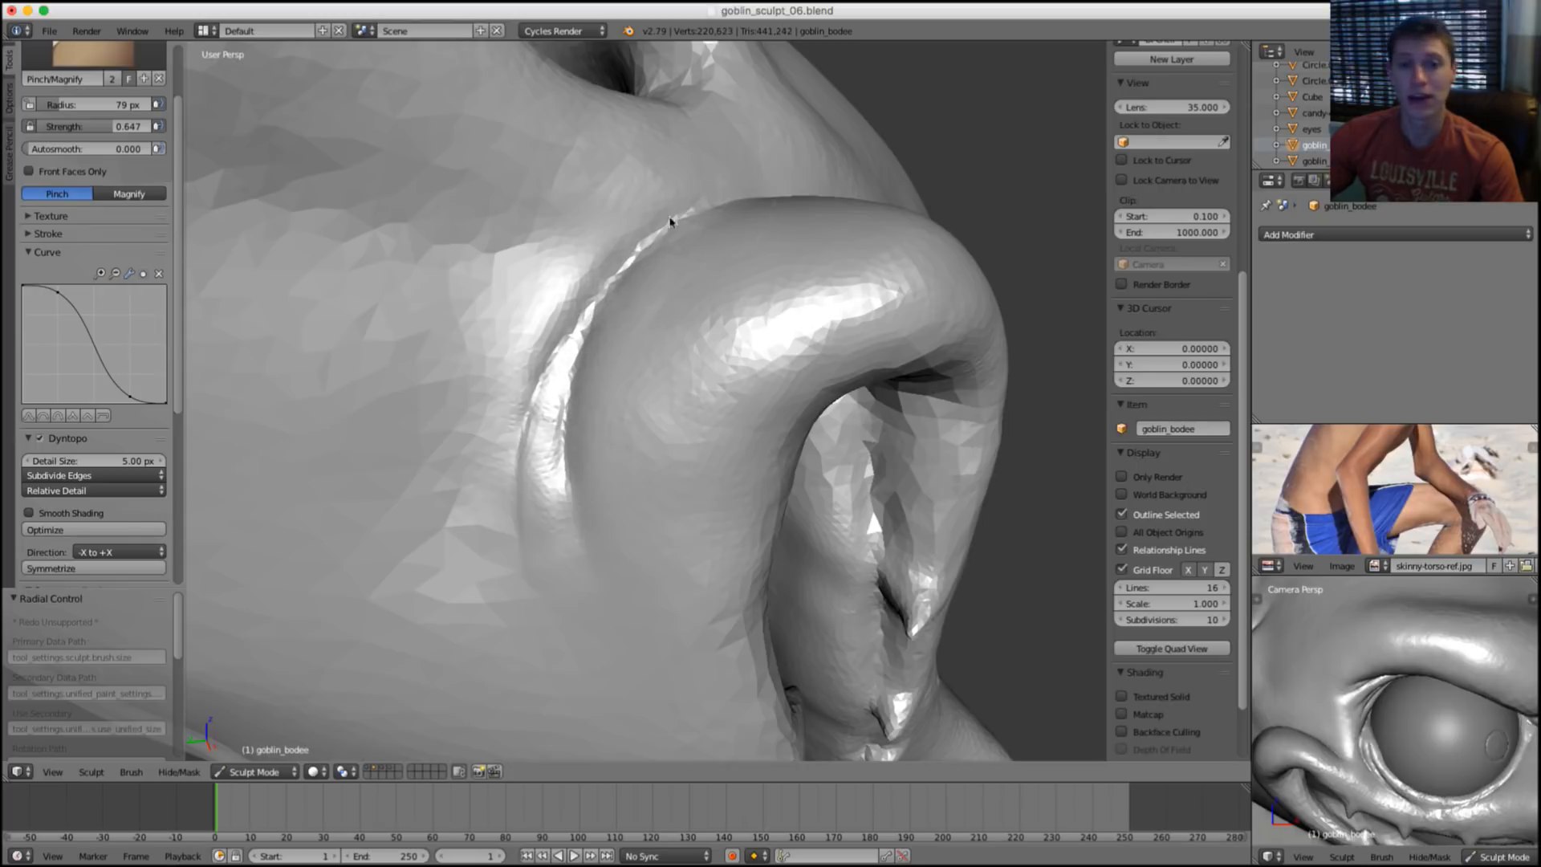
middle_drag(603, 313, 619, 339)
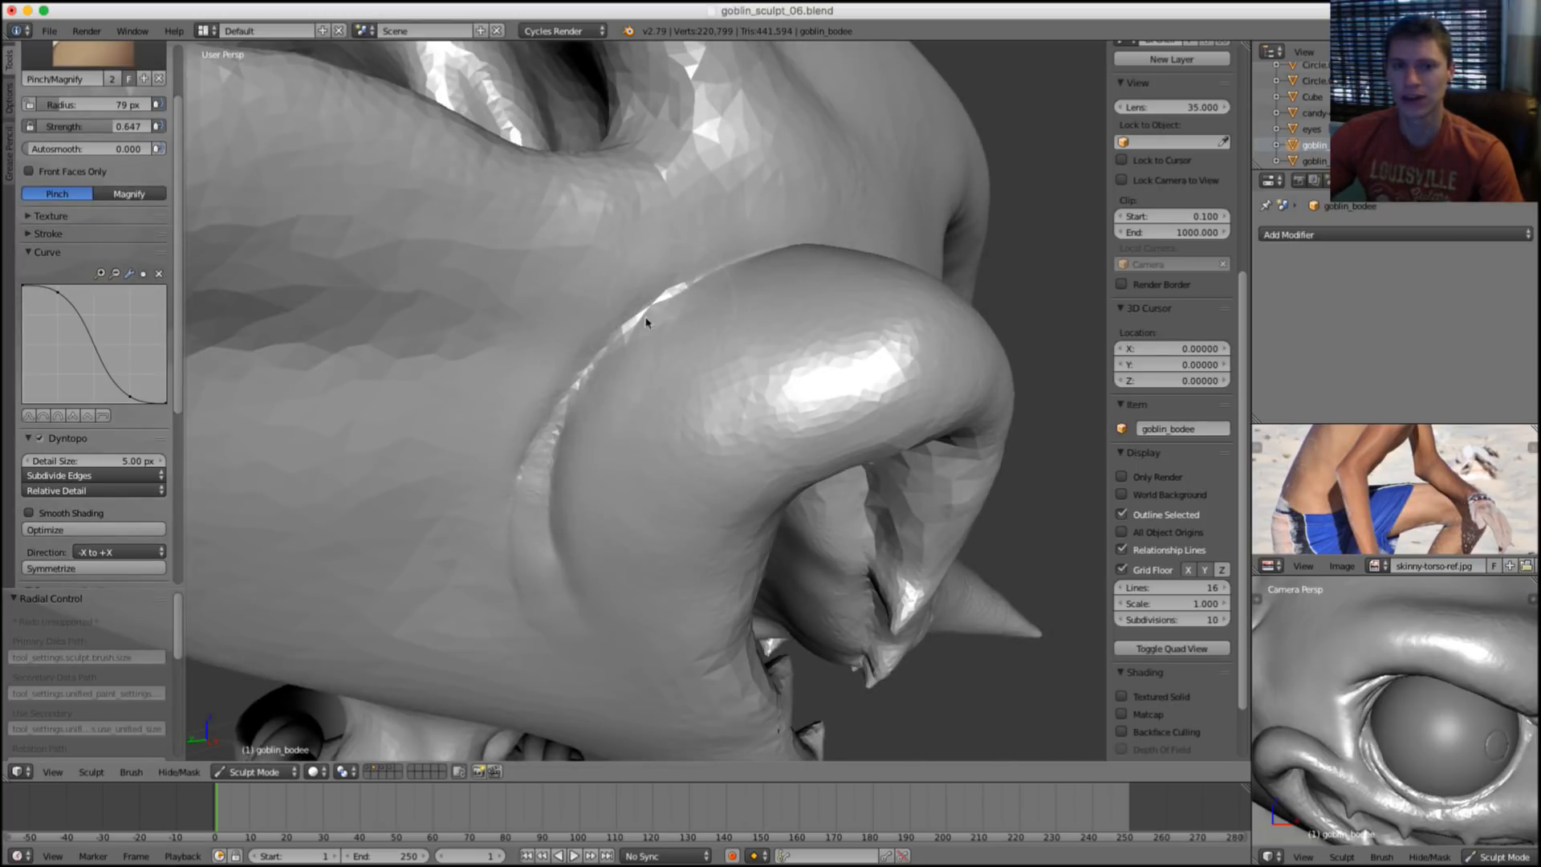
Crease the upper part of the seam over the curled lip, using a 36 px radius at strength 0.531.
key(shift+c)
key(f)
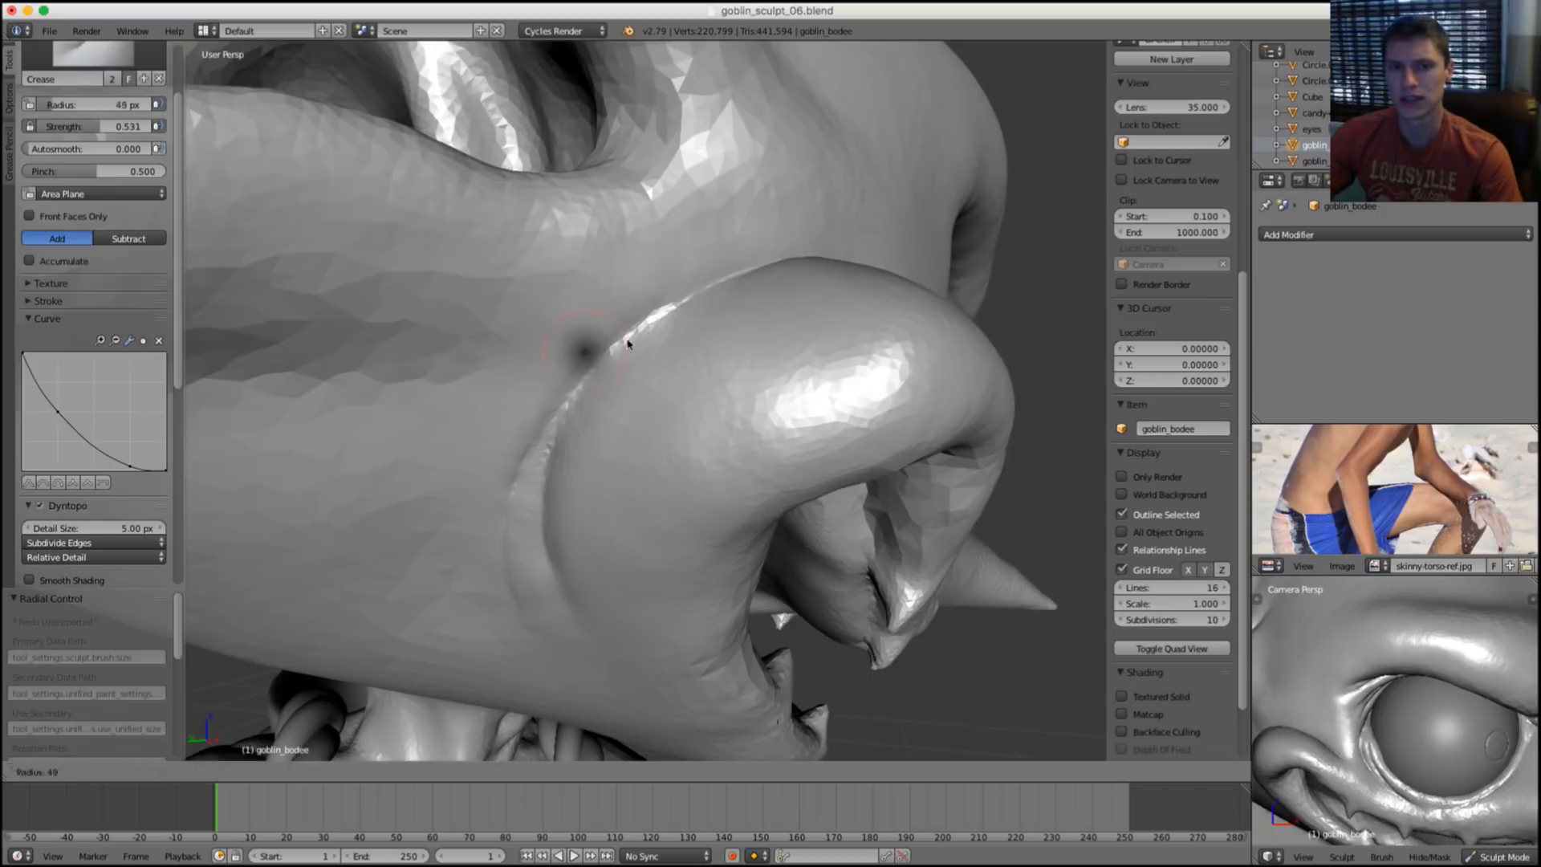
click(616, 345)
mouse_move(629, 345)
mouse_down()
mouse_move(678, 304)
mouse_move(767, 271)
mouse_up()
scroll(805, 248, down, 4)
middle_drag(805, 248, 681, 241)
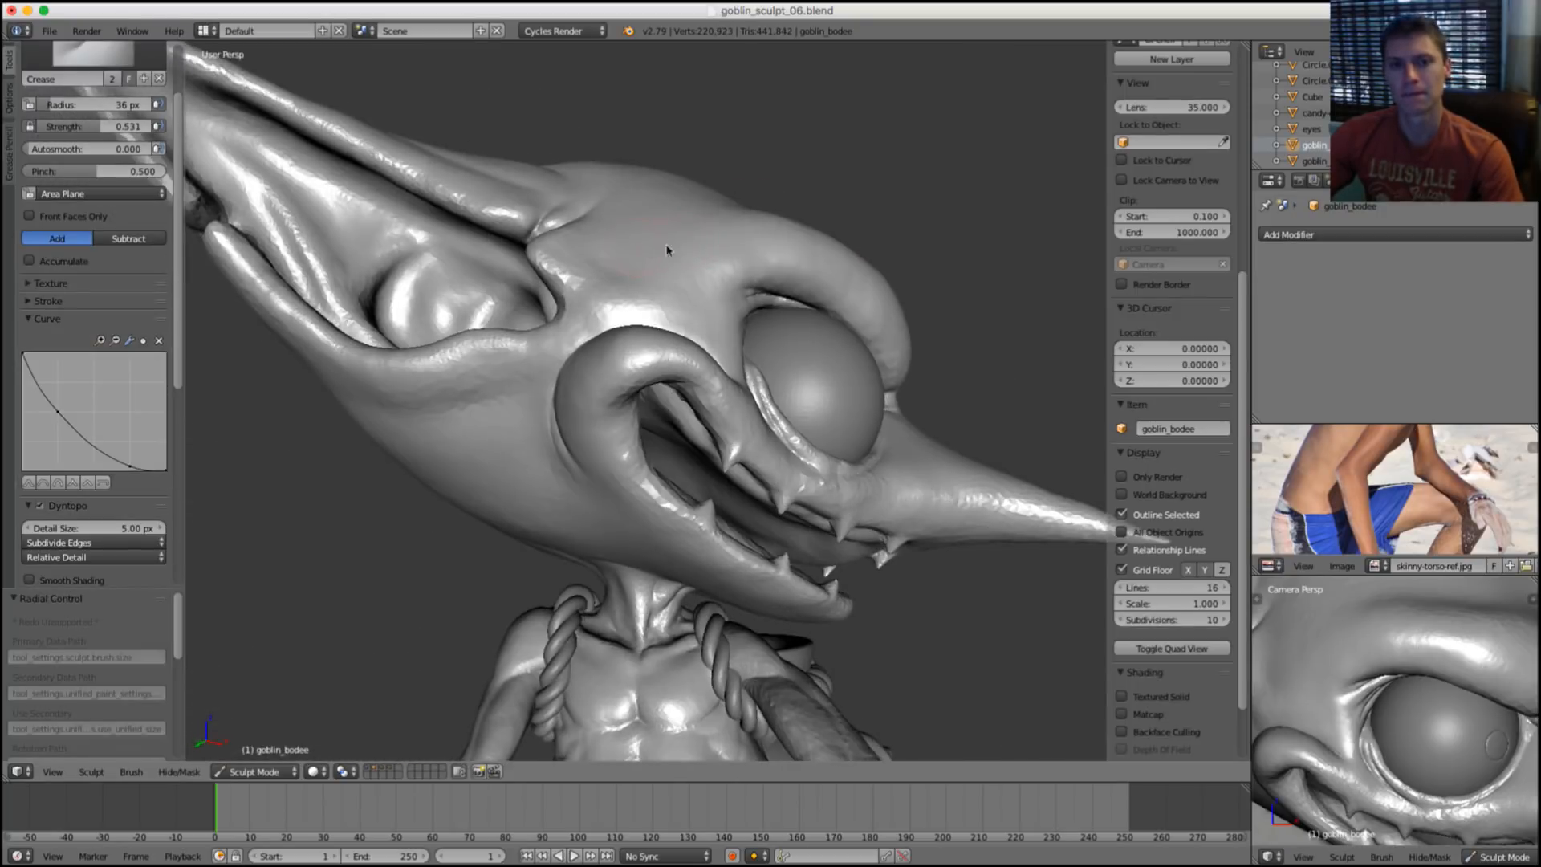
Inflate the cheek flesh along the outer side of the mouth-corner seam, using 65 px and 72 px radii at strength 0.725.
scroll(671, 248, up, 5)
key(i)
scroll(591, 331, up, 3)
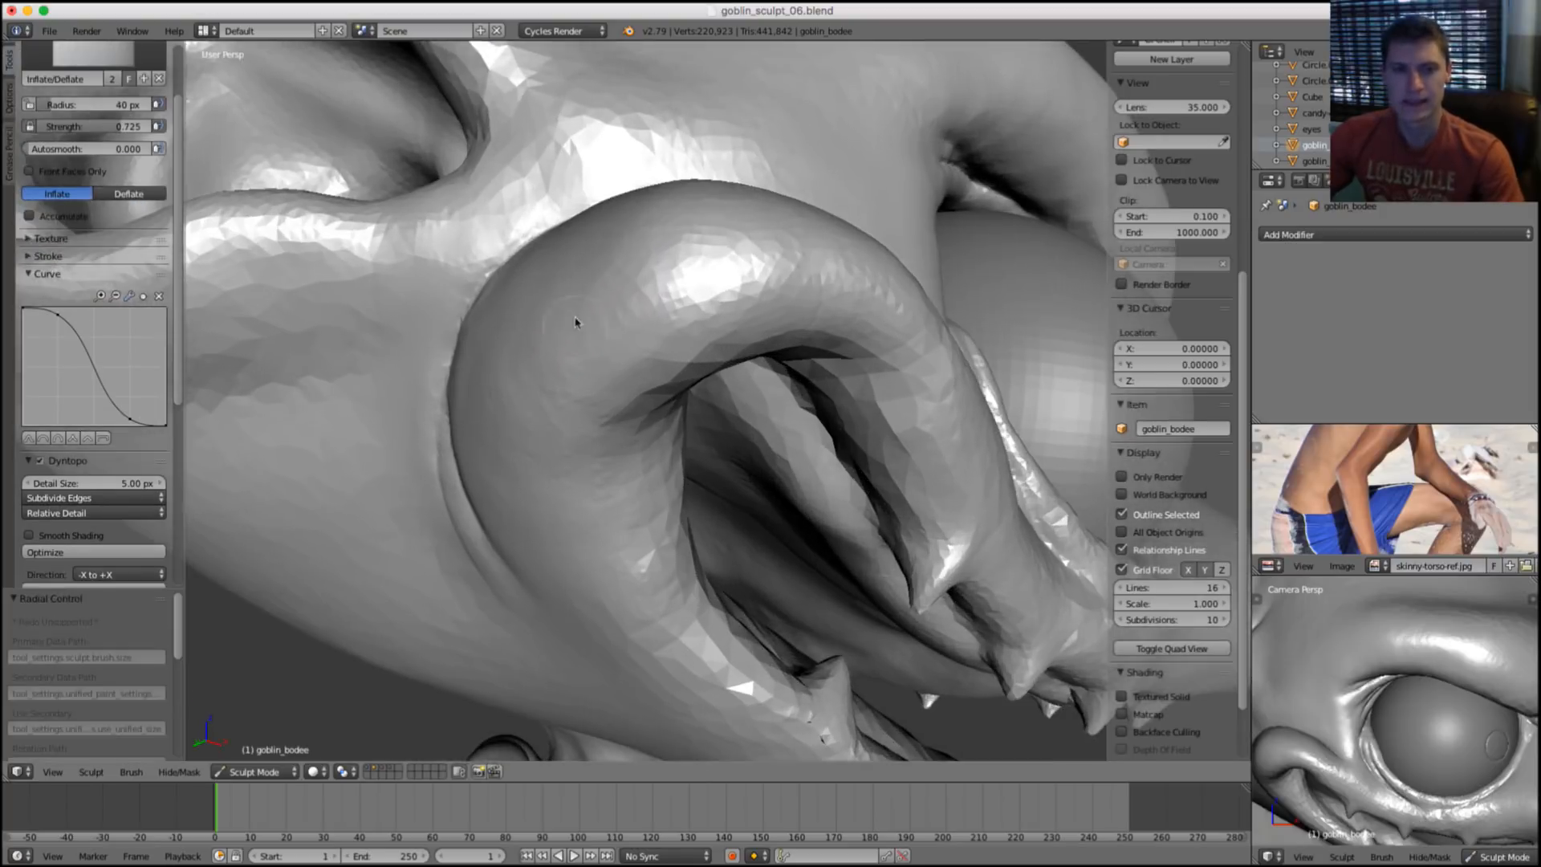
key(f)
click(596, 272)
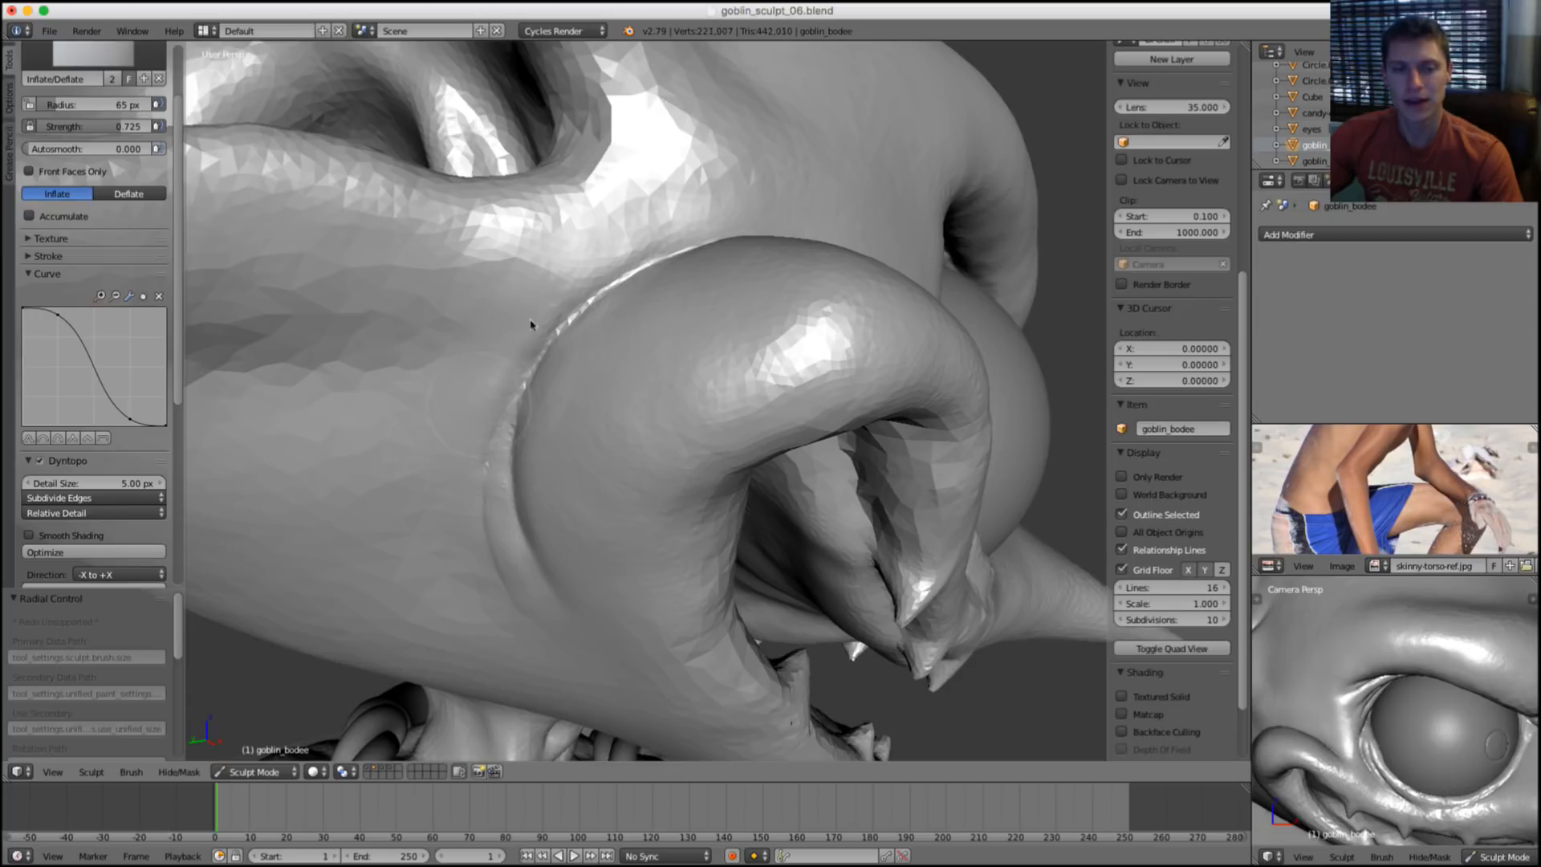
key(f)
click(519, 354)
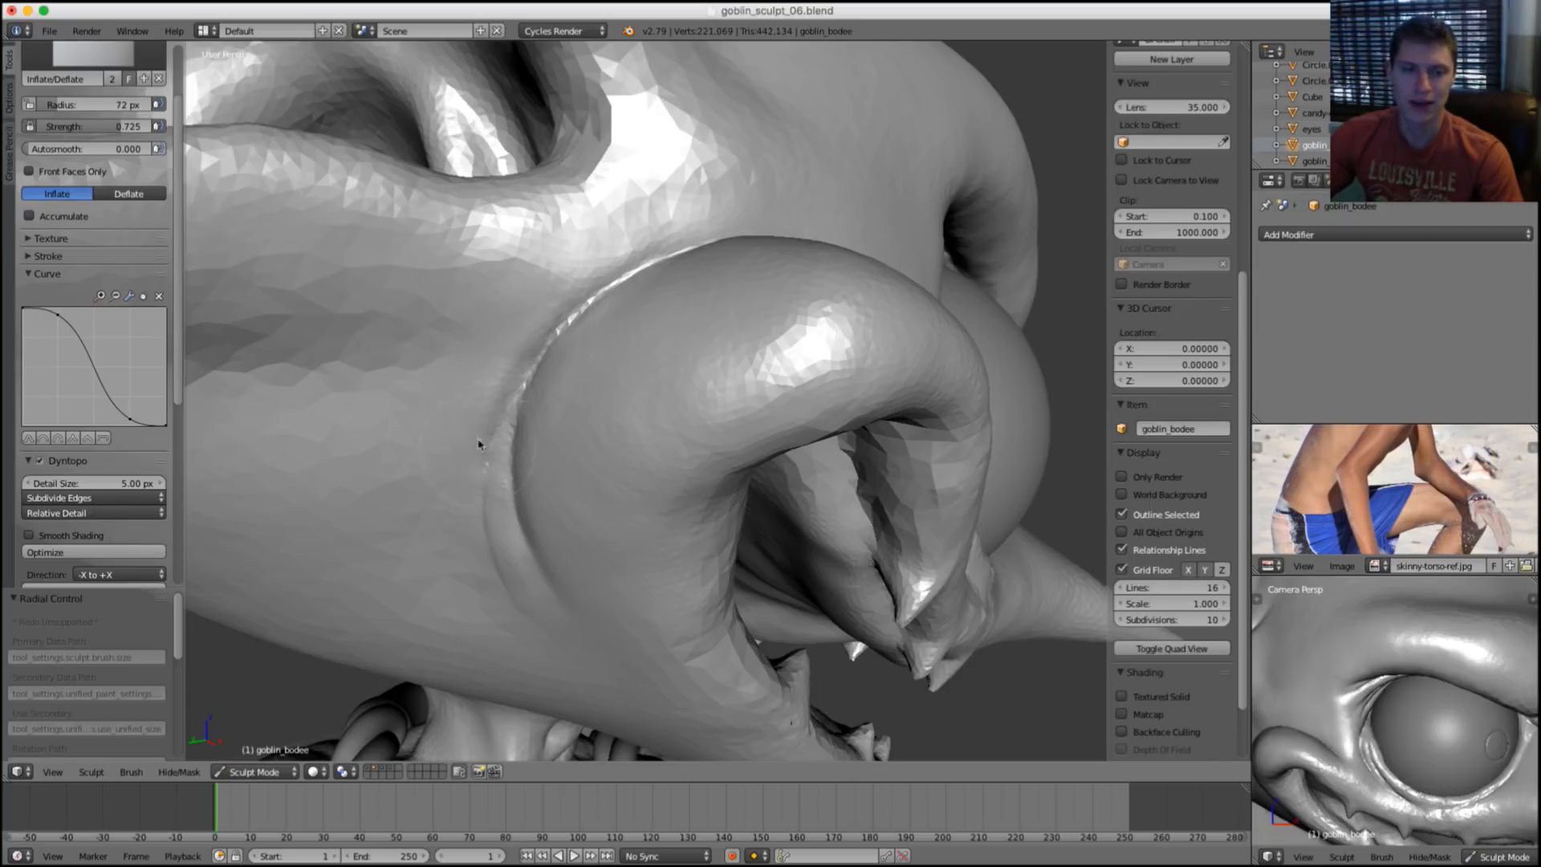
middle_drag(480, 444, 482, 294)
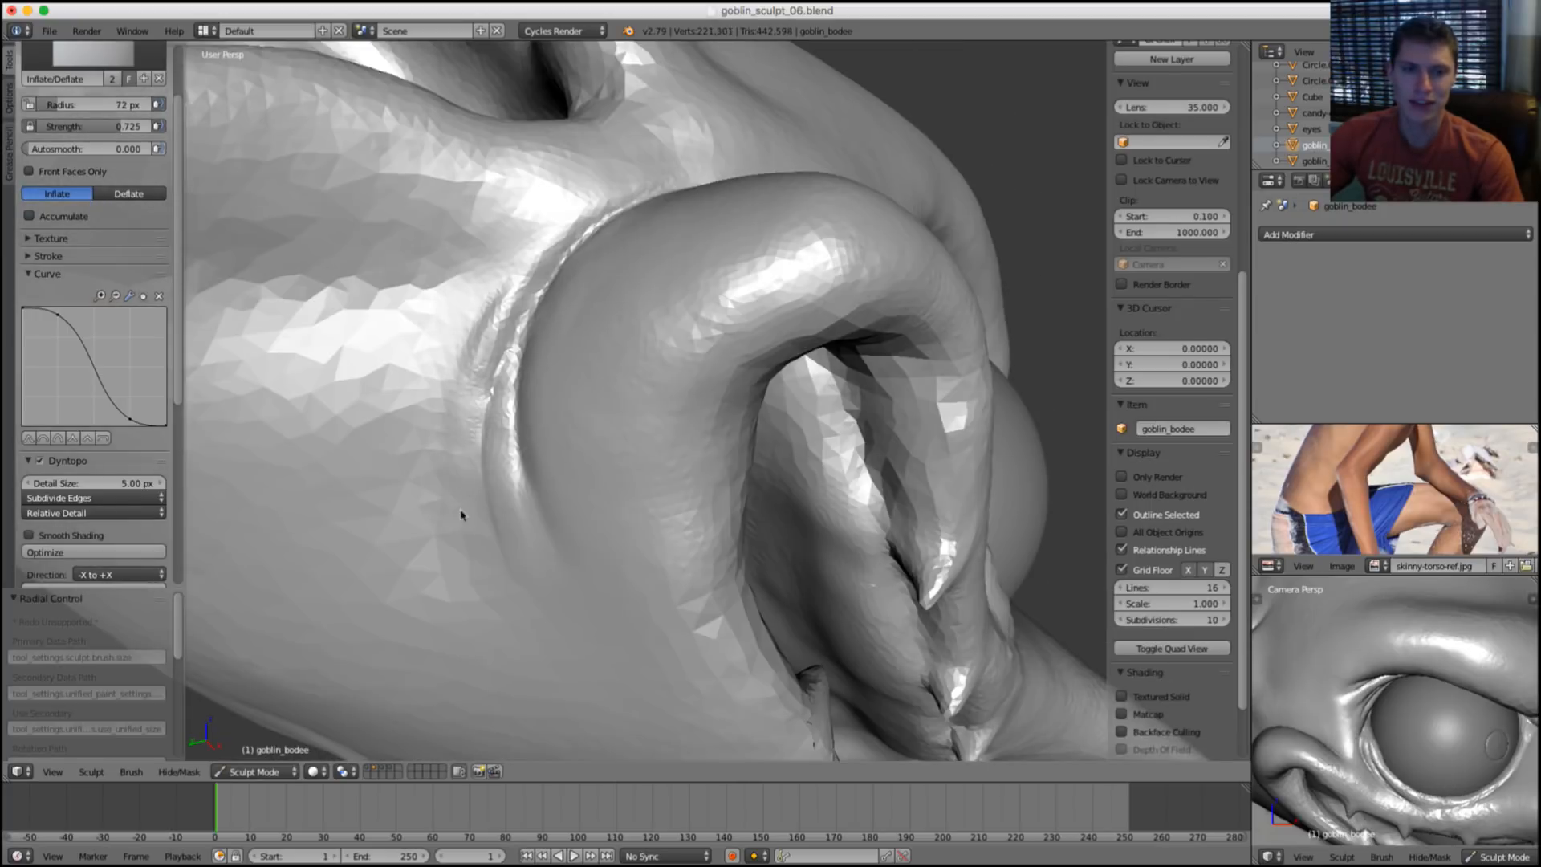
Smooth the cheek beside the fold with a 72 px radius, and inflate the fold behind the mouth corner with a 76 px radius.
key(shift+s)
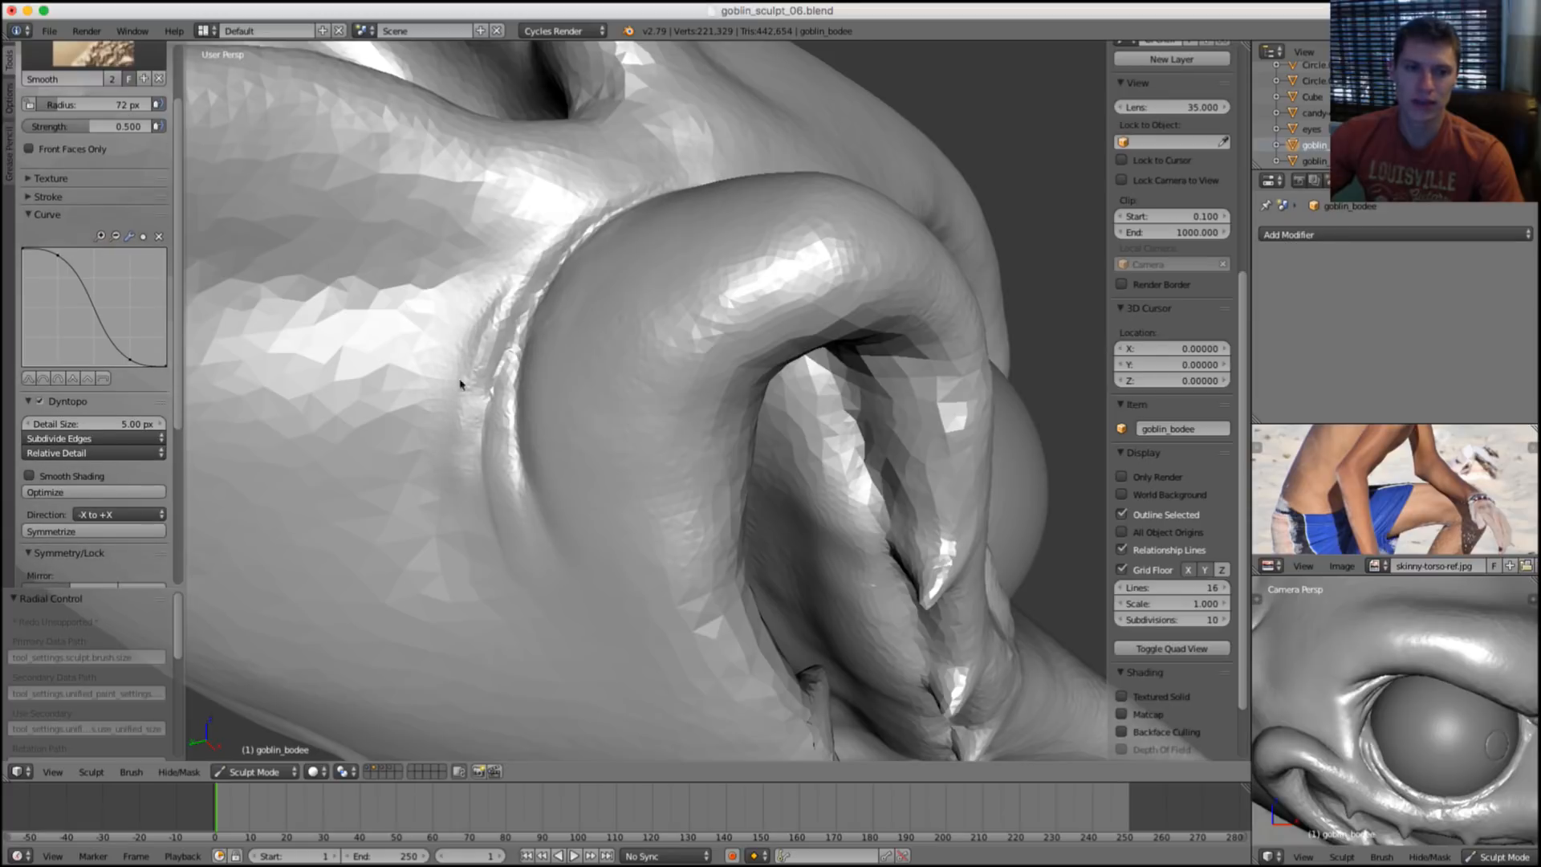
key(i)
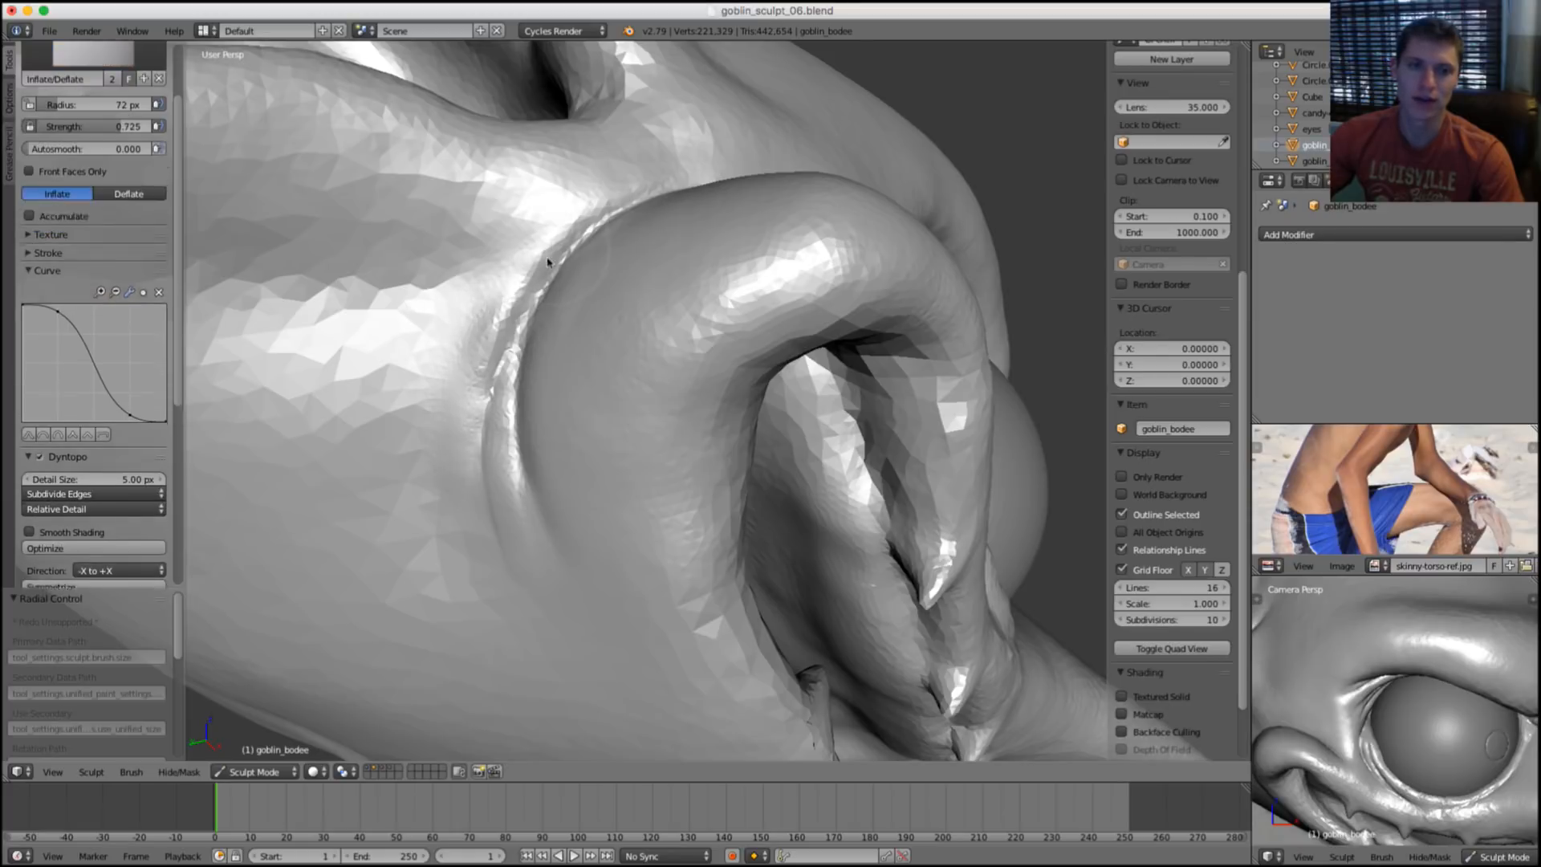
middle_drag(550, 261, 509, 303)
key(s)
key(g)
key(i)
mouse_move(632, 217)
middle_down()
mouse_move(608, 300)
mouse_move(655, 303)
middle_up()
key(f)
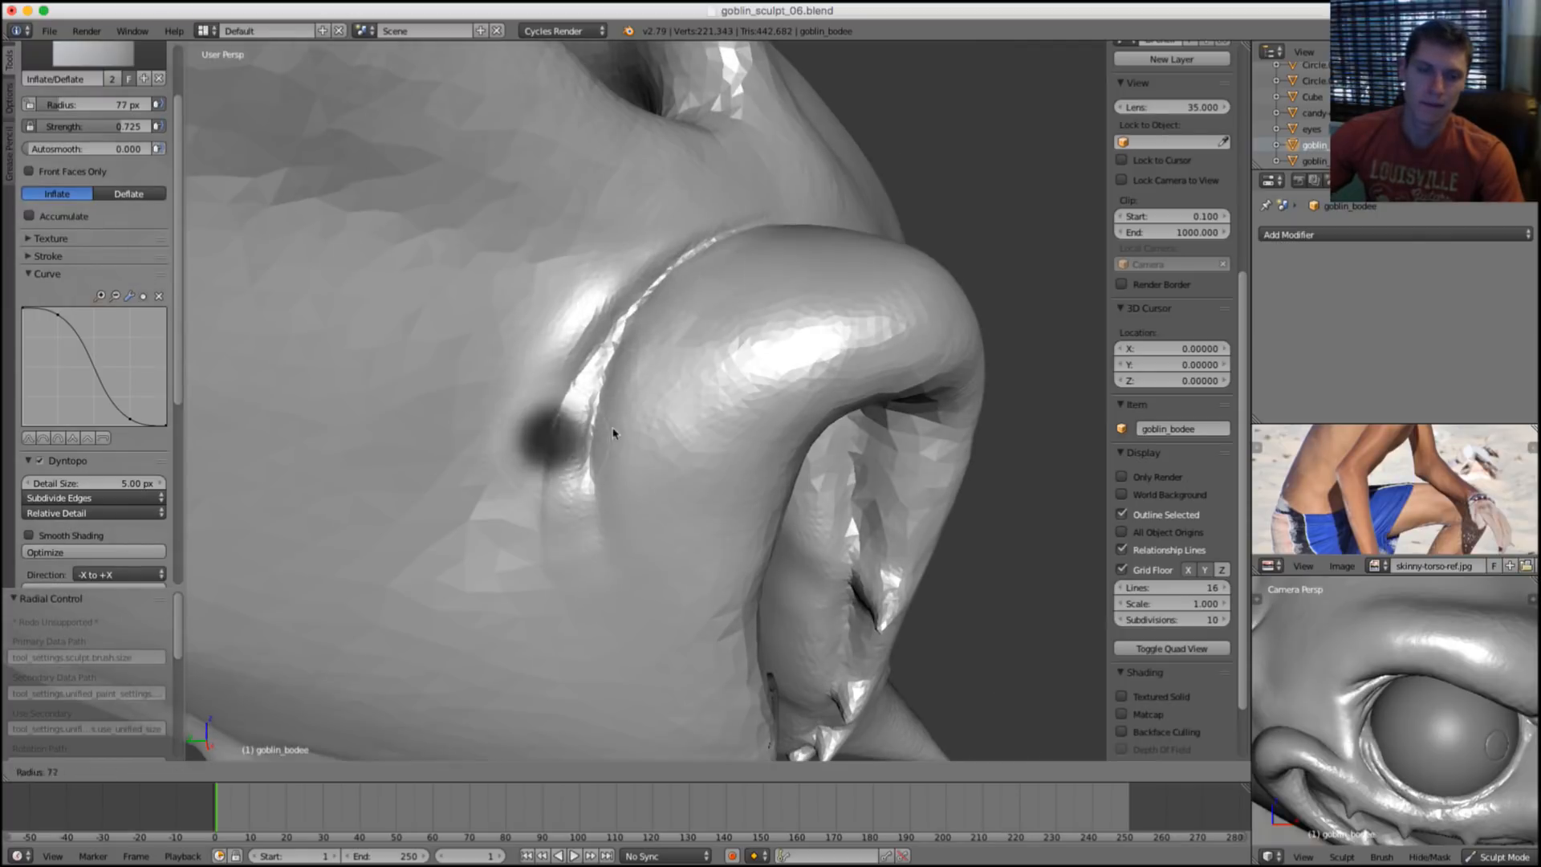
click(613, 433)
drag(635, 366, 617, 422)
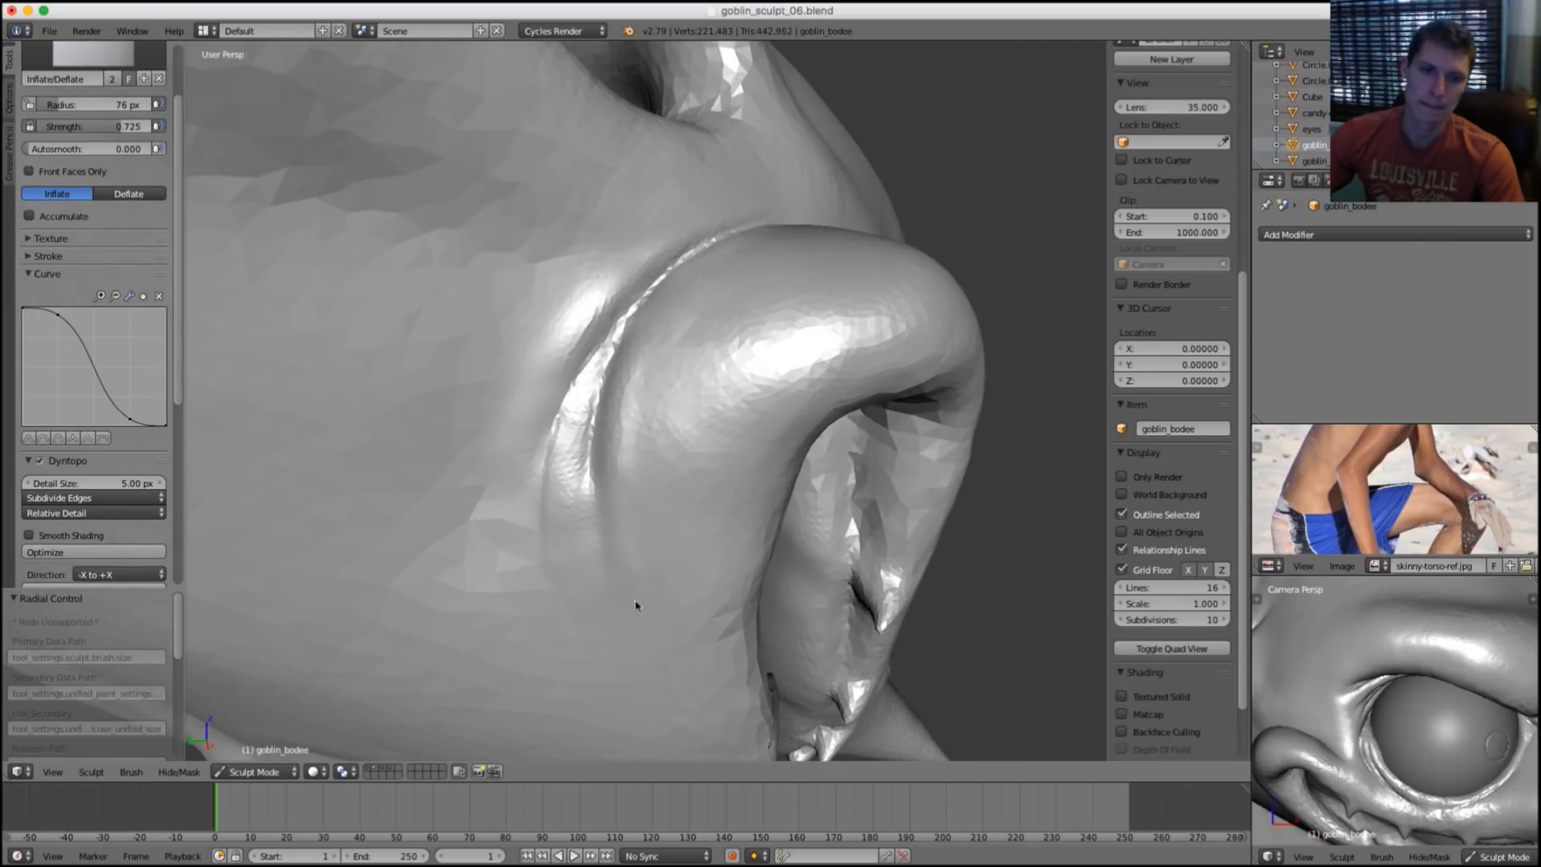
Smooth the curled lip beside the seam and the crease's lower end, using 76 px and 98 px radii at strength 0.500.
mouse_move(678, 324)
shift+mouse_down()
mouse_move(643, 519)
mouse_move(674, 605)
mouse_move(658, 455)
shift+mouse_up()
scroll(791, 365, down, 4)
middle_drag(792, 365, 764, 321)
key(f)
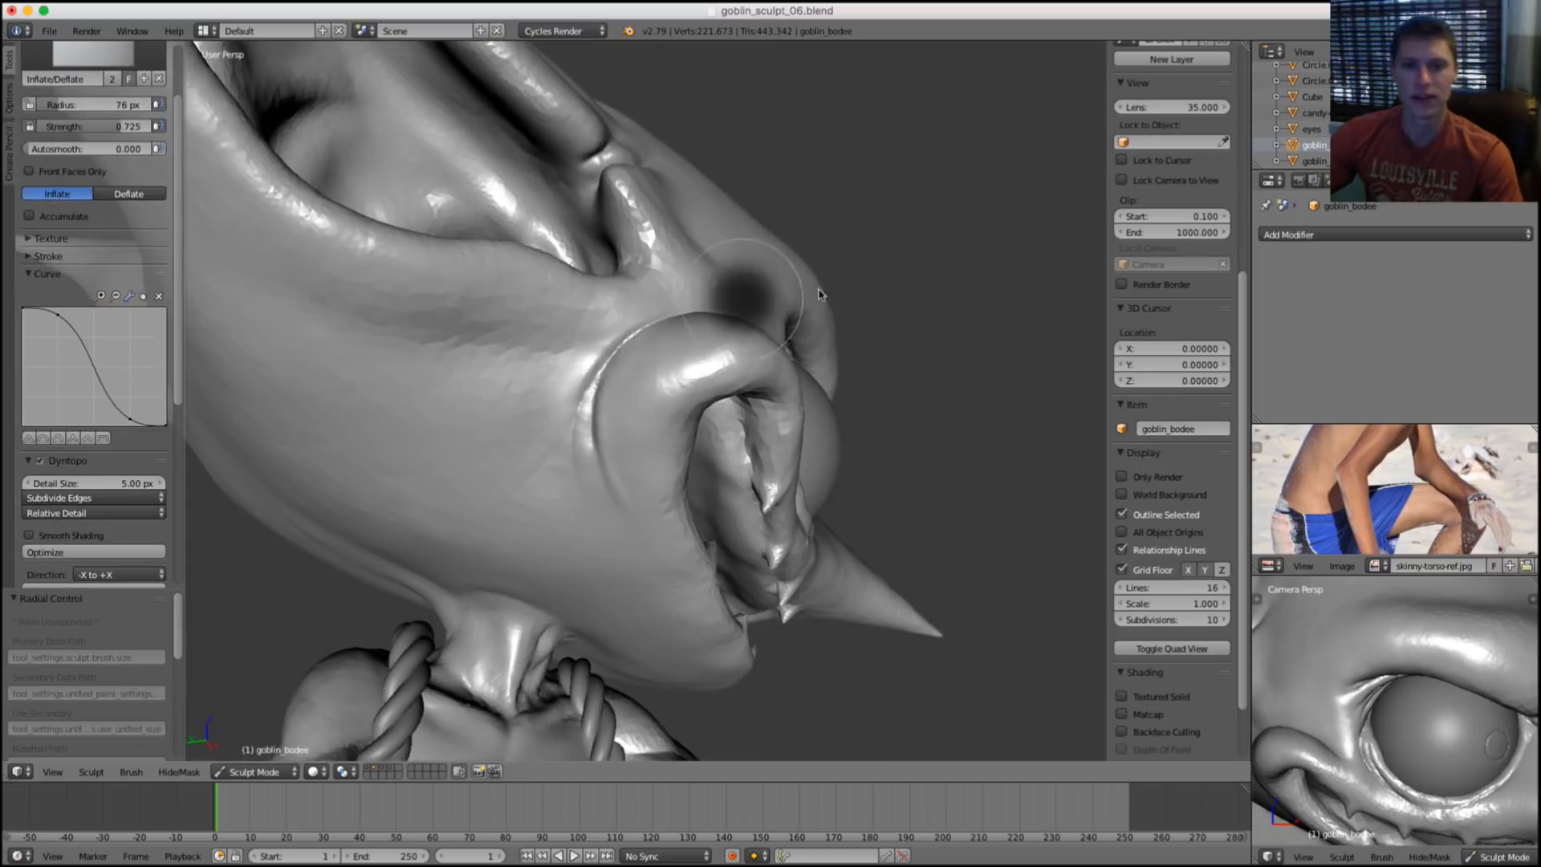
click(770, 300)
shift+drag(620, 506, 617, 483)
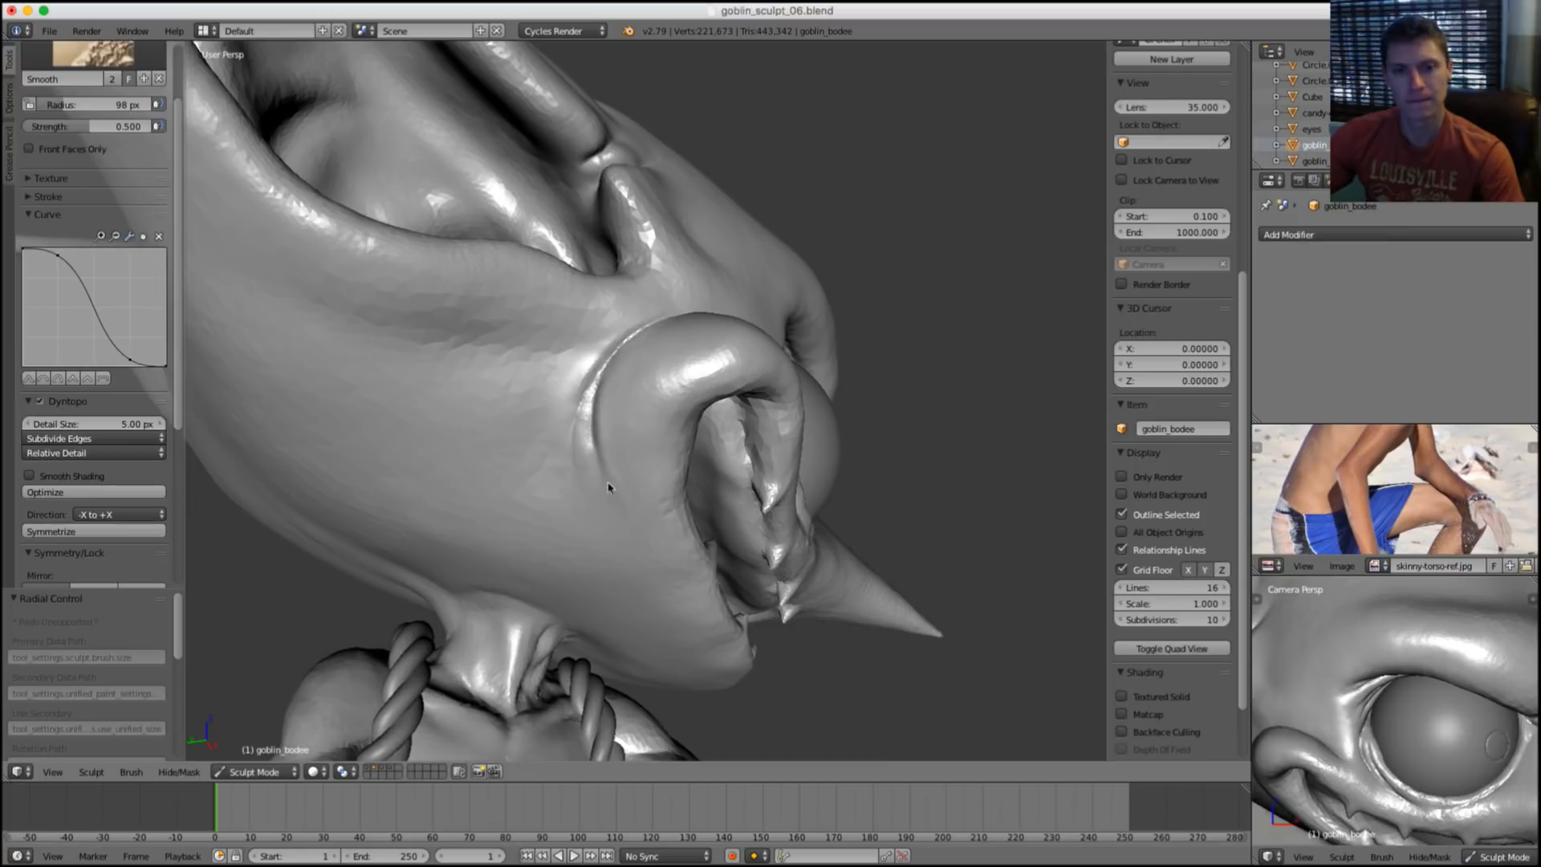
key(i)
Crease the lower end of the fold around the mouth corner with a 125 px radius at strength 0.531.
scroll(642, 450, down, 5)
mouse_move(690, 401)
middle_down()
mouse_move(791, 329)
mouse_move(729, 362)
middle_up()
key(shift+c)
key(f)
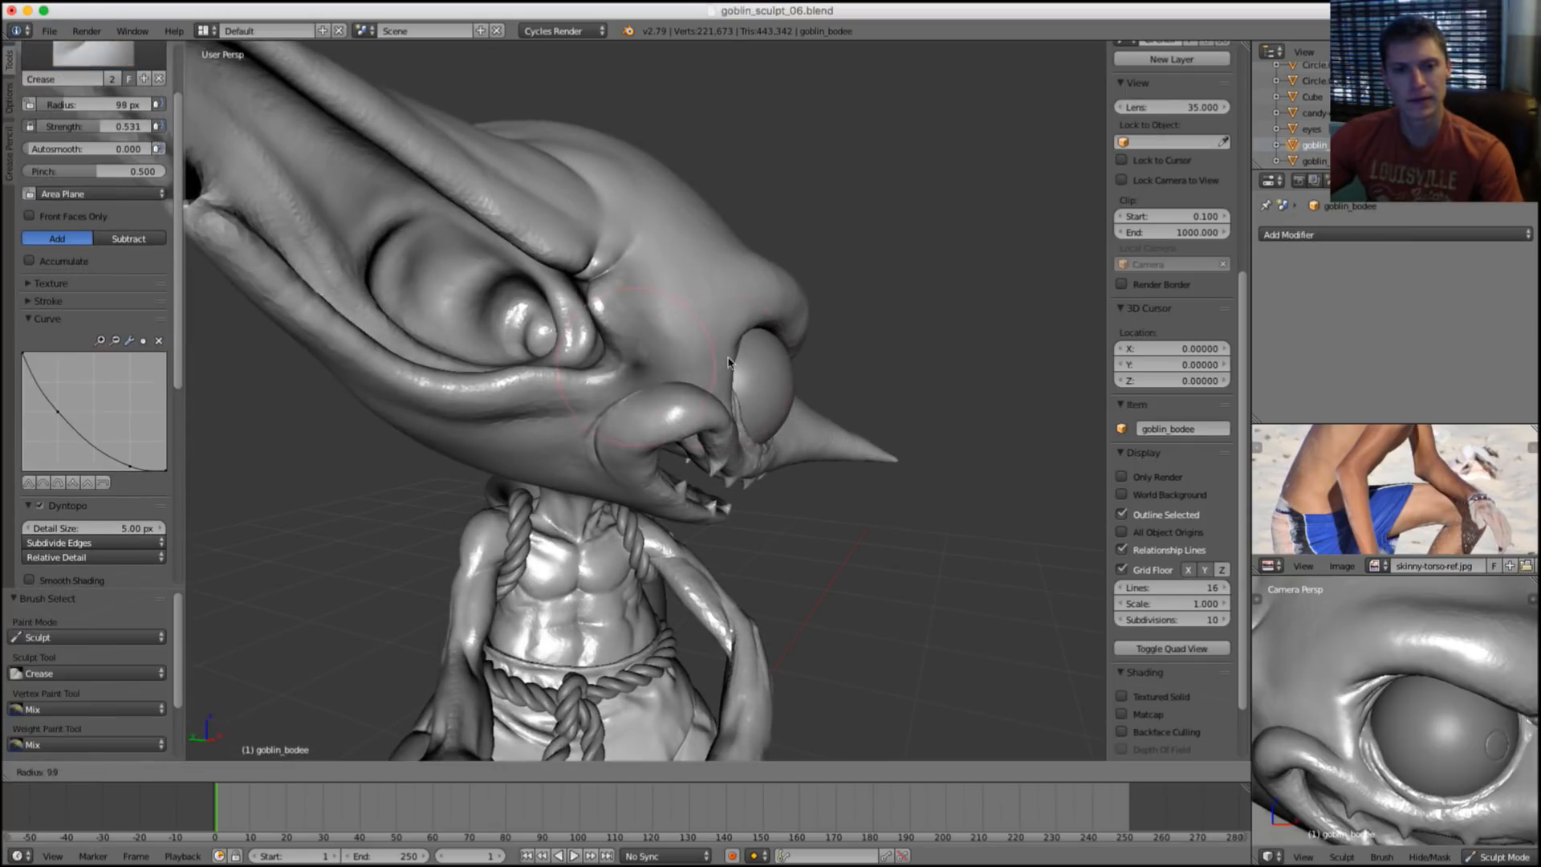
click(671, 380)
scroll(671, 380, up, 2)
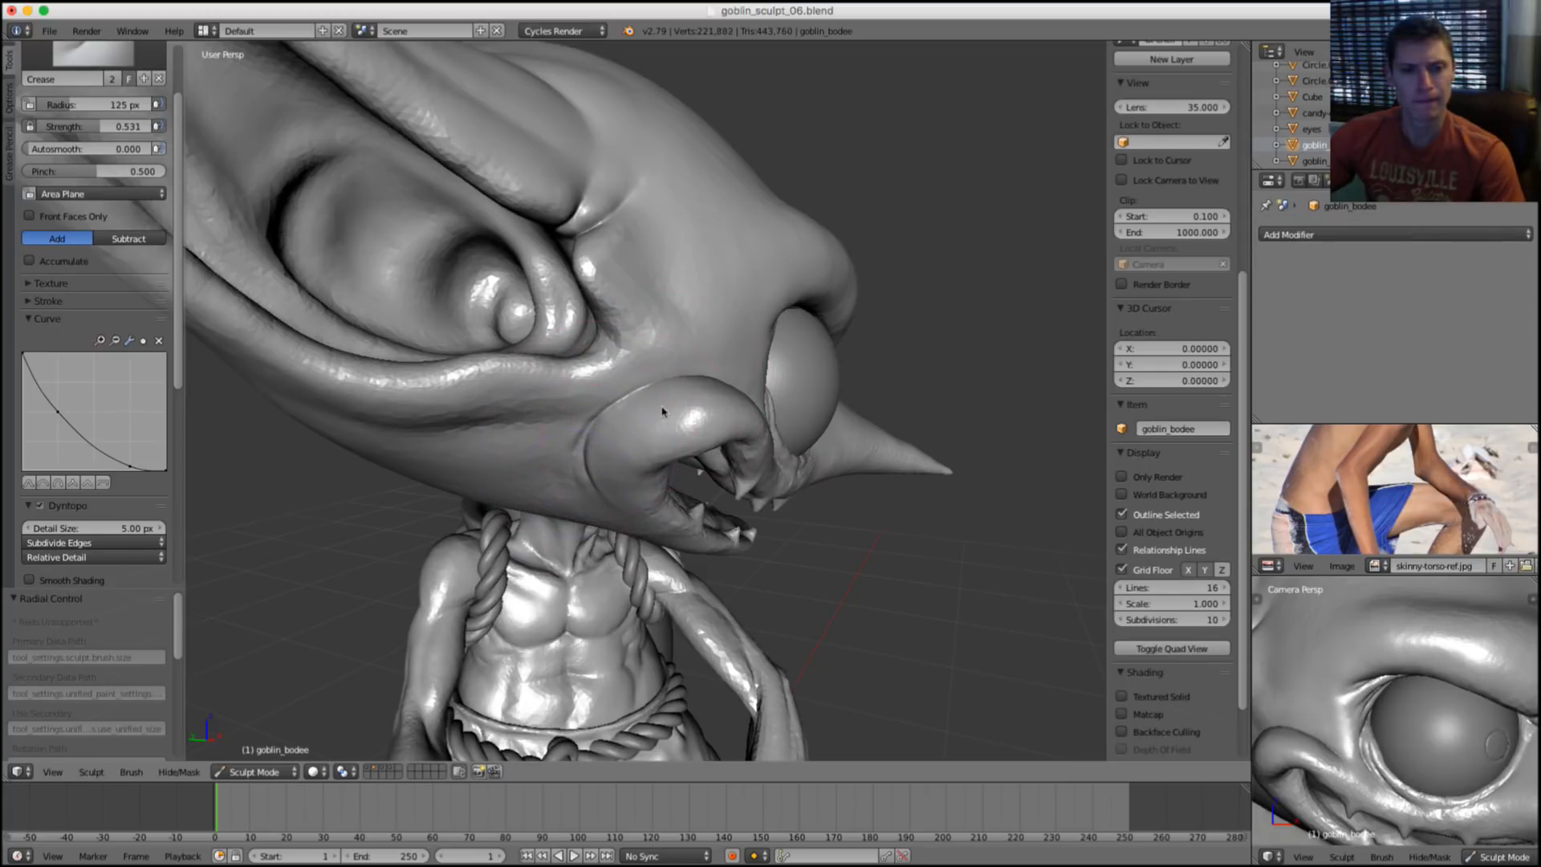
mouse_move(662, 412)
middle_down()
mouse_move(857, 310)
mouse_move(767, 369)
middle_up()
scroll(858, 310, down, 3)
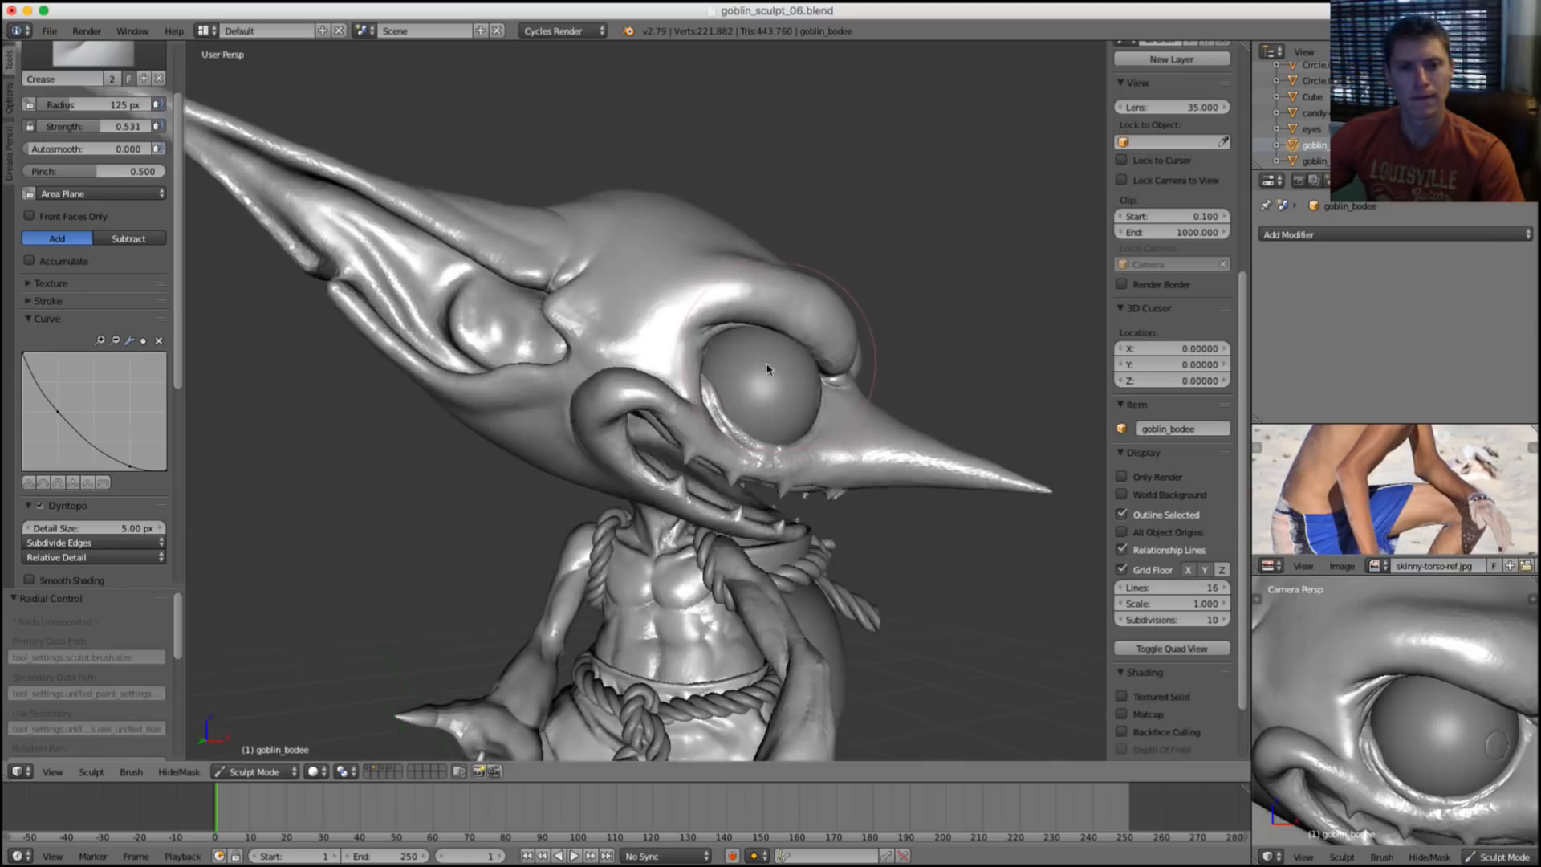
Crease the seam between the curled lip and the cheek below the eye, using 24 px and 32 px radii at strength 0.531.
scroll(768, 369, up, 2)
key(f)
click(619, 420)
scroll(619, 419, up, 4)
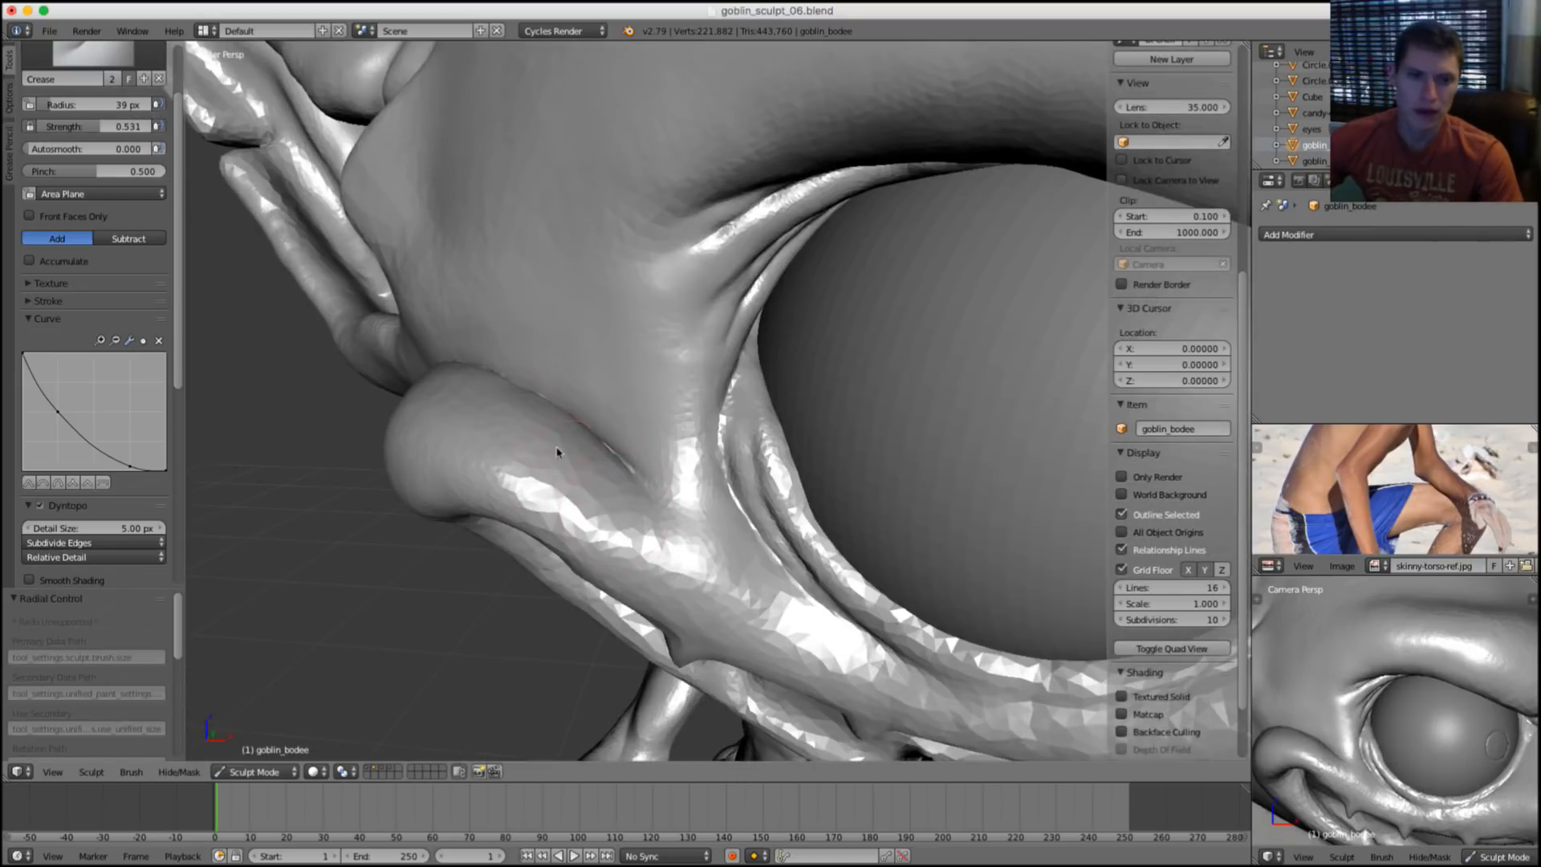
mouse_move(558, 452)
middle_down()
mouse_move(522, 423)
mouse_move(524, 442)
middle_up()
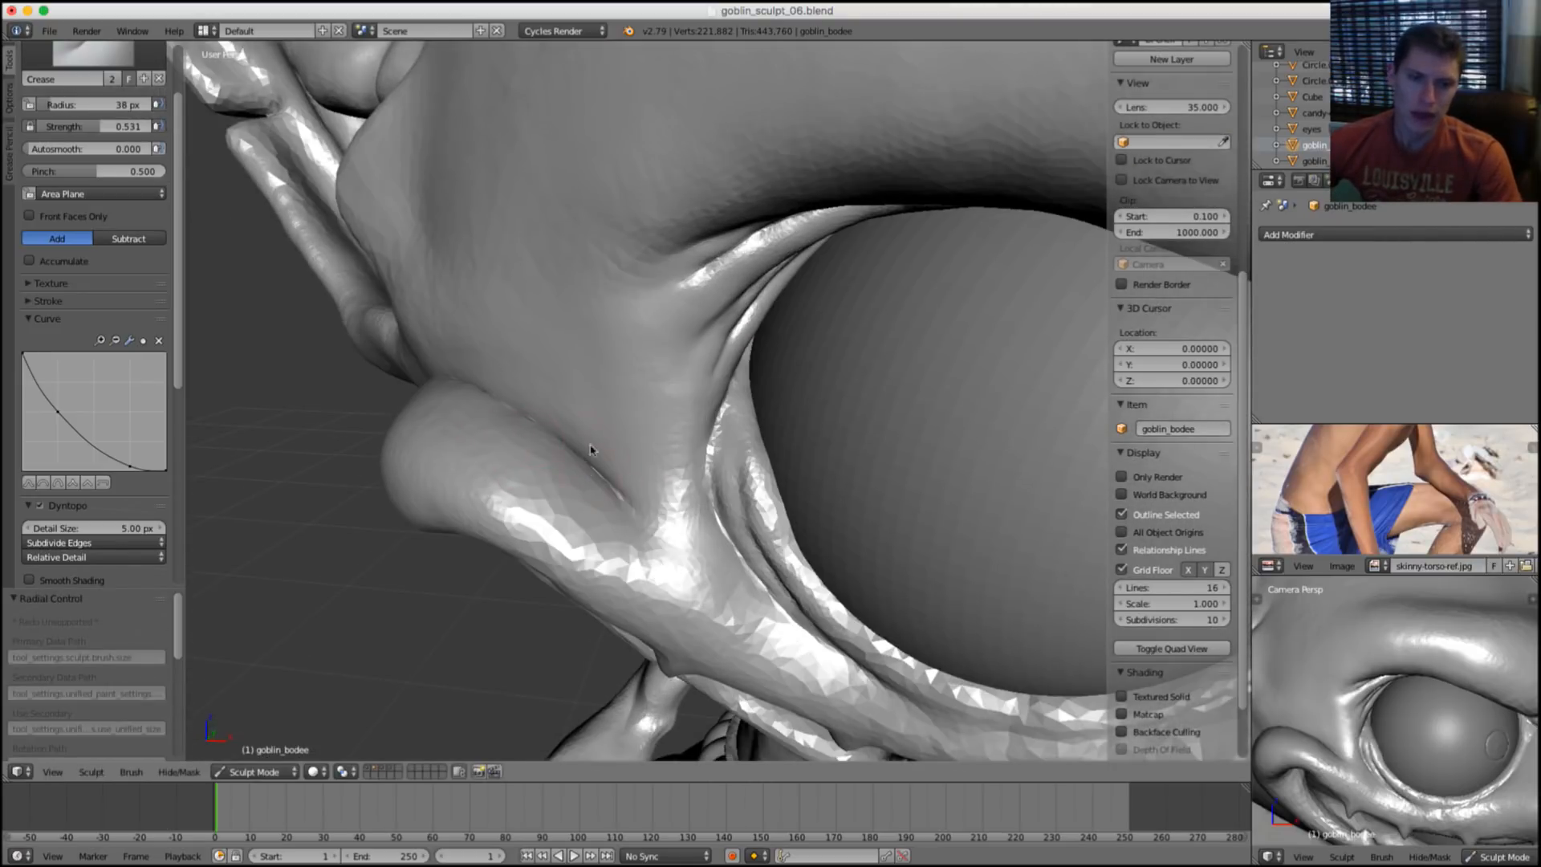
scroll(590, 450, up, 1)
scroll(562, 434, up, 1)
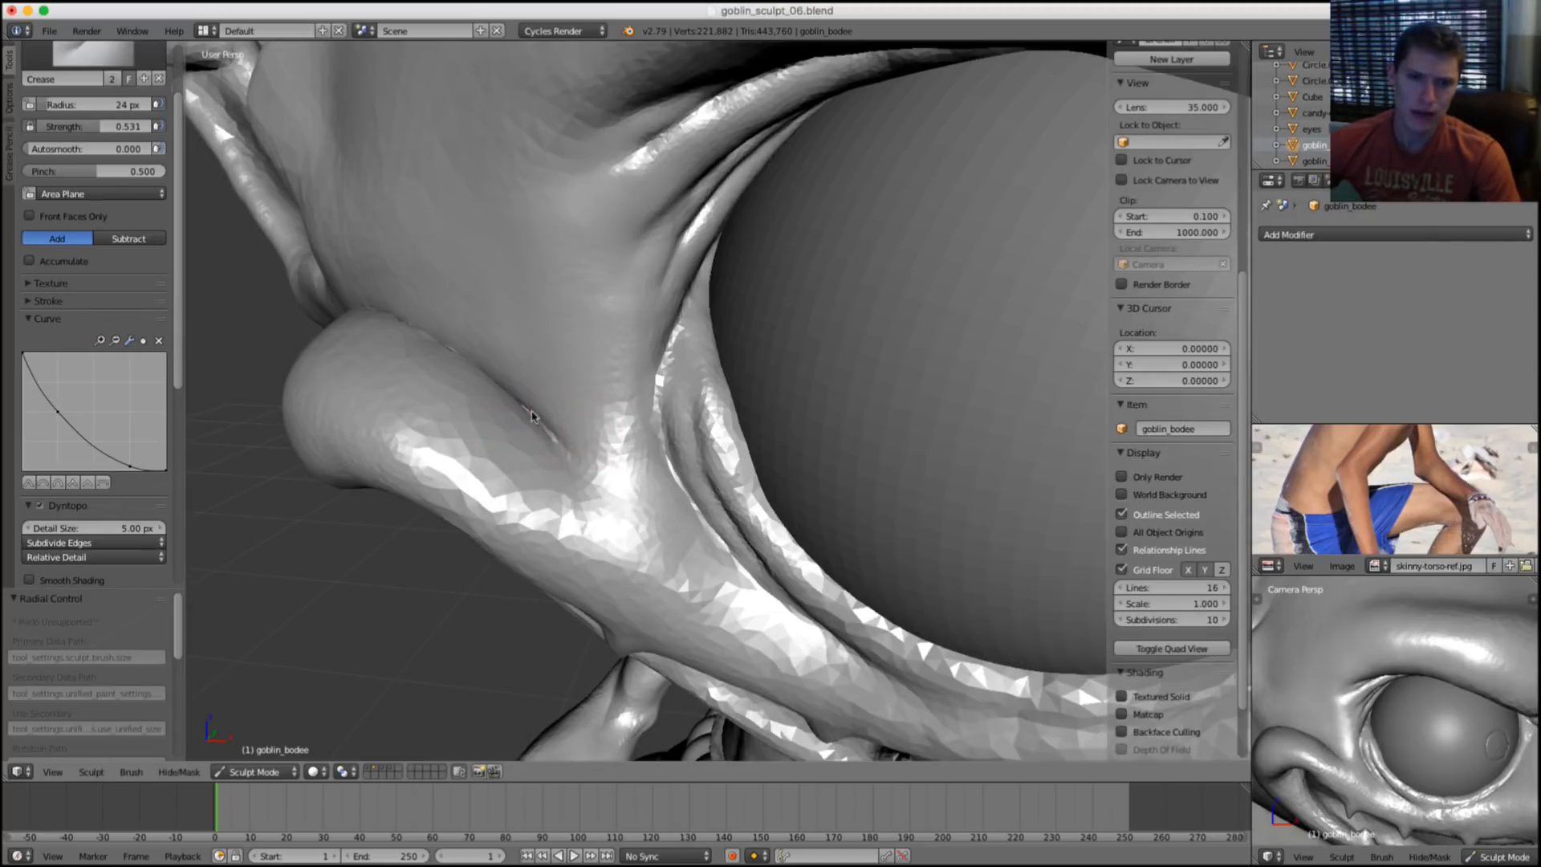
key(f)
click(536, 413)
key(f)
click(523, 404)
key(f)
click(526, 443)
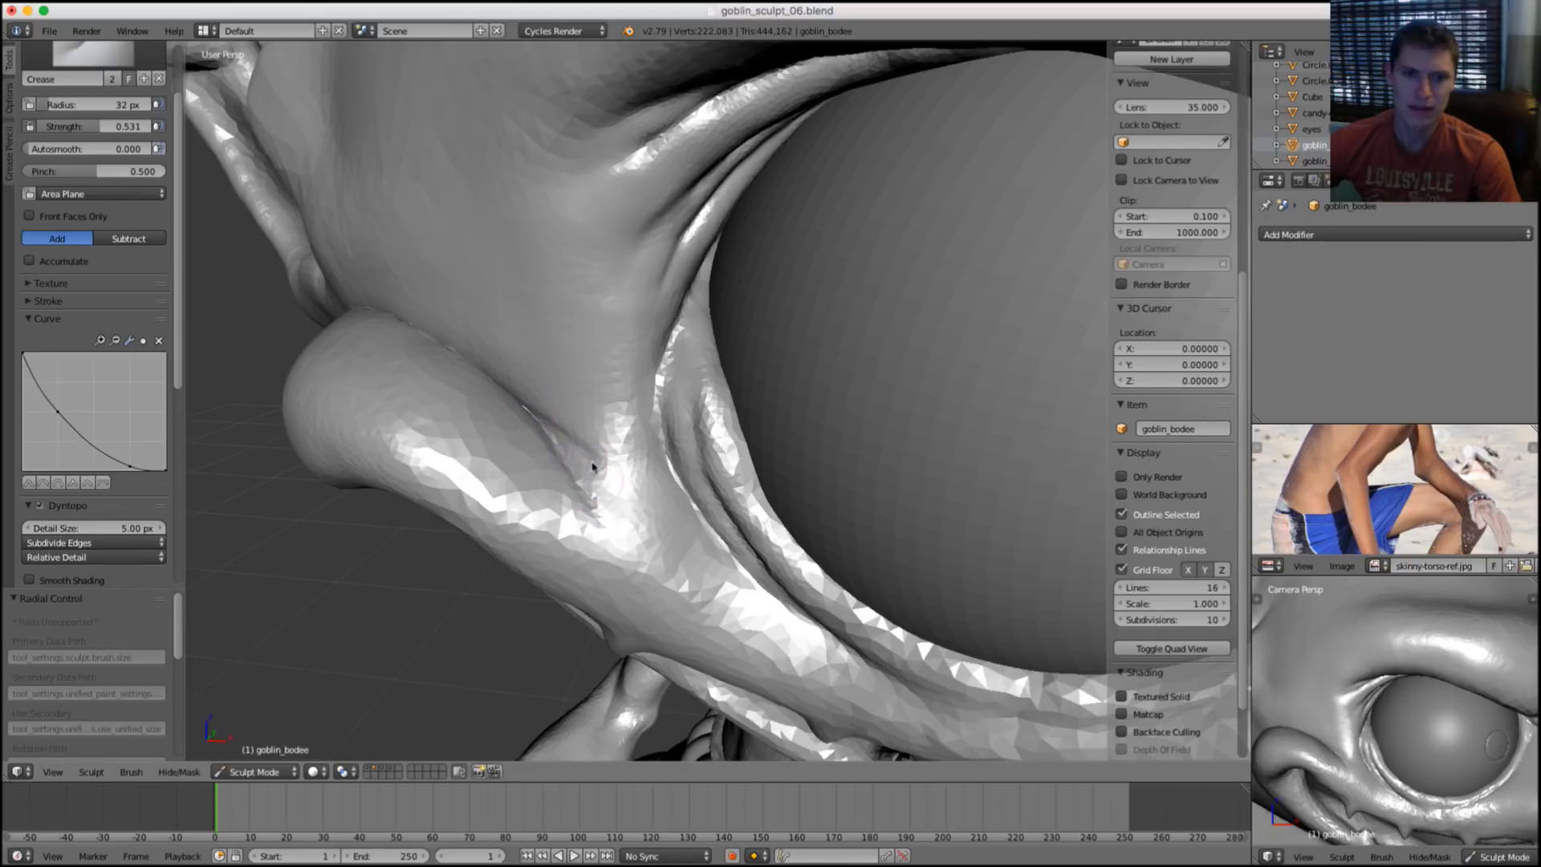
scroll(592, 467, down, 2)
middle_drag(408, 384, 367, 394)
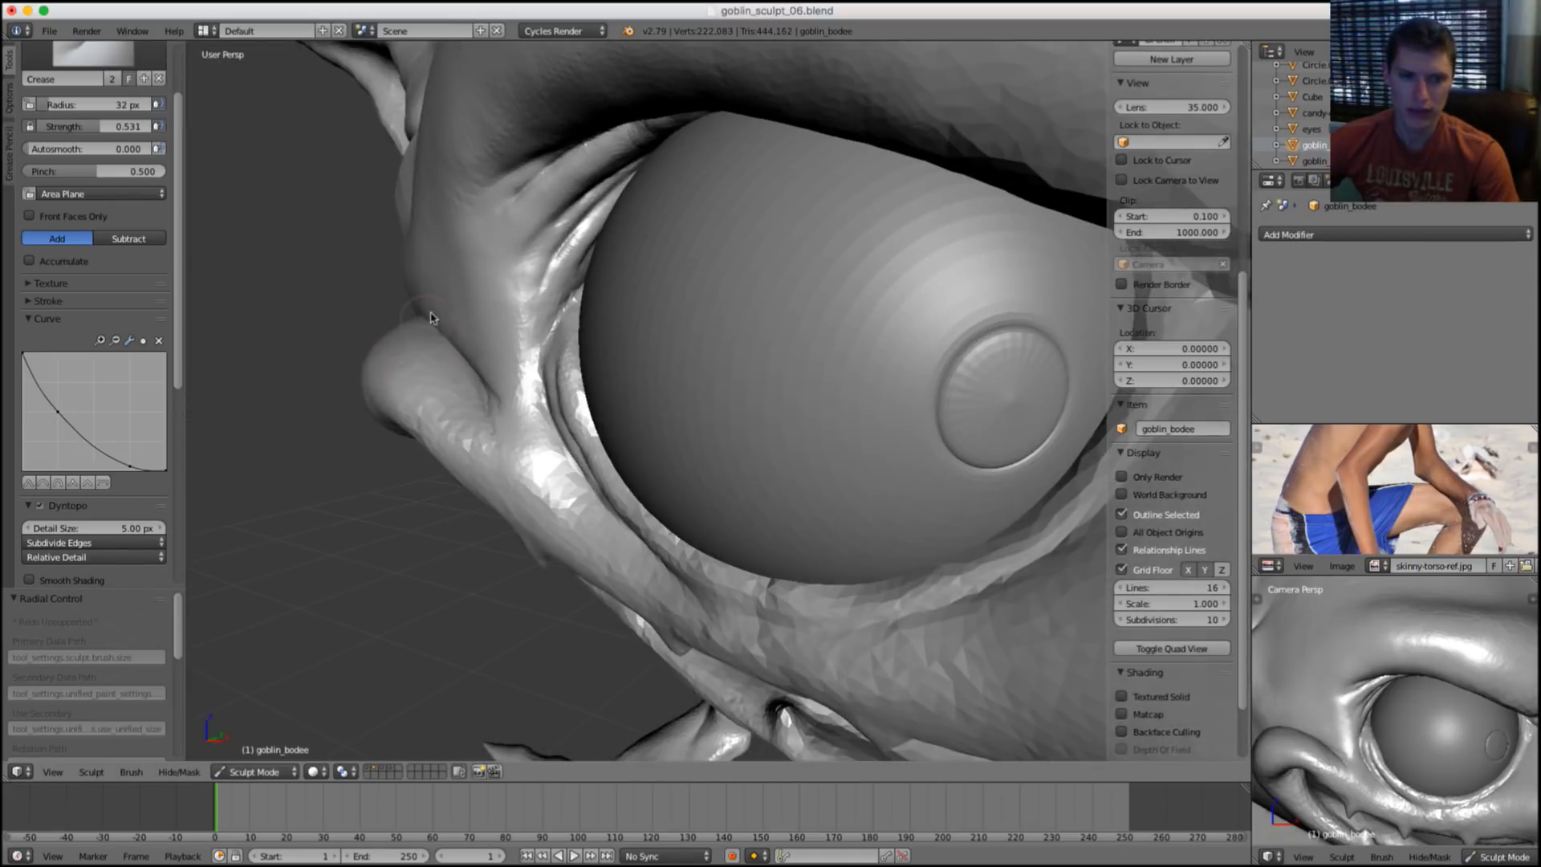
Crease a forked second line at the front end of the lip seam below the eye, using 27 px and 34 px radii.
middle_drag(430, 317, 578, 368)
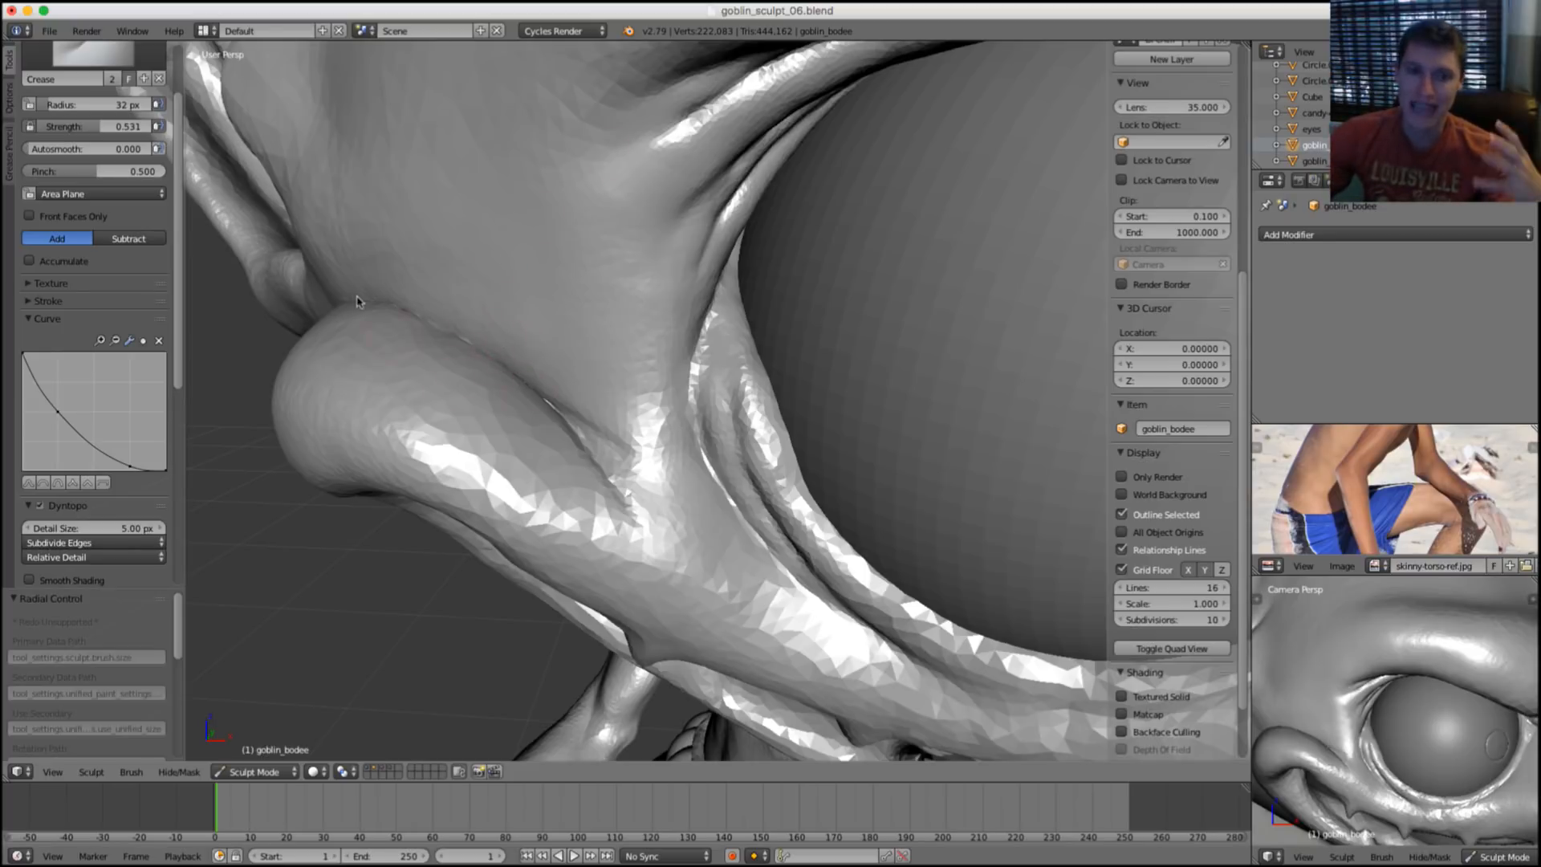
scroll(510, 377, up, 1)
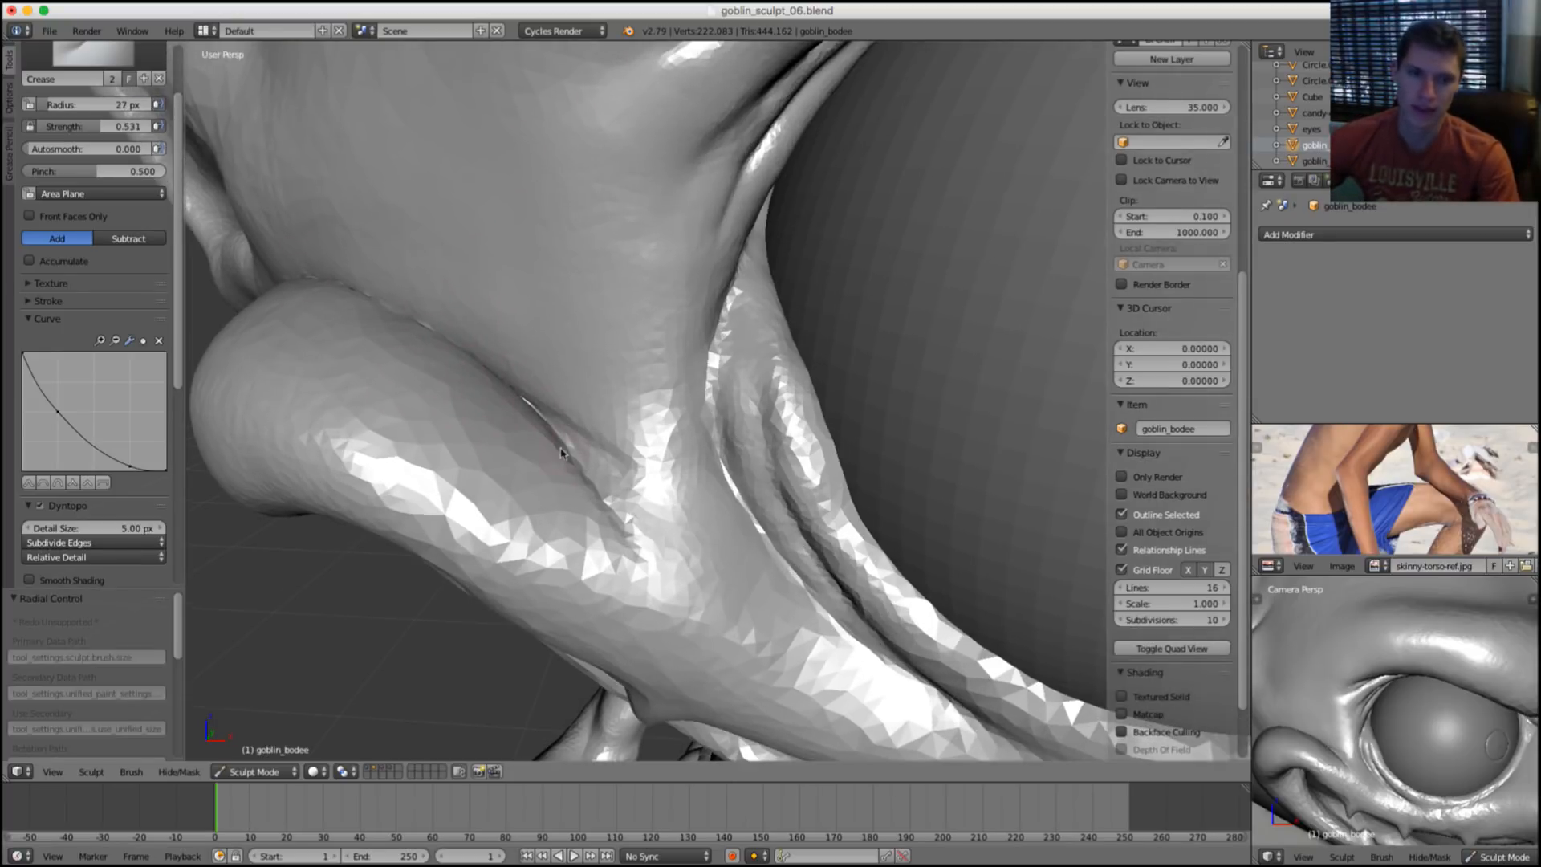
drag(525, 402, 537, 410)
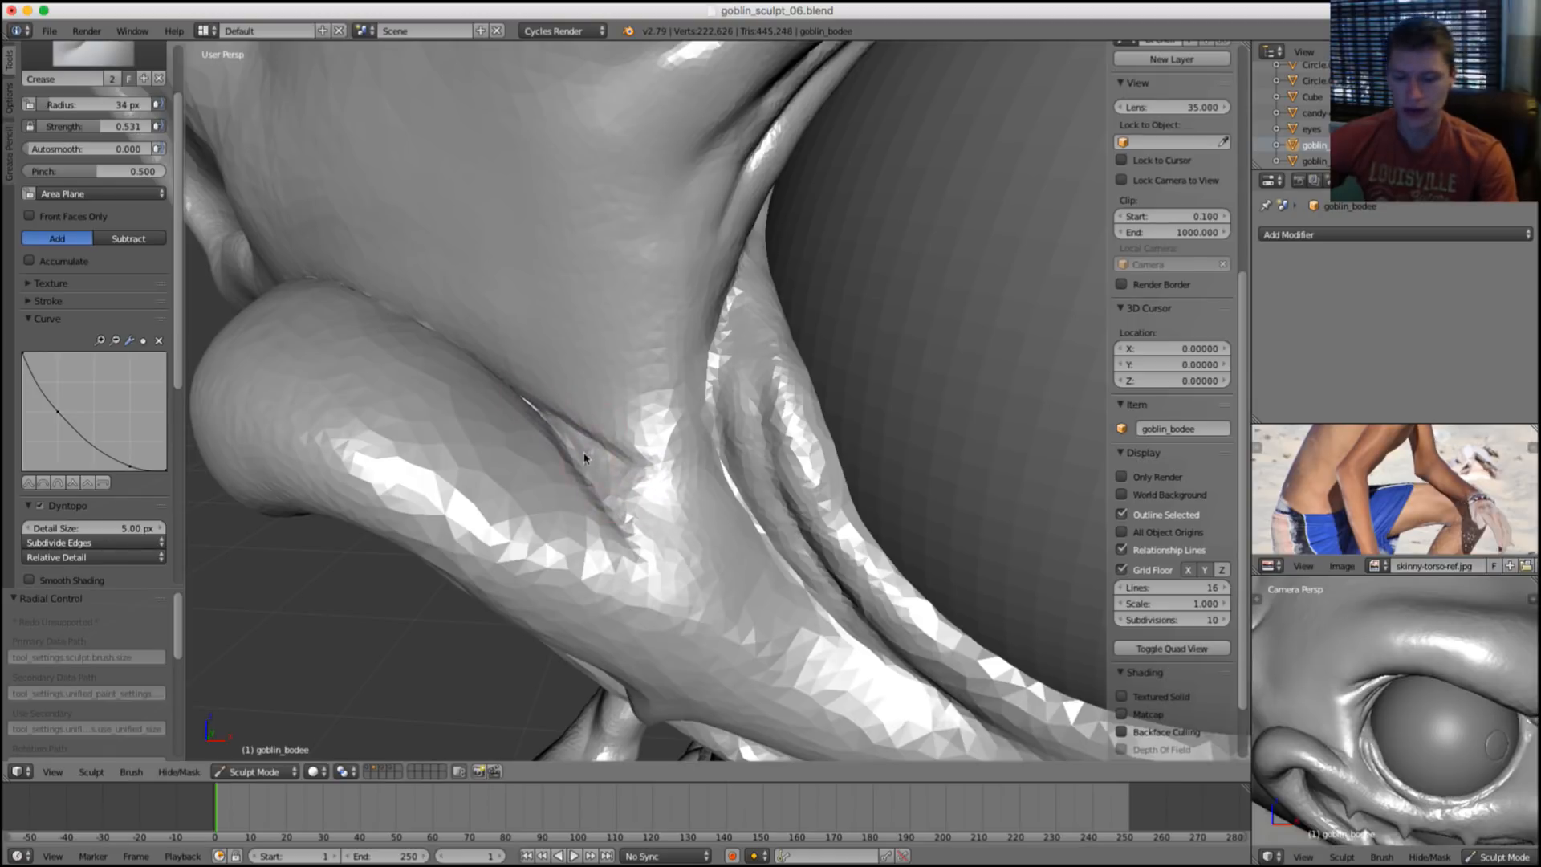
Inflate the skin between the forked crease lines below the eye, using 64 px and 73 px radii at strength 0.725.
key(i)
scroll(586, 453, down, 1)
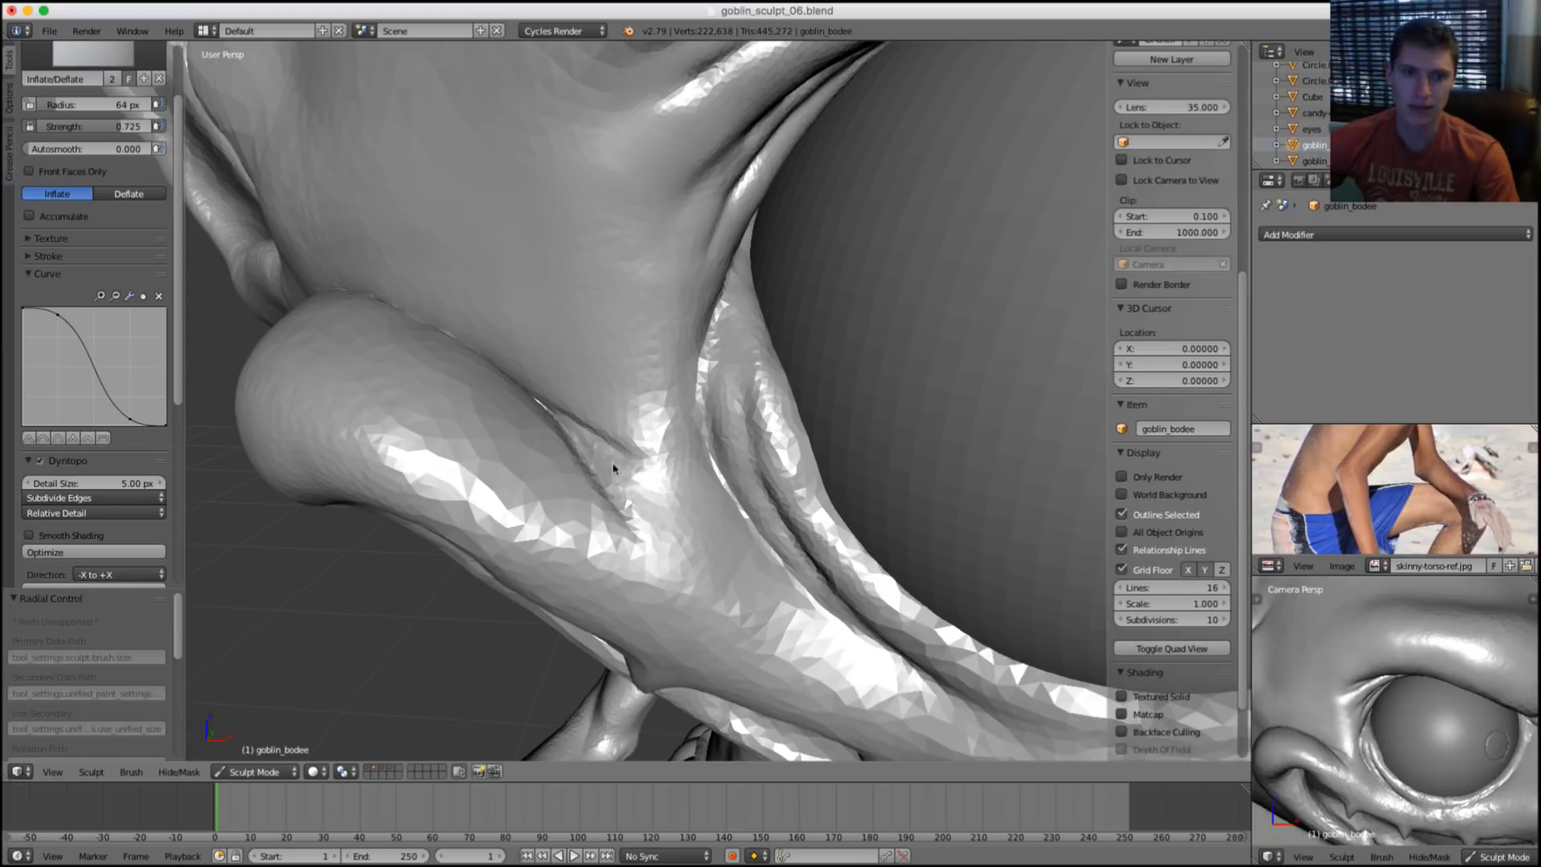
drag(613, 468, 598, 447)
key(f)
click(636, 490)
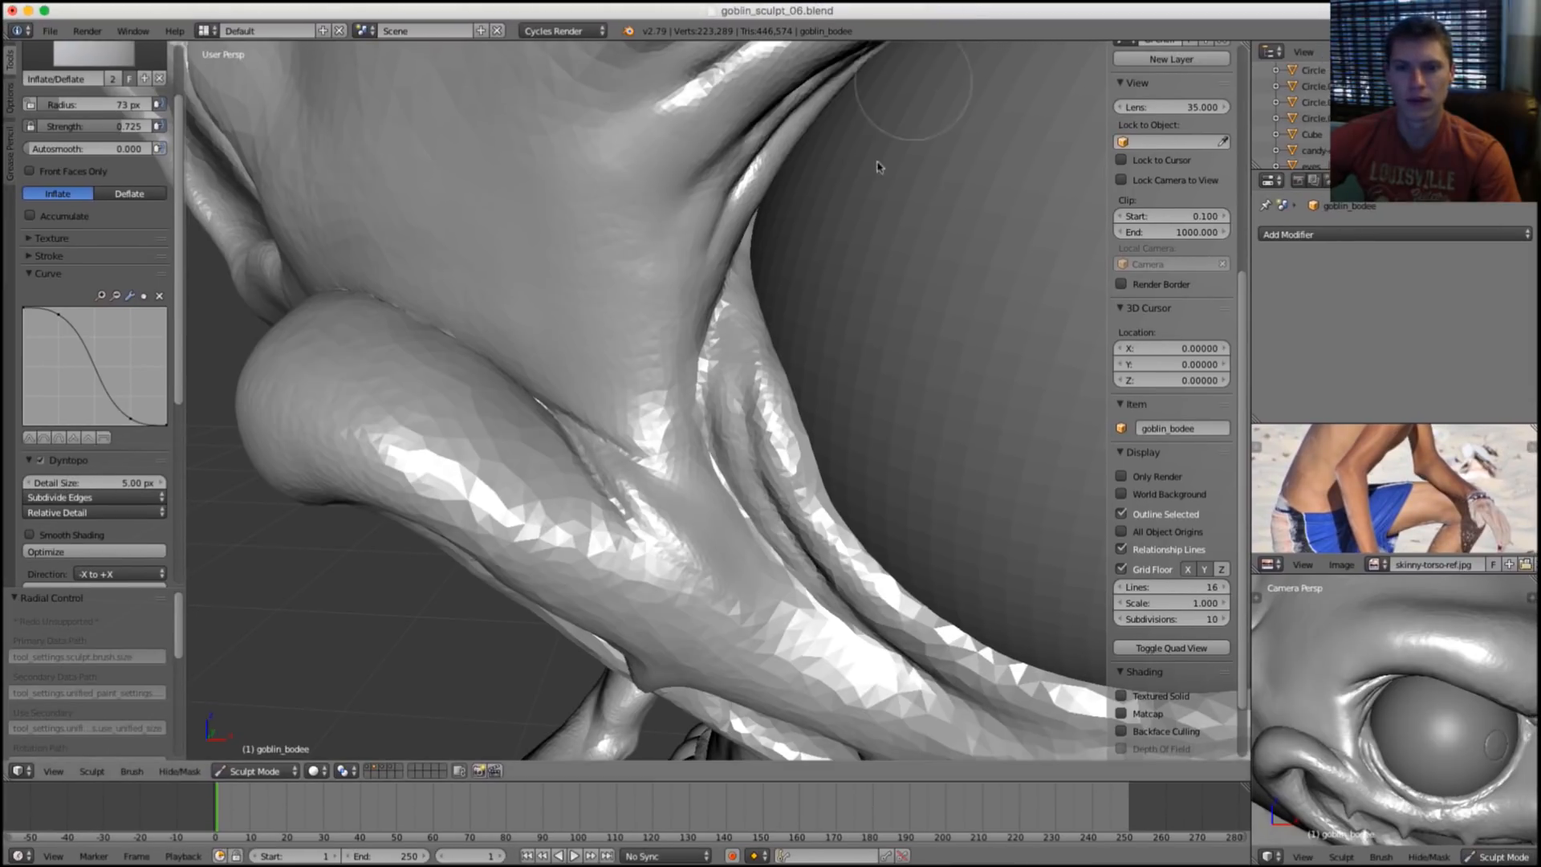
middle_drag(833, 471, 695, 456)
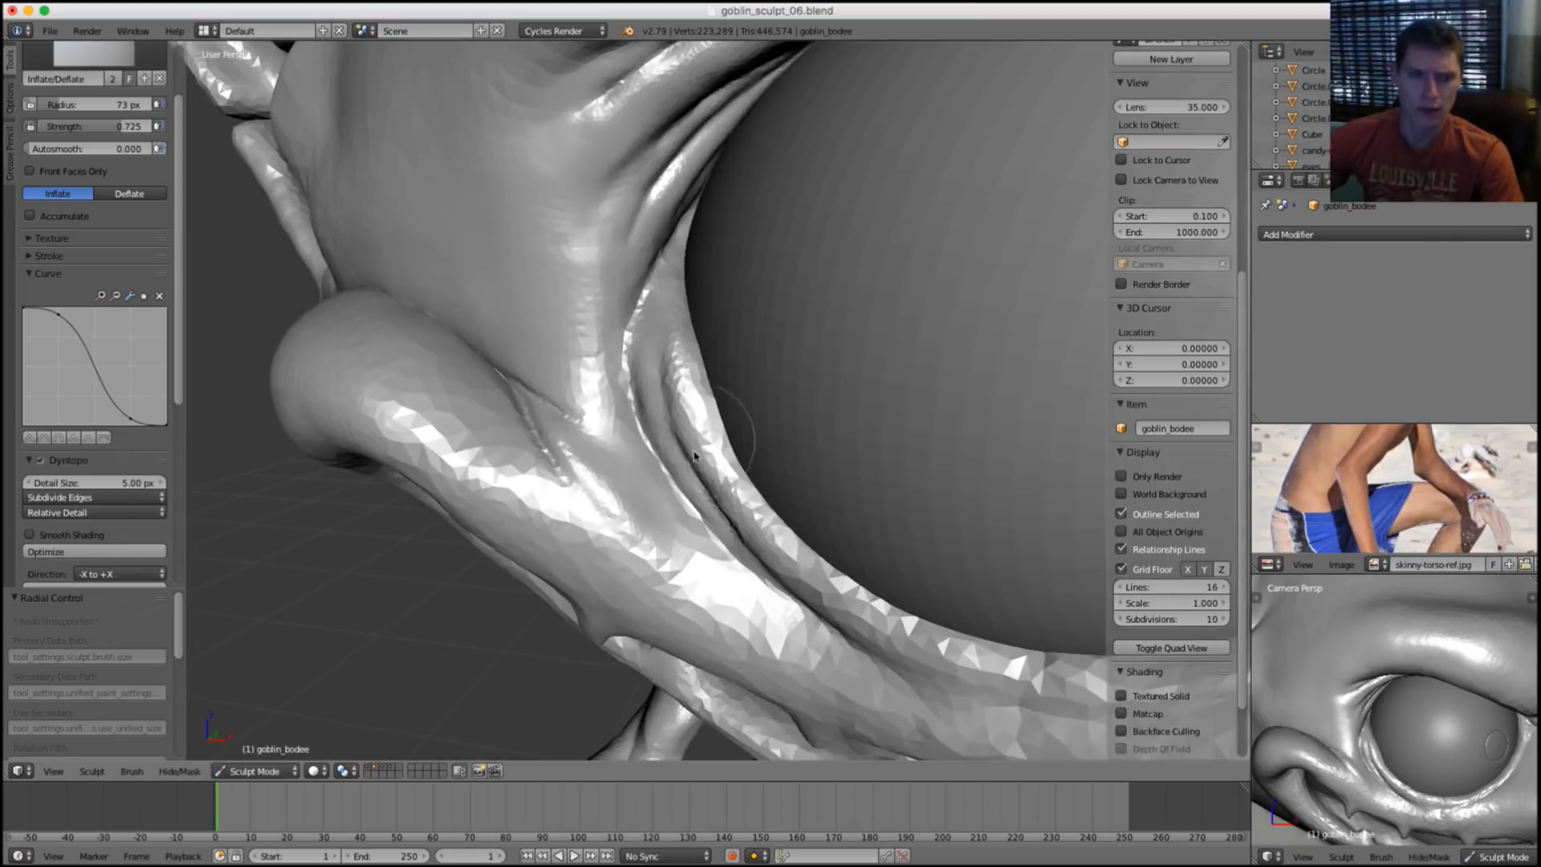
Crease the forked lines where the curled lip meets the cheek with an 88 px radius at strength 0.531.
key(shift+c)
middle_drag(640, 412, 634, 408)
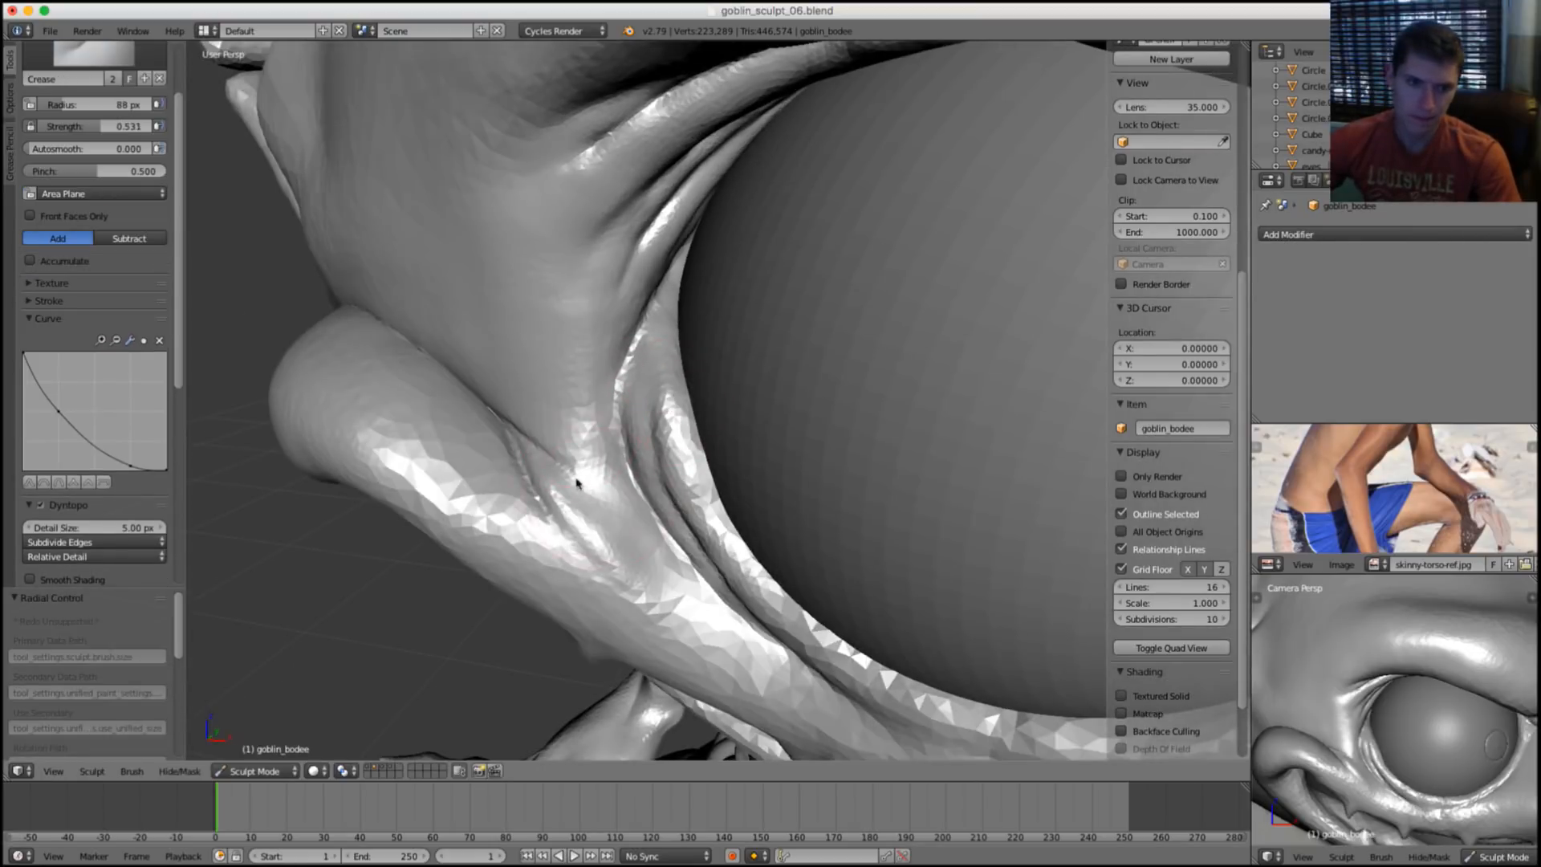
drag(600, 515, 551, 455)
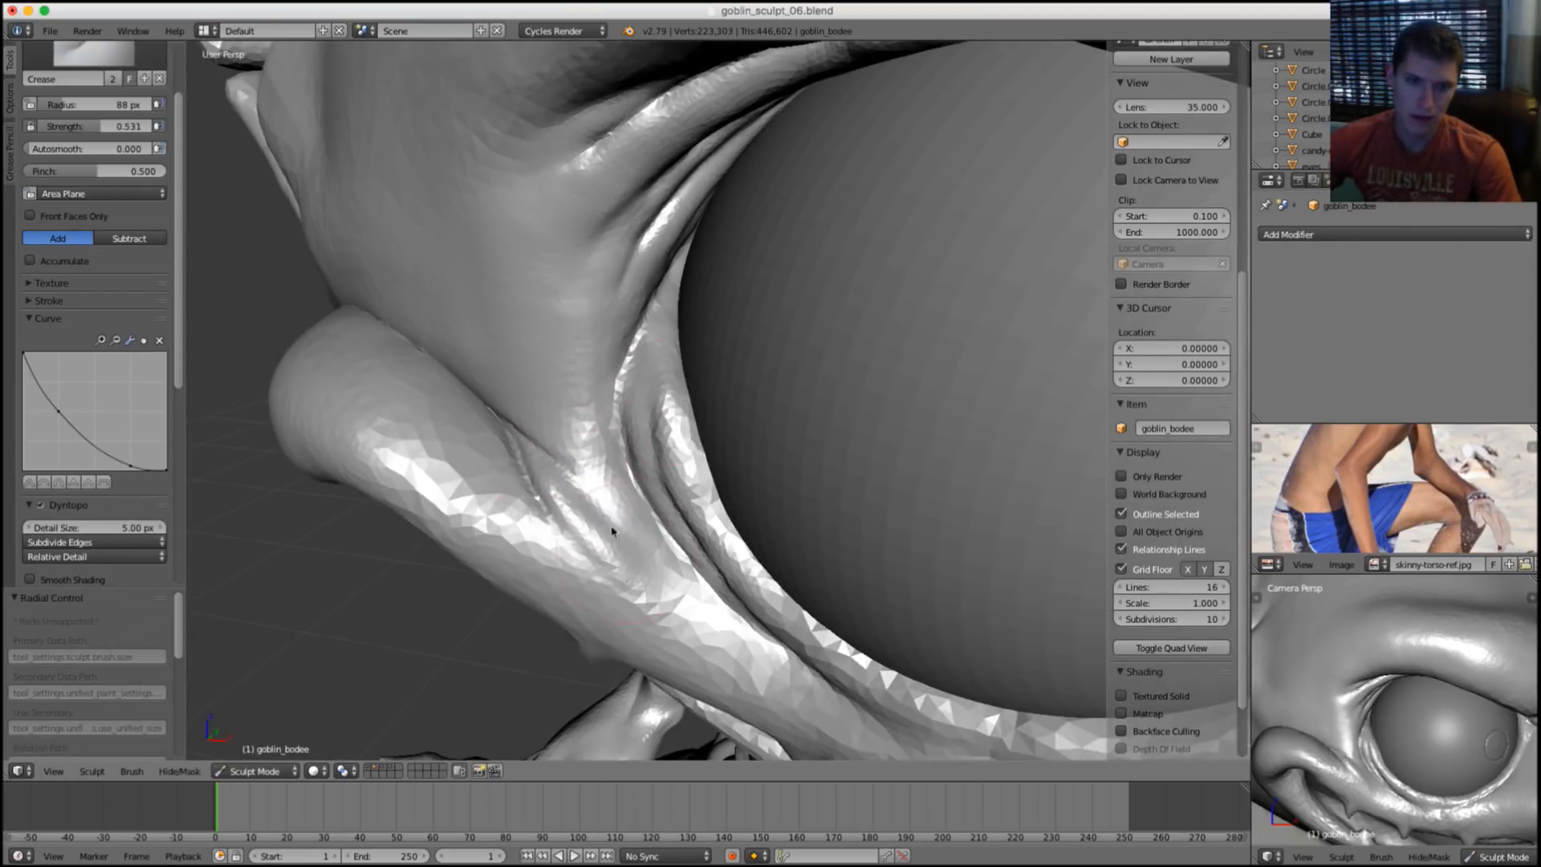
middle_drag(611, 531, 618, 523)
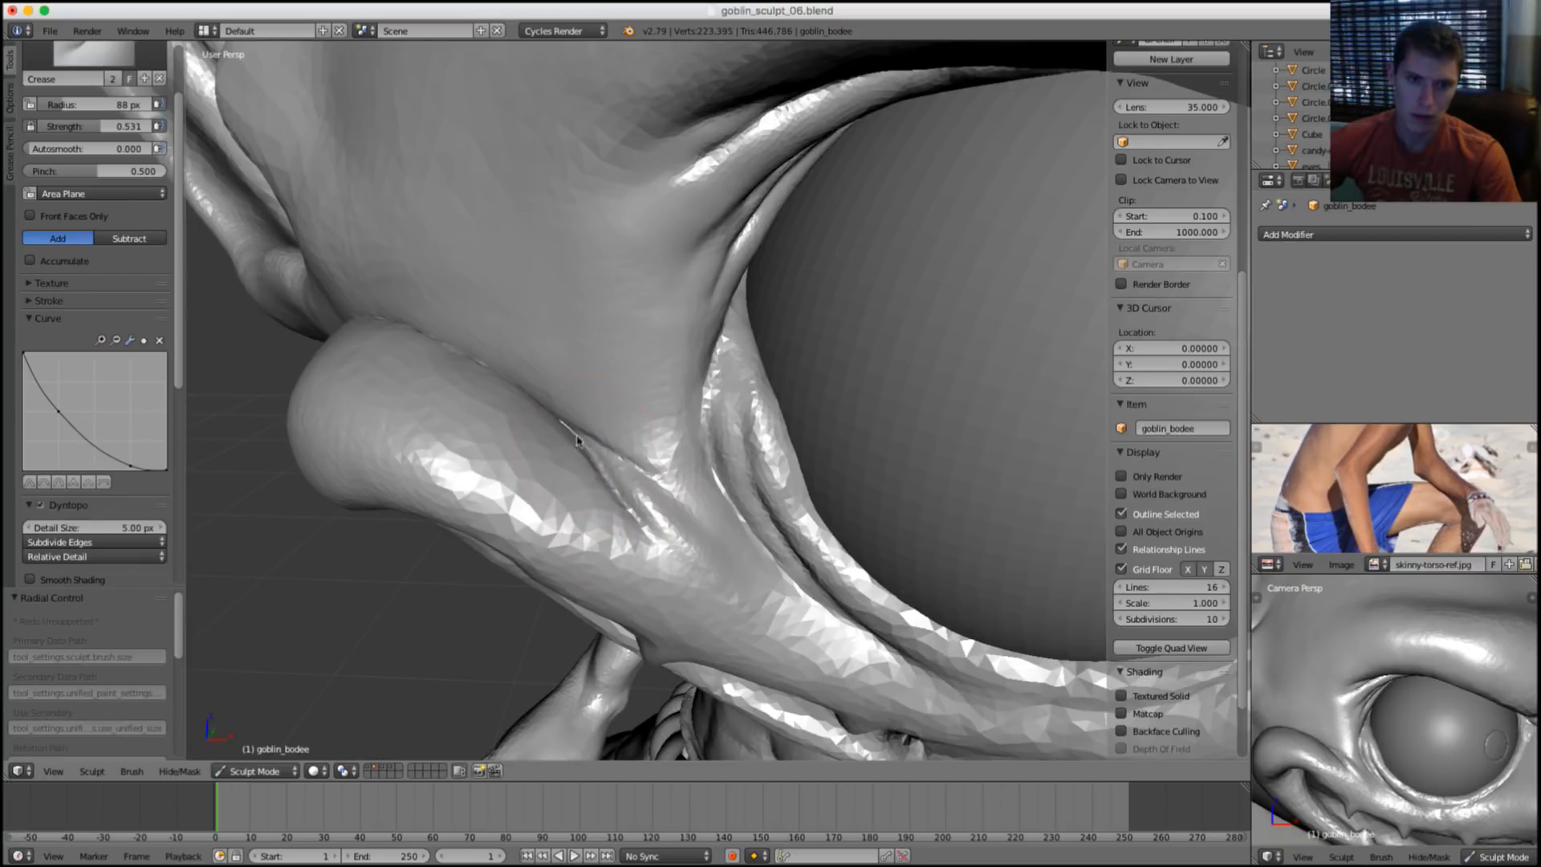
Inflate the fold around the fork in the lip seam, using 187 px and 202 px radii at strength 0.725.
key(i)
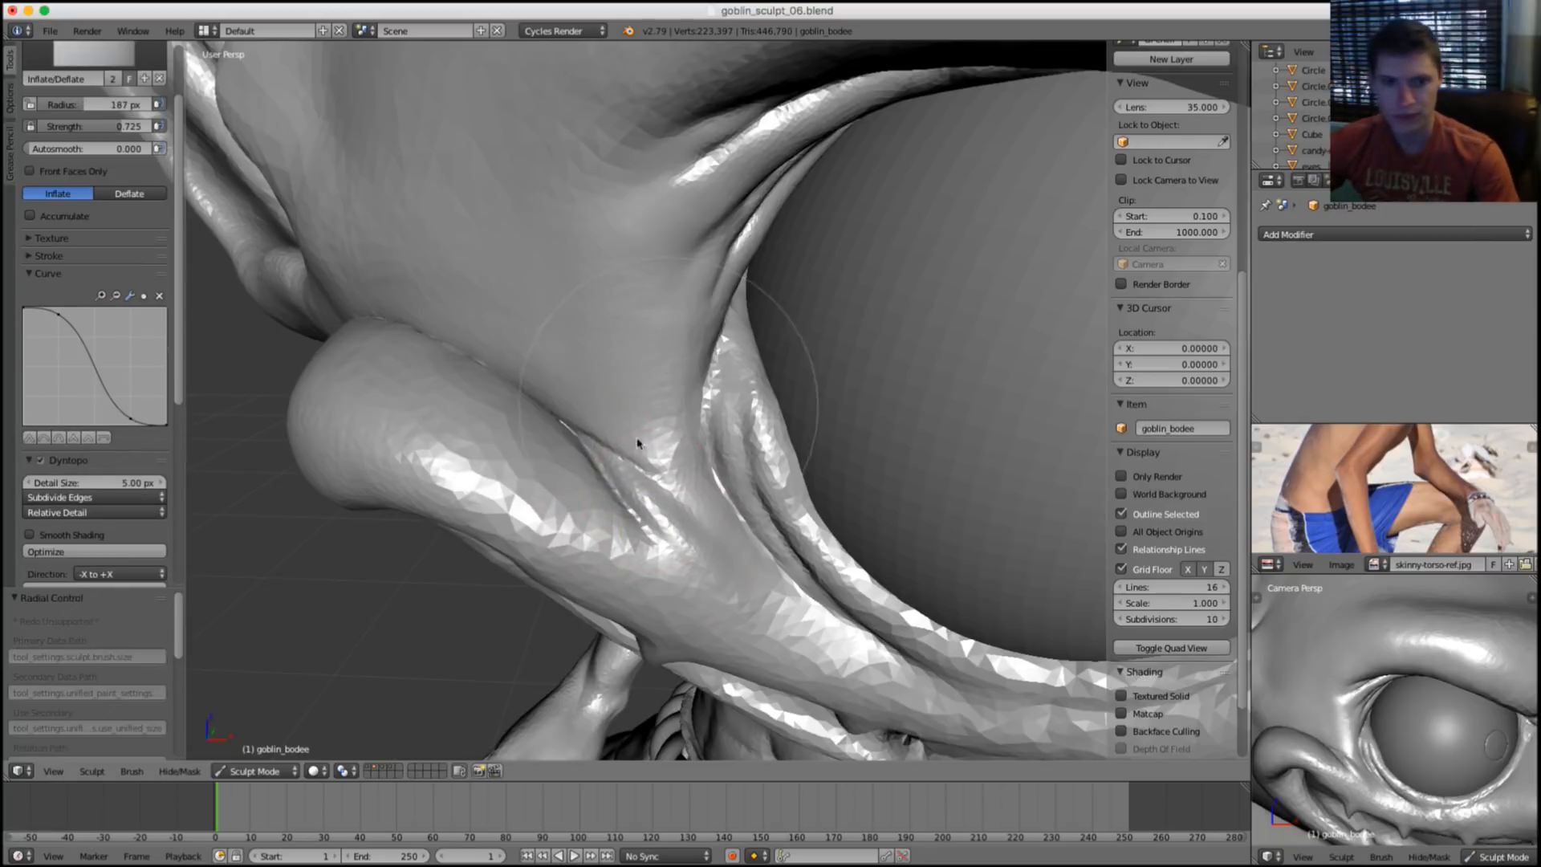
drag(655, 510, 678, 554)
mouse_move(678, 554)
middle_down()
mouse_move(622, 489)
mouse_move(546, 440)
middle_up()
key(f)
click(558, 417)
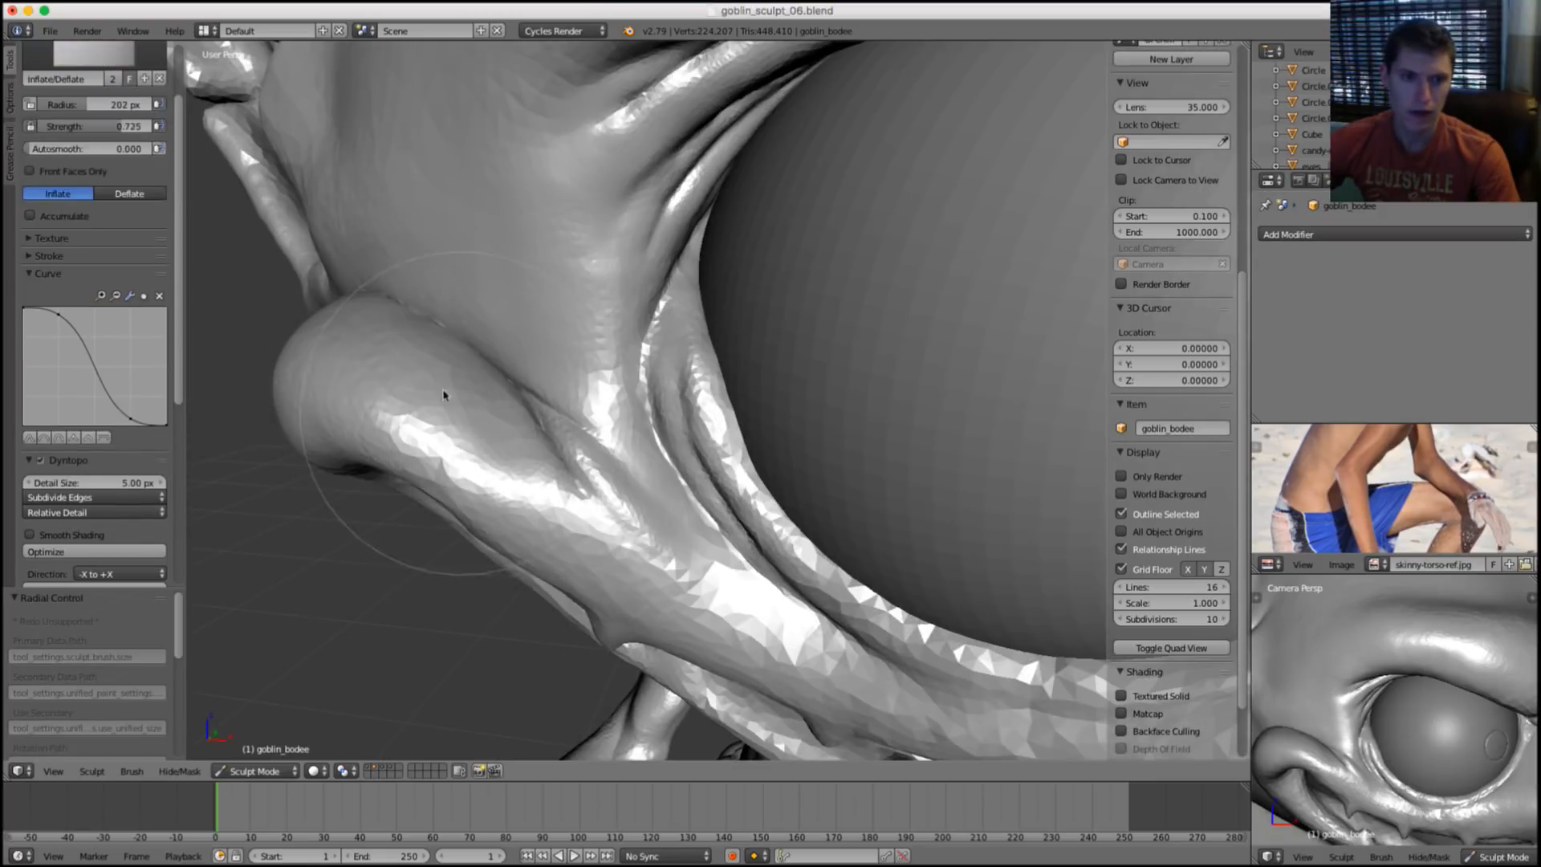
scroll(417, 362, down, 5)
middle_drag(417, 362, 684, 358)
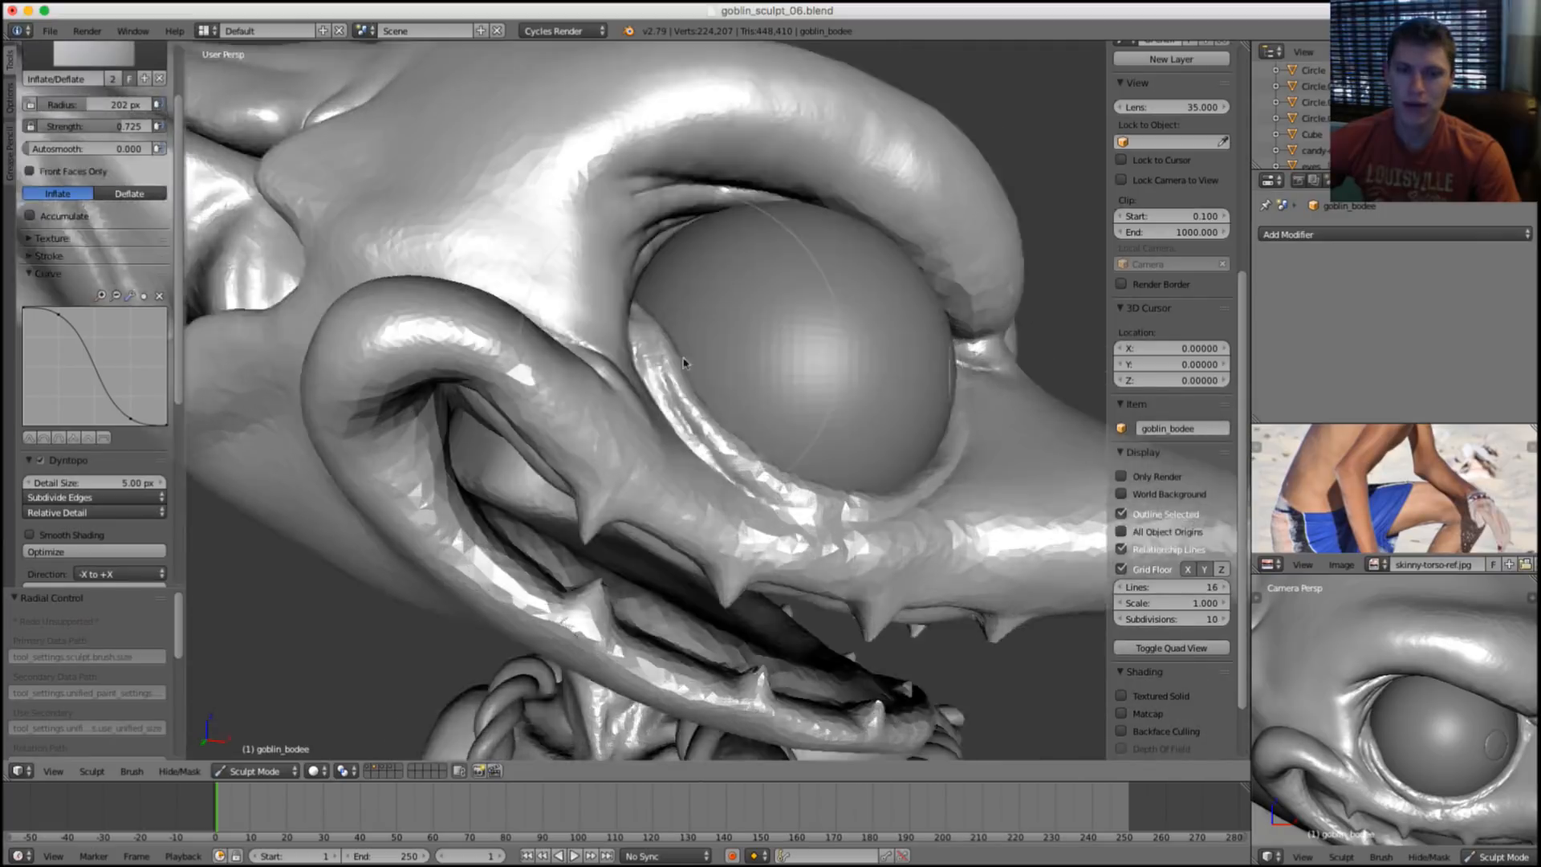
Nudge the curled lip and the adjoining cheek with Grab, using 291 px and 305 px radii at strength 0.385.
scroll(706, 346, up, 5)
key(g)
middle_drag(788, 227, 753, 252)
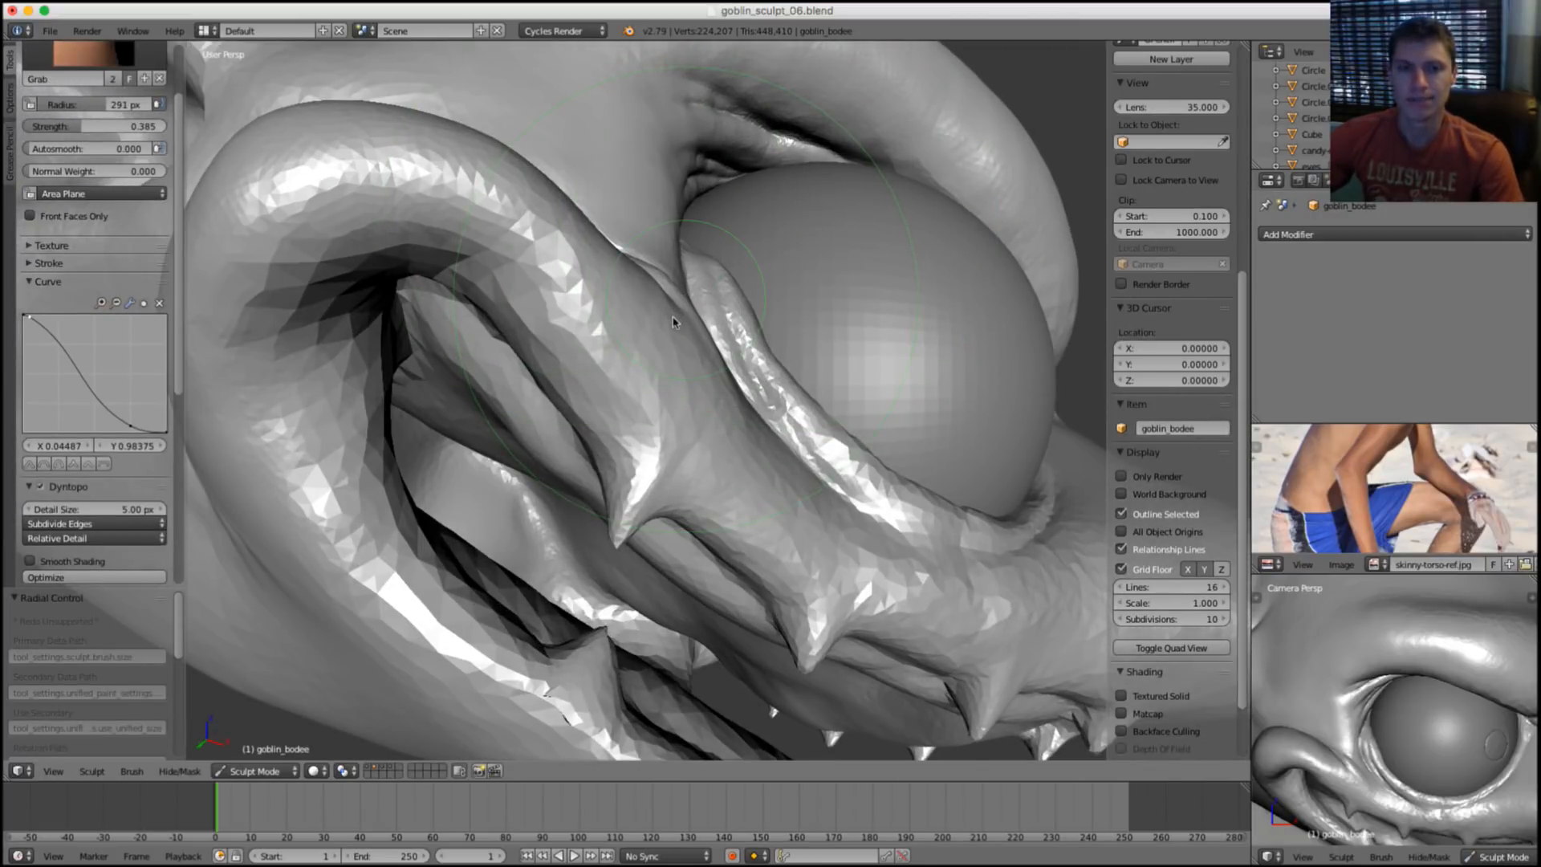
drag(673, 321, 669, 324)
key(f)
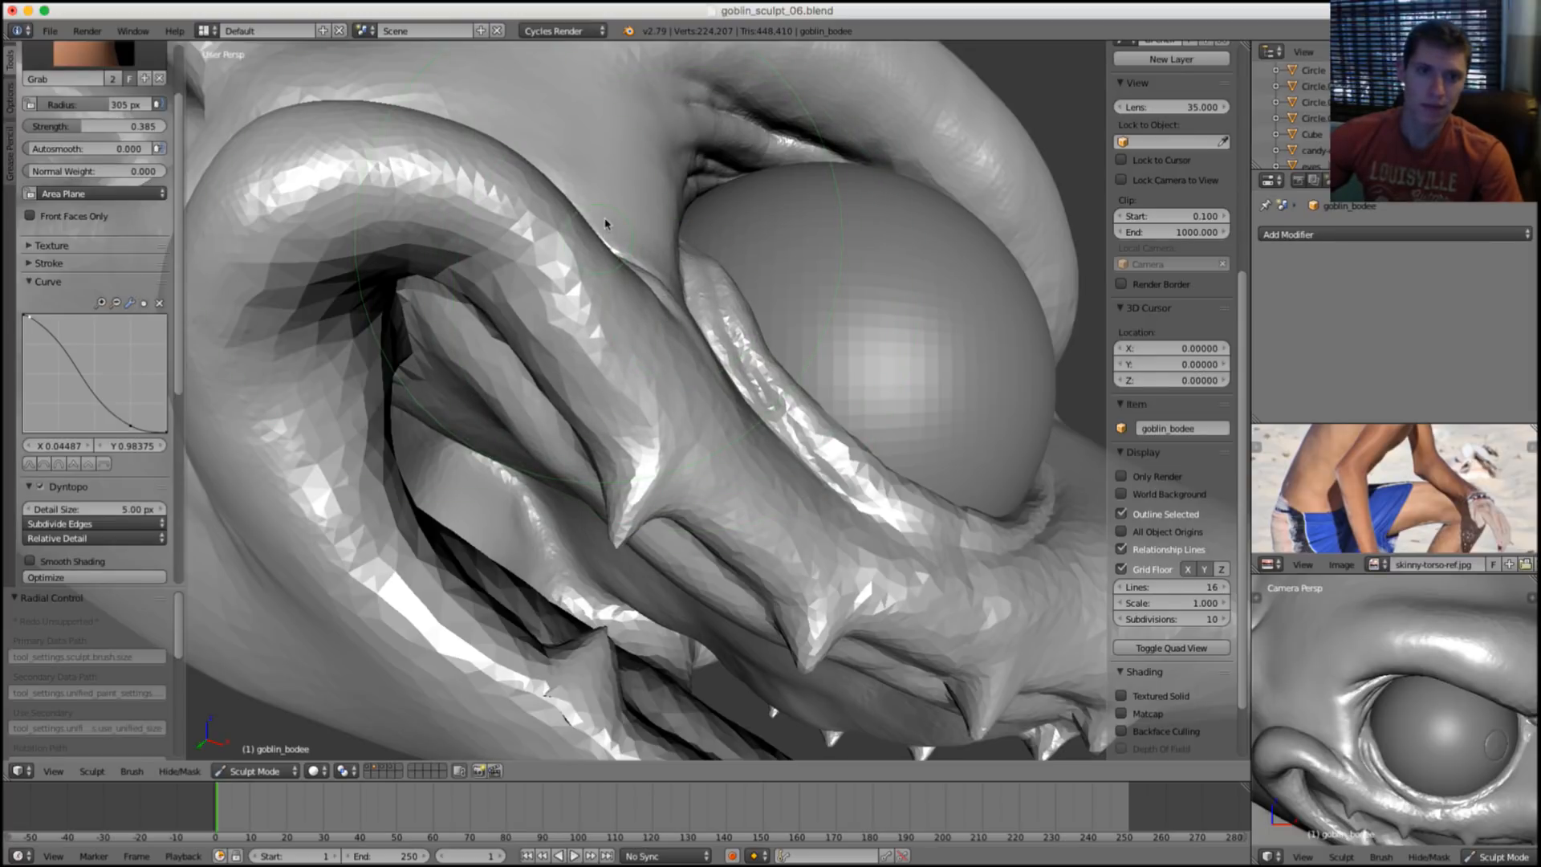
drag(606, 223, 609, 222)
scroll(643, 281, up, 5)
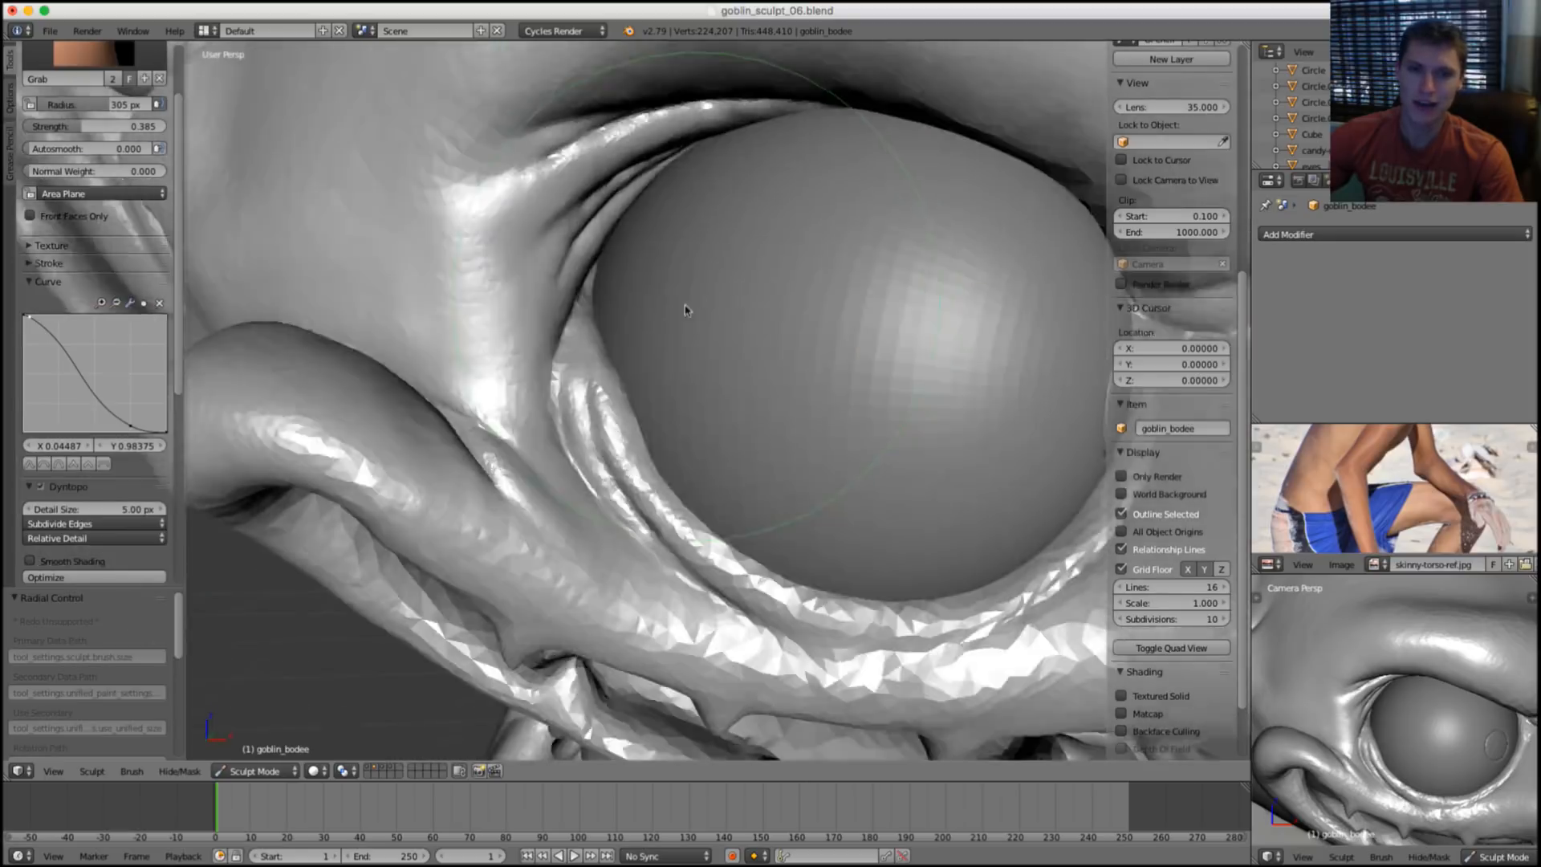
From above the eye, reshape the cheek fold beside the lip with a 185 px Grab brush at strength 0.385.
key(f)
click(453, 430)
mouse_move(454, 430)
middle_down()
mouse_move(420, 458)
mouse_move(431, 355)
middle_up()
click(345, 361)
key(f)
click(385, 370)
key(f)
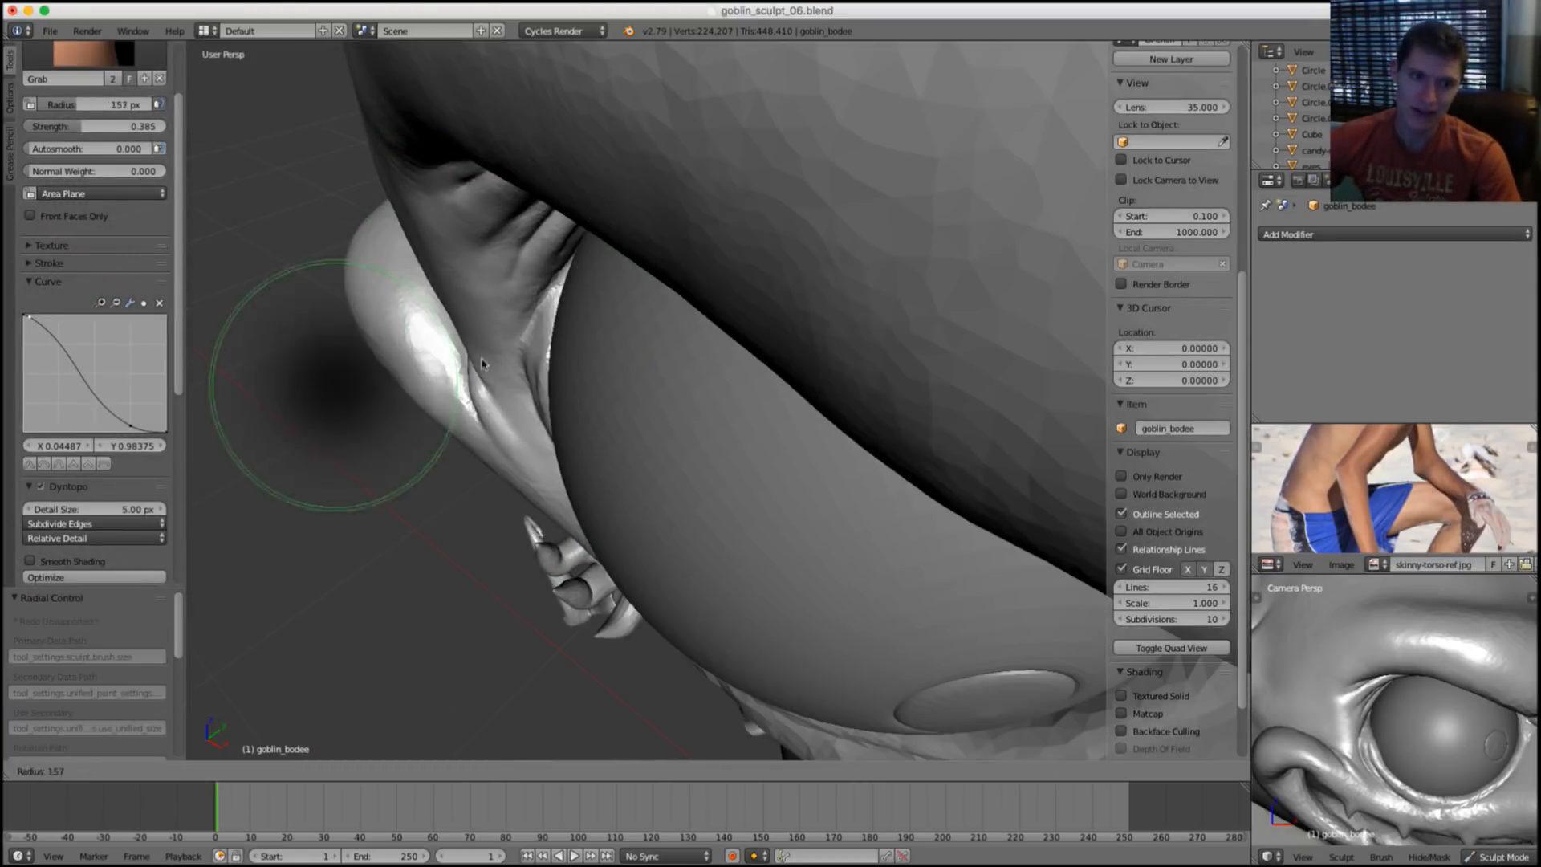
click(485, 394)
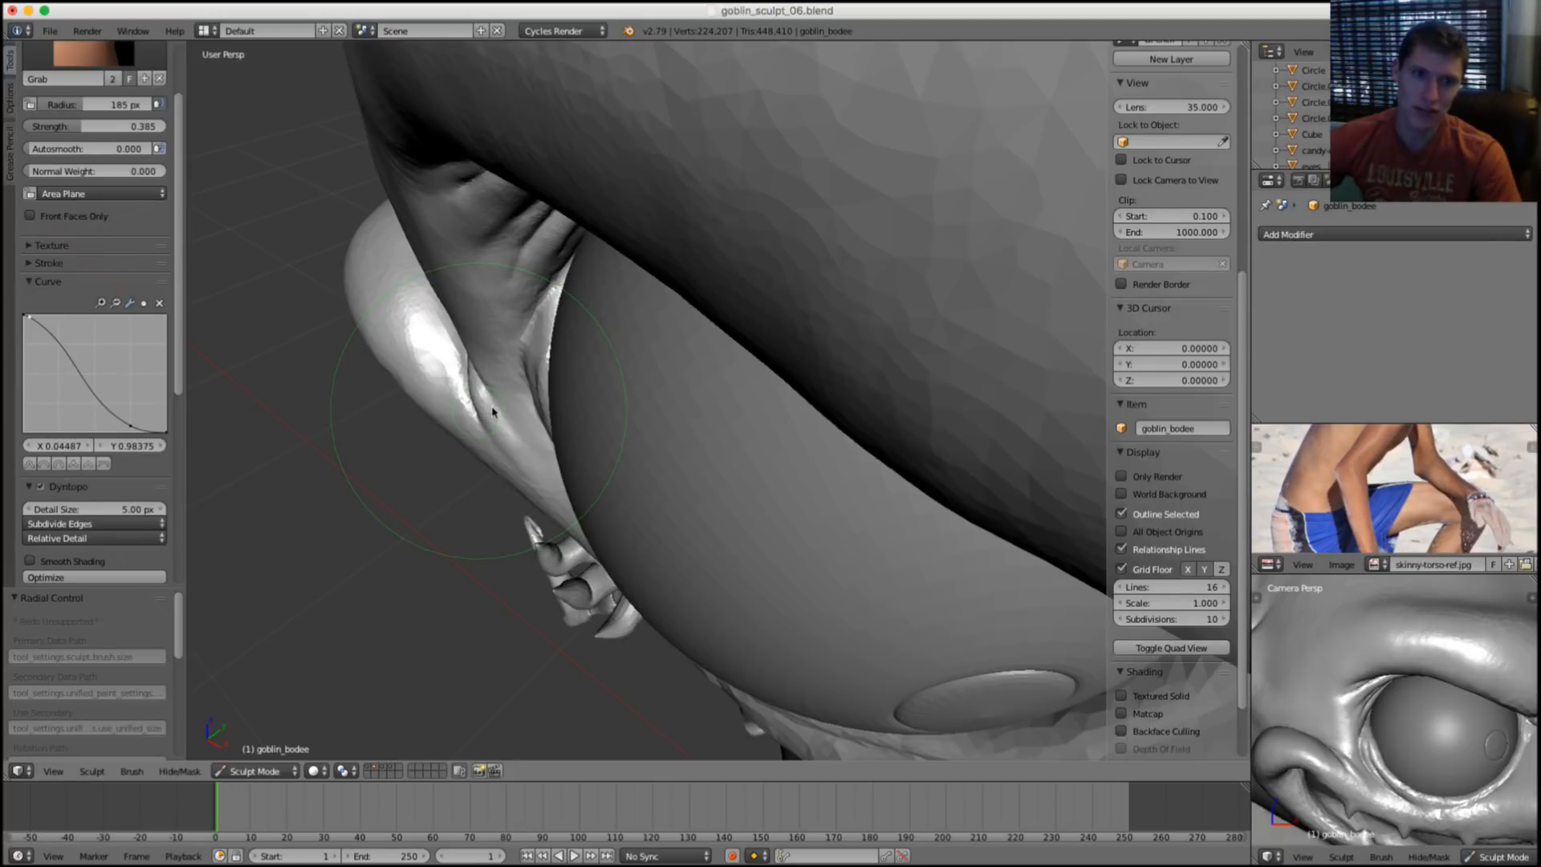
drag(493, 412, 496, 412)
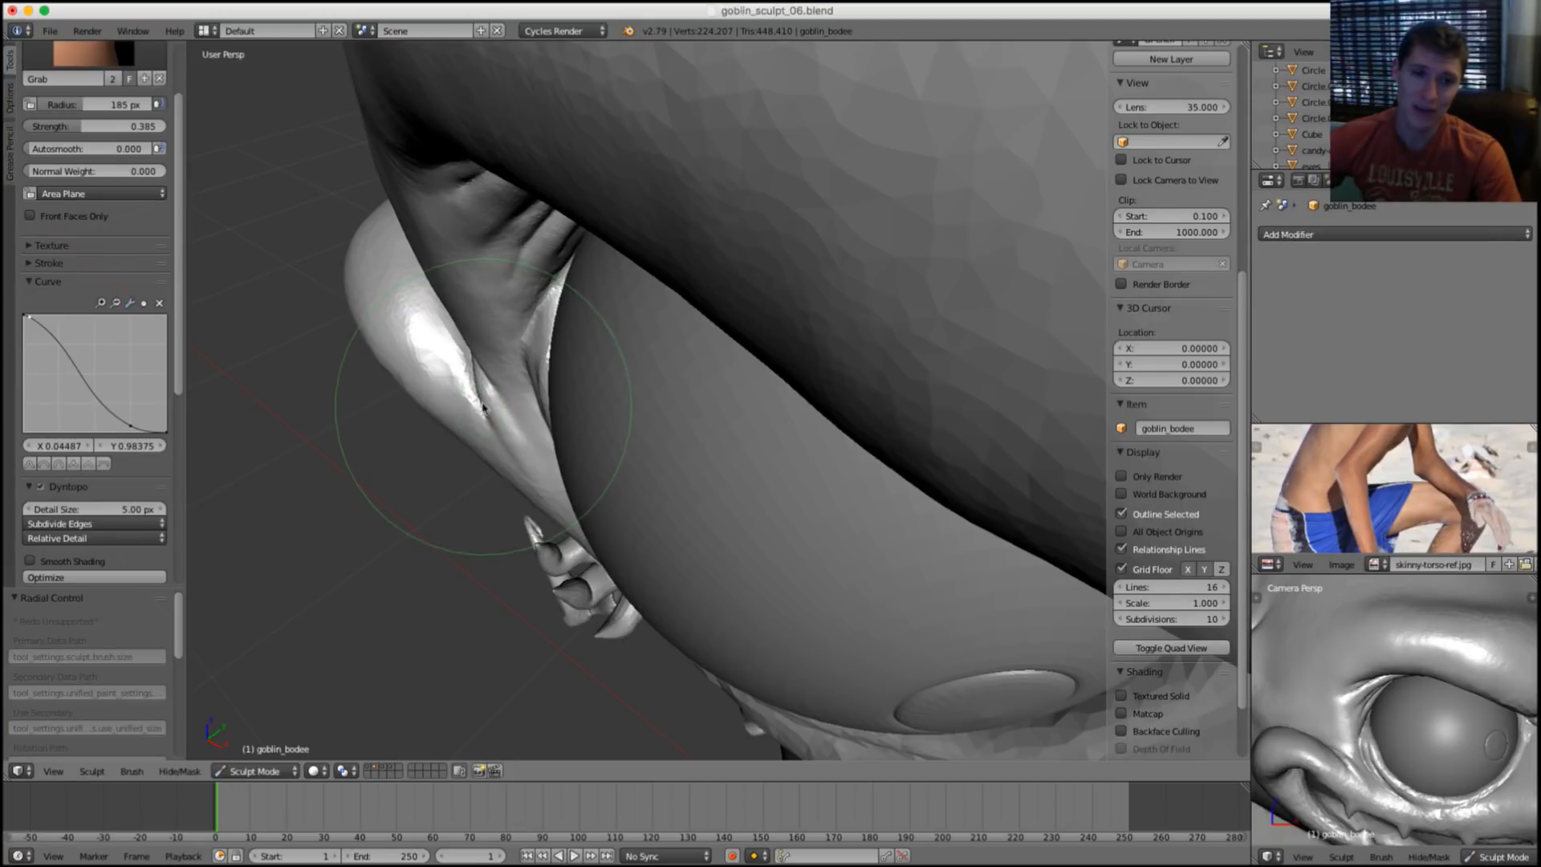
Smooth the outer surface of the curled lip beside the cheek seam.
key(f)
click(413, 428)
scroll(413, 428, up, 2)
shift+drag(403, 396, 289, 316)
mouse_move(305, 313)
middle_down()
mouse_move(499, 247)
mouse_move(597, 272)
mouse_move(533, 268)
mouse_move(658, 372)
mouse_move(638, 298)
middle_up()
scroll(598, 272, down, 4)
scroll(600, 289, up, 3)
Compare the sculpted eye and mouth corner with the reference drawing in the camera view by switching between the first two layers.
key(shift+c)
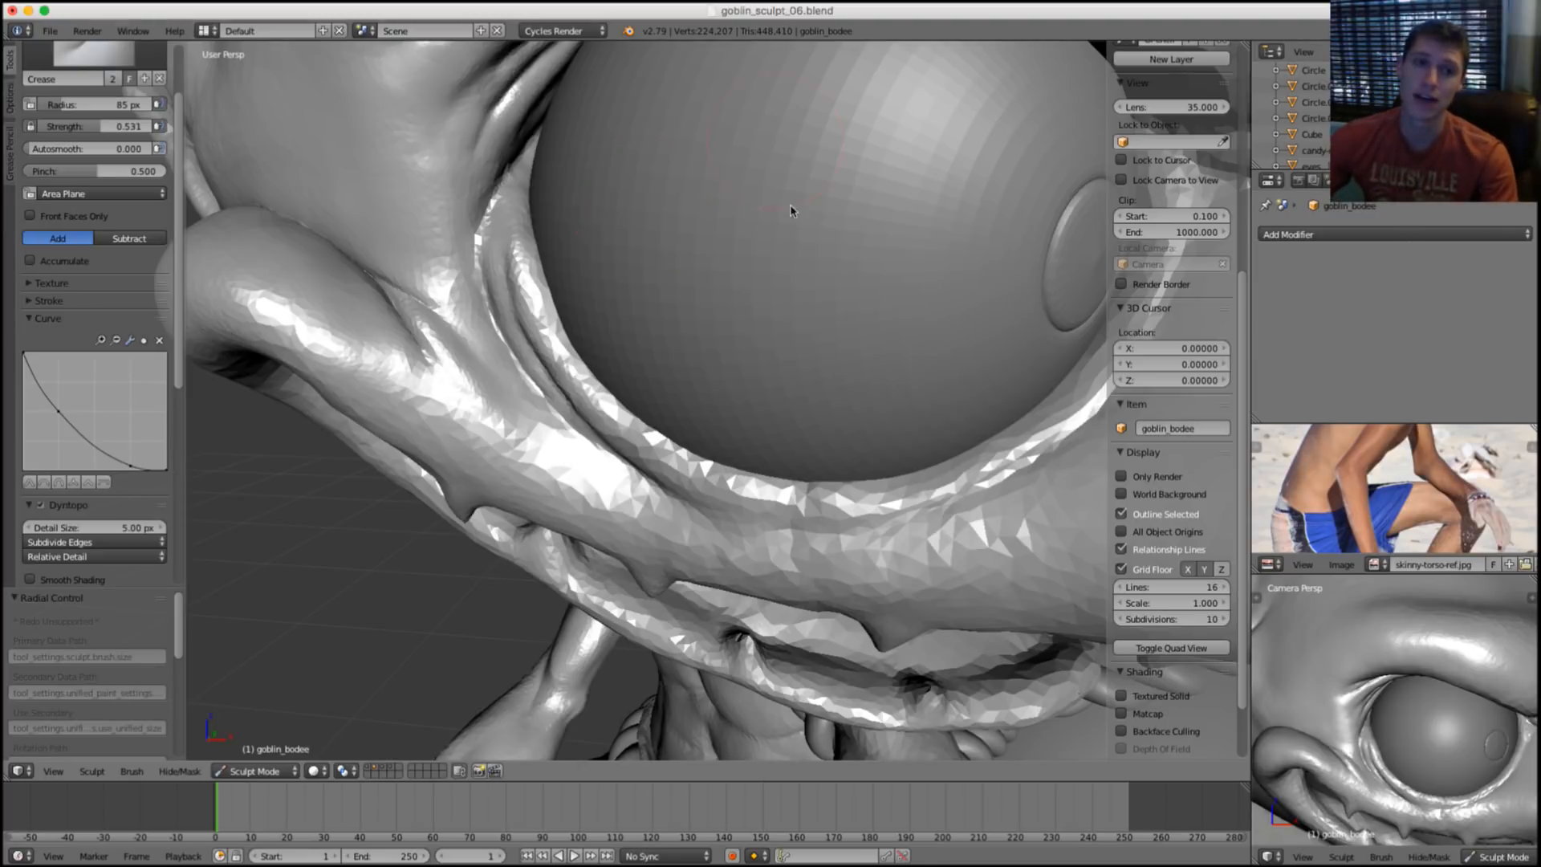
scroll(791, 210, down, 8)
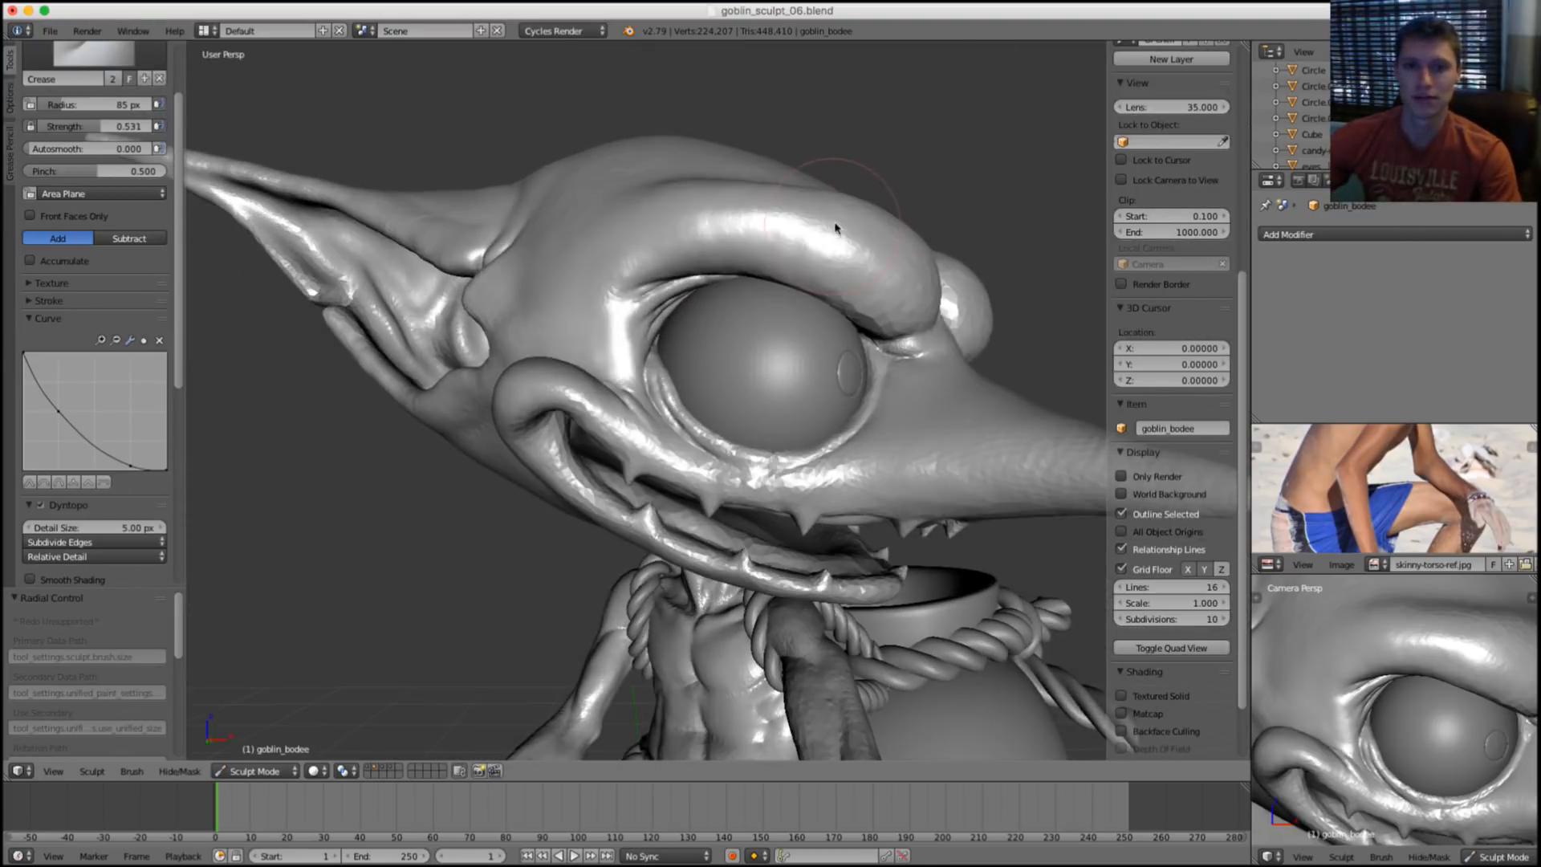
shift+middle_drag(1411, 727, 1386, 667)
key(2)
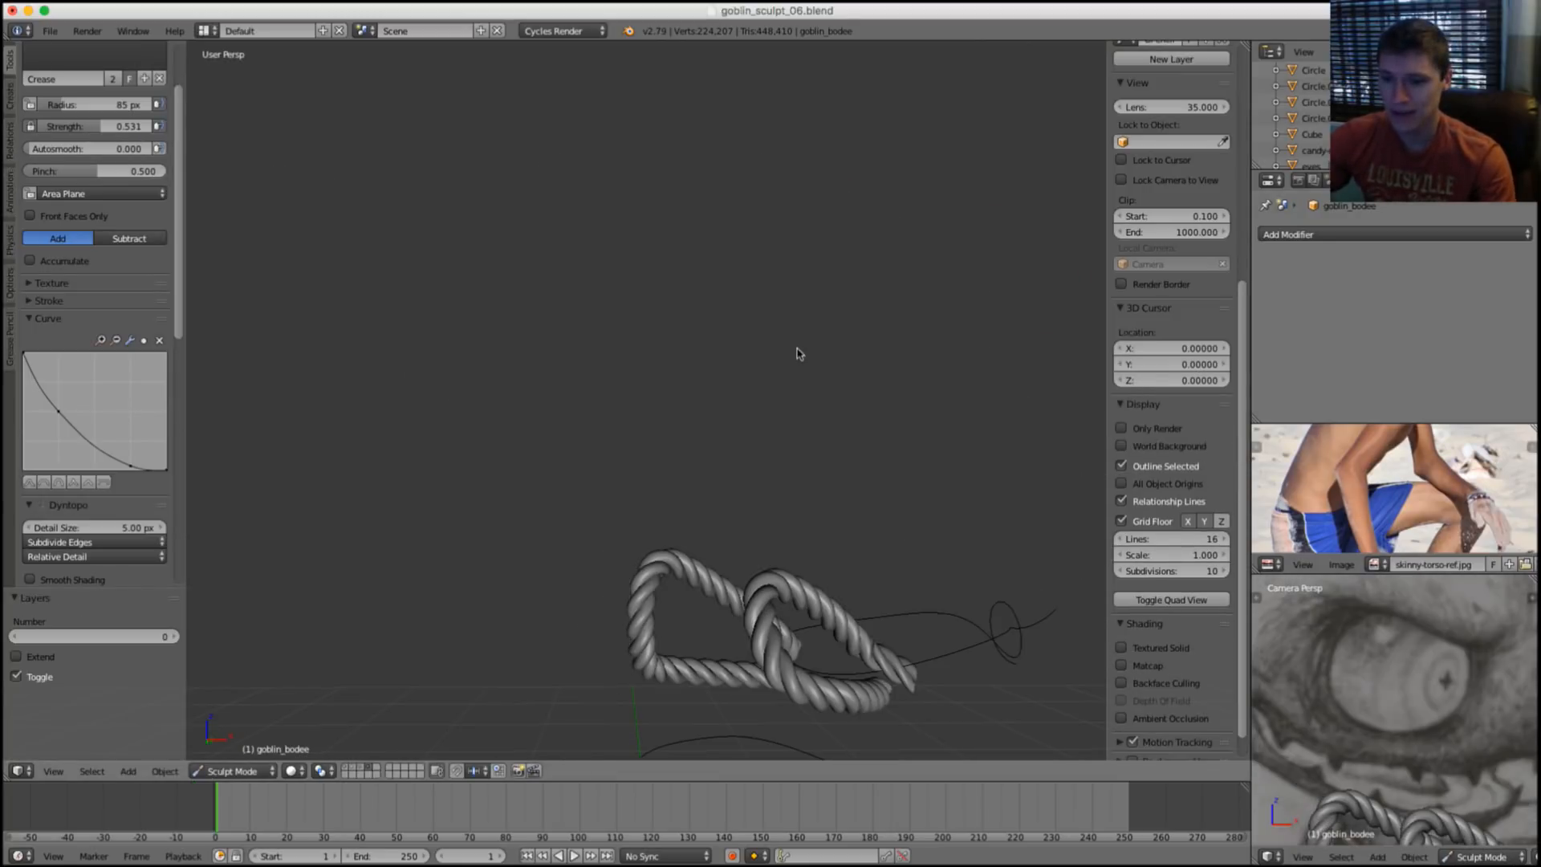
key(1)
key(2)
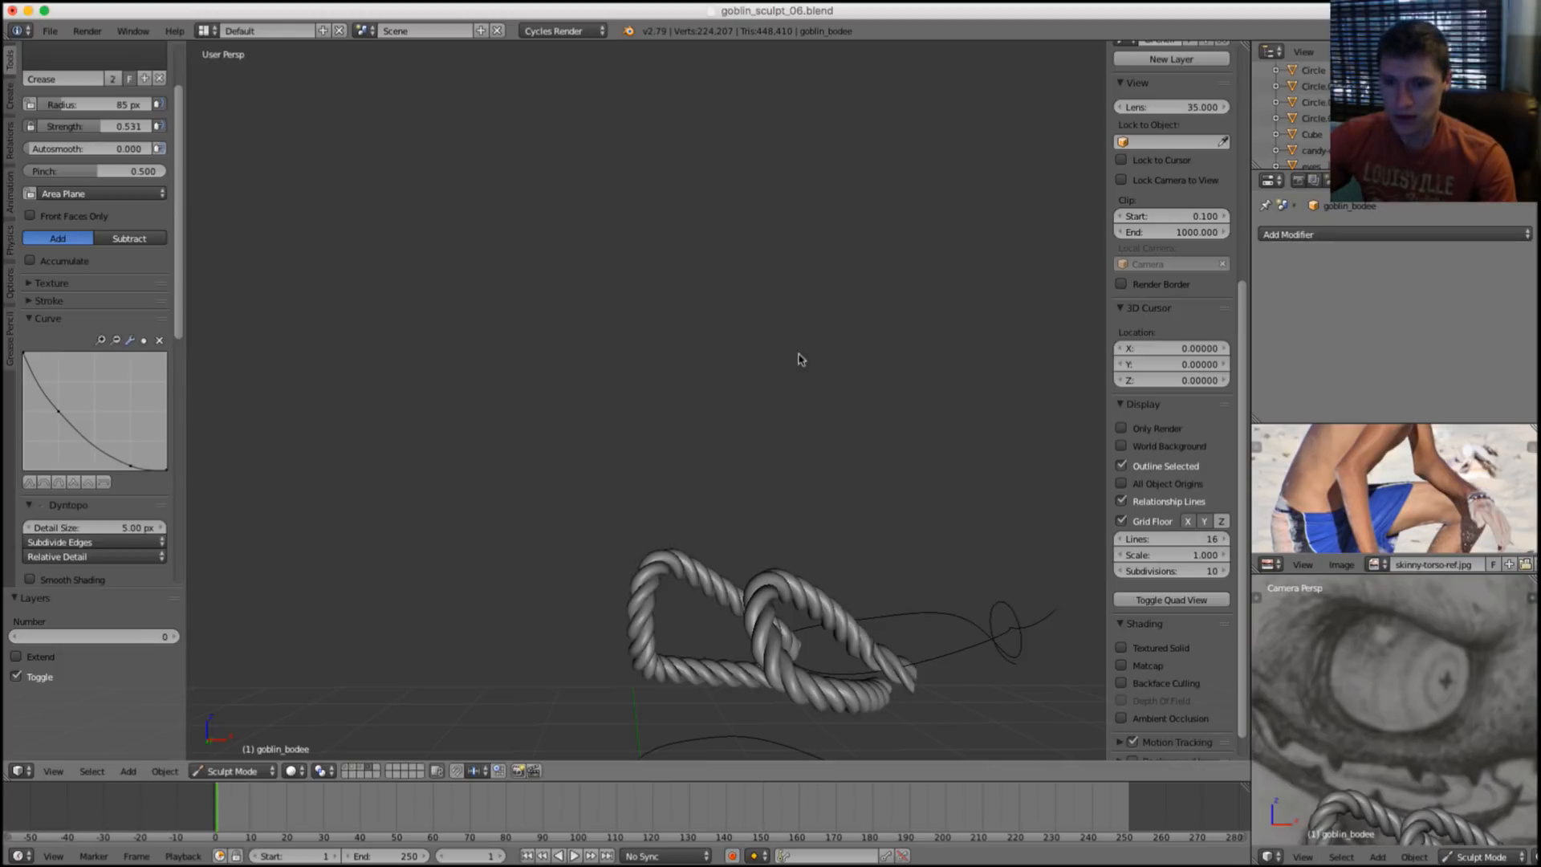
key(1)
scroll(1443, 699, up, 3)
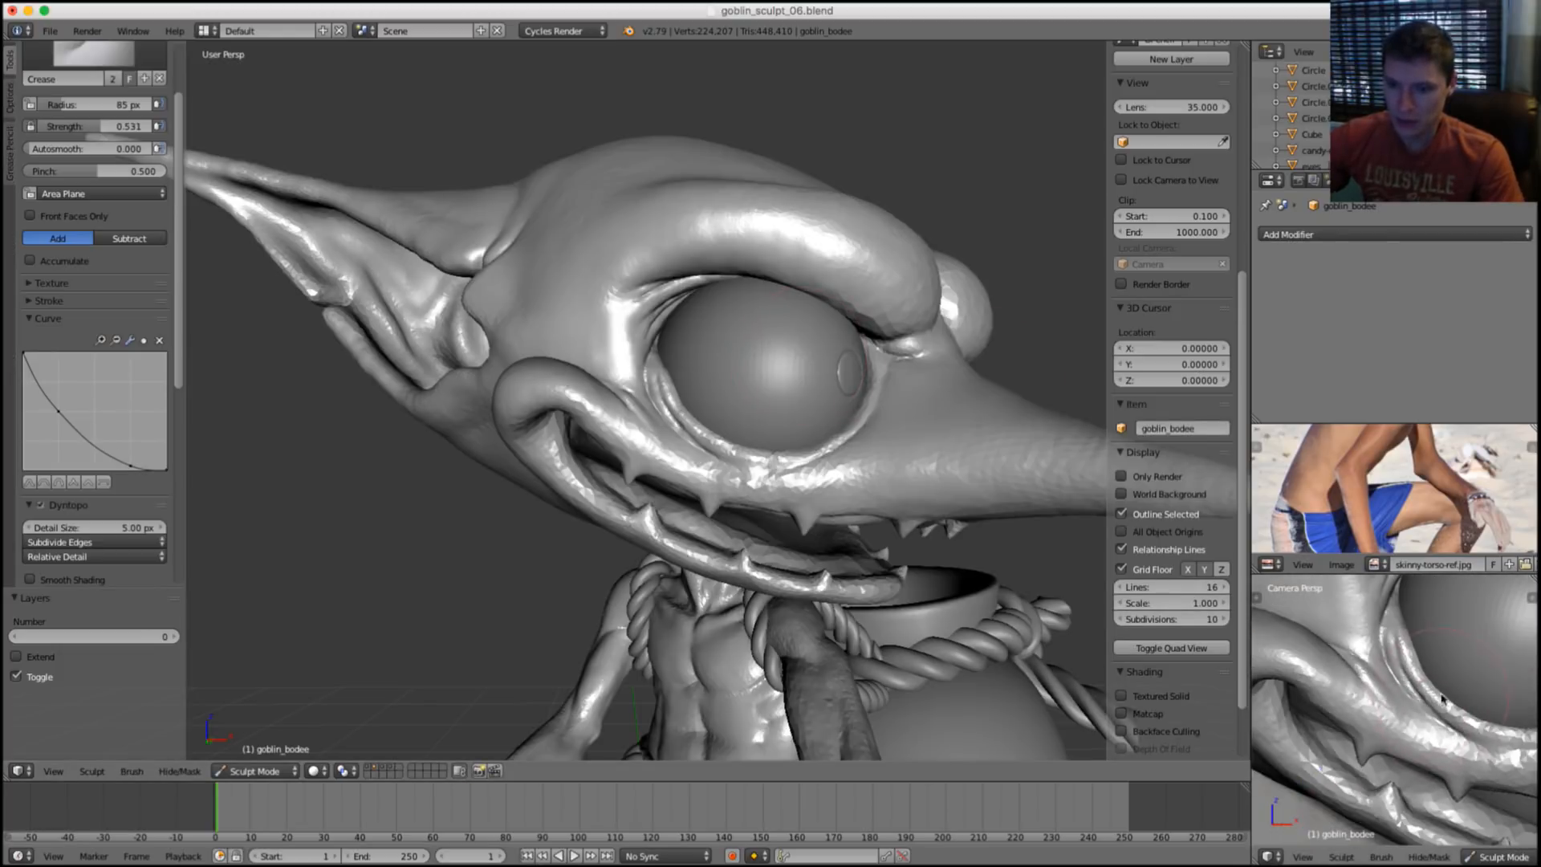
key(2)
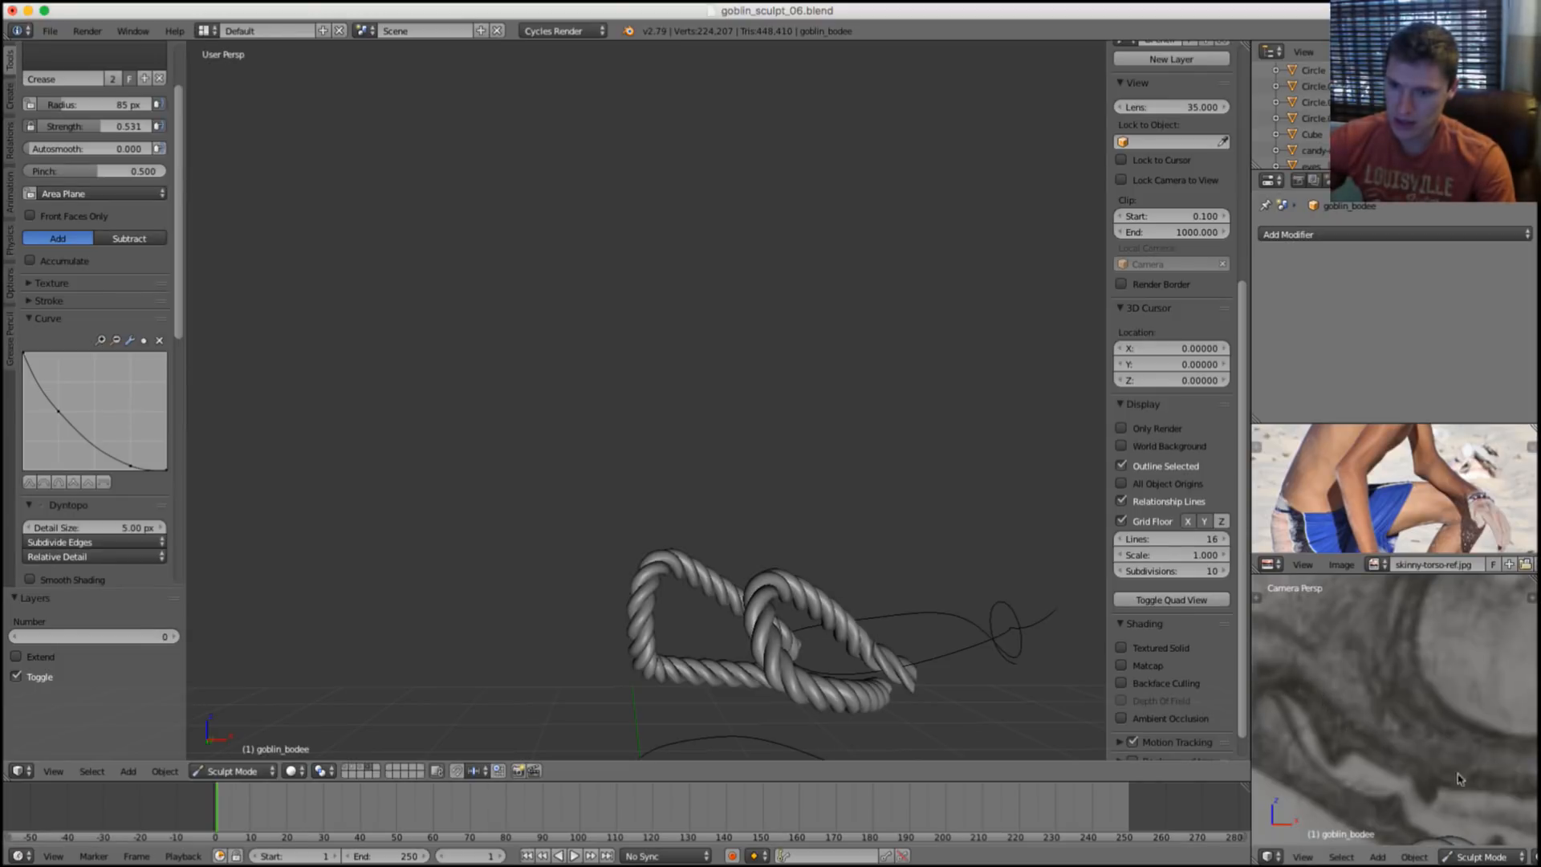
key(1)
scroll(737, 351, up, 8)
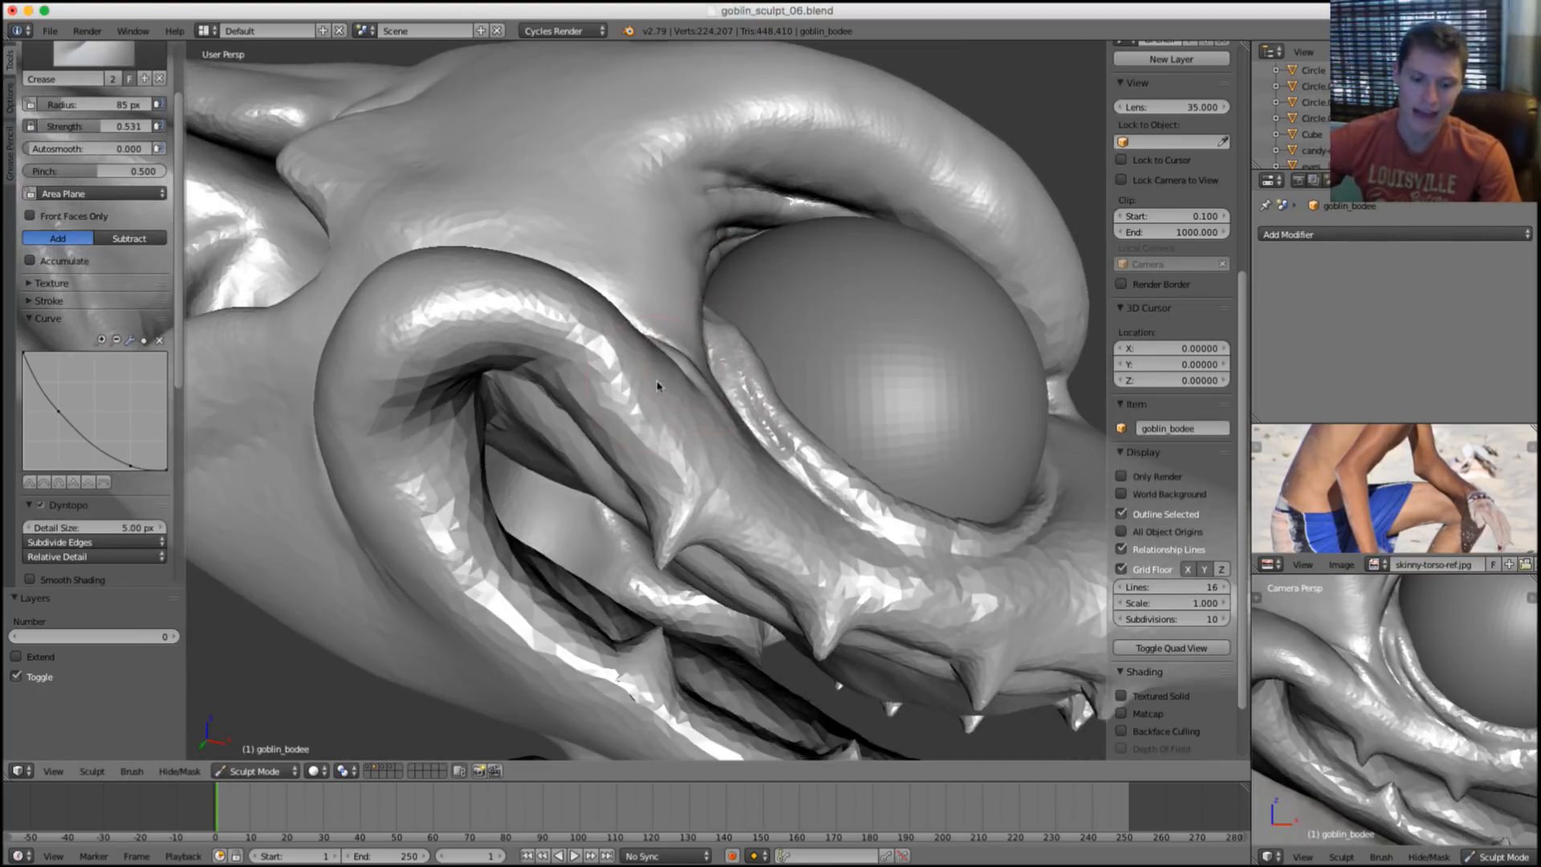
Crease a line along the upper lip from the mouth corner to above the first tooth, using a 65 px radius.
key(f)
click(618, 362)
scroll(626, 353, up, 2)
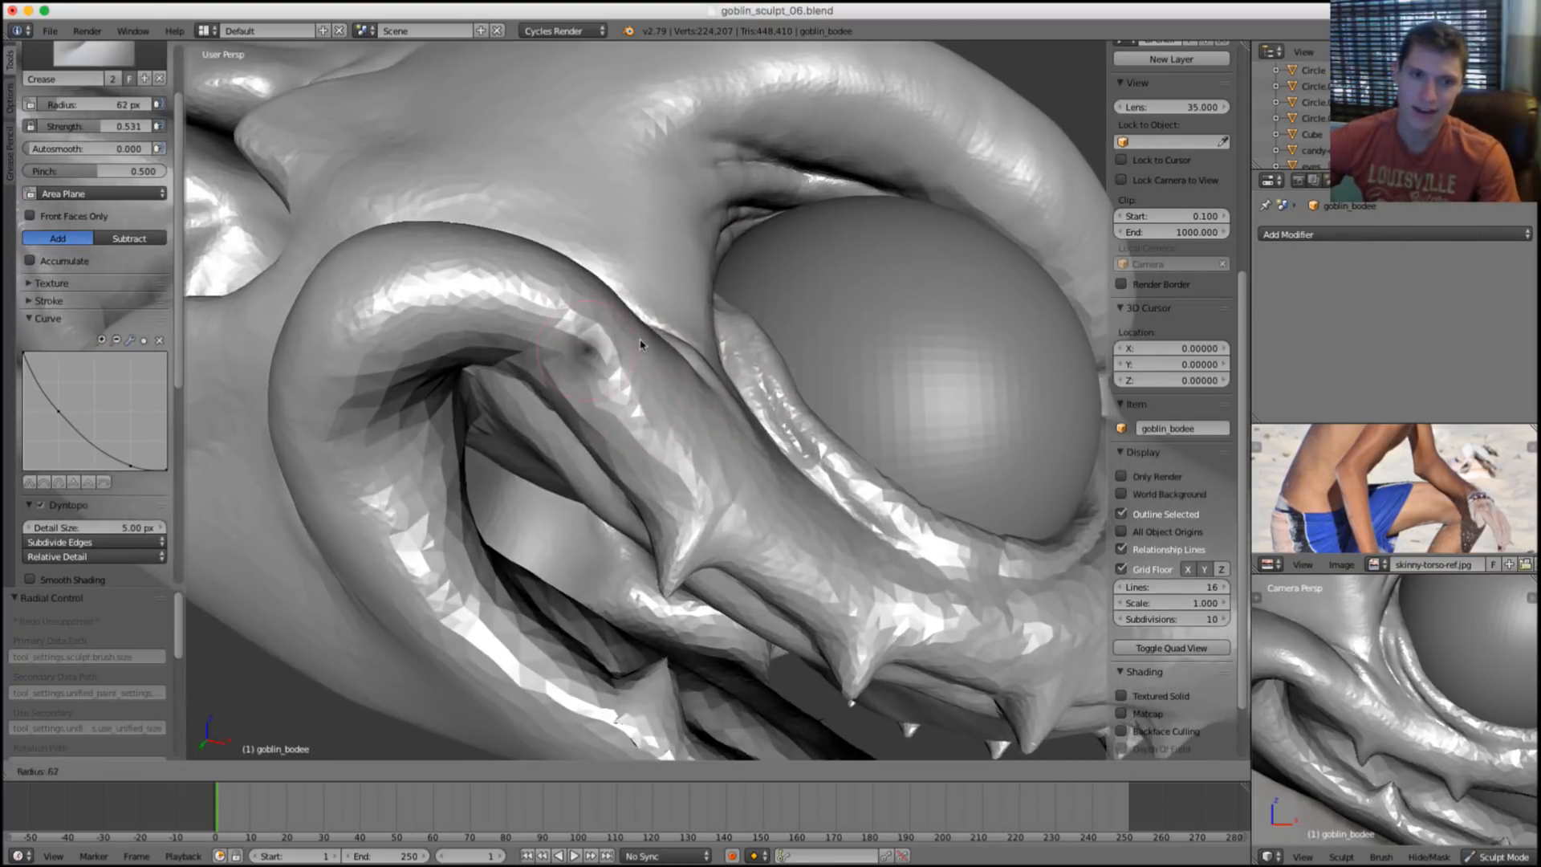
key(f)
click(505, 362)
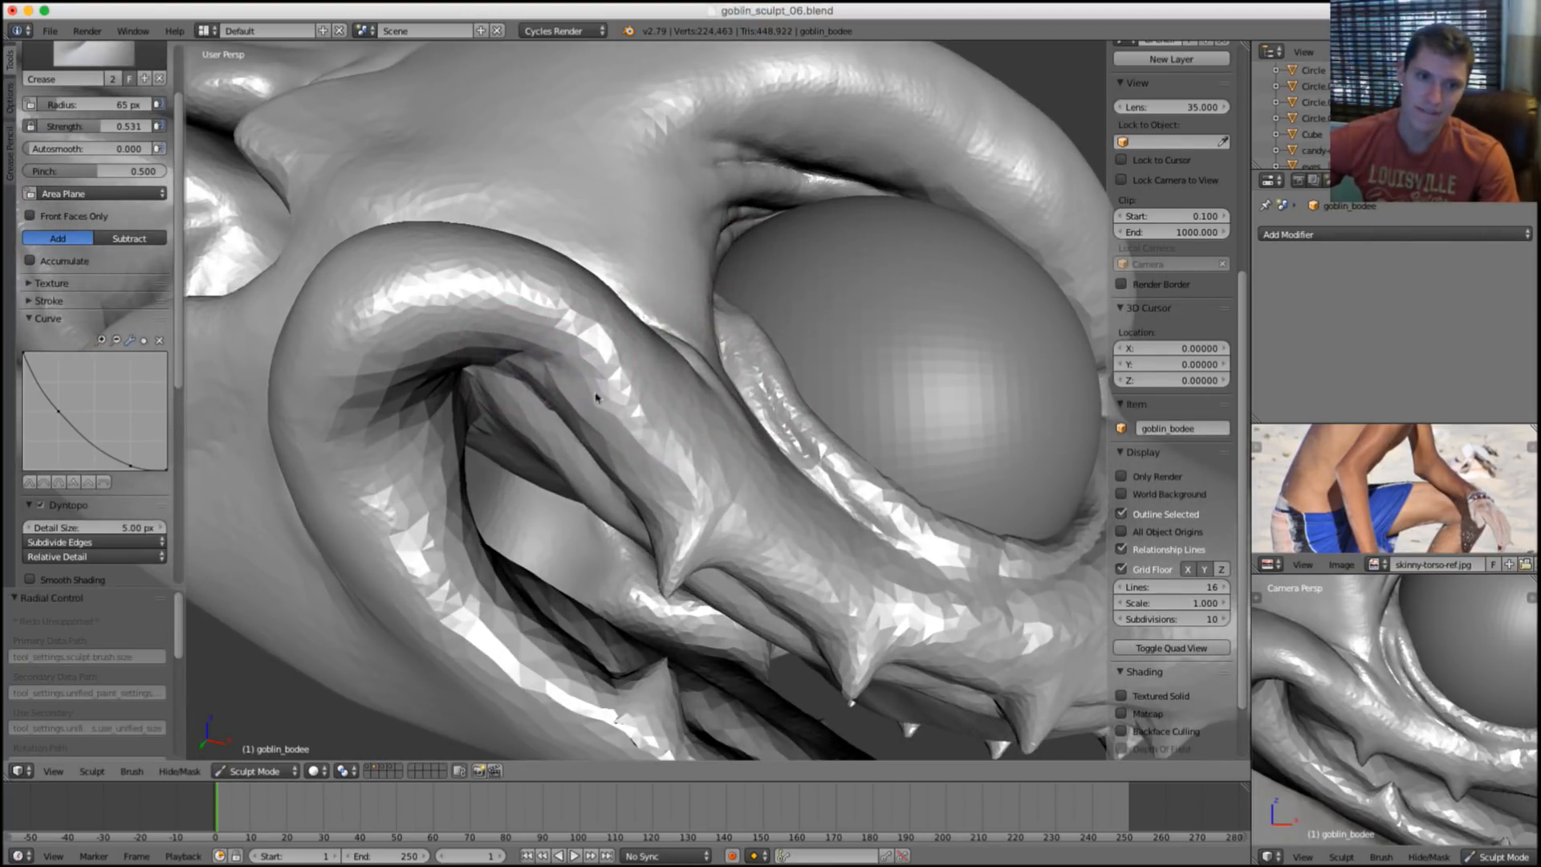
mouse_move(595, 396)
mouse_down()
mouse_move(552, 365)
mouse_move(629, 428)
mouse_up()
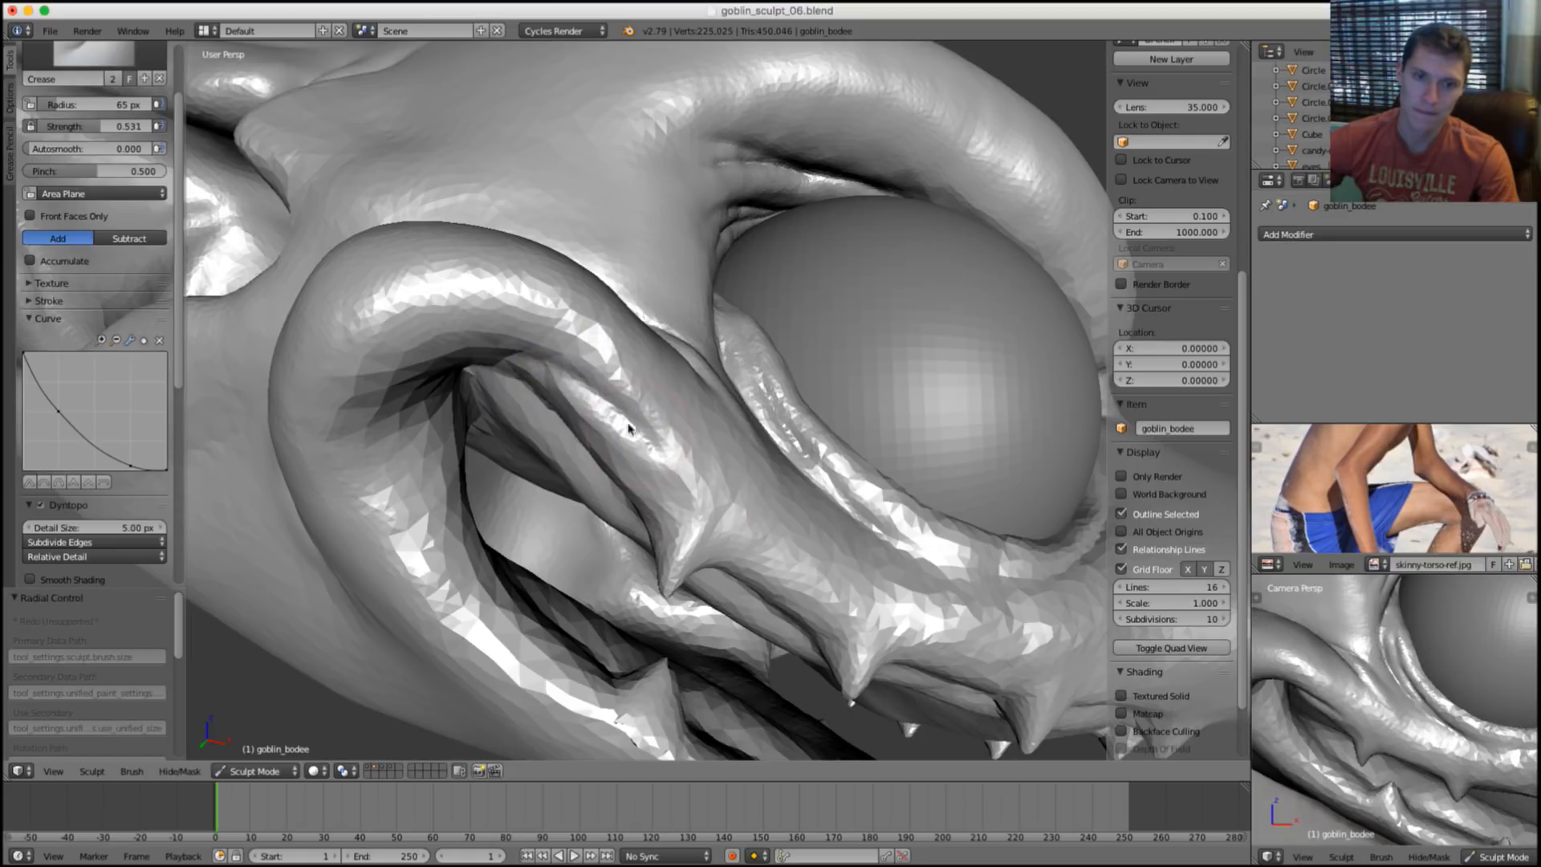
drag(734, 522, 688, 458)
Extend the upper lip crease from the first tooth past the second with a 65 px radius at strength 0.531.
middle_drag(688, 458, 689, 464)
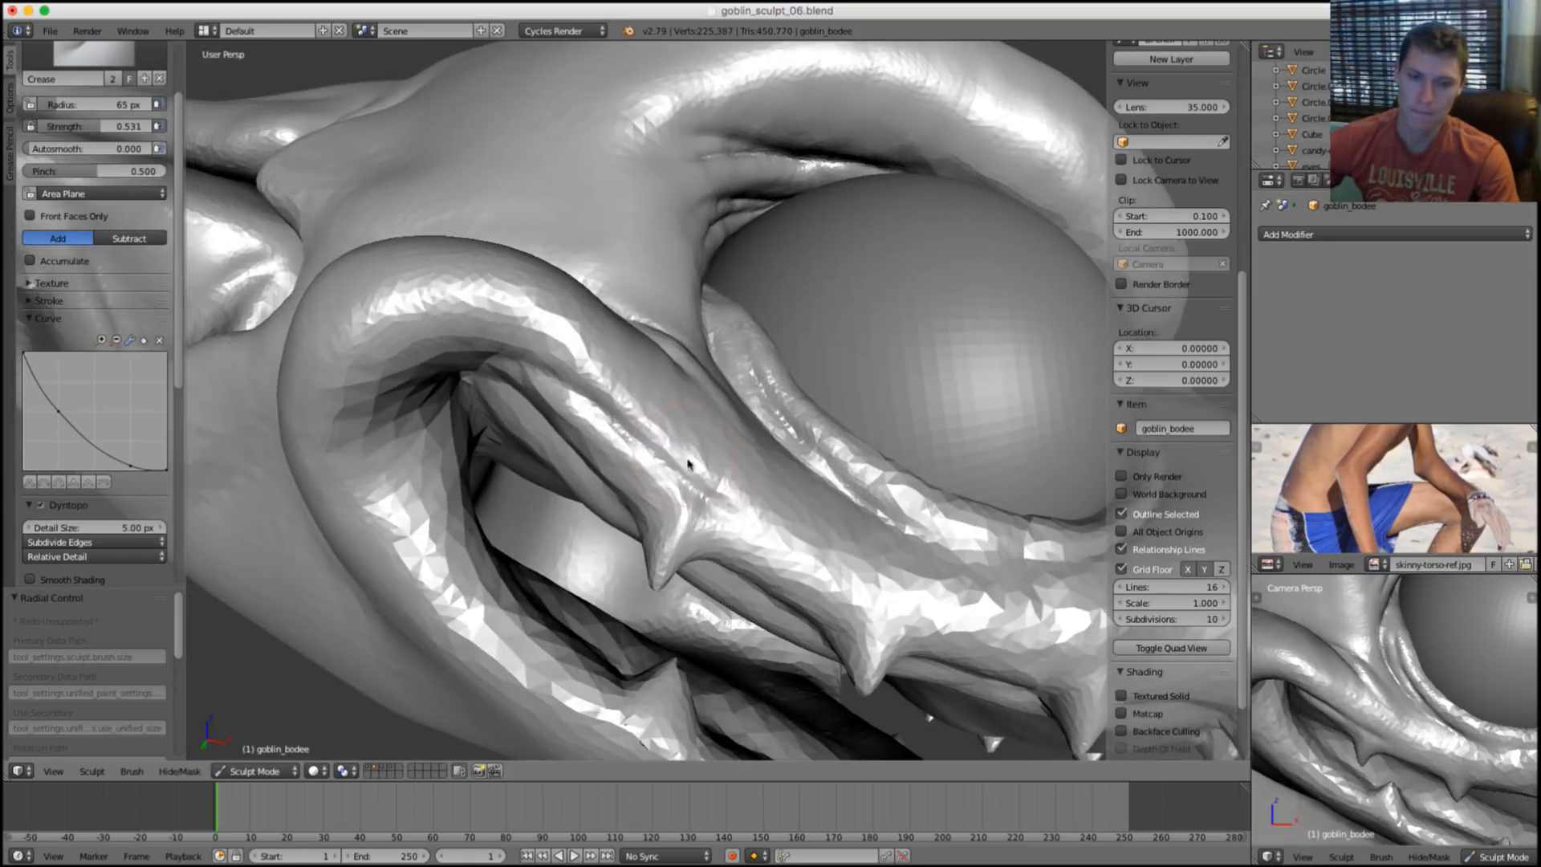
mouse_move(703, 489)
mouse_down()
mouse_move(664, 457)
mouse_move(815, 540)
mouse_up()
middle_drag(816, 541, 731, 510)
drag(807, 543, 770, 522)
middle_drag(771, 522, 740, 482)
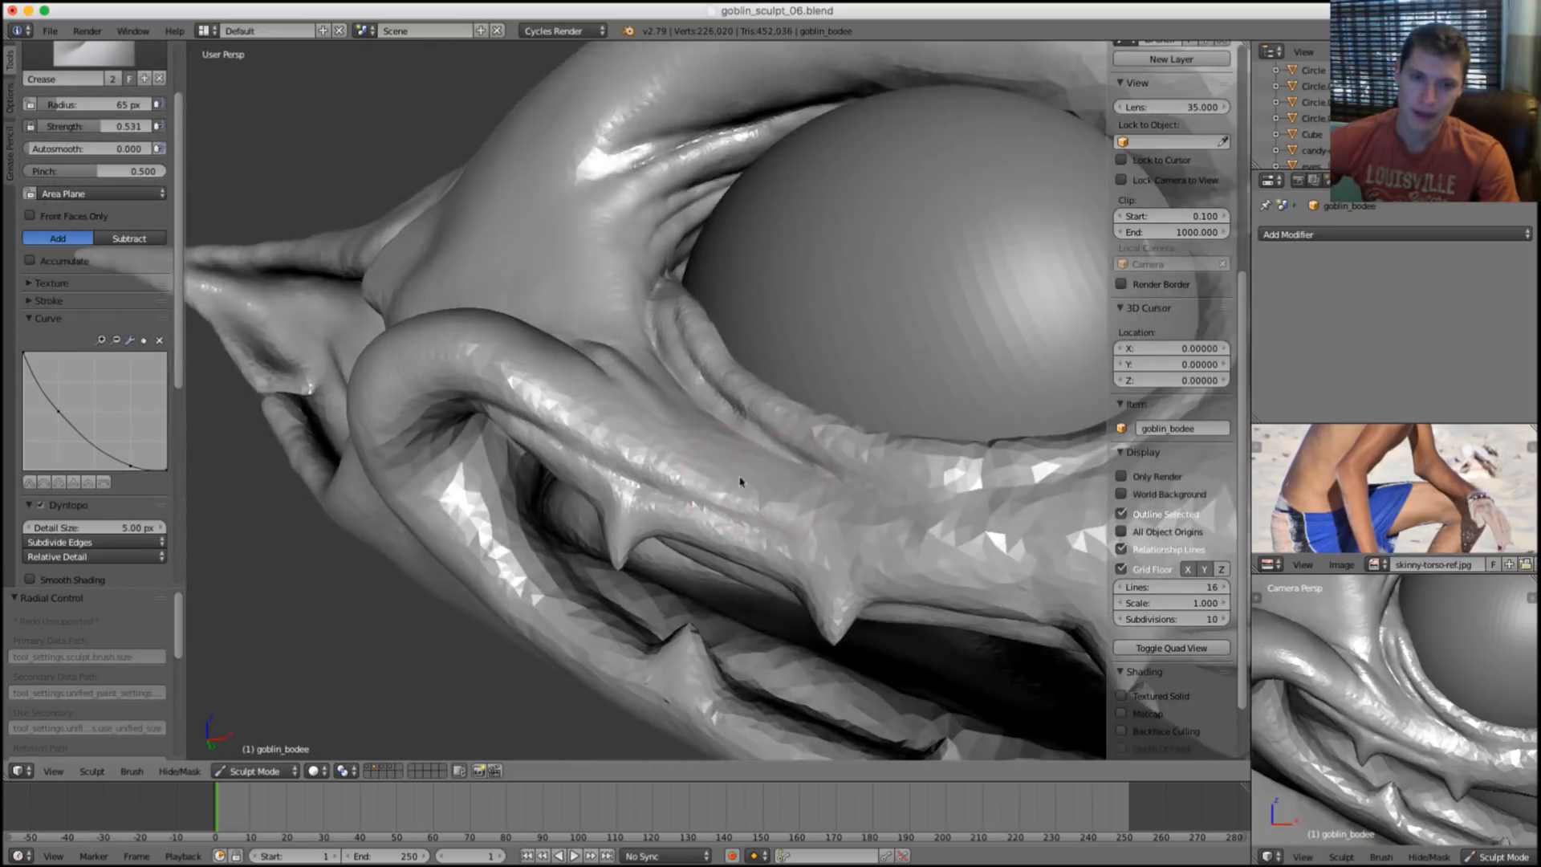
drag(807, 549, 773, 492)
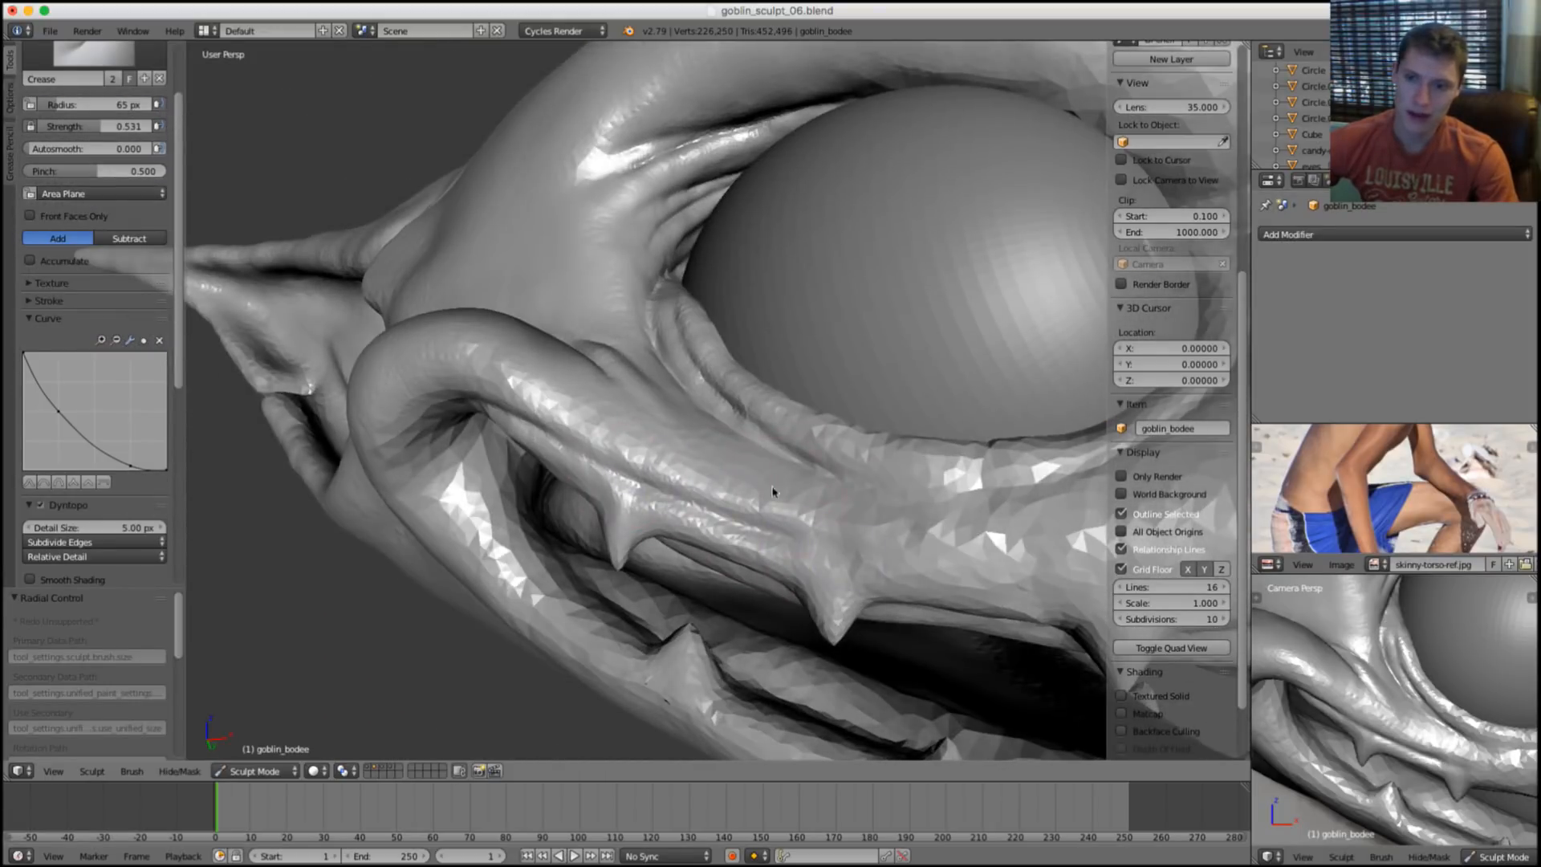
middle_drag(822, 522, 737, 512)
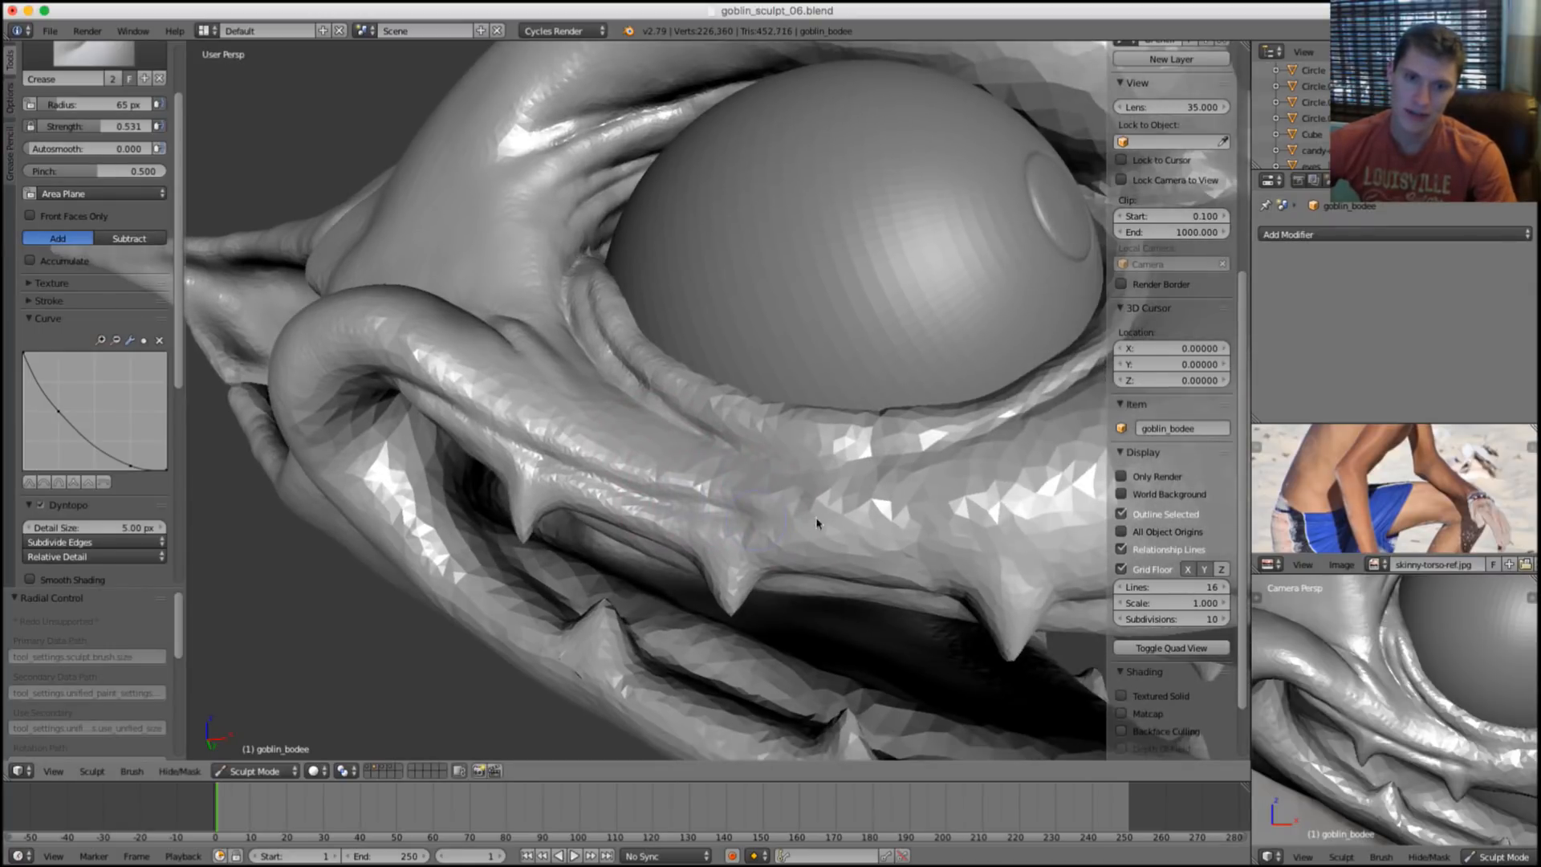
Pinch the new crease along the upper lip above the first two teeth with a 76 px radius at strength 0.647.
key(p)
mouse_move(630, 369)
middle_down()
mouse_move(644, 403)
mouse_move(549, 391)
middle_up()
key(s)
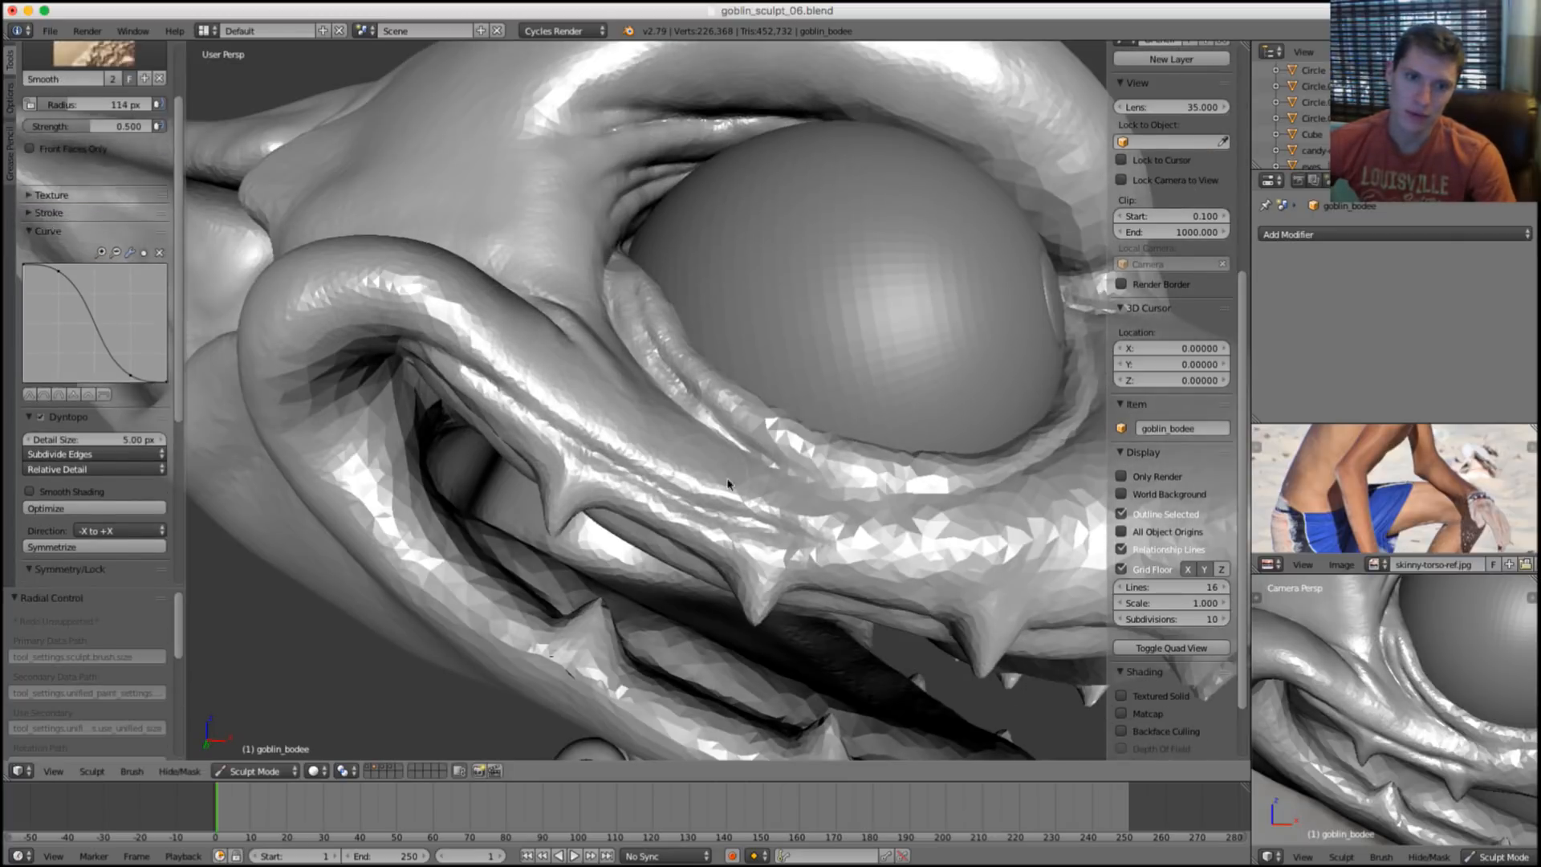
key(p)
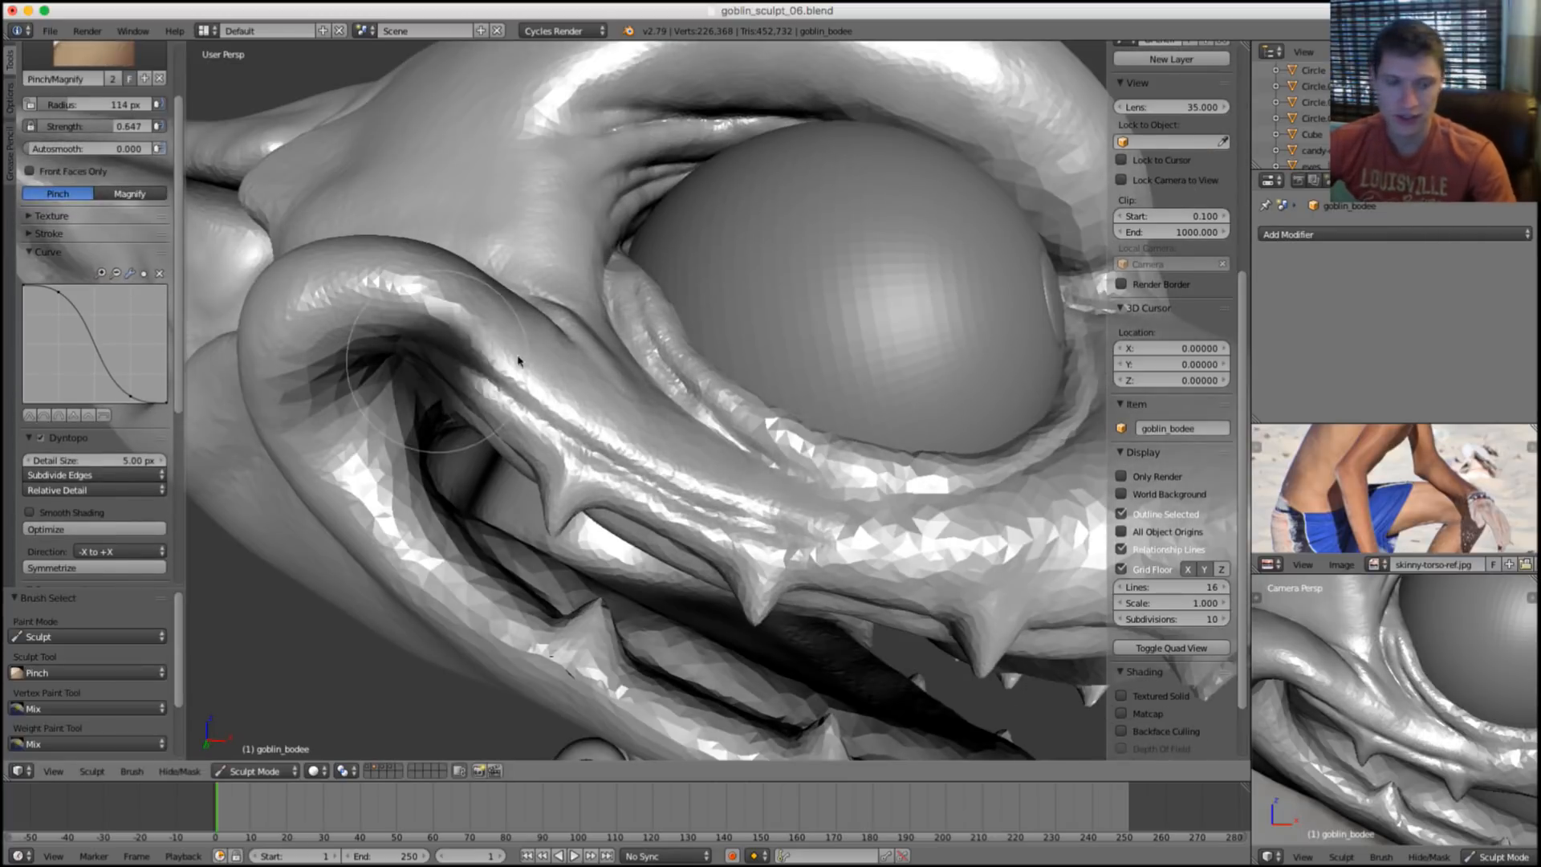
key(f)
click(513, 399)
mouse_move(493, 379)
mouse_down()
mouse_move(630, 482)
mouse_move(780, 534)
mouse_move(720, 513)
mouse_up()
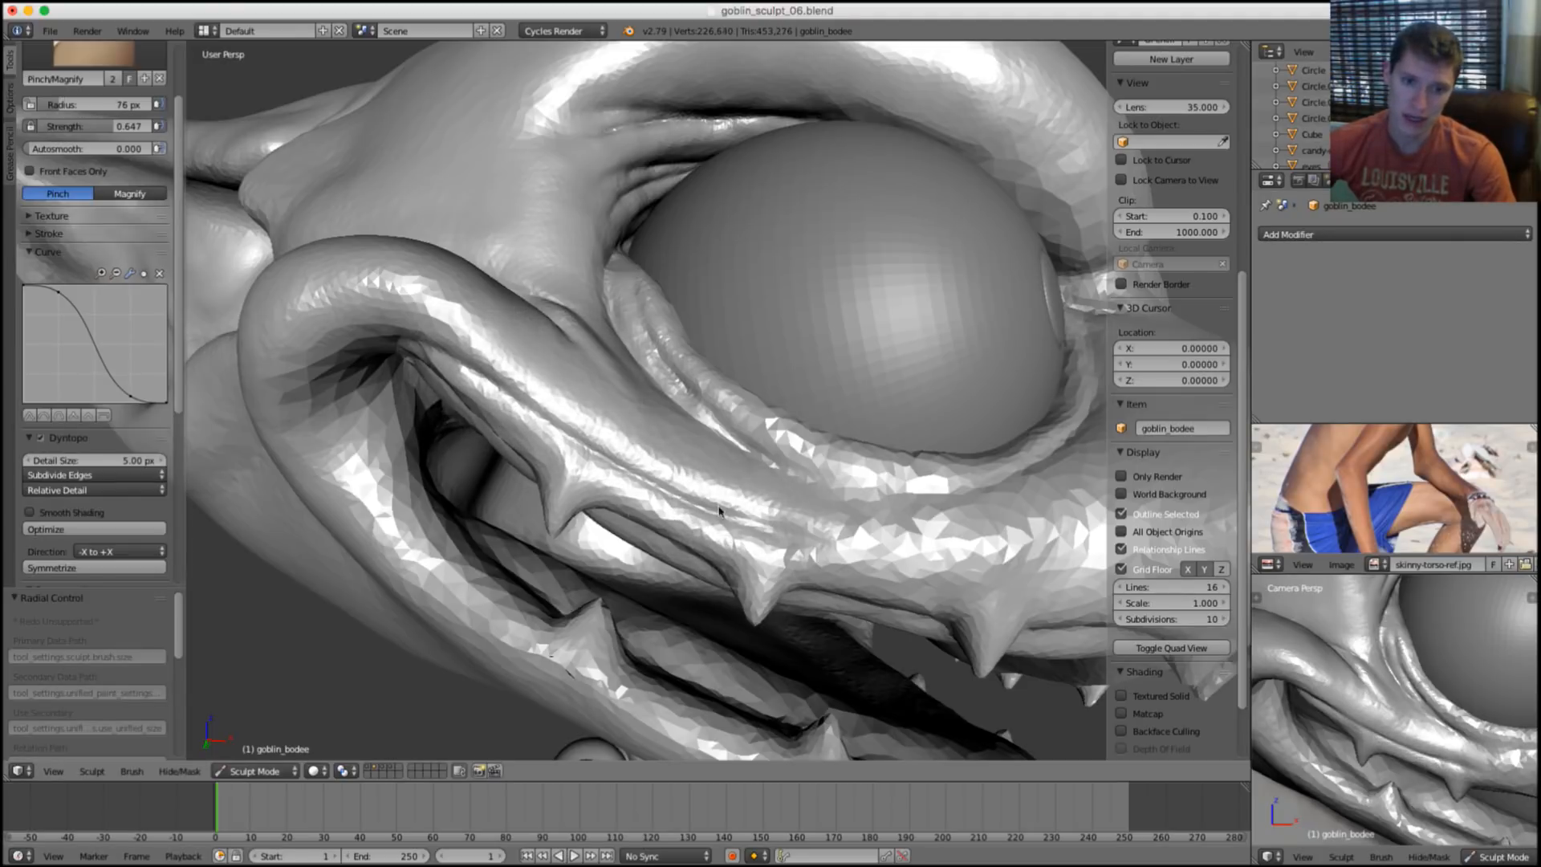
Smooth the upper lip crease above the first two teeth and pinch it towards the mouth corner, using a 112 px radius at strength 0.647.
mouse_move(630, 440)
middle_down()
mouse_move(610, 447)
mouse_move(707, 373)
mouse_move(689, 361)
mouse_move(683, 447)
middle_up()
key(s)
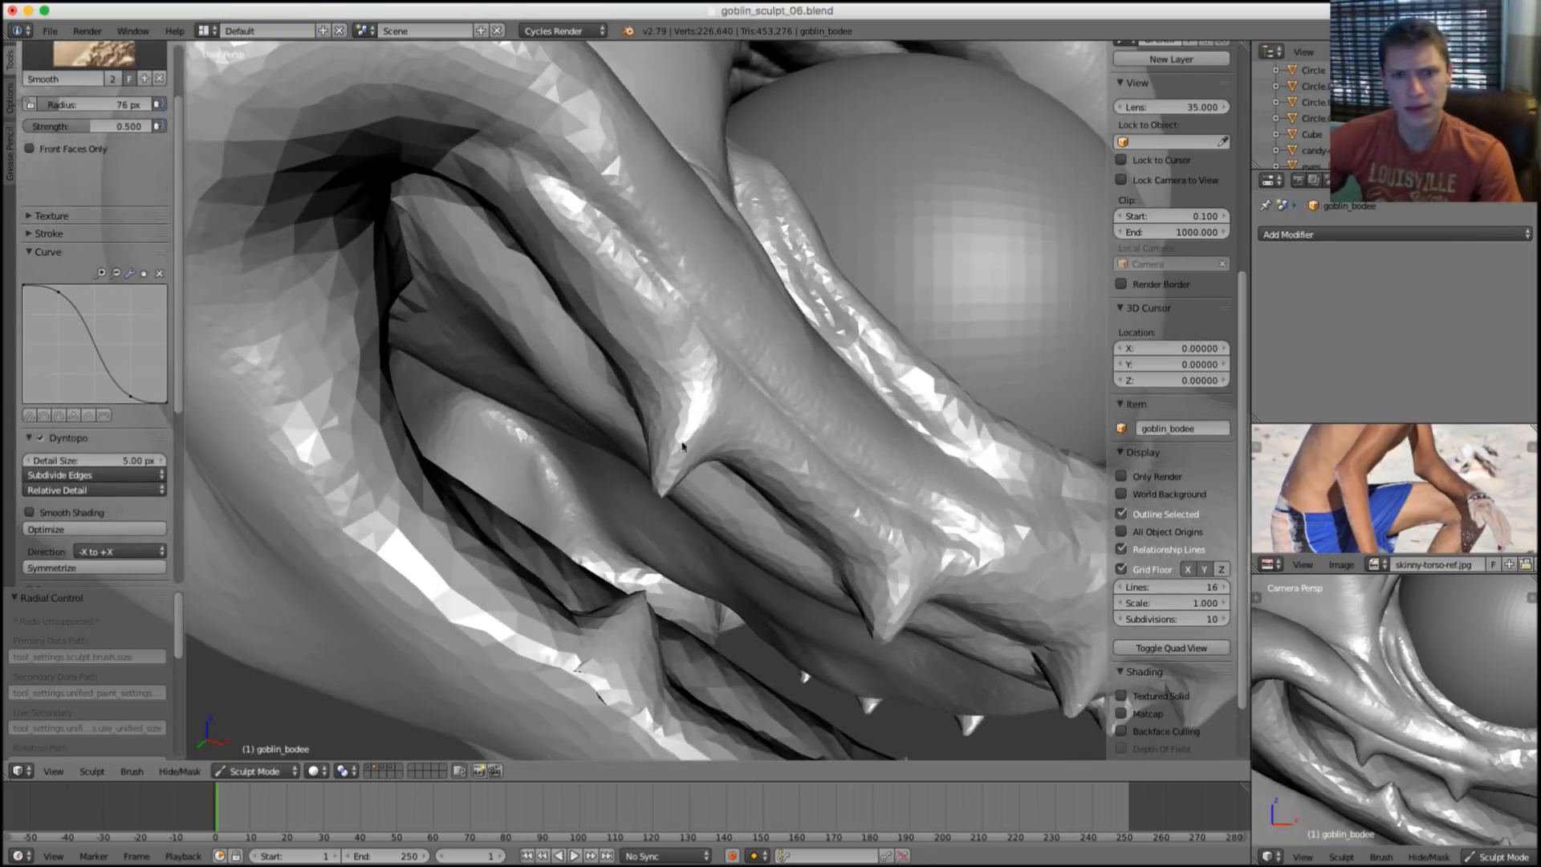
key(p)
scroll(722, 385, down, 5)
mouse_move(809, 286)
middle_down()
mouse_move(975, 261)
mouse_move(953, 258)
middle_up()
scroll(883, 249, up, 6)
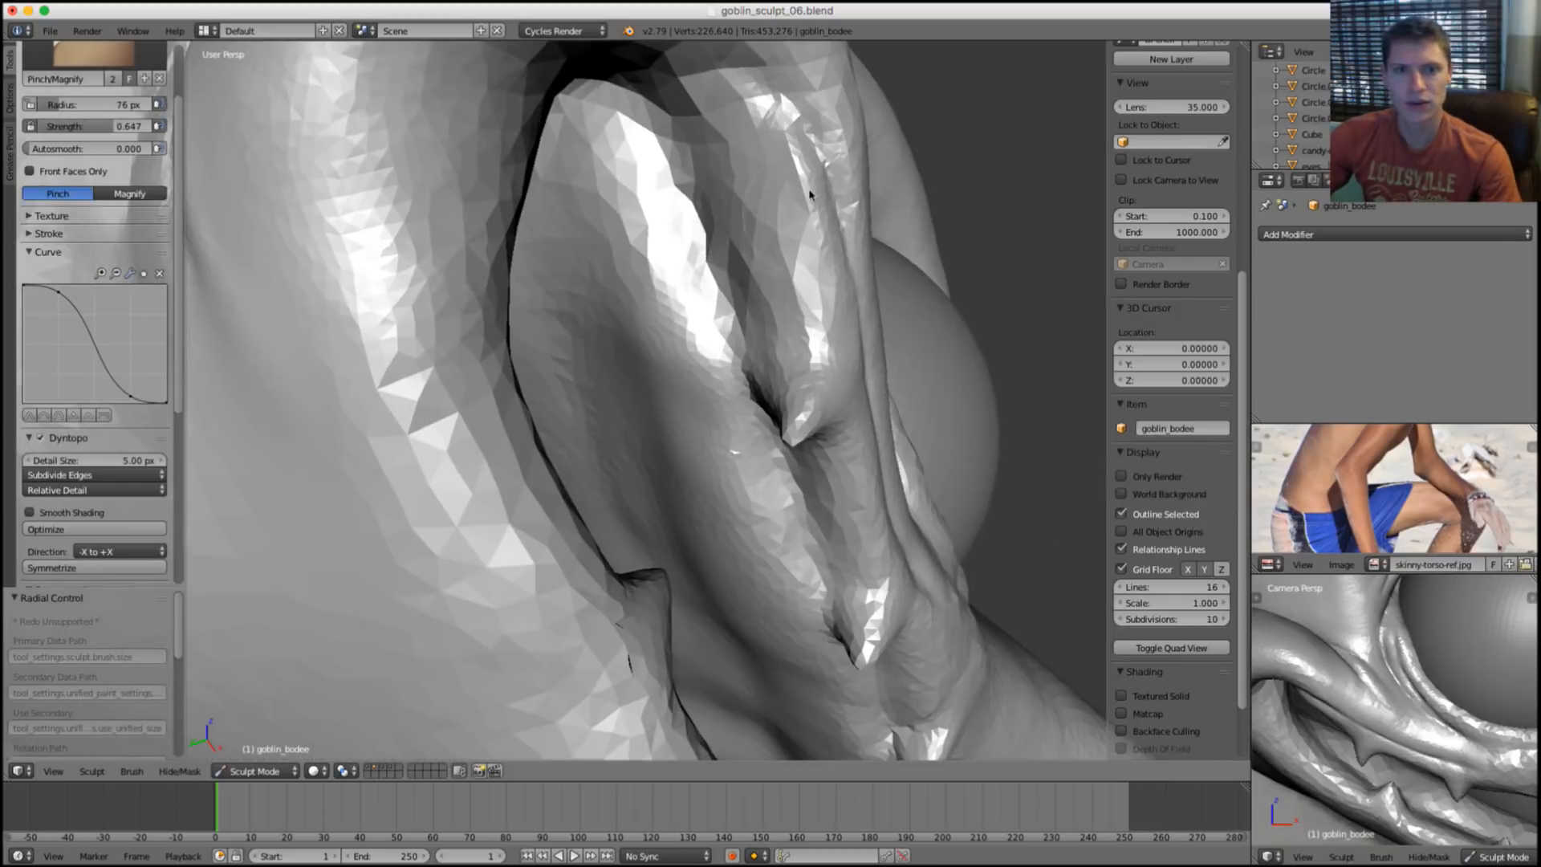
key(s)
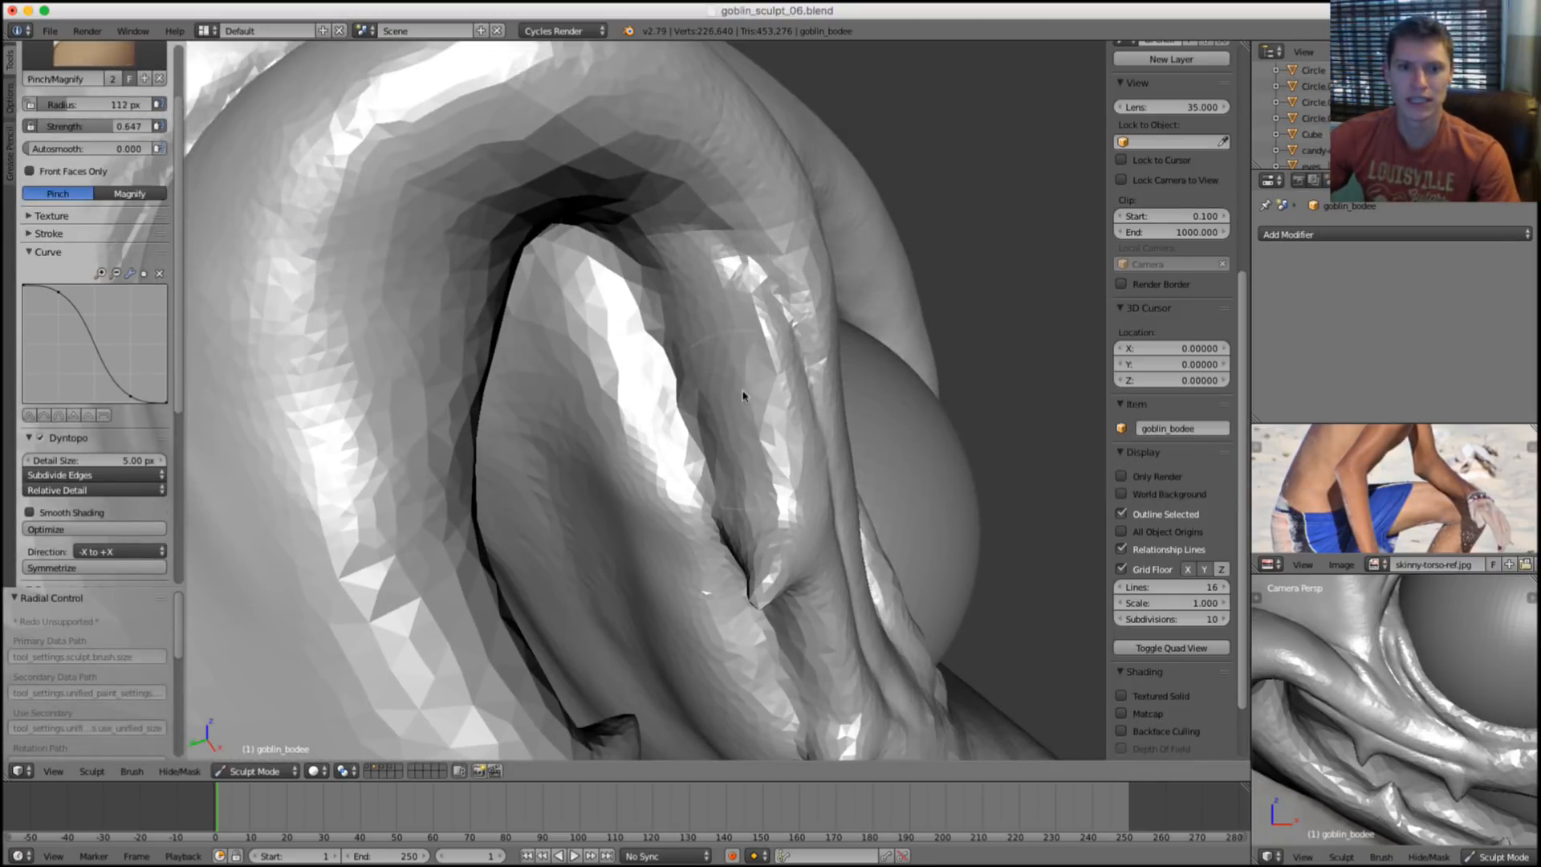
key(p)
middle_drag(912, 345, 754, 357)
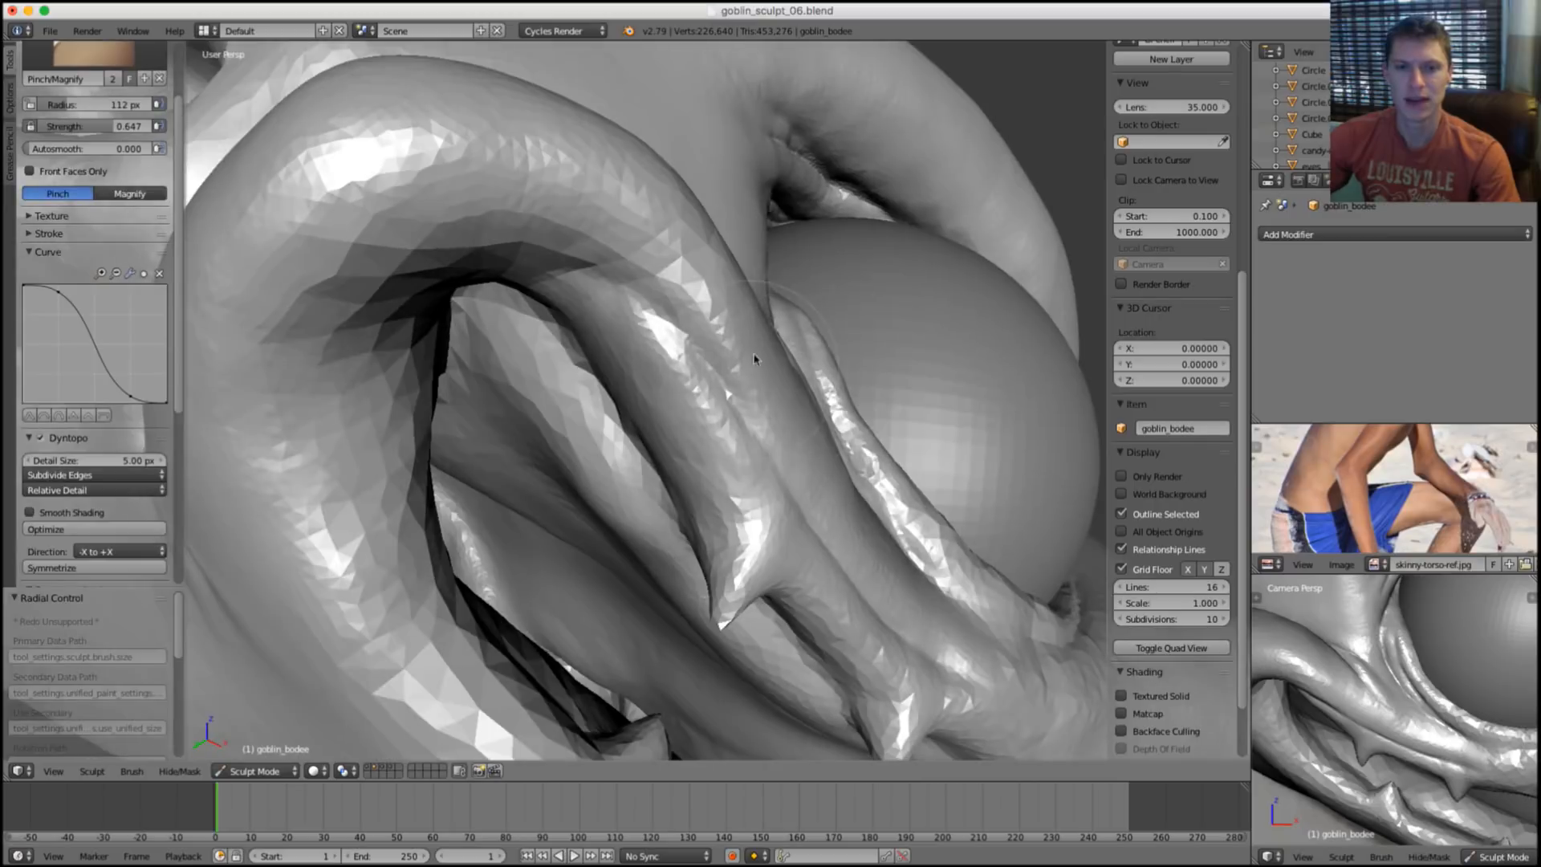
Crease the inner upper lip fold at the mouth corner with 52 to 83 px radii at strength 0.531, and compare it with the reference drawing.
key(shift+c)
mouse_move(643, 344)
middle_down()
mouse_move(716, 233)
mouse_move(584, 205)
middle_up()
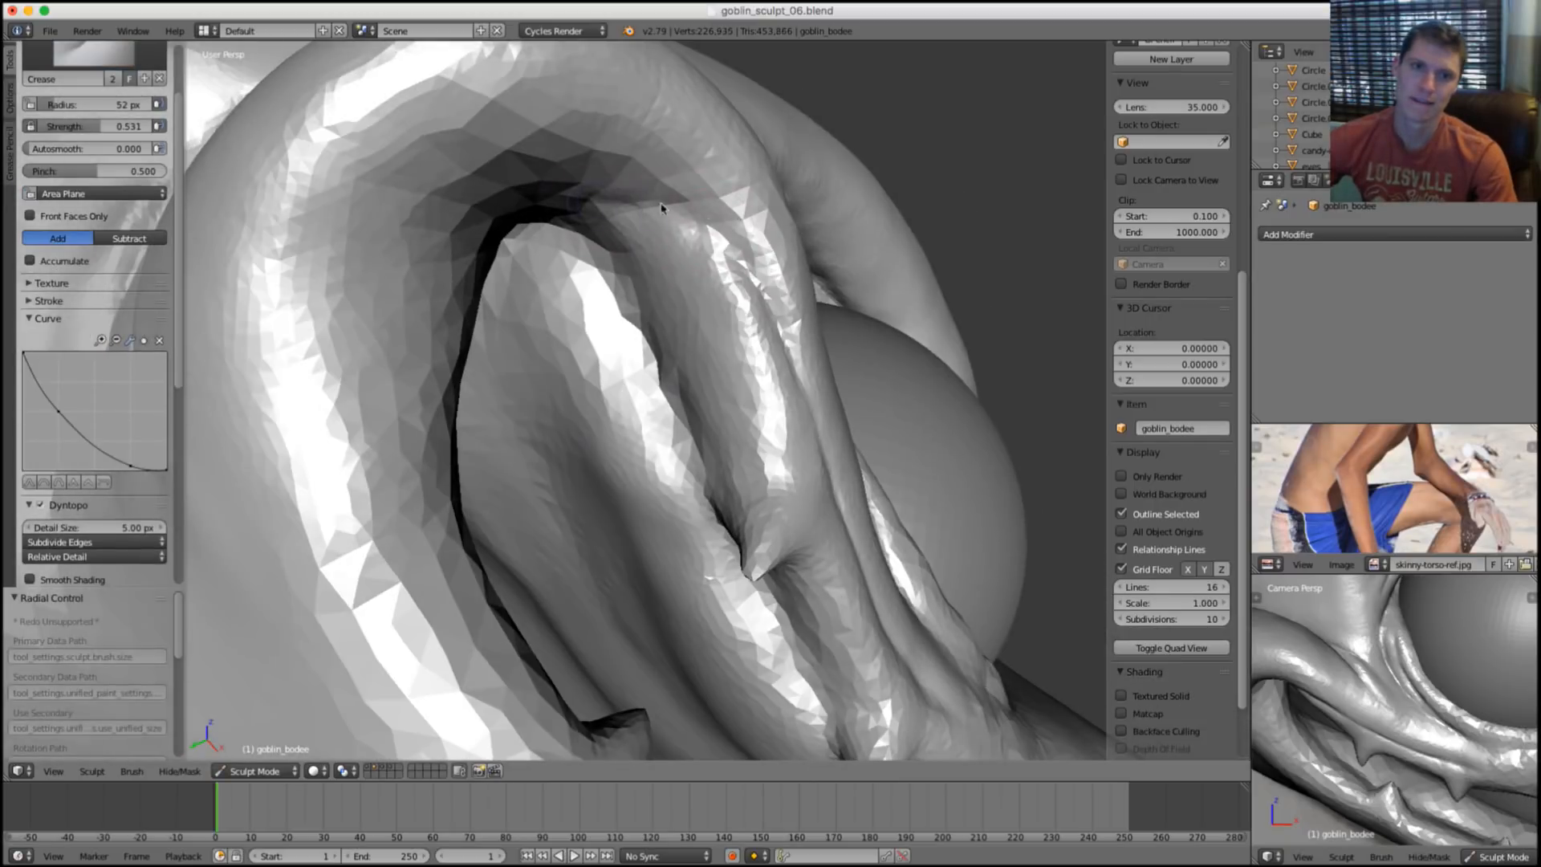
drag(661, 215, 745, 263)
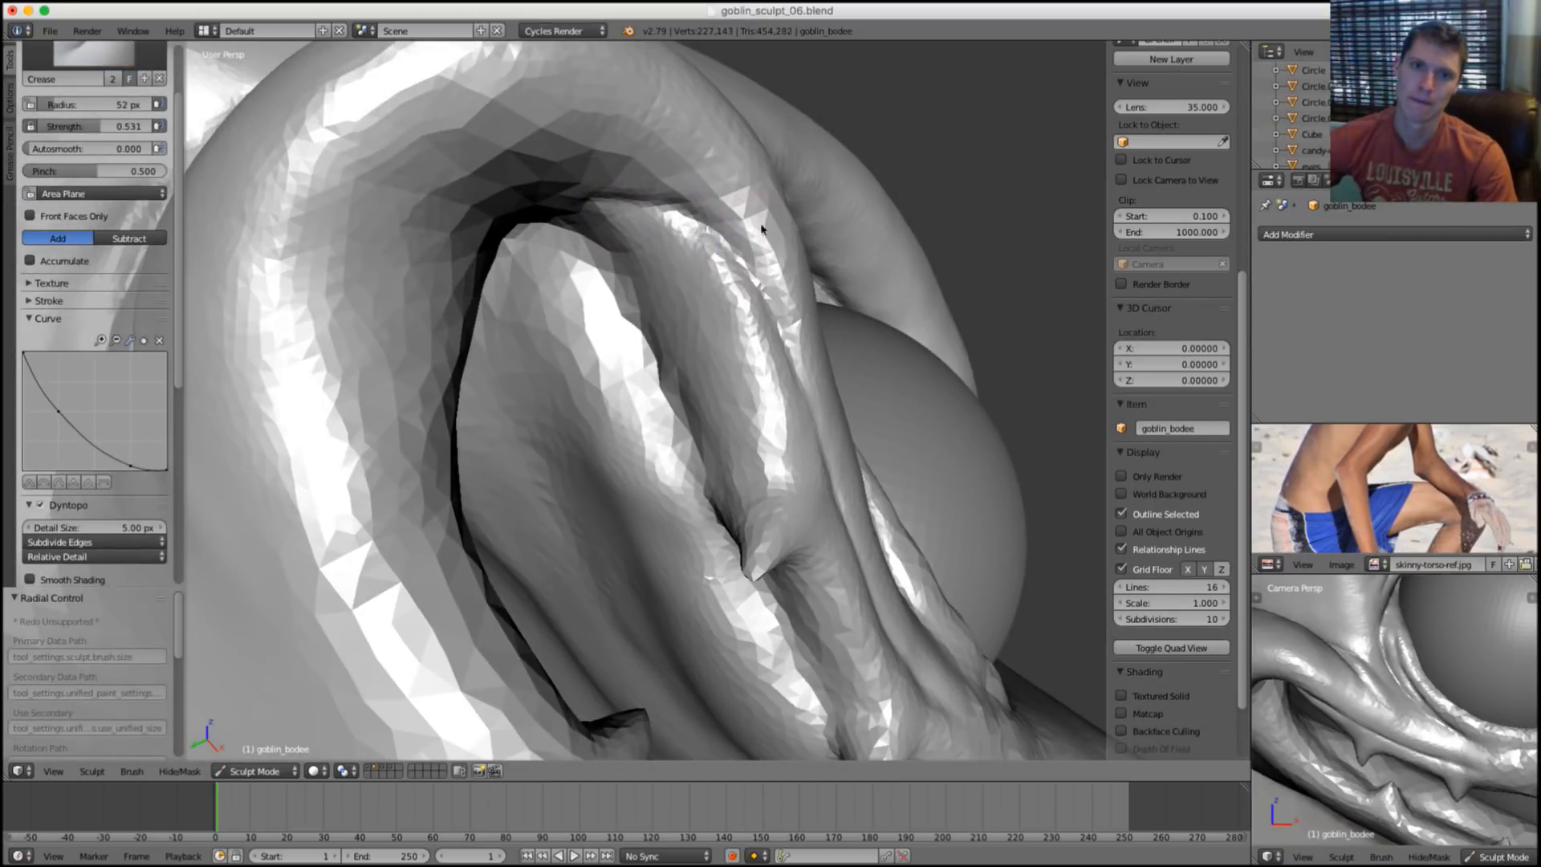
mouse_move(762, 229)
middle_down()
mouse_move(739, 206)
mouse_move(758, 153)
middle_up()
drag(583, 173, 724, 203)
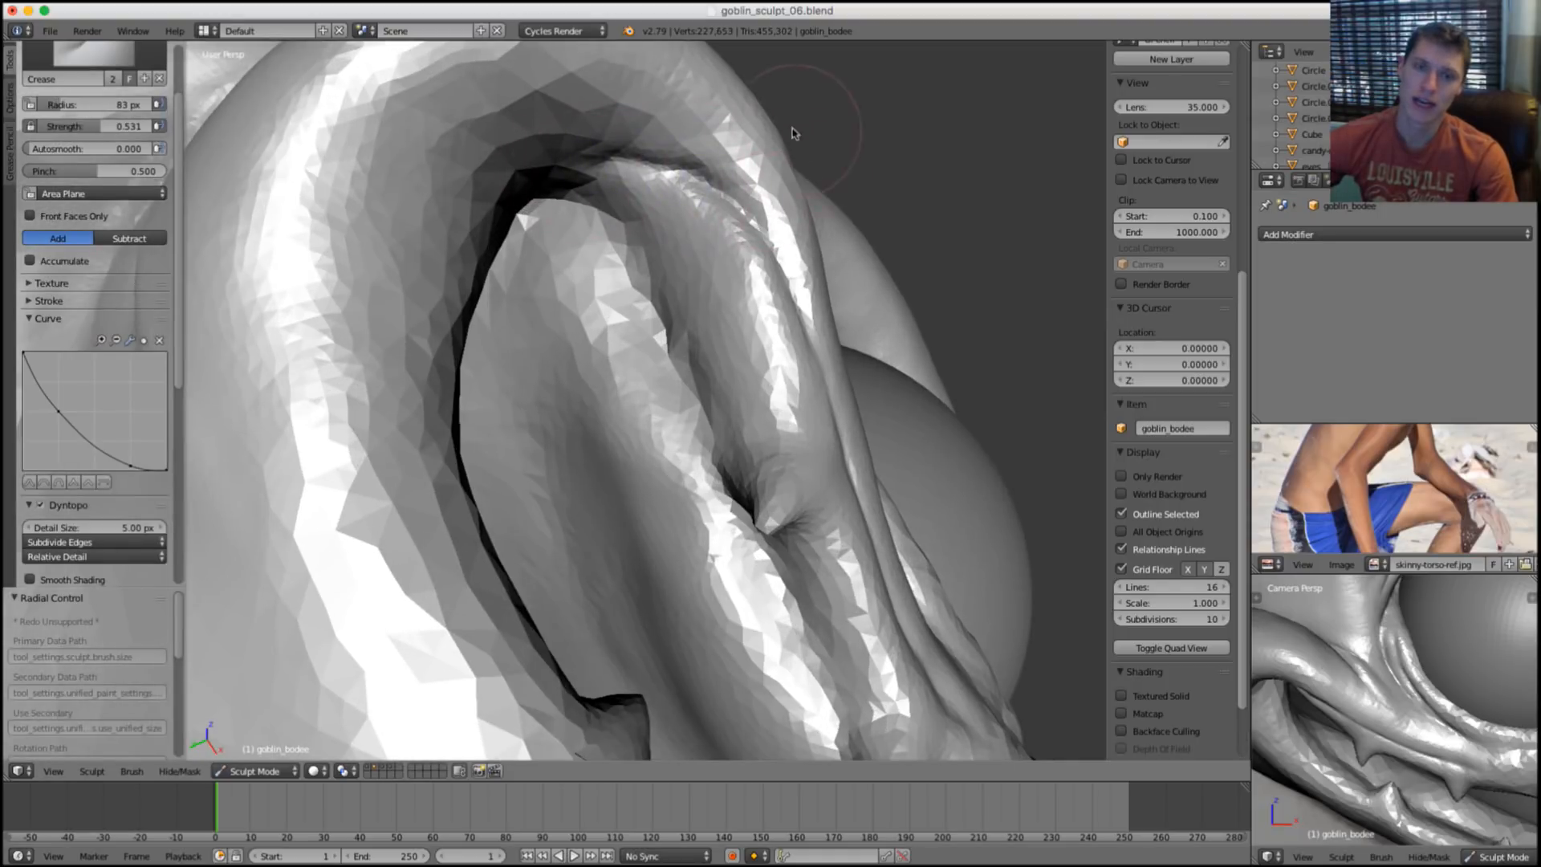
middle_drag(792, 133, 664, 227)
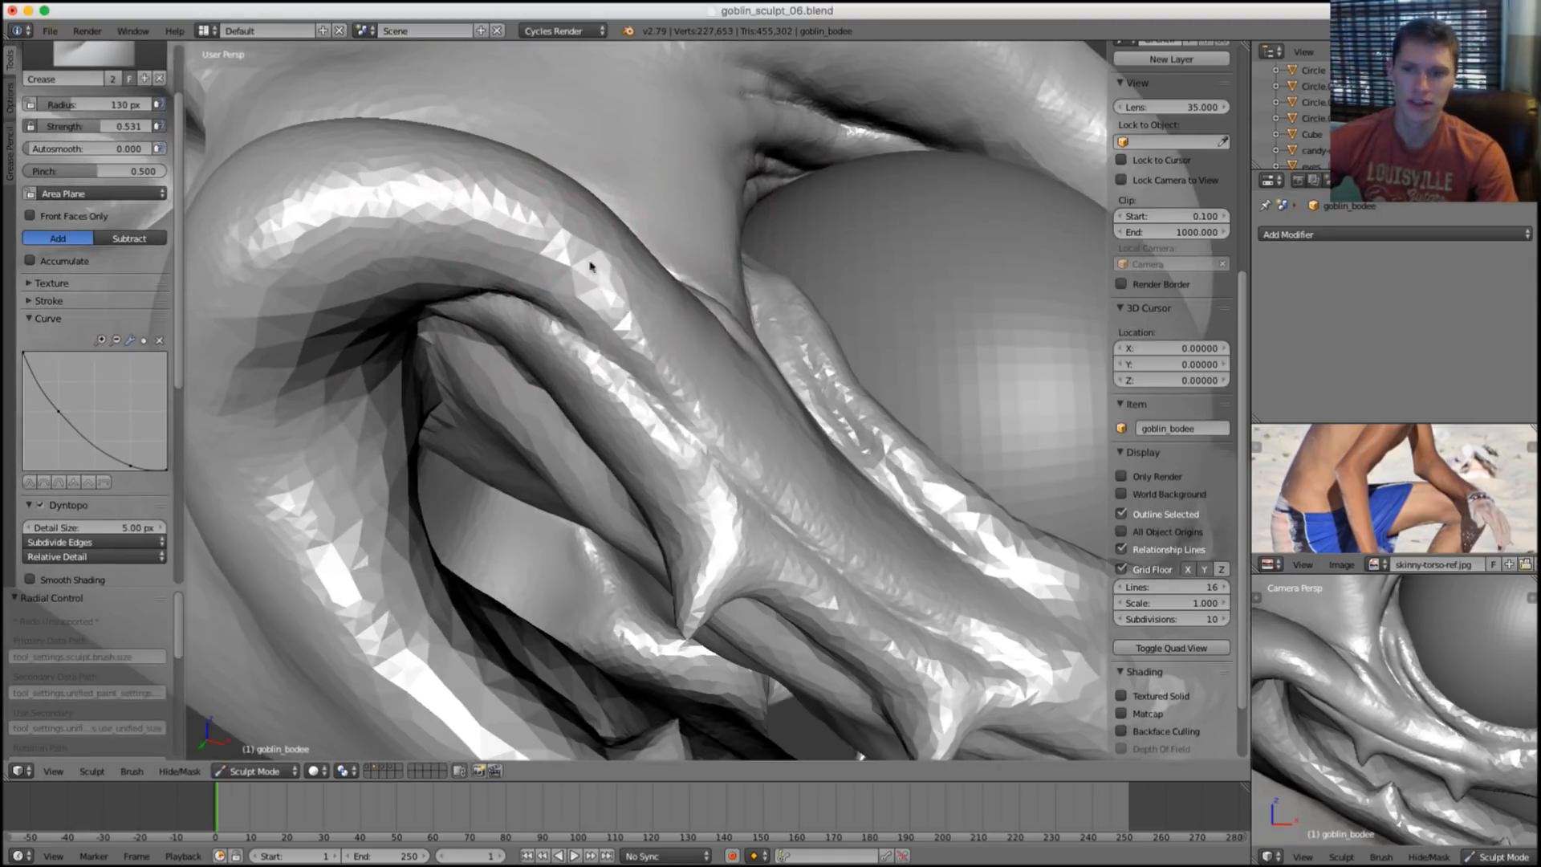
scroll(857, 358, down, 3)
key(2)
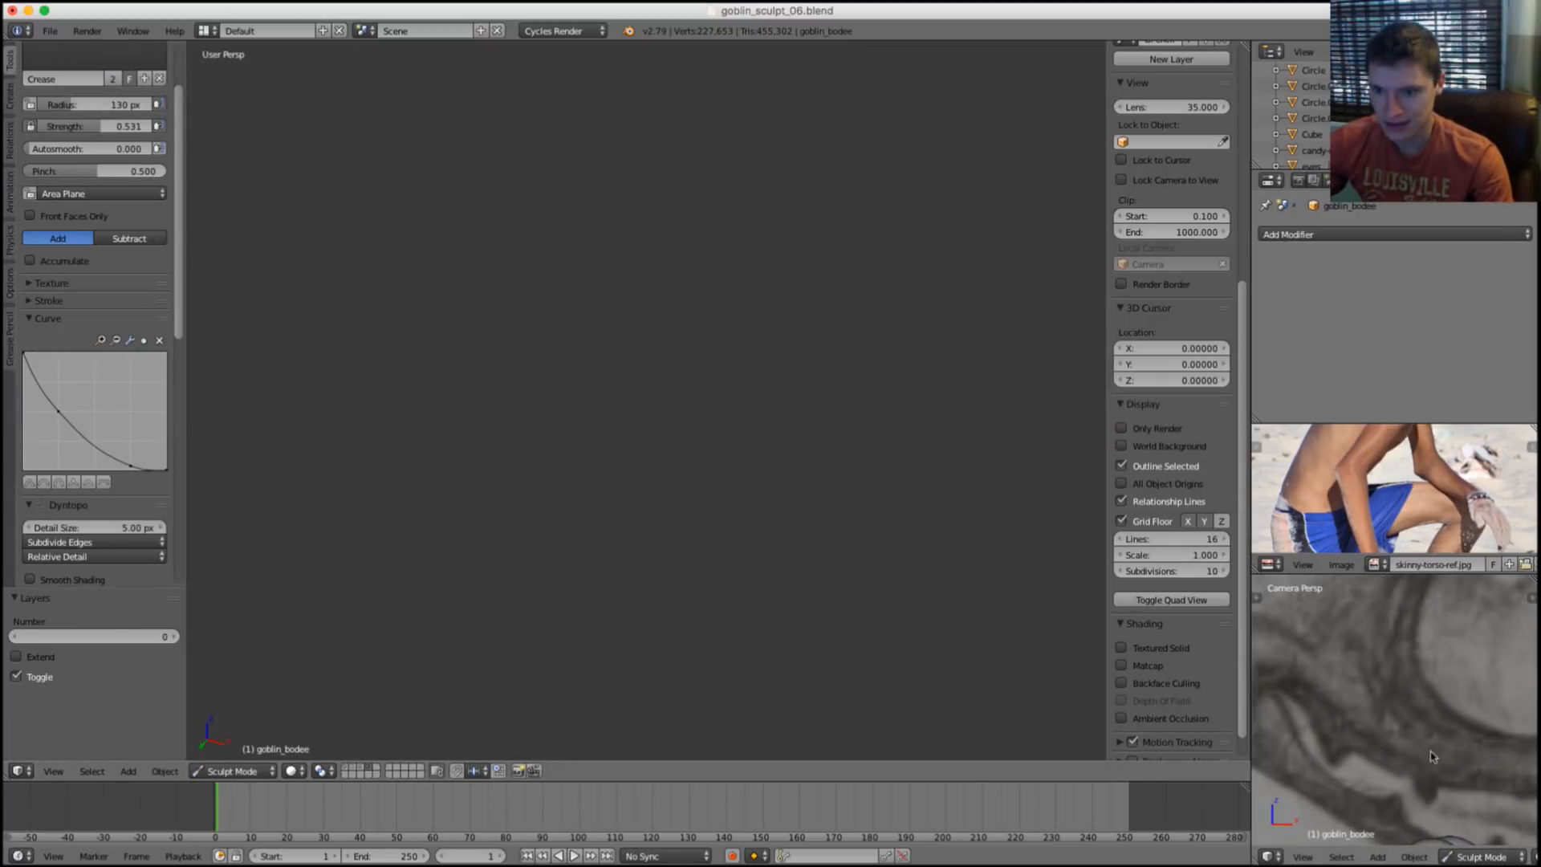
key(1)
Deepen the crease where the upper lip tucks into the mouth corner, using a 97 px radius at strength 0.531.
middle_drag(503, 334, 610, 321)
scroll(658, 310, up, 3)
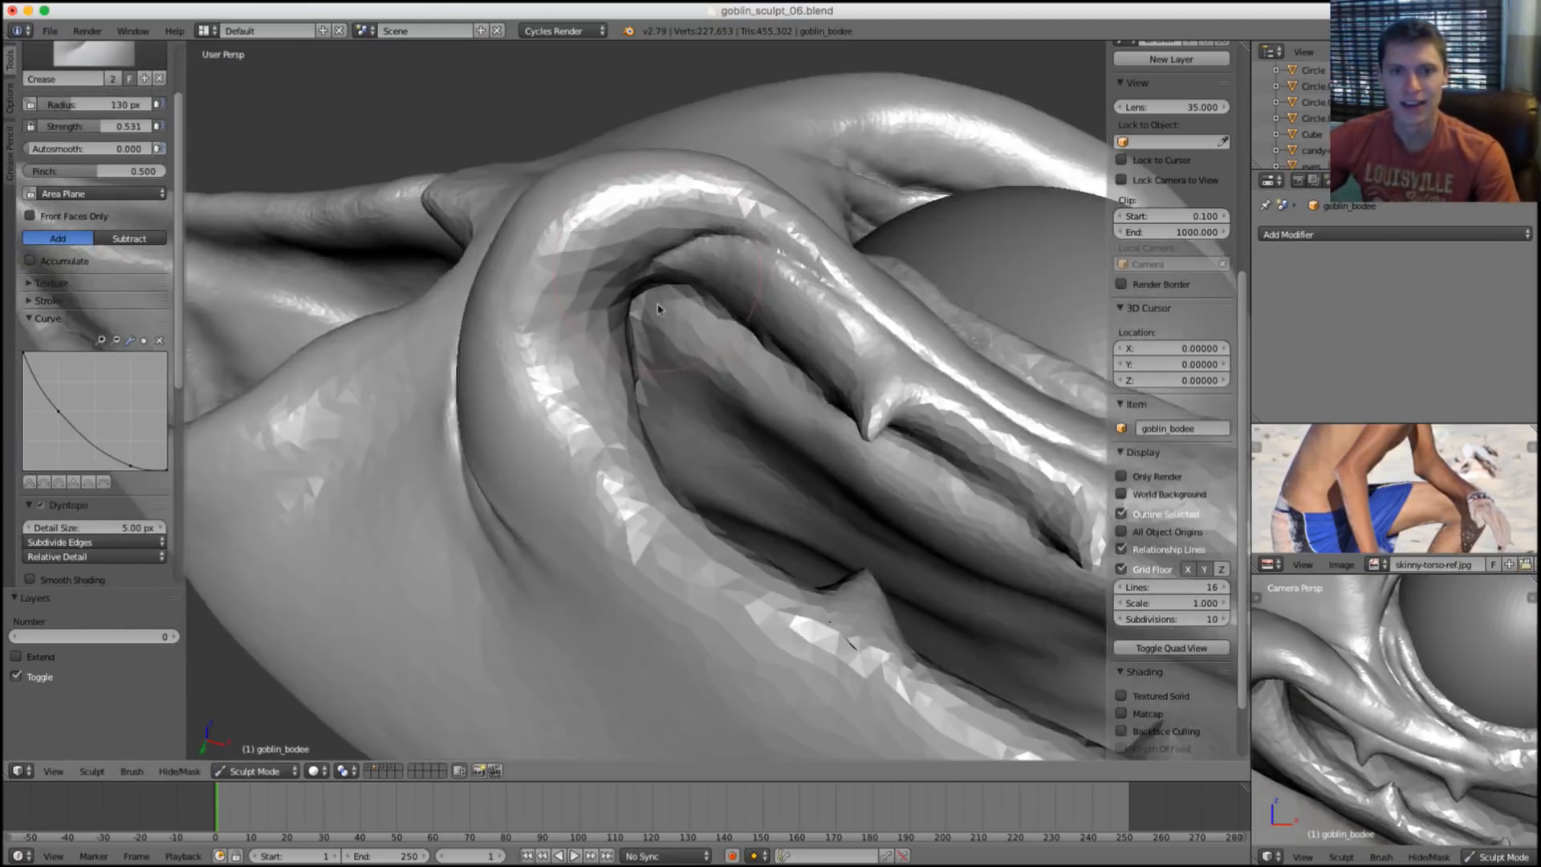
scroll(659, 309, up, 3)
key(f)
click(600, 195)
middle_drag(600, 196, 561, 227)
key(f)
click(545, 214)
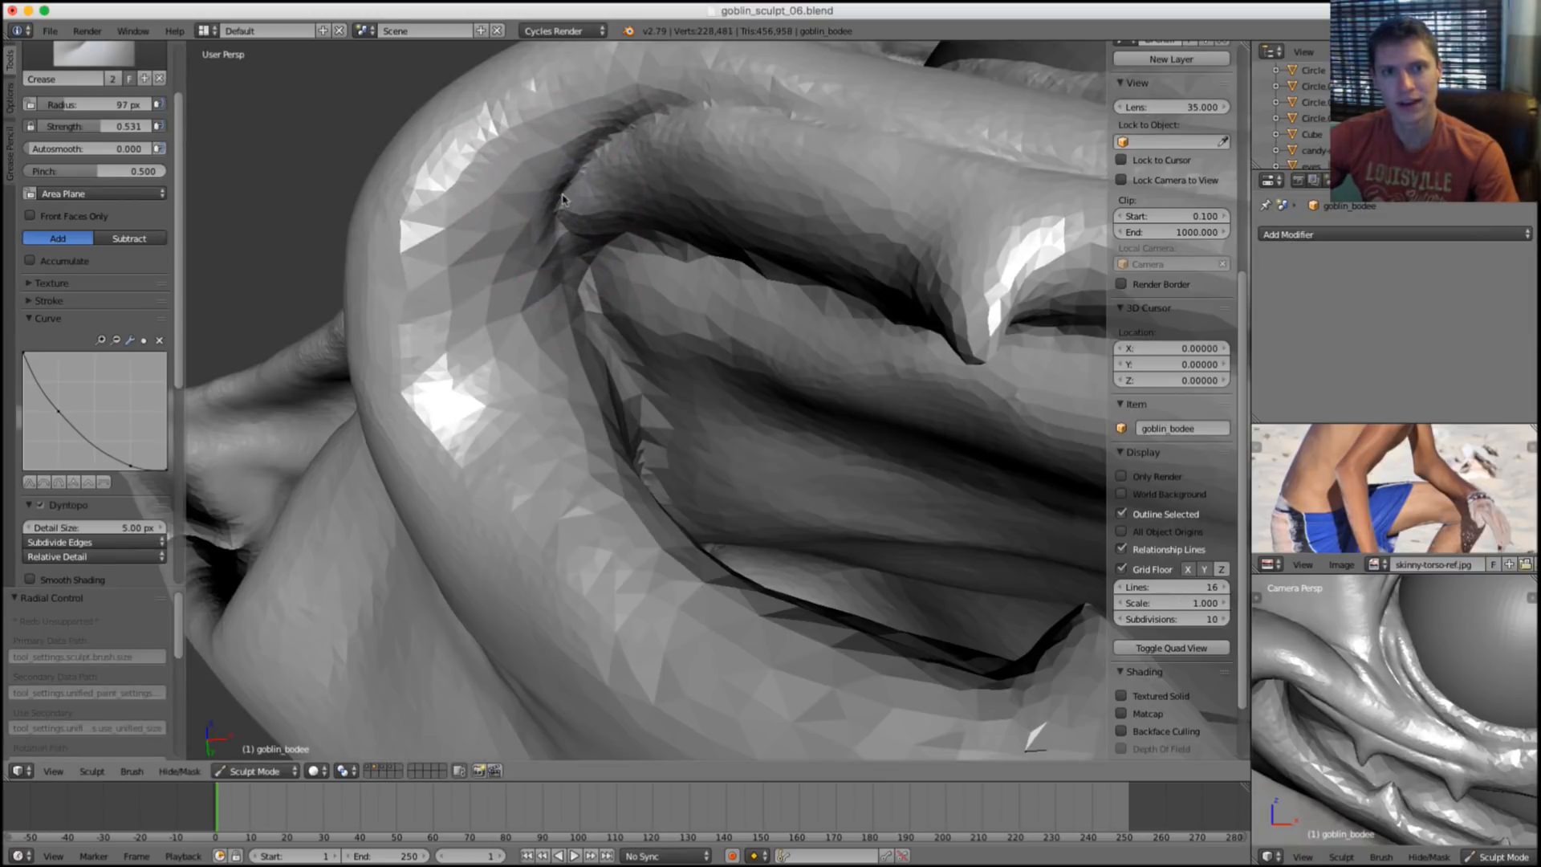
click(643, 139)
Smooth the outer cheek fold curving around the mouth corner with a 120 px radius at strength 0.500.
scroll(625, 169, down, 4)
scroll(610, 291, up, 2)
middle_drag(610, 291, 590, 265)
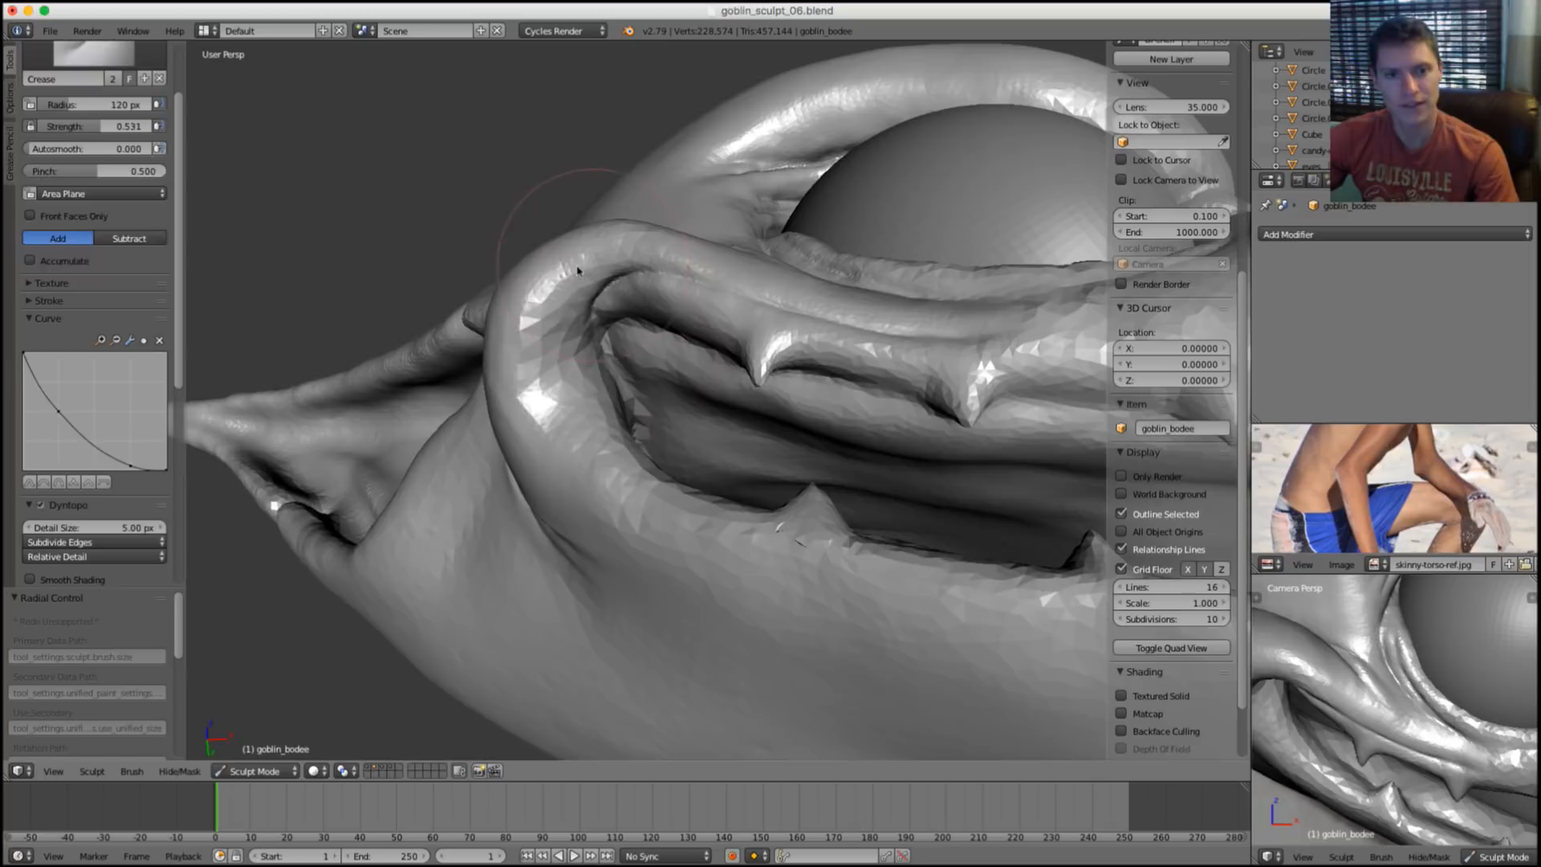
key(s)
key(shift+c)
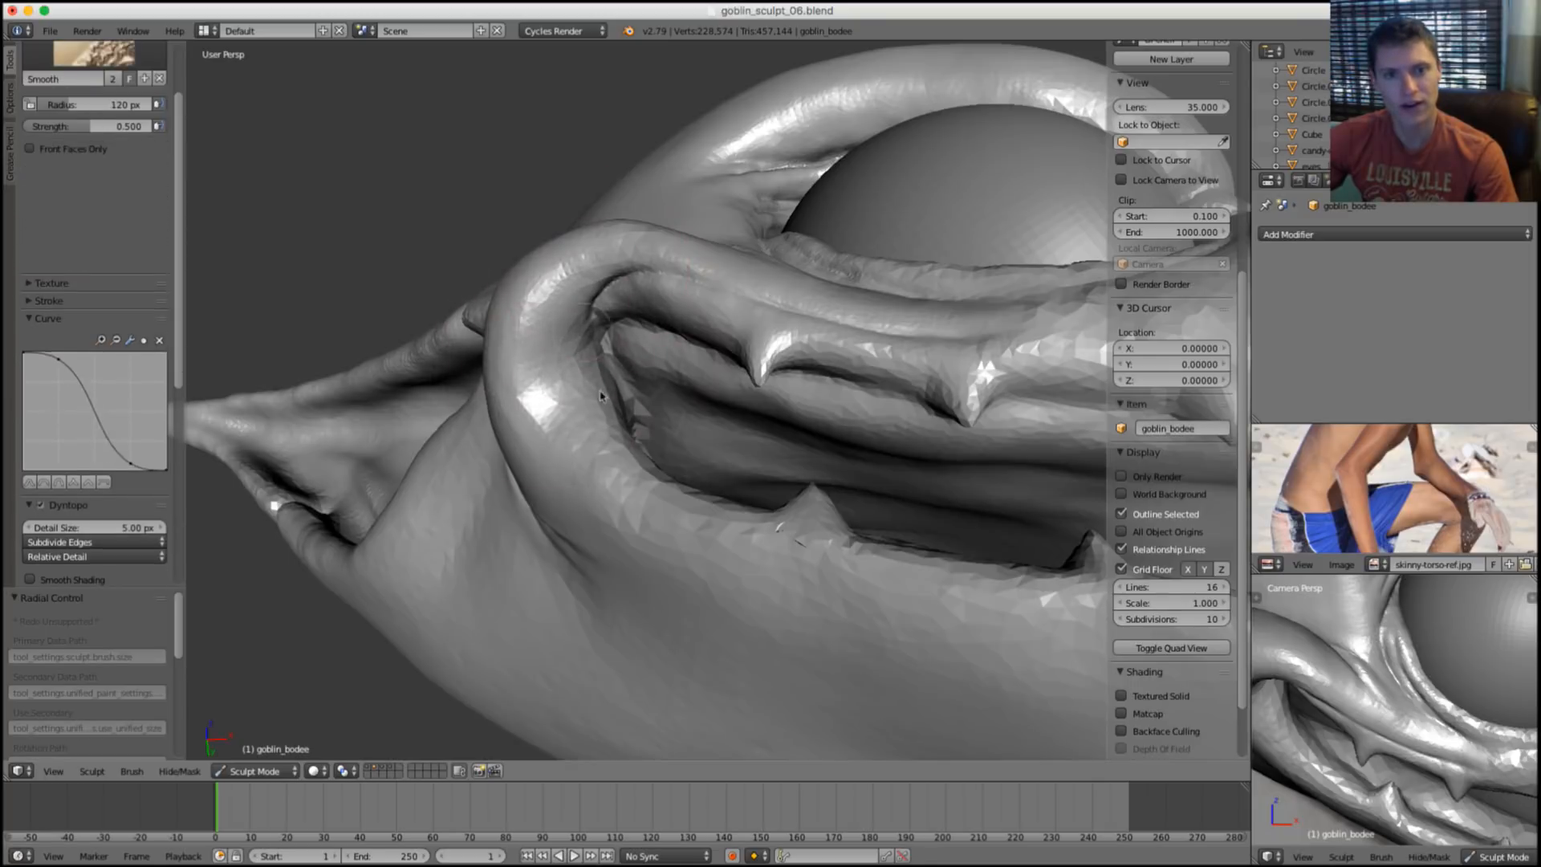
middle_drag(607, 274, 560, 369)
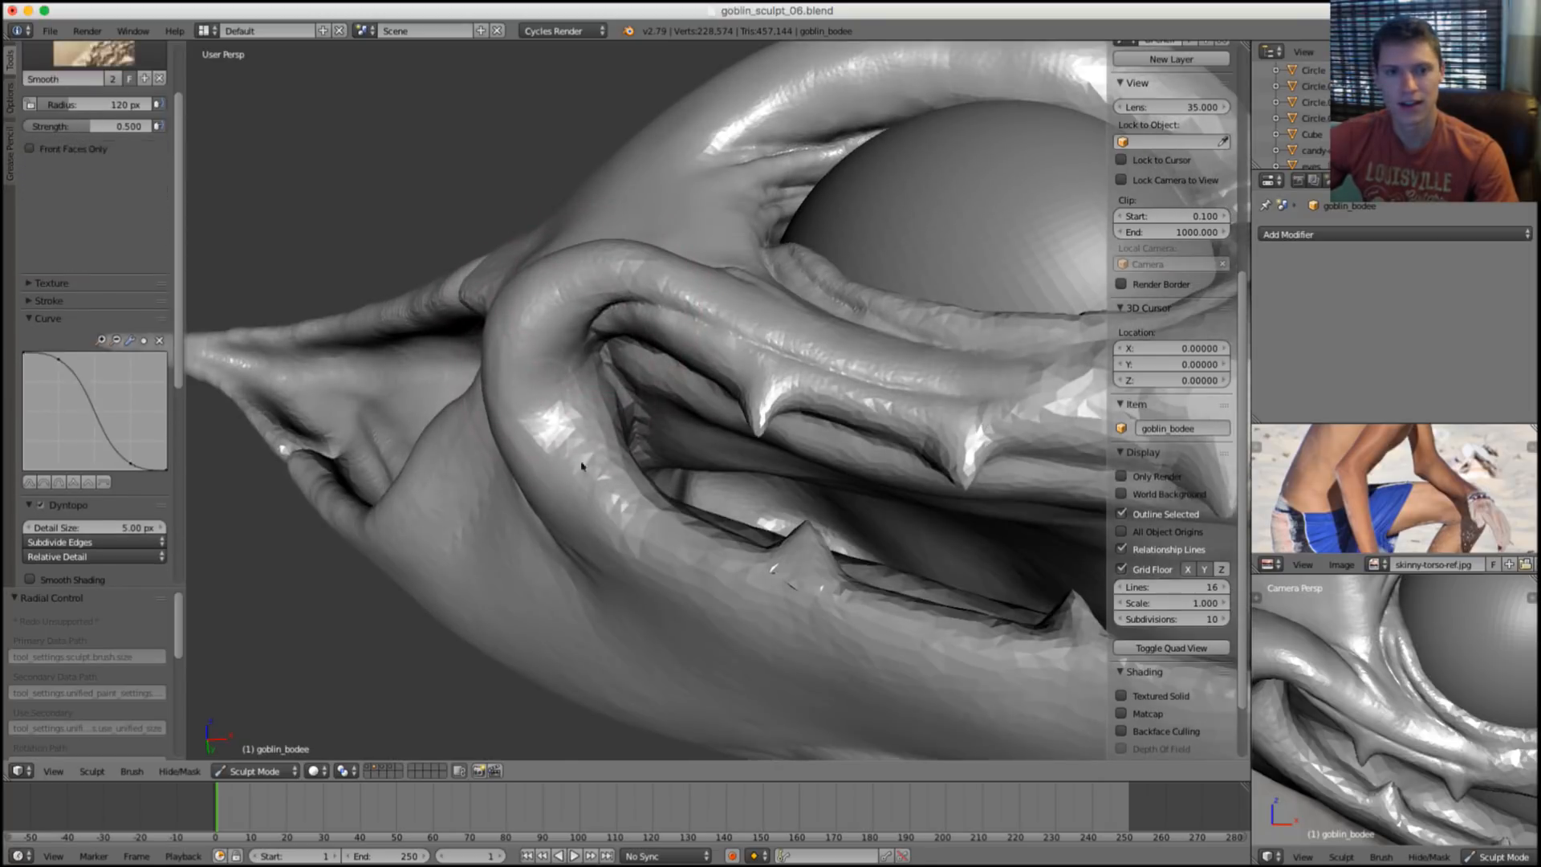
key(s)
key(shift+c)
middle_drag(645, 501, 638, 366)
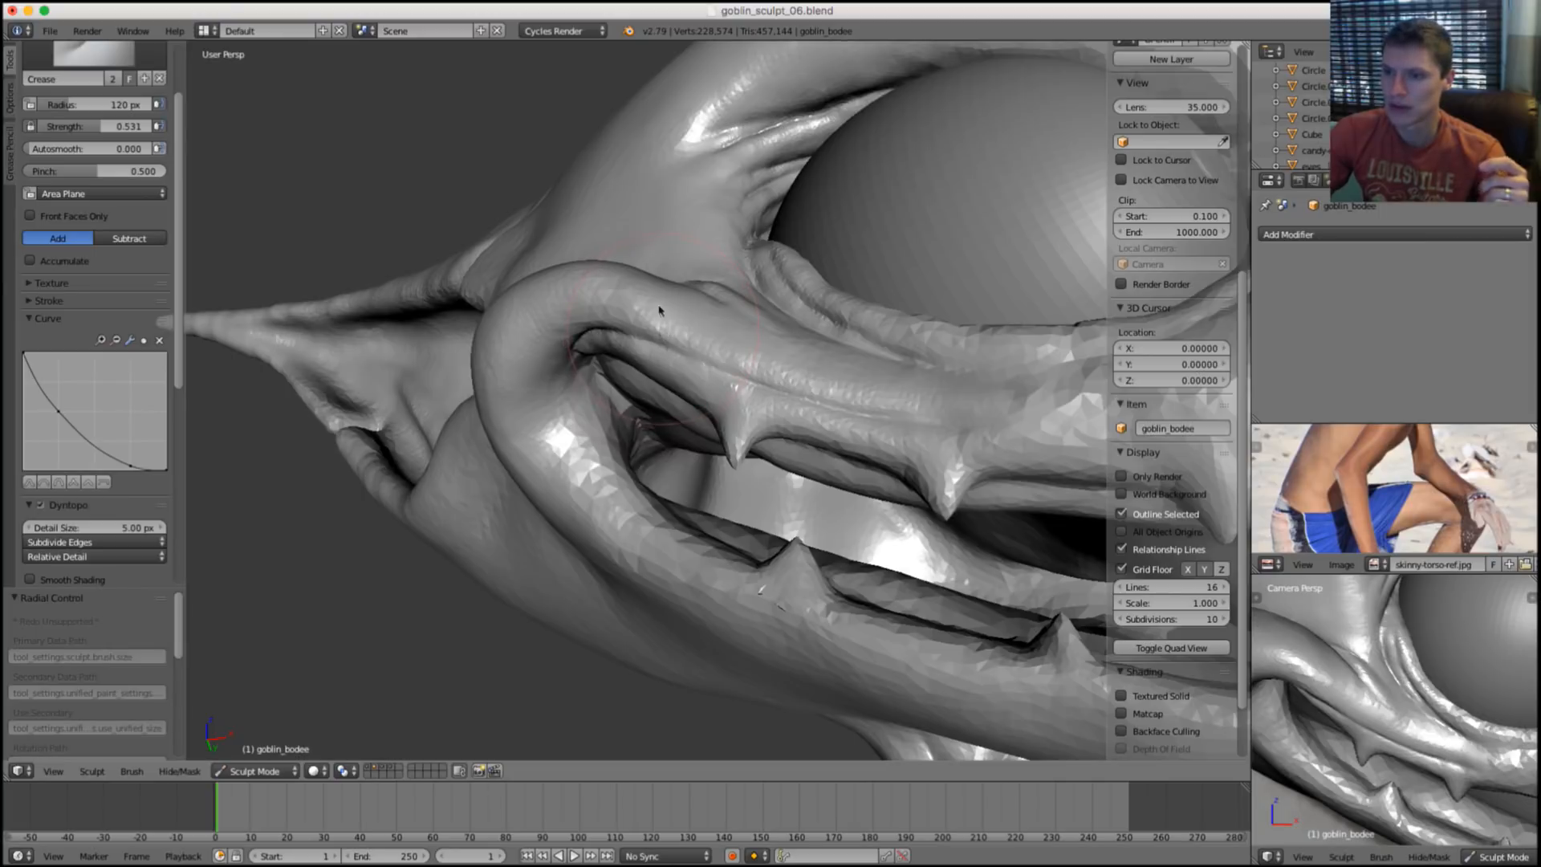
Optimize the goblin body's dynamic topology mesh.
mouse_move(761, 244)
middle_down()
mouse_move(718, 257)
mouse_move(761, 275)
middle_up()
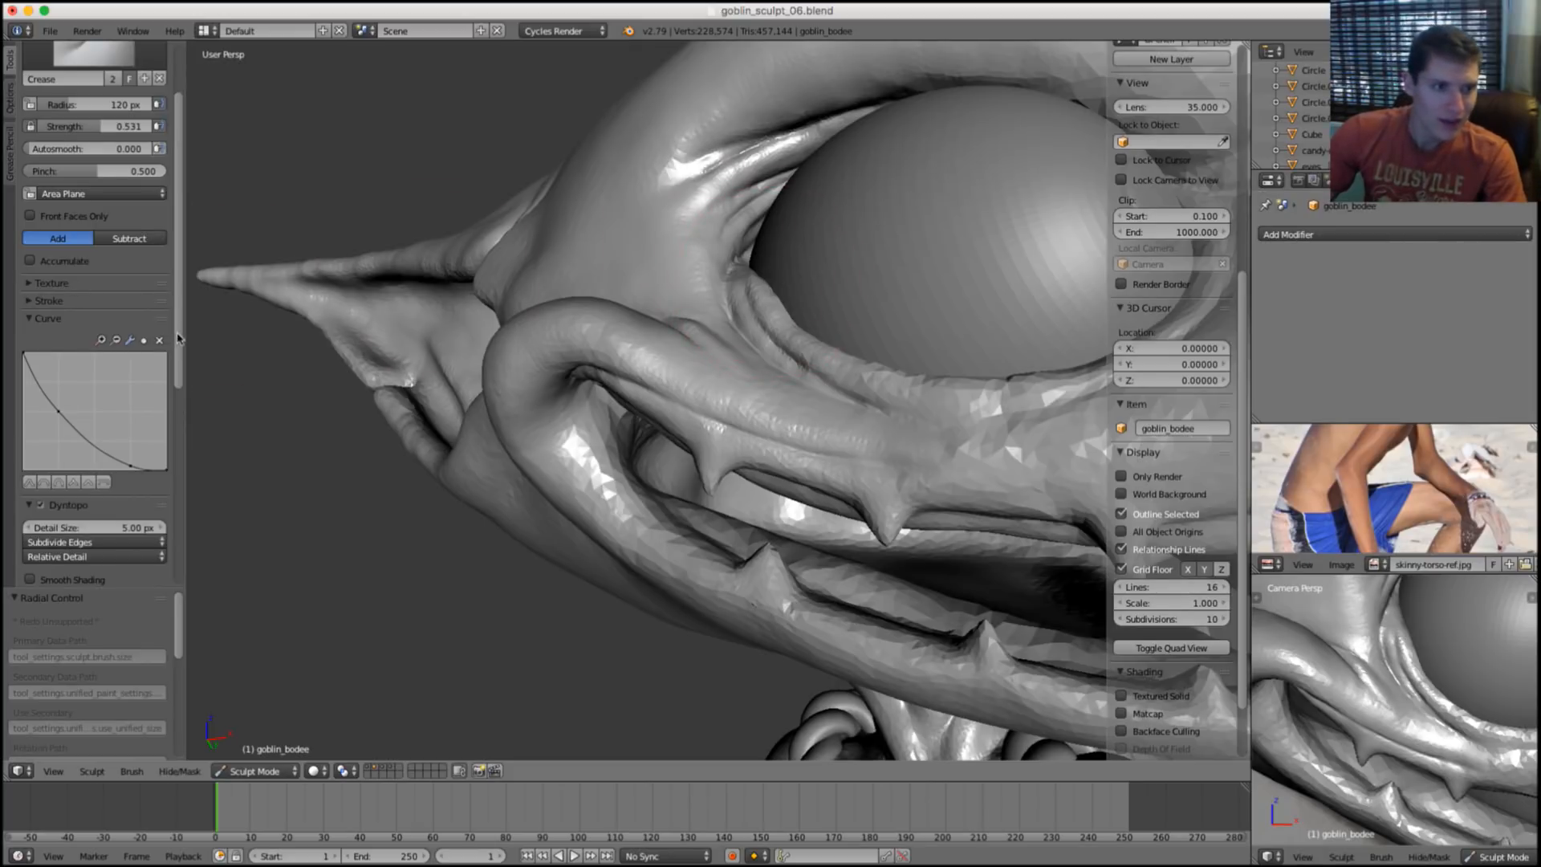
scroll(182, 340, down, 5)
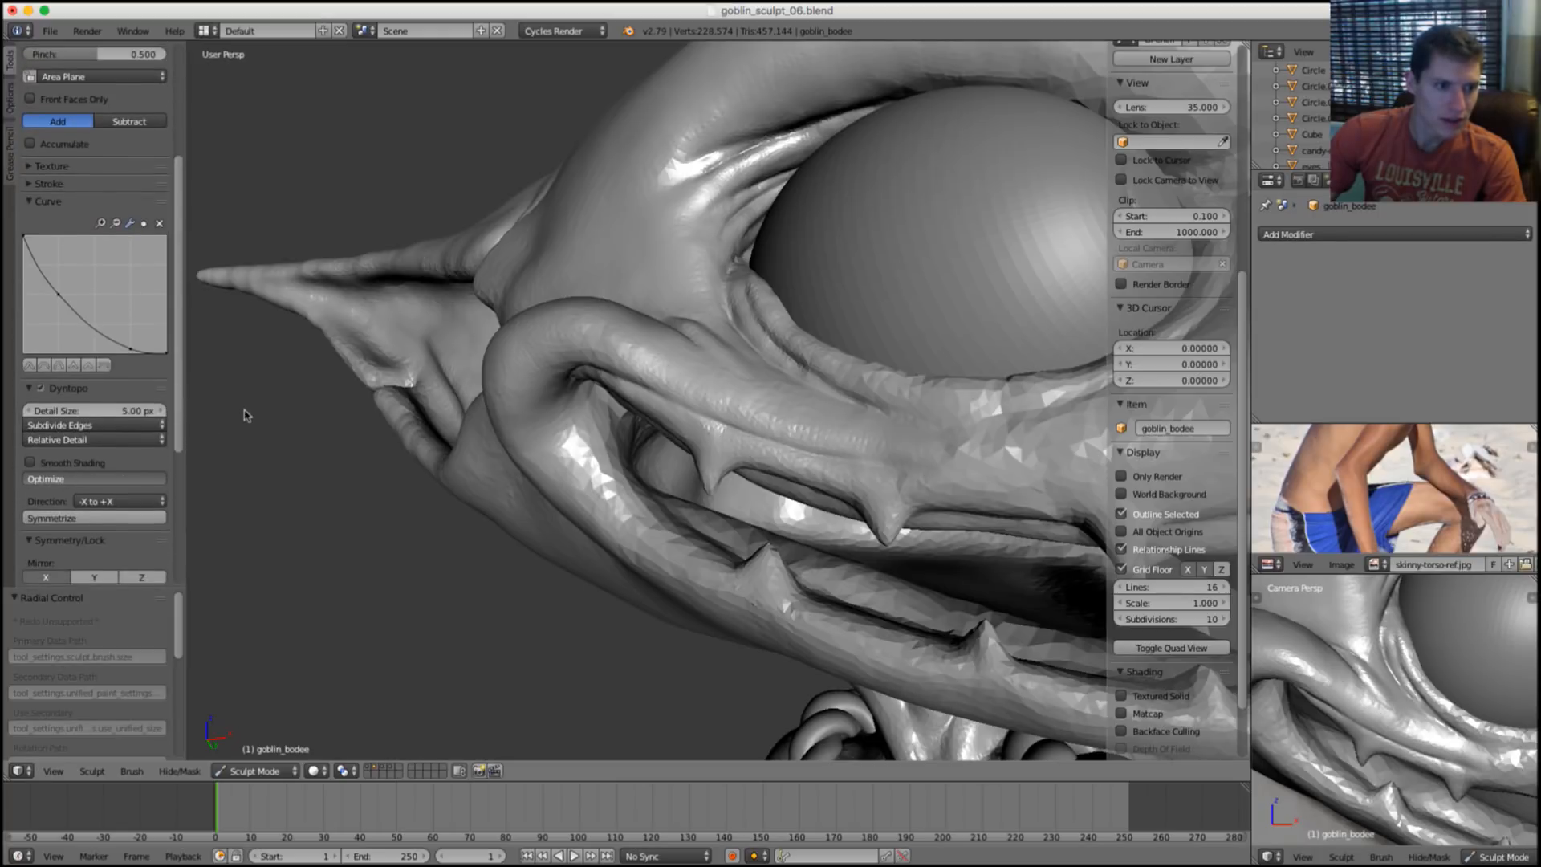
key(ctrl+t)
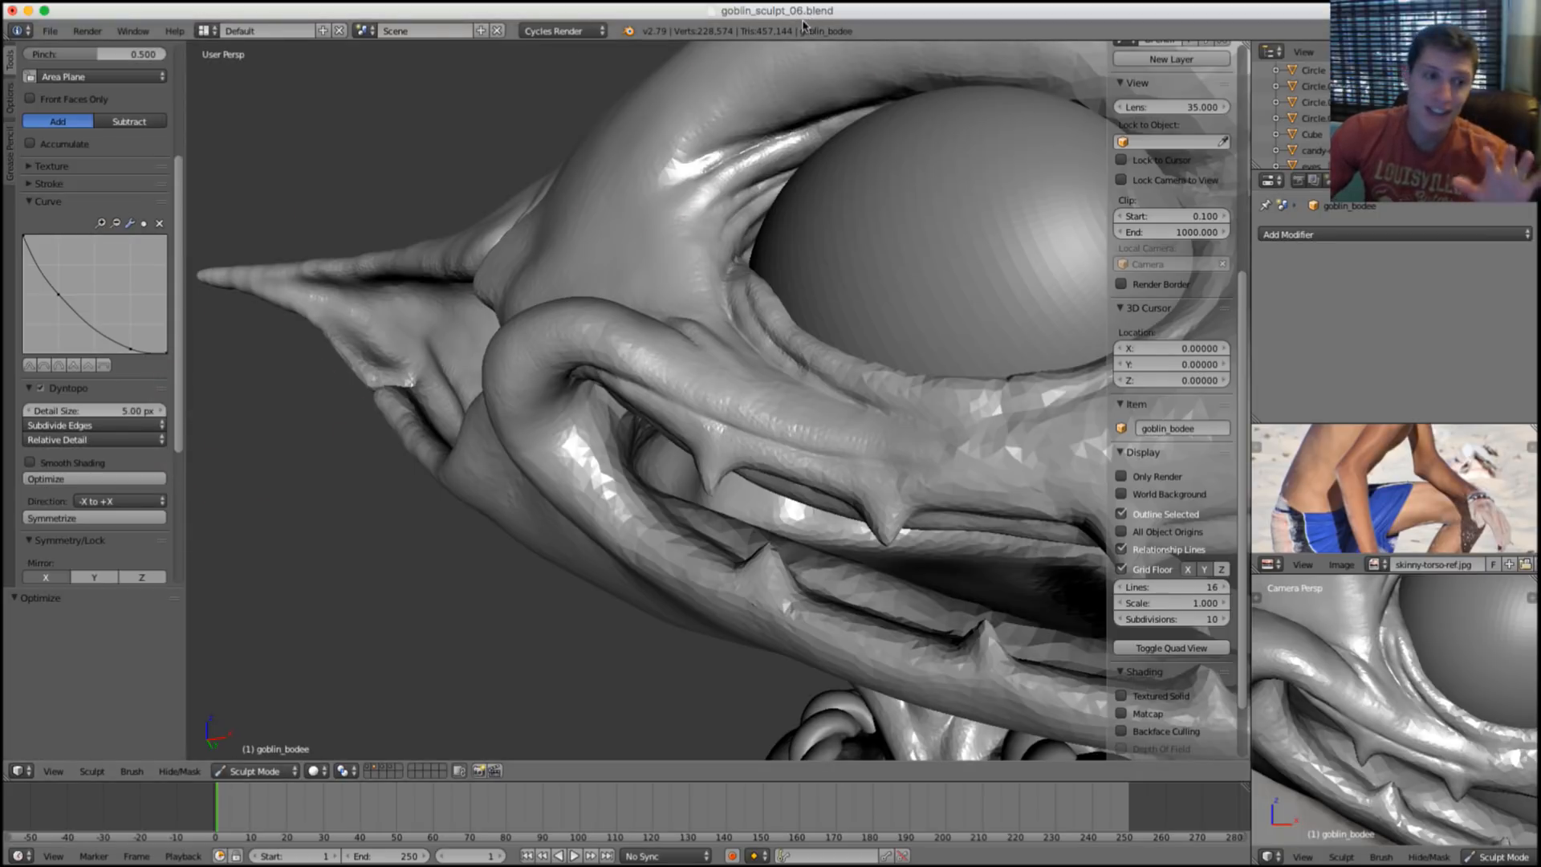
Smooth the inside of the cheek fold around the mouth corner crease.
scroll(722, 424, down, 5)
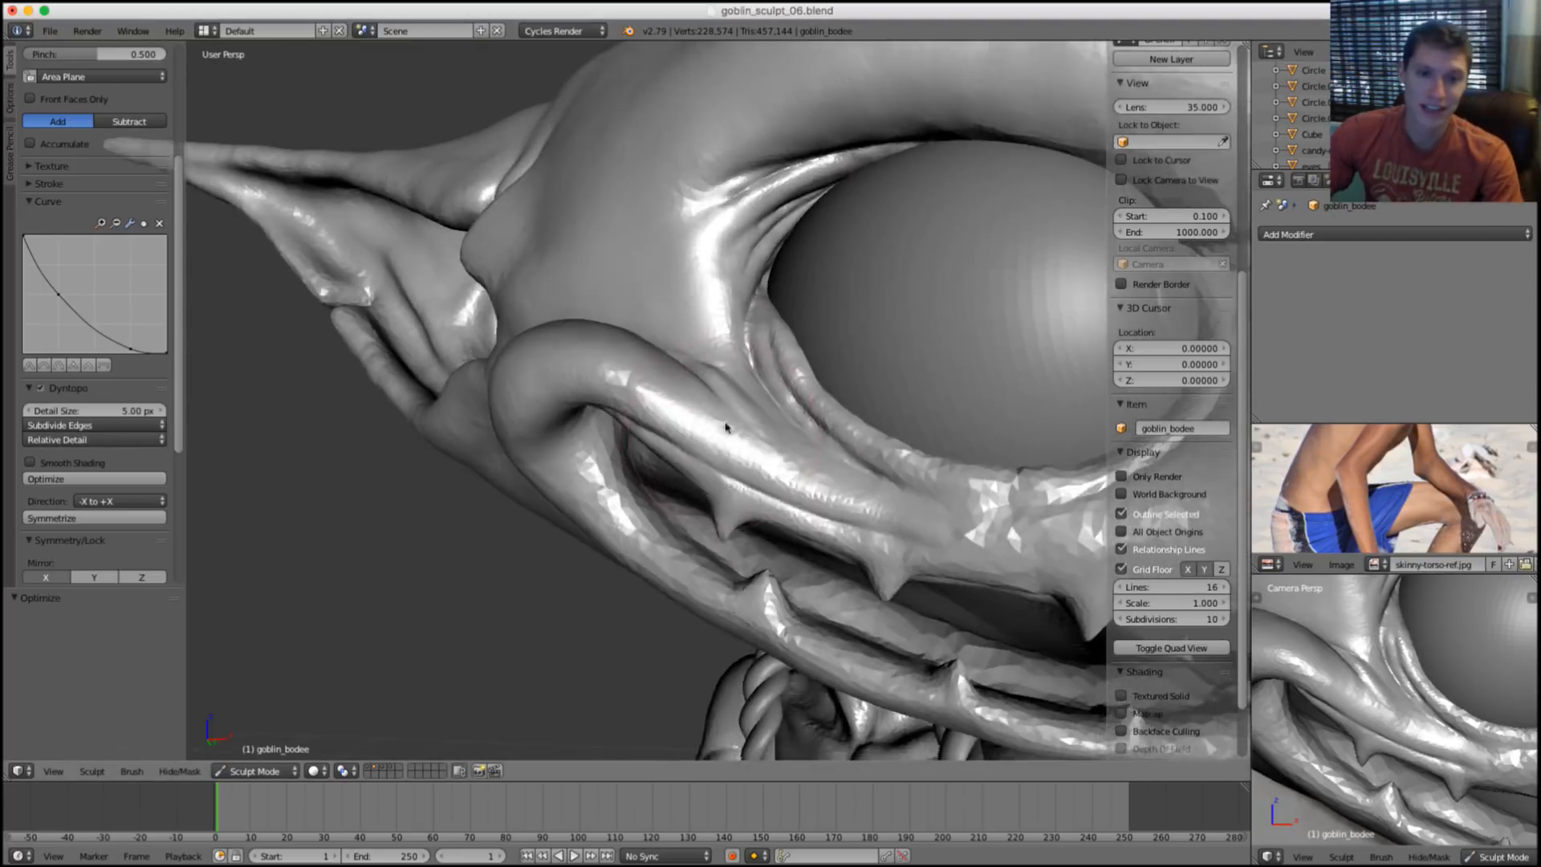
scroll(719, 345, up, 3)
key(f)
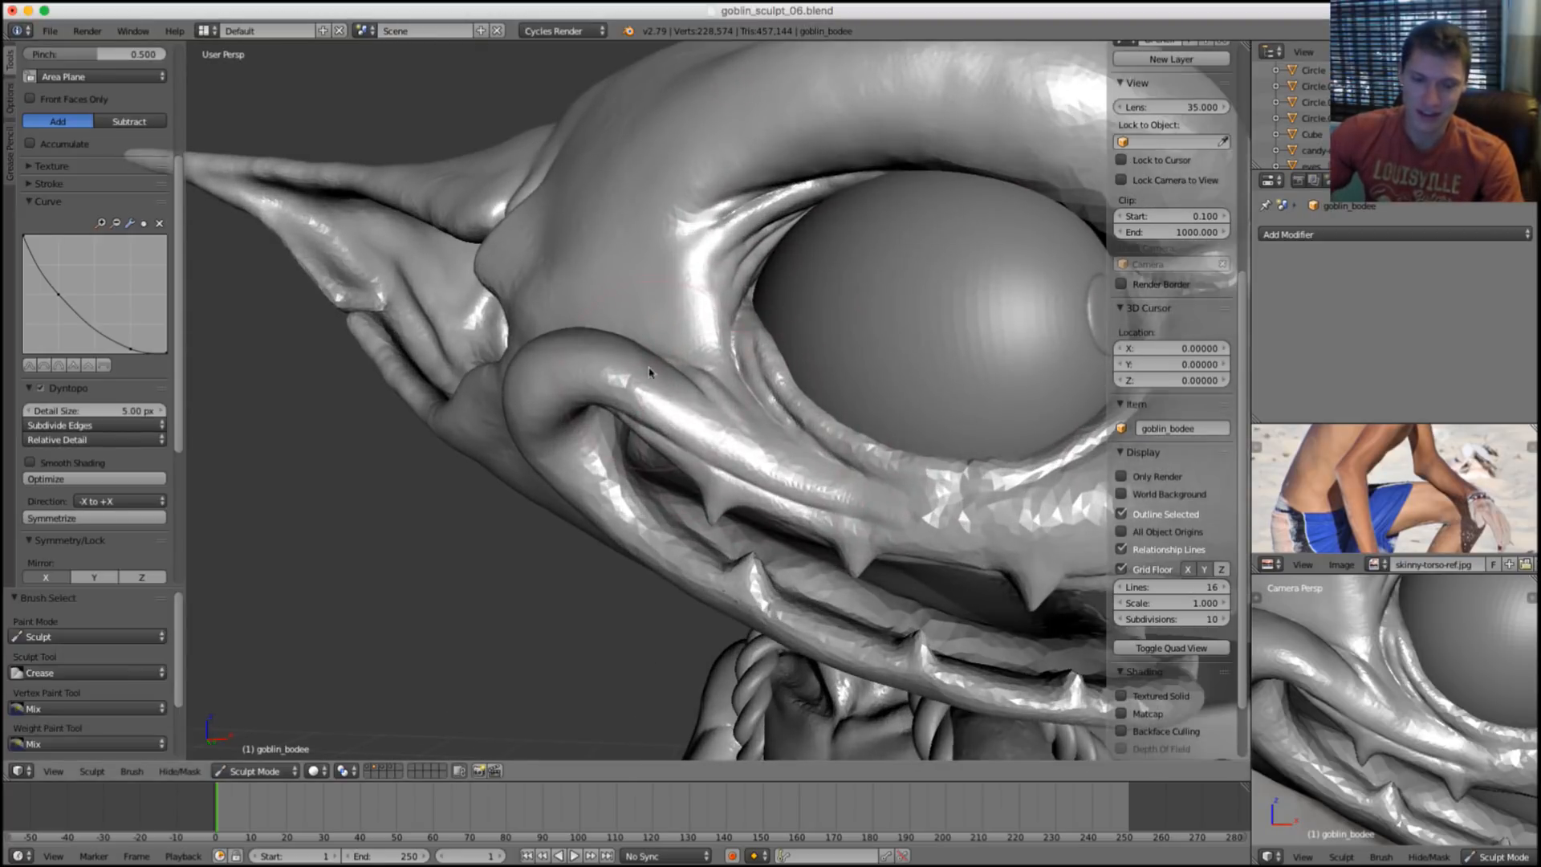
click(579, 353)
scroll(580, 353, up, 4)
mouse_move(580, 353)
middle_down()
mouse_move(551, 321)
mouse_move(578, 302)
middle_up()
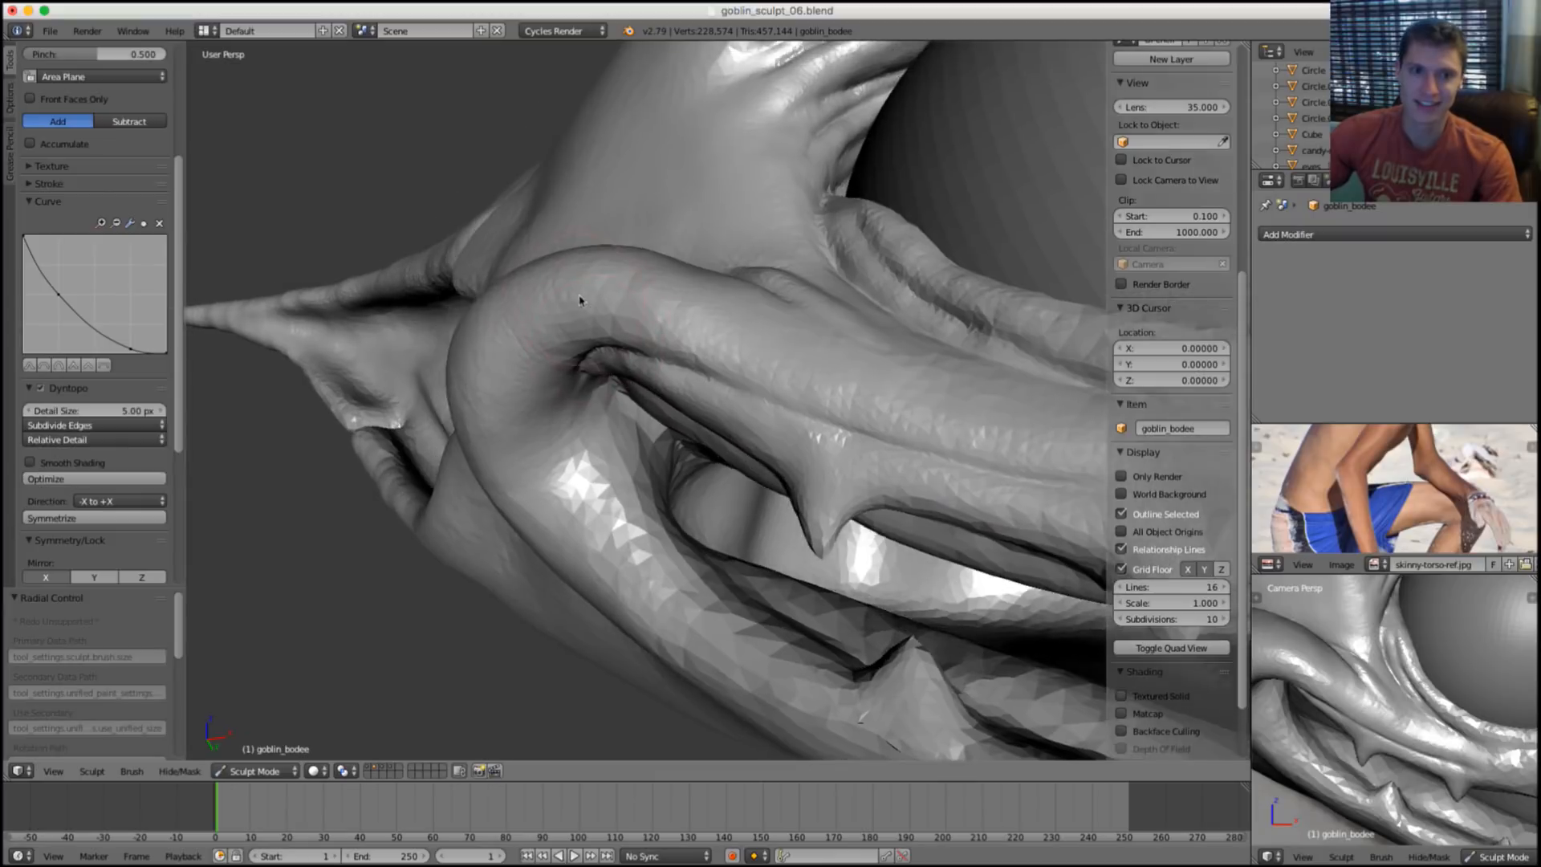
scroll(638, 305, up, 4)
middle_drag(652, 258, 678, 268)
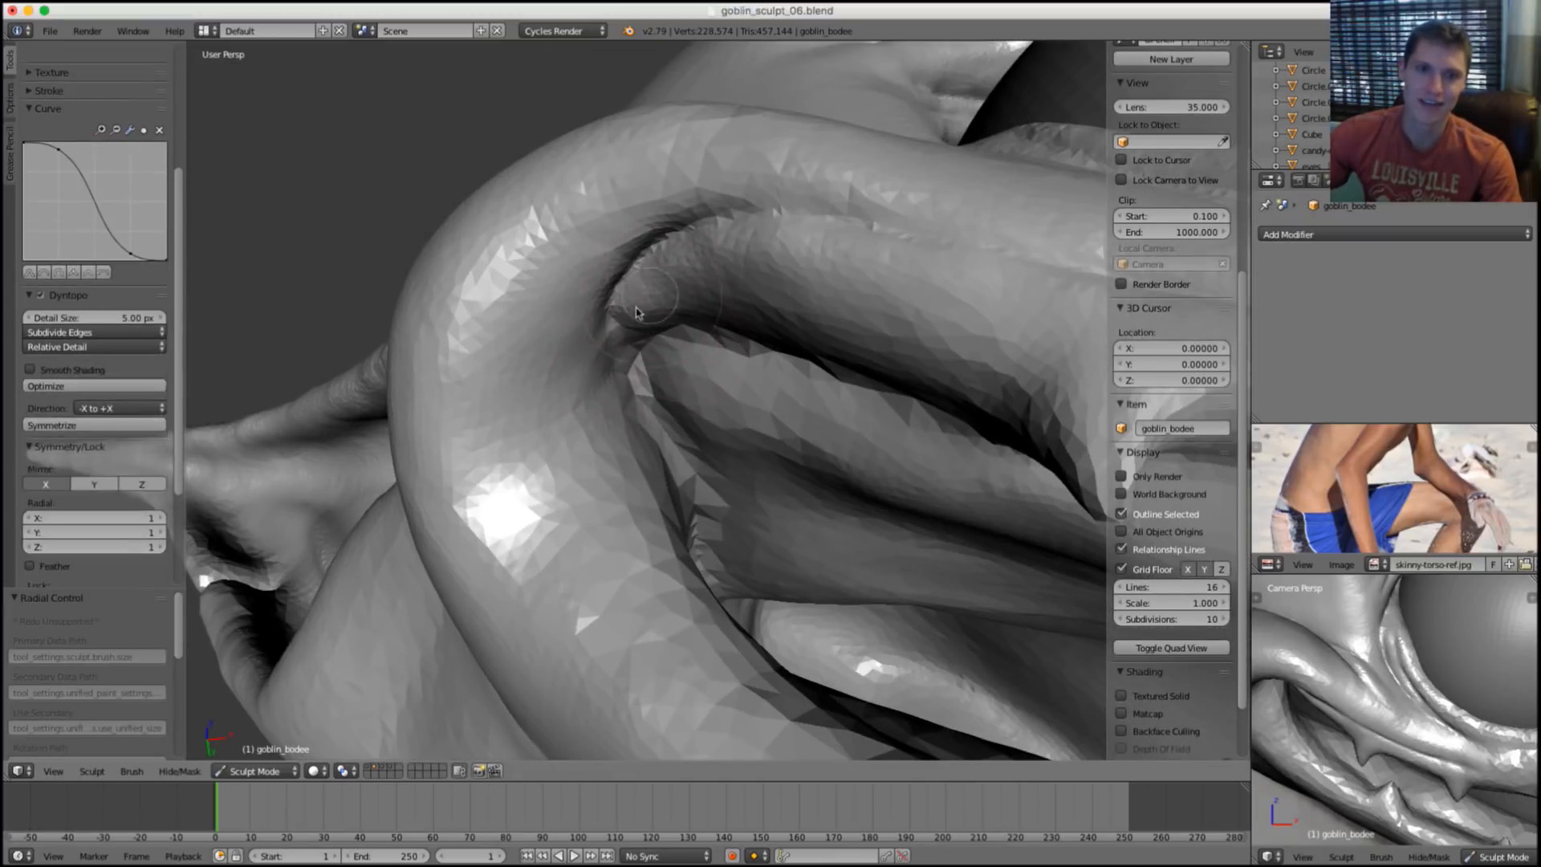
scroll(748, 279, down, 4)
key(shift+c)
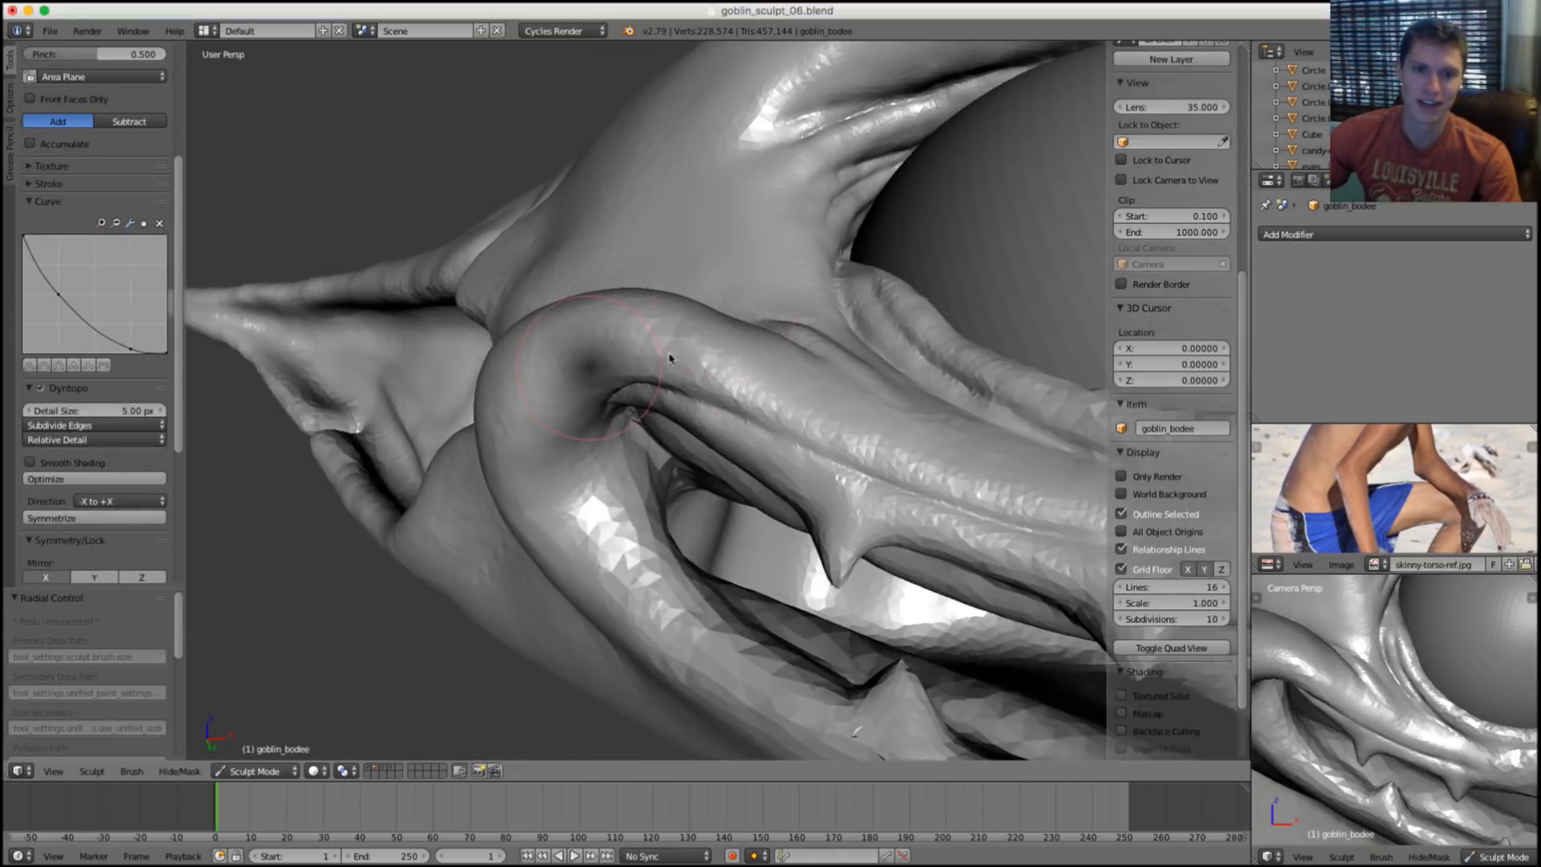
Crease the recess at the mouth corner again and smooth the fold around it.
scroll(645, 395, up, 2)
key(f)
click(651, 394)
middle_drag(651, 394, 644, 360)
key(f)
click(646, 362)
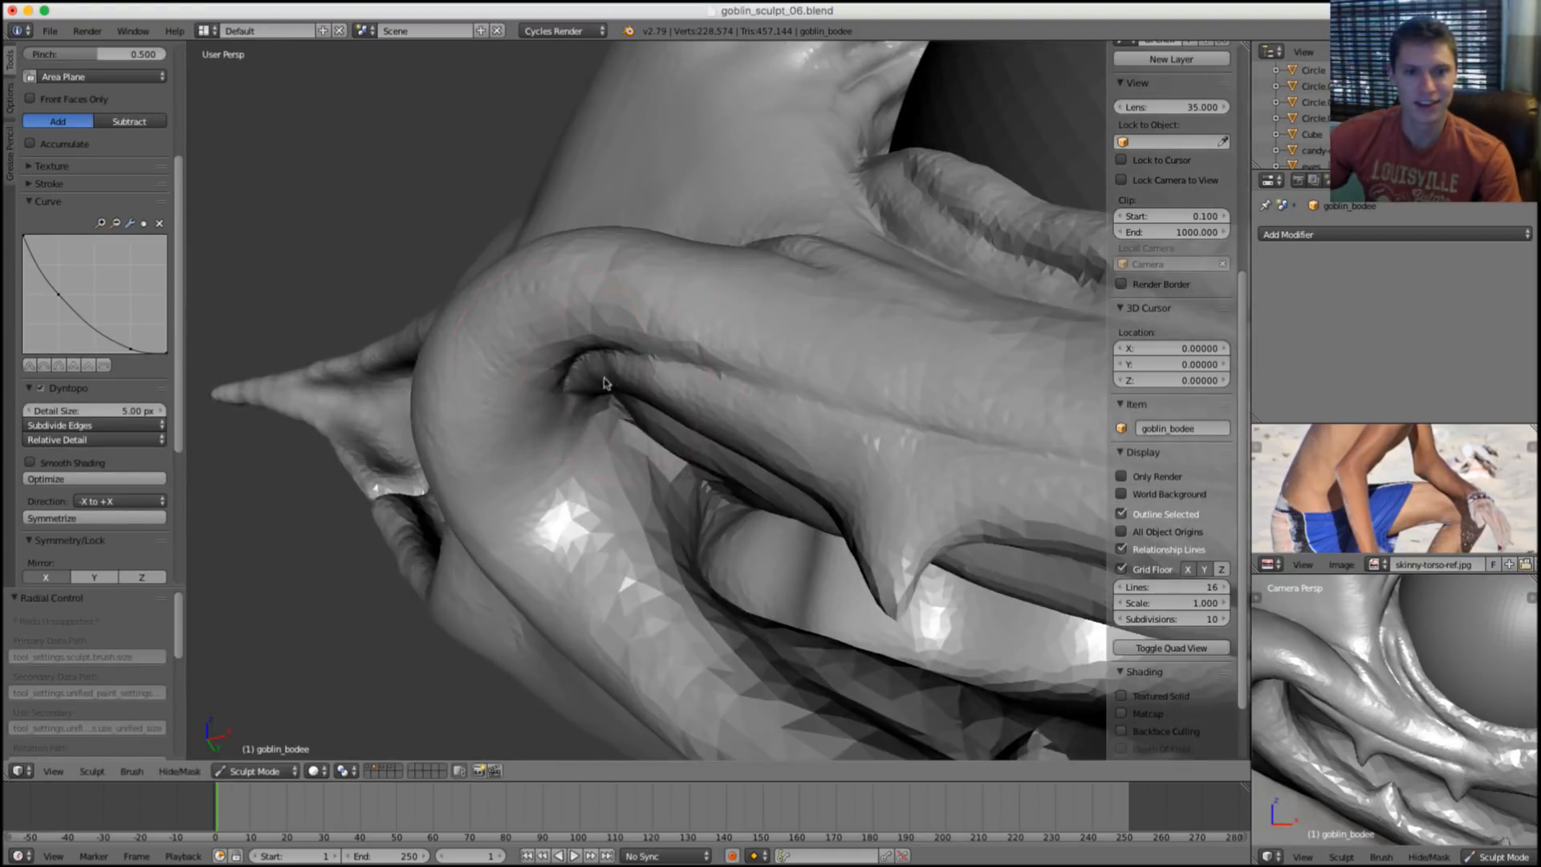
middle_drag(590, 427, 556, 401)
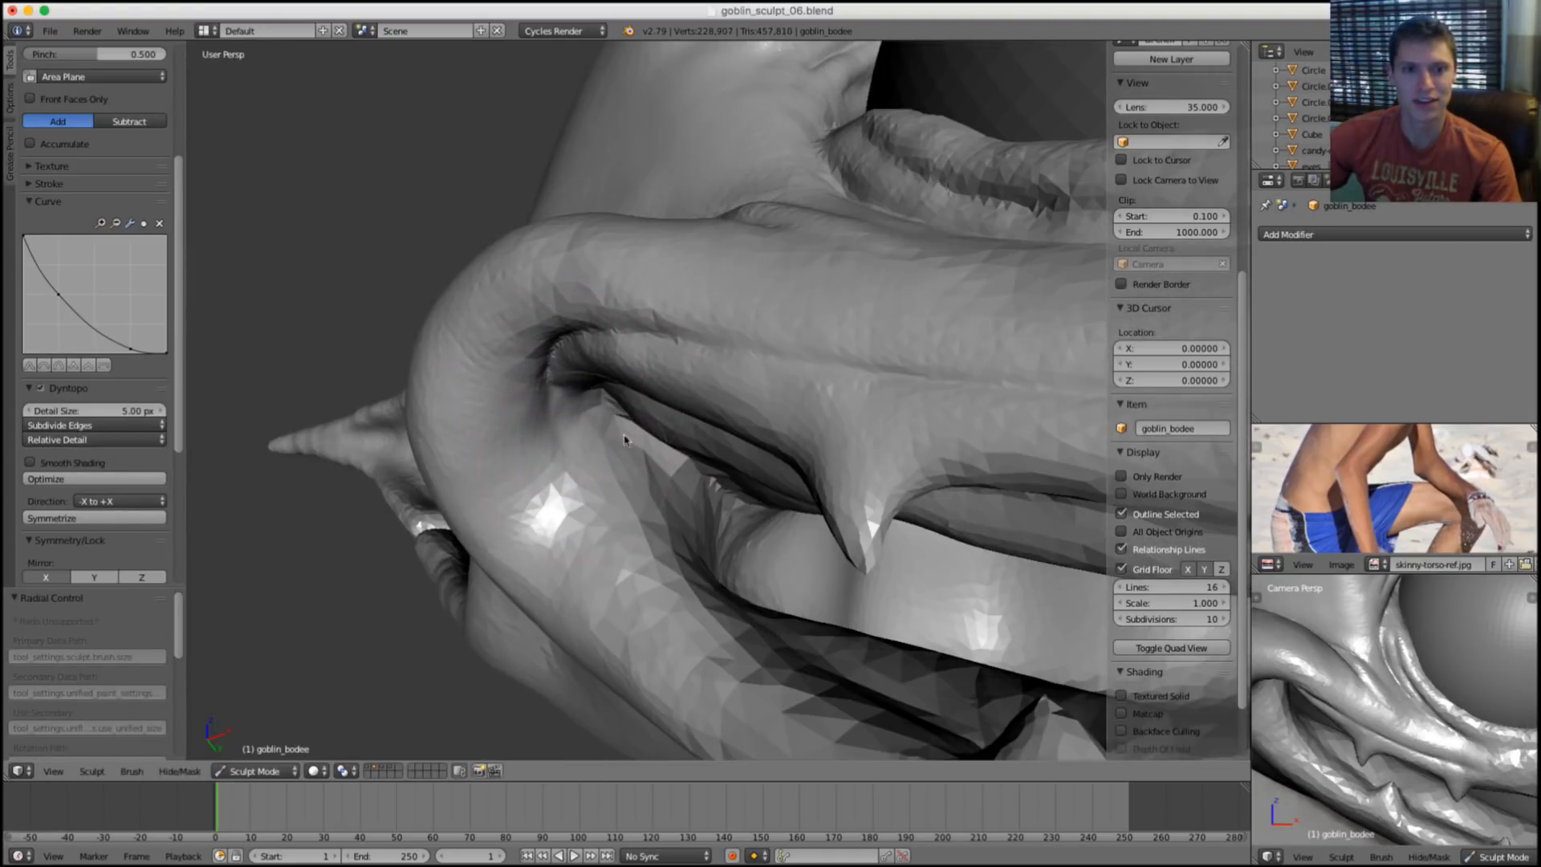
middle_drag(624, 440, 697, 315)
key(s)
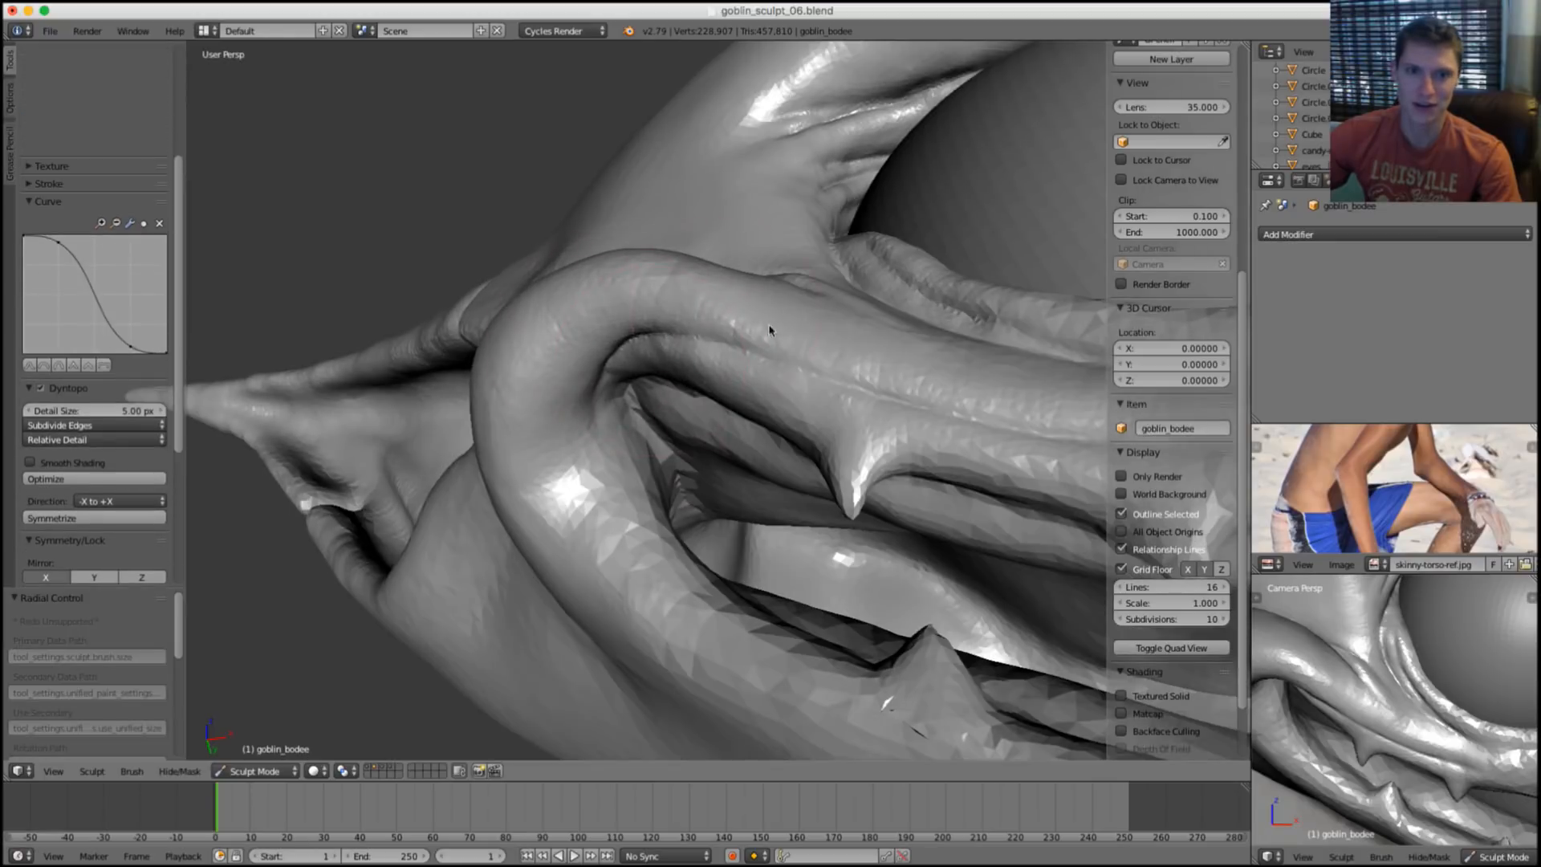
key(shift+c)
Crease the inner edge of the lower lip from the mouth corner towards the first lower tooth.
scroll(769, 330, down, 5)
scroll(758, 416, up, 5)
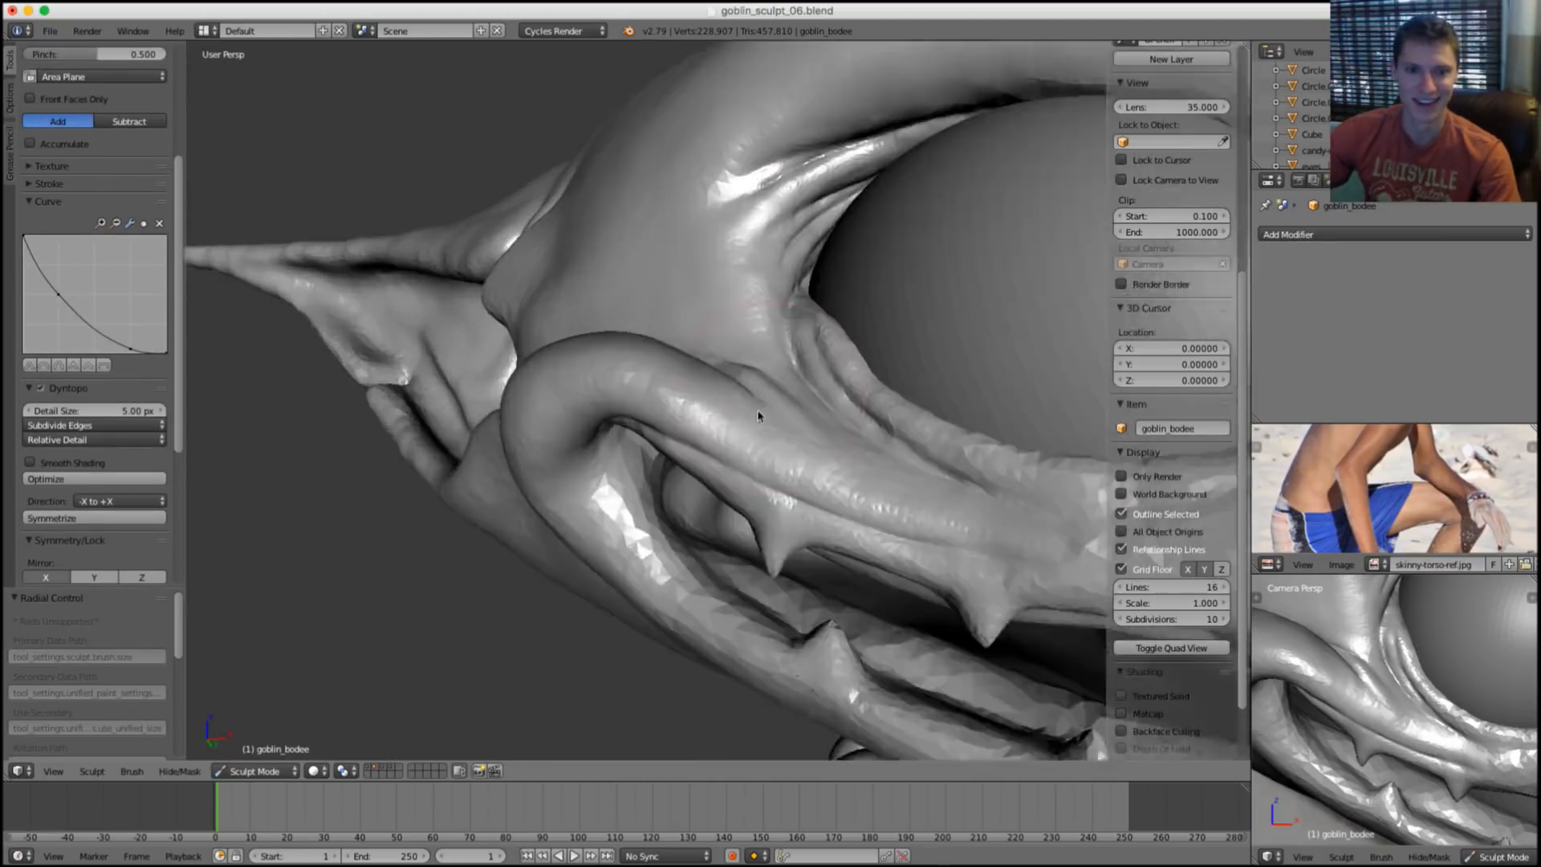
scroll(757, 416, up, 4)
middle_drag(758, 415, 584, 411)
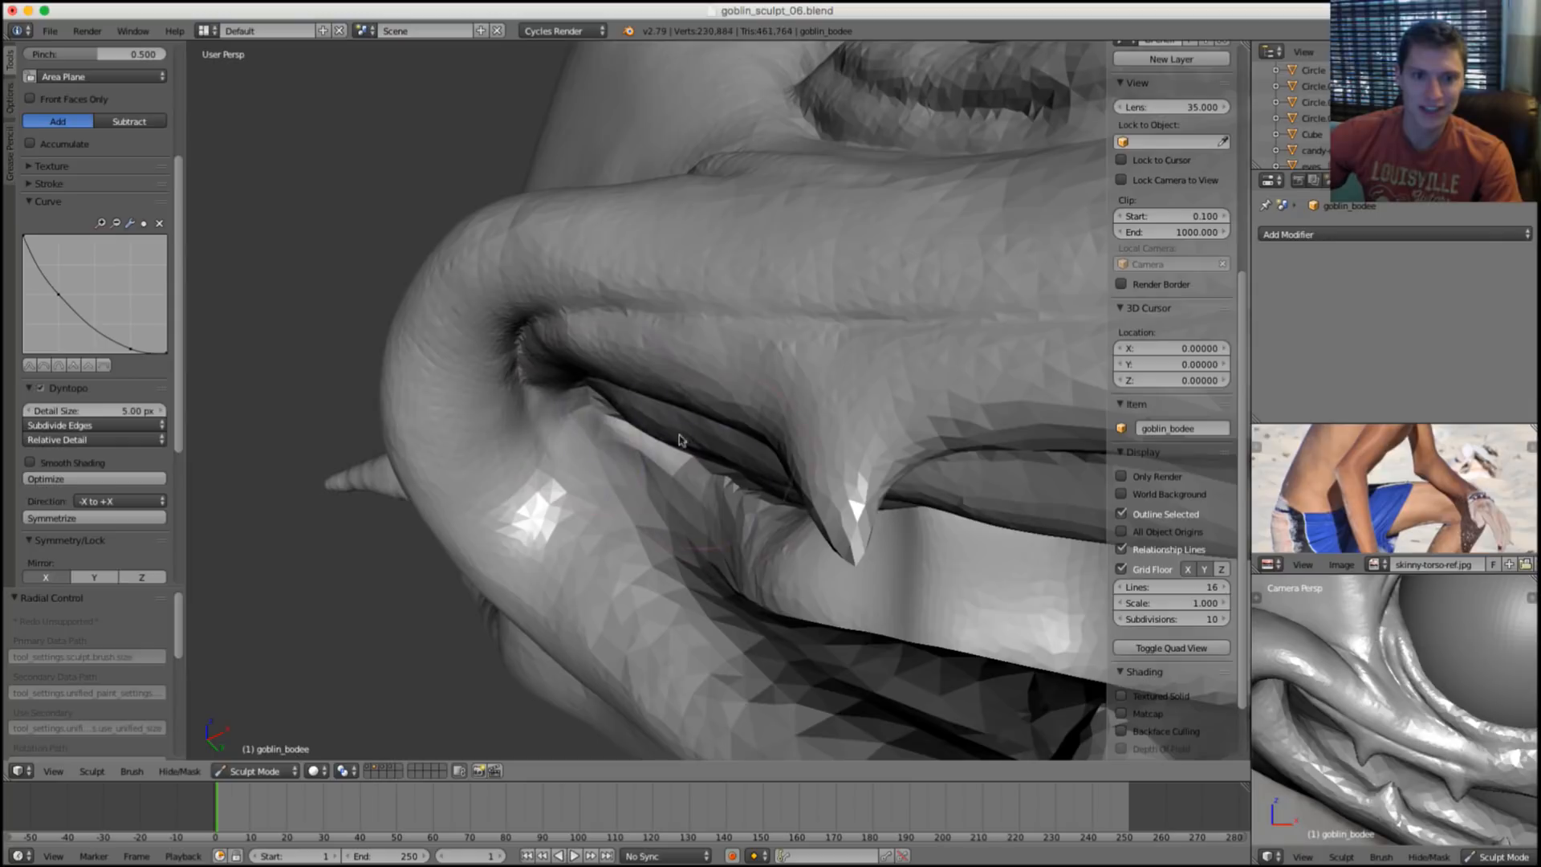
mouse_move(678, 439)
middle_down()
mouse_move(594, 411)
mouse_move(665, 423)
mouse_move(648, 448)
middle_up()
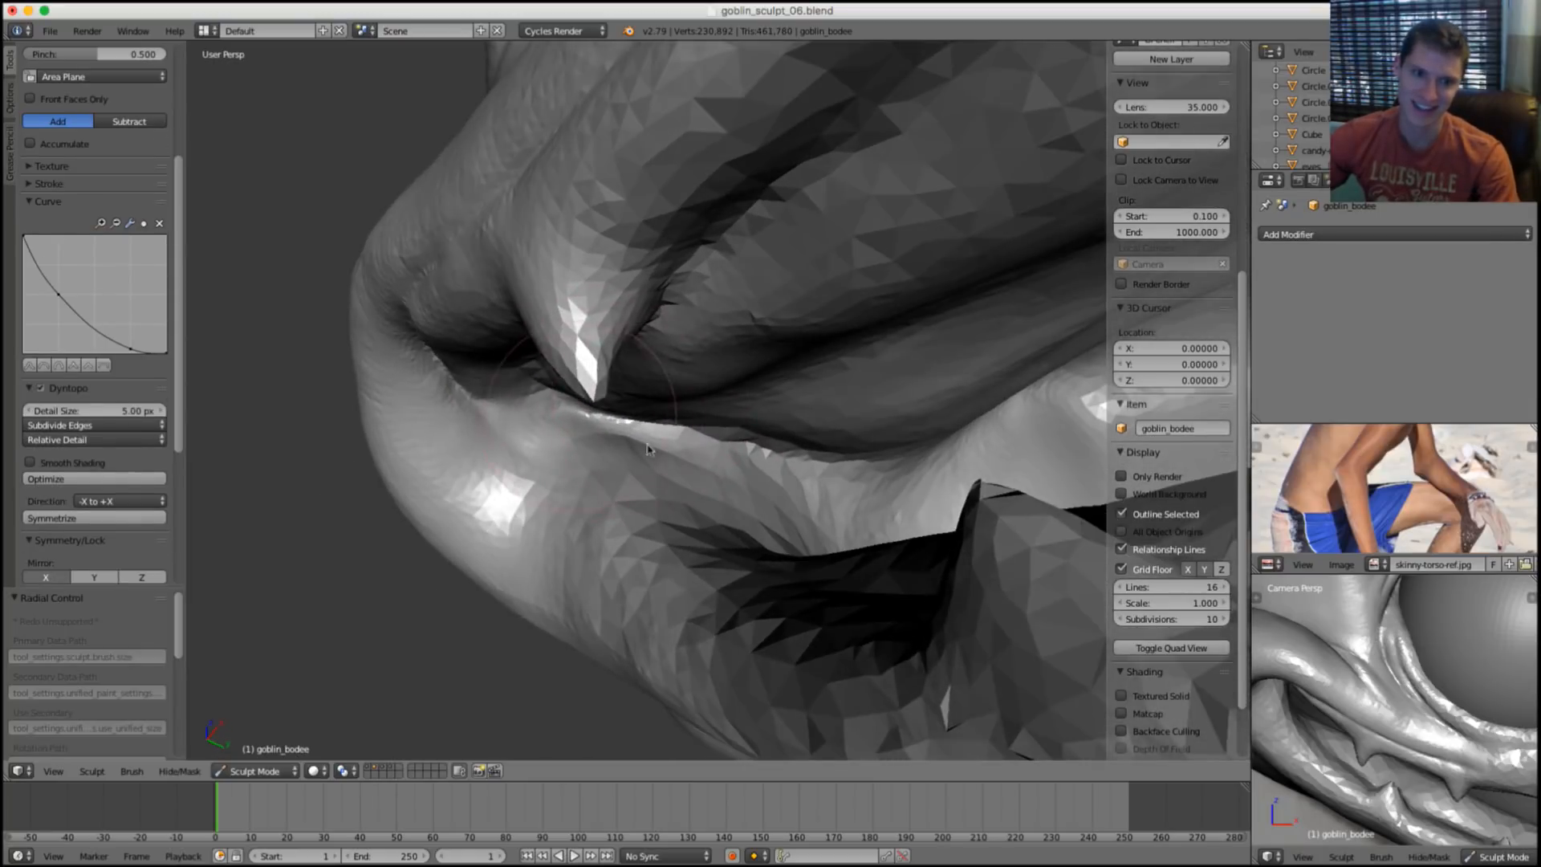
drag(769, 492, 790, 513)
middle_drag(790, 514, 647, 430)
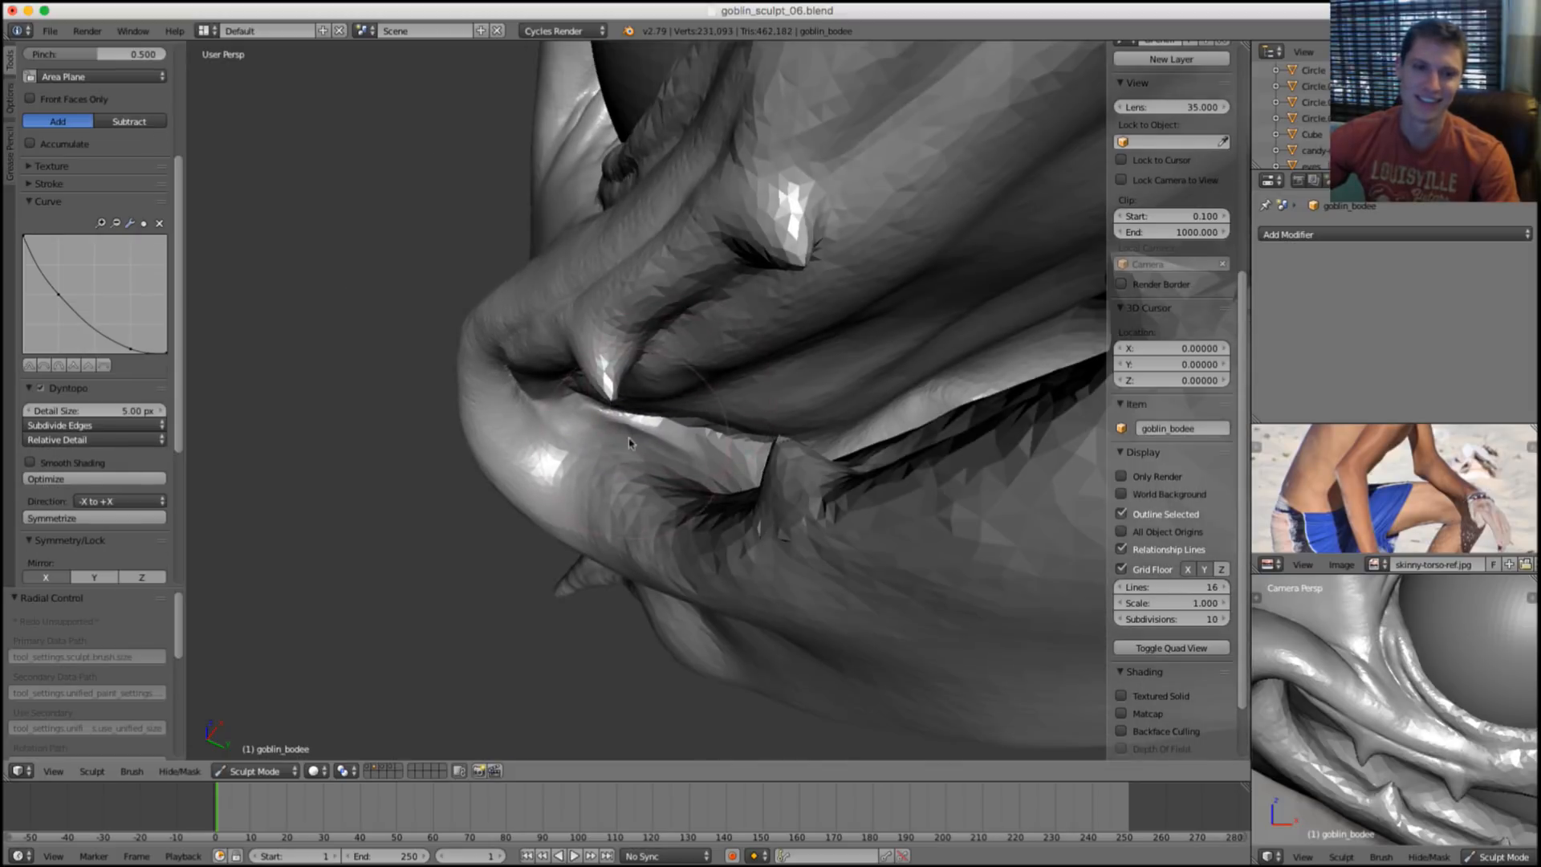
Inflate the lower lip between the mouth corner and the first lower tooth.
scroll(644, 451, down, 5)
scroll(733, 341, down, 3)
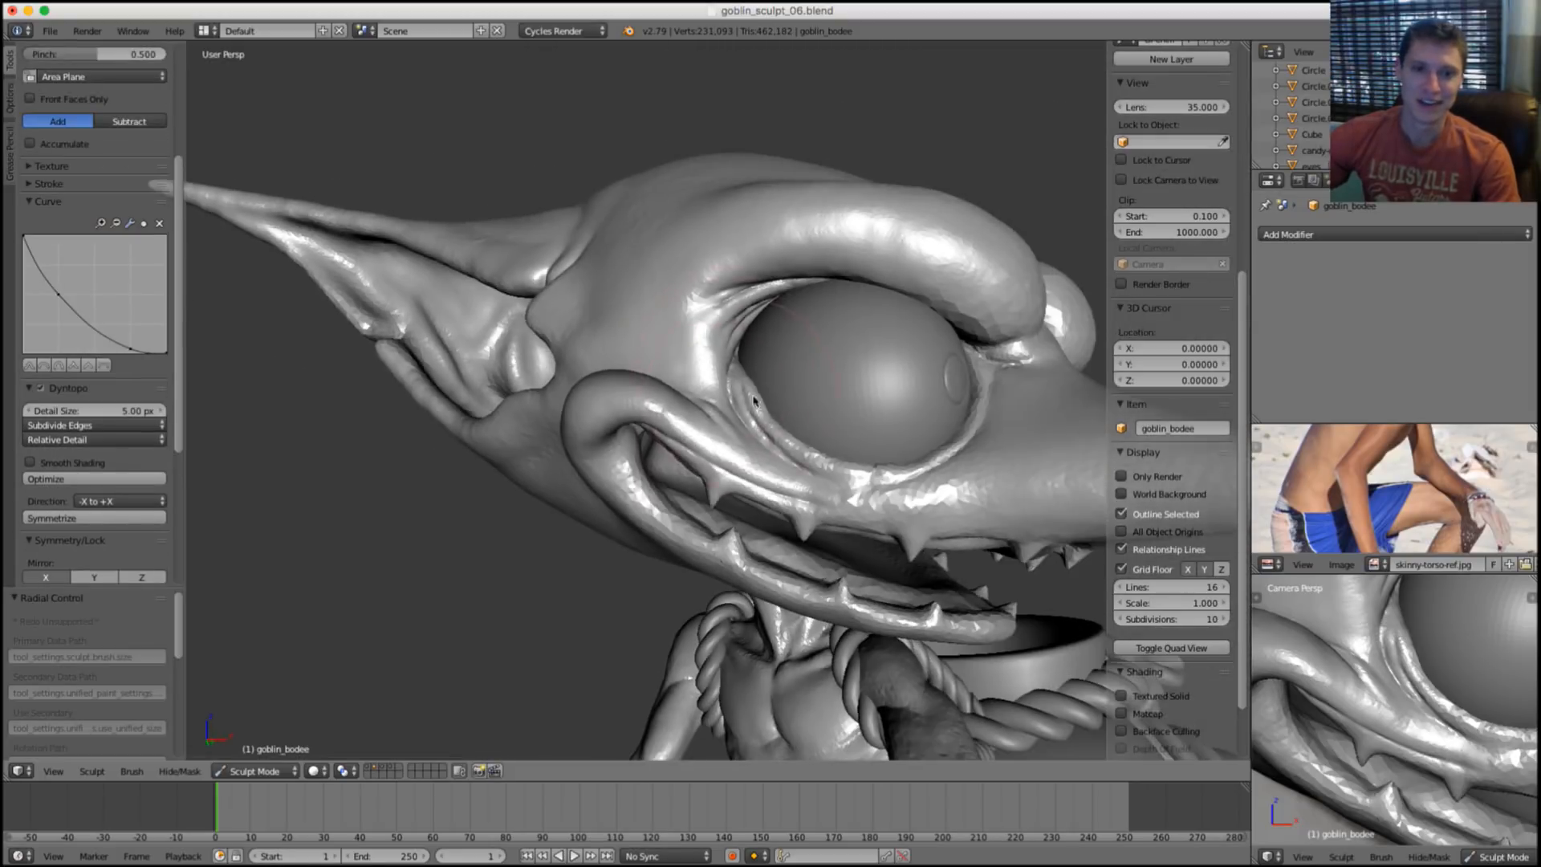
scroll(732, 341, up, 8)
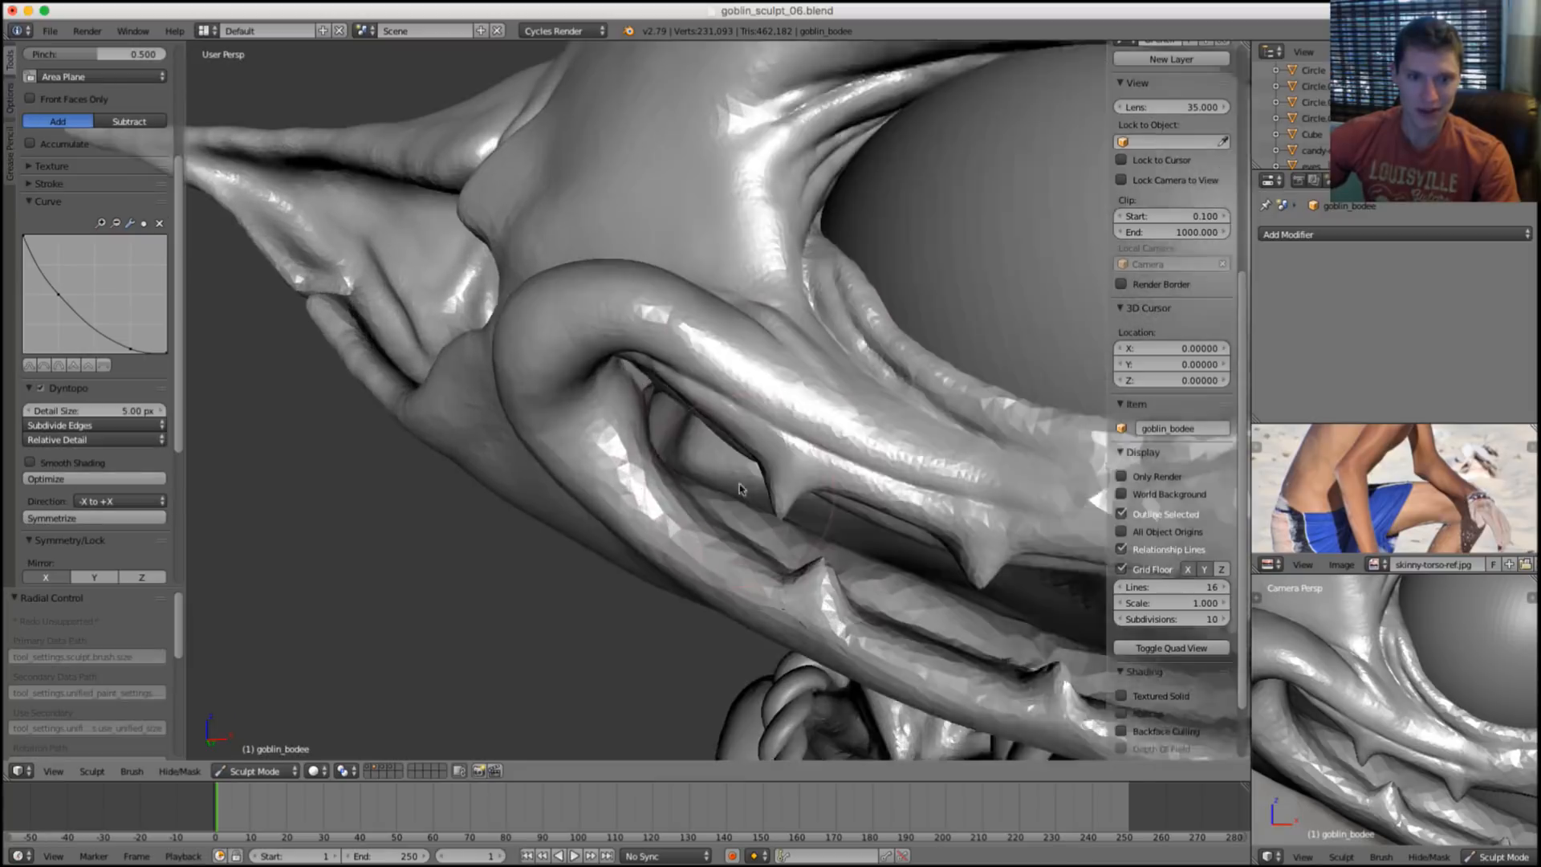
key(i)
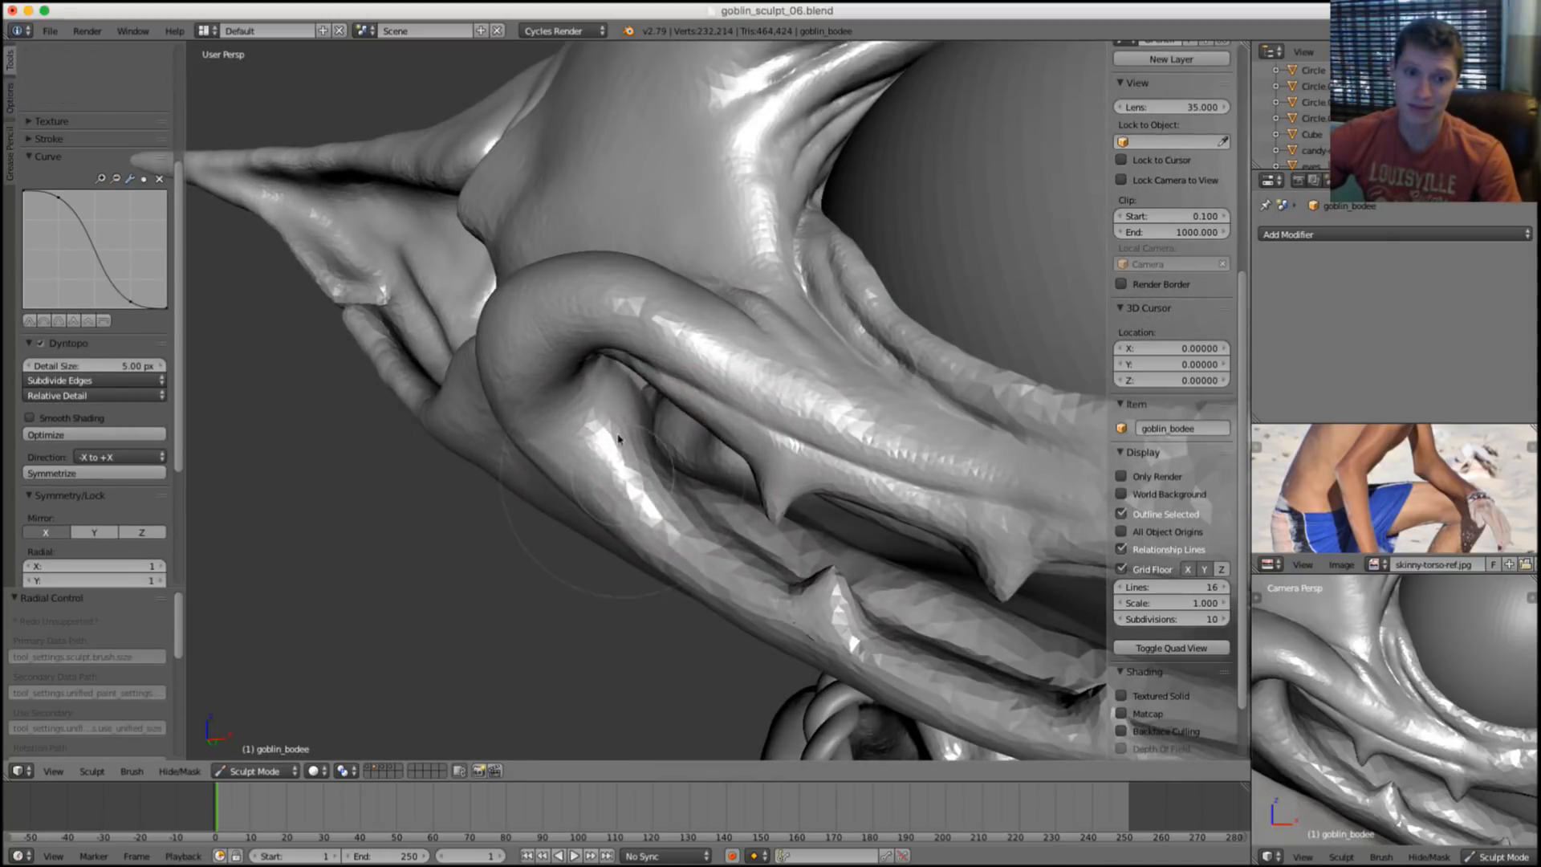
drag(705, 540, 792, 509)
Smooth the inflated lower lip near the mouth corner and check the whole head's shape.
scroll(839, 373, down, 5)
scroll(621, 475, up, 5)
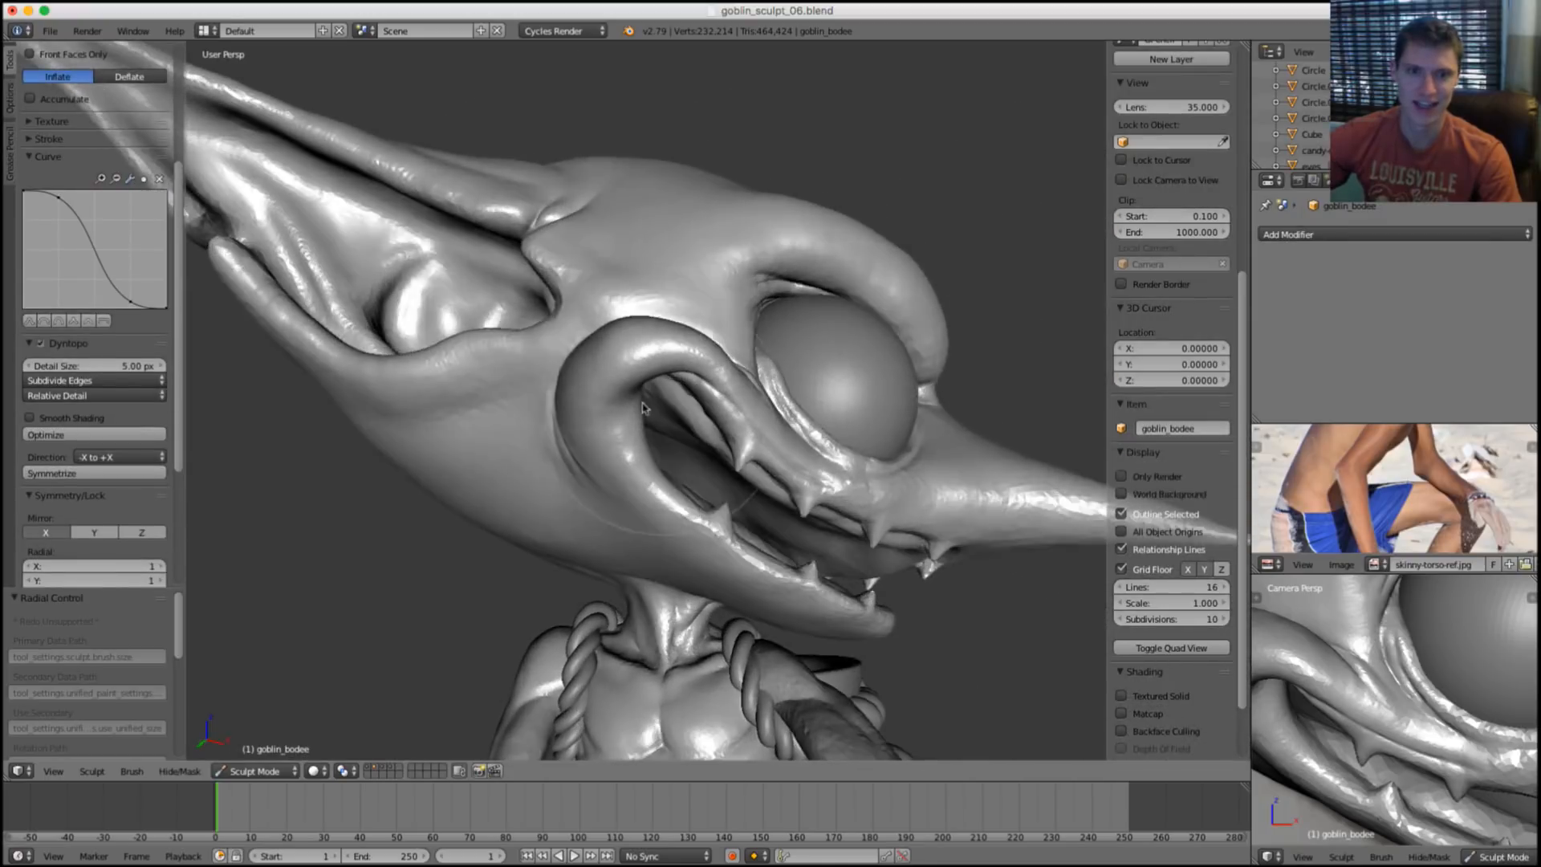
shift+drag(607, 450, 634, 426)
scroll(771, 345, down, 6)
mouse_move(791, 334)
middle_down()
mouse_move(884, 320)
mouse_move(754, 333)
mouse_move(598, 442)
middle_up()
scroll(875, 323, up, 3)
scroll(610, 433, up, 3)
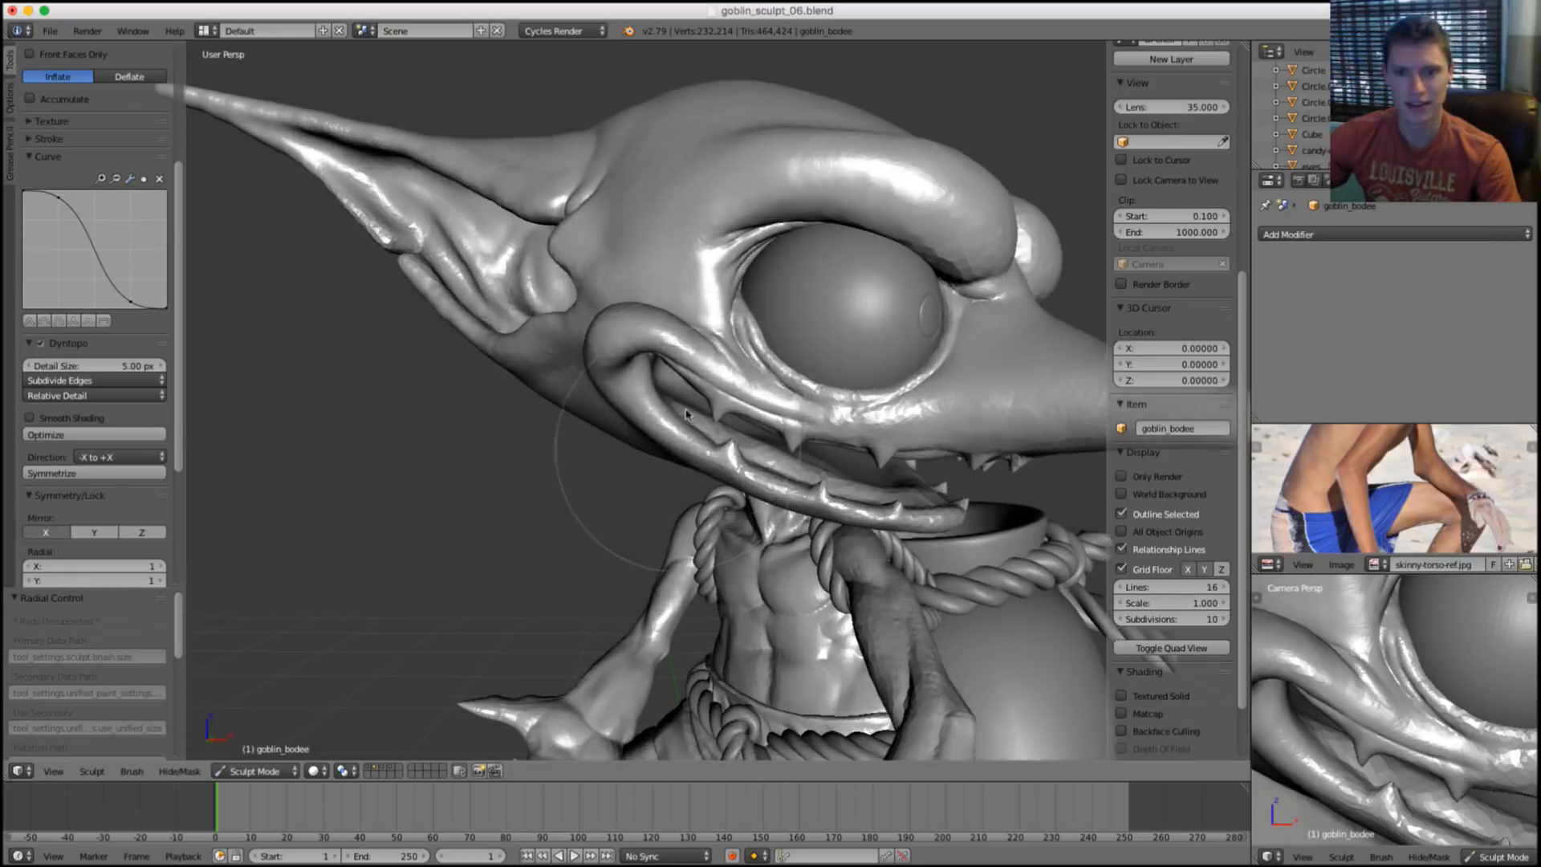
Compare the sculpt with the reference drawing, hiding the head temporarily, and inspect the mouth corner closely from several angles.
key(2)
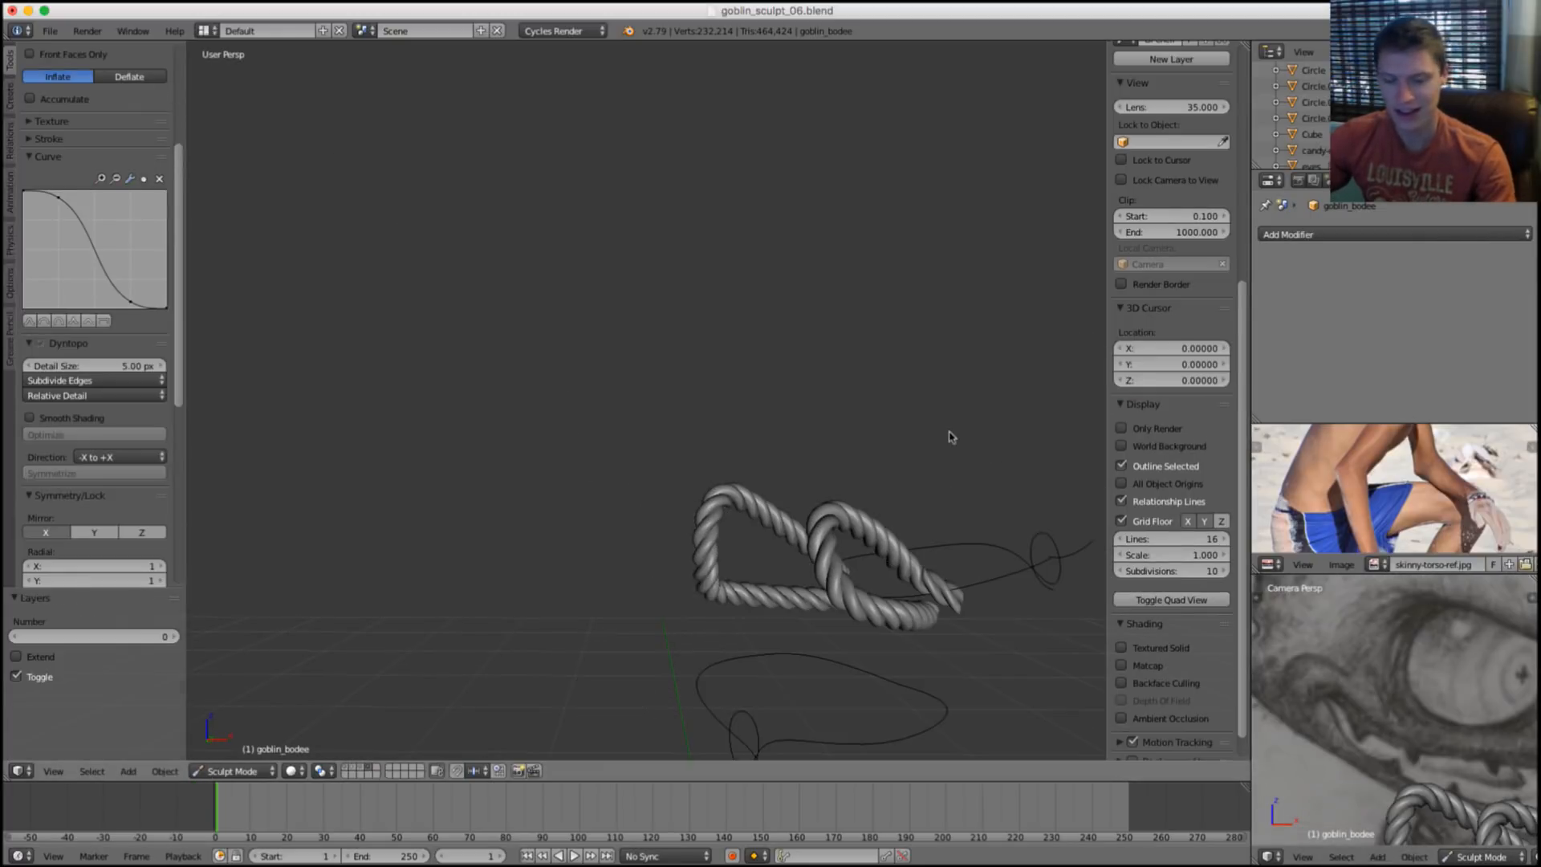
key(1)
key(2)
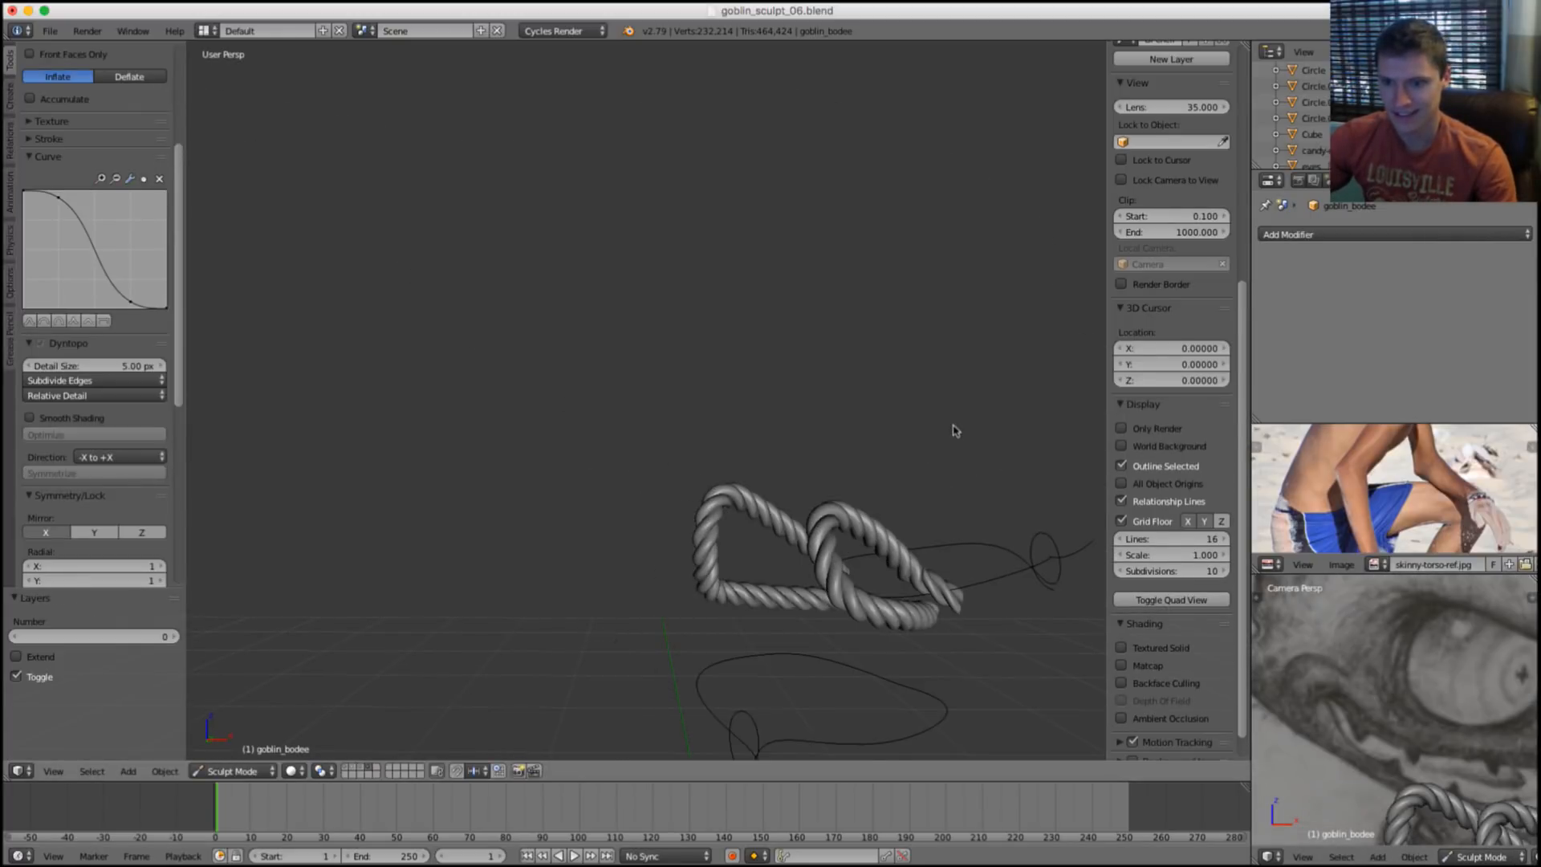
key(1)
middle_drag(956, 431, 778, 455)
shift+middle_drag(406, 449, 706, 281)
scroll(658, 479, up, 3)
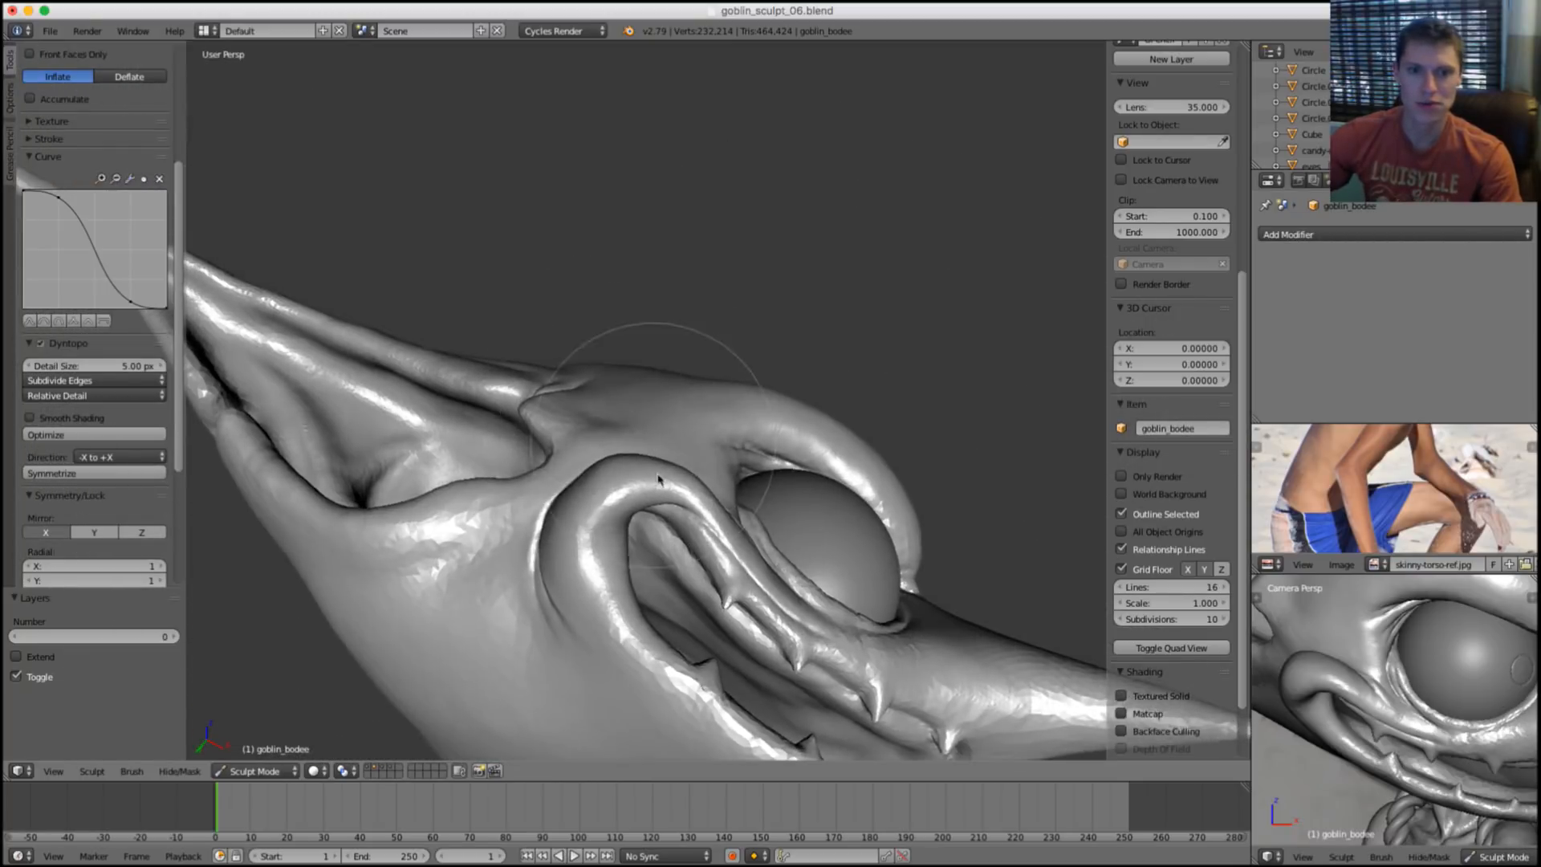
middle_drag(658, 479, 592, 258)
scroll(825, 289, up, 5)
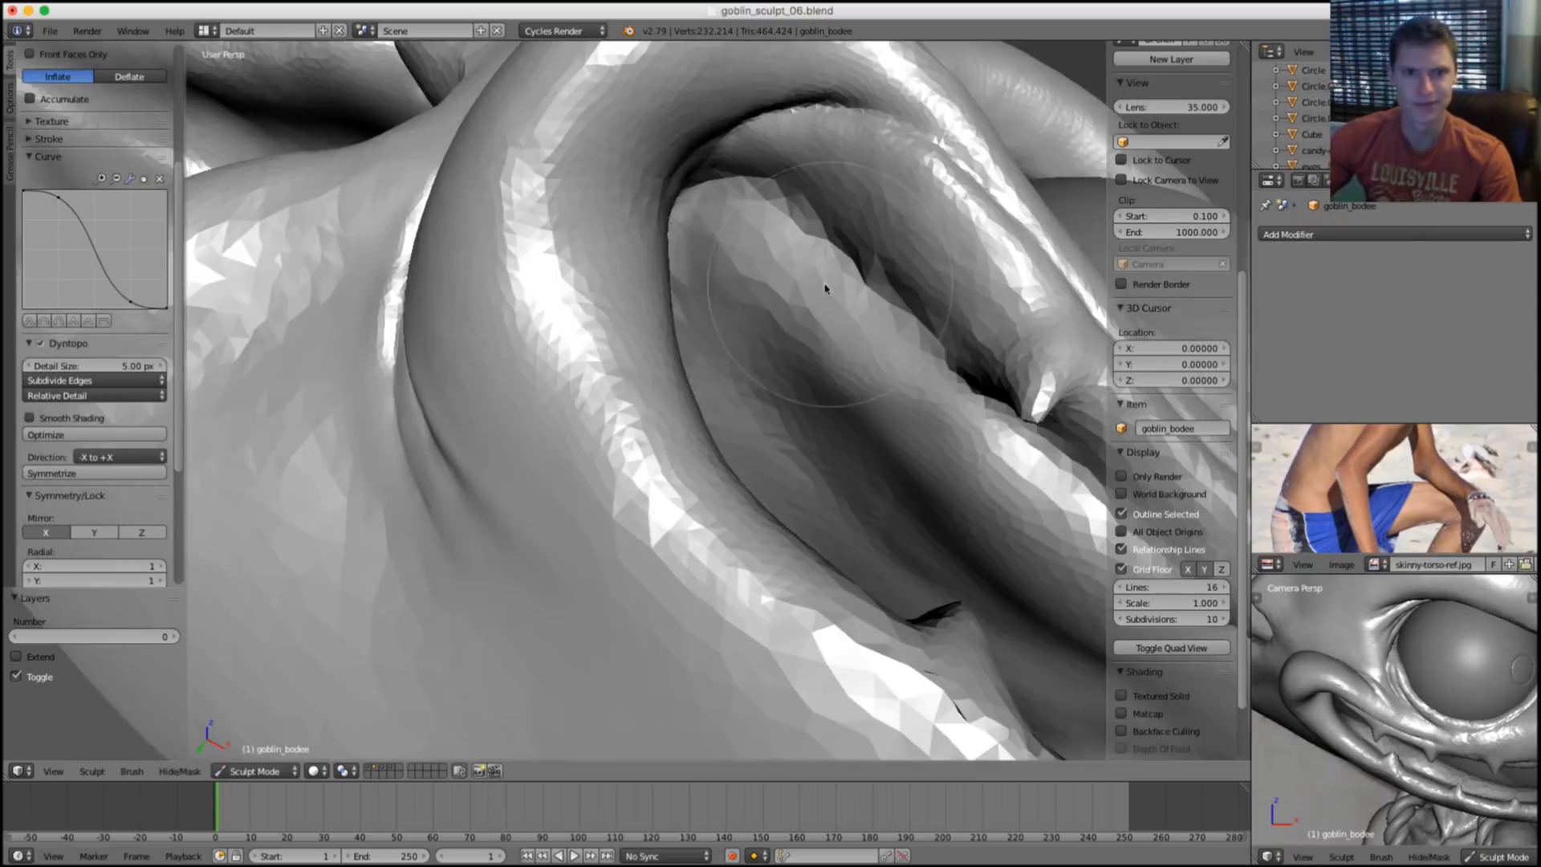
scroll(826, 289, down, 5)
middle_drag(825, 289, 819, 329)
scroll(706, 351, up, 5)
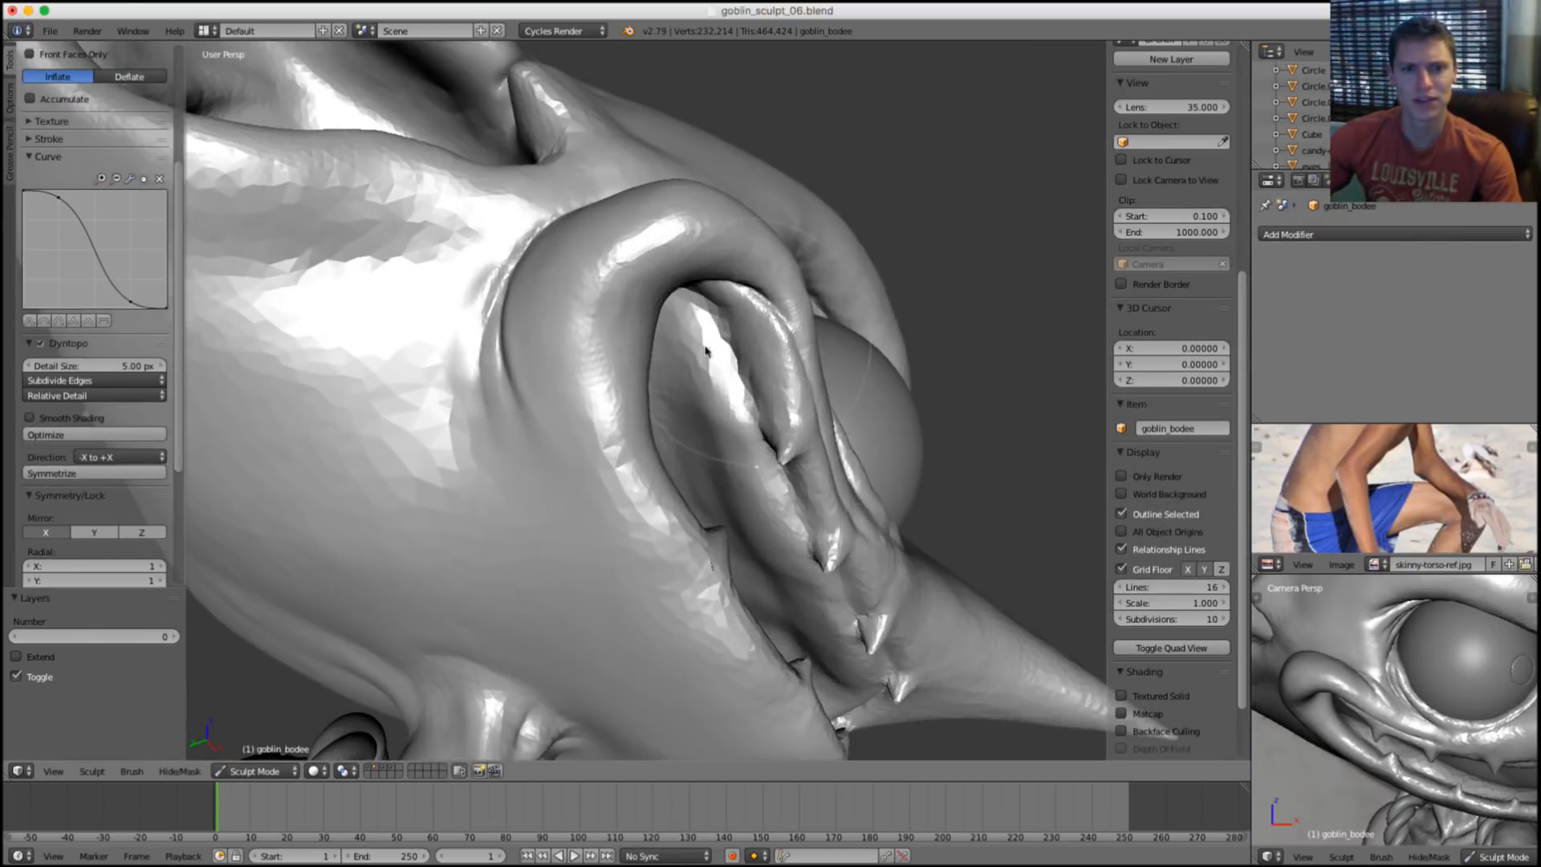
Crease a second wrinkle along the outer side of the mouth-corner fold with a resized Crease brush of adjusted strength.
key(shift+c)
key(f)
click(509, 378)
key(f)
mouse_move(509, 378)
middle_down()
mouse_move(478, 354)
mouse_move(516, 330)
middle_up()
click(454, 355)
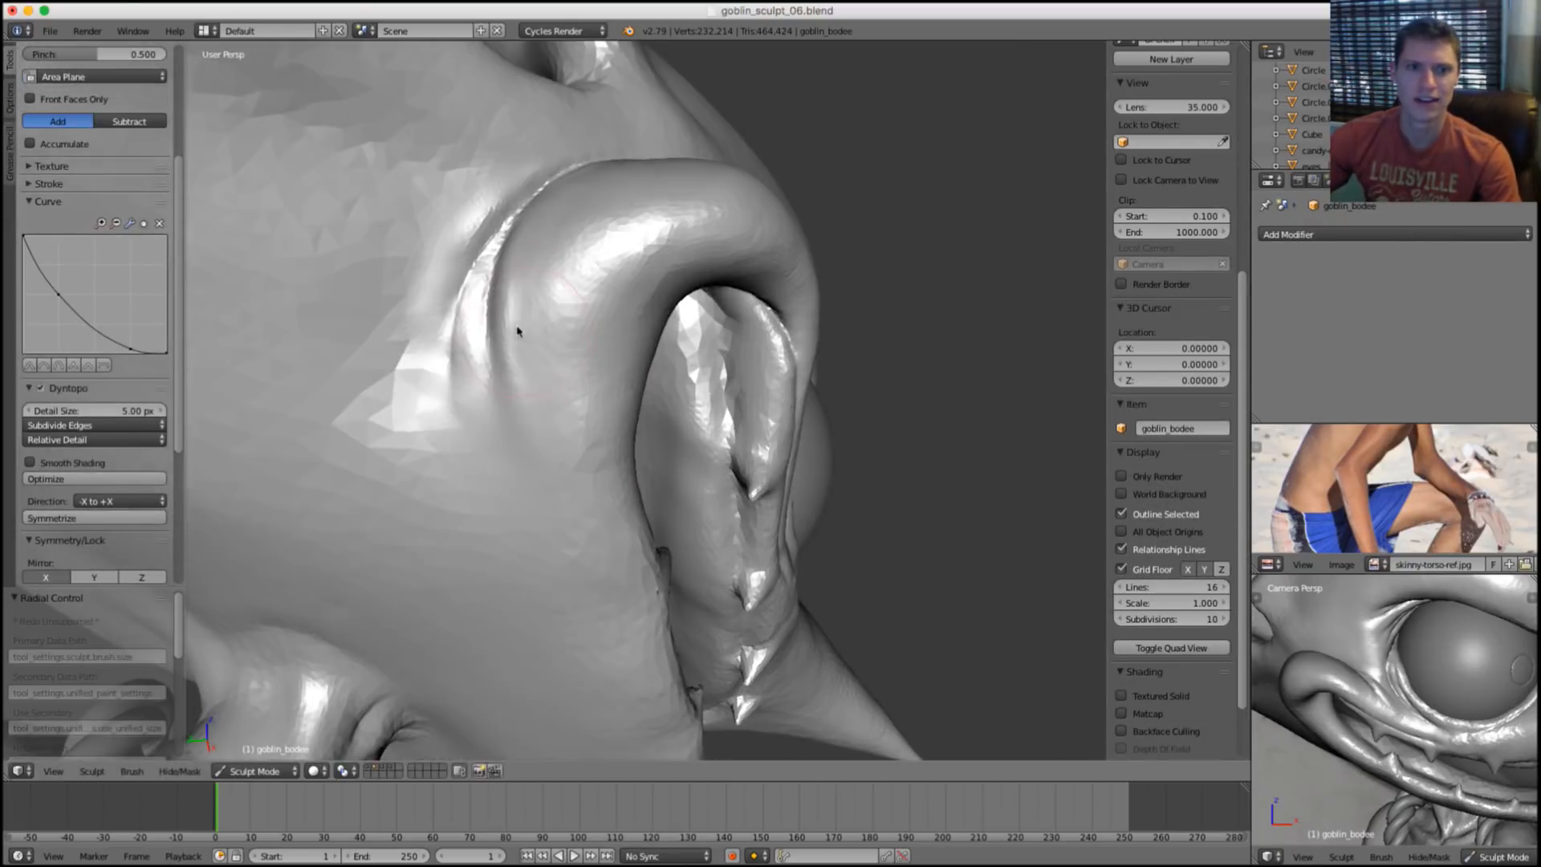
key(f)
click(510, 320)
key(shift+f)
click(622, 253)
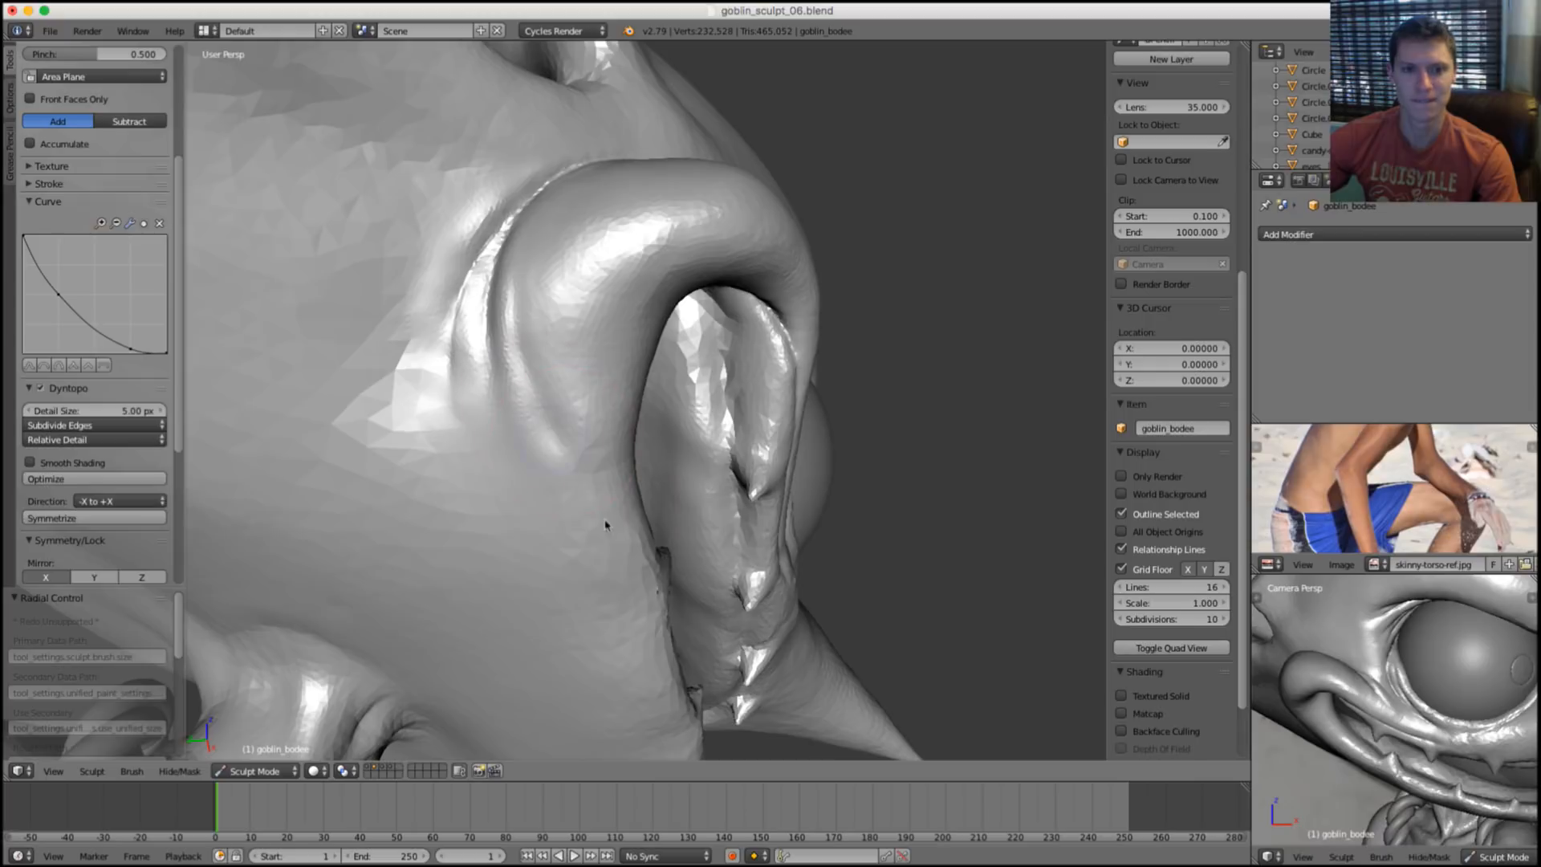
Smooth the lower end of the new wrinkle into the cheek below the mouth corner.
mouse_move(608, 530)
shift+mouse_down()
mouse_move(585, 396)
mouse_move(549, 393)
mouse_move(577, 491)
shift+mouse_up()
scroll(576, 490, down, 6)
middle_drag(755, 258, 683, 337)
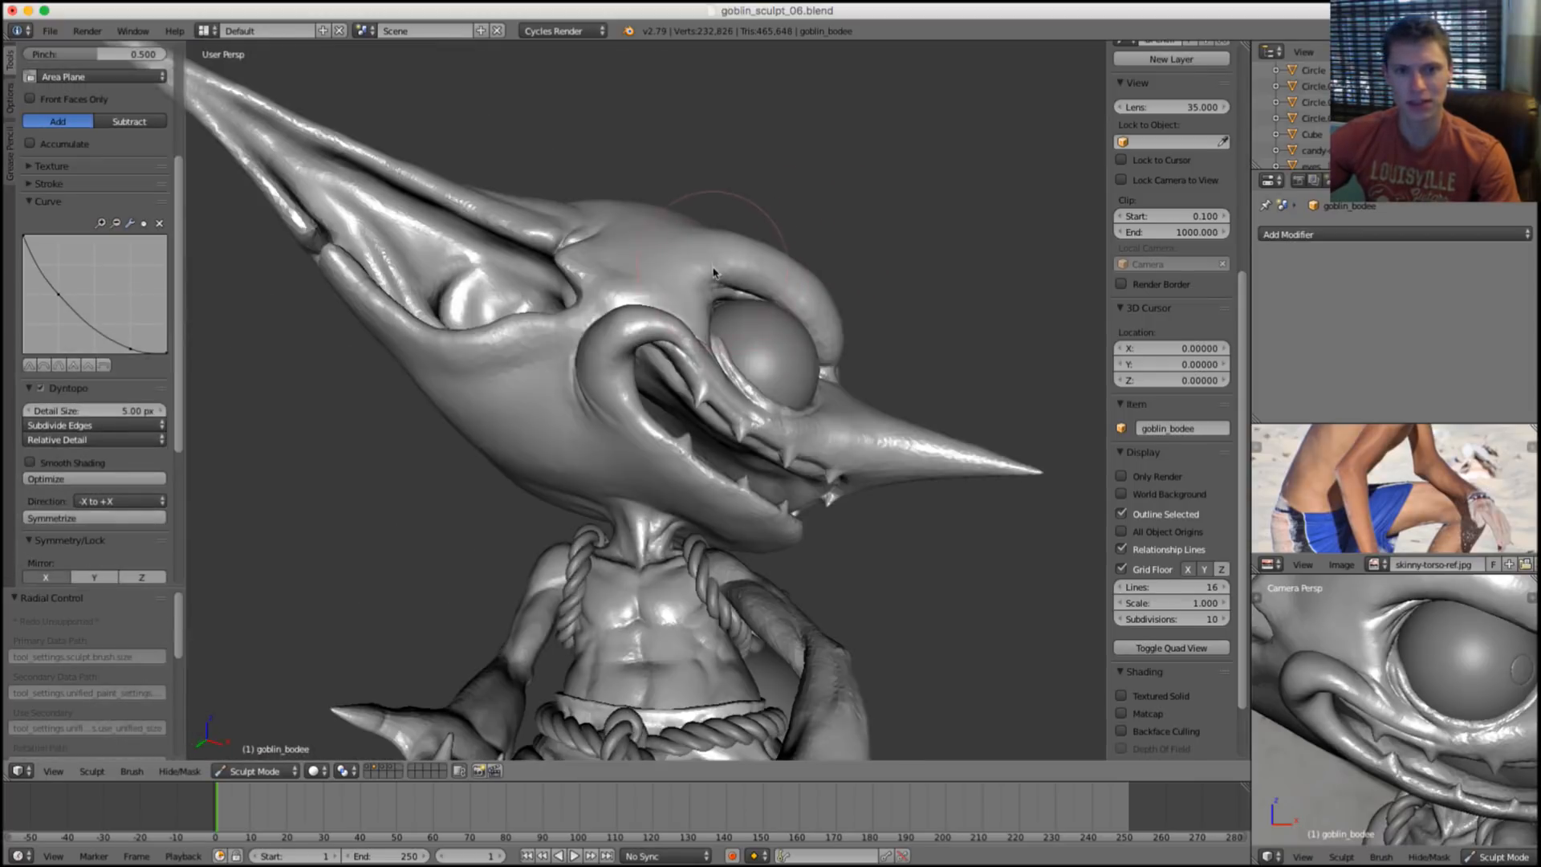
Inflate the outer edge of the lower lip from below the mouth corner towards the chin.
key(i)
scroll(683, 338, up, 6)
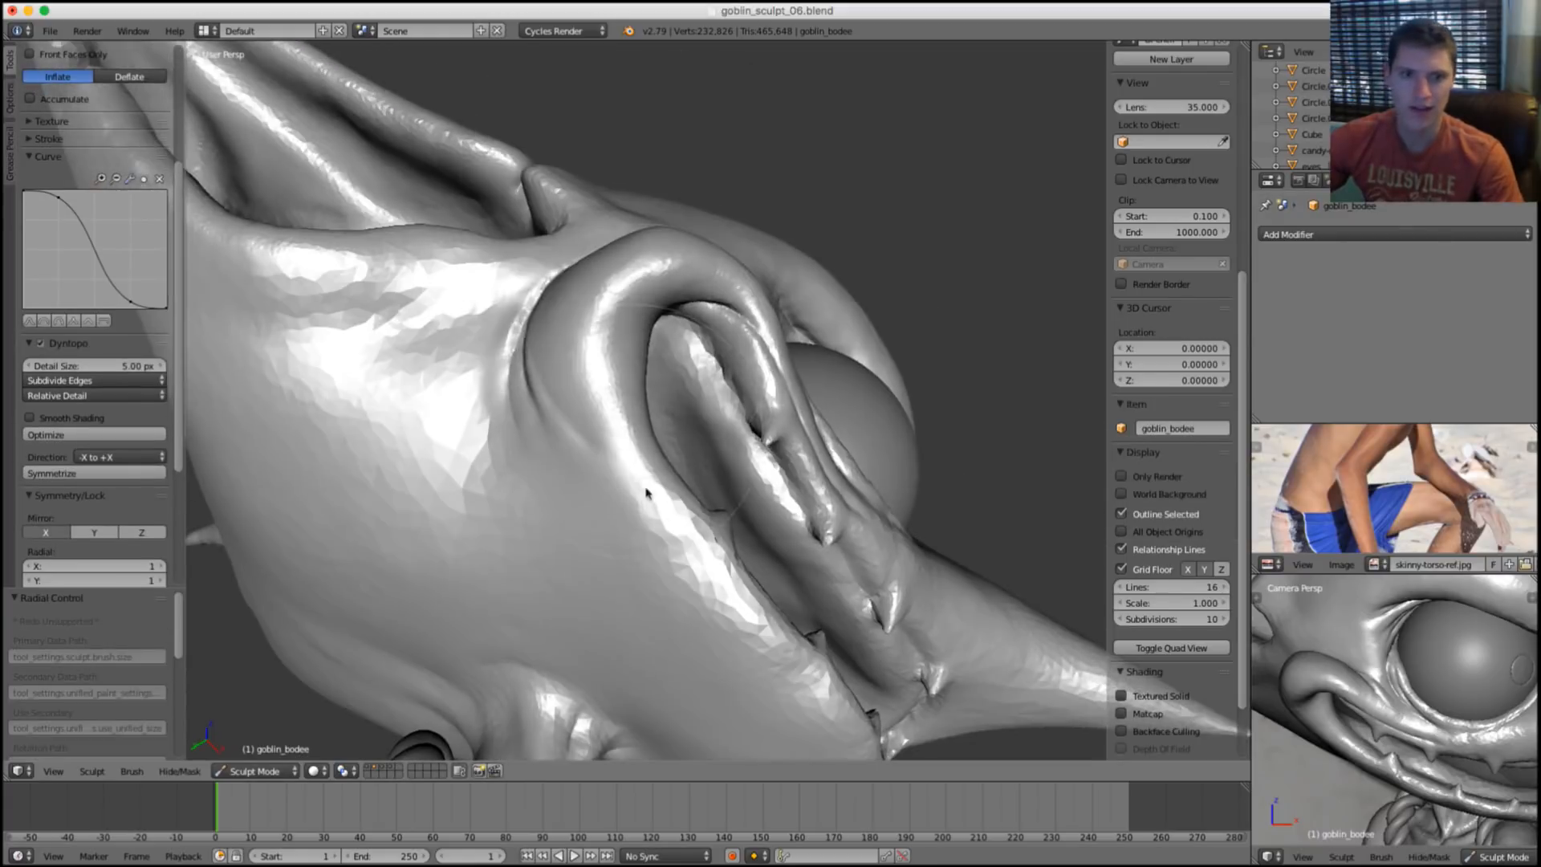
drag(763, 614, 754, 594)
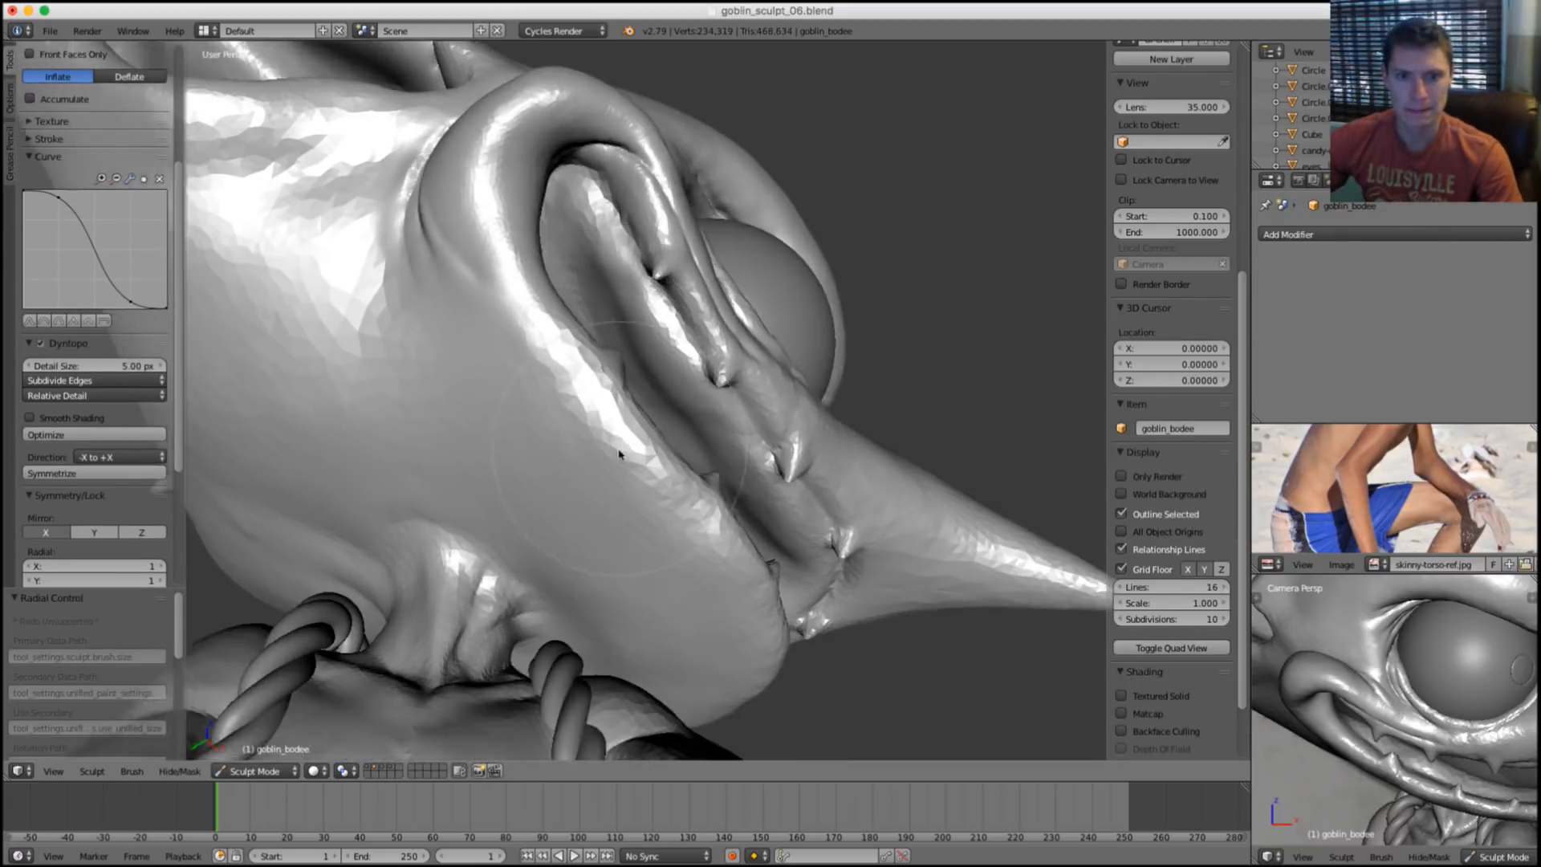
middle_drag(754, 594, 729, 570)
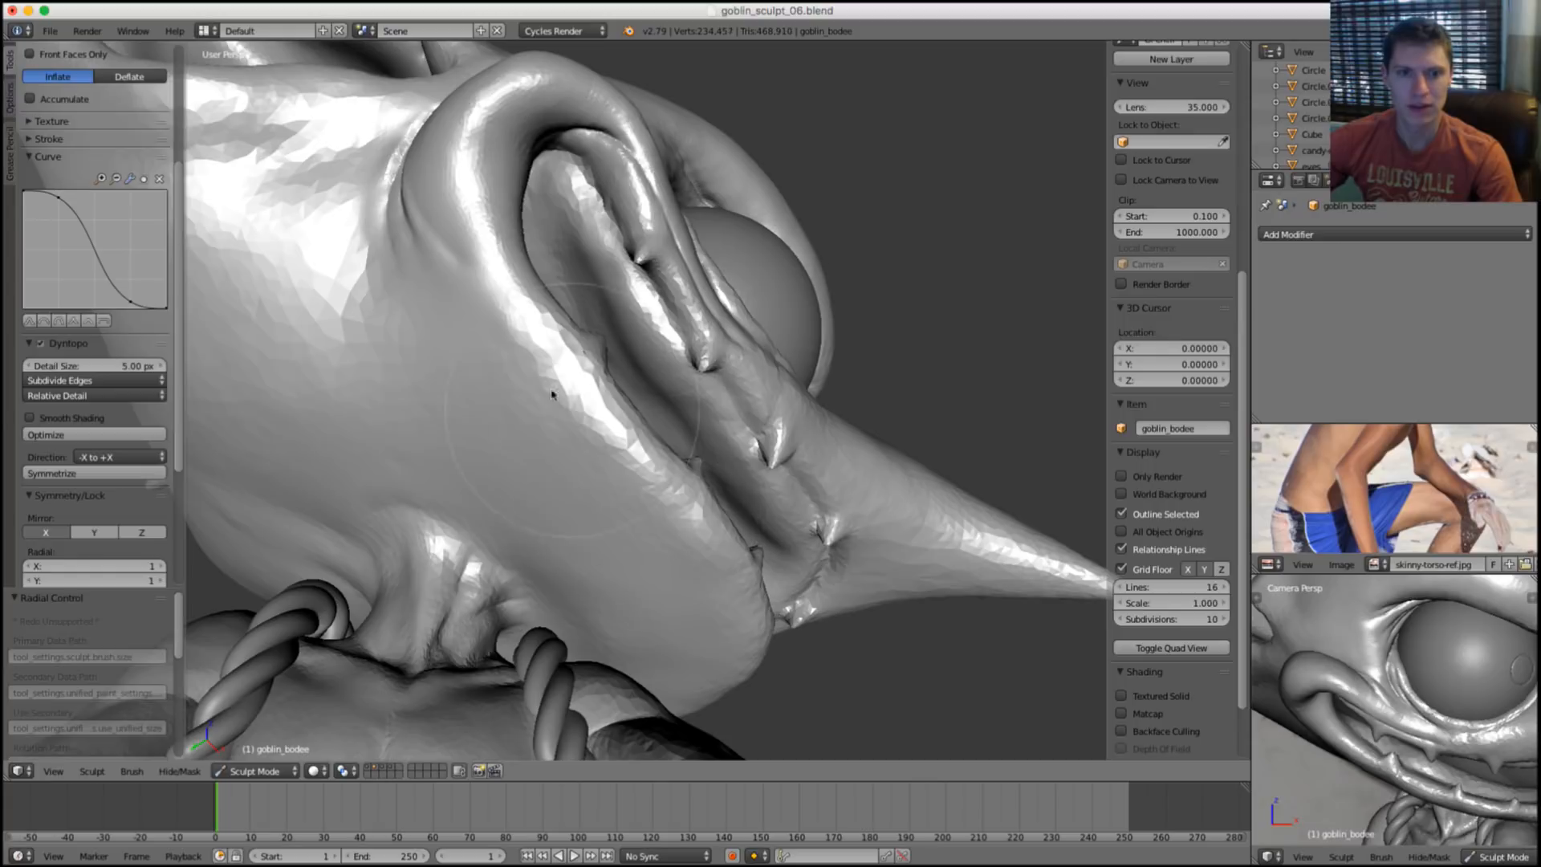
Inflate a soft ridge on the cheek alongside the lower lip and smooth it into the surrounding surface.
key(shift+c)
key(f)
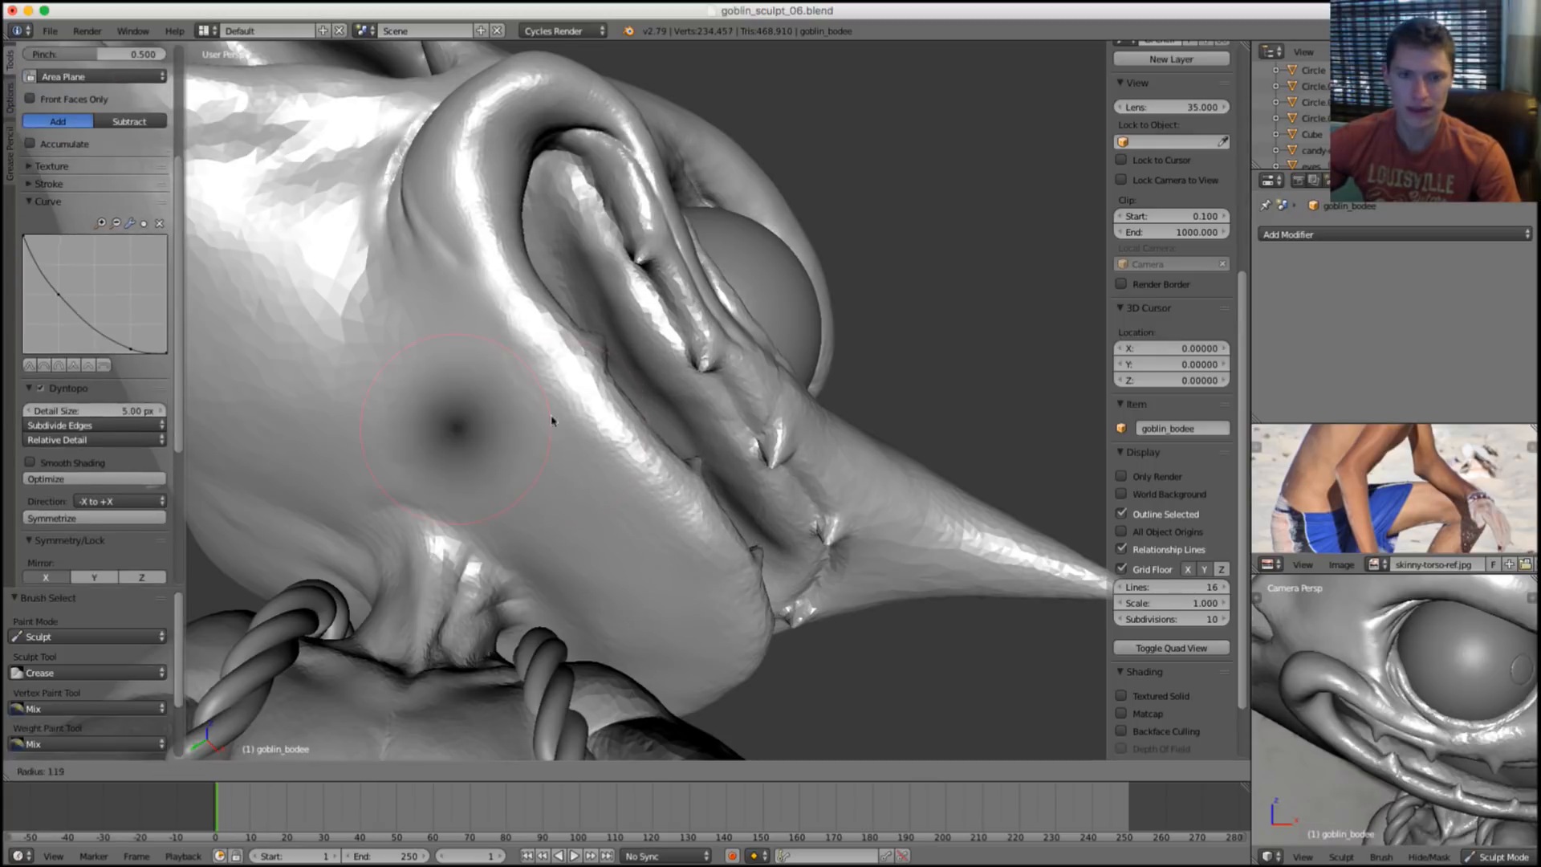
click(552, 419)
middle_drag(552, 419, 550, 394)
key(i)
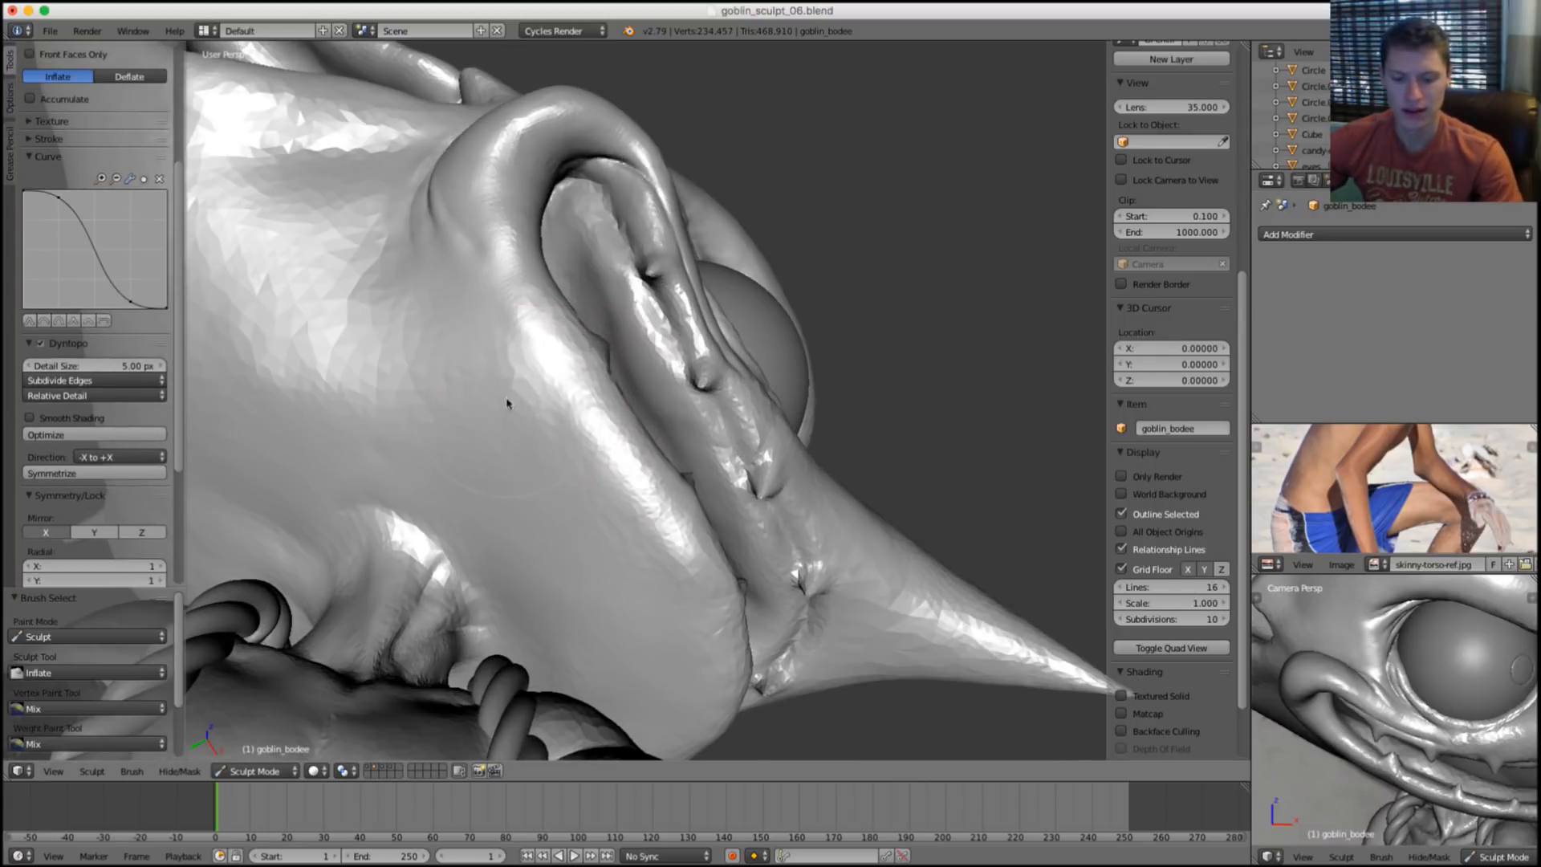
drag(548, 424, 556, 432)
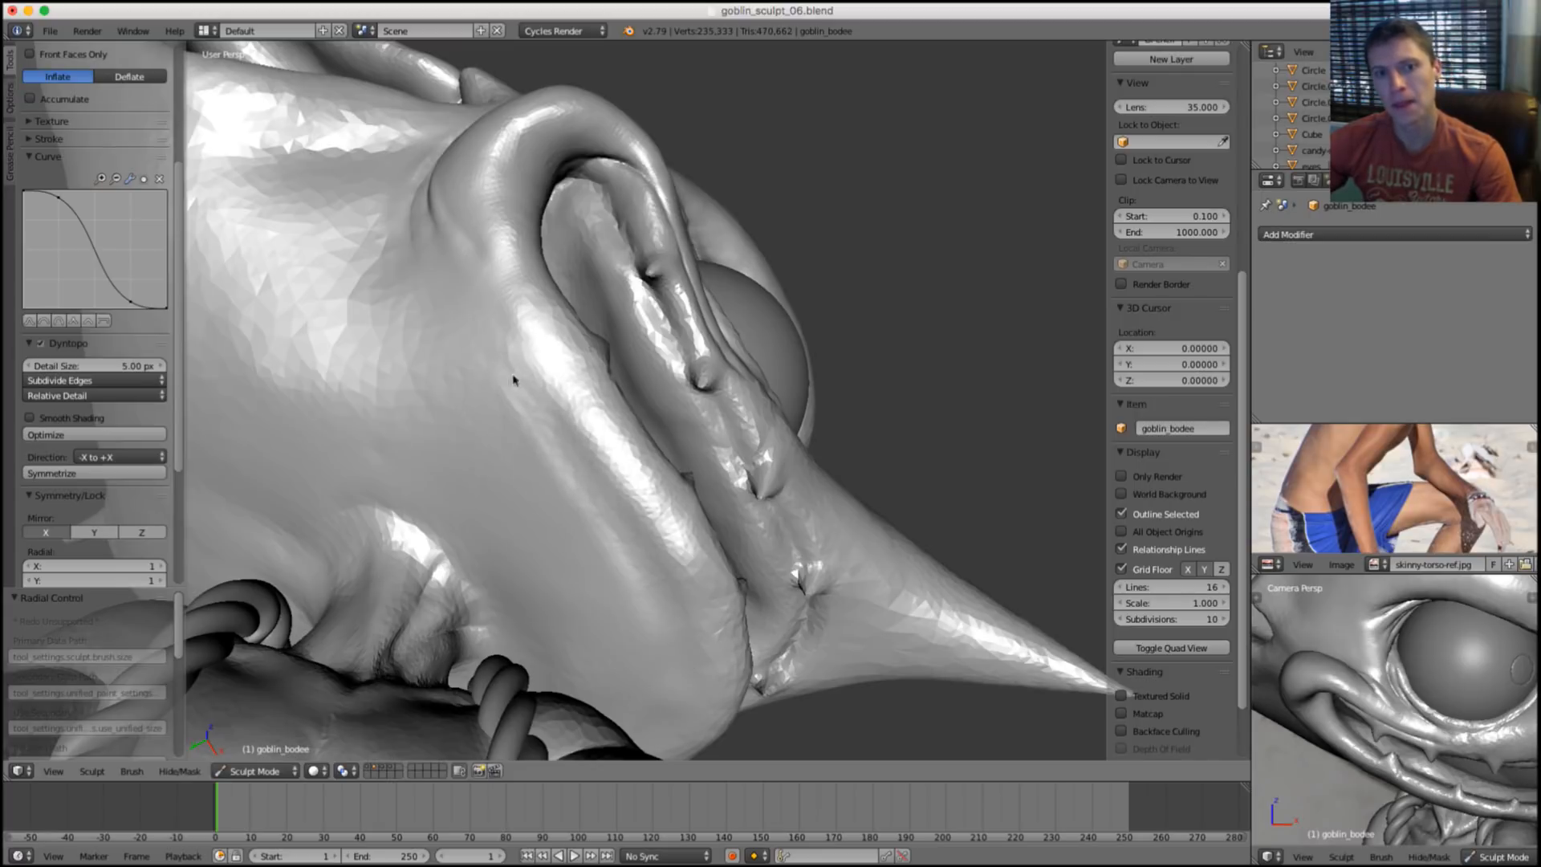
key(s)
key(i)
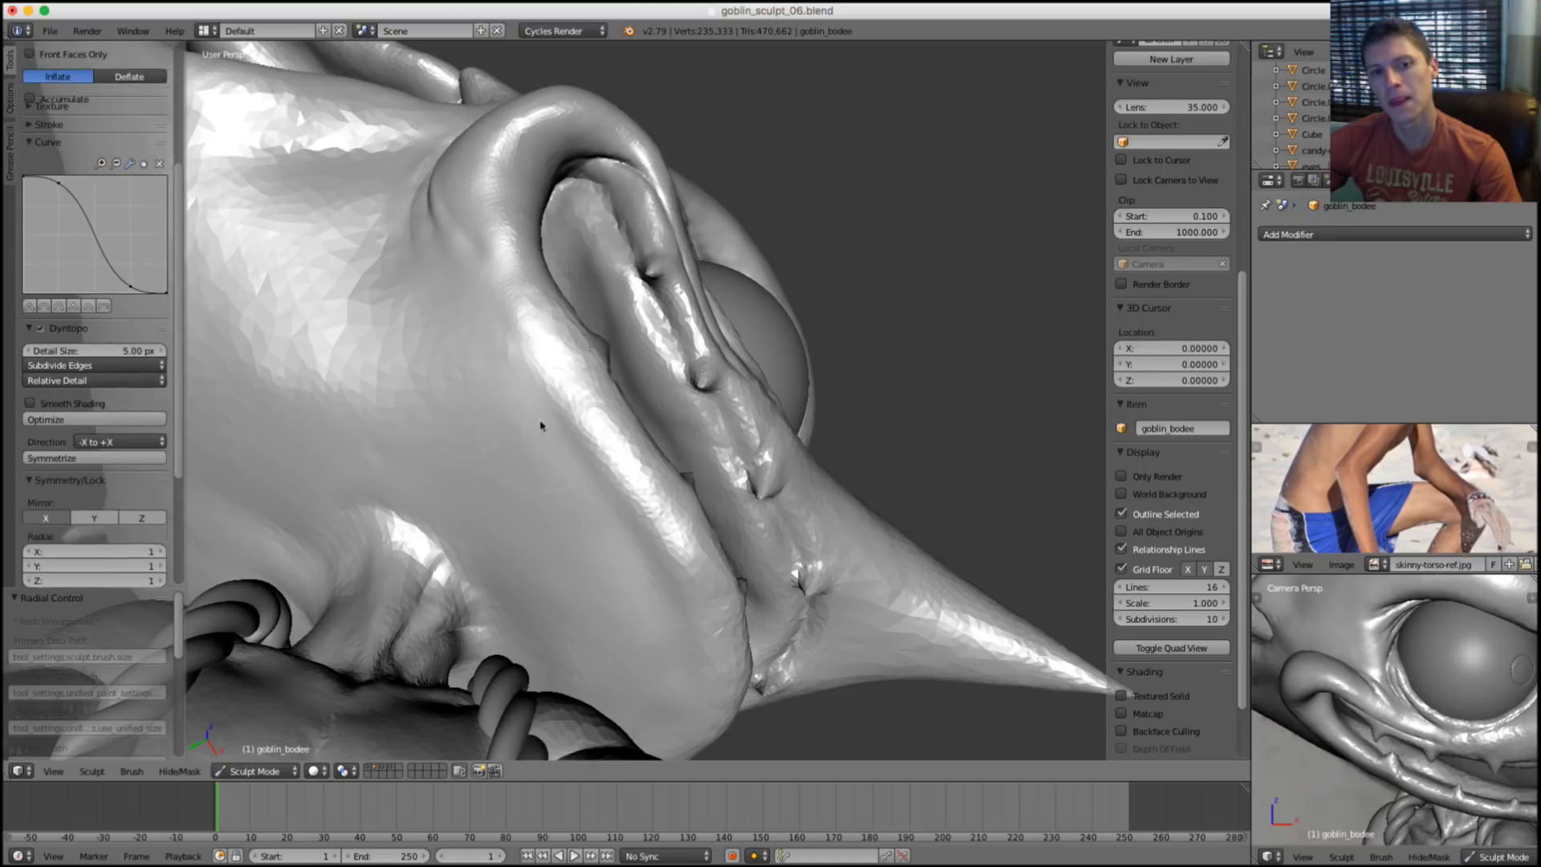
Inflate the cheek and jaw below the lower lip to build a fuller roll towards the chin.
middle_drag(540, 423, 467, 394)
drag(467, 394, 478, 443)
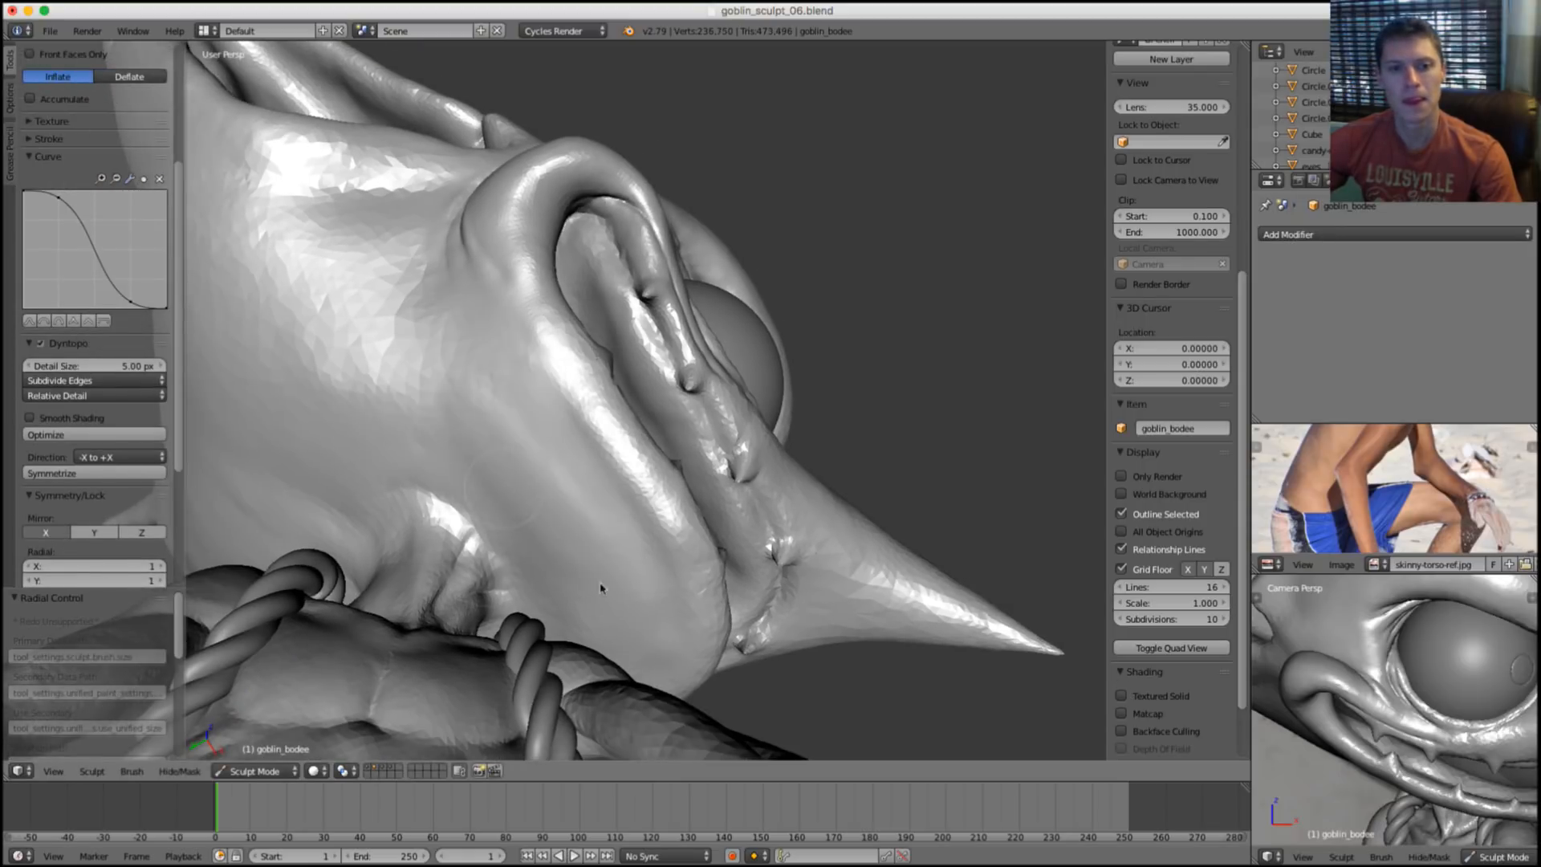
drag(572, 574, 554, 548)
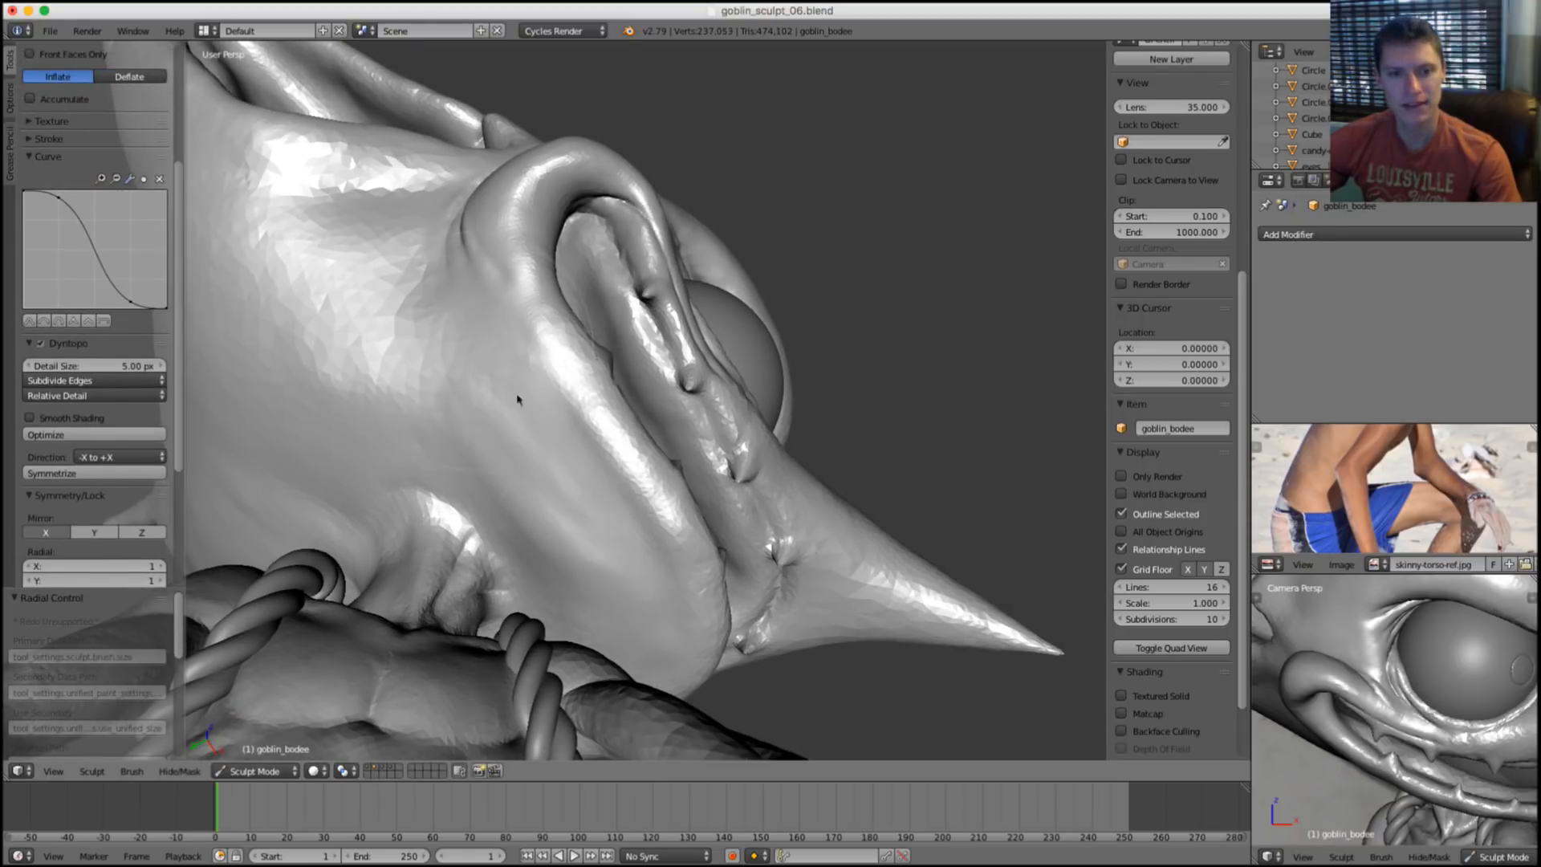
mouse_move(518, 399)
mouse_down()
mouse_move(619, 551)
mouse_move(437, 411)
mouse_up()
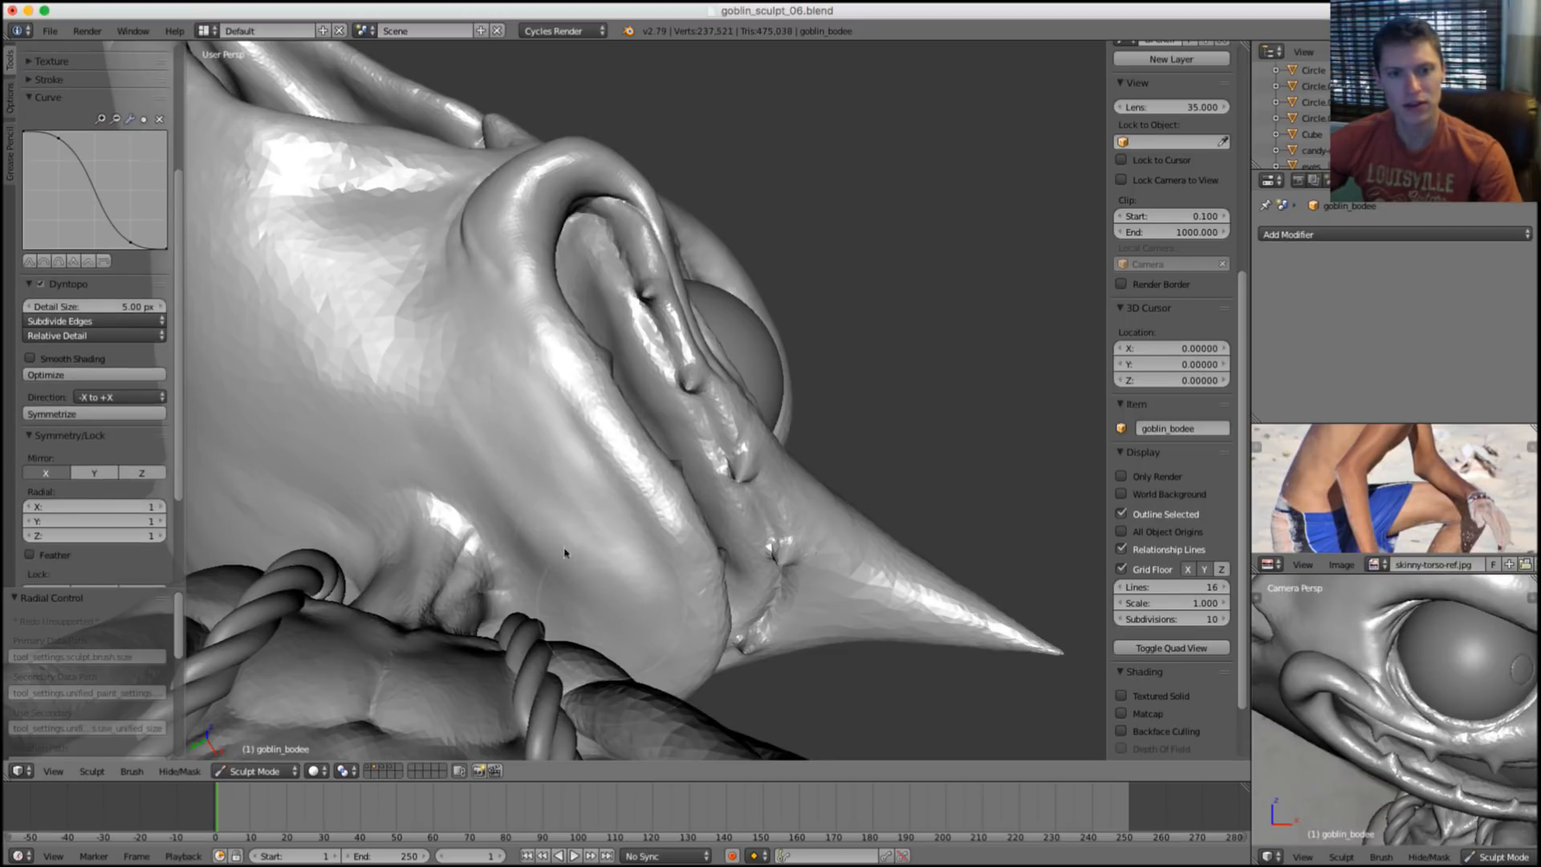
mouse_move(568, 551)
middle_down()
mouse_move(610, 365)
mouse_move(682, 456)
mouse_move(672, 430)
mouse_move(621, 451)
middle_up()
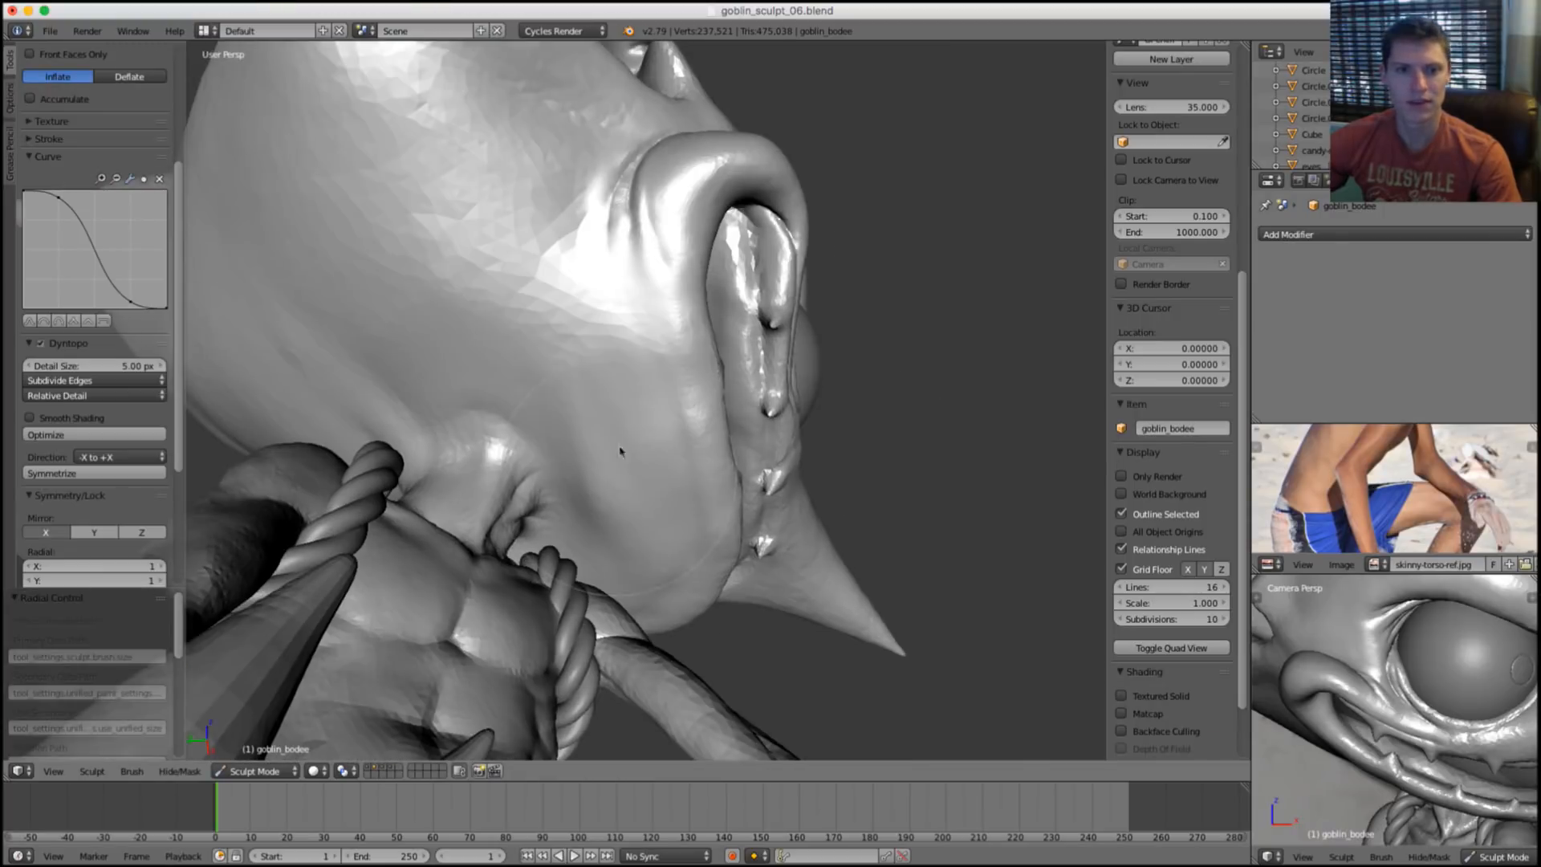
key(shift+s)
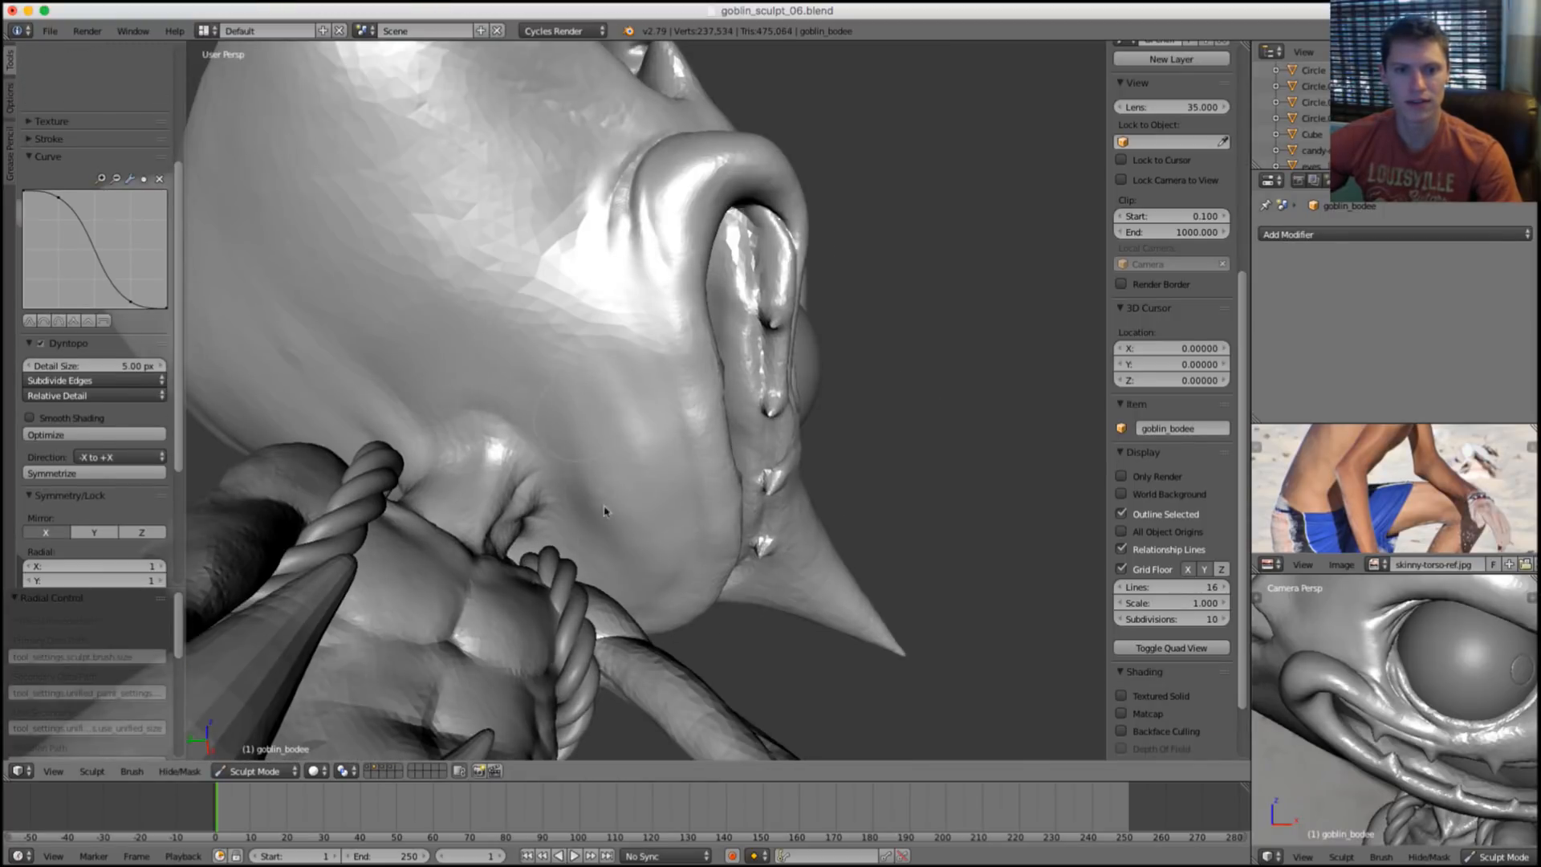
Inflate skin folds on the underside of the jaw around the top of the neck using a resized brush.
middle_drag(680, 528, 803, 346)
shift+middle_drag(642, 309, 810, 345)
ctrl+middle_drag(811, 345, 697, 399)
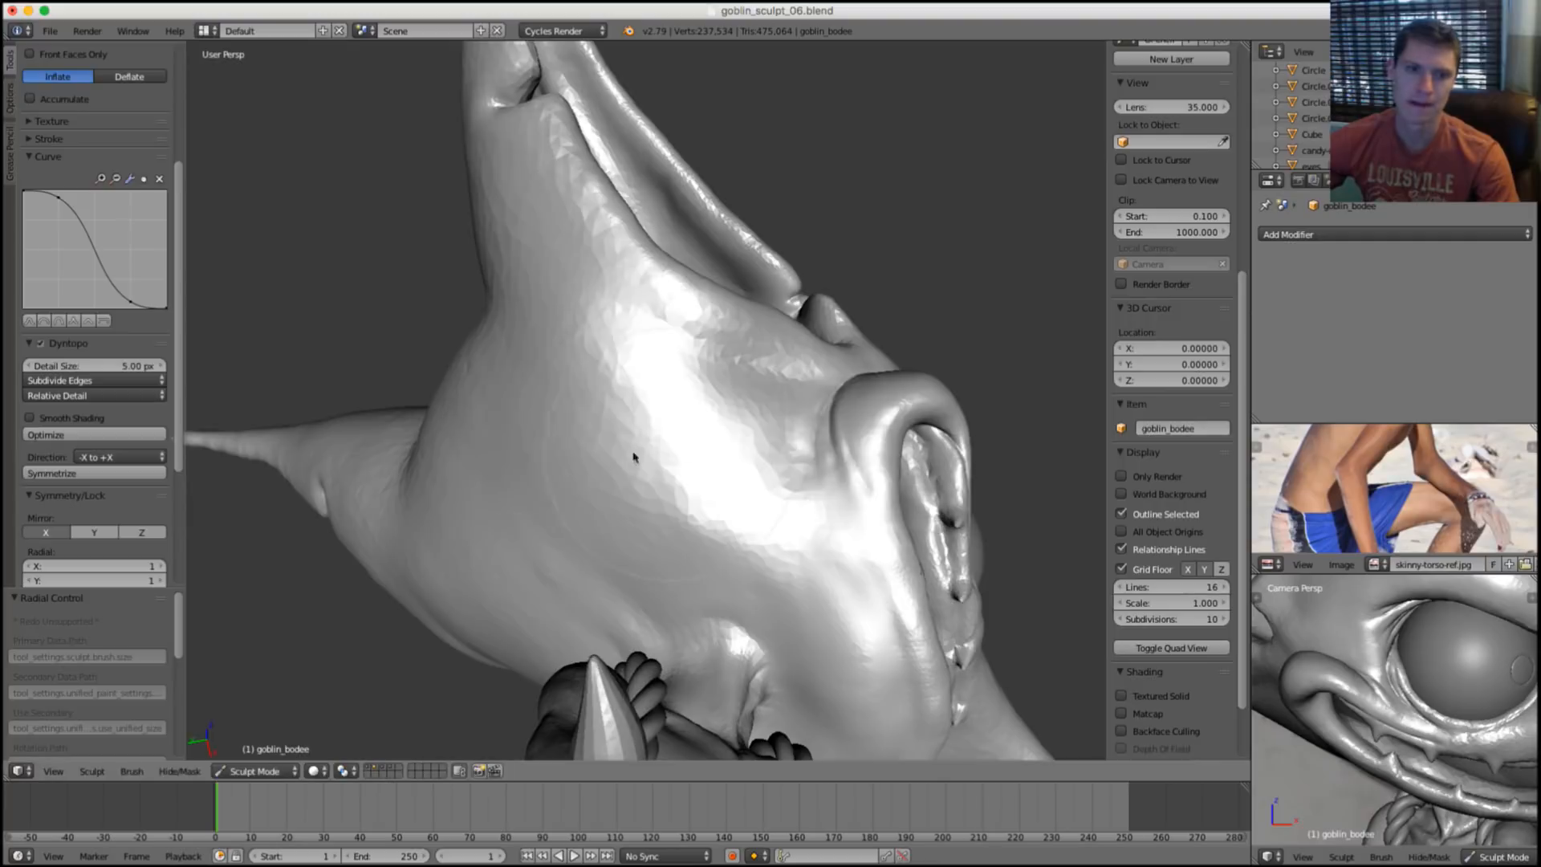
mouse_move(634, 457)
middle_down()
mouse_move(616, 420)
mouse_move(528, 393)
mouse_move(681, 441)
mouse_move(610, 462)
middle_up()
key(f)
click(598, 448)
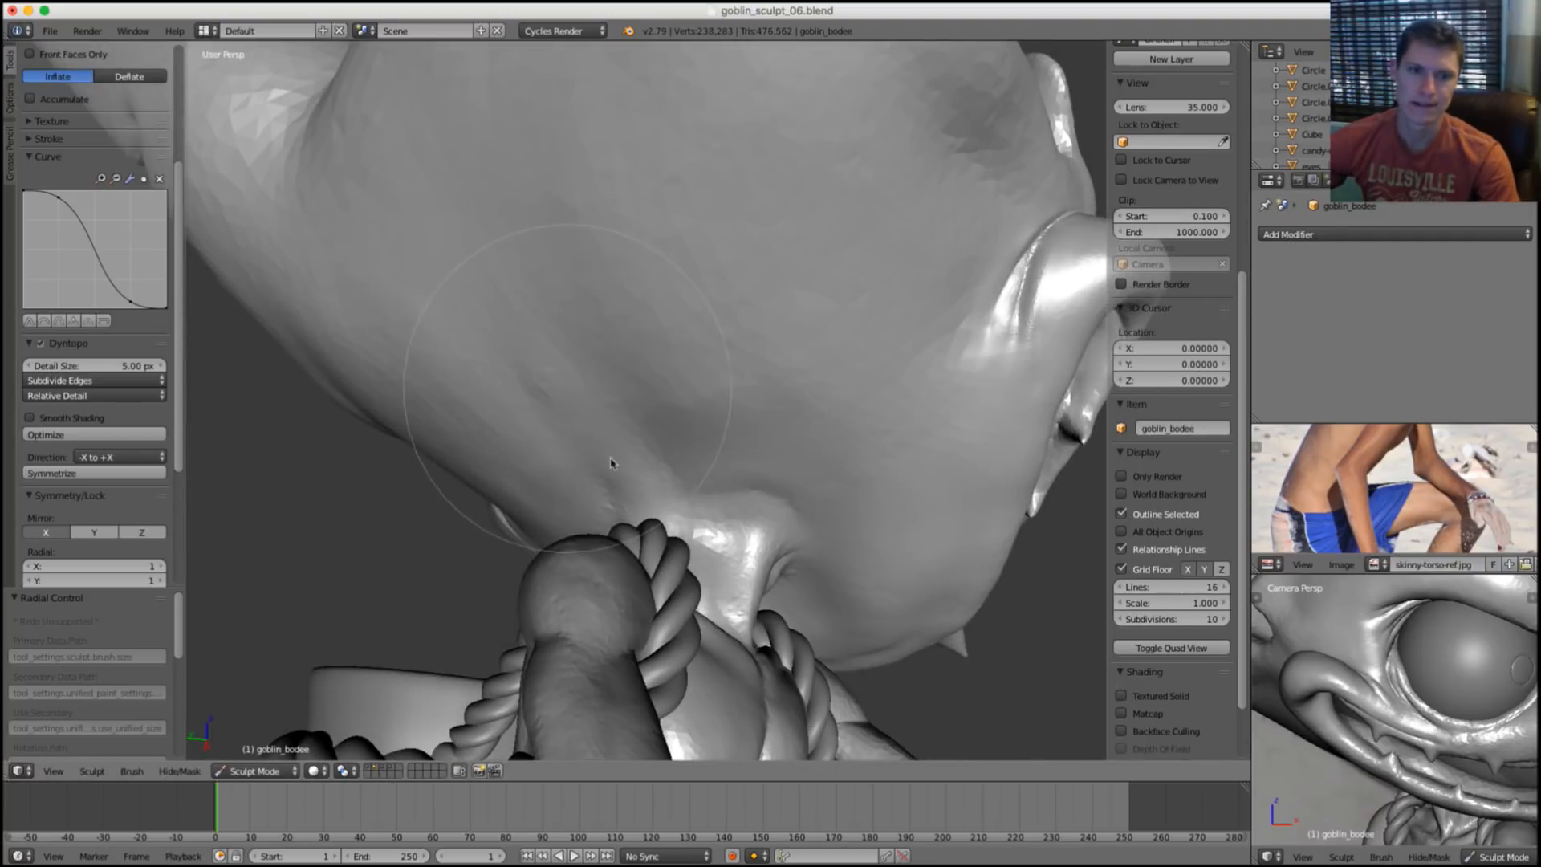
middle_drag(601, 399, 588, 382)
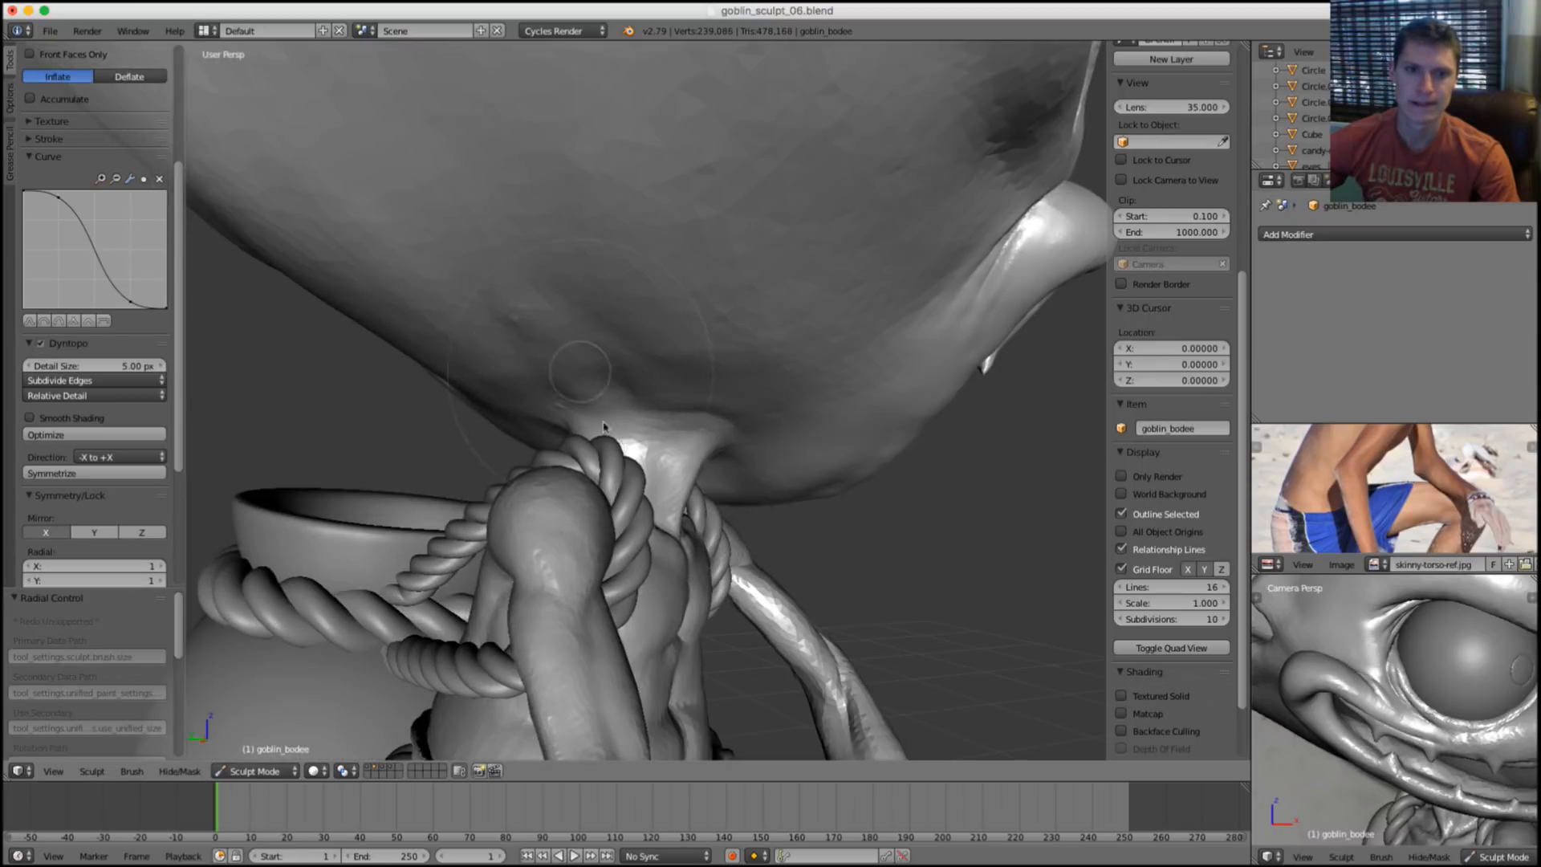
drag(605, 426, 664, 403)
mouse_move(664, 402)
middle_down()
mouse_move(702, 261)
mouse_move(554, 330)
middle_up()
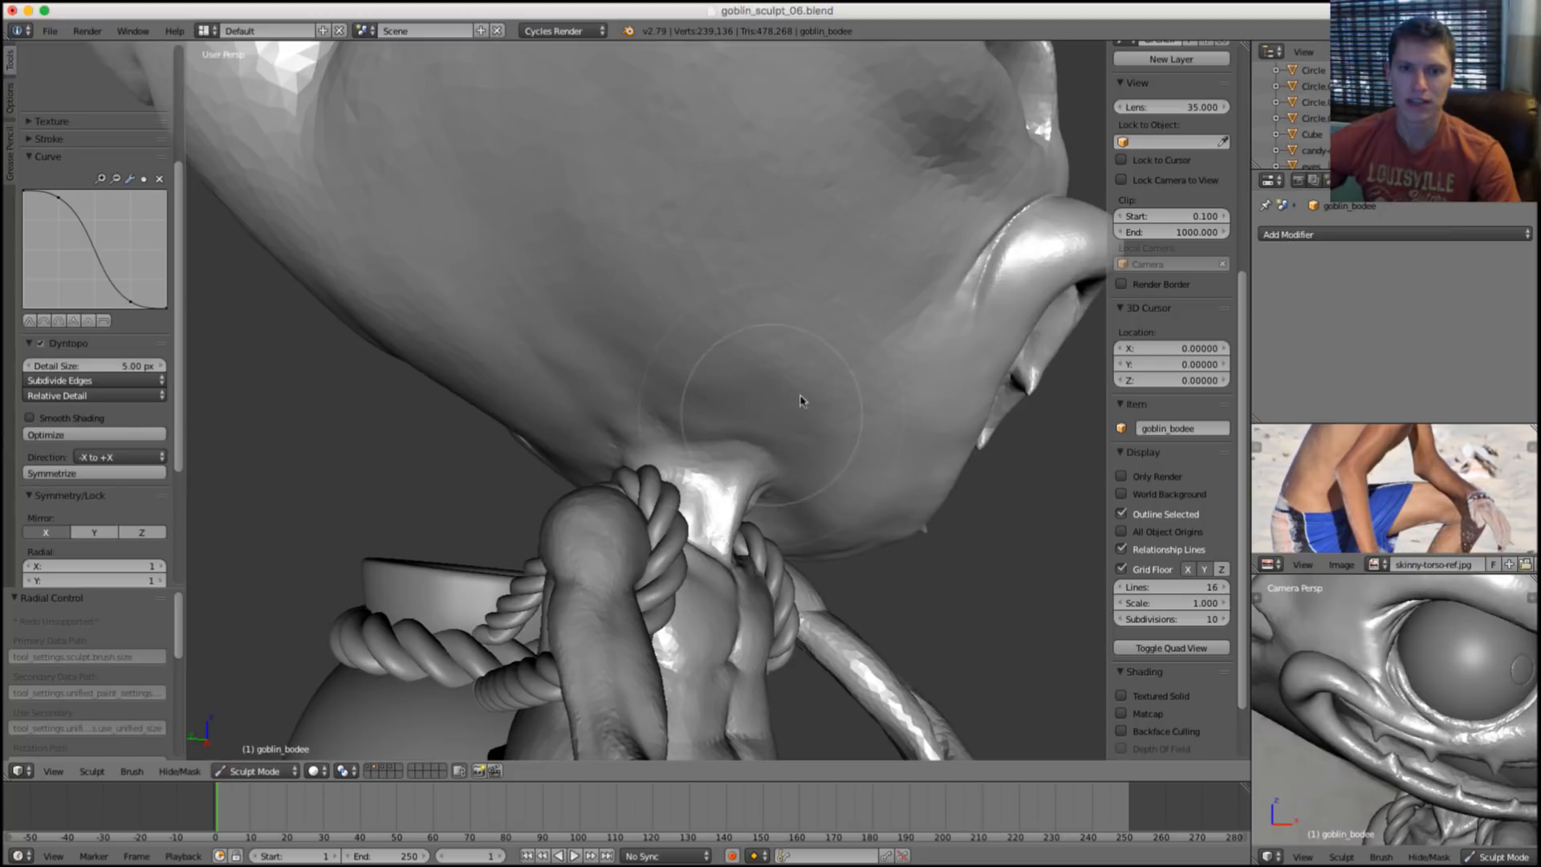
mouse_move(801, 403)
middle_down()
mouse_move(806, 241)
mouse_move(802, 304)
mouse_move(723, 351)
middle_up()
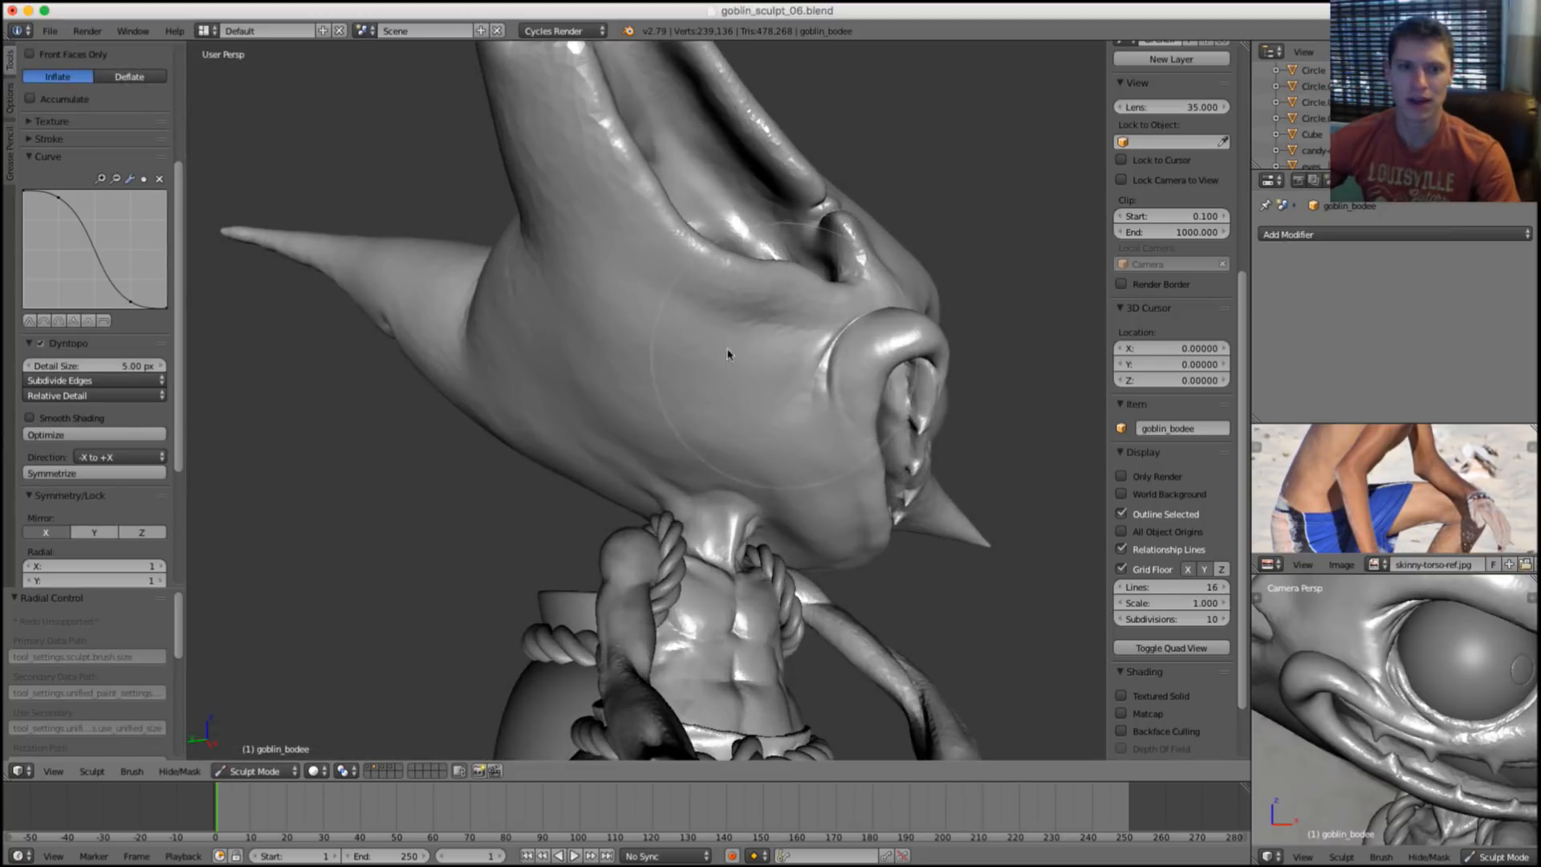
Crease fold lines across the cheek below the ear and inflate the skin between them.
key(shift+c)
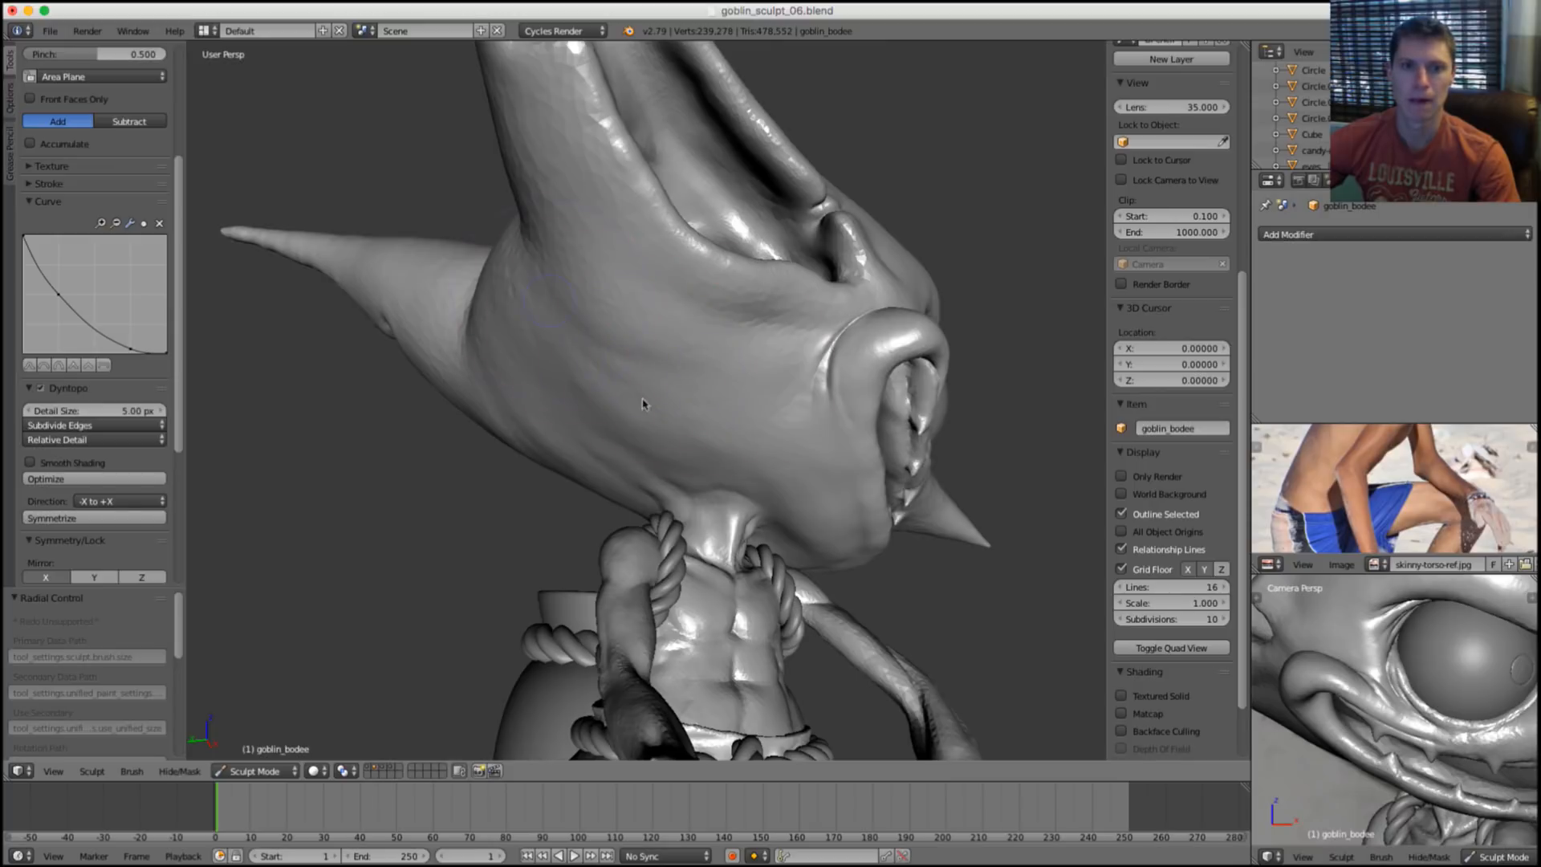
middle_drag(805, 301, 773, 322)
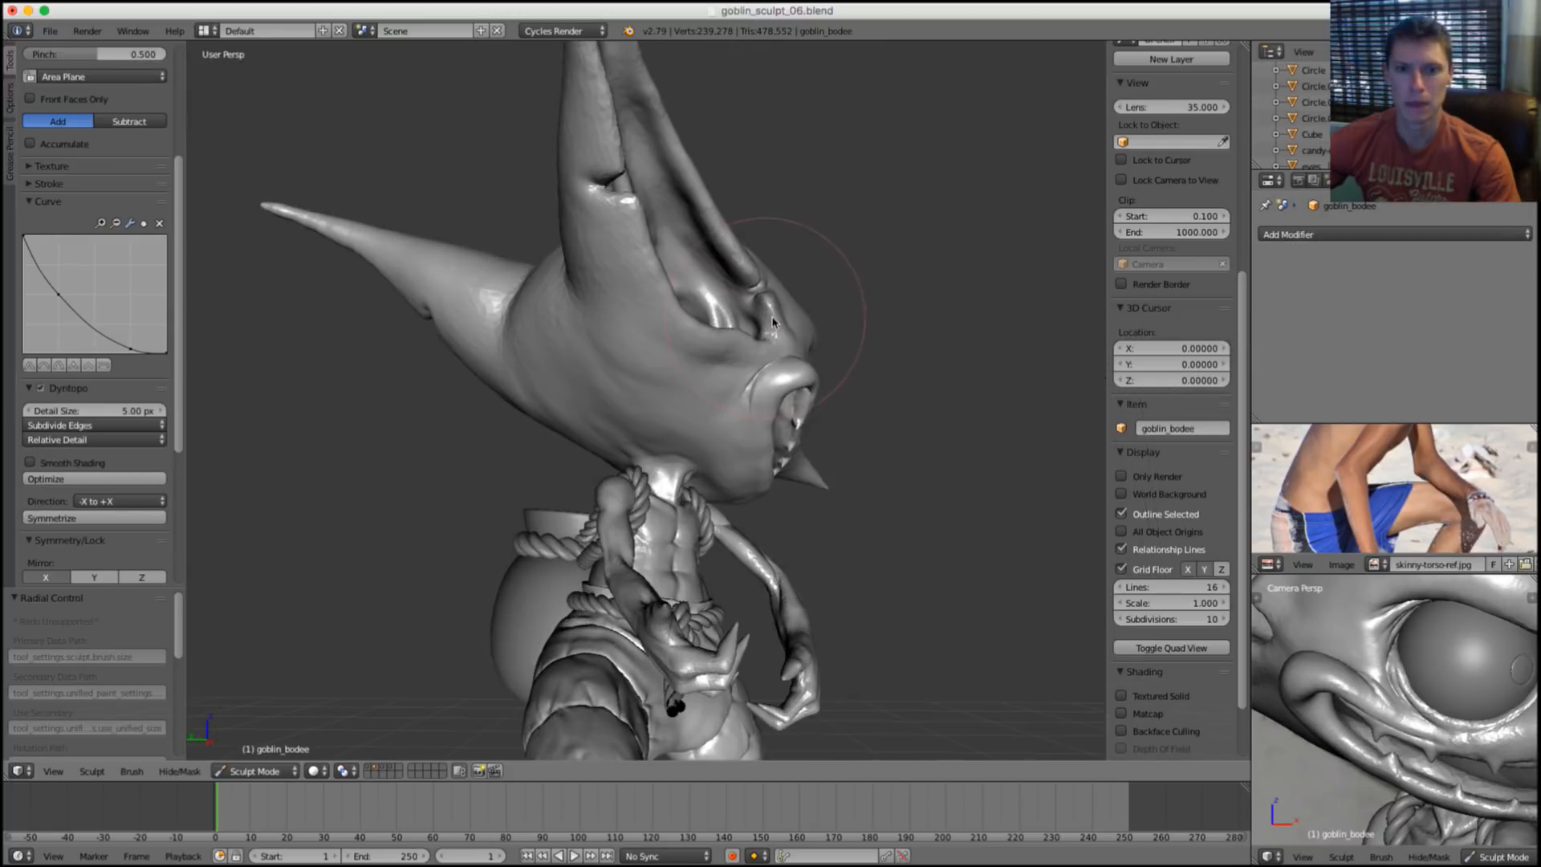
key(i)
scroll(649, 399, up, 3)
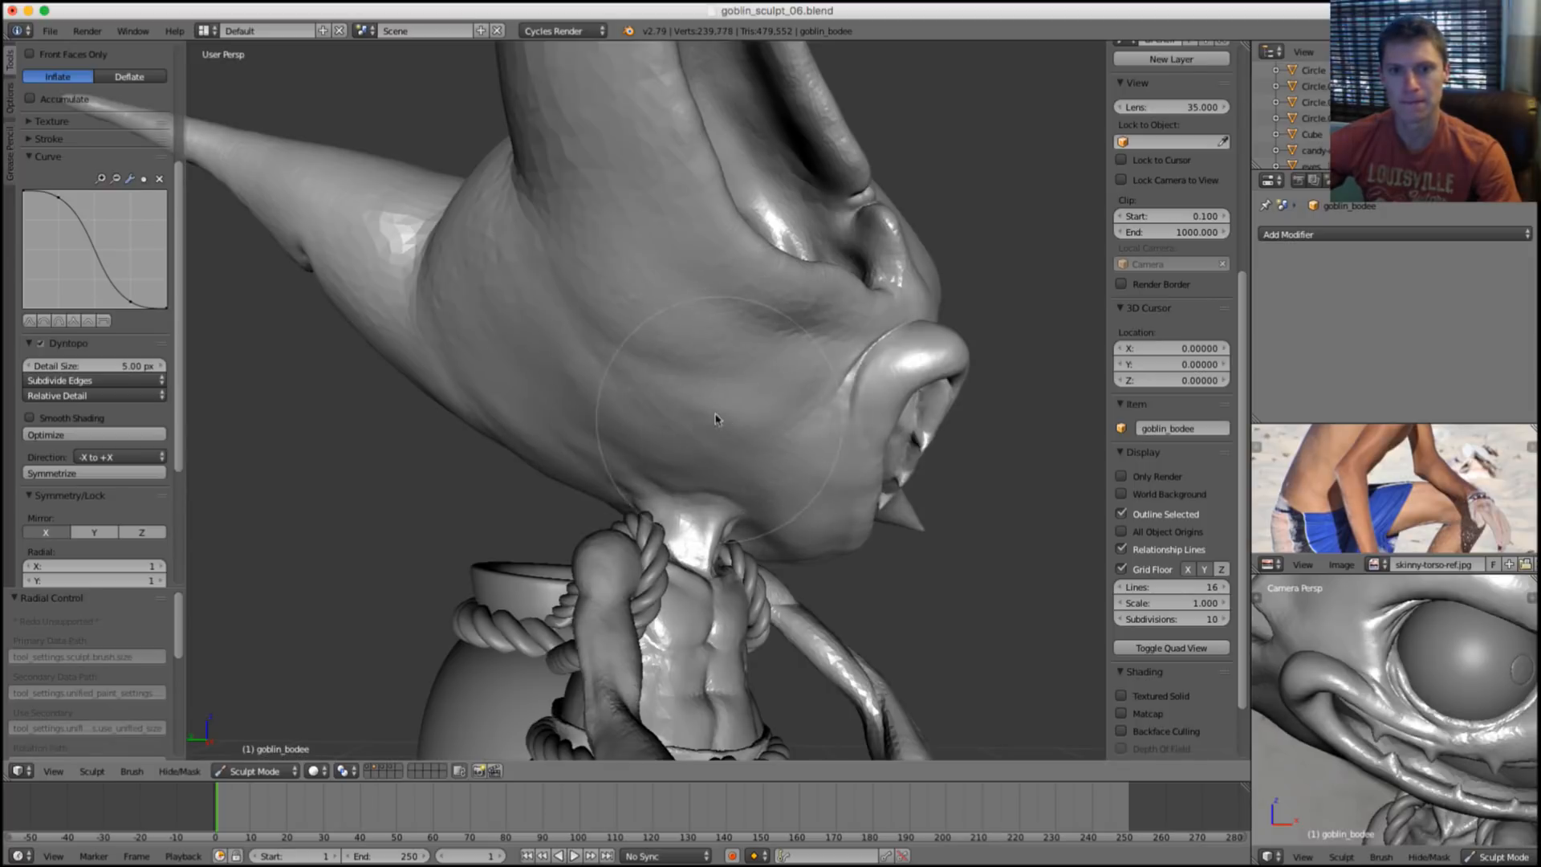
Inflate the back of the head and the cheek beneath the ear using a resized Inflate brush.
scroll(868, 286, down, 3)
middle_drag(868, 286, 844, 317)
scroll(881, 265, up, 3)
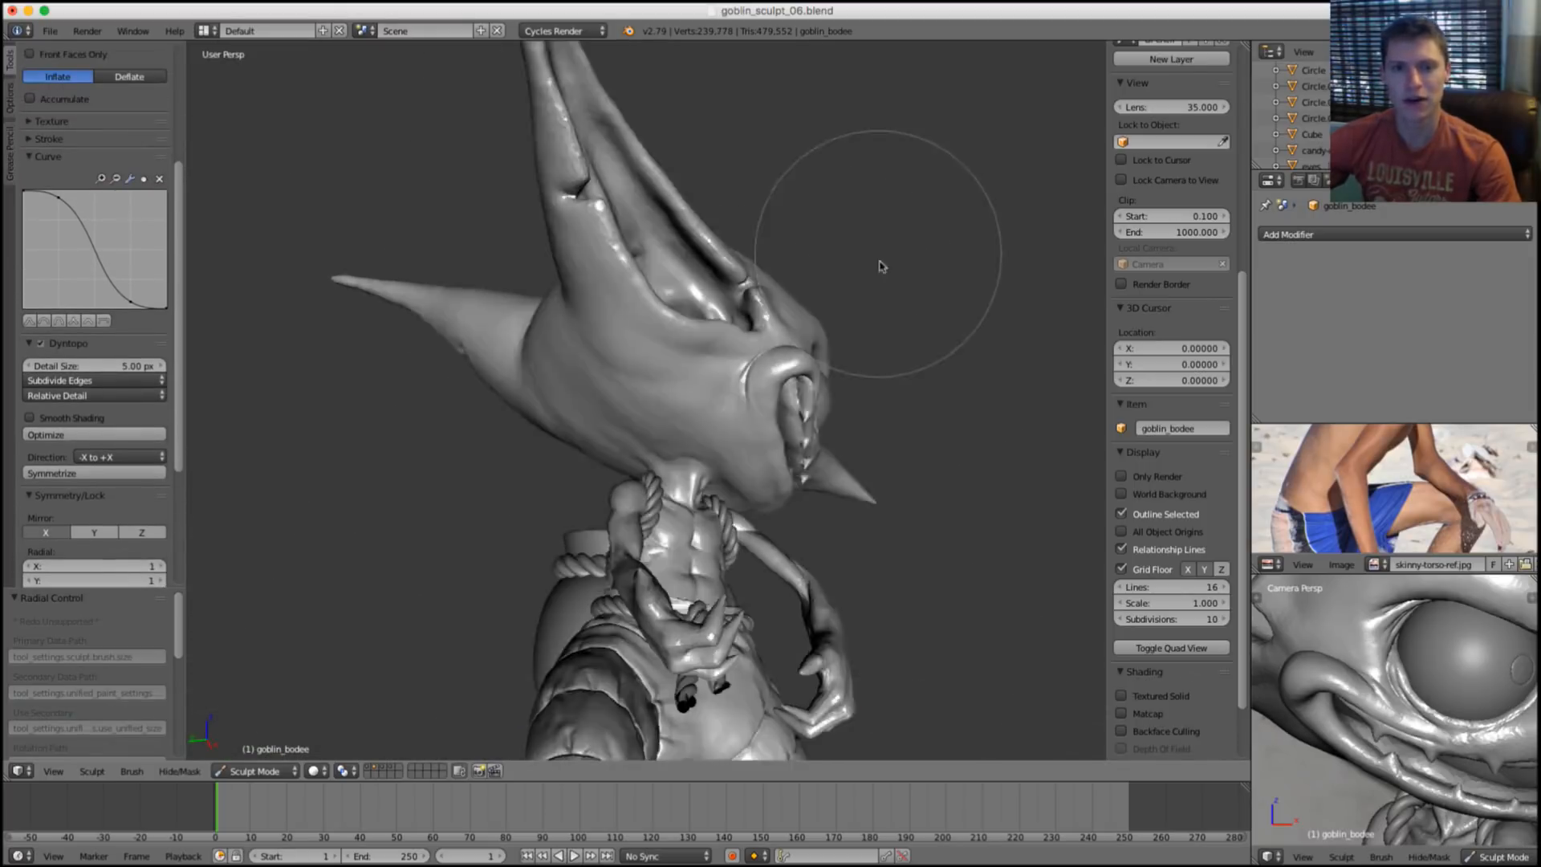
middle_drag(880, 265, 791, 224)
scroll(809, 372, up, 3)
middle_drag(809, 372, 551, 338)
scroll(670, 269, down, 3)
scroll(551, 337, up, 2)
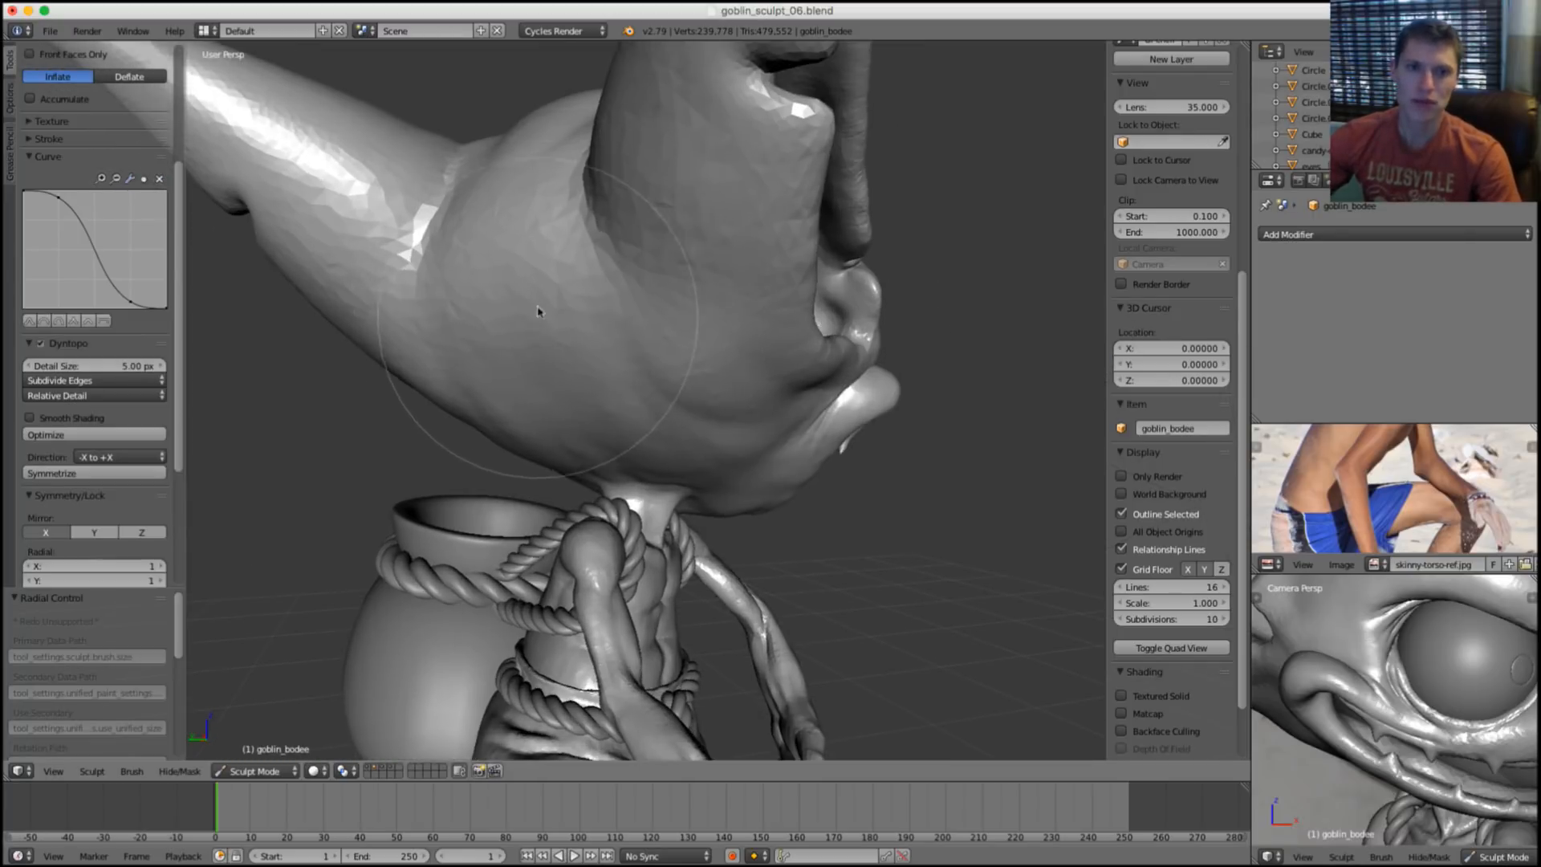
middle_drag(554, 313, 546, 293)
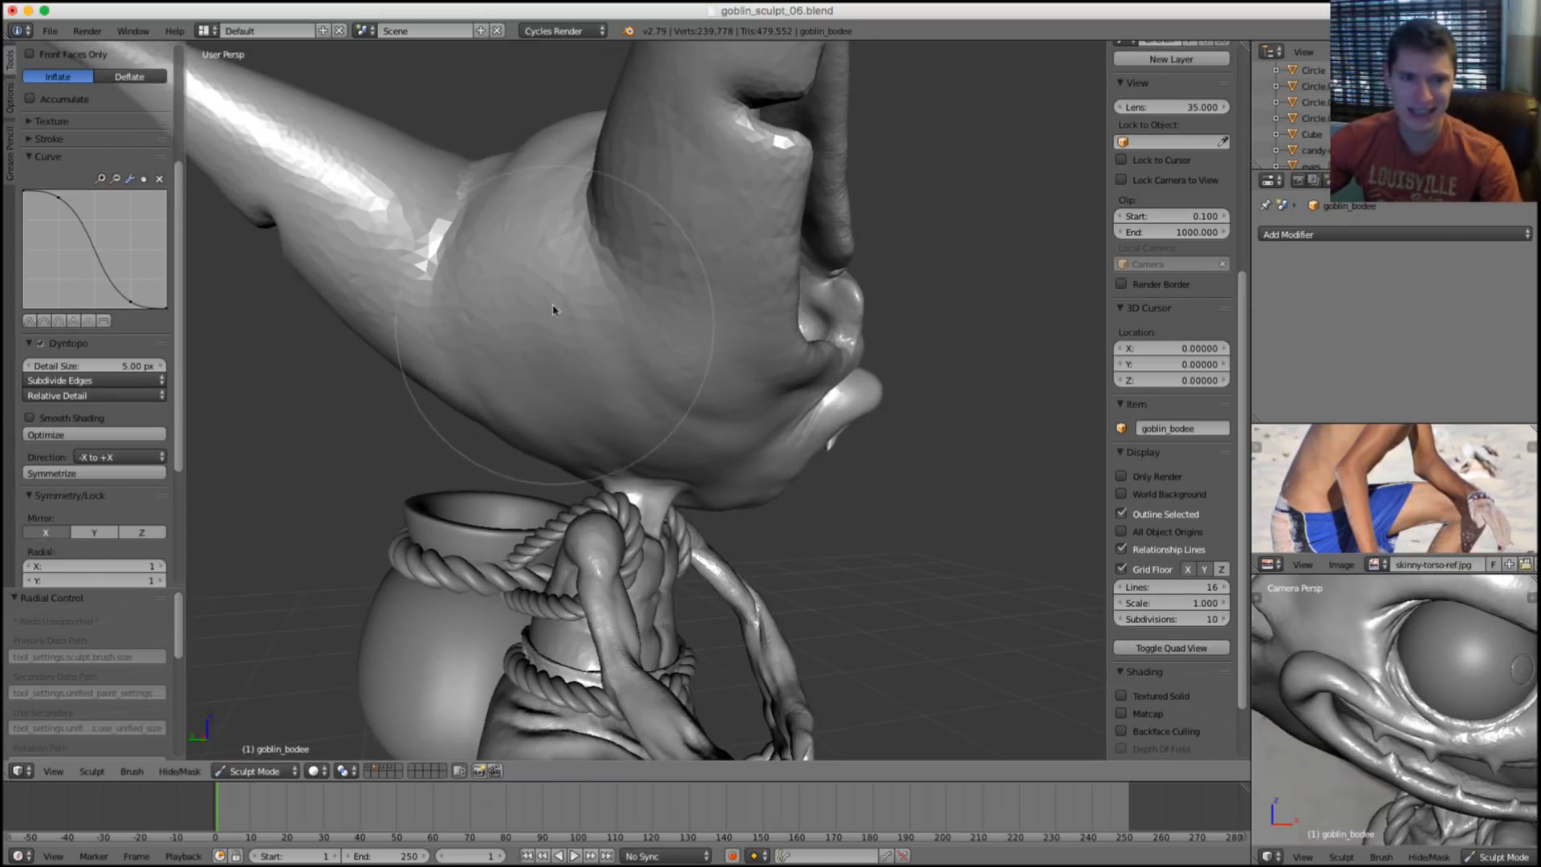
key(f)
click(541, 291)
middle_drag(535, 307, 559, 302)
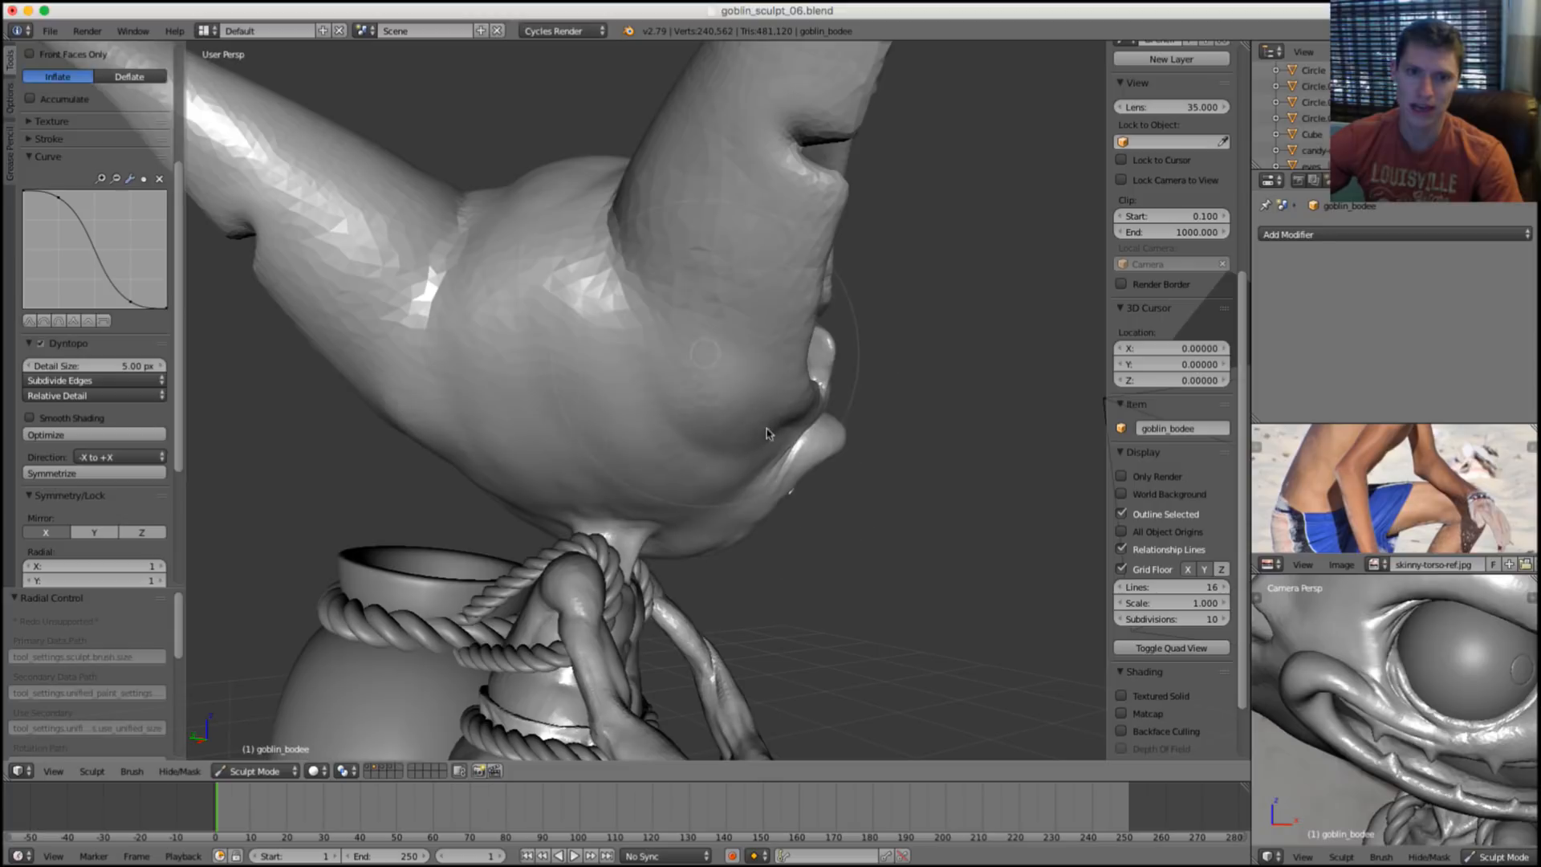
Crease the side of the head below the ear using a resized Crease brush.
mouse_move(766, 434)
middle_down()
mouse_move(757, 358)
mouse_move(706, 345)
mouse_move(702, 389)
mouse_move(706, 338)
mouse_move(450, 357)
mouse_move(562, 369)
mouse_move(605, 321)
middle_up()
key(shift+c)
scroll(721, 407, down, 5)
scroll(707, 337, up, 5)
key(f)
click(529, 346)
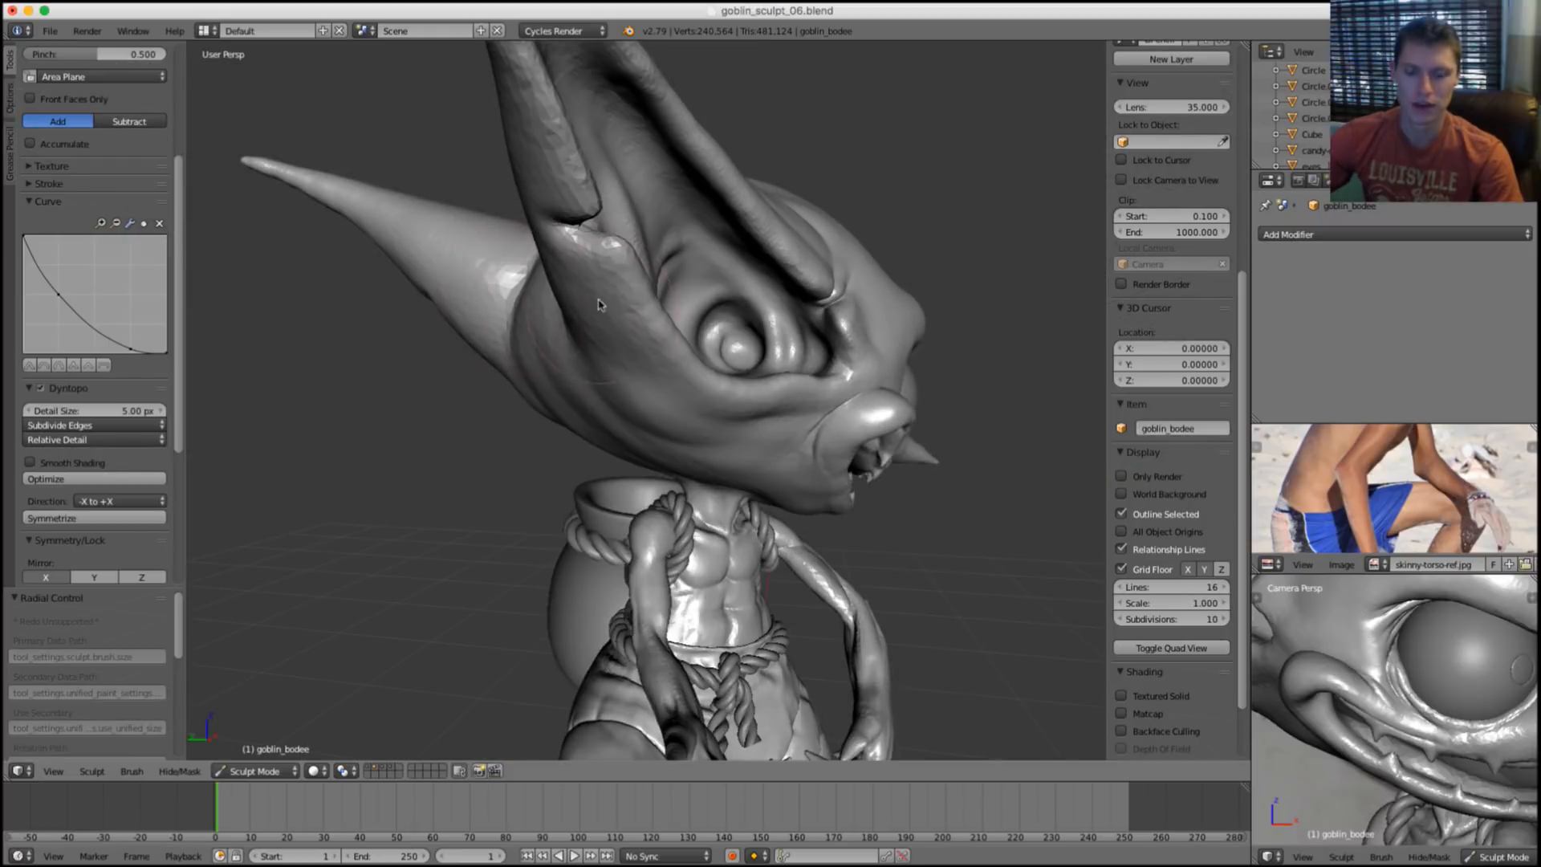
Pull the side of the head behind the cheek and below the ear slightly using a resized Grab brush.
key(g)
key(f)
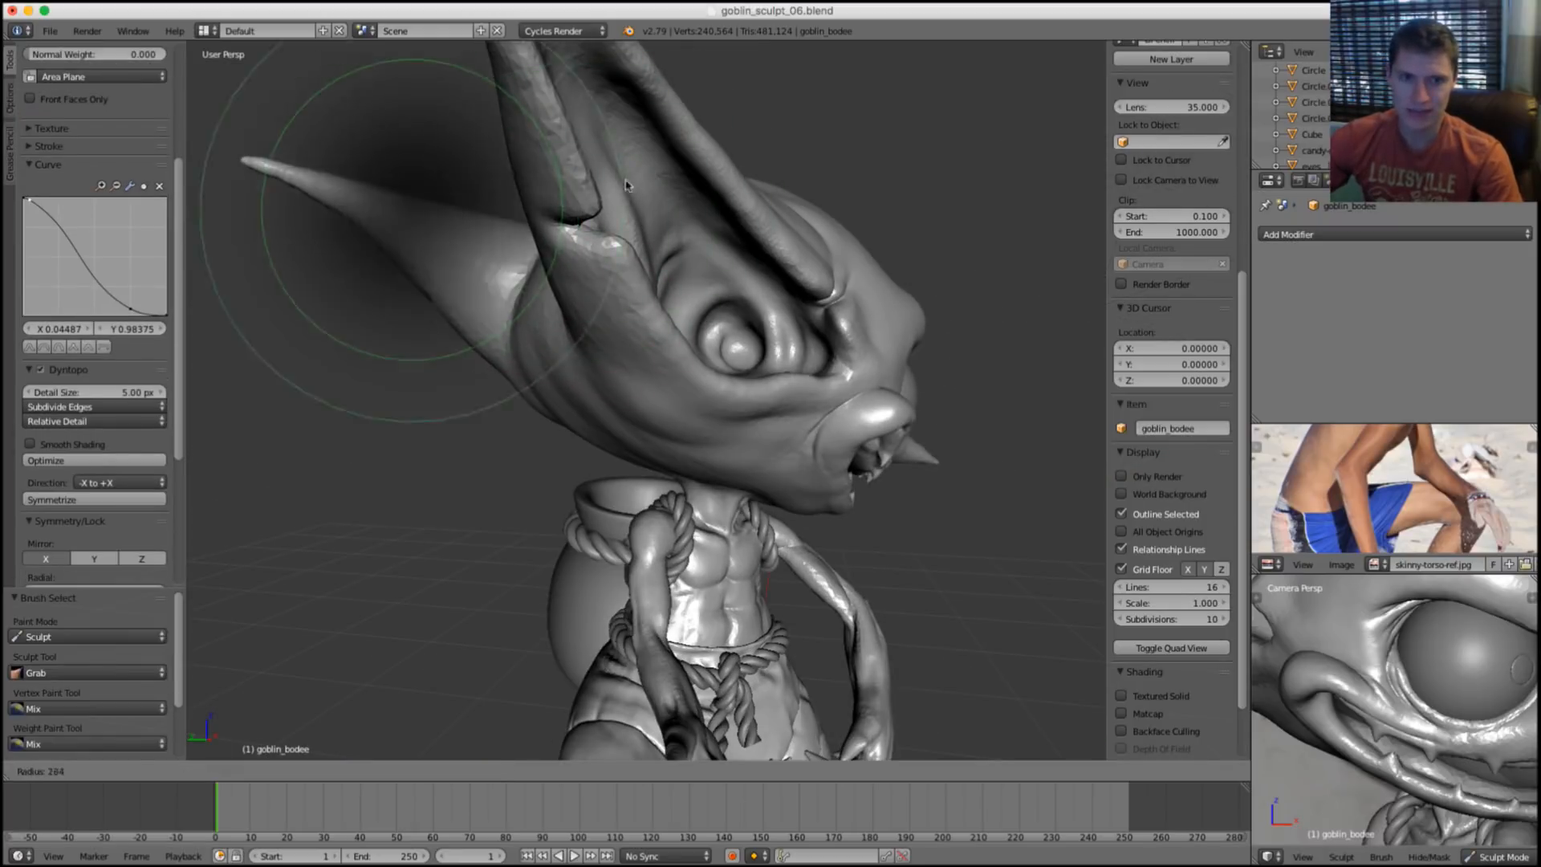
click(626, 184)
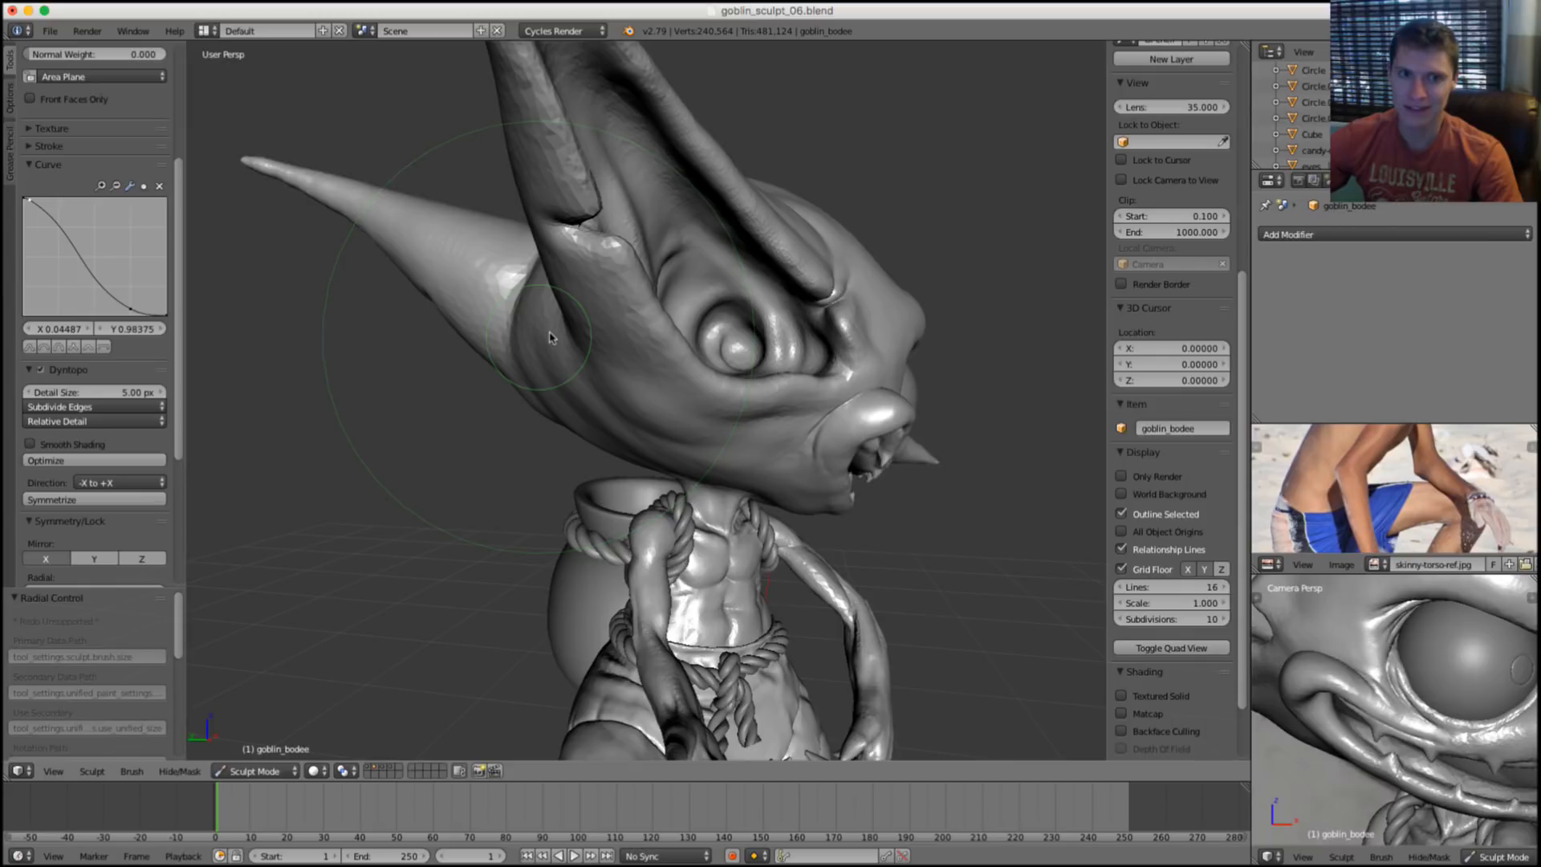
drag(551, 336, 559, 337)
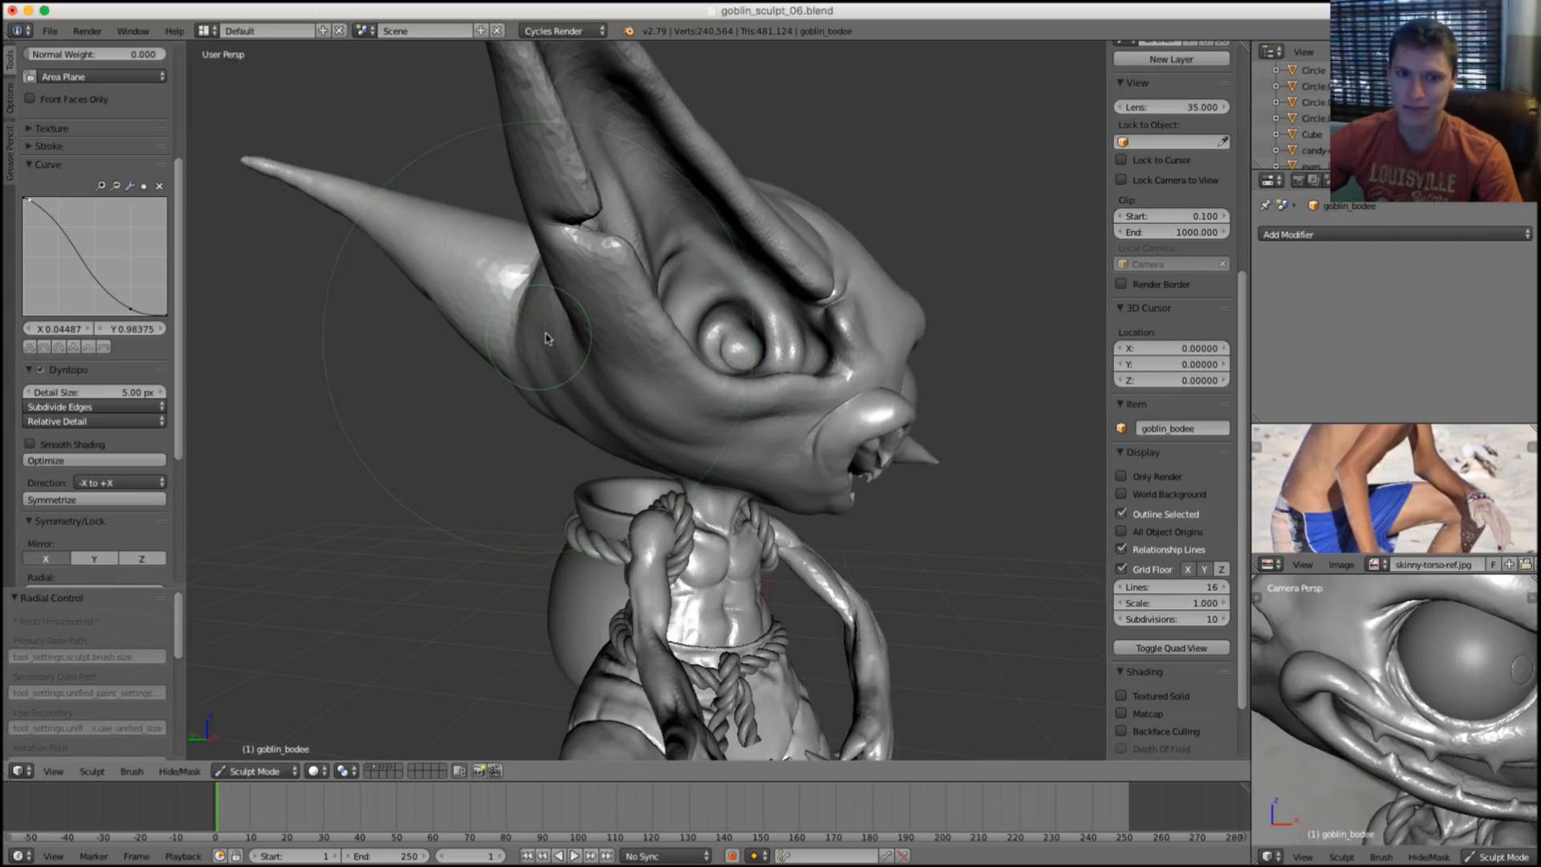
Compare the top of the goblin's head with the reference drawing in the camera view by switching between the sculpt layer and the second layer.
scroll(606, 267, down, 5)
middle_drag(606, 268, 740, 346)
scroll(792, 334, up, 5)
shift+middle_drag(1463, 596, 1376, 675)
scroll(1382, 677, down, 4)
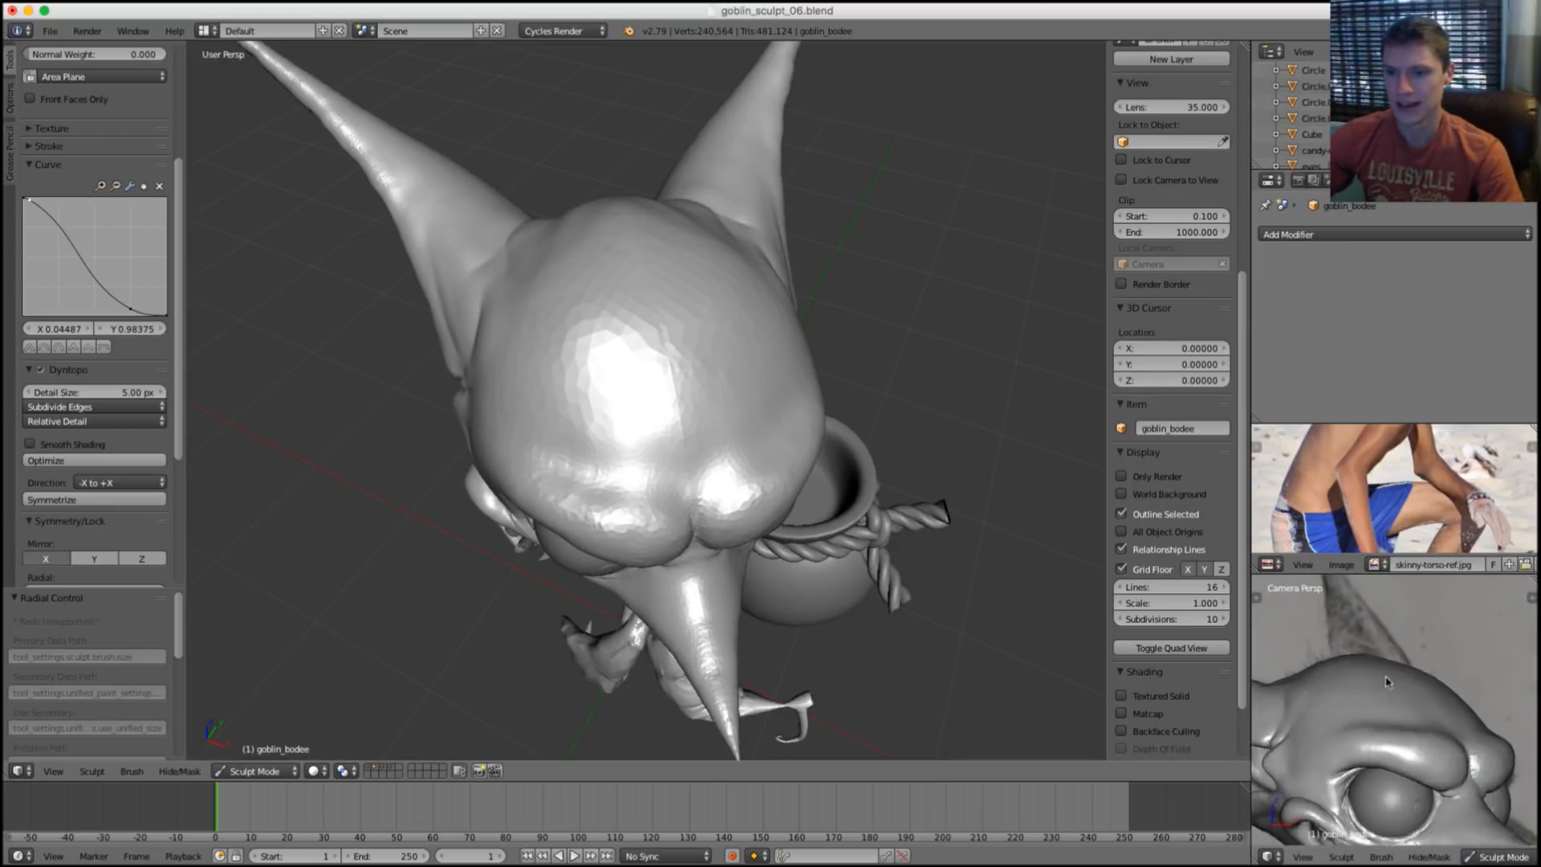
key(2)
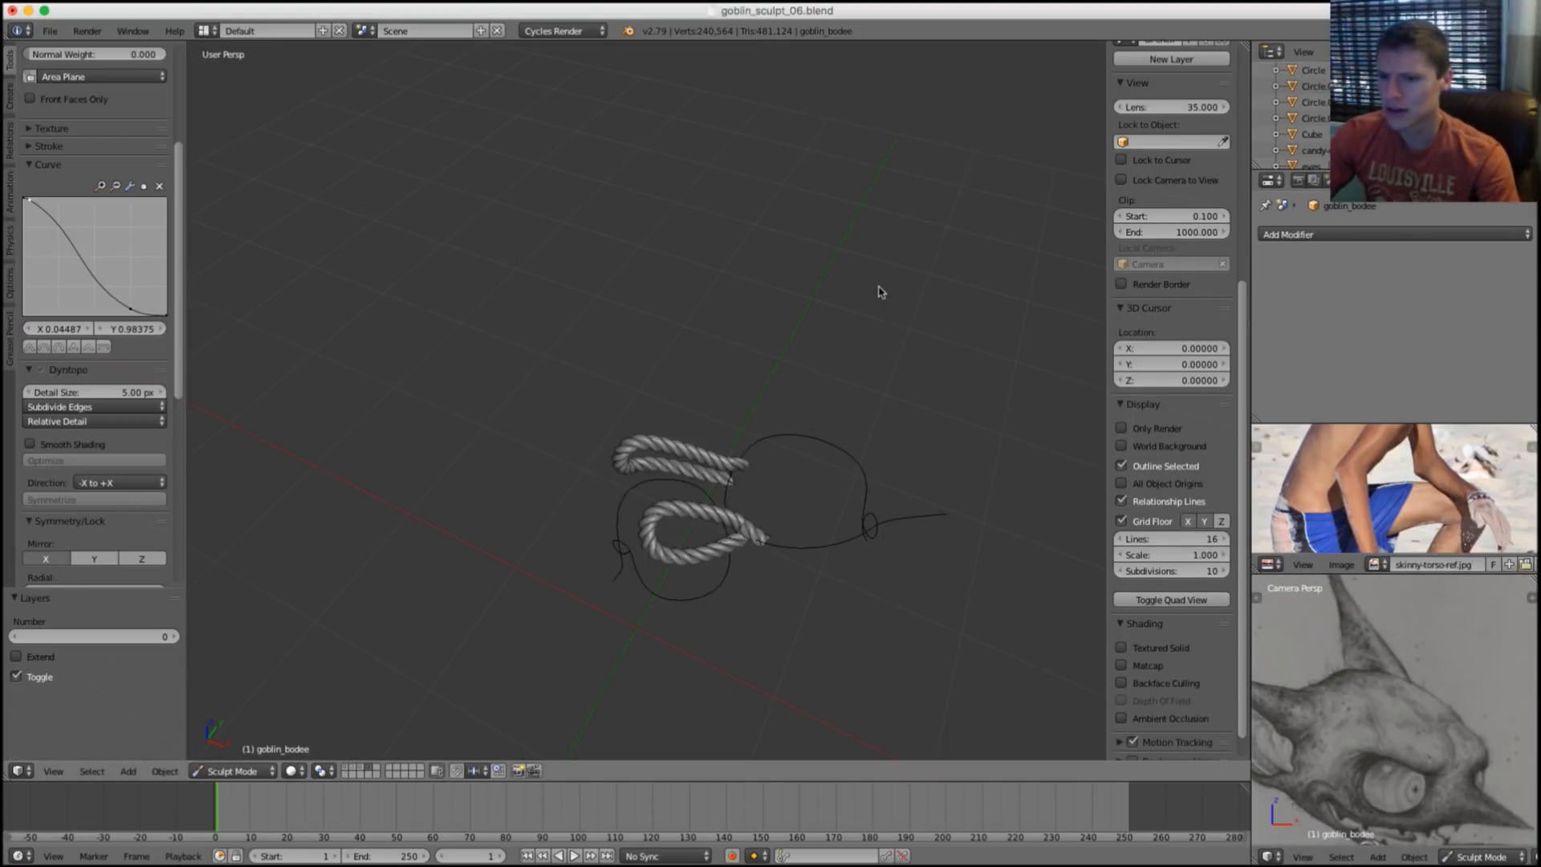
key(1)
key(2)
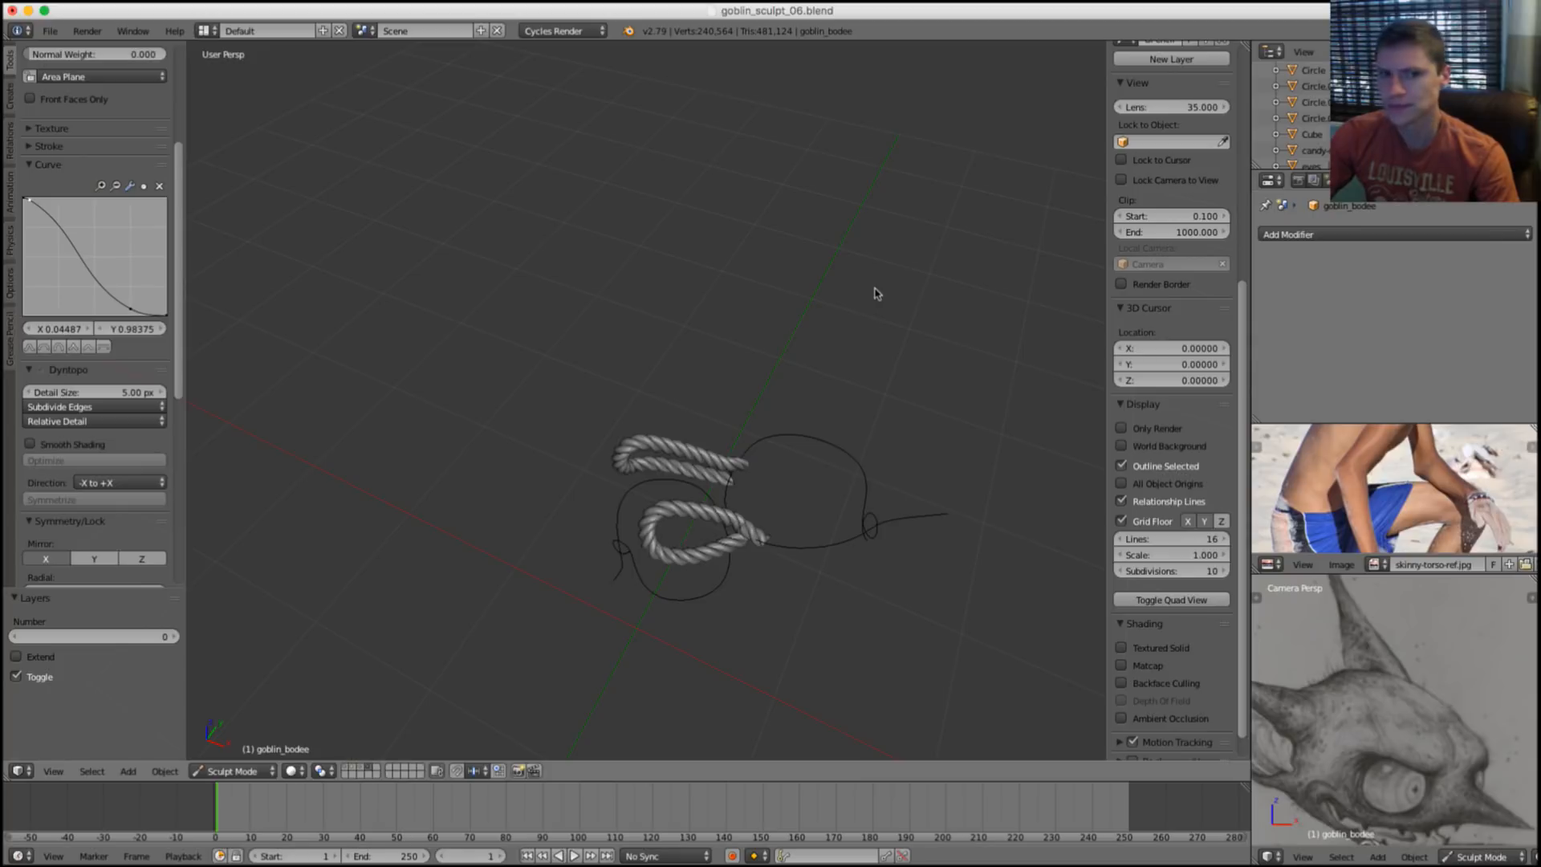
key(1)
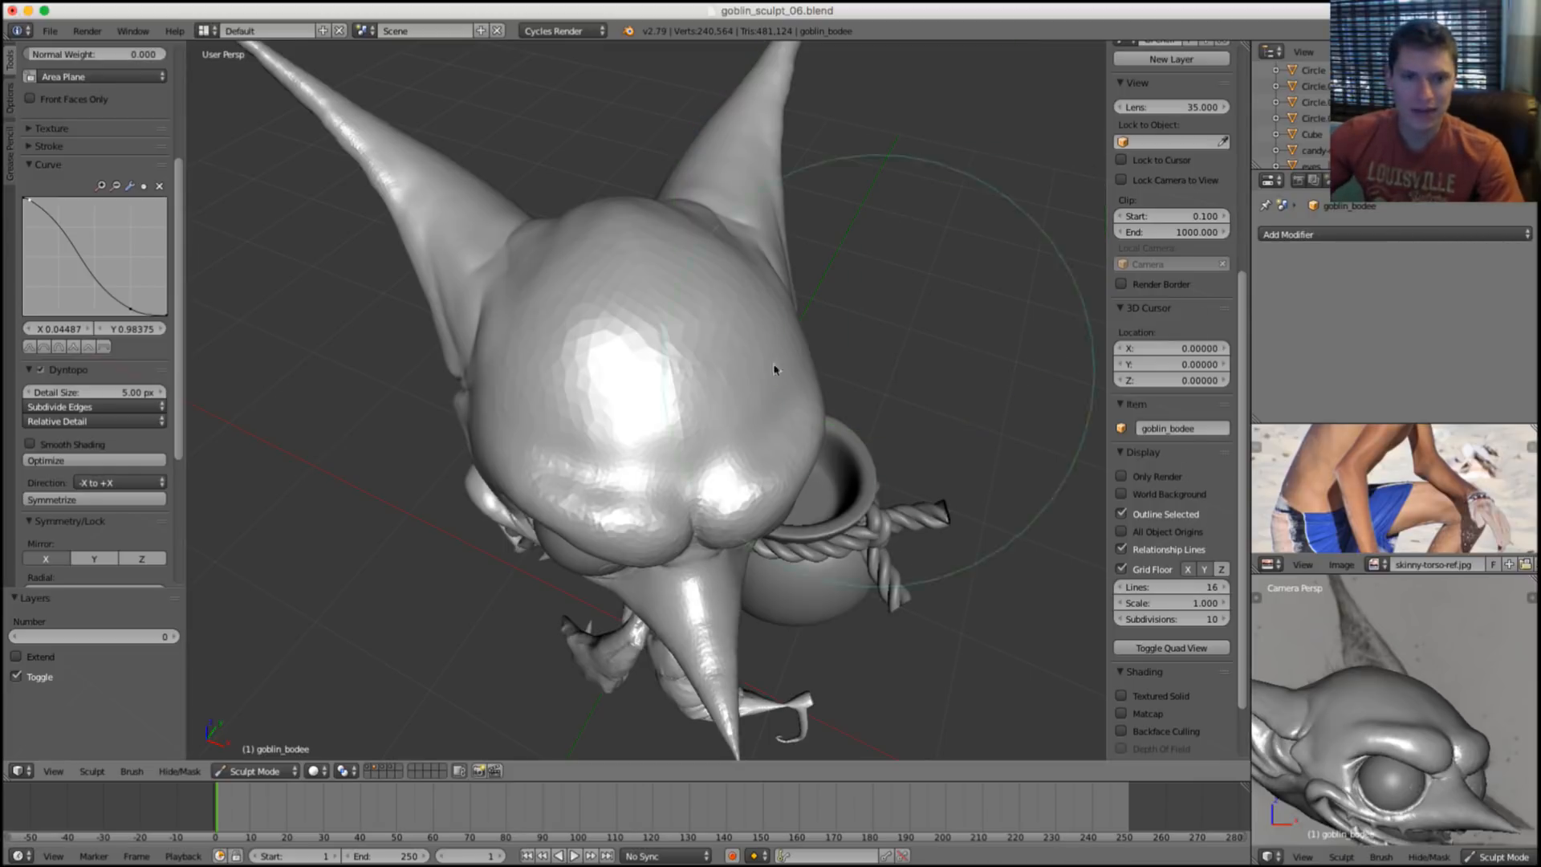
scroll(694, 415, up, 3)
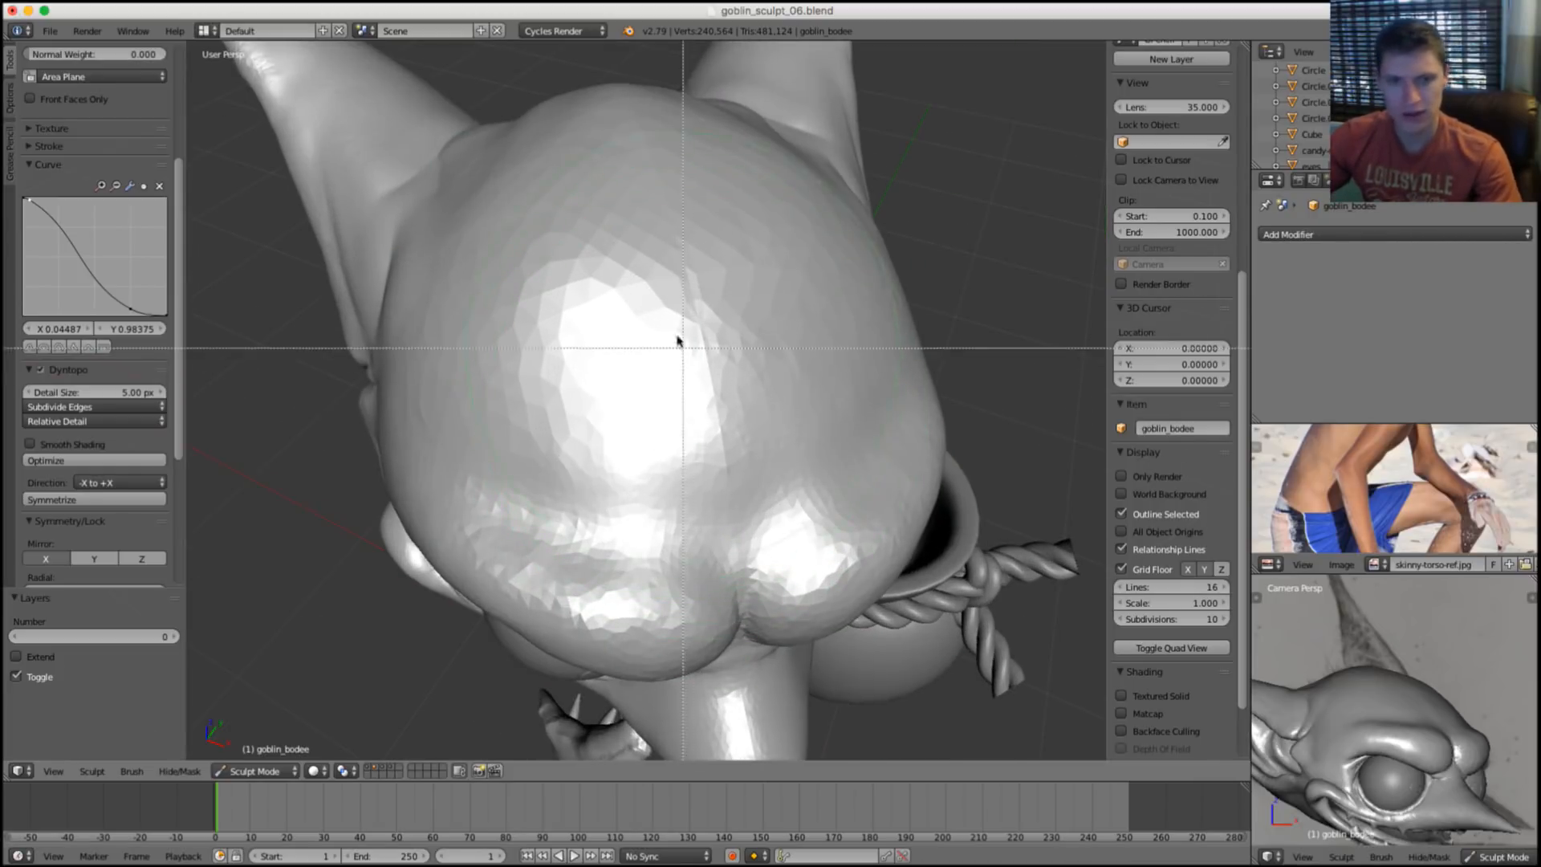
mouse_move(679, 340)
mouse_down()
mouse_move(661, 313)
mouse_move(679, 389)
mouse_up()
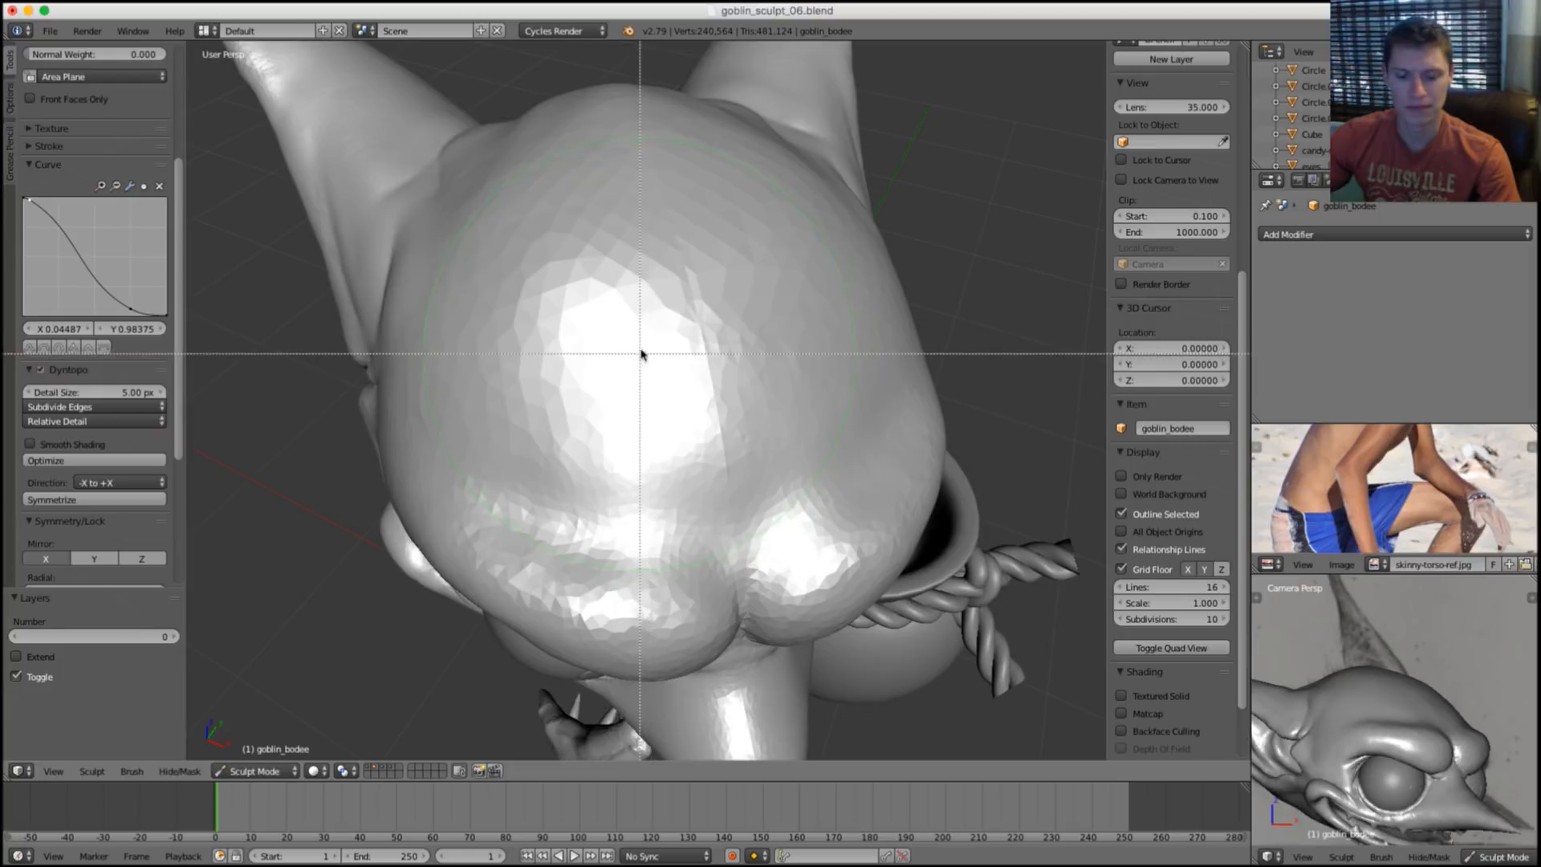
middle_drag(673, 327, 717, 334)
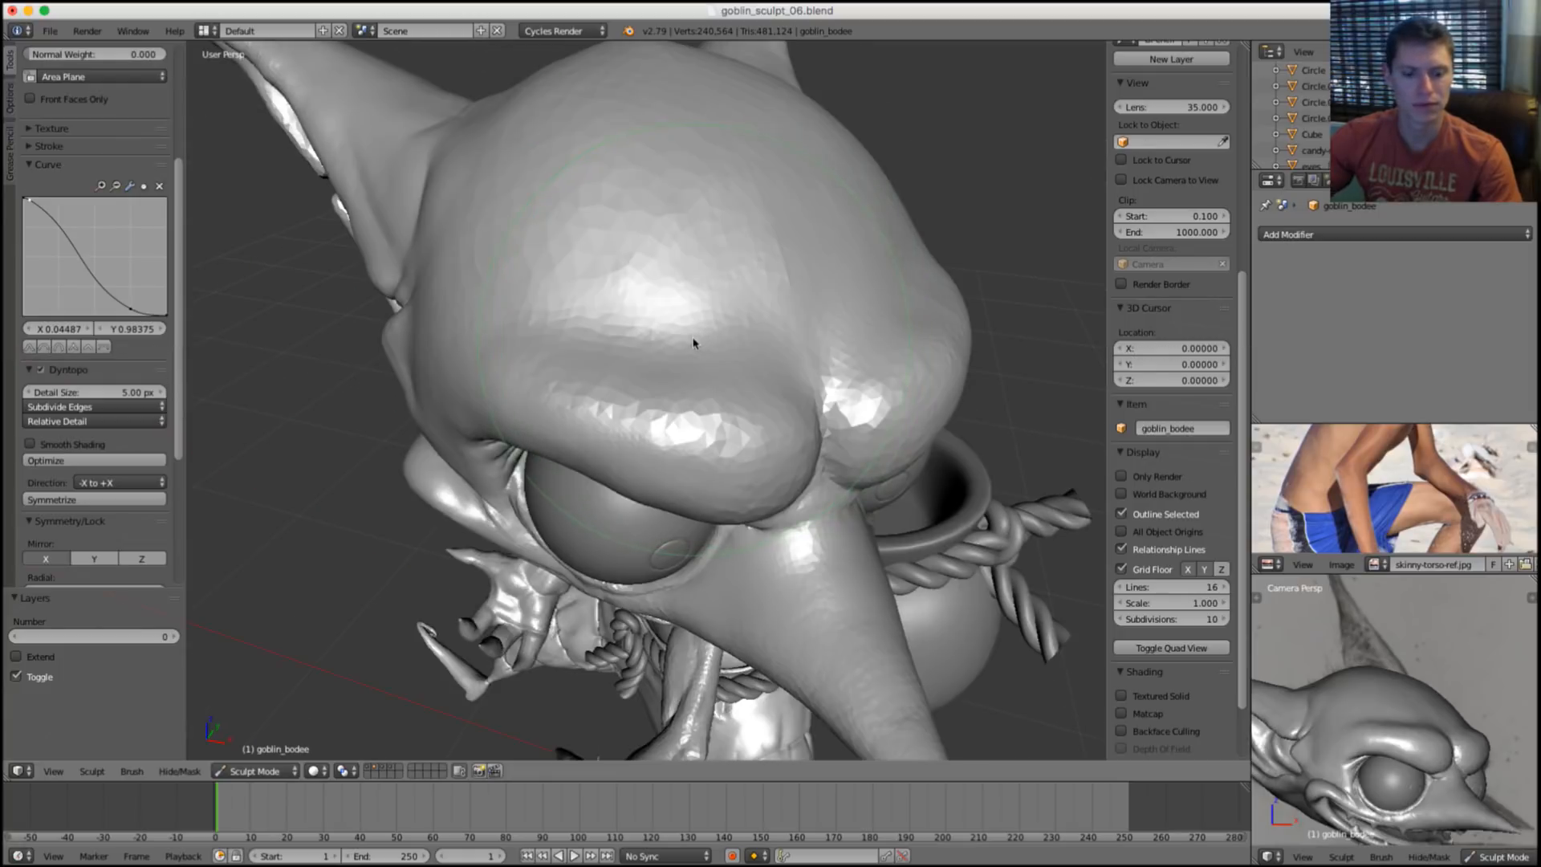
key(b)
key(Escape)
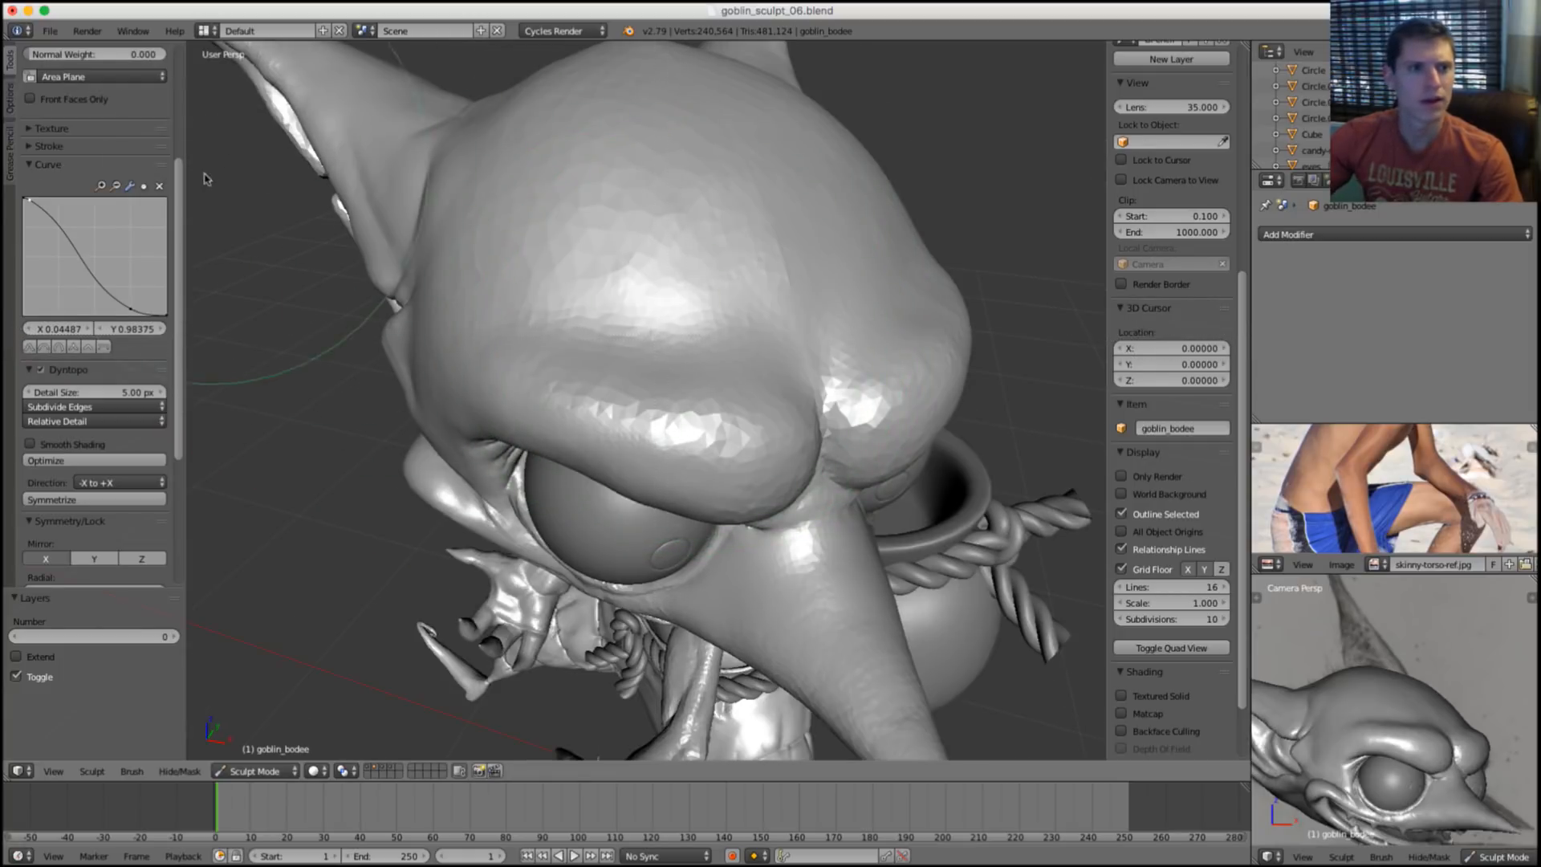
Switch to the Blob brush and set its radius to 150 px for working on the top of the head.
drag(178, 176, 178, 174)
scroll(178, 175, up, 5)
click(77, 109)
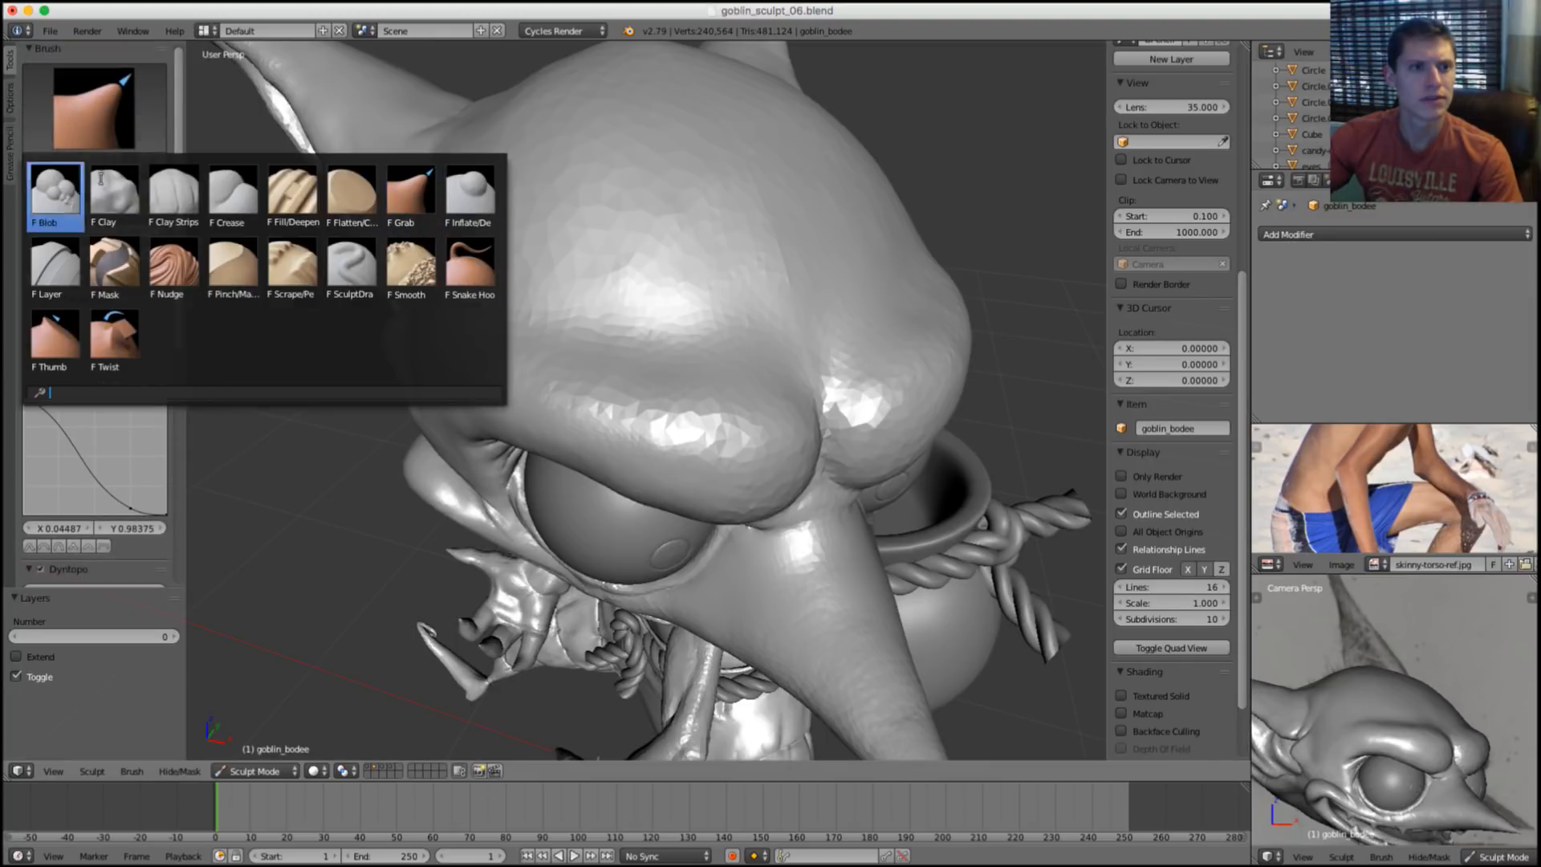
click(55, 189)
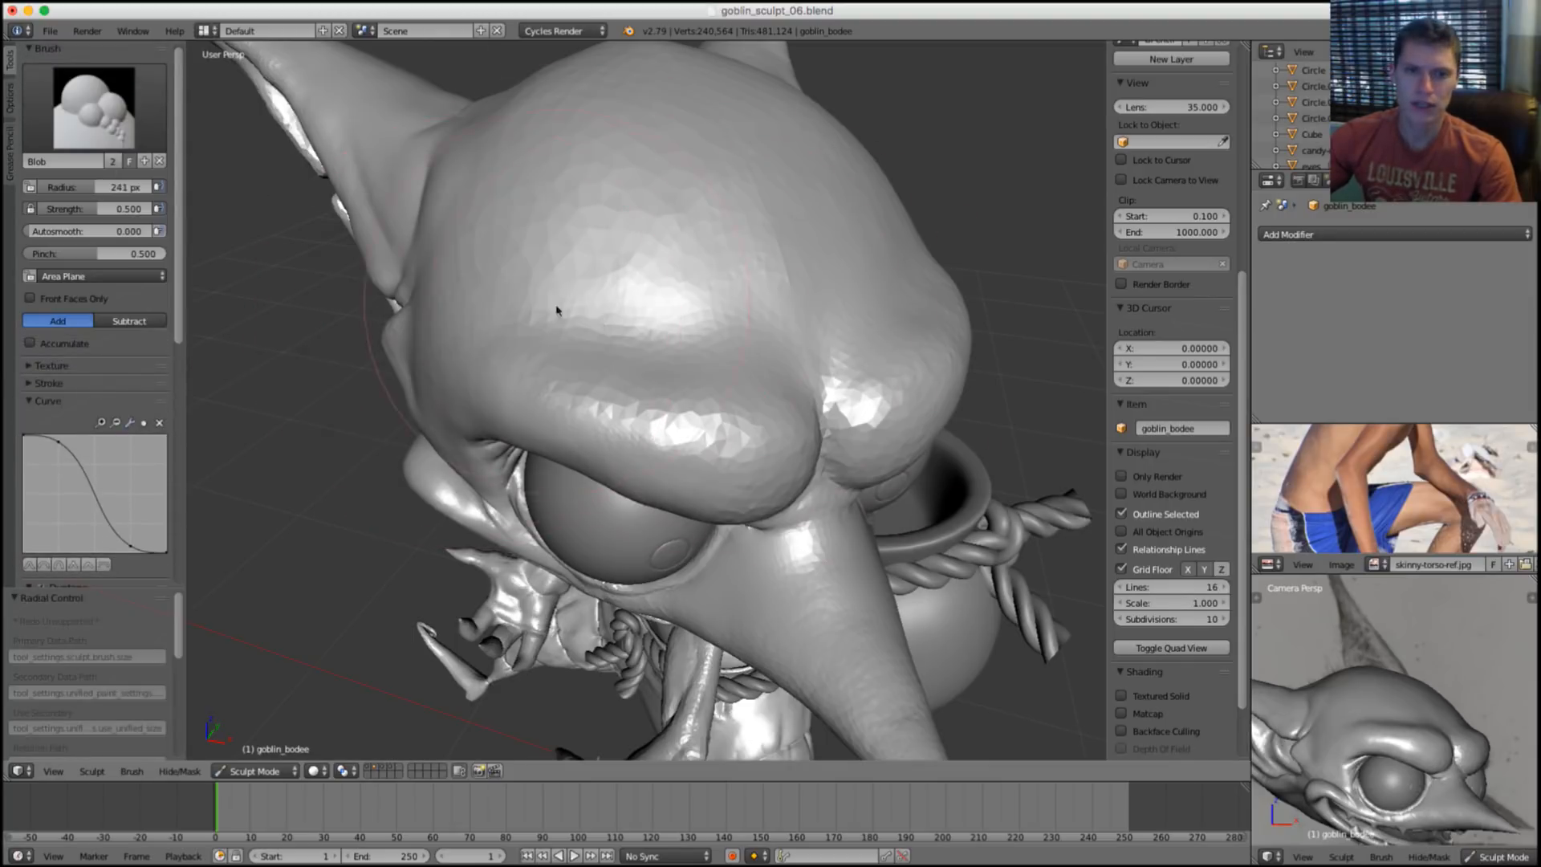
key(f)
mouse_move(561, 313)
middle_down()
mouse_move(561, 326)
mouse_move(606, 309)
mouse_move(627, 372)
middle_up()
click(608, 313)
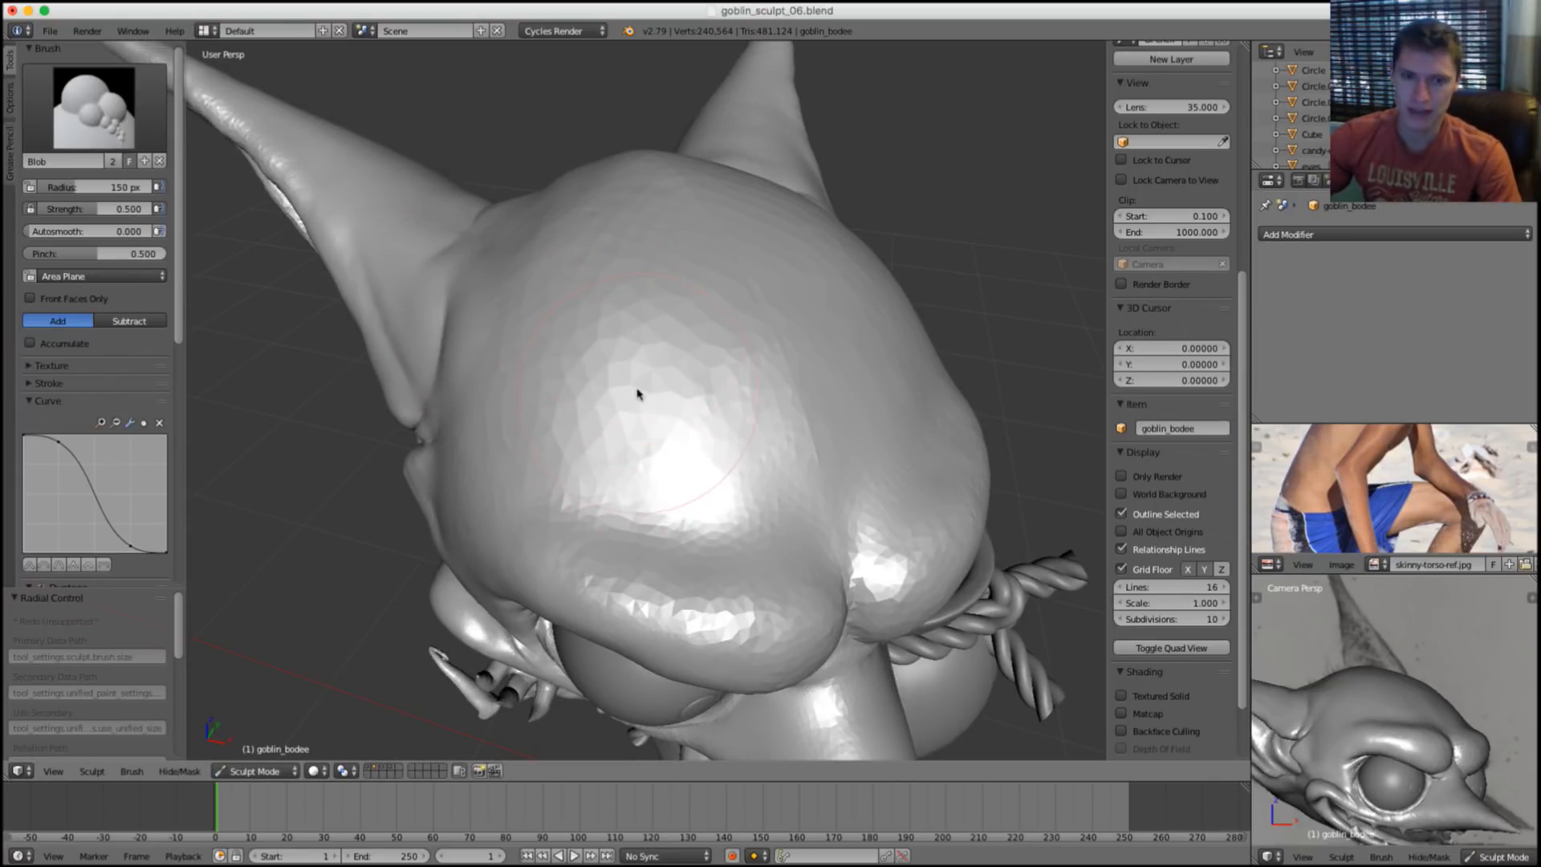
Try round bumps on the forehead with the Blob brush and the Inflate/Deflate brush, and undo both.
mouse_move(637, 394)
mouse_down()
mouse_move(623, 399)
mouse_move(642, 402)
mouse_move(638, 377)
mouse_up()
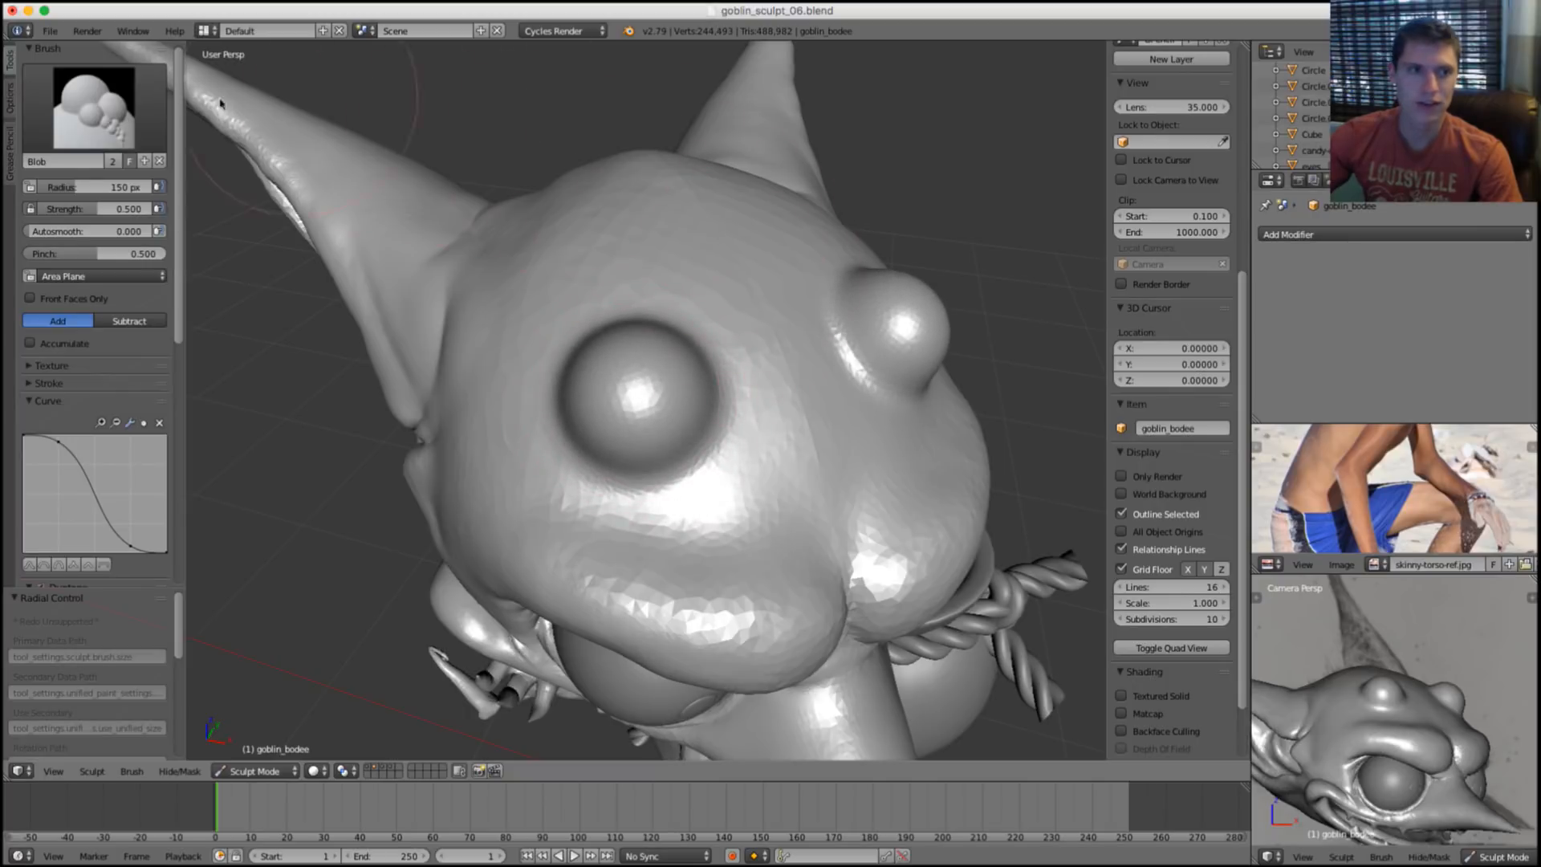
click(94, 109)
click(468, 197)
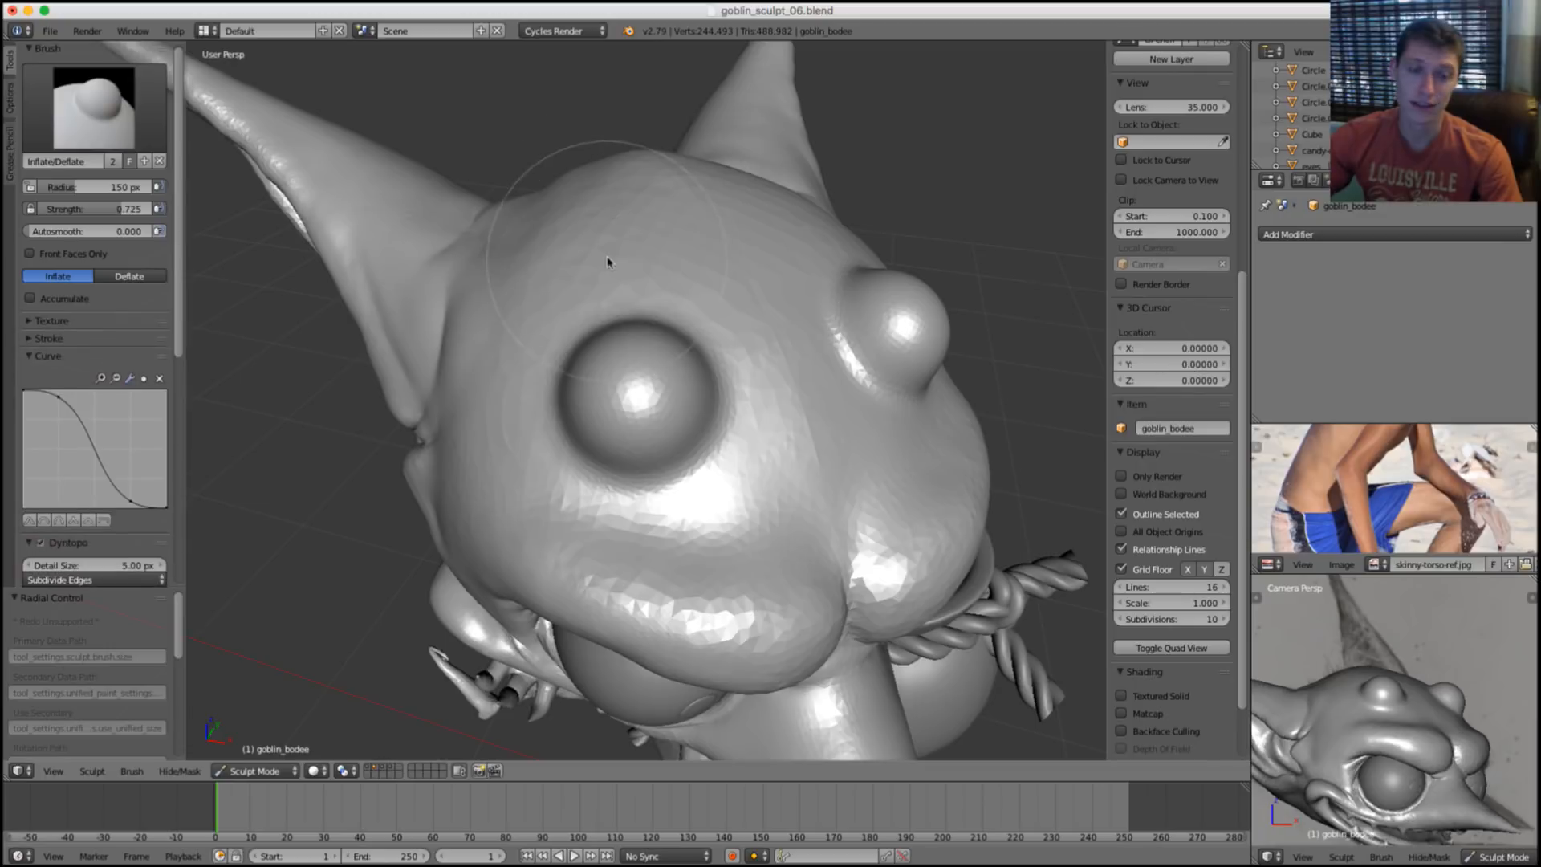
middle_drag(608, 260, 671, 433)
mouse_move(656, 411)
mouse_down()
mouse_move(677, 423)
mouse_move(667, 444)
mouse_move(666, 414)
mouse_move(677, 434)
mouse_move(634, 403)
mouse_move(602, 426)
mouse_move(792, 413)
mouse_up()
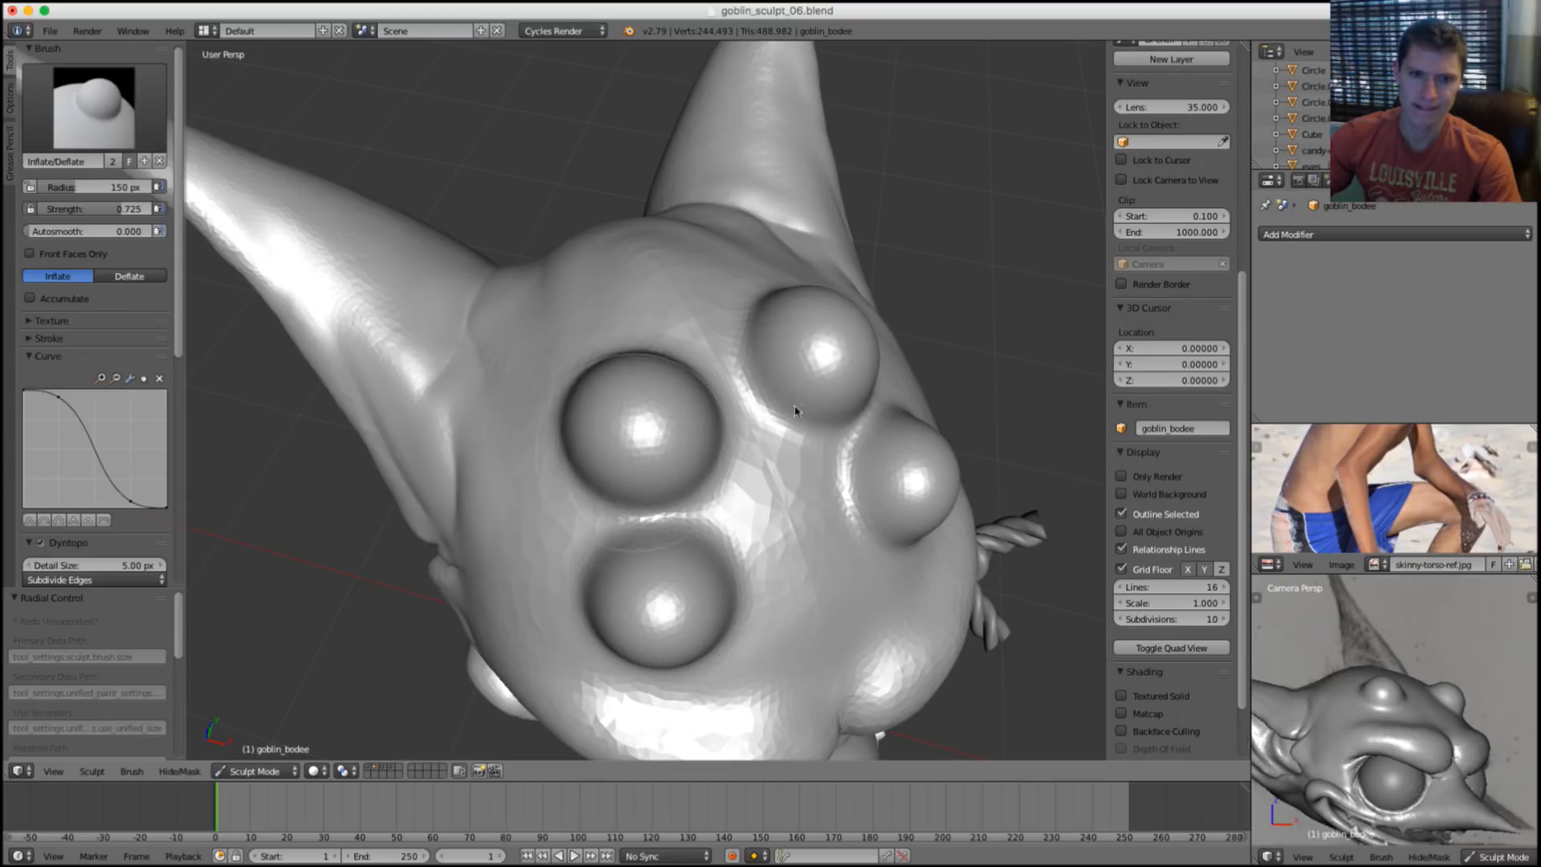
middle_drag(792, 412, 812, 348)
scroll(784, 339, up, 3)
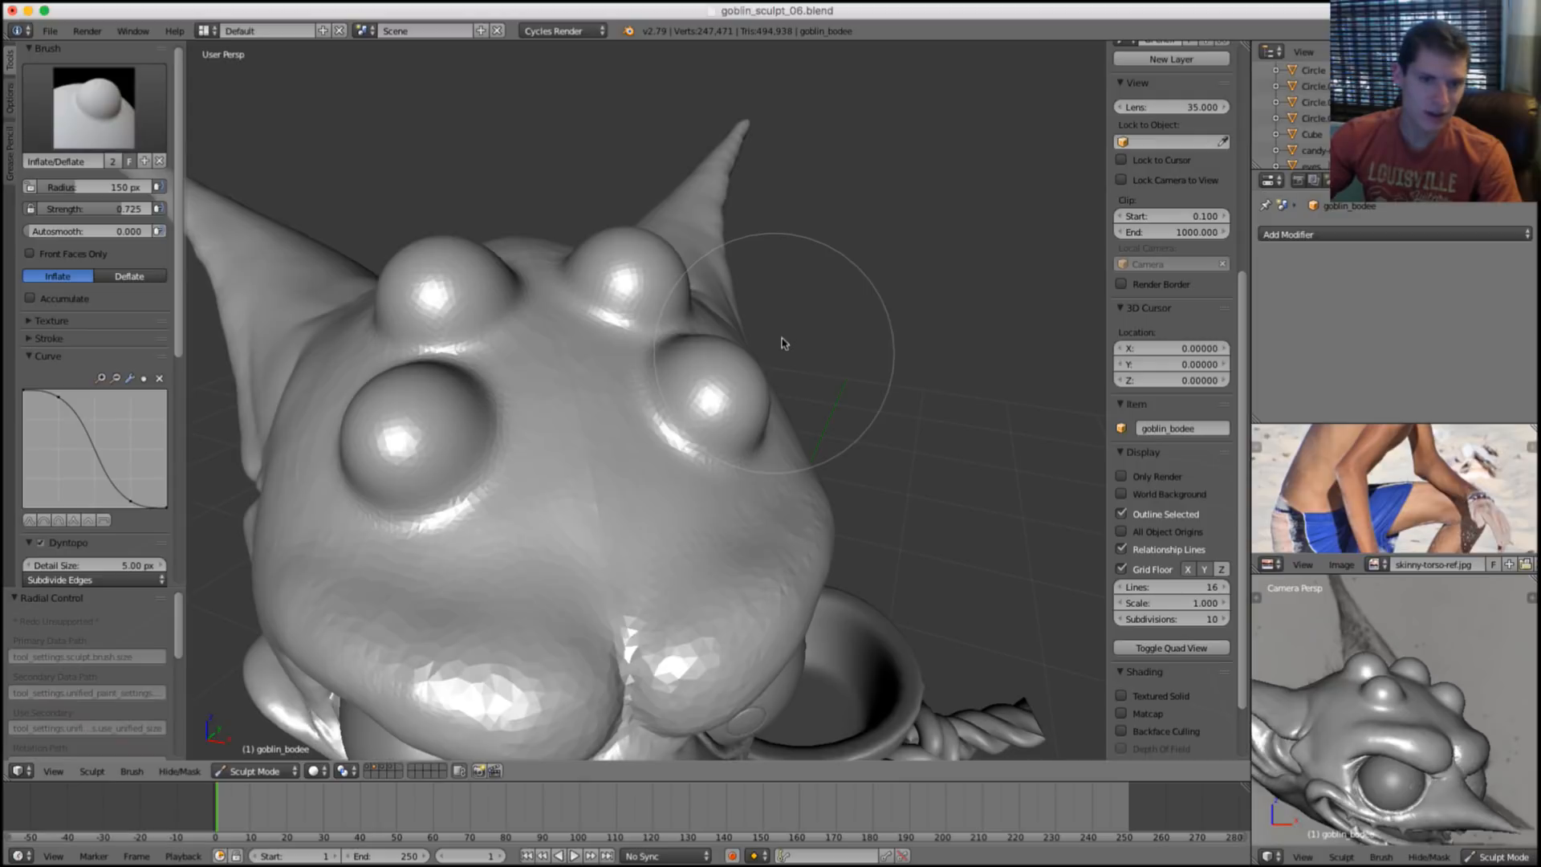
key(ctrl+z)
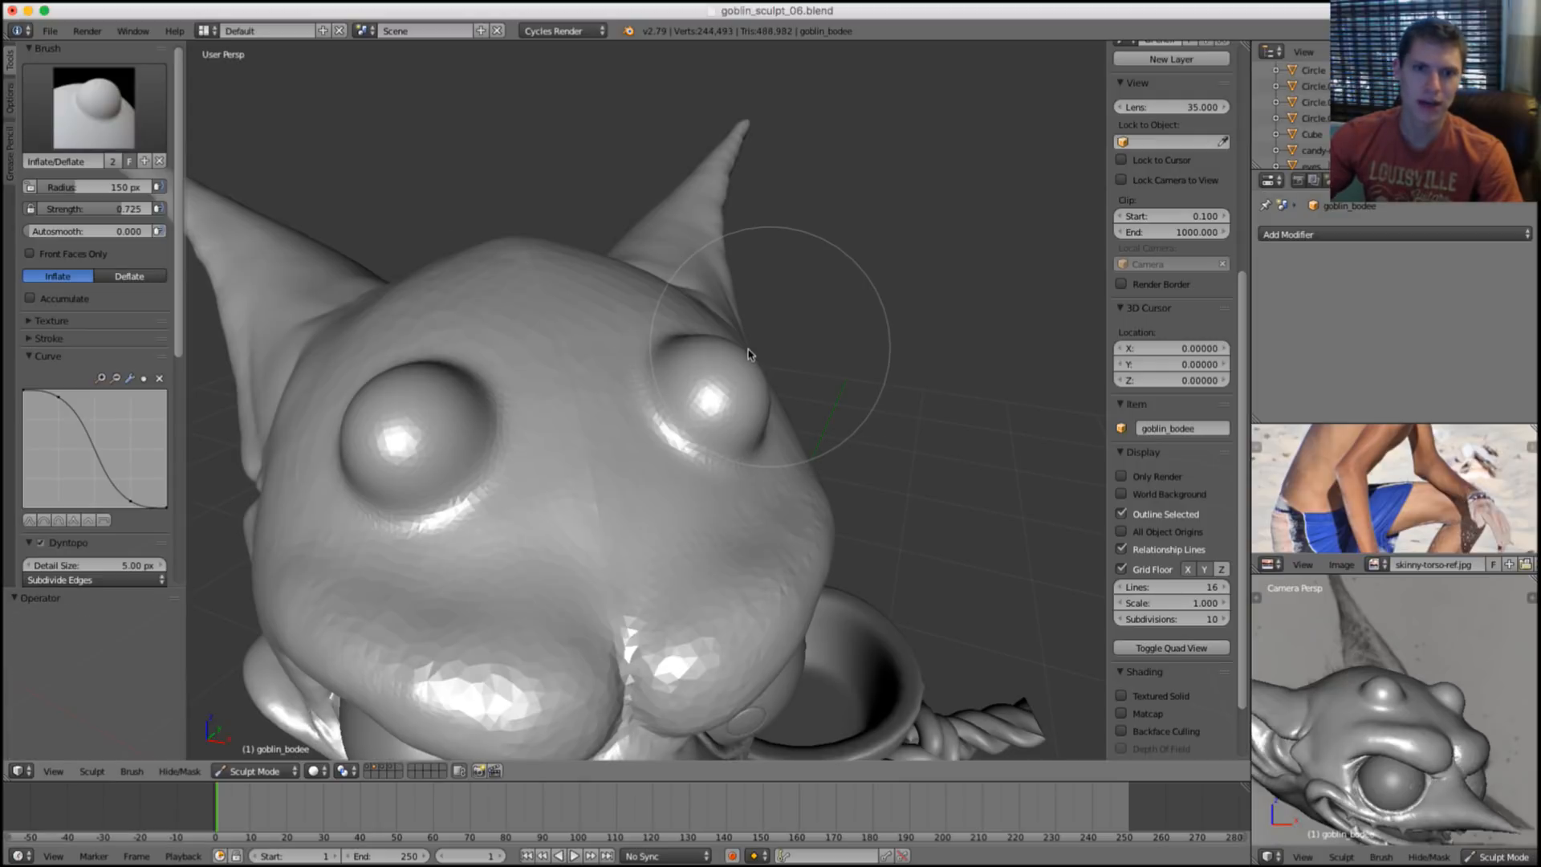
key(ctrl+z)
key(ctrl+z)
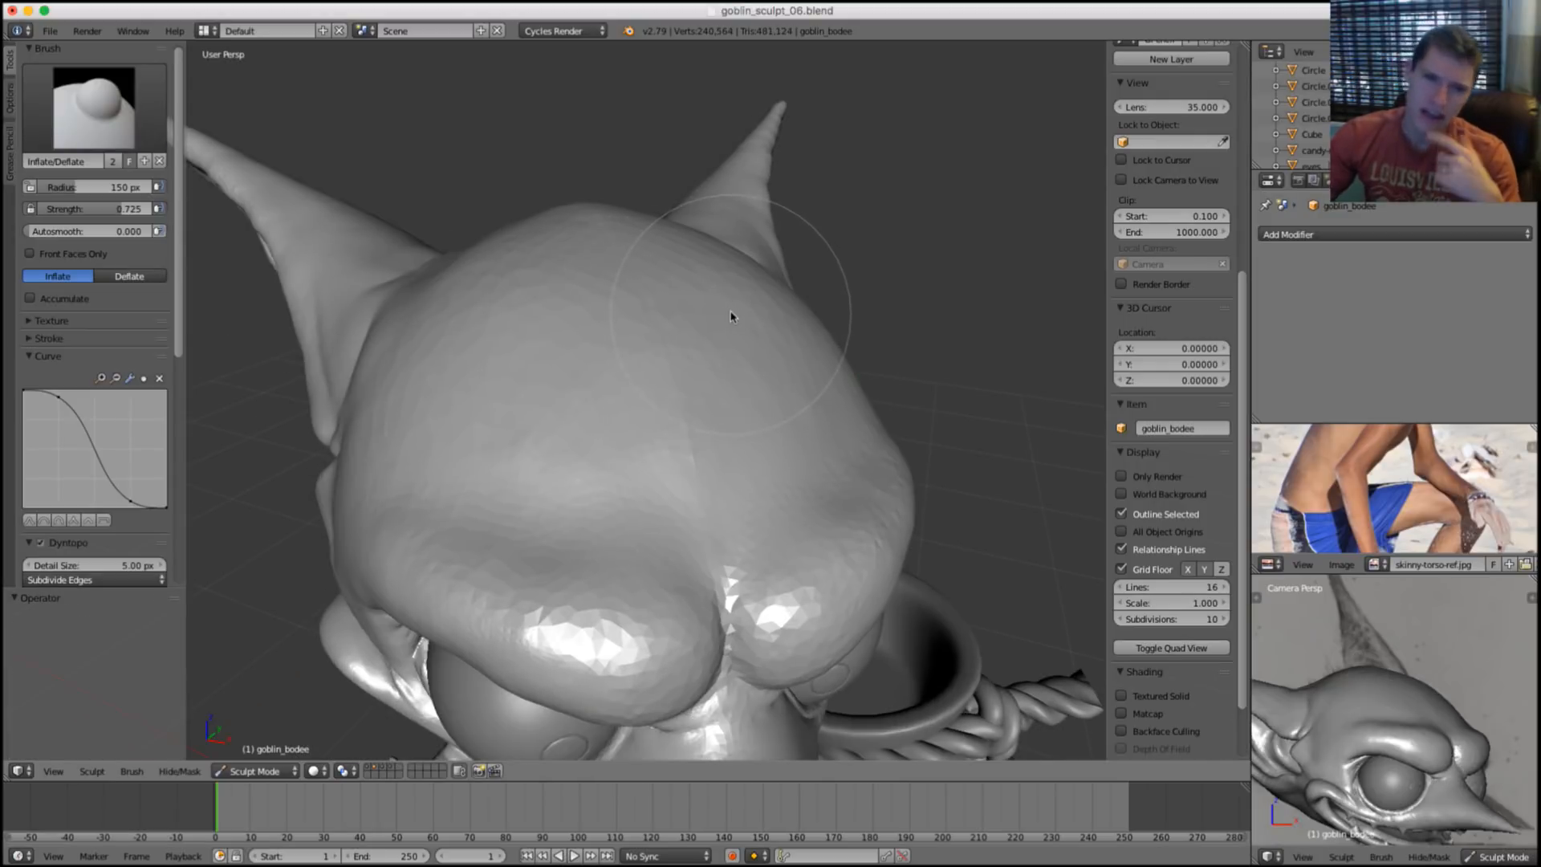
Switch to the Crease brush and set its radius to 130 px for work on the goblin's forehead.
click(100, 126)
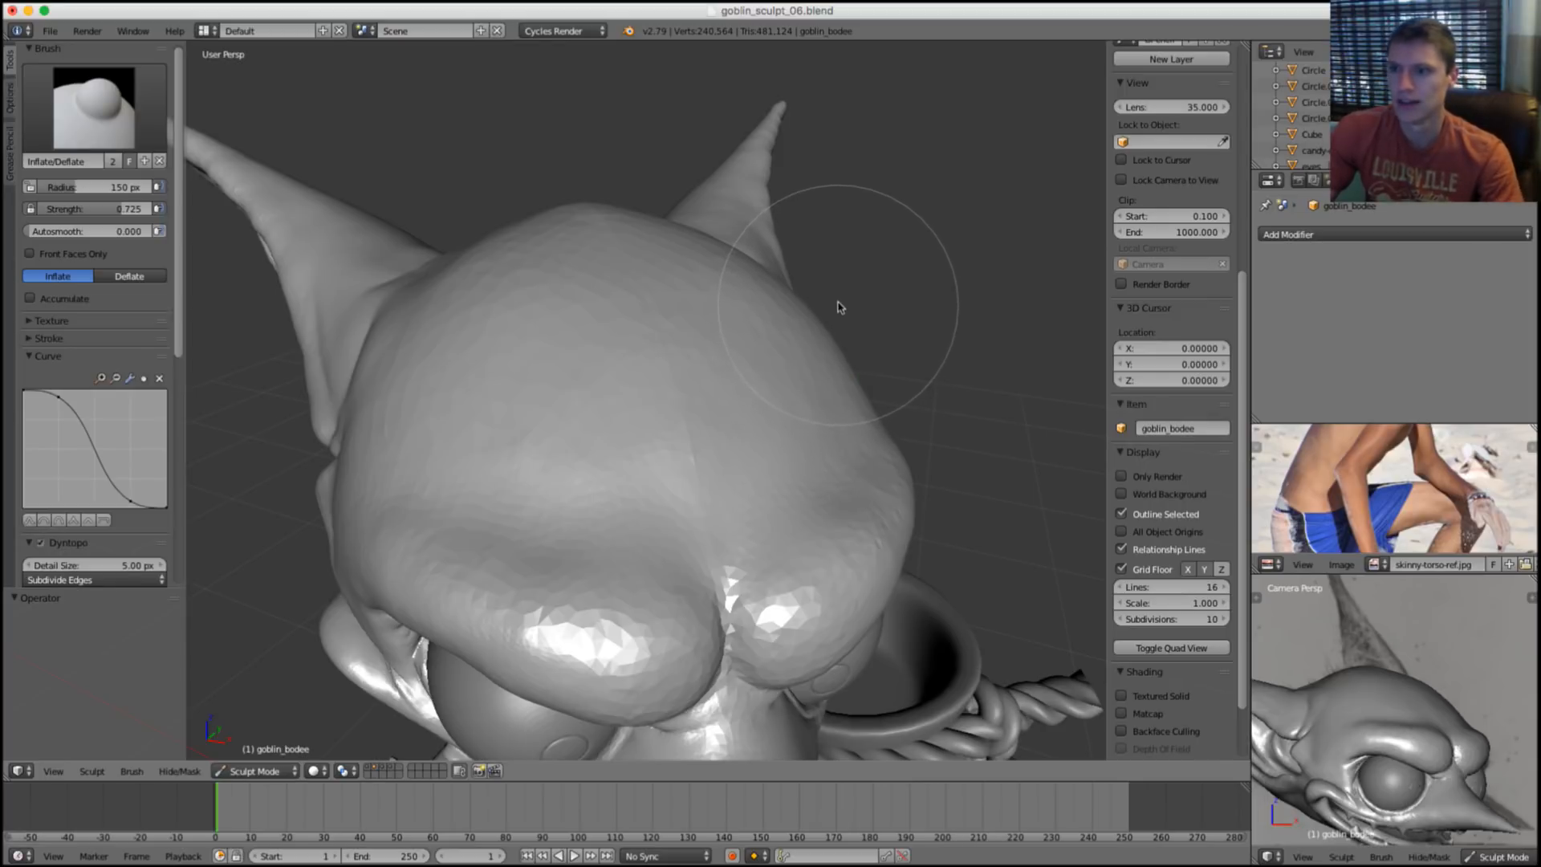
mouse_move(792, 329)
middle_down()
mouse_move(756, 381)
mouse_move(561, 358)
mouse_move(664, 316)
mouse_move(588, 332)
mouse_move(636, 340)
middle_up()
key(shift+c)
key(f)
click(730, 361)
mouse_move(729, 361)
middle_down()
mouse_move(571, 334)
mouse_move(643, 315)
mouse_move(654, 258)
mouse_move(698, 233)
mouse_move(530, 316)
mouse_move(466, 375)
mouse_move(445, 358)
middle_up()
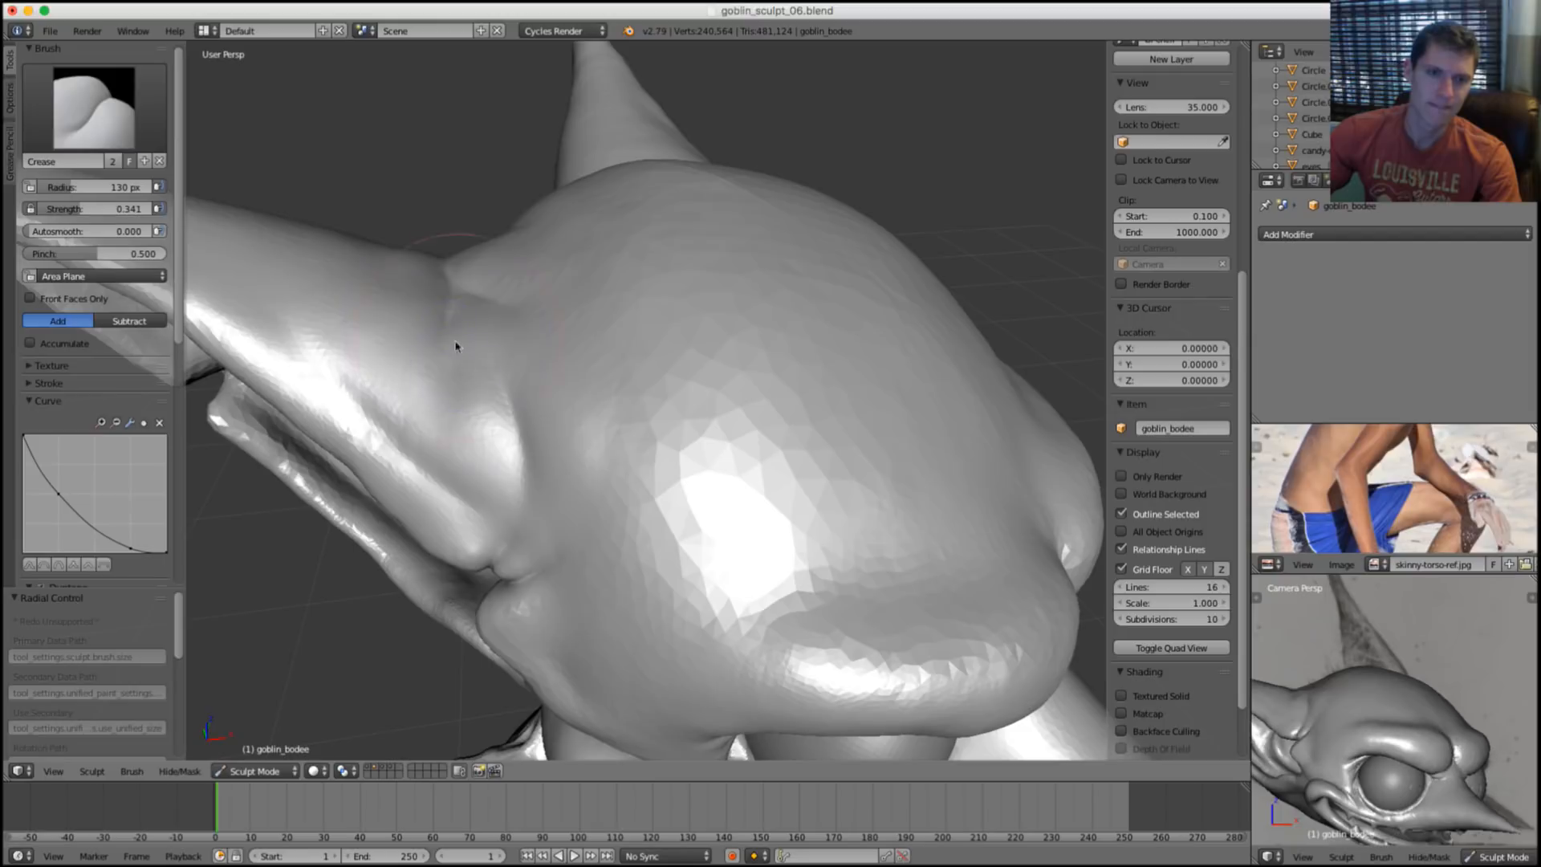
mouse_move(456, 347)
middle_down()
mouse_move(457, 402)
mouse_move(644, 199)
mouse_move(533, 206)
mouse_move(578, 155)
mouse_move(667, 277)
middle_up()
key(s)
key(shift+c)
scroll(461, 433, down, 5)
scroll(533, 207, up, 4)
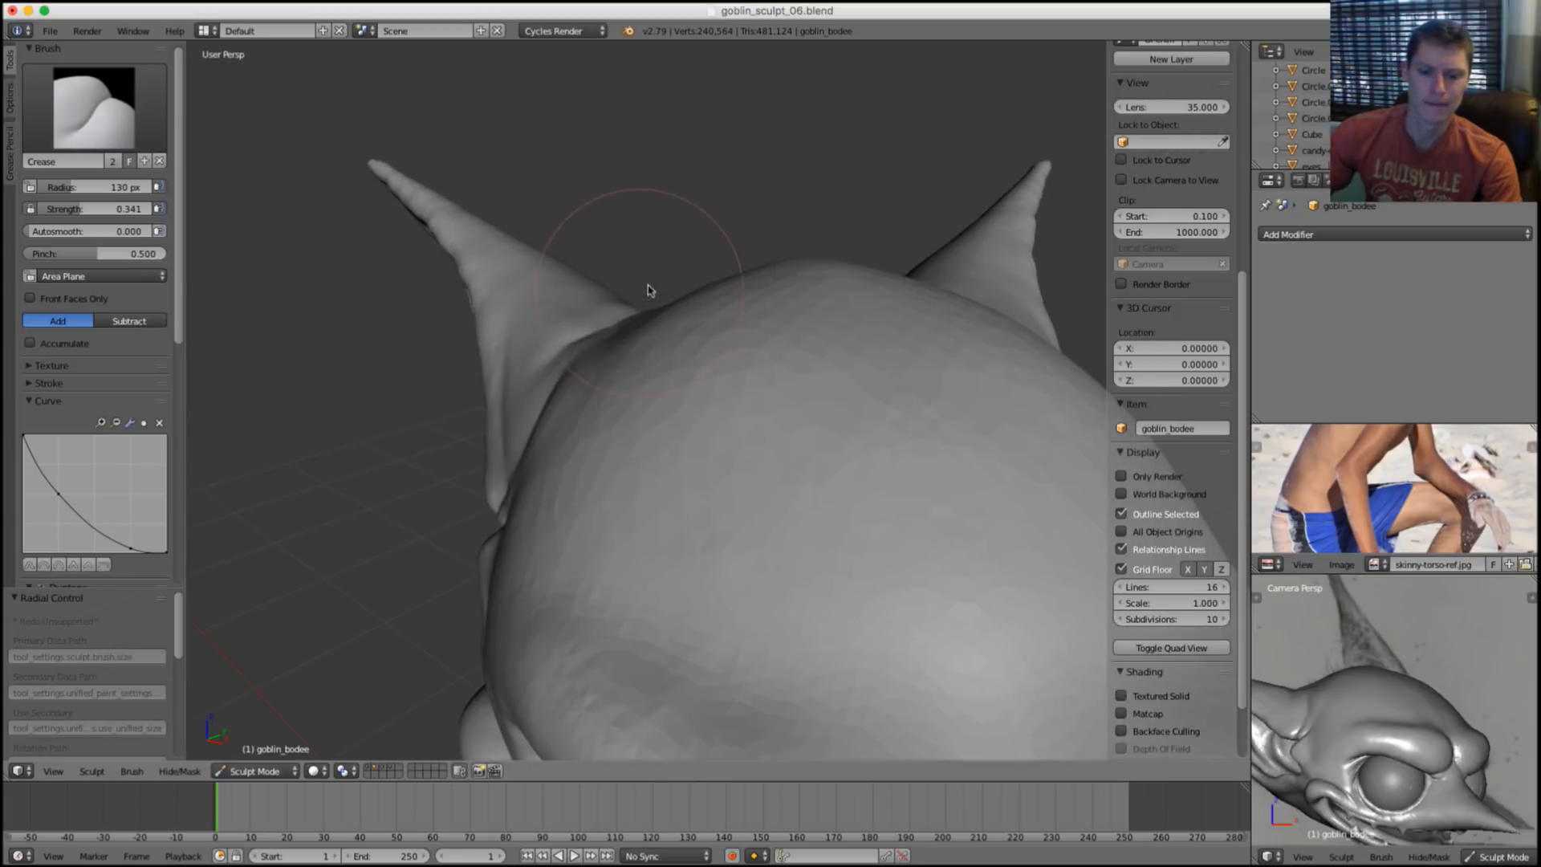
Compare the sculpted forehead with the reference drawing by hiding and showing the goblin's layer.
middle_drag(897, 400, 897, 476)
shift+middle_drag(1376, 718, 1421, 703)
key(grave)
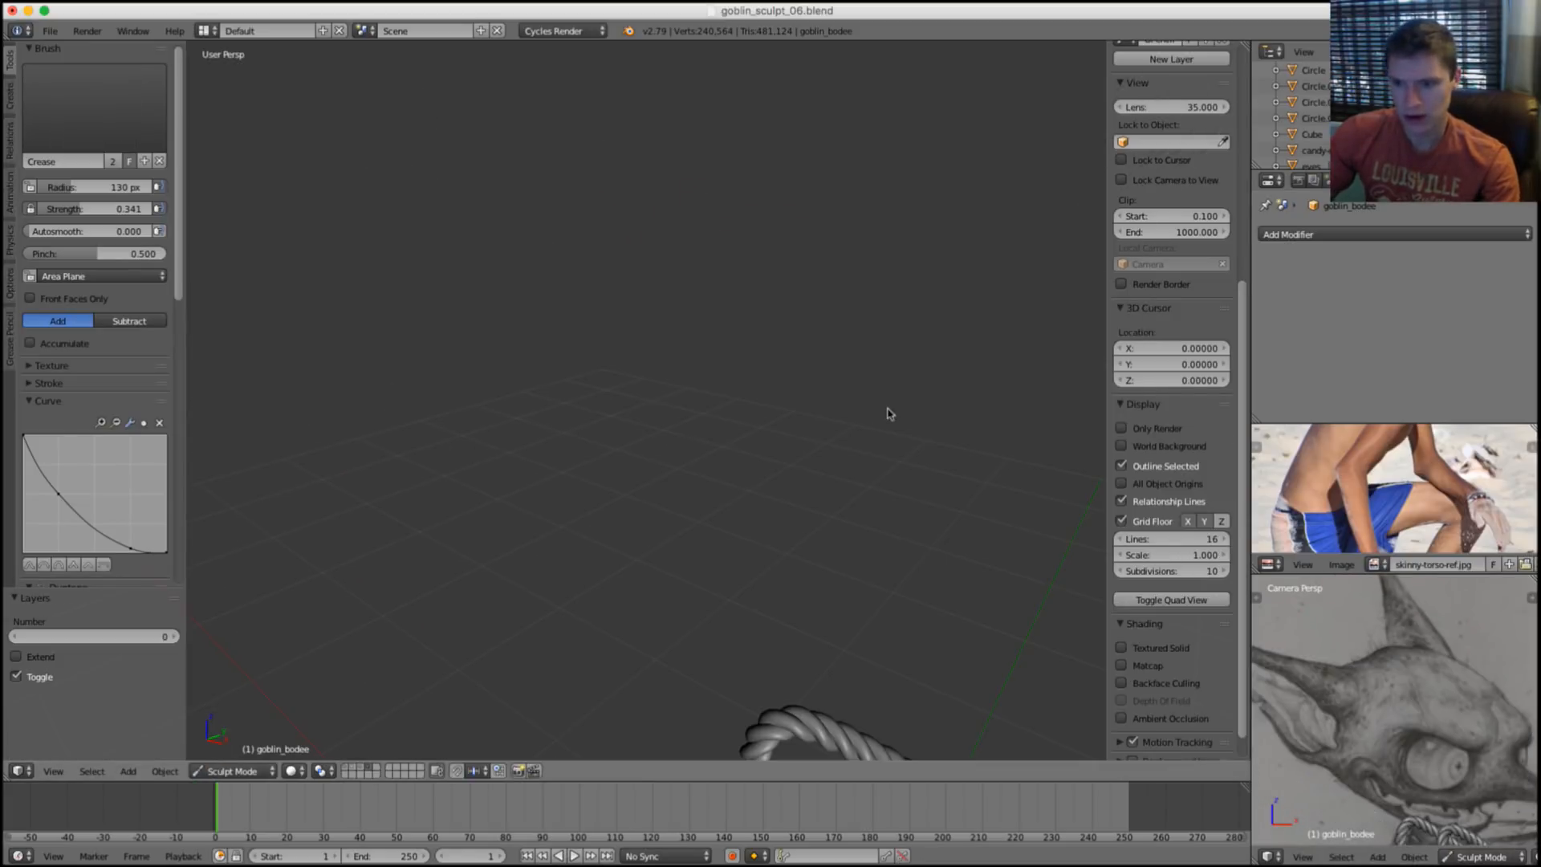
key(grave)
key(grave)
key(grave)
key(grave)
key(grave)
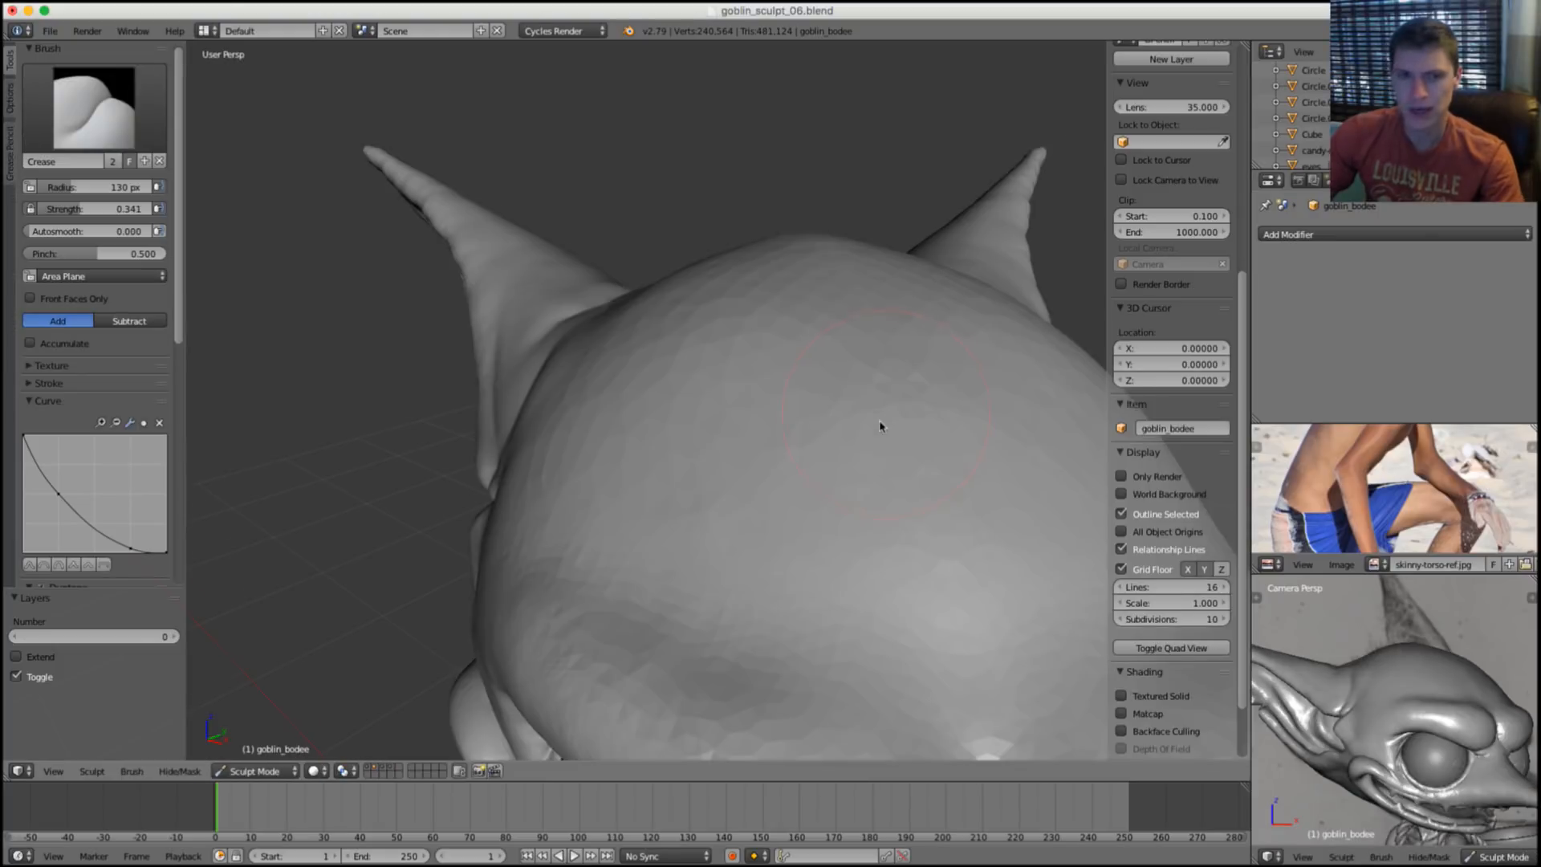
Sculpt creases up the middle of the forehead above the brows with the Crease brush at a 121 px radius.
scroll(857, 409, down, 4)
scroll(695, 351, up, 2)
key(f)
click(682, 361)
scroll(677, 368, up, 2)
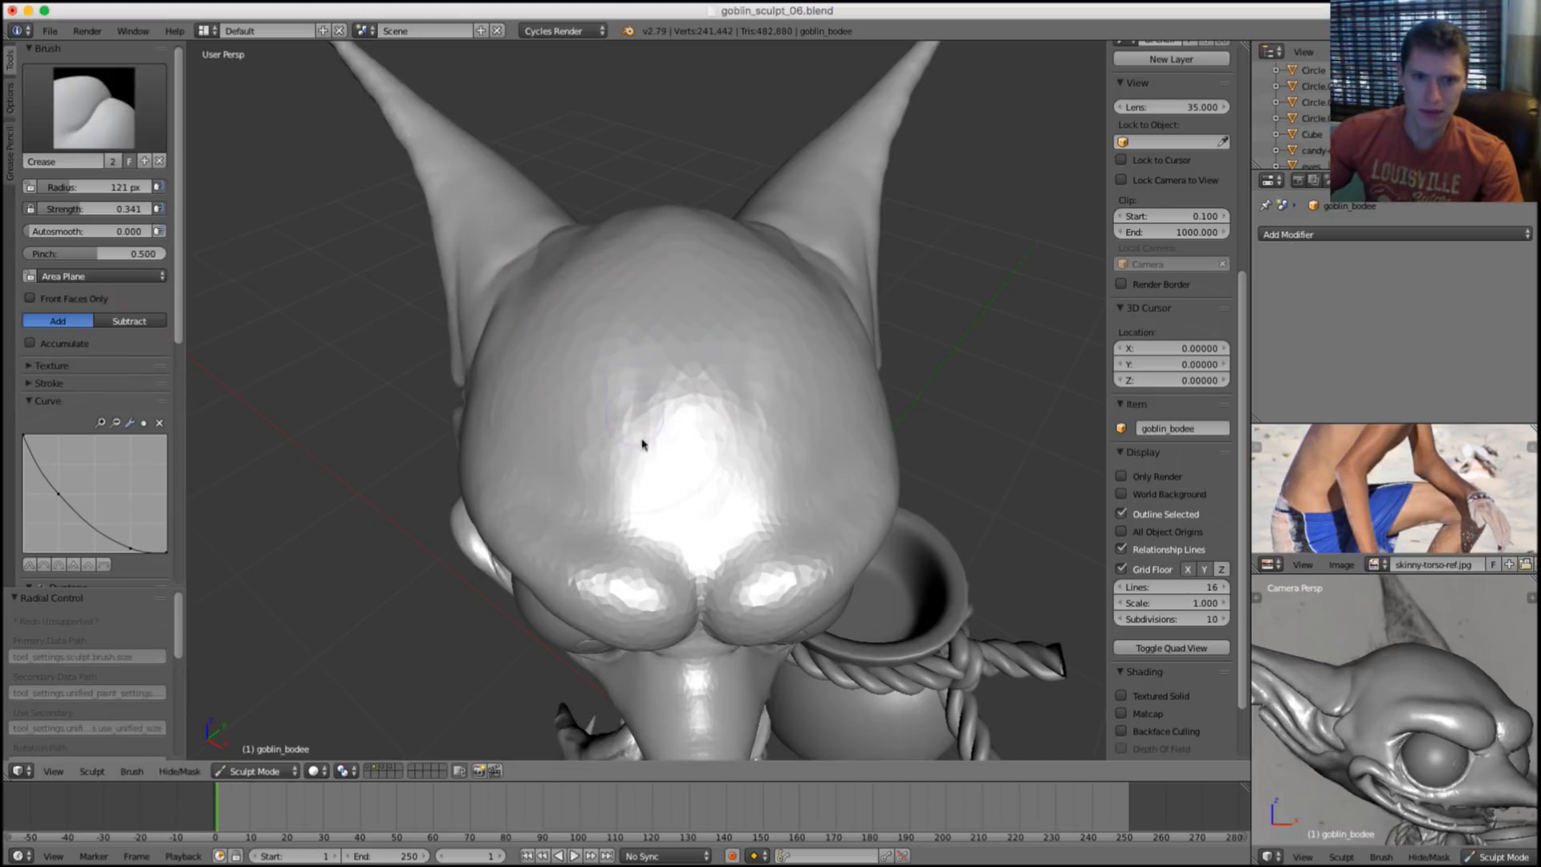
drag(689, 518, 763, 458)
middle_drag(764, 458, 749, 438)
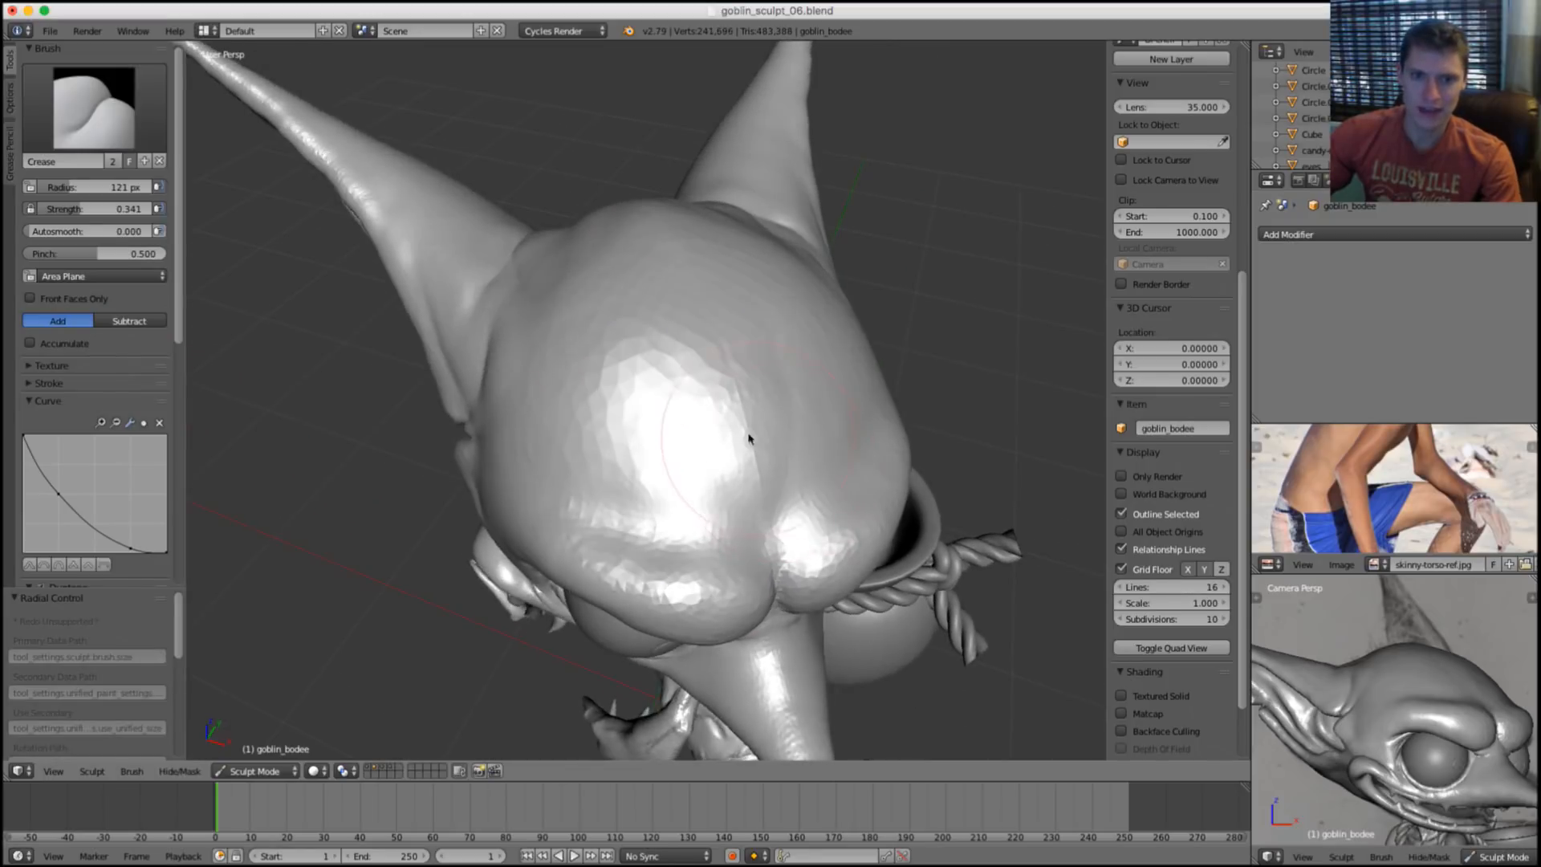
Extend the forehead creases above the brow with the Crease brush at a 139 px radius.
key(f)
click(658, 366)
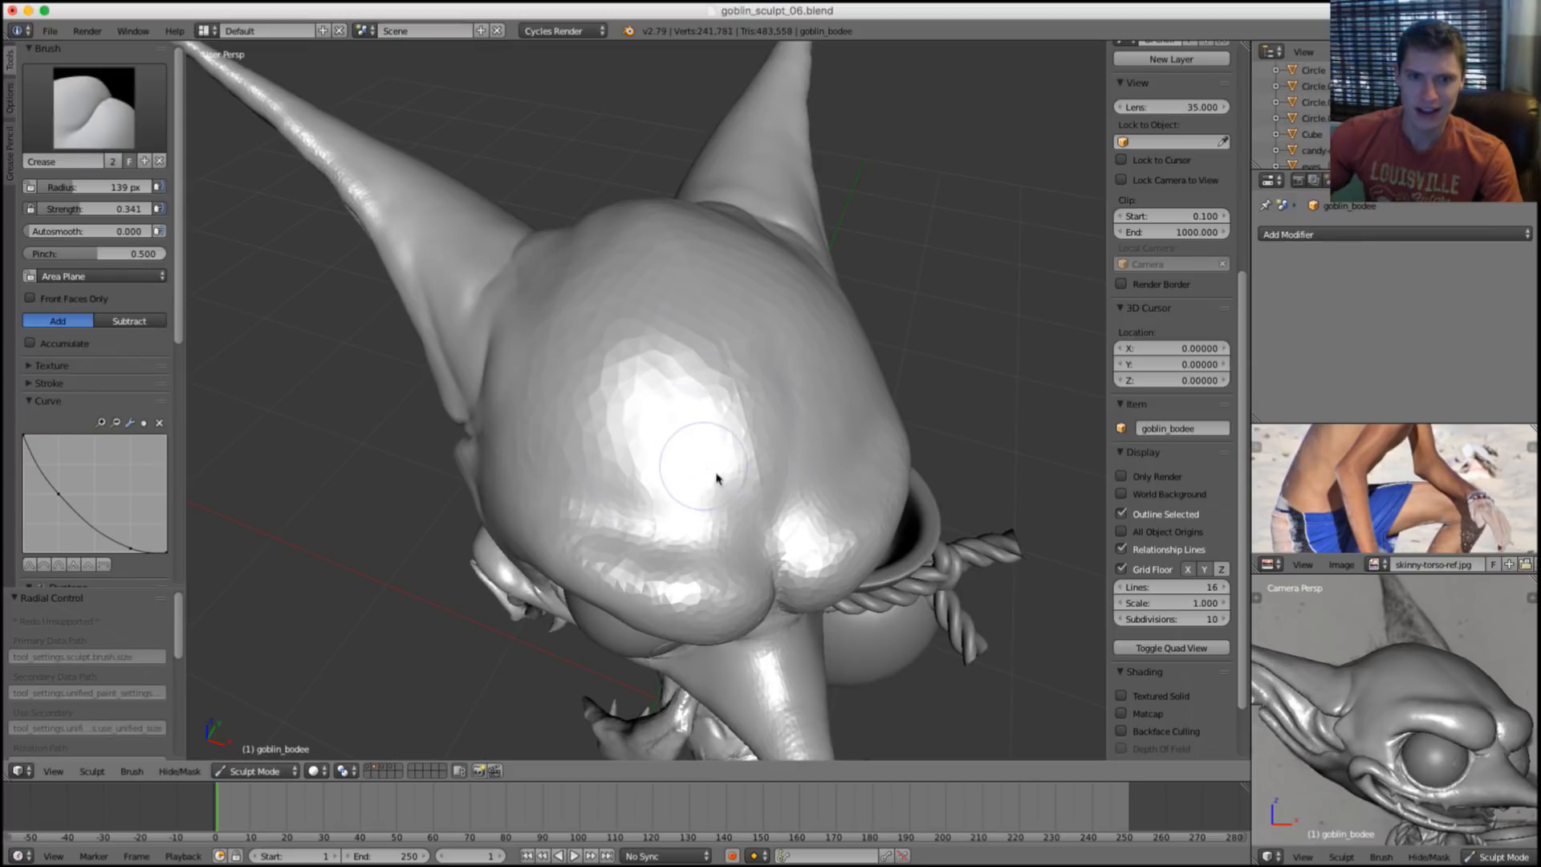
click(735, 512)
mouse_move(734, 511)
middle_down()
mouse_move(870, 395)
mouse_move(858, 418)
middle_up()
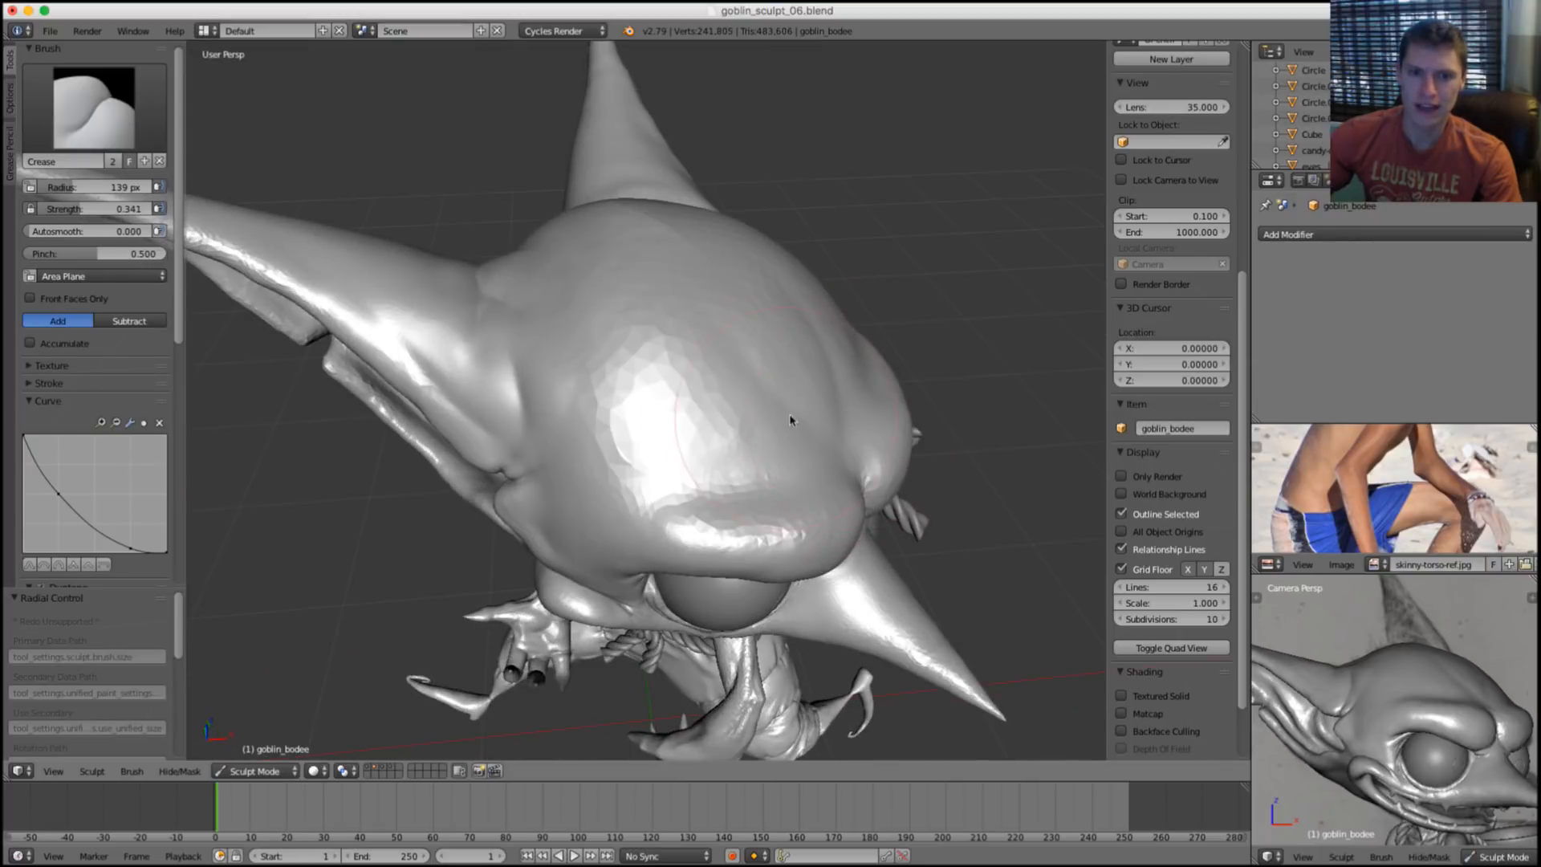
mouse_move(763, 406)
middle_down()
mouse_move(729, 423)
mouse_move(657, 416)
mouse_move(812, 440)
mouse_move(737, 416)
mouse_move(701, 439)
mouse_move(880, 367)
mouse_move(738, 438)
mouse_move(687, 428)
middle_up()
click(737, 417)
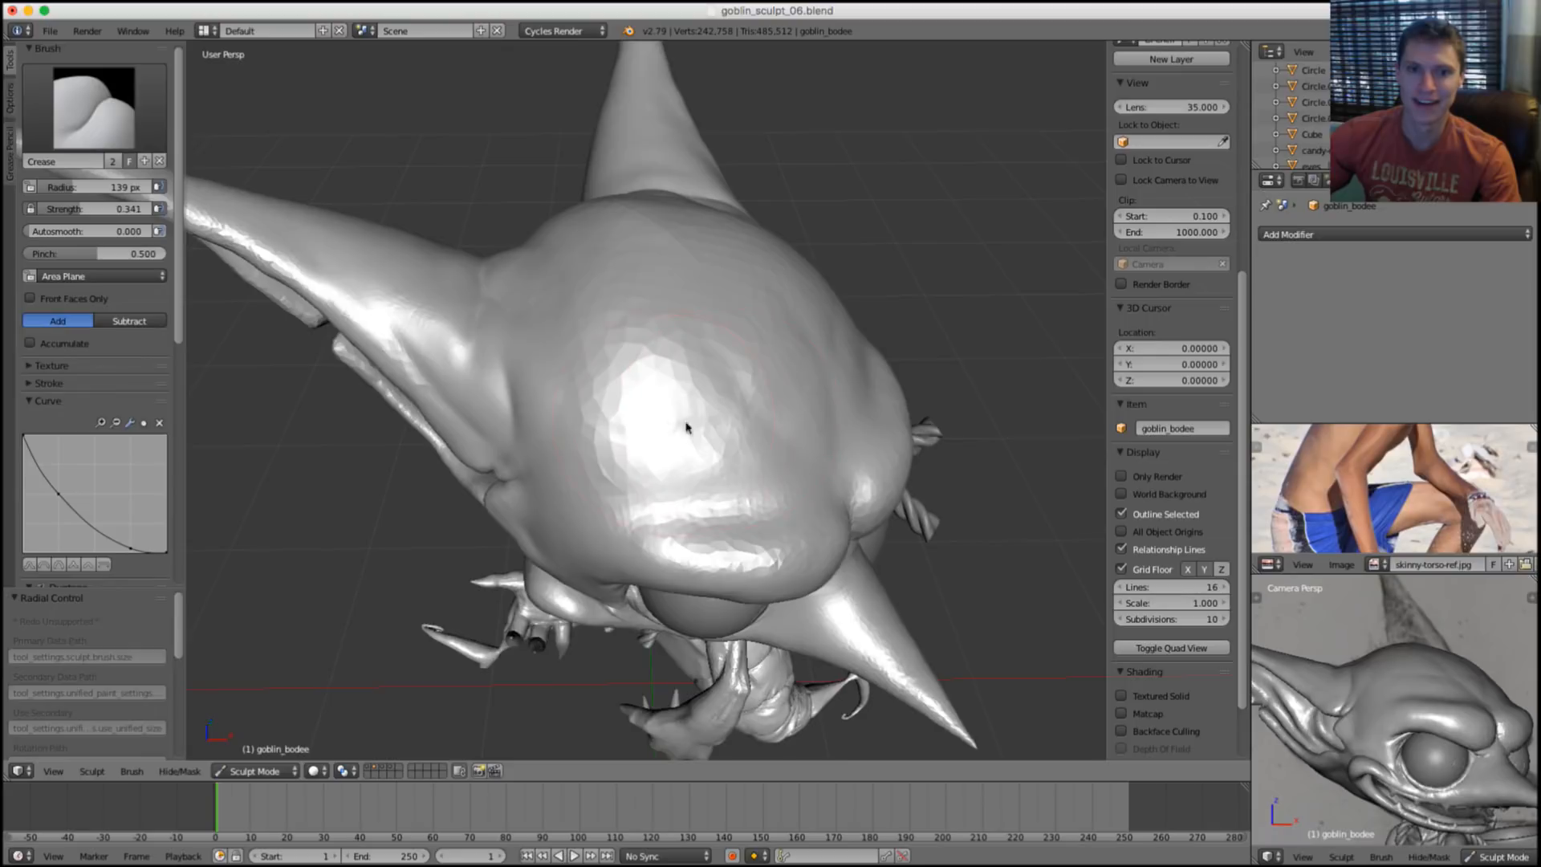
Sketch the forehead wrinkle lines over the reference drawing with the grease pencil, delete that sketch layer and show the sculpt again.
key(grave)
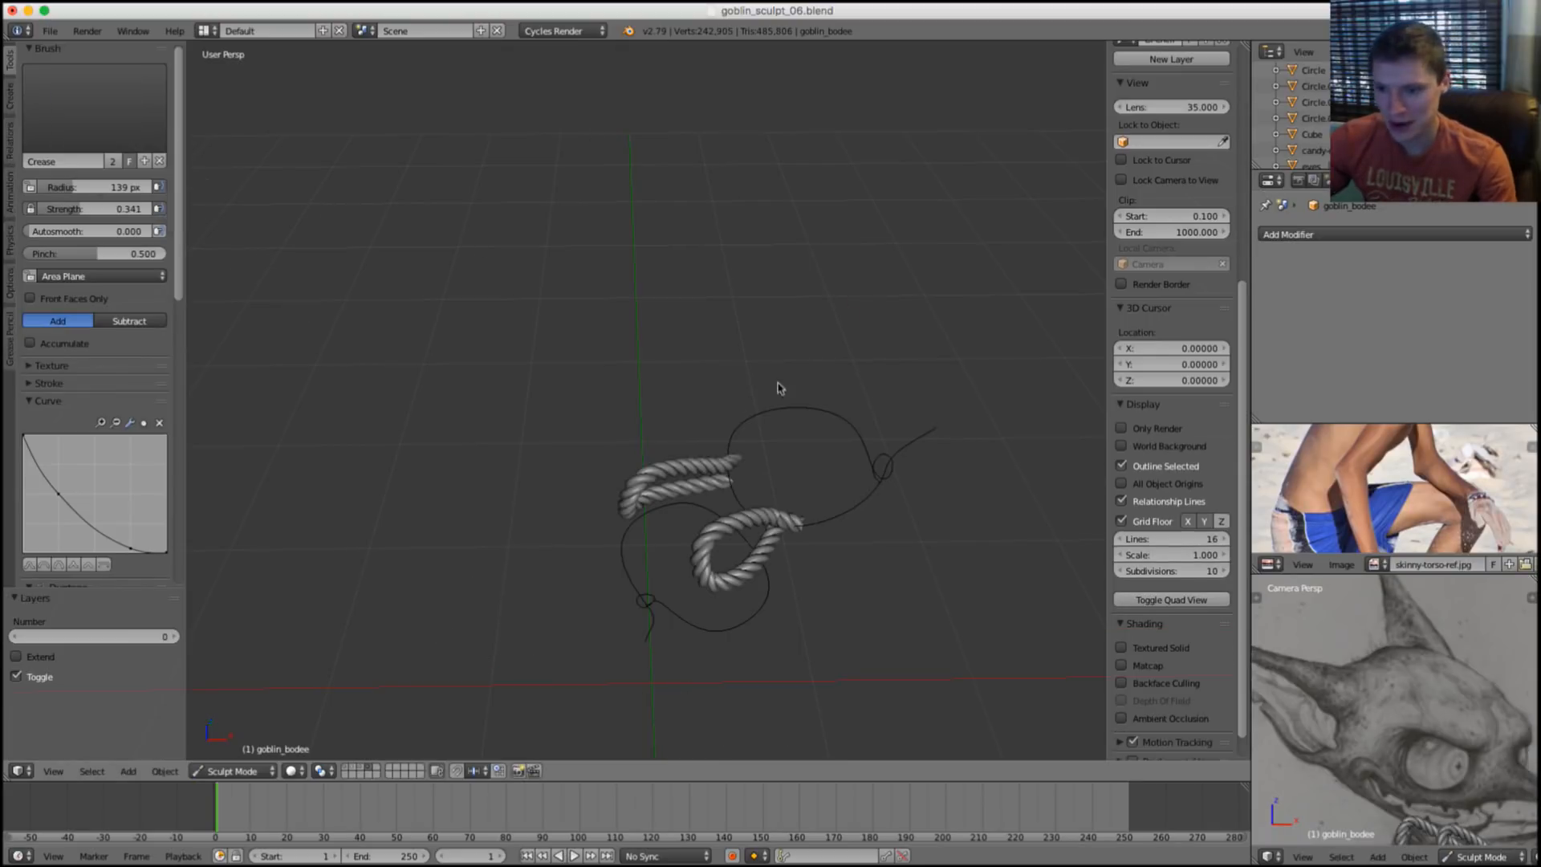
mouse_move(1478, 691)
shift+middle_down()
mouse_move(1411, 690)
mouse_move(1430, 709)
mouse_move(1392, 626)
mouse_move(1391, 710)
shift+middle_up()
scroll(1391, 709, up, 3)
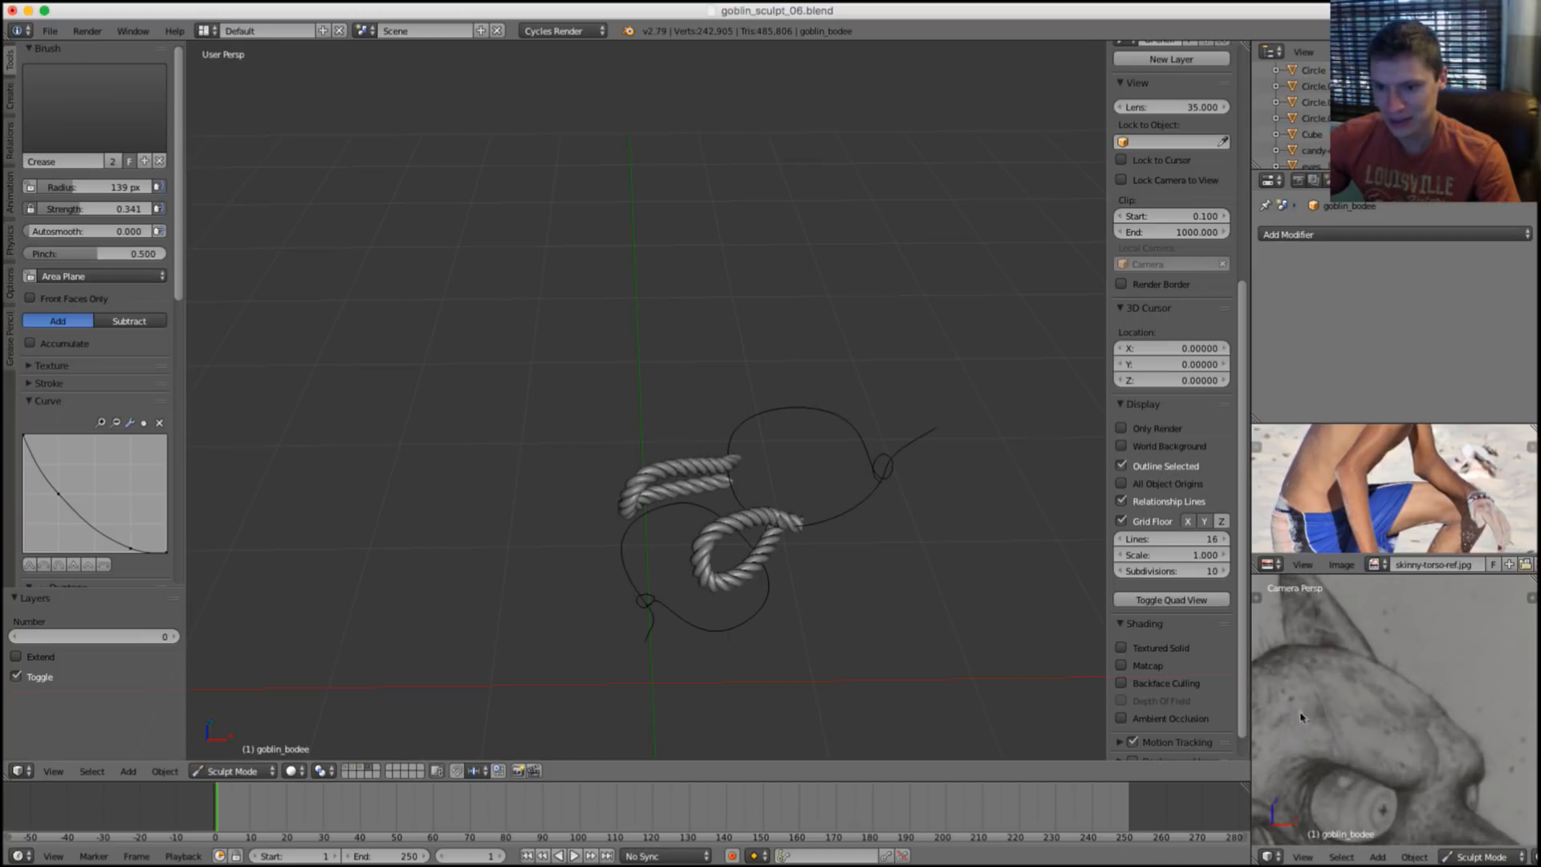
drag(1282, 729, 1371, 732)
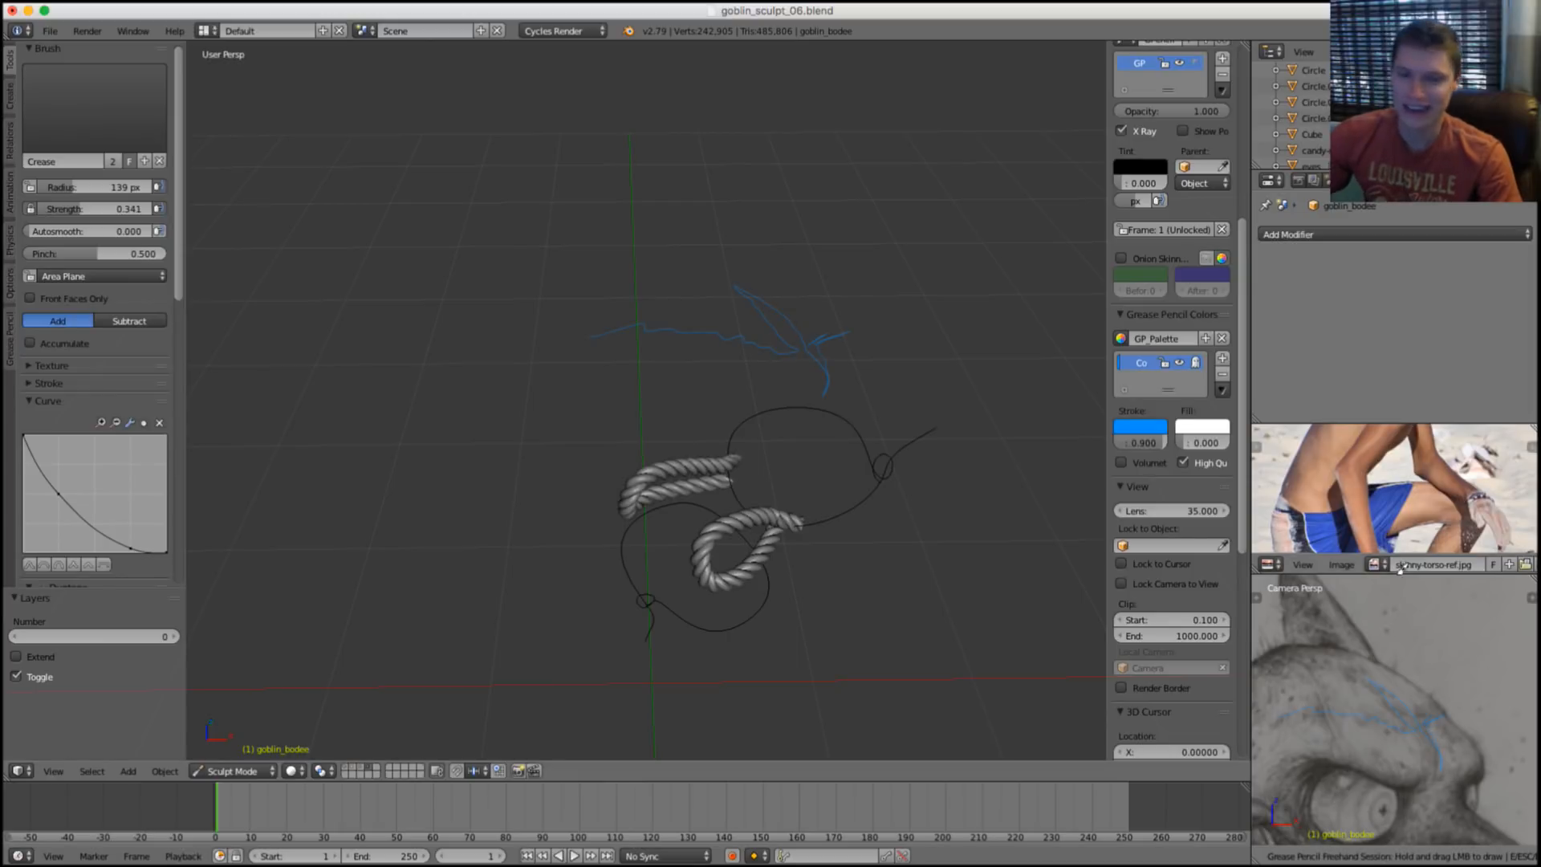
click(1222, 74)
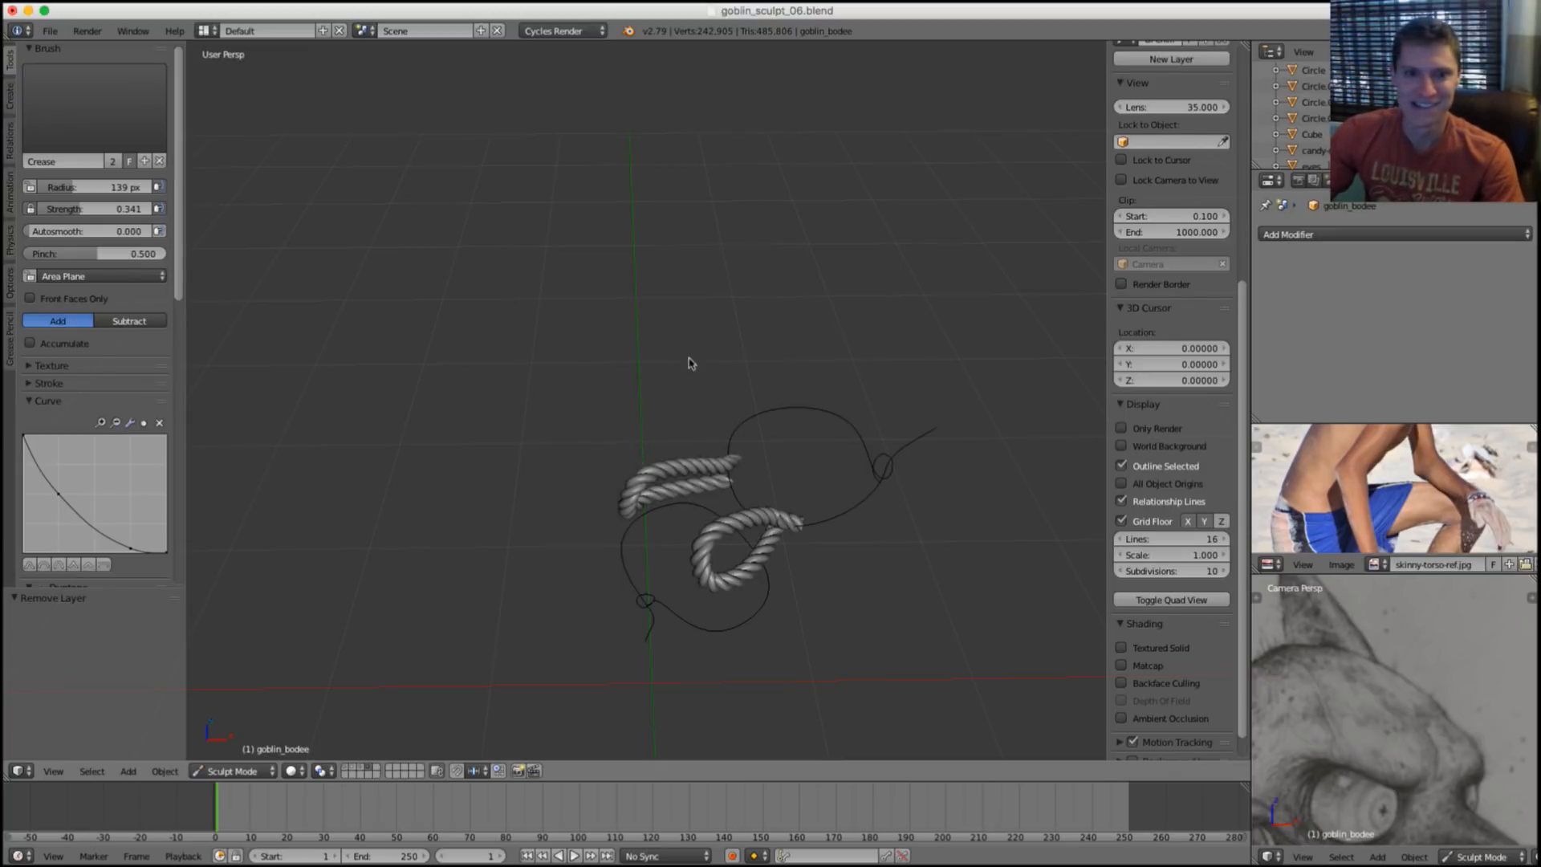
middle_drag(689, 363, 700, 346)
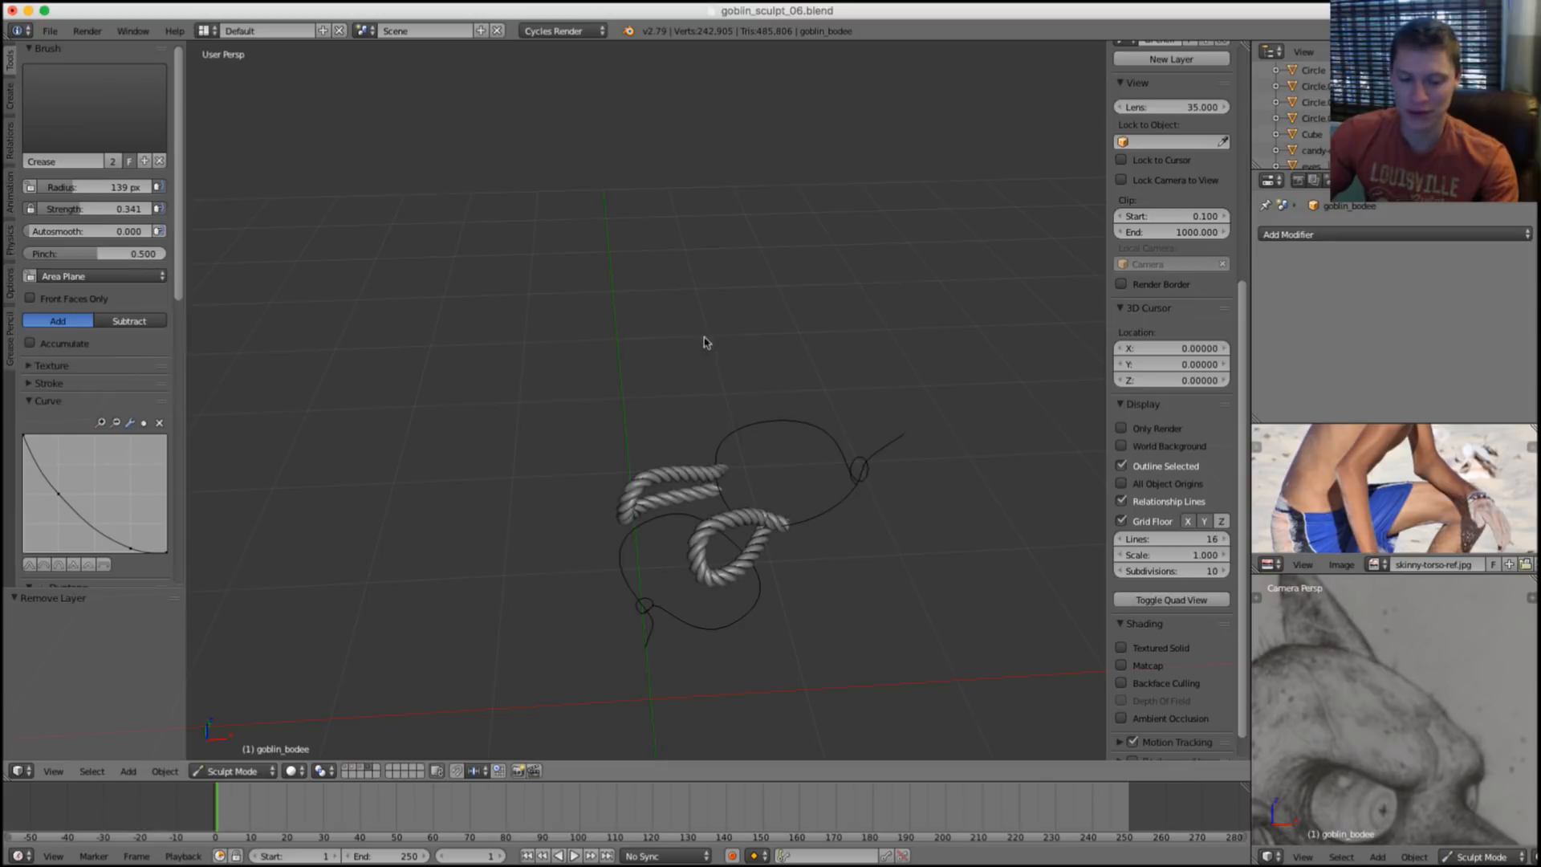
key(grave)
scroll(706, 366, up, 2)
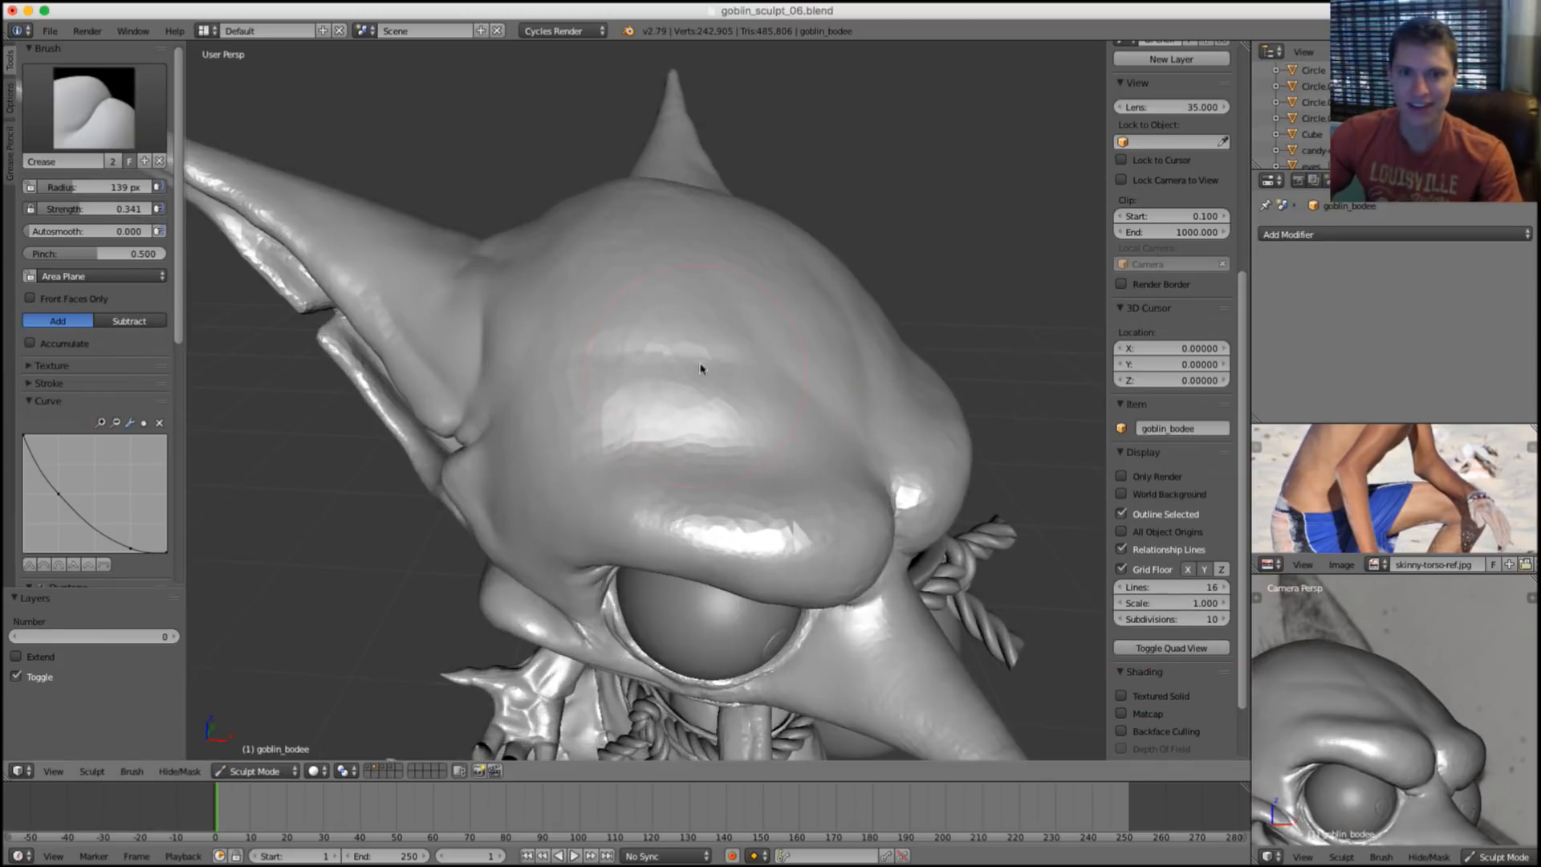
Build up the forehead folds beside the creases with the Inflate/Deflate brush at a 181 px radius and smooth them.
middle_drag(706, 364, 749, 391)
key(i)
key(f)
click(785, 354)
drag(748, 391, 730, 357)
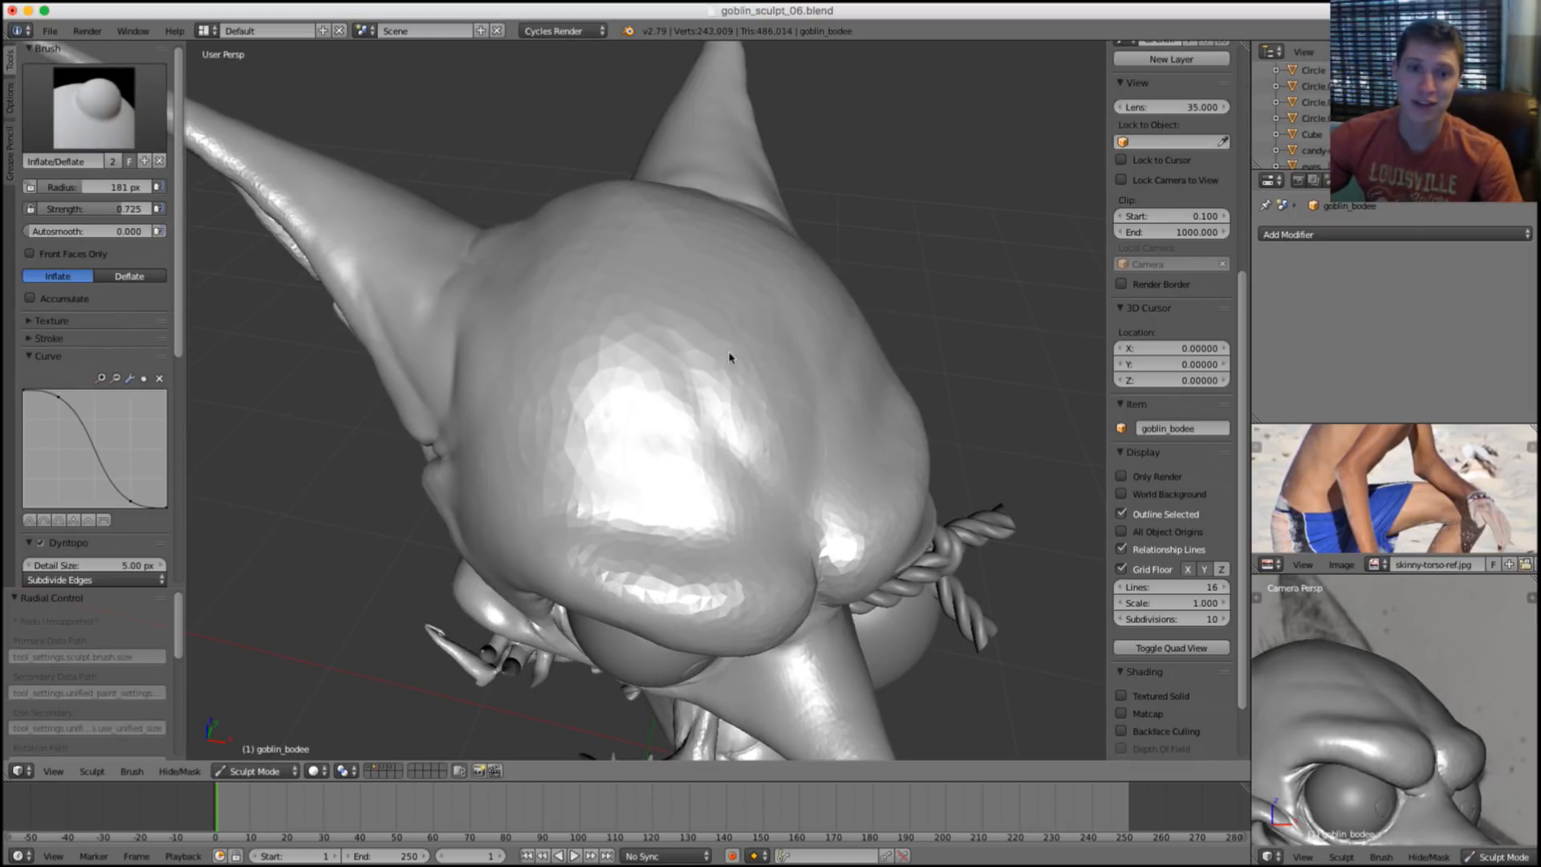
drag(793, 497, 775, 470)
mouse_move(775, 470)
middle_down()
mouse_move(801, 447)
mouse_move(783, 498)
middle_up()
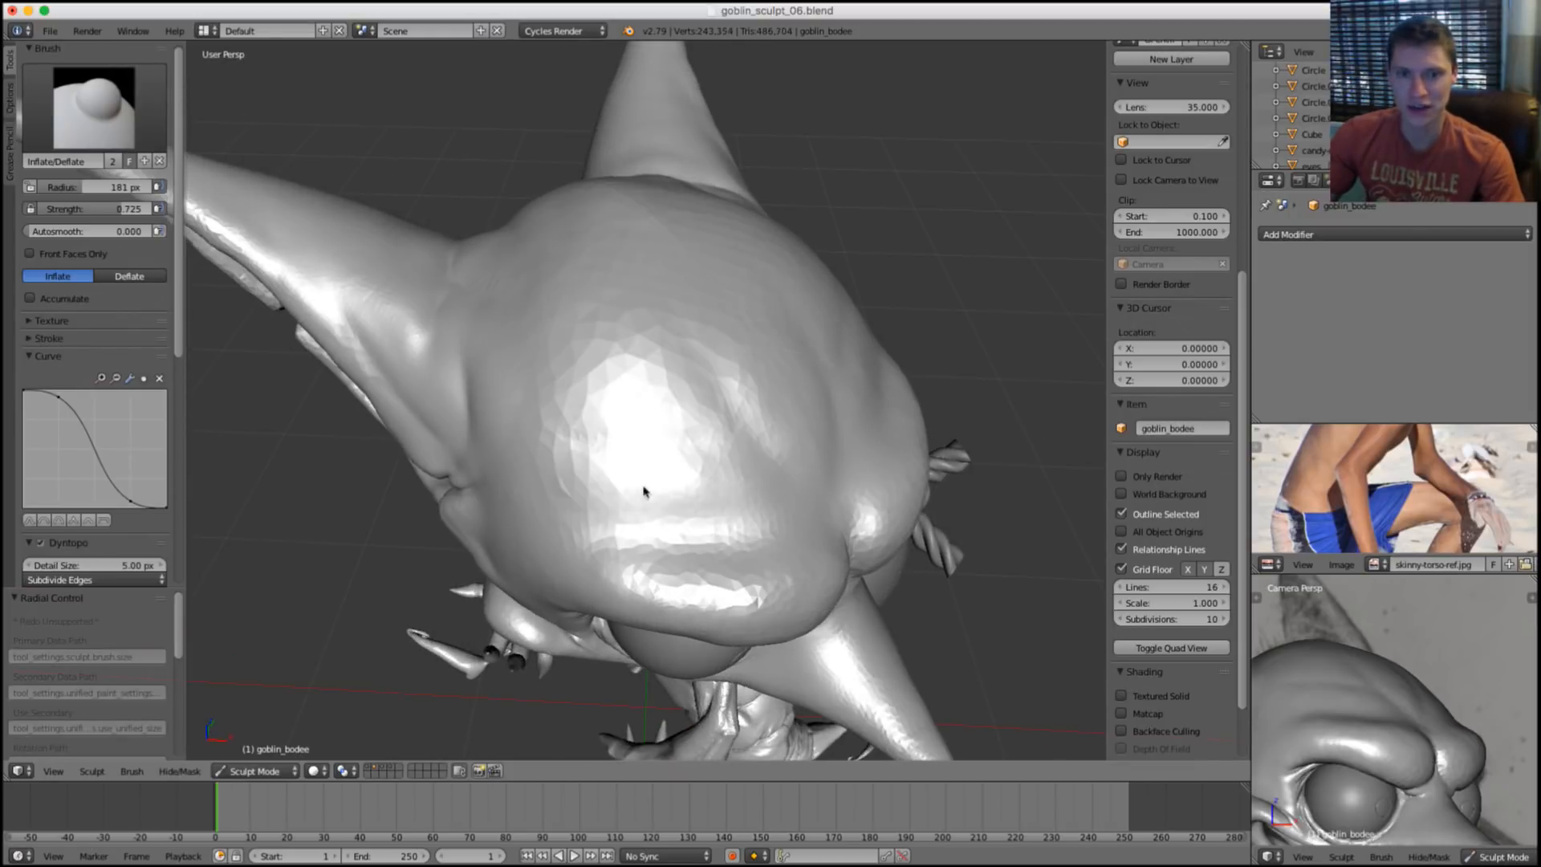
drag(644, 491, 581, 485)
mouse_move(726, 489)
middle_down()
mouse_move(684, 500)
mouse_move(633, 441)
middle_up()
key(s)
key(i)
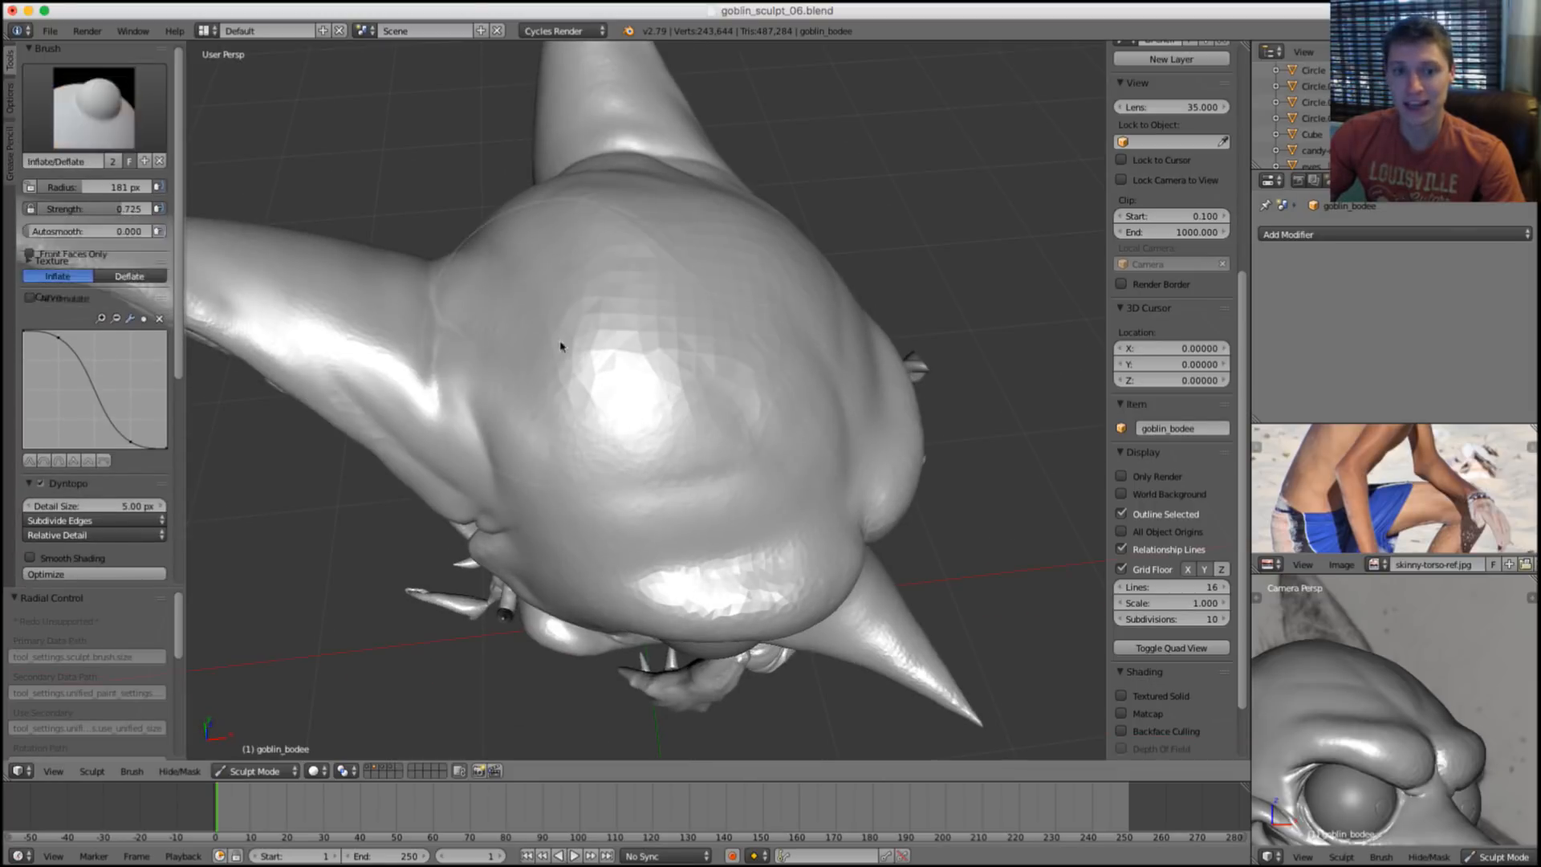
Carve a fine wrinkle above each brow and toward the gap between them with the Crease brush at a 57 px radius.
mouse_move(696, 320)
middle_down()
mouse_move(701, 289)
mouse_move(798, 354)
mouse_move(739, 389)
middle_up()
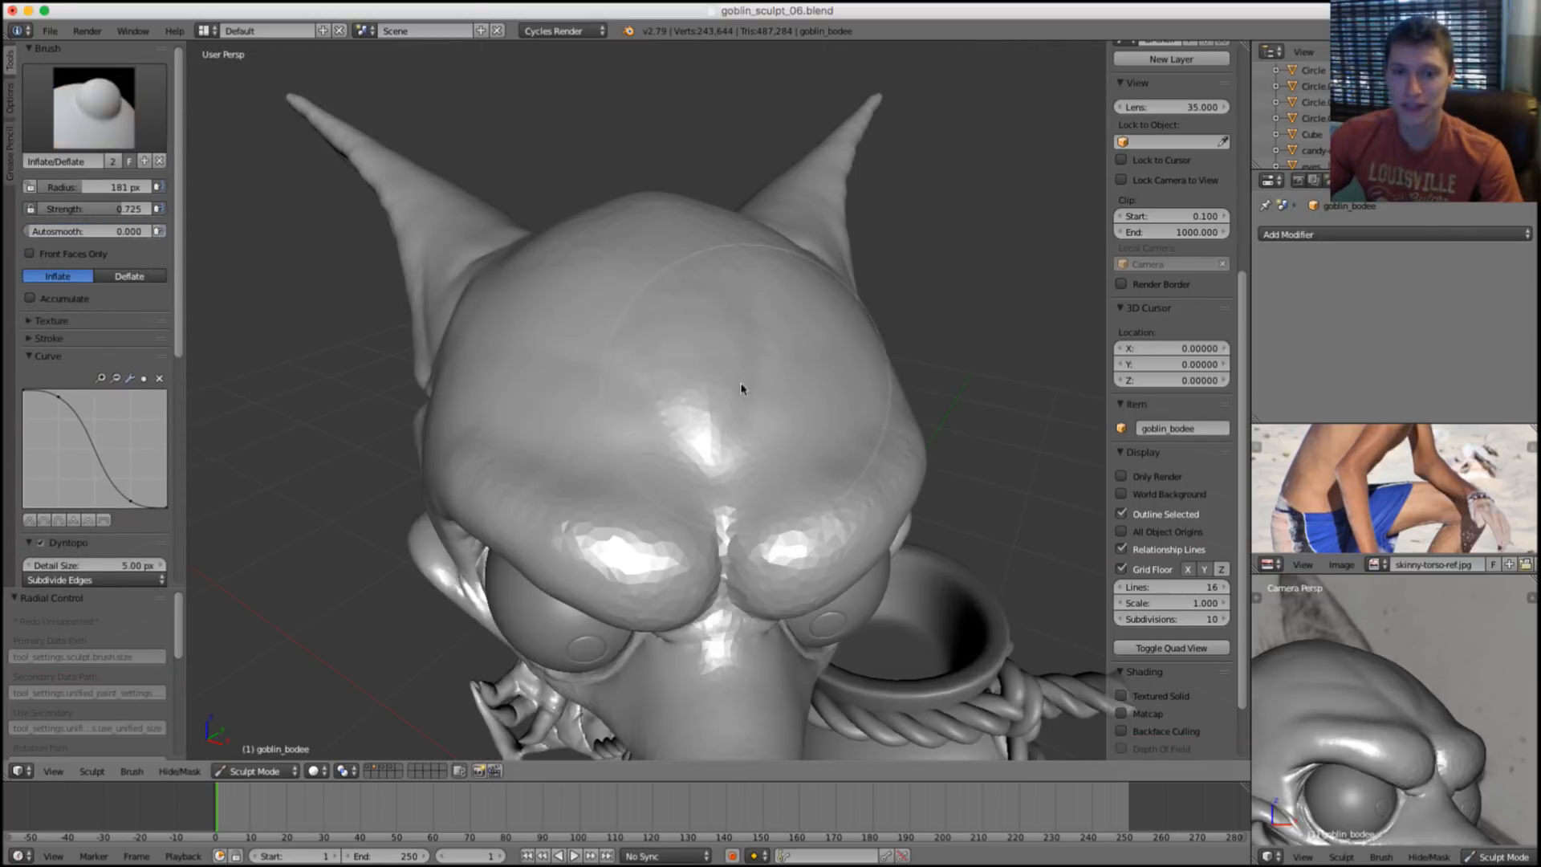
key(shift+c)
scroll(661, 487, up, 2)
key(f)
click(623, 492)
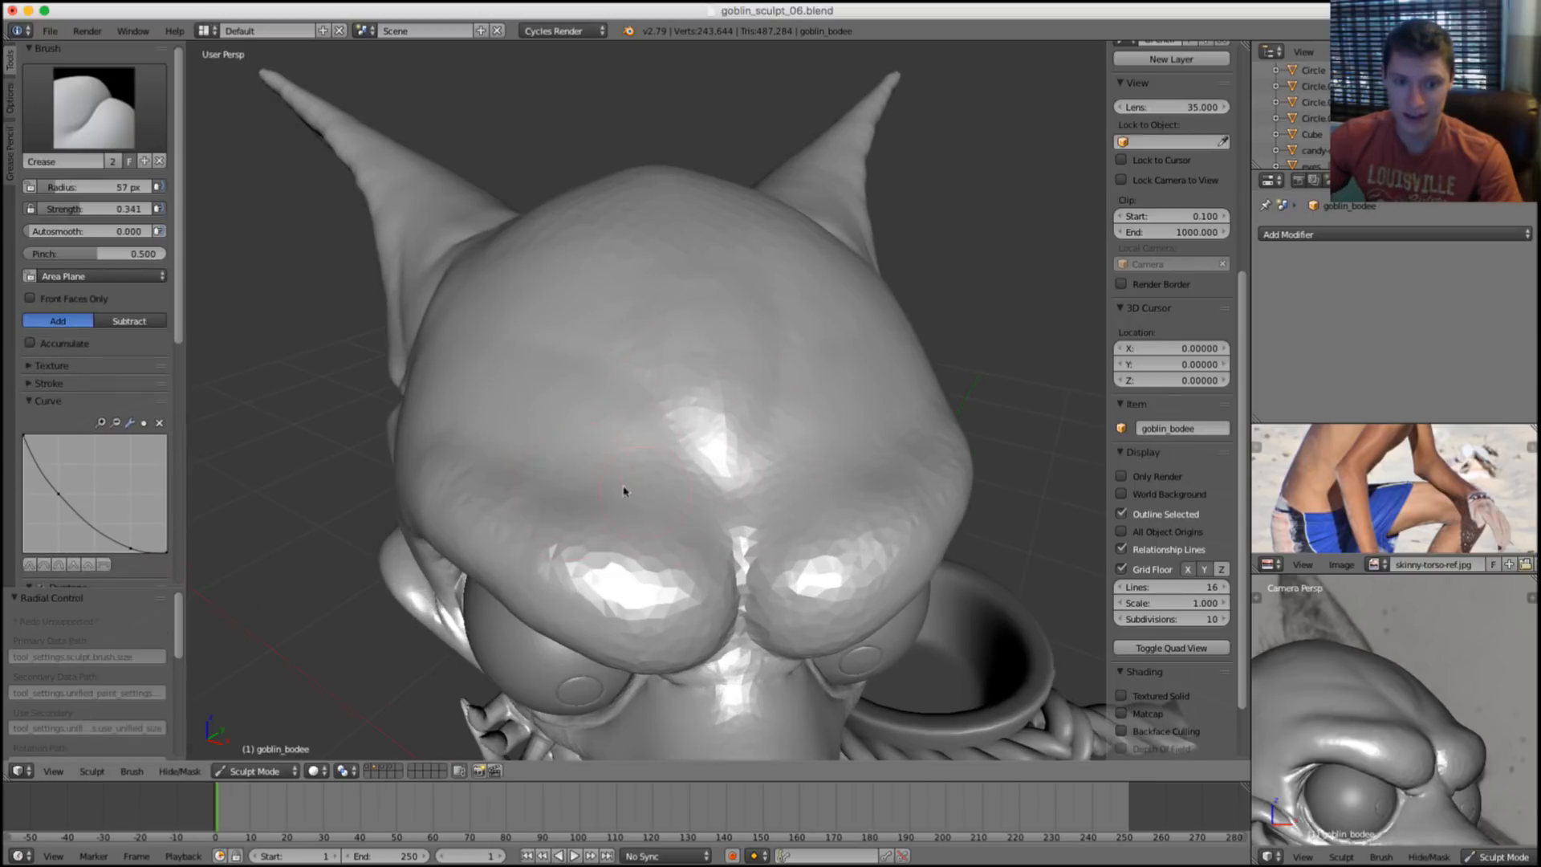
middle_drag(623, 492, 558, 487)
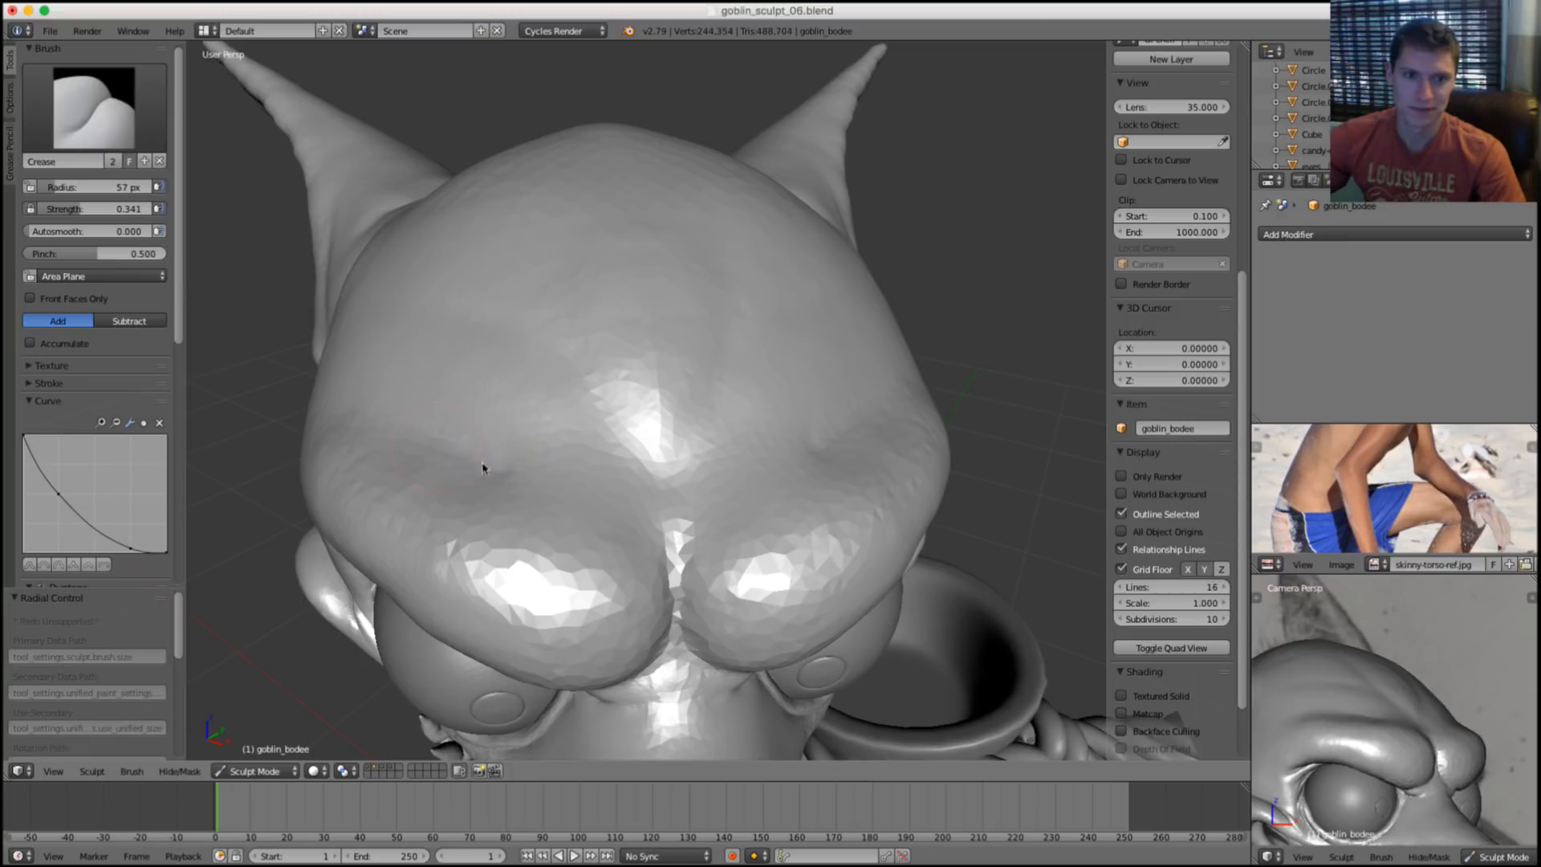
mouse_move(627, 471)
mouse_down()
mouse_move(641, 456)
mouse_move(675, 548)
mouse_move(706, 551)
mouse_up()
Deepen the groove between the two brow bulges with the Crease brush at a 96 px radius.
key(f)
click(722, 492)
scroll(710, 482, down, 2)
scroll(715, 422, up, 3)
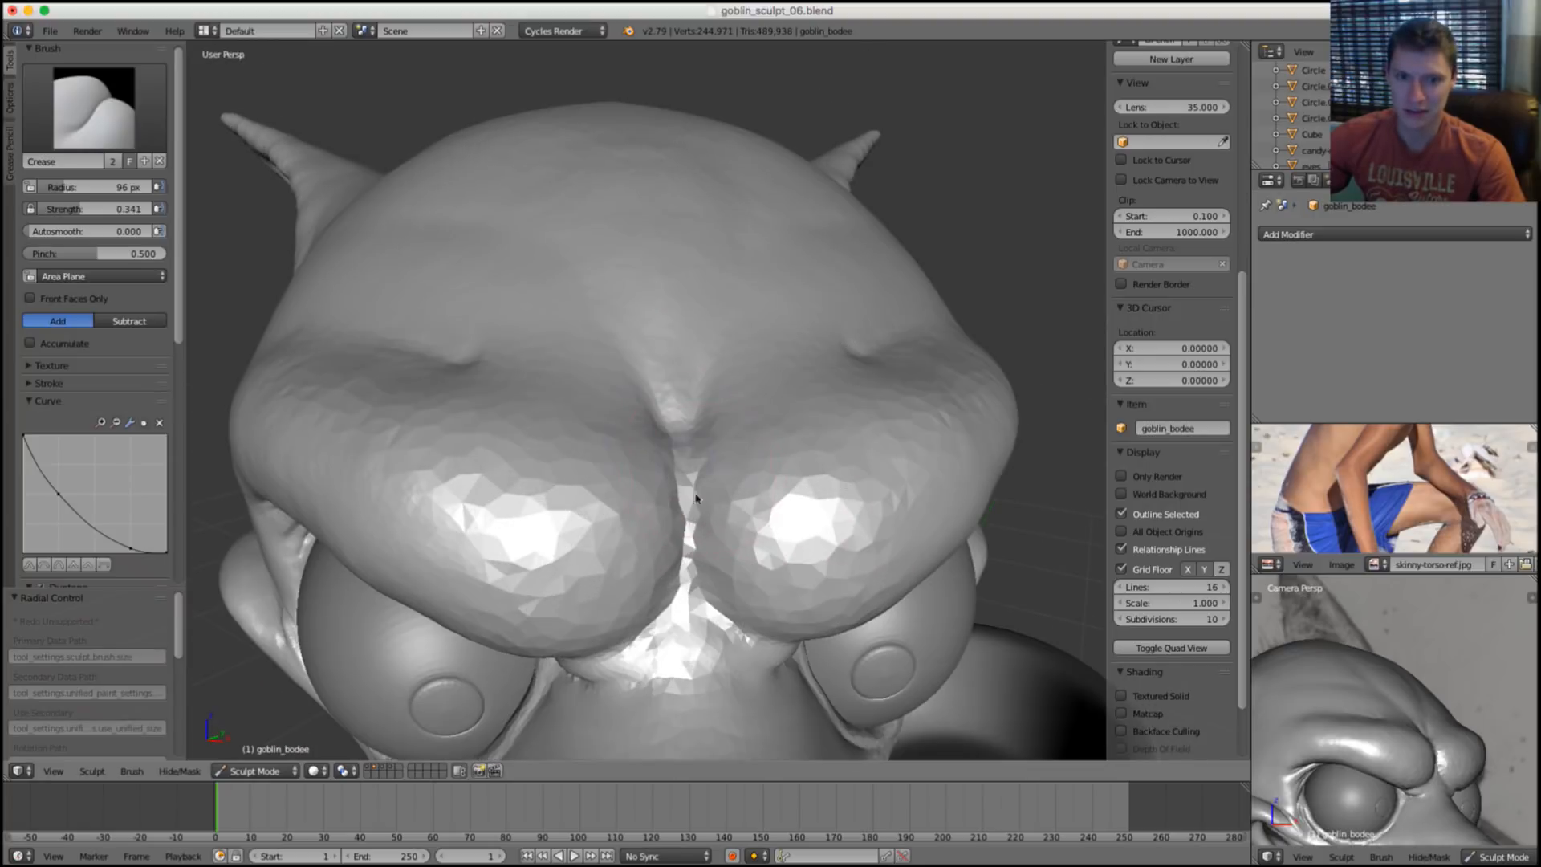
middle_drag(685, 513, 663, 411)
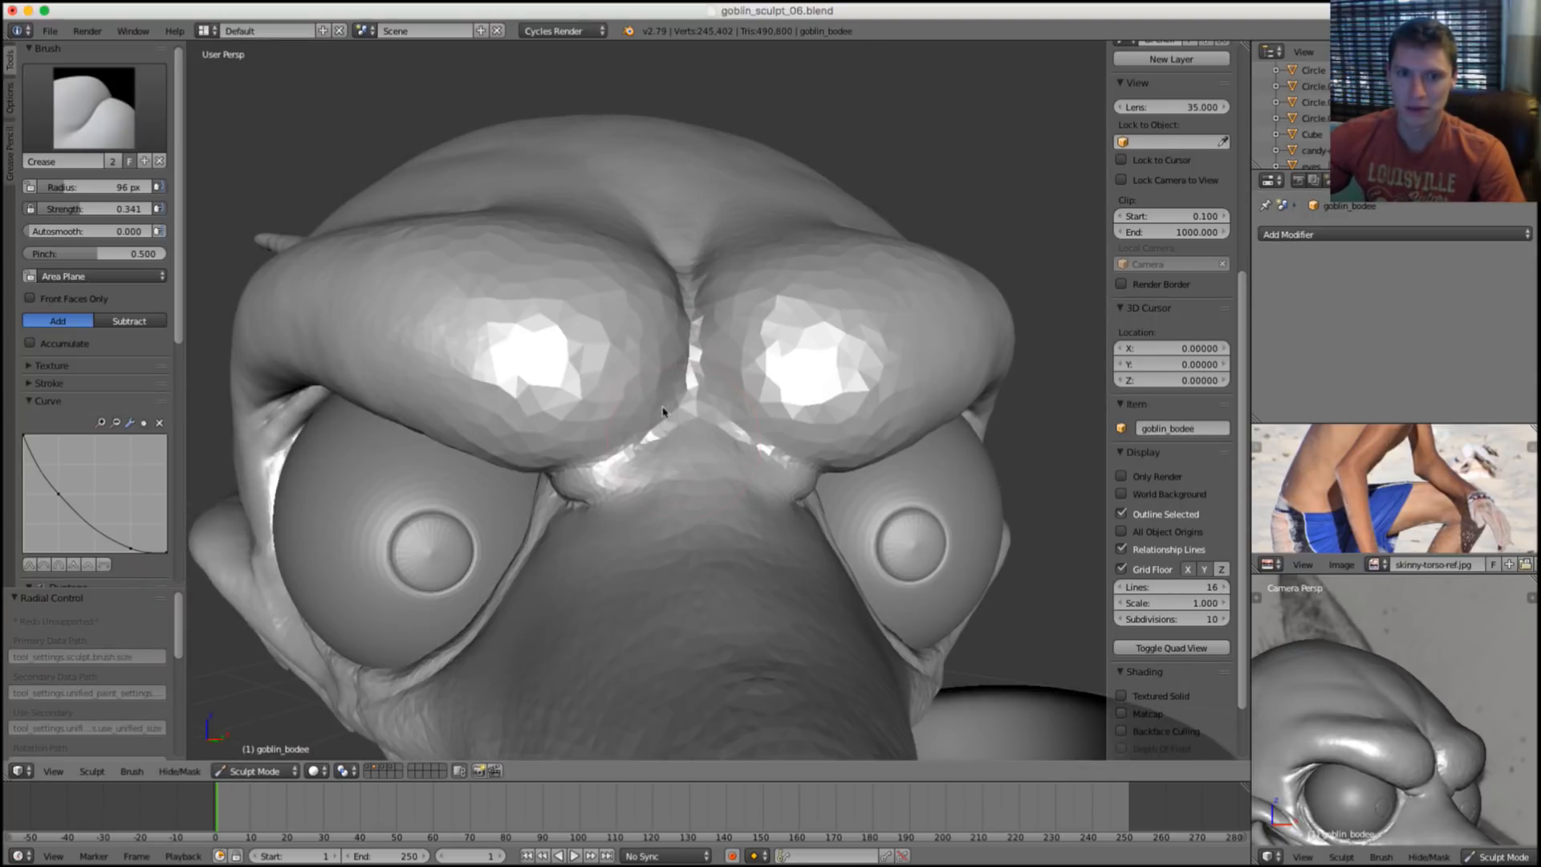
drag(689, 323, 687, 350)
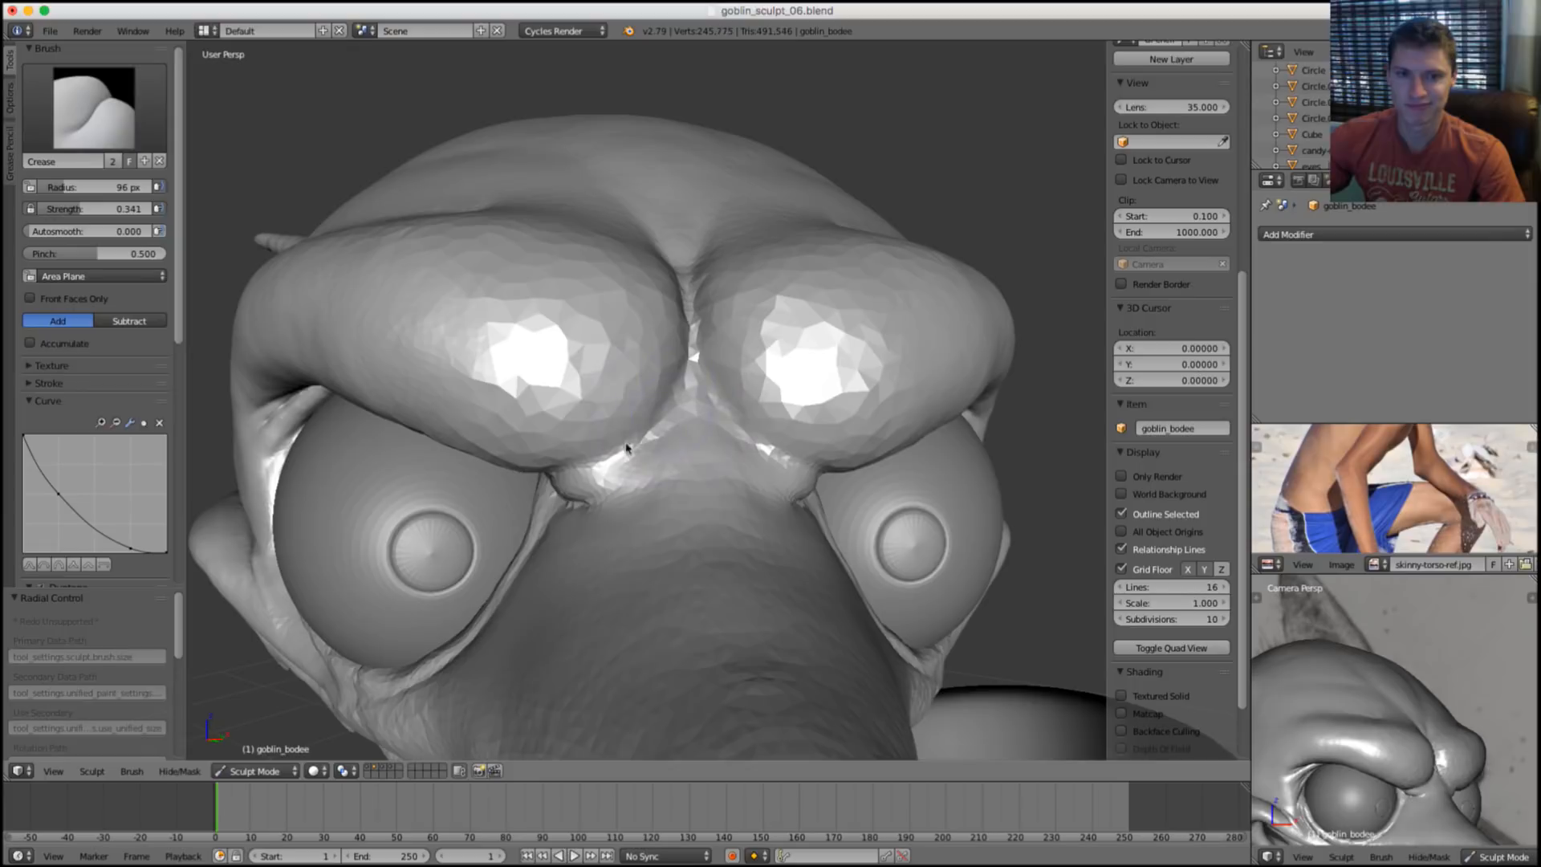
Refine the crease where the brows meet the bridge of the nose with a 76 px Crease brush and check the whole head.
mouse_move(627, 448)
middle_down()
mouse_move(726, 354)
mouse_move(650, 344)
middle_up()
scroll(619, 406, up, 4)
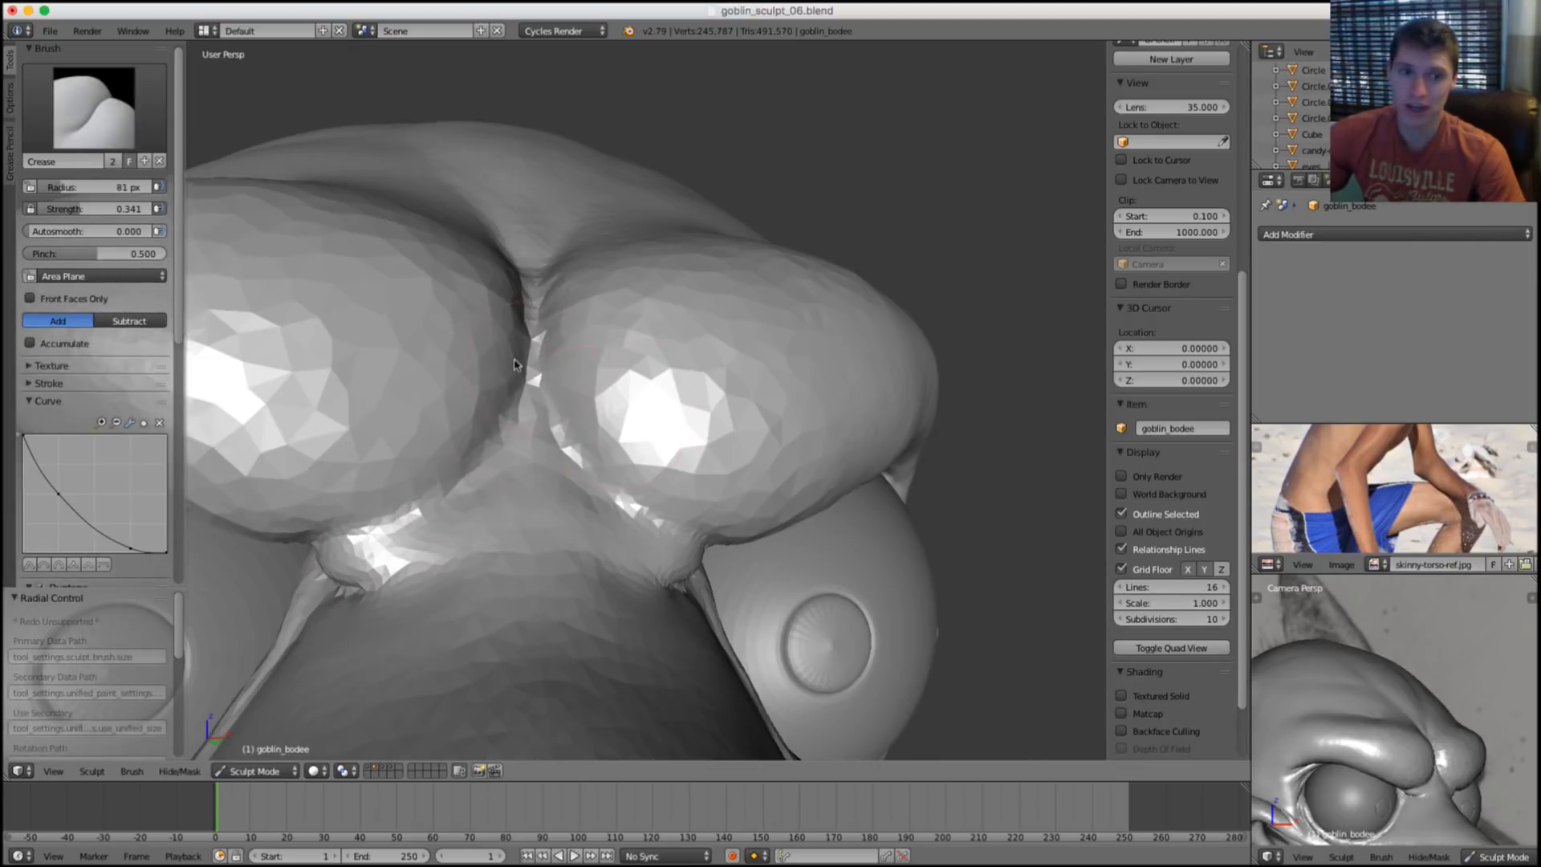
key(f)
click(523, 369)
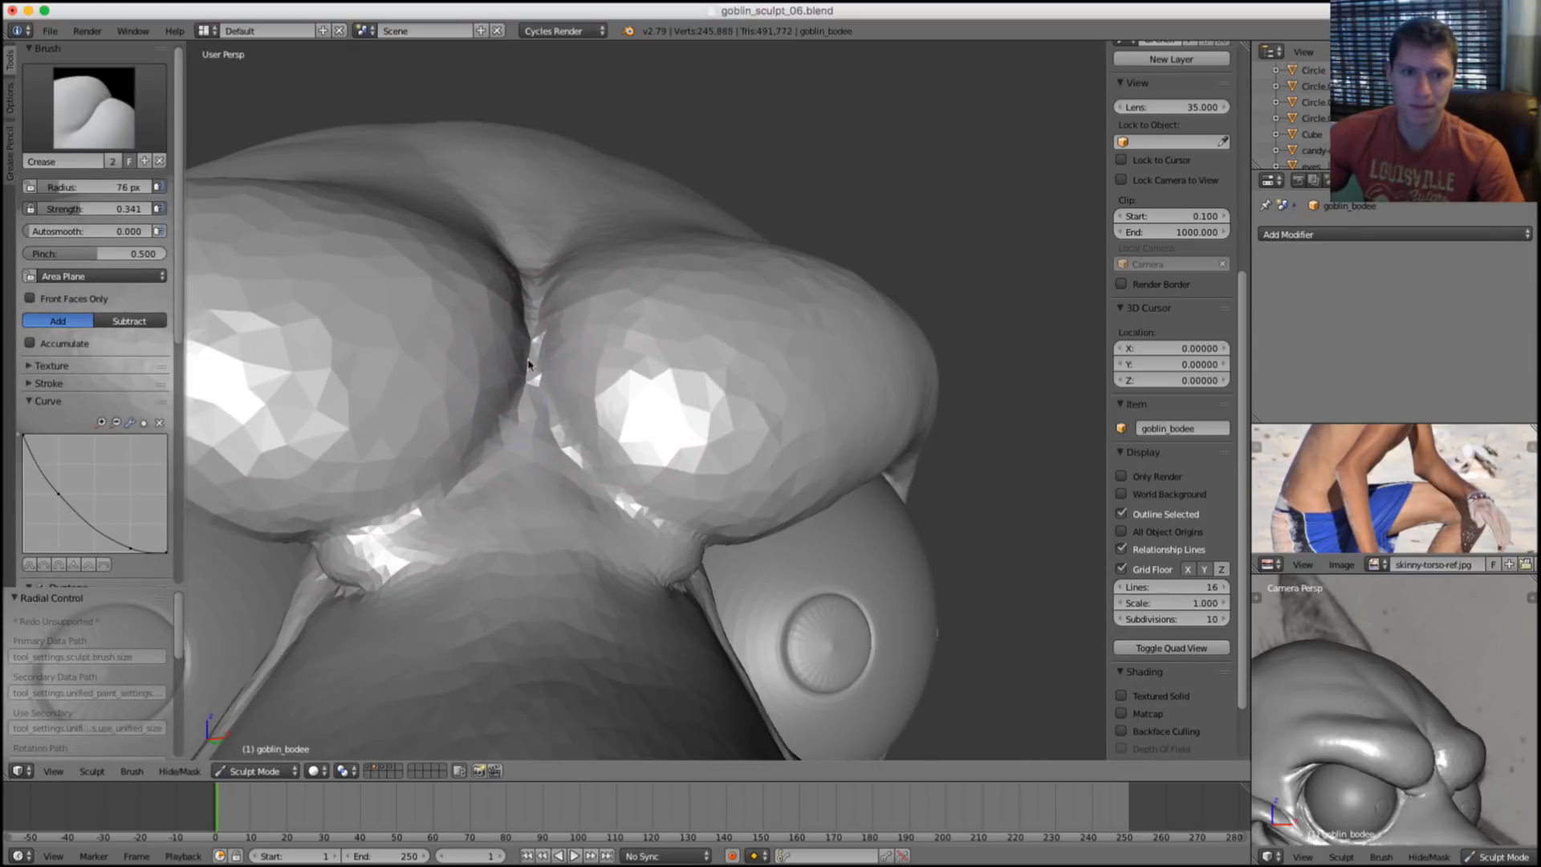
scroll(722, 292, down, 8)
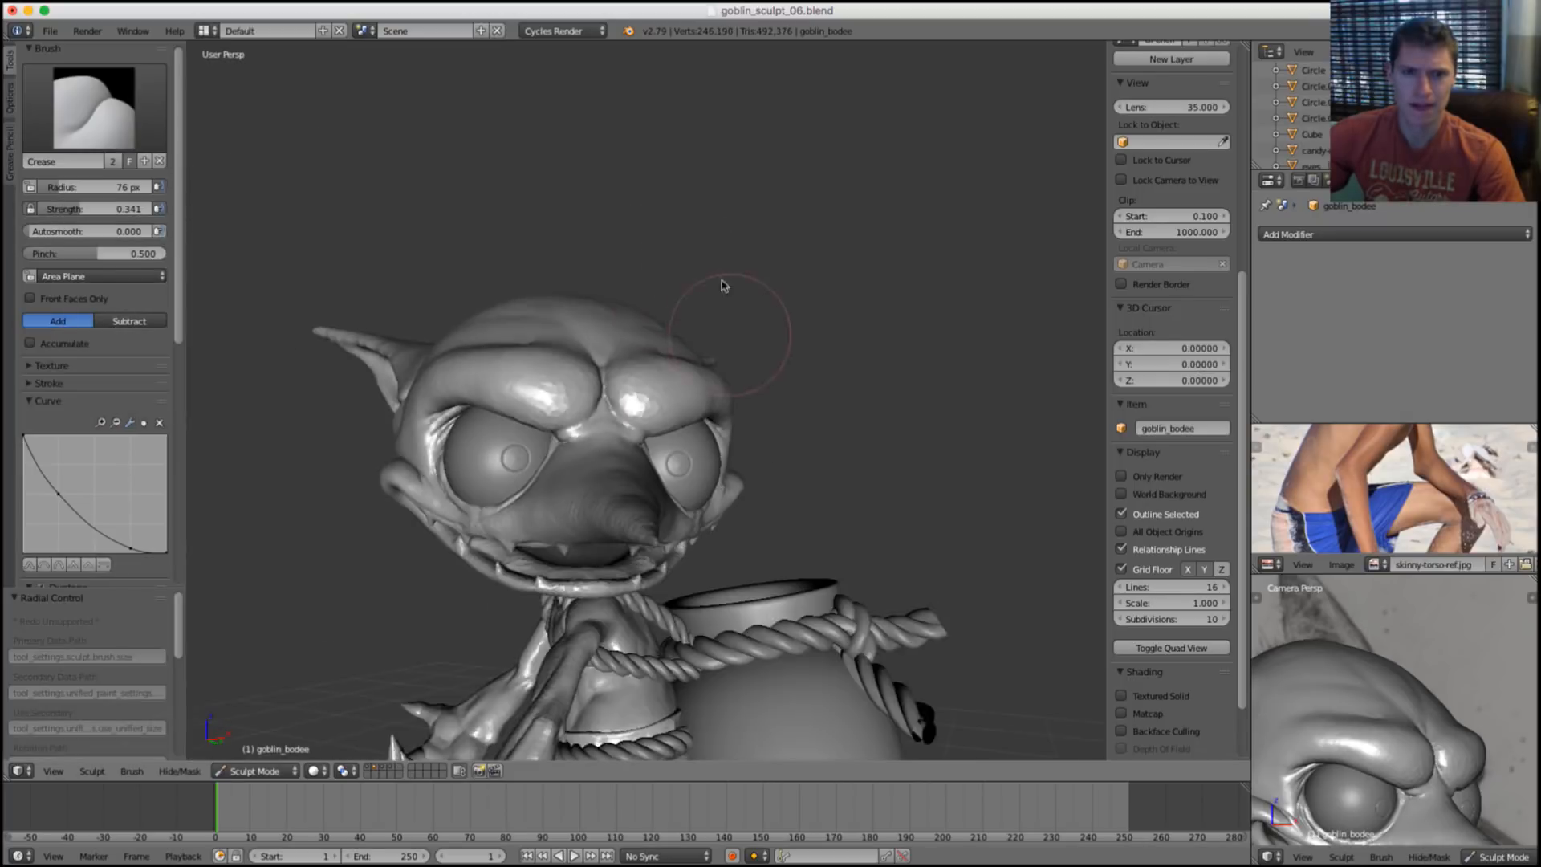
middle_drag(722, 292, 782, 286)
scroll(791, 378, up, 4)
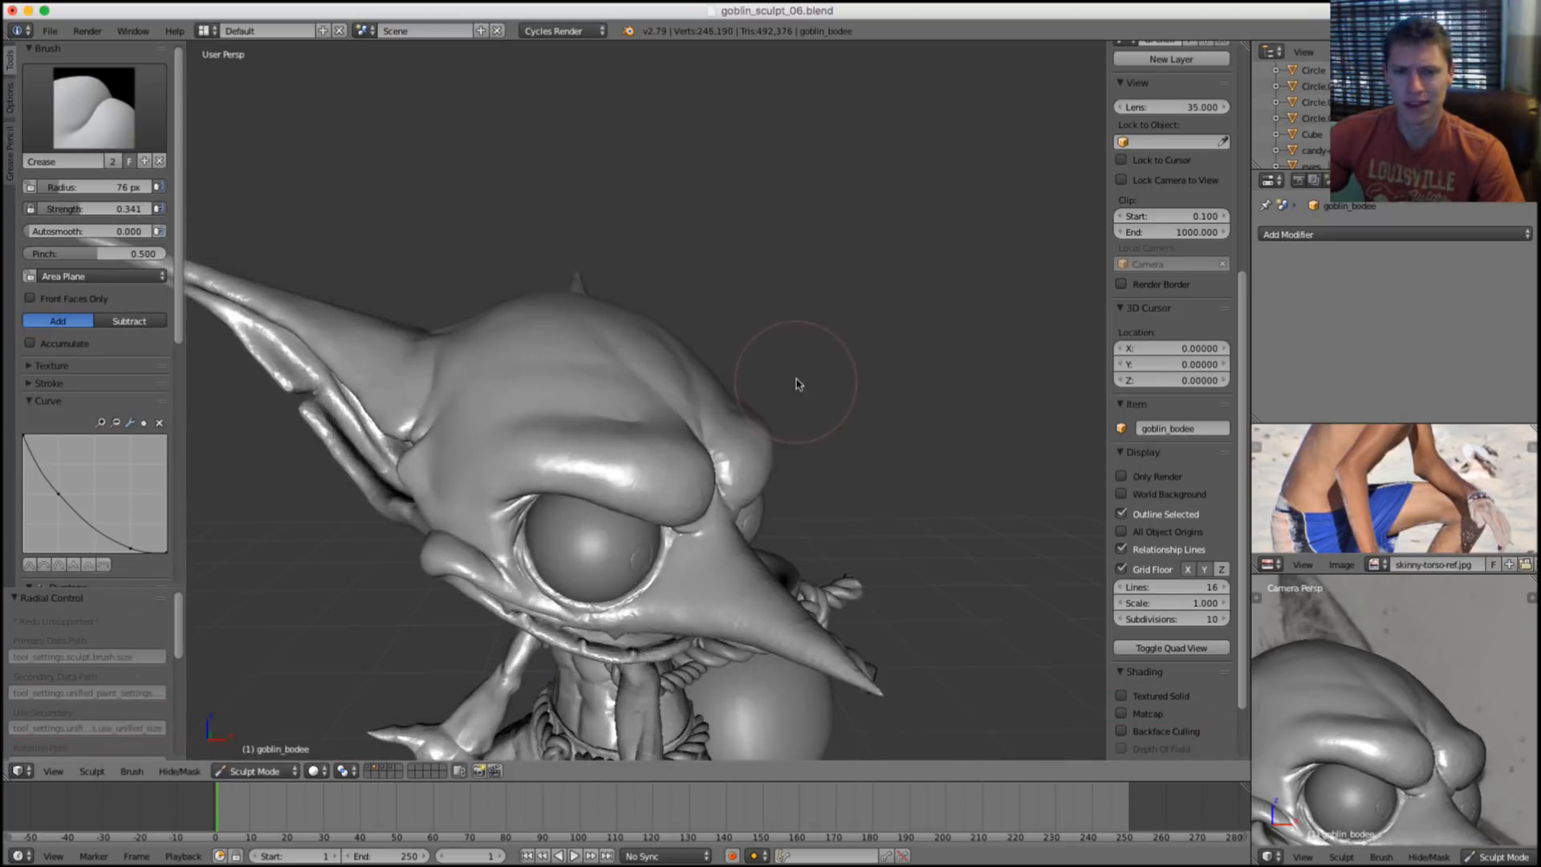
Examine the forehead folds and brow bulges from the front, from above and on the whole figure.
middle_drag(791, 378, 816, 293)
scroll(720, 395, down, 2)
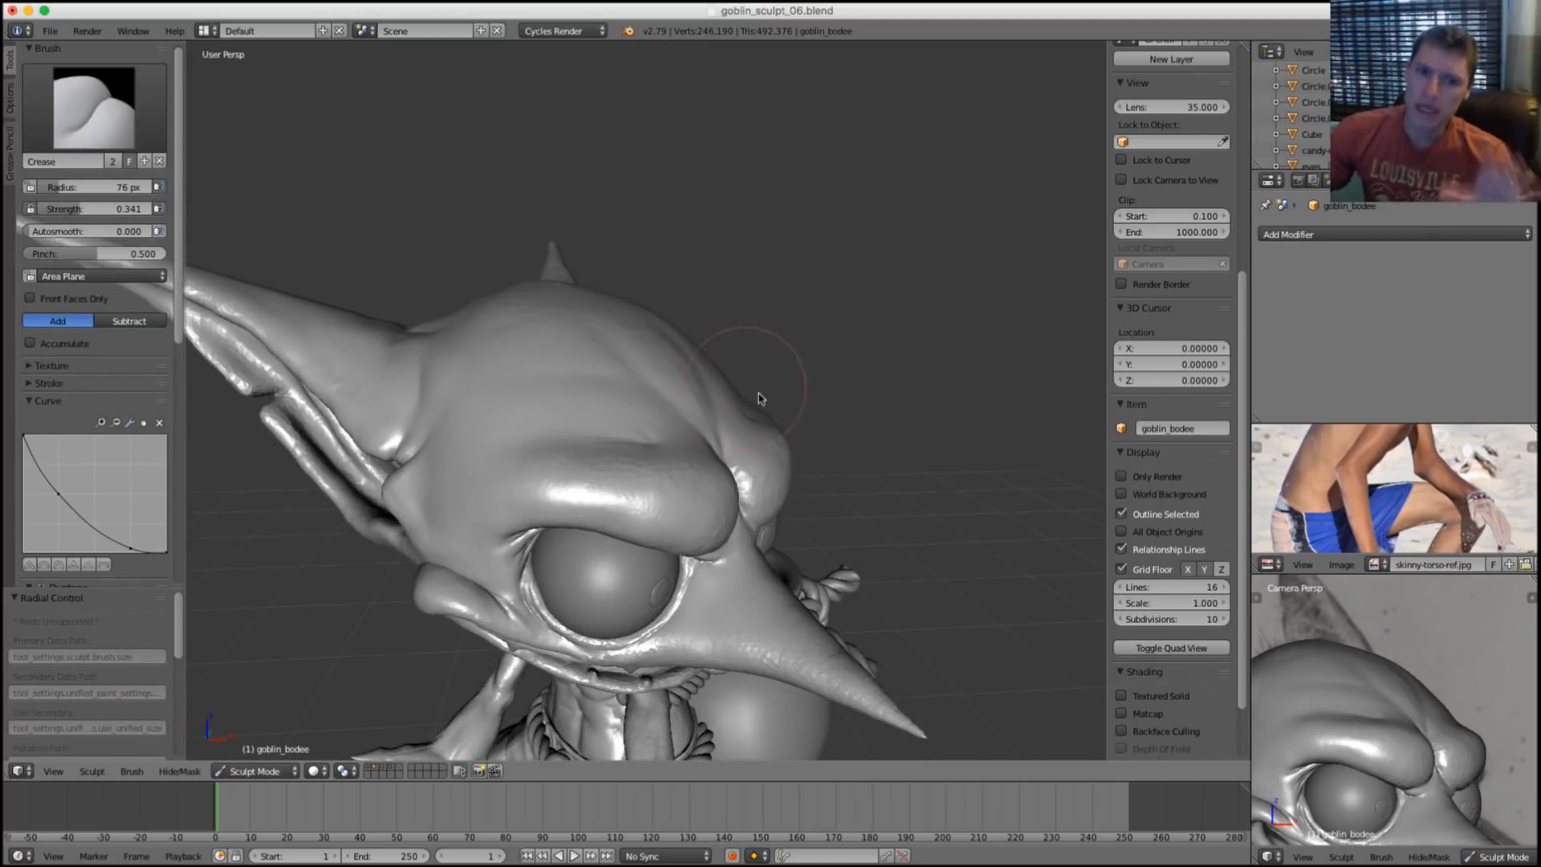
mouse_move(736, 378)
middle_down()
mouse_move(761, 293)
mouse_move(824, 267)
mouse_move(795, 289)
mouse_move(788, 334)
mouse_move(808, 334)
middle_up()
scroll(761, 294, down, 2)
scroll(808, 333, up, 2)
key(f)
click(791, 322)
scroll(599, 440, up, 1)
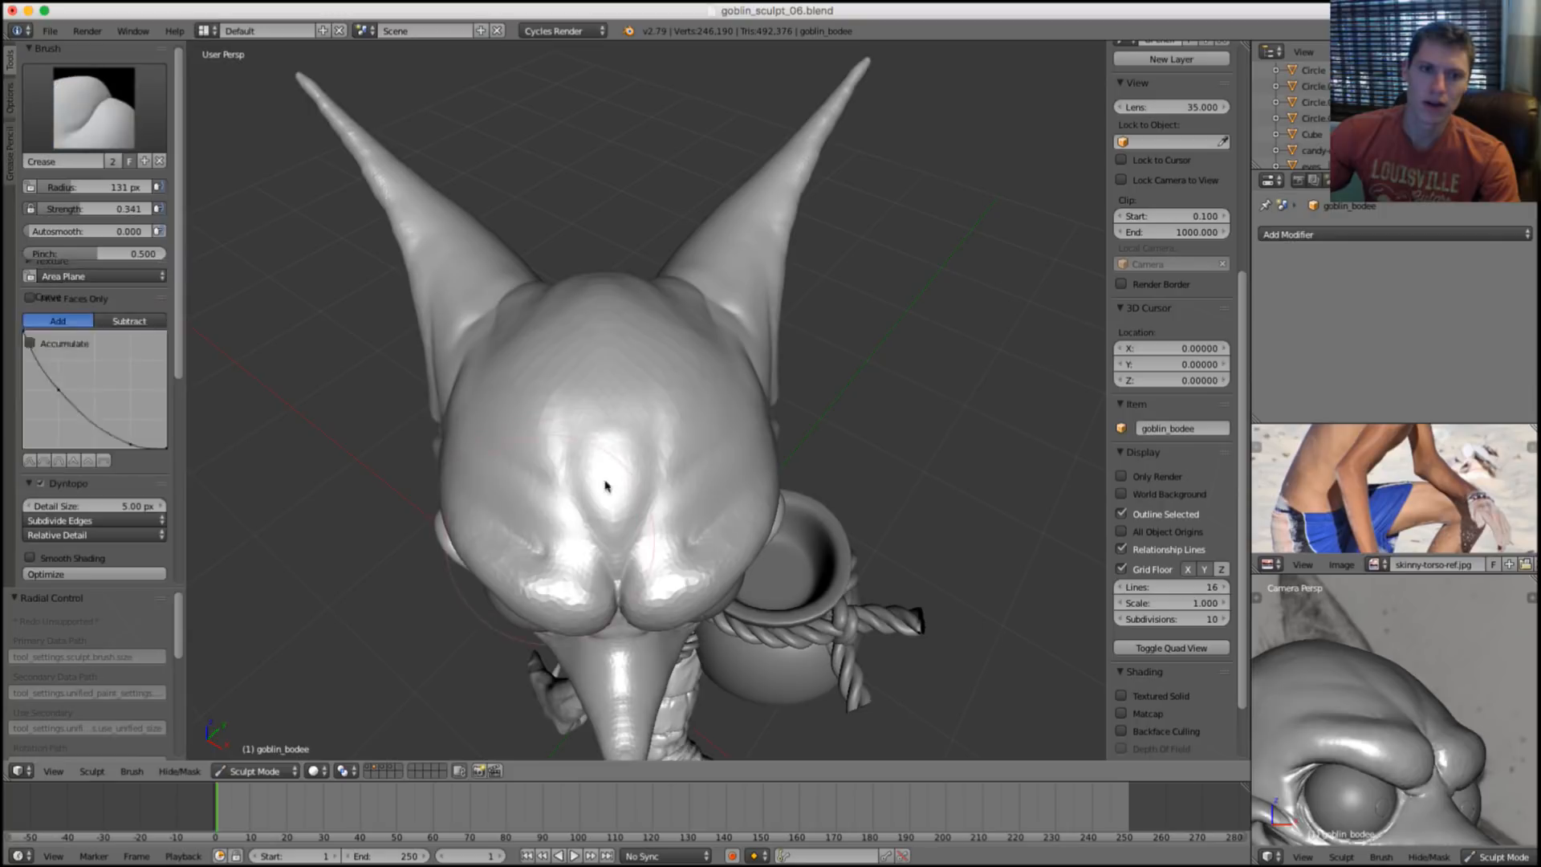
scroll(605, 485, down, 3)
middle_drag(606, 485, 816, 334)
scroll(816, 334, up, 2)
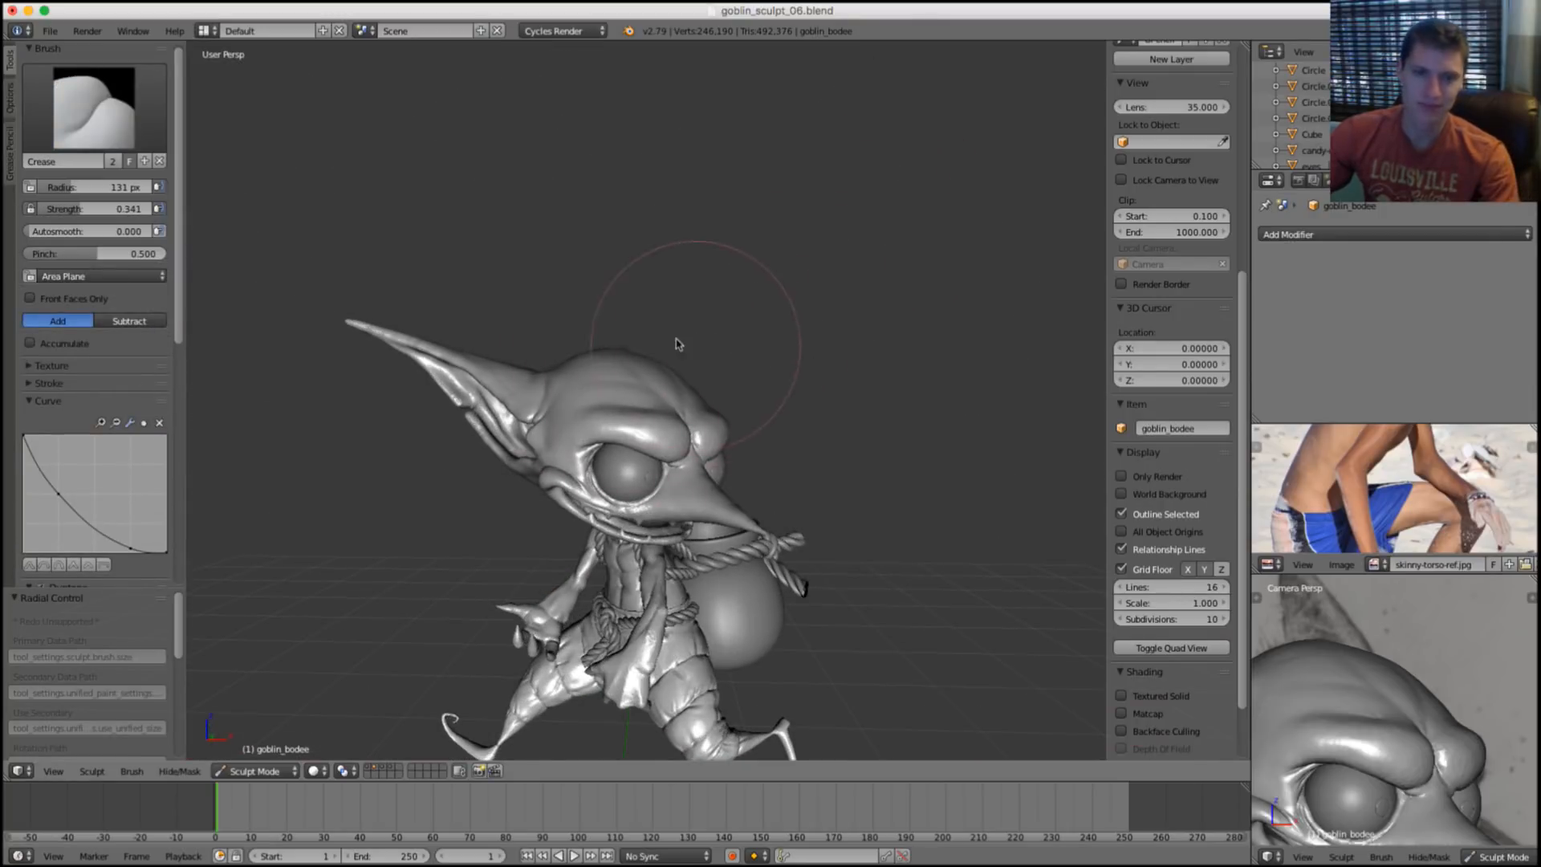
Smooth the forehead above the brow with the Smooth brush at a 131 px radius.
scroll(677, 343, up, 5)
key(s)
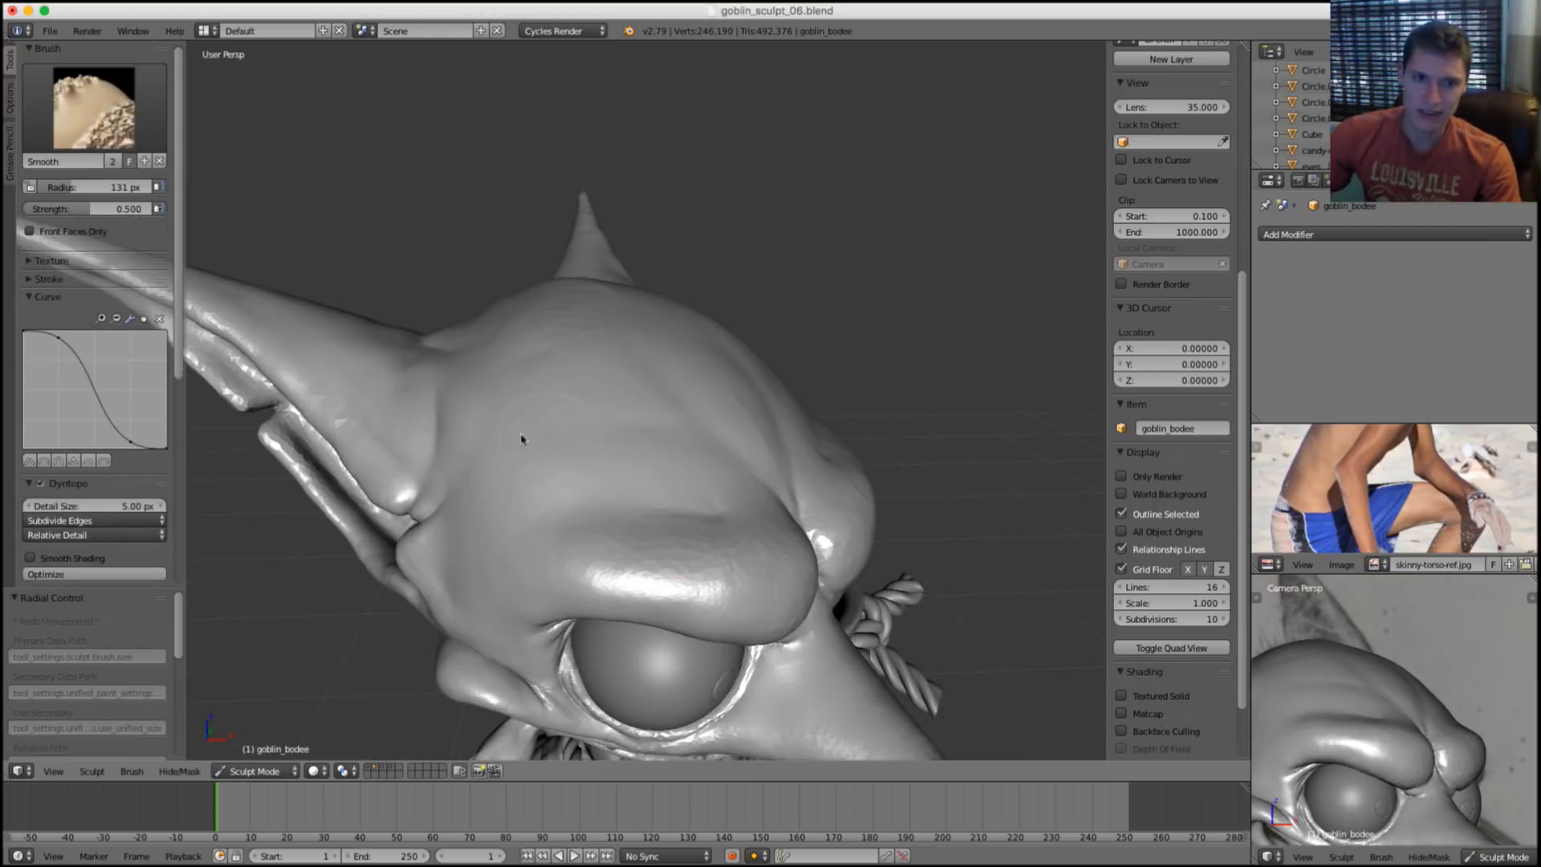
key(shift+c)
Carve a short wrinkle across the forehead above the brow with the Crease brush at a 73 px radius.
scroll(781, 340, down, 6)
mouse_move(823, 265)
middle_down()
mouse_move(822, 300)
mouse_move(695, 454)
middle_up()
scroll(793, 289, up, 2)
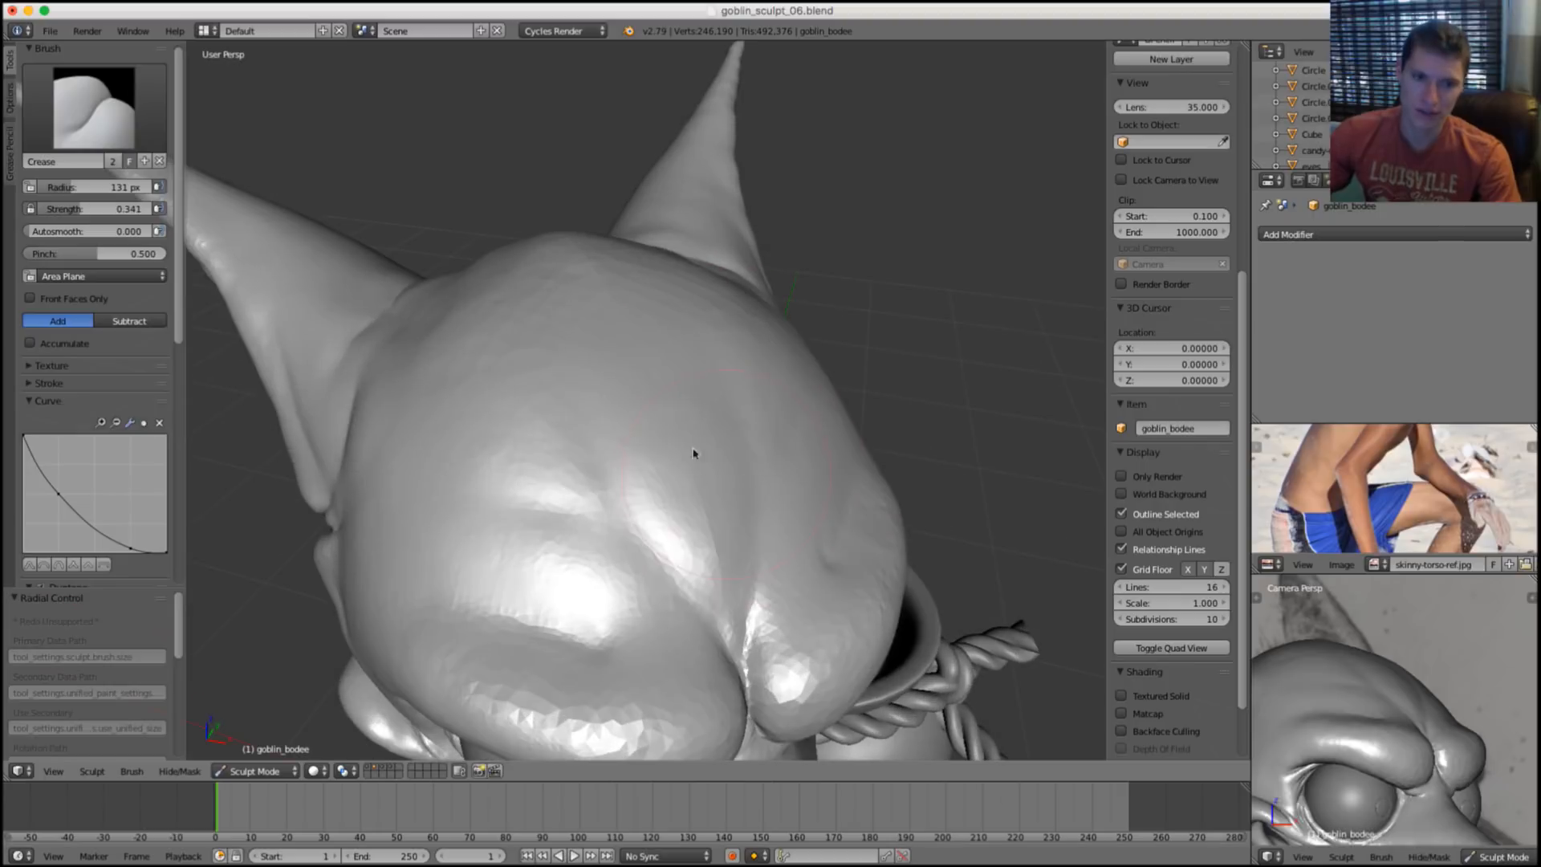
middle_drag(571, 441, 599, 460)
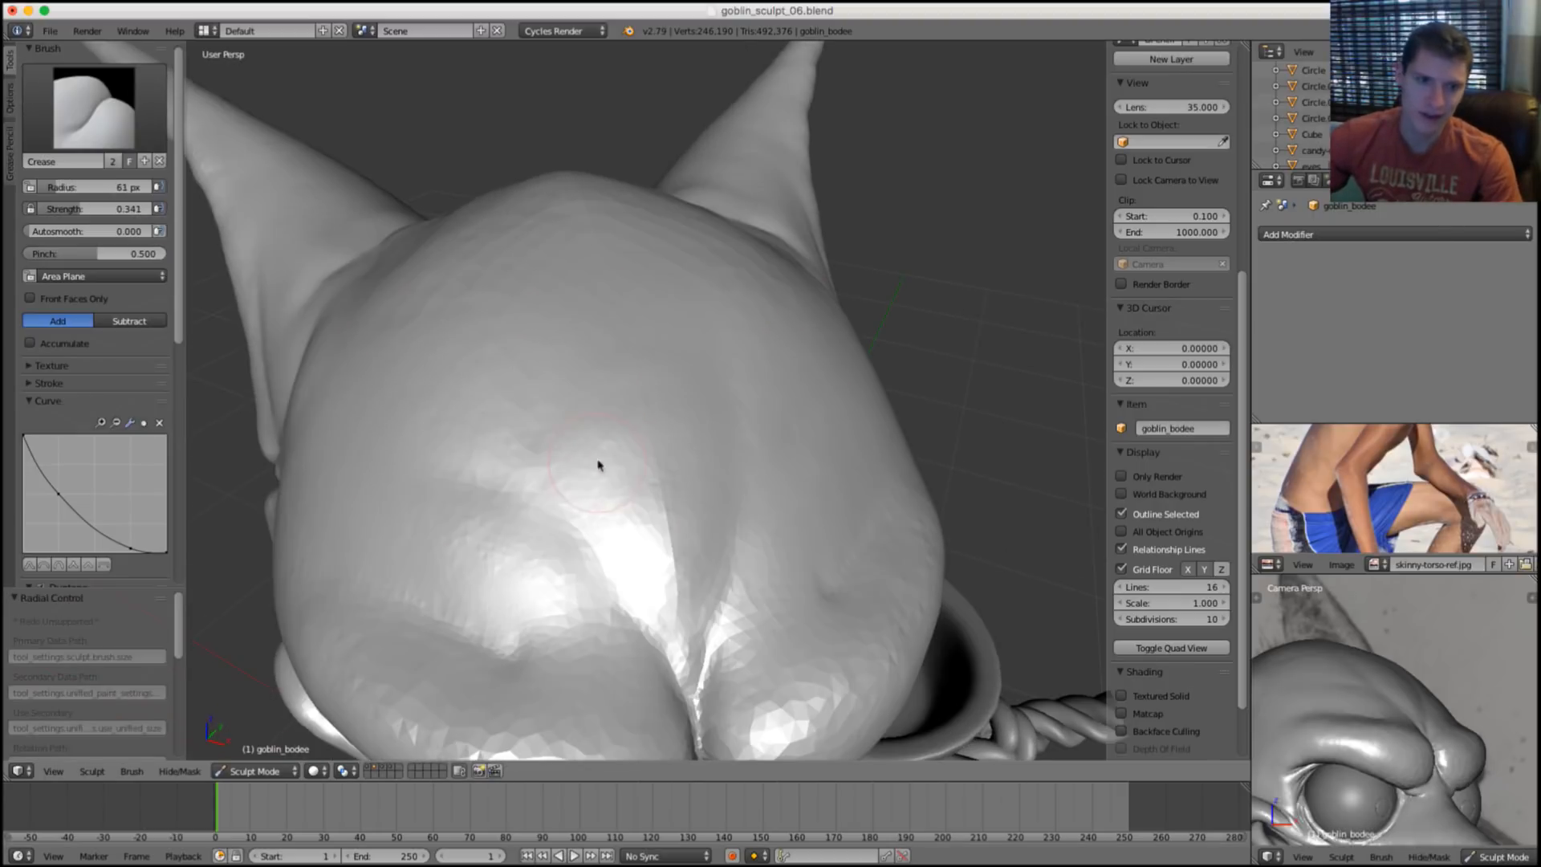
key(f)
click(537, 504)
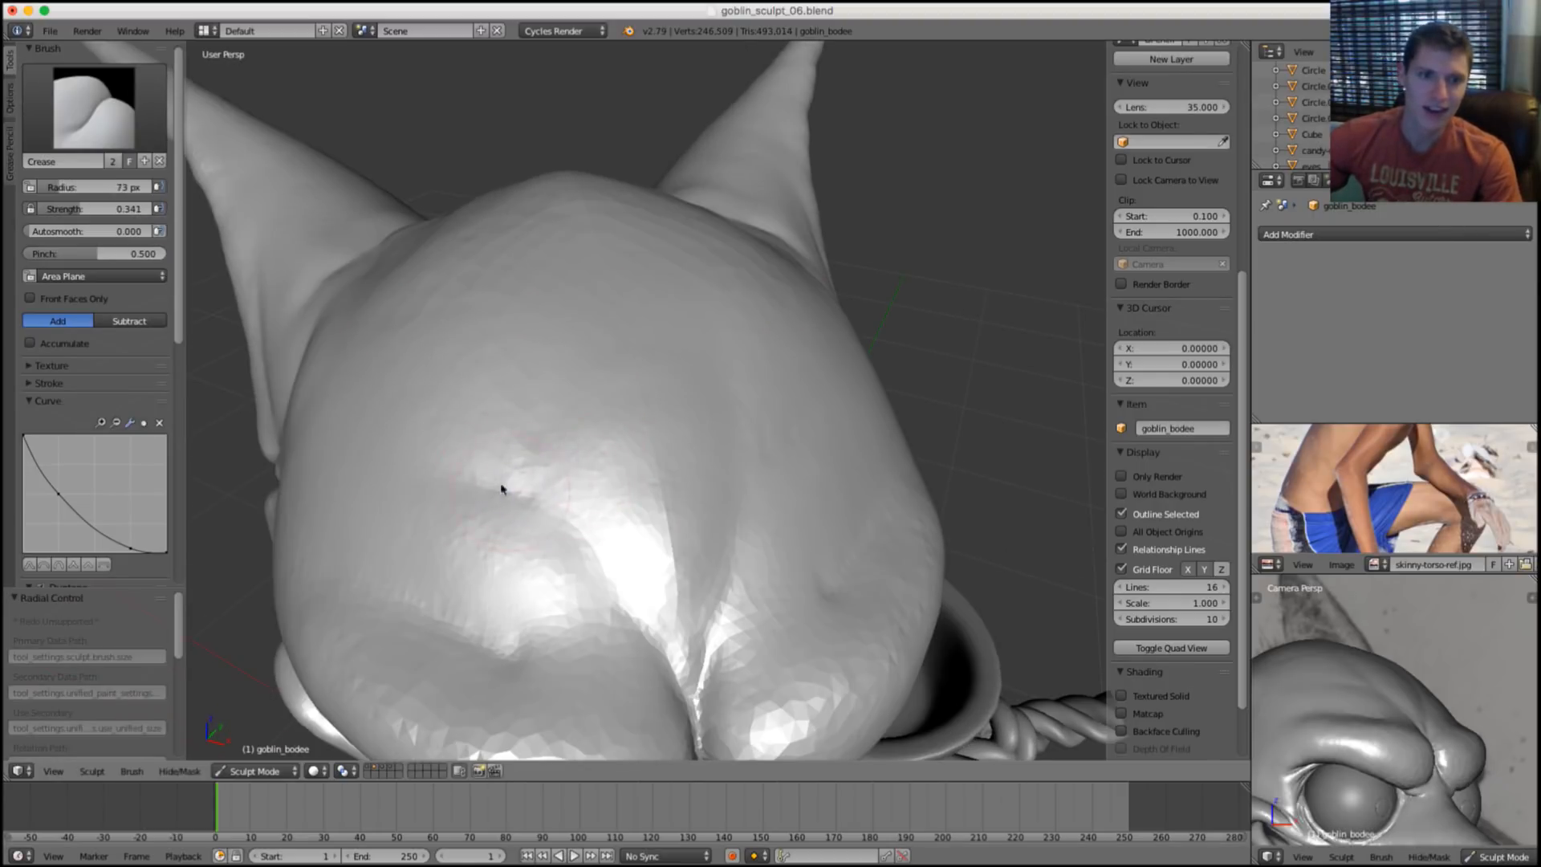
middle_drag(647, 528, 601, 516)
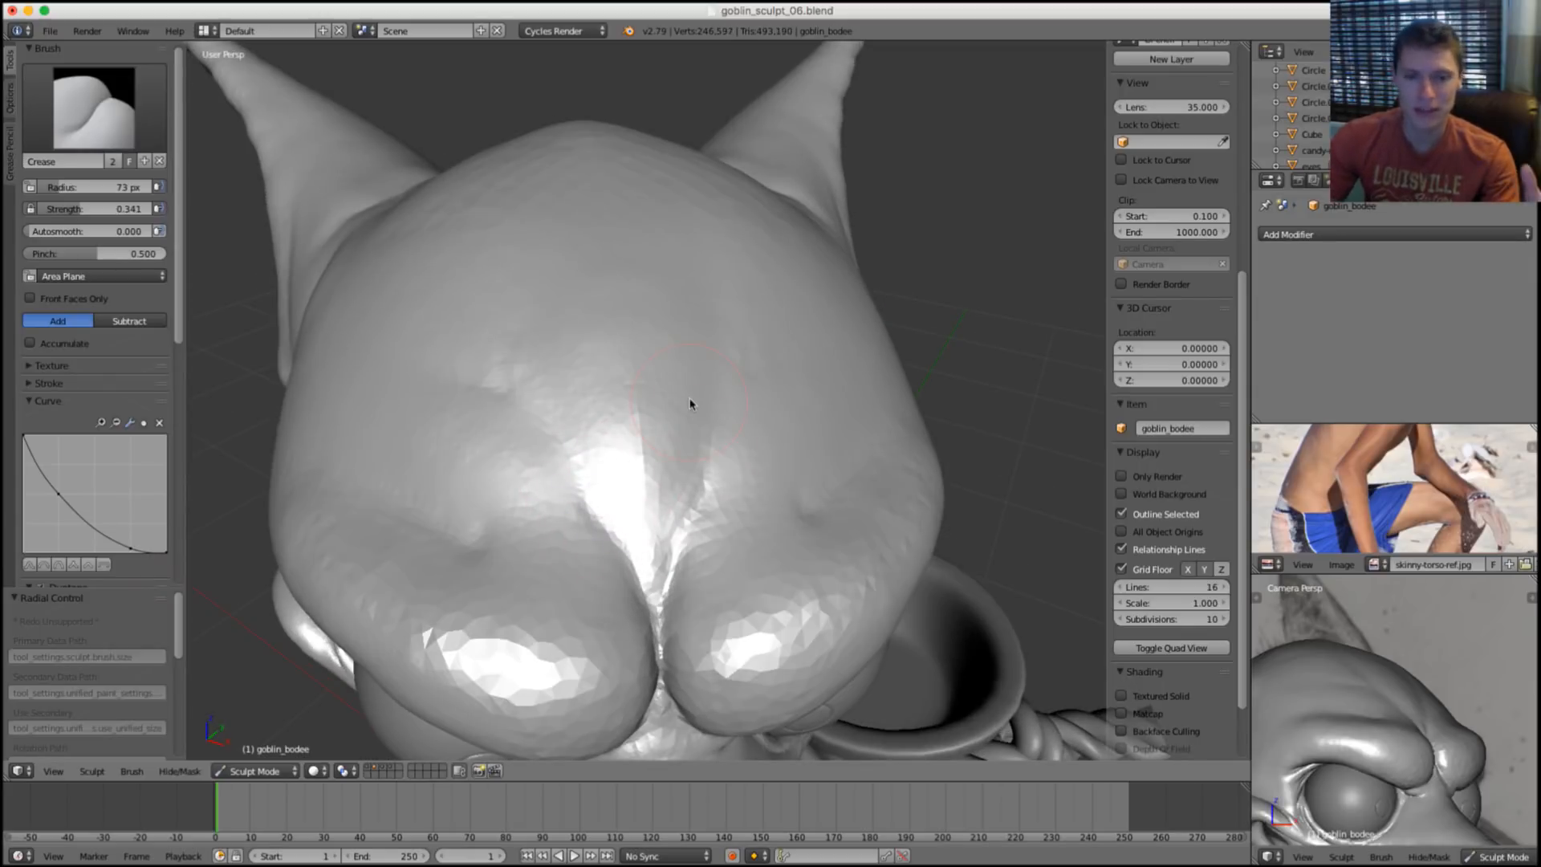
Sharpen the wrinkle running along the upper edge of the brow bulge with the Crease brush at a 72 px radius.
mouse_move(491, 424)
middle_down()
mouse_move(605, 468)
mouse_move(608, 543)
middle_up()
scroll(615, 530, up, 1)
key(f)
click(643, 516)
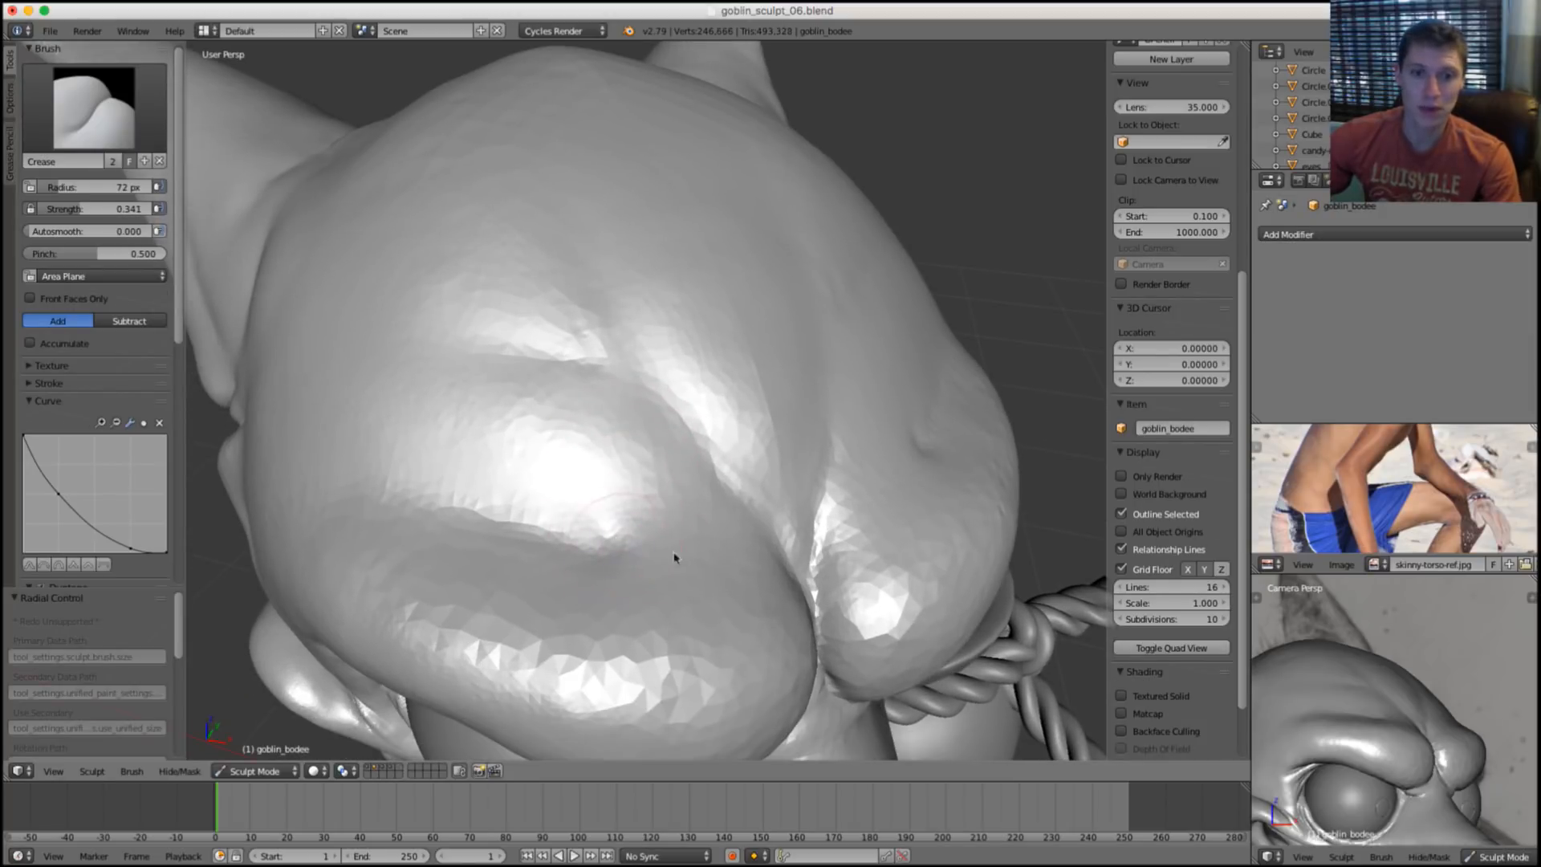
scroll(771, 468, down, 2)
mouse_move(771, 468)
middle_down()
mouse_move(829, 351)
mouse_move(786, 482)
middle_up()
scroll(786, 482, up, 2)
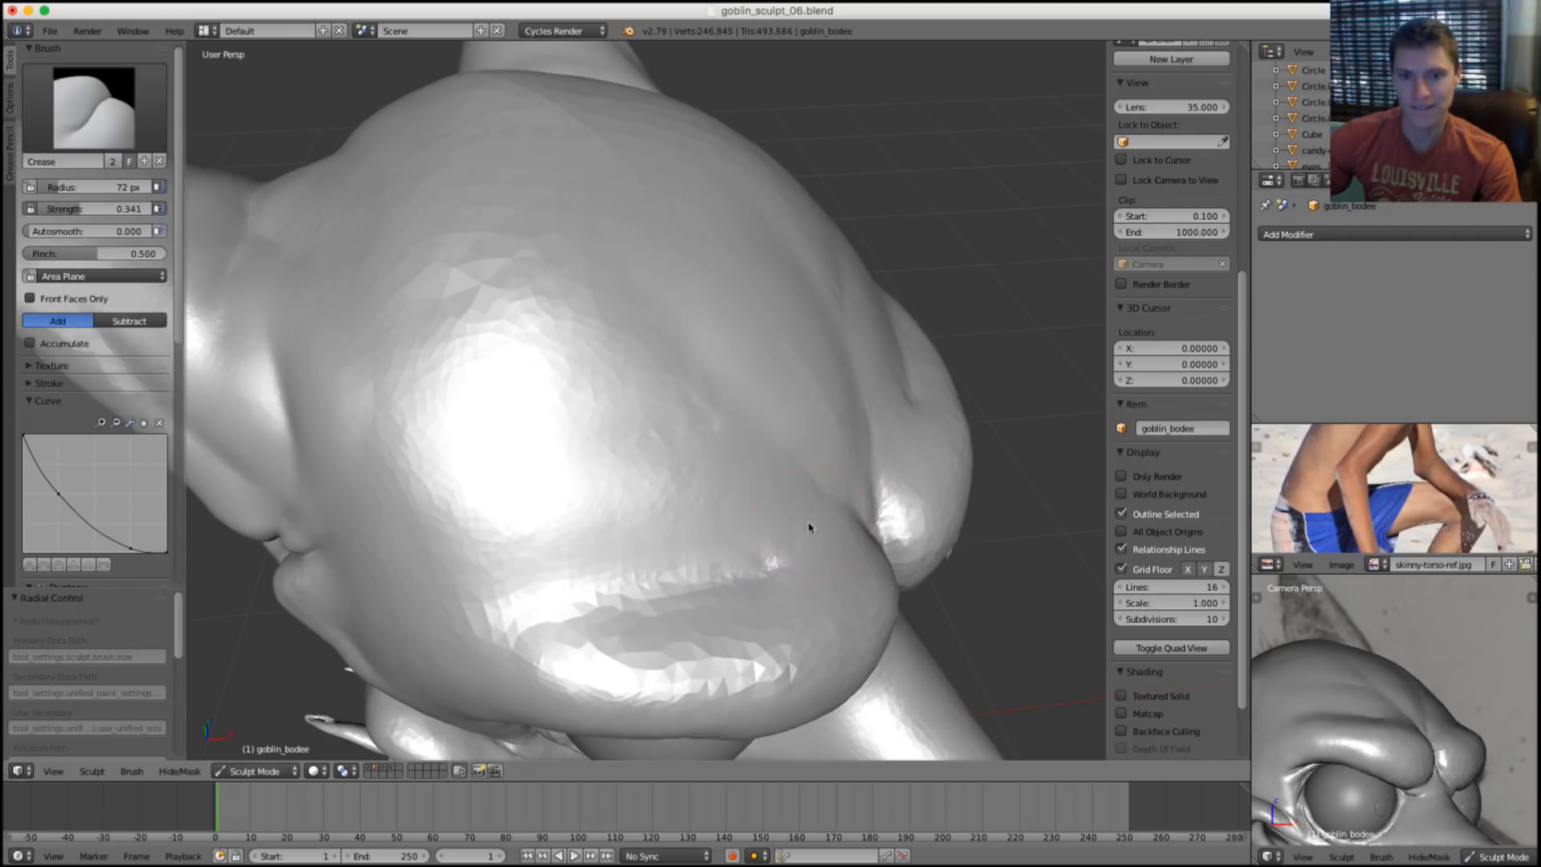
Build up the forehead fold just above the brow with the Inflate/Deflate brush at a 173 px radius.
key(f)
click(773, 540)
key(i)
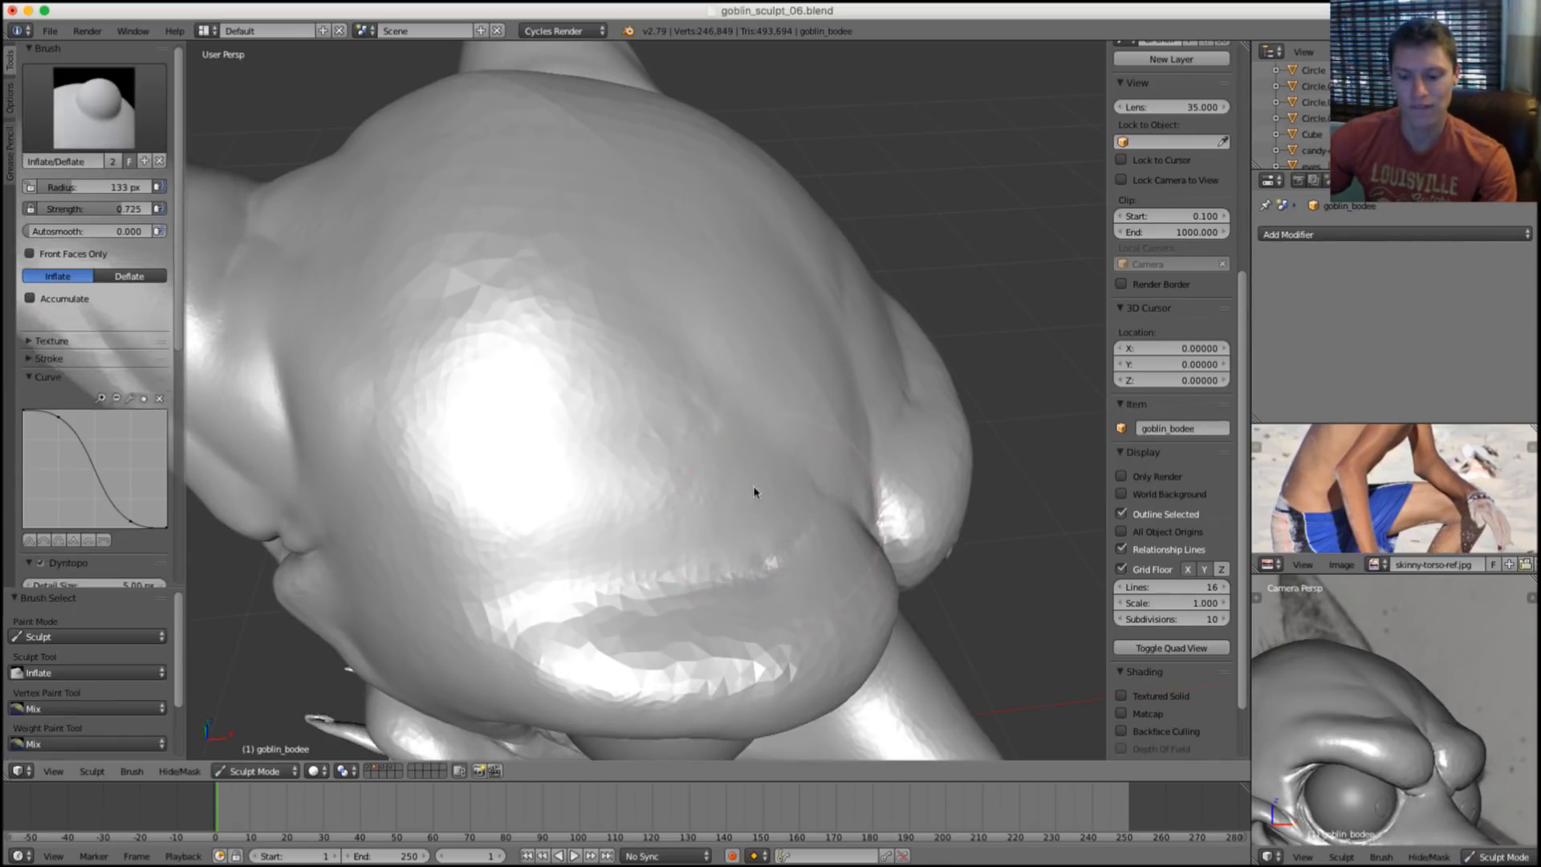
key(f)
click(784, 458)
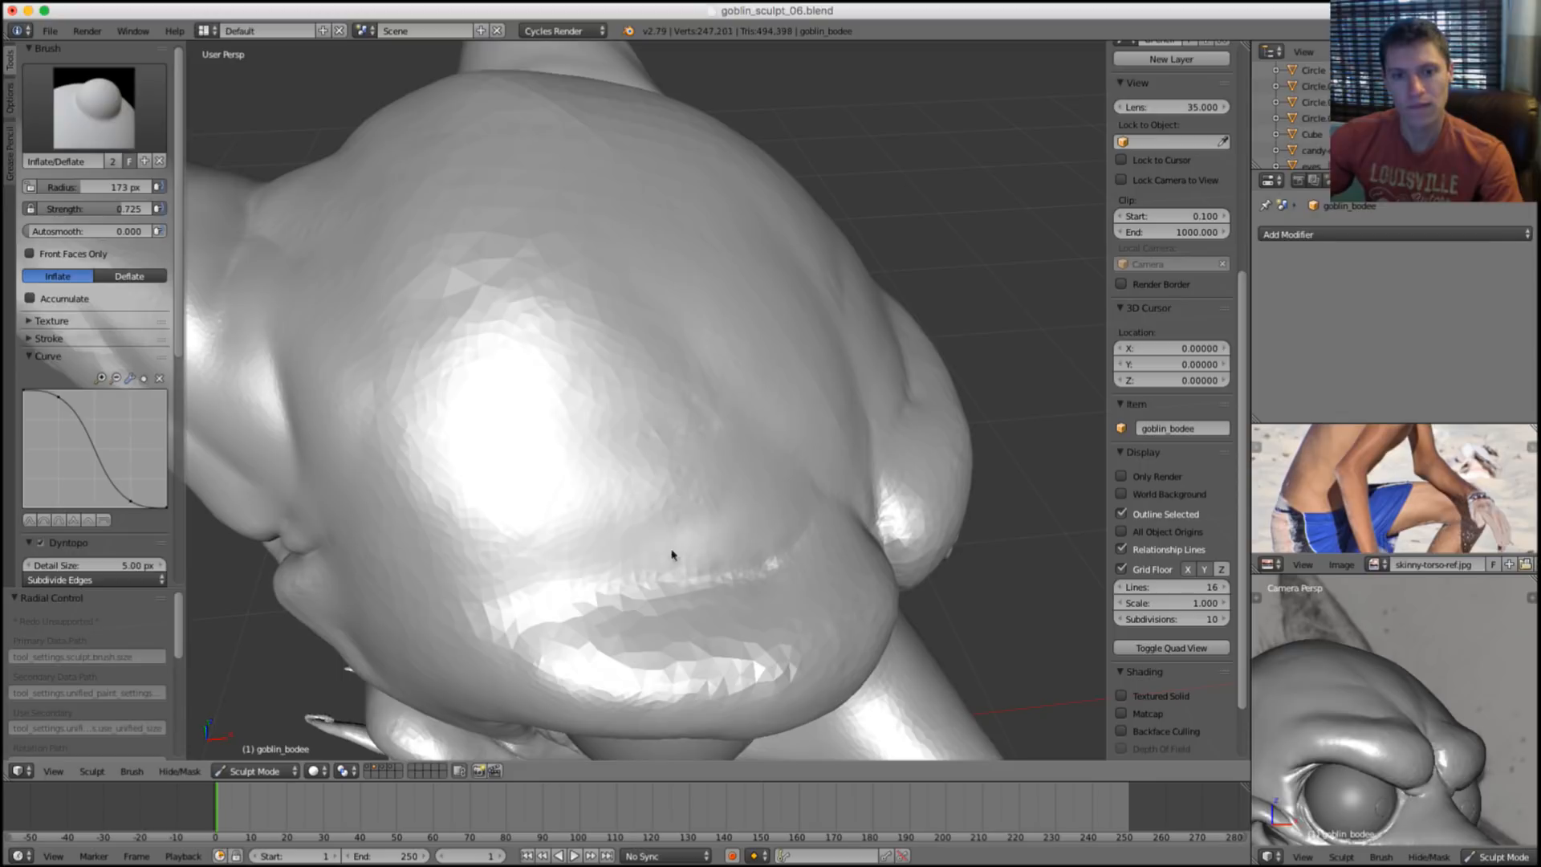
drag(673, 554, 784, 523)
key(c)
key(i)
mouse_move(702, 541)
middle_down()
mouse_move(825, 391)
mouse_move(938, 371)
mouse_move(919, 371)
mouse_move(946, 411)
middle_up()
scroll(938, 372, down, 3)
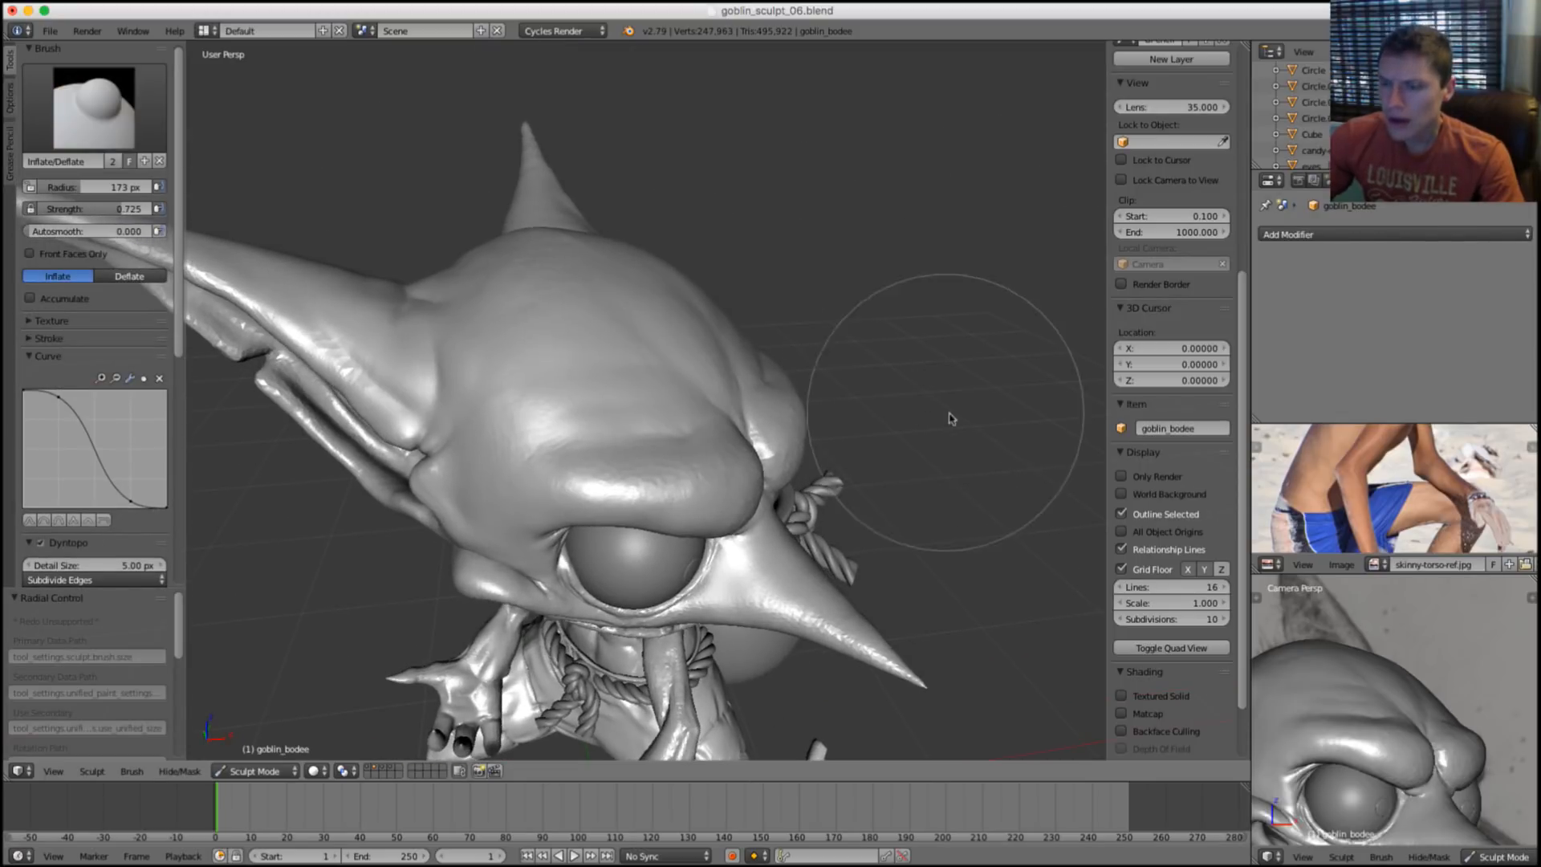
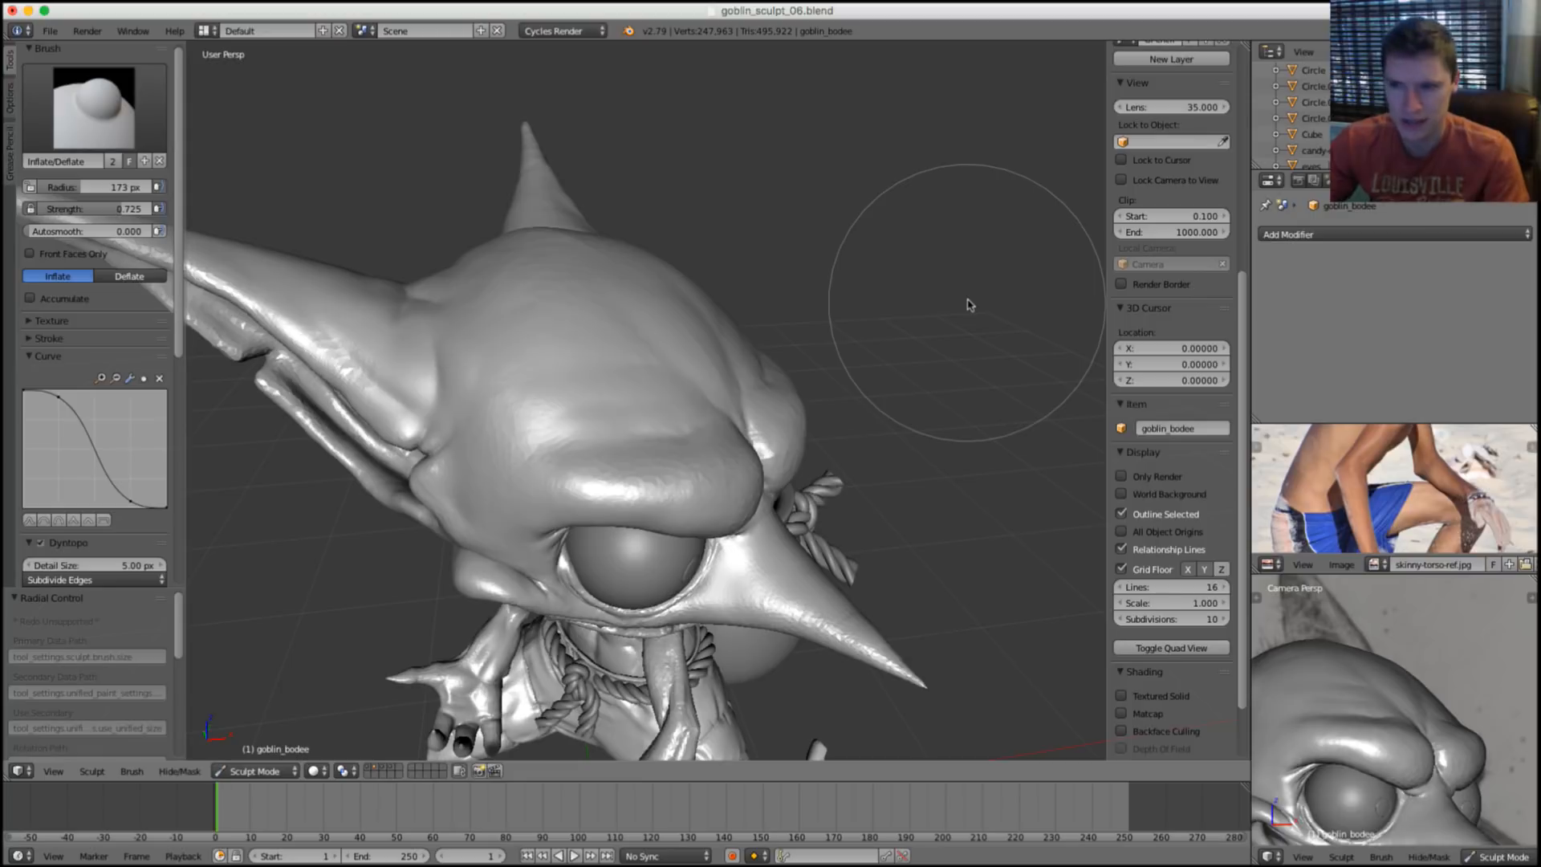
Crease the forehead toward the outer end of the brow with the Crease brush at a 148 px radius.
mouse_move(969, 305)
middle_down()
mouse_move(740, 291)
mouse_move(725, 341)
middle_up()
key(shift+c)
middle_drag(619, 340, 574, 413)
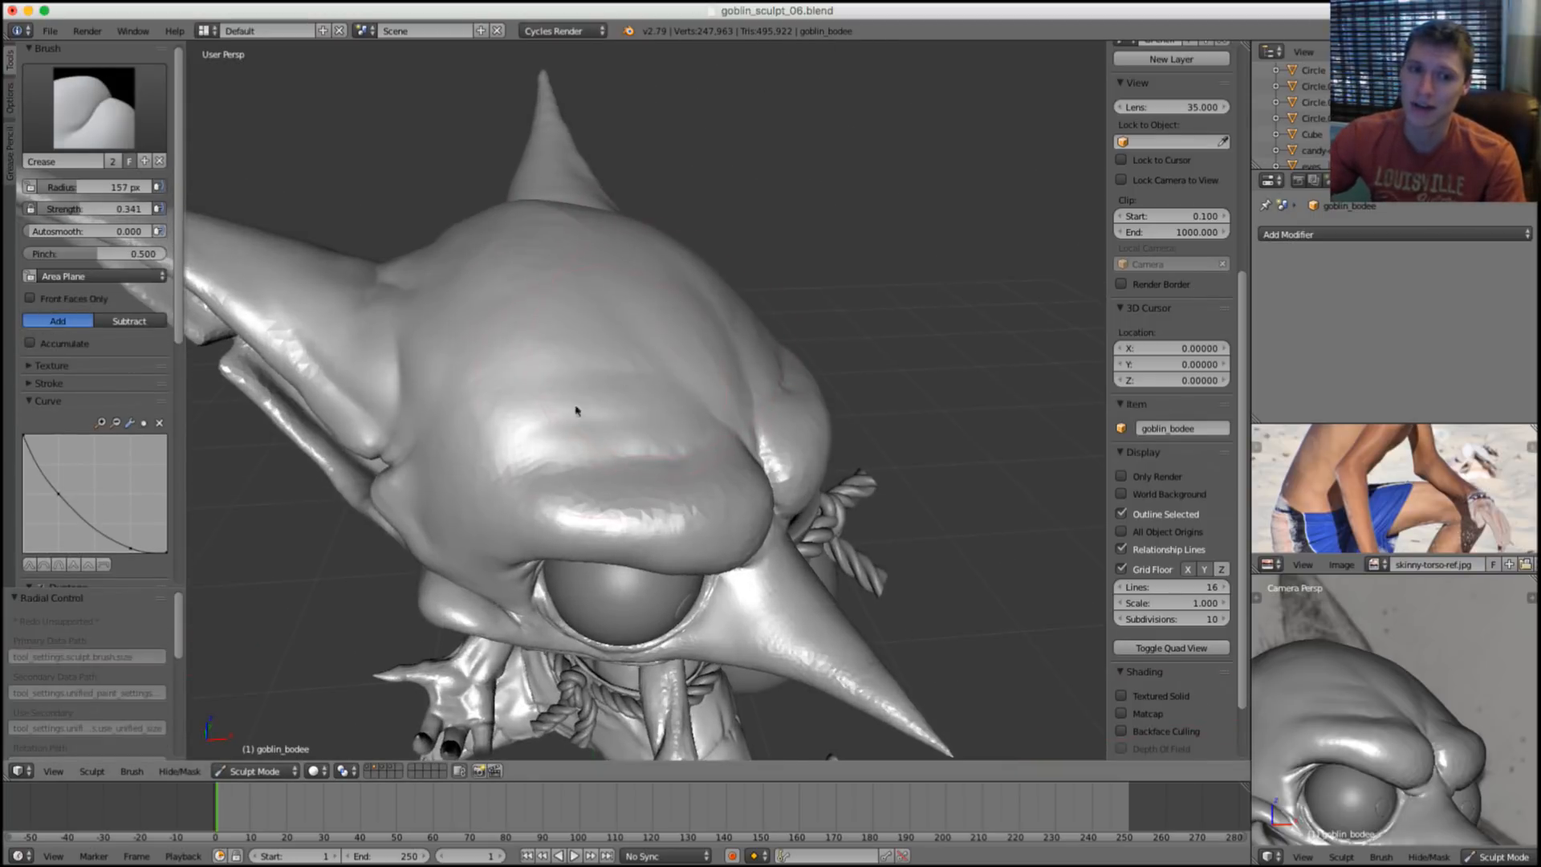
scroll(592, 407, up, 2)
scroll(593, 406, up, 2)
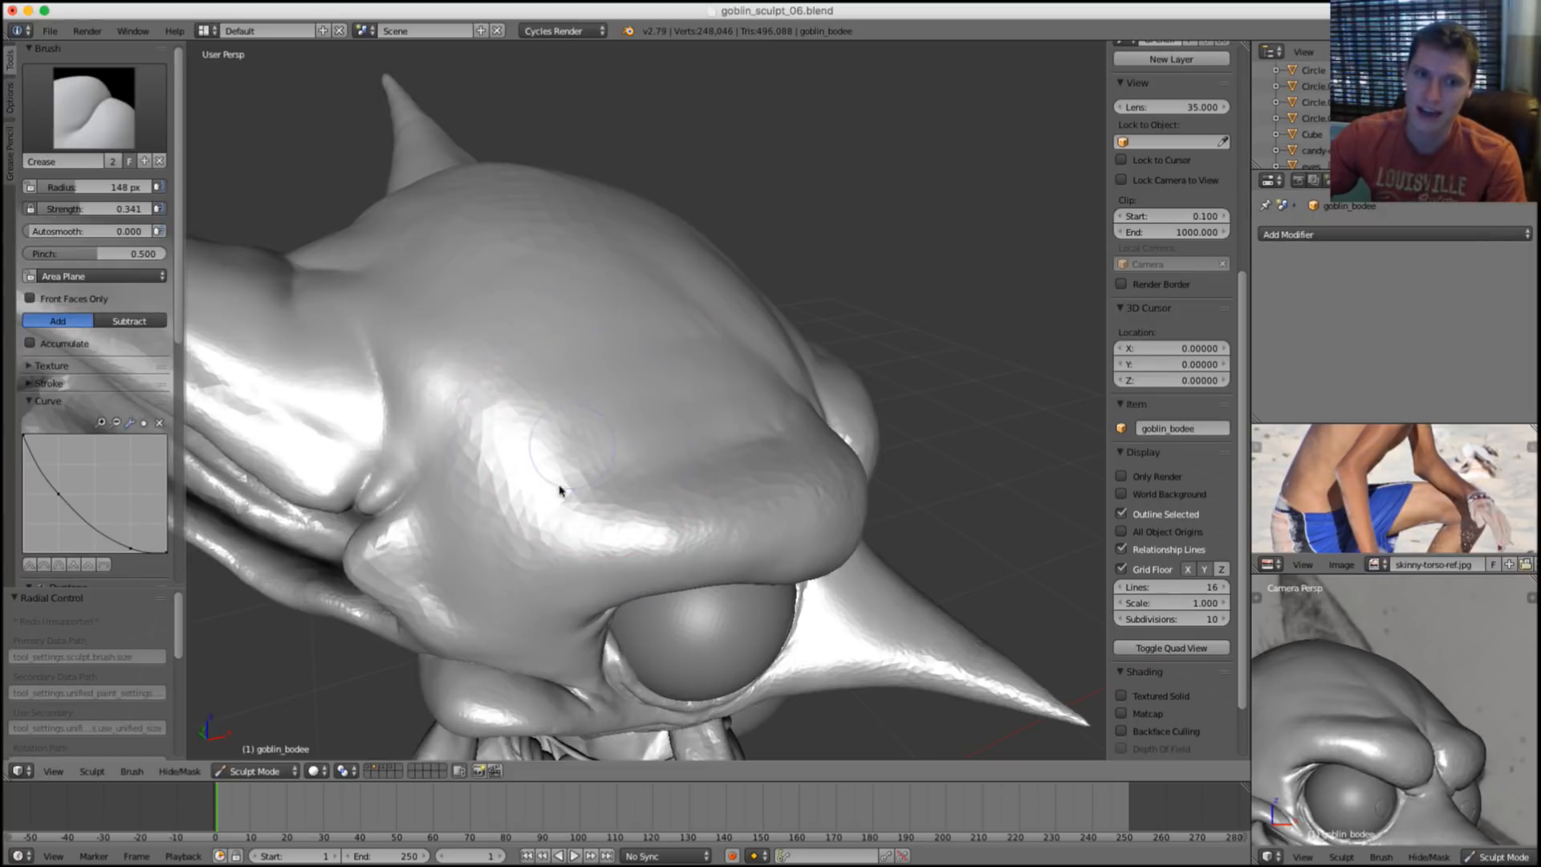
Compare the goblin's head with the reference drawing by hiding and showing the sculpt layer.
scroll(648, 477, down, 4)
middle_drag(648, 477, 752, 316)
scroll(1291, 702, down, 3)
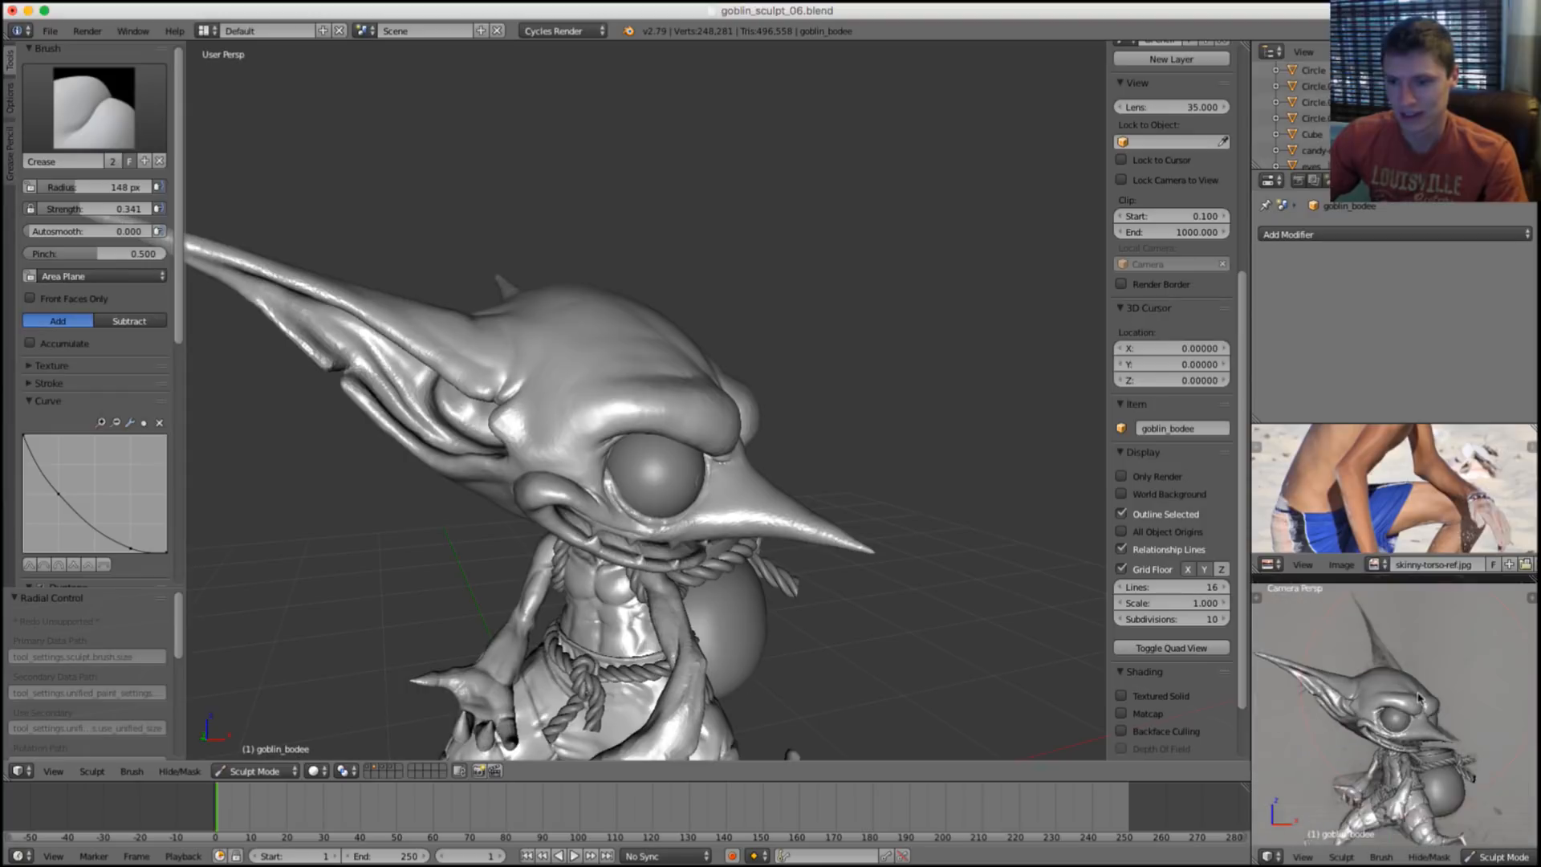
key(1)
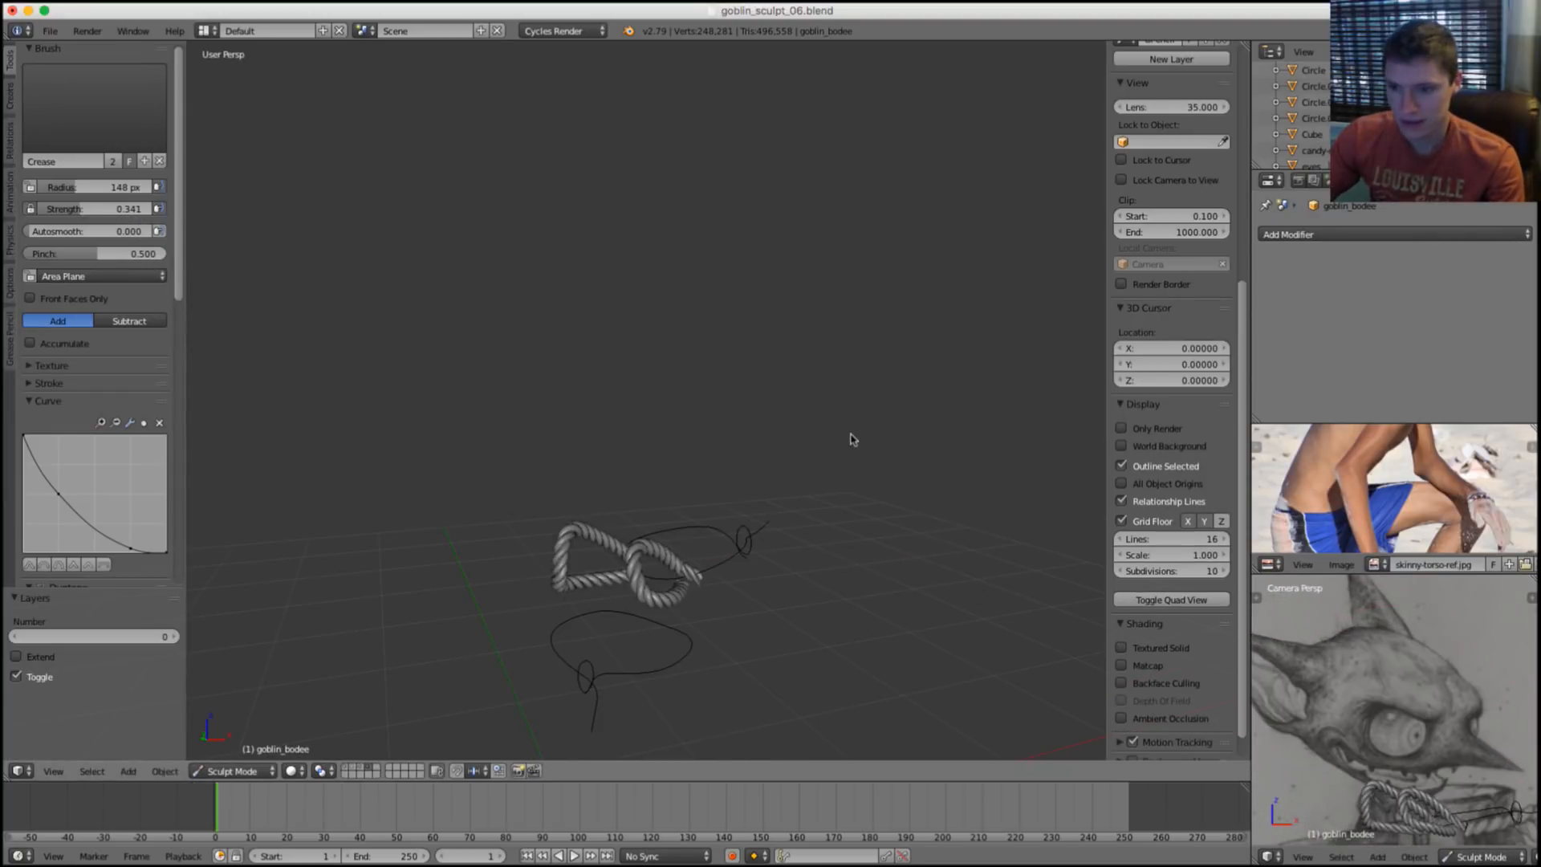
key(2)
key(1)
key(2)
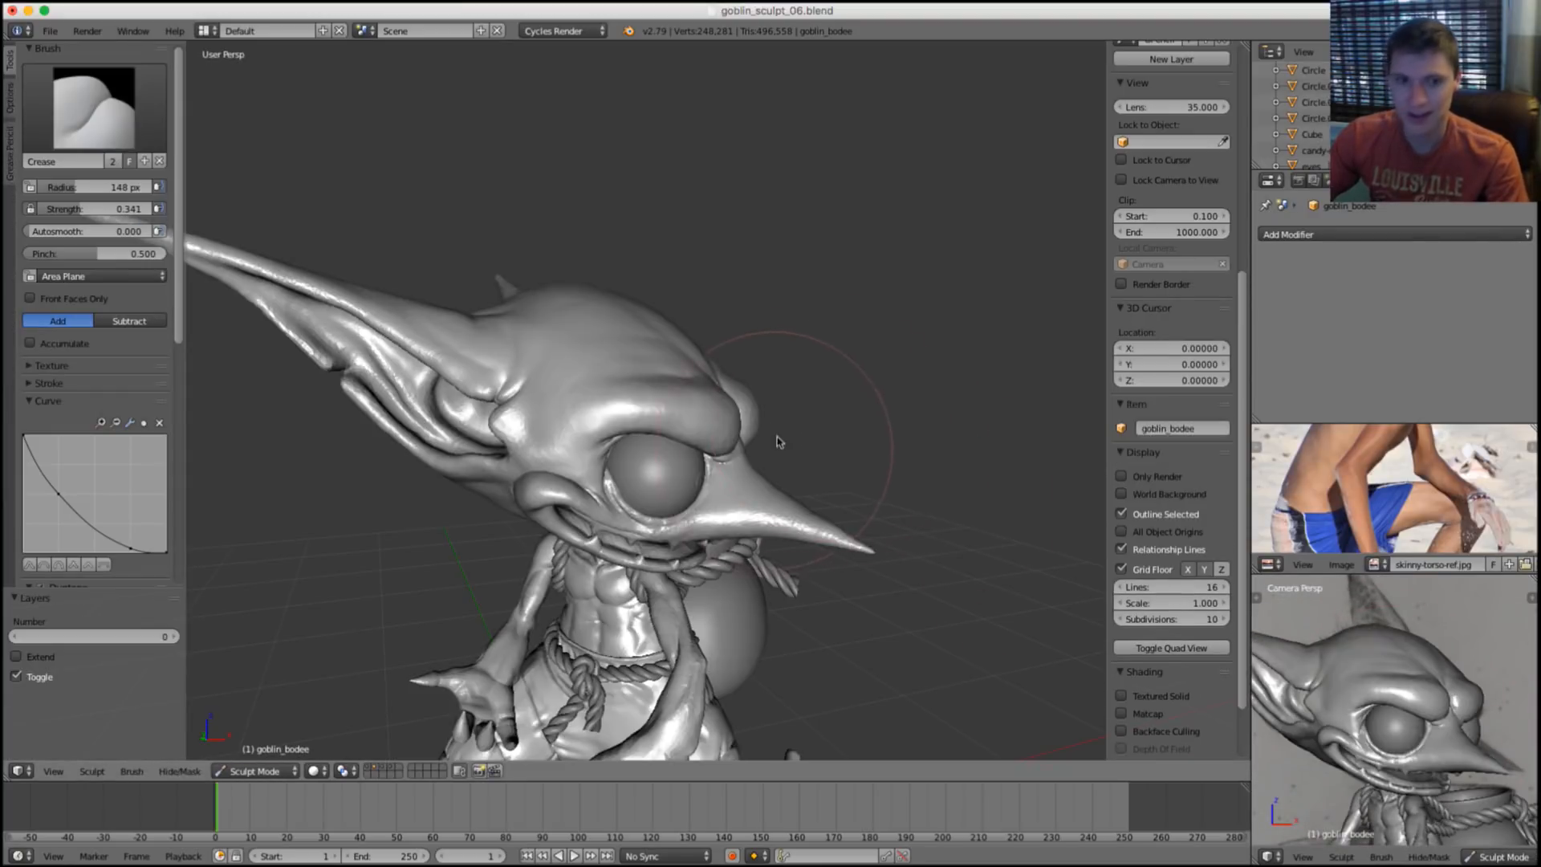
Define the outer end of the brow bulge with the Crease brush at a 145 px radius.
scroll(723, 425, up, 4)
key(f)
click(567, 354)
scroll(610, 353, up, 5)
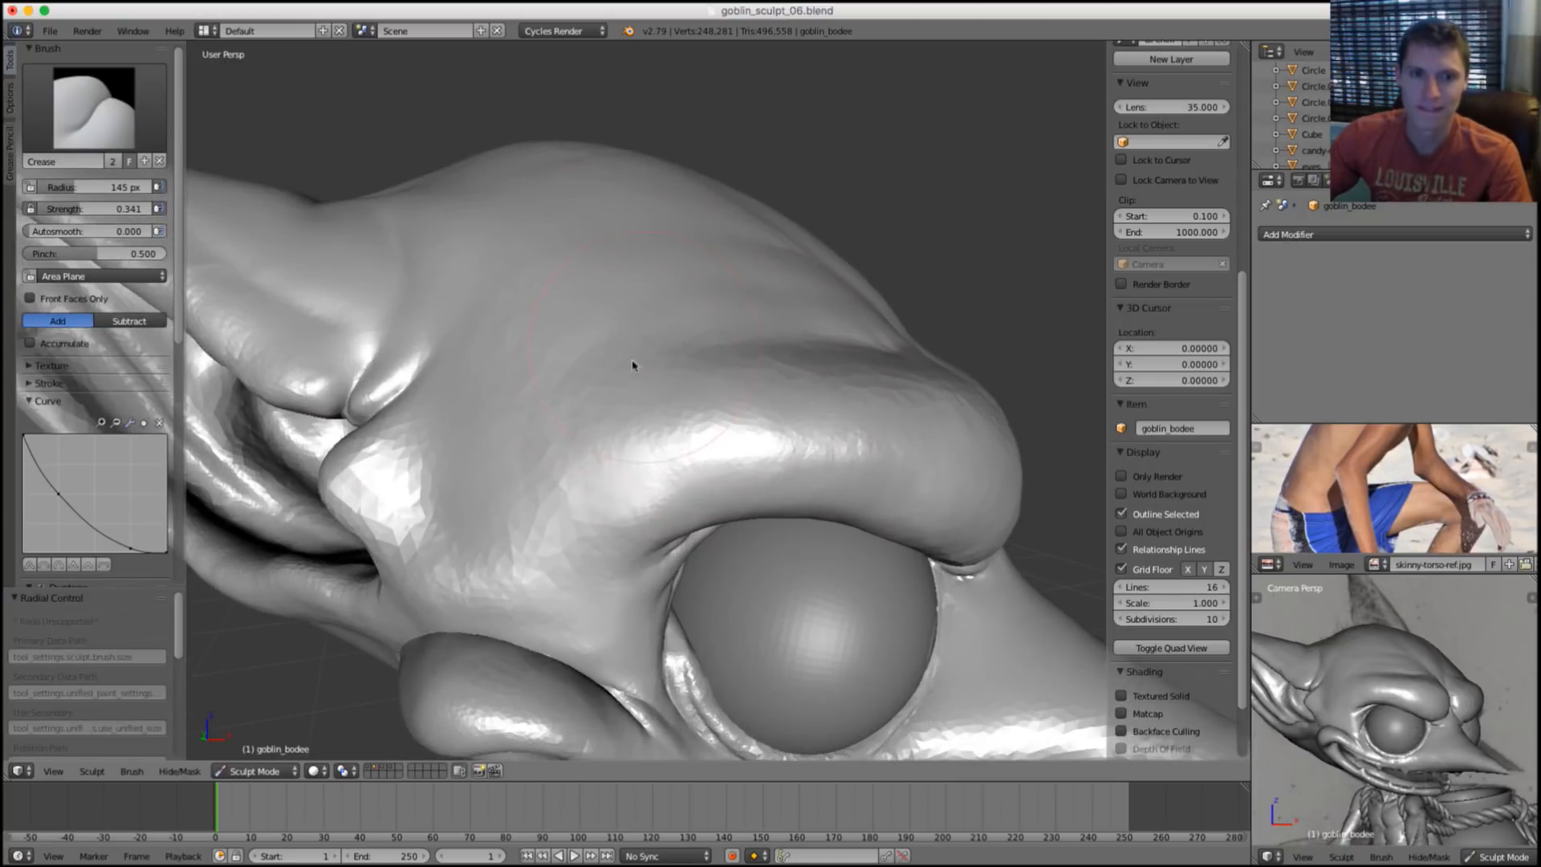
drag(582, 426, 567, 439)
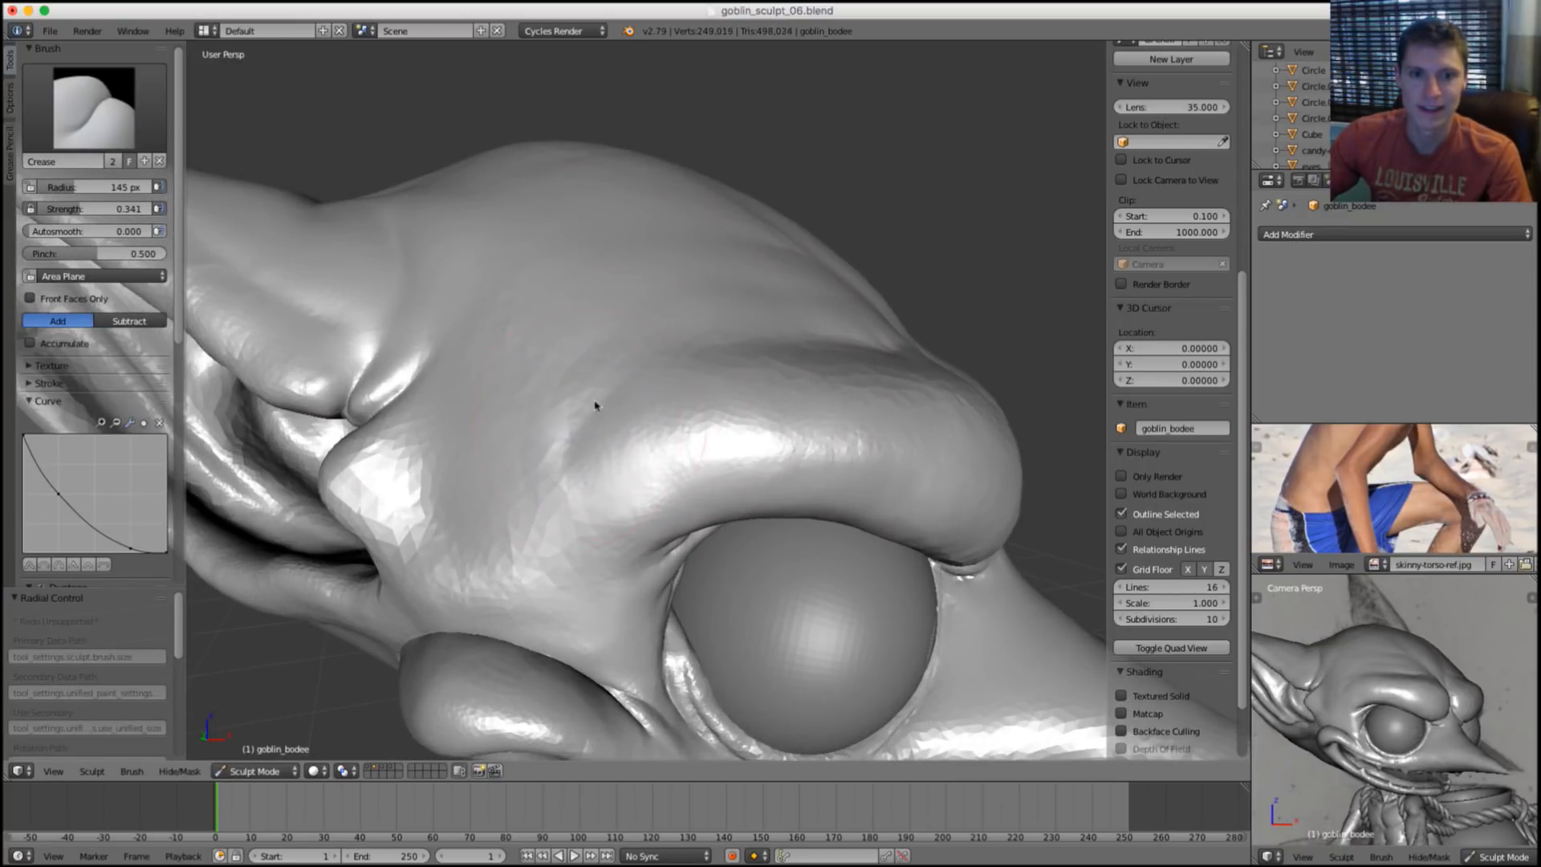
middle_drag(595, 405, 638, 440)
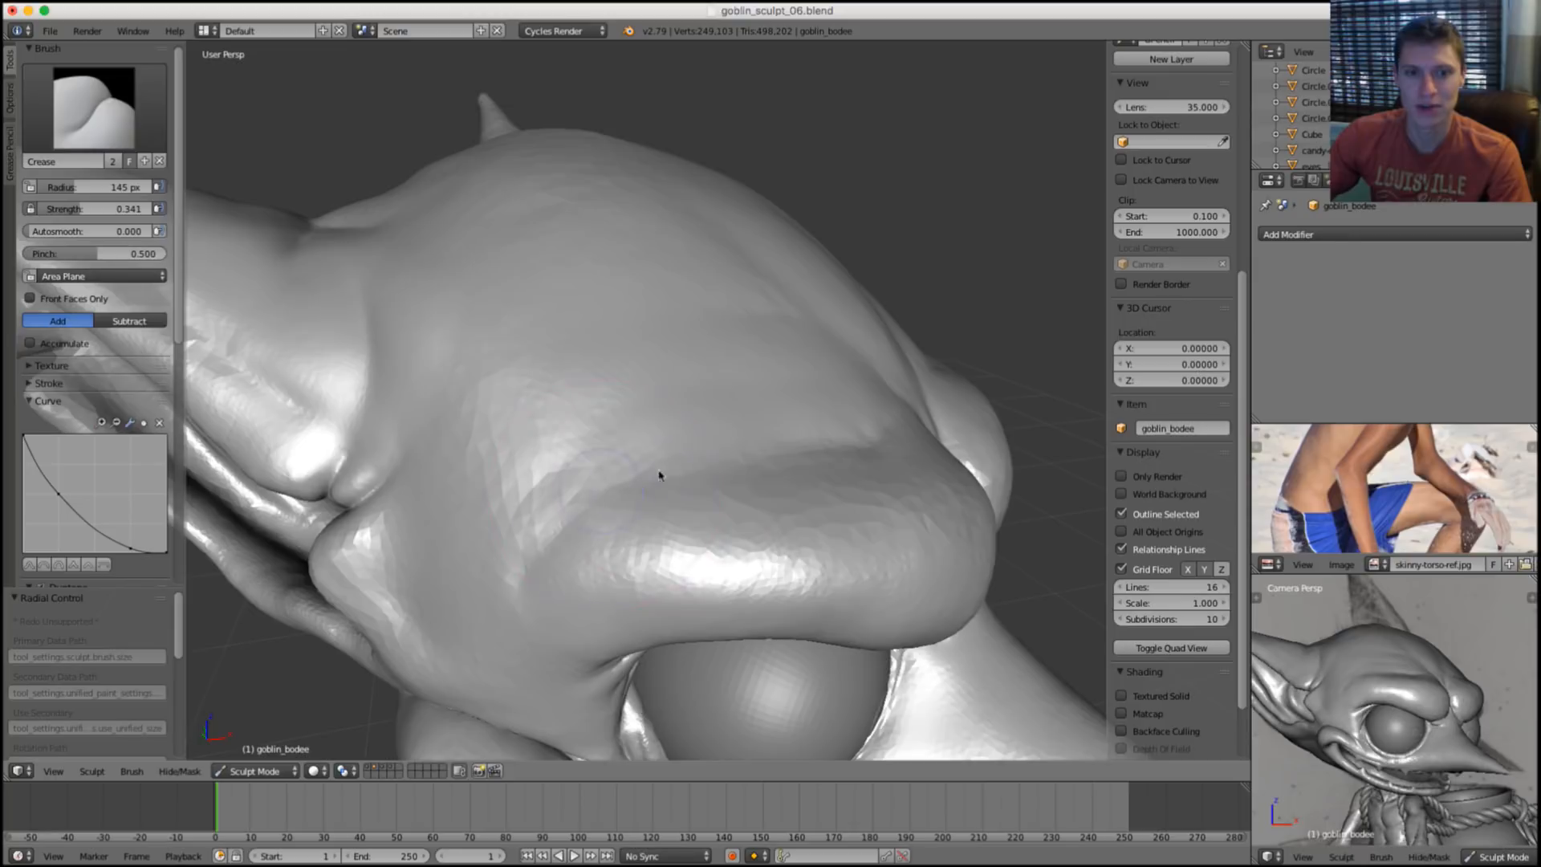
drag(659, 476, 543, 528)
Refine the crease around the brow's outer corner with the Crease brush at a 92 px radius.
key(f)
click(567, 509)
mouse_move(567, 508)
middle_down()
mouse_move(603, 540)
mouse_move(630, 441)
middle_up()
drag(695, 439, 708, 436)
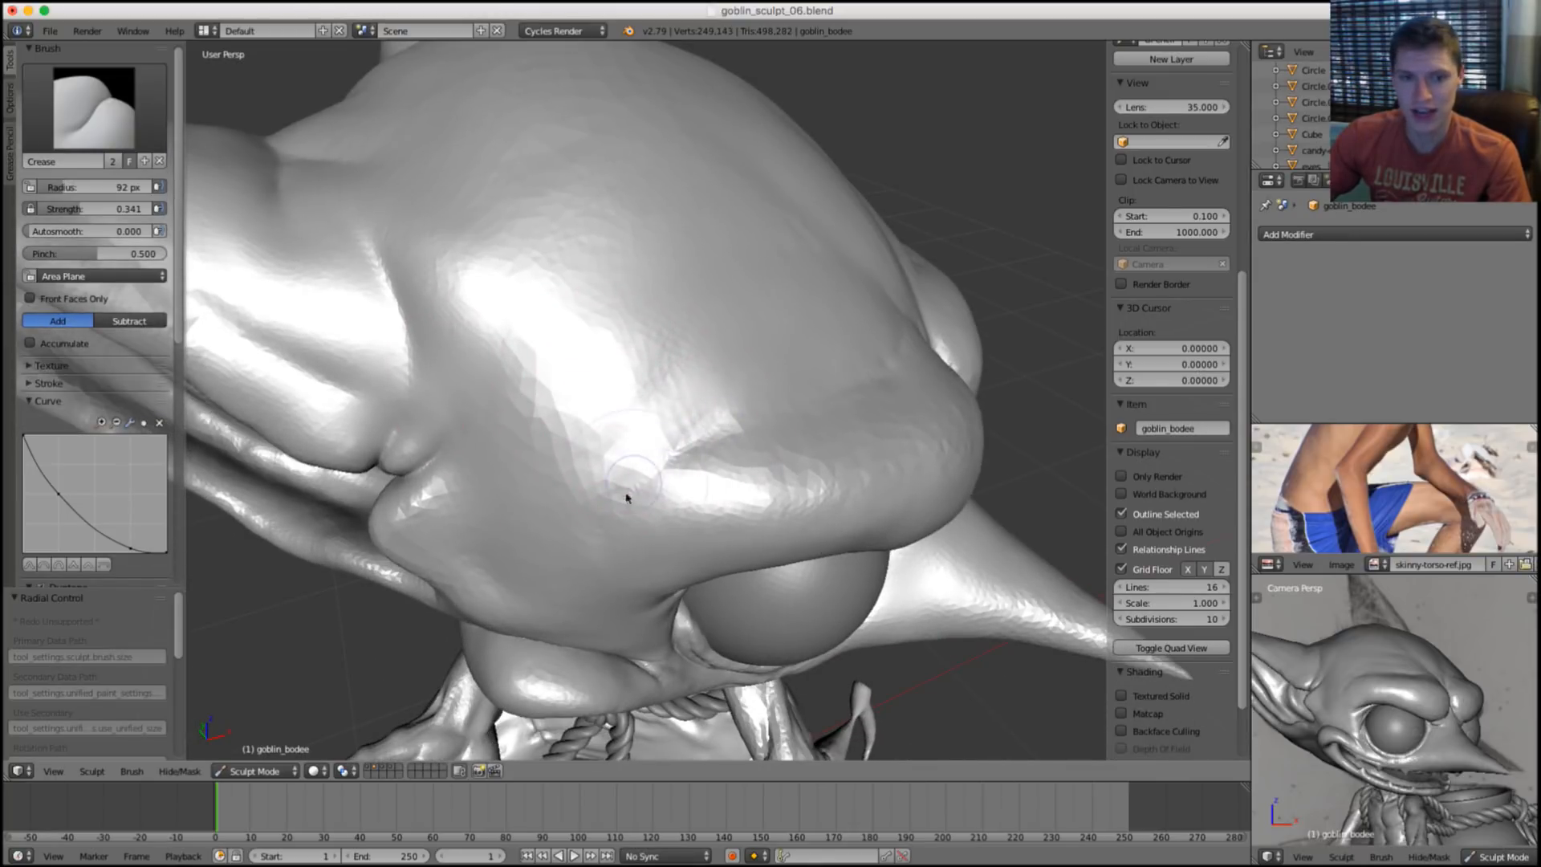
mouse_move(643, 492)
middle_down()
mouse_move(643, 376)
mouse_move(625, 327)
middle_up()
scroll(660, 313, down, 5)
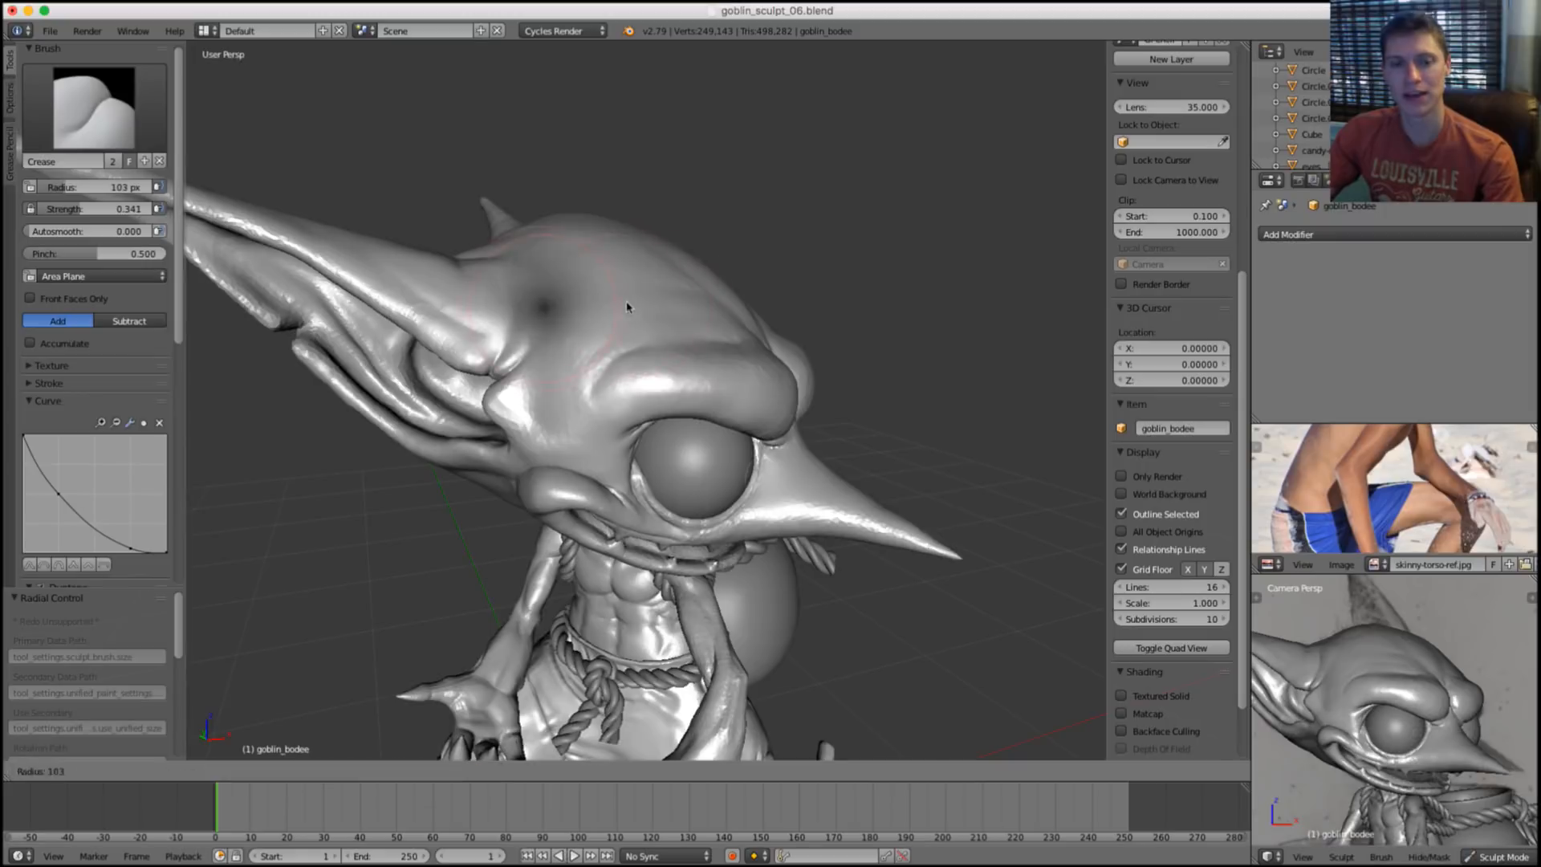
Smooth the forehead surface beside the outer end of the brow at a 120 px radius.
scroll(578, 289, up, 2)
key(s)
mouse_move(552, 323)
shift+mouse_down()
mouse_move(554, 389)
mouse_move(591, 353)
shift+mouse_up()
middle_drag(633, 306, 630, 351)
shift+drag(586, 378, 655, 334)
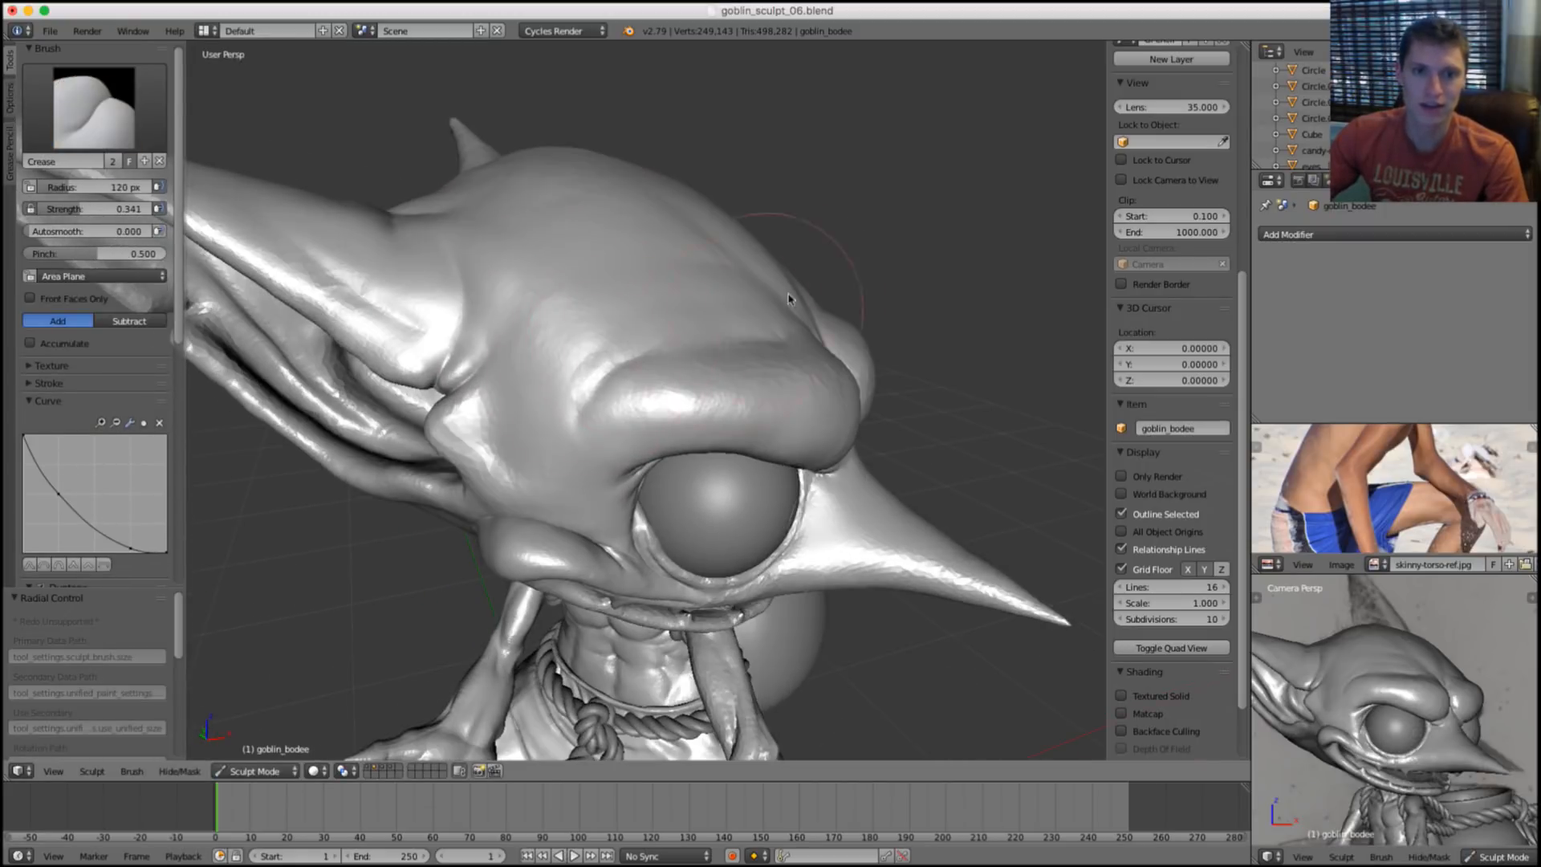
Crease the temple between the ear and the eye with the Crease brush at a 170 px radius.
middle_drag(690, 325, 754, 337)
scroll(676, 329, up, 2)
scroll(686, 331, up, 1)
scroll(754, 337, up, 3)
key(f)
click(794, 354)
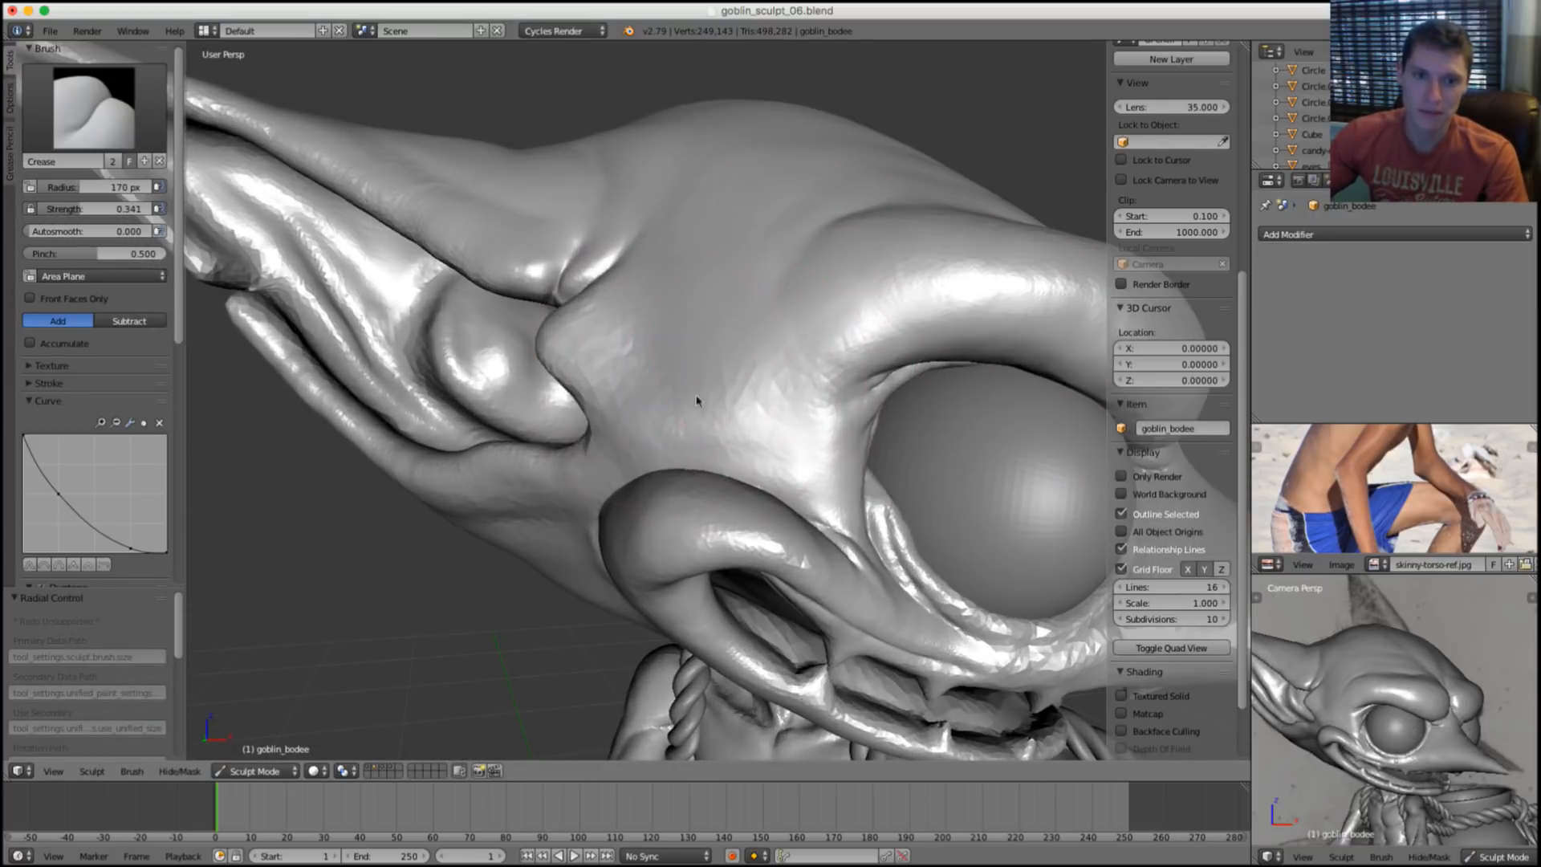
scroll(792, 346, down, 8)
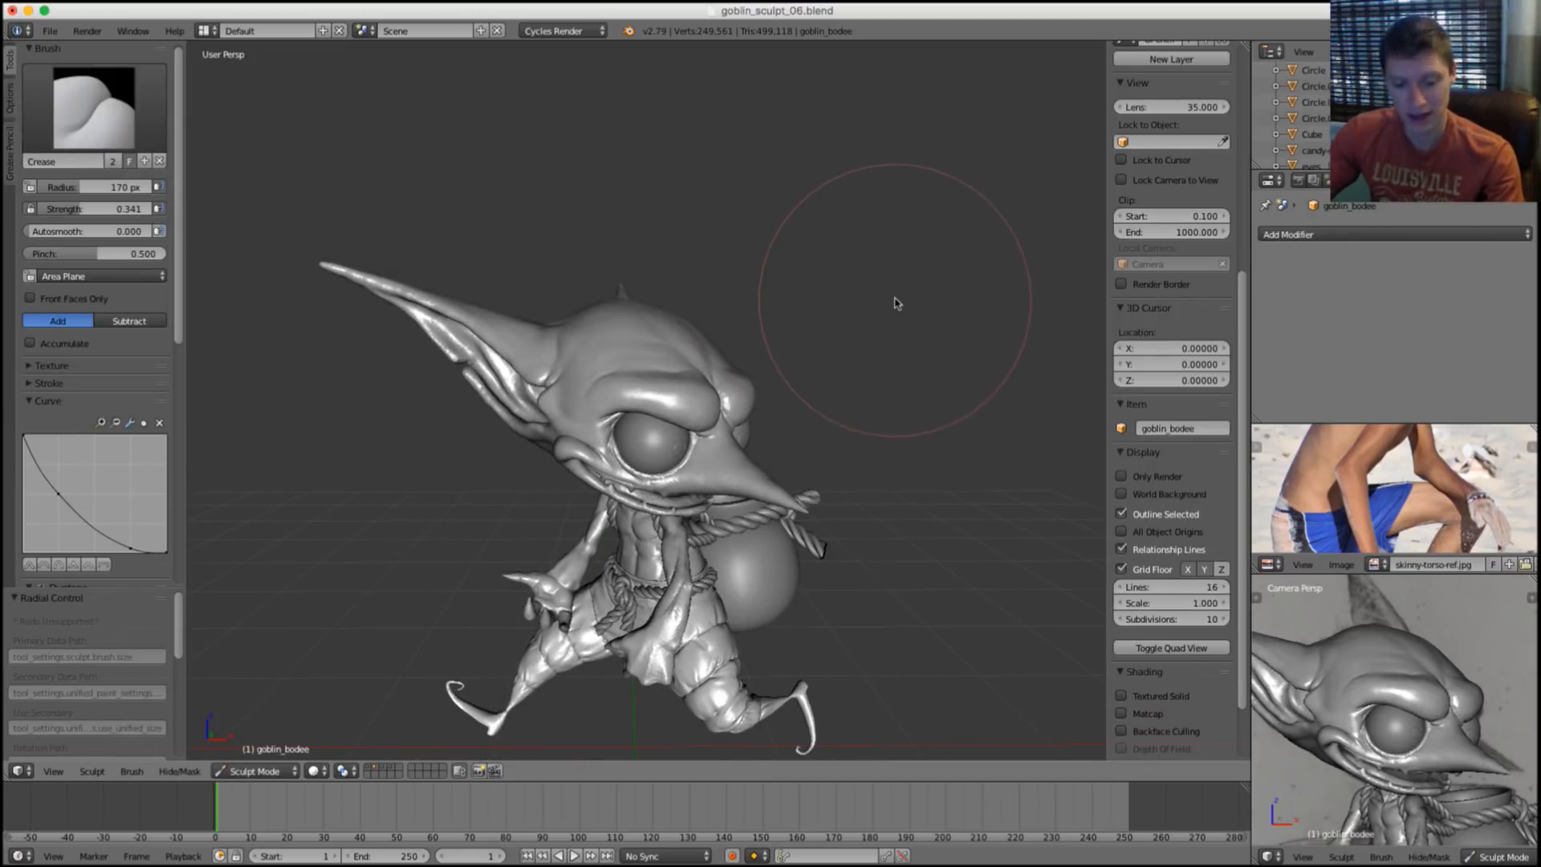
Smooth the brow and forehead area, and check the head from the front.
scroll(735, 379, up, 5)
mouse_move(735, 379)
middle_down()
mouse_move(646, 370)
mouse_move(771, 345)
middle_up()
scroll(654, 372, up, 4)
key(s)
key(shift+c)
scroll(812, 310, down, 6)
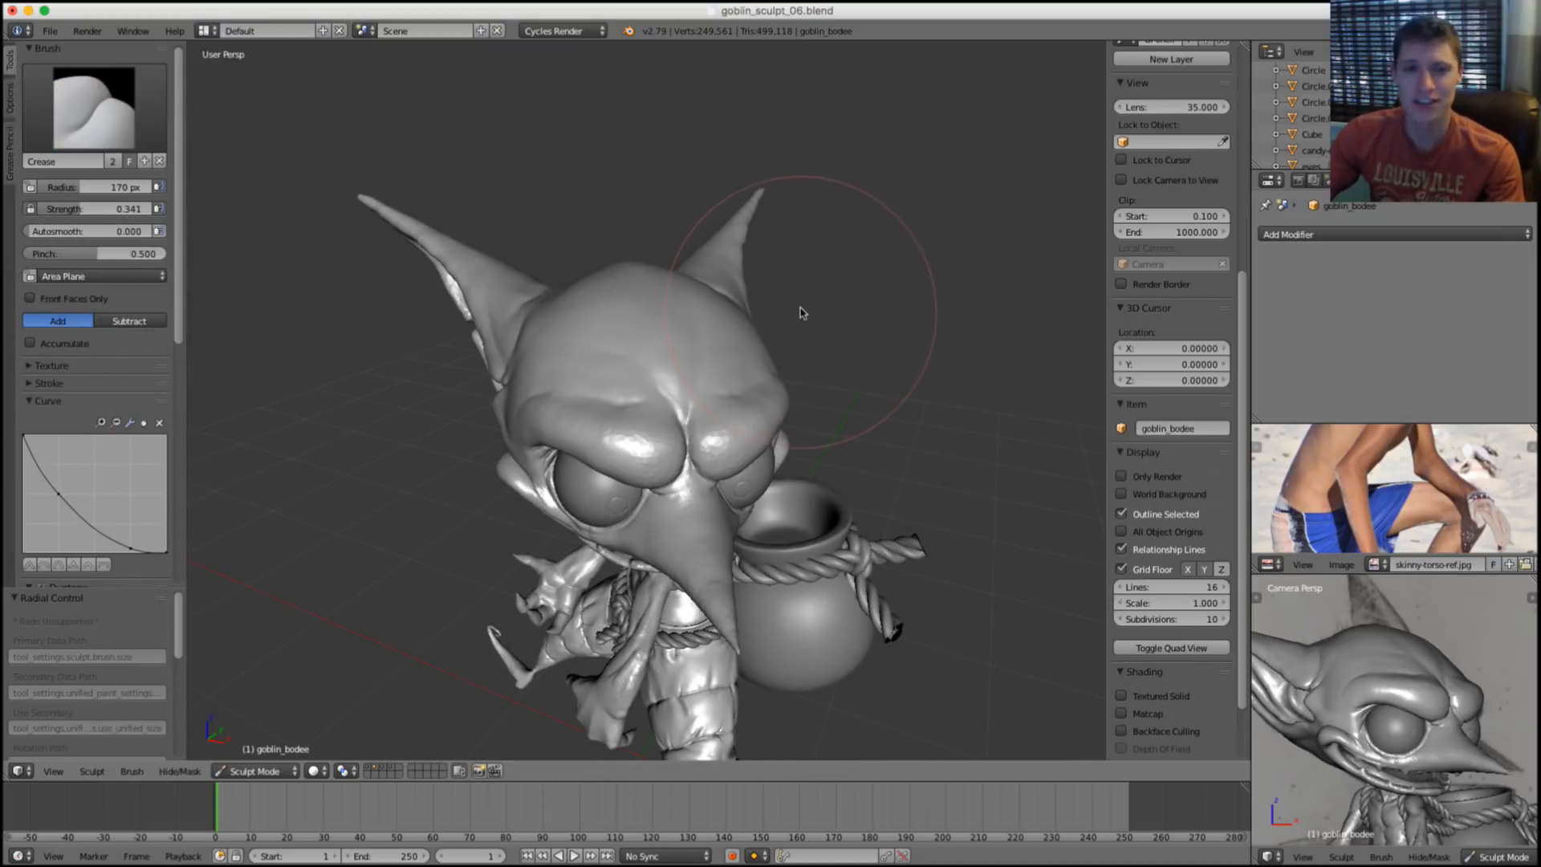
Extend the wrinkle above the brow toward the central groove with the Crease brush at a 112 px radius.
scroll(739, 336, up, 5)
mouse_move(739, 336)
middle_down()
mouse_move(705, 413)
mouse_move(619, 448)
middle_up()
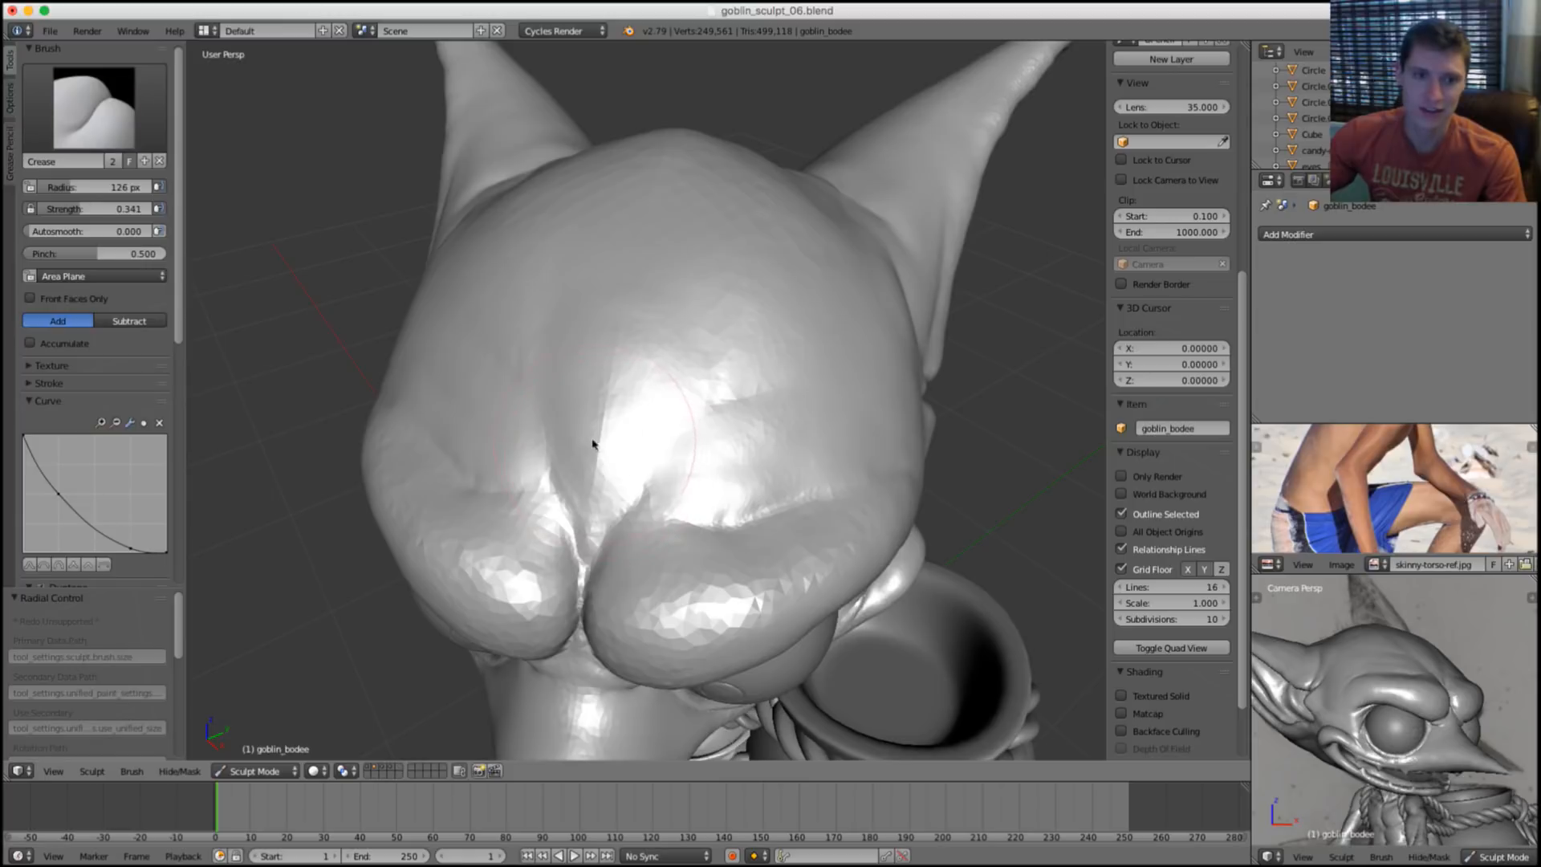
key(f)
click(570, 425)
scroll(570, 425, up, 3)
key(f)
click(577, 436)
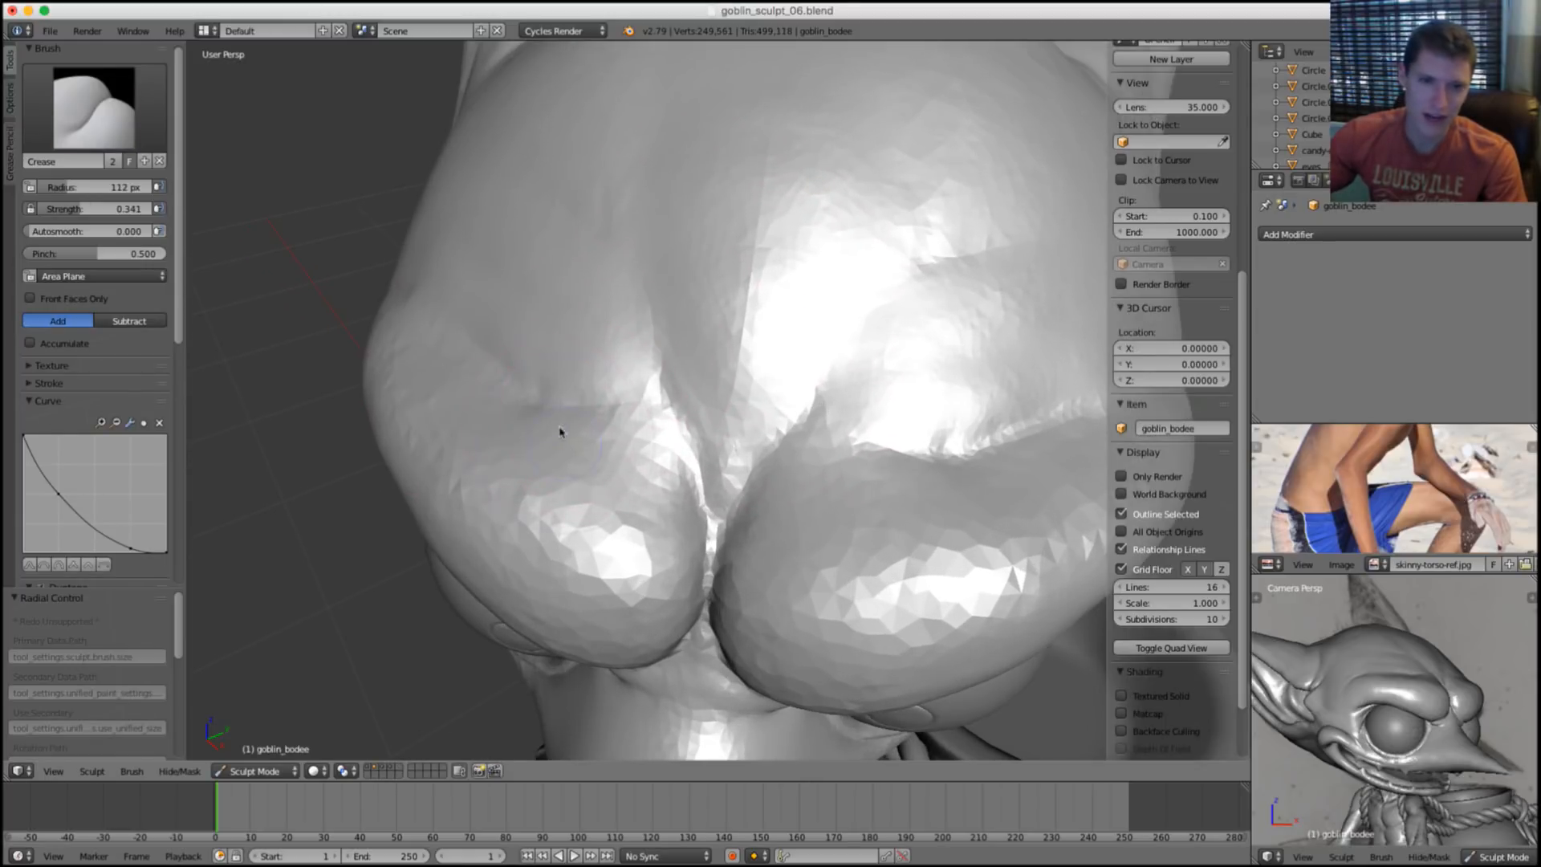
mouse_move(619, 471)
middle_down()
mouse_move(826, 433)
mouse_move(817, 370)
mouse_move(770, 368)
mouse_move(648, 414)
middle_up()
Puff up the fold where the brow meets the central groove with the Inflate/Deflate brush at a 111 px radius.
key(i)
key(f)
click(739, 330)
mouse_move(647, 415)
mouse_down()
mouse_move(619, 436)
mouse_move(692, 492)
mouse_move(750, 488)
mouse_up()
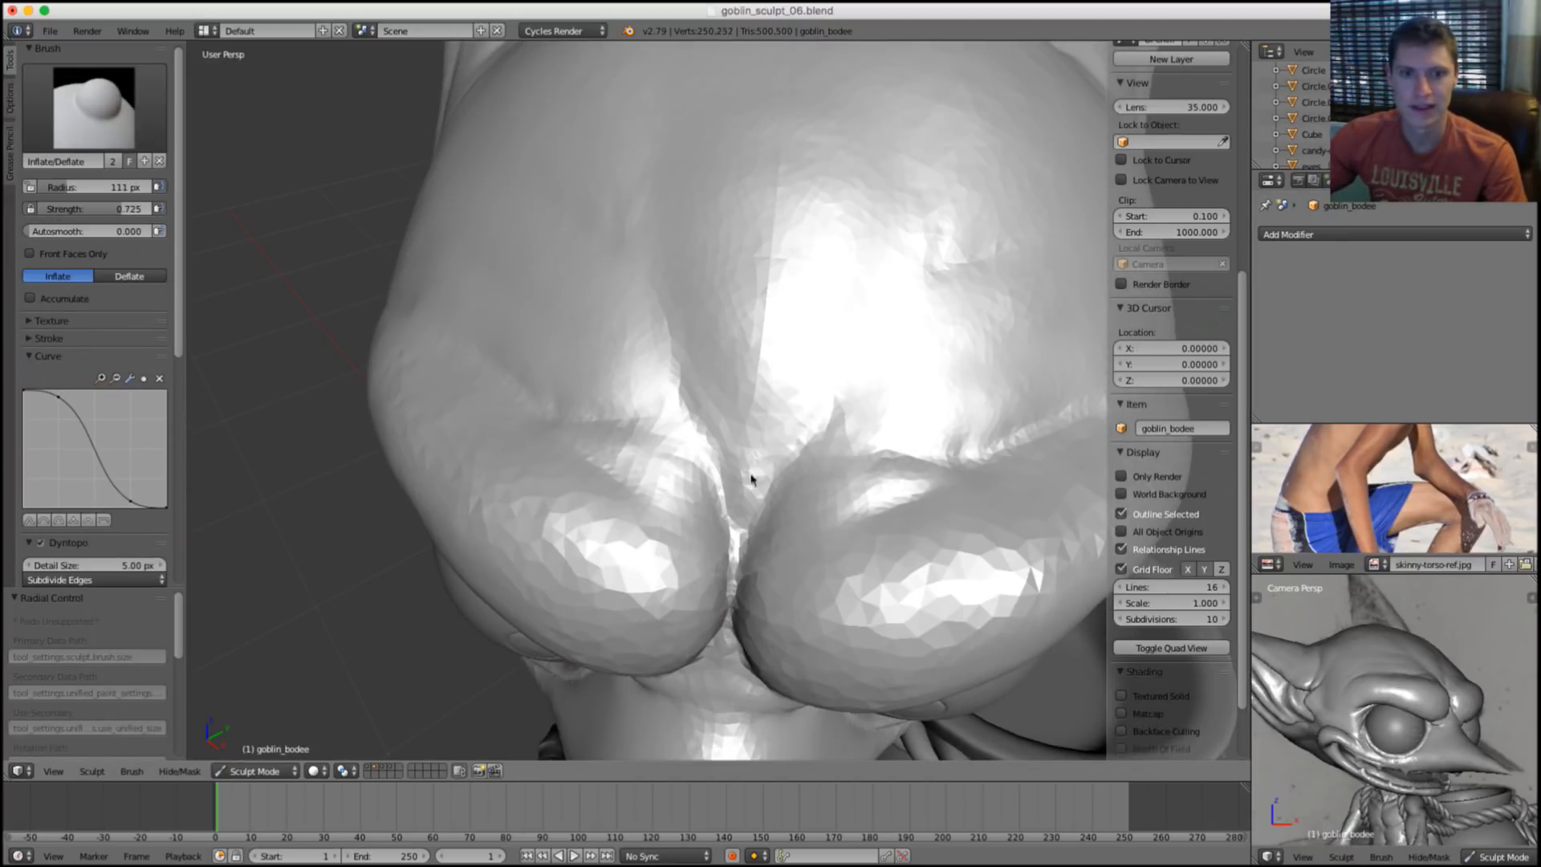
Compare the brows with the reference drawing by switching the sculpt layer off and on.
scroll(930, 278, down, 5)
middle_drag(931, 277, 989, 223)
key(grave)
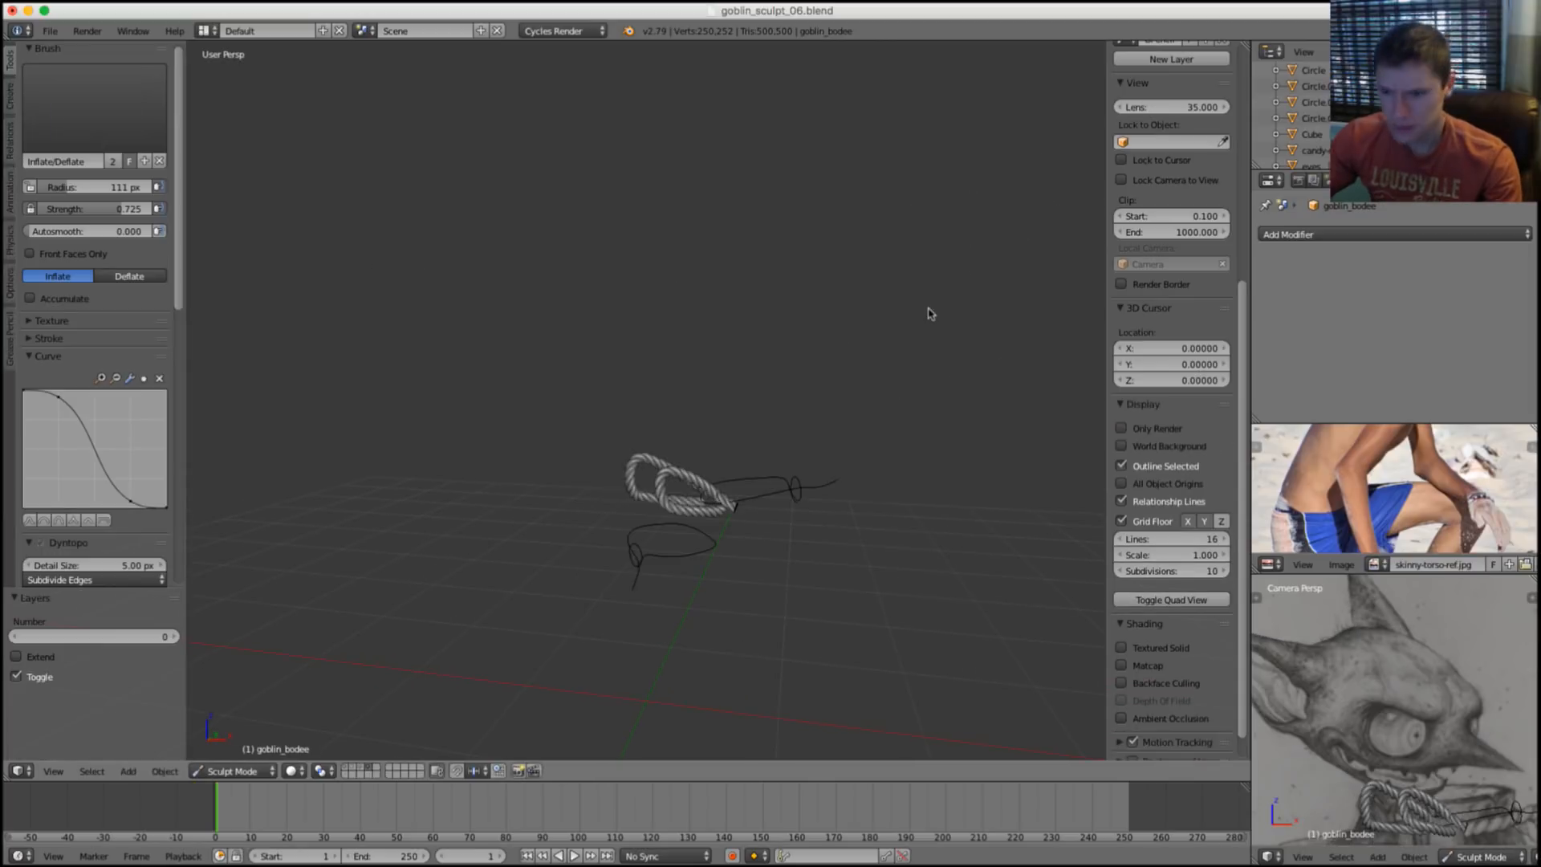
key(grave)
Smooth the fold on the upper edge of the brow near the central groove.
scroll(771, 345, up, 8)
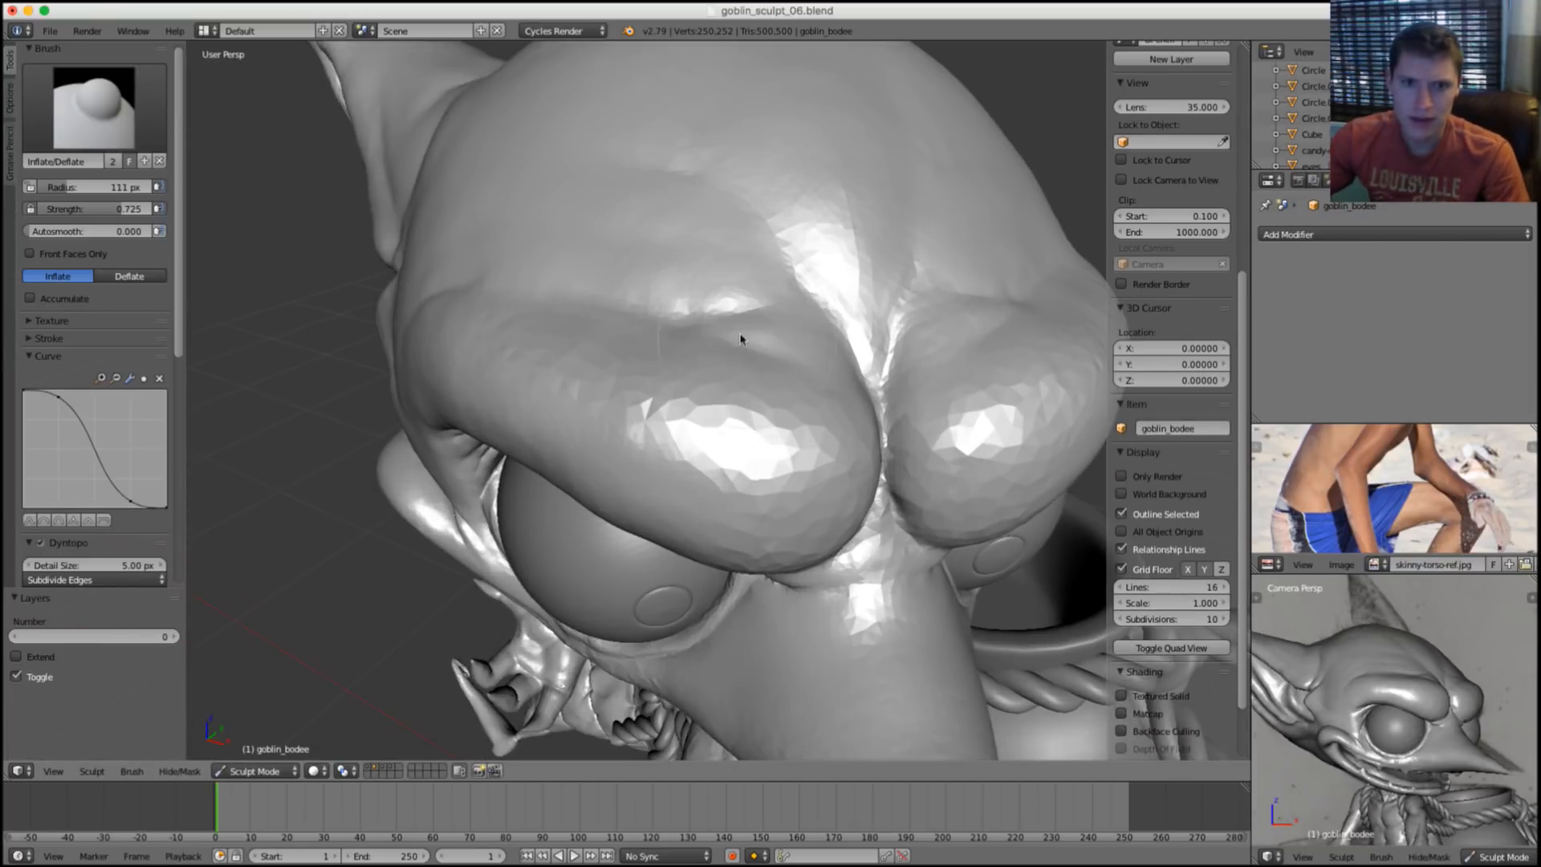
key(s)
key(i)
scroll(843, 347, down, 8)
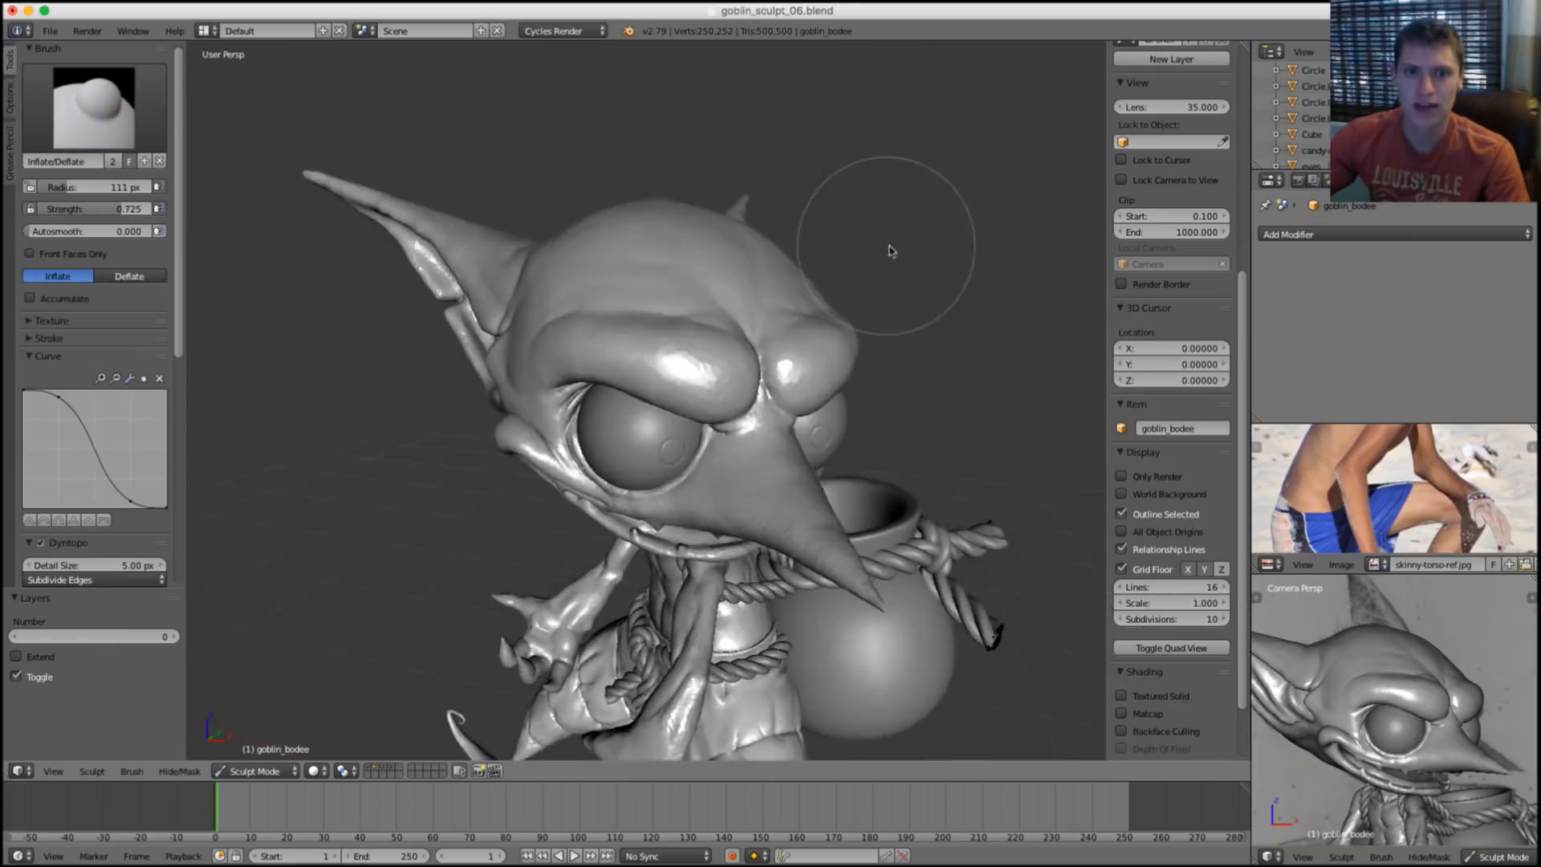
Puff up the forehead fold just above the brow with the Inflate/Deflate brush at a 191 px radius.
mouse_move(891, 244)
middle_down()
mouse_move(977, 244)
mouse_move(857, 323)
middle_up()
scroll(857, 323, up, 8)
key(f)
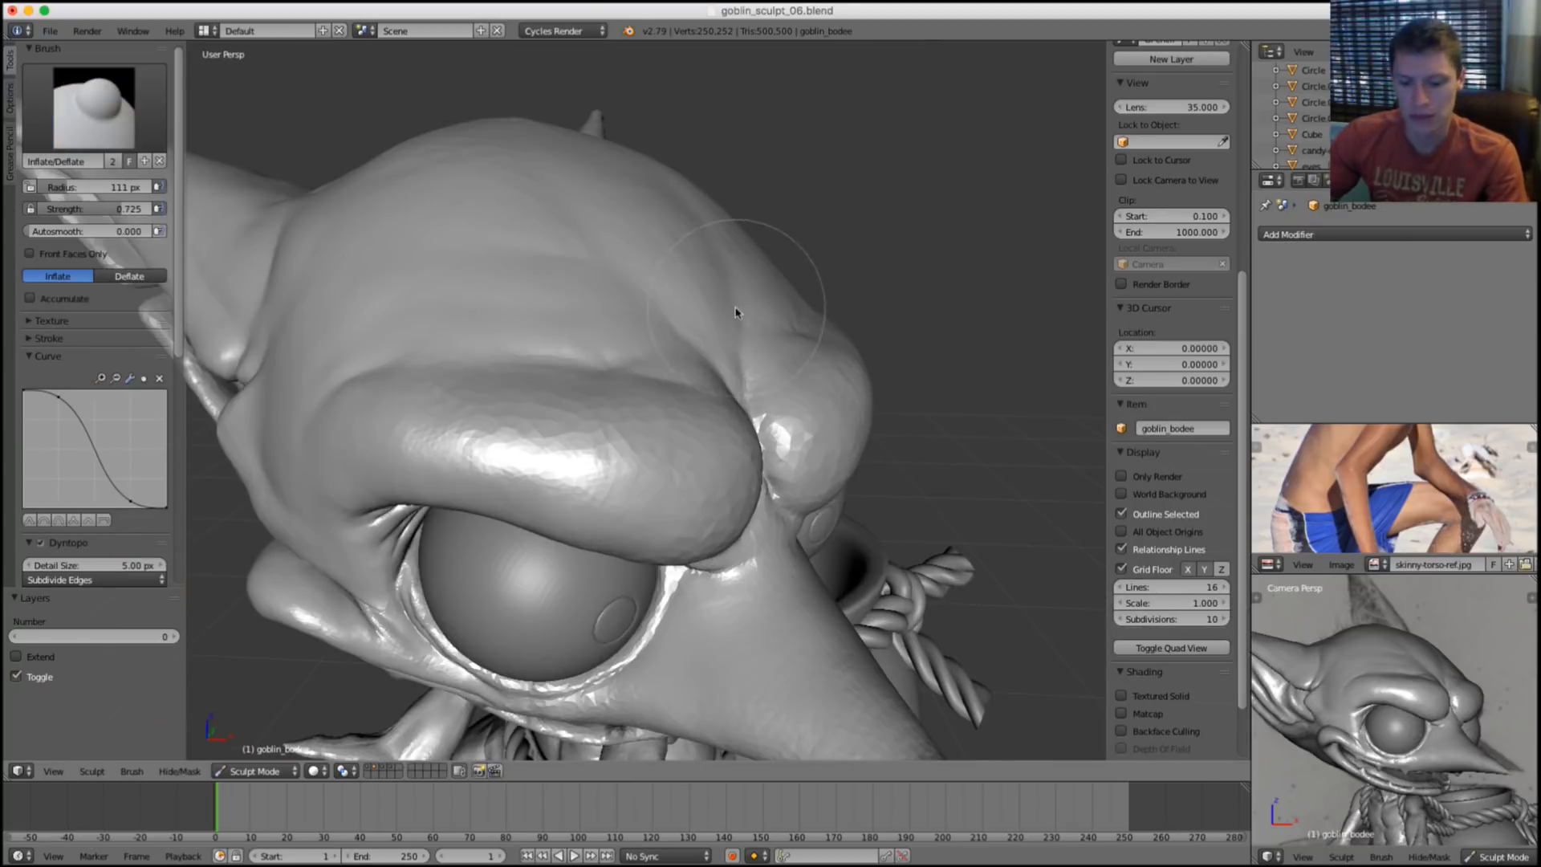
click(733, 312)
scroll(737, 308, up, 3)
key(f)
click(666, 395)
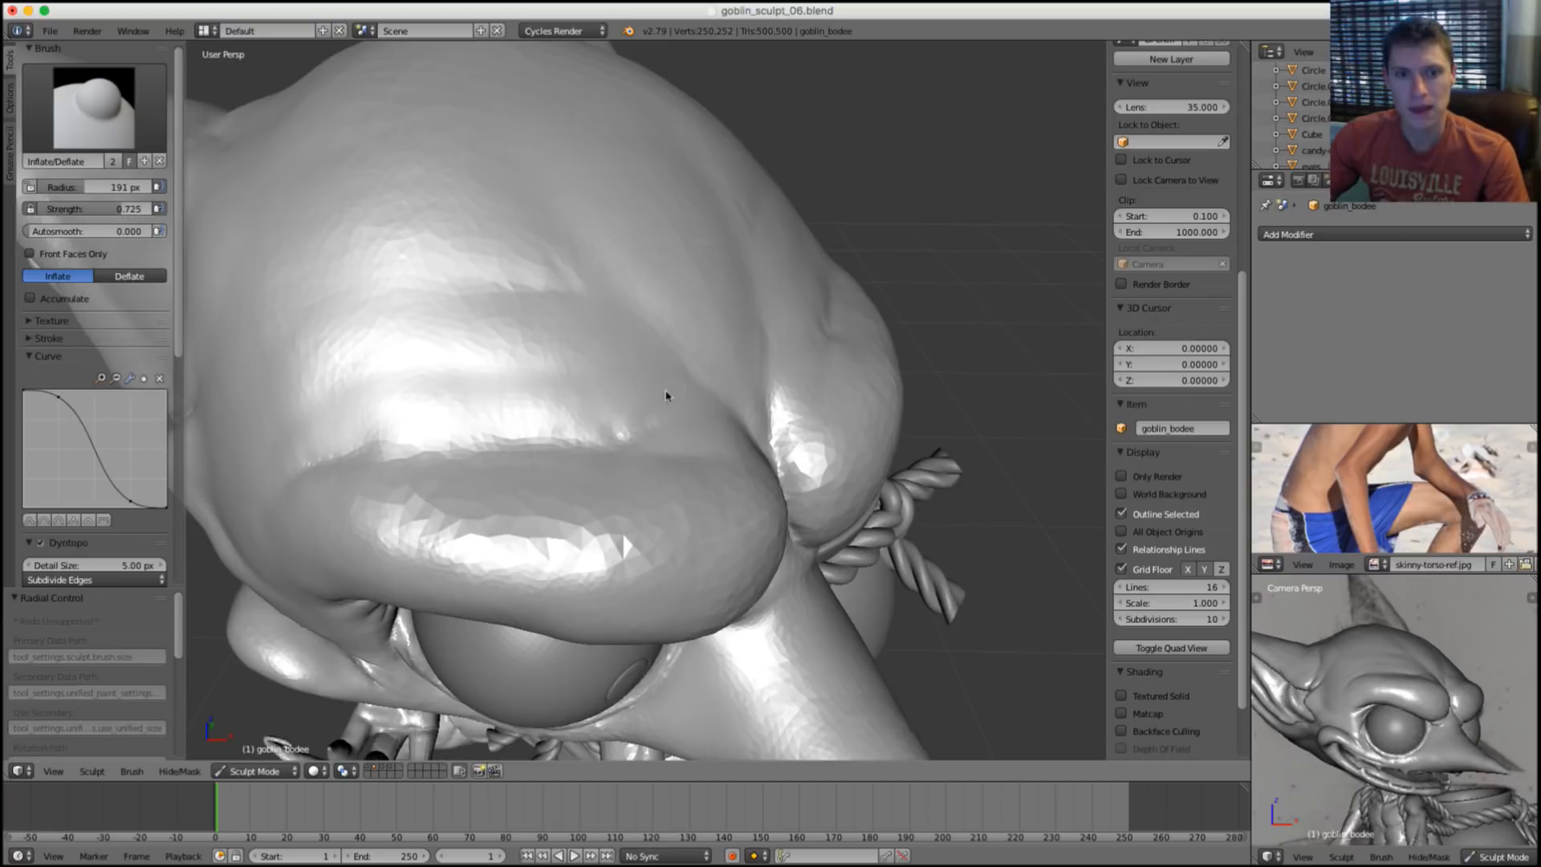
drag(505, 423, 674, 402)
middle_drag(674, 402, 652, 466)
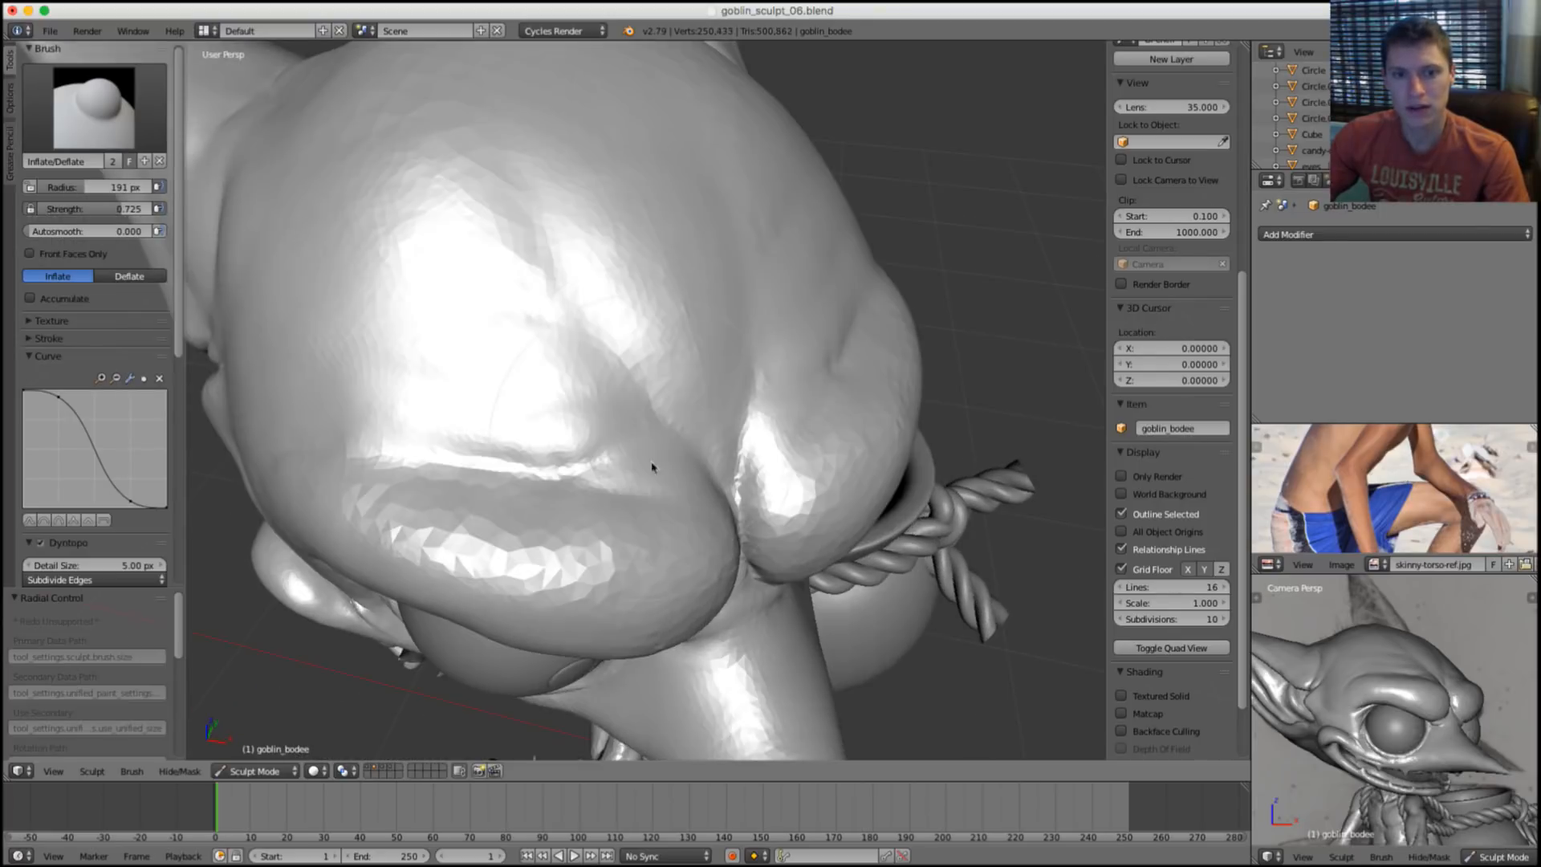
Smooth the forehead folds above the brows near the central groove.
middle_drag(694, 516, 535, 329)
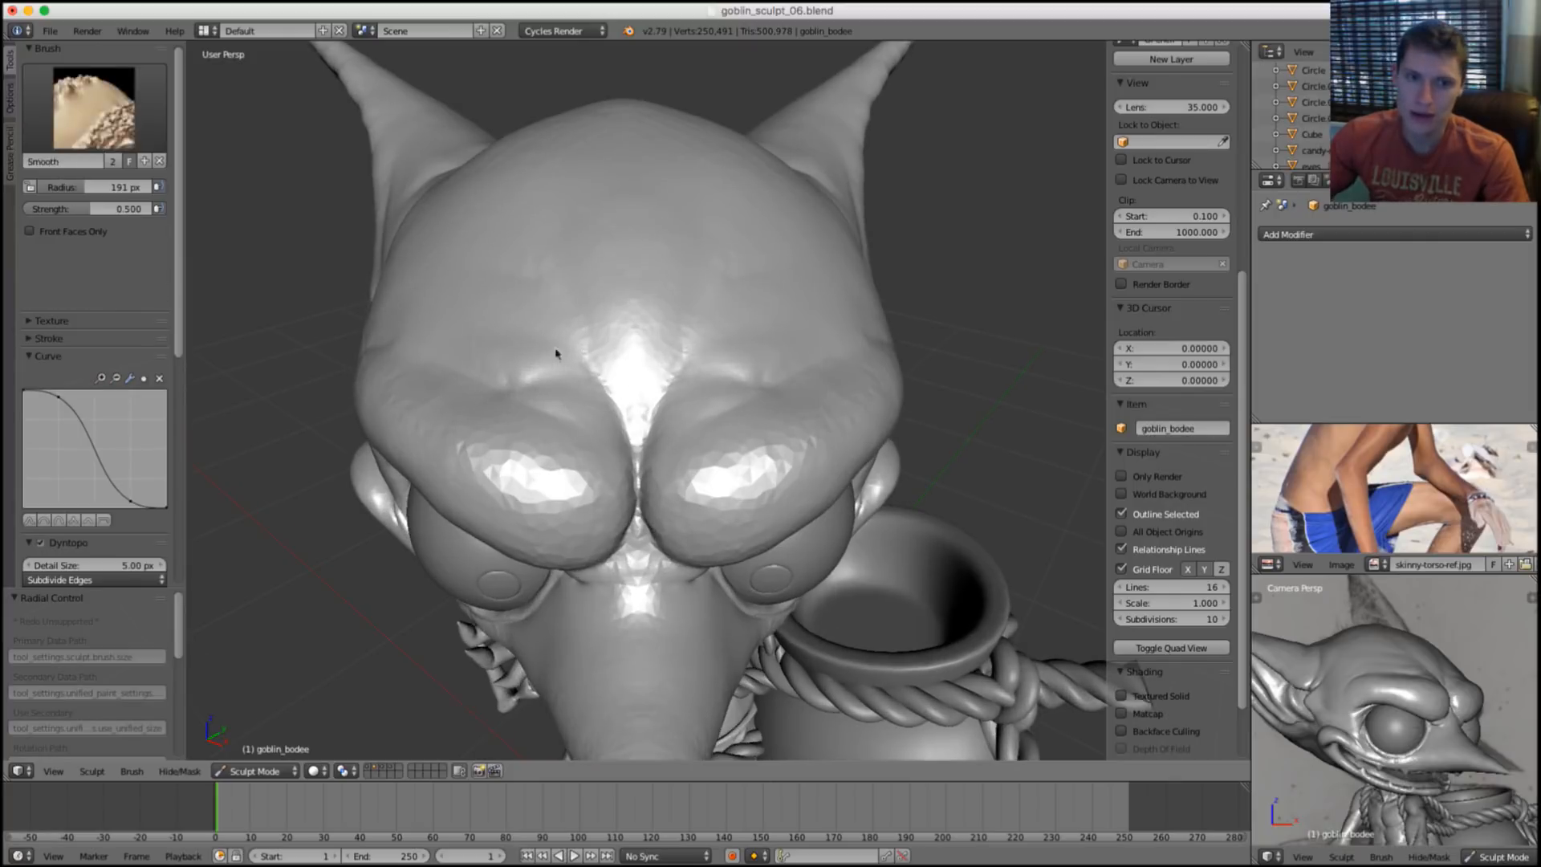
middle_drag(626, 303, 606, 372)
scroll(605, 371, up, 2)
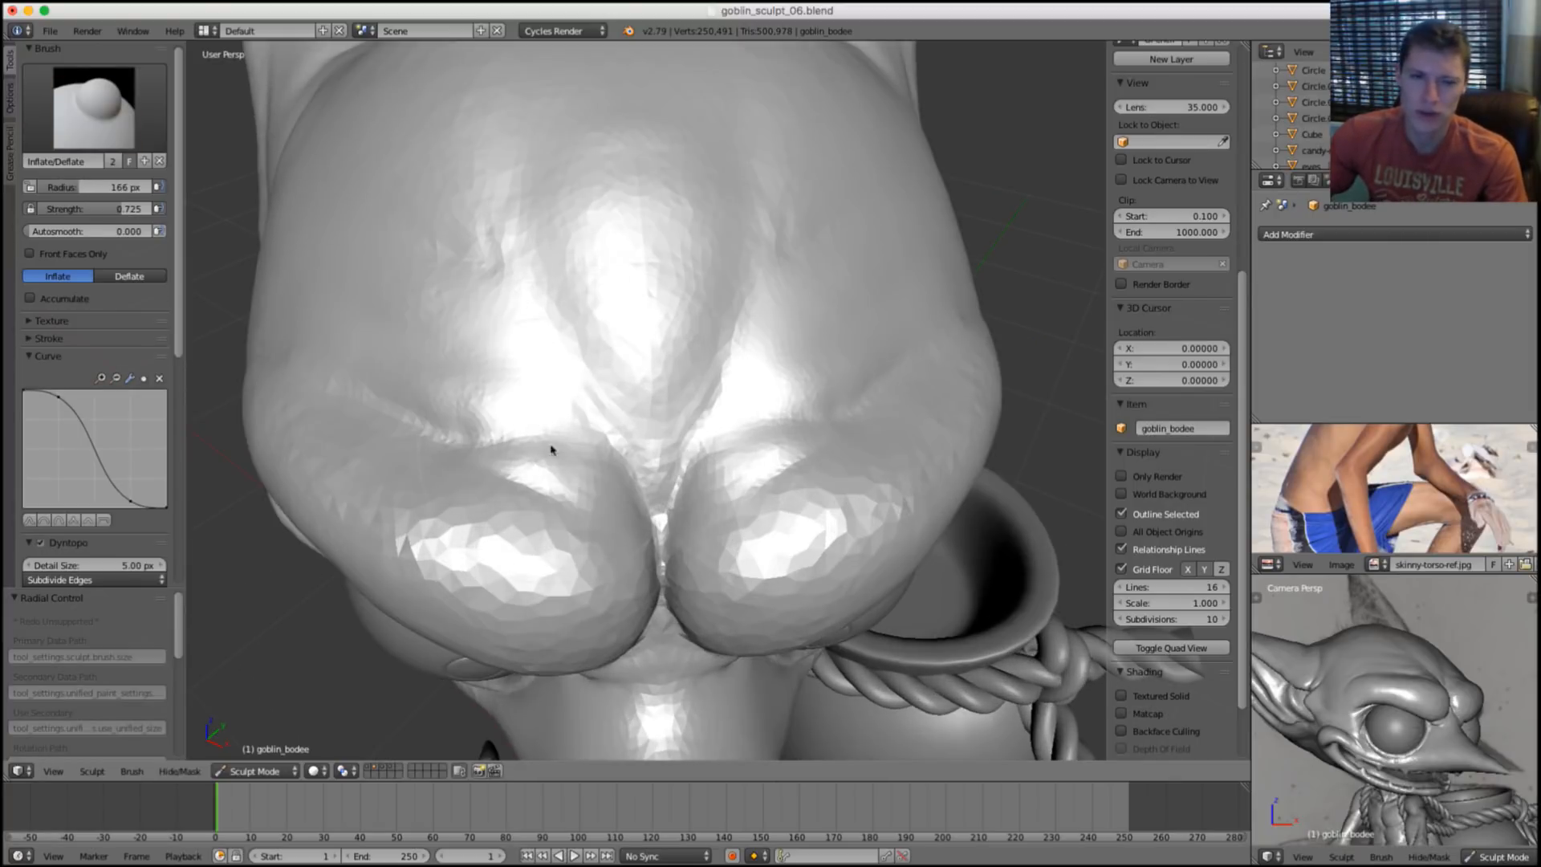
key(s)
key(i)
mouse_move(625, 523)
middle_down()
mouse_move(723, 241)
mouse_move(739, 367)
mouse_move(690, 401)
mouse_move(664, 457)
middle_up()
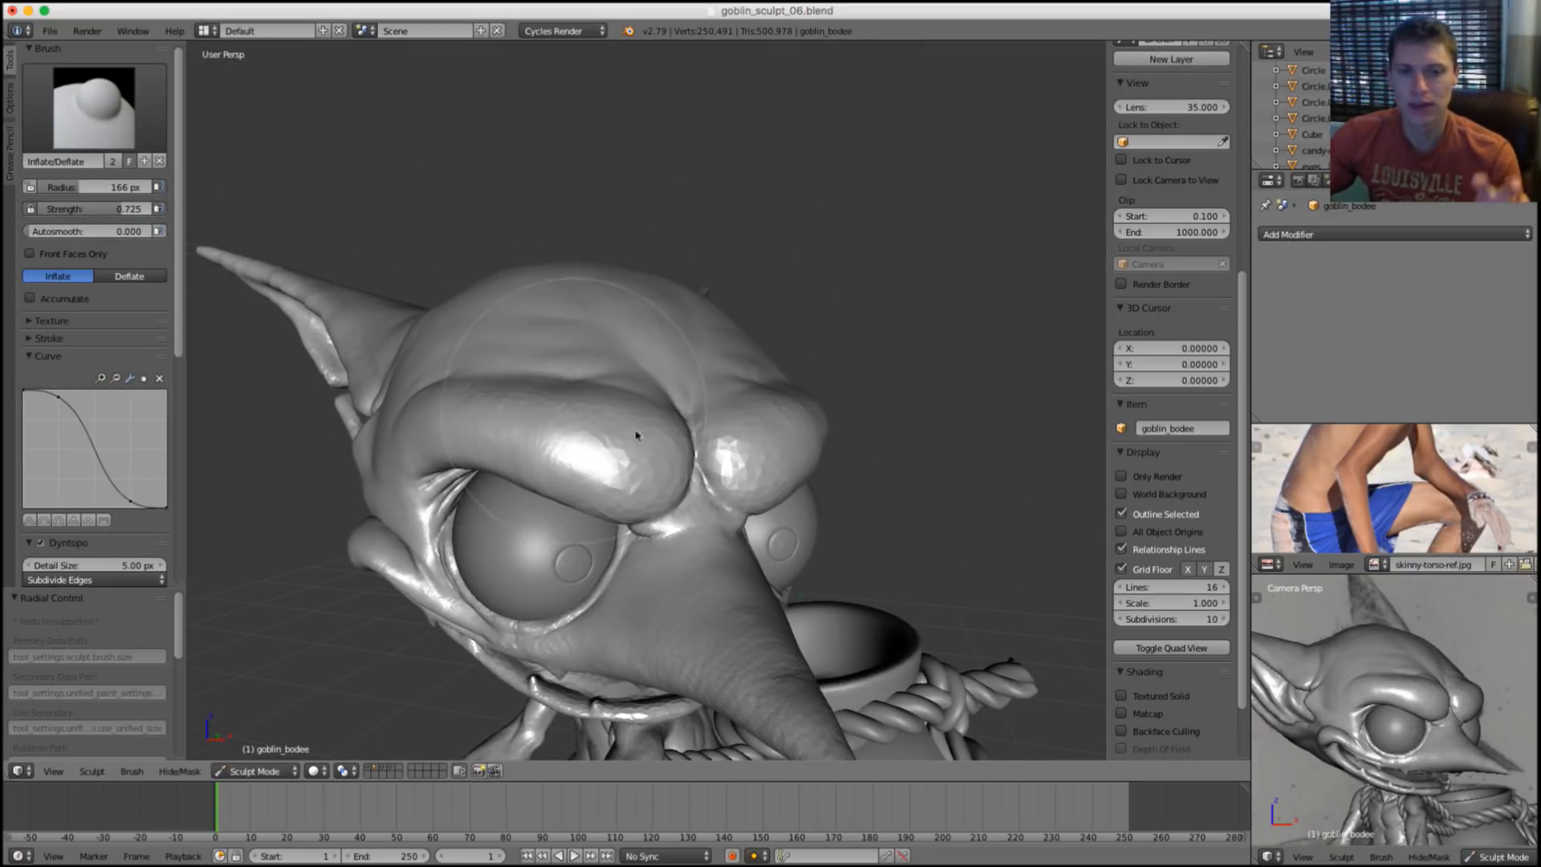
Compare the brow and eye with the reference drawing by toggling the sculpt layer off and on.
drag(634, 441, 610, 444)
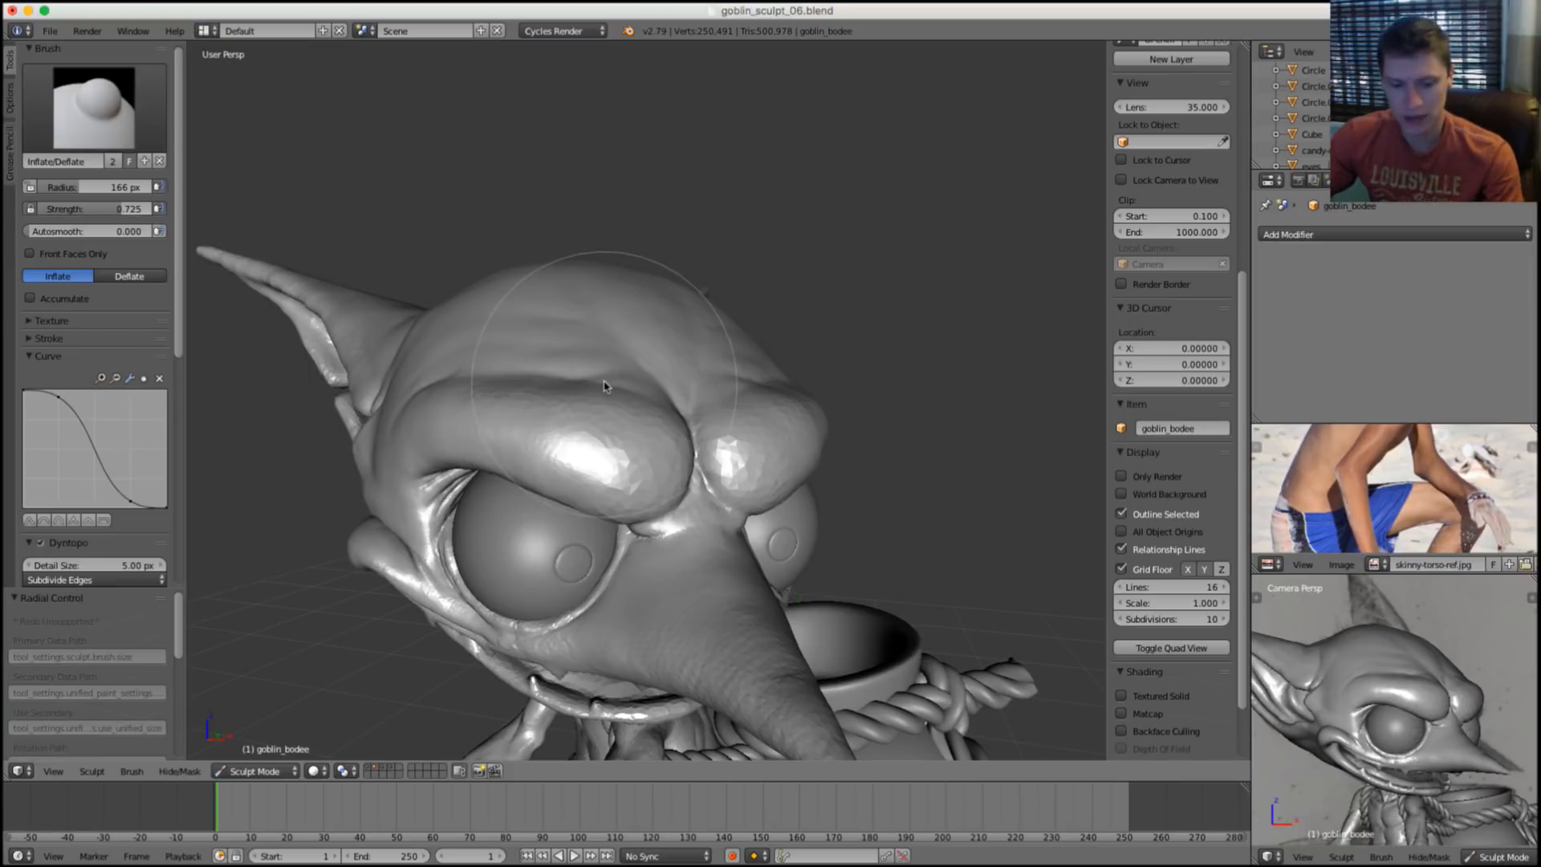
key(grave)
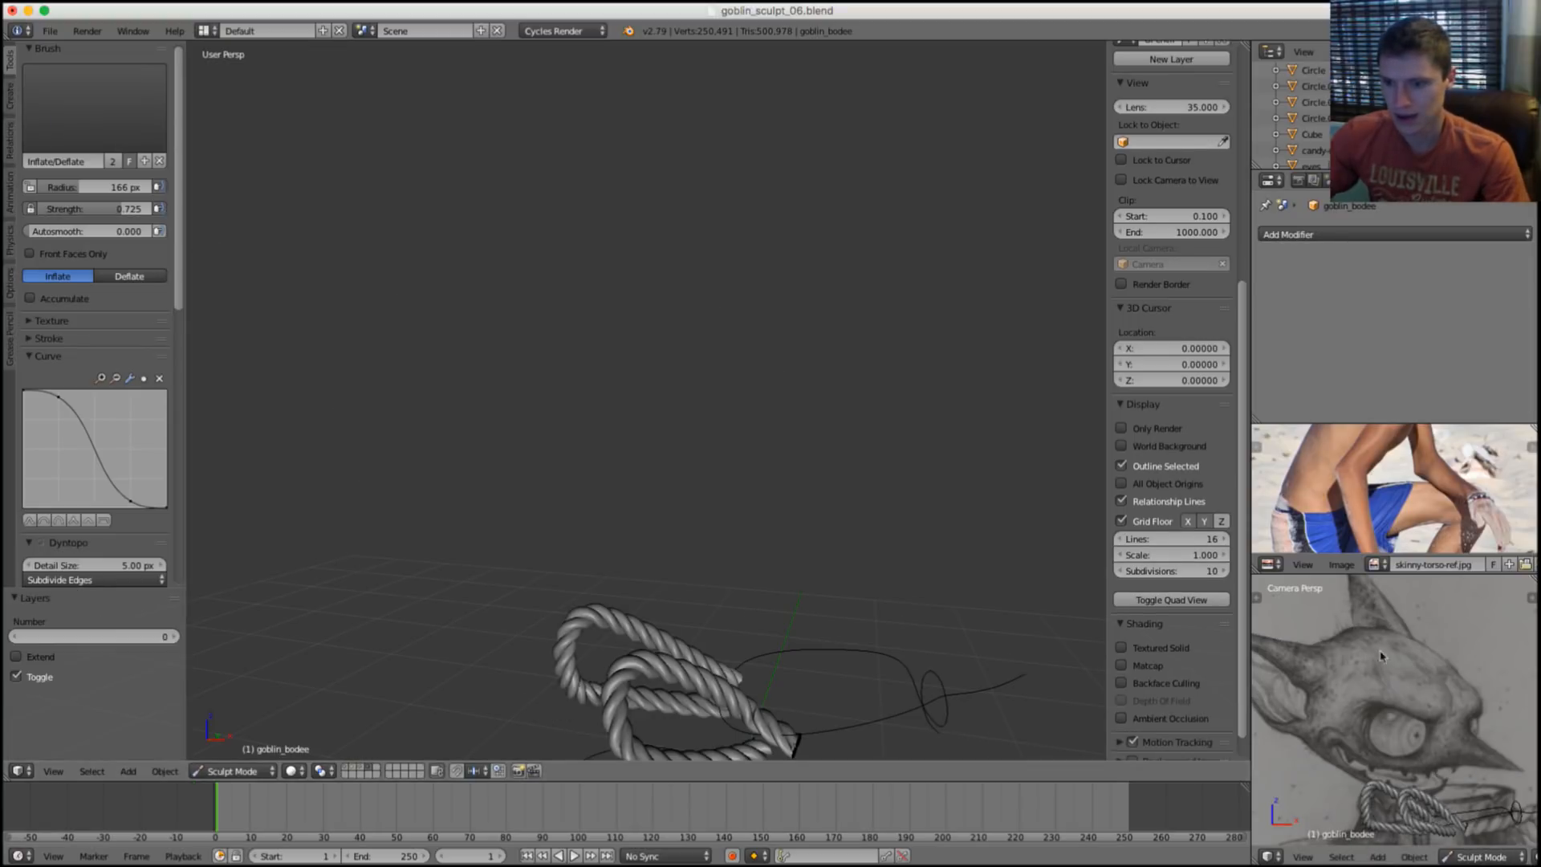
scroll(1394, 679, up, 5)
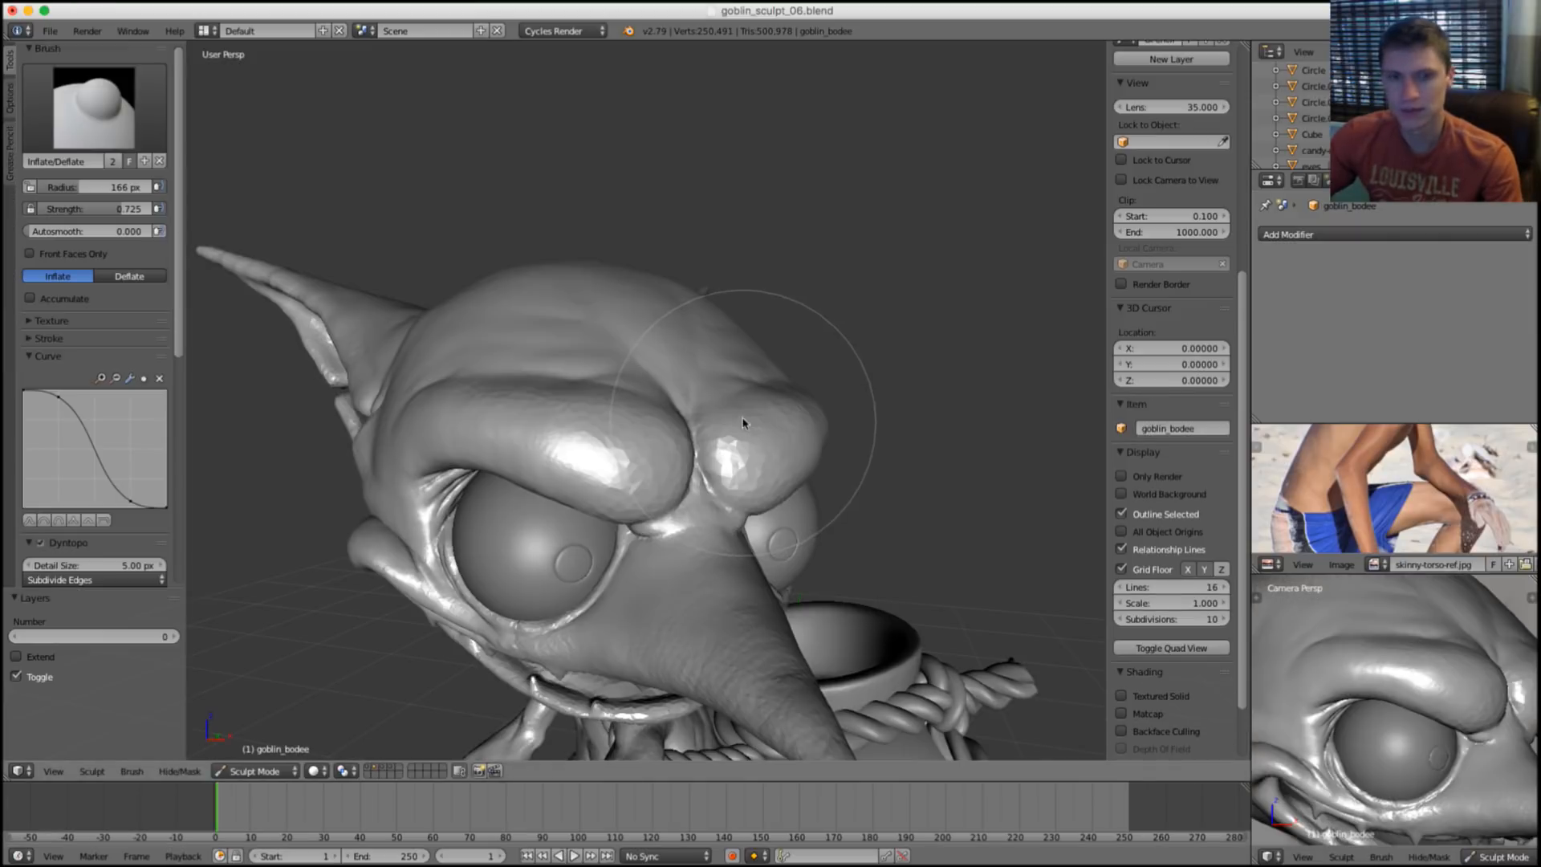
Crease the surface of the brow above the eye with the Crease brush at a 145 px radius.
scroll(771, 423, up, 6)
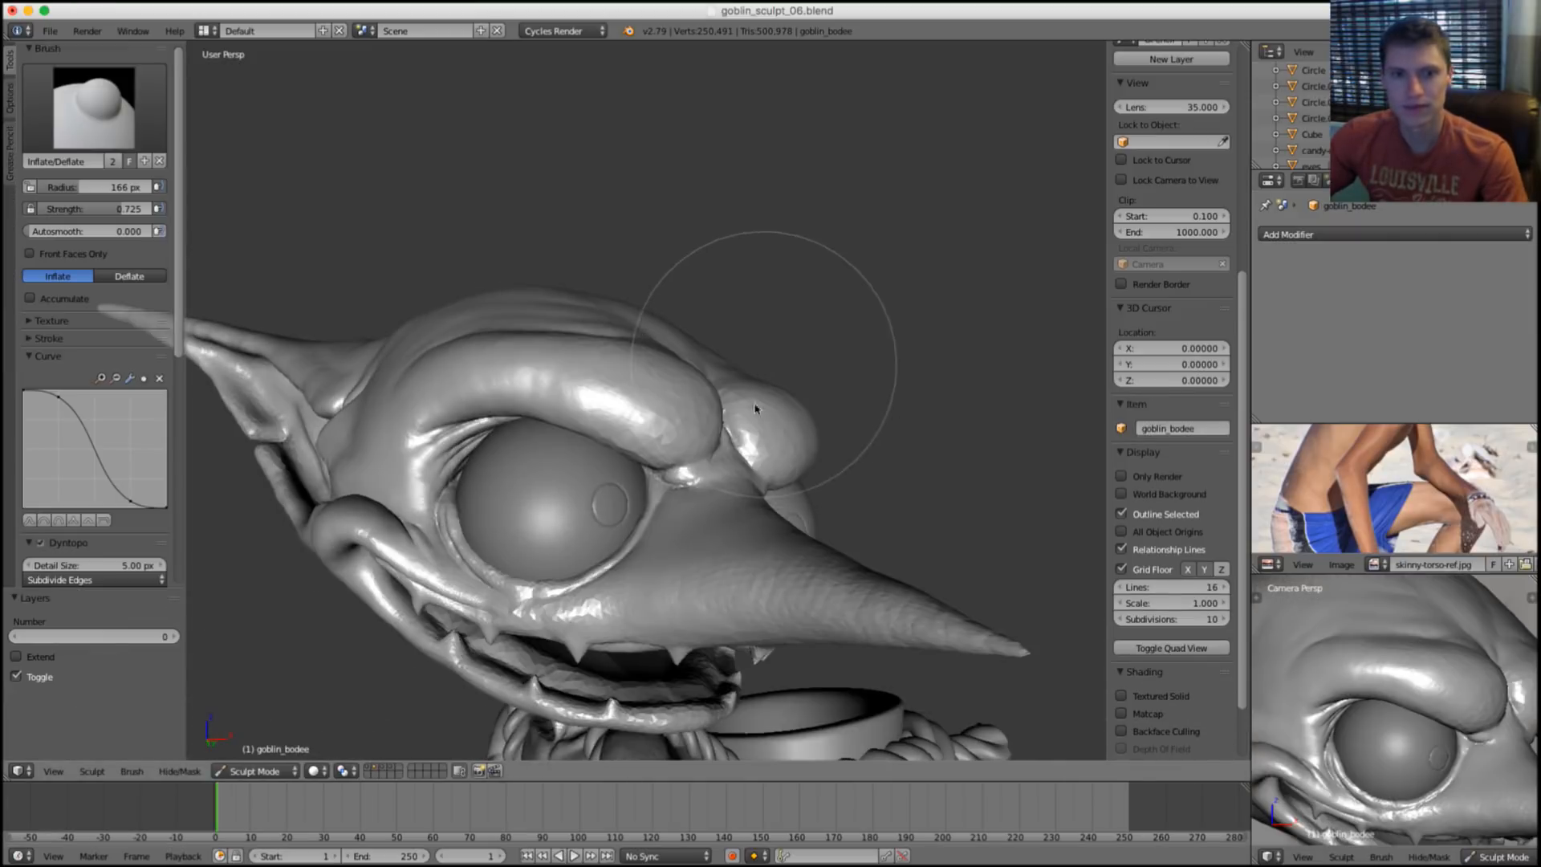
key(shift+c)
key(f)
click(717, 418)
scroll(576, 343, up, 1)
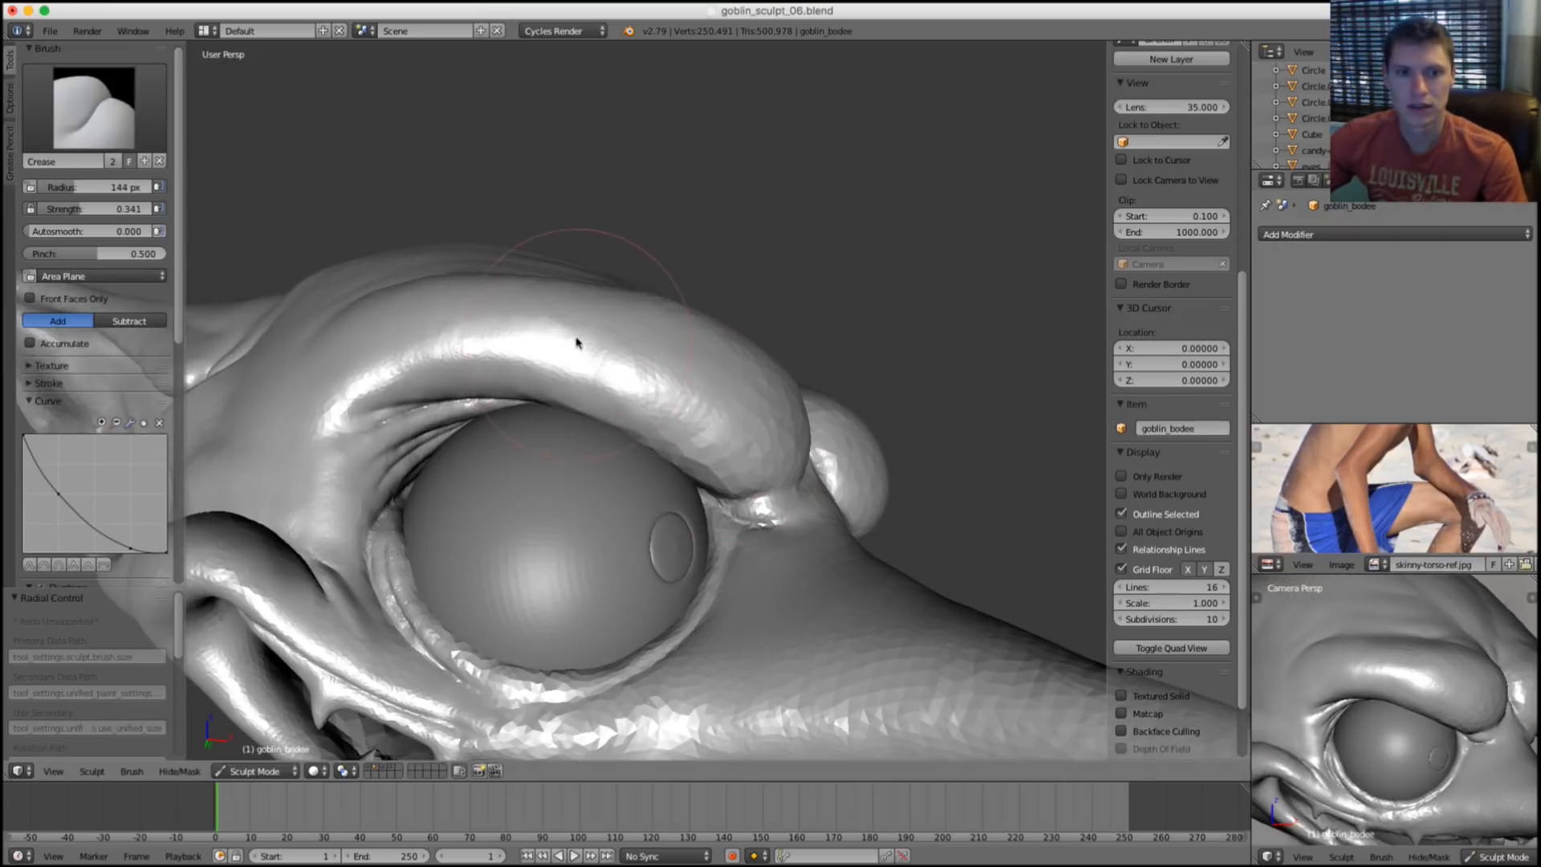
mouse_move(575, 355)
mouse_down()
mouse_move(611, 386)
mouse_move(647, 382)
mouse_up()
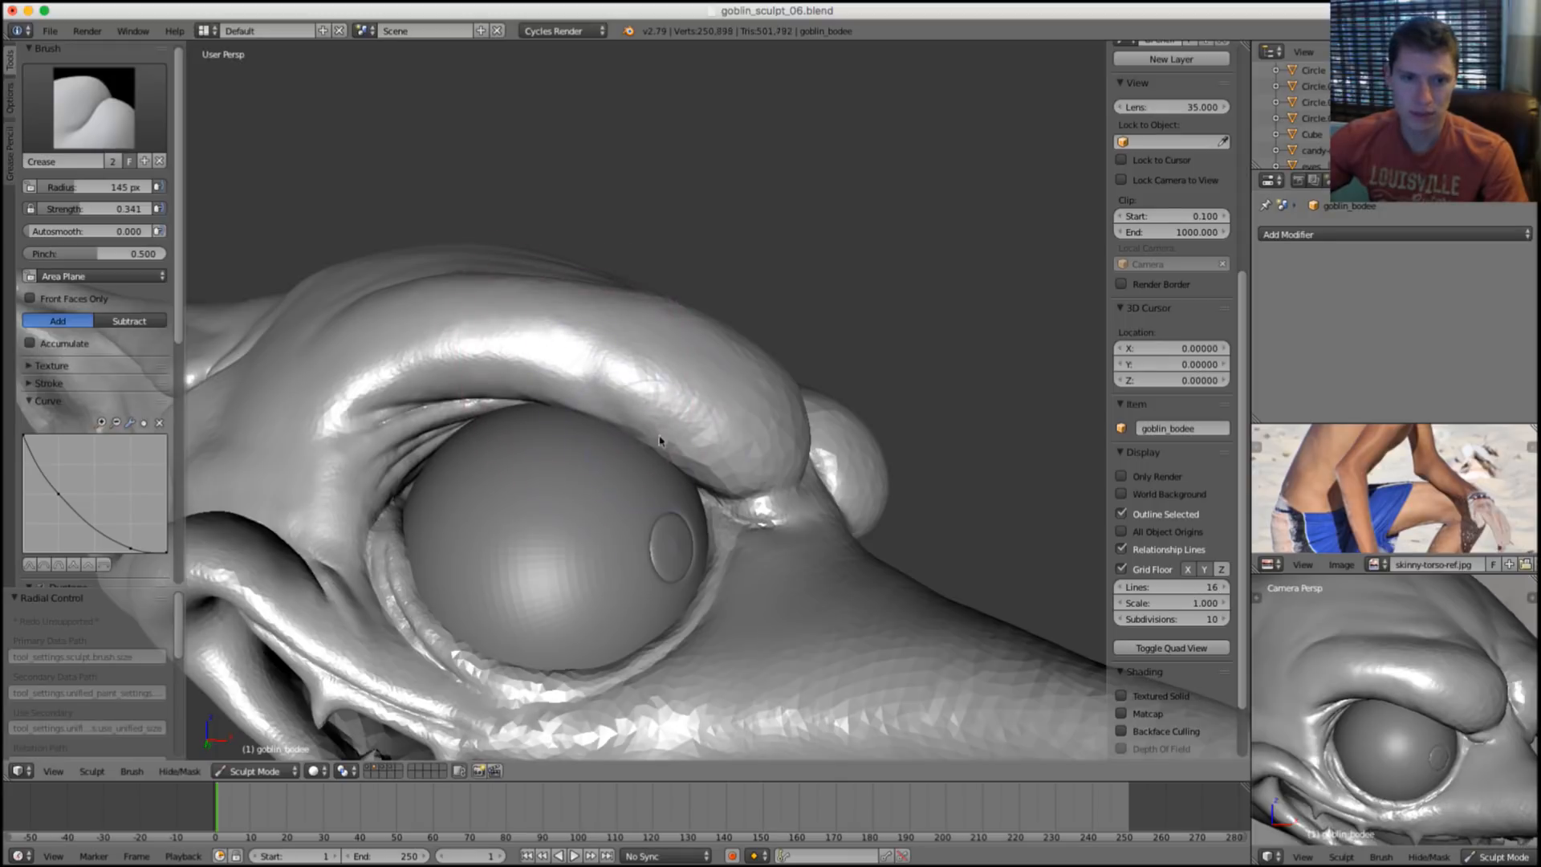
mouse_move(646, 382)
middle_down()
mouse_move(603, 470)
mouse_move(488, 395)
middle_up()
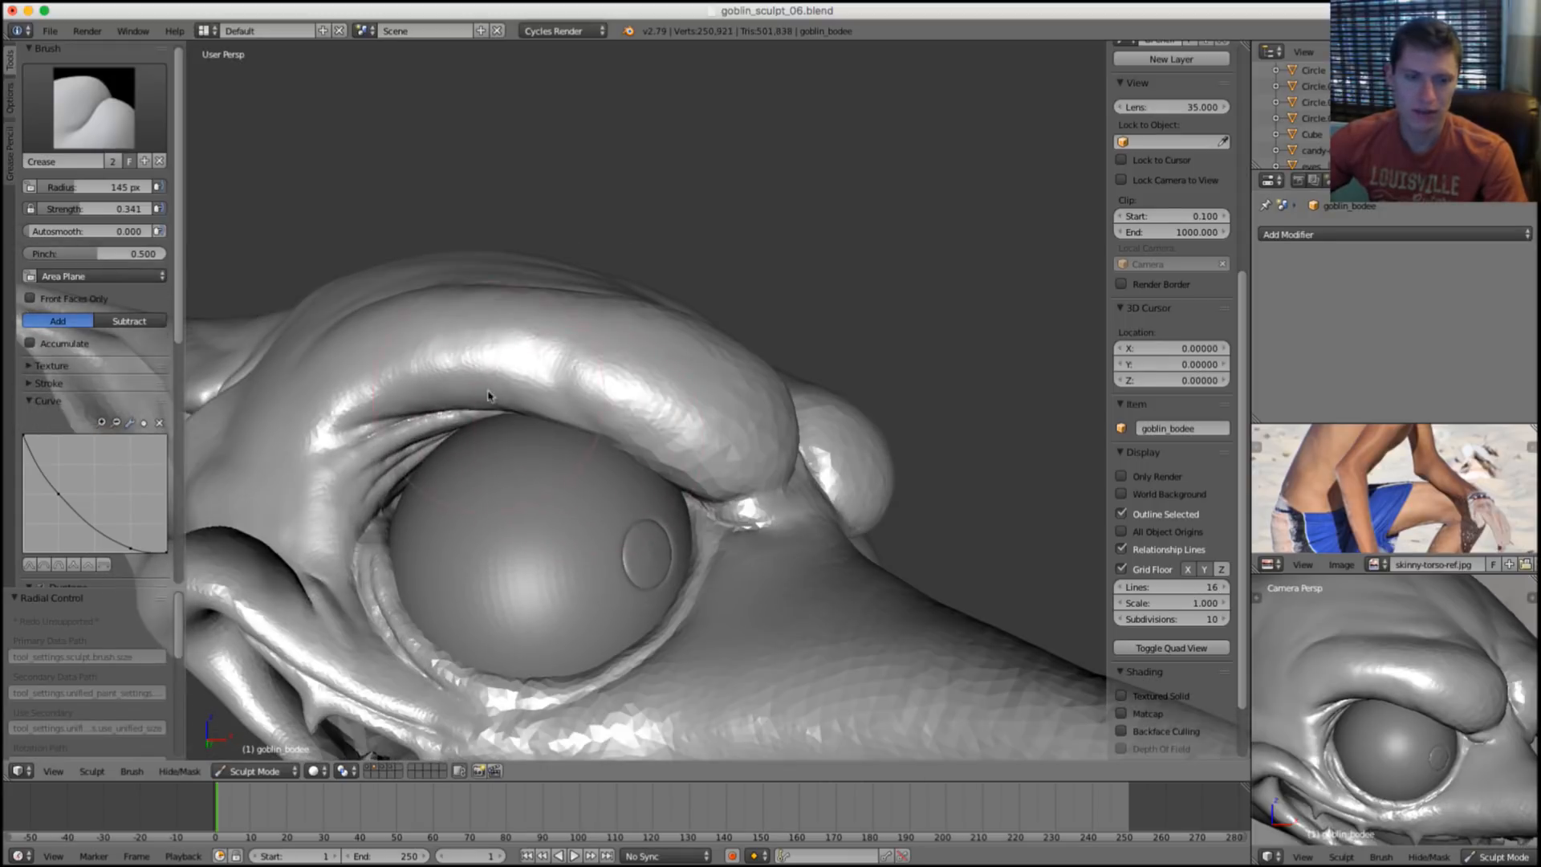
drag(538, 414, 604, 419)
middle_drag(605, 420, 619, 446)
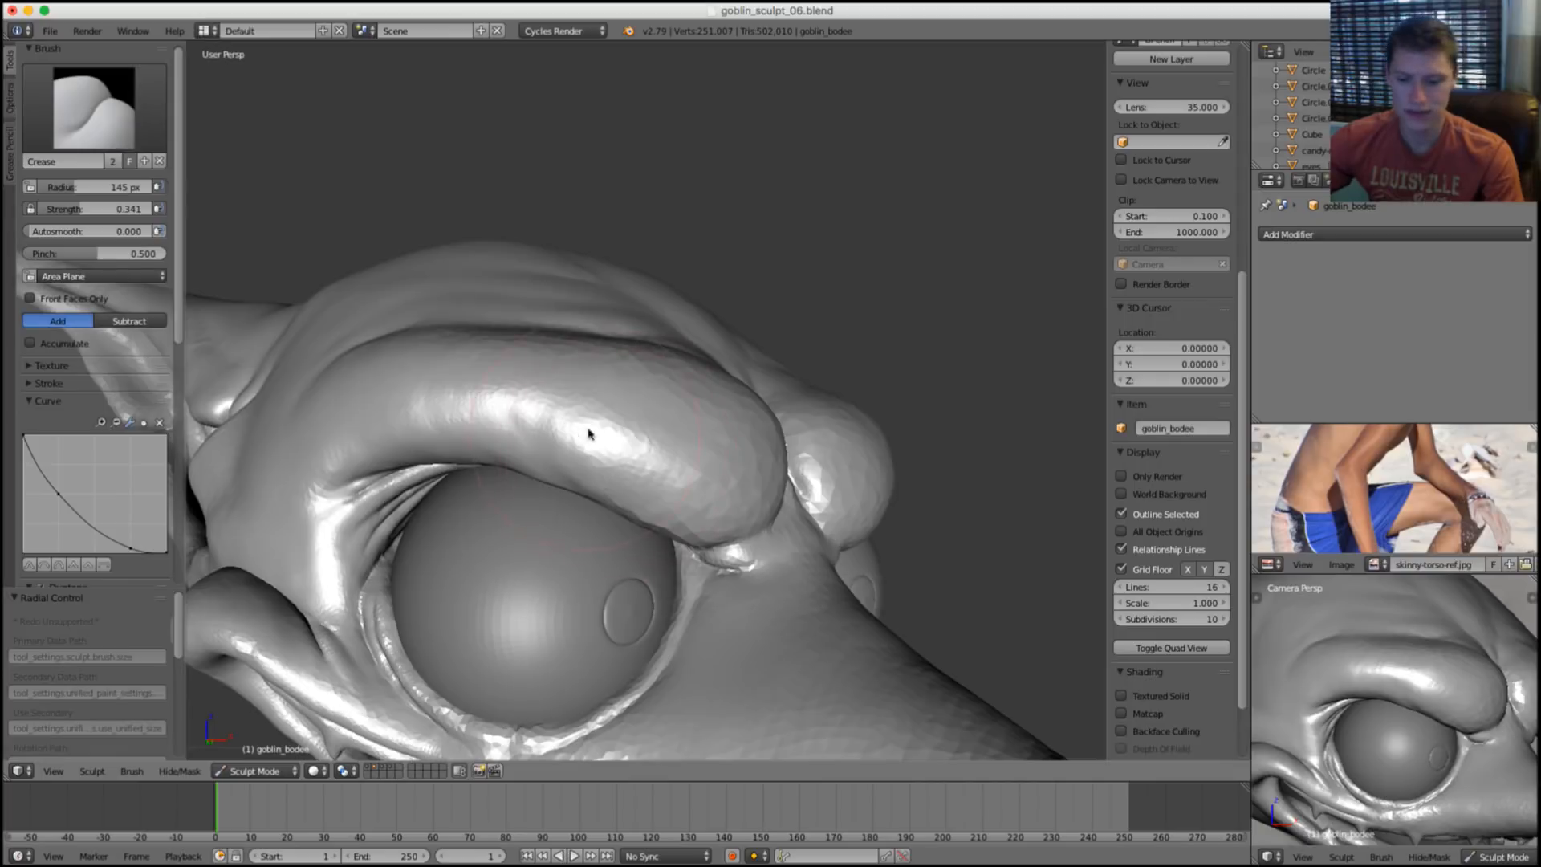
Puff up the brow above the eye toward its inner end with the Inflate/Deflate brush at a 187 px radius.
key(i)
drag(523, 402, 448, 412)
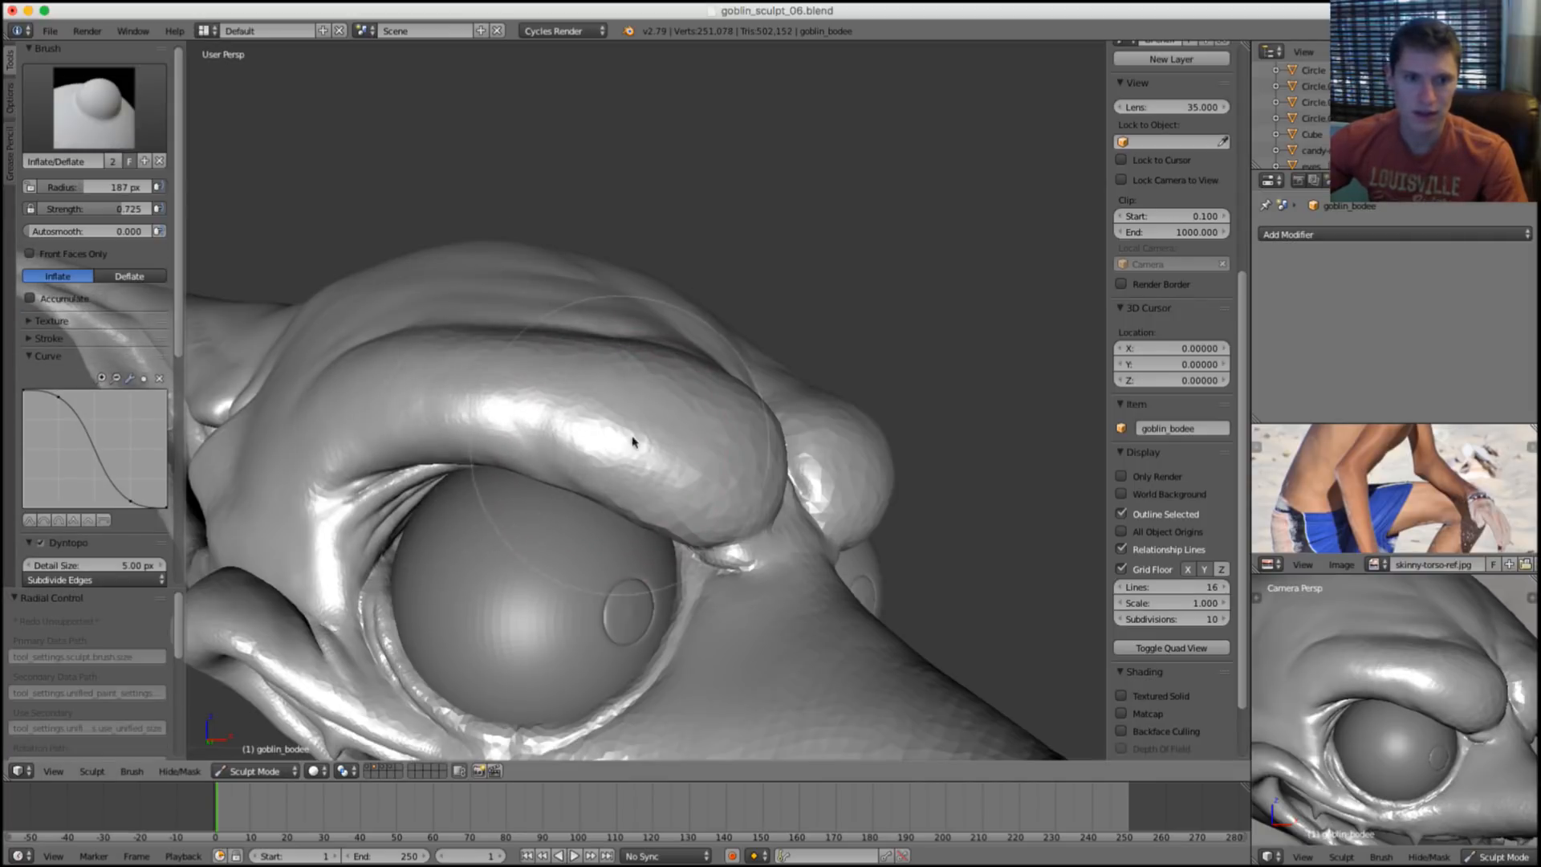
mouse_move(633, 464)
mouse_down()
mouse_move(726, 481)
mouse_move(676, 451)
mouse_move(700, 467)
mouse_up()
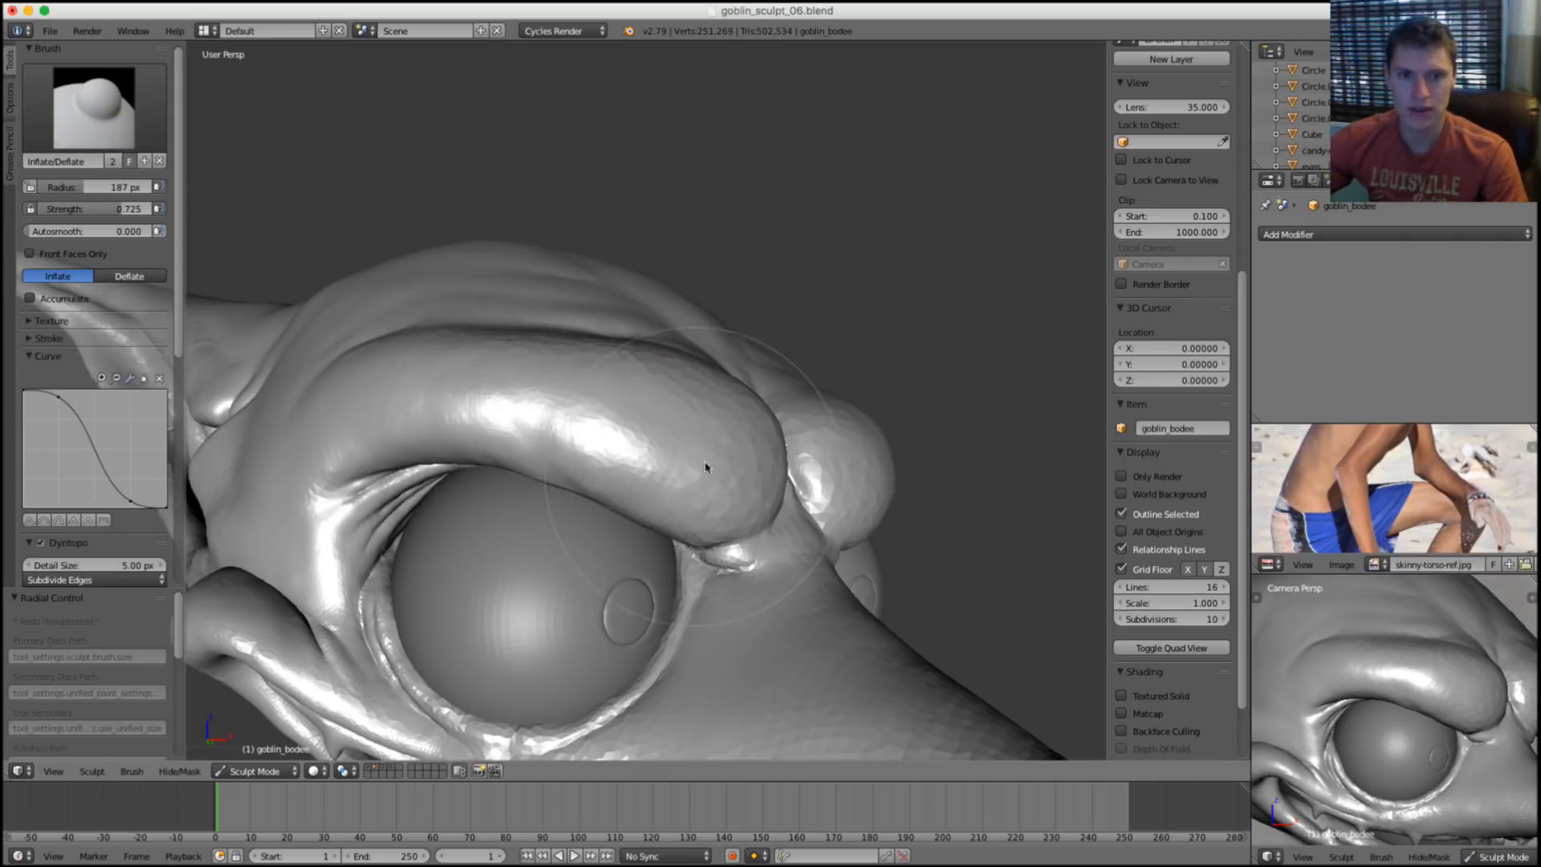
middle_drag(707, 468, 647, 402)
mouse_move(647, 402)
mouse_down()
mouse_move(664, 540)
mouse_move(618, 440)
mouse_move(629, 486)
mouse_move(699, 530)
mouse_move(719, 439)
mouse_up()
Smooth the upper surface of the brow from its outer part to the inner end at a 229 px radius.
middle_drag(657, 441, 679, 475)
key(f)
click(712, 475)
key(f)
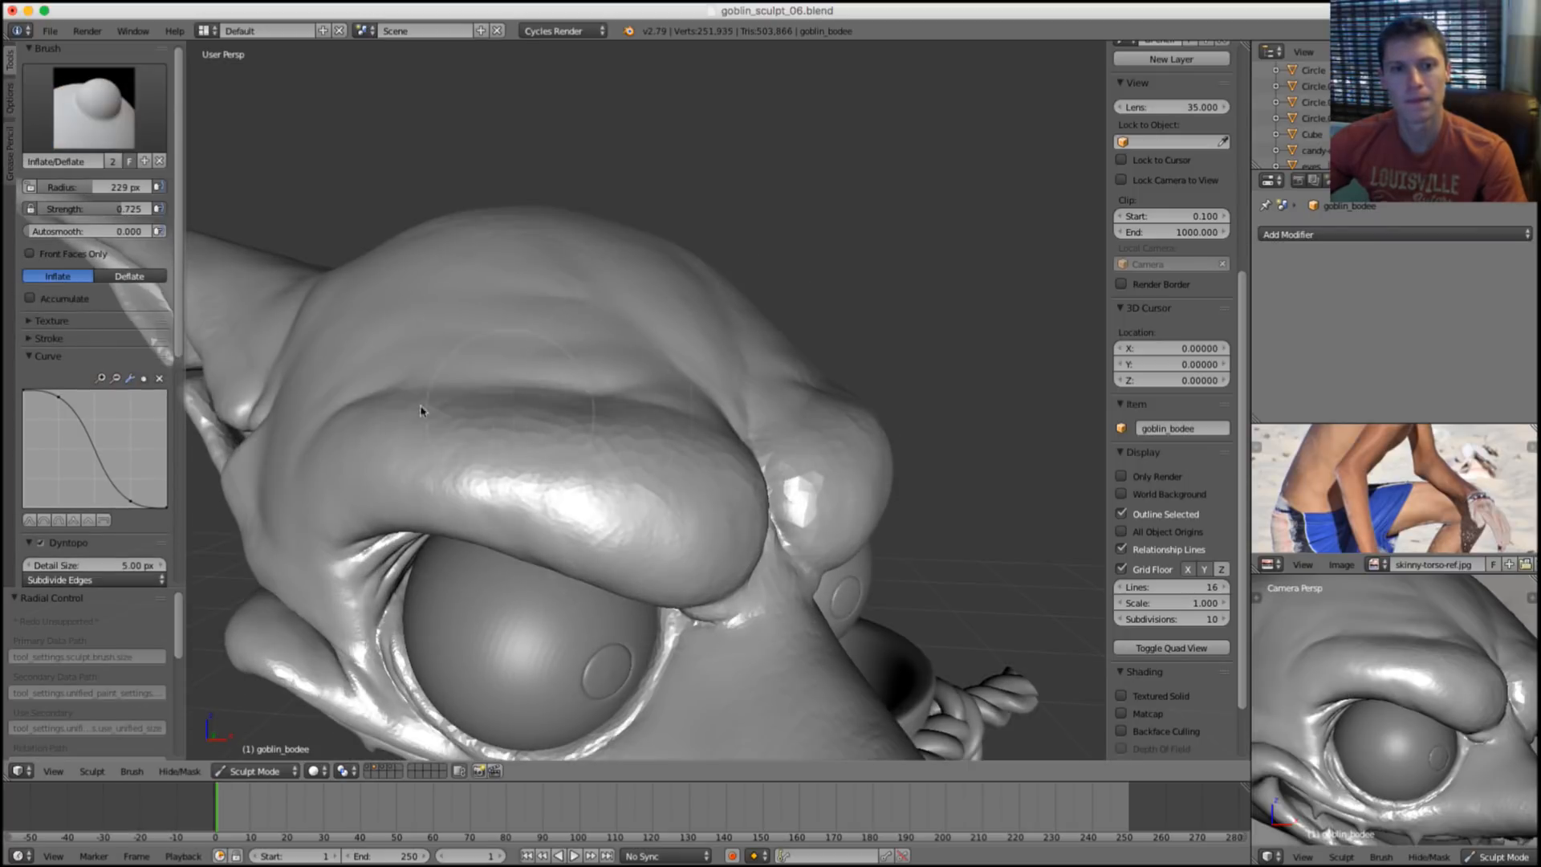
mouse_move(421, 411)
shift+mouse_down()
mouse_move(623, 430)
mouse_move(669, 454)
shift+mouse_up()
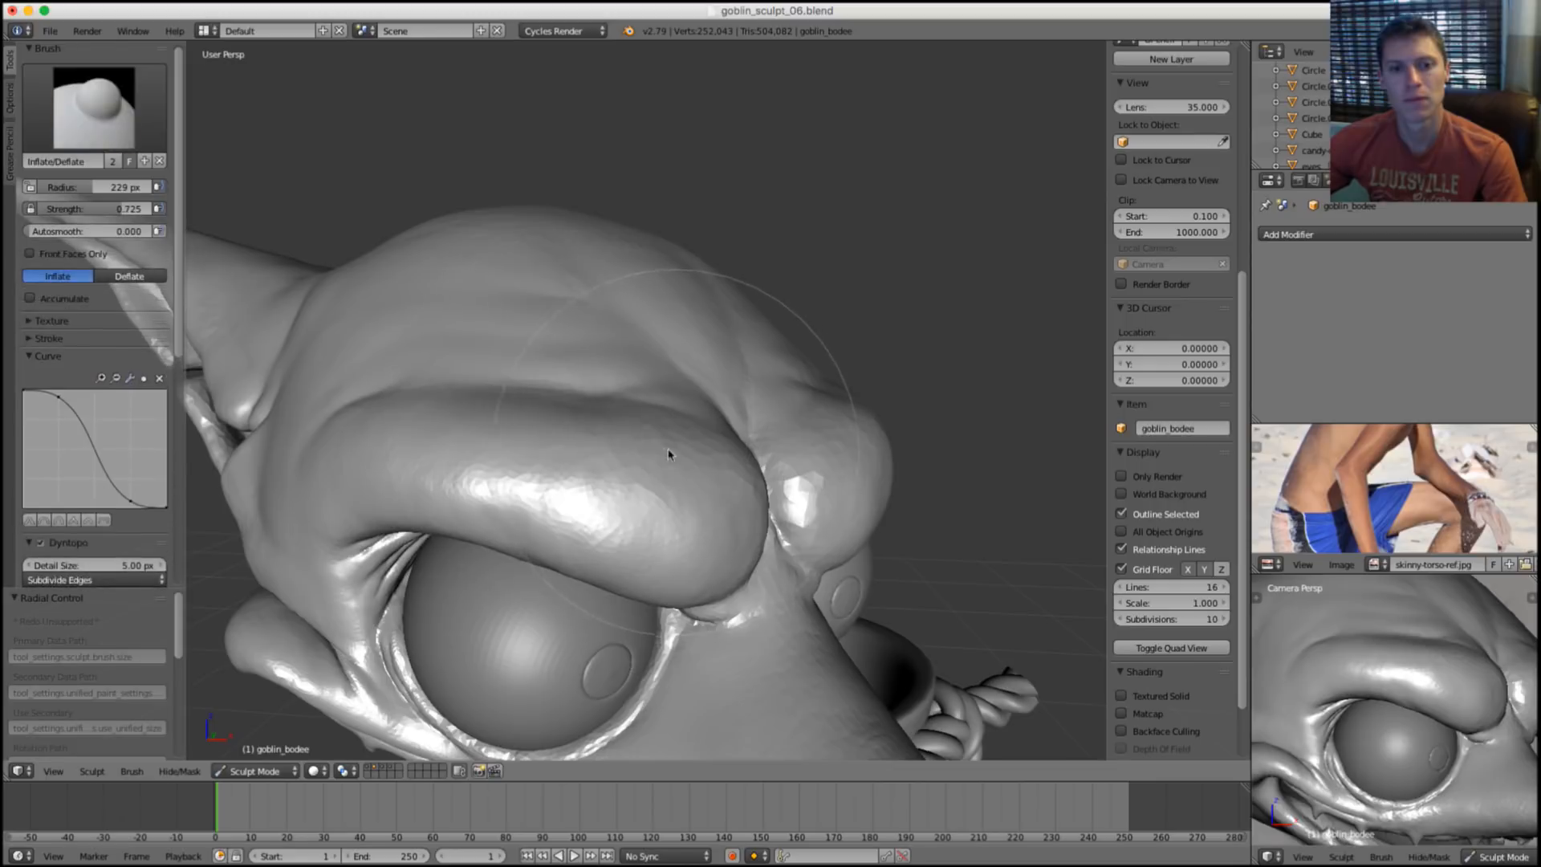
Crease the front of the brow above the eye with the Crease brush at 167 px radius and 0.283 strength.
key(shift+c)
mouse_move(578, 440)
middle_down()
mouse_move(489, 437)
mouse_move(376, 489)
middle_up()
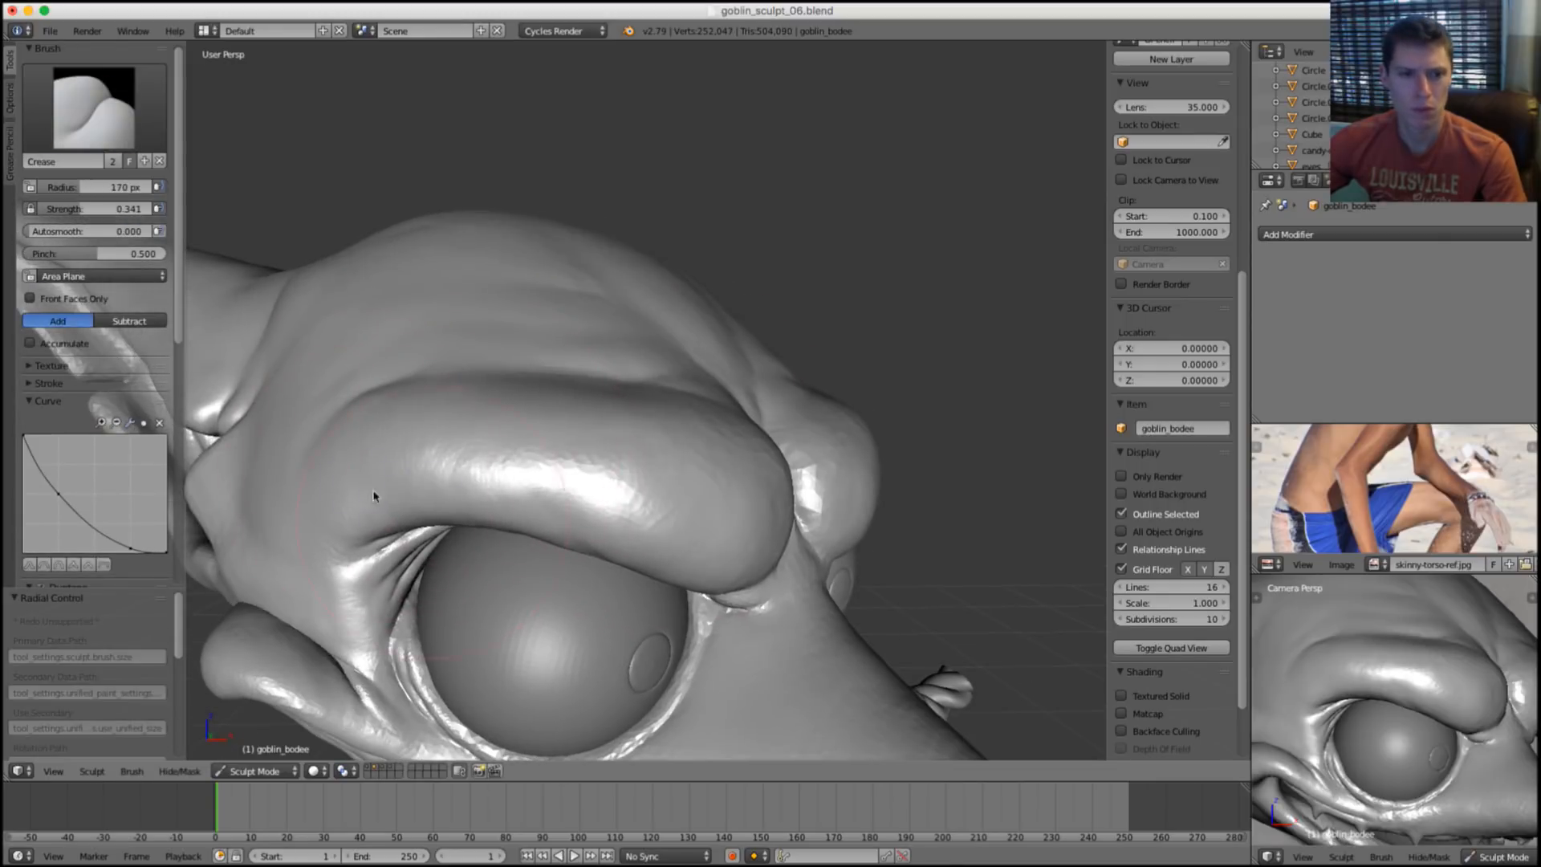
mouse_move(568, 474)
middle_down()
mouse_move(540, 492)
mouse_move(570, 461)
middle_up()
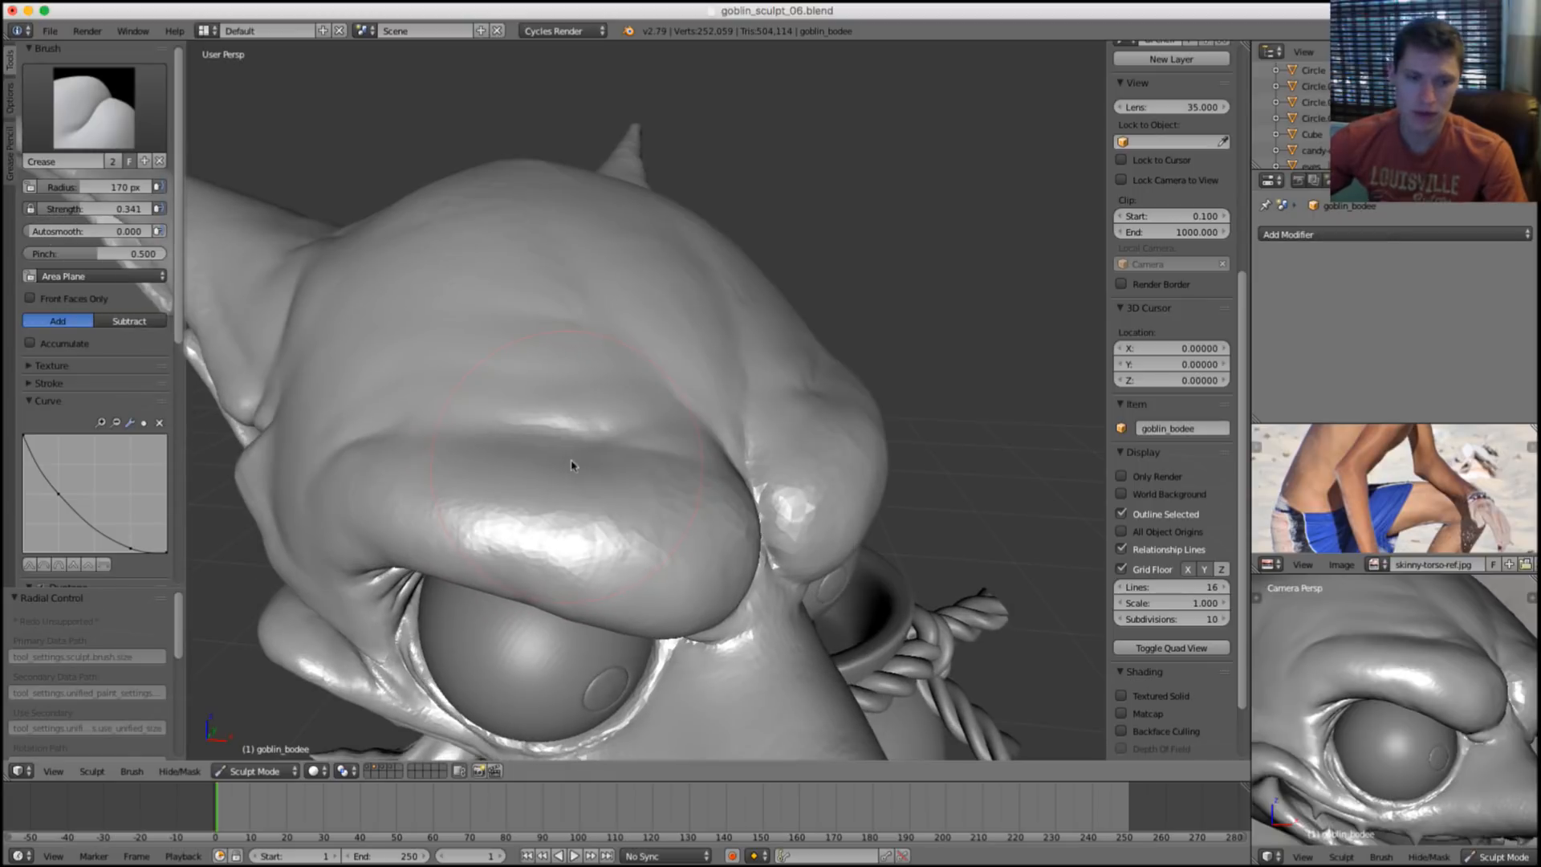
key(f)
click(576, 461)
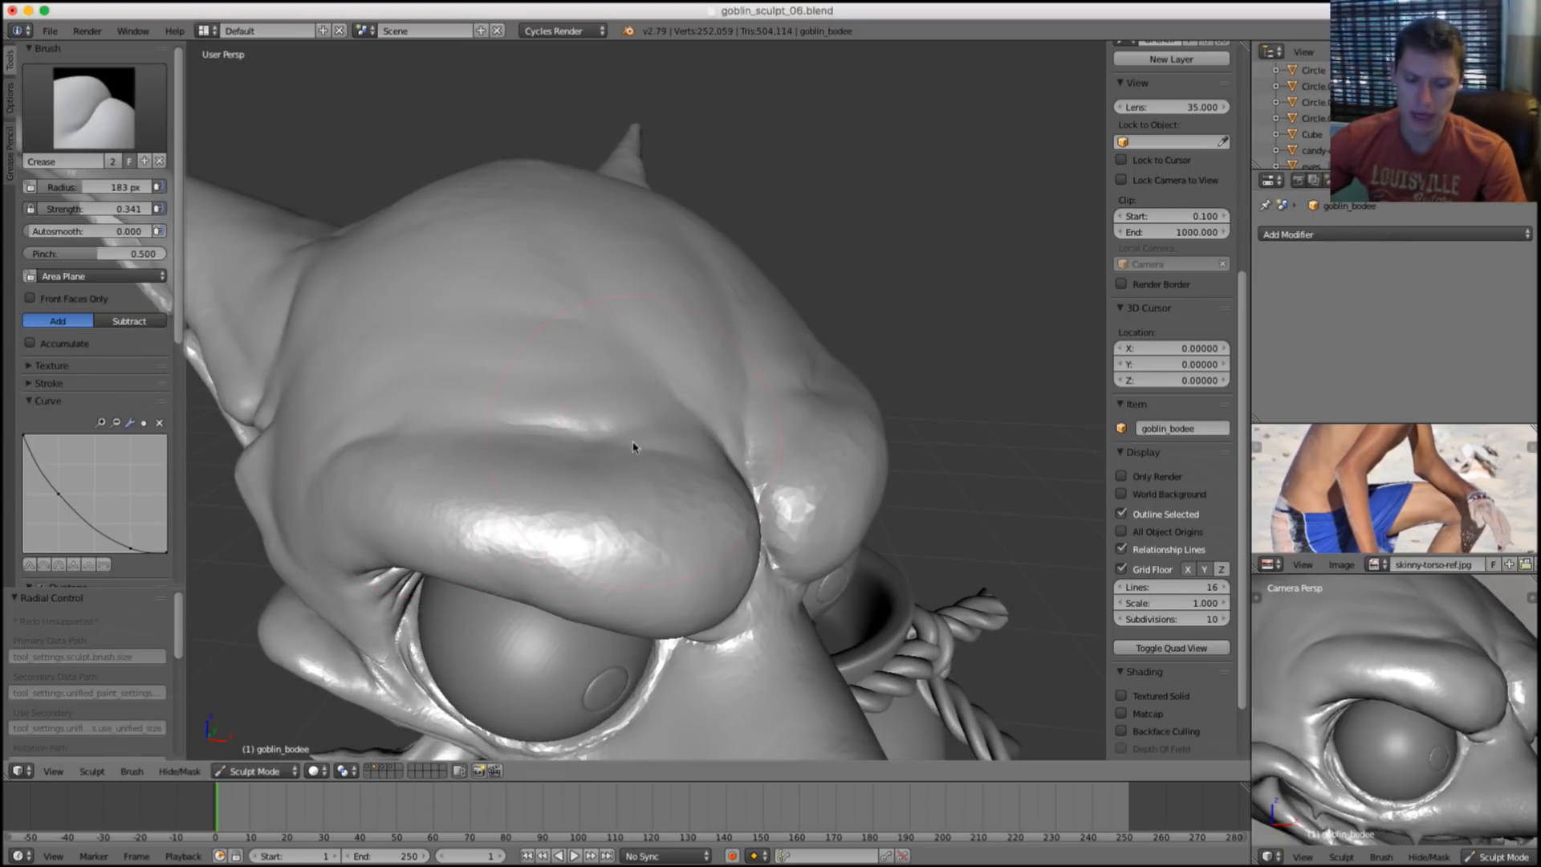
key(shift+c)
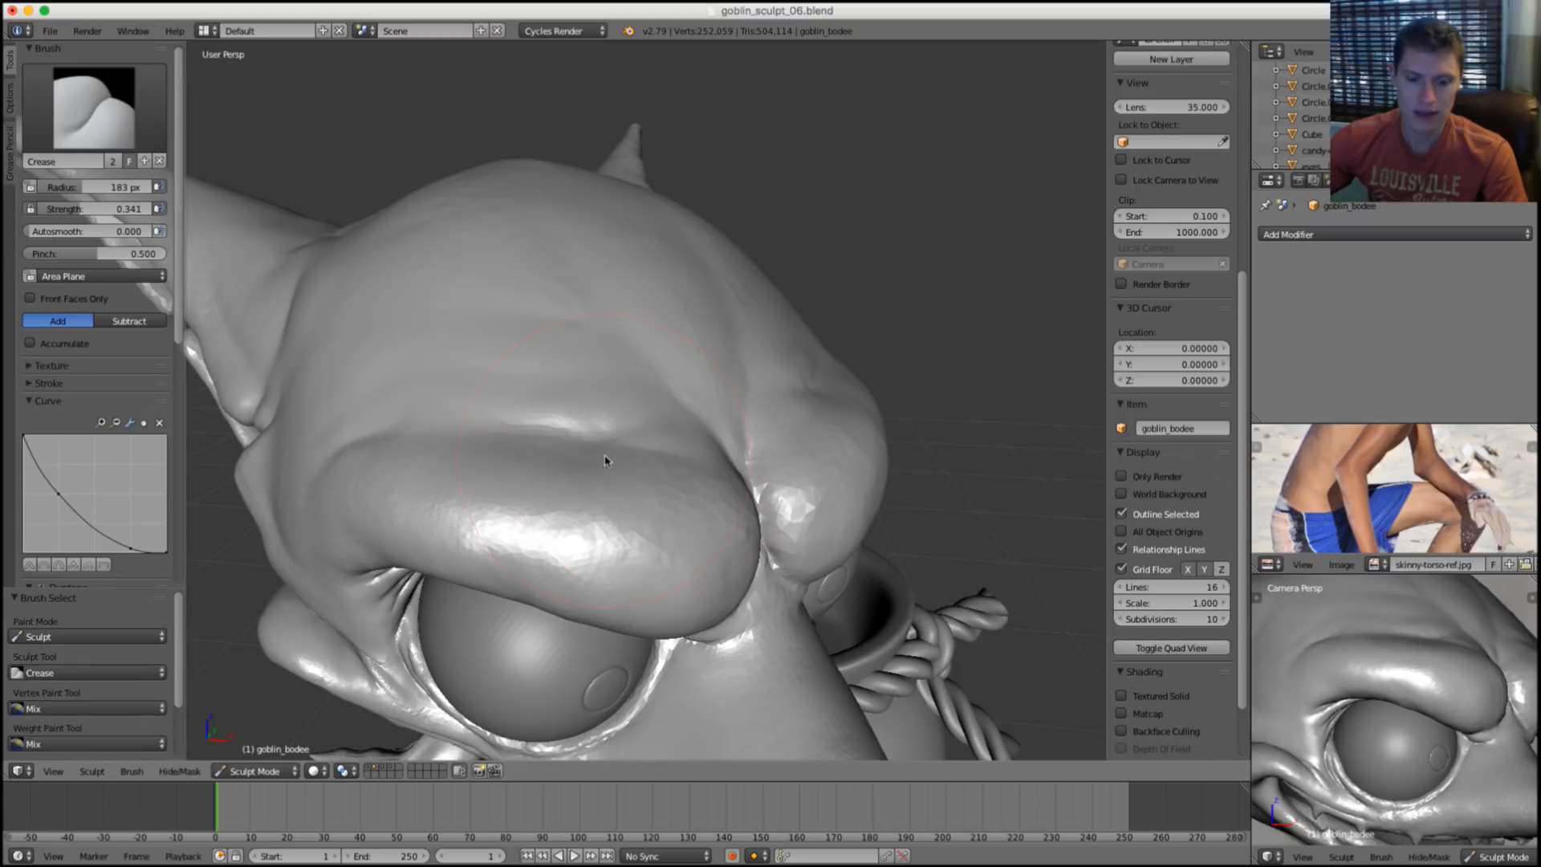
key(shift+f)
click(619, 462)
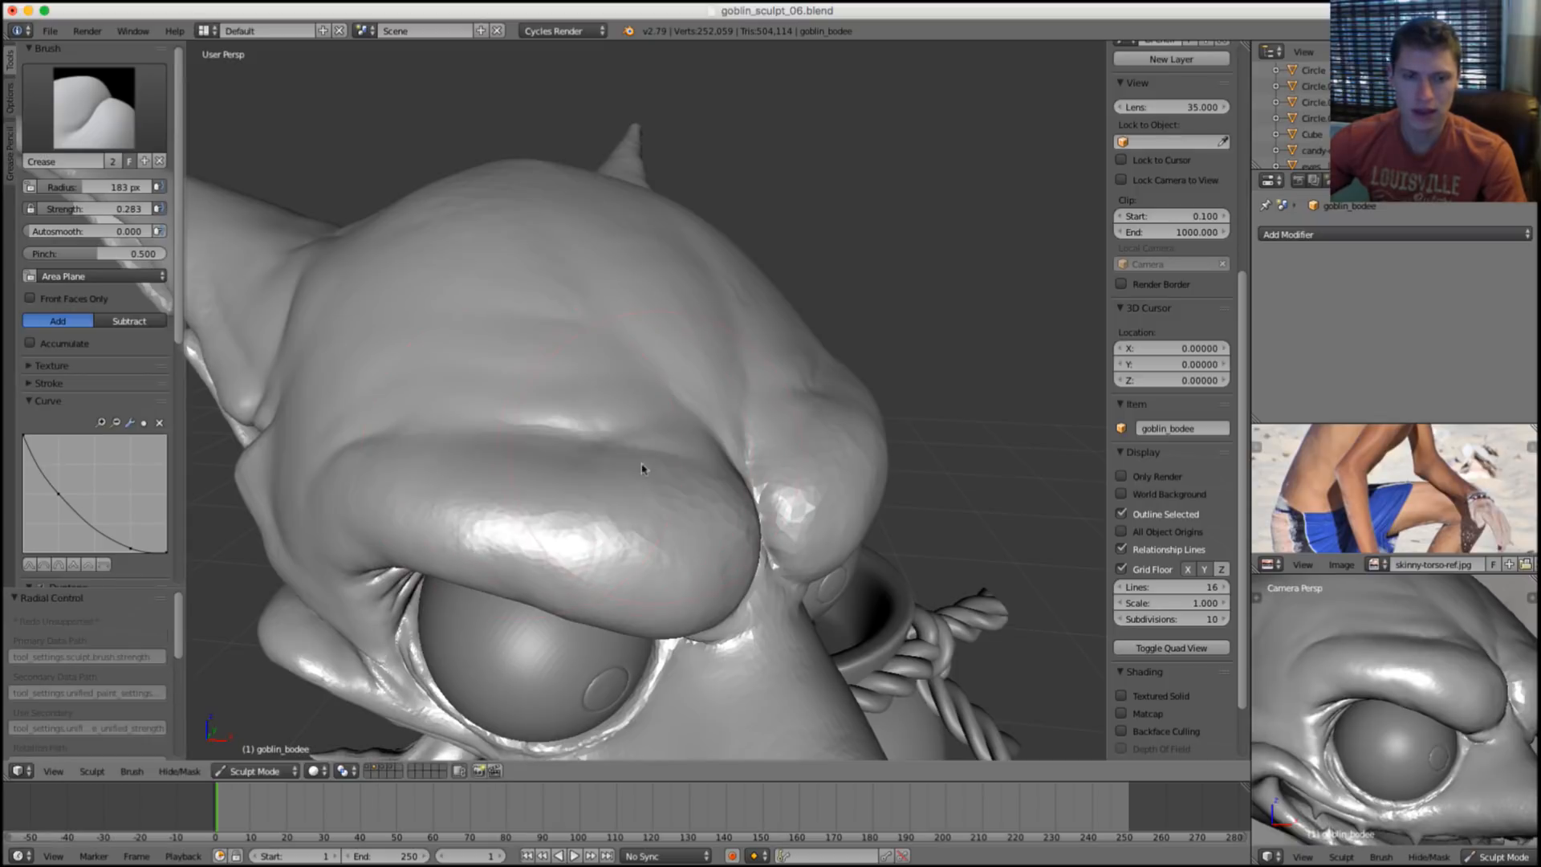
key(f)
middle_drag(634, 465, 642, 329)
click(611, 481)
scroll(674, 421, up, 3)
drag(620, 440, 641, 498)
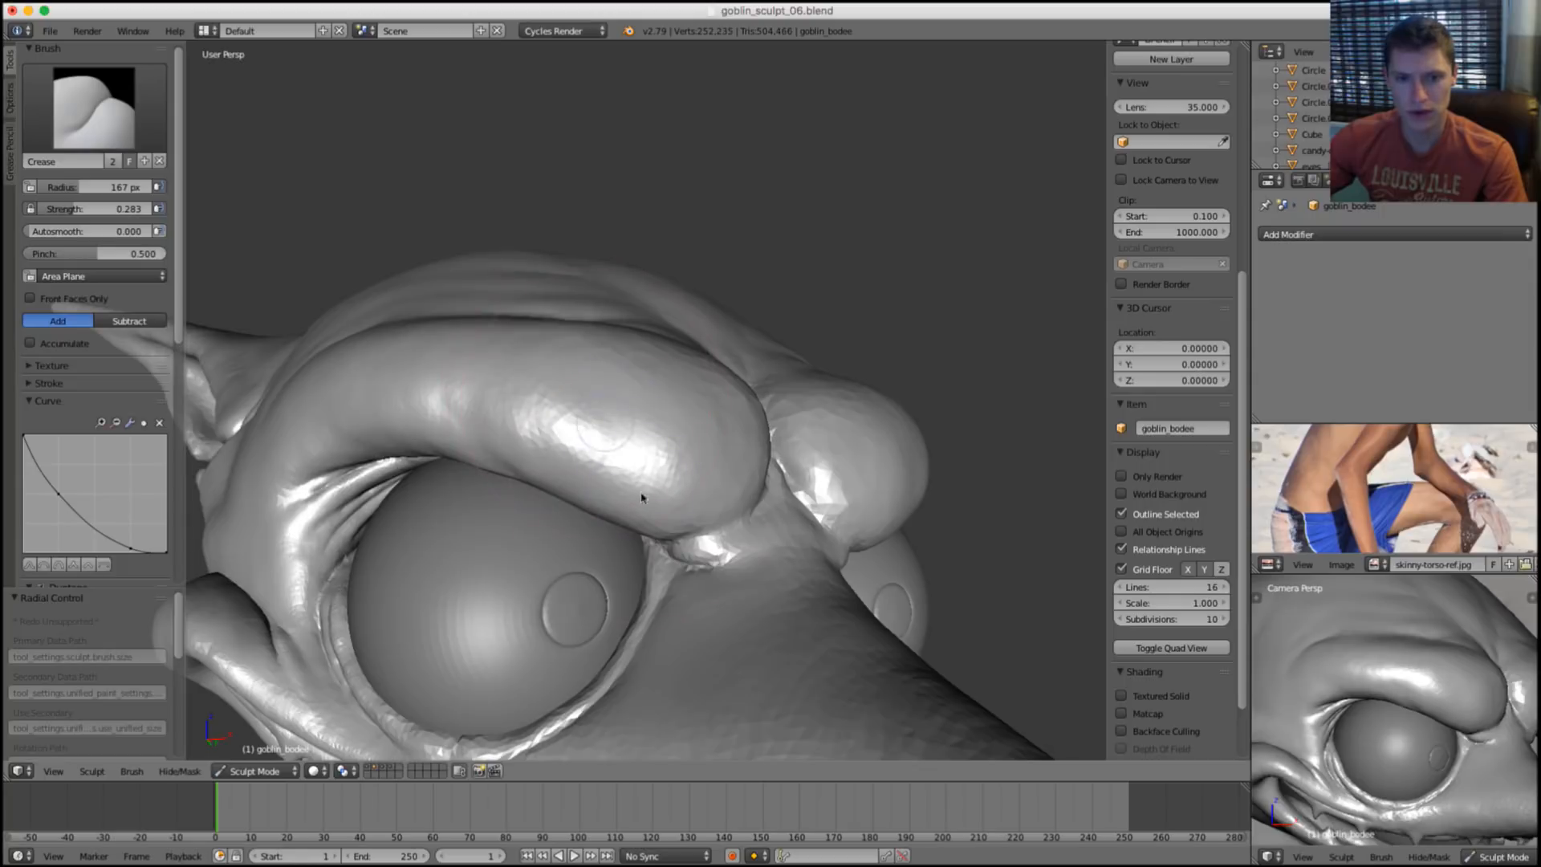
Carve the crease under the brow's inner end with the Crease brush at a 110 px radius.
mouse_move(673, 491)
middle_down()
mouse_move(613, 330)
mouse_move(691, 430)
middle_up()
scroll(690, 429, up, 2)
key(f)
click(574, 387)
scroll(572, 396, up, 3)
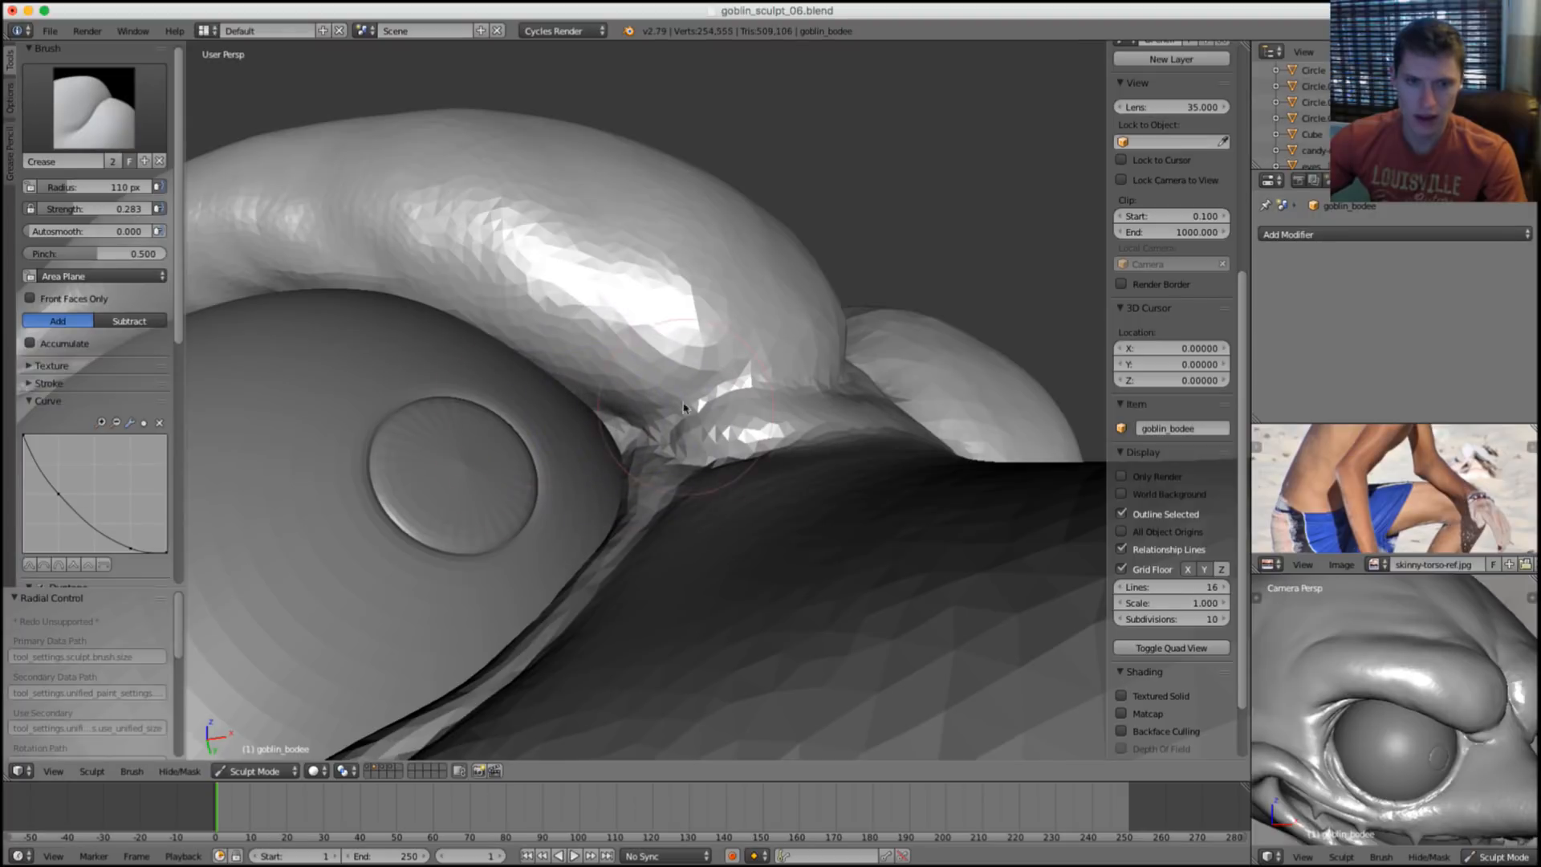
Deepen the crease between the brow and the small fold at the nose bridge with Crease strength 0.755.
key(shift+f)
click(670, 429)
drag(660, 427, 682, 423)
middle_drag(682, 423, 713, 430)
scroll(712, 430, up, 3)
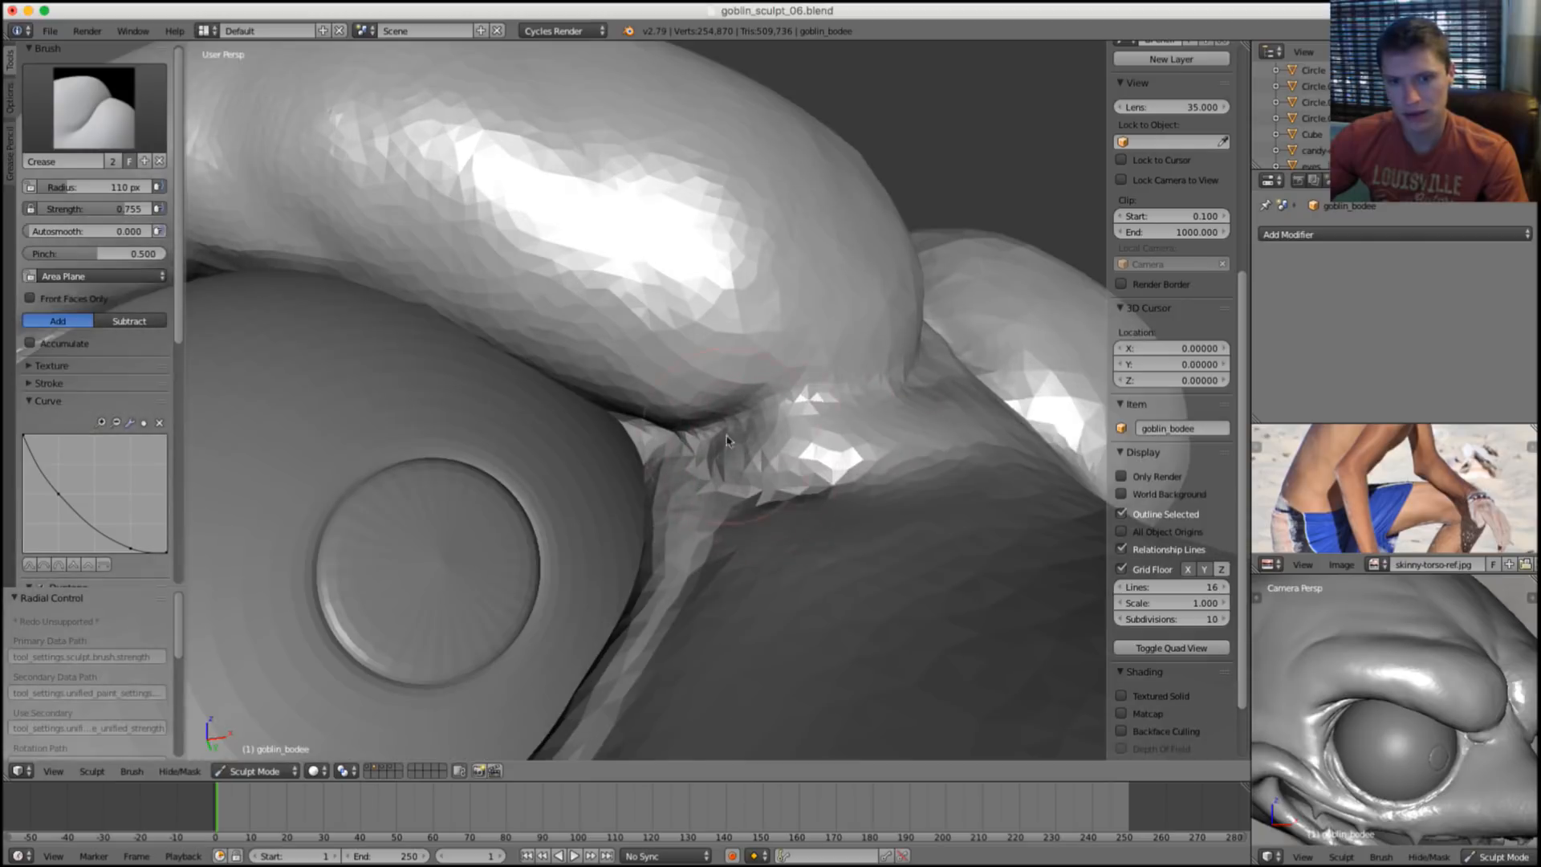
mouse_move(787, 406)
mouse_down()
mouse_move(845, 395)
mouse_move(704, 441)
mouse_up()
middle_drag(747, 425, 726, 375)
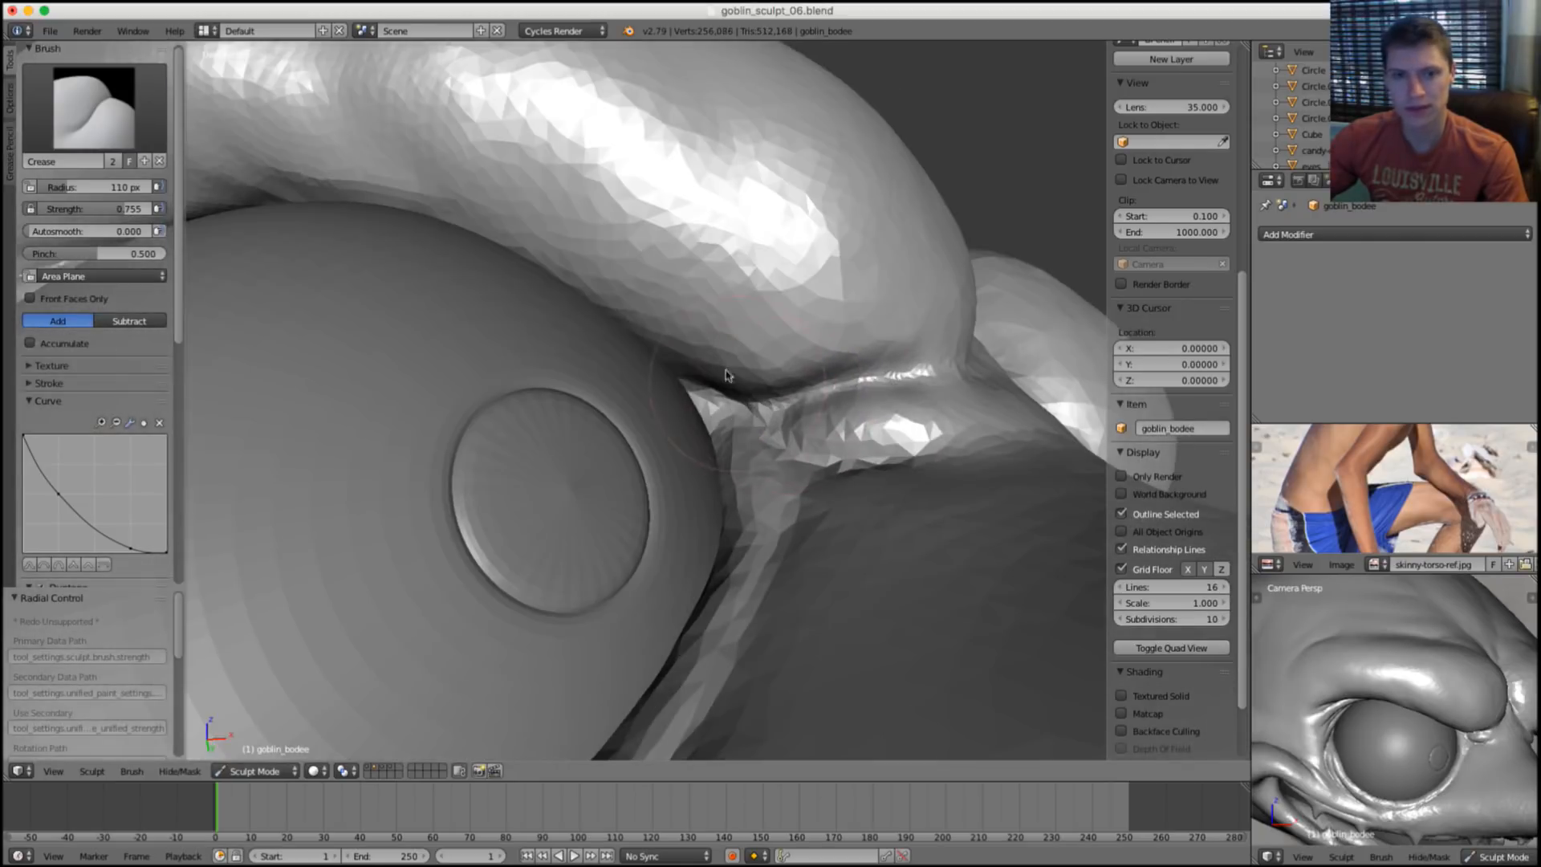
drag(752, 412, 739, 405)
Sharpen the brow's lower edge beside the eye's inner corner with the Crease brush at a 156 px radius.
key(f)
click(746, 411)
middle_drag(746, 411, 719, 409)
key(f)
click(721, 406)
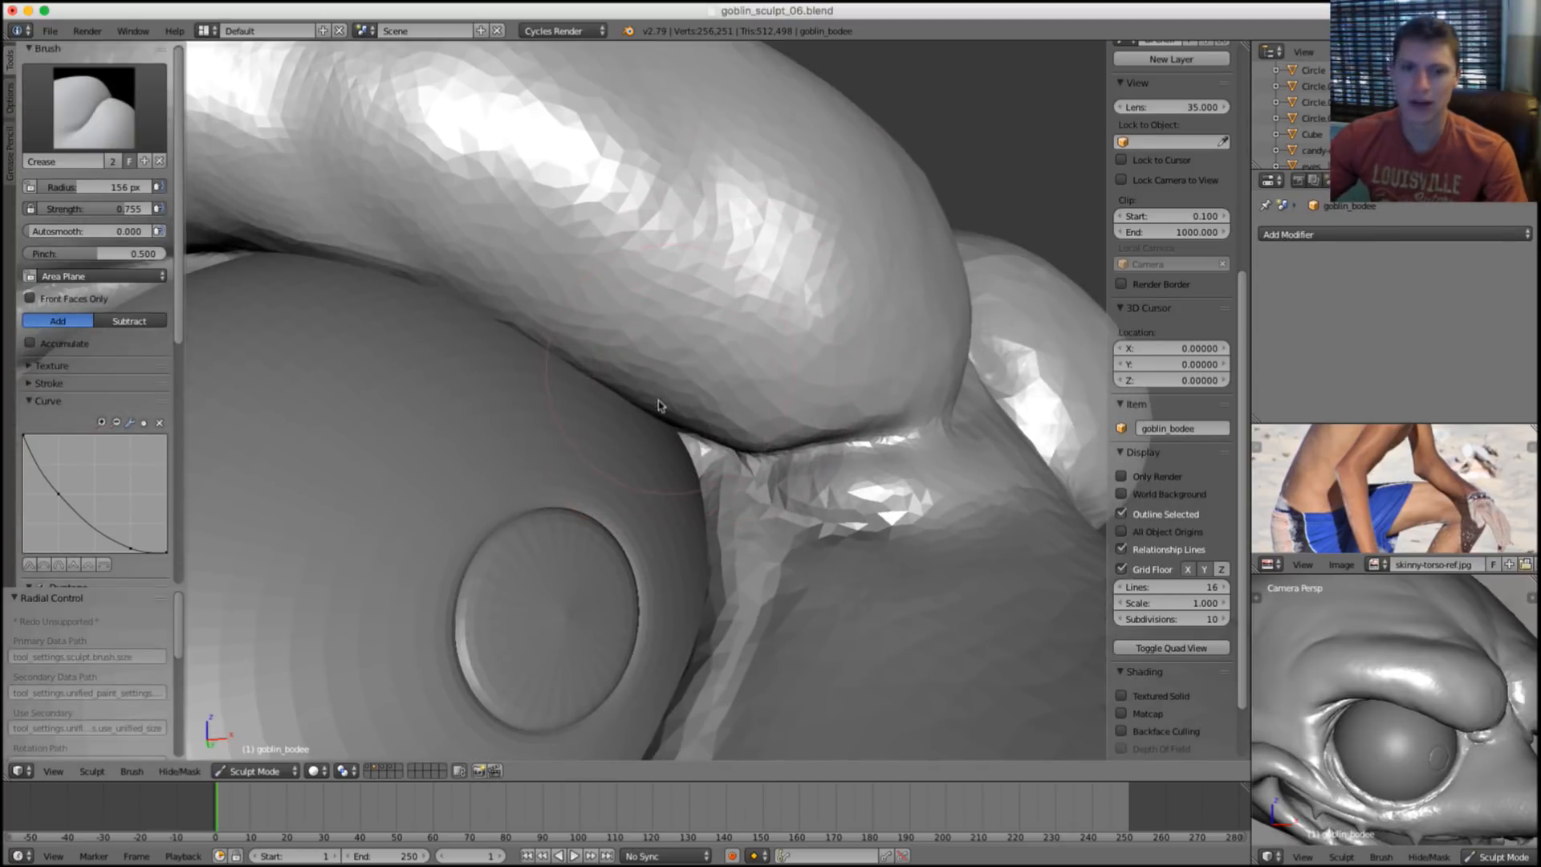
Crease the area below the brow at the eye's inner corner with the Crease brush at a 140 px radius.
key(f)
click(700, 425)
scroll(750, 454, up, 1)
key(f)
click(710, 483)
mouse_move(748, 491)
mouse_down()
mouse_move(733, 475)
mouse_move(724, 530)
mouse_up()
scroll(827, 390, down, 6)
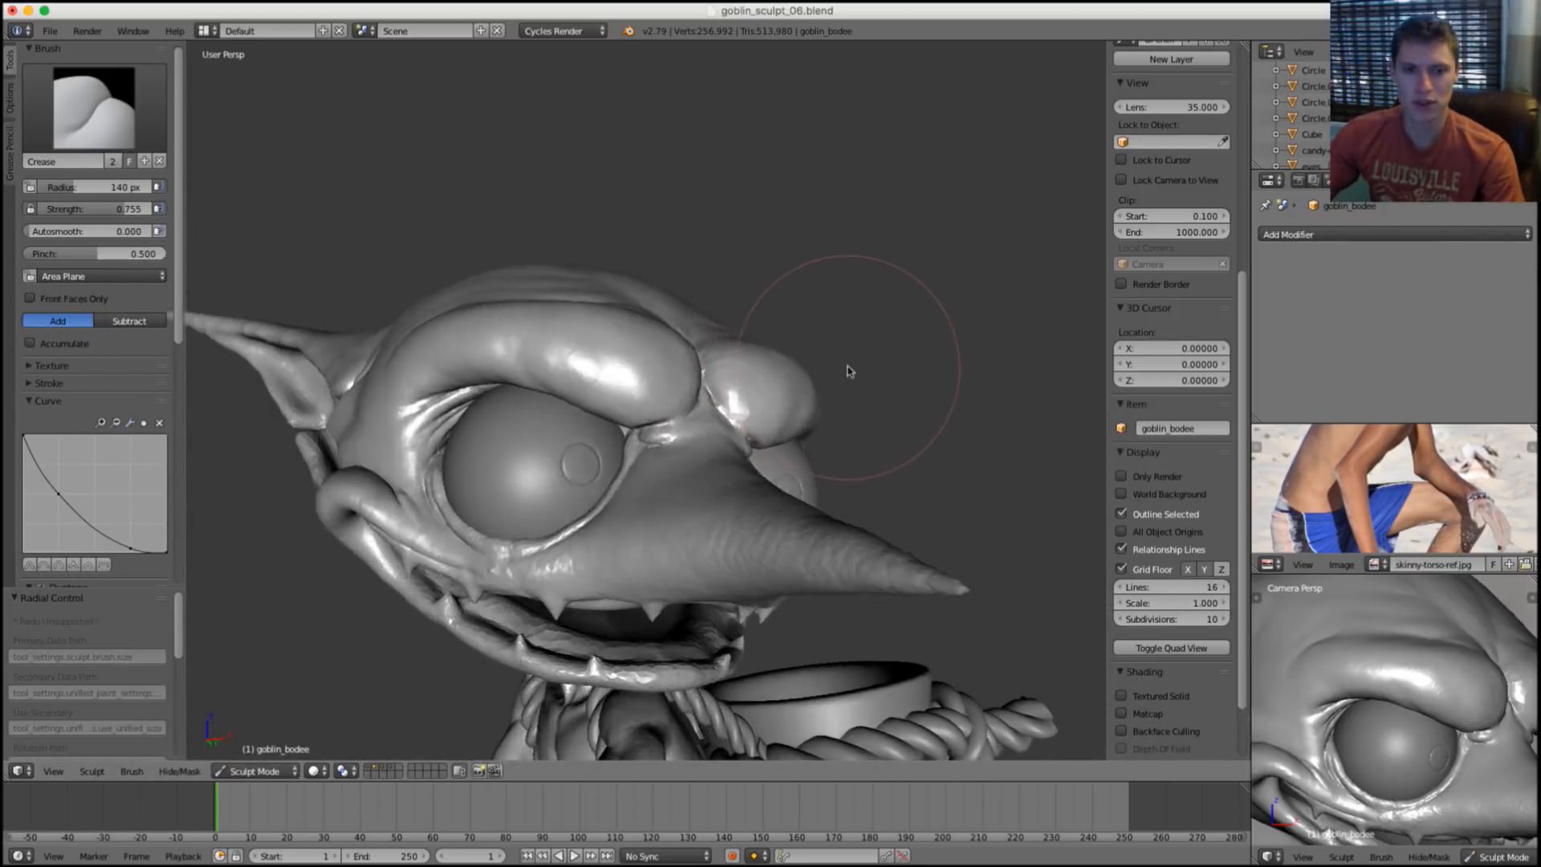
Outline the lower edge of the small fold between brow and nose with the Crease brush at a 105 px radius.
scroll(835, 386, up, 6)
key(f)
click(771, 463)
shift+middle_drag(835, 594, 774, 488)
scroll(774, 488, up, 3)
drag(634, 461, 647, 448)
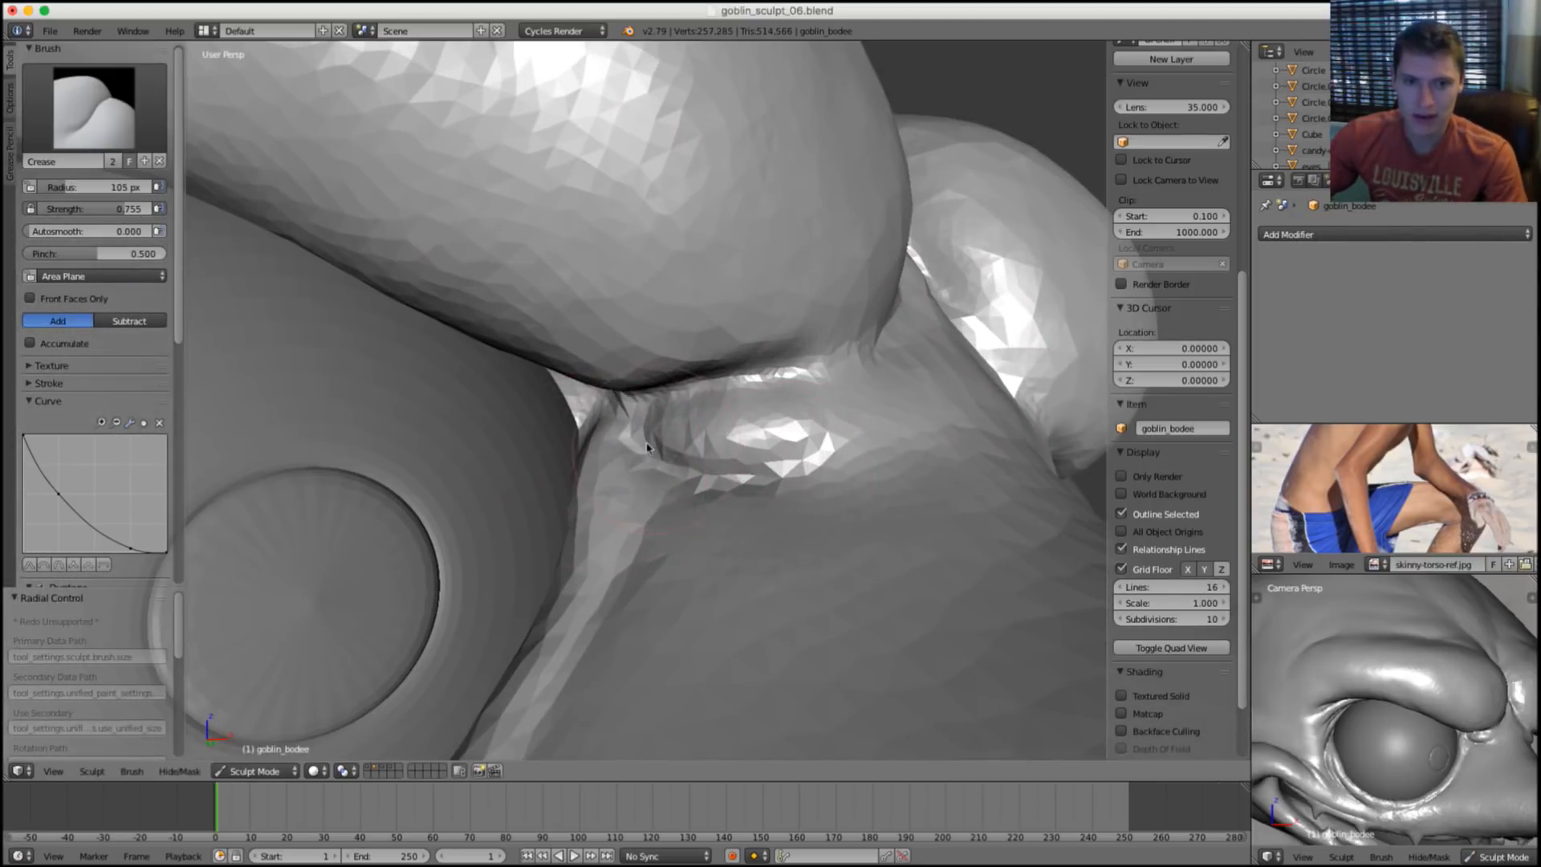
drag(724, 479, 914, 438)
Puff up the small fold between the brow and the nose bridge with the Inflate/Deflate brush.
mouse_move(915, 439)
middle_down()
mouse_move(898, 454)
mouse_move(881, 423)
mouse_move(898, 400)
middle_up()
key(i)
key(f)
click(904, 422)
key(f)
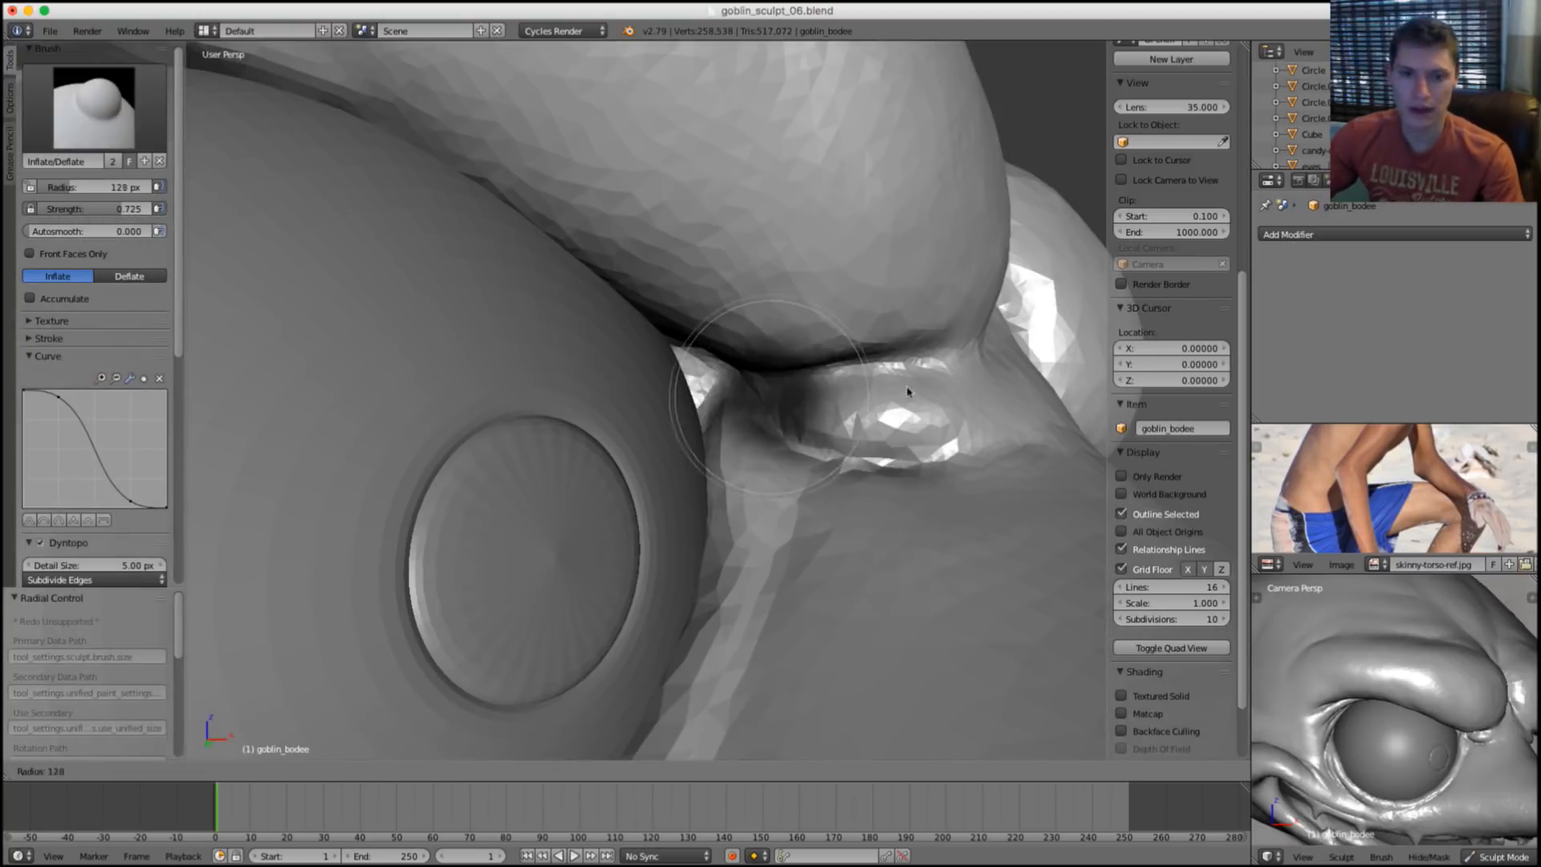
click(908, 389)
mouse_move(845, 407)
mouse_down()
mouse_move(936, 420)
mouse_move(836, 420)
mouse_move(967, 406)
mouse_move(970, 356)
mouse_up()
scroll(970, 356, down, 6)
middle_drag(967, 358, 857, 398)
Swell the small fold under the brow's inner end further with the Inflate/Deflate brush at a 207 px radius.
middle_drag(787, 400, 779, 369)
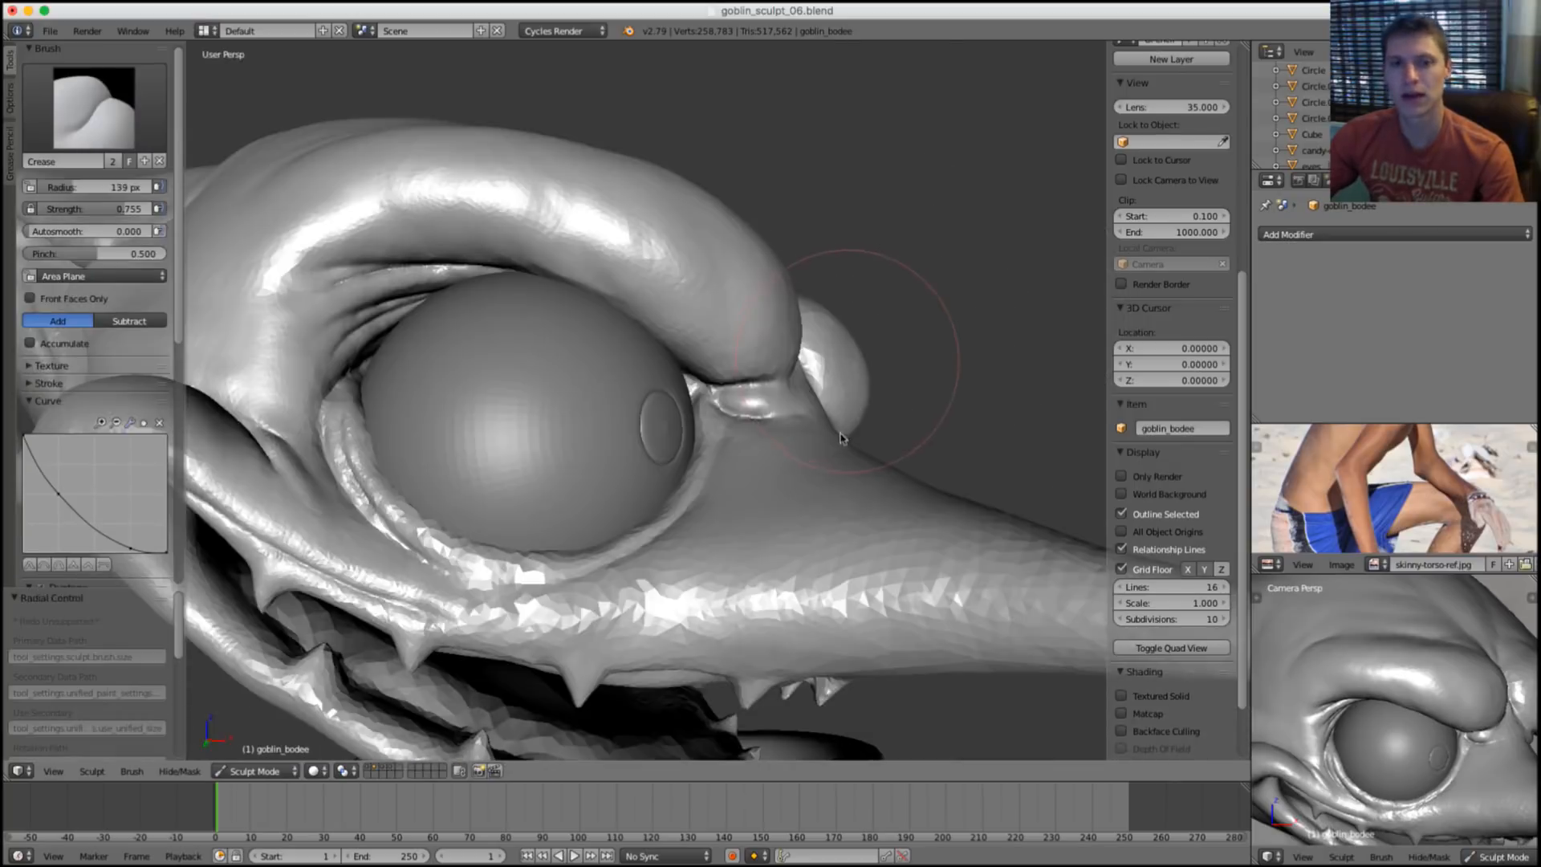
scroll(779, 369, up, 3)
key(i)
key(f)
click(830, 347)
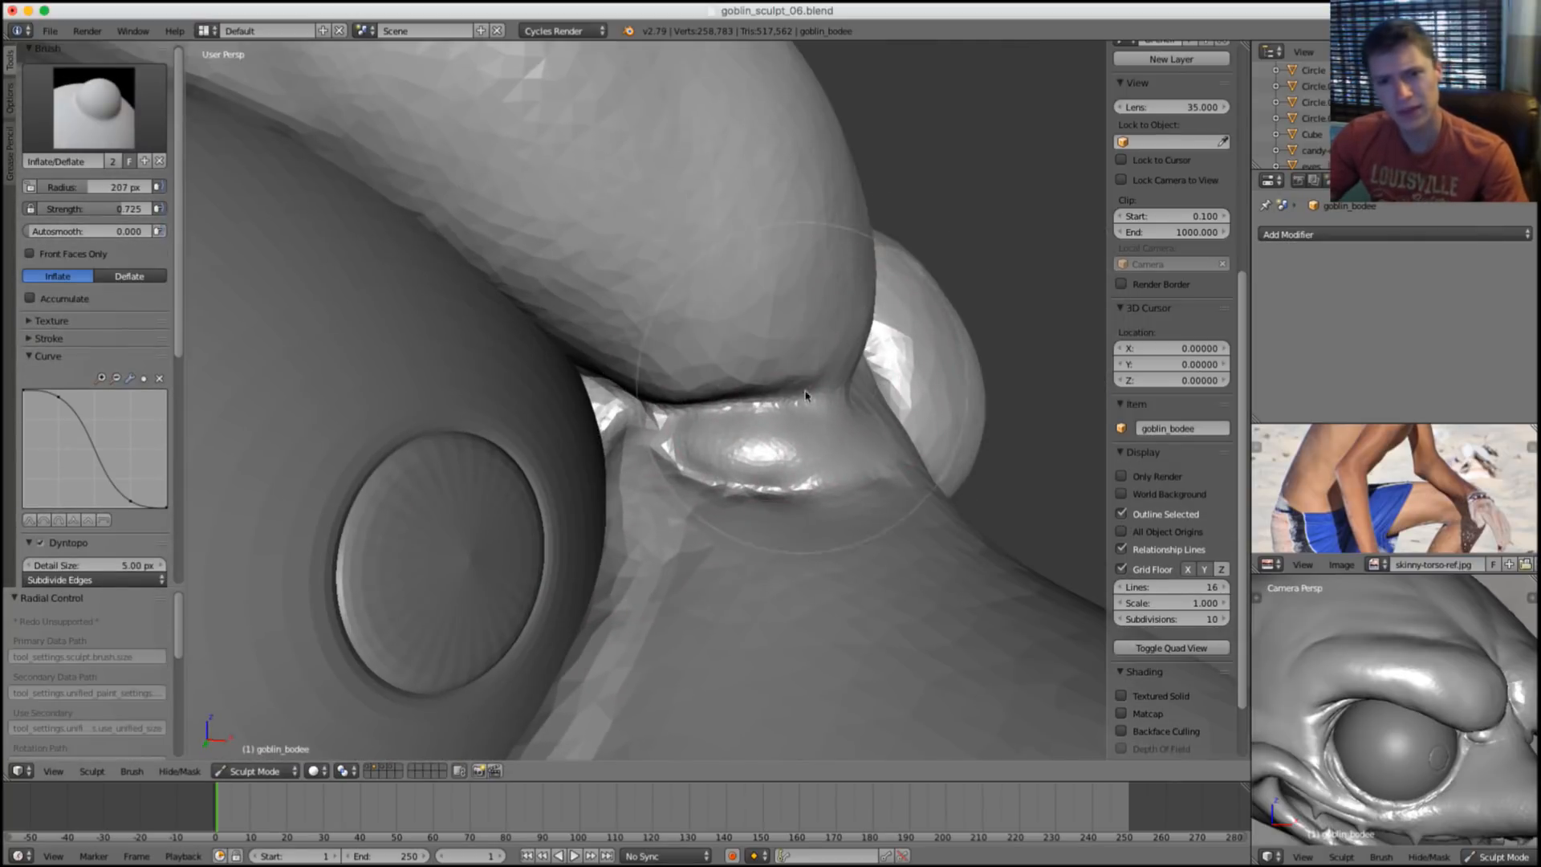
drag(720, 375, 723, 384)
middle_drag(722, 384, 724, 395)
mouse_move(668, 408)
mouse_down()
mouse_move(613, 416)
mouse_move(626, 478)
mouse_move(784, 440)
mouse_move(677, 462)
mouse_up()
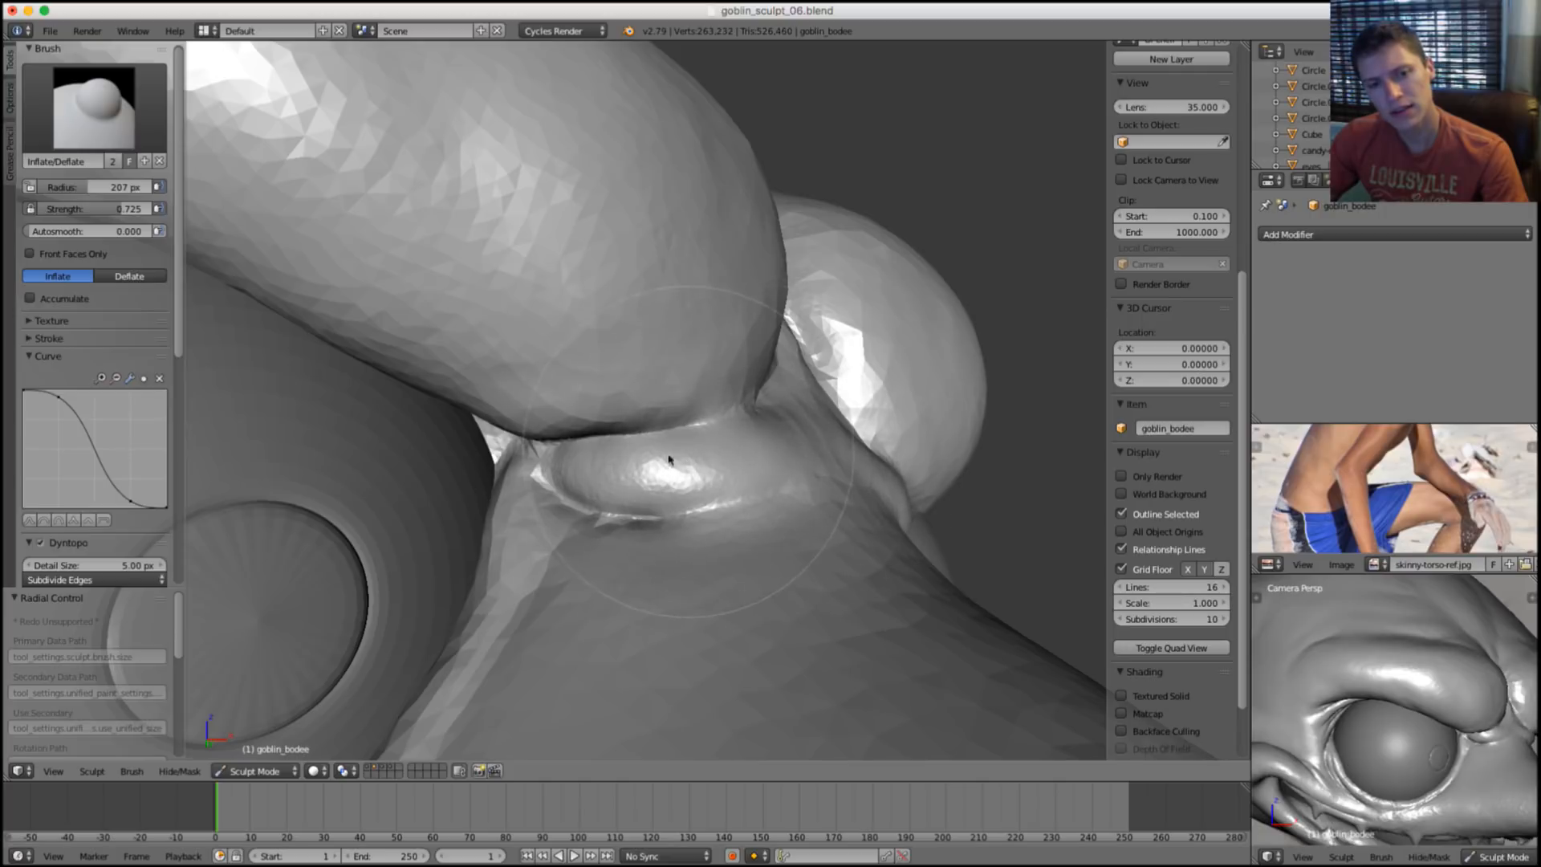
Carve a diagonal groove across the front of the brow above the eye with the Crease brush at a 174 px radius.
key(shift+c)
mouse_move(669, 460)
middle_down()
mouse_move(610, 418)
mouse_move(712, 213)
mouse_move(739, 248)
middle_up()
key(s)
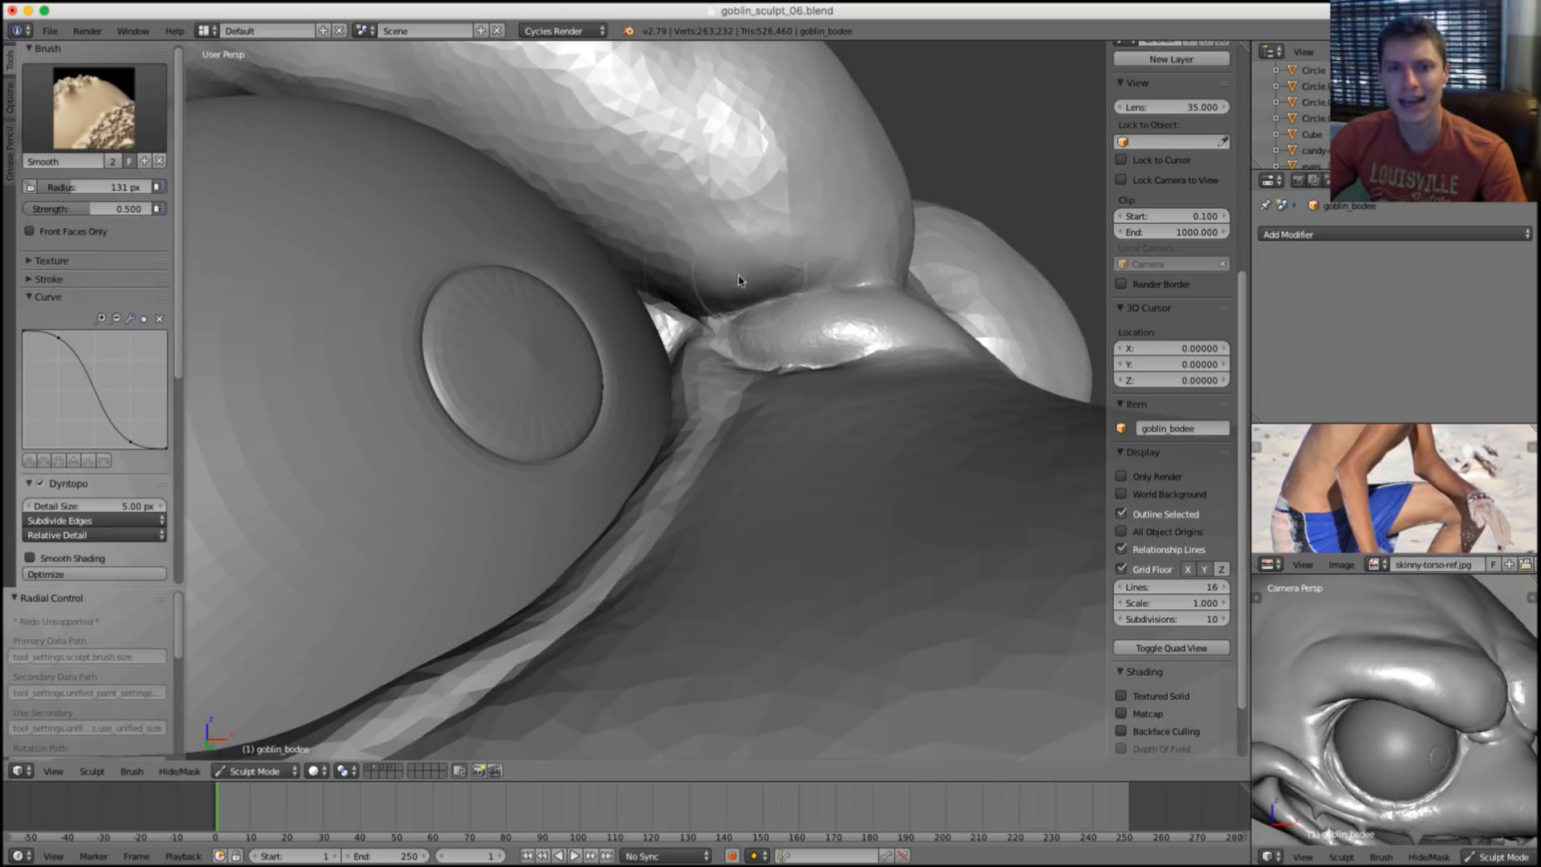
key(shift+c)
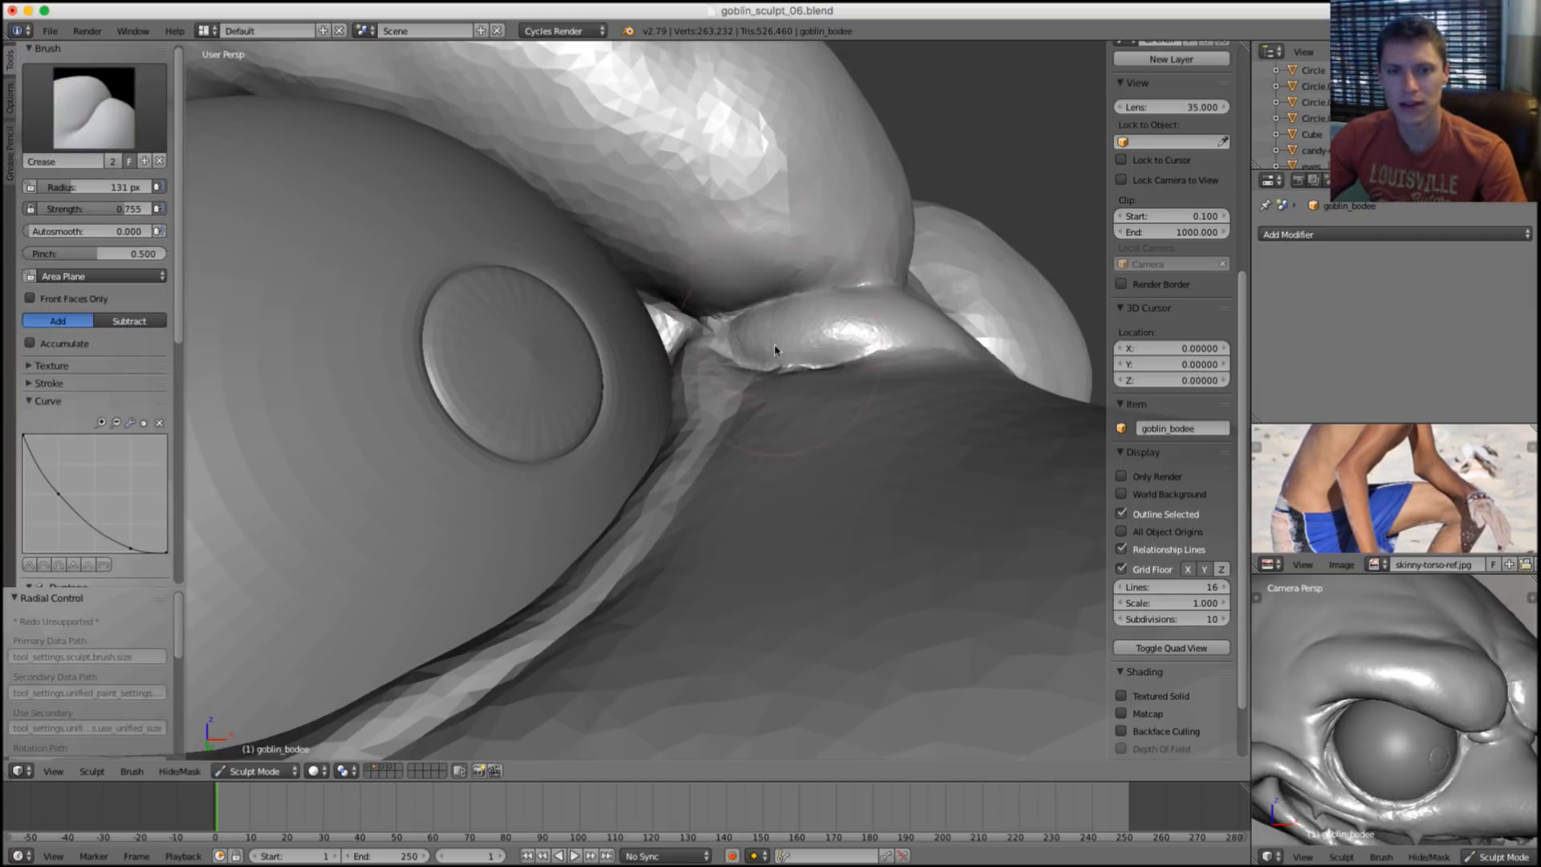
scroll(707, 305, down, 6)
mouse_move(706, 305)
middle_down()
mouse_move(733, 327)
mouse_move(793, 319)
mouse_move(826, 251)
mouse_move(857, 238)
mouse_move(860, 275)
middle_up()
scroll(757, 341, up, 5)
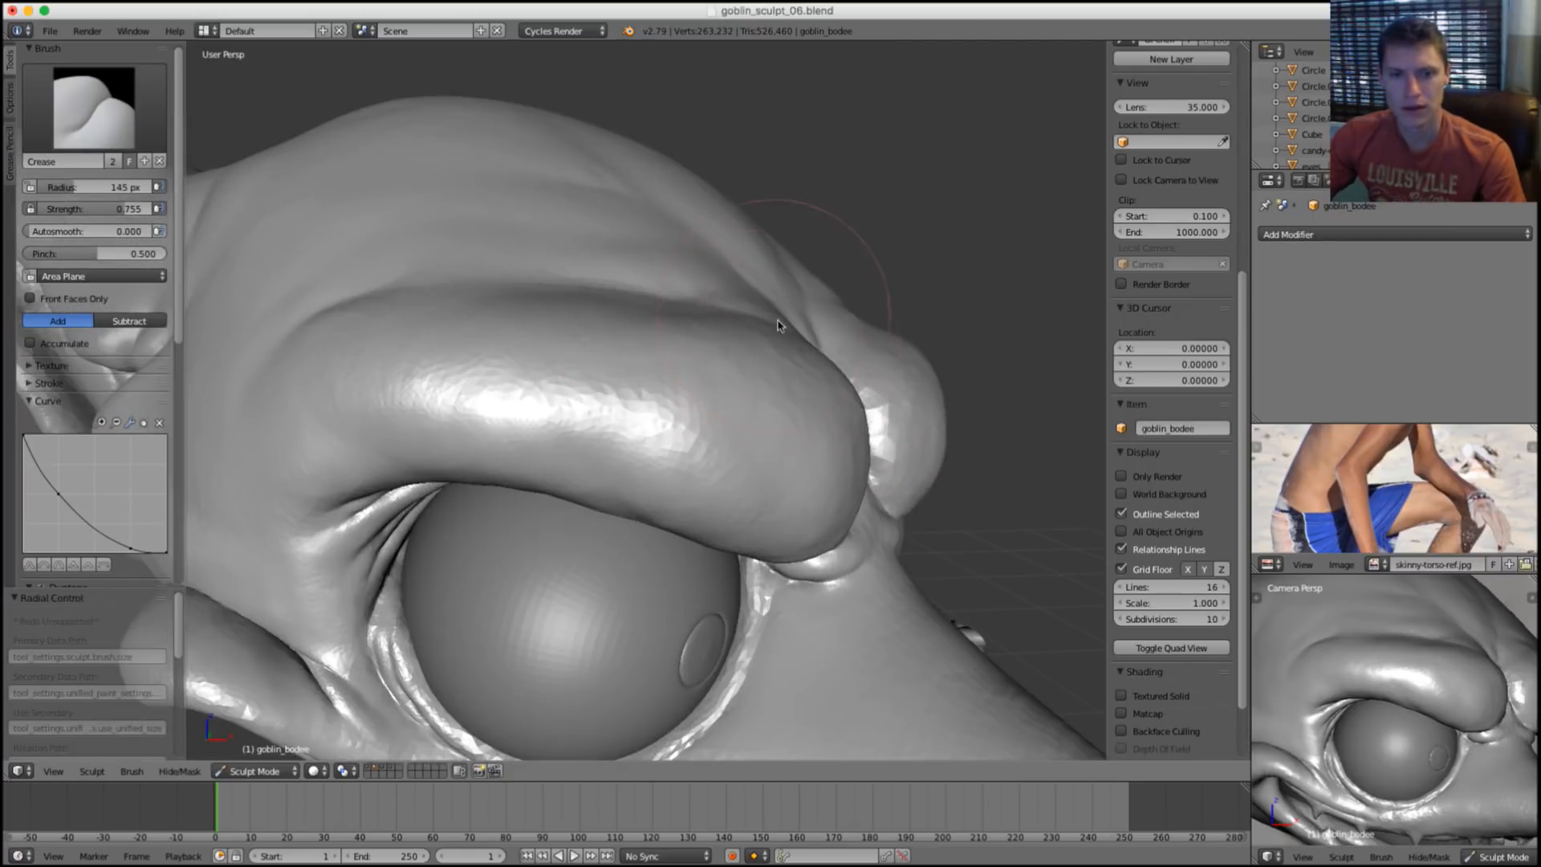
middle_drag(757, 340, 701, 347)
mouse_move(578, 477)
mouse_down()
mouse_move(602, 538)
mouse_move(639, 567)
mouse_up()
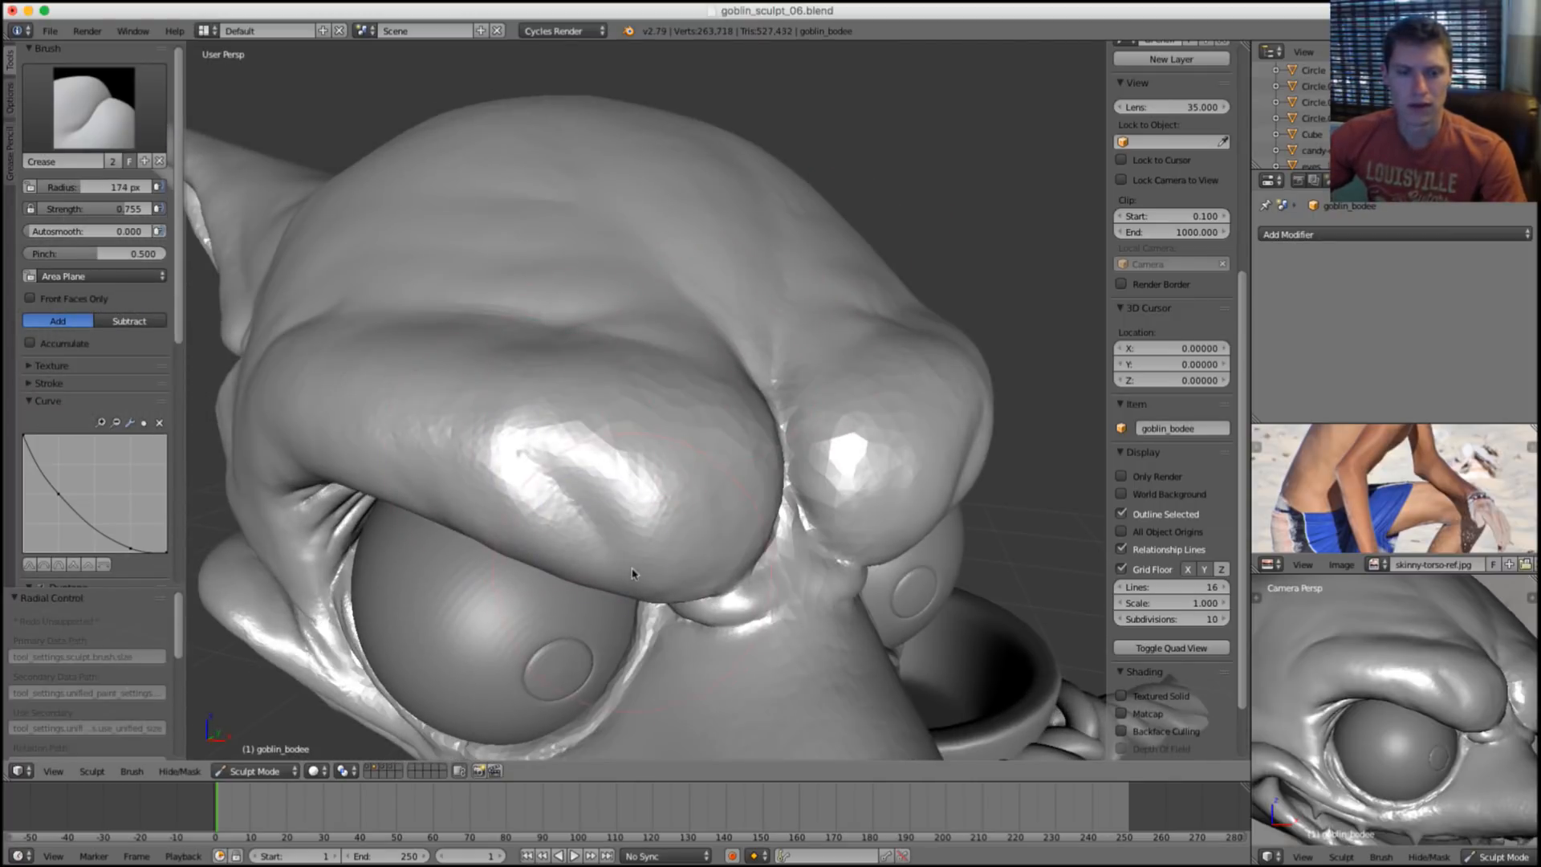
Soften the groove across the brow's front with the Smooth brush at a 174 px radius.
mouse_move(640, 568)
middle_down()
mouse_move(647, 482)
mouse_move(621, 470)
mouse_move(704, 190)
mouse_move(788, 327)
middle_up()
scroll(673, 495, down, 5)
scroll(750, 427, up, 5)
key(shift+s)
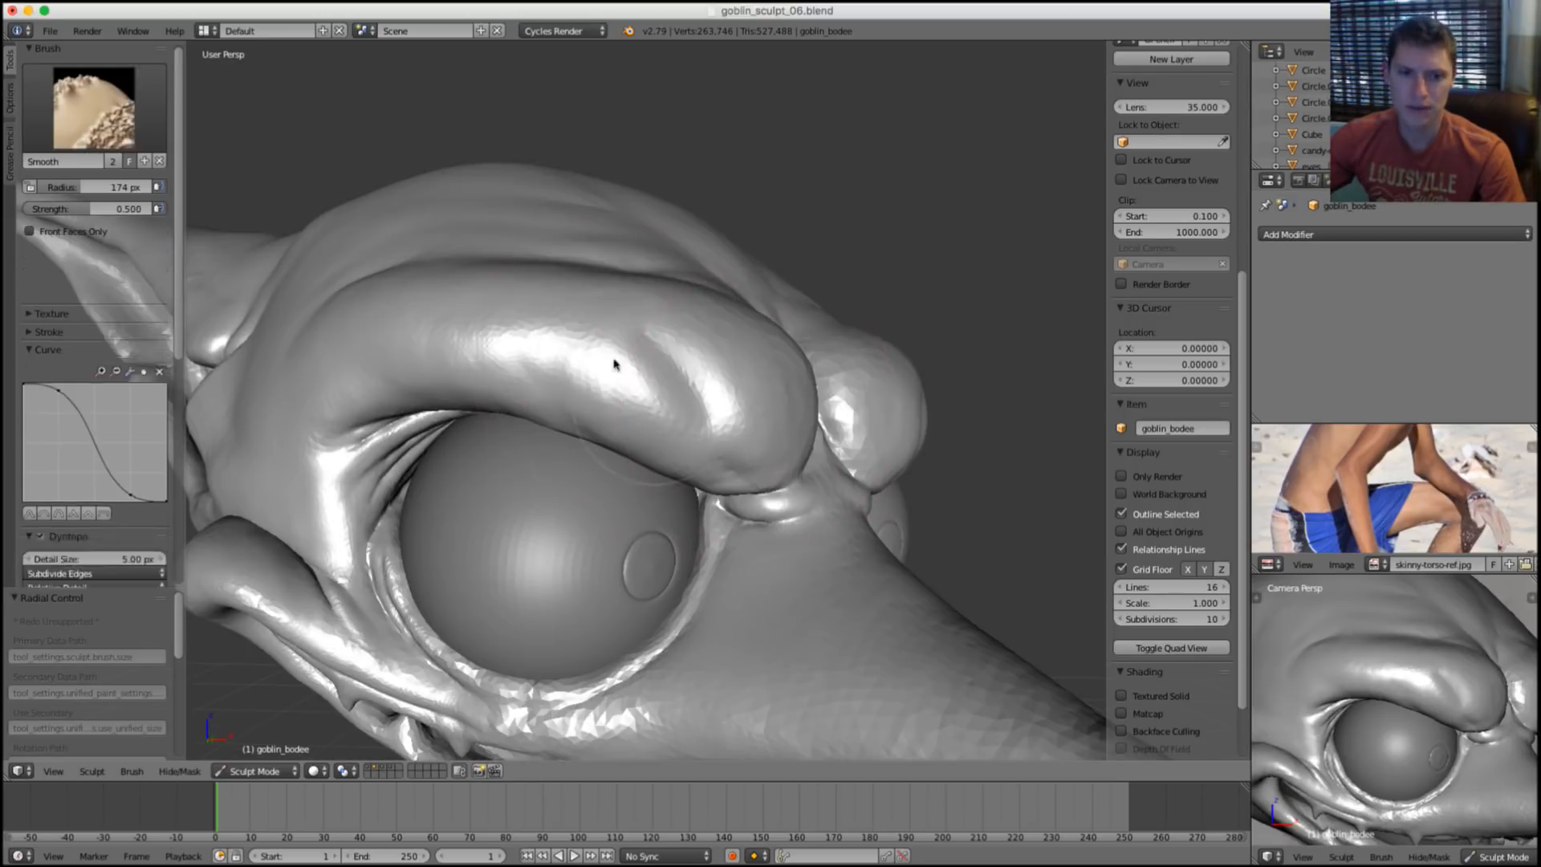
key(shift+c)
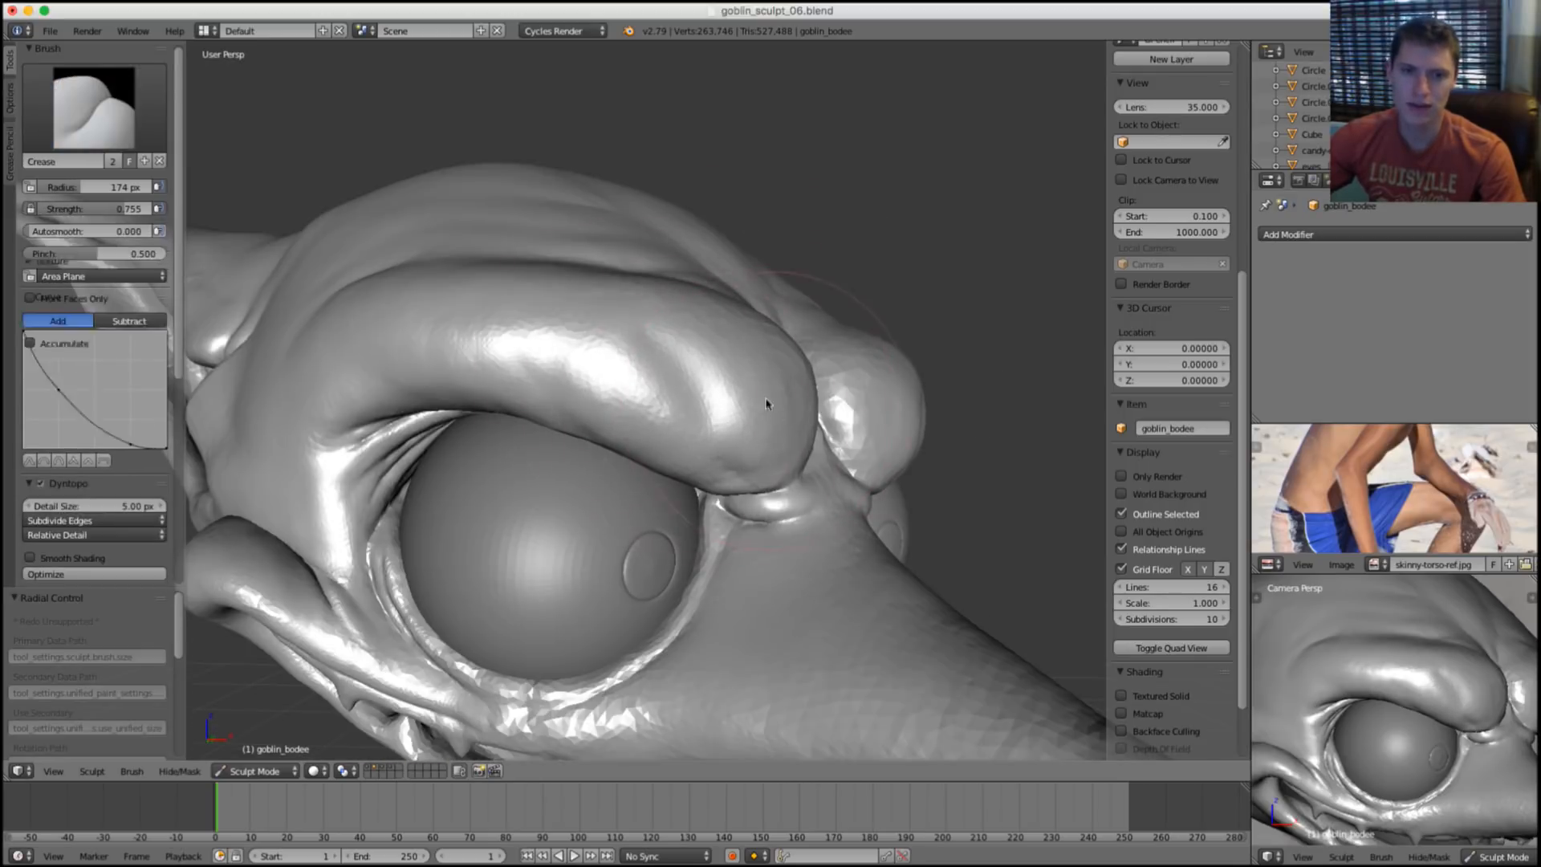
middle_drag(768, 402, 713, 316)
scroll(739, 320, down, 4)
scroll(578, 444, up, 5)
key(shift+s)
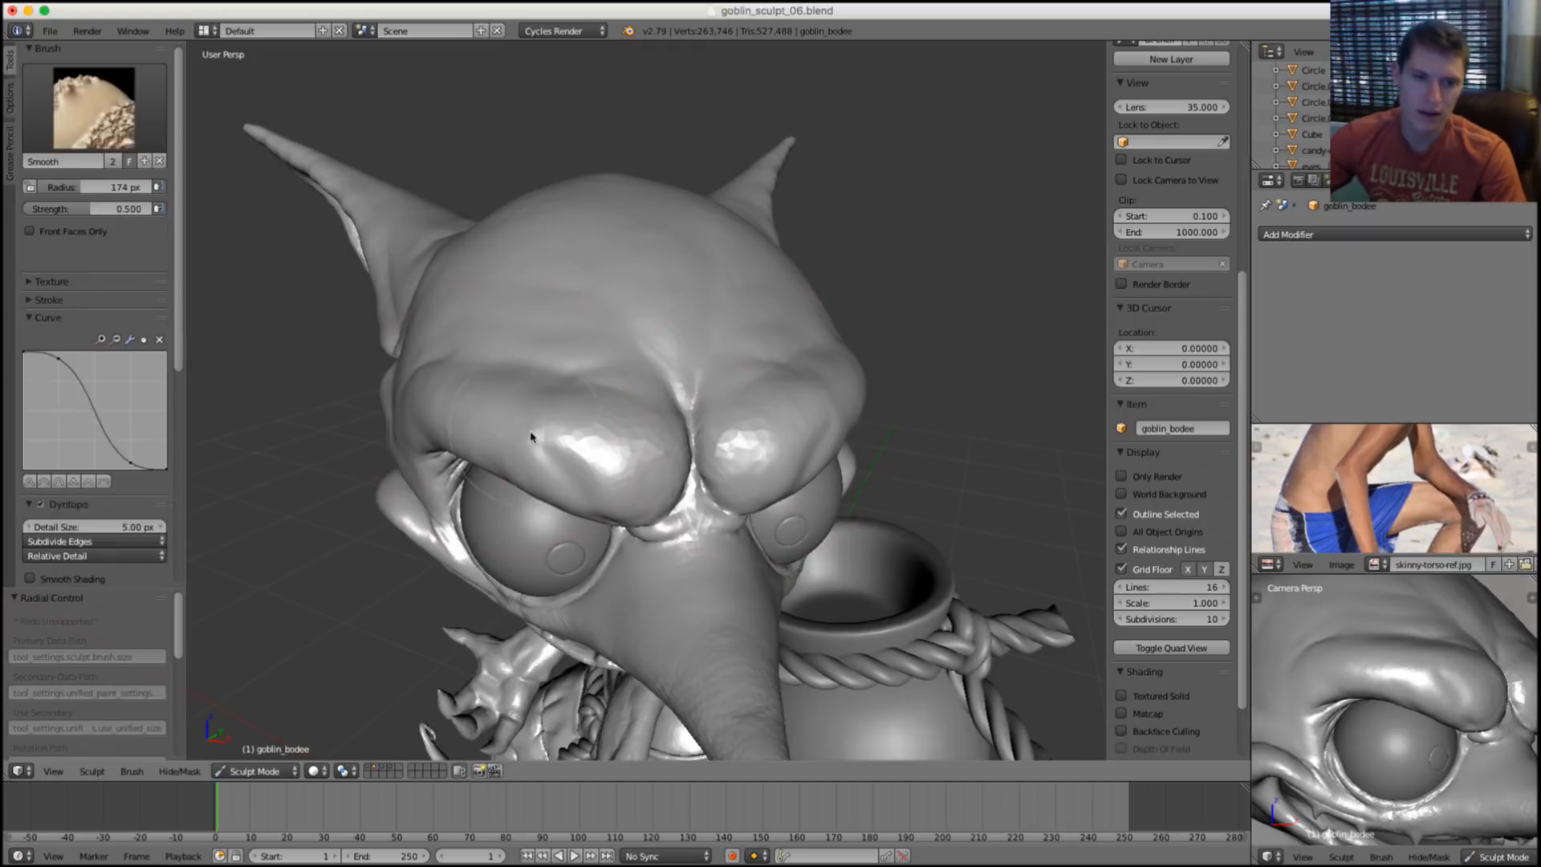
key(shift+c)
middle_drag(623, 410, 643, 402)
Swell the brow above the eye with the Inflate/Deflate brush at a 184 px radius.
key(i)
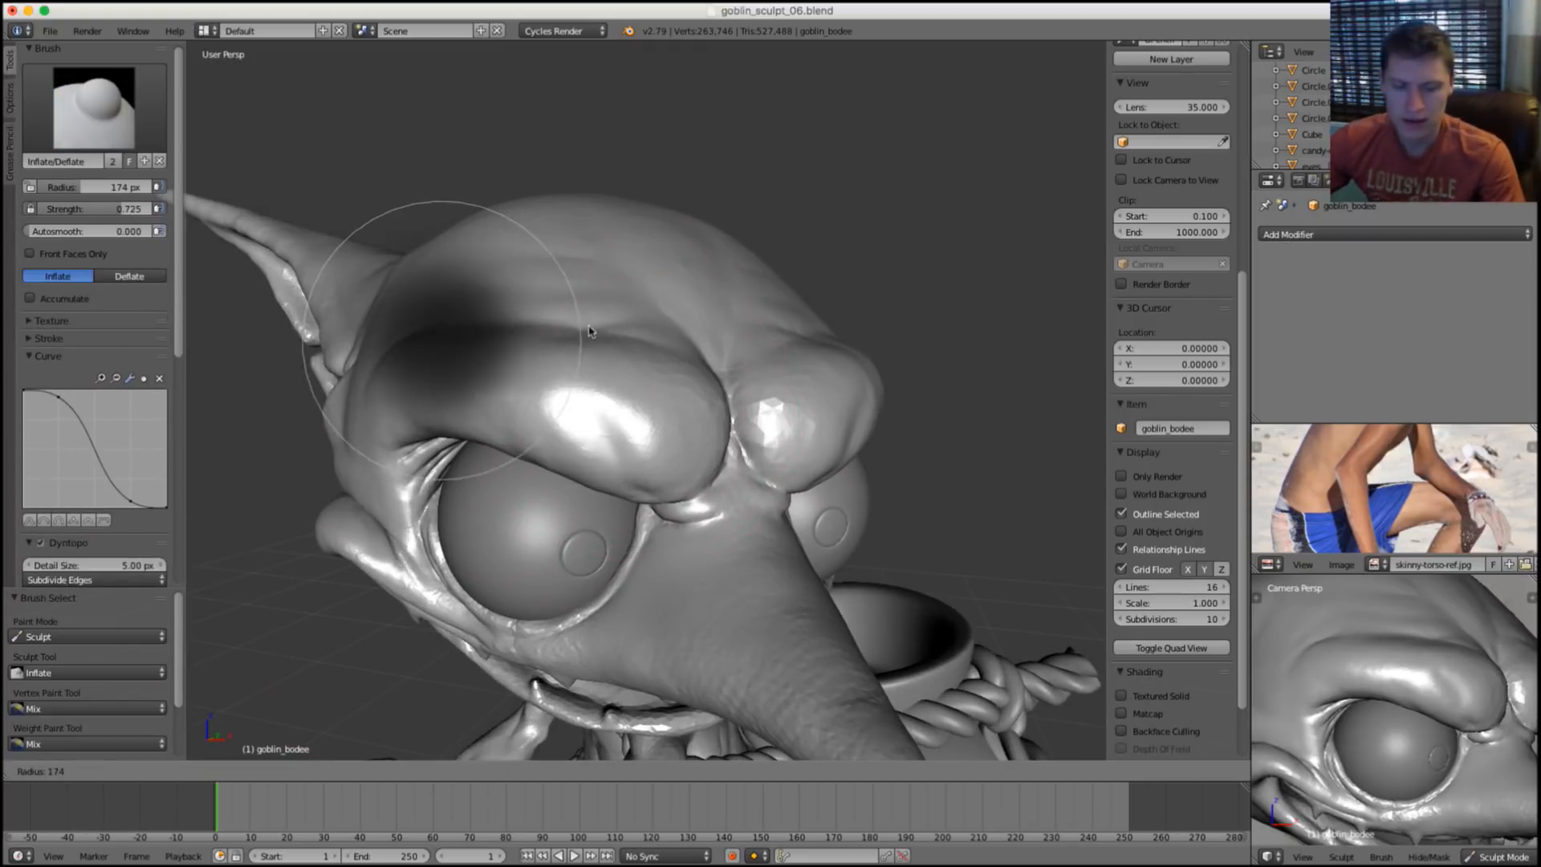
scroll(583, 444, up, 2)
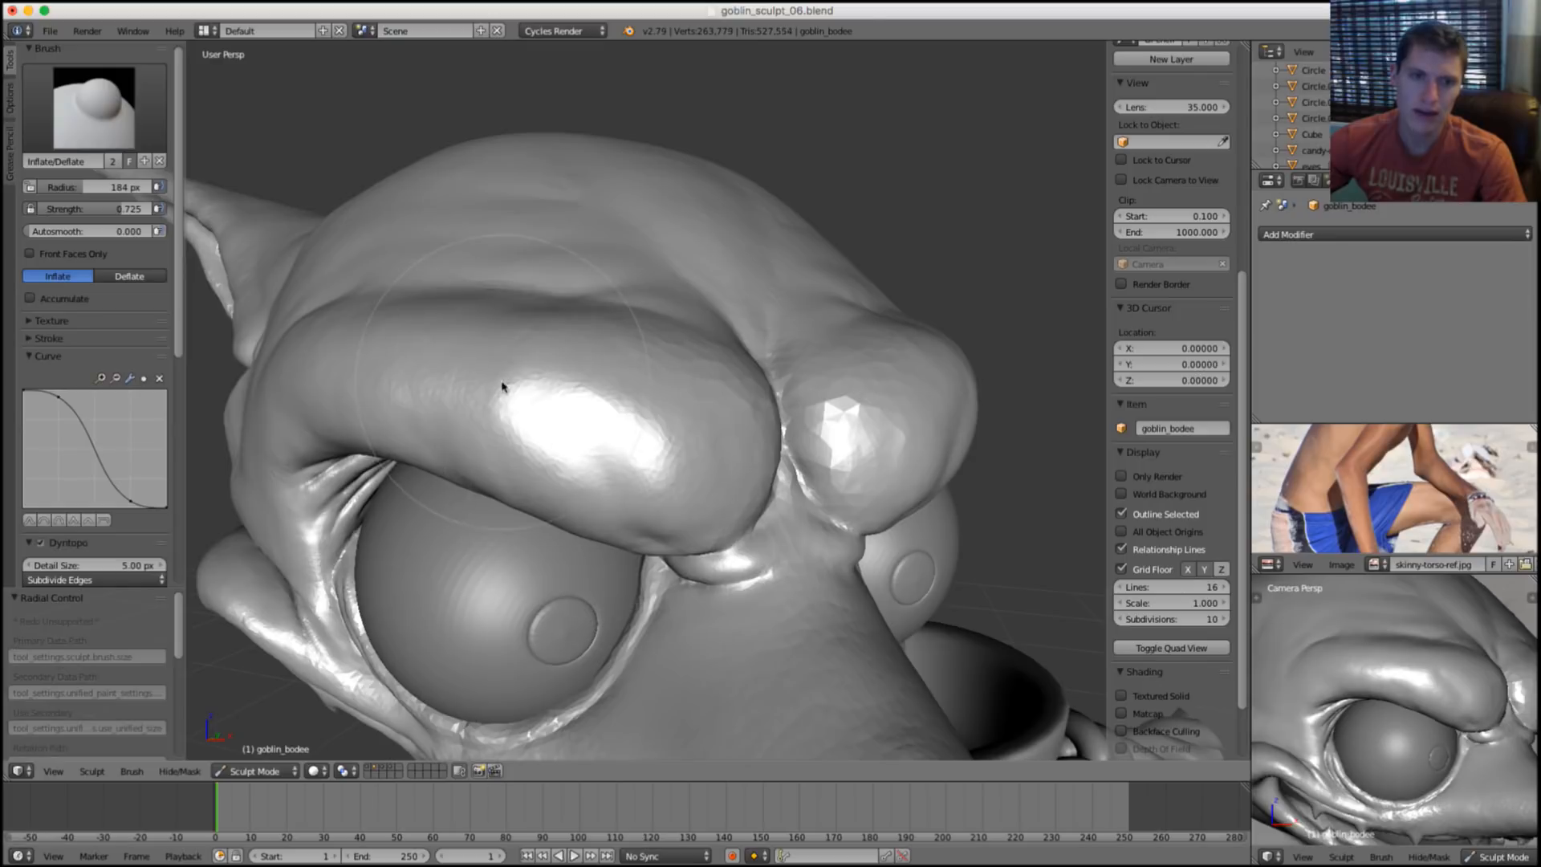
key(shift+s)
key(i)
scroll(554, 448, down, 5)
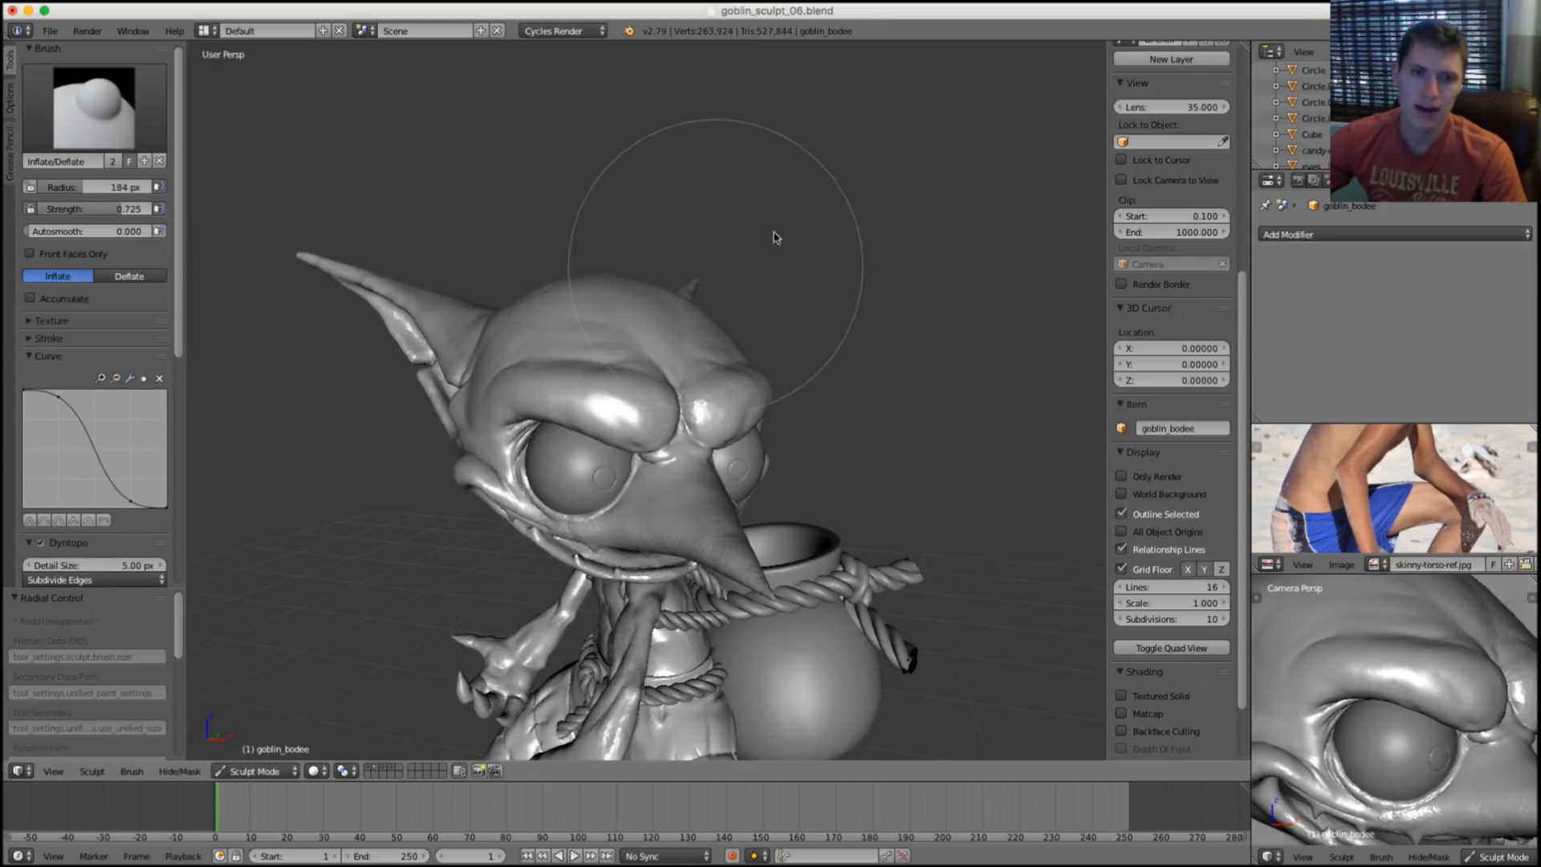
mouse_move(774, 234)
middle_down()
mouse_move(884, 258)
mouse_move(859, 290)
mouse_move(898, 272)
mouse_move(843, 254)
mouse_move(784, 262)
mouse_move(807, 257)
mouse_move(881, 406)
mouse_move(875, 347)
middle_up()
scroll(874, 344, up, 8)
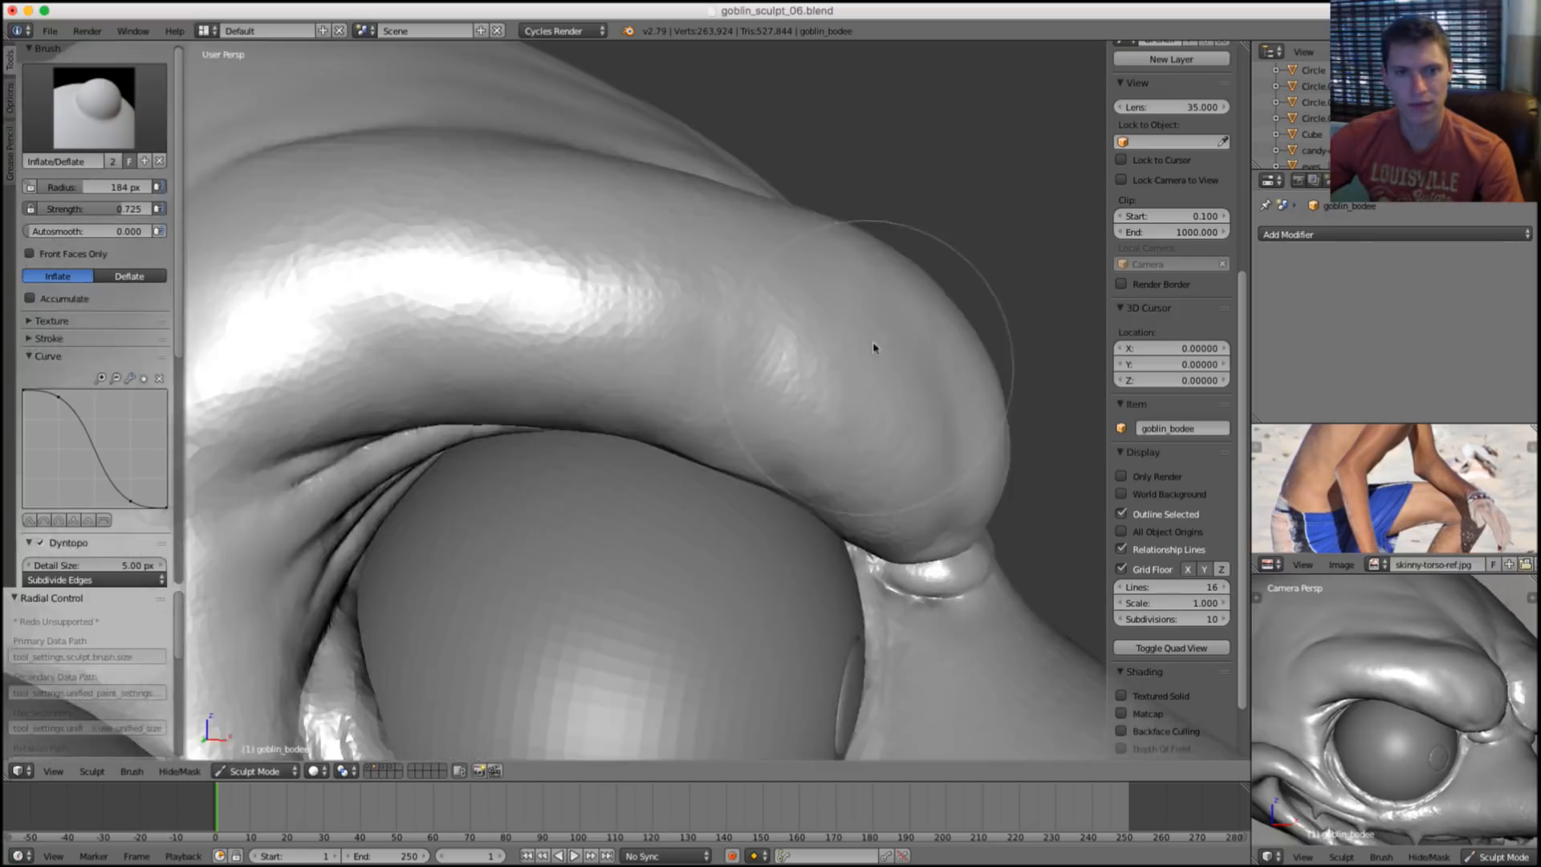
Crease the brow's underside above the eye's outer corner with the Crease brush at a 156 px radius.
scroll(803, 337, down, 4)
key(shift+c)
key(f)
click(599, 320)
scroll(594, 325, up, 5)
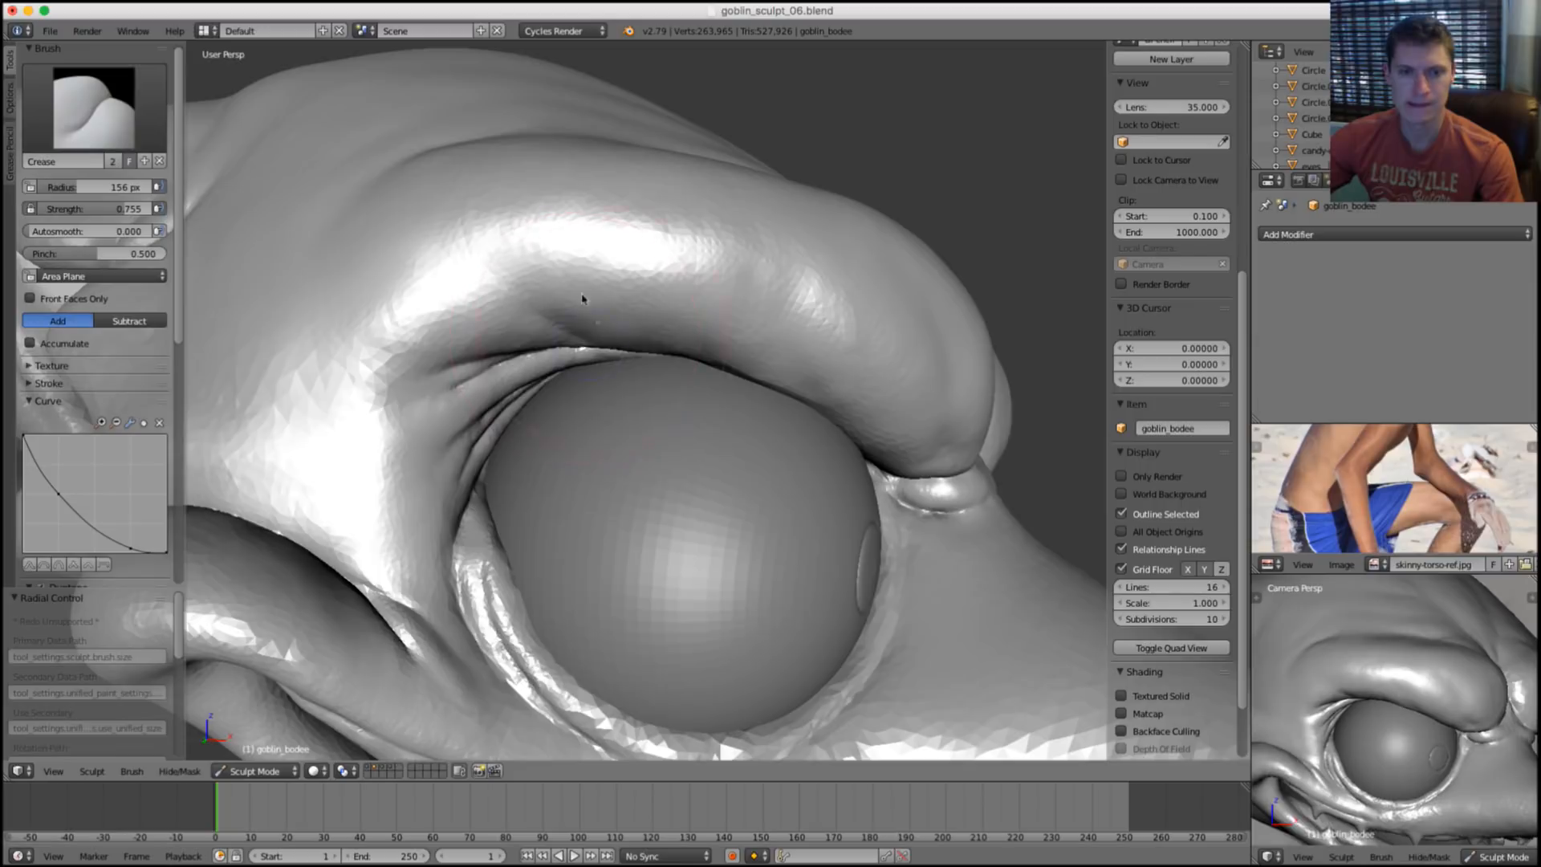
middle_drag(583, 299, 532, 246)
scroll(580, 247, down, 8)
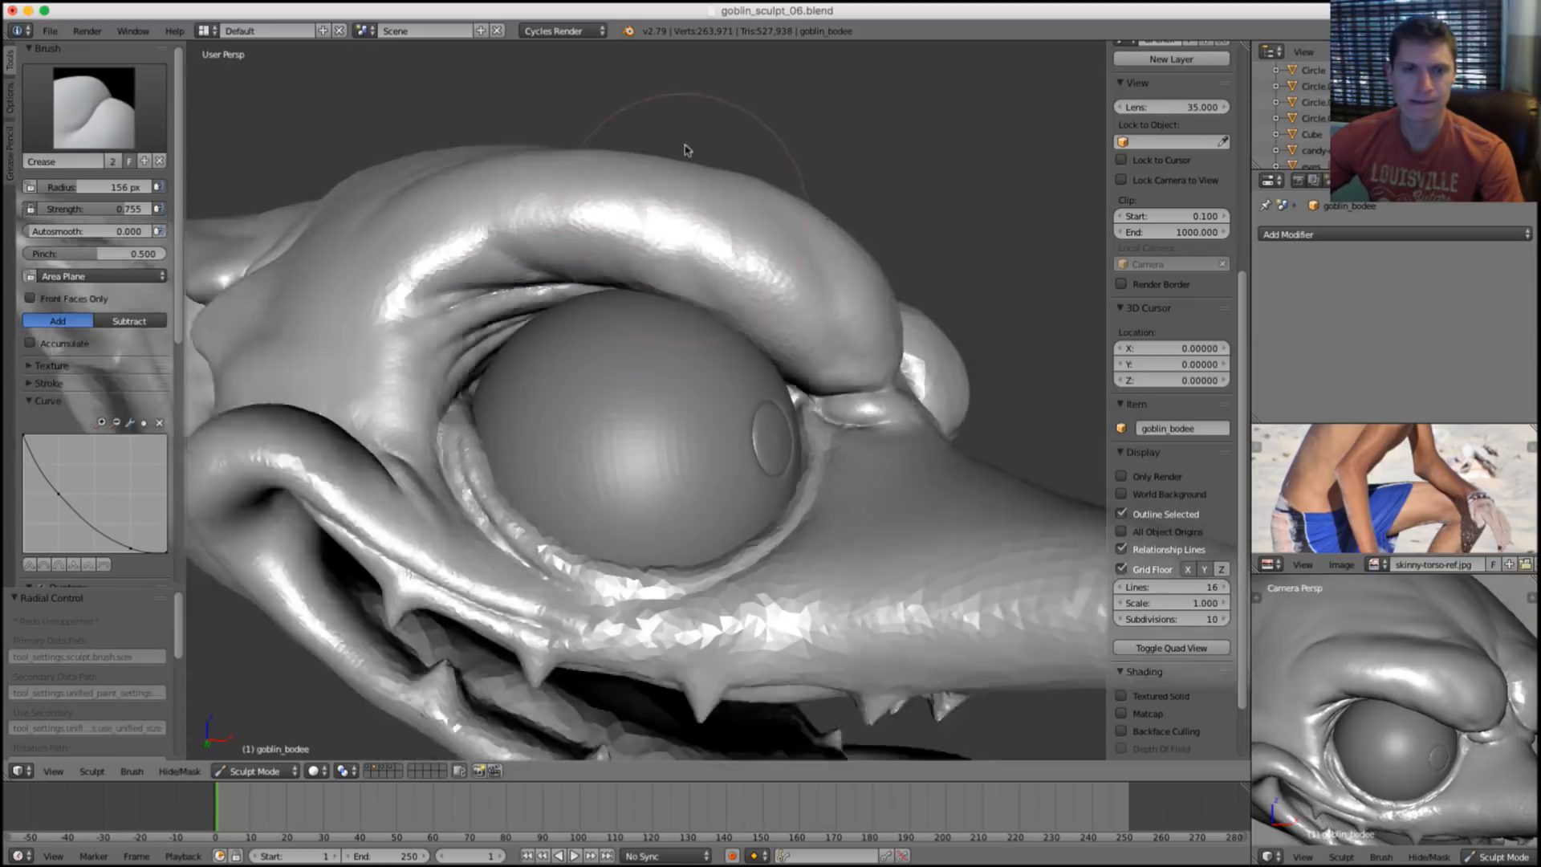
Check the whole goblin from a distance and save the file goblin_sculpt_06.blend.
scroll(723, 233, down, 6)
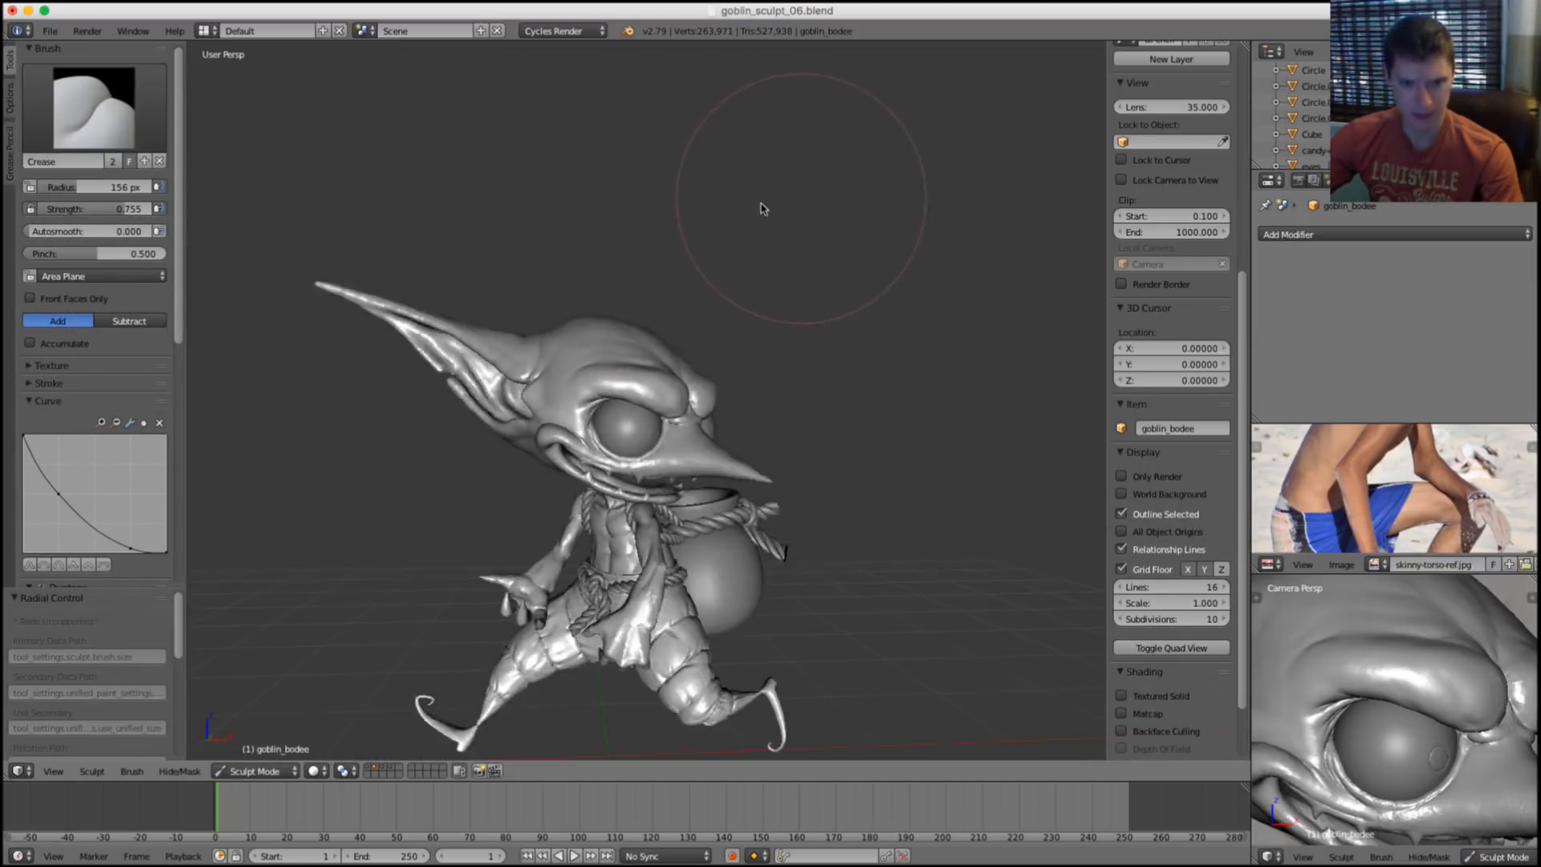
middle_drag(763, 214, 929, 183)
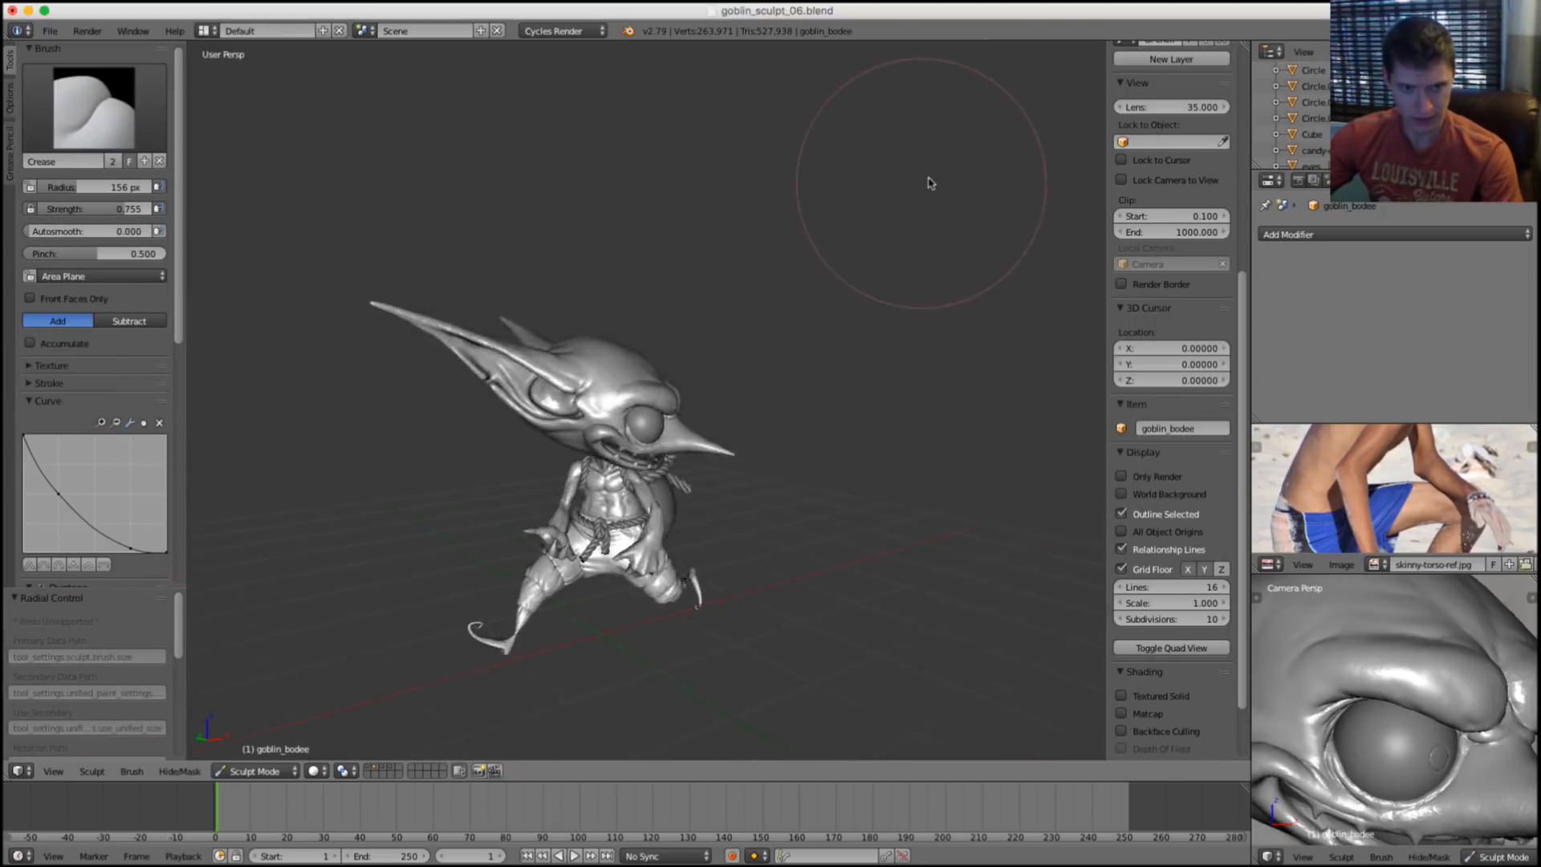
key(ctrl+s)
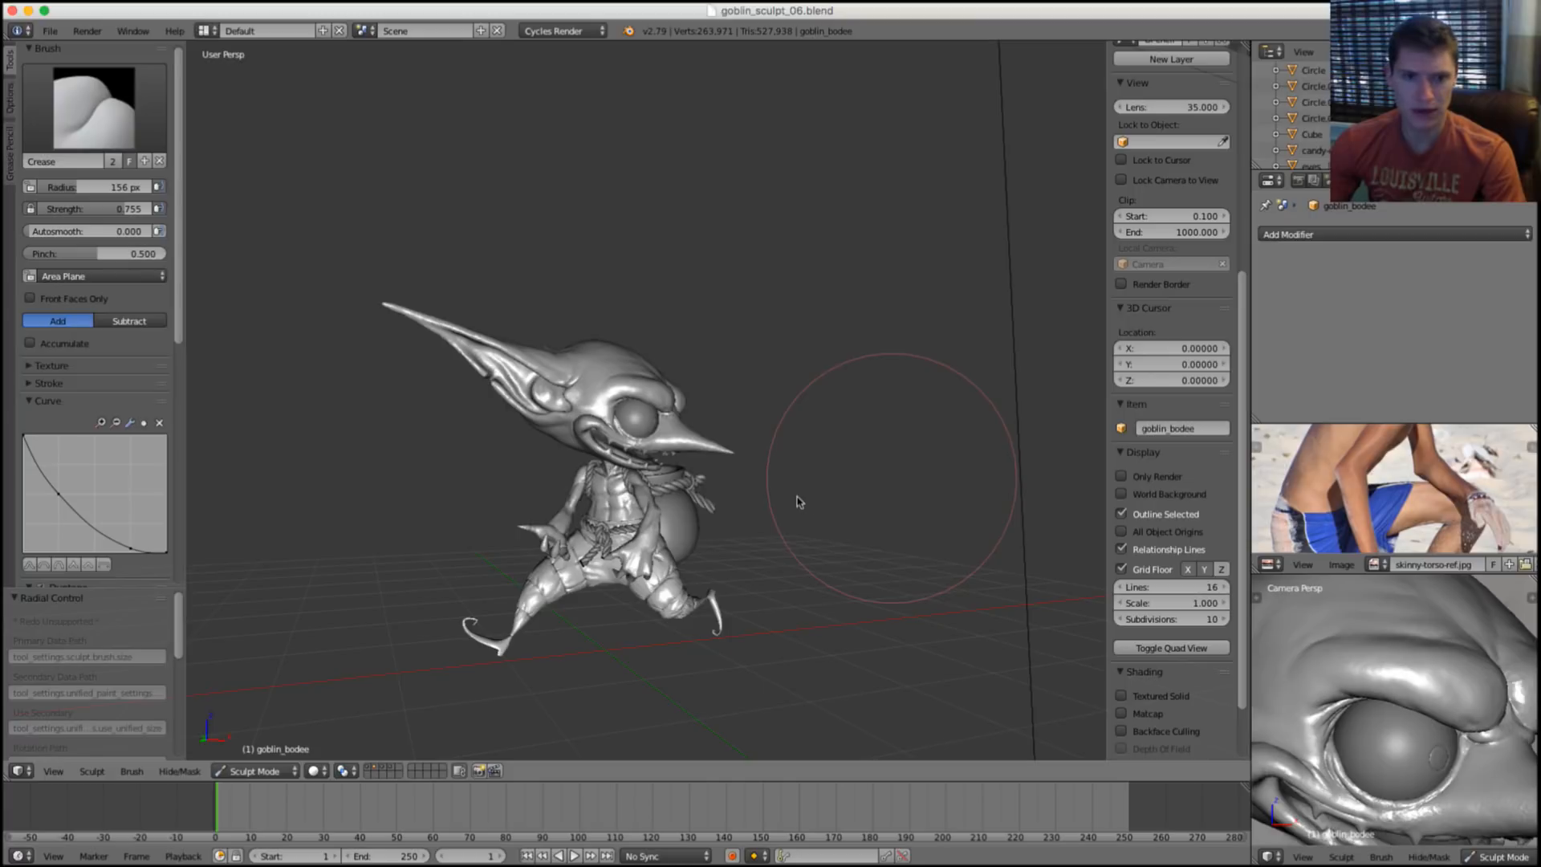
Crease the lower eyelid folds near the eye's outer corner with the Crease brush at a 92 px radius.
middle_drag(797, 501, 771, 447)
scroll(810, 498, up, 2)
scroll(763, 447, up, 5)
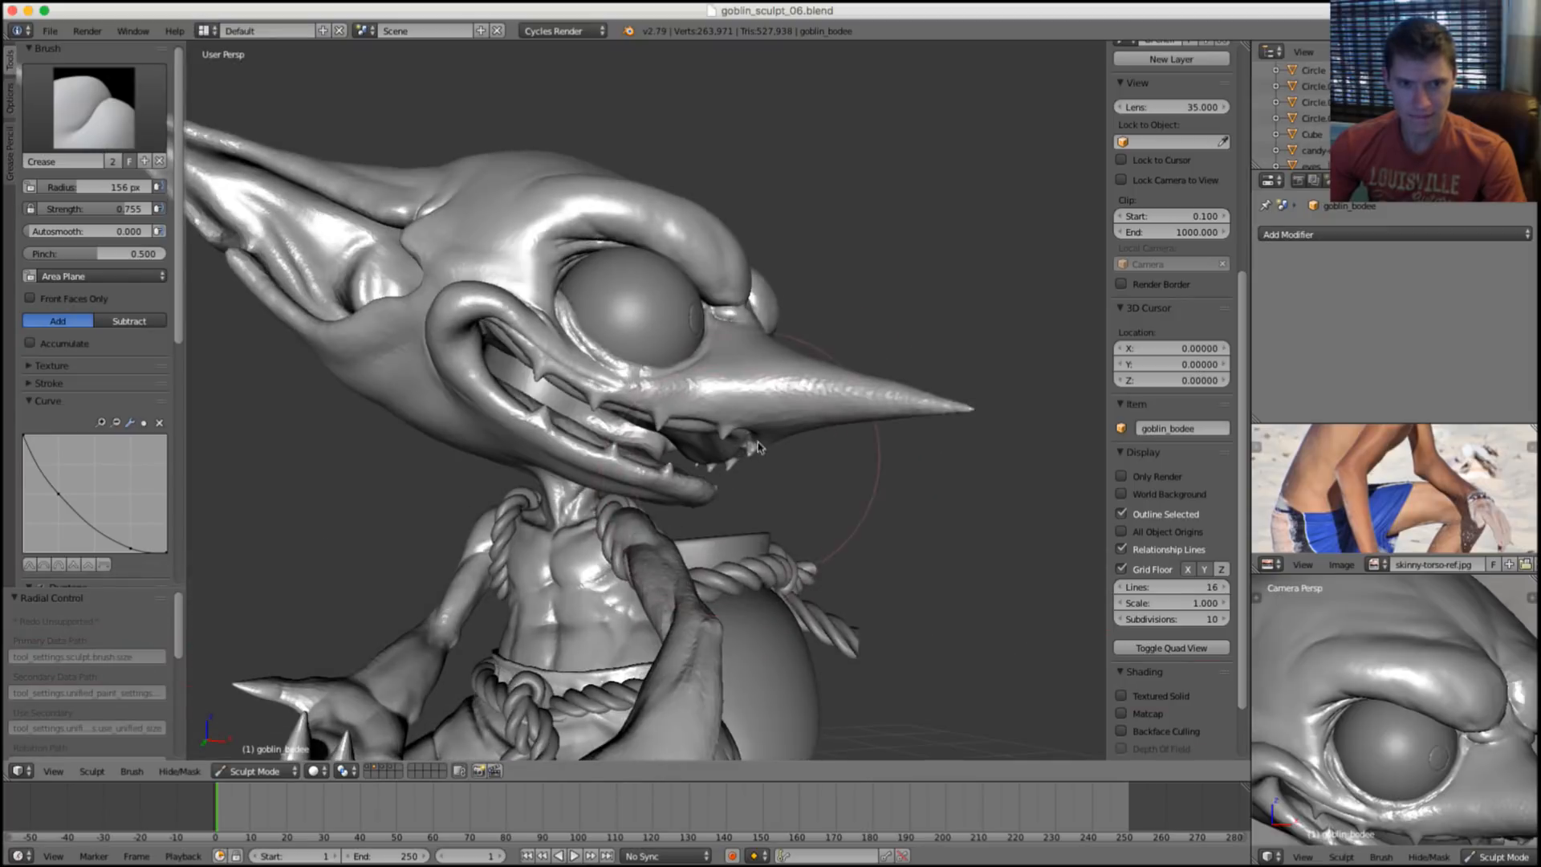
scroll(759, 448, up, 6)
key(shift+c)
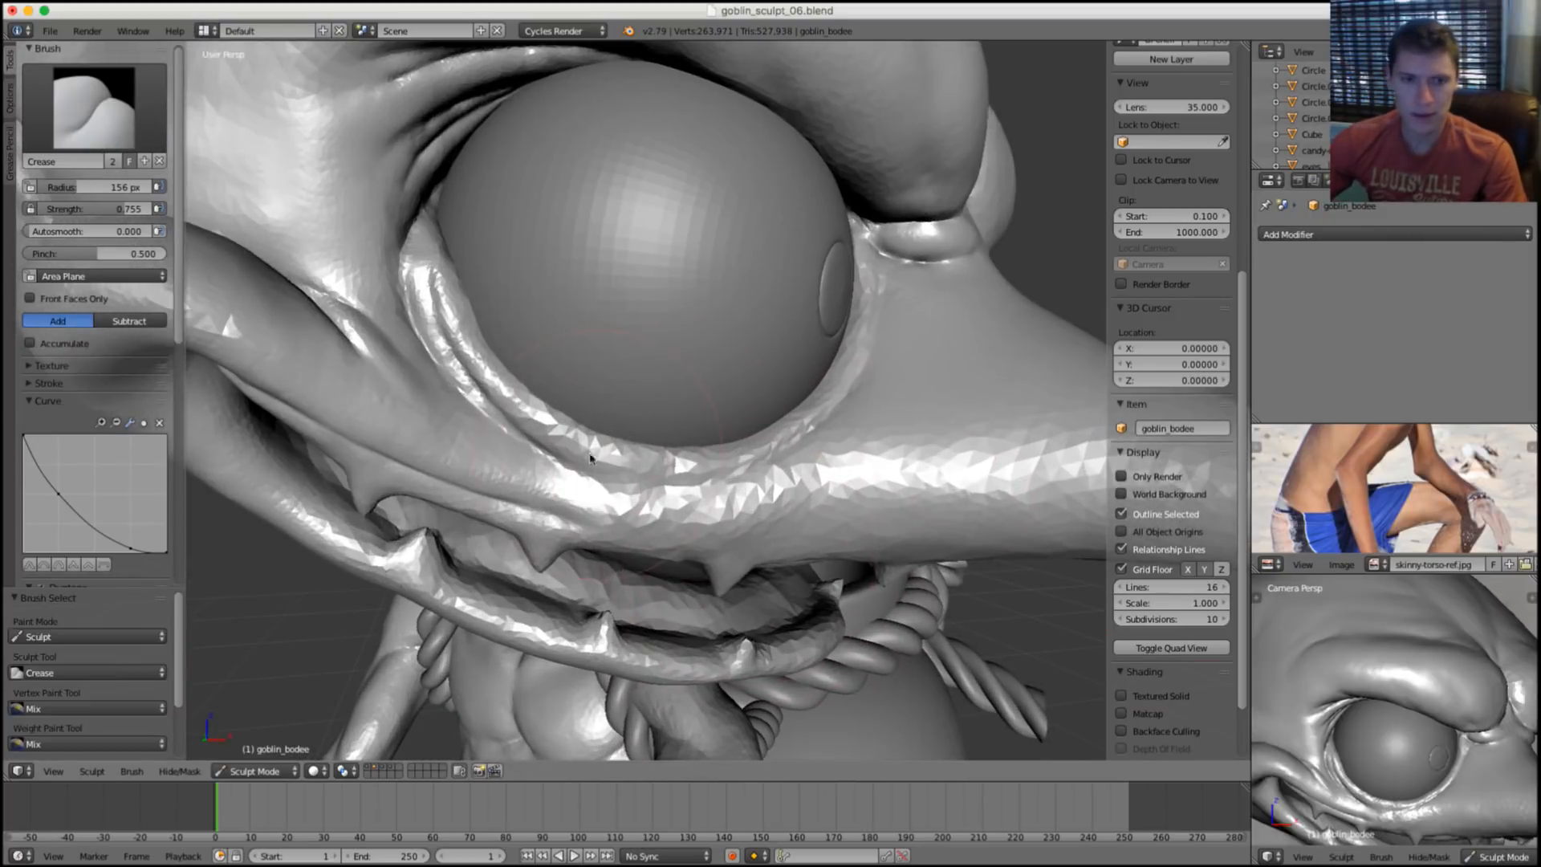
key(f)
click(590, 459)
scroll(492, 276, up, 6)
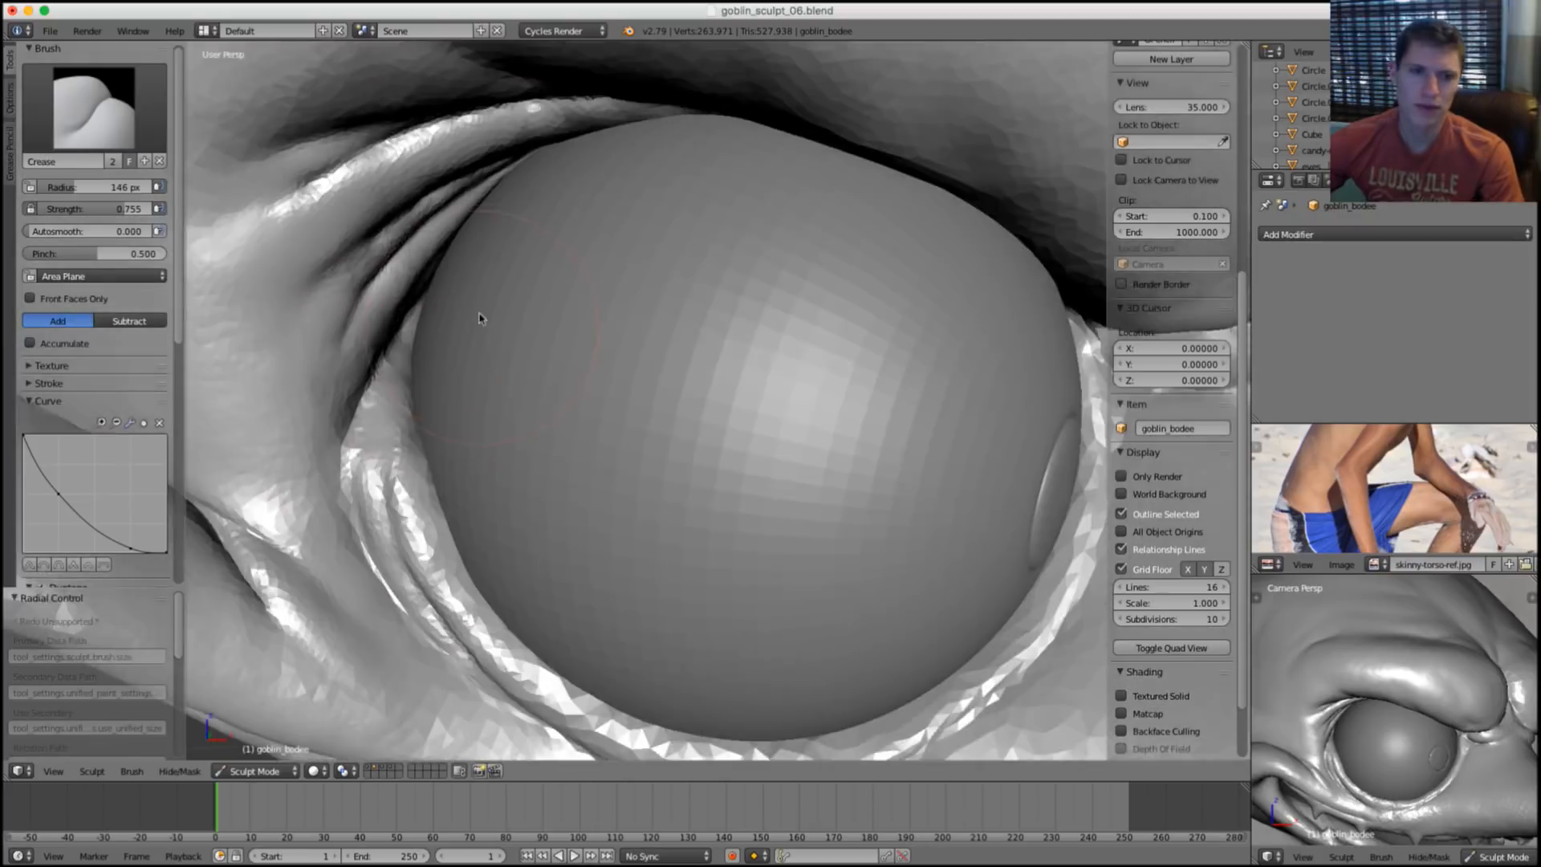
scroll(479, 319, down, 4)
key(f)
click(419, 338)
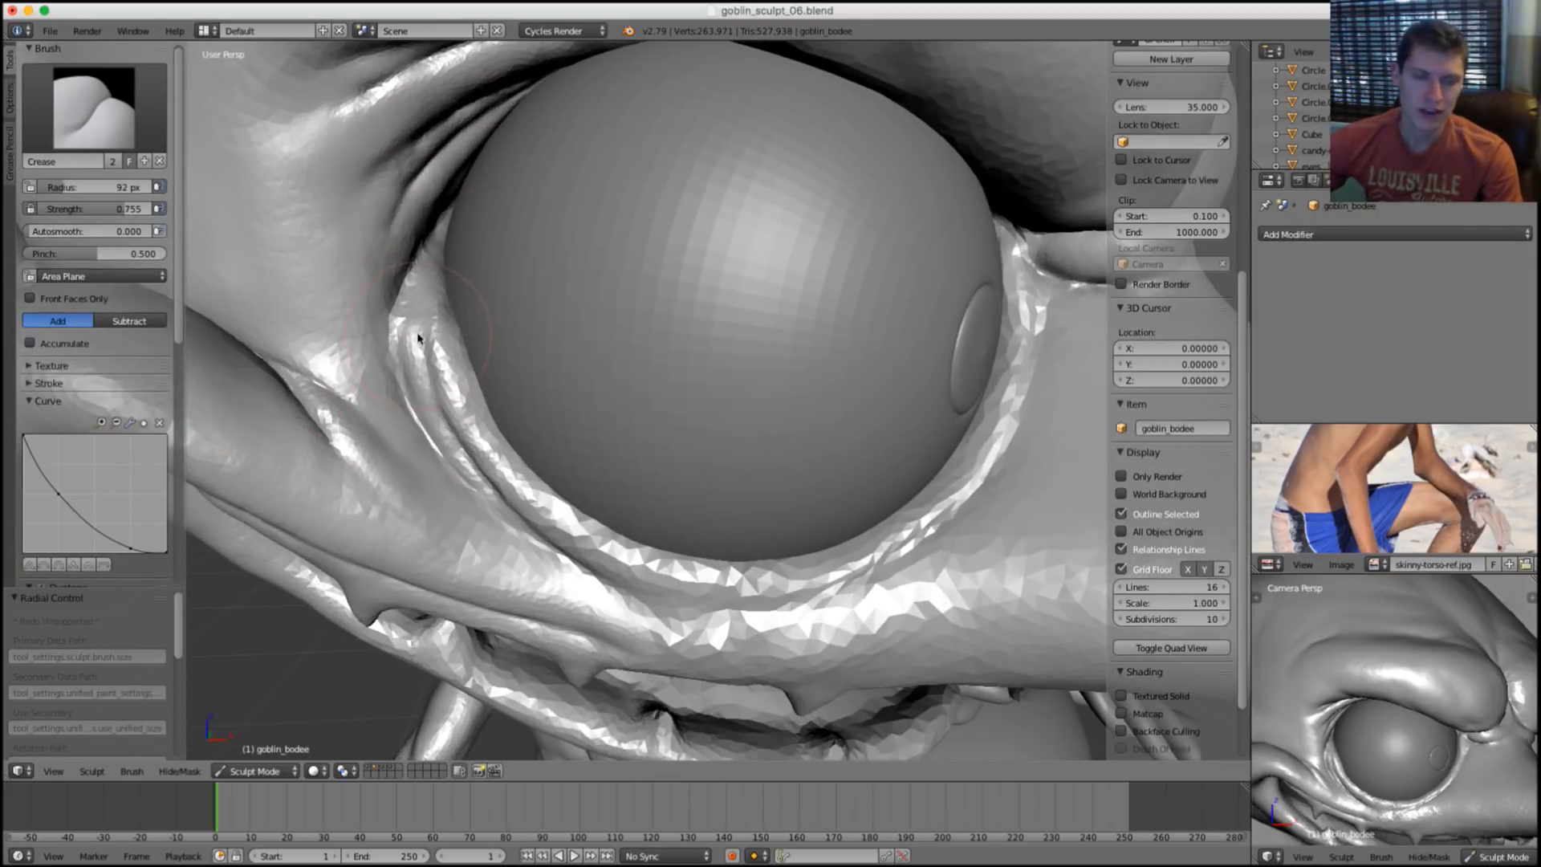
mouse_move(423, 333)
mouse_down()
mouse_move(453, 428)
mouse_move(470, 393)
mouse_up()
Smooth the upper ends of the lower eyelid folds at the eye's outer corner with an 84 px radius.
key(s)
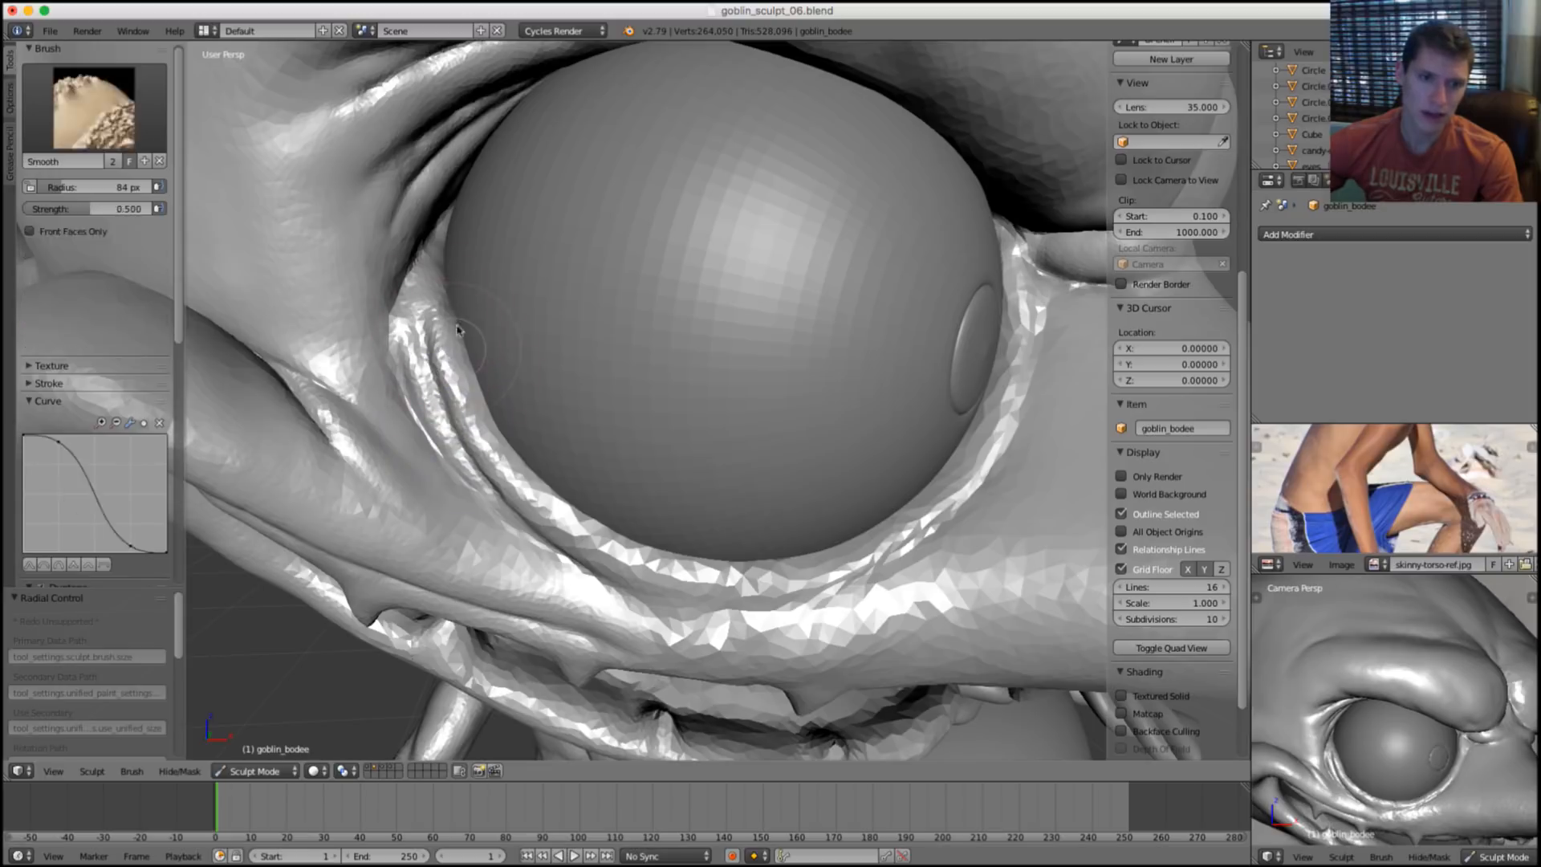
key(shift+c)
shift+drag(407, 332, 463, 425)
shift+drag(417, 293, 413, 328)
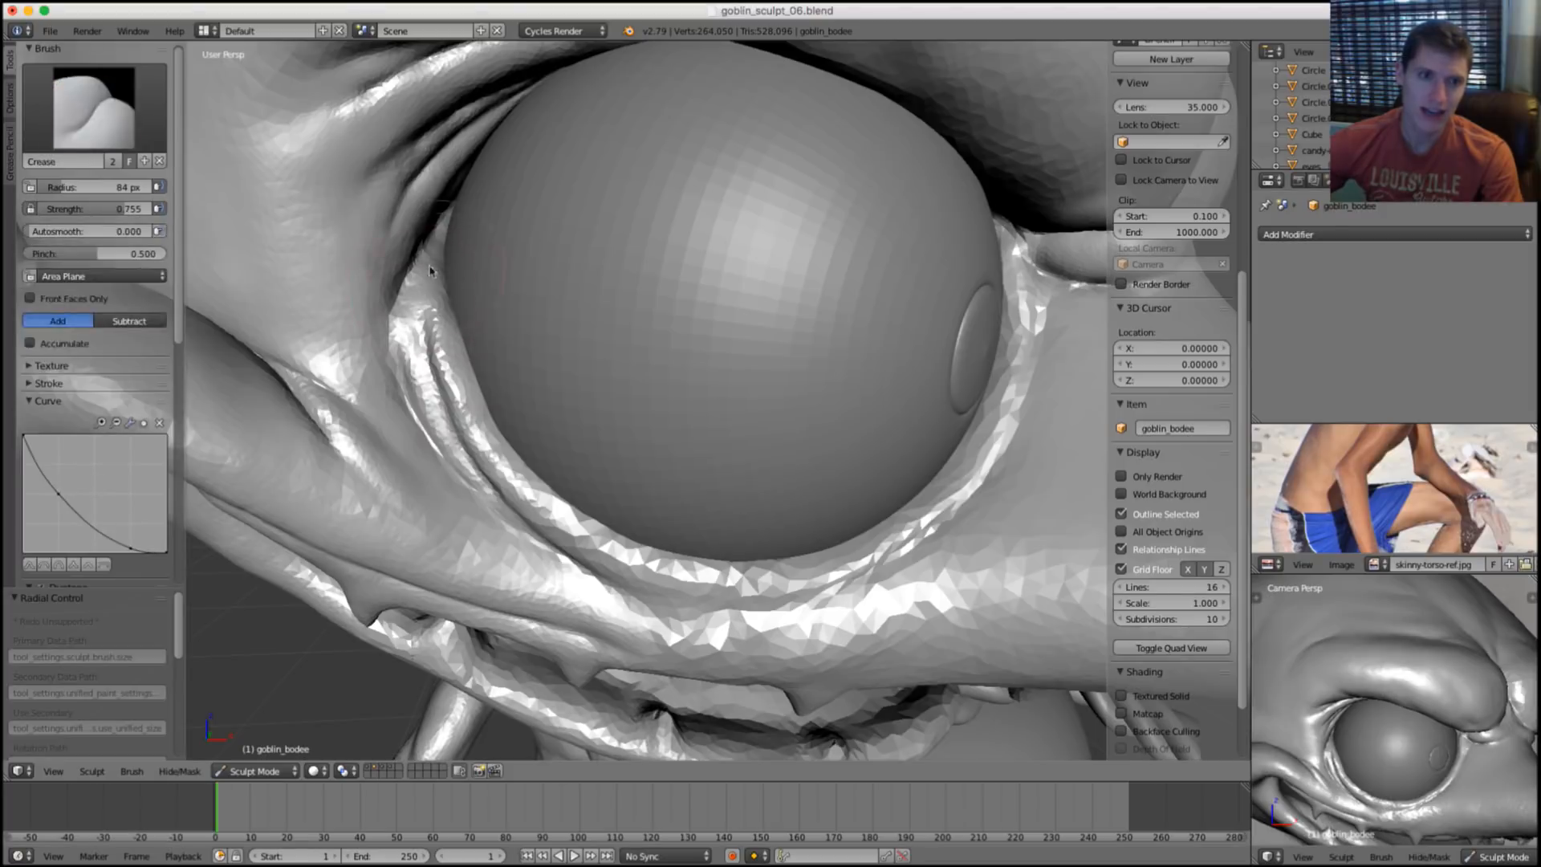
Define the groove where the lower eyelid meets the outer eye-corner folds with the Crease brush, using radii from 35 to 57 px.
mouse_move(413, 326)
middle_down()
mouse_move(474, 323)
mouse_move(395, 346)
middle_up()
scroll(348, 337, up, 3)
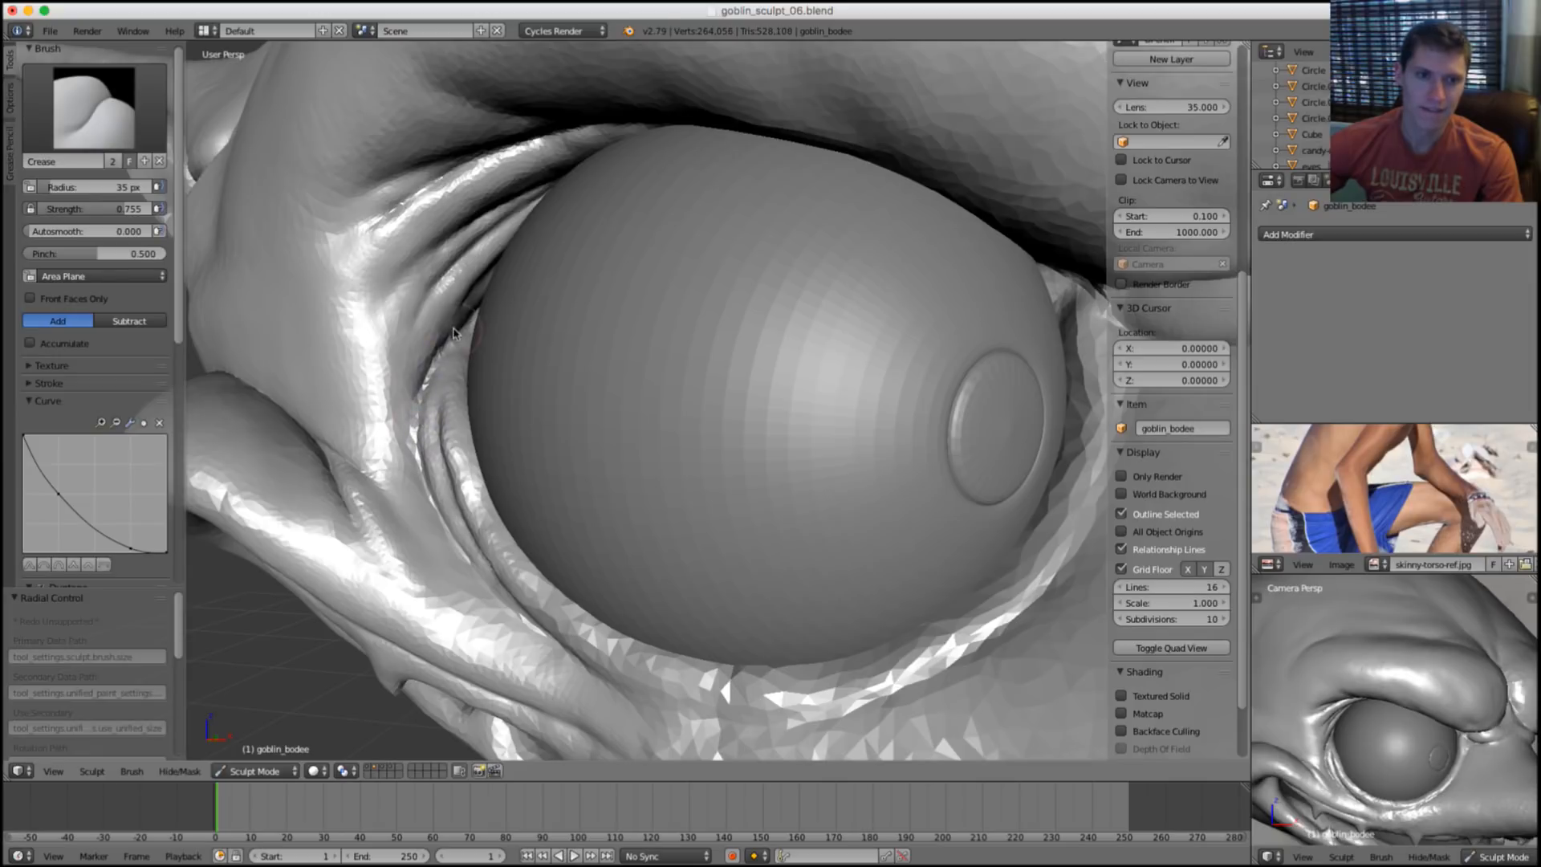
scroll(562, 370, down, 5)
scroll(629, 334, up, 6)
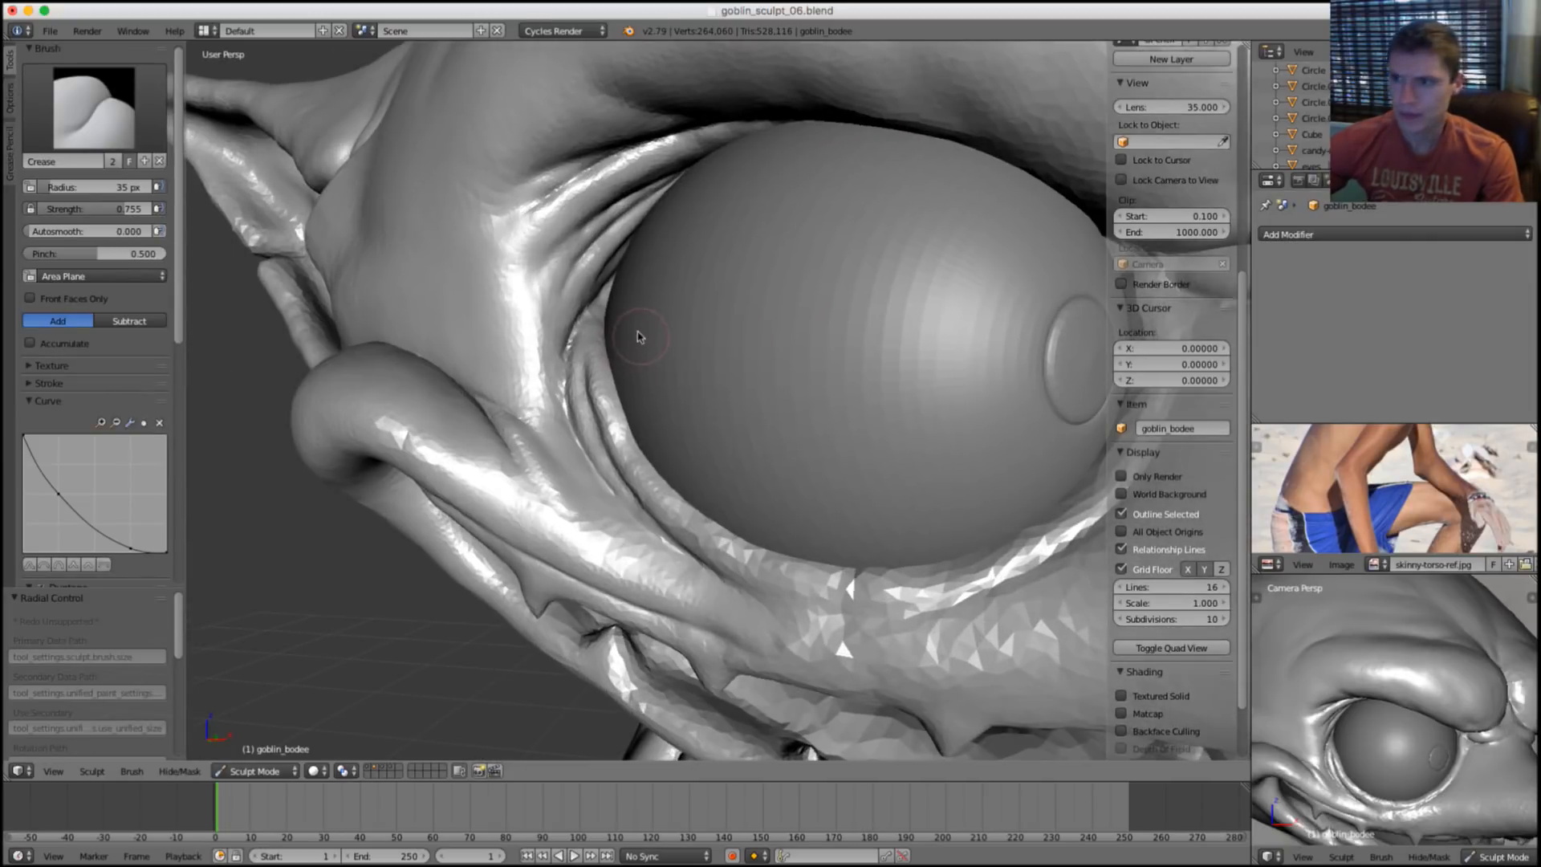
middle_drag(640, 336, 649, 279)
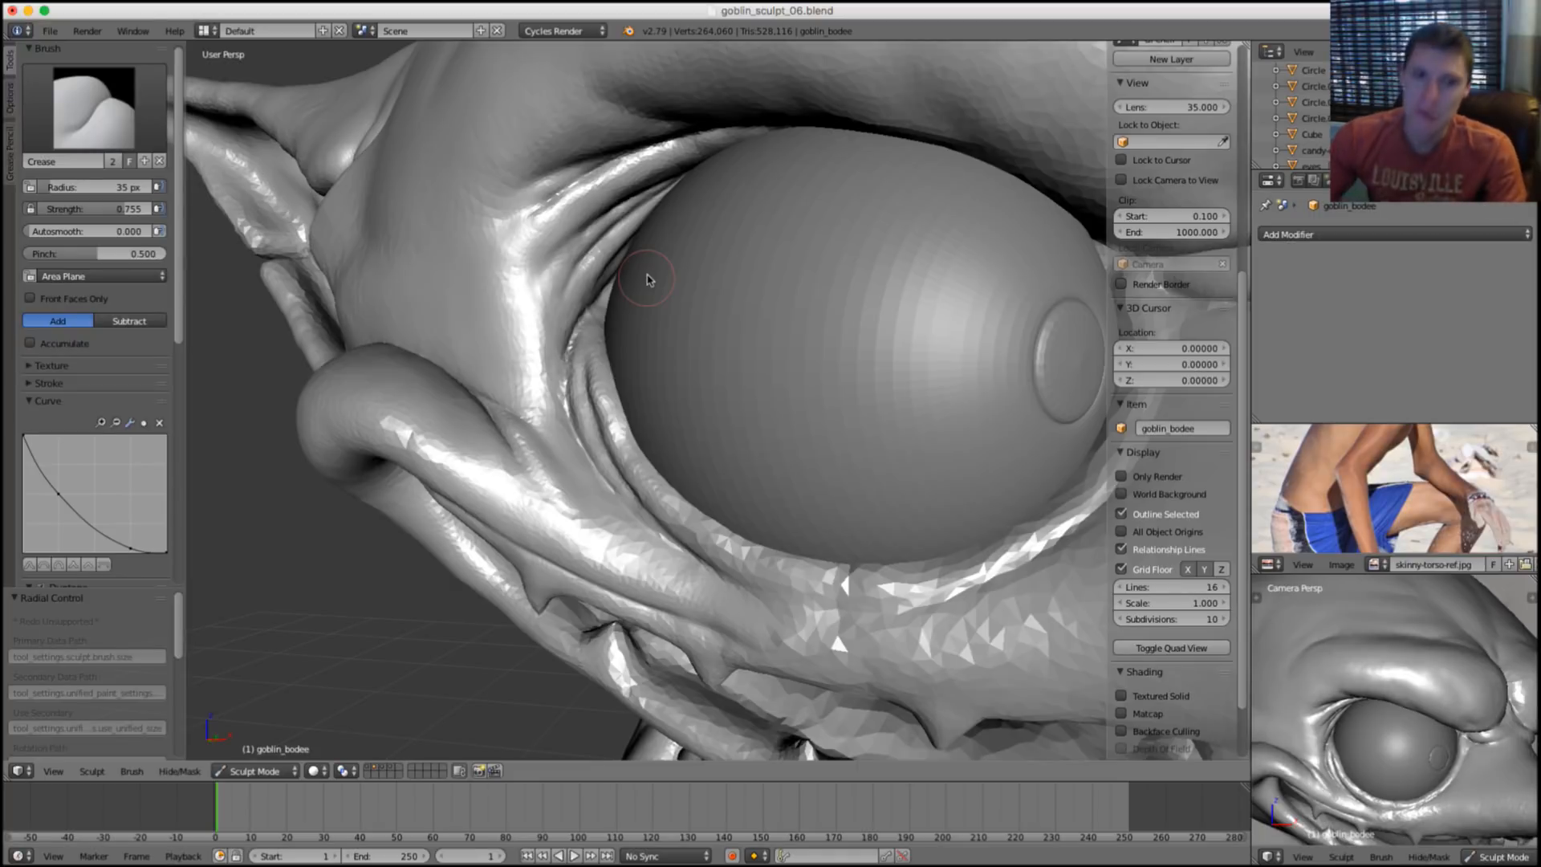
mouse_move(522, 292)
middle_down()
mouse_move(546, 337)
mouse_move(598, 300)
middle_up()
scroll(545, 337, up, 4)
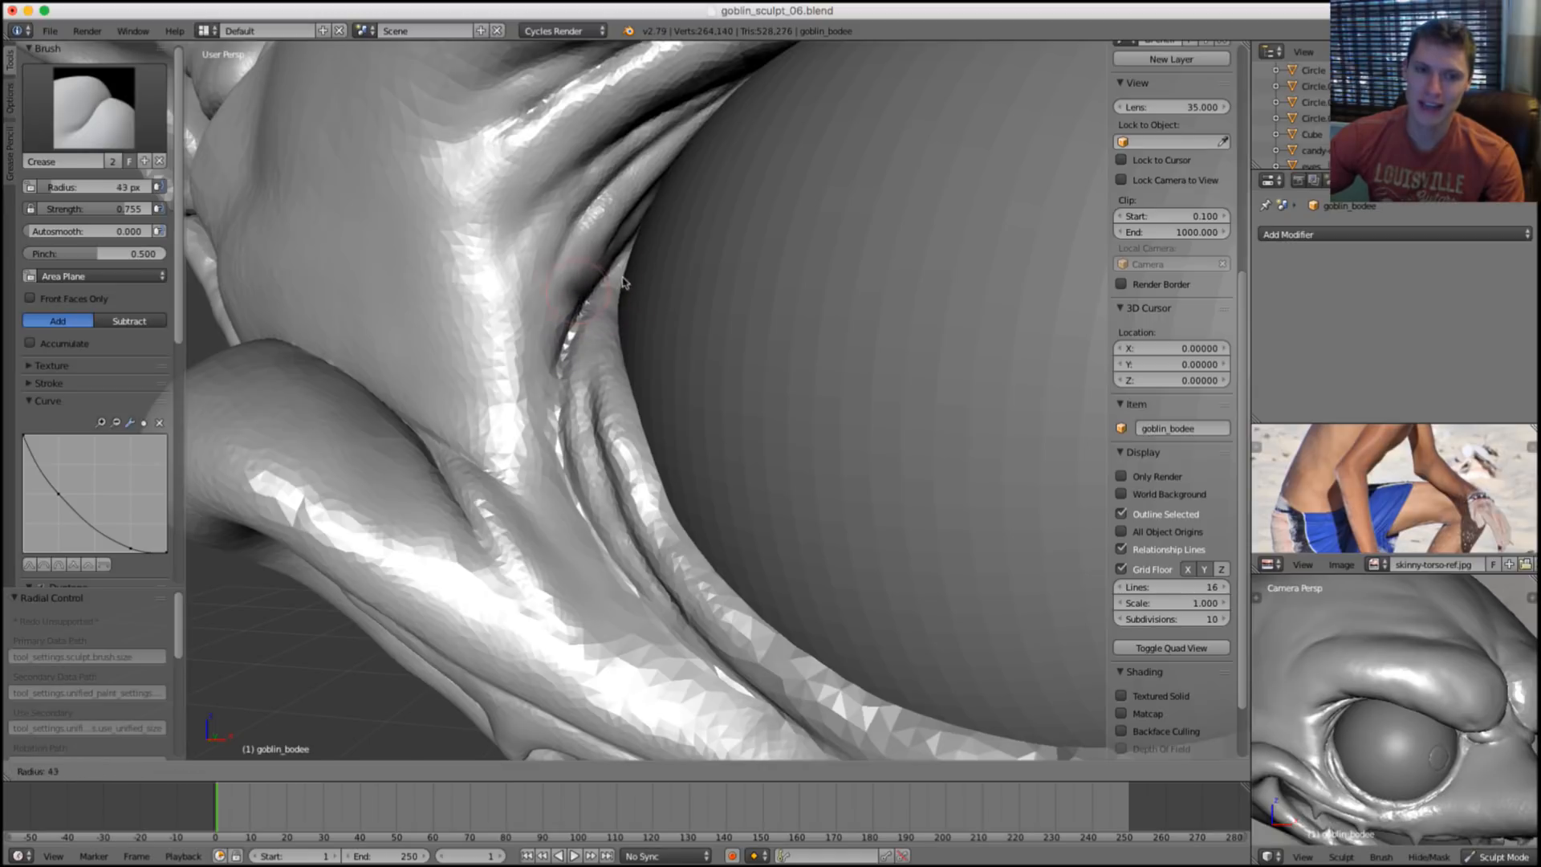
mouse_move(602, 304)
mouse_down()
mouse_move(562, 406)
mouse_move(560, 387)
mouse_up()
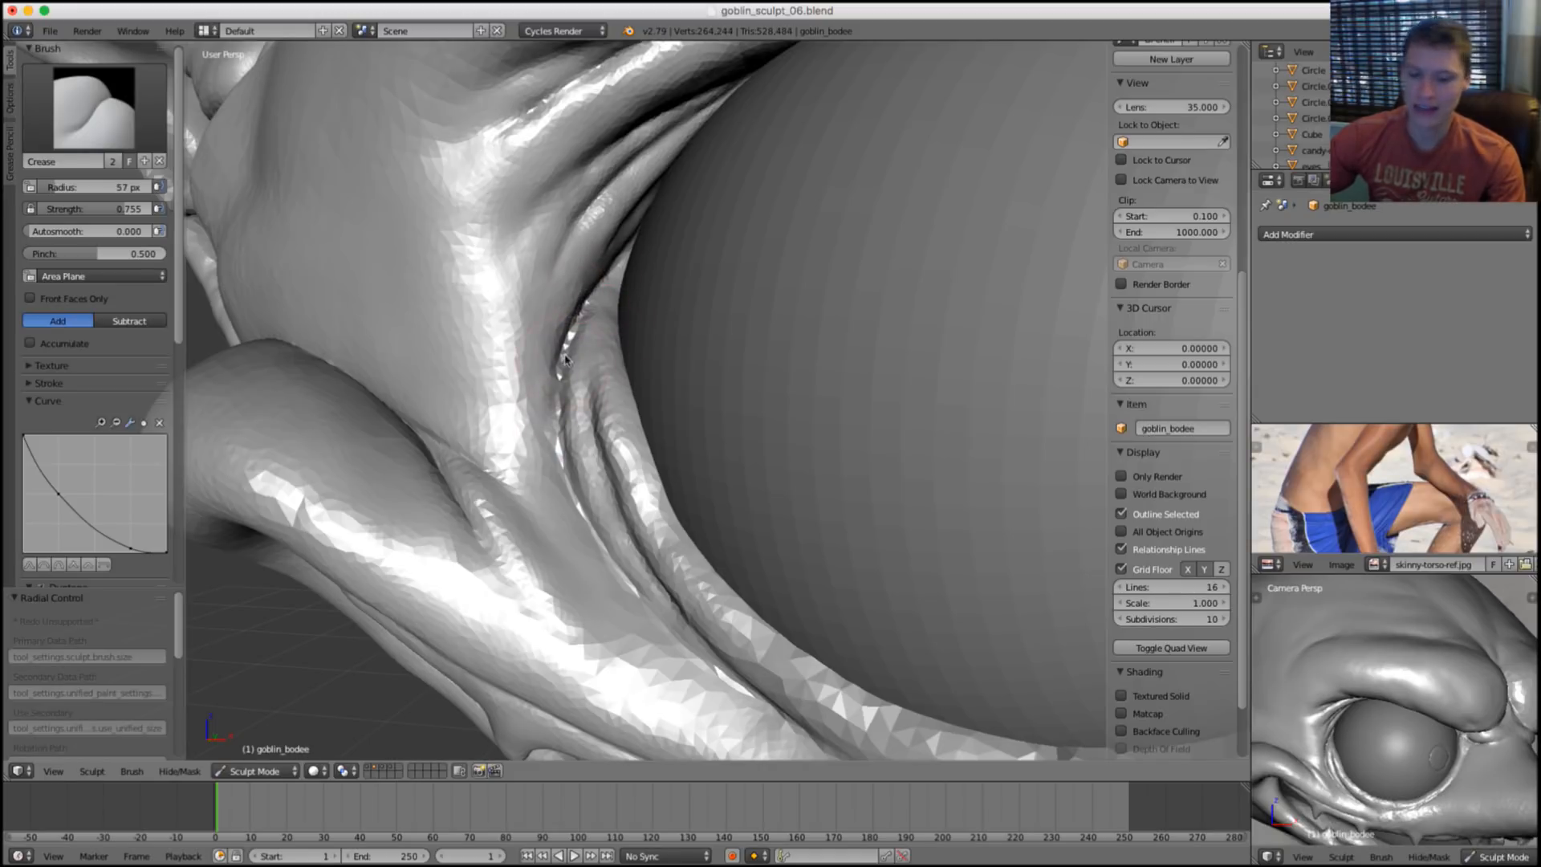
Tighten the groove beside the lower eyelid's outer end with the Pinch/Magnify brush at a 97 px radius.
key(p)
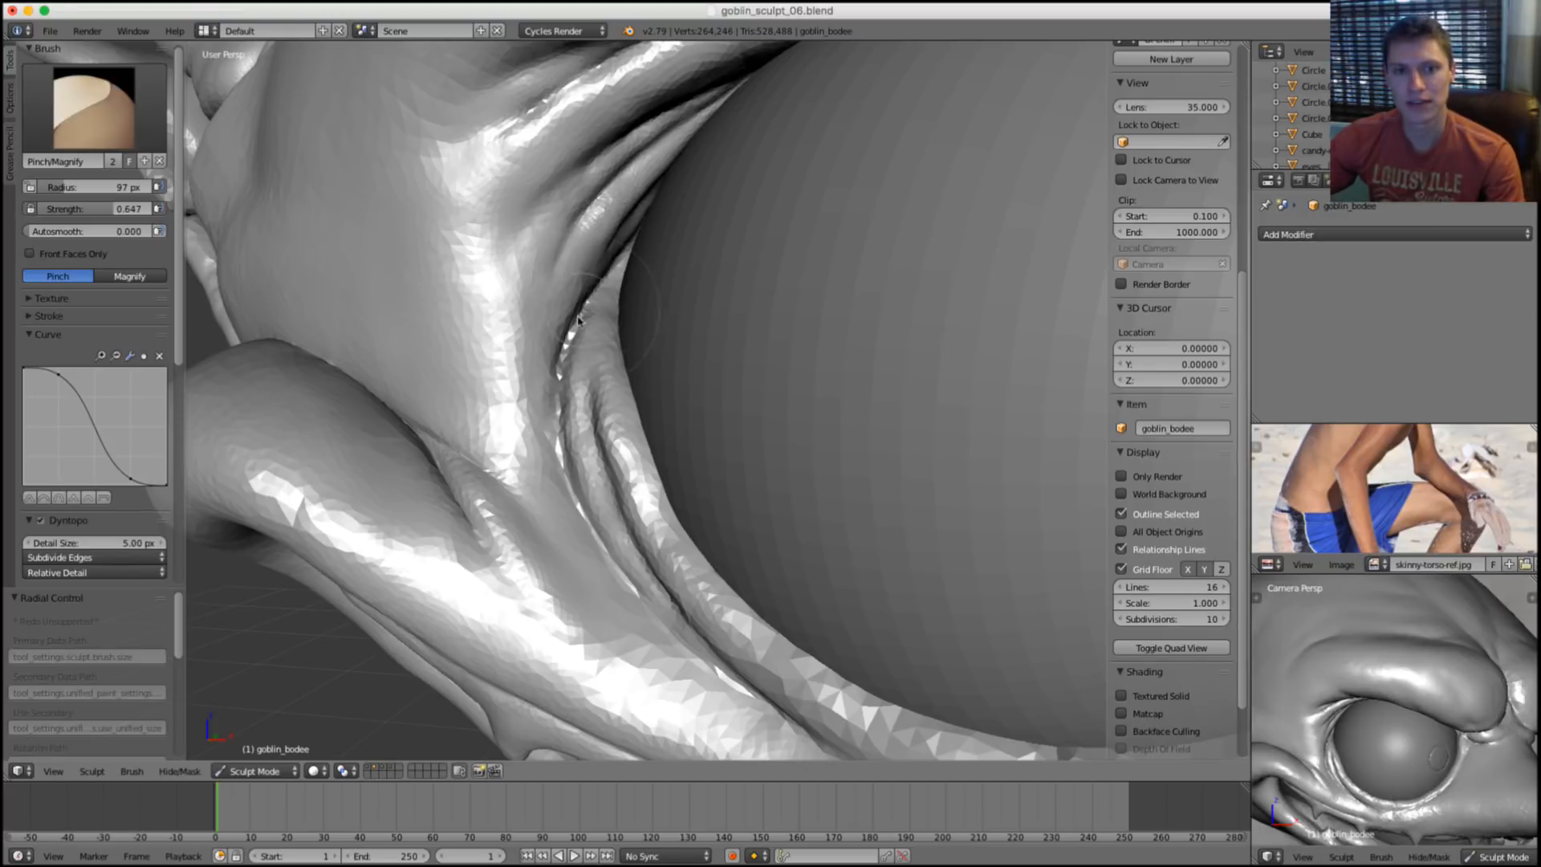
drag(572, 337, 563, 367)
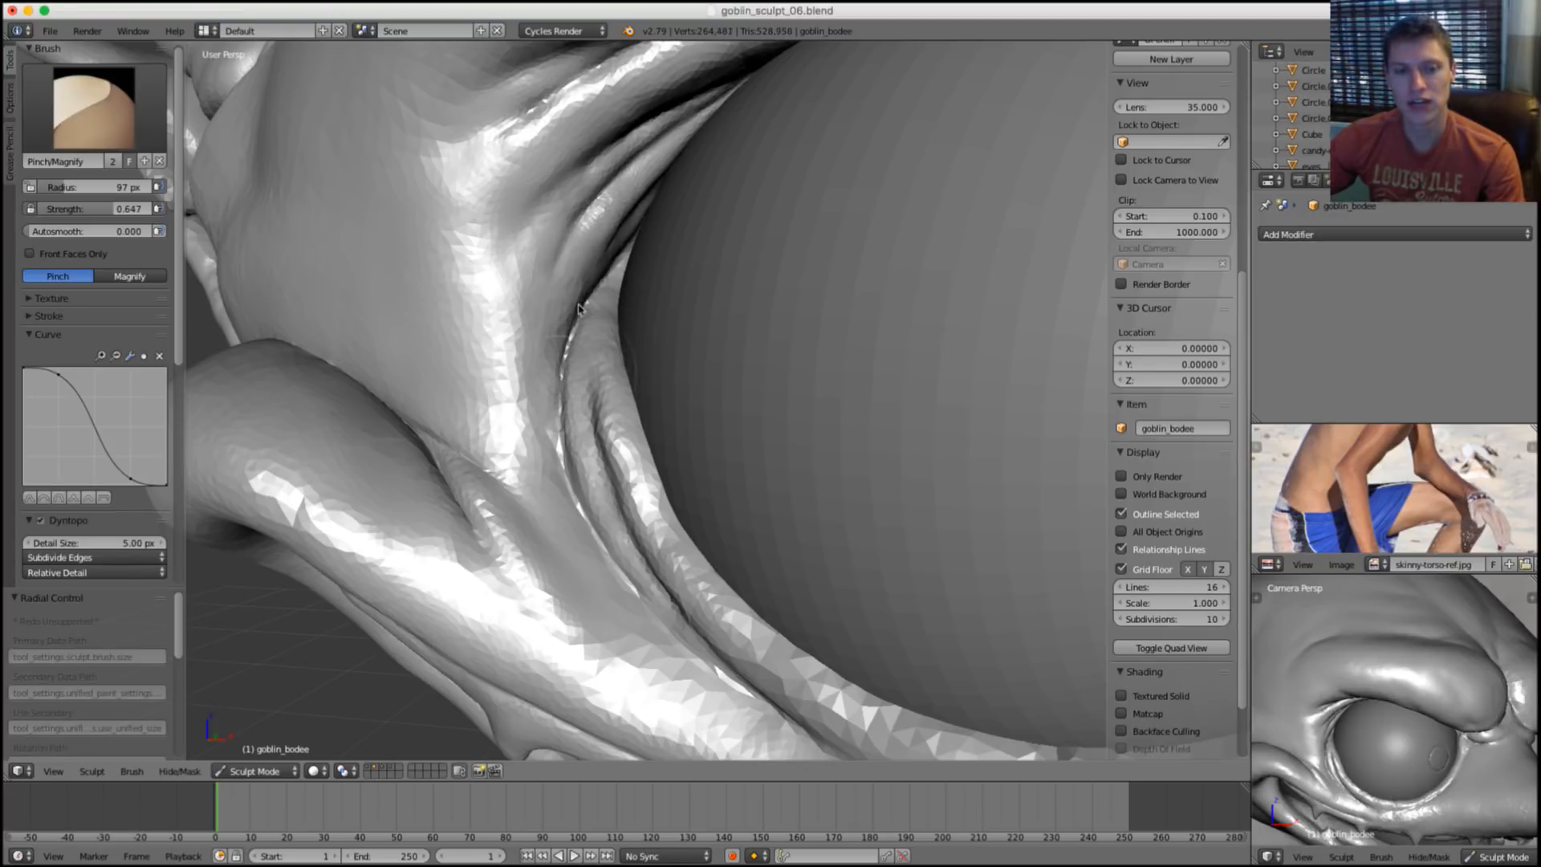
scroll(536, 340, down, 8)
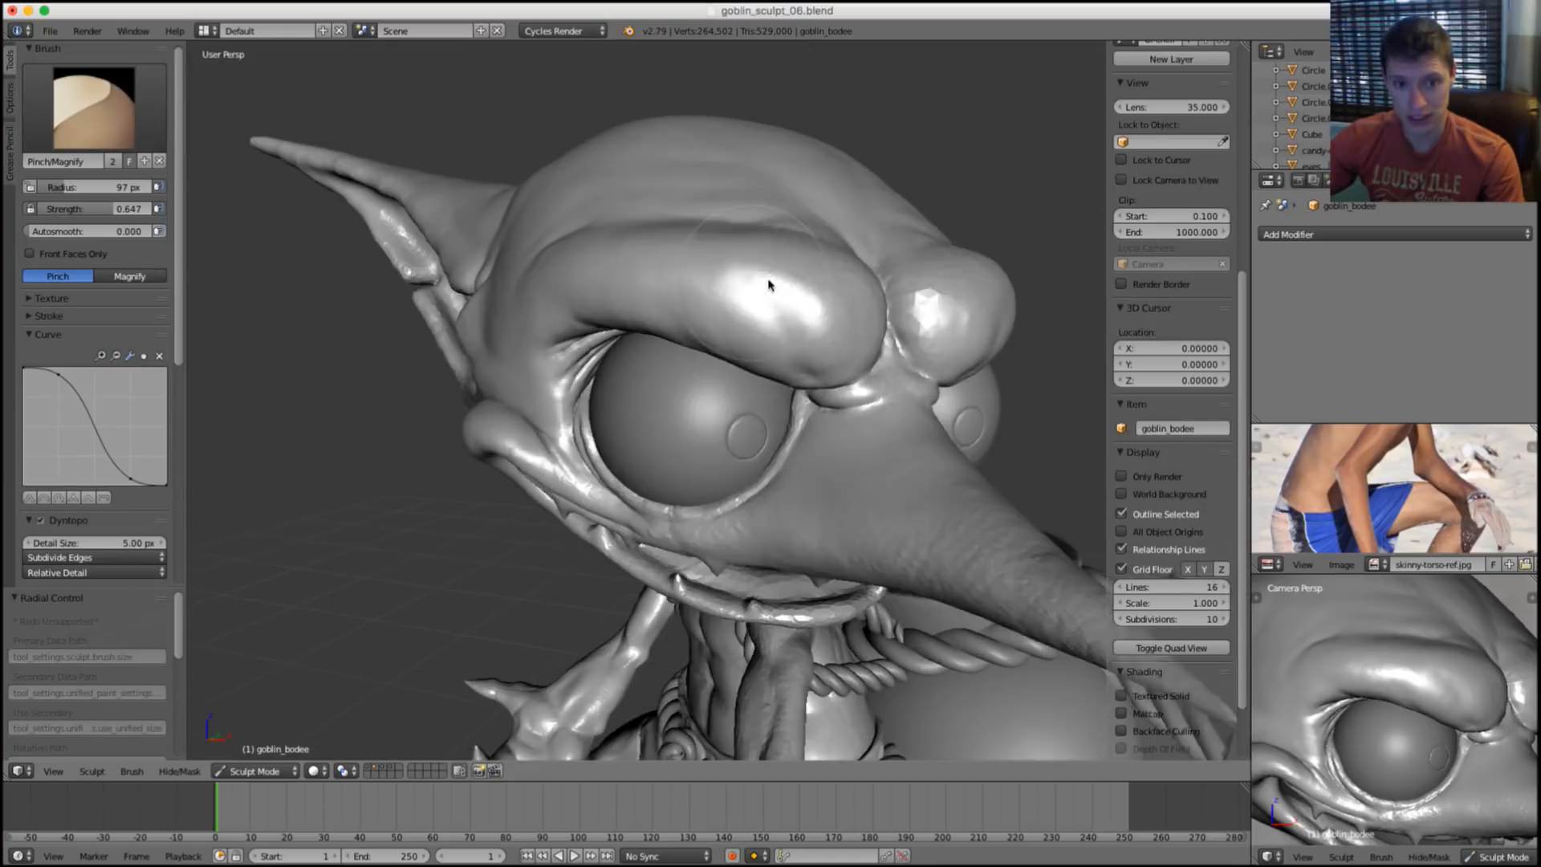
middle_drag(806, 265, 899, 230)
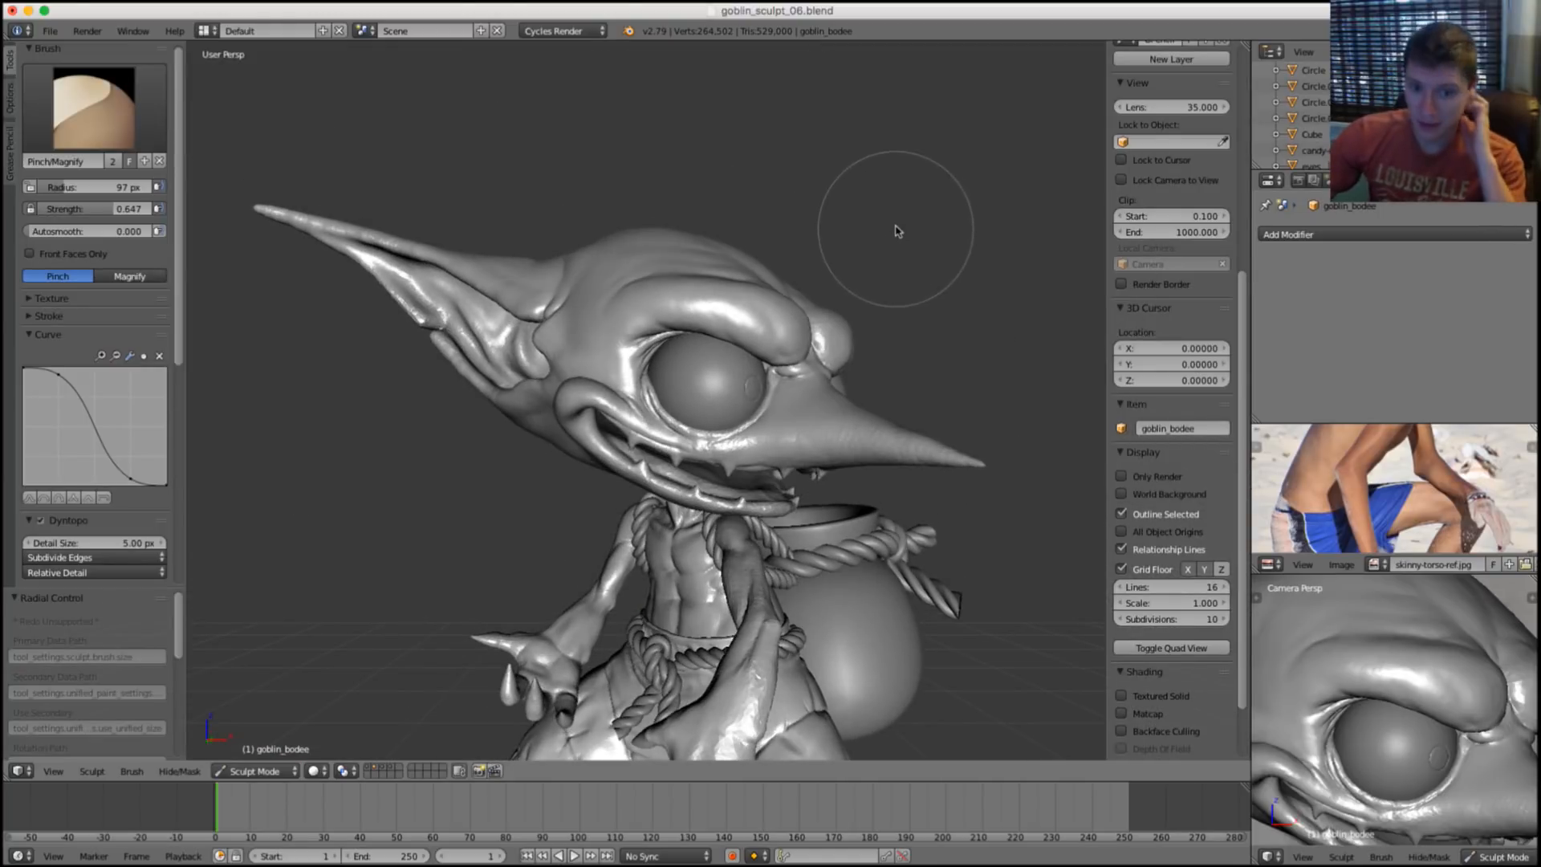
Nudge the outer end of the goblin's lower eyelid against the eyeball with the Grab brush.
scroll(819, 293, up, 8)
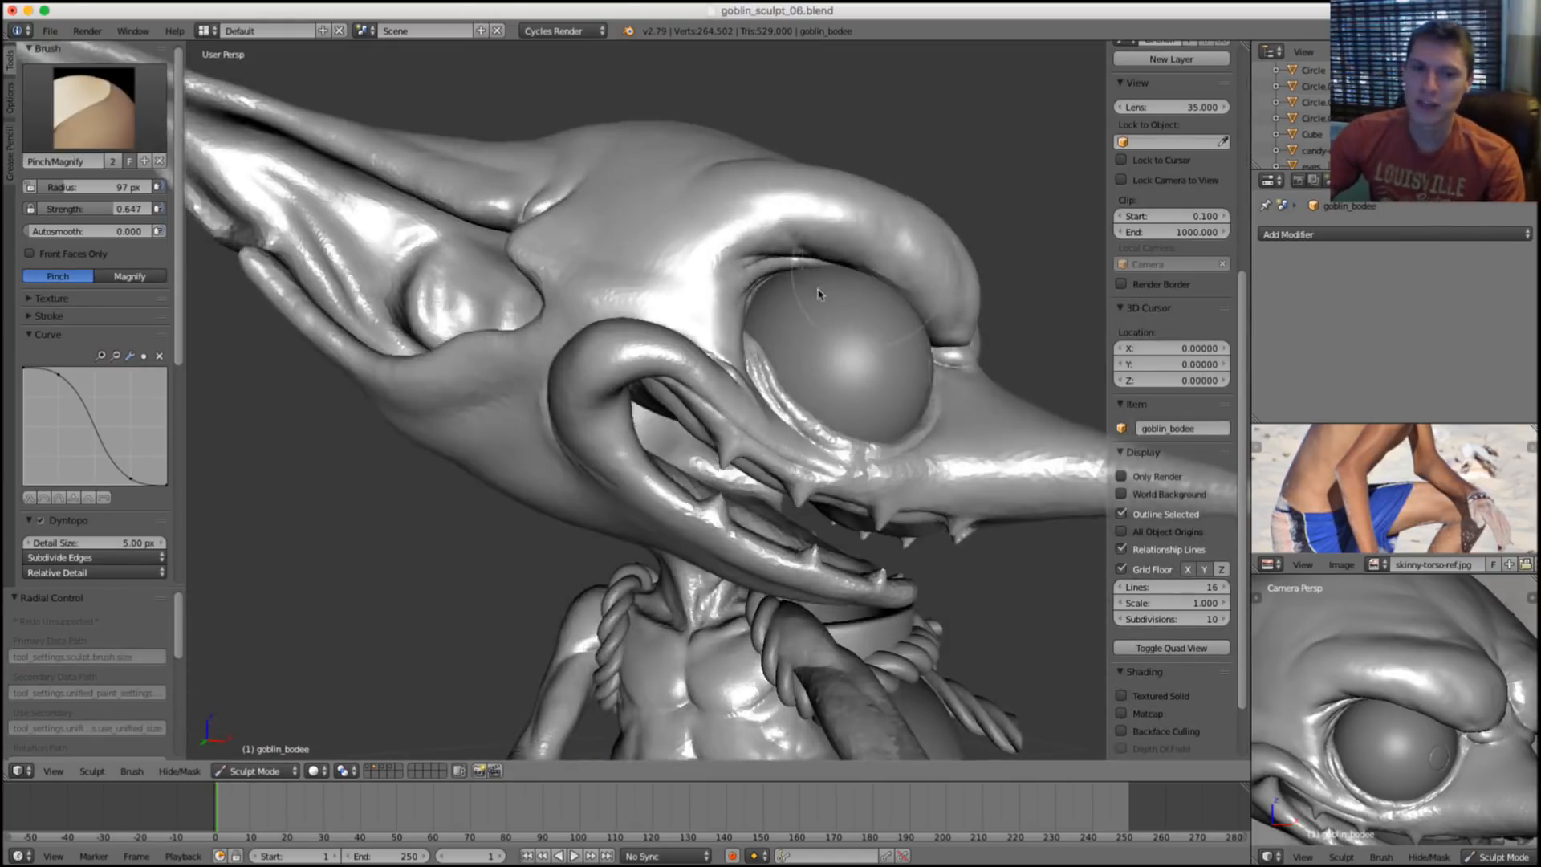
key(g)
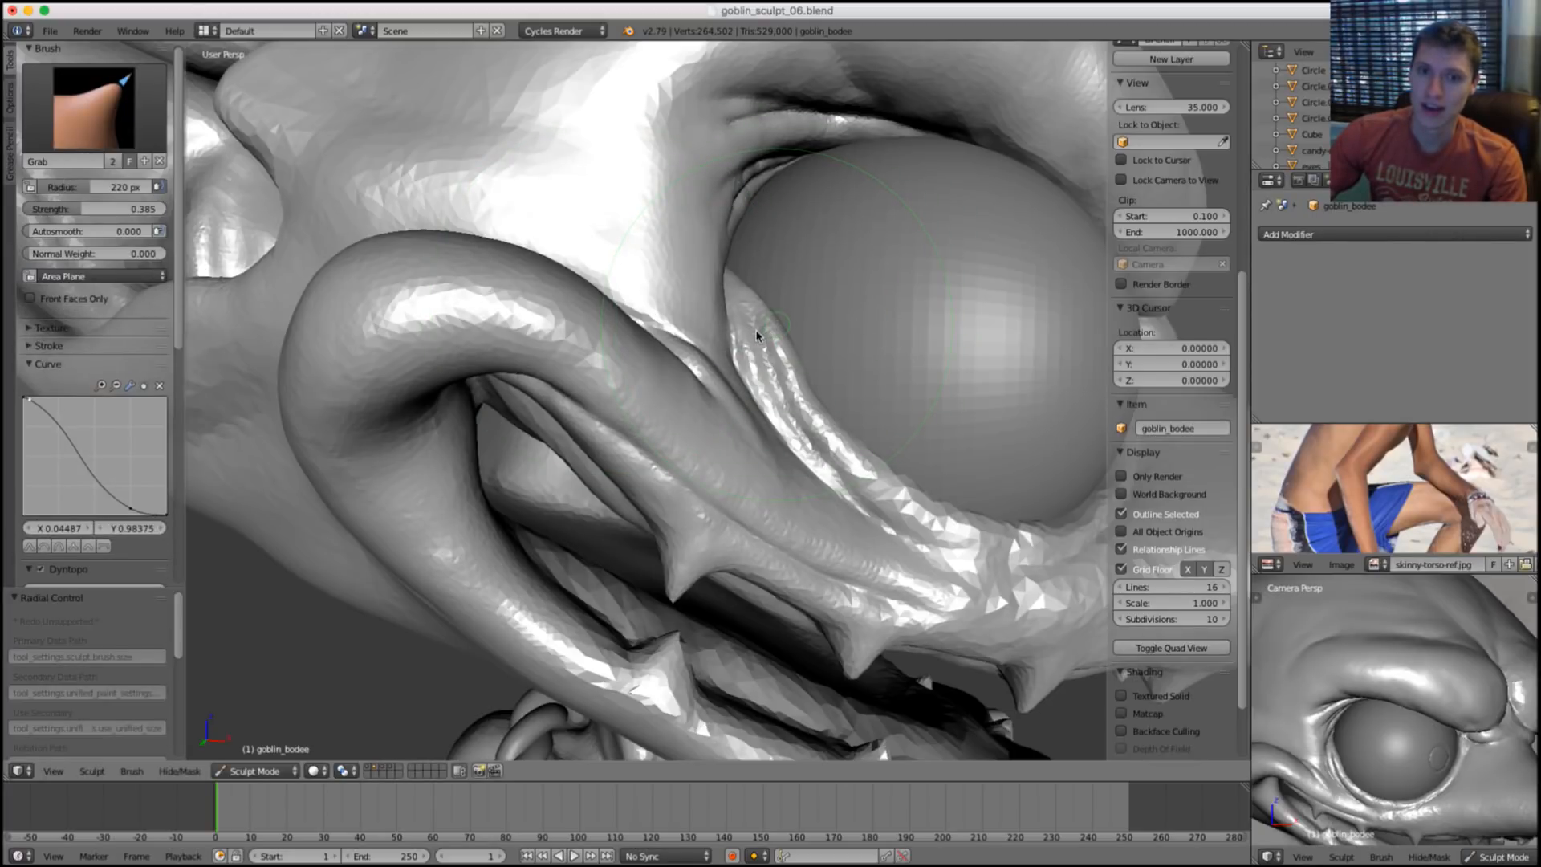
drag(757, 335, 785, 319)
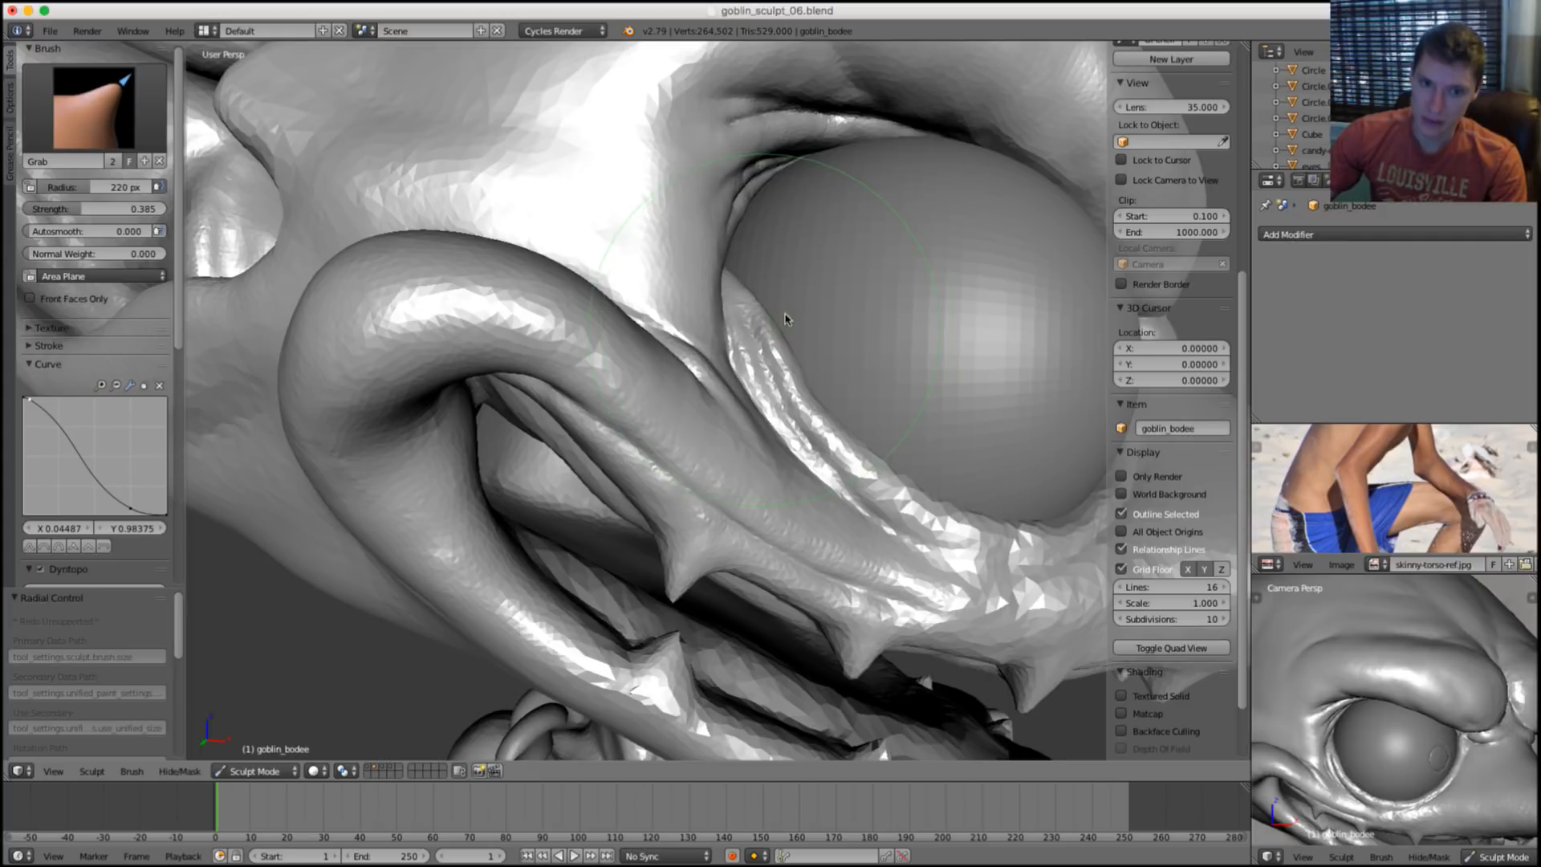
key(f)
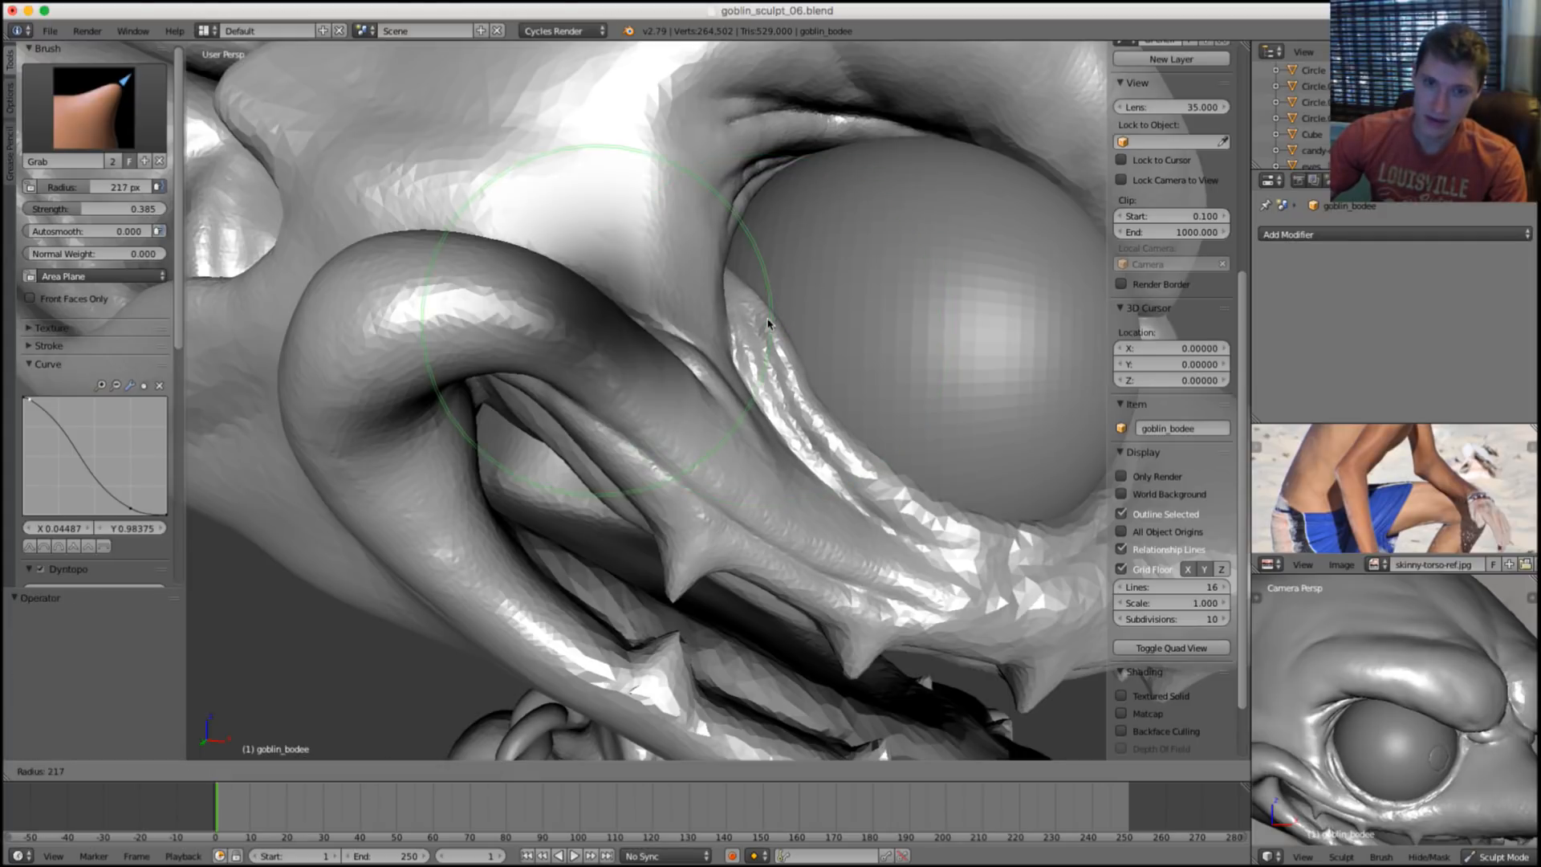
click(452, 332)
scroll(44, 313, down, 8)
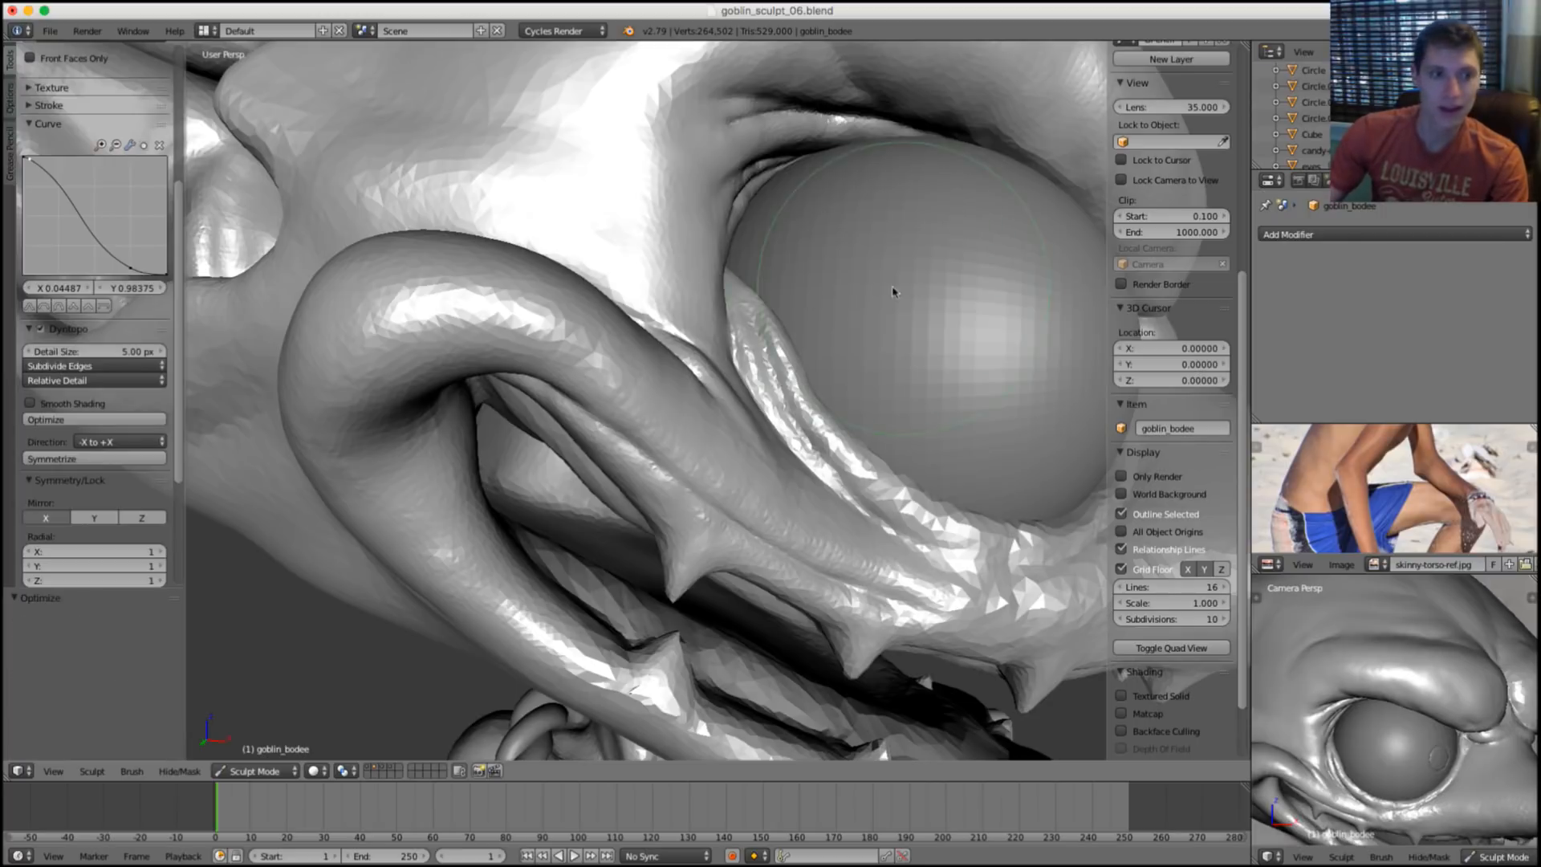
scroll(845, 297, up, 2)
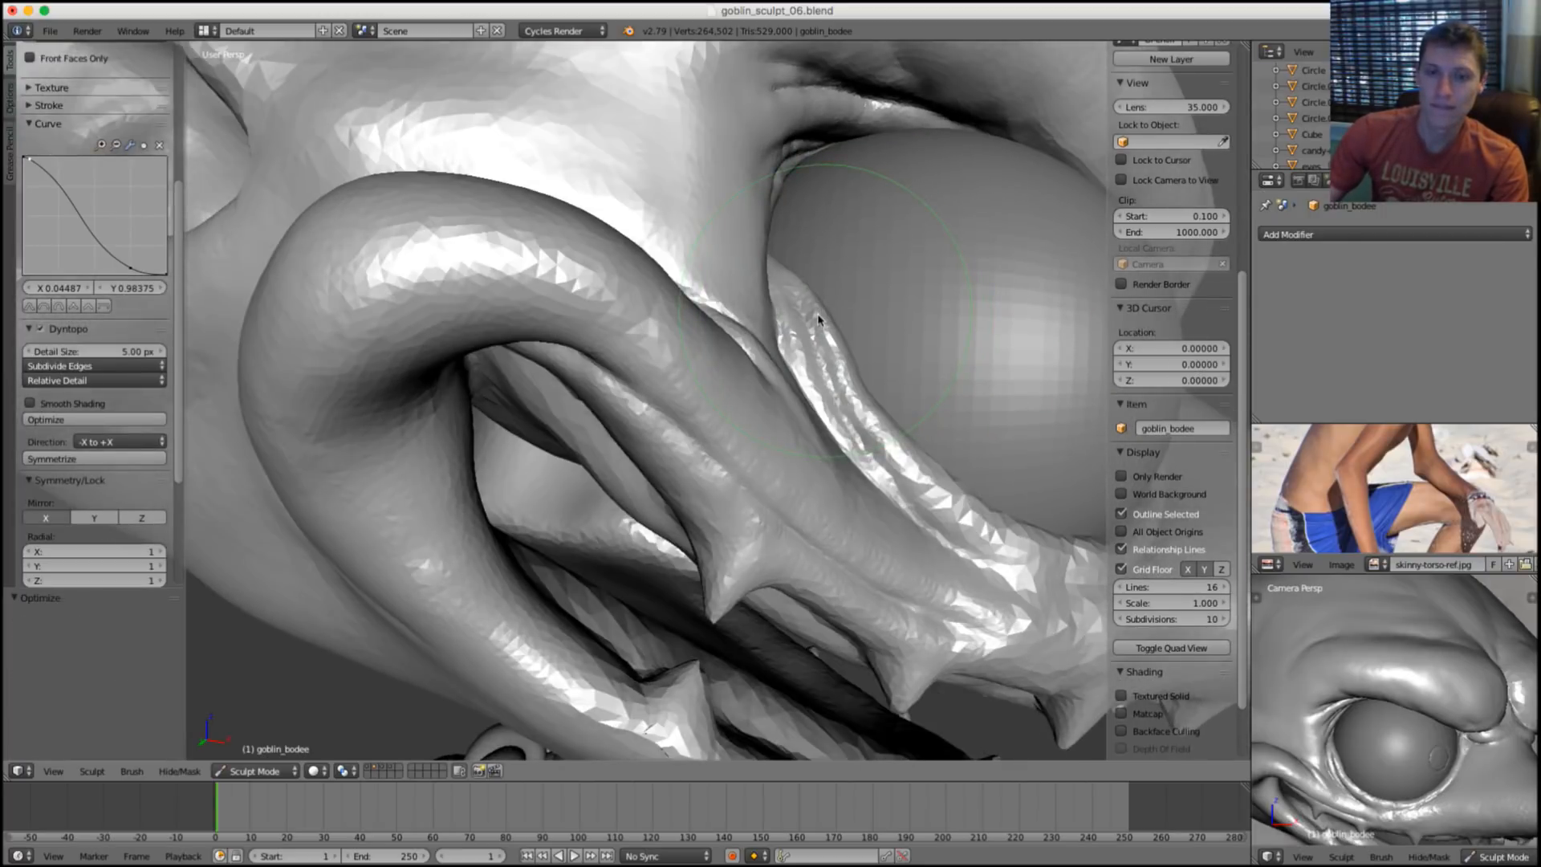
drag(813, 323, 810, 323)
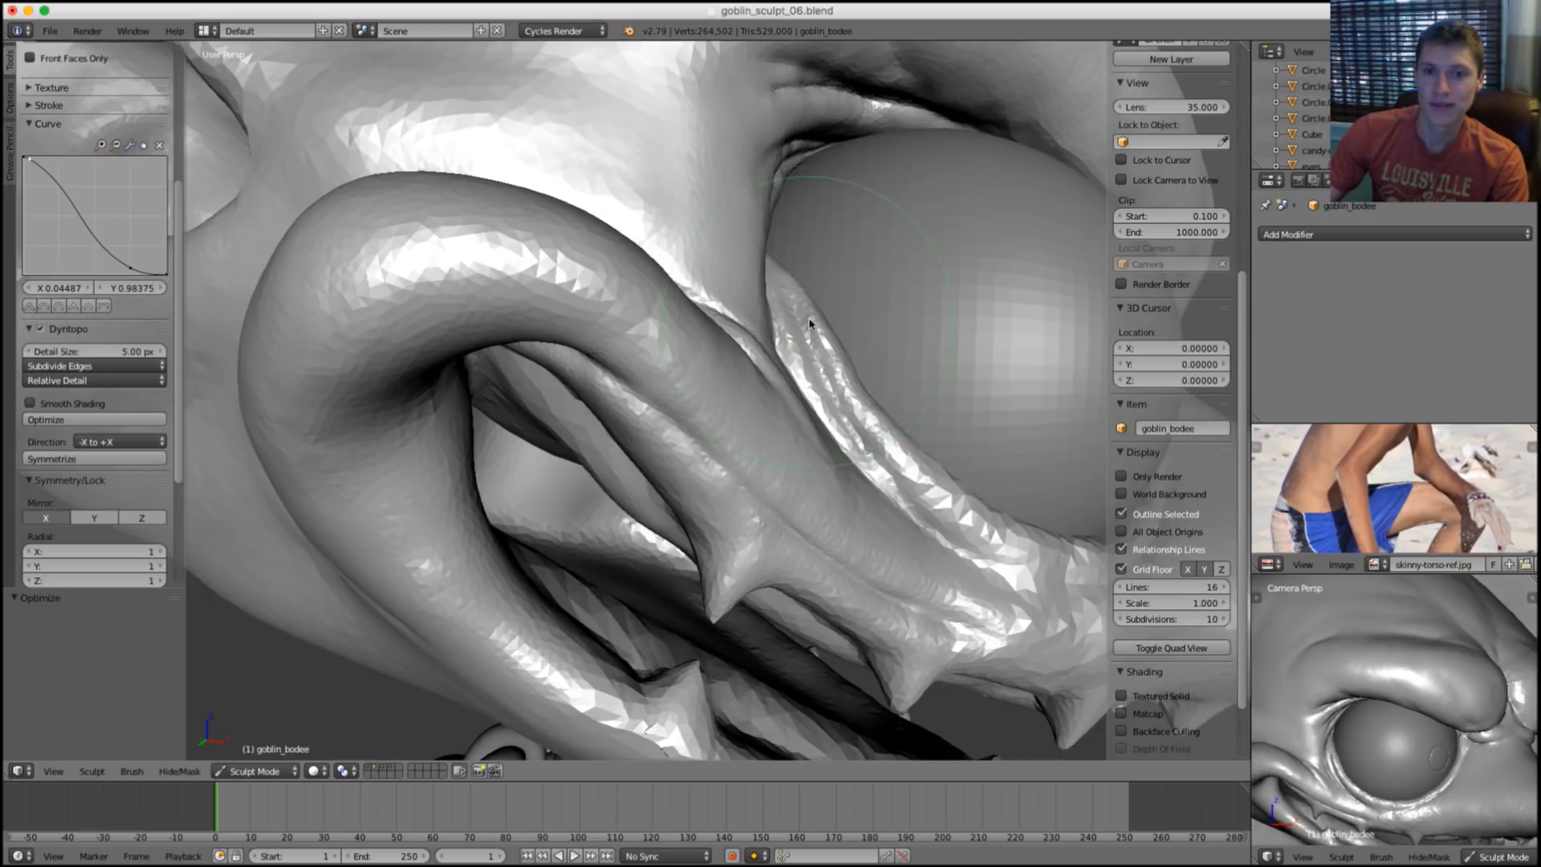
scroll(956, 308, down, 8)
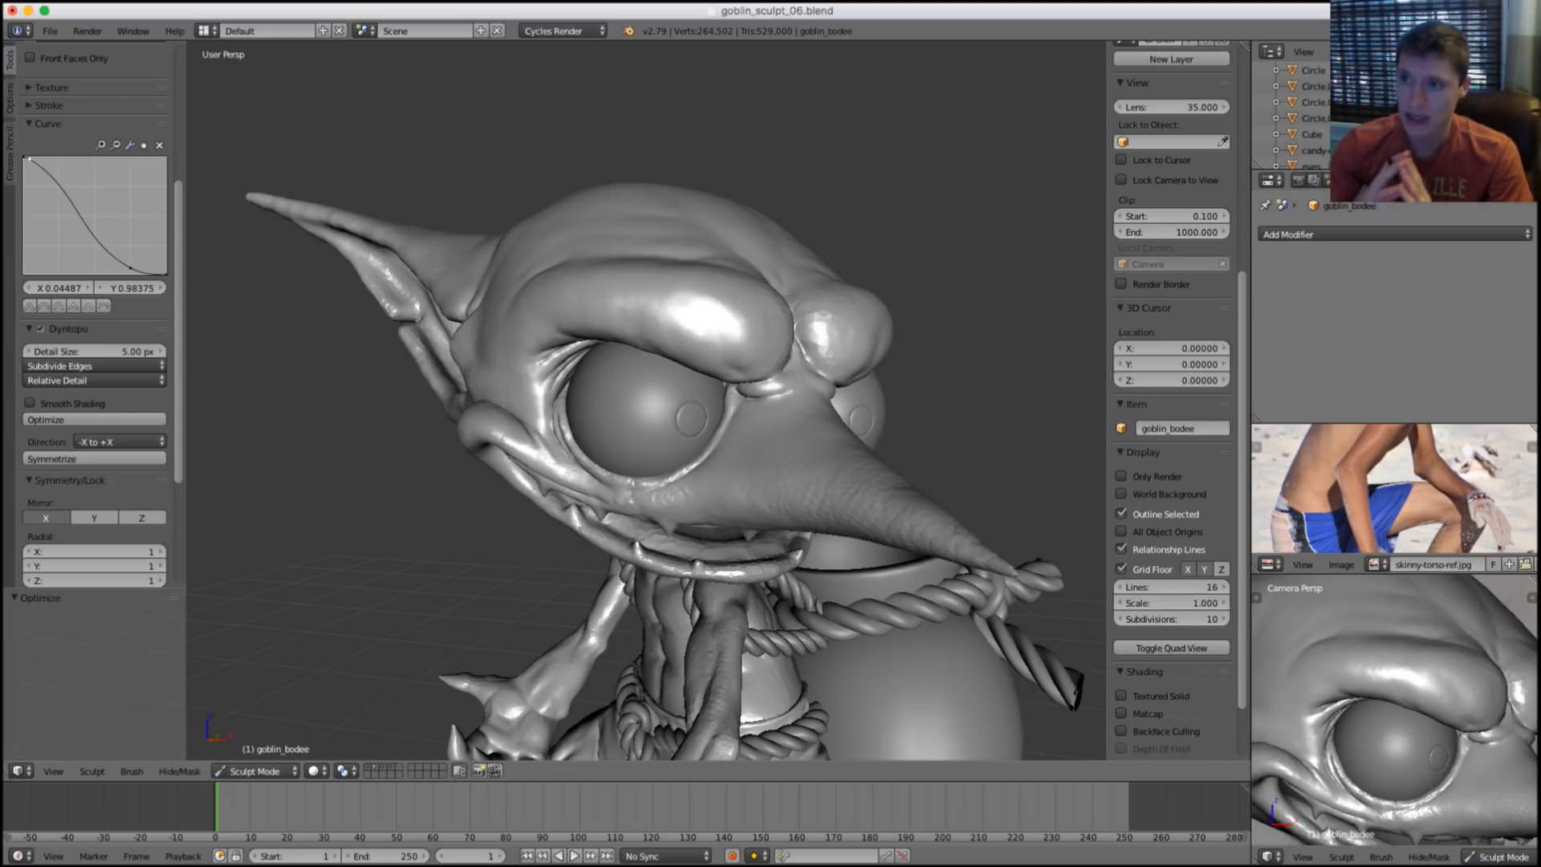
Sculpt a raised rim in Add mode along the lower eyelid's edge, down from the eye's outer corner.
scroll(645, 407, up, 8)
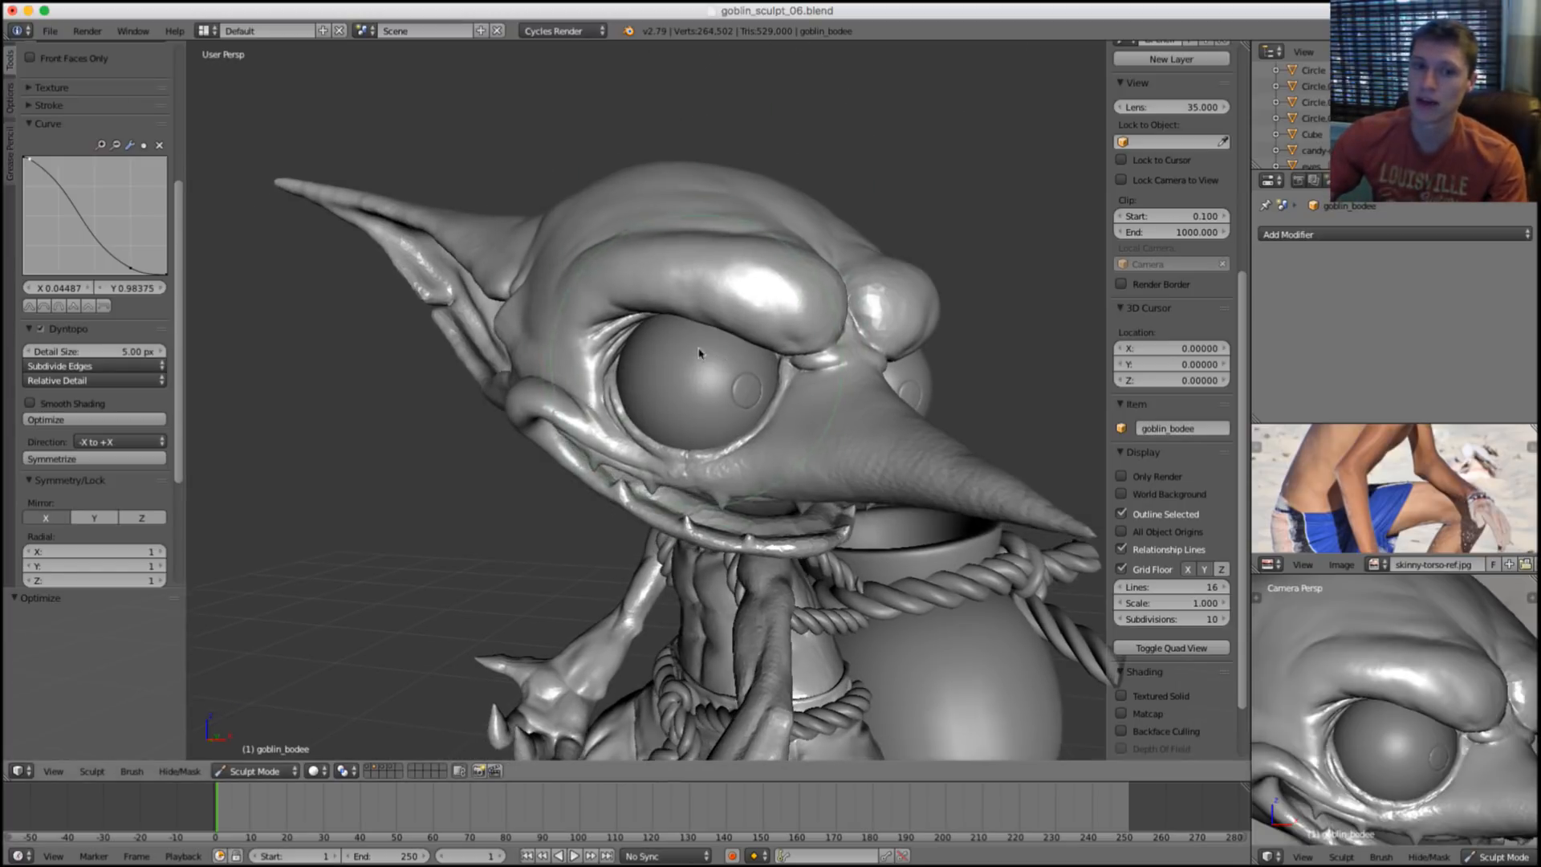
scroll(645, 408, up, 6)
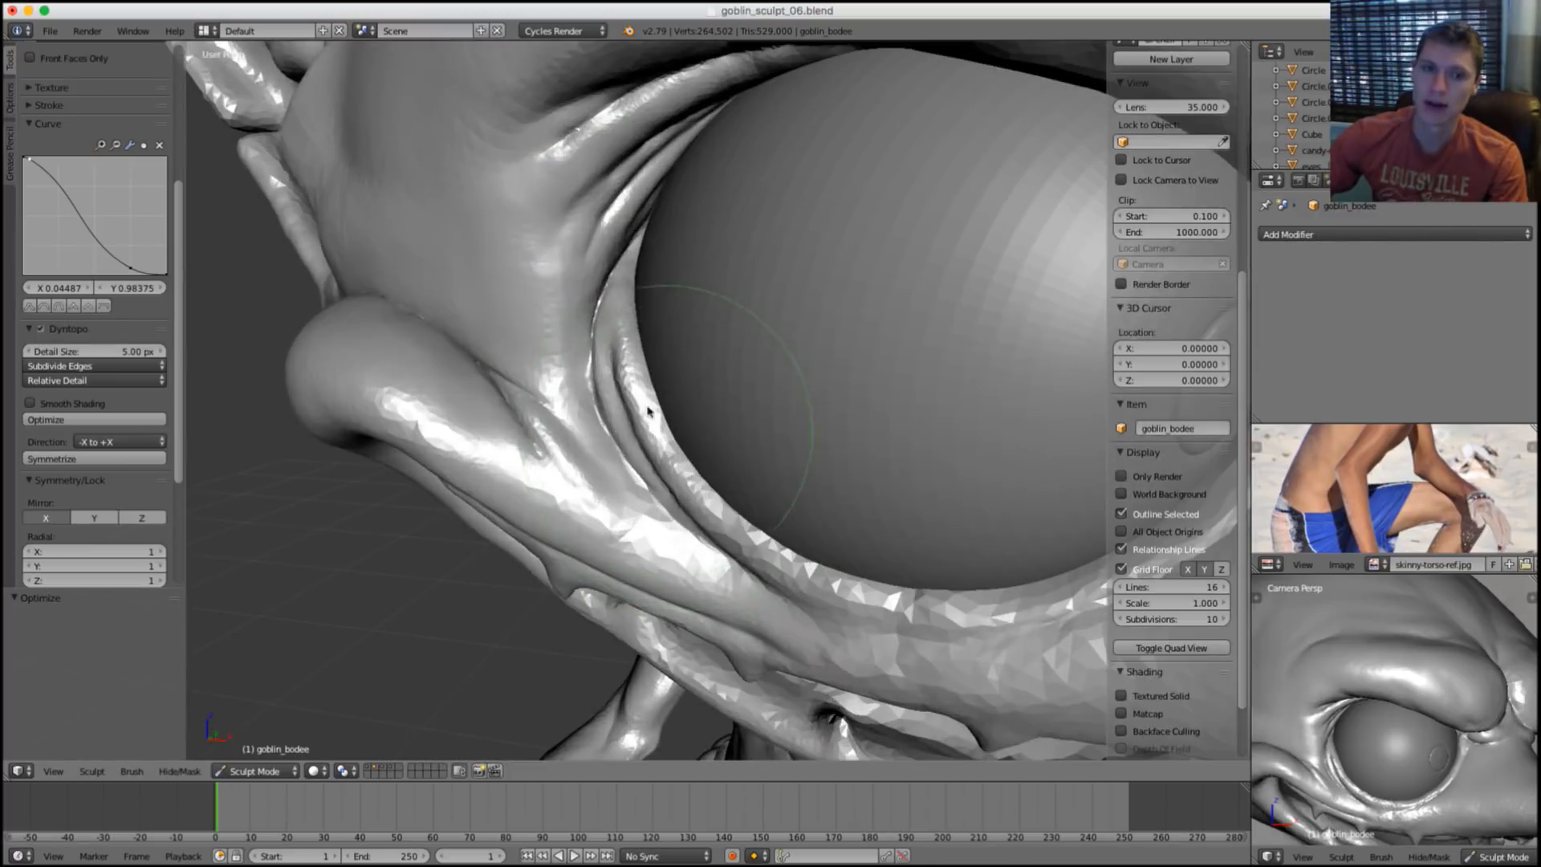
key(f)
click(565, 315)
middle_drag(565, 315, 680, 356)
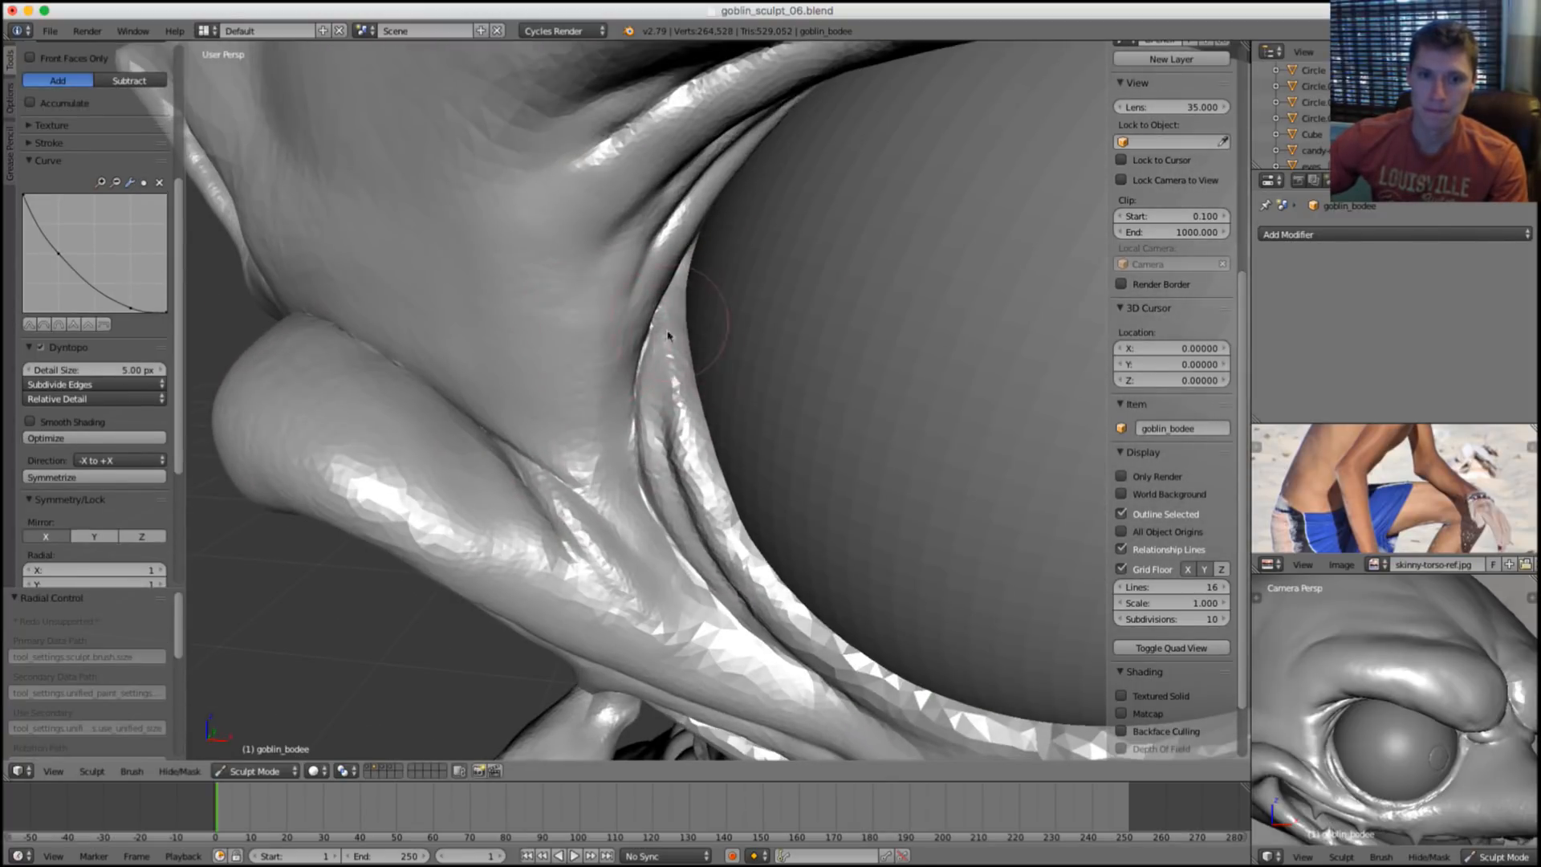
drag(668, 335, 747, 566)
mouse_move(747, 566)
middle_down()
mouse_move(744, 523)
mouse_move(642, 450)
middle_up()
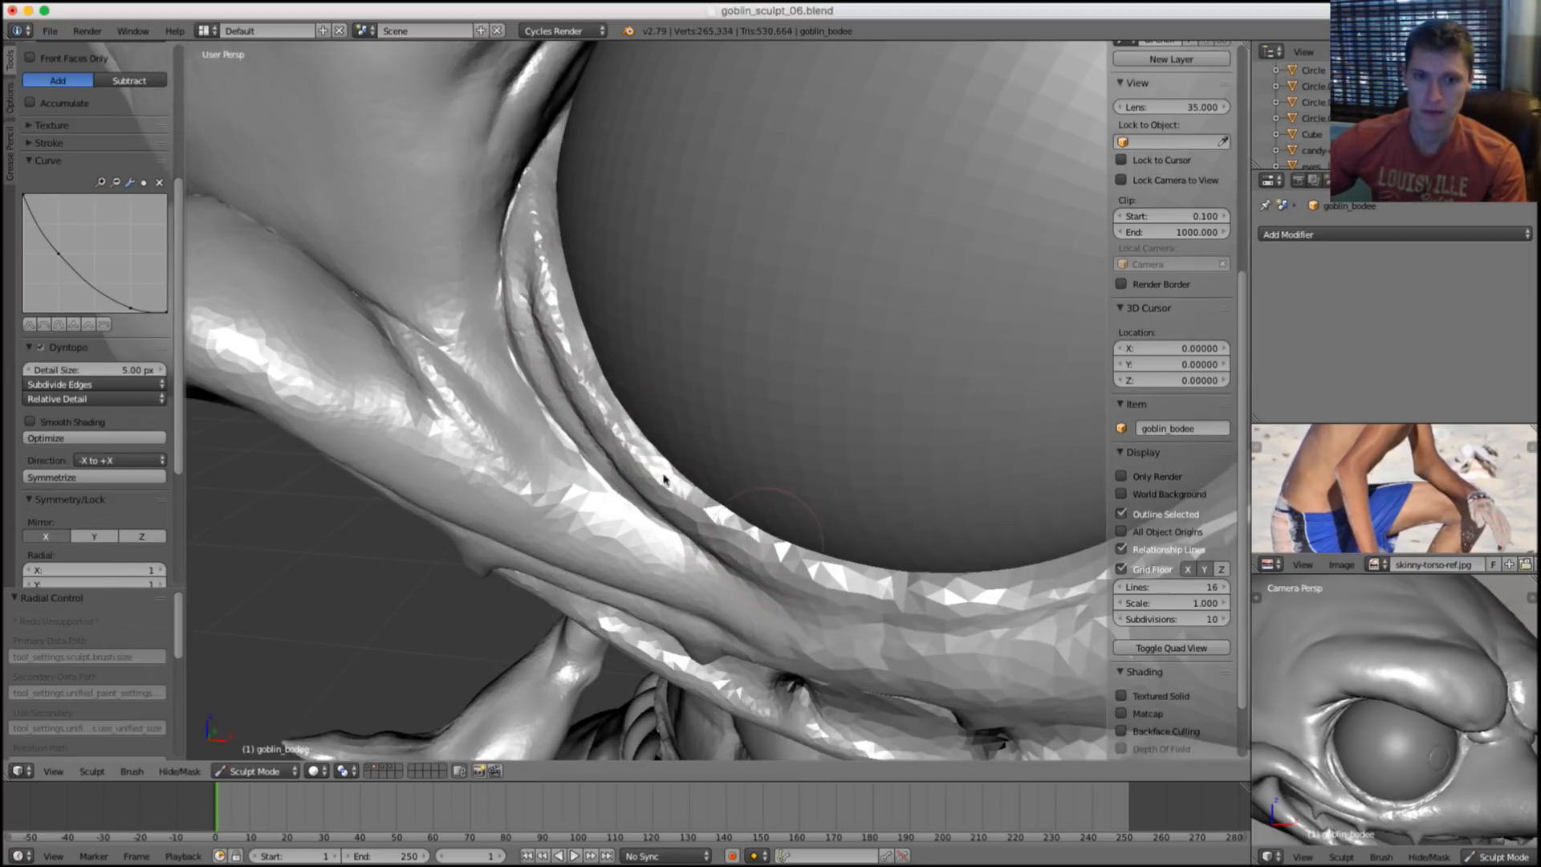
Extend the raised lower eyelid rim beneath the eyeball and up toward the nose side.
mouse_move(664, 480)
mouse_down()
mouse_move(795, 572)
mouse_move(859, 573)
mouse_up()
middle_drag(859, 574, 615, 480)
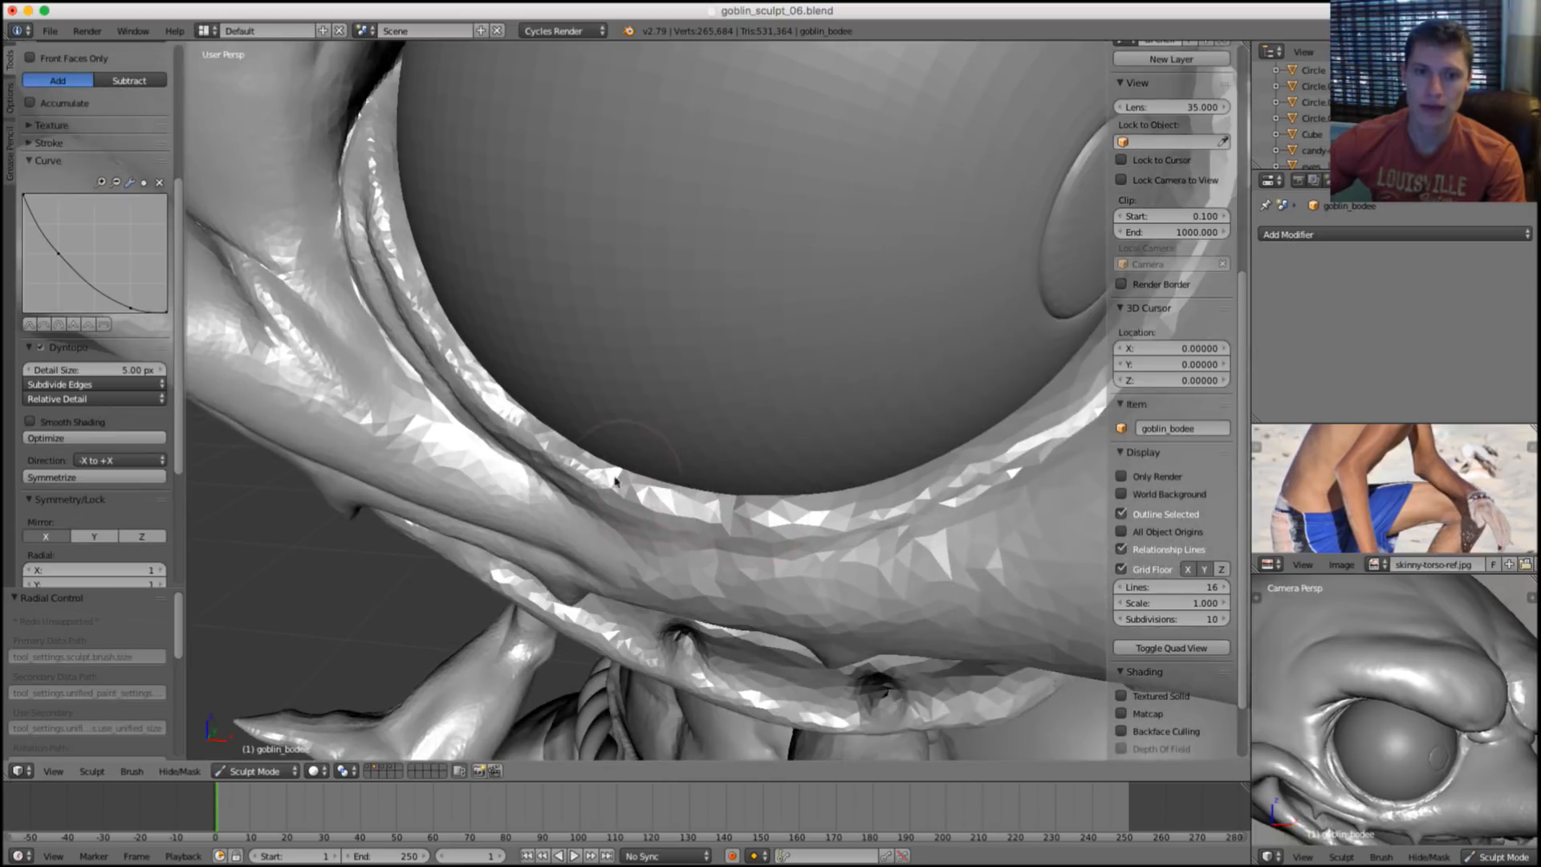
drag(616, 480, 747, 523)
mouse_move(789, 537)
mouse_down()
mouse_move(825, 533)
mouse_move(799, 510)
mouse_move(752, 516)
mouse_move(757, 529)
mouse_move(952, 504)
mouse_move(1015, 469)
mouse_up()
middle_drag(1015, 470, 769, 367)
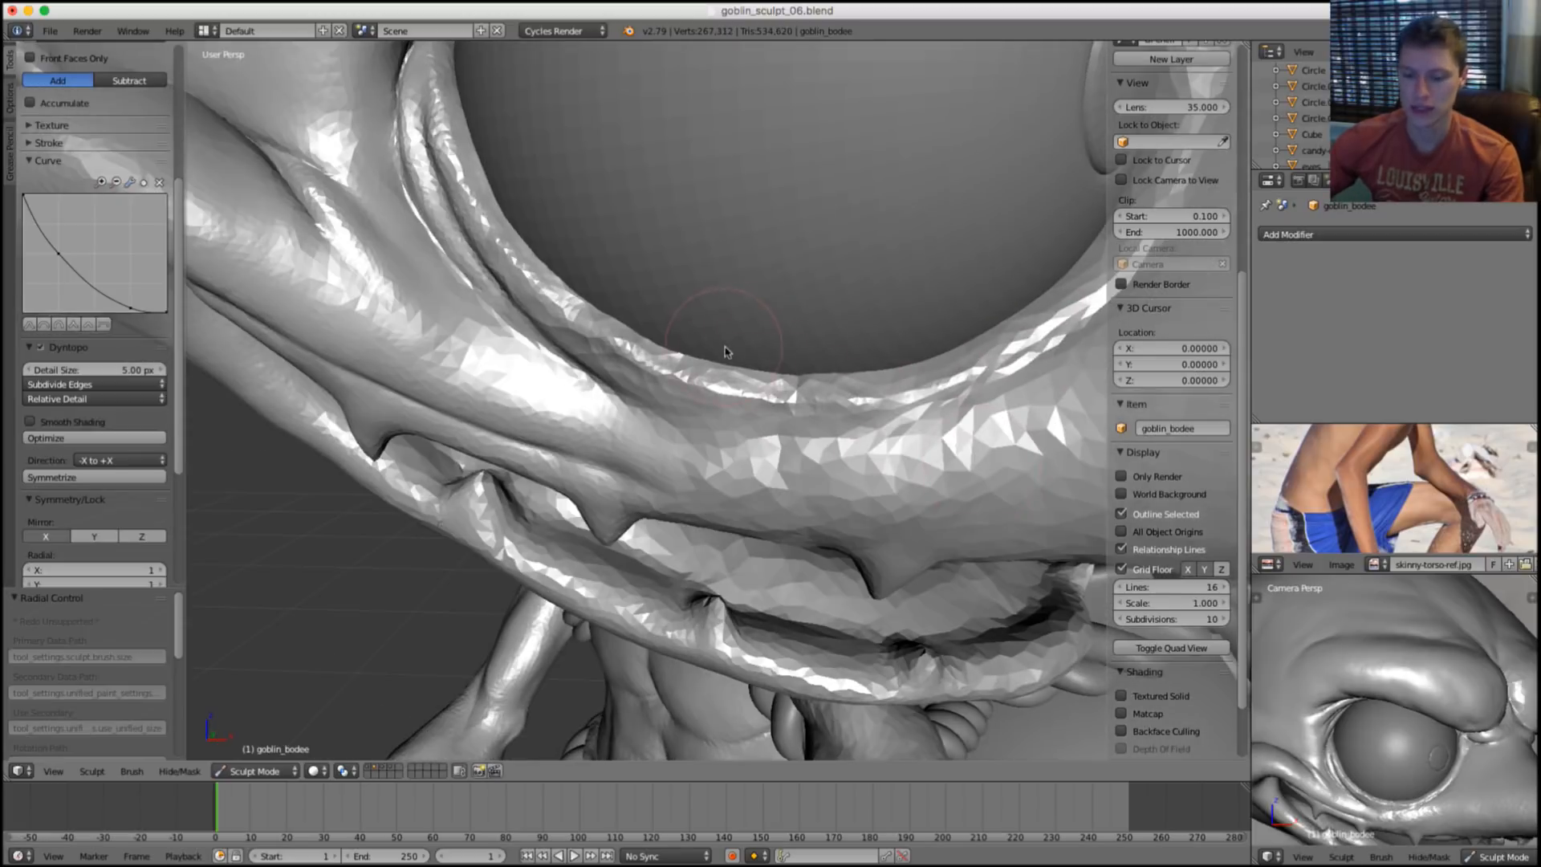
Tighten the lower eyelid's rim from the outer side to beneath the eyeball with the Pinch/Magnify brush.
key(g)
key(f)
click(691, 284)
shift+middle_drag(691, 325, 698, 410)
key(f)
click(498, 297)
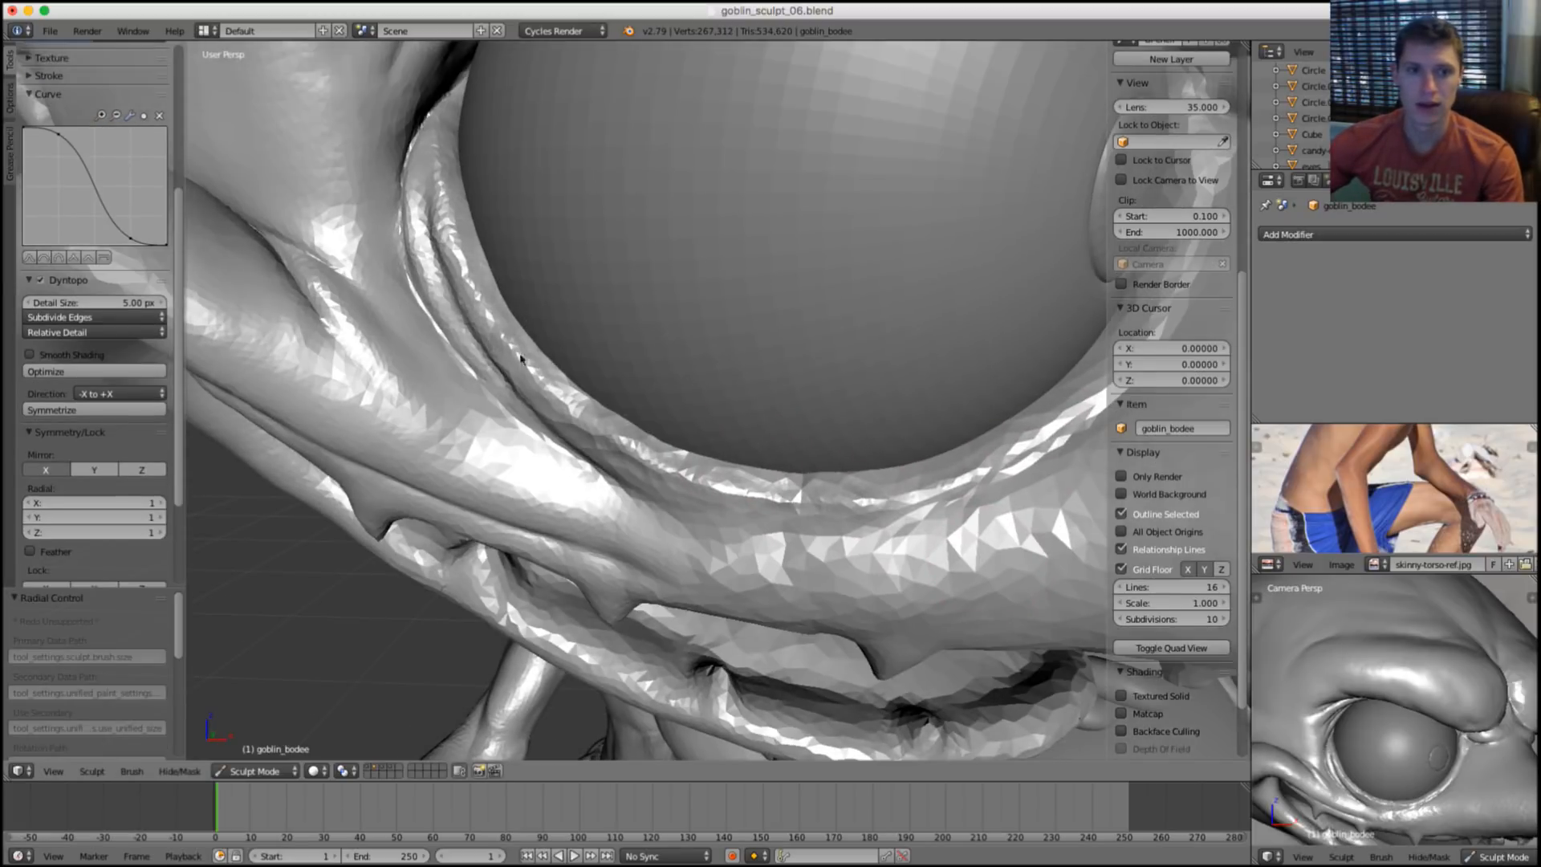
key(f)
click(548, 391)
mouse_move(548, 390)
mouse_down()
mouse_move(577, 447)
mouse_move(665, 484)
mouse_move(639, 443)
mouse_up()
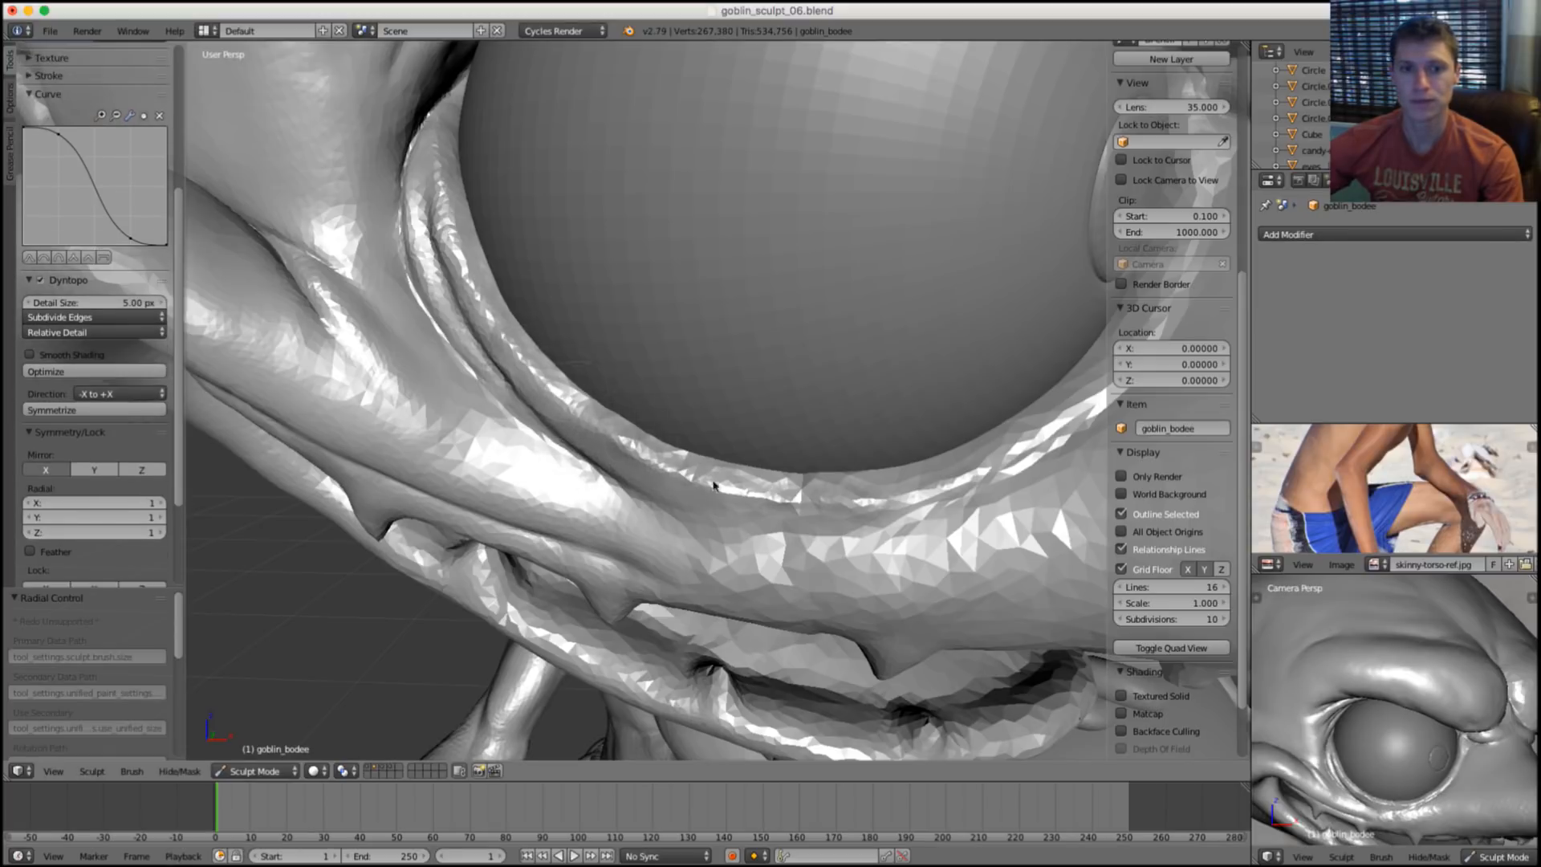
mouse_move(562, 399)
mouse_down()
mouse_move(635, 393)
mouse_move(811, 505)
mouse_move(859, 485)
mouse_up()
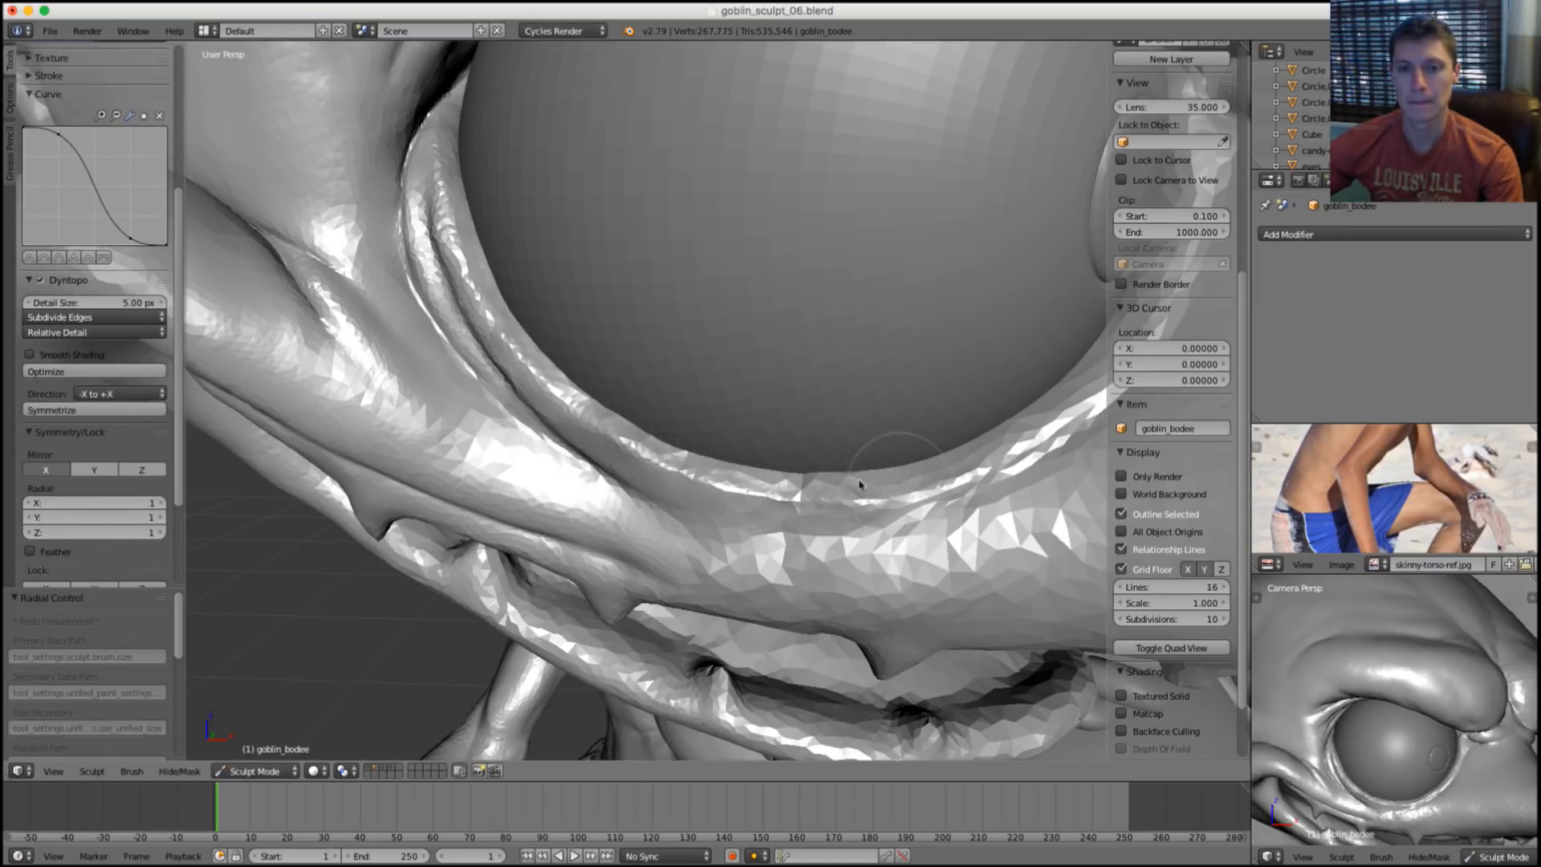
Refine and smooth the lower eyelid's rim from beneath the eyeball to the inner corner by the nose bridge.
mouse_move(643, 445)
shift+mouse_down()
mouse_move(589, 409)
mouse_move(755, 482)
mouse_move(875, 490)
shift+mouse_up()
shift+drag(627, 438, 814, 504)
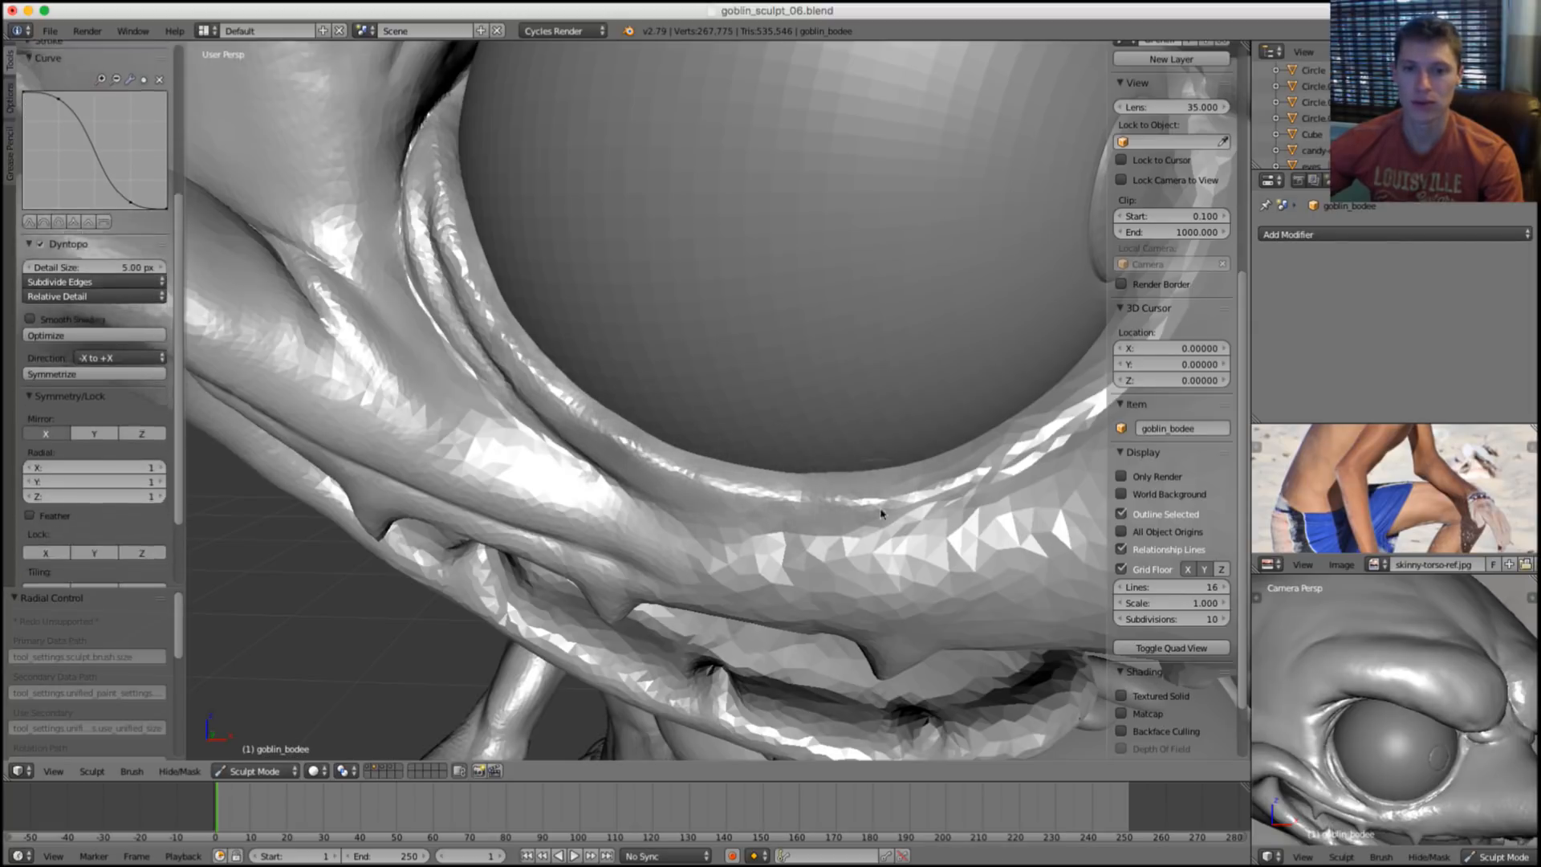
middle_drag(998, 385, 683, 355)
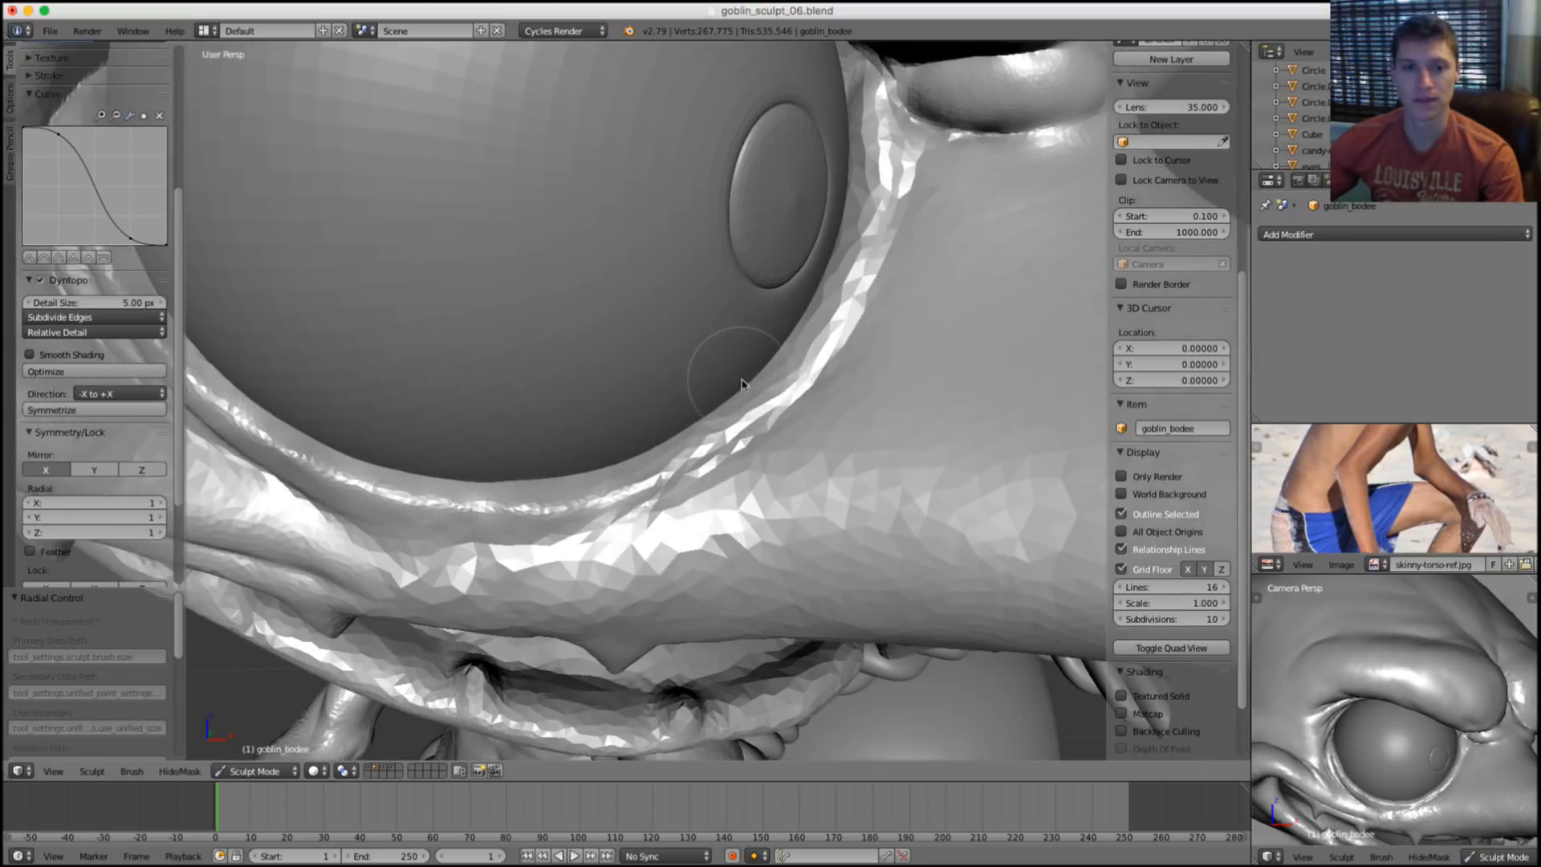
mouse_move(887, 168)
shift+mouse_down()
mouse_move(872, 241)
mouse_move(802, 374)
mouse_move(684, 471)
mouse_move(812, 367)
mouse_move(762, 434)
mouse_move(871, 263)
mouse_move(879, 193)
mouse_move(840, 234)
mouse_move(794, 340)
shift+mouse_up()
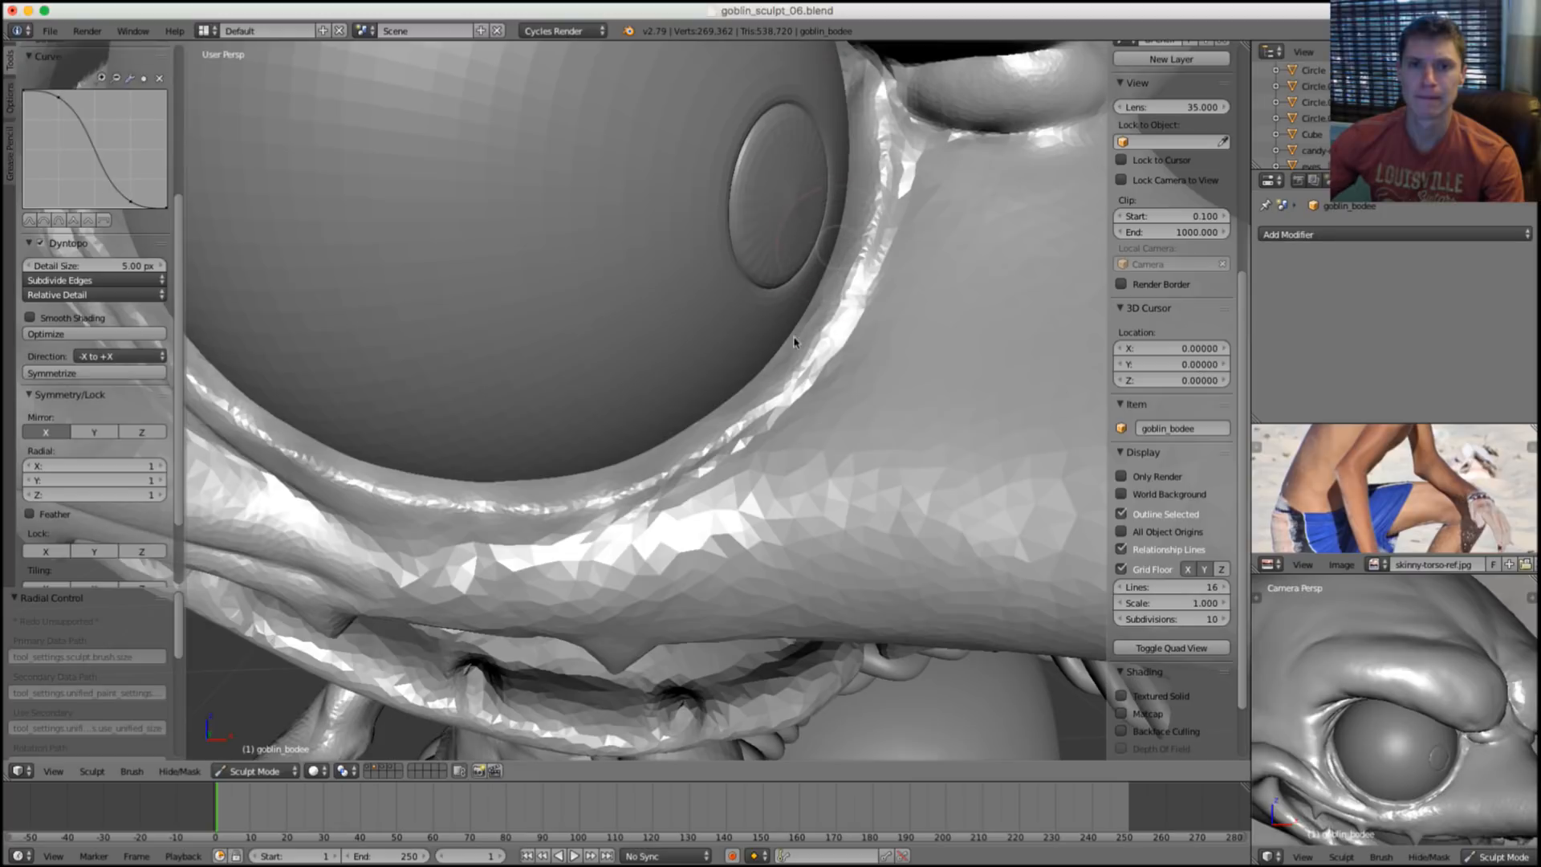
Smooth the surface below the lower eyelid's rim, between the eye and the base of the nose.
scroll(922, 197, down, 10)
middle_drag(889, 231, 929, 214)
scroll(929, 214, up, 10)
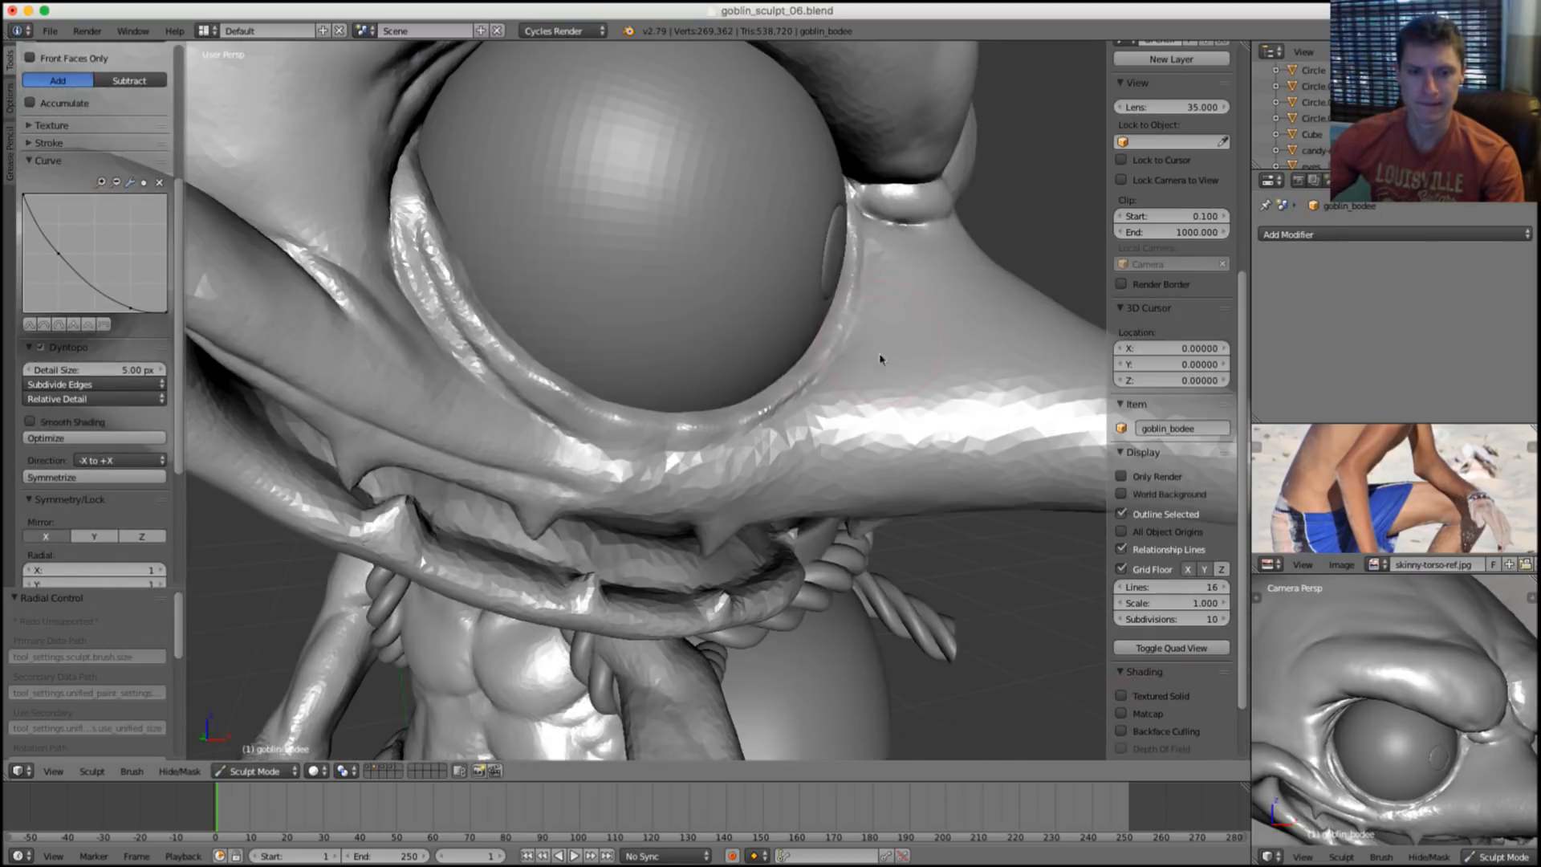
mouse_move(836, 358)
middle_down()
mouse_move(847, 372)
mouse_move(840, 352)
mouse_move(808, 373)
middle_up()
scroll(829, 373, up, 2)
drag(480, 546, 562, 532)
click(562, 533)
middle_drag(562, 546, 533, 533)
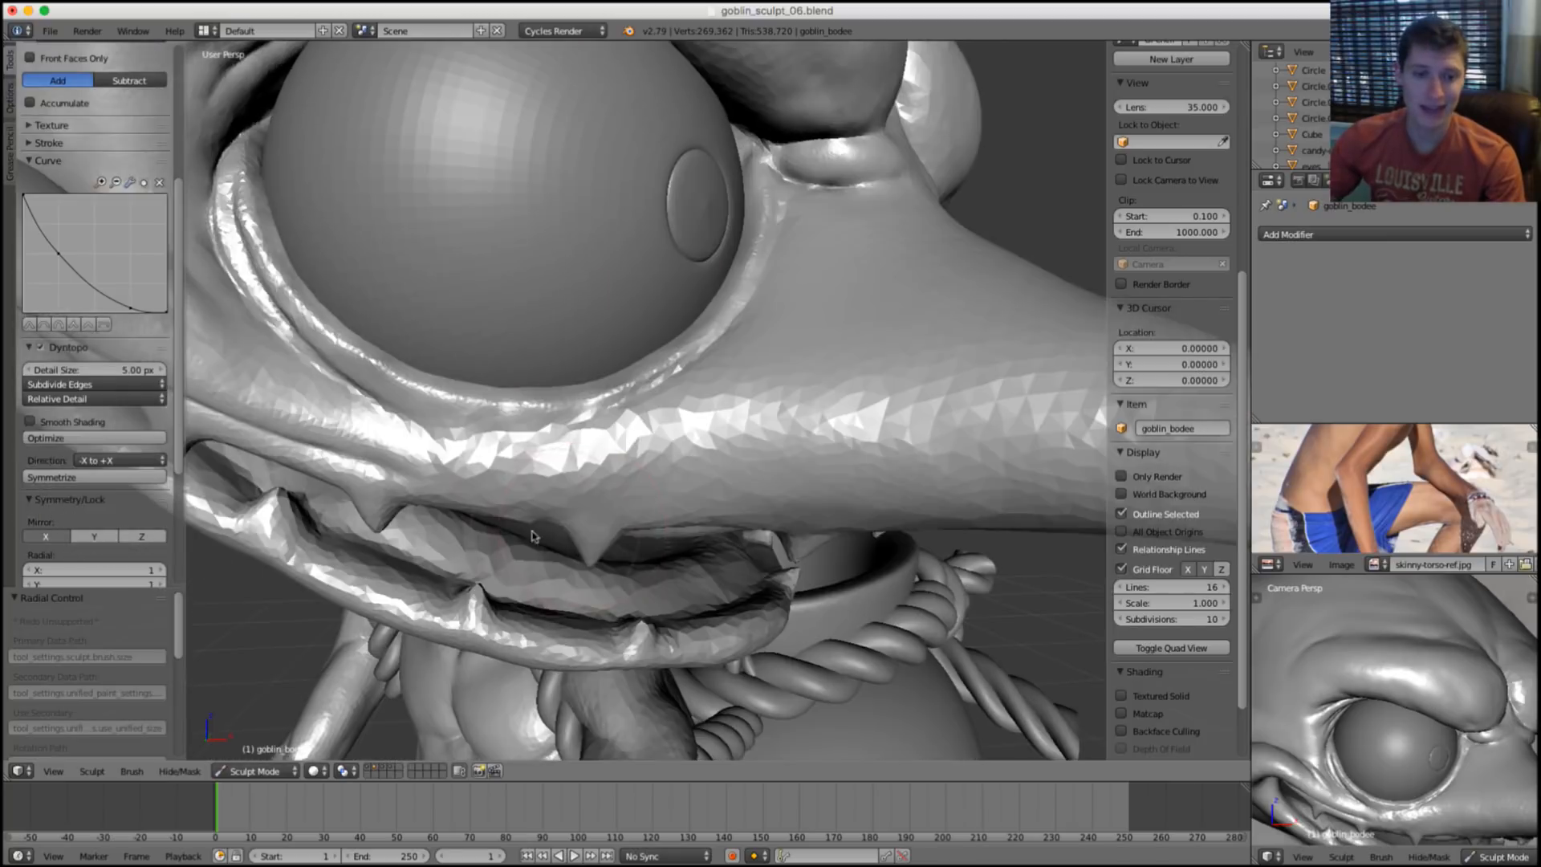
mouse_move(498, 474)
shift+mouse_down()
mouse_move(485, 468)
mouse_move(602, 457)
mouse_move(713, 413)
shift+mouse_up()
scroll(813, 270, down, 8)
key(space)
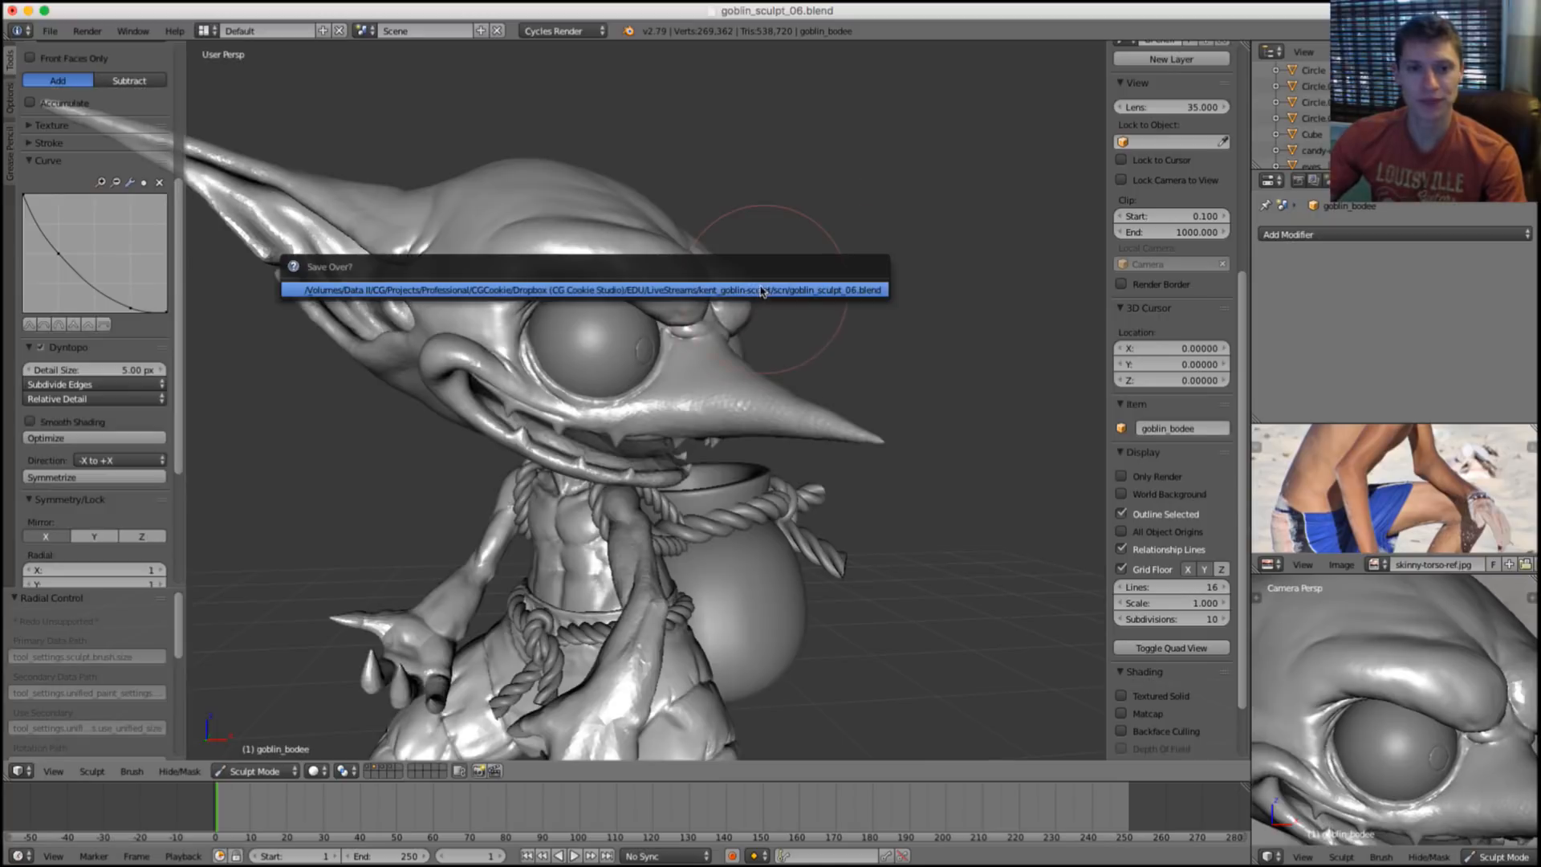
key(Escape)
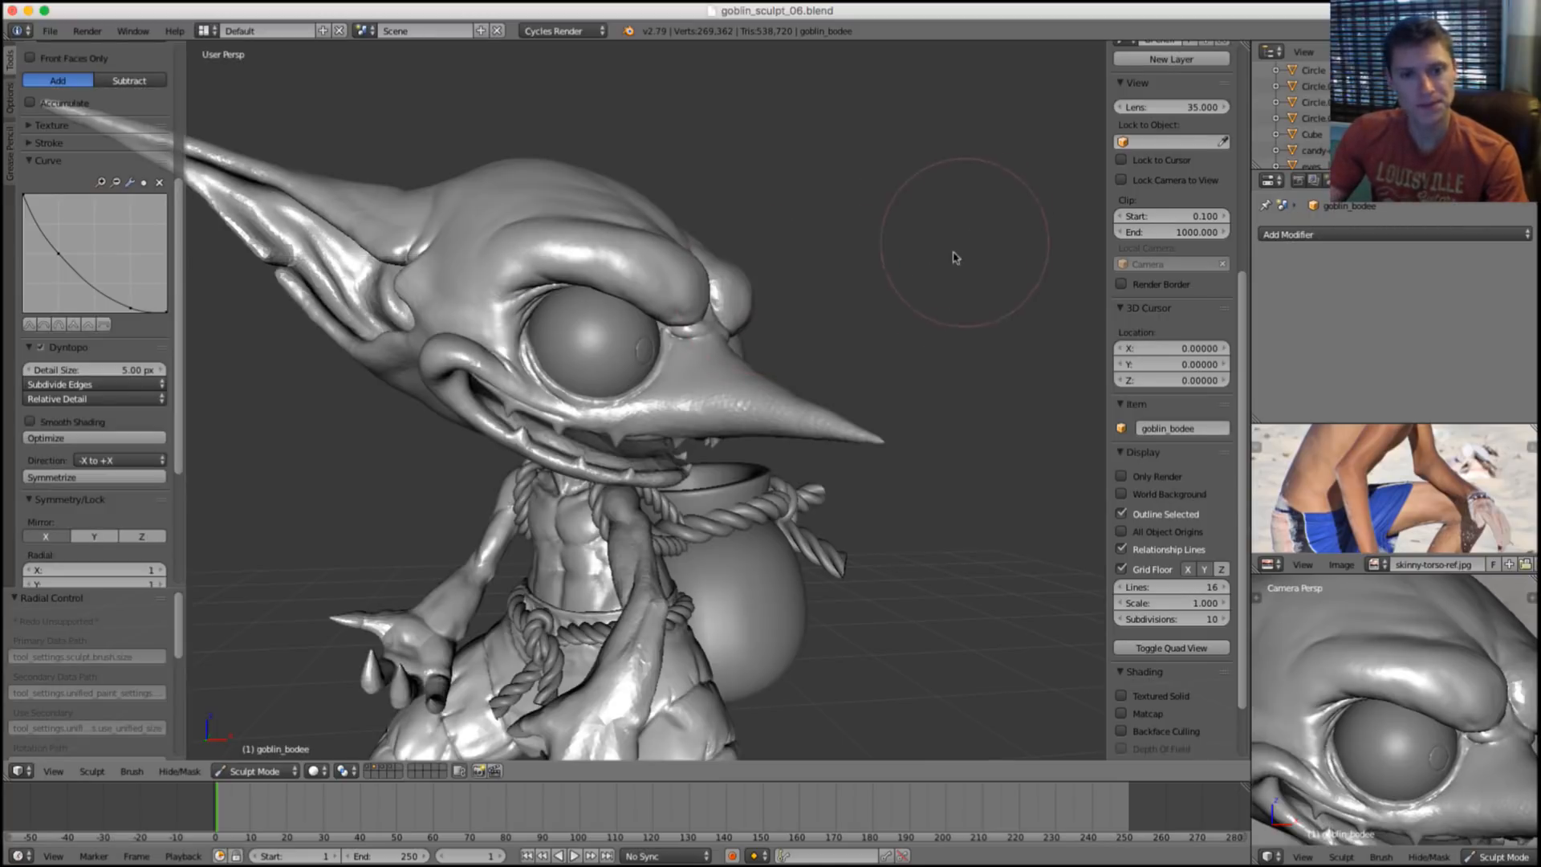
Add a Decimate modifier to the goblin body and switch from Sculpt Mode to Object Mode.
click(1334, 235)
click(1249, 343)
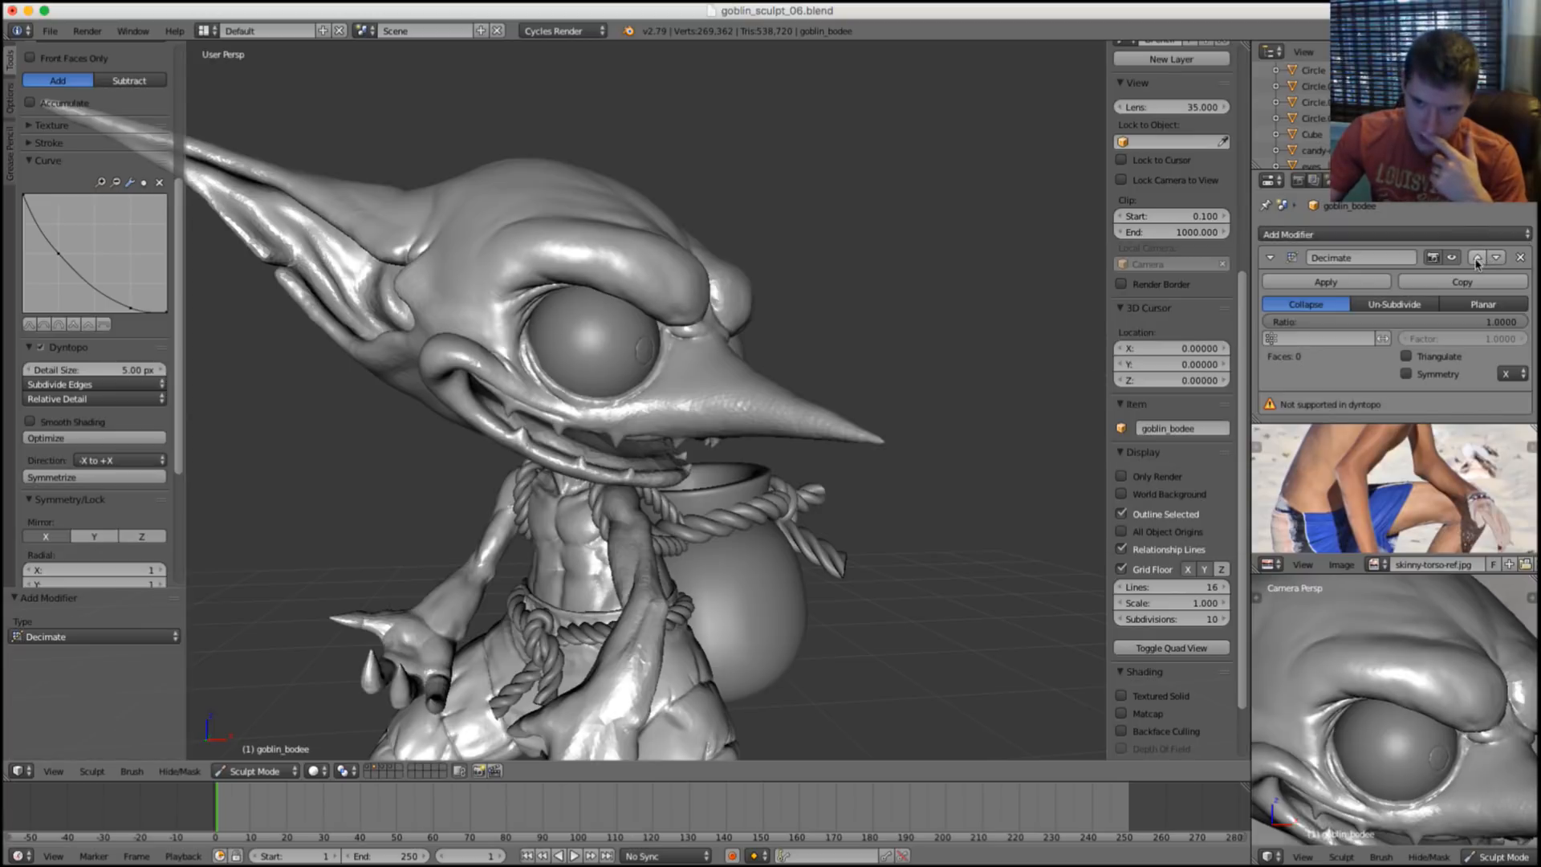
click(254, 771)
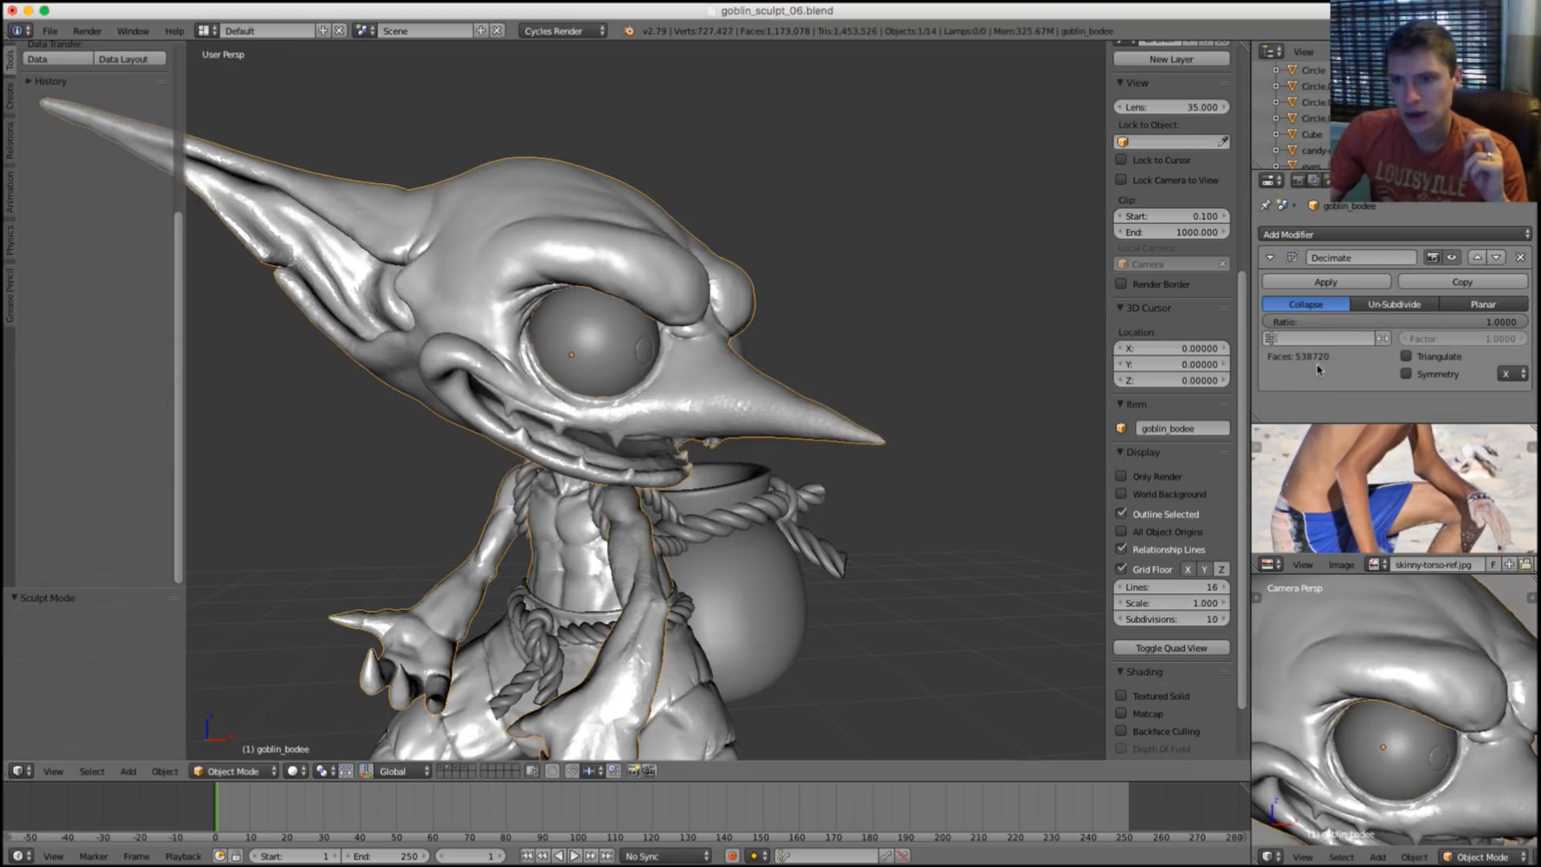
Set the Decimate modifier's collapse ratio to 0.3.
middle_drag(710, 238, 952, 245)
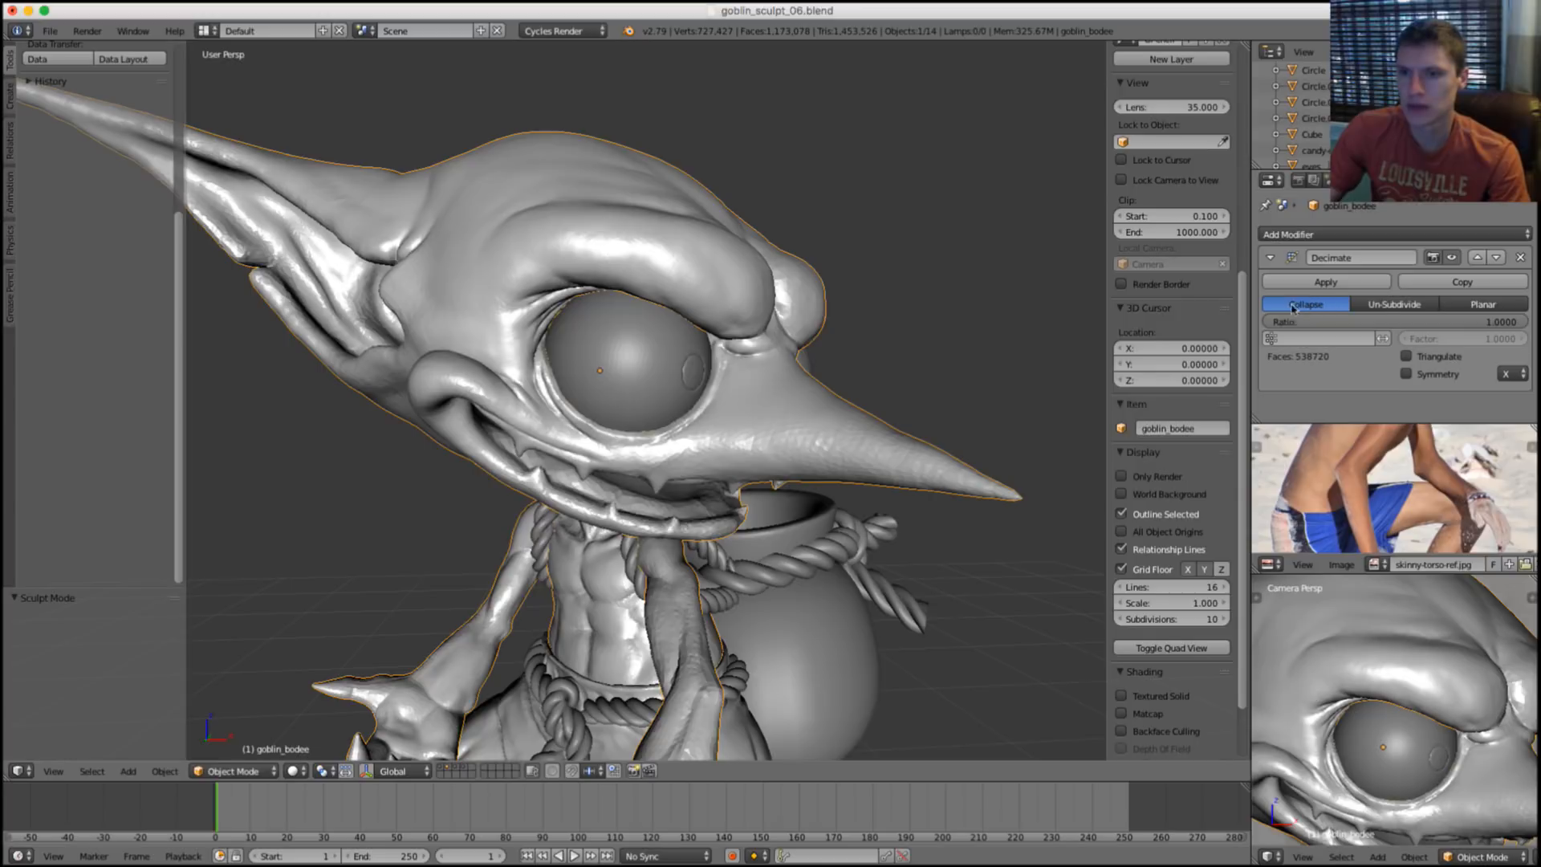
click(1432, 321)
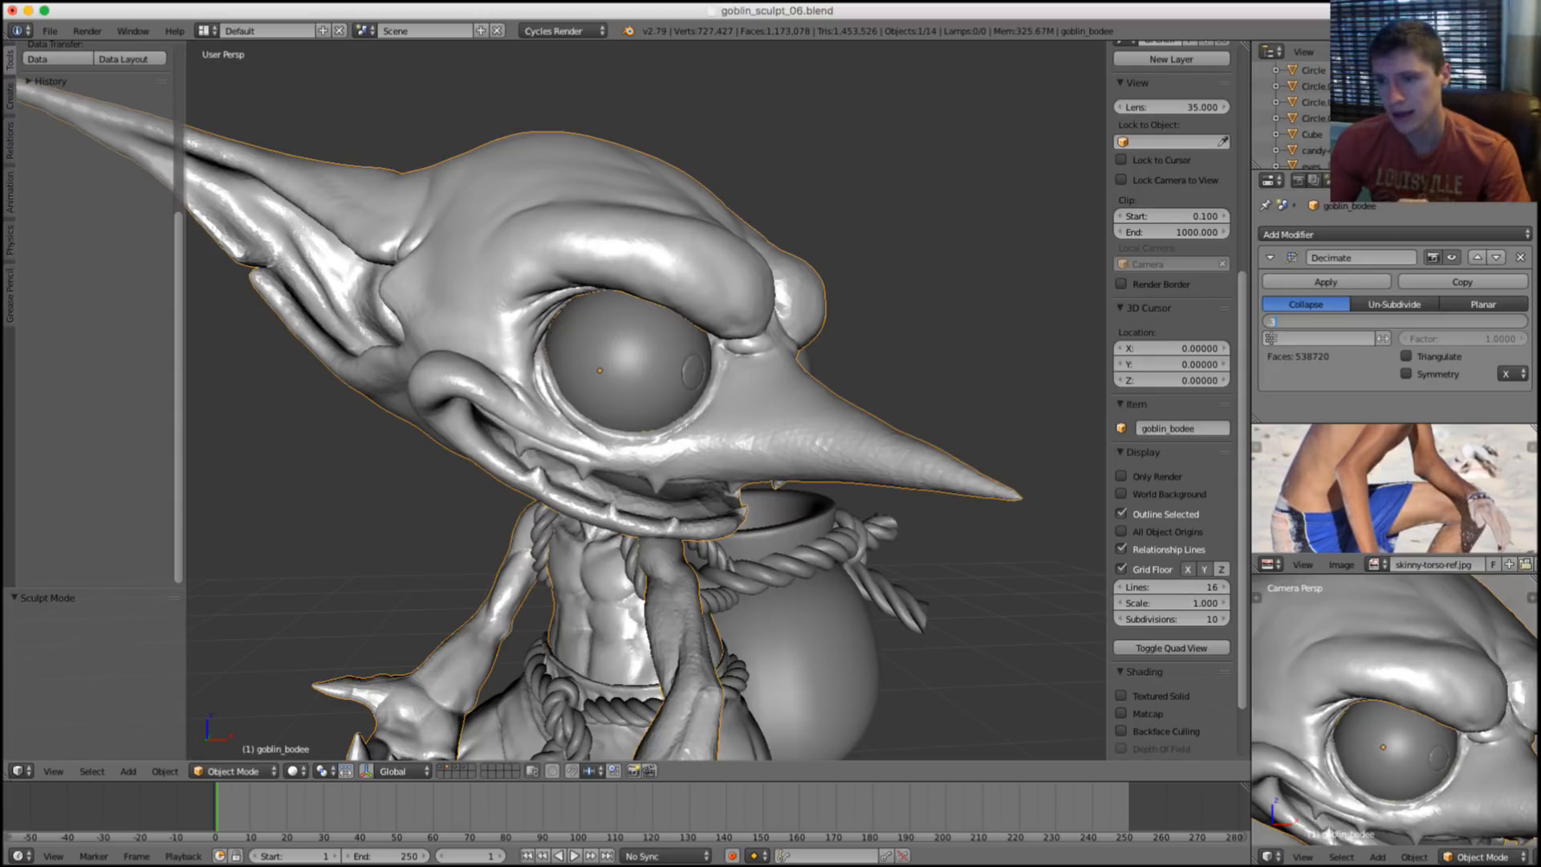
key(Return)
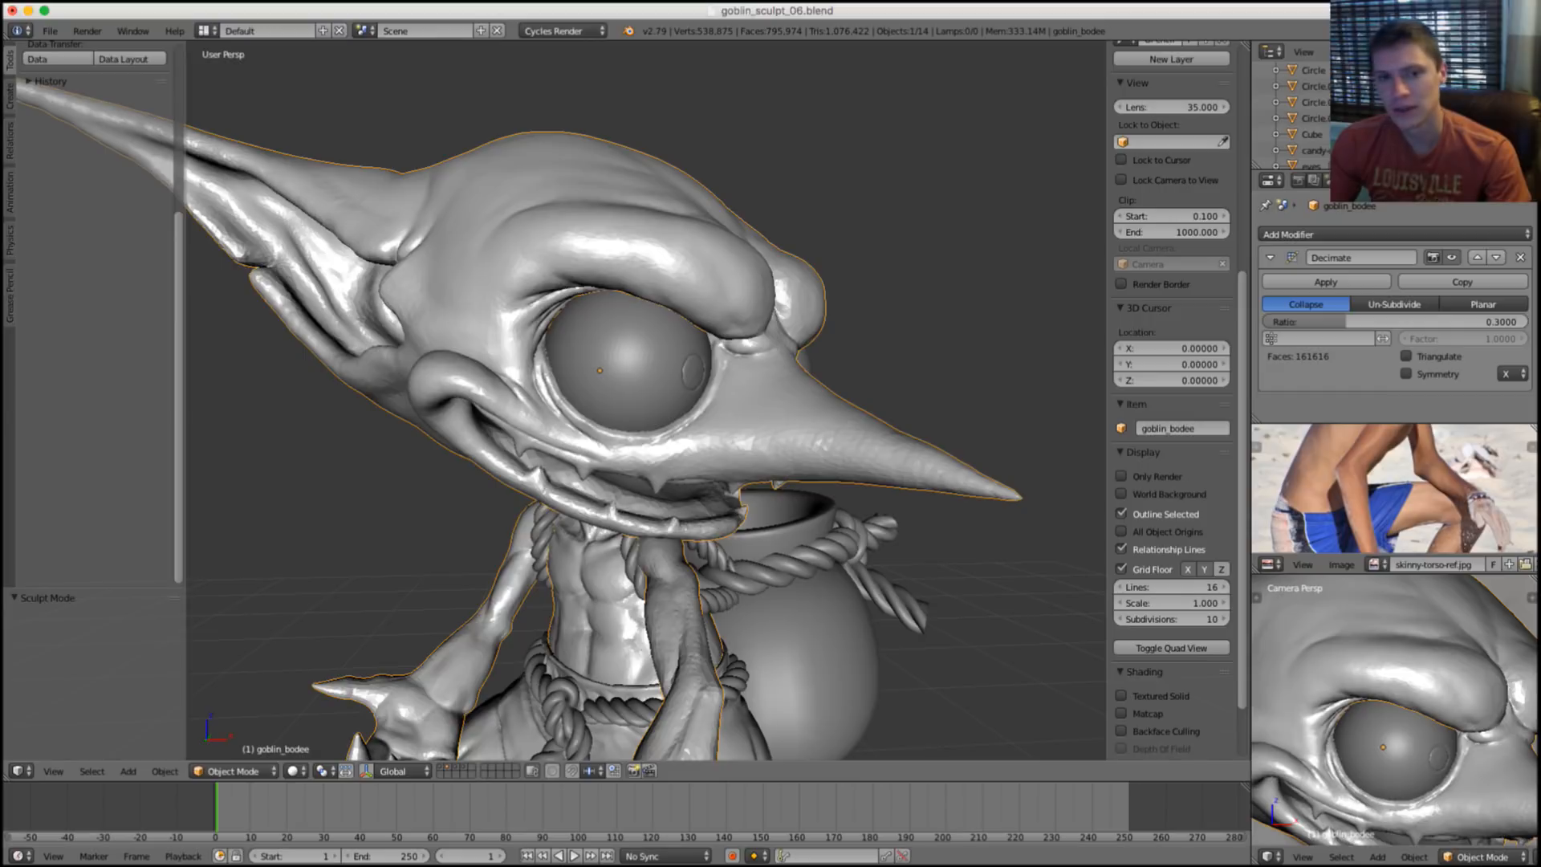
Examine the decimated goblin's eye, mouth and nose details up close, plus the whole figure, for lost sculpt detail.
scroll(612, 423, up, 4)
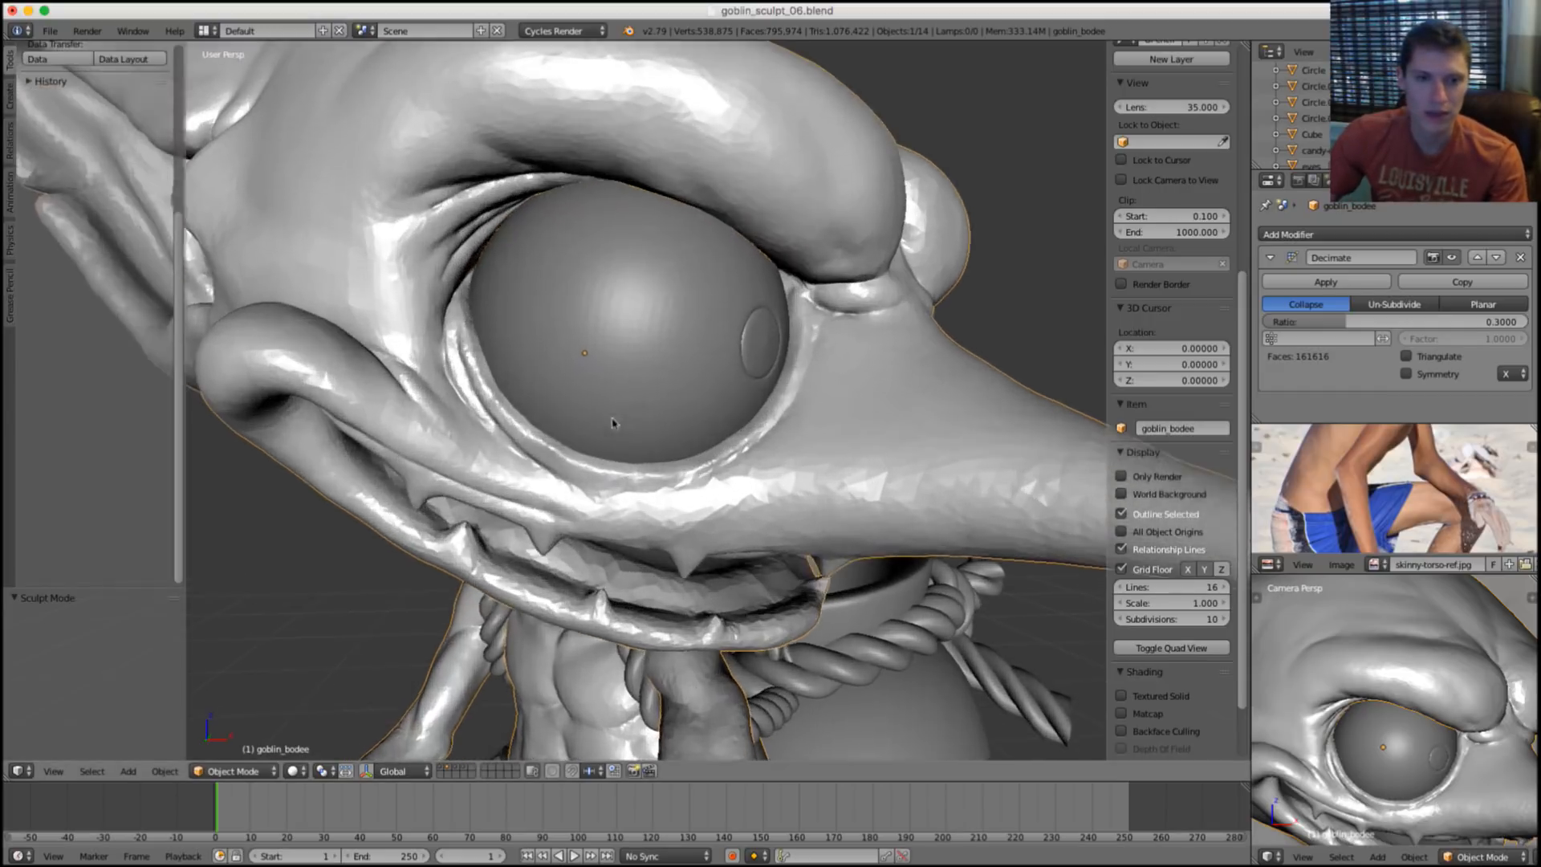
middle_drag(612, 423, 830, 193)
scroll(685, 355, down, 4)
scroll(735, 388, up, 4)
scroll(735, 388, down, 4)
scroll(805, 334, up, 5)
middle_drag(806, 334, 801, 226)
scroll(819, 317, down, 2)
scroll(801, 227, down, 4)
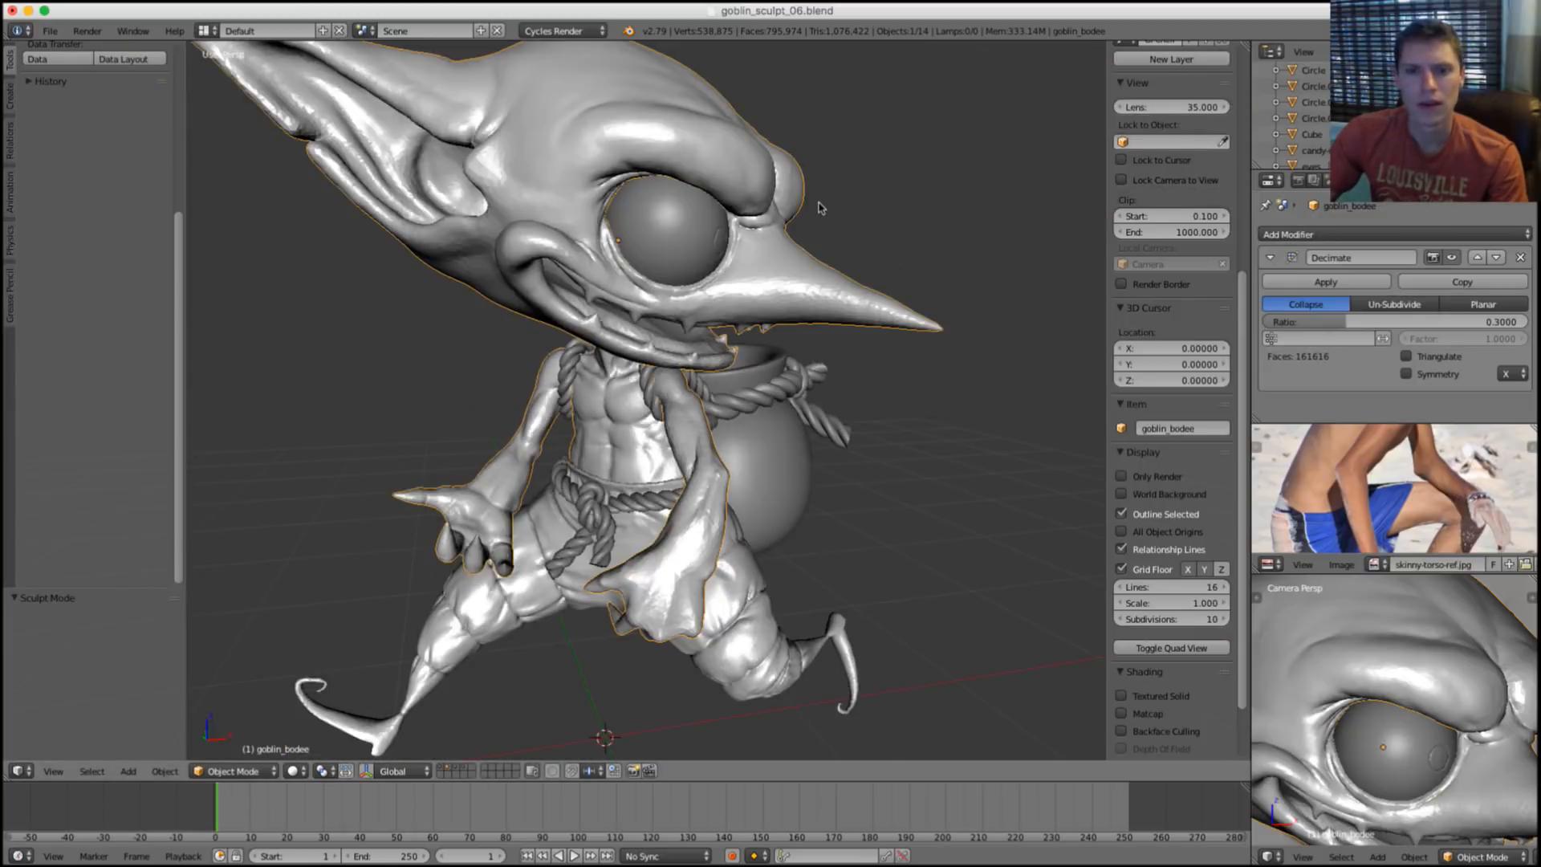
scroll(819, 207, up, 1)
Set the Decimate modifier's collapse ratio to 0.5 and view the goblin from another angle.
click(1320, 321)
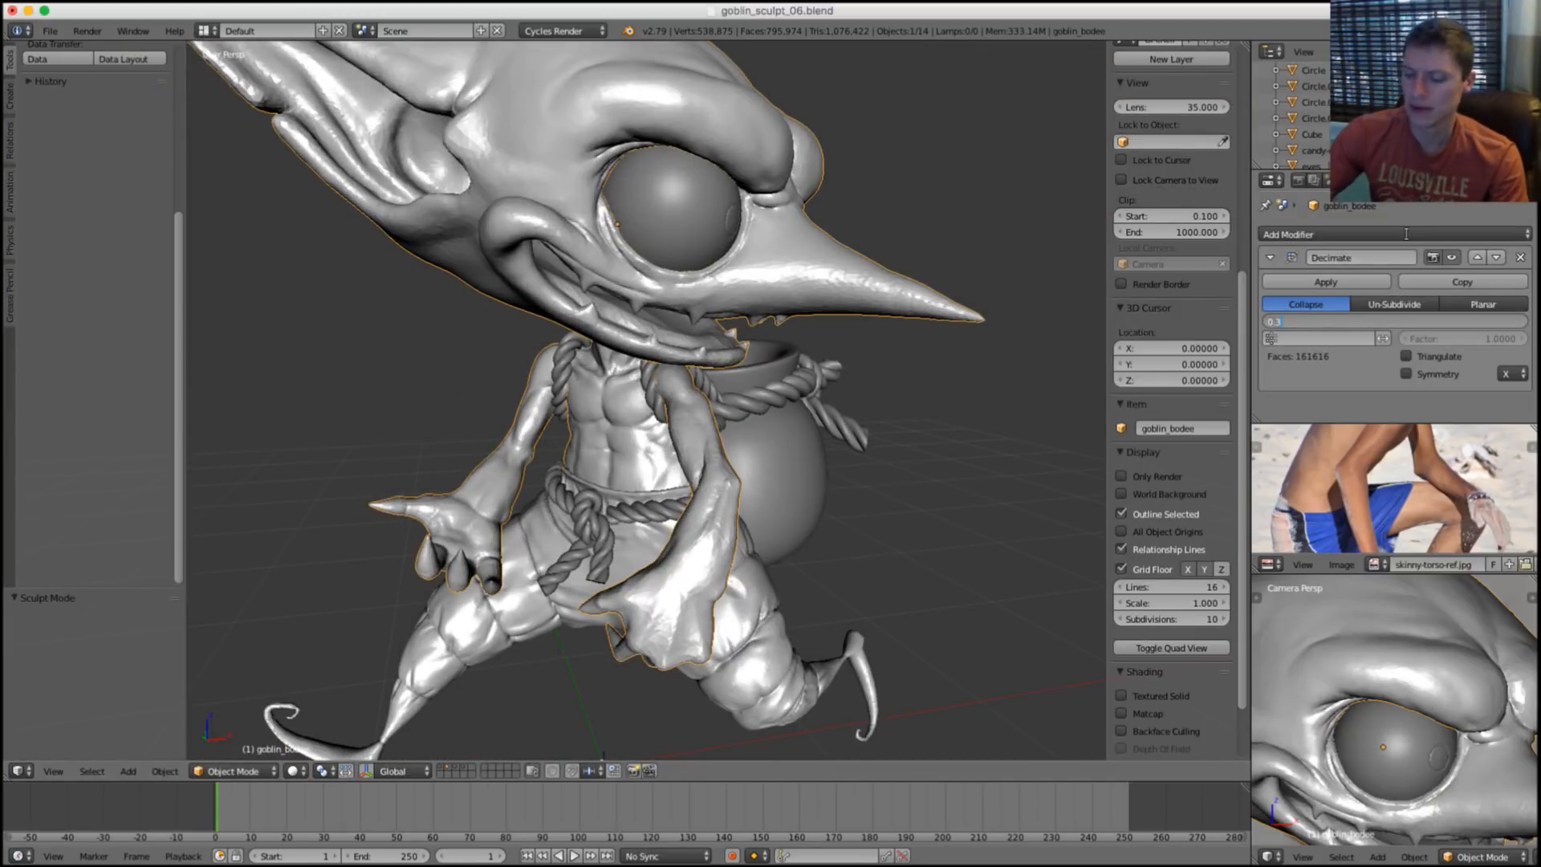
text(.5)
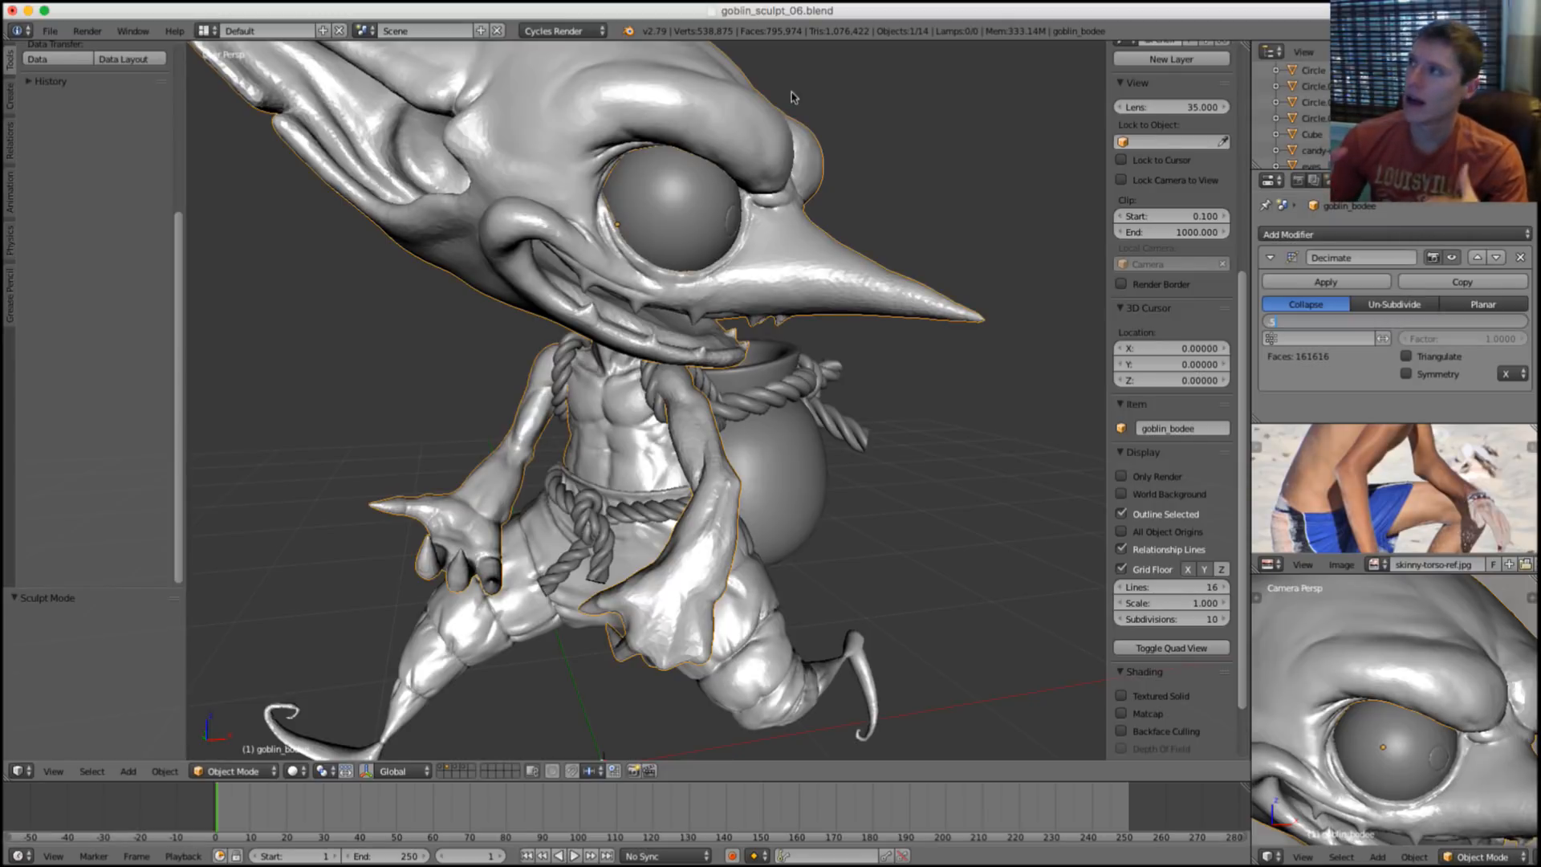
key(Return)
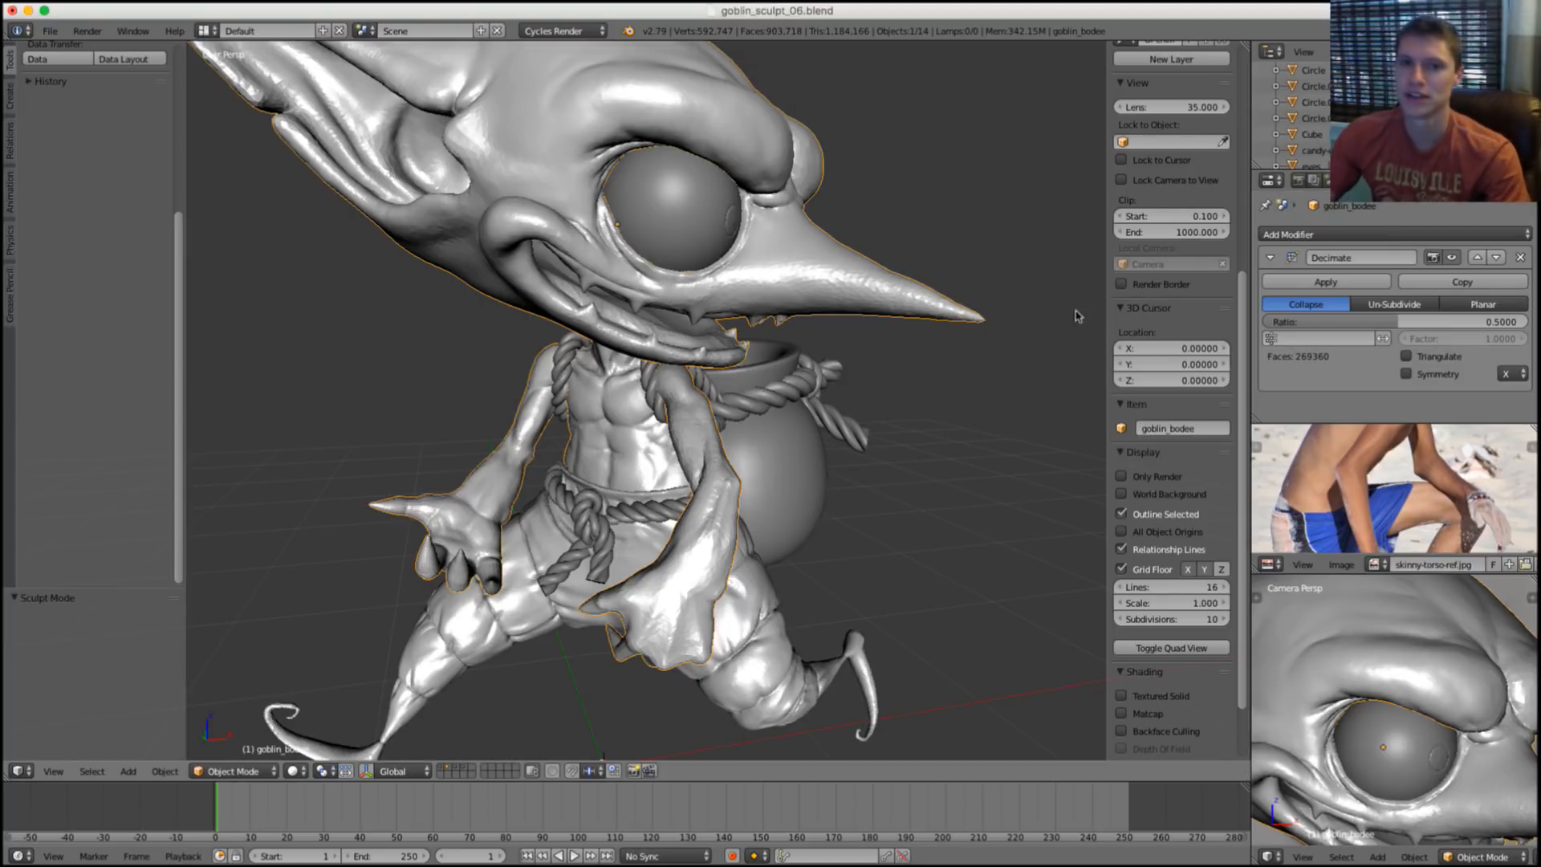
middle_drag(1077, 316, 840, 279)
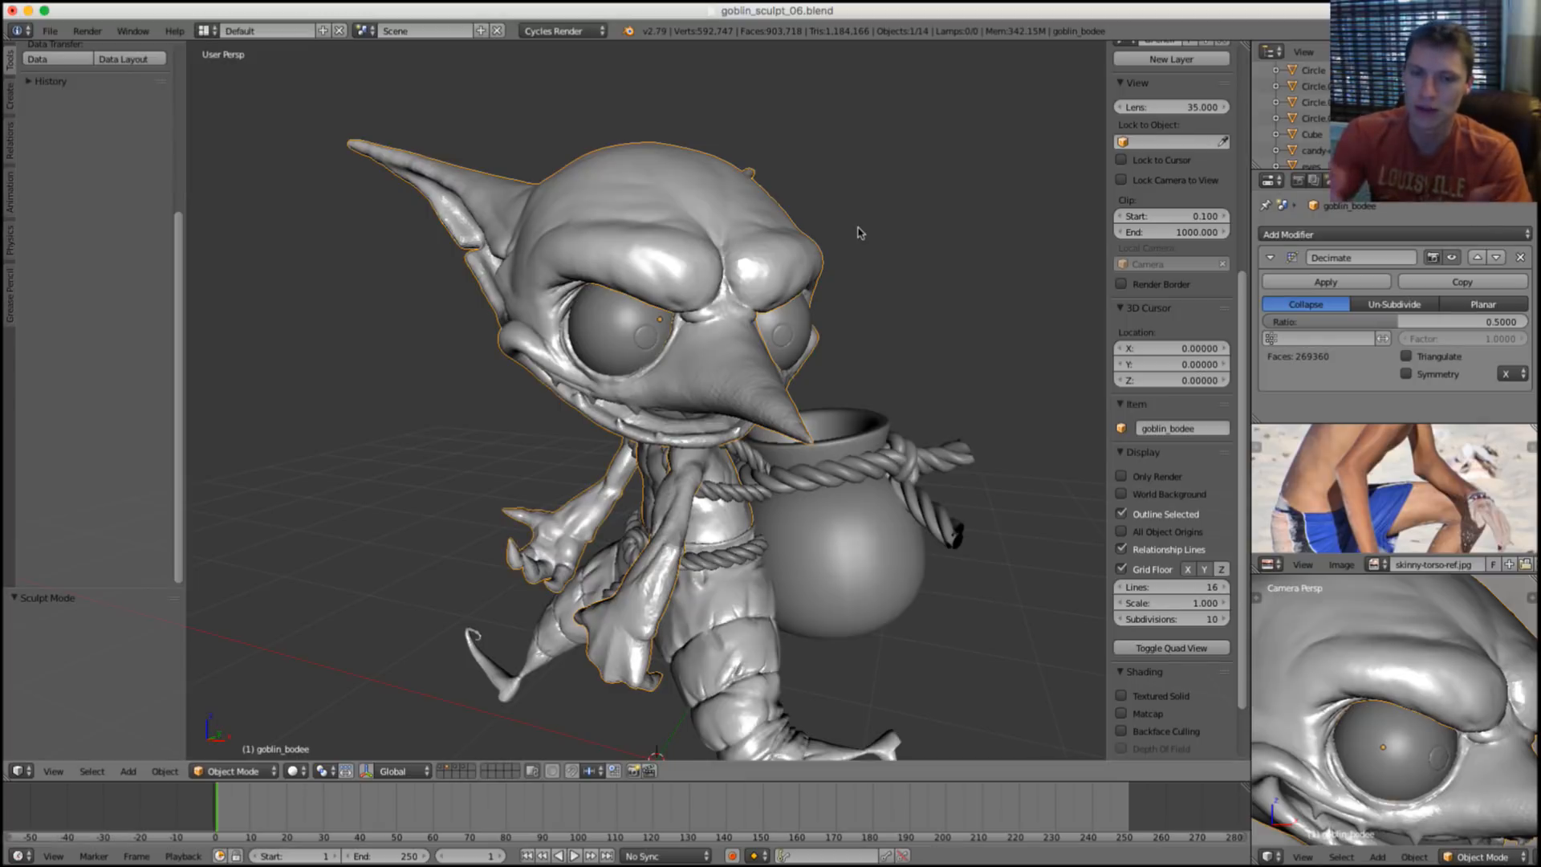
Examine the decimated goblin's full figure and head from several angles and distances.
scroll(627, 326, down, 2)
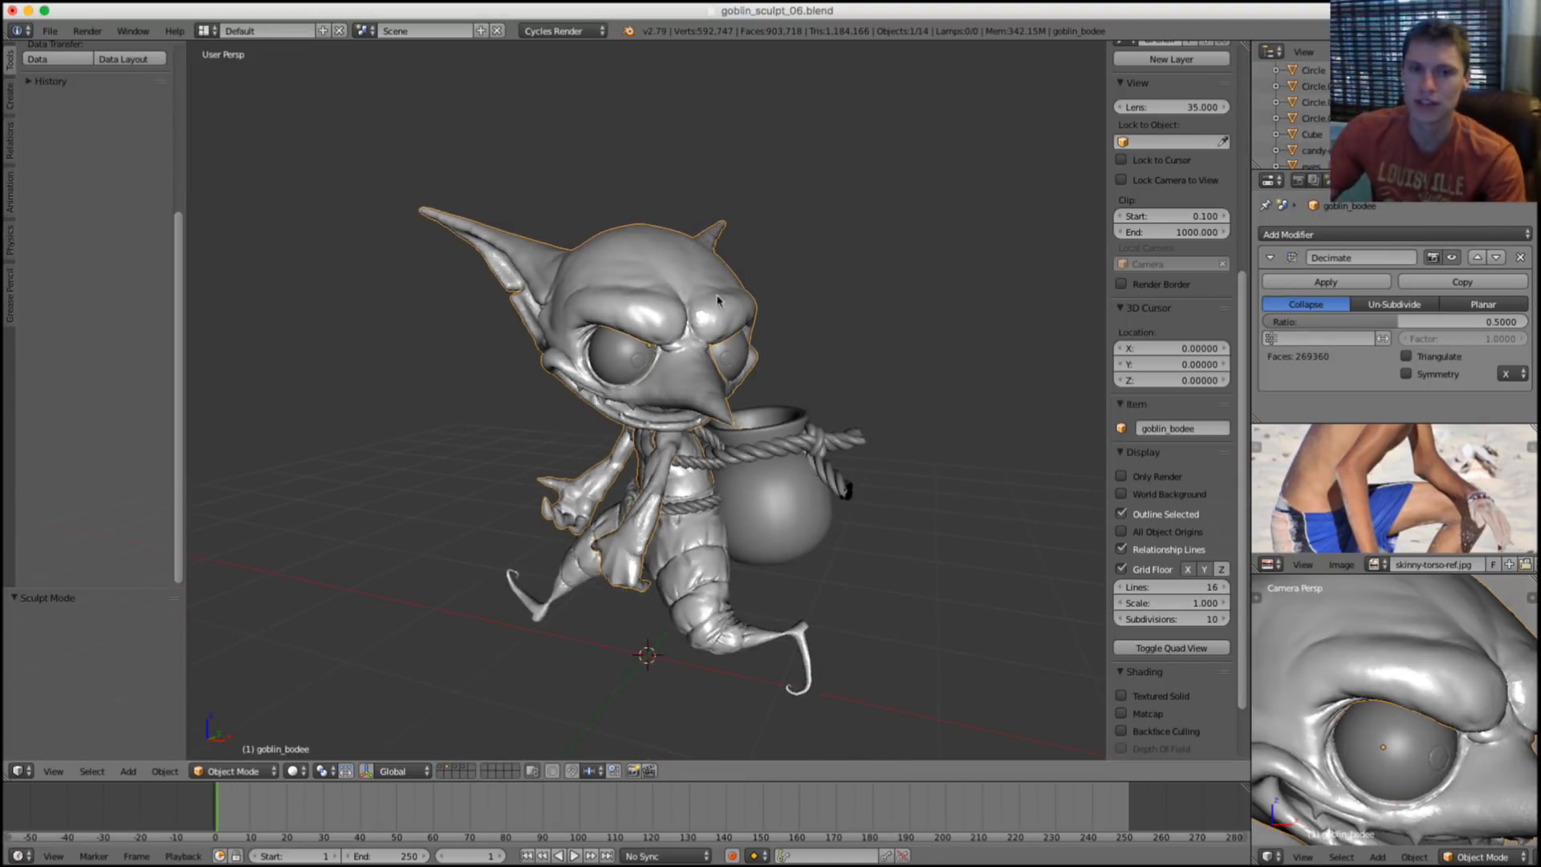
middle_drag(627, 326, 841, 301)
scroll(781, 354, up, 2)
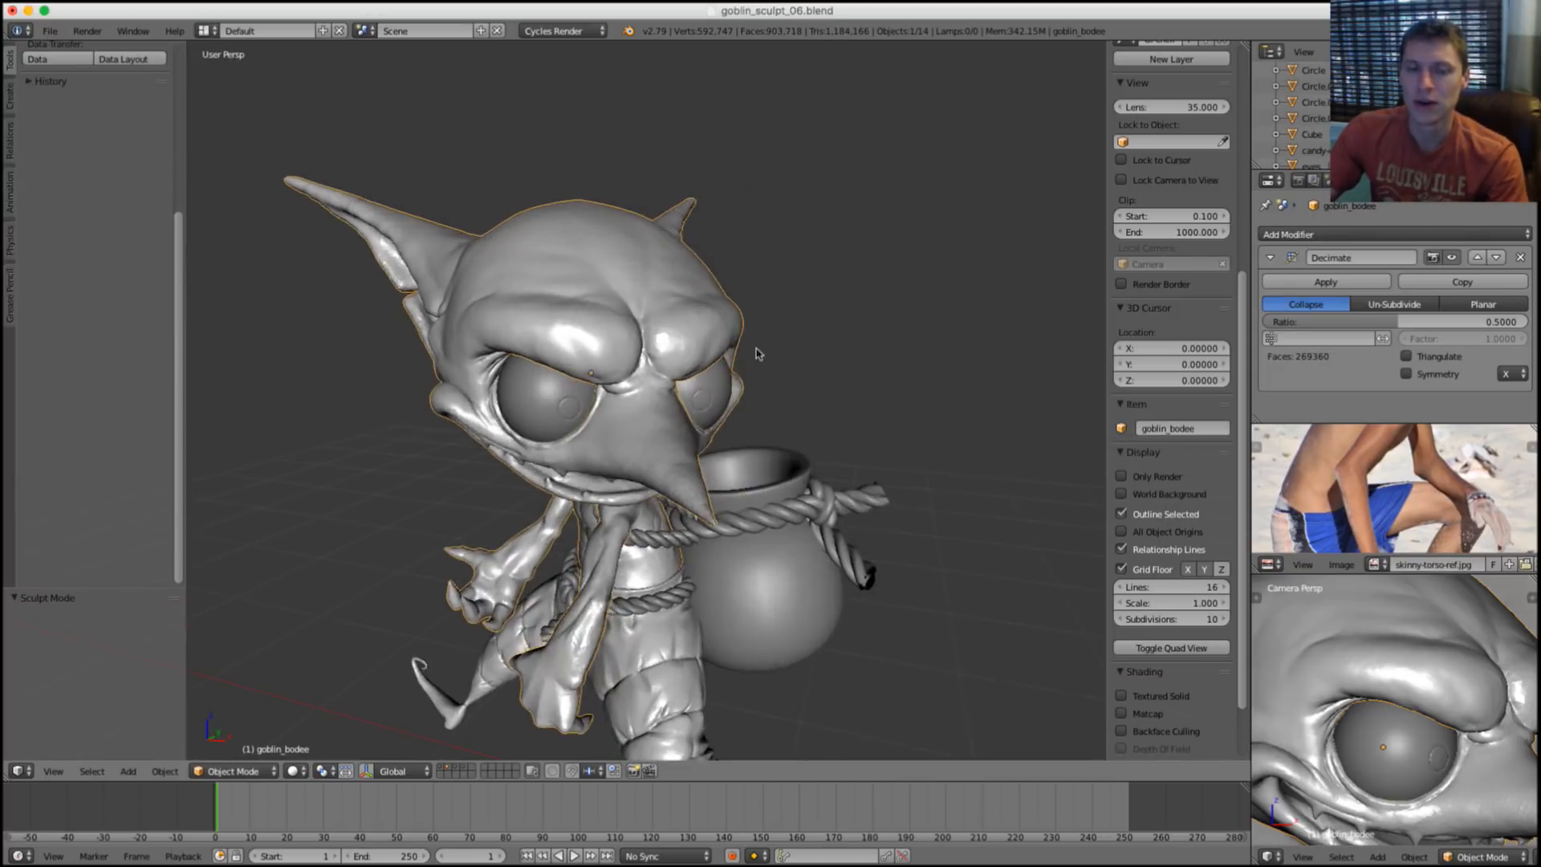
scroll(812, 345, up, 2)
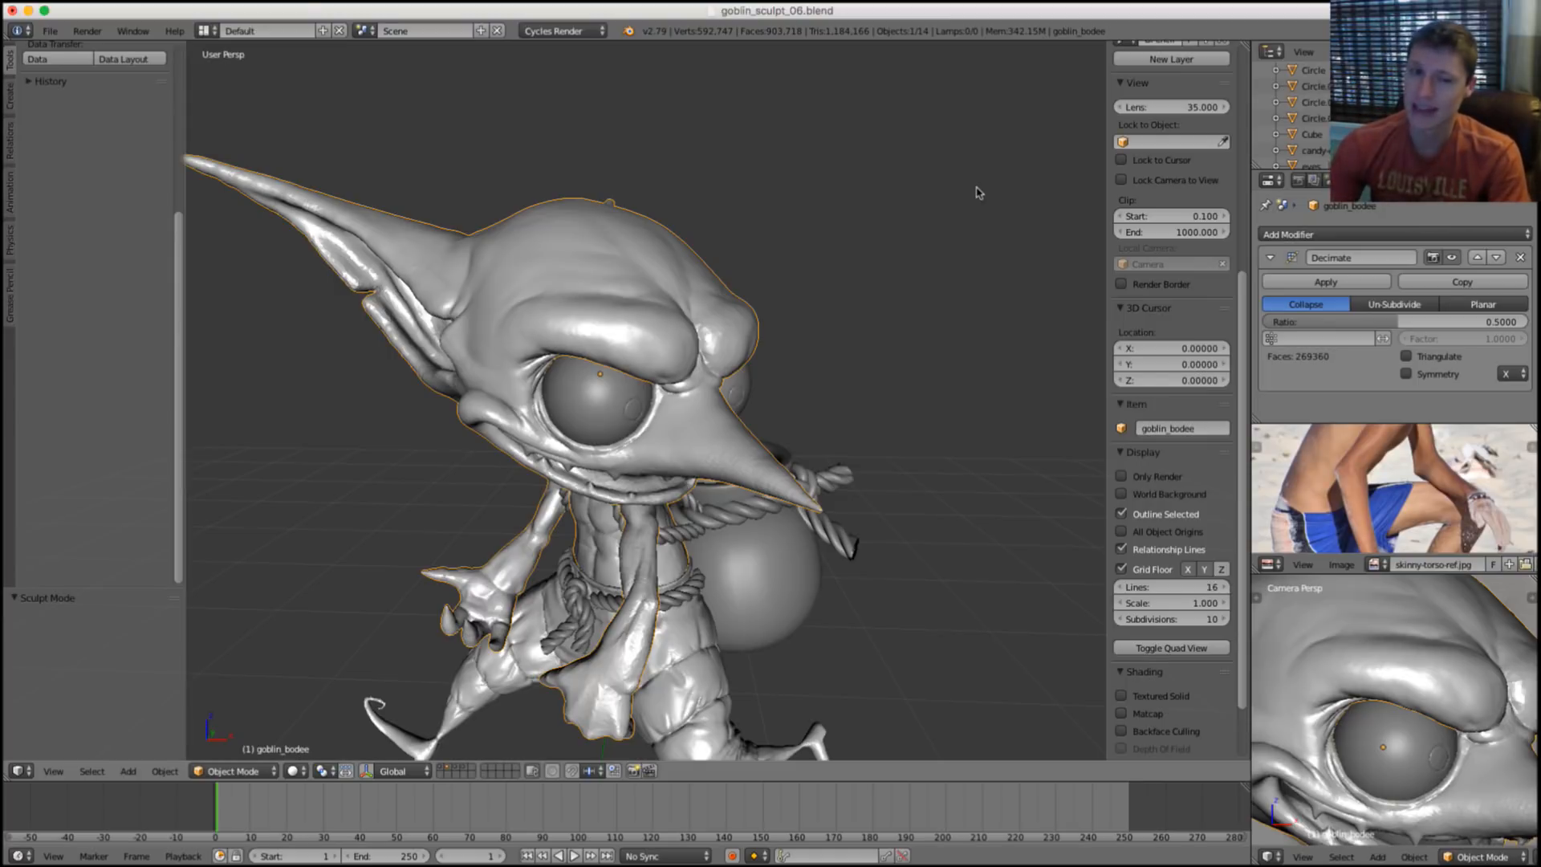
scroll(569, 366, up, 6)
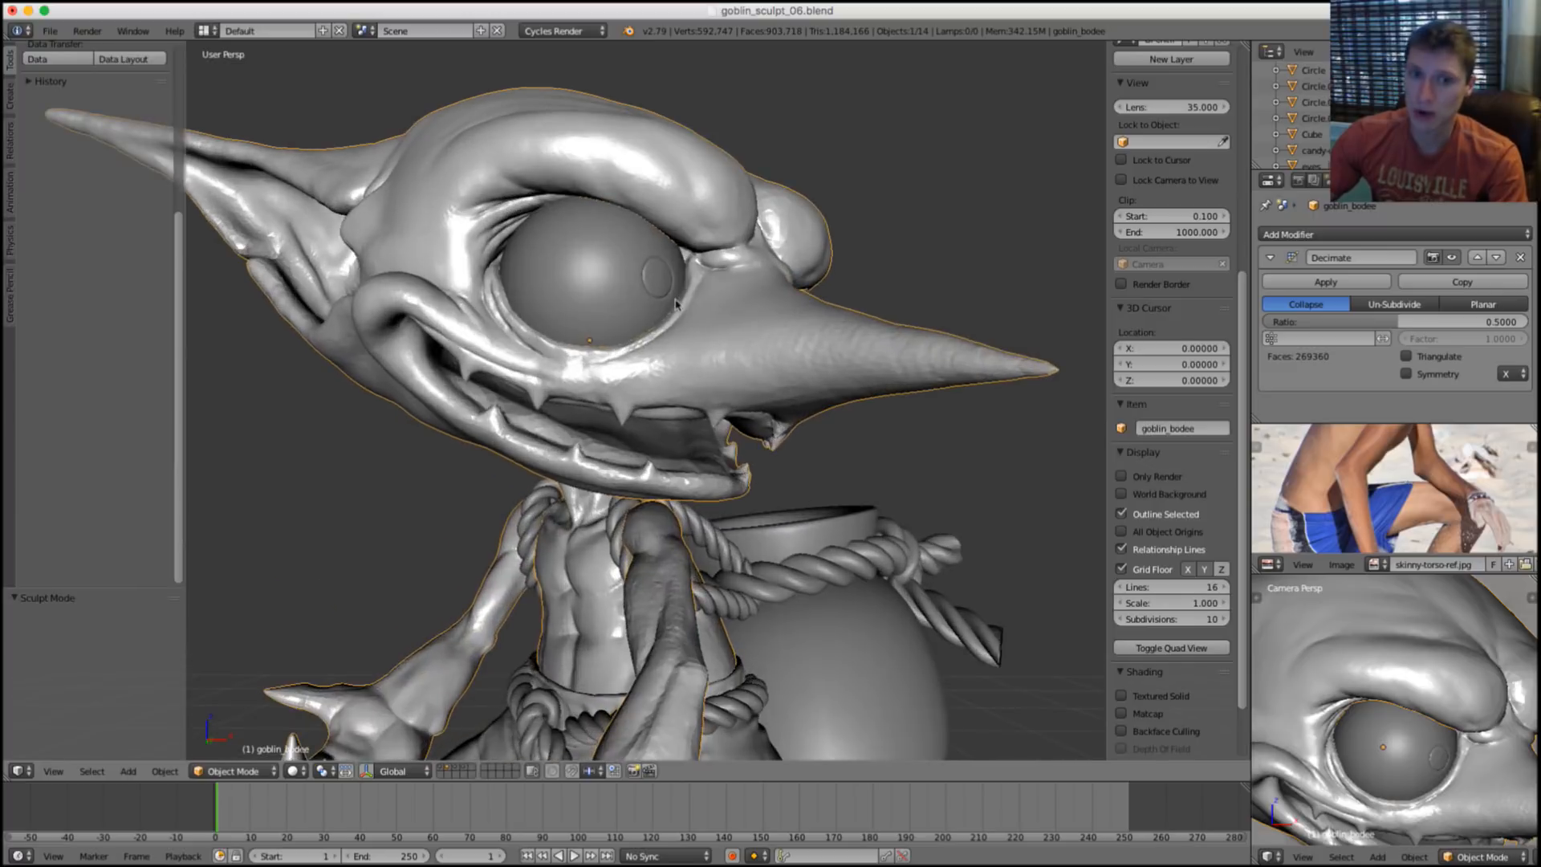
Deselect all objects, examine the surface around the goblin's eye and nose bridge up close, and select everything again.
key(a)
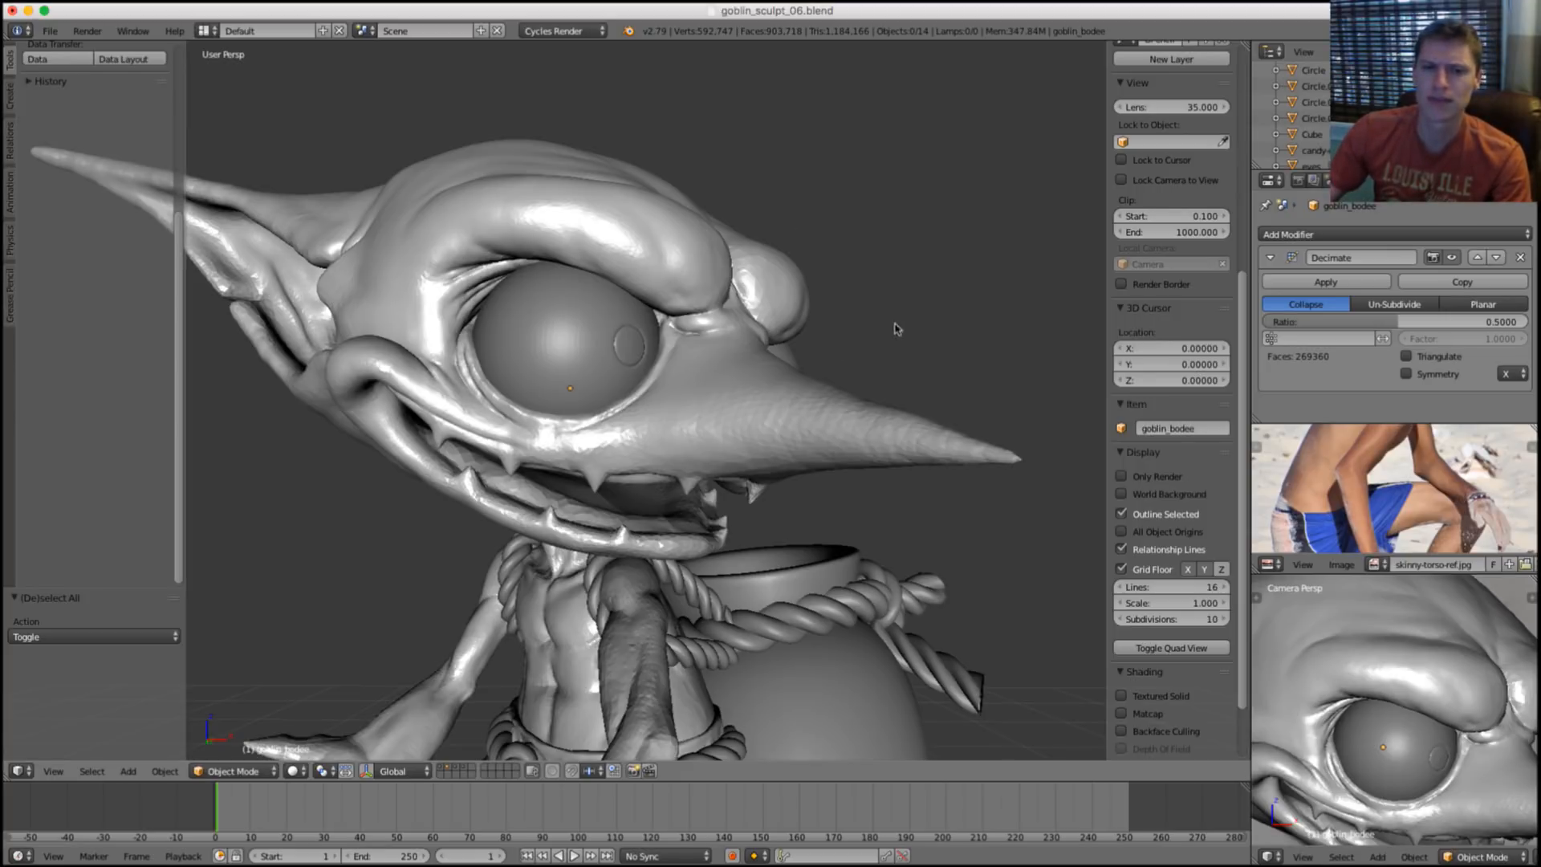
middle_drag(759, 341, 752, 381)
scroll(753, 380, up, 4)
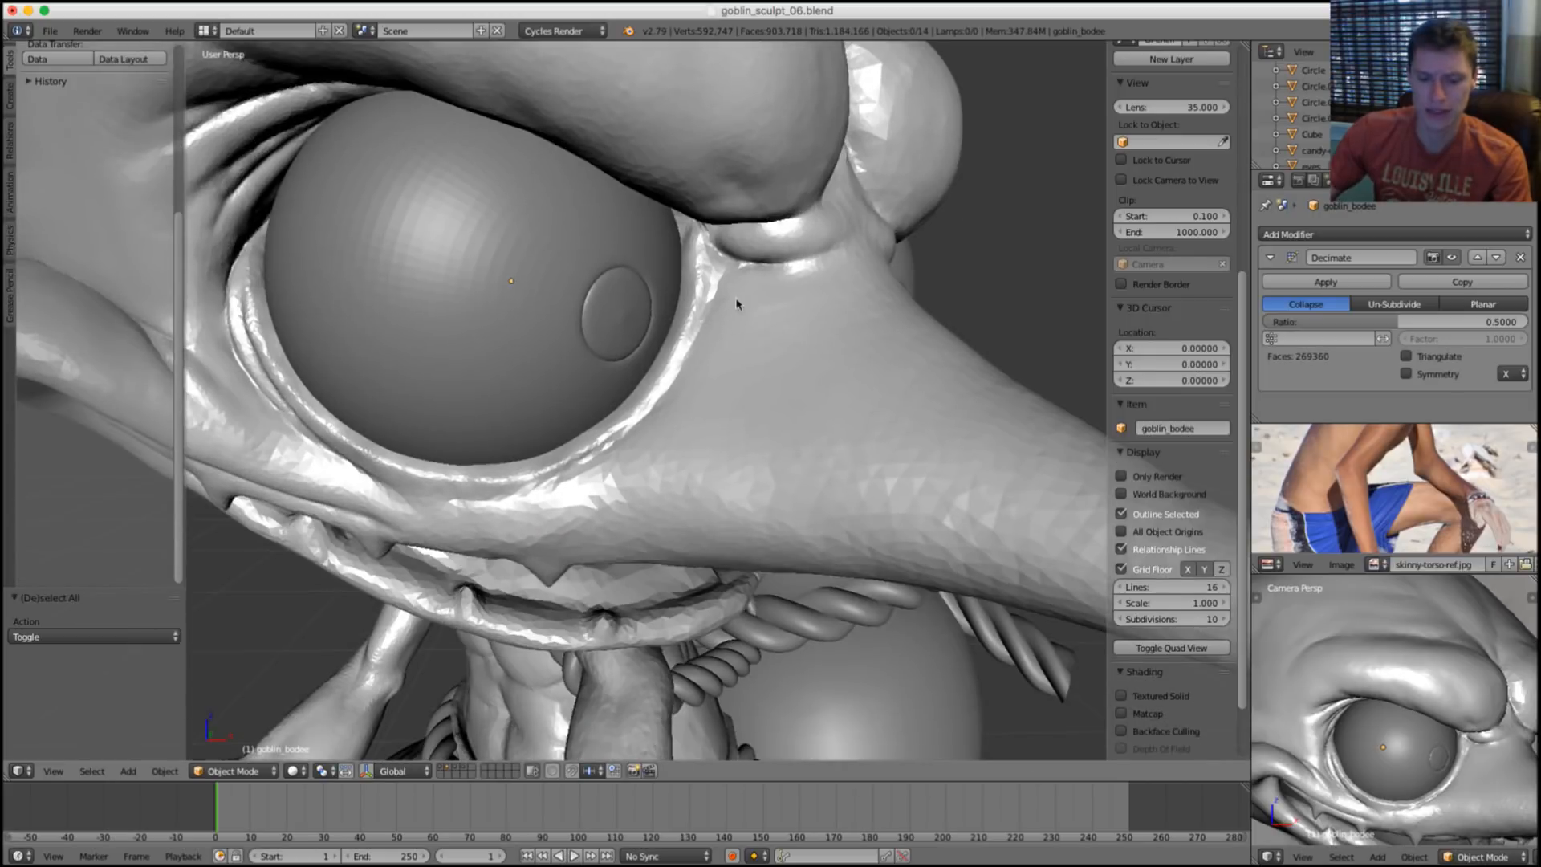
scroll(735, 309, up, 3)
middle_drag(740, 319, 745, 293)
key(a)
Inspect the goblin's brow, eyelid rim and nose at varying distances to judge the surface quality of the decimated mesh.
scroll(763, 325, down, 3)
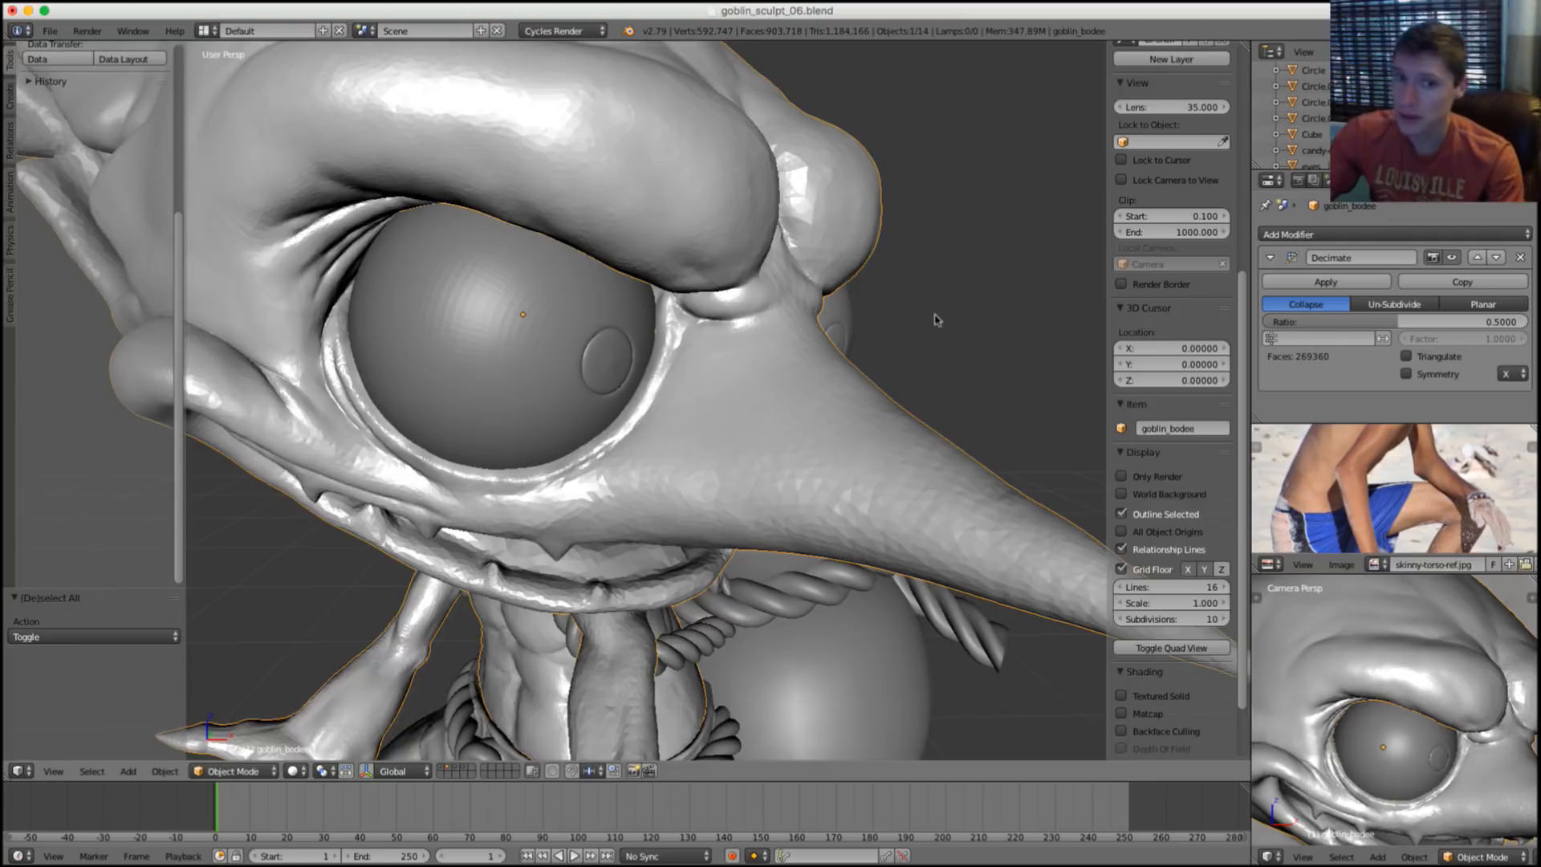
scroll(934, 281, up, 4)
scroll(795, 245, up, 2)
scroll(788, 302, down, 4)
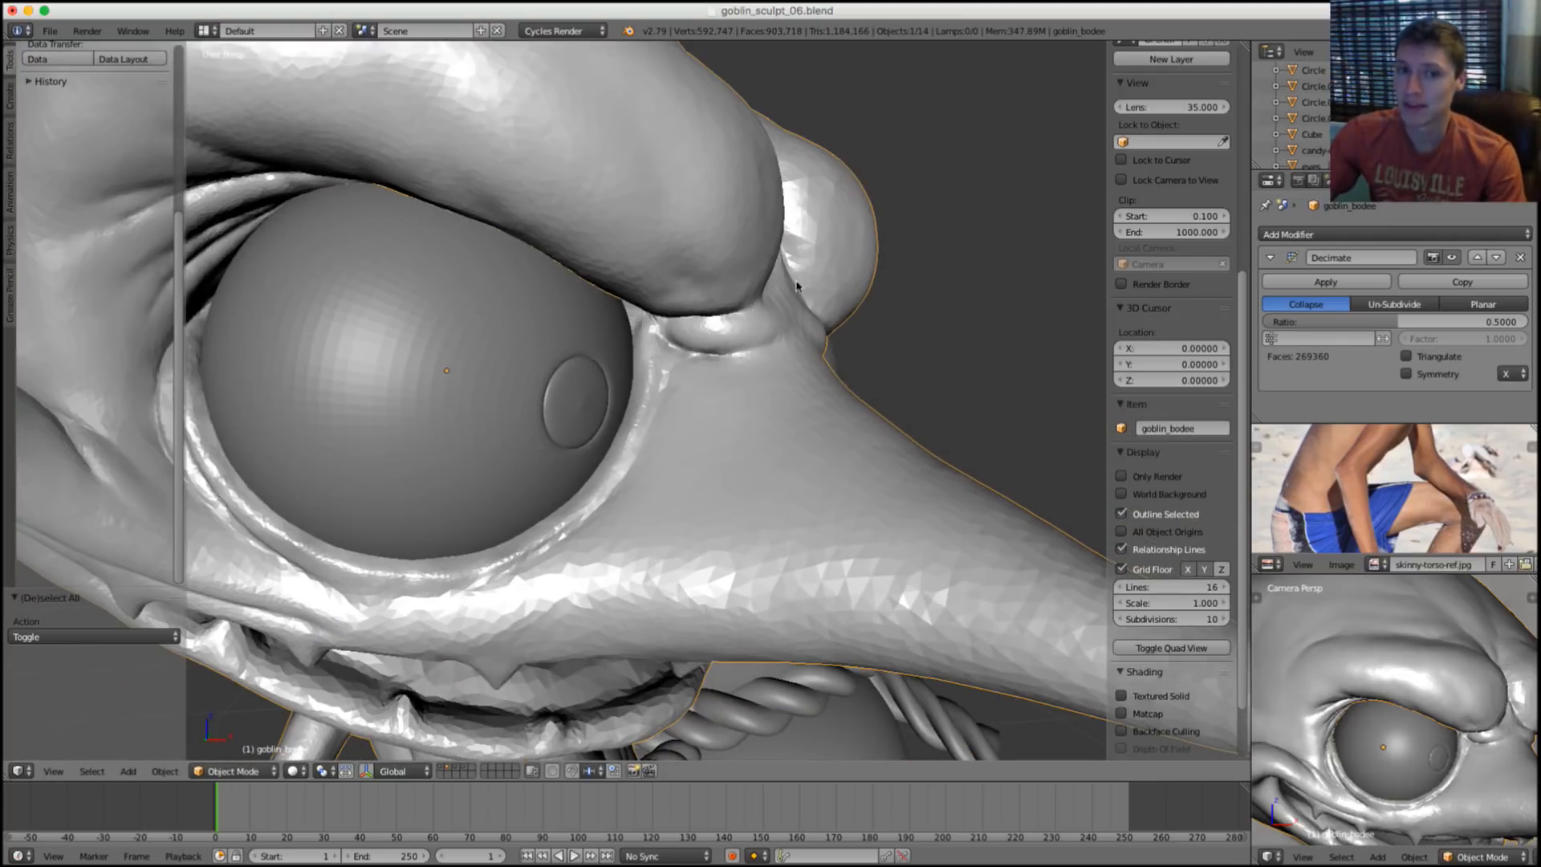
scroll(840, 191, up, 2)
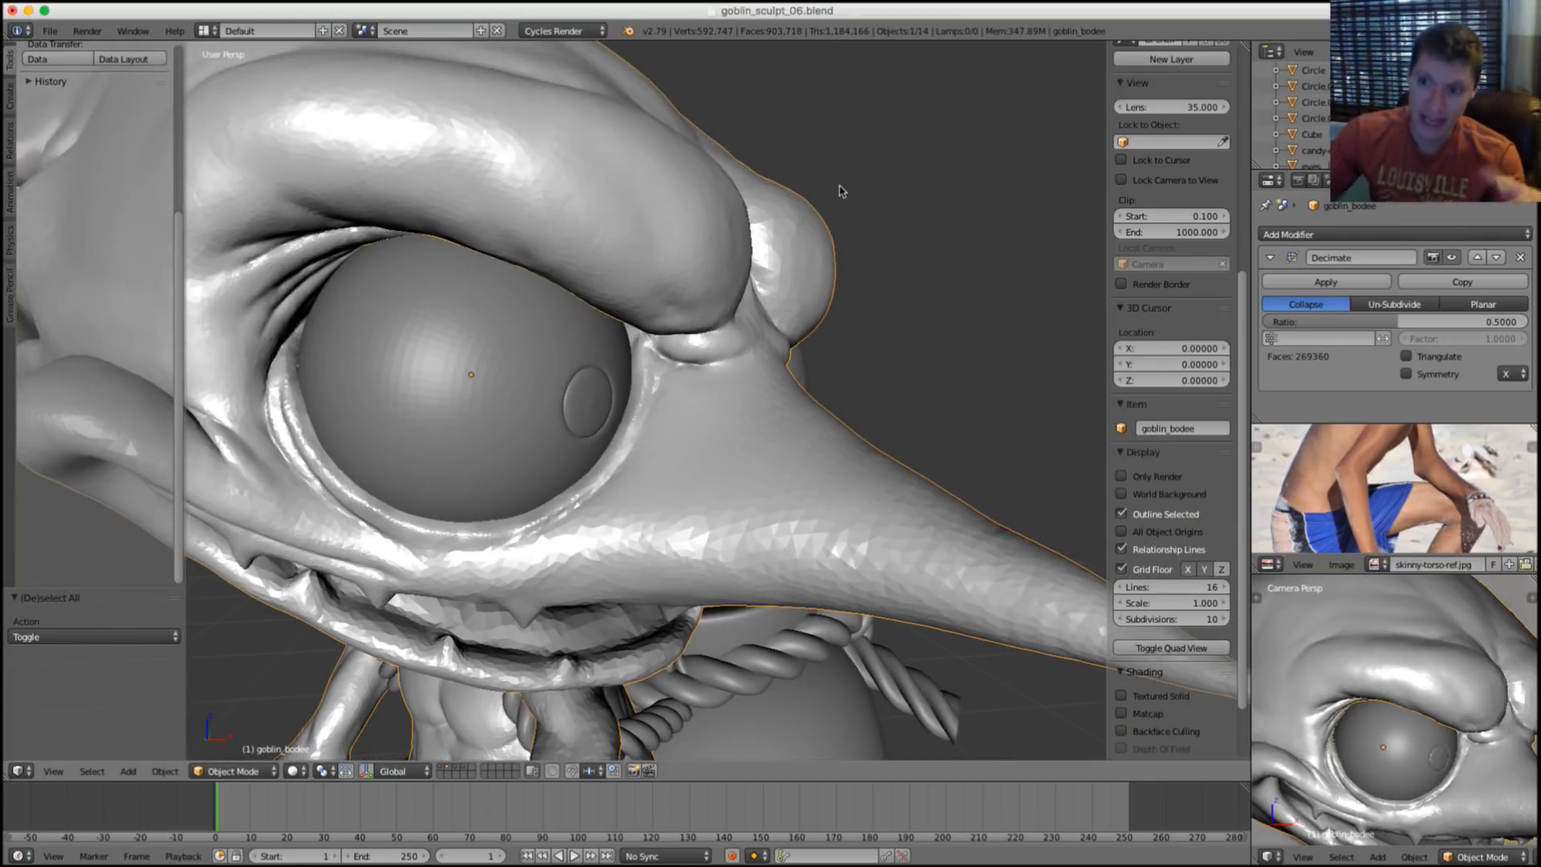
scroll(775, 273, up, 3)
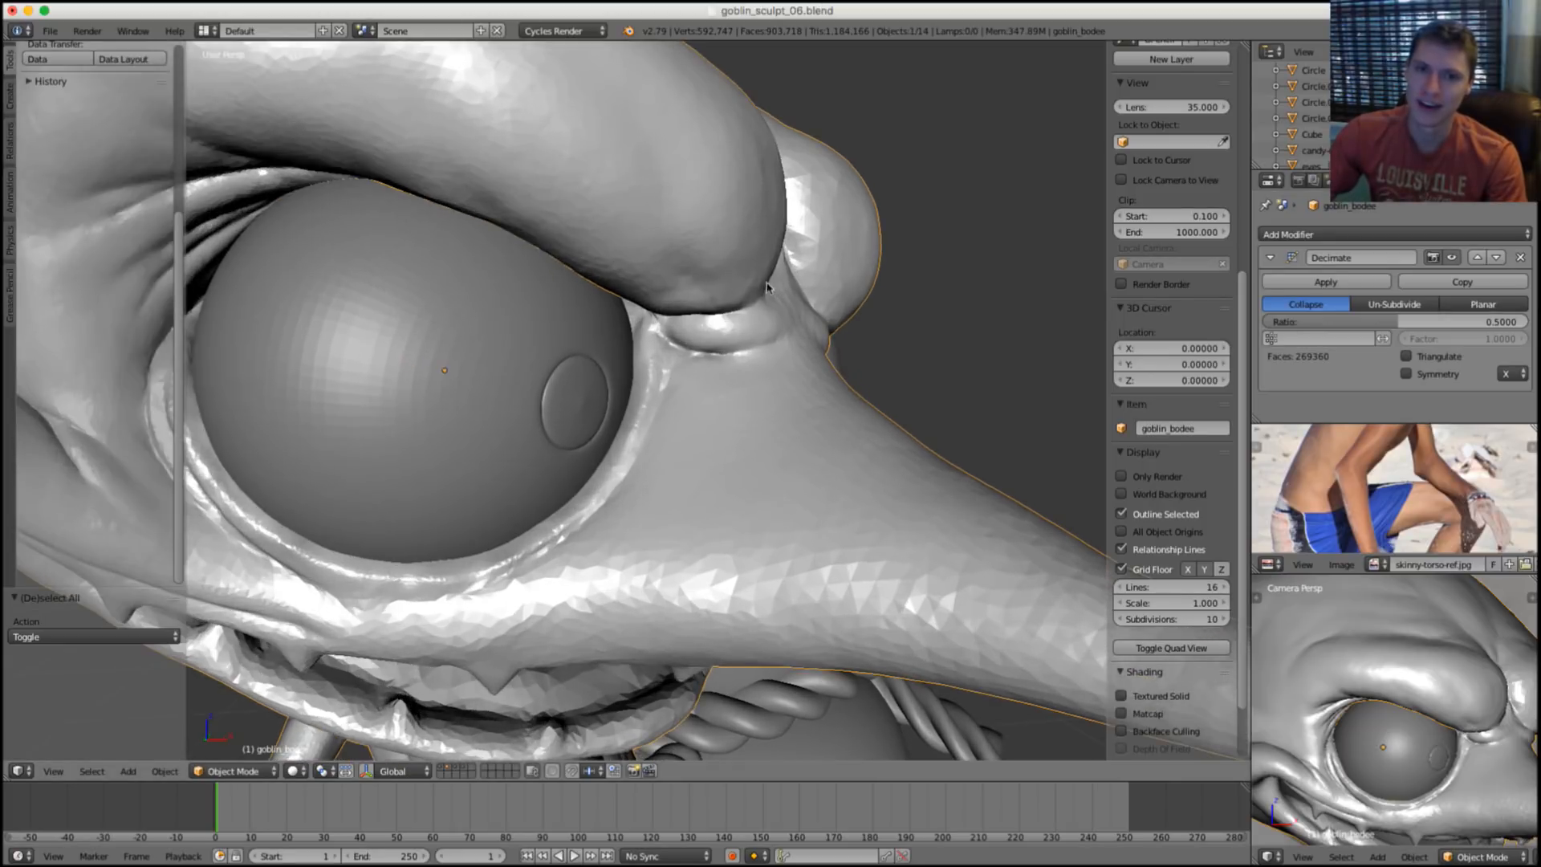
shift+scroll(792, 276, up, 2)
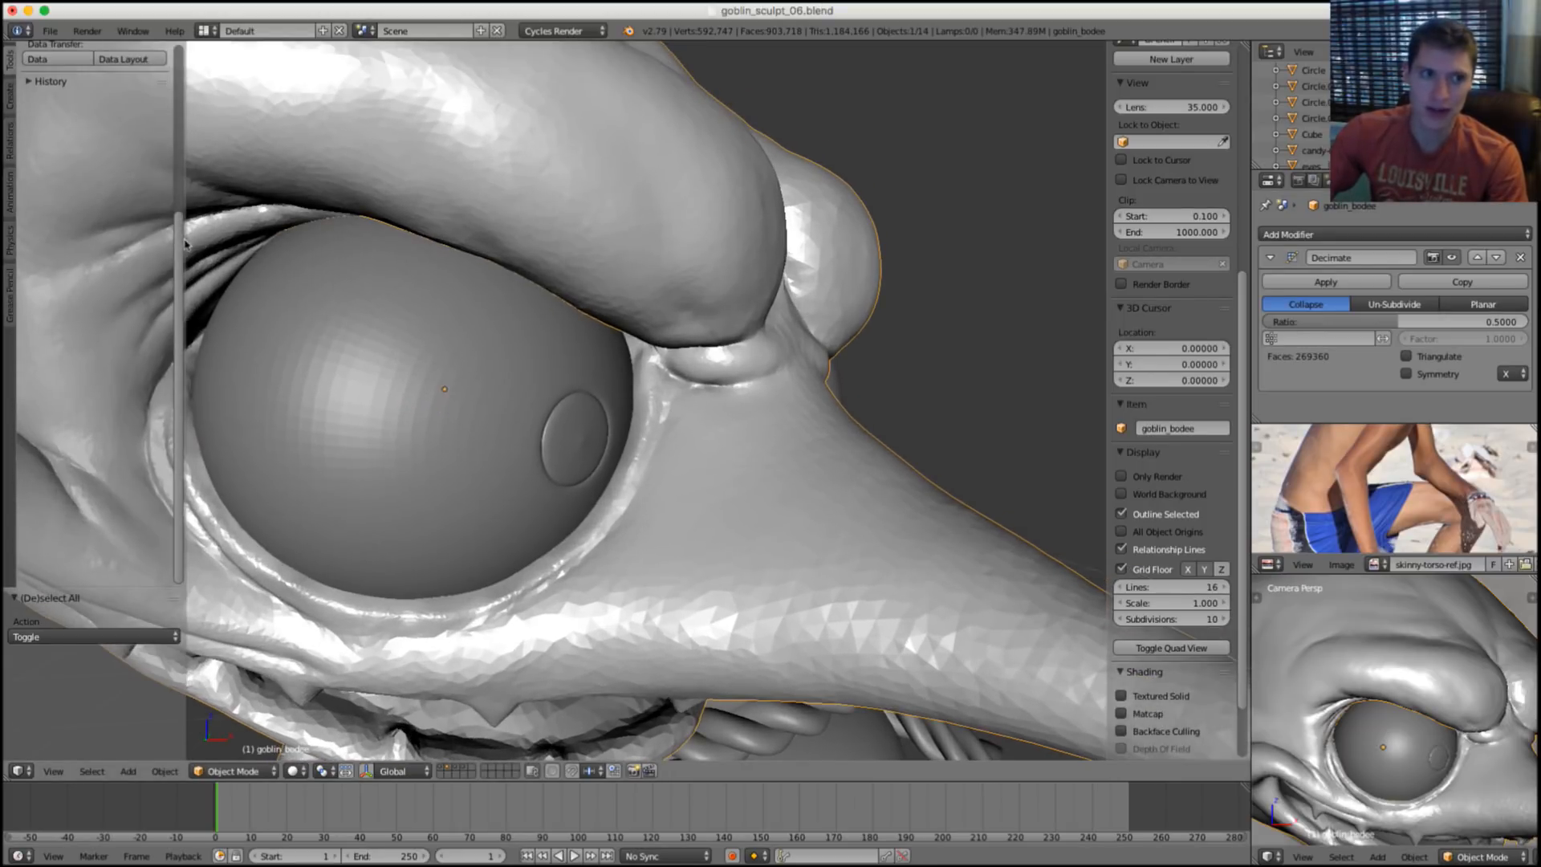
Switch the goblin body to Sculpt Mode to check how the Decimate modifier behaves there, and return it to Object Mode.
scroll(169, 60, up, 5)
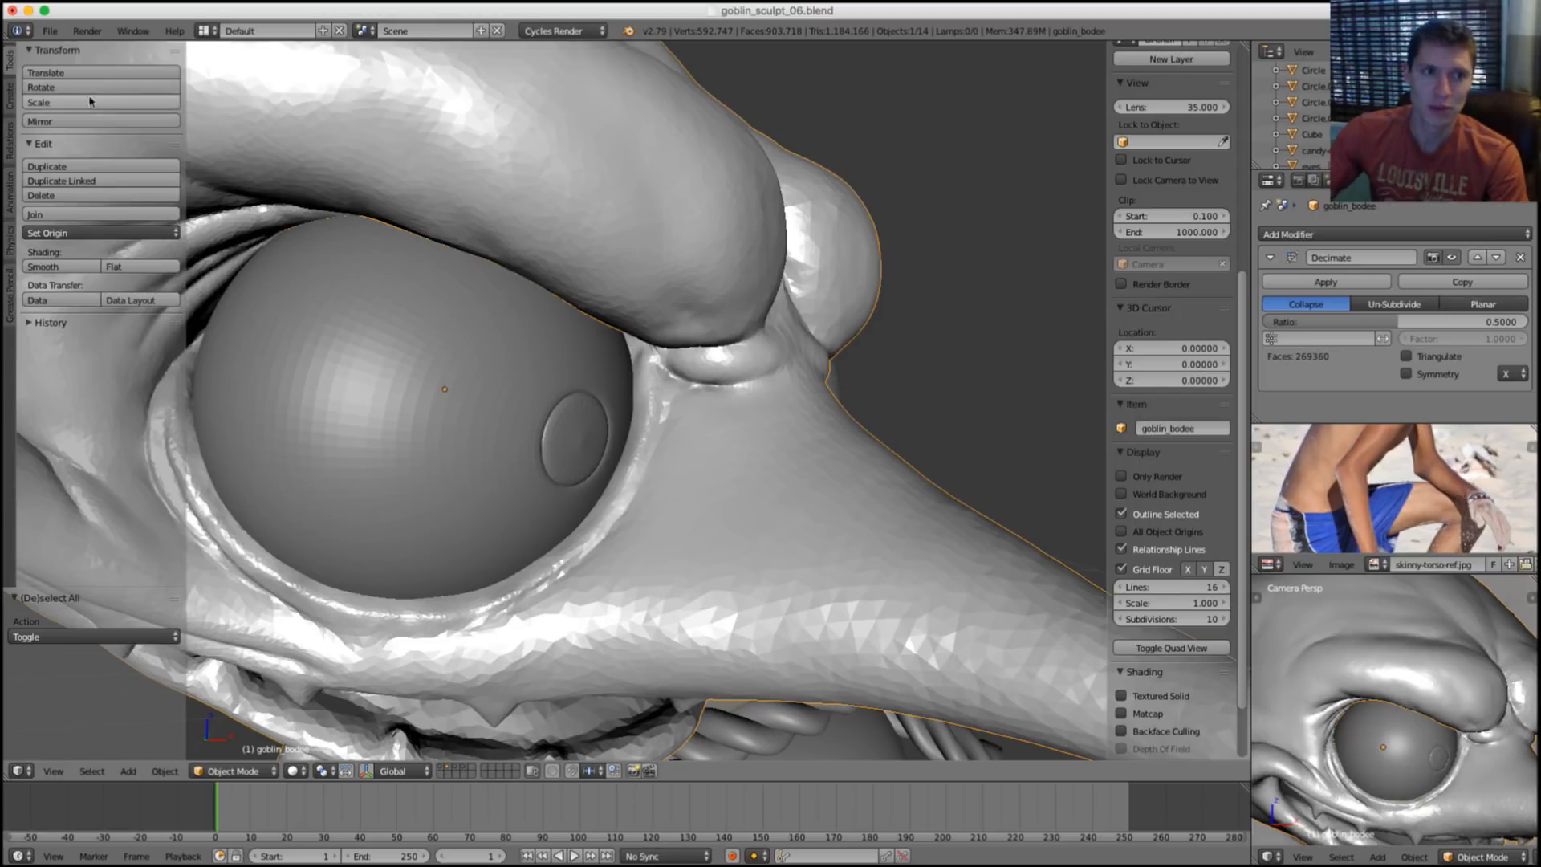
click(232, 771)
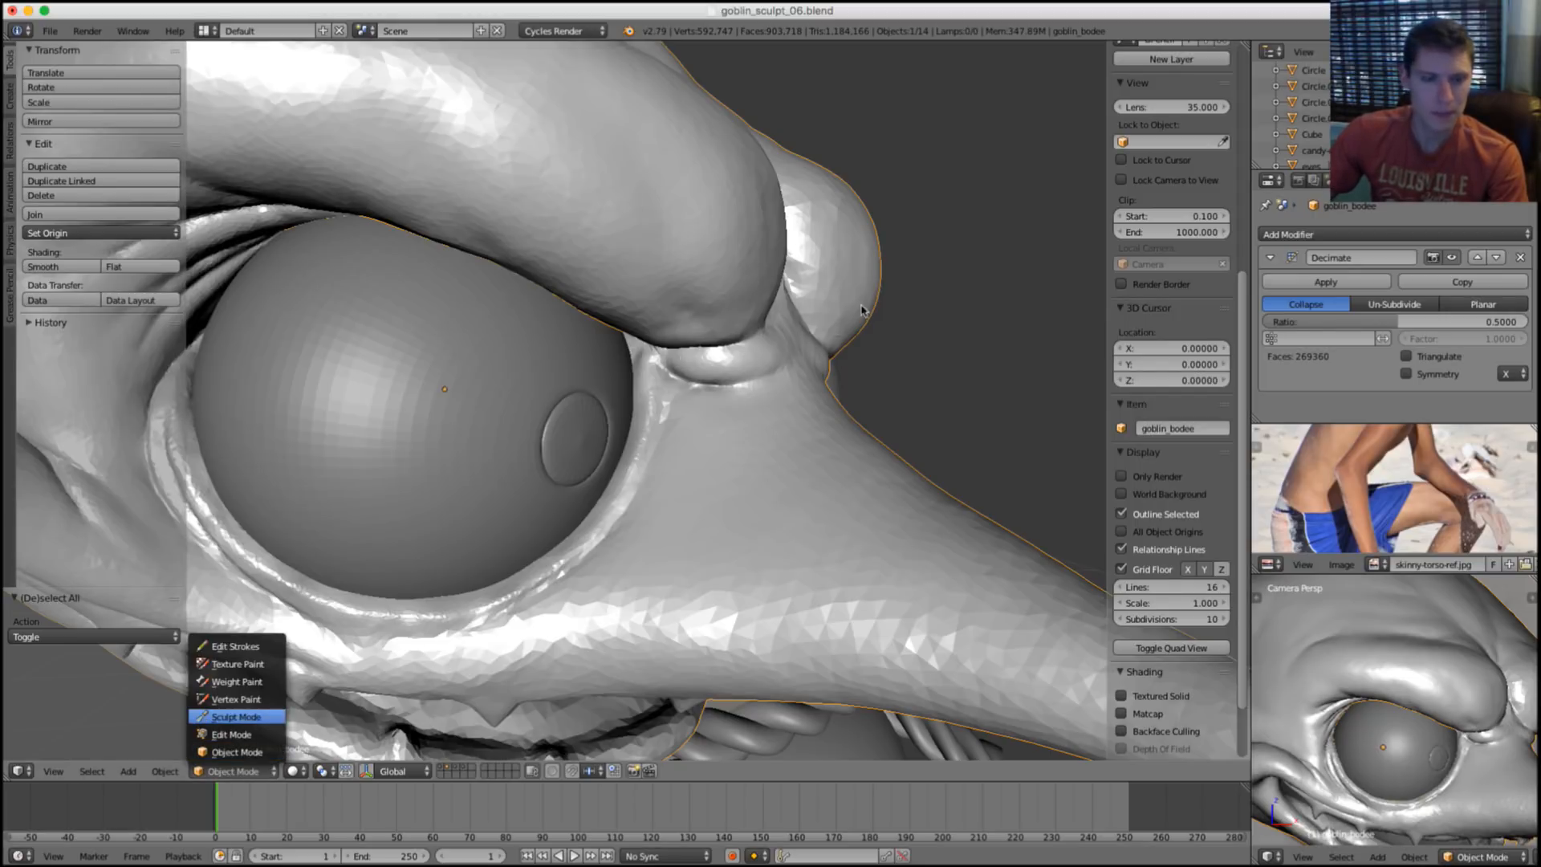
key(Return)
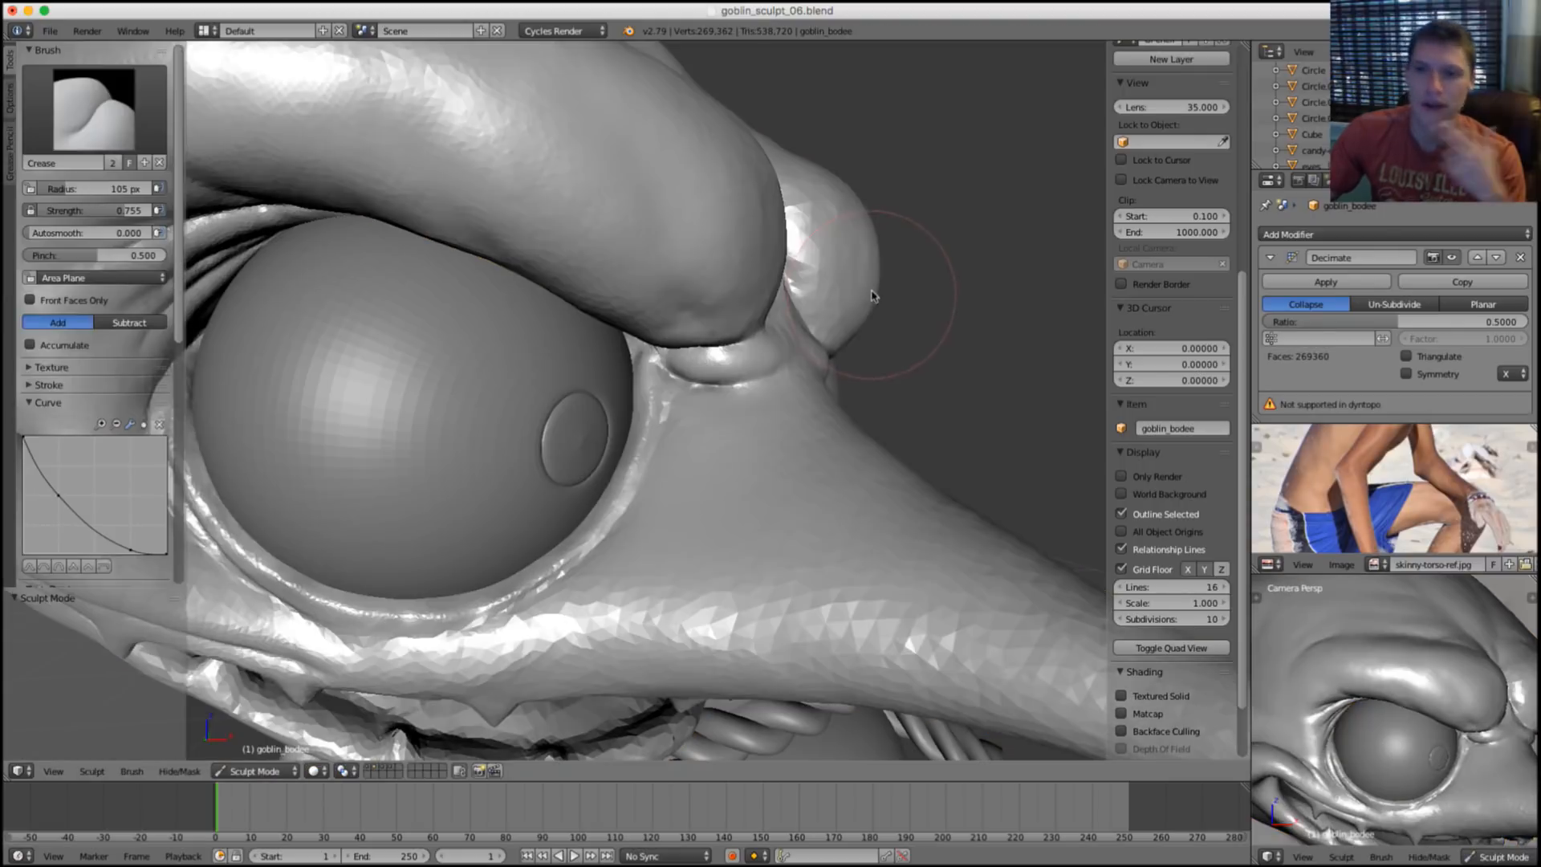
click(269, 771)
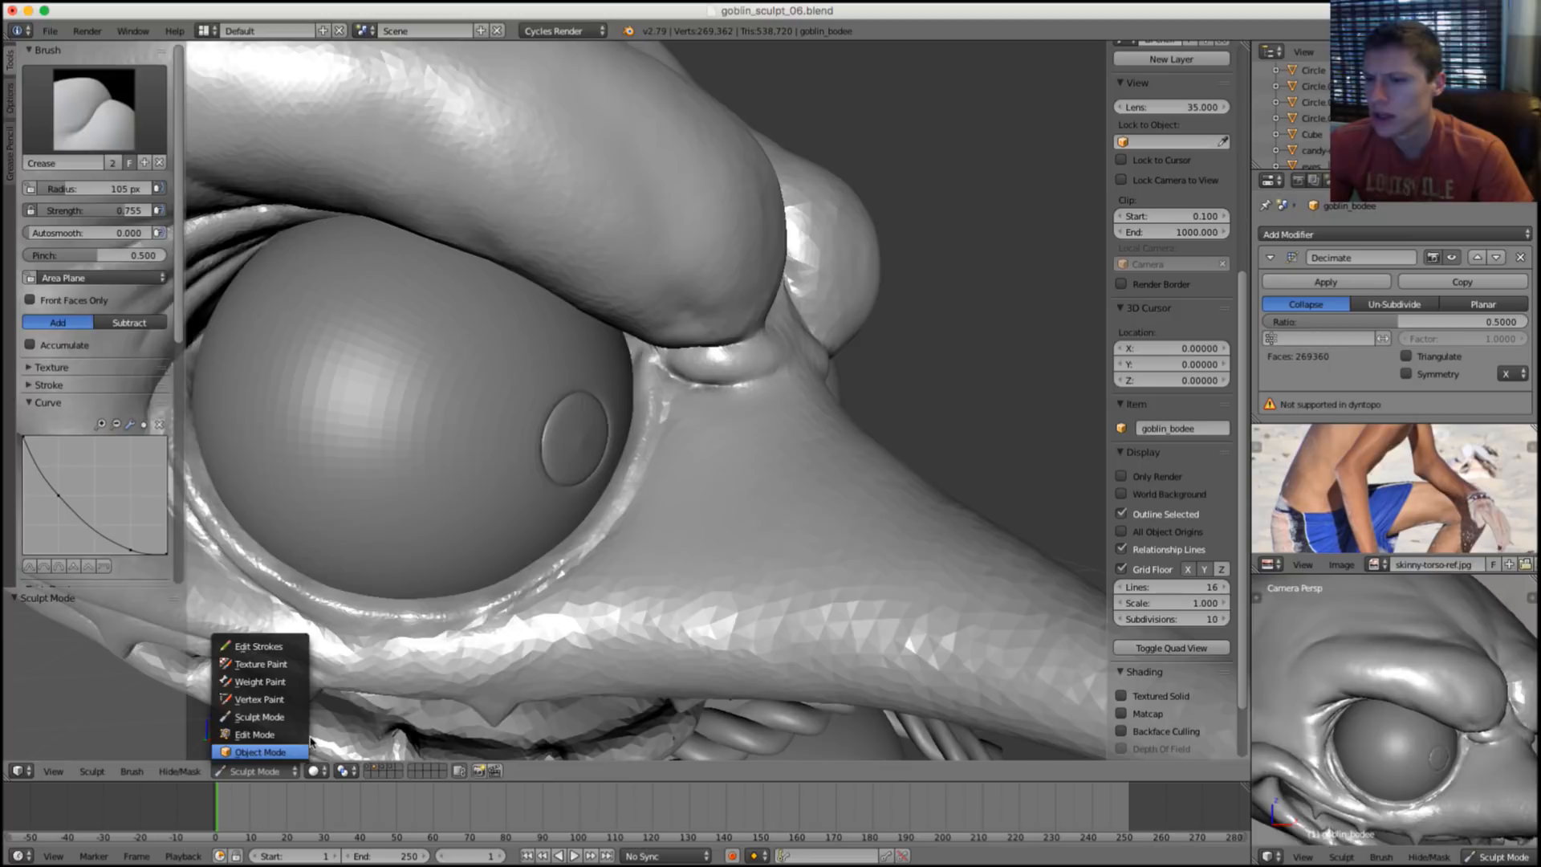
click(265, 751)
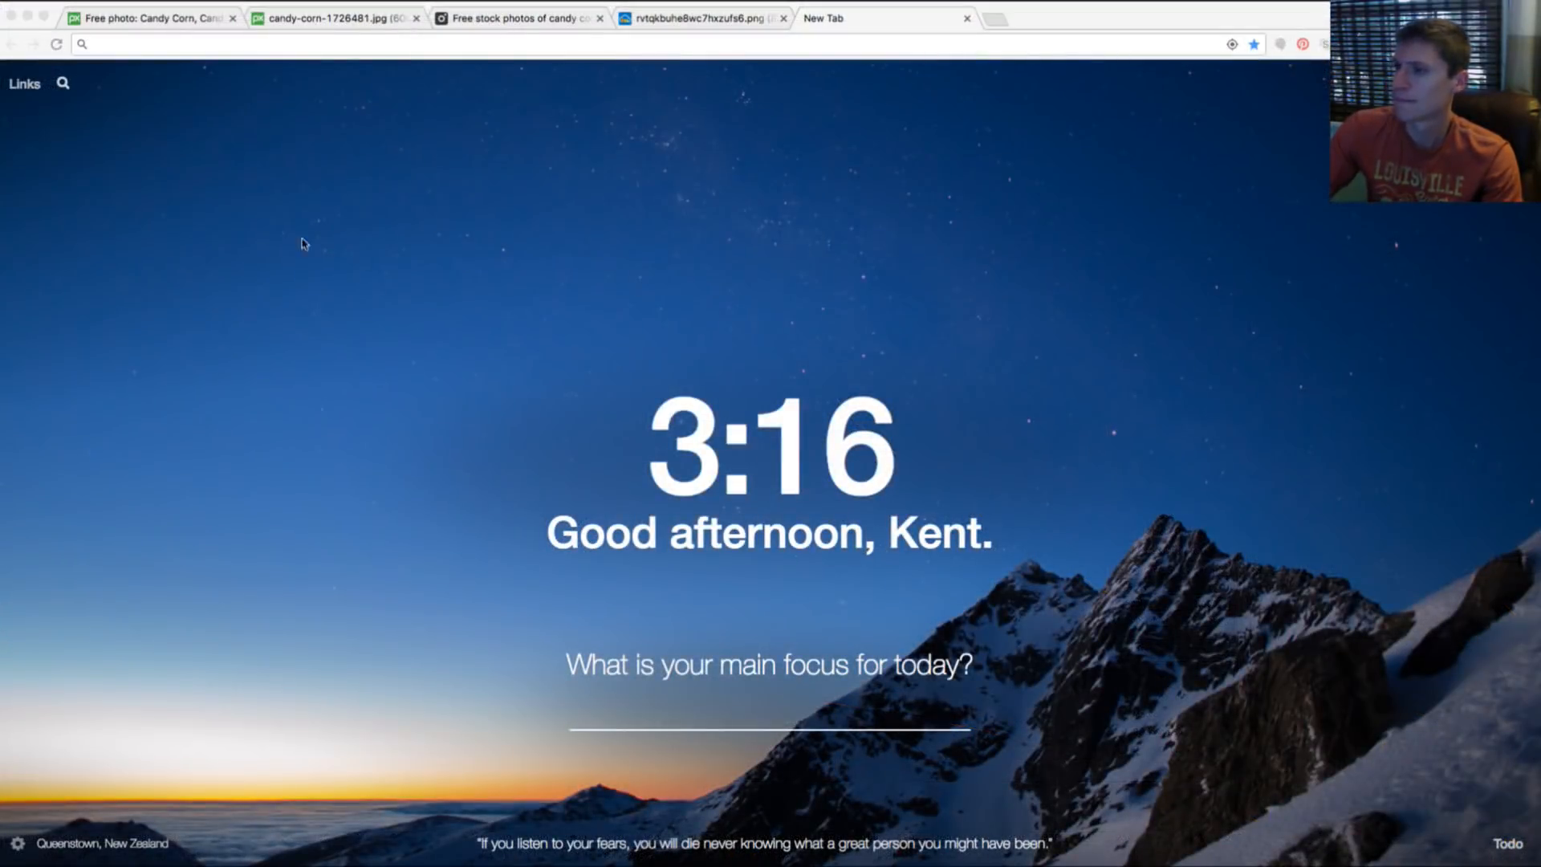
Switch to the web browser and open cgcookie.com.
click(306, 158)
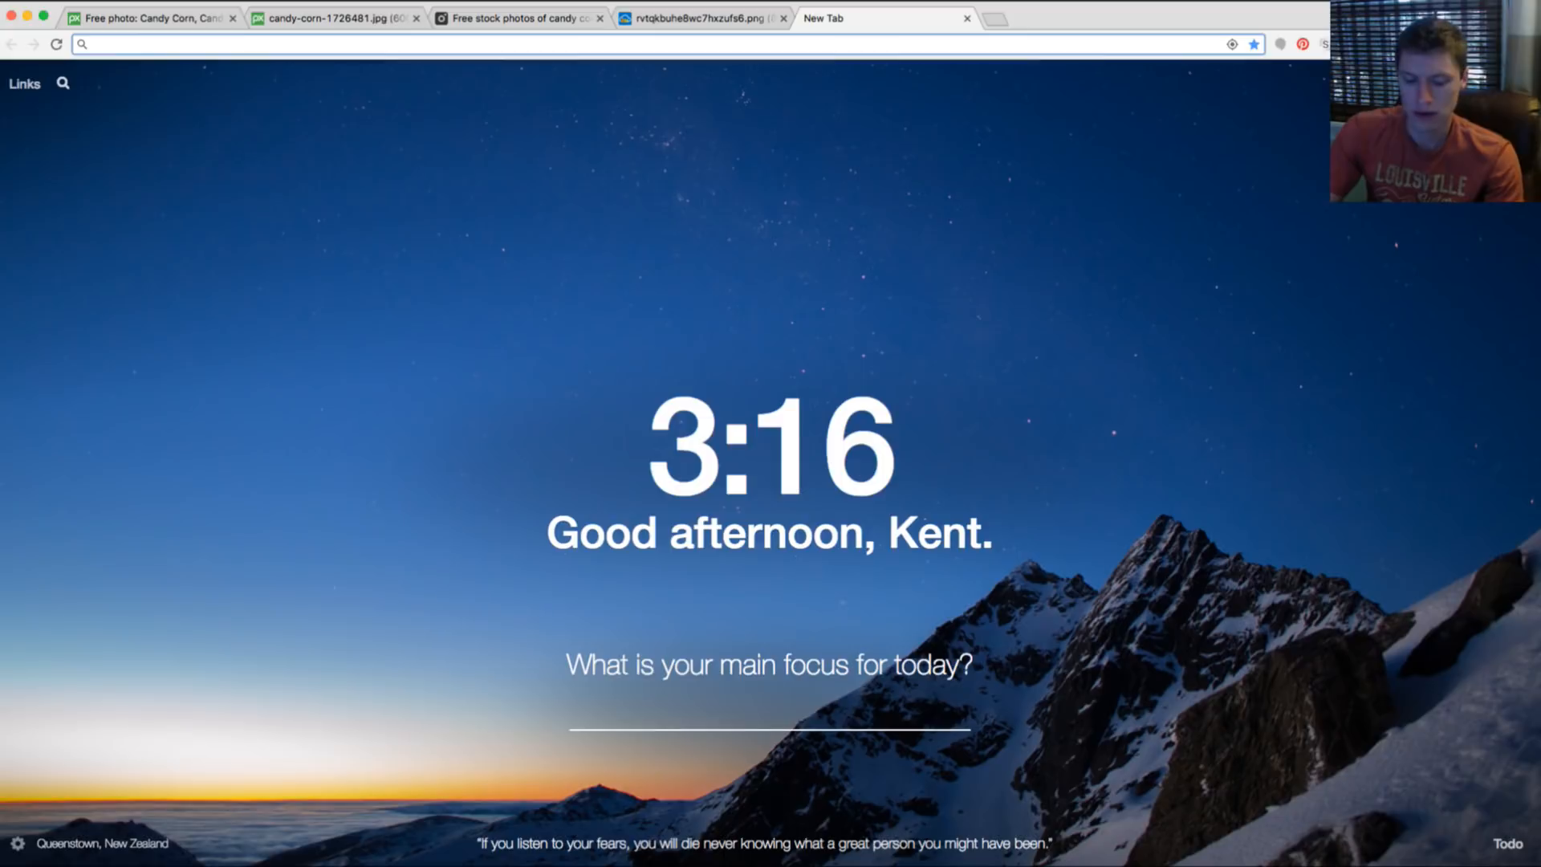
key(super+Tab)
key(super+Tab)
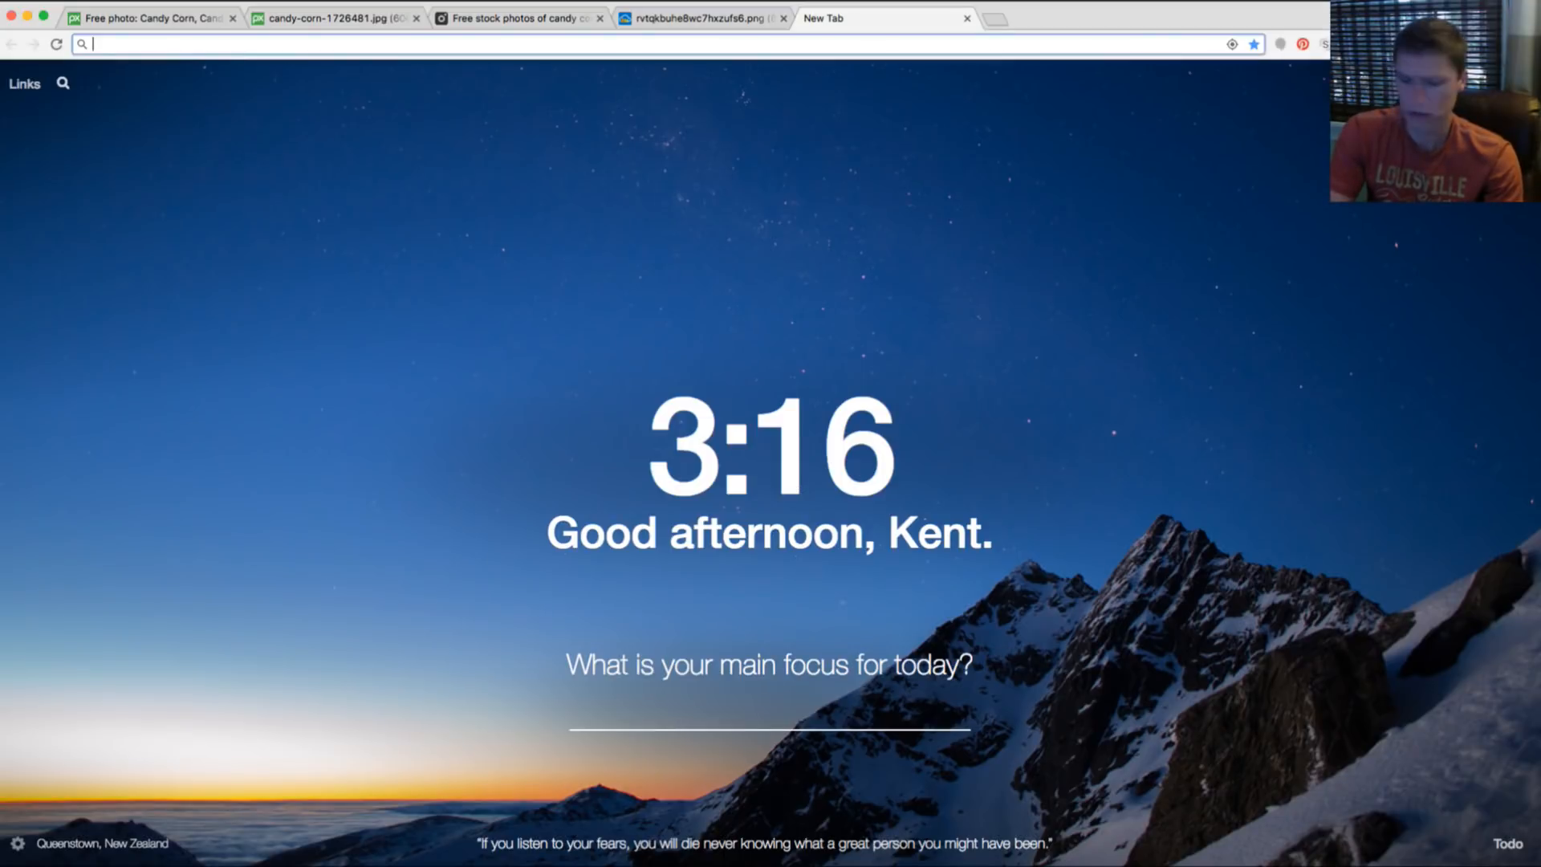
text(cgcookie.com)
key(Return)
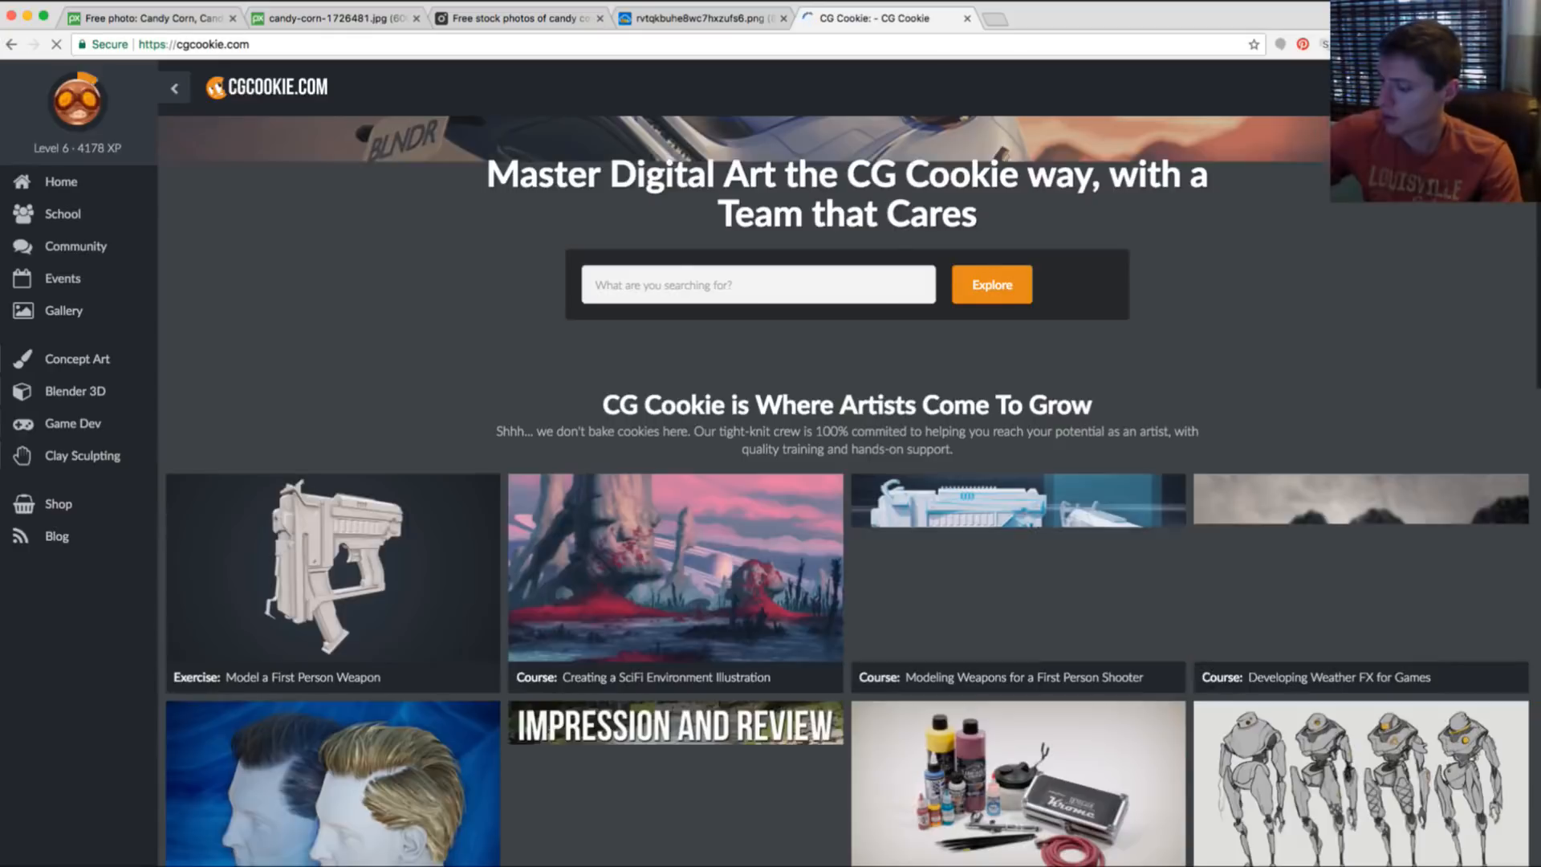
Search the CG Cookie site for "realistic character".
click(685, 298)
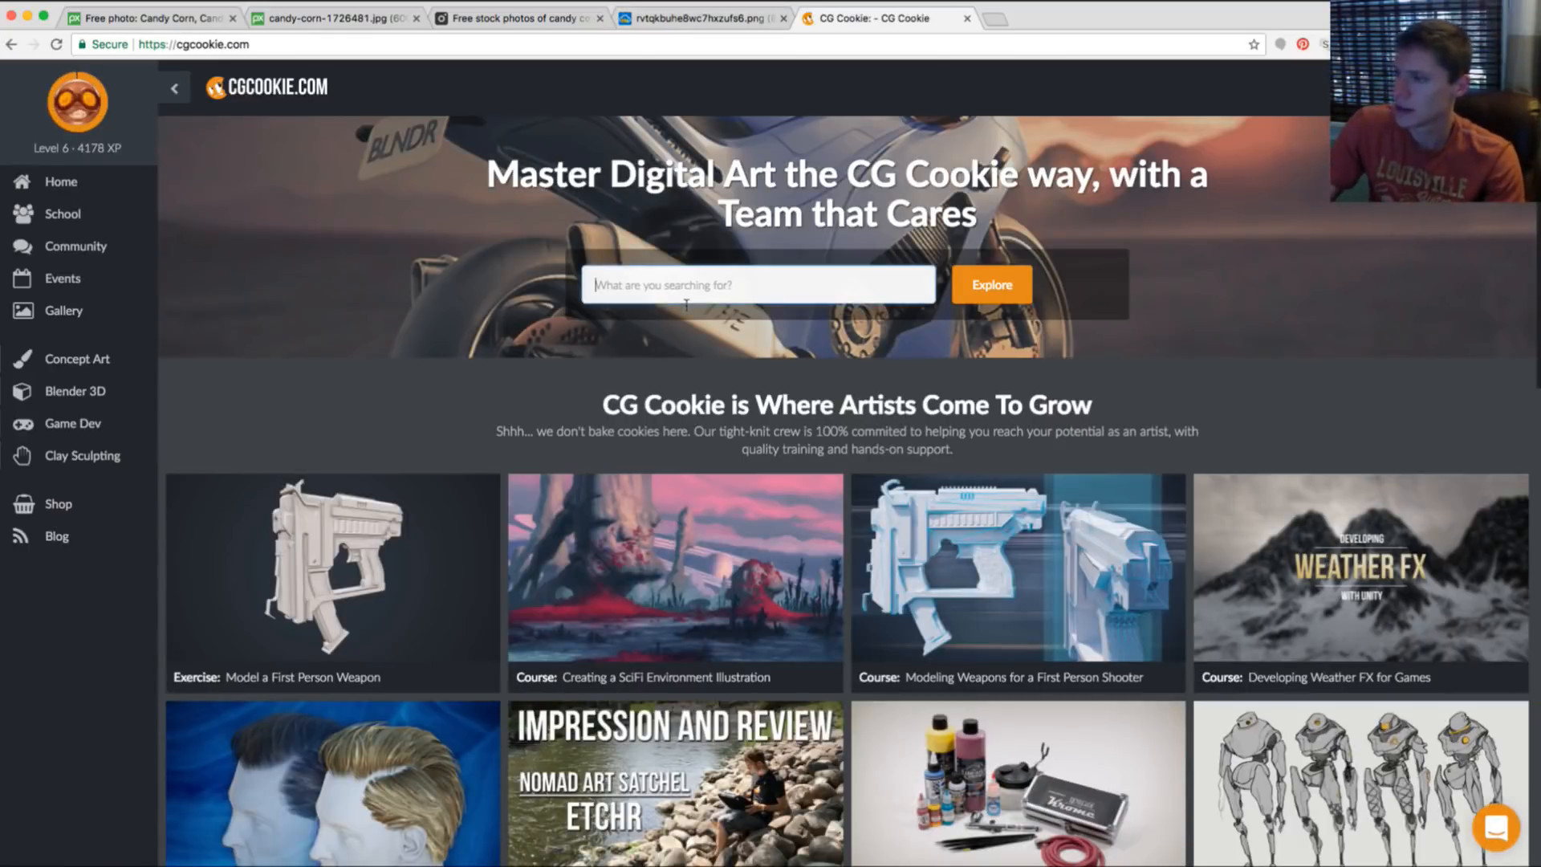
text(realistic c)
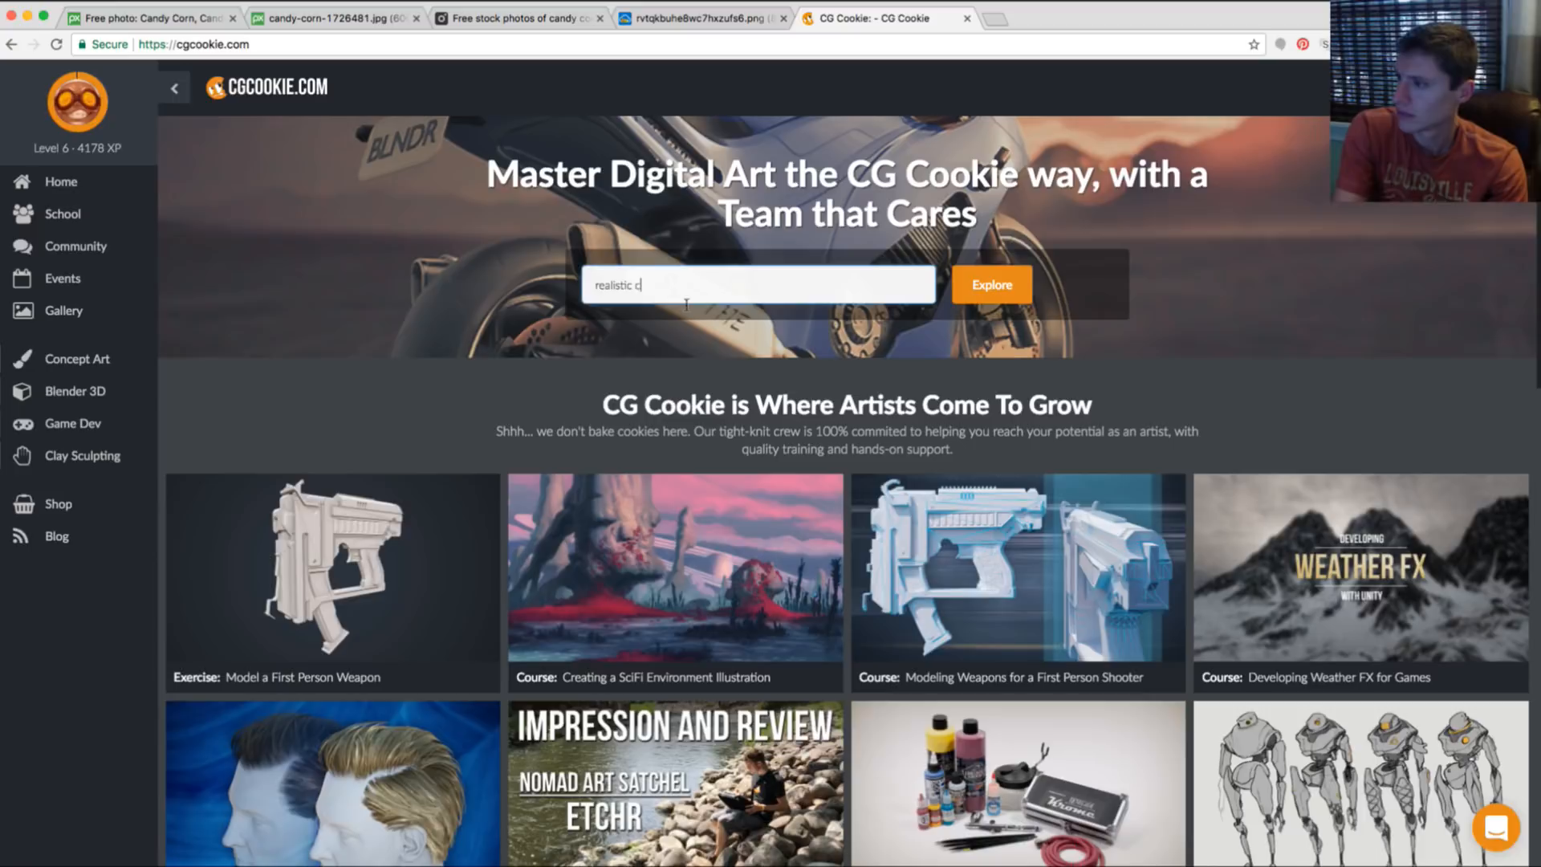
text(haracter)
key(Return)
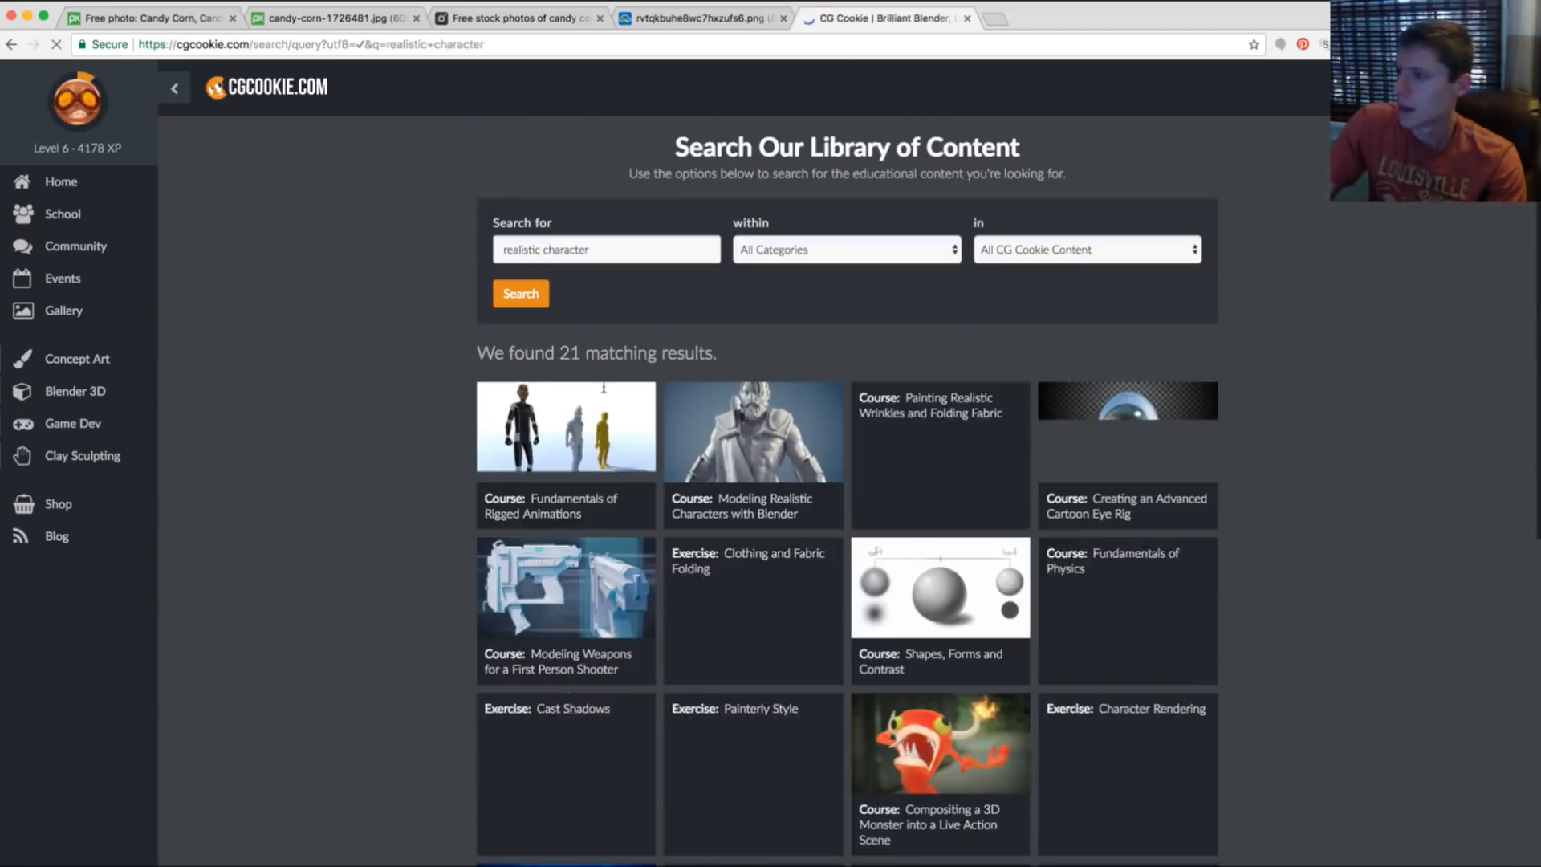
Open the Modeling Realistic Characters with Blender course, begin it and look through its weekly lesson list.
click(753, 433)
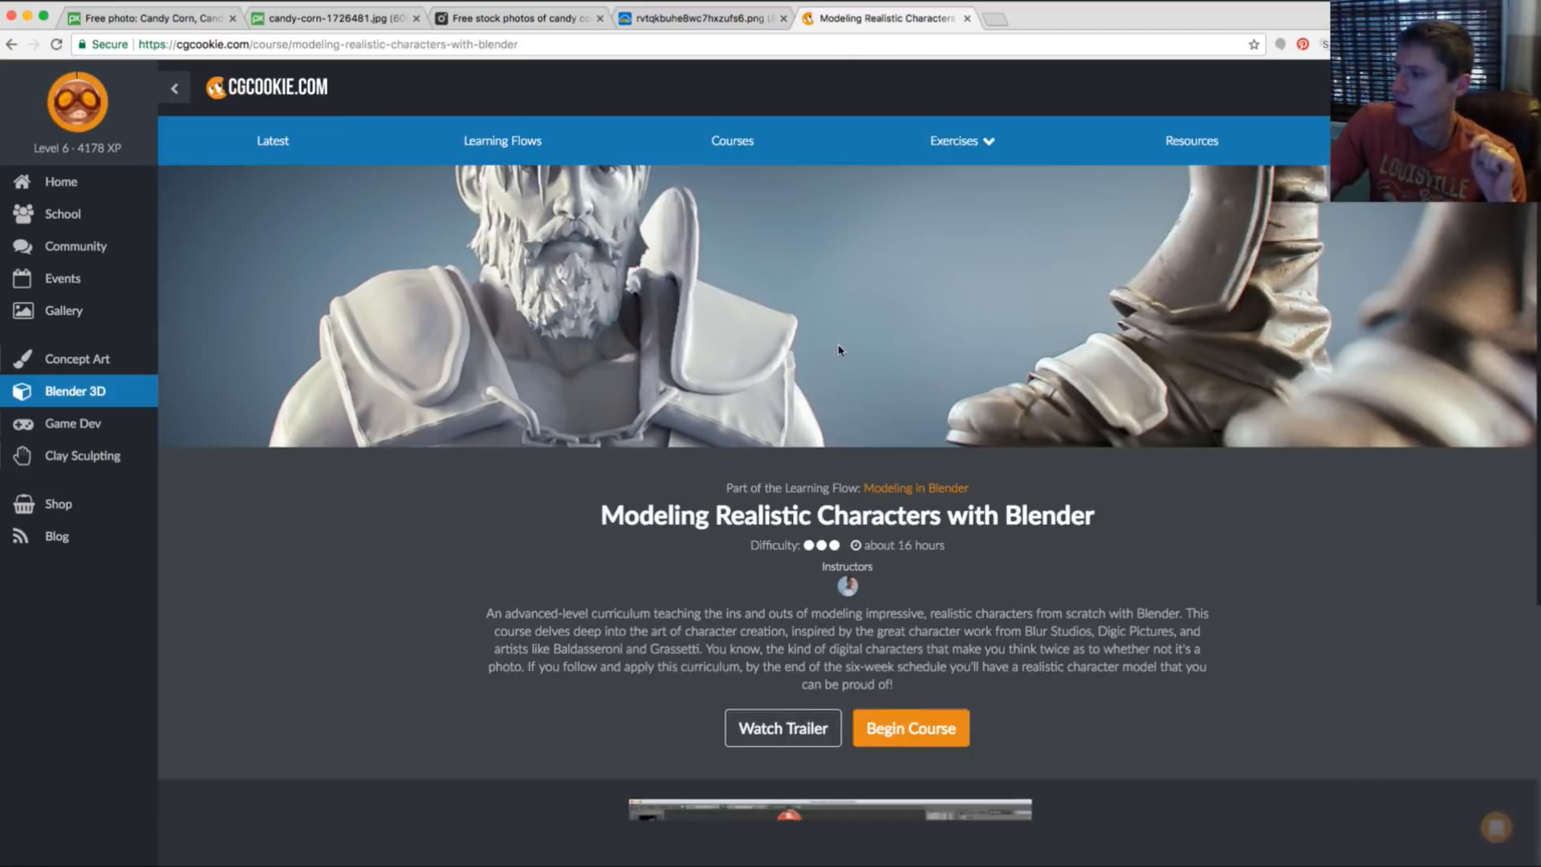
scroll(838, 351, down, 5)
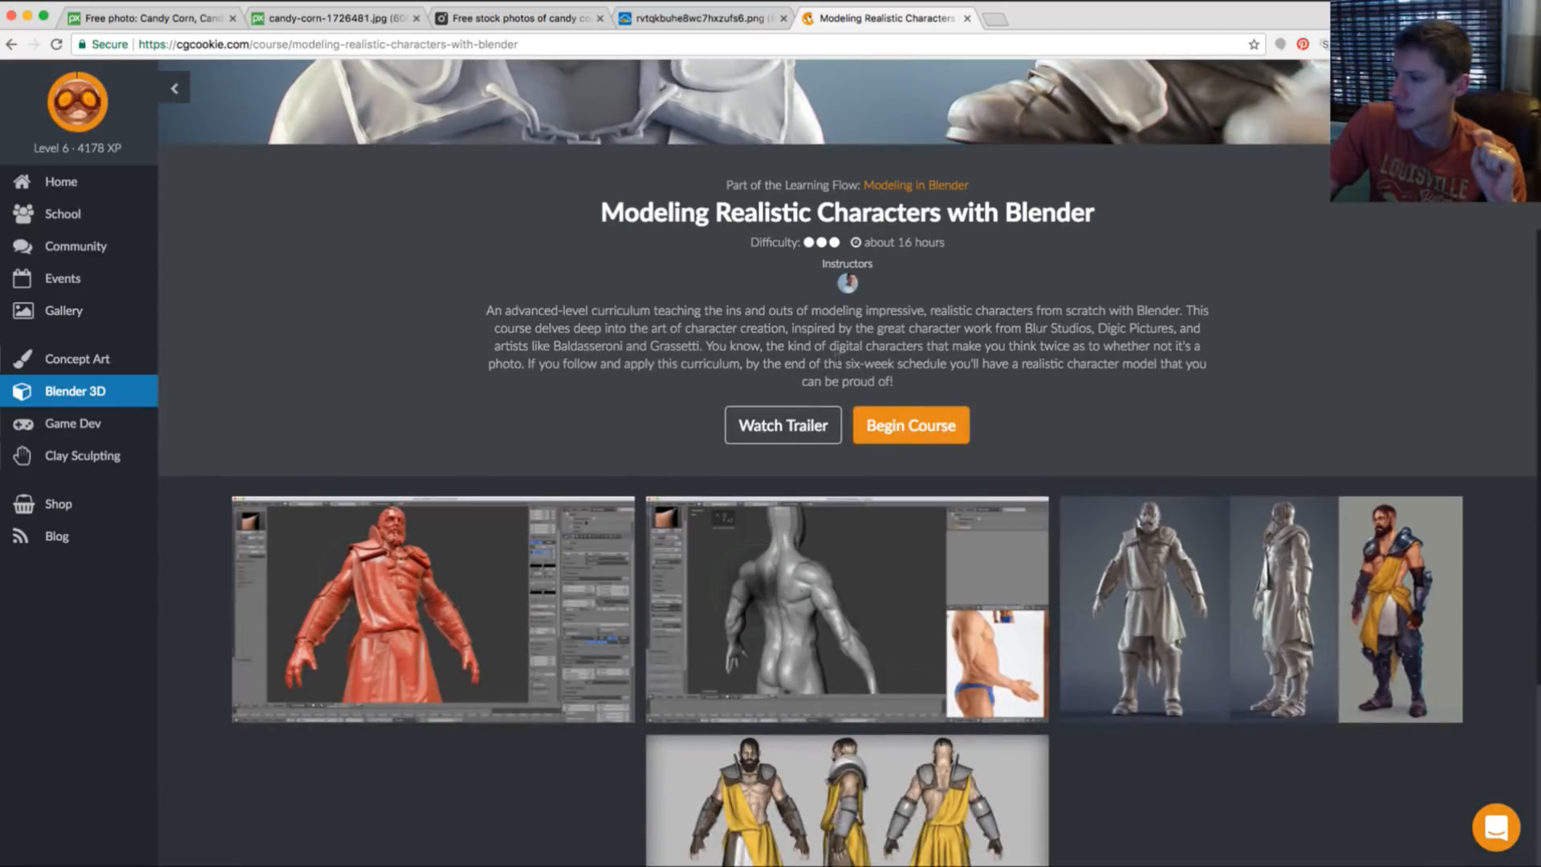
click(928, 436)
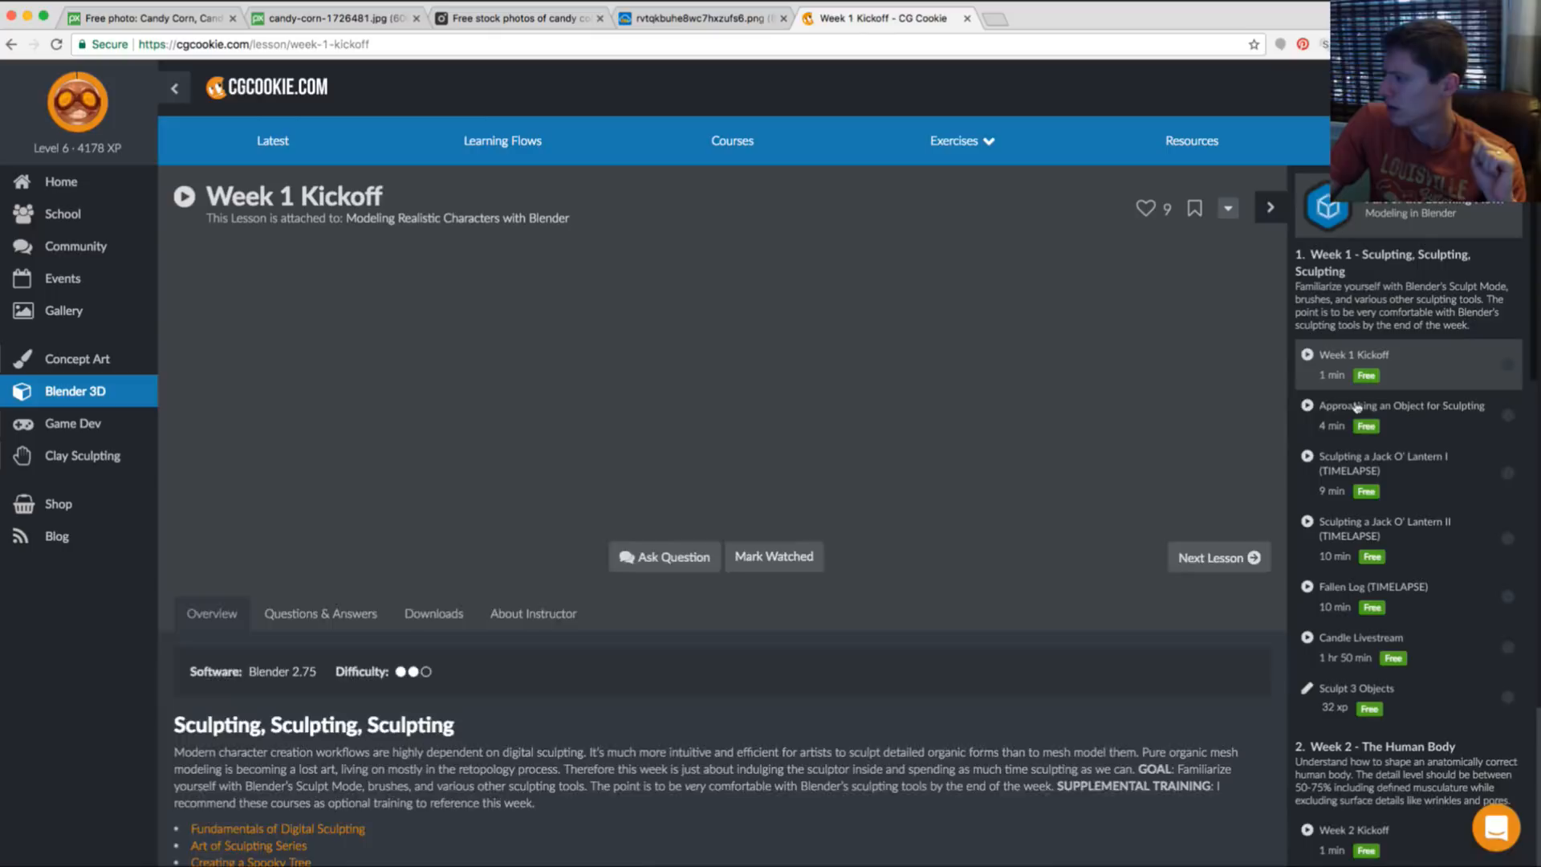
scroll(1355, 405, down, 2)
scroll(1355, 405, down, 1)
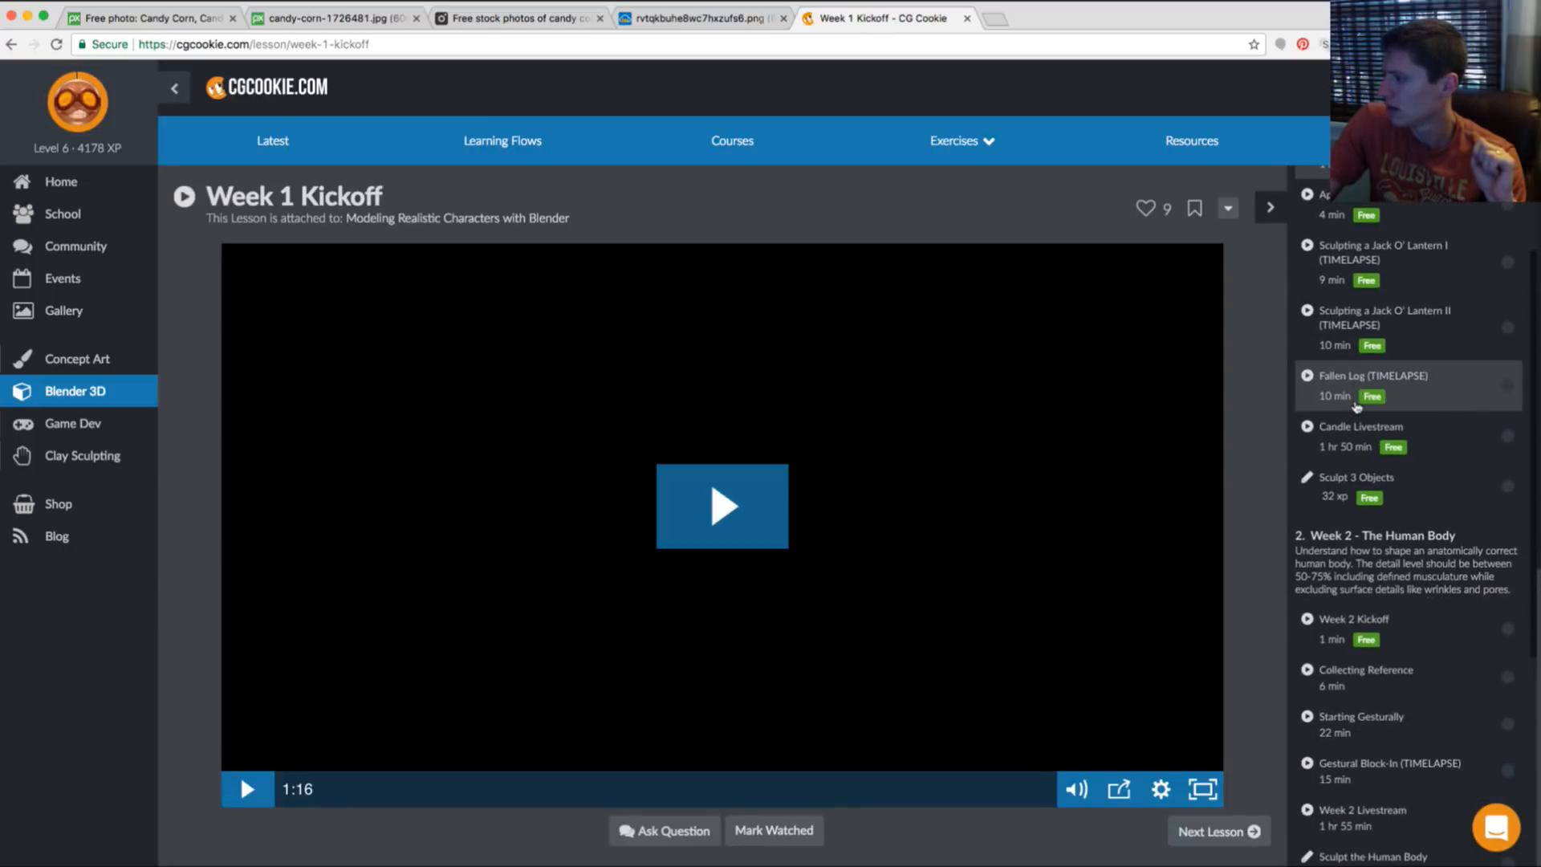
scroll(1357, 385, up, 3)
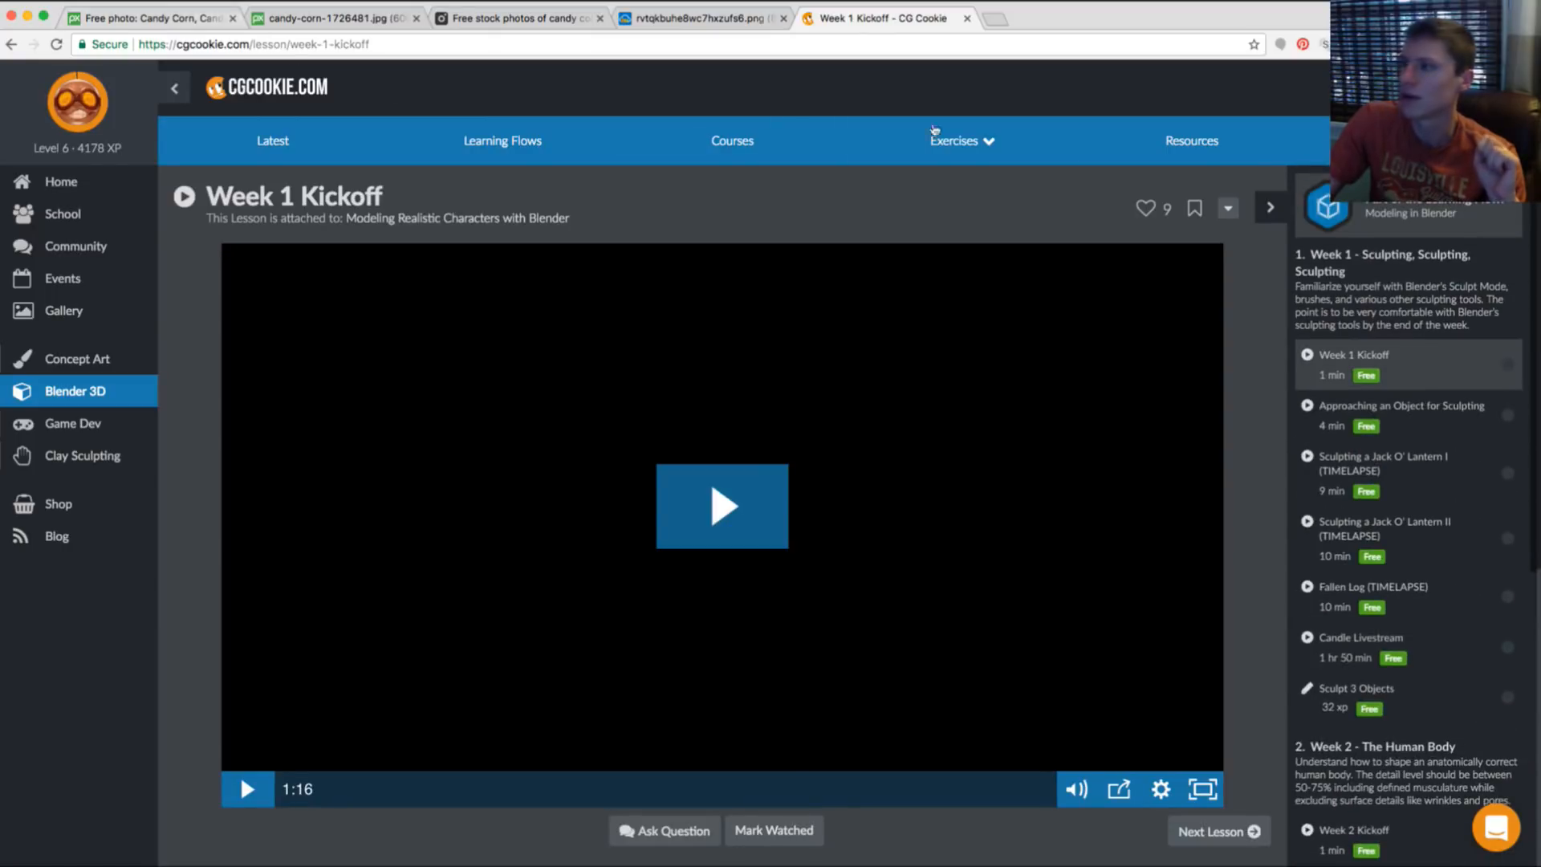
Search the CG Cookie content library for "character" and look over the matching courses.
click(1319, 112)
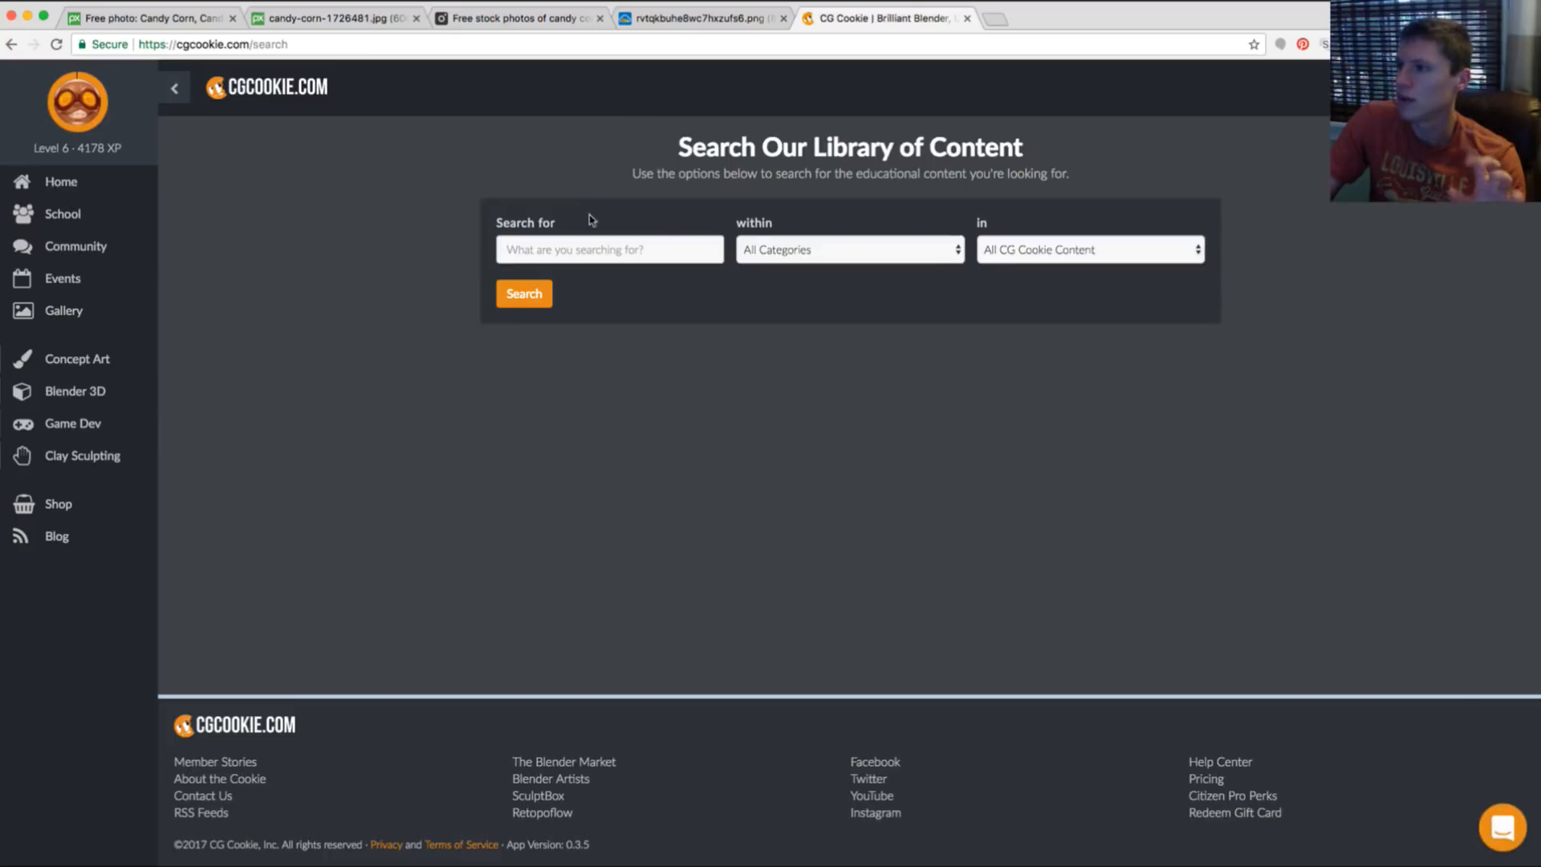
click(680, 249)
text(charac)
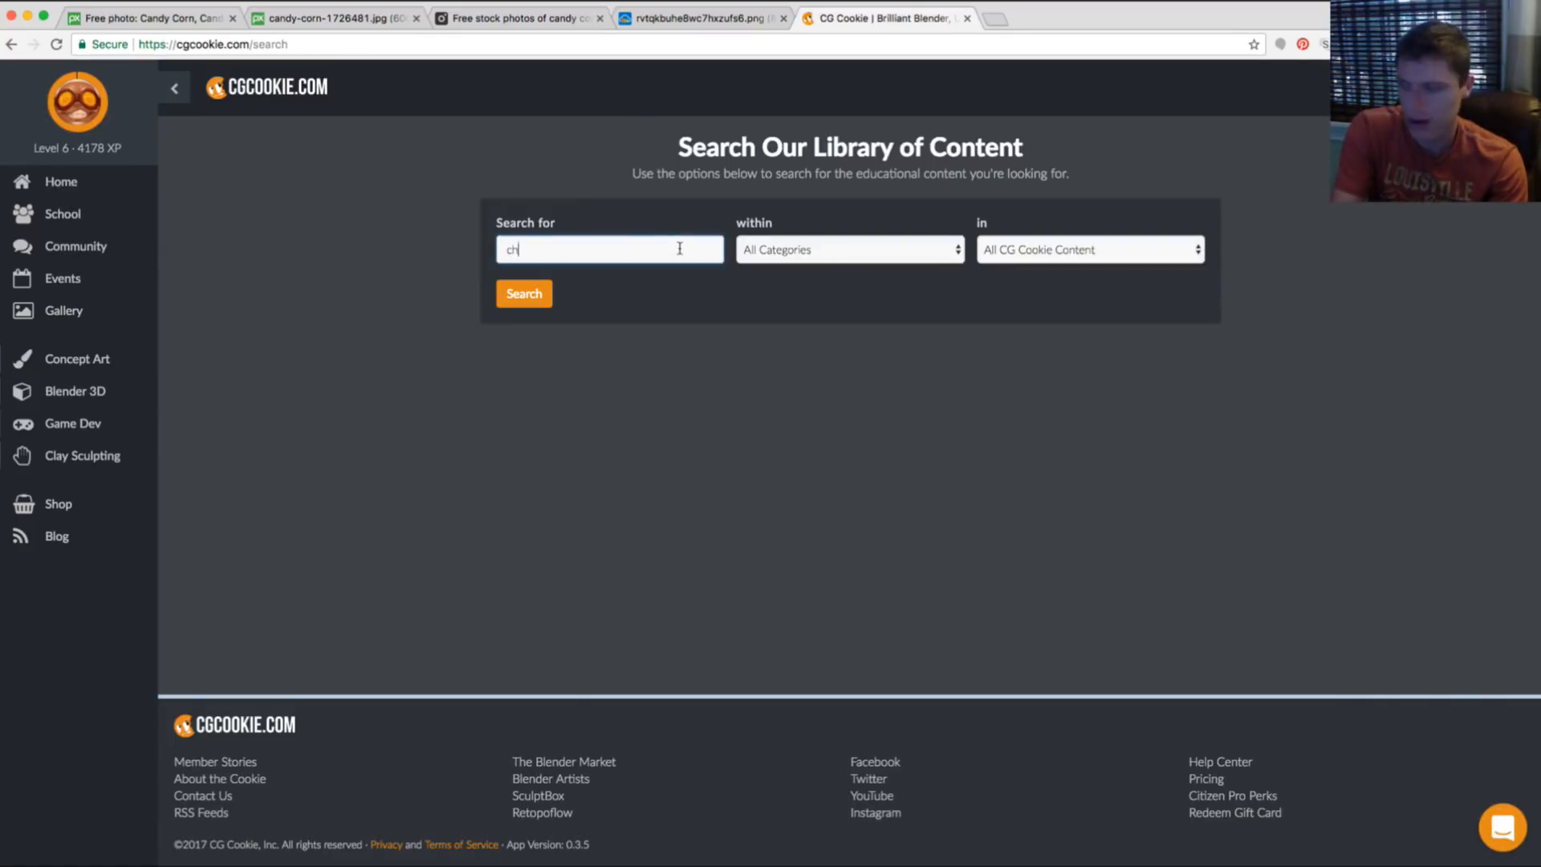
text(ter)
key(Return)
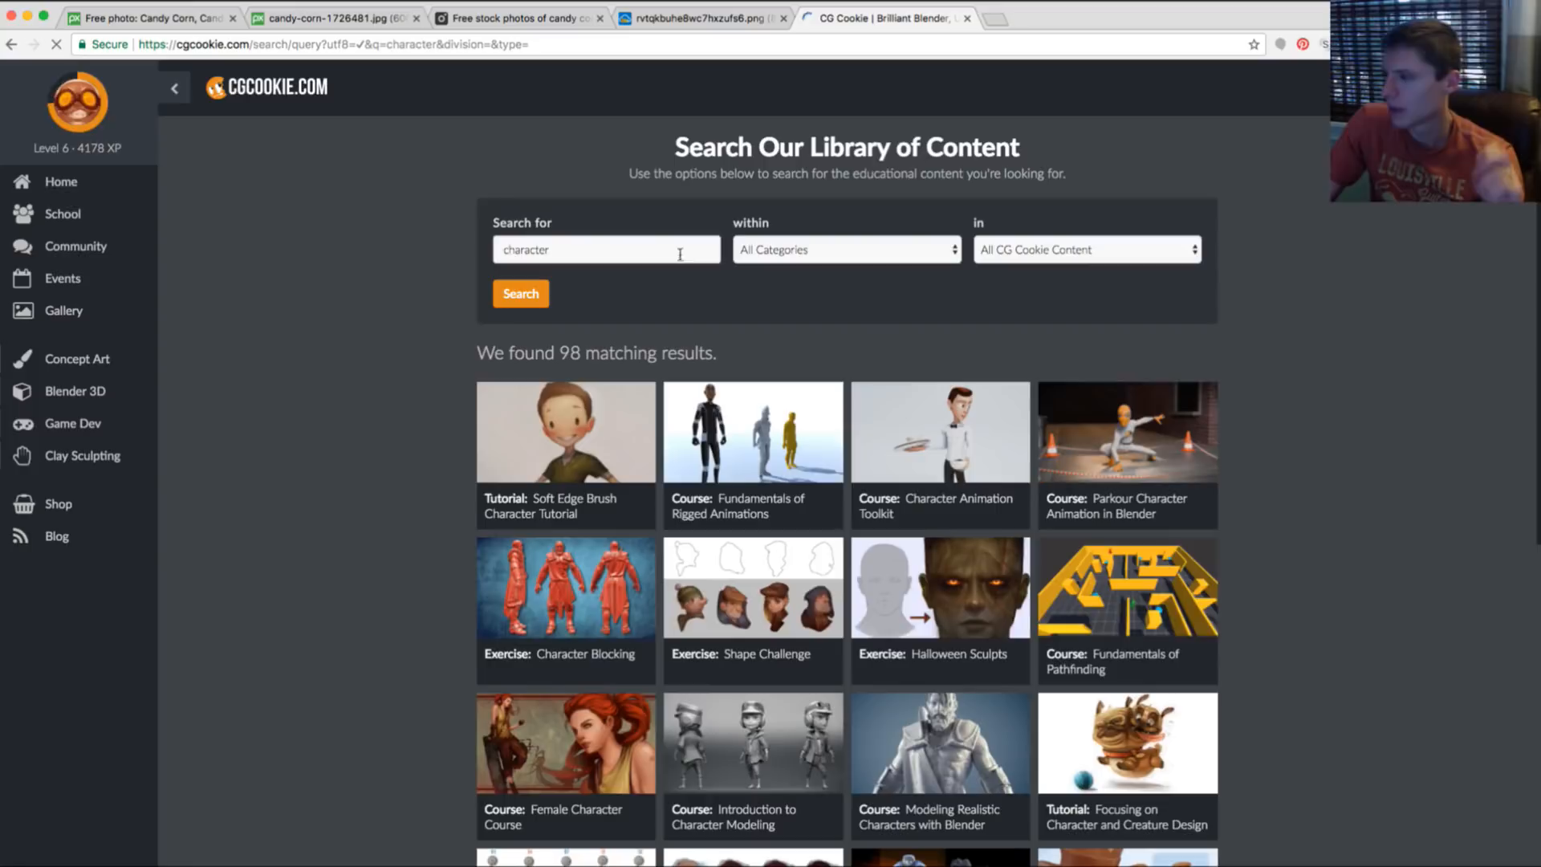
scroll(1060, 311, down, 1)
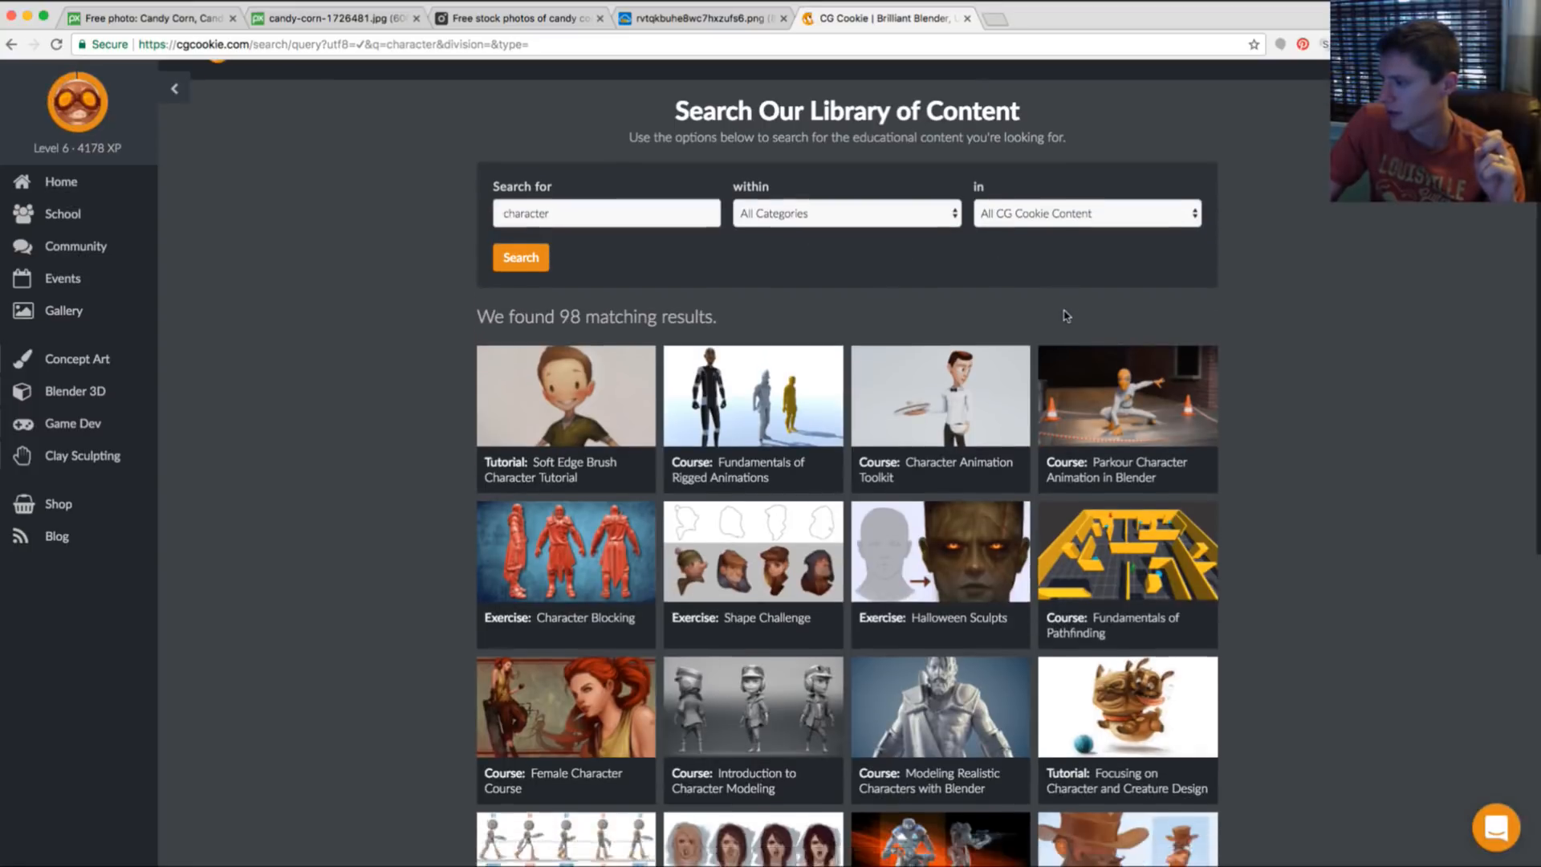
Open the Introduction to Character Modeling course, review its description and example images, and begin the course.
click(762, 725)
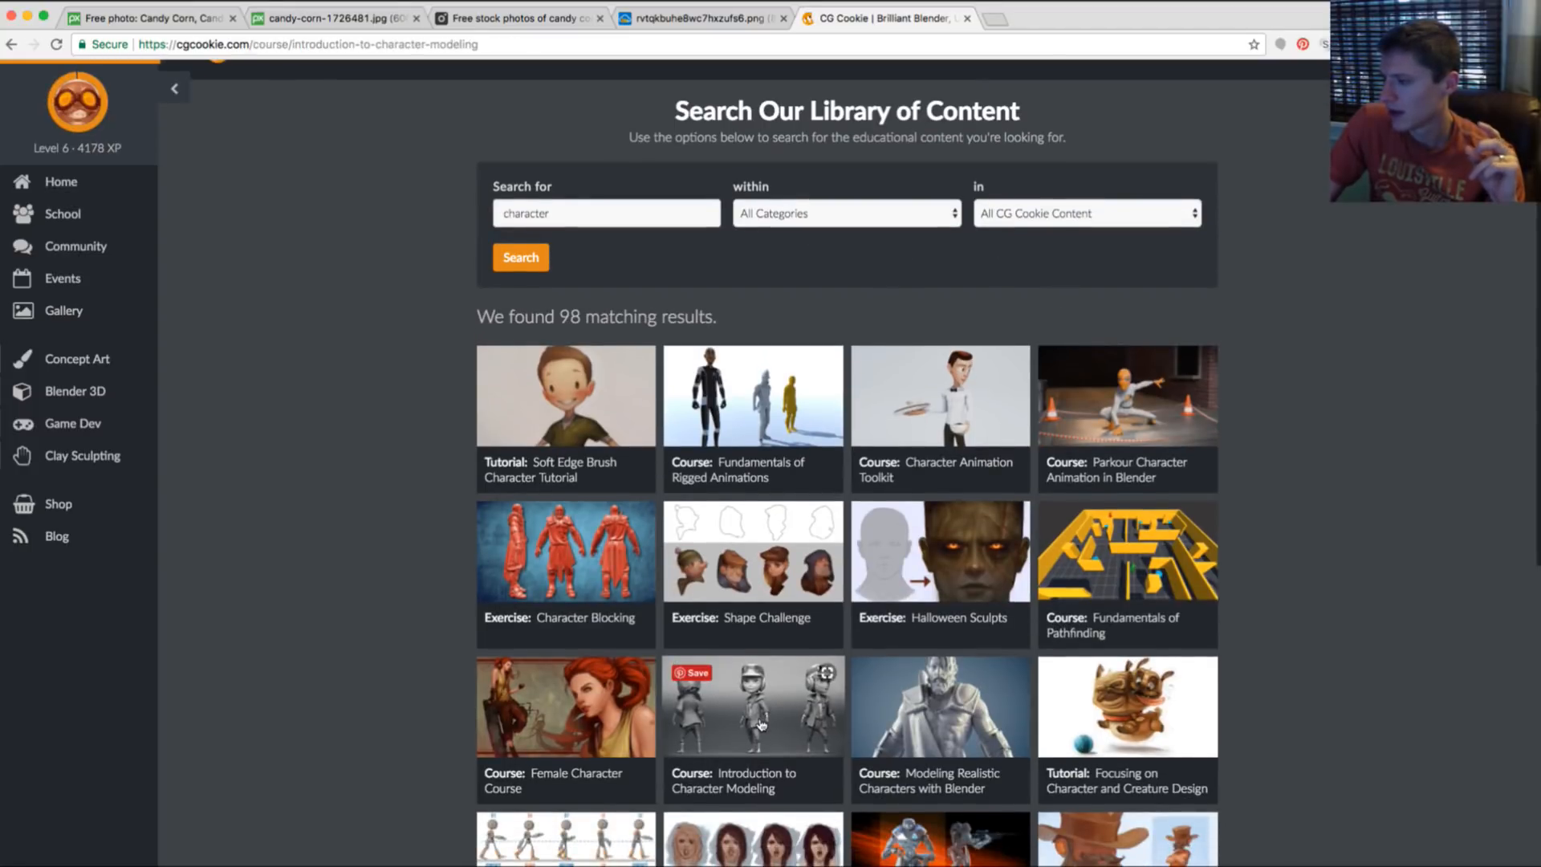
scroll(924, 523, down, 4)
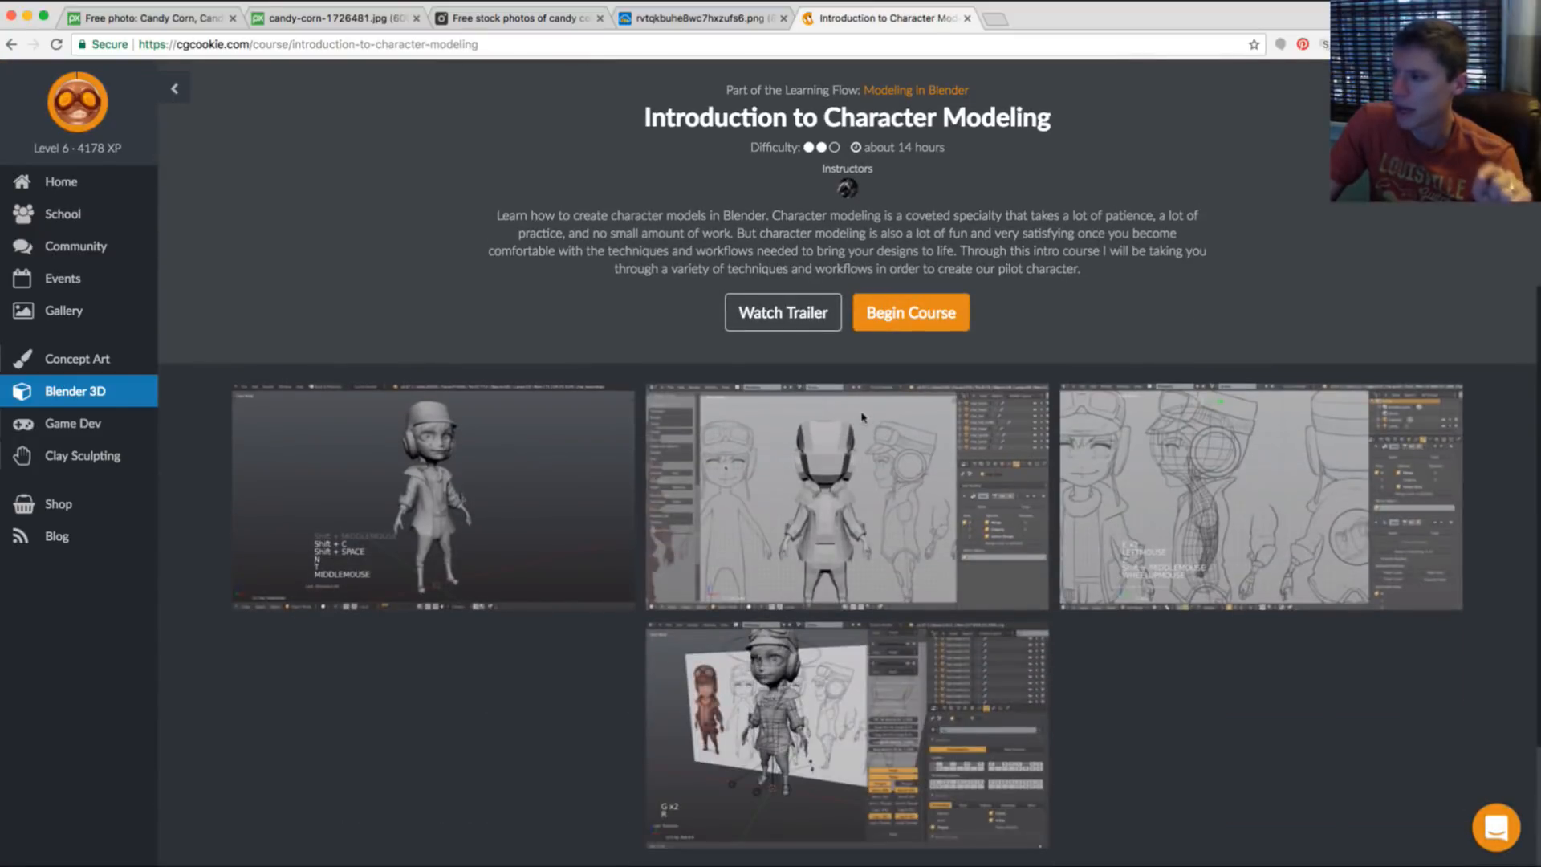
click(911, 313)
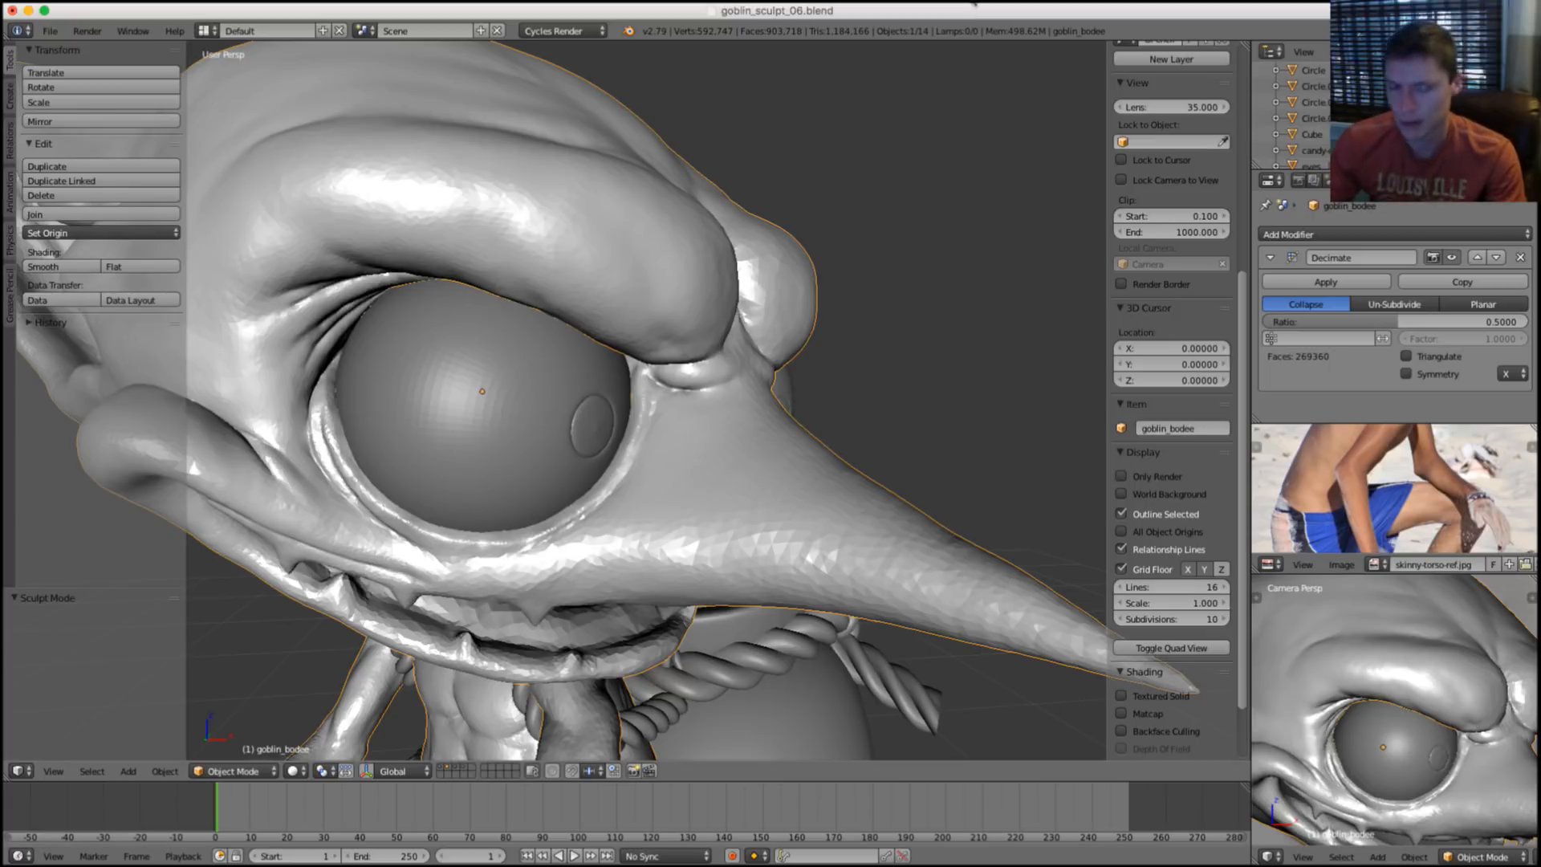
scroll(875, 353, down, 6)
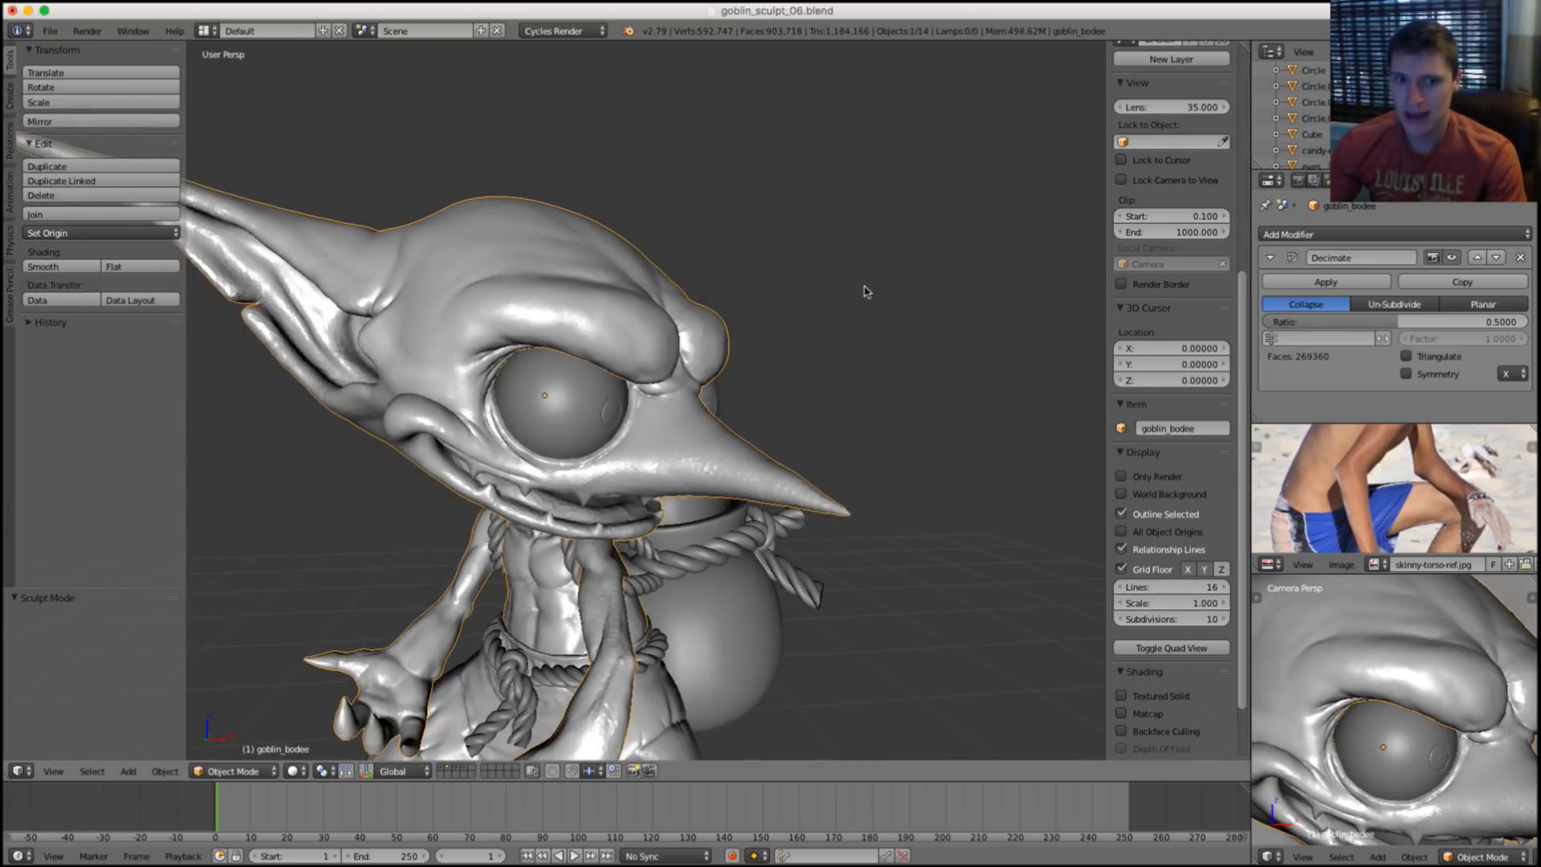
Check the decimated goblin face up close and apply the Decimate modifier to the body mesh.
scroll(830, 296, up, 5)
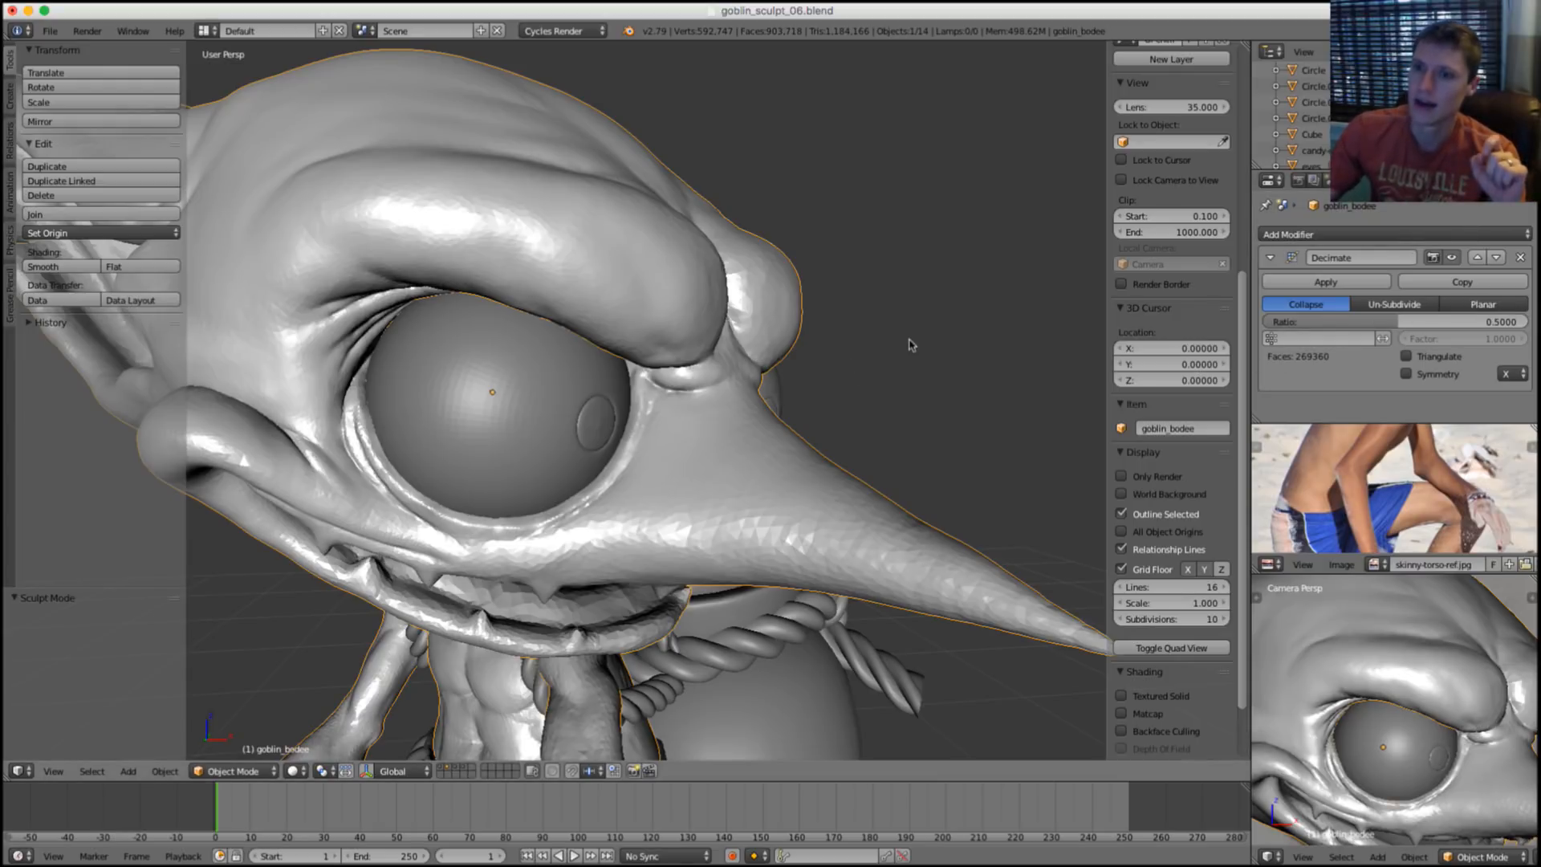
scroll(827, 365, up, 5)
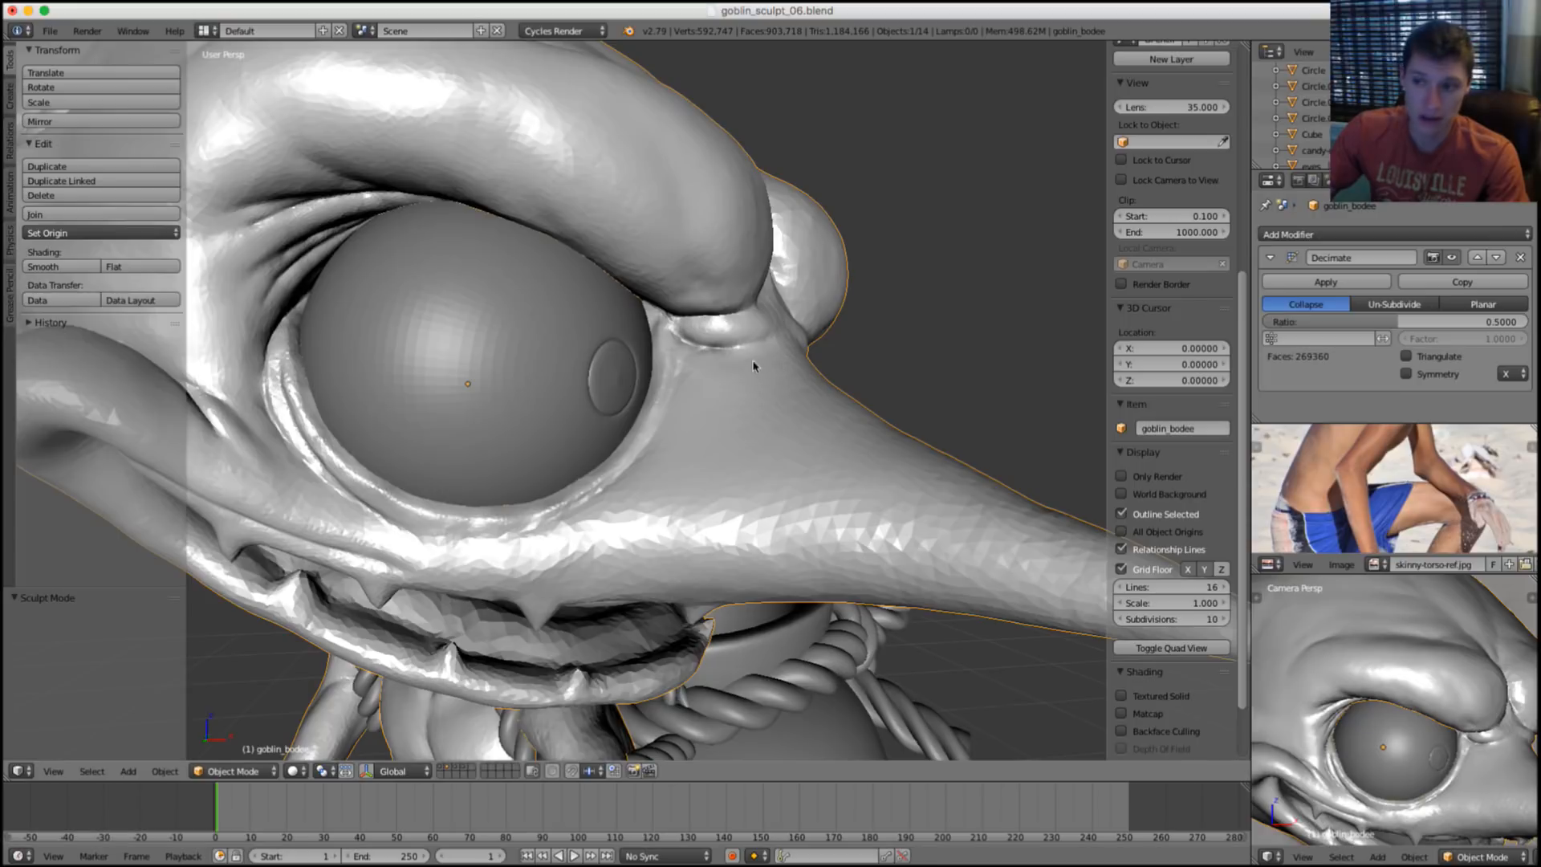
scroll(753, 366, down, 3)
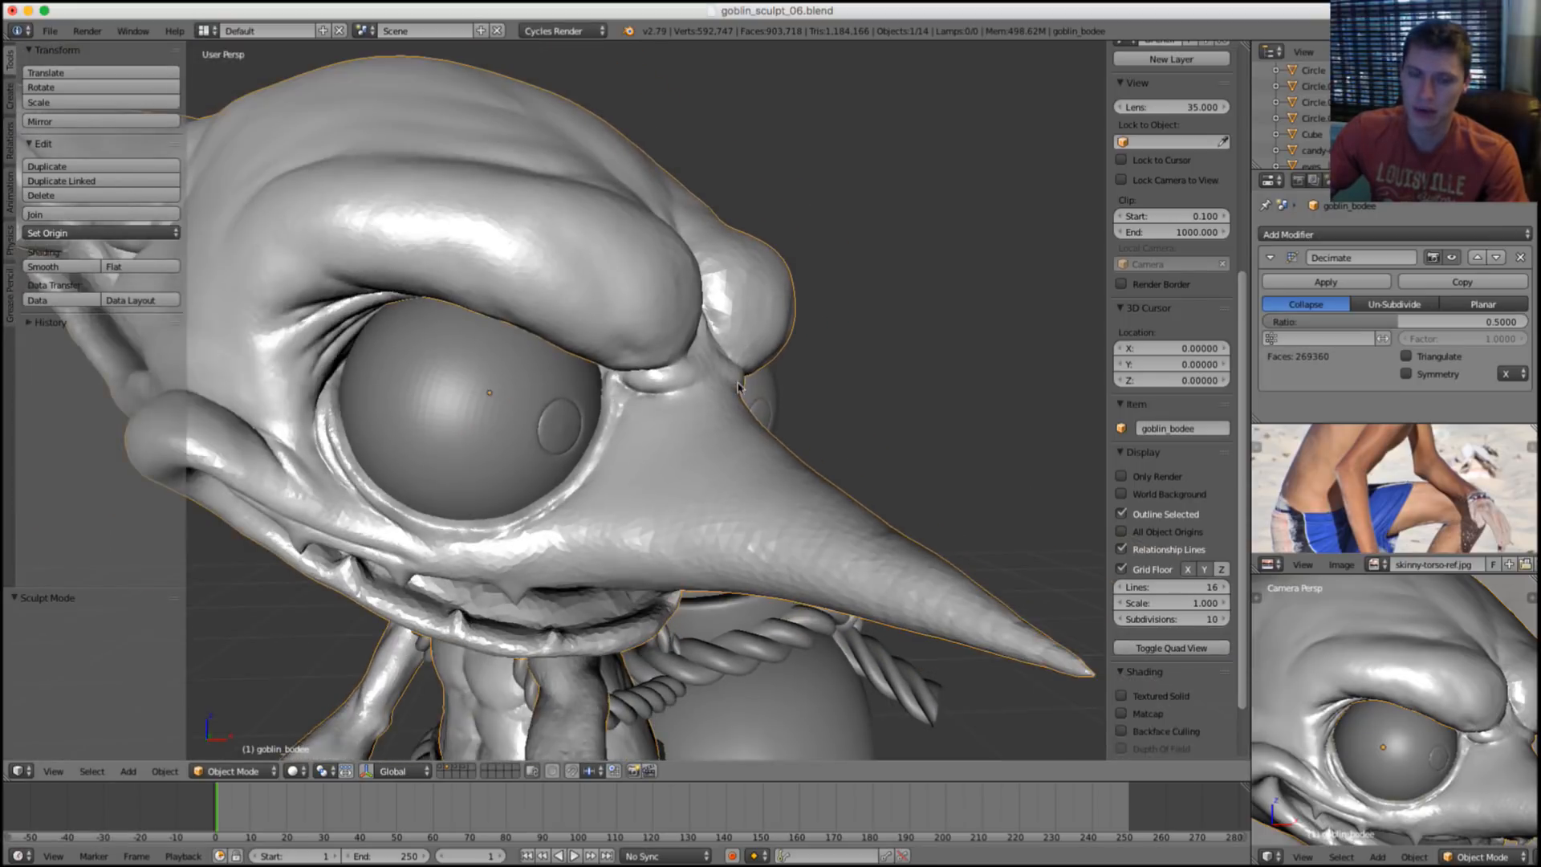
scroll(691, 441, up, 2)
scroll(679, 496, down, 5)
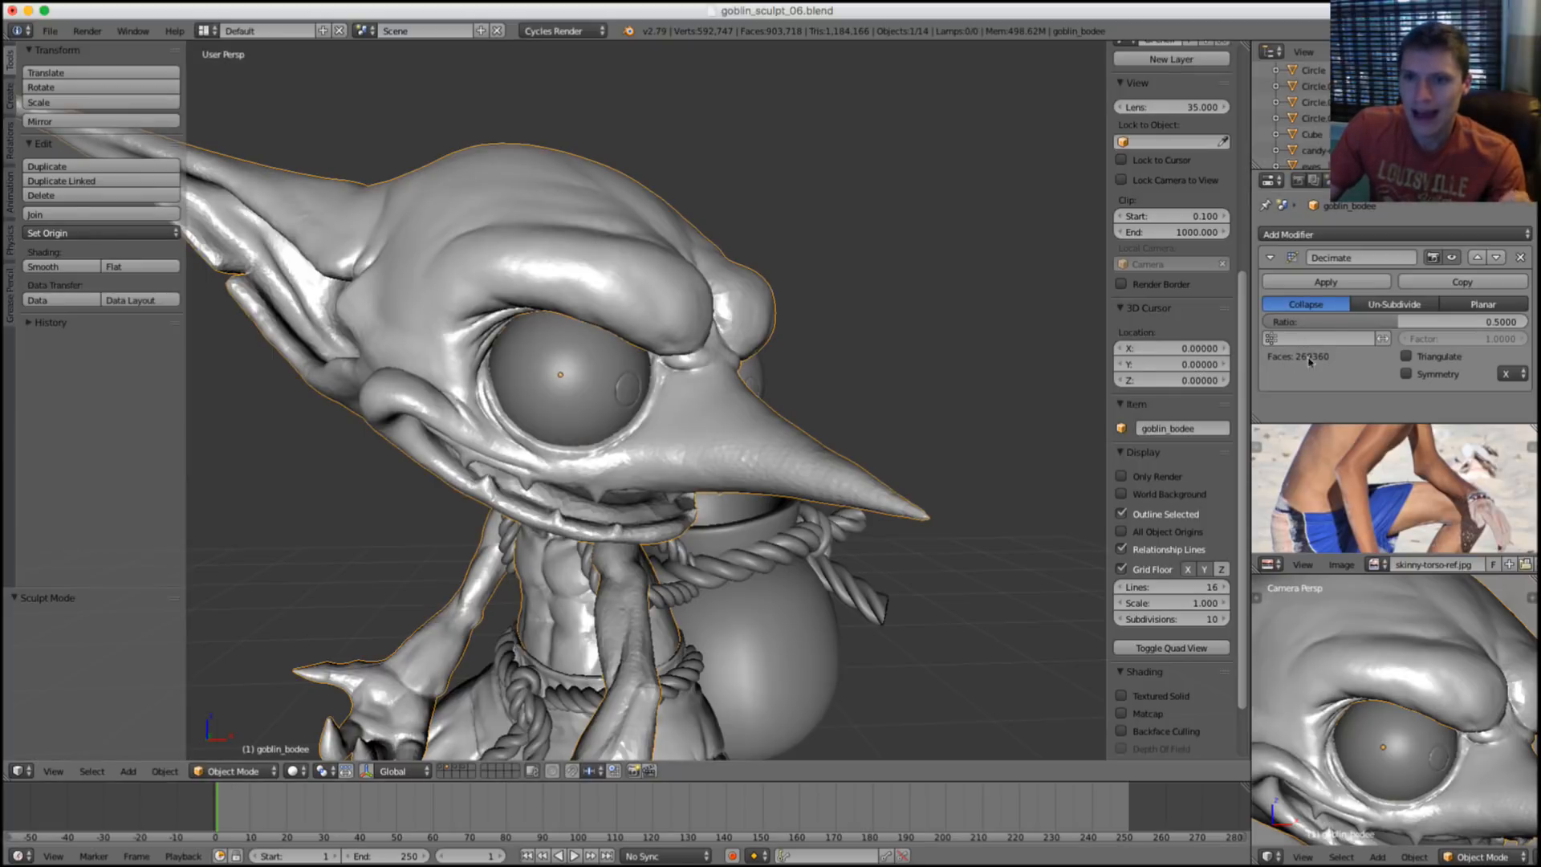
scroll(847, 350, down, 1)
scroll(844, 351, up, 1)
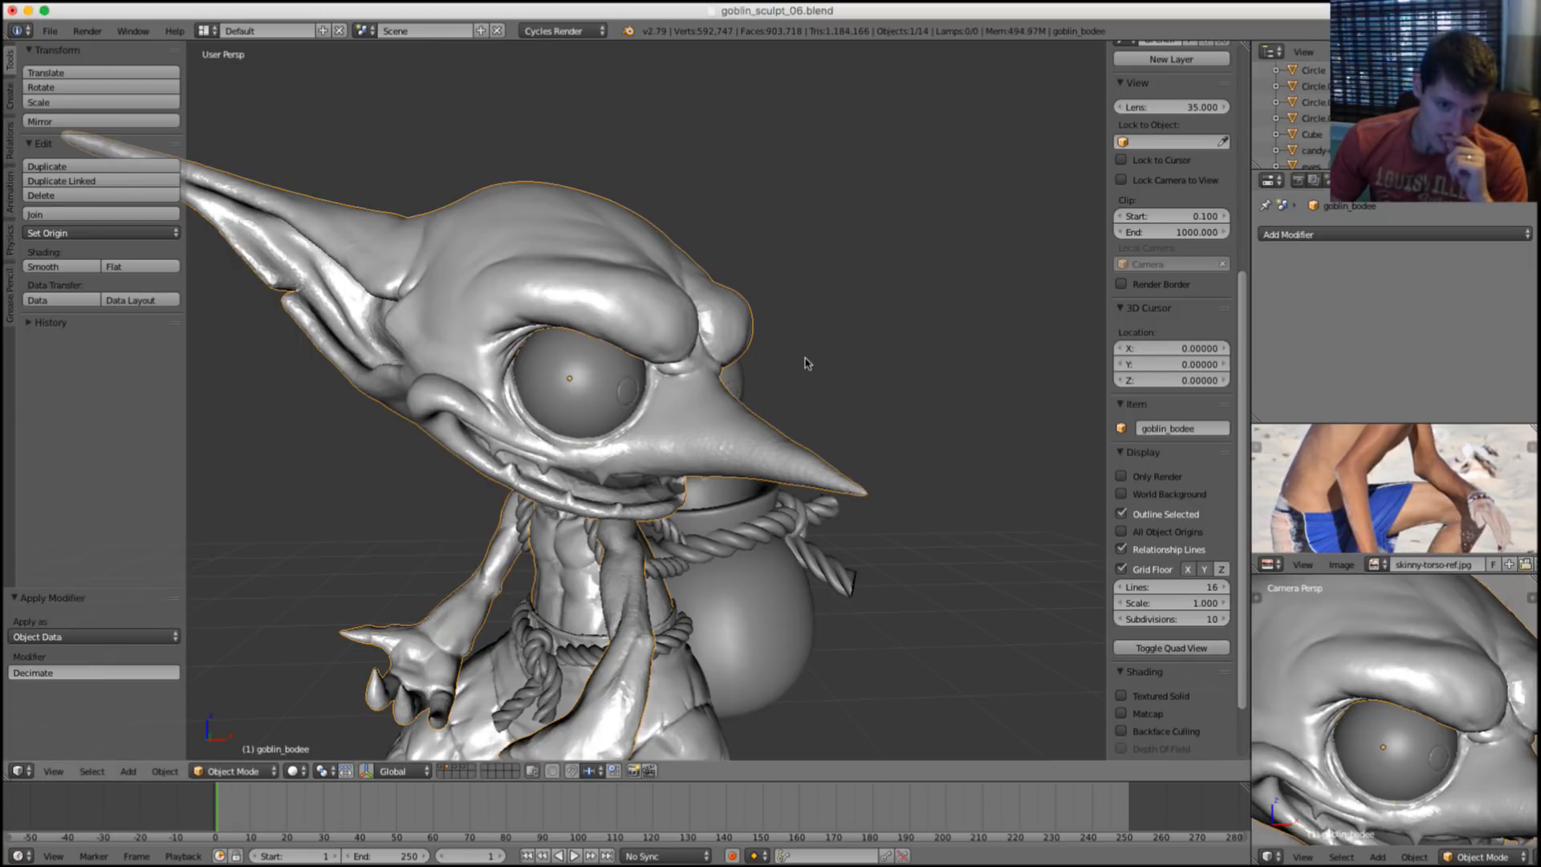
Put the goblin body in Sculpt Mode and reduce the Crease brush radius to about 37 px.
scroll(633, 361, up, 2)
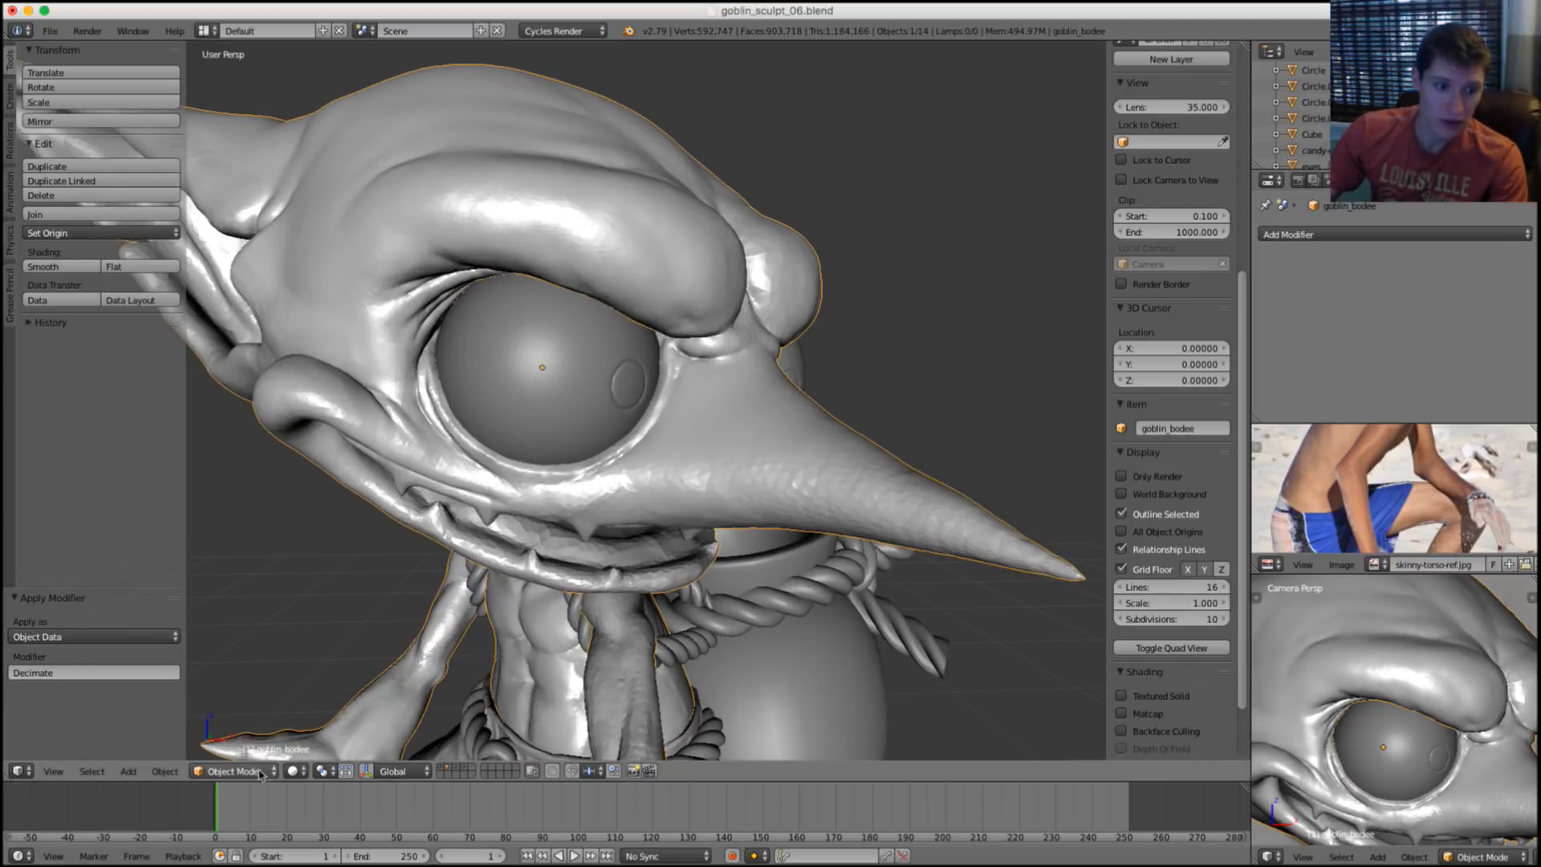
click(233, 771)
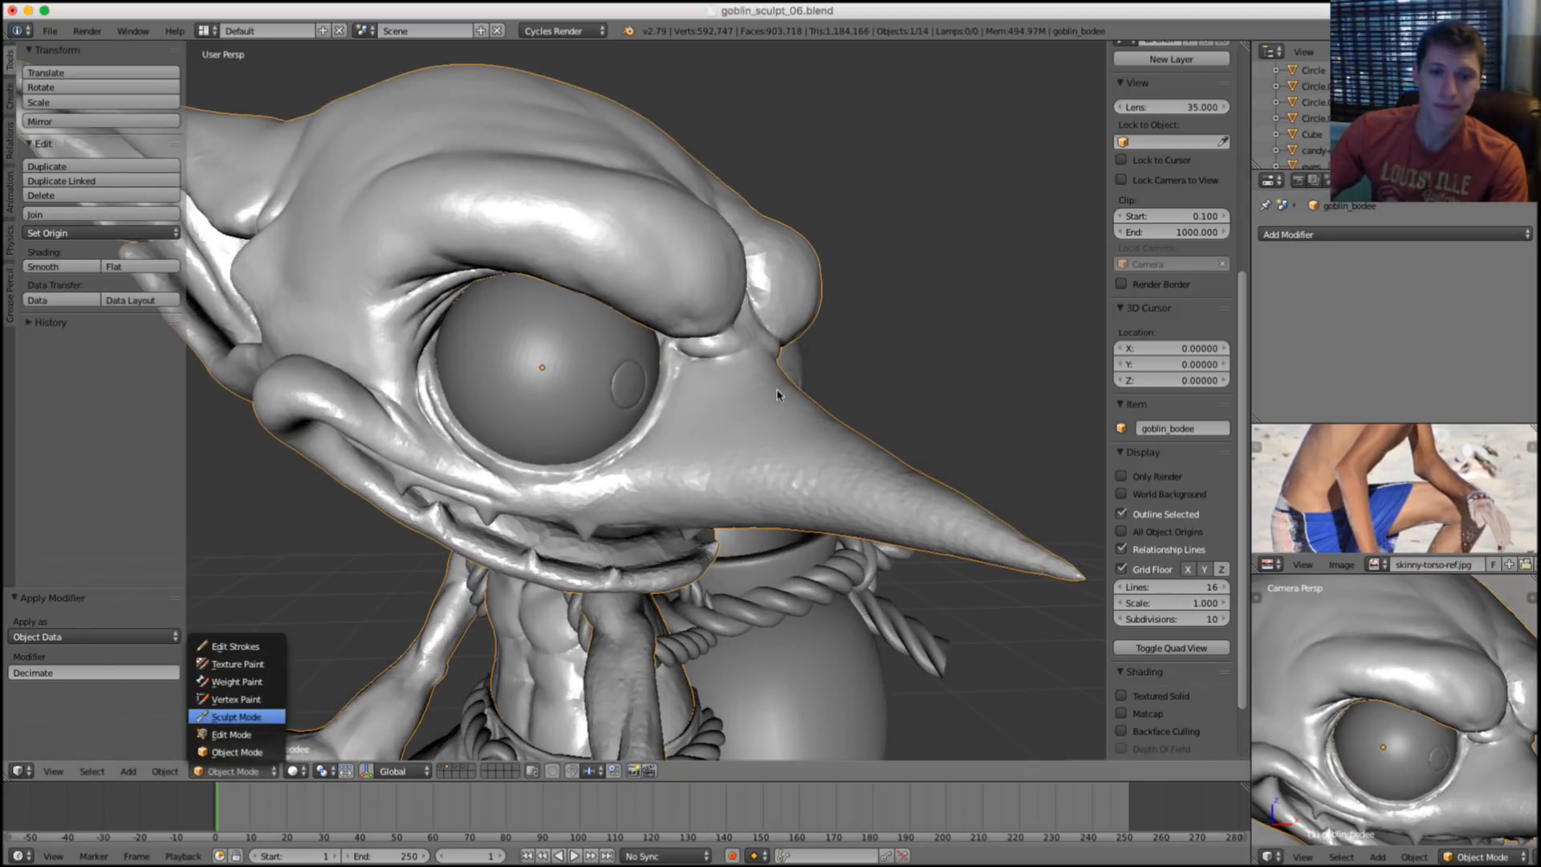
key(Return)
scroll(730, 437, up, 4)
key(f)
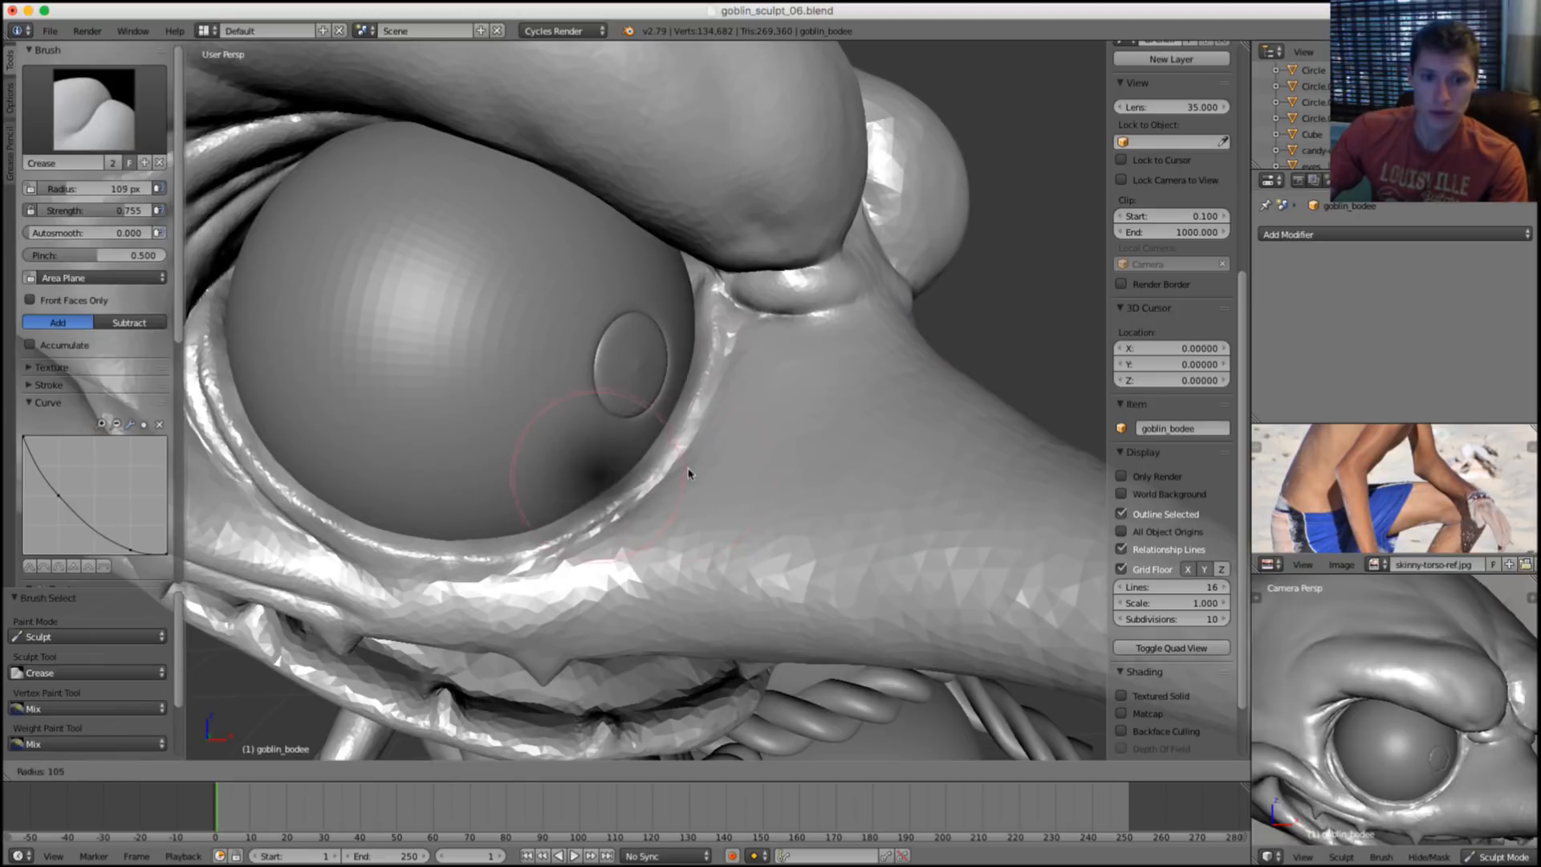
click(655, 484)
scroll(655, 484, up, 3)
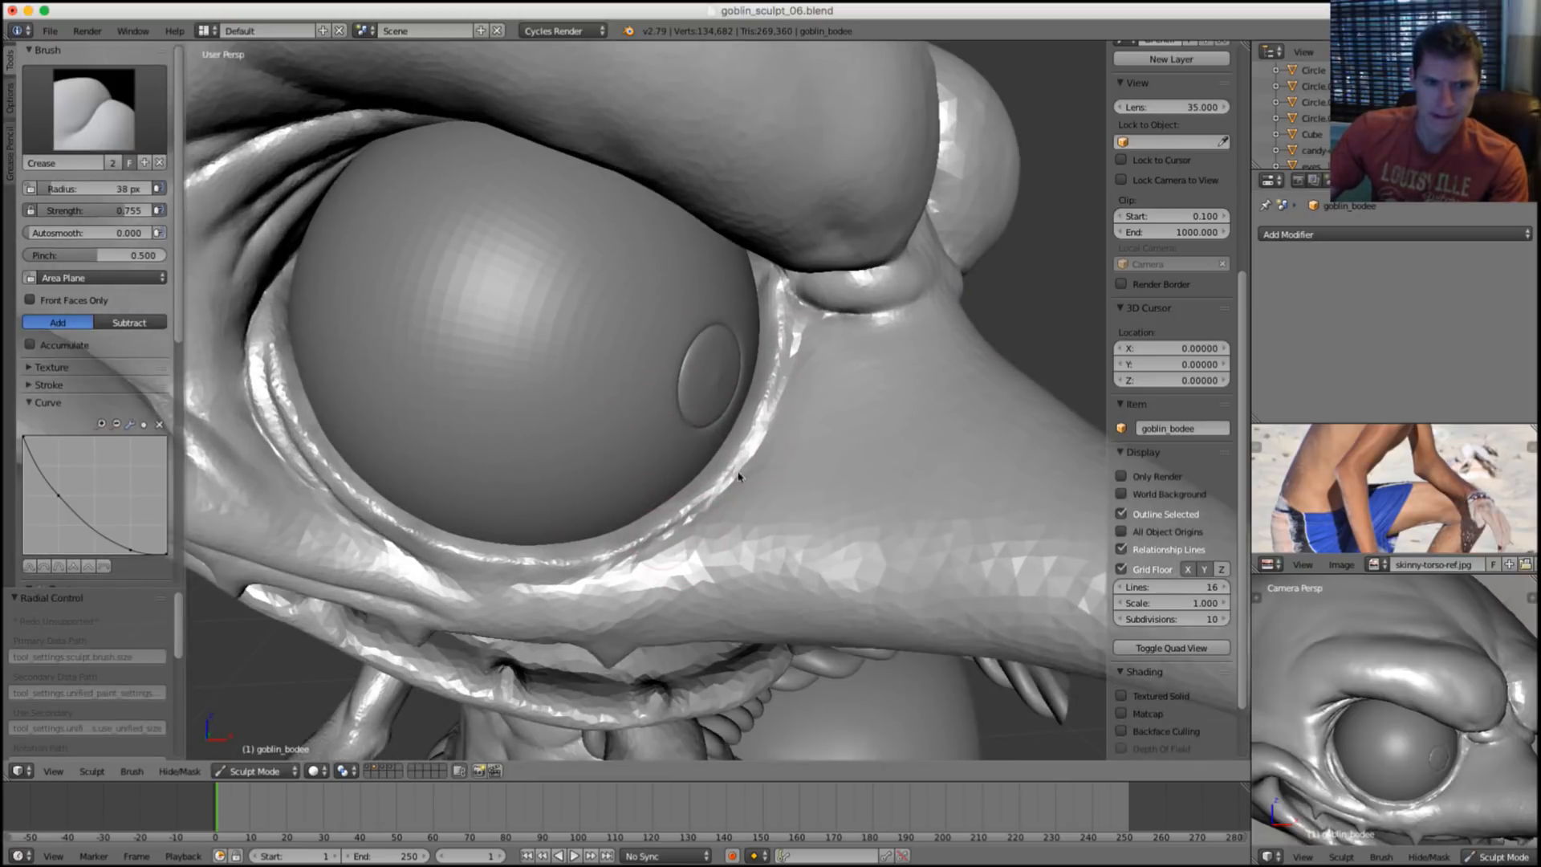
scroll(815, 334, up, 1)
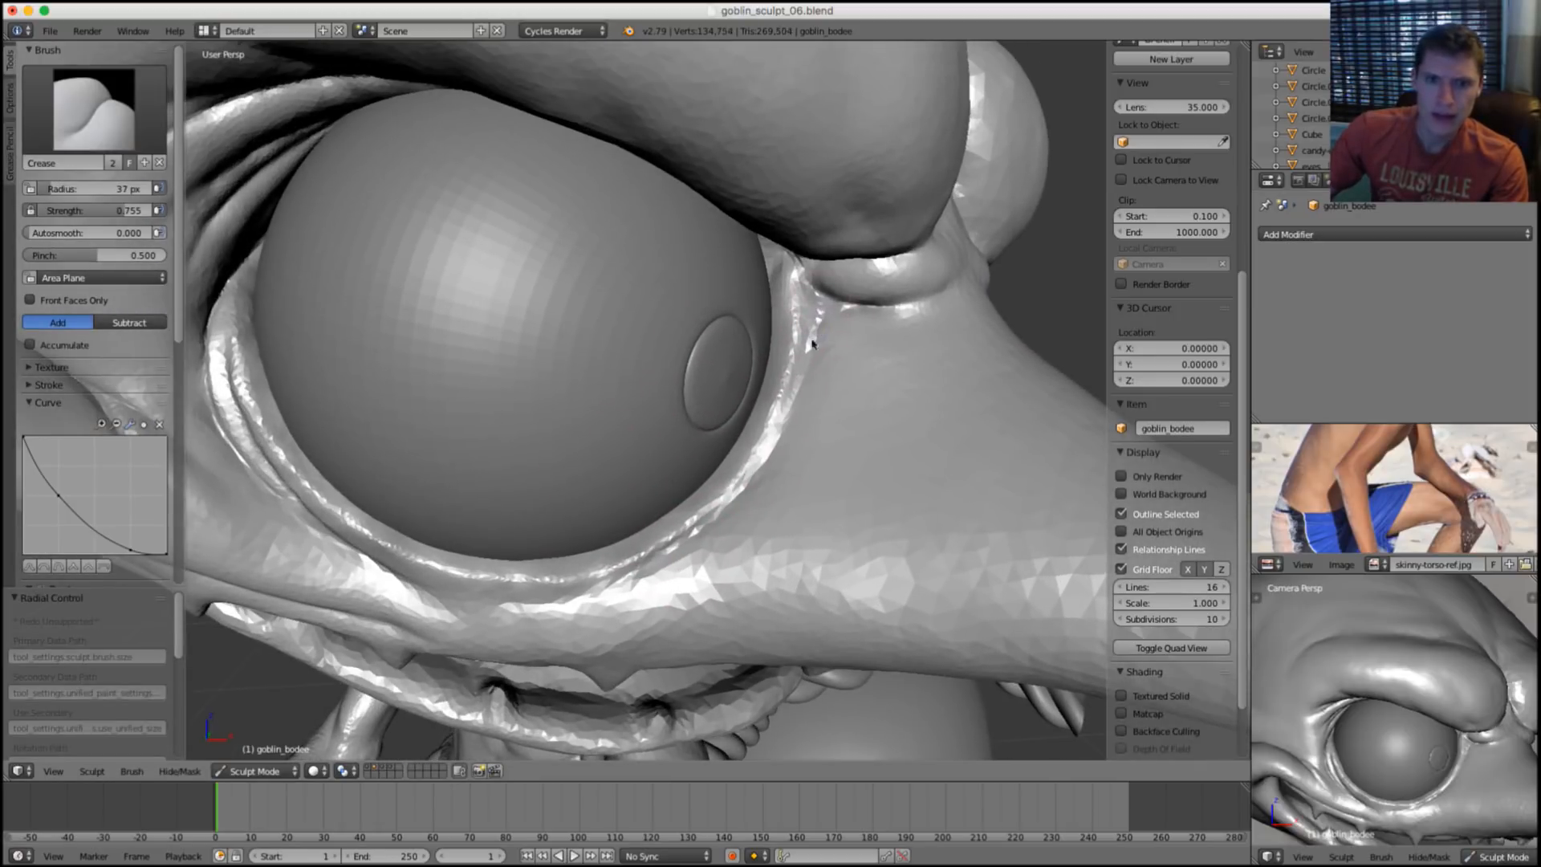
Sculpt a crease along the lower eyelid rim beside the nose bridge, with strokes of up to 64 px radius.
drag(813, 348, 773, 438)
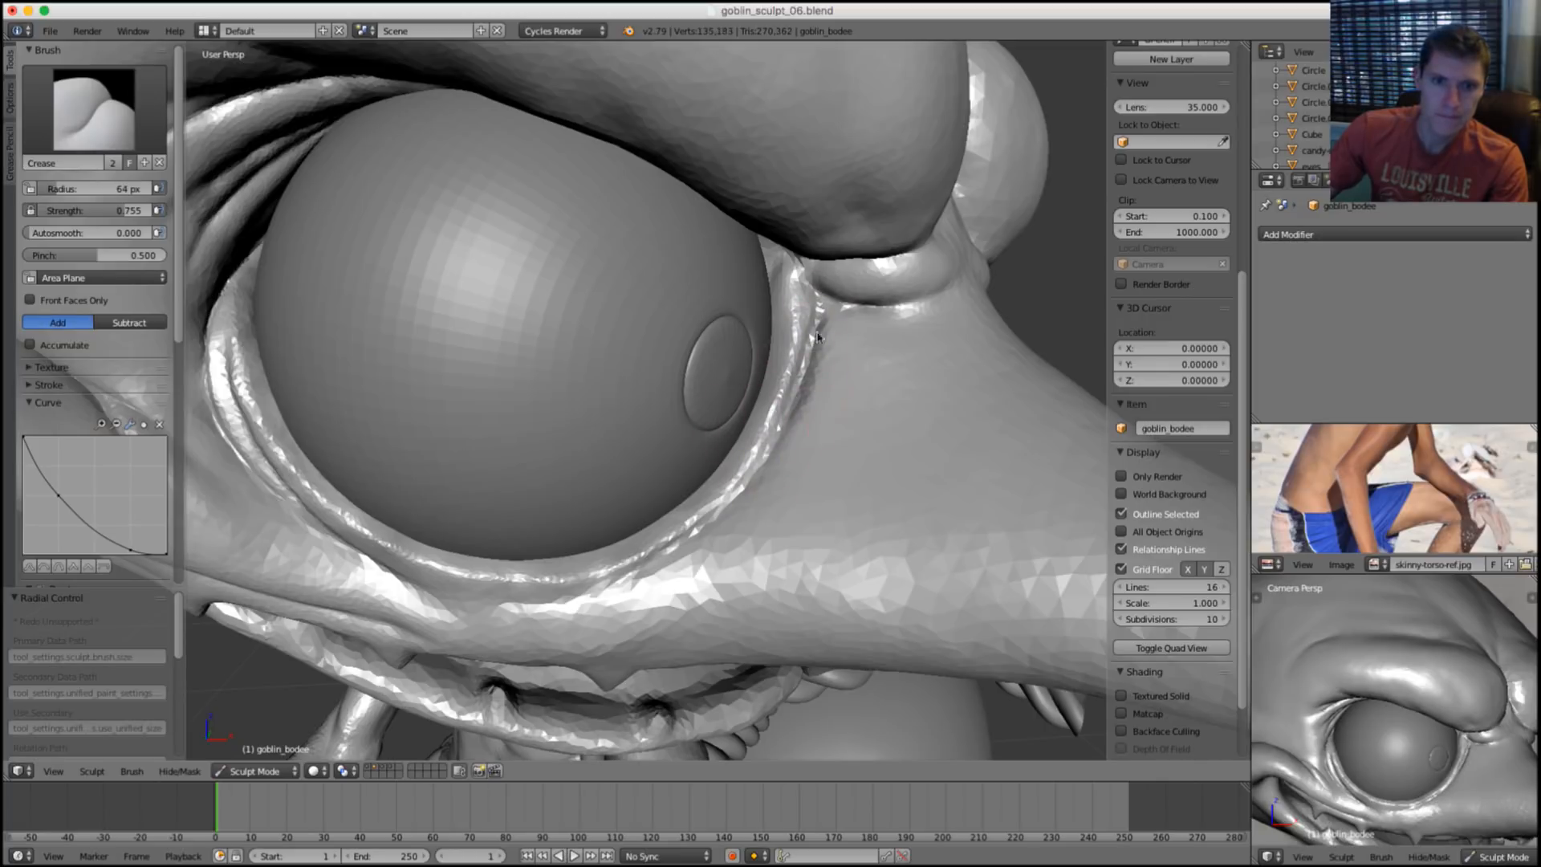
drag(818, 315, 803, 378)
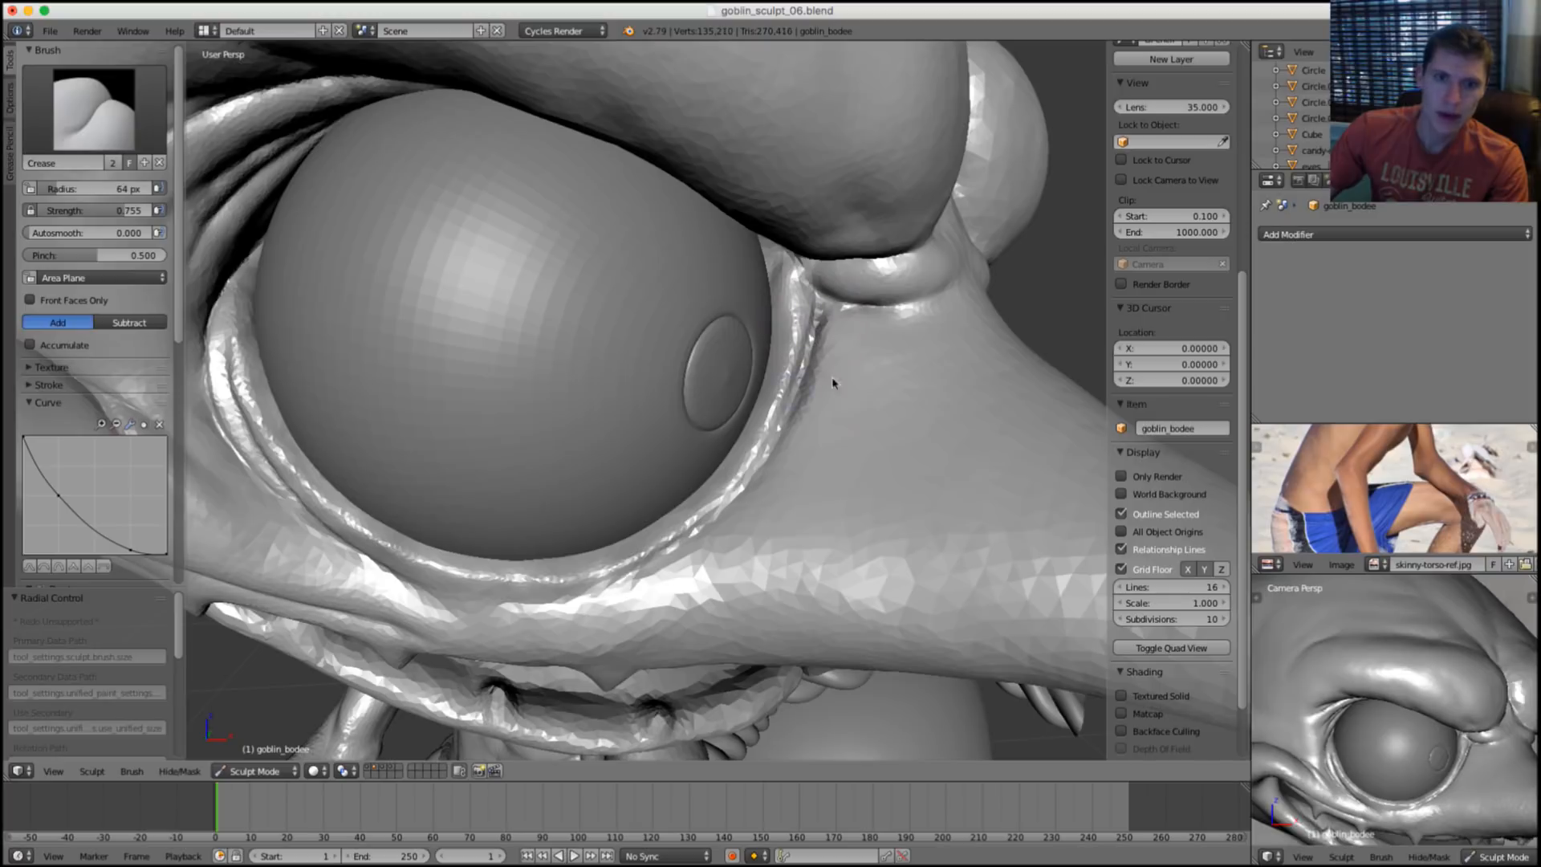
middle_drag(847, 391, 868, 271)
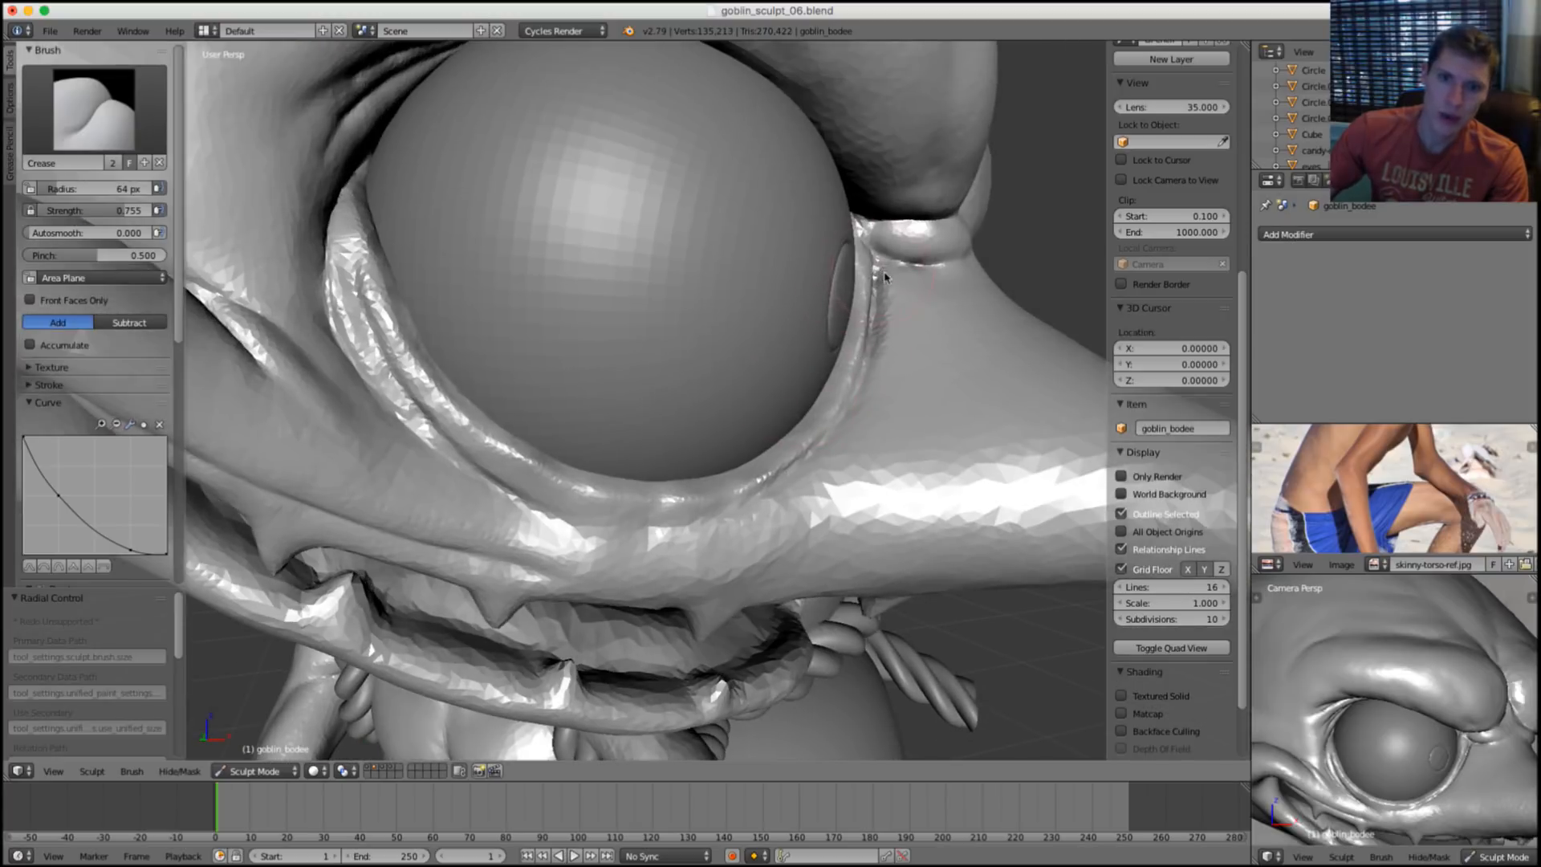
Try a sculpt stroke from the inner eye corner down across the cheek and undo it.
mouse_move(885, 356)
shift+mouse_down()
mouse_move(846, 433)
mouse_move(715, 528)
mouse_move(827, 513)
mouse_move(812, 524)
shift+mouse_up()
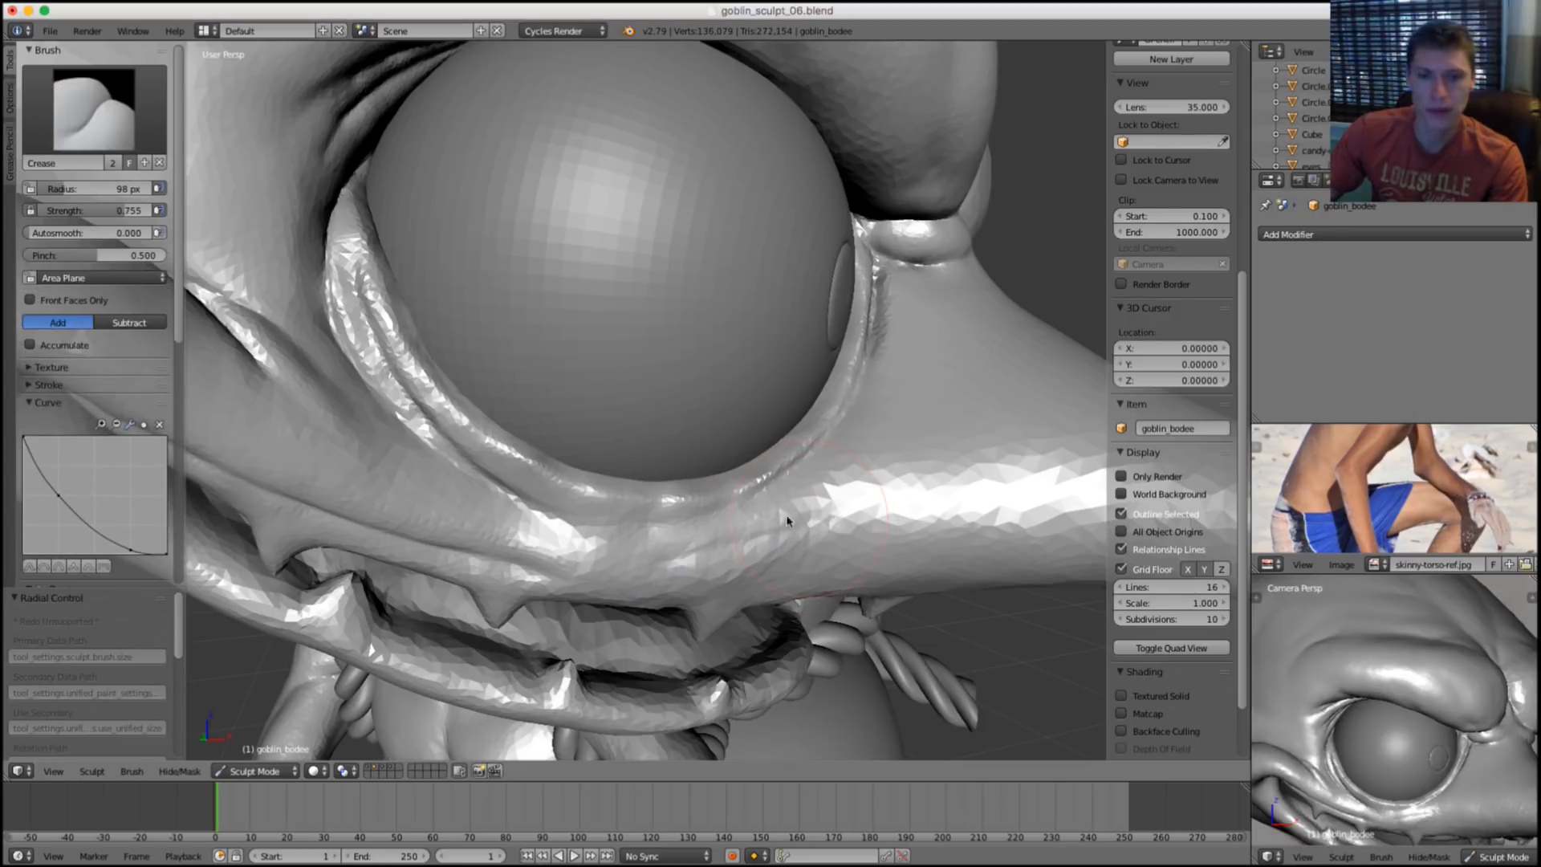
key(f)
click(836, 508)
mouse_move(835, 509)
middle_down()
mouse_move(816, 474)
mouse_move(749, 504)
mouse_move(743, 451)
mouse_move(626, 462)
middle_up()
scroll(750, 503, up, 2)
key(ctrl+z)
Smooth the cheek surface between the lower eyelid and the nose with a 132 px radius.
scroll(627, 462, down, 2)
shift+click(627, 463)
shift+drag(626, 462, 699, 460)
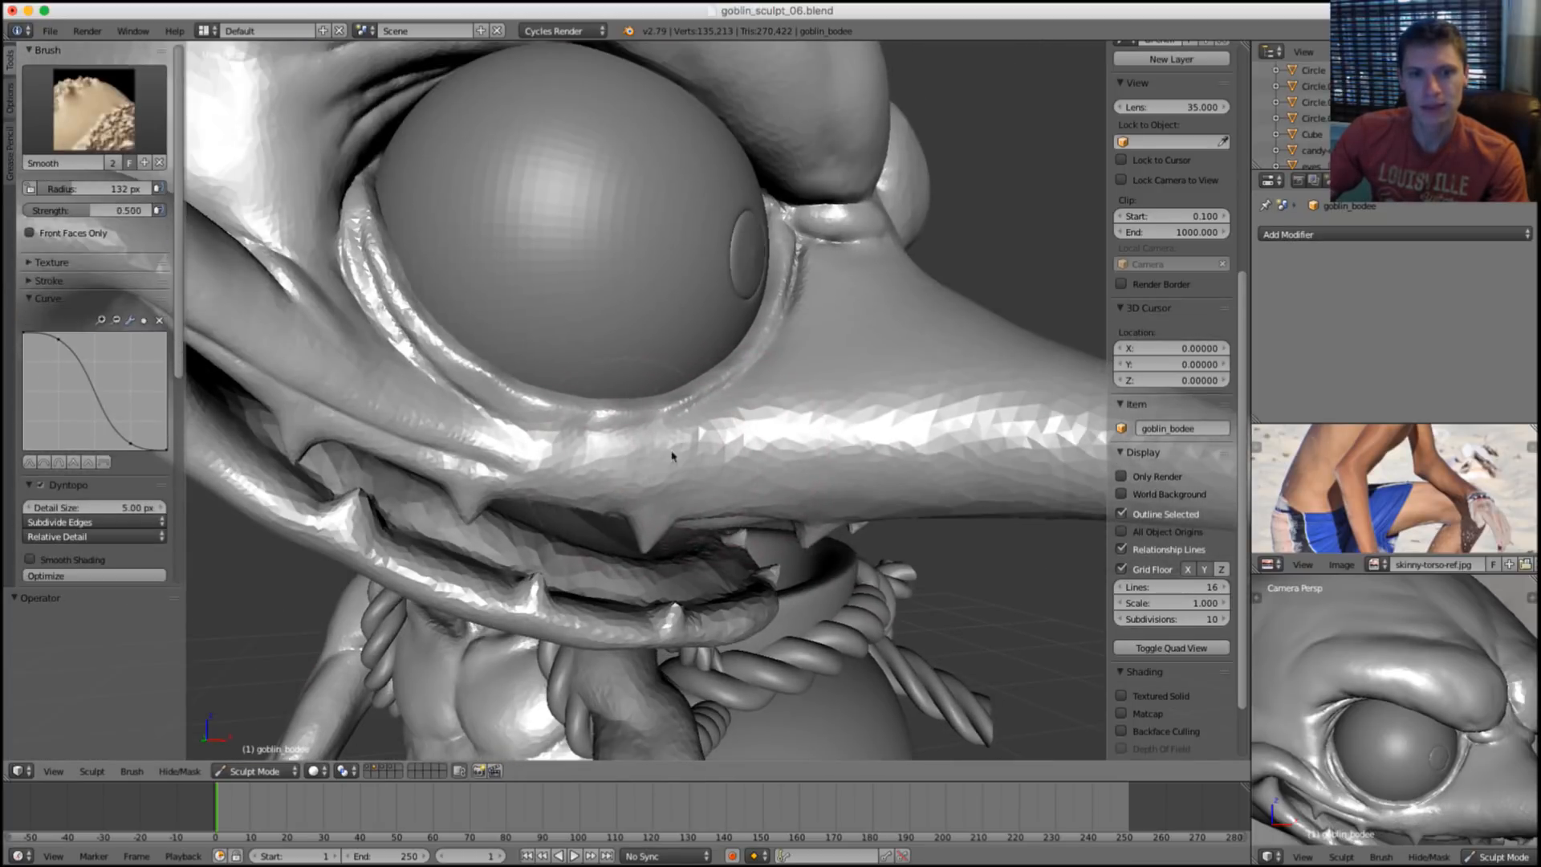
Examine the decimated goblin's head, nose and body from the side and the front.
scroll(857, 326, down, 5)
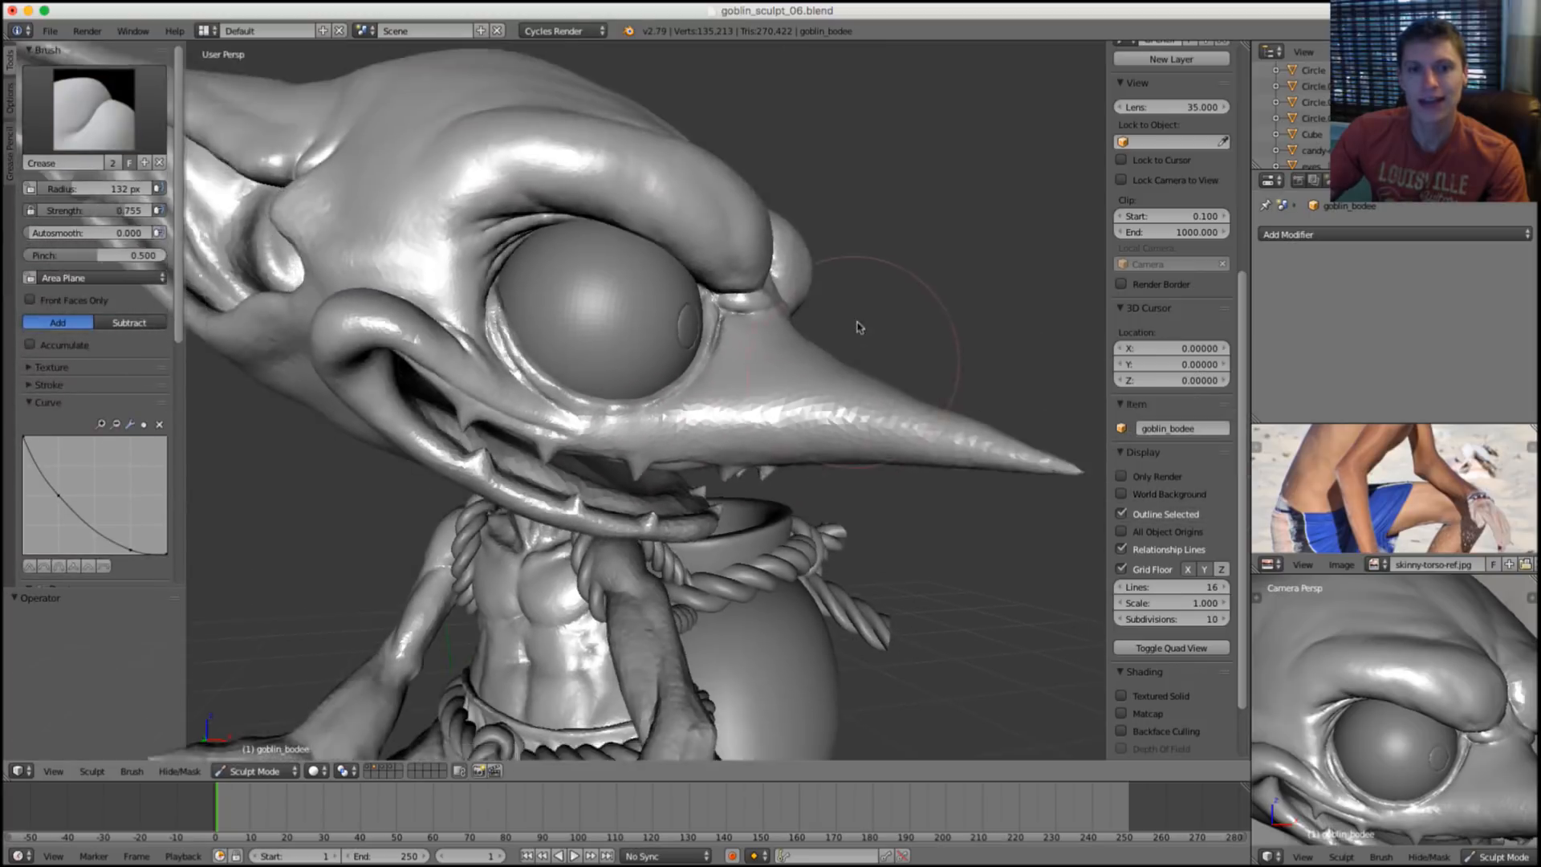
ctrl+middle_drag(872, 381, 867, 411)
shift+middle_drag(851, 350, 785, 285)
shift+middle_drag(690, 144, 703, 221)
middle_drag(702, 221, 574, 508)
scroll(573, 509, up, 3)
middle_drag(666, 502, 807, 363)
scroll(833, 397, up, 3)
scroll(794, 374, down, 2)
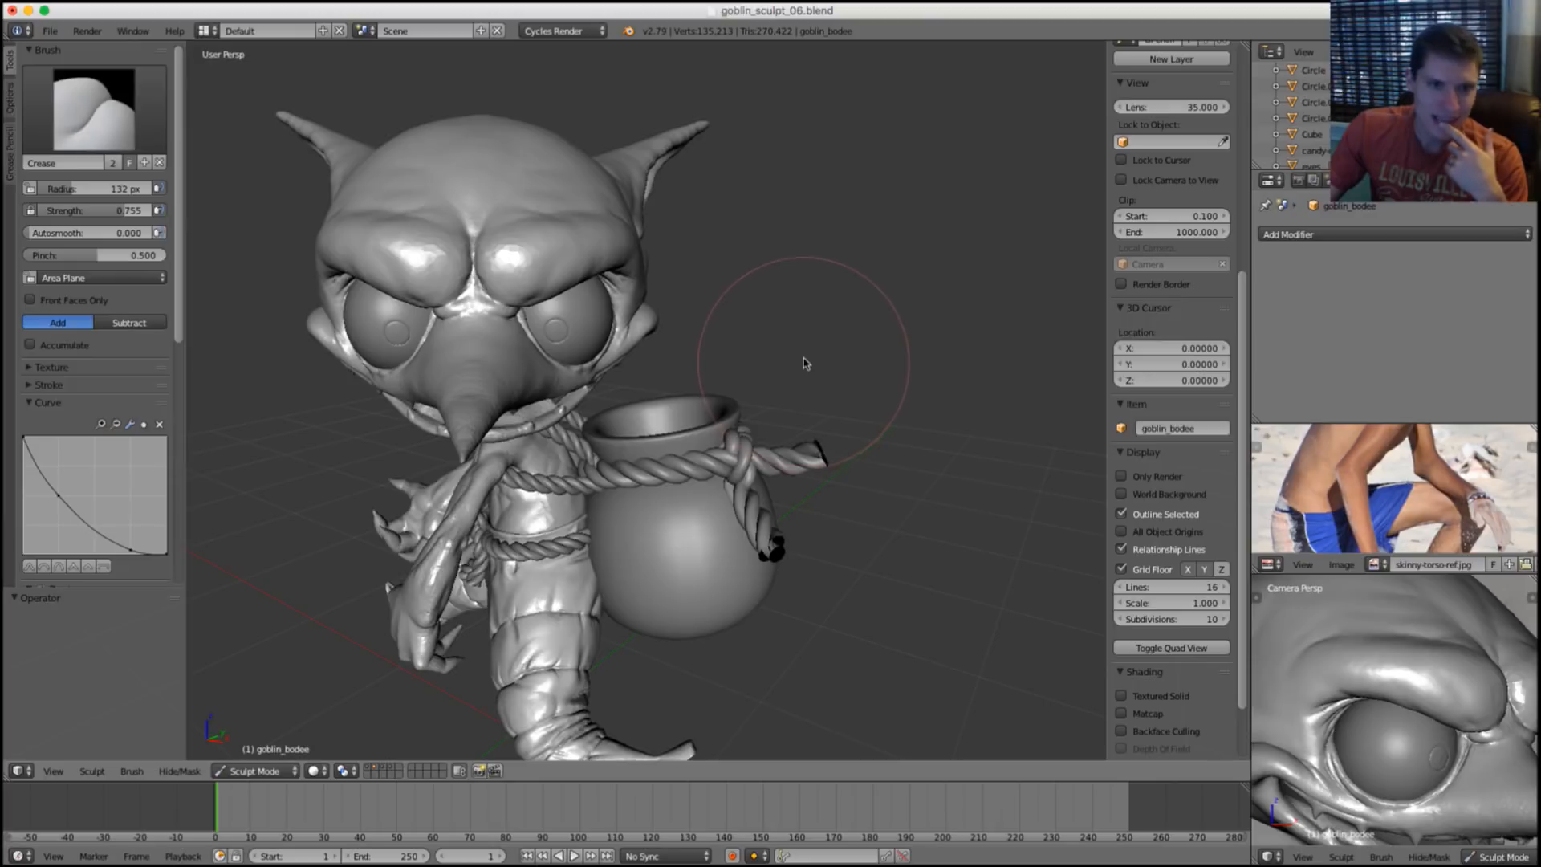
Sculpt a crease down the gap between the two brows, using the Crease brush at about 84 px radius.
scroll(803, 365, up, 2)
scroll(667, 309, up, 4)
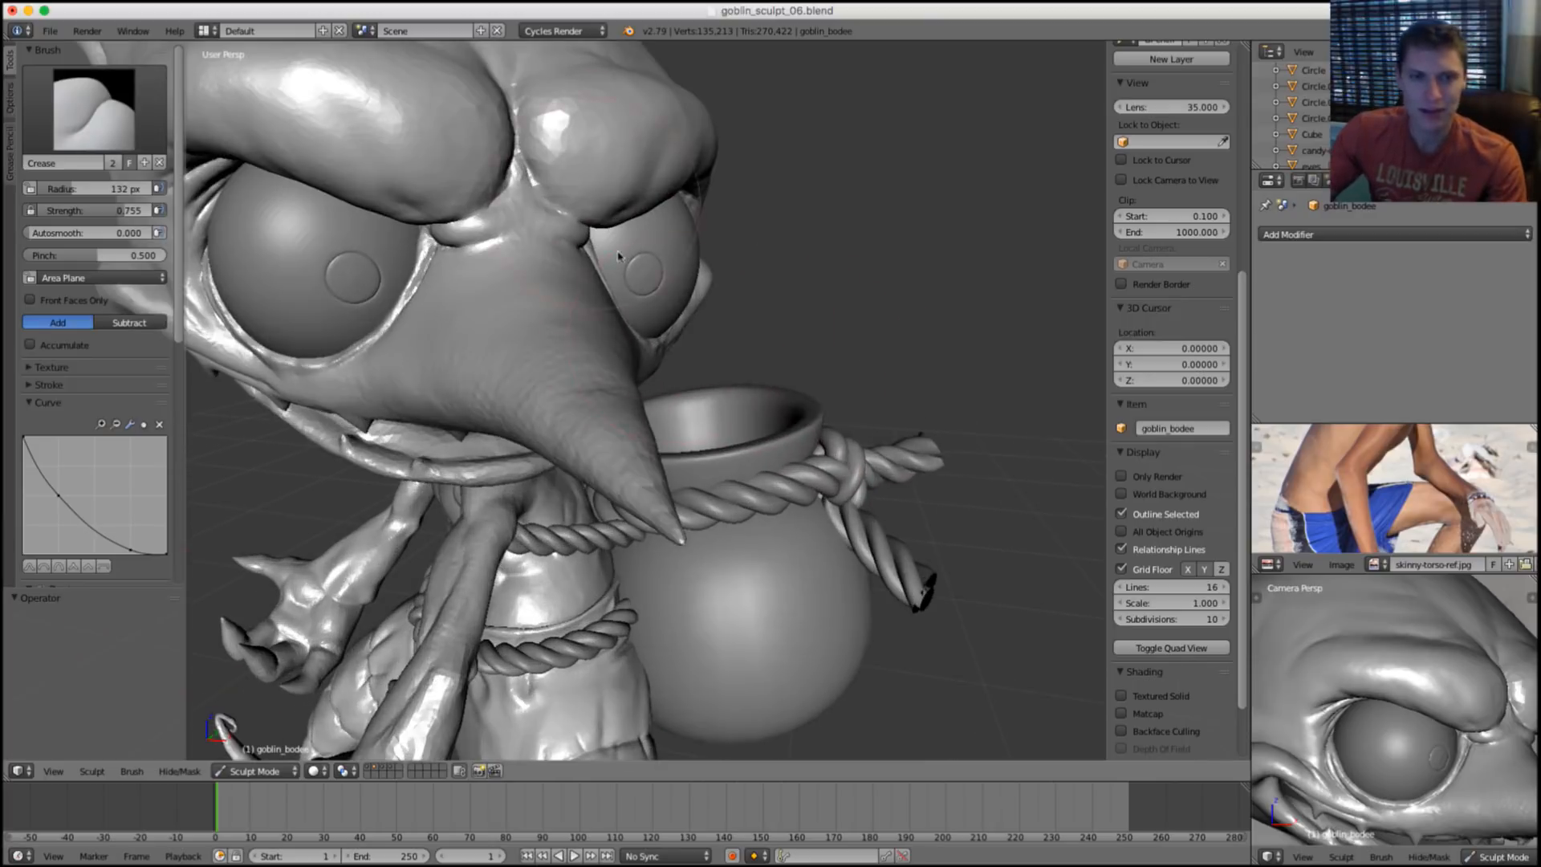
key(f)
click(591, 281)
middle_drag(594, 284, 599, 337)
scroll(599, 337, up, 4)
mouse_move(372, 399)
middle_down()
mouse_move(347, 351)
mouse_move(448, 437)
mouse_move(530, 546)
middle_up()
key(f)
click(463, 346)
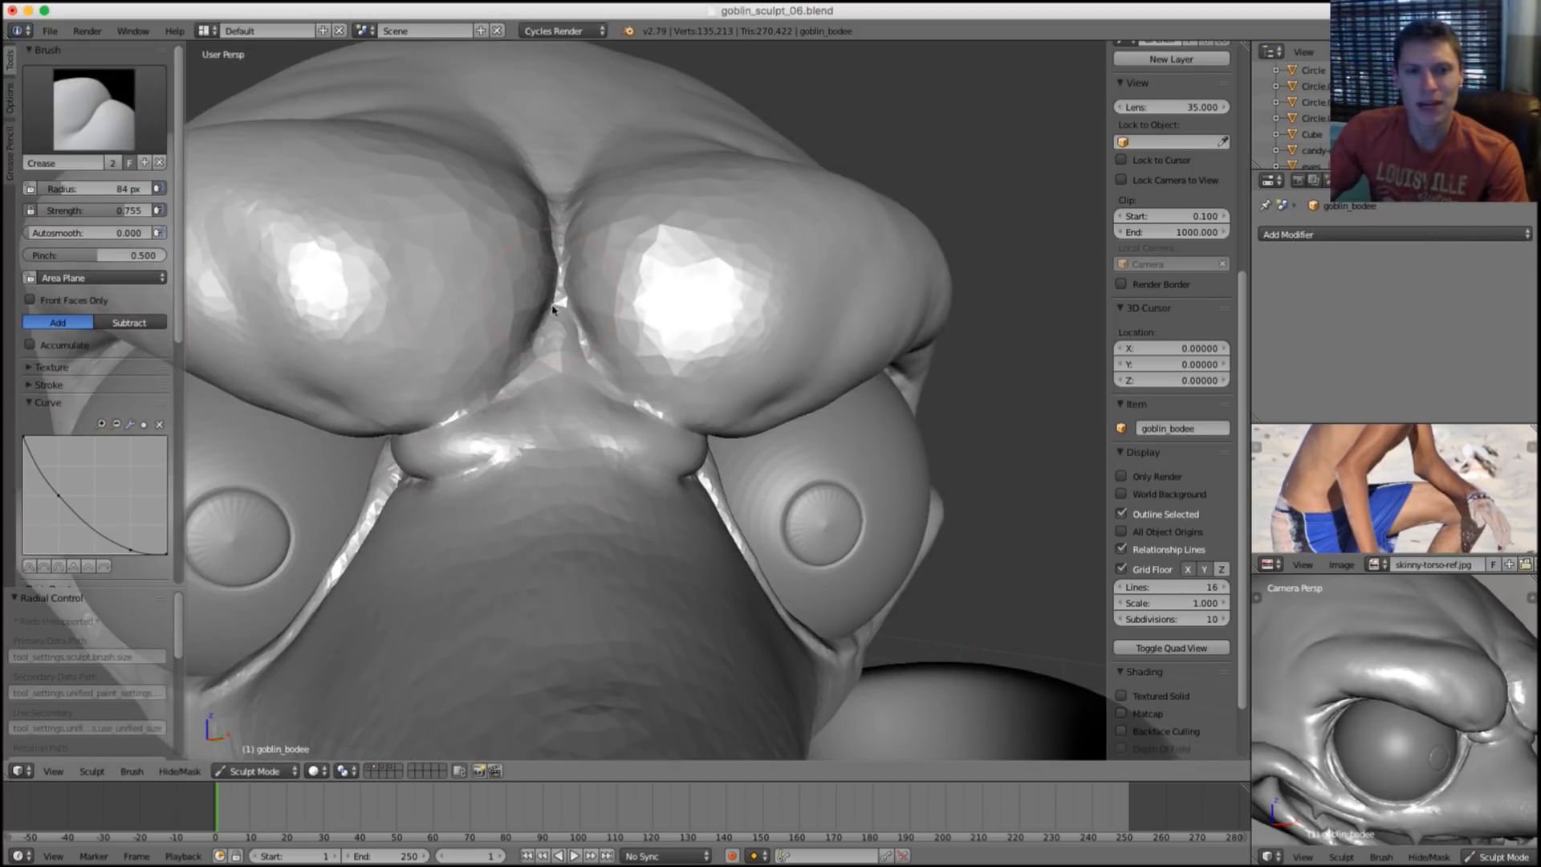
drag(552, 299, 514, 373)
middle_drag(514, 373, 533, 396)
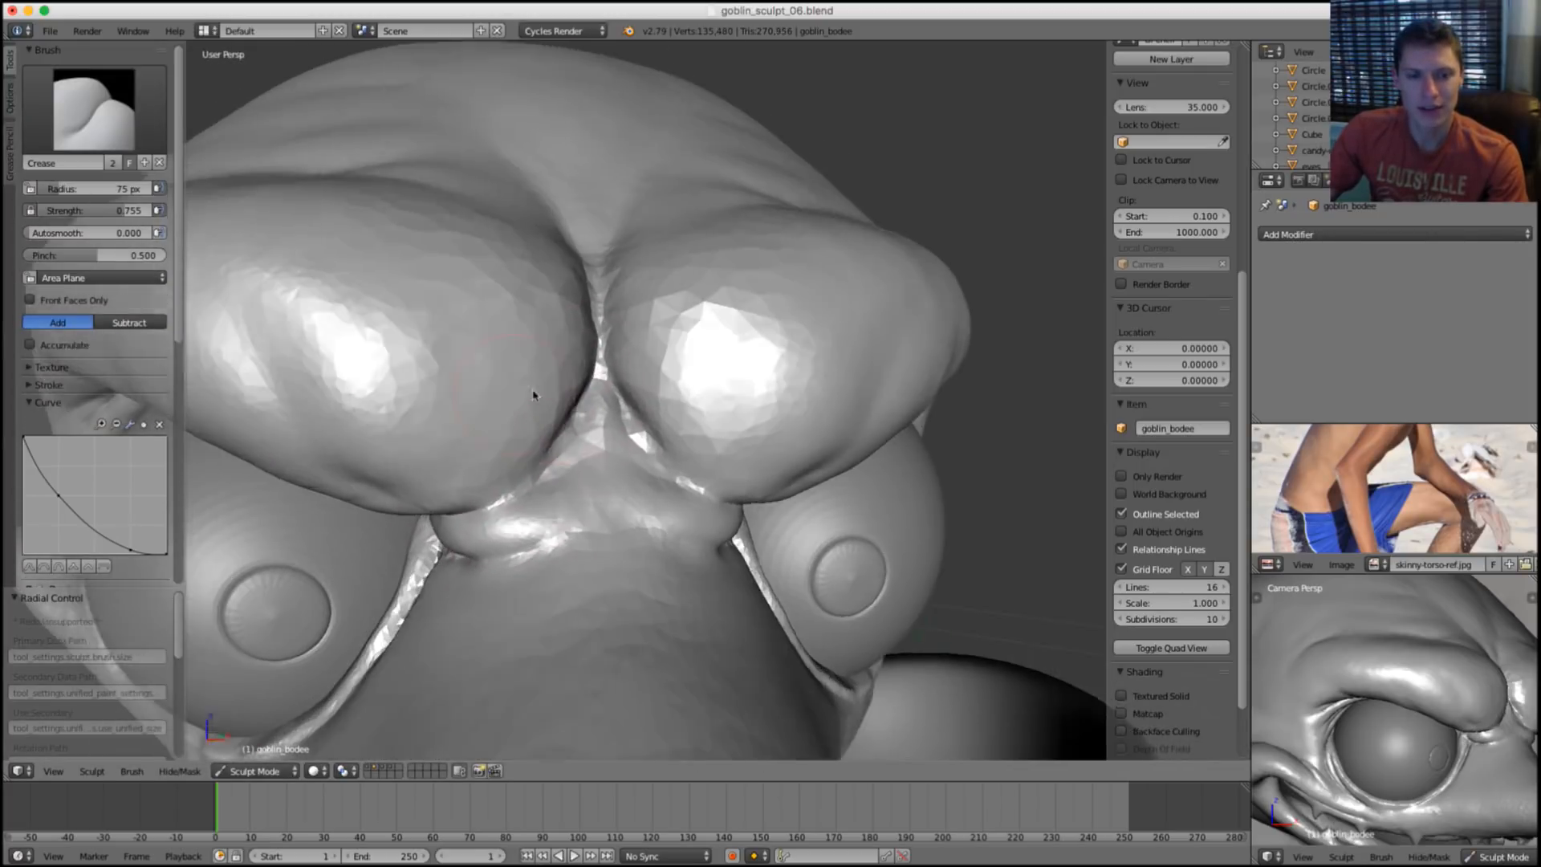
Deepen the fold where the brow meets the nose bridge with a 55 px Crease brush, and smooth the area.
key(f)
click(566, 424)
mouse_move(562, 449)
mouse_down()
mouse_move(553, 469)
mouse_move(503, 481)
mouse_up()
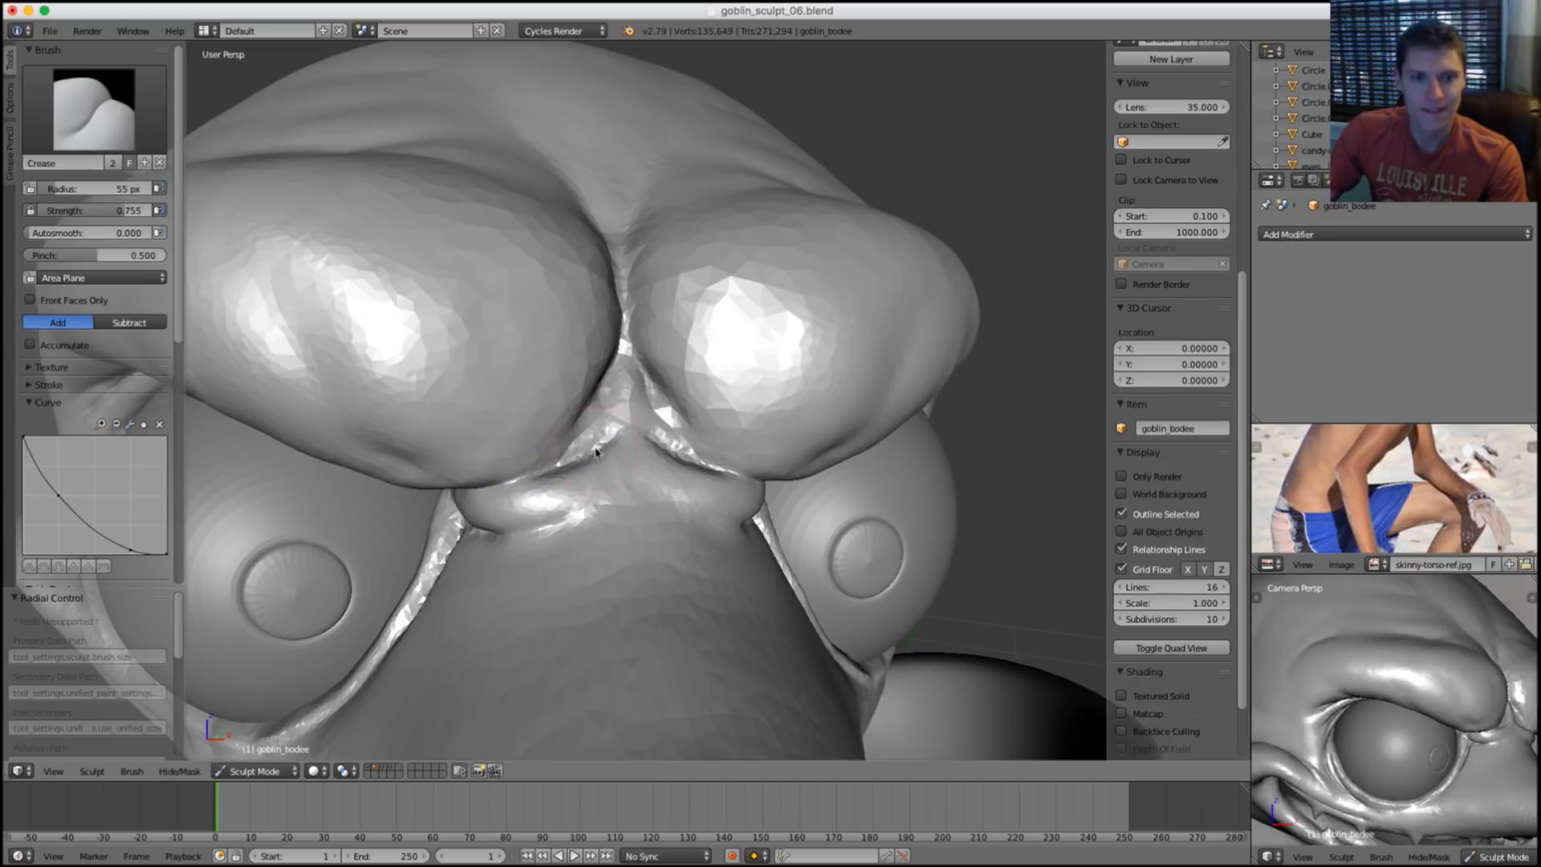
drag(596, 452, 530, 477)
middle_drag(599, 424, 549, 417)
key(s)
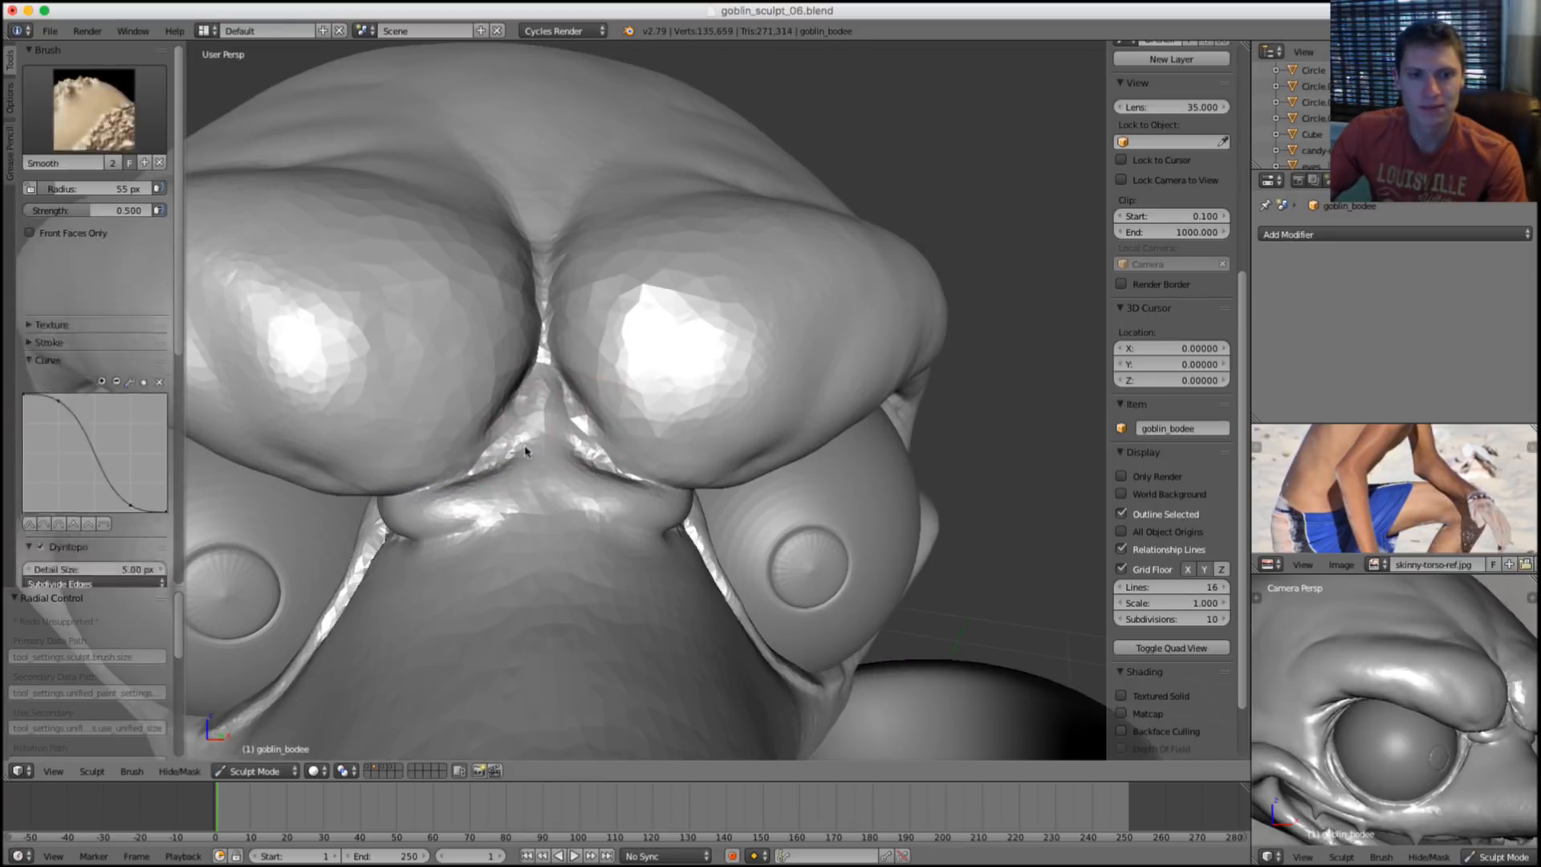
drag(530, 415, 494, 454)
key(shift+c)
Look over the whole goblin from the side and reframe the small camera view on the nose and eyes.
scroll(771, 361, down, 6)
middle_drag(771, 361, 948, 346)
key(f)
click(891, 359)
scroll(1387, 657, up, 2)
shift+middle_drag(1388, 656, 1316, 635)
scroll(751, 434, up, 3)
key(f)
click(795, 335)
scroll(798, 334, down, 2)
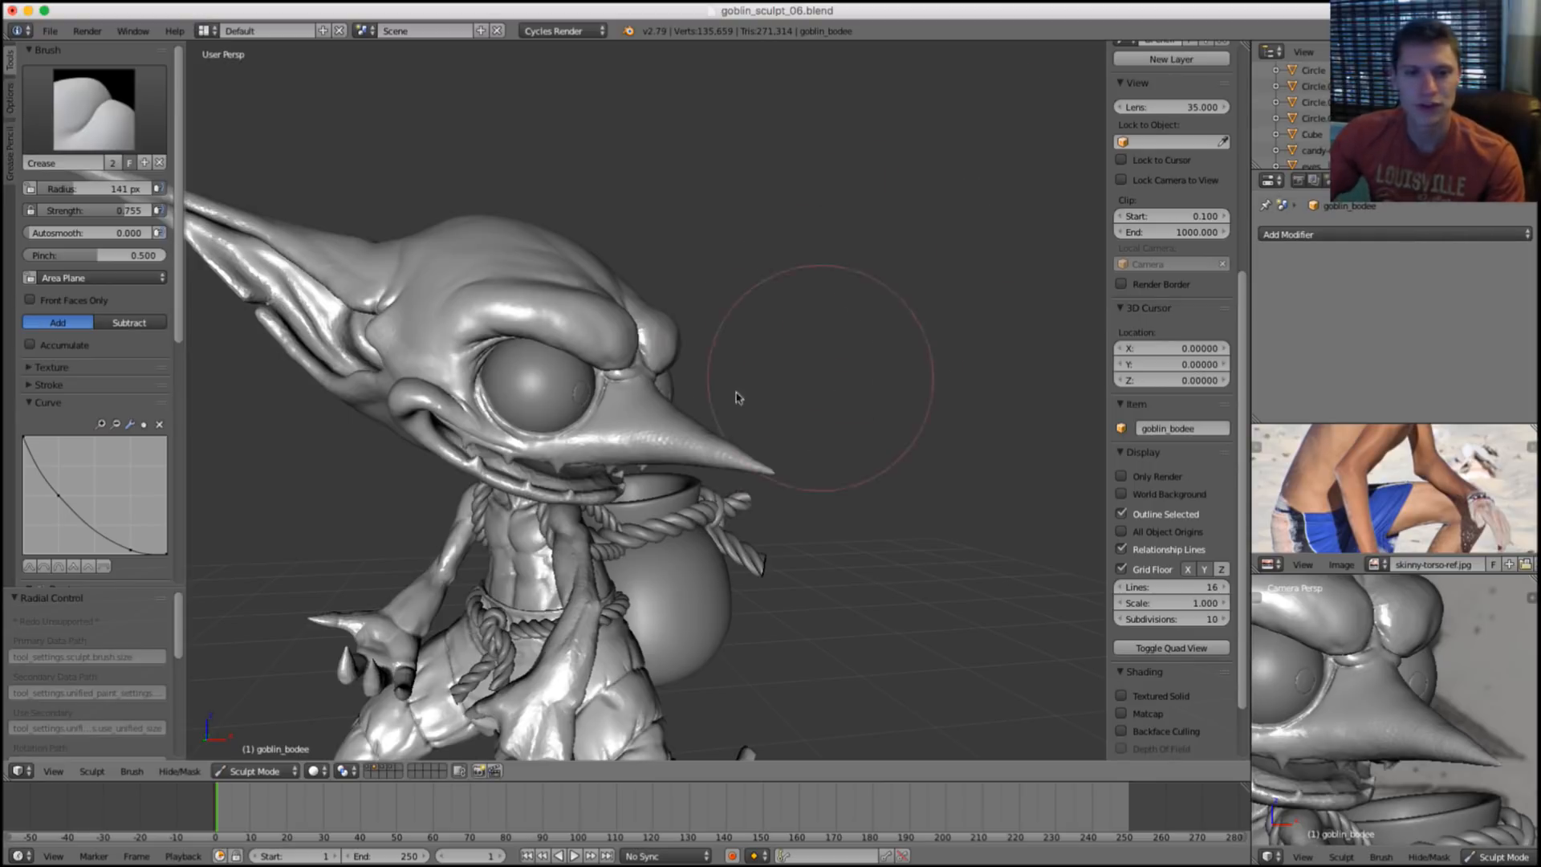
Set the Crease brush strength to 0.711, and briefly show layer 2 to see the concept sketch before returning to layer 1.
scroll(706, 406, up, 3)
key(f)
click(670, 384)
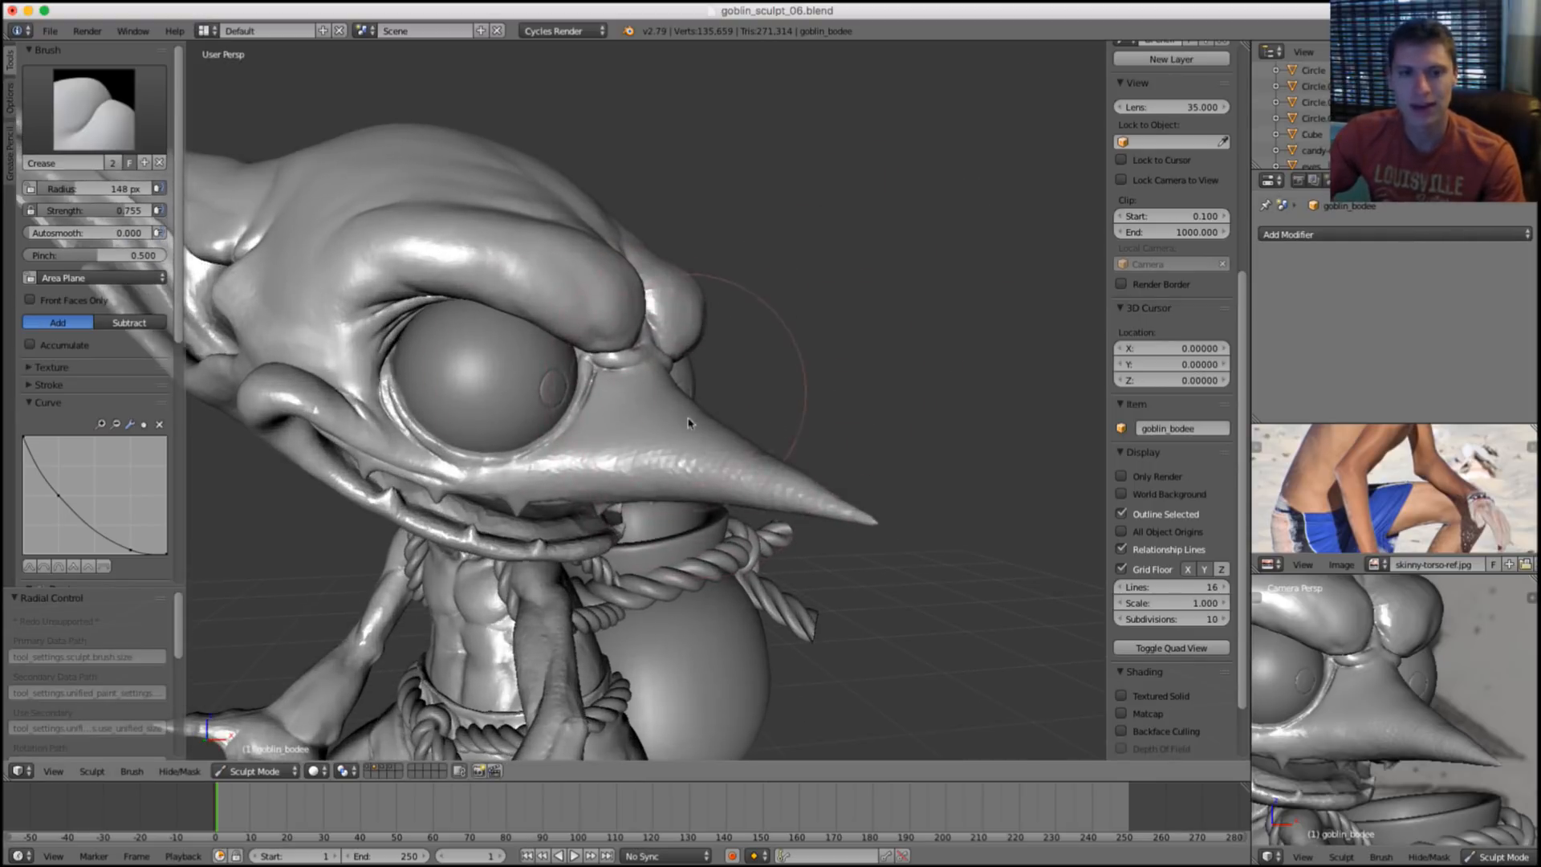
scroll(686, 413, up, 3)
key(shift+c)
key(shift+f)
click(930, 469)
key(2)
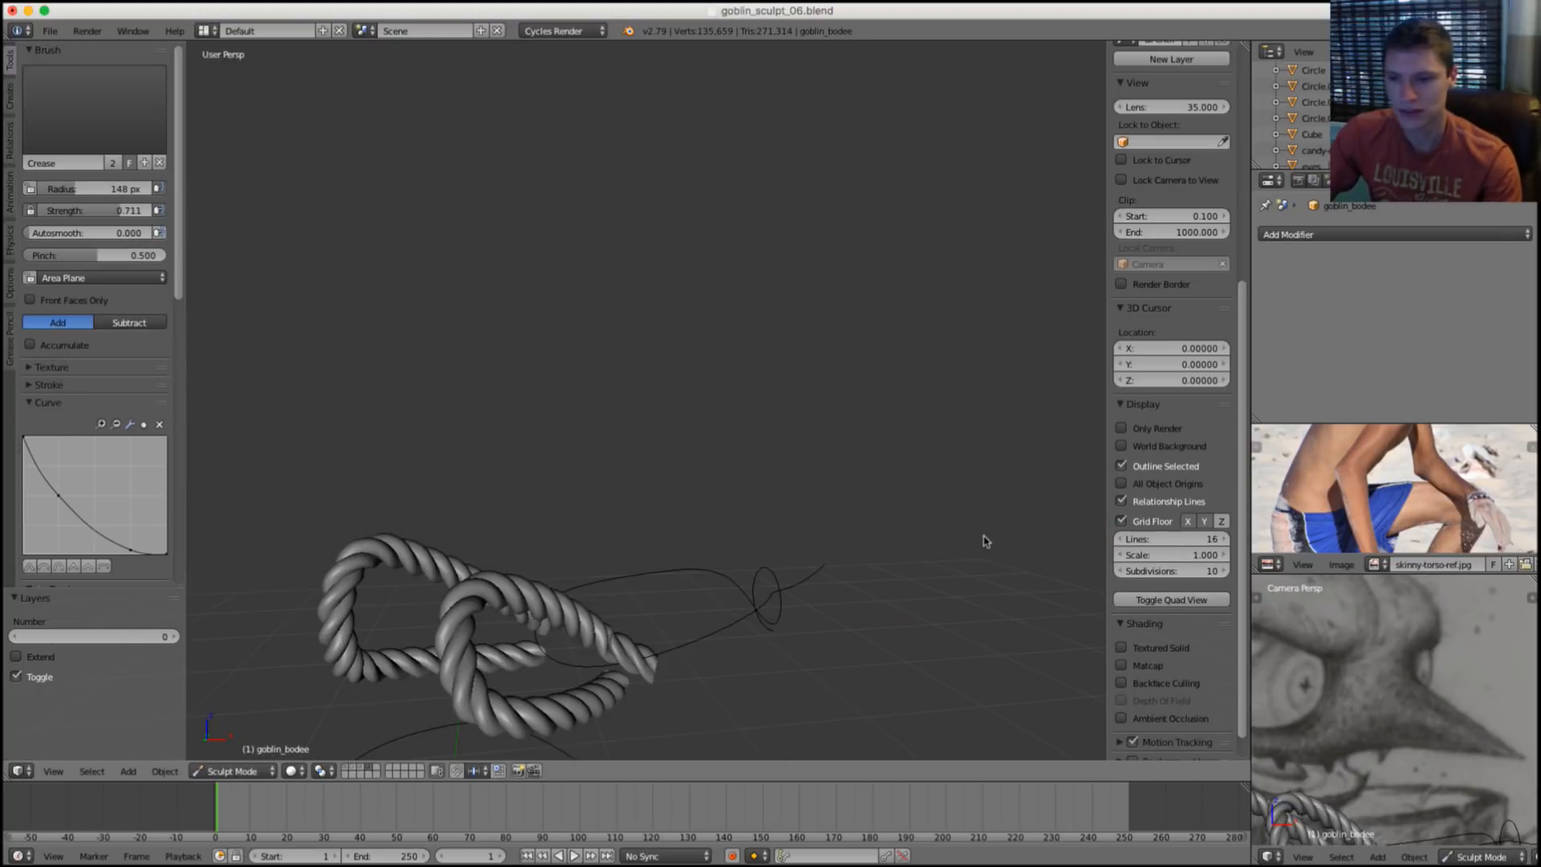
key(1)
Sculpt along the side of the nose with the Crease brush, enlarging its radius from 180 to 195 px.
mouse_move(965, 518)
middle_down()
mouse_move(971, 474)
mouse_move(939, 482)
mouse_move(941, 431)
middle_up()
key(f)
click(973, 466)
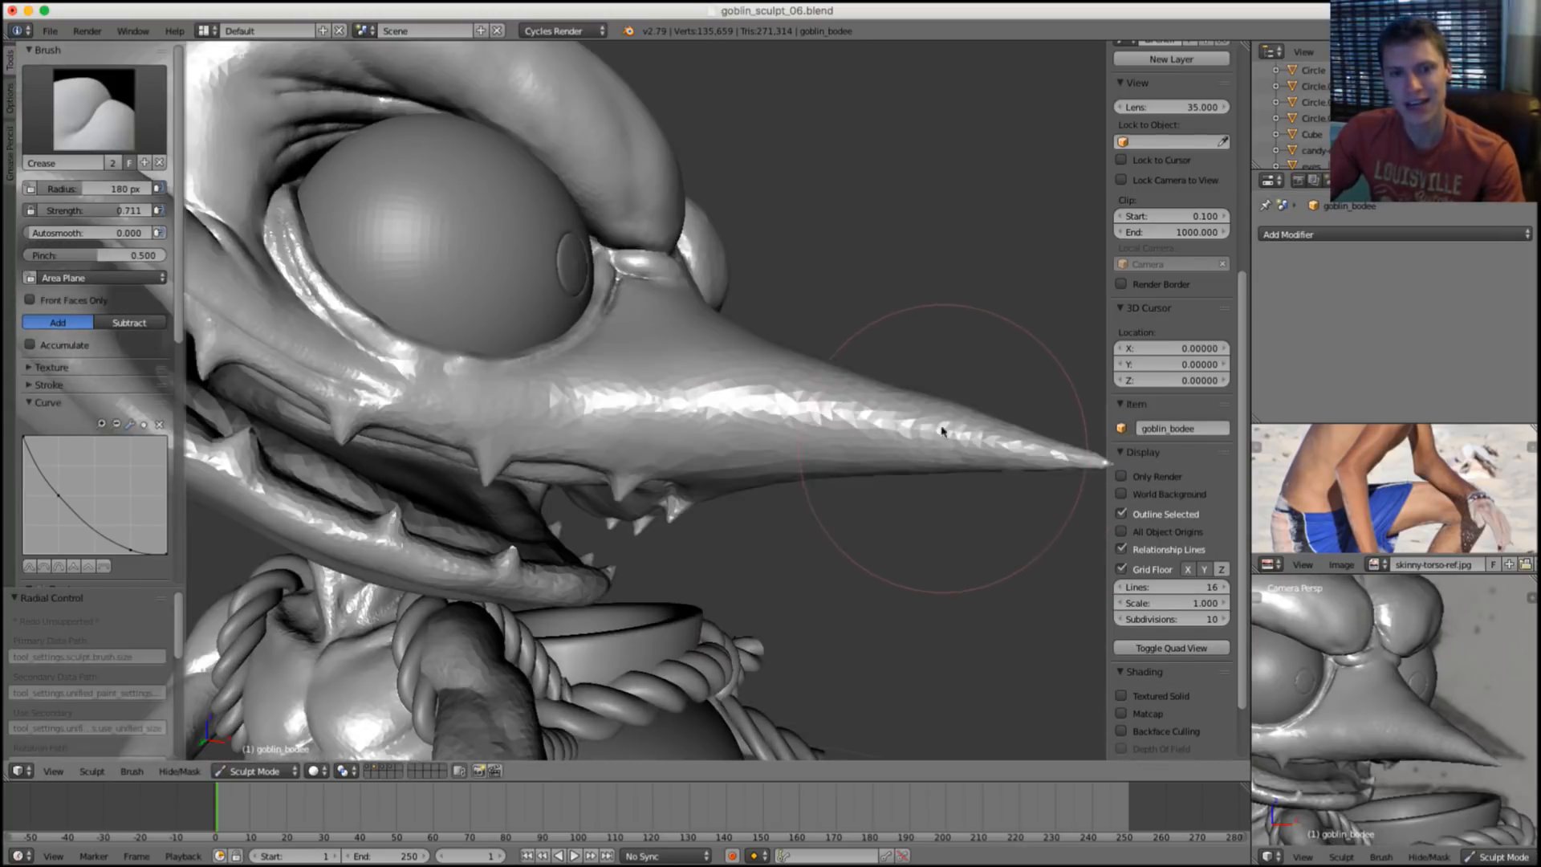
drag(629, 418, 698, 446)
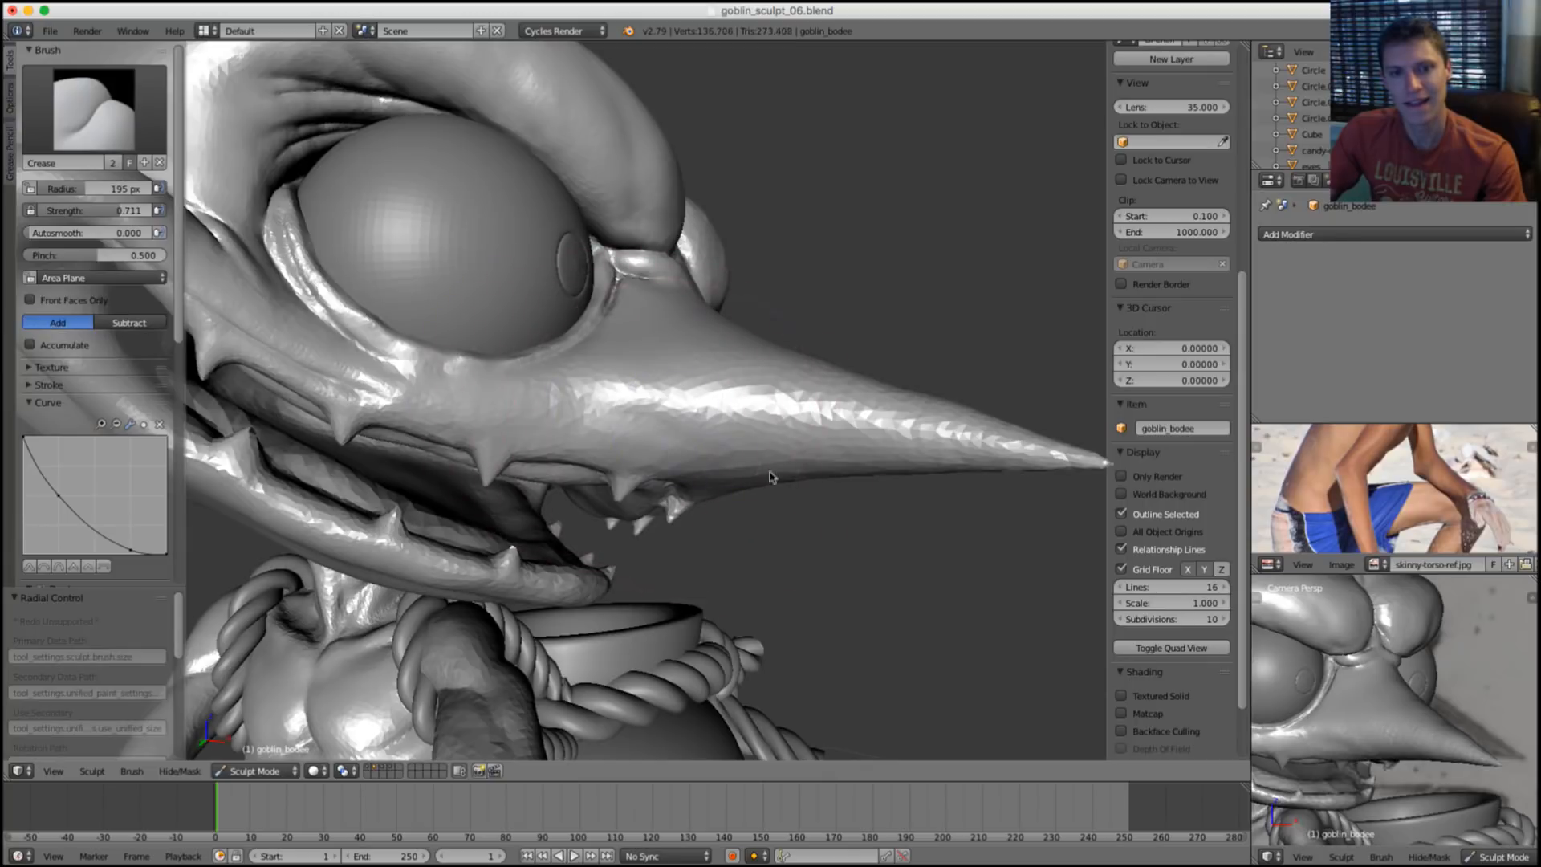
middle_drag(698, 445, 702, 444)
scroll(551, 553, up, 2)
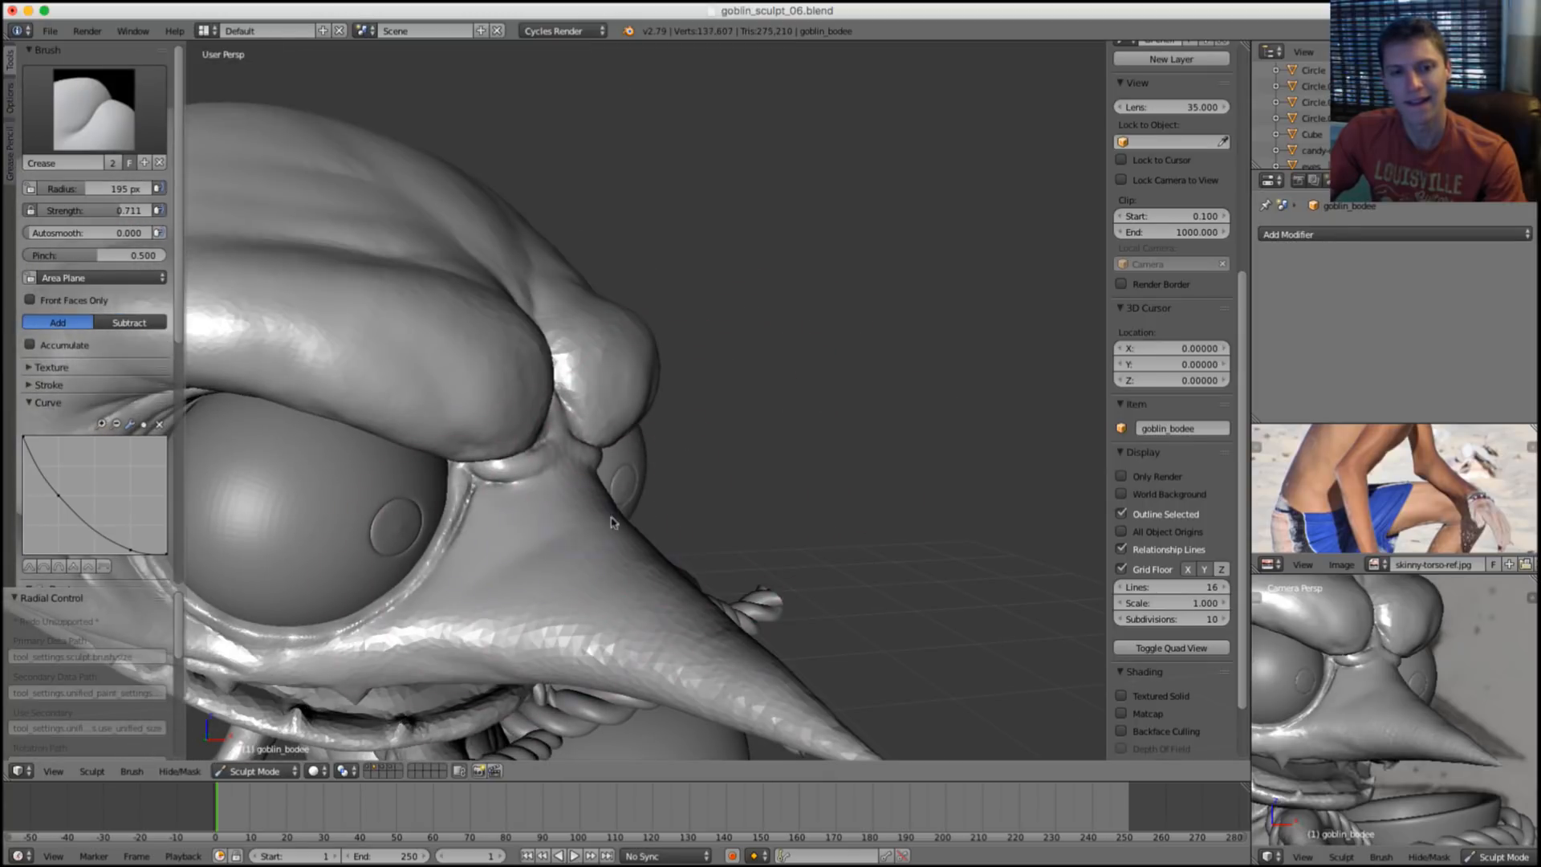
Inflate the upper side of the nose near its bridge with the Inflate/Deflate brush at 195 px radius.
key(i)
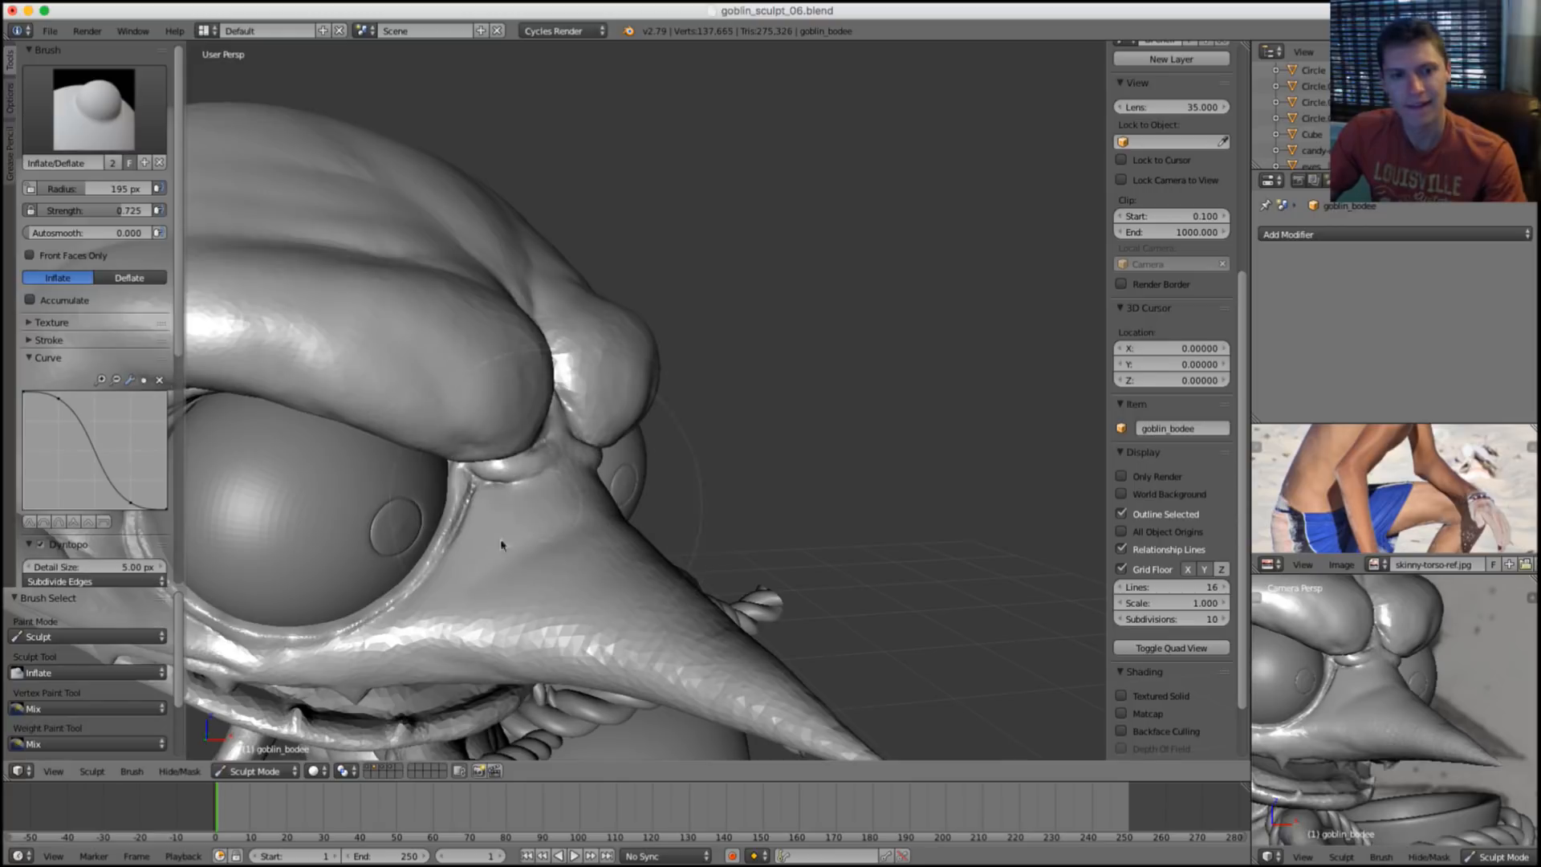
drag(564, 492, 498, 544)
mouse_move(509, 562)
middle_down()
mouse_move(586, 594)
mouse_move(542, 570)
middle_up()
mouse_move(543, 570)
mouse_down()
mouse_move(610, 518)
mouse_move(667, 545)
mouse_up()
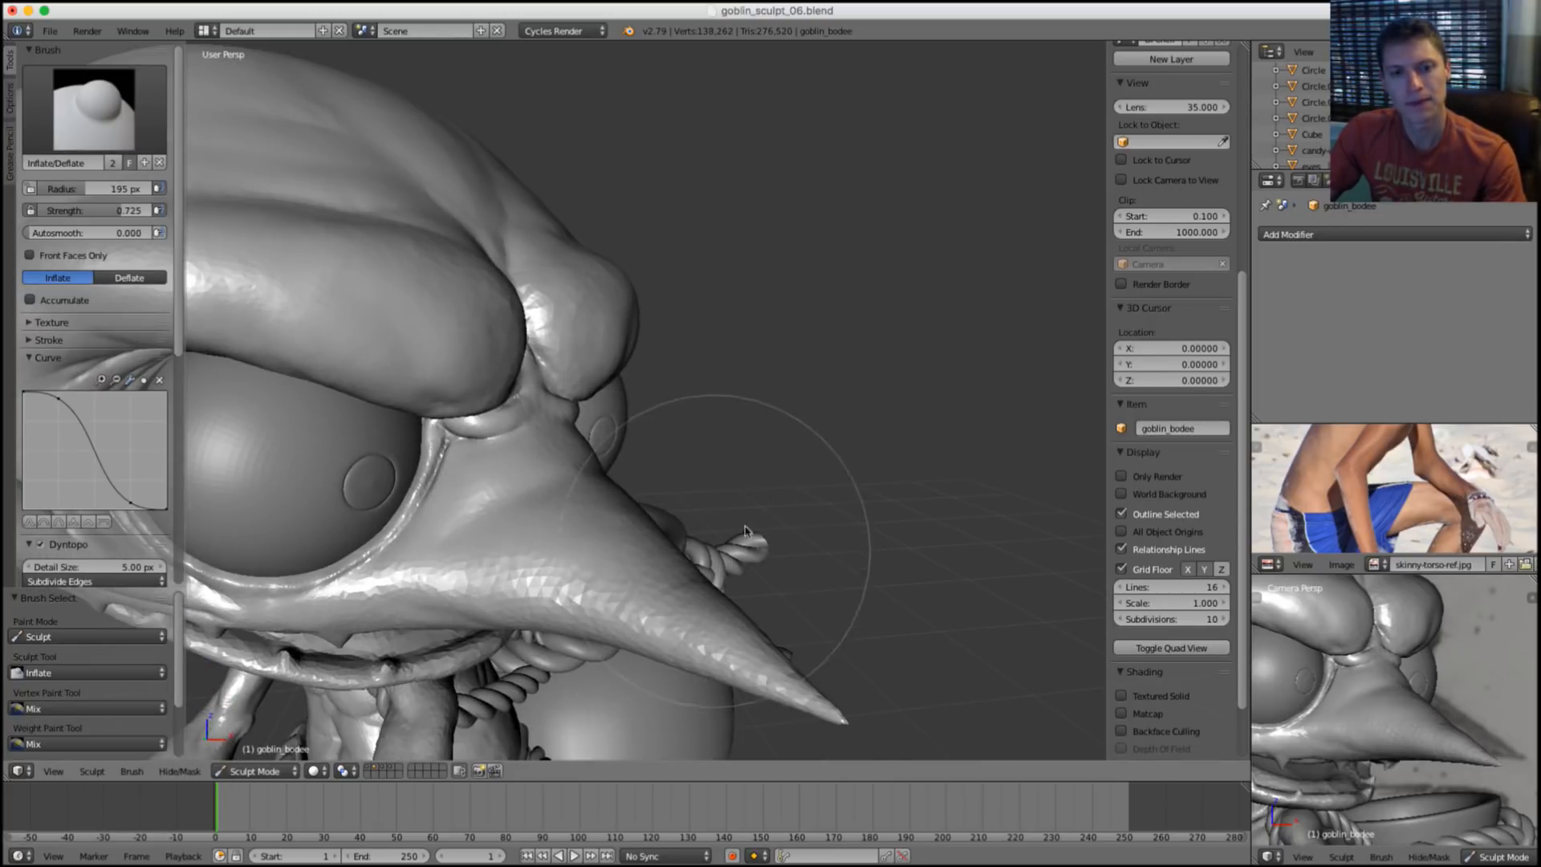
scroll(758, 490, up, 2)
mouse_move(707, 554)
middle_down()
mouse_move(758, 490)
mouse_move(733, 481)
mouse_move(755, 431)
mouse_move(726, 450)
middle_up()
scroll(758, 488, down, 1)
scroll(704, 435, up, 2)
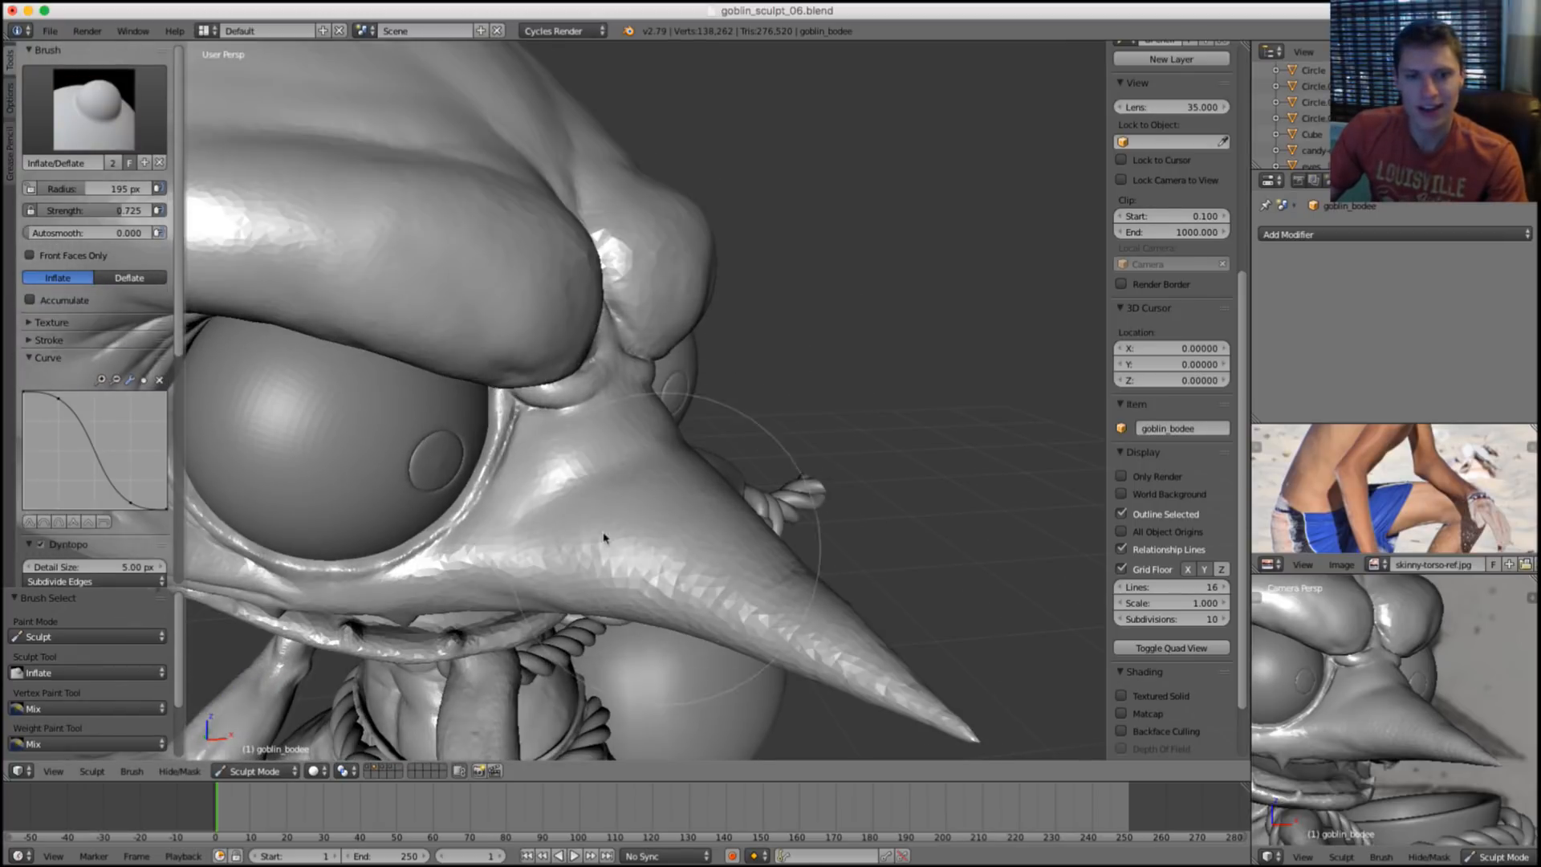
Nudge the top edge of the nose base with the Grab brush at 392 px radius, and check the head from above.
mouse_move(748, 574)
middle_down()
mouse_move(731, 365)
mouse_move(803, 474)
mouse_move(791, 418)
mouse_move(782, 450)
mouse_move(629, 357)
middle_up()
key(f)
click(629, 358)
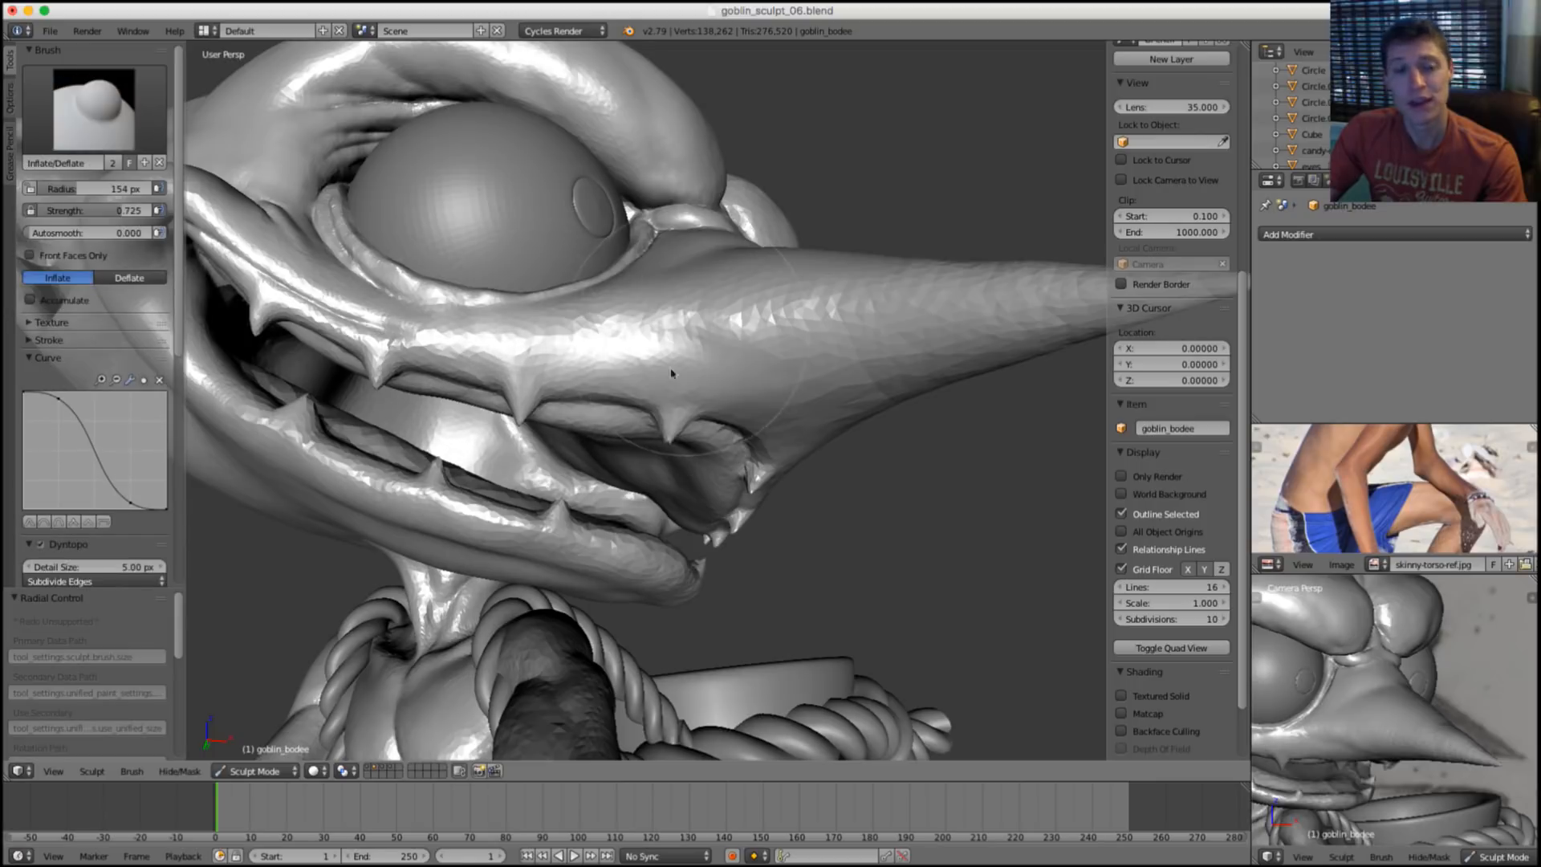
mouse_move(517, 346)
middle_down()
mouse_move(701, 371)
mouse_move(707, 346)
mouse_move(836, 293)
middle_up()
key(f)
click(737, 344)
key(g)
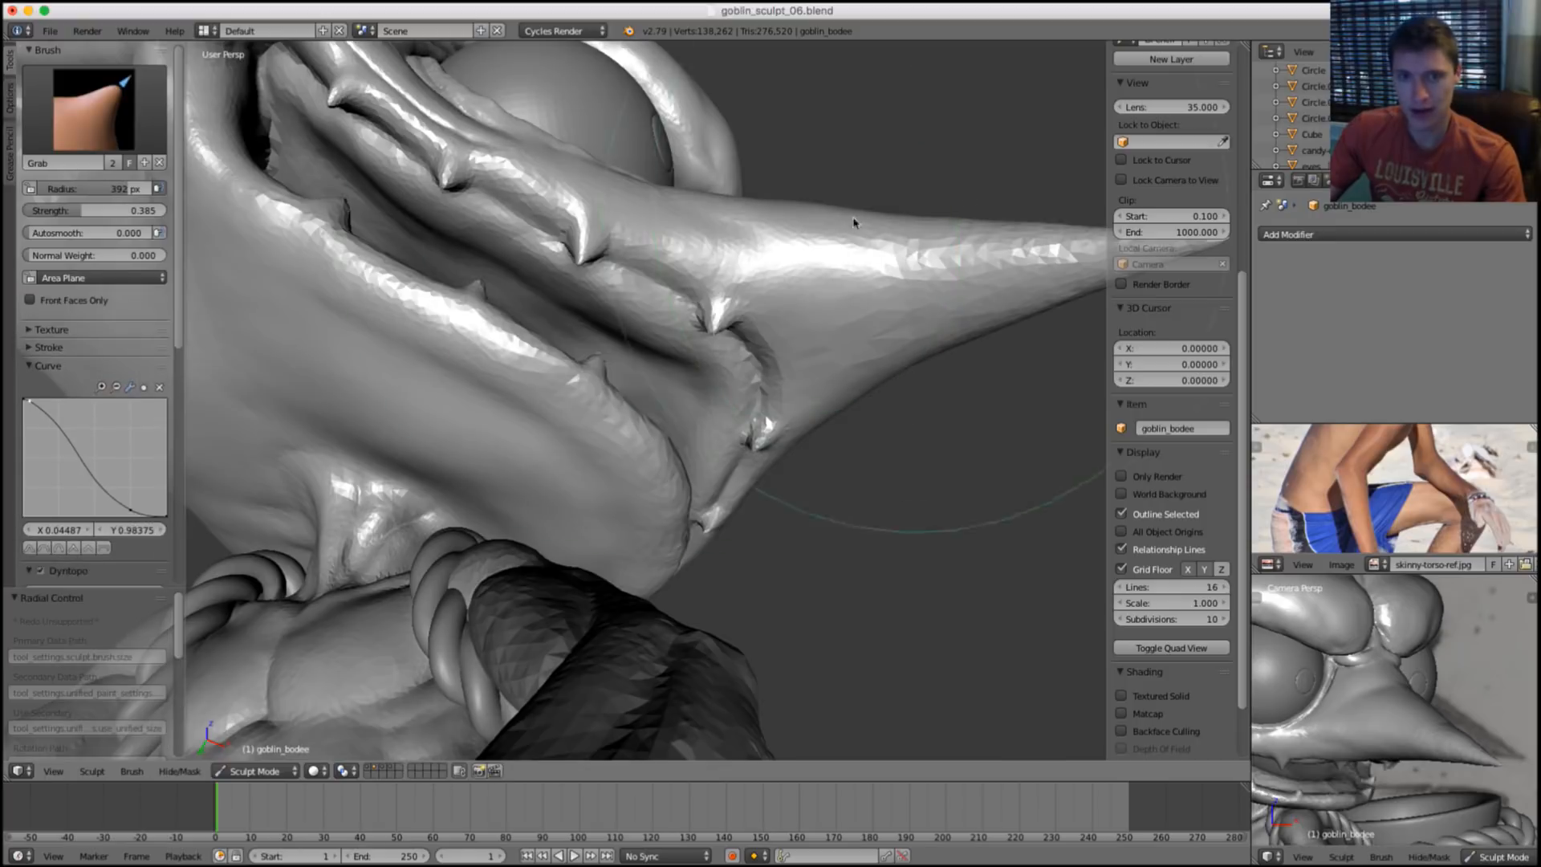
drag(812, 224, 815, 226)
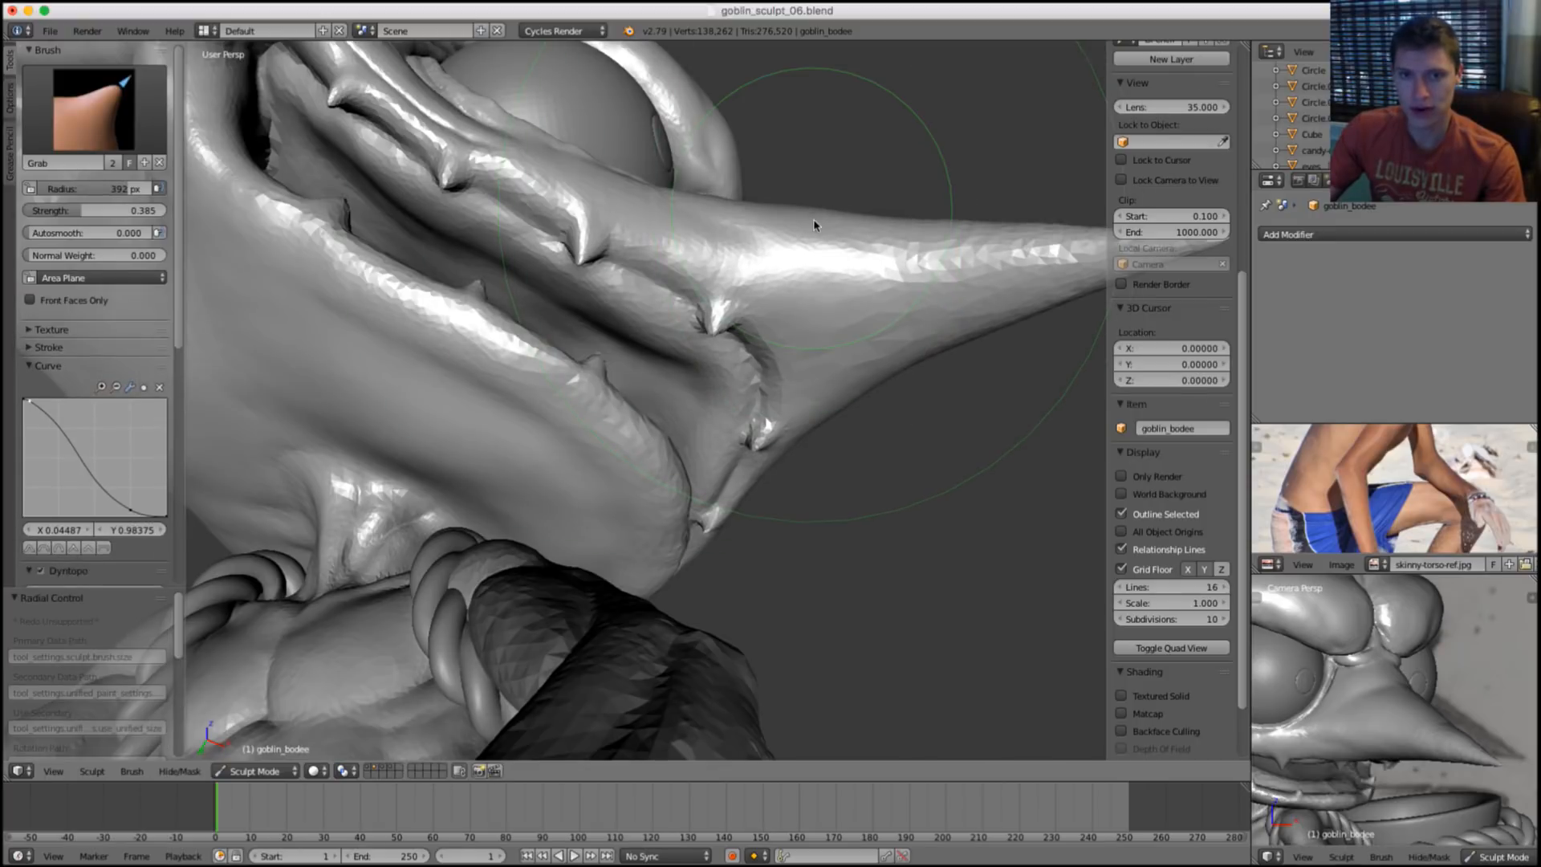
scroll(854, 282, down, 5)
mouse_move(854, 282)
middle_down()
mouse_move(819, 281)
mouse_move(757, 371)
middle_up()
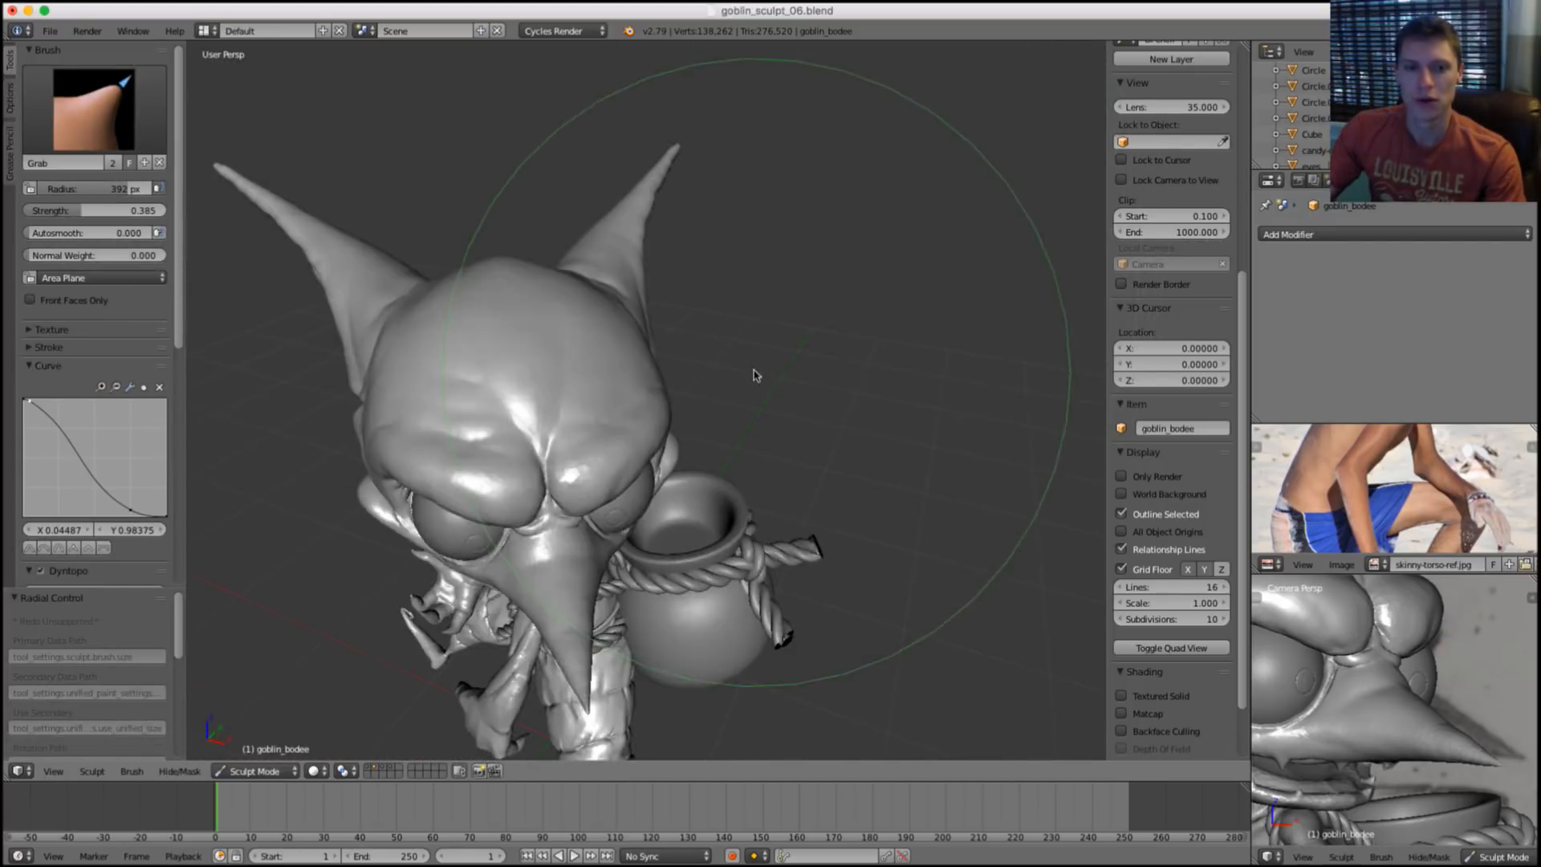
Reshape the upper part of the nose with the Grab brush, reducing its radius from 392 to 271 px.
key(f)
click(603, 434)
scroll(604, 434, up, 5)
mouse_move(604, 434)
middle_down()
mouse_move(674, 436)
mouse_move(650, 392)
middle_up()
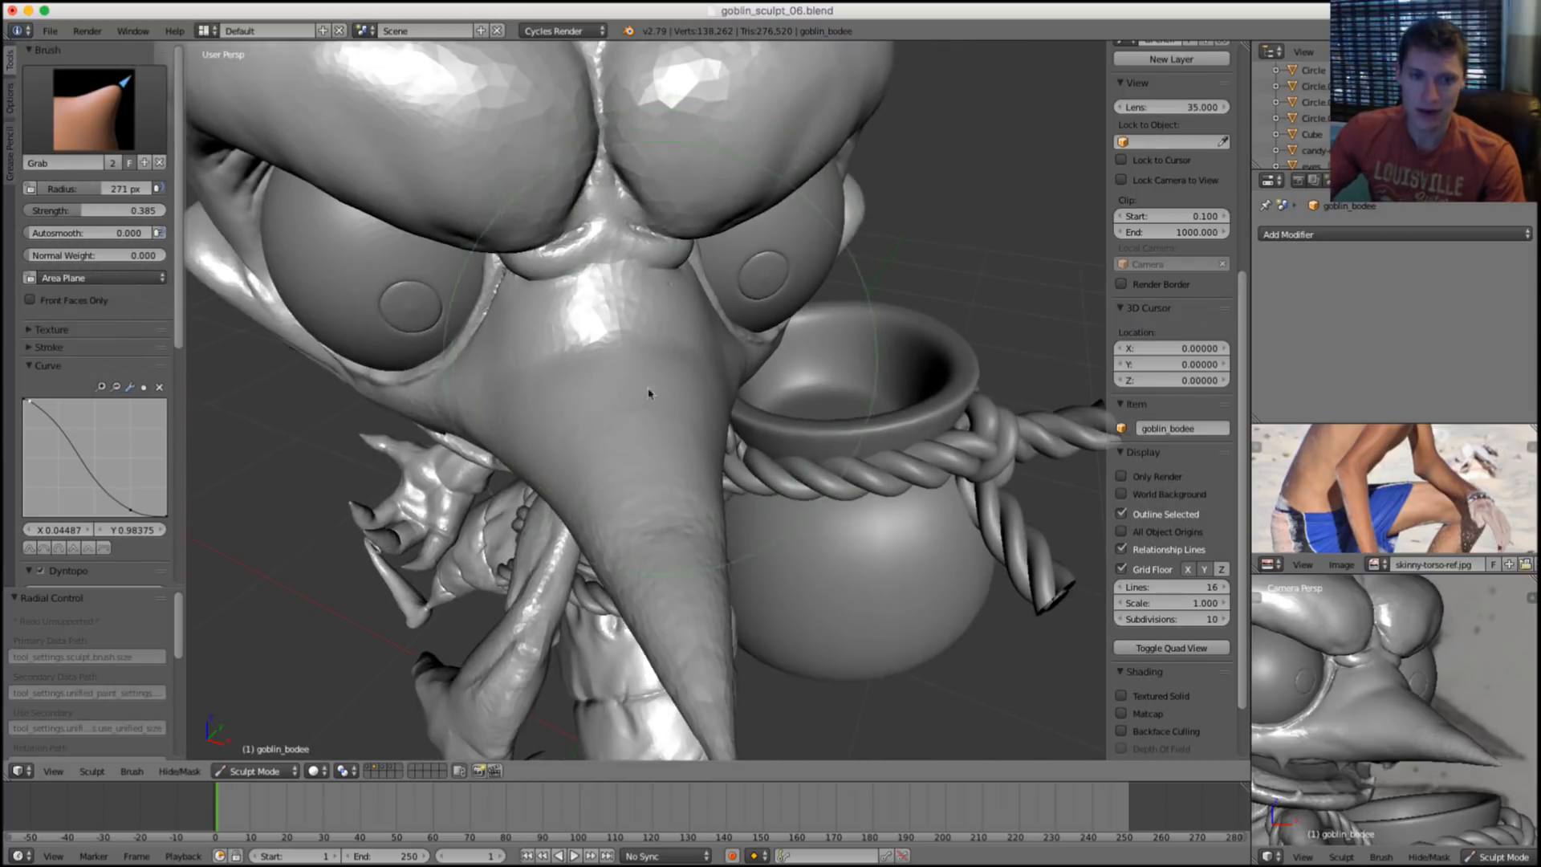
key(f)
click(655, 479)
Inflate and smooth the ridge of the nose with the Inflate/Deflate brush, reducing its radius from 202 to 195 px.
key(f)
key(f)
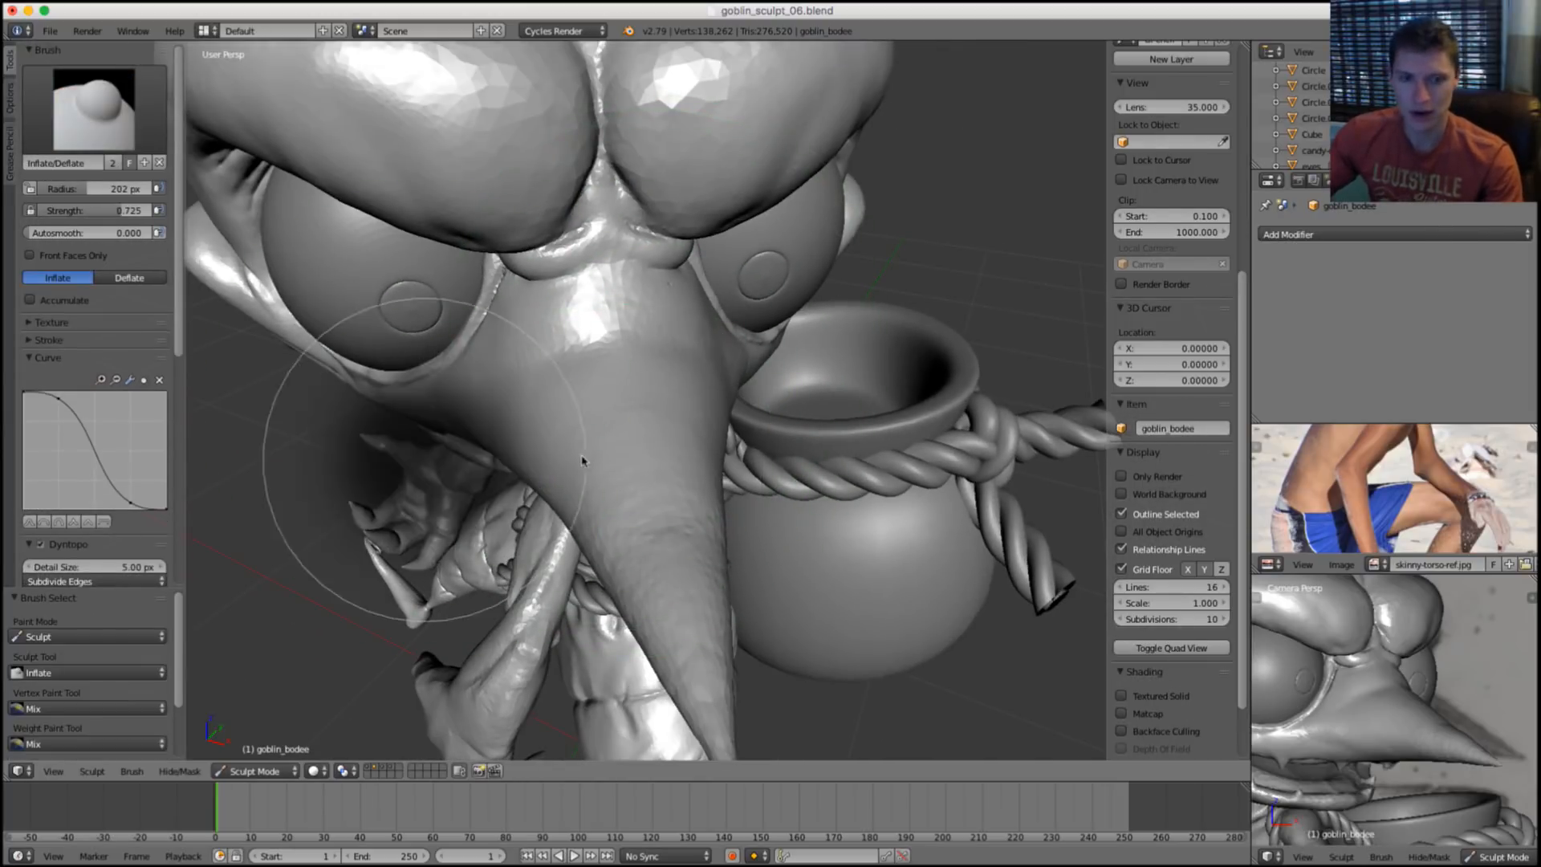
click(614, 472)
mouse_move(654, 540)
shift+mouse_down()
mouse_move(631, 497)
mouse_move(682, 655)
shift+mouse_up()
mouse_move(747, 385)
ctrl+middle_down()
mouse_move(757, 420)
mouse_move(966, 320)
ctrl+middle_up()
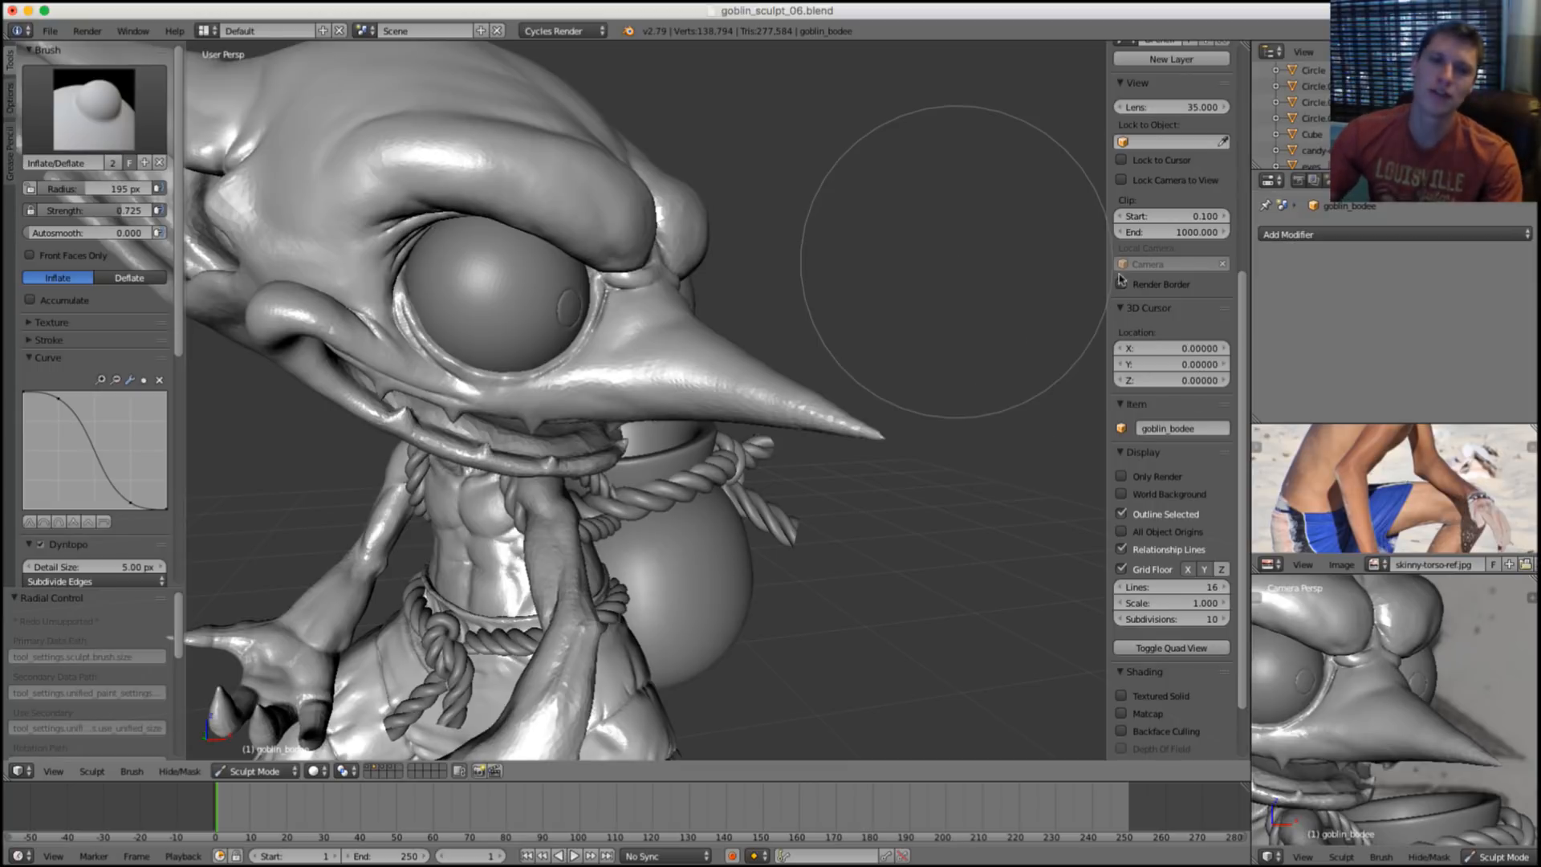
Adjust the lower eyelid from below with the Grab brush, reducing its radius from 163 to 91 px.
mouse_move(798, 407)
middle_down()
mouse_move(631, 380)
mouse_move(663, 430)
mouse_move(672, 316)
mouse_move(715, 327)
mouse_move(792, 282)
mouse_move(820, 193)
middle_up()
scroll(631, 380, up, 4)
key(g)
key(f)
click(615, 407)
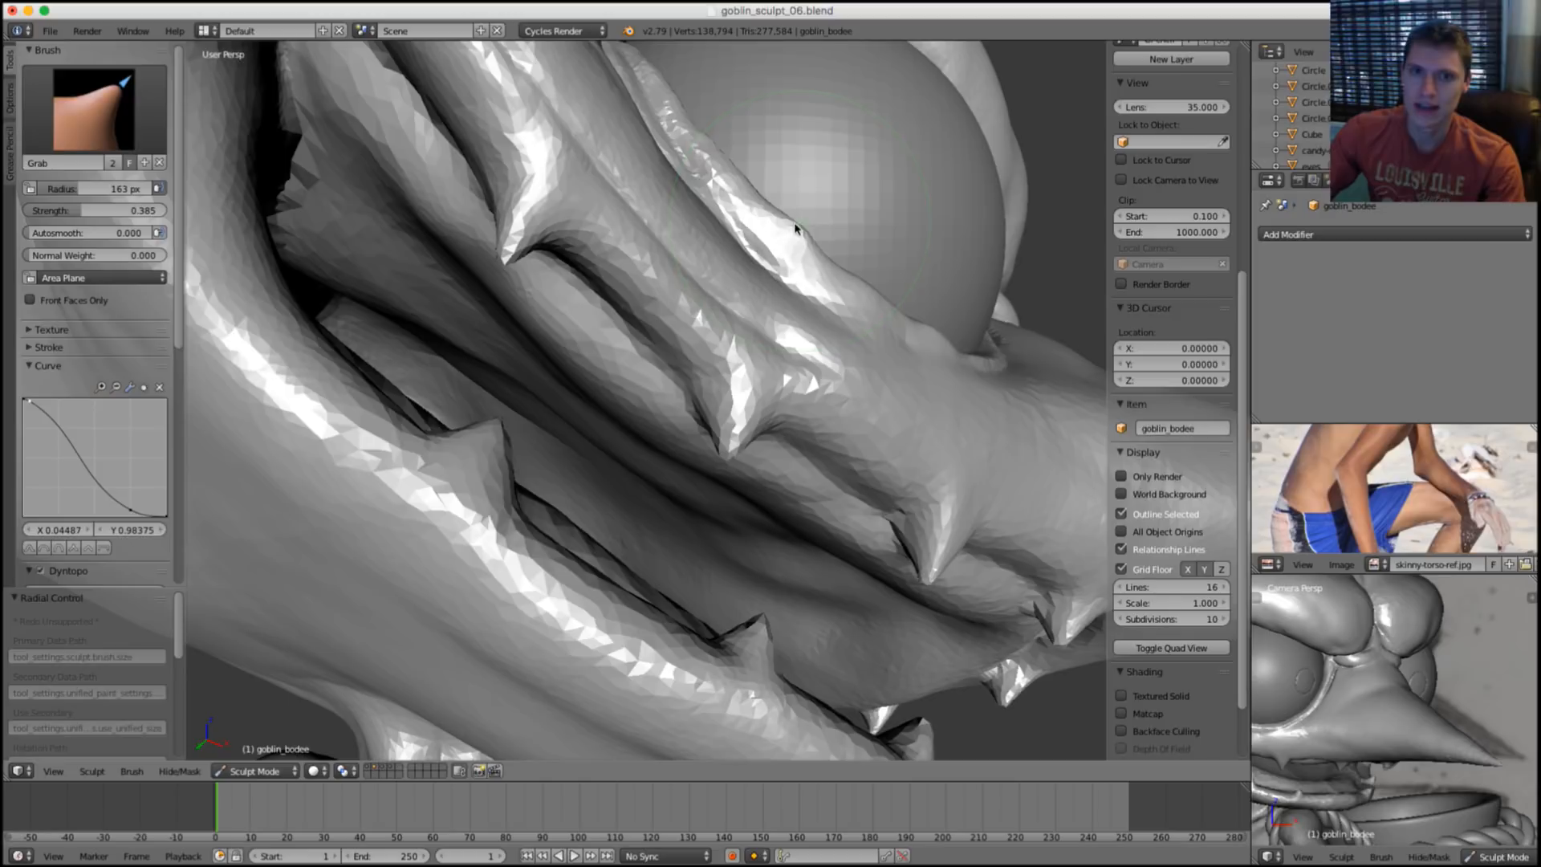
key(f)
click(722, 229)
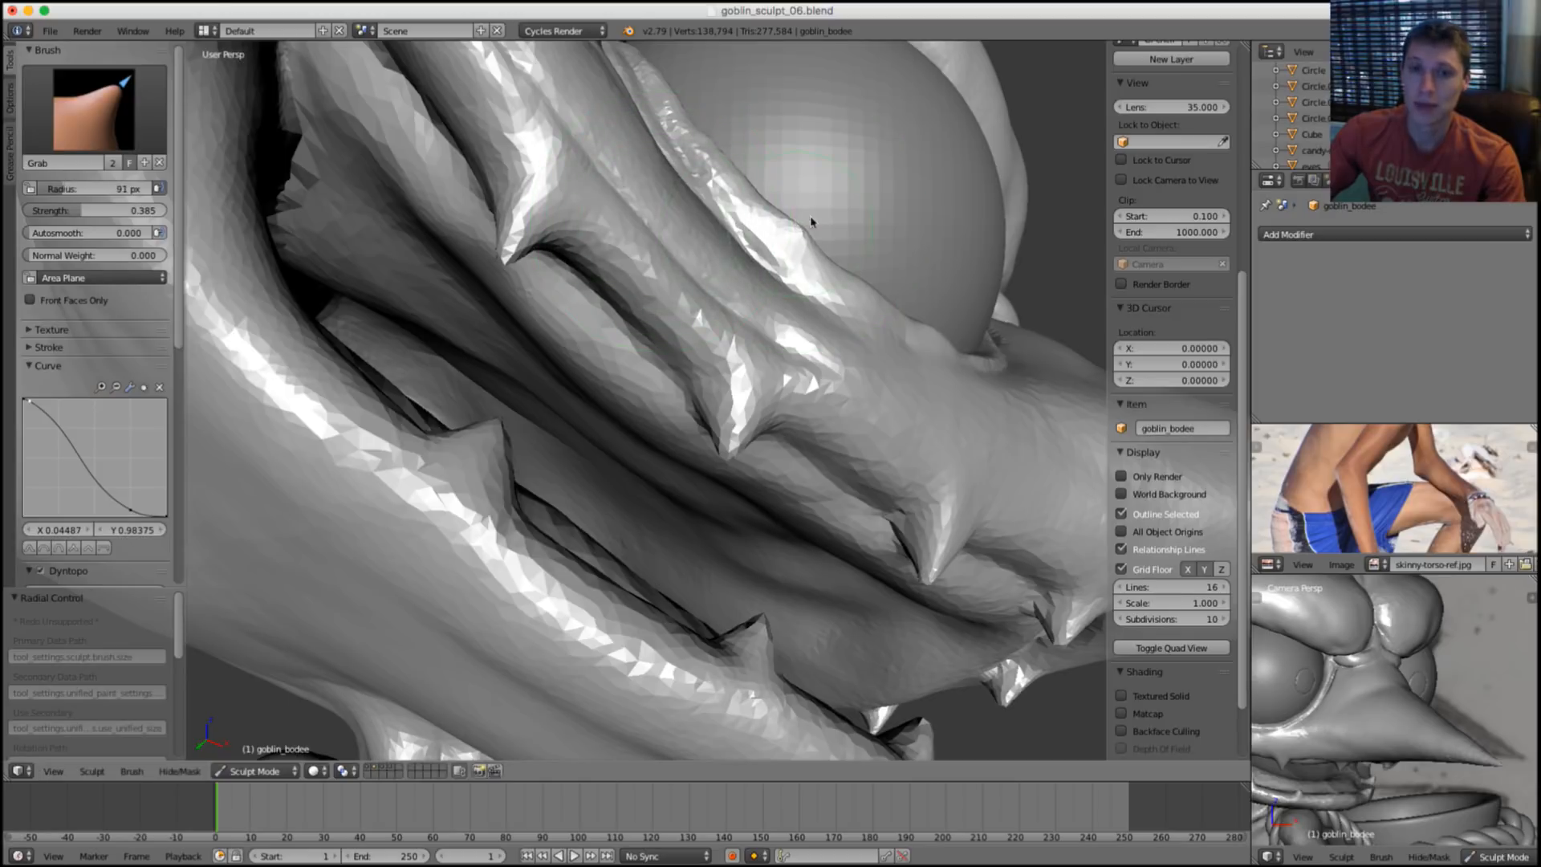
Fit the lower eyelid's edge closer to the eyeball with the Grab brush, enlarging its radius from 101 to 130 px.
key(f)
click(801, 232)
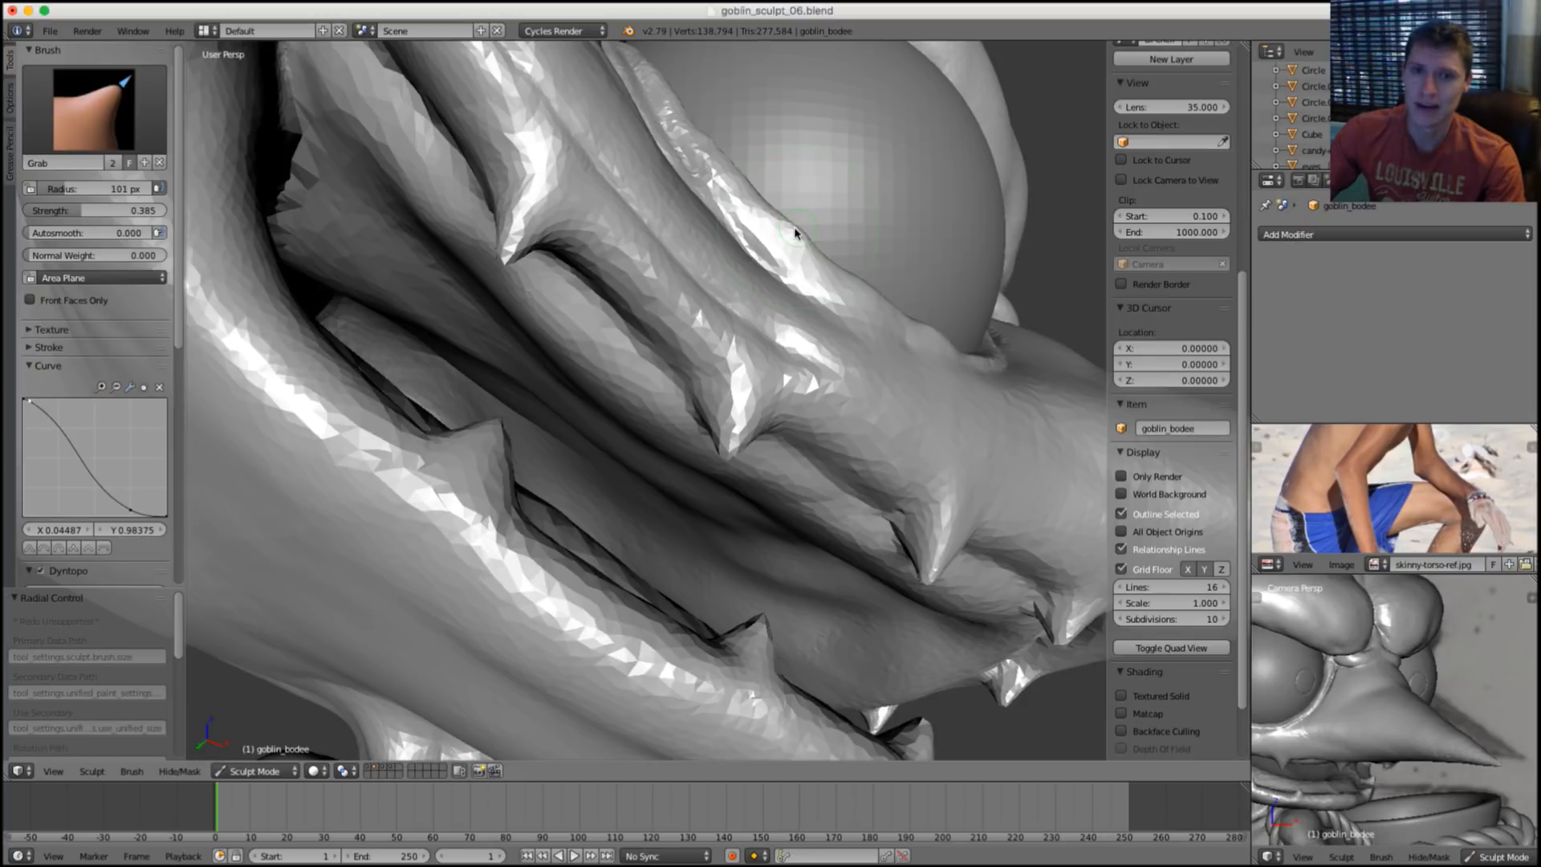
middle_drag(840, 238, 850, 233)
key(f)
click(851, 239)
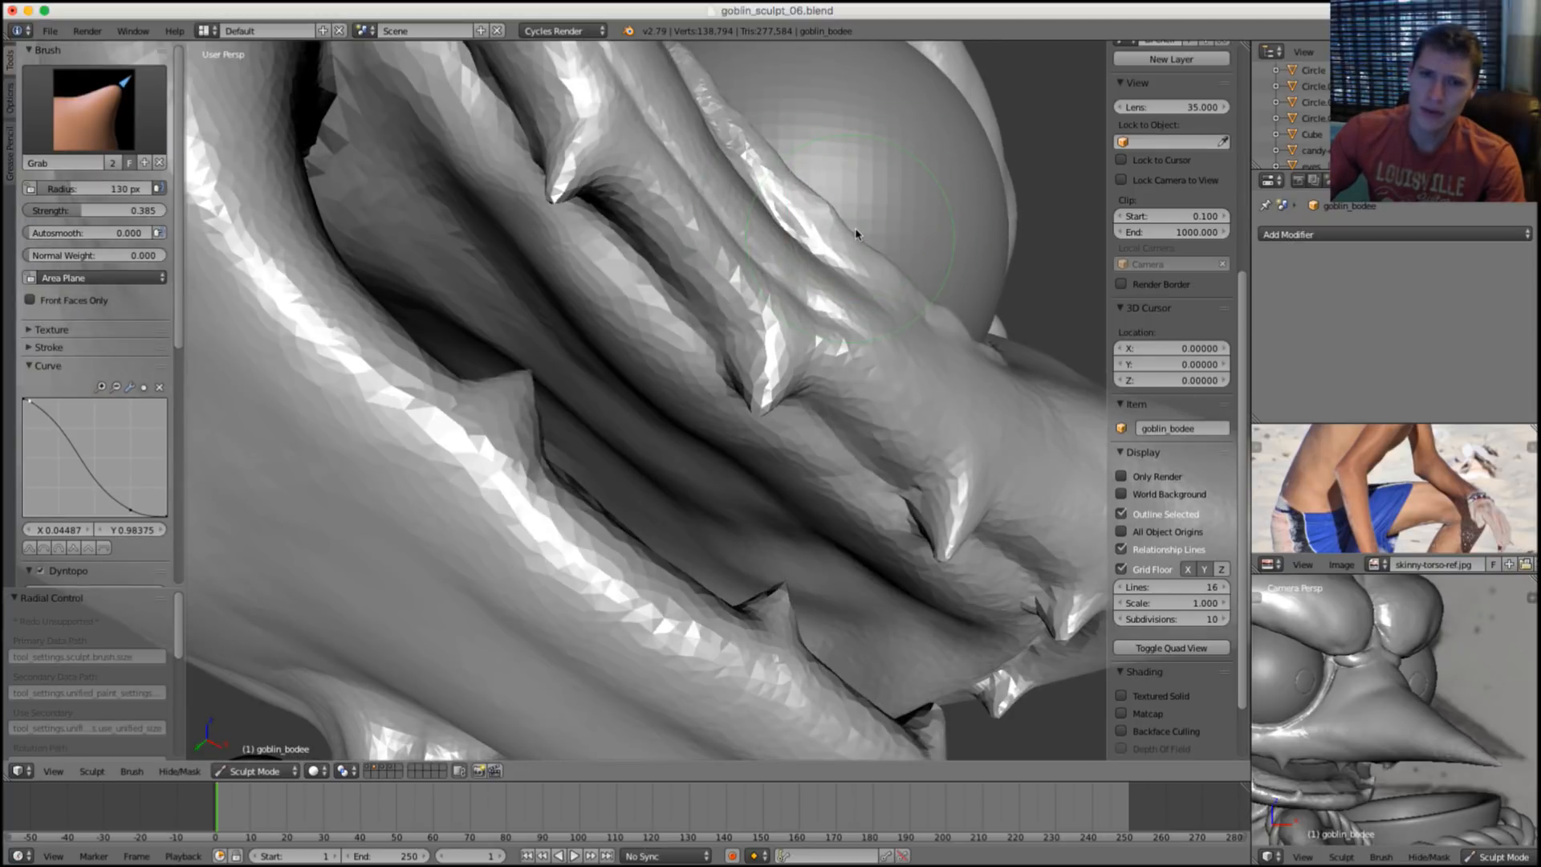
drag(856, 233, 858, 231)
Pull the outer part of the lower eyelid against the eyeball with the Grab brush at 129 px and 137 px radius.
middle_drag(837, 209, 671, 348)
key(f)
click(651, 356)
key(f)
mouse_move(706, 281)
middle_down()
mouse_move(604, 331)
mouse_move(634, 368)
middle_up()
click(618, 345)
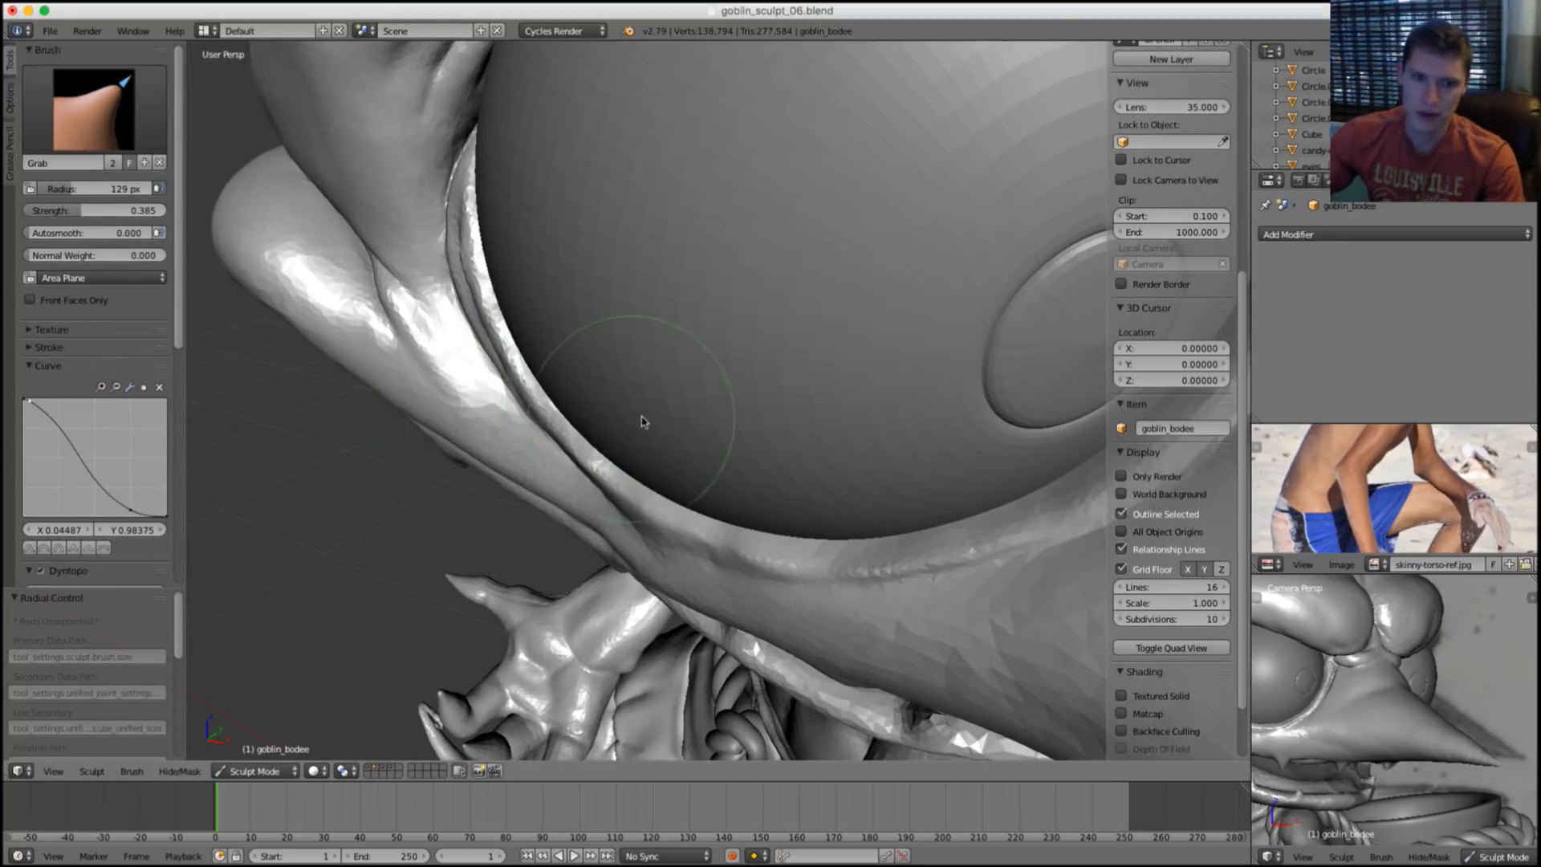
mouse_move(640, 423)
middle_down()
mouse_move(629, 359)
mouse_move(610, 347)
mouse_move(712, 465)
middle_up()
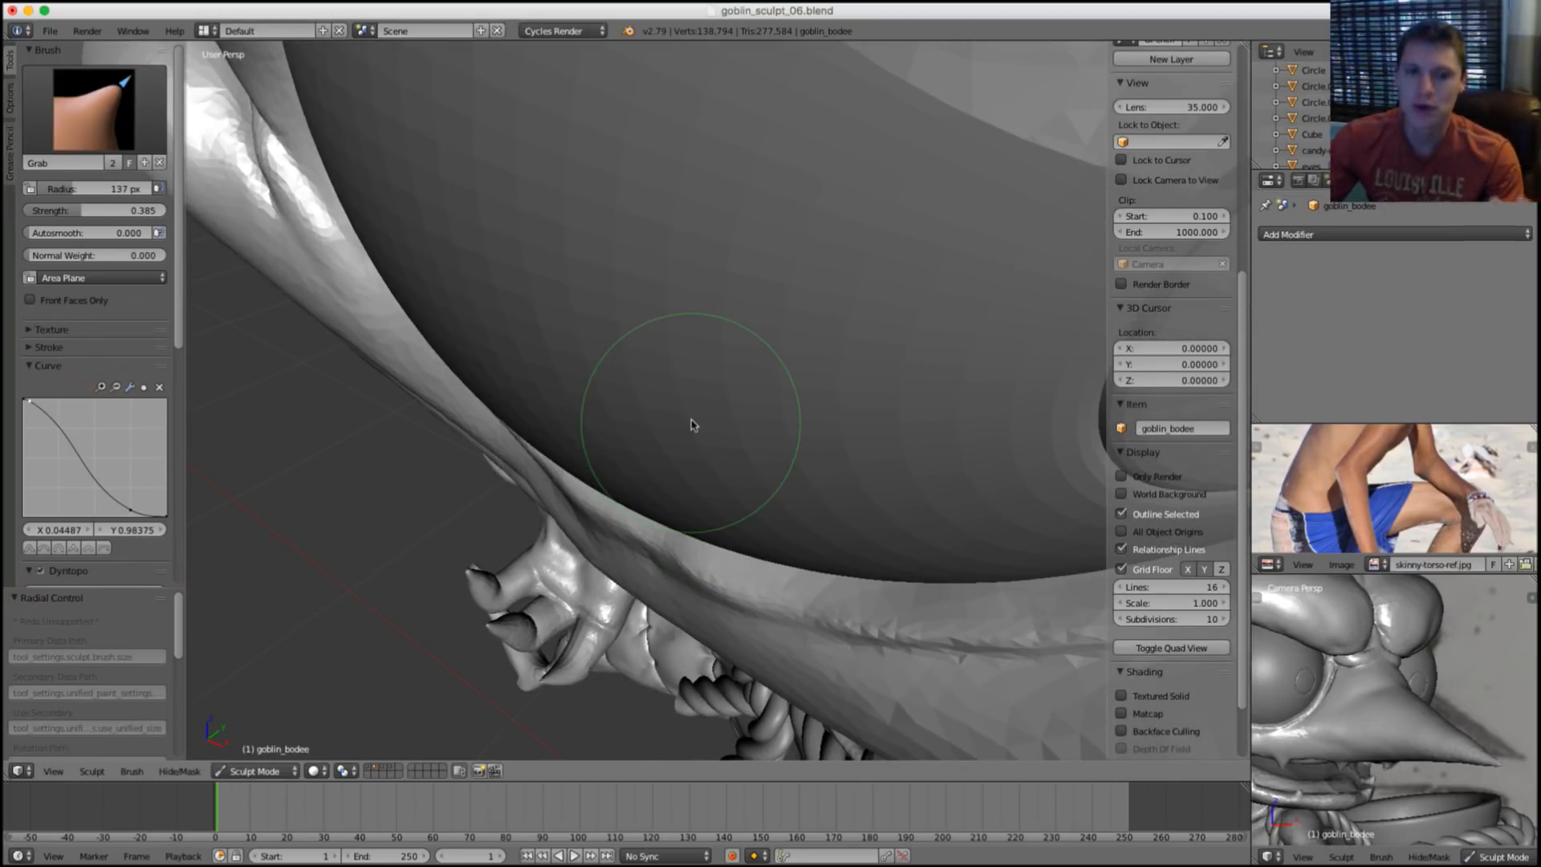
Close the gap between the eyeball and the lower eyelid seen from above, reducing the Grab radius from 179 to 150 and 118 px.
key(f)
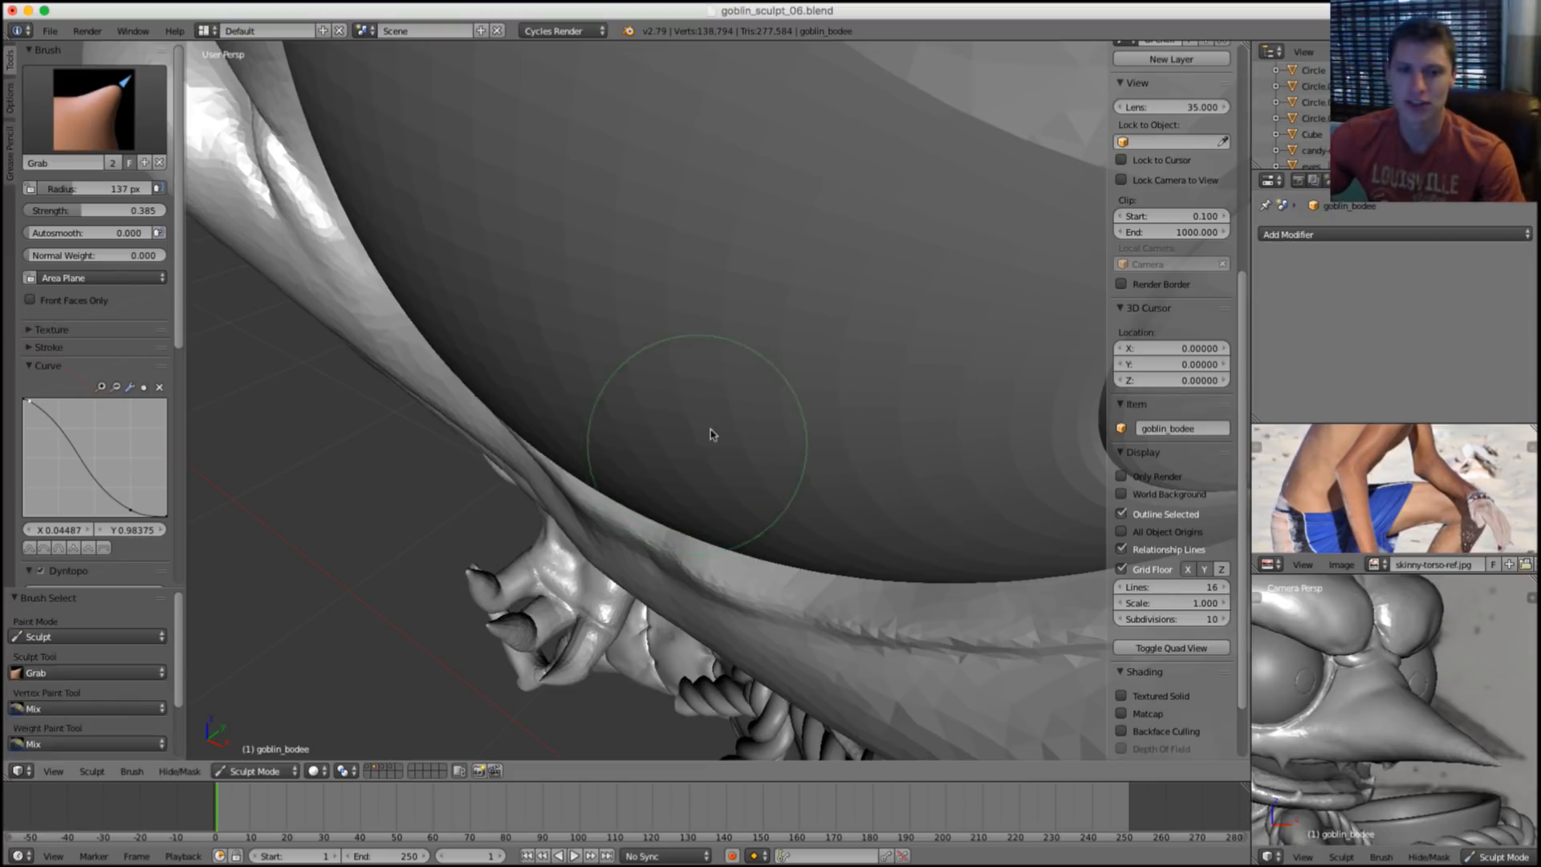
click(701, 488)
middle_drag(701, 488, 679, 526)
key(f)
click(592, 557)
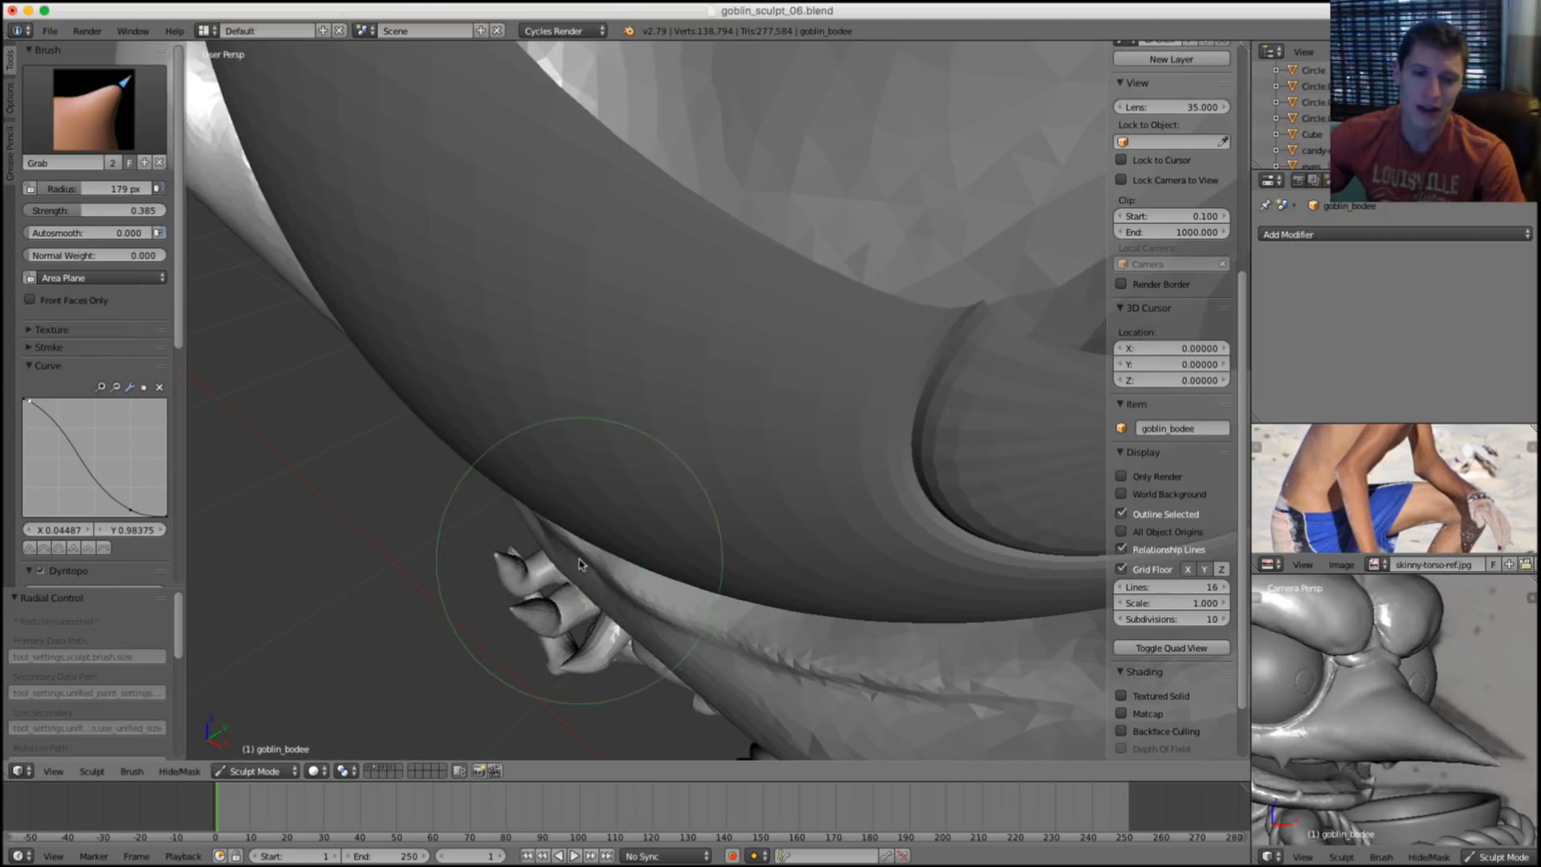
key(f)
click(631, 606)
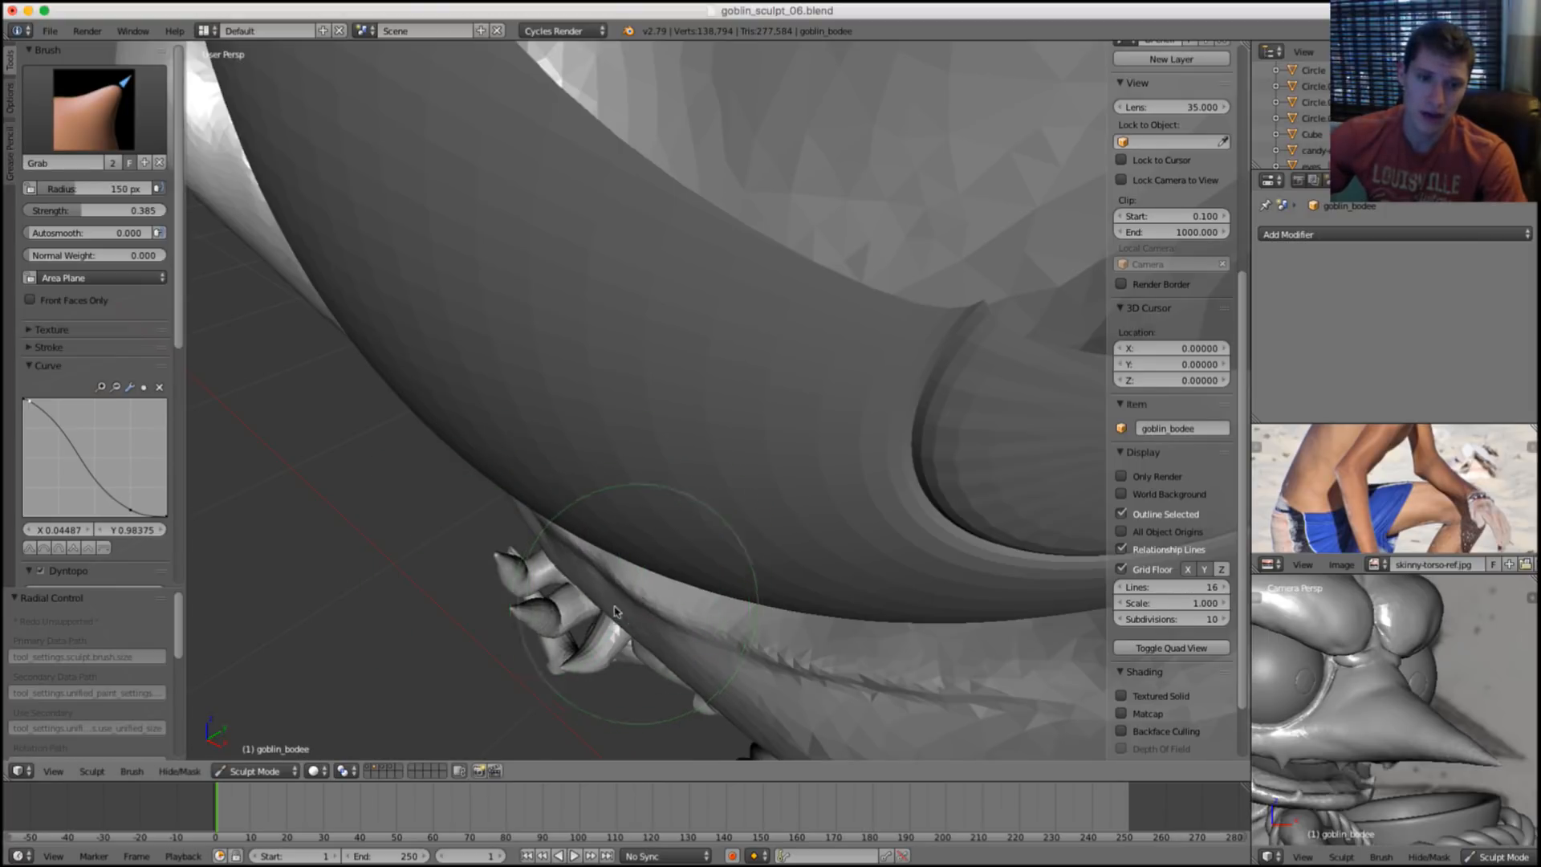
key(f)
click(597, 561)
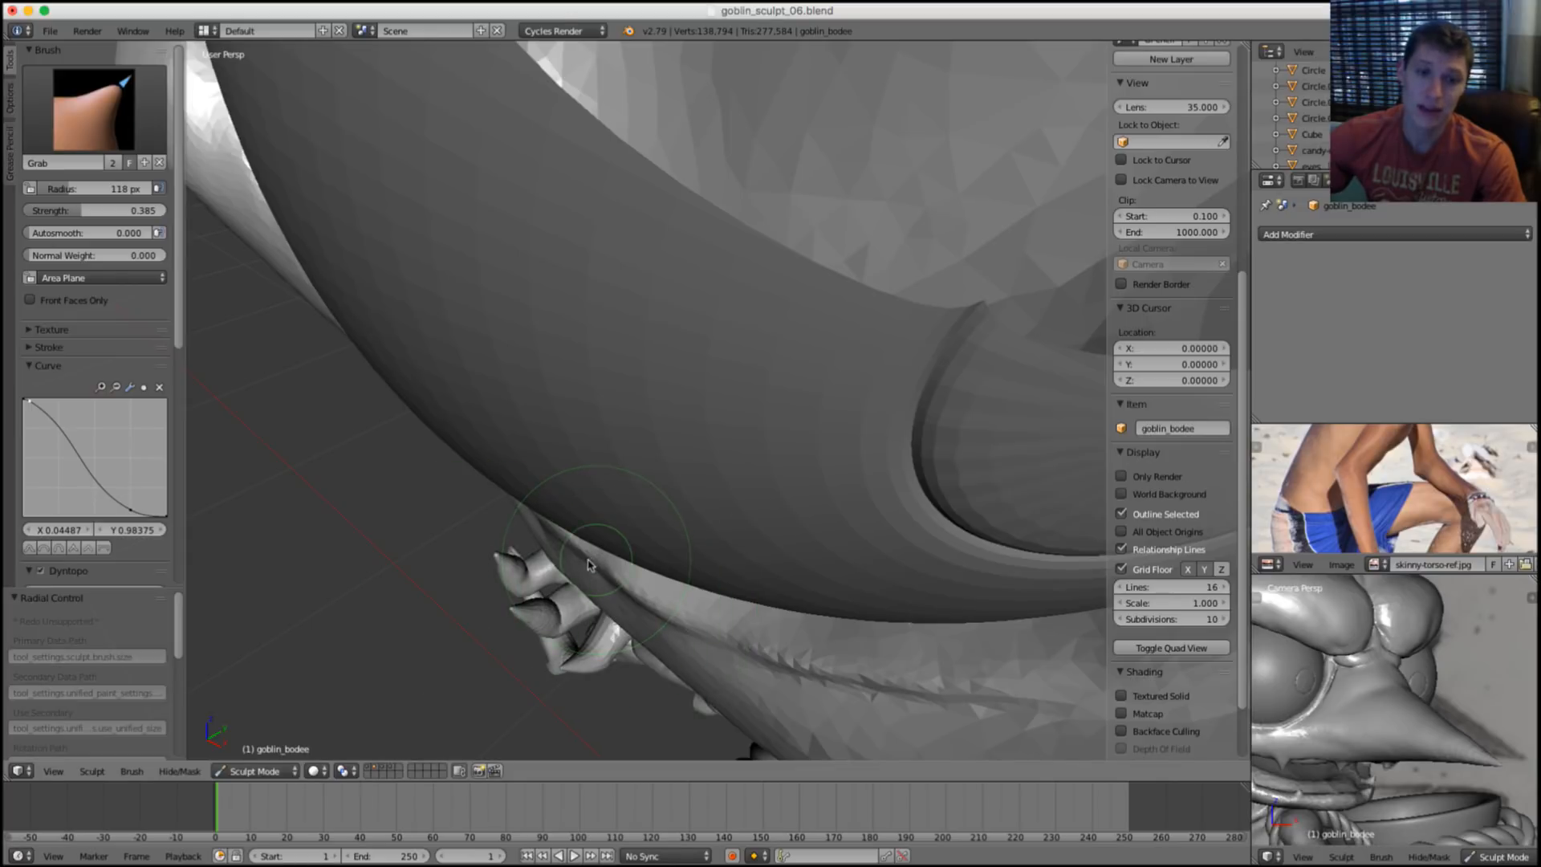
middle_drag(640, 512, 866, 396)
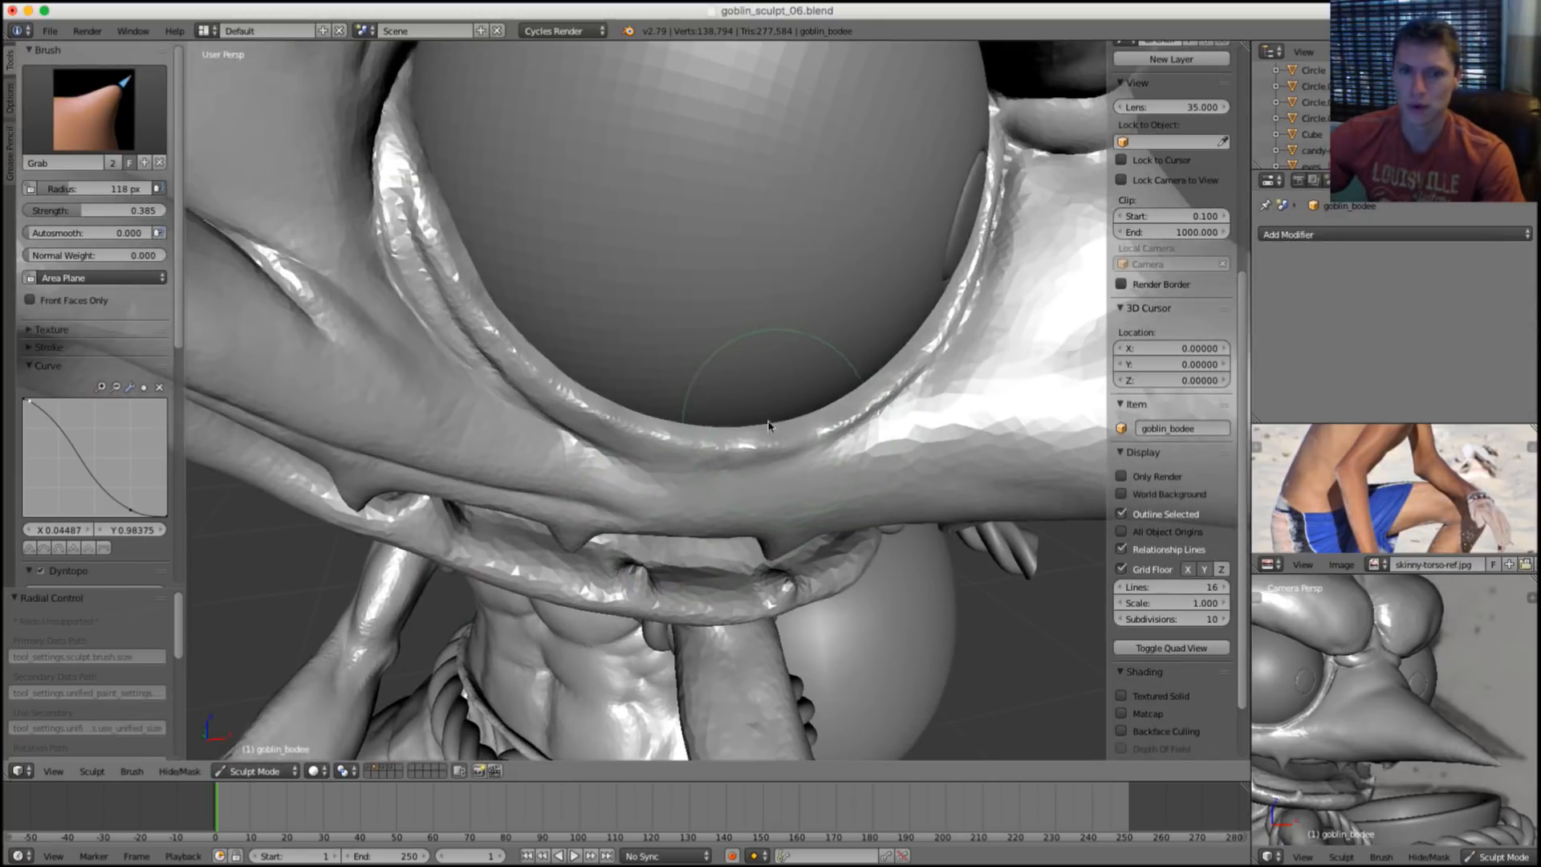
Sharpen the middle of the lower eyelid rim with the Crease brush, reducing its radius from 103 to 94 px.
key(s)
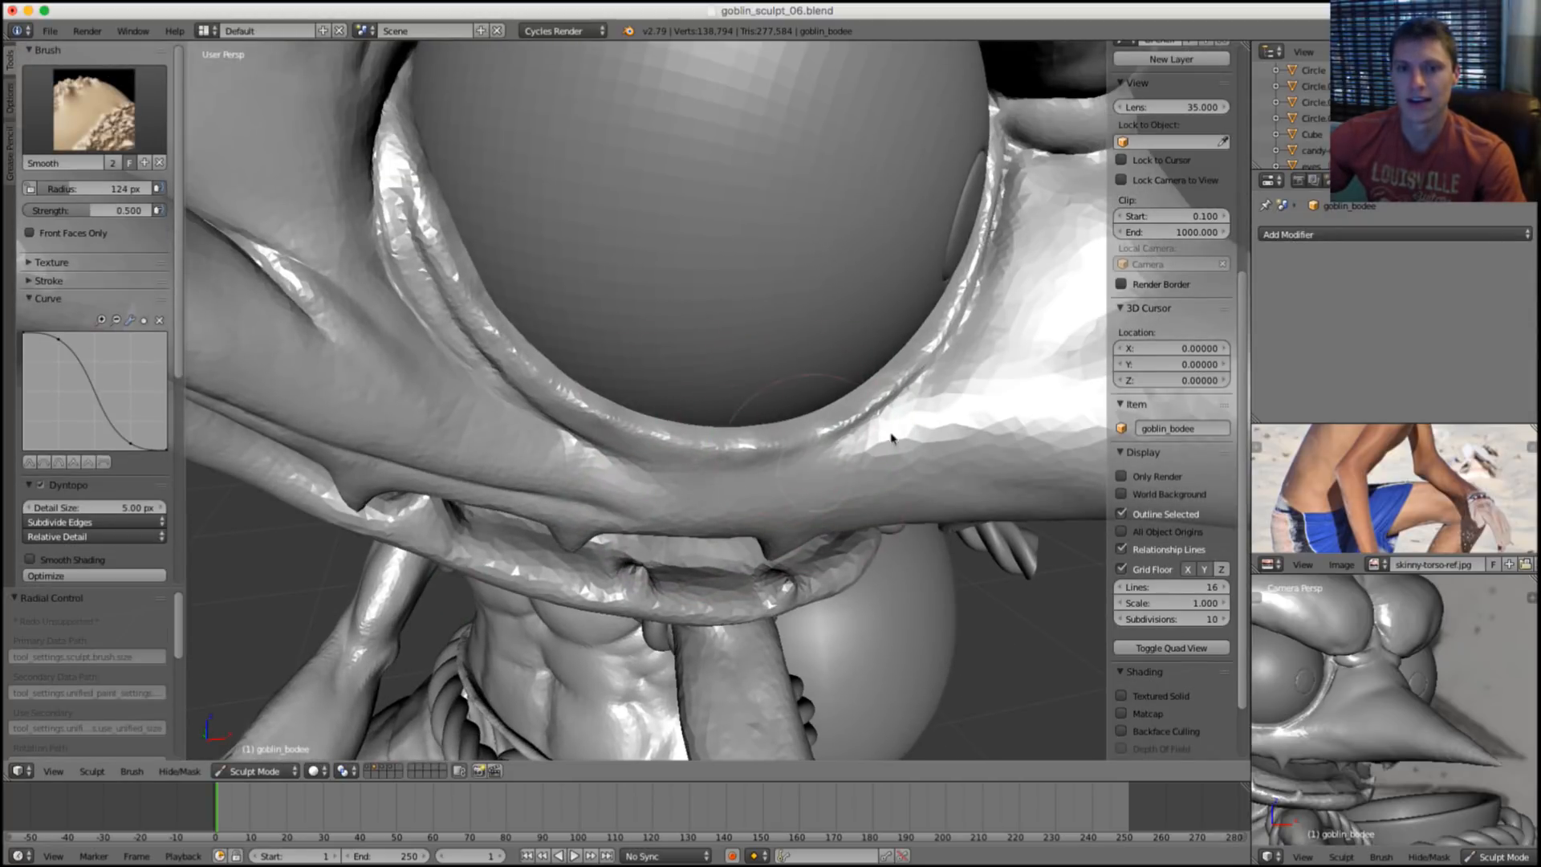
key(shift+c)
key(f)
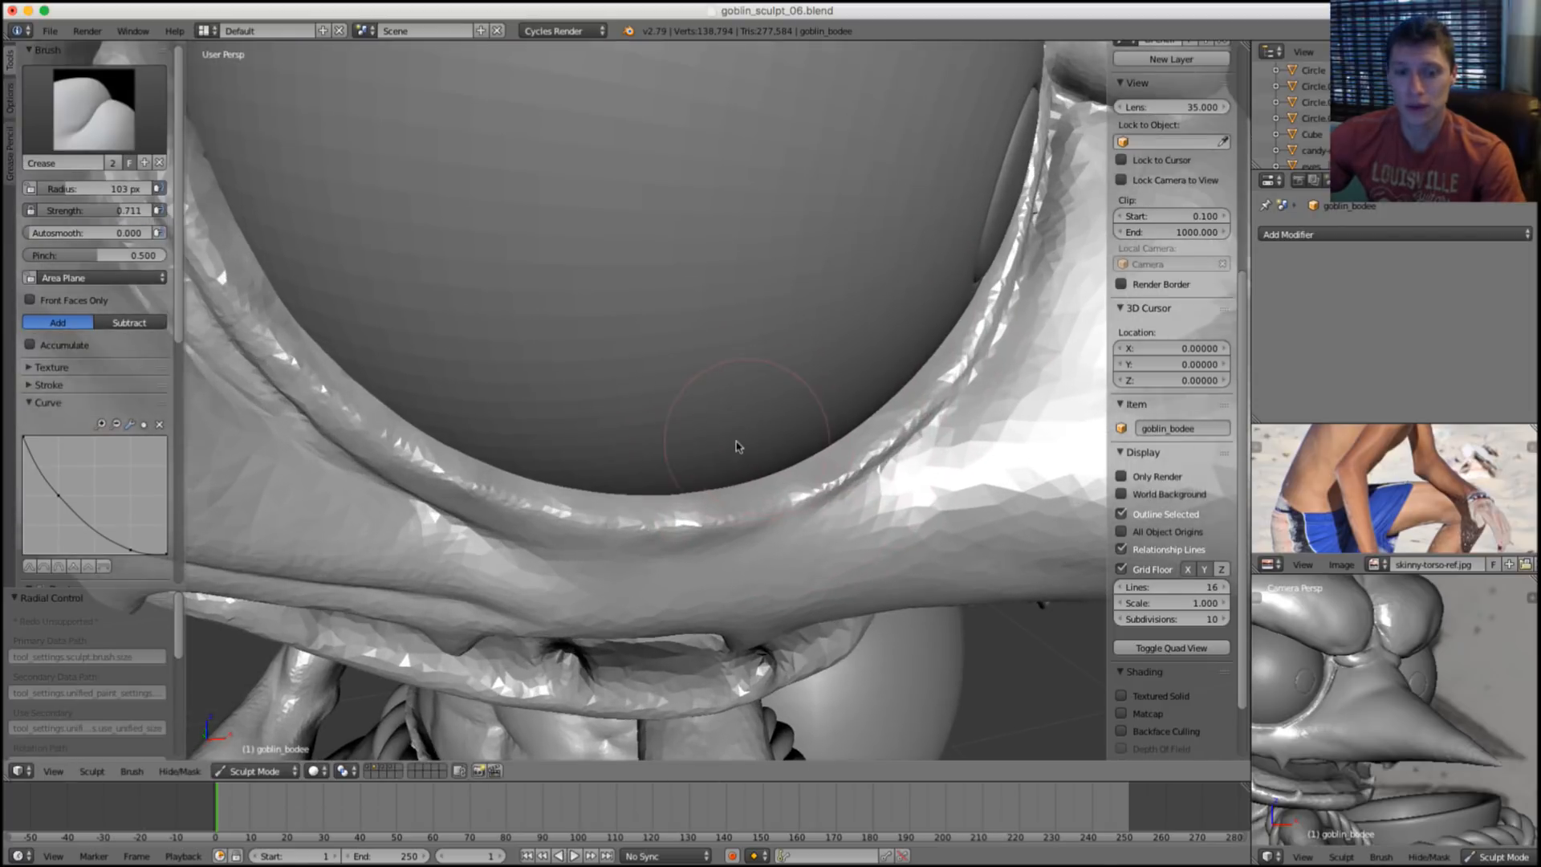
key(f)
click(730, 521)
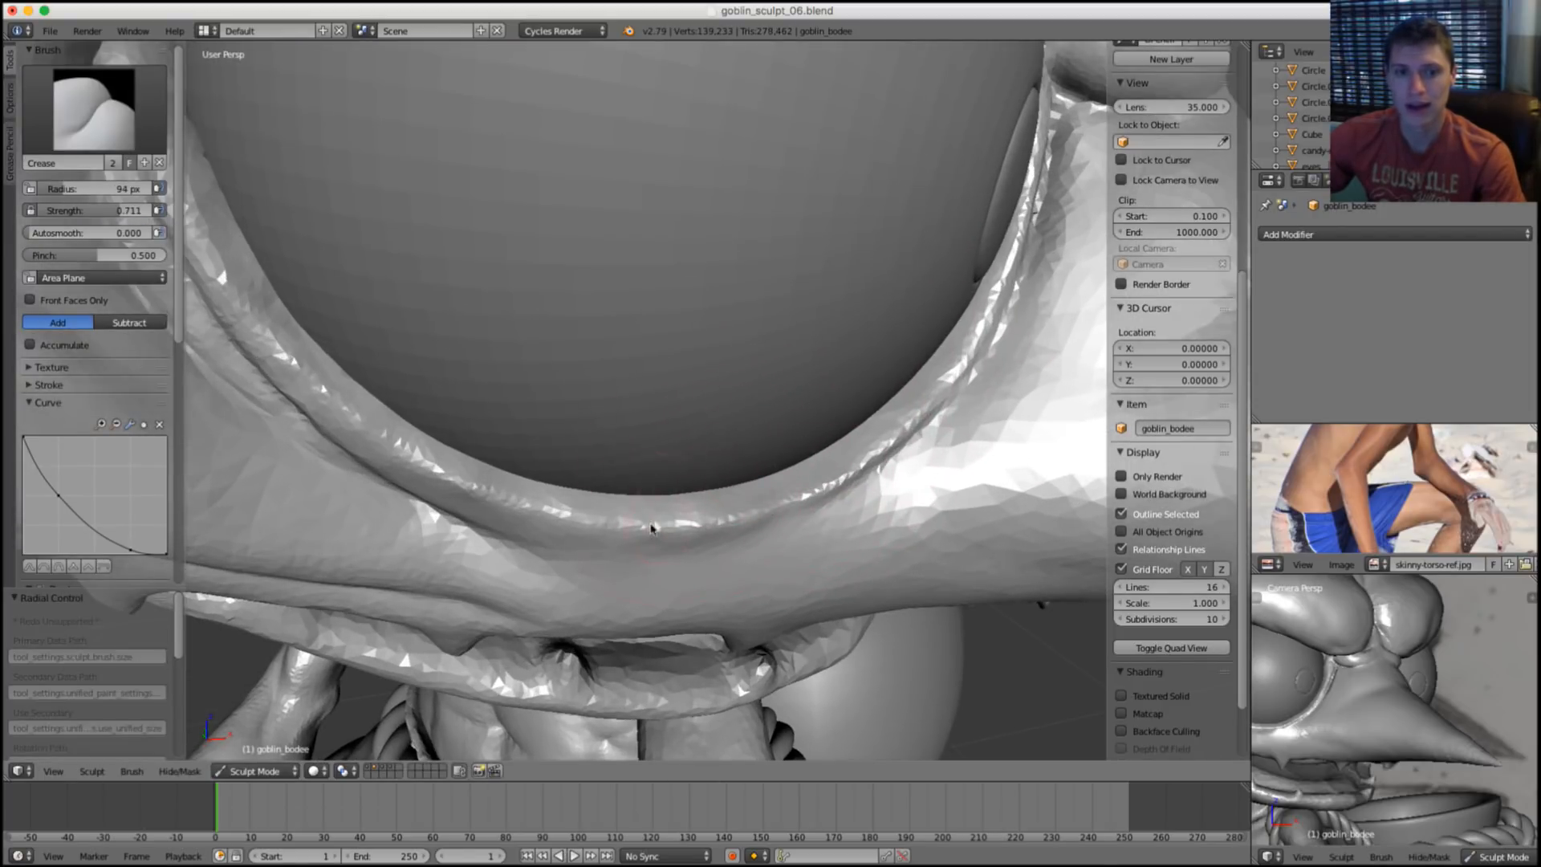
drag(651, 528, 612, 525)
middle_drag(695, 521, 576, 569)
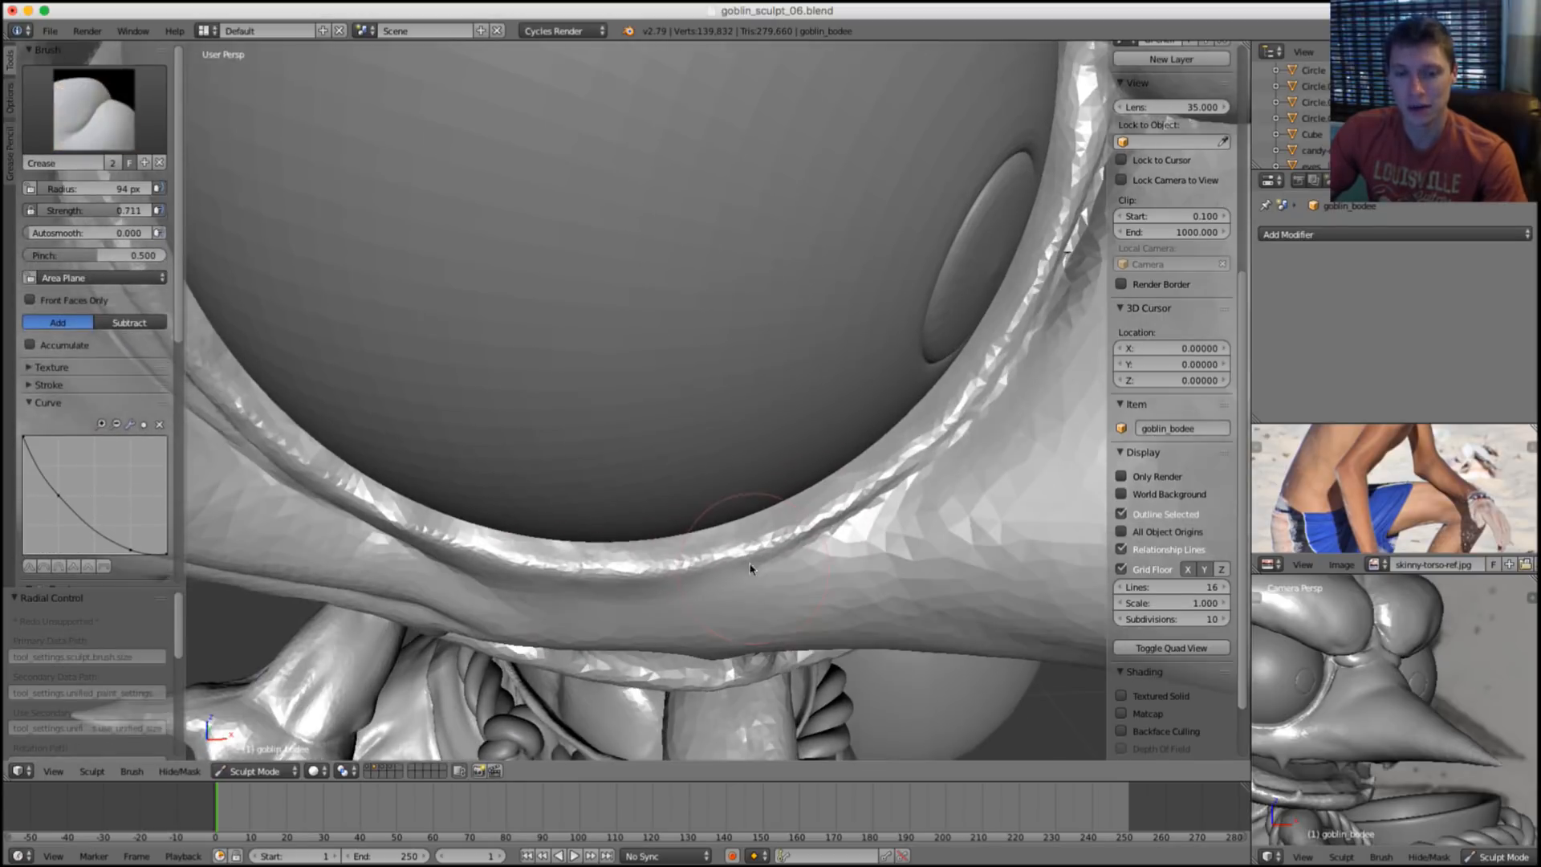
Continue creasing the lower eyelid rim towards the inner eye corner, using the Crease brush at 101 px and 80 px radius.
scroll(746, 562, up, 1)
mouse_move(813, 542)
mouse_down()
mouse_move(793, 554)
mouse_move(867, 505)
mouse_up()
shift+middle_drag(868, 503, 799, 527)
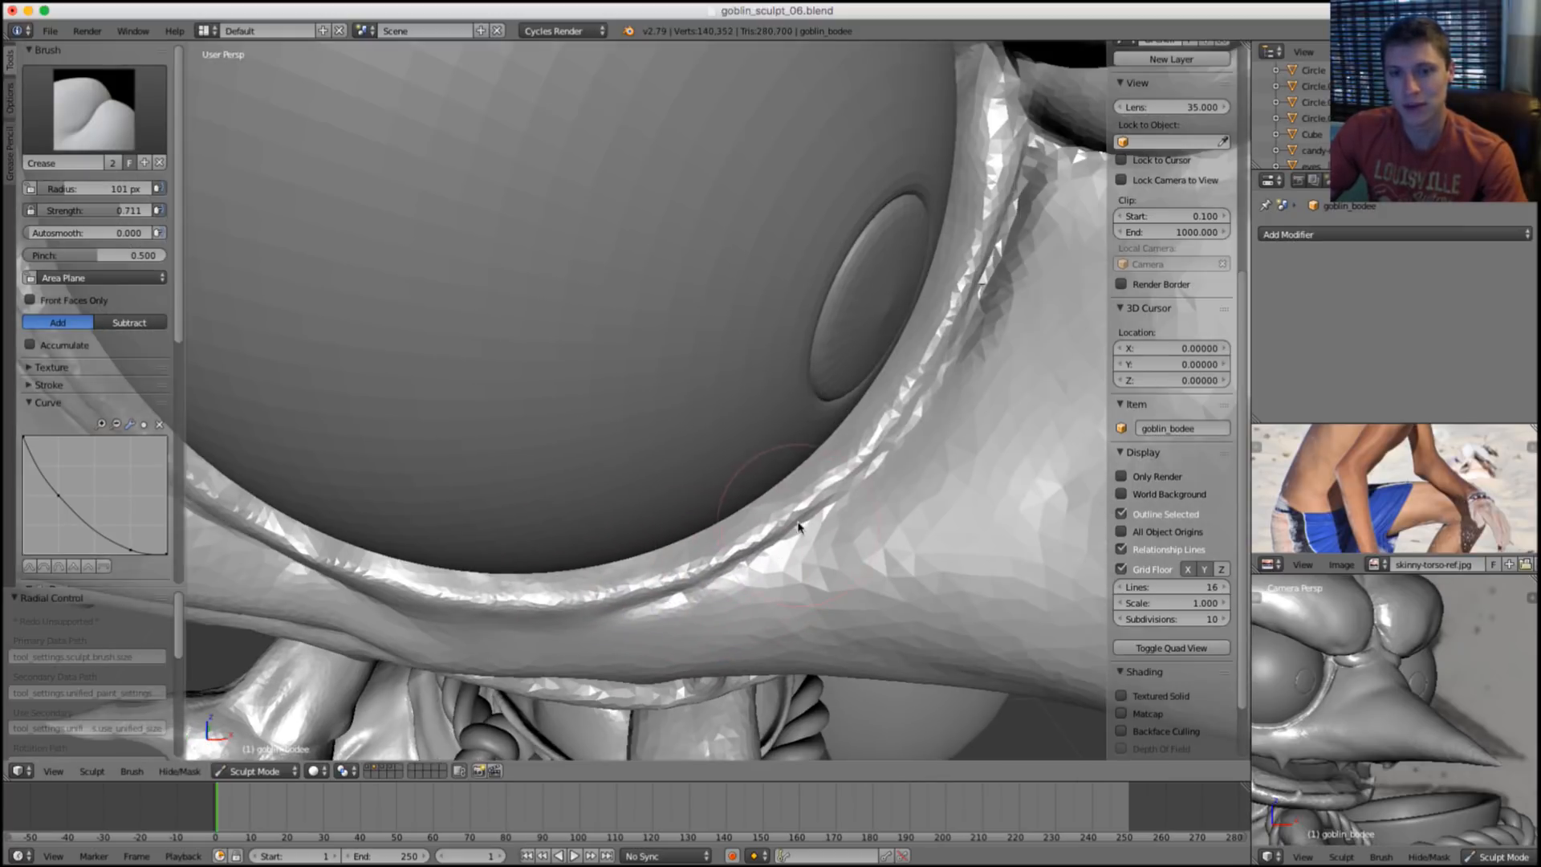
middle_drag(998, 324, 754, 451)
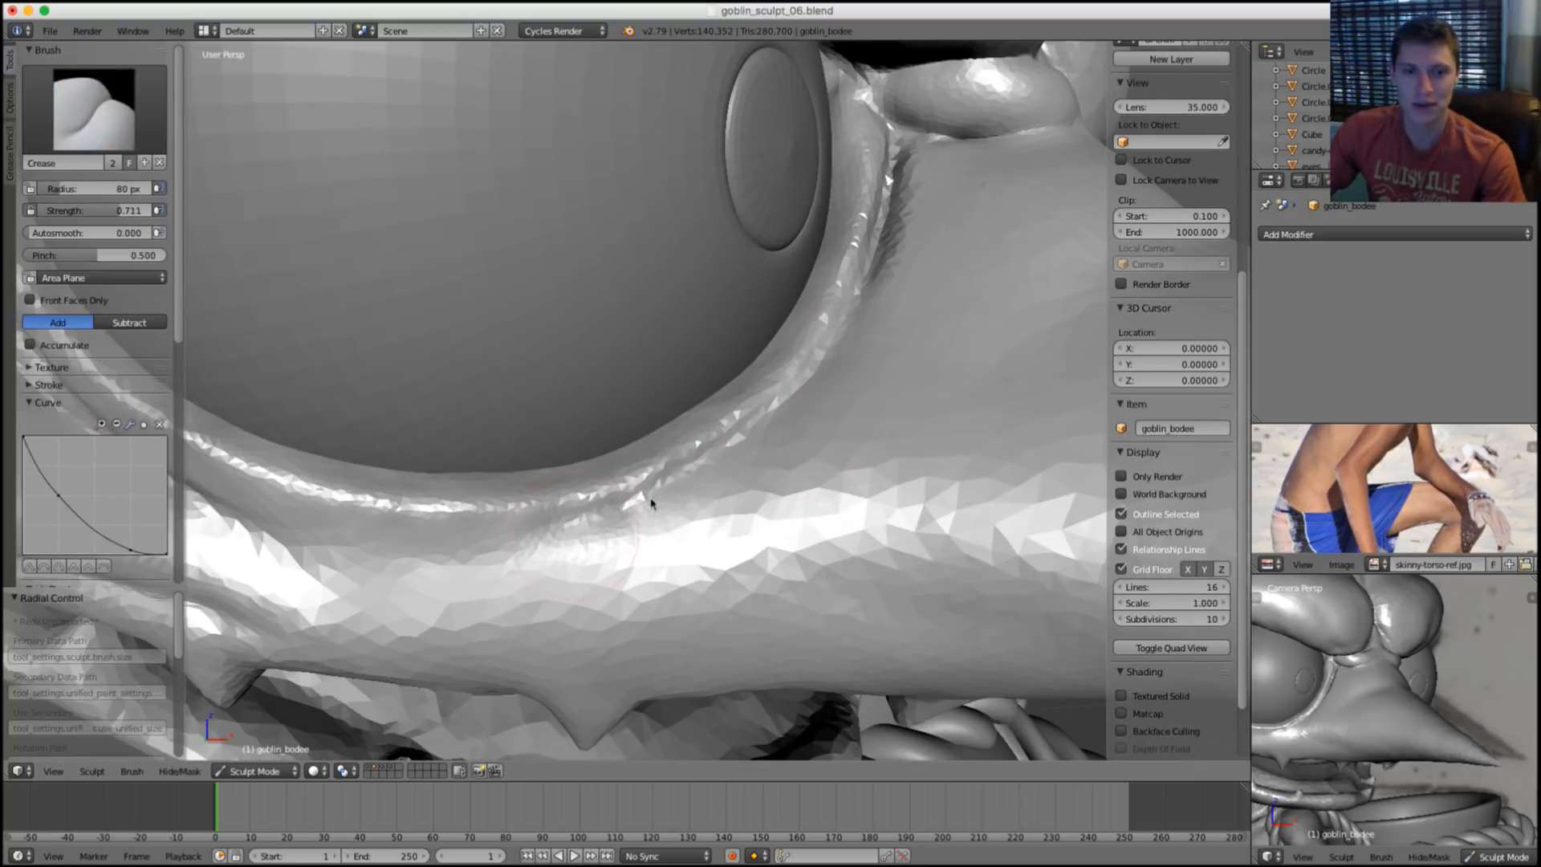
Tighten the fold beneath the lower eyelid with the Pinch/Magnify brush at 57 px radius.
key(p)
drag(688, 434, 682, 476)
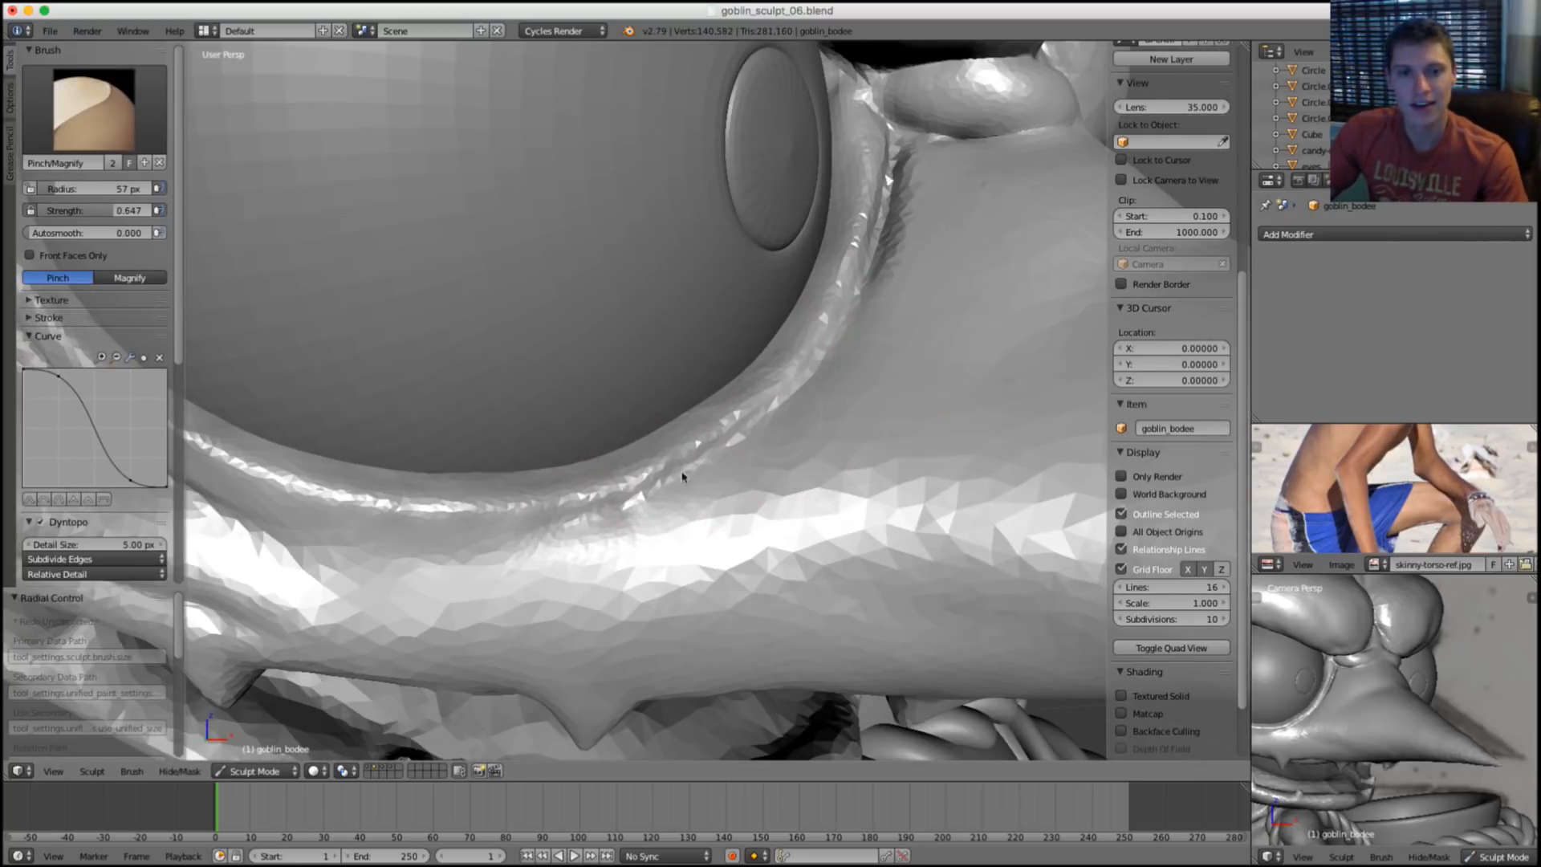
drag(561, 531, 646, 488)
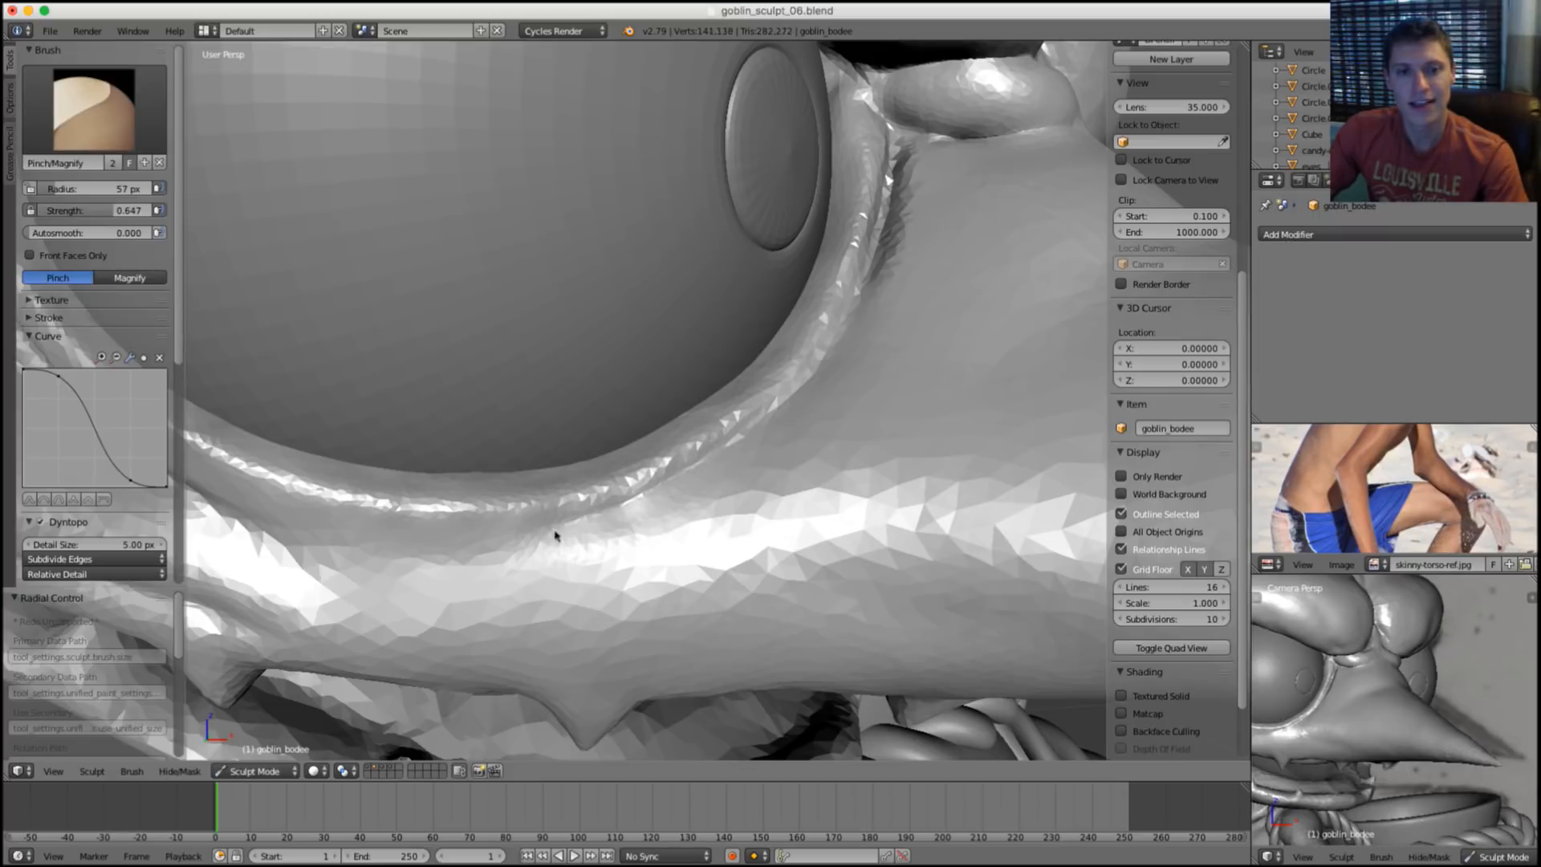
drag(555, 536, 660, 513)
drag(498, 570, 699, 529)
scroll(846, 409, down, 3)
scroll(809, 427, up, 2)
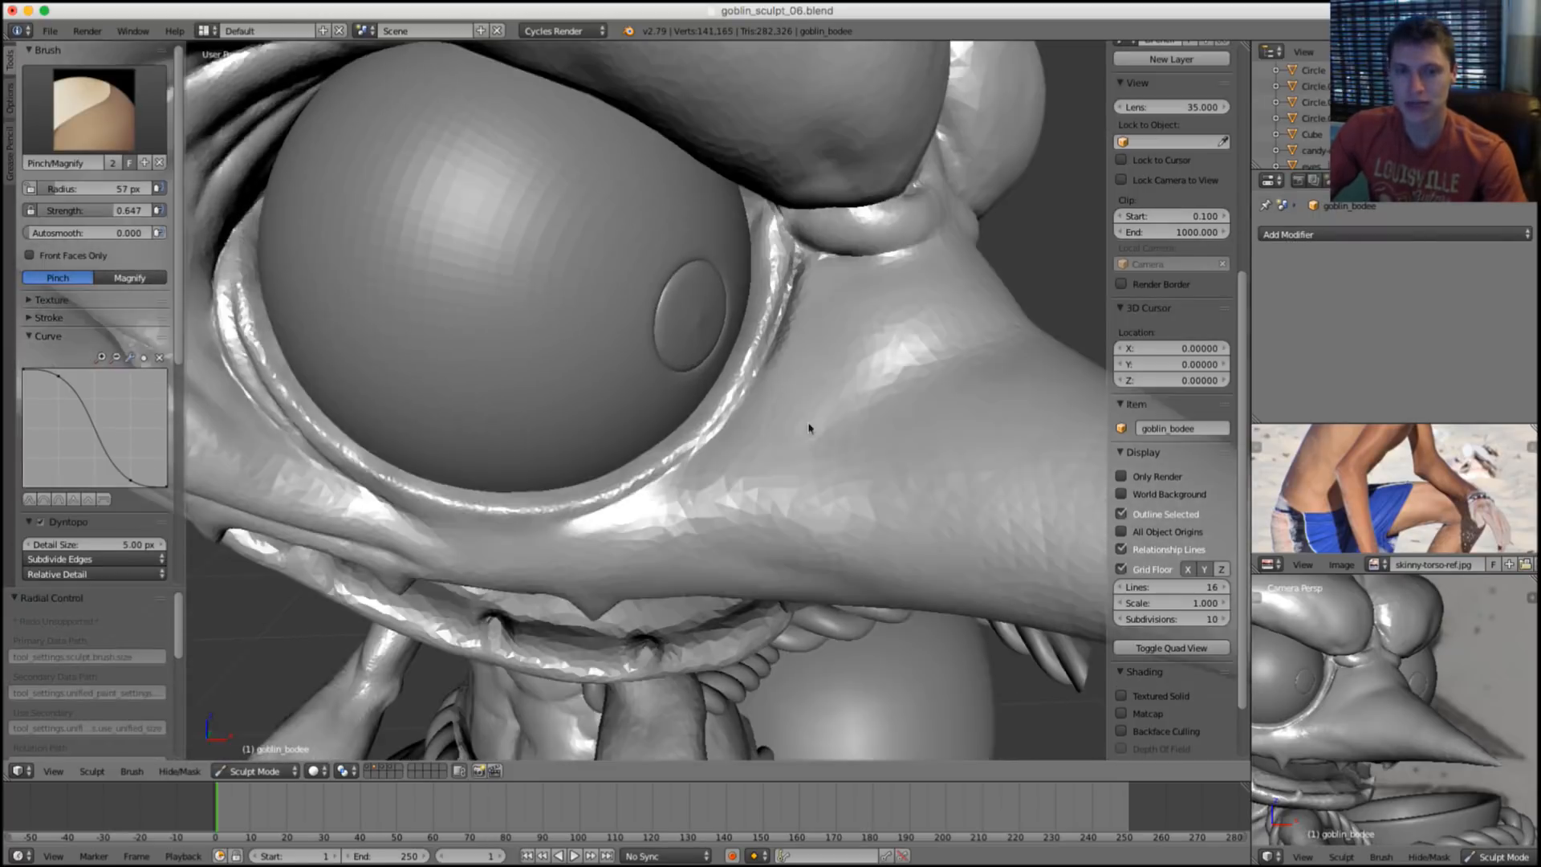
Save the scene over the existing goblin_sculpt_06.blend file.
scroll(809, 427, down, 8)
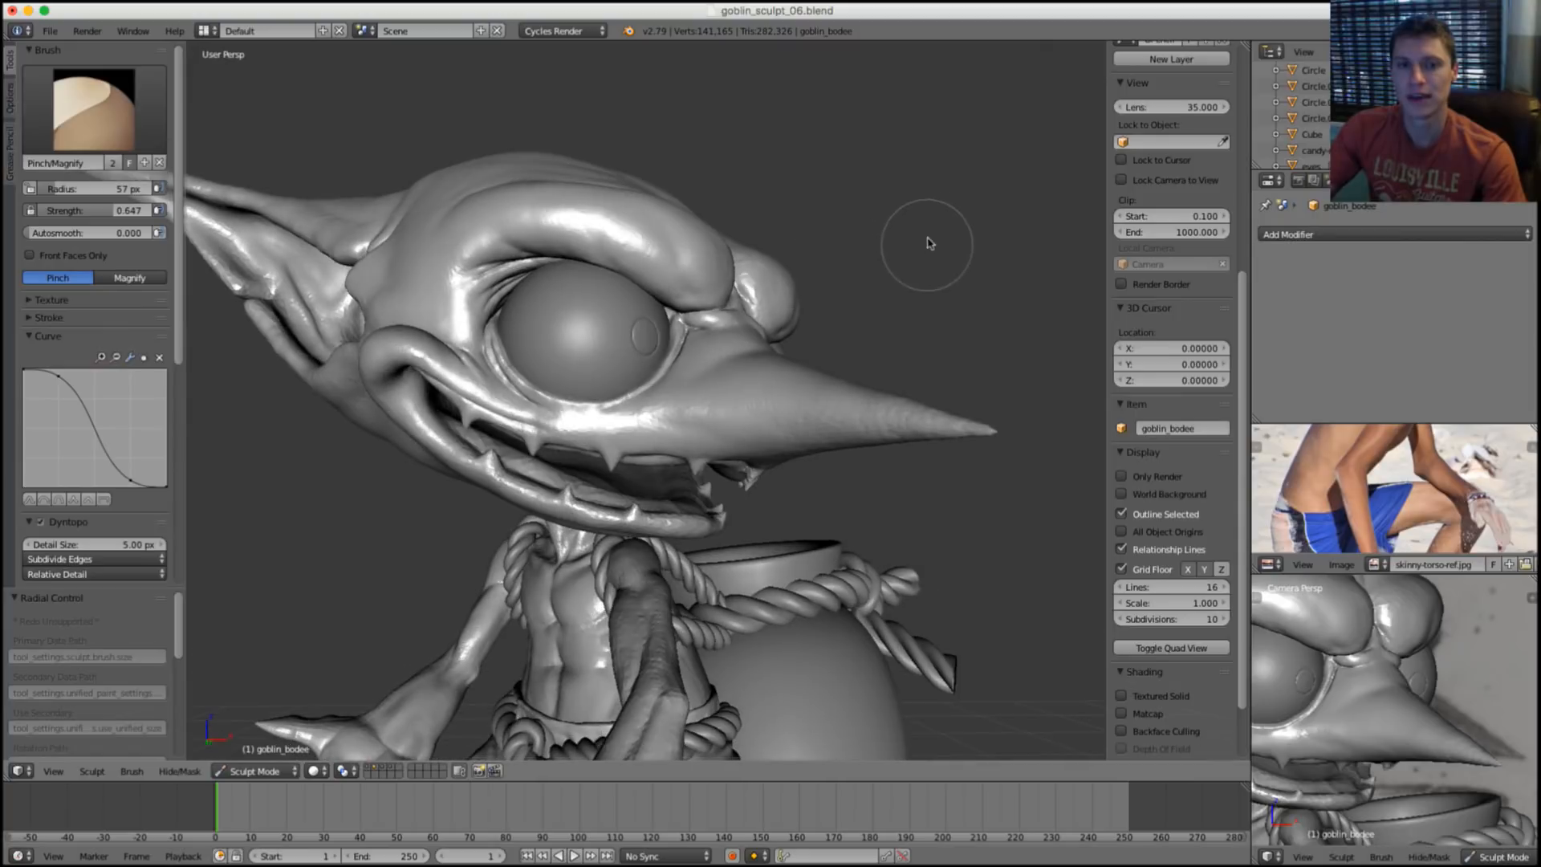
middle_drag(912, 234, 898, 234)
key(ctrl+s)
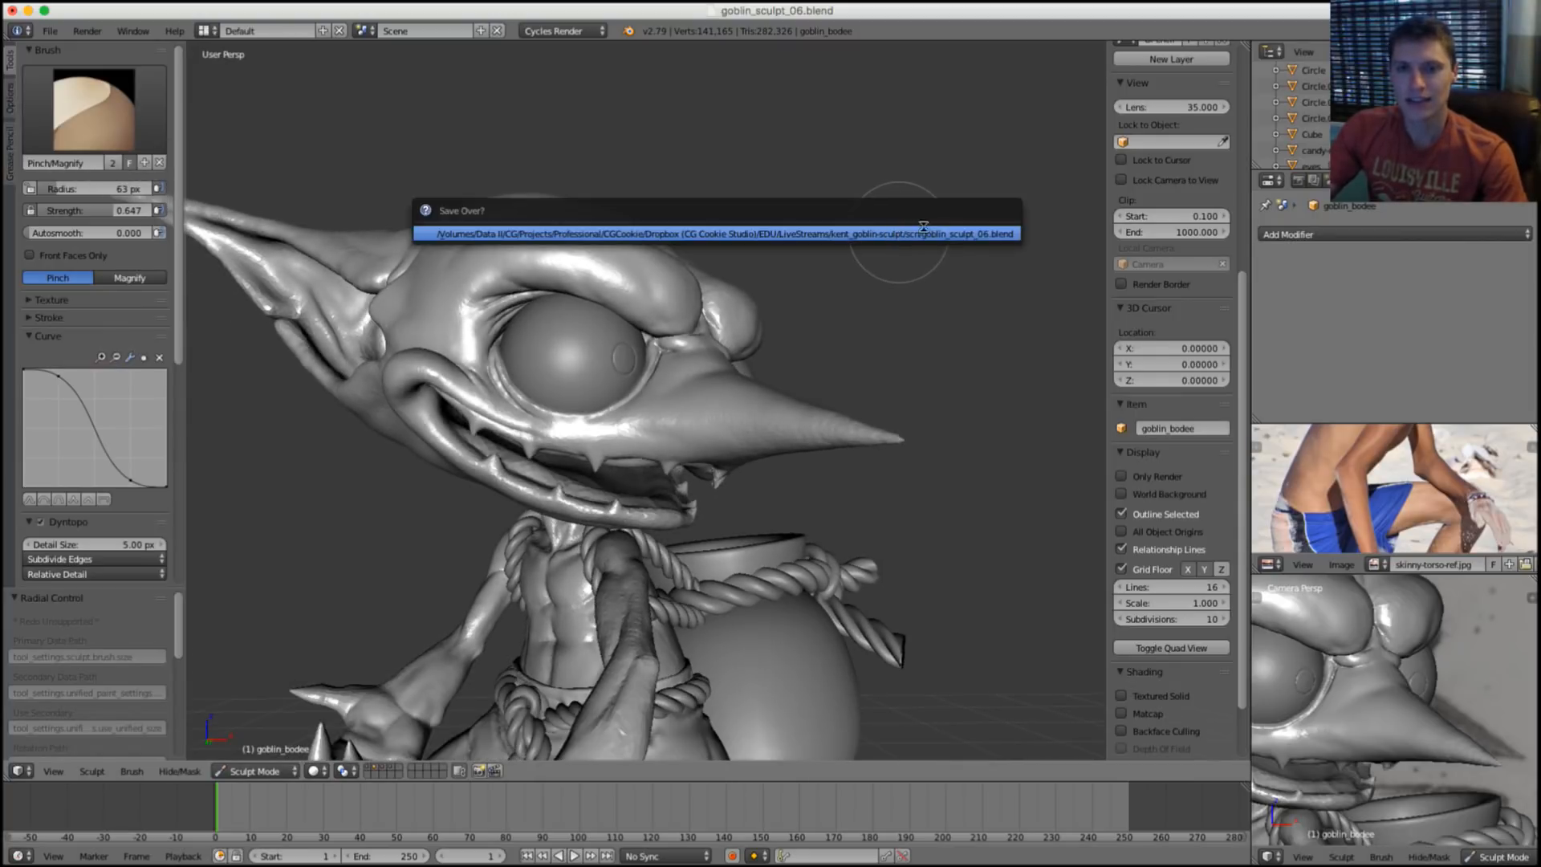
click(931, 231)
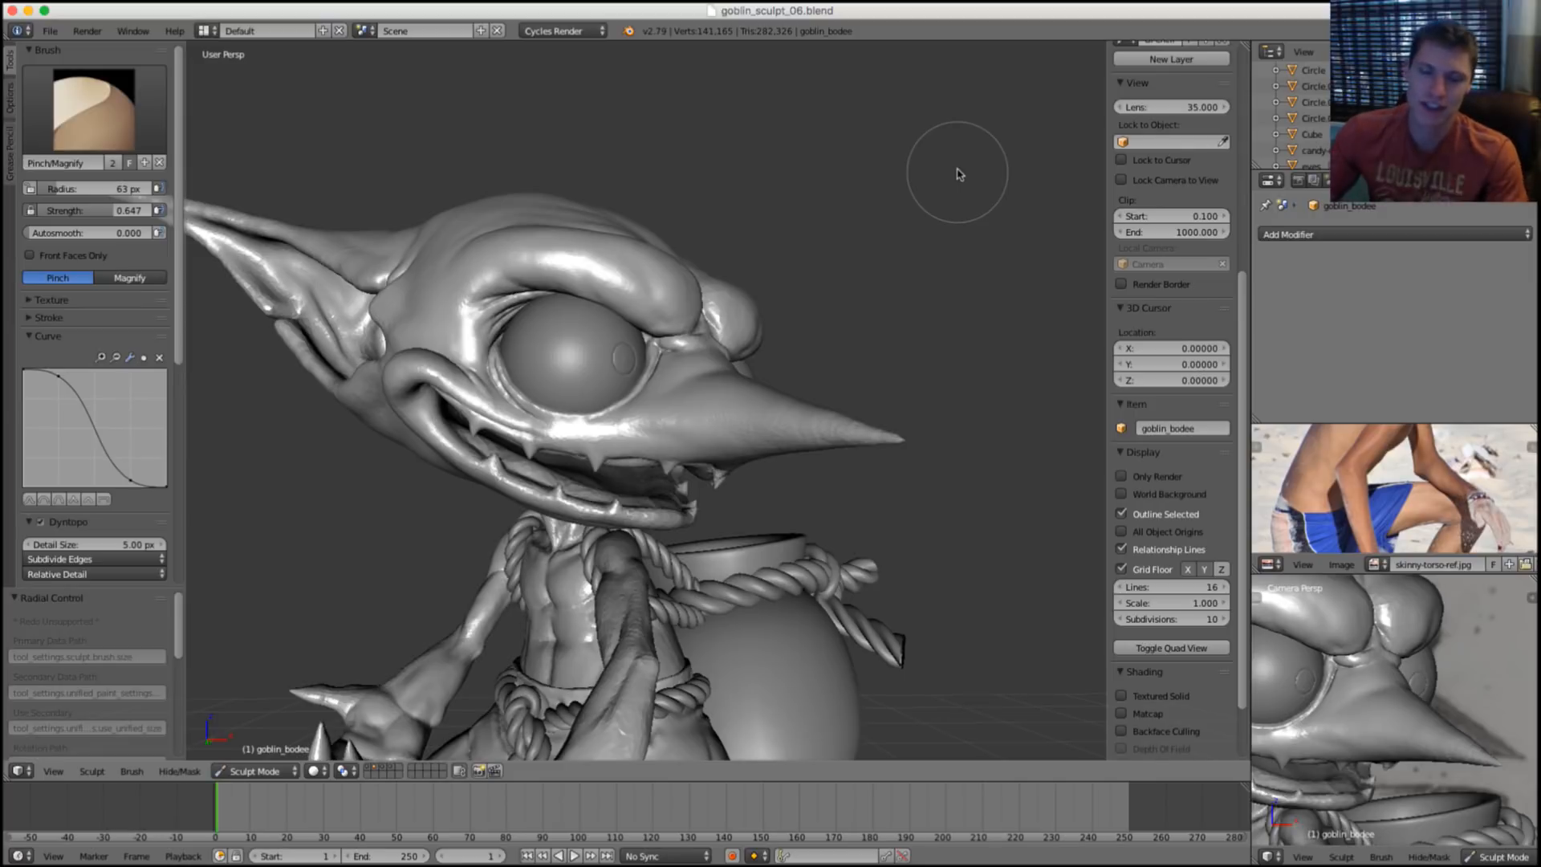
Inflate the nose surface beside the inner eye corner and below the bridge fold with the Inflate/Deflate brush at 111 px radius.
scroll(729, 317, up, 3)
scroll(731, 320, up, 5)
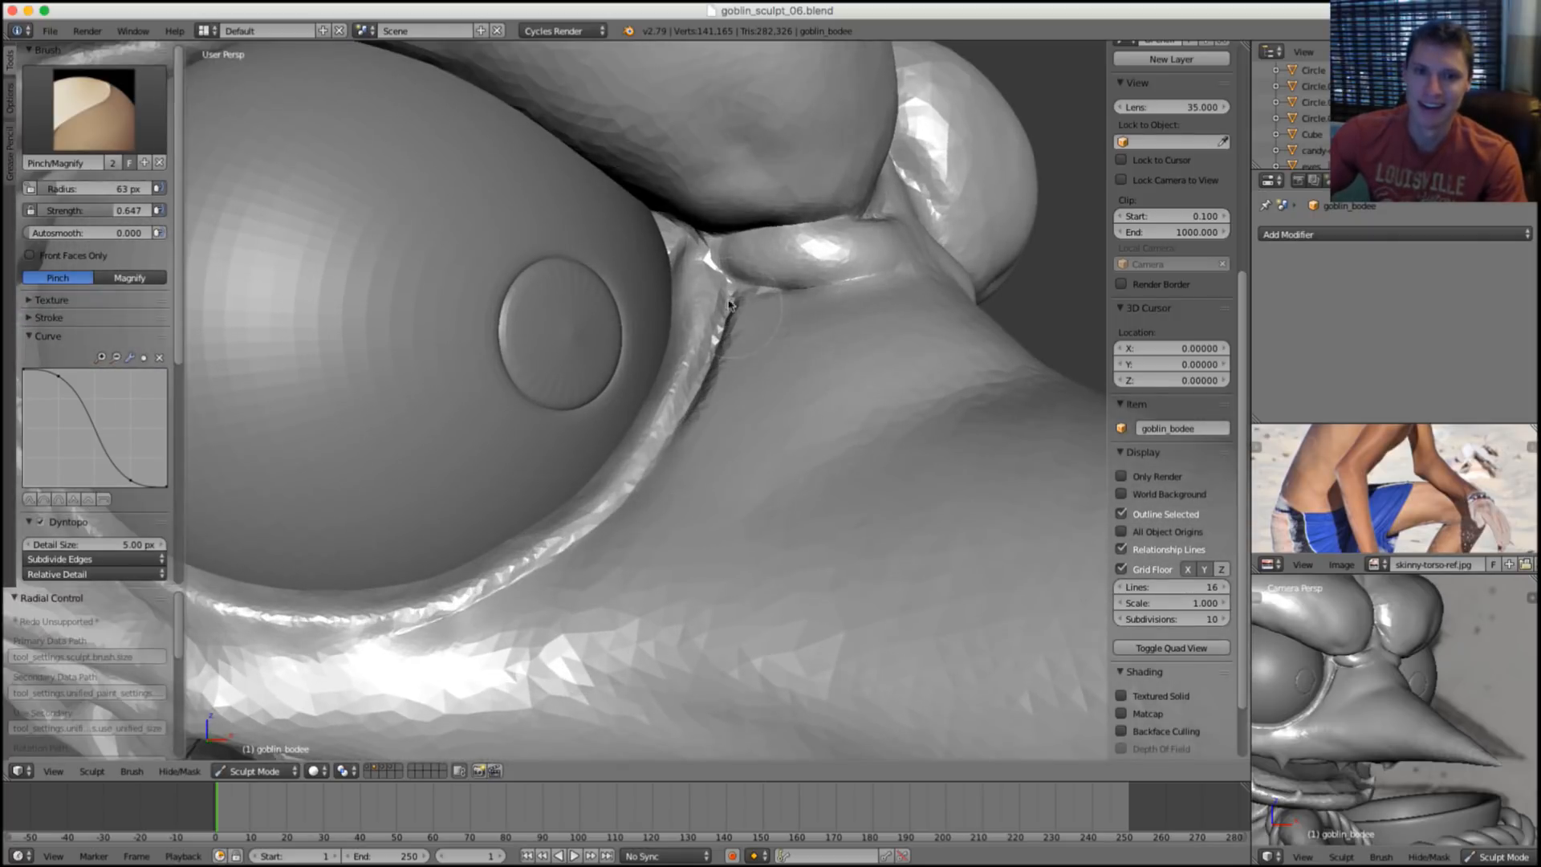
middle_drag(749, 312, 747, 337)
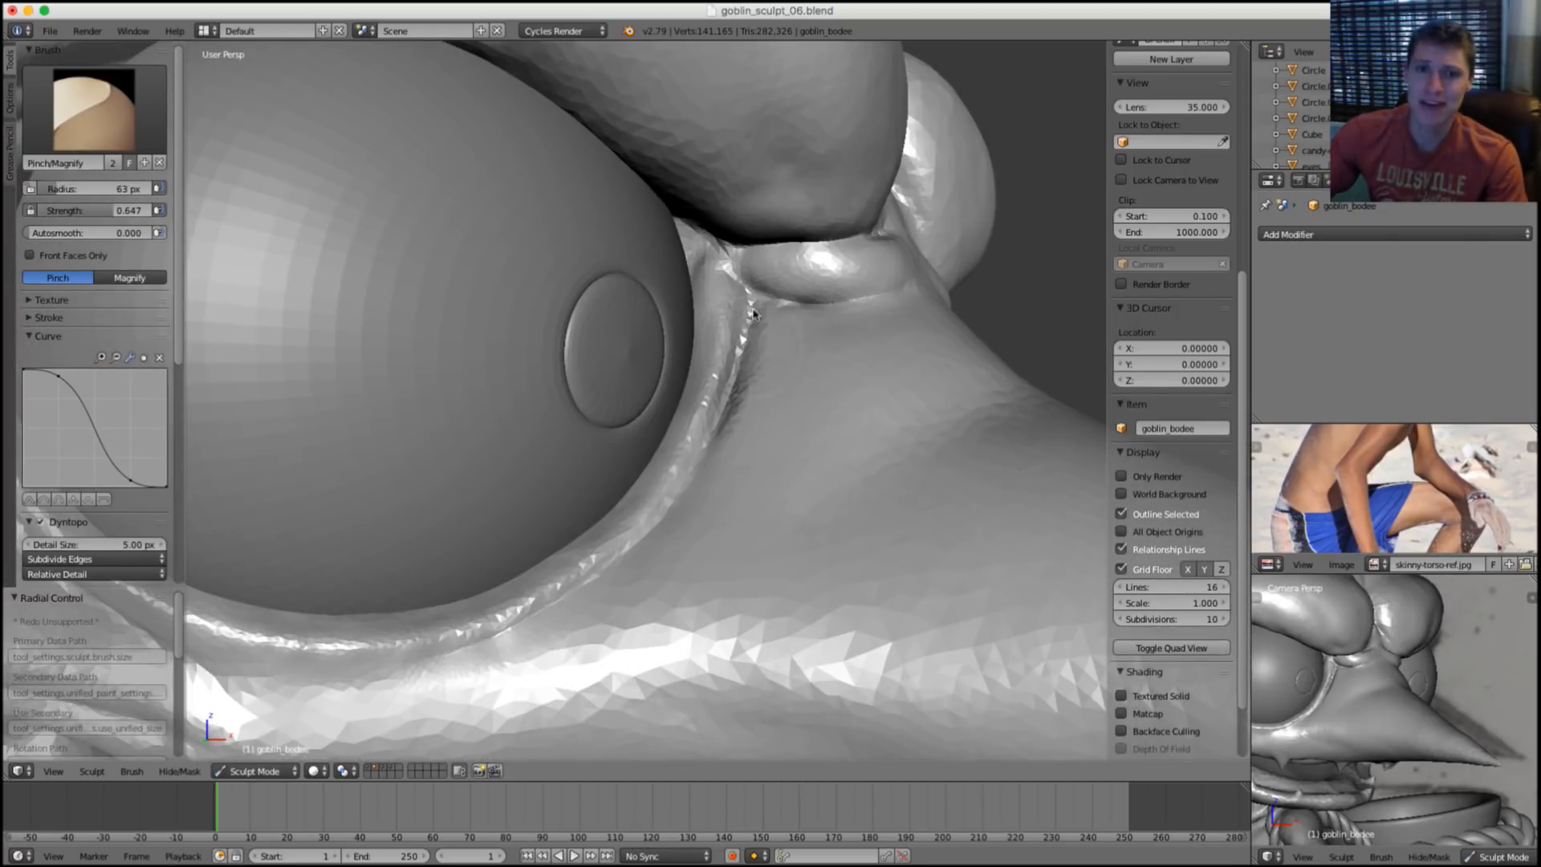
key(s)
mouse_move(766, 397)
middle_down()
mouse_move(761, 349)
mouse_move(845, 369)
middle_up()
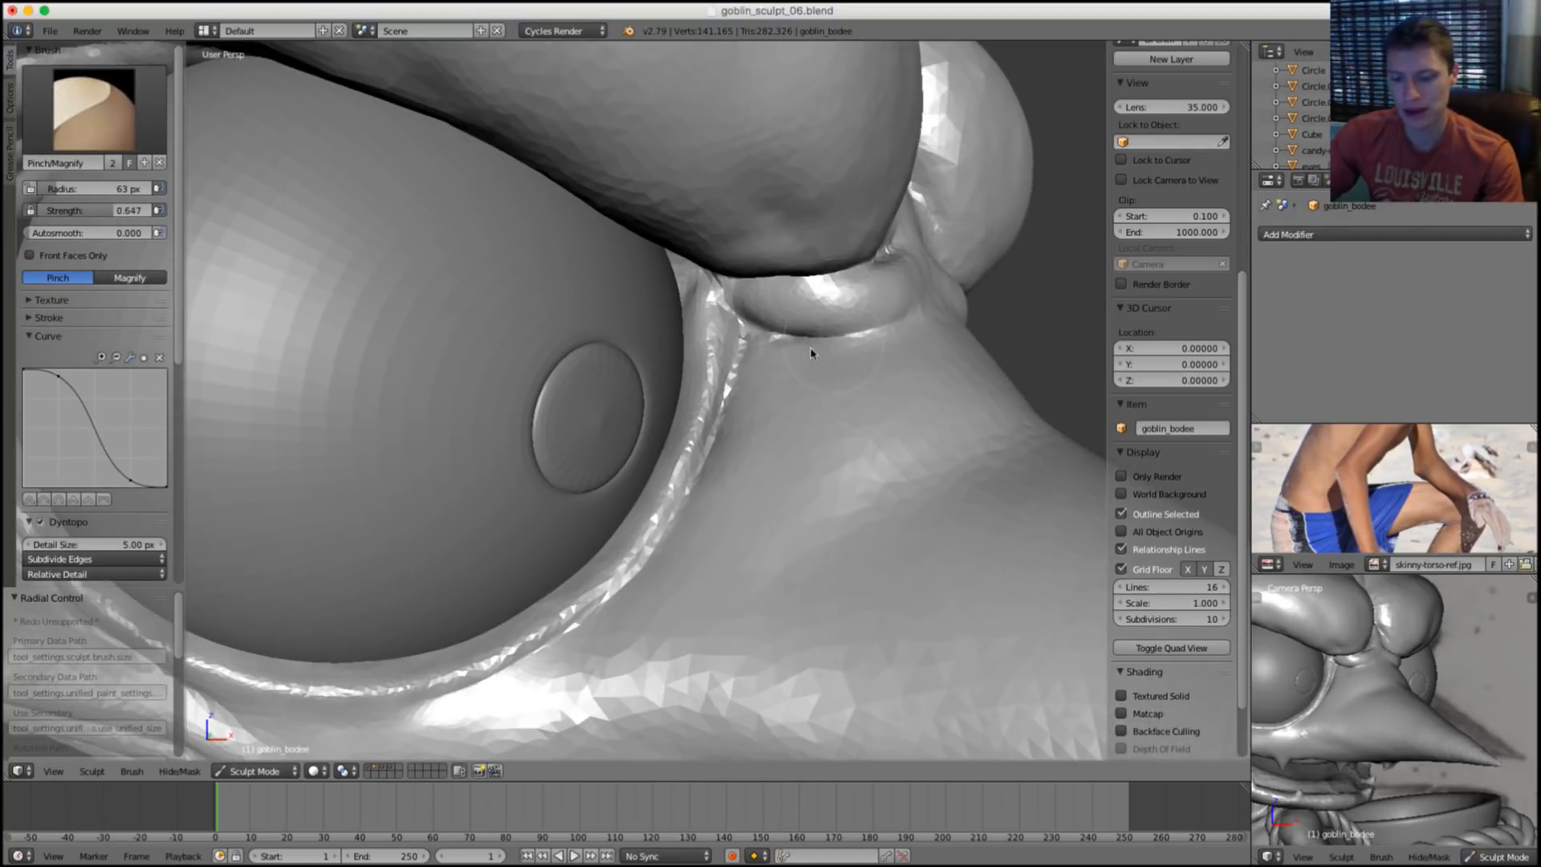
key(i)
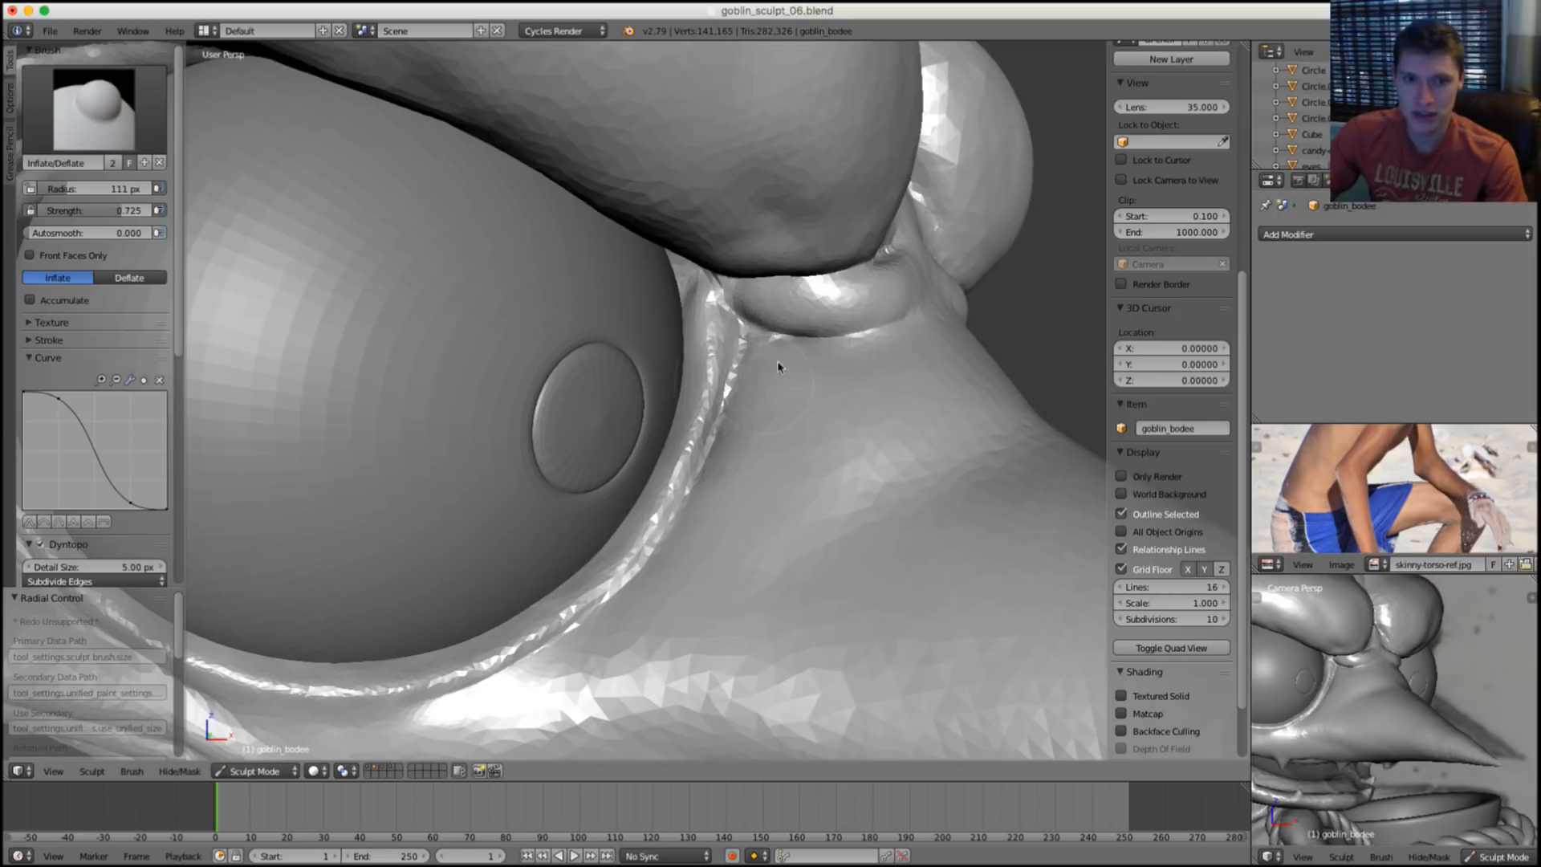
drag(778, 366, 741, 446)
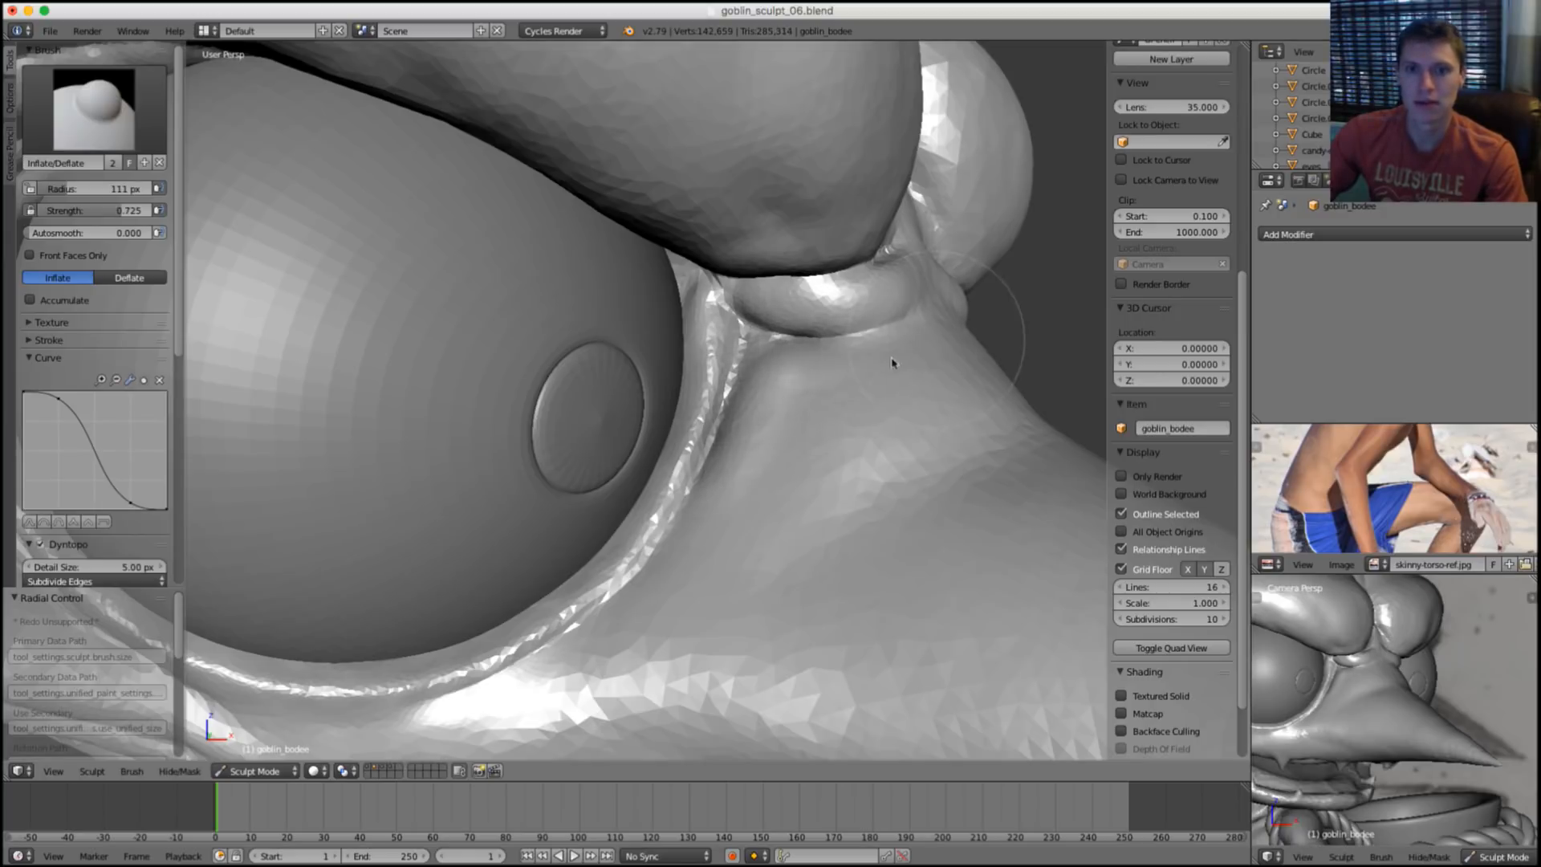
drag(826, 407, 954, 338)
drag(730, 530, 733, 537)
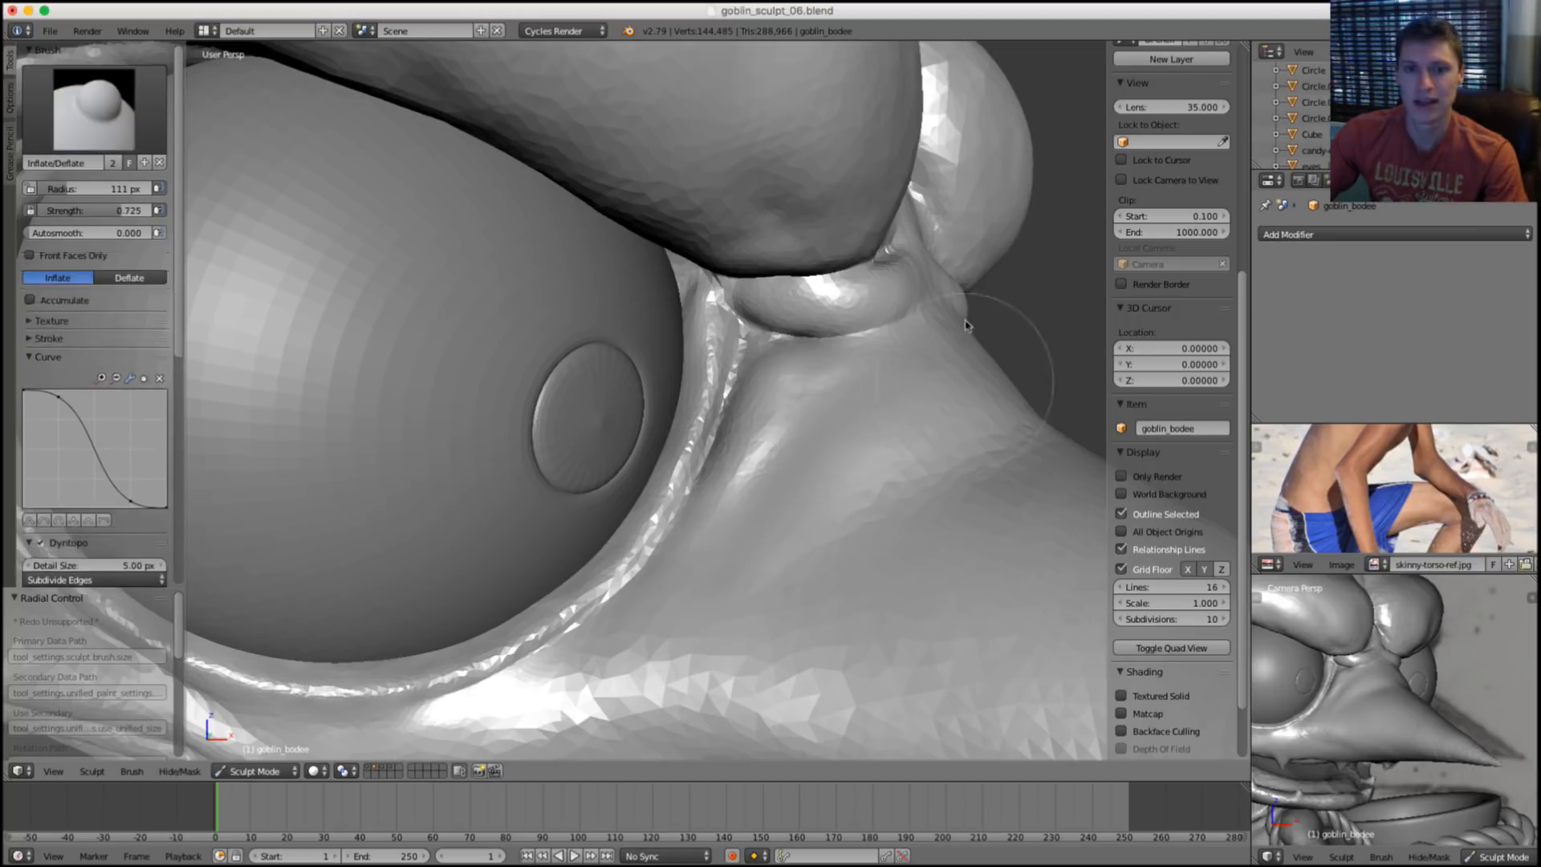
Inflate the lower side of the nose base below the eye with the Inflate/Deflate brush enlarged to 142 px radius.
scroll(990, 305, down, 10)
shift+middle_drag(968, 312, 854, 299)
scroll(795, 414, up, 5)
middle_drag(783, 443, 801, 450)
key(f)
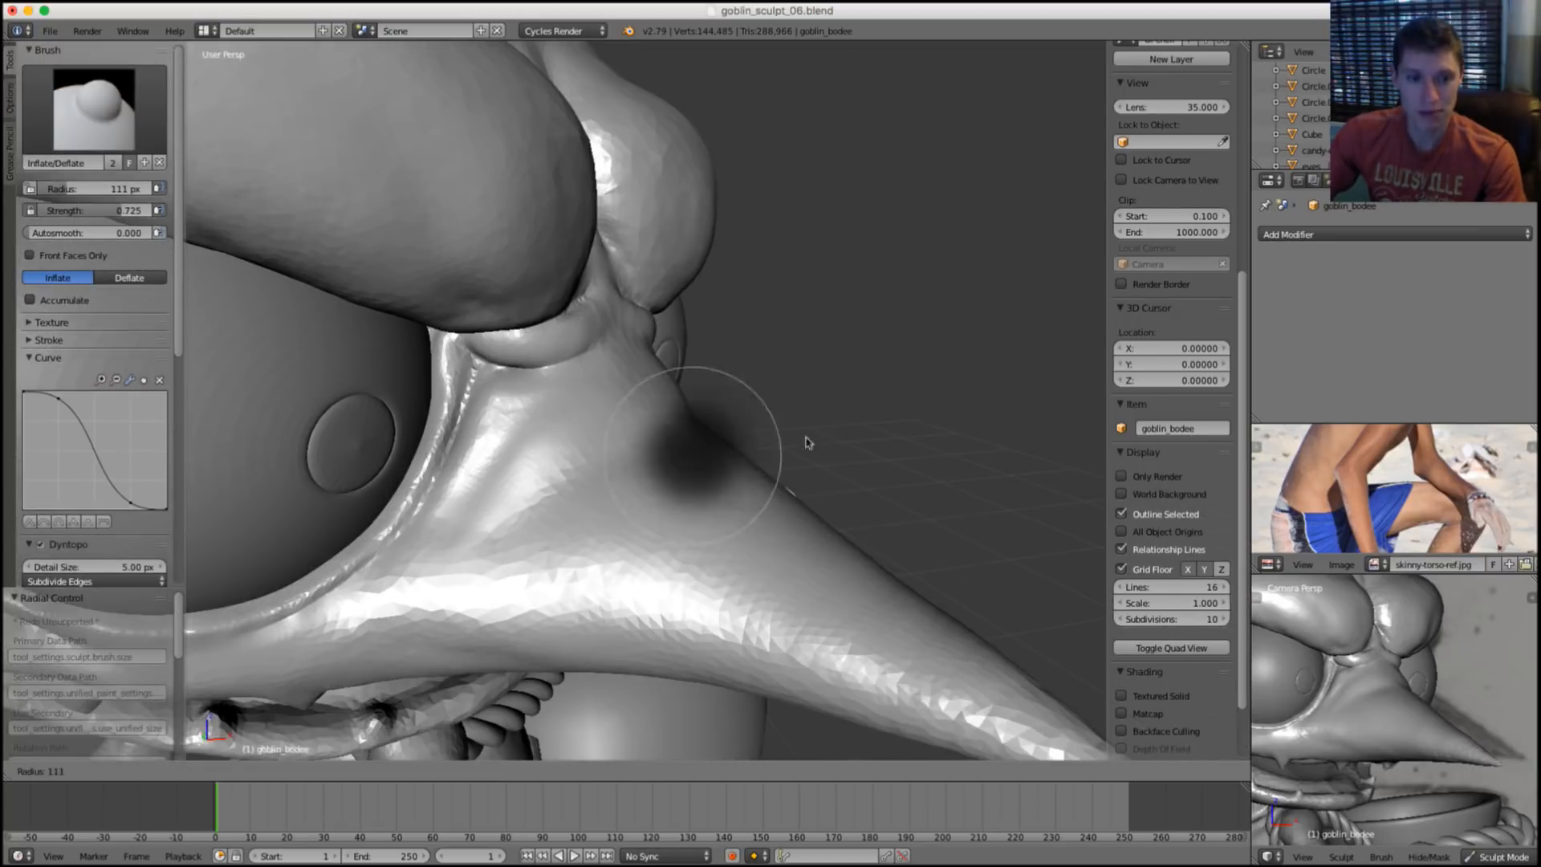
click(824, 438)
mouse_move(640, 544)
middle_down()
mouse_move(668, 527)
mouse_move(454, 564)
middle_up()
drag(527, 556, 657, 540)
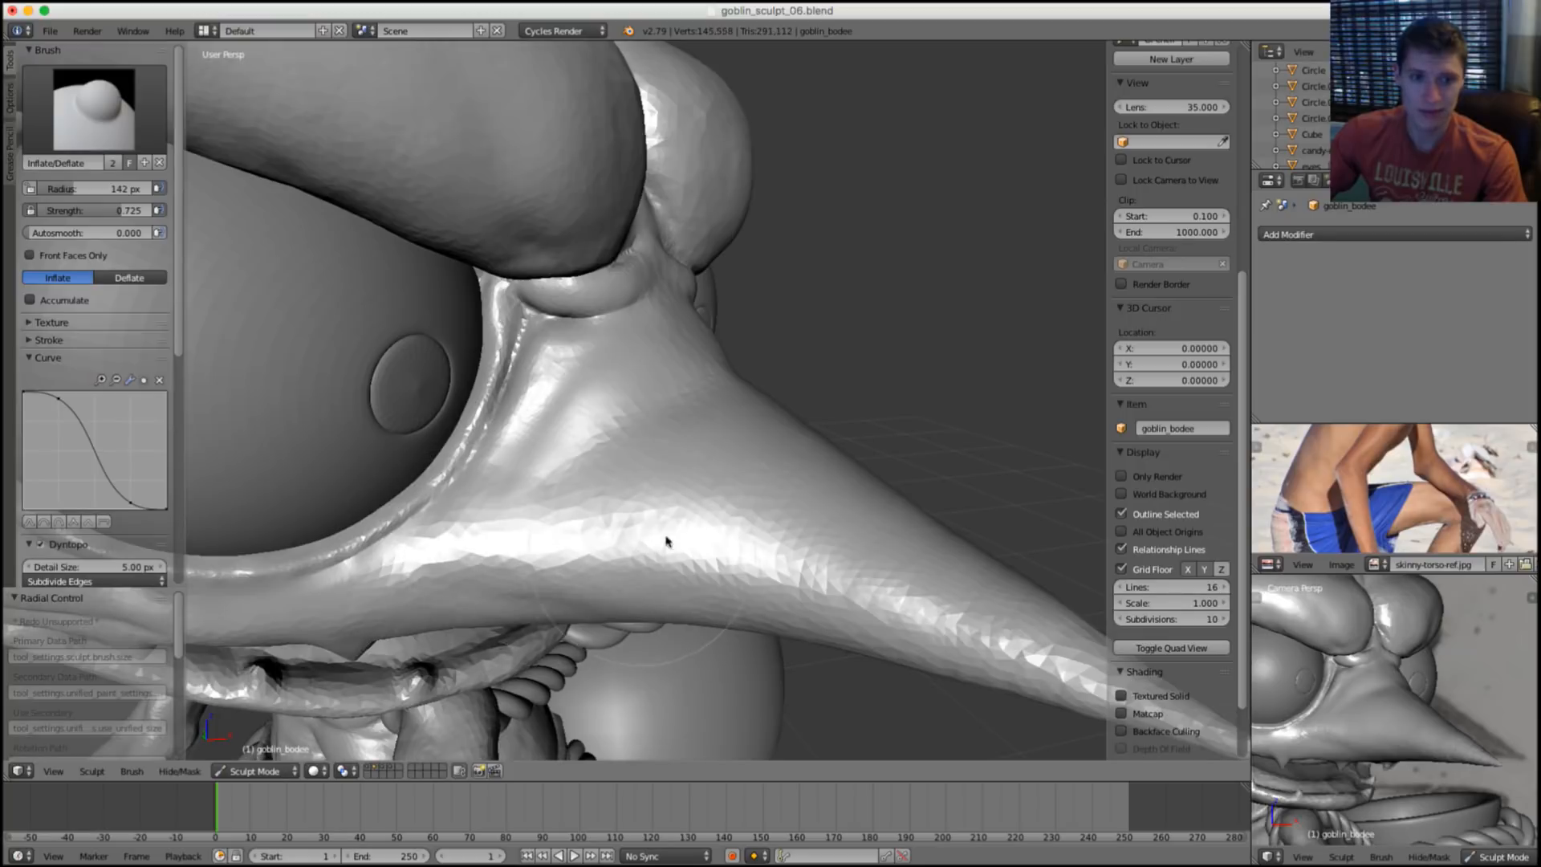
Inflate the side of the nose from its base along its length with the Inflate/Deflate brush at 224 px radius.
key(f)
click(513, 562)
key(shift+s)
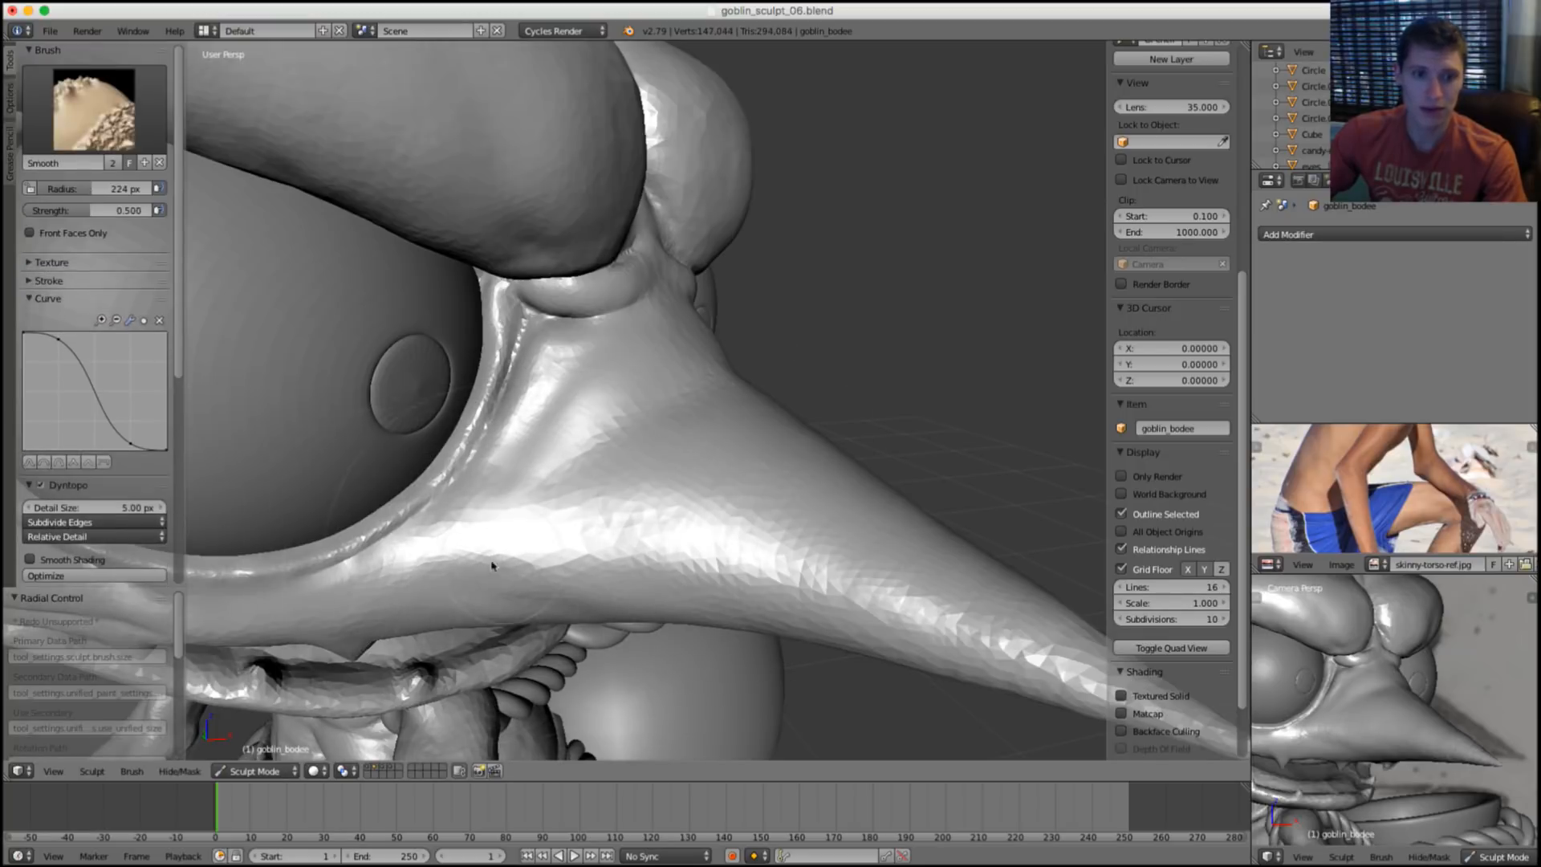
key(i)
mouse_move(739, 539)
middle_down()
mouse_move(664, 509)
mouse_move(726, 420)
middle_up()
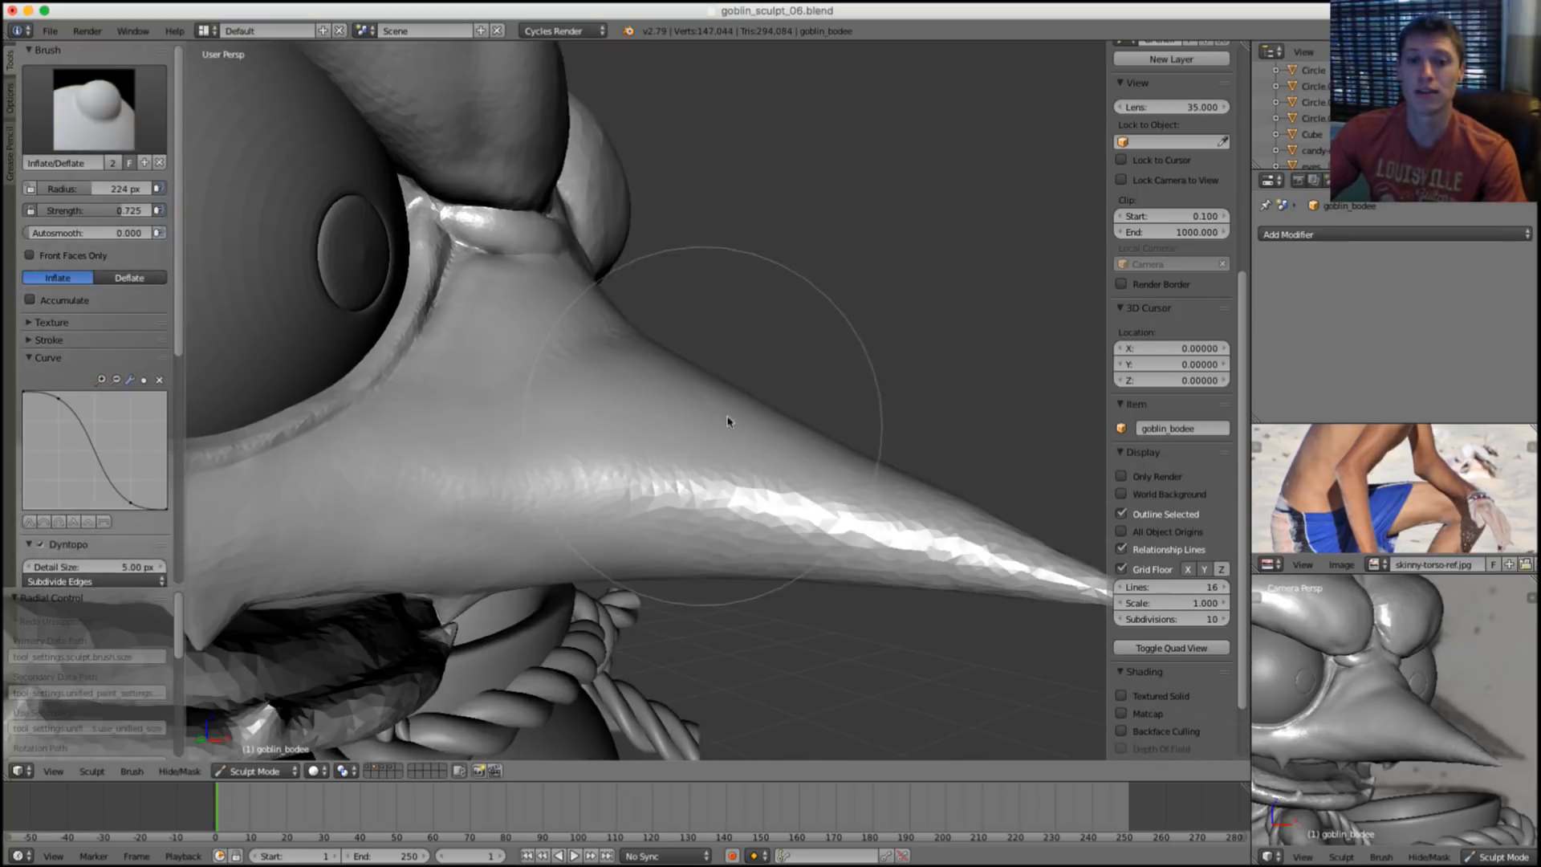
drag(623, 544, 762, 558)
middle_drag(802, 532, 807, 480)
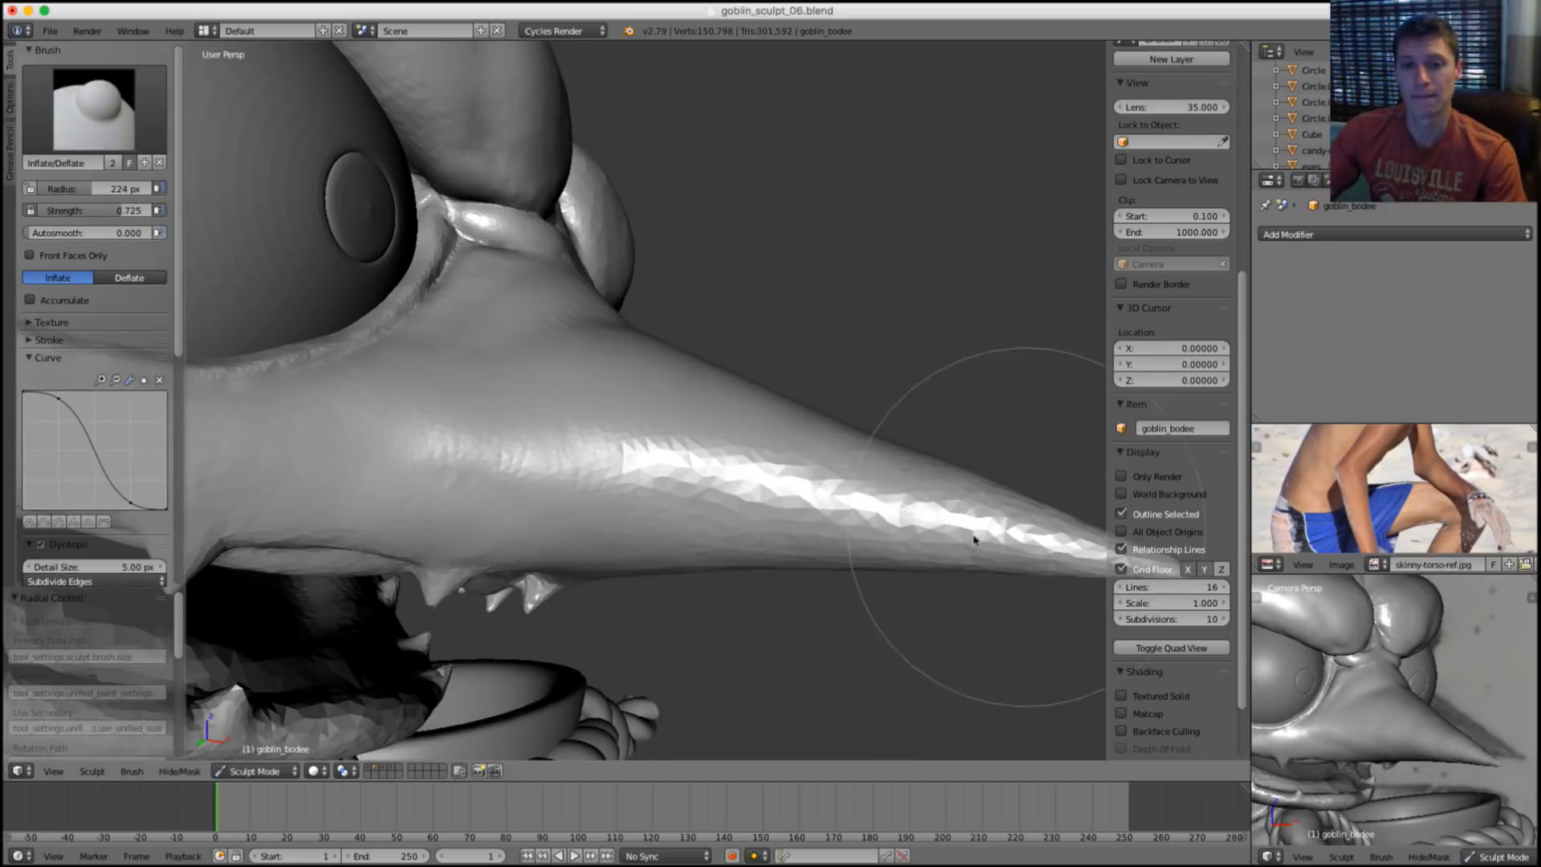
Smooth the faceted surface along the side of the nose toward the tip.
scroll(916, 489, down, 2)
shift+drag(729, 449, 923, 504)
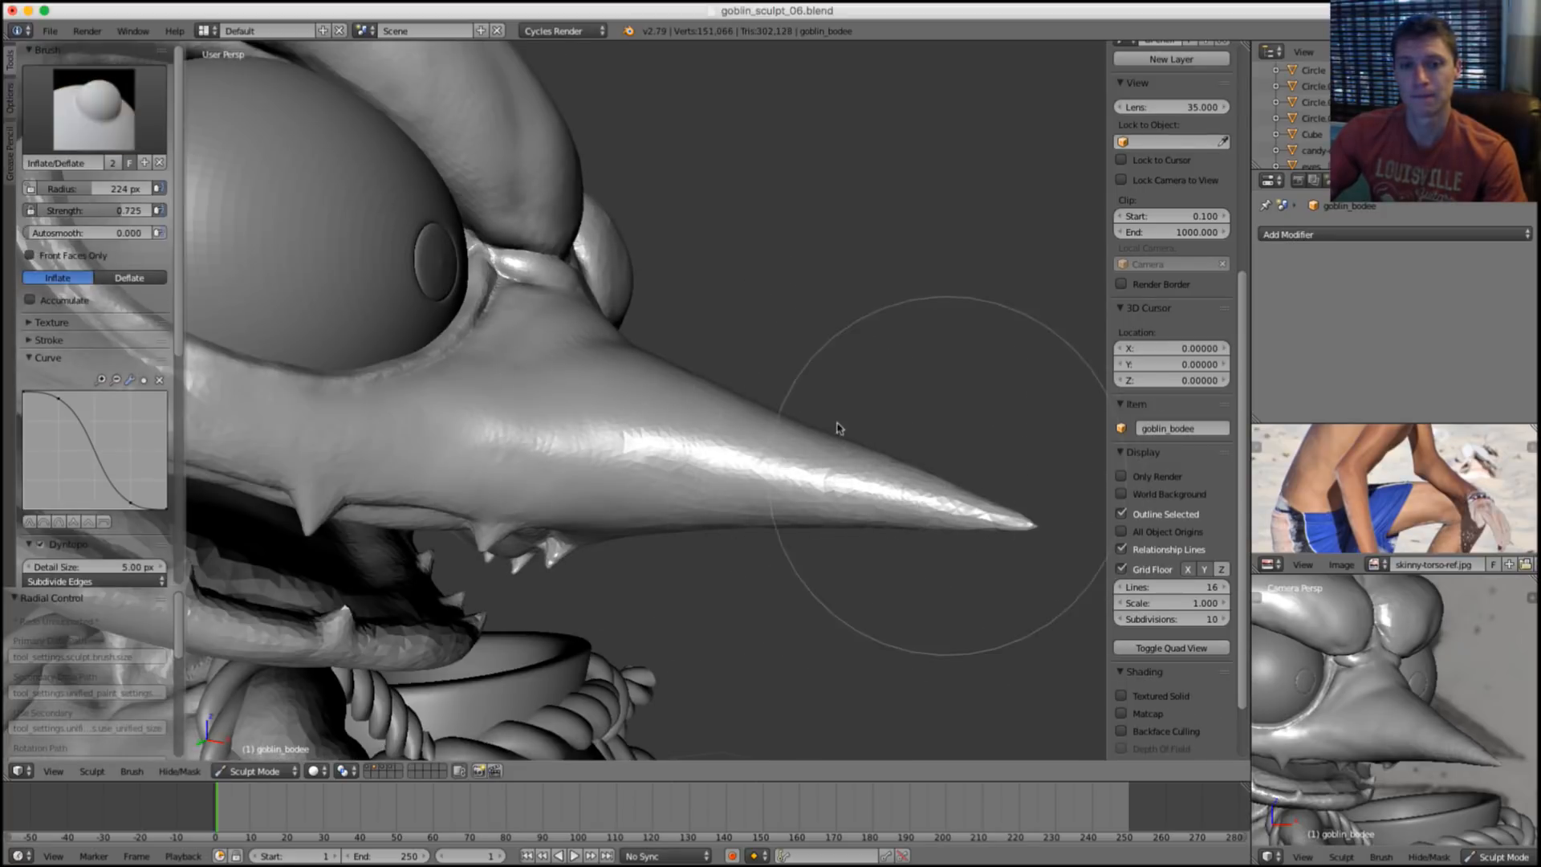
mouse_move(835, 430)
middle_down()
mouse_move(822, 540)
mouse_move(795, 550)
middle_up()
shift+drag(785, 504, 835, 571)
Examine the nose on the full goblin figure, switching the visible layers away and back.
scroll(870, 341, down, 3)
middle_drag(851, 346, 888, 334)
key(grave)
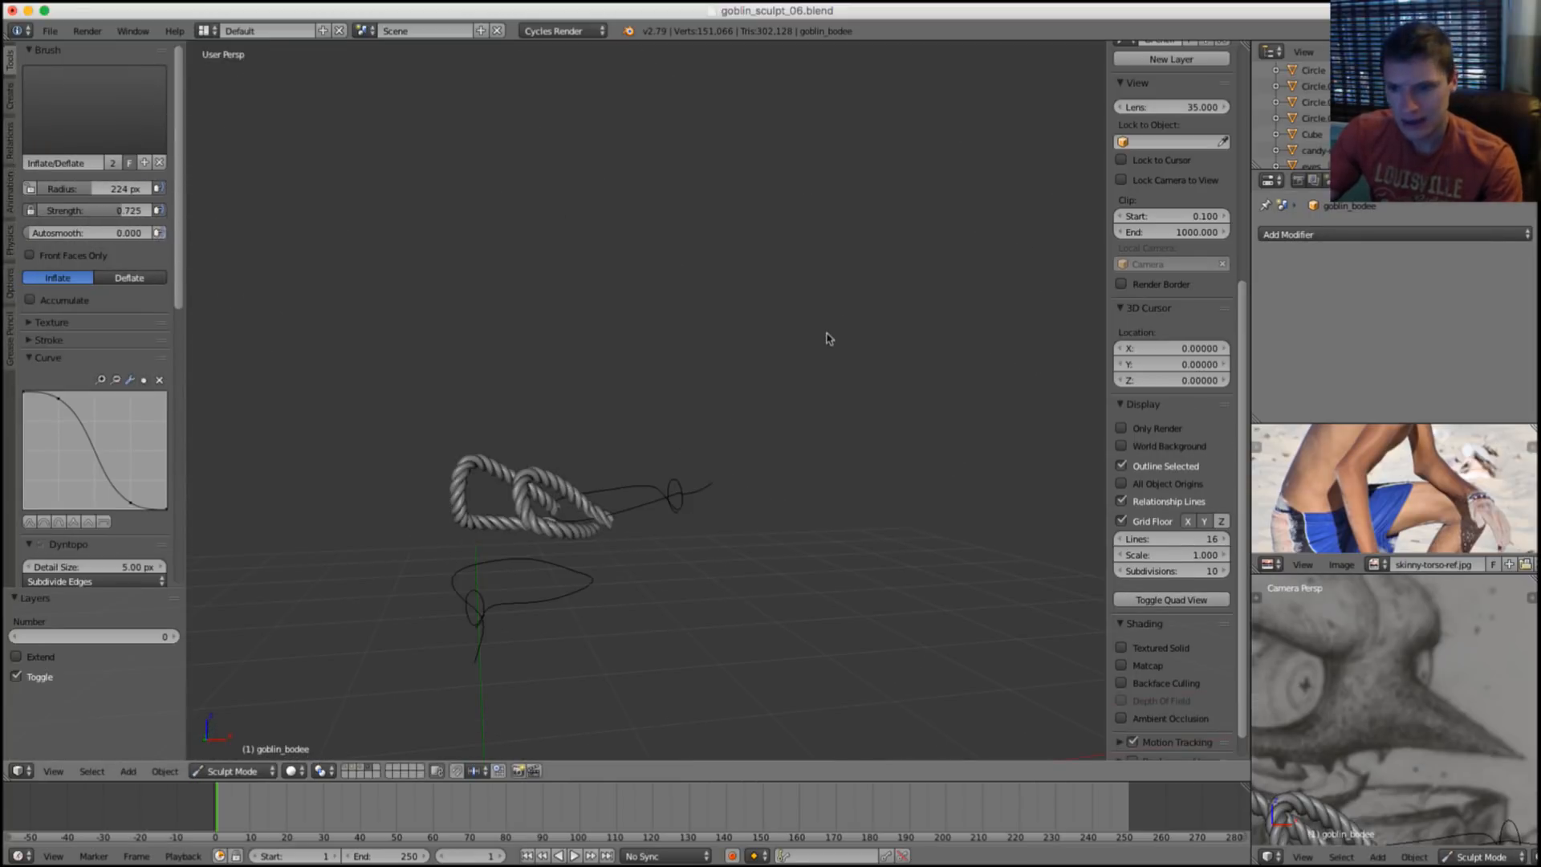
key(grave)
key(grave)
key(grave)
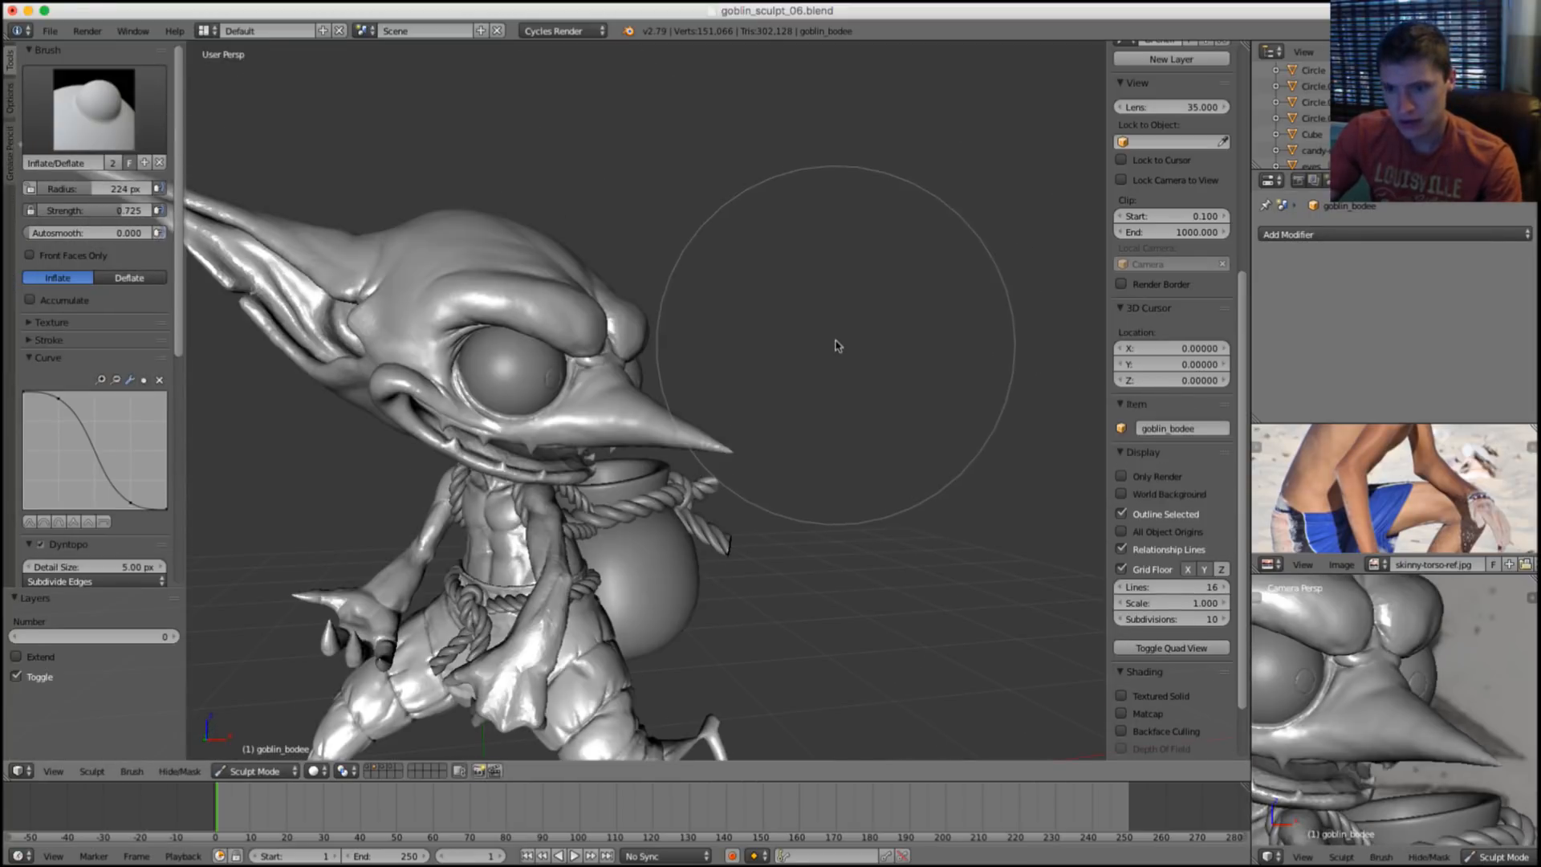
scroll(837, 399, up, 6)
Sculpt the nose base below the inner eye corner with the Crease brush at 157 px radius and smooth the stroke.
key(shift+c)
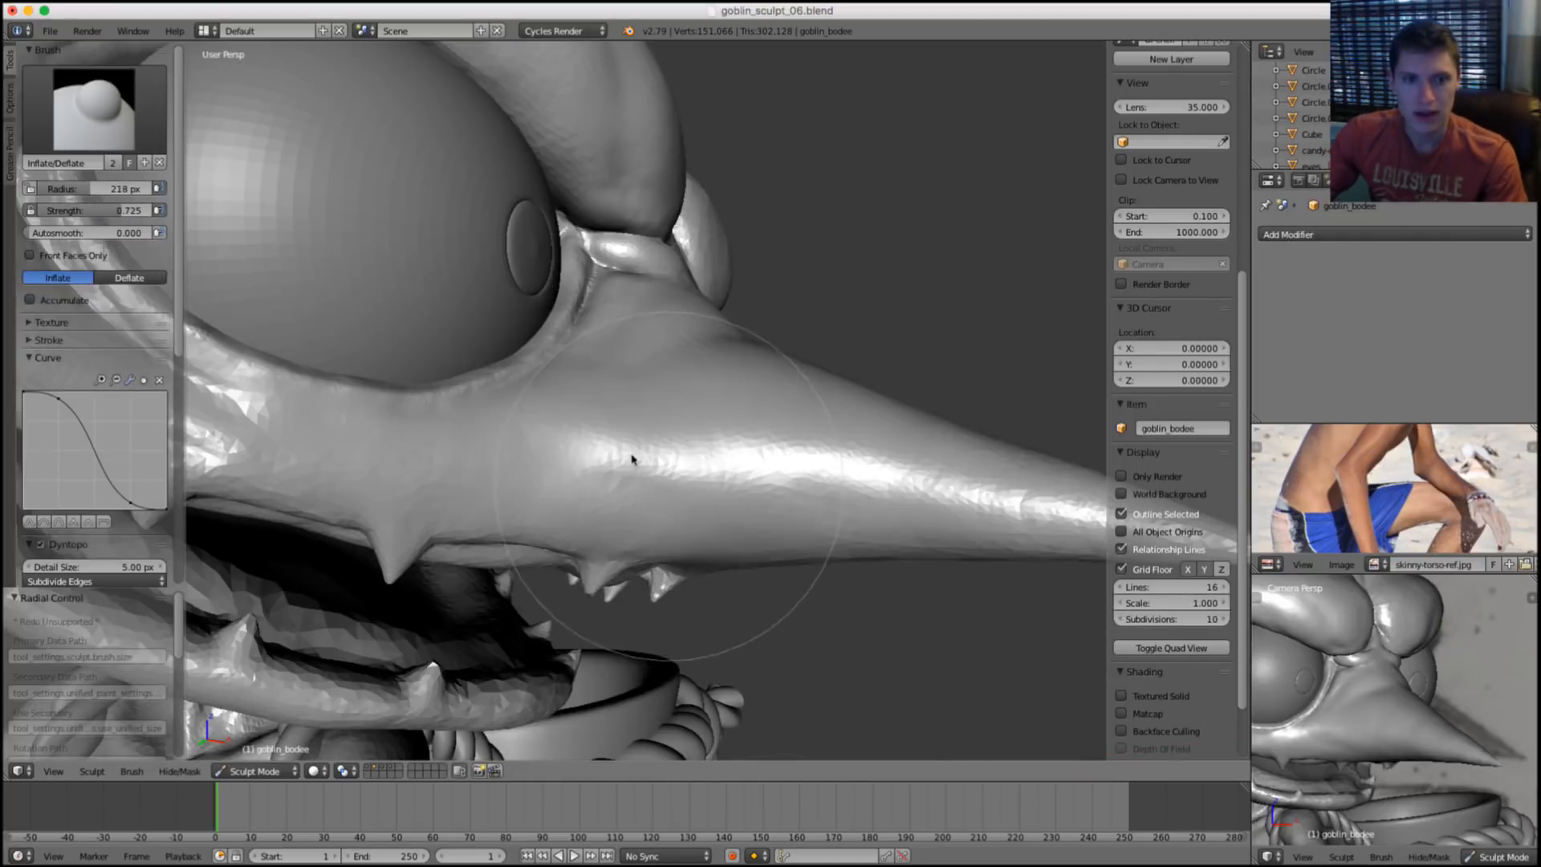
key(f)
click(549, 460)
middle_drag(562, 464, 537, 451)
key(f)
click(487, 452)
mouse_move(440, 455)
mouse_down()
mouse_move(626, 482)
mouse_move(503, 451)
mouse_move(604, 464)
mouse_up()
shift+drag(642, 462, 694, 458)
Save the scene over the existing goblin_sculpt_06.blend file.
scroll(798, 358, down, 5)
mouse_move(798, 358)
middle_down()
mouse_move(816, 396)
mouse_move(811, 417)
mouse_move(788, 408)
middle_up()
scroll(811, 416, up, 3)
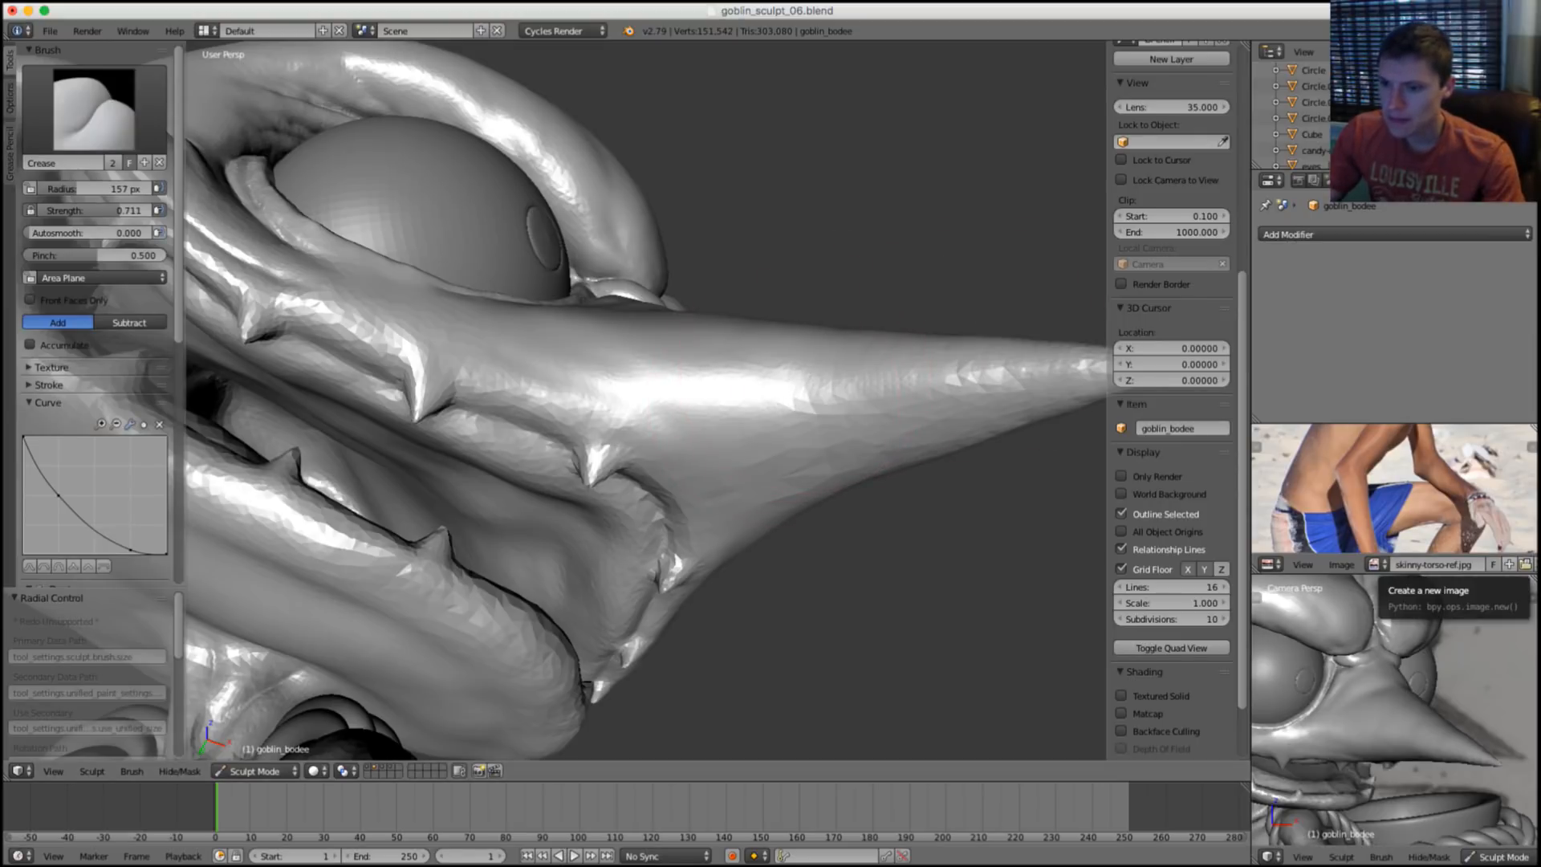
middle_drag(953, 392, 755, 297)
key(ctrl+s)
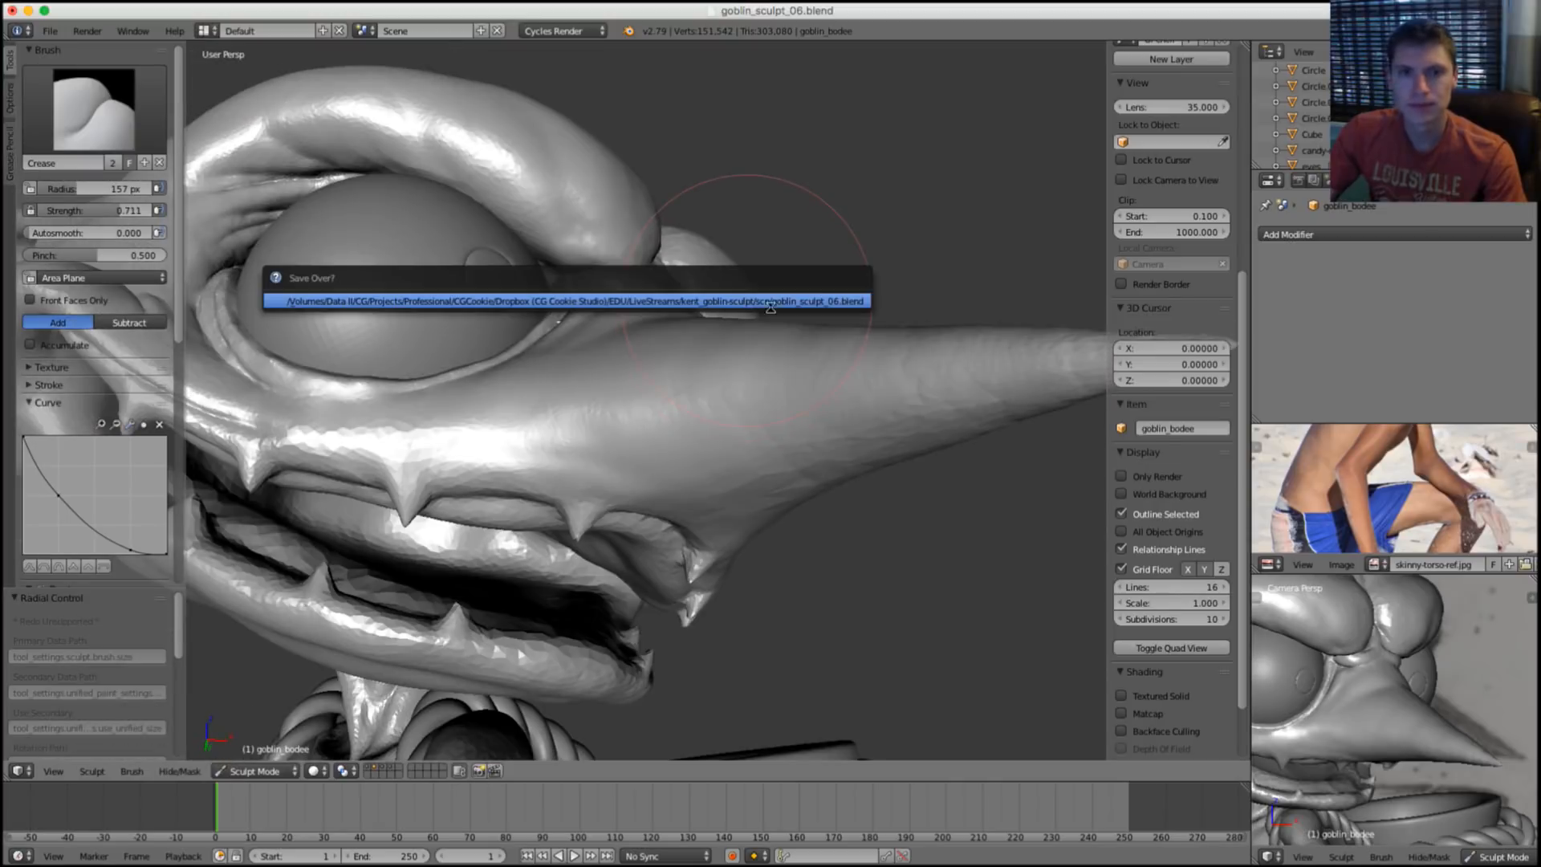
key(Return)
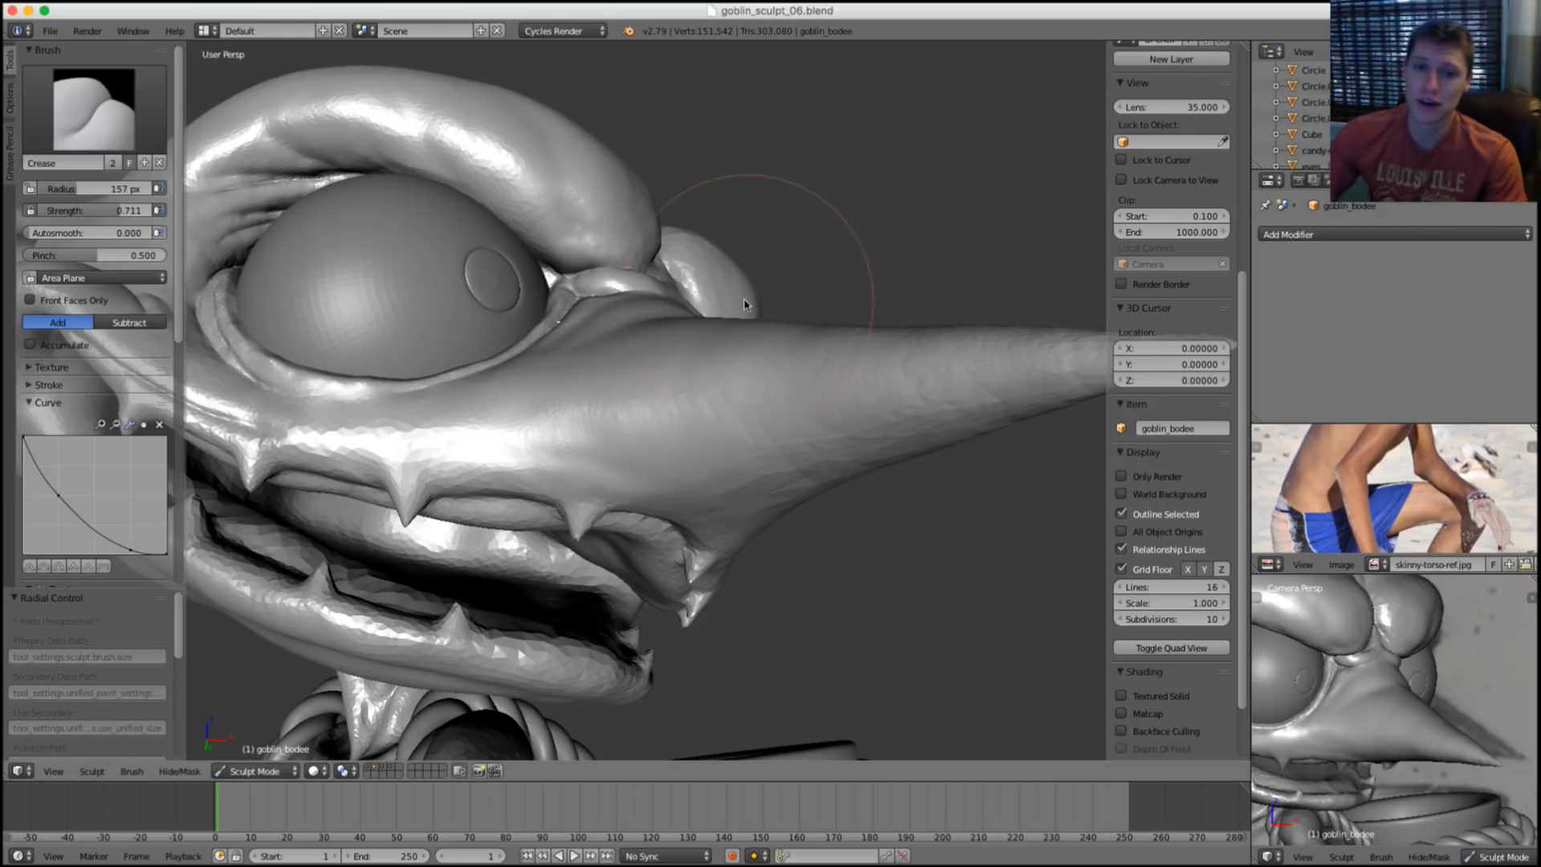
Inflate the lower side of the nose above the upper lip with the Inflate/Deflate brush at 209 px radius.
middle_drag(796, 267, 896, 305)
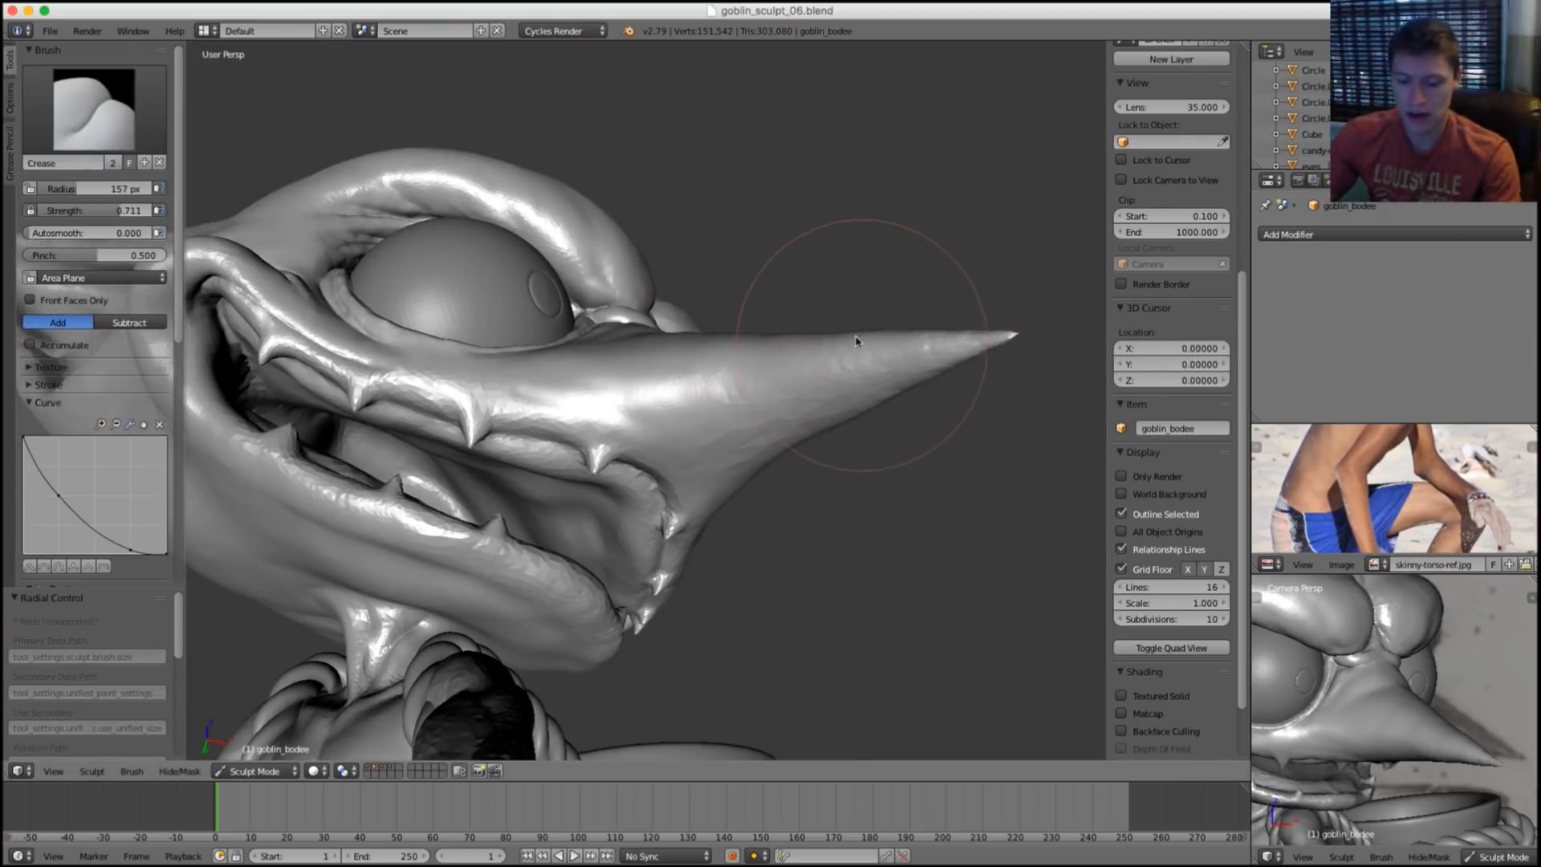
key(i)
key(f)
click(881, 303)
scroll(875, 329, up, 1)
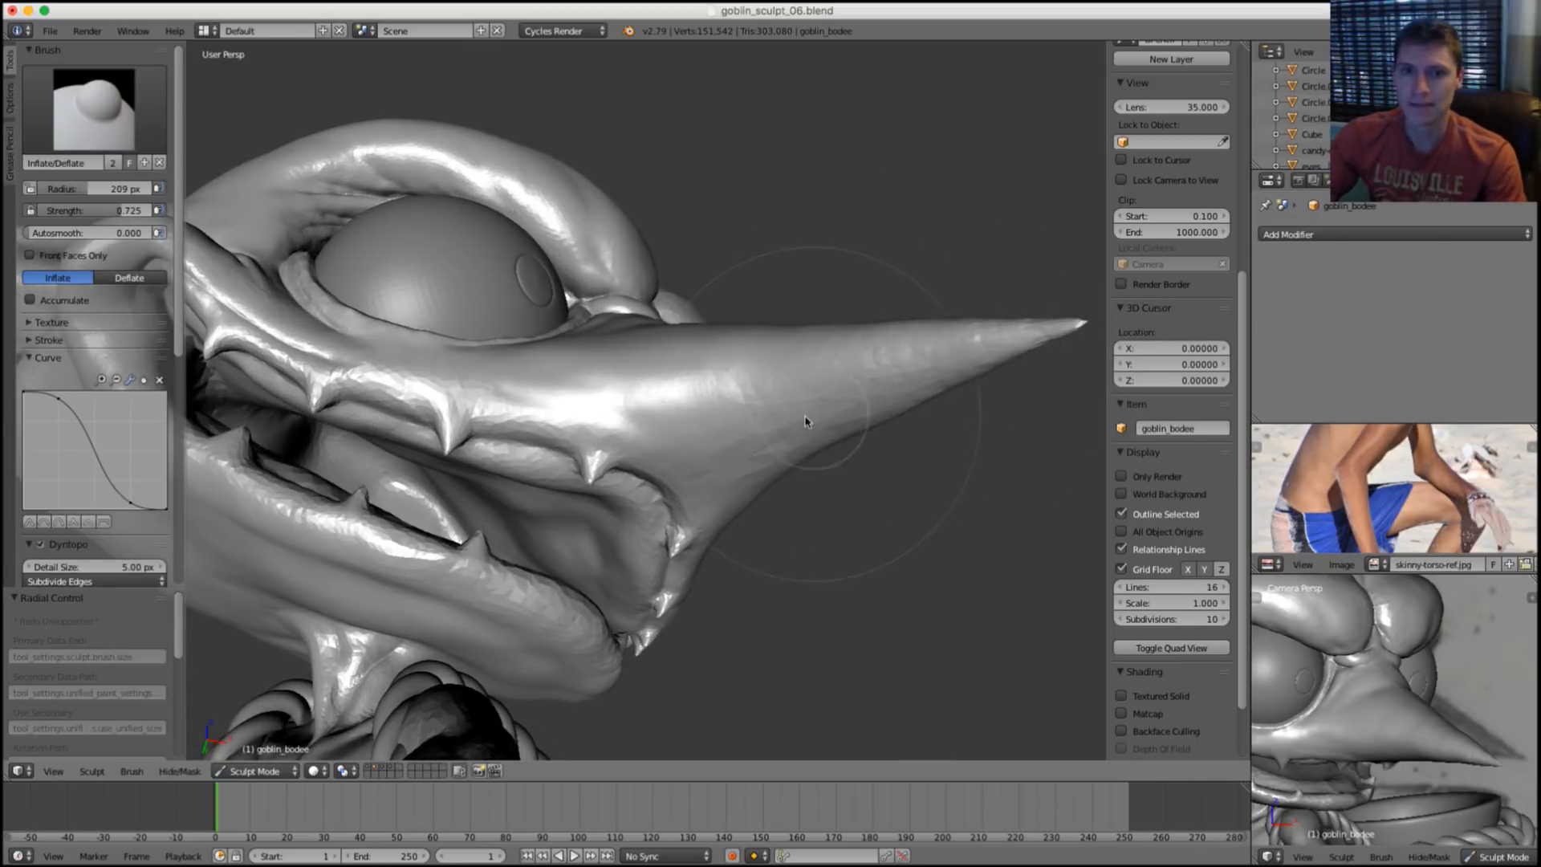
mouse_move(808, 420)
mouse_down()
mouse_move(803, 437)
mouse_move(829, 426)
mouse_move(687, 391)
mouse_up()
middle_drag(888, 351, 915, 385)
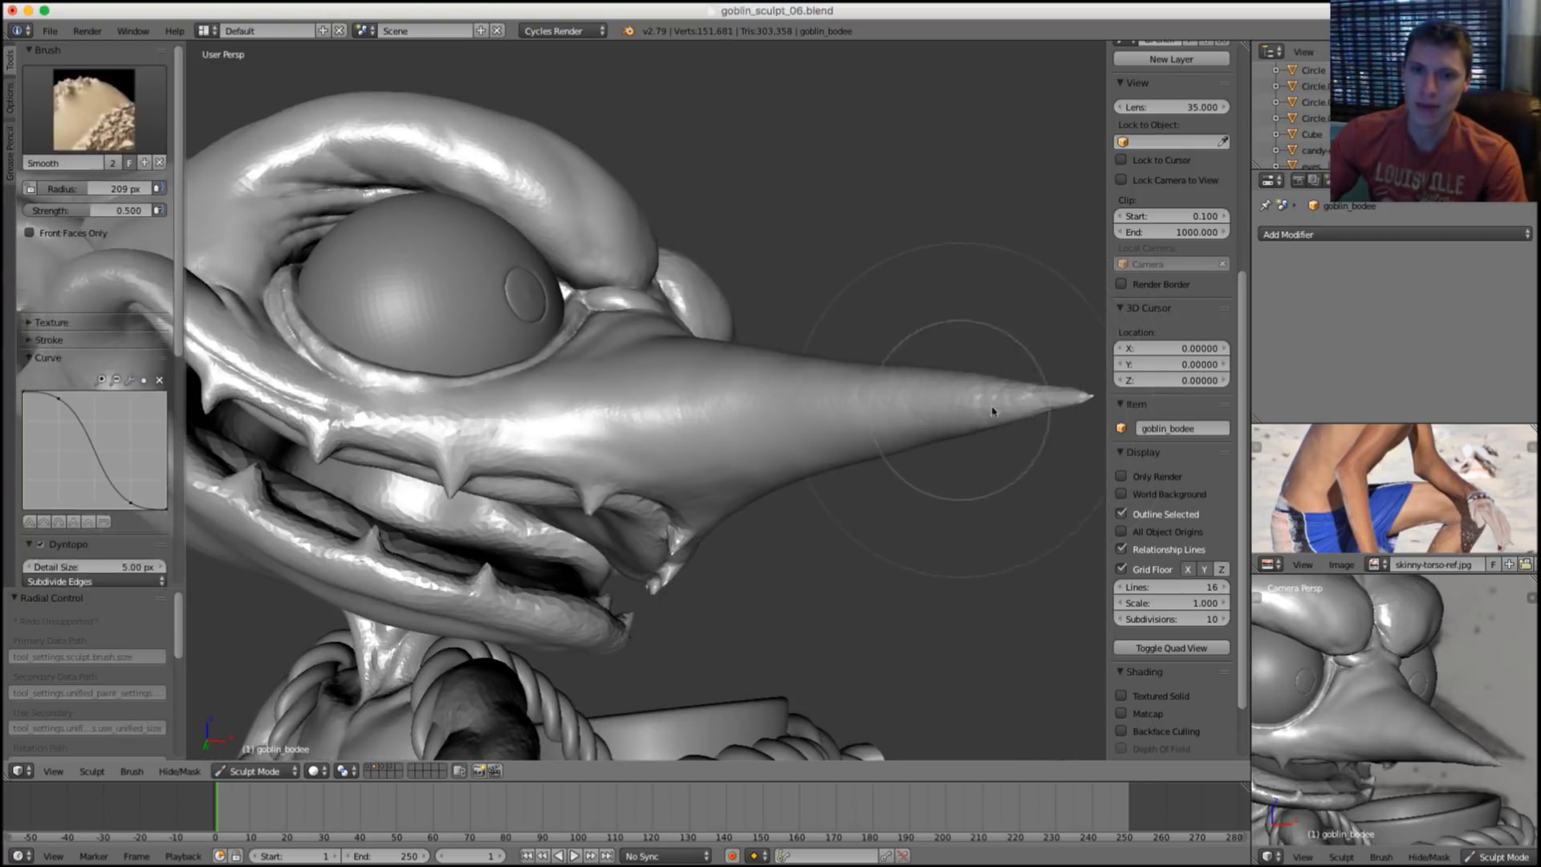
Thicken the outer end of the nose toward its tip with the Inflate/Deflate brush, and set the brush radius to 203 px.
middle_drag(974, 385, 840, 365)
scroll(840, 366, up, 3)
drag(843, 427, 947, 441)
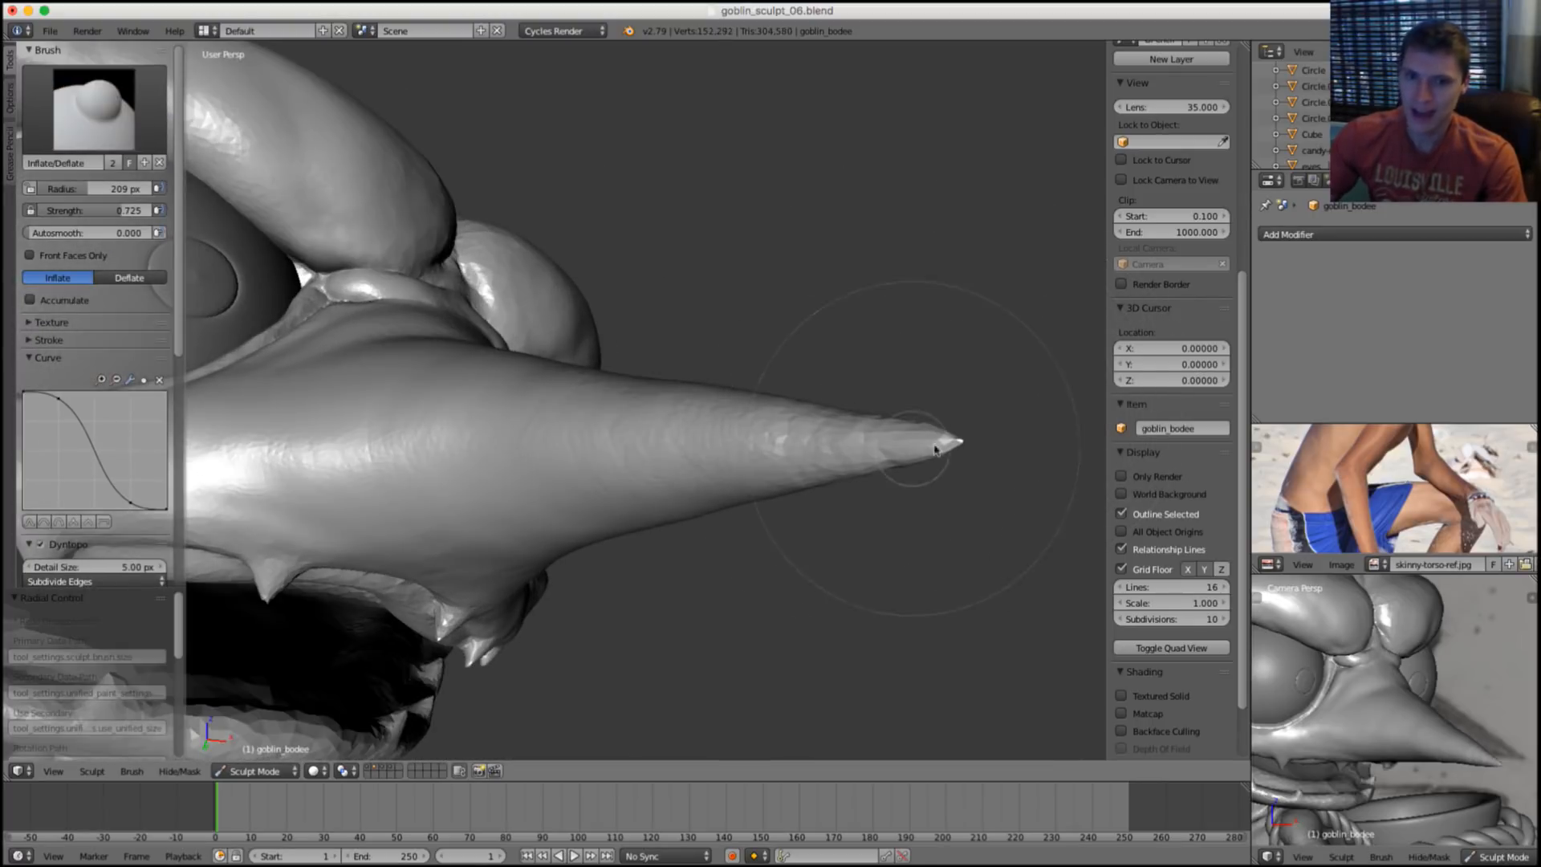
key(f)
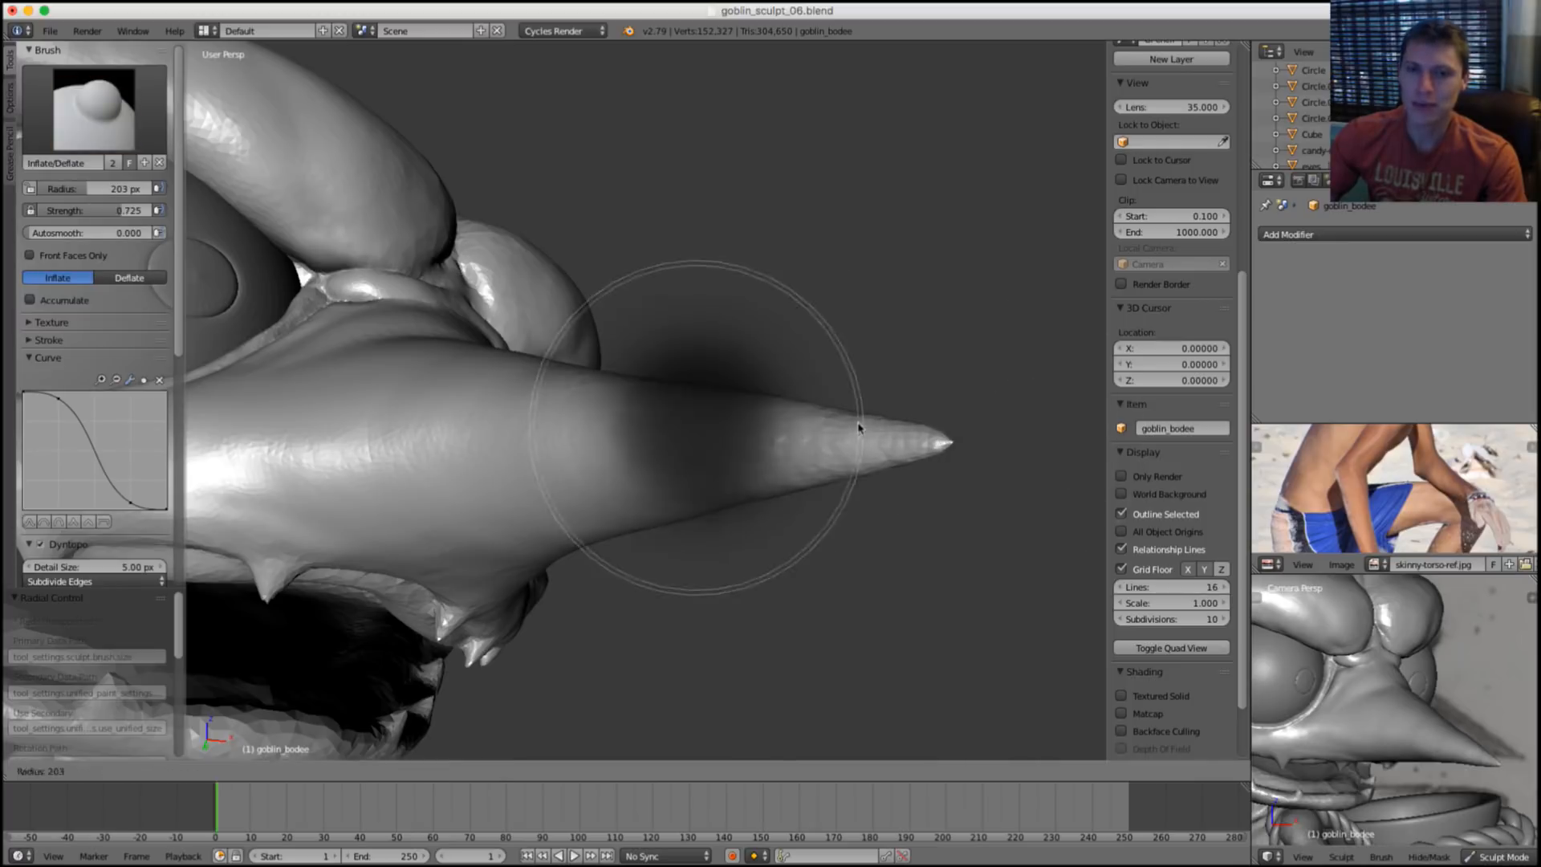
click(860, 426)
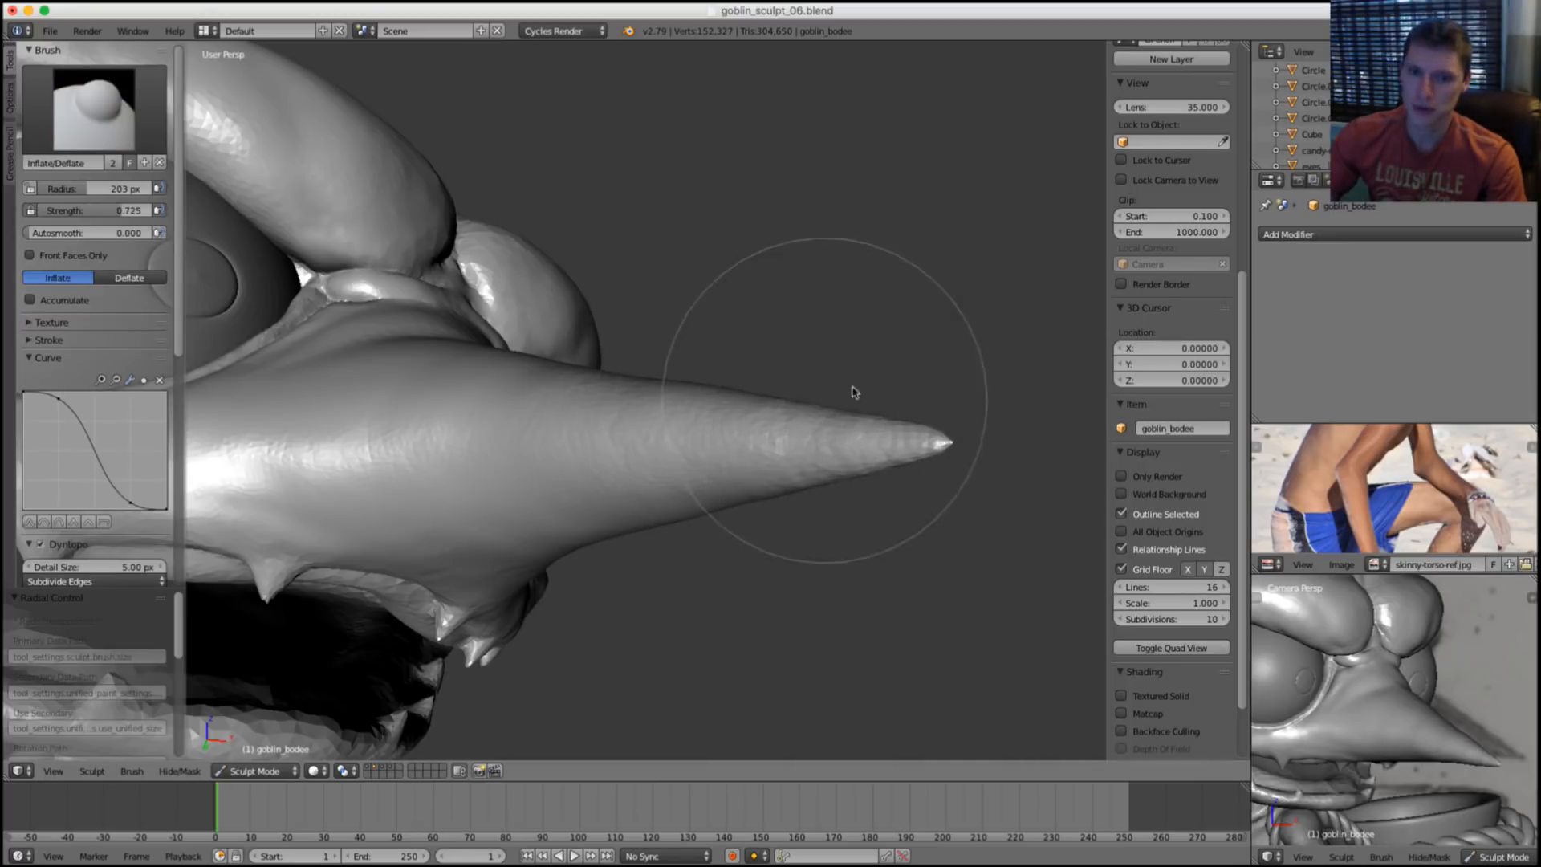
Round out the very tip of the nose with the Inflate/Deflate brush reduced to 101 px radius.
mouse_move(854, 388)
middle_down()
mouse_move(912, 364)
mouse_move(990, 385)
mouse_move(785, 447)
middle_up()
key(f)
click(923, 401)
drag(767, 480, 778, 493)
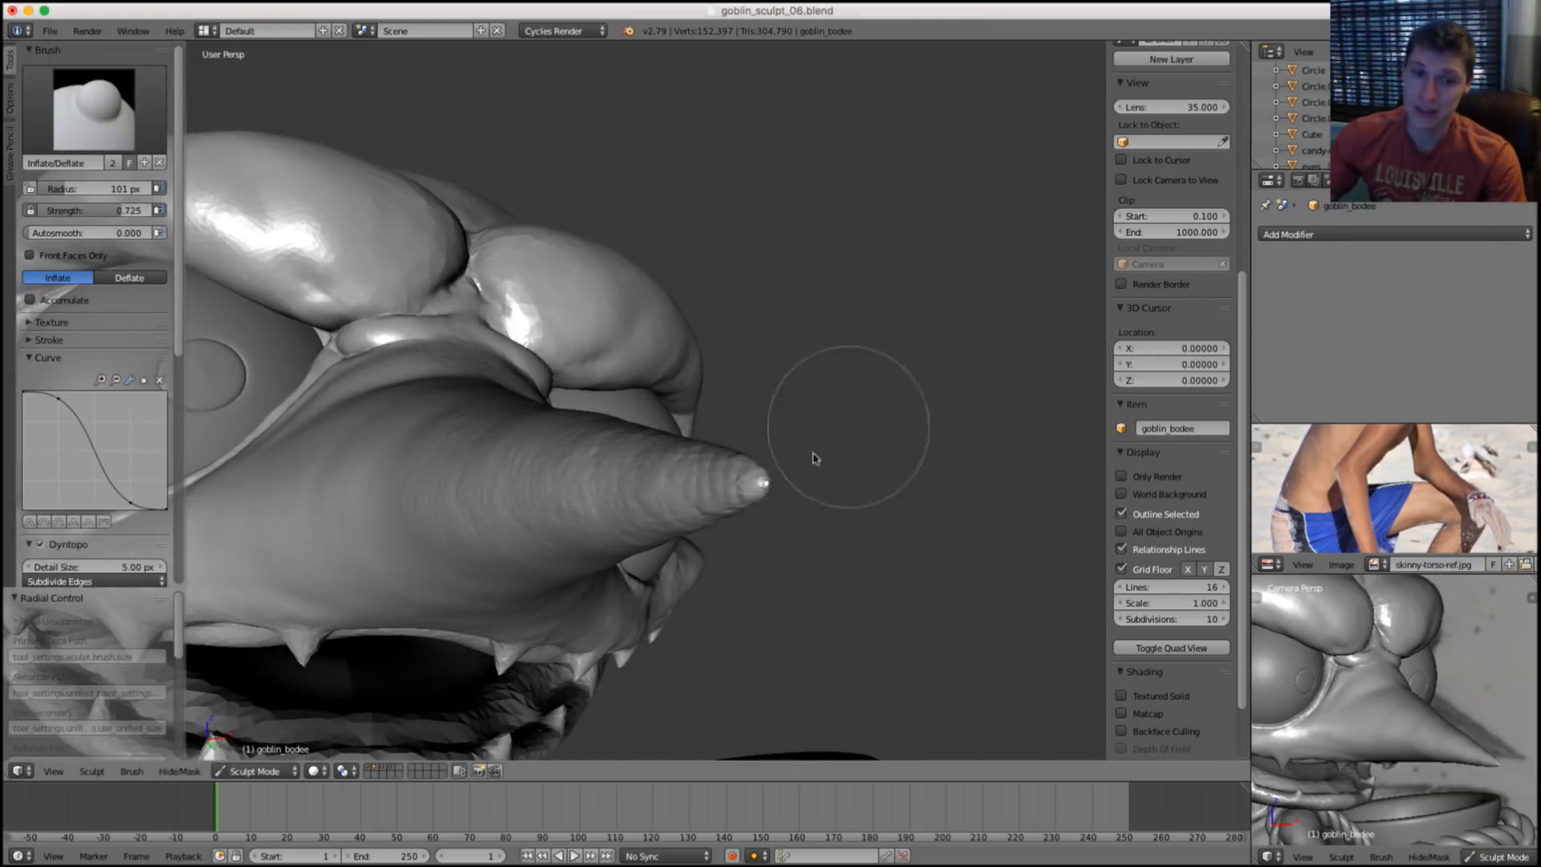
Save the nose edits over the existing goblin_sculpt_06.blend file.
mouse_move(811, 450)
middle_down()
mouse_move(860, 330)
mouse_move(988, 298)
middle_up()
scroll(902, 316, down, 3)
key(ctrl+s)
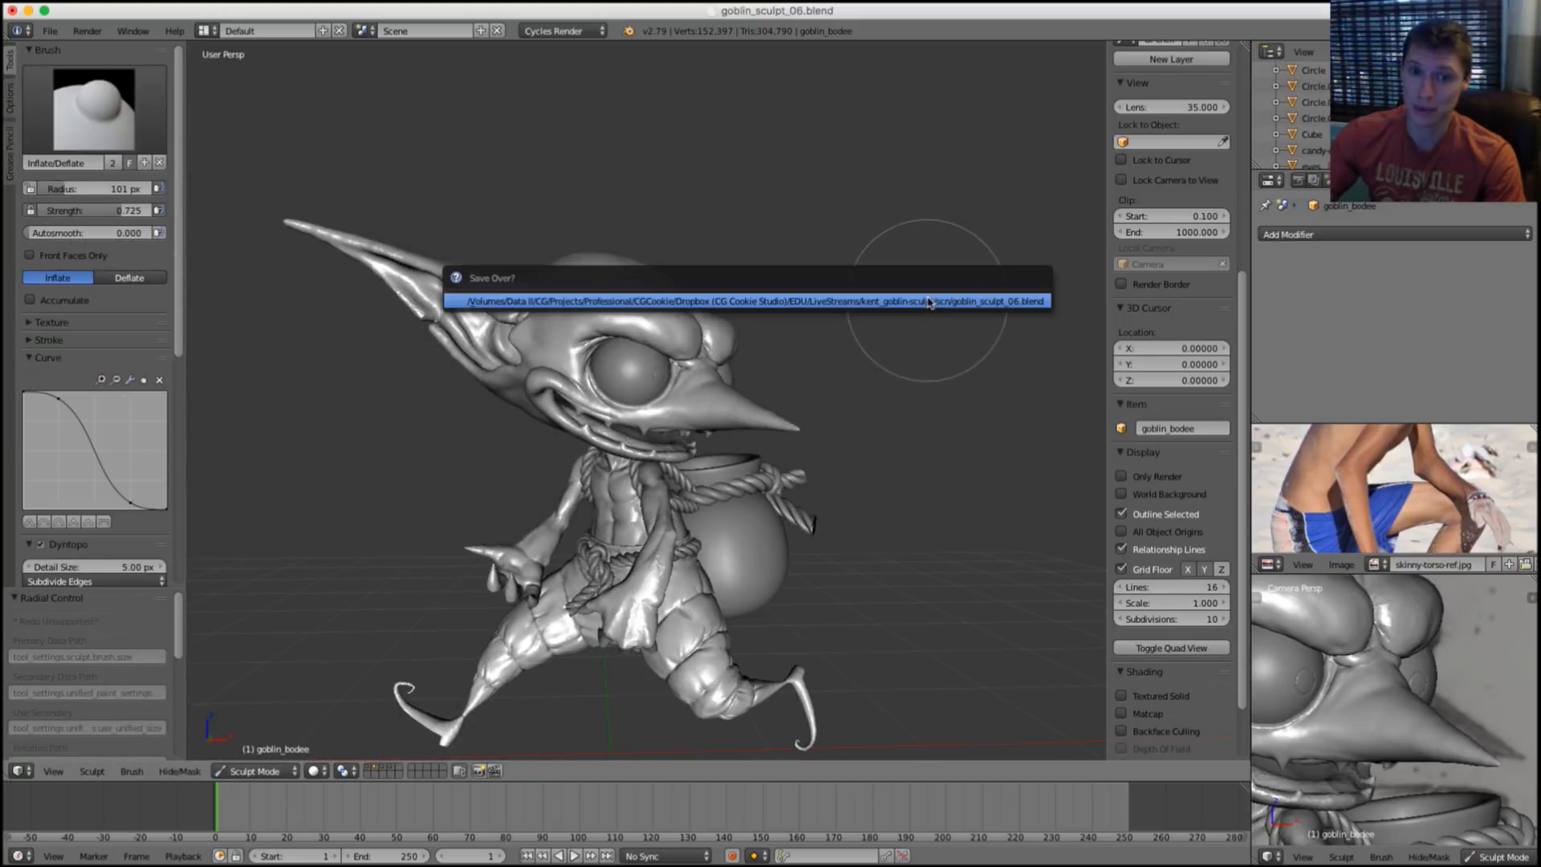
click(988, 298)
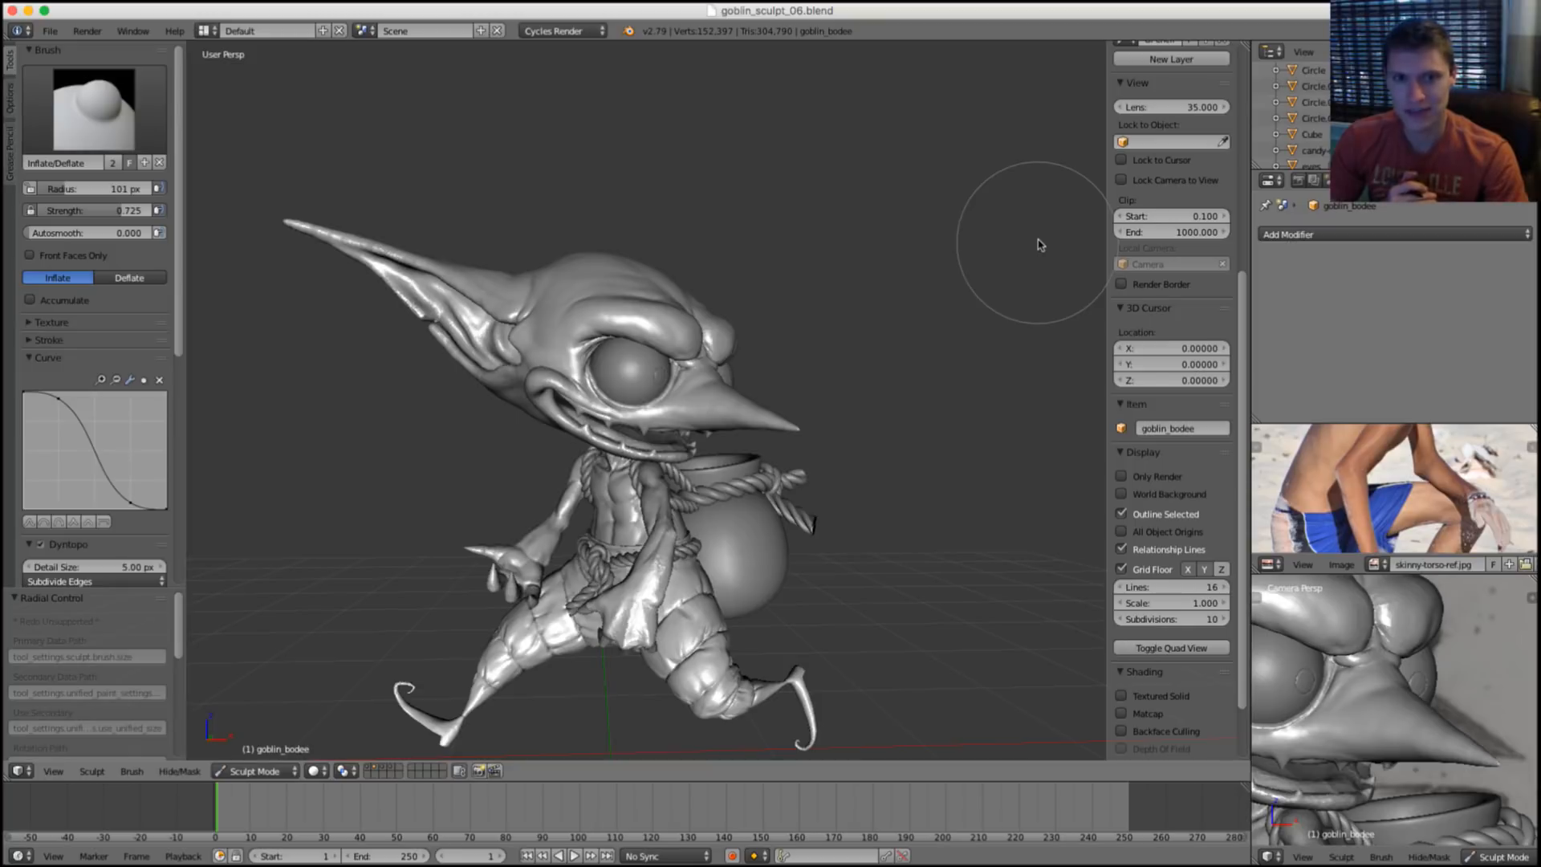
Review the full goblin from several angles and save over goblin_sculpt_06.blend again.
scroll(795, 331, up, 2)
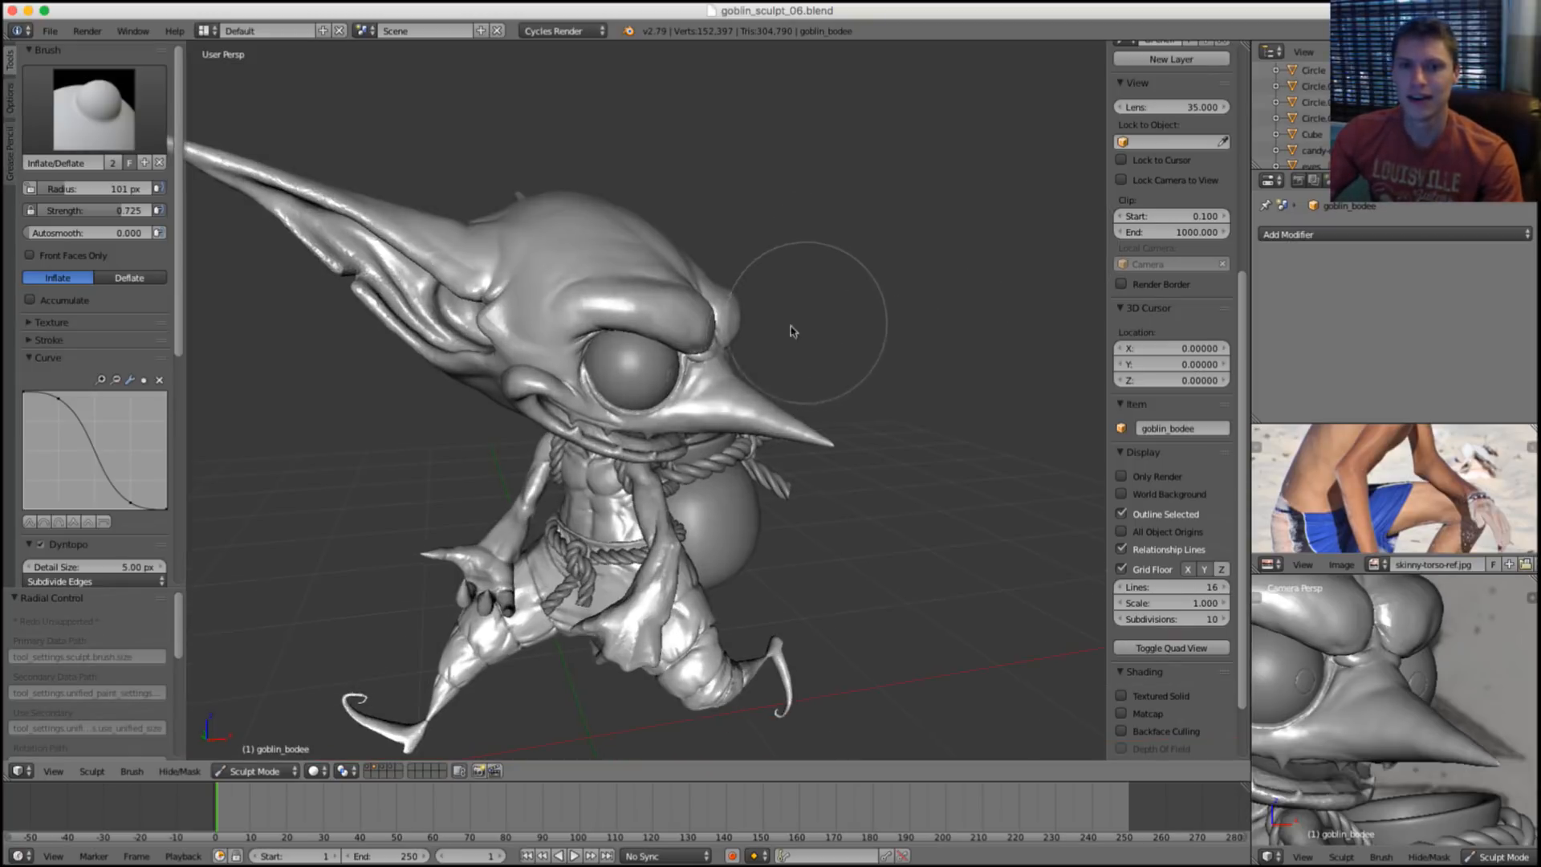
mouse_move(792, 331)
middle_down()
mouse_move(787, 348)
mouse_move(785, 316)
middle_up()
key(ctrl+s)
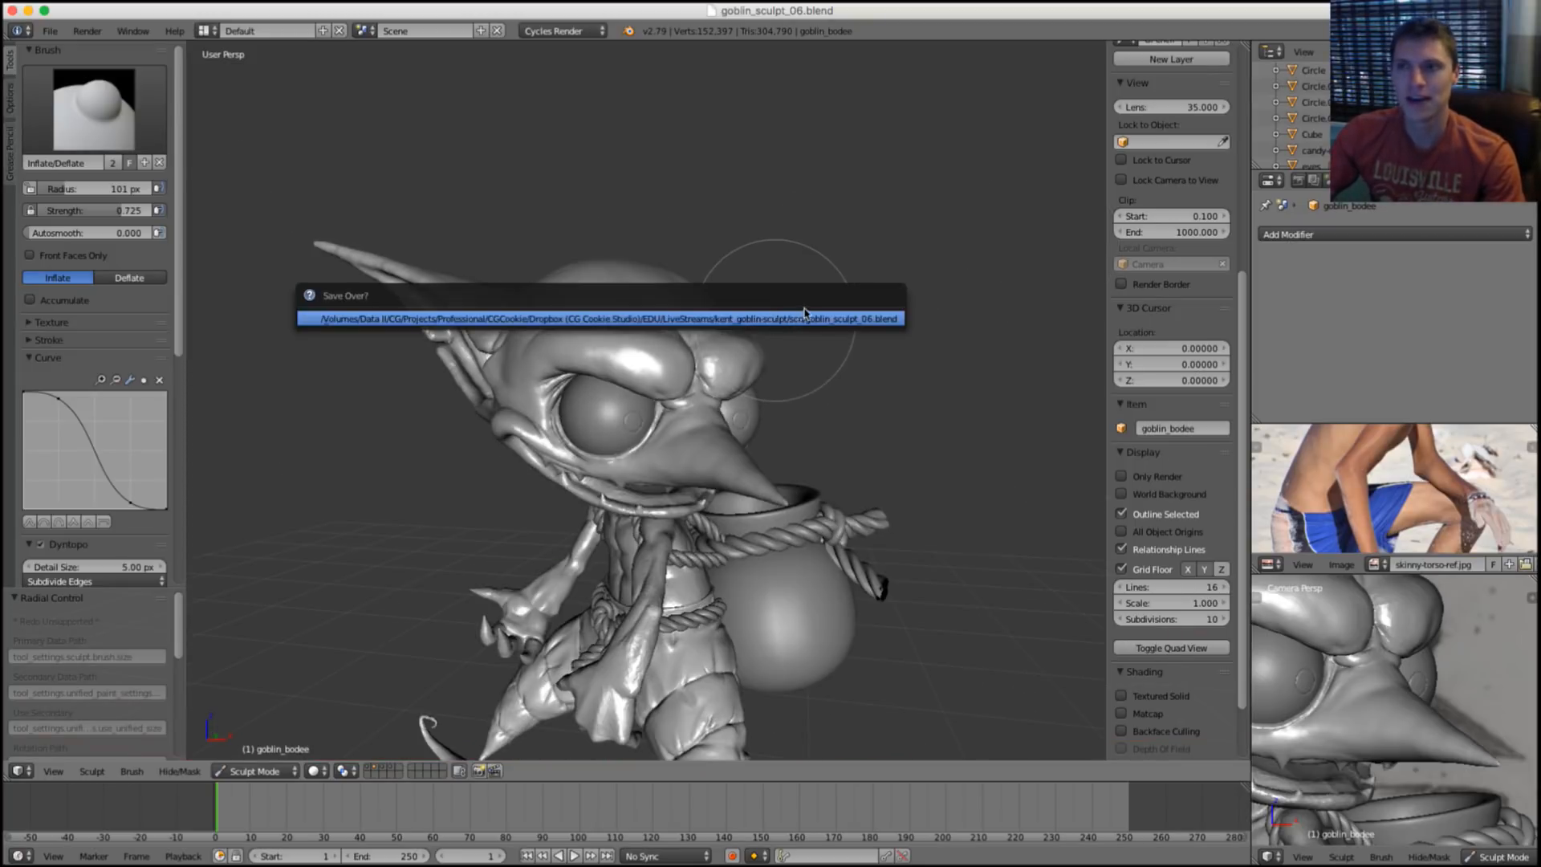
click(805, 318)
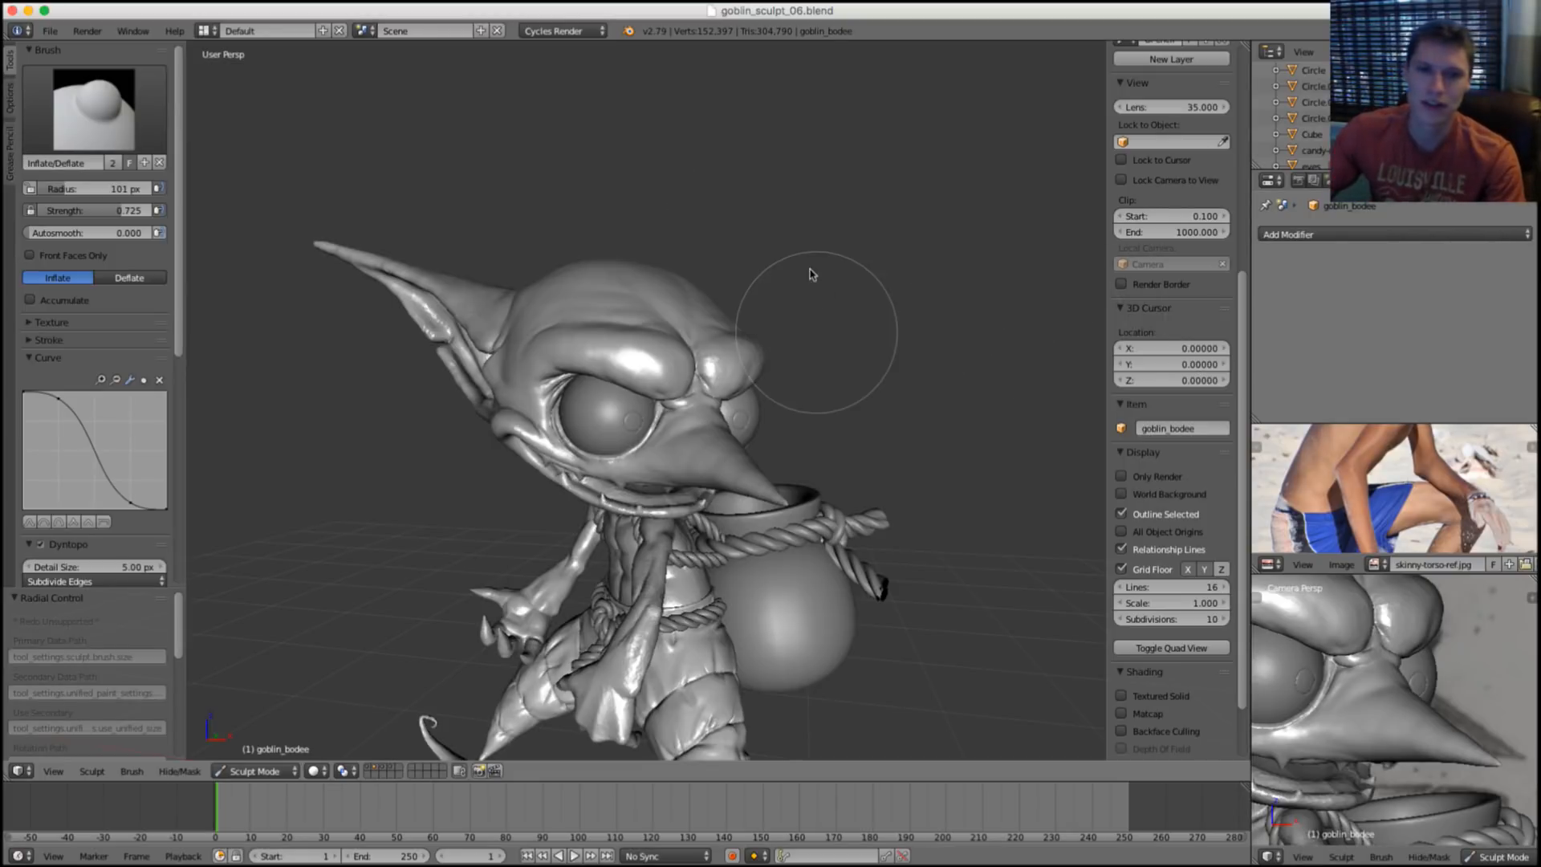
middle_drag(811, 274, 857, 293)
key(ctrl+s)
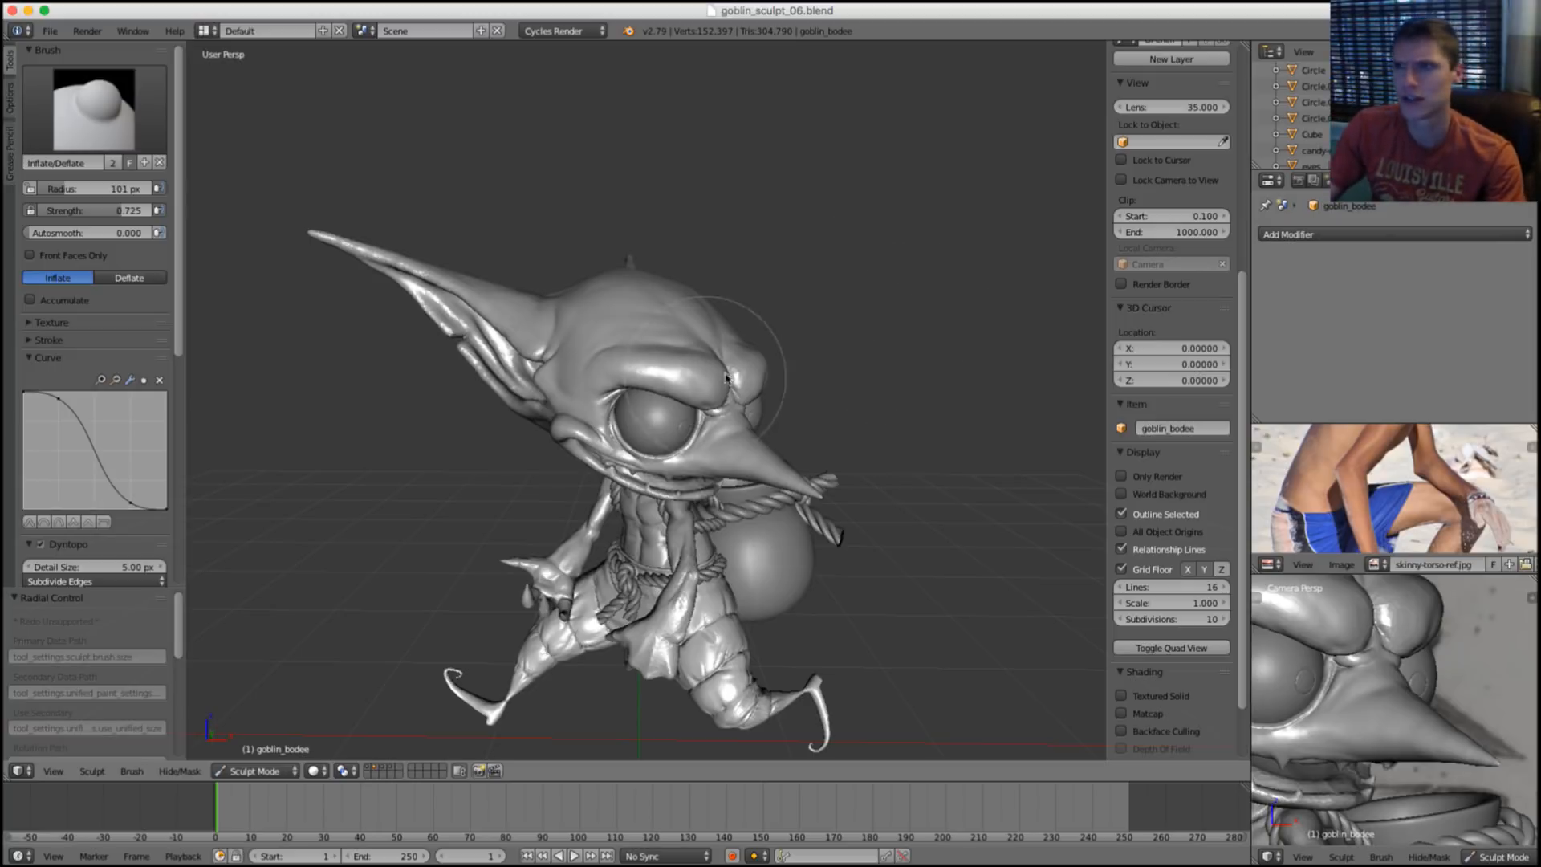
mouse_move(819, 337)
middle_down()
mouse_move(850, 313)
mouse_move(812, 313)
mouse_move(864, 270)
middle_up()
scroll(850, 320, up, 3)
key(ctrl+s)
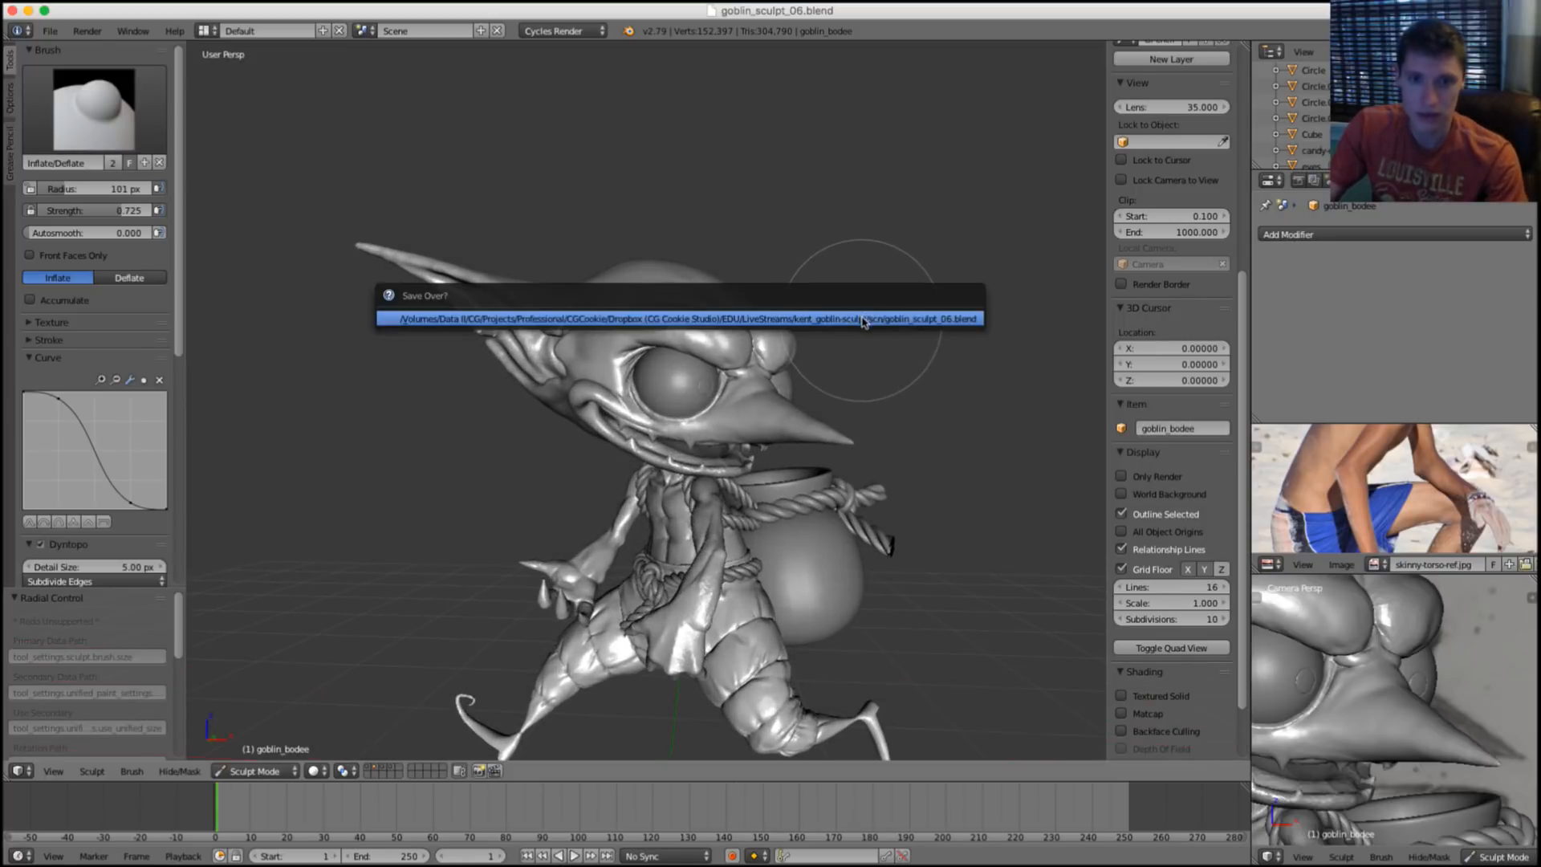
key(Return)
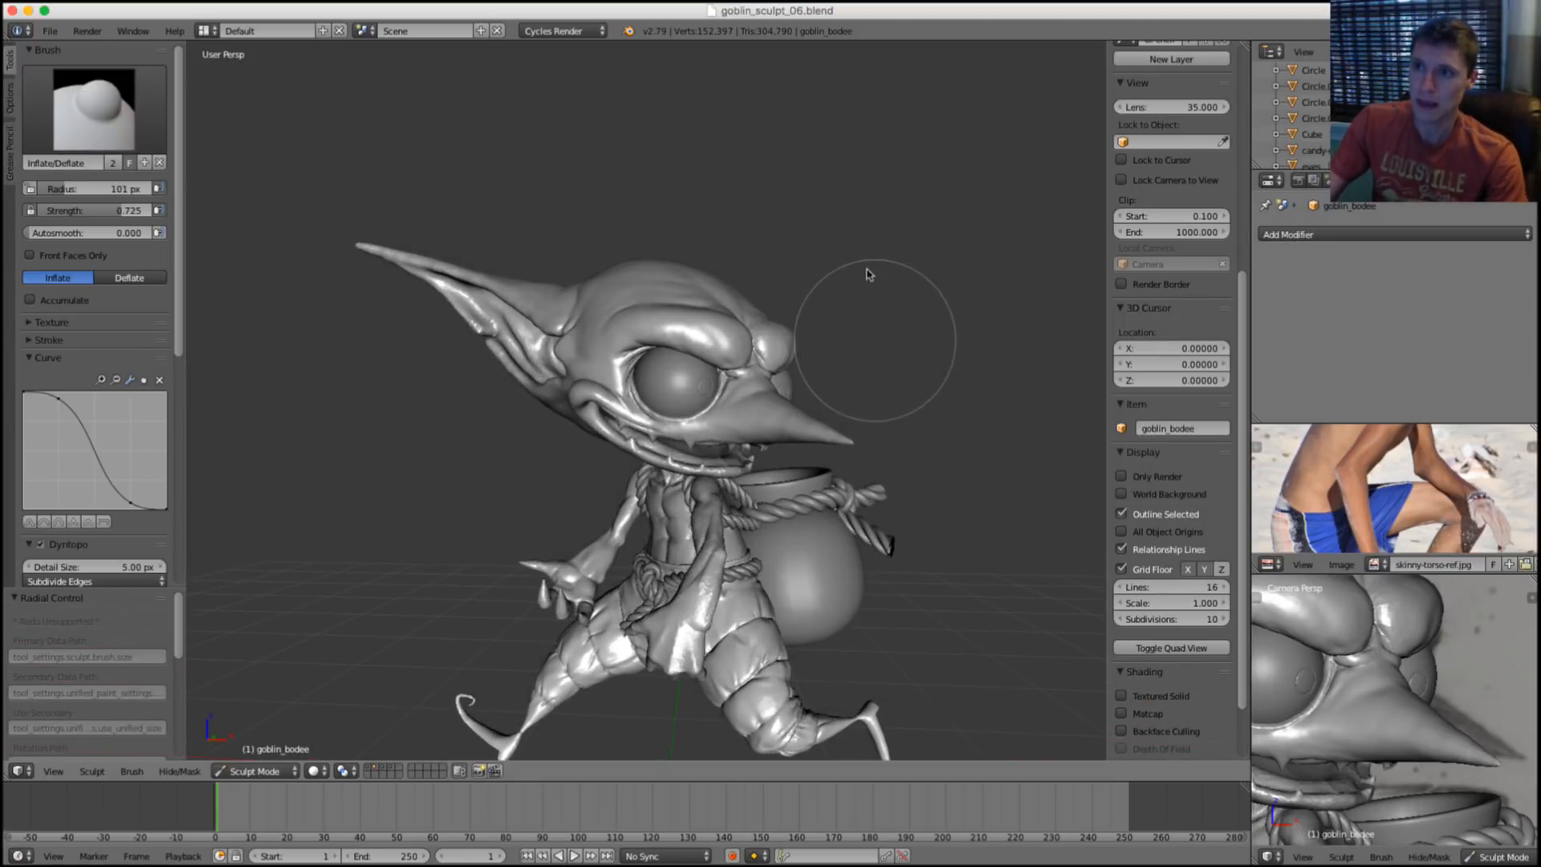
Examine the goblin's face, nose and running pose from several angles and distances, and issue a save of the scene.
shift+scroll(870, 276, down, 3)
shift+scroll(866, 297, down, 1)
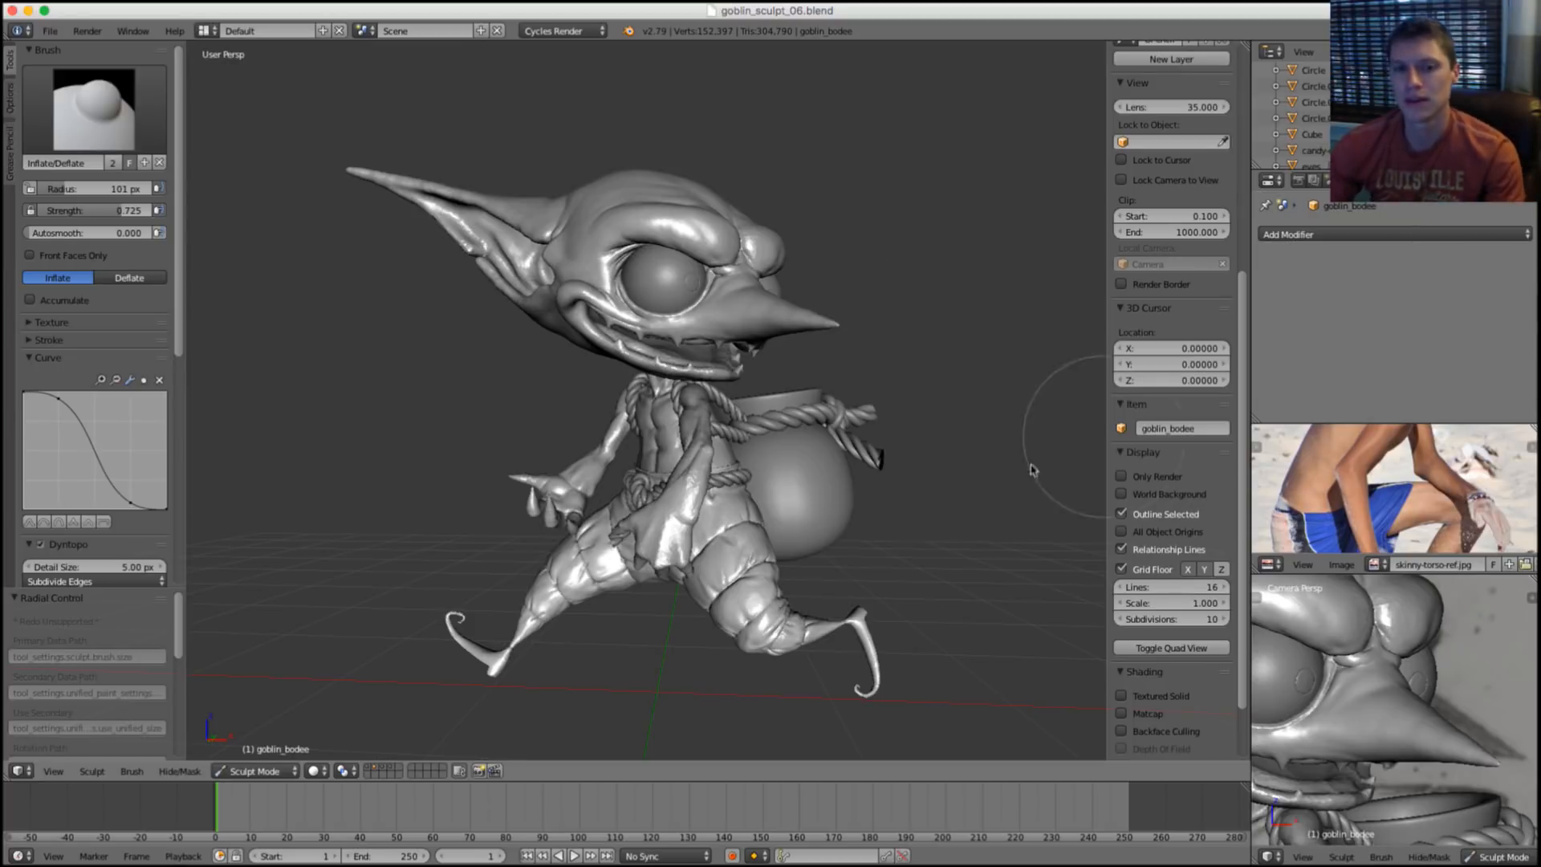
shift+middle_drag(923, 451, 926, 471)
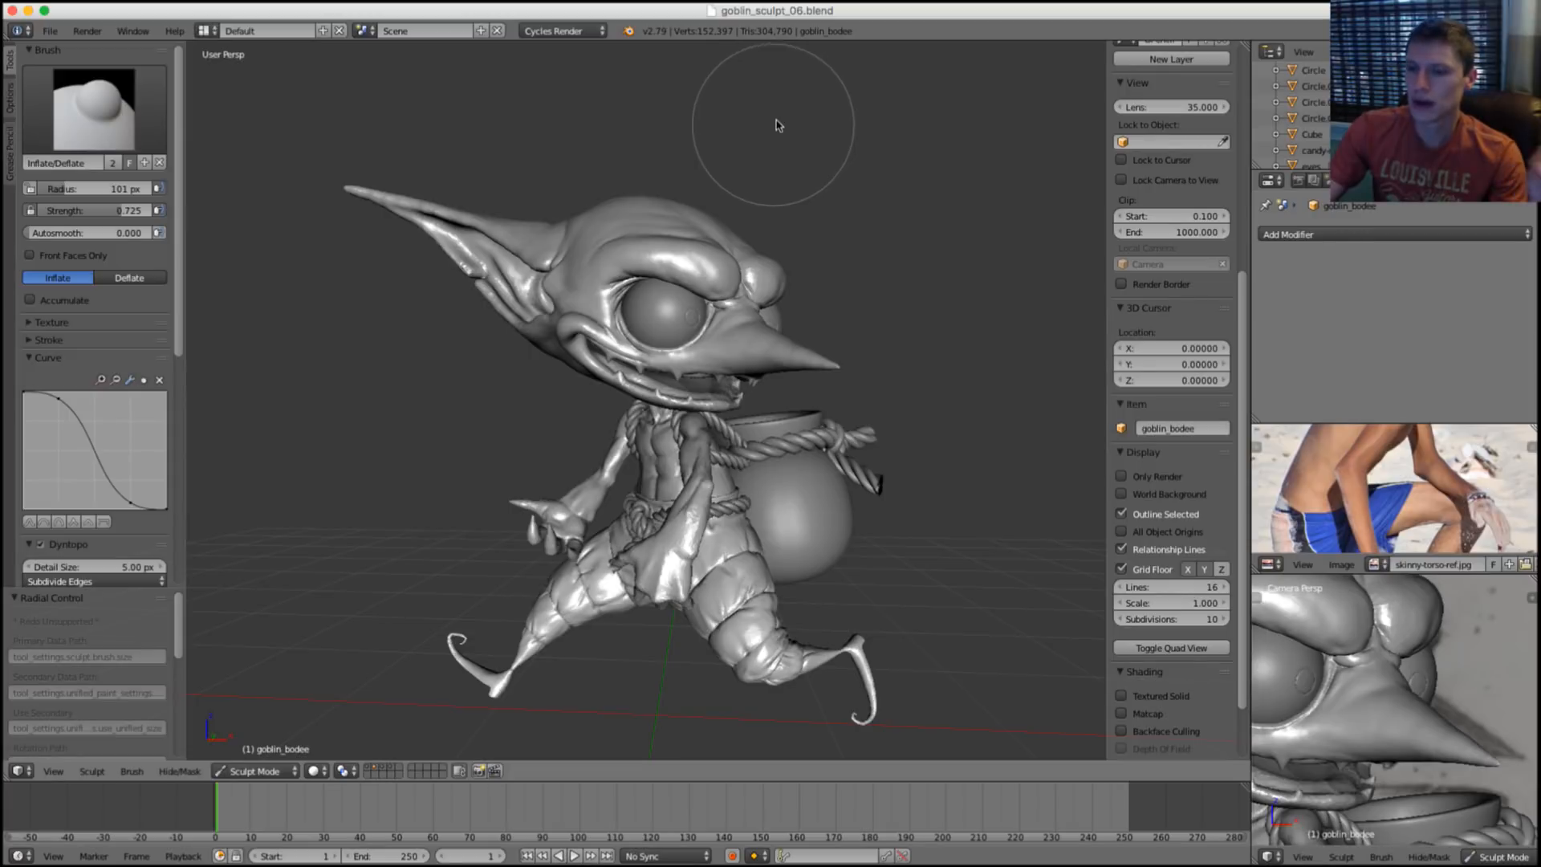
middle_drag(815, 166, 860, 179)
scroll(792, 170, up, 5)
scroll(773, 155, down, 5)
scroll(820, 251, up, 8)
scroll(820, 251, down, 4)
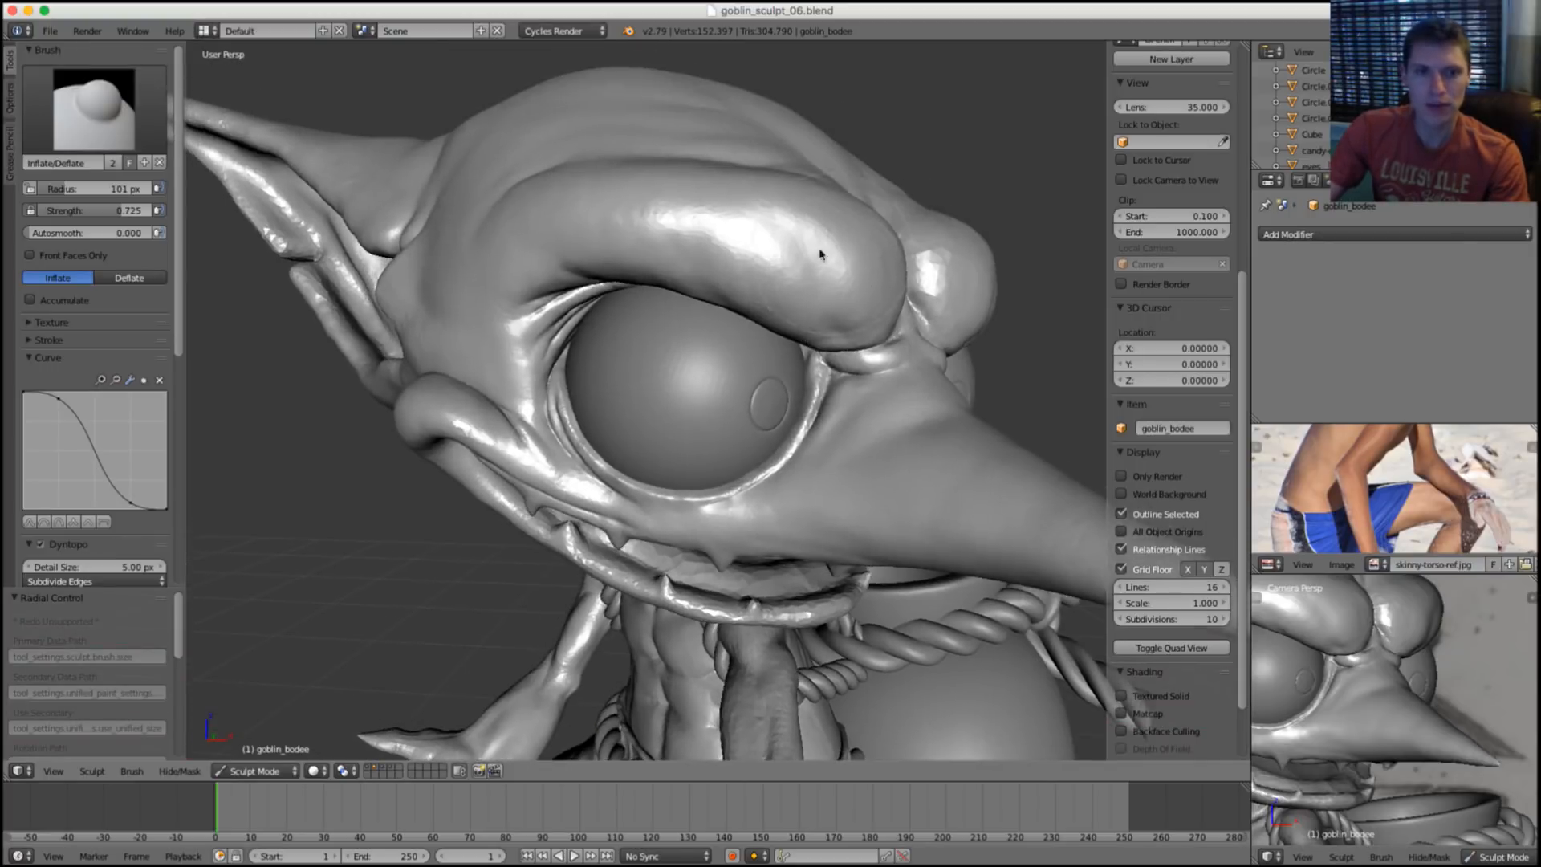
scroll(692, 232, down, 3)
middle_drag(692, 232, 880, 241)
scroll(809, 241, down, 5)
scroll(755, 333, up, 6)
middle_drag(754, 334, 658, 357)
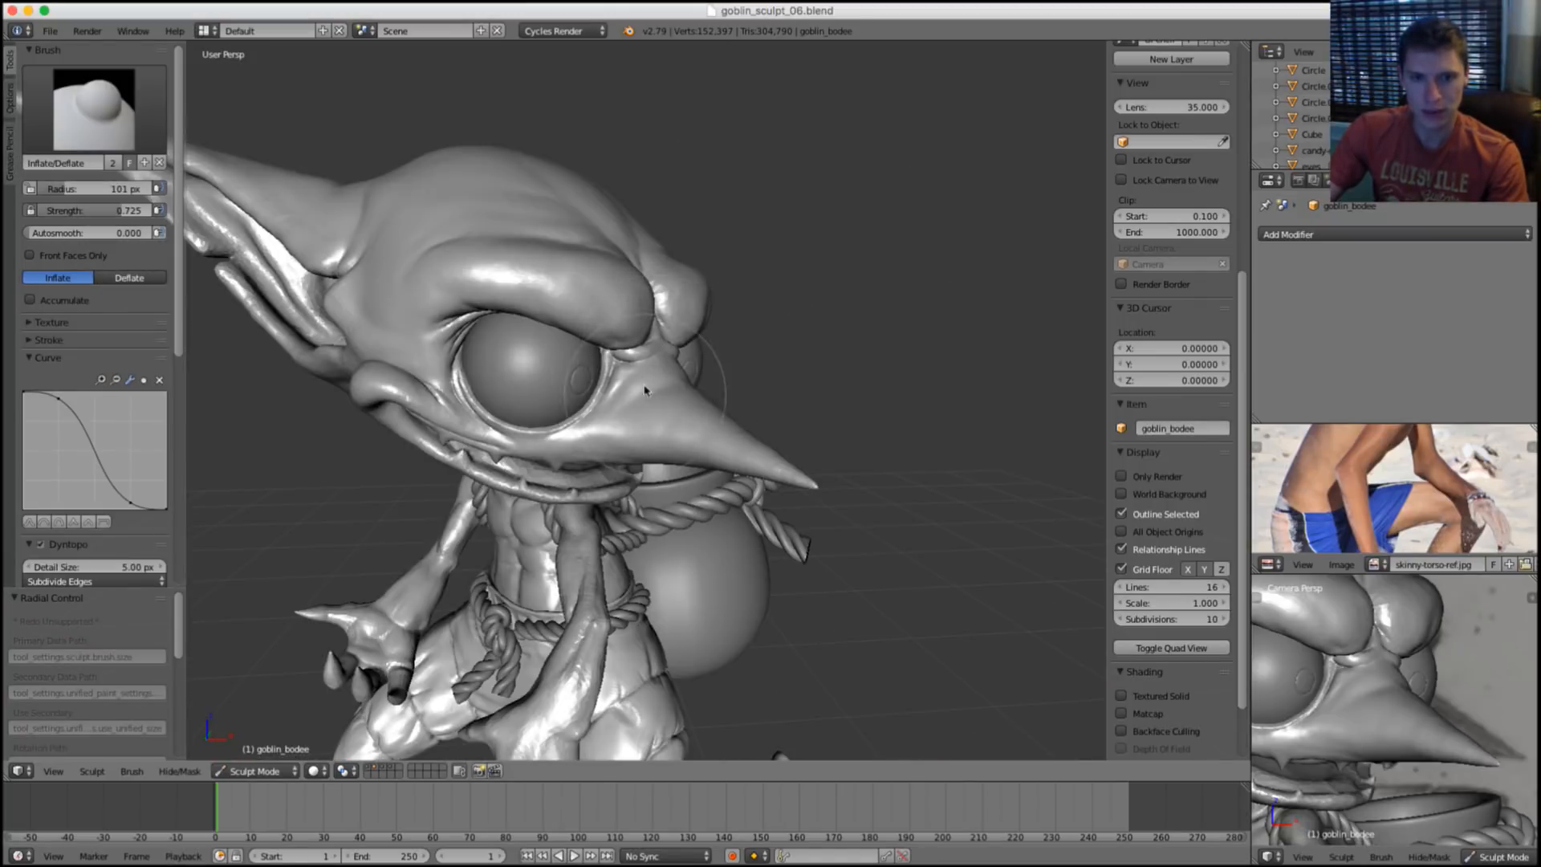
scroll(656, 368, down, 5)
middle_drag(720, 255, 901, 200)
scroll(725, 274, up, 4)
scroll(725, 273, down, 2)
mouse_move(816, 224)
middle_down()
mouse_move(822, 251)
mouse_move(838, 239)
mouse_move(809, 213)
mouse_move(832, 238)
middle_up()
scroll(812, 230, up, 2)
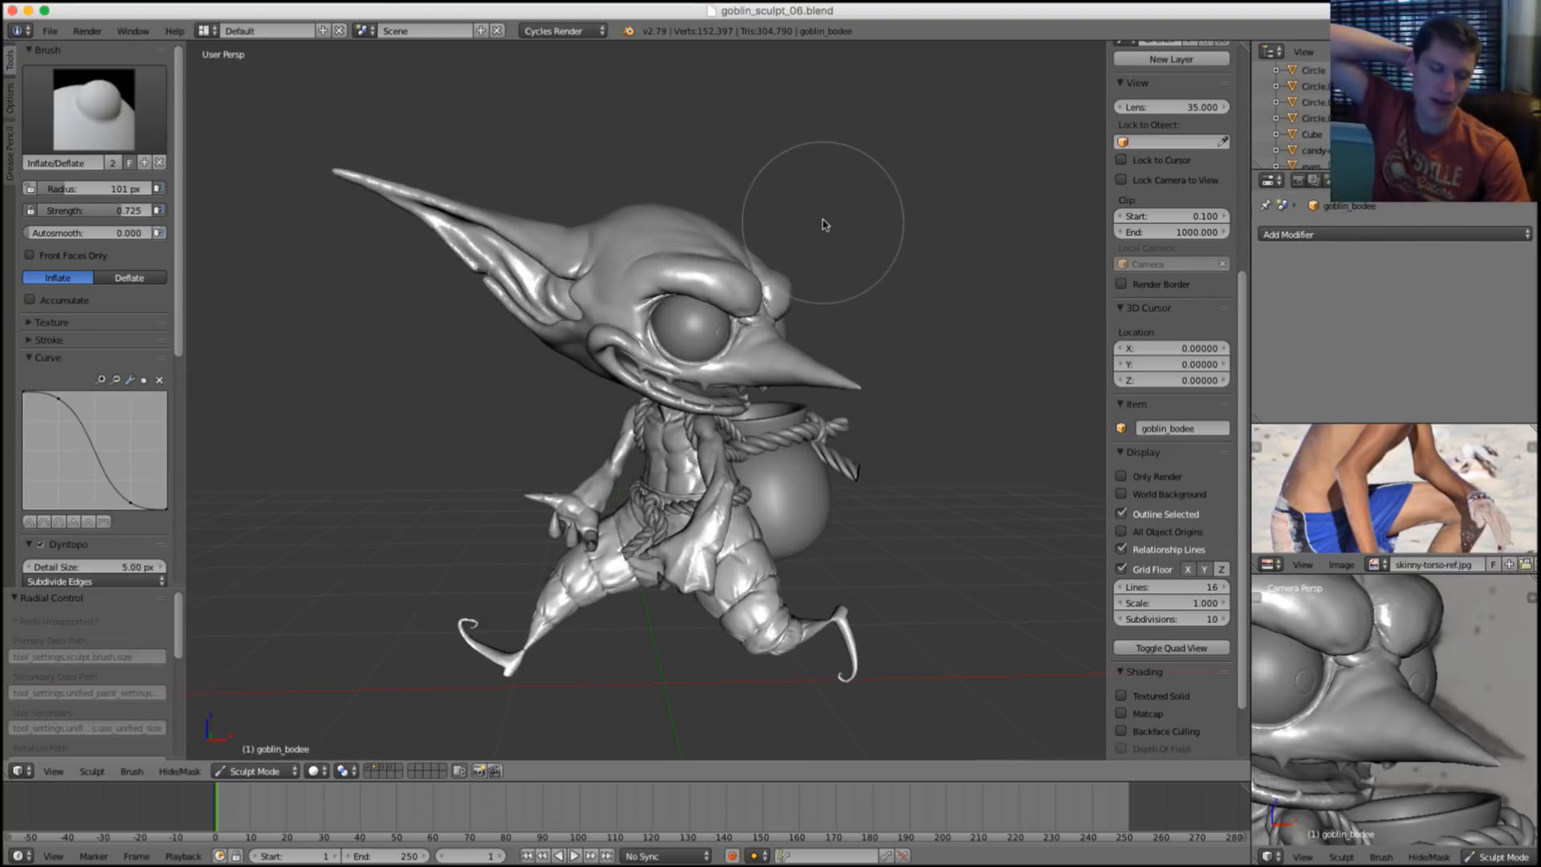
mouse_move(825, 225)
middle_down()
mouse_move(809, 305)
mouse_move(860, 282)
middle_up()
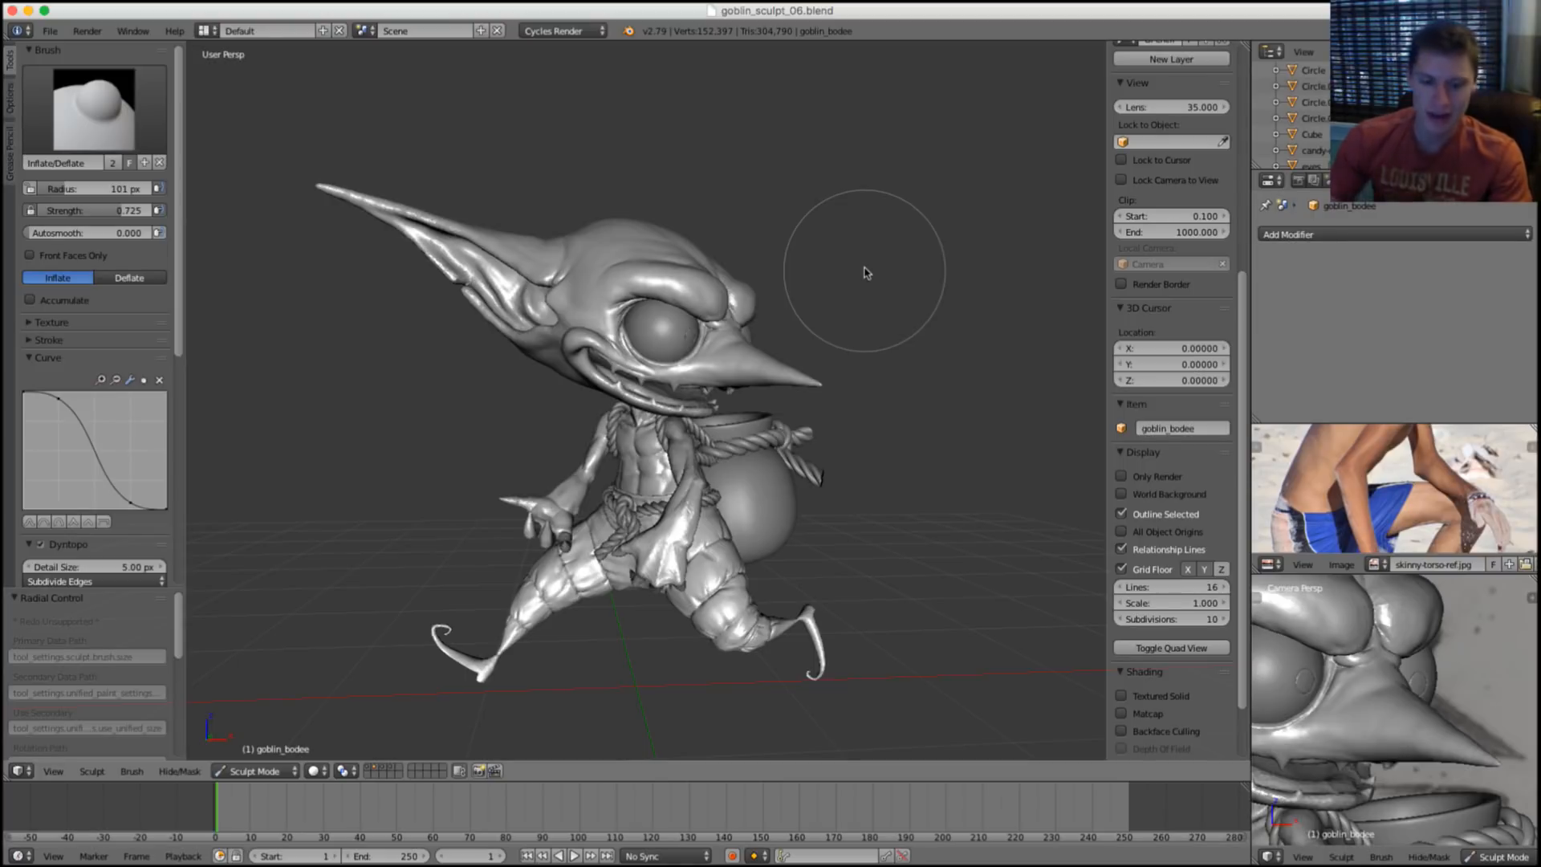
key(ctrl+s)
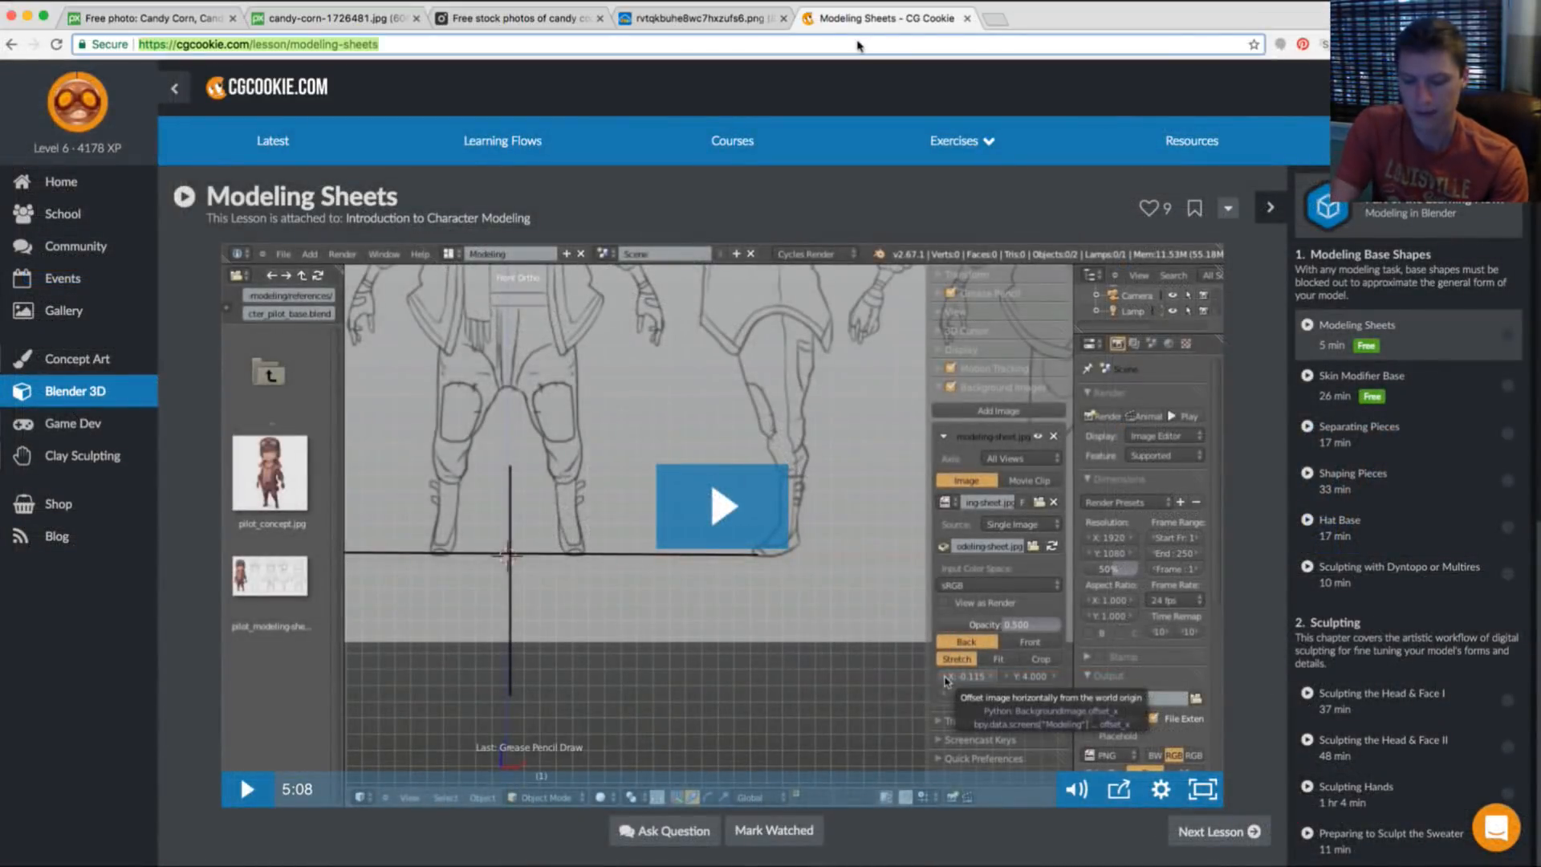
In the web browser, search for "vfx show podcast" and open the fxguide podcasts page.
click(857, 45)
text(vfx)
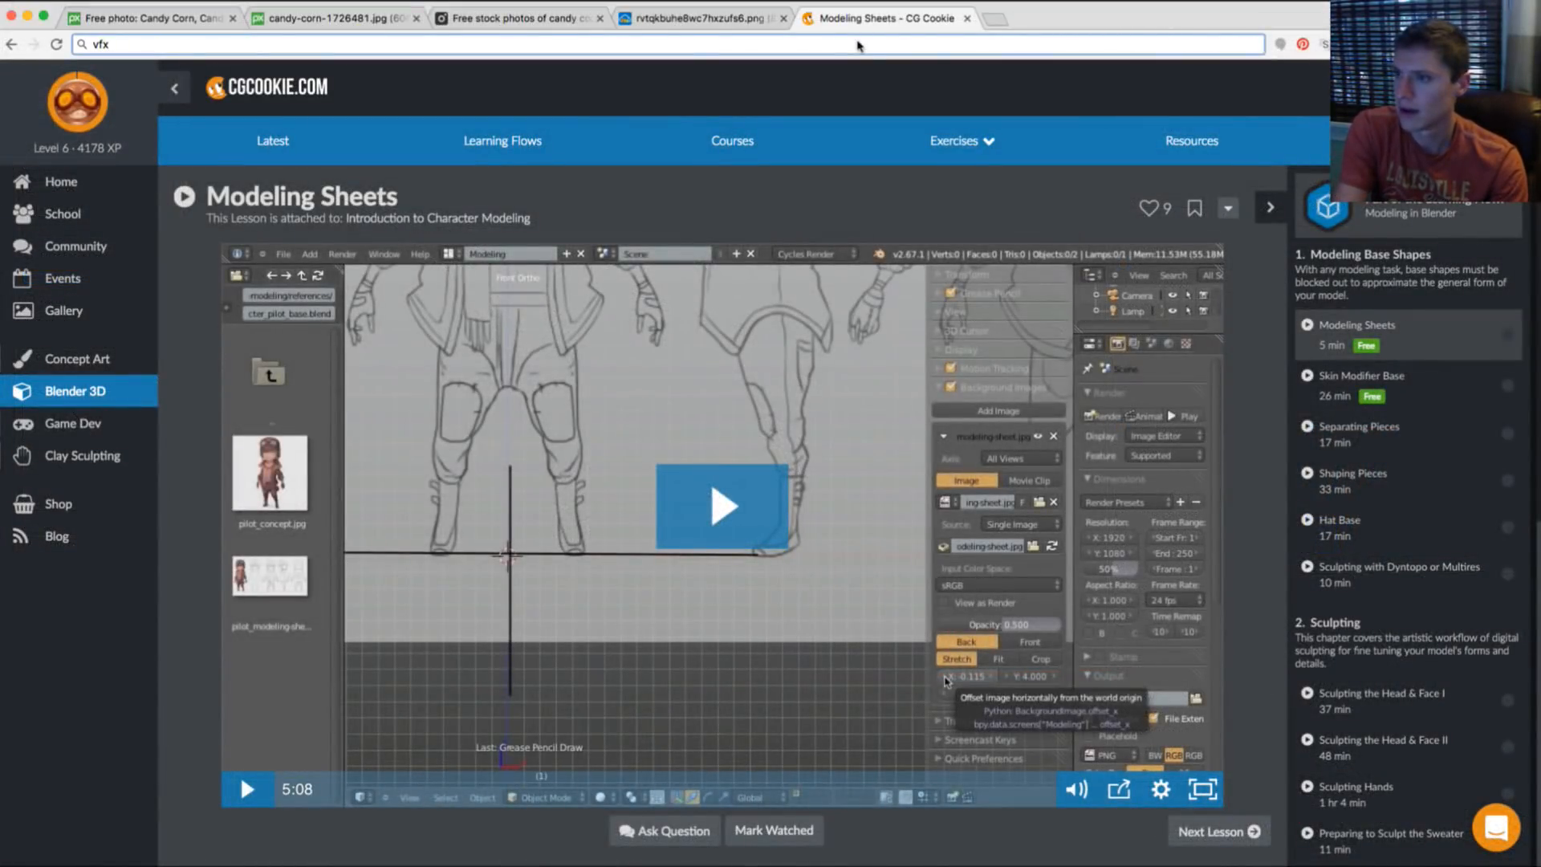
text( show podcast)
key(Return)
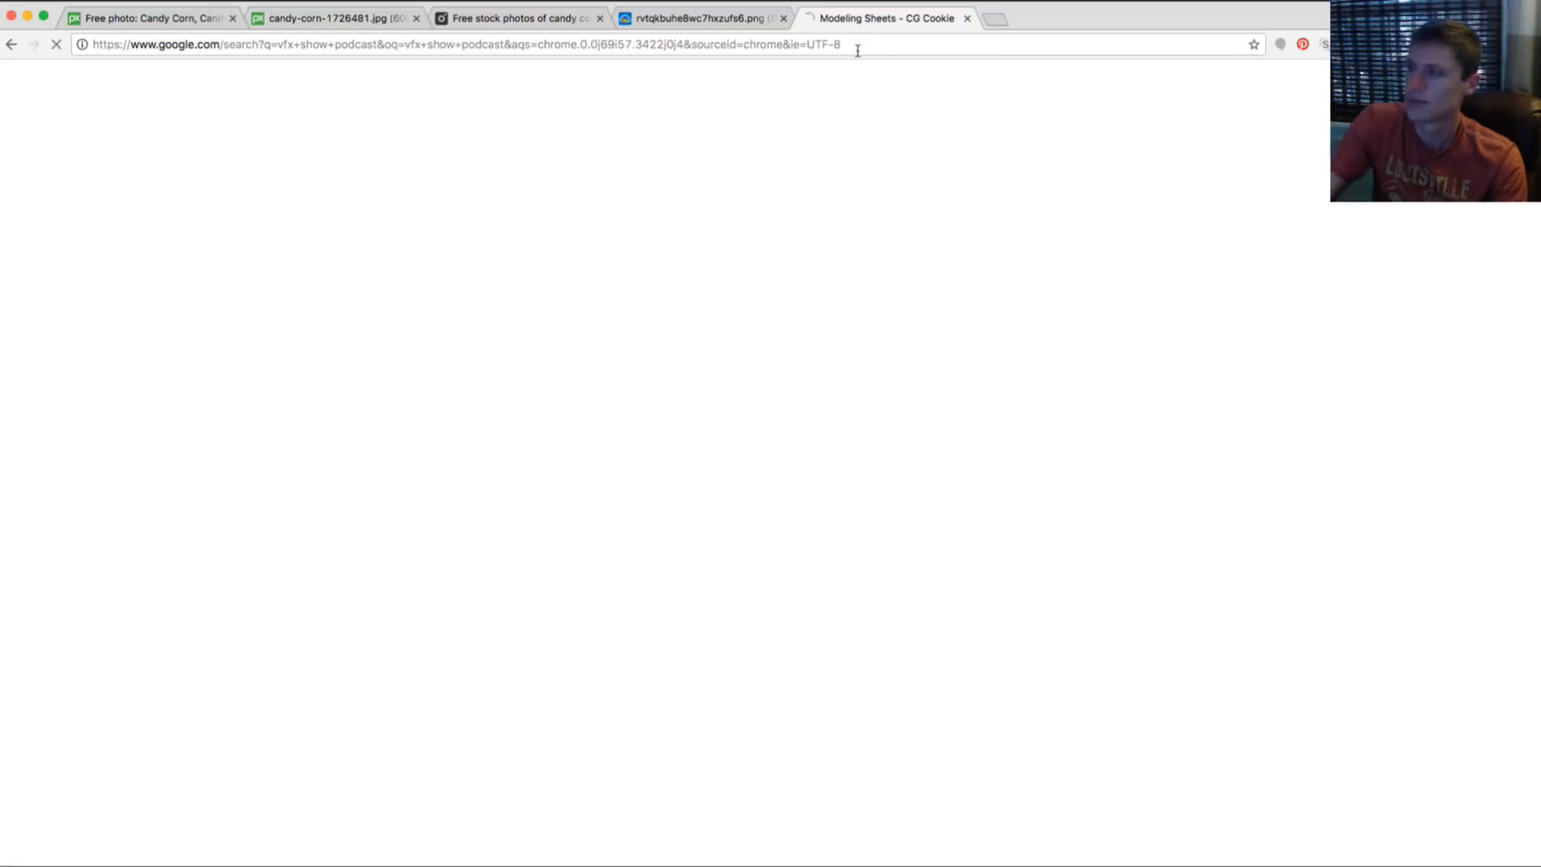
click(220, 213)
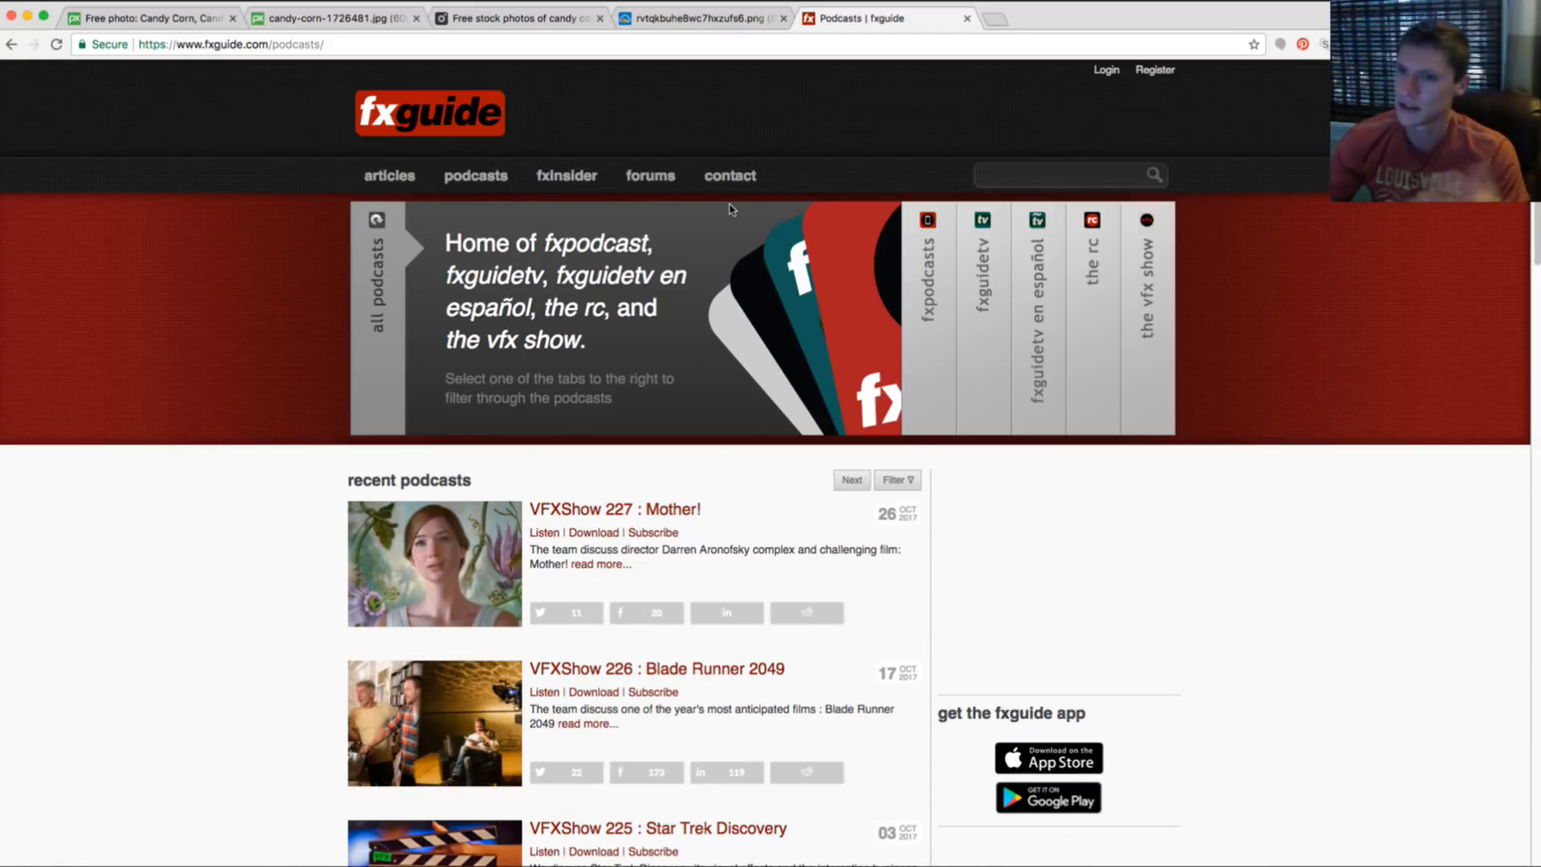
Look through the recent VFXShow episodes listed on the fxguide podcasts page, and switch away from the web browser.
scroll(964, 524, down, 5)
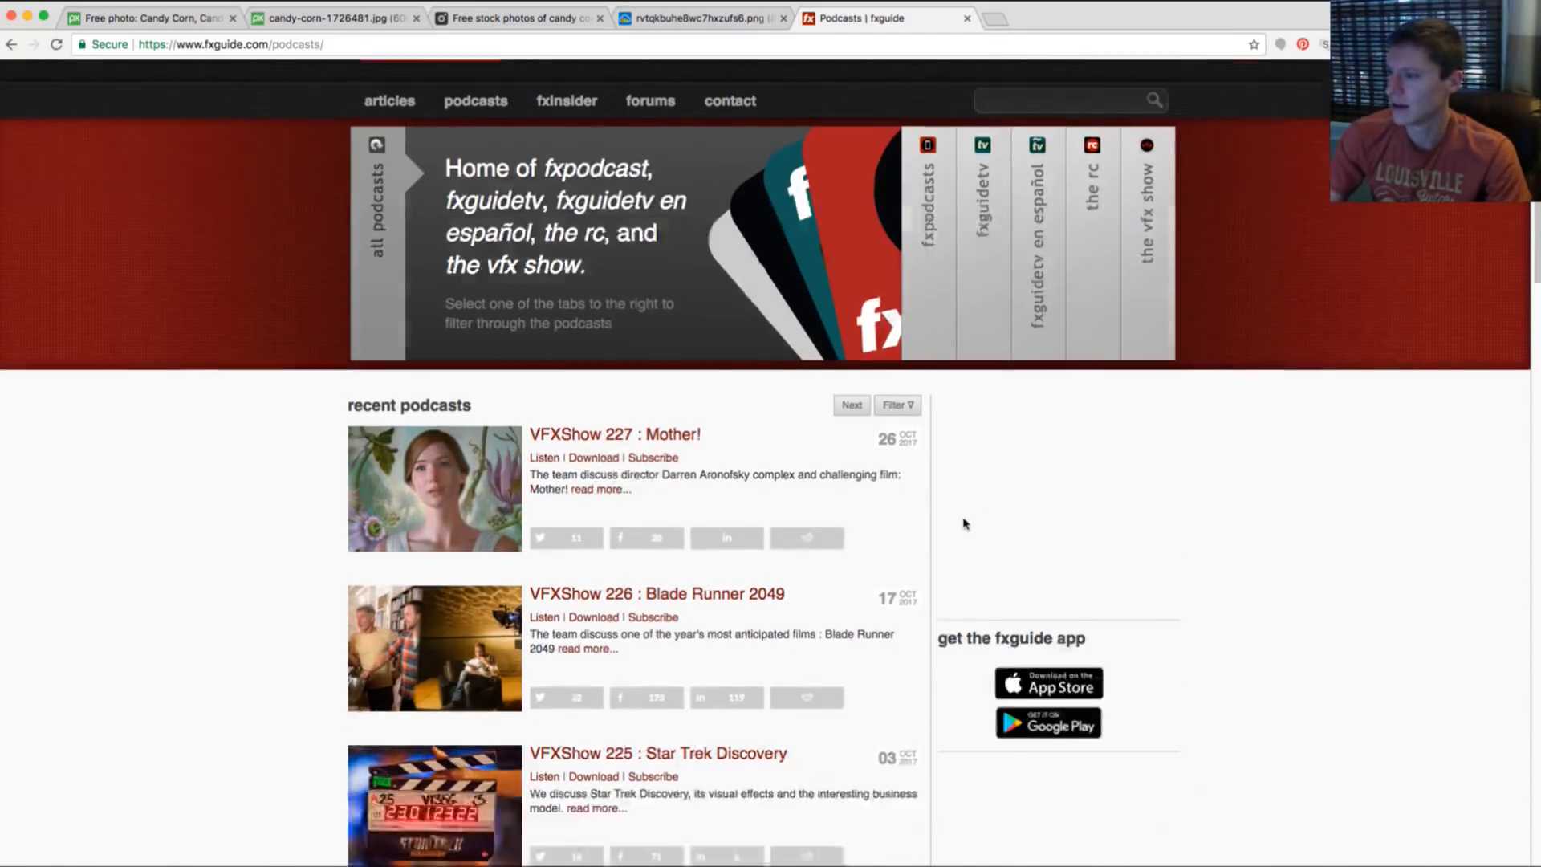
scroll(958, 510, down, 7)
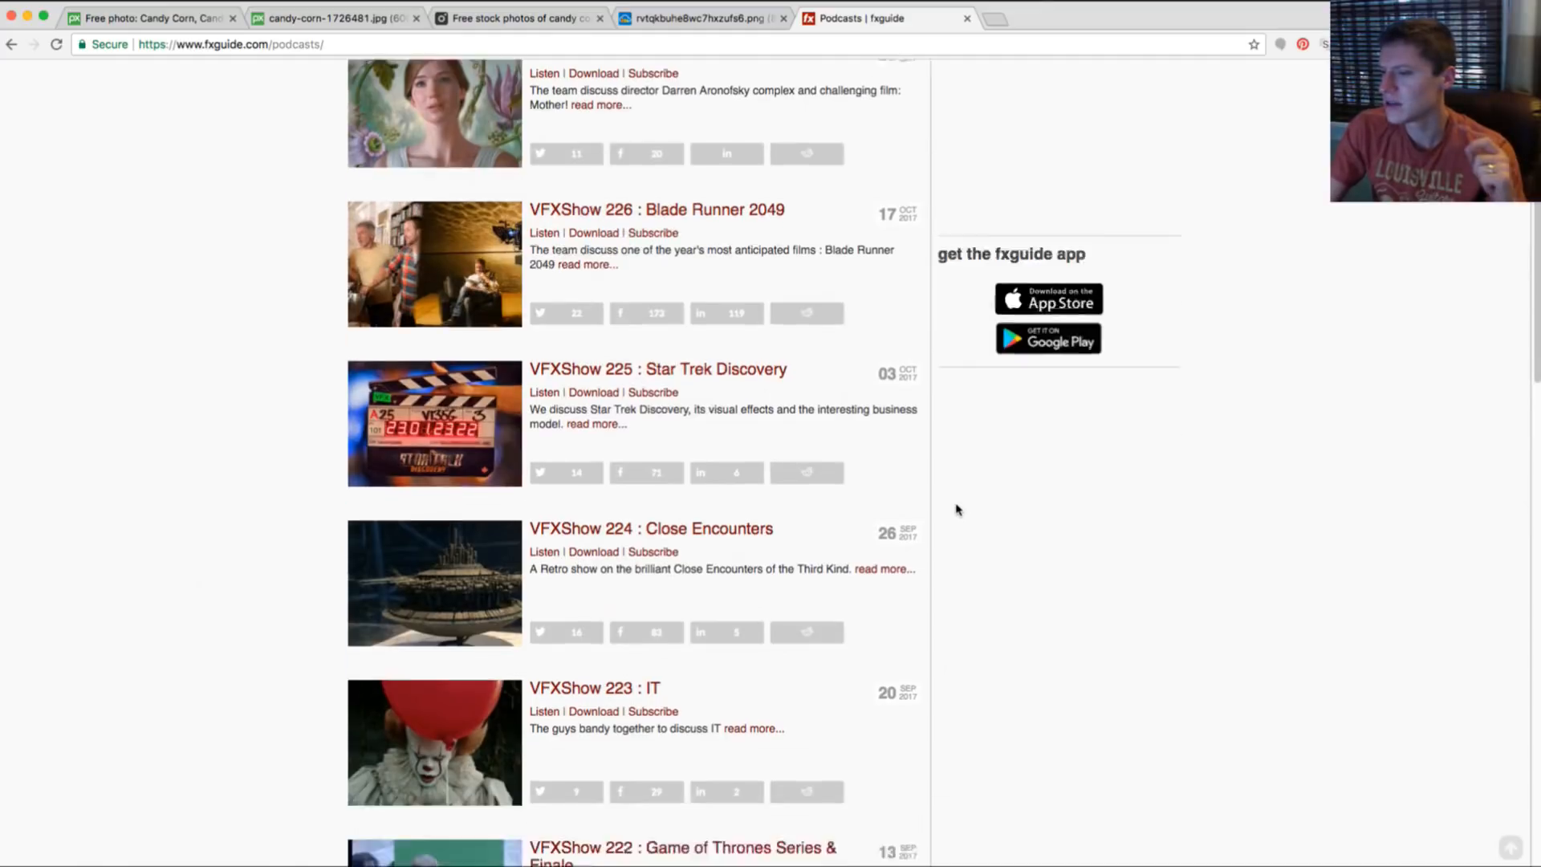
scroll(957, 509, up, 1)
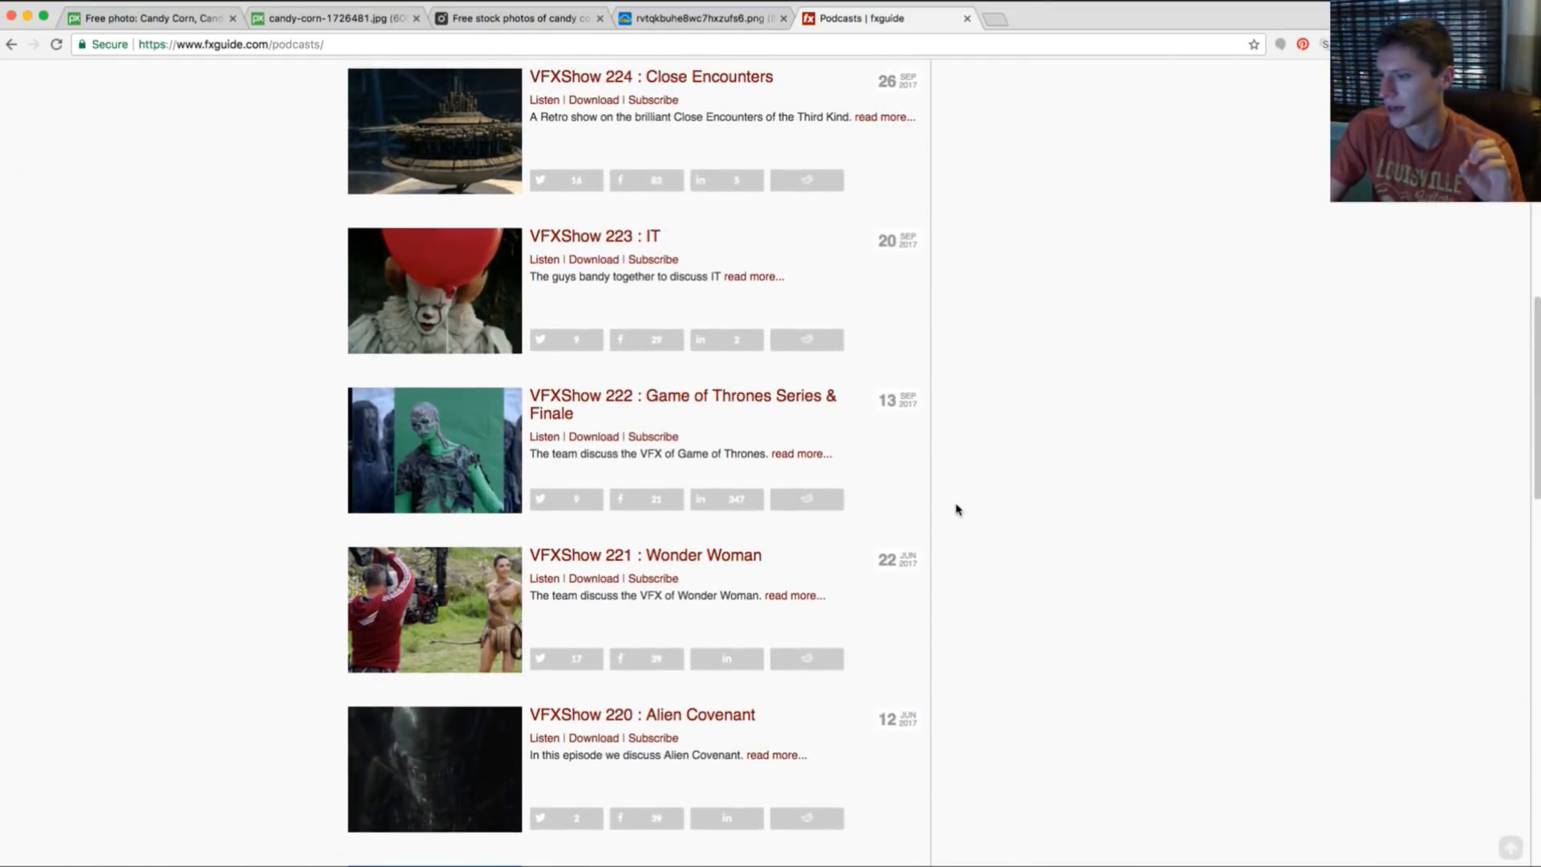
scroll(958, 509, up, 4)
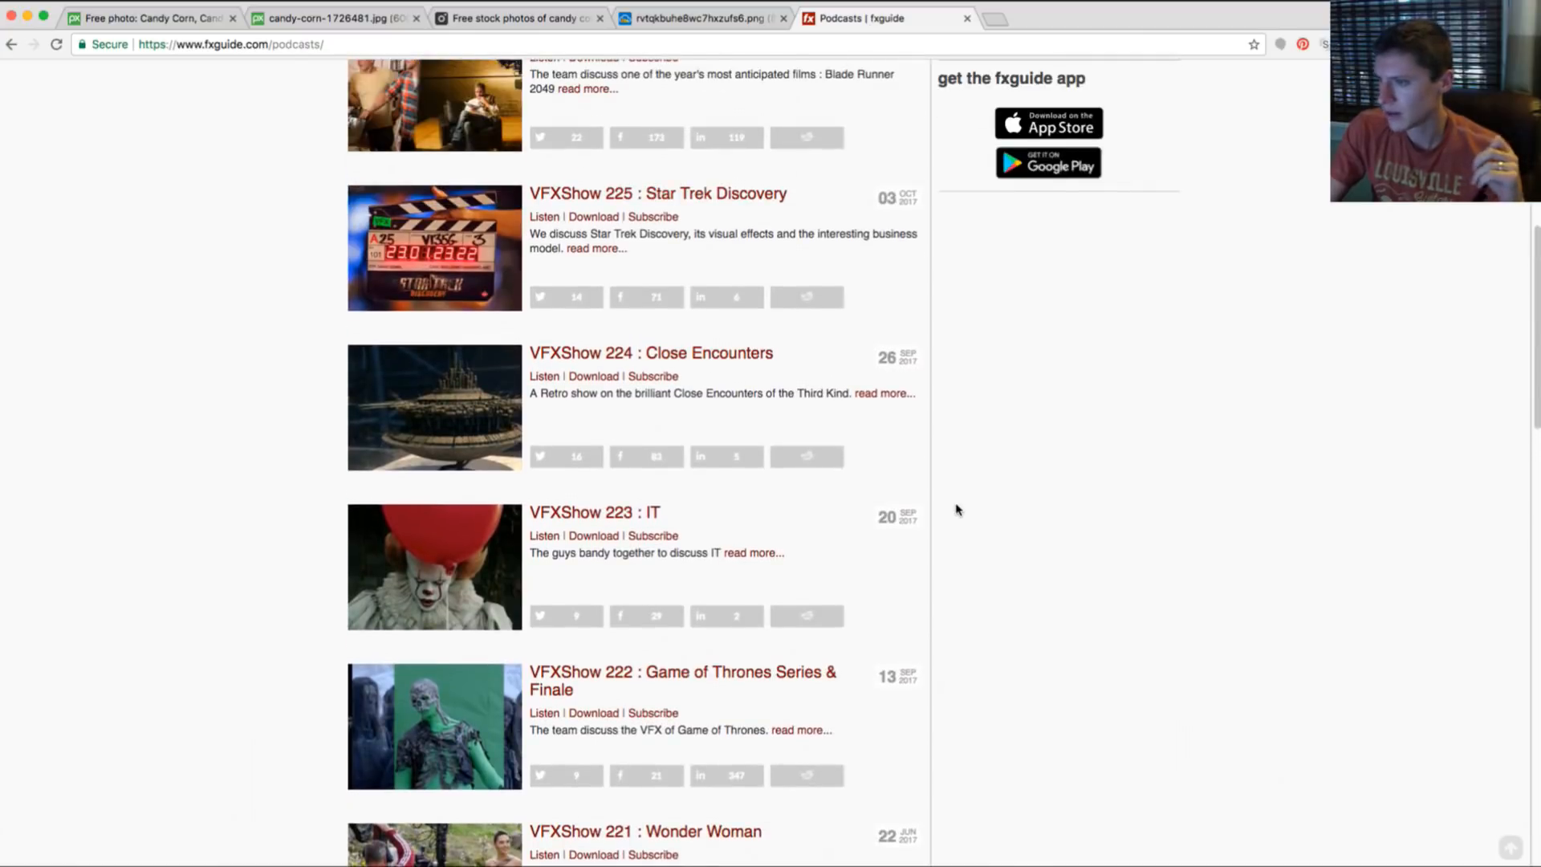
scroll(958, 510, up, 3)
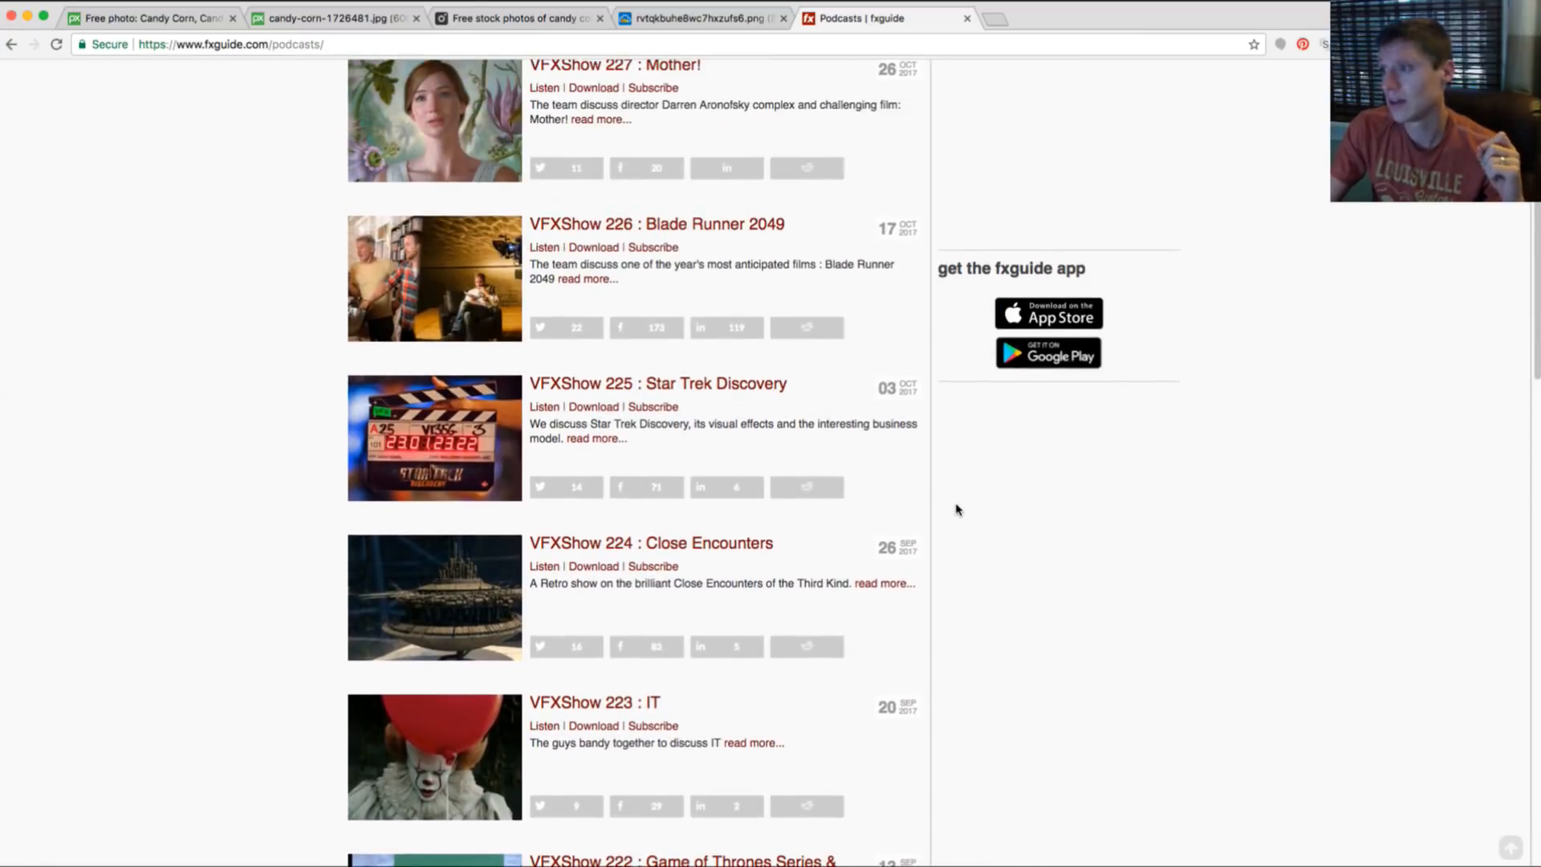
scroll(958, 510, up, 7)
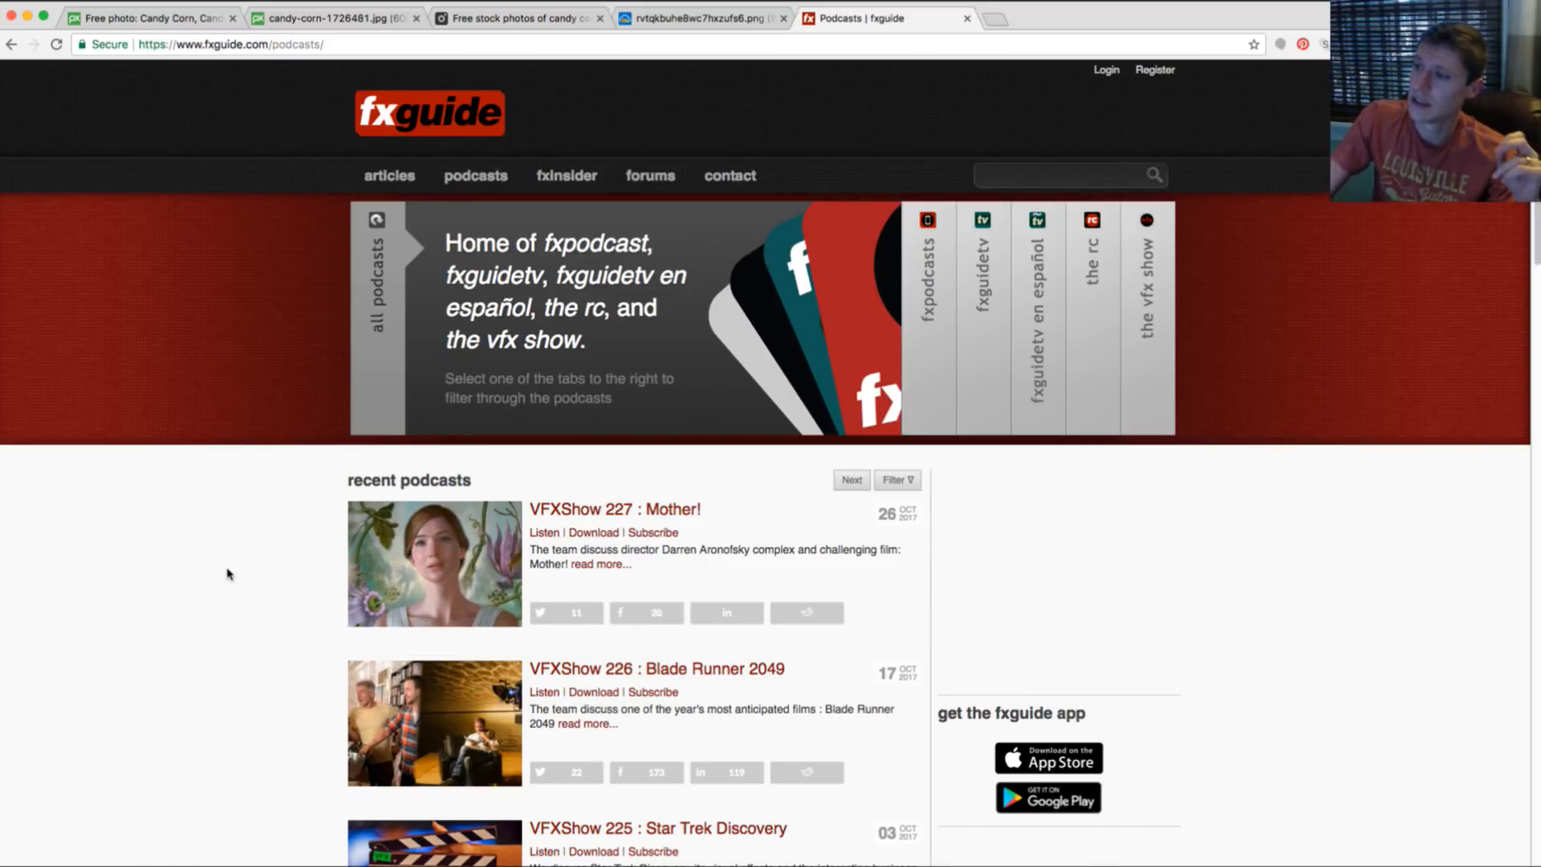
key(super+Tab)
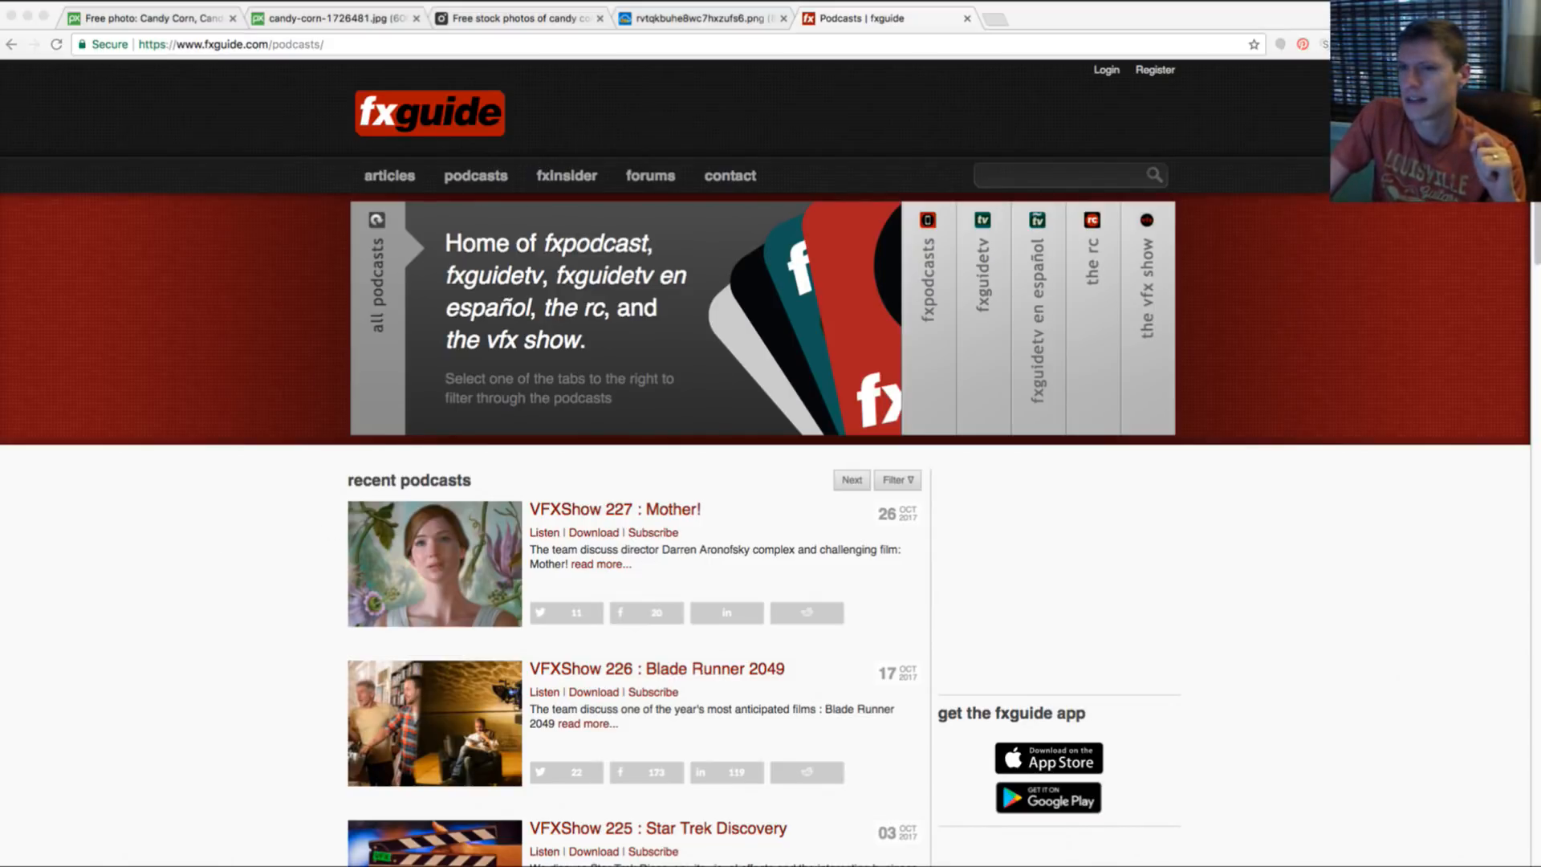